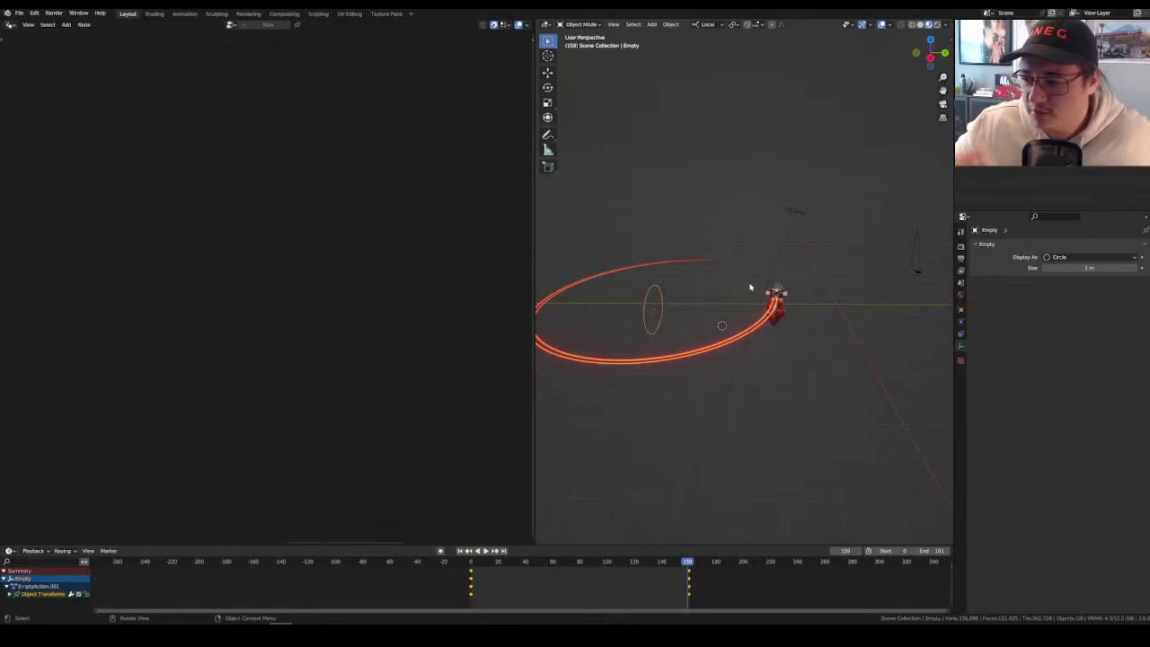
Enlarge the 3D viewport and delete the camera standing beyond the motorcycle, outside the light trail ring.
key(shift)
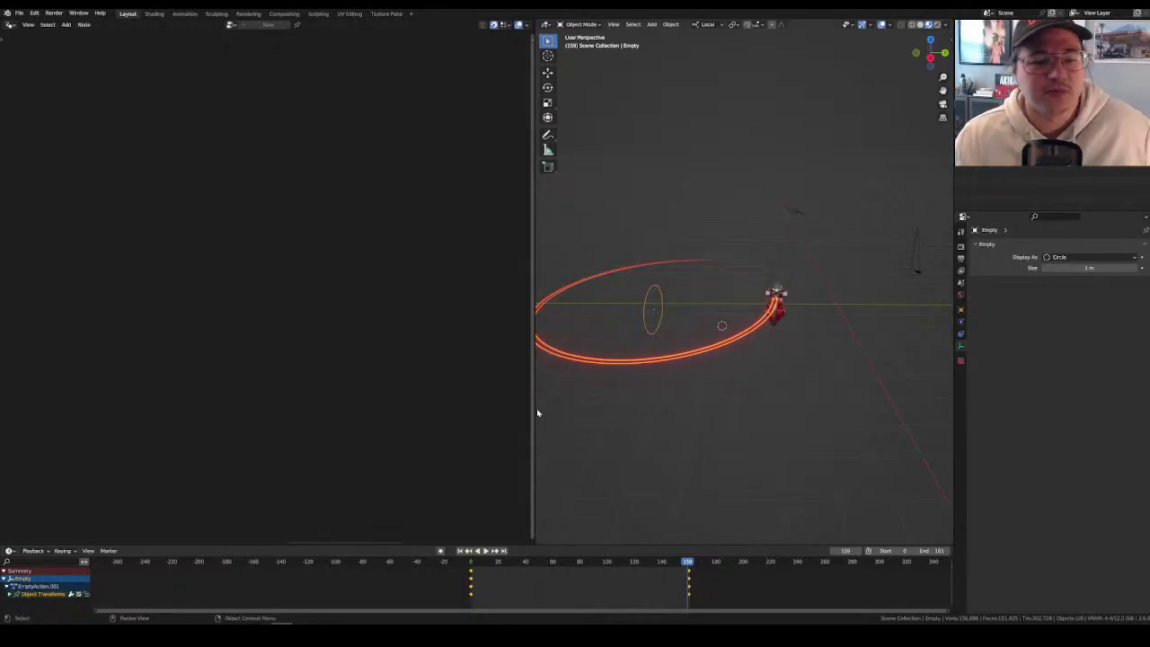
drag(534, 404, 224, 400)
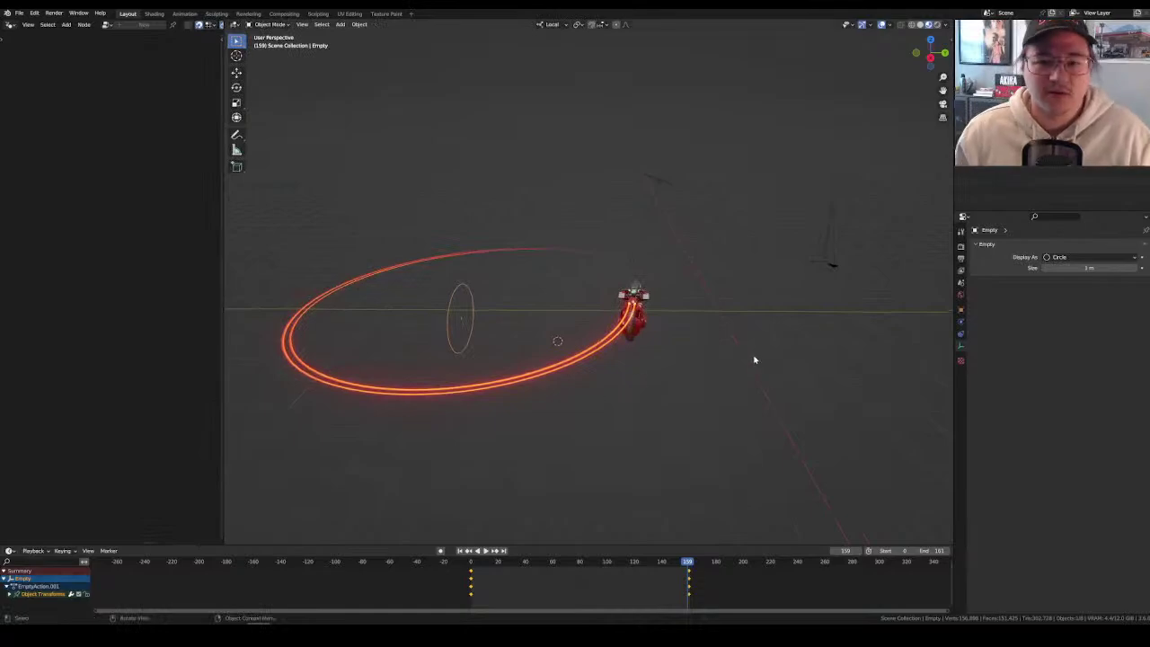
click(834, 267)
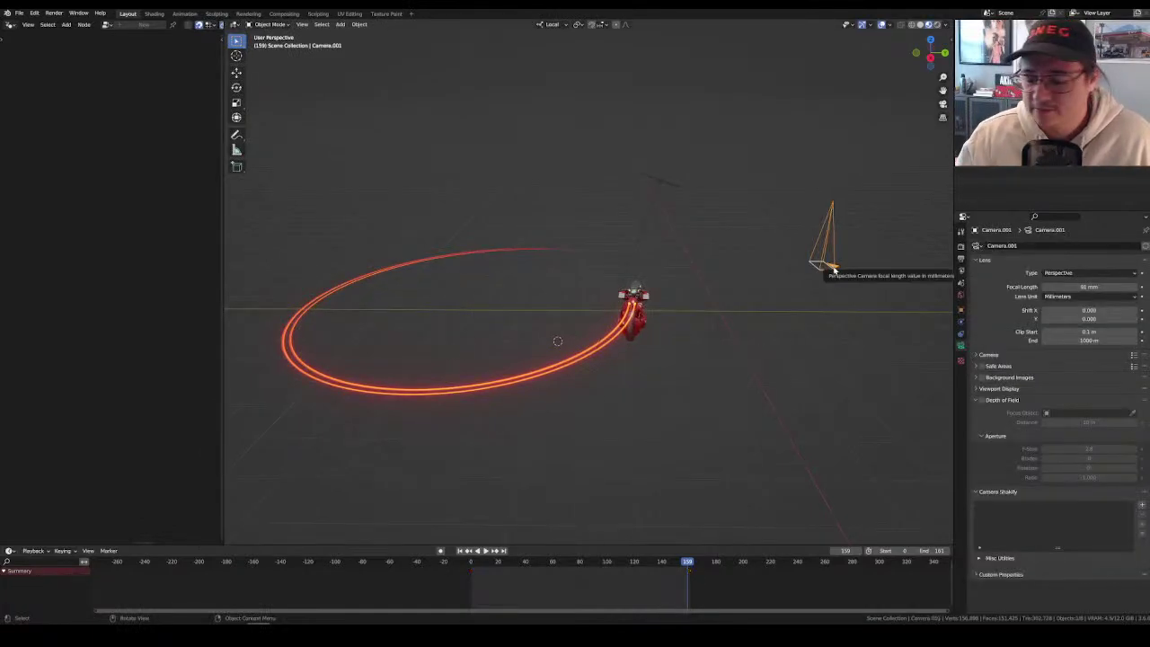
key(x)
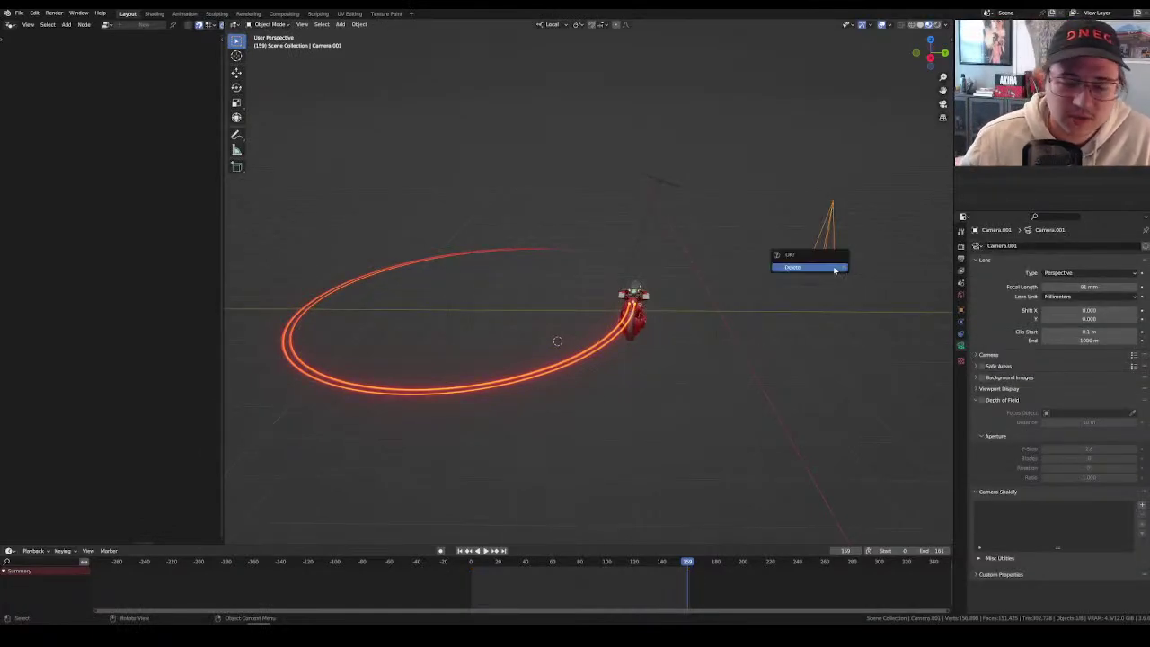
click(834, 269)
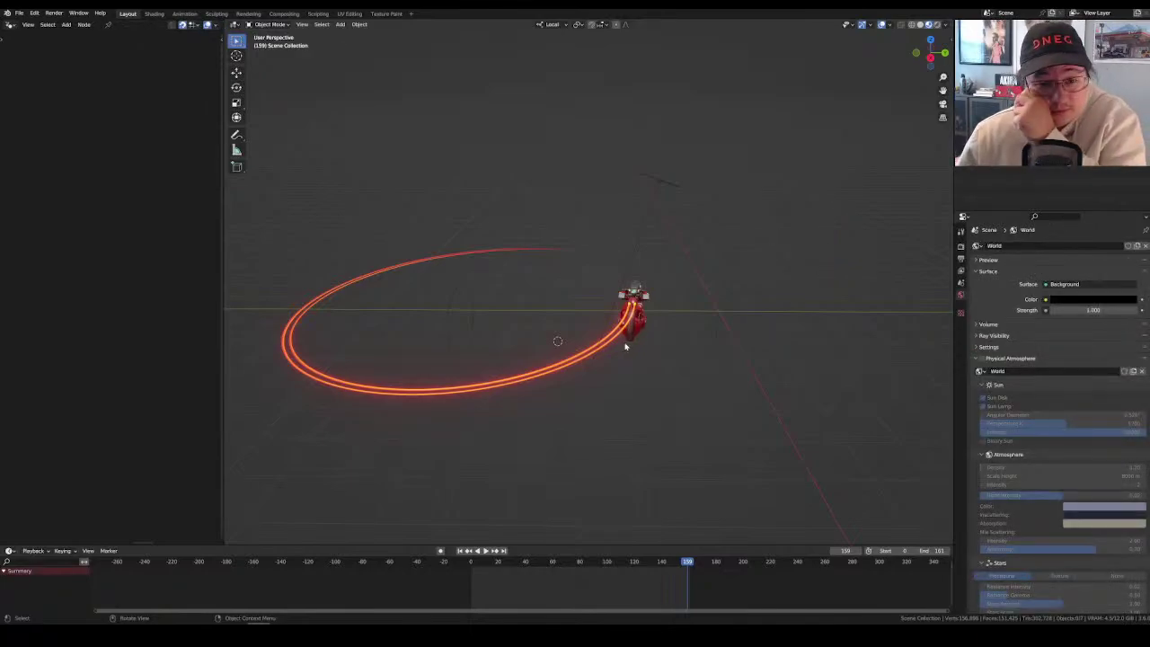
Select the motorcycle's light trail and inspect its full loop from several angles.
click(716, 343)
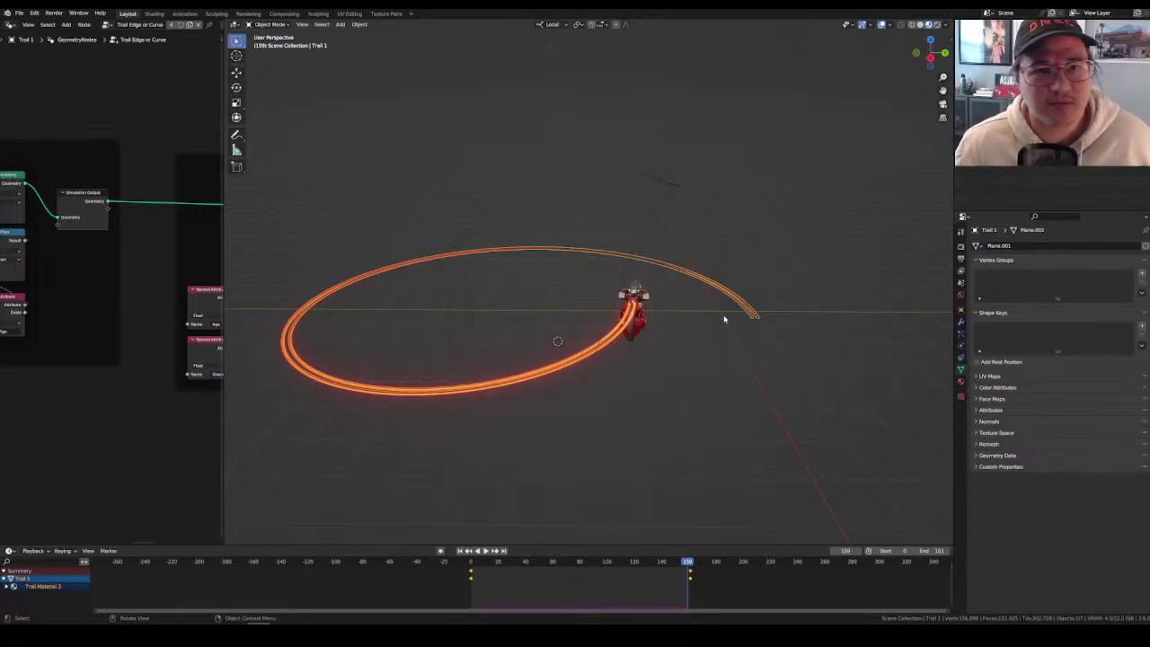
middle_drag(725, 324, 669, 337)
click(790, 322)
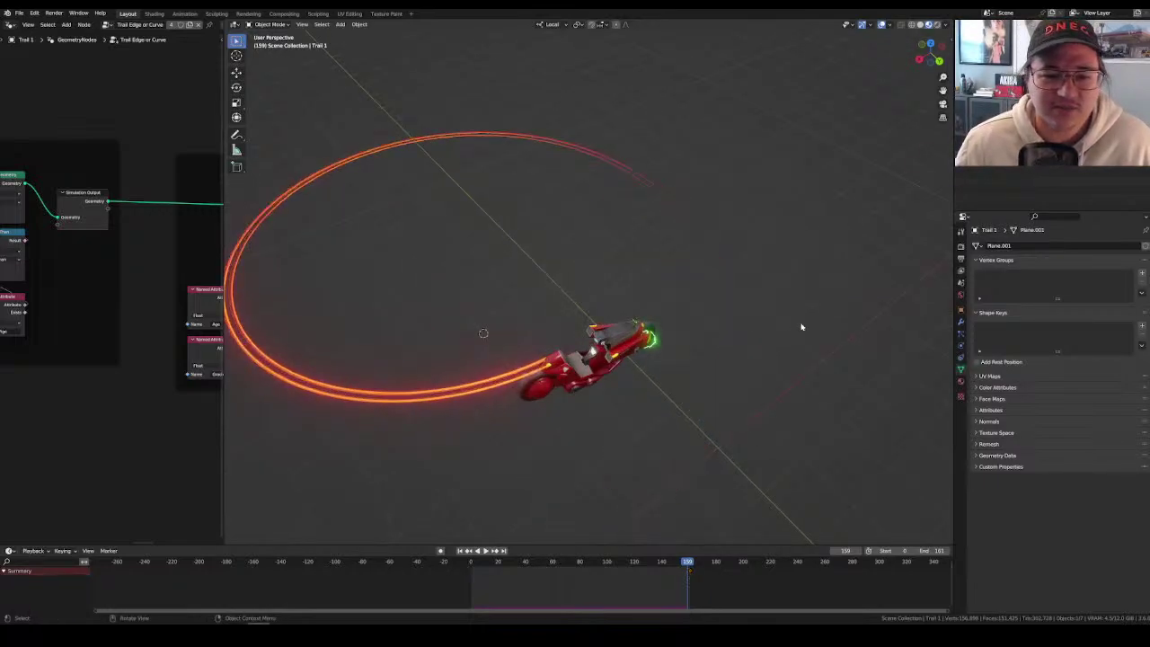
middle_drag(801, 326, 718, 296)
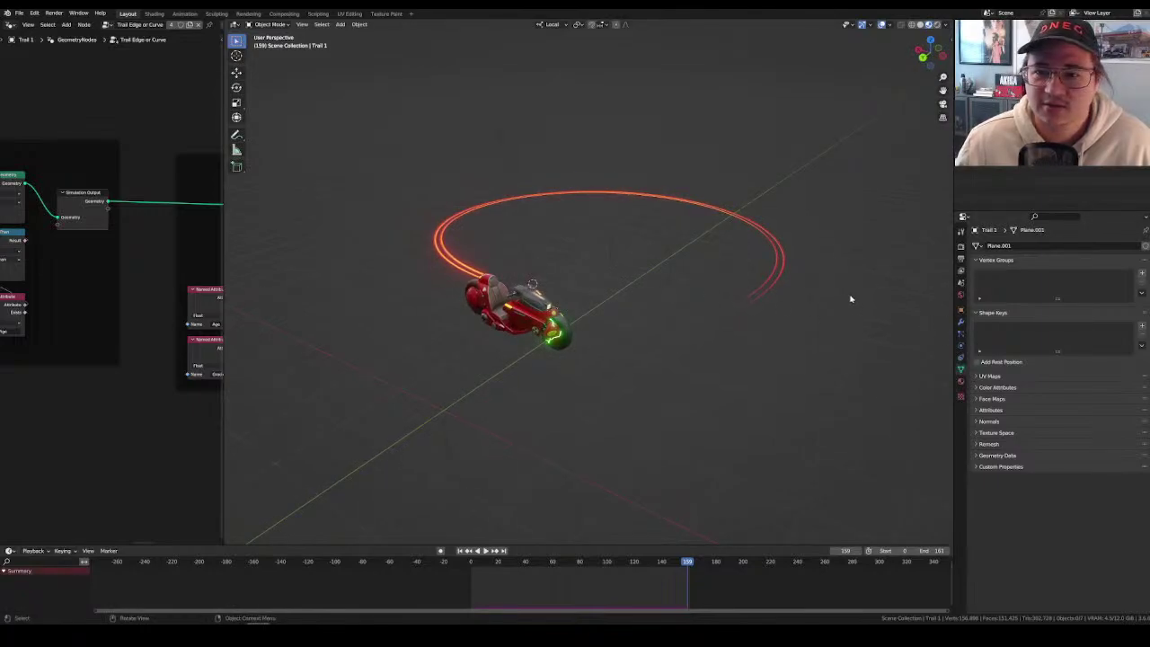
middle_drag(826, 282, 753, 266)
click(753, 258)
key(KP_Decimal)
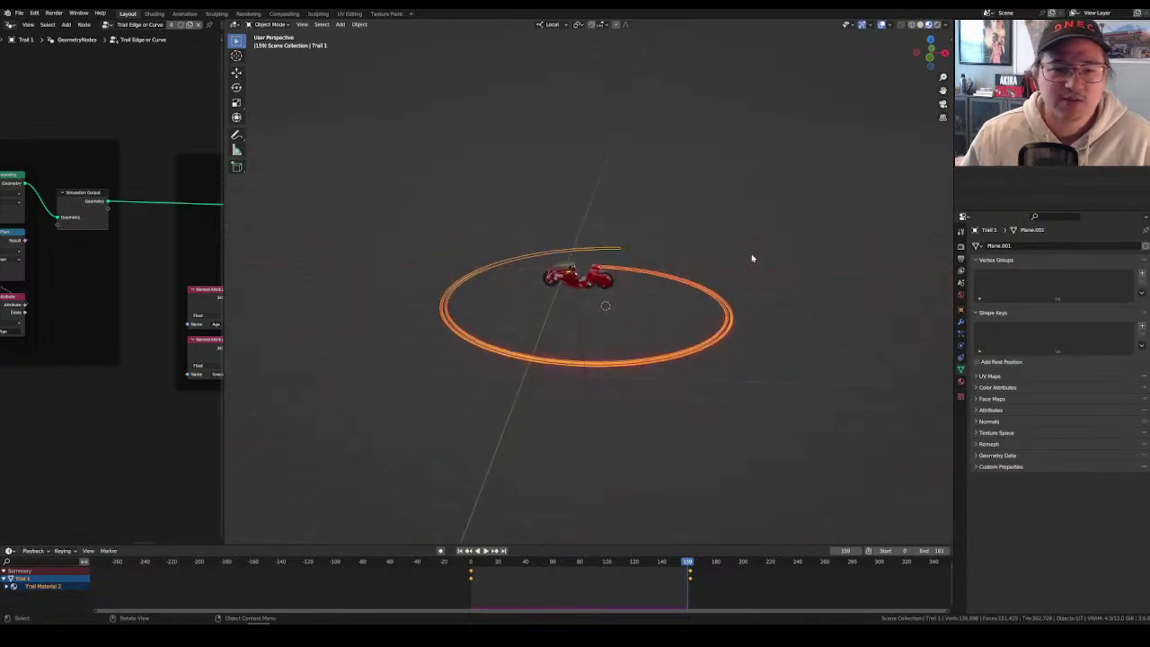
Widen the node editor and examine the trail's geometry node tree through to its group output.
drag(224, 240, 528, 240)
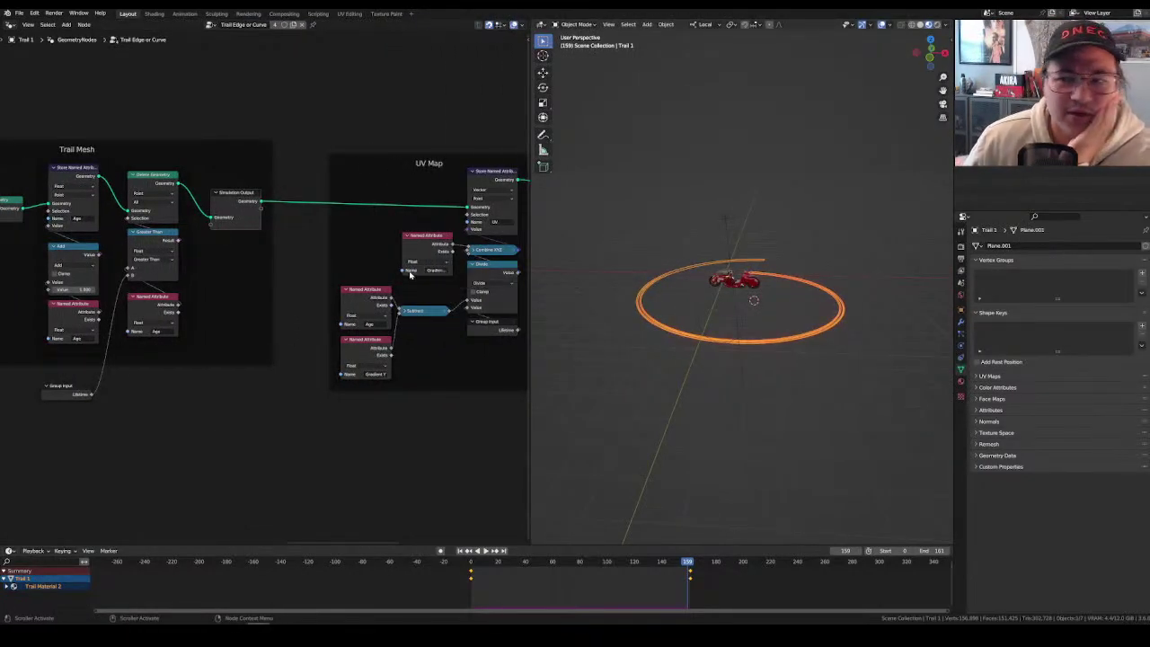
scroll(410, 274, down, 4)
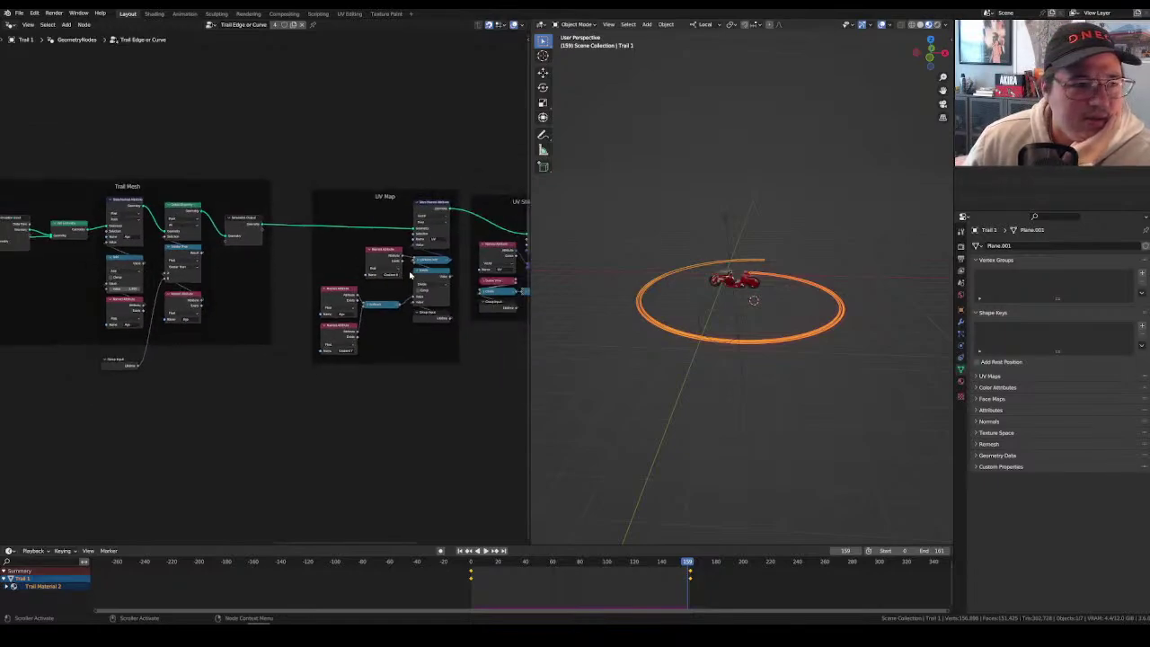
scroll(385, 274, down, 3)
middle_drag(464, 285, 203, 278)
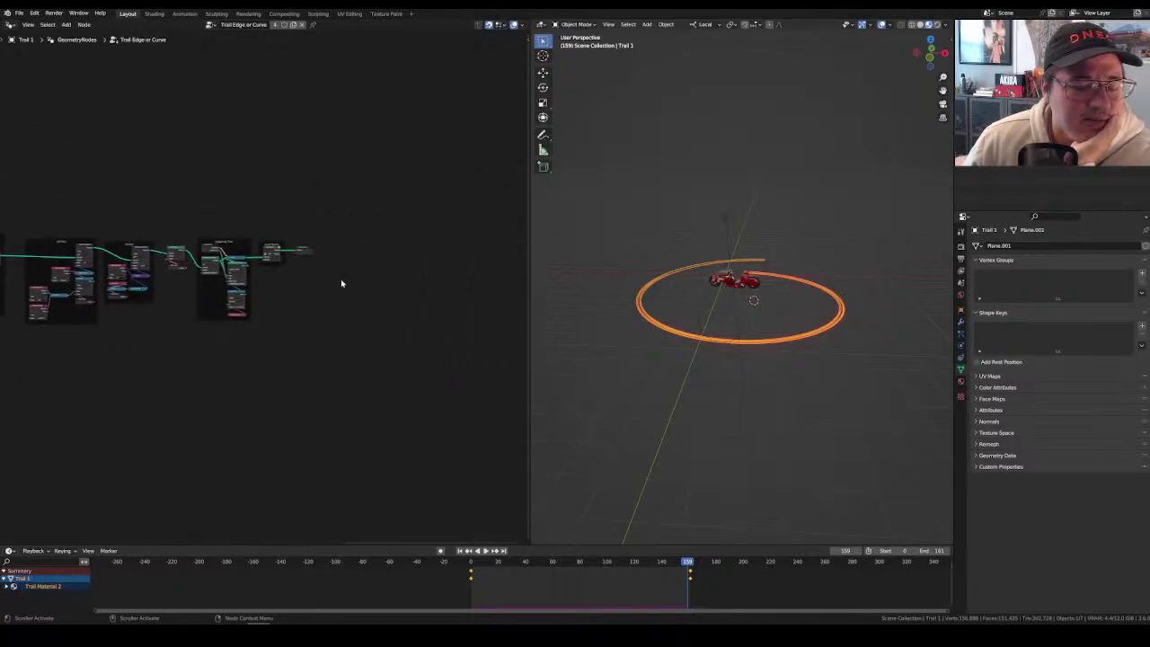
scroll(340, 279, up, 9)
scroll(342, 285, up, 2)
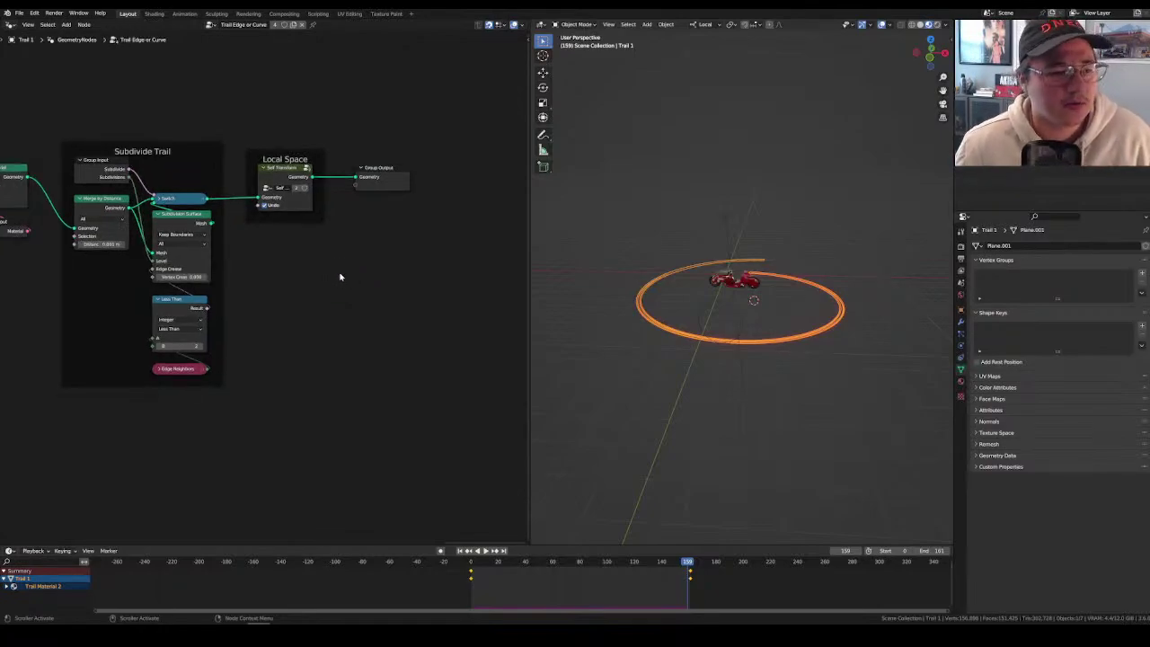
scroll(779, 307, up, 4)
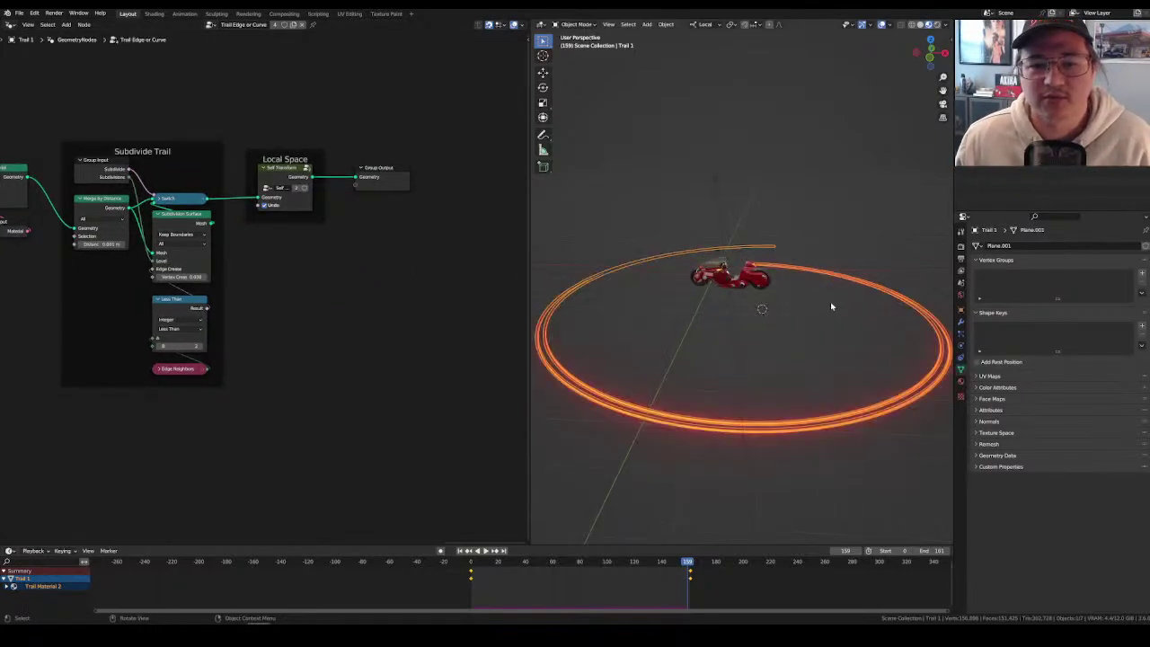
Select the motorcycle and frame it for a close look at where the trails start.
middle_drag(943, 305, 673, 278)
click(874, 304)
scroll(835, 305, up, 2)
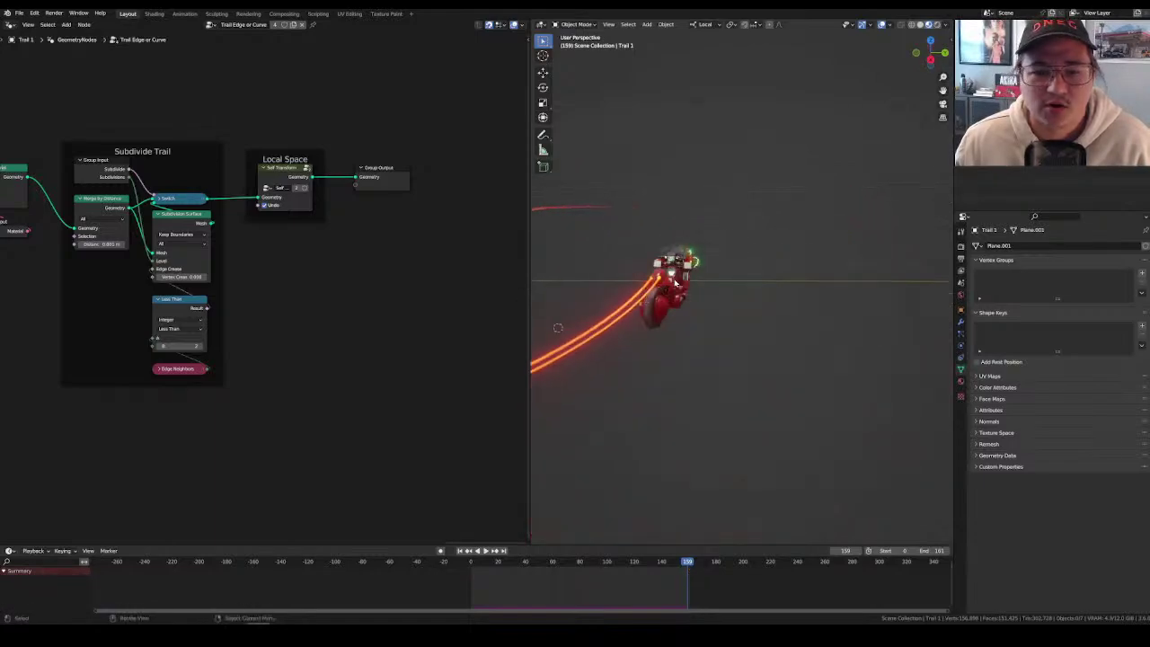
click(673, 278)
key(KP_Decimal)
mouse_move(771, 321)
middle_down()
mouse_move(796, 333)
mouse_move(768, 313)
middle_up()
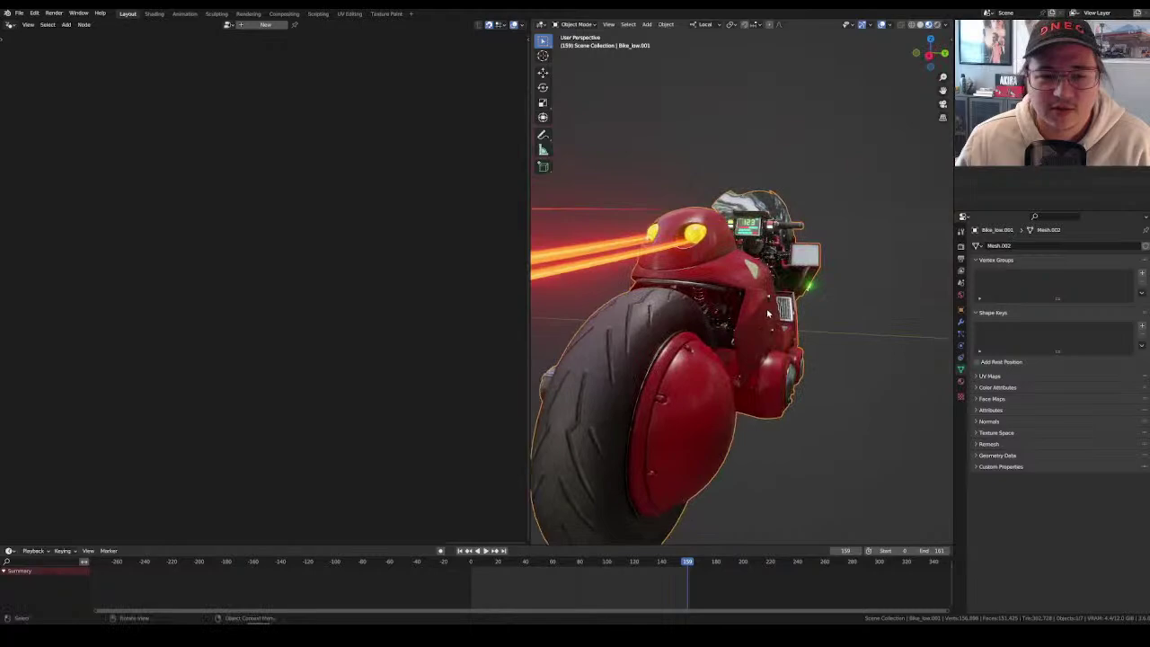
Examine the trail's source mesh at the motorcycle's tail lights in Edit Mode, and return to Object Mode.
click(673, 250)
scroll(674, 250, down, 3)
middle_drag(674, 249, 737, 275)
key(Tab)
scroll(739, 276, up, 6)
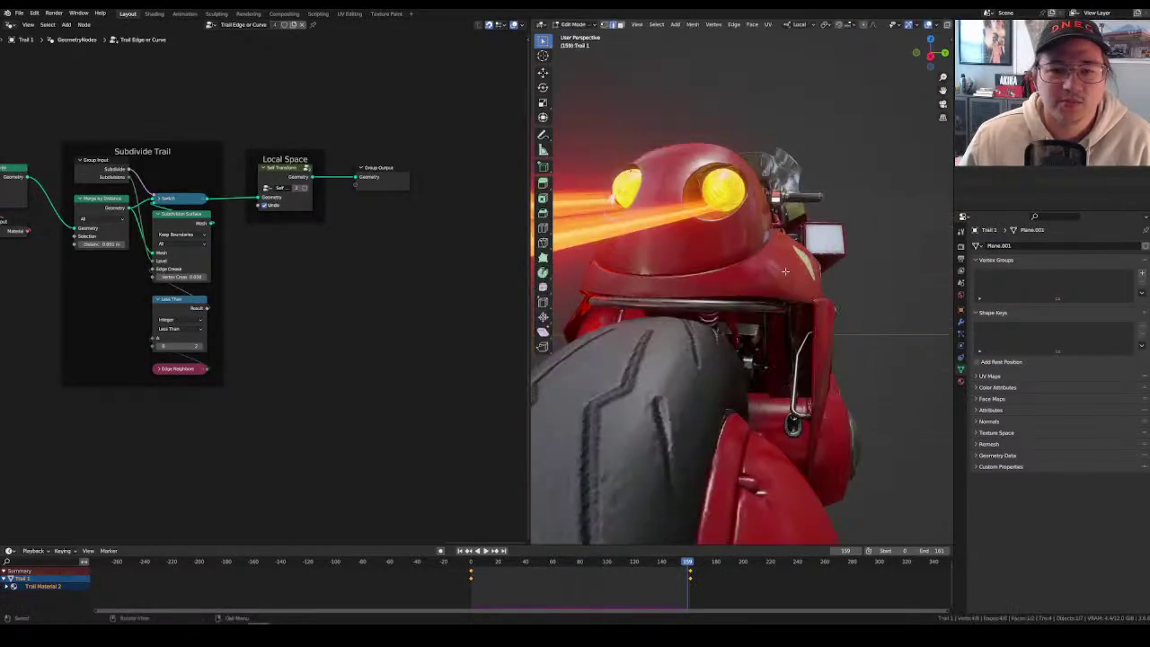
scroll(786, 292, down, 5)
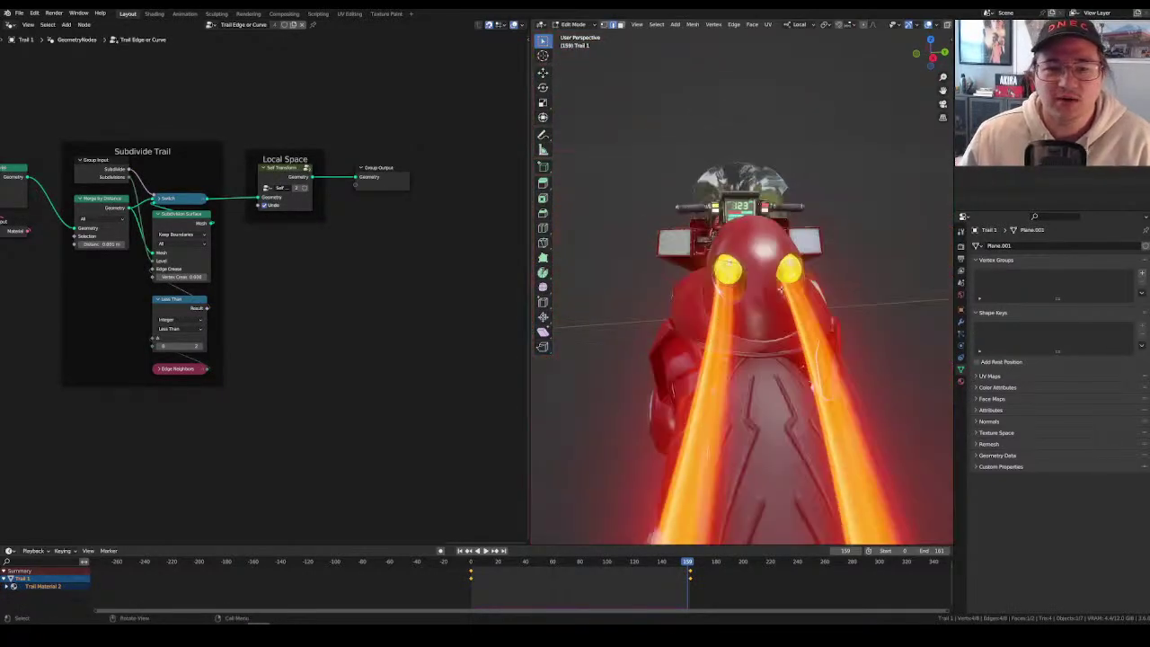
key(Tab)
middle_drag(786, 292, 680, 310)
scroll(679, 310, down, 2)
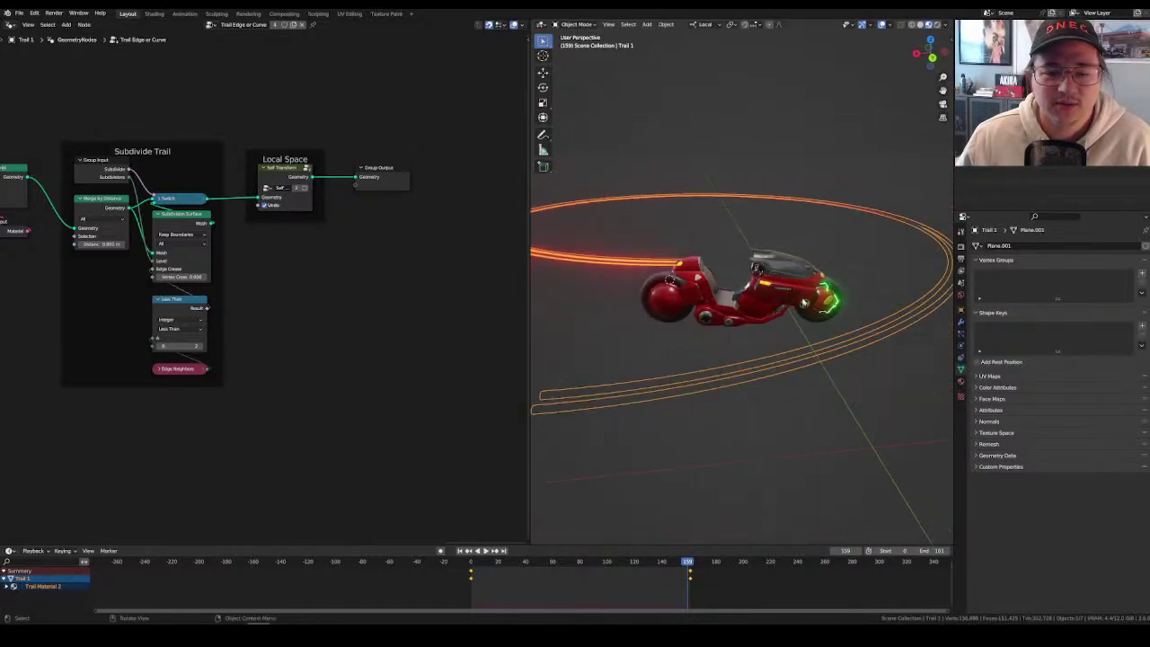
Select the lightning arc on the motorcycle's wheel and play the animation to watch the trail form.
middle_drag(828, 304, 854, 326)
scroll(726, 306, up, 4)
click(667, 322)
key(space)
scroll(864, 376, down, 6)
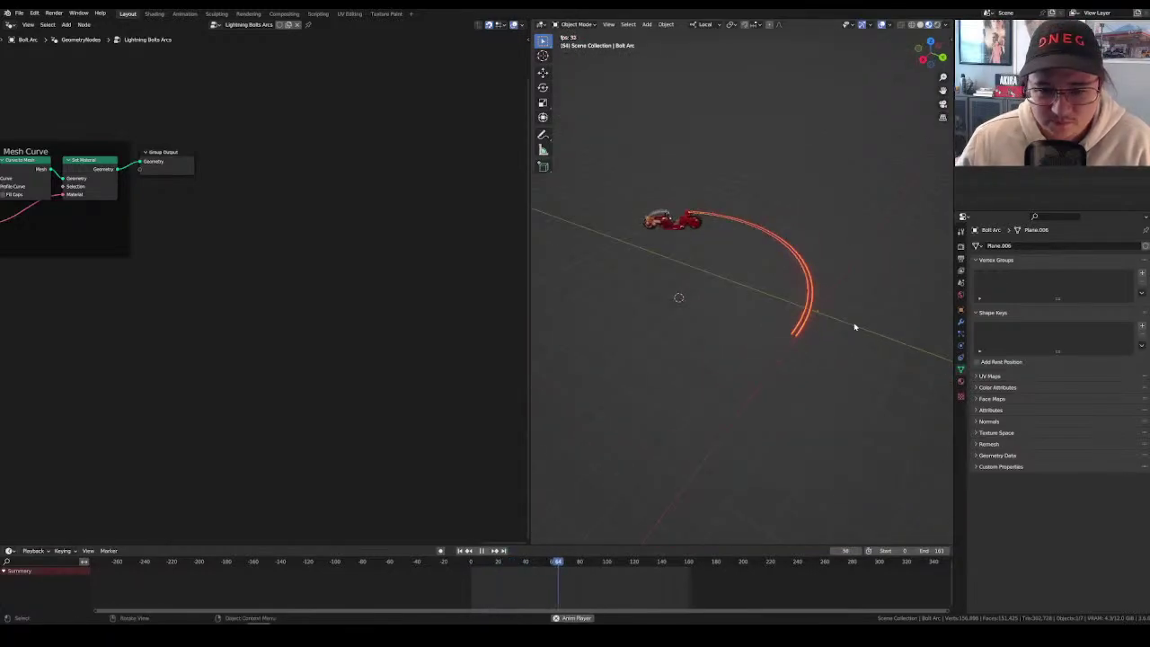
Select the light trail, display its geometry nodes modifier settings, and enlarge the 3D viewport.
click(799, 329)
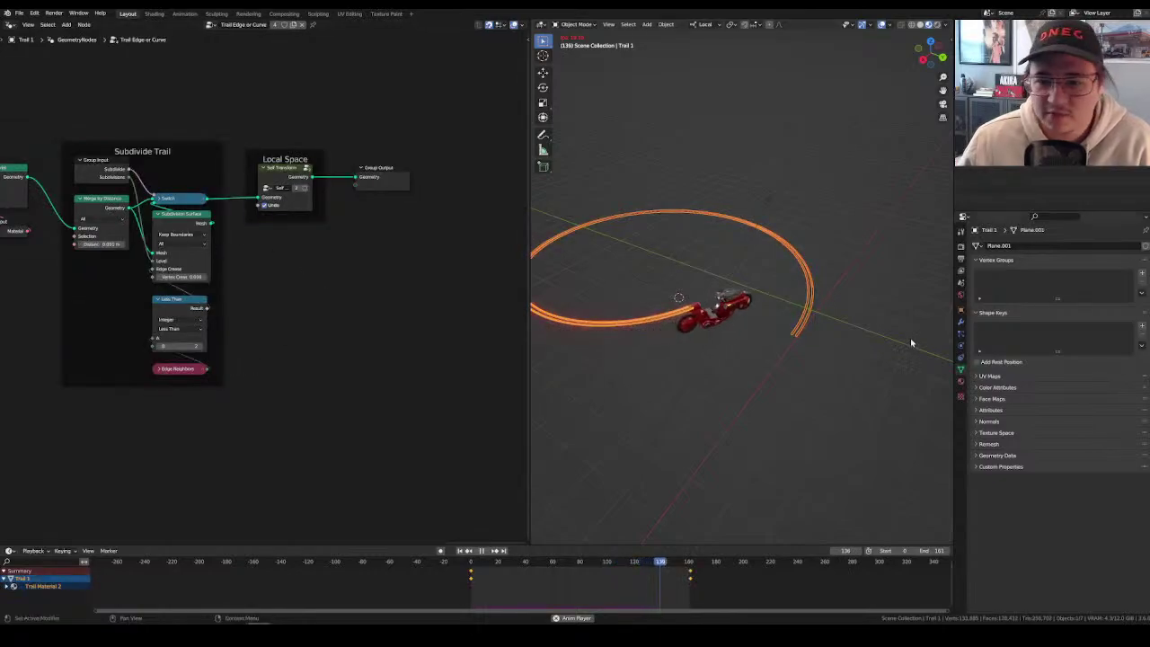
click(962, 357)
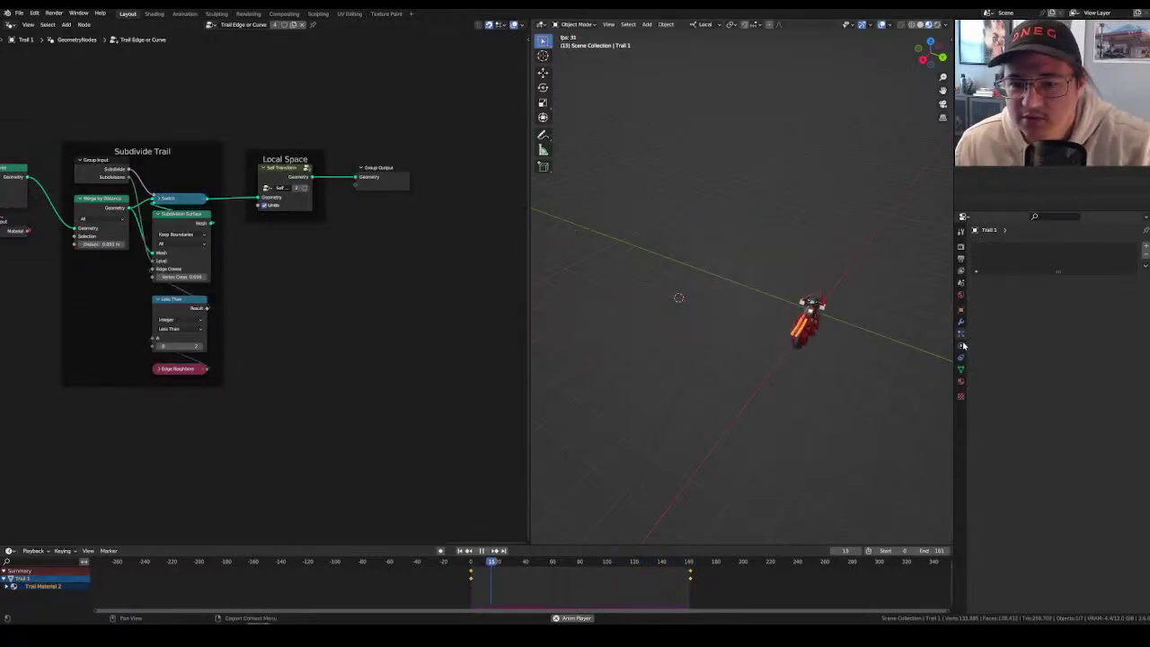
click(962, 322)
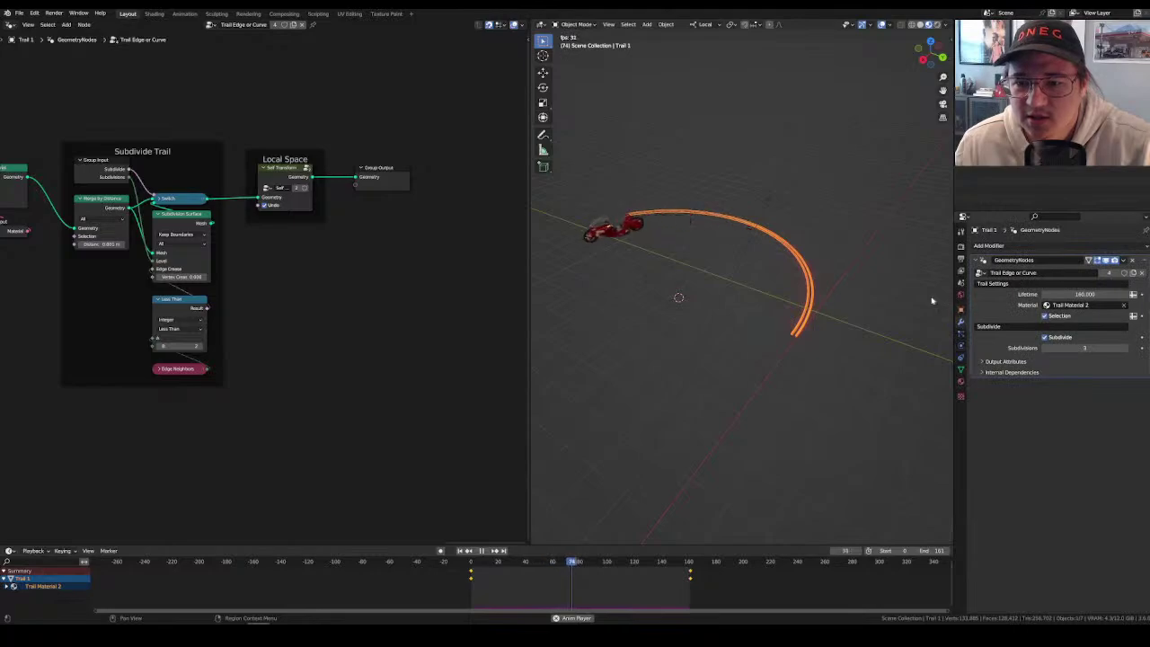
drag(528, 283, 288, 284)
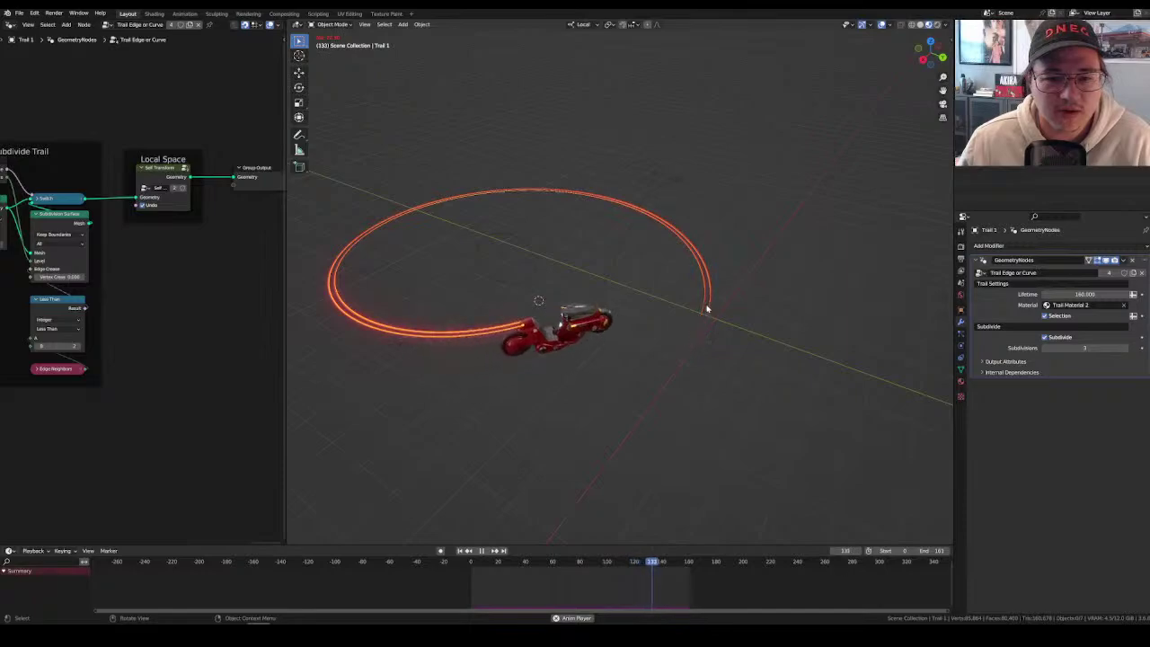
Stop playback, select the light trail, and switch the node area to the Shader Editor.
key(space)
click(707, 295)
middle_drag(91, 345, 92, 381)
click(9, 25)
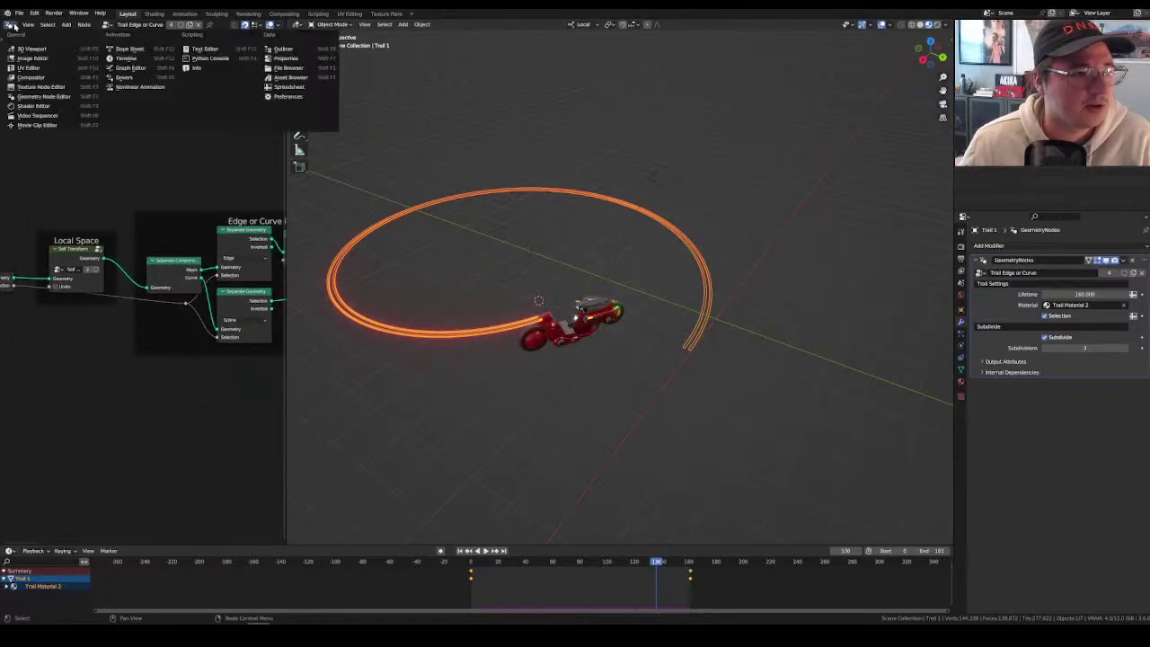
click(43, 107)
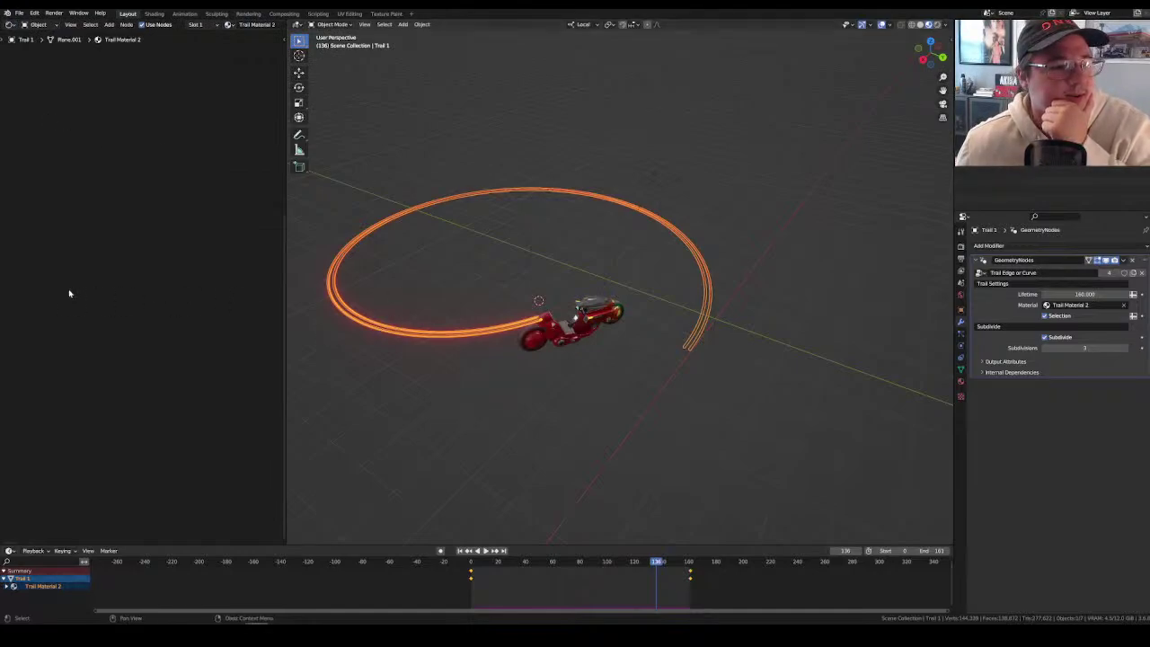
Examine the Gradient section with its two color ramps in the trail's material nodes.
key(Home)
scroll(85, 289, up, 5)
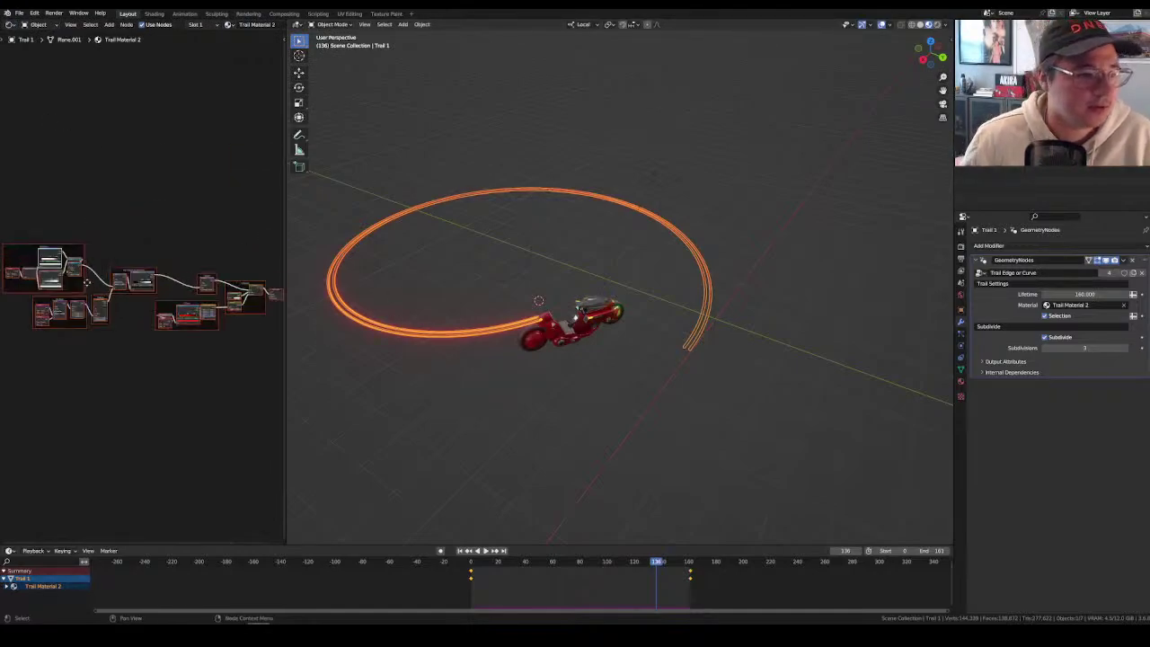
middle_drag(64, 243, 121, 236)
click(228, 243)
scroll(229, 244, up, 7)
scroll(161, 234, up, 3)
scroll(173, 229, up, 3)
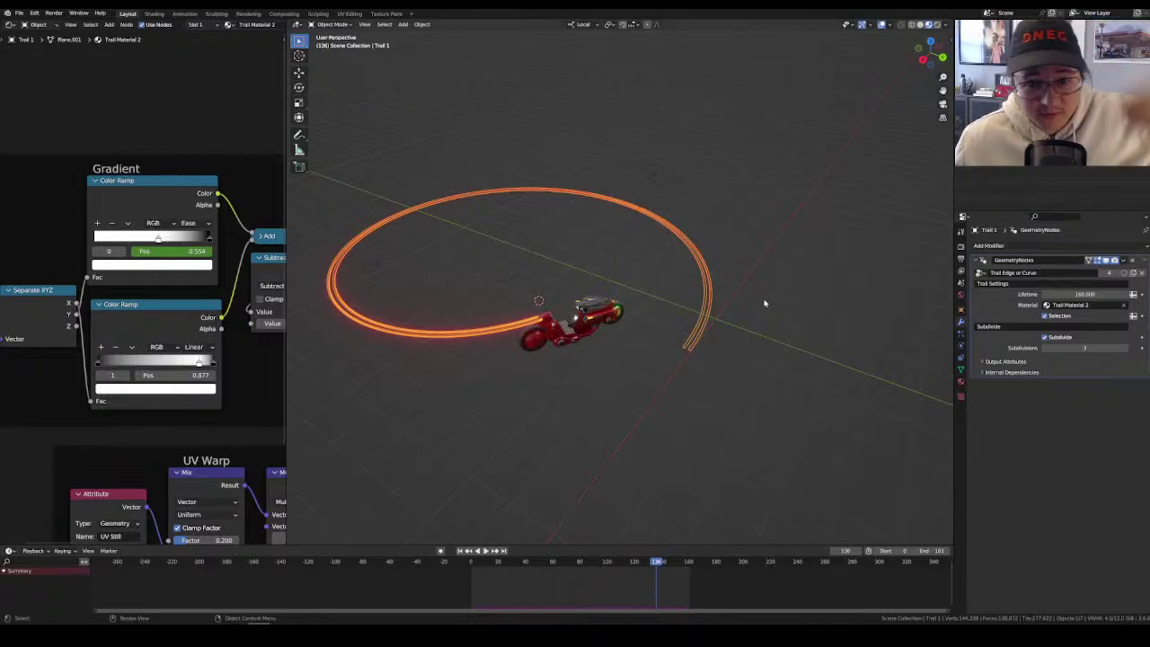
Set the white stop of the upper Gradient color ramp to position 0.672 for the trail's fade.
click(764, 303)
click(706, 297)
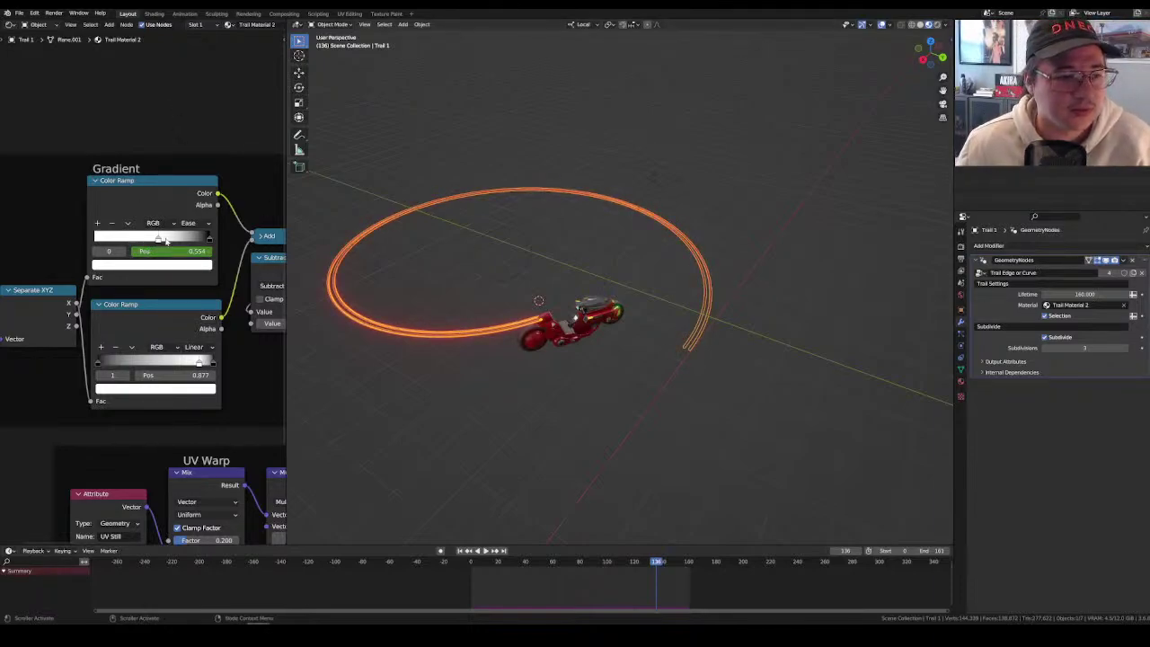
mouse_move(159, 238)
mouse_down()
mouse_move(135, 240)
mouse_move(191, 241)
mouse_move(173, 241)
mouse_up()
click(815, 171)
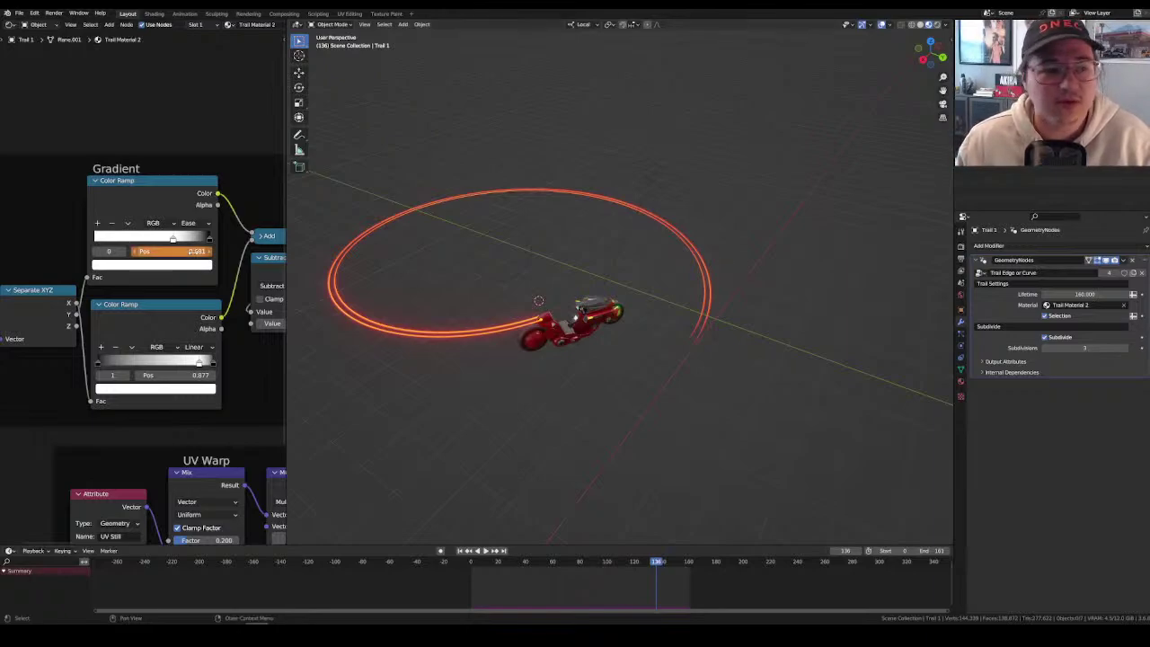
mouse_move(173, 240)
mouse_down()
mouse_move(186, 241)
mouse_move(171, 240)
mouse_up()
Examine the trail's fading end and its glow behind the motorcycle from close up and farther away.
scroll(785, 247, up, 2)
middle_drag(785, 247, 601, 243)
scroll(567, 303, up, 2)
middle_drag(568, 303, 672, 294)
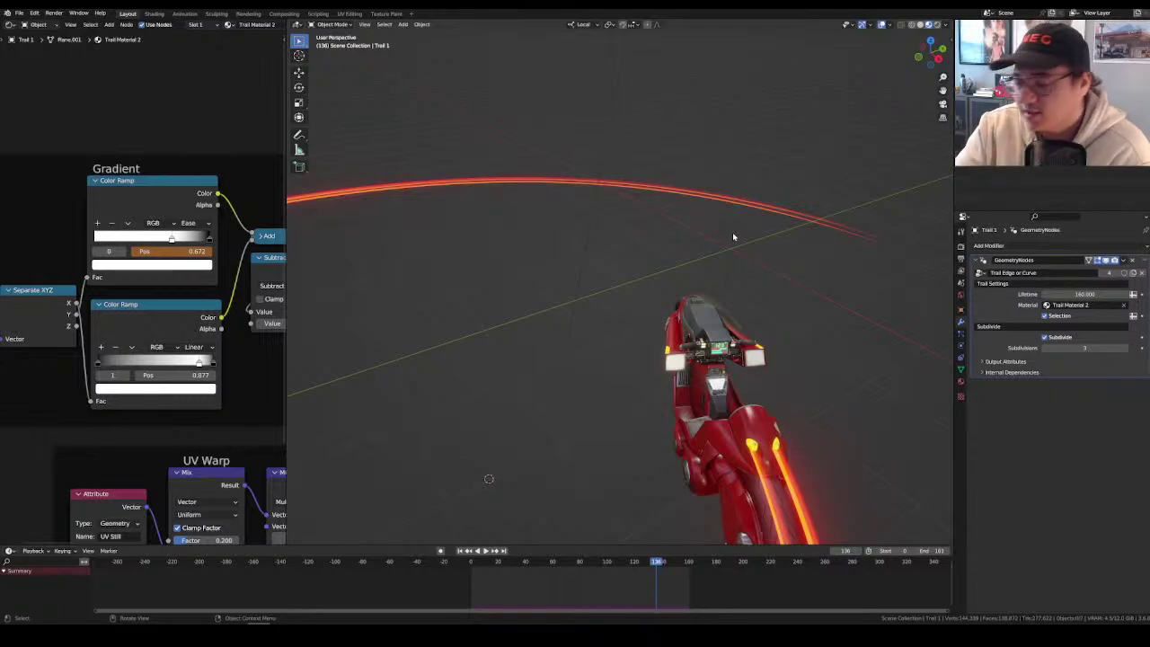
scroll(727, 234, down, 3)
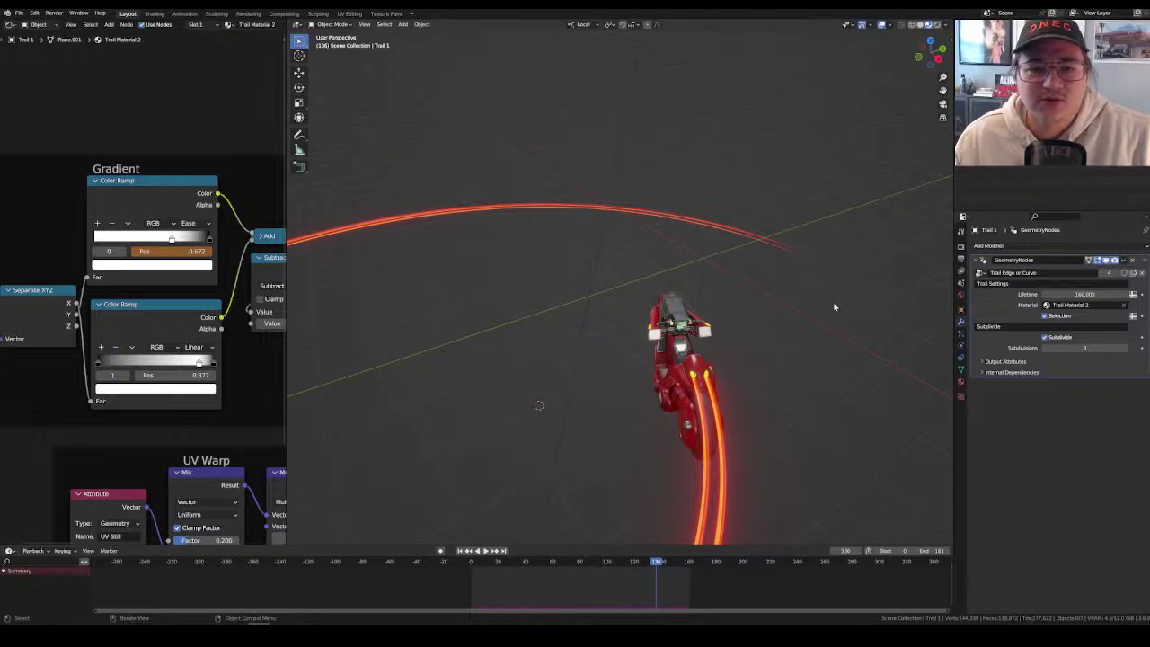
scroll(828, 314, down, 1)
middle_drag(829, 318, 780, 298)
Select the motorcycle and view it with its attached trails from the side and rear.
scroll(769, 326, up, 1)
click(640, 347)
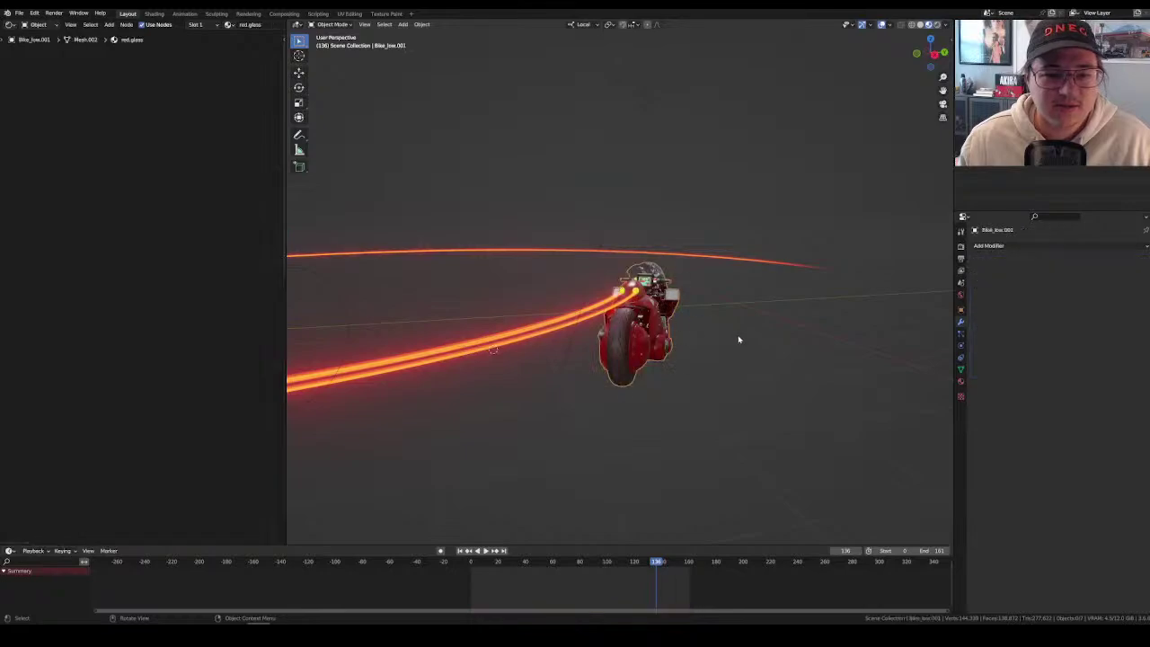
middle_drag(739, 339, 807, 366)
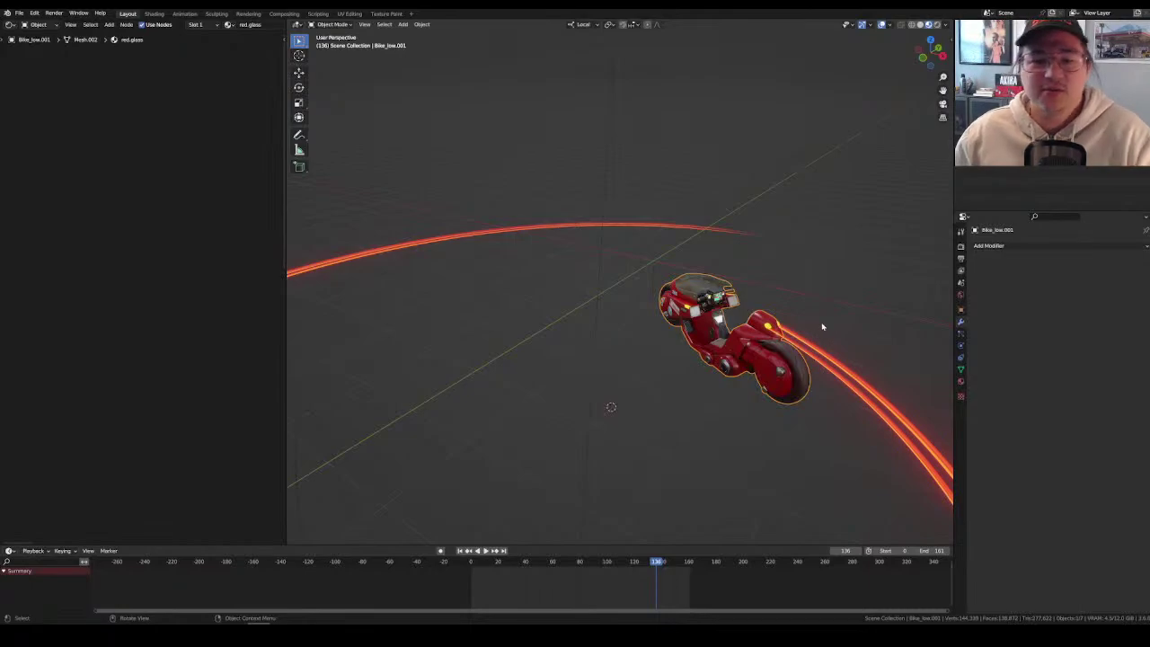
middle_drag(865, 323, 720, 363)
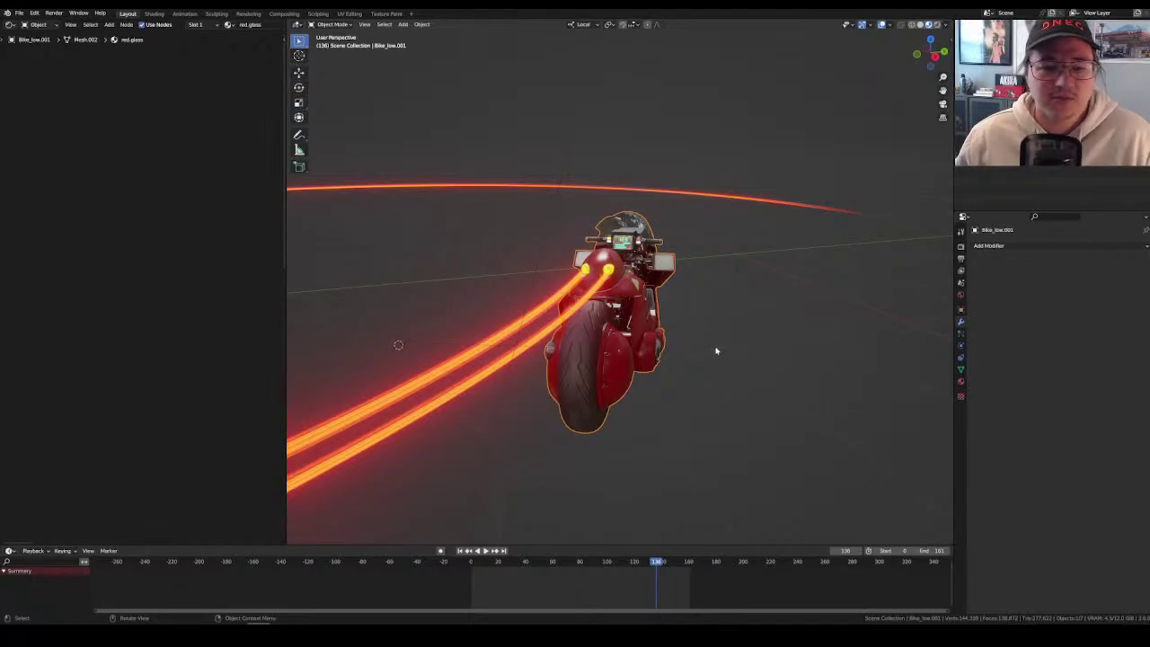
View the motorcycle with its trails from the side and from farther away, and select Trail 2.
middle_drag(638, 331, 704, 353)
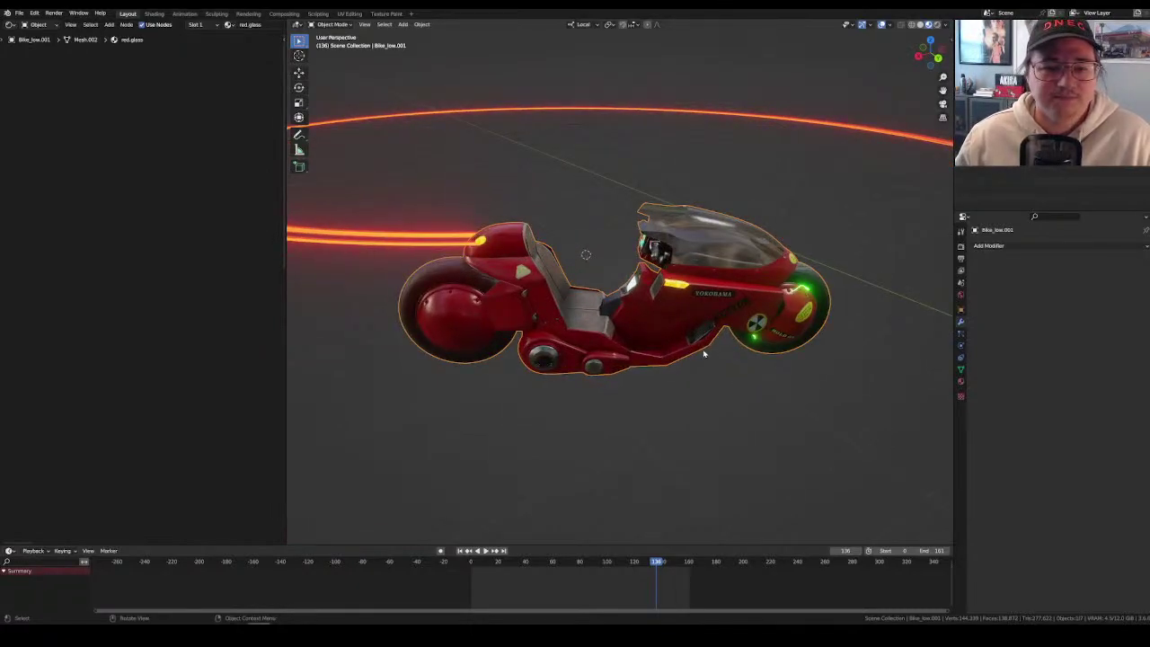
scroll(704, 353, down, 4)
middle_drag(703, 353, 829, 333)
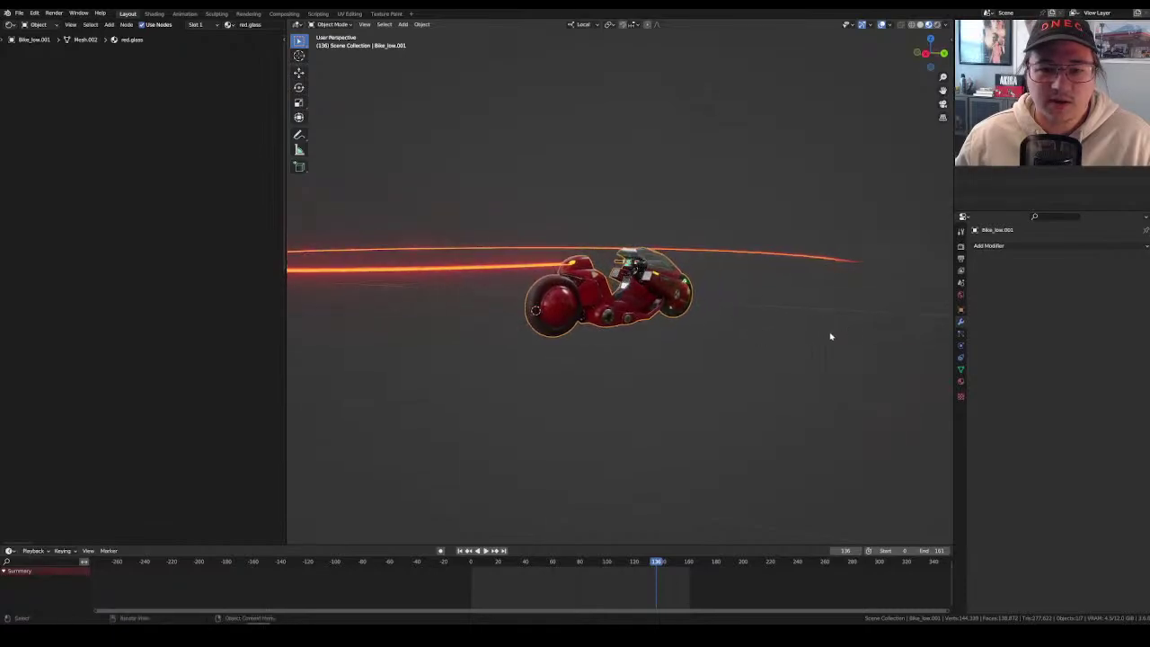
click(818, 332)
scroll(862, 338, down, 3)
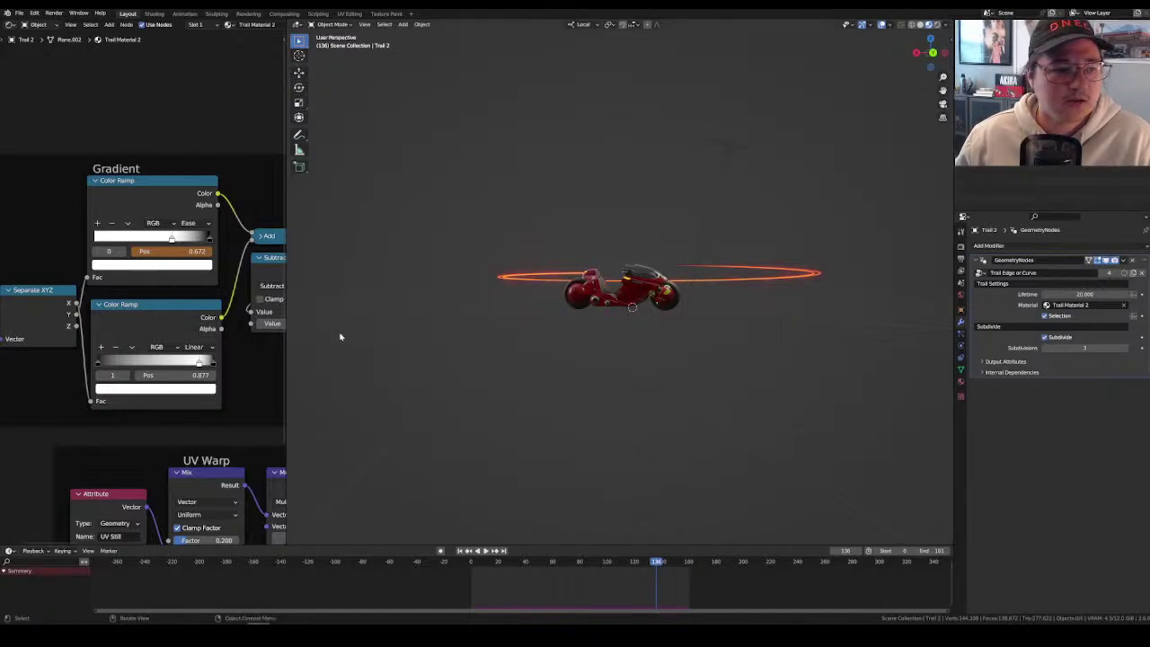
Select Trail 1 and examine the Colors section of its material nodes and its look behind the motorcycle.
click(729, 282)
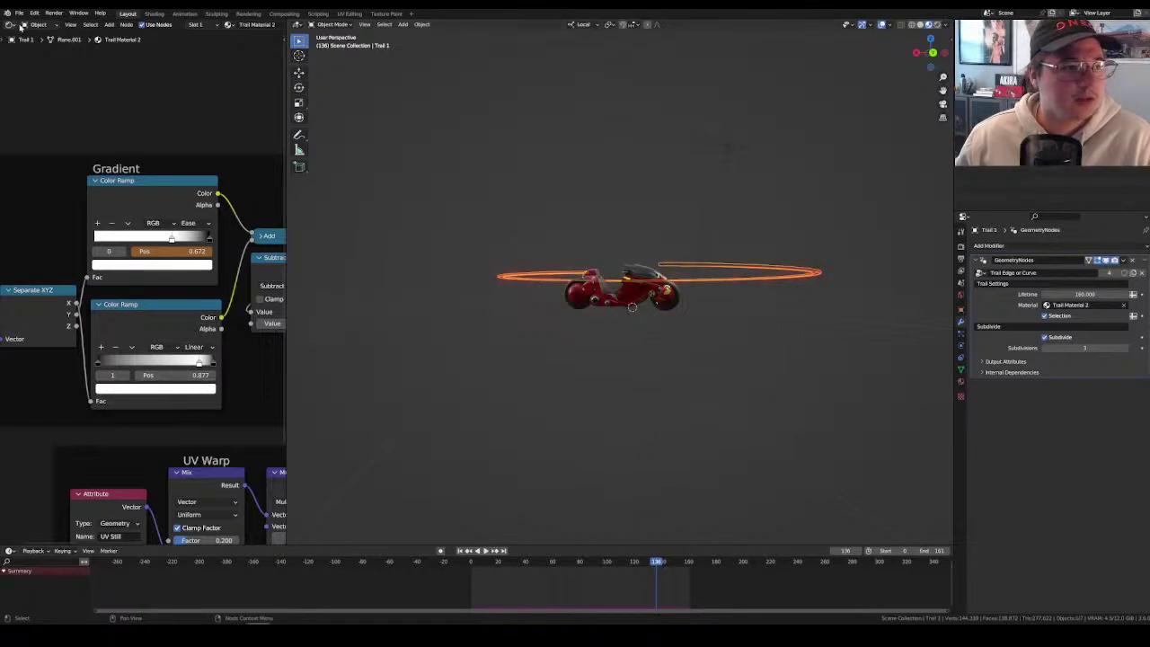
middle_drag(152, 273, 139, 267)
scroll(139, 267, down, 8)
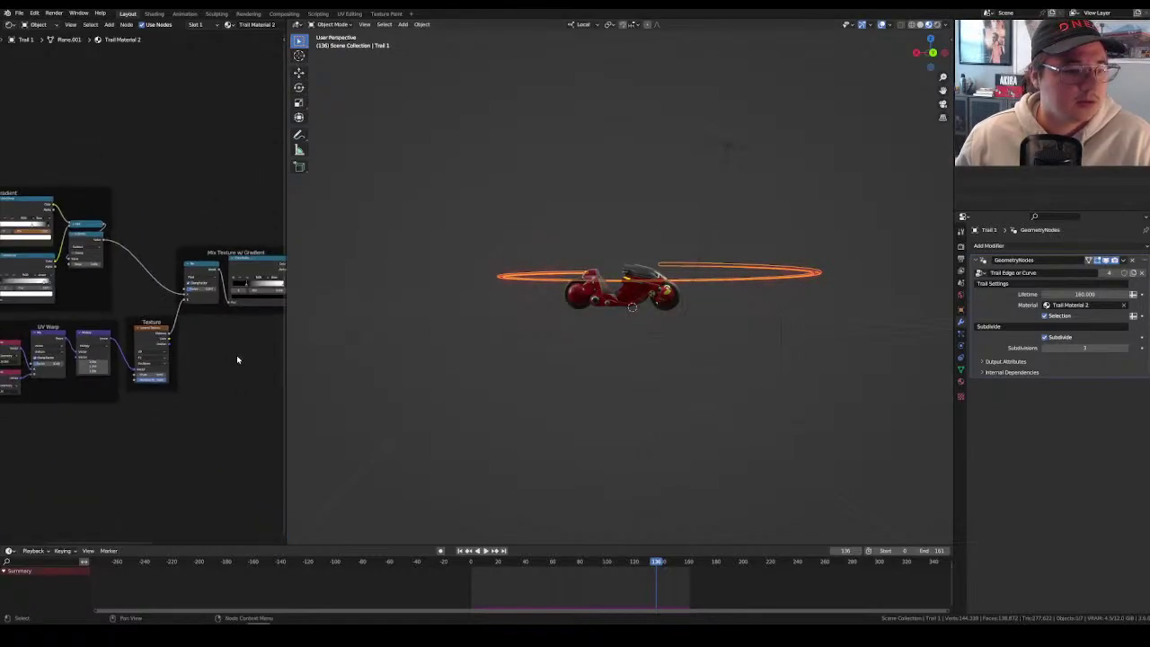
scroll(169, 357, up, 10)
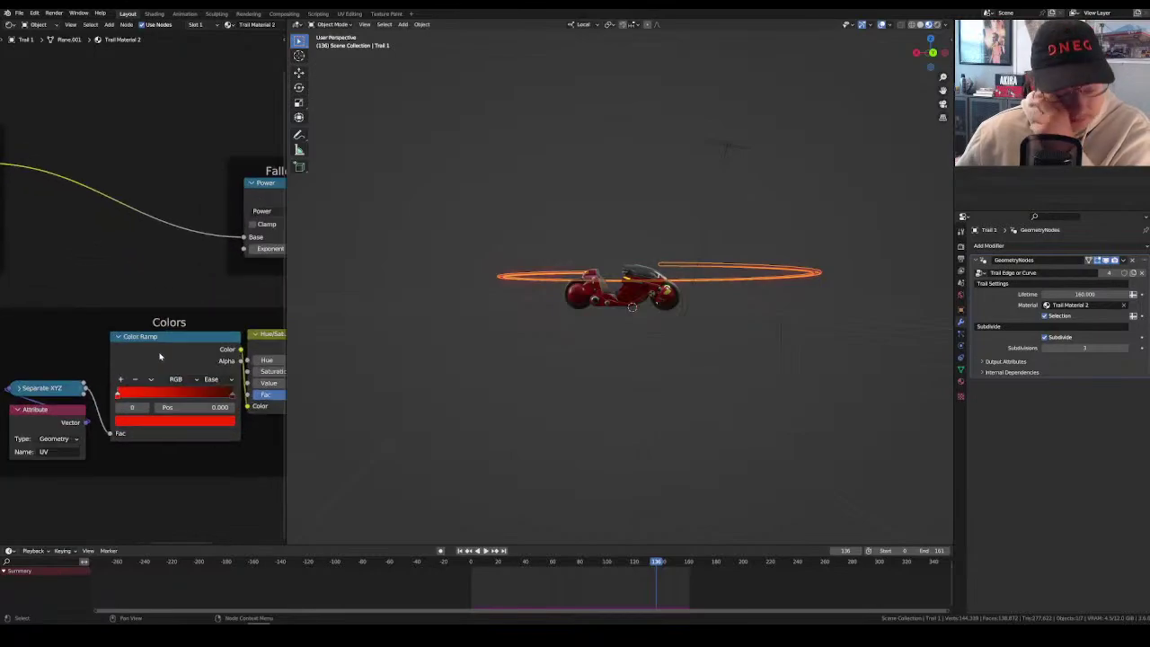
scroll(164, 368, down, 3)
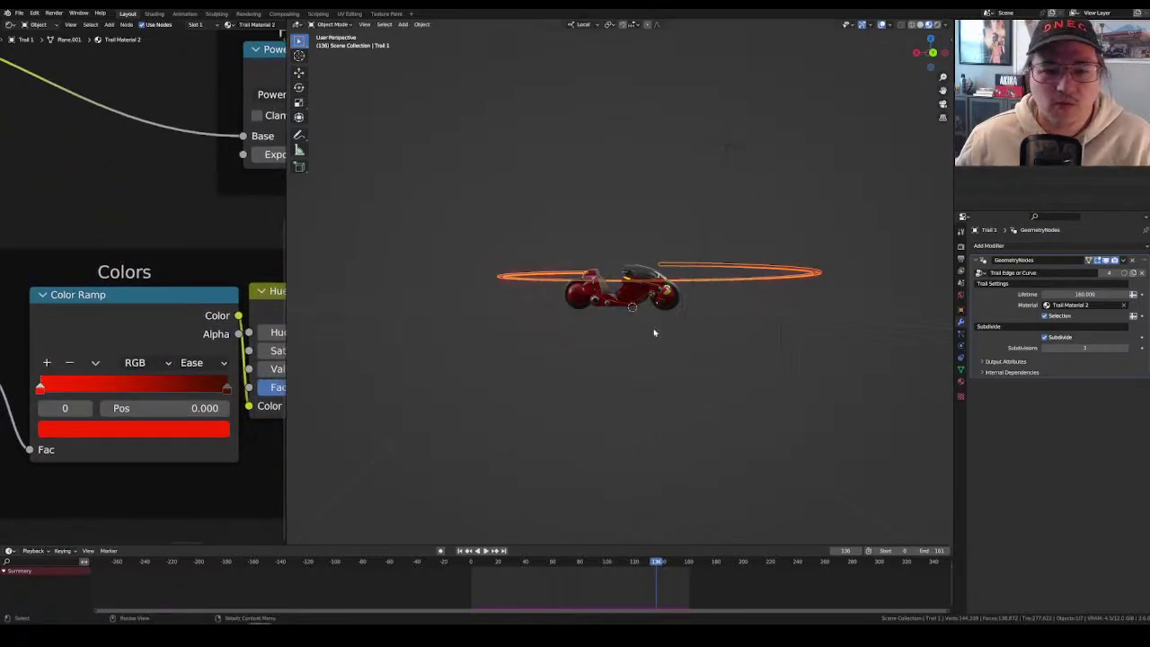
middle_drag(653, 333, 793, 361)
middle_drag(728, 324, 675, 237)
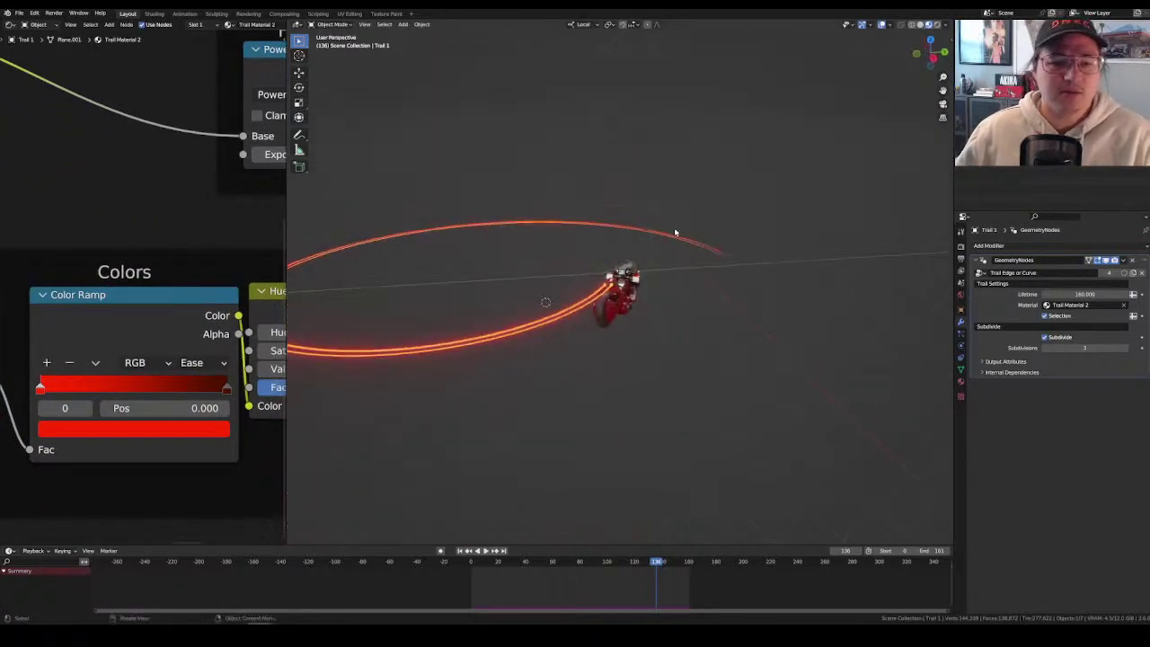
Try deleting the circular empty that animates the motorcycle.
click(459, 268)
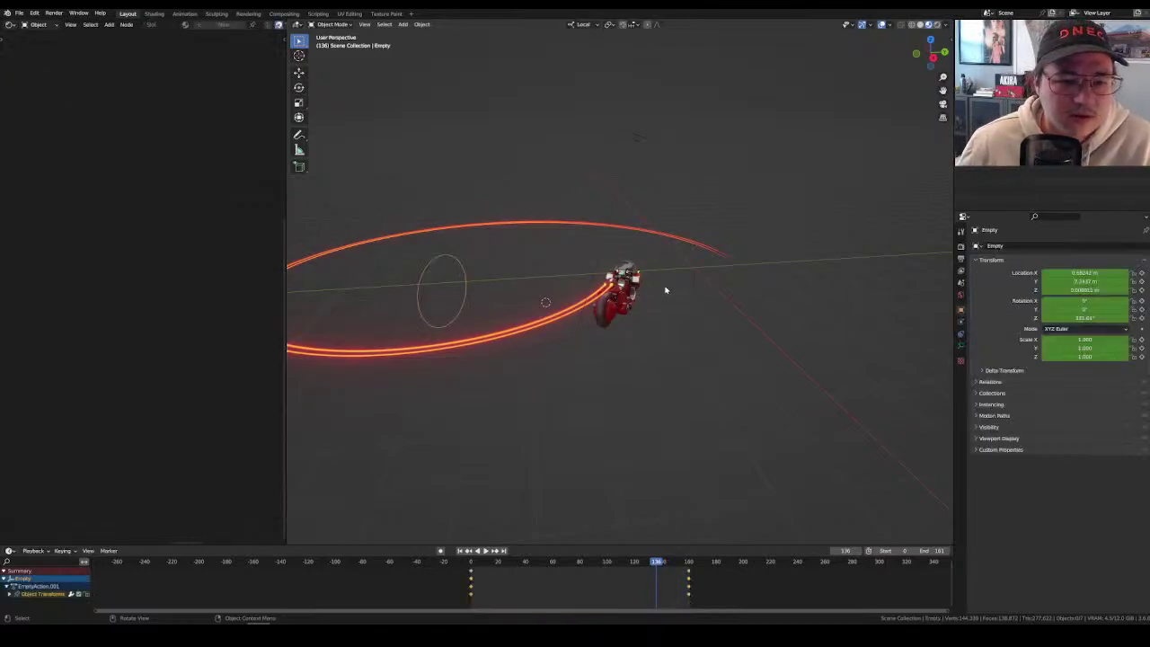
click(619, 294)
click(464, 274)
key(x)
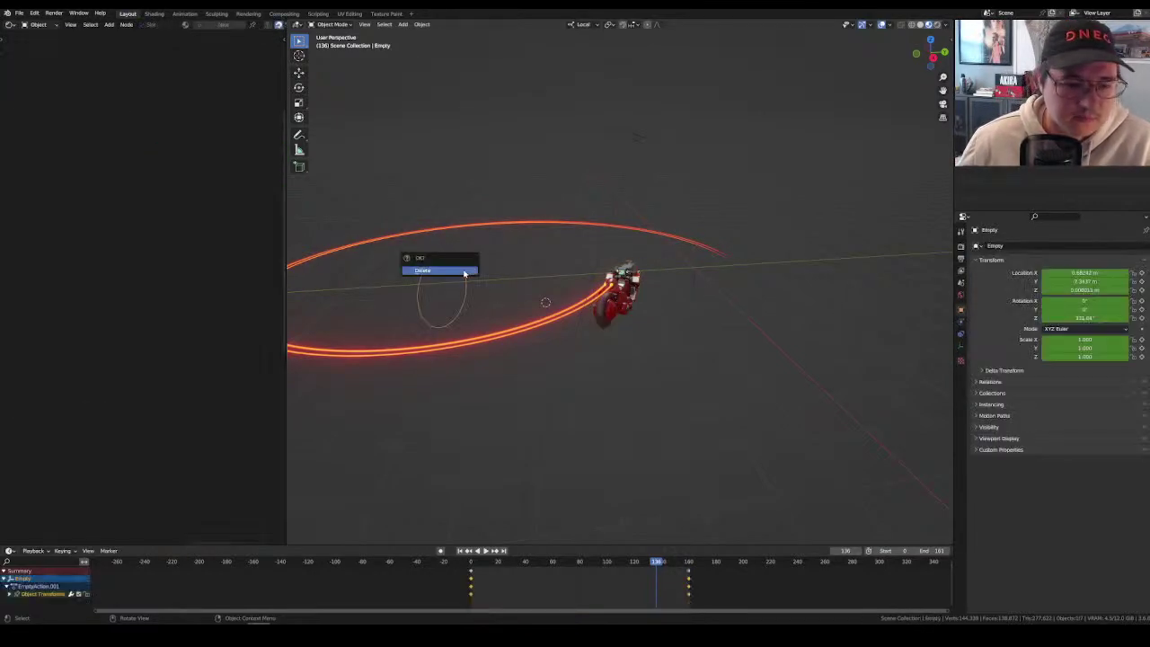
click(458, 270)
click(733, 276)
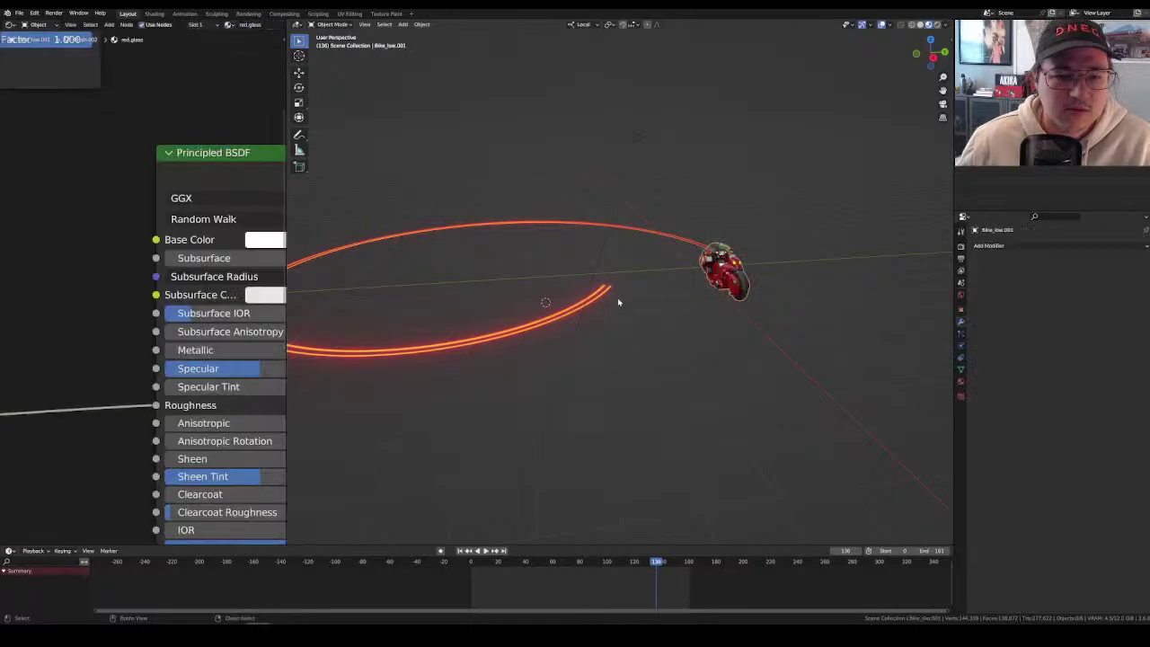
key(ctrl+z)
key(ctrl+z)
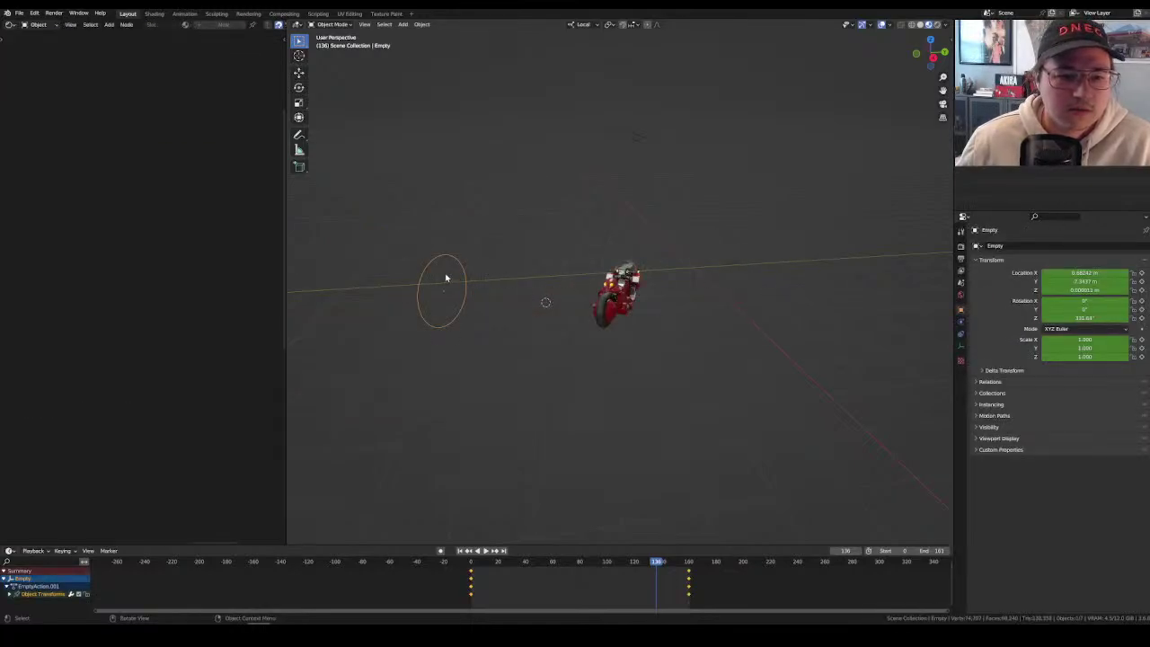
Delete the circular empty that animates the motorcycle, then select the motorcycle and bring its rear into view.
key(Delete)
click(736, 281)
scroll(737, 281, up, 3)
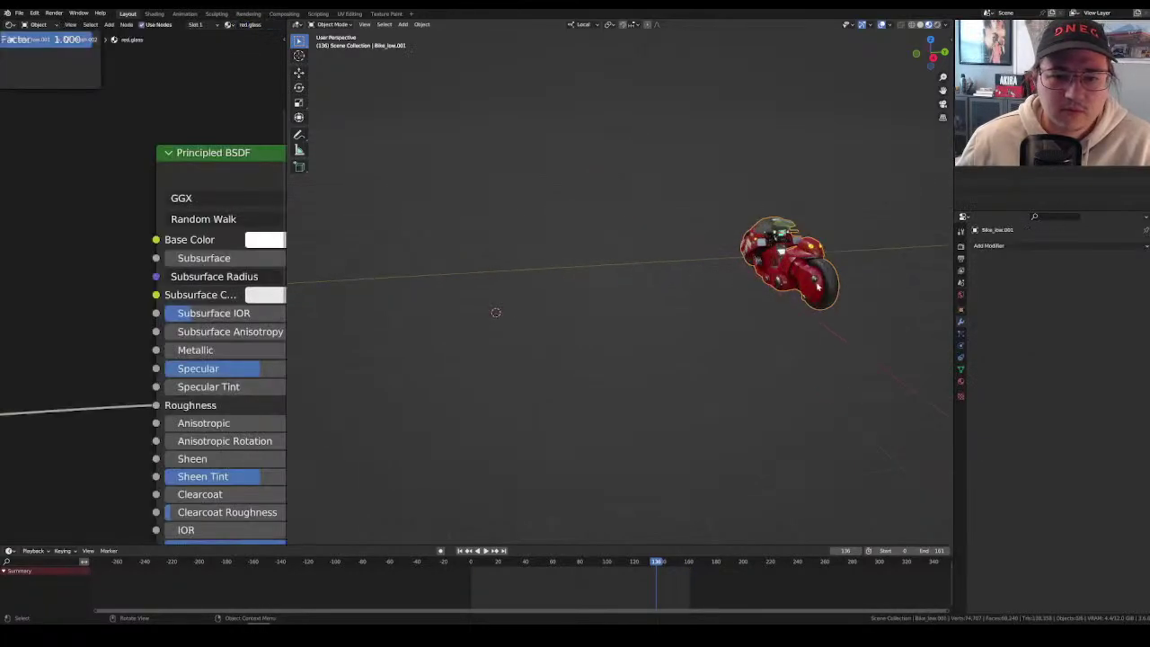
middle_drag(736, 281, 703, 322)
scroll(706, 338, down, 4)
scroll(703, 322, up, 8)
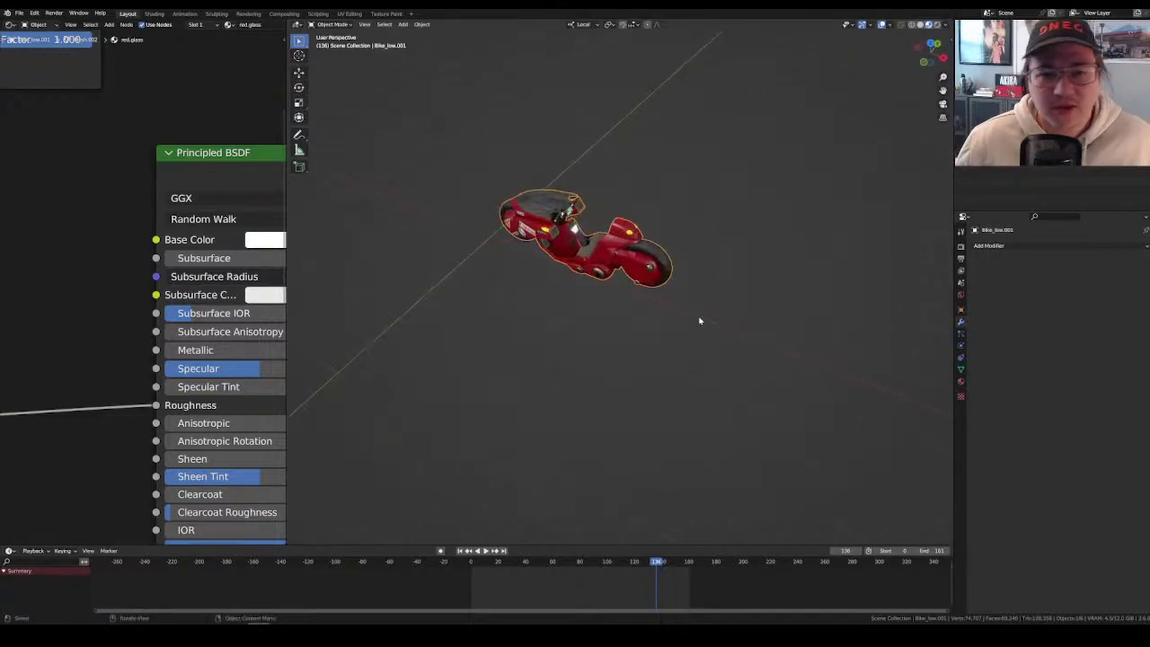
Select the Trail 1 object and place a duplicate of it above the motorcycle.
click(646, 141)
scroll(737, 154, up, 1)
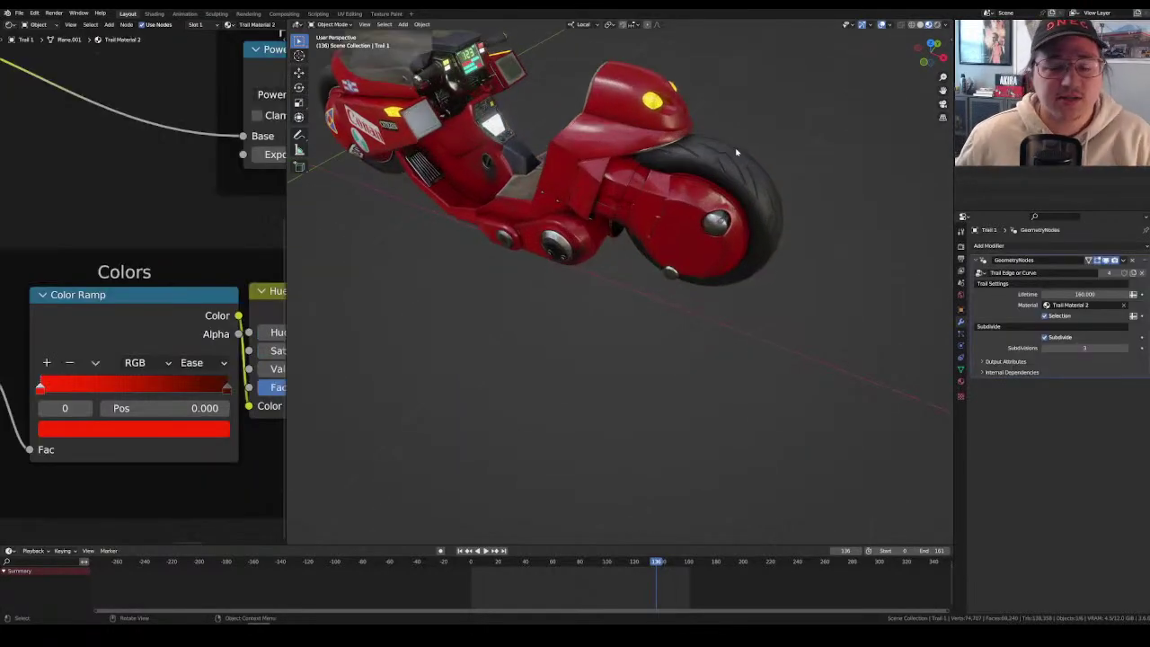
key(KP_Decimal)
middle_drag(654, 308, 810, 260)
scroll(600, 266, down, 6)
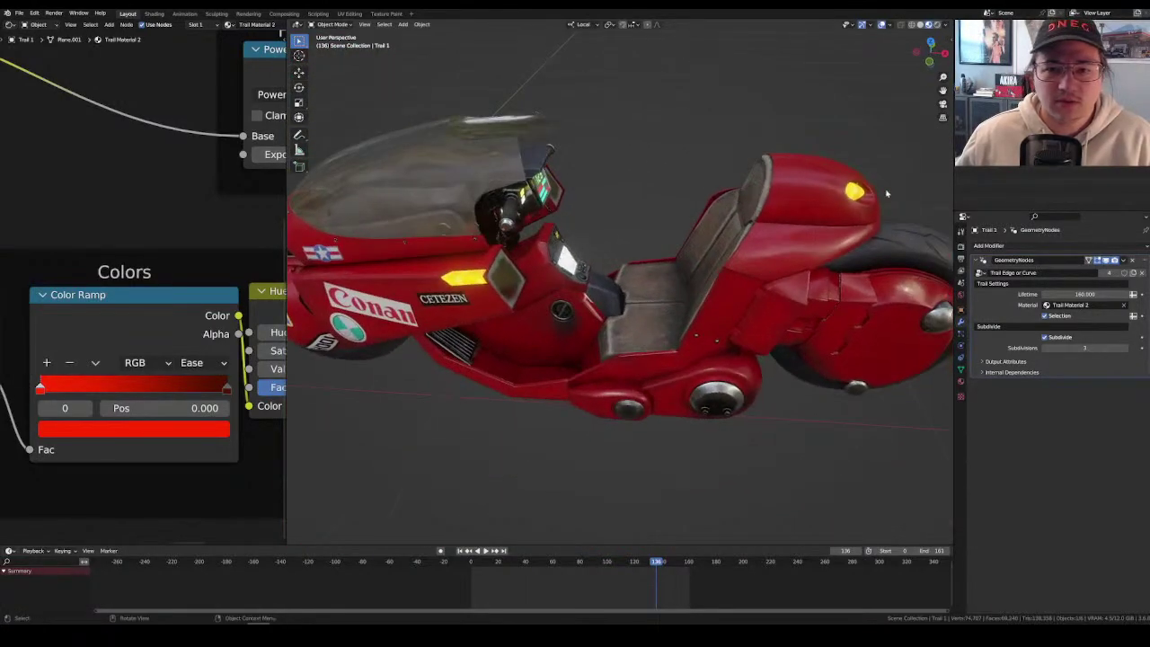
key(Tab)
key(Tab)
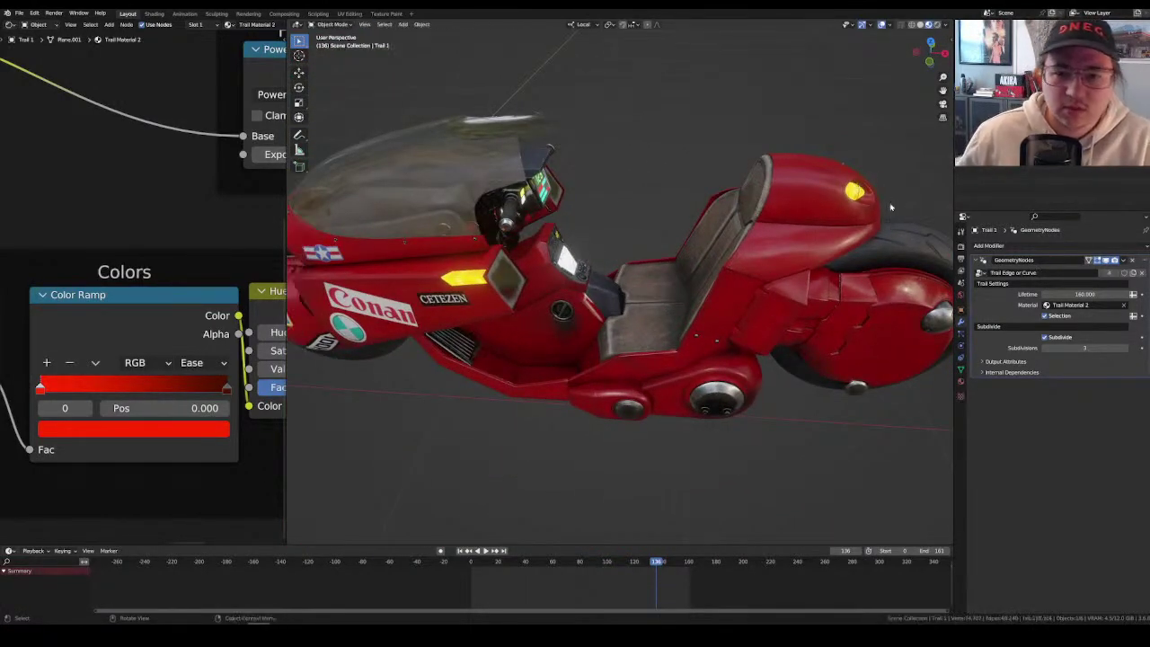
middle_drag(885, 202, 865, 245)
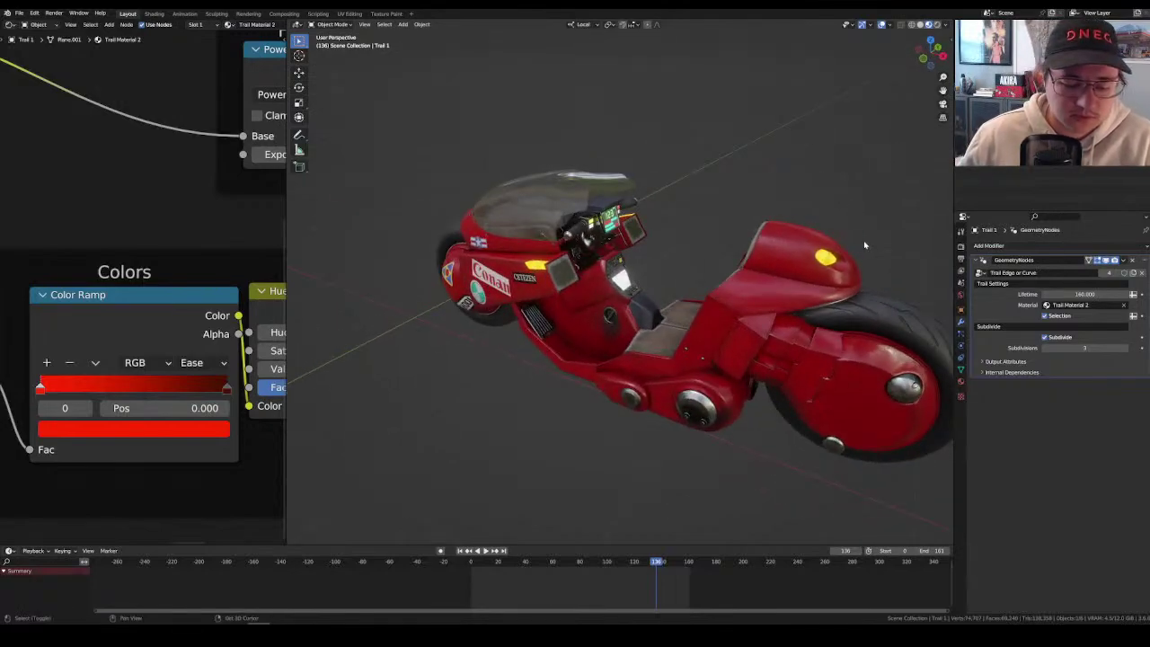
key(shift+d)
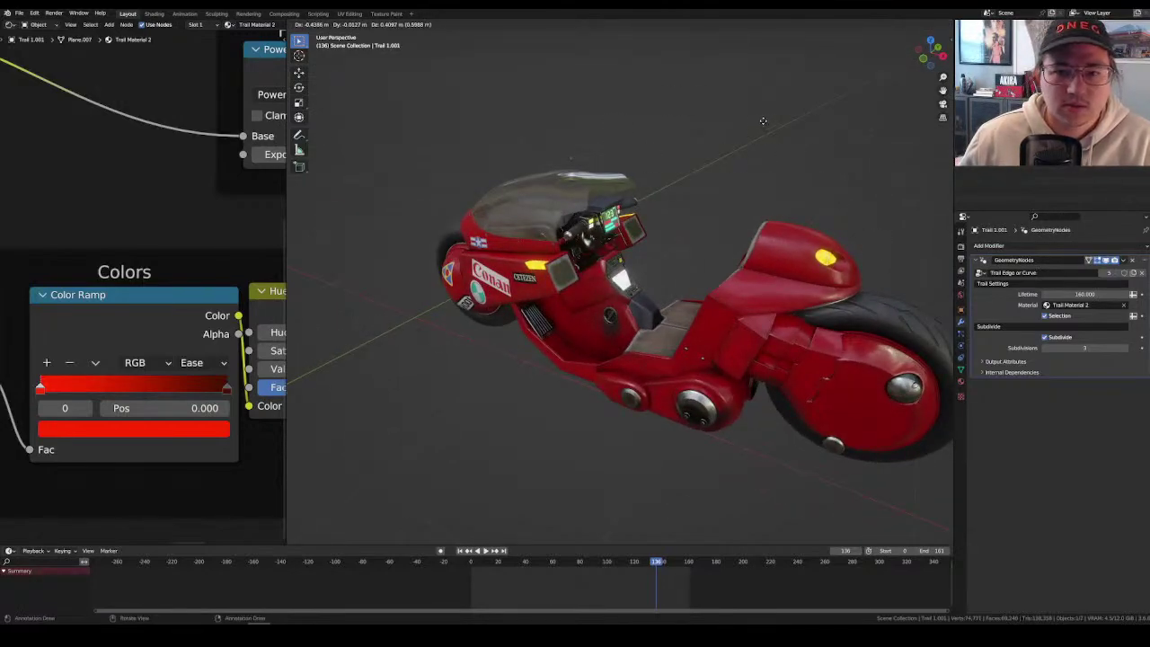
click(759, 118)
Delete one of the two square faces in the duplicated trail's mesh, keeping only the other square.
key(Tab)
middle_drag(759, 119, 749, 159)
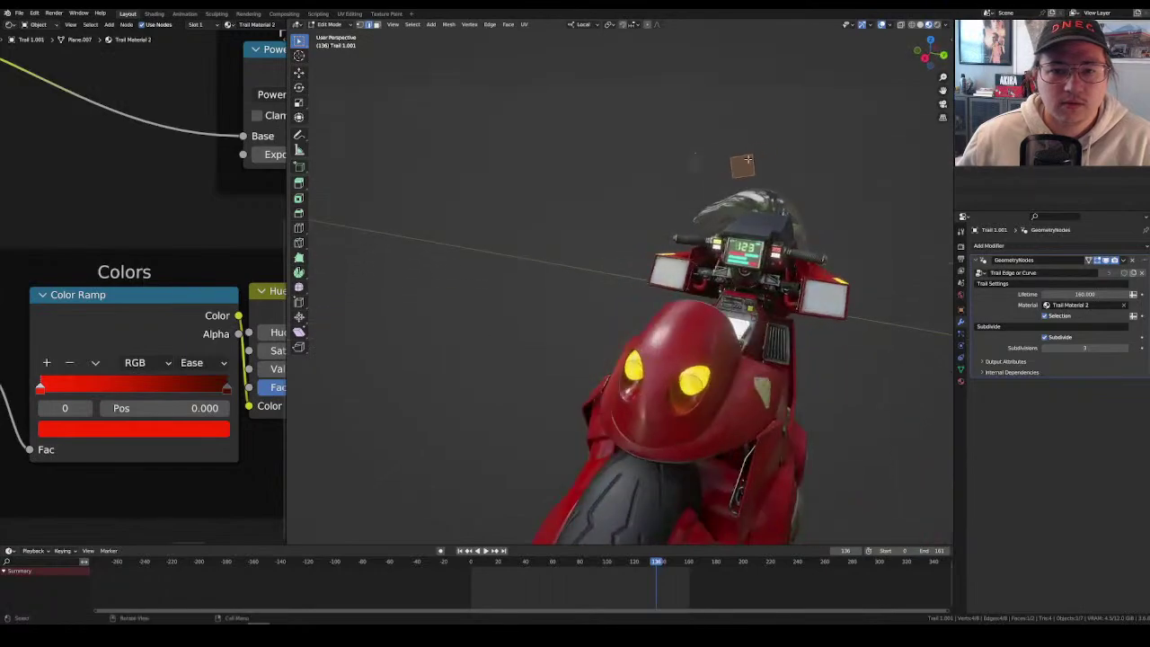
key(l)
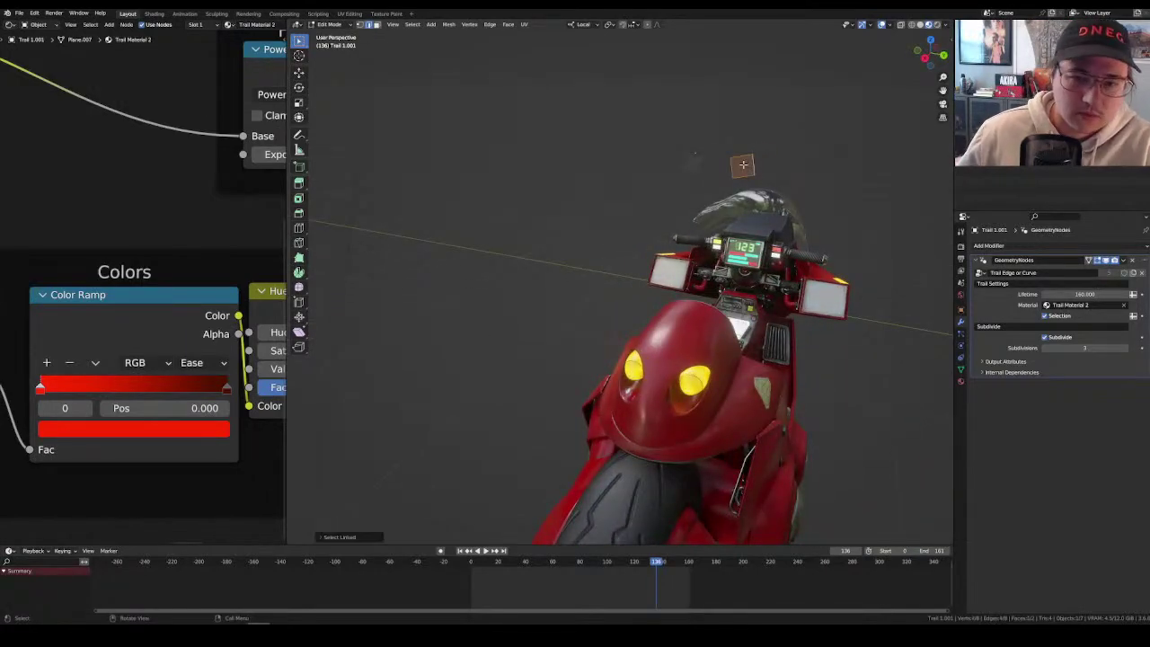
key(x)
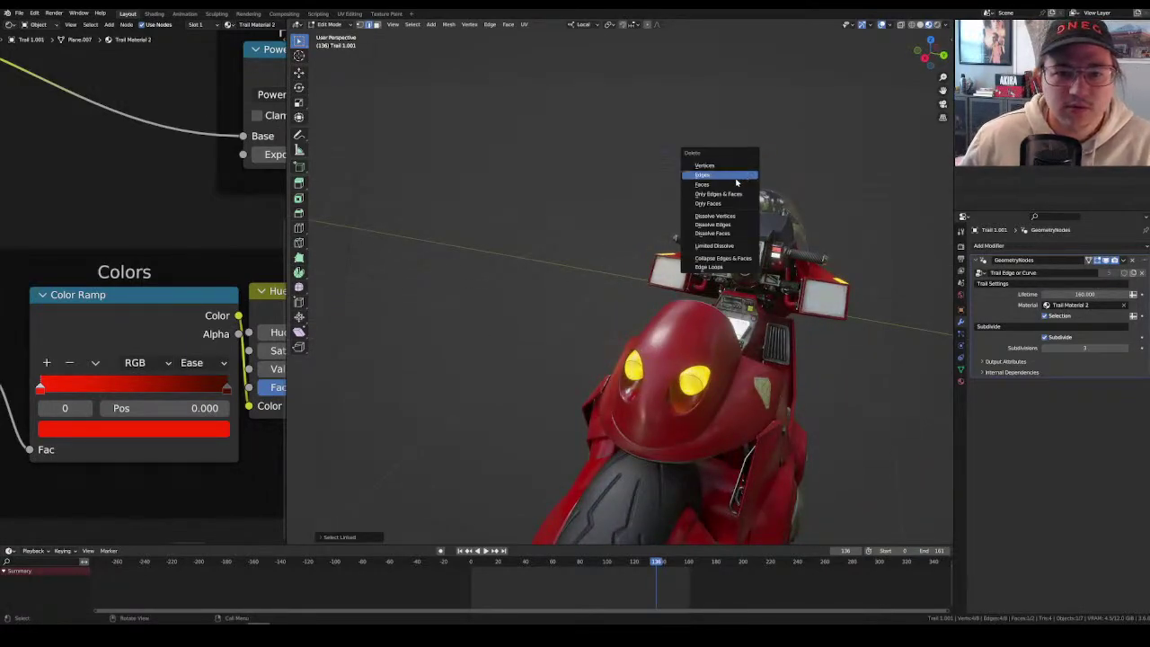
click(736, 184)
key(l)
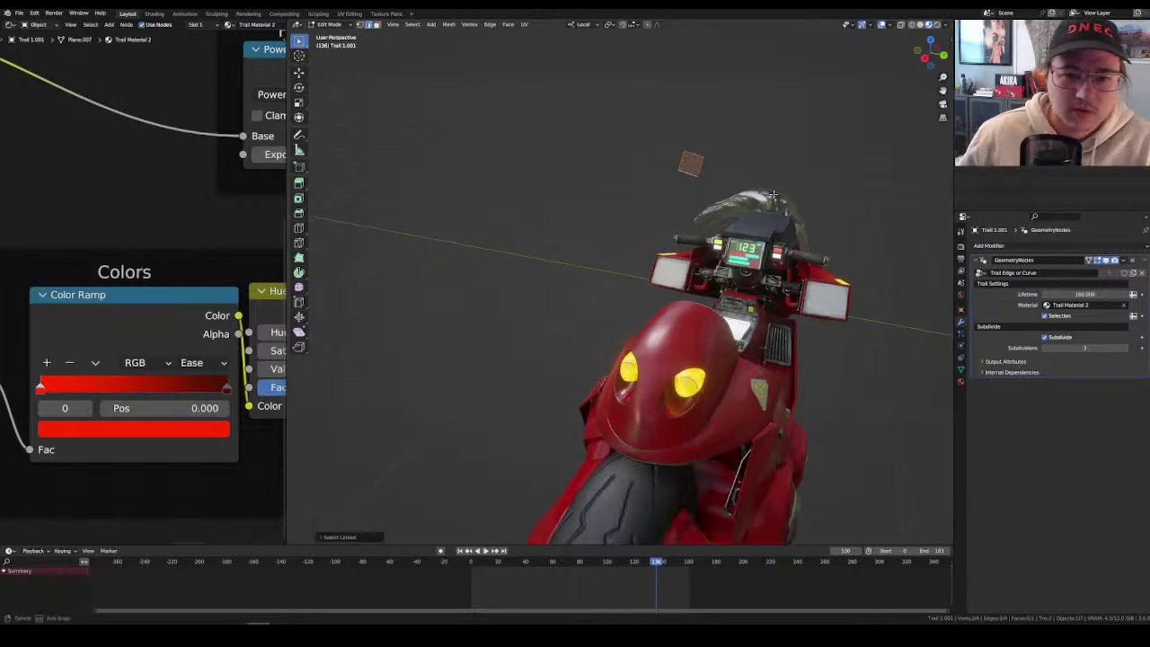
middle_drag(770, 187, 713, 192)
scroll(716, 198, down, 2)
key(Tab)
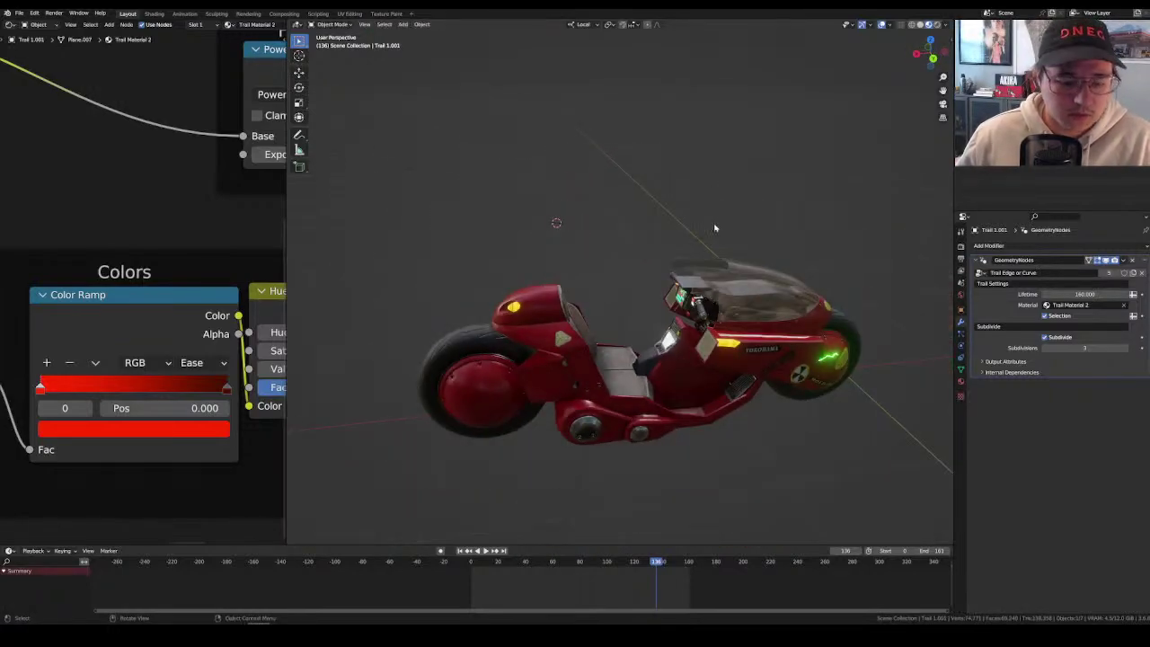
Move the duplicated trail object from above the seat to the front of the motorcycle.
key(g)
click(886, 283)
middle_drag(886, 283, 842, 282)
key(g)
click(927, 320)
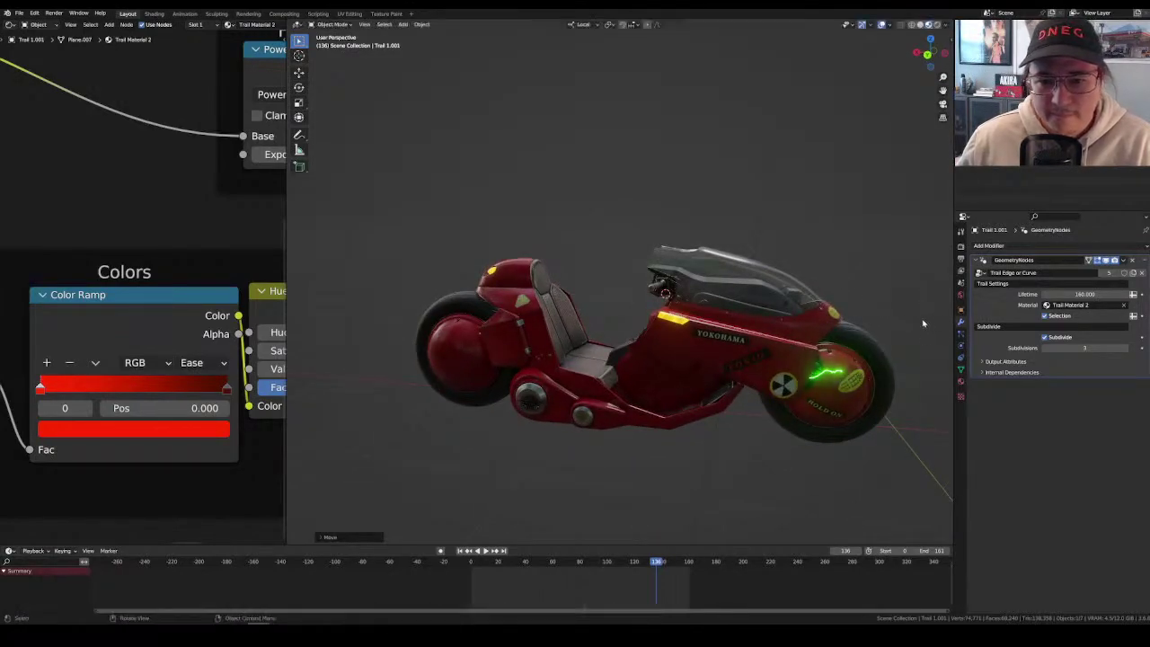
middle_drag(919, 321, 792, 342)
key(KP_Decimal)
scroll(830, 307, down, 10)
key(g)
click(792, 327)
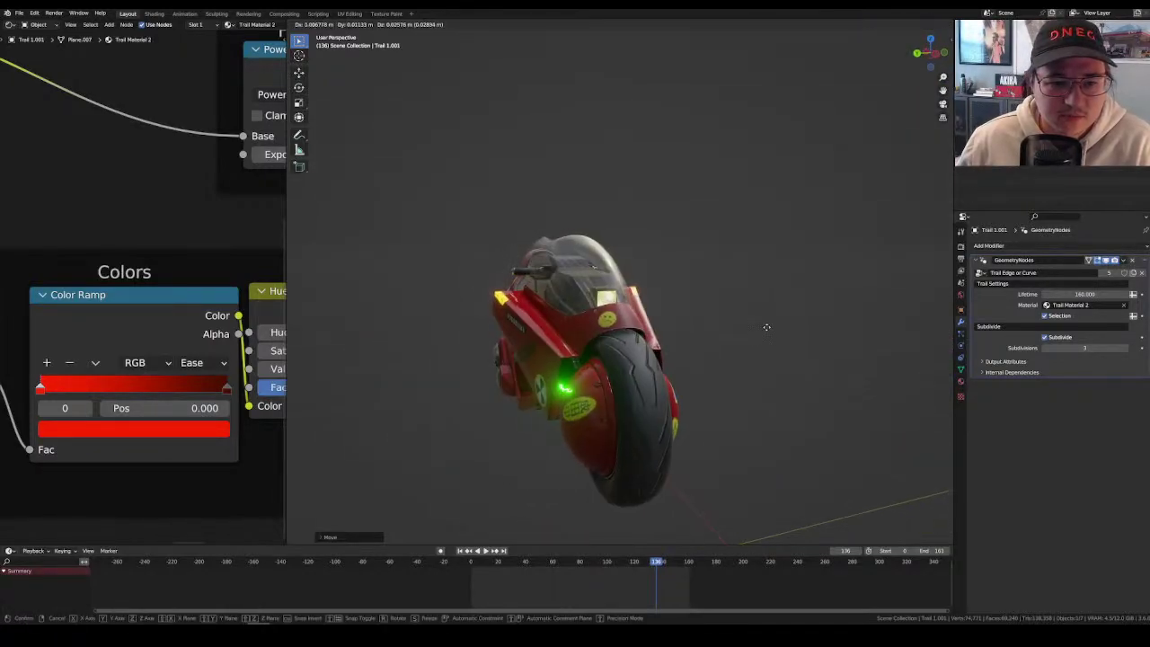
In the duplicated trail's mesh, move the square face back toward the headlight behind the windshield.
key(KP_Decimal)
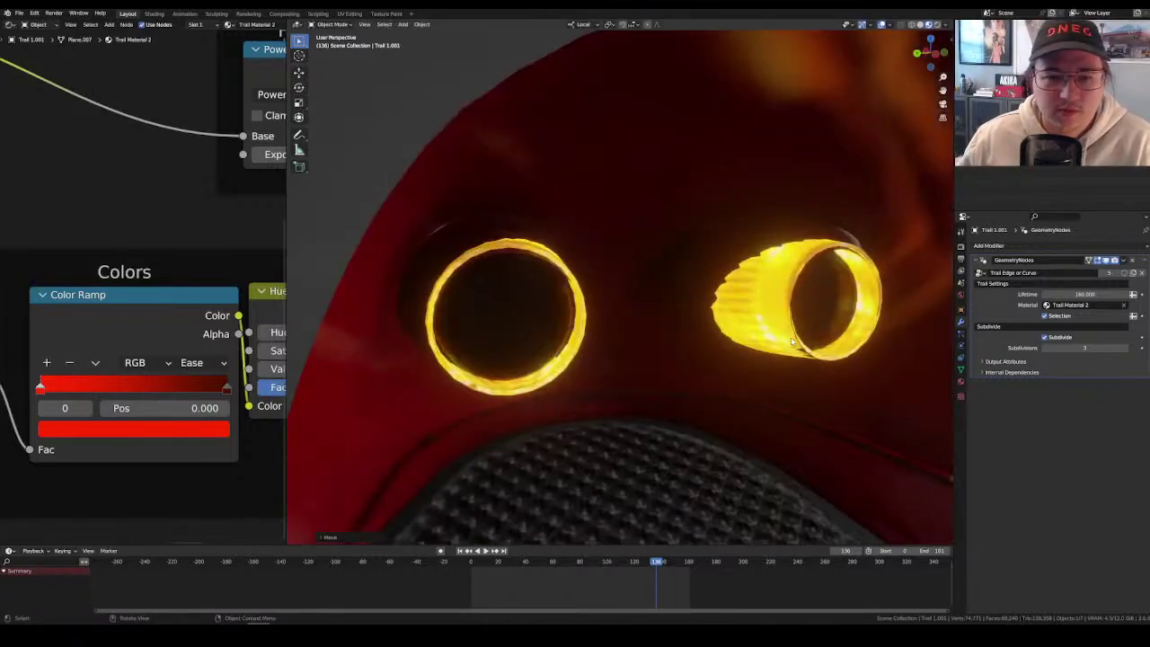
scroll(790, 346, down, 10)
scroll(808, 382, down, 10)
middle_drag(835, 393, 608, 262)
scroll(691, 356, up, 8)
scroll(692, 357, up, 5)
key(Tab)
scroll(716, 308, down, 6)
scroll(722, 294, up, 4)
key(KP_Decimal)
middle_drag(696, 286, 629, 250)
key(g)
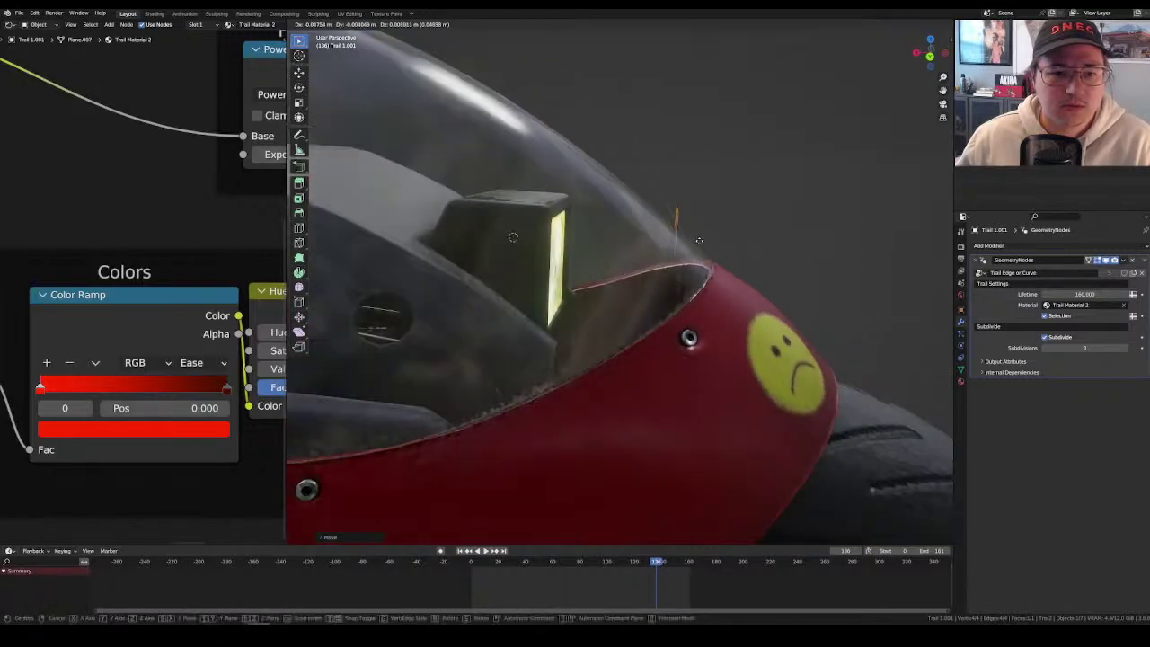
click(619, 252)
Line up the square trail face with the glowing headlight as seen from the front, and return to Object Mode.
scroll(759, 249, up, 5)
middle_drag(758, 249, 716, 220)
scroll(700, 219, up, 2)
key(g)
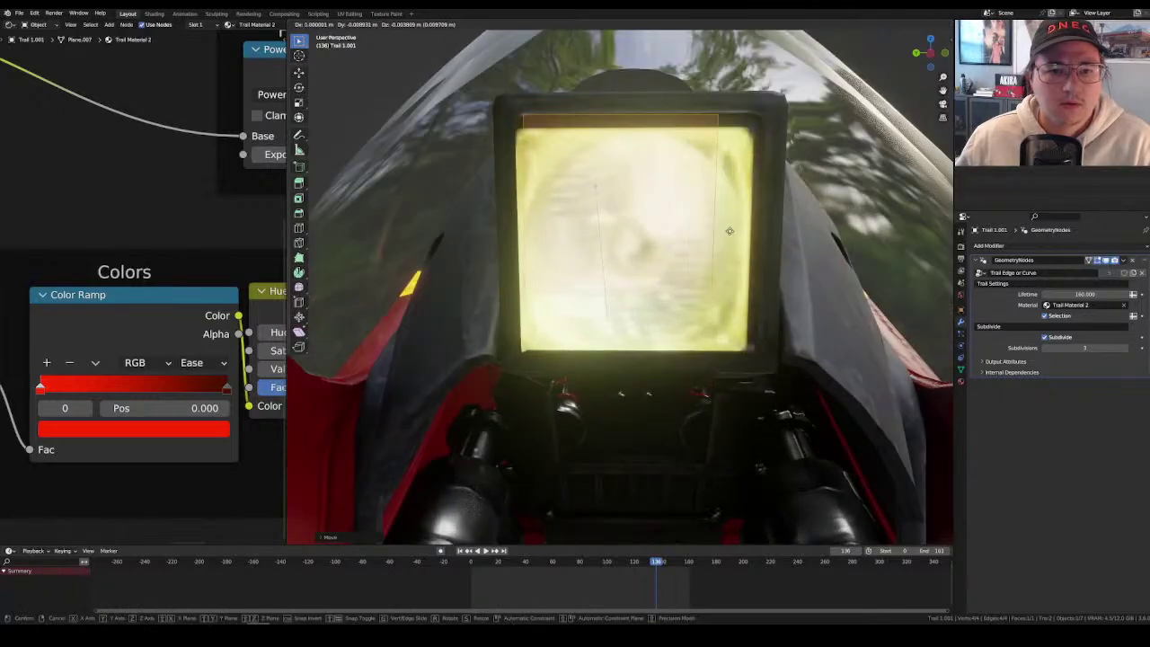
click(739, 261)
scroll(740, 260, down, 2)
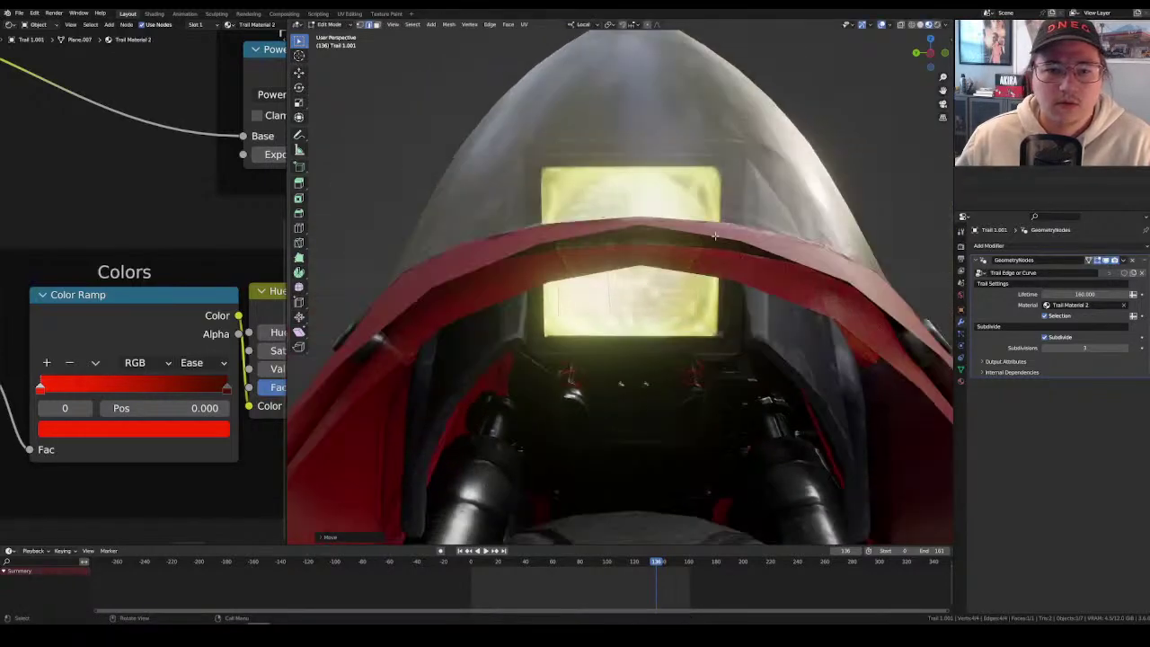
key(Tab)
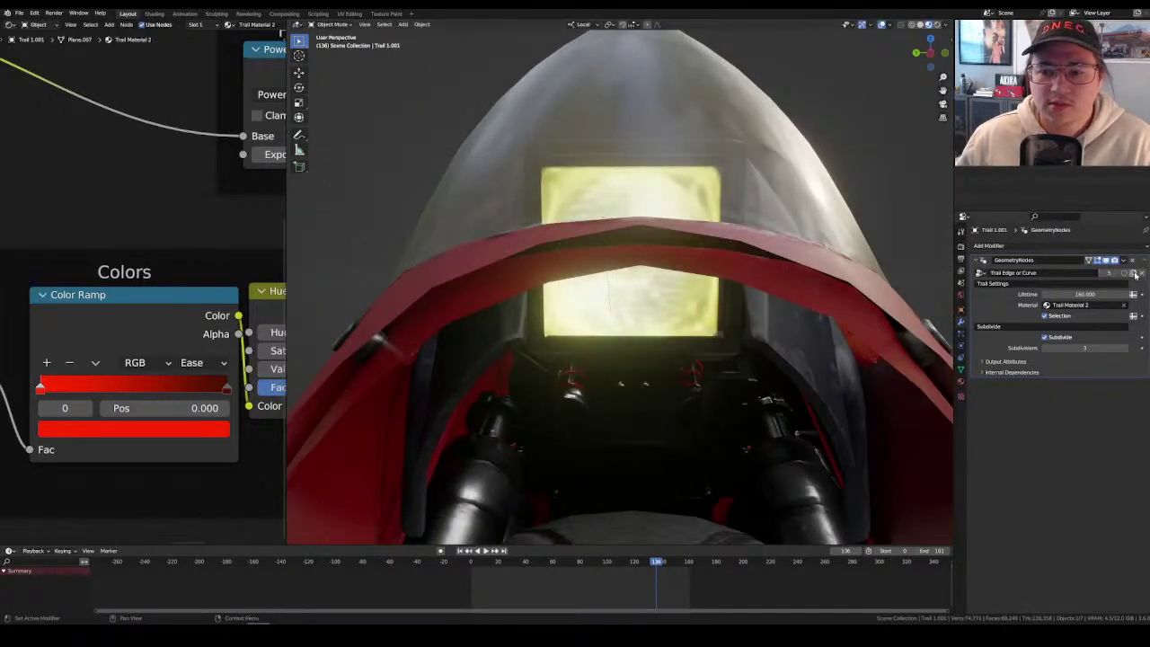
Give the duplicated trail its own copy of Trail Material 2 and name it Trail Material 3.
click(957, 396)
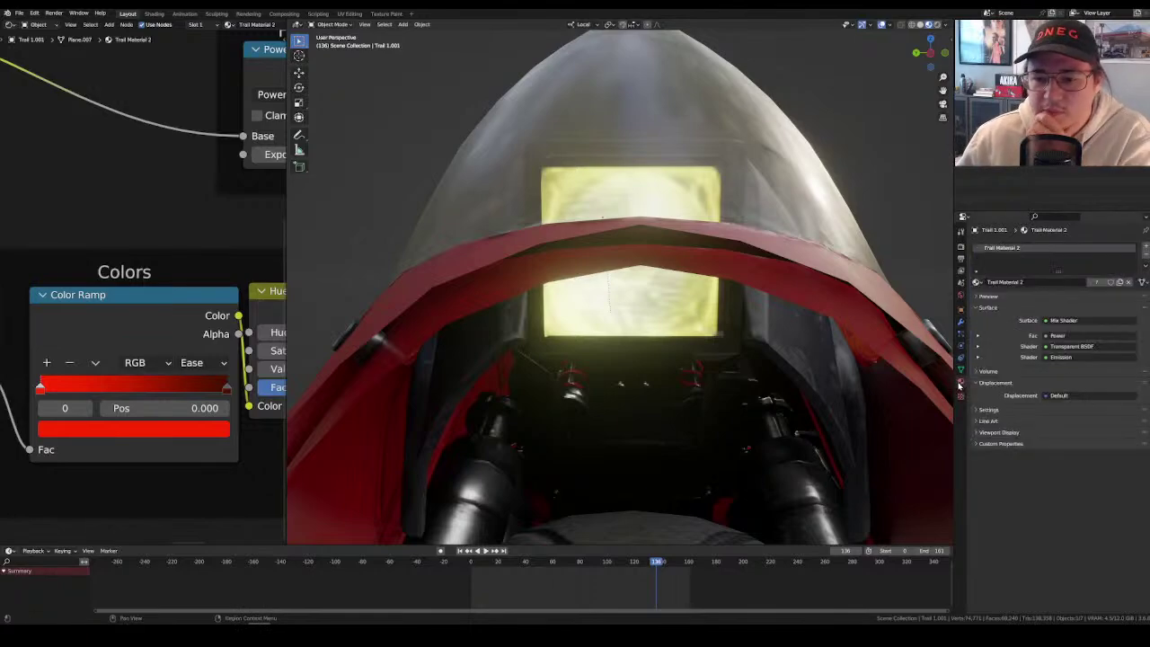
click(1120, 283)
click(1015, 282)
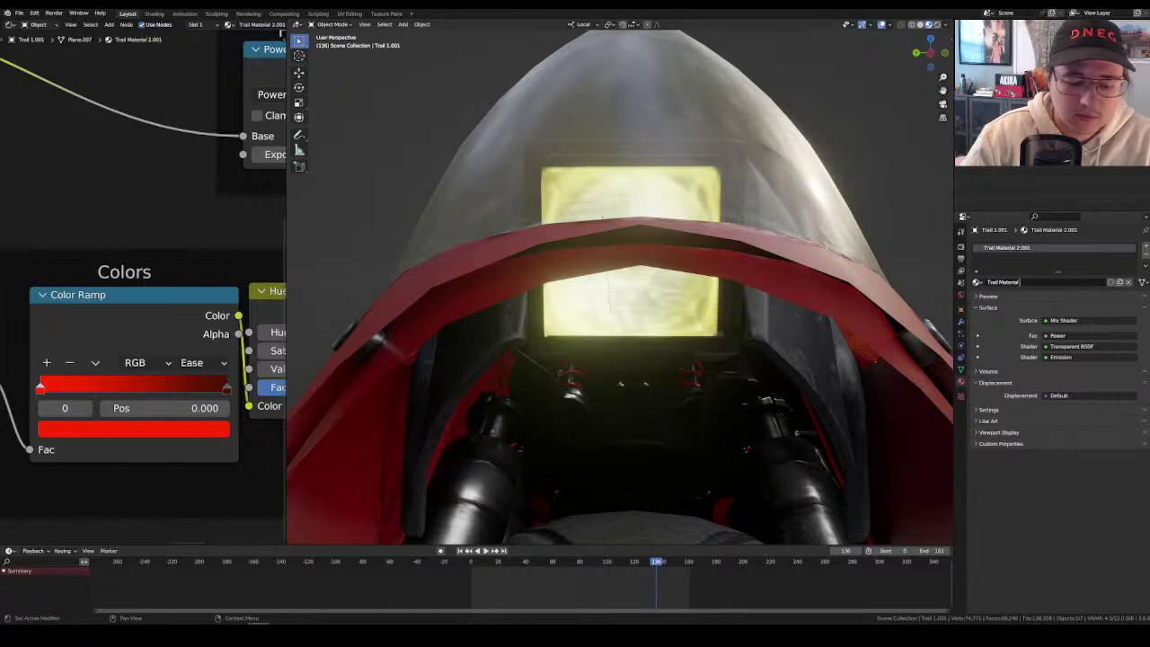
text(3)
key(Return)
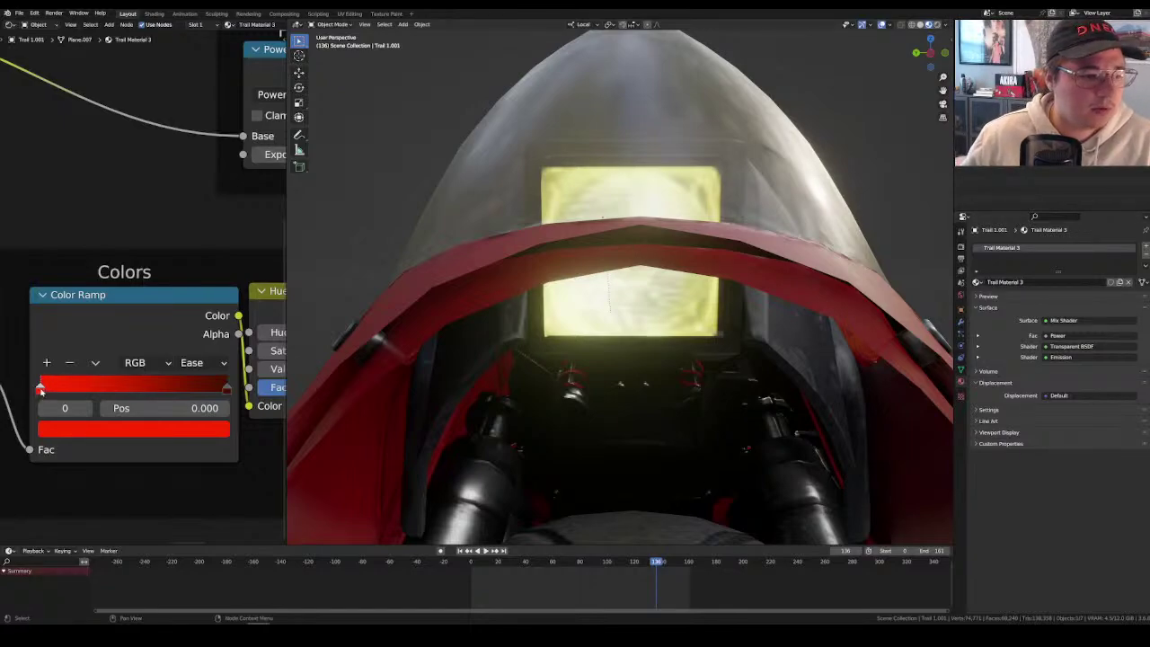
Recolor the Colors ramp of Trail Material 3 with a golden yellow first stop and a dark brown last stop.
click(106, 429)
drag(59, 288, 74, 303)
click(227, 389)
click(212, 428)
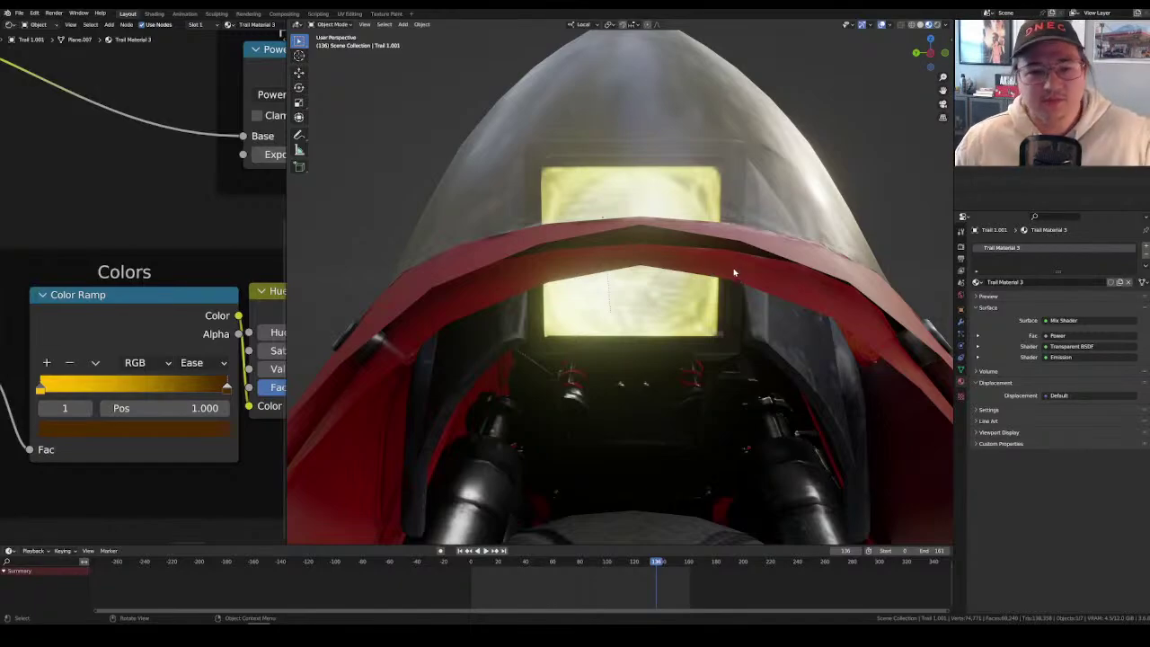
Bring the whole motorcycle into view and select its body.
middle_drag(683, 283, 721, 315)
scroll(755, 297, down, 3)
scroll(747, 297, up, 5)
scroll(721, 314, down, 5)
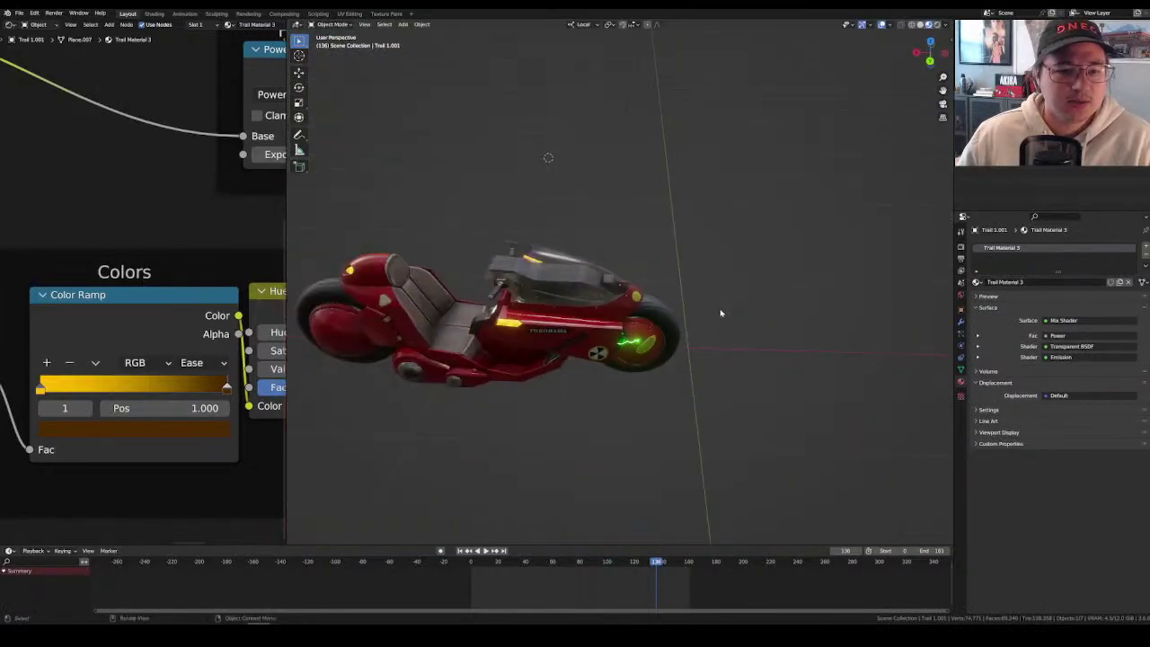
click(627, 322)
key(g)
key(y)
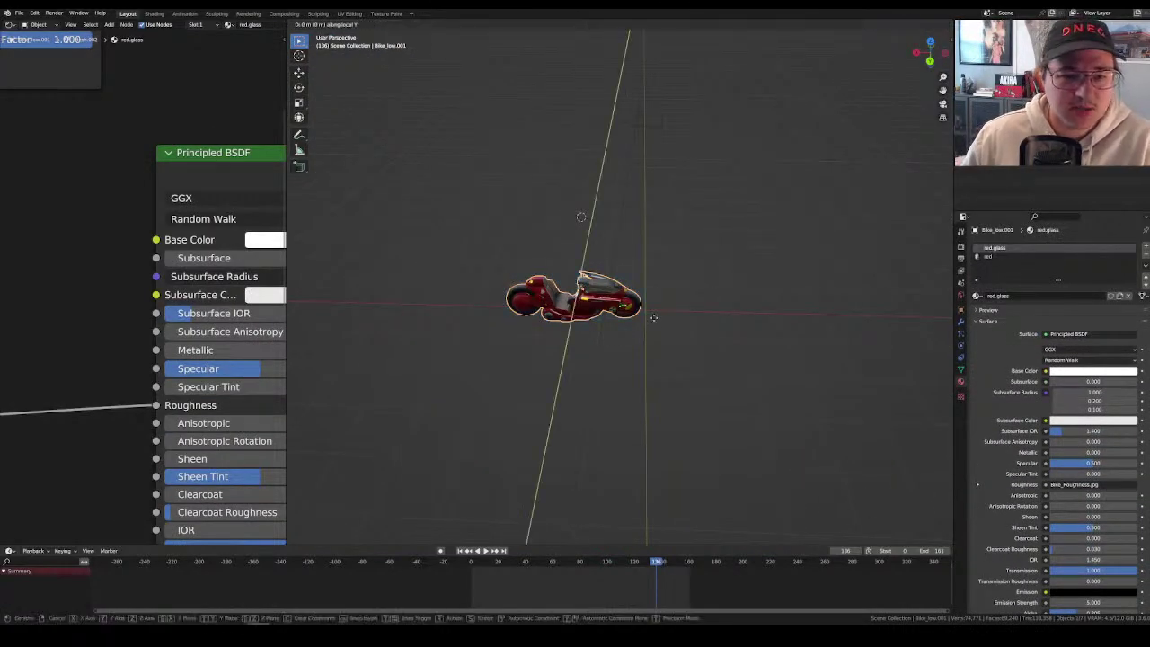
right_click(654, 321)
At frame 0, move the motorcycle backward along its local X axis and insert a keyframe there.
drag(656, 560, 486, 553)
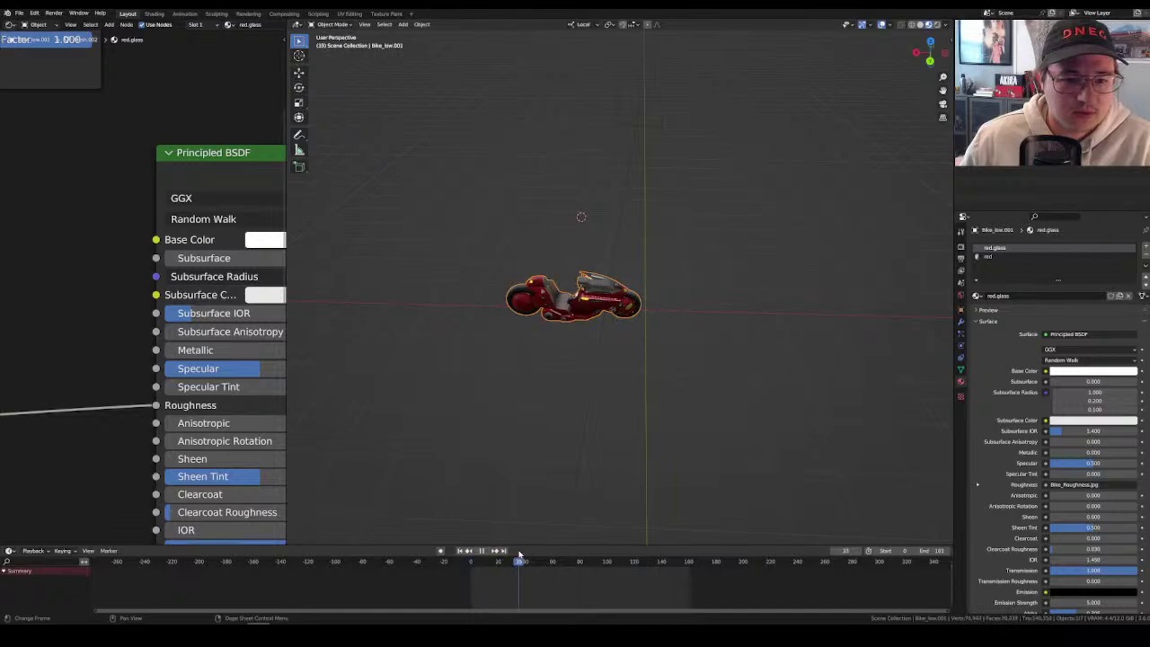
key(g)
key(x)
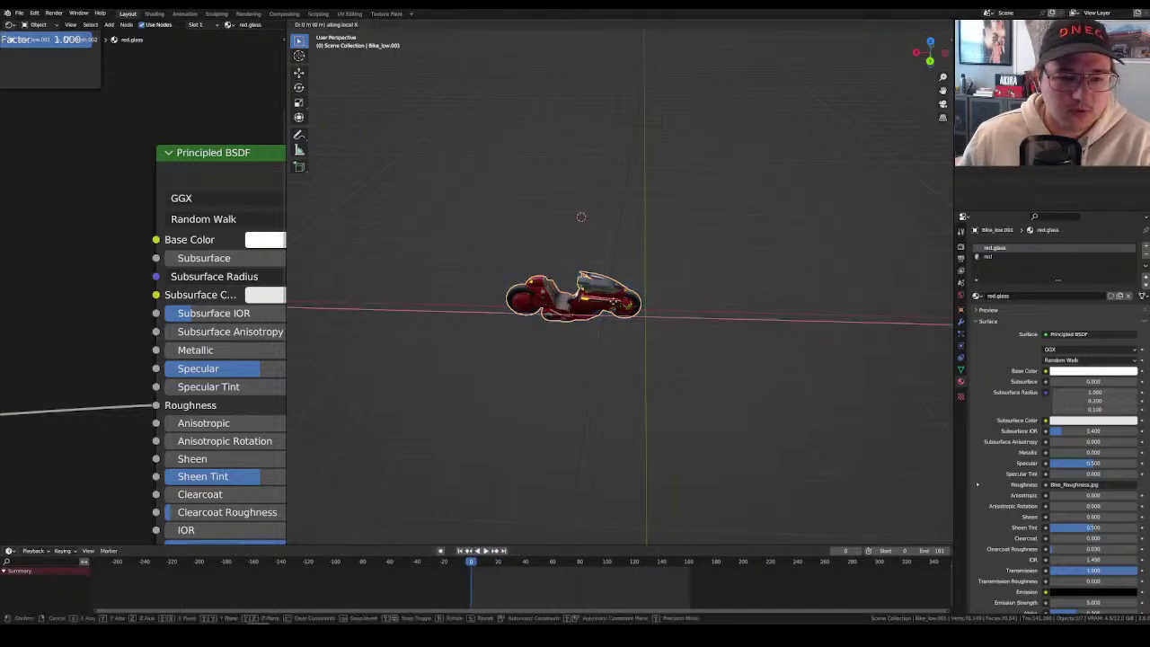
right_click(613, 304)
key(g)
key(x)
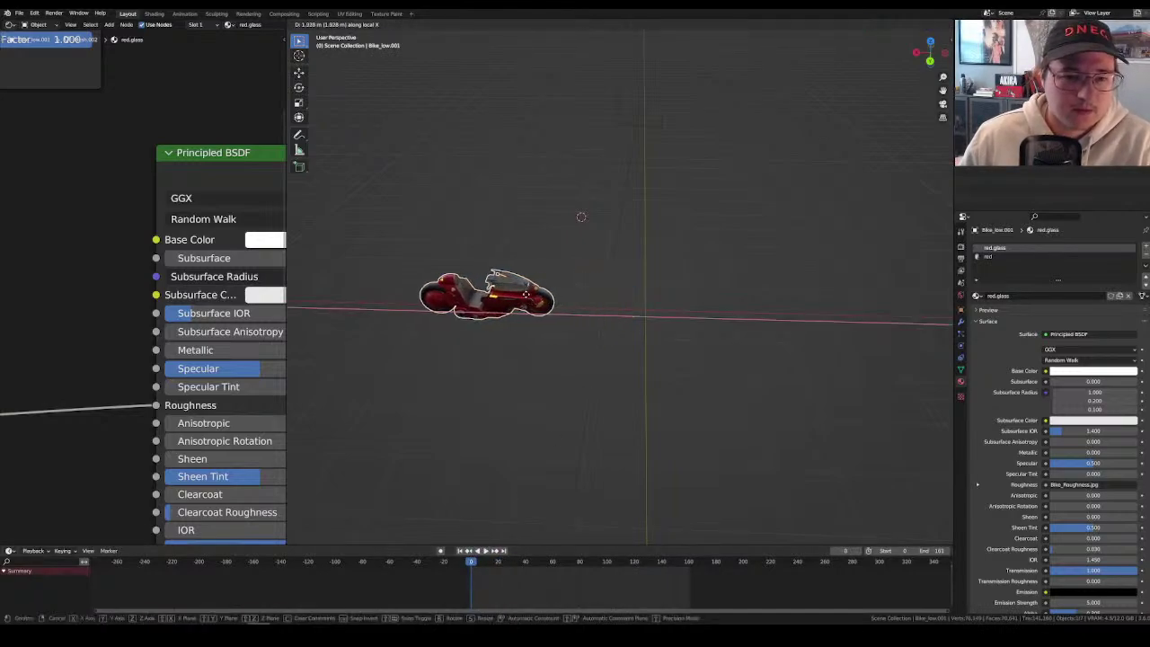
click(521, 297)
key(i)
click(526, 296)
At frame 105, move the motorcycle forward along its local X axis past the world origin and insert a second keyframe.
click(613, 560)
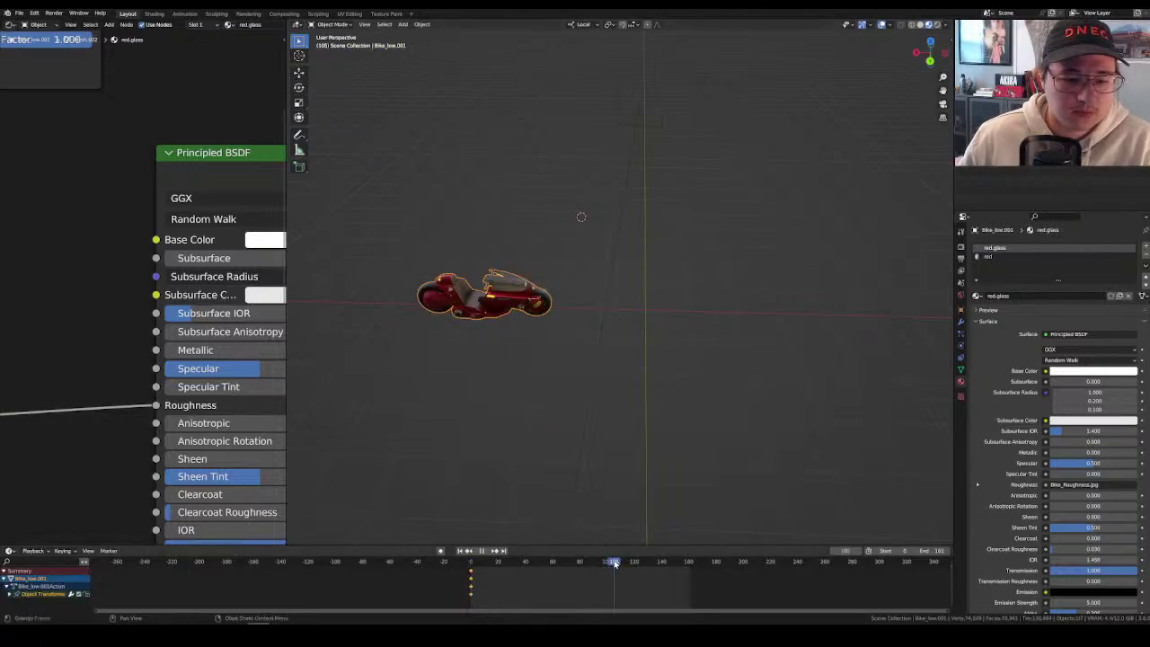
key(g)
key(x)
click(884, 344)
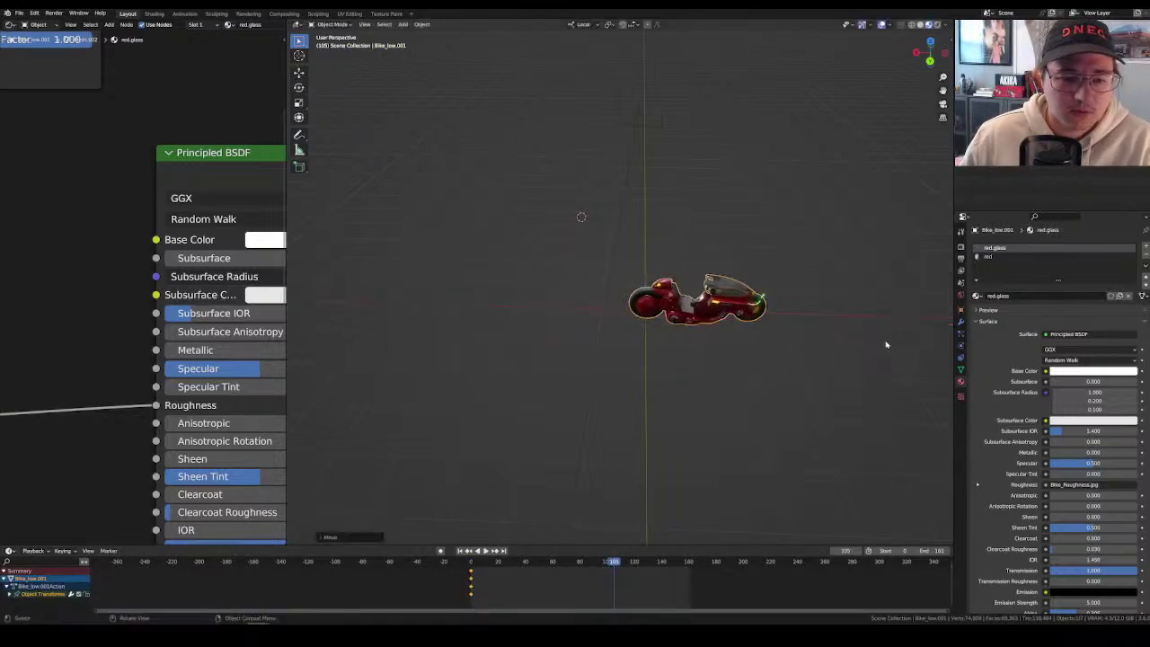
key(i)
click(872, 341)
Play the motorcycle animation from frame 0 and stop at frame 73 to check the light trails up close.
drag(613, 561, 470, 562)
key(space)
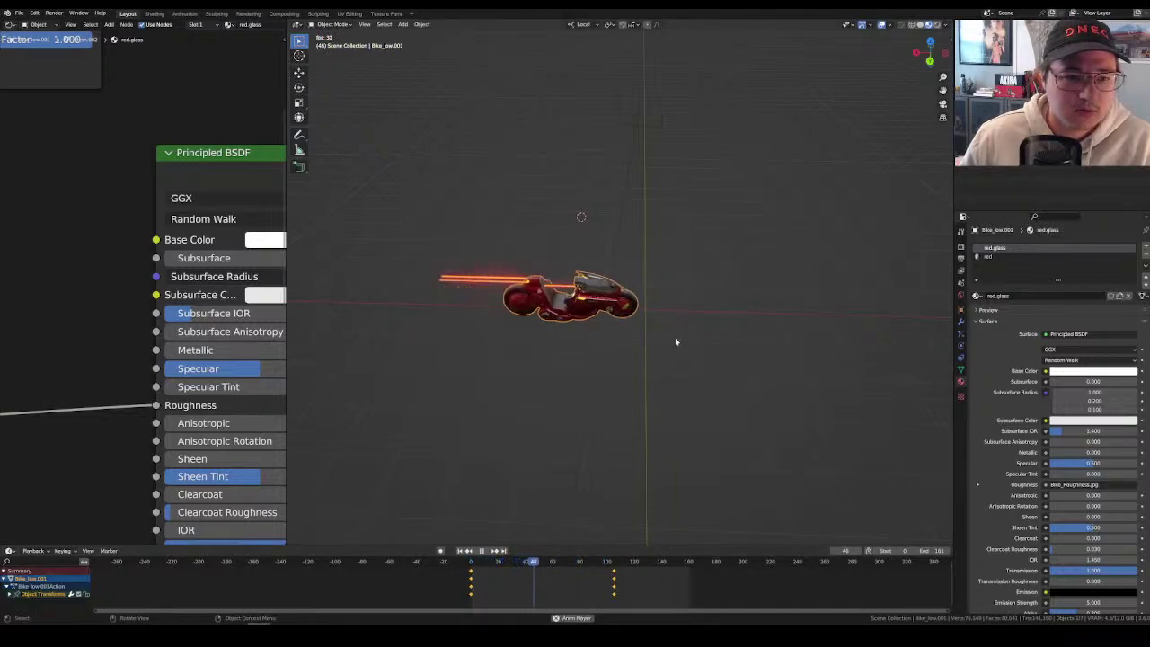
key(space)
scroll(674, 300, up, 8)
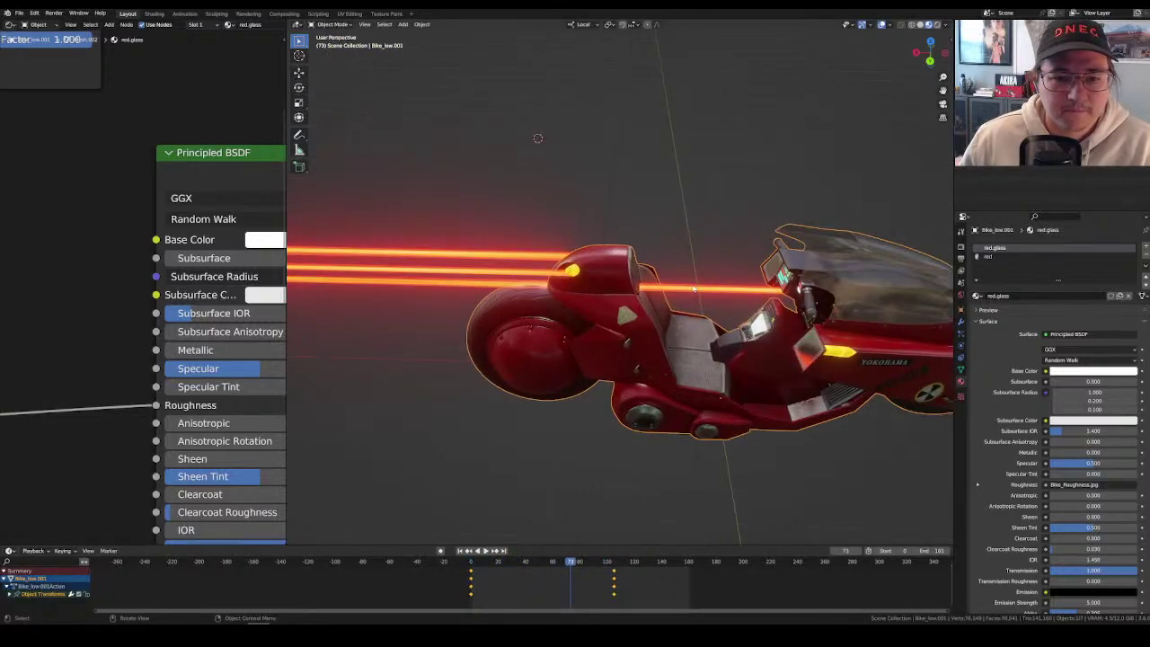
Select the headlight trail and examine its color from both sides of the motorcycle.
click(687, 290)
middle_drag(714, 305, 865, 359)
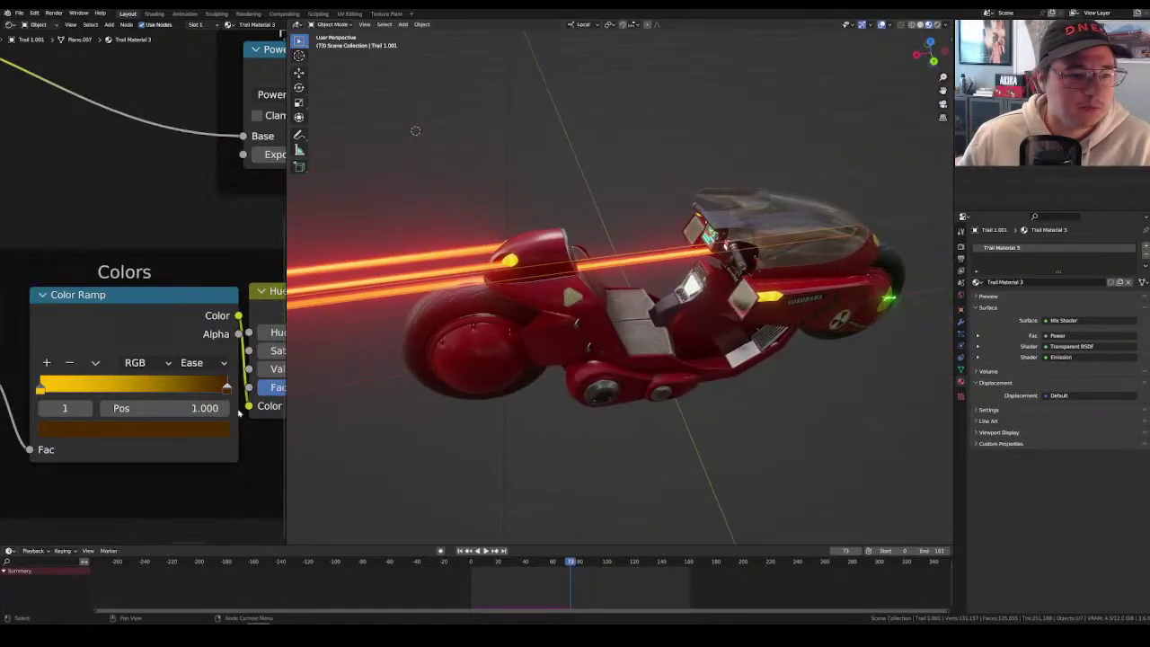
scroll(584, 336, down, 4)
scroll(644, 312, up, 4)
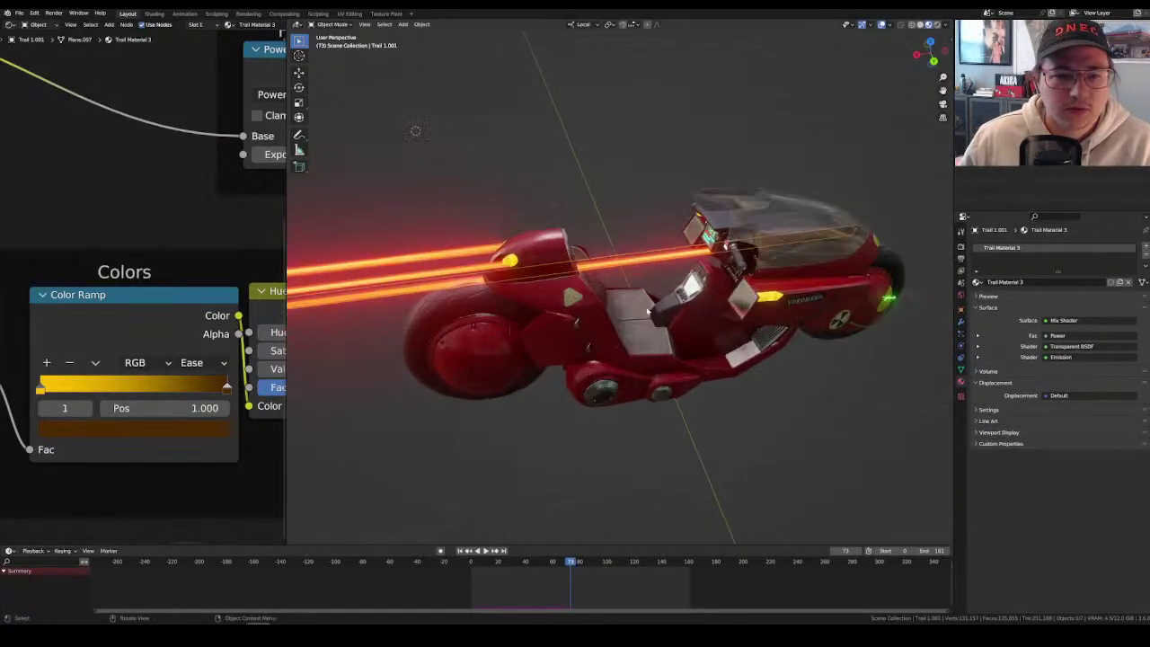
middle_drag(643, 313, 787, 323)
middle_drag(687, 345, 615, 340)
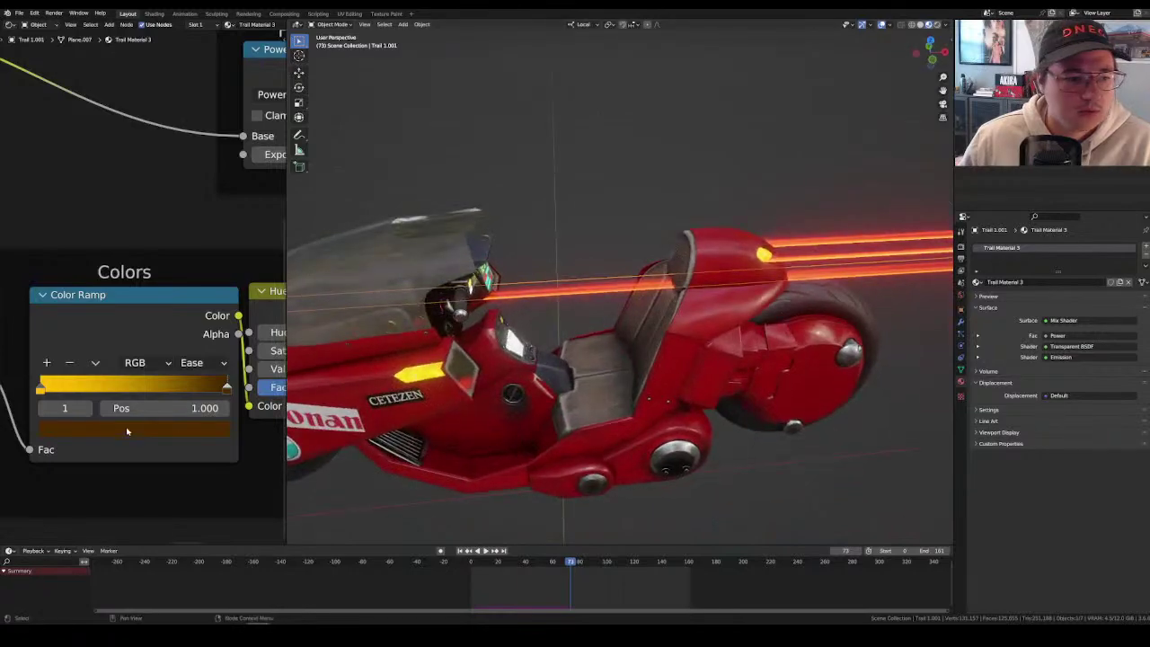
Check the headlight trail's mesh, its material assignment and the Colors ramp of Trail Material 3.
scroll(148, 306, down, 3)
click(163, 321)
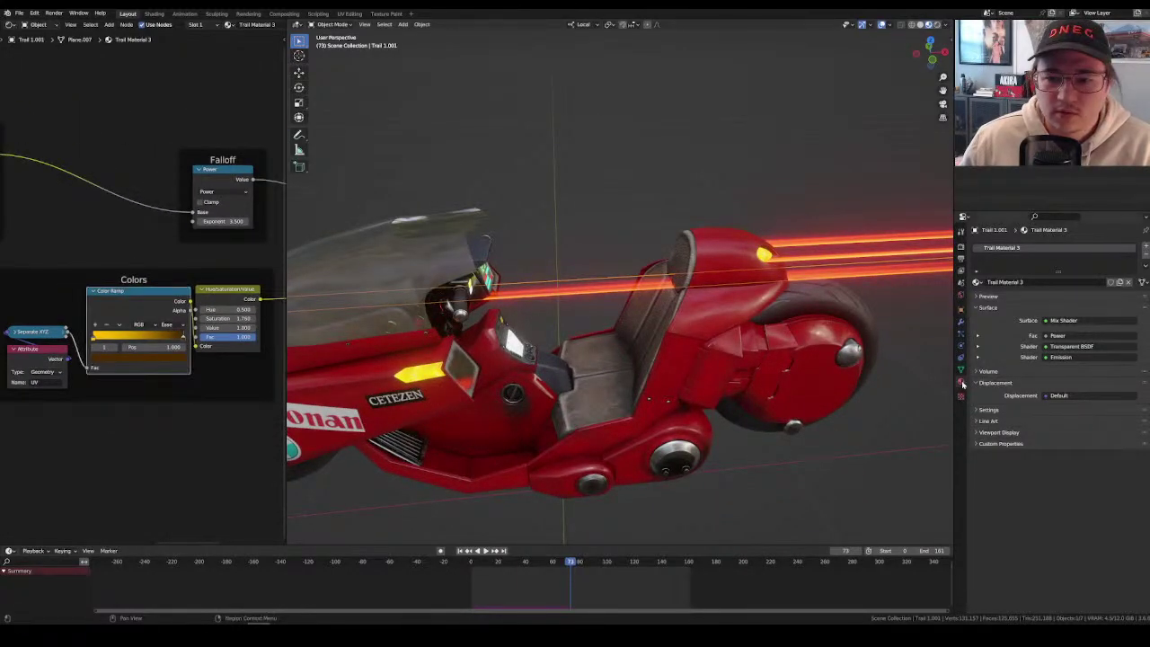
key(Tab)
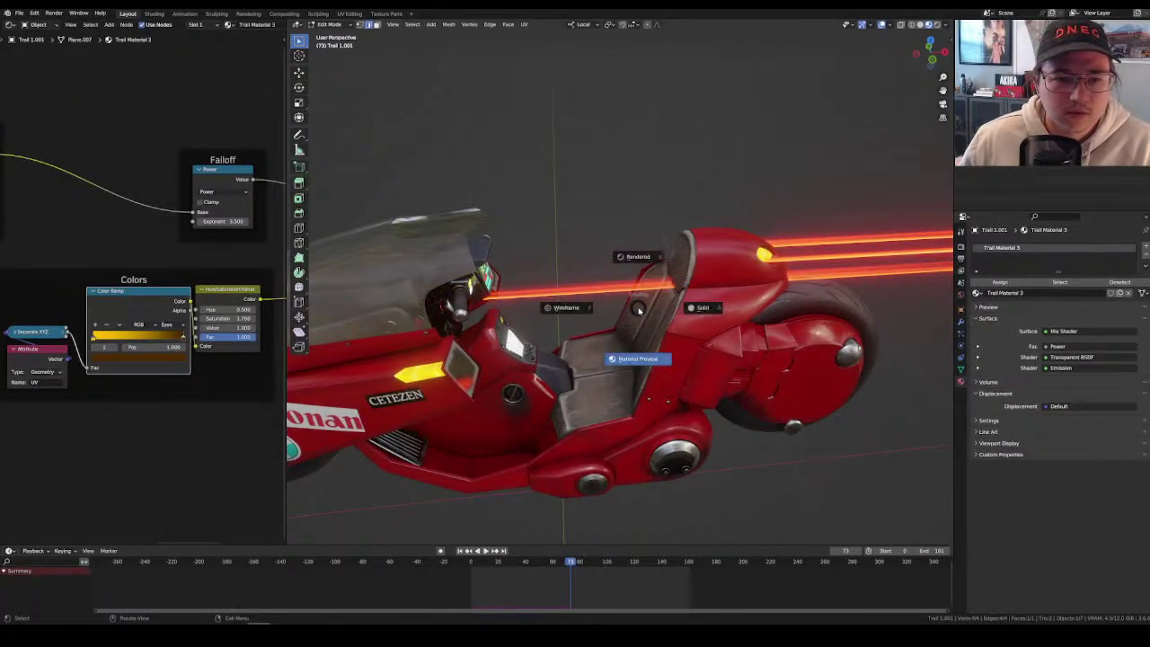
key(Tab)
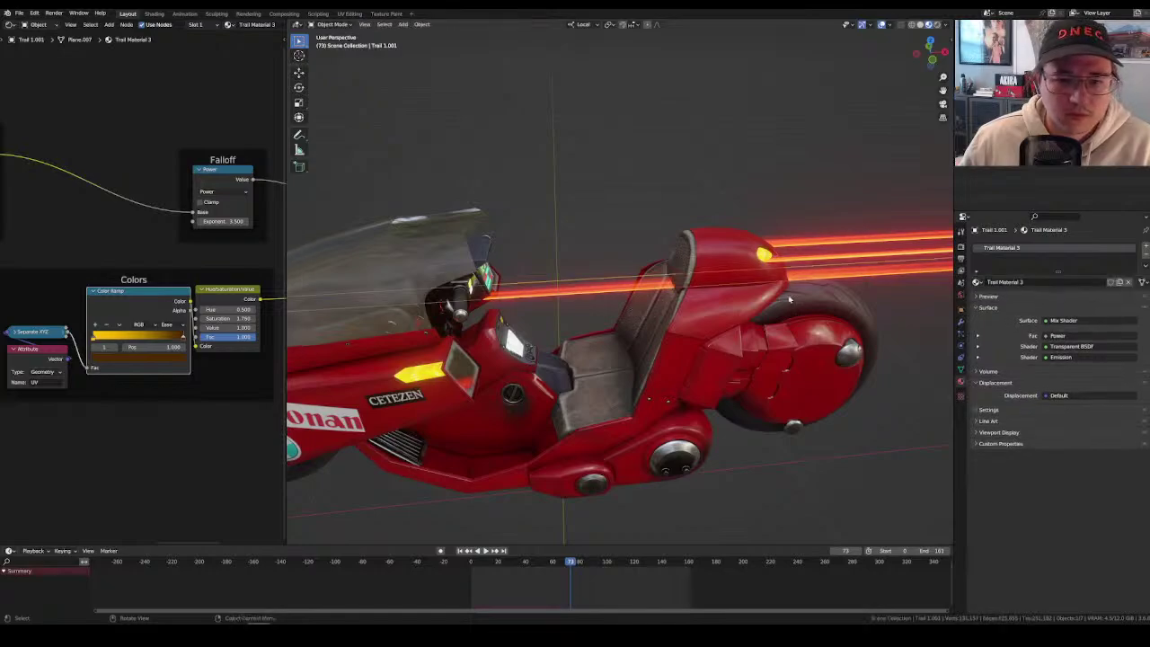
click(976, 282)
scroll(248, 413, down, 4)
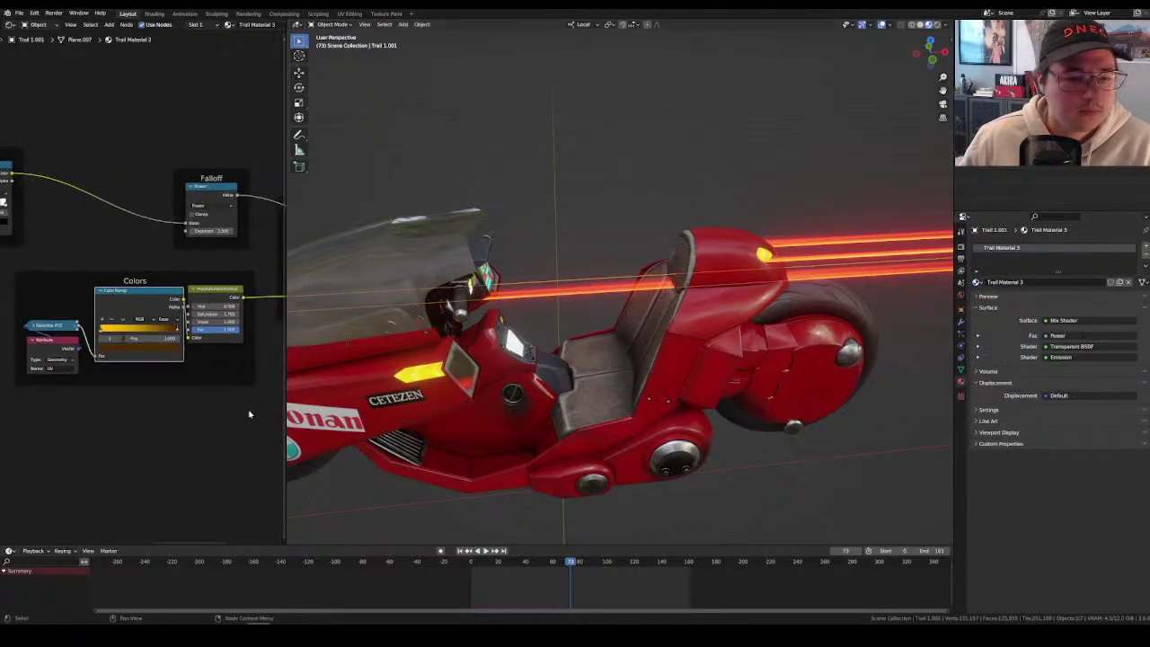
mouse_move(154, 421)
middle_down()
mouse_move(231, 444)
mouse_move(254, 487)
mouse_move(174, 472)
mouse_move(201, 452)
mouse_move(149, 405)
middle_up()
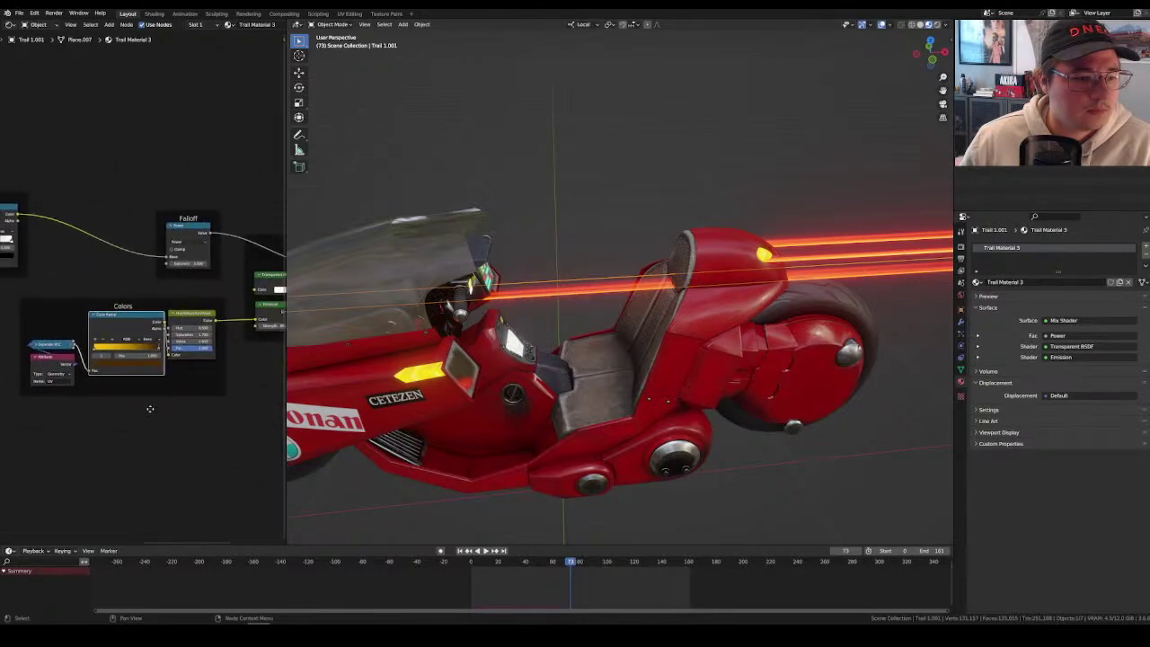
click(106, 367)
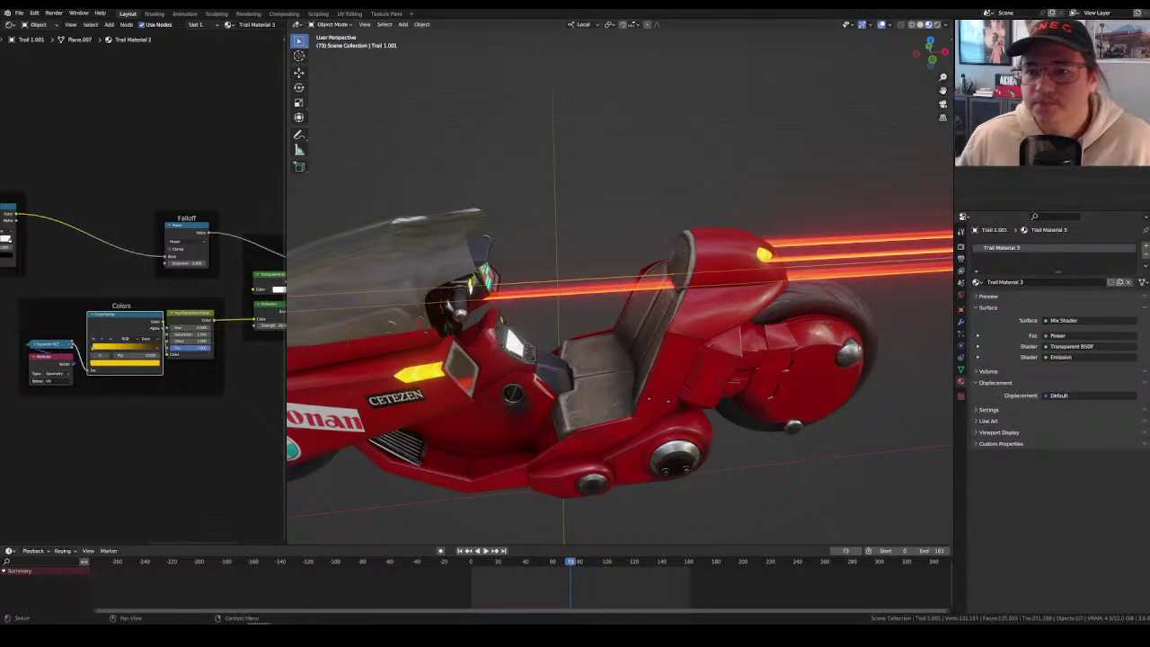
Compare the materials of Trail 2, Trail 1 and the headlight trail, with the material preview expanded.
click(1015, 108)
middle_drag(788, 293, 728, 312)
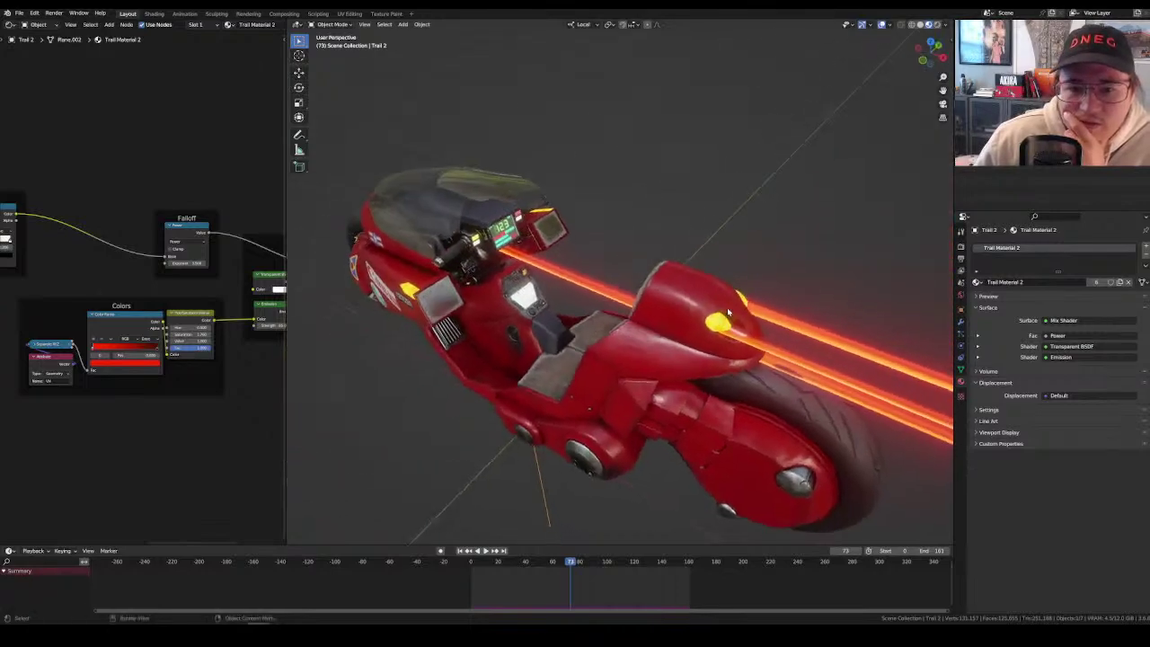
click(778, 321)
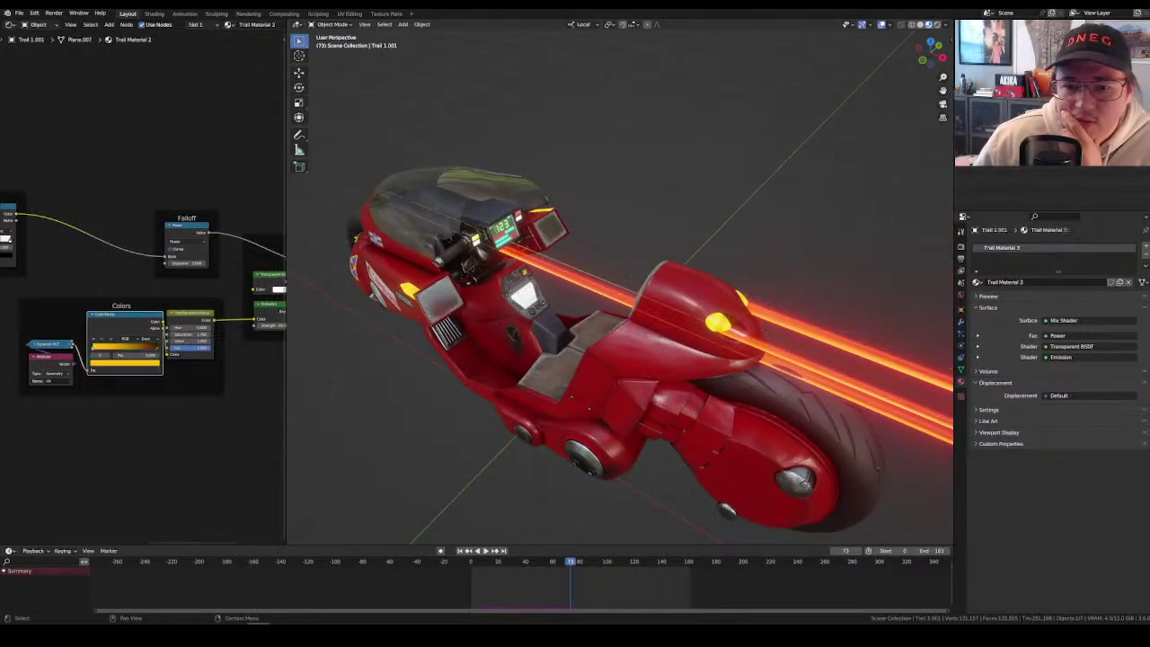
key(ctrl+z)
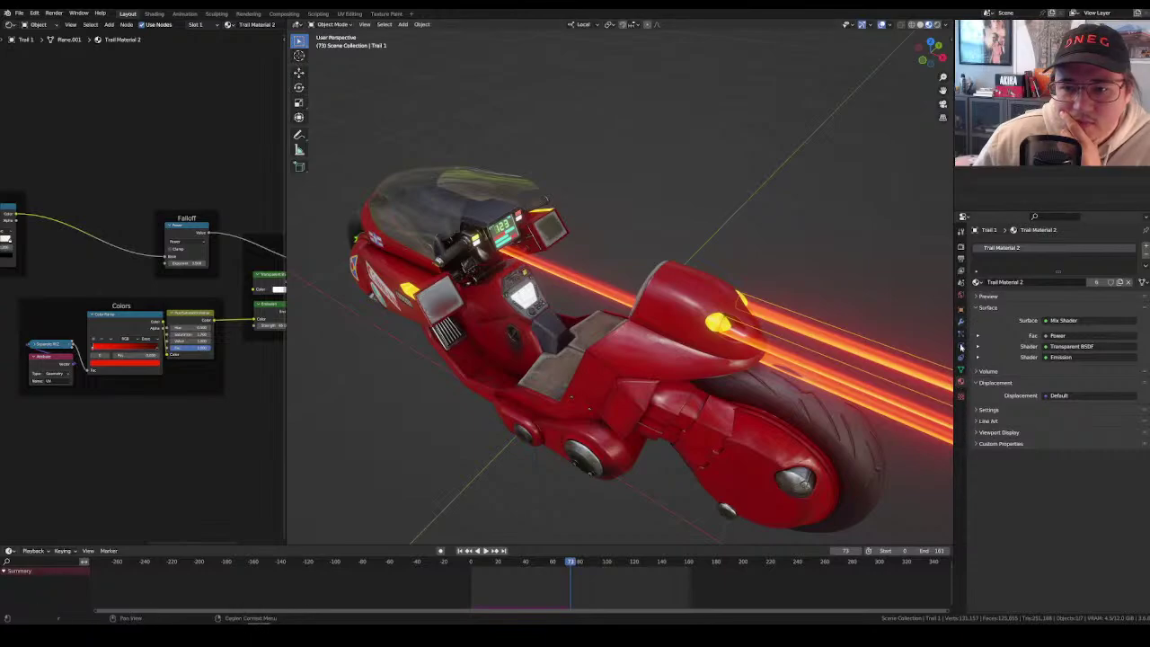
click(985, 296)
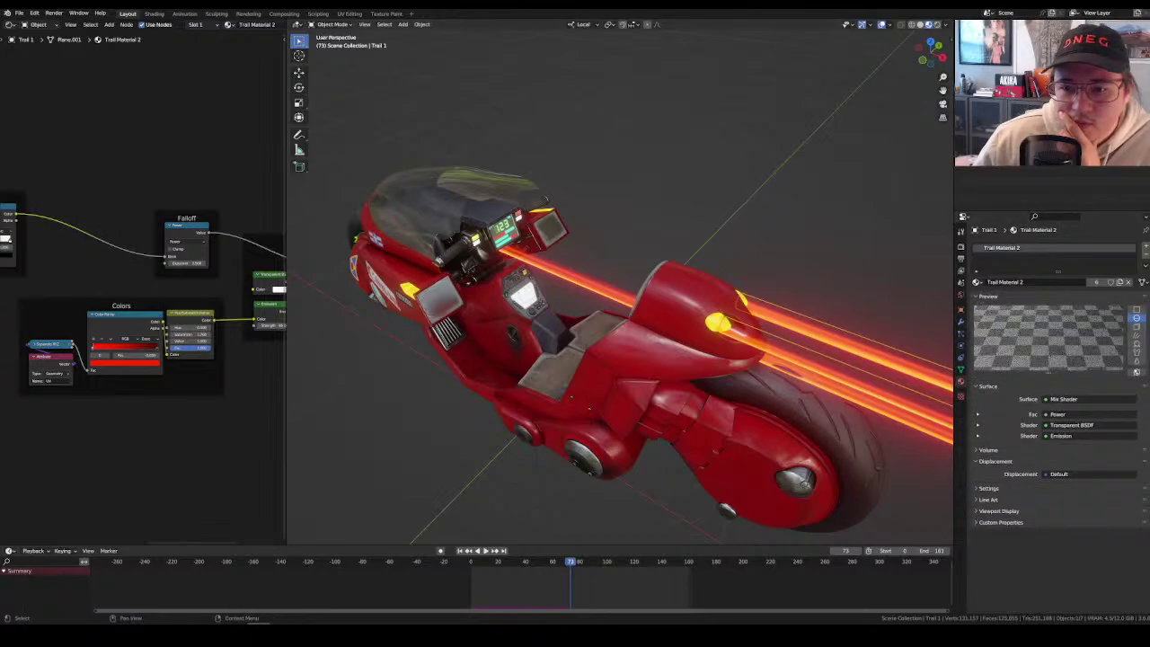
mouse_move(236, 413)
middle_down()
mouse_move(152, 414)
mouse_move(233, 419)
middle_up()
click(1015, 108)
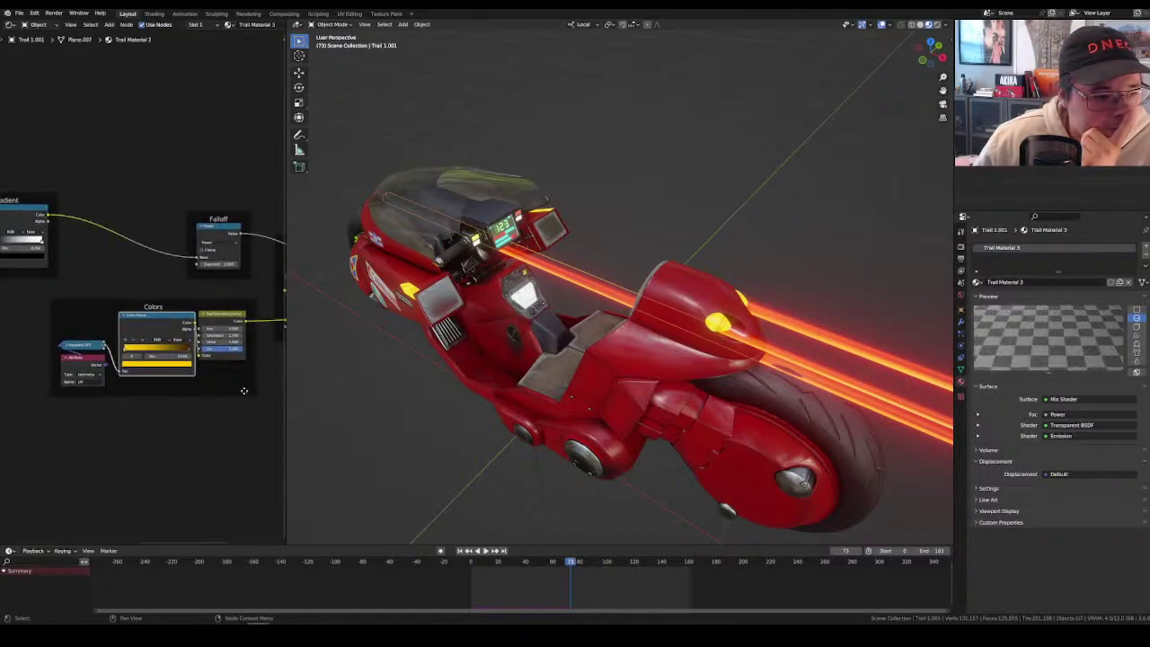
Inspect the Trail Material 3 node network from the texture and gradient mix through to the material output.
middle_drag(615, 313, 521, 335)
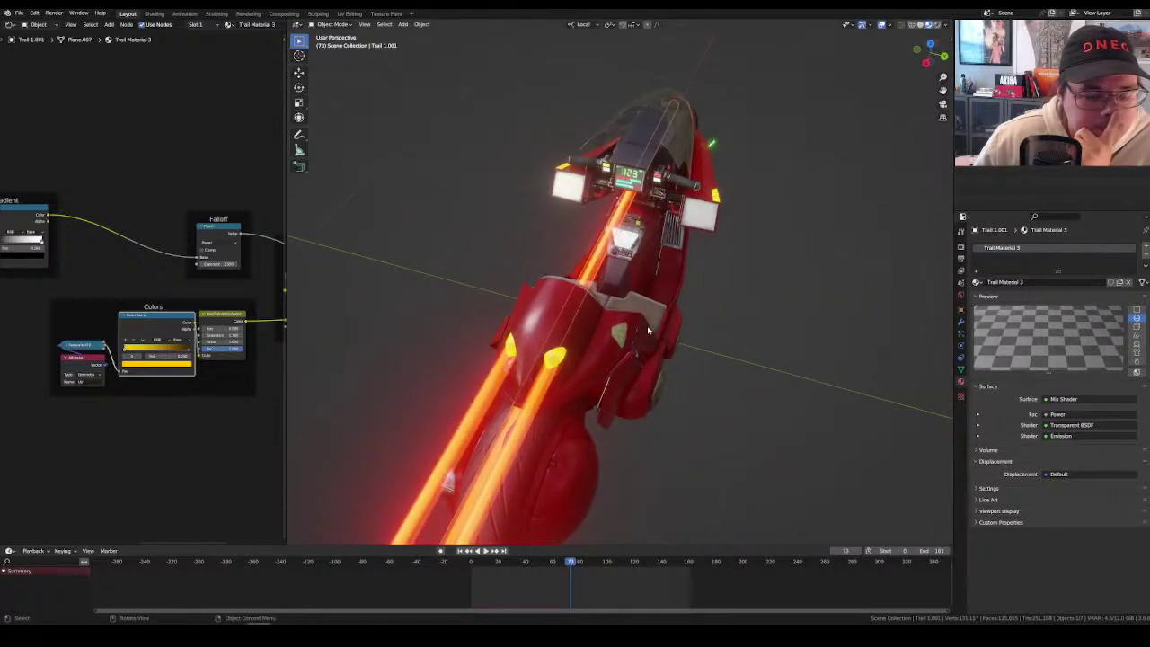
scroll(171, 356, down, 4)
middle_drag(56, 373, 146, 388)
scroll(146, 387, up, 5)
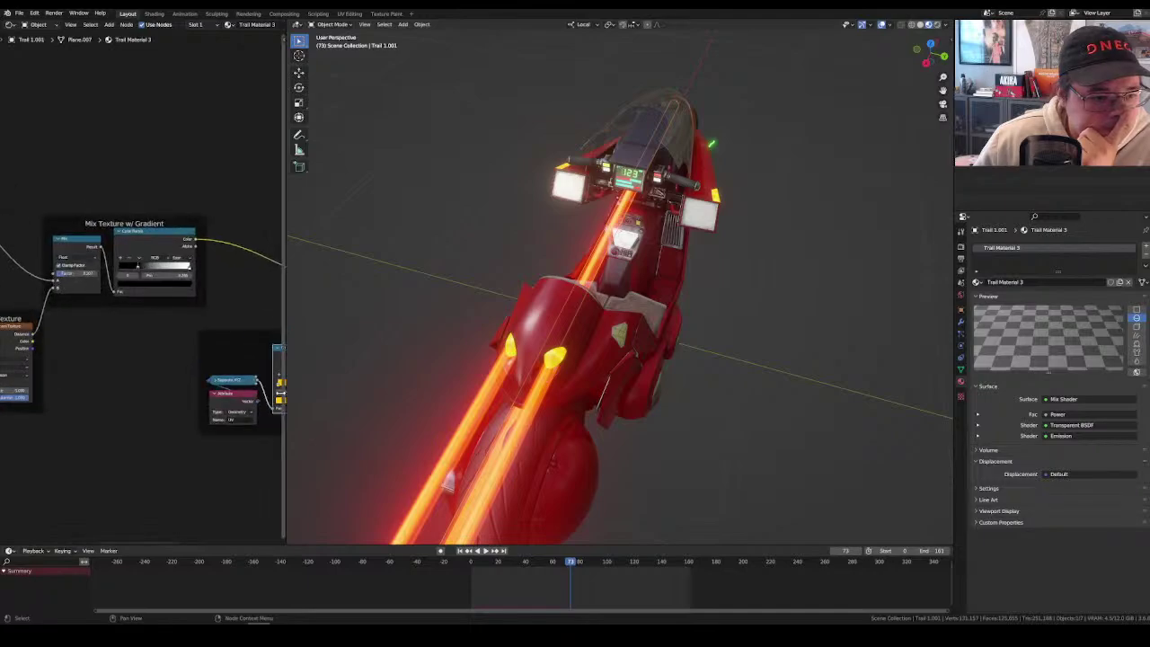
middle_drag(280, 393, 204, 411)
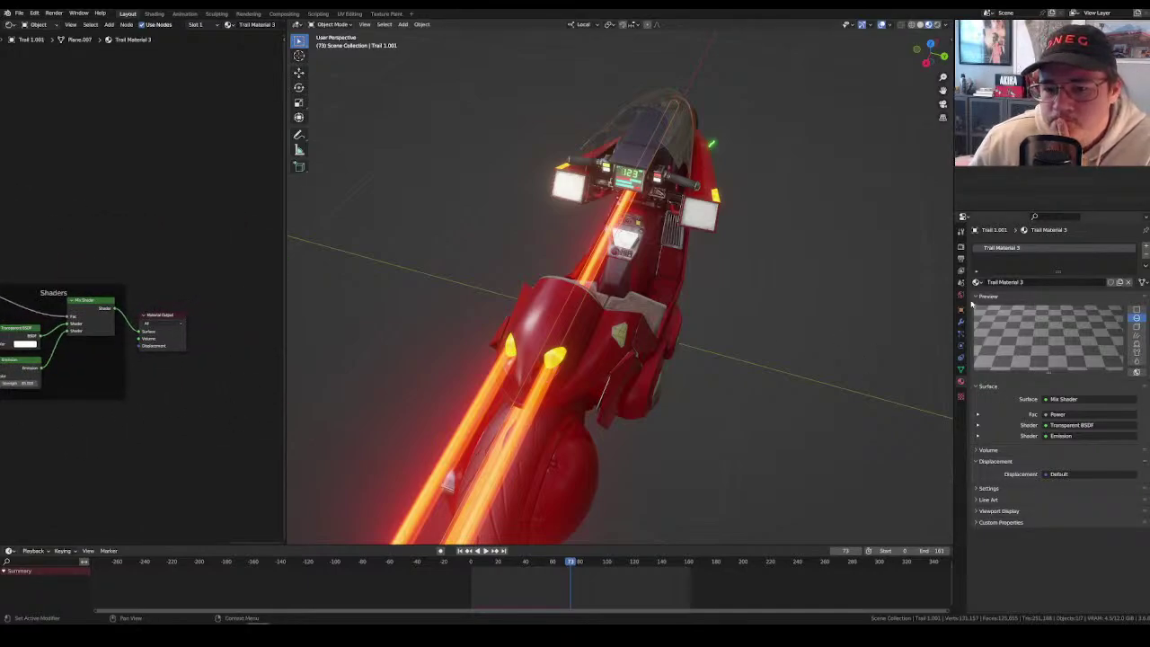
Look through the materials of Trail 1, Trail 2 and the example objects to compare their node setups.
click(1006, 135)
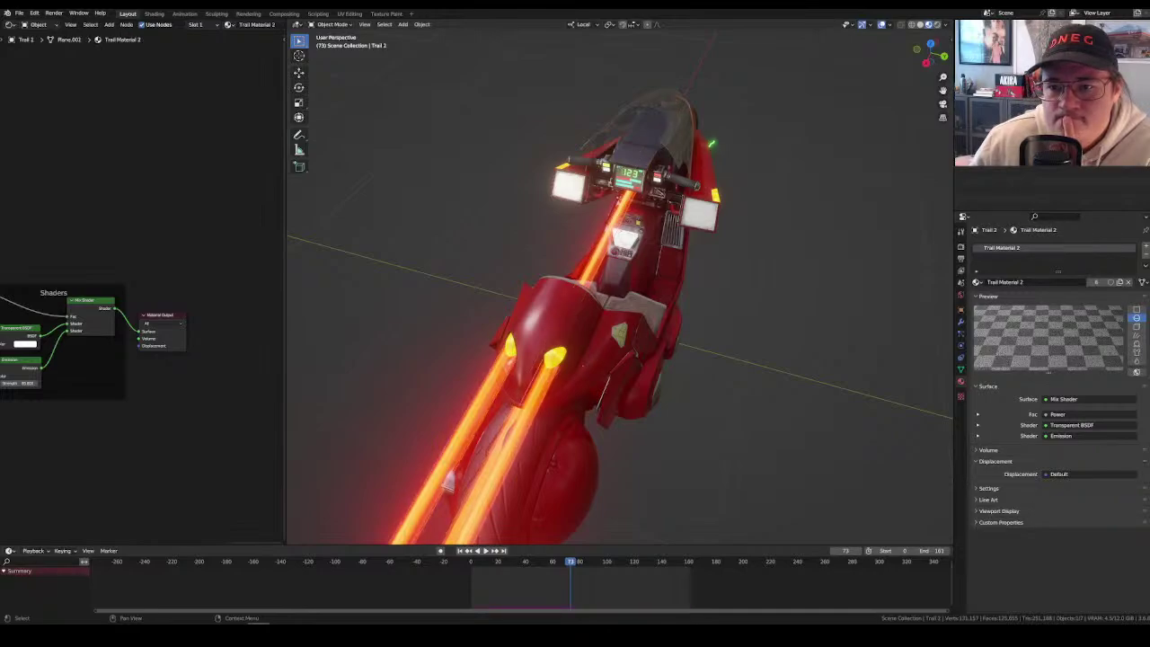
click(1006, 125)
scroll(157, 437, down, 4)
middle_drag(157, 437, 98, 420)
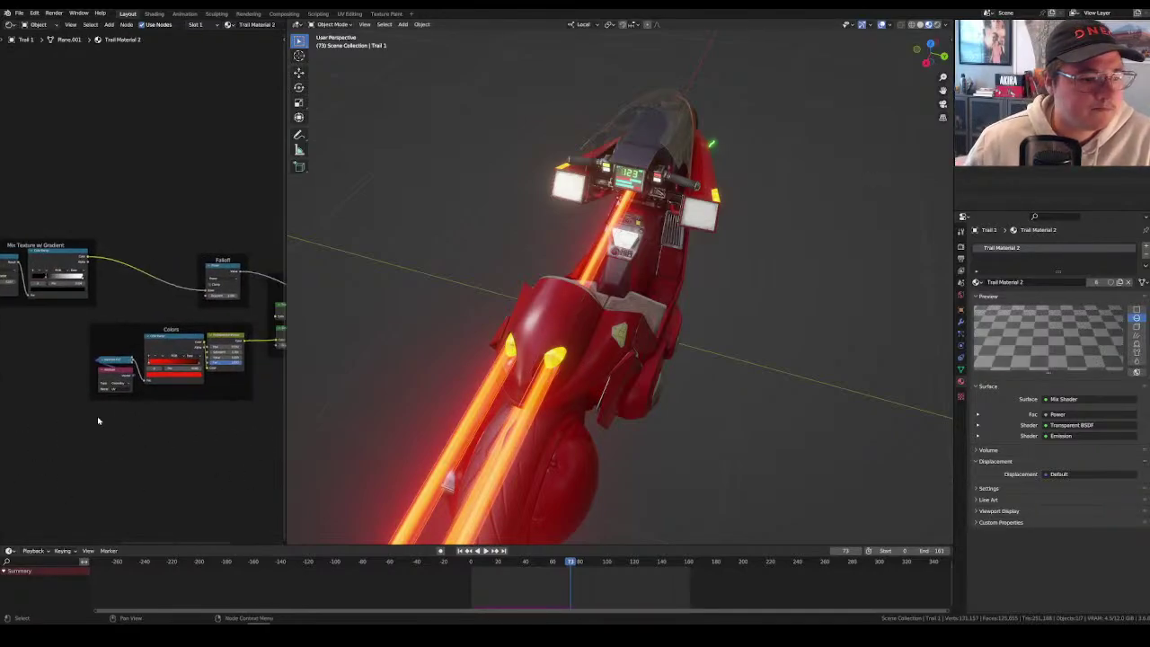
click(1006, 134)
click(1006, 145)
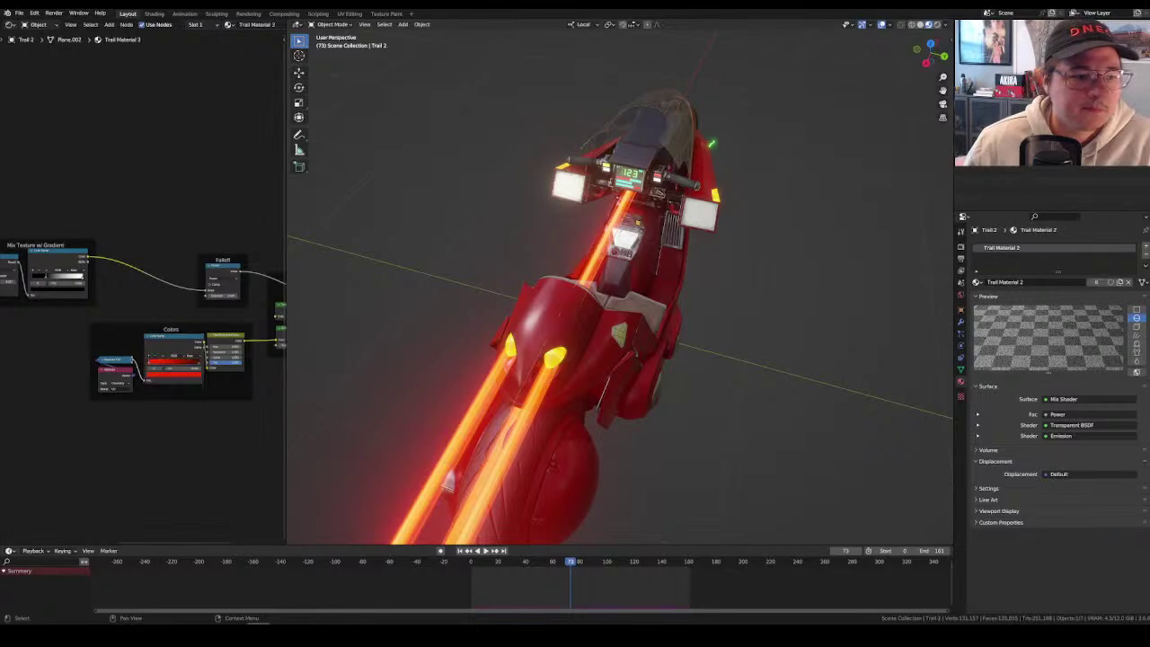
click(1006, 115)
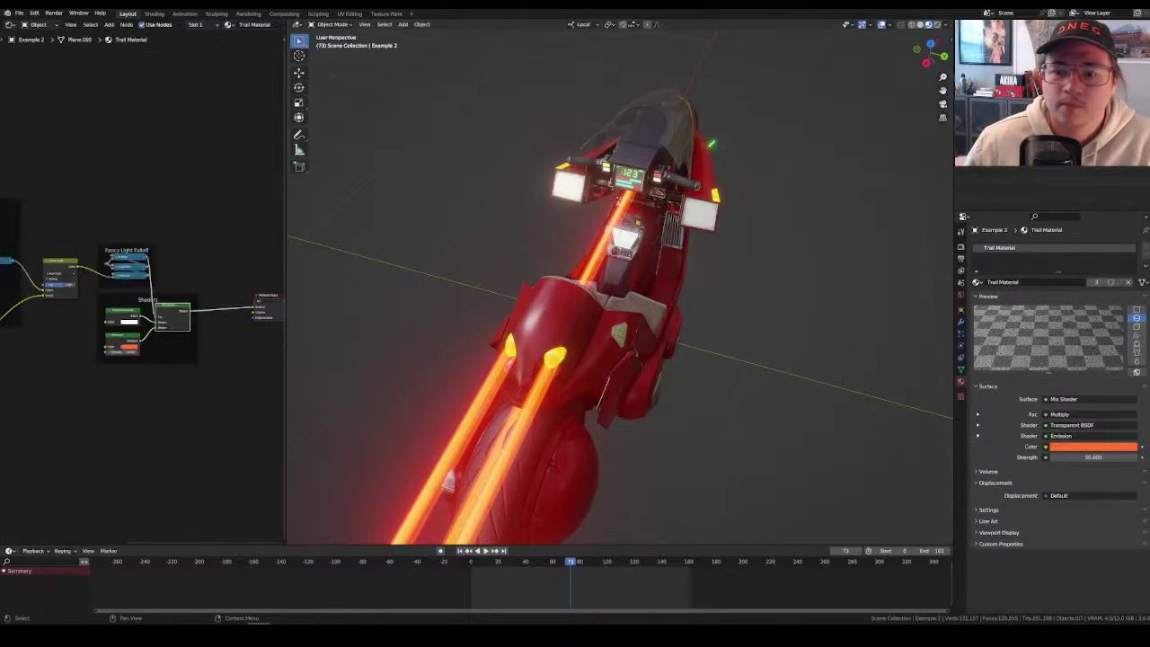
click(543, 346)
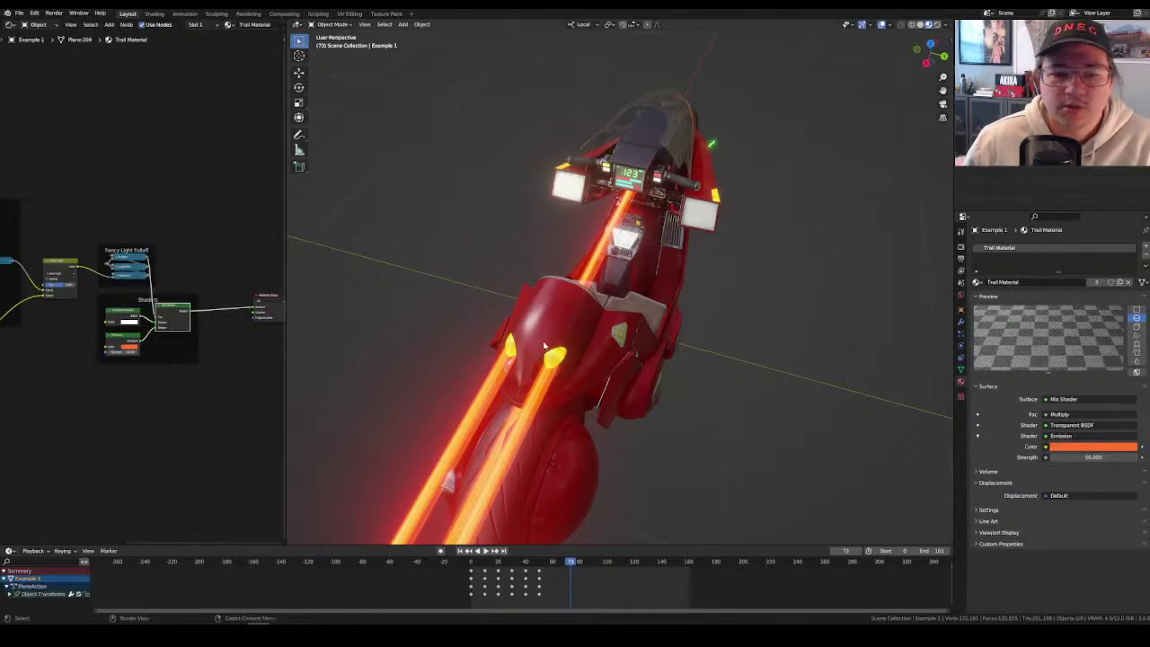
scroll(544, 346, down, 5)
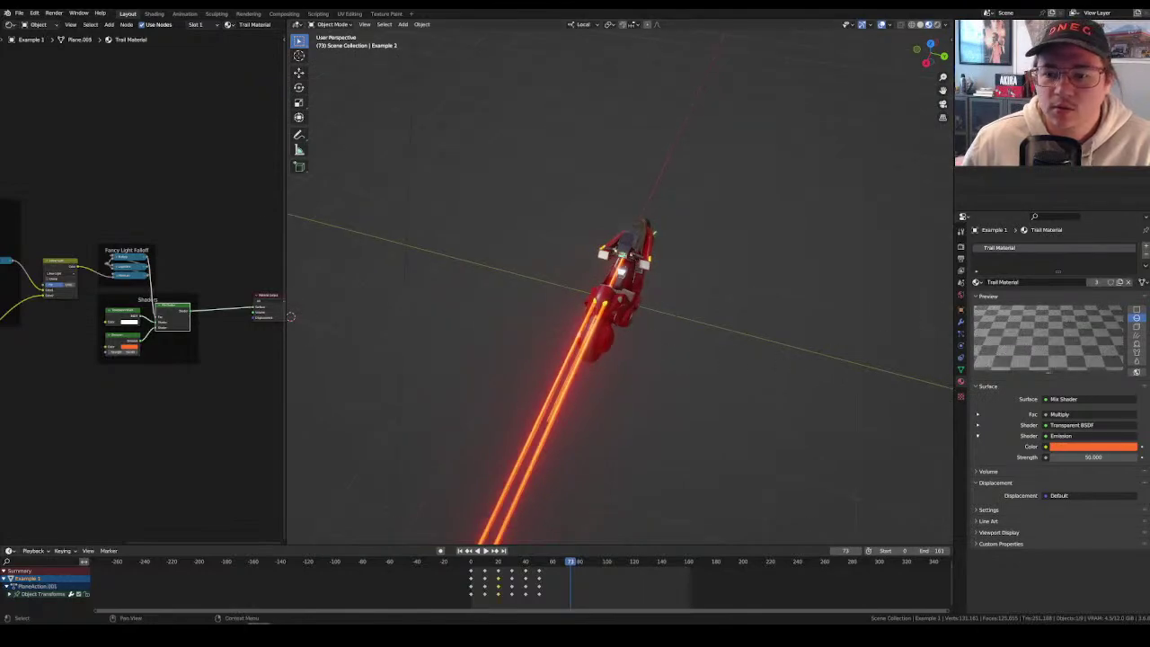
Reselect the headlight trail and check the Emission settings and Colors ramp of Trail Material 3.
click(1006, 126)
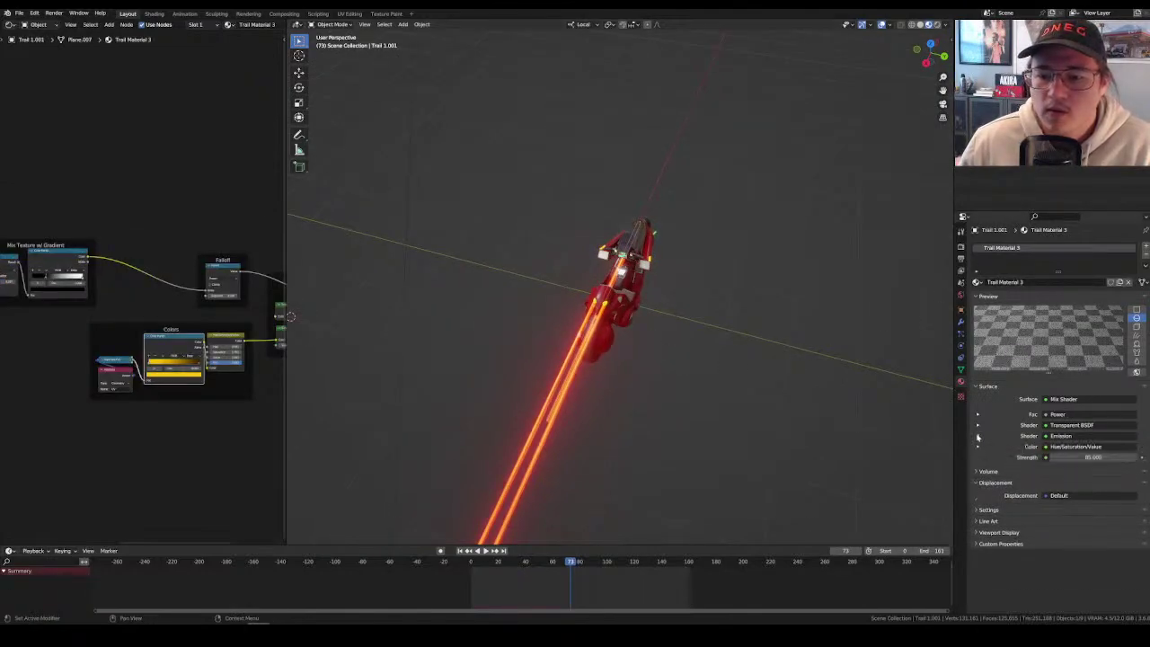
scroll(181, 390, up, 3)
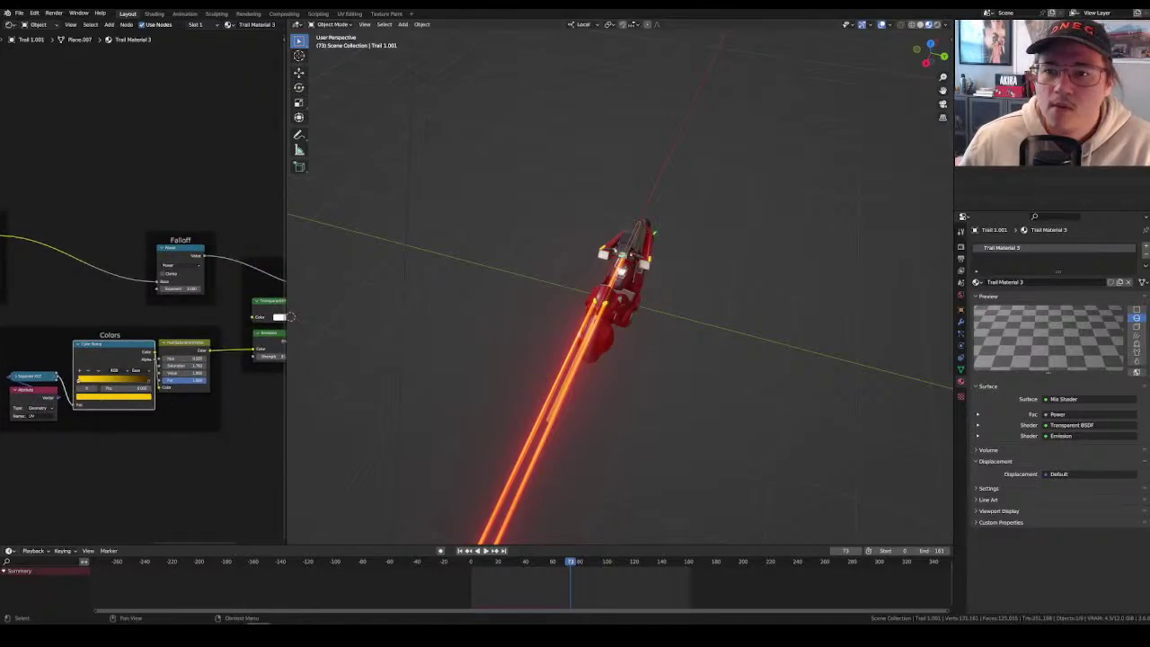
click(539, 423)
click(547, 419)
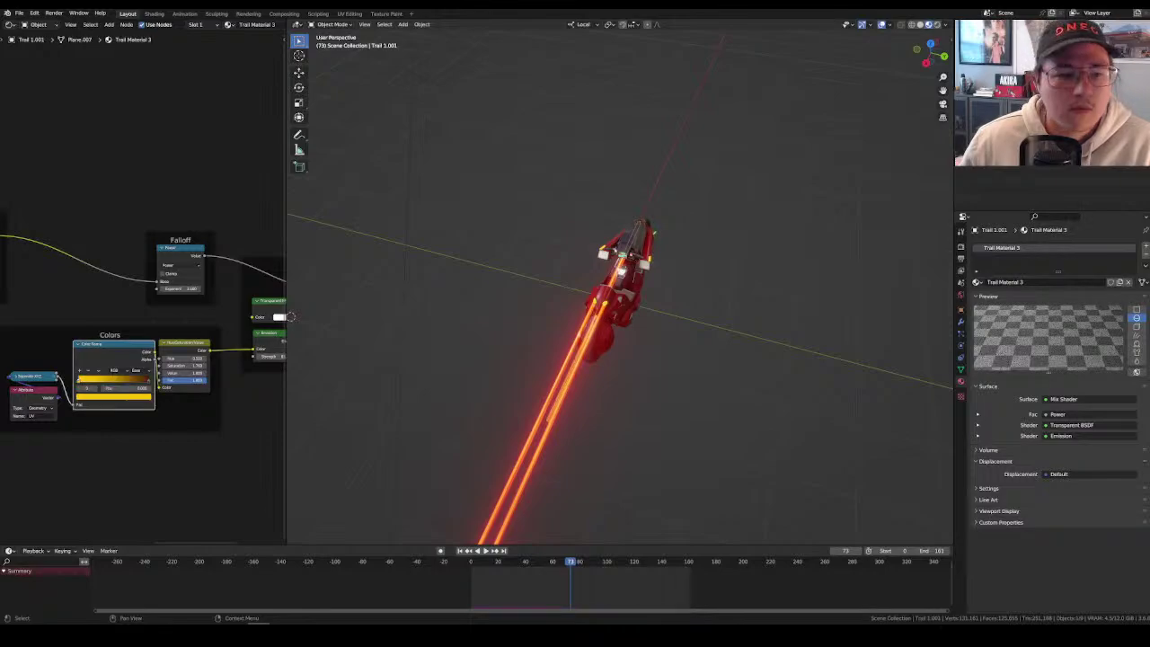
Duplicate the headlight trail in place and play the animation to test the copy.
click(1007, 134)
scroll(803, 285, up, 7)
middle_drag(769, 301, 640, 266)
scroll(645, 261, down, 2)
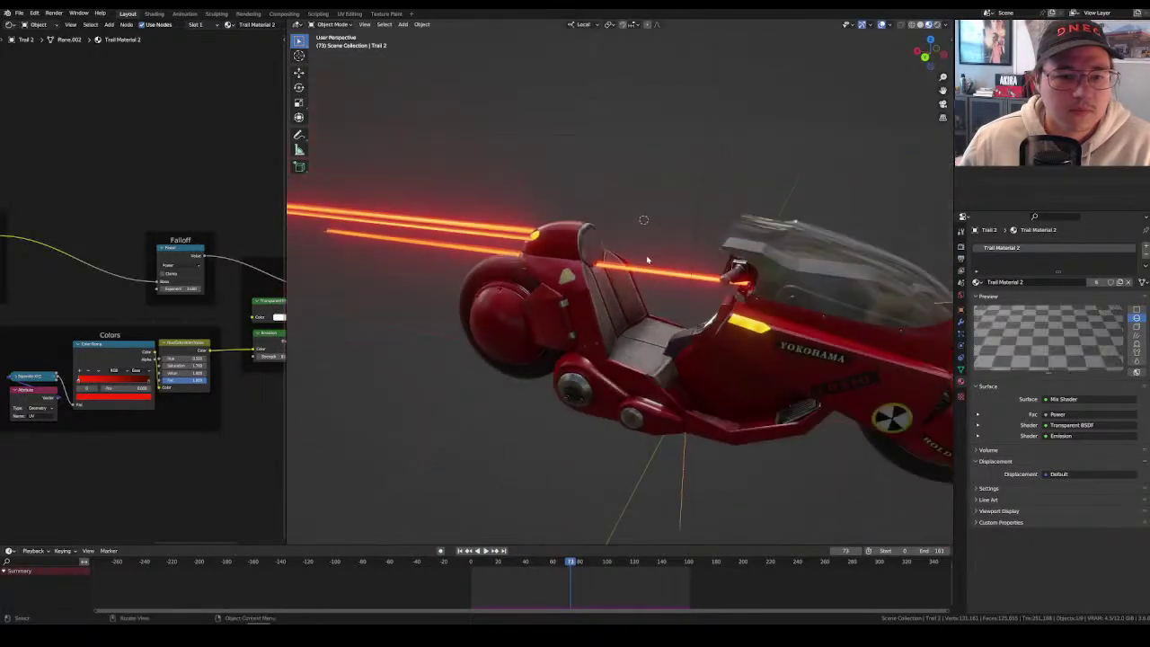
click(647, 260)
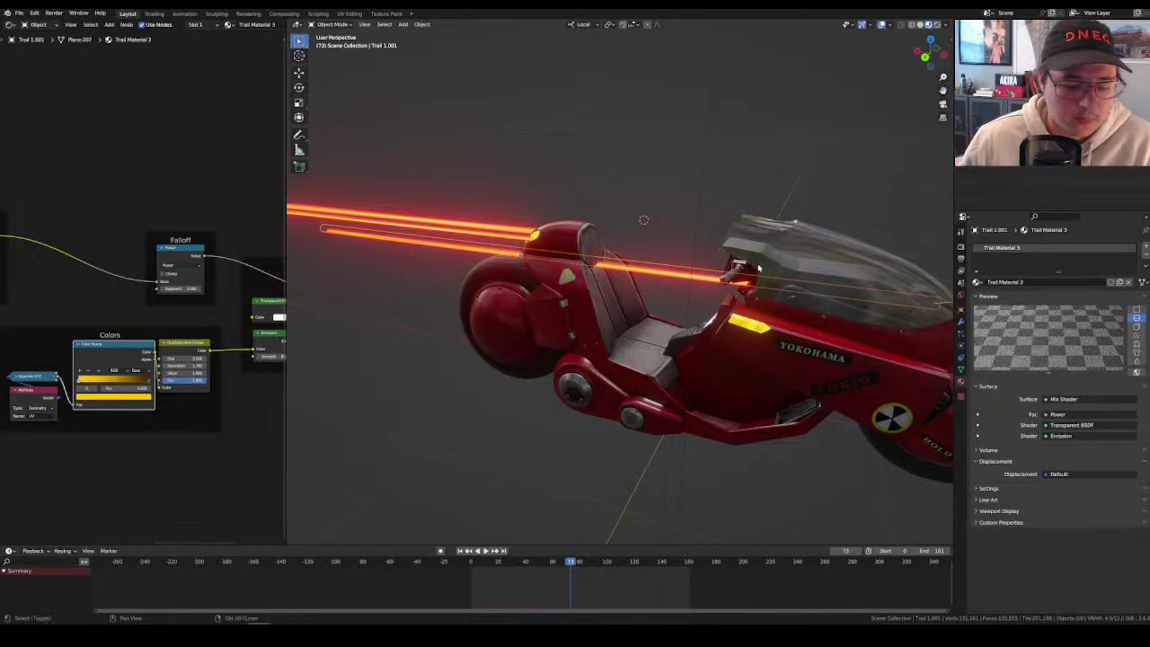
key(shift+d)
key(Escape)
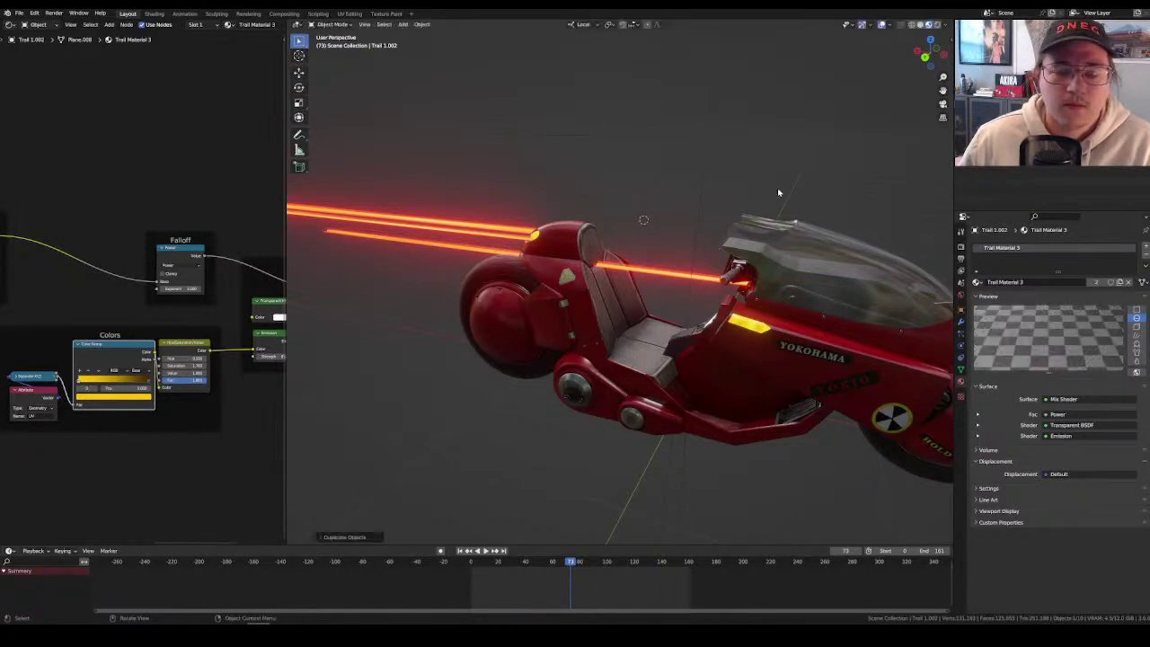
key(space)
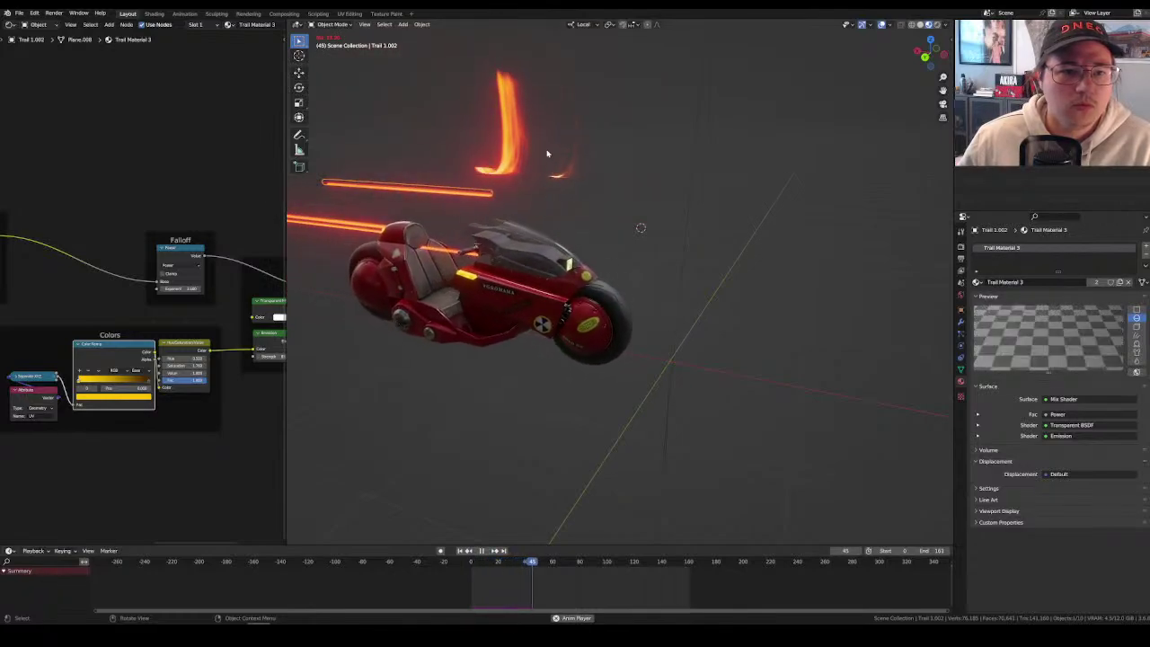
key(space)
Compare the Trail Material shaders of the two example objects, and reselect the duplicated headlight trail.
click(624, 216)
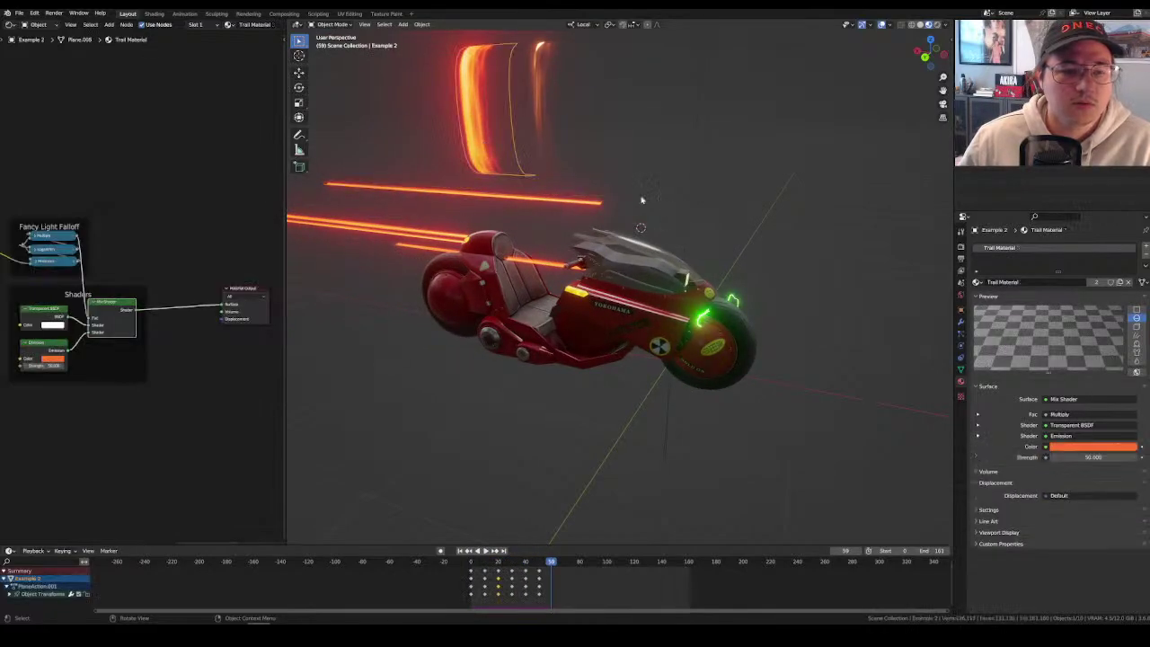
click(535, 169)
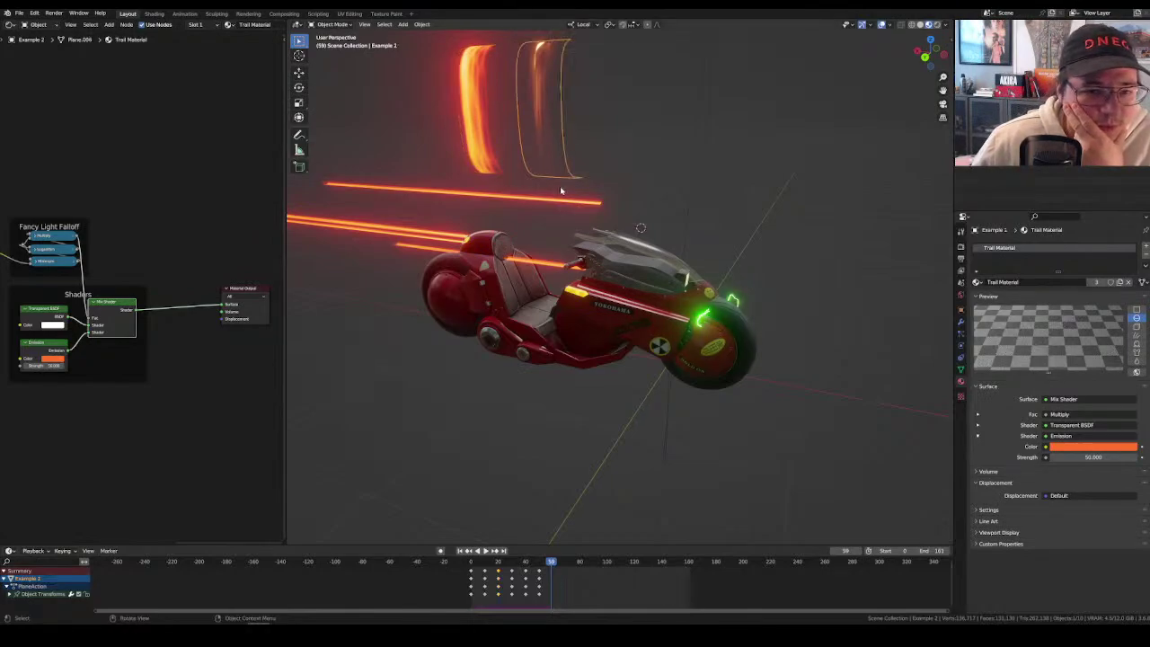
click(545, 128)
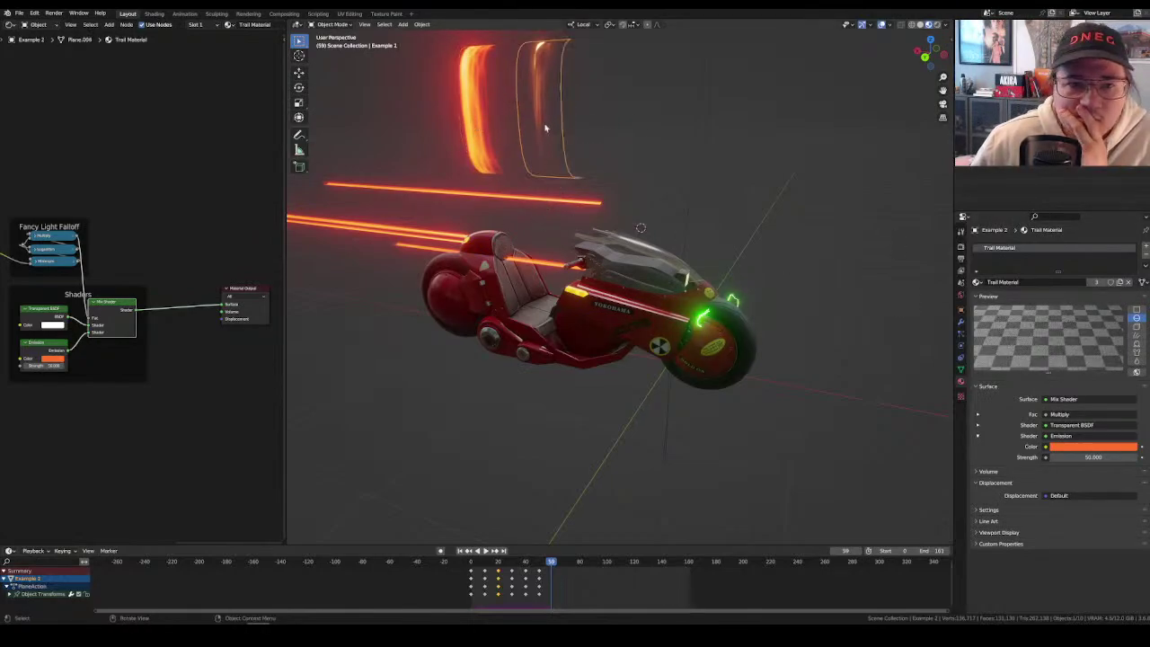
click(552, 201)
middle_drag(553, 201, 629, 256)
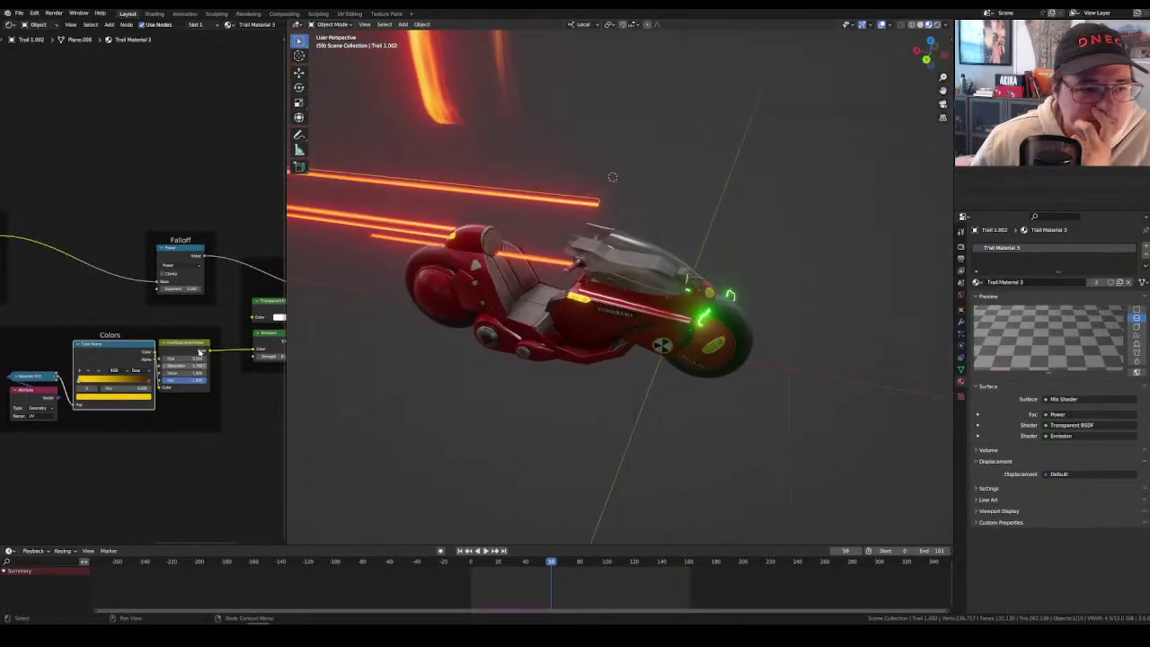
Check the Transparent BSDF color in the Shaders group of Trail Material 3.
middle_drag(219, 341, 187, 340)
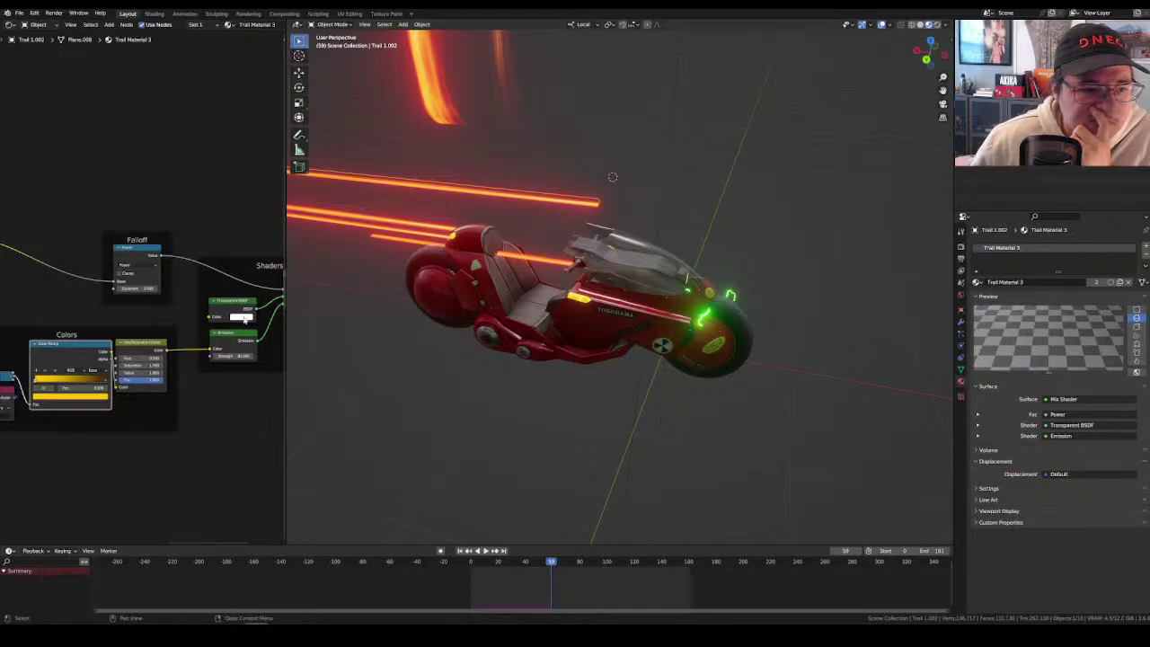
click(243, 318)
drag(266, 257, 259, 250)
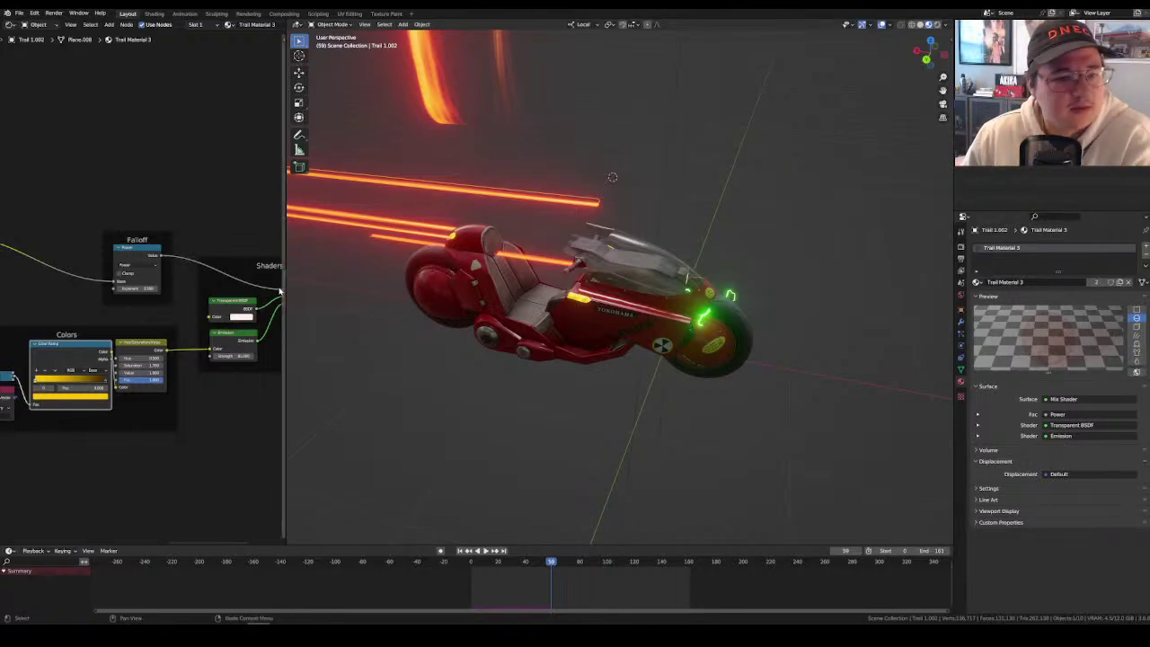
Examine the duplicated headlight trail up close, including its mesh in Edit Mode, and delete the duplicate.
middle_drag(576, 203, 799, 207)
scroll(732, 206, up, 3)
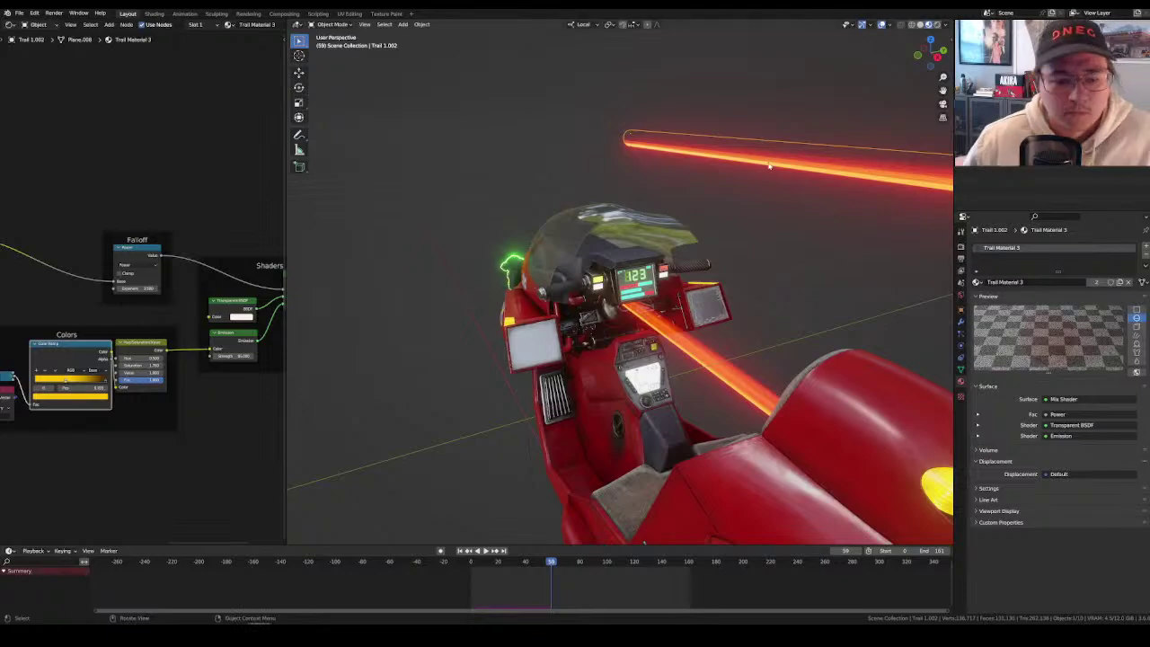
key(Tab)
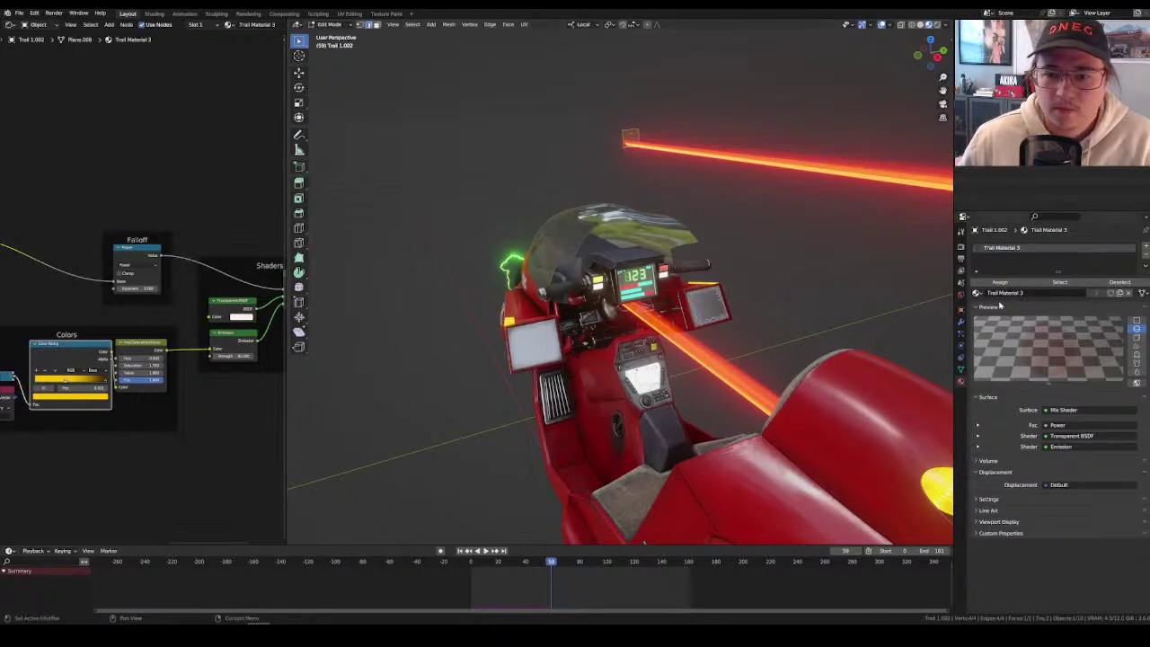
key(Tab)
middle_drag(870, 266, 796, 395)
scroll(675, 429, up, 4)
middle_drag(675, 429, 670, 382)
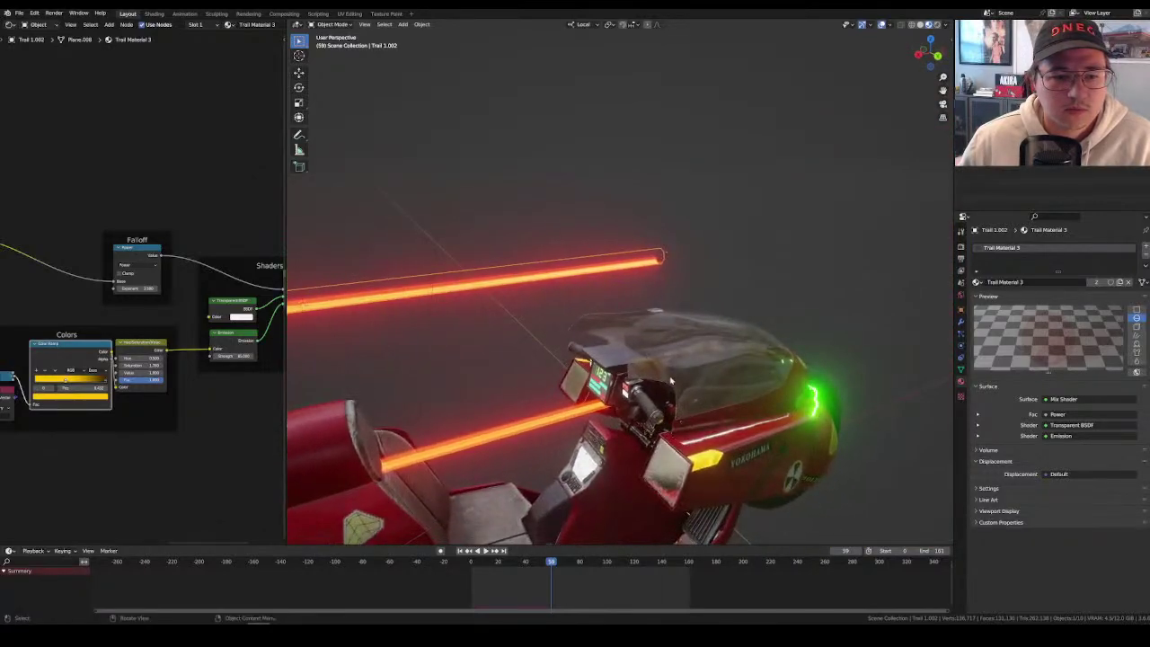
scroll(671, 381, down, 5)
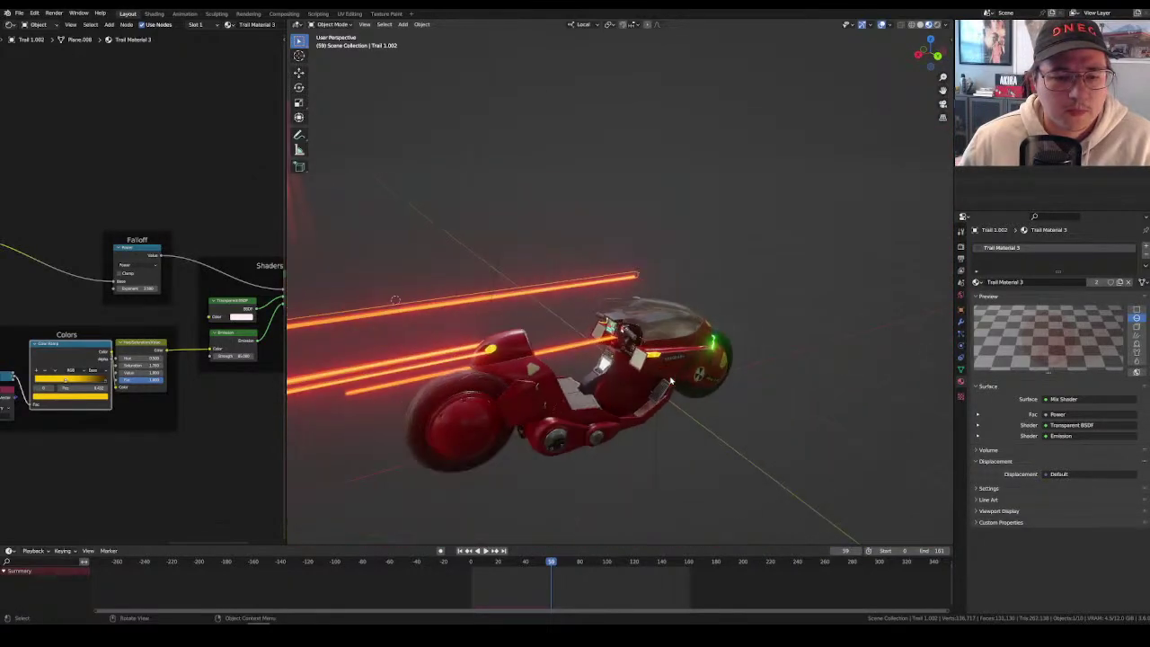
key(x)
click(603, 291)
Select the original headlight trail and inspect its mesh in Edit Mode.
click(572, 345)
key(Tab)
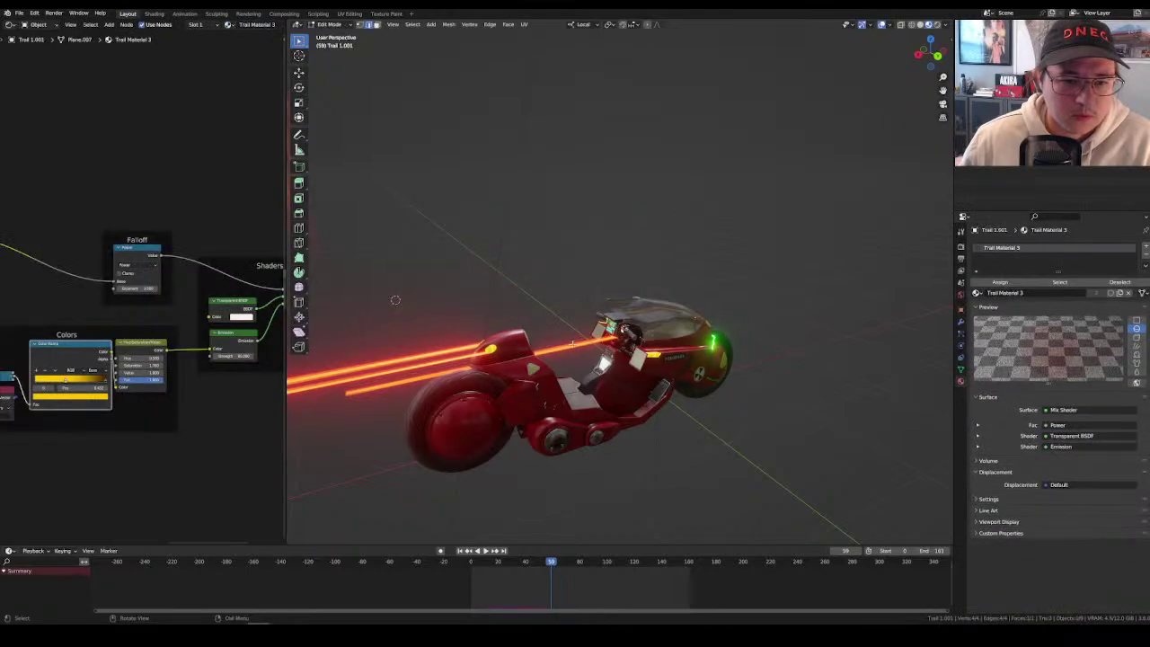
scroll(701, 344, up, 3)
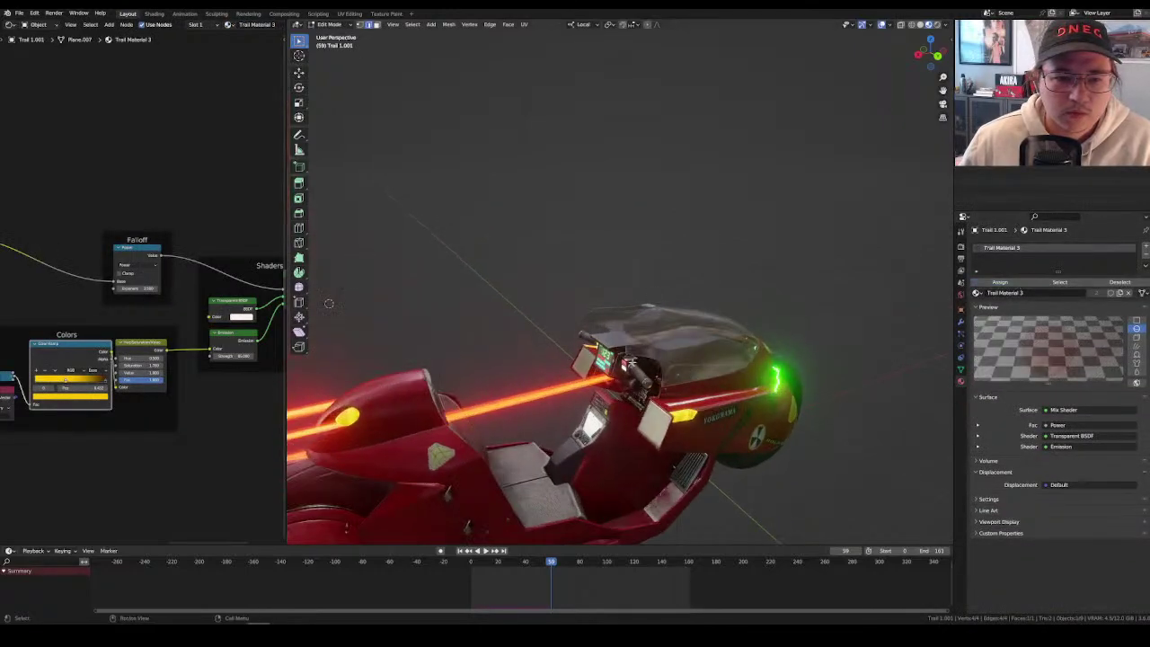
middle_drag(701, 344, 485, 369)
key(Tab)
In Trail Material 3, disconnect the Colors nodes from the Emission shader, set its color to blue and check the trail in the viewport.
scroll(171, 397, down, 6)
mouse_move(223, 396)
middle_down()
mouse_move(131, 411)
mouse_move(235, 414)
middle_up()
scroll(113, 421, up, 3)
click(194, 343)
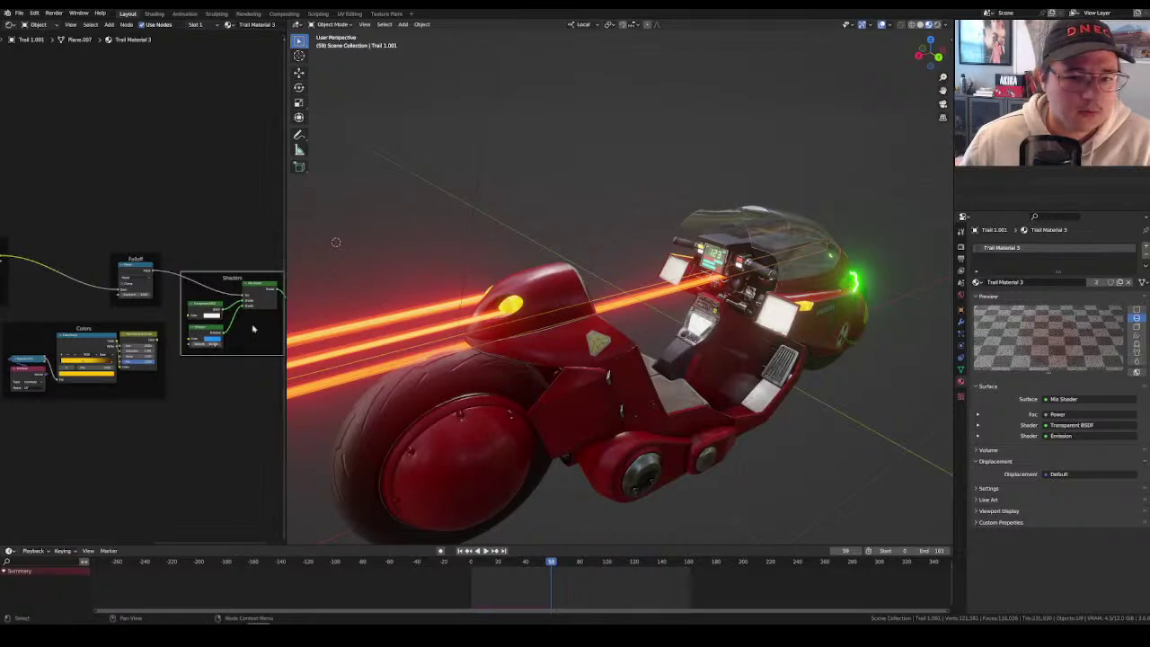
click(929, 25)
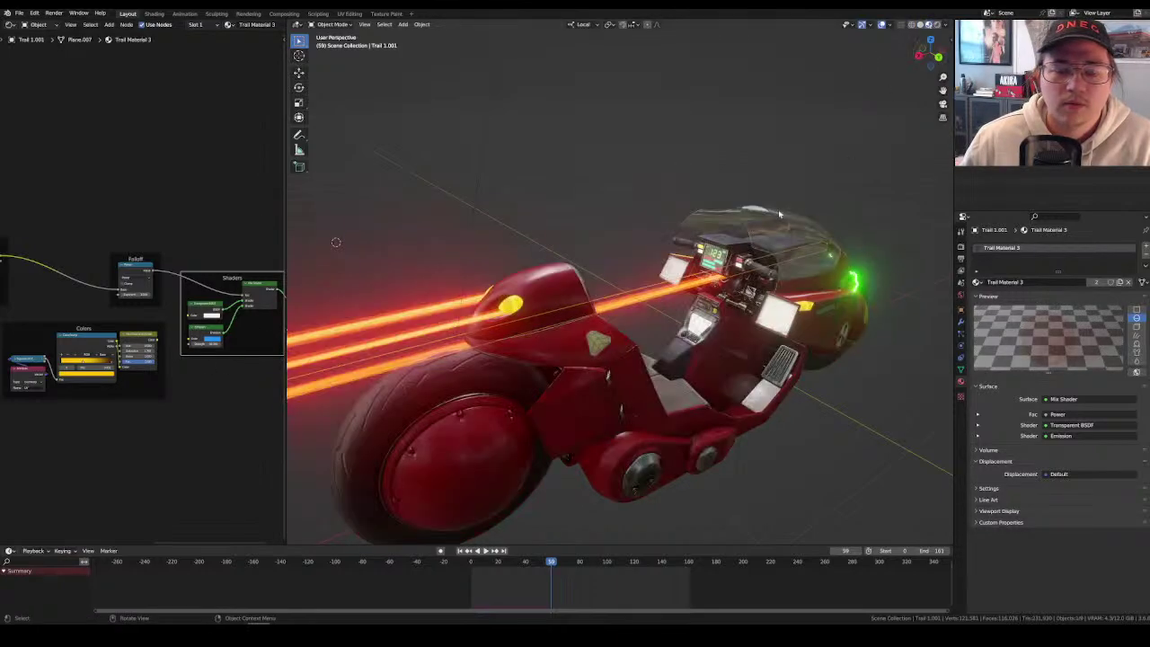
middle_drag(790, 325, 714, 329)
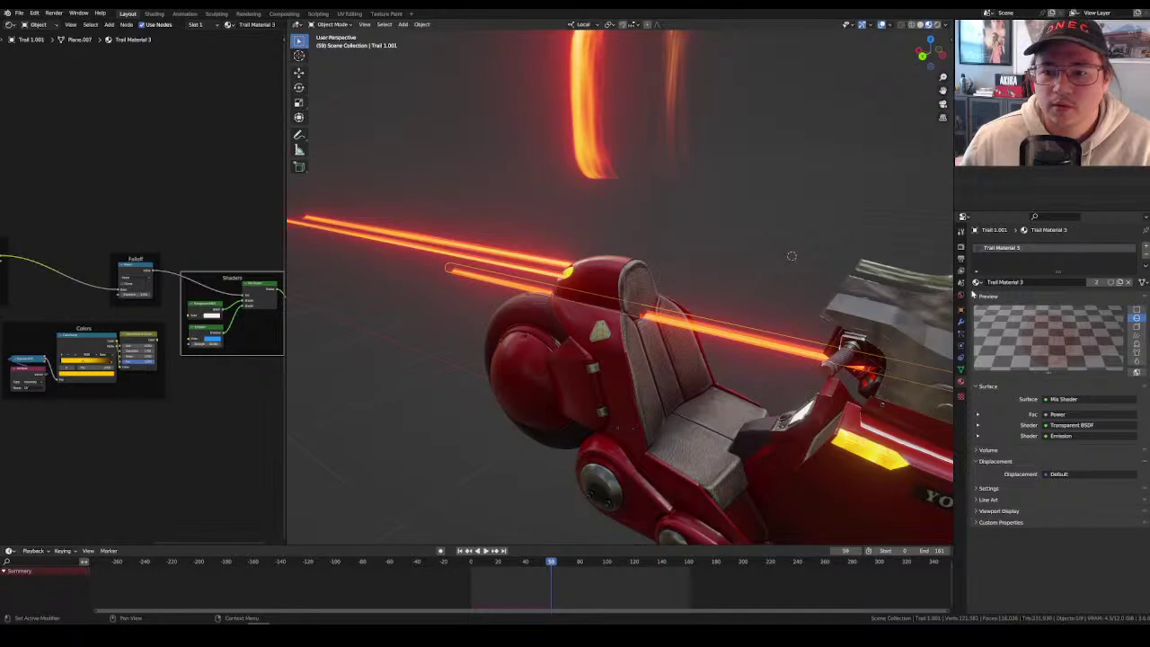
Unlink Trail Material 3 from the headlight trail, create a new material and undo that creation.
click(1128, 284)
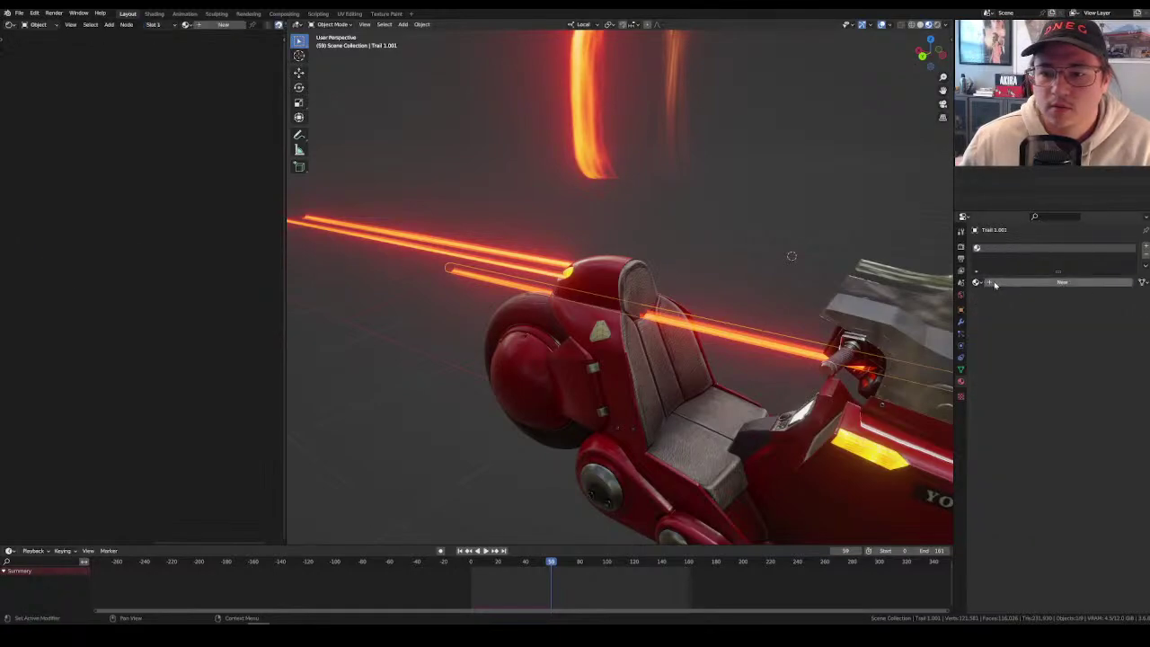
click(1051, 282)
key(ctrl+z)
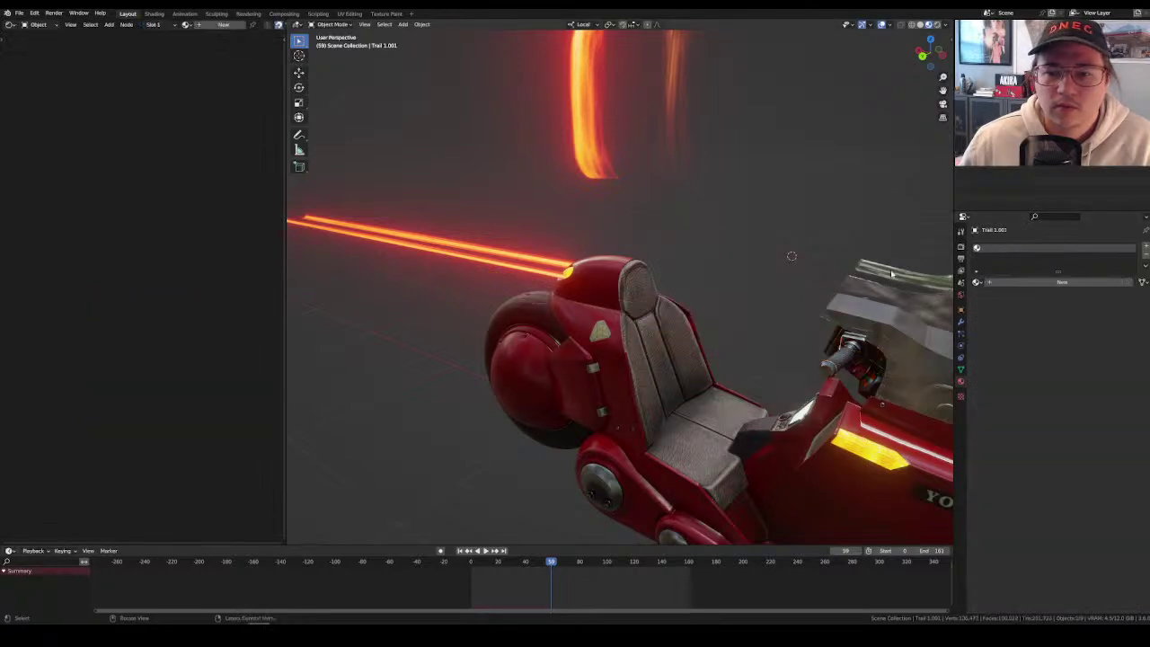
middle_drag(892, 274, 1048, 267)
Search the existing materials for "light", check the materials of Trail 1 and the bike, and return to the headlight trail.
click(977, 282)
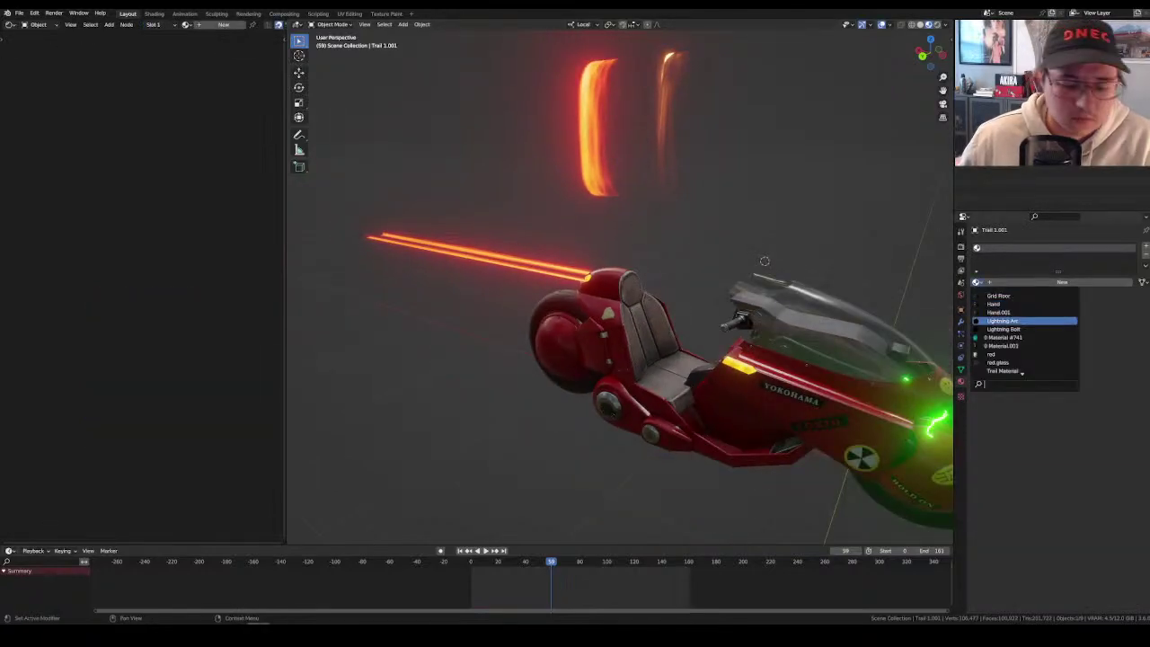
text(light)
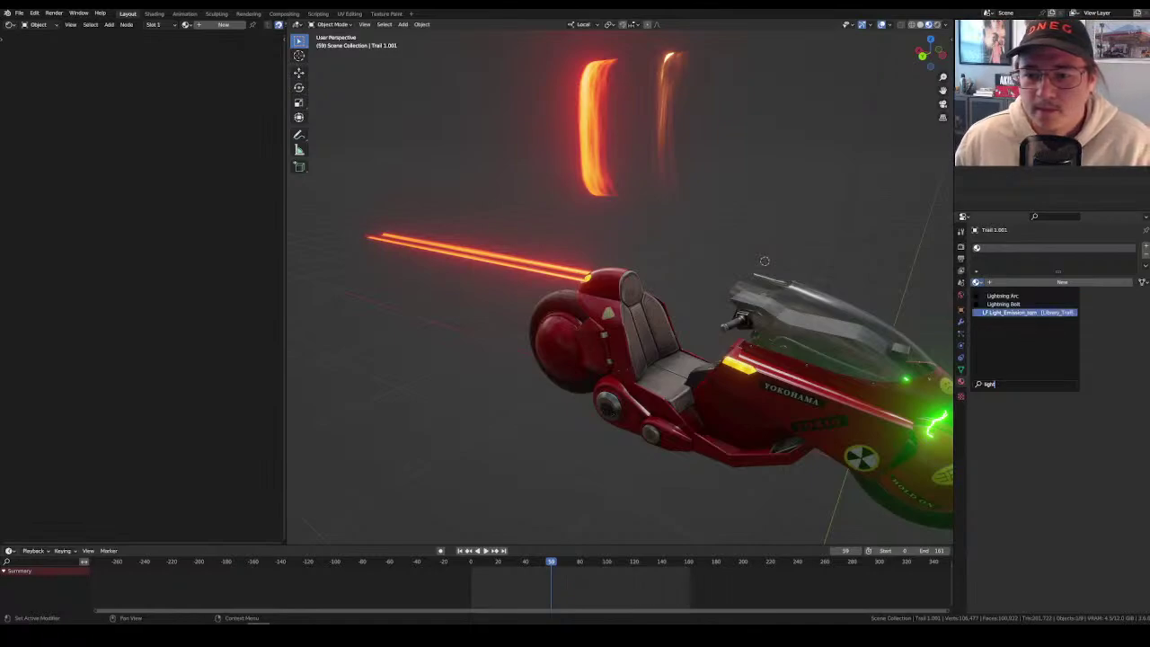
click(558, 275)
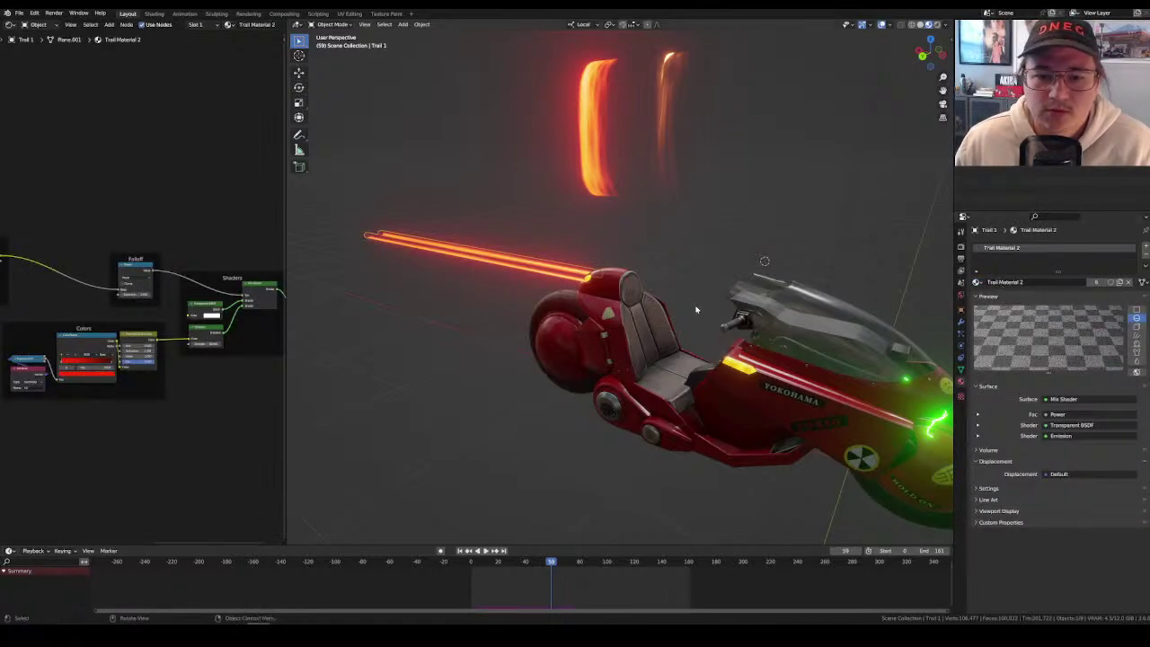
click(885, 342)
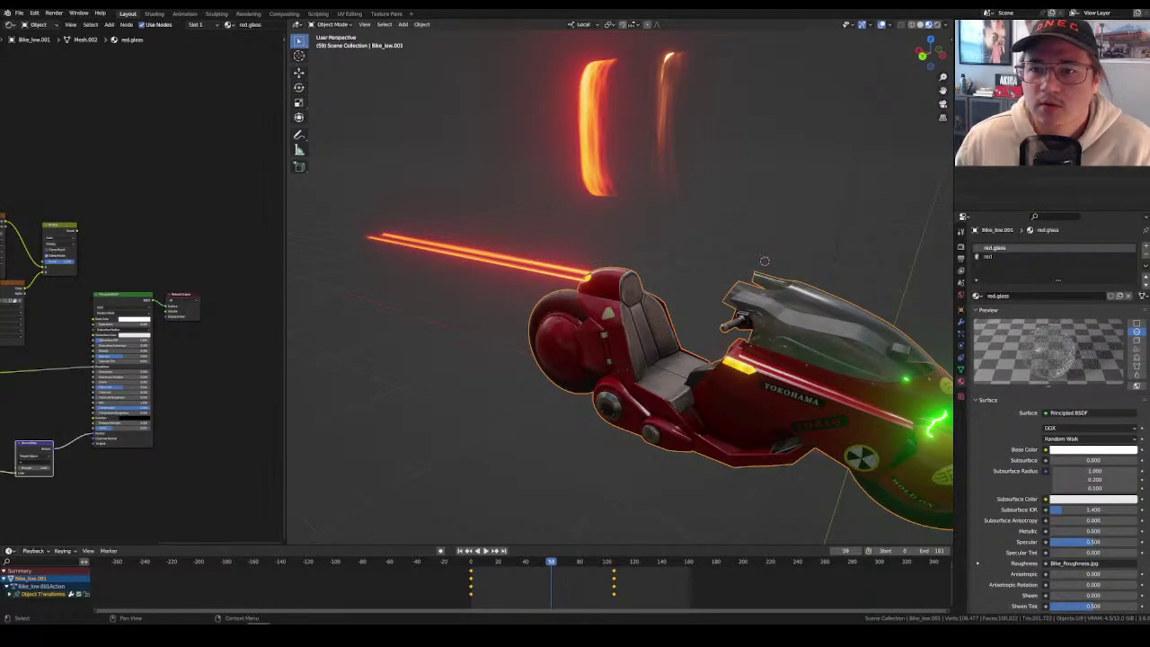
key(ctrl+z)
key(ctrl+z)
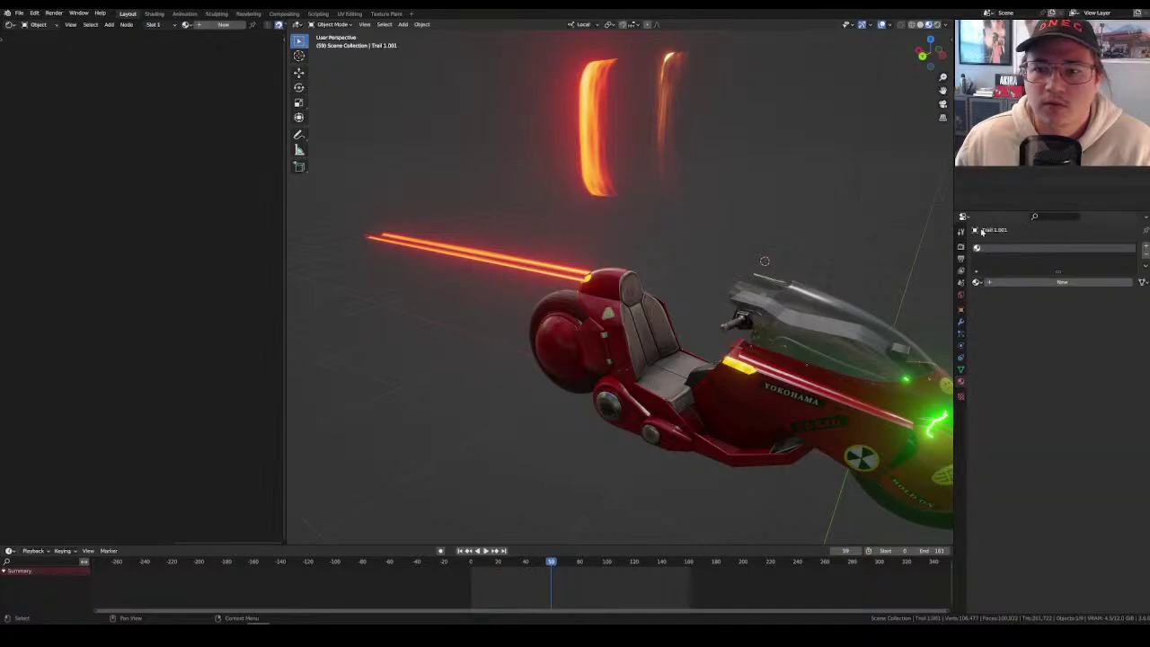
Find the existing Trail Material by name and assign it to the headlight trail.
click(978, 282)
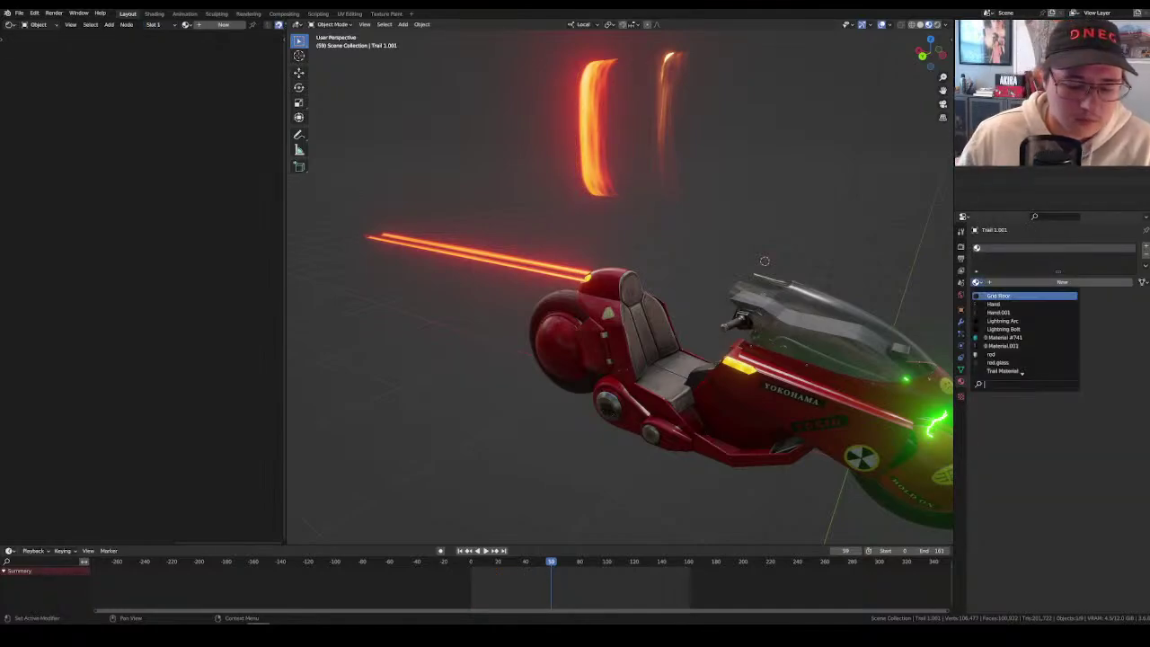
text(r)
key(BackSpace)
text(tra)
key(BackSpace)
key(BackSpace)
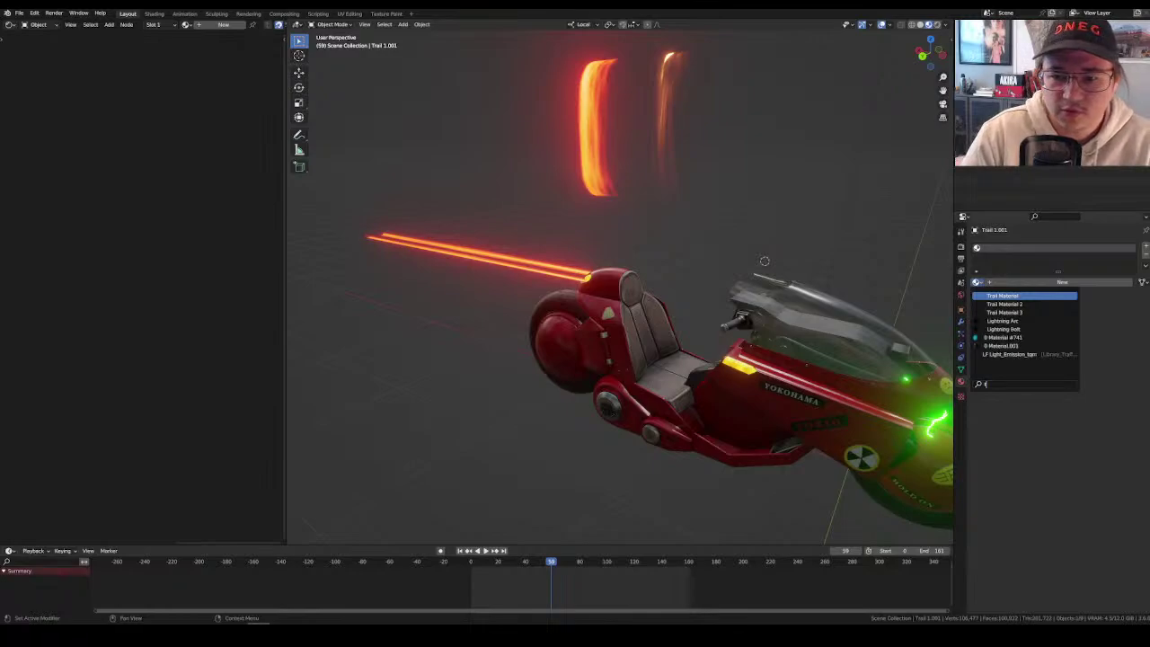
text(rail)
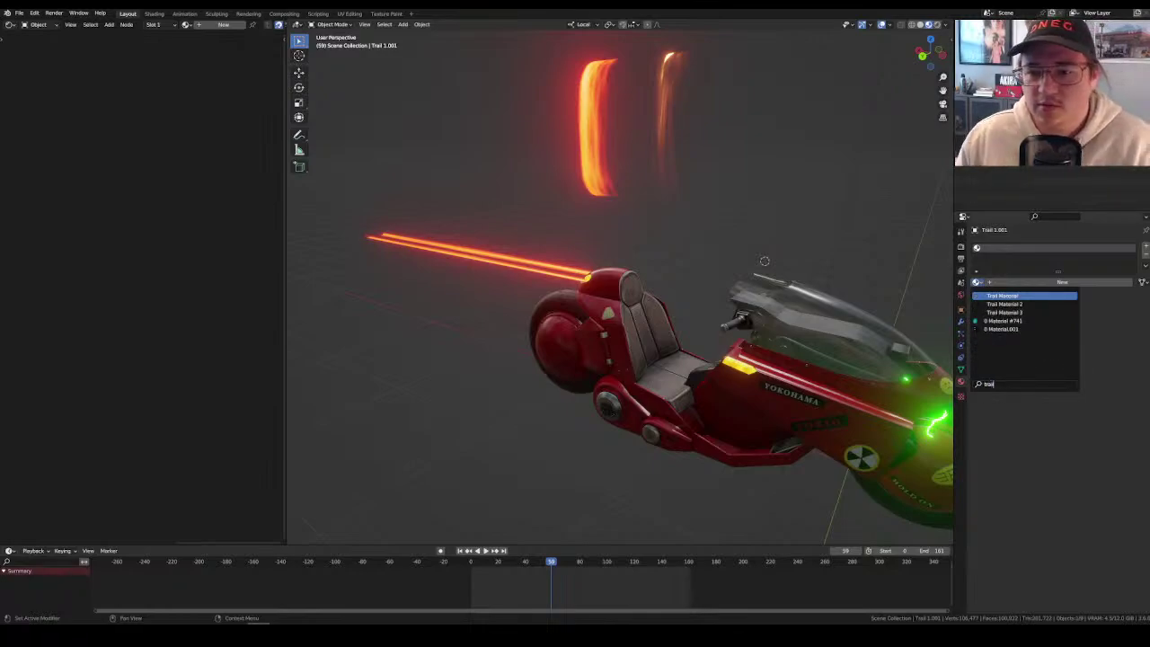
click(1020, 295)
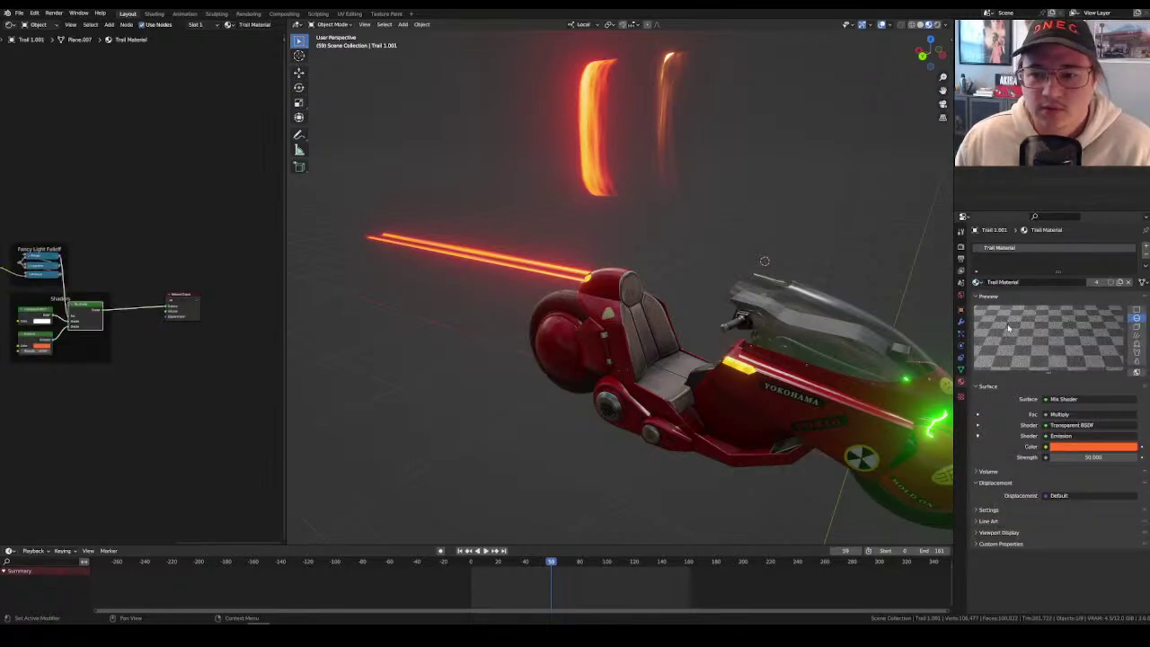
Replay the animation from its early frames to examine the headlight trail with Trail Material.
middle_drag(678, 351, 785, 348)
drag(528, 563, 489, 564)
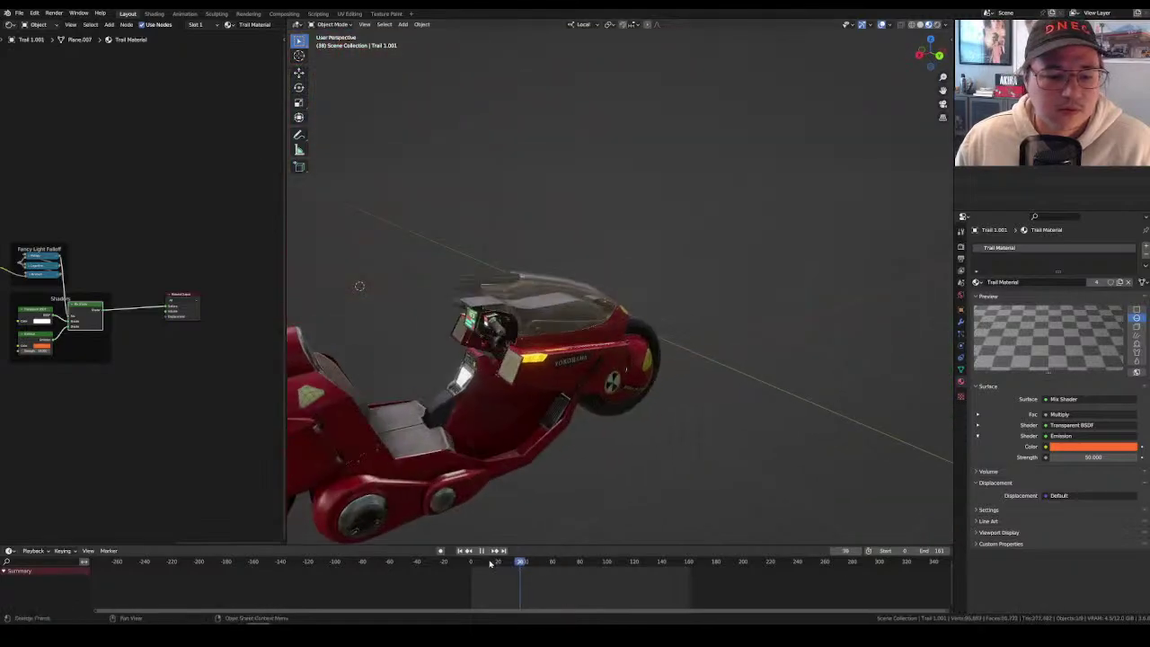
key(space)
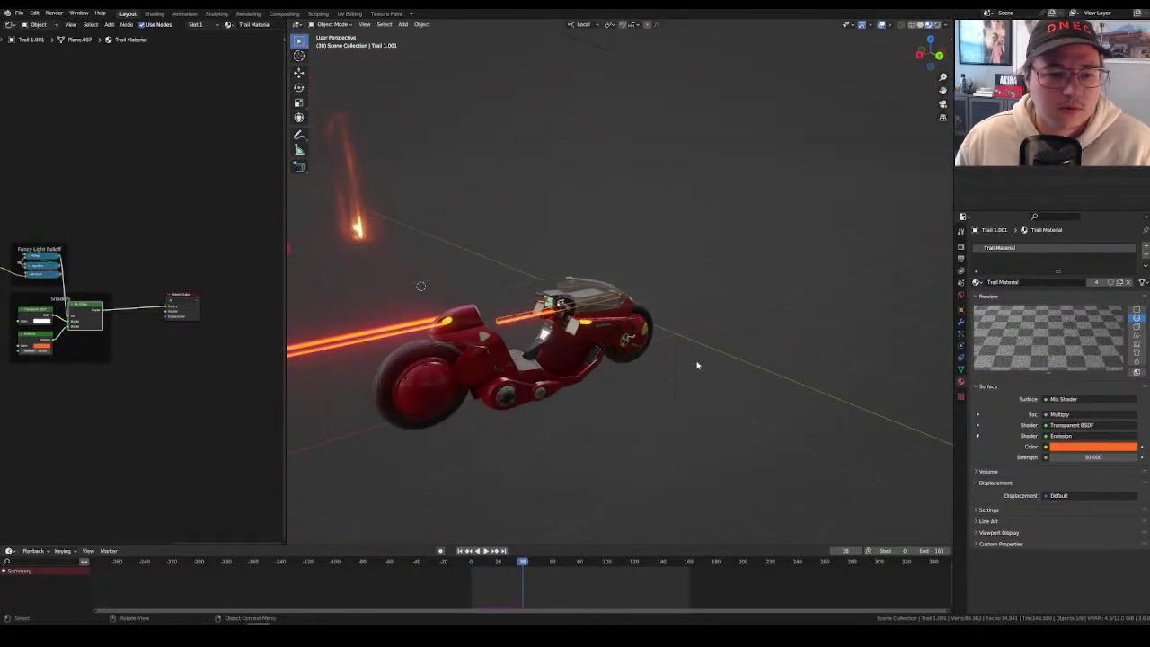
Assign Trail Material 3 to the headlight trail again and check its material preview.
click(978, 282)
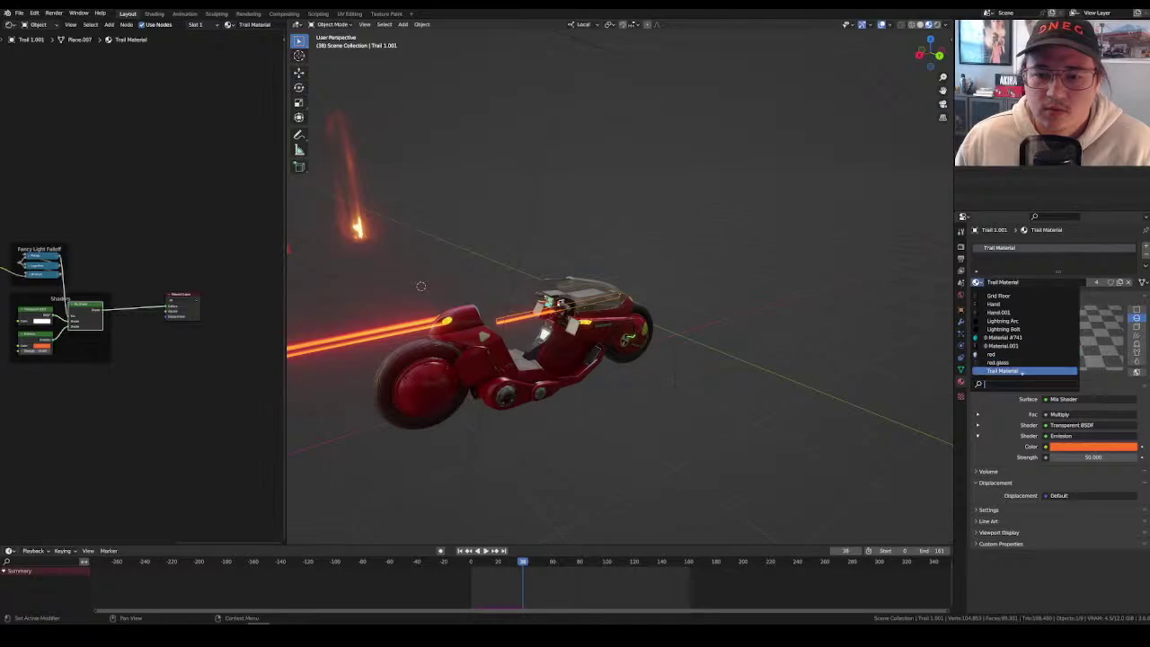
scroll(1022, 372, down, 2)
click(1018, 363)
ctrl+middle_drag(599, 332, 575, 359)
click(977, 282)
click(1013, 362)
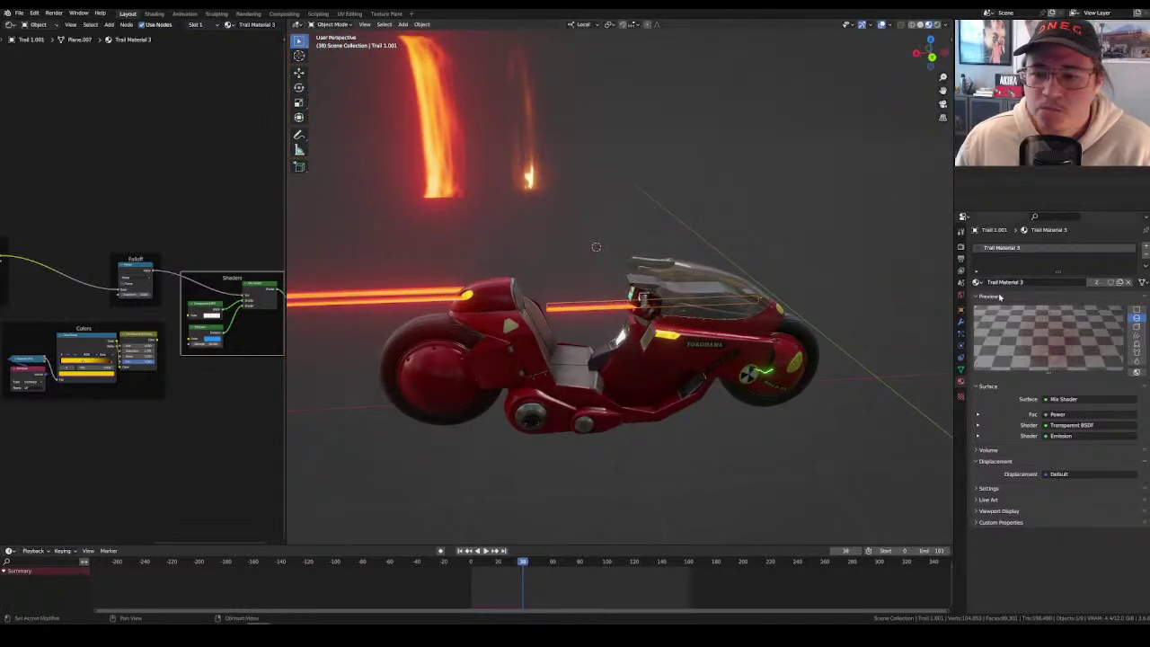
click(1136, 317)
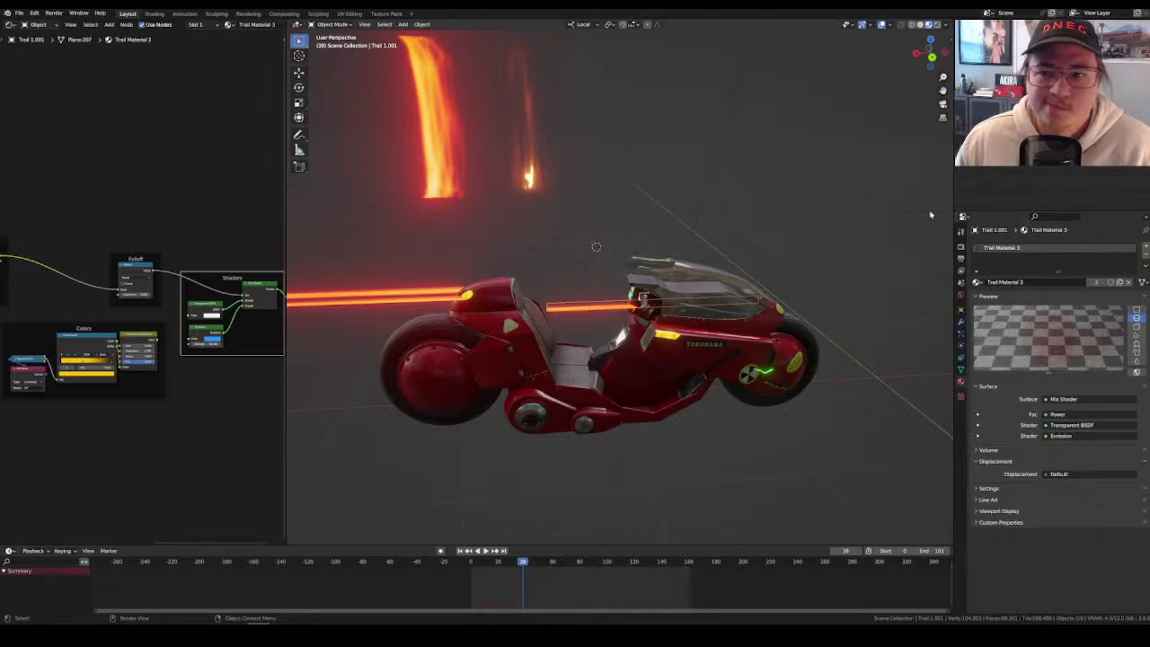
Compare the materials assigned to the headlight trail and the two tail light trails.
click(1013, 112)
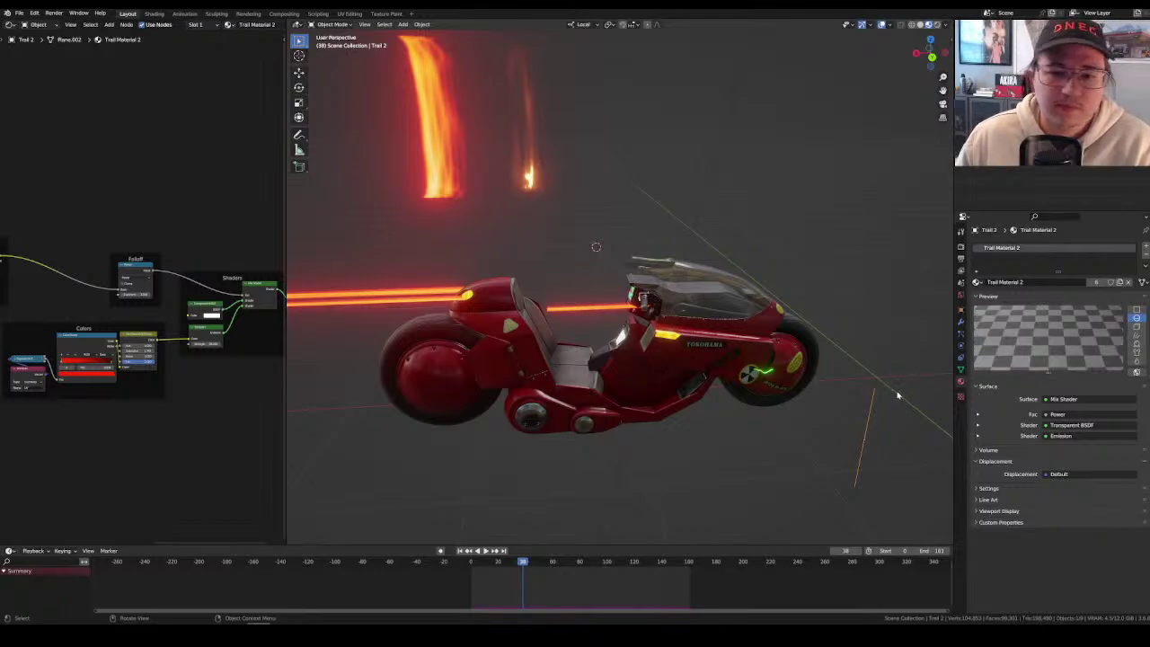
click(591, 311)
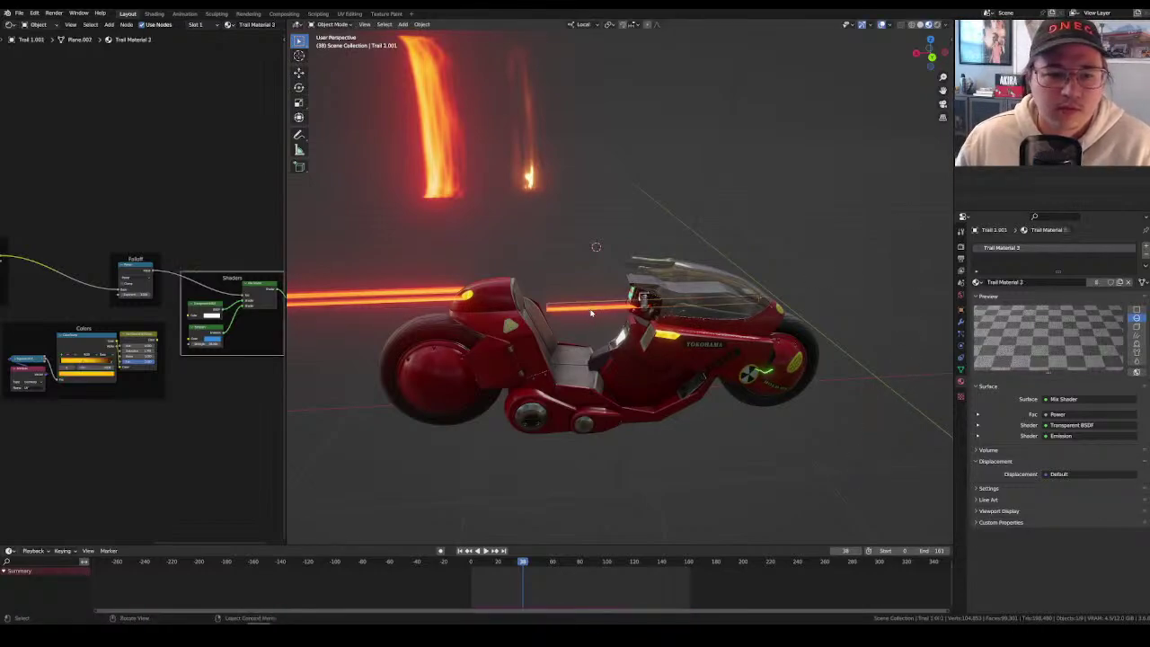
click(440, 293)
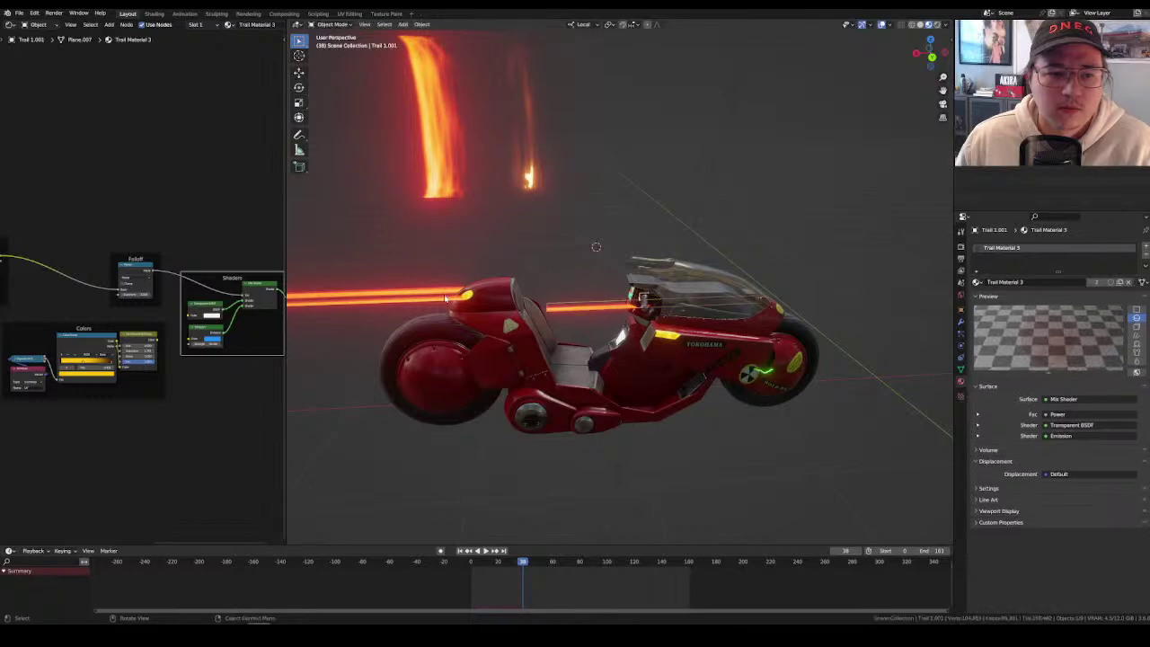
click(600, 306)
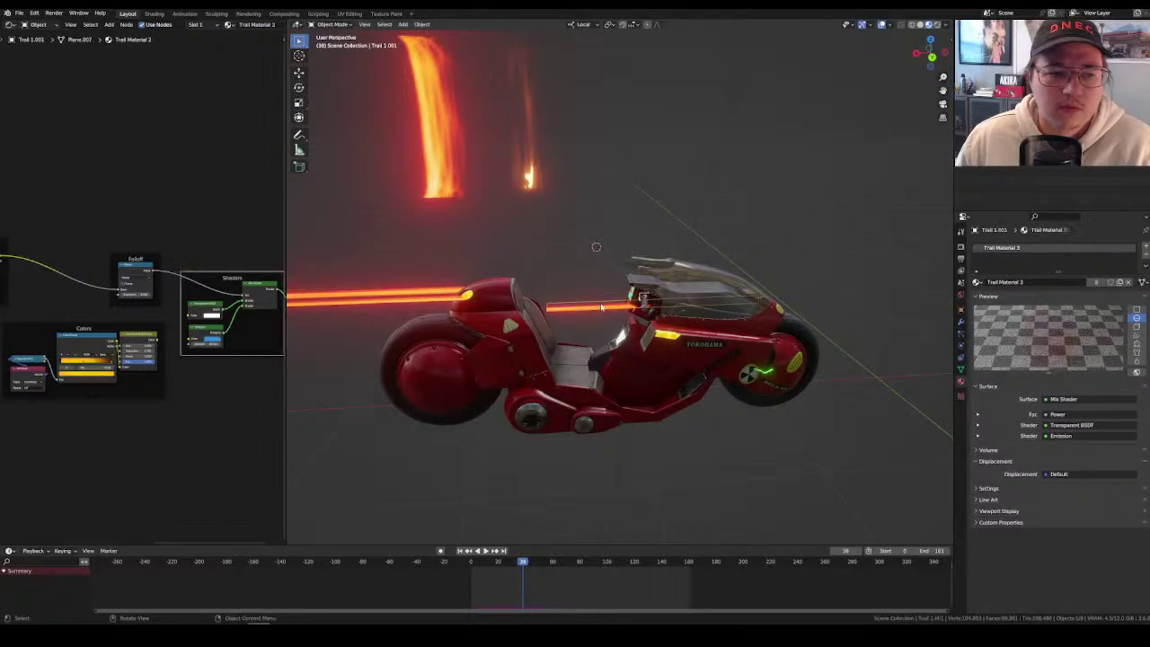
click(417, 308)
scroll(181, 362, down, 4)
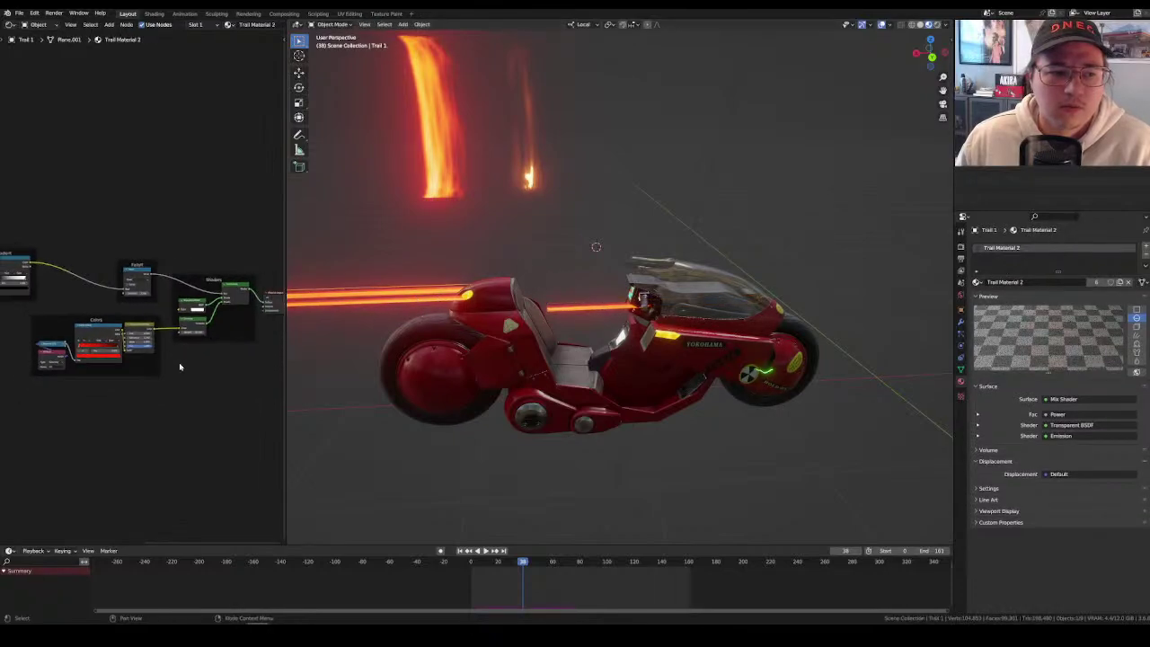
click(580, 307)
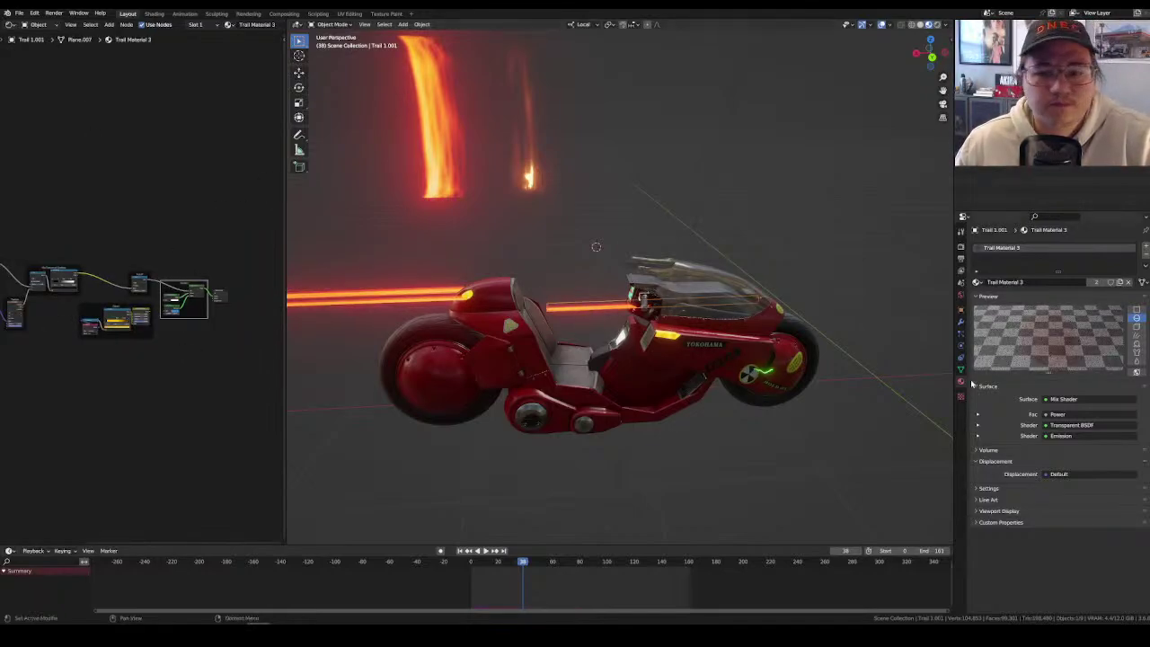
Set the material in the headlight trail's GeometryNodes modifier to Trail Material 3.
click(960, 321)
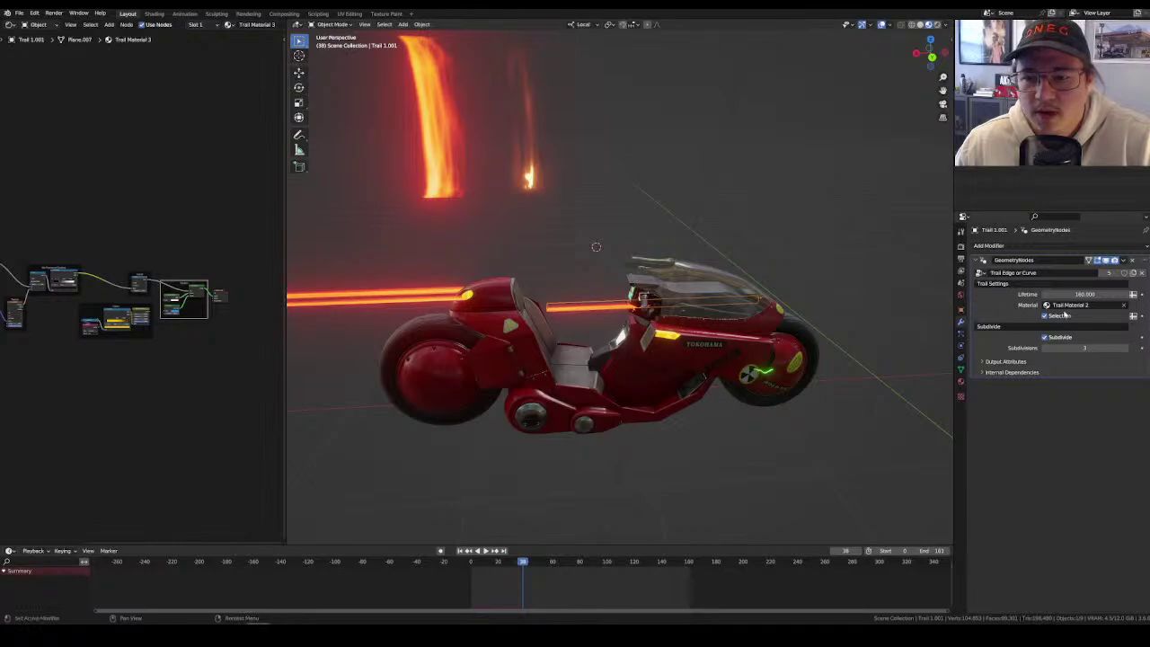
click(1089, 306)
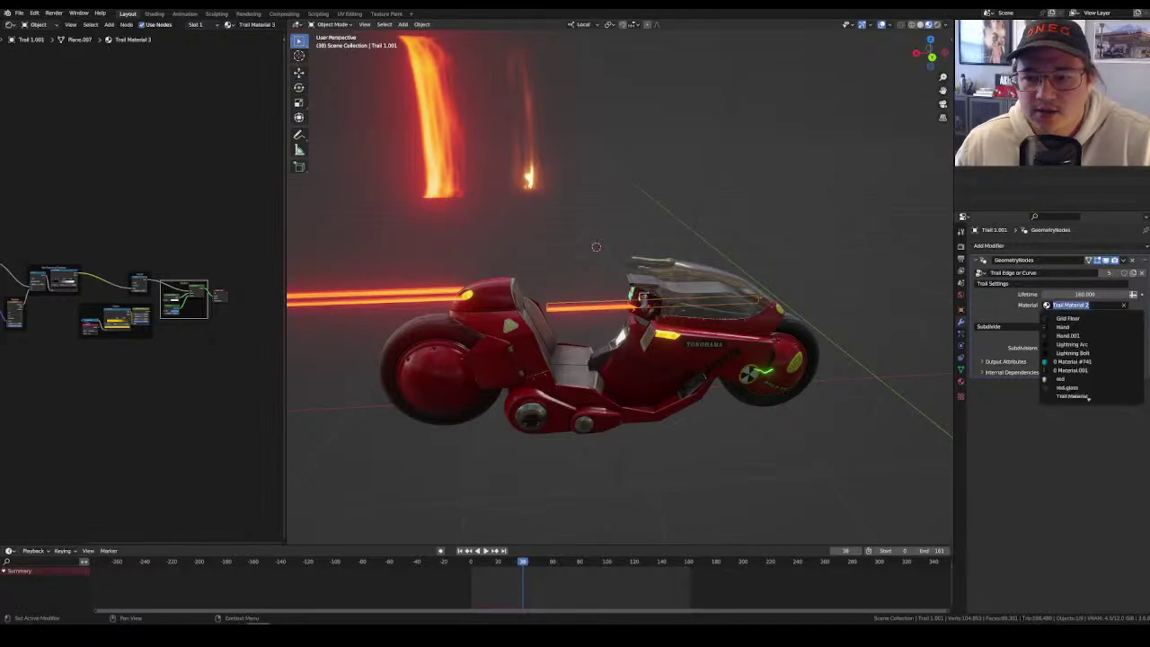
scroll(1089, 398, down, 2)
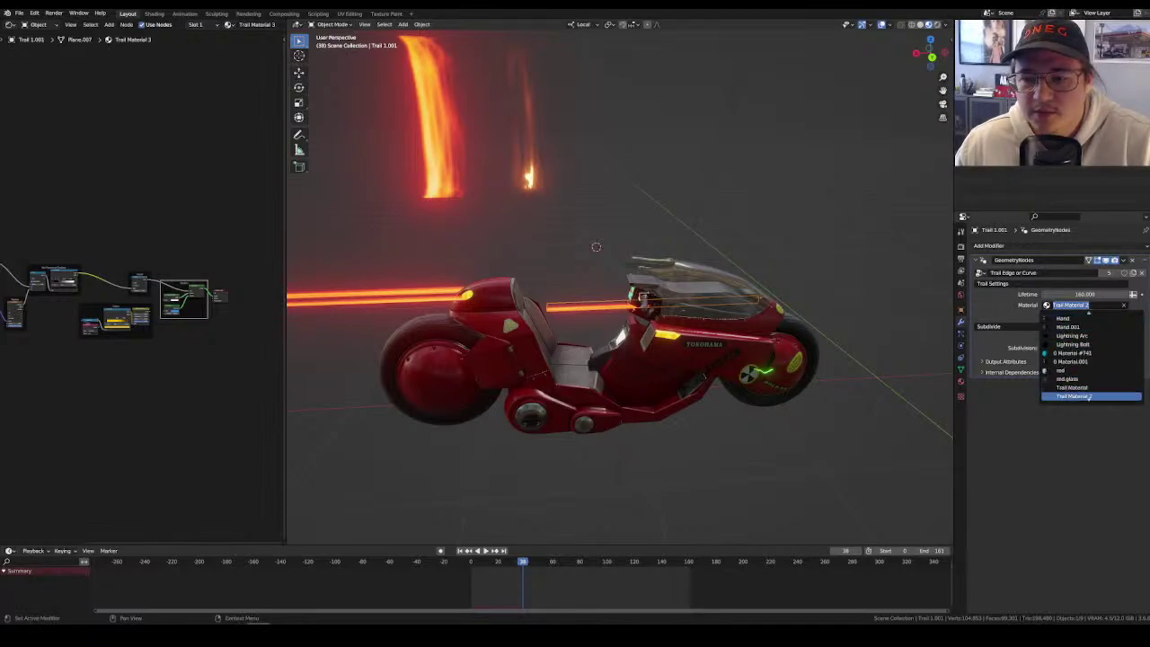
click(1088, 397)
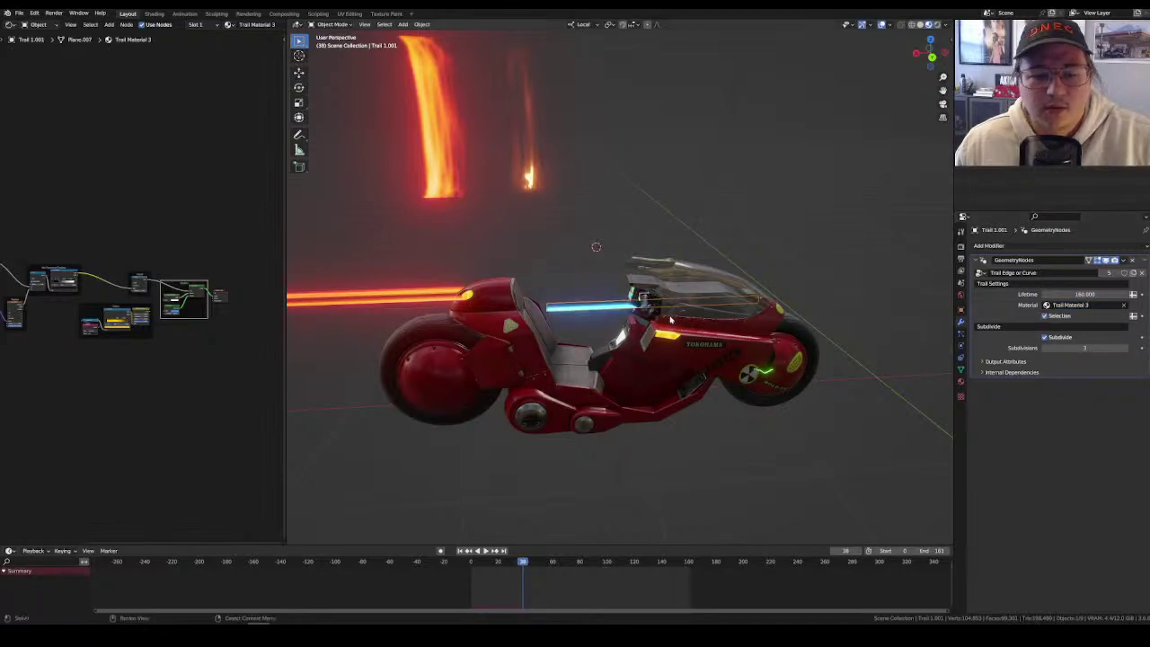
Change the Emission colour of Trail Material 3 to yellow.
key(KP_Decimal)
scroll(180, 335, up, 6)
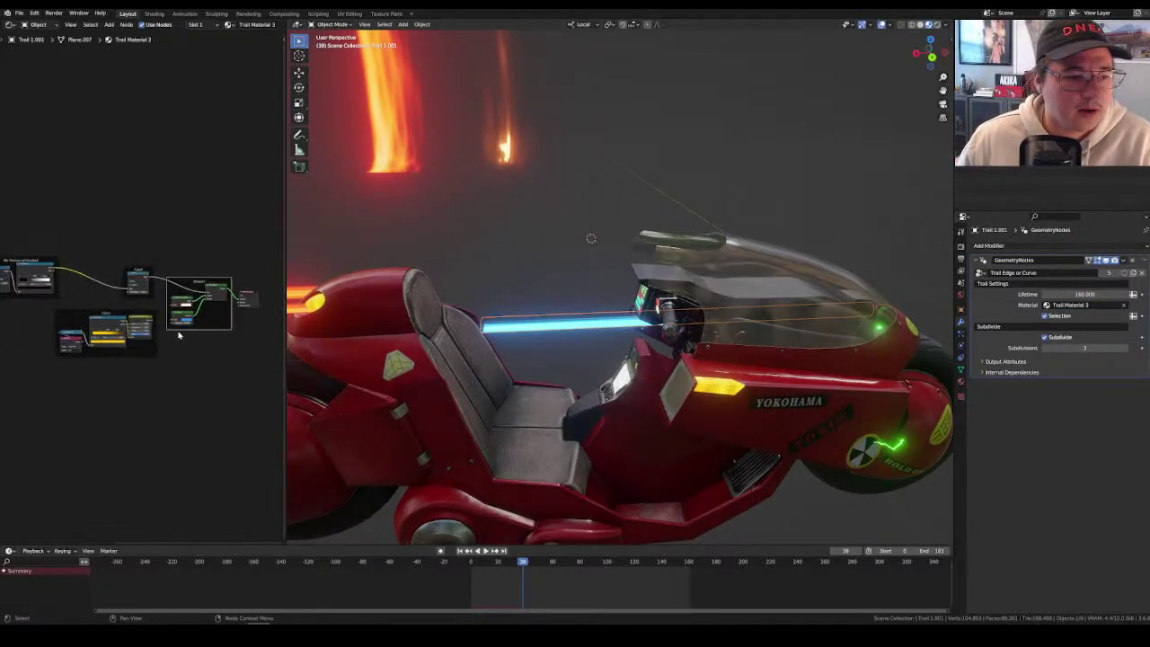
middle_drag(218, 362, 170, 336)
middle_drag(378, 334, 425, 337)
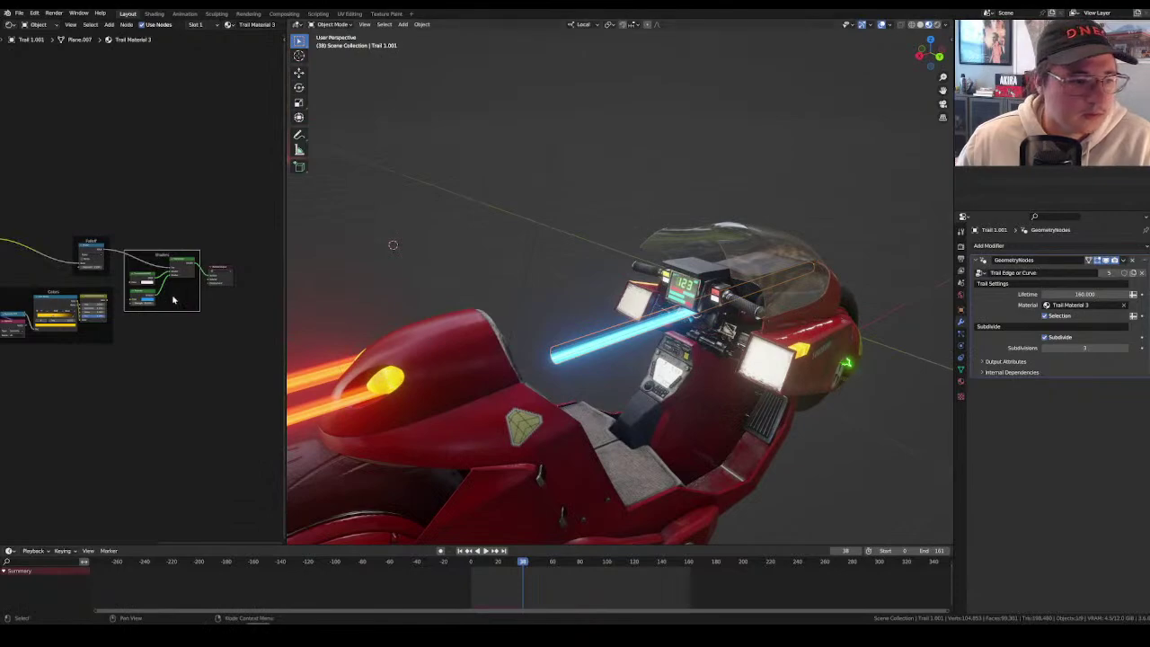
scroll(173, 299, up, 4)
click(152, 315)
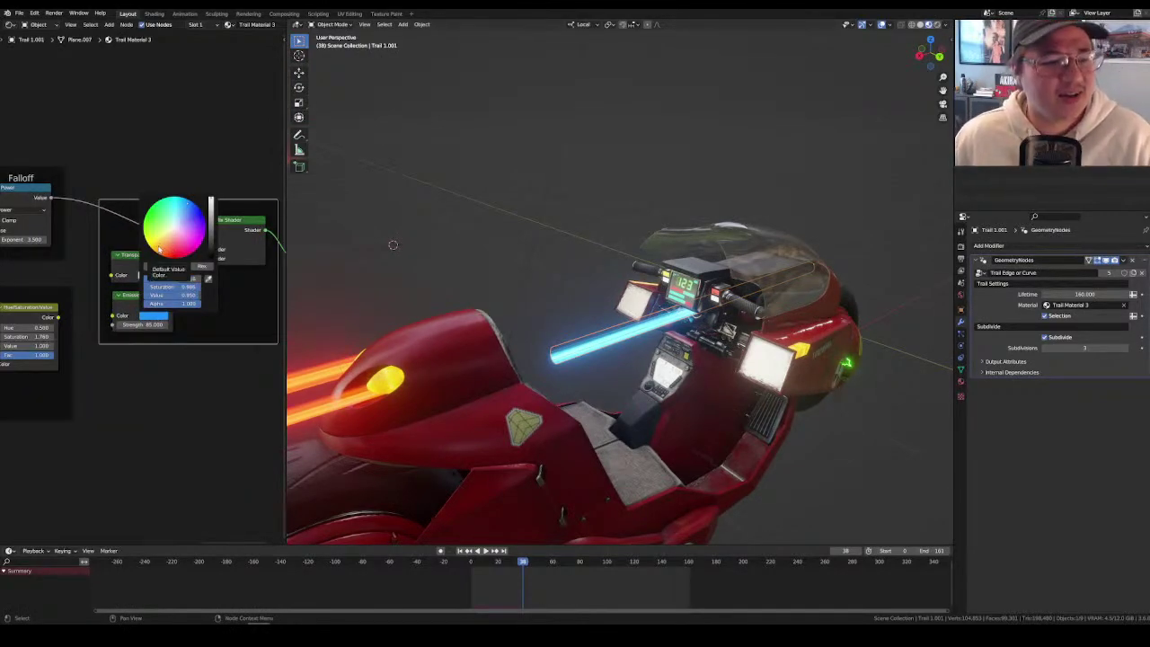
click(157, 251)
drag(154, 247, 162, 240)
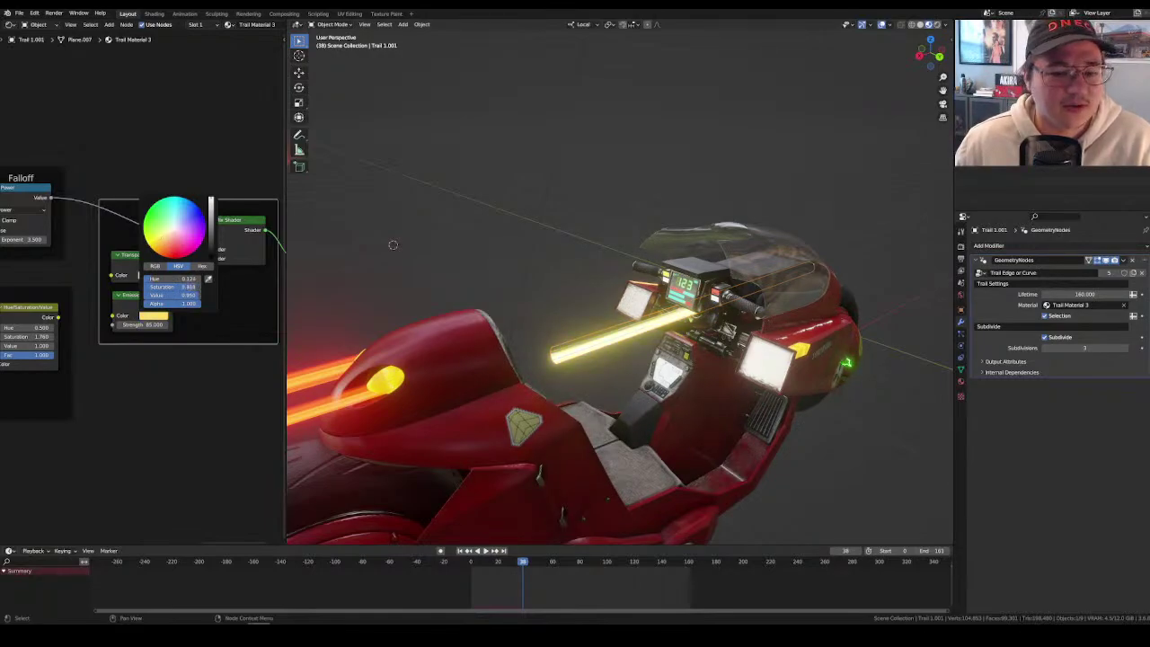
Duplicate the headlight trail object and place the copy towards a yellow side light on the front fairing.
middle_drag(876, 270, 724, 303)
scroll(684, 299, down, 3)
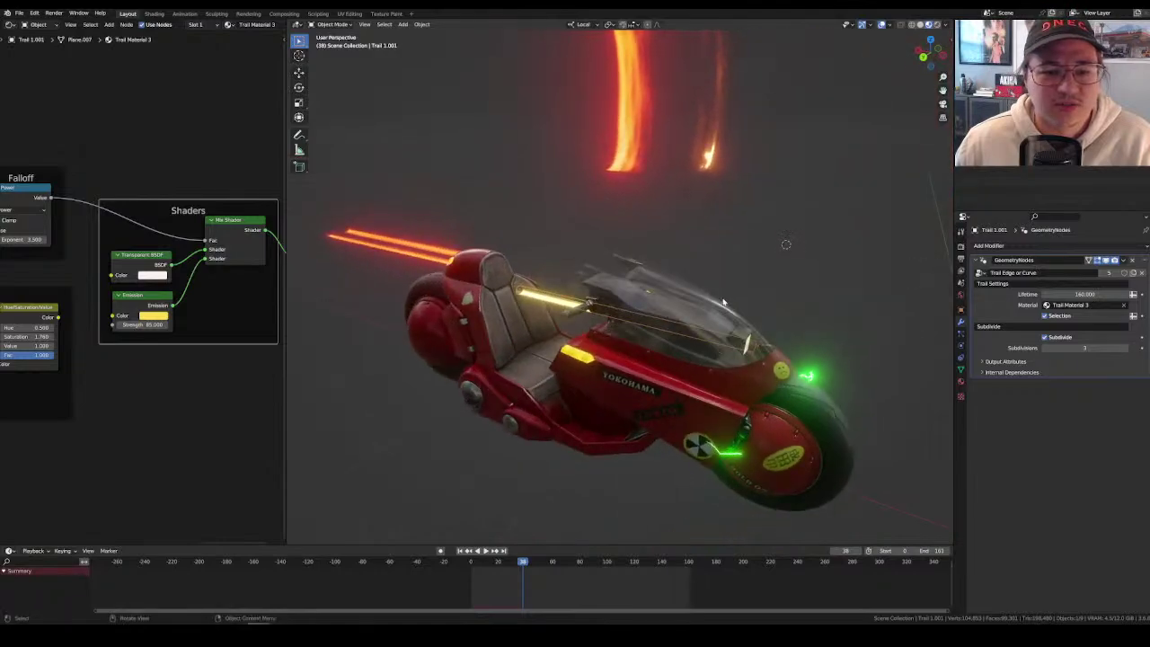
middle_drag(617, 295, 726, 299)
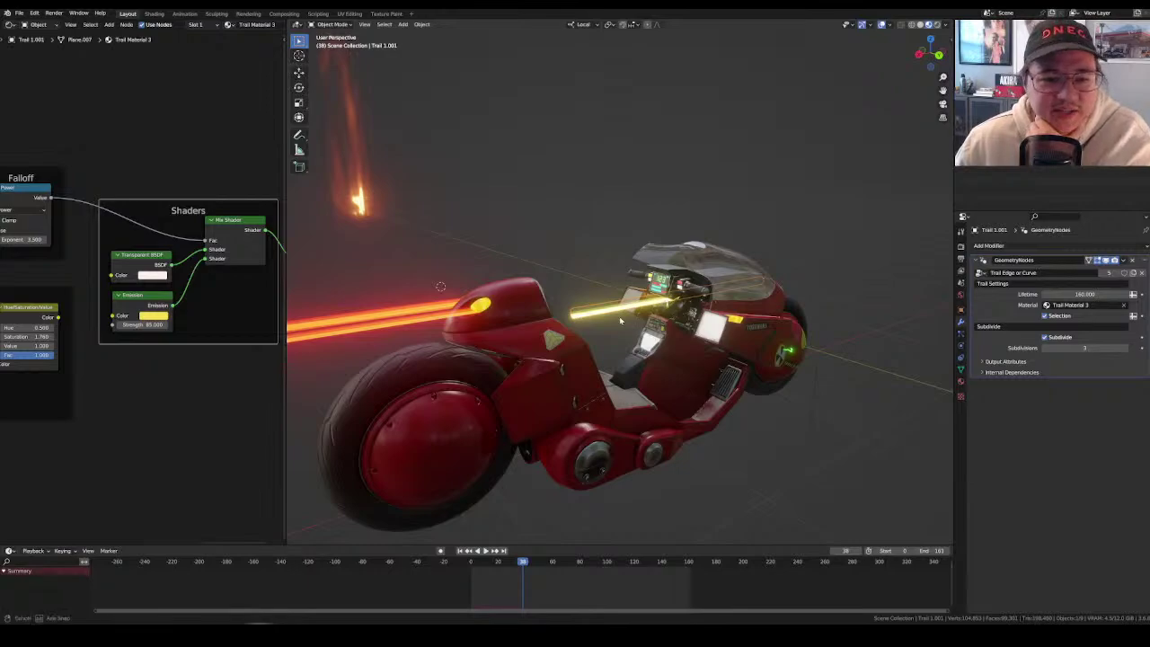
middle_drag(575, 224, 593, 313)
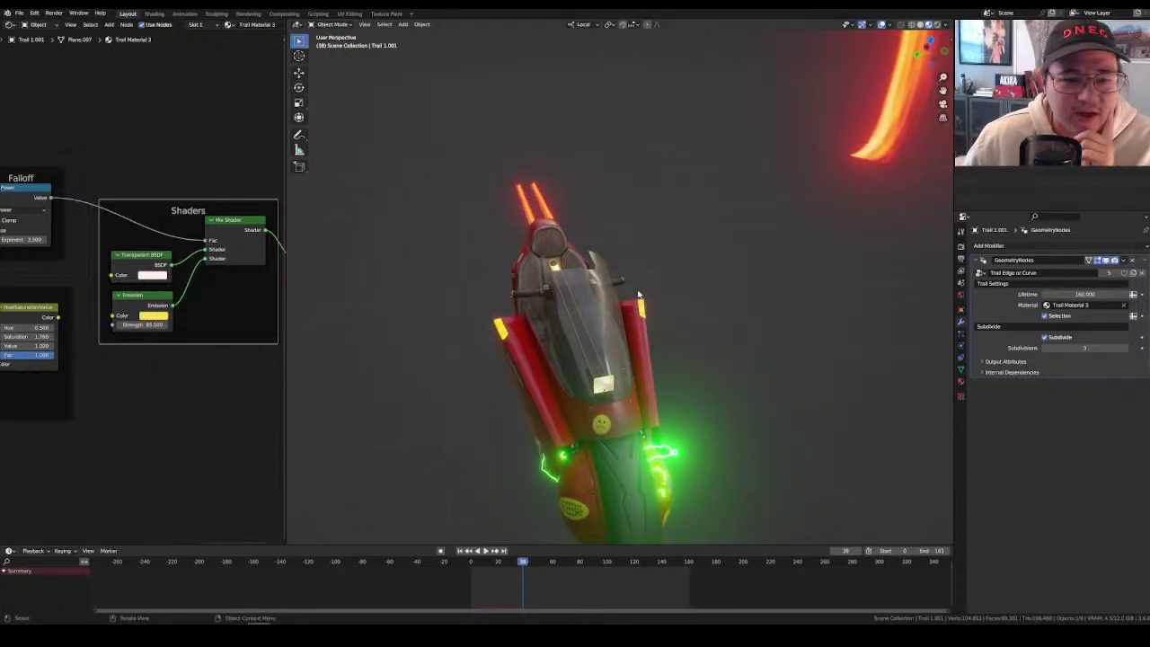
middle_drag(399, 295, 710, 233)
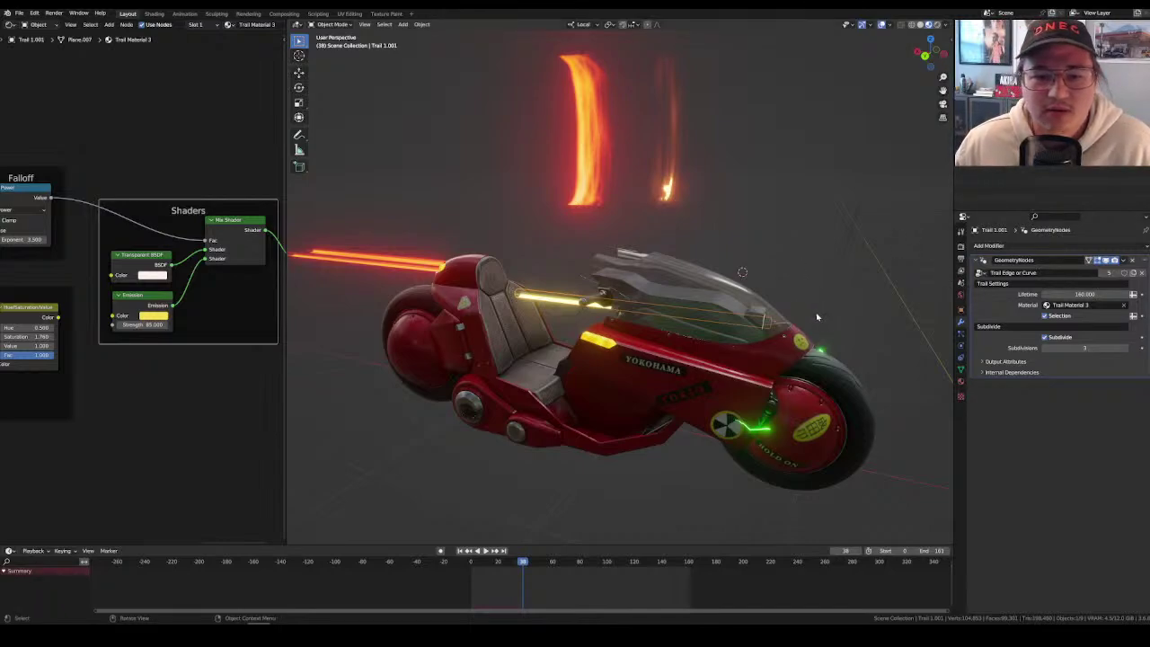
middle_drag(799, 332, 739, 336)
key(shift+d)
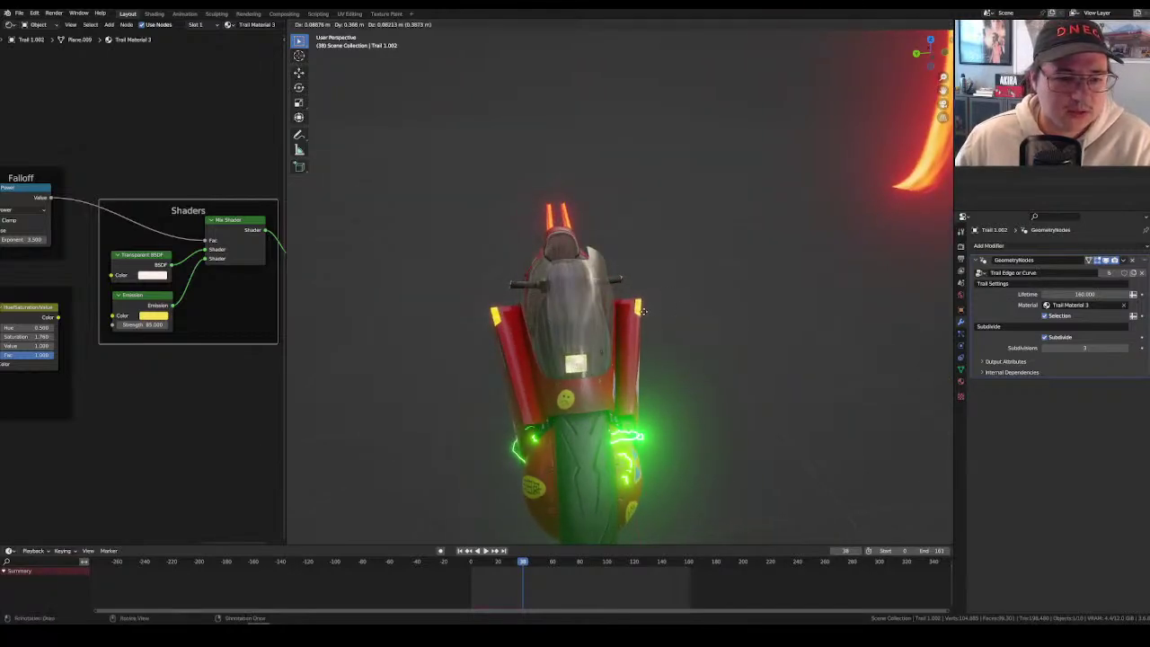
click(658, 295)
Reposition the duplicated trail object to line it up with the yellow side light along the bike.
middle_drag(658, 296, 758, 308)
key(g)
click(657, 370)
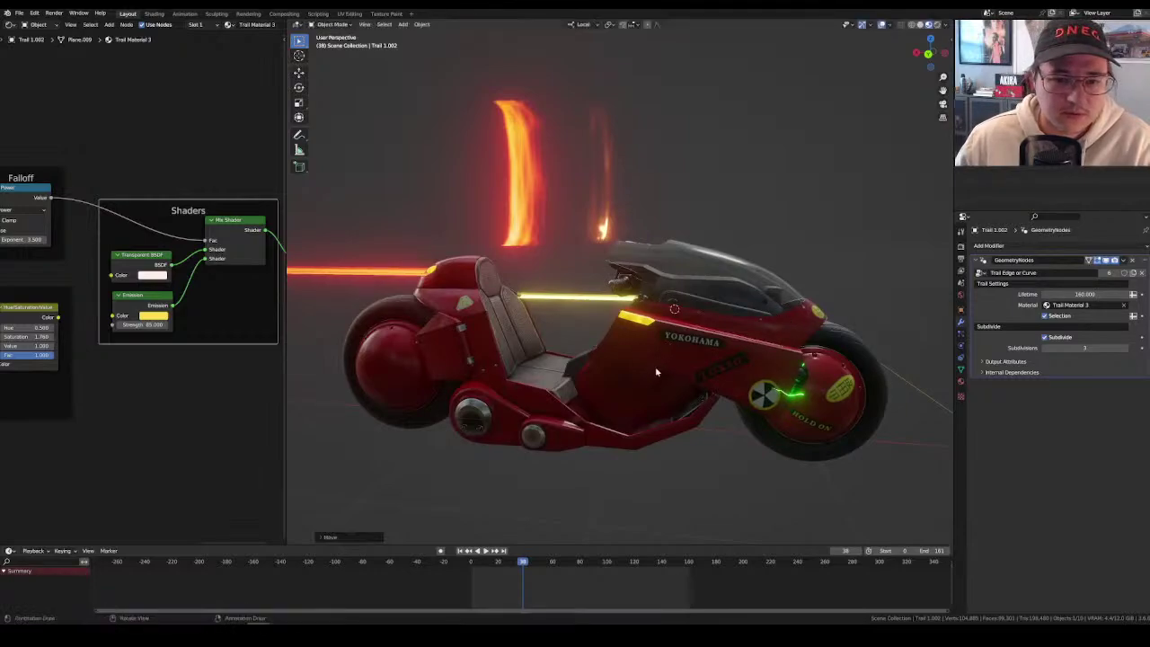
middle_drag(657, 369, 635, 364)
key(g)
click(622, 369)
Duplicate the copied trail's face in Edit Mode and place the new face beside the opposite yellow side light.
key(Tab)
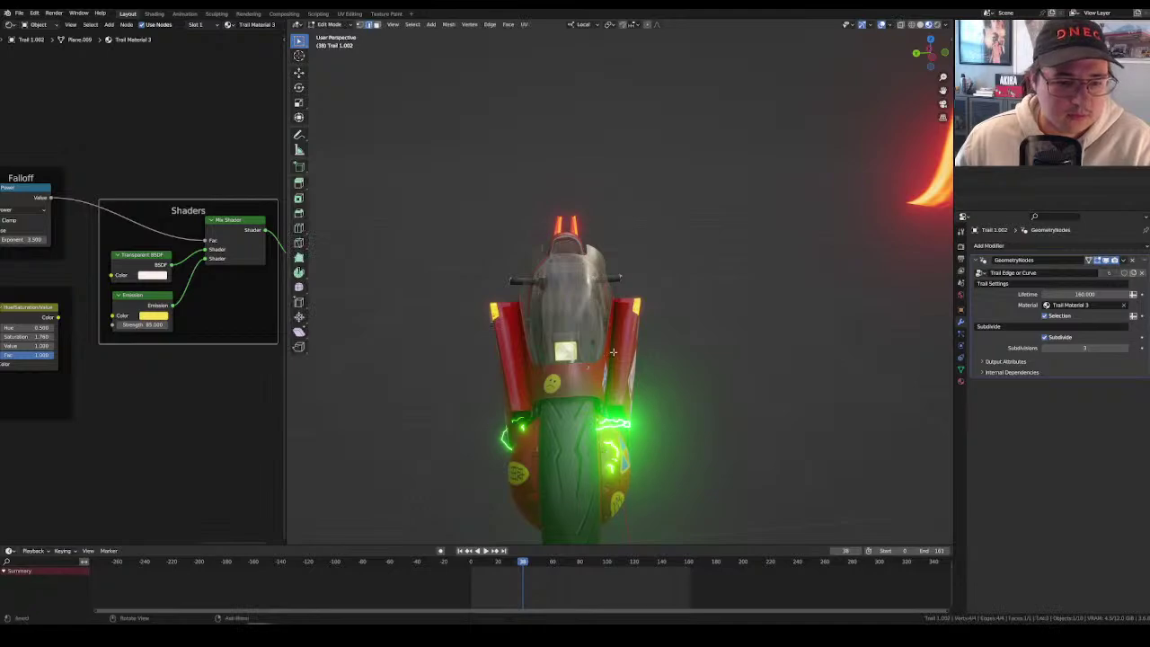
middle_drag(751, 341, 770, 357)
scroll(768, 359, up, 3)
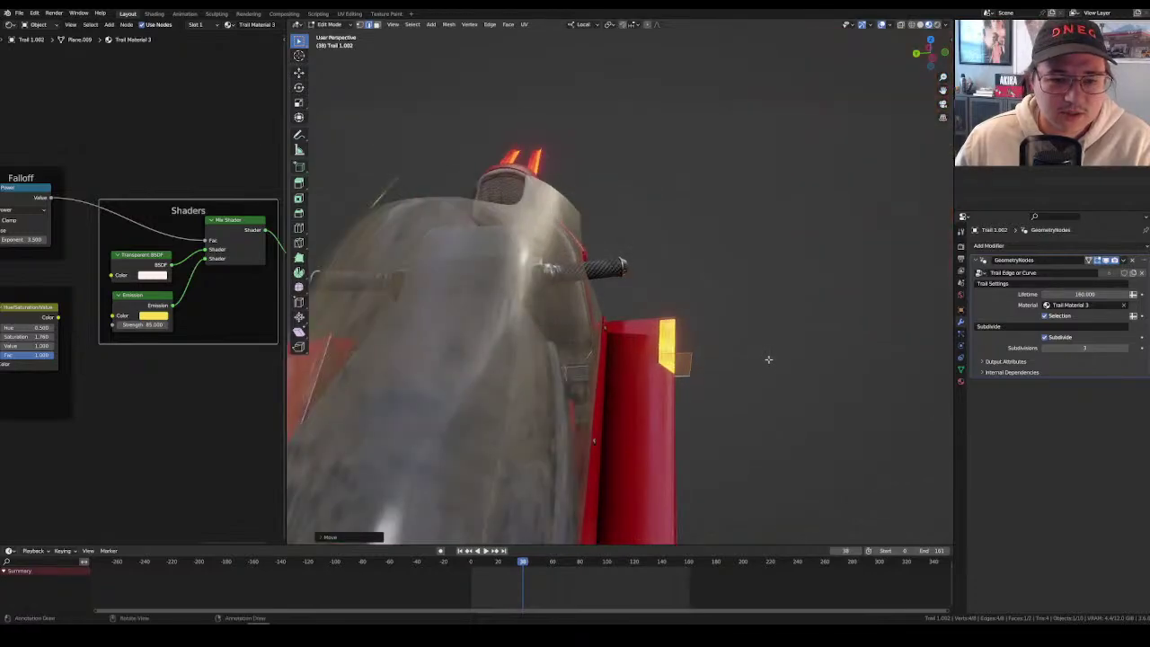
scroll(771, 379, down, 4)
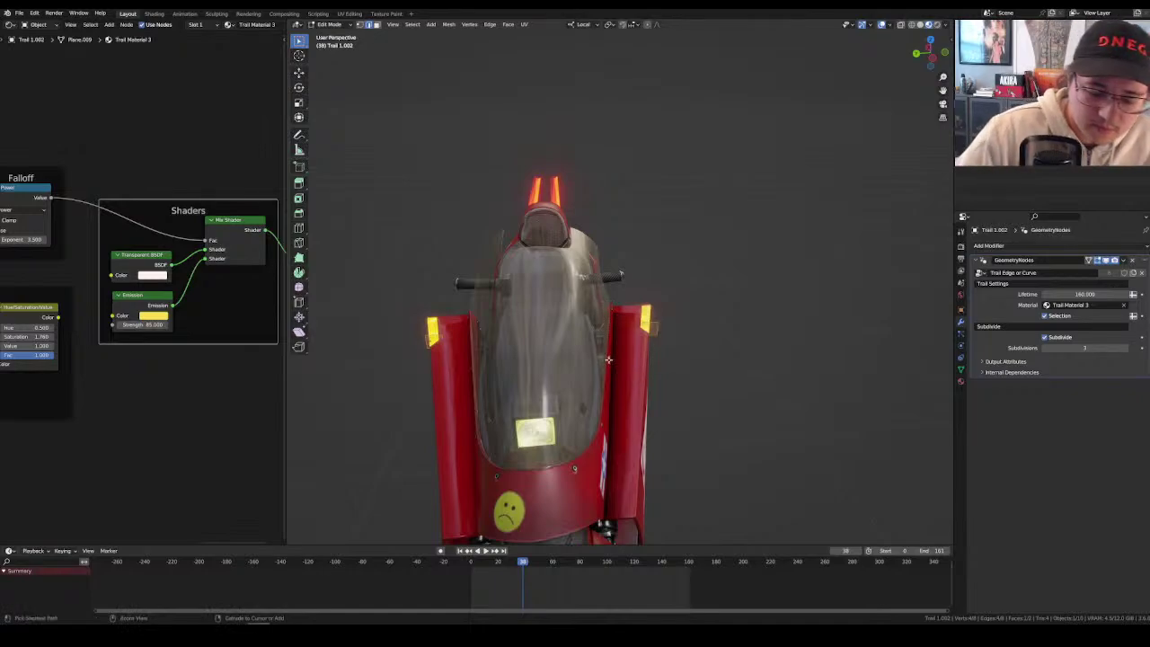
Select both trail faces, set the pivot point to Individual Origins and scale them down.
key(ctrl+l)
click(611, 25)
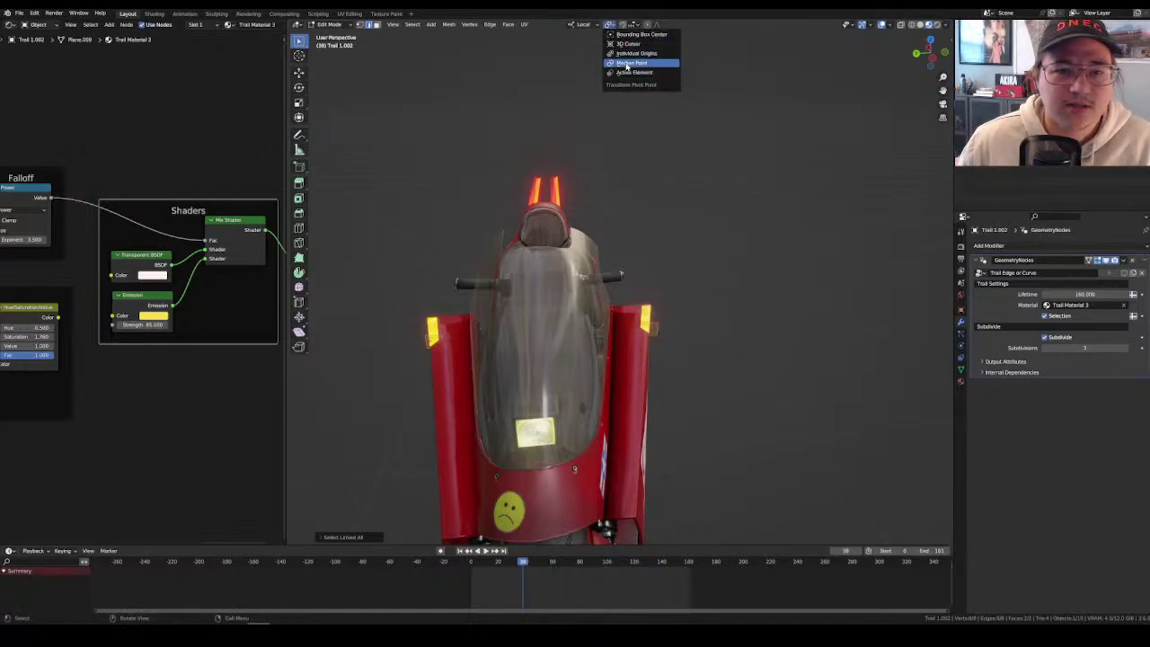
click(629, 54)
key(s)
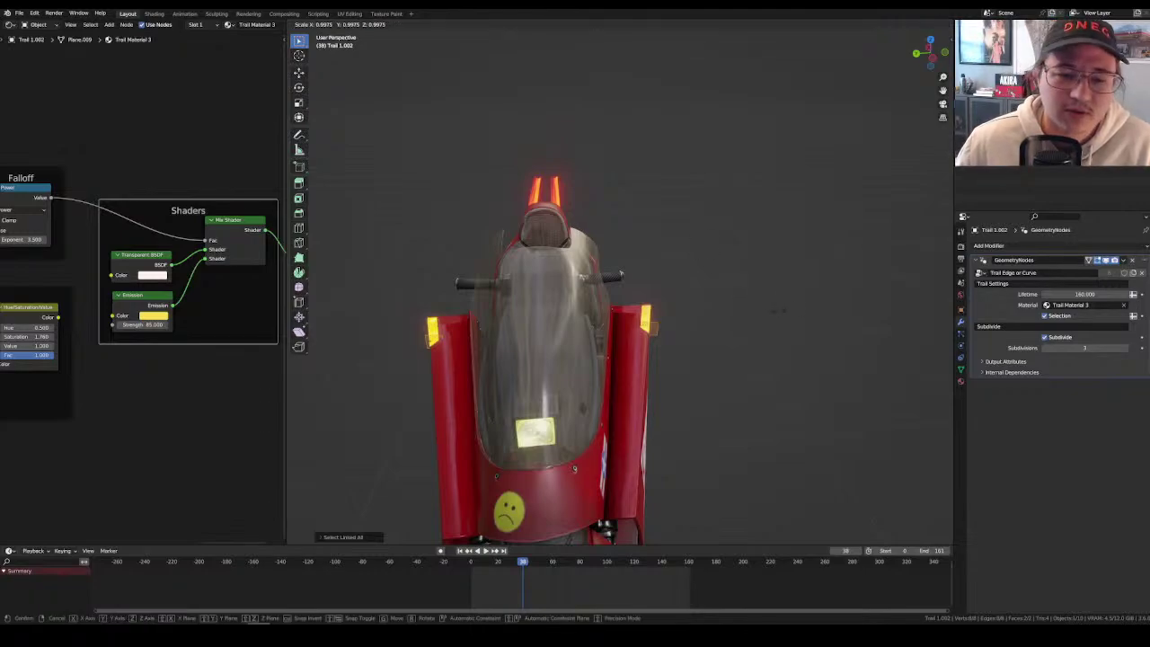
click(686, 313)
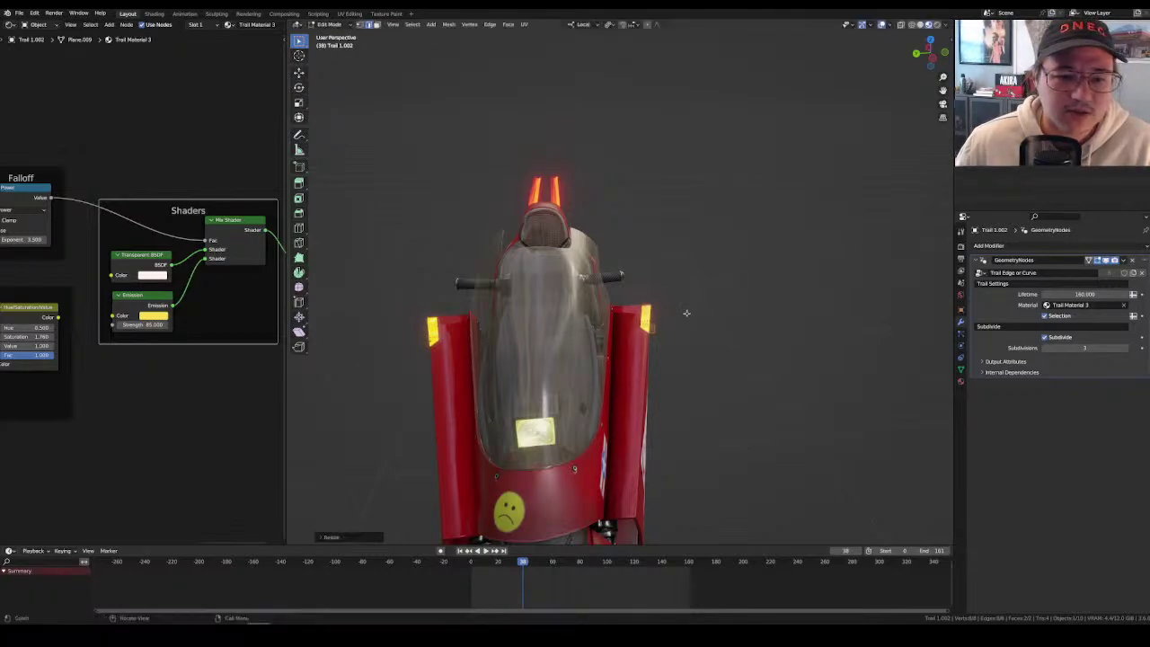
Select only the trail face at one side light, then rotate and move it towards the light.
middle_drag(686, 313, 637, 310)
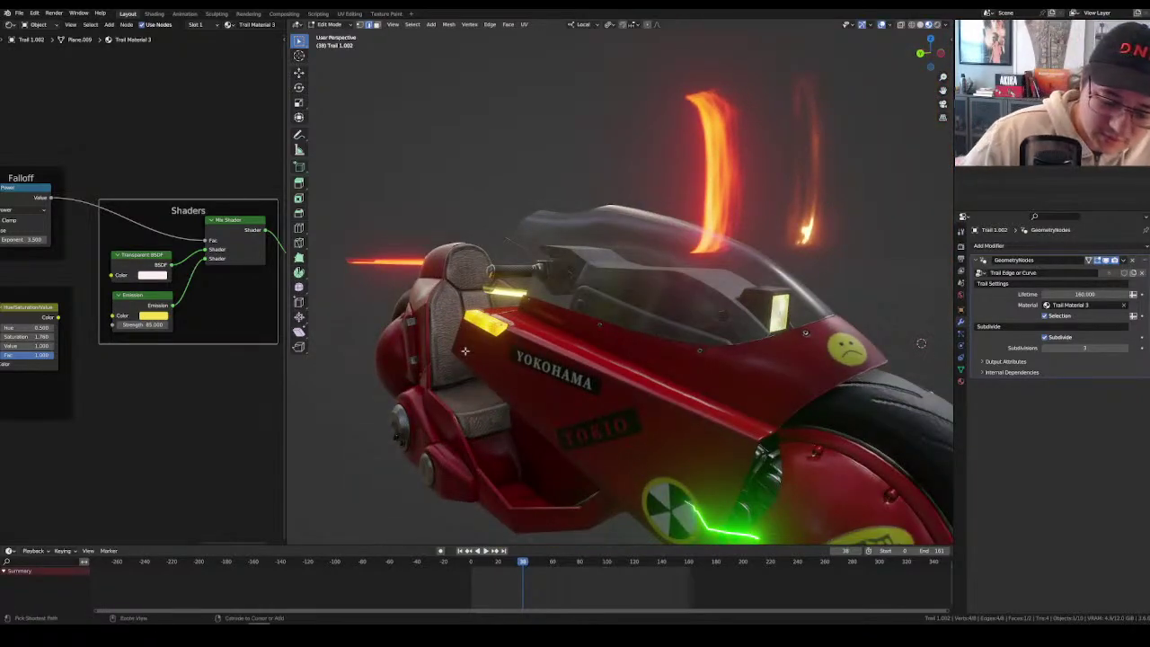
key(ctrl+l)
key(KP_Decimal)
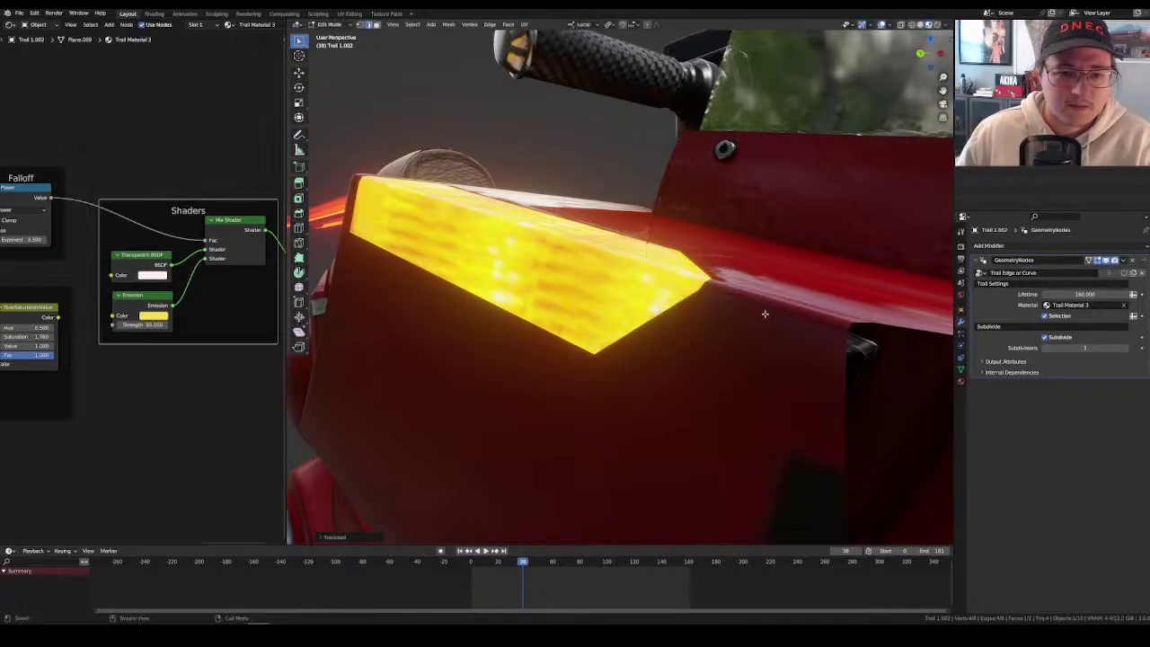
middle_drag(760, 310, 800, 350)
key(r)
click(719, 315)
scroll(806, 341, down, 6)
key(g)
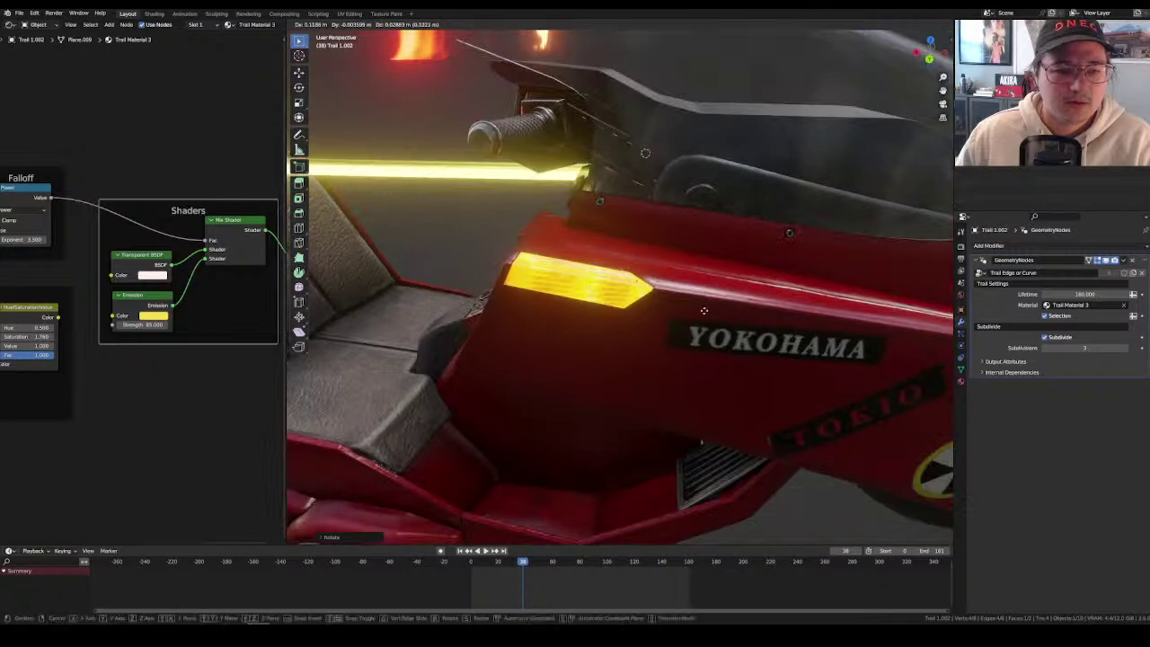
click(702, 323)
Refine the selected trail face's position and rotation around the side light from several angles.
middle_drag(703, 324, 795, 328)
key(g)
key(r)
key(r)
key(Return)
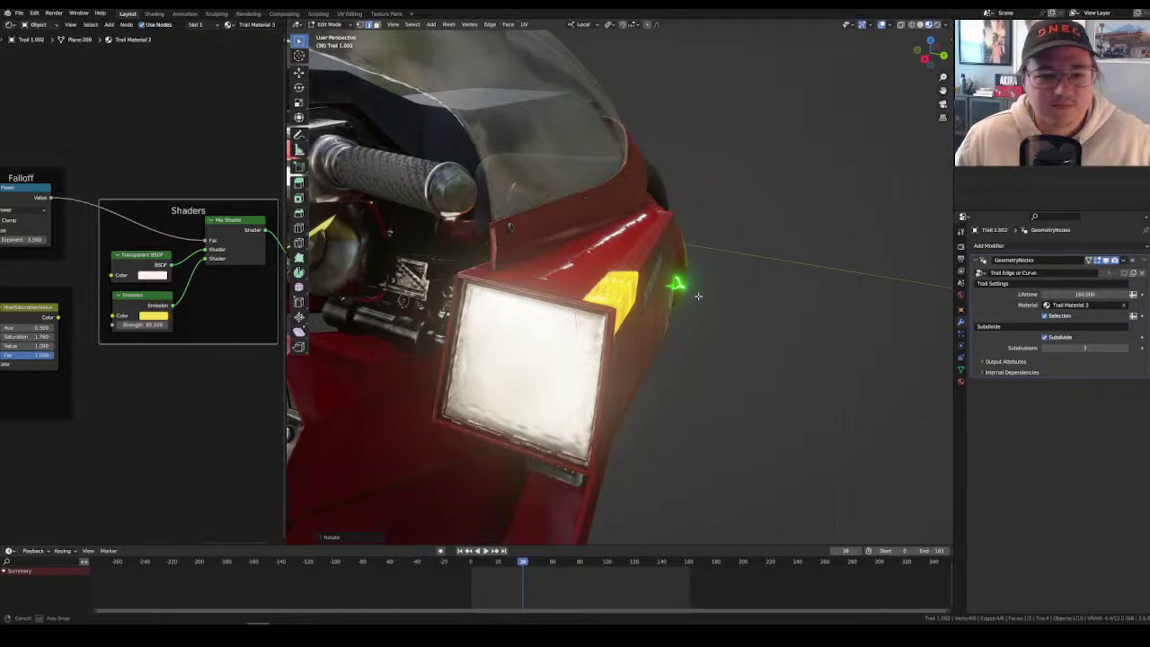
middle_drag(701, 296, 584, 272)
key(g)
click(598, 273)
key(r)
click(585, 277)
Rotate, move and scale the selected trail face to match the squared outline of the side light.
middle_drag(781, 249, 649, 247)
key(r)
click(702, 243)
key(g)
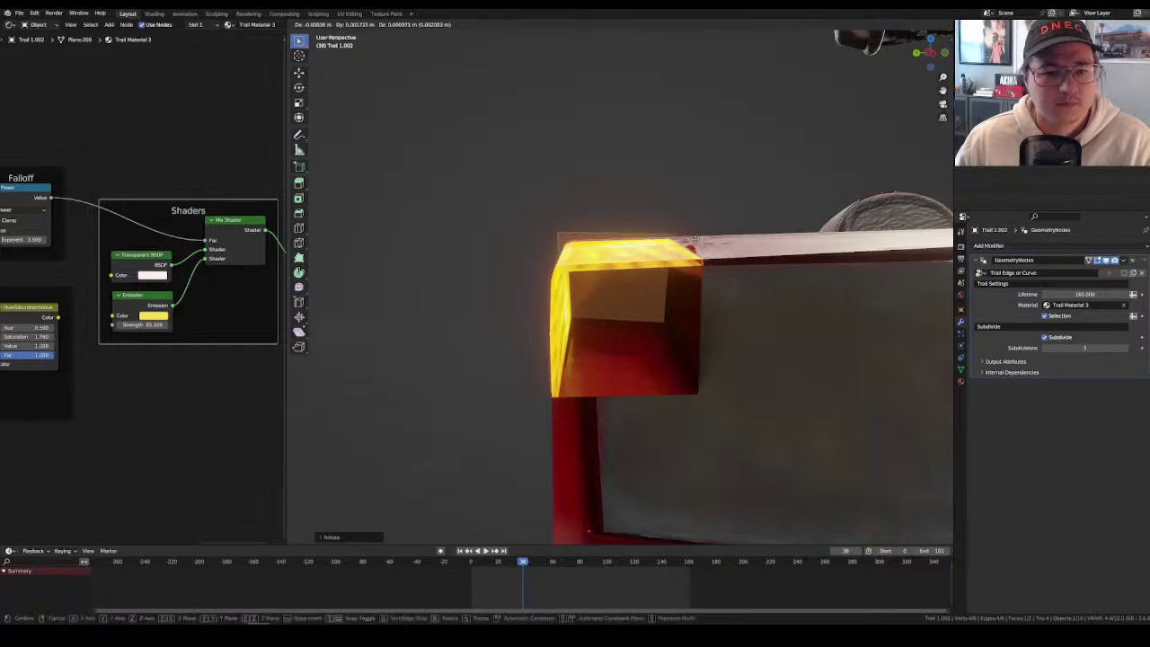
click(692, 240)
key(s)
click(682, 240)
Move the selected trail face up and outward, clear of the side light's outer corner.
middle_drag(682, 239, 744, 284)
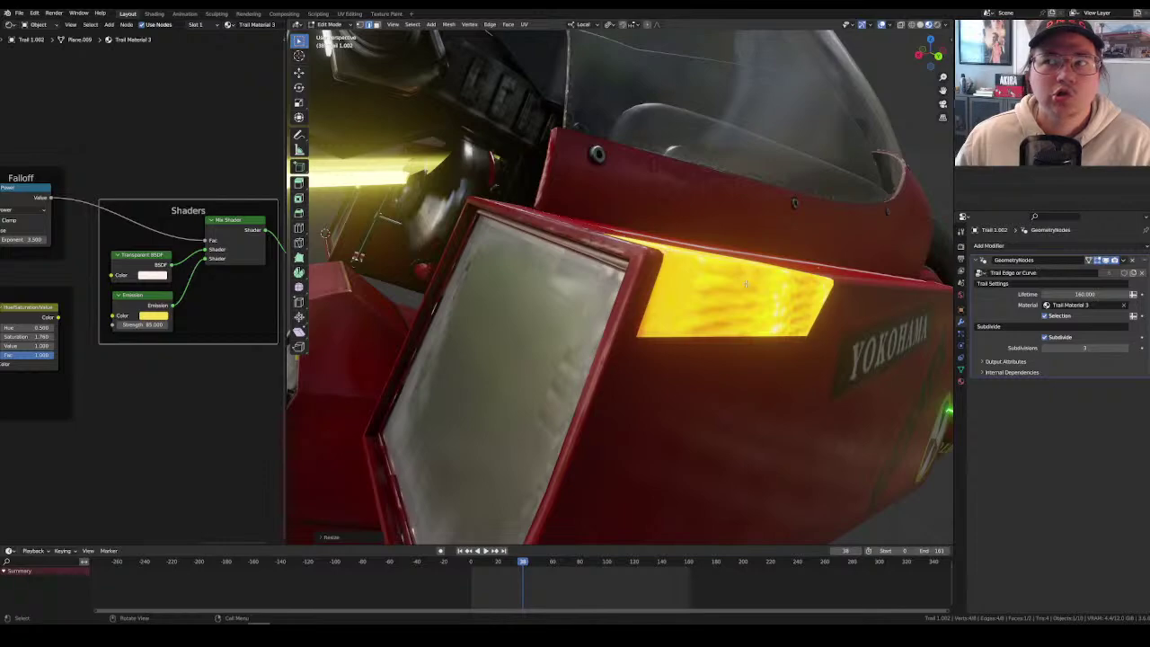
key(g)
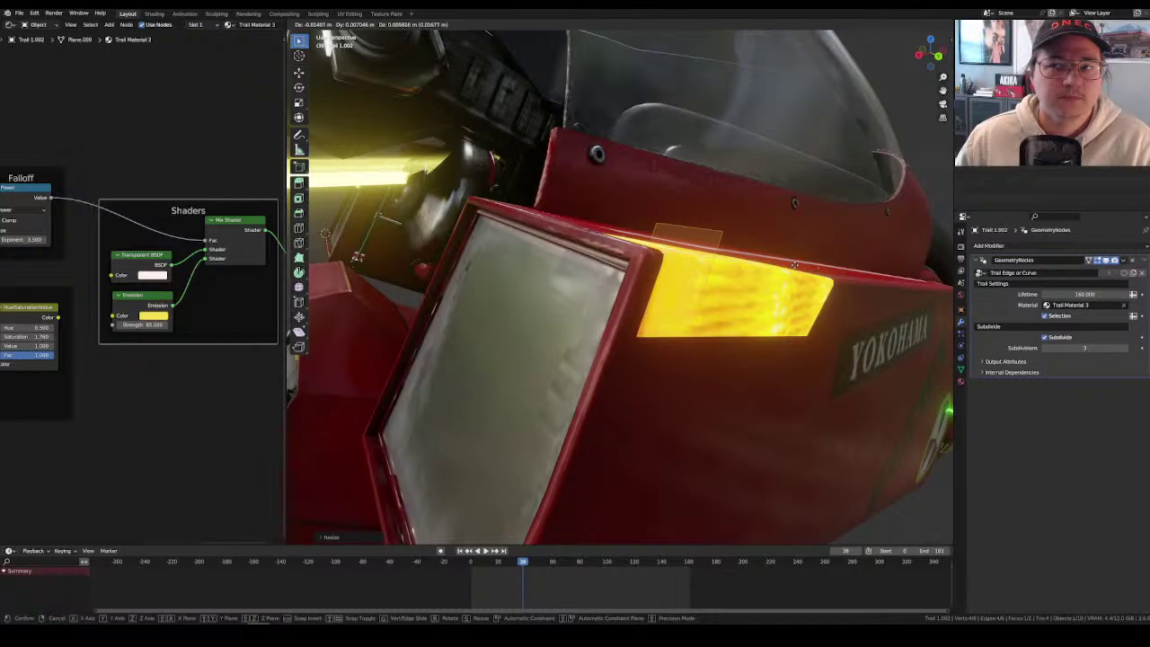
click(794, 265)
middle_drag(794, 265, 648, 257)
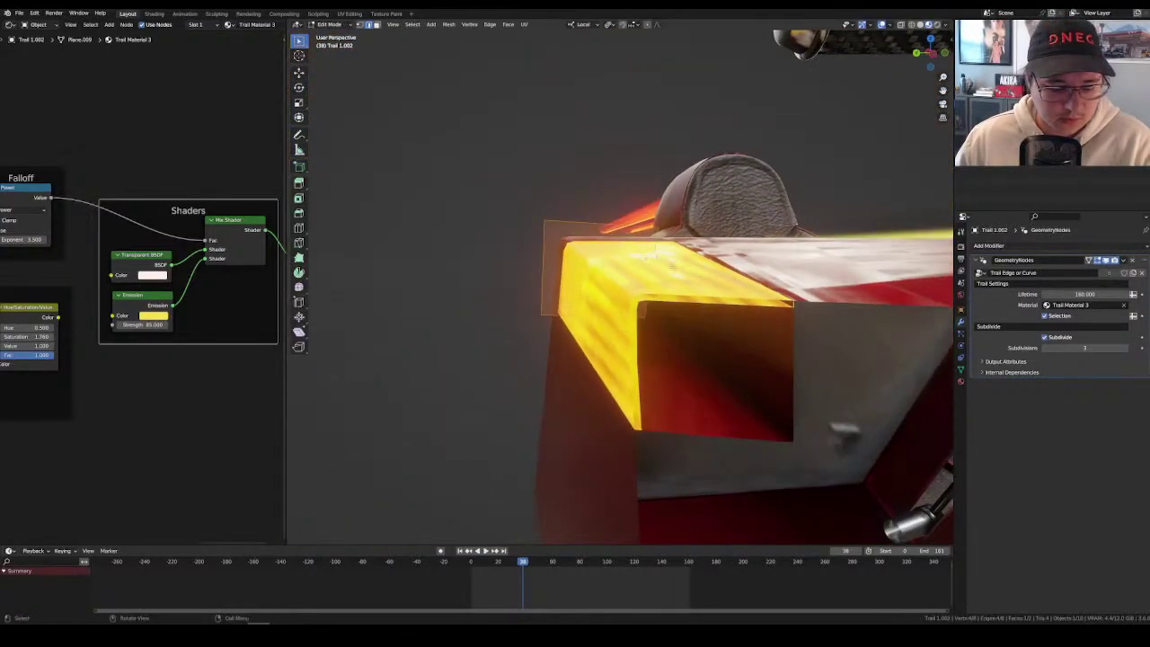
key(g)
click(636, 218)
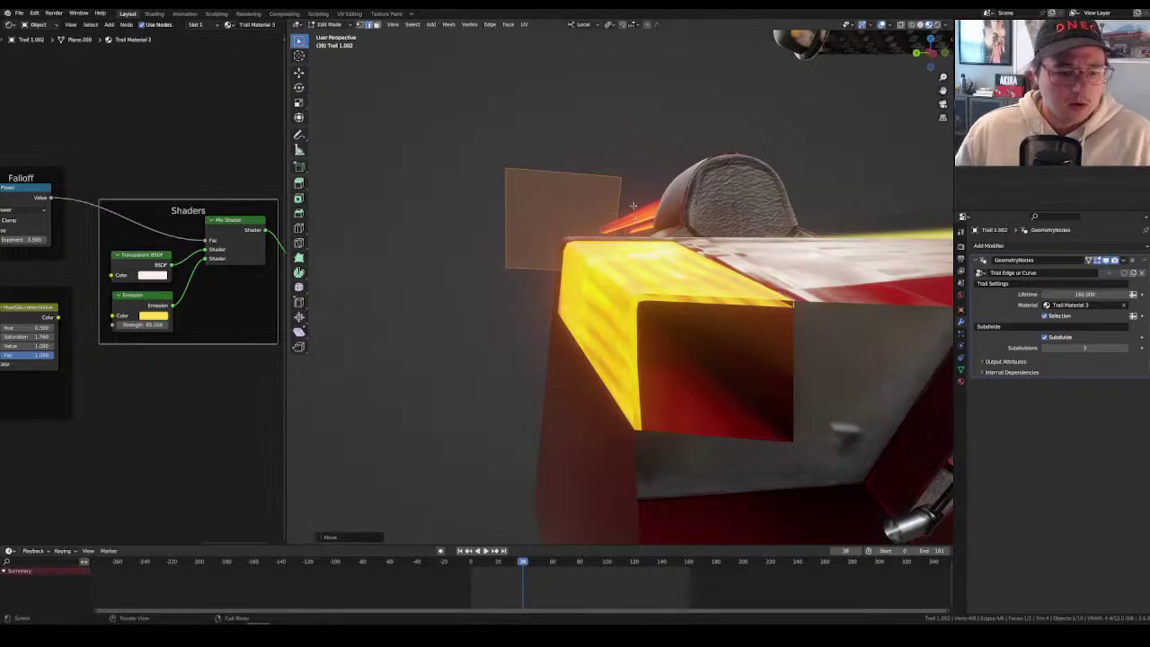
Delete the lower and inner edges of this trail face, keeping only its top and outer edges.
key(alt+a)
click(531, 268)
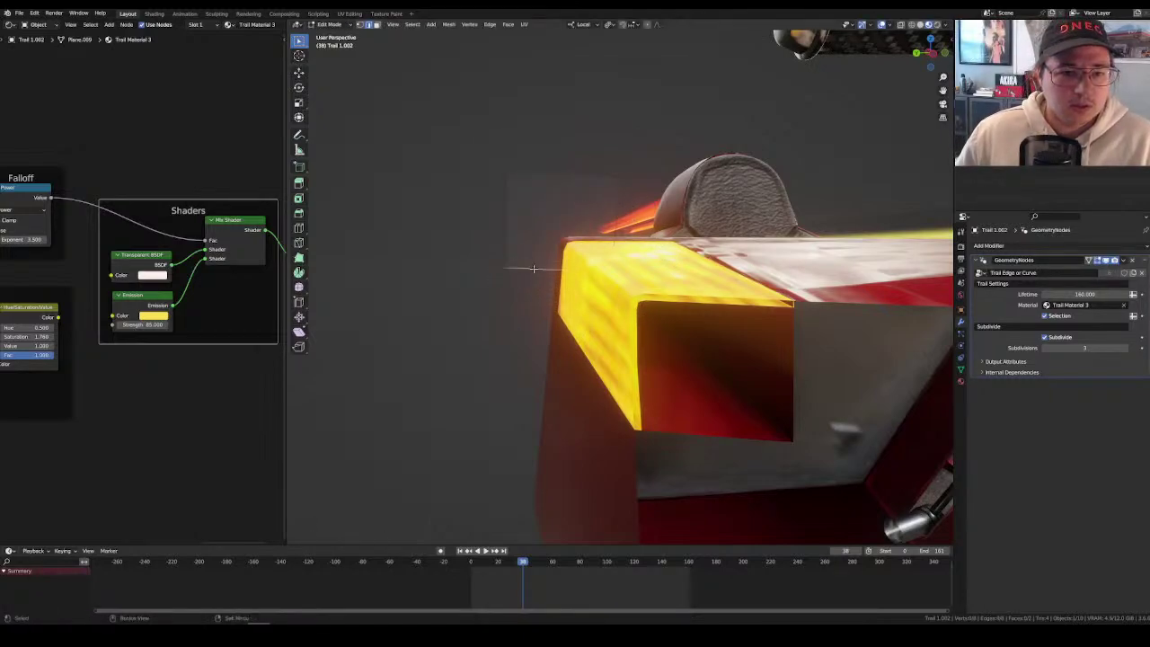
click(618, 204)
key(x)
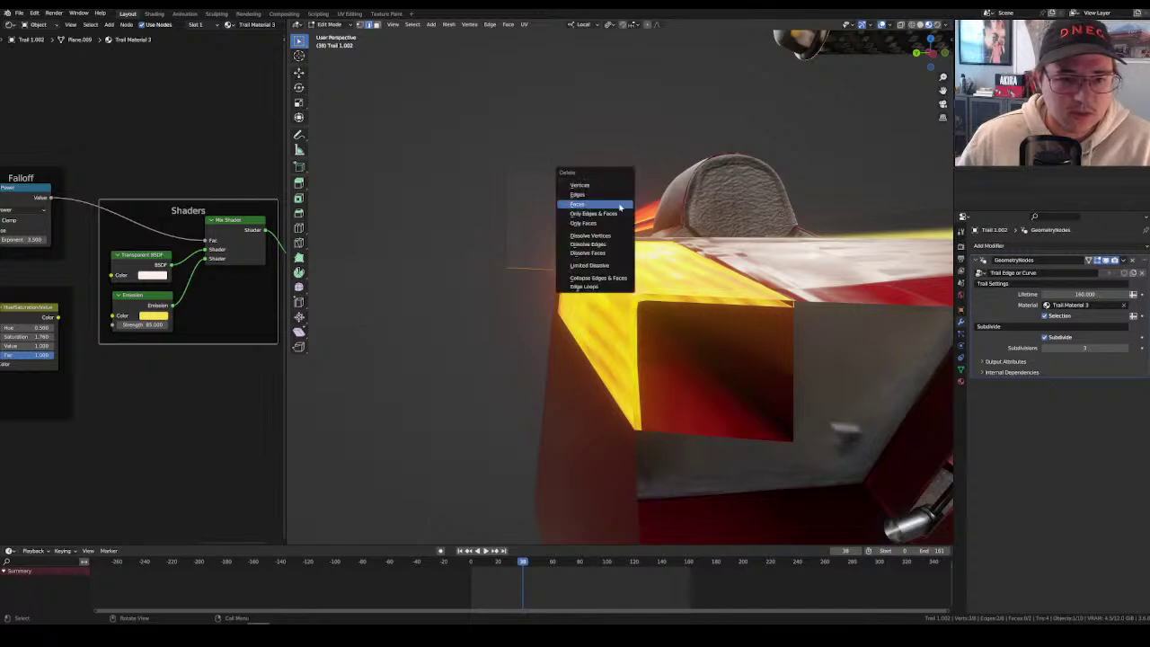
click(584, 195)
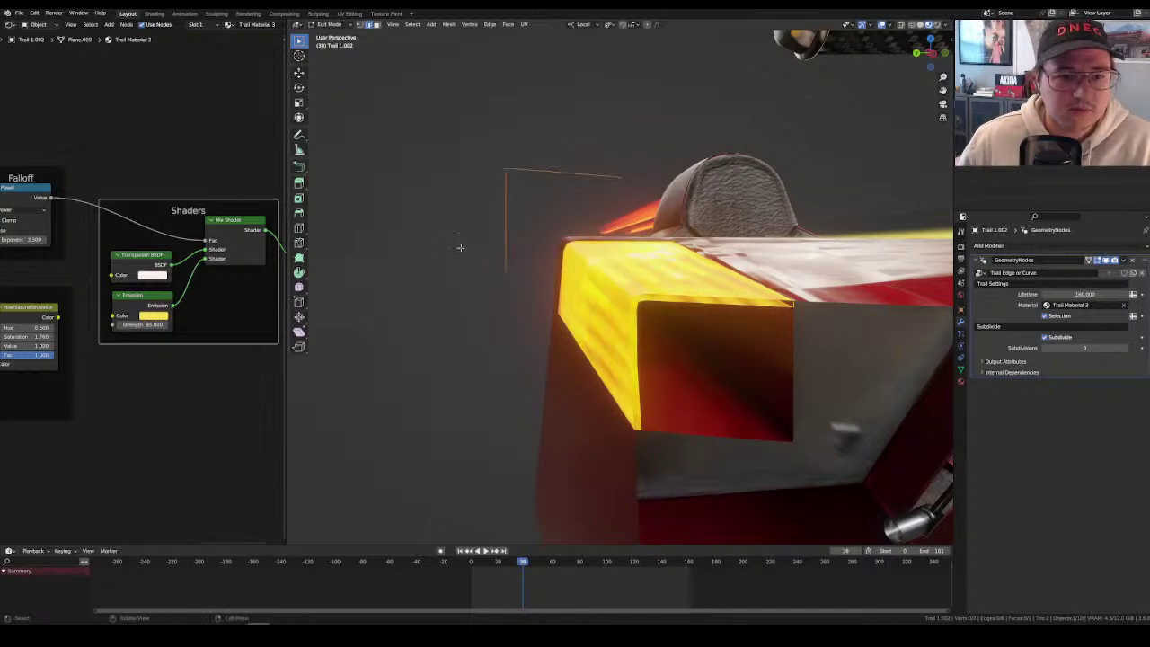
Move the remaining L-shaped edges onto the outer corner of the side light, checking from several angles, and leave Edit Mode.
key(g)
click(708, 316)
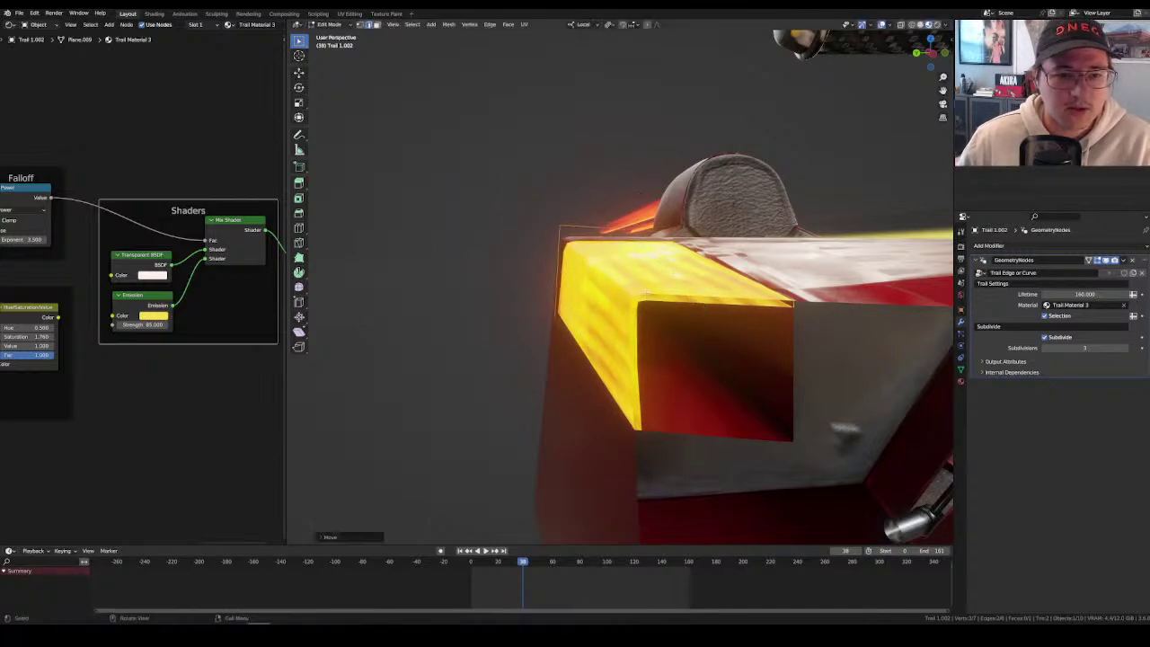
middle_drag(586, 310, 742, 344)
key(g)
click(771, 341)
key(g)
click(588, 305)
key(g)
click(673, 315)
key(Tab)
Return to Edit Mode, then rotate and move the other trail face to the side light beside the CETEZEN decal.
scroll(740, 342, down, 3)
key(Tab)
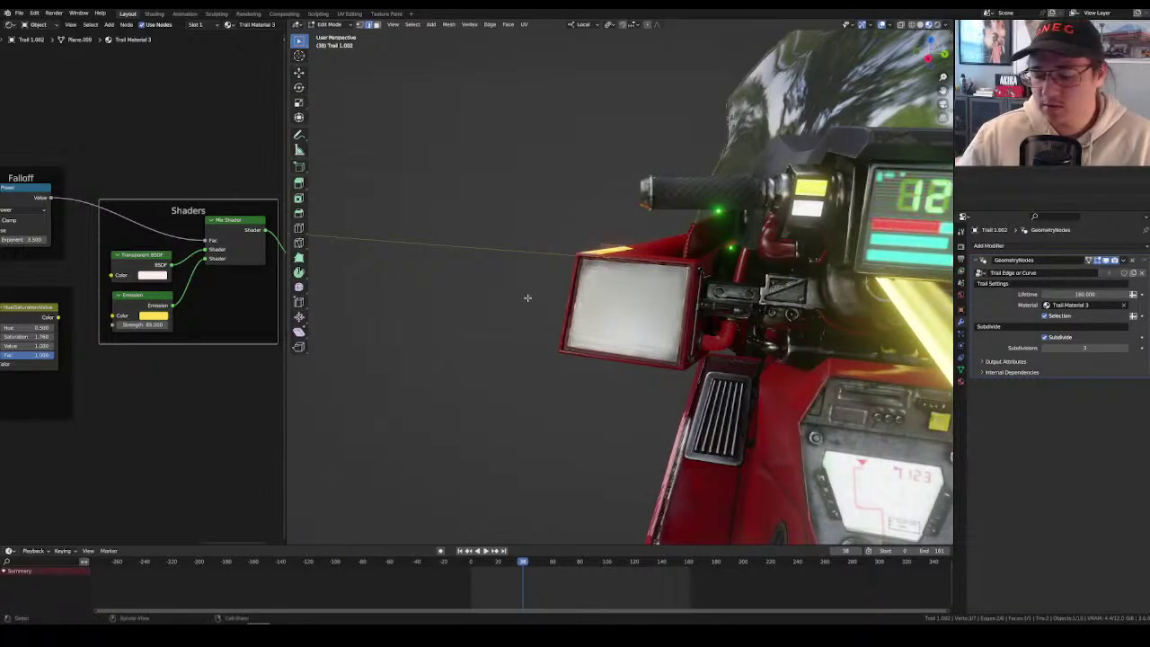
middle_drag(528, 297, 726, 269)
key(r)
click(791, 224)
key(g)
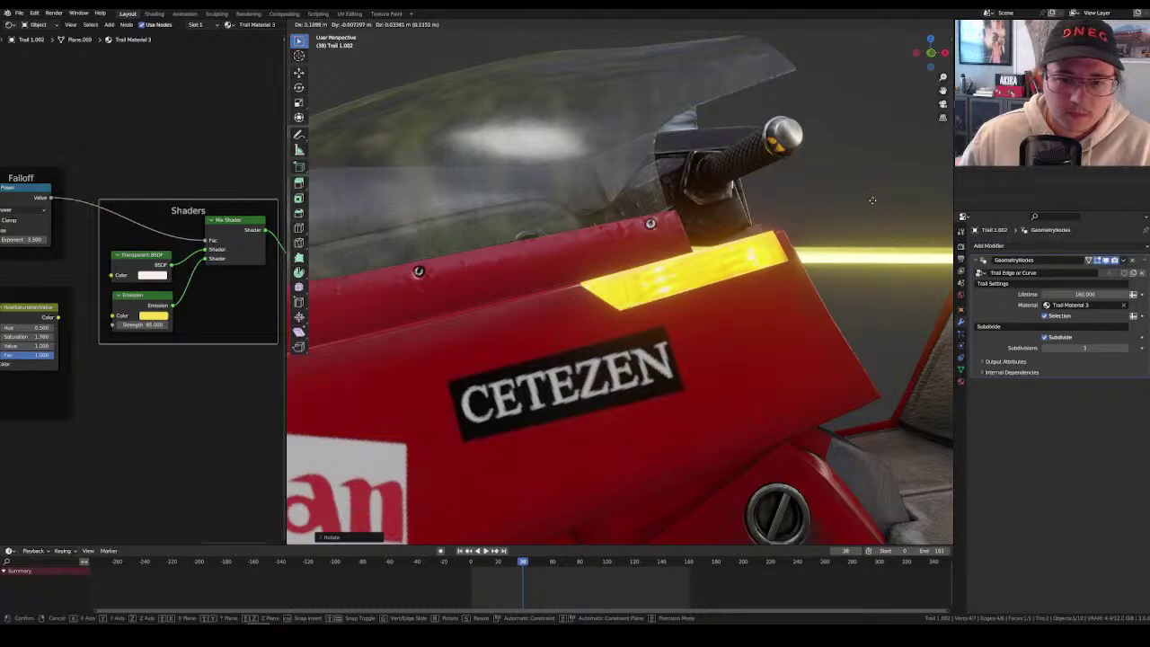
click(883, 195)
middle_drag(883, 194, 778, 205)
scroll(171, 246, up, 2)
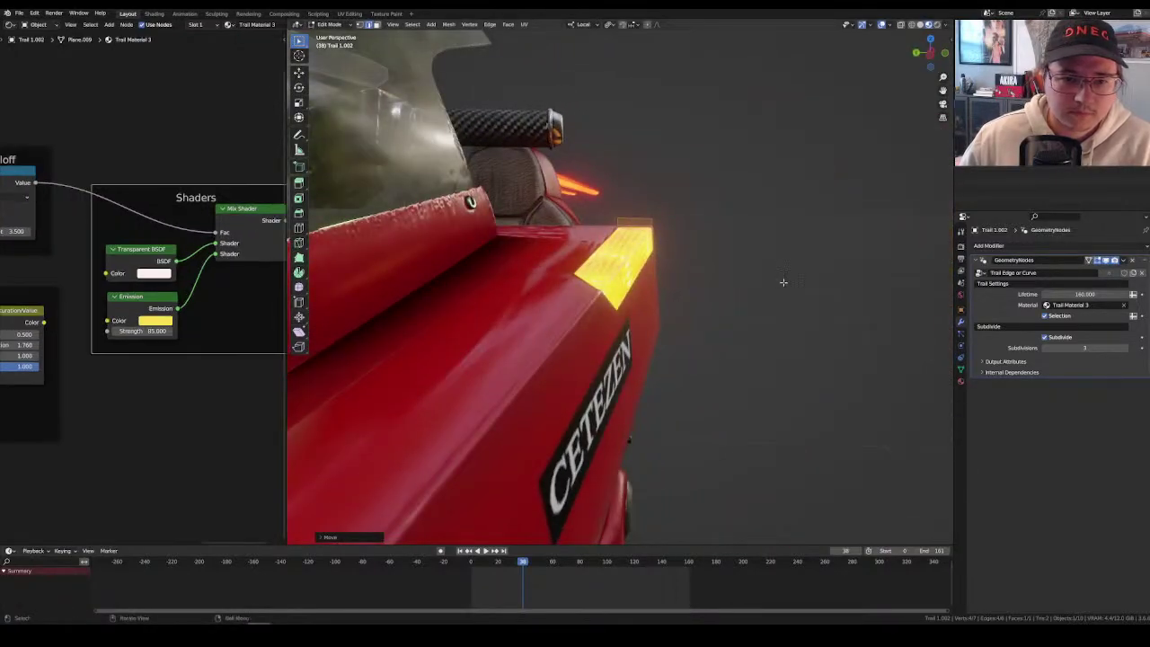
Rotate and move the trail face at the second side light, and scale it down to fit the light's corner.
middle_drag(782, 282, 742, 236)
key(r)
key(r)
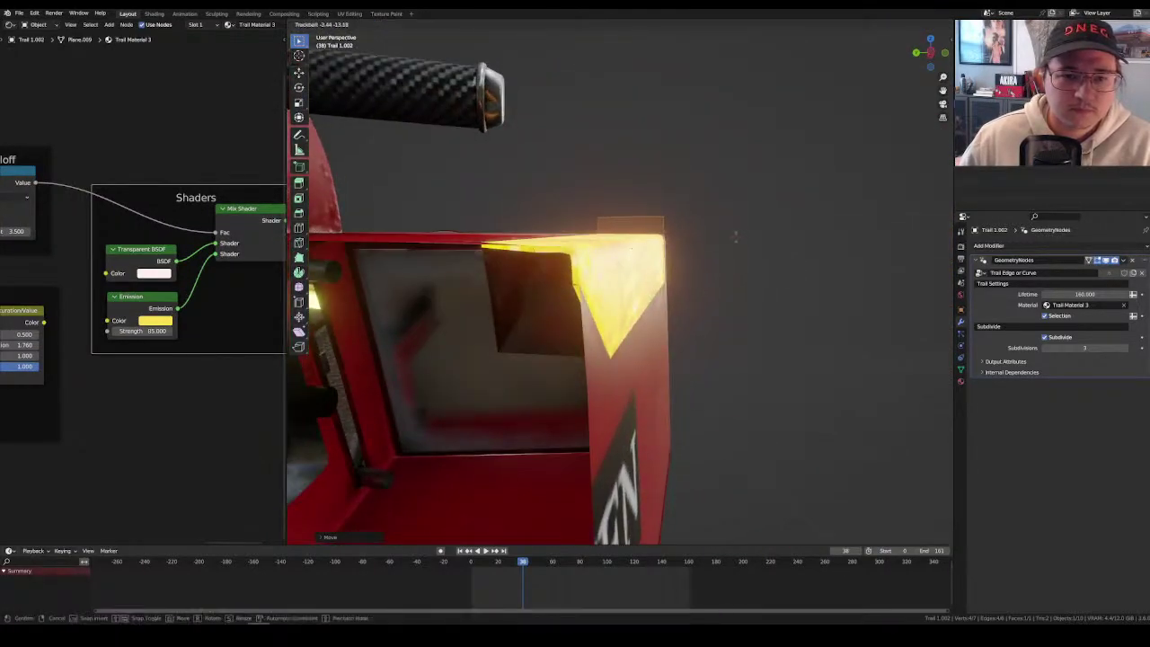
click(736, 237)
key(g)
click(739, 244)
key(s)
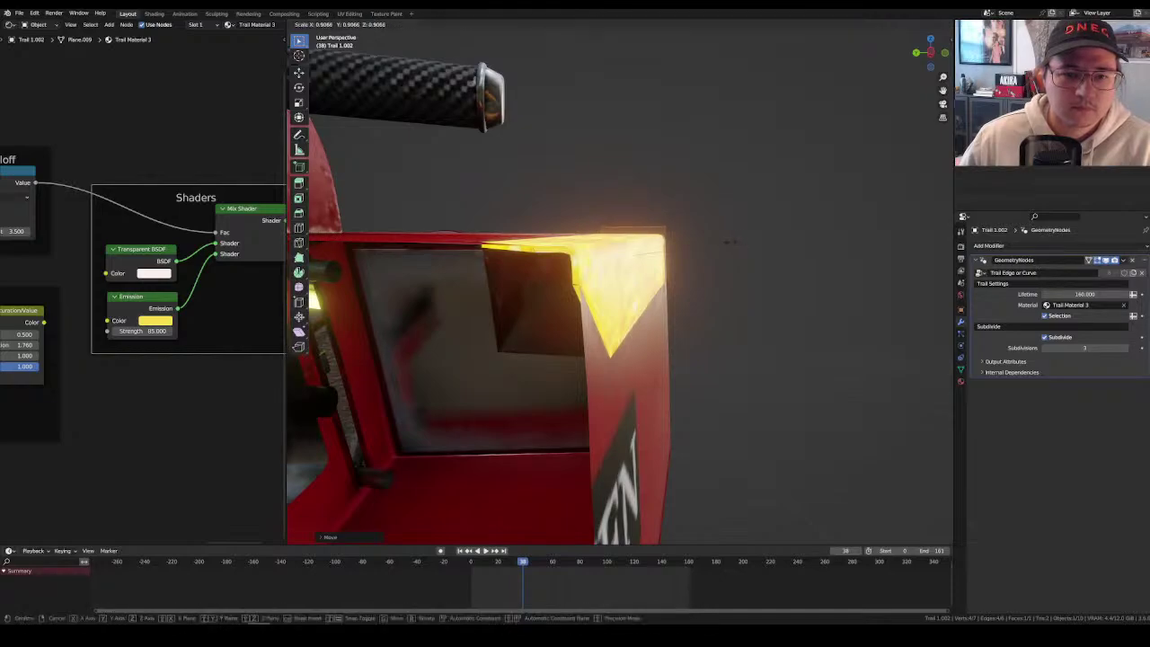
click(724, 242)
Fine-tune the trail face's position and angle against the second side light from the side, above and behind.
middle_drag(718, 242, 750, 246)
key(g)
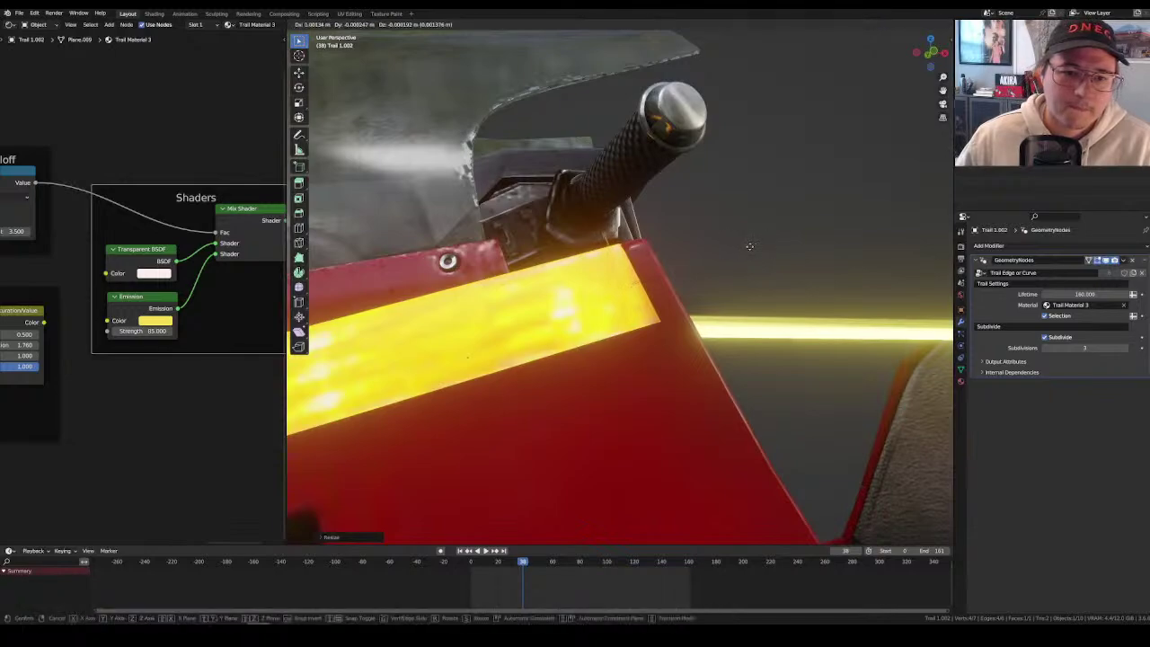
click(752, 246)
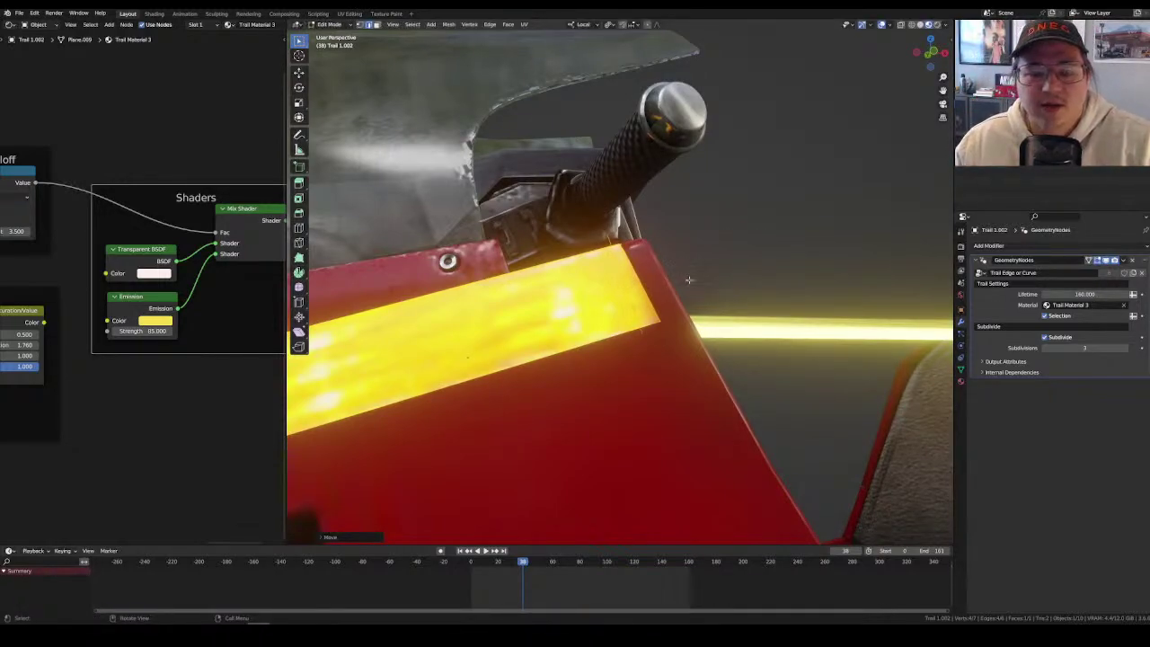
middle_drag(734, 275, 832, 382)
key(r)
key(z)
right_click(724, 346)
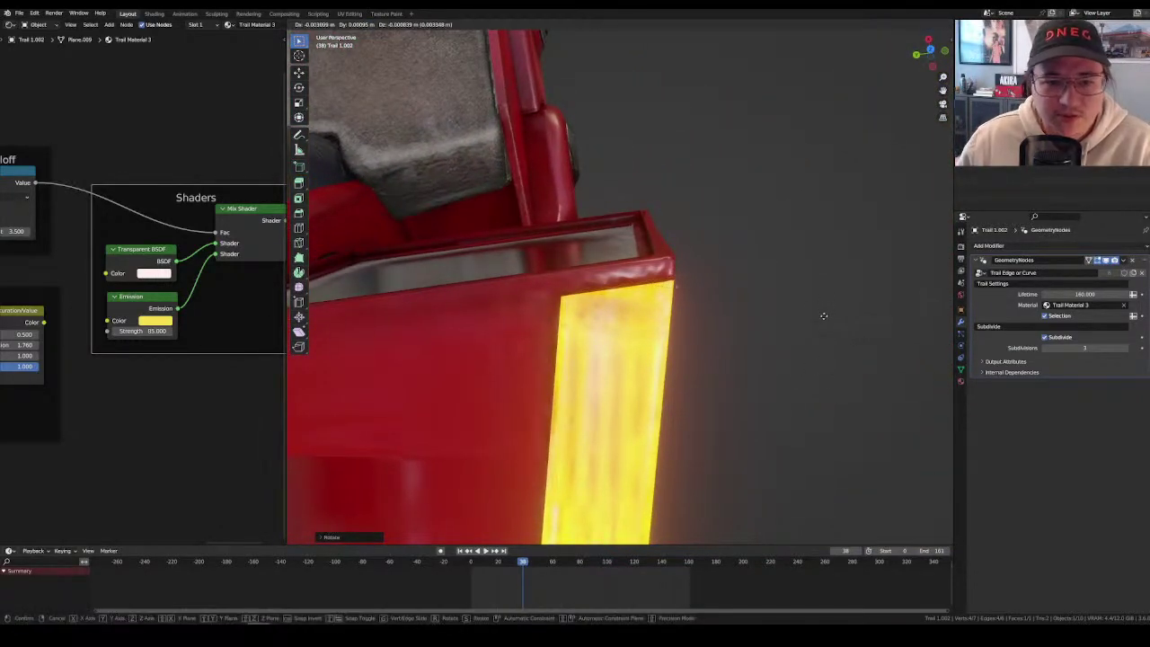
middle_drag(821, 318, 821, 228)
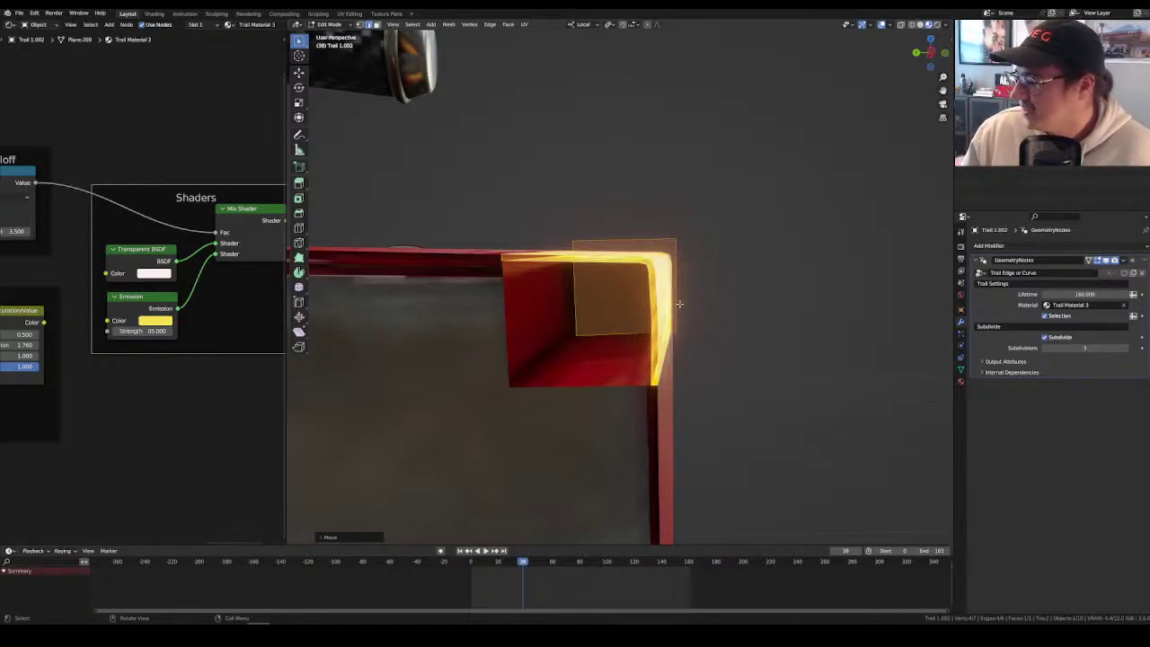
Delete the lower and inner edges of the trail face at the second side light.
click(621, 332)
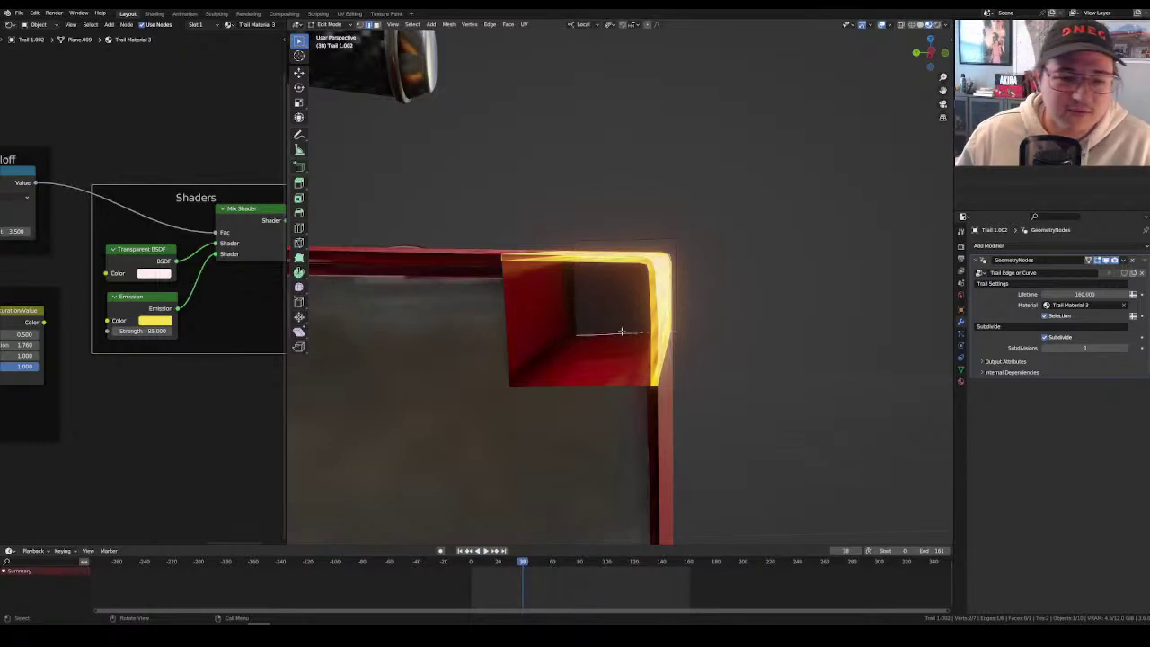
shift+click(597, 275)
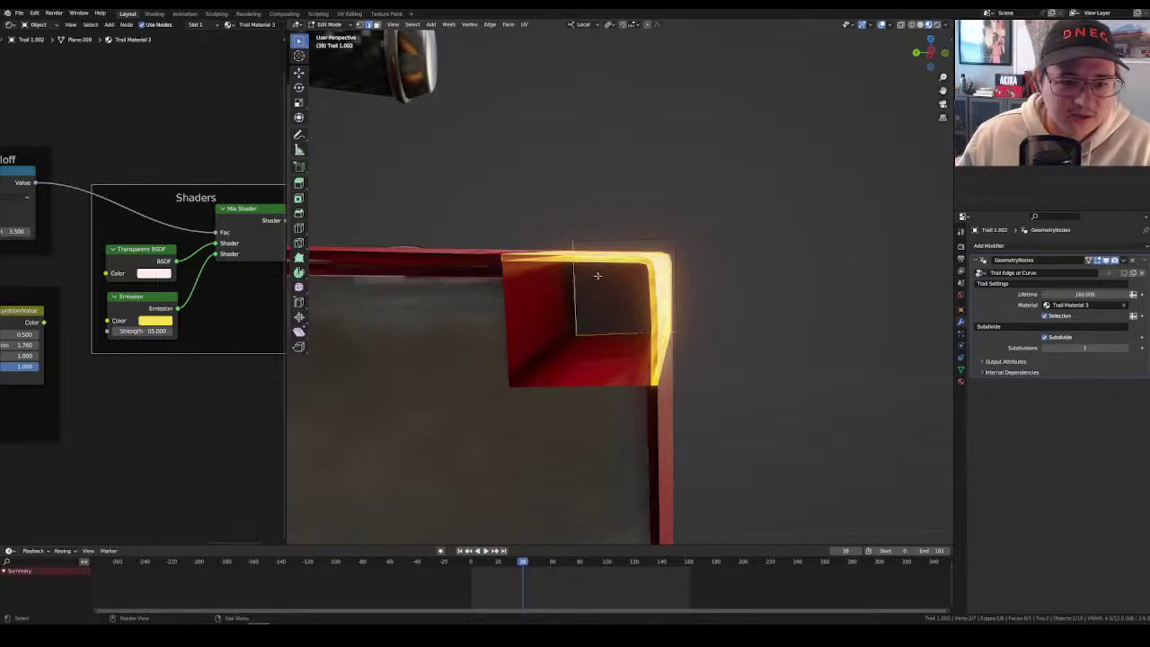
key(x)
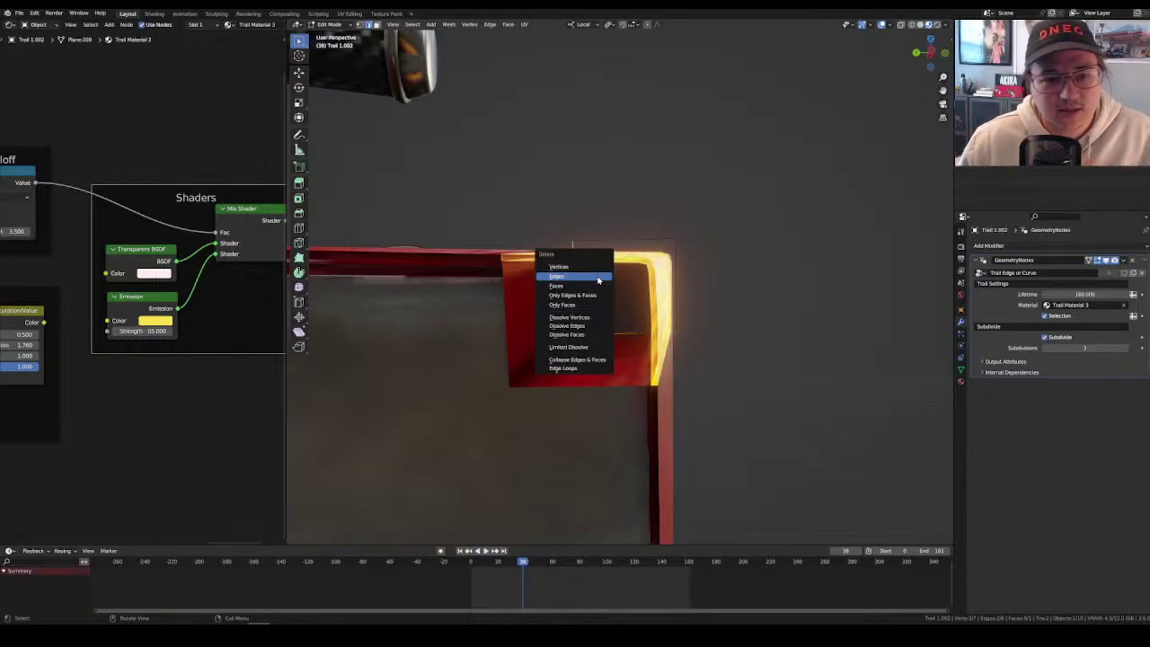
click(574, 275)
Select the remaining edges, move and scale them to hug the second side light's corner, and return to Object Mode.
drag(729, 189, 553, 384)
key(g)
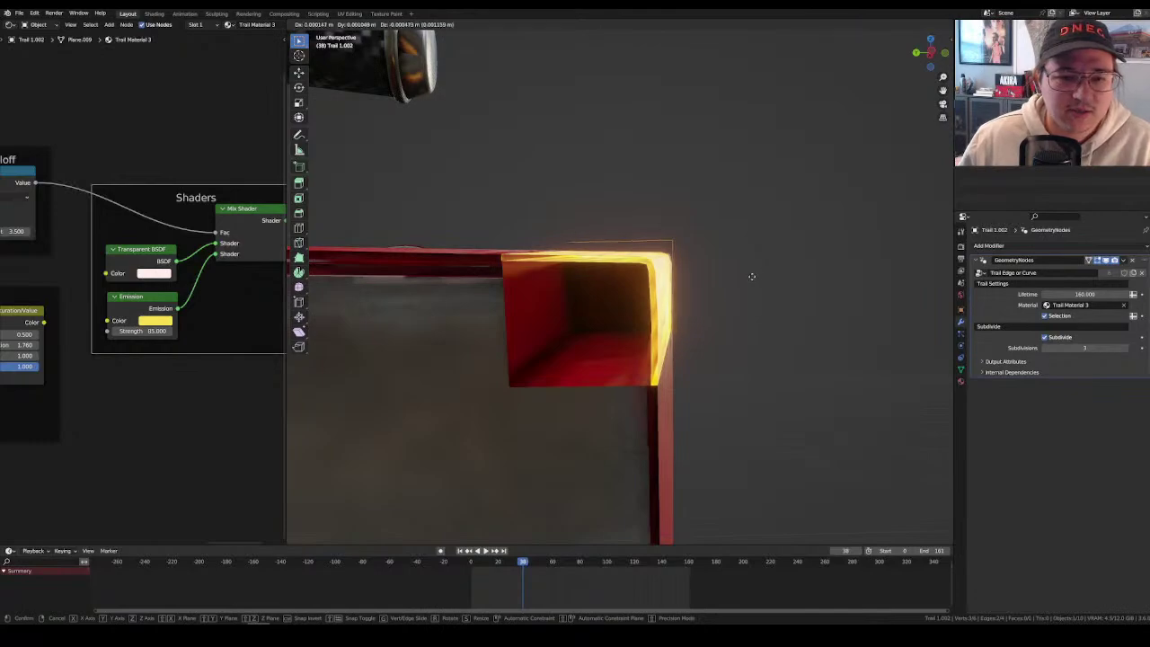
click(753, 294)
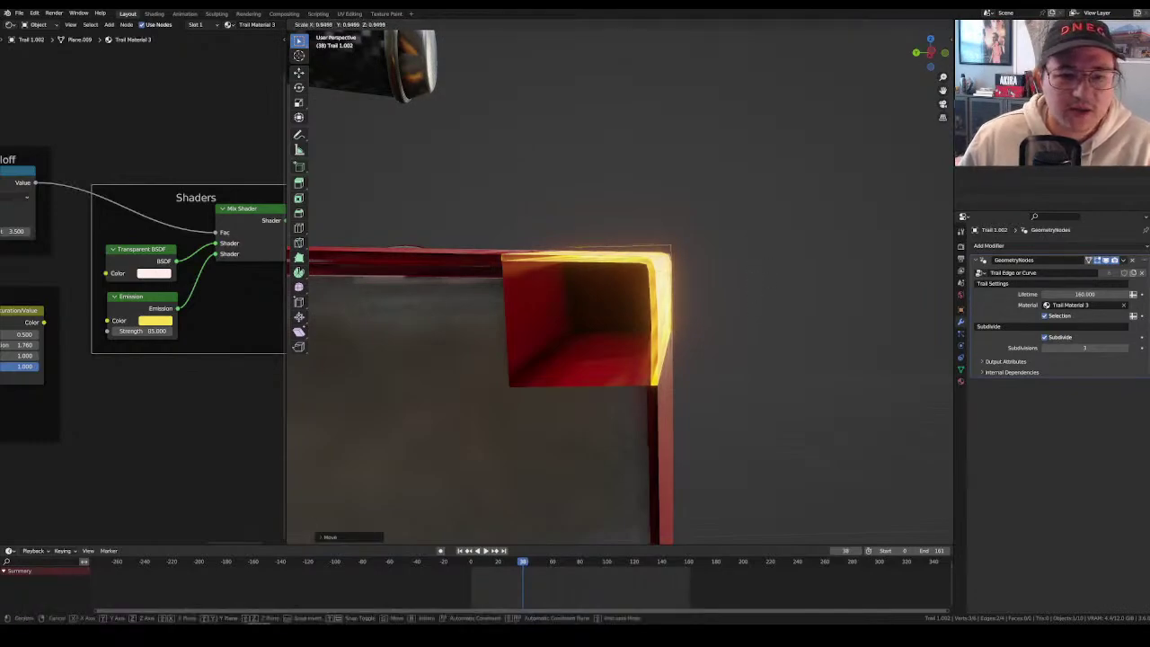
middle_drag(745, 291, 673, 323)
key(Tab)
scroll(674, 329, down, 6)
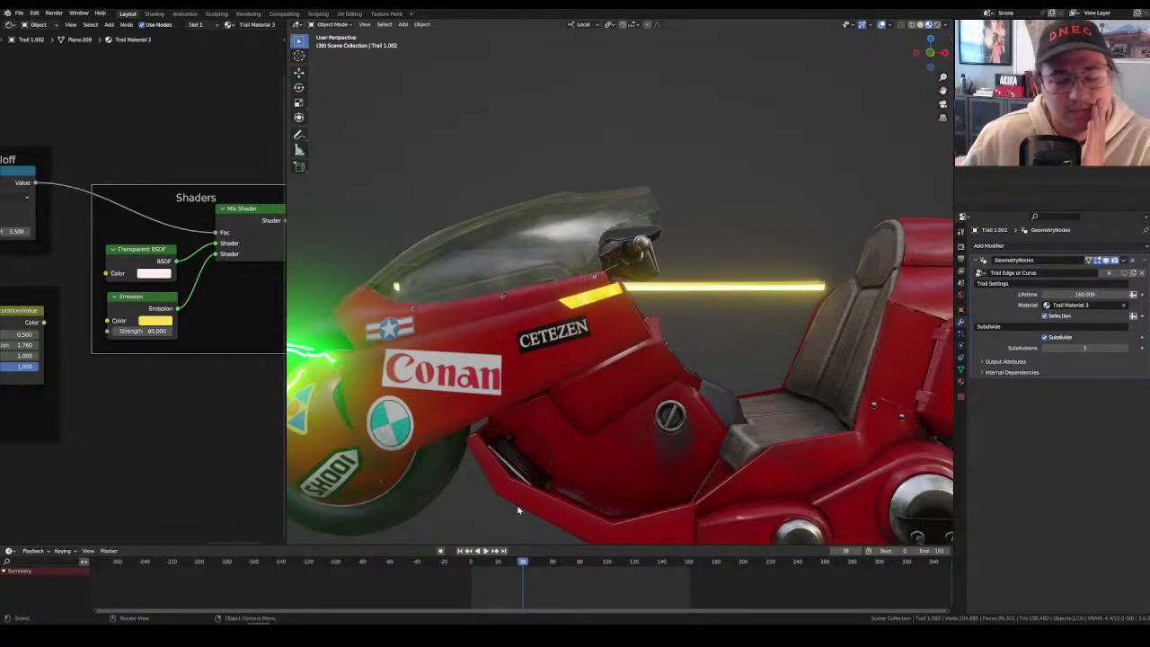
Play the animation from its beginning to check the yellow light trails on the whole motorcycle.
drag(519, 563, 471, 563)
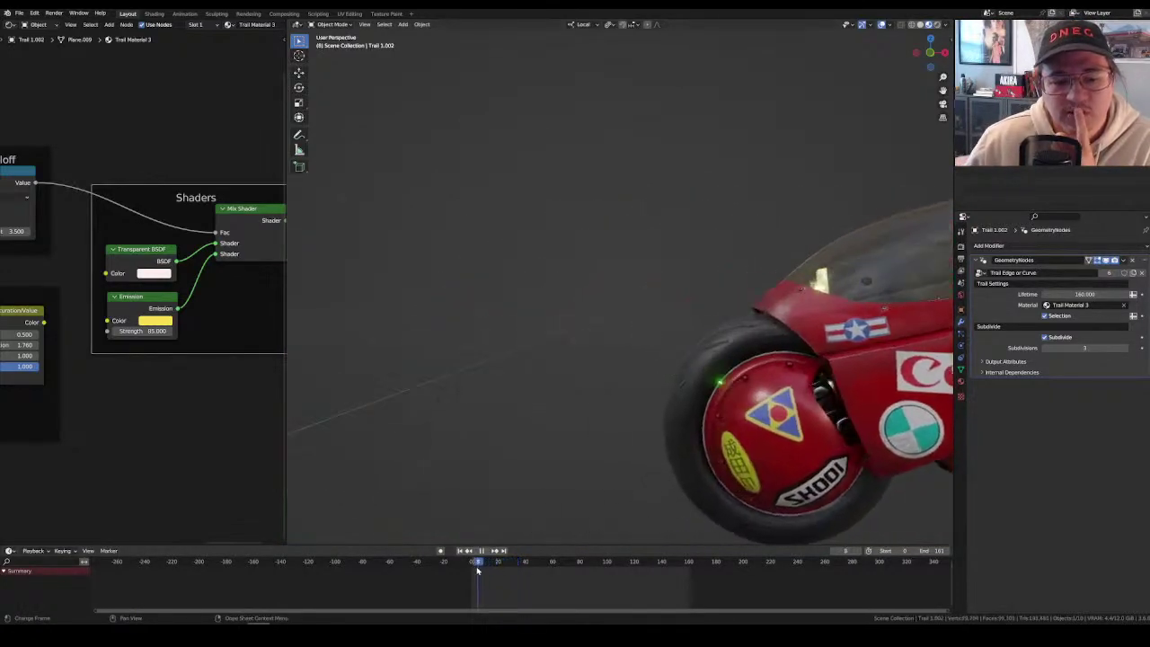
scroll(629, 418, down, 3)
key(space)
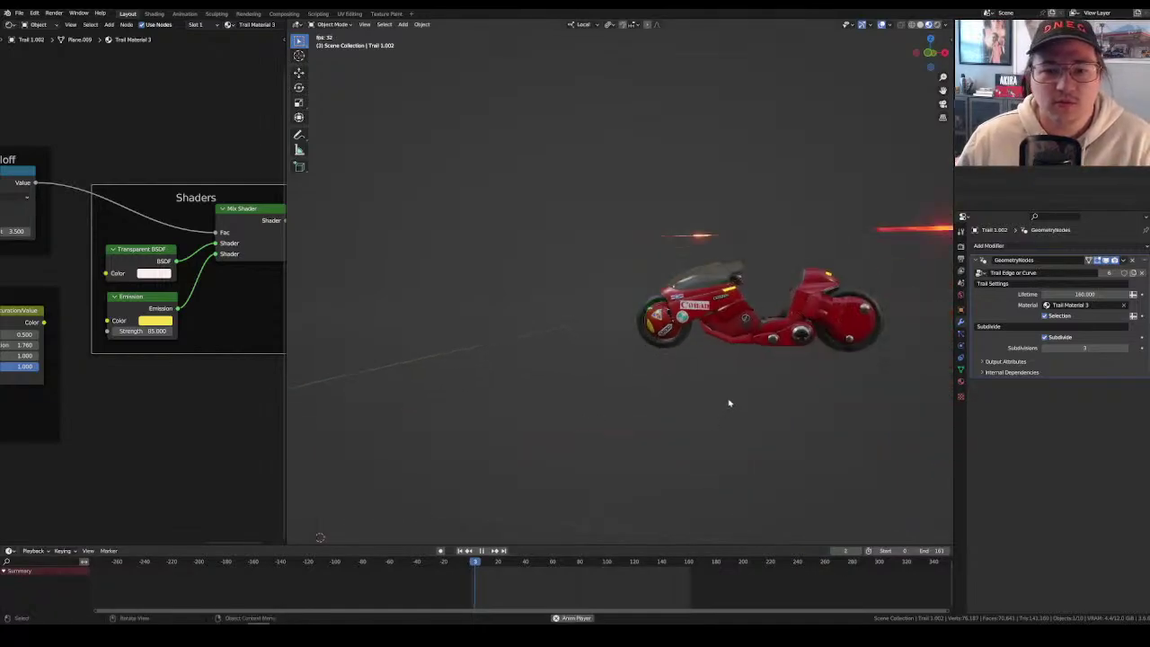
Hide the two example trail objects, Example 2 and Example 1, above the motorcycle.
click(930, 116)
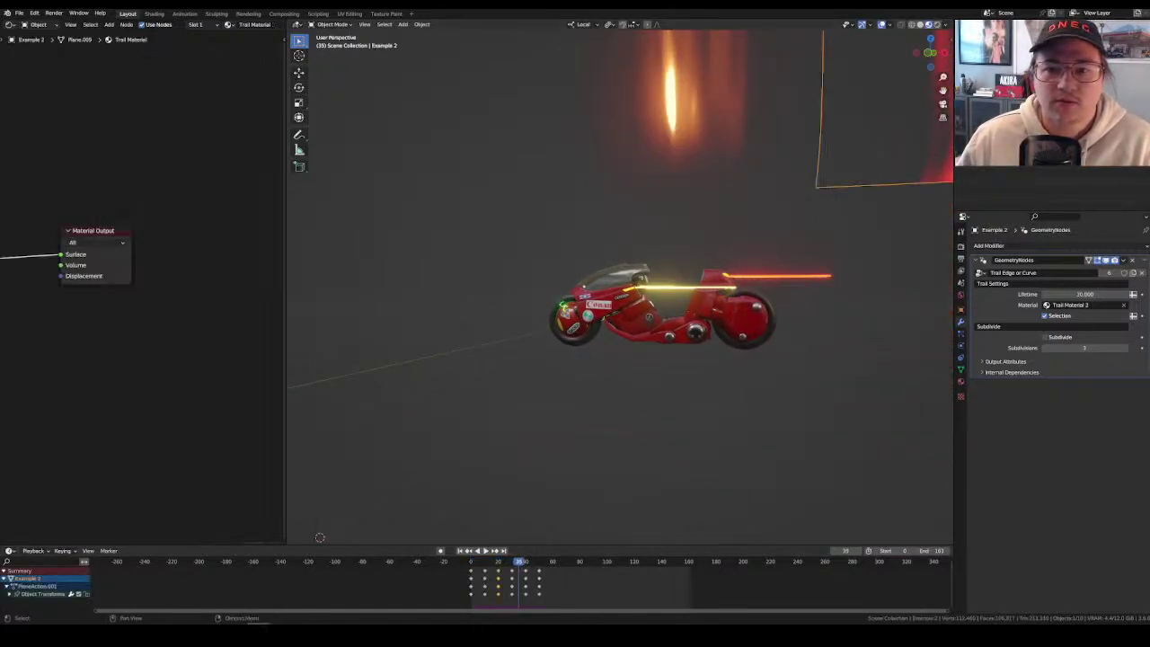
key(h)
click(763, 123)
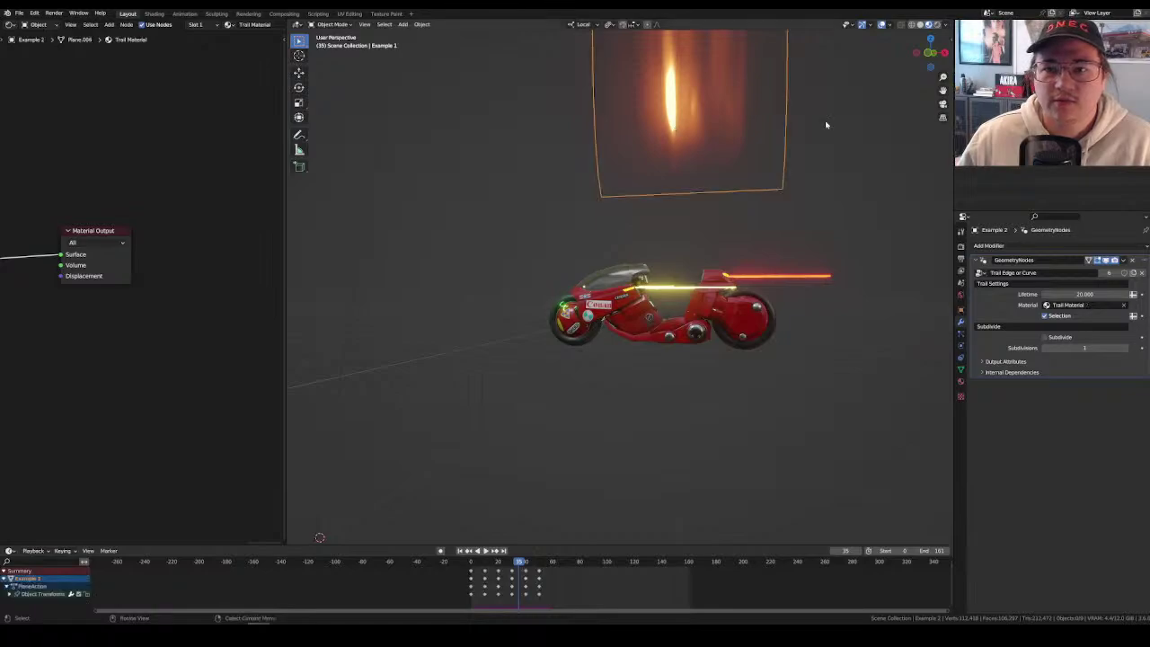
key(h)
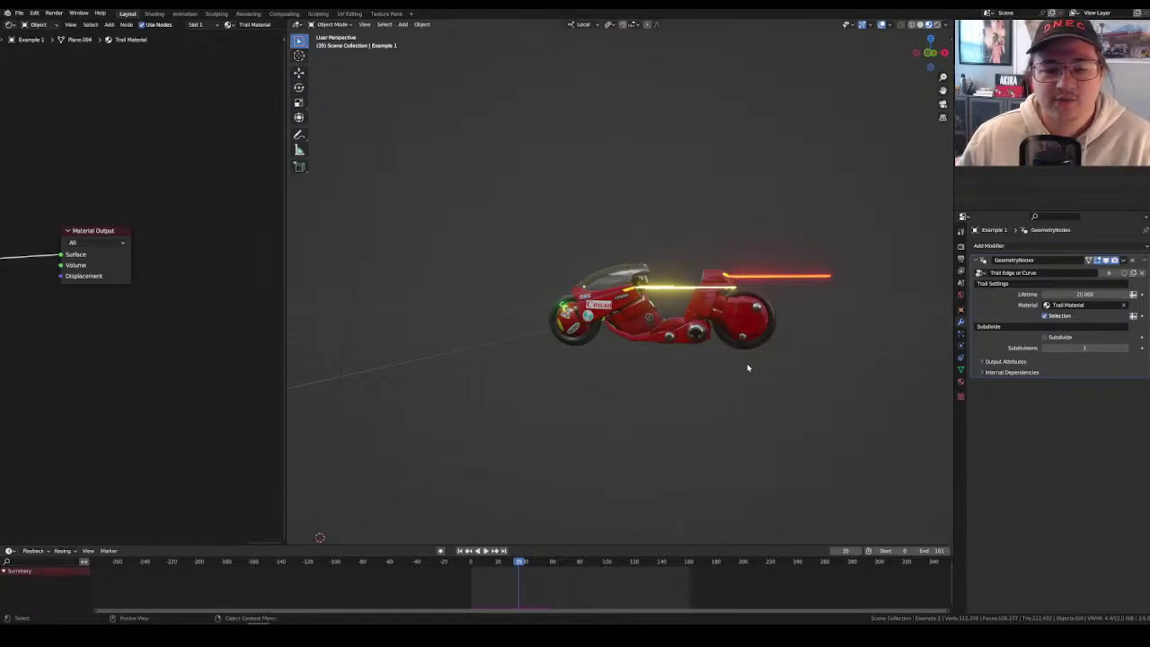
Make a single-user copy of the side-light trail's material and name it "side lights".
middle_drag(750, 387, 783, 350)
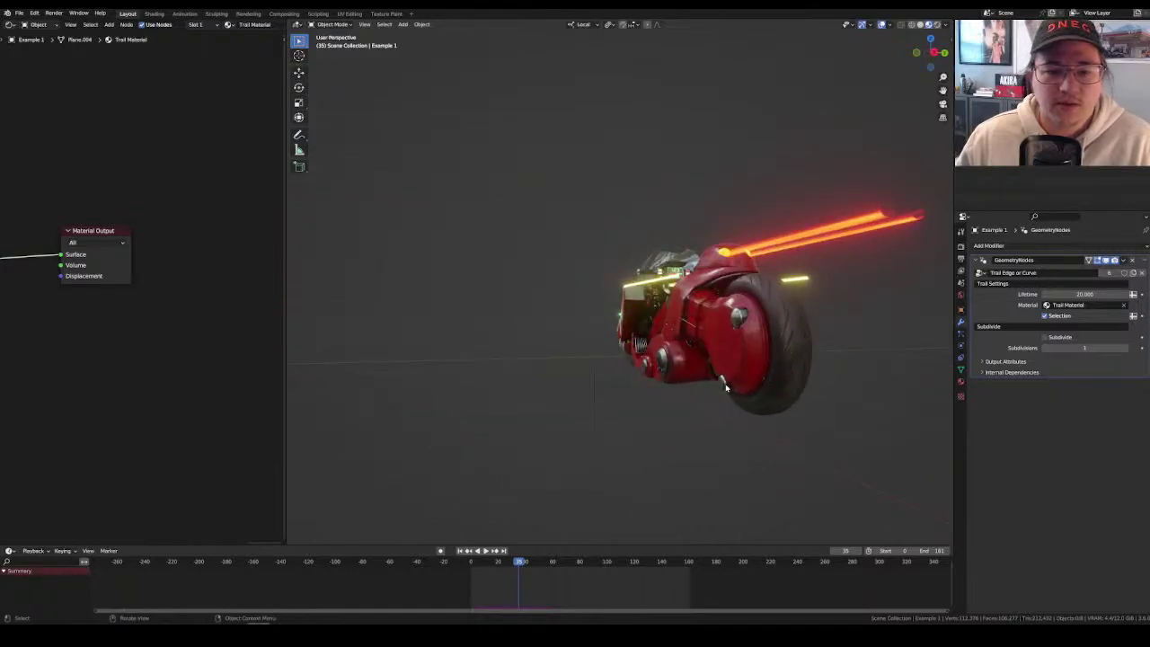
middle_drag(727, 387, 755, 397)
middle_drag(533, 451, 557, 454)
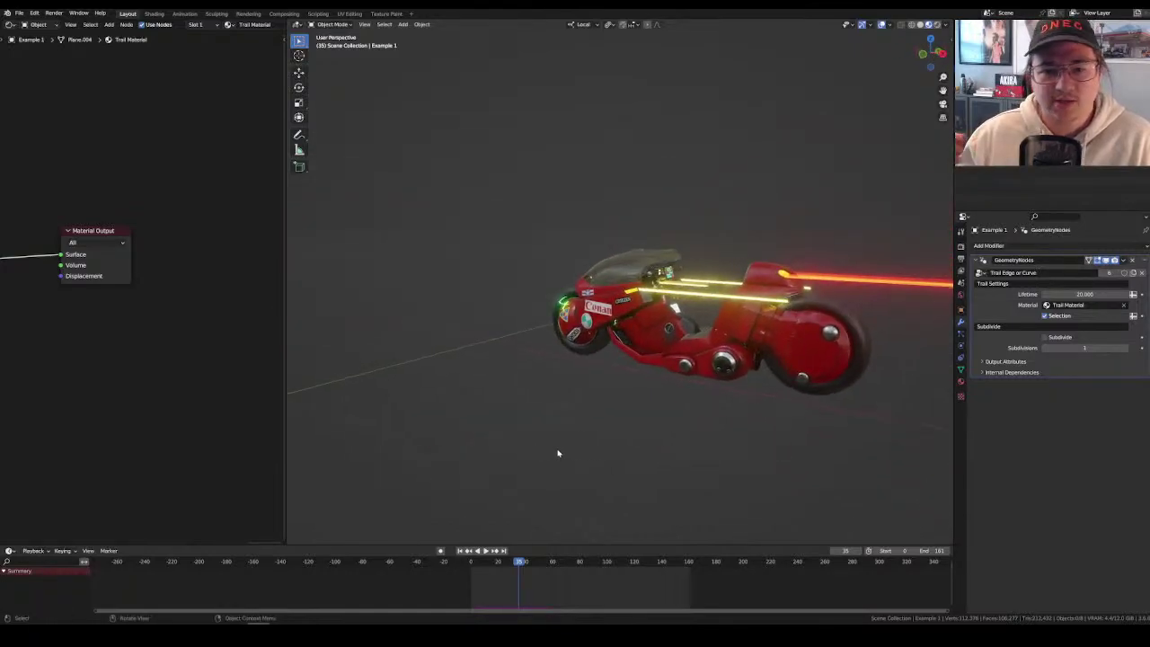
middle_drag(704, 405, 705, 359)
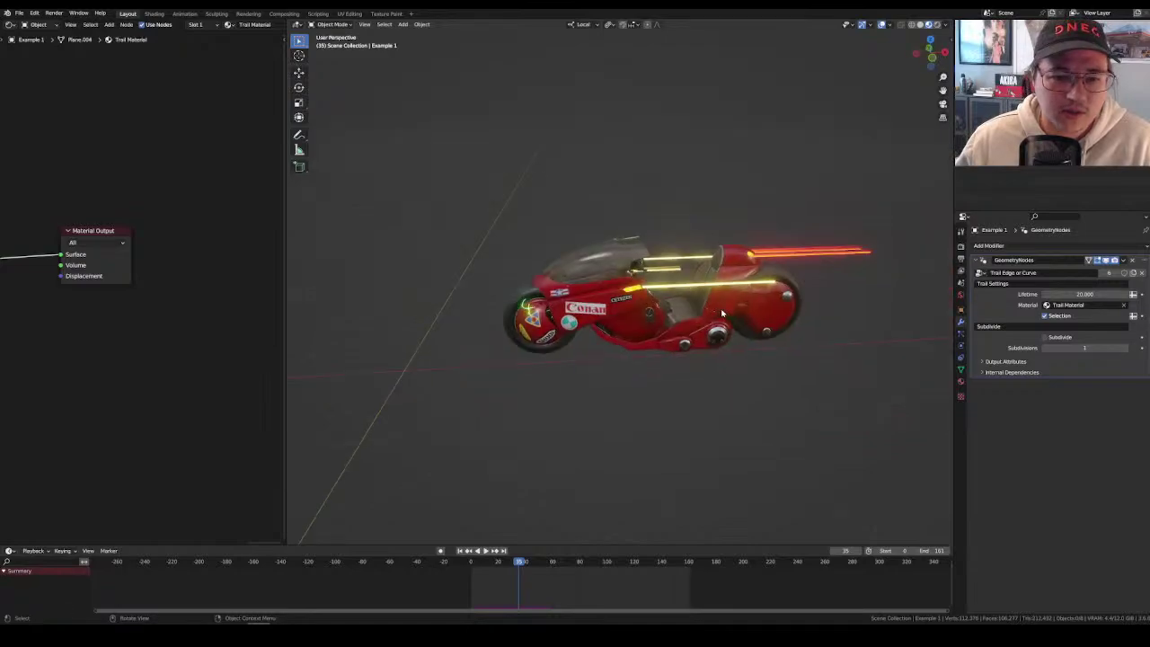
scroll(707, 317, up, 5)
click(732, 286)
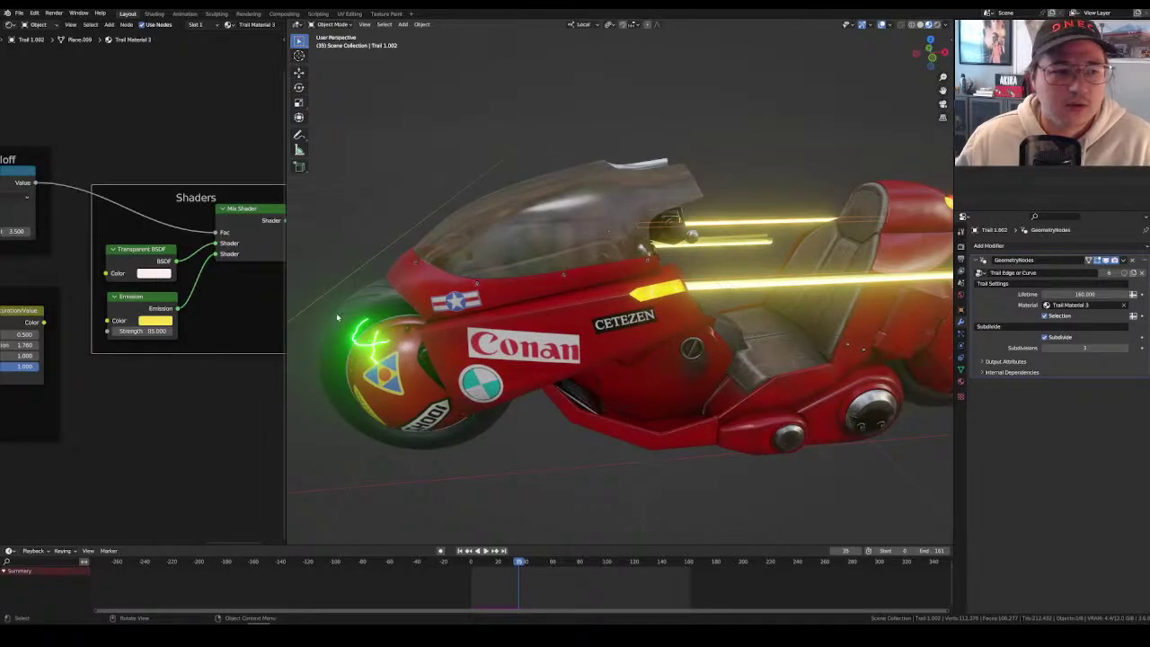
click(960, 383)
click(1121, 284)
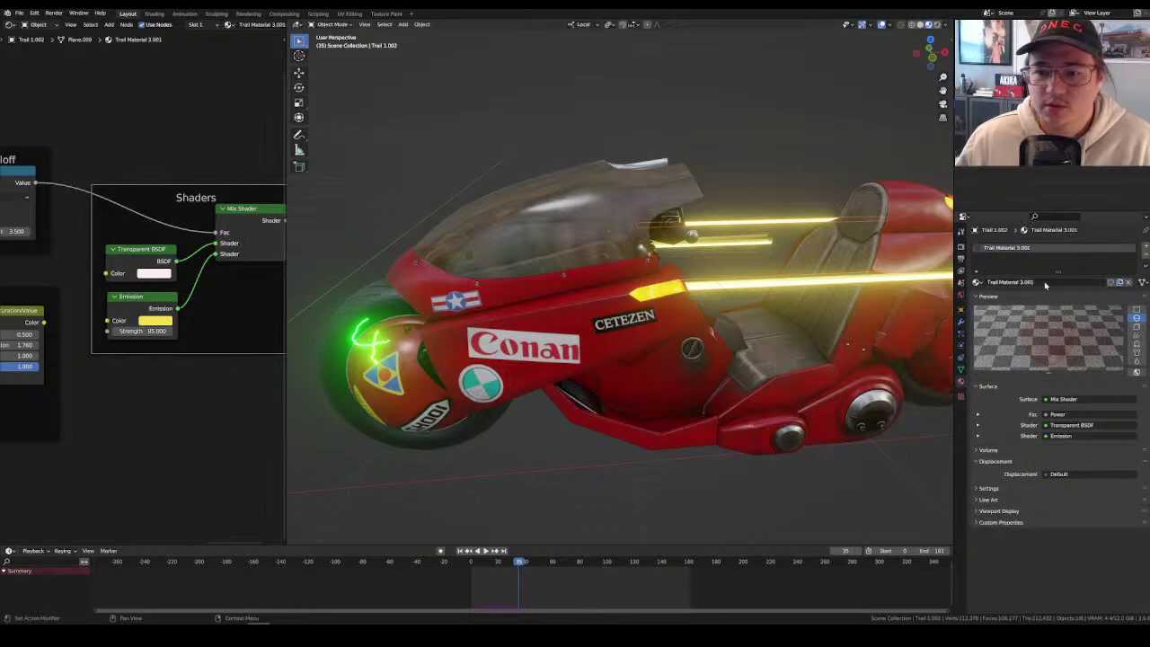
double_click(1010, 282)
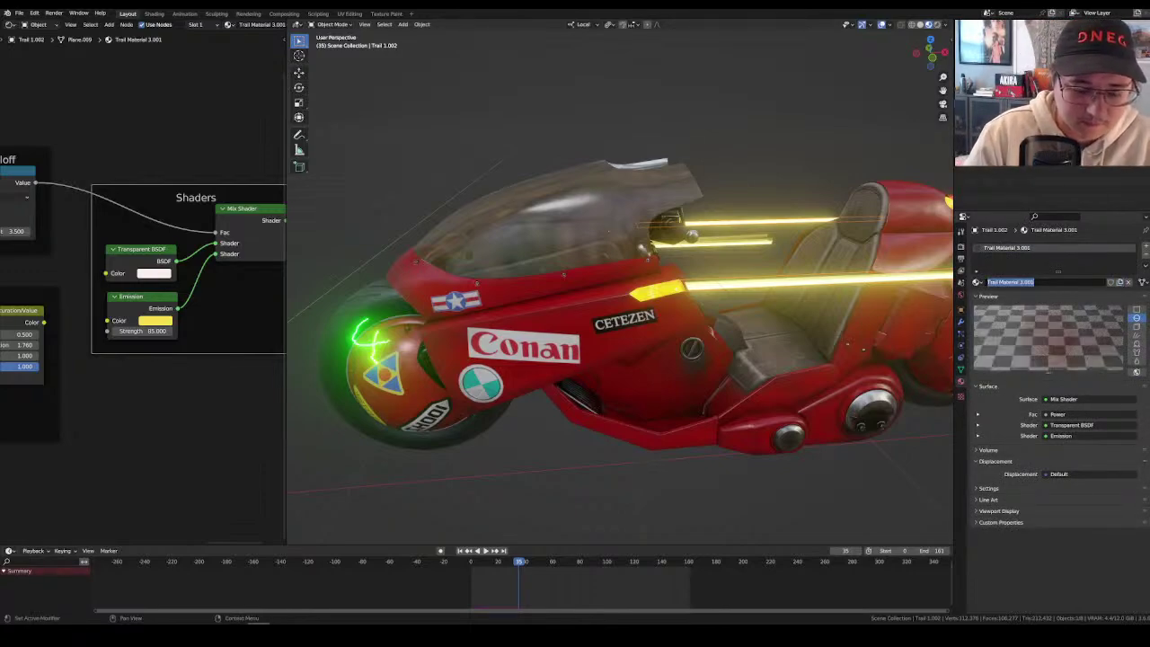
text(side lights)
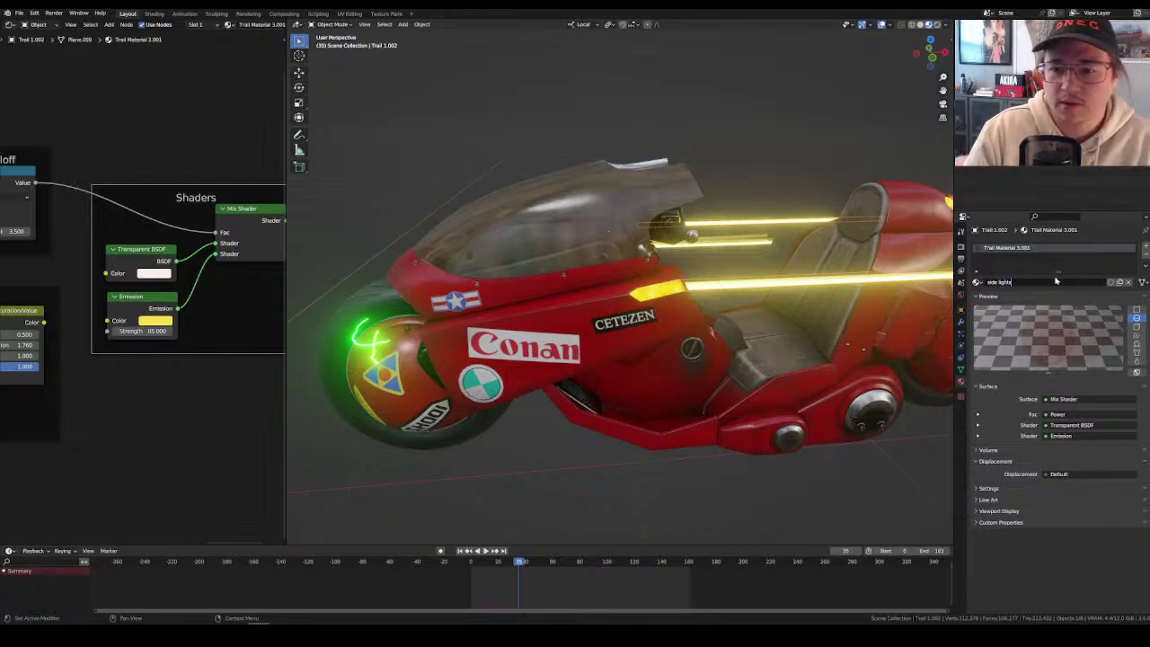
key(Return)
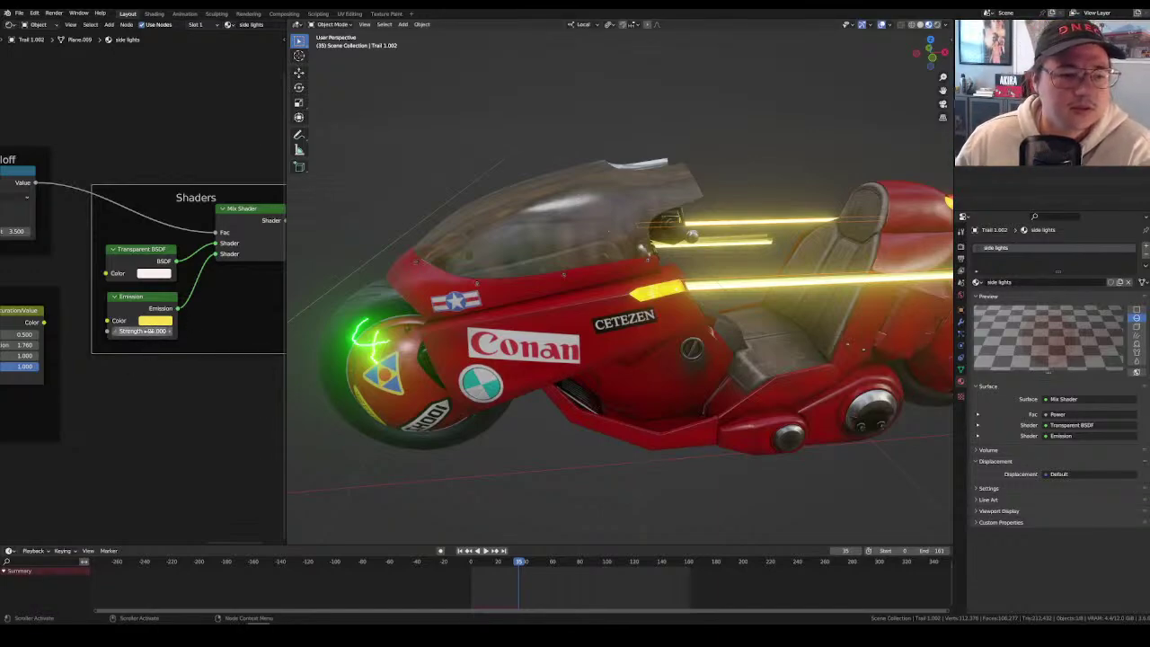
Sample the side lamp's yellow as the material's emission color, and shift it slightly towards orange.
click(165, 321)
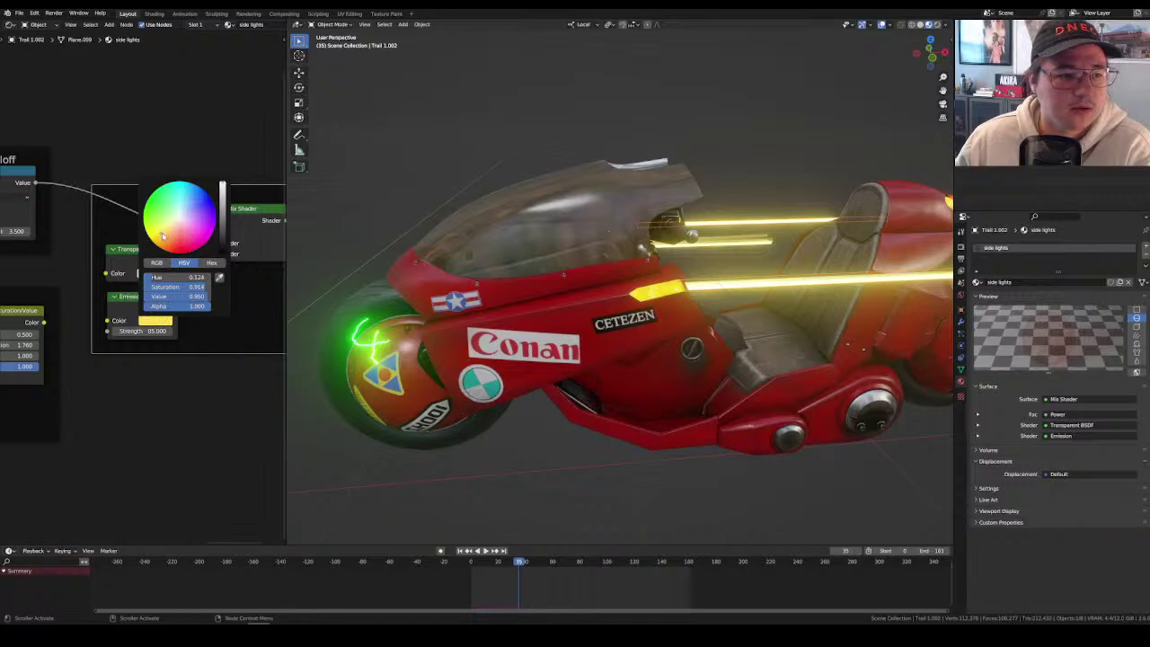
drag(162, 235, 160, 239)
click(220, 278)
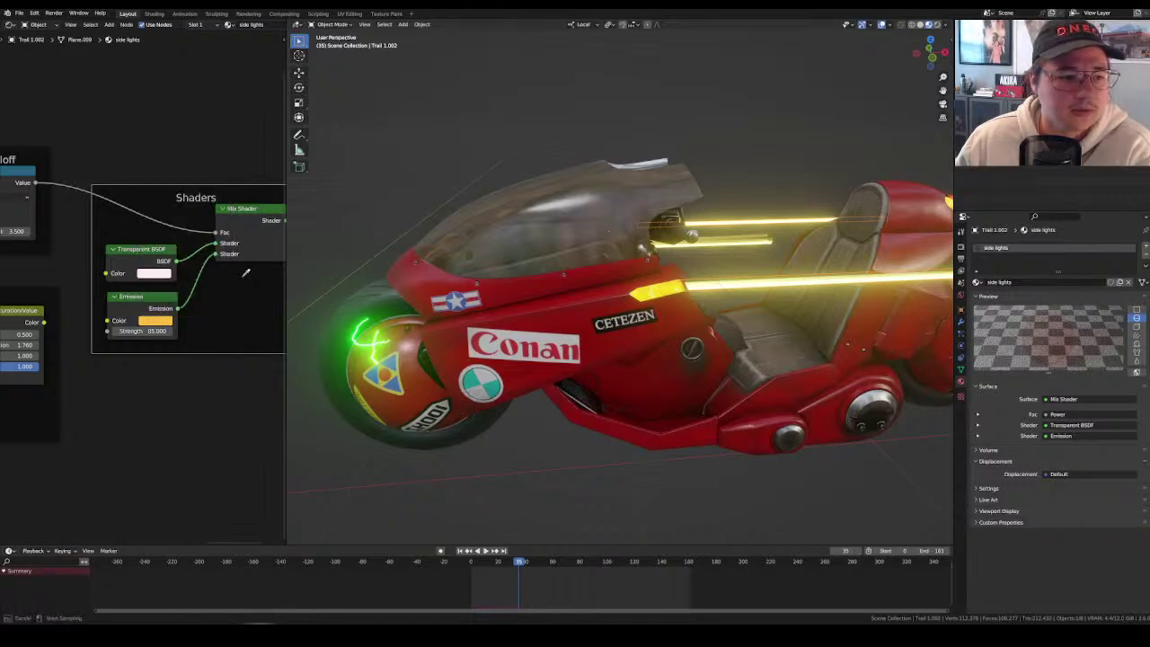
click(646, 293)
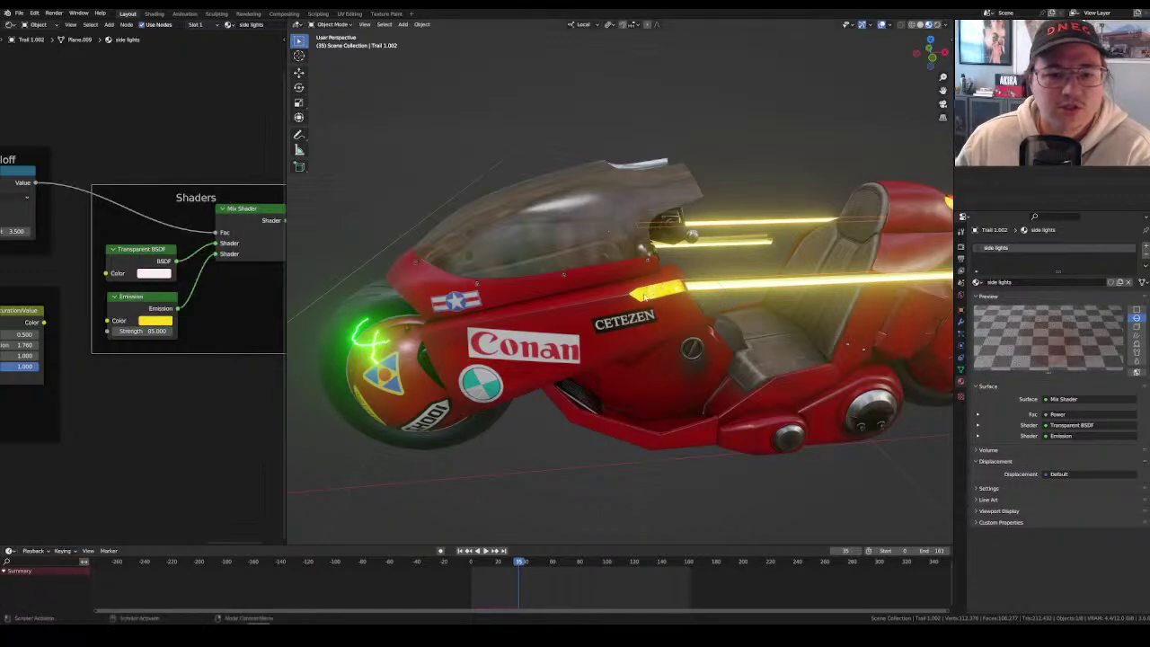
click(161, 320)
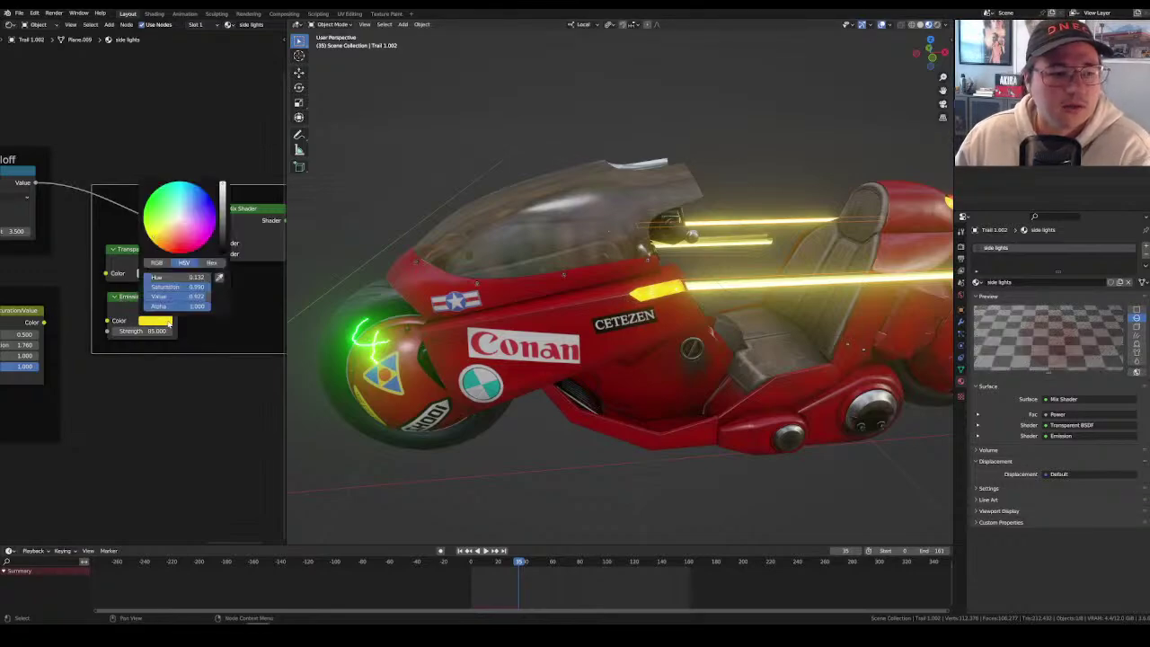
drag(153, 237, 159, 244)
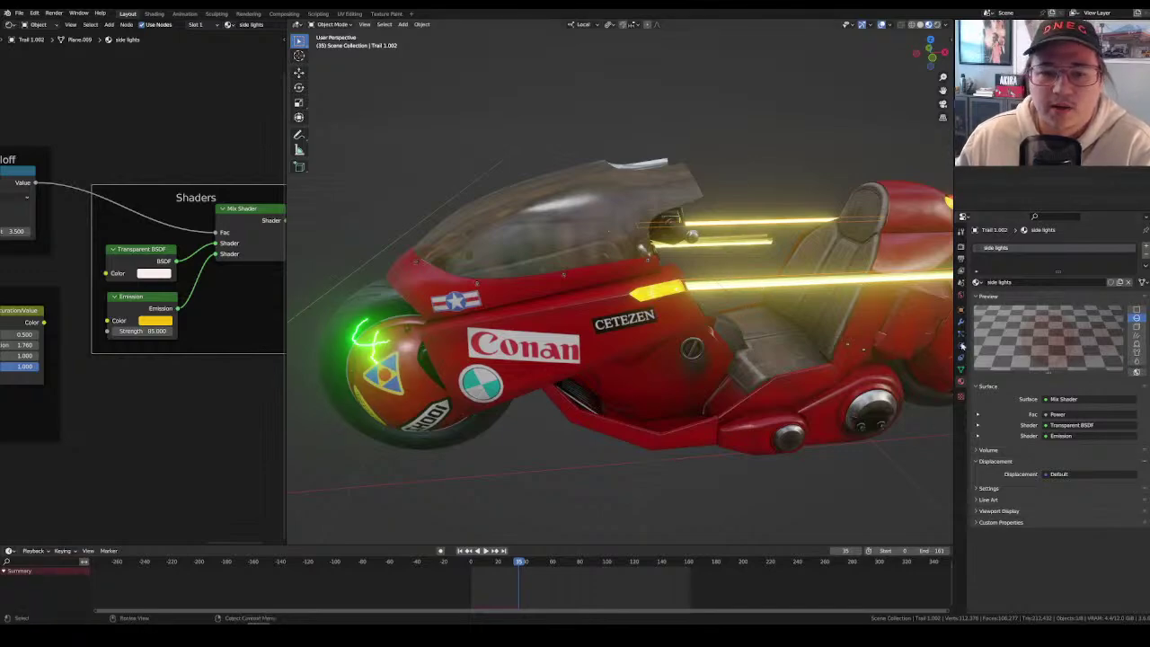
Assign the "side lights" material to the side-light trails in their trail modifier.
click(961, 321)
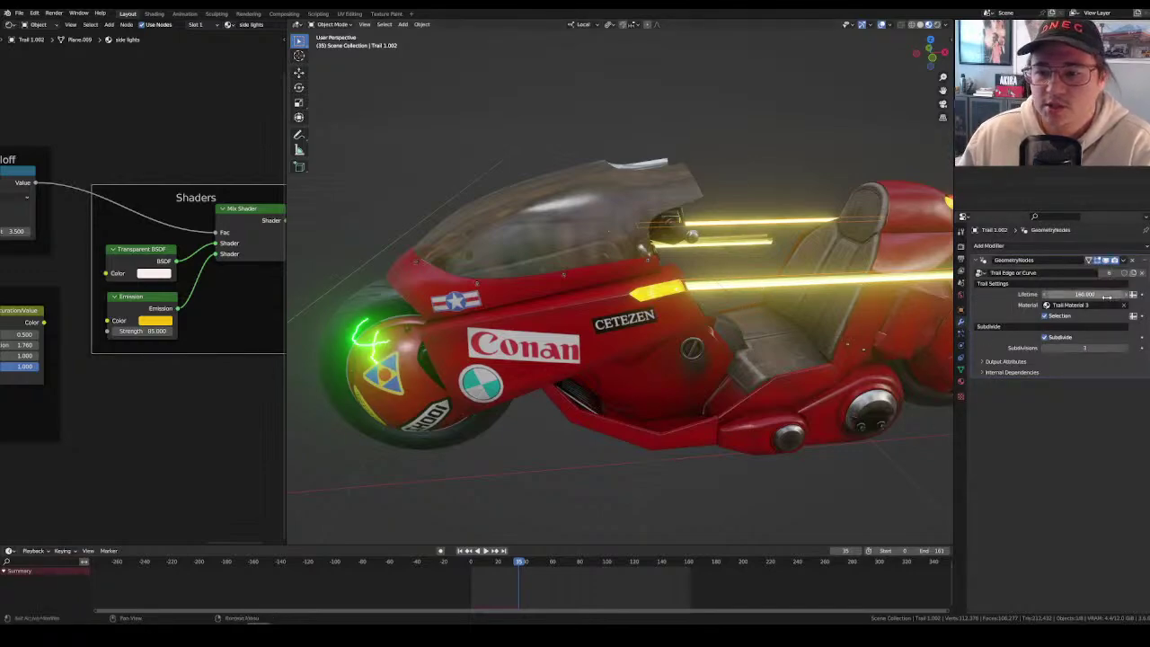
click(1074, 304)
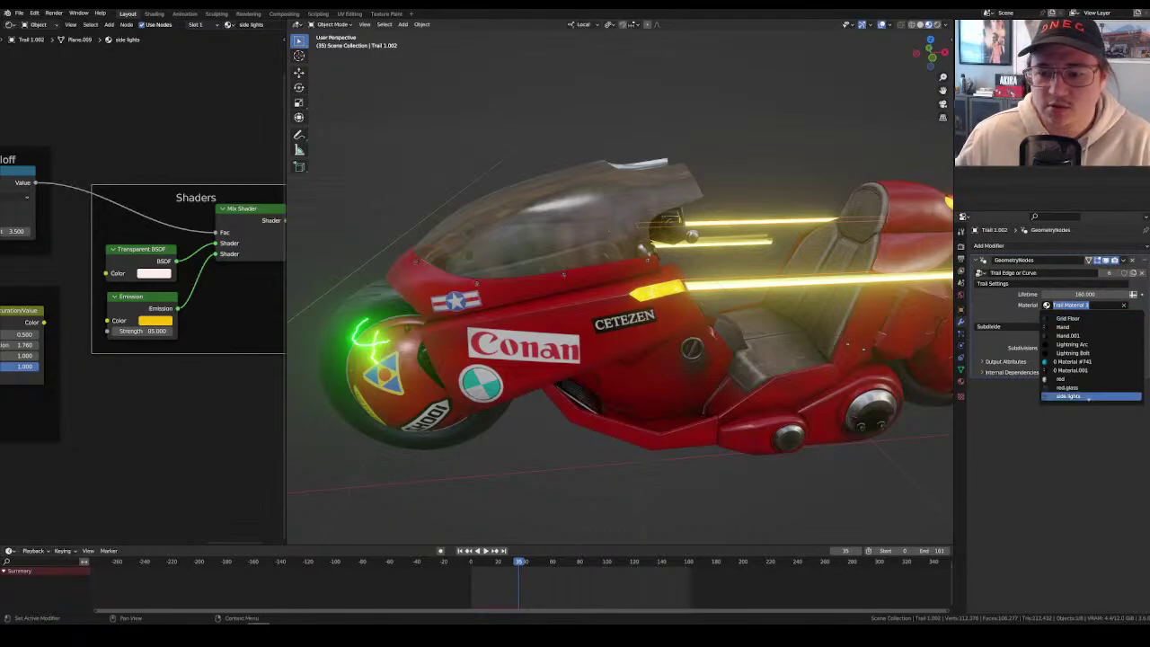
click(1069, 396)
Select the headlight trail, enter Edit Mode and scale its face at the headlight.
middle_drag(683, 296, 689, 396)
click(834, 282)
scroll(729, 349, up, 2)
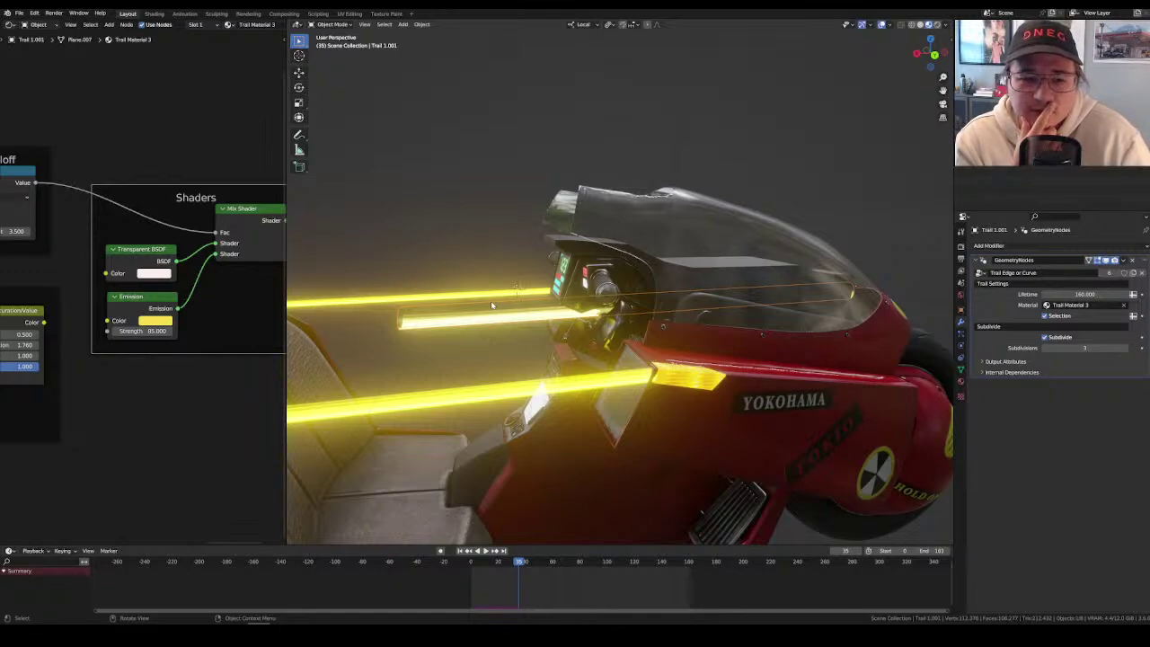
scroll(505, 315, down, 8)
middle_drag(505, 316, 596, 347)
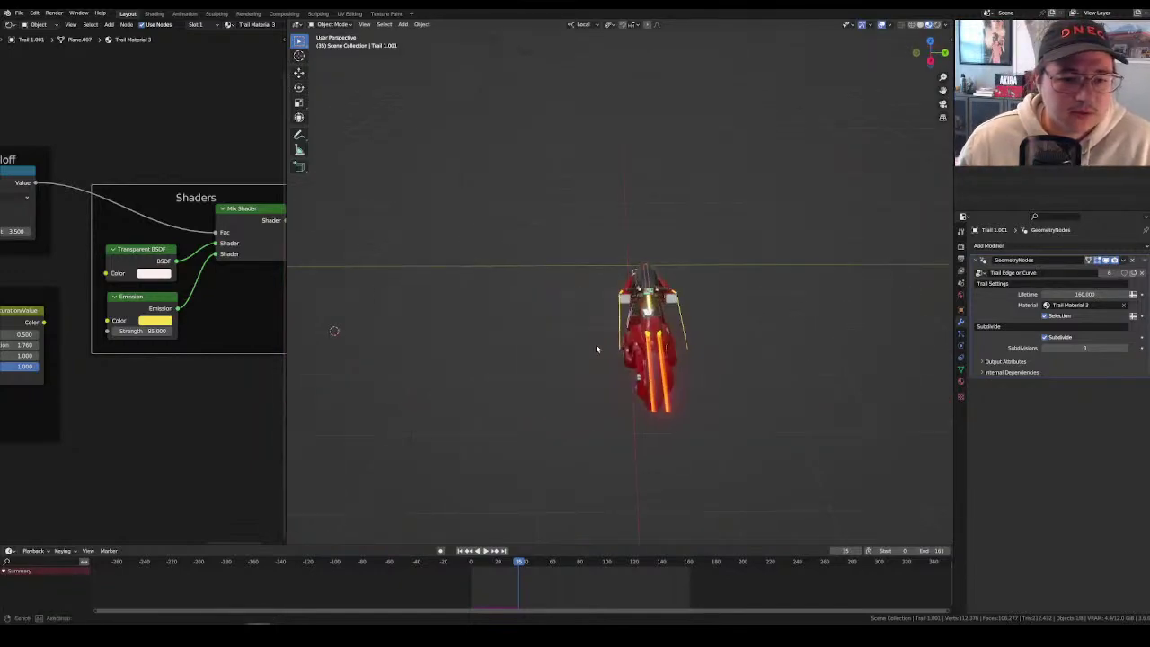
middle_drag(822, 402, 661, 331)
scroll(716, 387, up, 5)
scroll(683, 372, up, 4)
key(Tab)
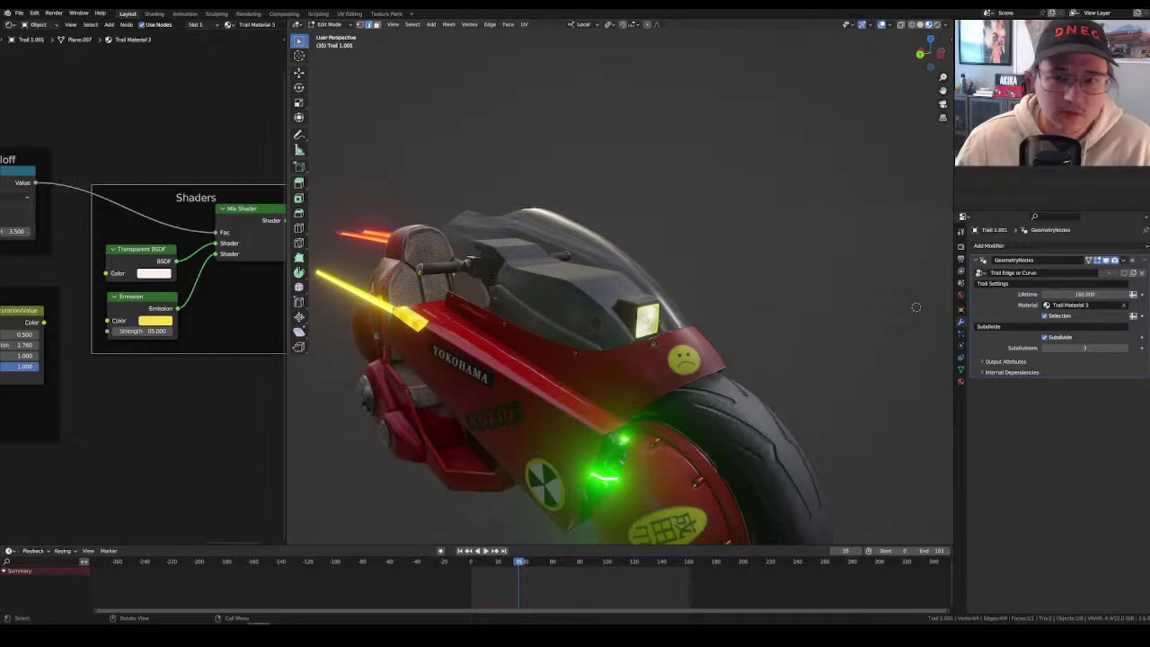
middle_drag(792, 252, 812, 353)
key(s)
click(780, 305)
Freely rotate the headlight trail's face, move it within the horizontal plane, and return to Object Mode.
key(r)
key(r)
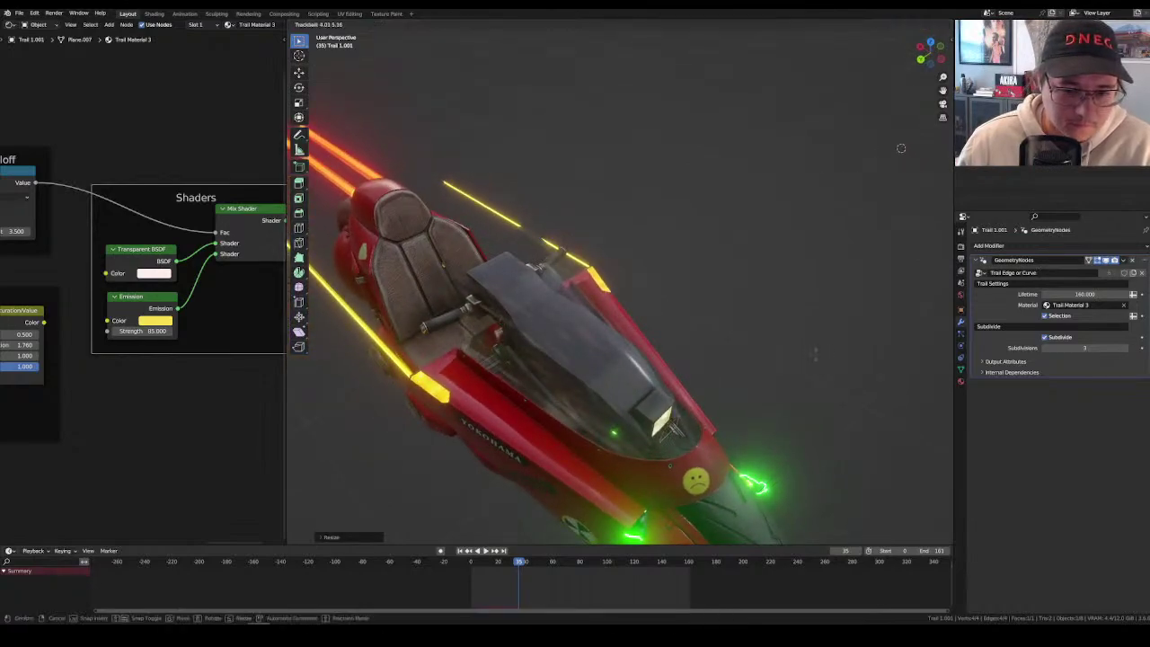
click(813, 353)
key(g)
key(shift+z)
click(788, 303)
middle_drag(788, 303, 688, 361)
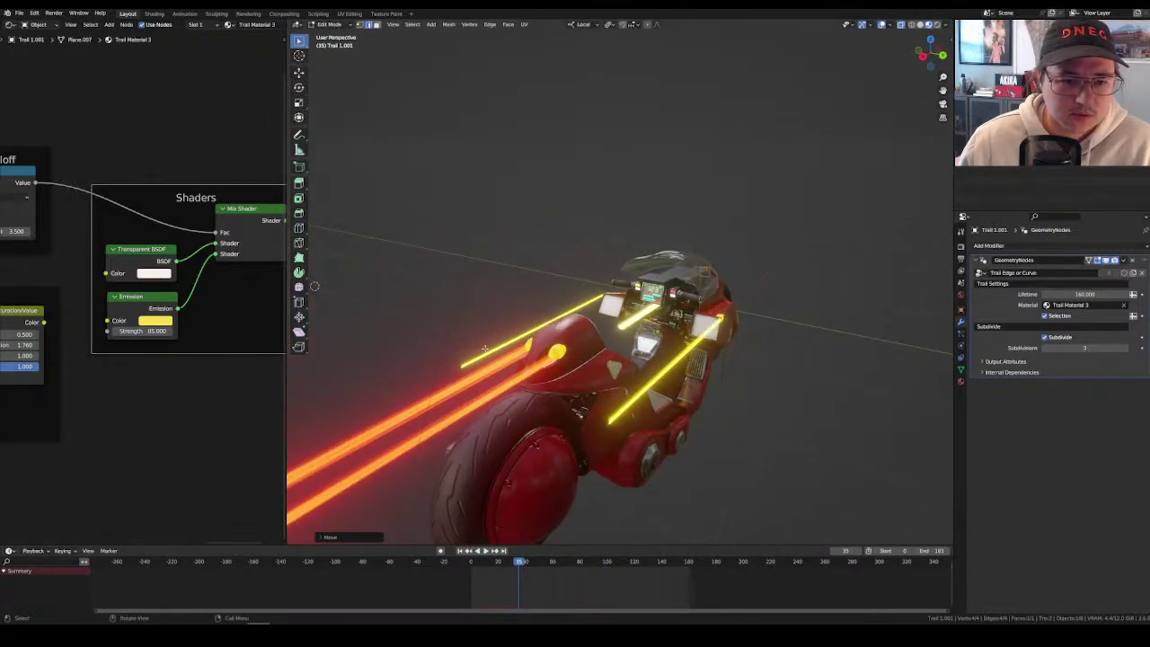
key(Tab)
Select the red taillight trail object, scale down its source geometry in Edit Mode, and return to Object Mode.
scroll(516, 356, down, 4)
click(524, 354)
key(Tab)
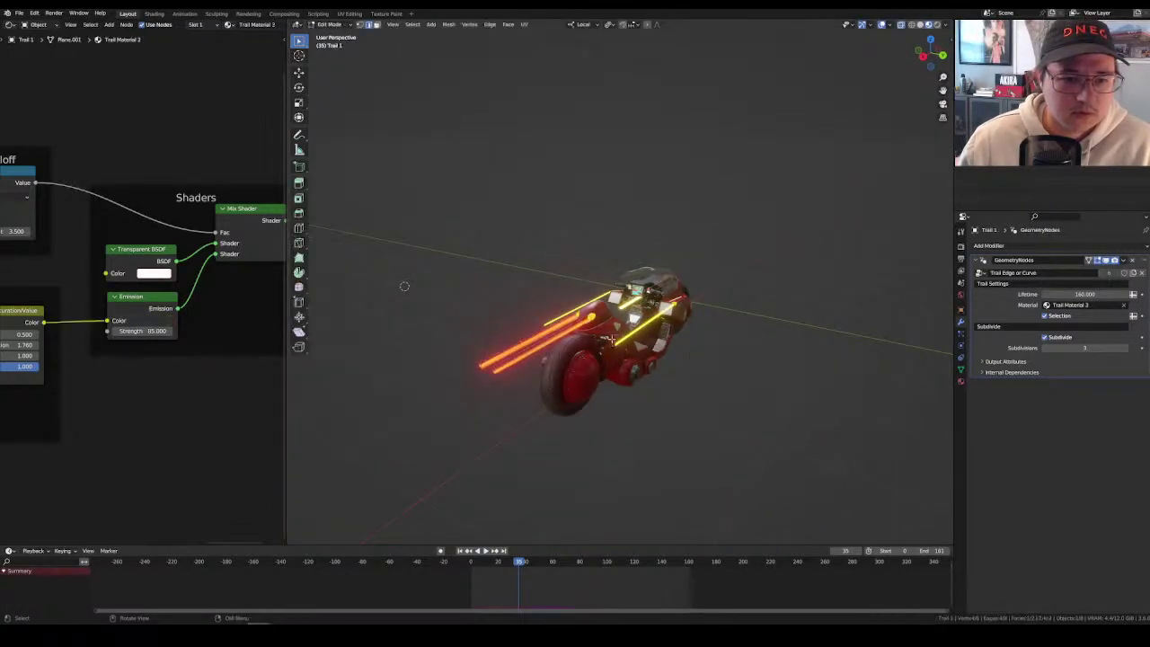
scroll(647, 329, up, 4)
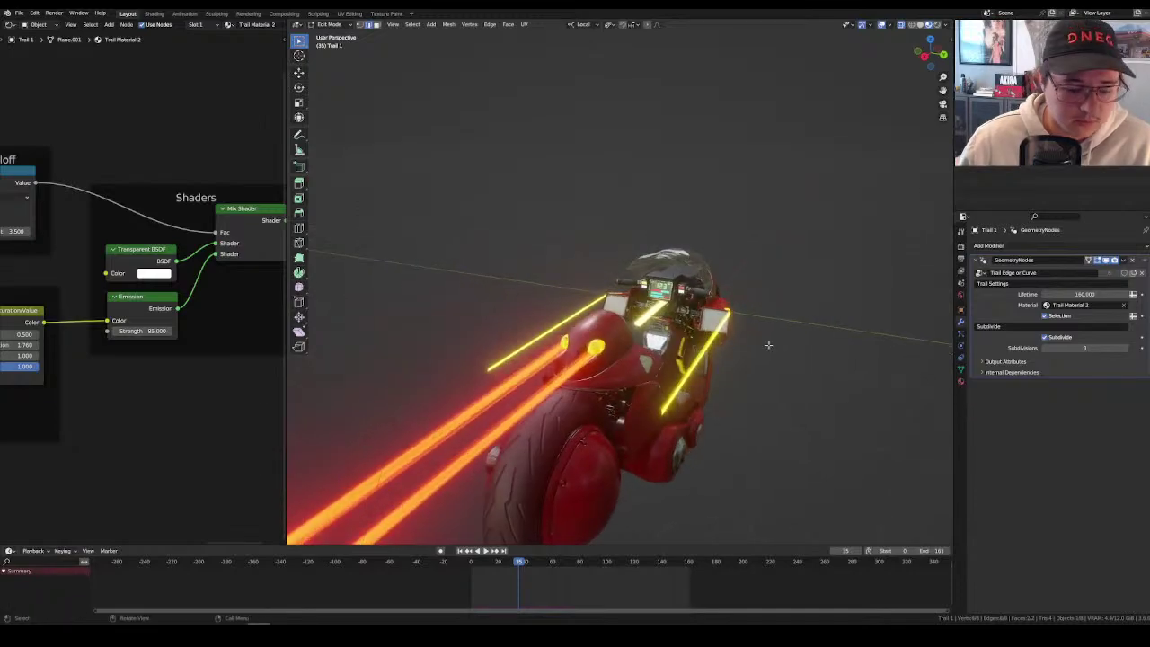
key(s)
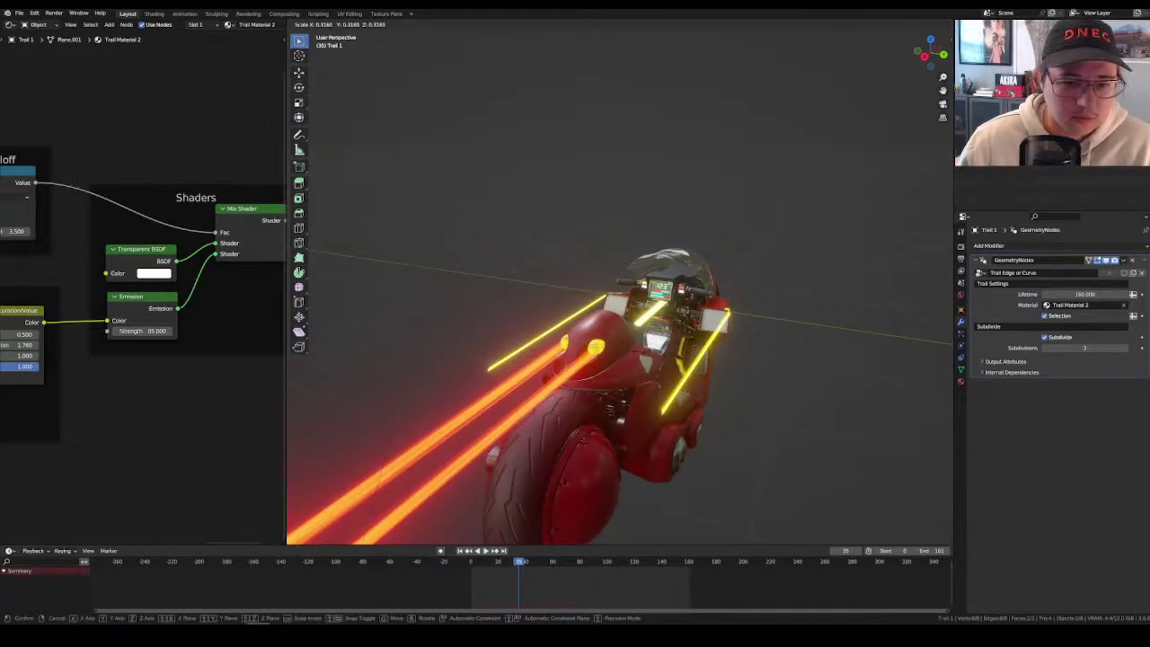
click(790, 326)
key(Tab)
Play the animation from frame 0 to check the thinner taillight trails from the side.
scroll(803, 329, down, 4)
drag(485, 563, 468, 564)
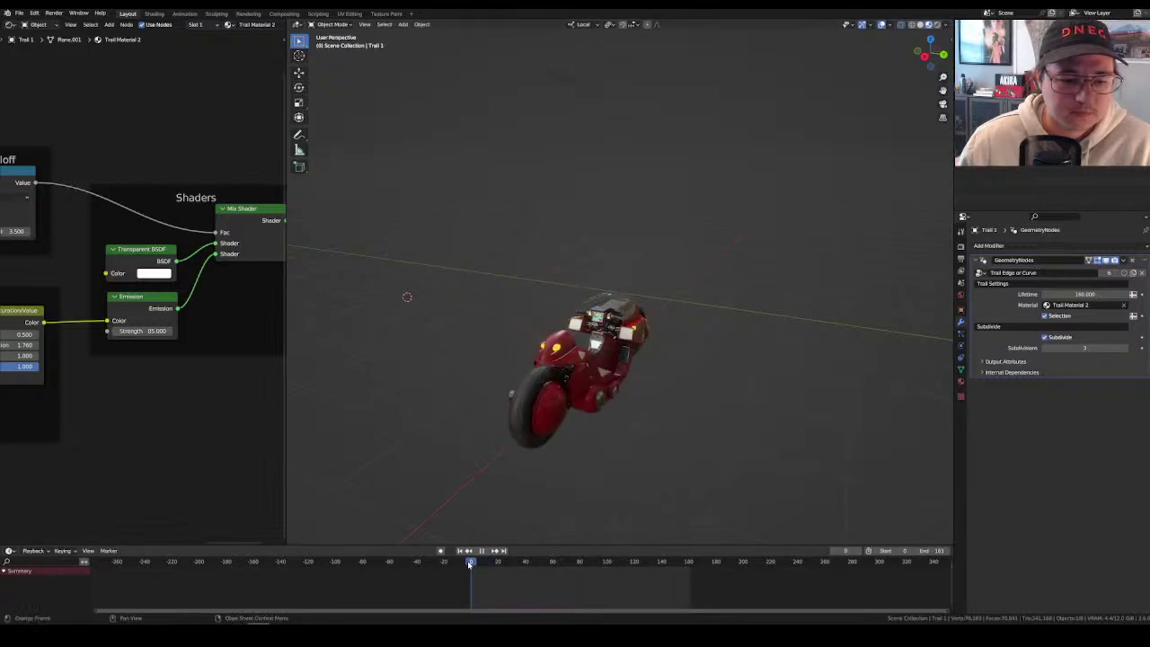
middle_drag(778, 383, 745, 383)
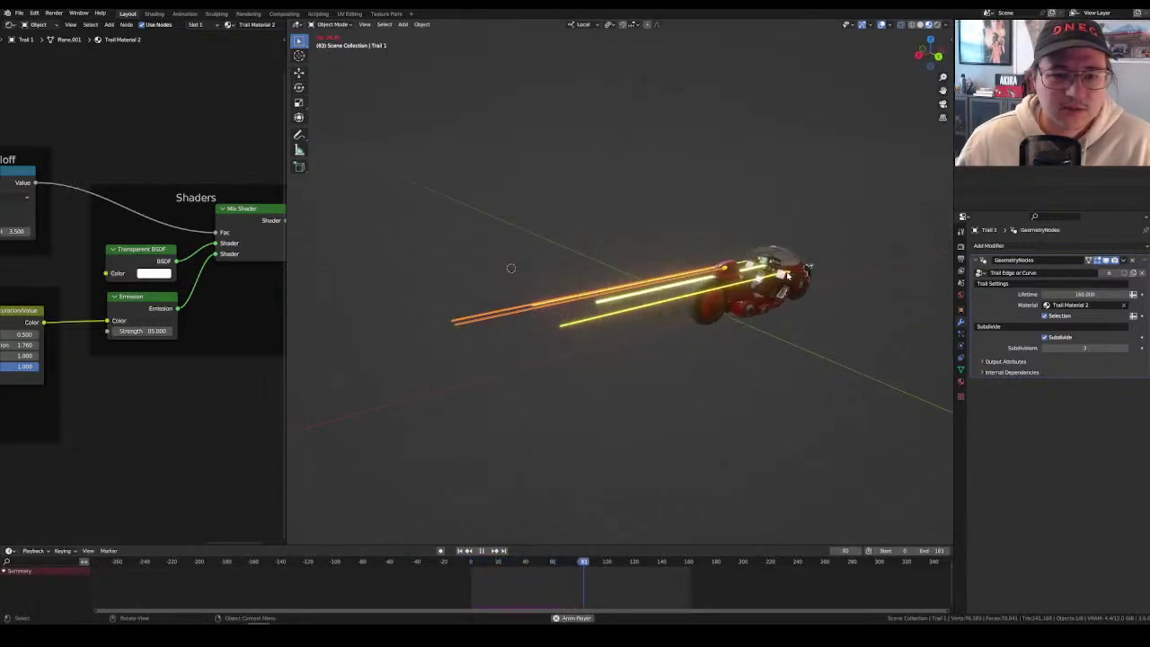
key(space)
Scale the headlight trail's face again in Edit Mode and return to Object Mode.
click(658, 292)
key(Tab)
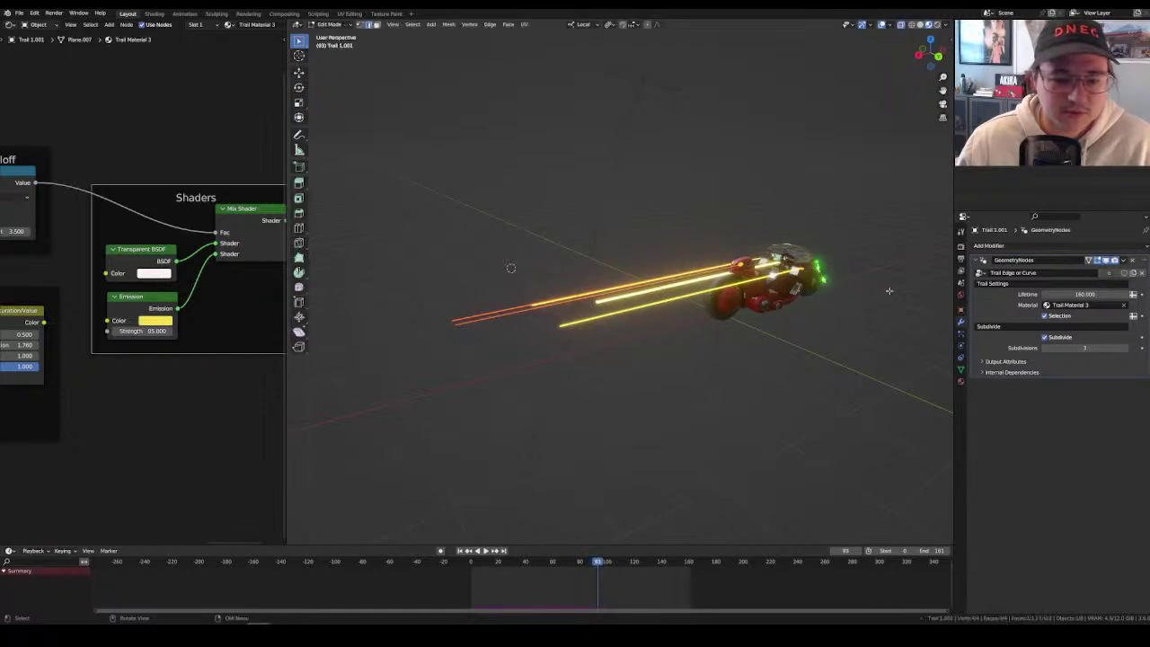
key(s)
click(830, 329)
key(Tab)
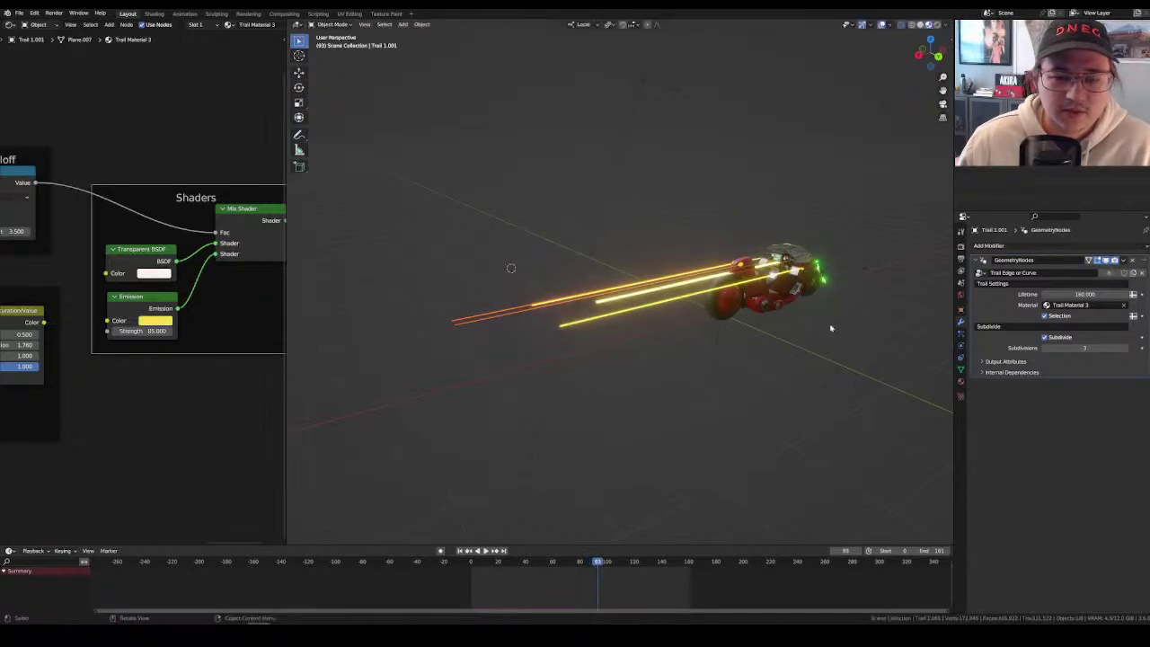
Replay the animation from frame 0 while viewing all trails from several angles, and return to the first frame.
drag(562, 564, 553, 564)
key(space)
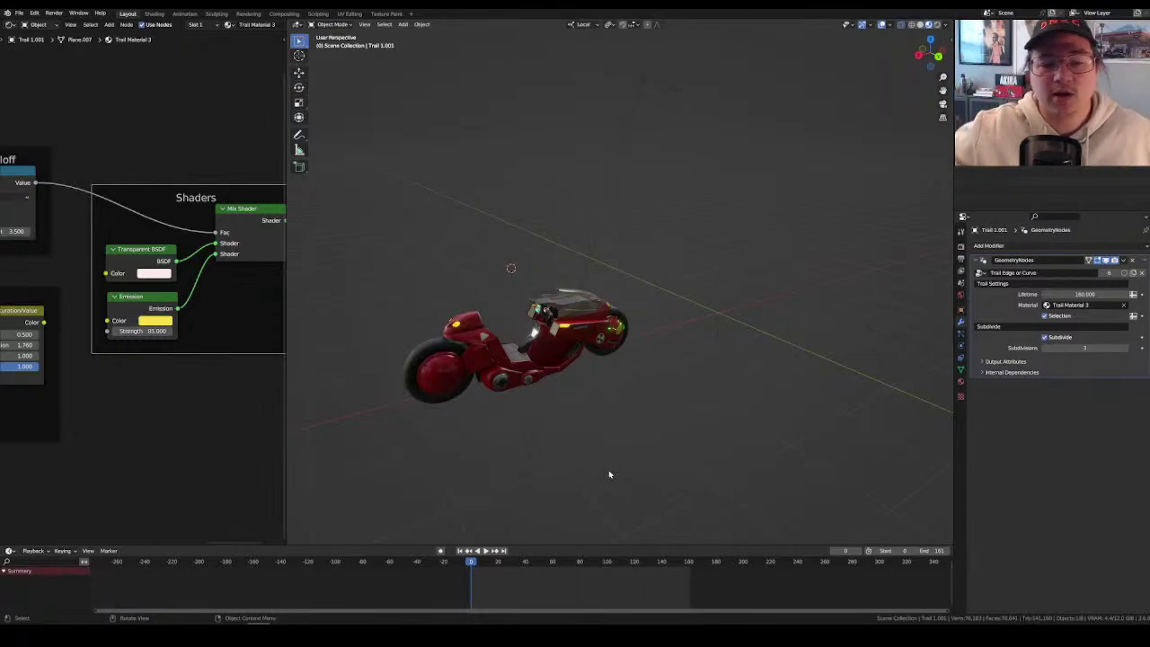
key(space)
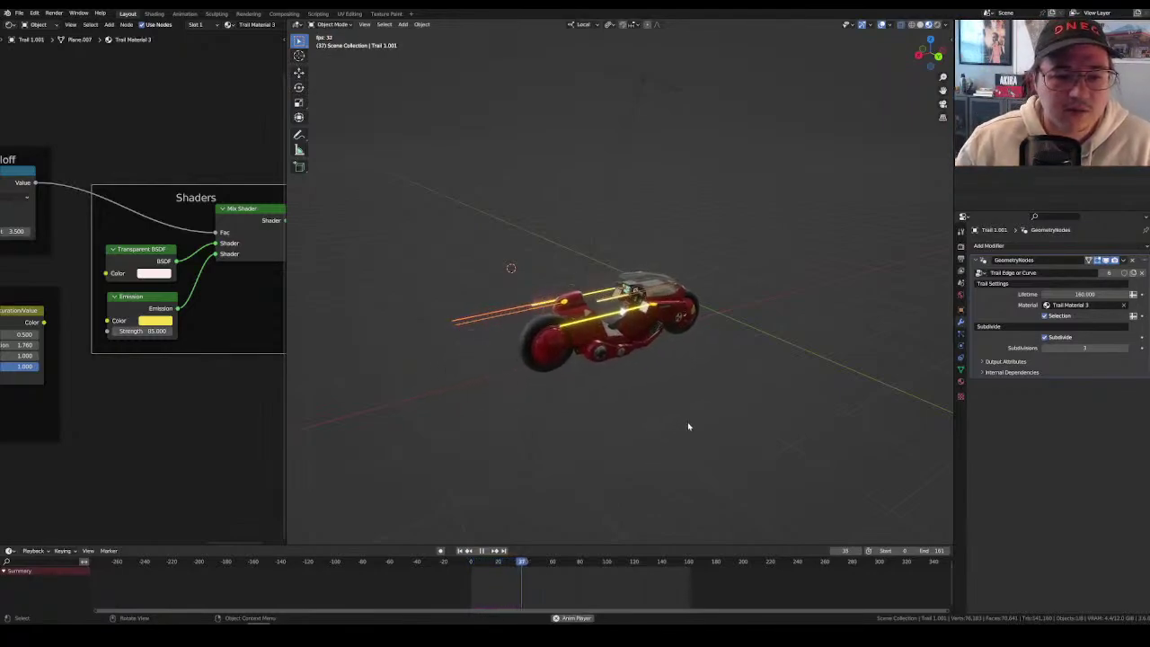
middle_drag(865, 291, 724, 415)
key(space)
drag(606, 562, 471, 564)
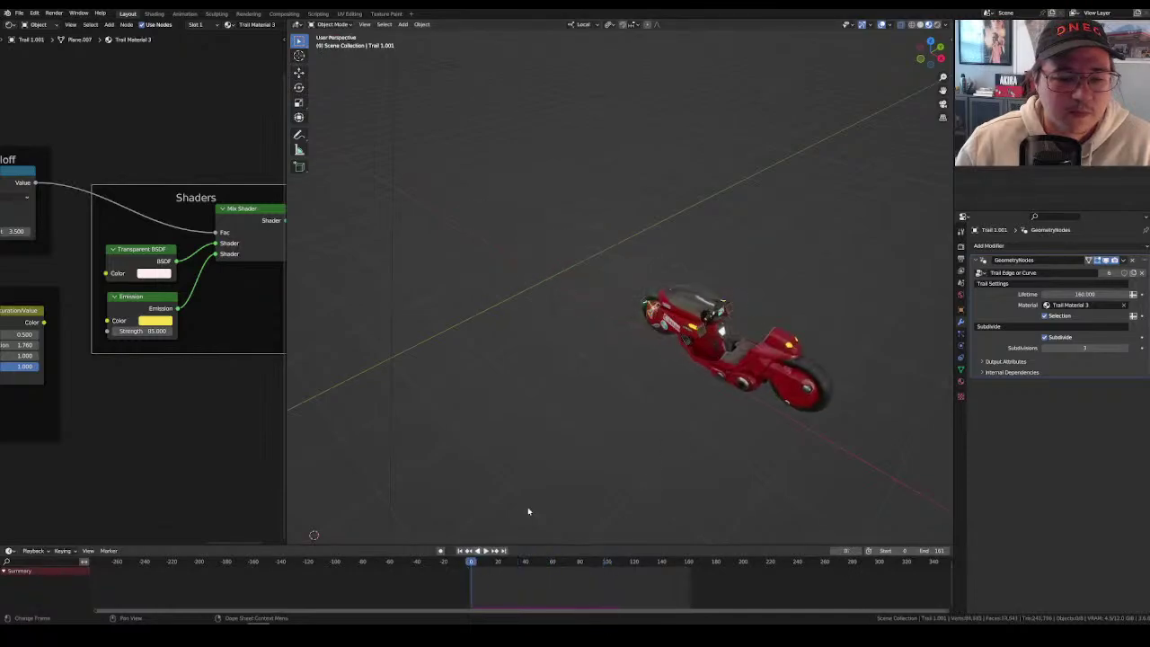
Select the motorcycle, show the polygoniq add-on tools in the sidebar, and collapse the traffiq section.
click(710, 346)
key(n)
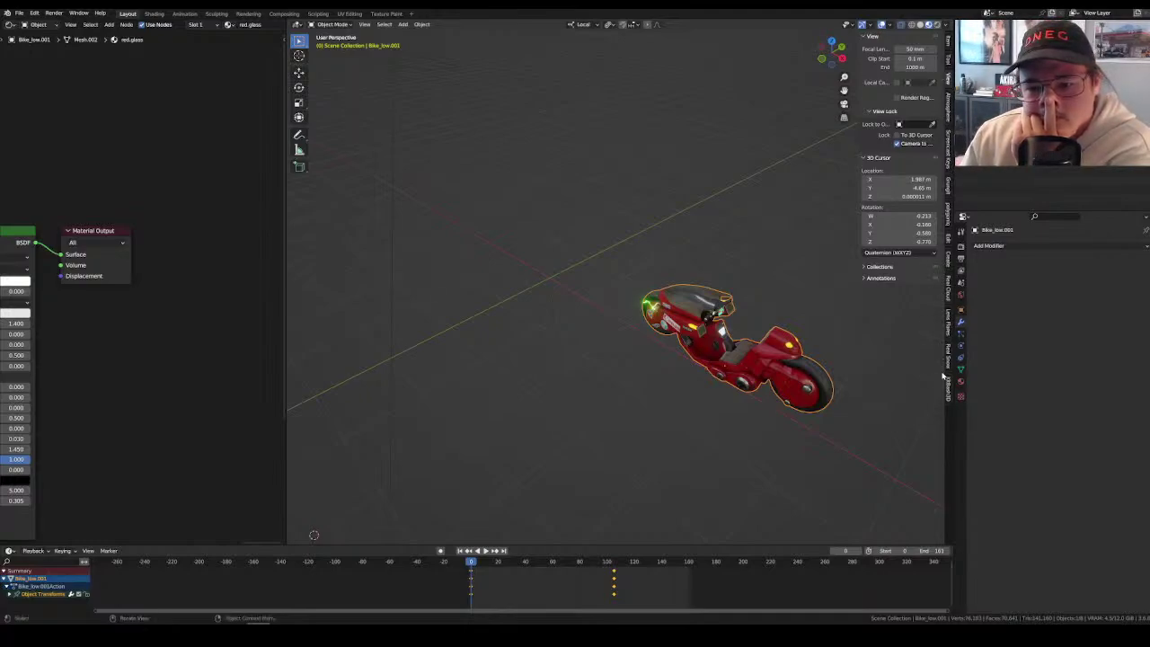
click(950, 221)
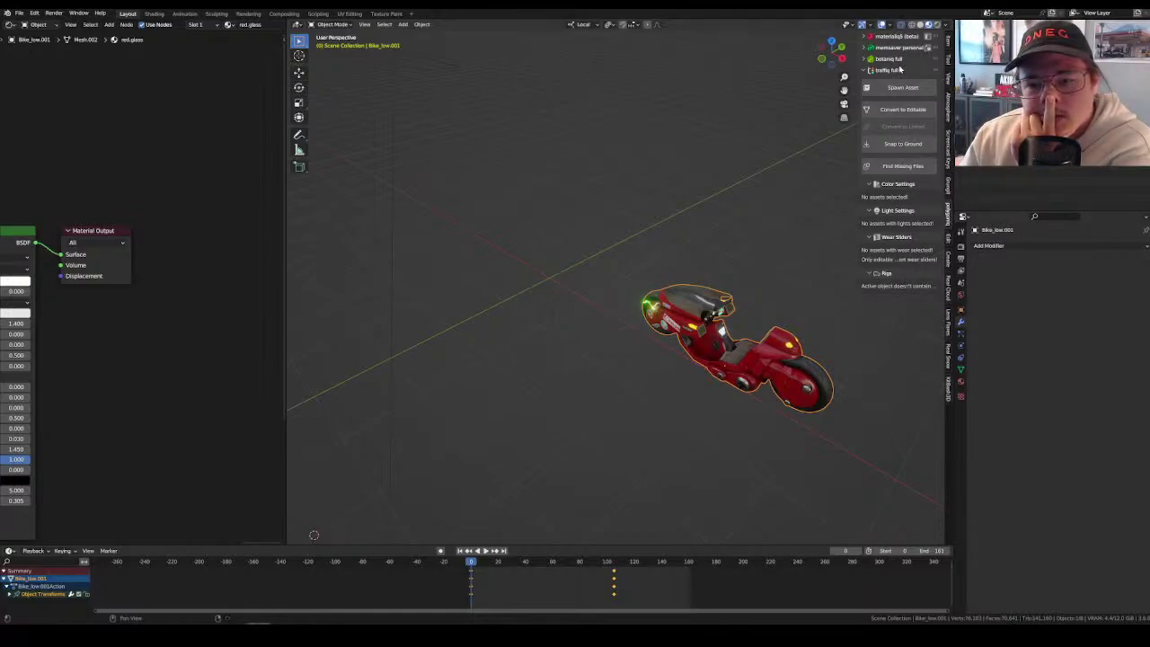
click(867, 70)
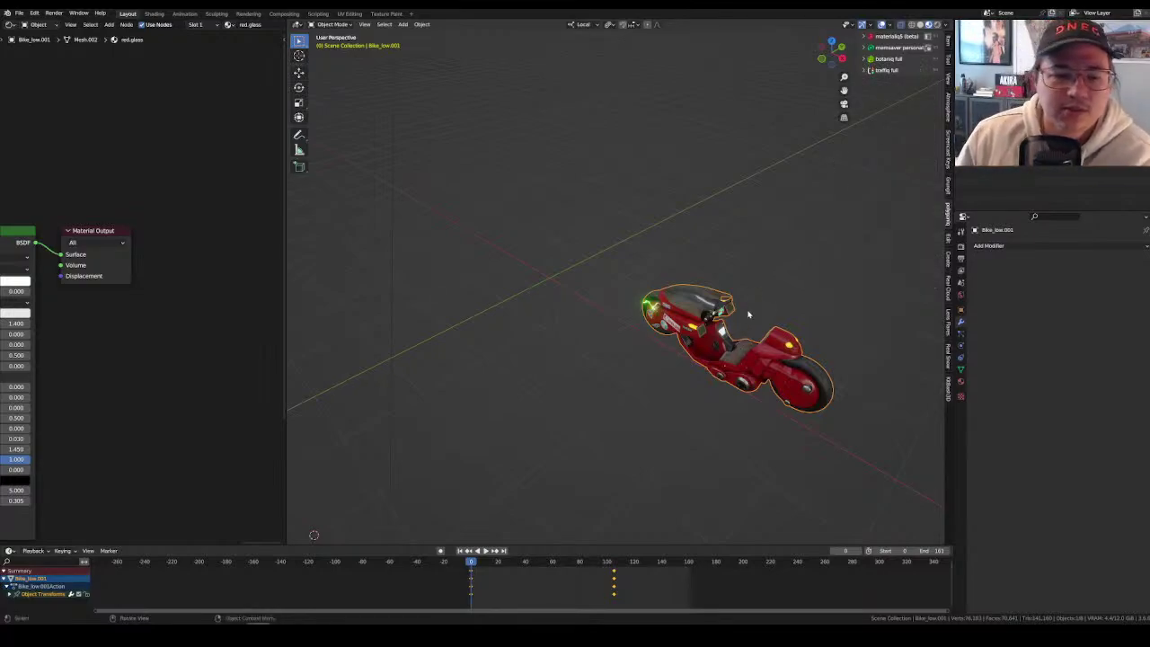
Clear the selection and start adding a light to the scene near the motorcycle.
scroll(719, 314, down, 3)
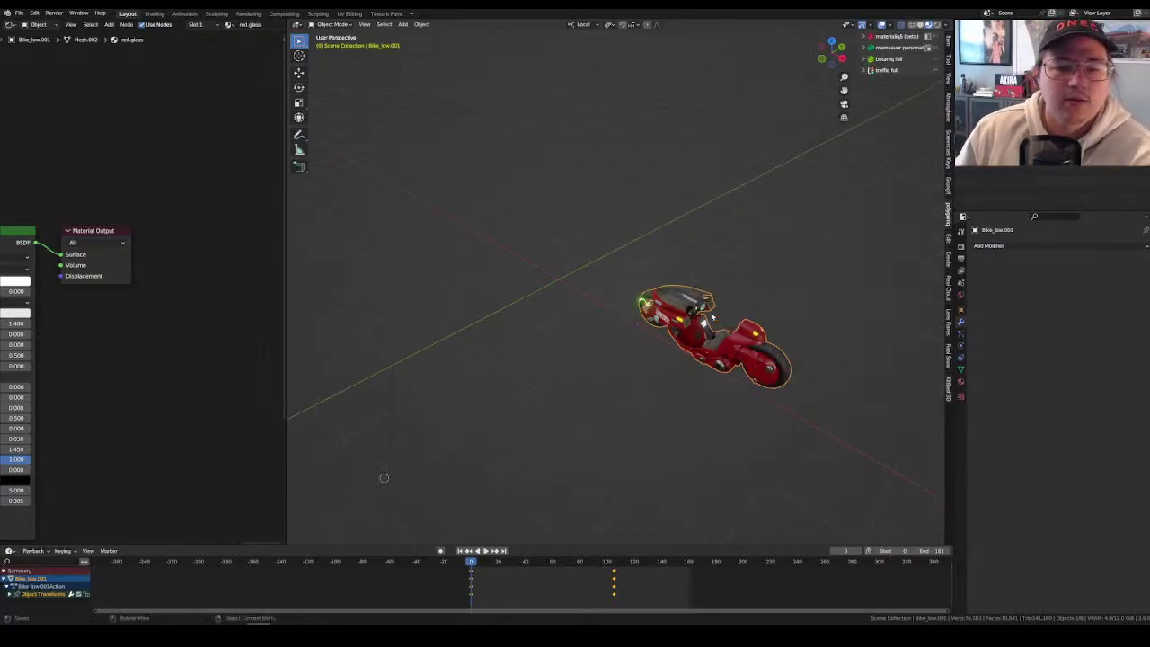
middle_drag(781, 311, 771, 341)
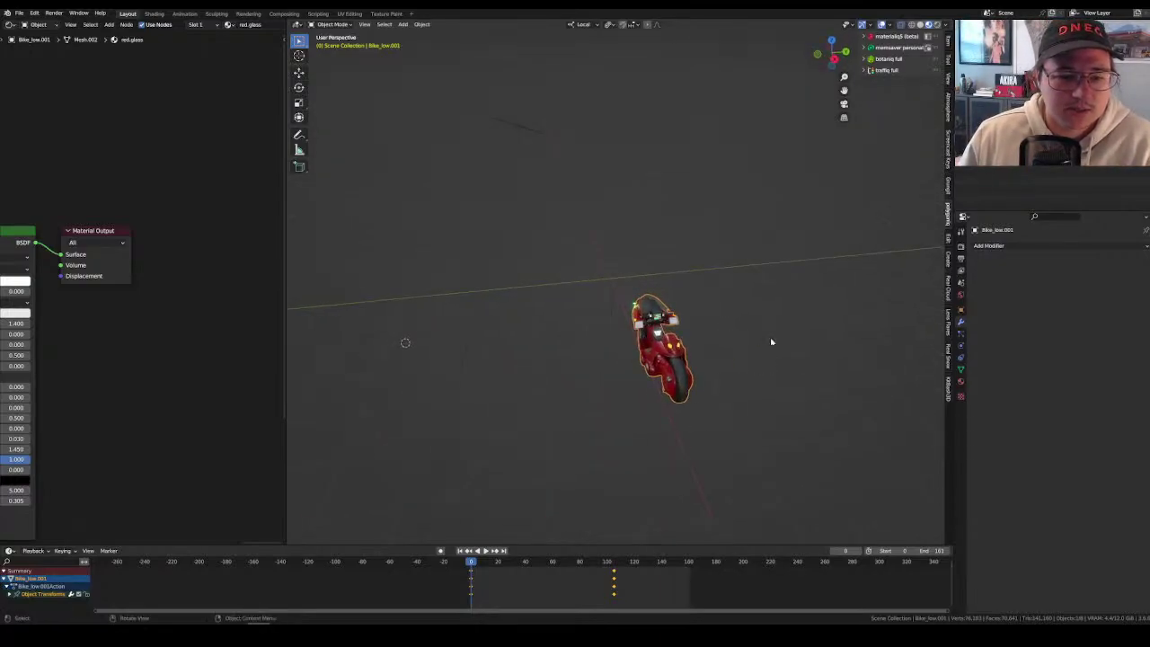
key(alt+a)
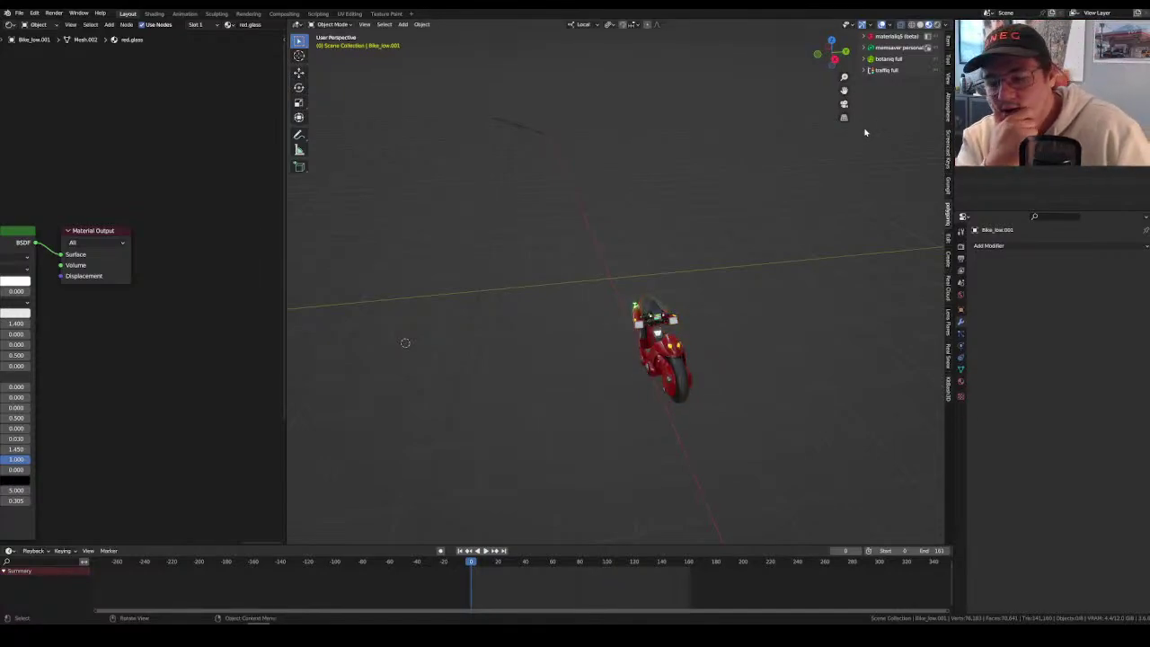
key(shift+a)
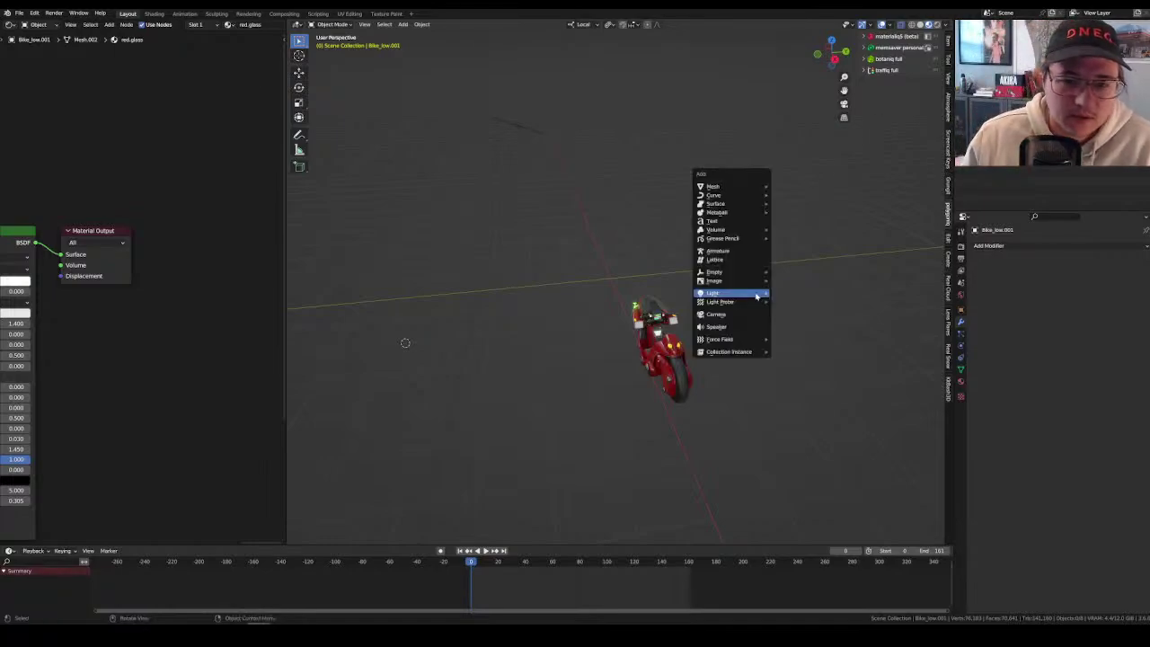
mouse_move(756, 296)
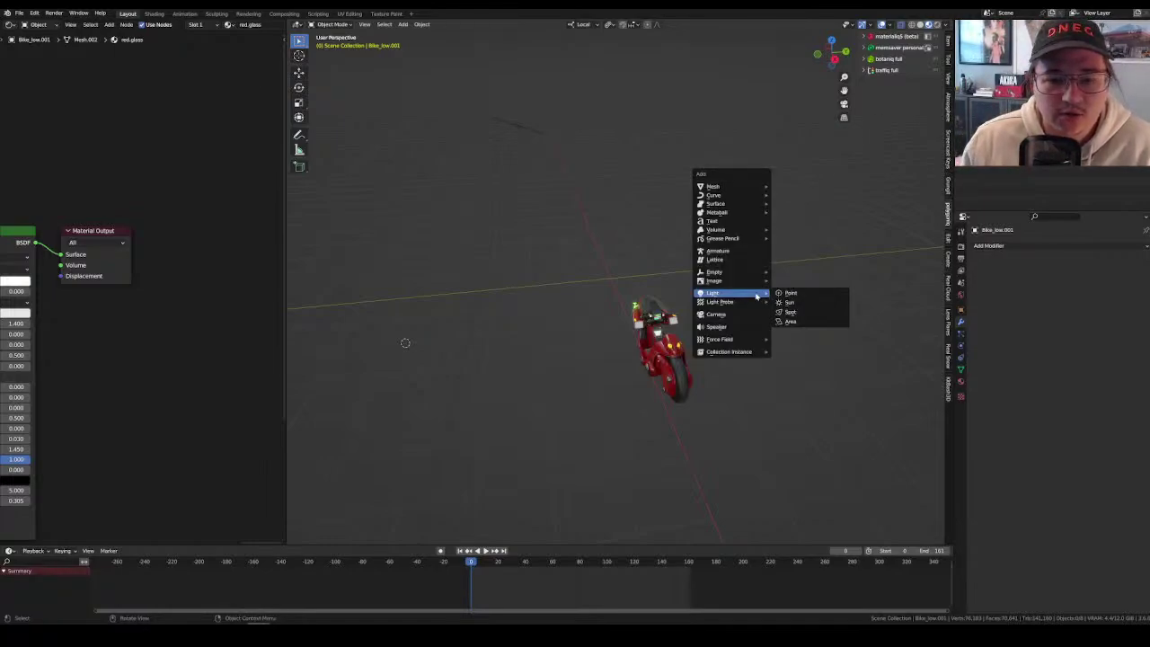
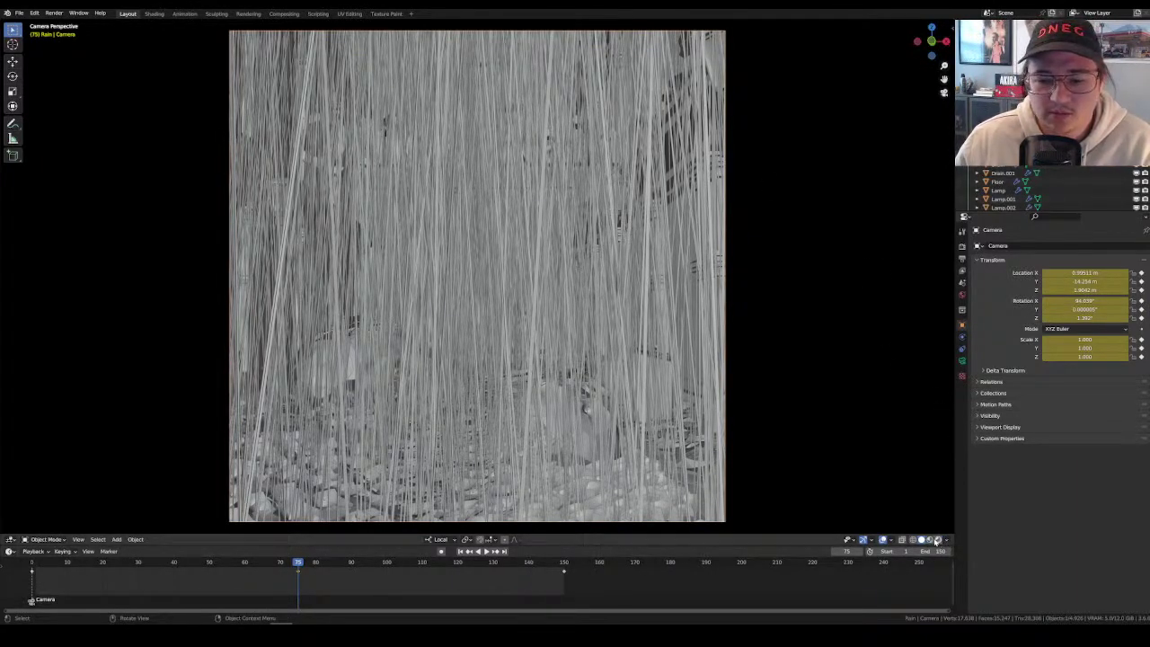
Show the rain scene in Material Preview, play its animation, and leave the camera view with nothing selected.
click(935, 542)
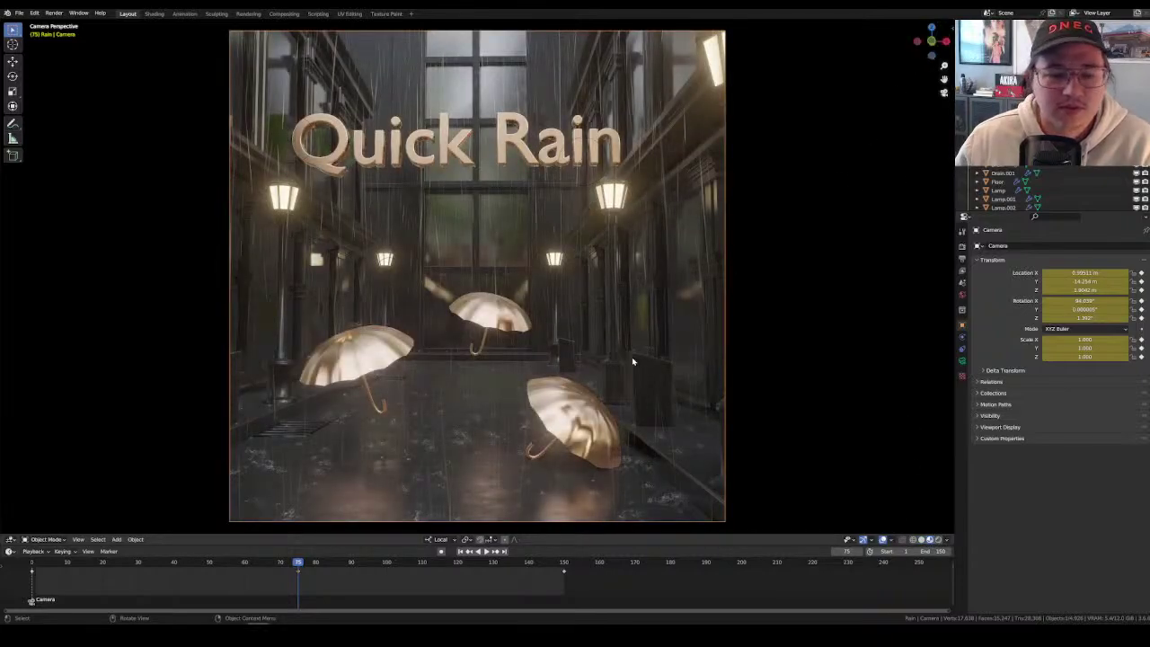
key(space)
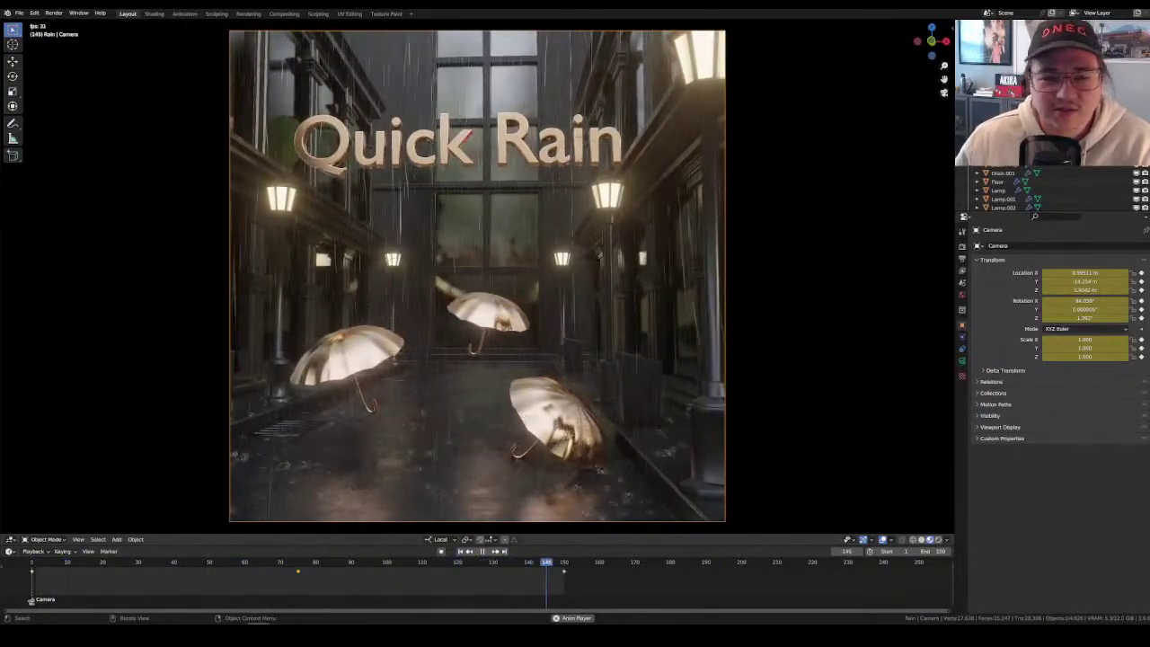
click(395, 427)
key(KP_0)
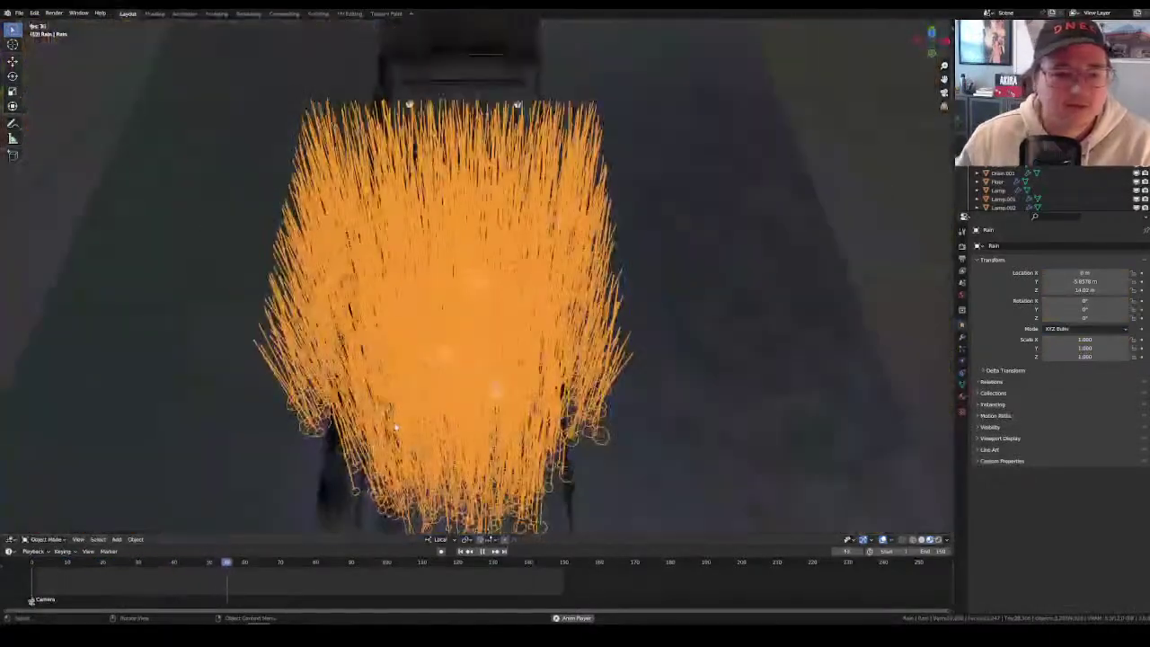
key(space)
middle_drag(719, 378, 904, 221)
key(alt+a)
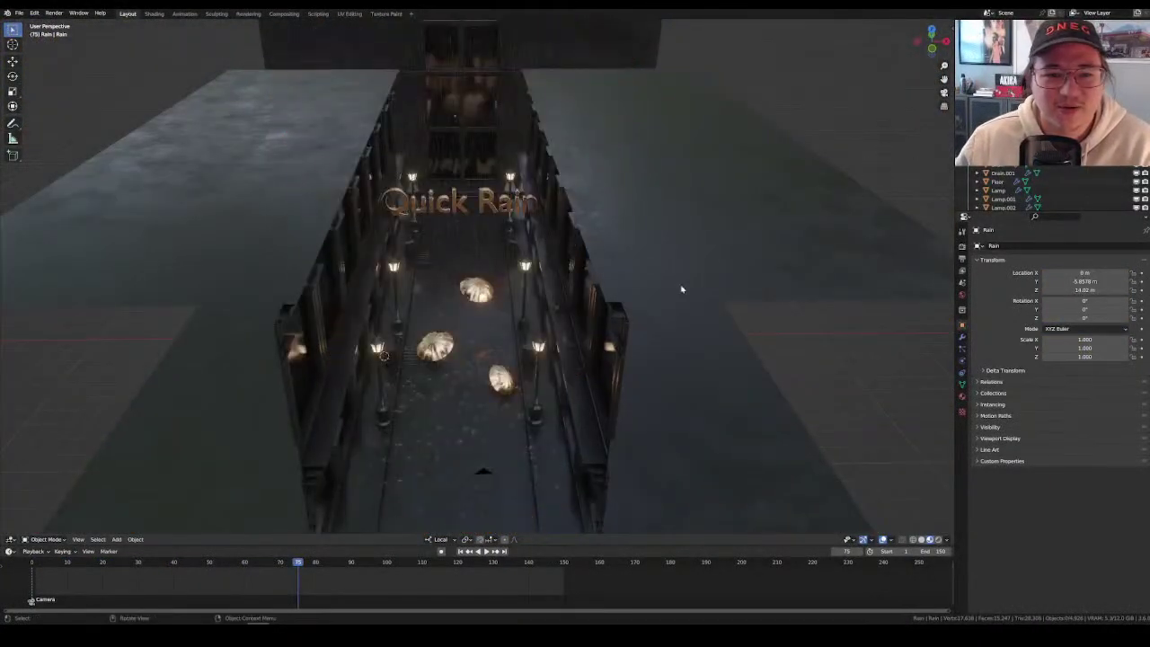
Examine the alley's lamps, umbrellas and wet floor up close from several angles.
scroll(623, 376, up, 3)
middle_drag(622, 377, 544, 332)
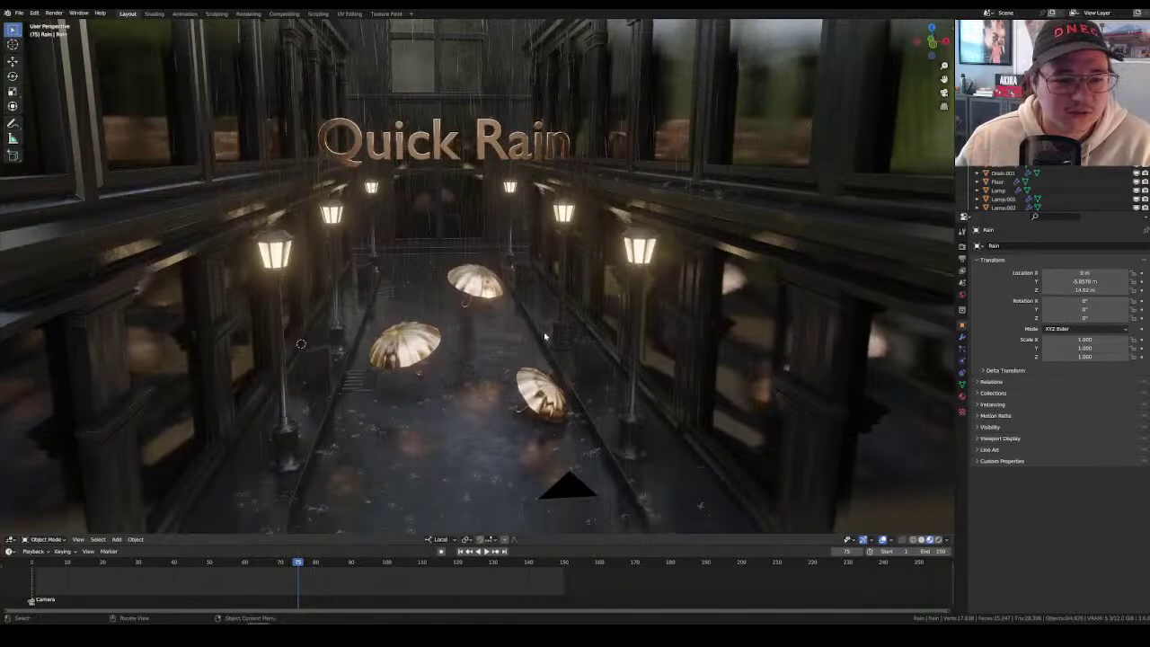
scroll(539, 335, up, 3)
scroll(485, 375, up, 2)
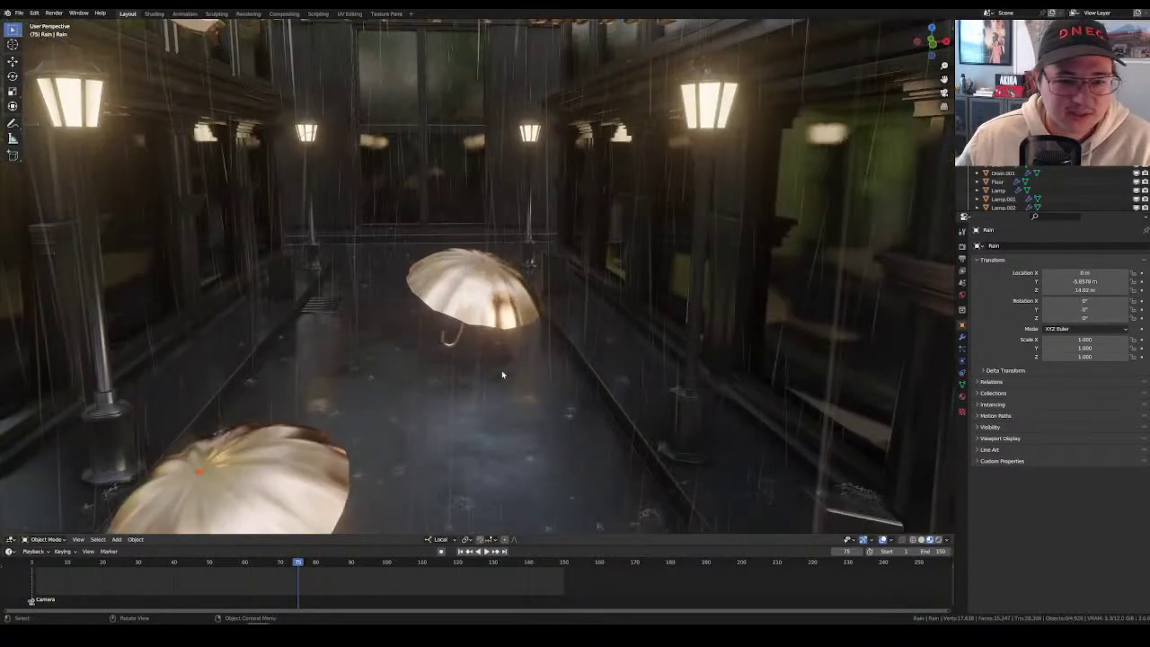
scroll(536, 372, down, 1)
middle_drag(581, 374, 572, 356)
shift+middle_drag(583, 449, 551, 395)
Select the rain to inspect its drops, splashes and extent over the alley, and clear the selection.
click(553, 378)
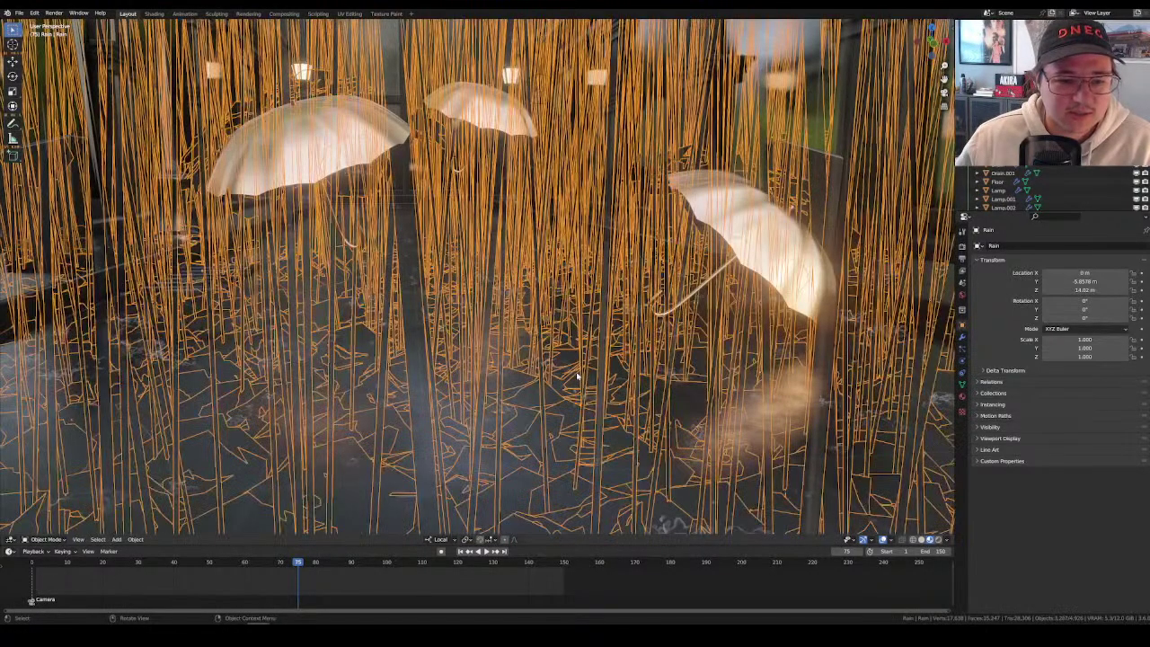
scroll(577, 382, up, 1)
scroll(578, 383, down, 3)
scroll(577, 386, down, 2)
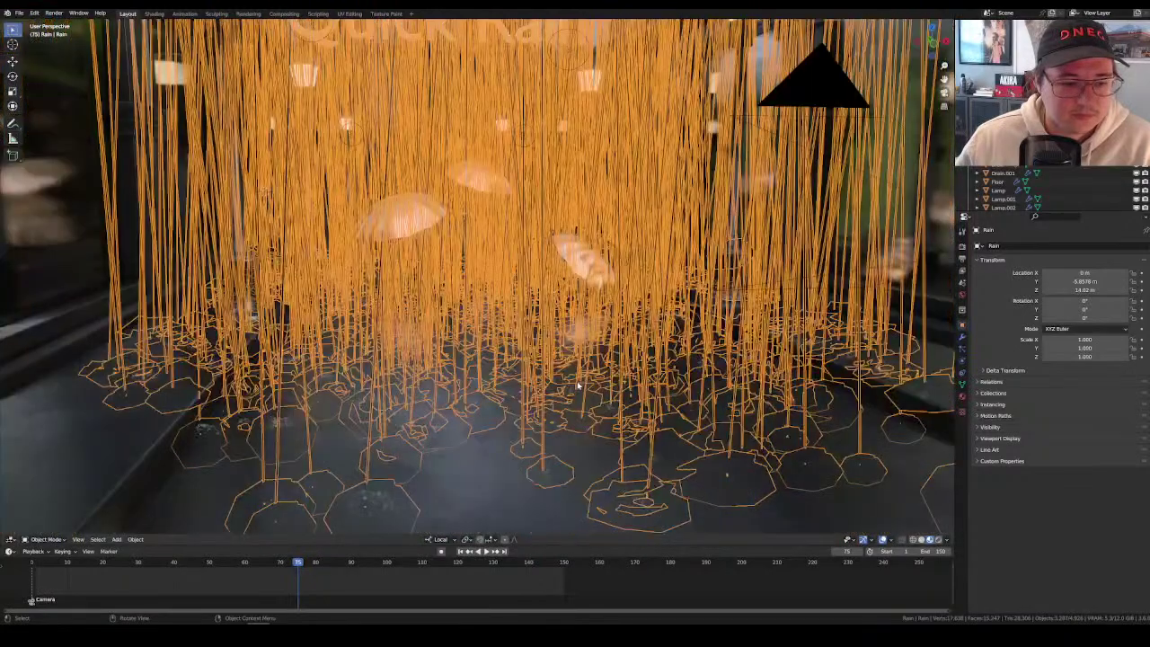
shift+middle_drag(889, 525, 841, 497)
scroll(841, 467, down, 8)
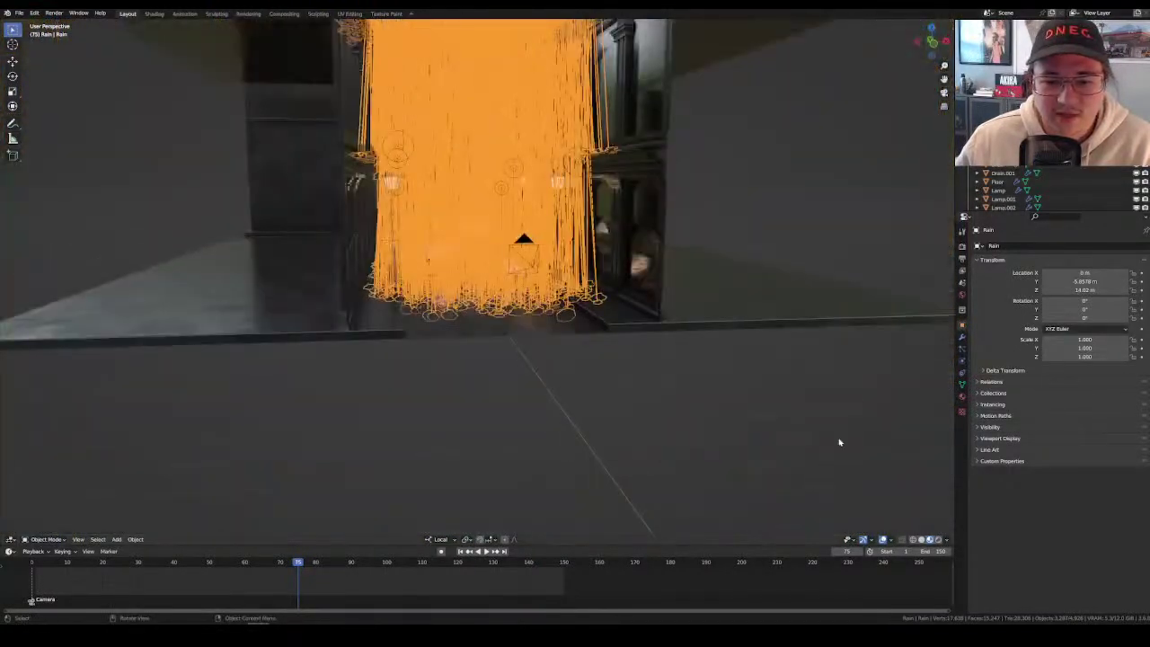
click(693, 447)
scroll(692, 446, up, 8)
middle_drag(688, 419, 665, 458)
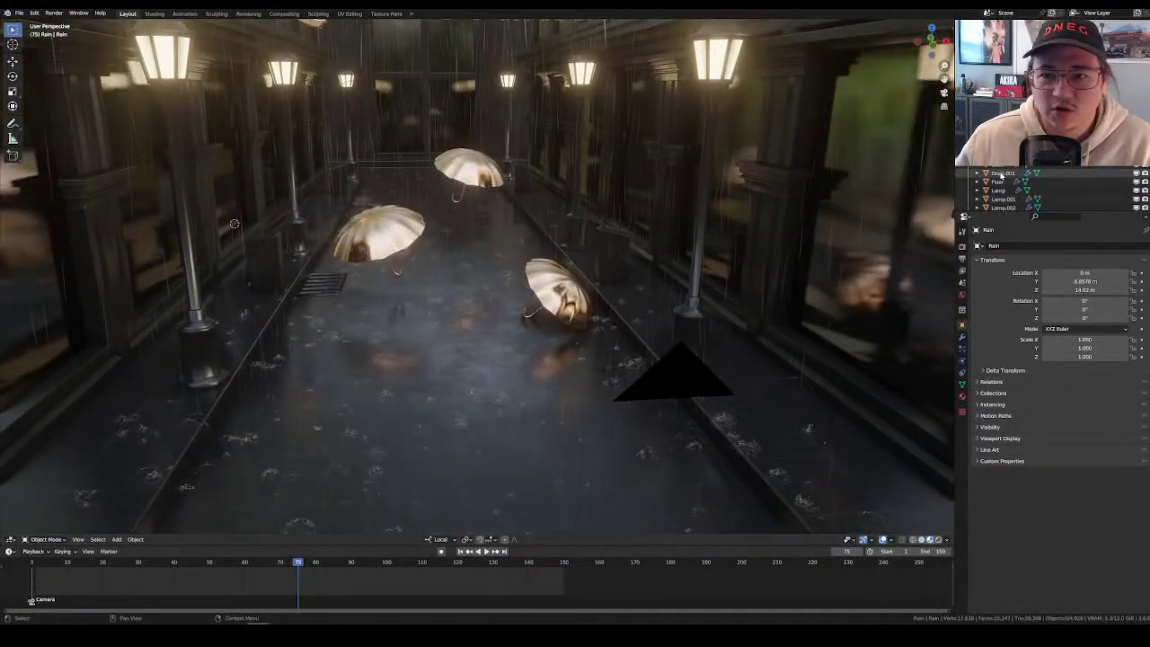
Switch to the motorcycle's Blender file, select the motorcycle and delete all of its animation keyframes.
mouse_move(267, 629)
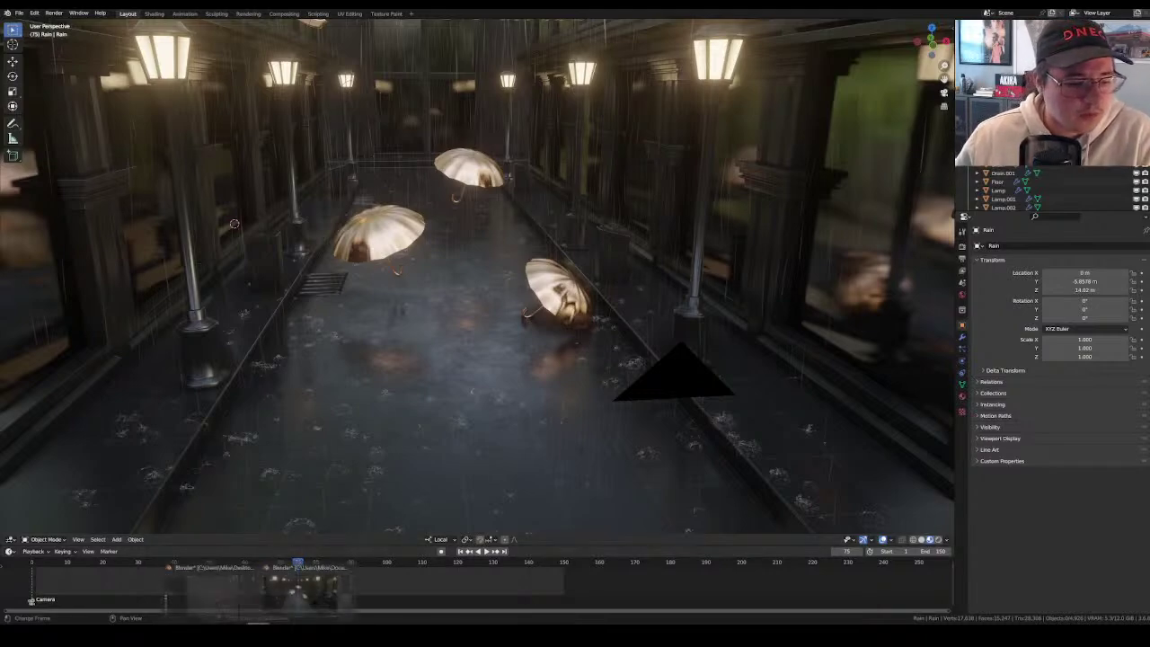
click(213, 590)
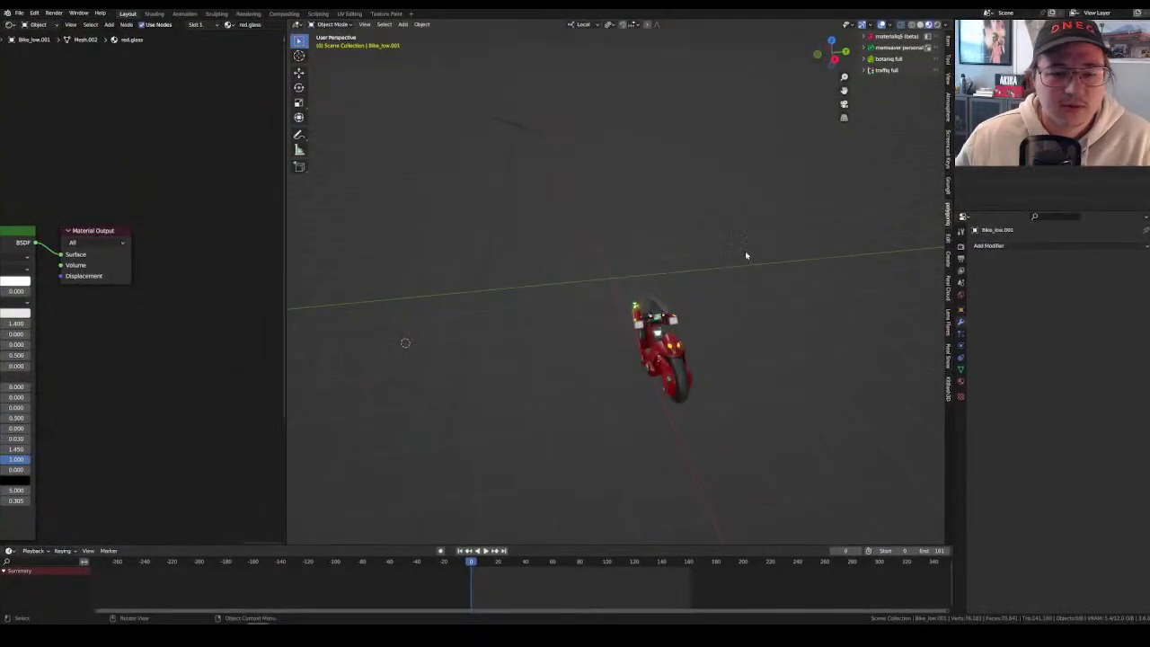
middle_drag(747, 254, 757, 278)
drag(780, 234, 668, 377)
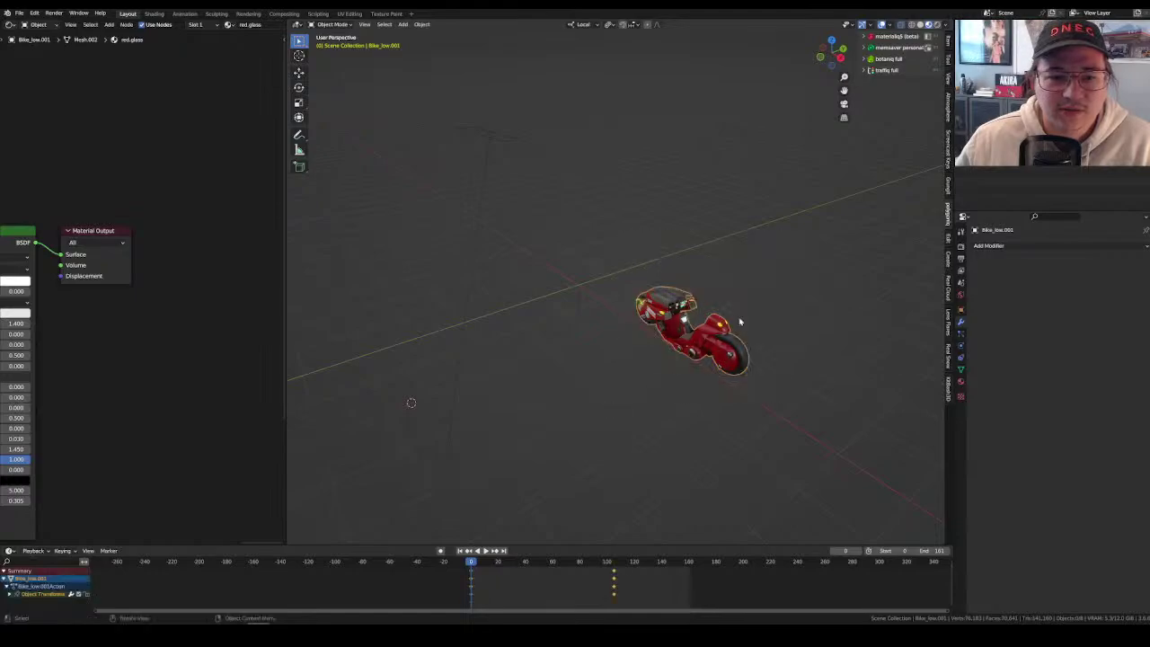
drag(641, 600, 467, 567)
key(x)
click(575, 578)
Play the animation up to frame 17 to check the motorcycle's motion without keyframes.
drag(827, 208, 638, 410)
scroll(696, 349, up, 4)
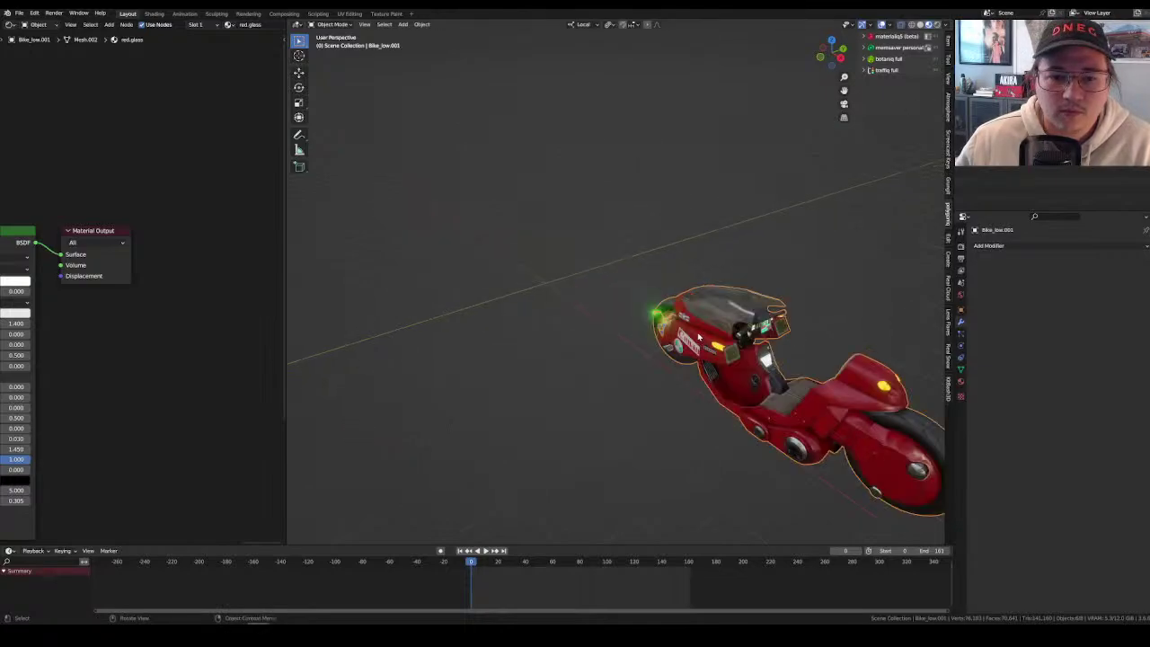
key(space)
key(space)
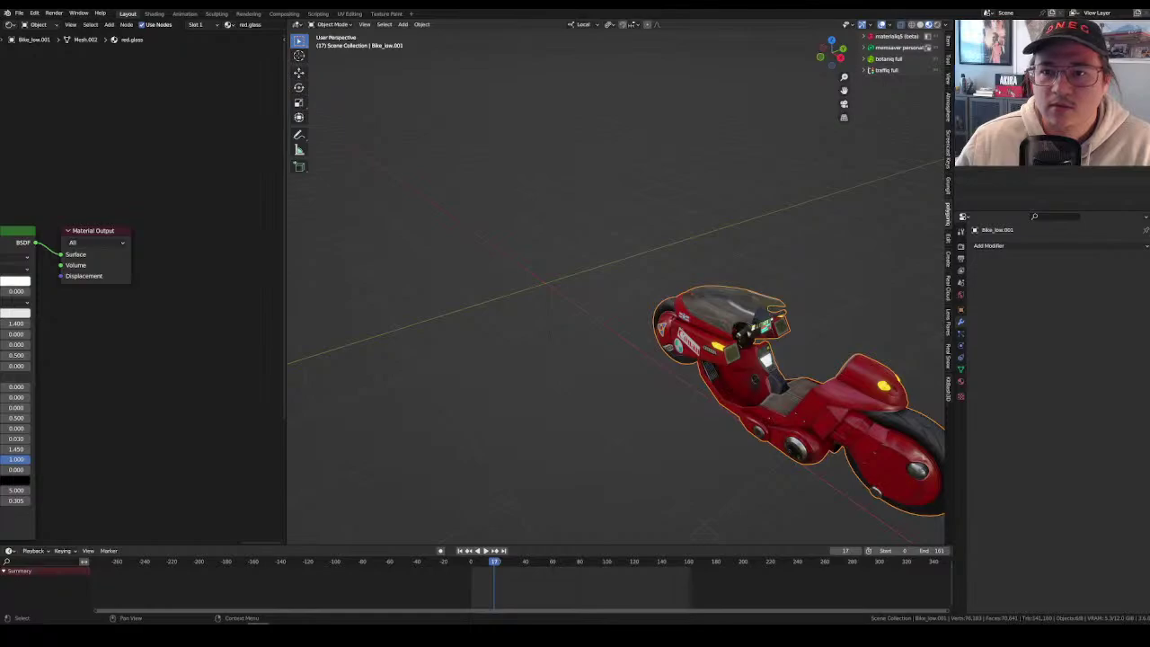
Delete the leftover light and the other stray object around the motorcycle.
key(alt+a)
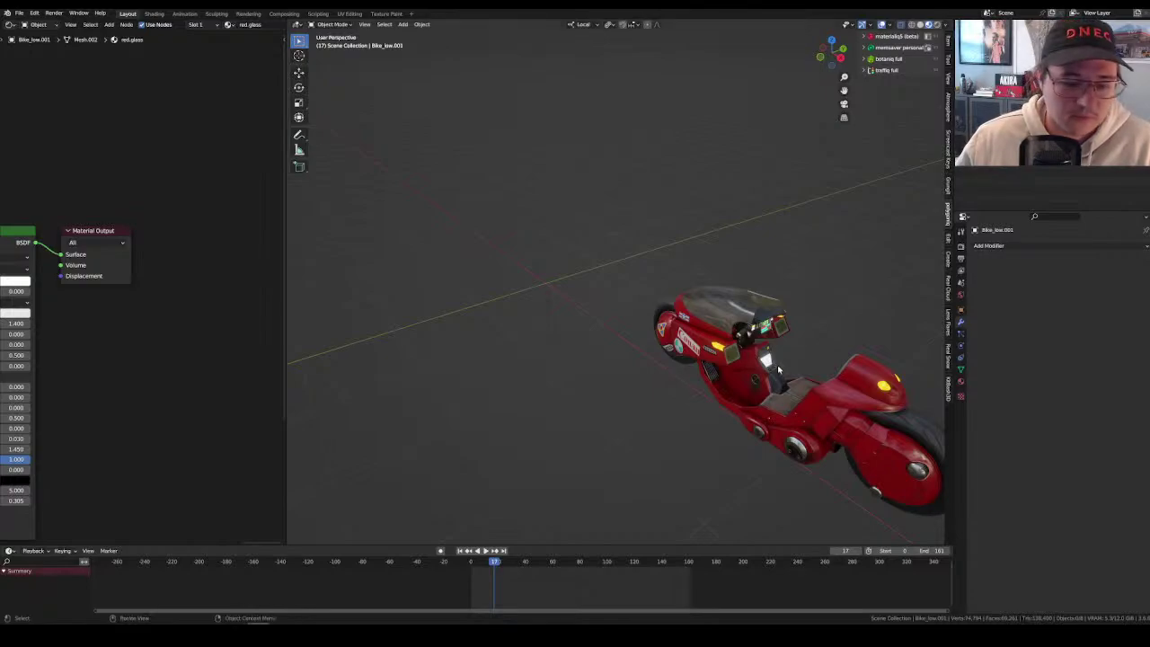
scroll(777, 364, down, 8)
drag(560, 178, 501, 279)
key(x)
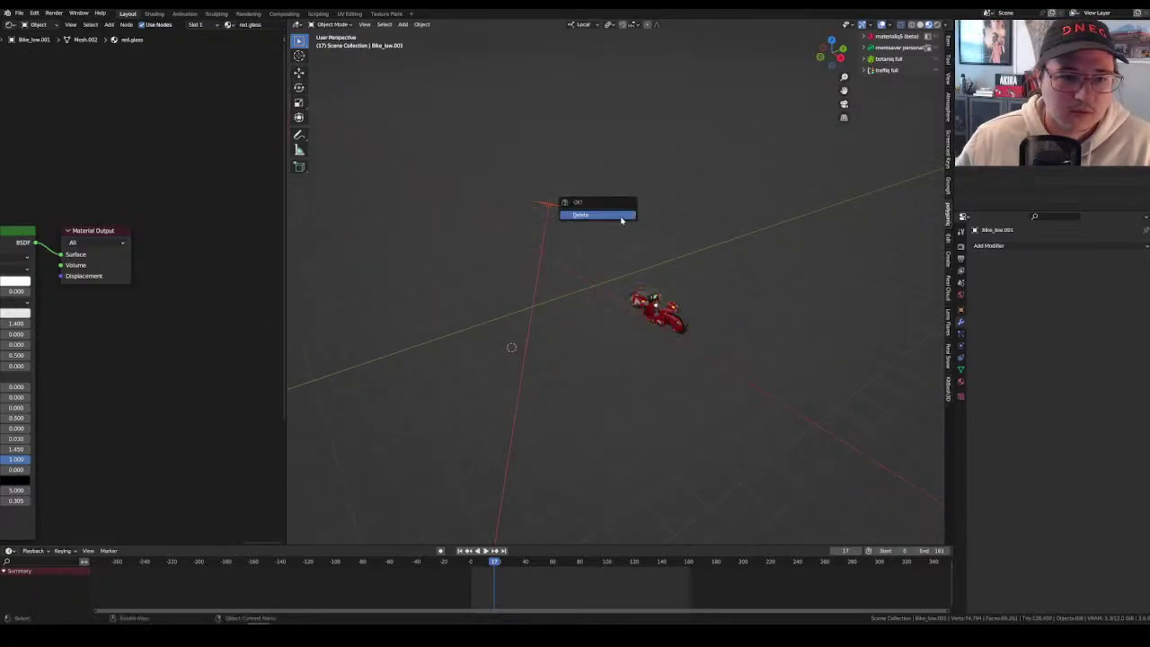
click(621, 218)
drag(601, 280, 580, 318)
key(x)
click(580, 318)
Delete Example 2 and the remaining example trail objects, keeping the motorcycle and its own trails.
mouse_move(705, 302)
middle_down()
mouse_move(795, 298)
mouse_move(673, 318)
mouse_move(639, 216)
mouse_move(712, 294)
middle_up()
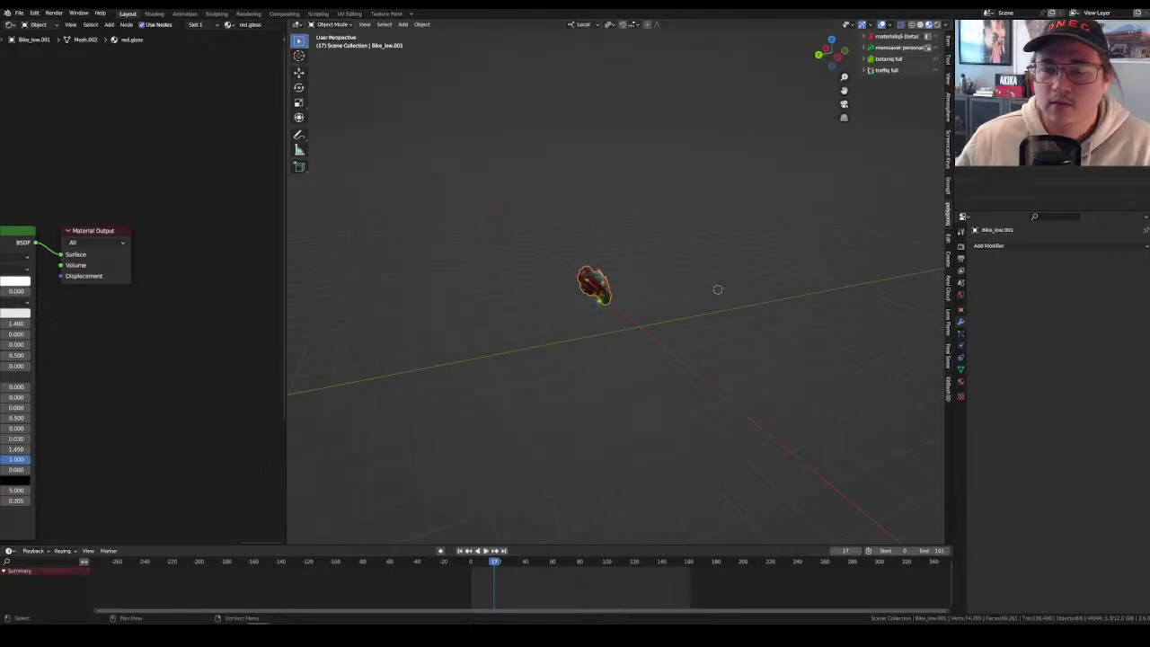
click(1007, 94)
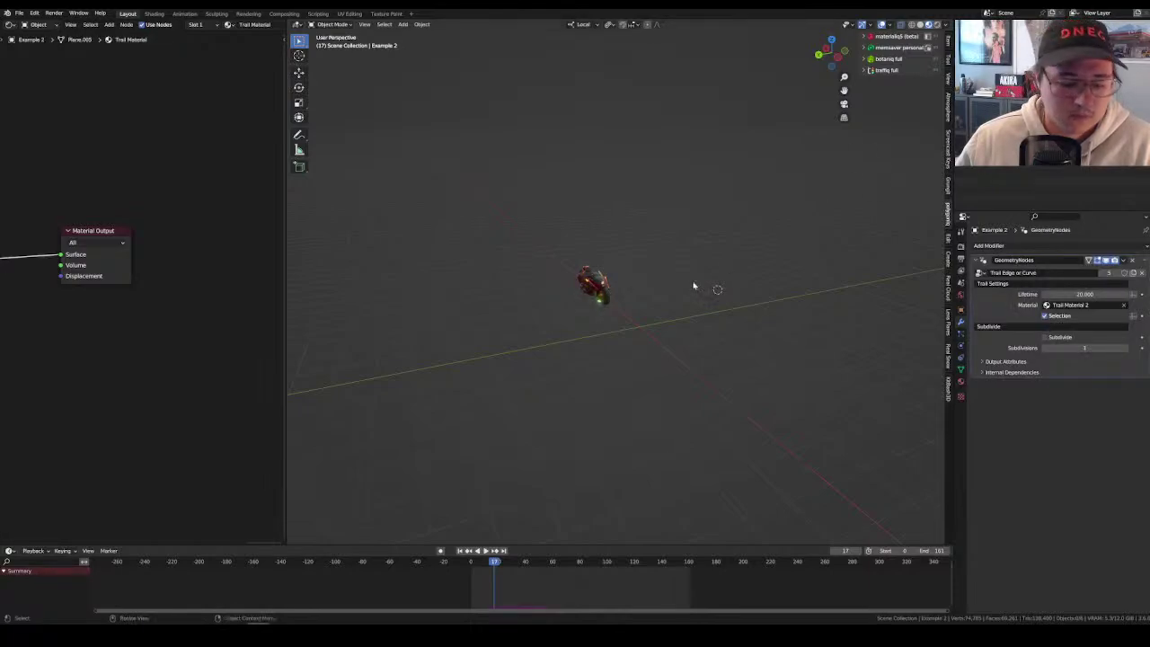
key(x)
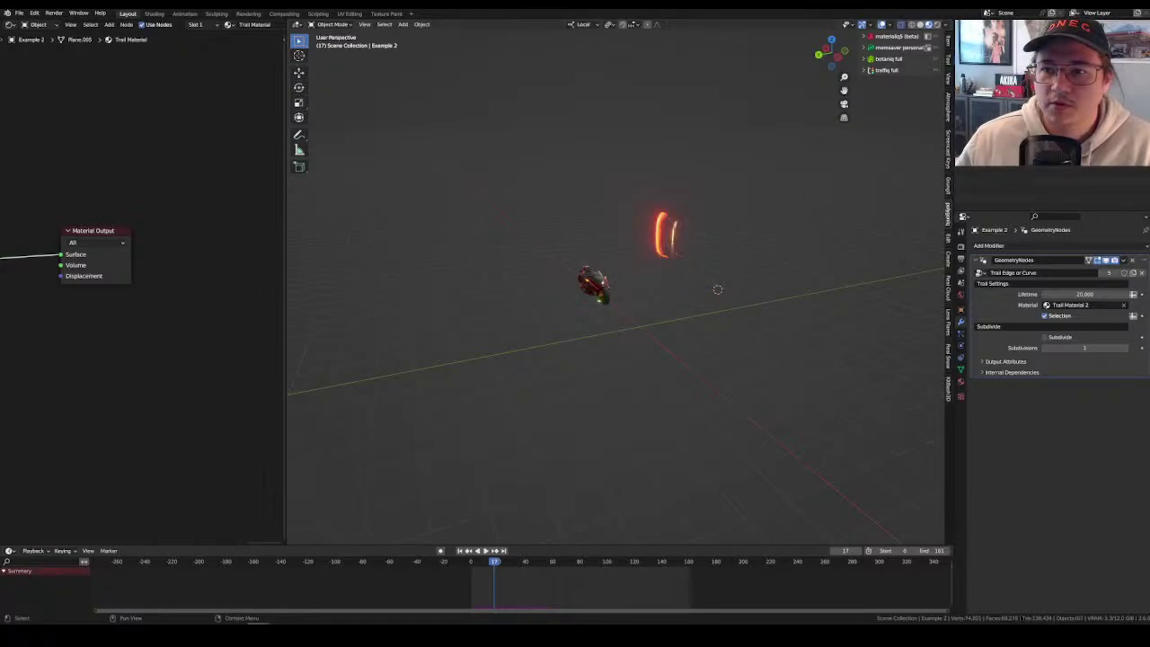
click(1006, 95)
key(x)
click(793, 185)
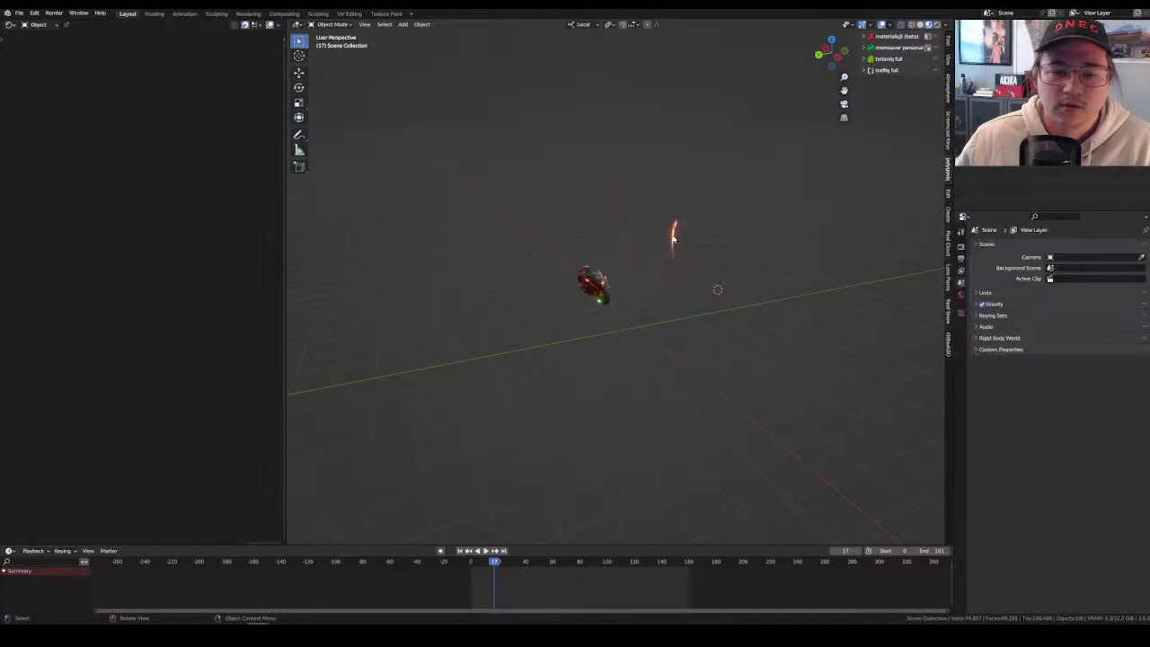
click(672, 239)
key(x)
click(673, 236)
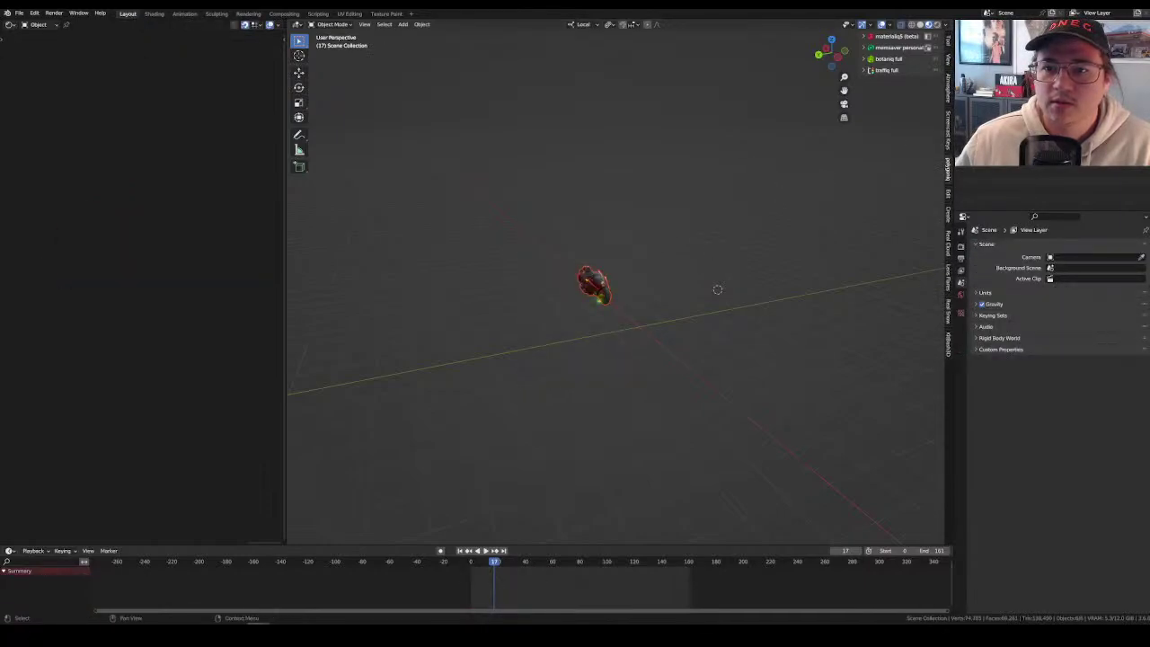
Copy the motorcycle with its light trails, switch to the rain scene and make the Collision collection active.
click(1006, 95)
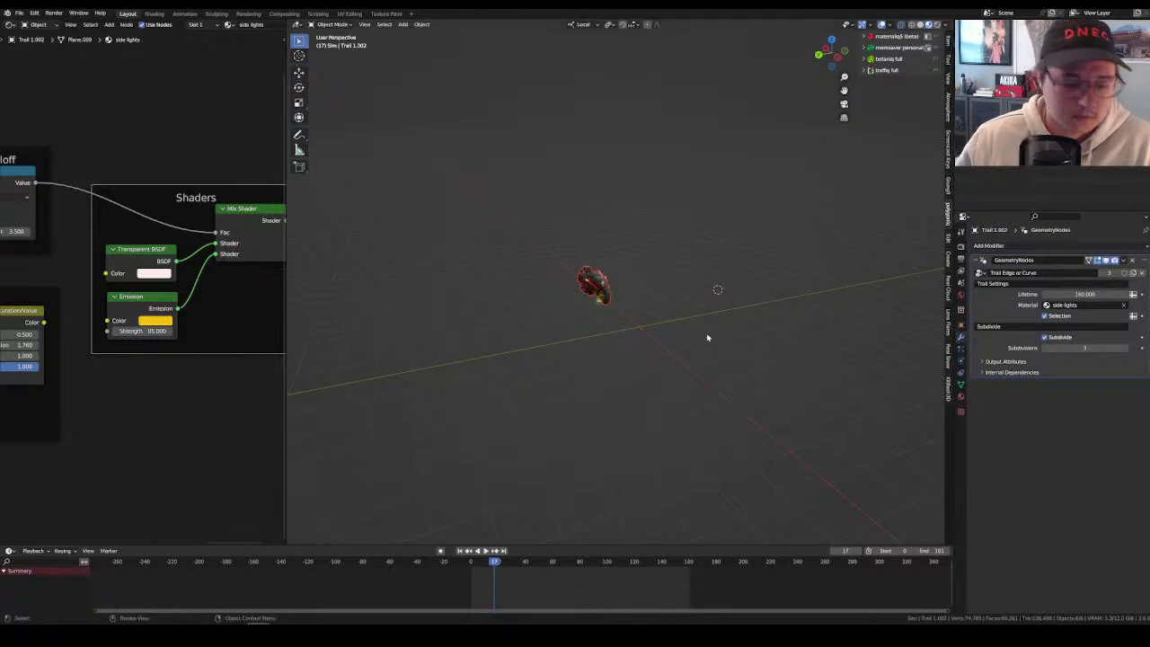
key(ctrl+c)
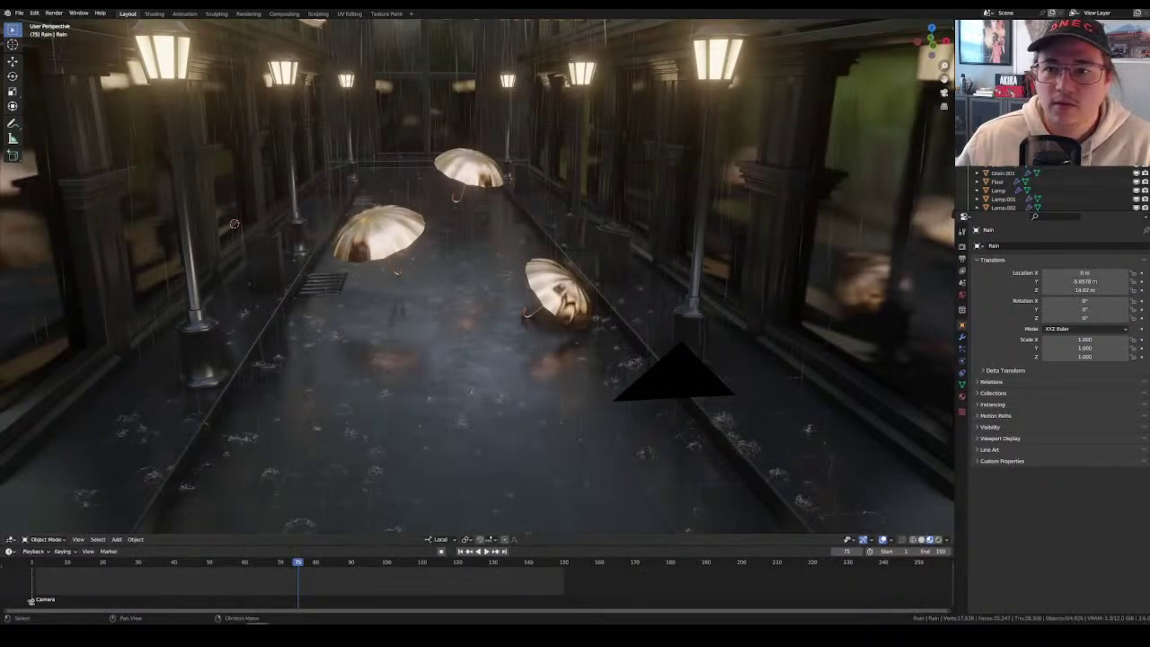
scroll(1051, 187, down, 3)
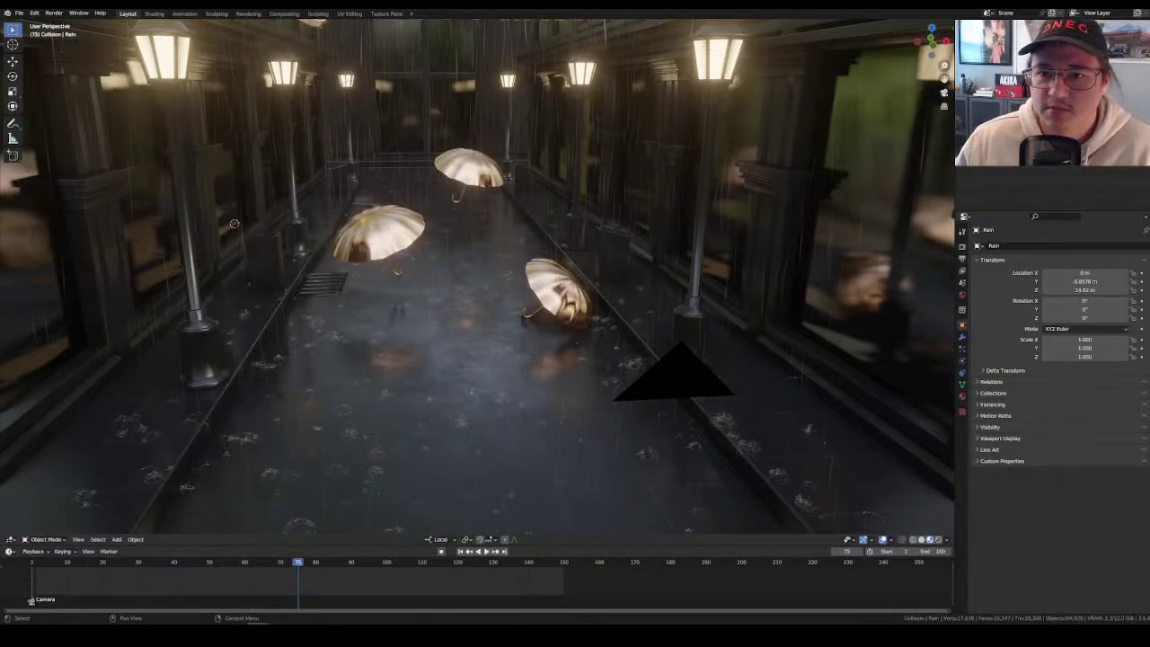
Paste the motorcycle with its light trails and move it down into the middle of the alley.
key(ctrl+v)
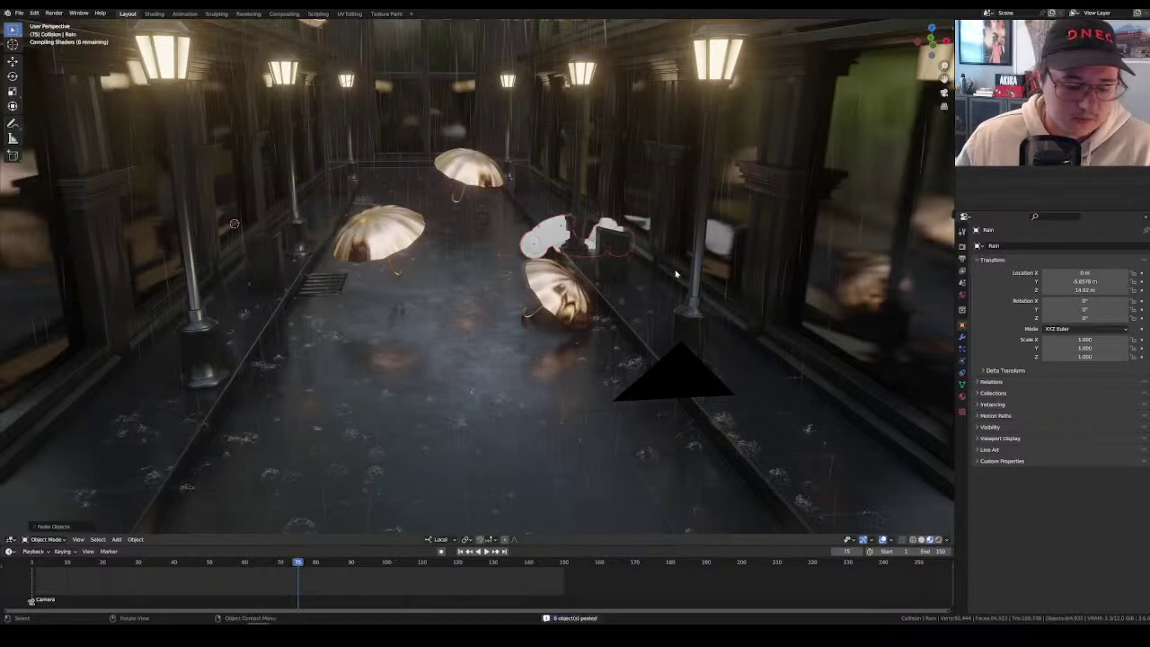
key(g)
key(shift+x)
key(Escape)
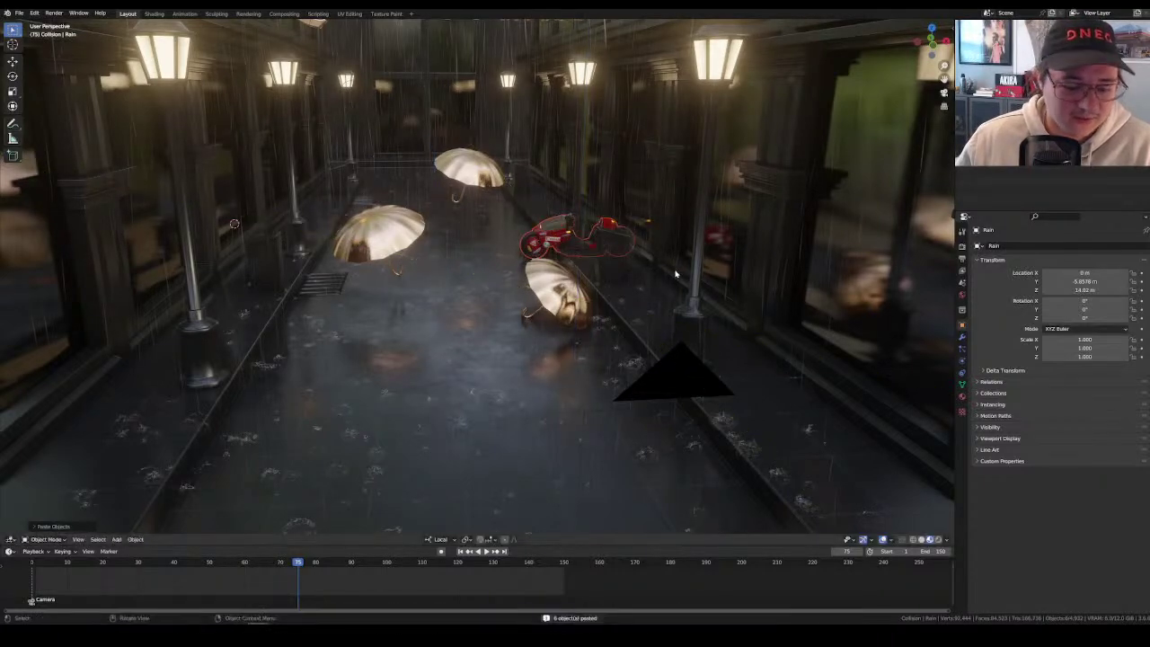
key(g)
key(z)
key(z)
key(g)
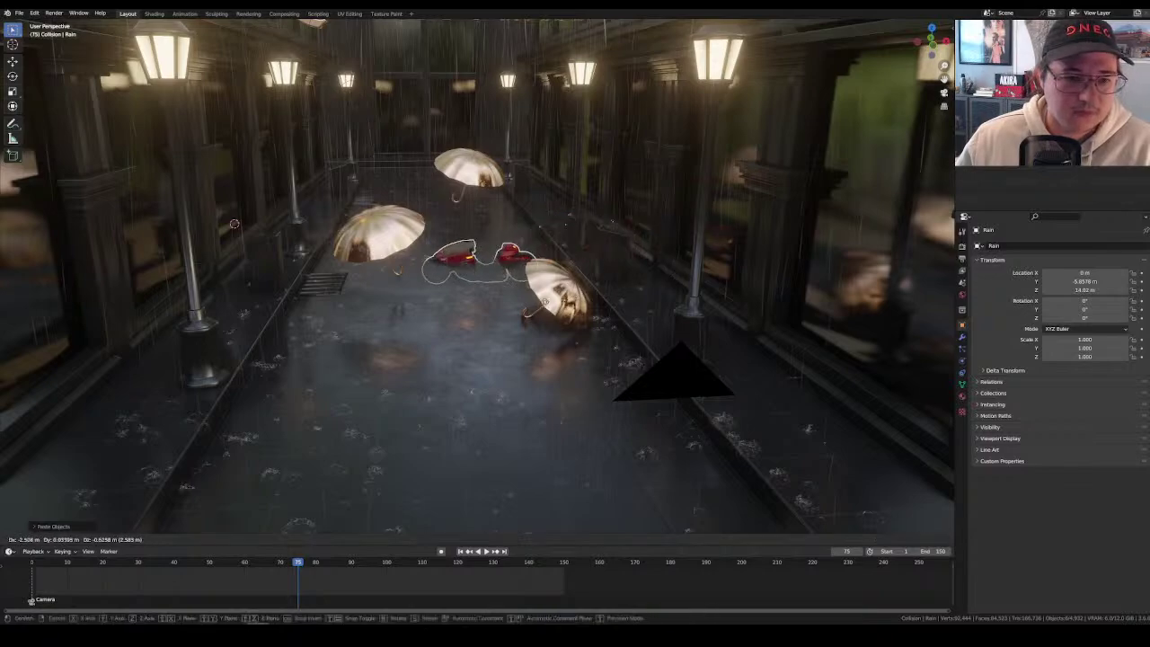
click(551, 306)
key(g)
key(z)
click(551, 280)
Try to rotate the pasted motorcycle about its vertical axis to line it up with the street.
key(r)
key(z)
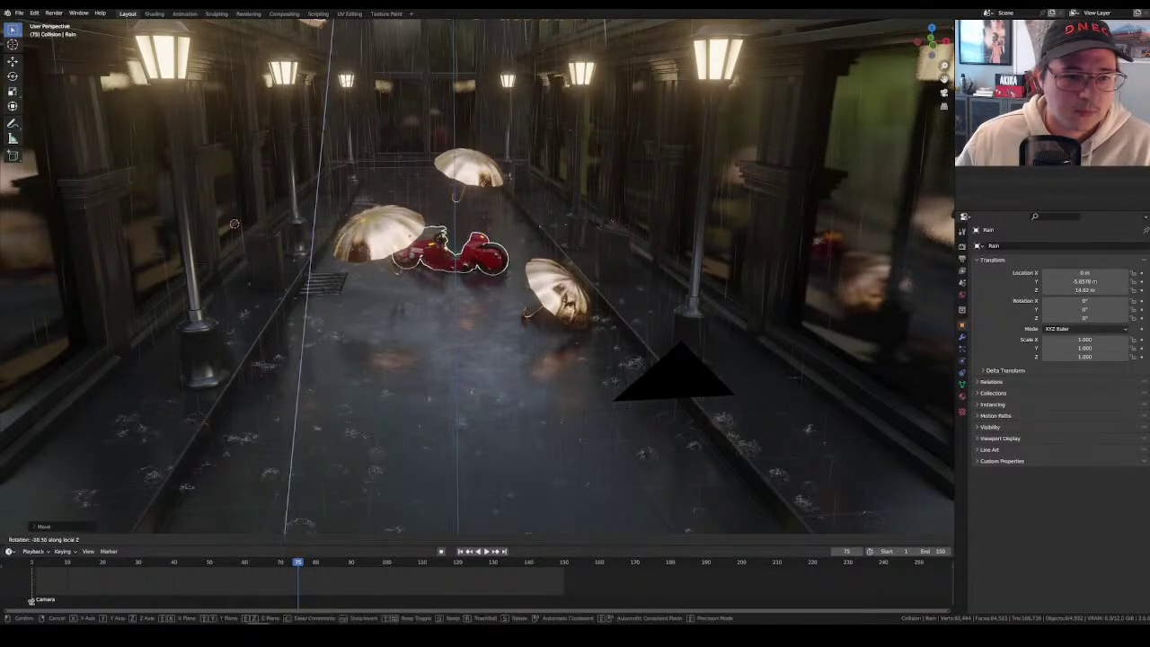
right_click(523, 243)
key(r)
right_click(566, 303)
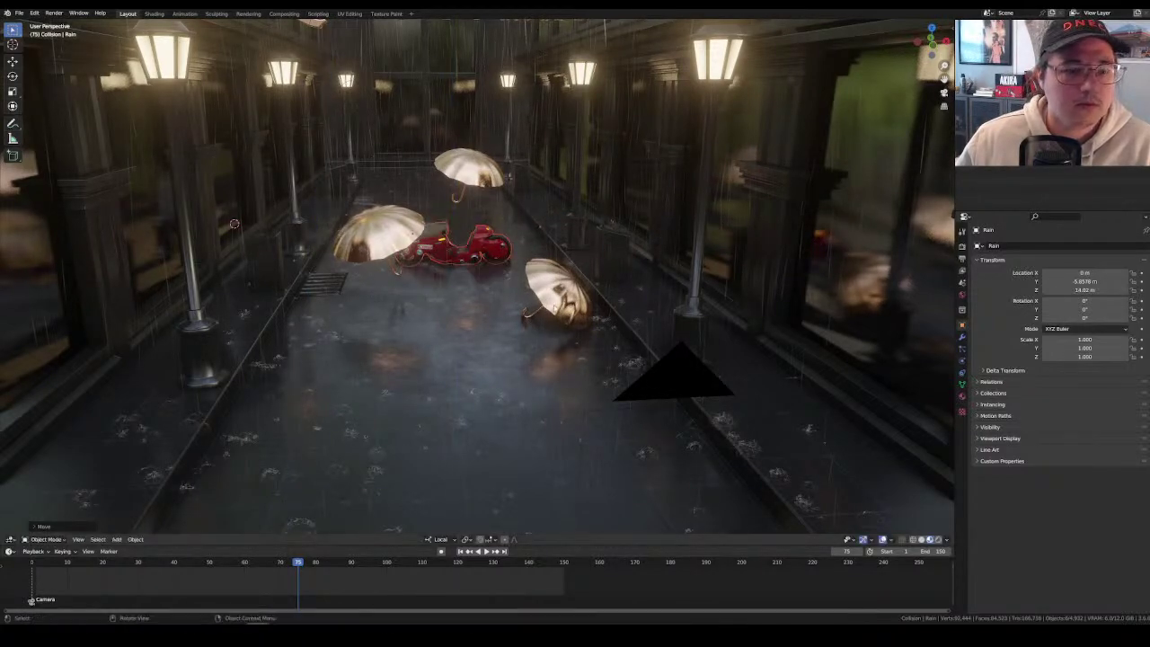
key(r)
key(z)
key(z)
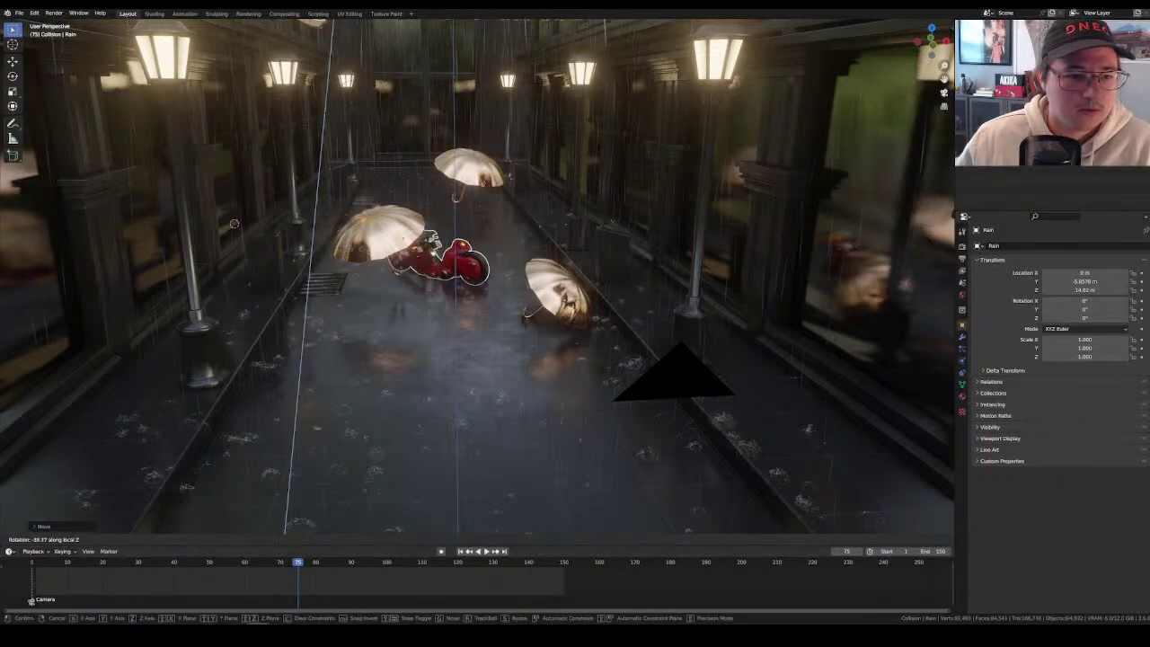
click(362, 421)
Try to move the motorcycle along the alley from a higher view, then undo its placement and the paste.
key(g)
right_click(516, 338)
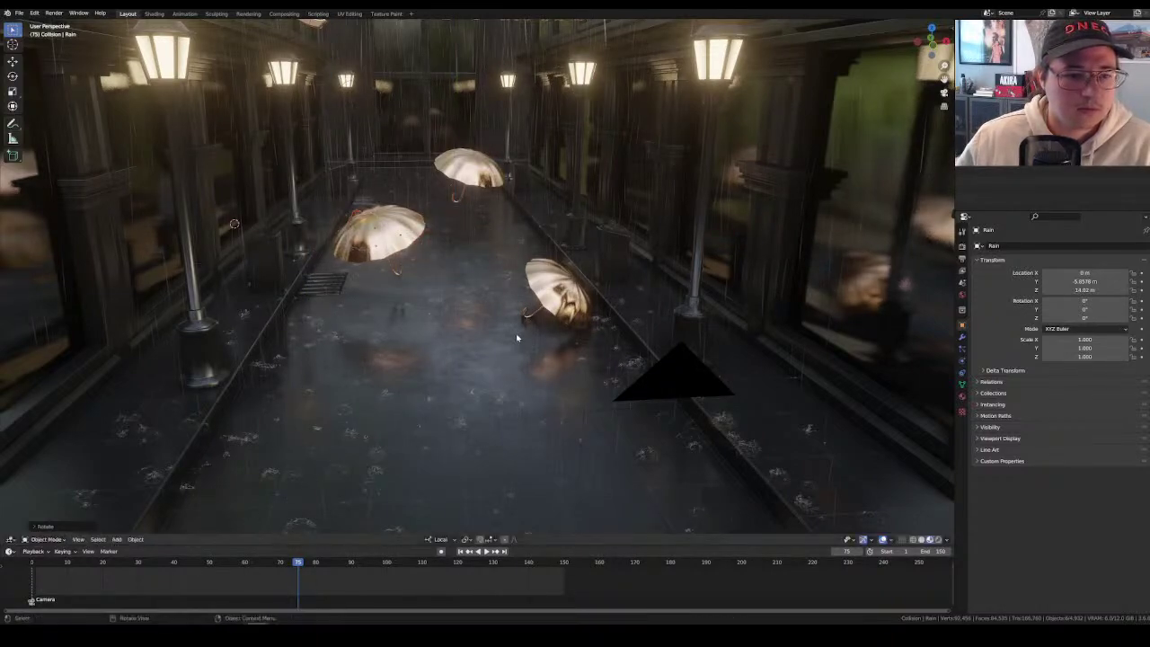
middle_drag(517, 338, 537, 380)
key(g)
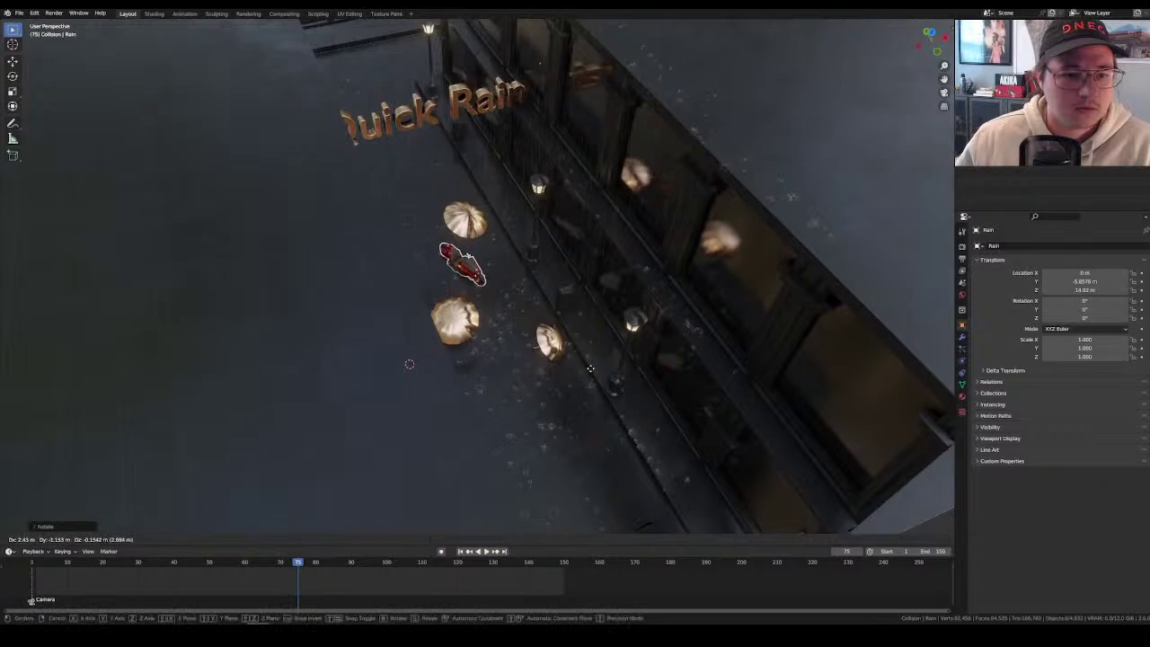
click(592, 367)
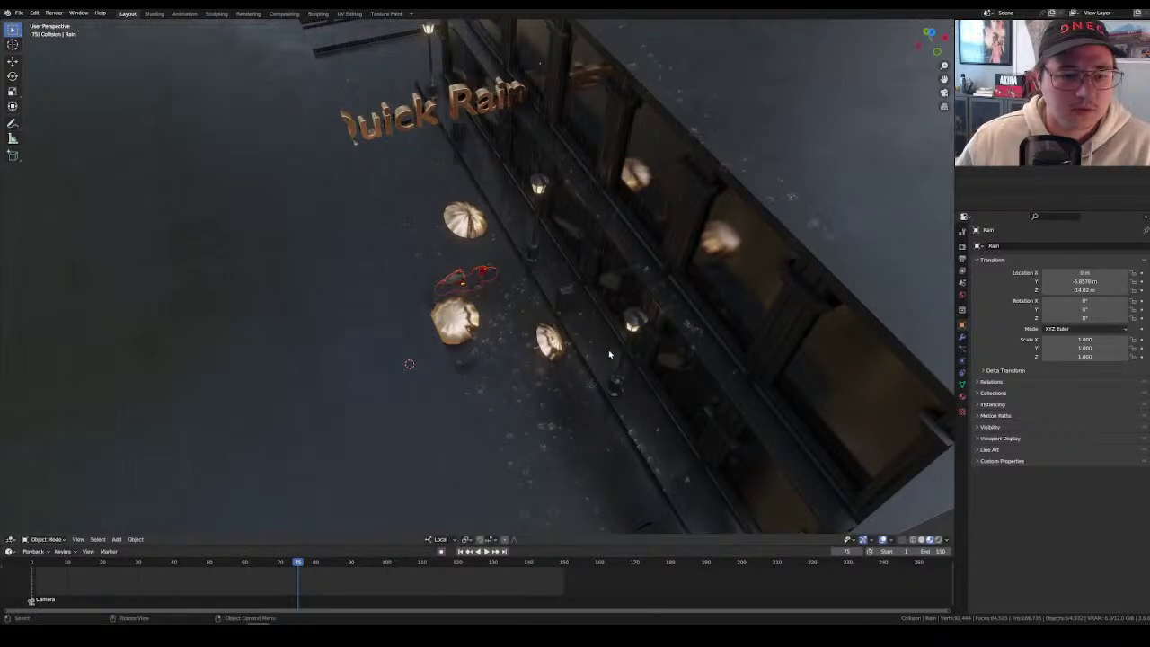
middle_drag(609, 354, 593, 337)
key(ctrl+z)
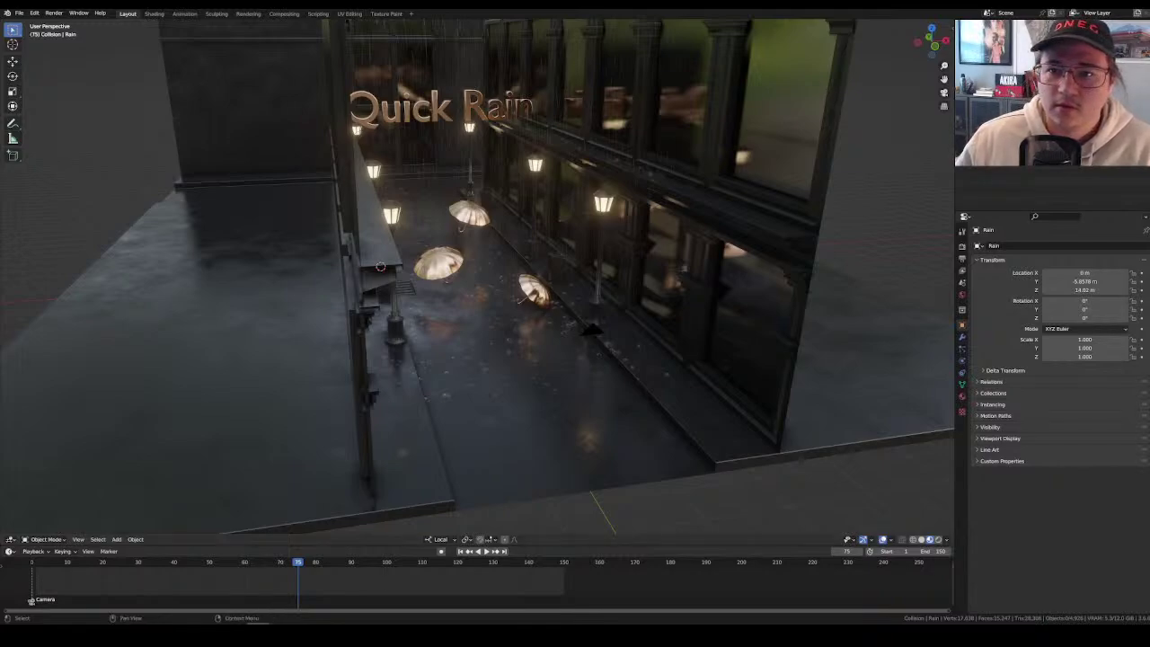
Undo the active collection change and paste the motorcycle with its light trails into the Scene Collection.
key(ctrl+z)
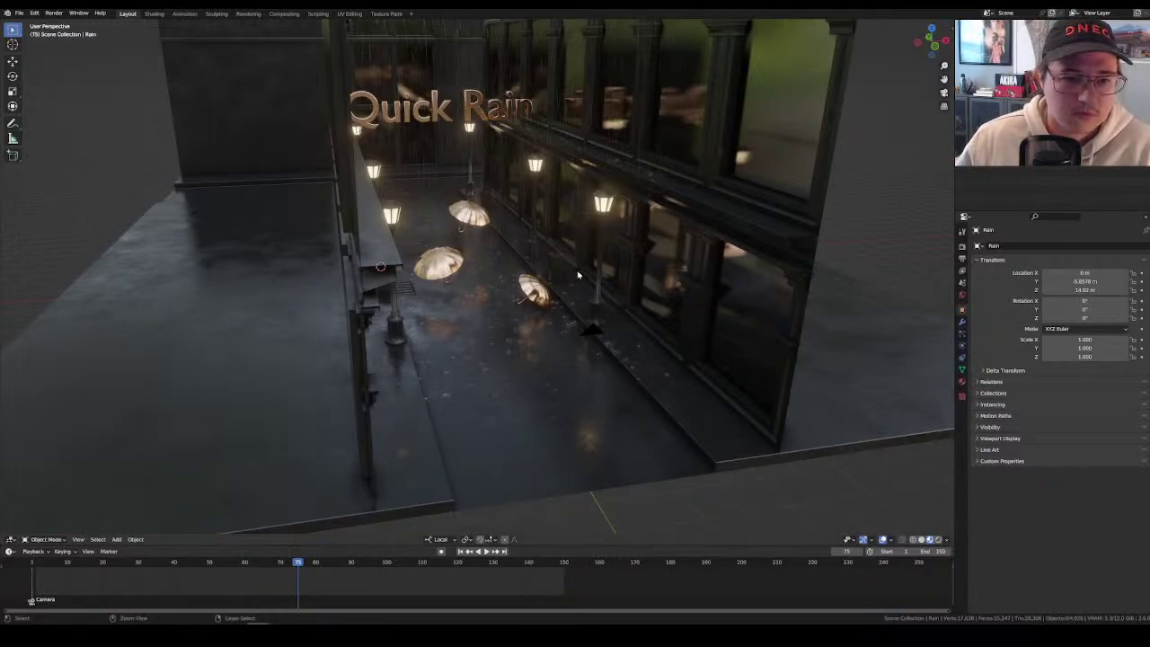
key(ctrl+v)
key(KP_Decimal)
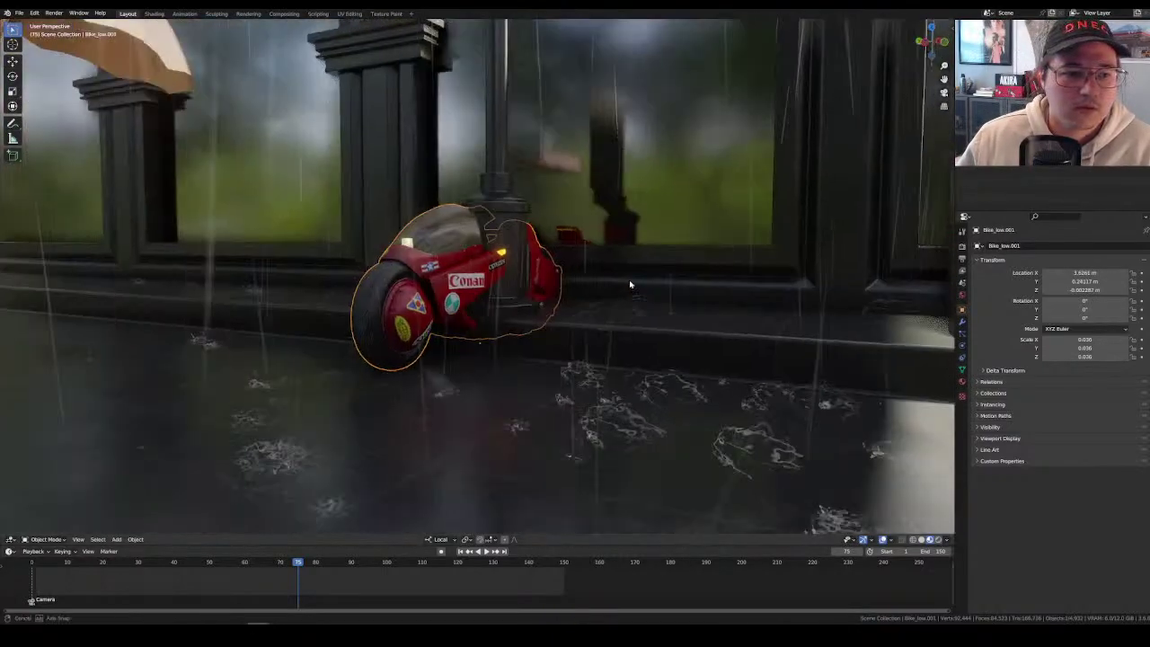
key(Escape)
Select the pasted motorcycle body and lift it above the curb beside the lamp post.
click(499, 292)
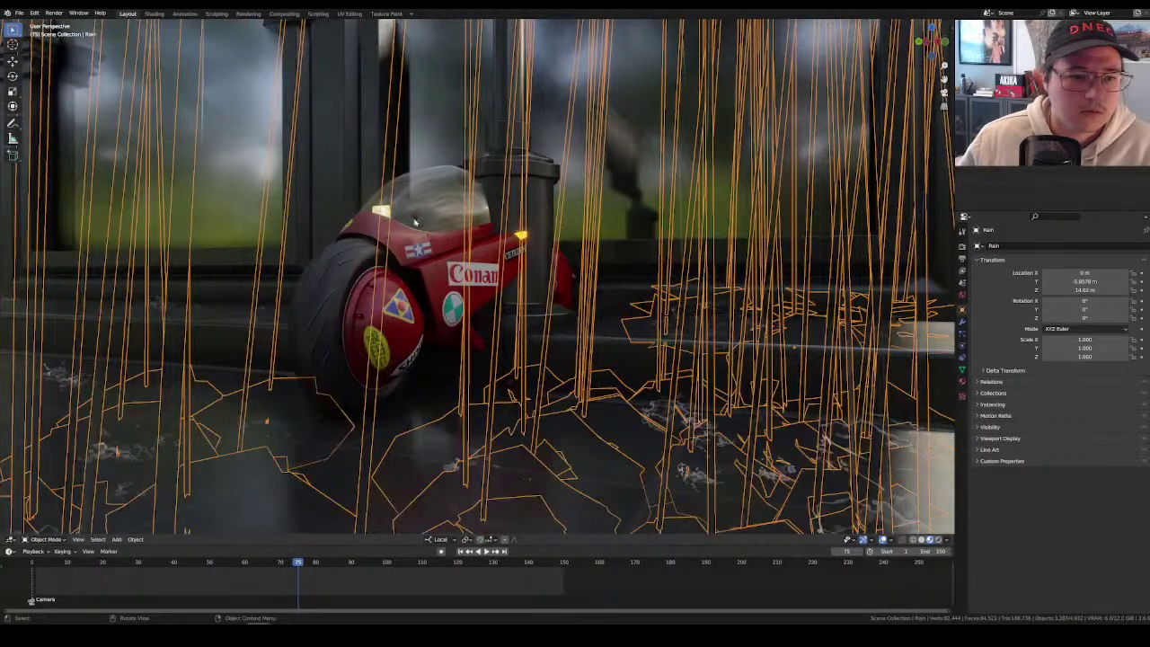
click(442, 240)
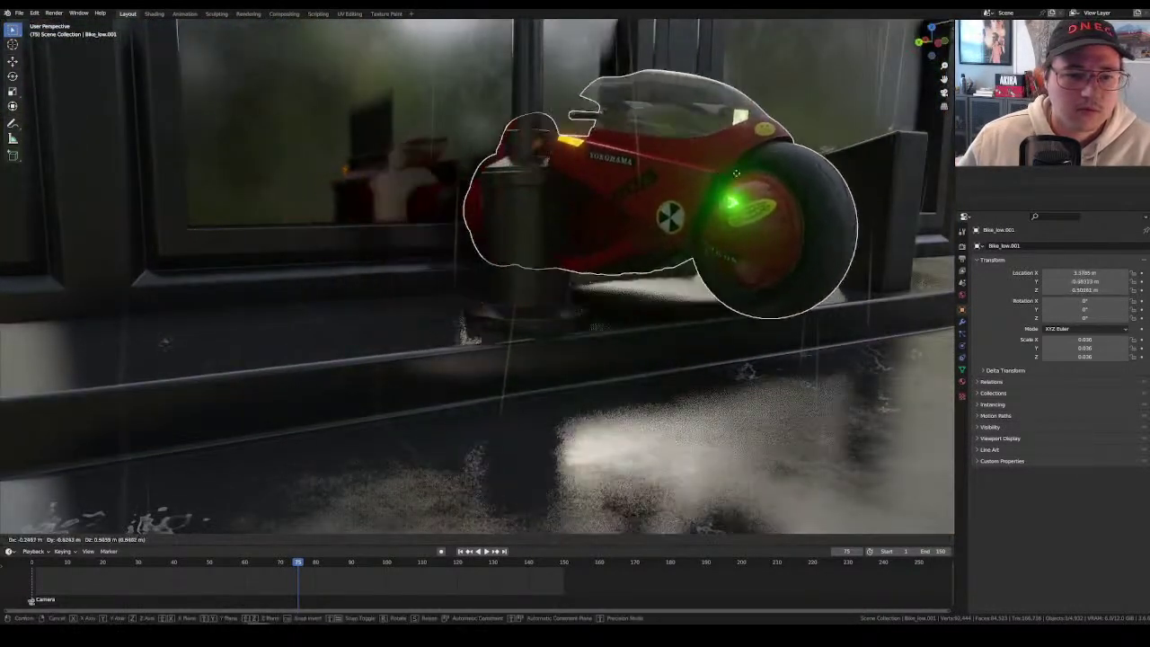
click(790, 183)
Rotate the motorcycle about its vertical axis to about 98° so it lines up with the alley.
scroll(765, 210, down, 6)
middle_drag(764, 210, 588, 247)
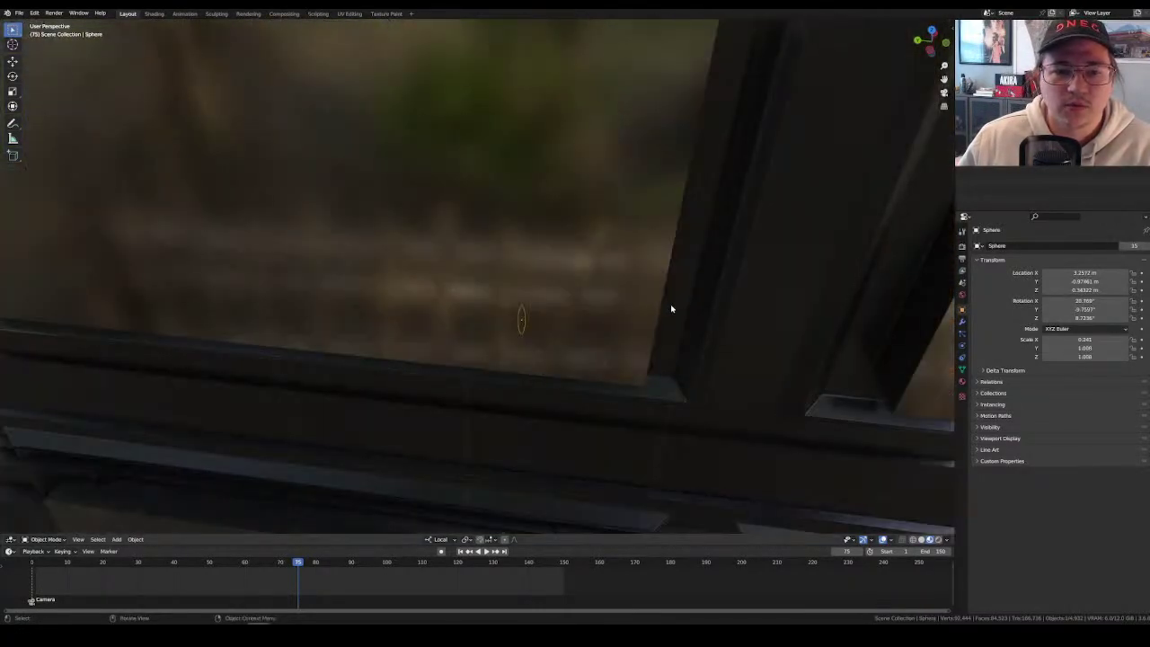
middle_drag(673, 308, 935, 522)
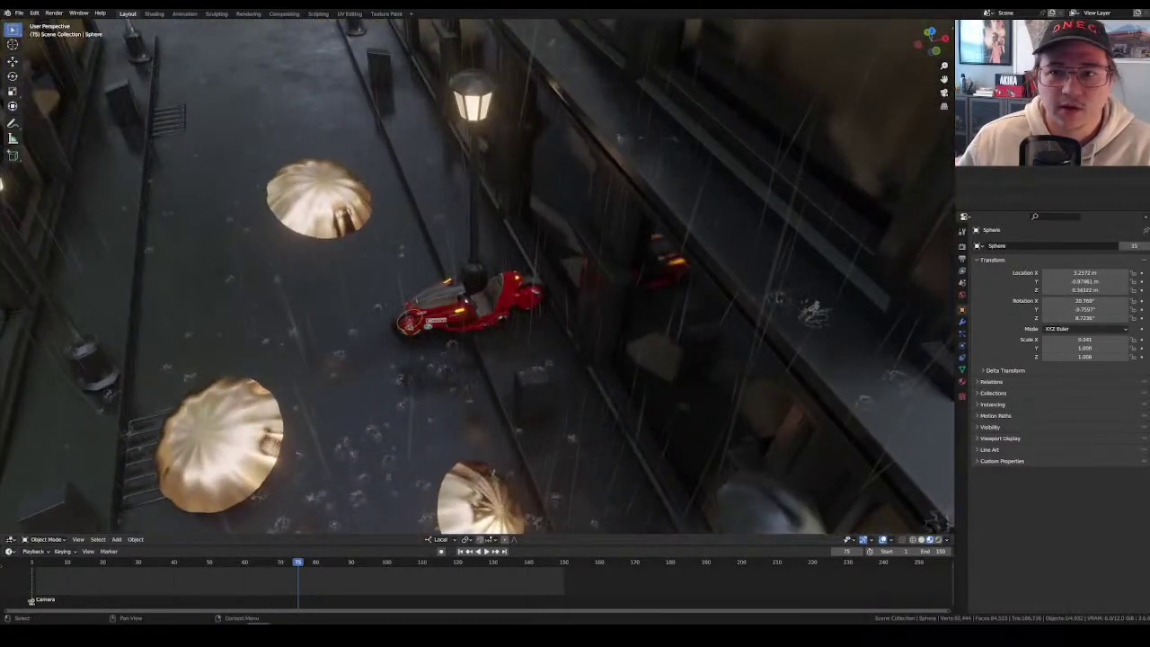
click(469, 306)
key(r)
key(z)
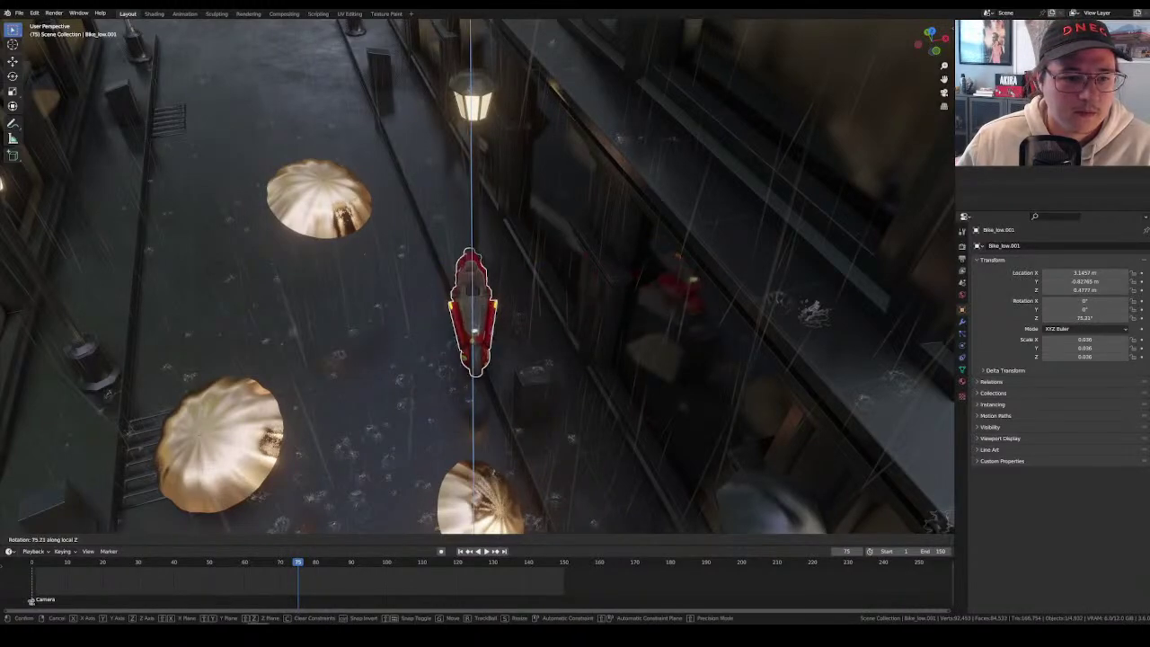
click(571, 269)
Scale the motorcycle to 0.050 and move it horizontally onto the open street in front of the umbrellas.
scroll(570, 268, down, 5)
key(s)
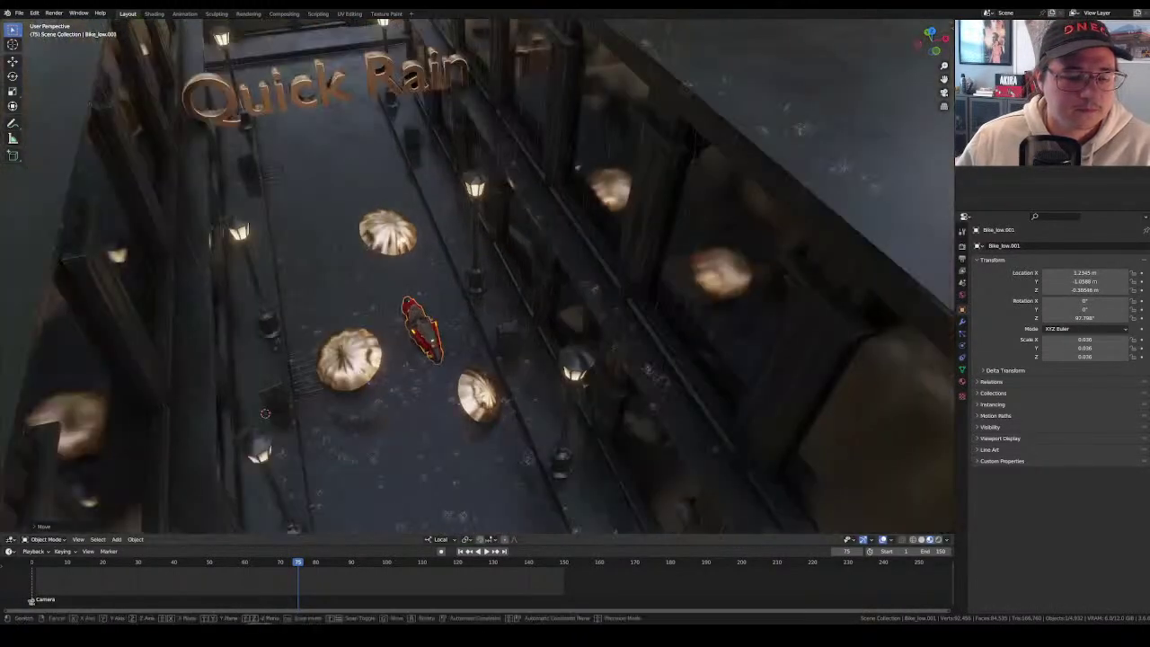
click(549, 322)
key(g)
key(shift+z)
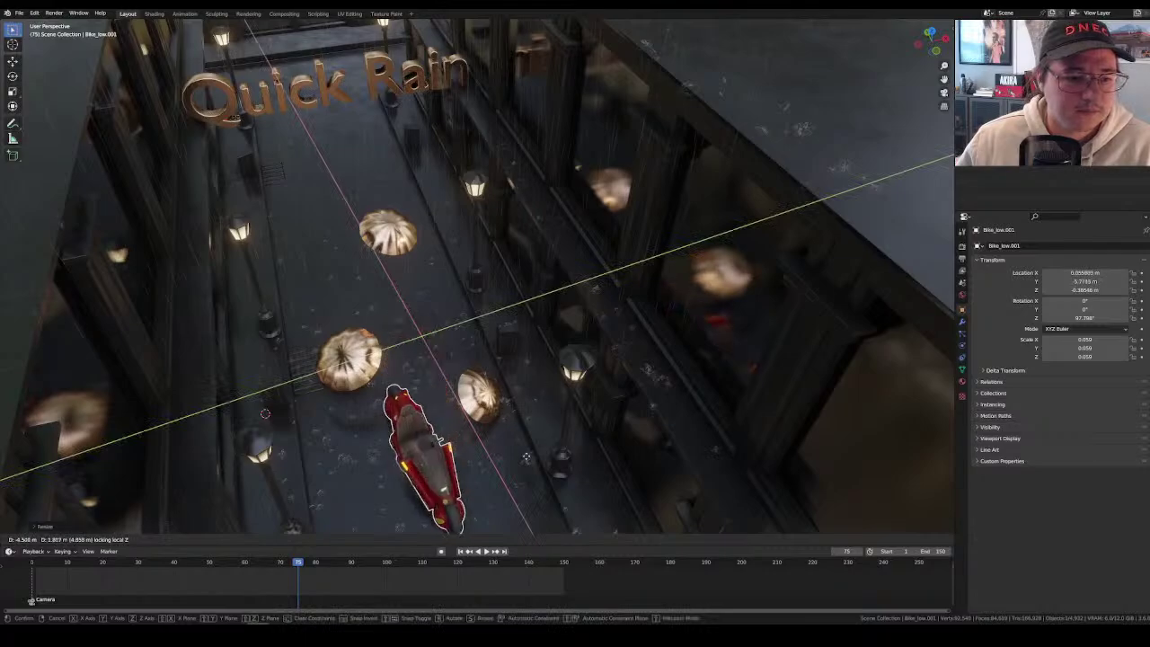
click(480, 449)
middle_drag(479, 449, 477, 431)
key(KP_Decimal)
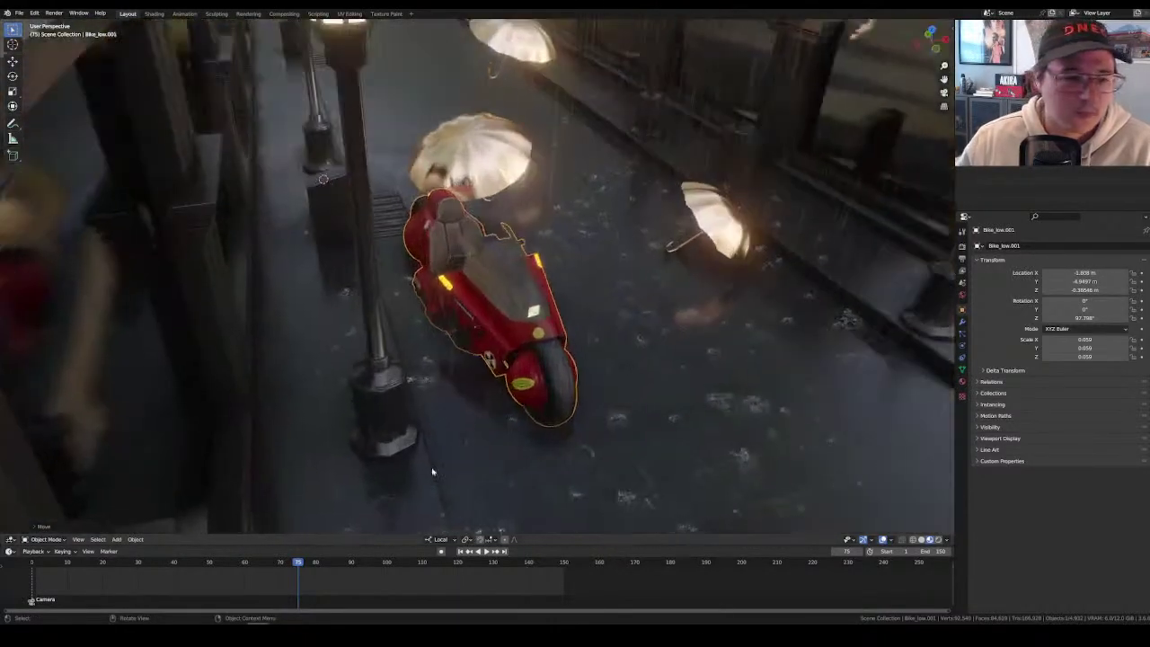
Adjust the motorcycle's height and tilt it by about -0.23° so both wheels rest on the wet street.
middle_drag(763, 404, 593, 319)
key(g)
key(z)
click(691, 326)
scroll(691, 326, up, 5)
key(r)
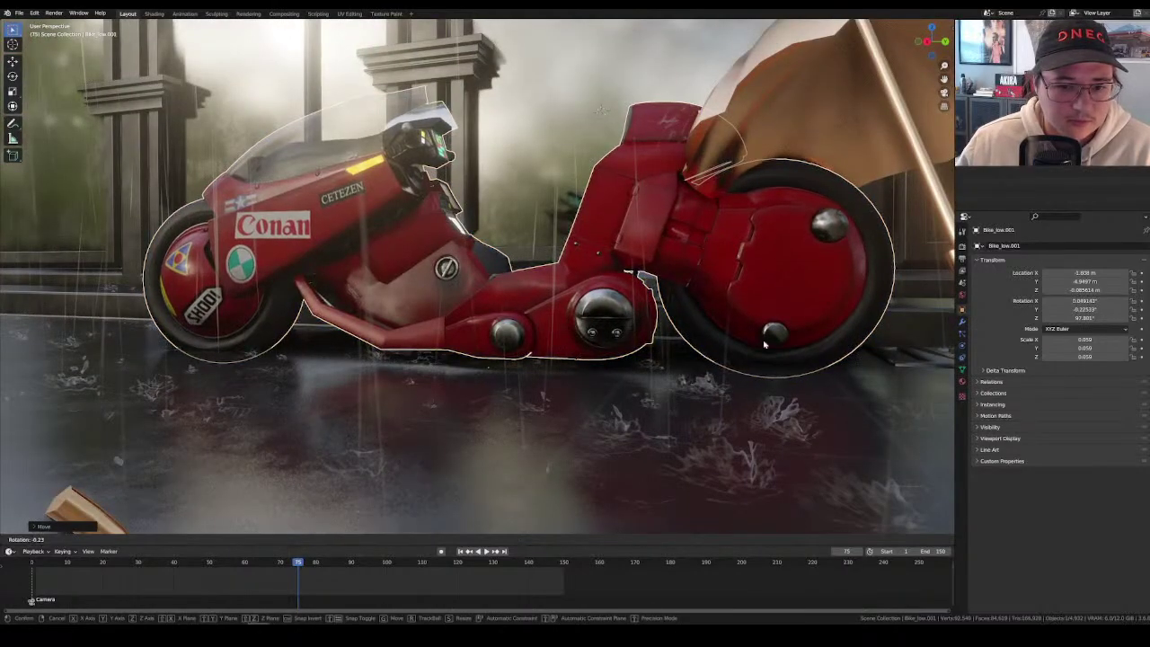
click(765, 351)
key(g)
key(z)
click(765, 336)
Shift the motorcycle horizontally to about X -1.15 m, keeping its height locked.
middle_drag(728, 345, 724, 406)
key(g)
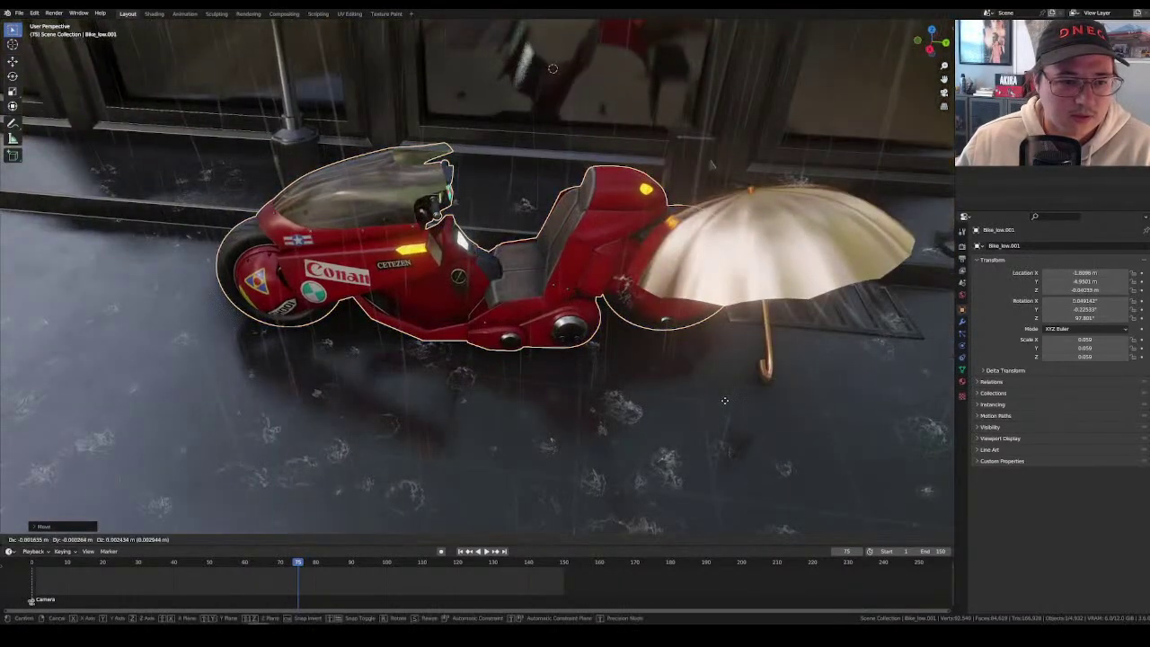
key(shift+z)
click(521, 411)
scroll(521, 410, down, 3)
Turn the motorcycle about the vertical axis to 121.35° so it stands diagonally across the street.
middle_drag(521, 411, 629, 395)
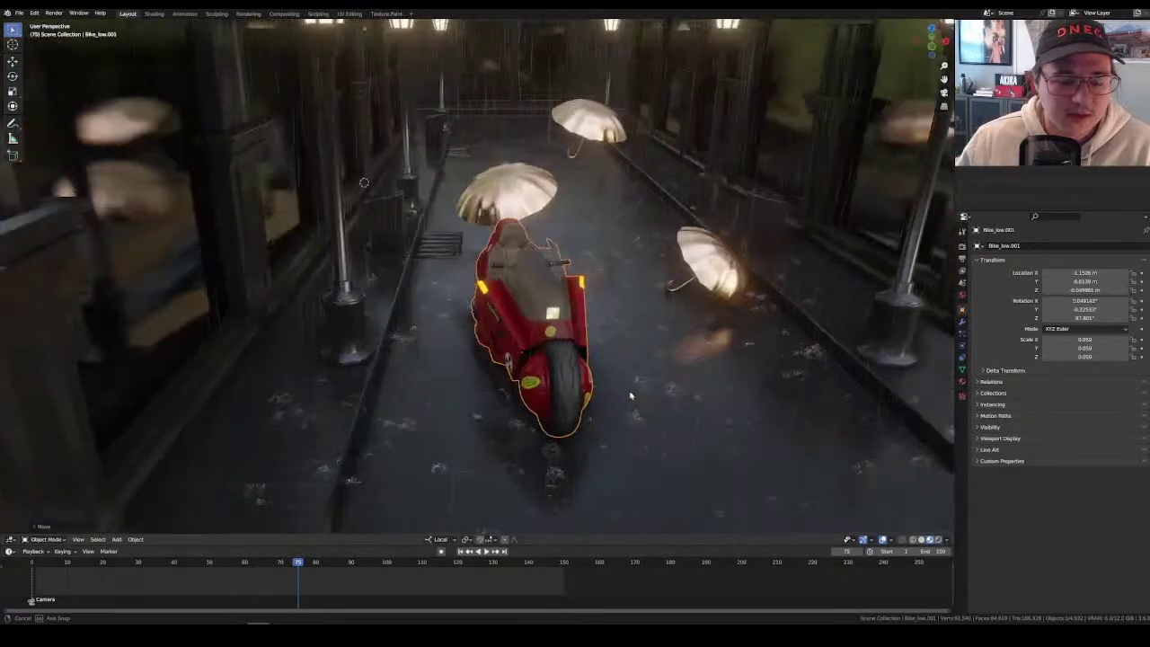
key(r)
key(z)
key(z)
click(683, 345)
Shift the turned motorcycle slightly along the ground and scale it up to 0.067.
key(g)
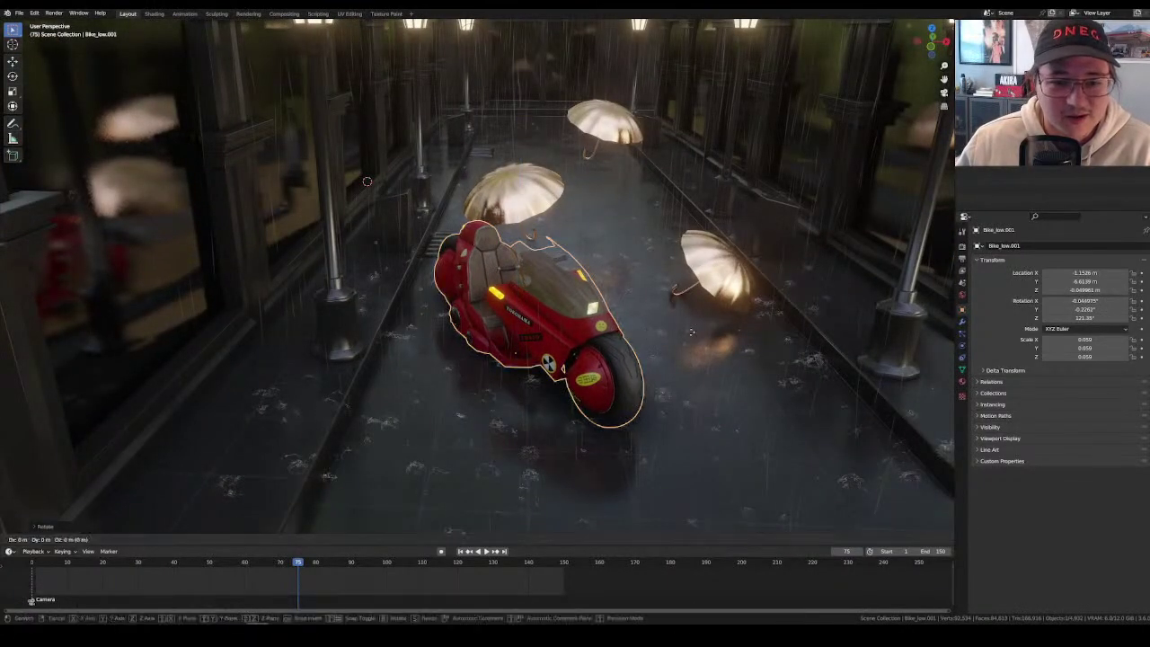
key(shift+z)
click(686, 354)
key(s)
click(711, 356)
Raise the enlarged motorcycle to about Z -0.01 m so its wheels meet the street surface.
middle_drag(711, 356, 709, 332)
key(g)
key(z)
key(z)
click(708, 325)
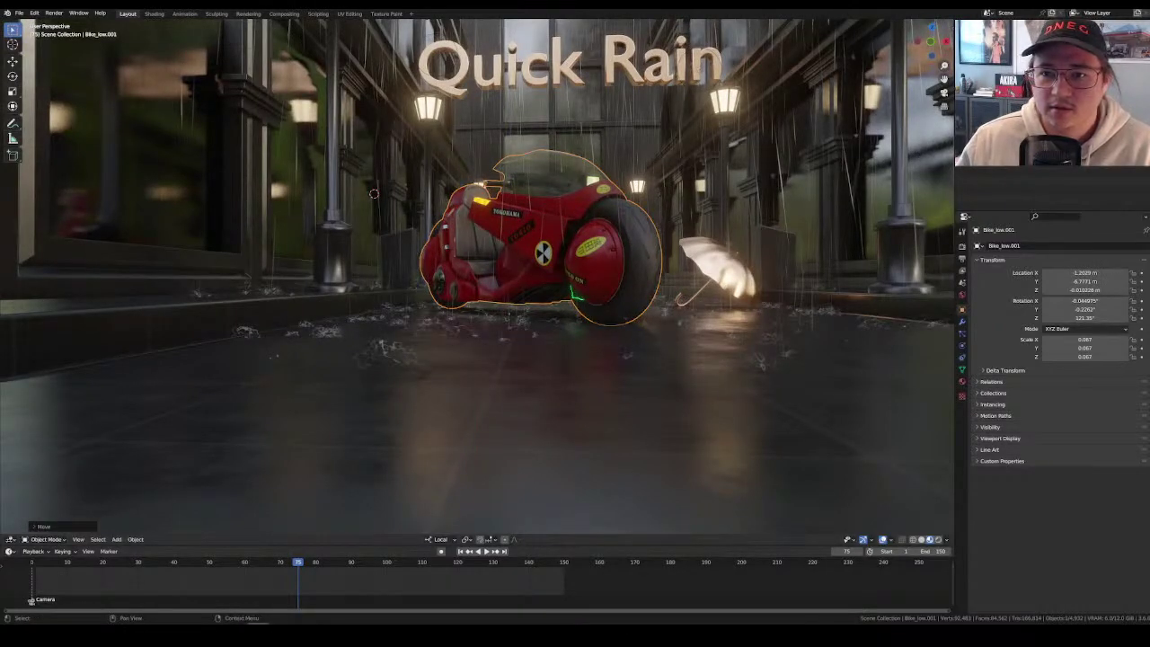
Play the animation up close to check the motorcycle's light trails in the rain.
middle_drag(522, 230, 678, 240)
scroll(608, 267, up, 5)
key(space)
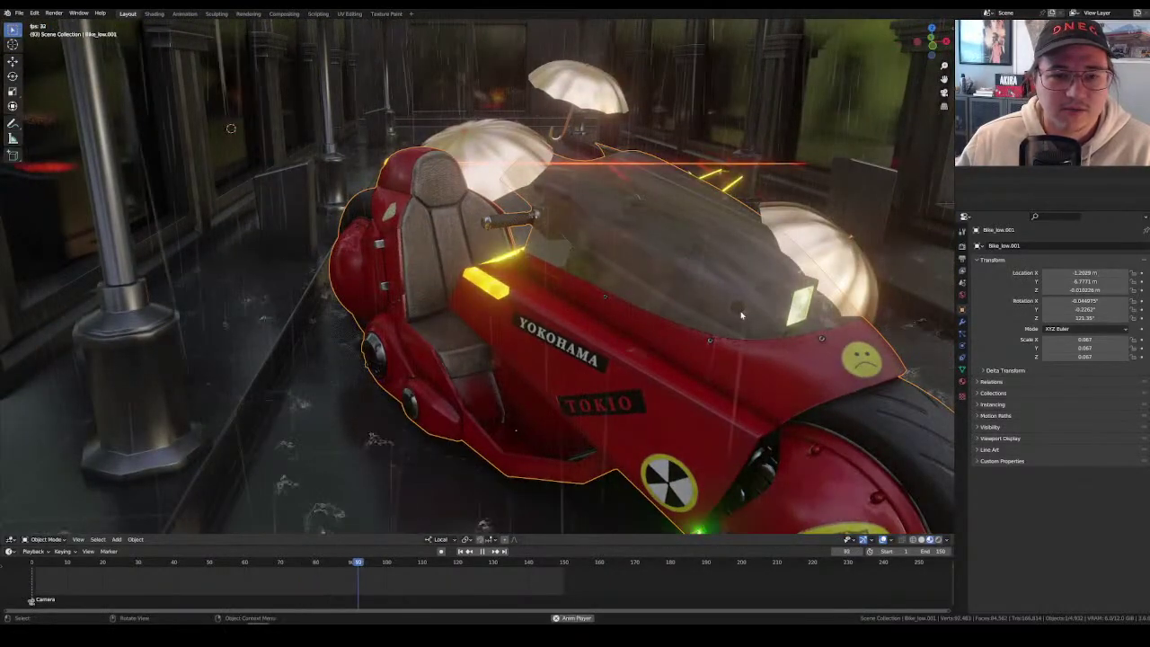
key(space)
Hide the rain object and select one of the yellow light trails beside the motorcycle.
click(749, 210)
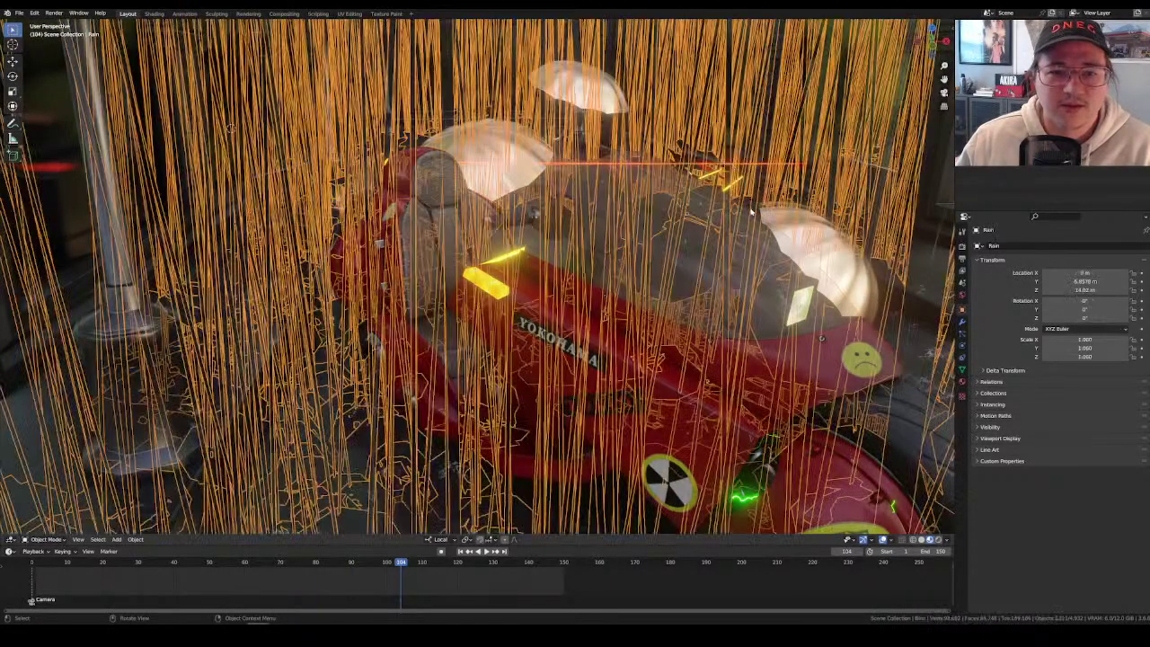
scroll(749, 210, down, 4)
middle_drag(749, 210, 614, 341)
scroll(565, 372, up, 5)
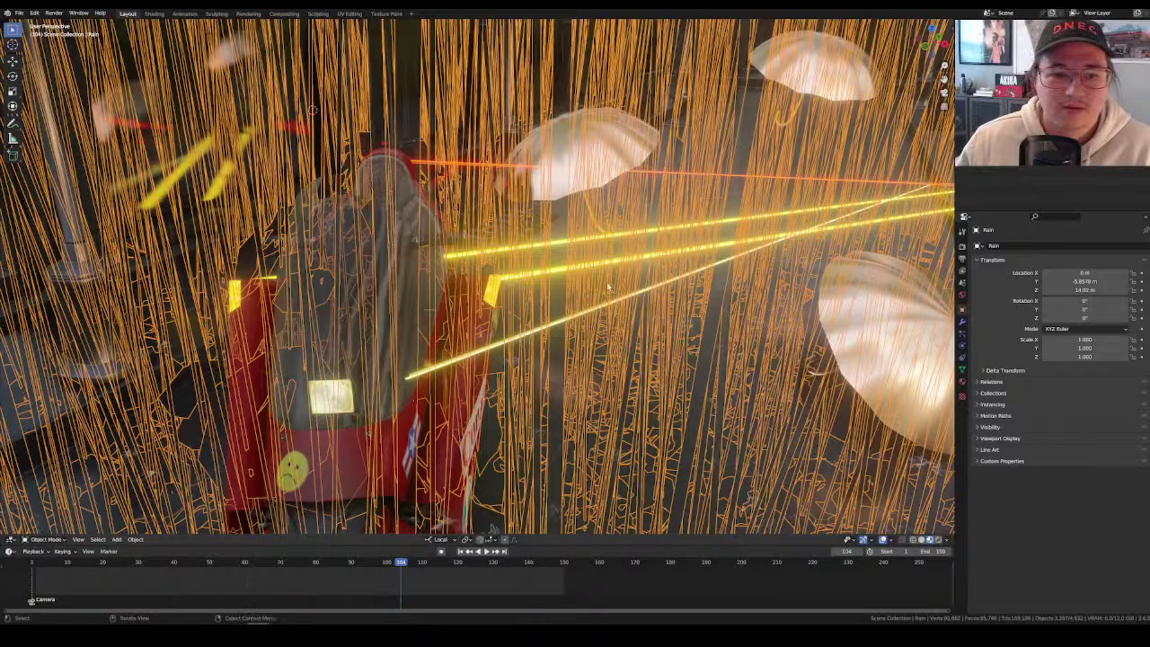
key(h)
click(590, 259)
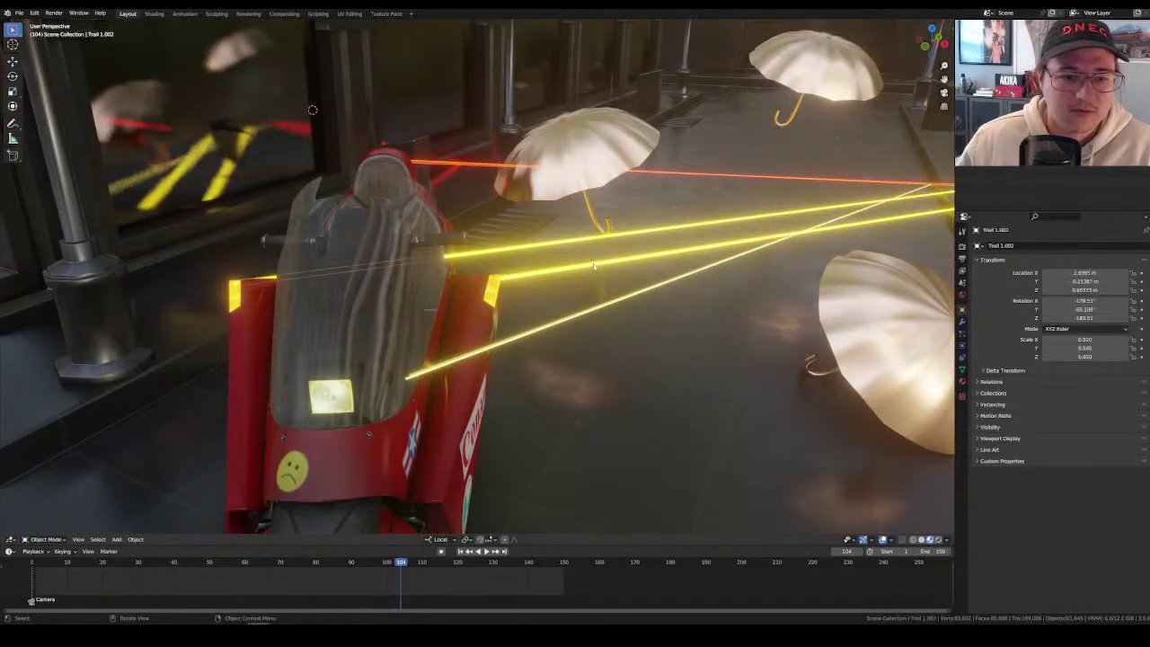
scroll(610, 330, down, 2)
Replay the light trail animation from frame 0 without rain, then undo the trail selection and the rain hiding.
key(space)
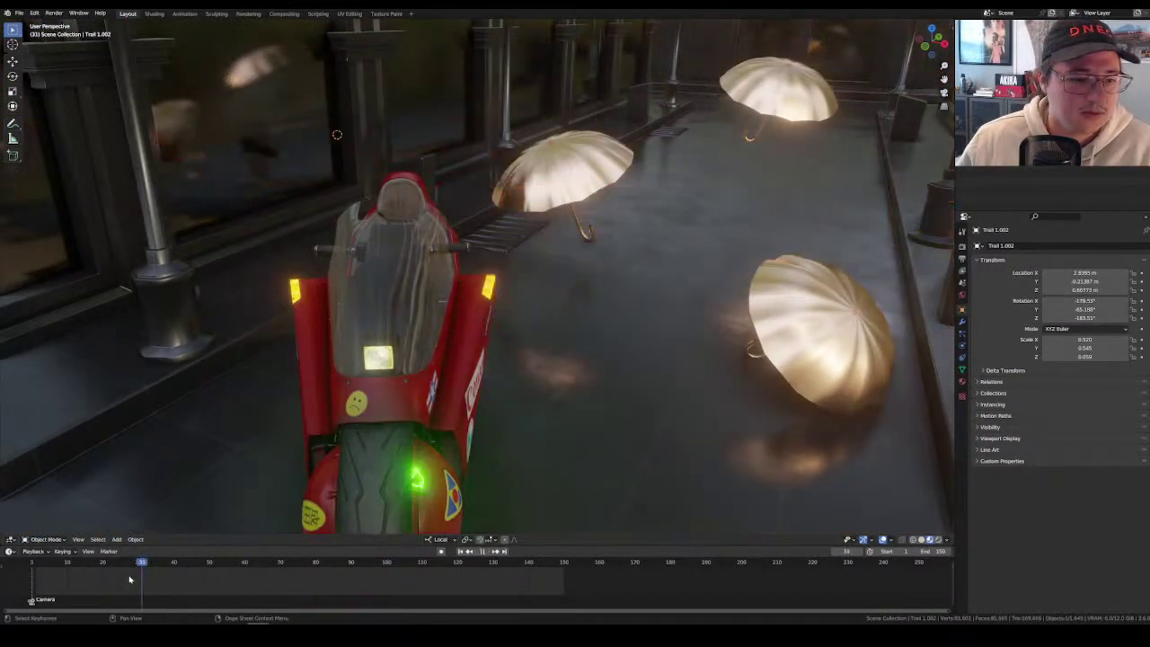
drag(337, 593, 15, 587)
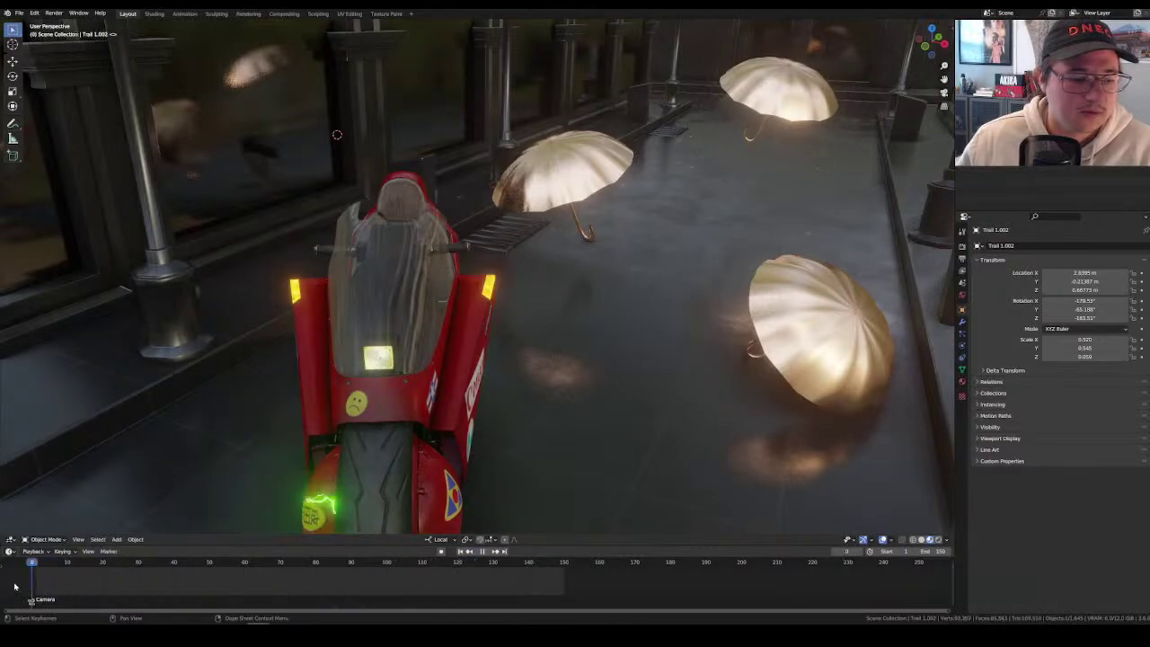
key(space)
key(space)
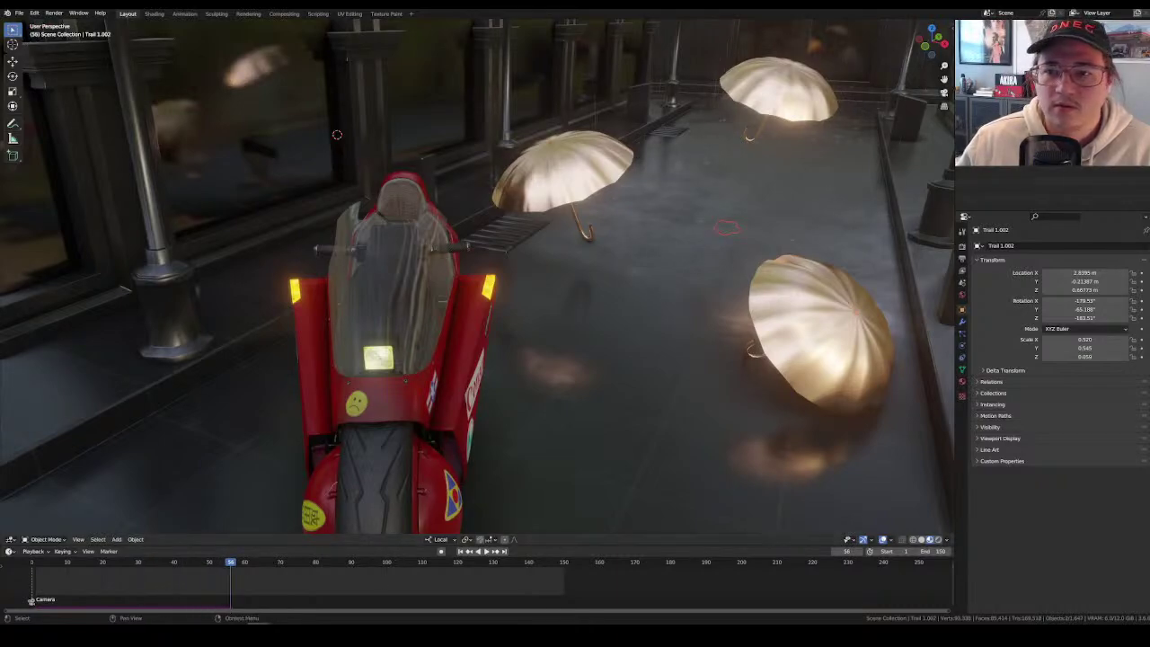
key(ctrl+z)
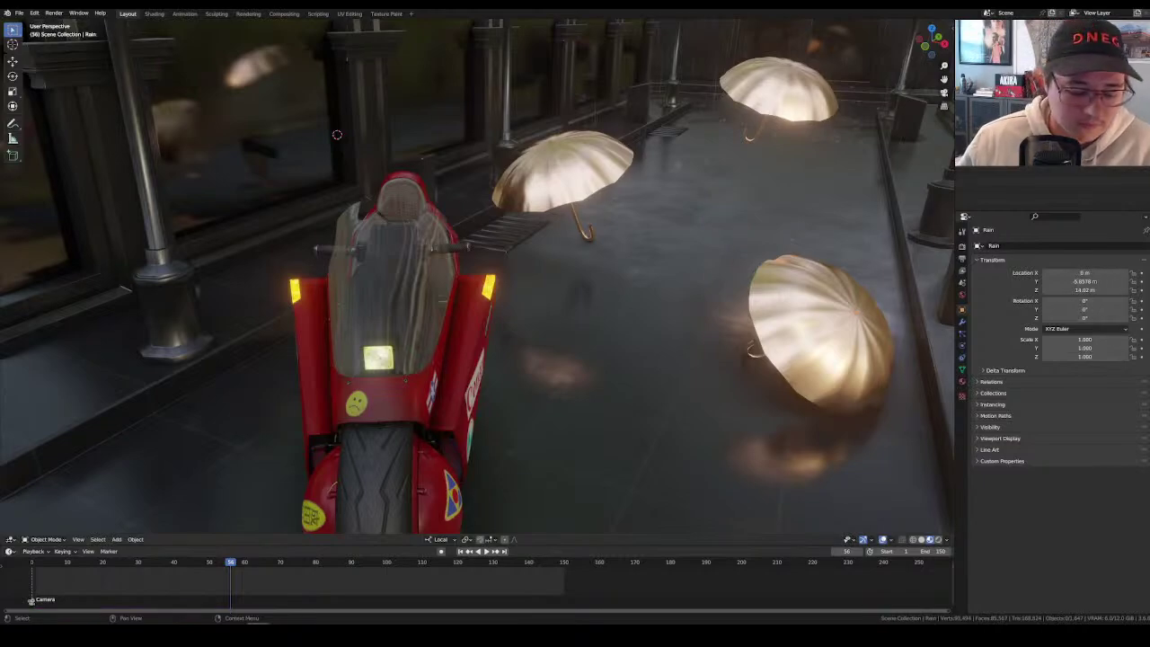
key(ctrl+z)
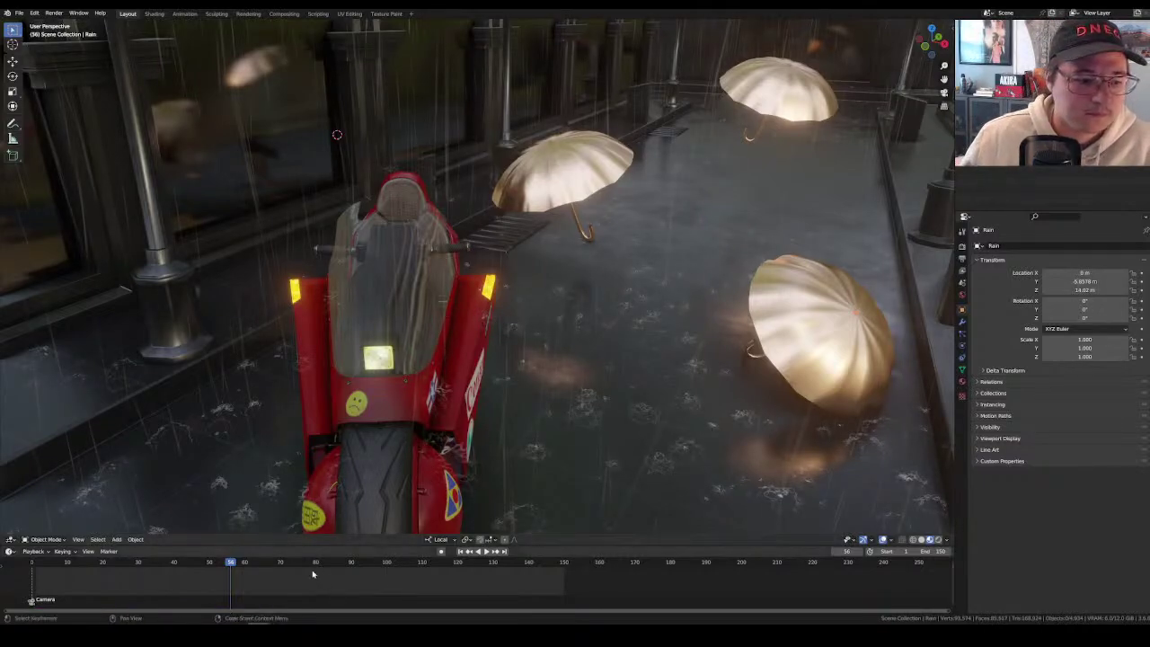
Play the rainy alley animation with the motorcycle in place, undoing the accidental rain selection.
key(space)
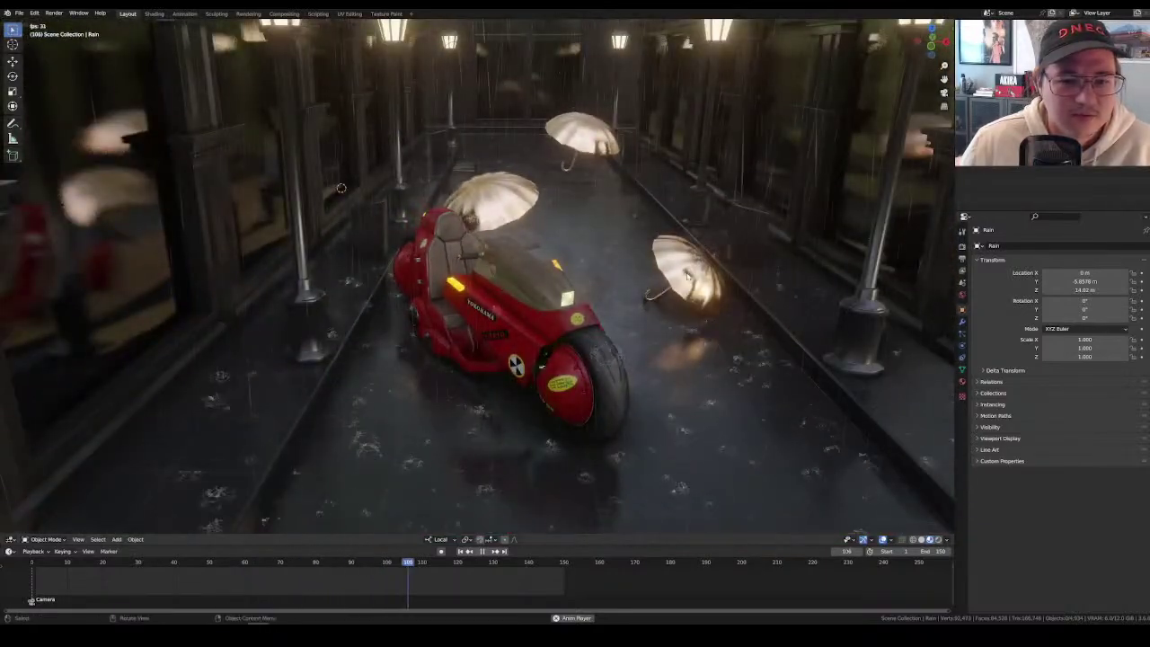
click(594, 359)
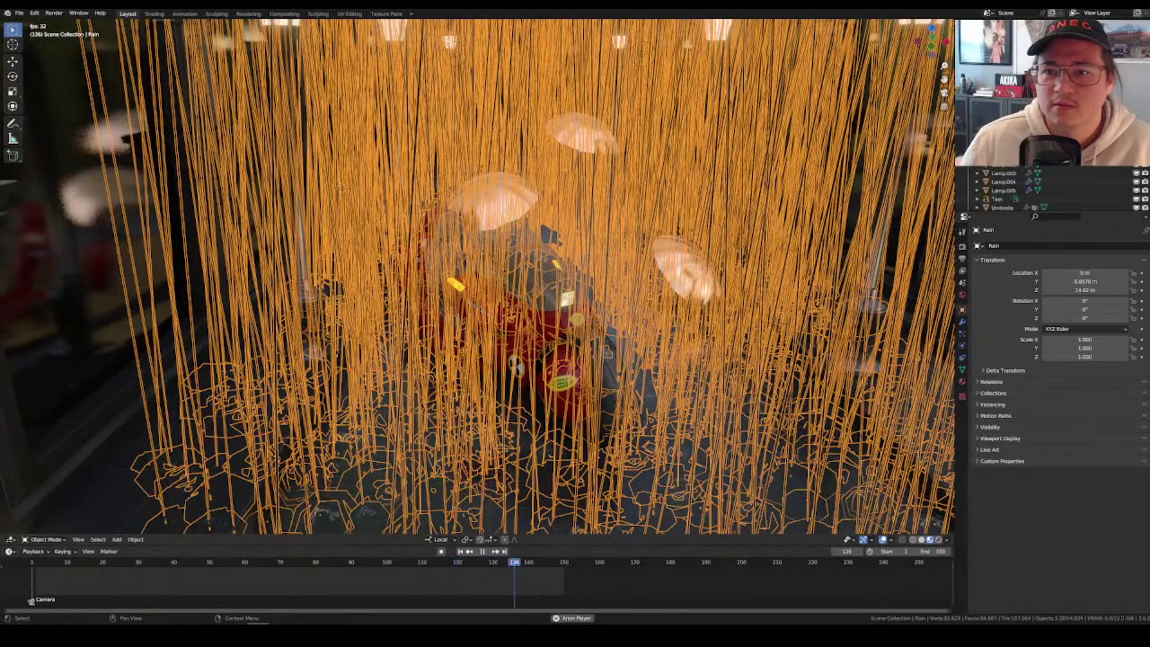
key(ctrl+z)
key(space)
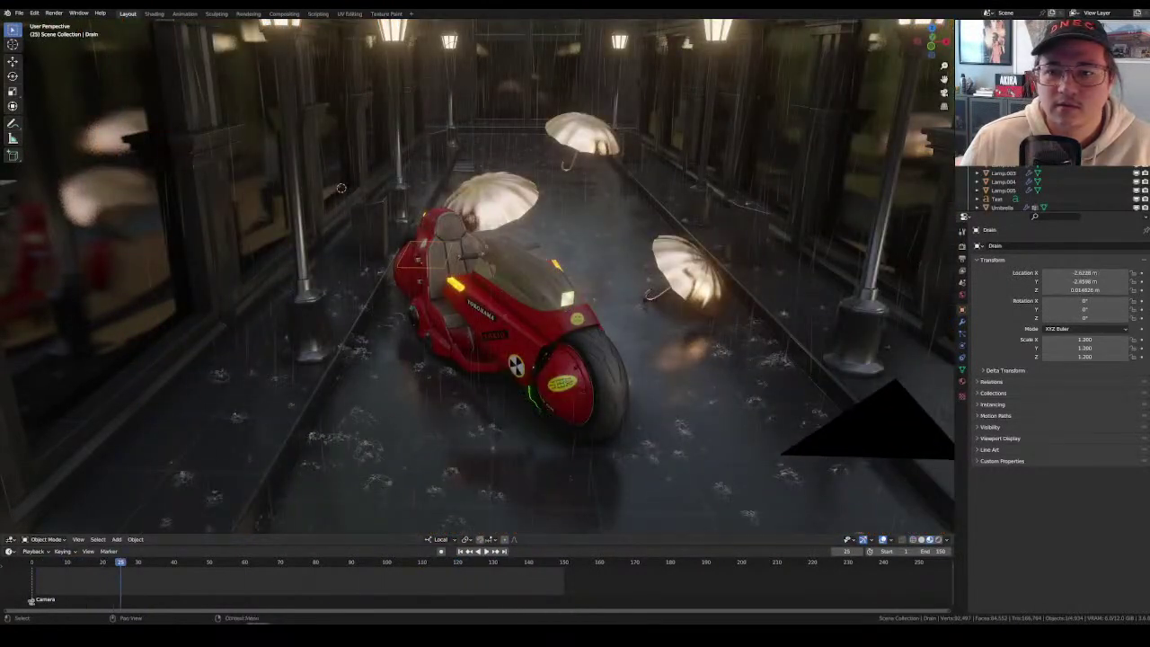
Hide the three umbrellas around the motorcycle to clear the street.
click(679, 265)
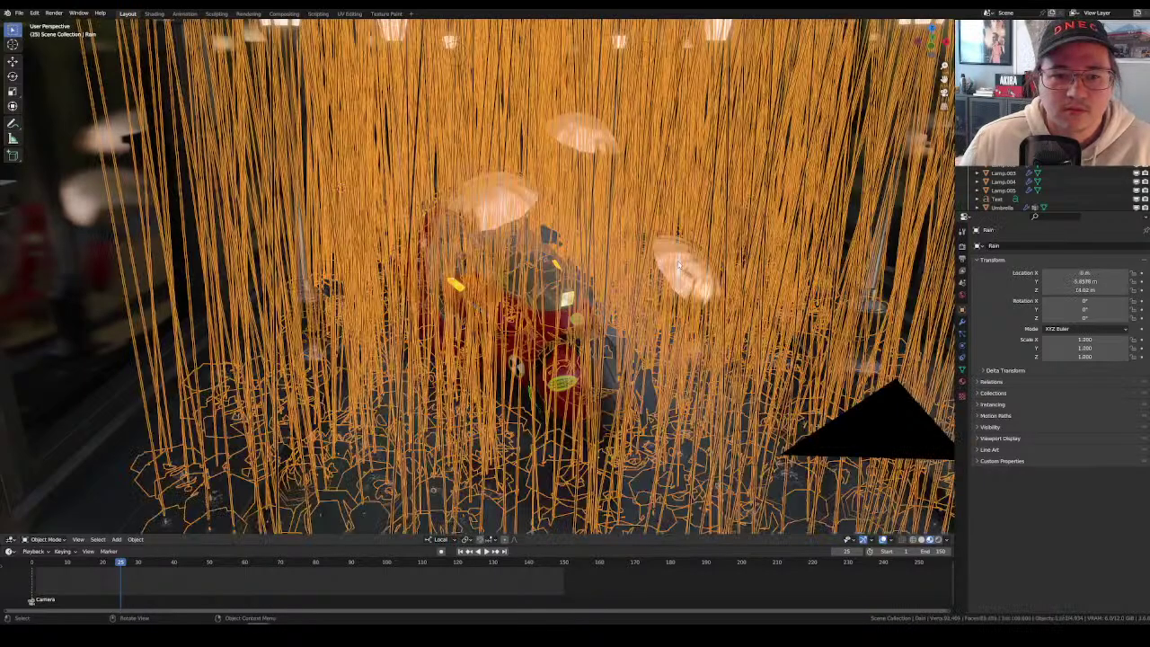
scroll(691, 279, up, 3)
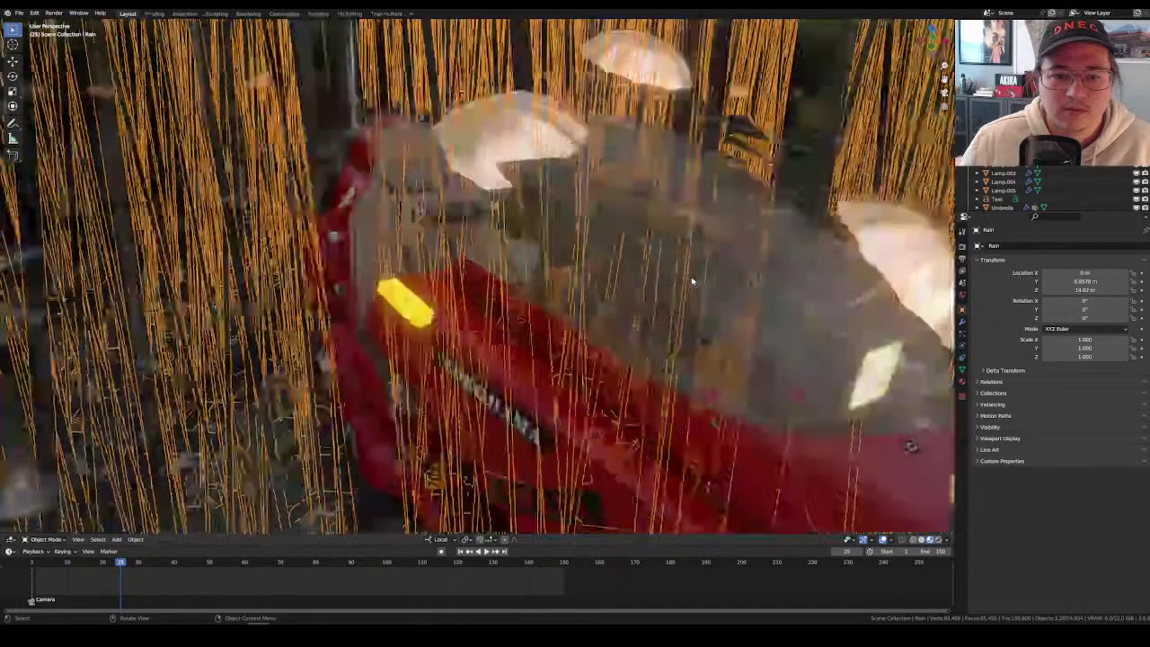
middle_drag(691, 280, 628, 314)
scroll(734, 293, up, 4)
shift+middle_drag(734, 292, 512, 286)
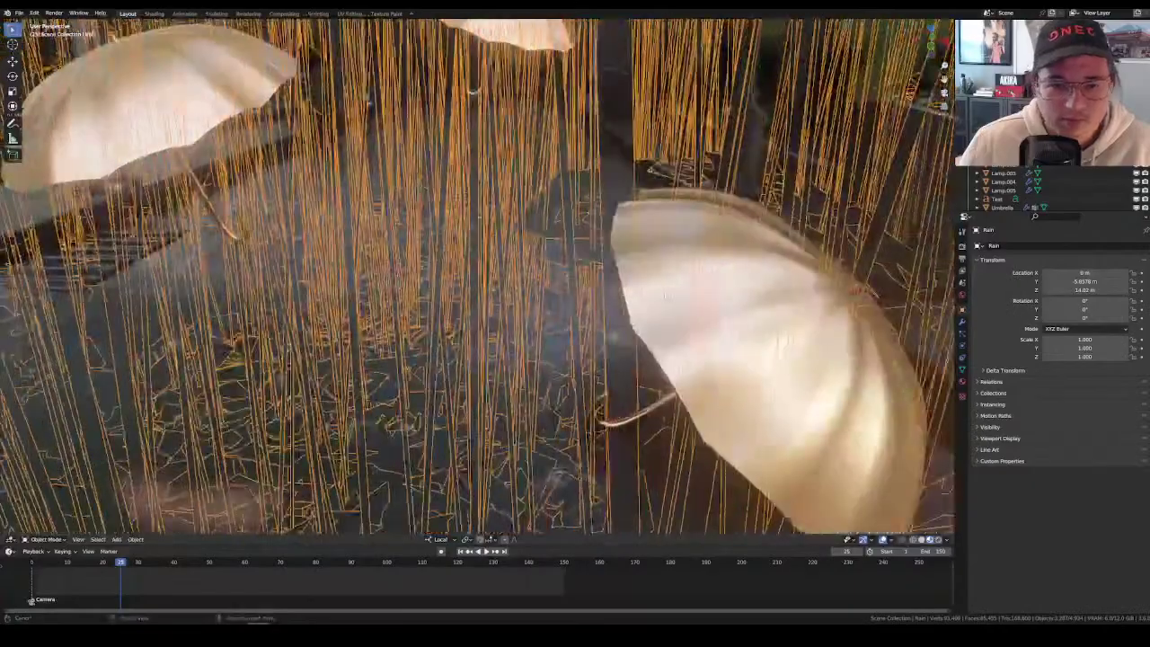
scroll(776, 302, up, 1)
middle_drag(813, 330, 576, 283)
scroll(723, 269, down, 1)
scroll(730, 303, down, 3)
scroll(695, 287, up, 3)
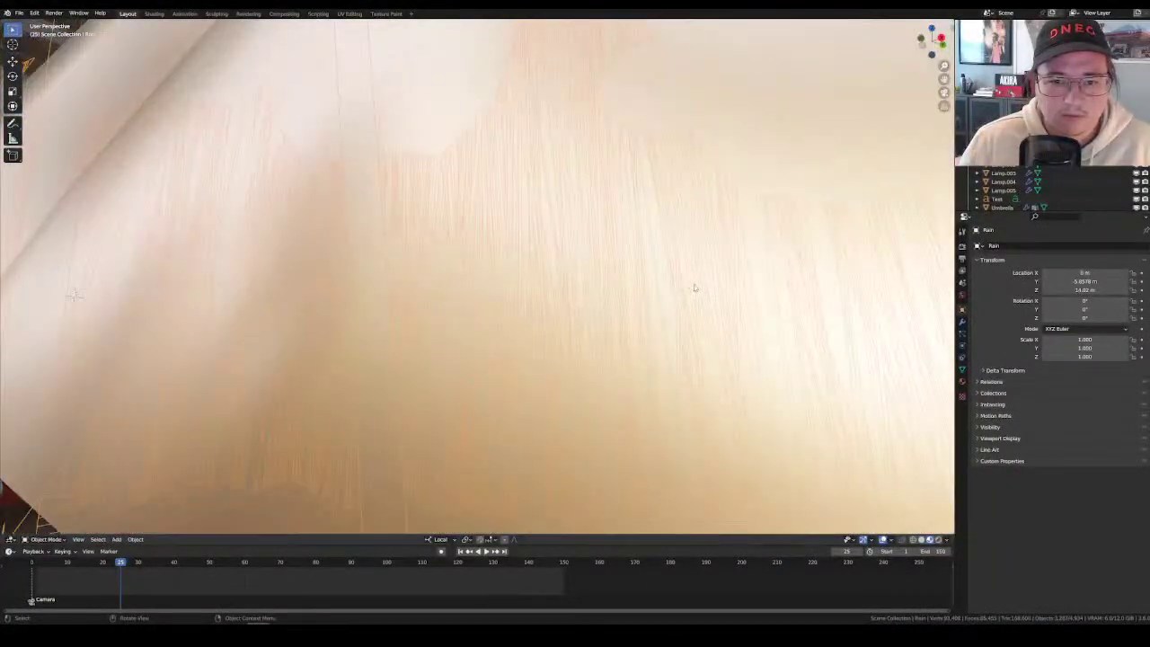
click(832, 149)
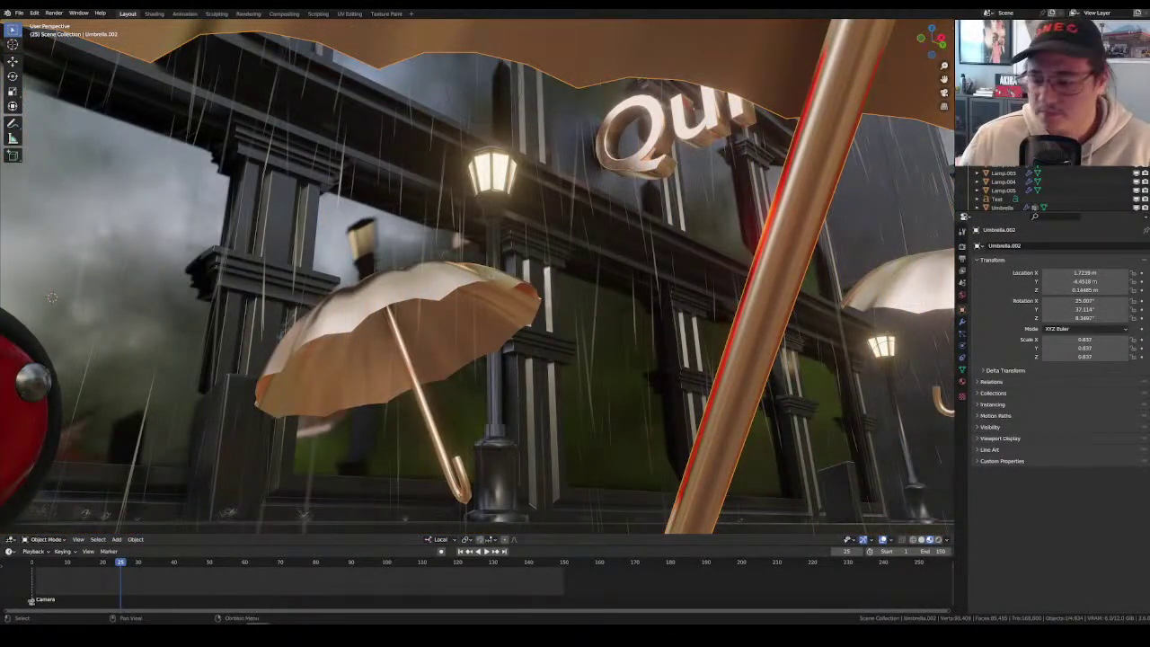
scroll(1051, 188, down, 3)
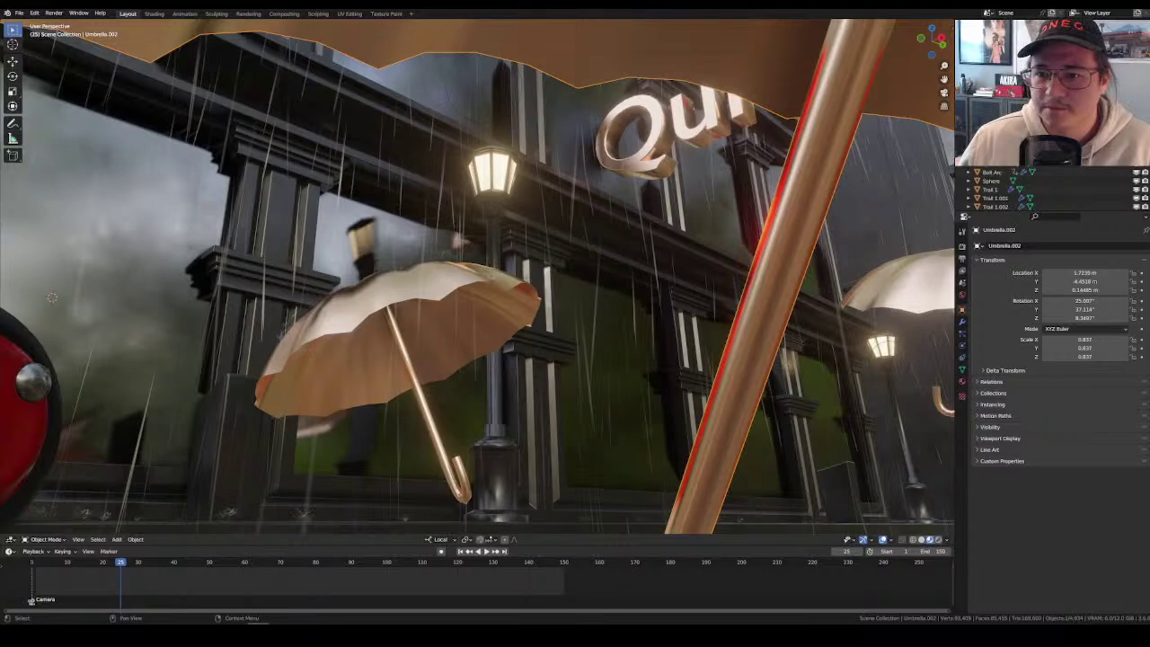
key(h)
key(h)
key(h)
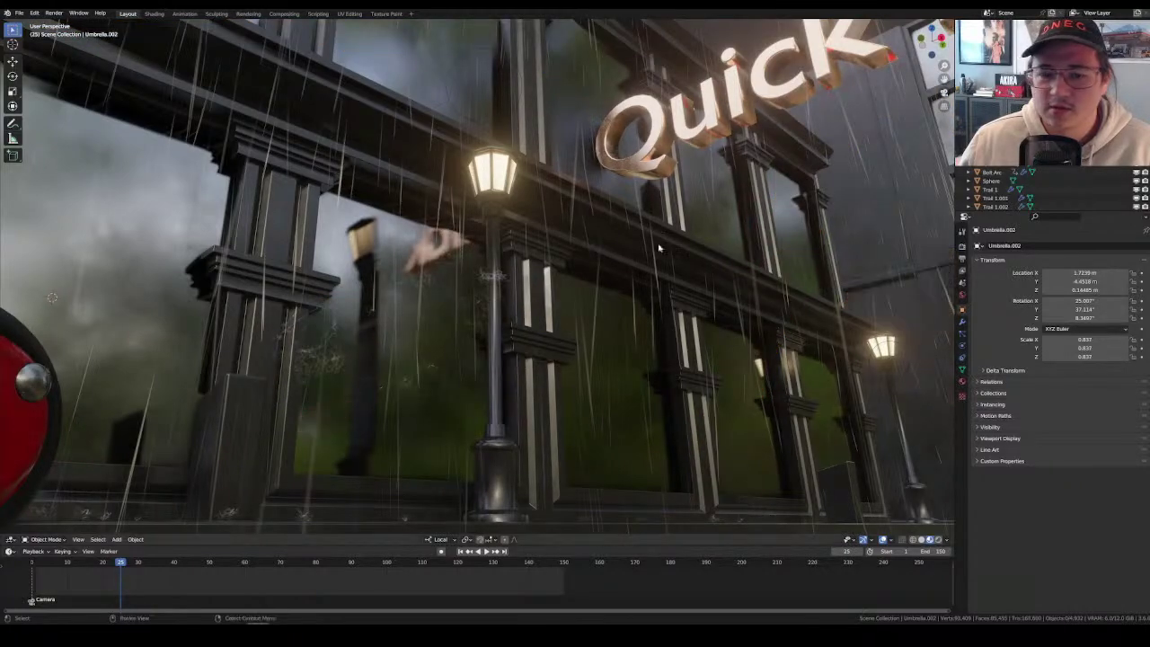
middle_drag(657, 246, 871, 237)
scroll(1035, 166, down, 1)
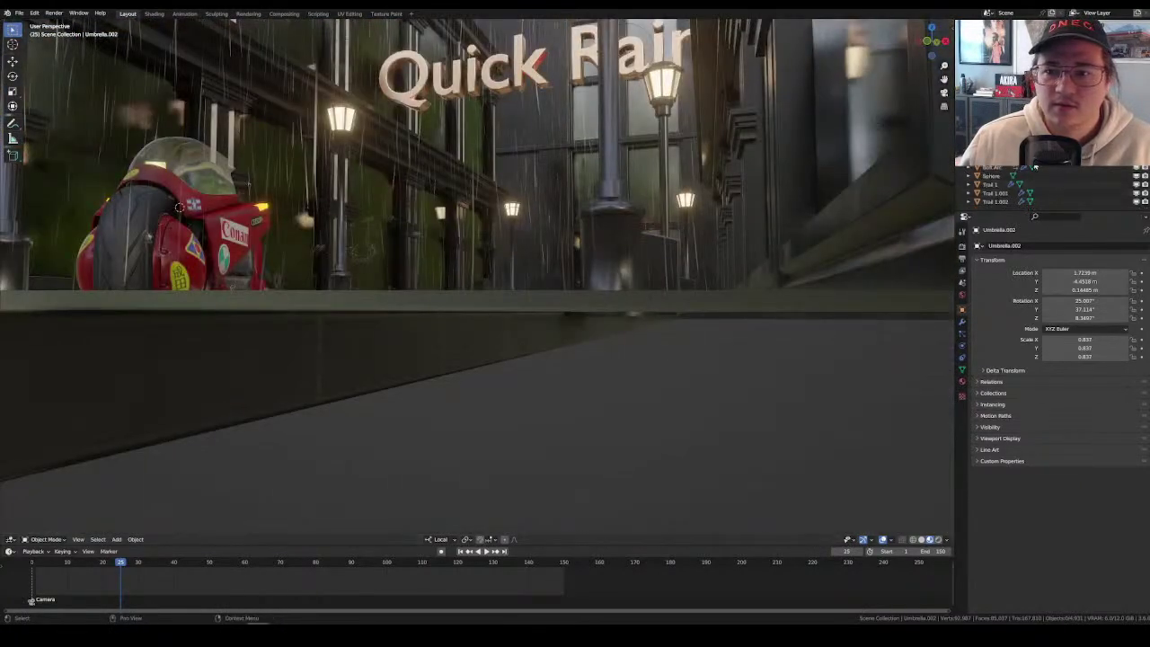
Hide the Quick Rain text sign above the alley.
click(997, 158)
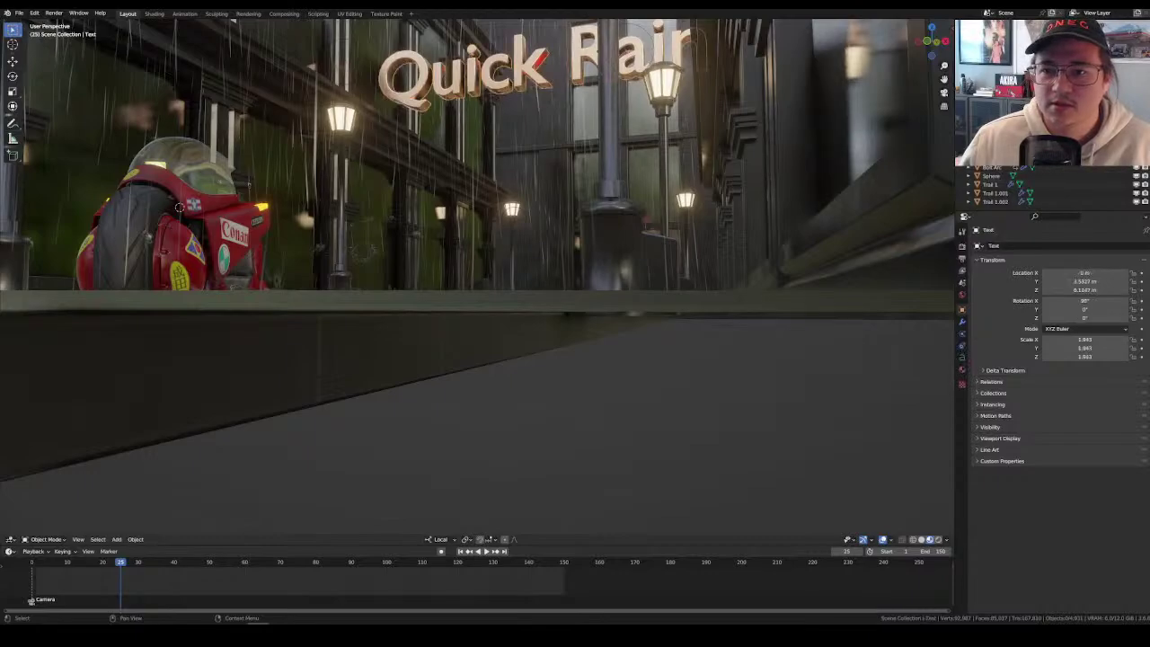
key(h)
middle_drag(588, 134, 520, 328)
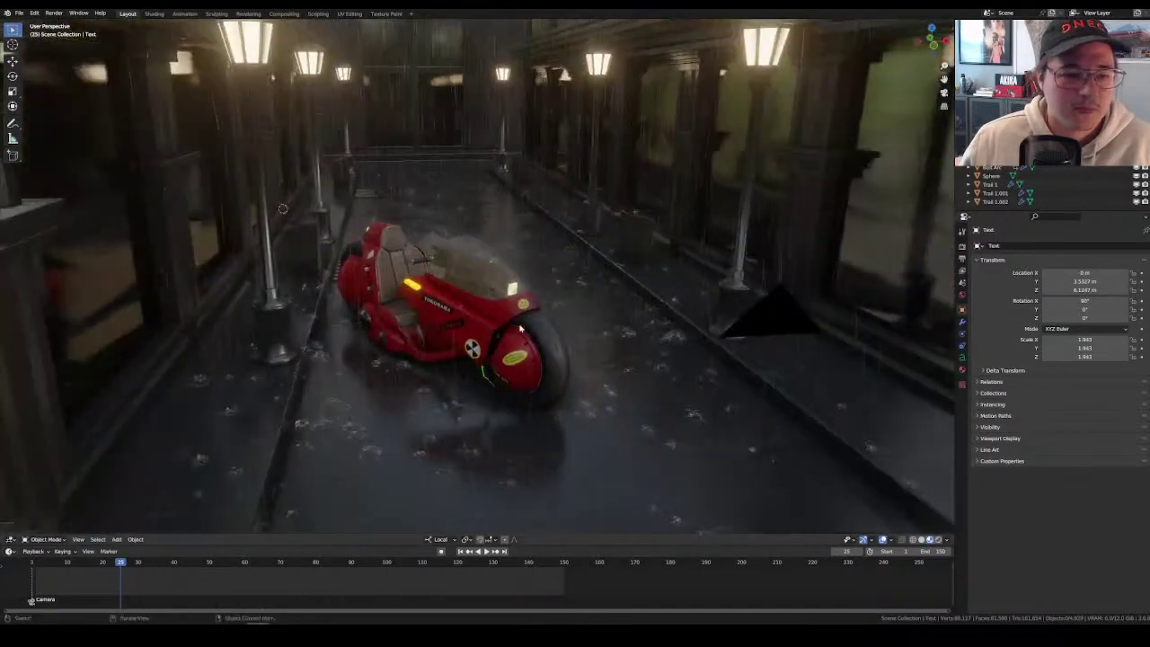
Show the selectability toggles in the outliner and make the Rain object unselectable in the viewport.
click(533, 334)
scroll(1051, 184, up, 3)
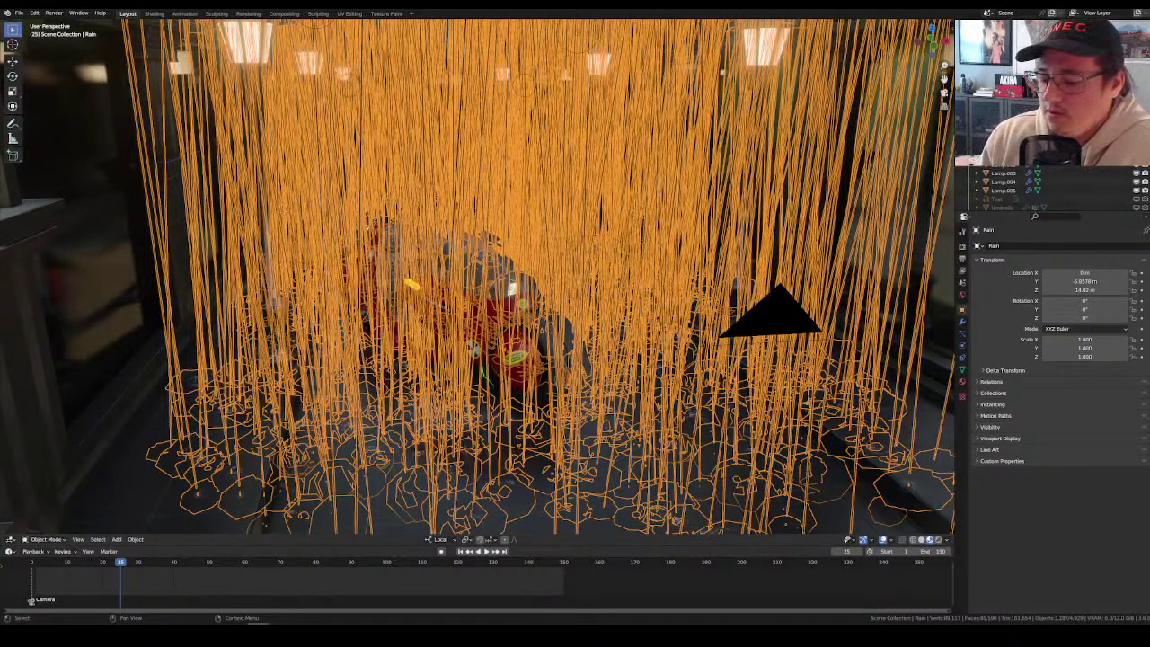
scroll(1042, 188, up, 2)
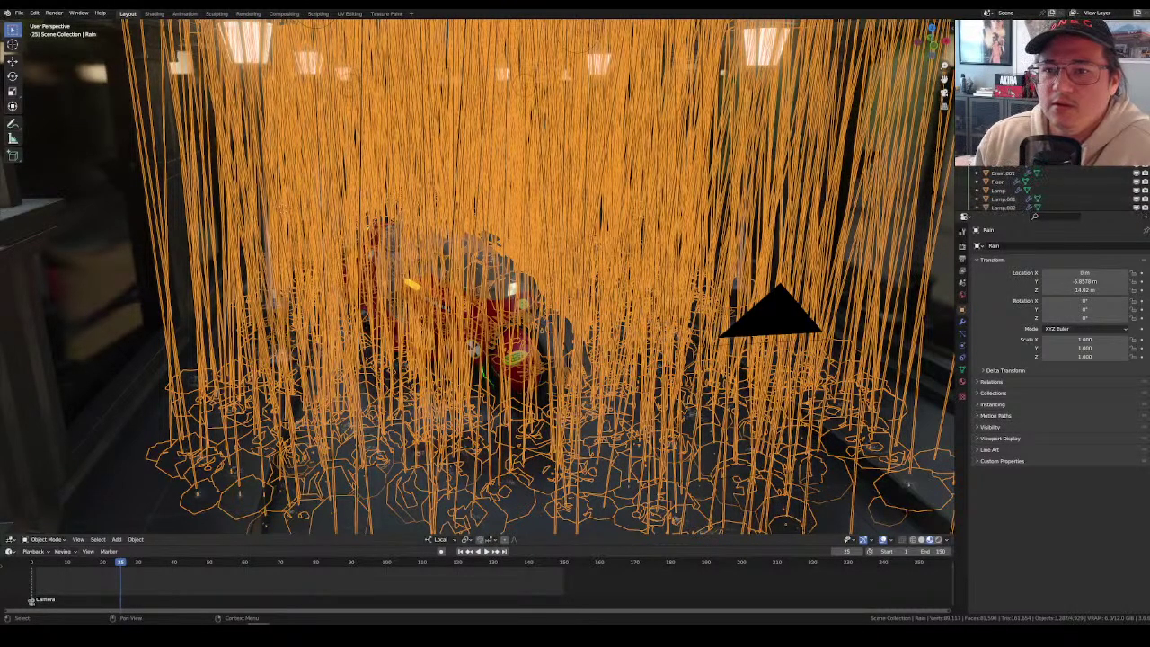
click(1122, 25)
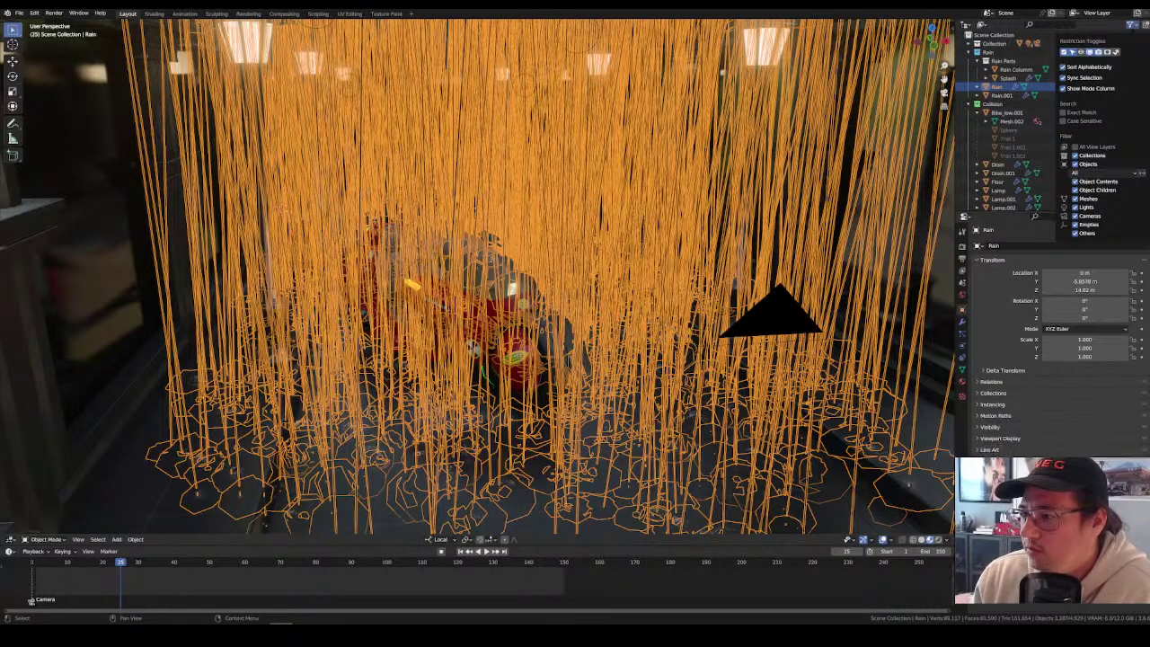
click(1081, 51)
click(1112, 52)
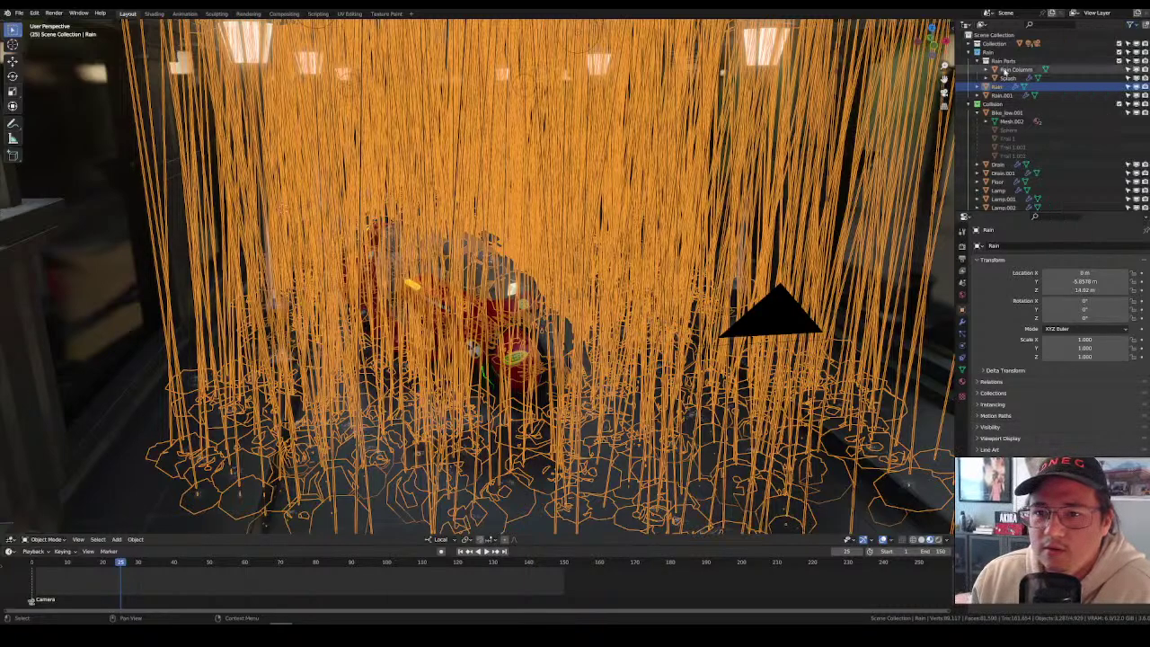
click(1129, 86)
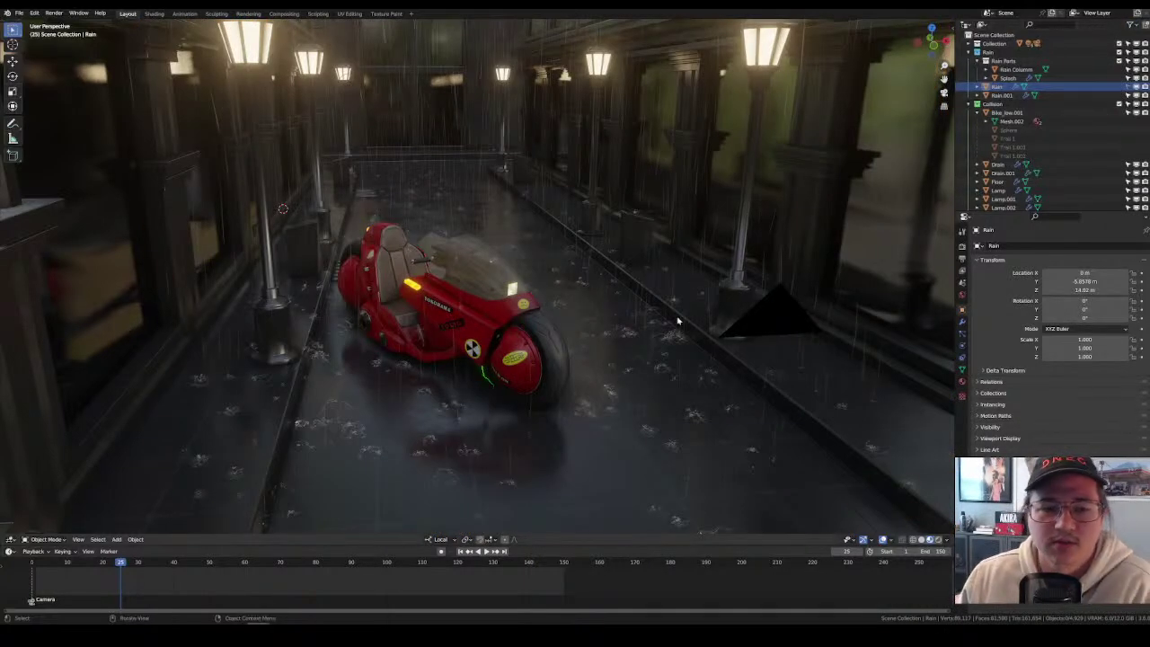
Select the motorcycle and rotate it about its local Z axis to about 116°.
click(508, 294)
middle_drag(507, 294, 656, 377)
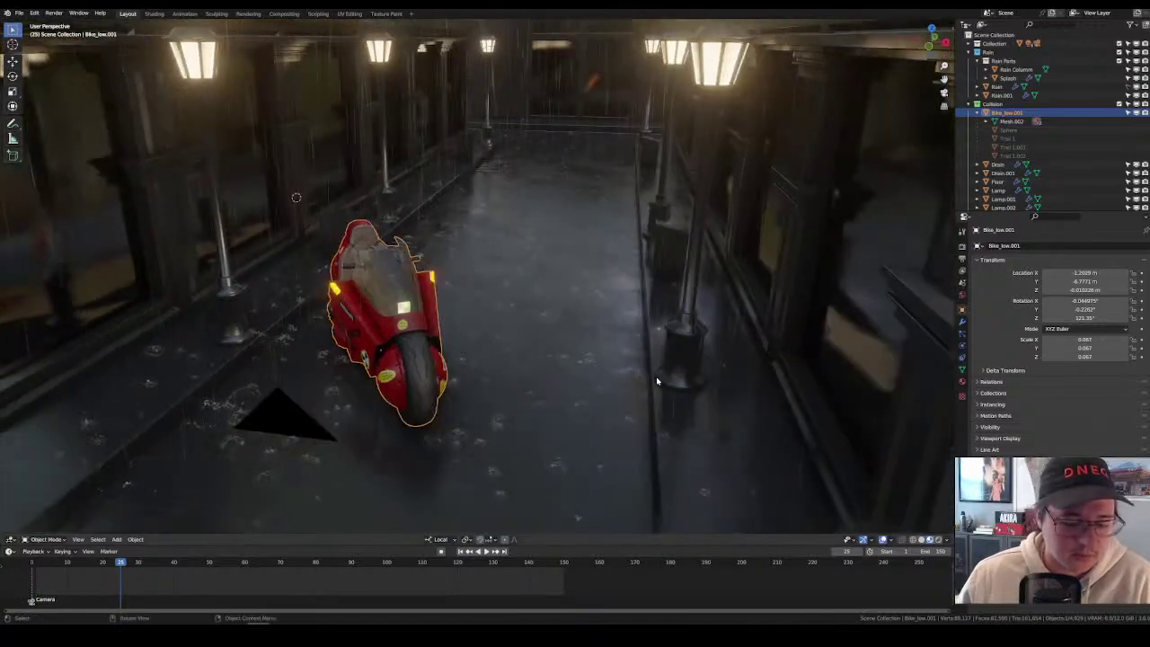
key(r)
key(z)
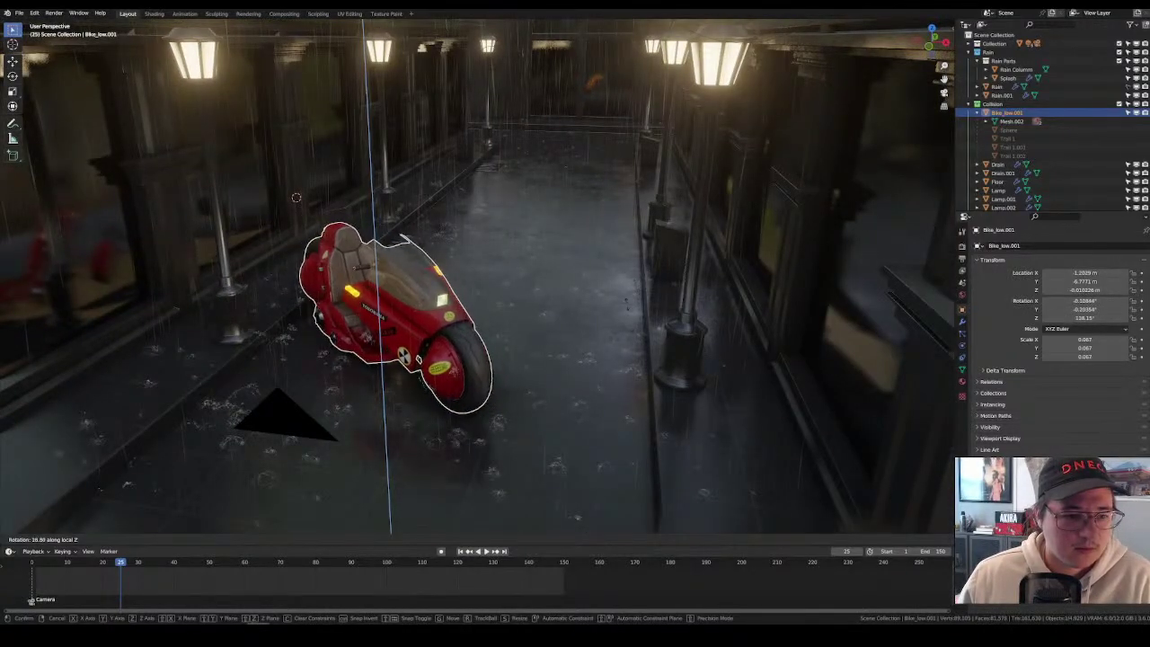
click(549, 410)
scroll(549, 410, up, 2)
scroll(550, 411, up, 2)
key(r)
key(z)
key(z)
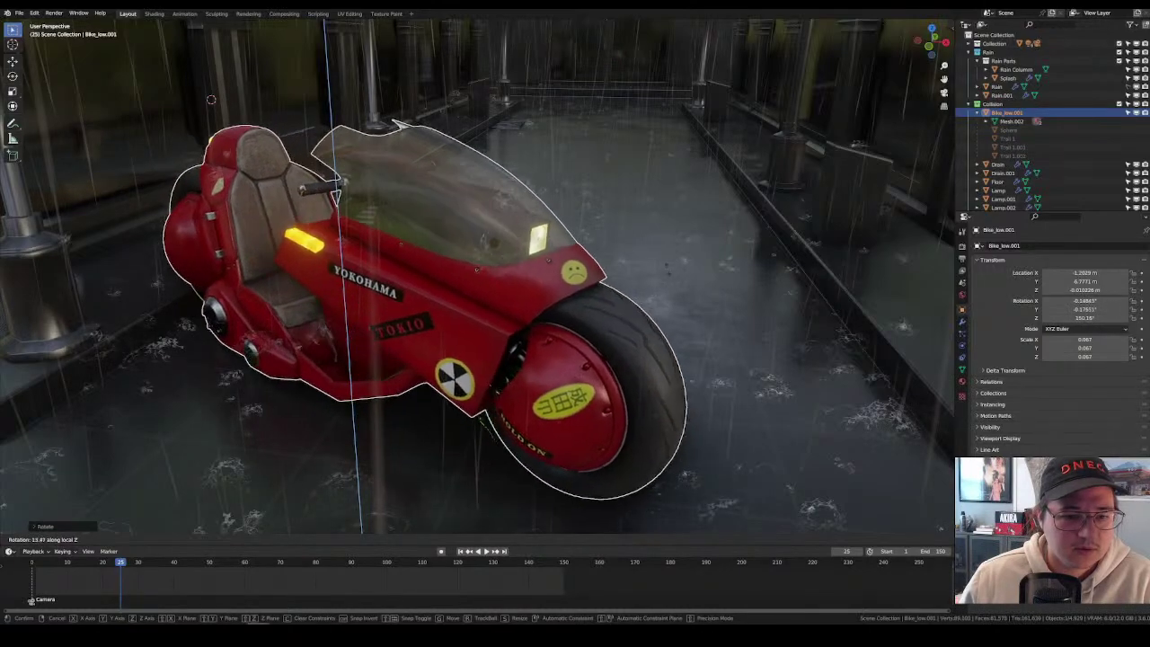
click(527, 405)
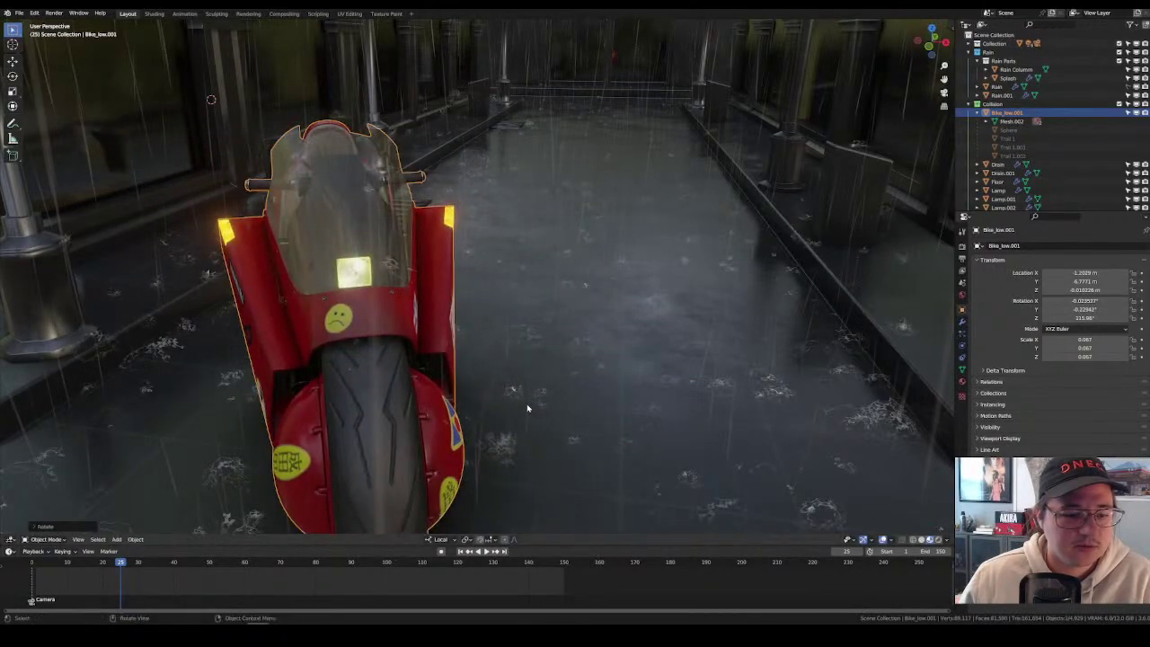
Slide the motorcycle slightly across the street with its height locked, and try a further turn about its local Z axis.
scroll(537, 406, down, 5)
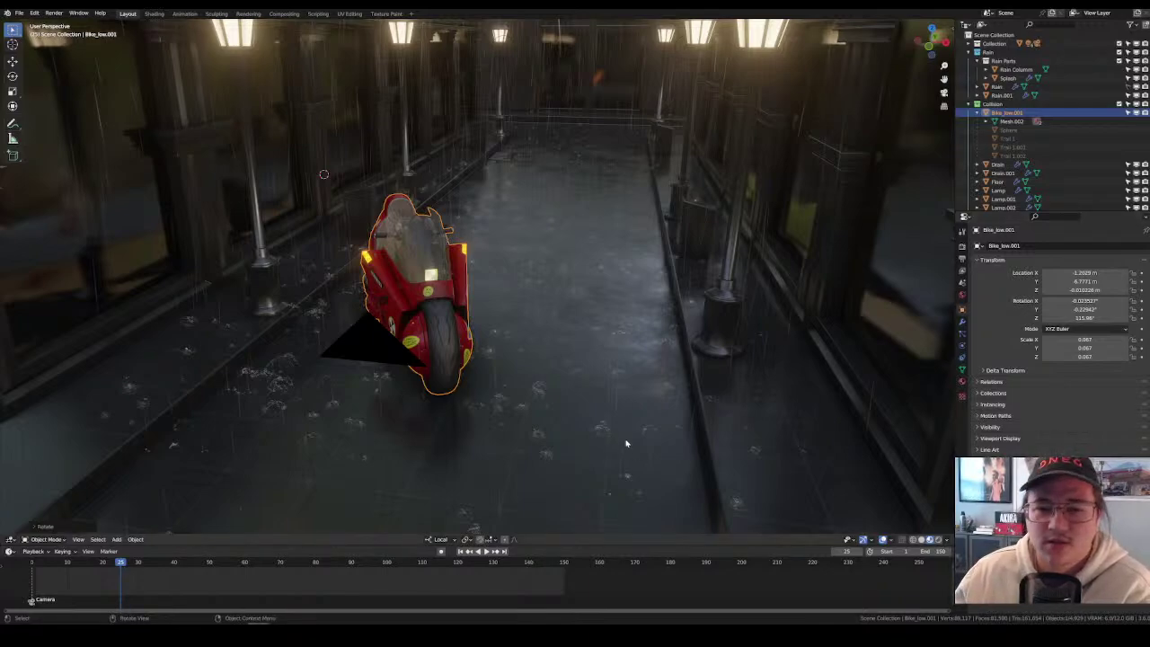
middle_drag(602, 449, 611, 405)
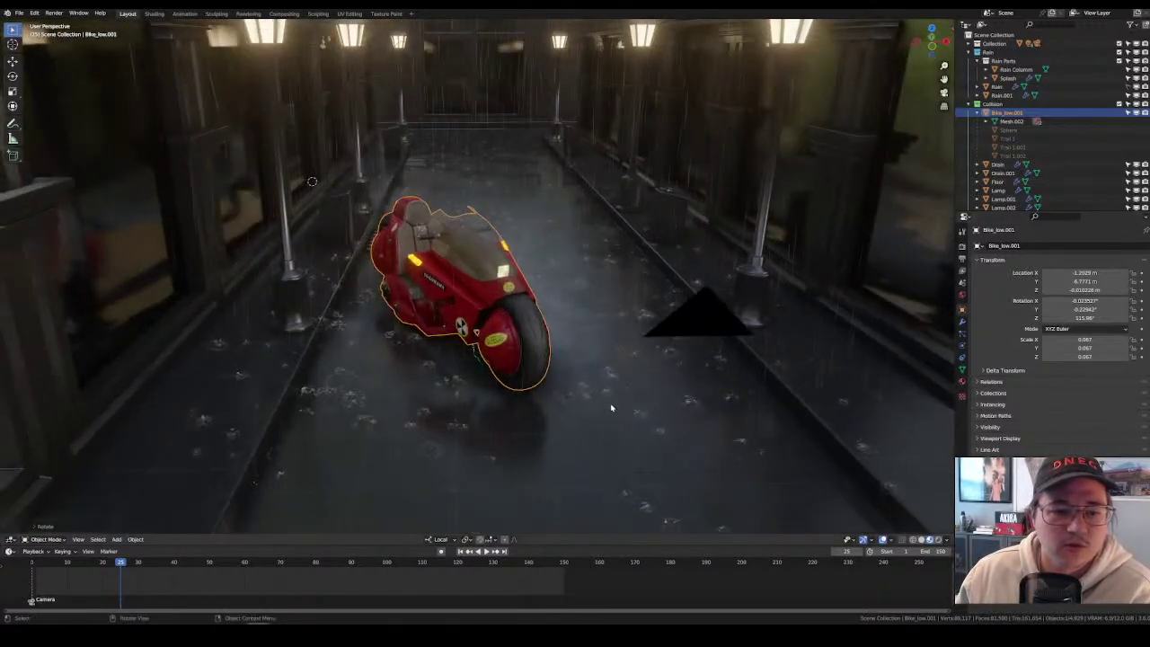
scroll(611, 407, up, 3)
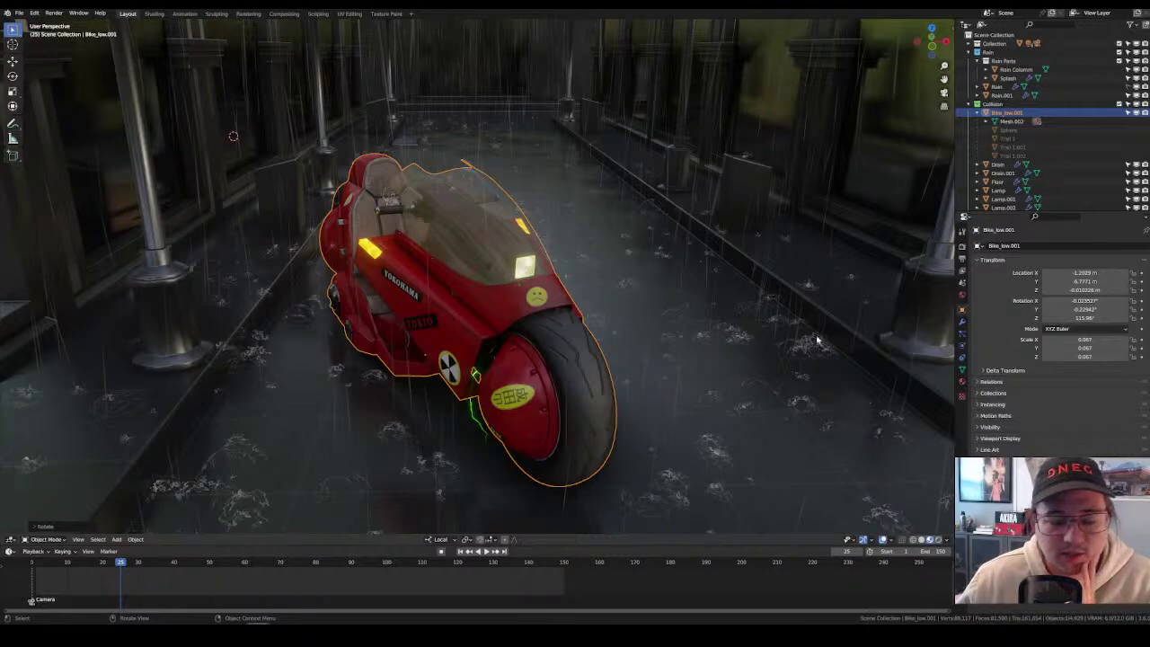
key(r)
key(z)
right_click(695, 354)
key(g)
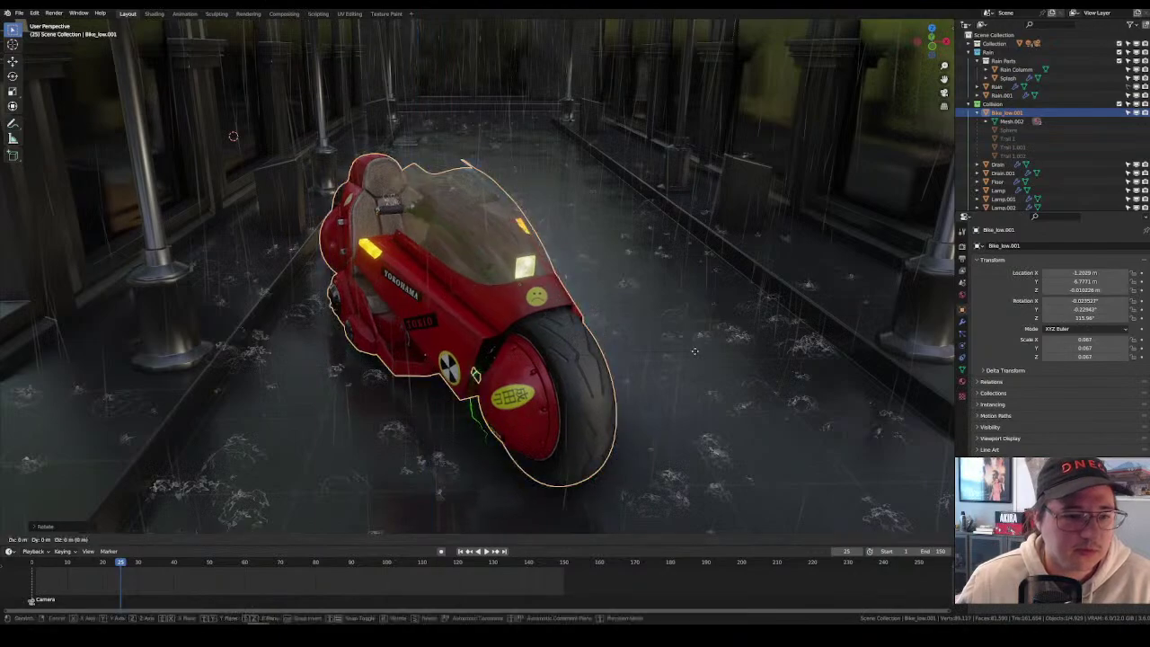
key(shift+z)
key(shift+z)
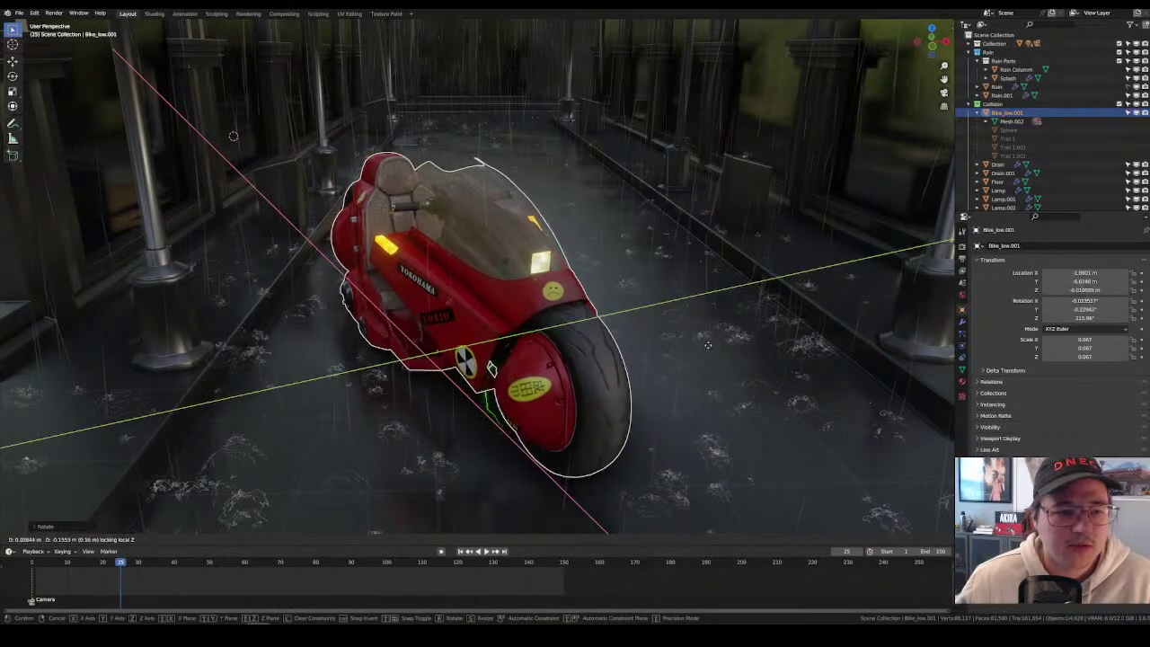
click(715, 343)
key(r)
key(z)
key(z)
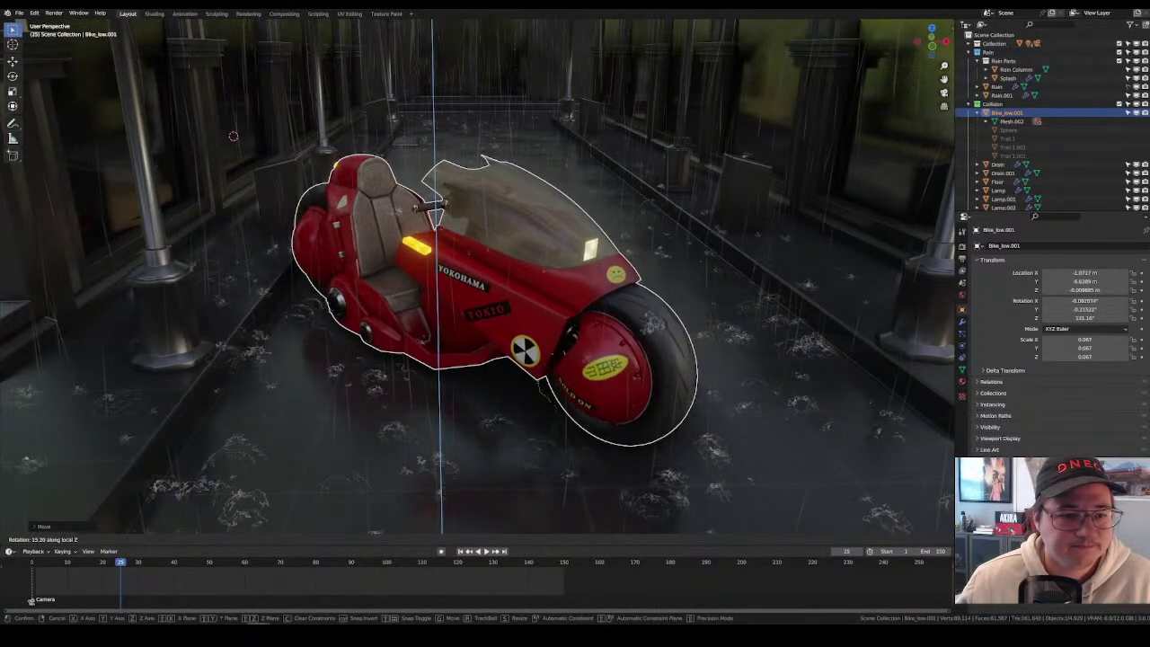
key(Return)
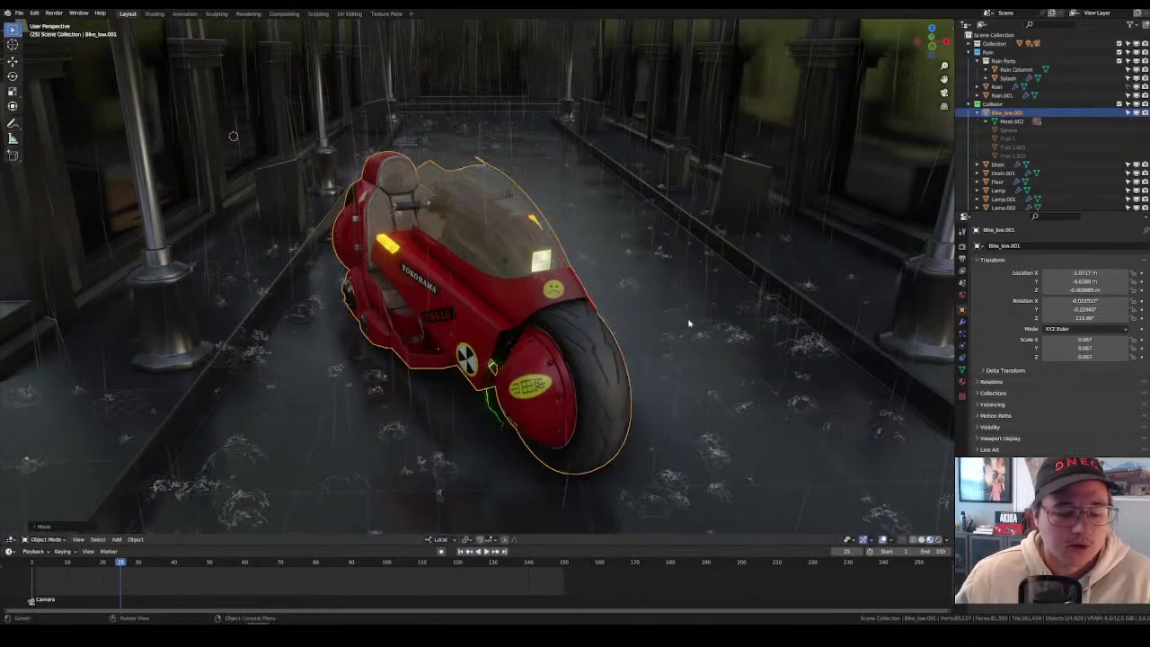
Reposition the motorcycle on the street with its height locked and rotate it about local Z to about 129°.
key(g)
key(shift+z)
key(shift+z)
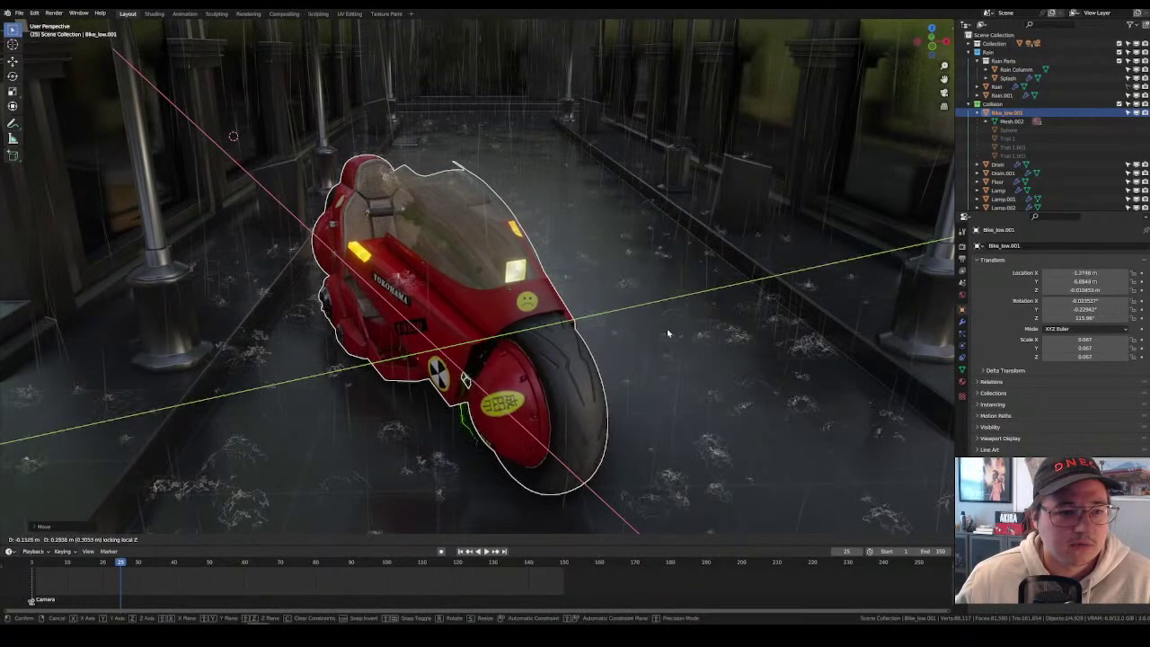
click(668, 332)
key(r)
key(z)
key(z)
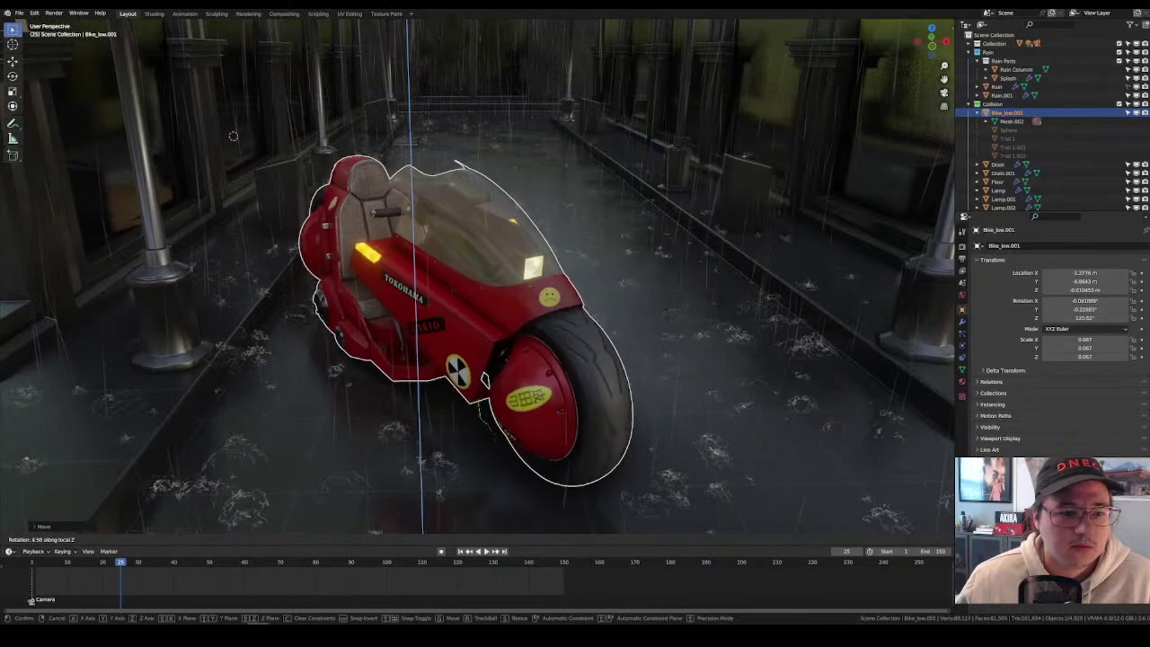
click(677, 283)
key(g)
key(shift+z)
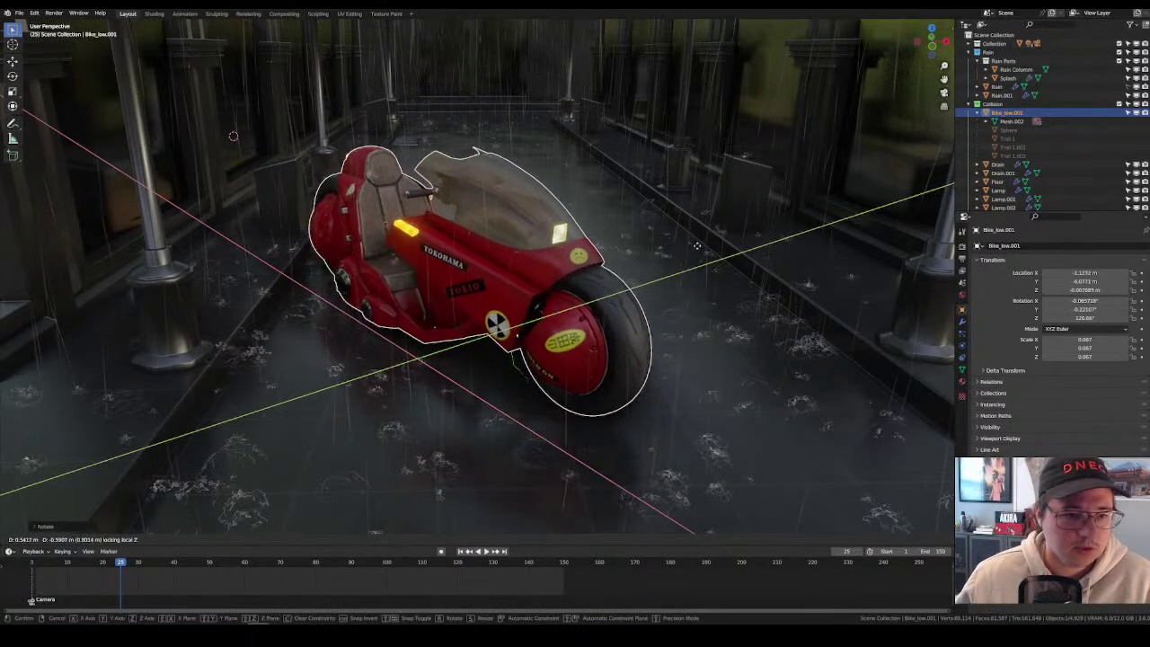
click(681, 327)
View the motorcycle from a low angle down the alley and play the animation up to frame 64.
middle_drag(679, 364, 675, 354)
scroll(675, 354, down, 3)
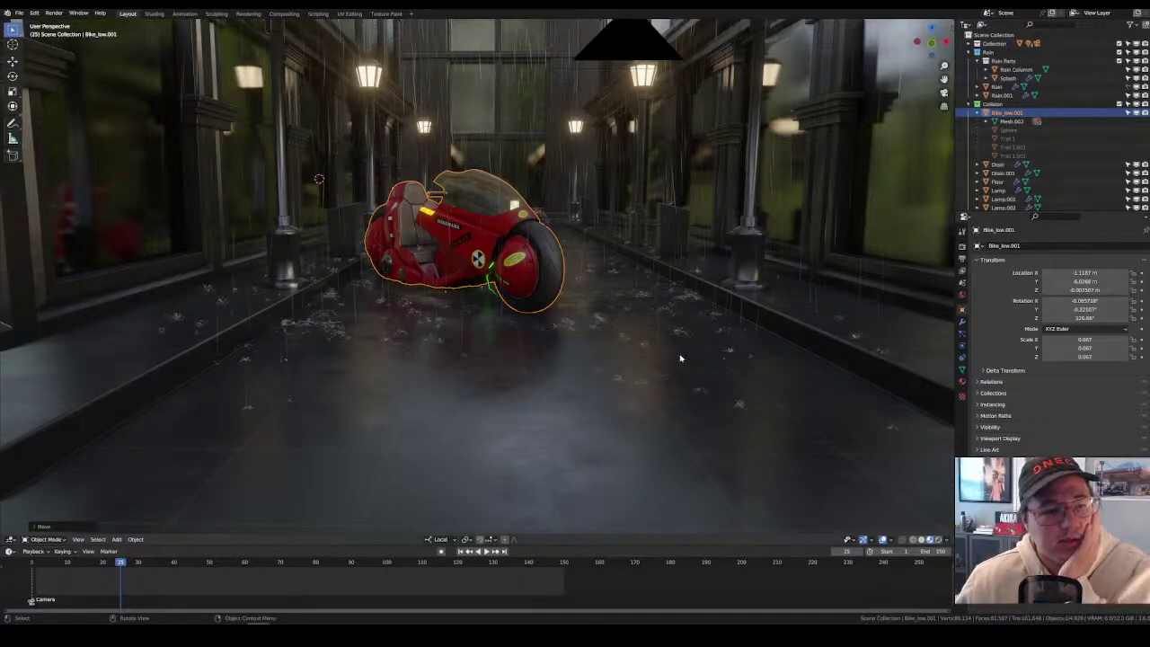
scroll(680, 368, down, 6)
scroll(680, 377, up, 9)
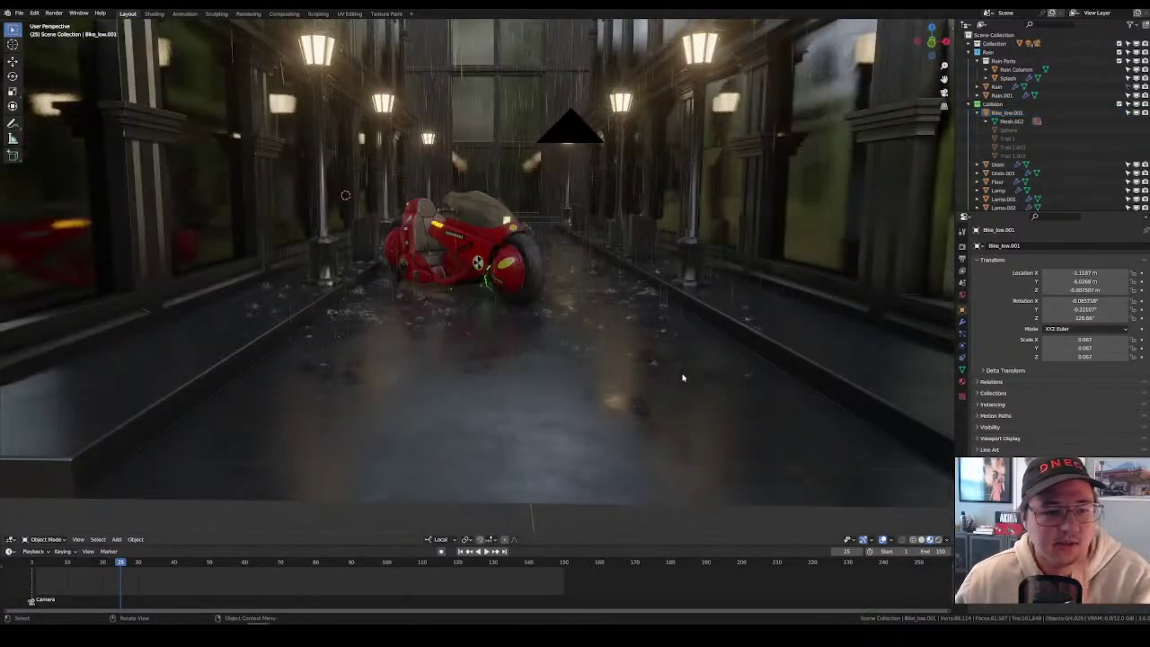
scroll(669, 358, up, 2)
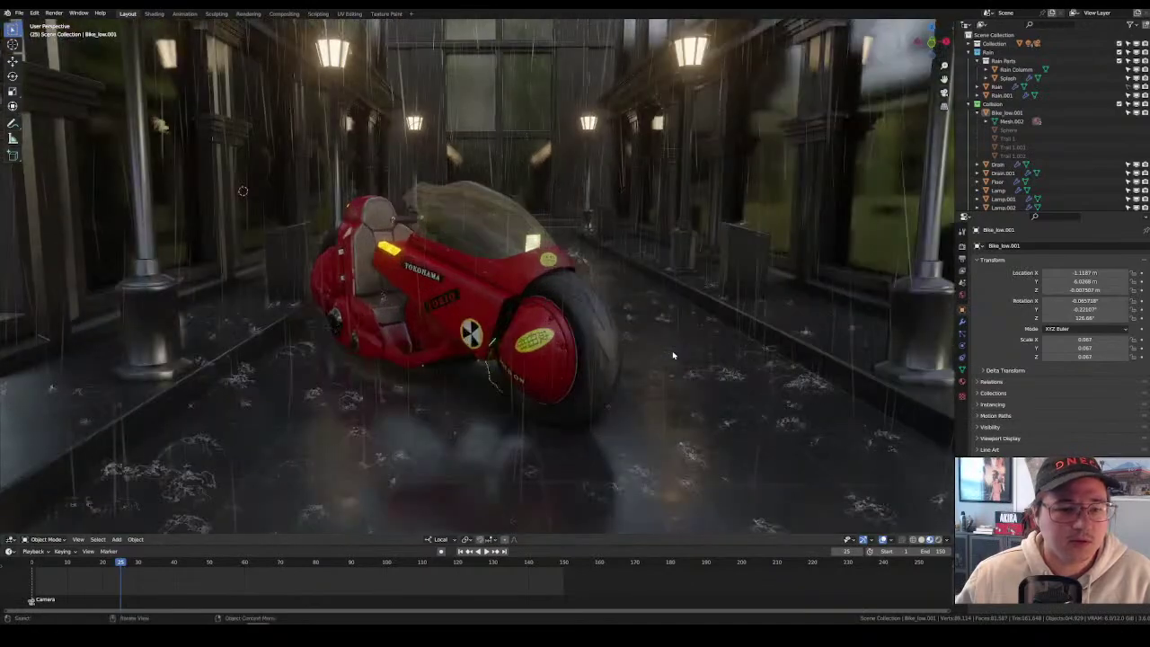
key(space)
key(space)
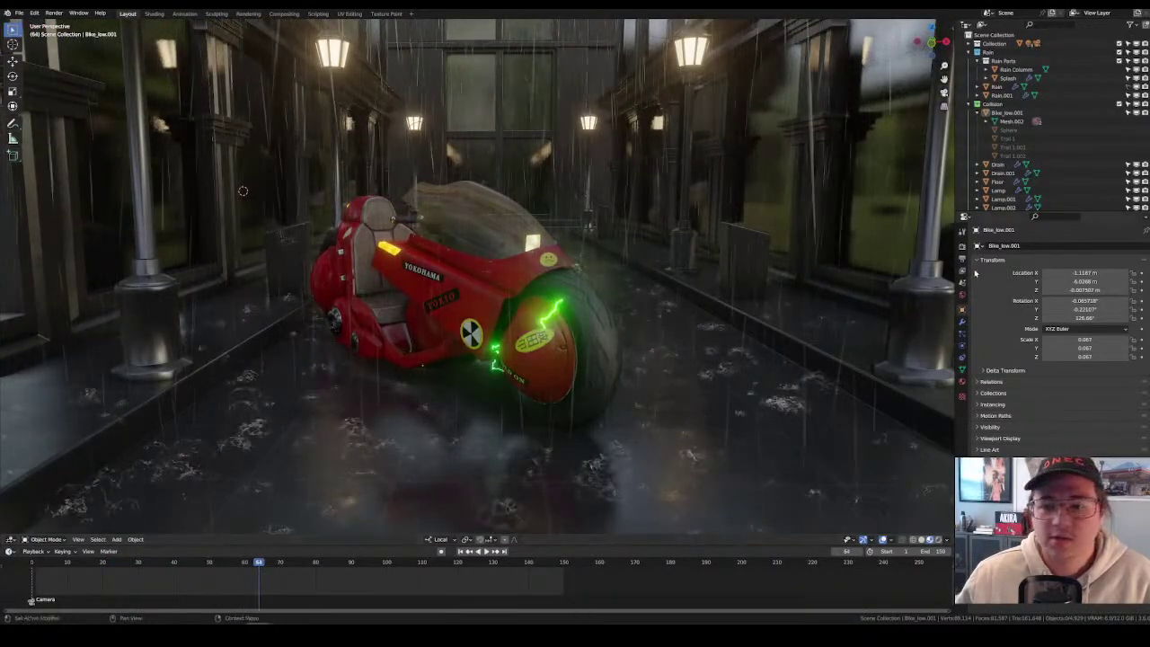
Switch the render engine to Cycles, enable viewport denoising and set the viewport's max samples to 2.
click(963, 259)
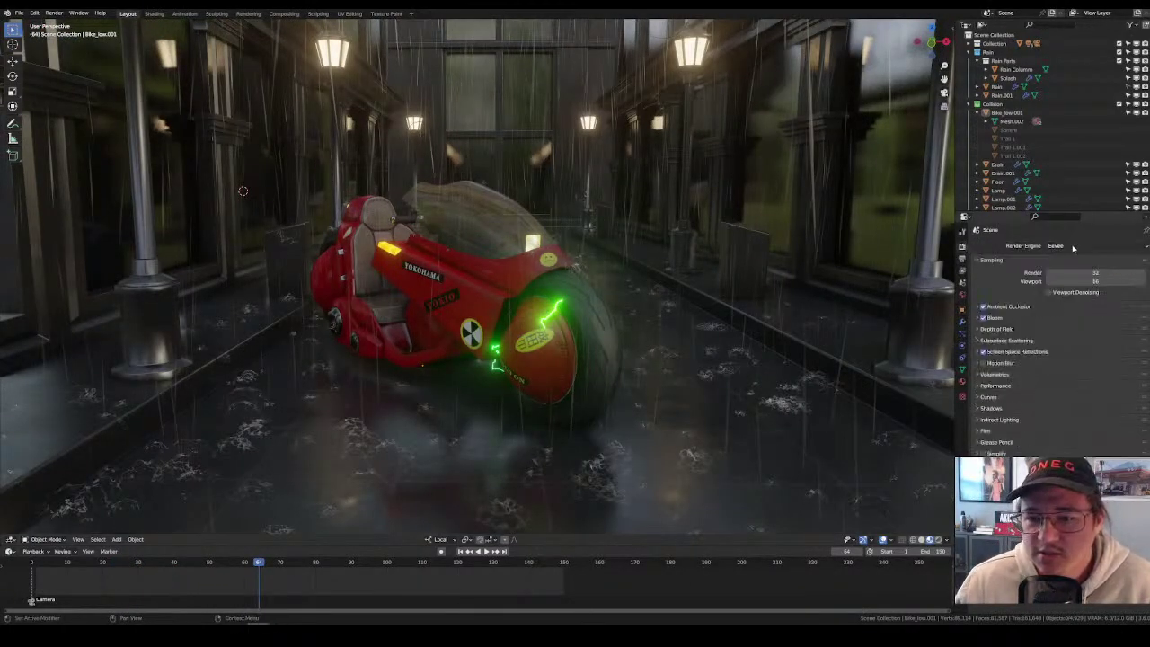
click(962, 258)
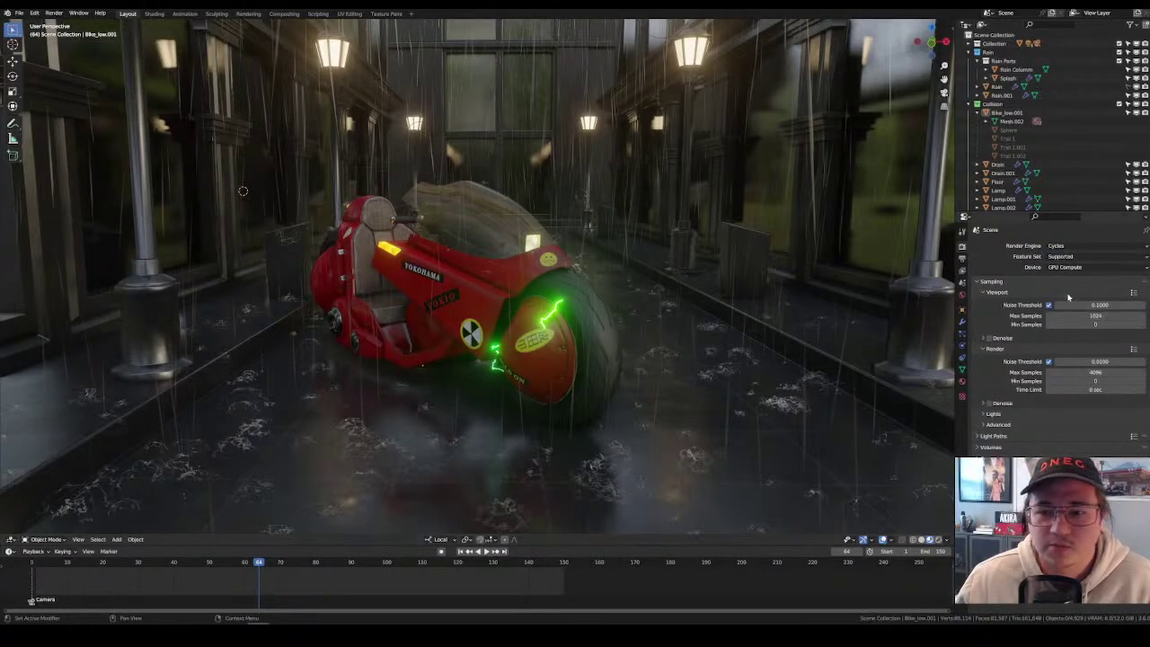
click(989, 338)
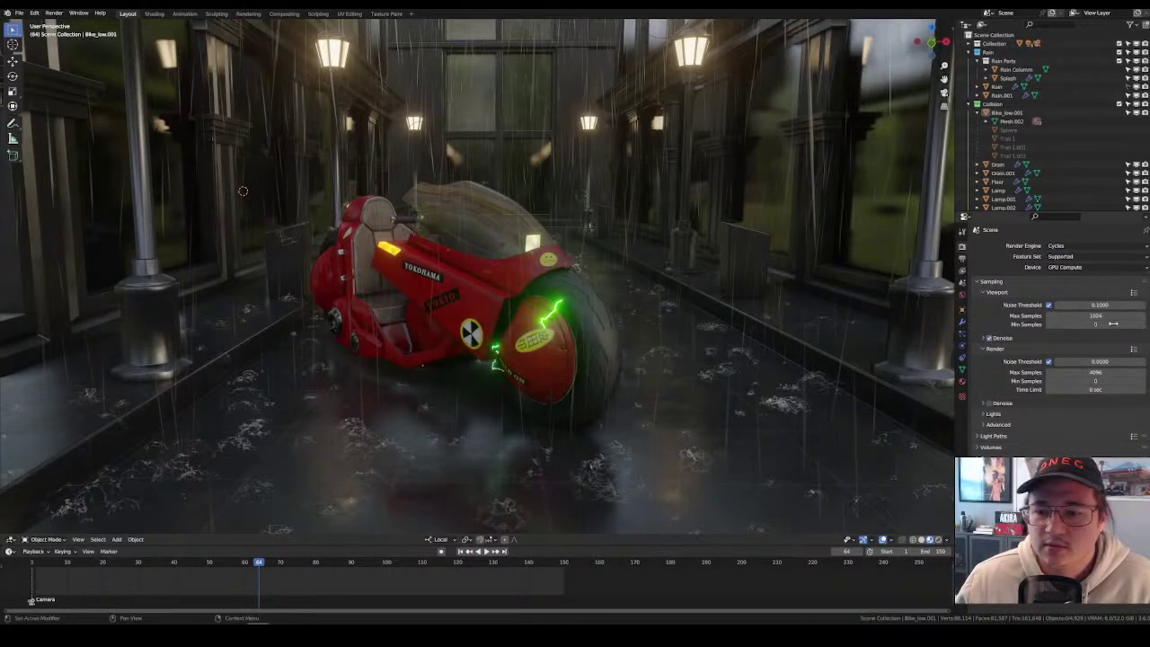
click(1129, 315)
text(2)
key(Return)
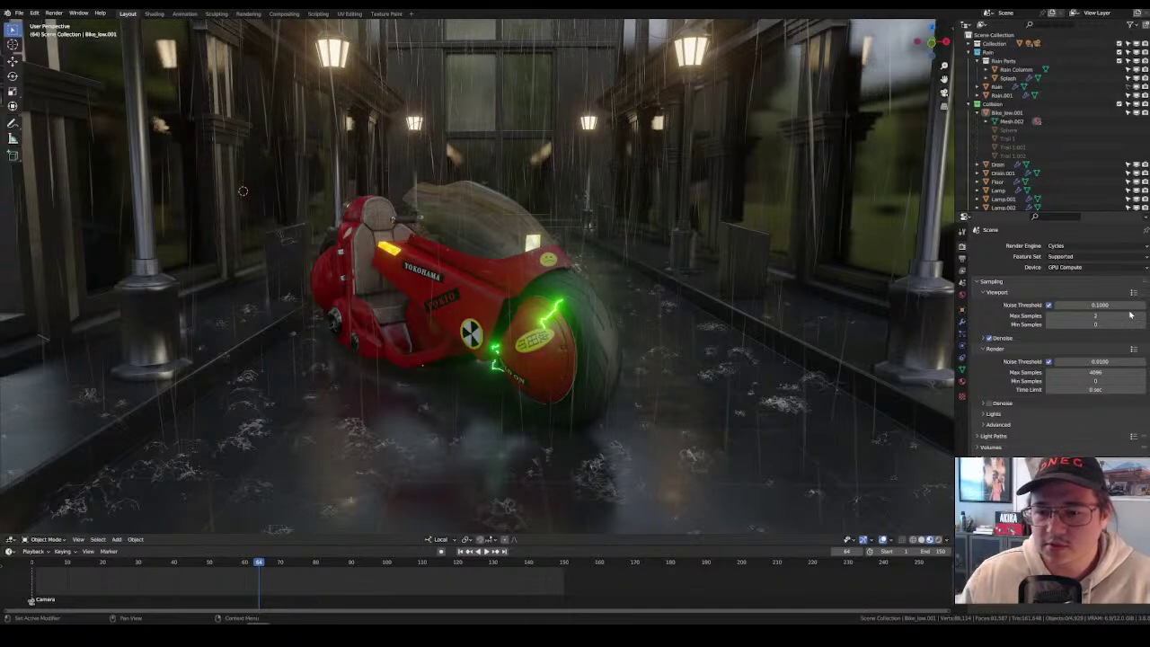
Set the render's max samples to 128 and enable render denoising.
double_click(1085, 371)
text(128)
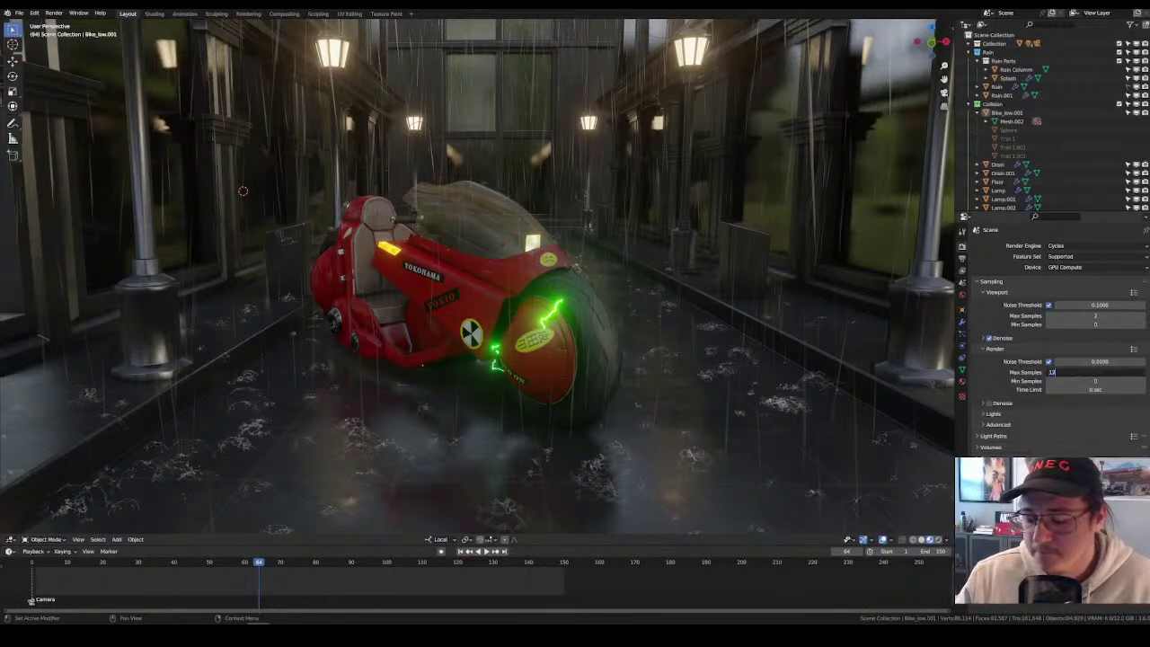
key(Return)
click(990, 403)
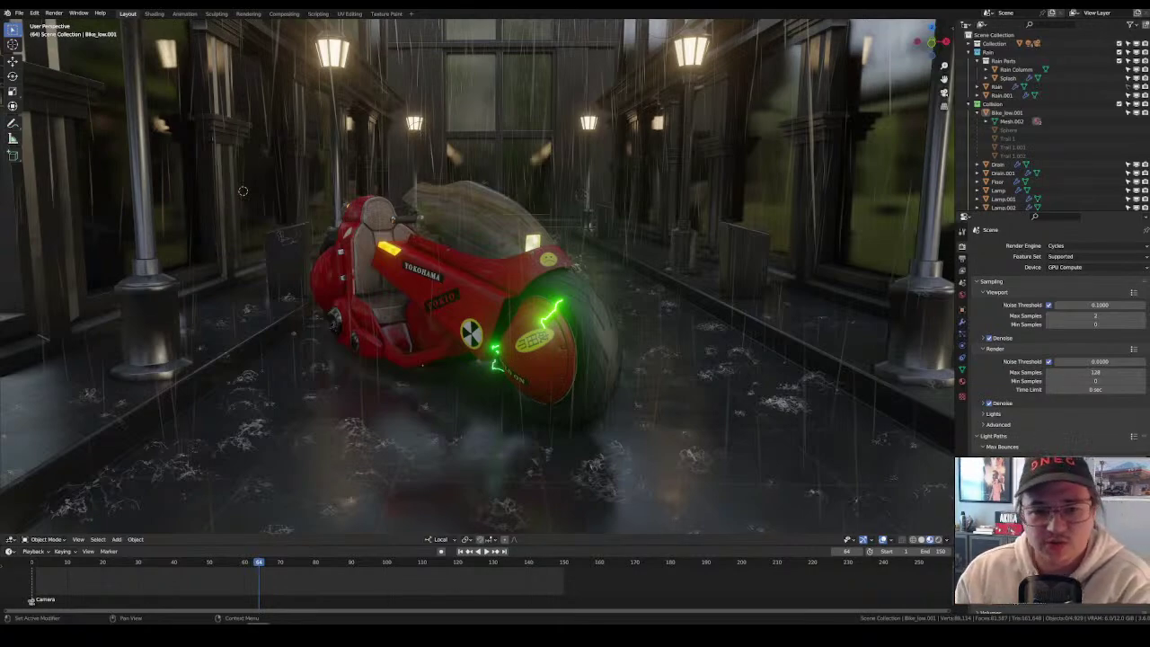
Select the motorcycle and look at the scene through the camera.
click(575, 311)
middle_drag(574, 311, 618, 274)
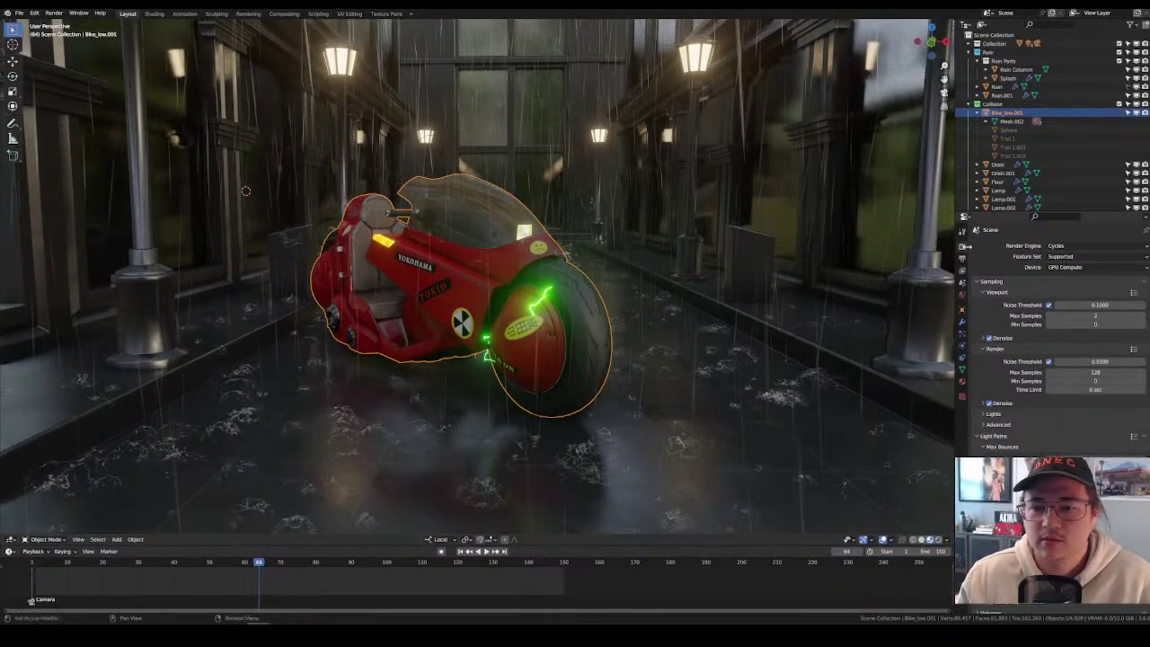
click(962, 259)
click(961, 248)
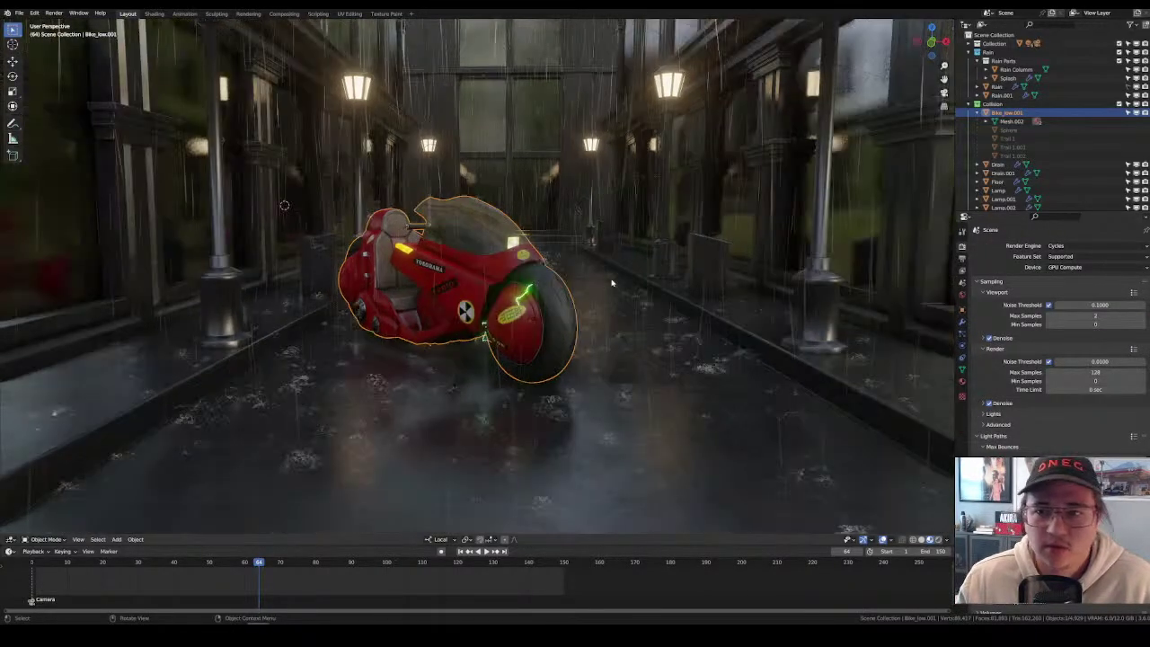
middle_drag(557, 288, 604, 283)
key(KP_0)
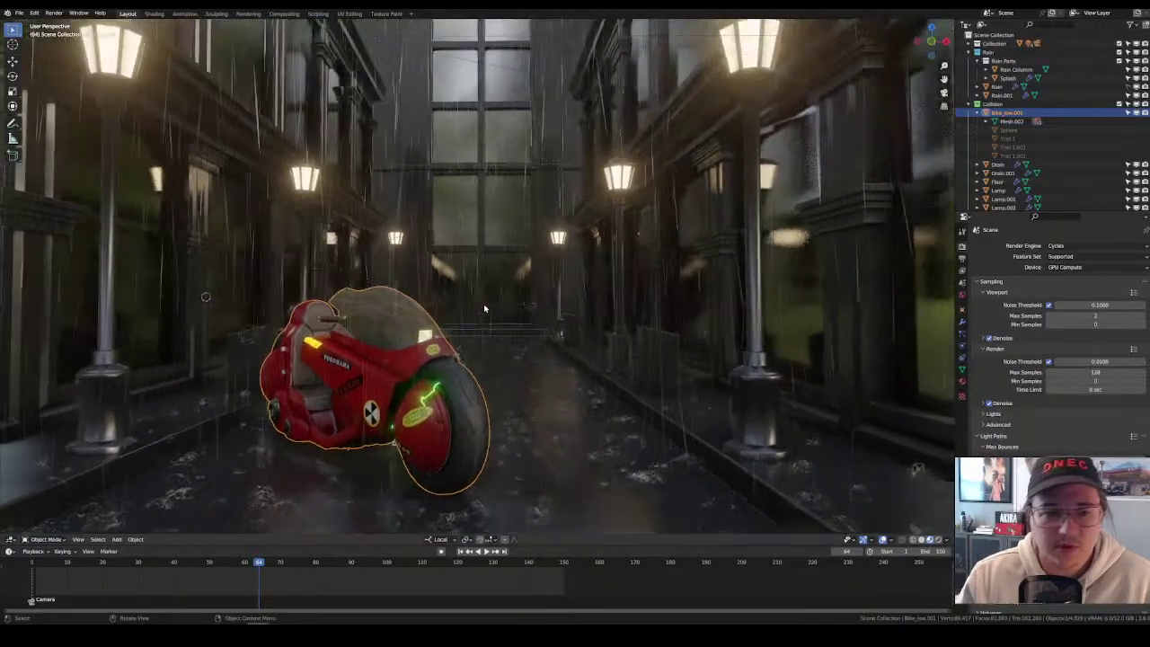
shift+middle_drag(500, 319, 545, 294)
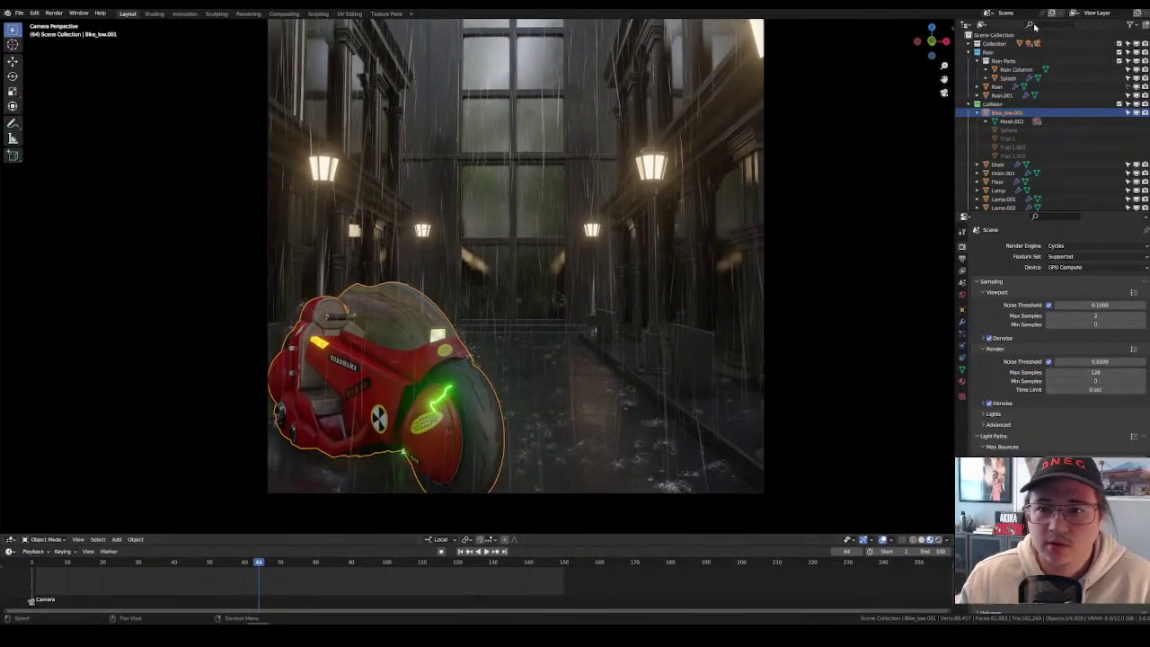
Select the camera and delete all of its animation keyframes.
shift+middle_drag(674, 327, 688, 325)
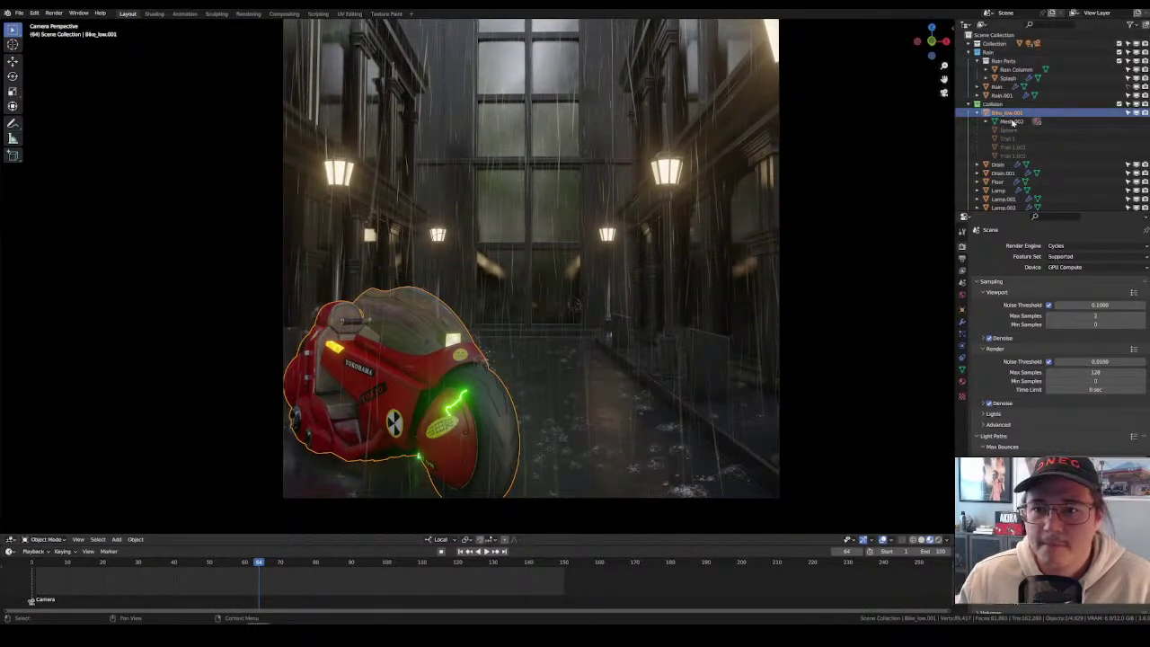
click(782, 88)
click(779, 82)
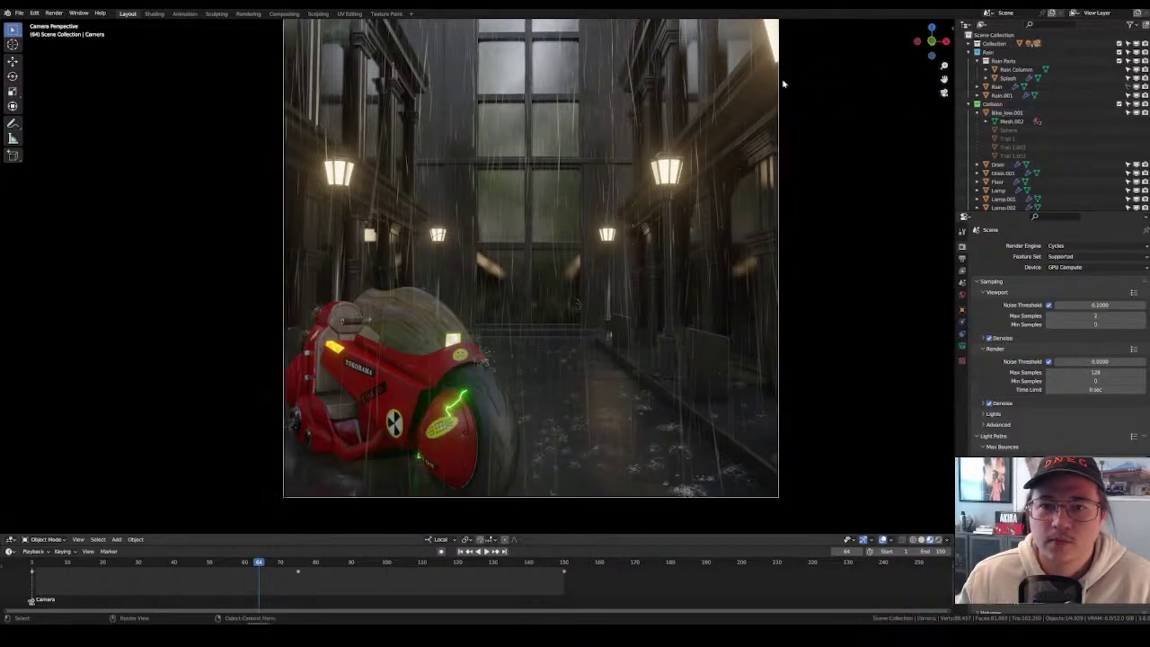
key(KP_Decimal)
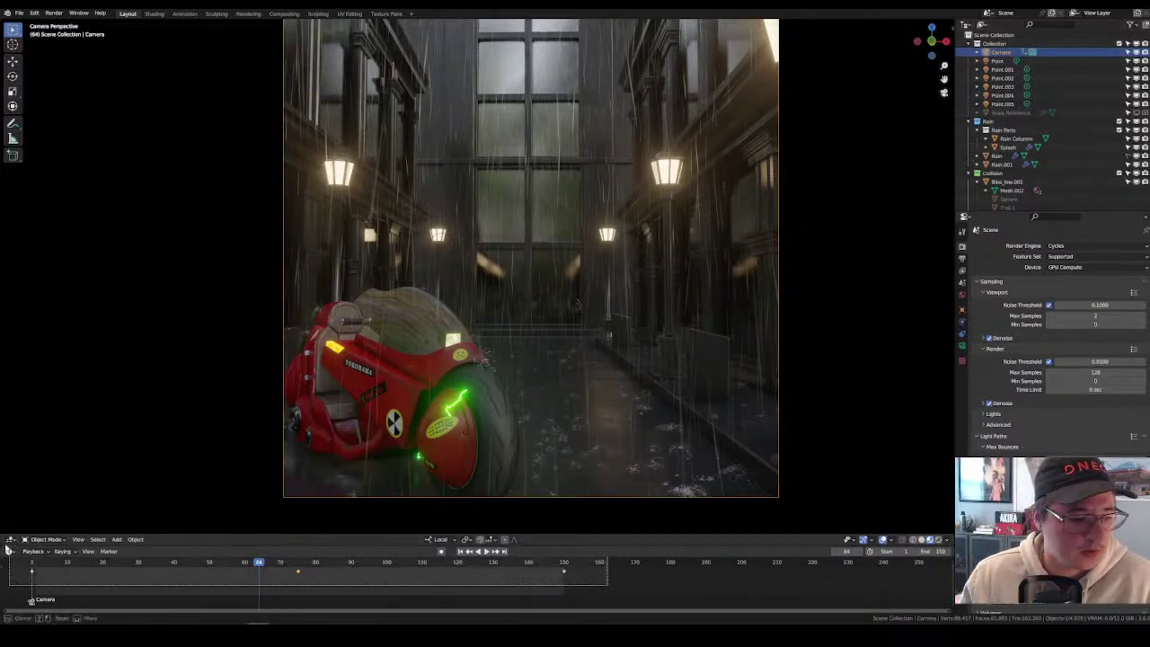
key(x)
click(306, 589)
mouse_move(544, 353)
shift+middle_down()
mouse_move(578, 324)
mouse_move(539, 359)
shift+middle_up()
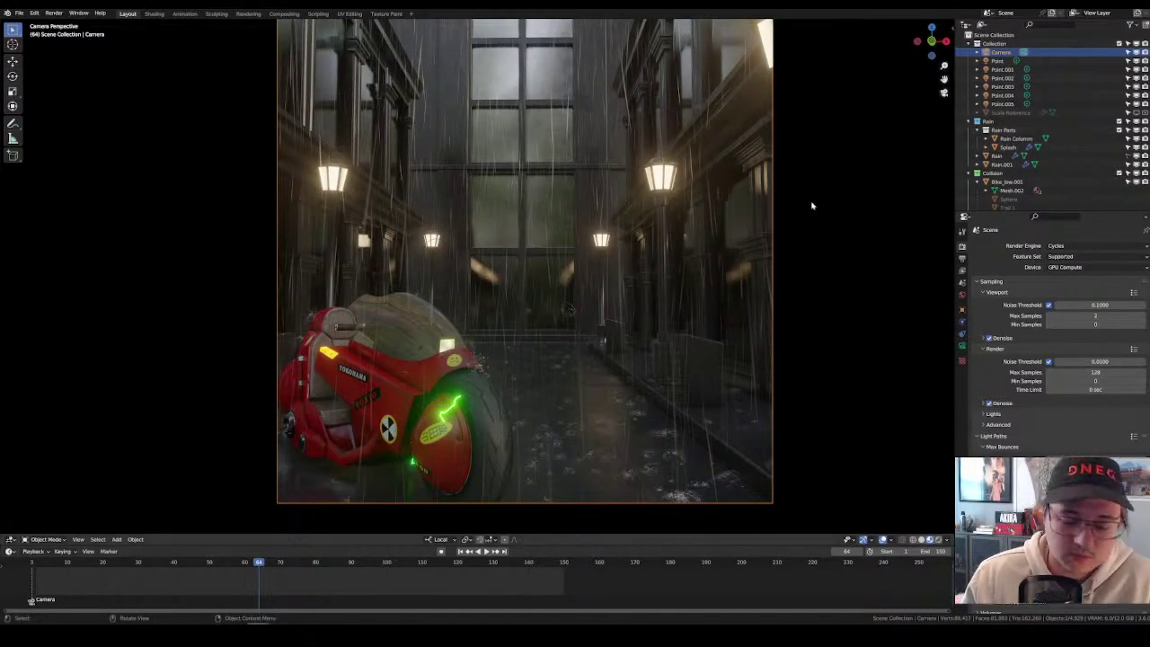
Lock the camera to the view, pull it back until the whole motorcycle sits centred in the alley, and unlock it.
key(n)
click(945, 88)
click(923, 131)
key(n)
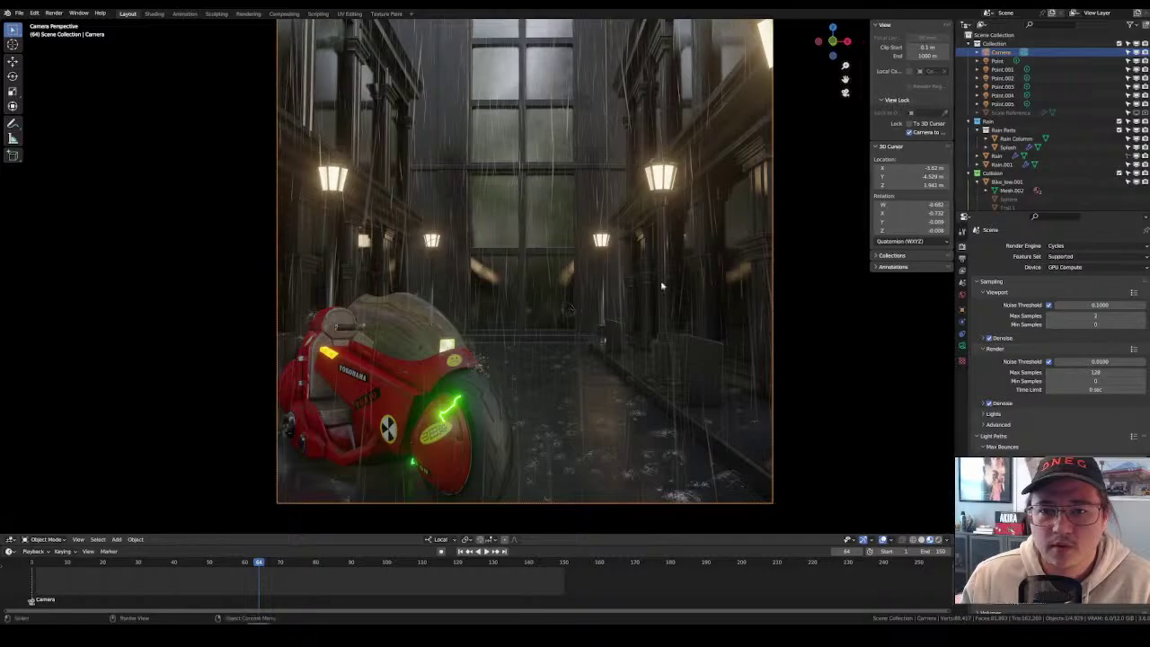
shift+middle_drag(707, 273, 715, 297)
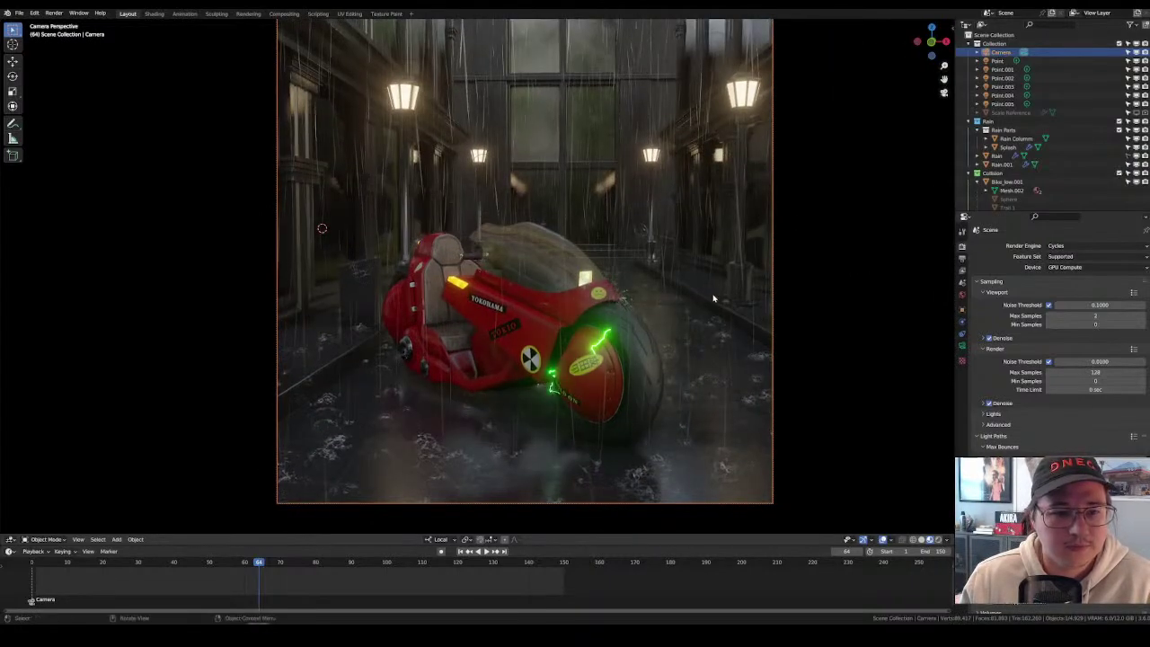
scroll(715, 299, down, 2)
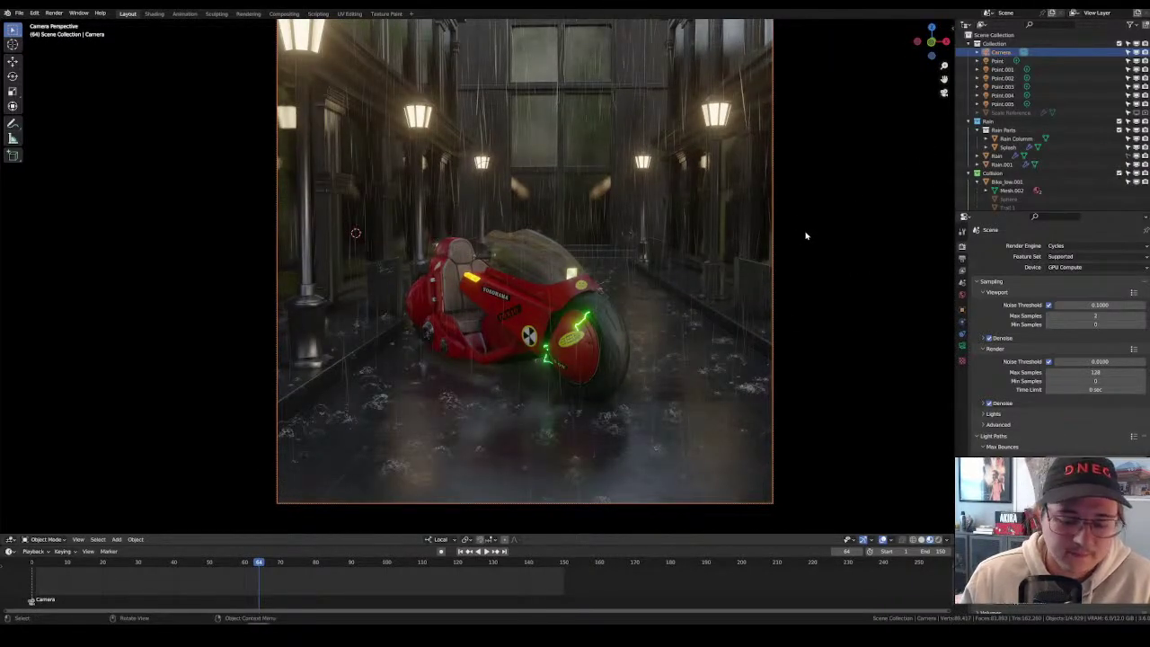
key(n)
click(928, 129)
key(n)
scroll(683, 297, down, 1)
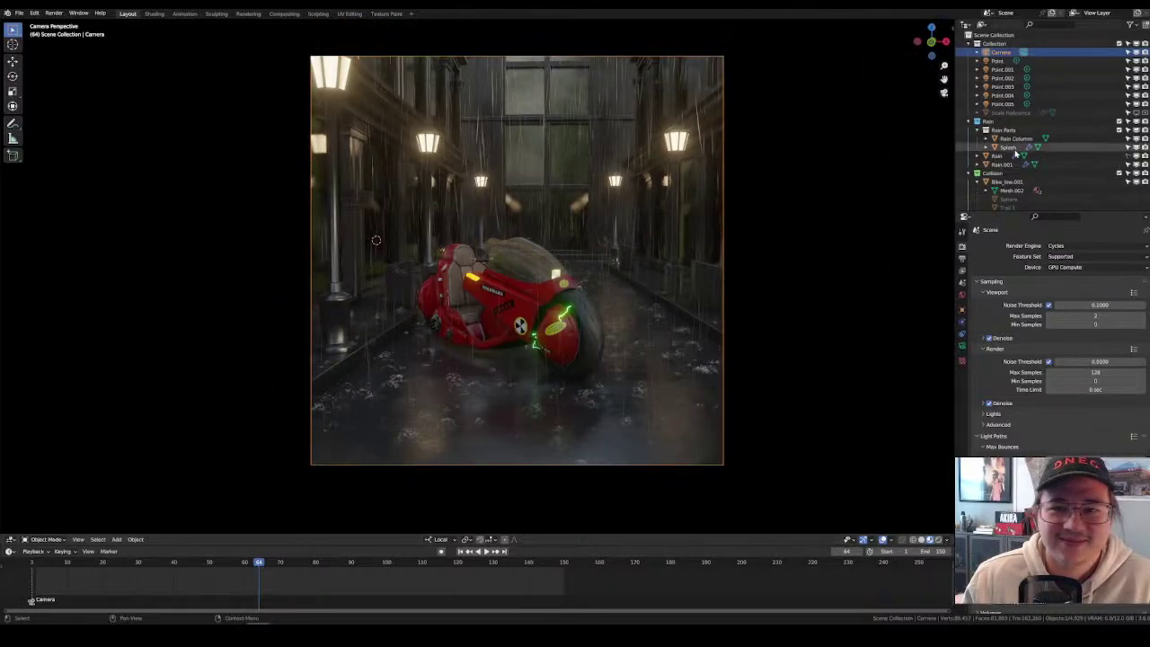
Lock the camera to the view again and bring it to a lower, closer angle on the motorcycle.
key(n)
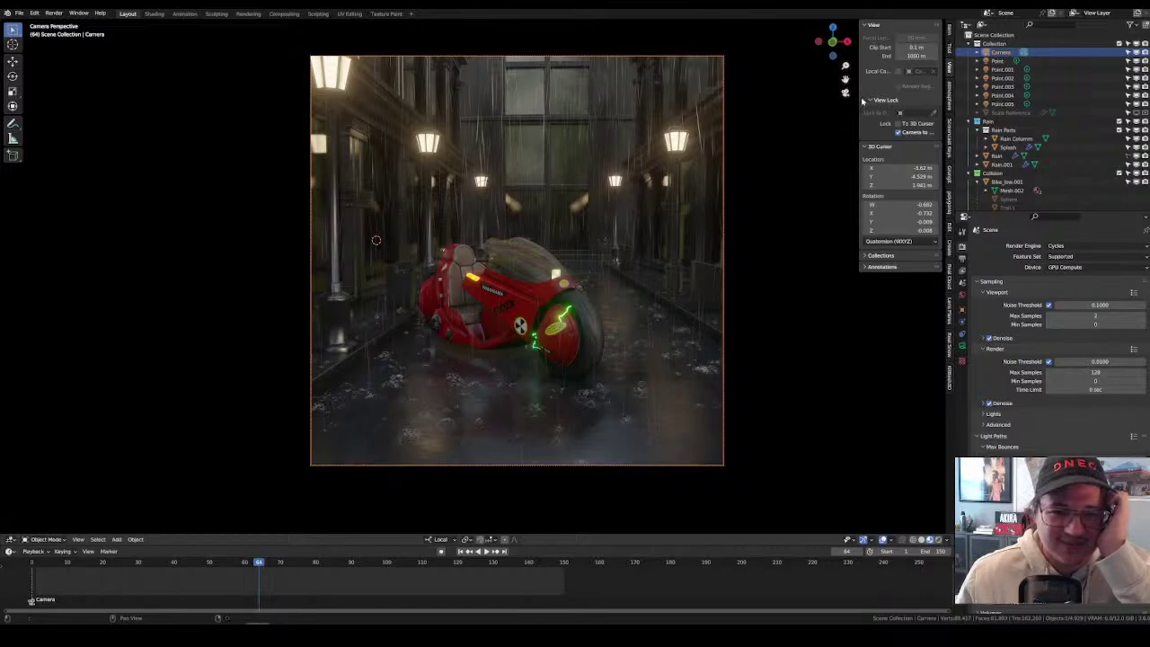
drag(845, 66, 845, 45)
middle_drag(593, 315, 606, 310)
Select the motorcycle and move it within its local ground plane, without changing its height.
click(607, 310)
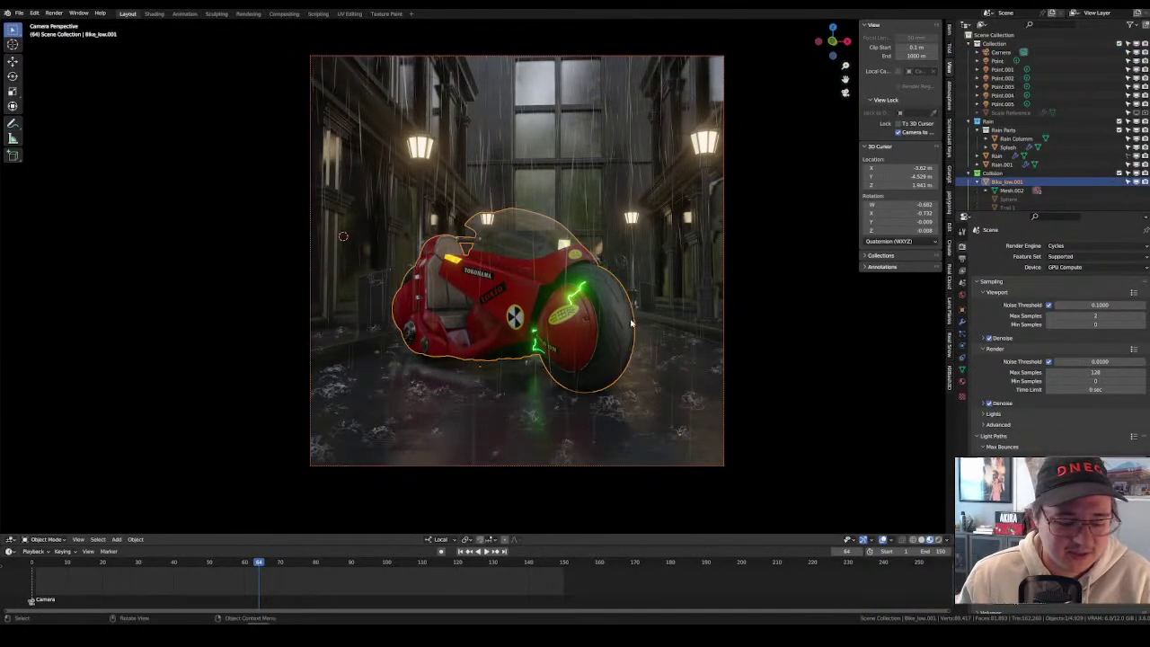
key(g)
key(shift+z)
key(shift+z)
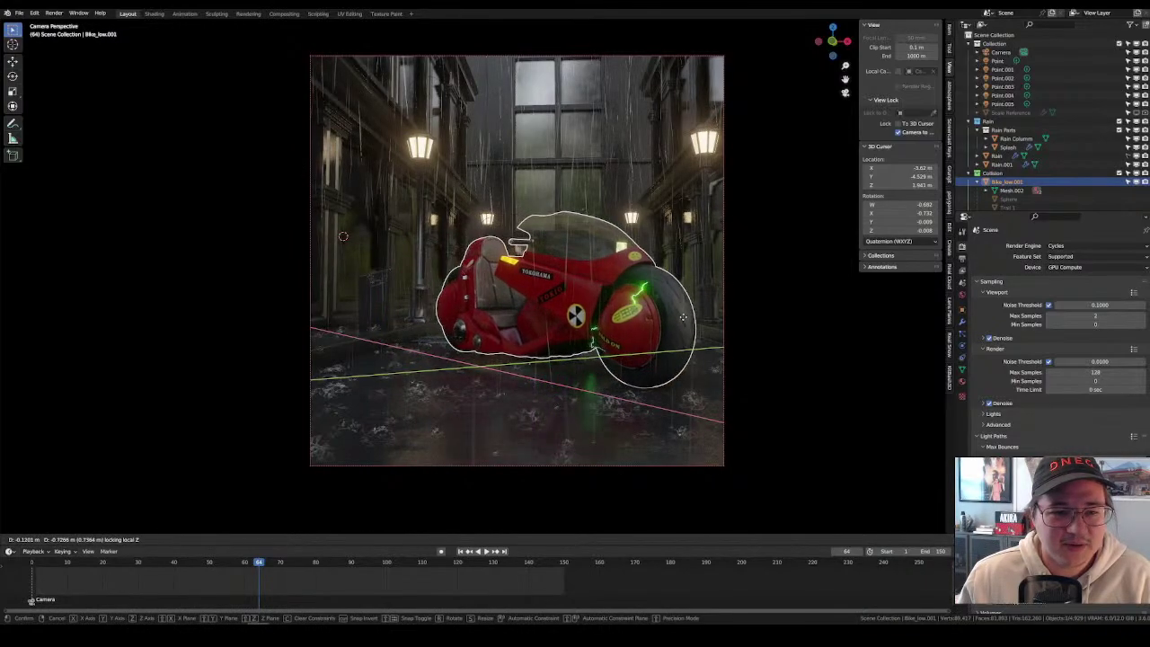
click(656, 350)
Fine-tune the camera angle around the motorcycle, unlock the camera from the view and enlarge the frame in the viewport.
middle_drag(656, 350, 640, 360)
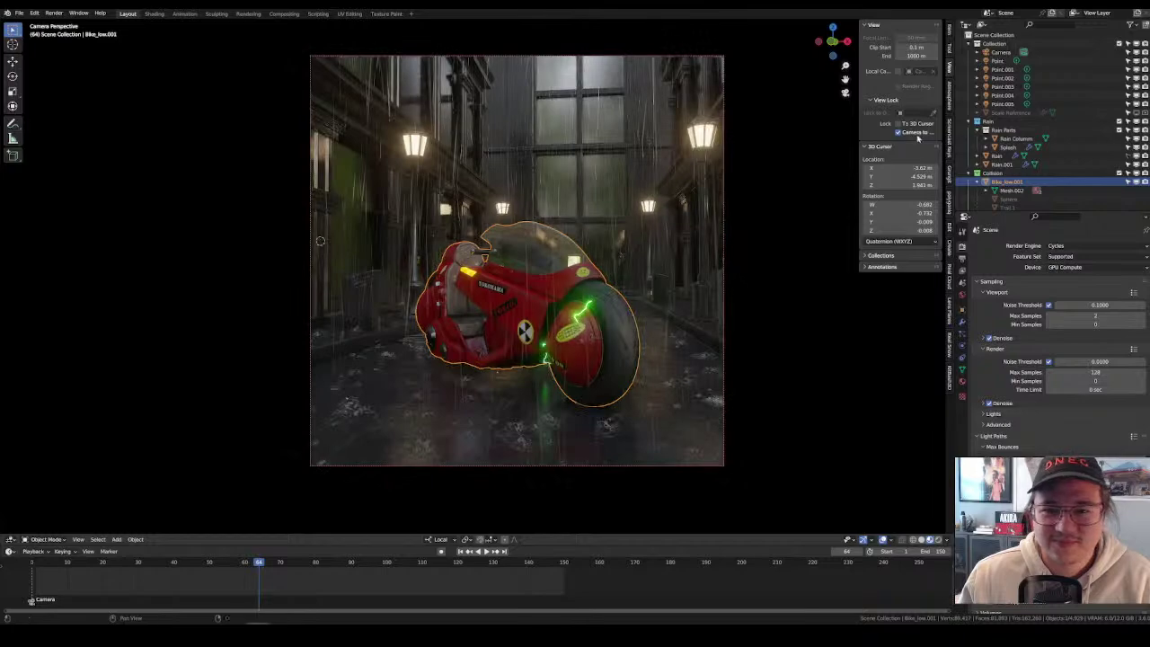
scroll(683, 296, up, 2)
scroll(716, 238, down, 1)
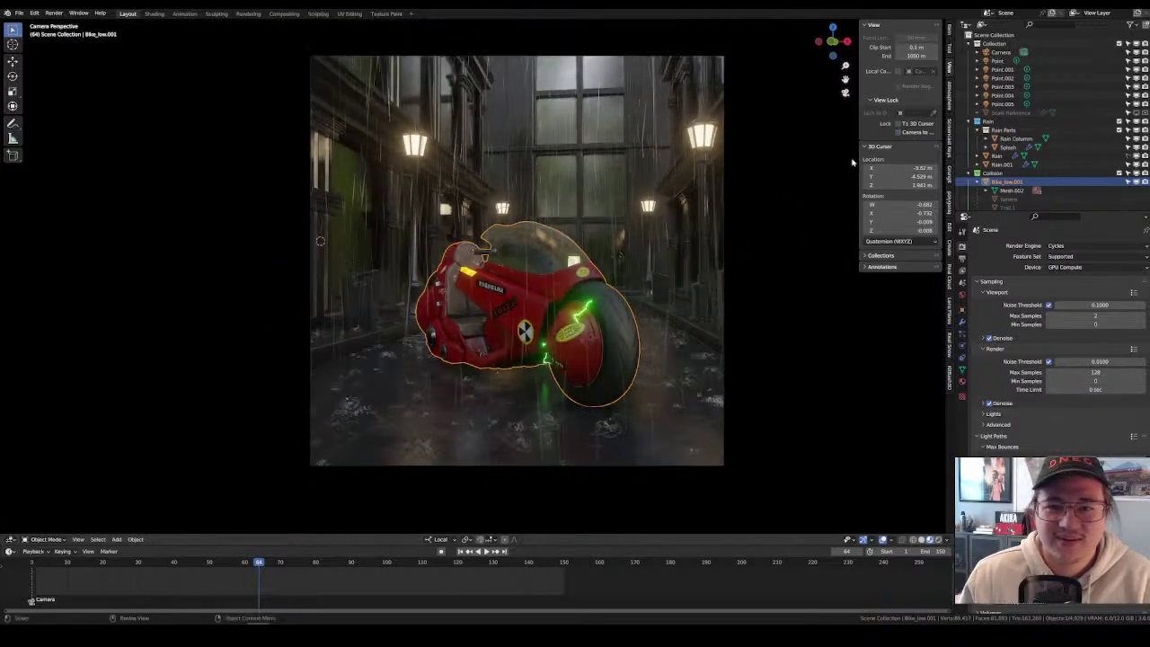
mouse_move(845, 105)
mouse_down()
mouse_move(847, 77)
mouse_move(836, 97)
mouse_up()
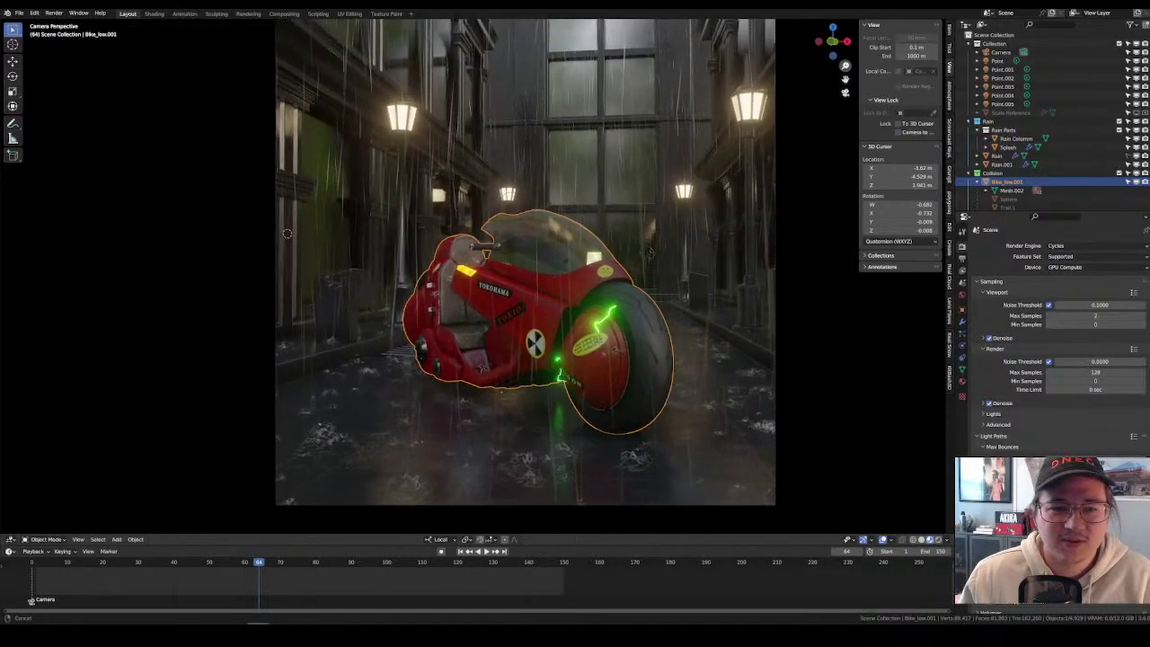
Set a render region covering the whole camera frame and review the output and render settings.
key(ctrl+b)
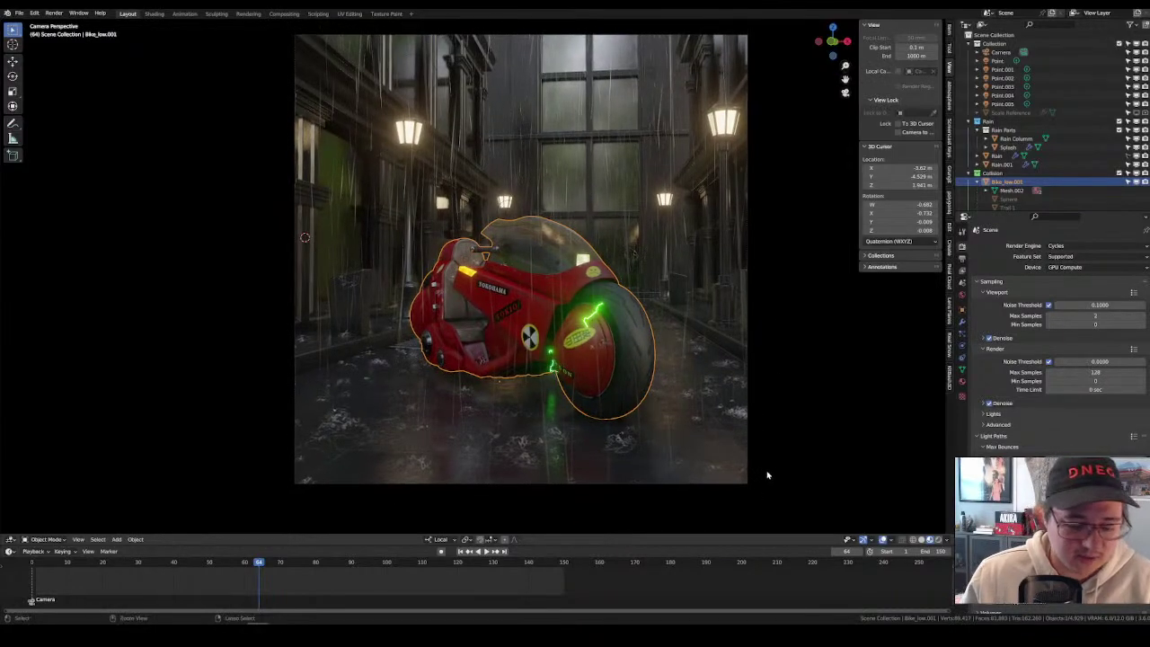
drag(751, 487, 293, 33)
click(963, 258)
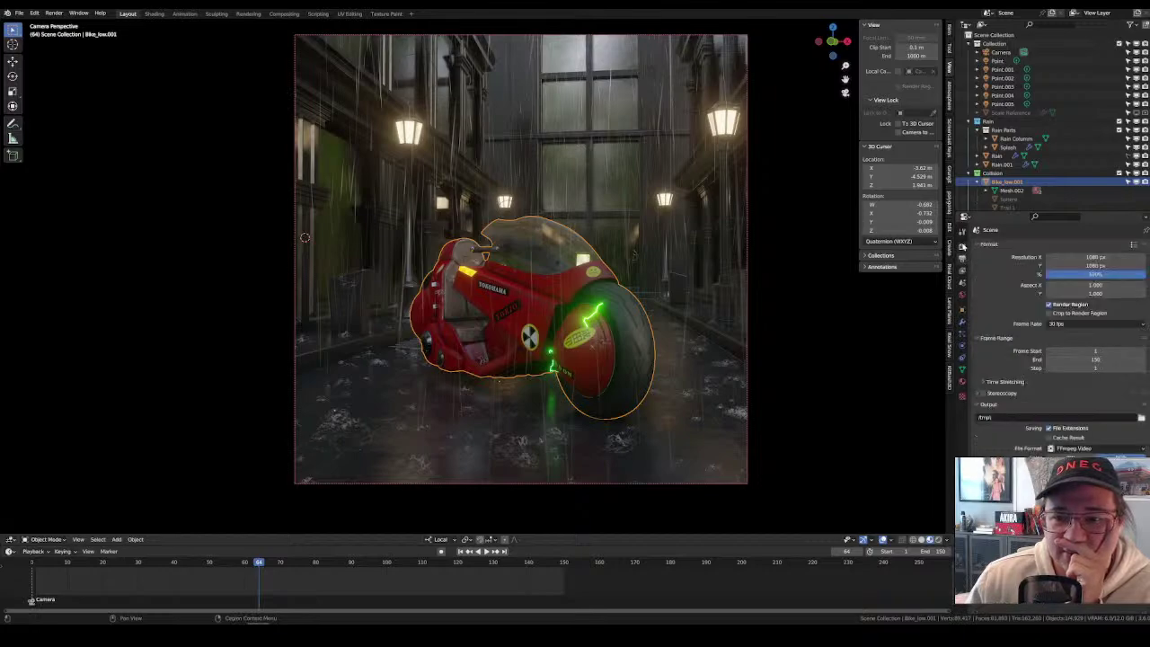
click(963, 247)
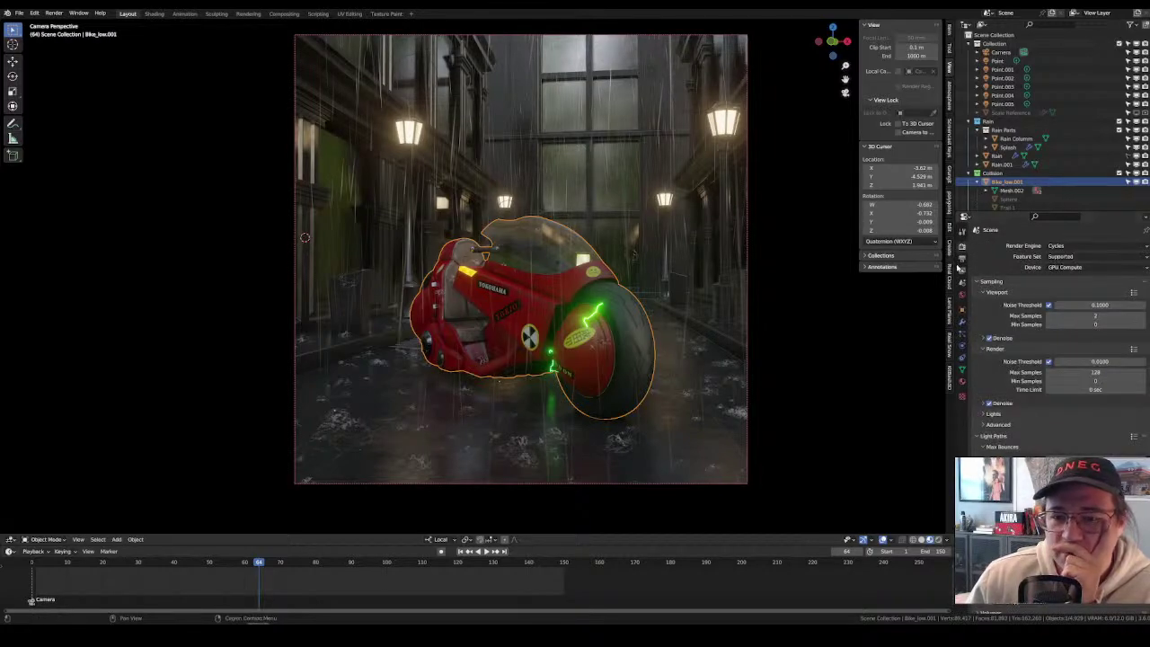
click(962, 258)
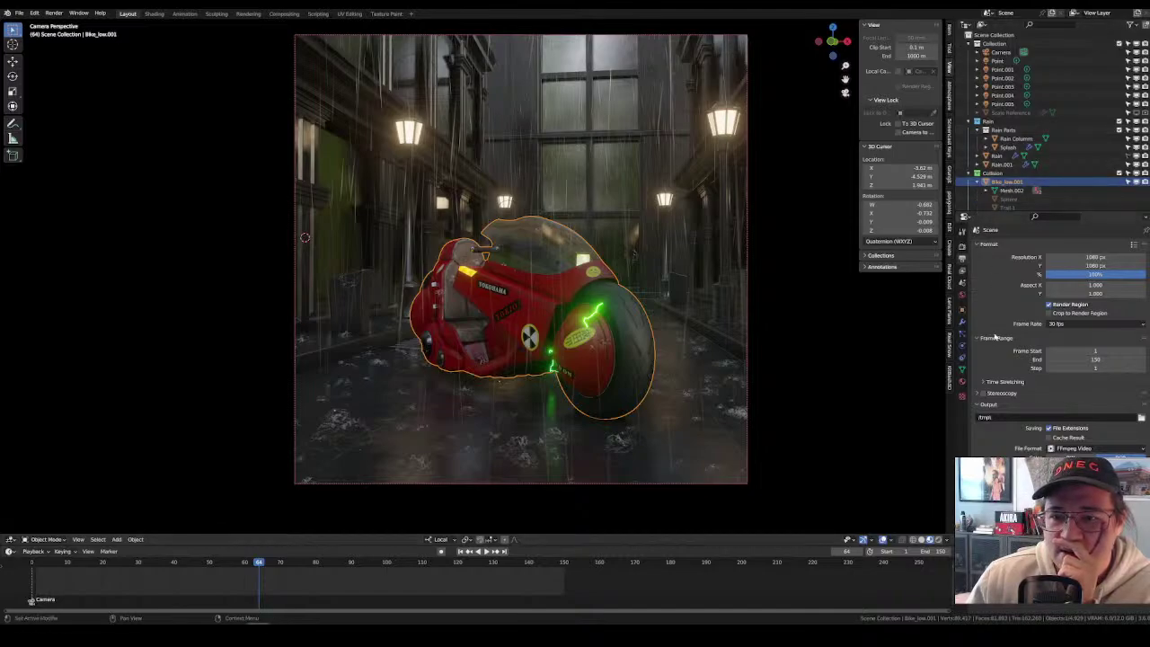
click(962, 244)
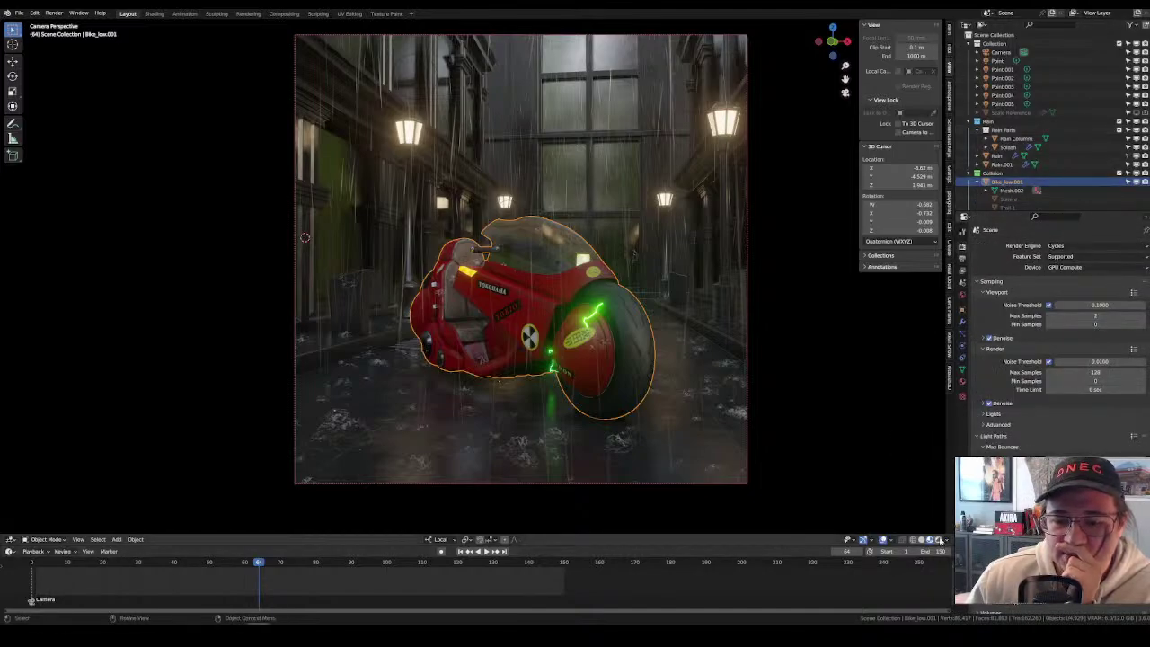
Switch the viewport to rendered shading, make the motorcycle unselectable and return to the camera view.
click(938, 539)
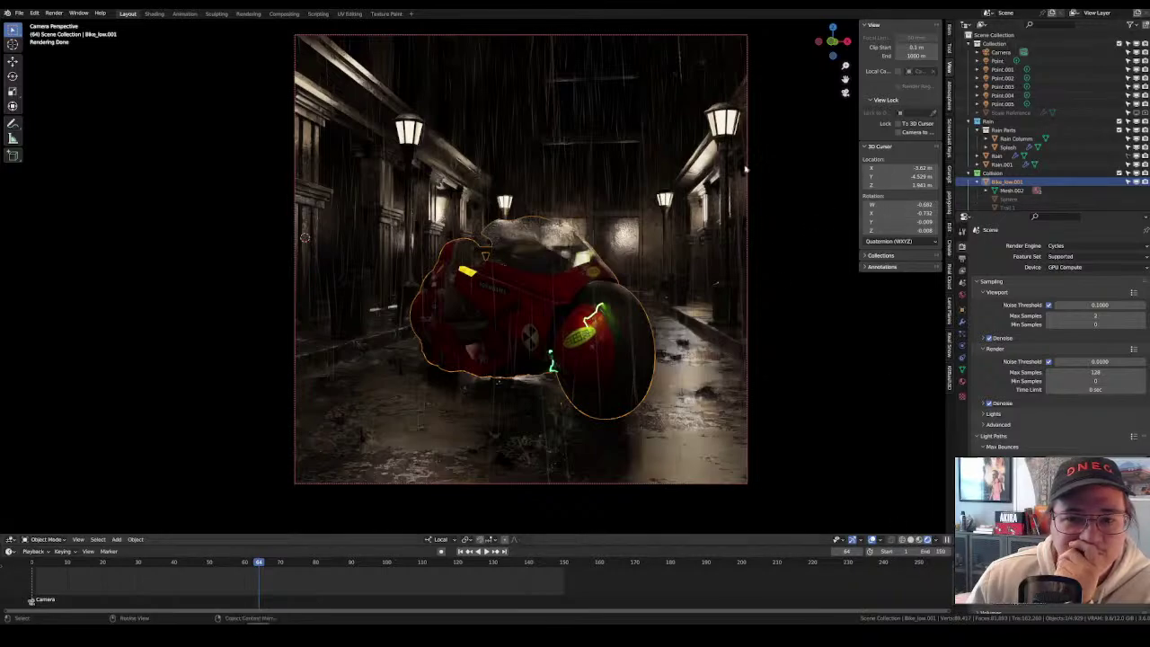
click(1126, 184)
middle_drag(679, 290, 683, 287)
key(KP_0)
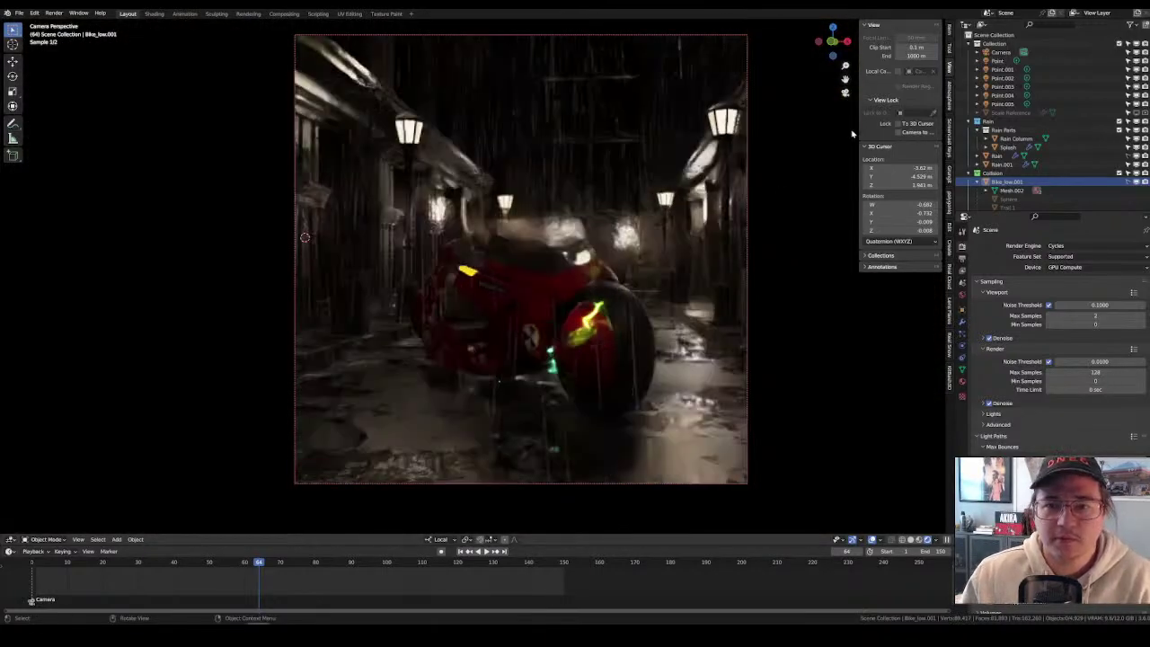
Lock the camera to the view and reframe it into a wider, slightly raised shot of the motorcycle between the street lamps.
click(896, 132)
middle_drag(657, 257, 726, 261)
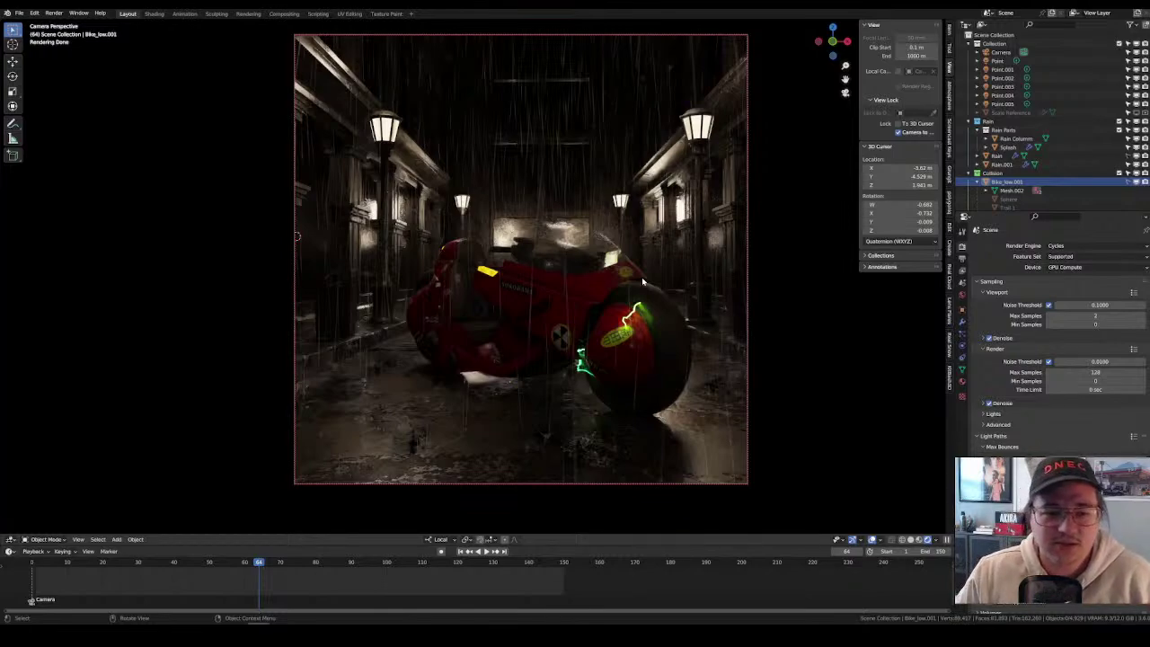
middle_drag(660, 372, 666, 377)
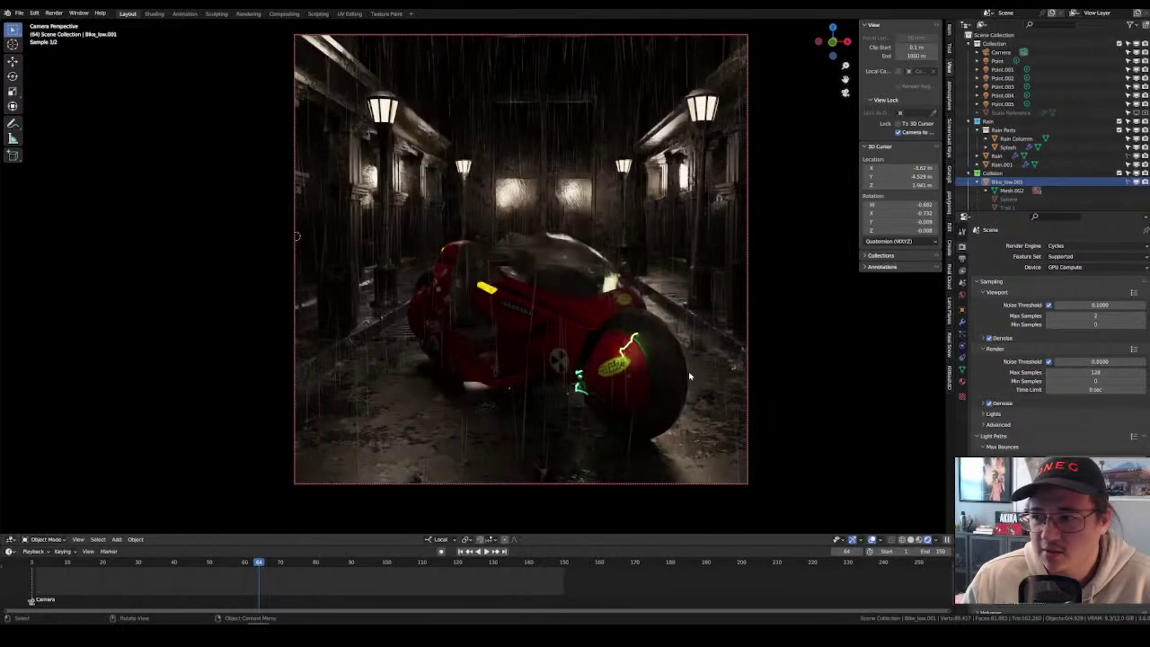
middle_drag(691, 374, 693, 358)
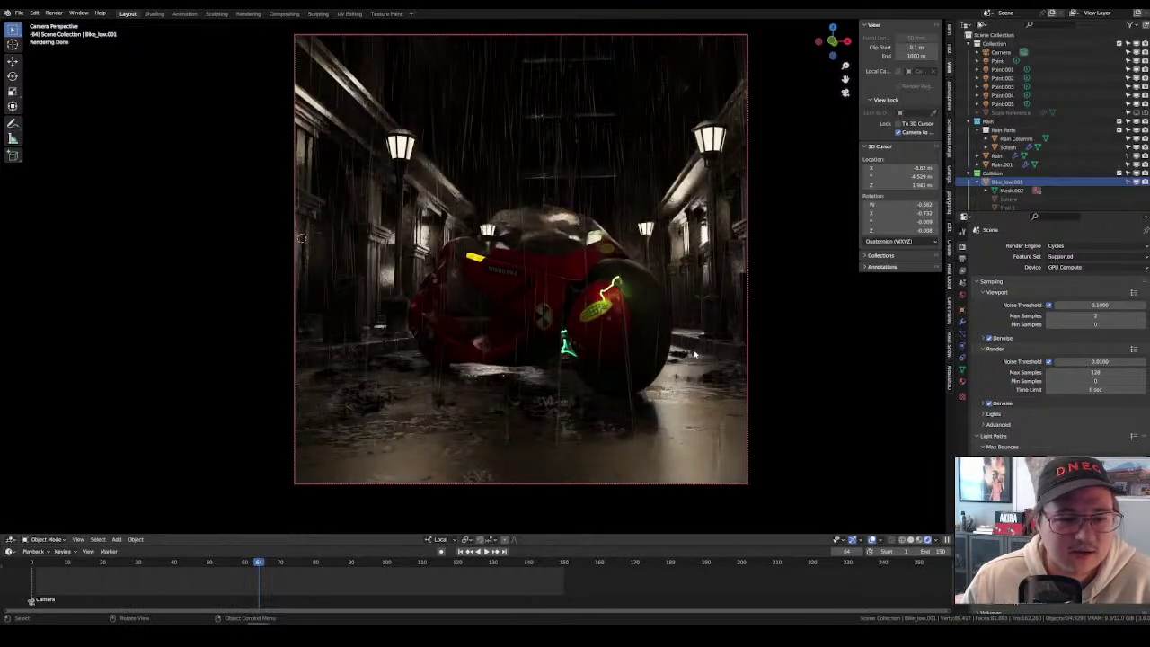
middle_drag(693, 354, 695, 355)
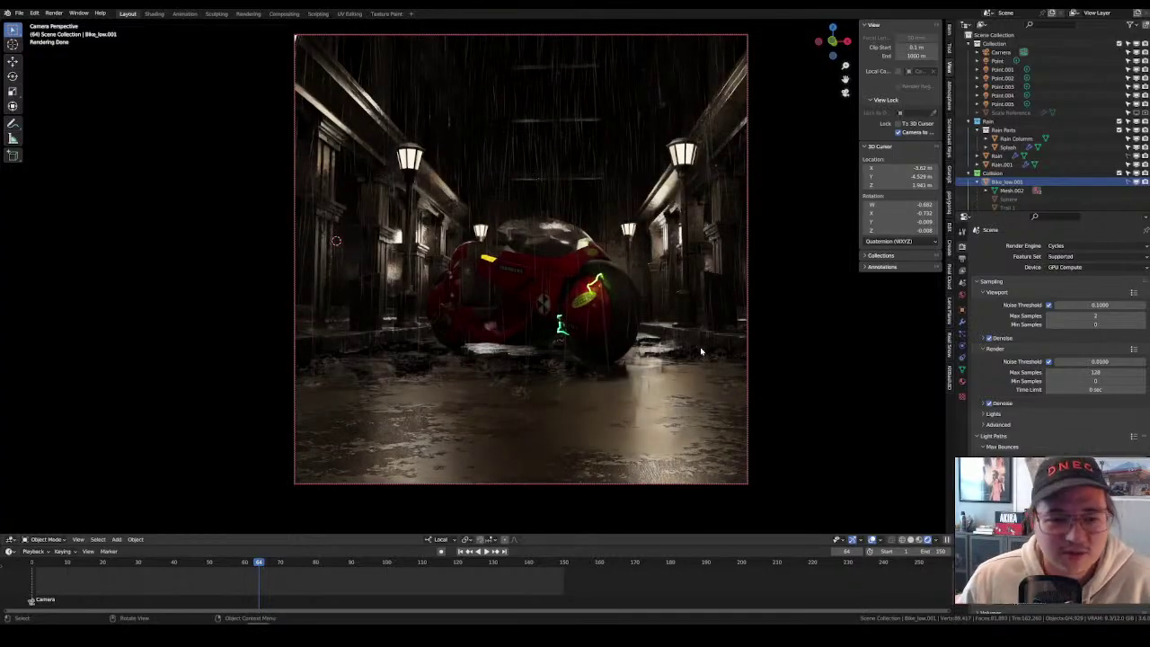
middle_drag(702, 352, 704, 357)
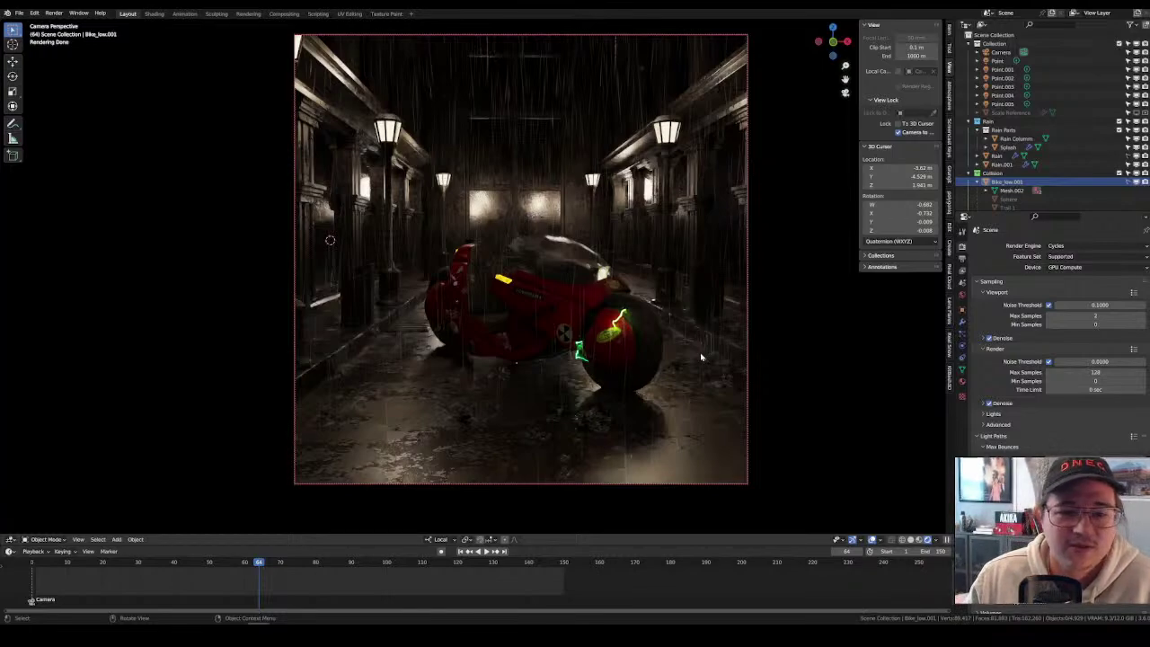
scroll(698, 354, down, 1)
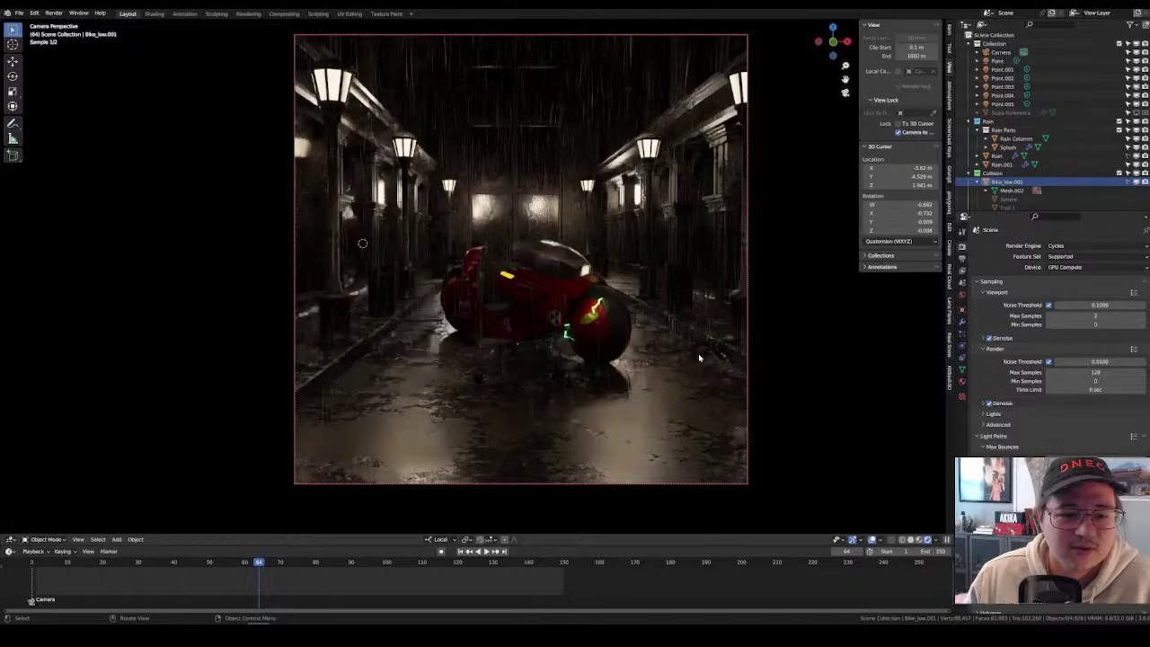
scroll(698, 353, down, 2)
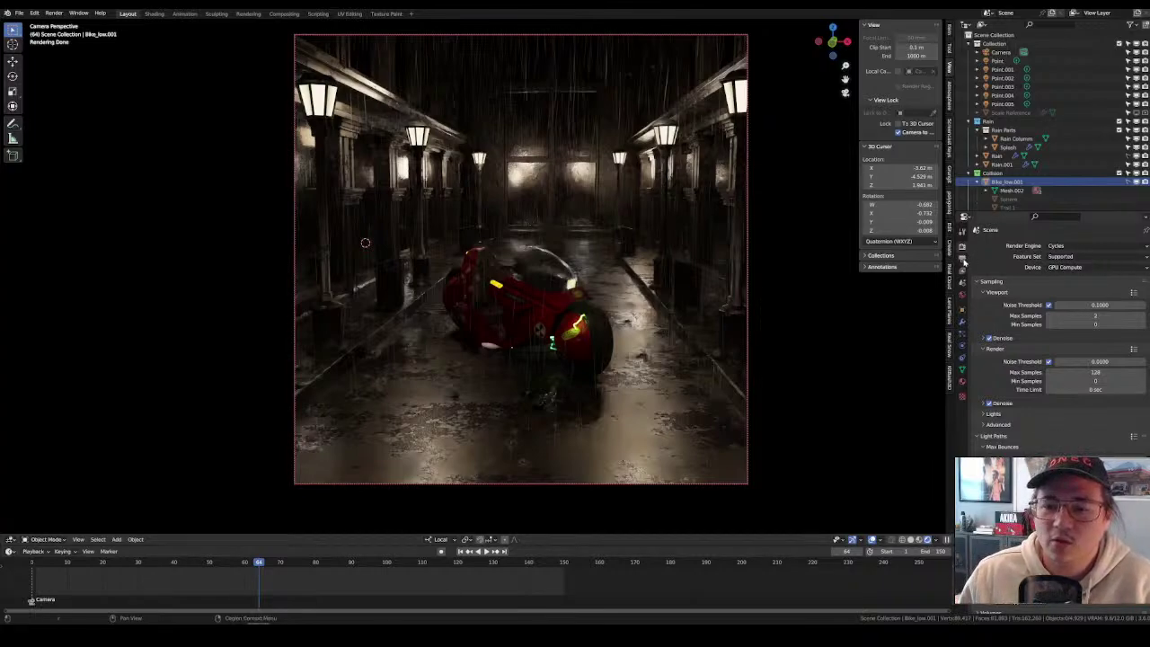
click(963, 260)
click(962, 249)
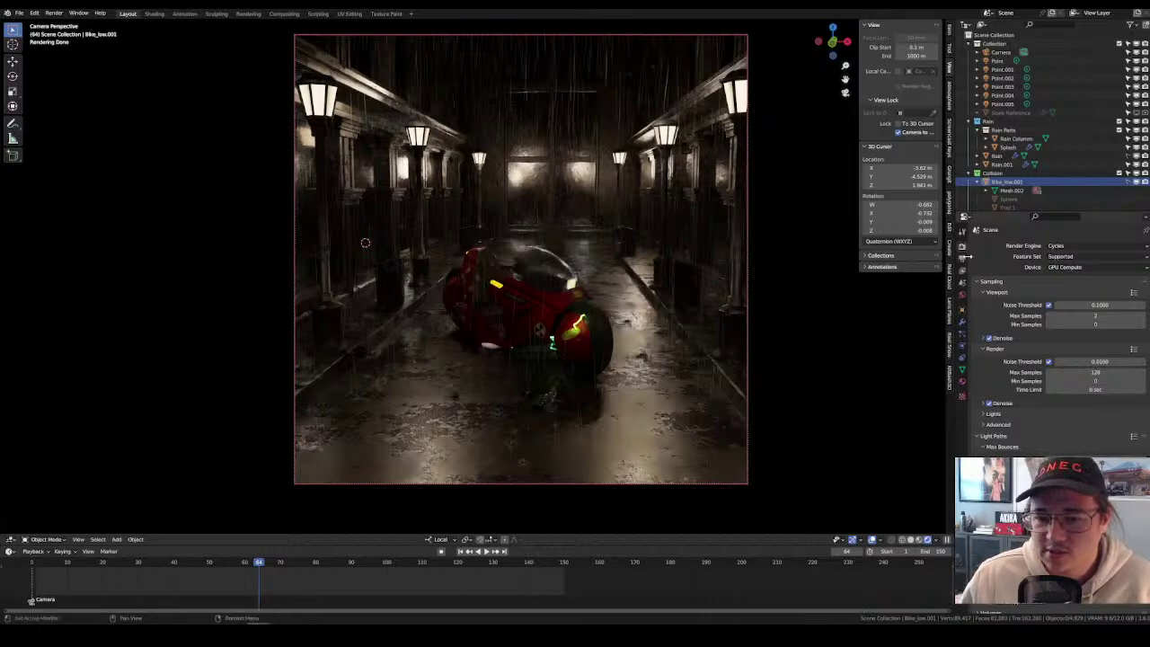
click(963, 260)
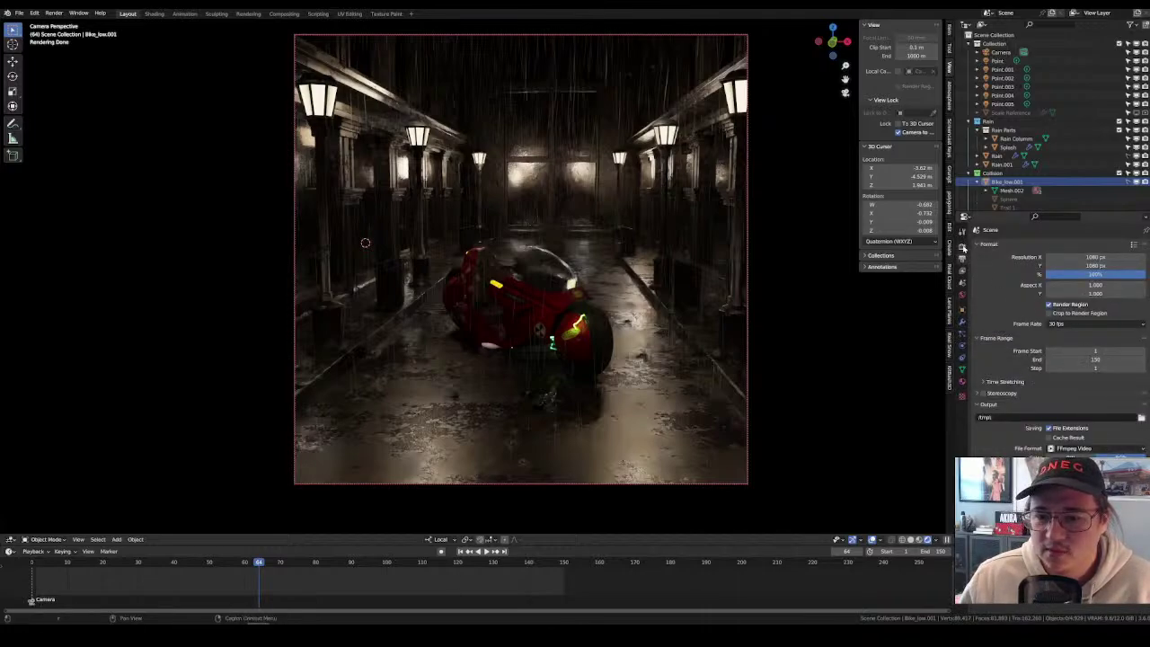
click(962, 249)
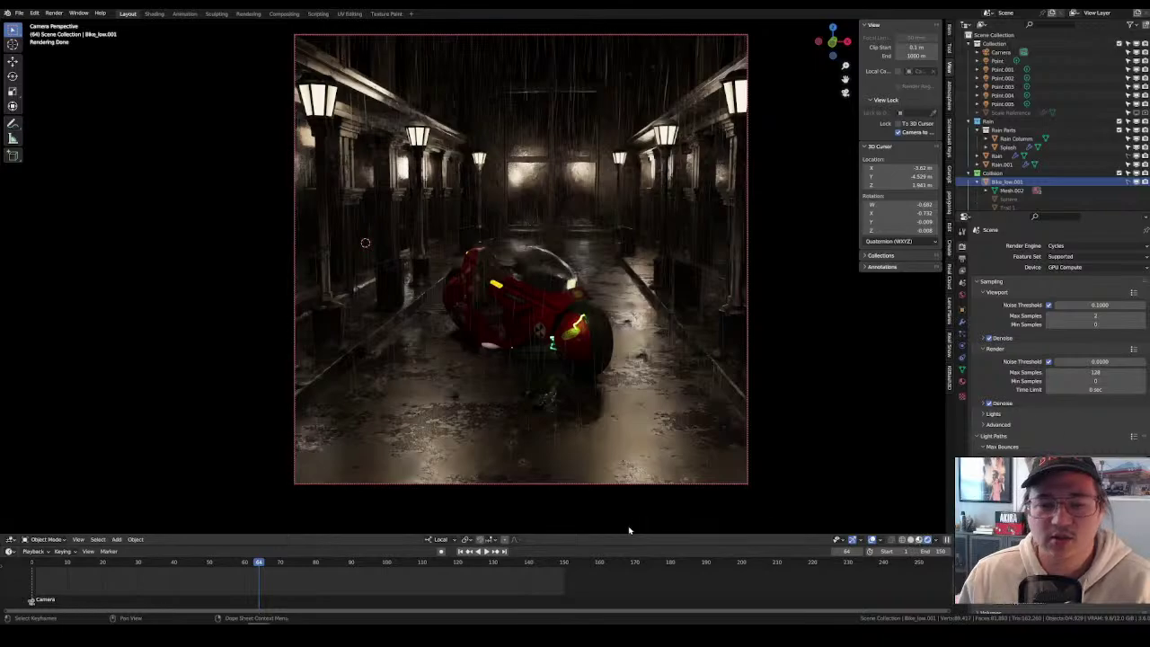
Switch the viewport to Material Preview, leave the camera view and view the whole alley set from outside.
middle_drag(589, 359, 589, 358)
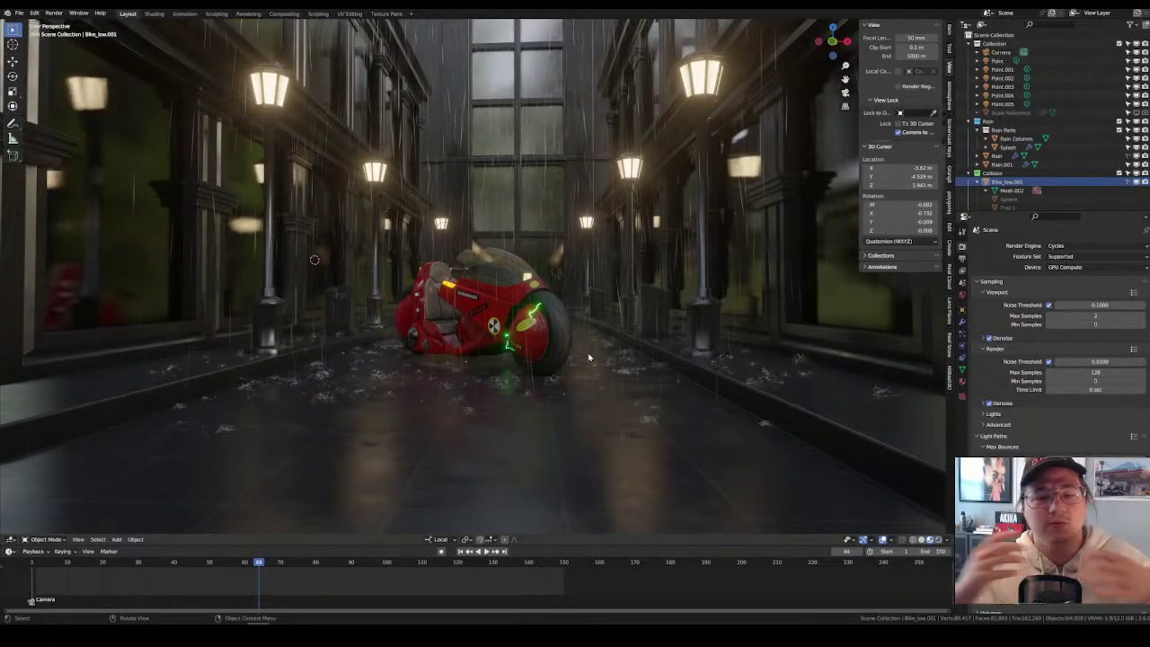
middle_drag(589, 360, 590, 301)
scroll(590, 301, down, 10)
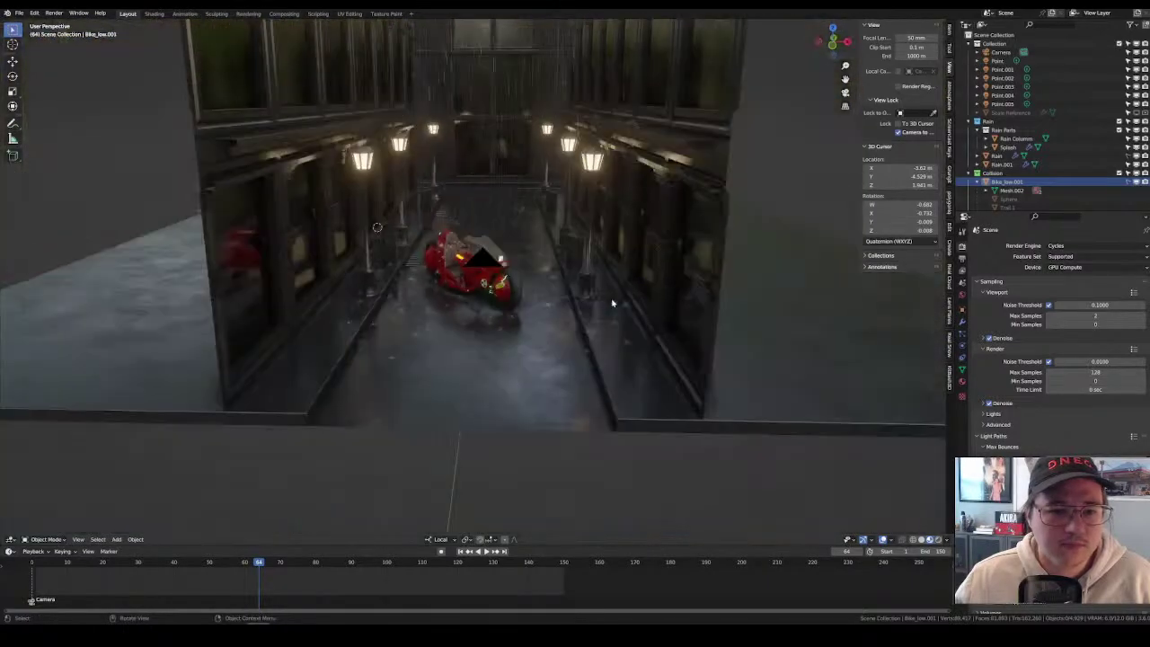
scroll(615, 300, up, 5)
middle_drag(615, 300, 591, 285)
scroll(633, 310, down, 6)
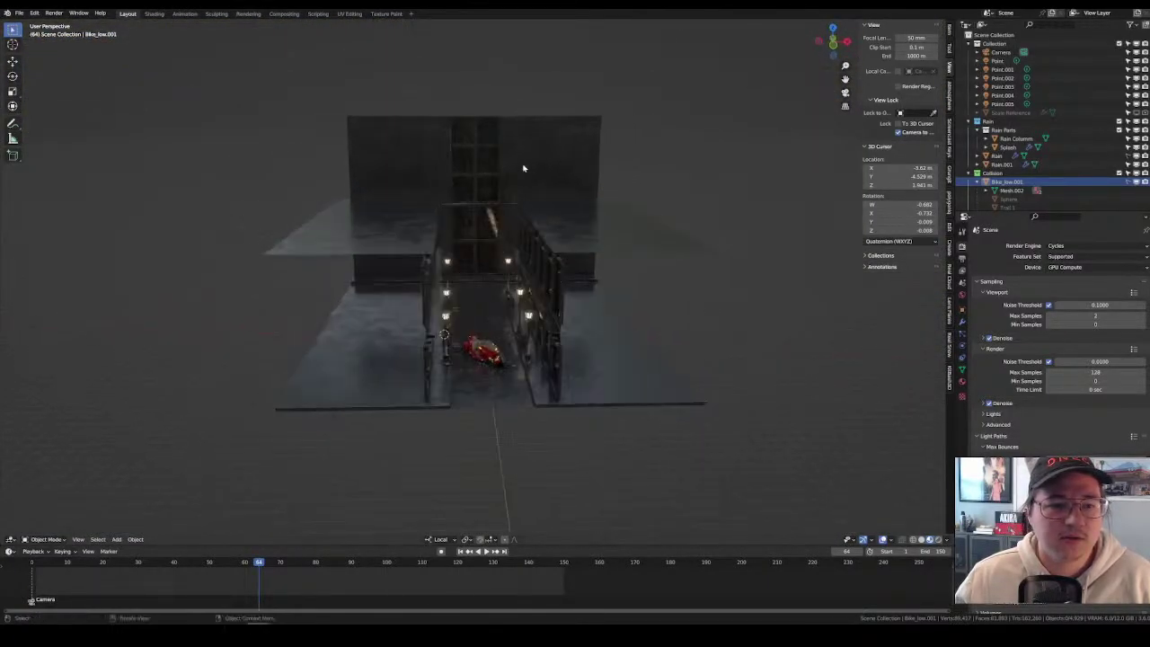
Delete the linked faces of the tall back wall at the far end of the alley from the floor mesh.
click(591, 284)
key(Tab)
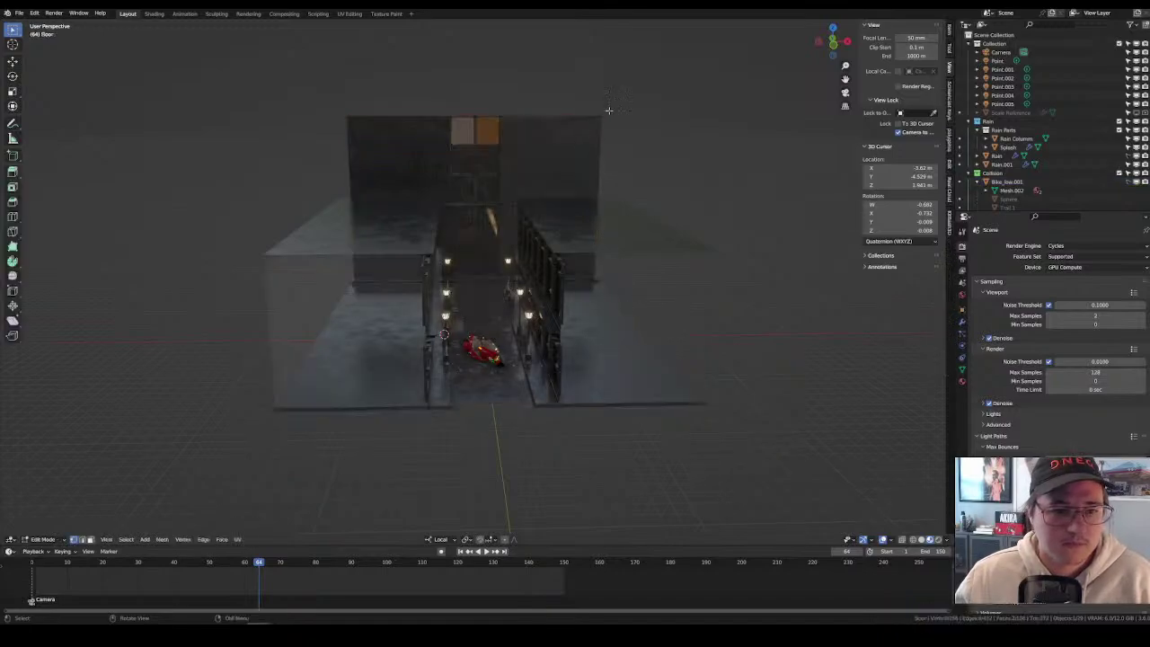
drag(626, 90, 423, 147)
key(ctrl+l)
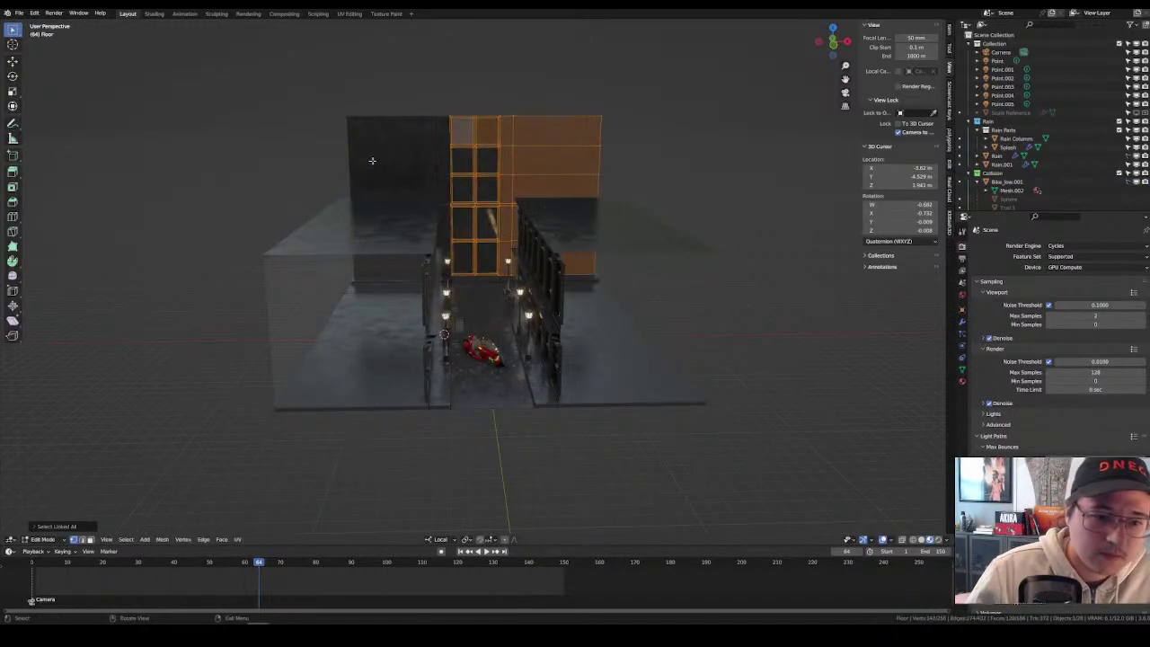
key(x)
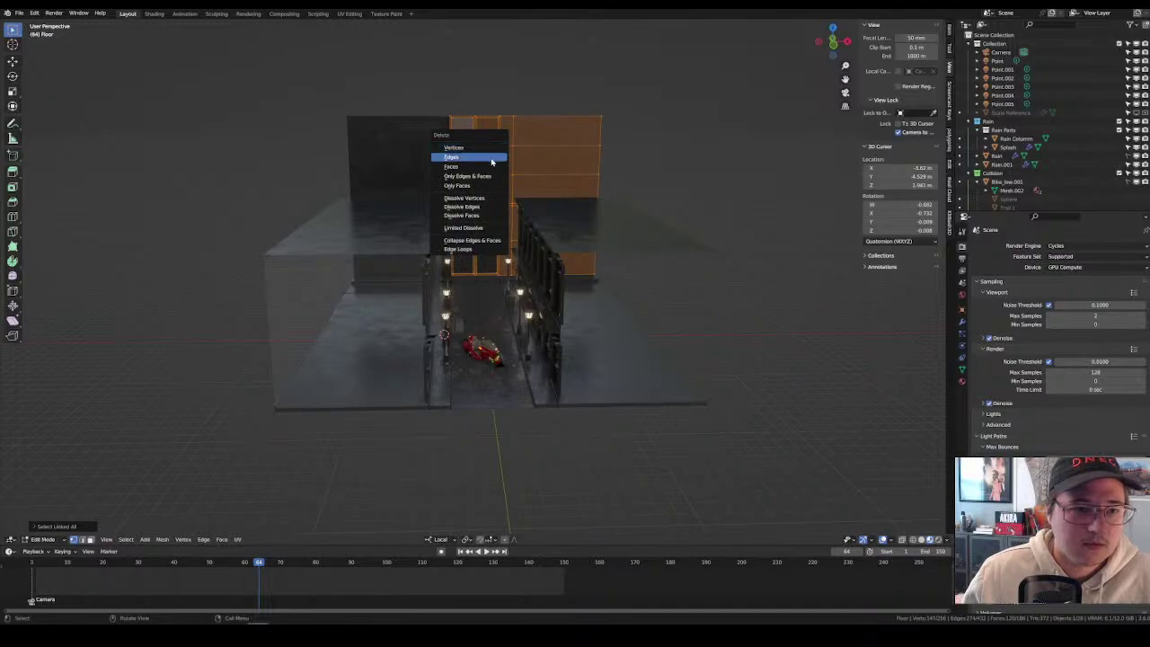
click(489, 169)
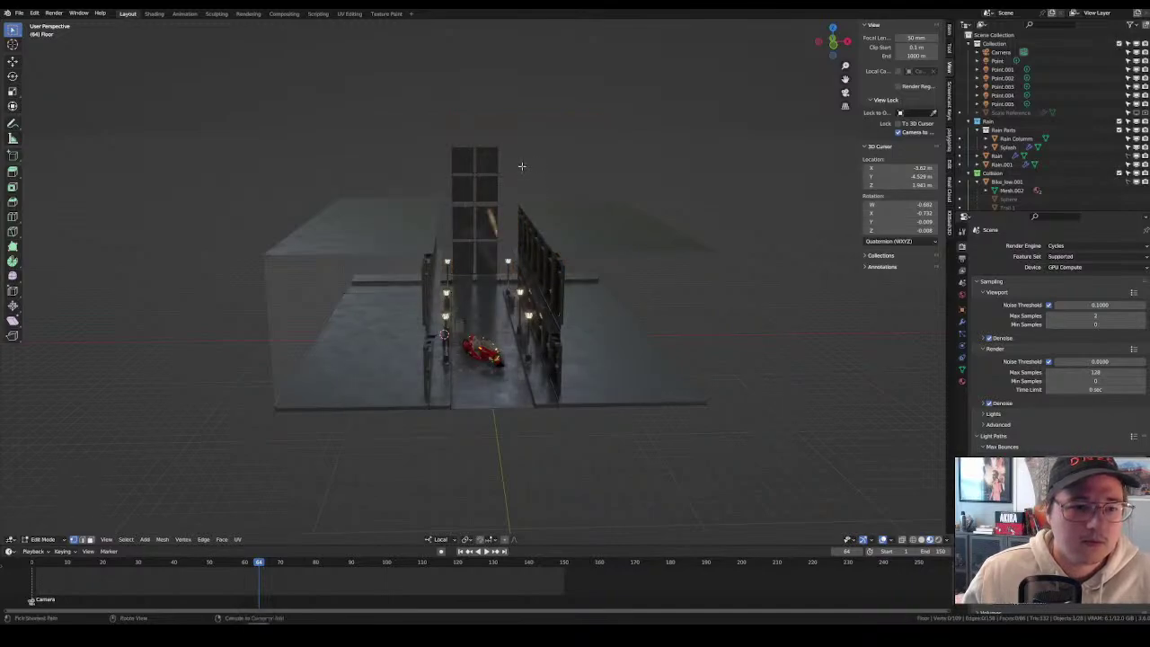
key(ctrl+z)
key(x)
click(537, 104)
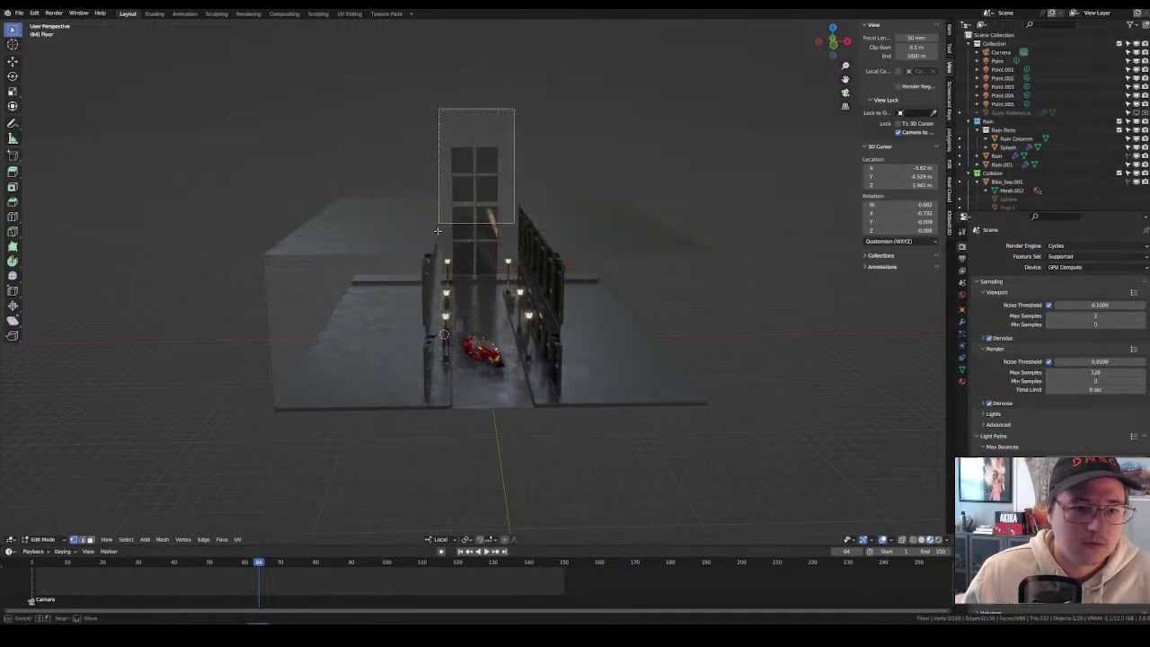
Delete the leftover window panes at the end of the alley and return to Object Mode.
drag(514, 108, 445, 248)
key(x)
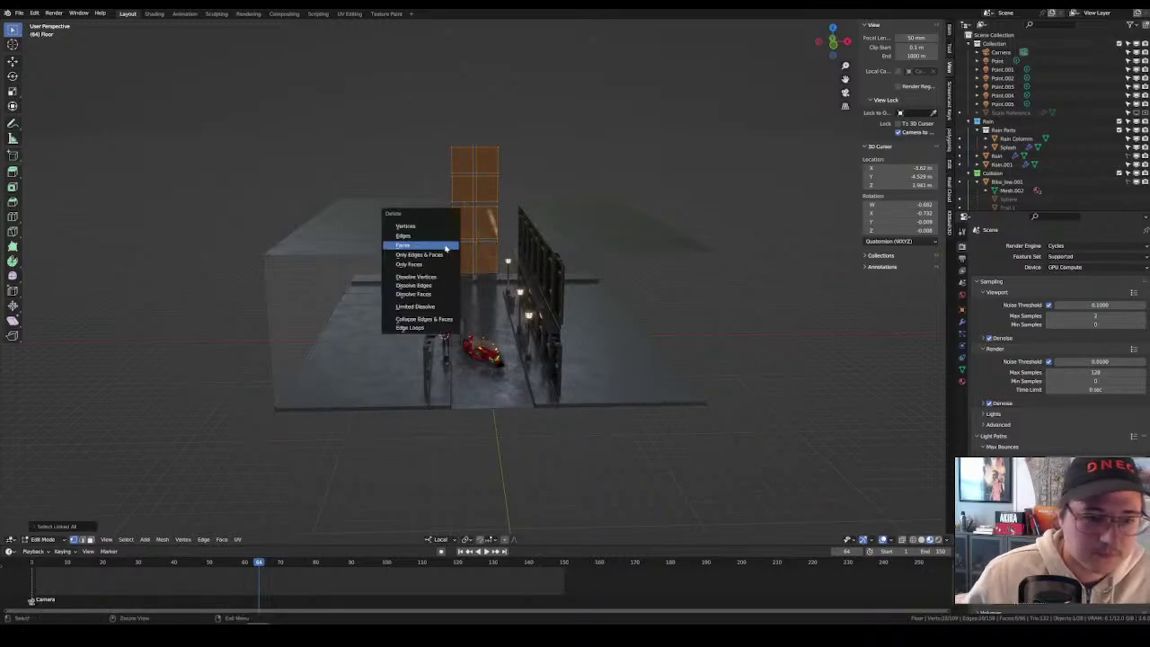
click(446, 247)
key(Tab)
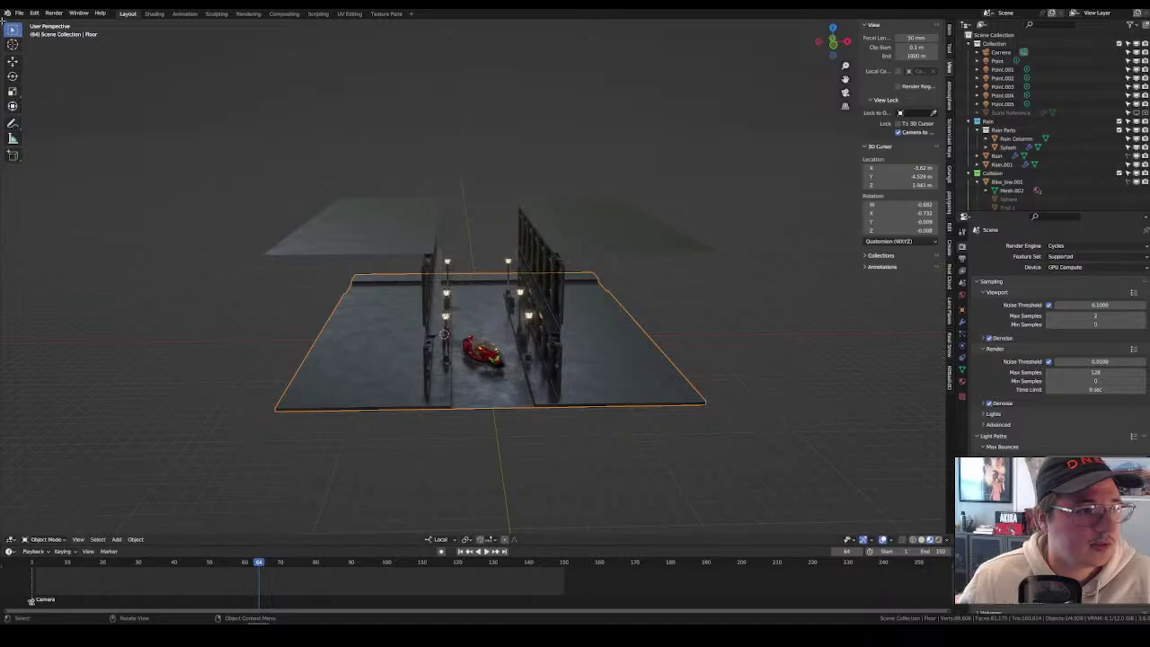
Split the 3D viewport in two and frame a close-up of the motorcycle in the alley in the larger view.
drag(3, 22, 262, 39)
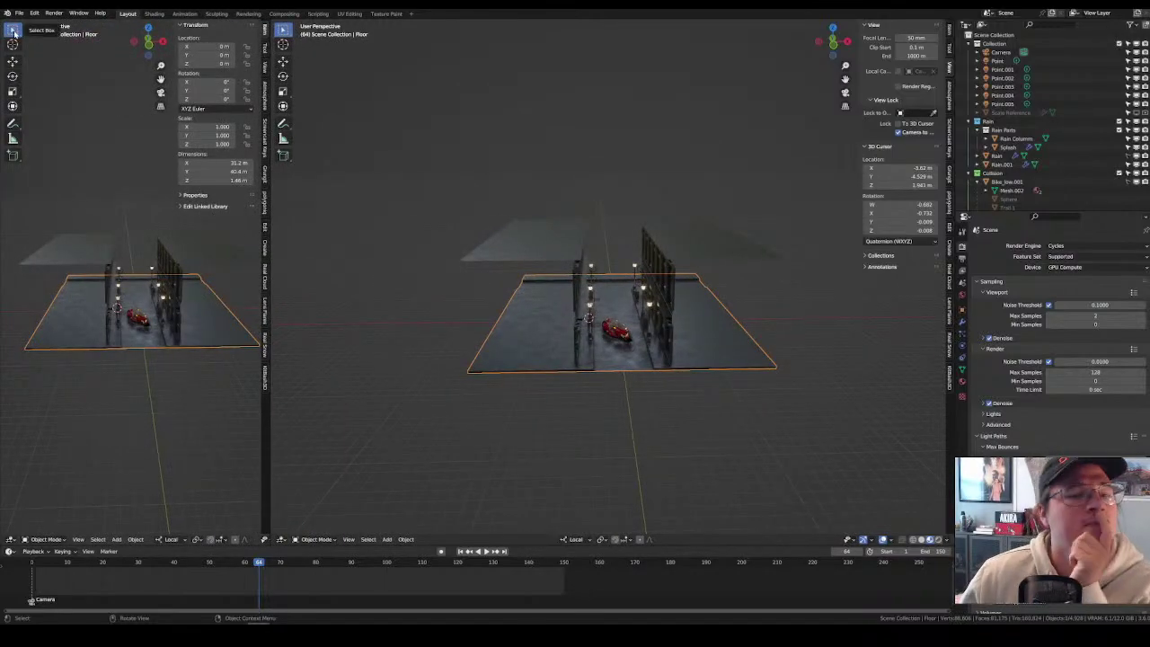
scroll(611, 390, up, 6)
scroll(668, 412, up, 2)
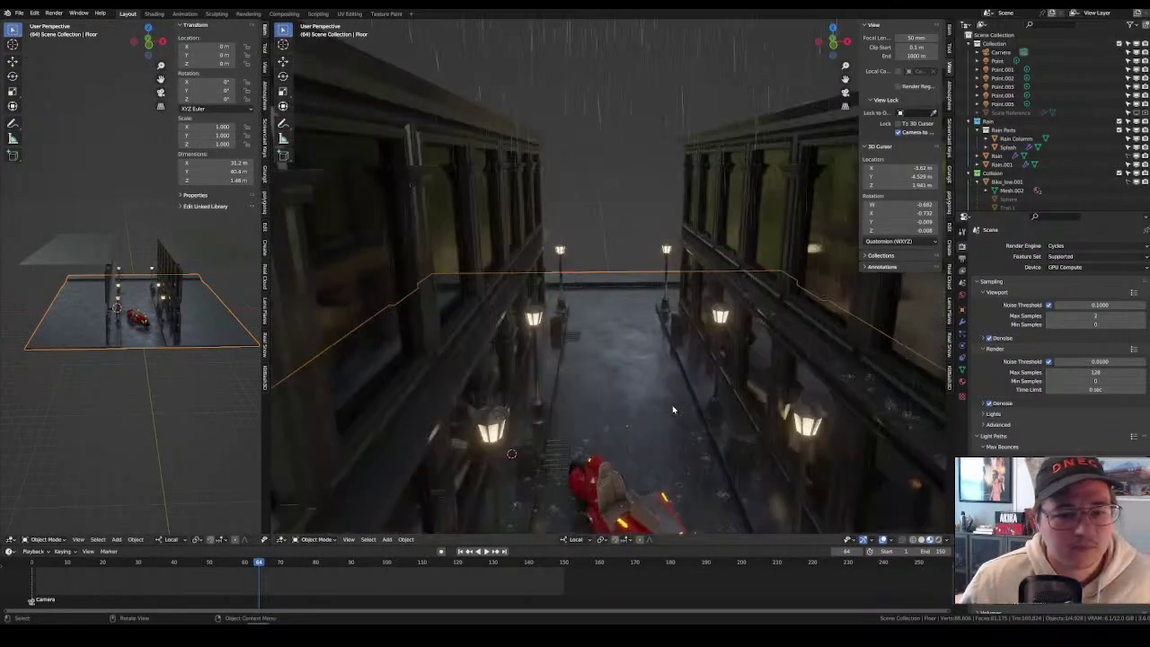
shift+middle_drag(690, 421, 686, 276)
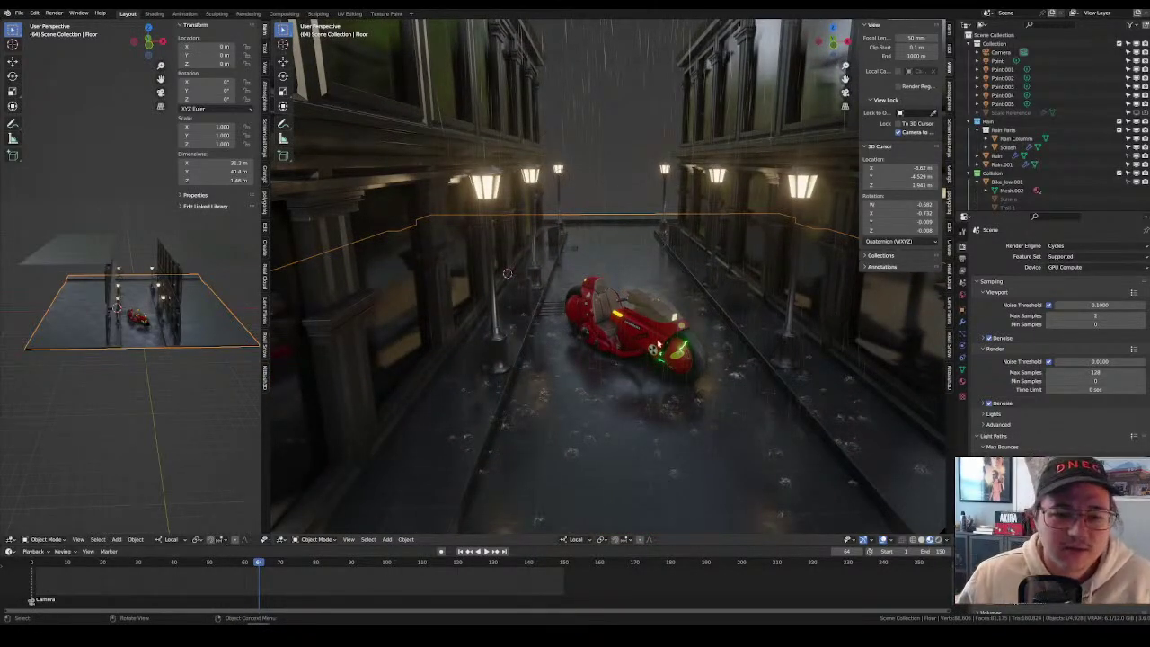
scroll(700, 337, up, 1)
middle_drag(701, 337, 726, 336)
scroll(727, 336, up, 2)
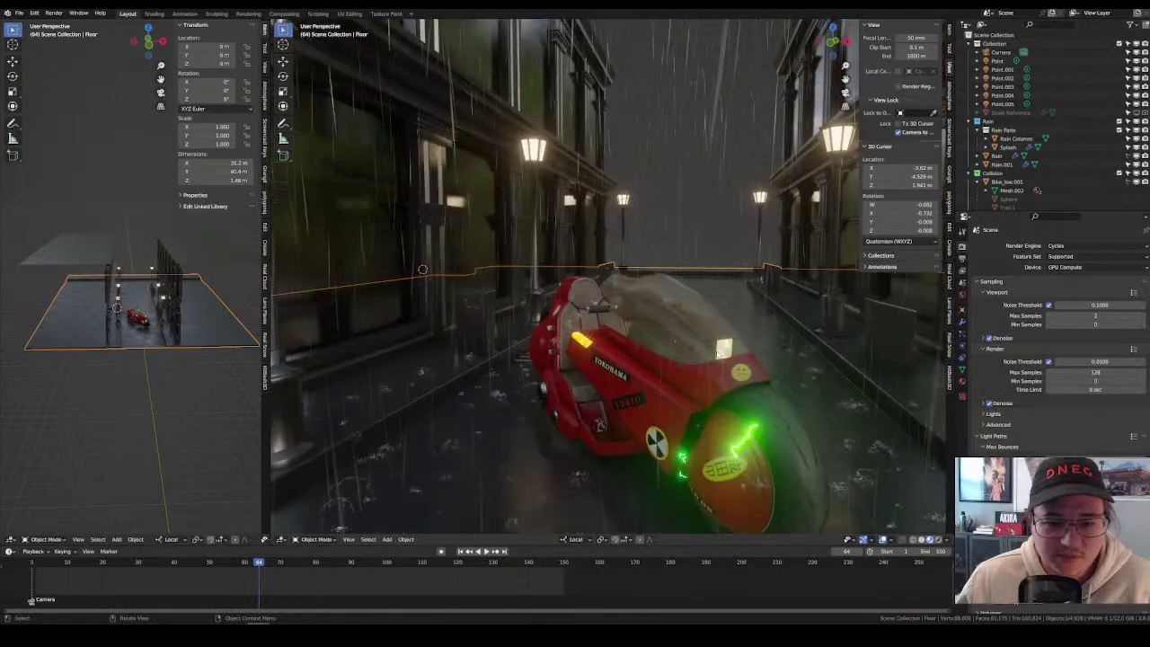
click(731, 325)
click(760, 369)
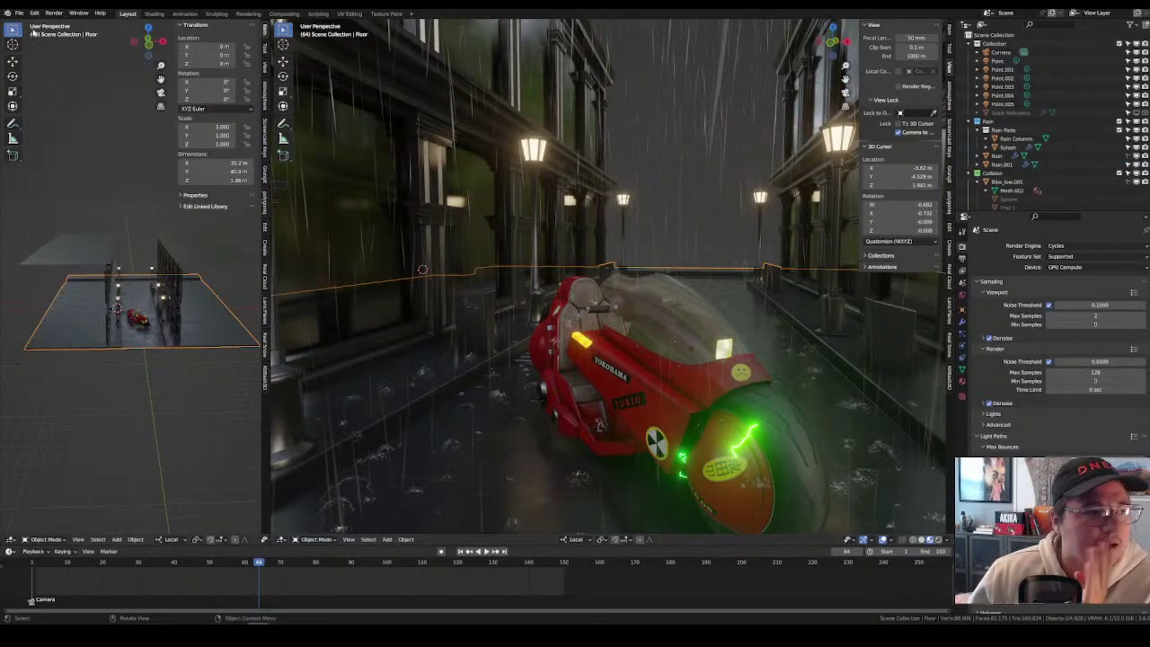
Open the recent file Akira_KanedaCafe_EVNext.blend without saving the changes to the current scene.
click(18, 13)
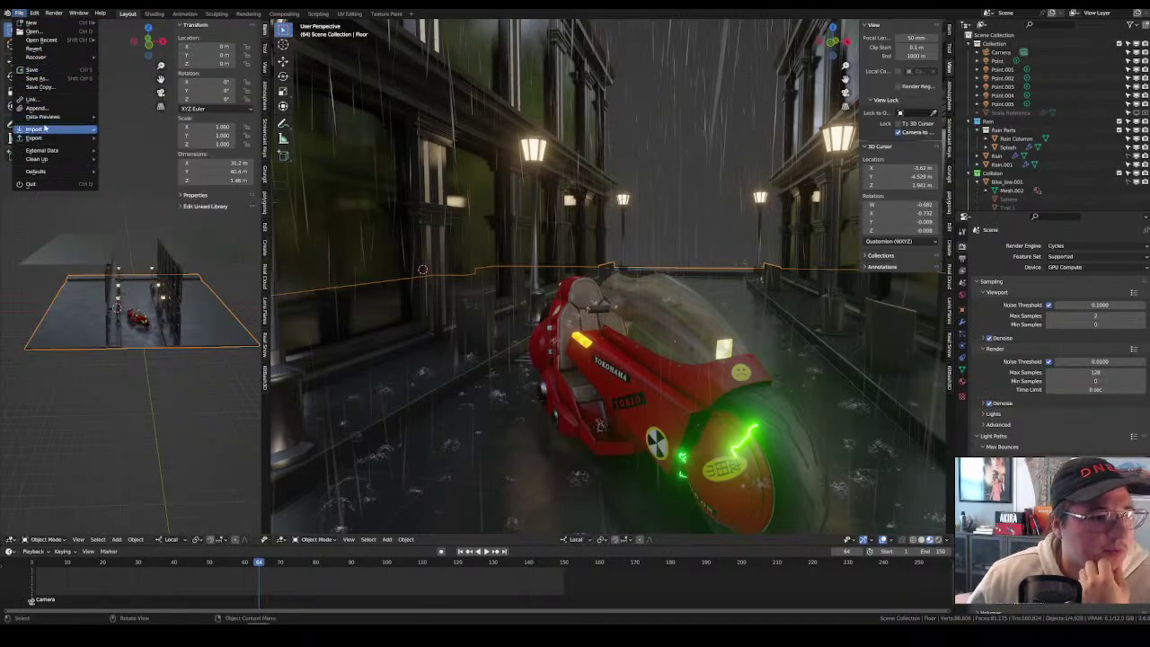
mouse_move(54, 40)
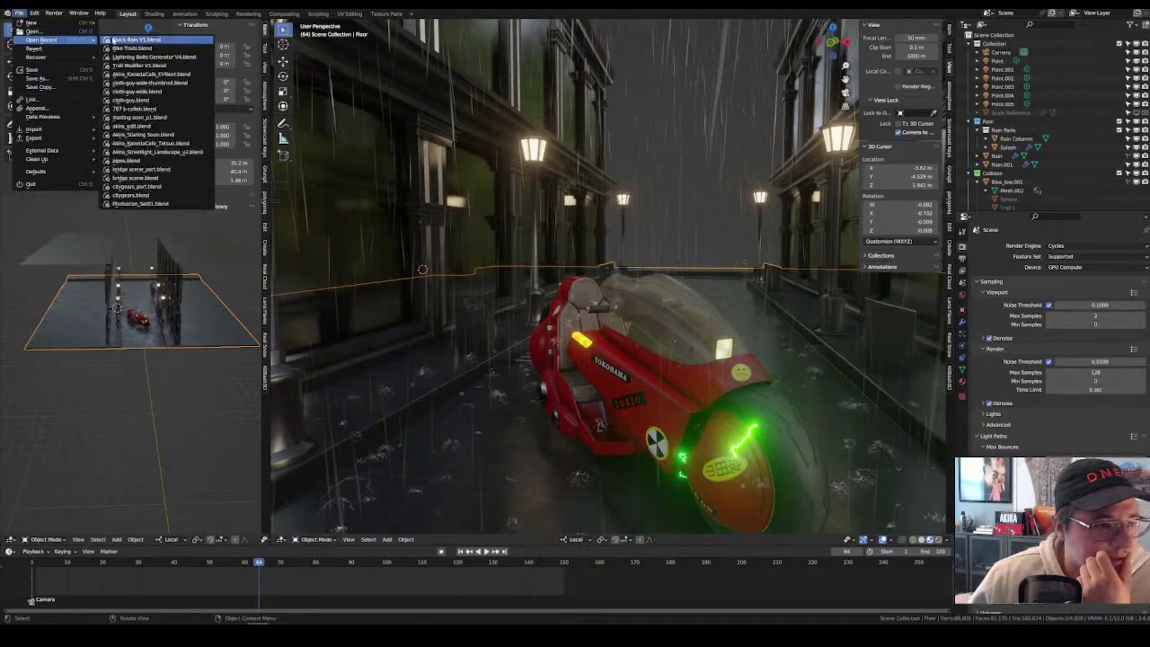
click(180, 79)
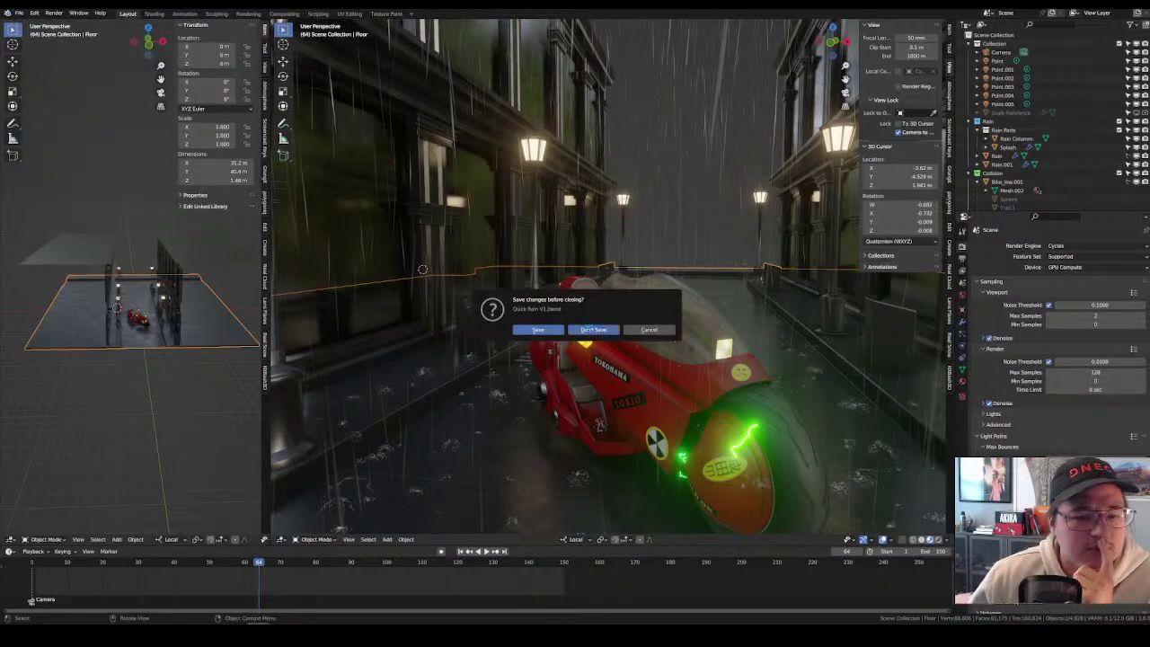
click(593, 329)
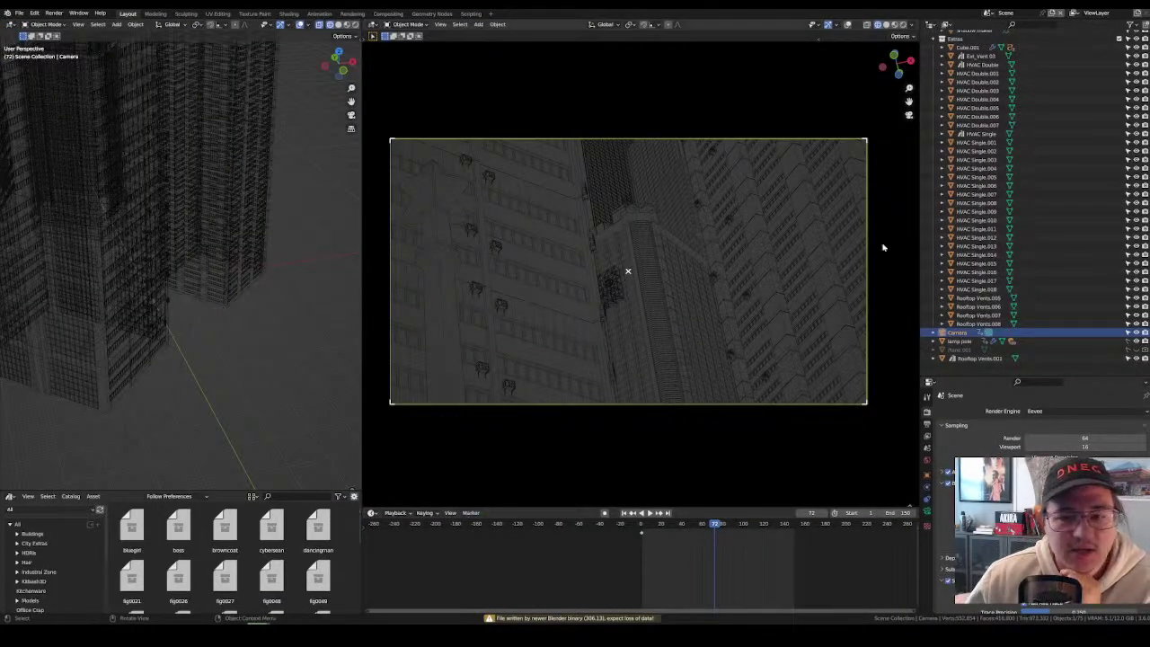
Collapse the Extras, Buildings, Lights and main collections in the outliner and widen the camera viewport.
scroll(939, 68, up, 1)
click(933, 47)
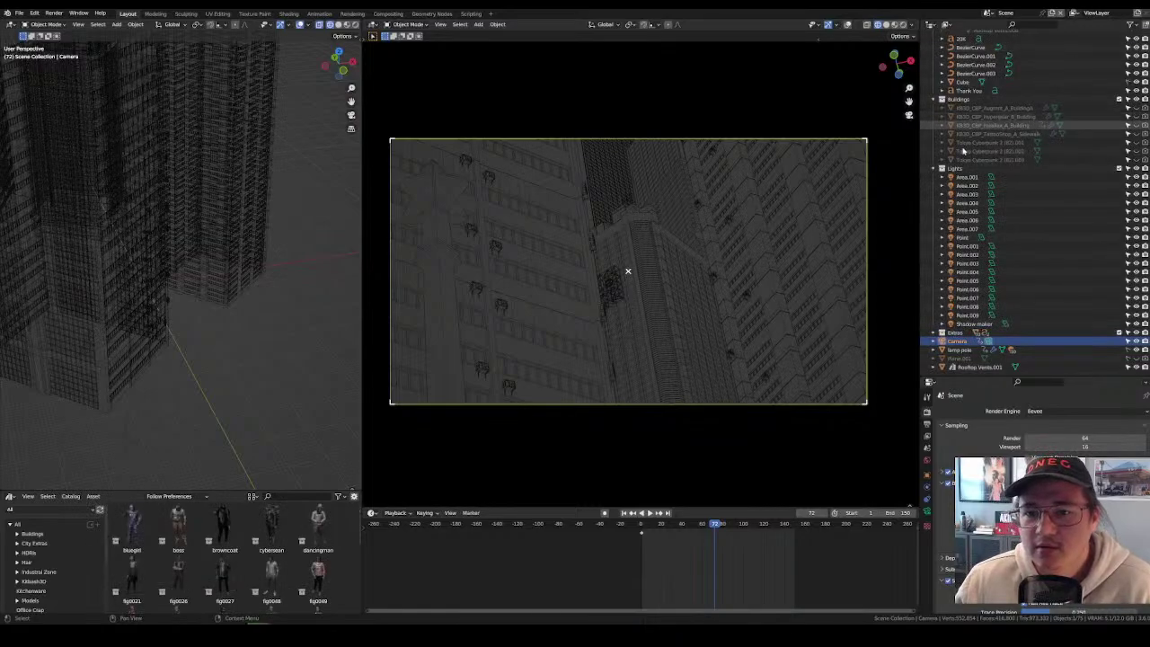
scroll(933, 124, up, 1)
click(933, 134)
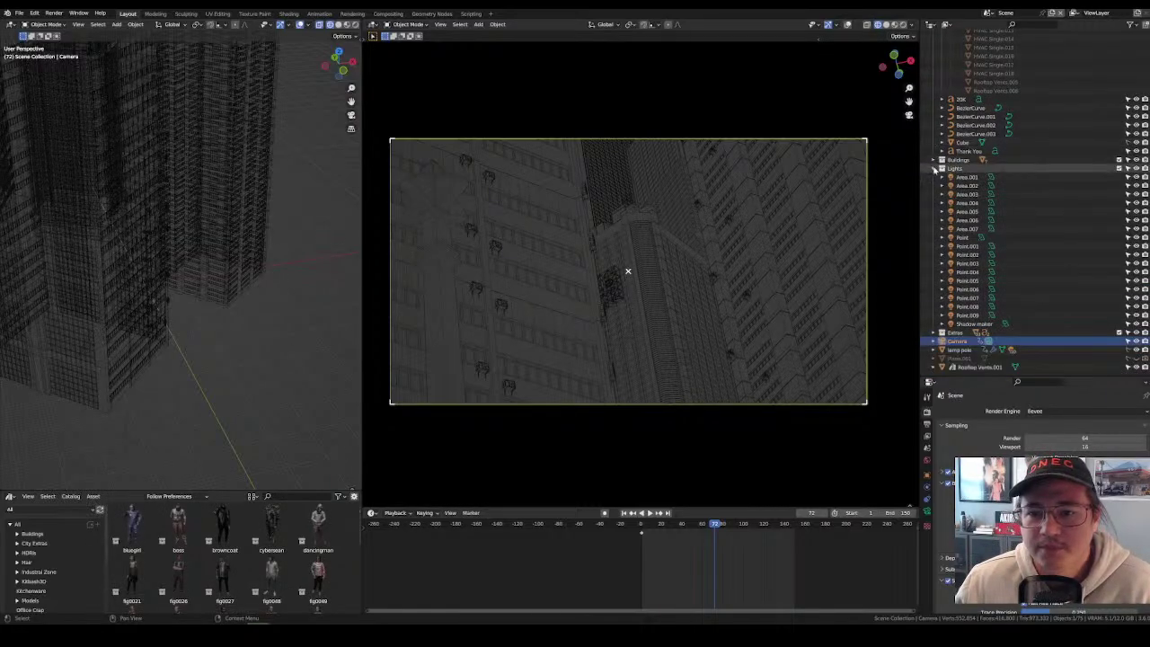
click(935, 168)
click(935, 43)
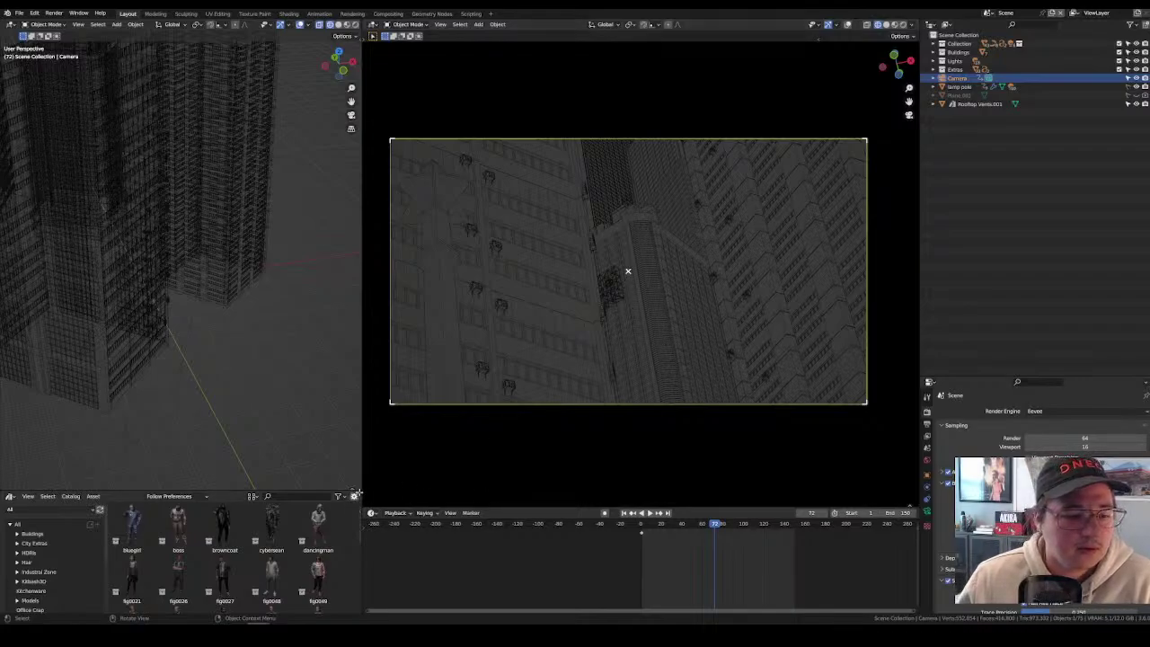
drag(362, 483, 311, 483)
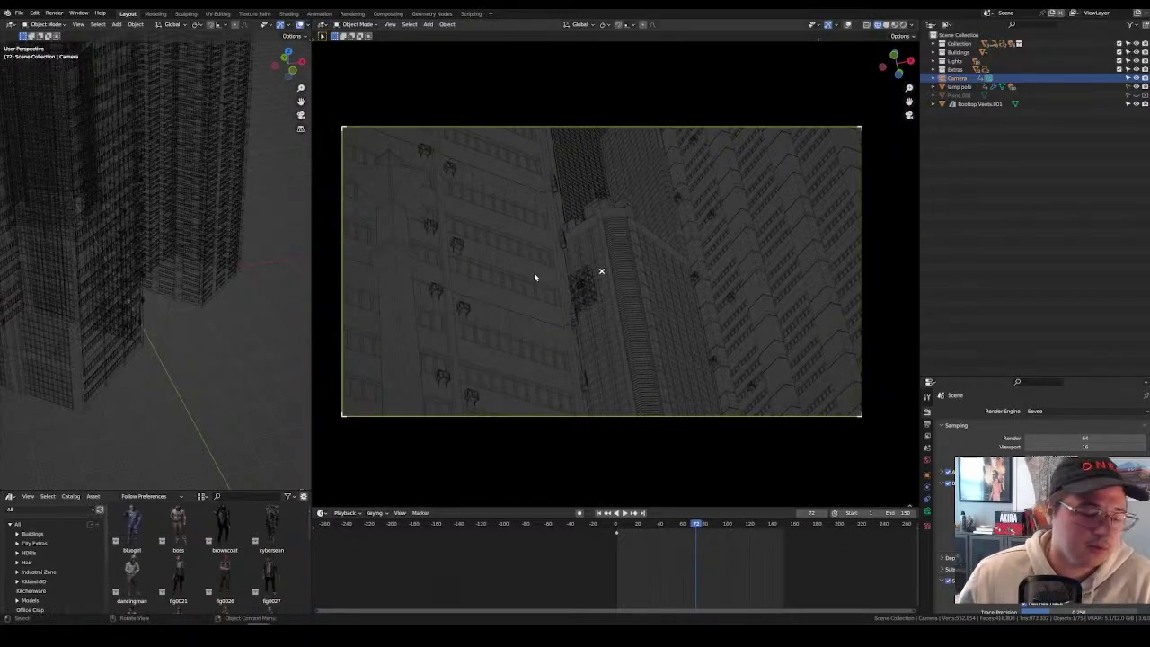
Leave the camera view, switch the main viewport to rendered shading and inspect the city towers in both viewports.
click(780, 285)
key(KP_0)
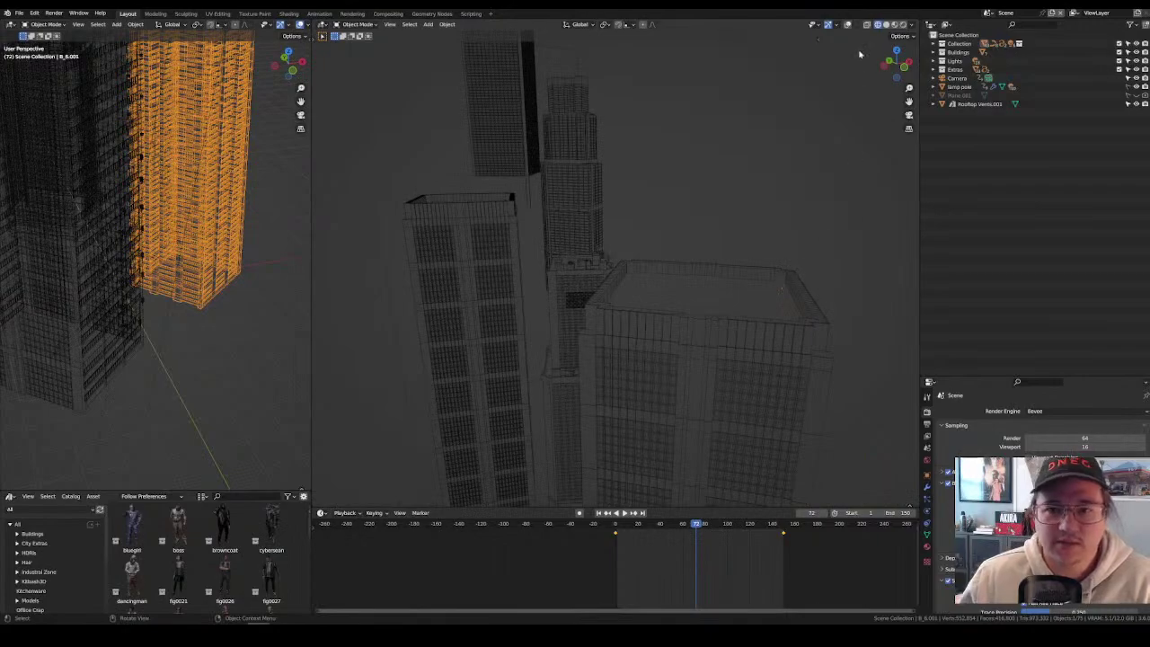
click(886, 24)
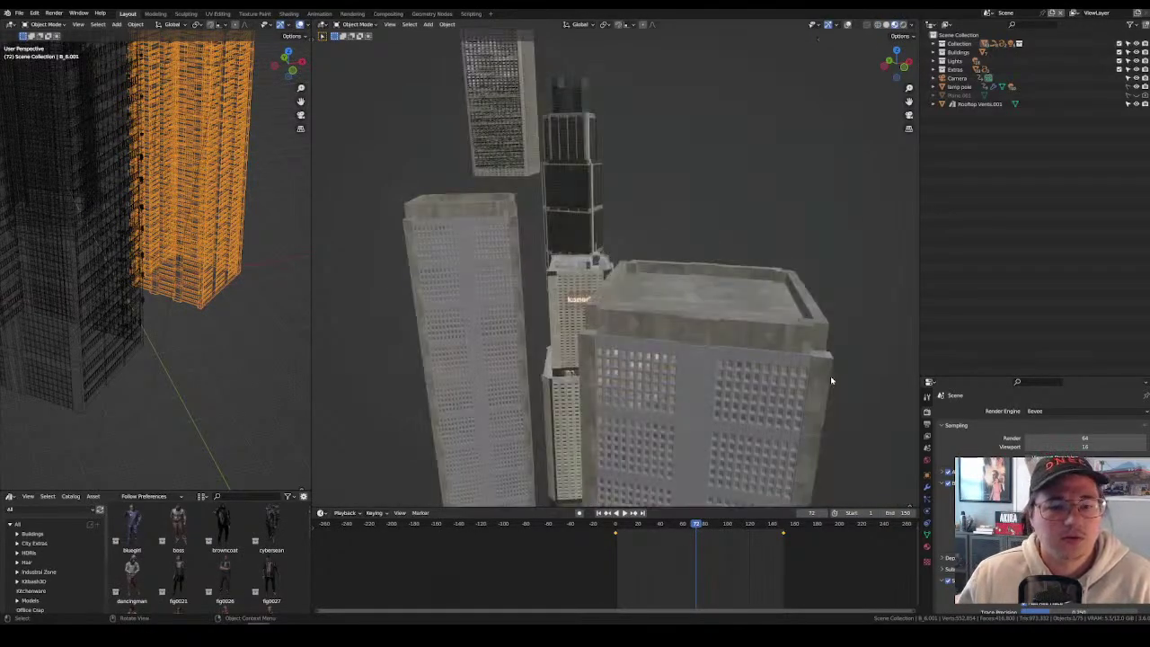
middle_drag(830, 375, 778, 292)
click(902, 24)
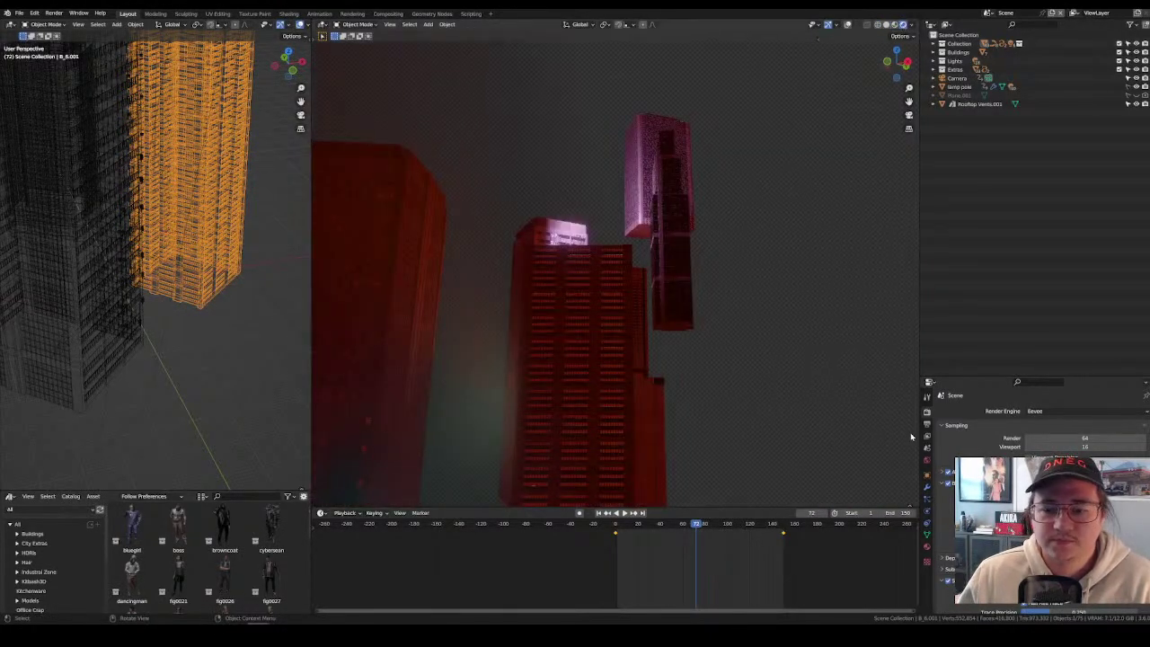
middle_drag(730, 413, 744, 317)
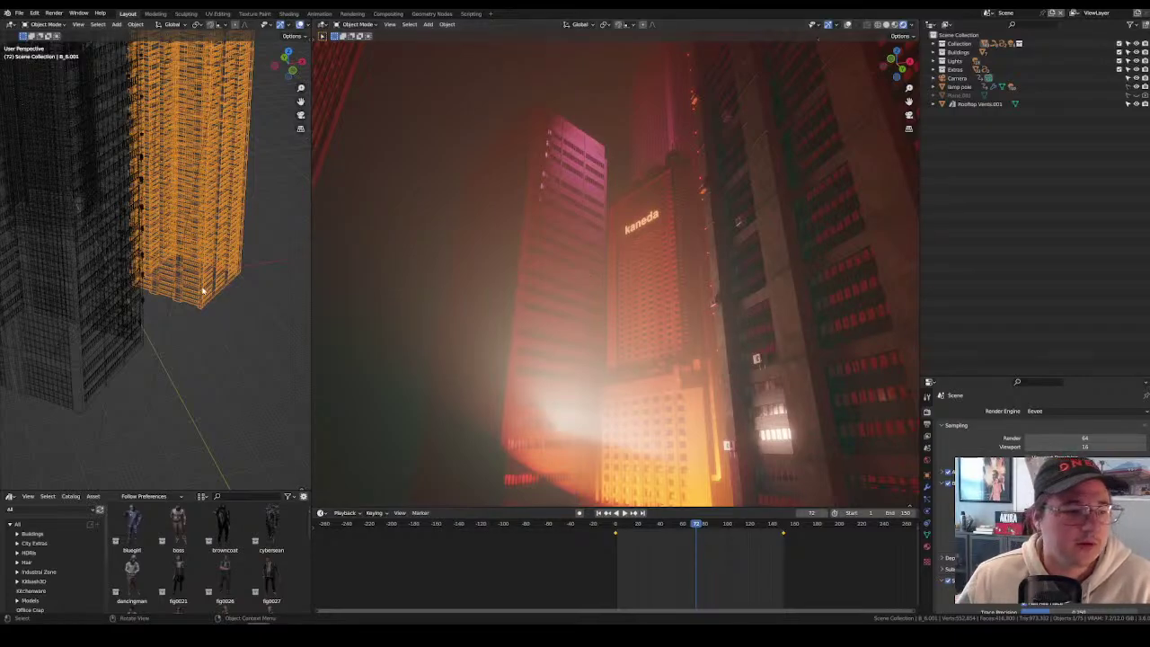
middle_drag(232, 304, 261, 311)
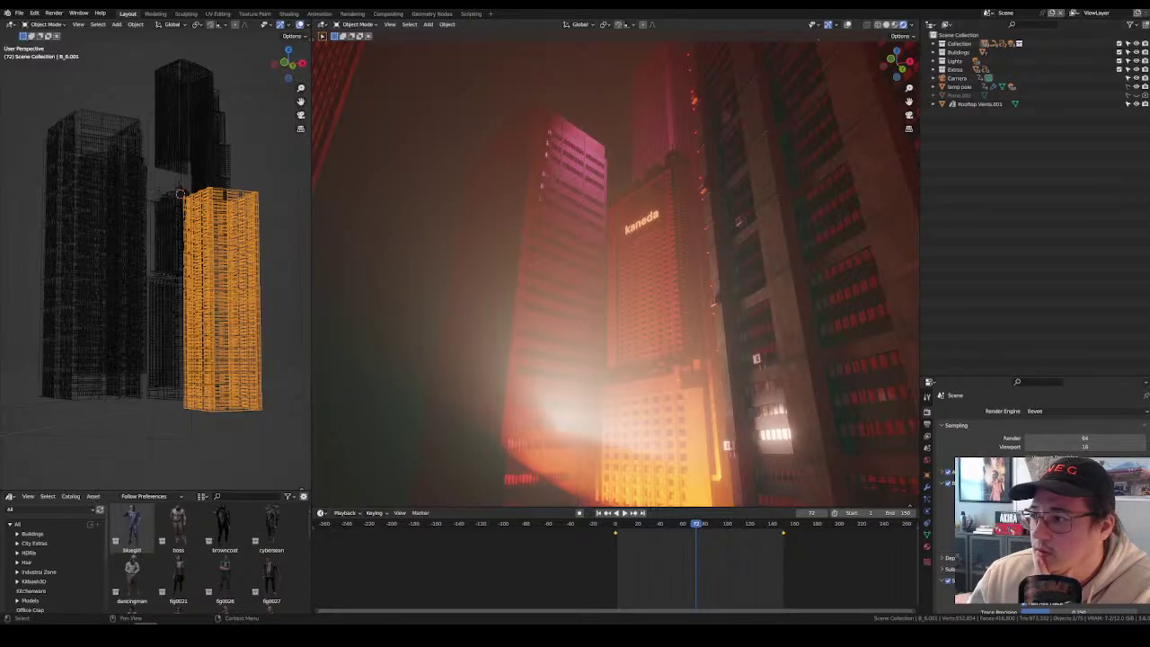
Switch to the photo viewer, look at the rainy night street photo, and show the 0:11 rain video in an enlarged window.
drag(1149, 55, 632, 74)
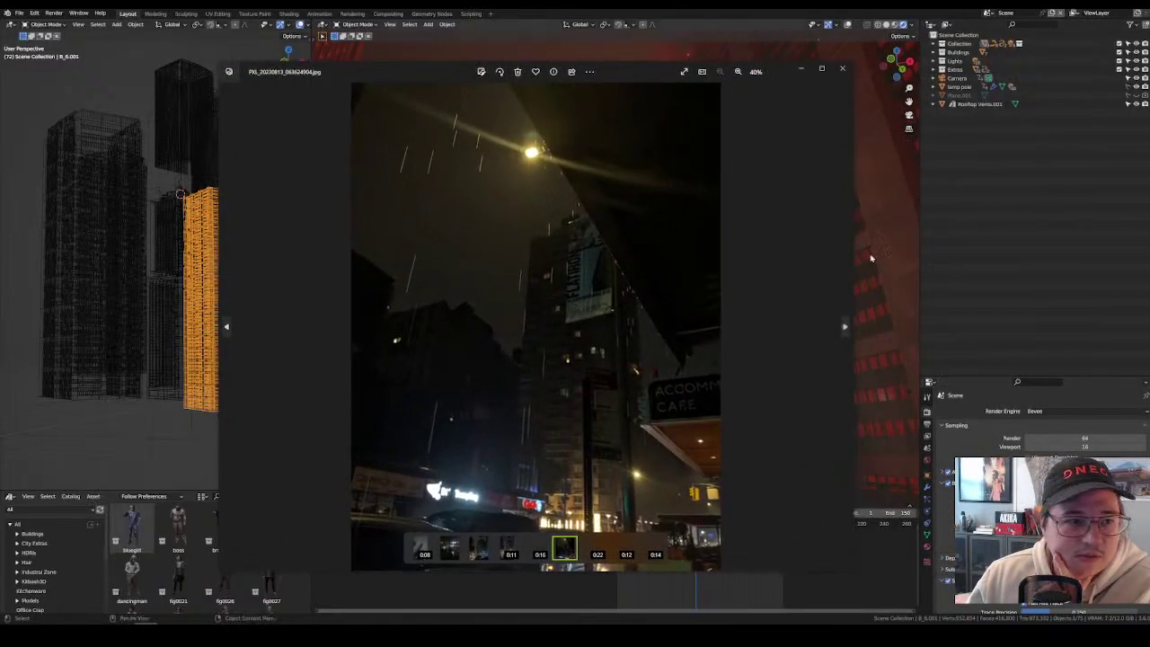
click(821, 68)
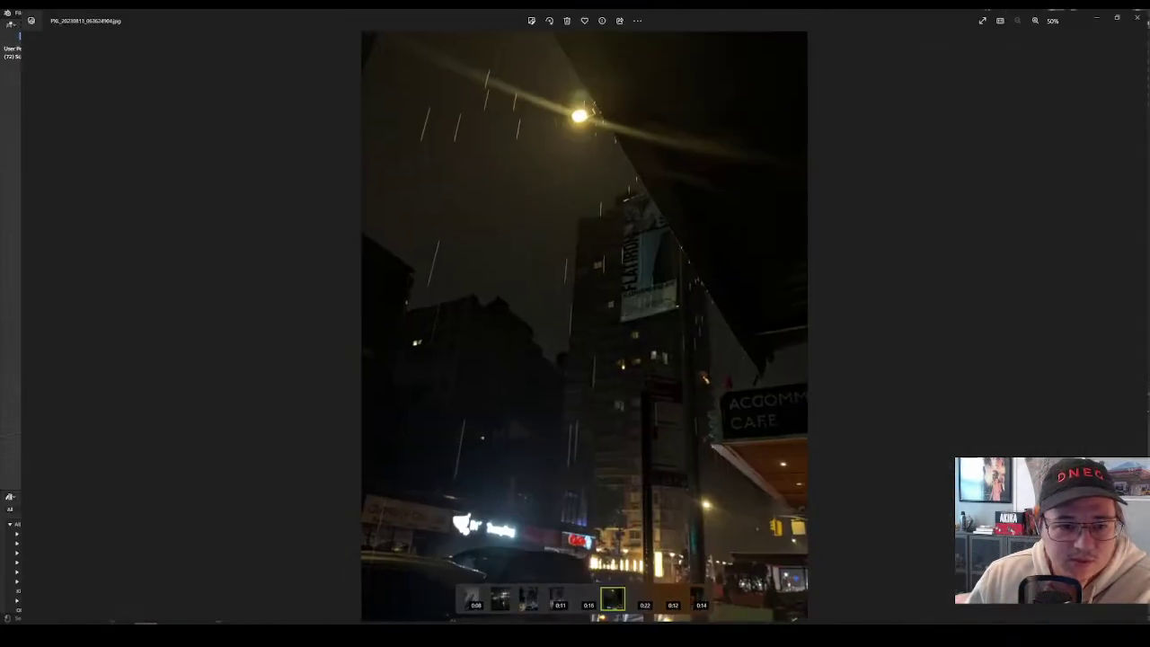
click(550, 600)
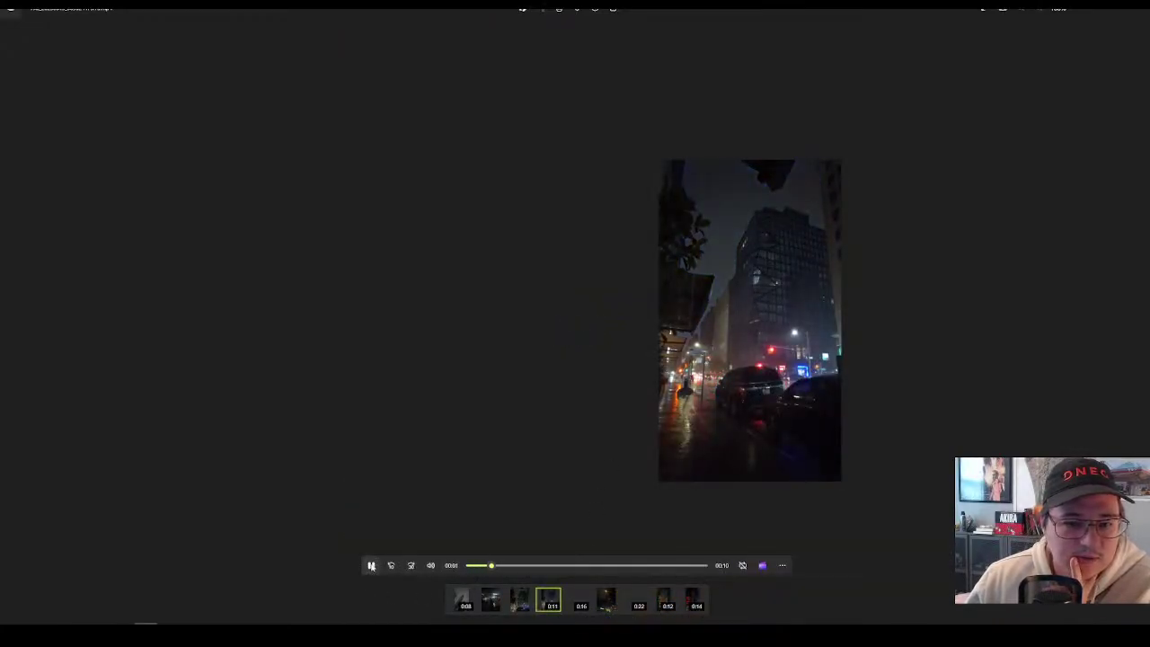
drag(764, 16, 640, 52)
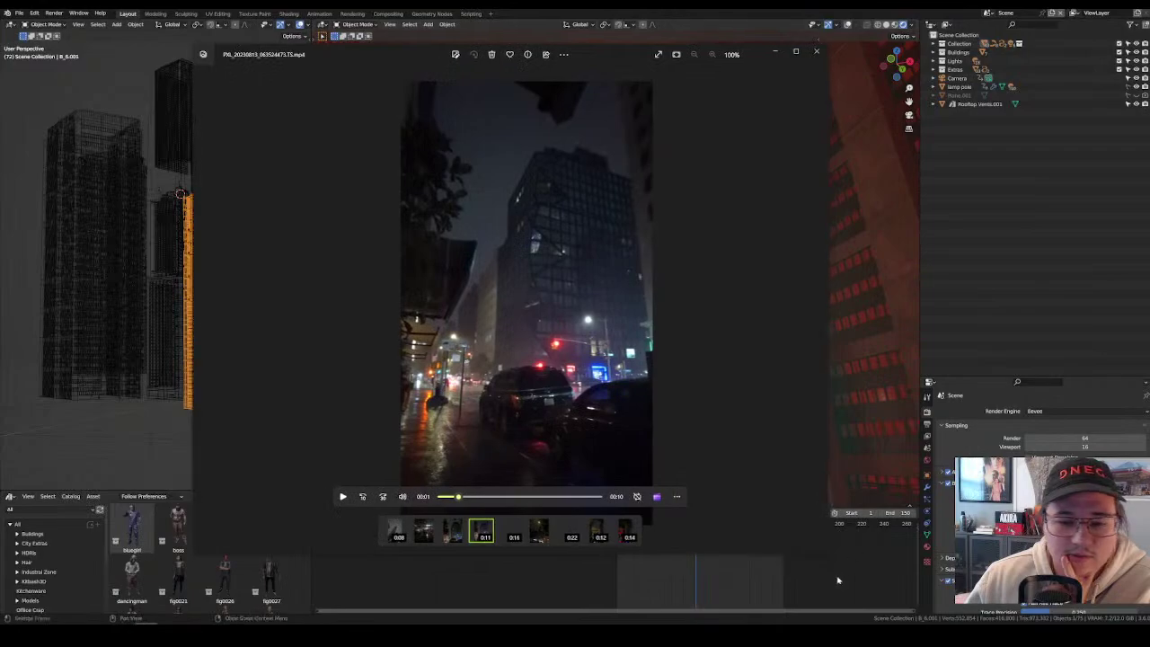
double_click(641, 53)
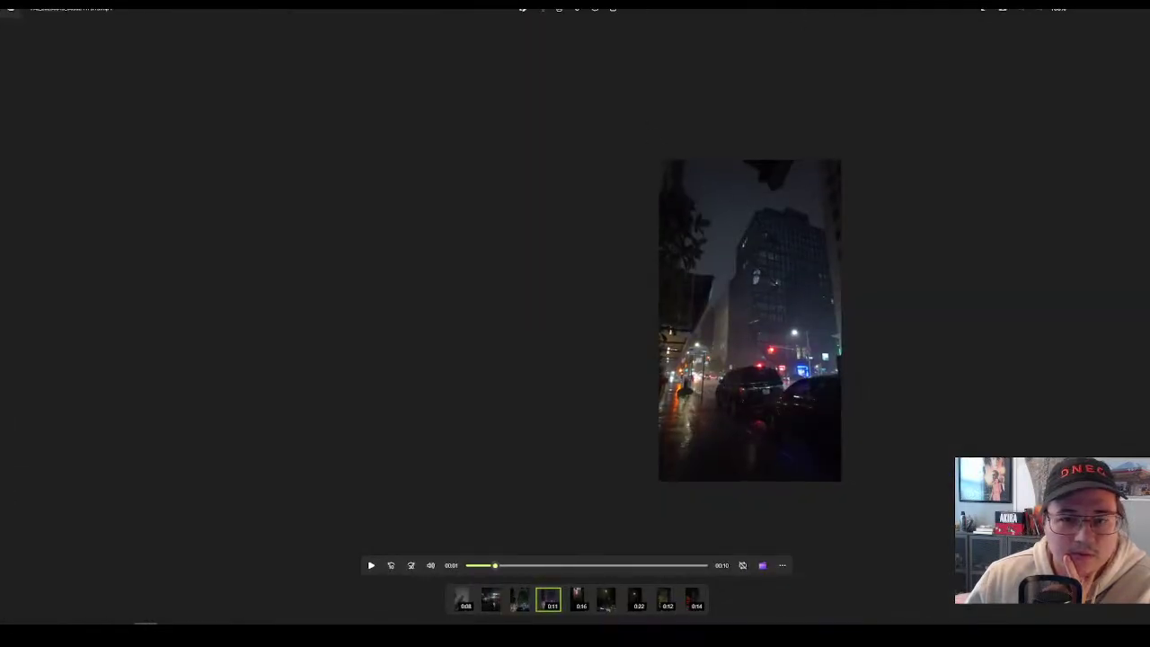
drag(764, 13, 564, 39)
drag(776, 540, 896, 594)
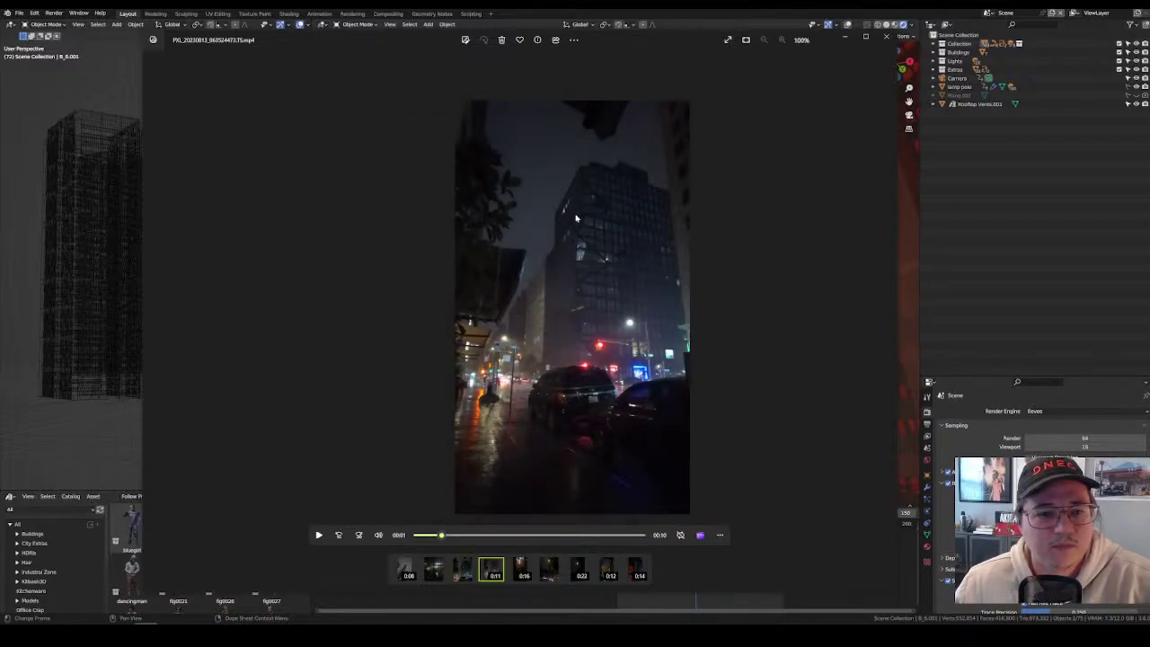
Play and pause the rainy street video, reposition the viewer and open the neighbouring photo of the same intersection.
click(319, 535)
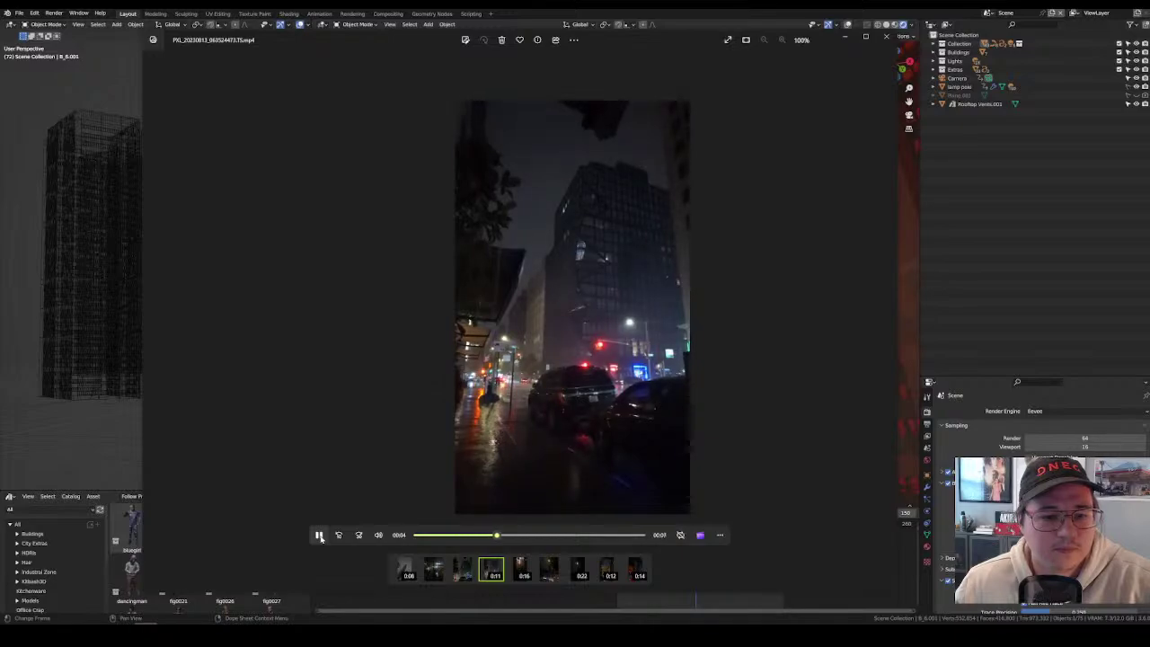
click(320, 536)
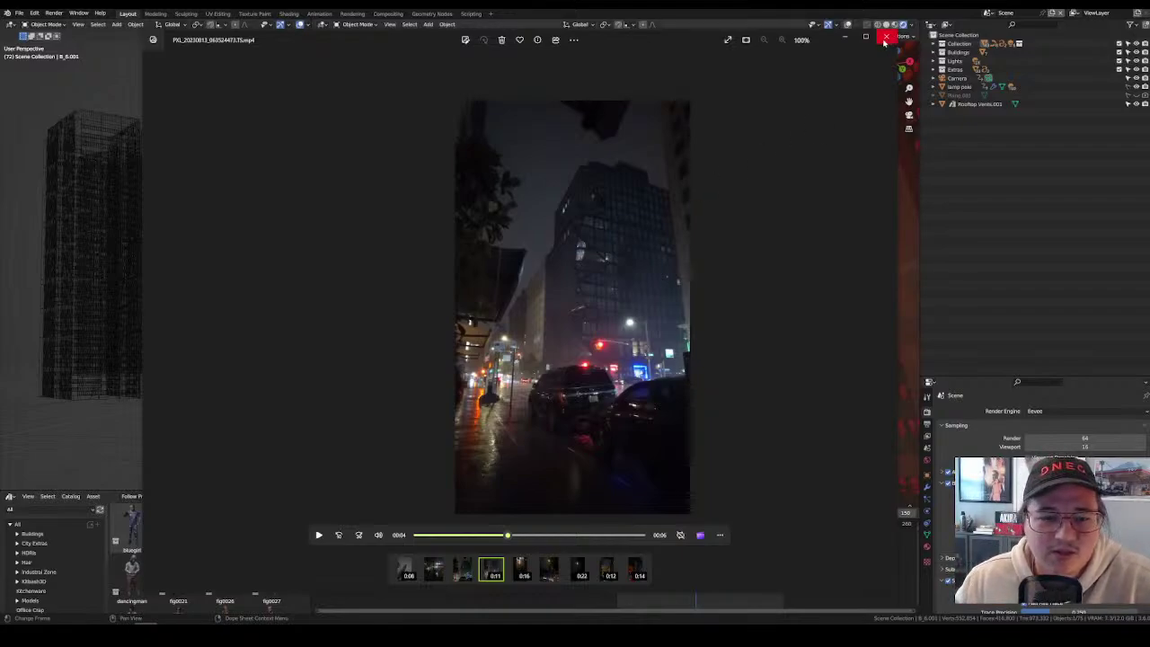
drag(621, 40, 643, 29)
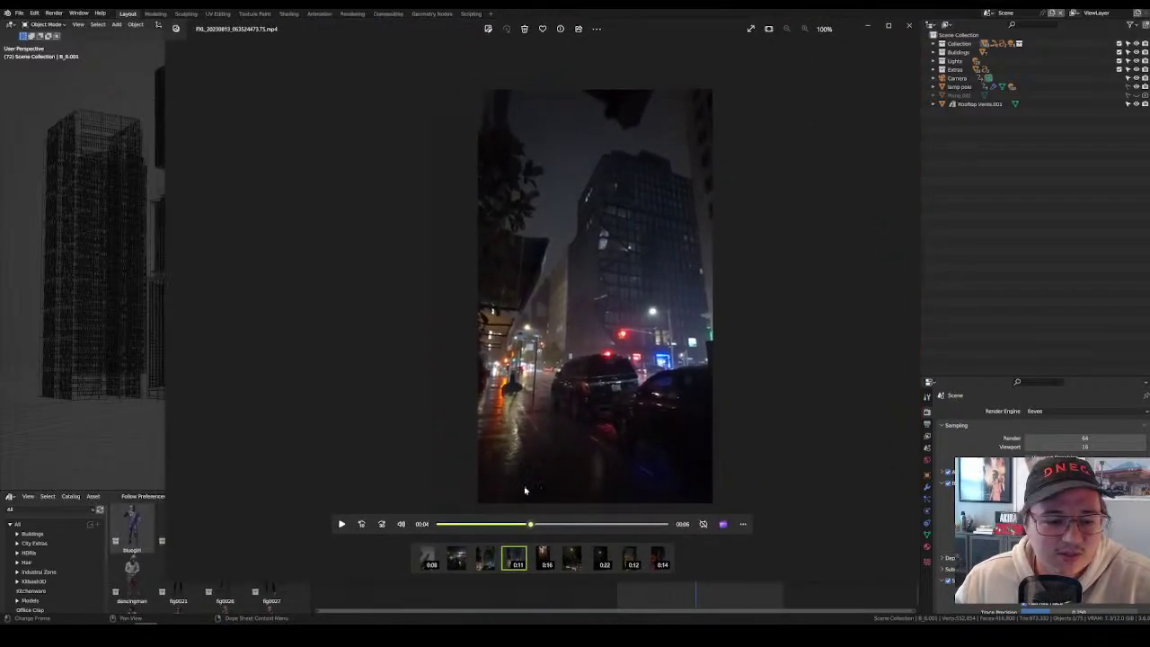
click(489, 561)
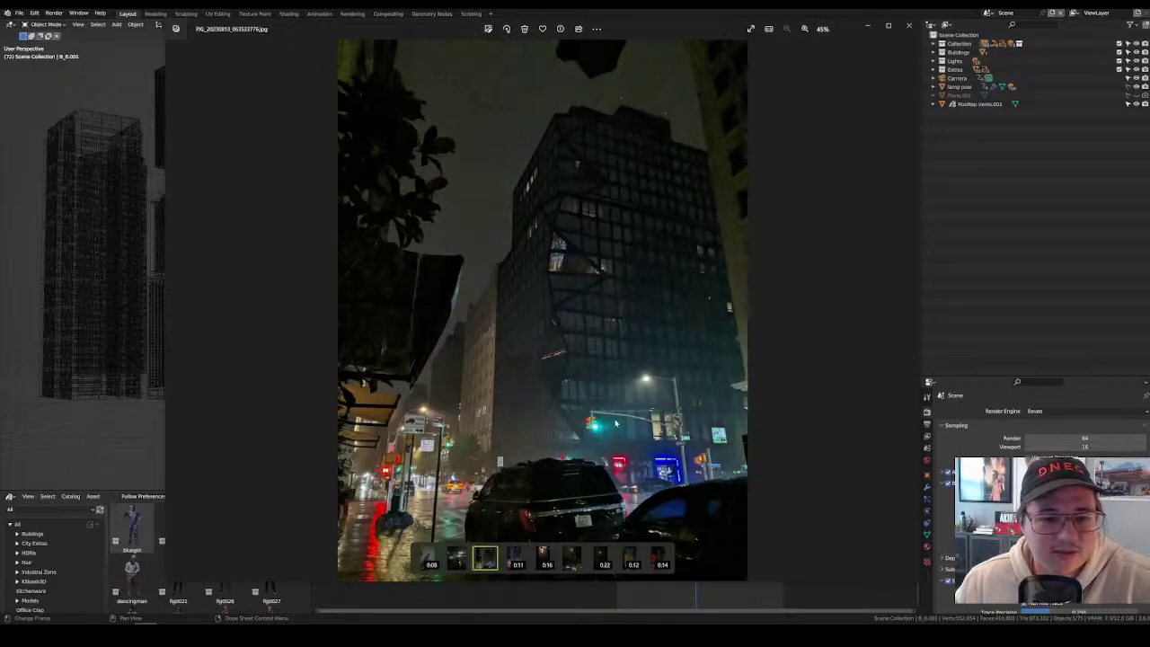
Watch part of the 0:08 skyscraper video and the 0:12 rainy street video, and close the photo viewer.
click(429, 557)
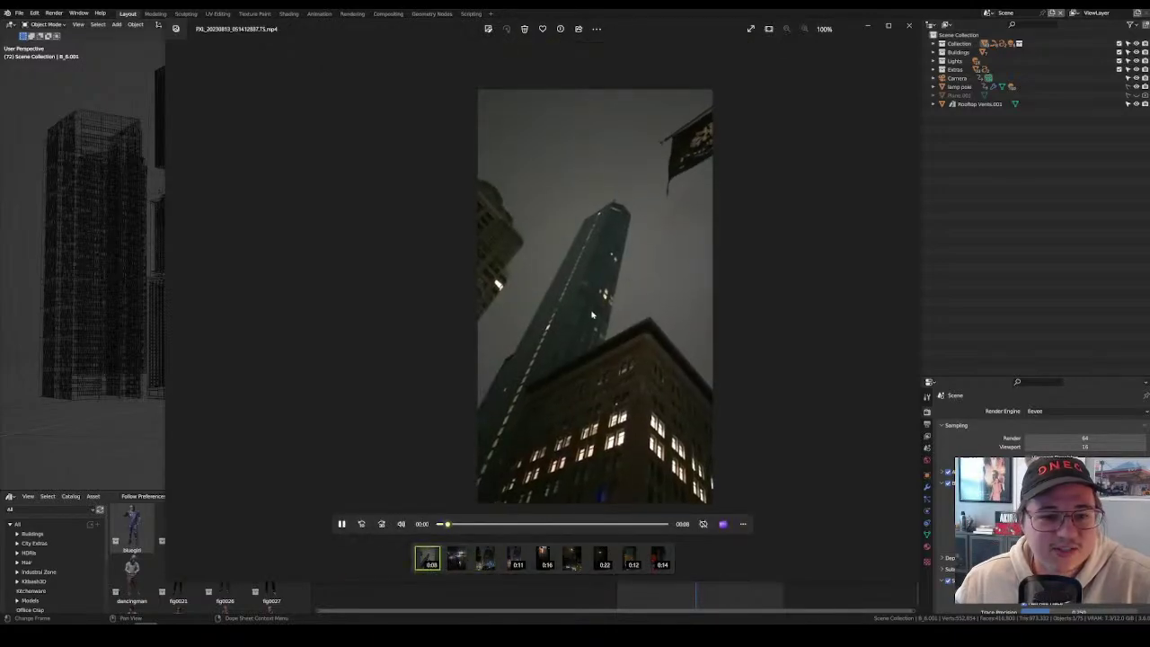
click(619, 428)
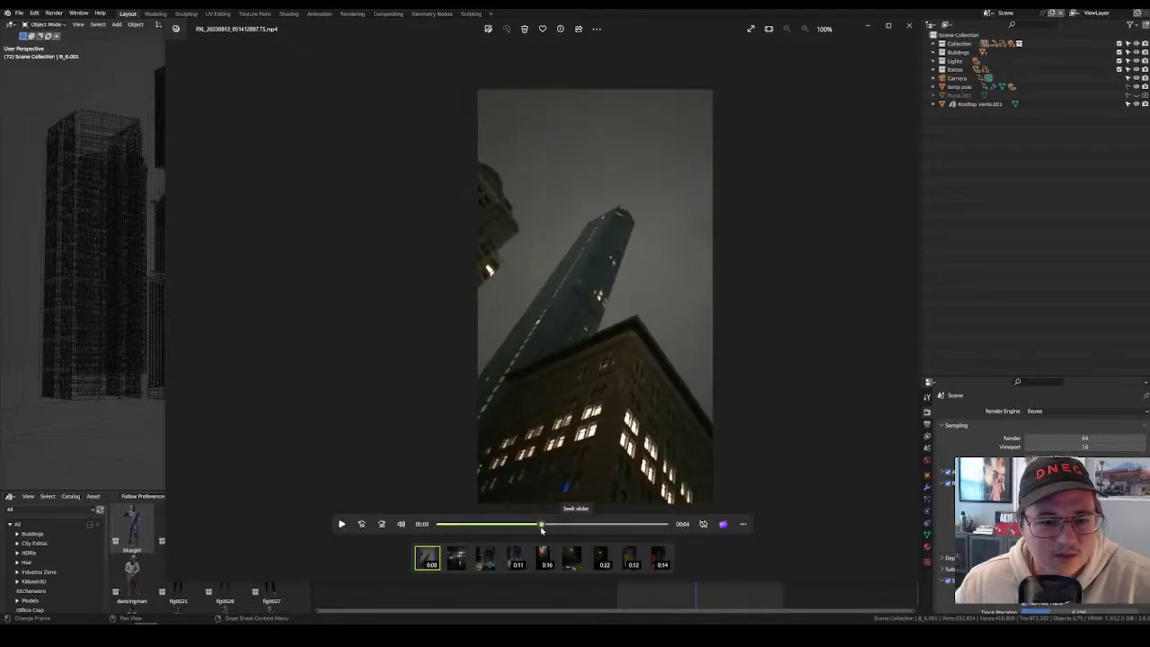
click(632, 557)
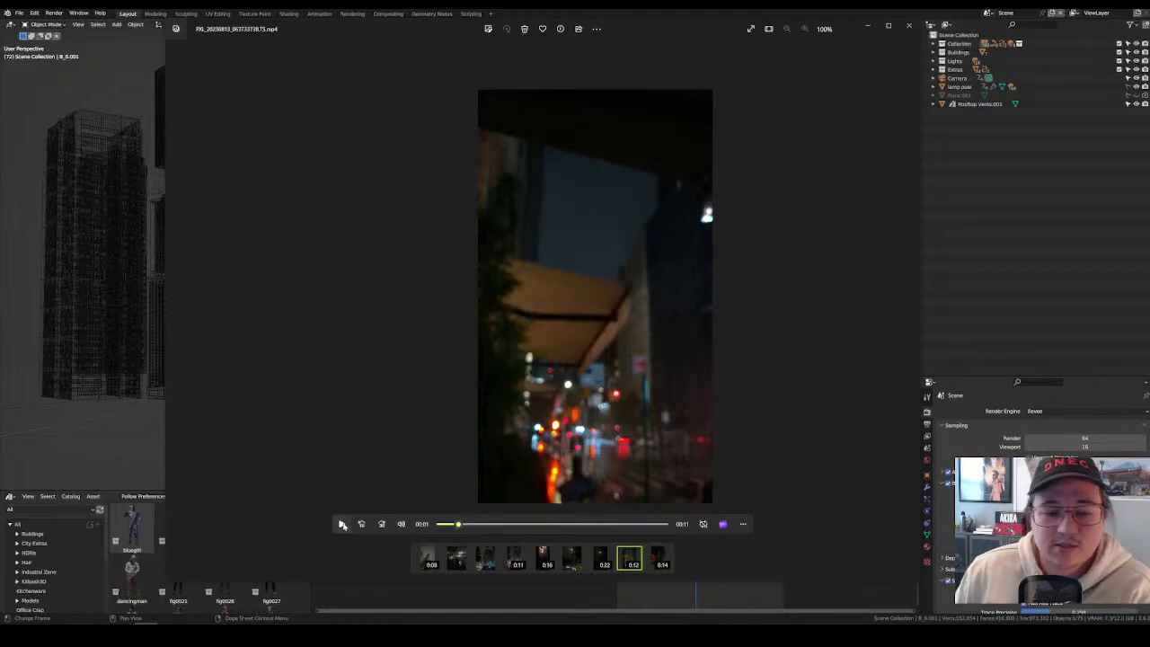
click(401, 524)
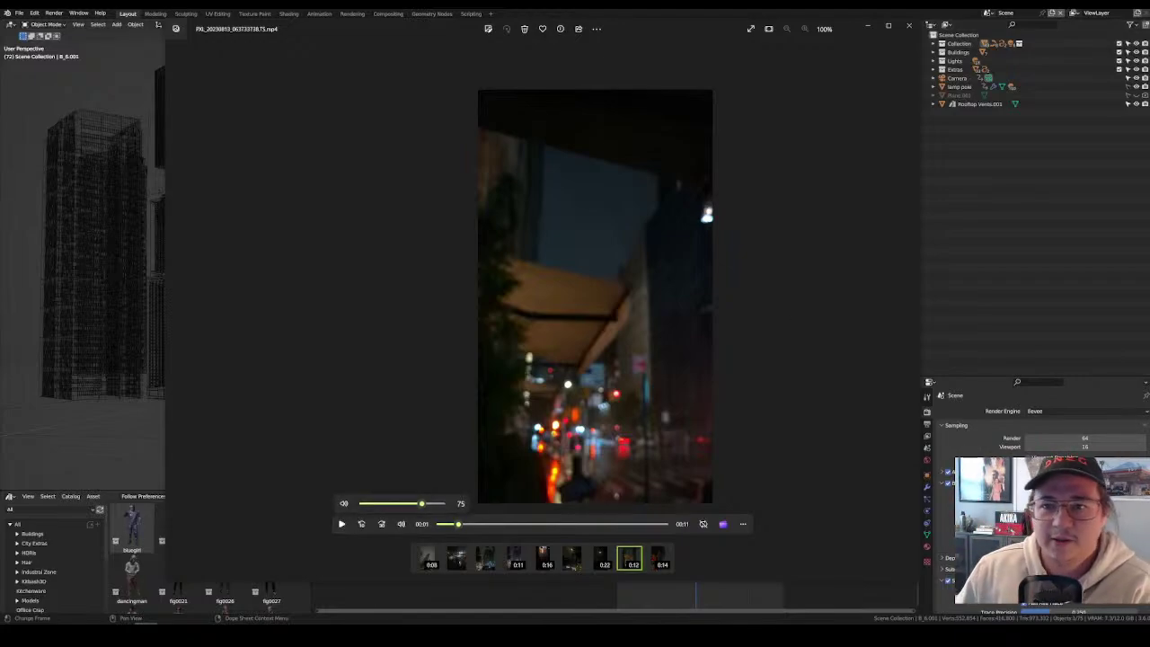
click(908, 27)
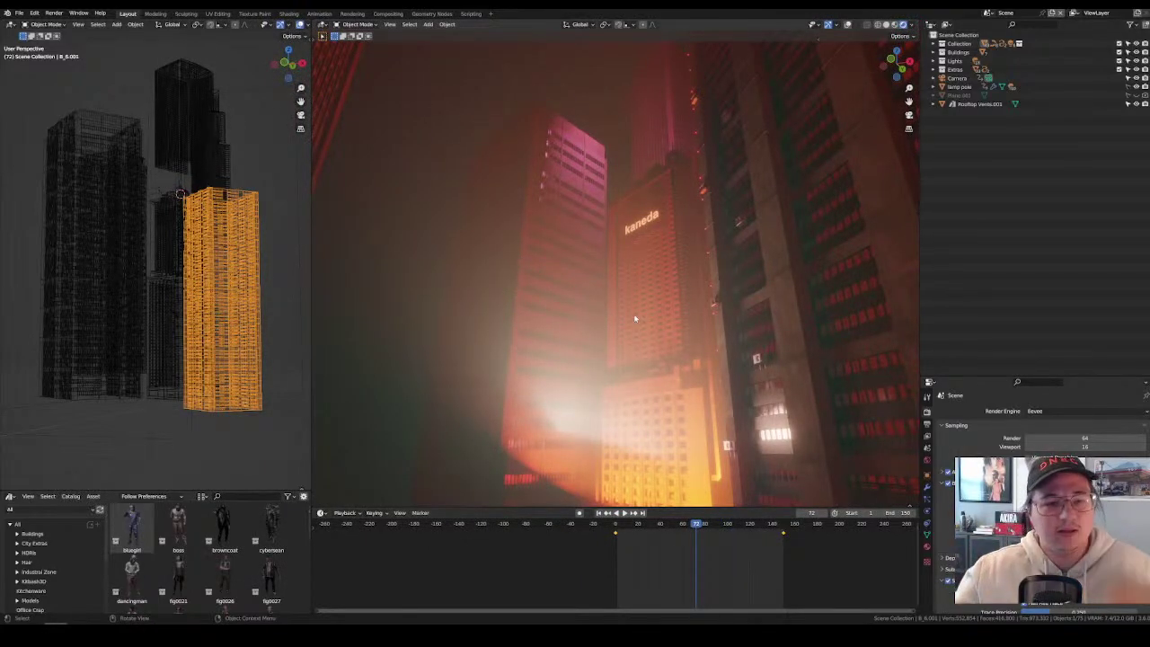
Turn on the overlays in the main viewport, deselect the tower and view the whole building cluster.
scroll(643, 263, up, 2)
scroll(806, 185, down, 5)
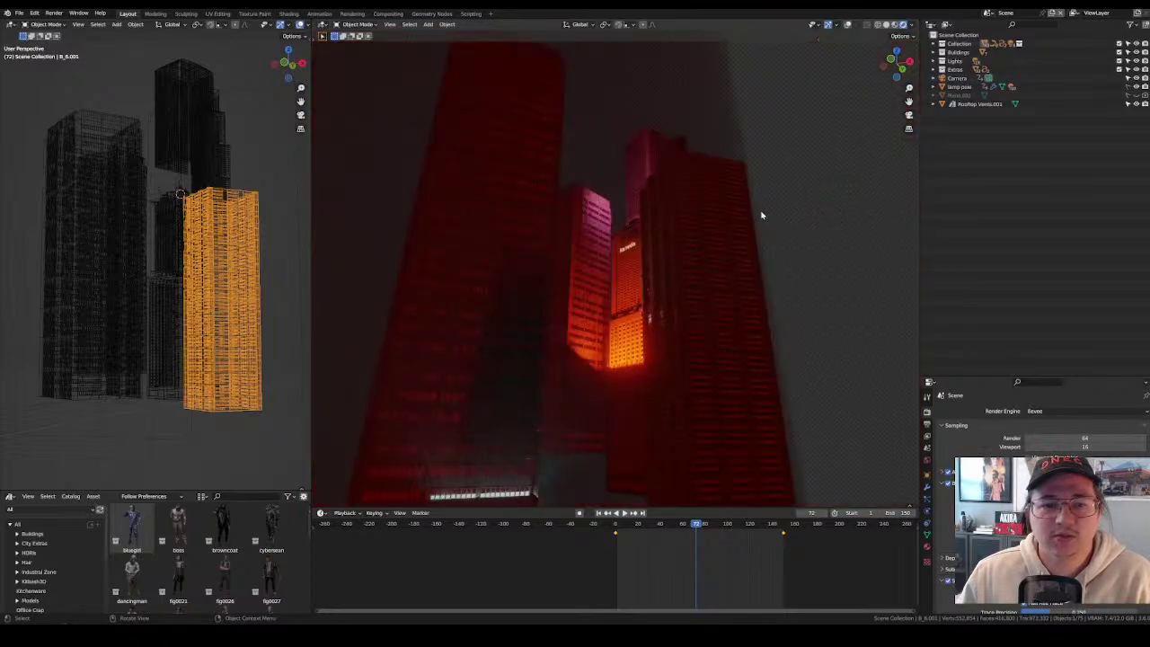
middle_drag(762, 216, 763, 81)
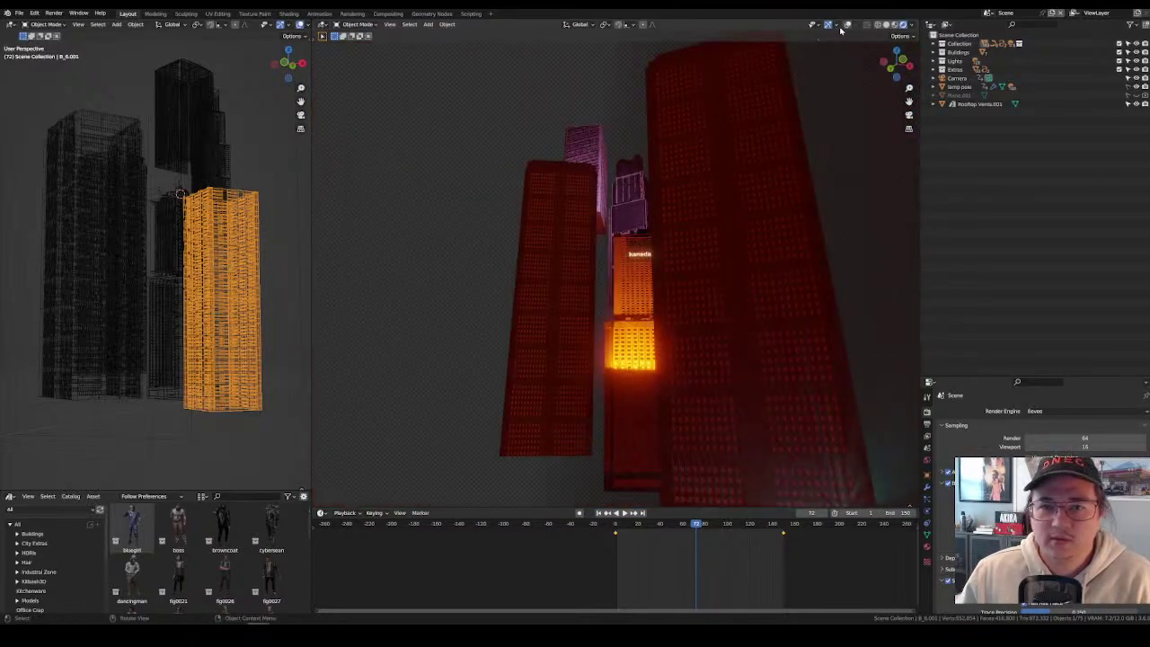
click(845, 26)
click(877, 184)
scroll(732, 184, down, 4)
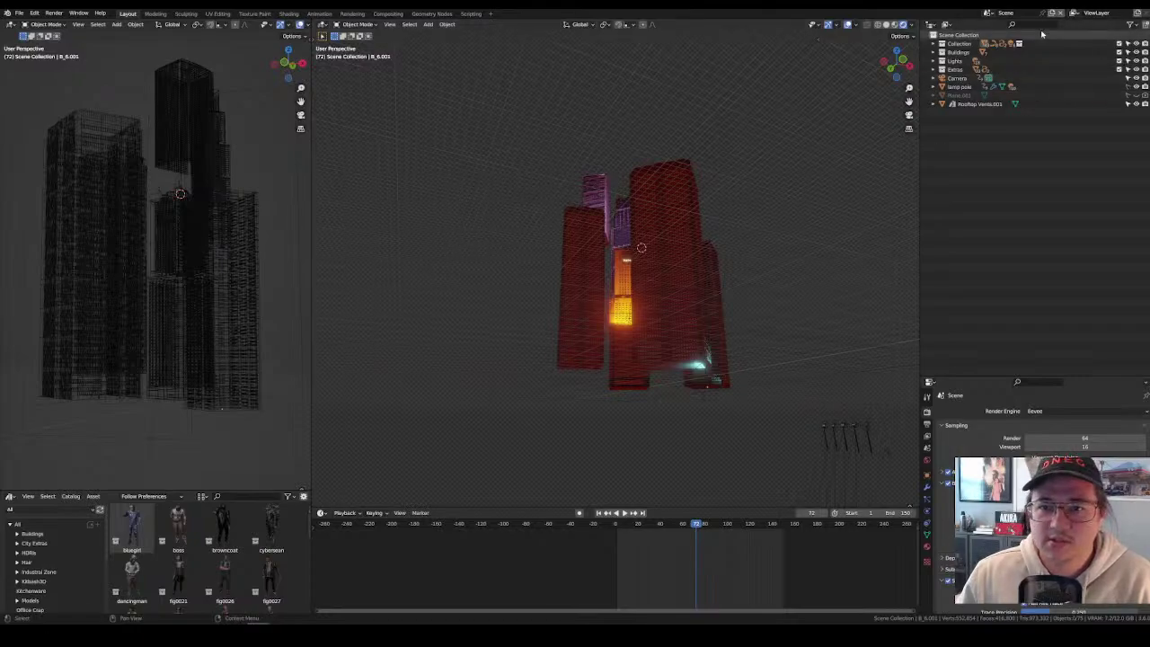
Expand the main Collection and delete the Cube enclosing the city.
click(933, 44)
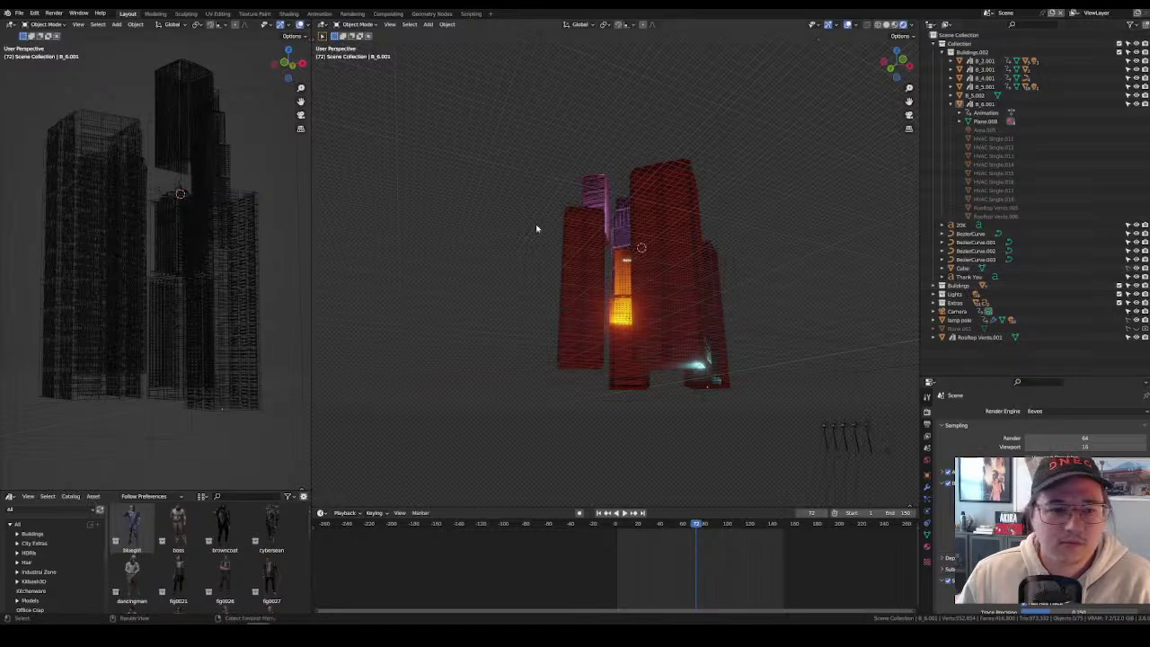
scroll(536, 229, up, 3)
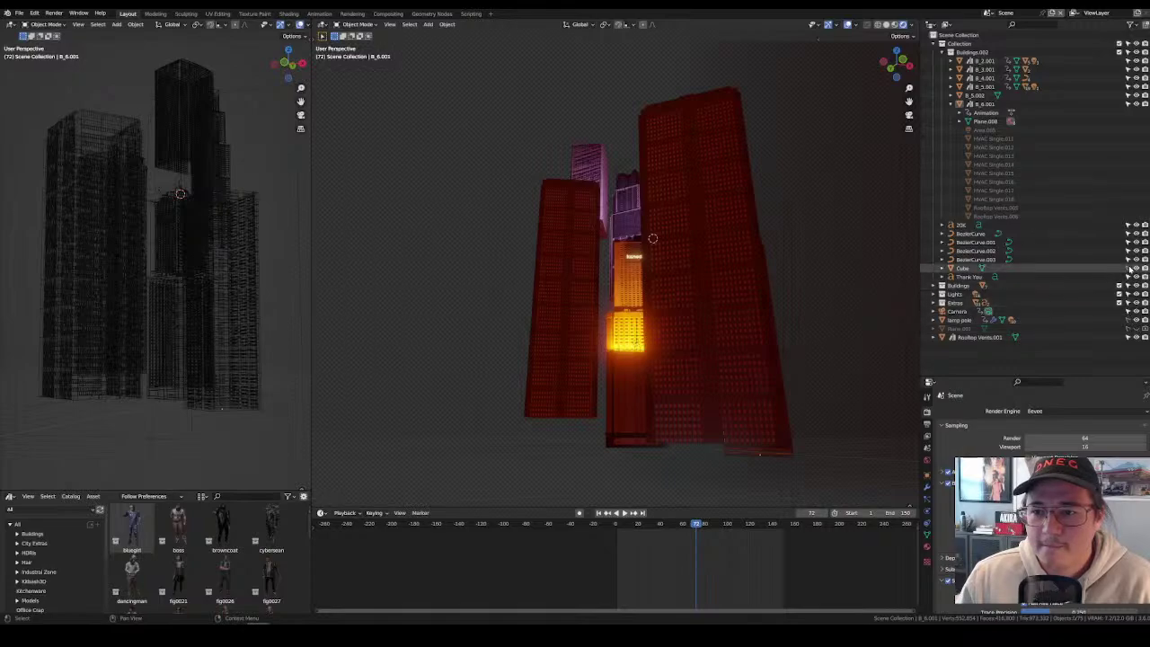
click(1010, 275)
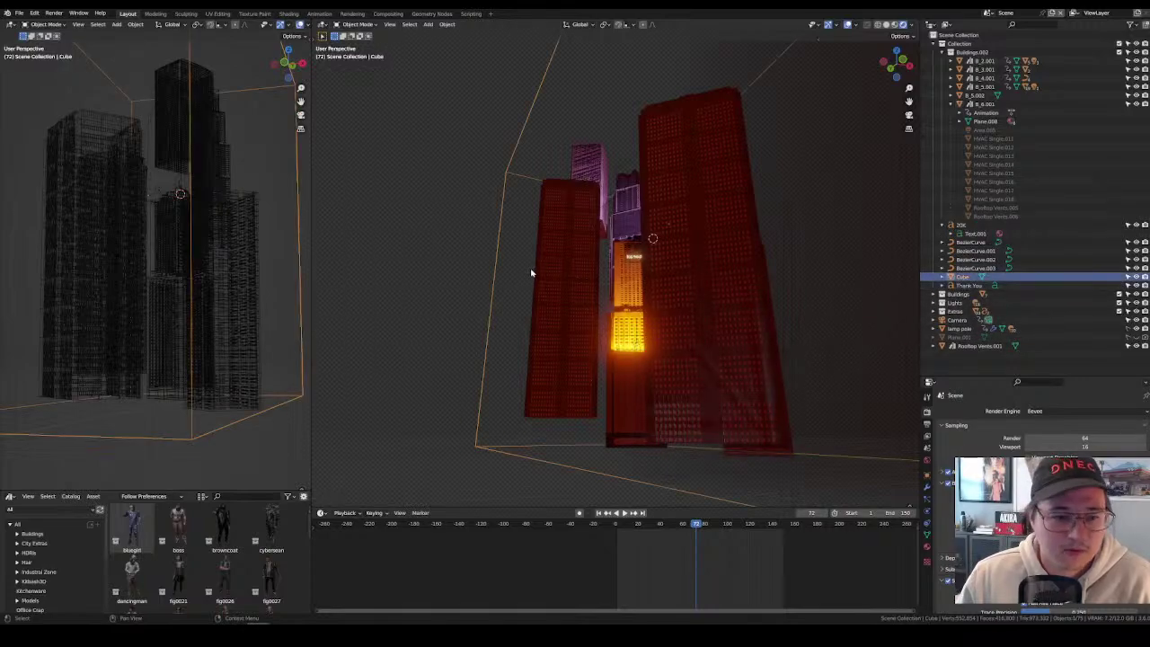
key(Delete)
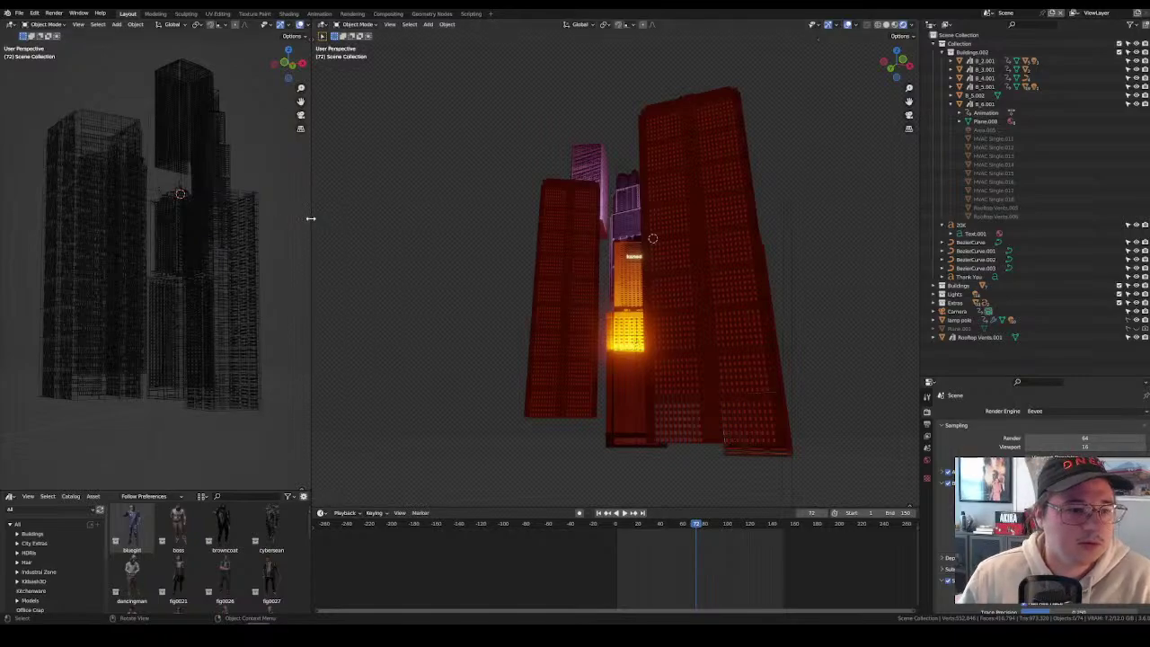
Widen the secondary viewport and set it to a rendered camera view with overlays hidden.
drag(310, 217, 460, 222)
key(KP_0)
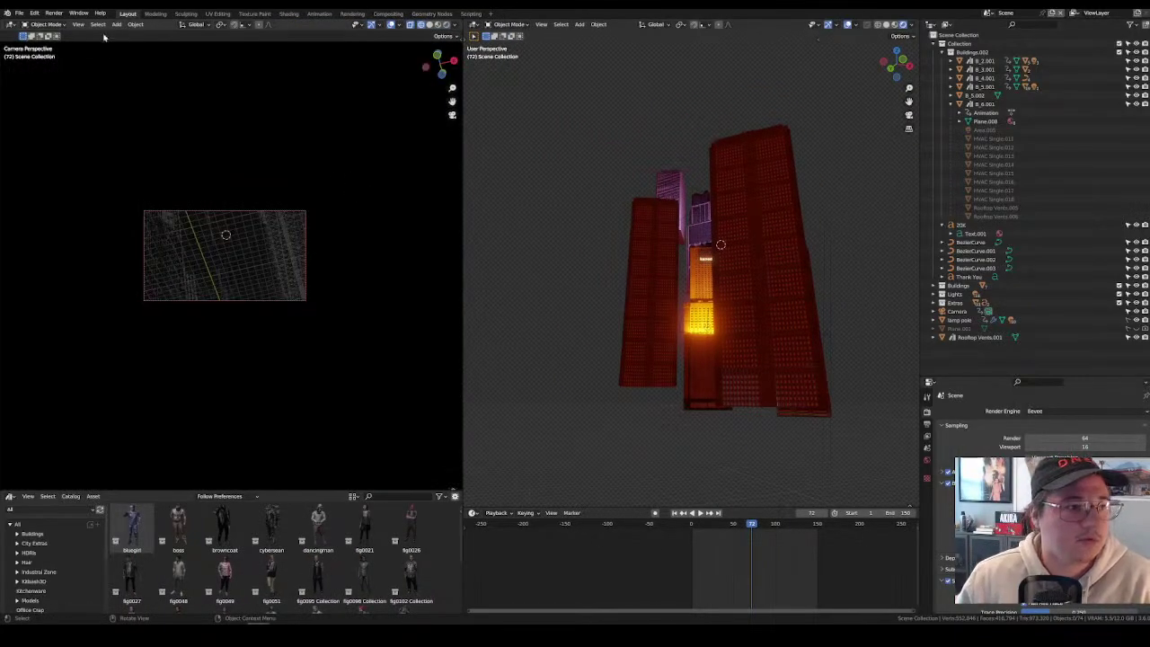
click(447, 25)
scroll(367, 141, up, 5)
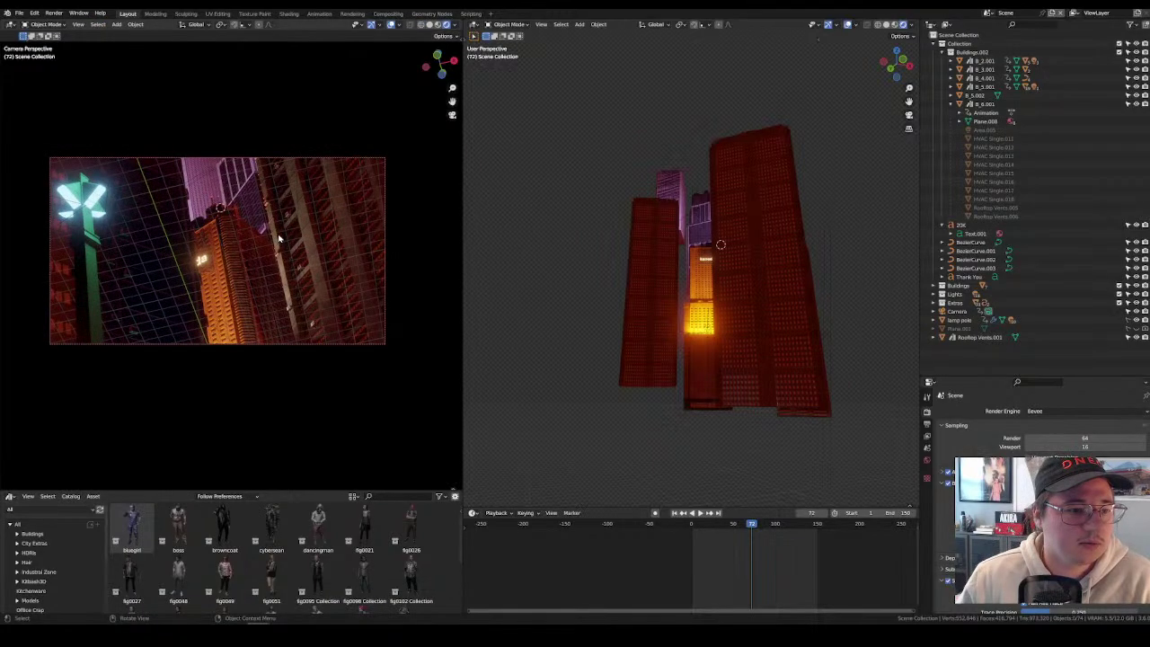
scroll(367, 141, down, 1)
click(391, 25)
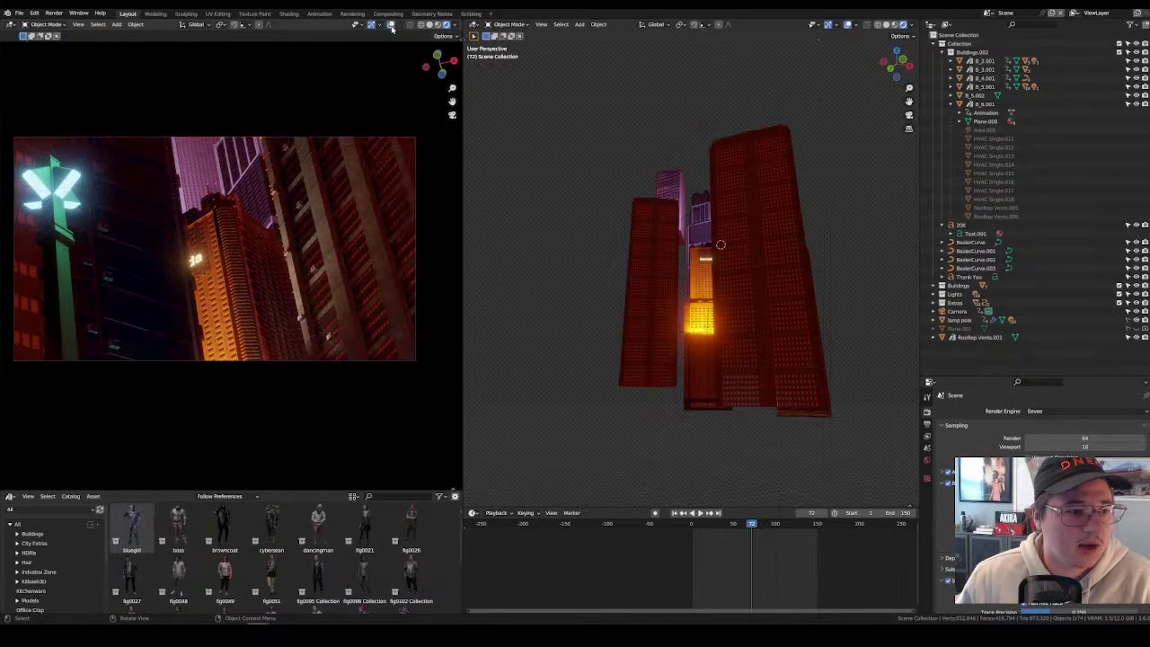
Select the B_6.001 tower and replace the asset browser with an enlarged Shader Editor showing its Lights Texture.002 material.
middle_drag(811, 263, 811, 334)
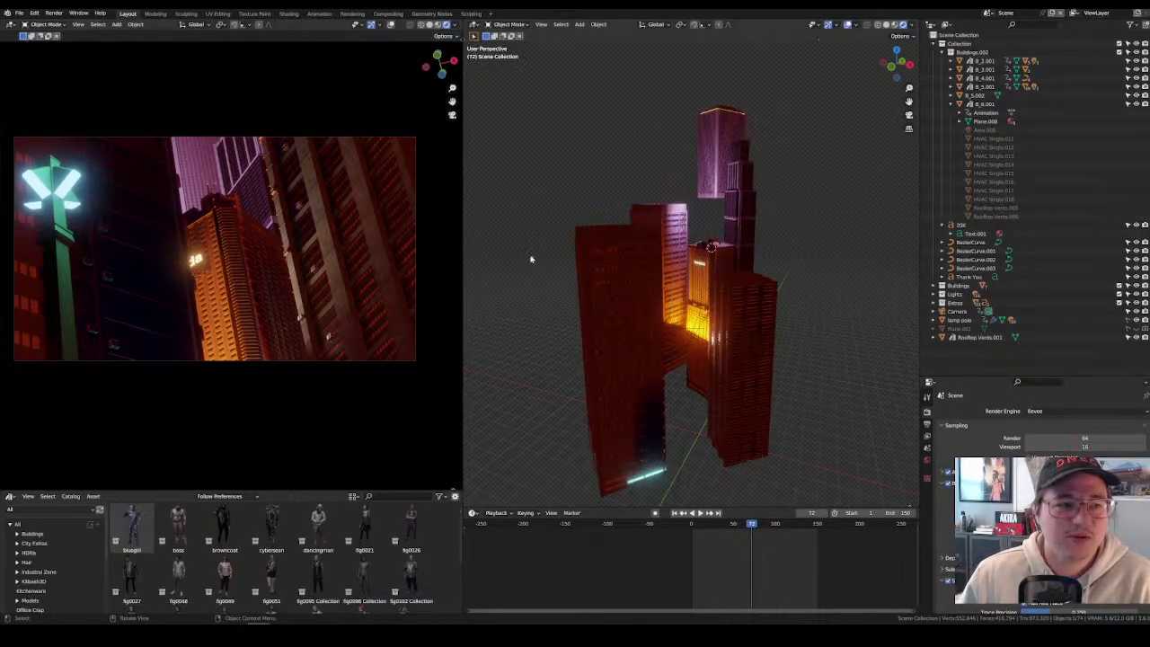
click(324, 253)
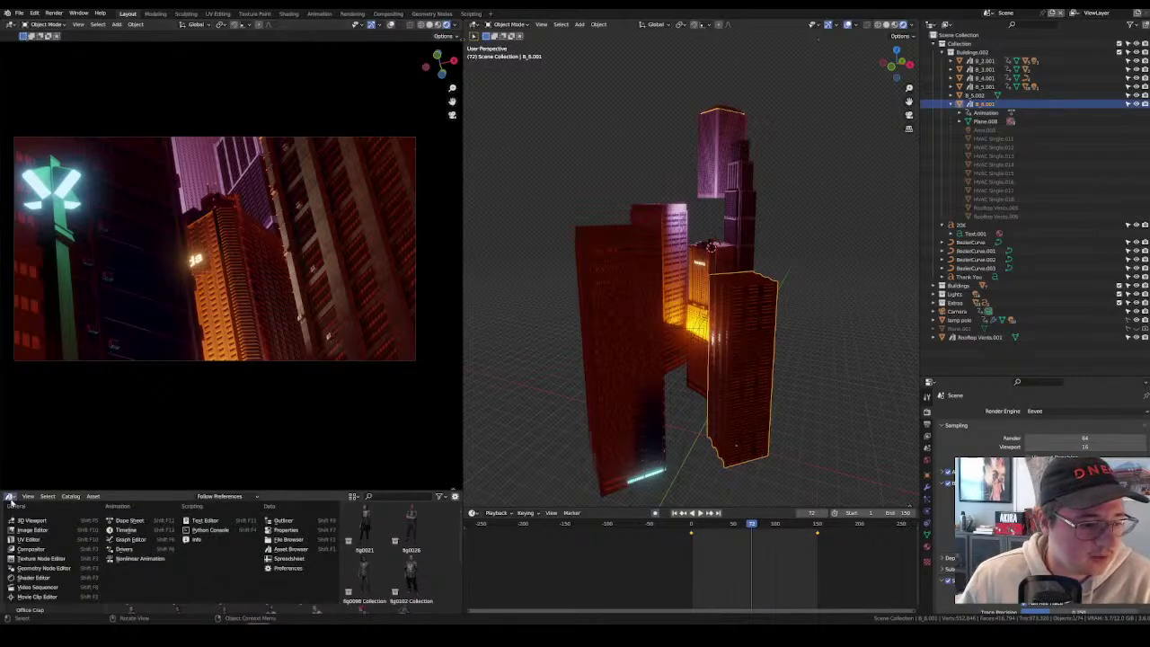
click(9, 496)
click(34, 578)
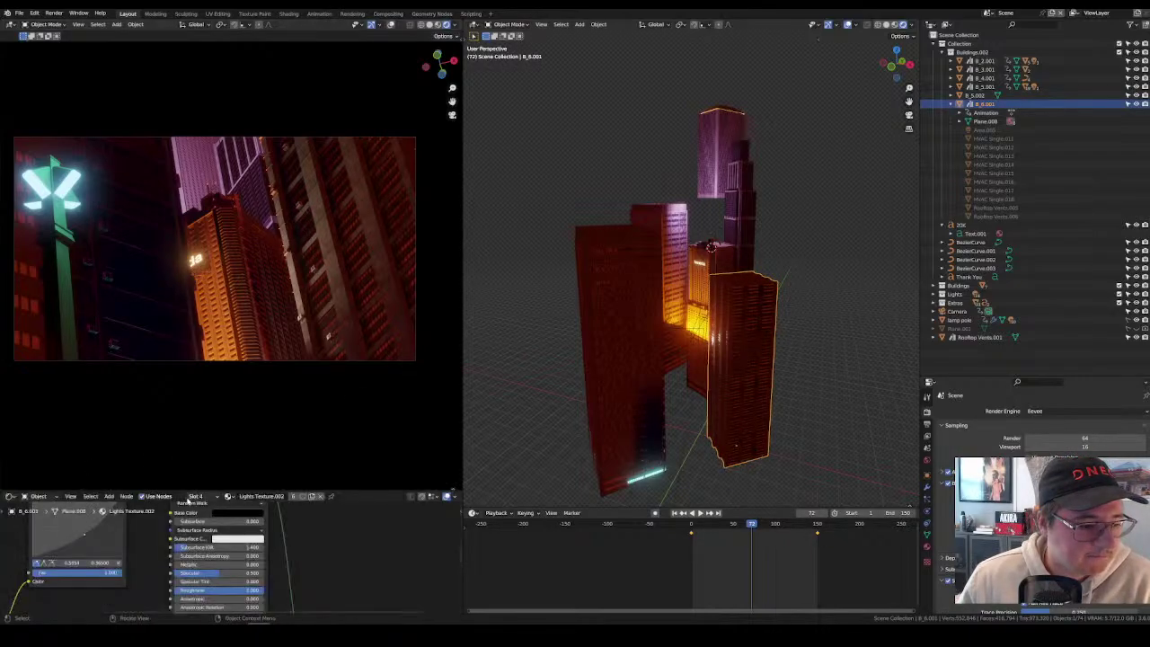
drag(188, 491, 191, 288)
middle_drag(368, 443, 305, 416)
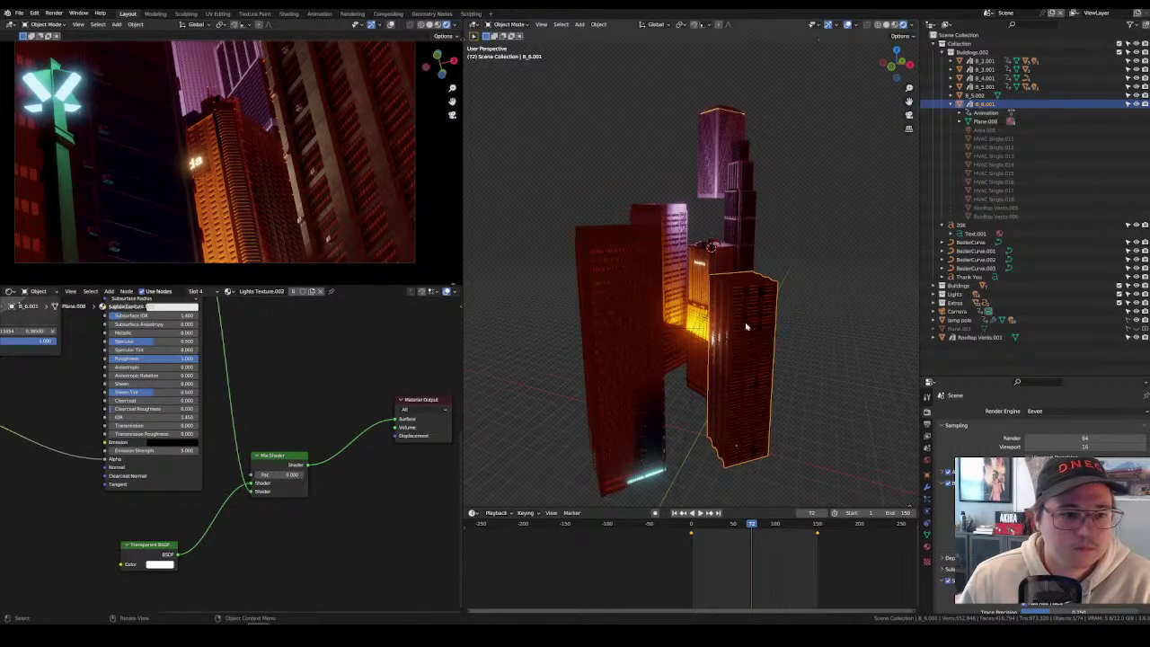
Connect the curves node's color to the Principled BSDF's Emission in Lights Texture.002, set the Mix Shader factor to 1, and shrink the Shader Editor.
middle_drag(273, 477, 352, 492)
scroll(236, 464, down, 2)
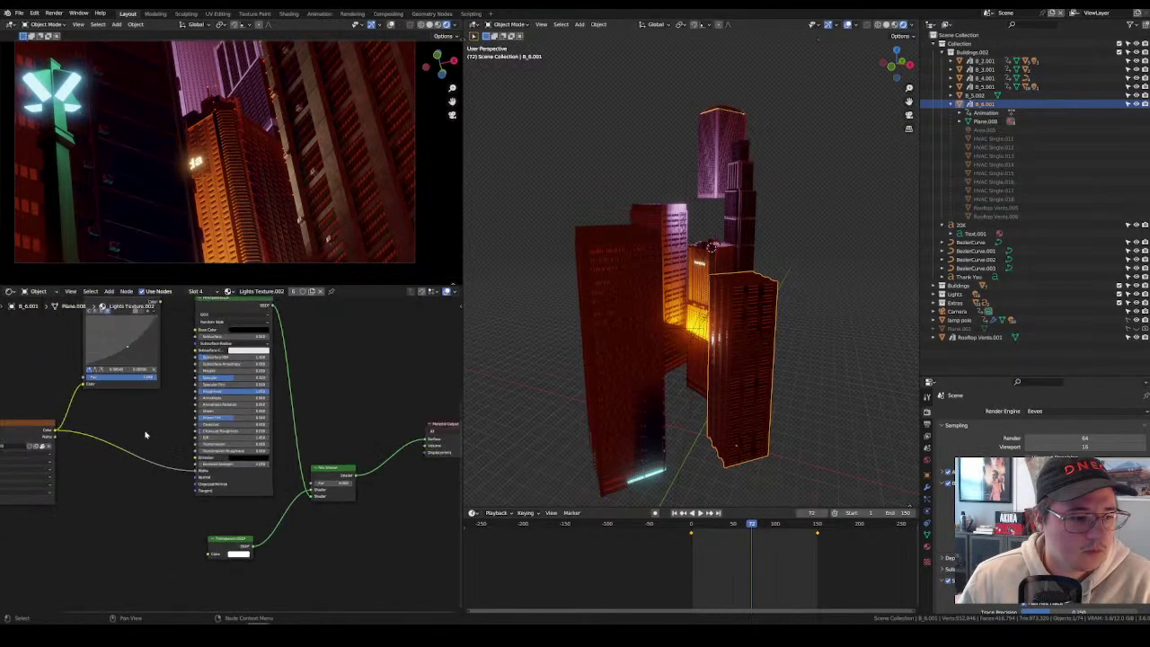
drag(168, 326, 201, 459)
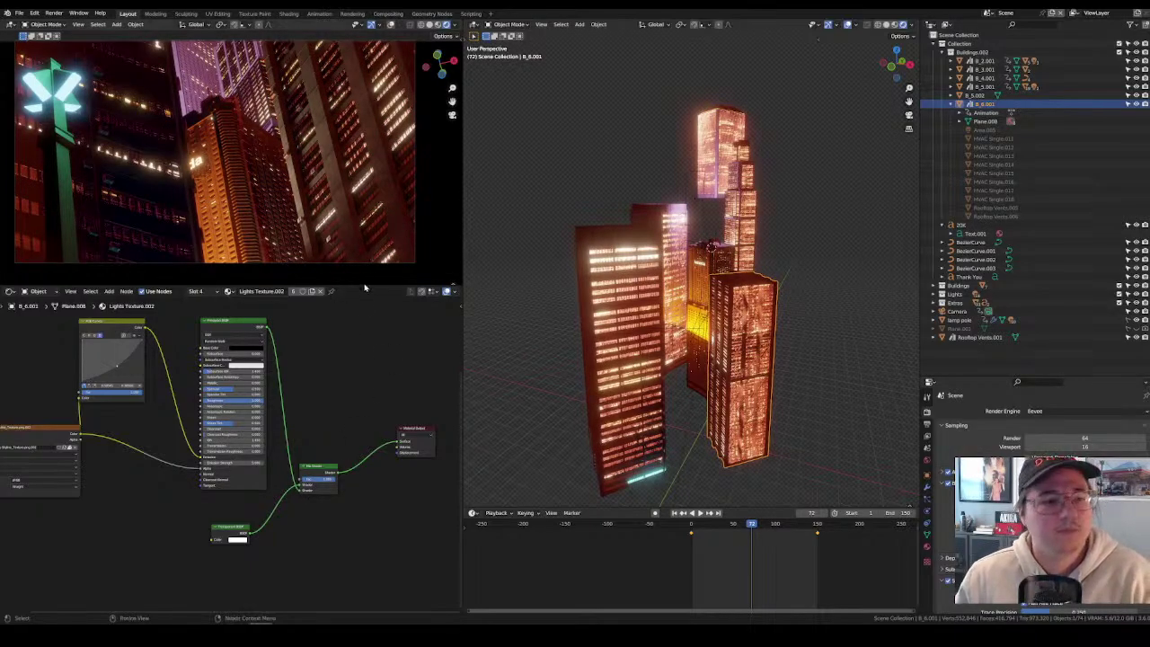
drag(365, 284, 366, 459)
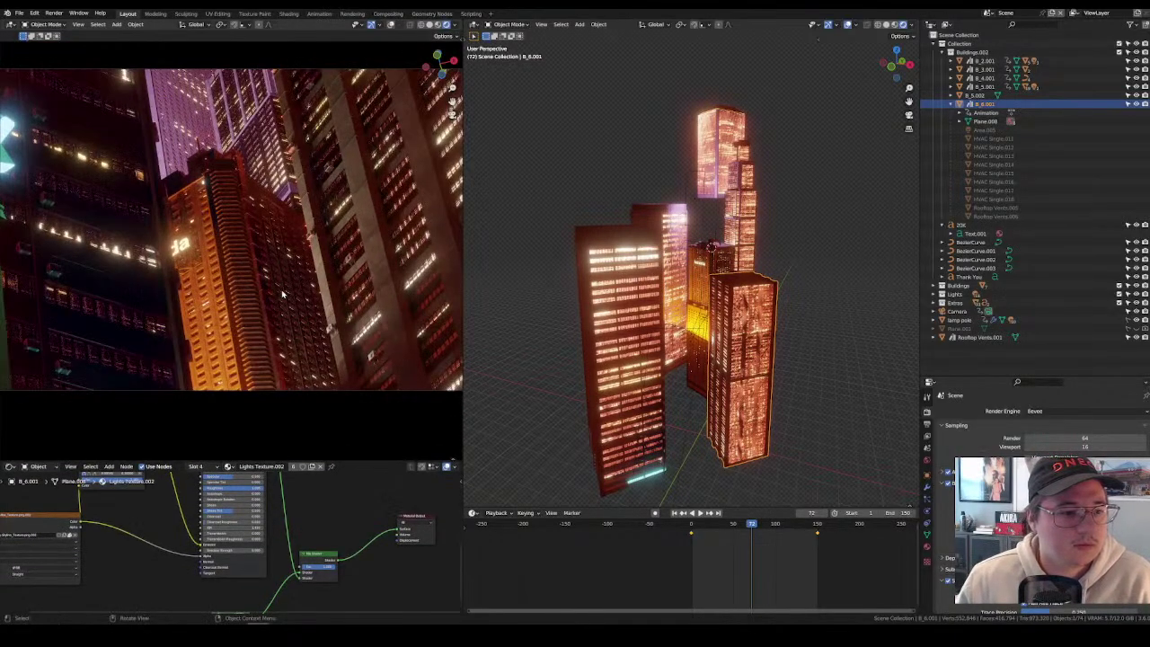
Select the Area.005 light under the B_6.001 tower and change its color to blue.
middle_drag(834, 284, 643, 334)
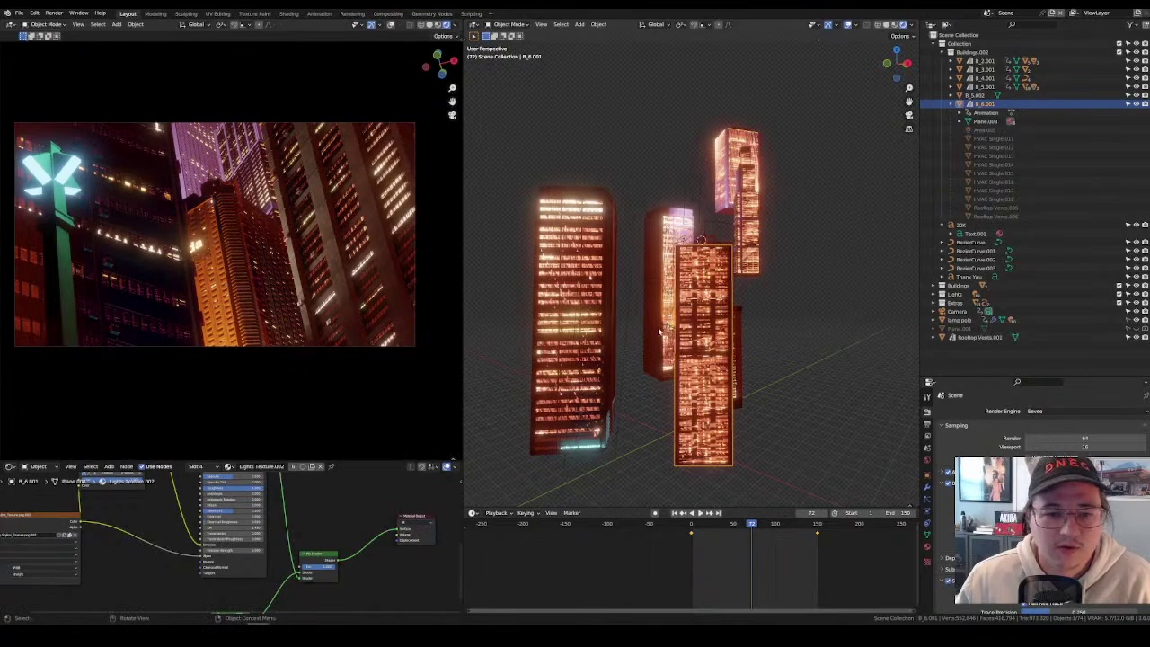
click(985, 129)
click(927, 512)
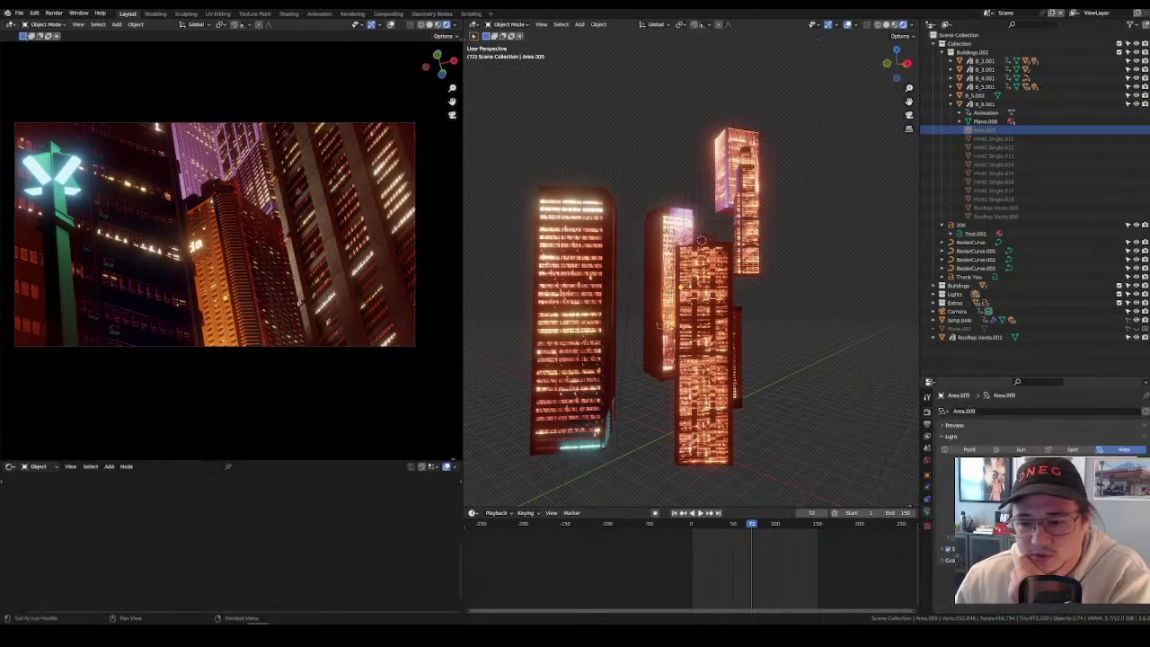
click(1096, 463)
drag(1100, 382, 1103, 363)
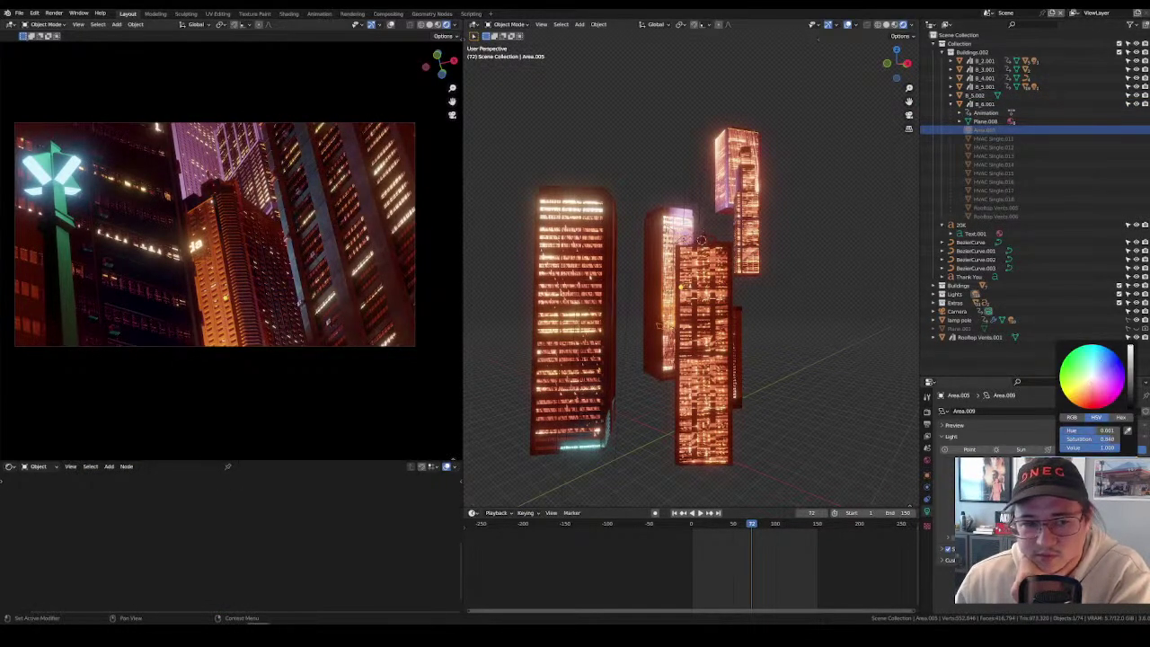
scroll(372, 219, up, 2)
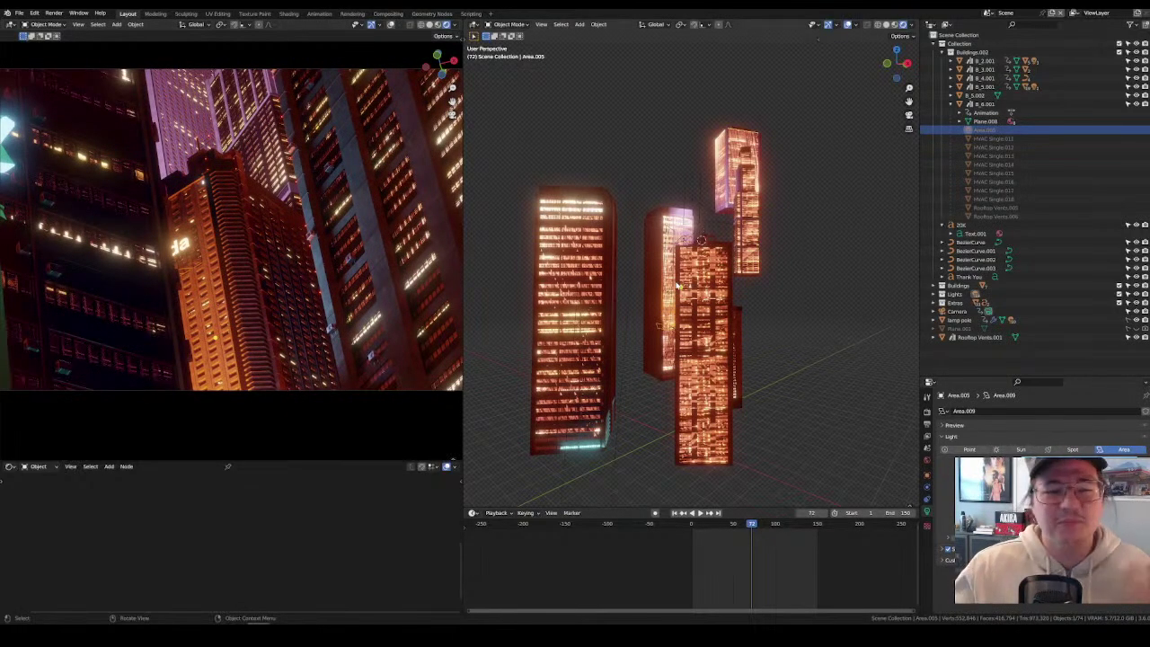
Select the Area.001 light beside the upper towers and change its color to light blue.
click(693, 196)
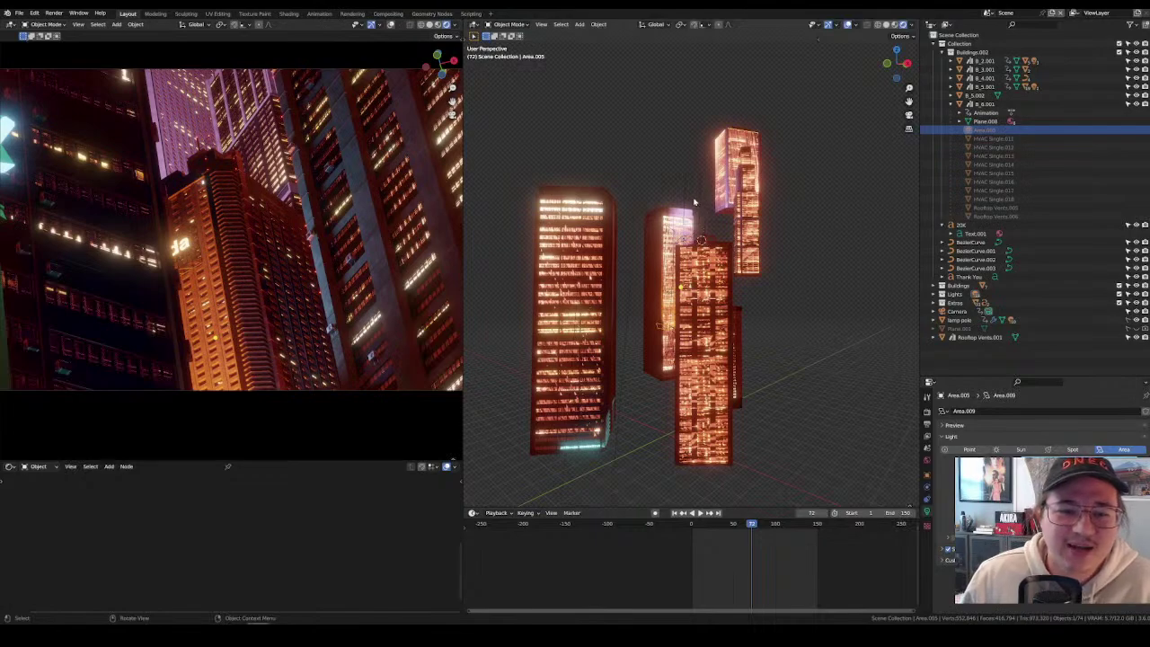
click(1092, 462)
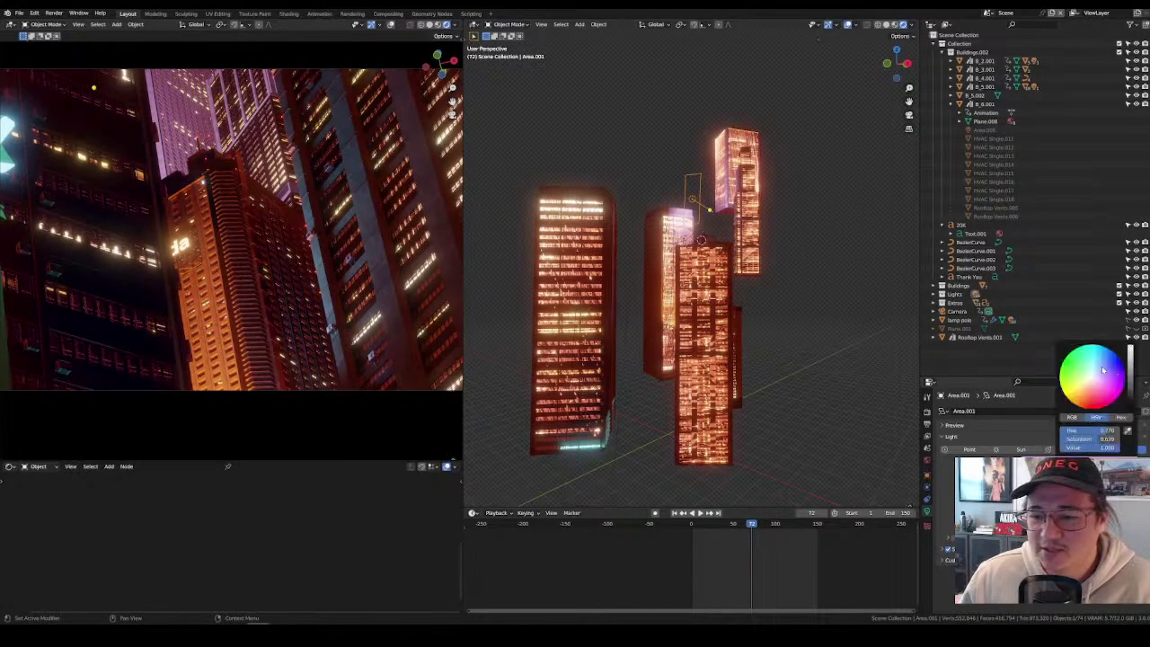
drag(1094, 371, 1101, 366)
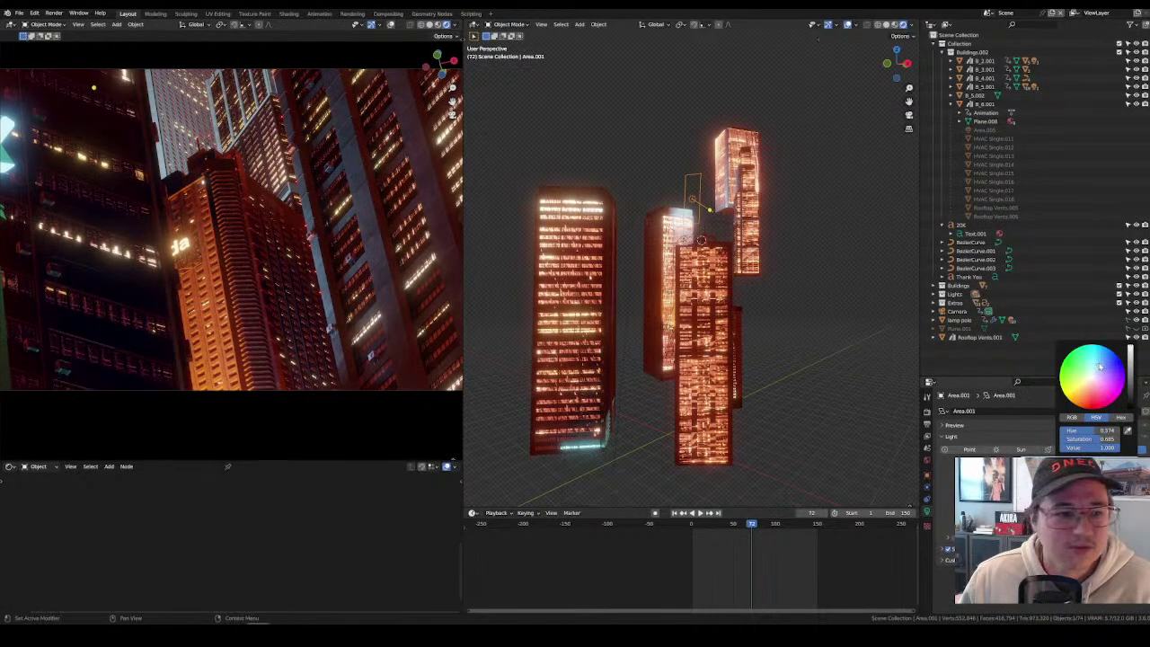
Try a different color on the Area.007 light near the central tower and undo it.
middle_drag(697, 243, 737, 251)
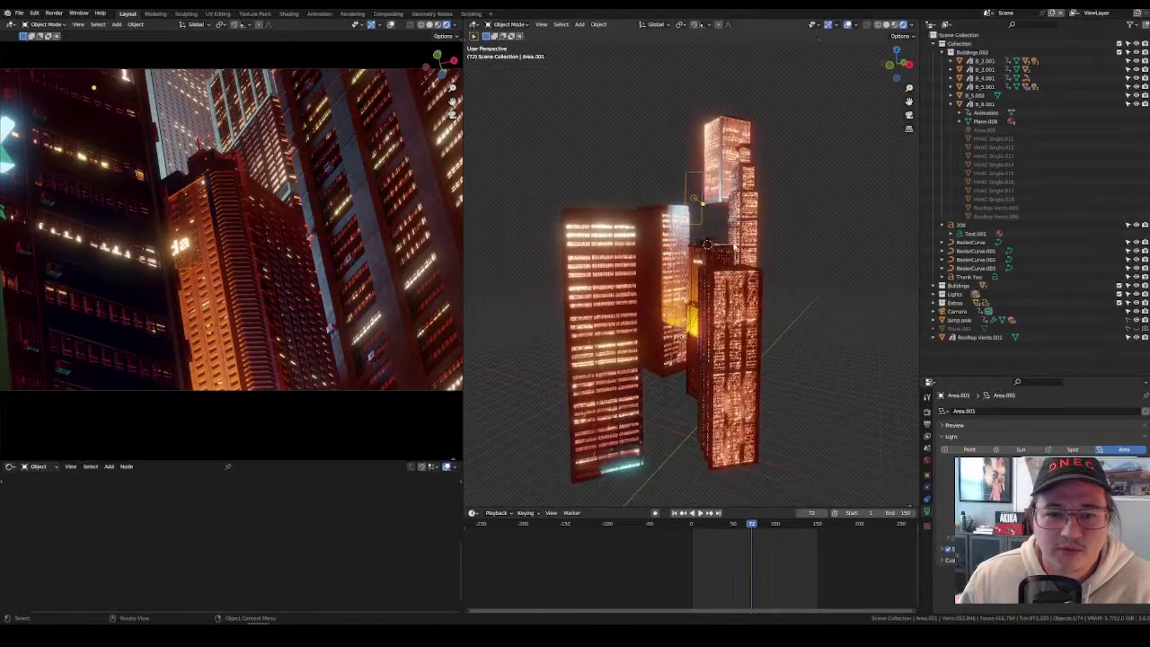
click(724, 229)
click(1091, 460)
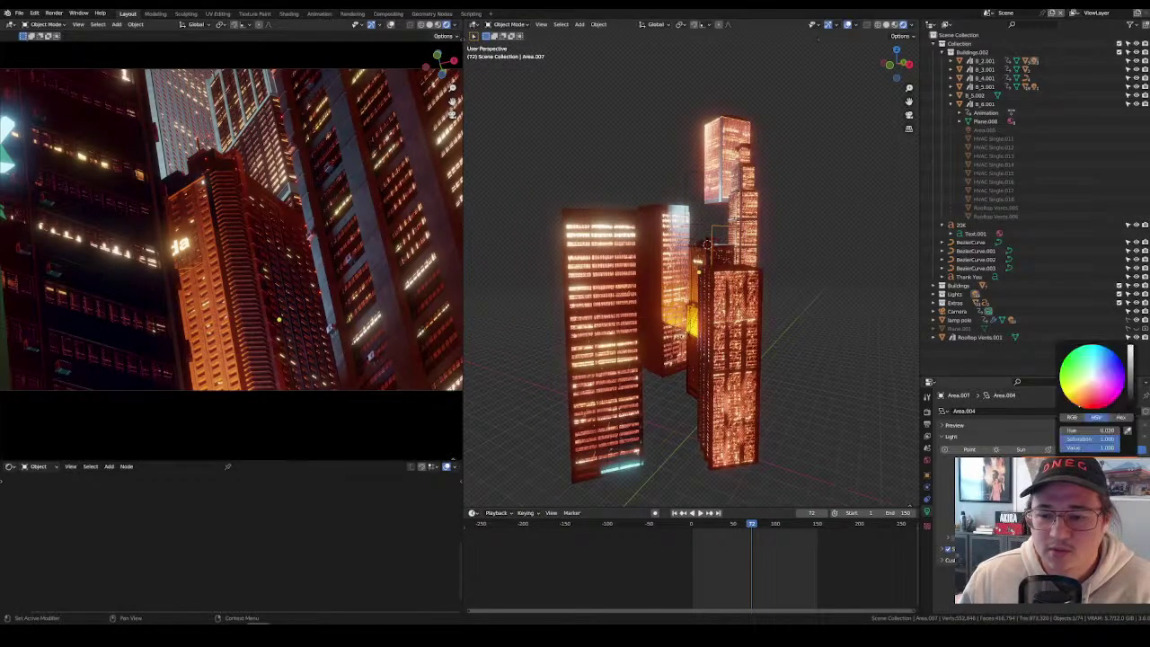
click(1104, 360)
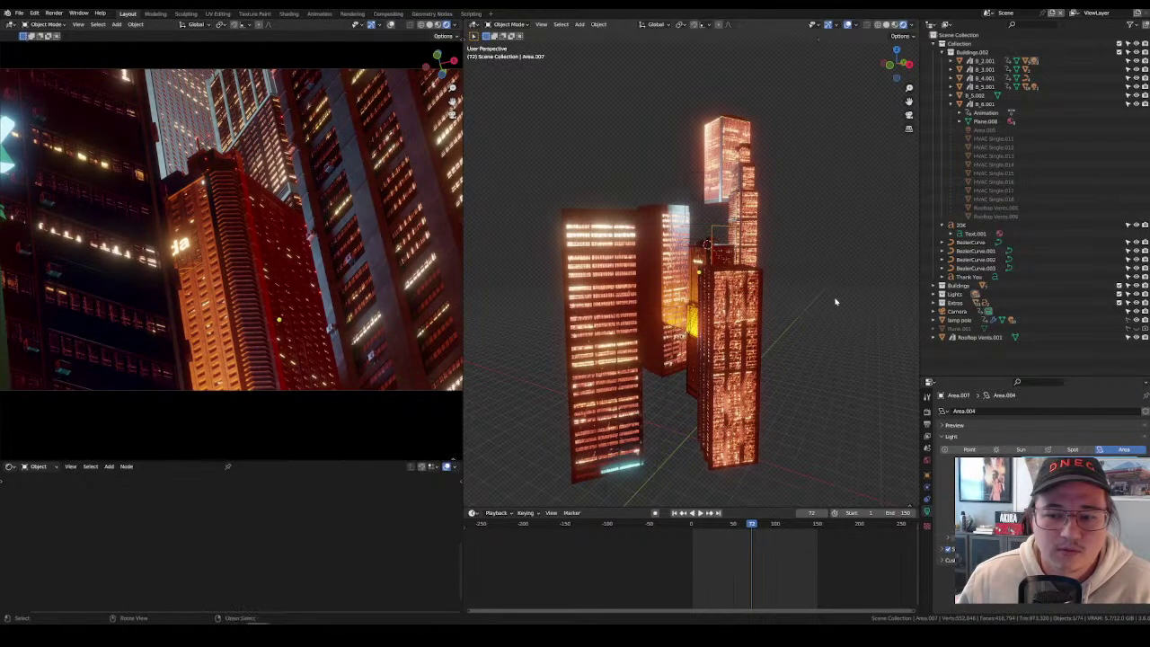
key(h)
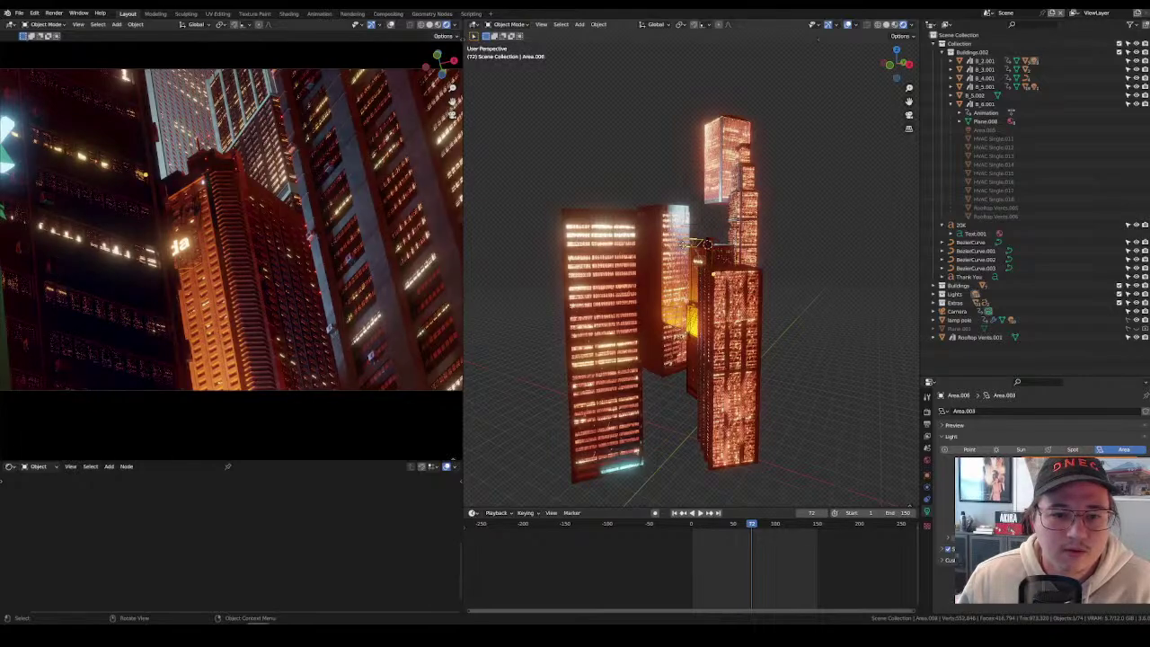
key(ctrl+z)
Select the Area.002 light in front of the central tower and change its color to pale blue.
click(688, 243)
middle_drag(706, 338, 746, 358)
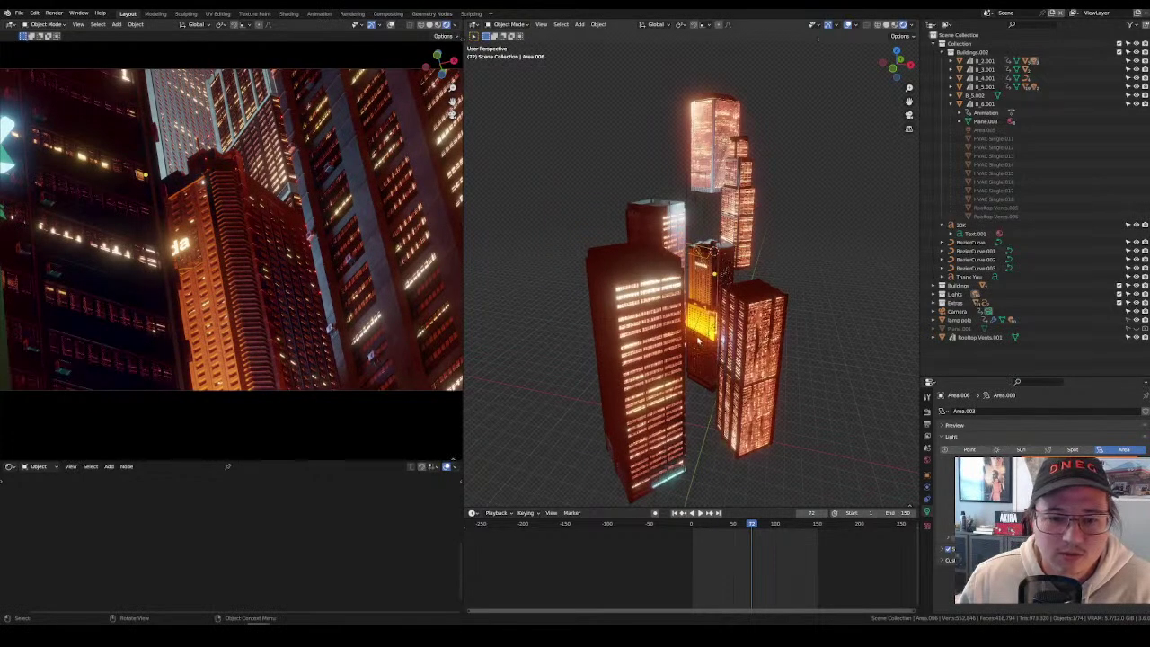
click(701, 331)
click(1096, 461)
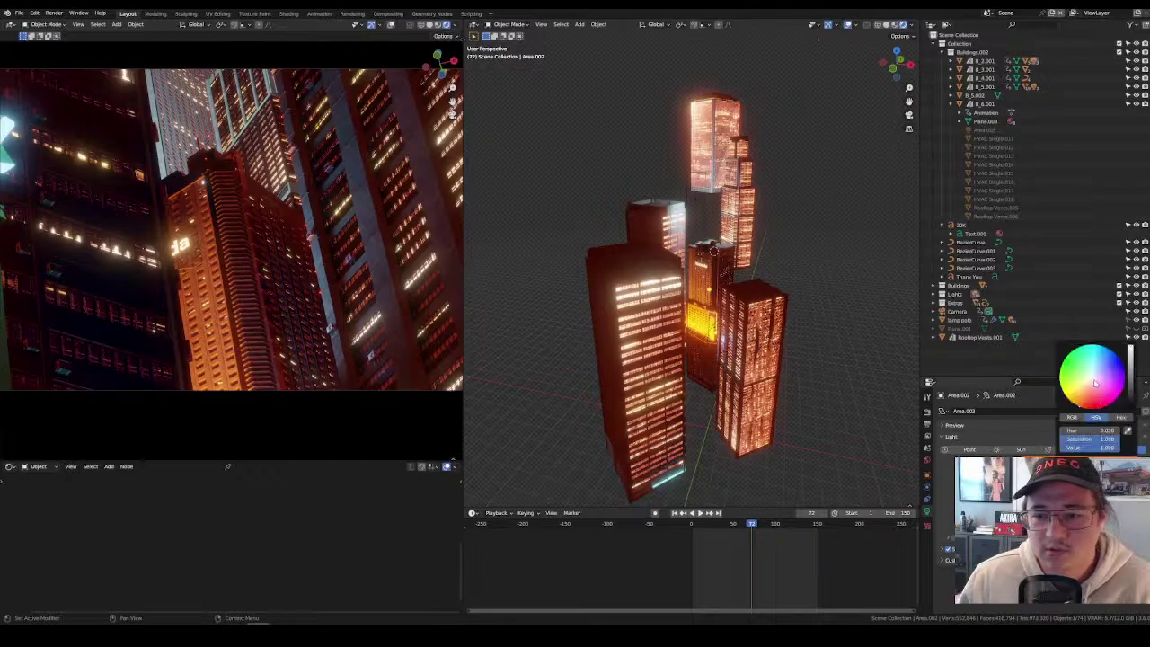
drag(1071, 430, 1104, 430)
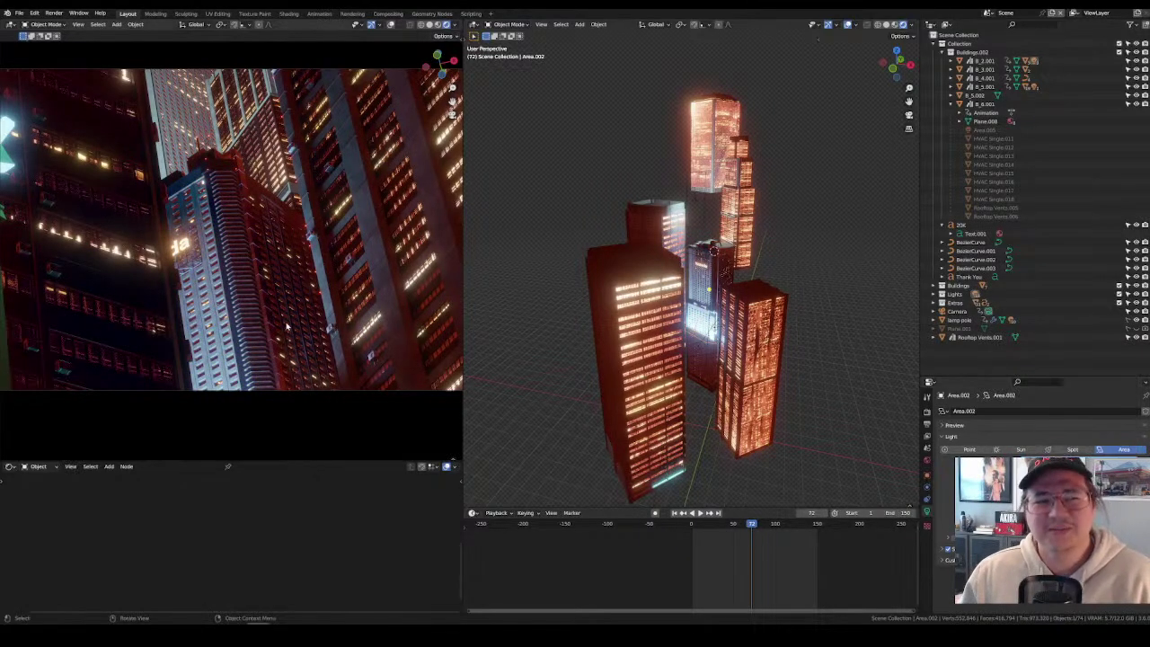
scroll(281, 322, down, 2)
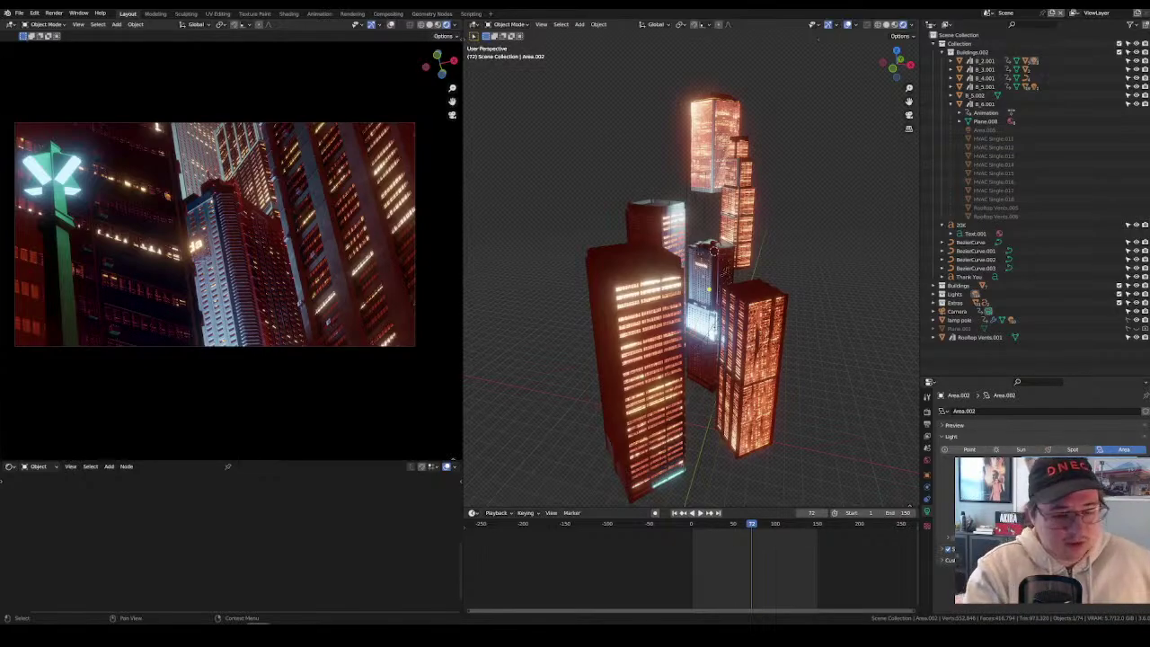
Inspect the Area.001, Area.004 and Area.003 lights around the towers to find where the red lighting comes from.
click(708, 207)
mouse_move(754, 260)
middle_down()
mouse_move(789, 272)
mouse_move(736, 261)
middle_up()
scroll(789, 272, up, 3)
shift+middle_drag(485, 494, 514, 345)
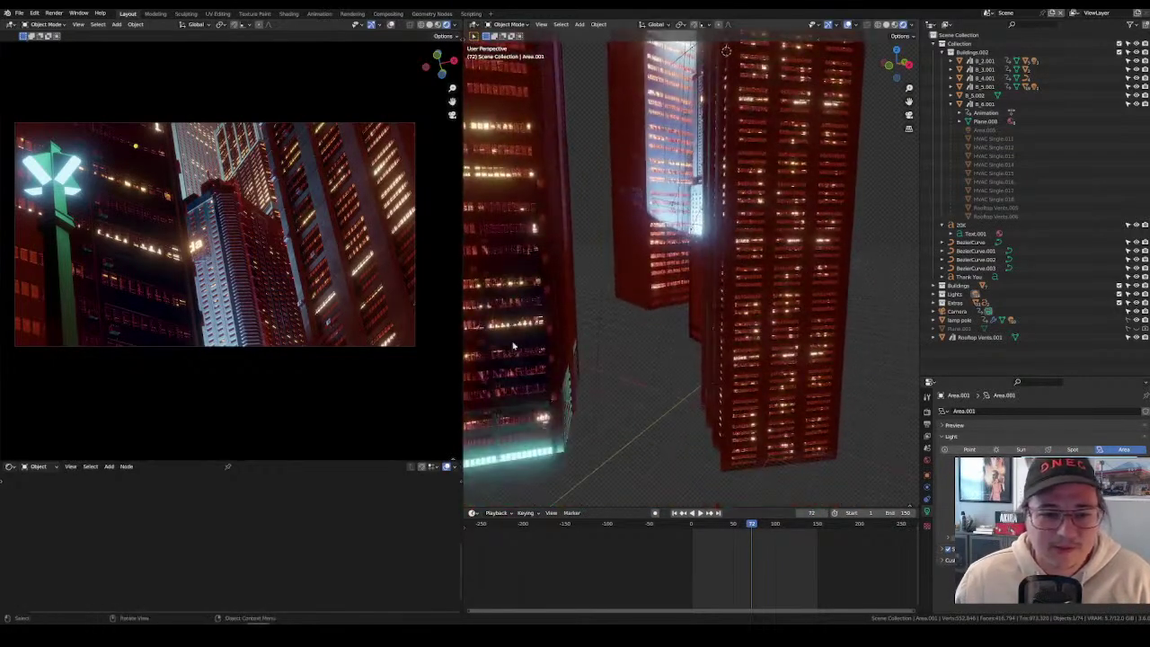
click(601, 290)
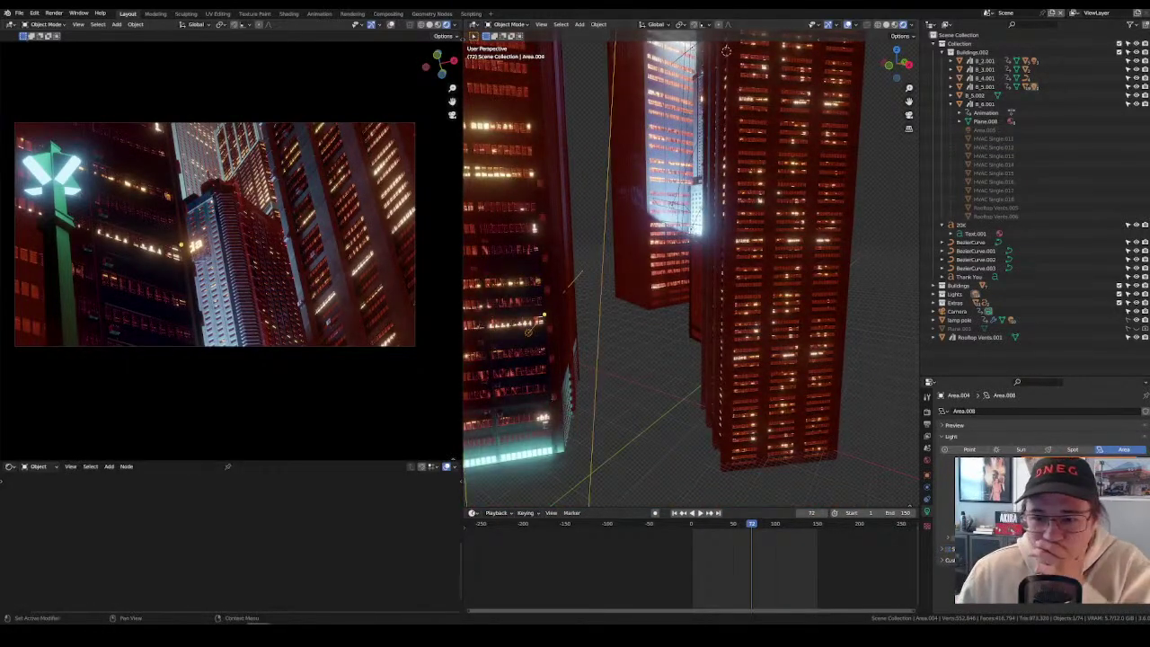
middle_drag(533, 363, 596, 336)
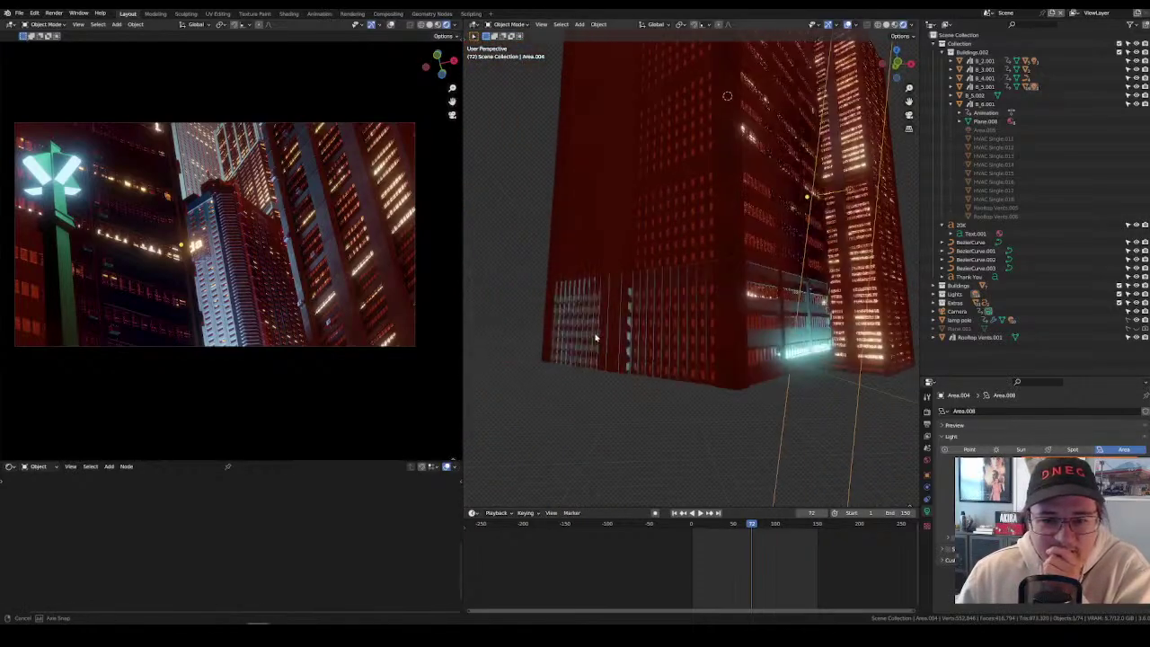
click(828, 348)
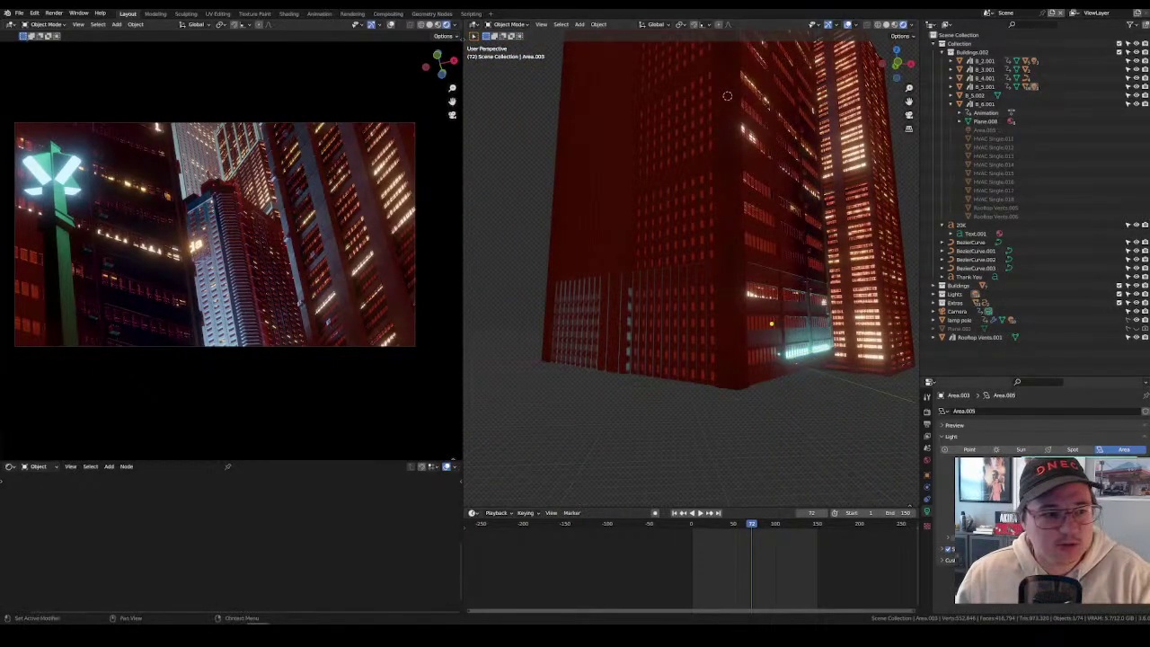
click(1096, 465)
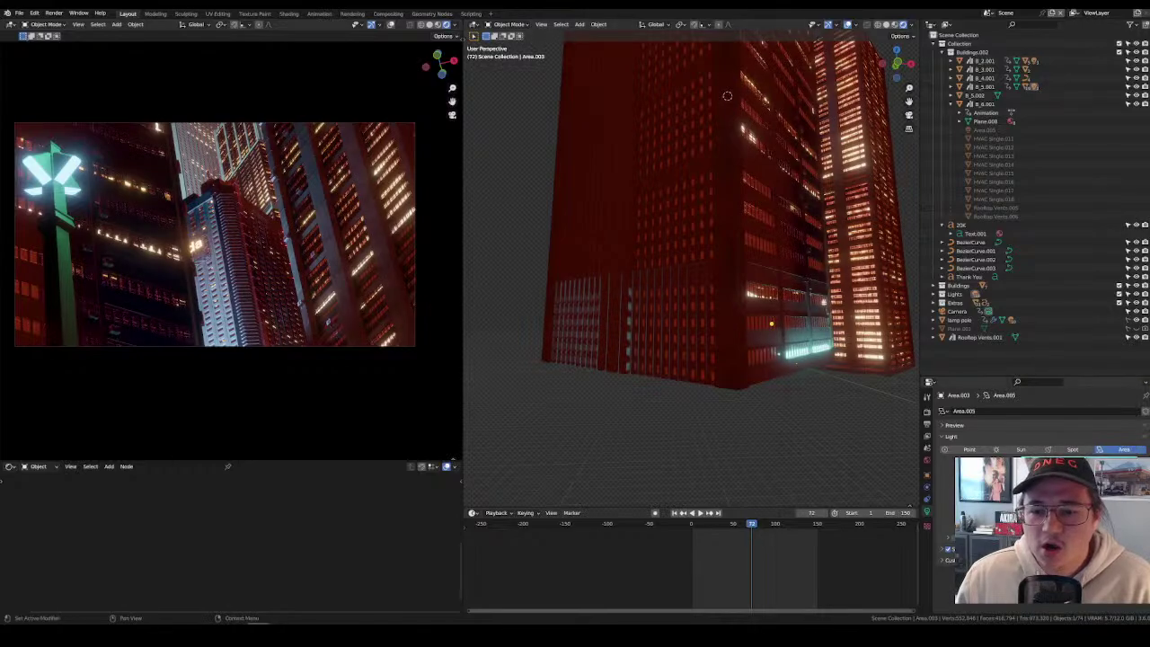
Change the World background color to teal blue and darken it.
click(927, 461)
click(997, 438)
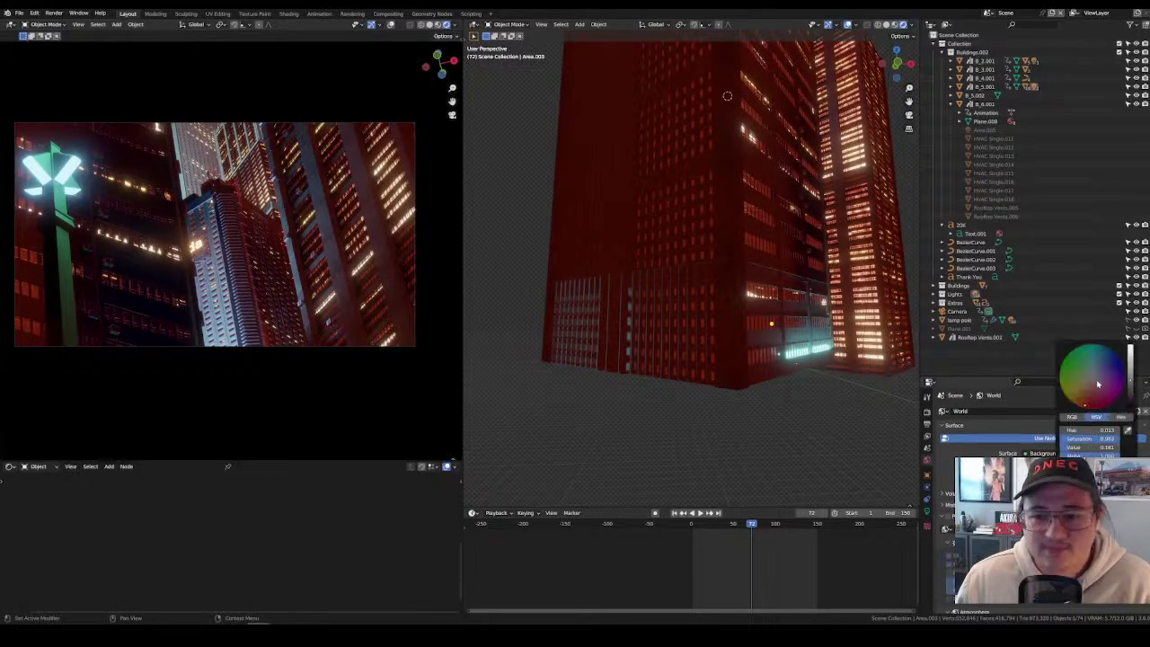
click(1097, 372)
drag(1097, 372, 1095, 361)
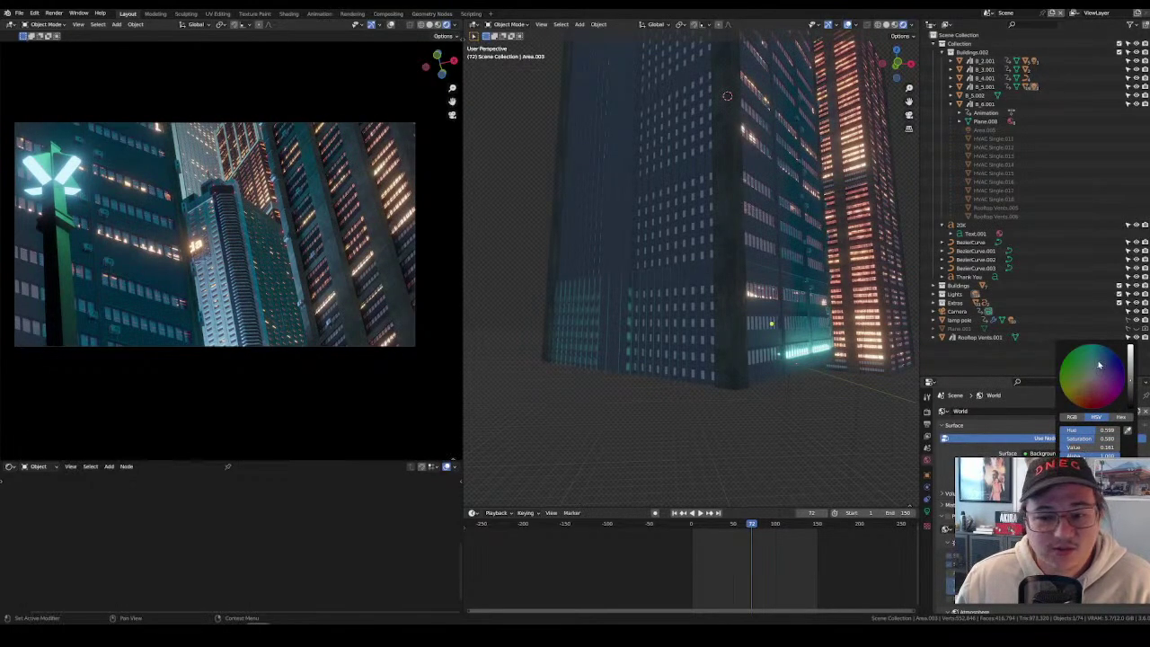
click(1096, 463)
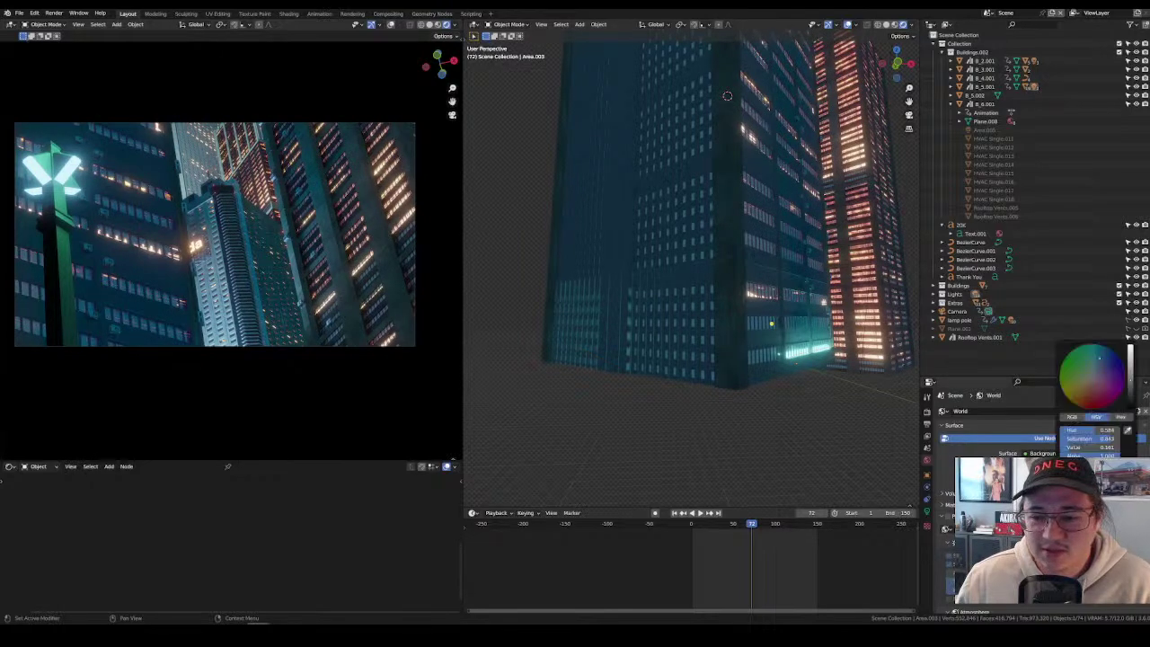
drag(1134, 389, 1134, 396)
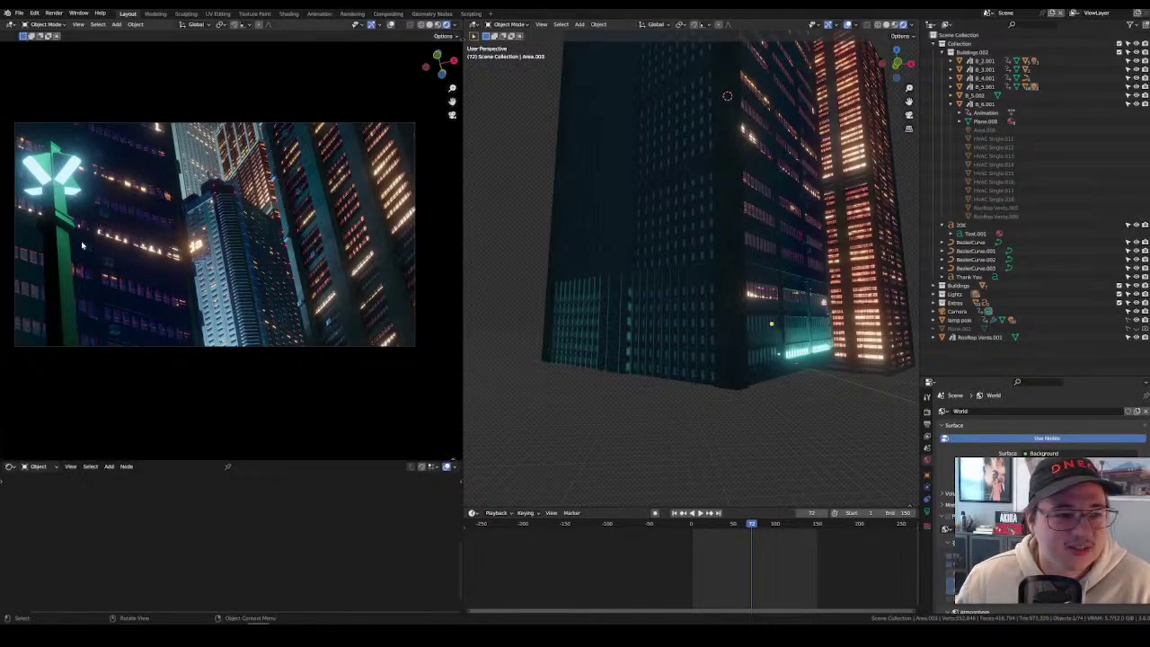
Locate the Area.004 light in the Lights collection and change its color to a saturated orange.
click(52, 221)
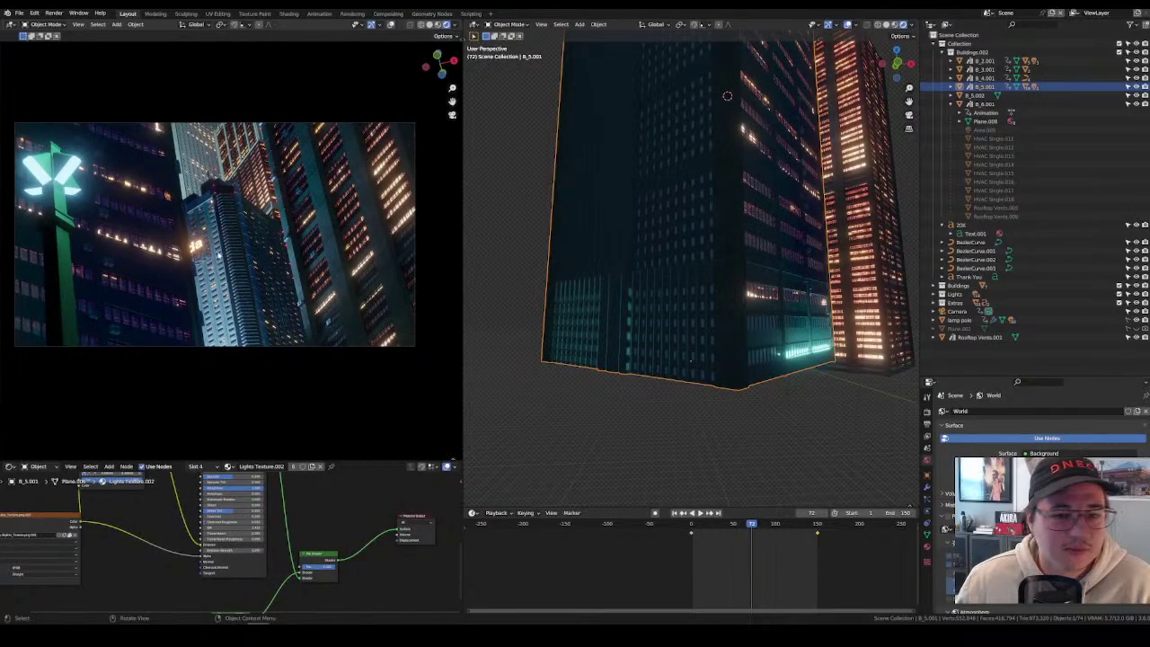
middle_drag(727, 95, 842, 317)
click(834, 313)
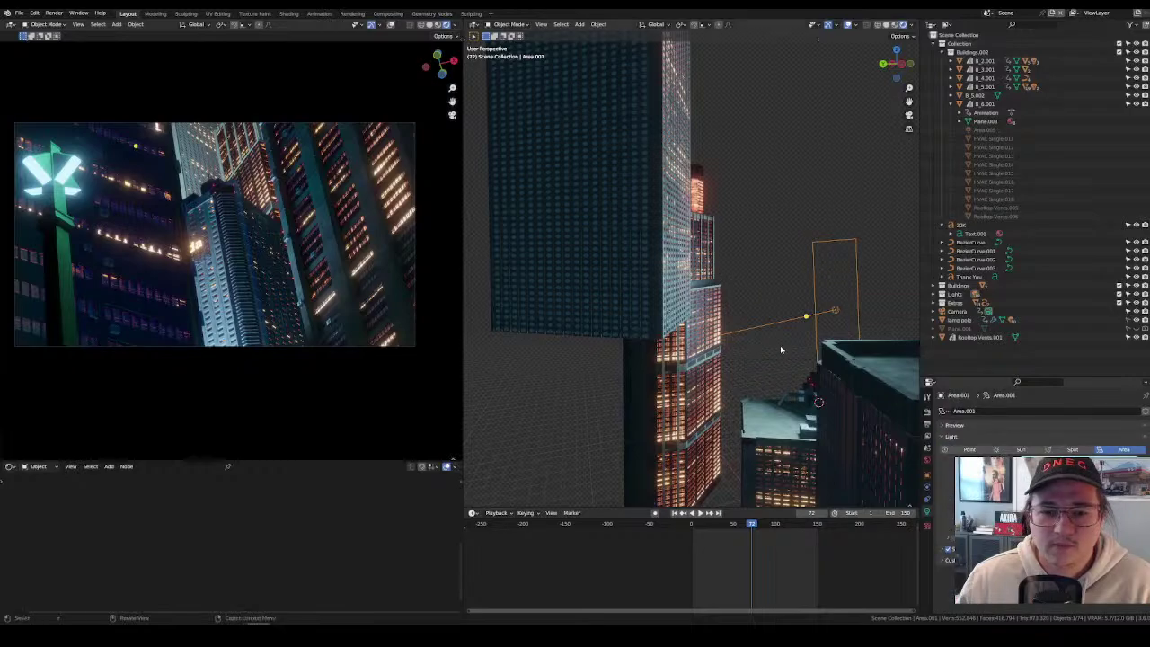
middle_drag(780, 349, 737, 364)
key(KP_Decimal)
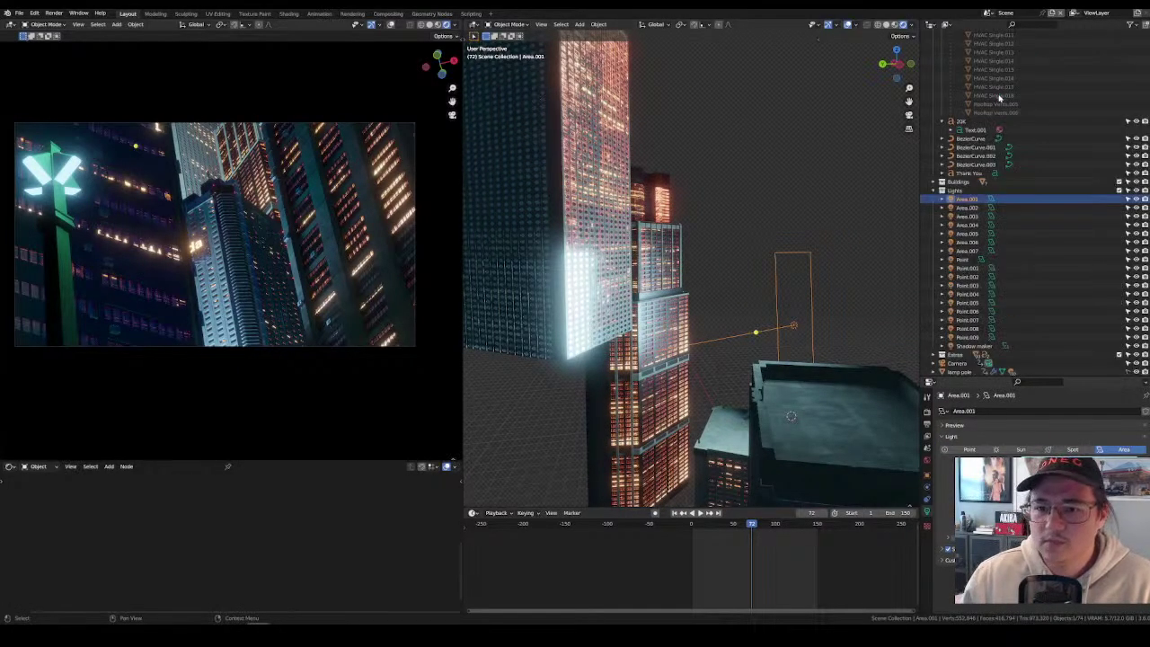
click(968, 208)
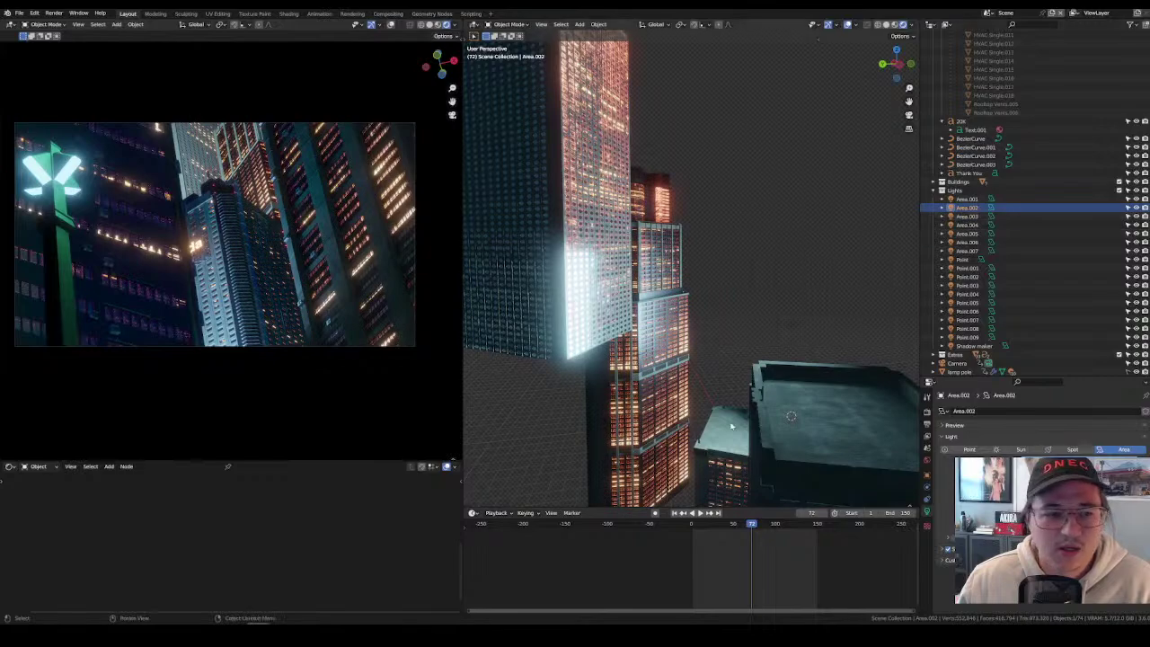
middle_drag(792, 374, 745, 342)
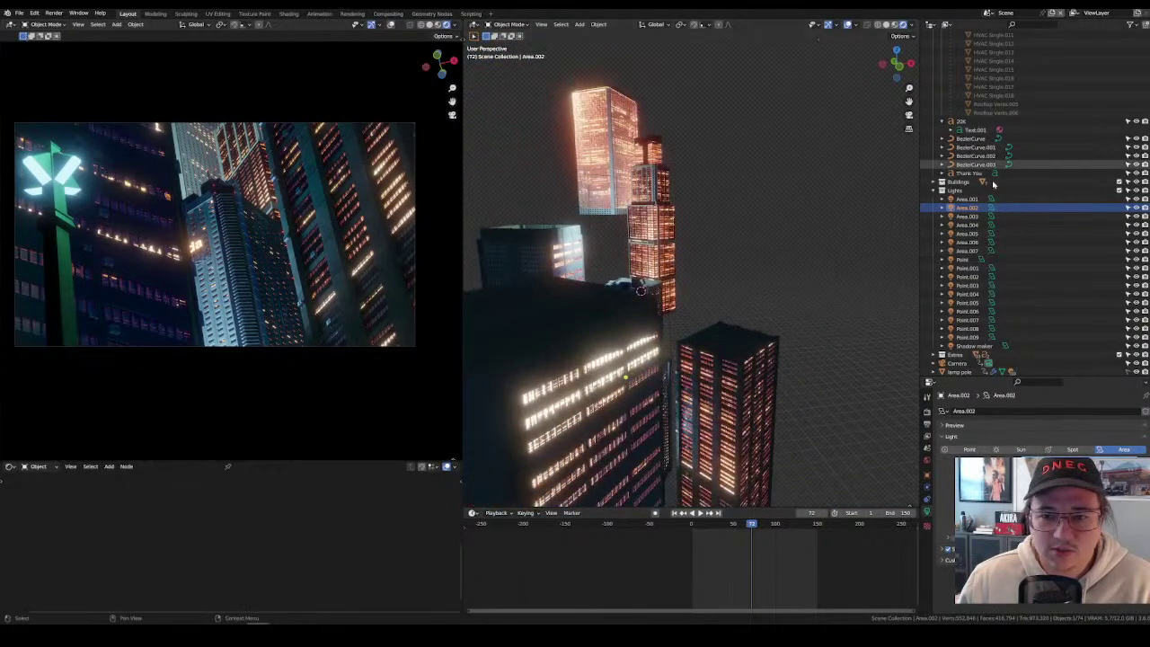
click(972, 225)
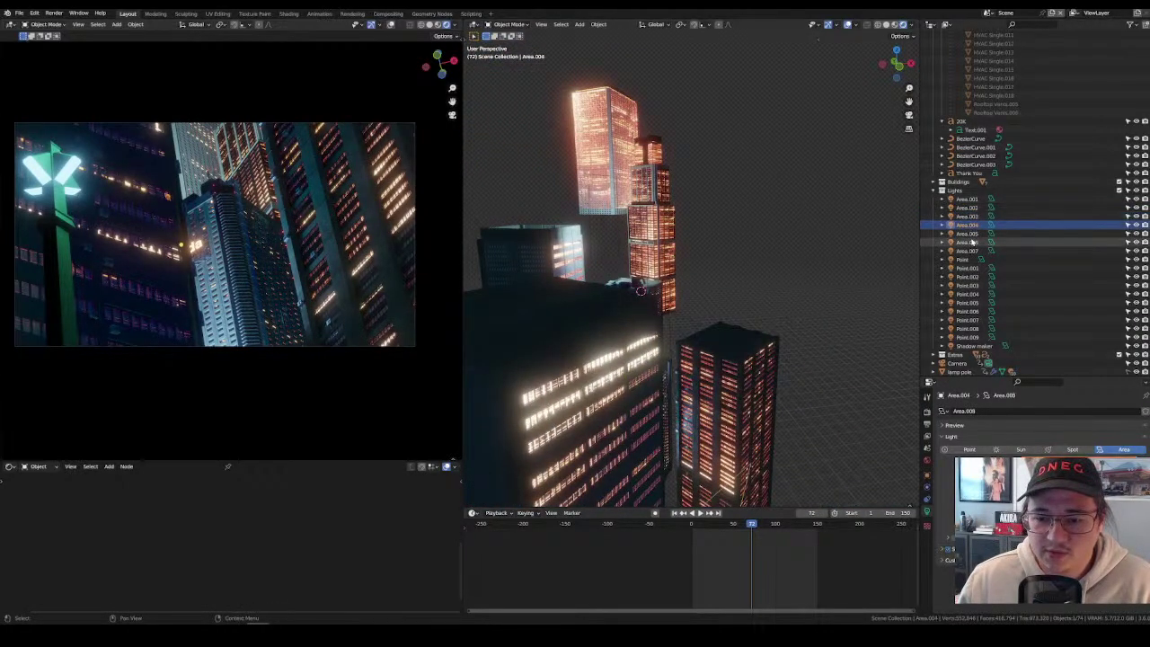
click(1091, 460)
click(1102, 365)
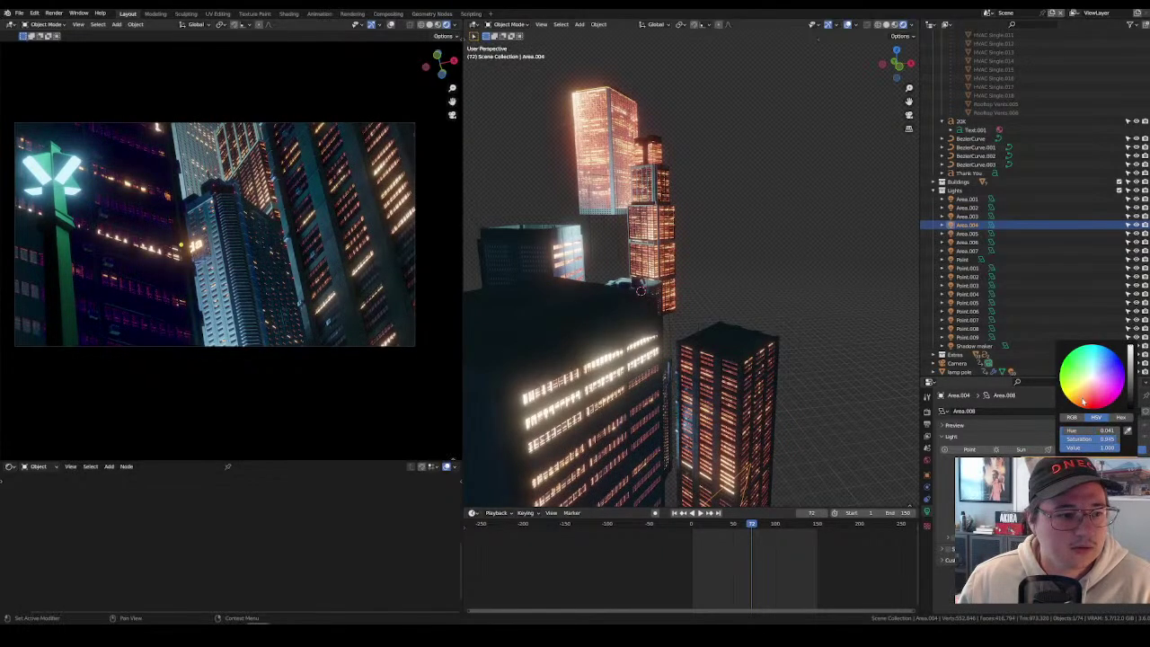
click(793, 212)
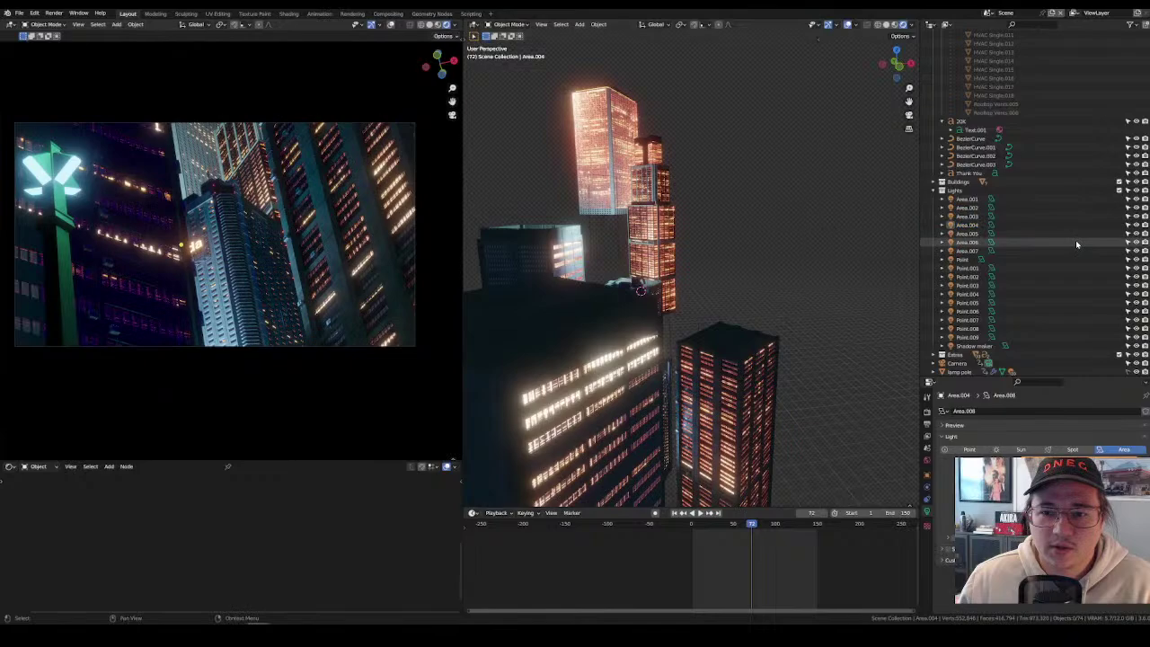
Go through the remaining lights from Area.005 to Shadow maker one by one, and play the animation to frame 132.
click(976, 234)
click(973, 243)
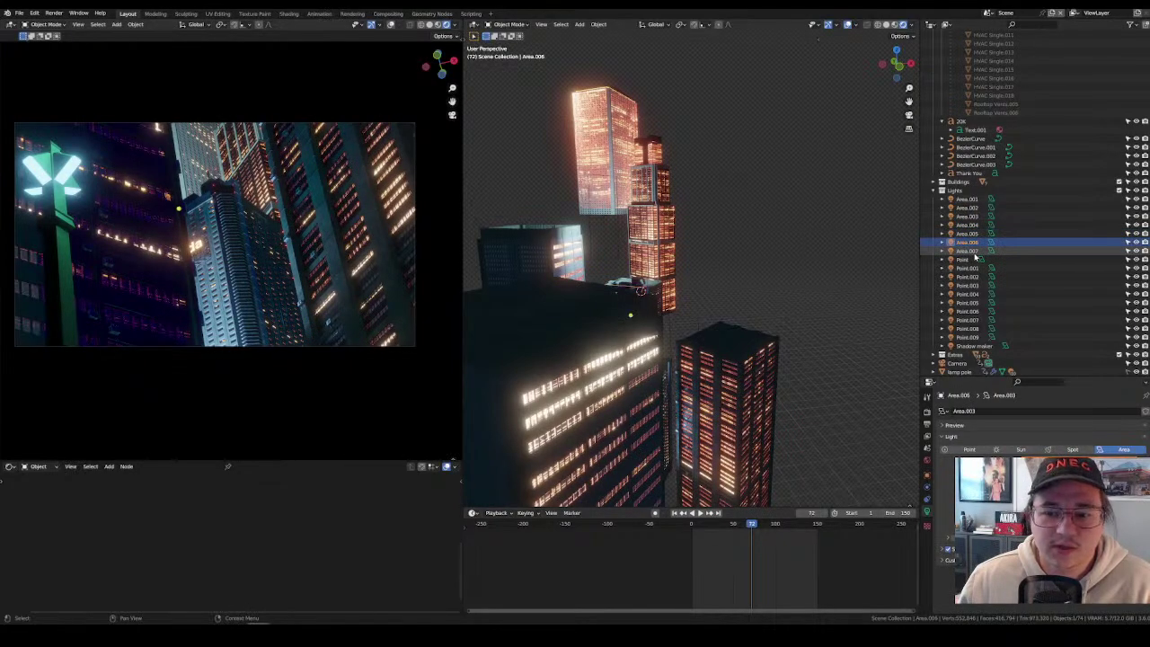
click(972, 252)
key(Down)
key(Down)
key(Down)
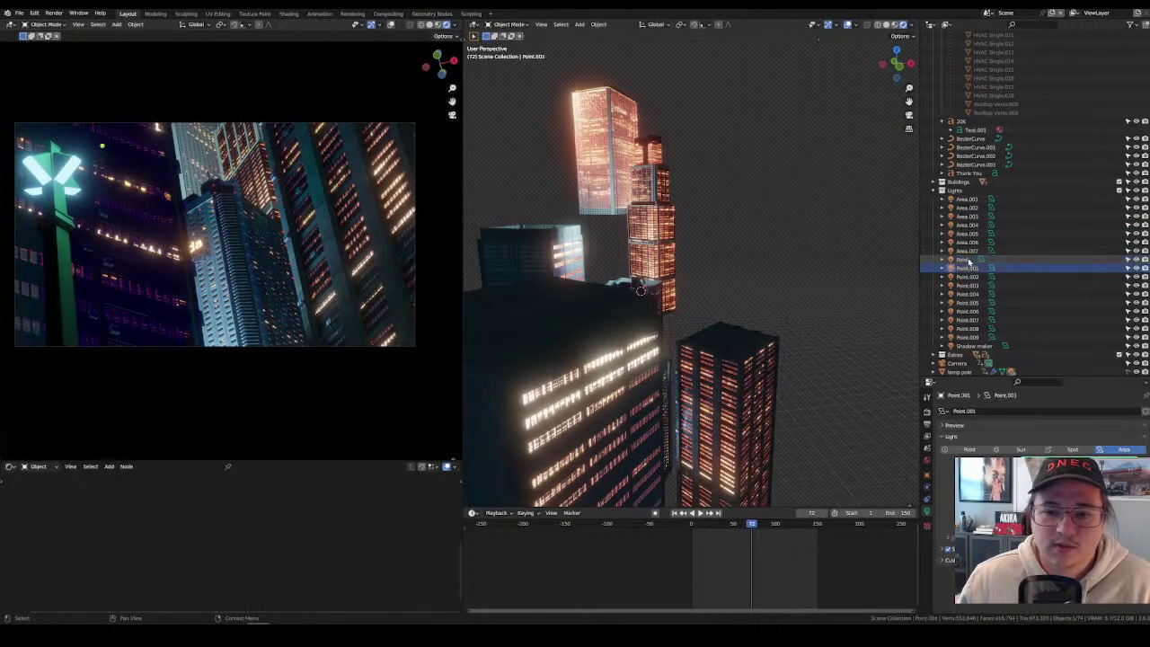
key(Down)
key(Down)
key(Down)
key(Down)
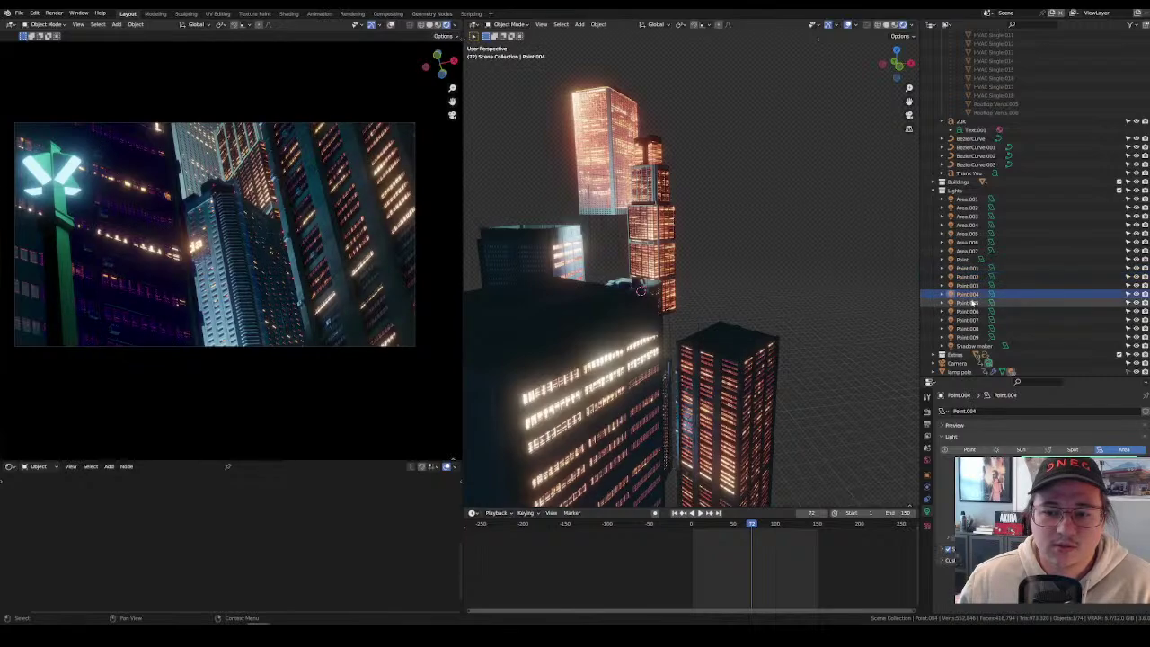
key(Down)
key(Down)
key(Down)
key(Down)
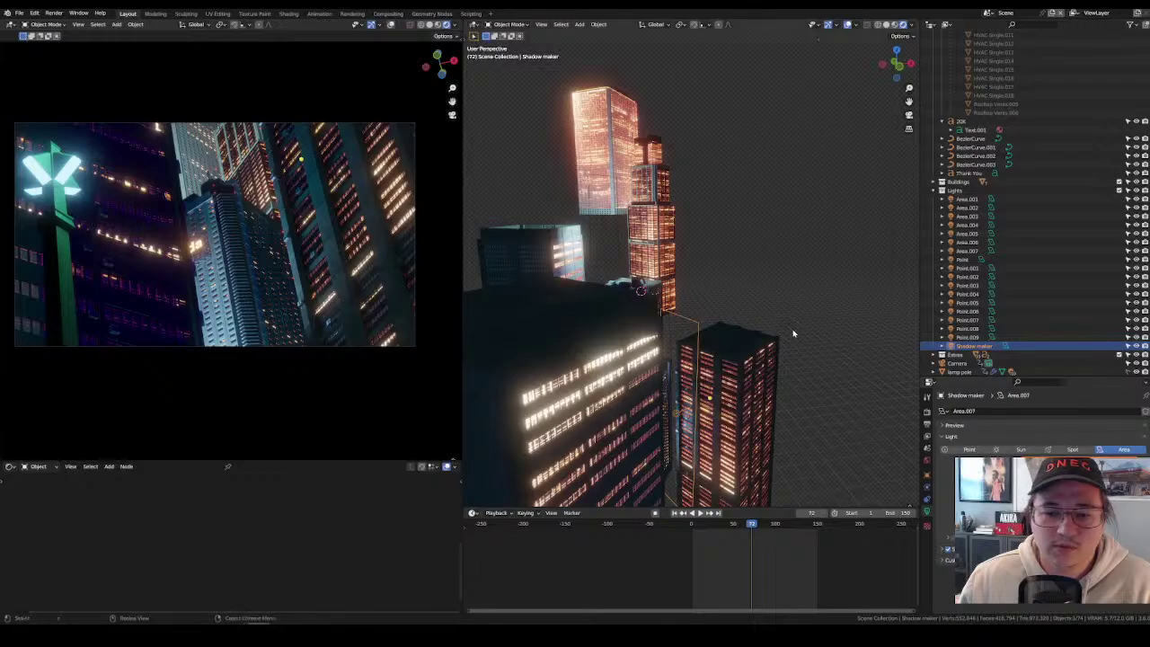
middle_drag(793, 334, 840, 303)
key(space)
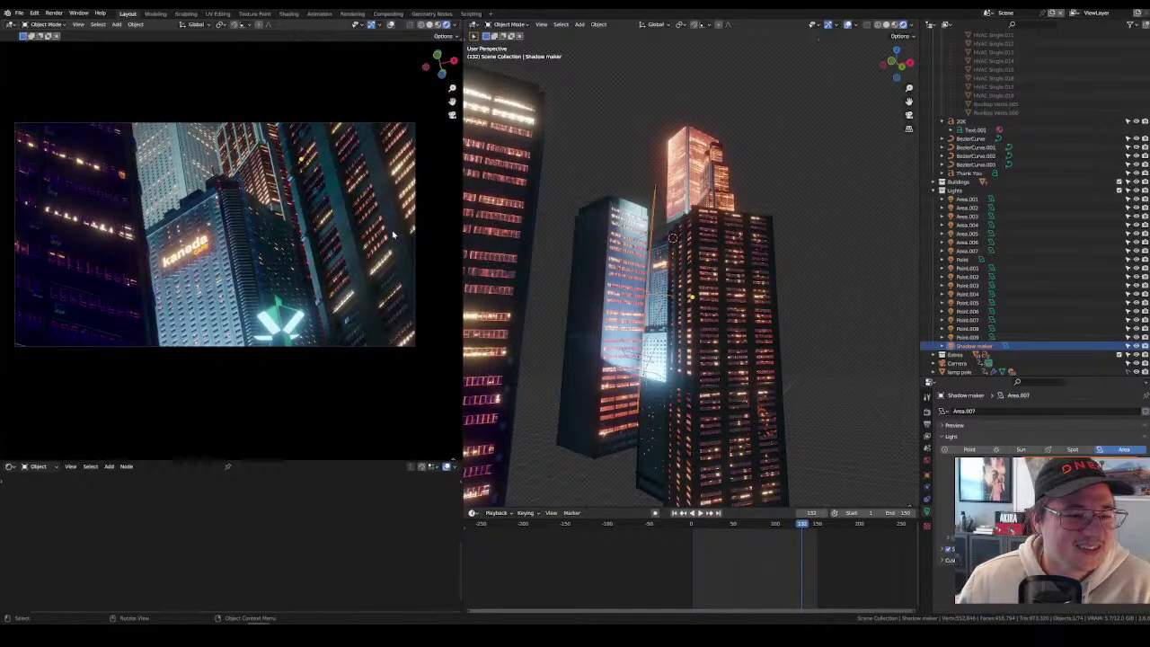
Select the B_4.001 tower and lower the red curve in the RGB Curves node of Lights Texture.002 to make the windows less red.
click(476, 377)
middle_drag(252, 521, 351, 583)
middle_drag(288, 539, 289, 562)
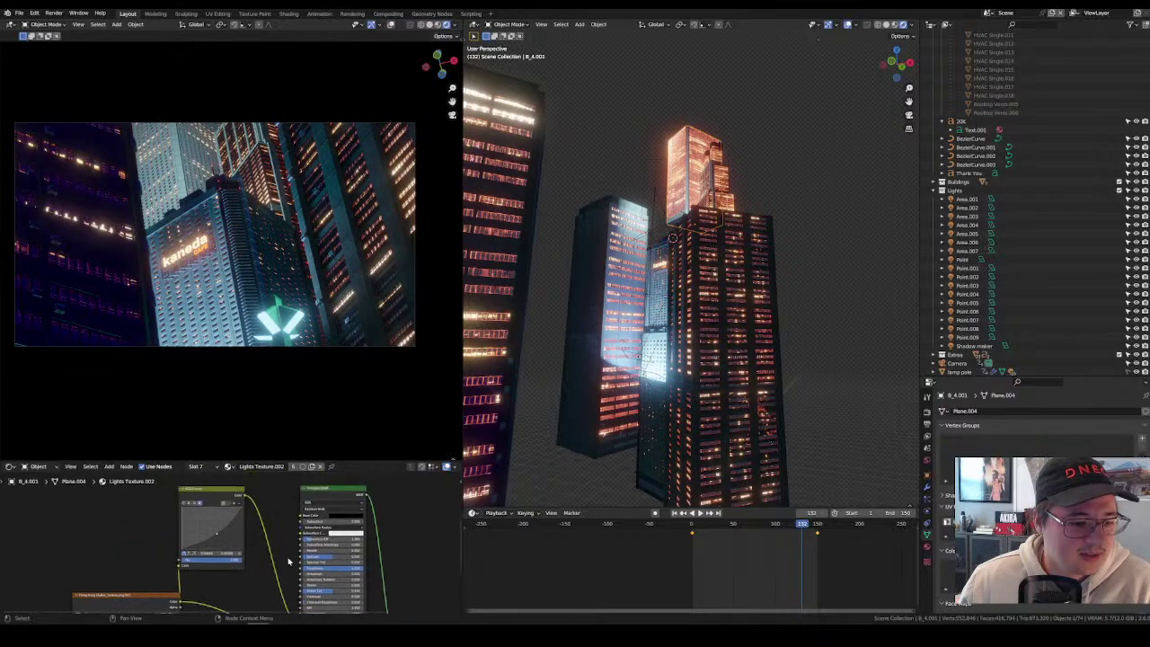
click(189, 503)
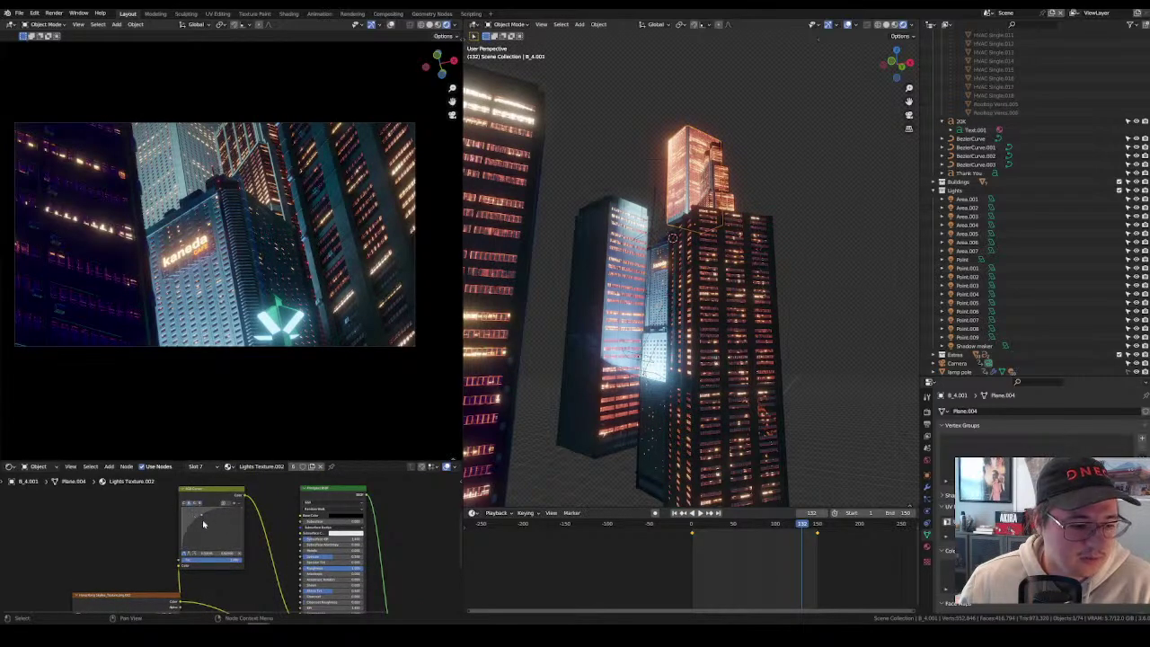
drag(203, 522, 212, 525)
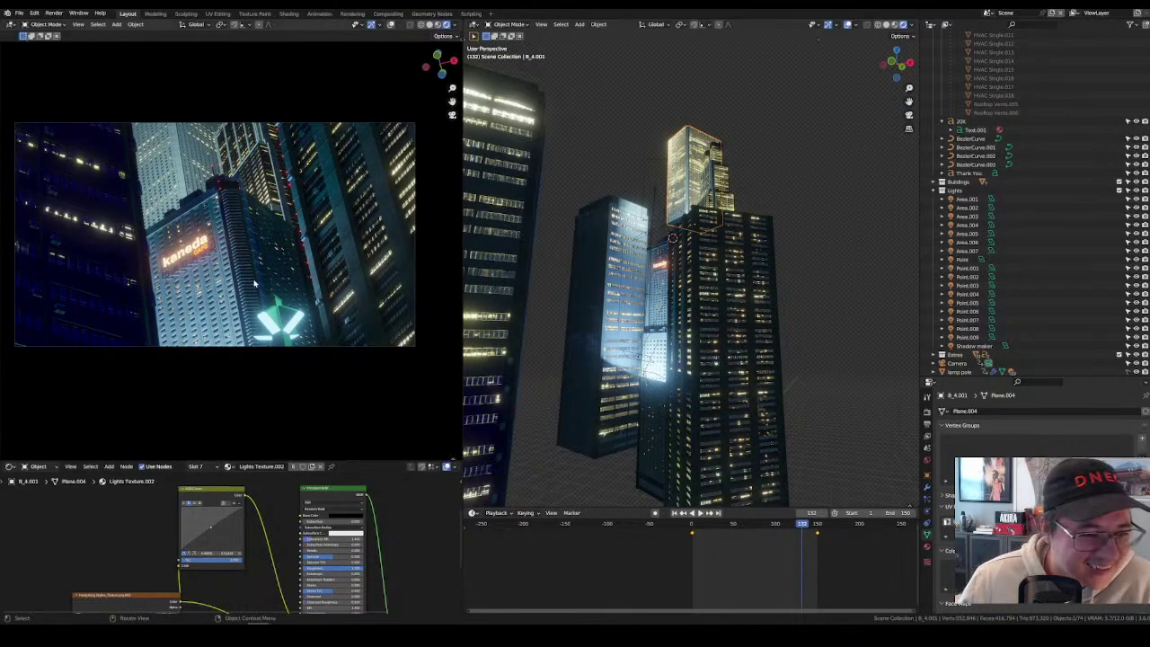
scroll(254, 285, up, 3)
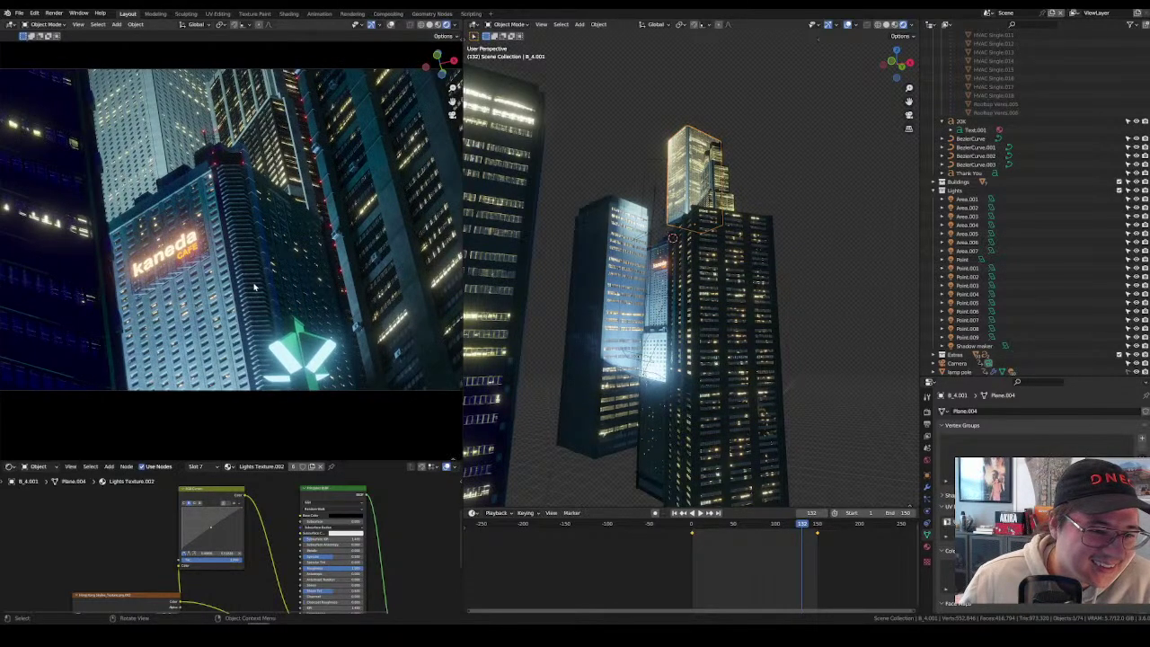
scroll(254, 285, down, 1)
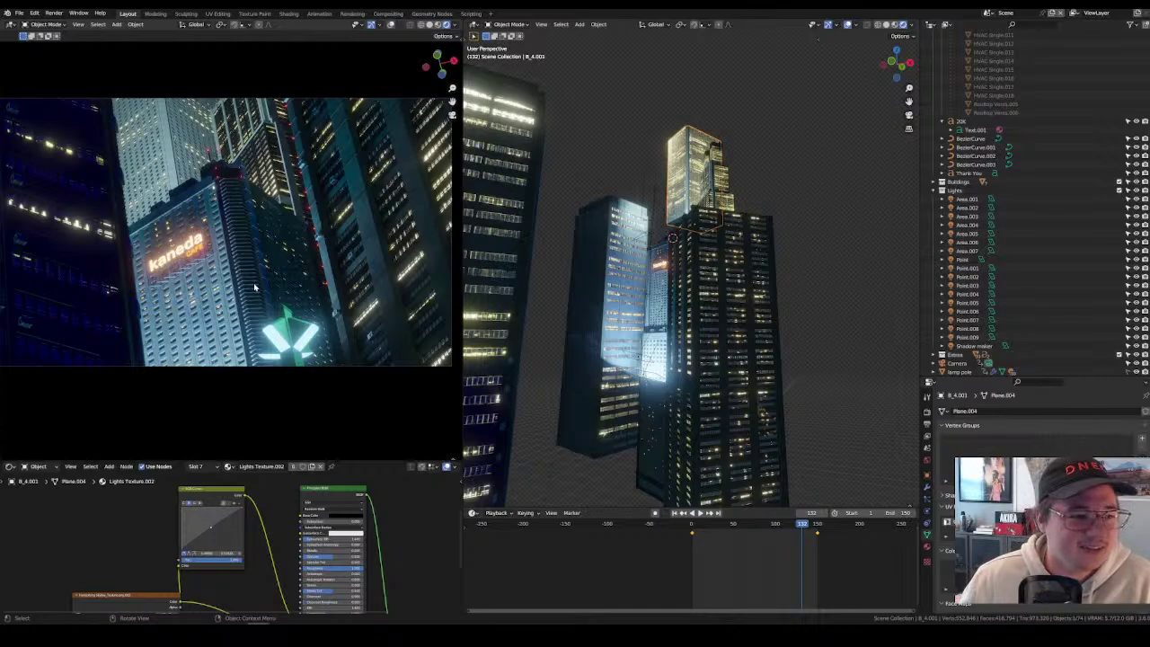
scroll(266, 270, down, 1)
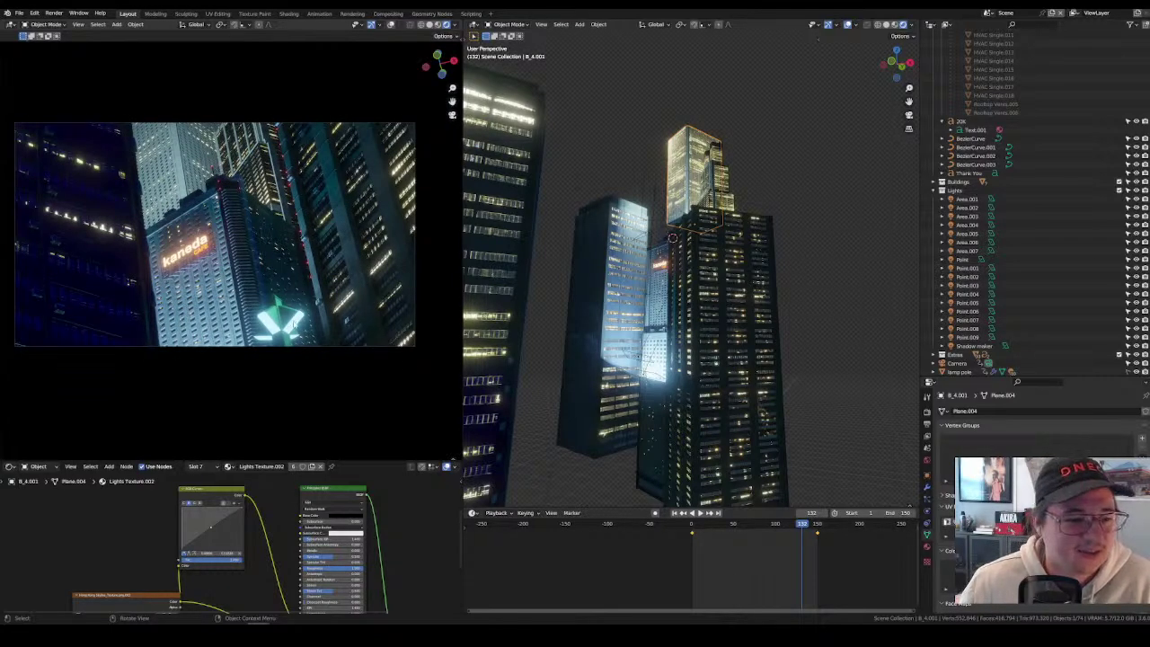
Select the Point.003 light above the street lamps and frame it in the viewport.
click(293, 324)
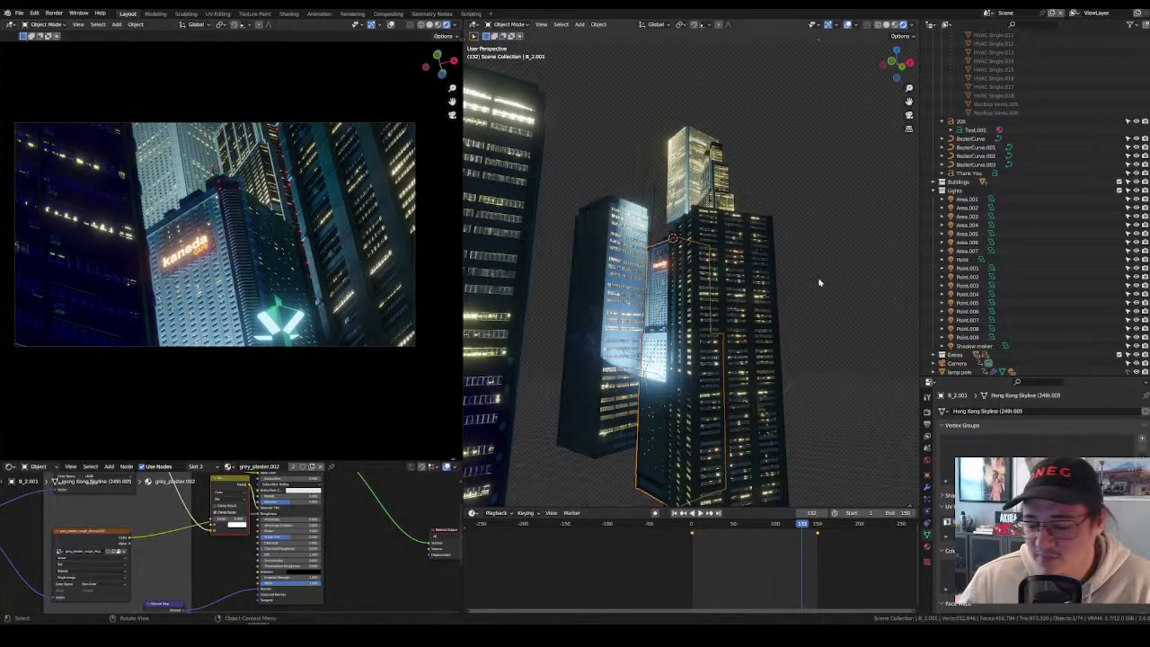
key(KP_Decimal)
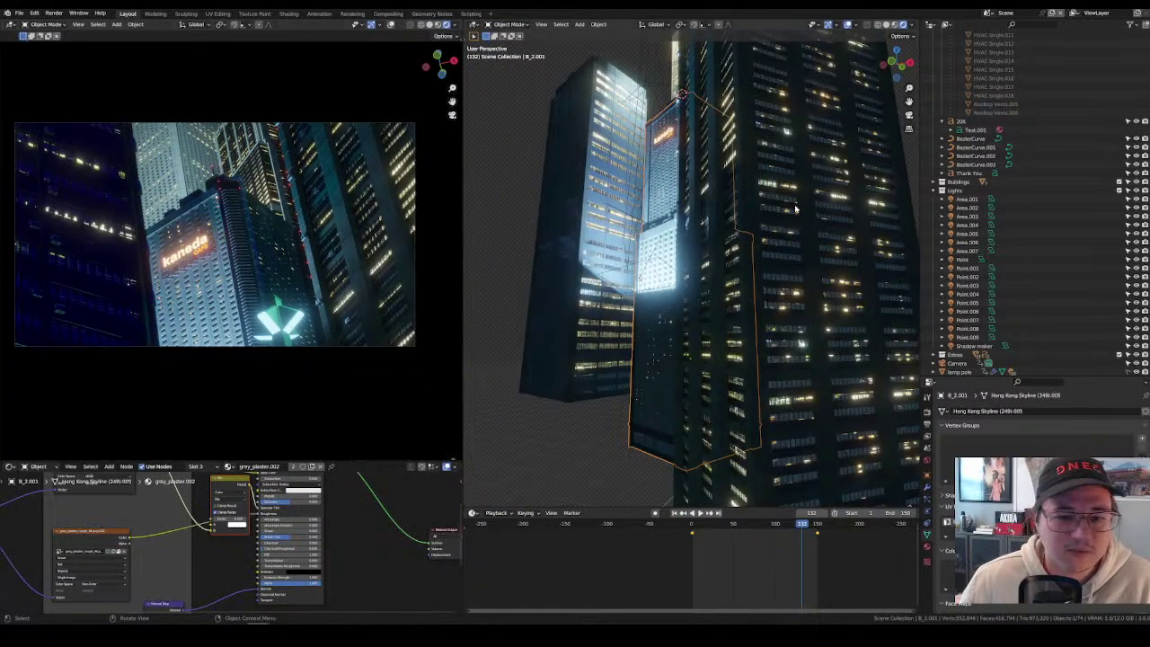
scroll(796, 302, down, 8)
click(632, 416)
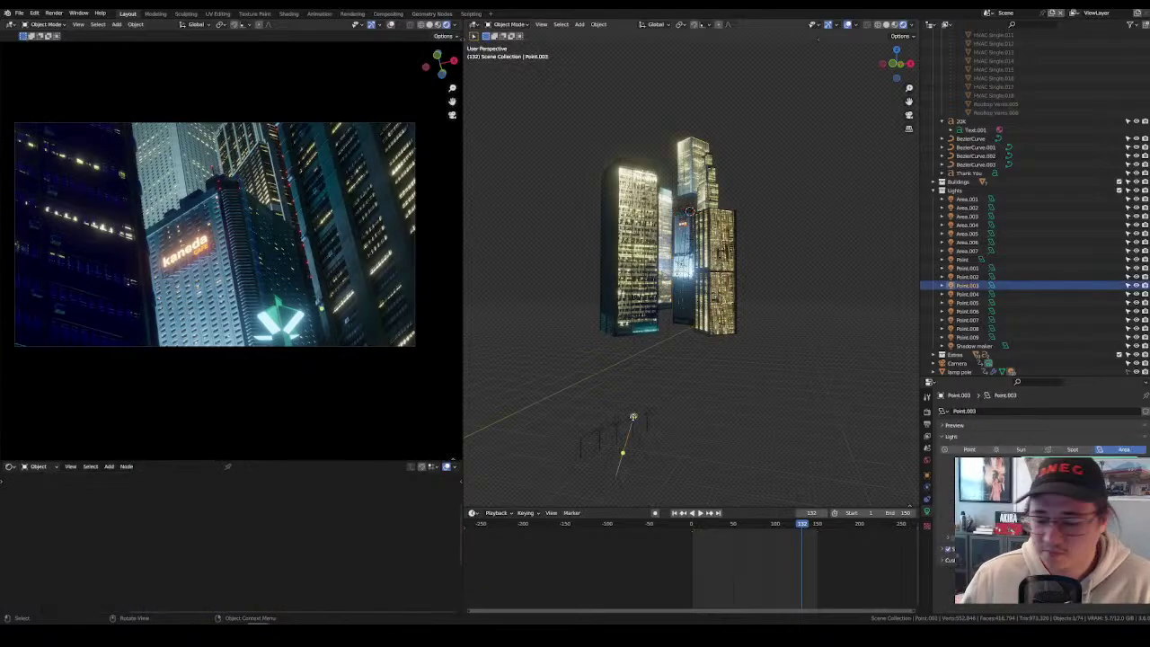
key(KP_Decimal)
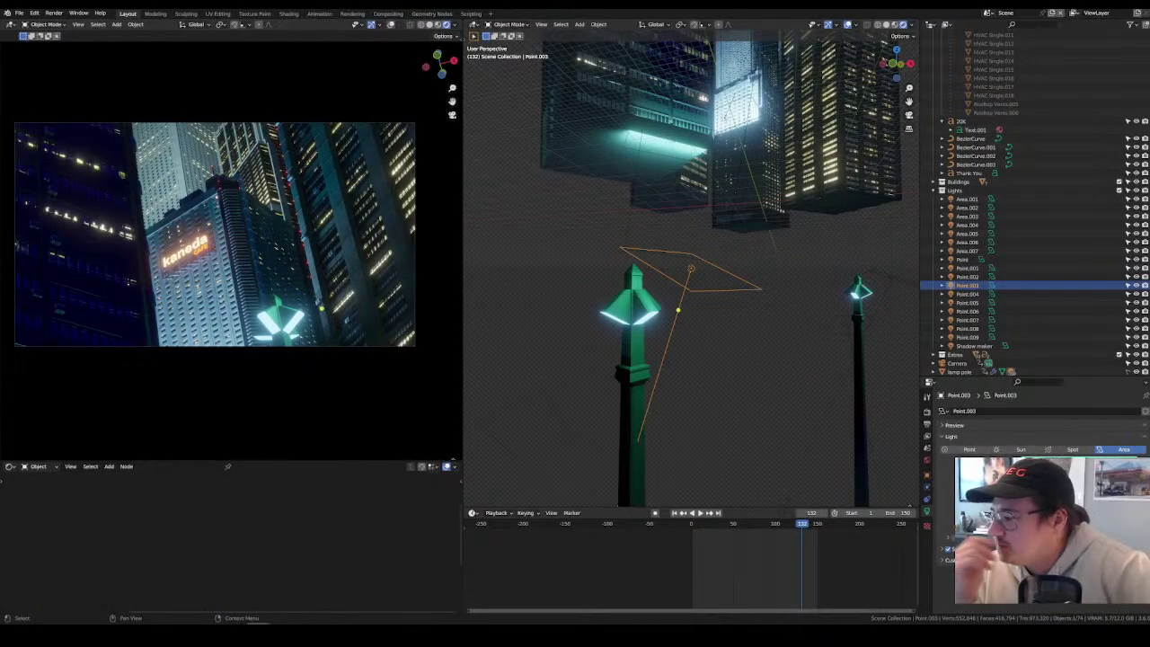
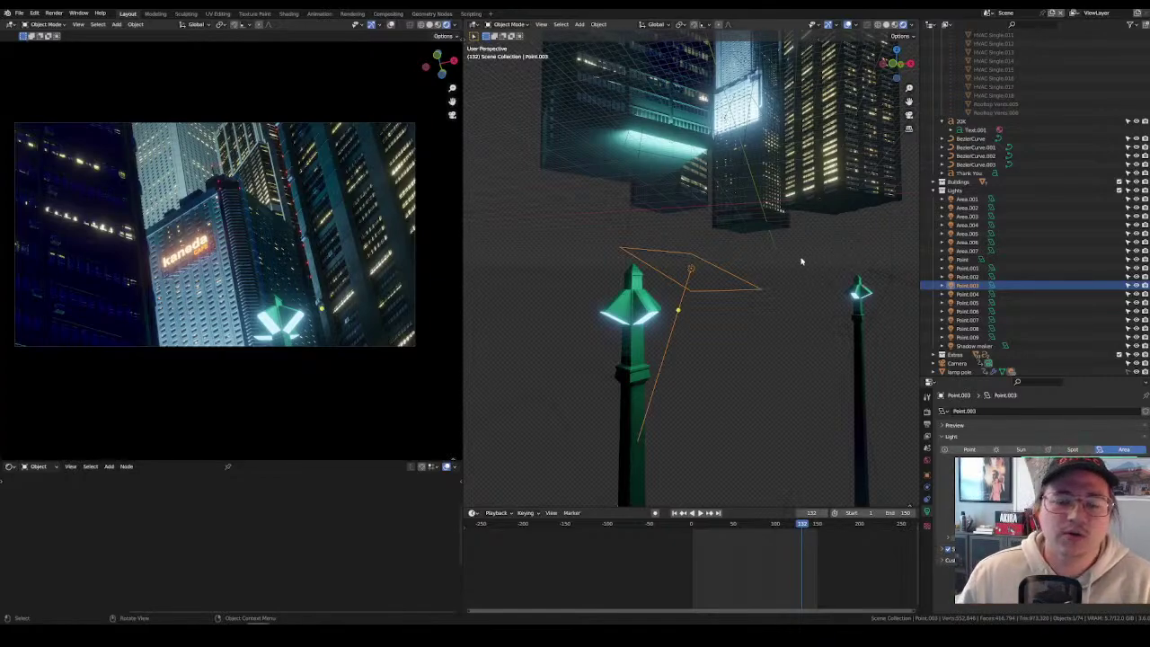
Move the animation to frame 98 and change the Point.003 street lamp light's color to a warm orange.
middle_drag(801, 261, 756, 295)
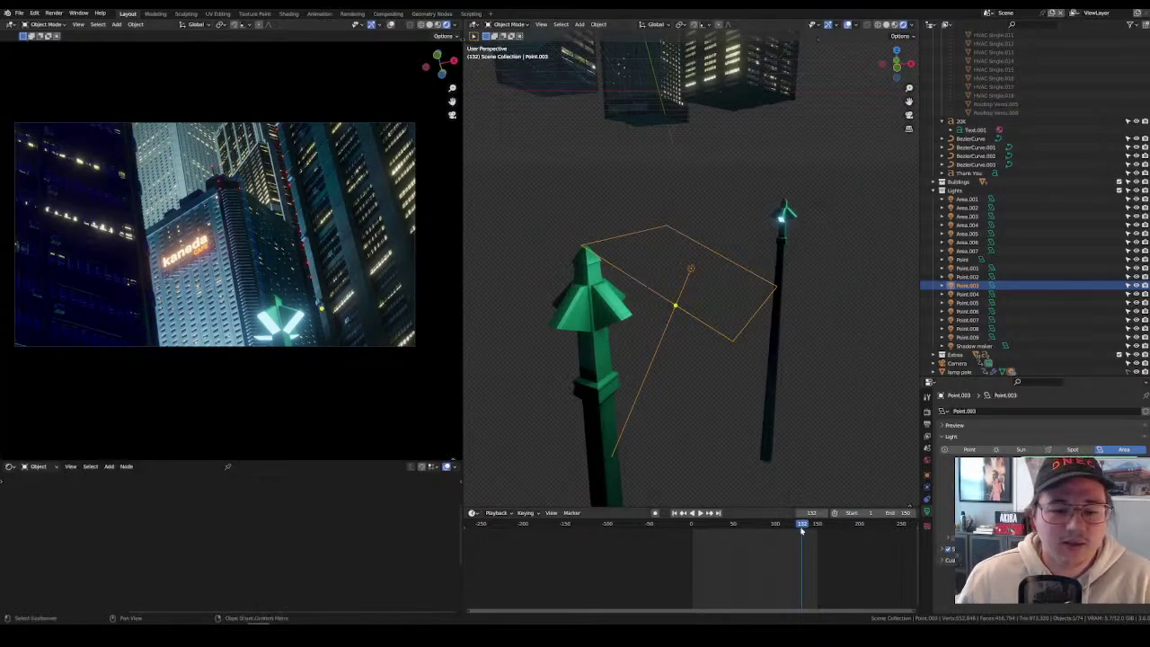
drag(802, 528, 770, 530)
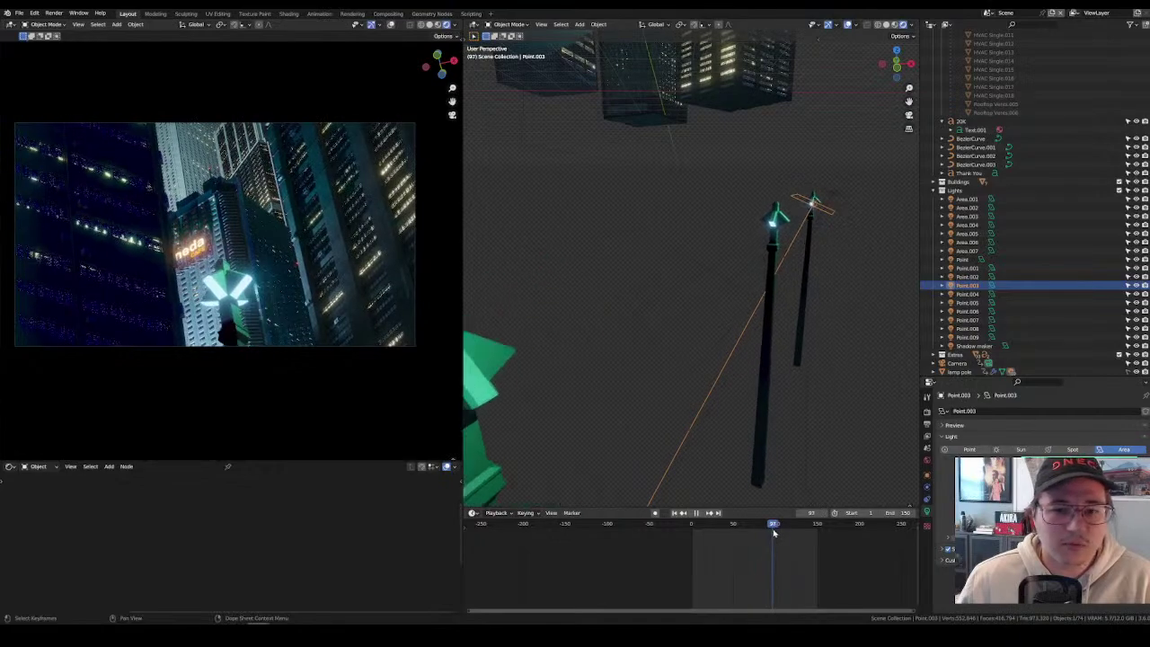
key(space)
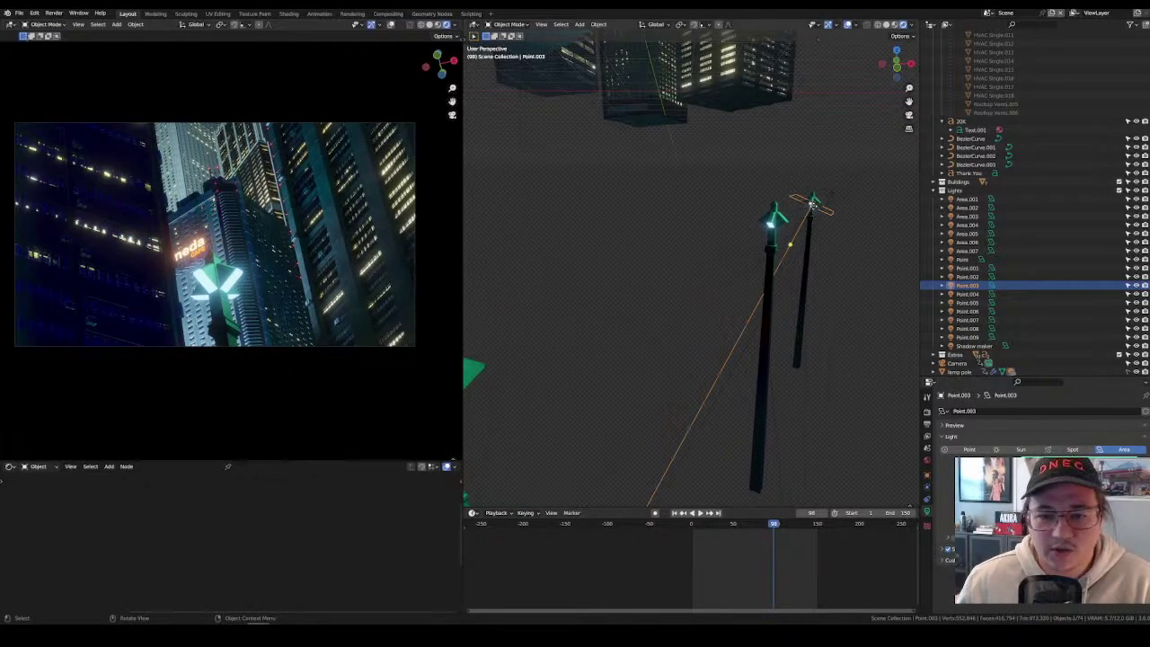
click(1083, 444)
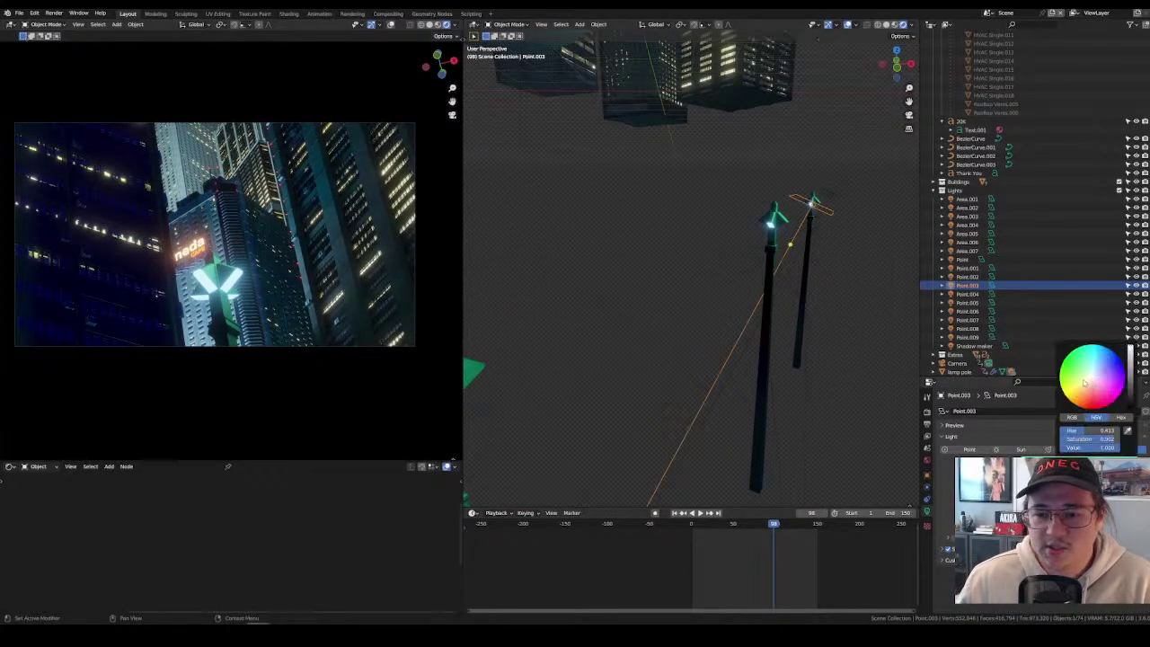
drag(1084, 383, 1088, 399)
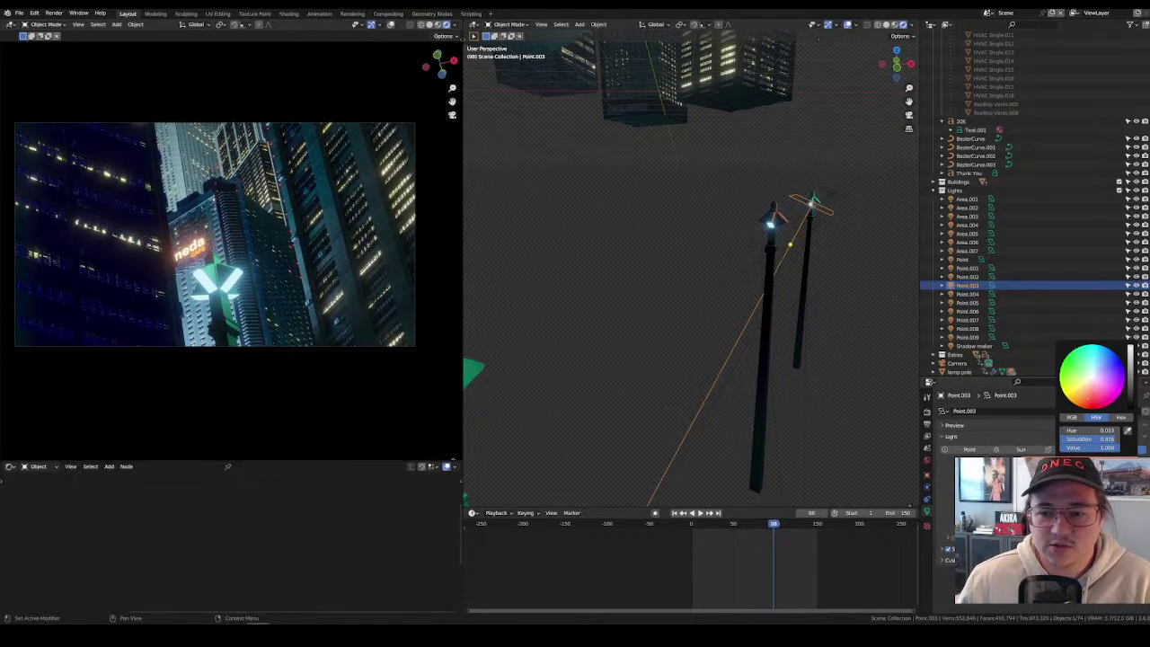
Change the color of the Point.004 and Point.002 street lamp lights from green to warm orange tones.
click(837, 192)
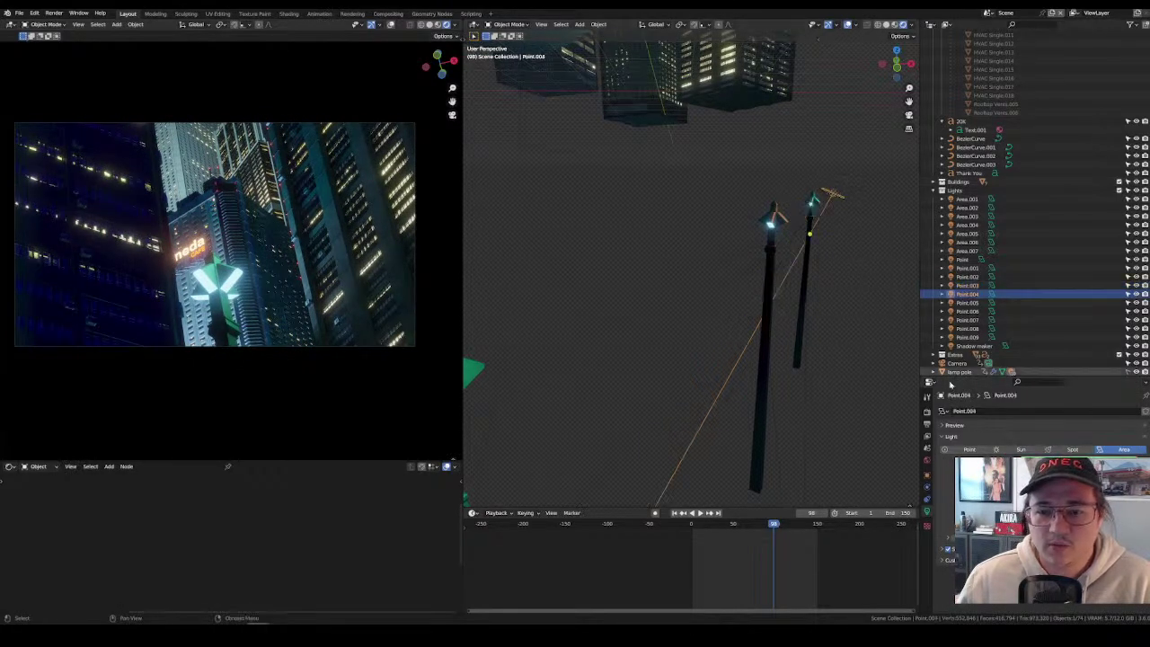
click(1085, 460)
click(1088, 395)
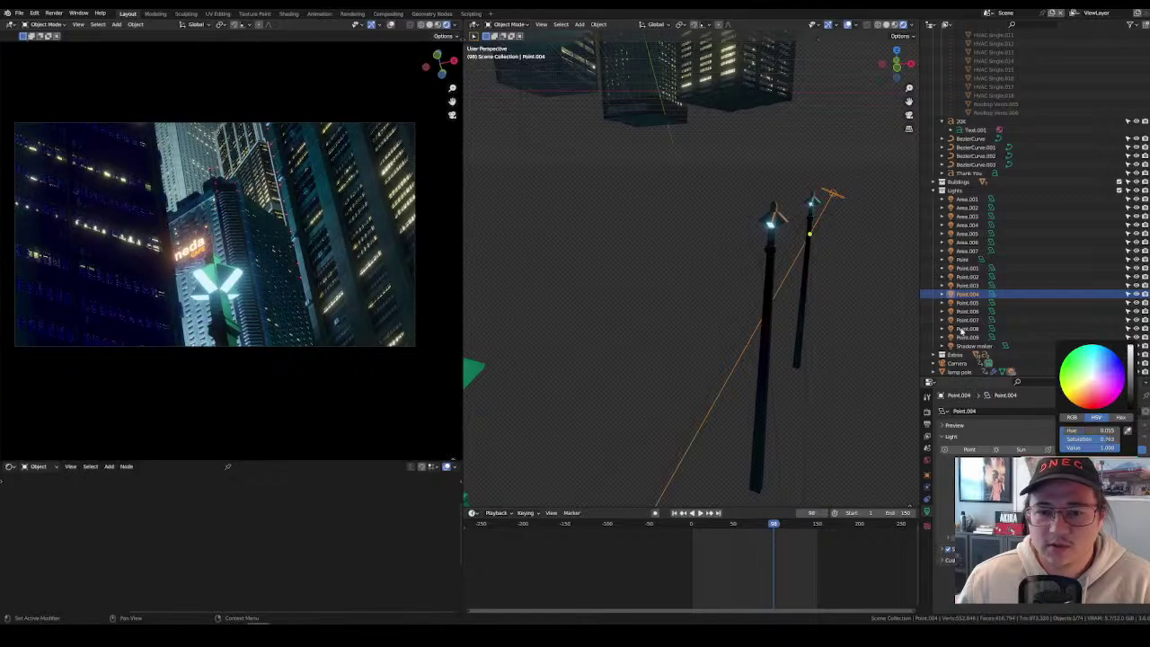
middle_drag(876, 296, 811, 275)
scroll(644, 306, down, 5)
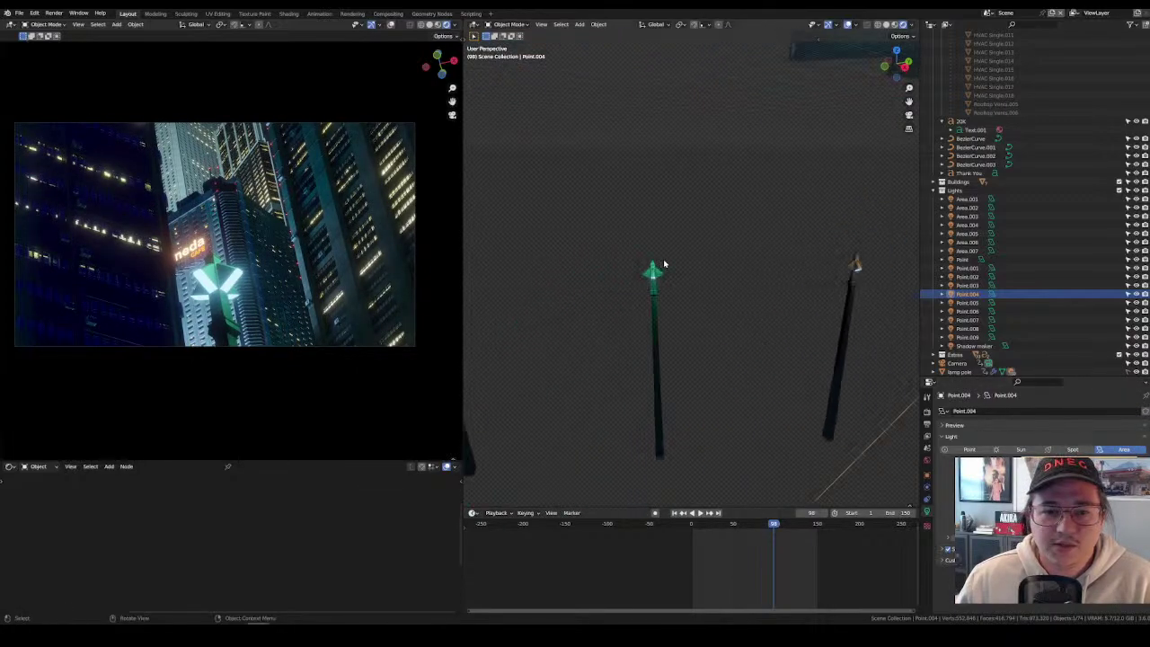
click(664, 263)
click(1097, 392)
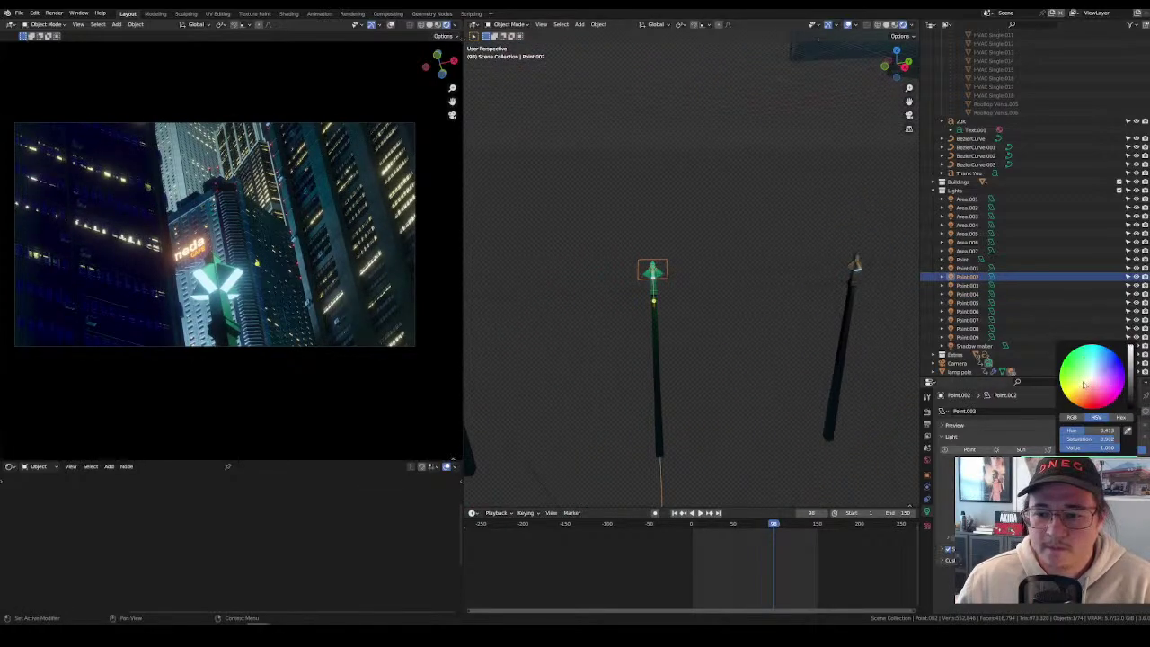
click(1083, 384)
Select the Point.001 light above the neighboring green lamp pole and change its color to warm orange.
middle_drag(646, 328, 703, 351)
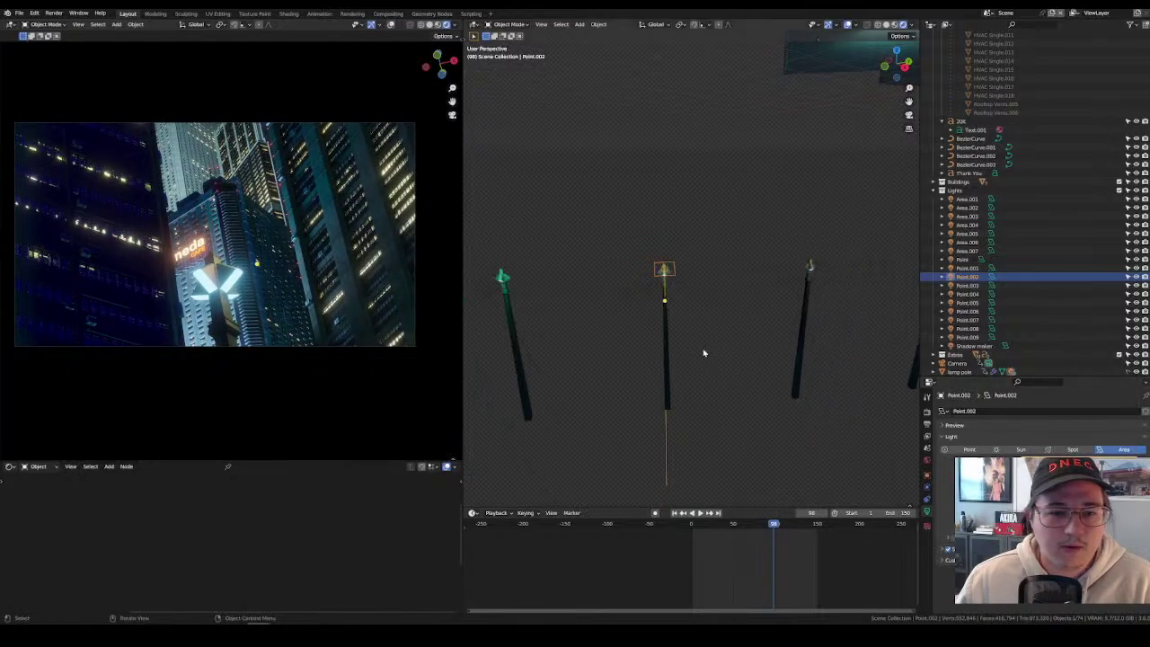
click(508, 273)
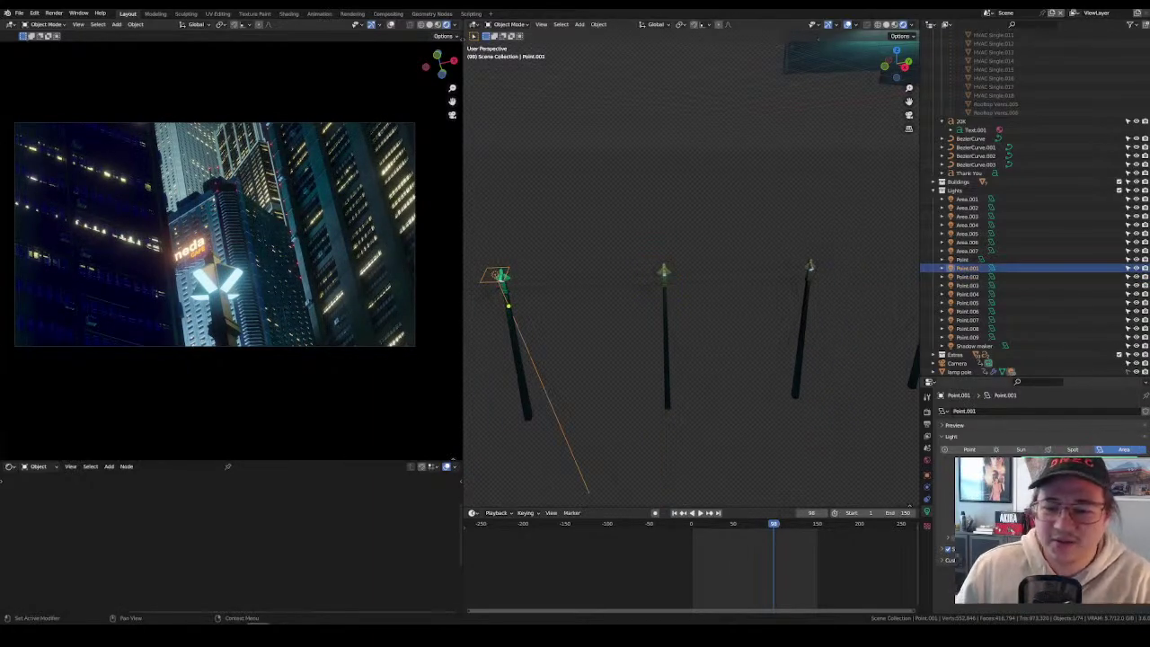
click(1098, 393)
click(1081, 393)
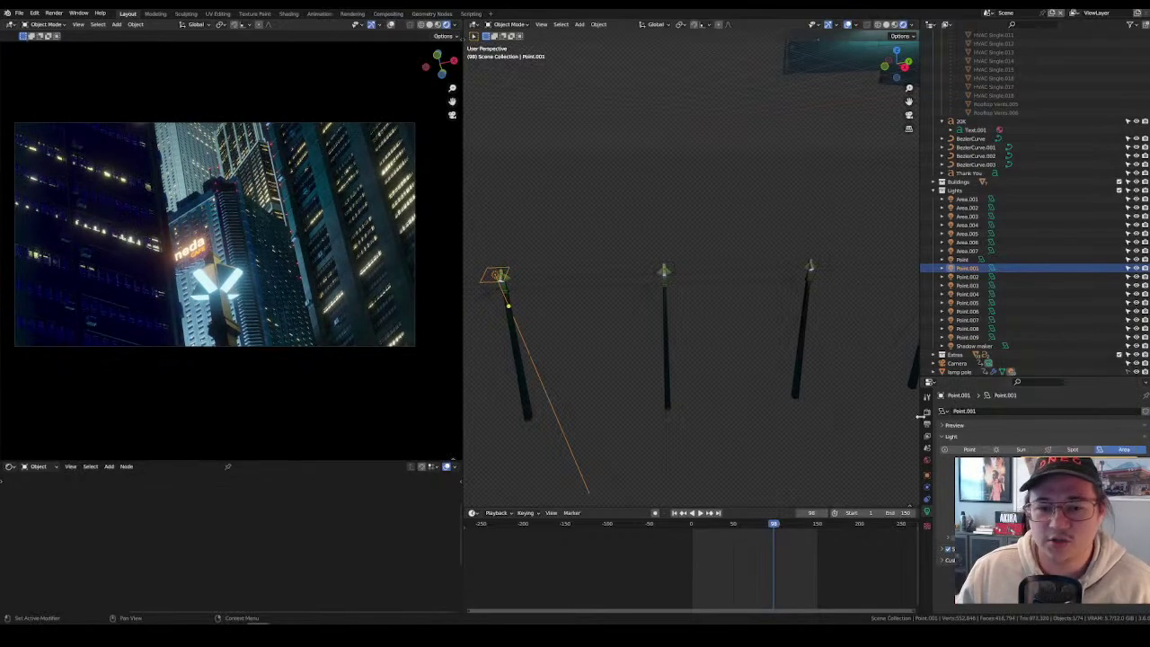
Select the Point.005 to Point.009 lights with Point.001 as the active one and link their object data to it.
click(651, 289)
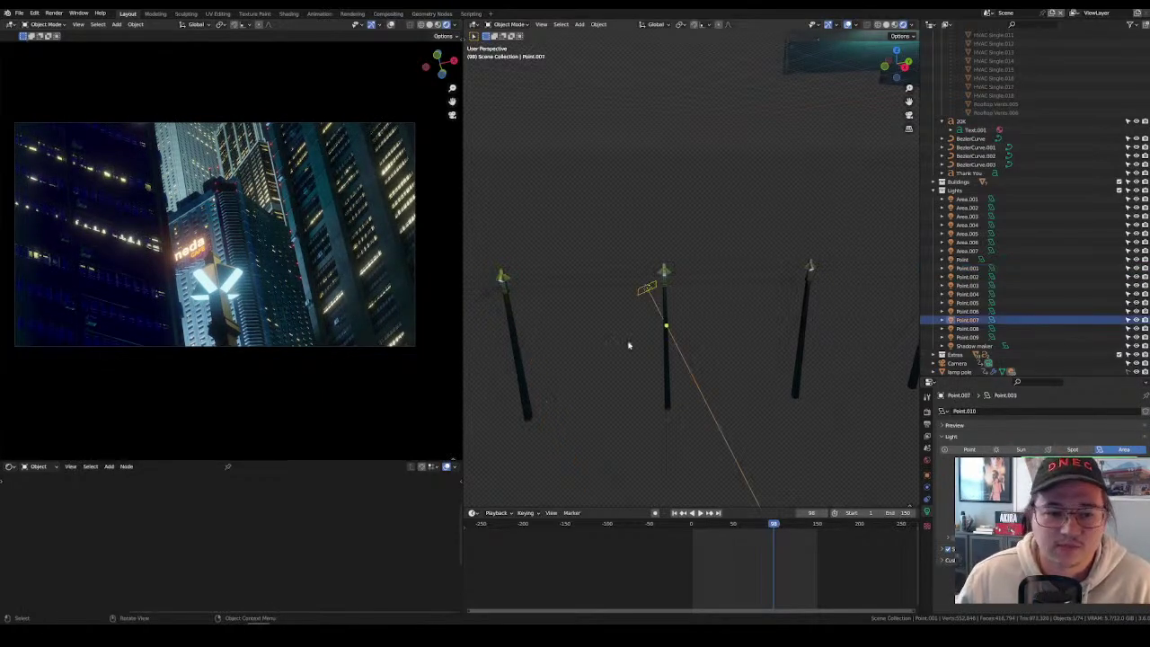
scroll(627, 342, down, 2)
shift+click(547, 292)
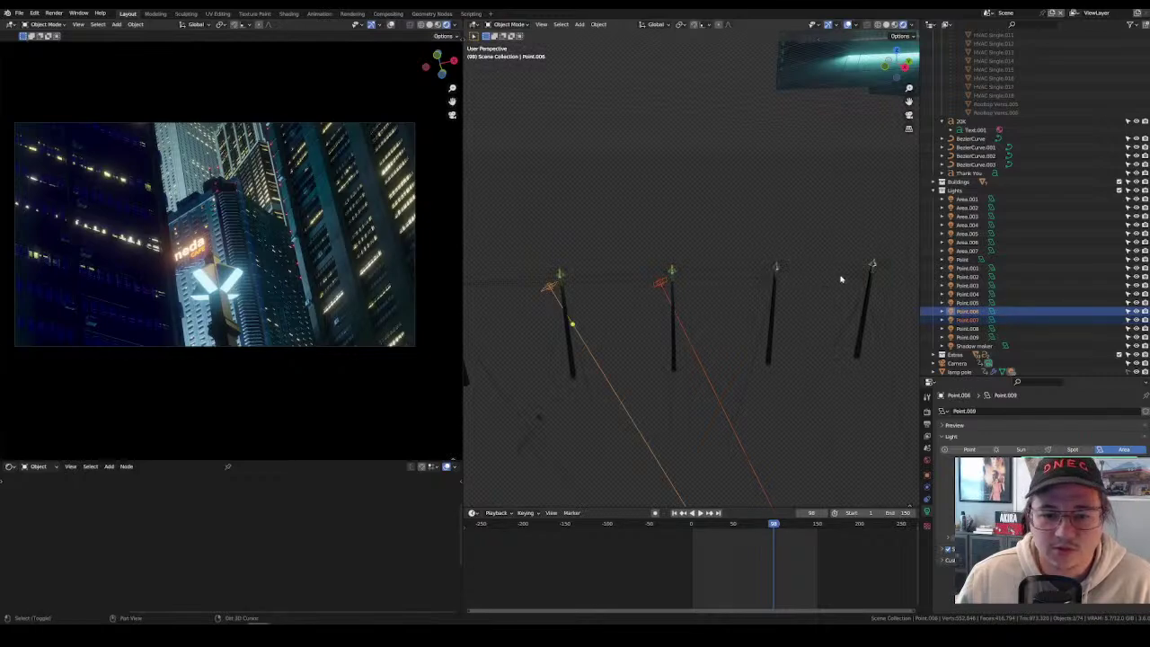
shift+click(764, 281)
shift+click(860, 280)
shift+middle_drag(601, 380, 775, 377)
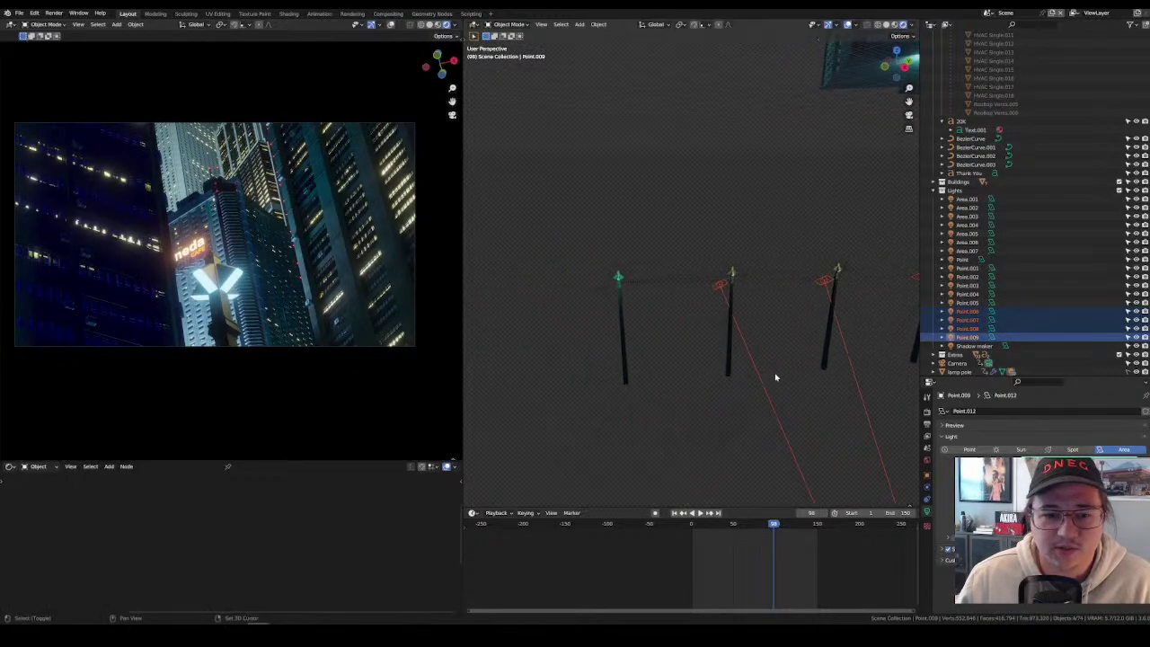
shift+click(607, 284)
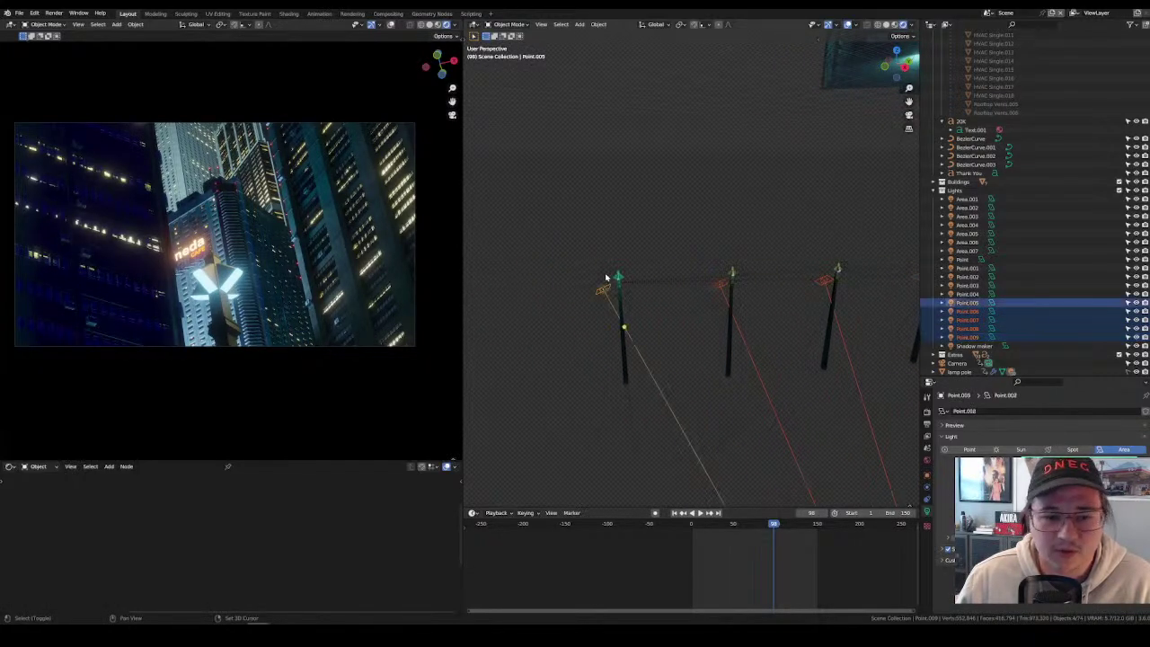
shift+click(731, 272)
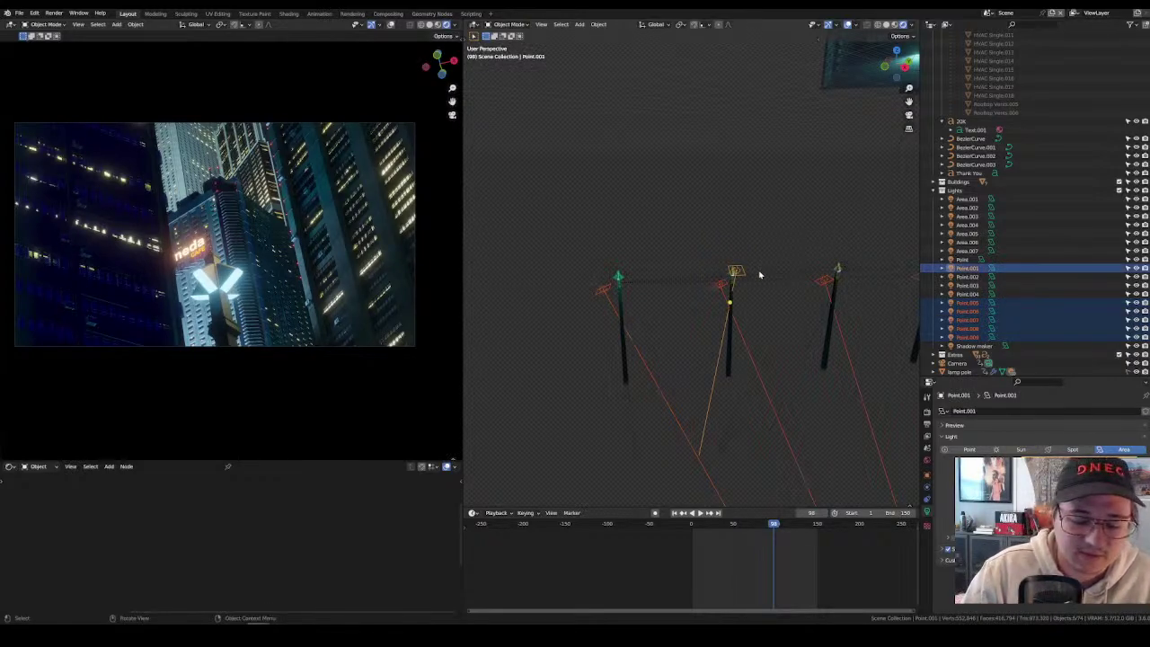
key(ctrl+l)
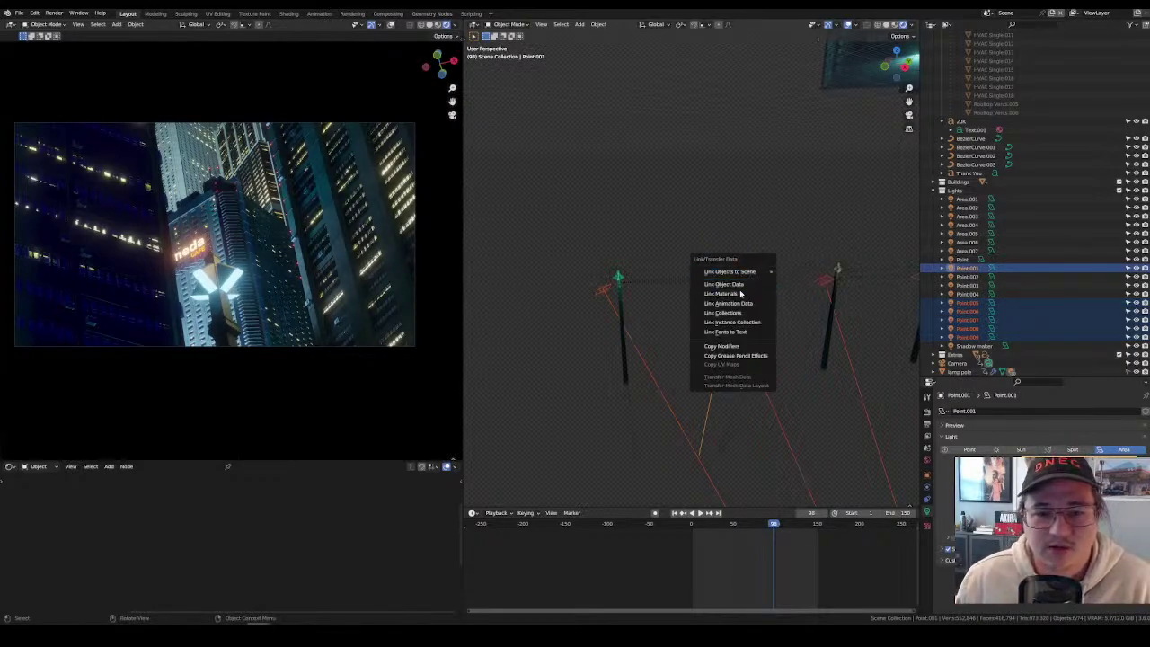
click(739, 285)
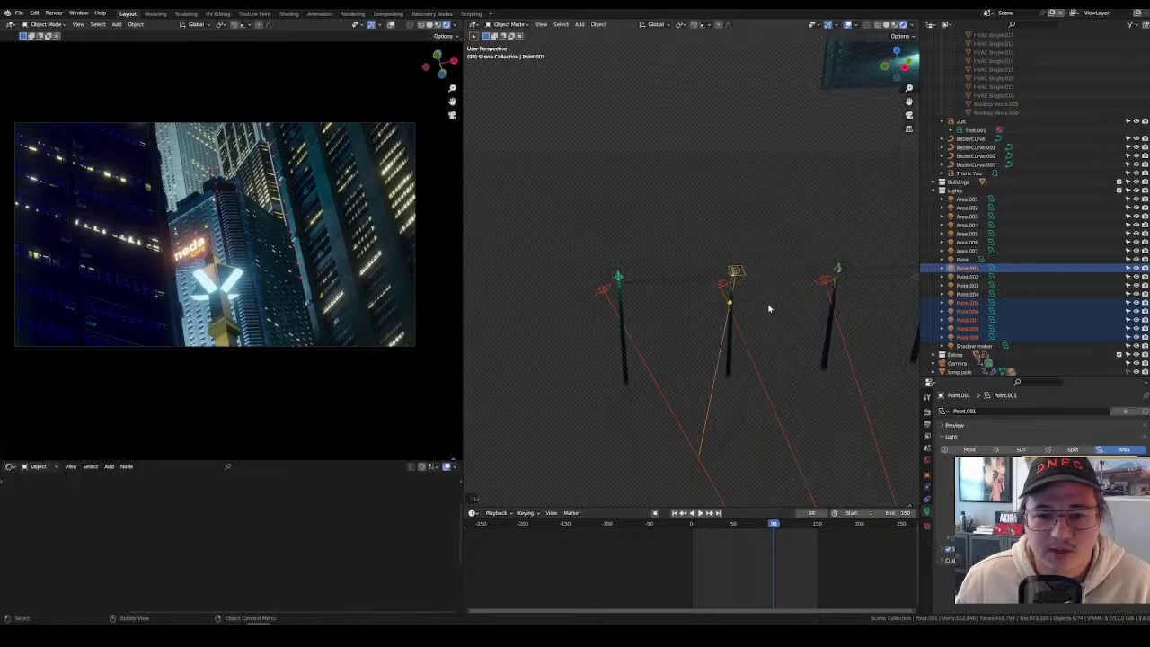
Select the Point light above the remaining green lamp pole and change its color to warm orange.
click(720, 288)
click(603, 291)
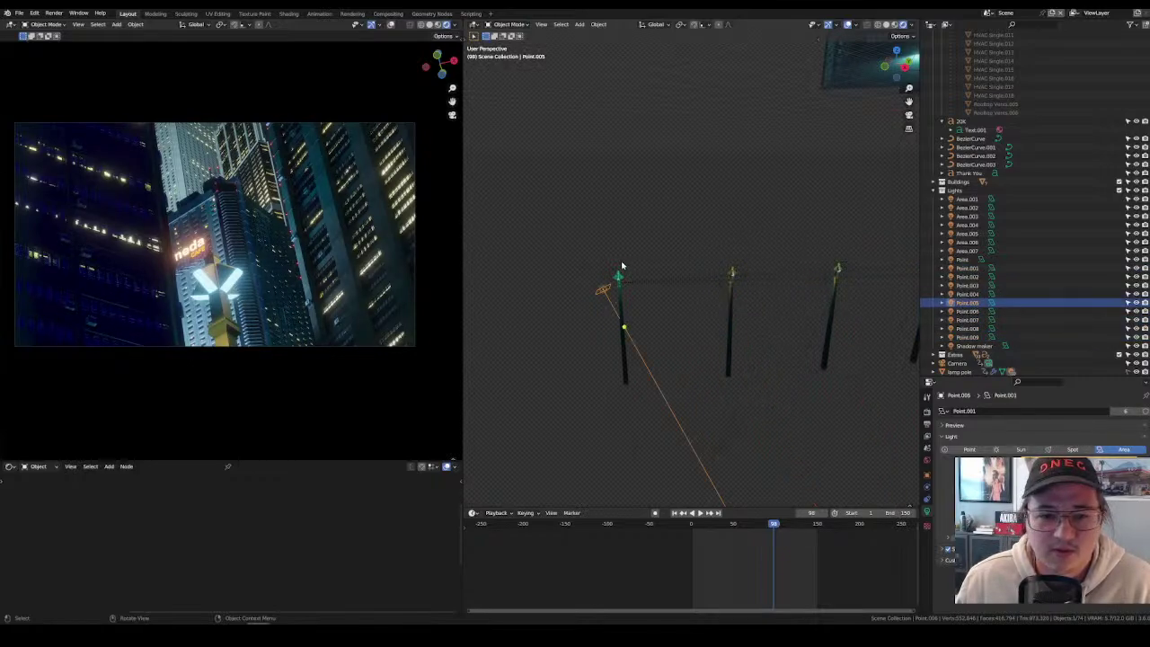
click(619, 274)
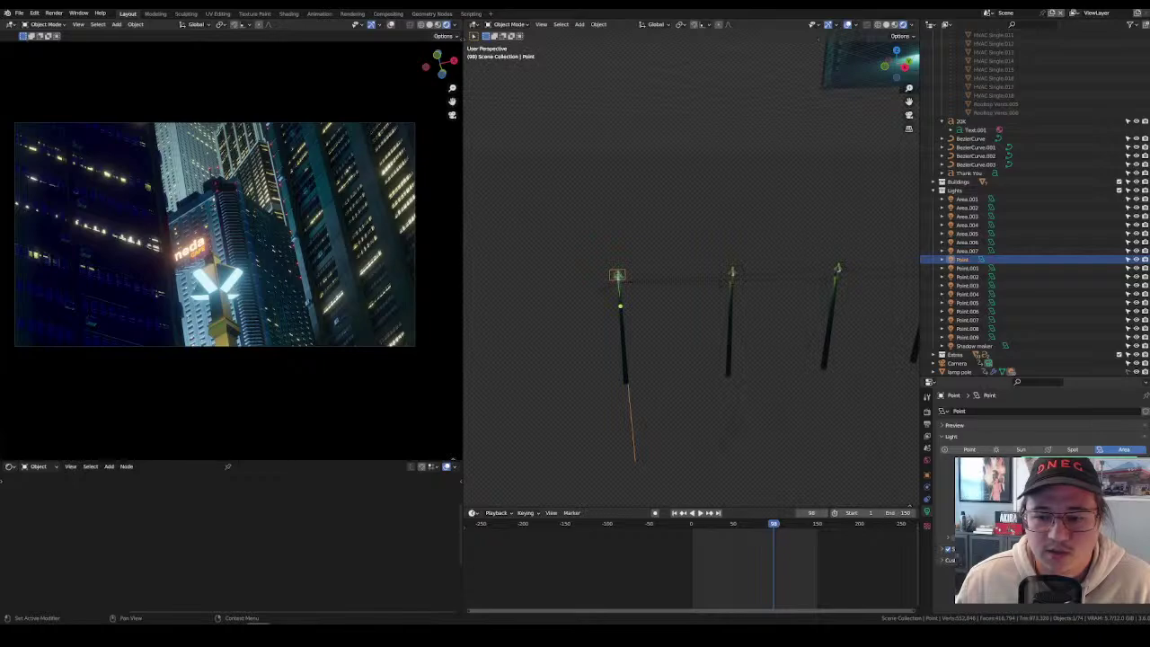
click(1094, 458)
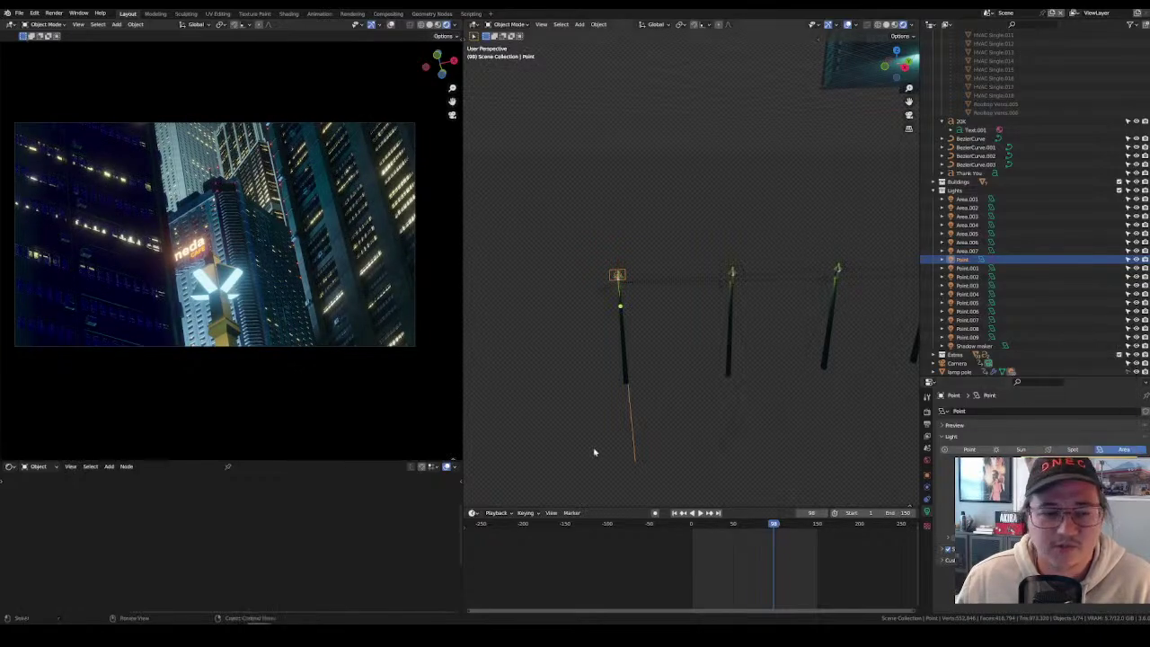
Inspect the Point and Point.001 lights and the row of recolored lamp poles from several angles.
middle_drag(741, 361, 718, 390)
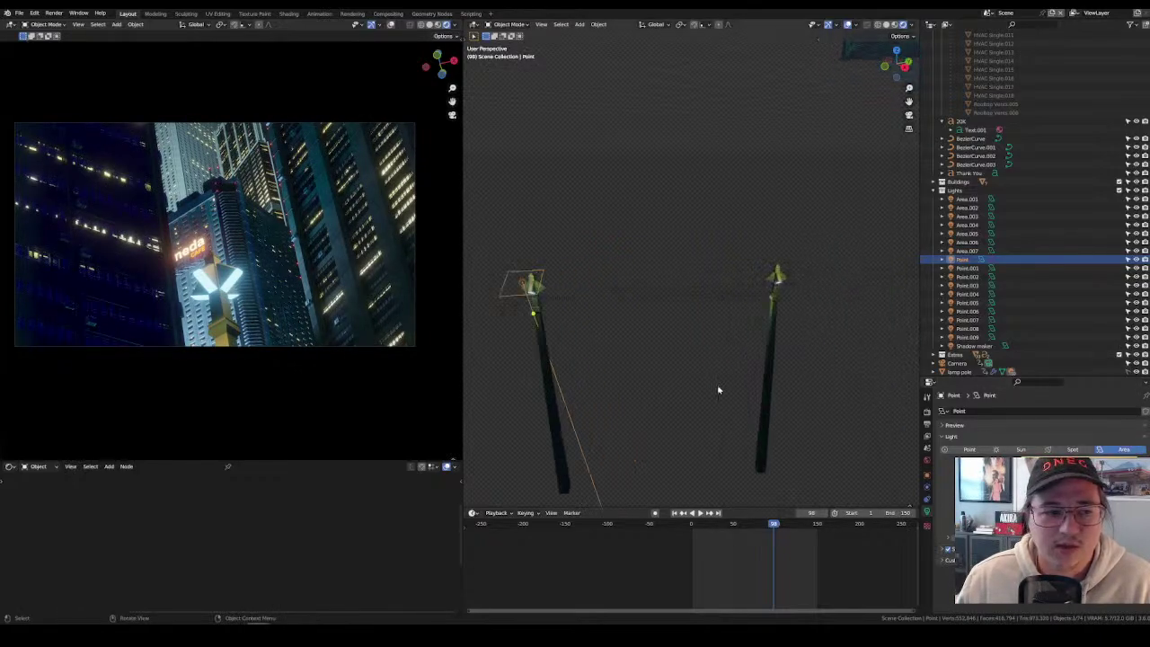
click(777, 286)
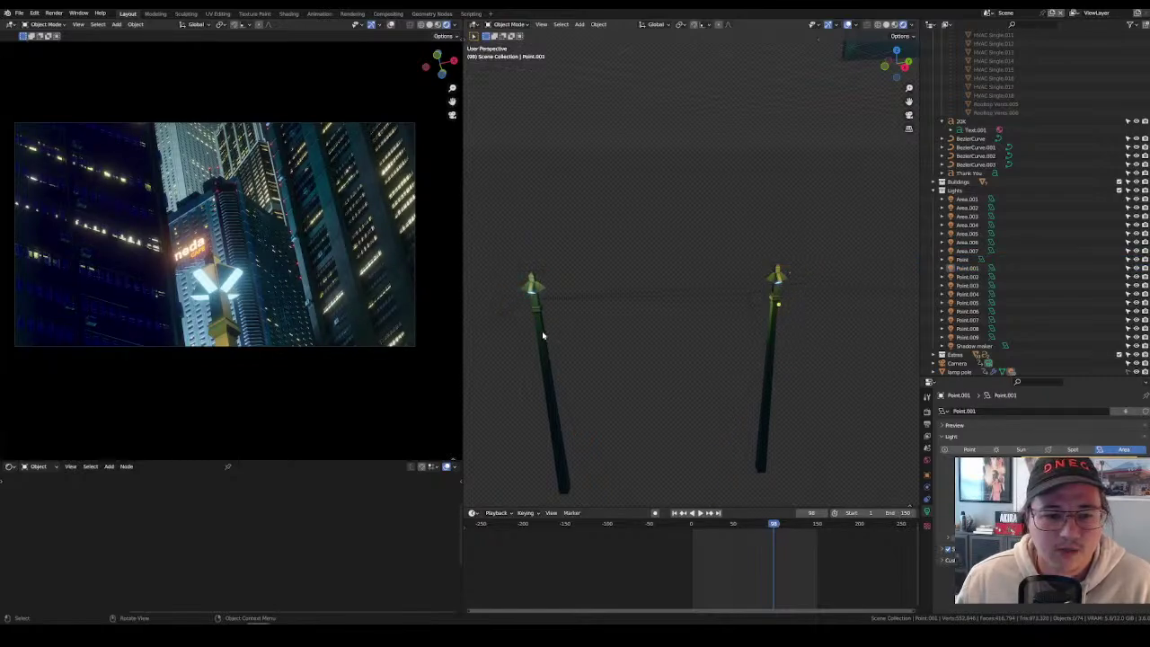
click(533, 289)
middle_drag(539, 310, 634, 300)
scroll(666, 288, up, 3)
click(590, 288)
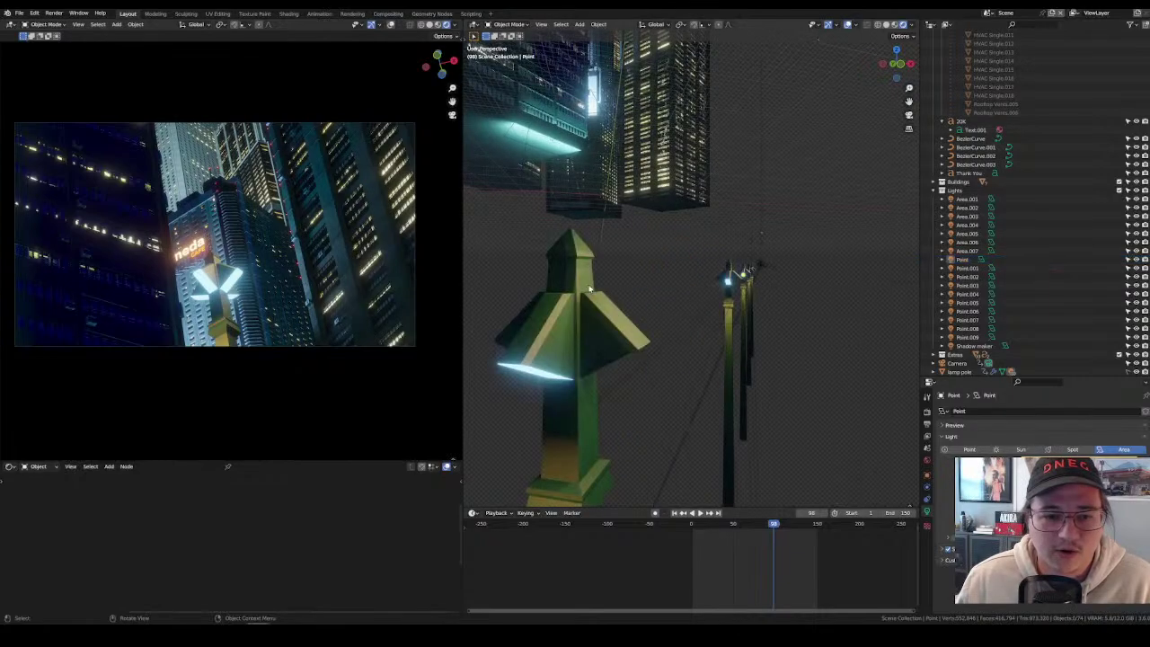
scroll(580, 252, down, 4)
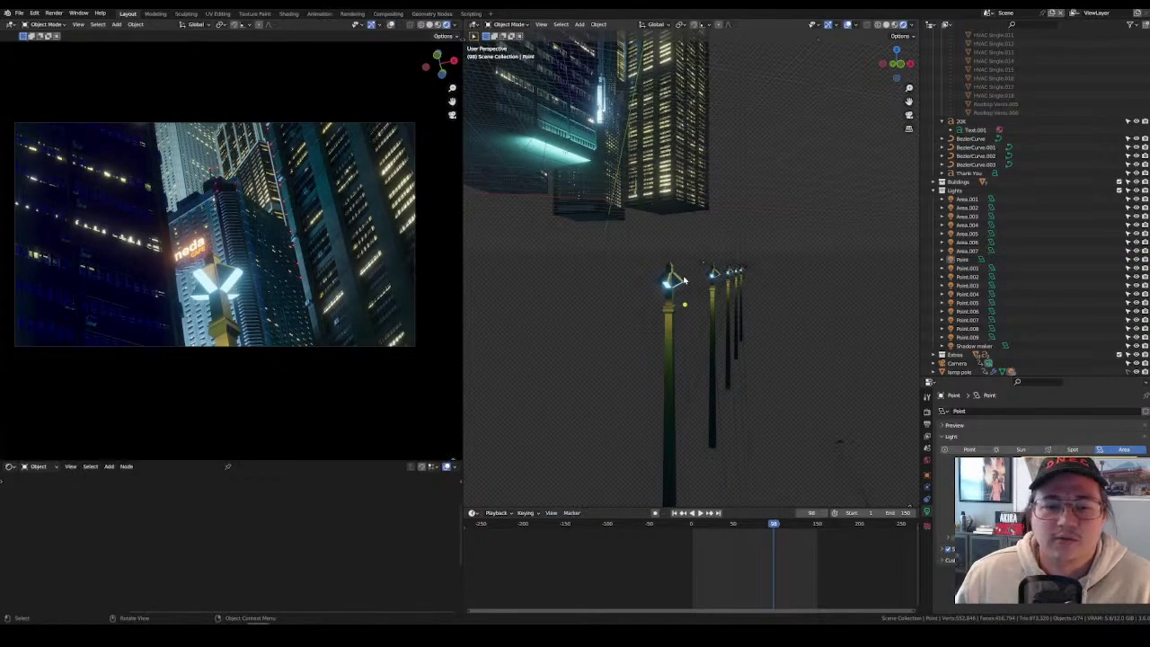
scroll(669, 280, up, 2)
middle_drag(828, 238, 841, 216)
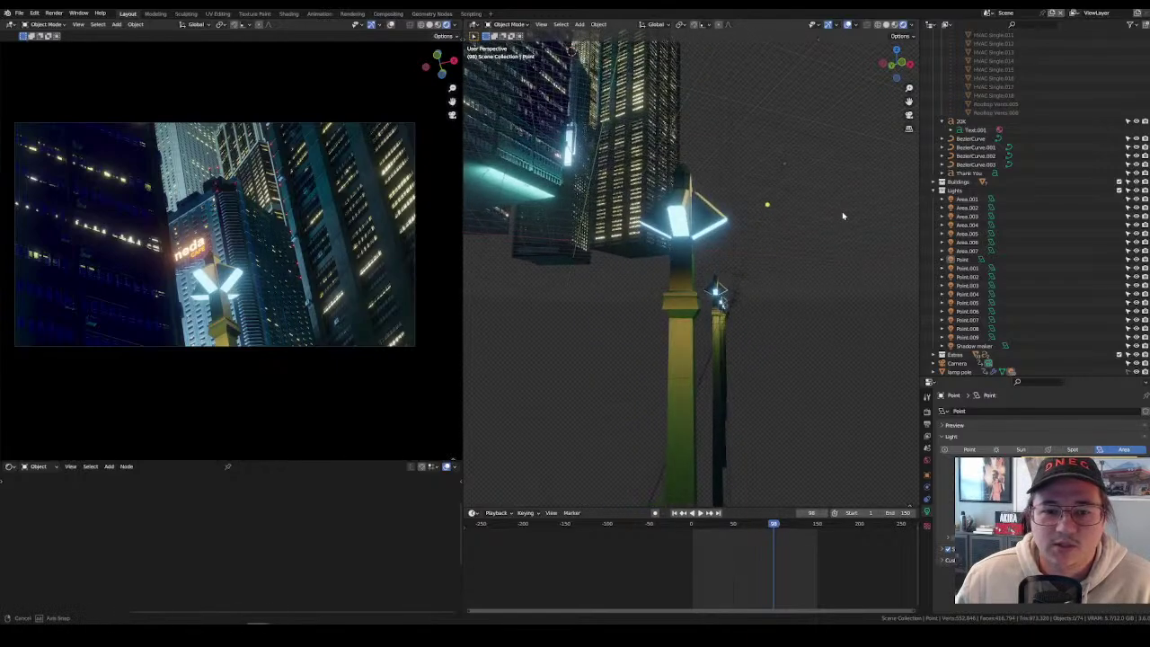
Select the lamp pole object and paste the orange color into the emission of its street light material.
scroll(1053, 290, down, 1)
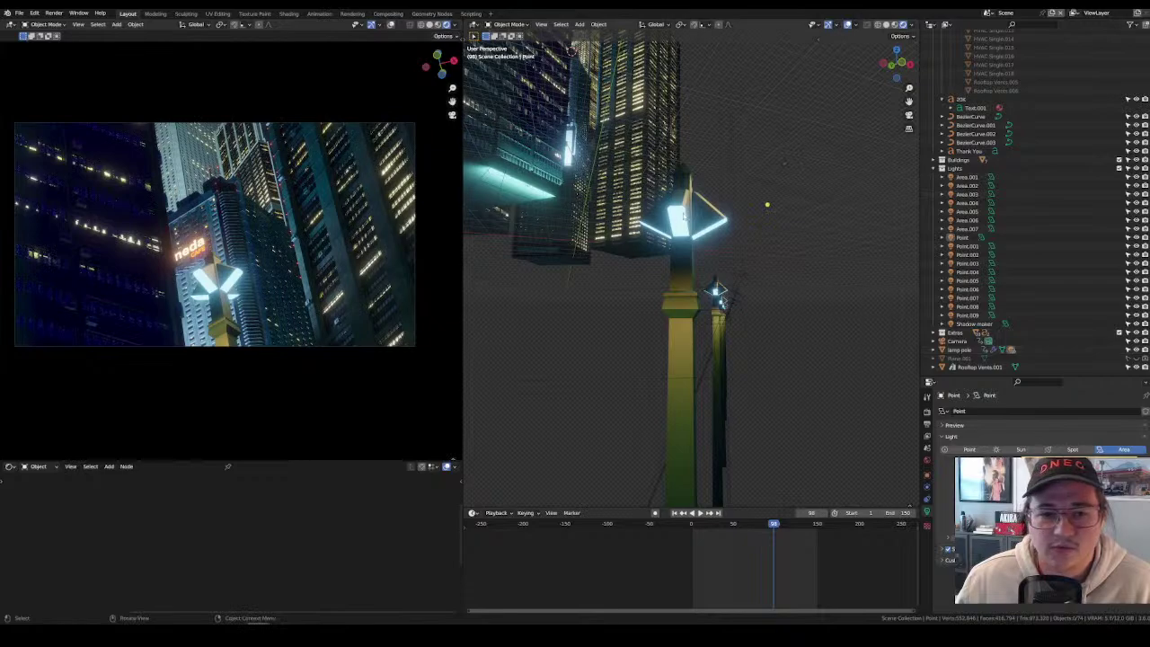
click(684, 216)
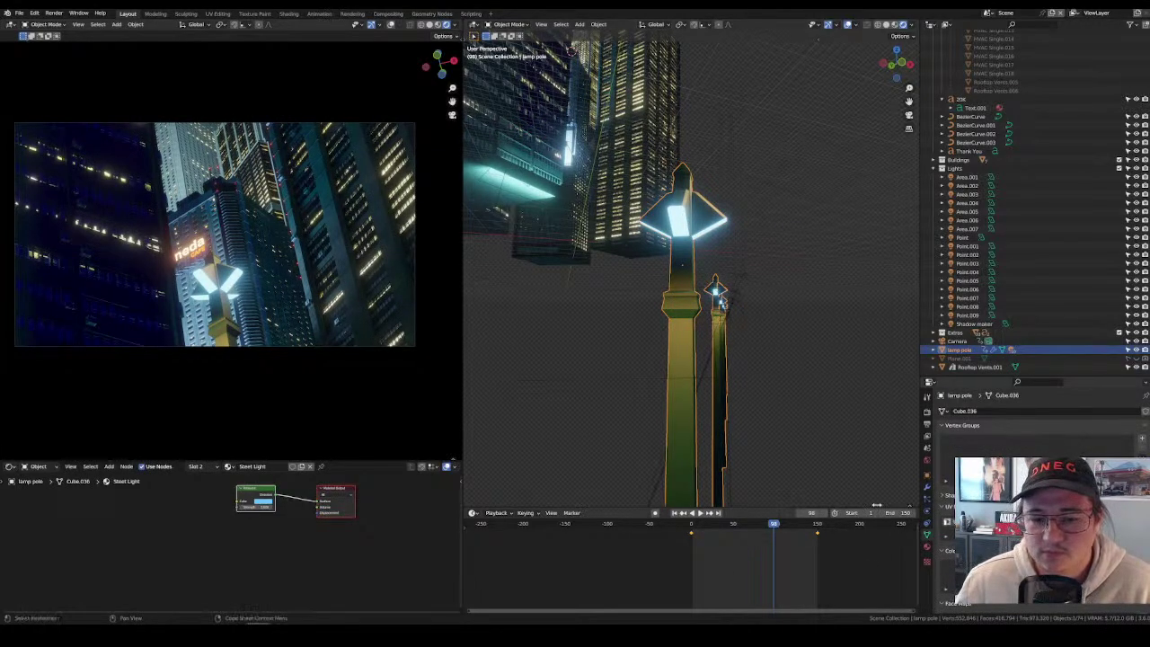
click(927, 562)
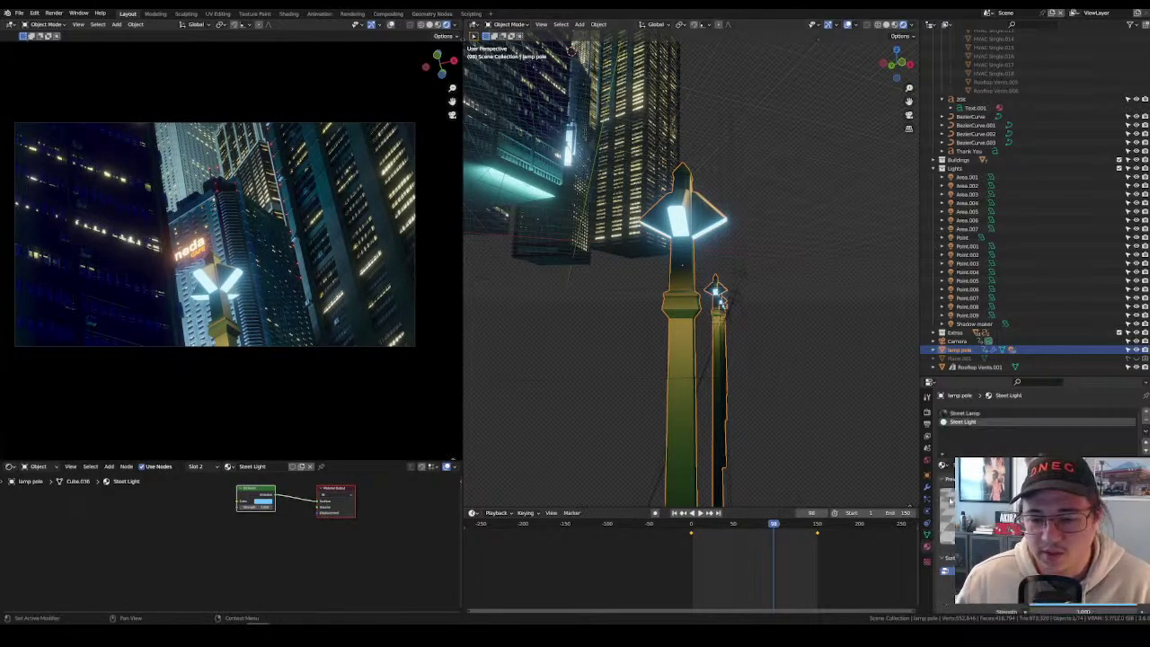
key(ctrl+v)
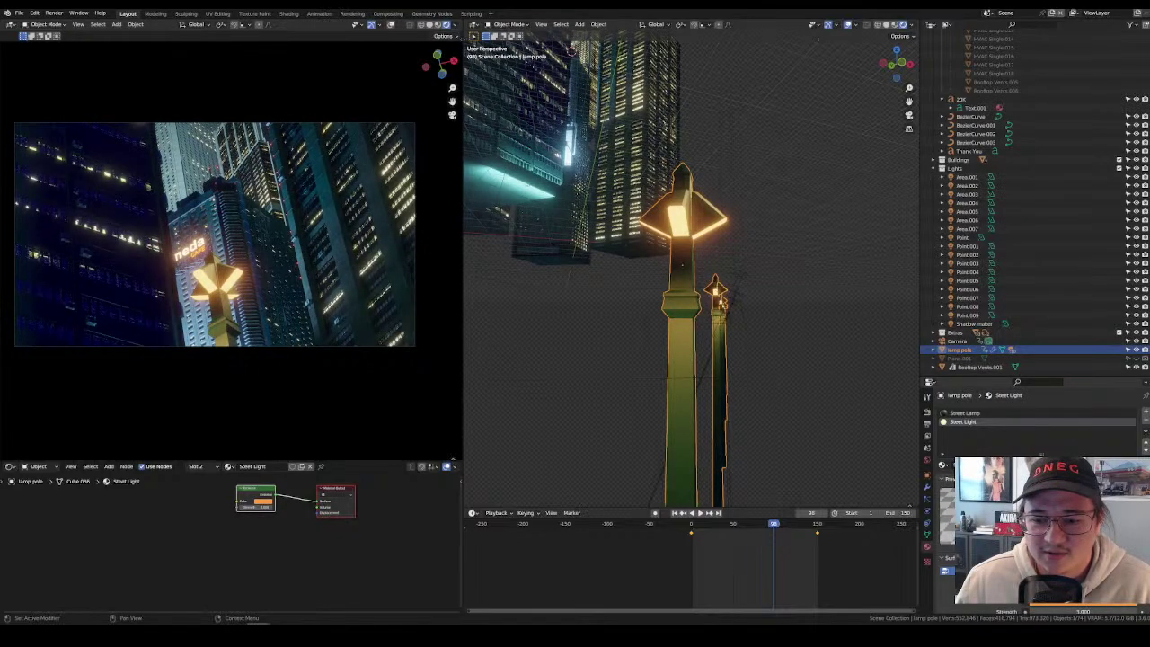
click(800, 314)
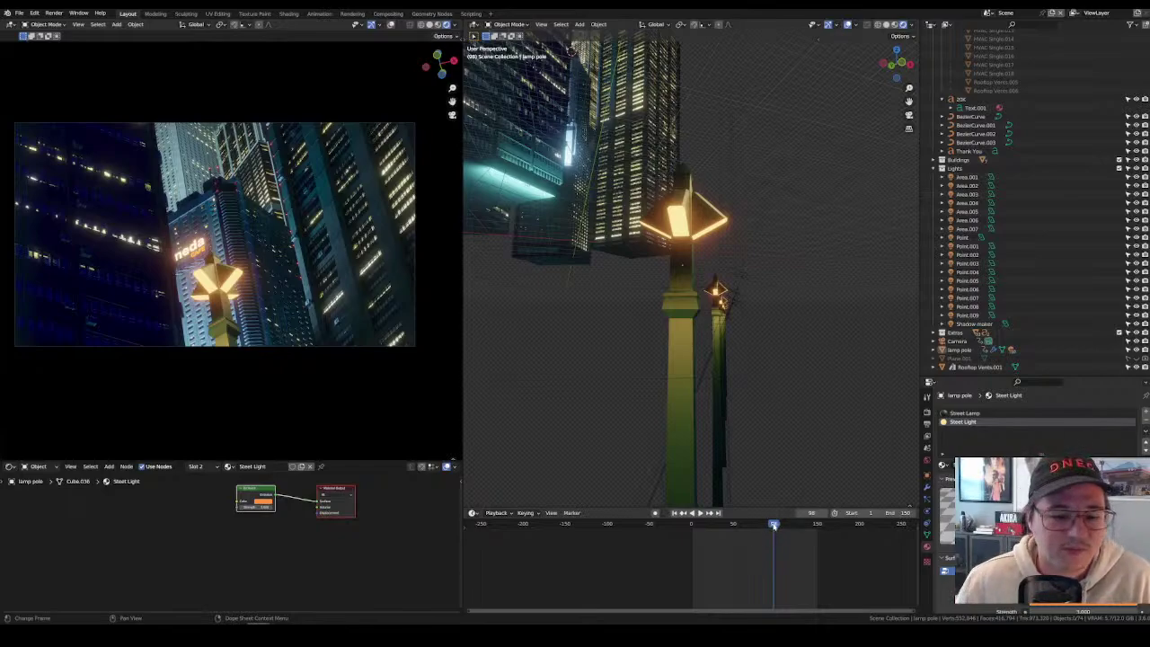
At frame 5, select the Area.004 light between the towers and rotate it freely.
drag(773, 526, 694, 526)
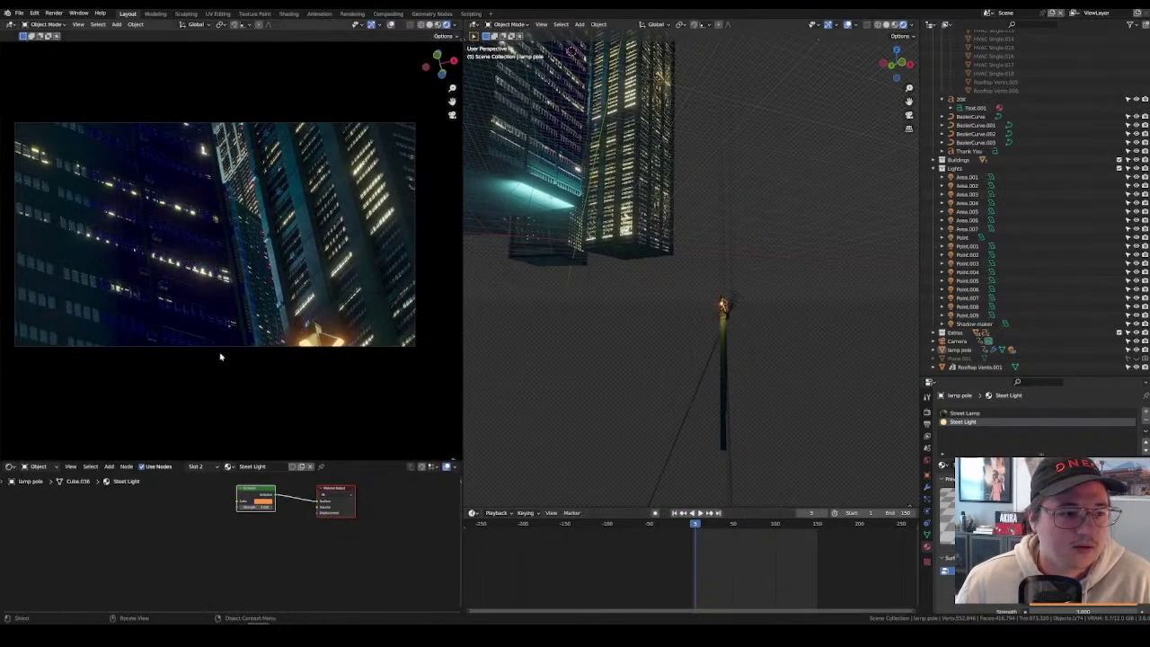
click(627, 109)
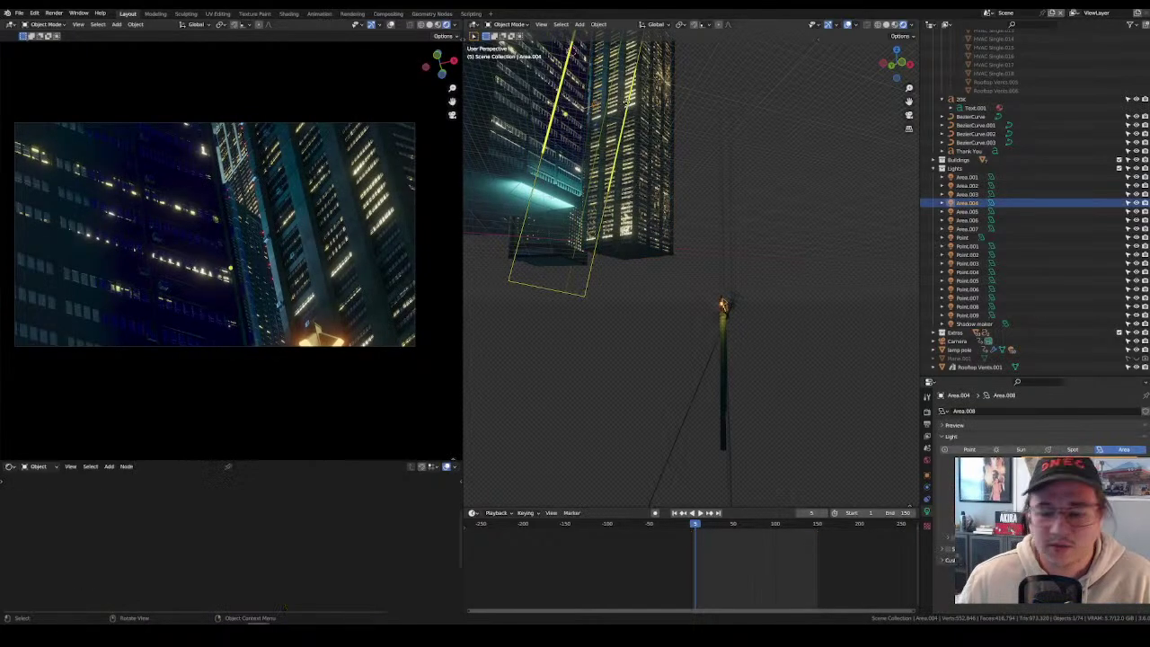
middle_drag(626, 108, 802, 295)
key(r)
key(r)
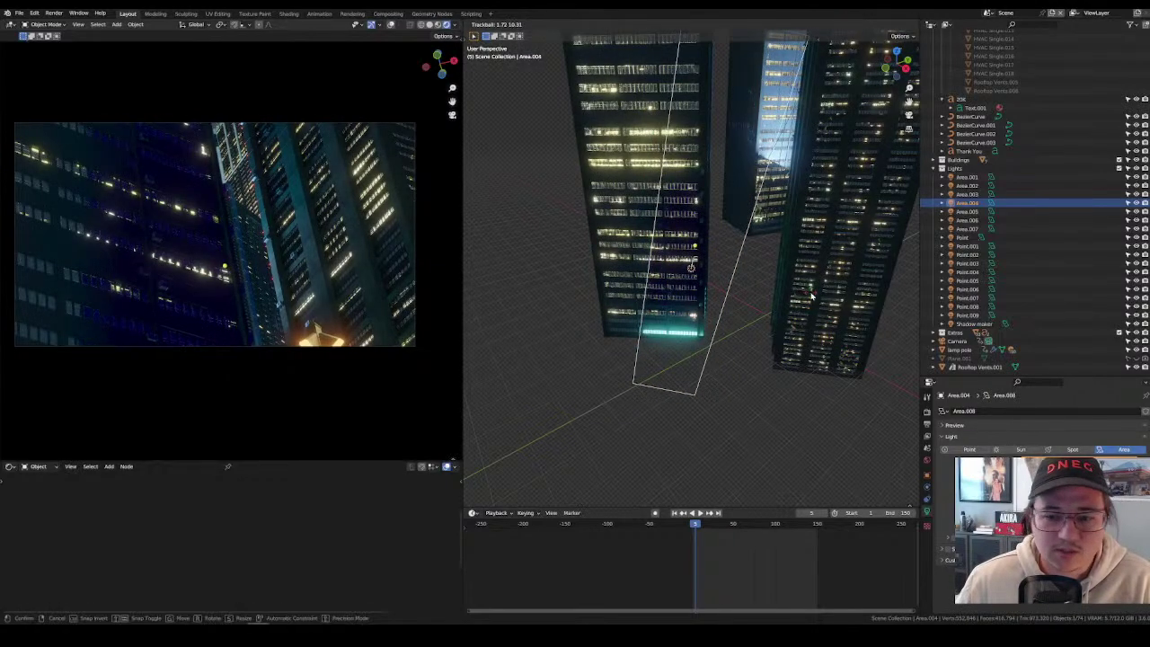
click(811, 296)
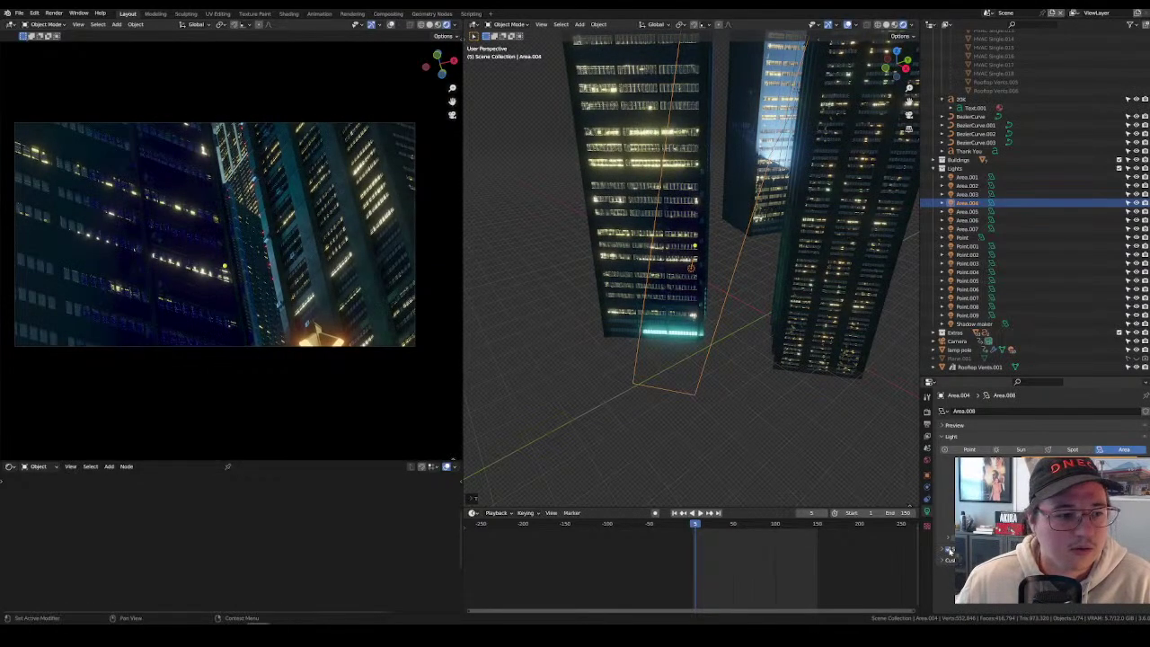
Try different saturated hues on the Area.004 light's color, ending on purple.
click(1098, 460)
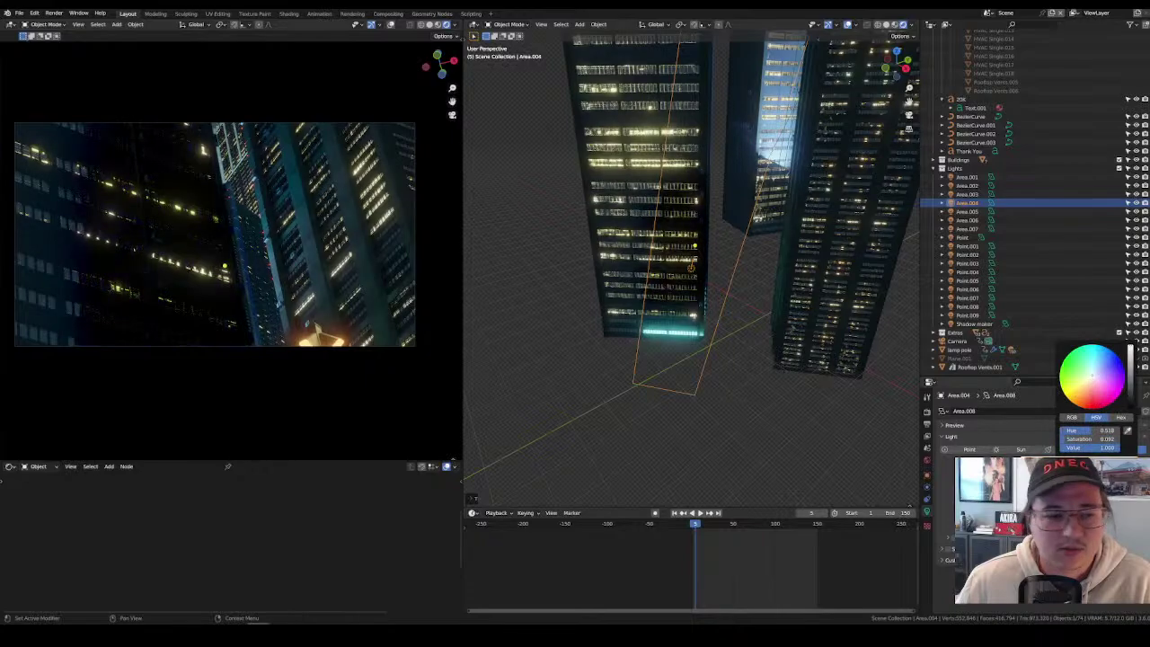
drag(1101, 361, 1104, 362)
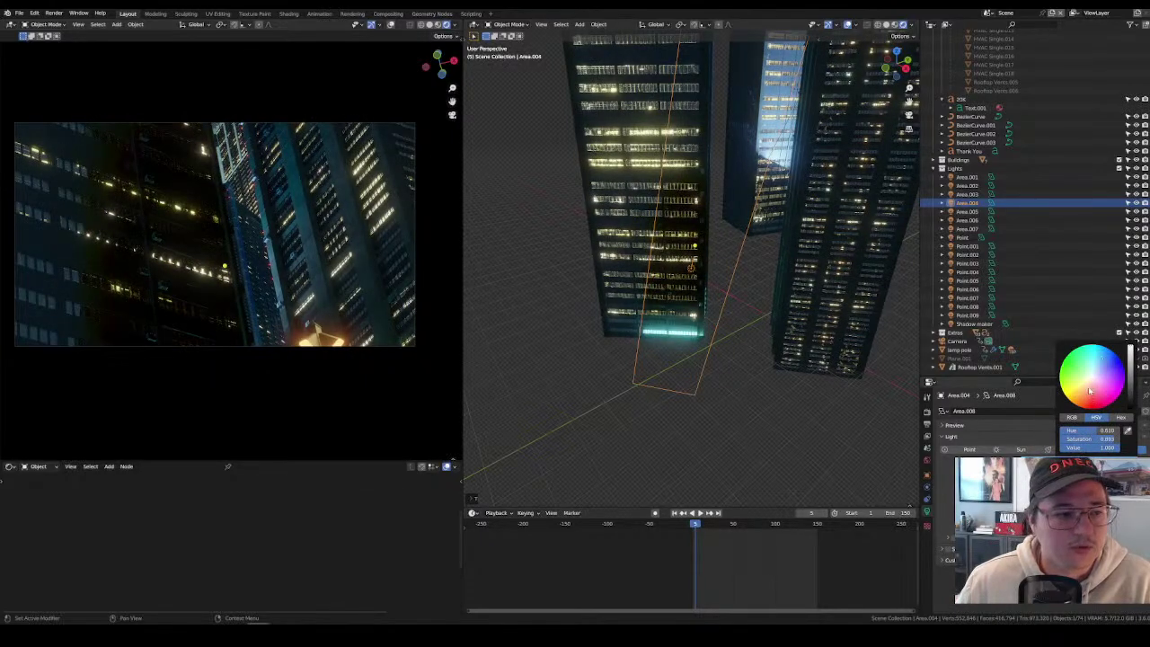
drag(1080, 400, 1070, 384)
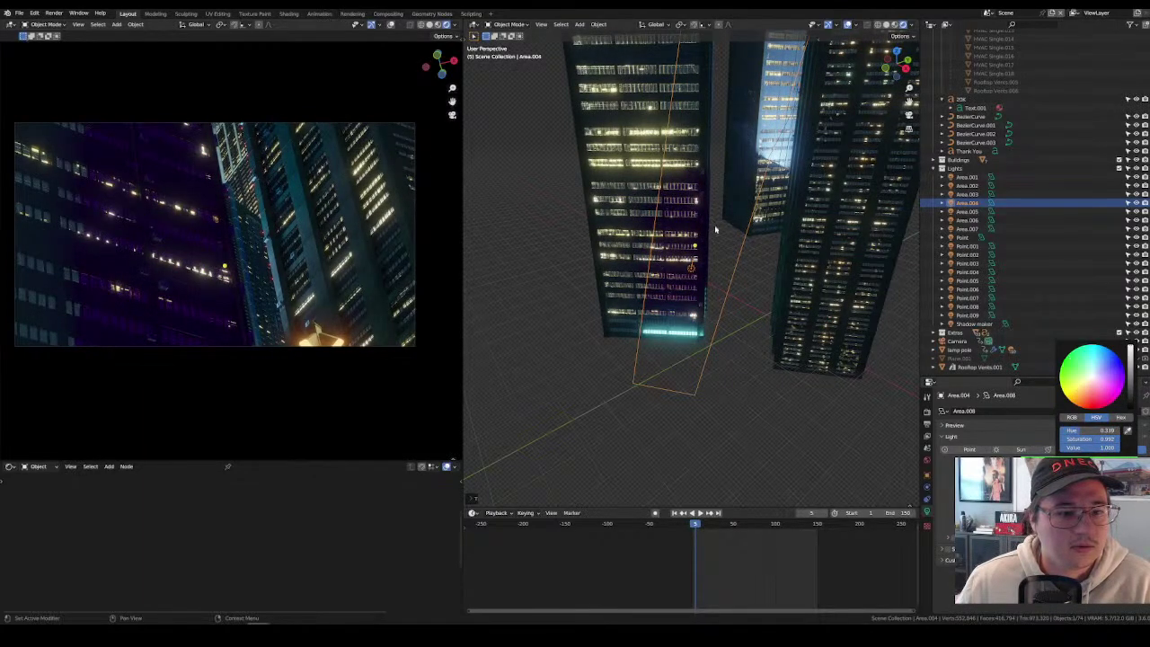
Move the Area.004 light with the global Z axis locked and rotate it freely.
key(g)
key(shift+z)
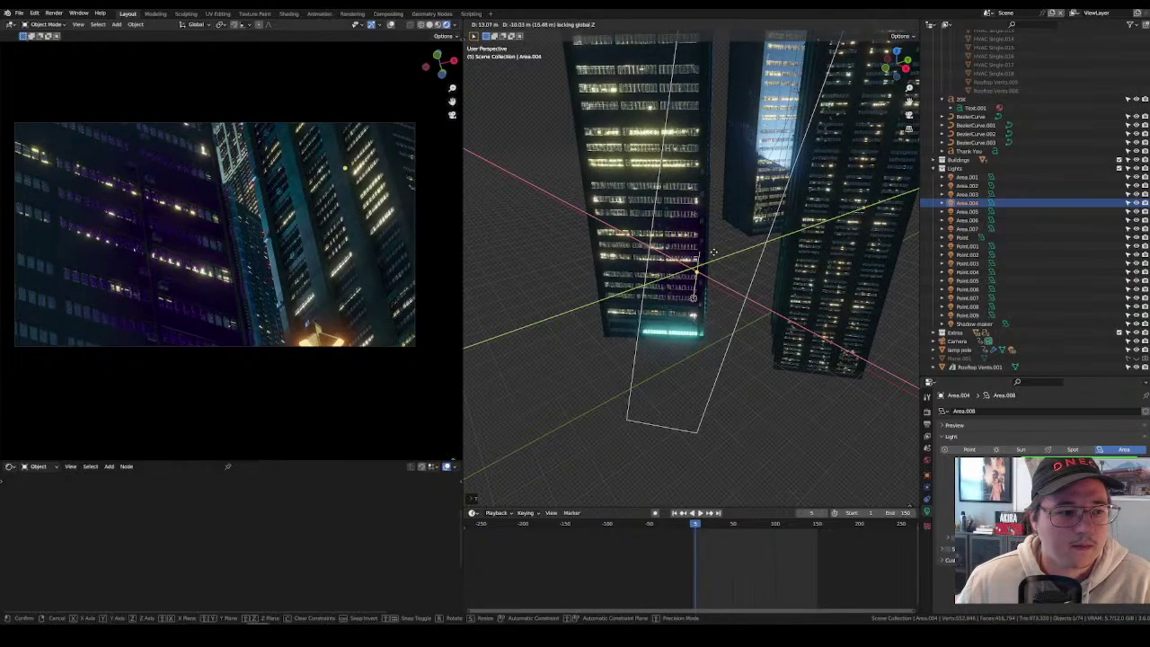
click(761, 261)
key(r)
key(r)
click(762, 250)
Reposition Area.004 in two horizontal moves beside the dark tower, keeping its height locked.
key(g)
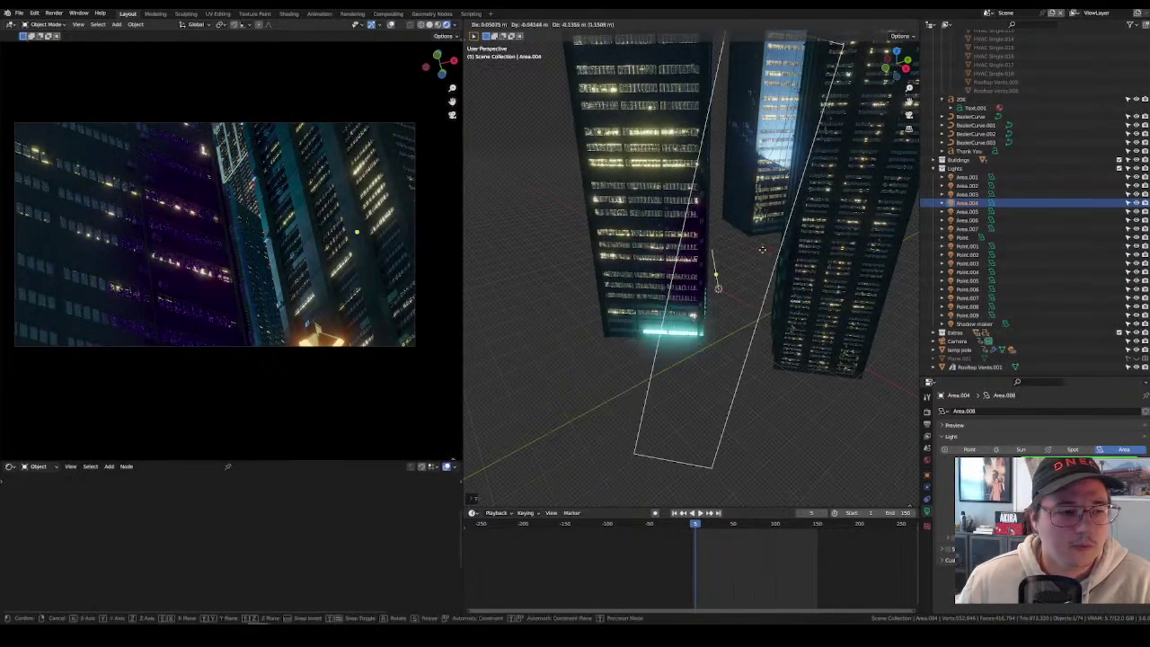
key(shift+z)
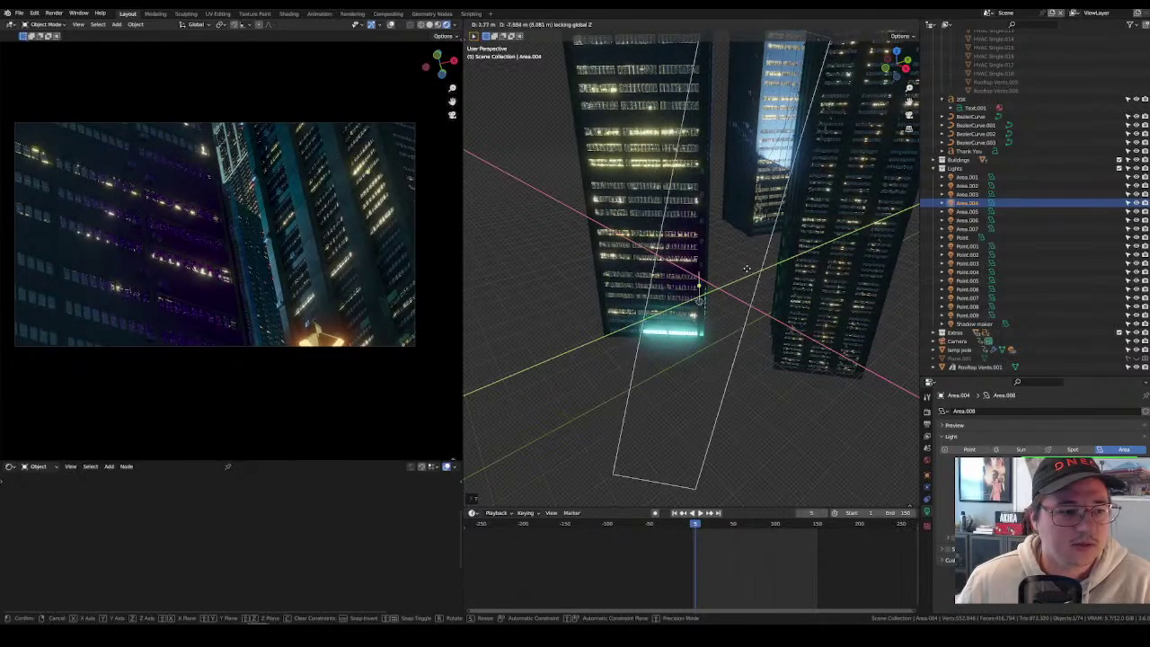
click(765, 268)
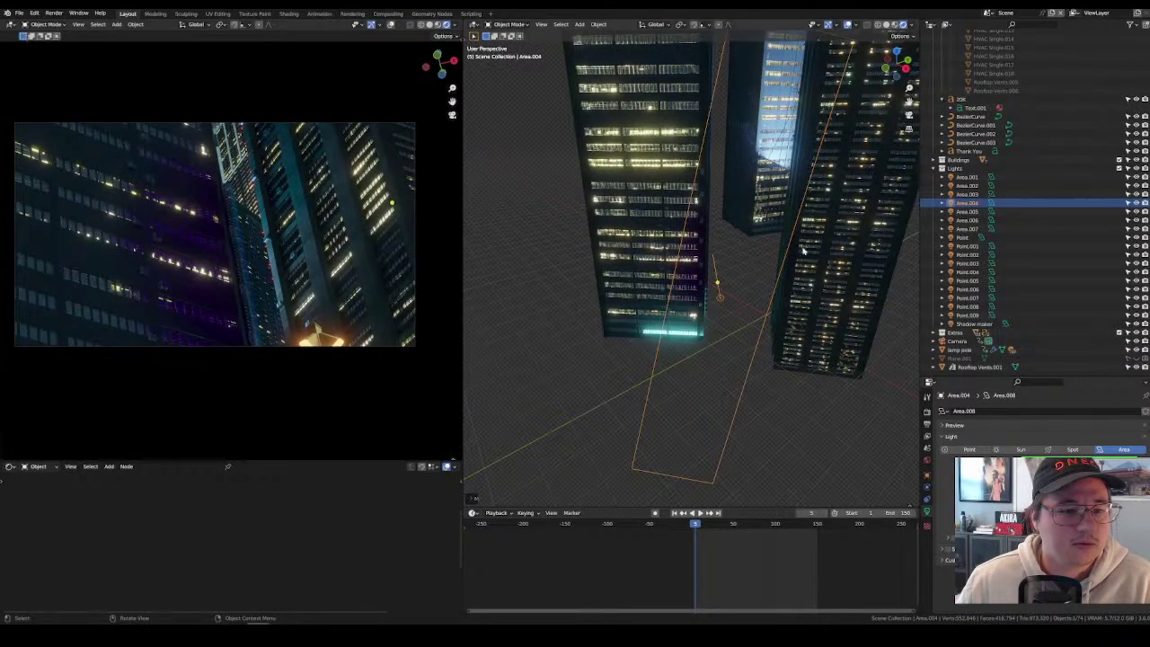
key(g)
key(shift+z)
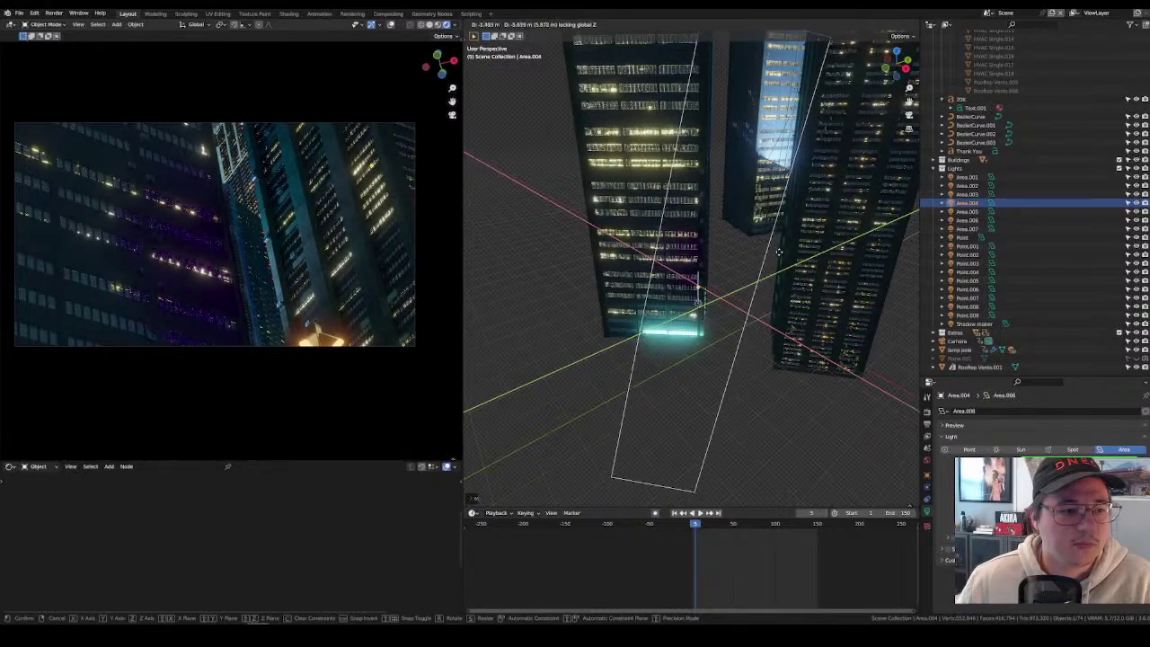
click(767, 244)
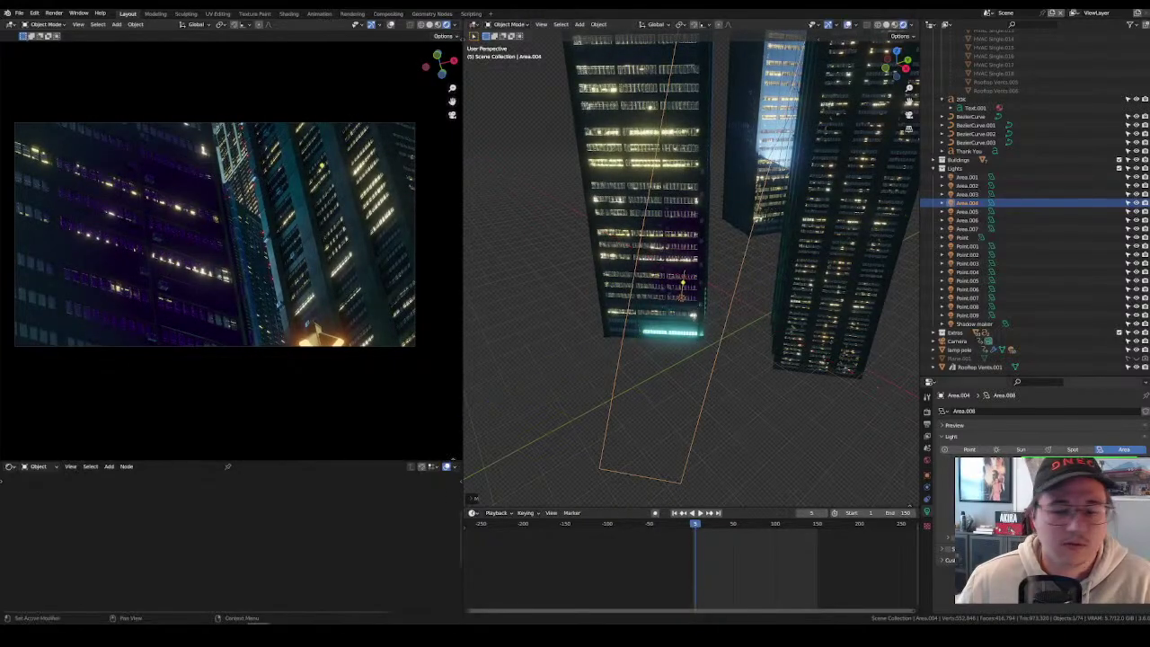
Change the Area.004 light's color to a saturated blue and shift the light horizontally with Z locked.
click(1082, 459)
drag(1099, 371, 1106, 430)
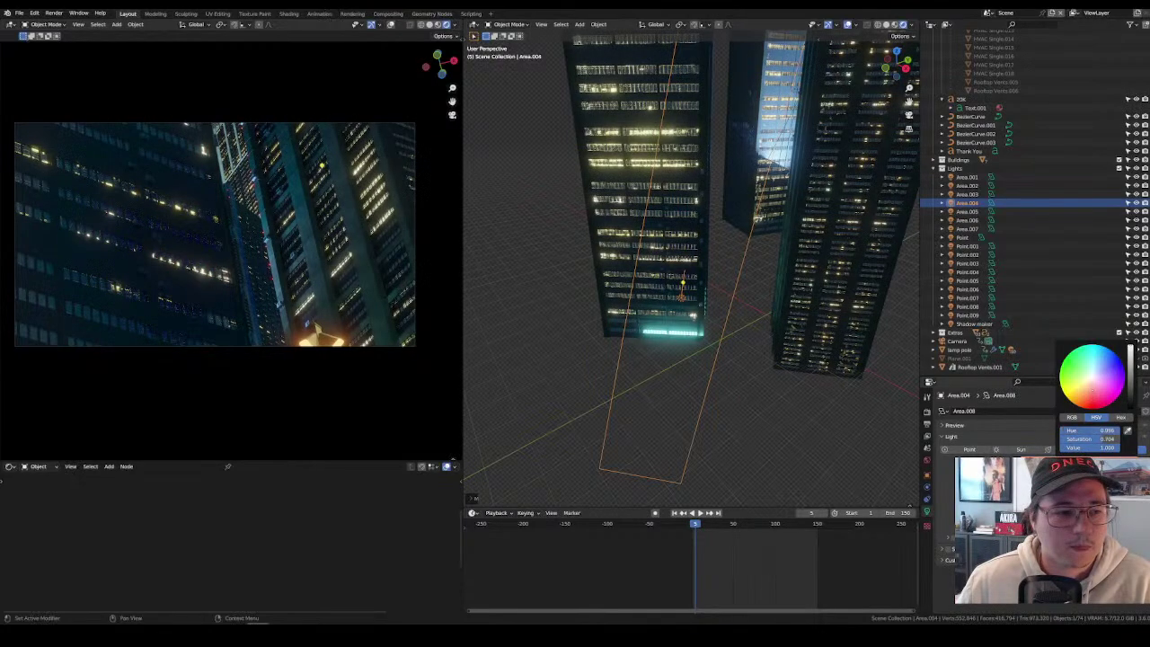
key(g)
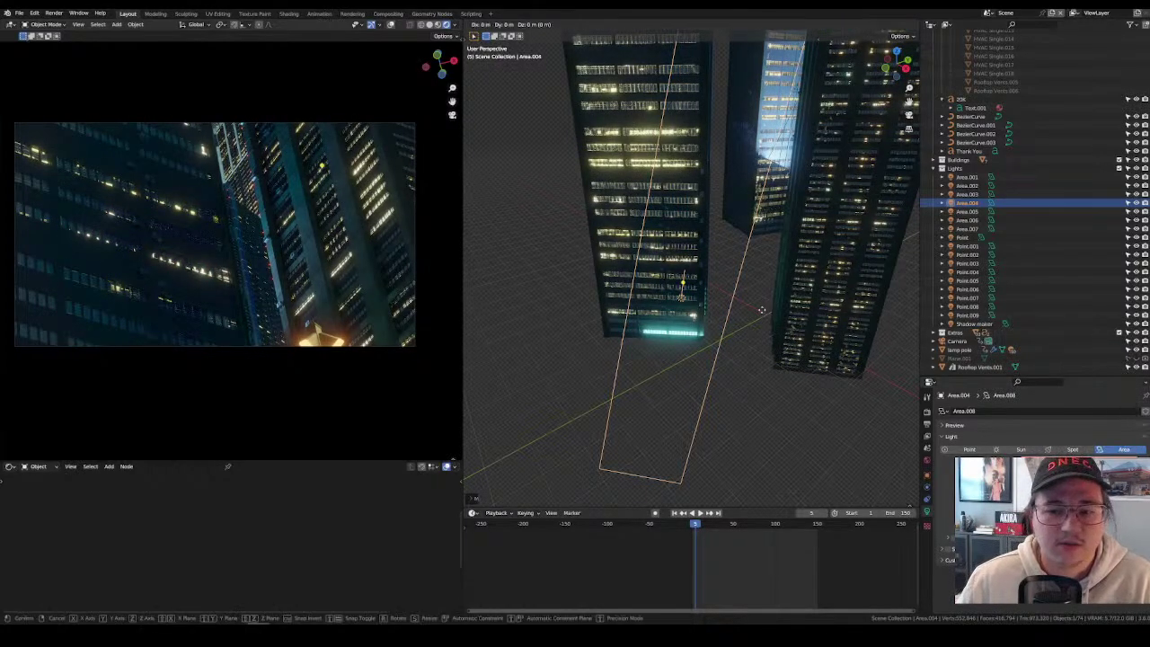
key(shift+z)
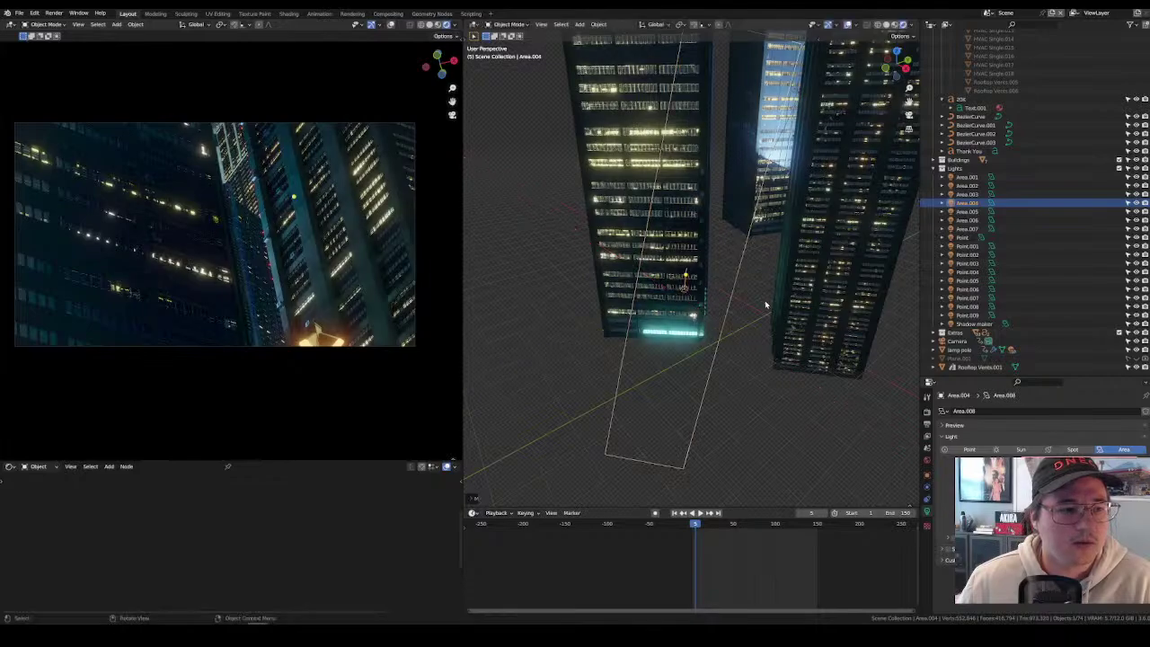
click(768, 306)
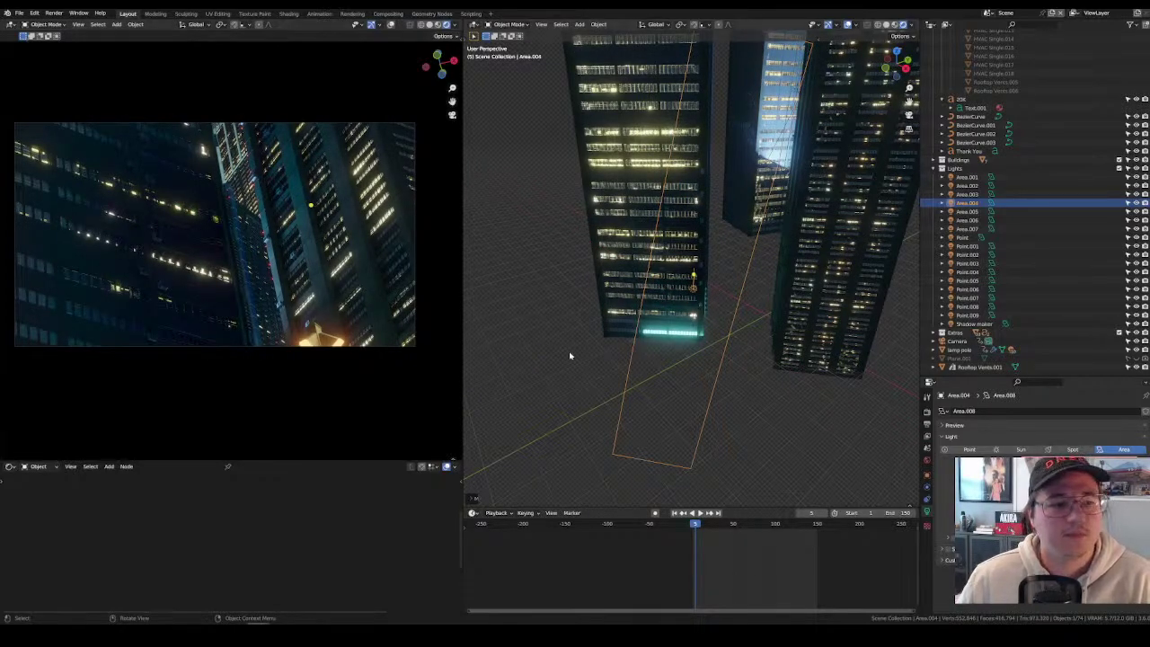
Collapse the B_6.001 building's hierarchy in the scene's object list.
middle_drag(857, 304, 809, 292)
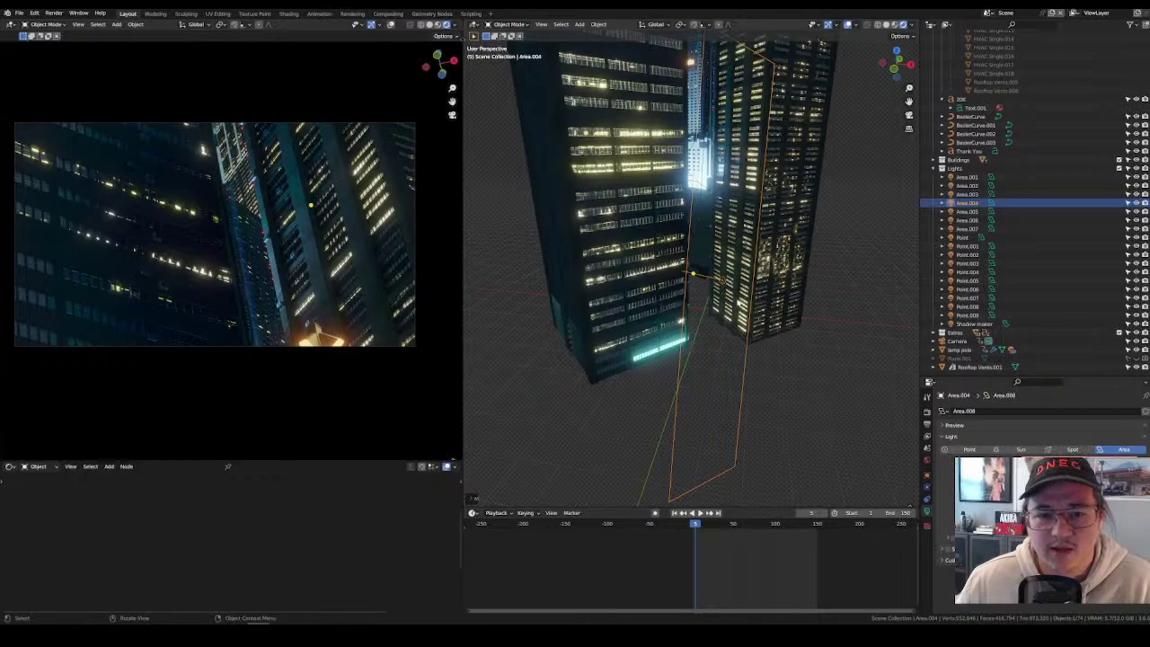
scroll(960, 101, up, 6)
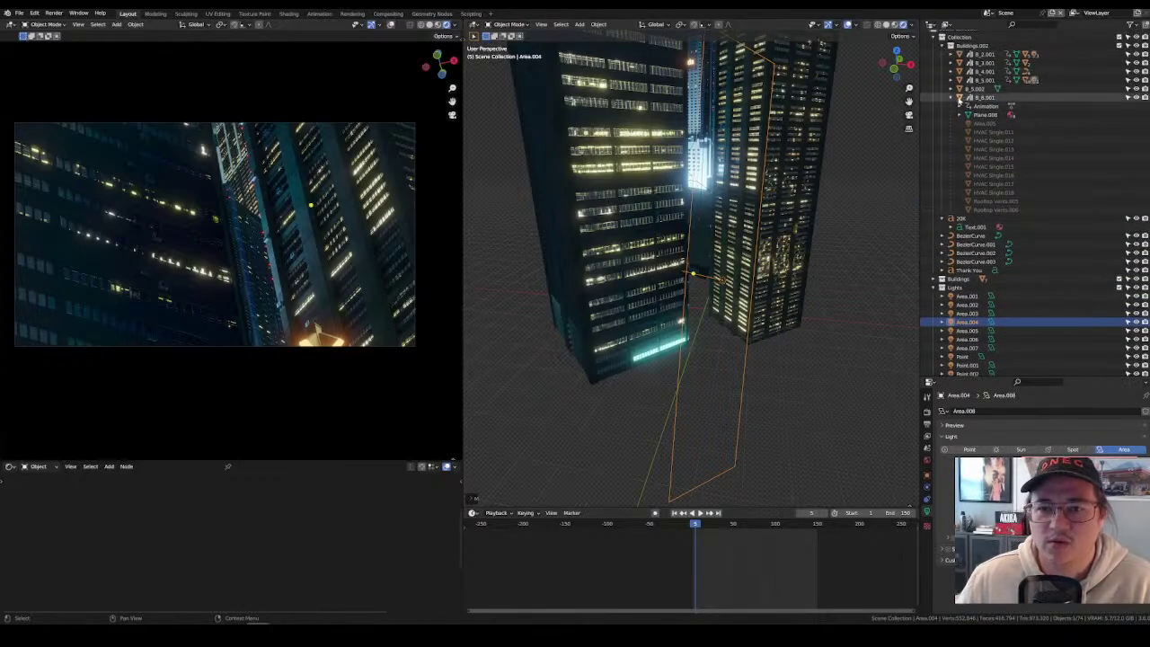
click(960, 98)
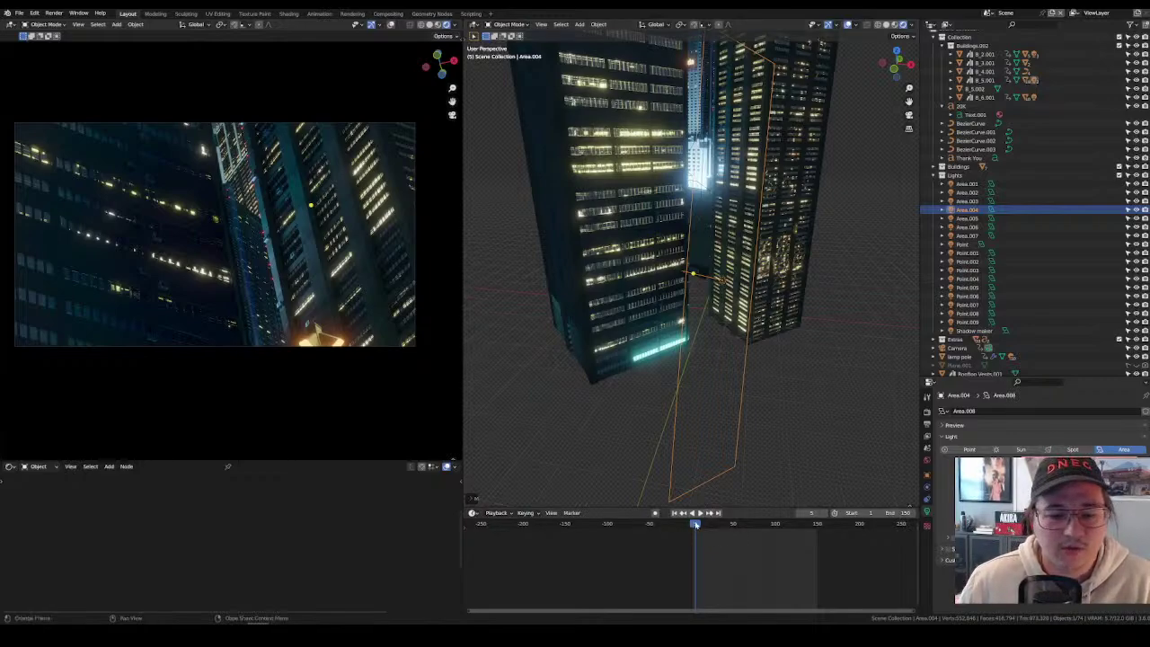
Go to frame 114, inspect the background towers around the BezierCurve object and play the camera animation.
drag(694, 525, 787, 524)
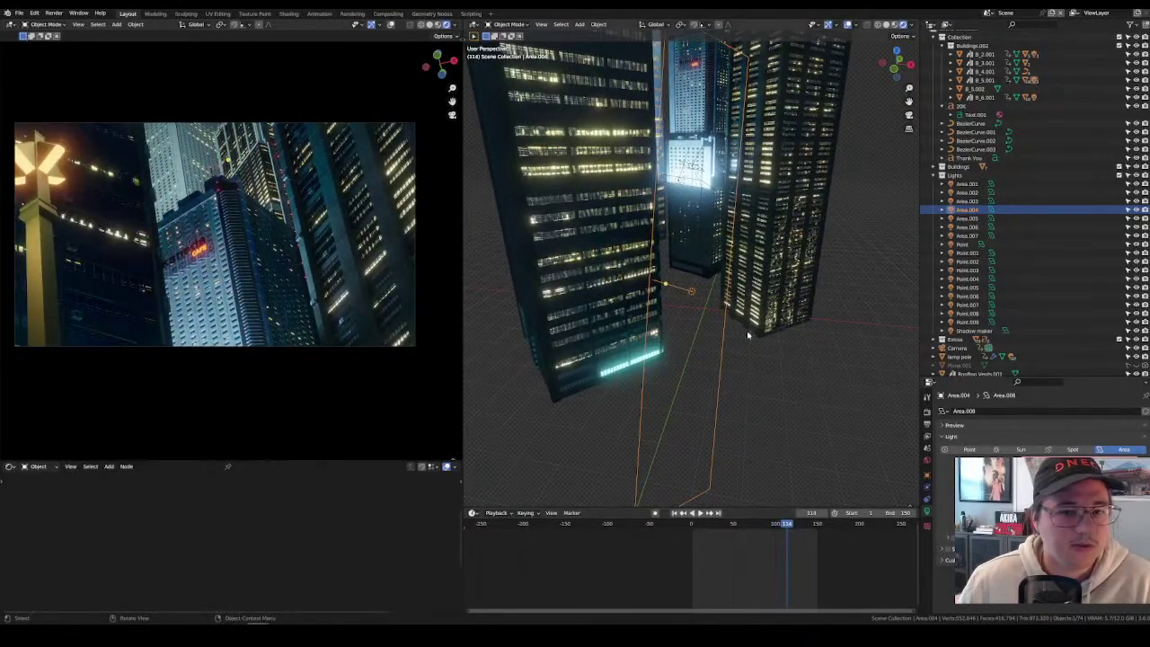
scroll(749, 315, down, 4)
middle_drag(752, 285, 674, 323)
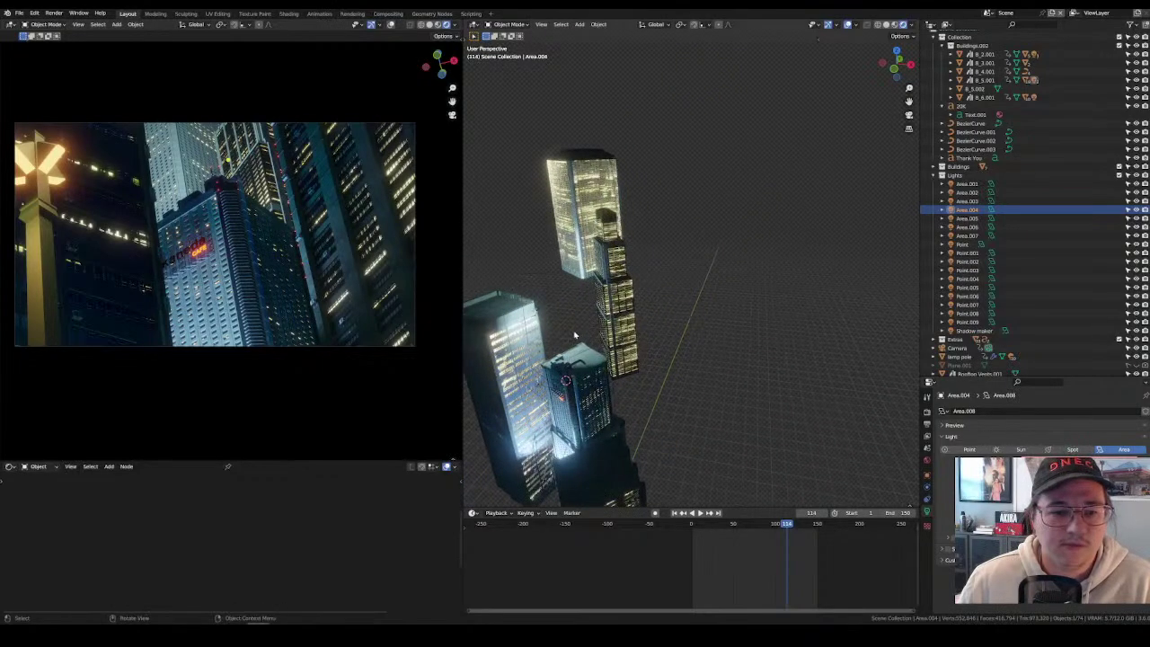
middle_drag(575, 335, 502, 336)
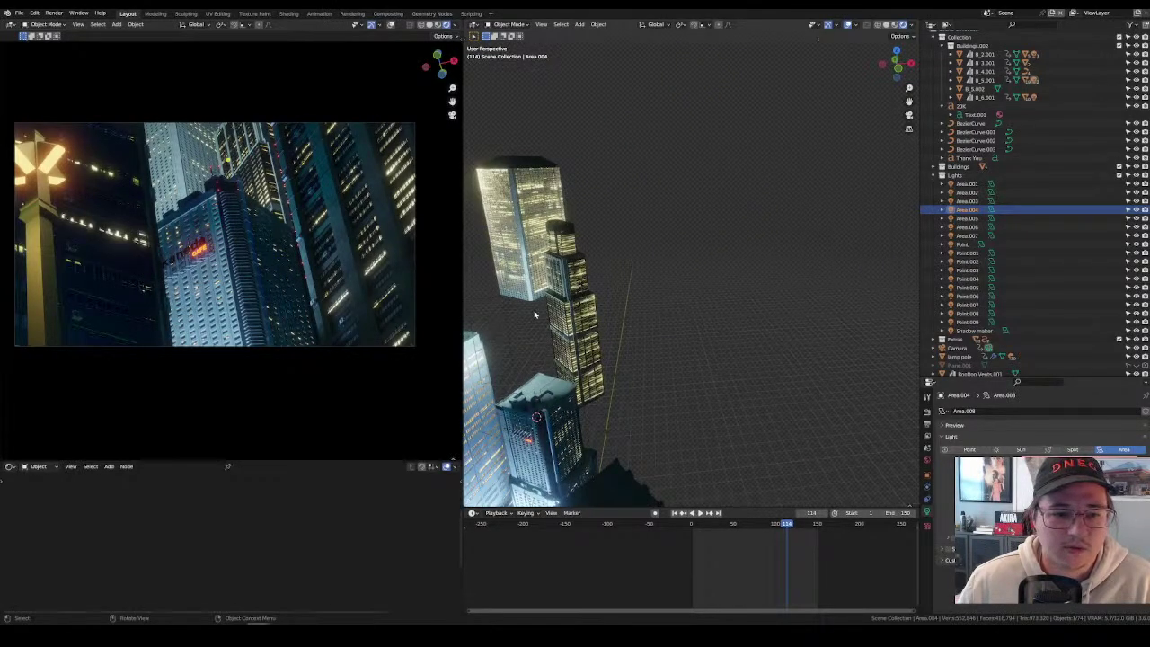
click(536, 315)
key(KP_Decimal)
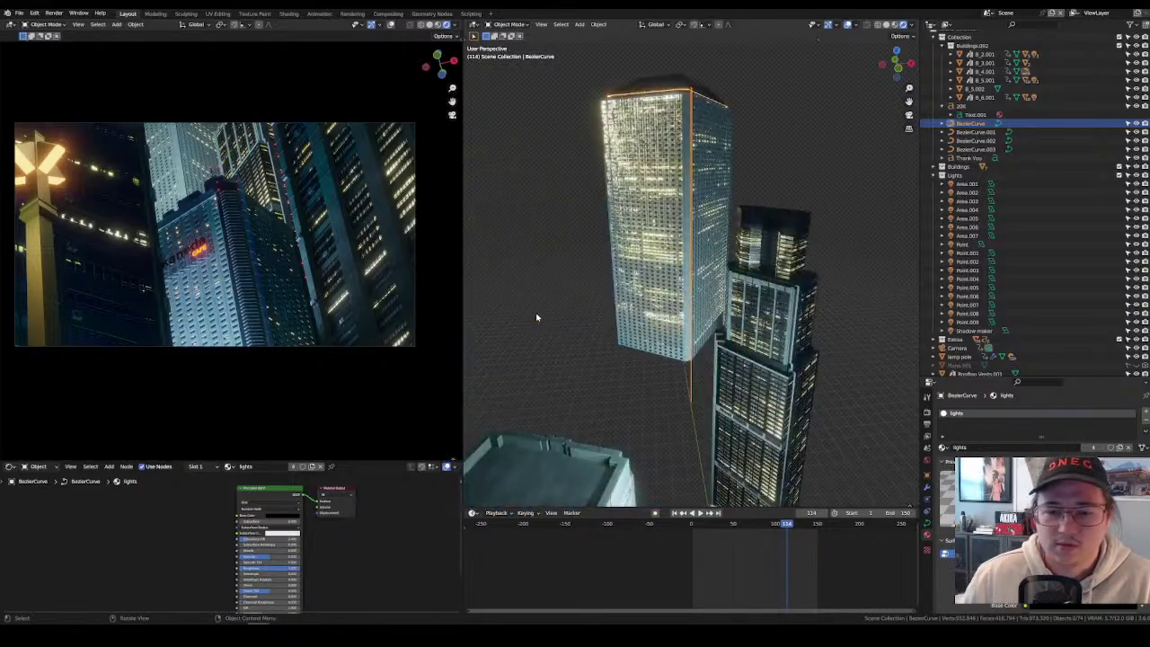
middle_drag(791, 265, 756, 261)
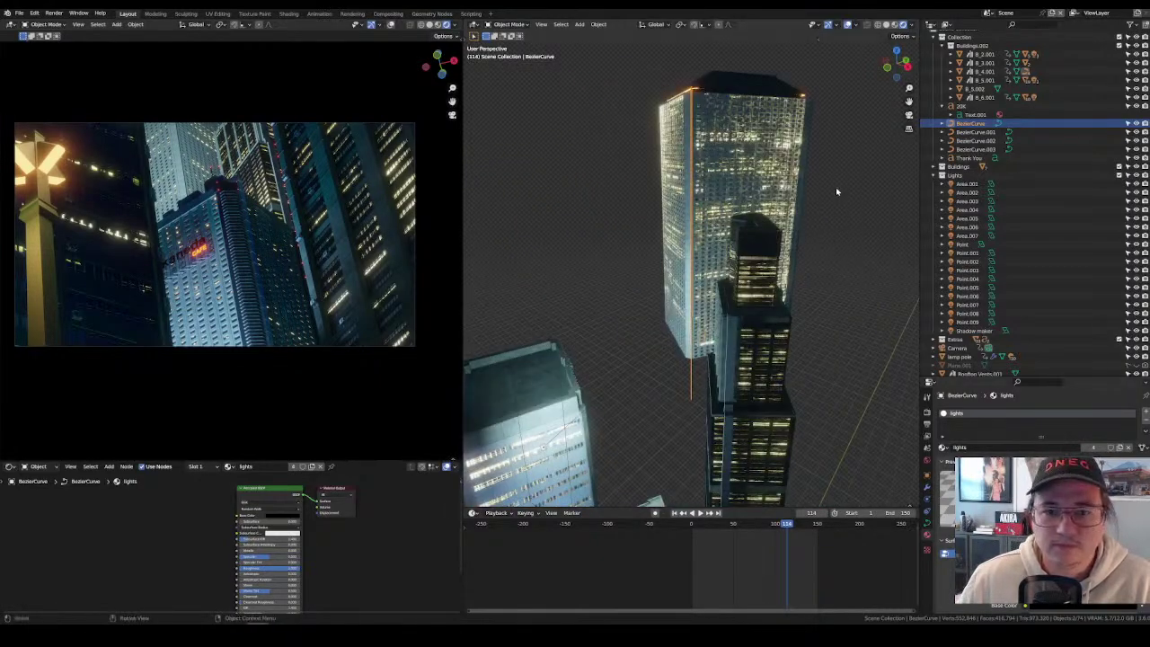
key(space)
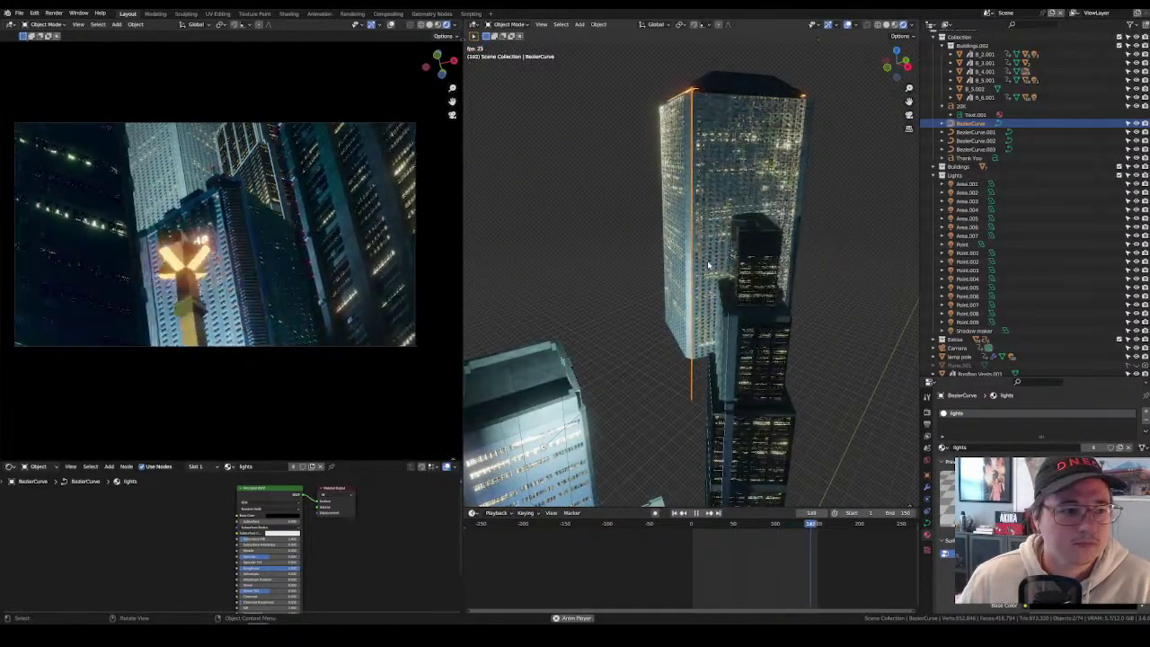
Select the tall background building B_4.001, scale it by about 1.18 along global Z and move it down along Z.
click(784, 190)
key(KP_Decimal)
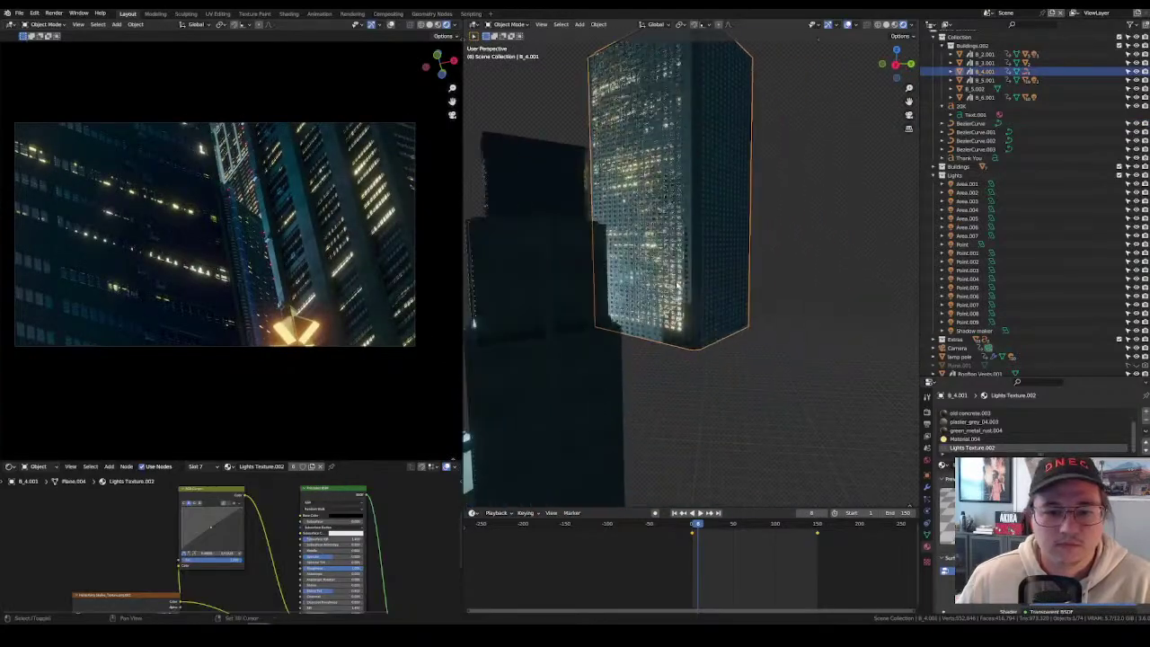
middle_drag(645, 256, 799, 314)
key(s)
key(z)
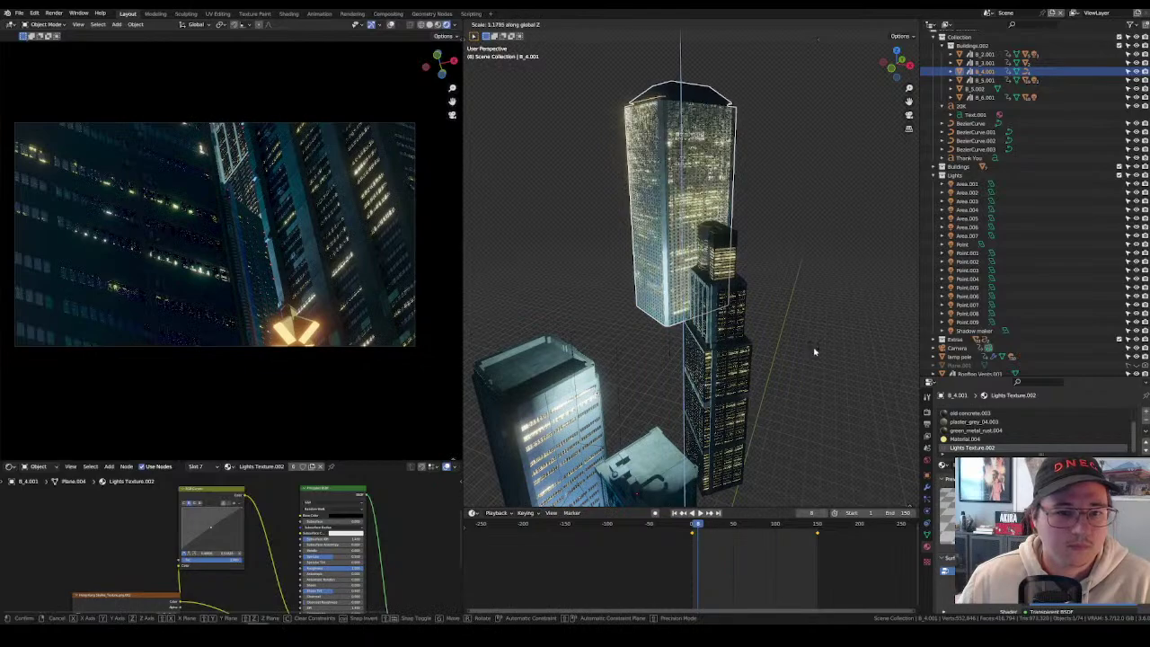
click(814, 351)
key(g)
key(z)
click(814, 374)
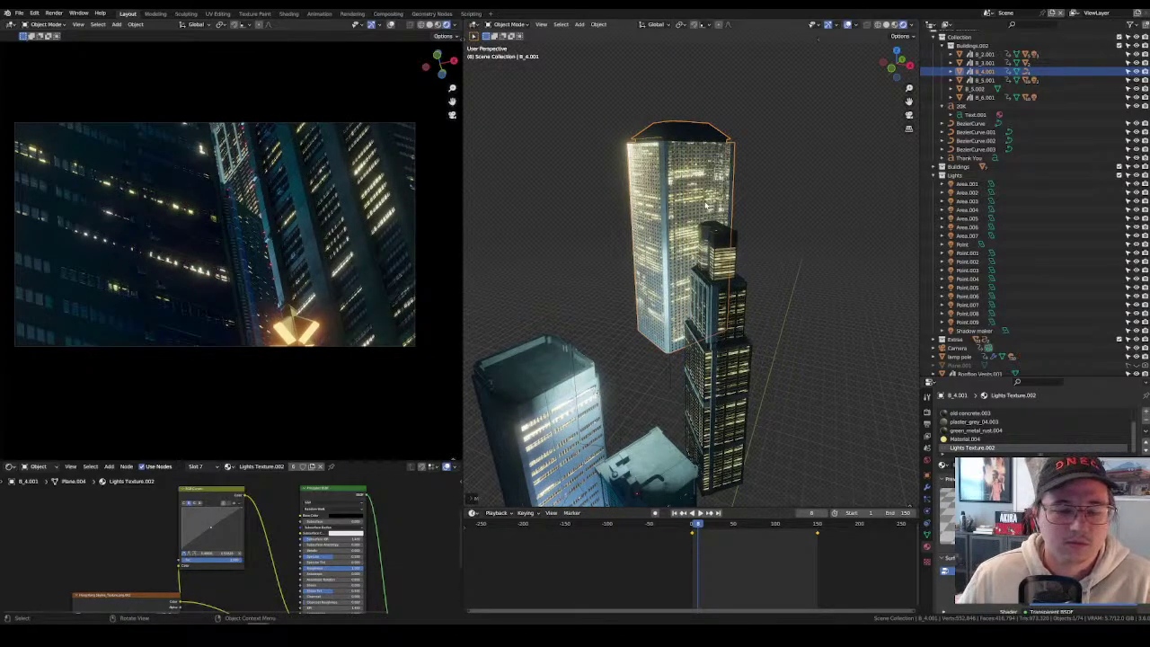
Play the animation and switch the shader editor area to an Asset Browser showing the My Assets library.
key(space)
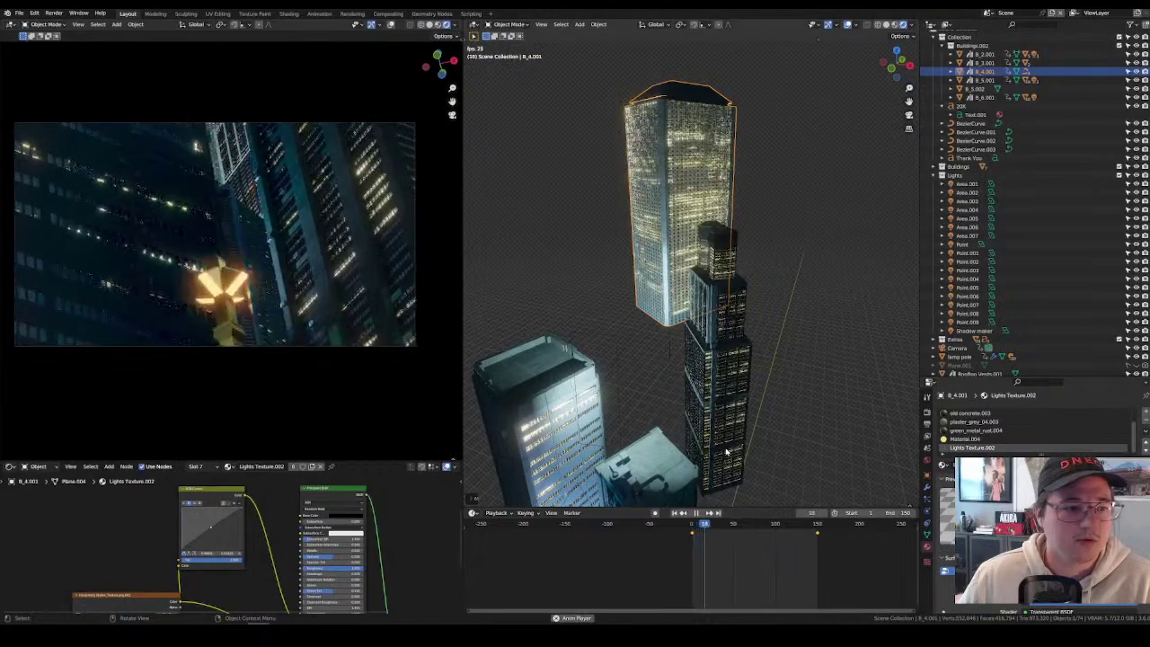
click(9, 466)
click(9, 466)
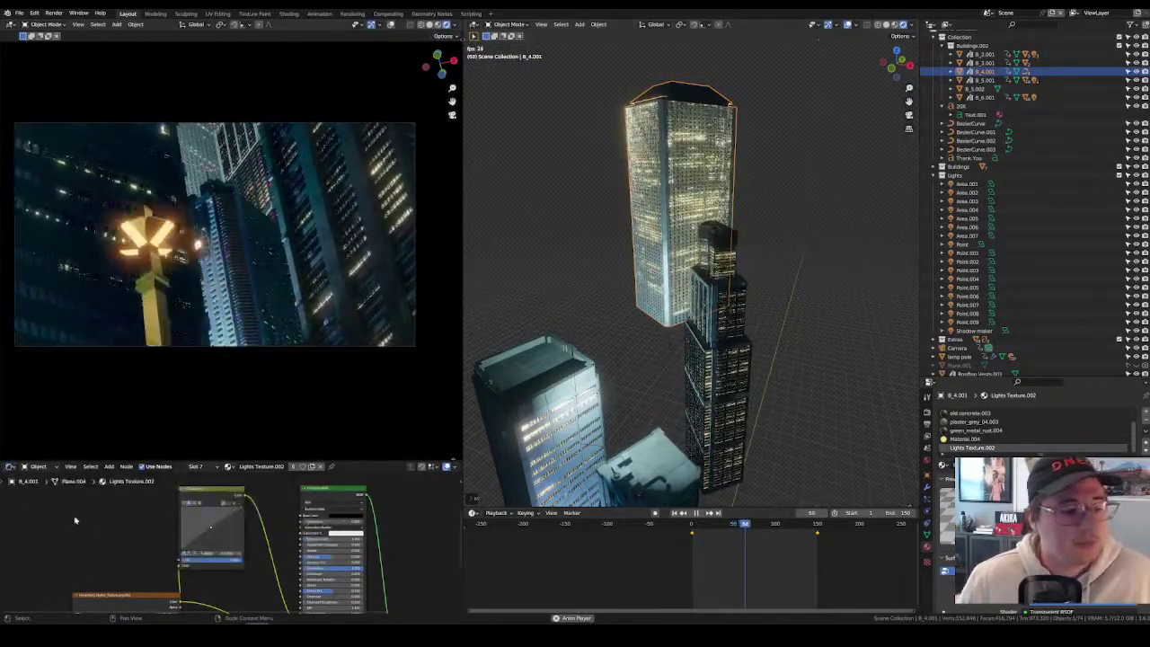
click(9, 466)
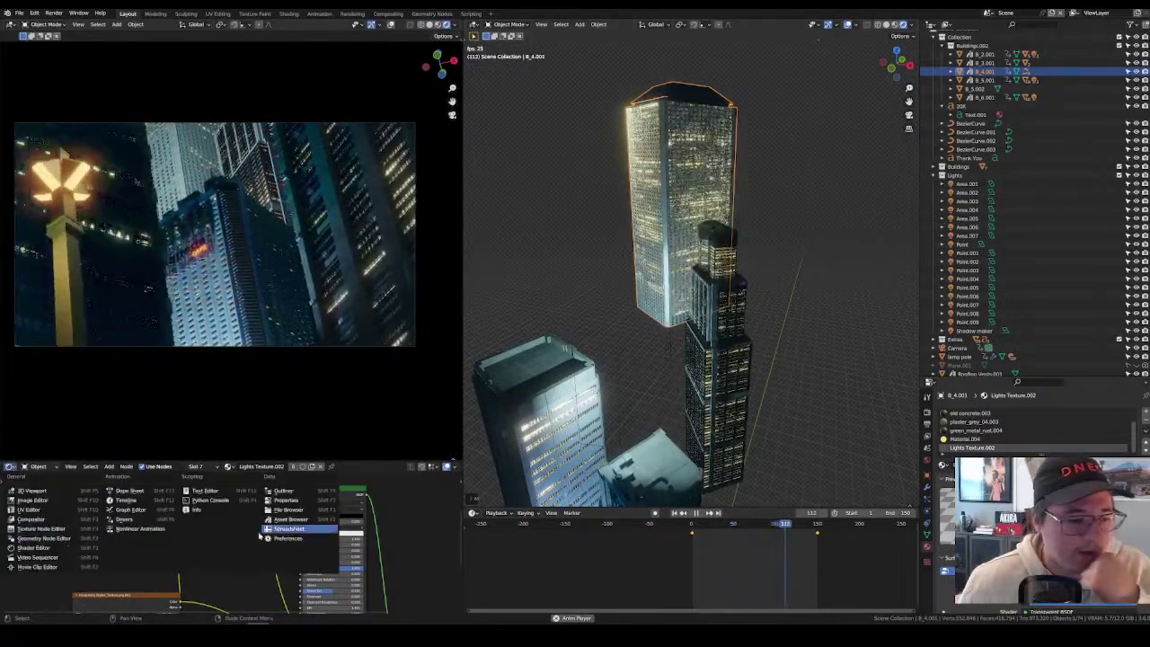
click(287, 519)
click(27, 479)
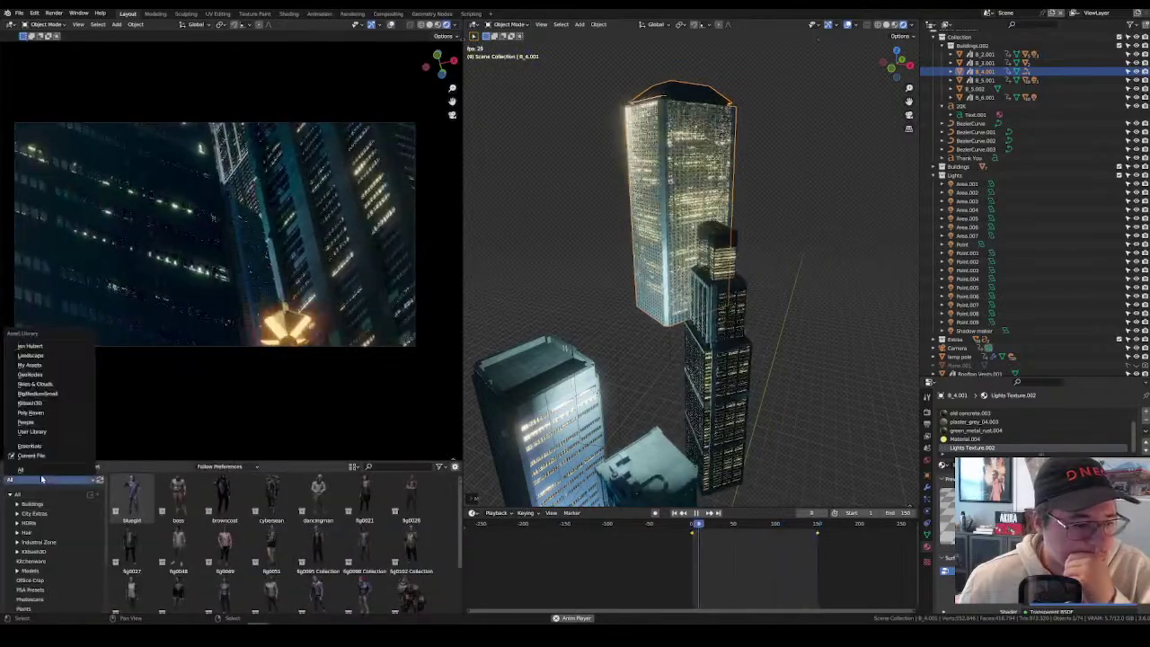
click(27, 478)
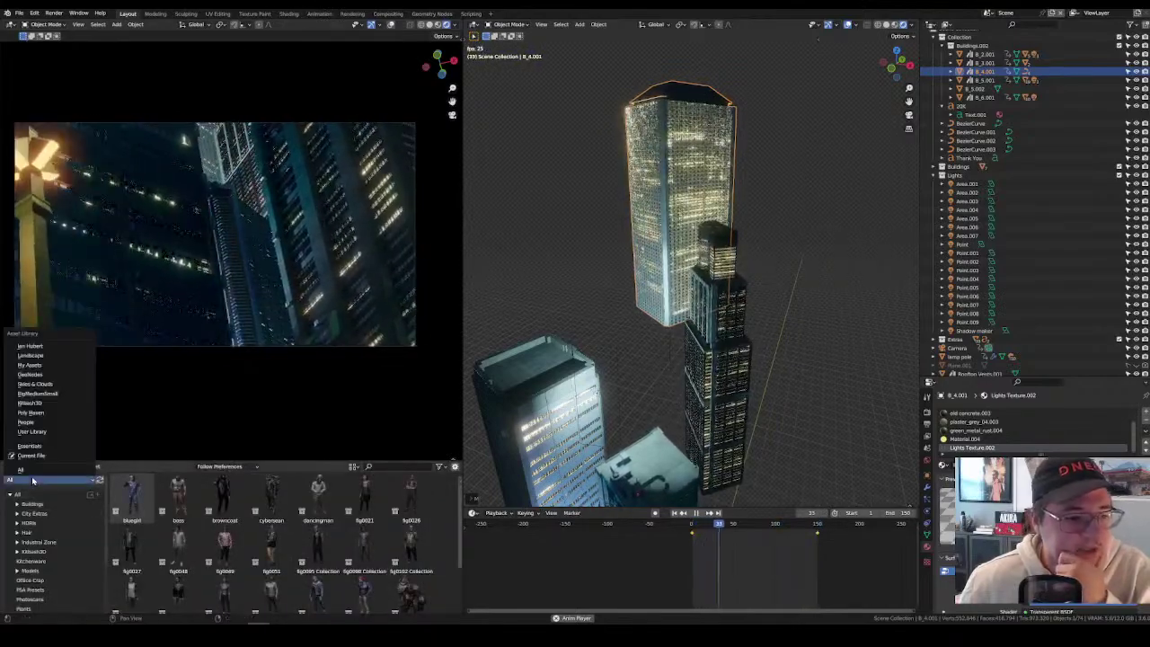
click(37, 365)
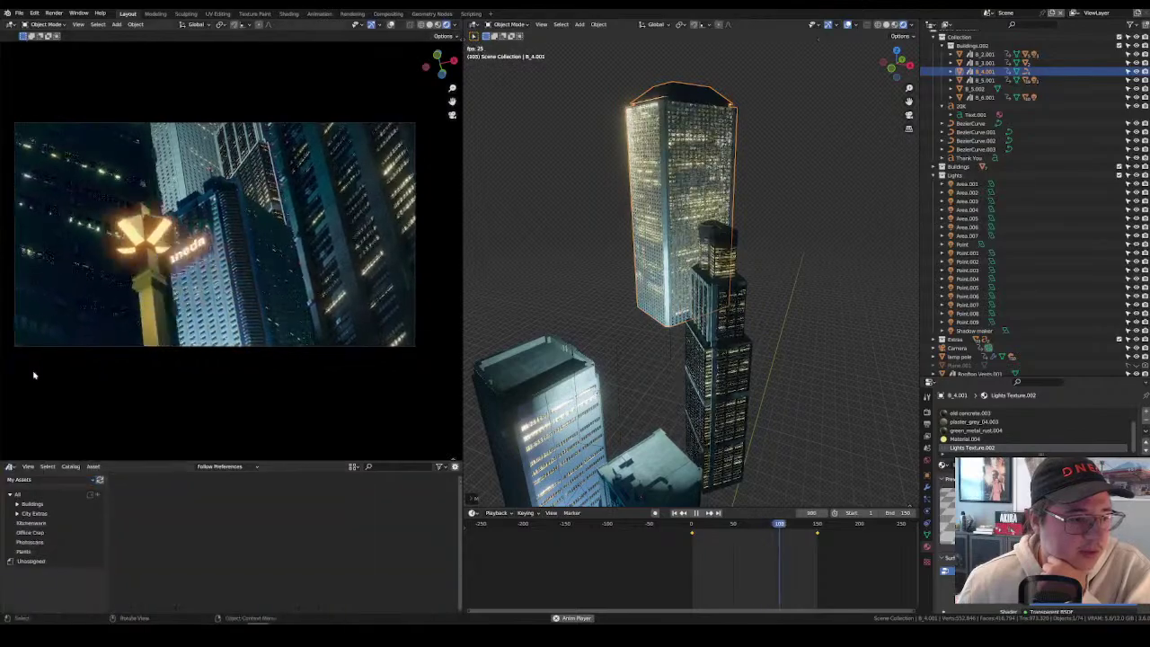
Expand the City Extras and Buildings catalogs and browse the building assets down to Building Pack V1.
click(16, 514)
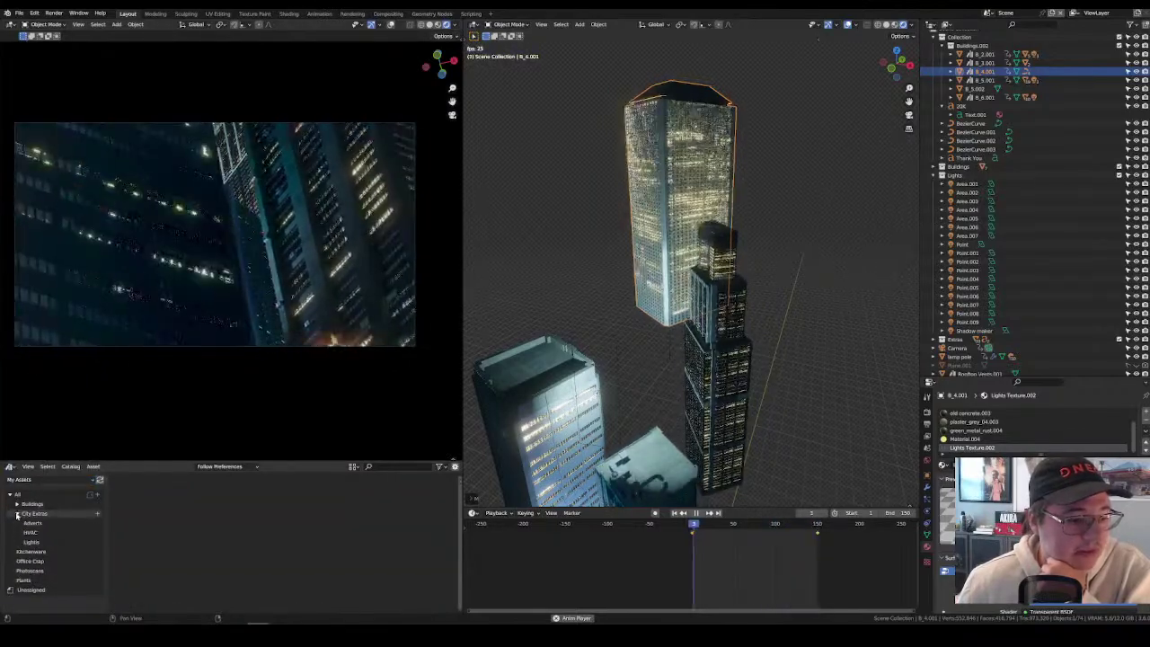
click(17, 504)
click(32, 504)
click(37, 513)
click(39, 523)
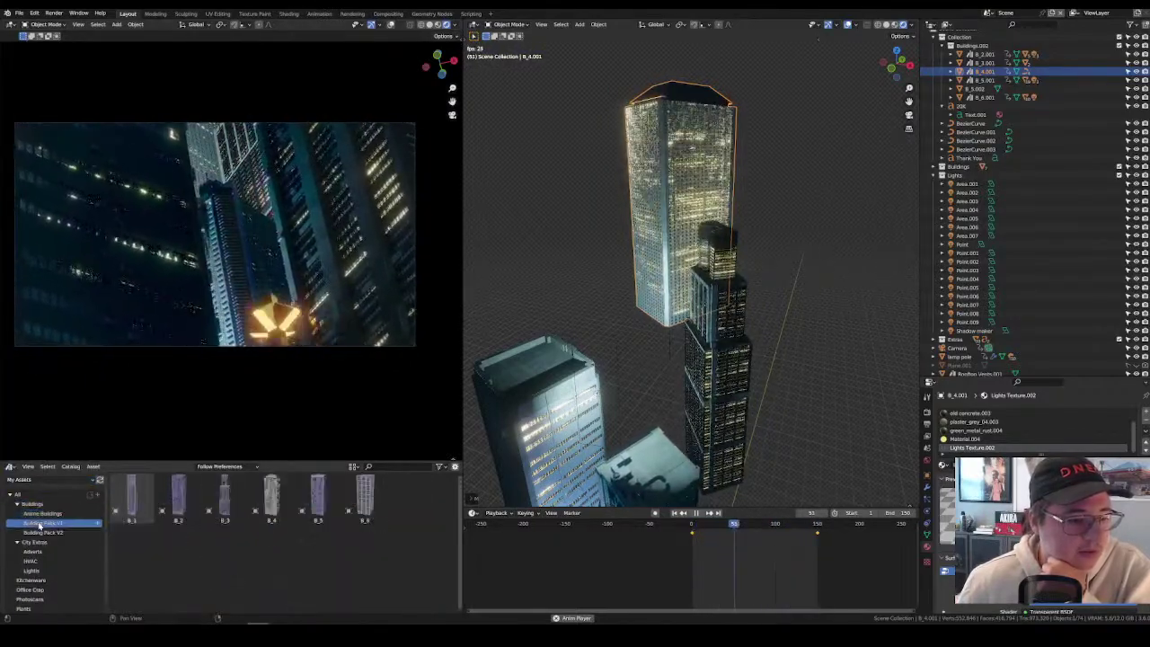
click(39, 533)
click(44, 523)
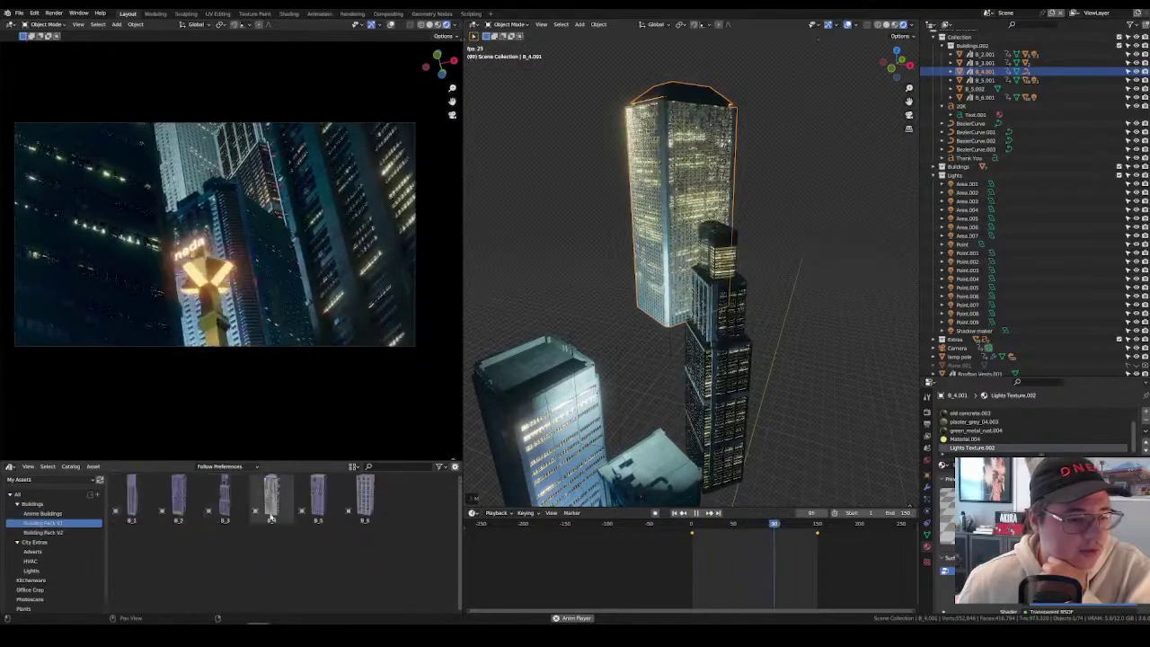
Set the asset preview size to Large and look through the Building Pack V1 models.
click(354, 466)
click(368, 485)
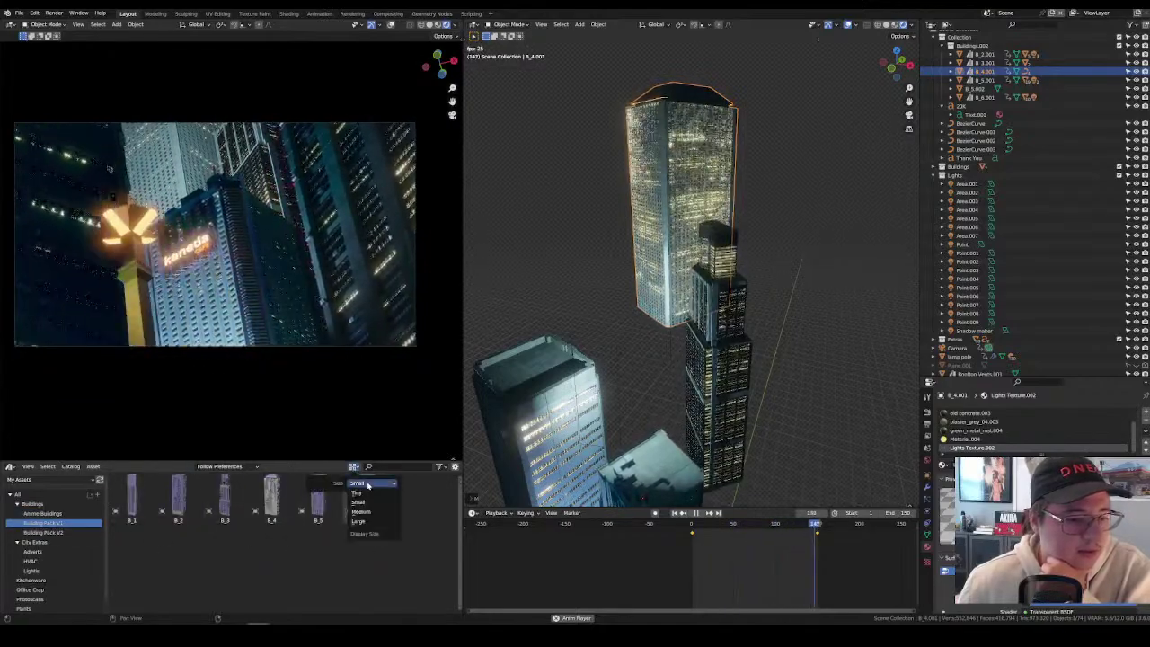
click(359, 524)
scroll(283, 535, down, 2)
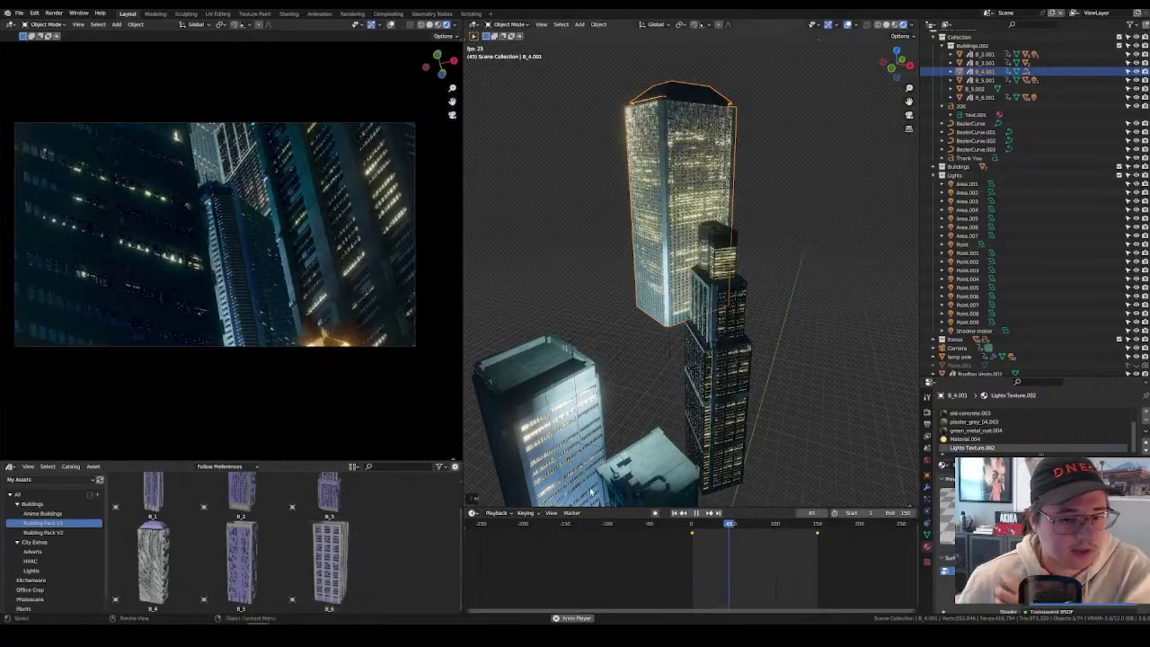
Stop playback, place the B_Akira Style building from Building Pack V2 beside the background towers and frame it in the view.
click(54, 533)
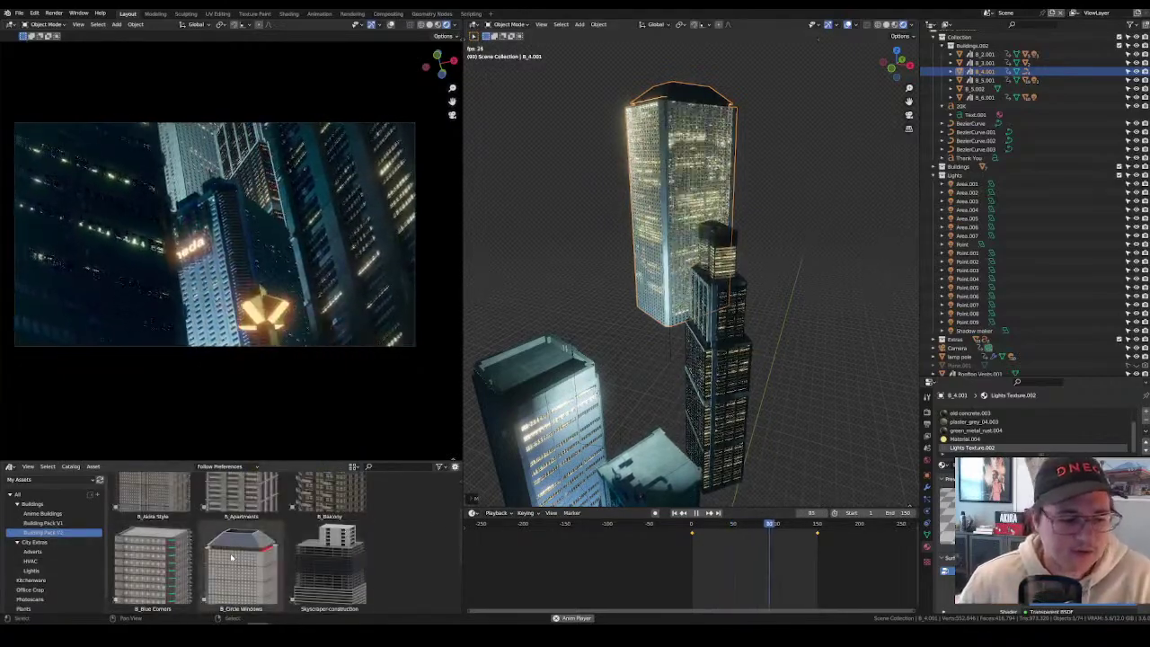
click(854, 385)
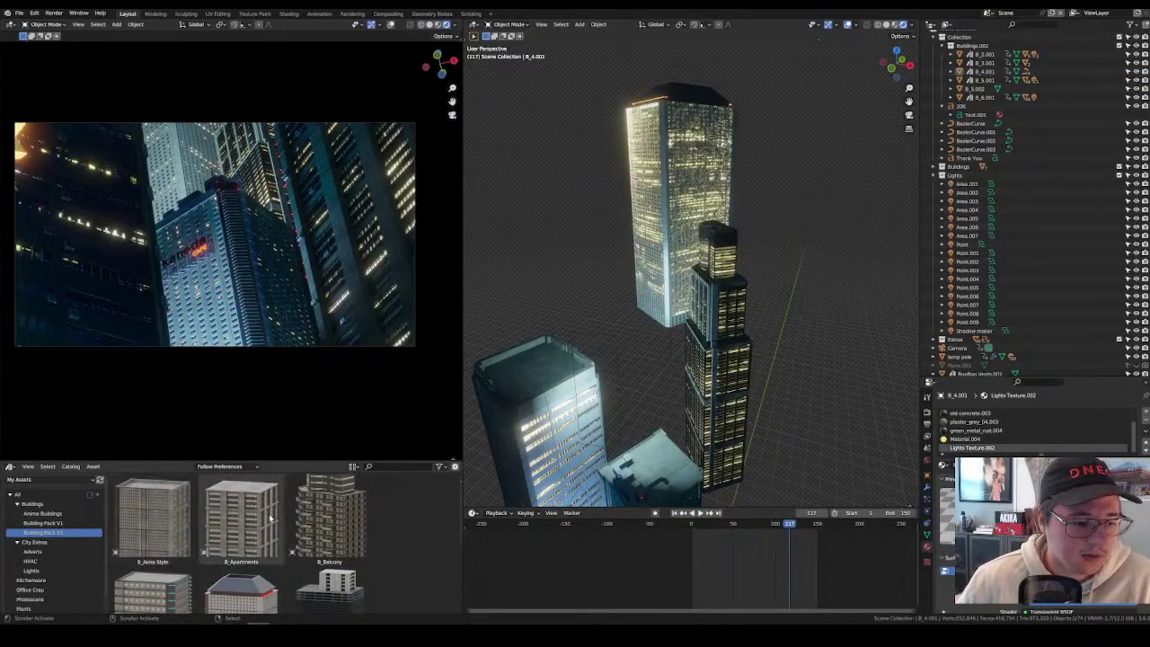
drag(153, 519, 815, 433)
key(KP_Decimal)
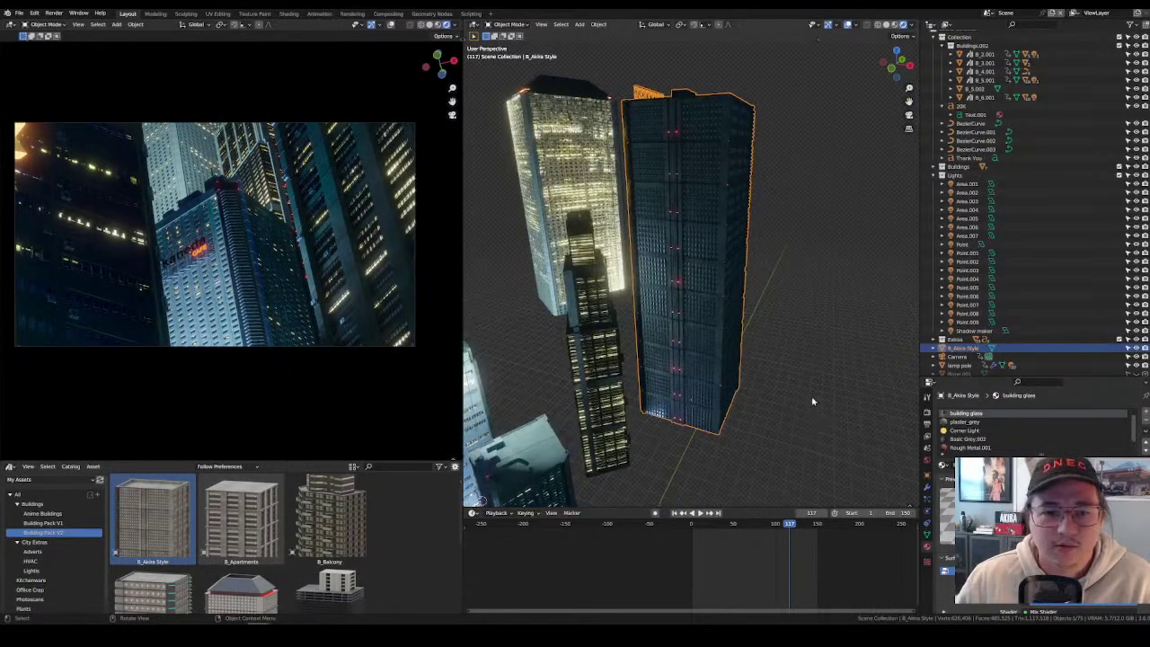
Examine the facades of the B_Akira Style building up close and from several sides.
scroll(805, 395, up, 4)
middle_drag(793, 385, 683, 342)
scroll(682, 342, up, 5)
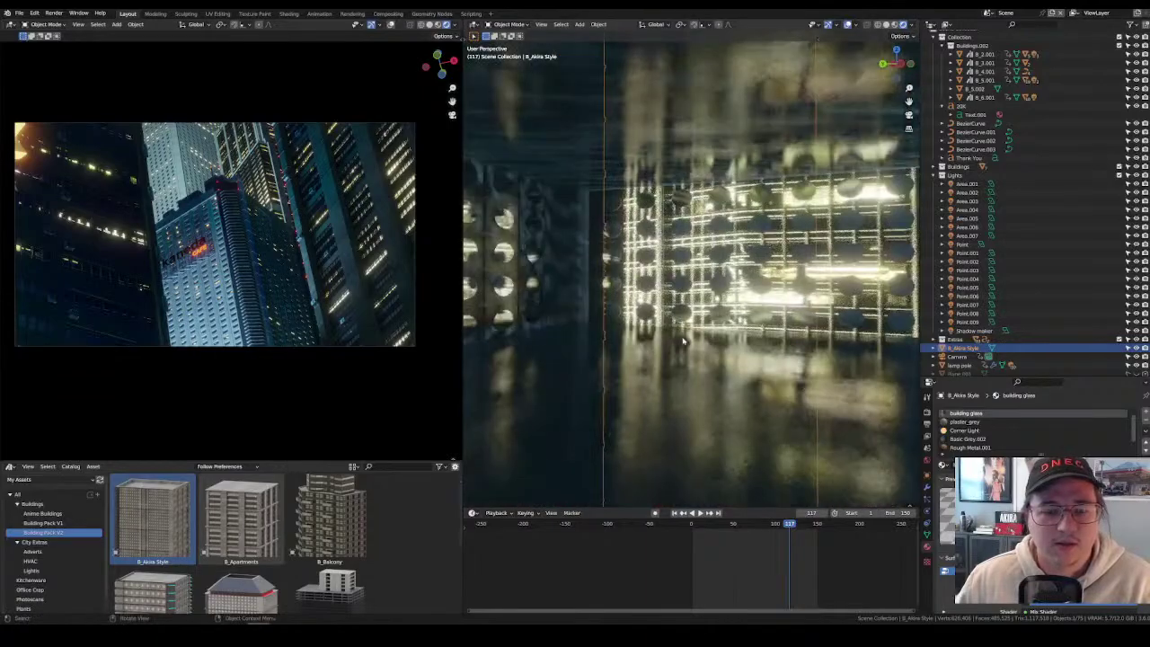
scroll(683, 342, down, 10)
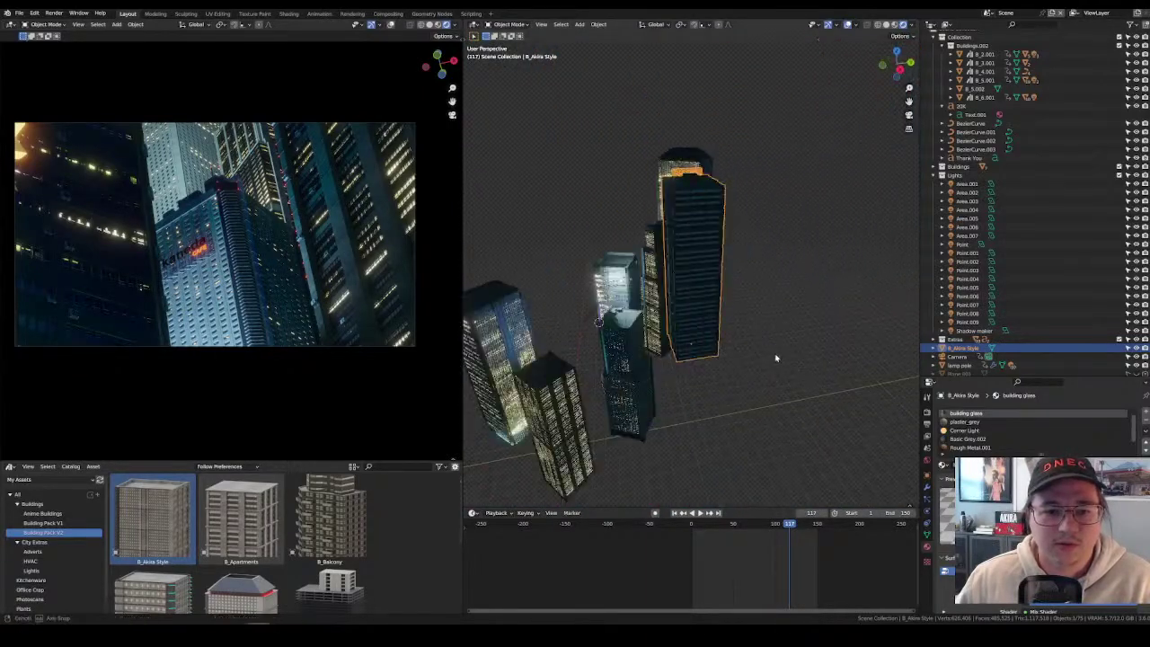
middle_drag(776, 358, 854, 350)
middle_drag(692, 341, 766, 337)
scroll(765, 340, down, 1)
scroll(767, 341, up, 6)
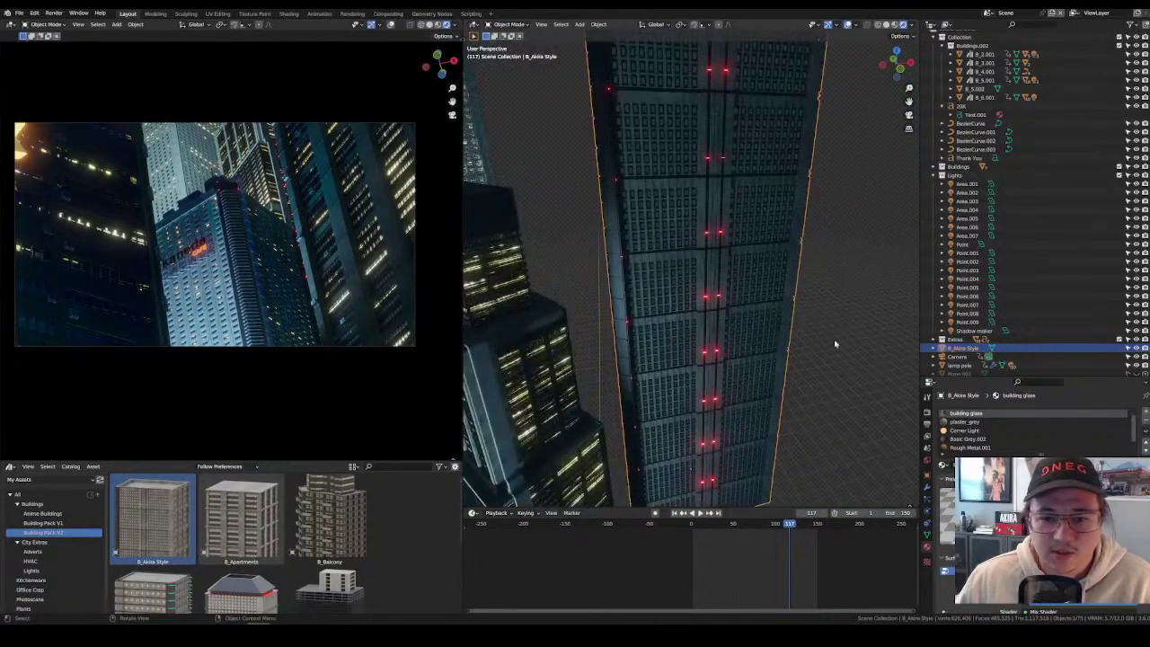
Select the building glass material of B_Akira Style and show its nodes in a Shader Editor in place of the Asset Browser.
click(972, 431)
scroll(973, 413, down, 2)
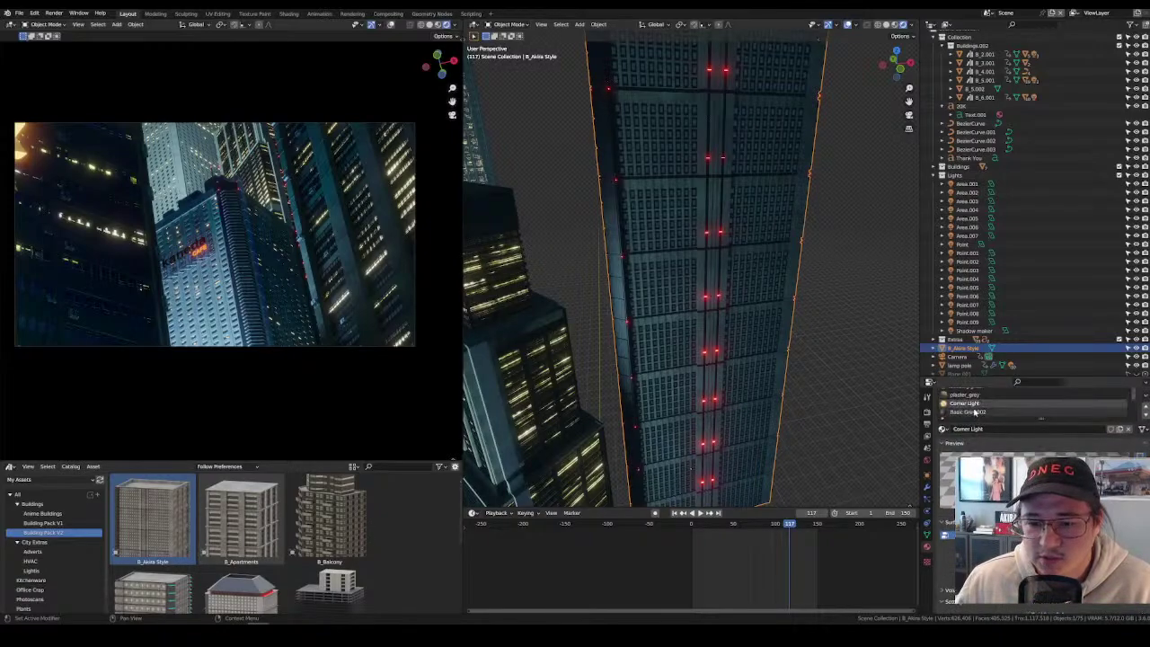
scroll(973, 406, up, 2)
click(967, 409)
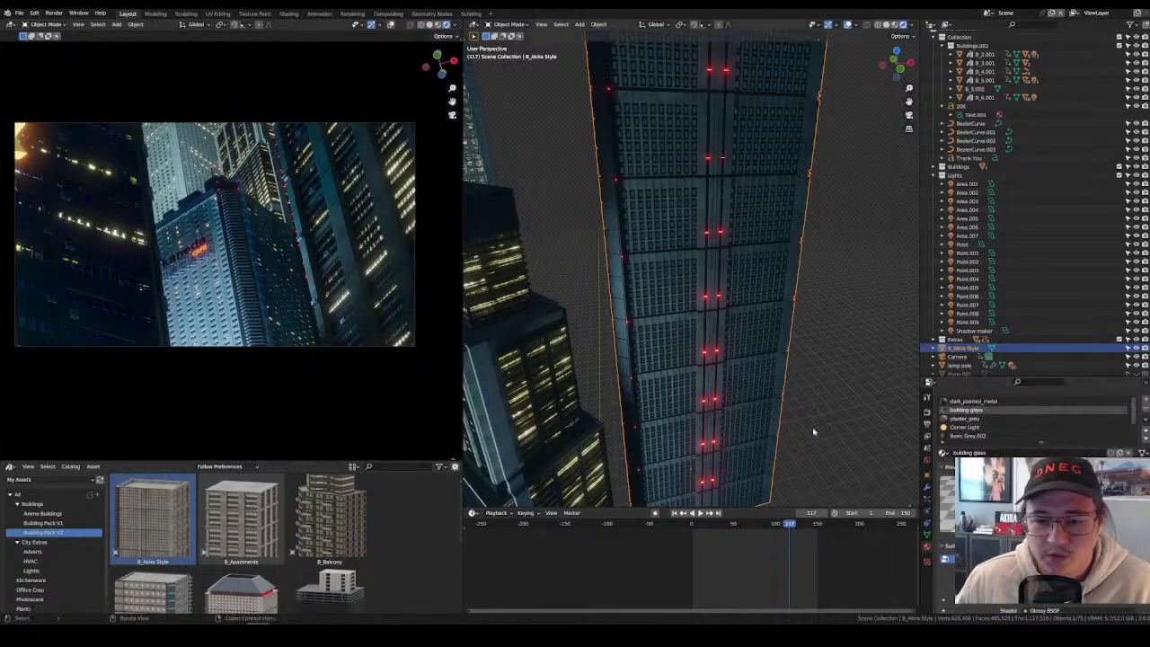
click(9, 466)
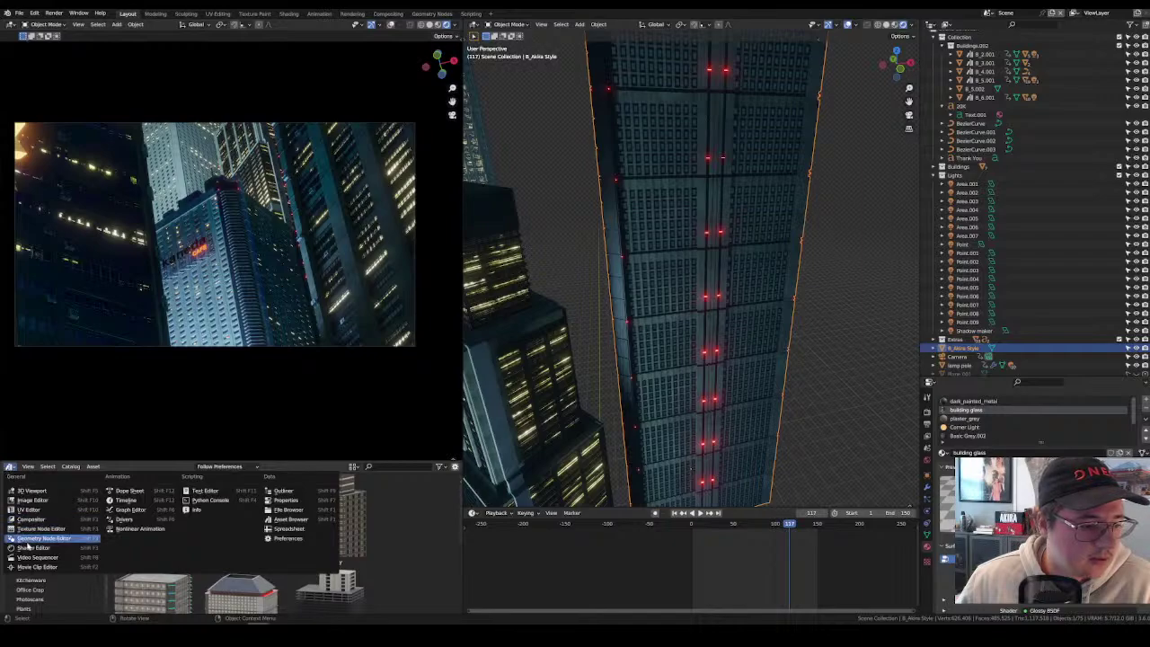
click(36, 540)
Set the Fac of the building glass material's Night Lights node to 0.000 and check the facade windows.
scroll(373, 566, up, 5)
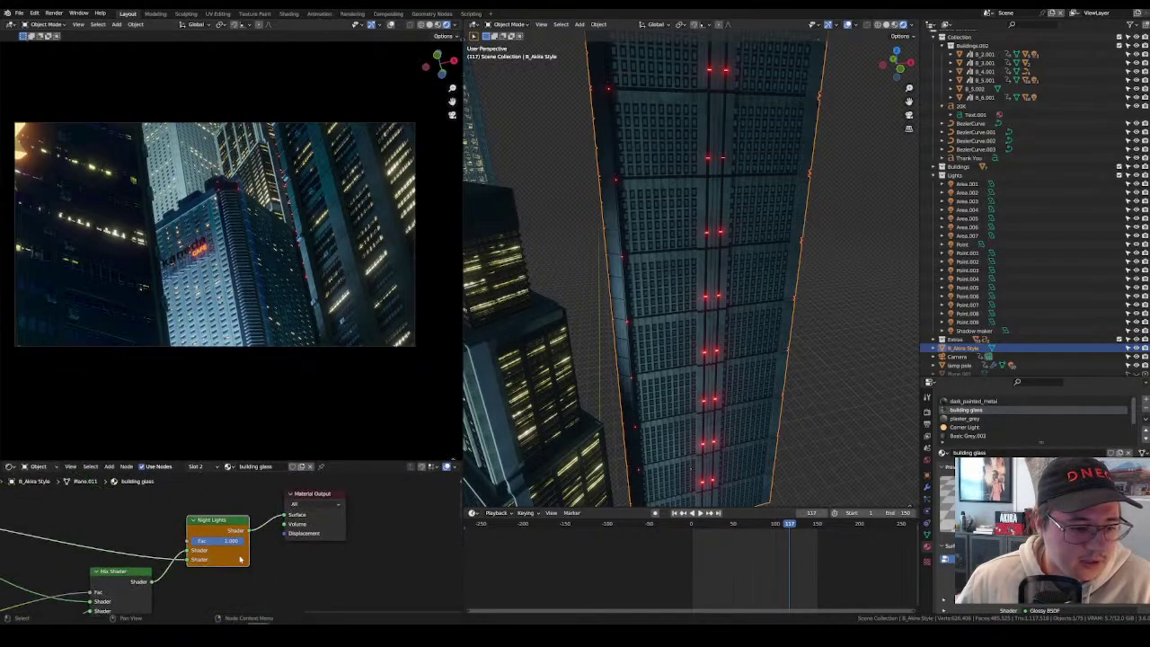
drag(243, 540, 178, 540)
mouse_move(665, 333)
middle_down()
mouse_move(636, 337)
mouse_move(687, 330)
middle_up()
scroll(688, 330, up, 6)
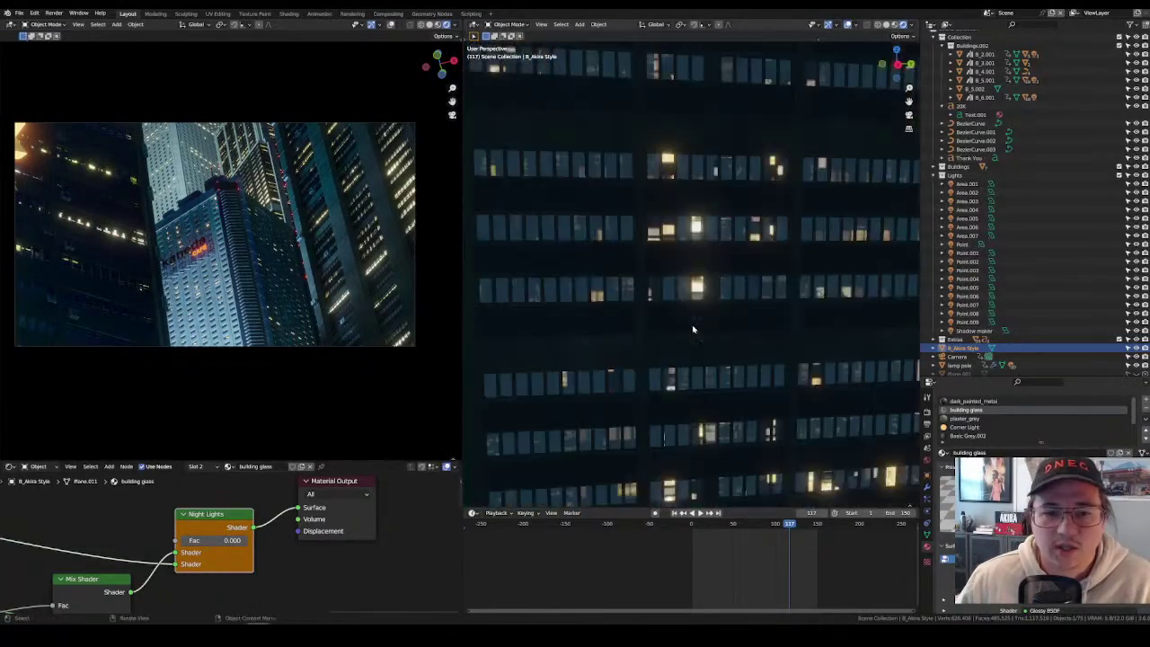
scroll(688, 249, down, 5)
Move B_Akira Style horizontally with Z locked to stand in front of B_4.001, rotating it about global Z to fit.
middle_drag(687, 249, 787, 332)
scroll(752, 326, down, 6)
key(g)
key(shift+z)
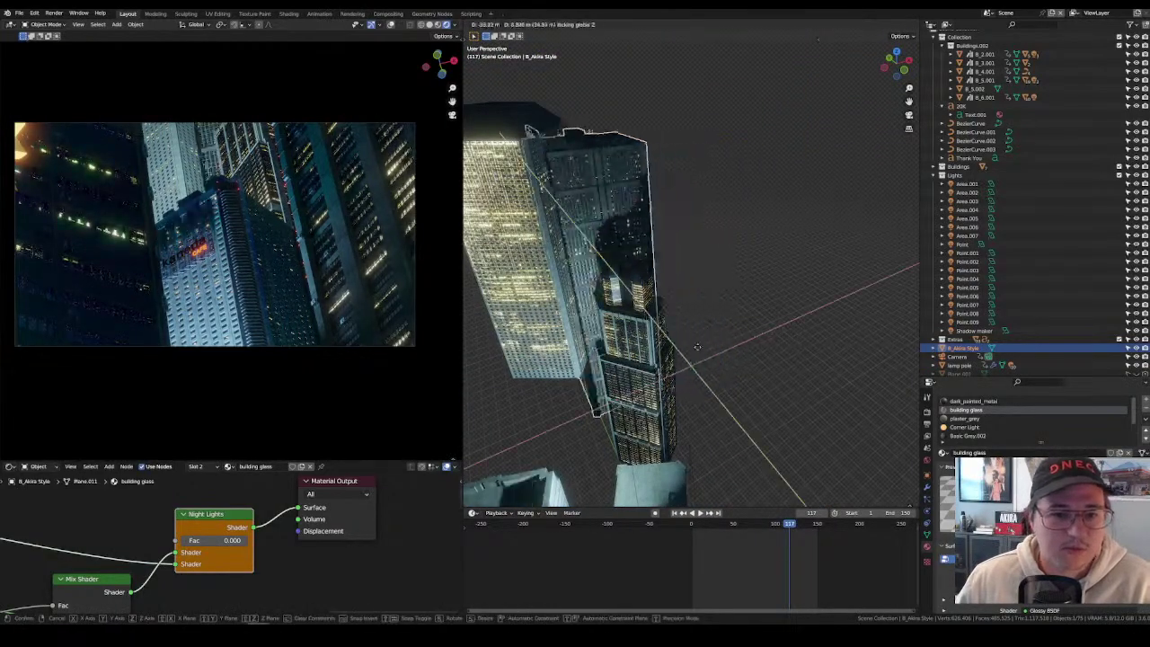
click(649, 364)
key(r)
key(z)
key(g)
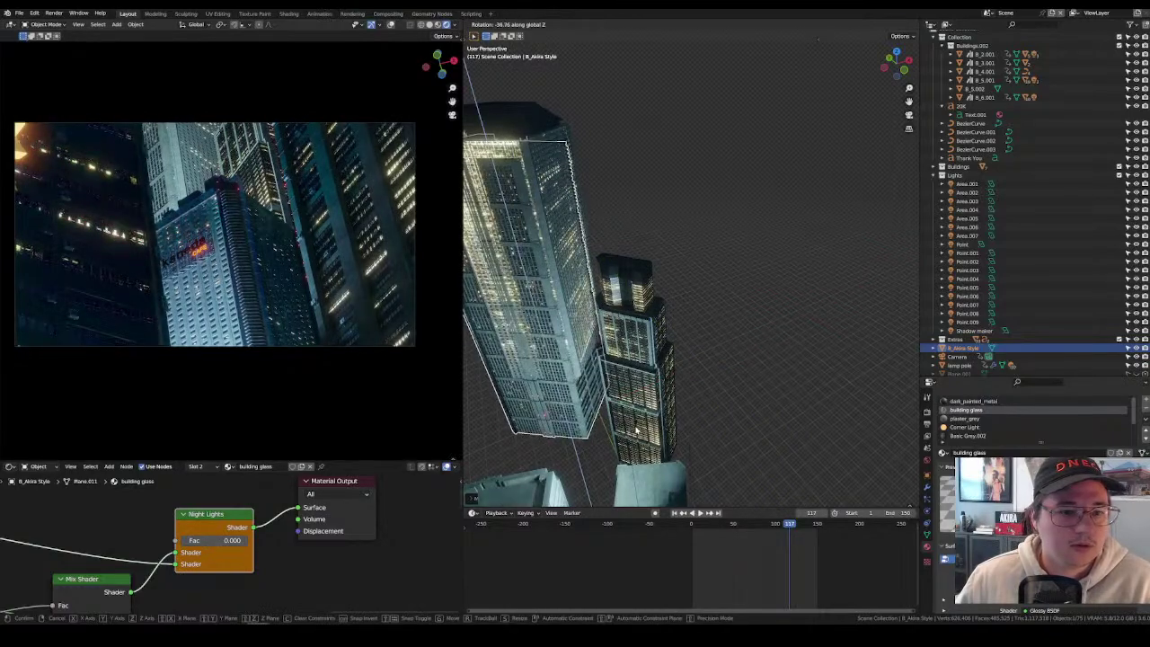
key(shift+z)
click(519, 118)
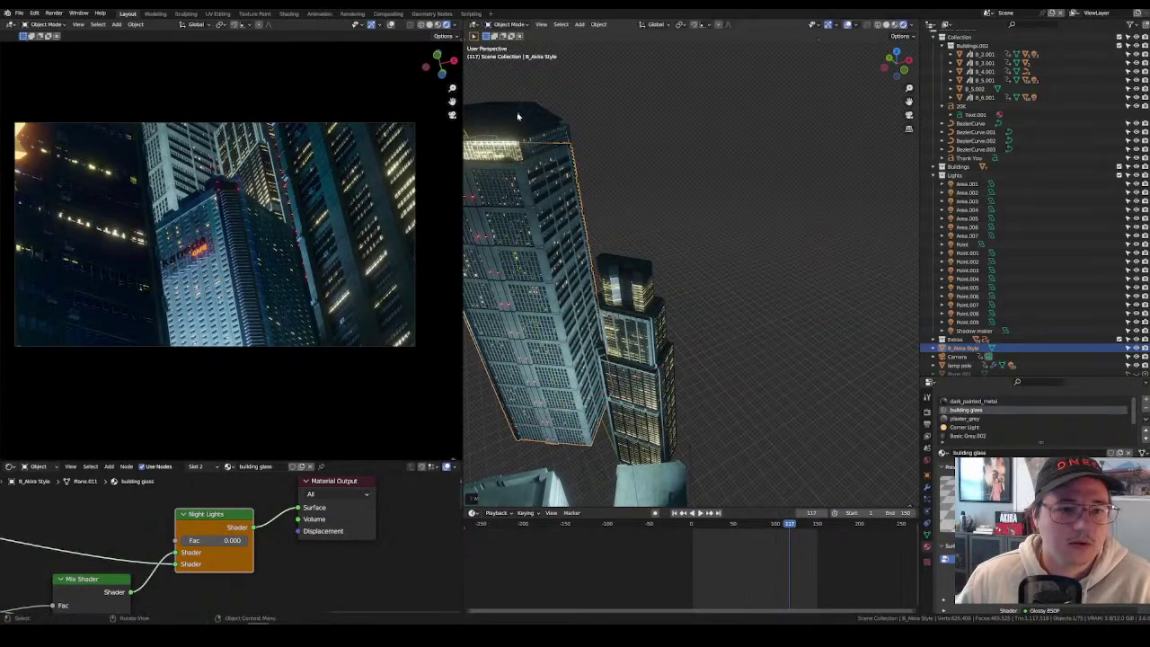
click(526, 121)
key(g)
key(shift+z)
right_click(710, 123)
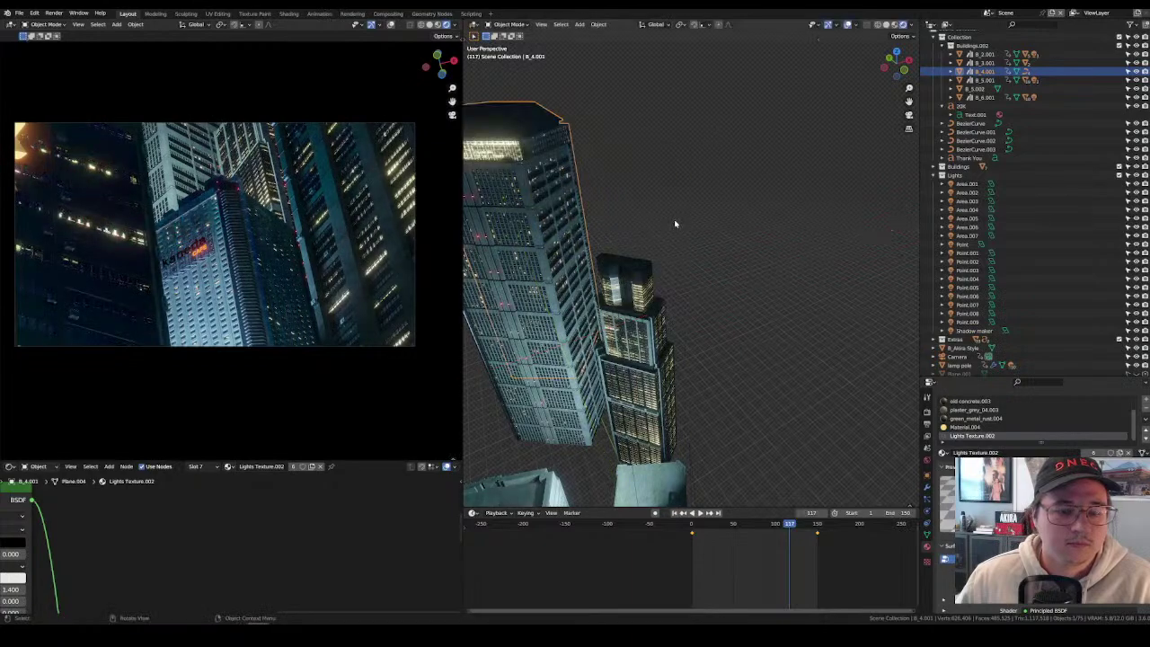
Select the B_Akira Style tower again and rotate it about the global Z axis.
scroll(658, 258, down, 3)
click(600, 242)
middle_drag(600, 242, 649, 252)
key(r)
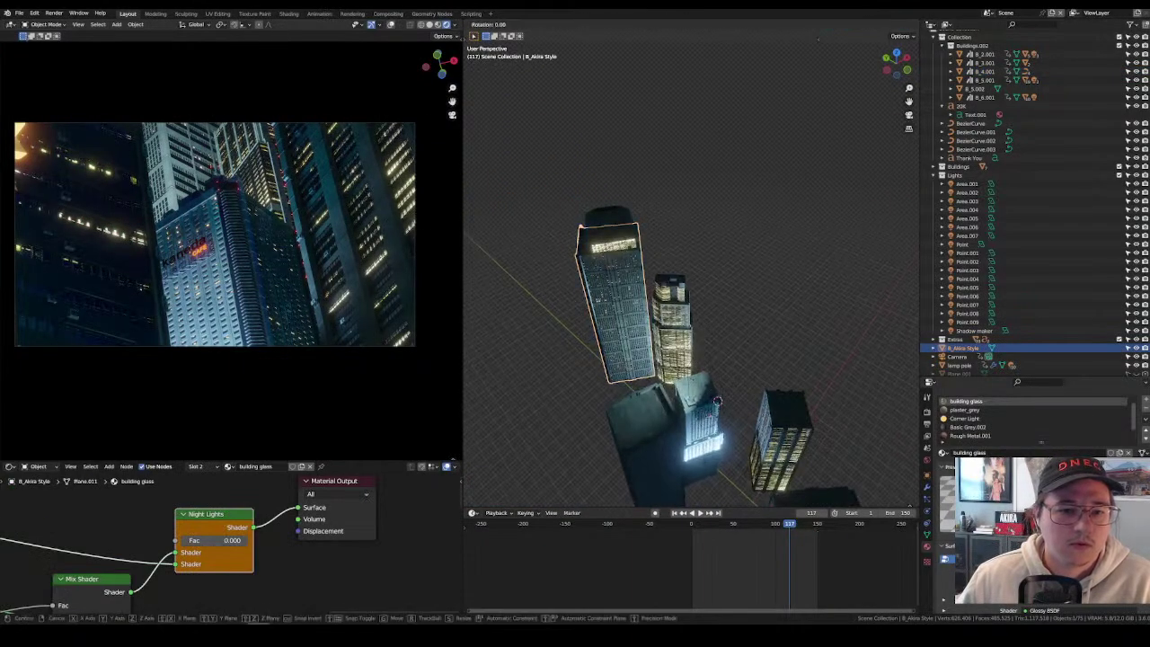
key(z)
click(663, 256)
Examine the B_Akira Style facade and its placement against the neighbouring background towers.
scroll(643, 275, up, 4)
shift+middle_drag(624, 295, 783, 278)
scroll(783, 279, up, 4)
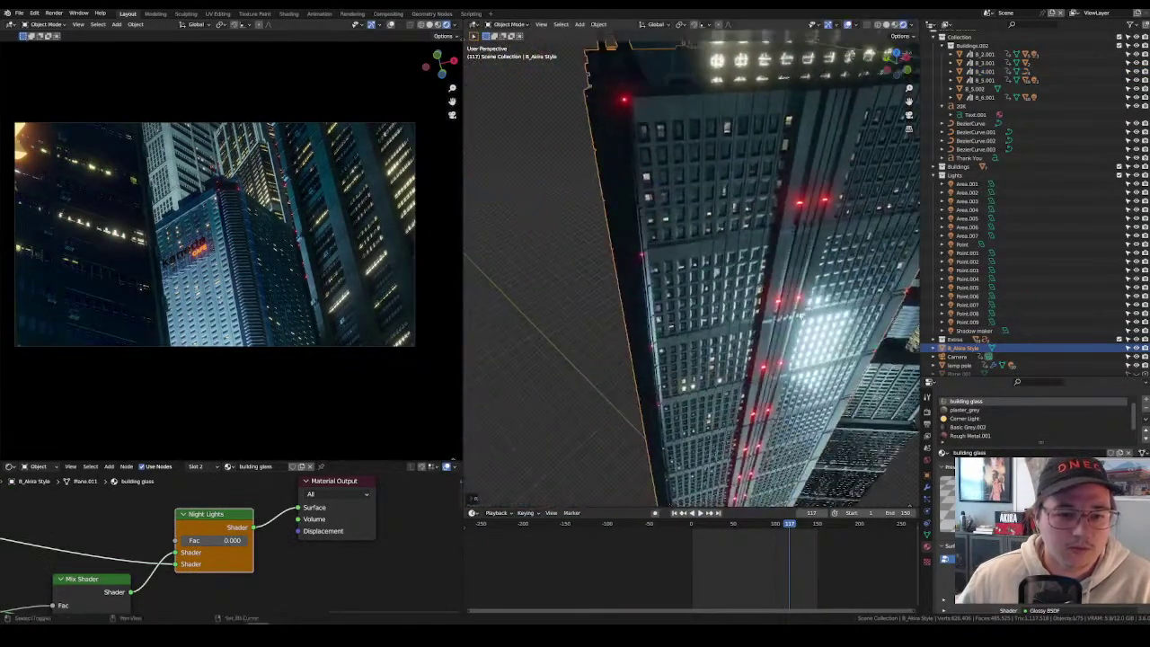
middle_drag(773, 344, 770, 295)
scroll(753, 324, down, 6)
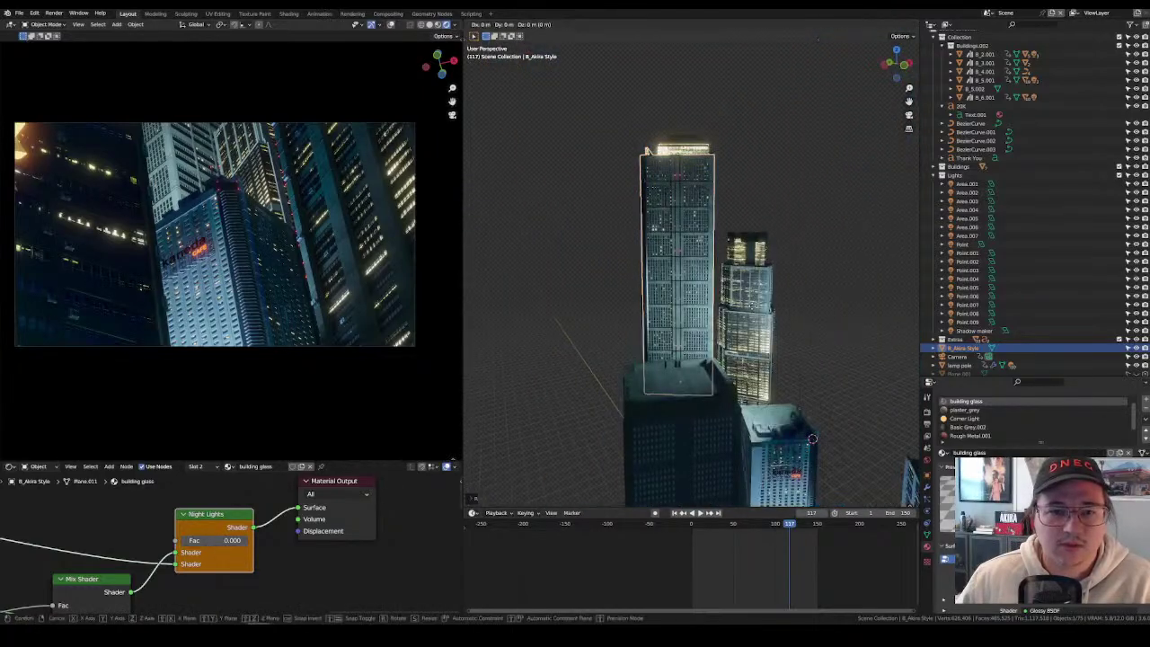
middle_drag(790, 230, 800, 265)
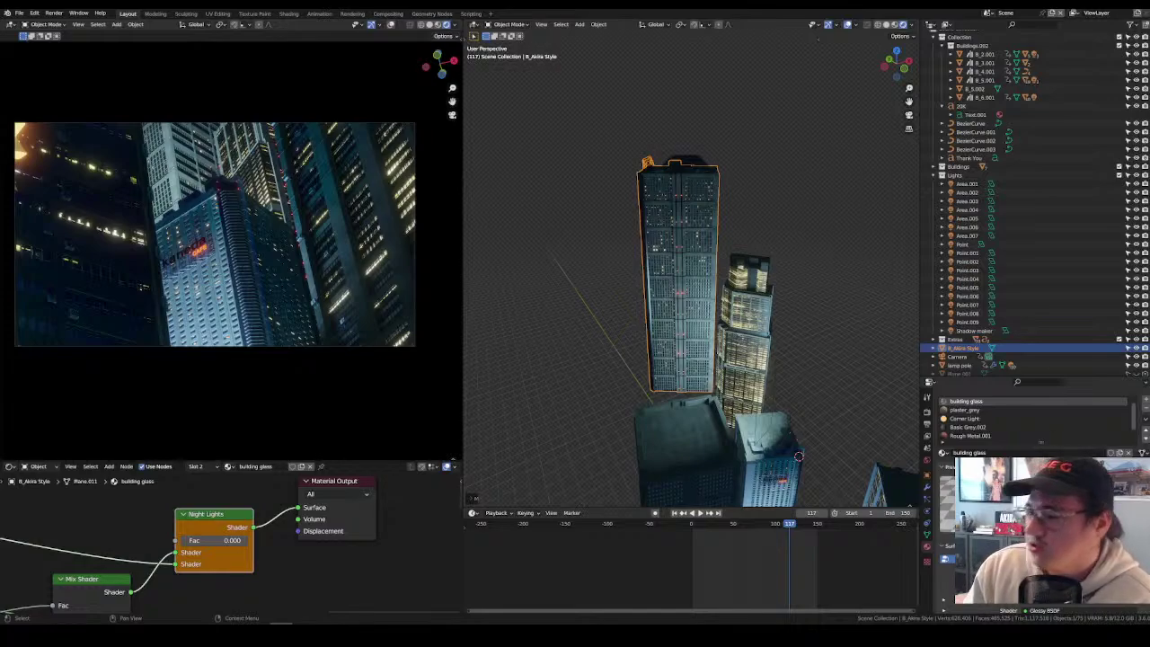
right_click(764, 202)
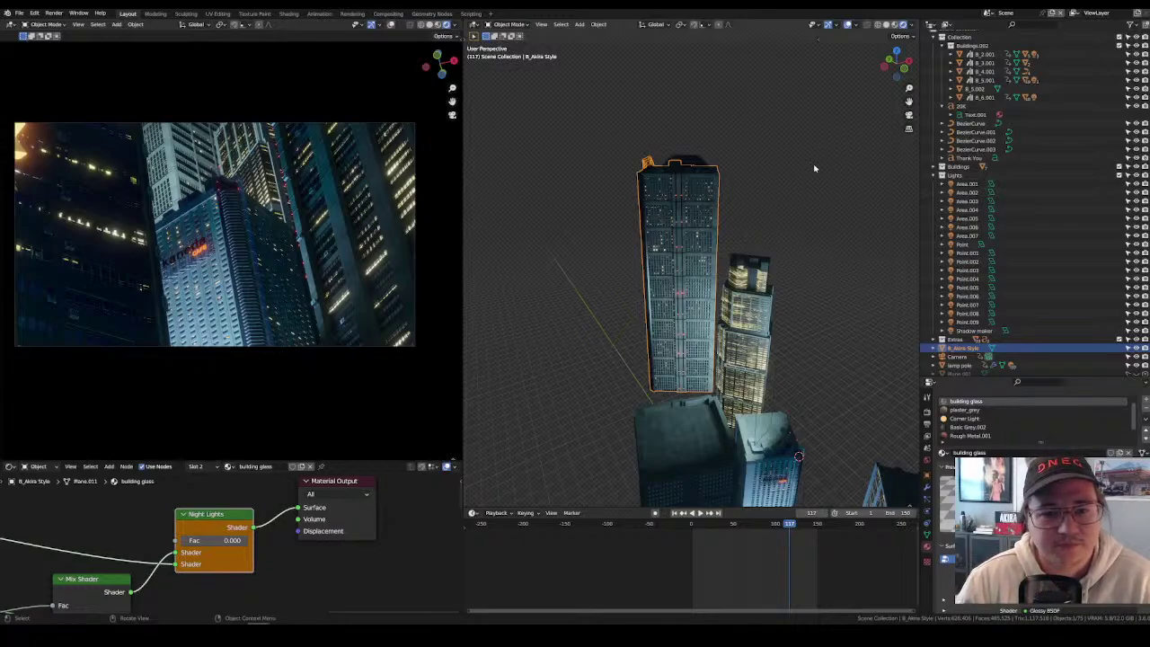
Rotate B_Akira Style slightly about global Z and shift it a short distance horizontally with Z locked.
middle_drag(719, 201, 717, 256)
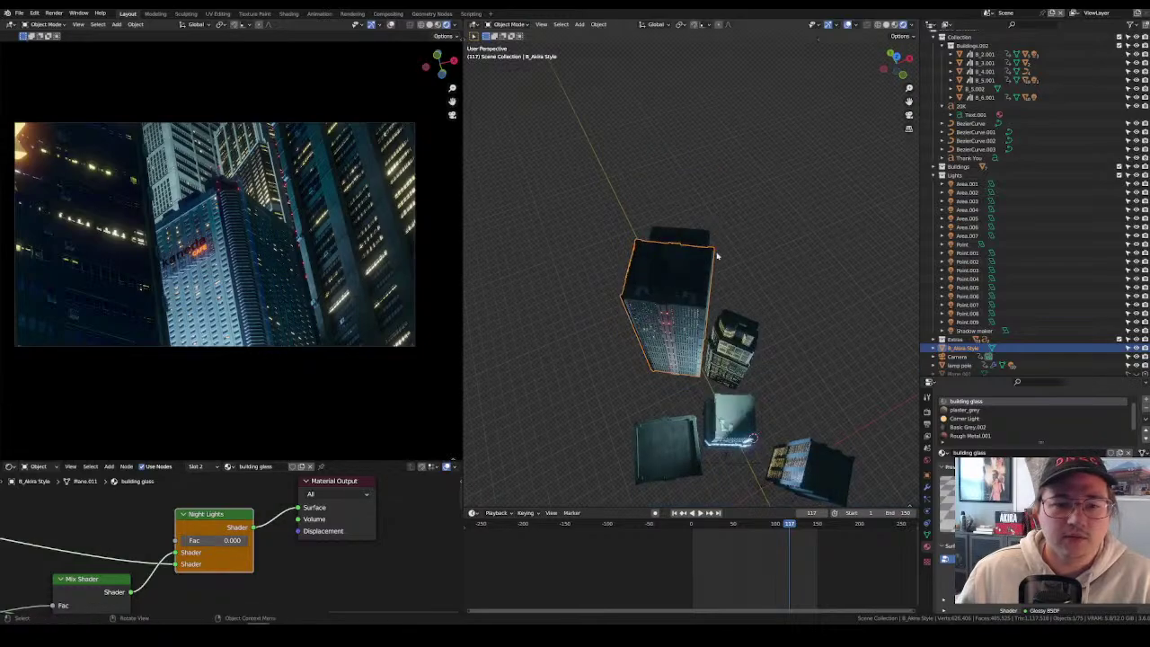
key(r)
key(z)
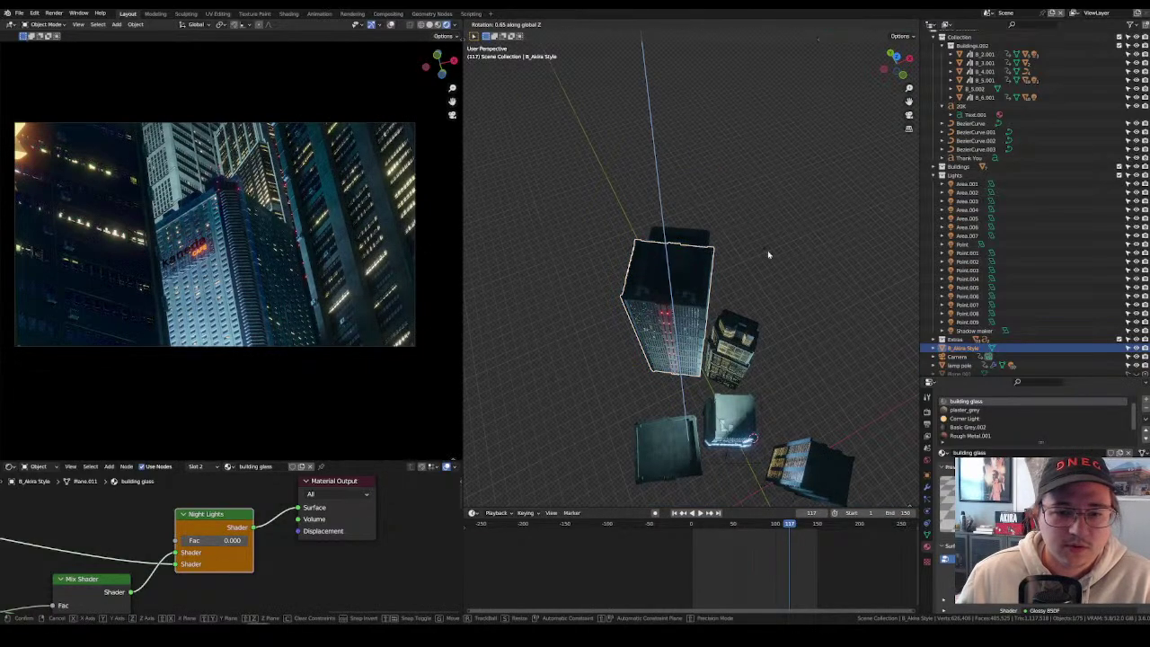
click(768, 251)
key(g)
key(shift+z)
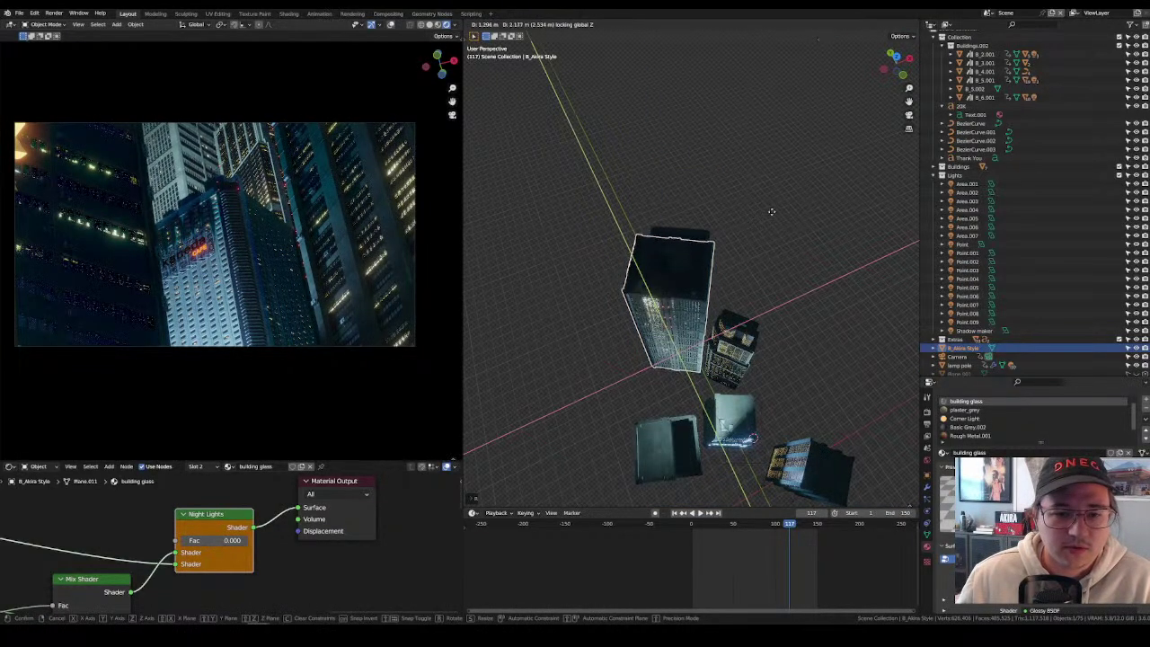
click(771, 223)
Turn B_Akira Style by about 3 degrees around global Z and raise it a few metres along Z.
key(r)
key(z)
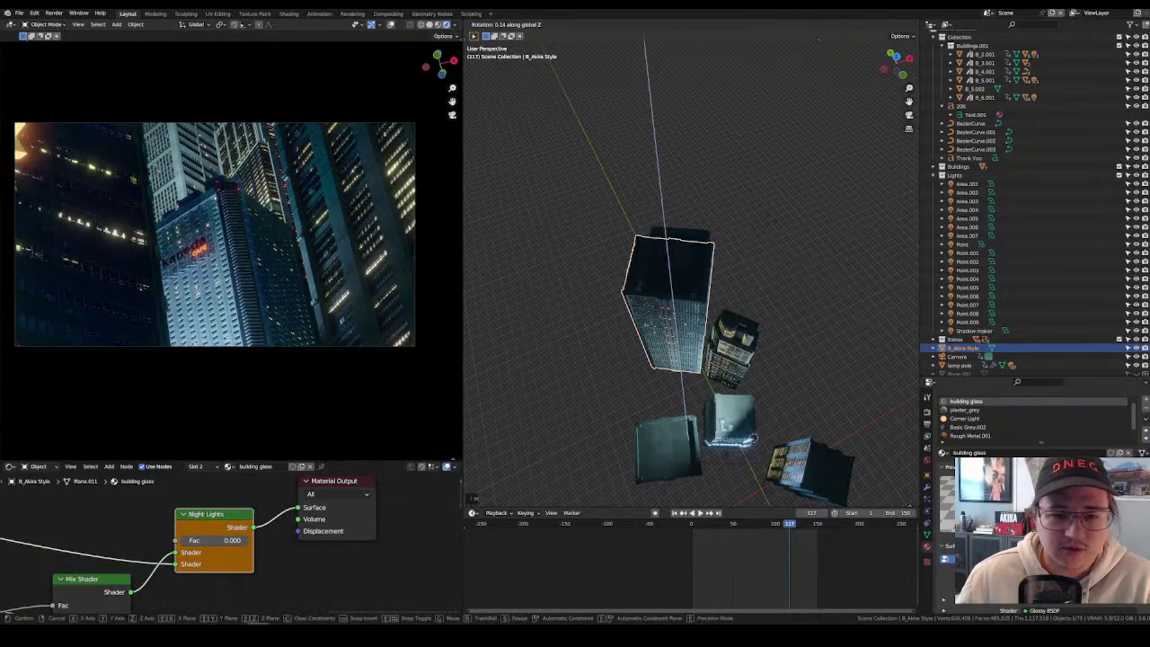
click(773, 213)
middle_drag(772, 213, 744, 255)
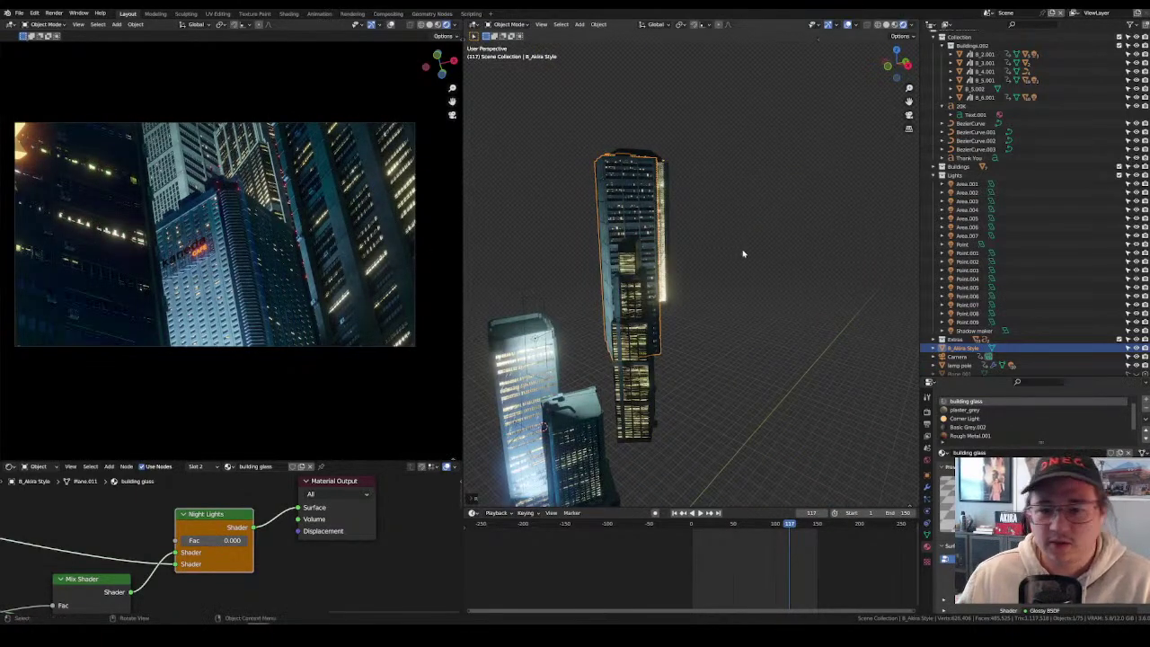
key(g)
key(z)
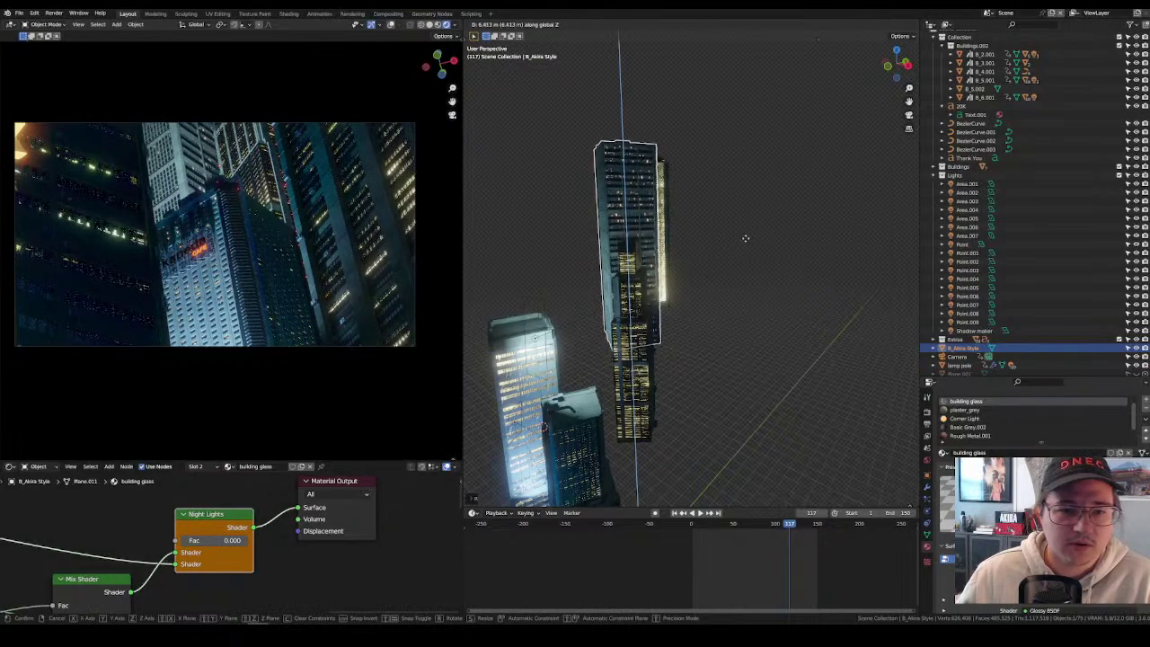
click(742, 244)
Add a Child Of constraint to B_Akira Style with B_4.001 as its target.
middle_drag(694, 265, 741, 260)
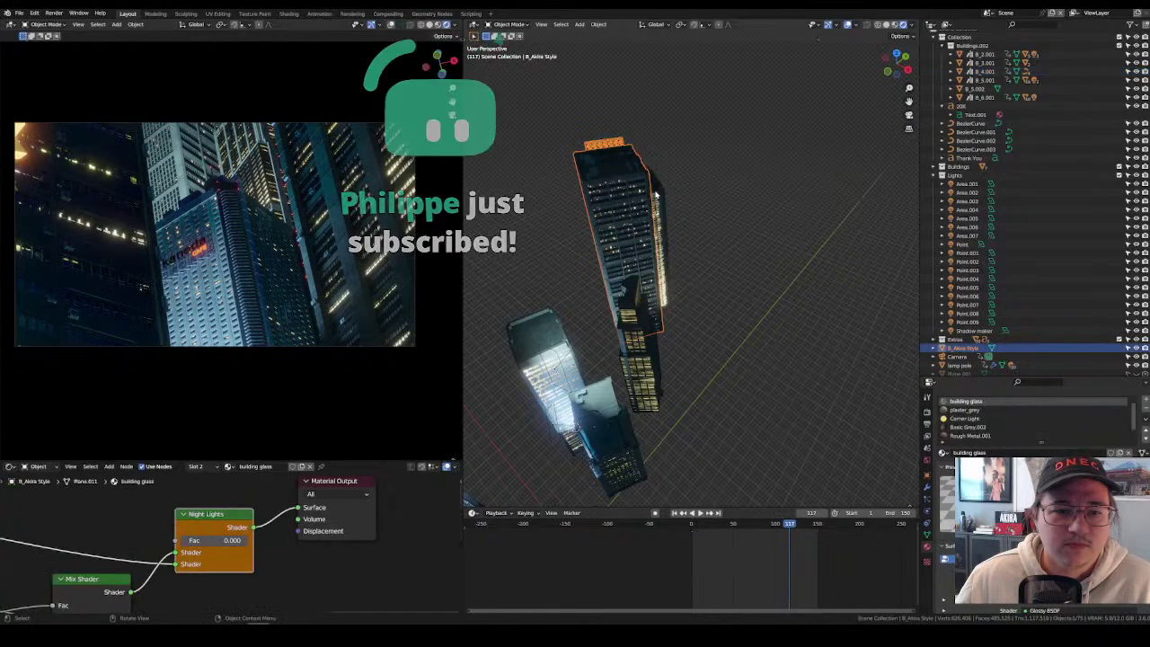
click(927, 486)
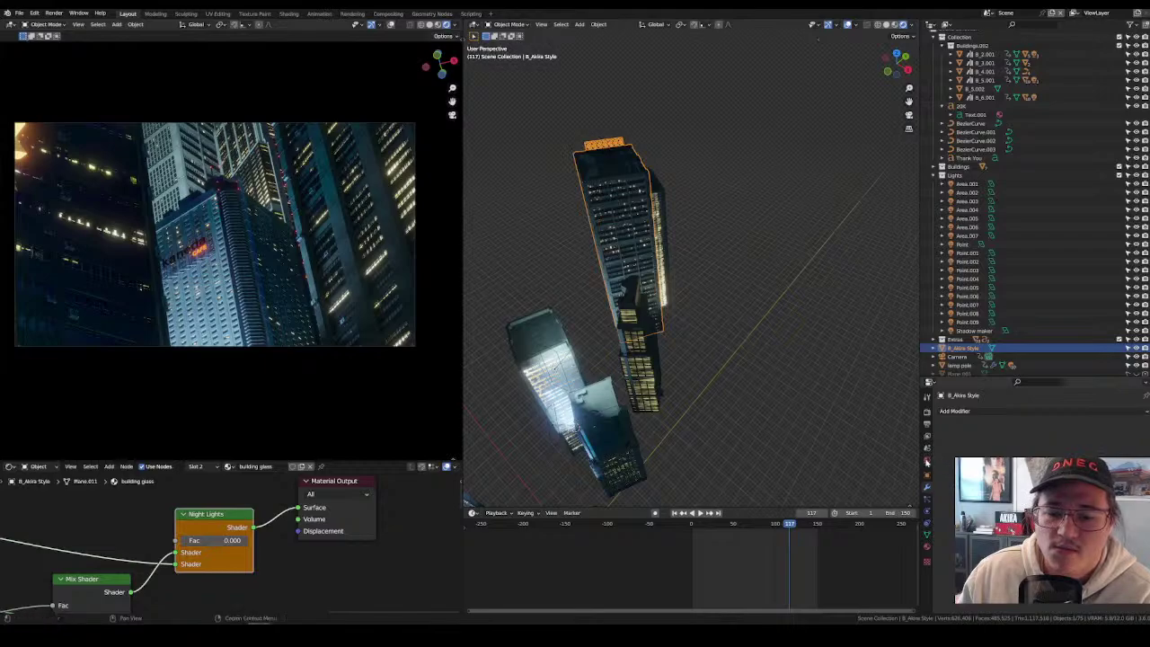
click(927, 510)
click(927, 523)
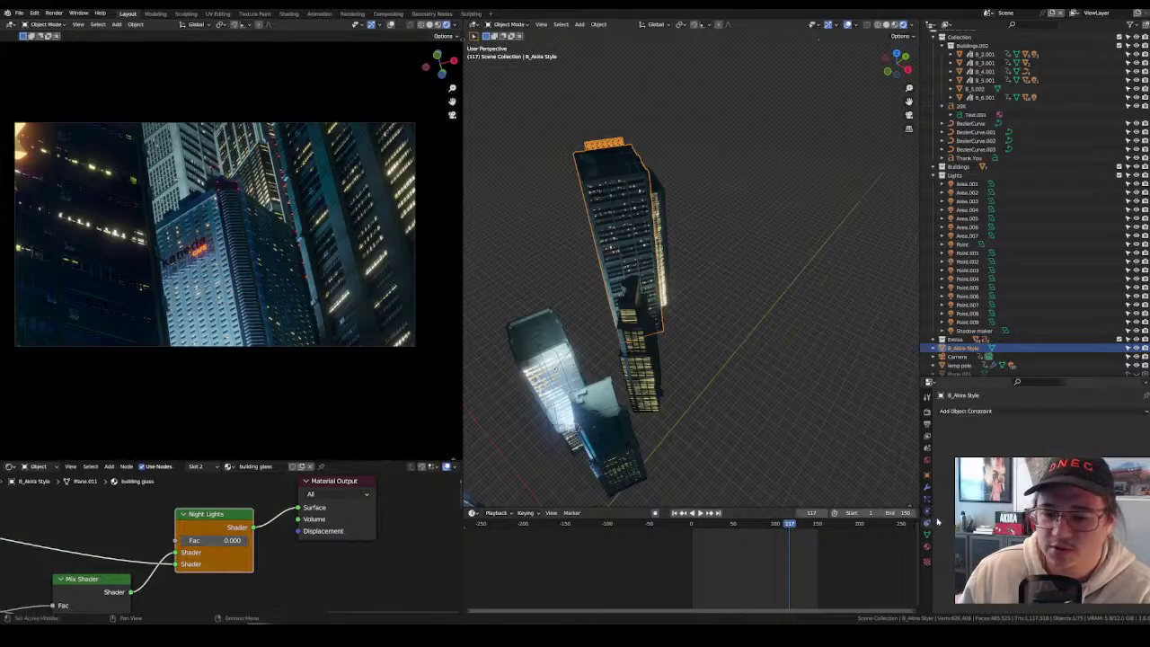
click(961, 411)
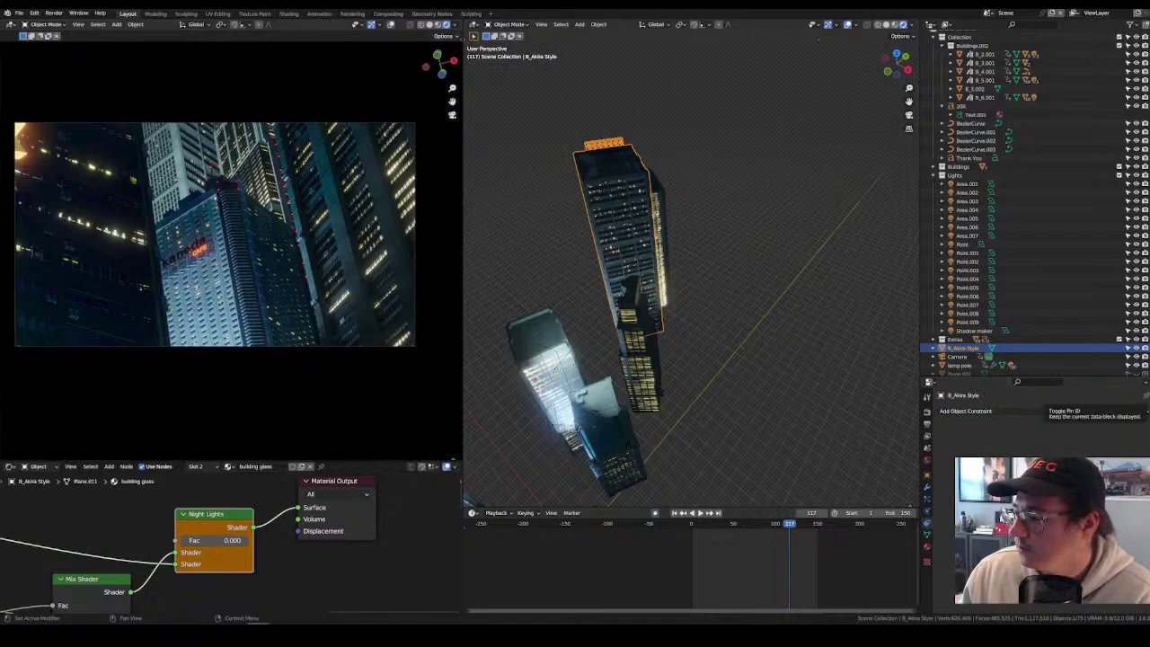
click(1022, 411)
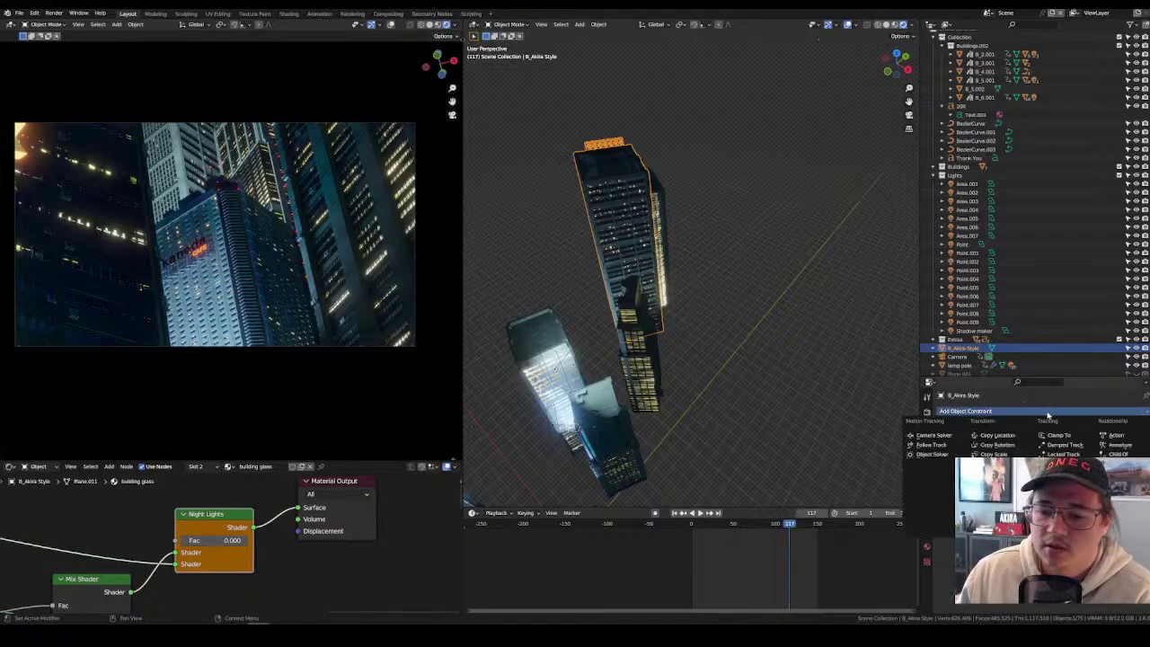
click(1117, 453)
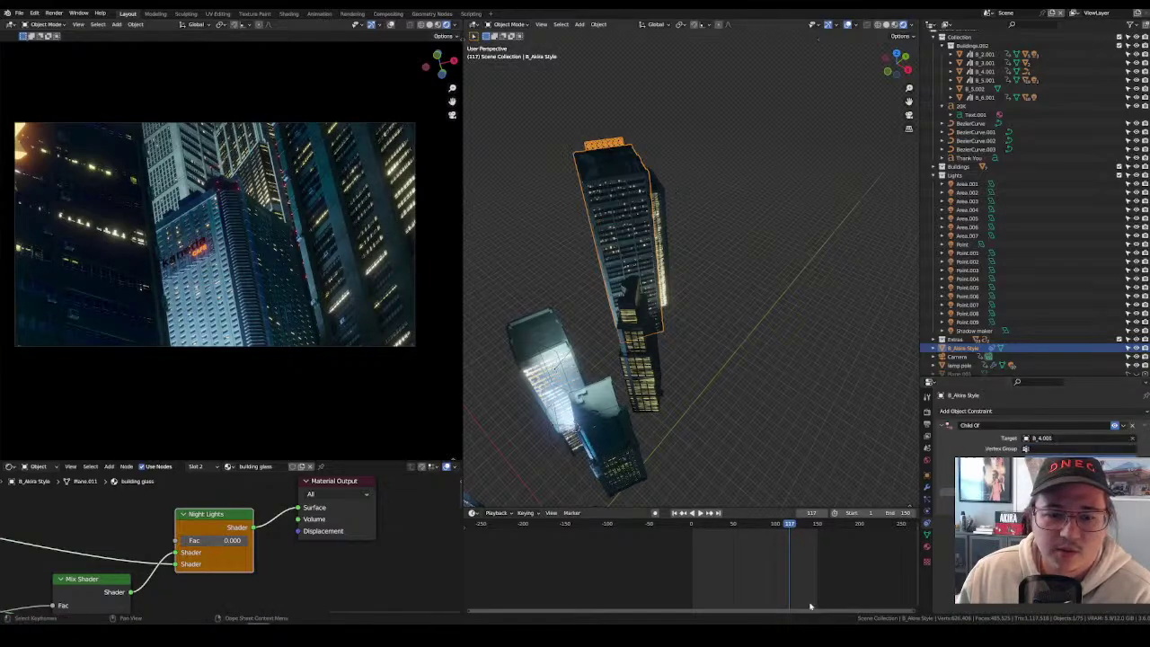
Go to frame 19 and inspect how B_Akira Style sits against the B_4.001 tower from several angles.
drag(789, 525, 706, 503)
middle_drag(713, 357, 844, 358)
scroll(761, 337, up, 3)
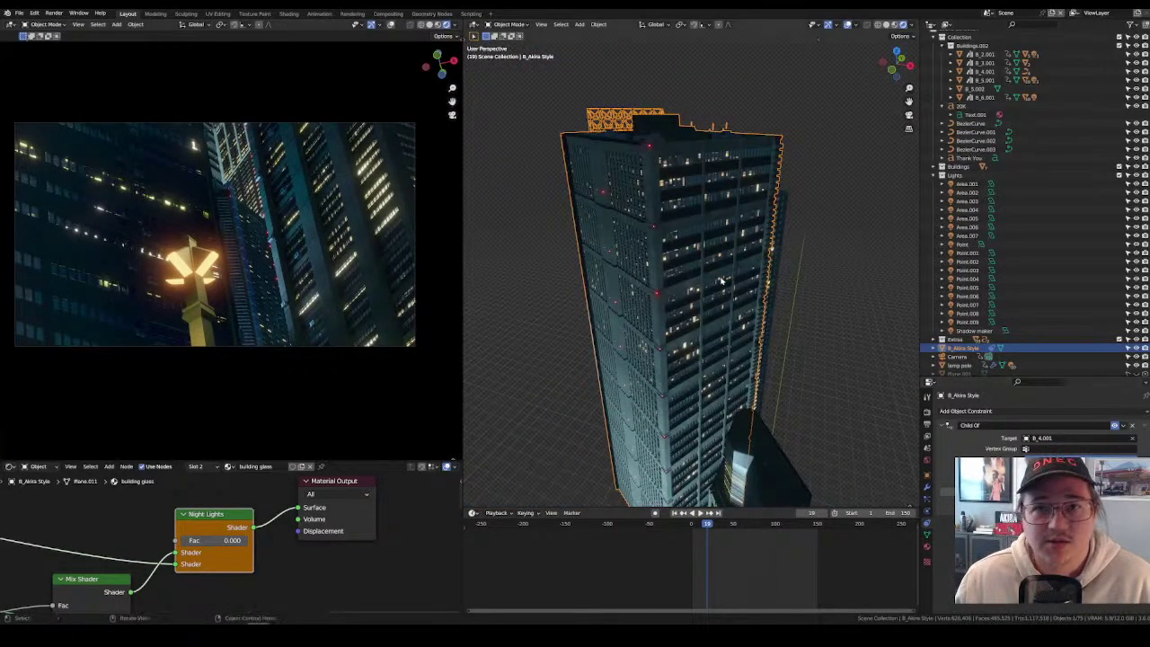
middle_drag(851, 327, 811, 320)
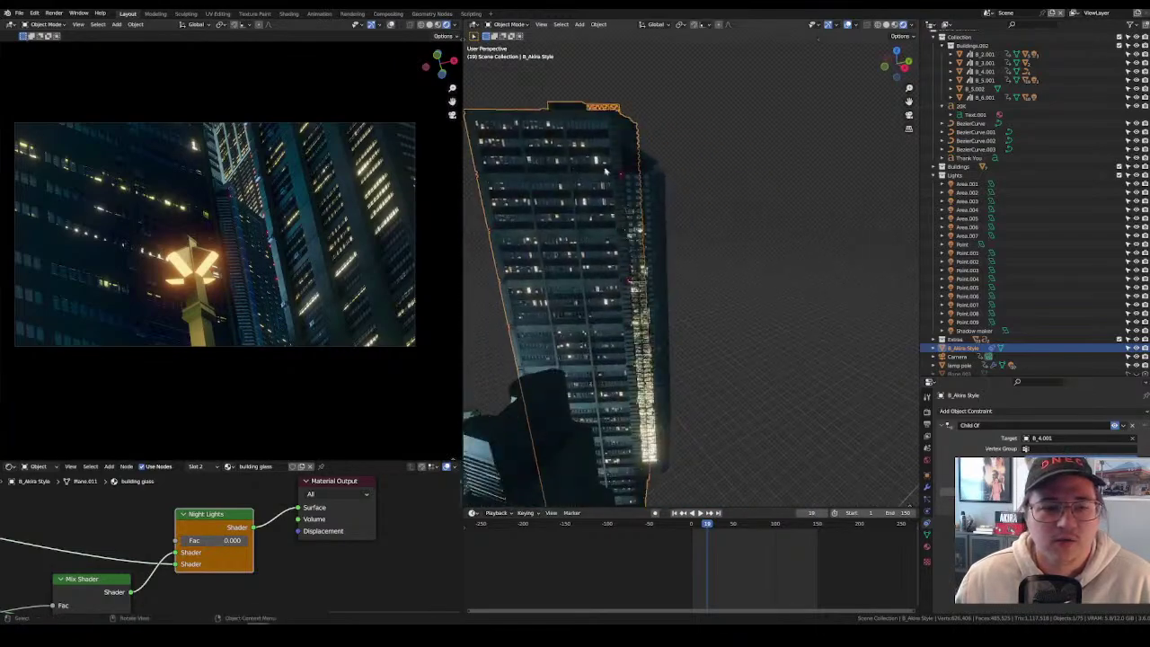
click(554, 132)
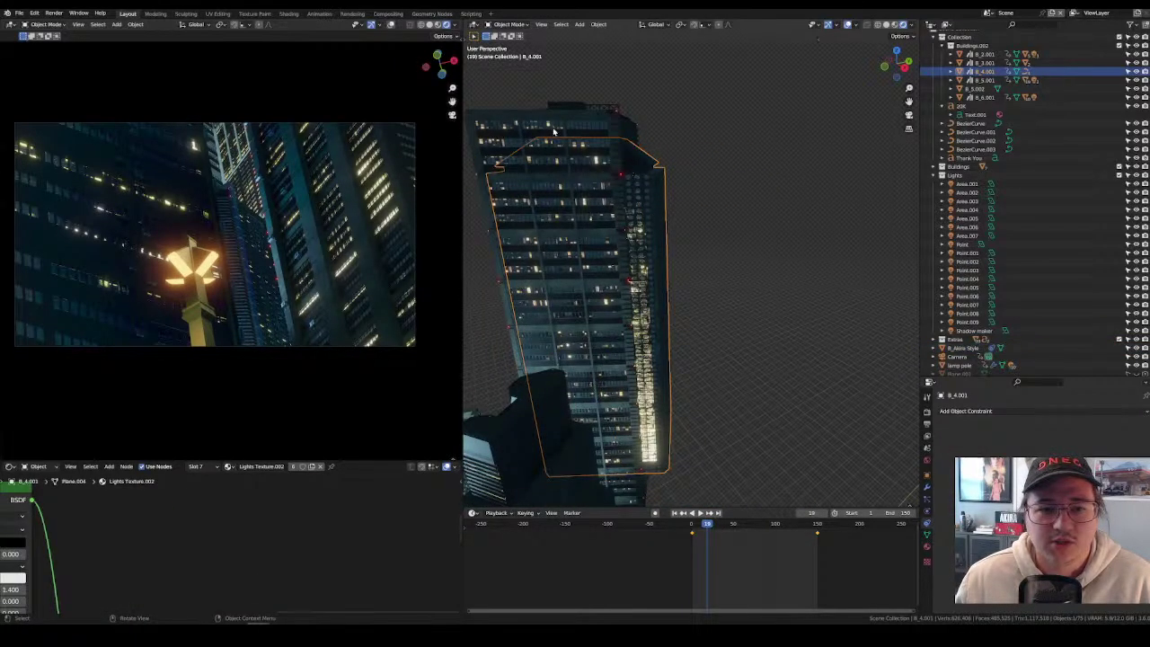
click(614, 130)
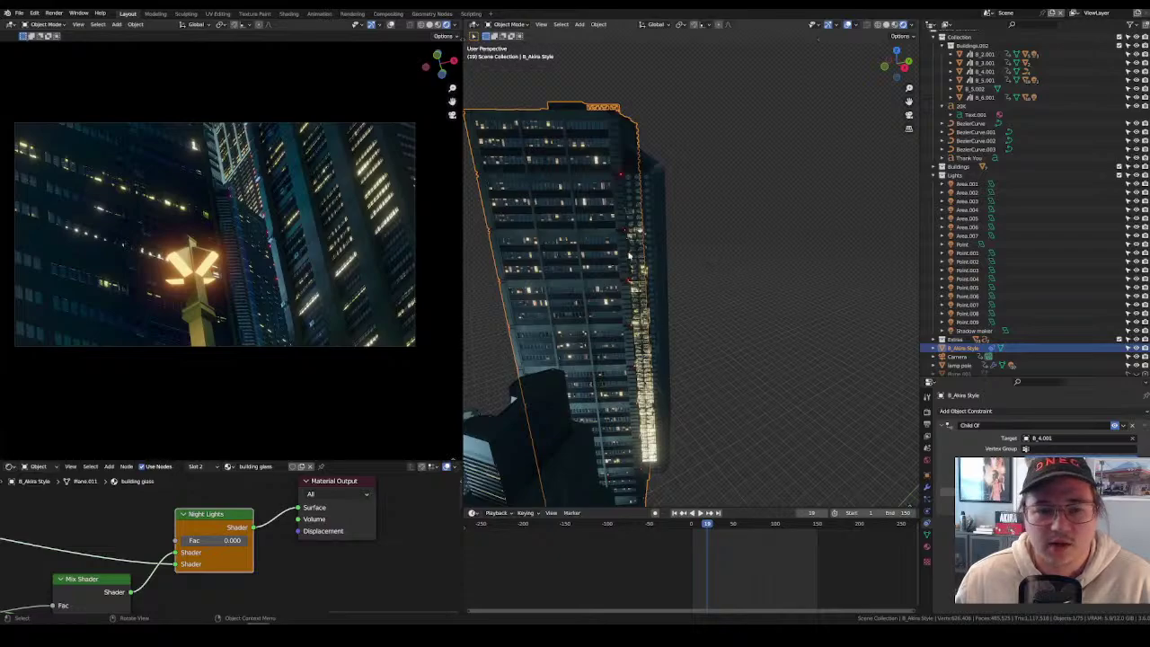
middle_drag(700, 188, 663, 223)
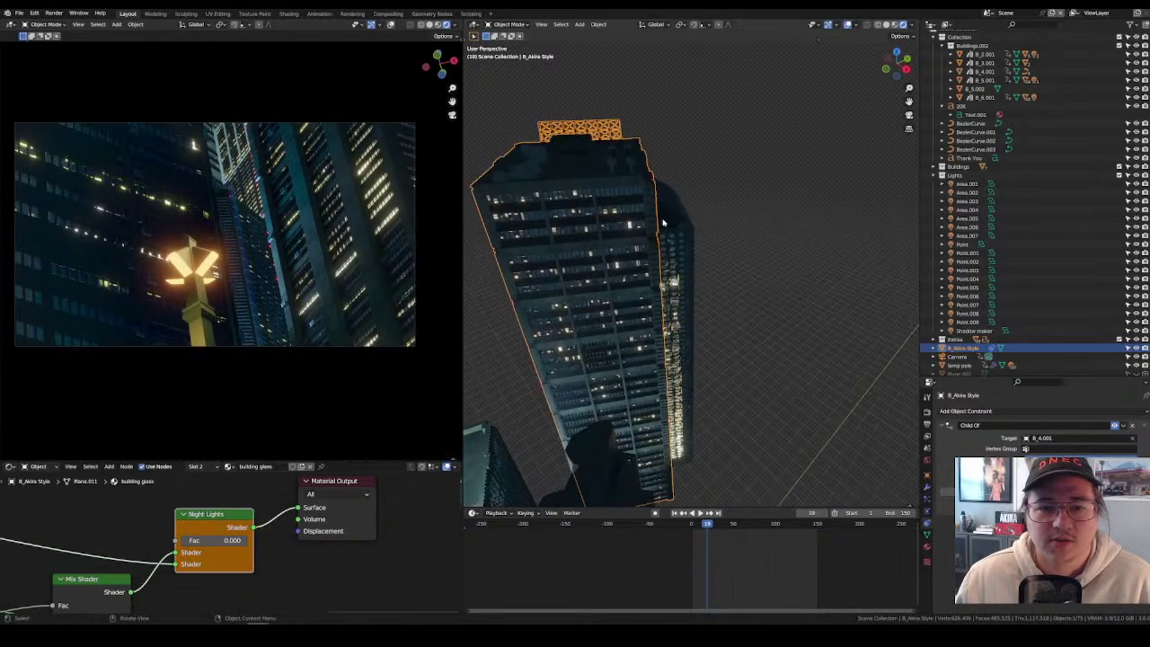
Play the animation from frame 0 to check how the constrained B_Akira Style tower looks in the camera shot.
click(1126, 412)
click(1119, 454)
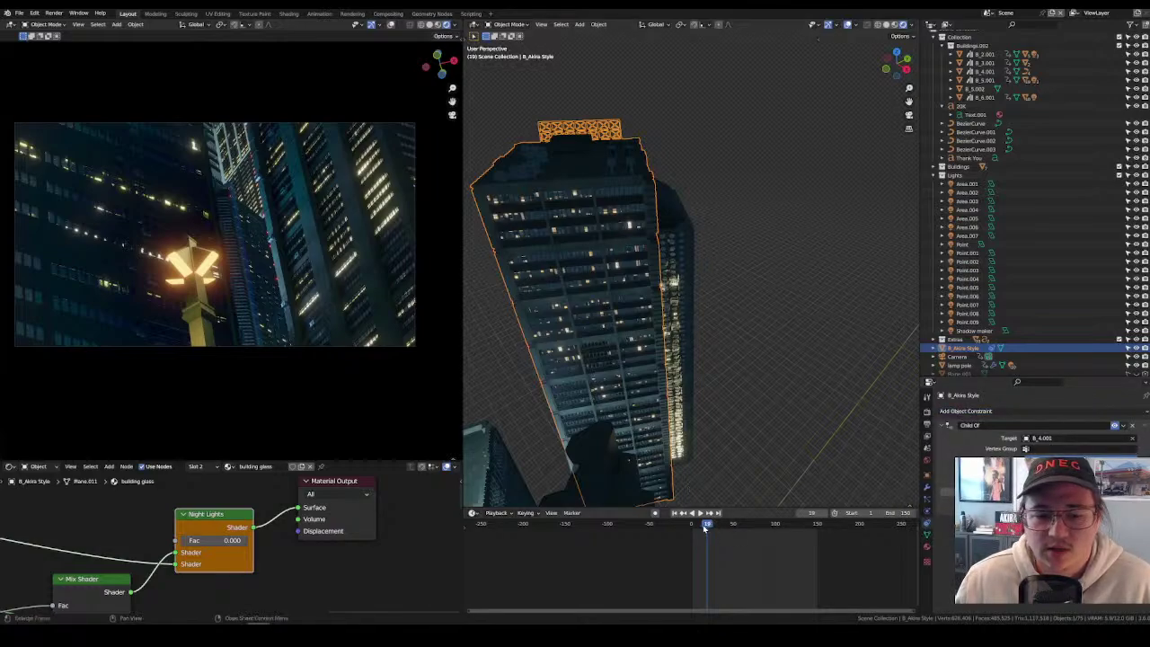
drag(704, 528, 691, 528)
key(space)
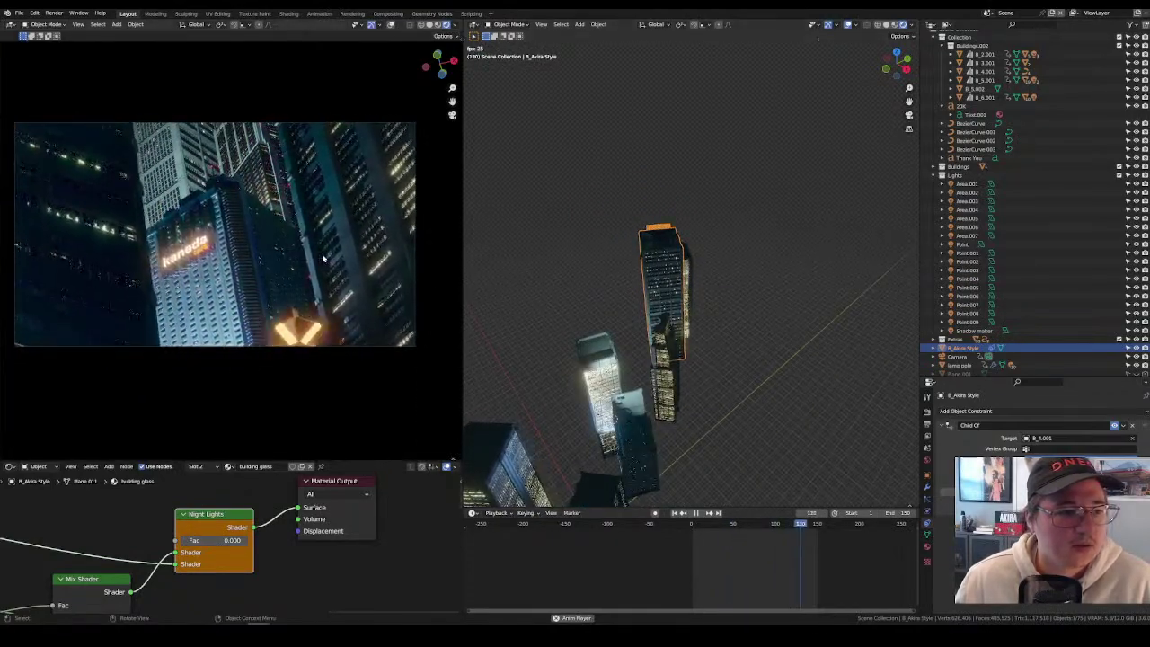
key(space)
In top view, rotate B_Akira Style about 2 degrees around global Z and shift it about 3.6 m with Z locked.
middle_drag(671, 250, 799, 339)
key(KP_7)
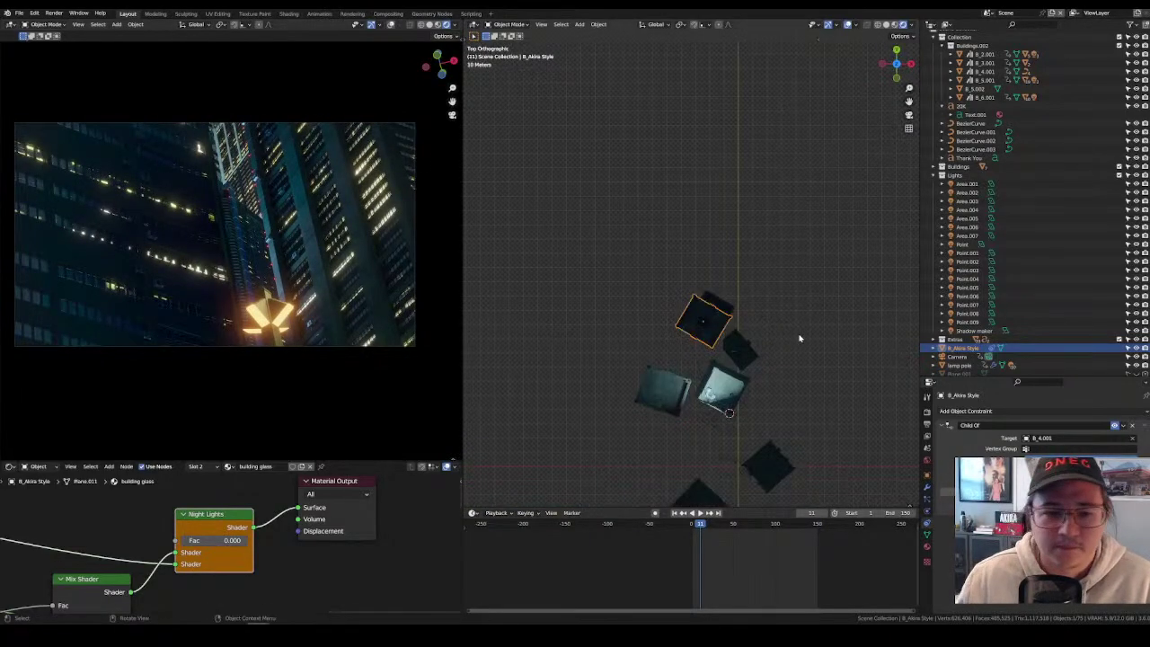
scroll(805, 339, up, 5)
key(g)
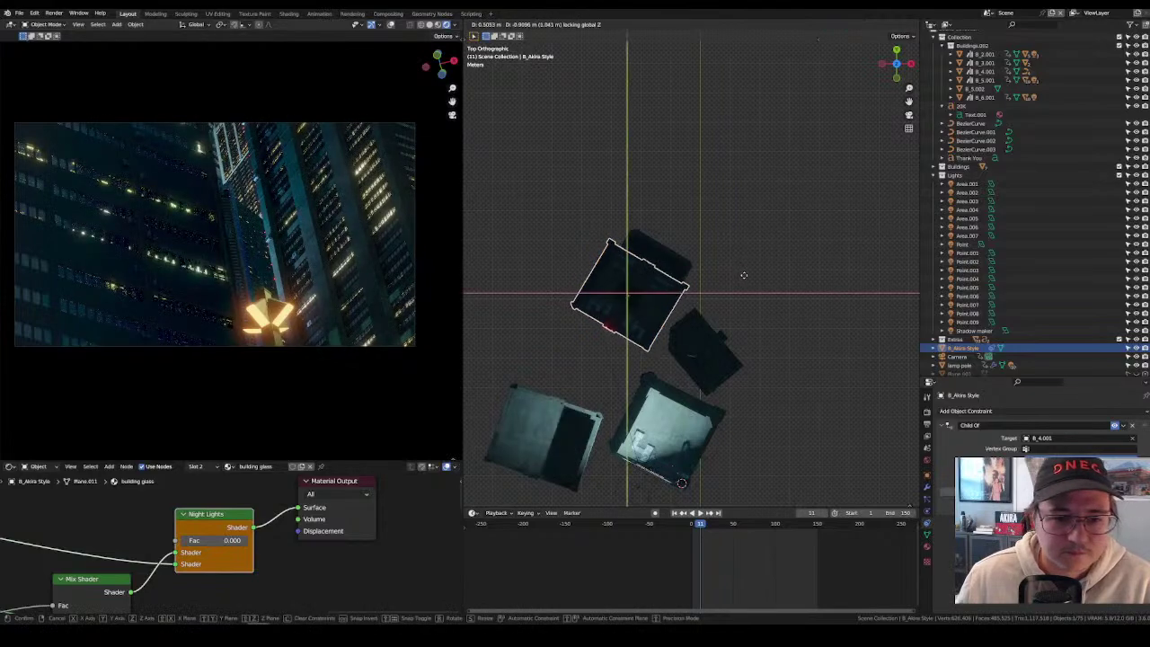
key(s)
key(g)
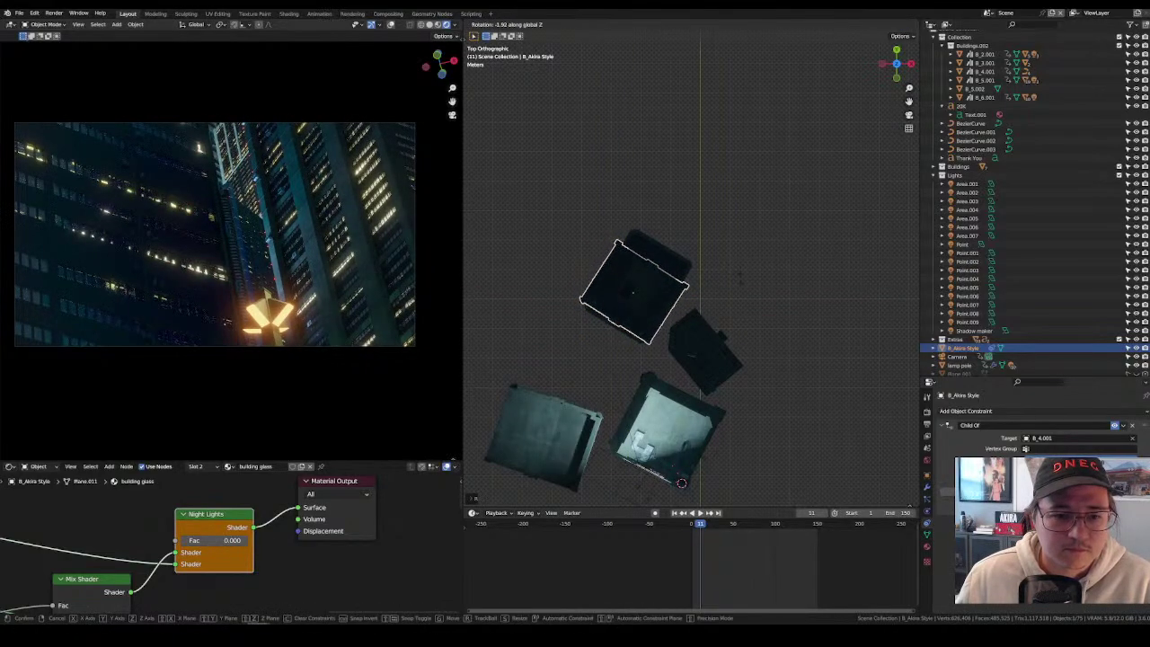
key(shift+z)
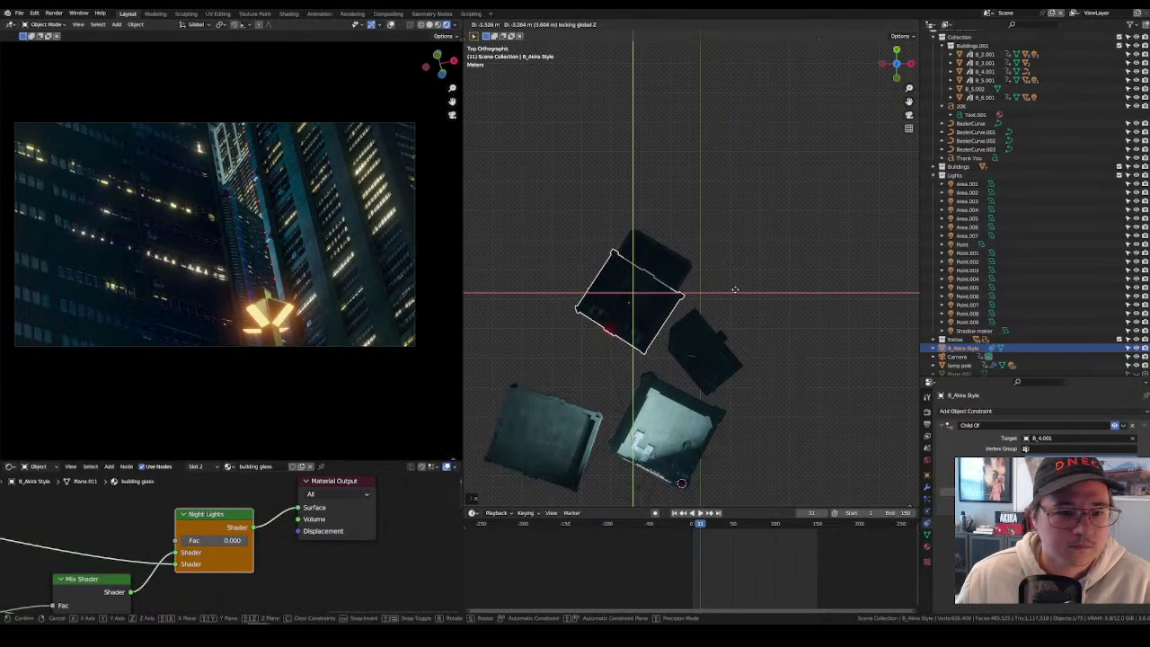
click(734, 290)
Try to nudge B_Akira Style slightly in the horizontal plane with Z locked.
middle_drag(734, 290, 760, 231)
key(g)
key(shift+z)
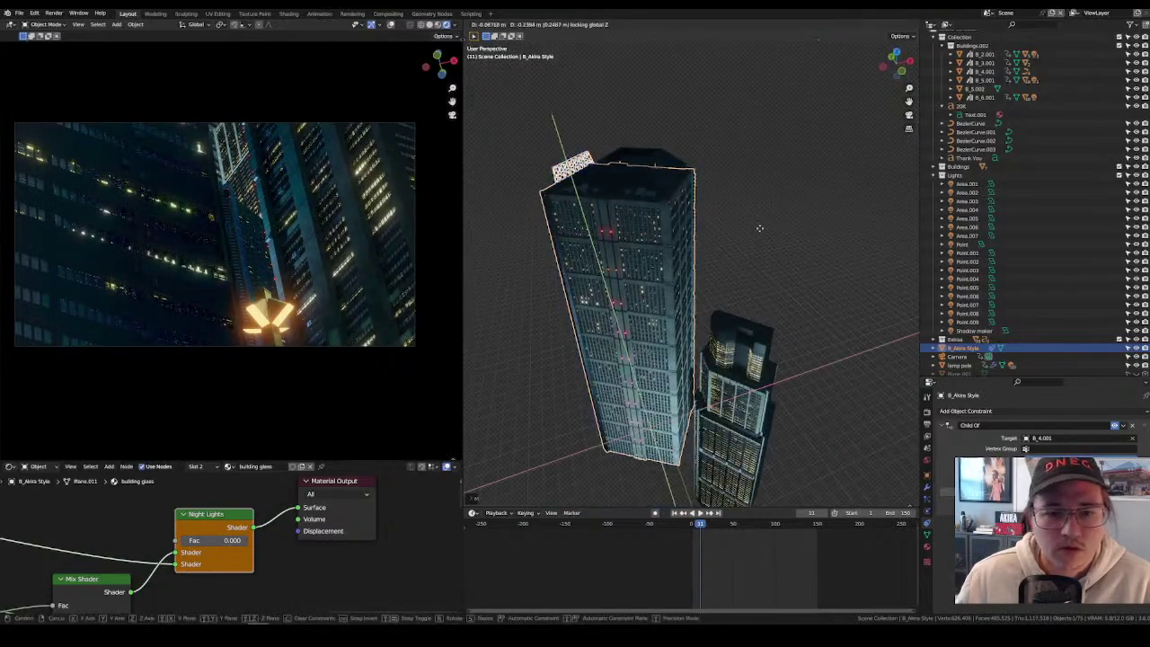
click(765, 225)
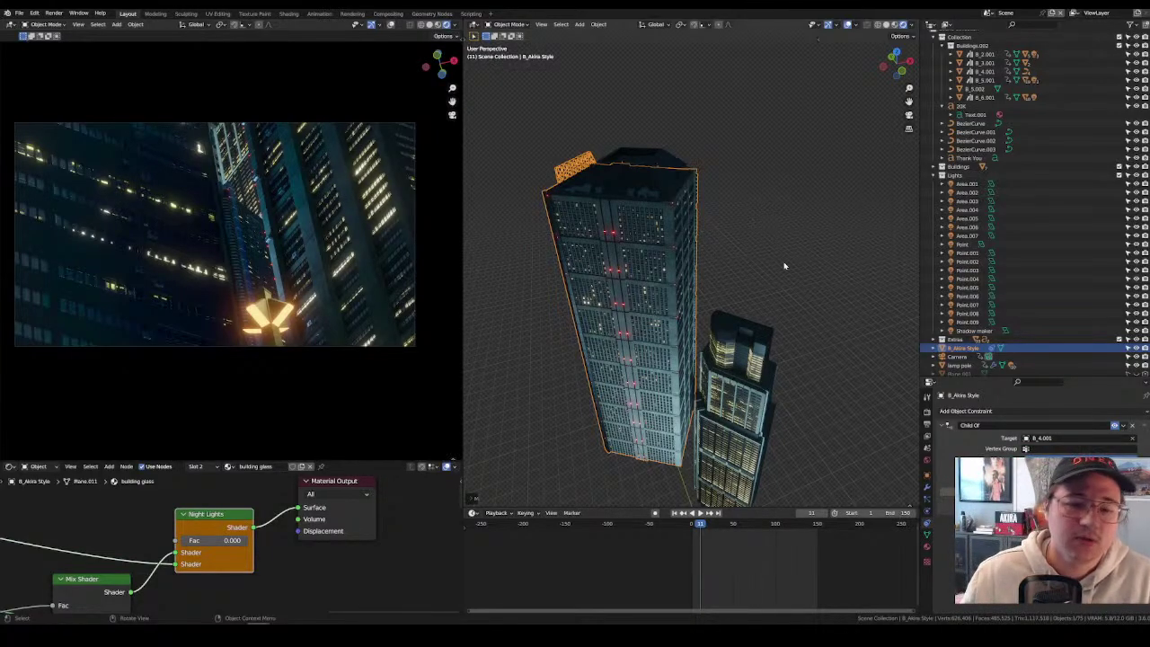
key(ctrl+z)
click(611, 229)
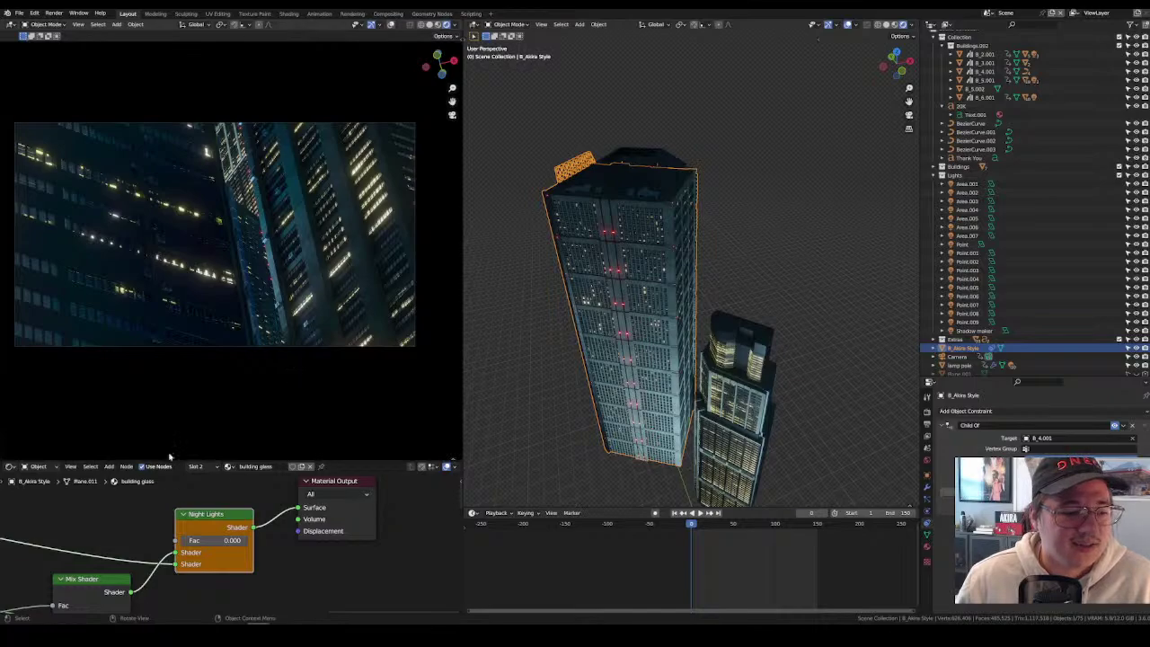
Move the Night Lights and Material Output nodes lower, beside the Mix Shader node, in the building glass material.
scroll(146, 534, down, 3)
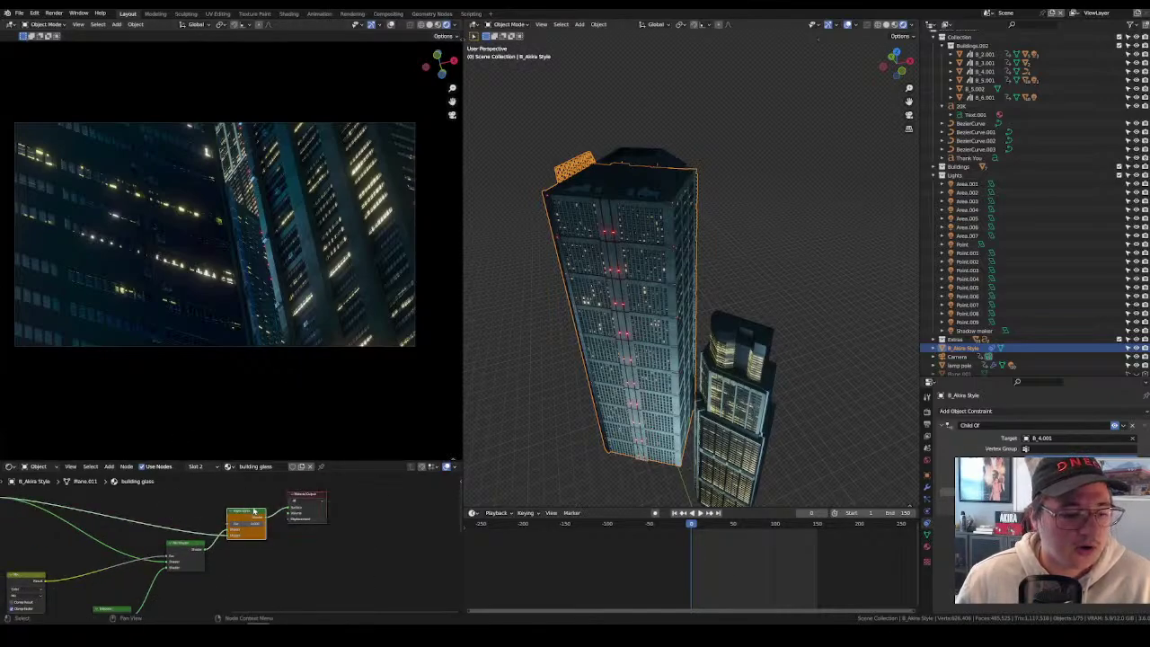
drag(248, 517, 251, 543)
drag(251, 542, 240, 575)
drag(300, 546, 299, 562)
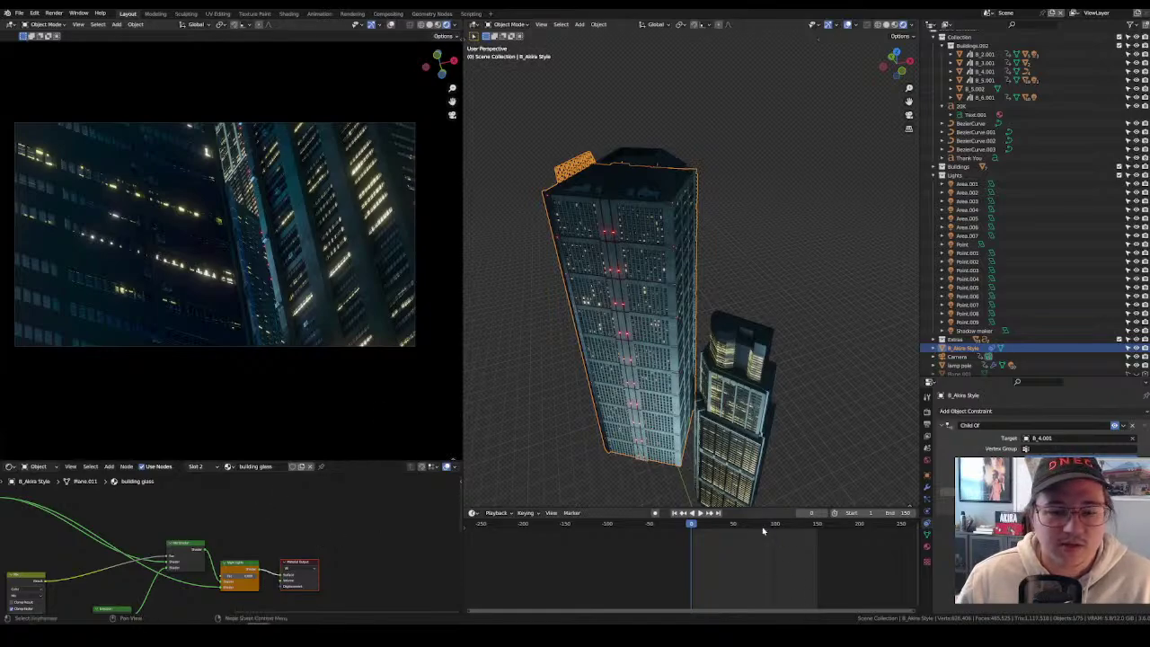
Compare B_4.001 with B_Akira Style up close and play the animation from frame 0 to frame 35.
scroll(766, 301, up, 3)
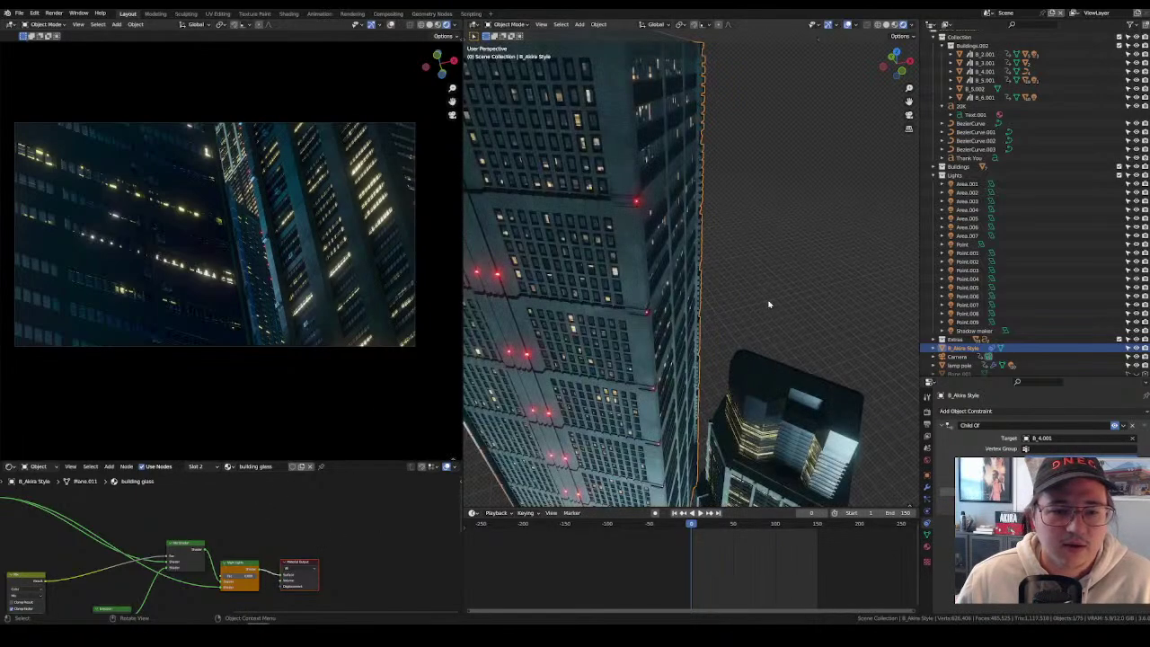
scroll(769, 302, down, 1)
click(632, 96)
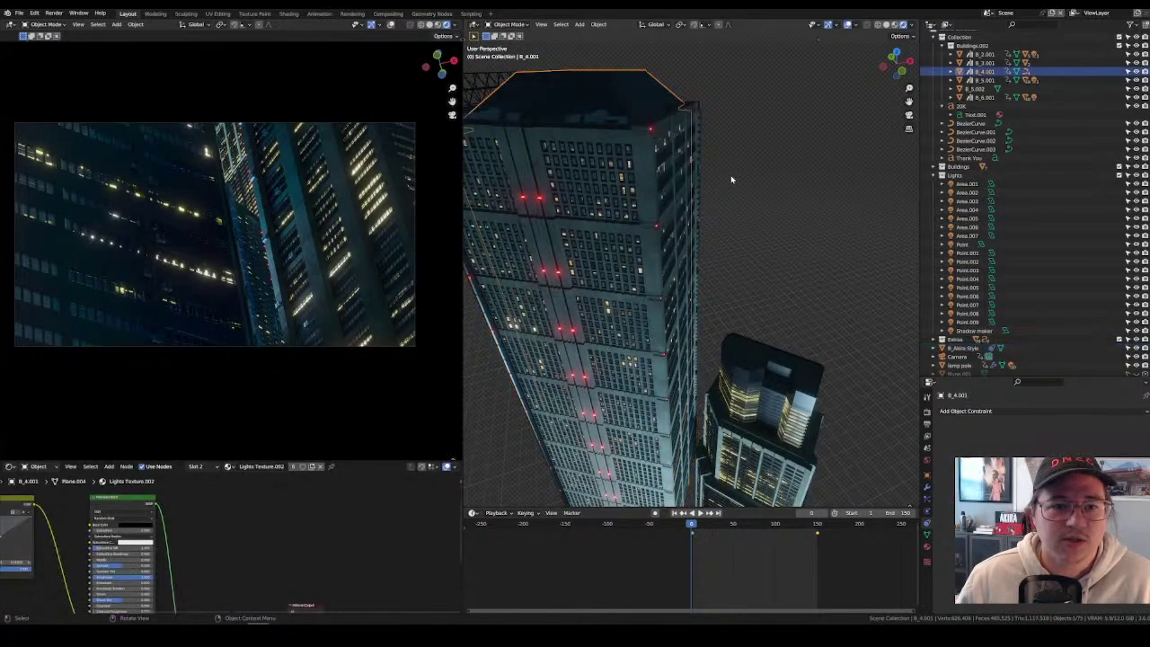
click(680, 146)
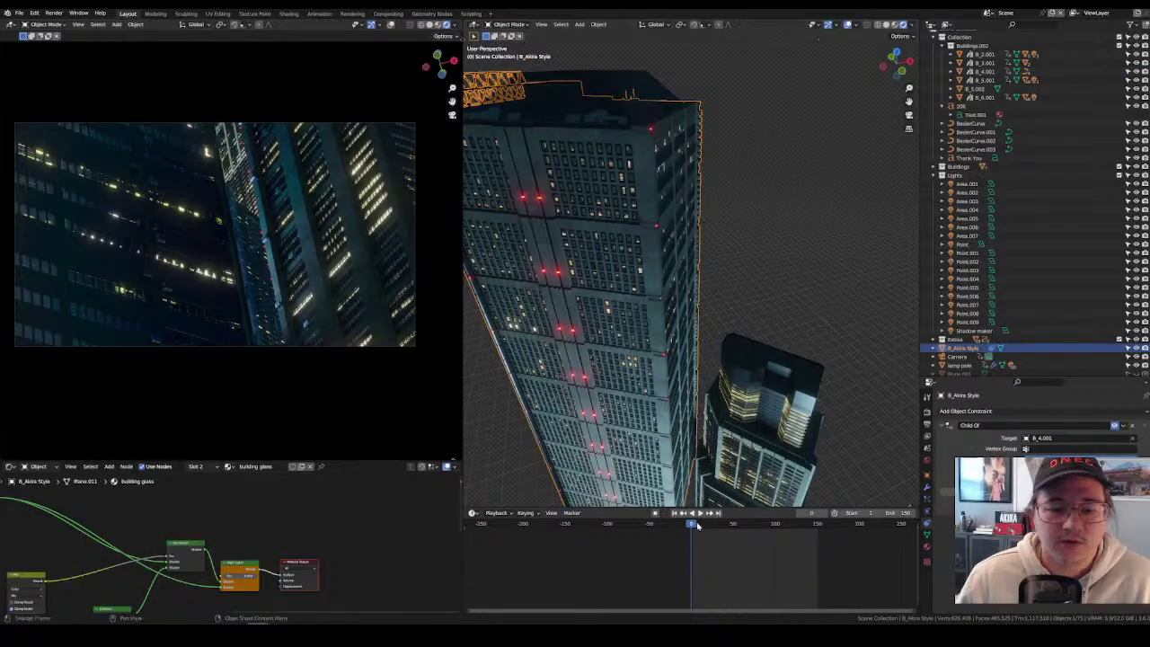
key(space)
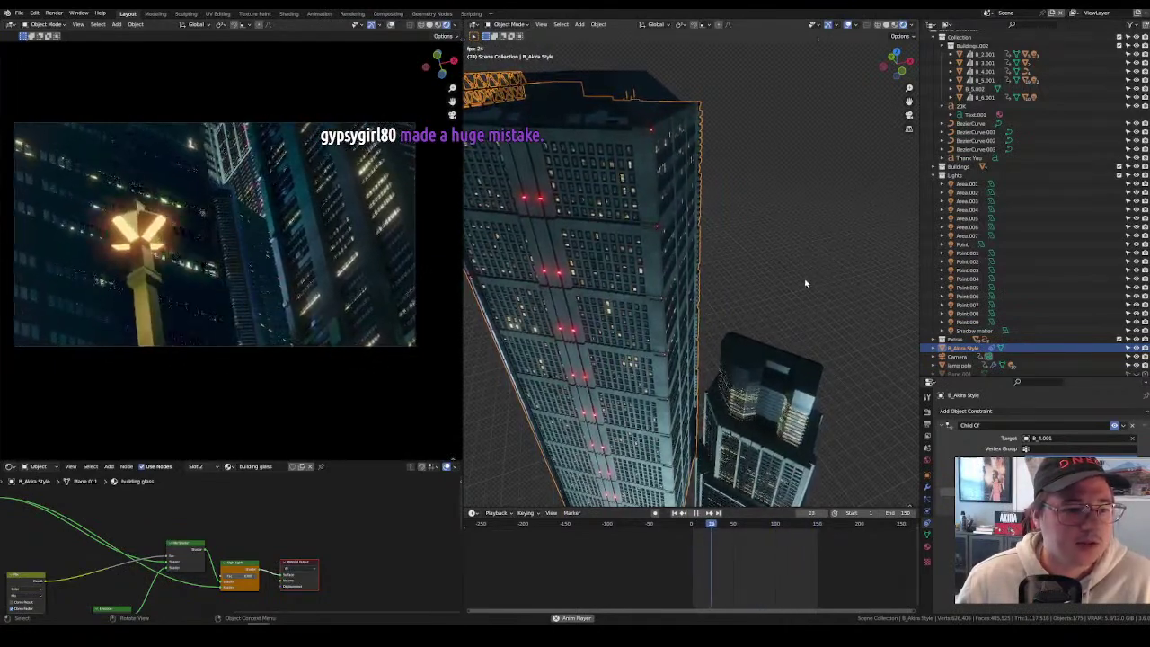
click(806, 283)
key(space)
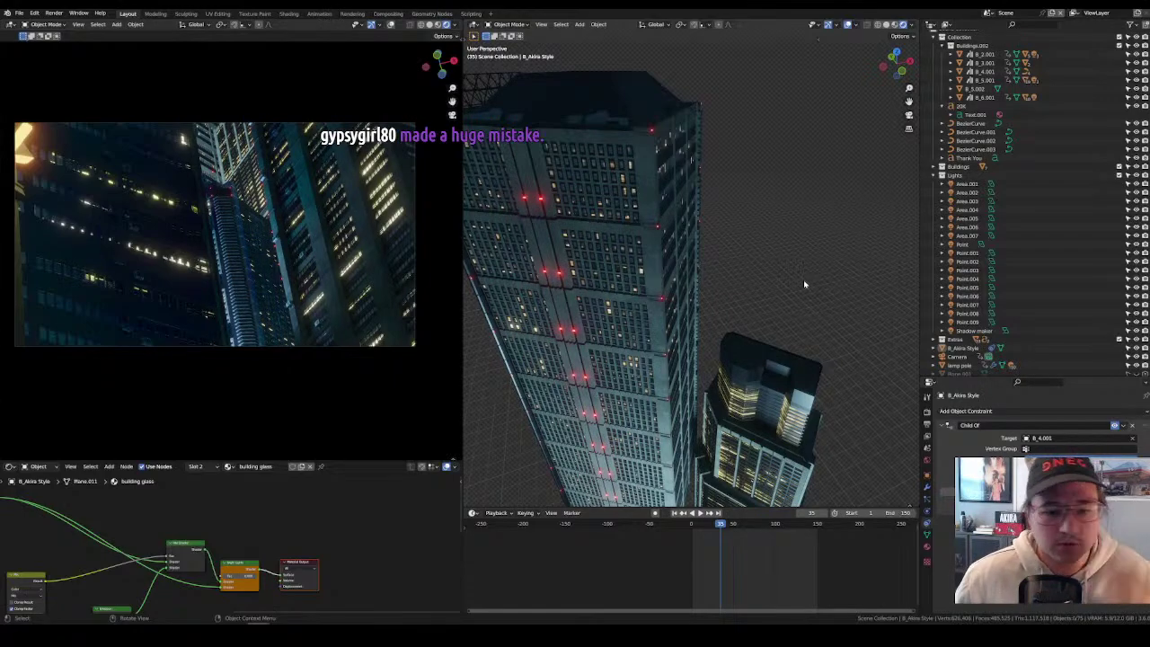
click(11, 467)
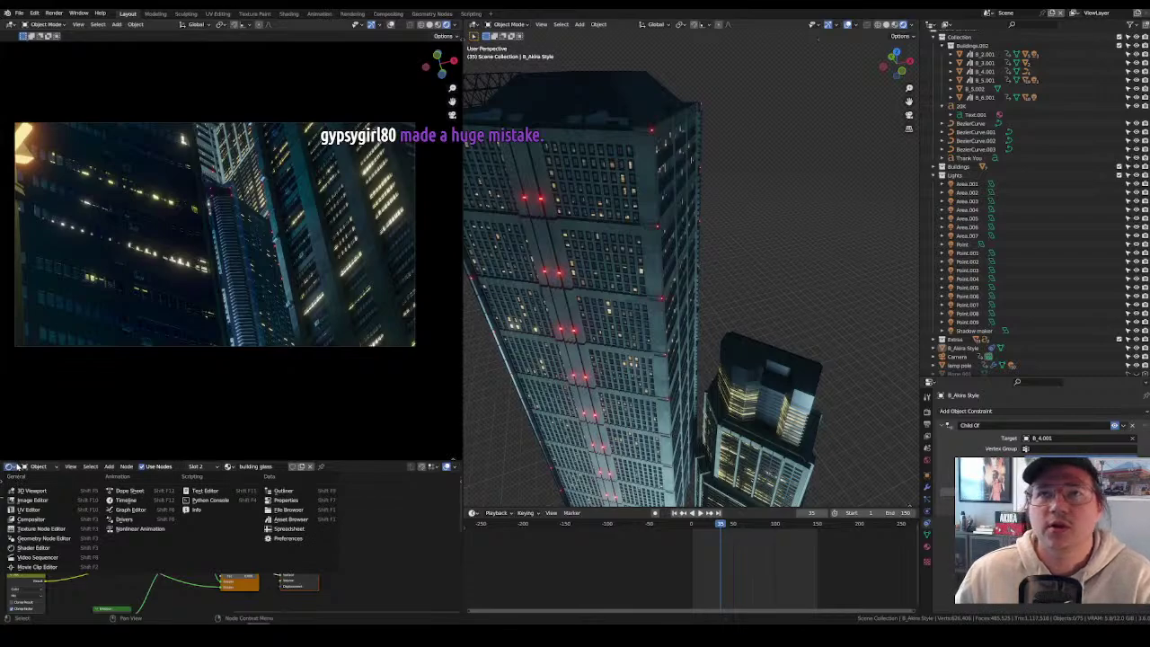
click(18, 466)
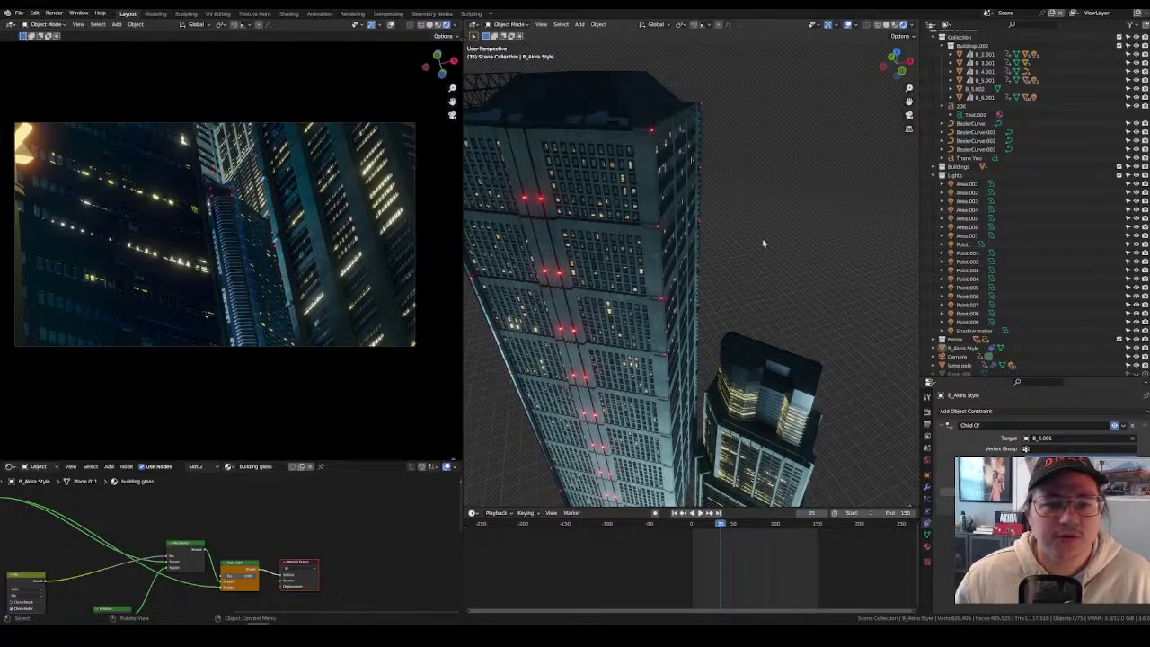
Inspect the corner facade of B_Akira Style and its modifier settings, with the tower selected again.
middle_drag(758, 236, 755, 214)
middle_drag(786, 275, 778, 268)
shift+middle_drag(861, 331, 824, 296)
click(927, 486)
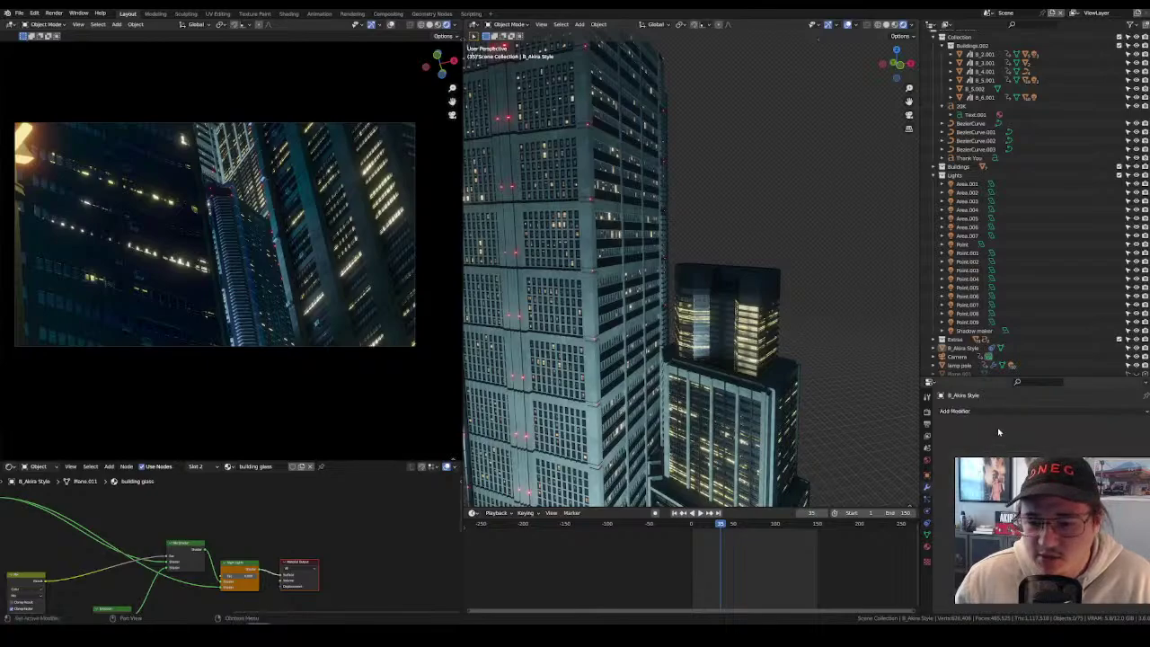
click(996, 412)
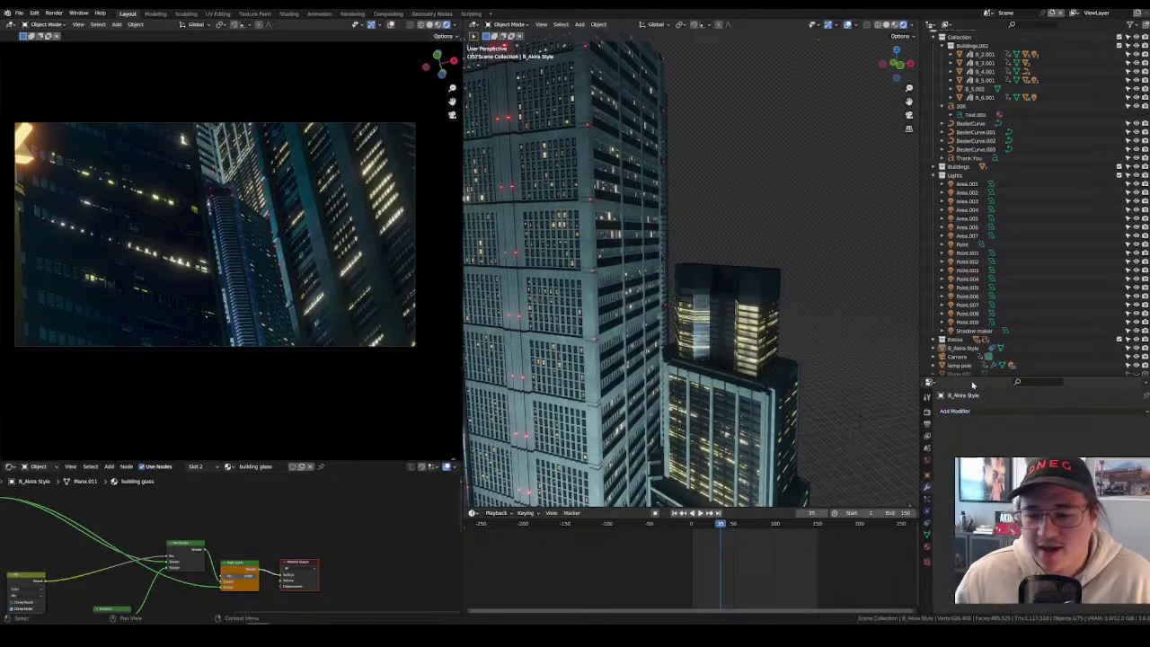
click(629, 225)
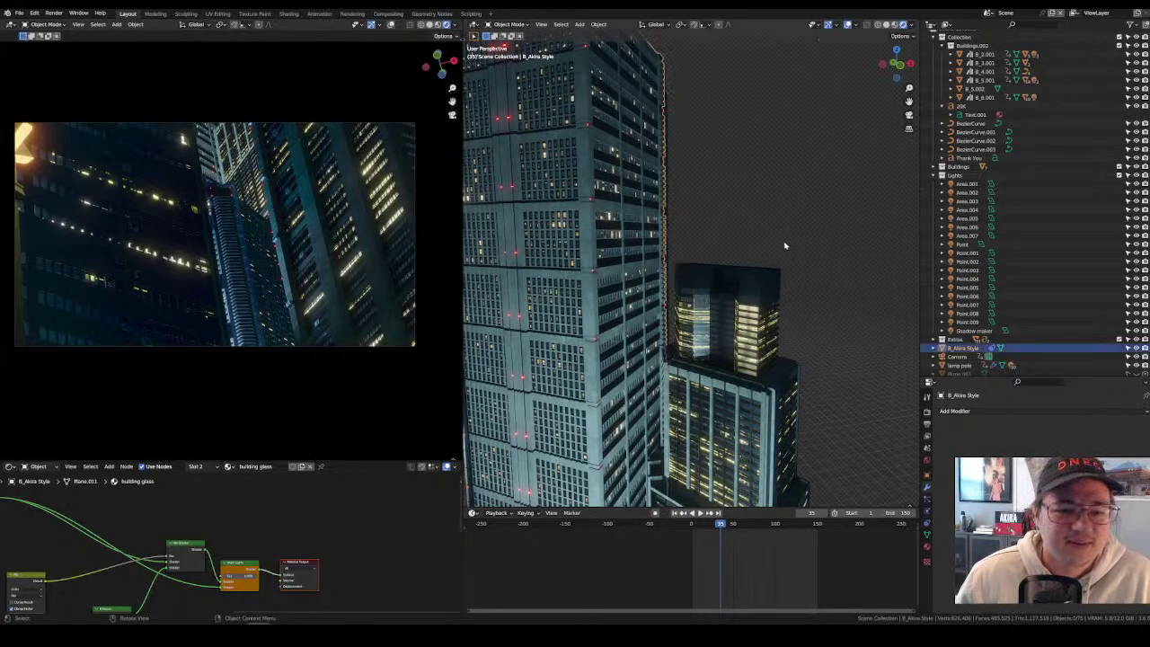
Look over the building glass node tree, and select the B_3.003 tower to show its Lights Texture.002 nodes.
middle_drag(785, 246, 814, 258)
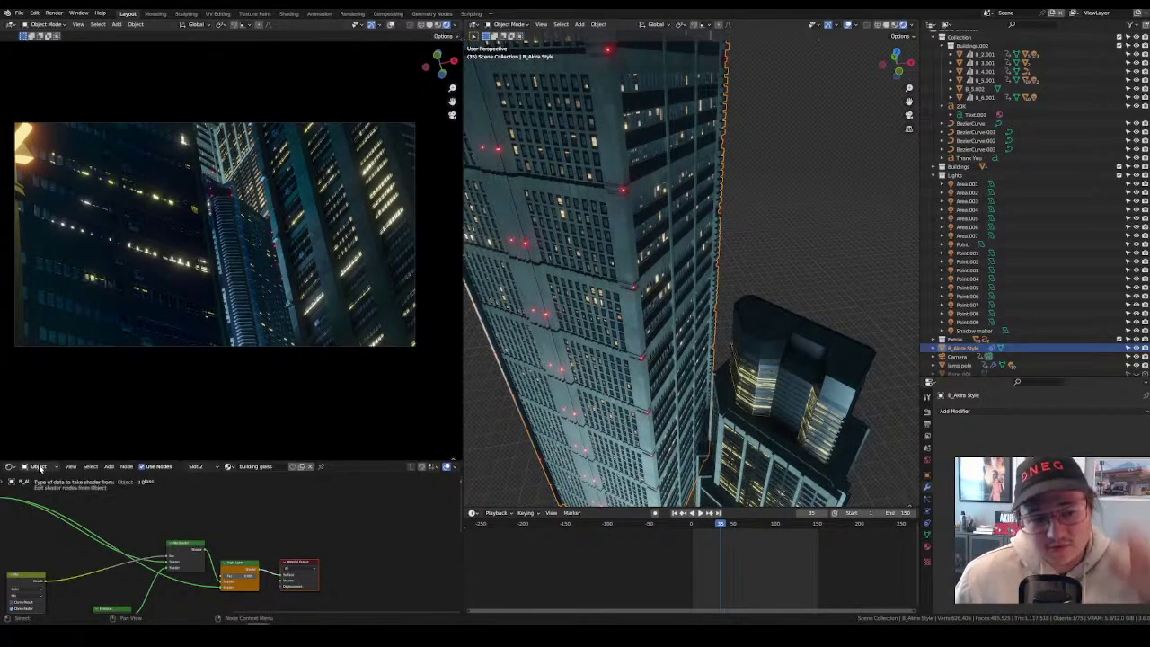
scroll(228, 542, down, 5)
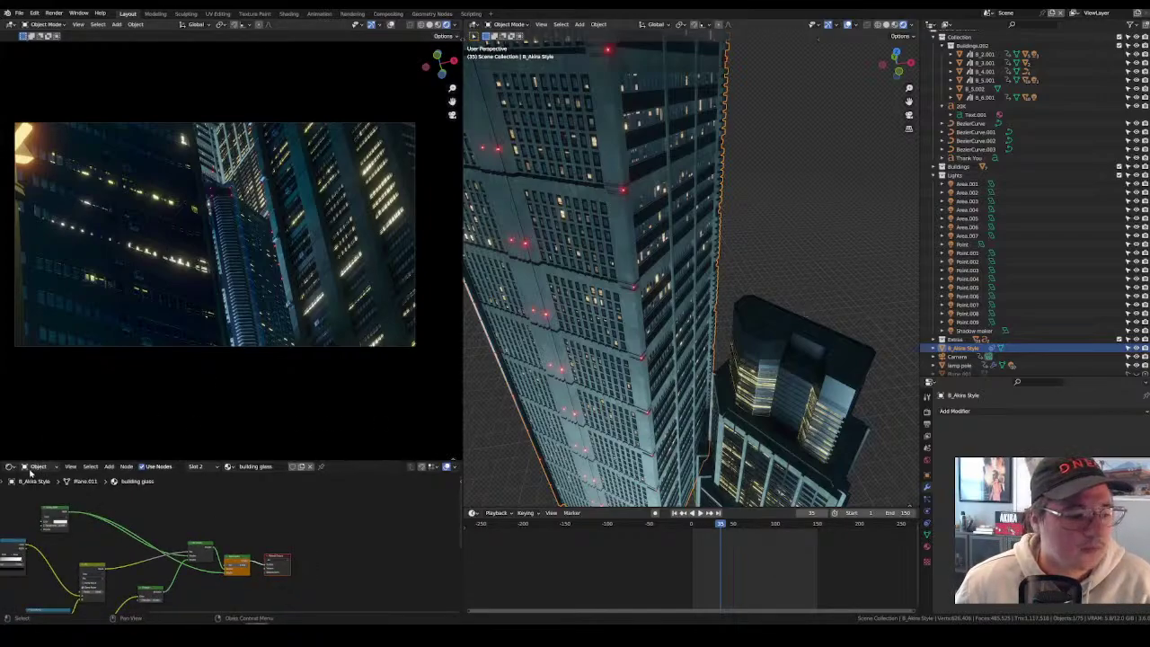
scroll(769, 312, down, 5)
click(769, 312)
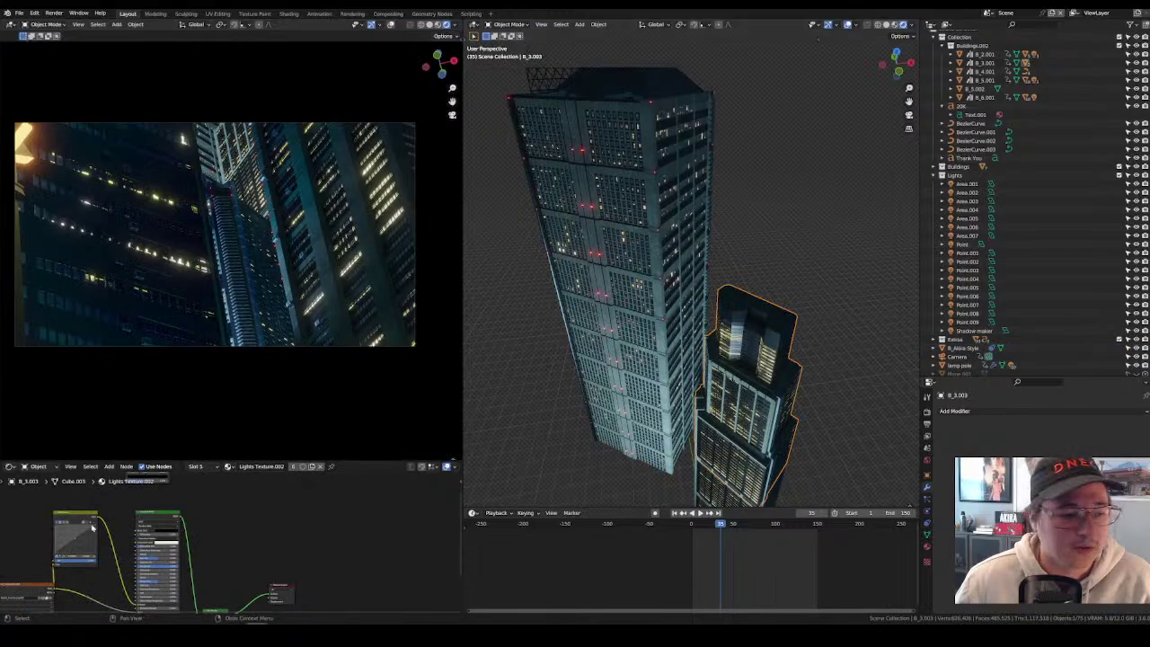
Switch the shader node editor area to the Asset Browser.
click(10, 469)
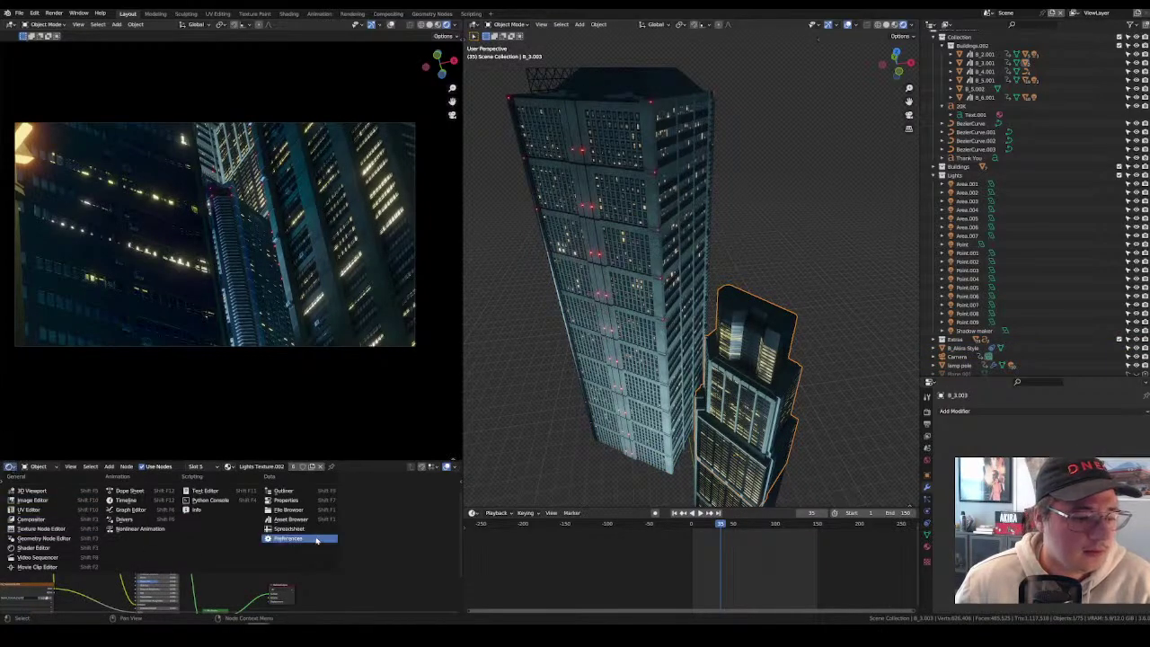
click(297, 523)
Place the B_Balcony building from Building Pack V2 beside the B_3.003 tower and rotate it about the Z axis.
drag(333, 524, 852, 435)
middle_drag(771, 415, 793, 366)
scroll(793, 367, up, 2)
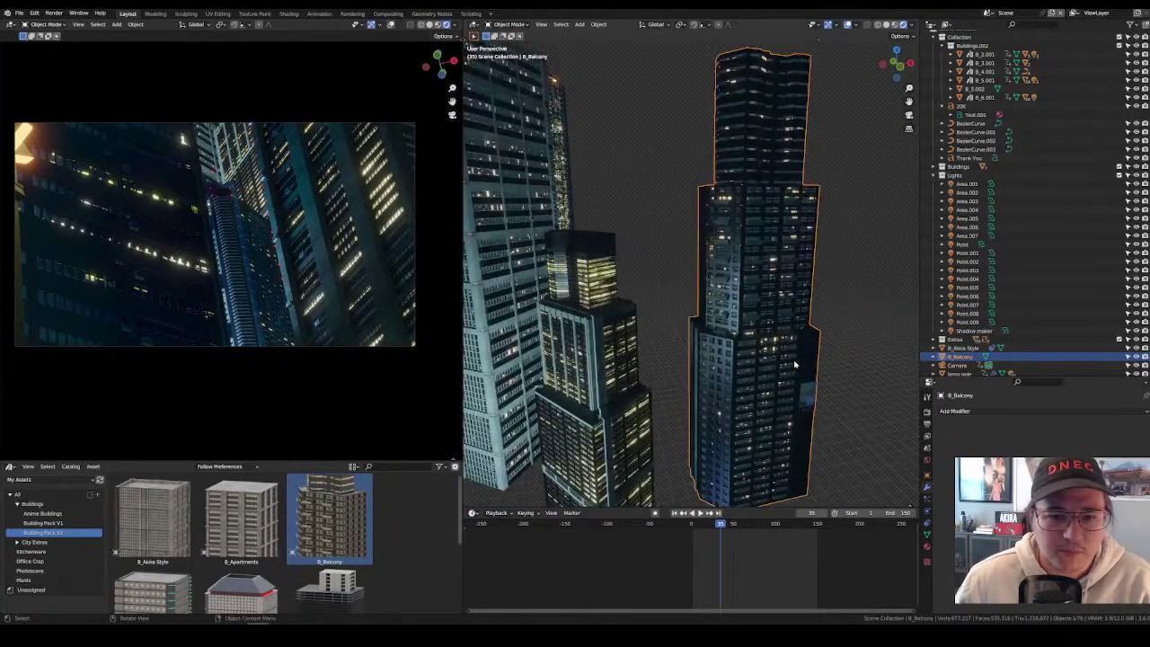
key(r)
key(z)
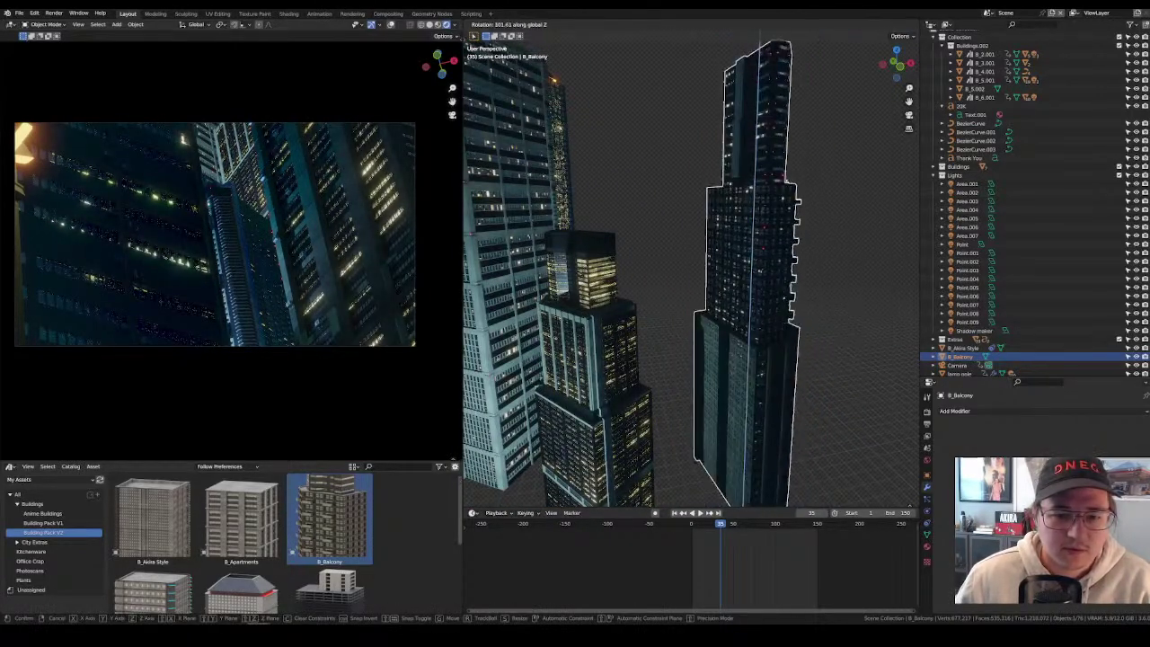
click(850, 378)
scroll(850, 378, down, 3)
middle_drag(850, 378, 813, 381)
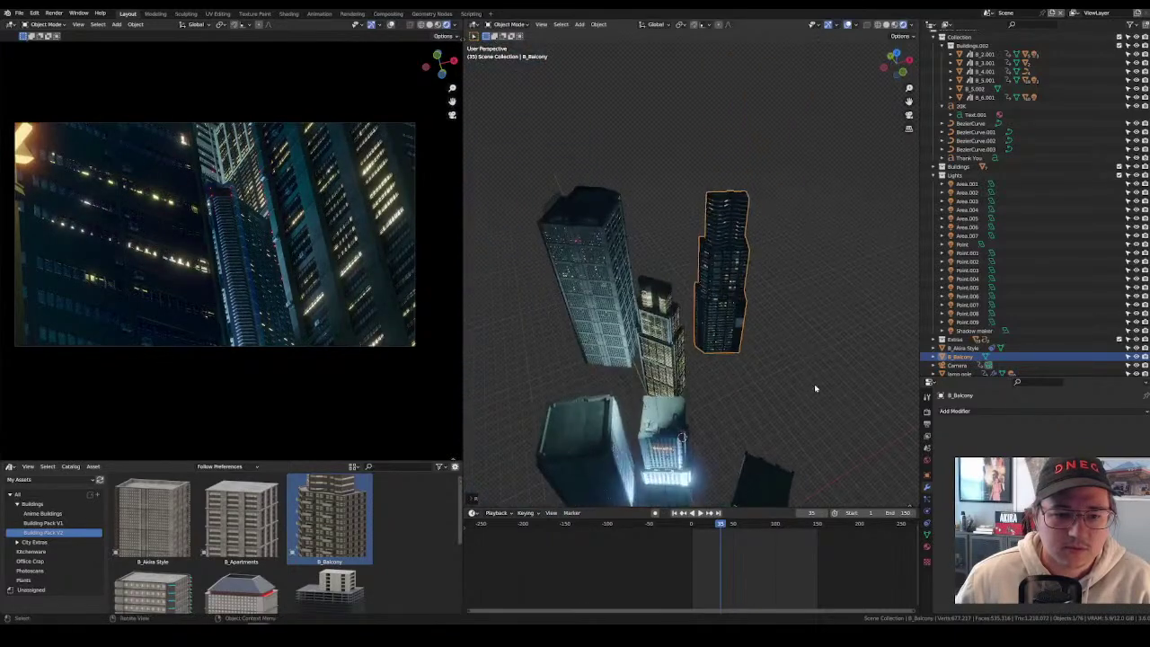
Move B_Balcony horizontally over to the B_3.003 tower and lower it along Z.
key(g)
key(z)
key(shift+z)
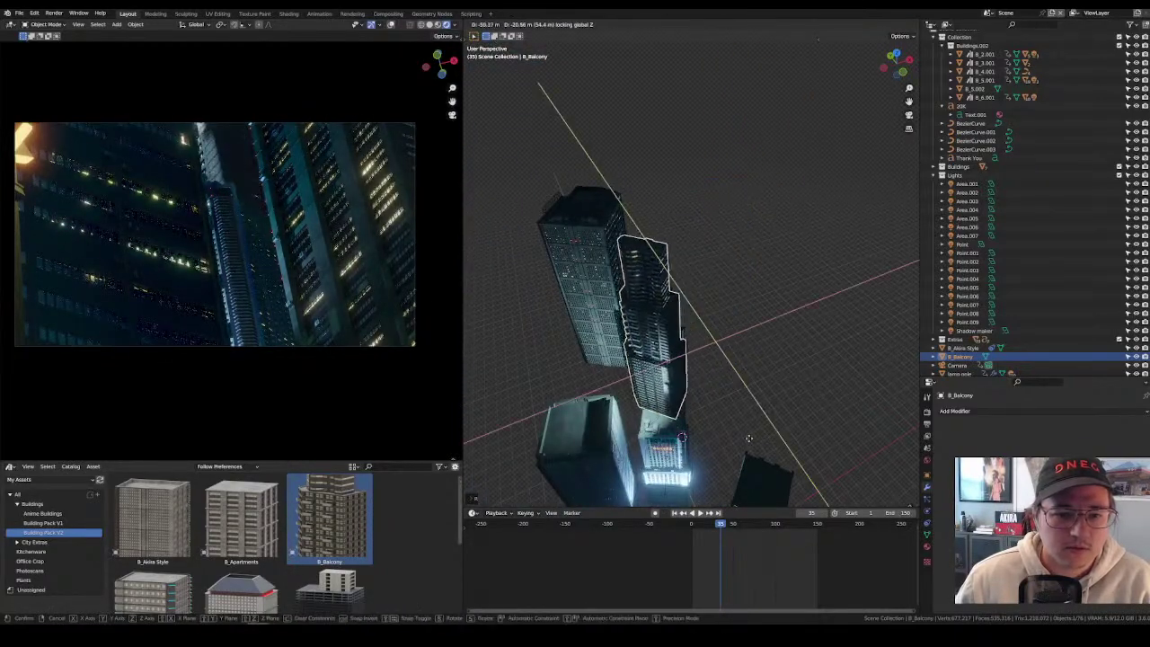
click(747, 408)
key(g)
key(z)
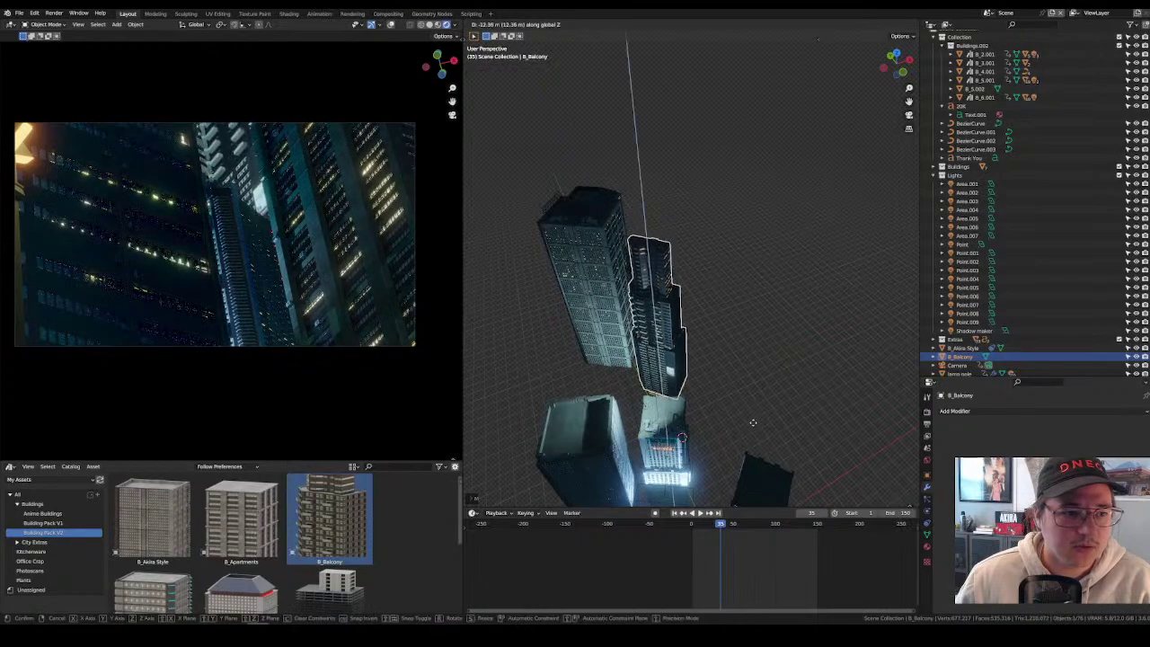
click(753, 431)
Go to frame 138 and reposition B_Balcony horizontally and along Z, raising it behind the kaneda building in the camera view.
drag(693, 525, 807, 529)
key(g)
key(shift+z)
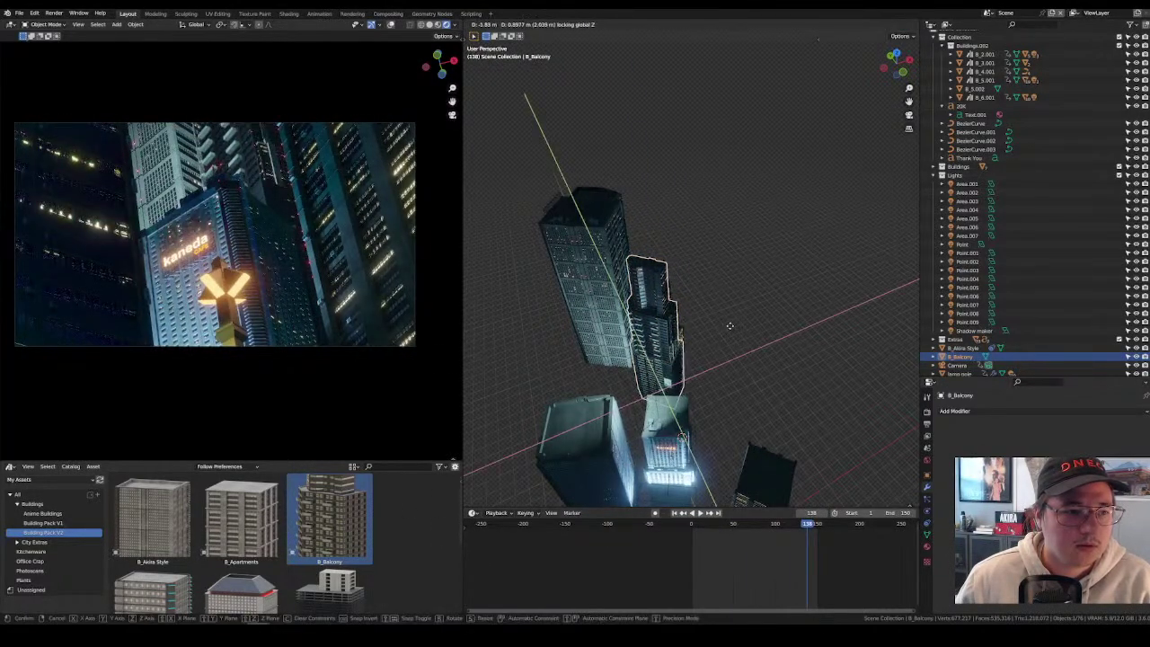
click(729, 326)
key(g)
key(z)
click(733, 317)
key(g)
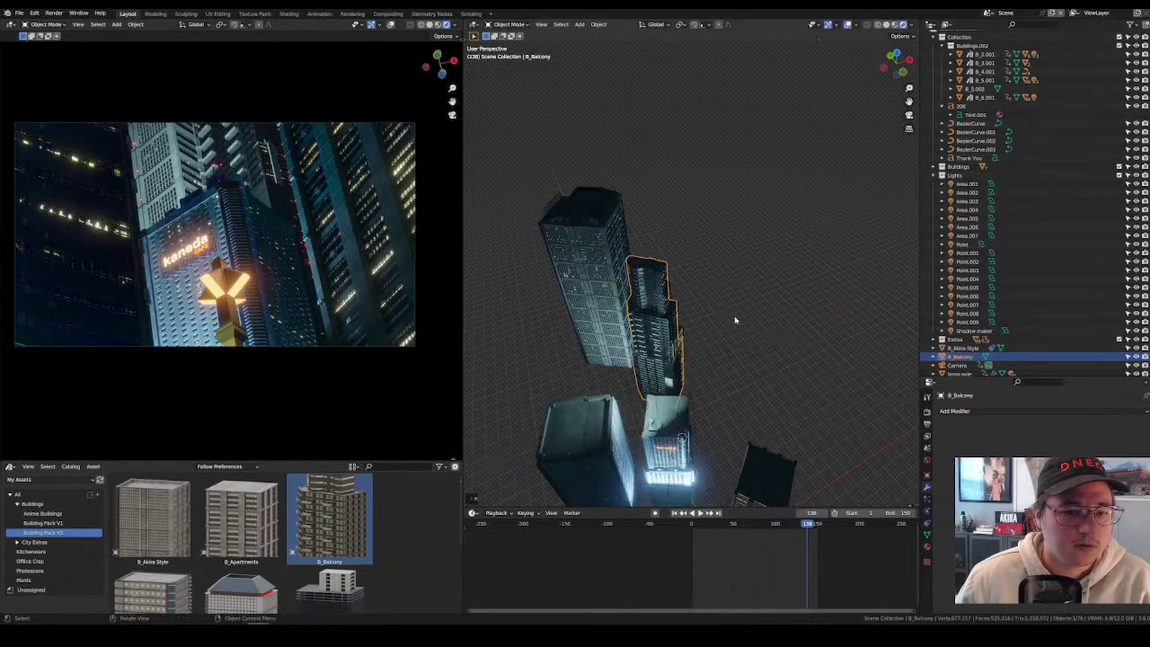
key(z)
click(721, 275)
Fine-tune B_Balcony's horizontal position, its rotation about Z and its height, lowering it over the B_3.003 tower.
key(g)
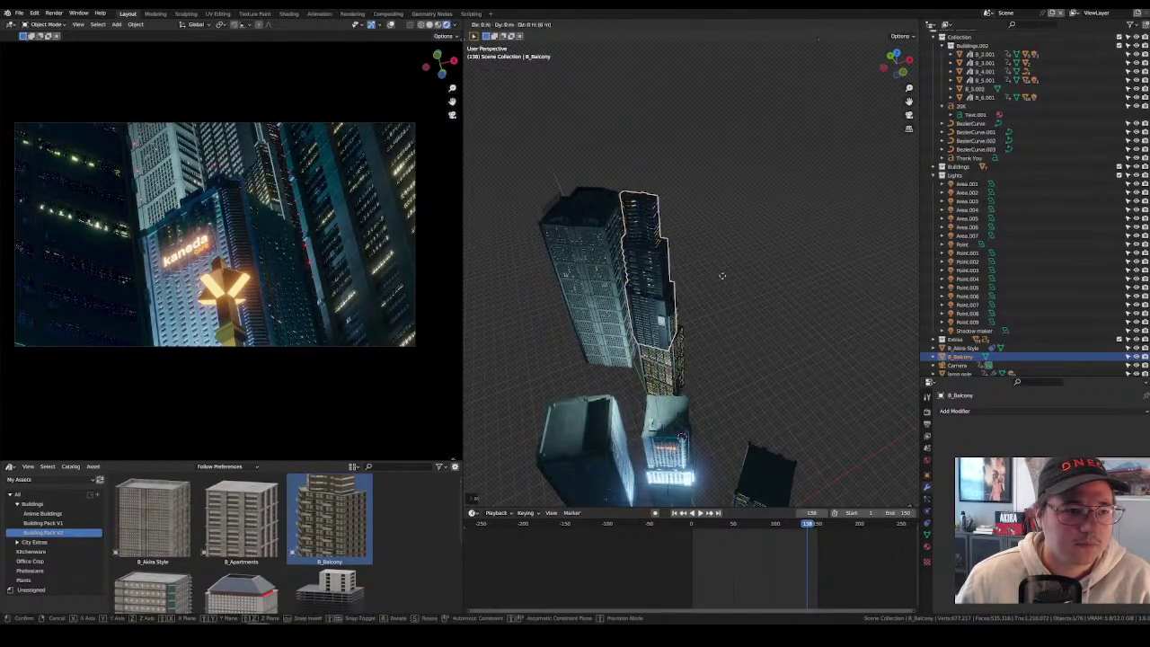
key(shift+z)
click(725, 274)
key(g)
key(z)
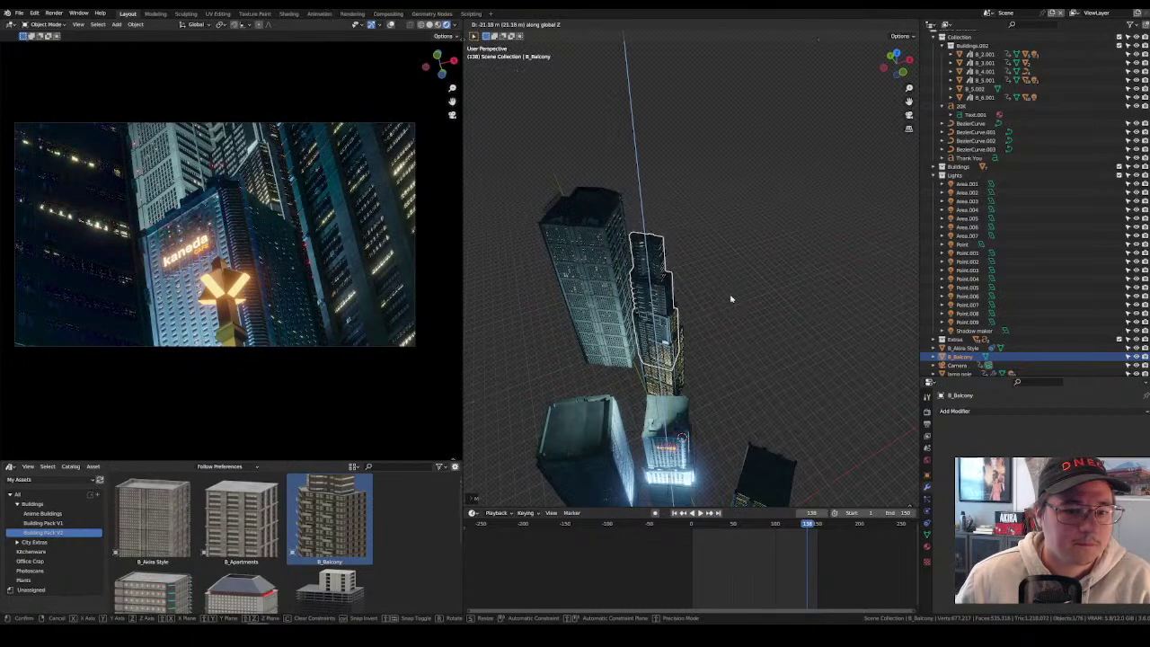
key(shift+z)
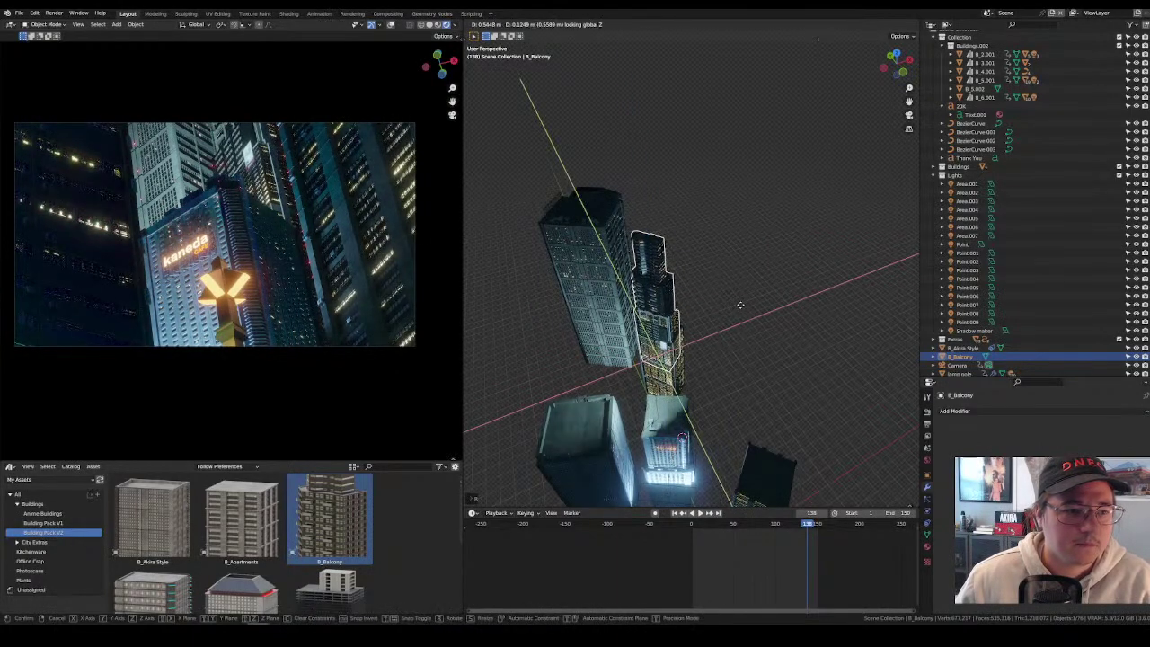
key(r)
key(z)
click(740, 303)
key(g)
key(z)
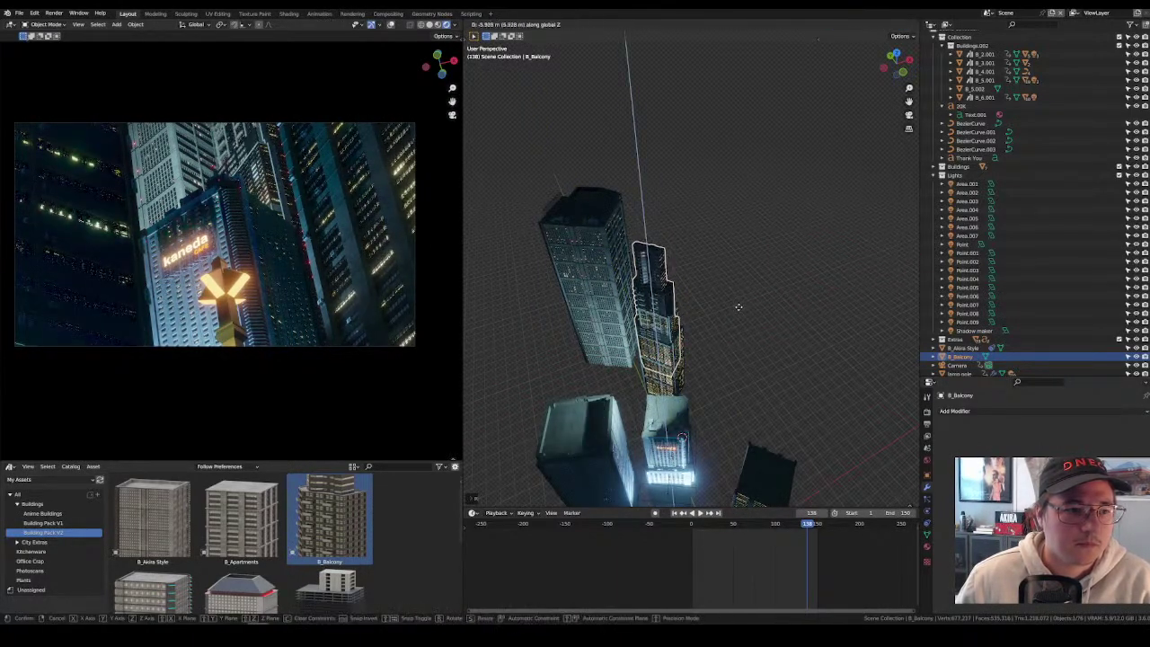
click(741, 316)
Delete the B_Balcony building from the scene.
scroll(741, 316, up, 6)
scroll(741, 316, down, 3)
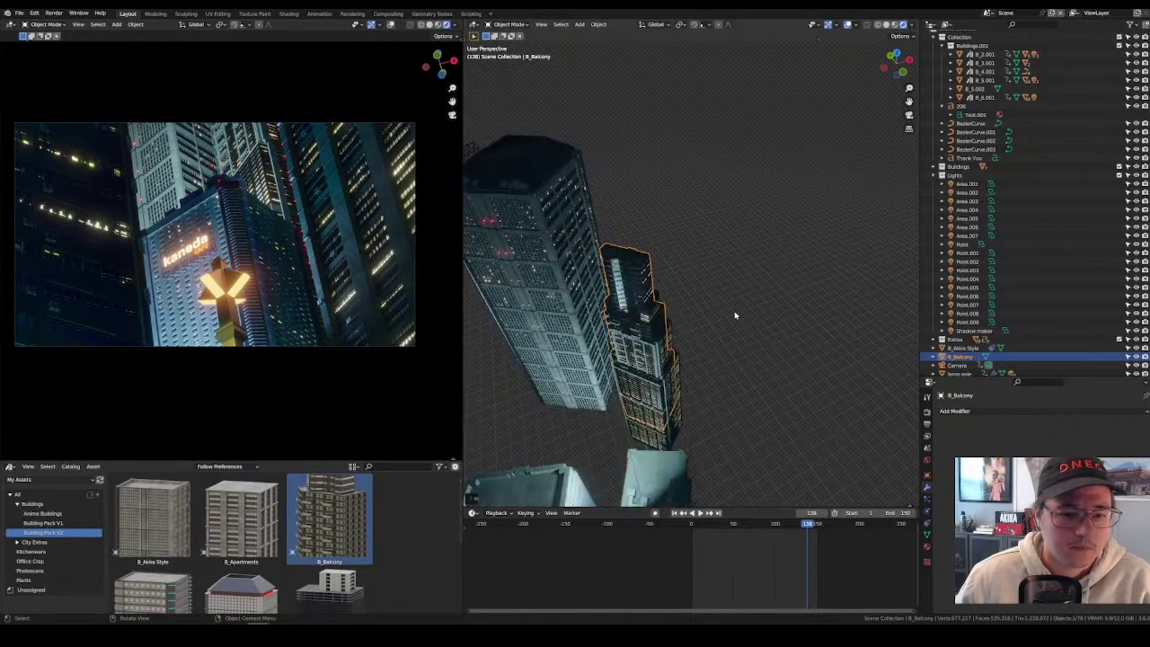
click(734, 314)
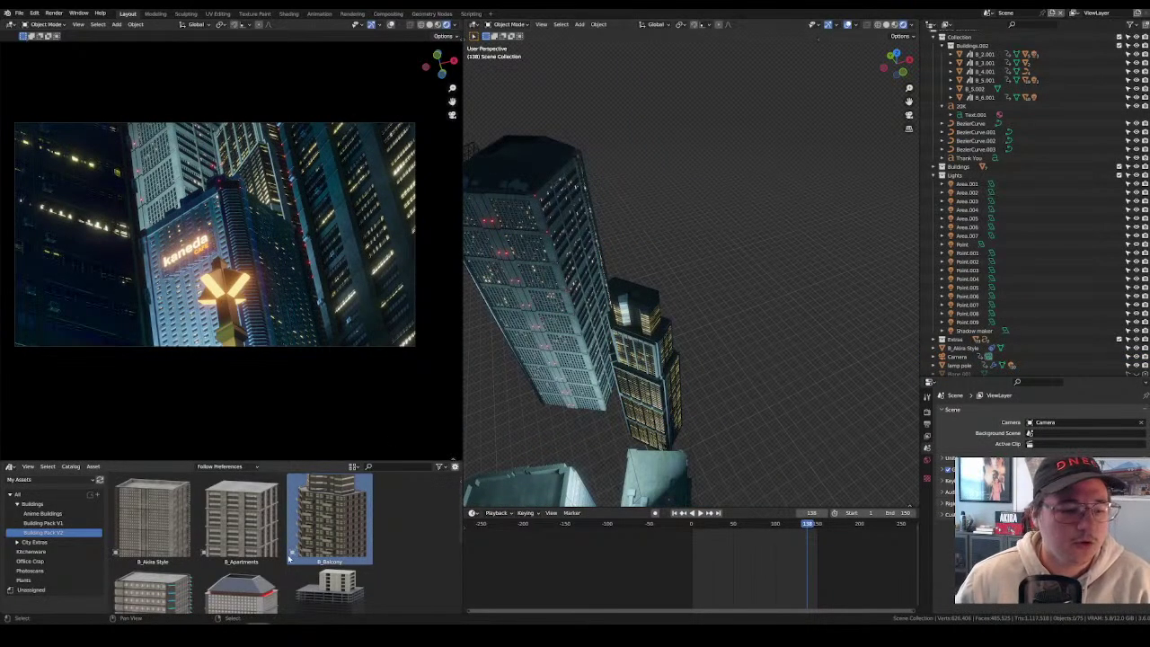
Inspect the B_5.002 and B_6.001 buildings up close, including the HVAC Single.014 unit on the B_6.001 corner.
middle_drag(568, 261, 703, 470)
click(561, 380)
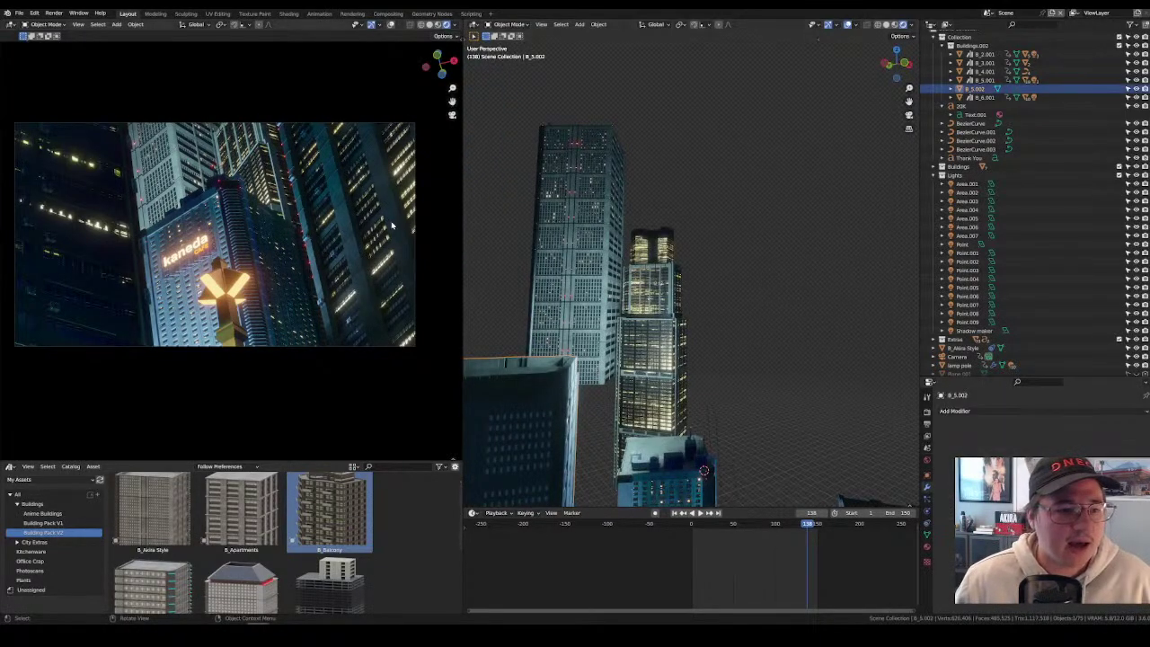
key(KP_Decimal)
middle_drag(746, 422, 726, 226)
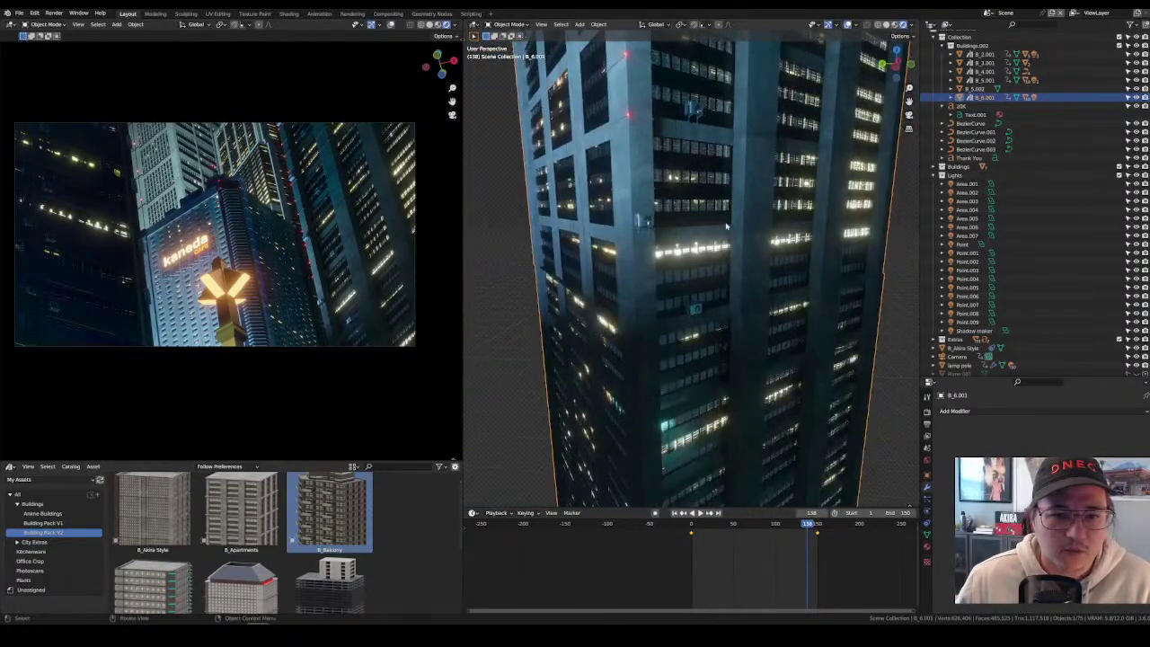
scroll(662, 210, up, 4)
middle_drag(662, 210, 678, 228)
click(688, 297)
scroll(689, 296, down, 3)
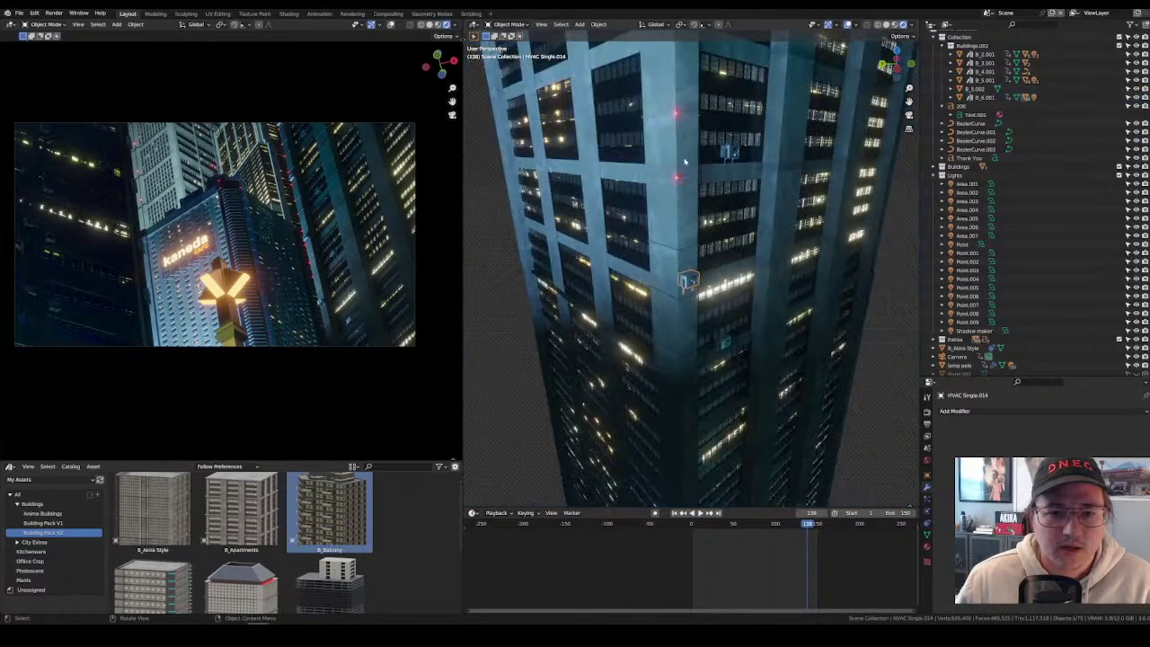
middle_drag(684, 162, 555, 323)
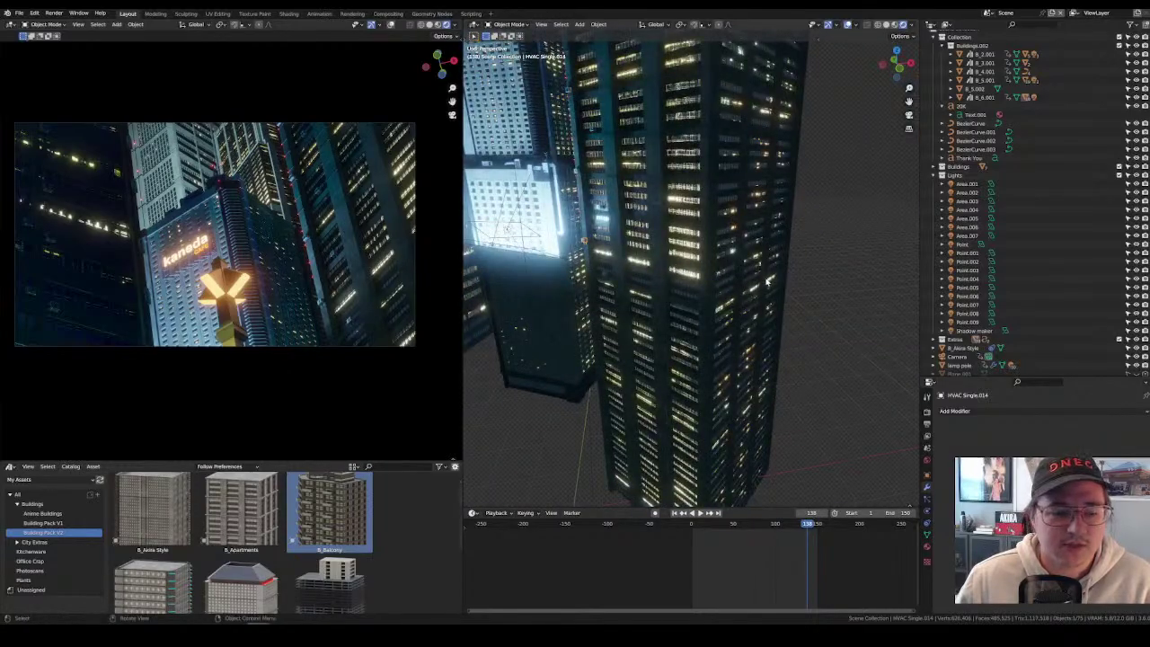
Place the B_Apartments building from the asset library beside the existing towers and adjust its rotation and horizontal position.
drag(241, 508, 549, 476)
drag(827, 479, 827, 479)
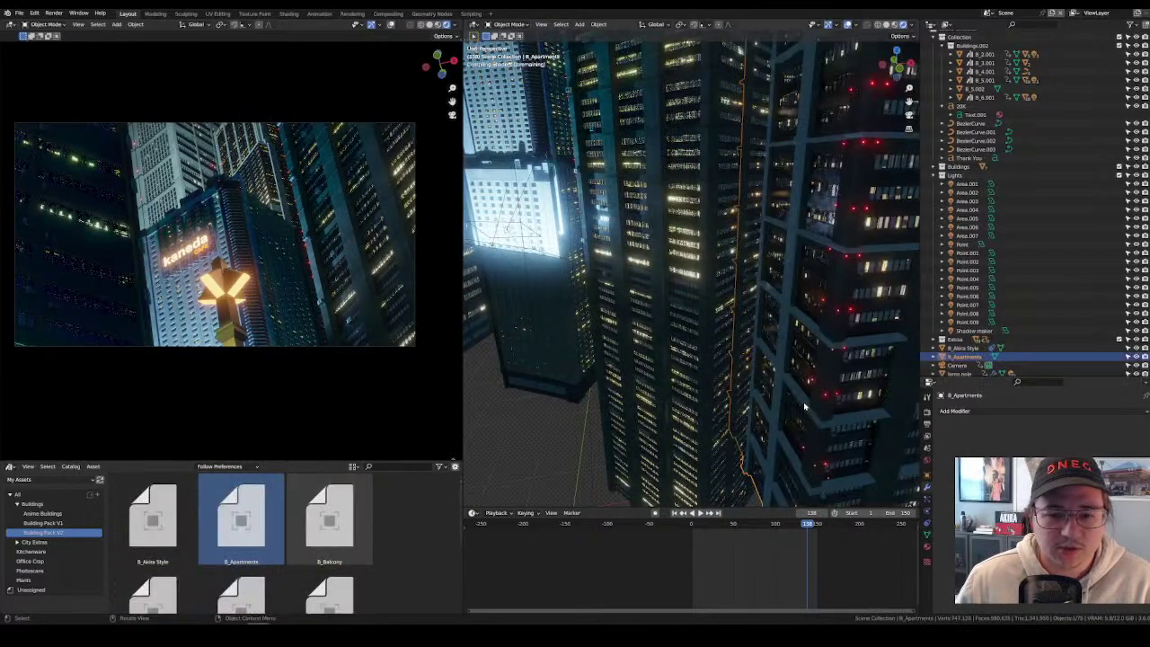
middle_drag(827, 479, 809, 376)
key(r)
key(z)
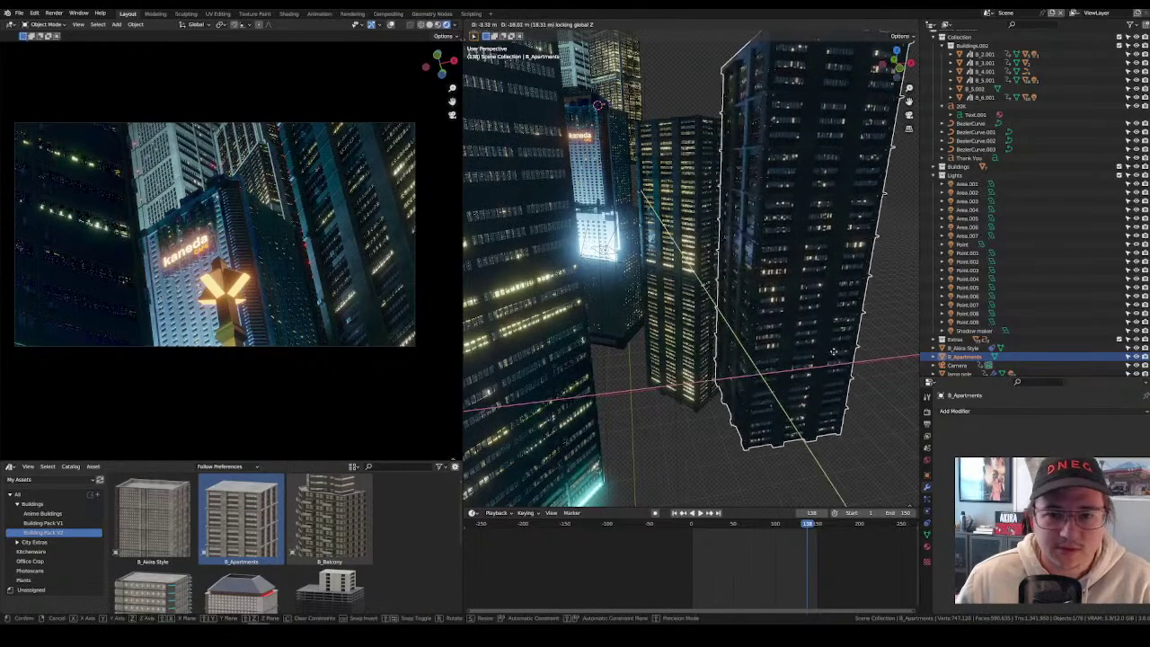
click(809, 375)
Examine the lit windows and HVAC units on the B_Apartments facade up close.
middle_drag(809, 376, 737, 341)
scroll(737, 341, up, 8)
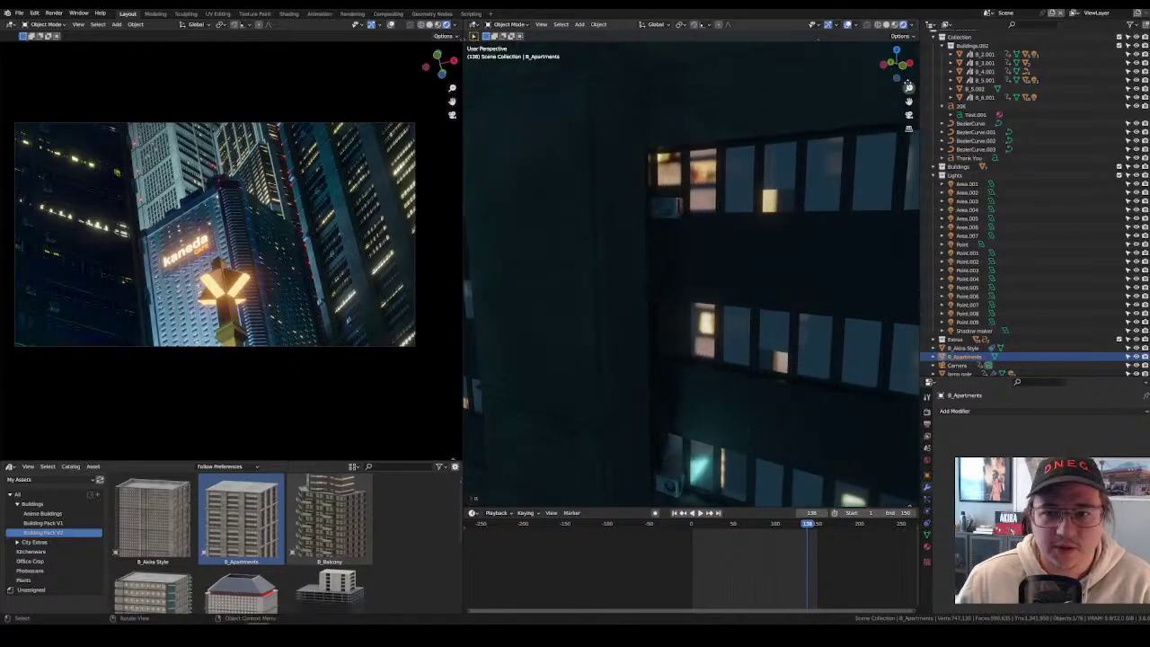
drag(908, 88, 661, 197)
scroll(728, 286, down, 10)
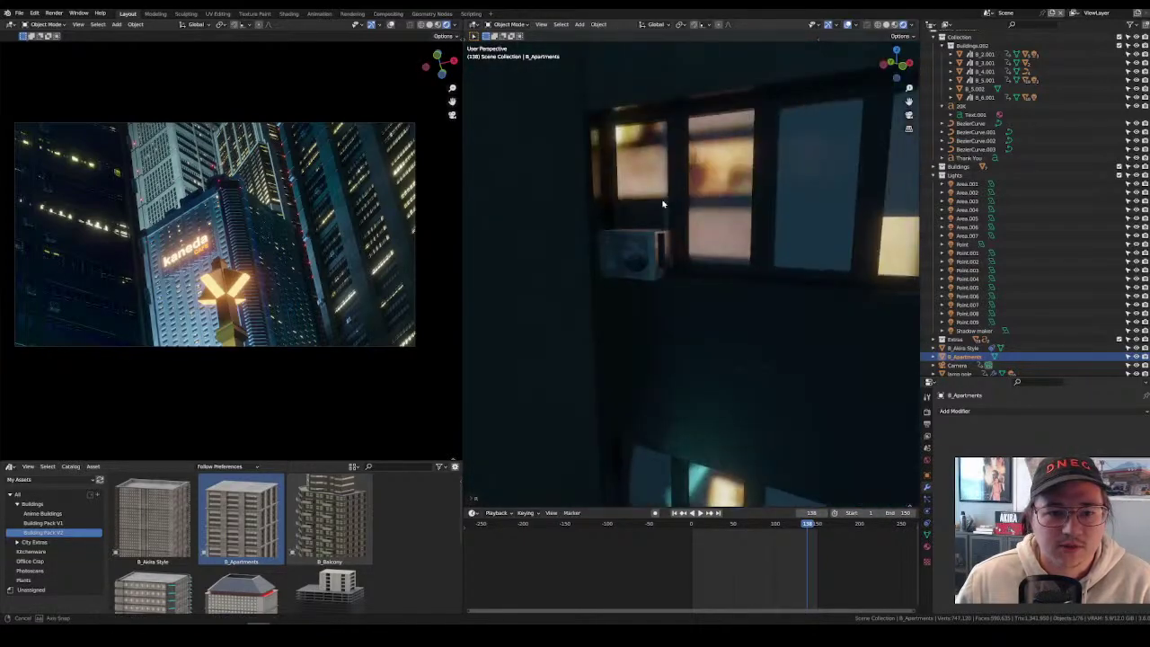
Delete the B_Apartments building from the scene.
key(x)
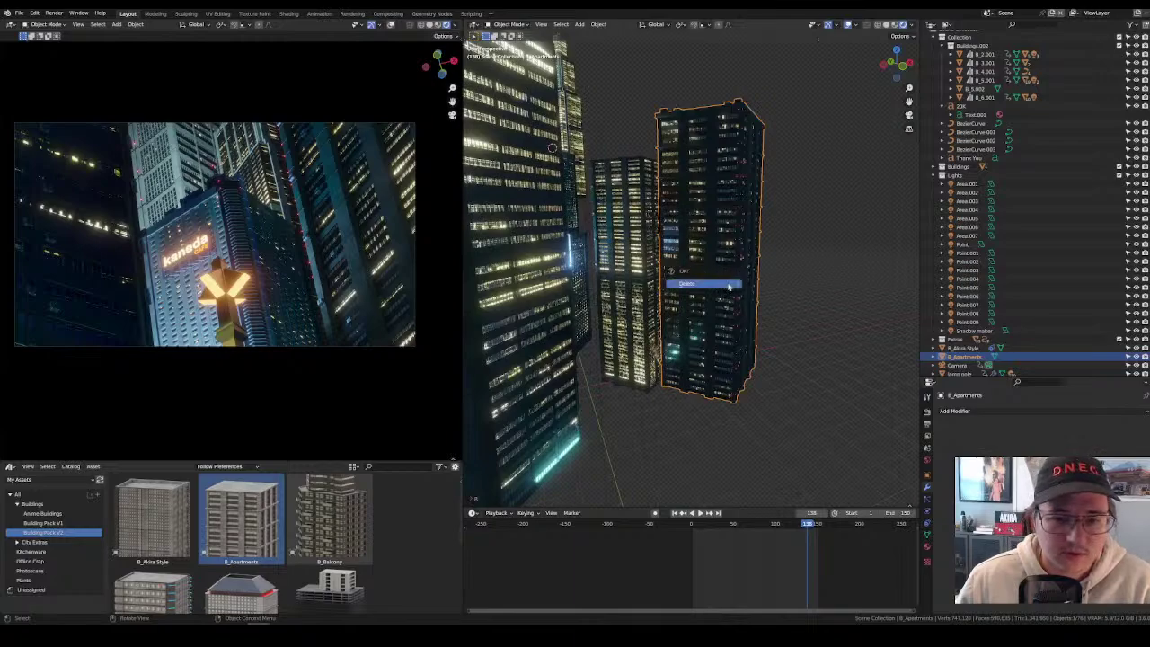
click(729, 285)
middle_drag(730, 309, 722, 326)
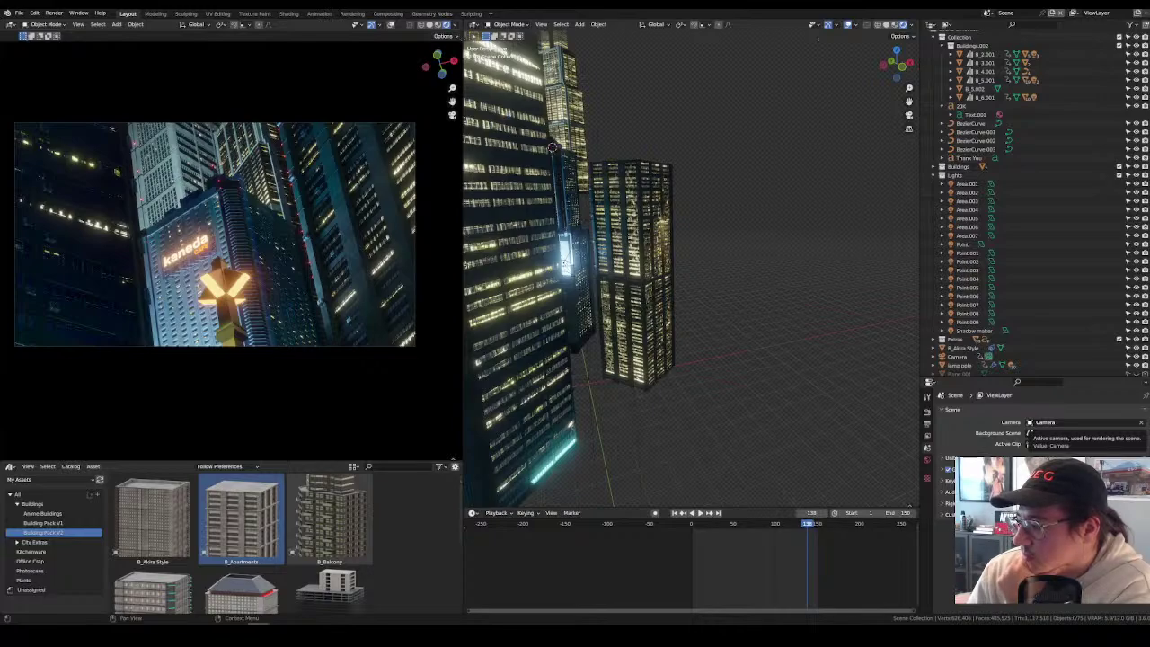
Review the cluster of towers from above and from street level, and play the animation, stopping at frame 55.
middle_drag(815, 271, 777, 346)
scroll(771, 325, down, 7)
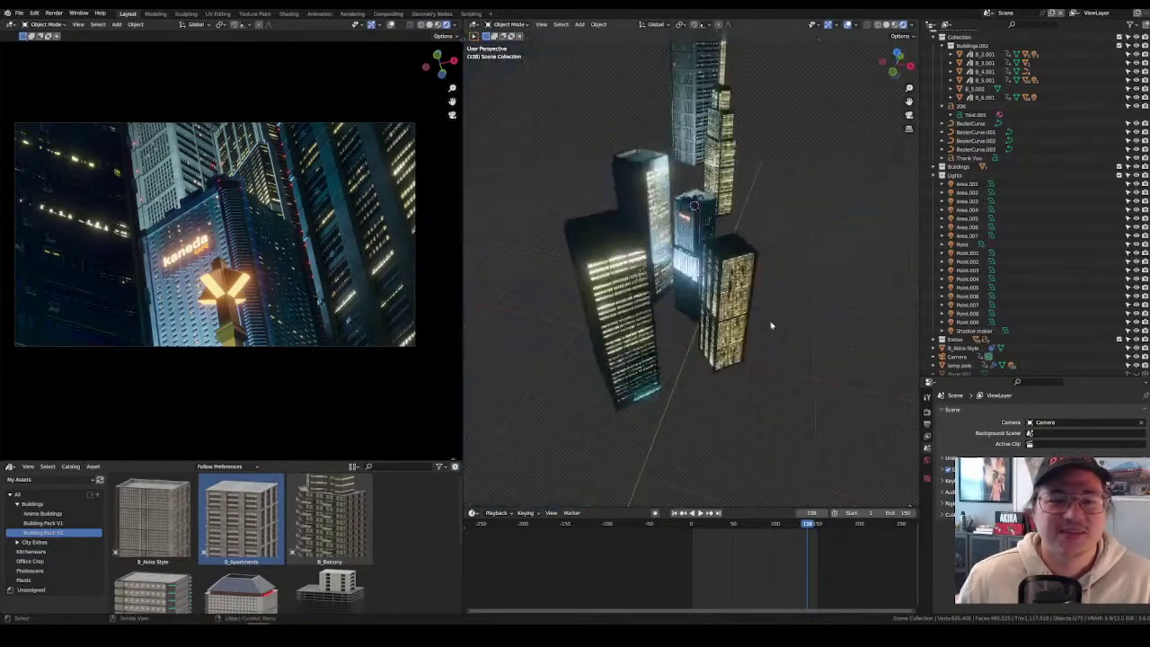
scroll(771, 322, up, 8)
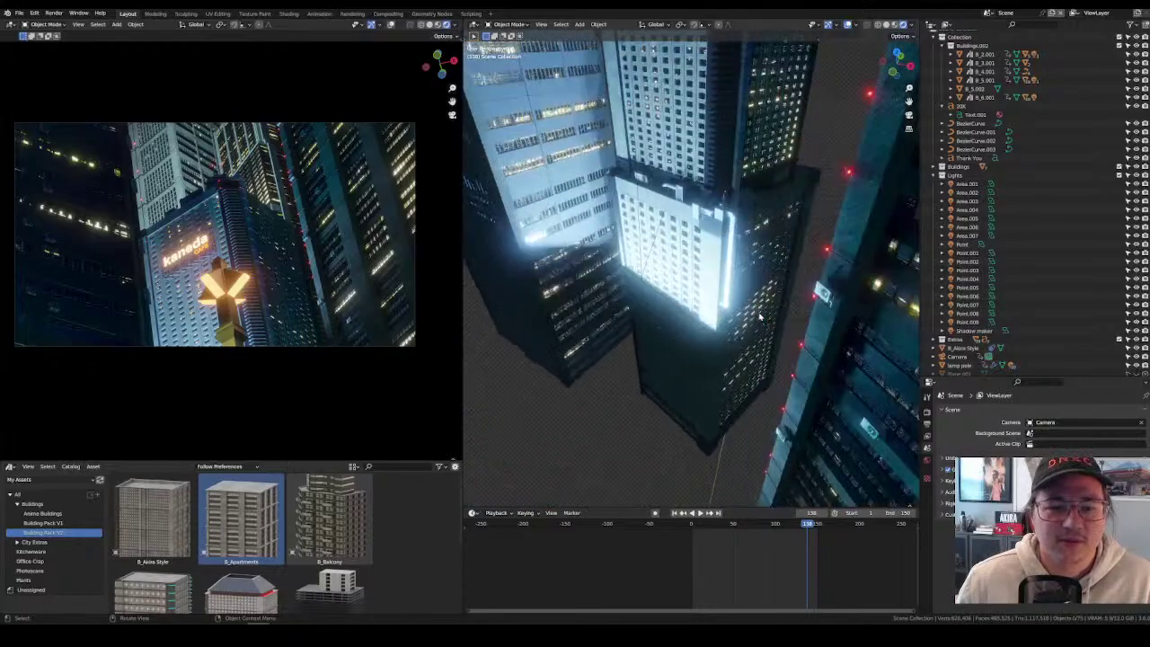
middle_drag(759, 316, 790, 319)
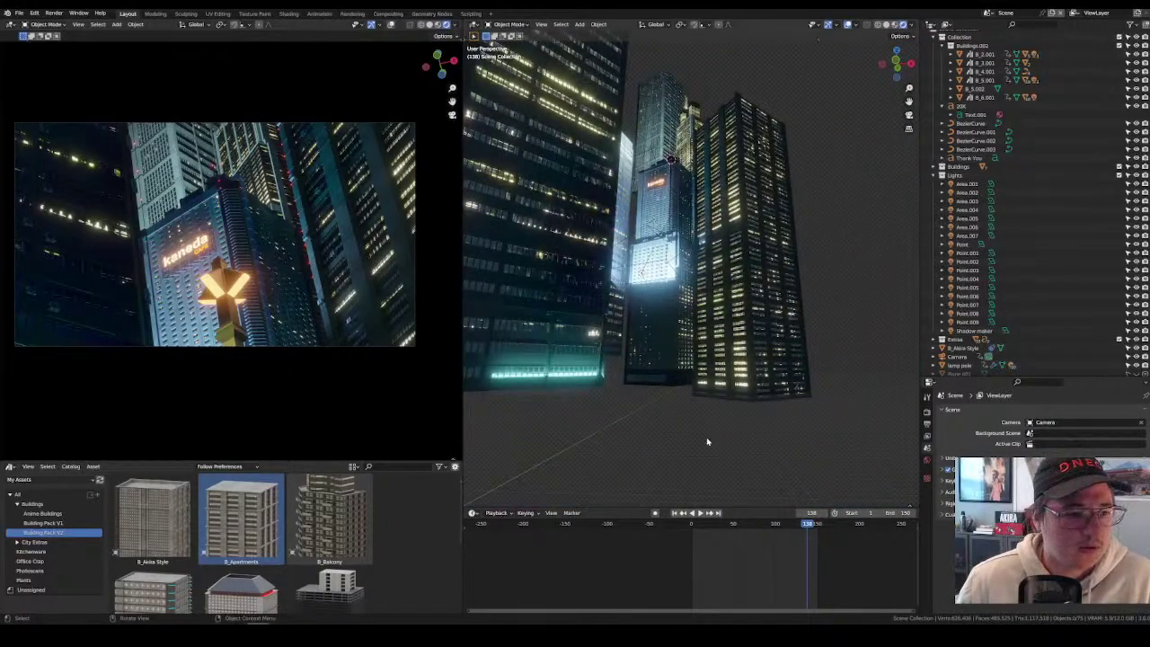
key(space)
middle_drag(719, 442, 549, 398)
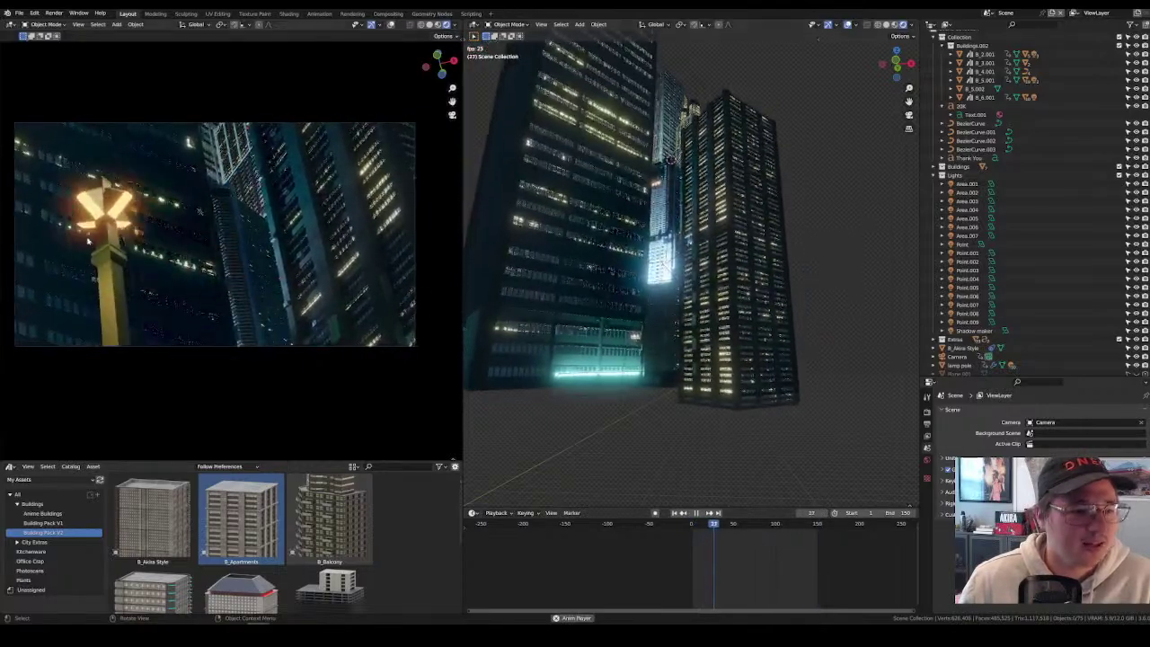
key(space)
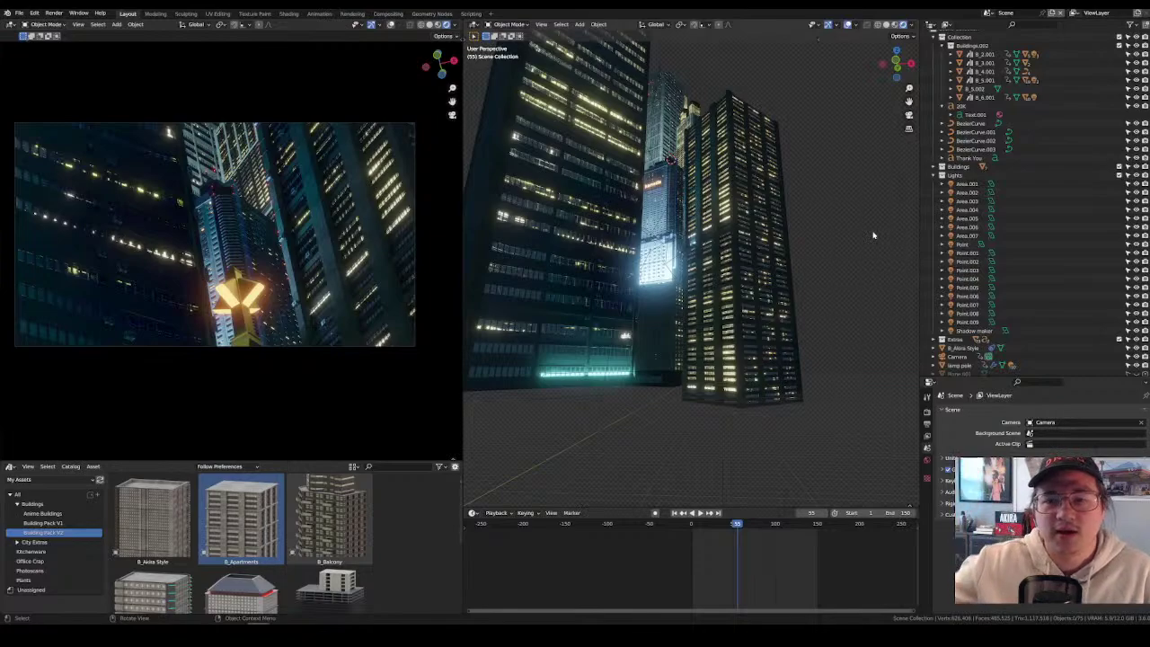
Collapse the Collection and Lights groups in the Outliner, and move Rooftop Vents.001 into Collection.
click(933, 38)
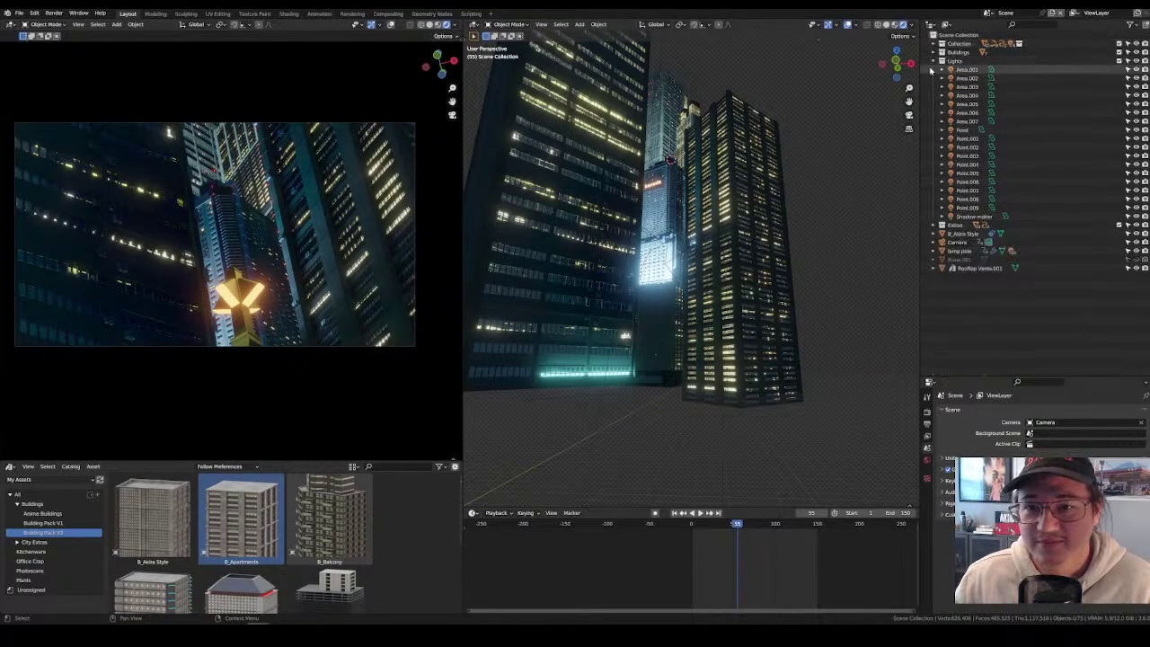
click(934, 61)
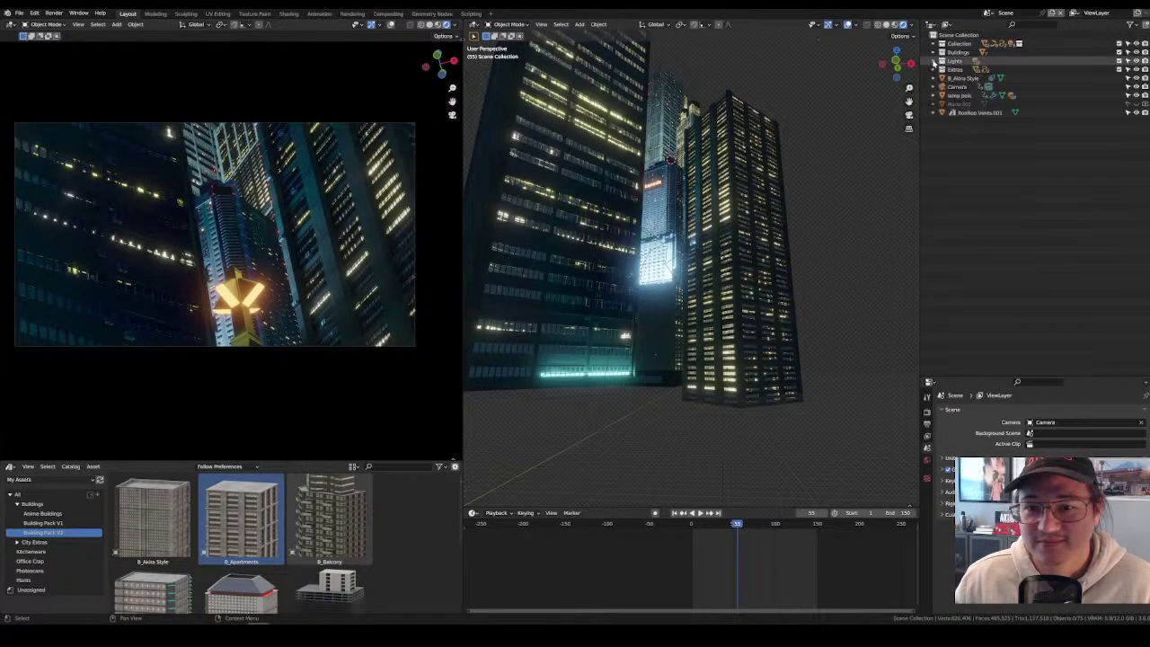
click(959, 104)
click(968, 114)
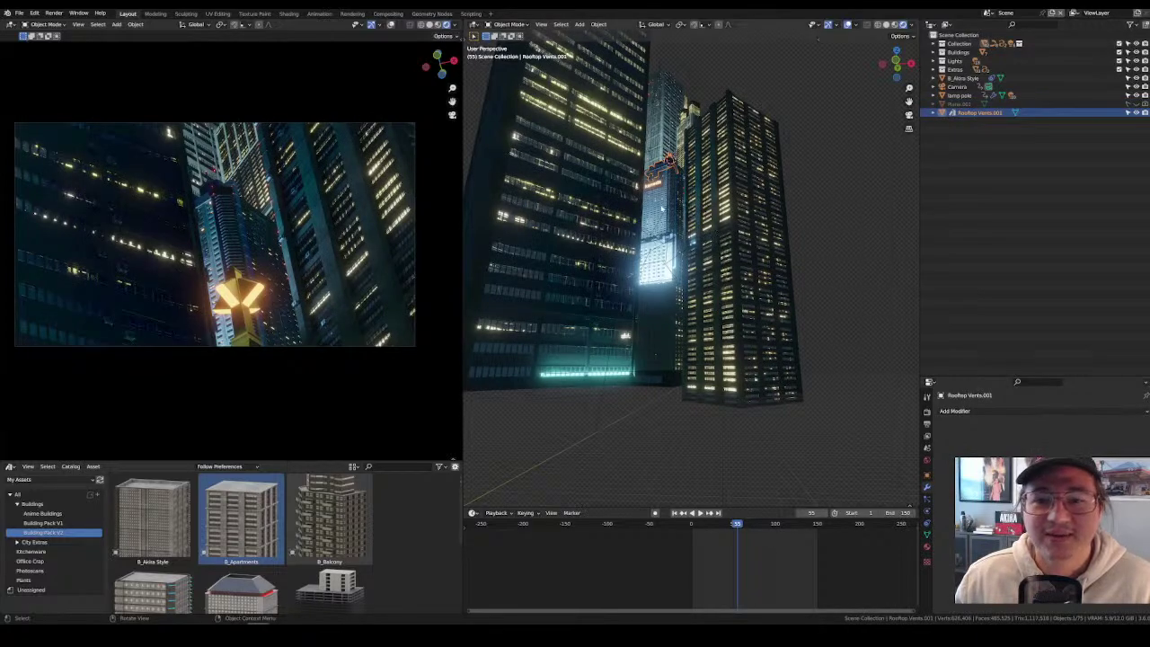
shift+click(660, 199)
drag(972, 114, 958, 42)
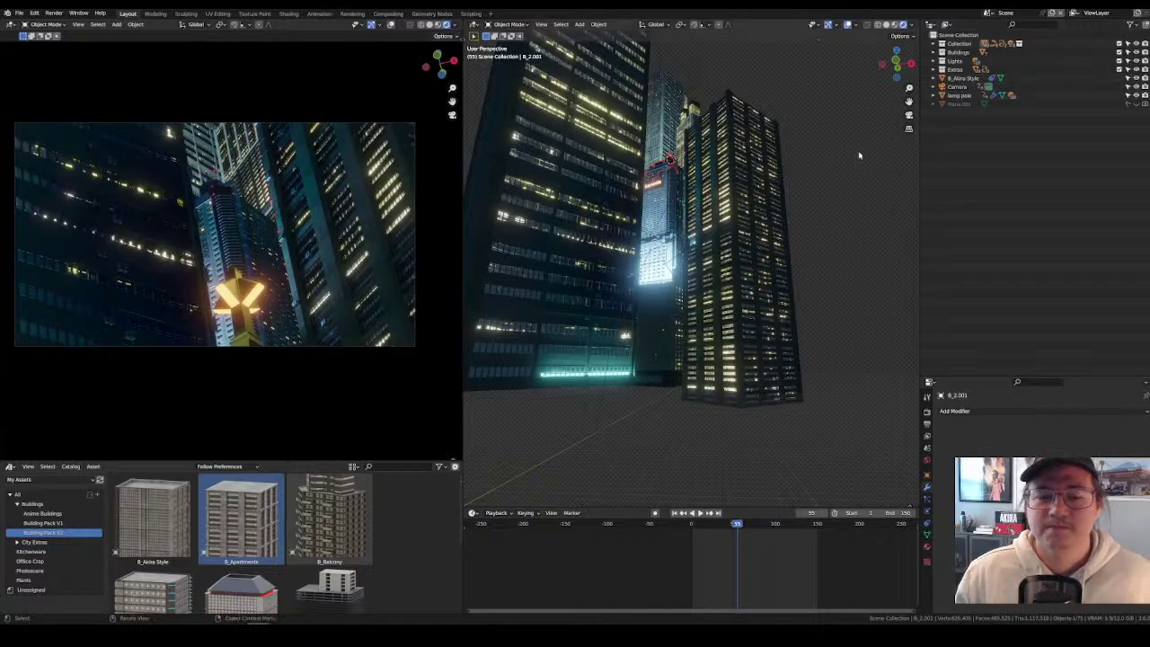
Unhide the Plane.001 object in the viewport.
click(961, 104)
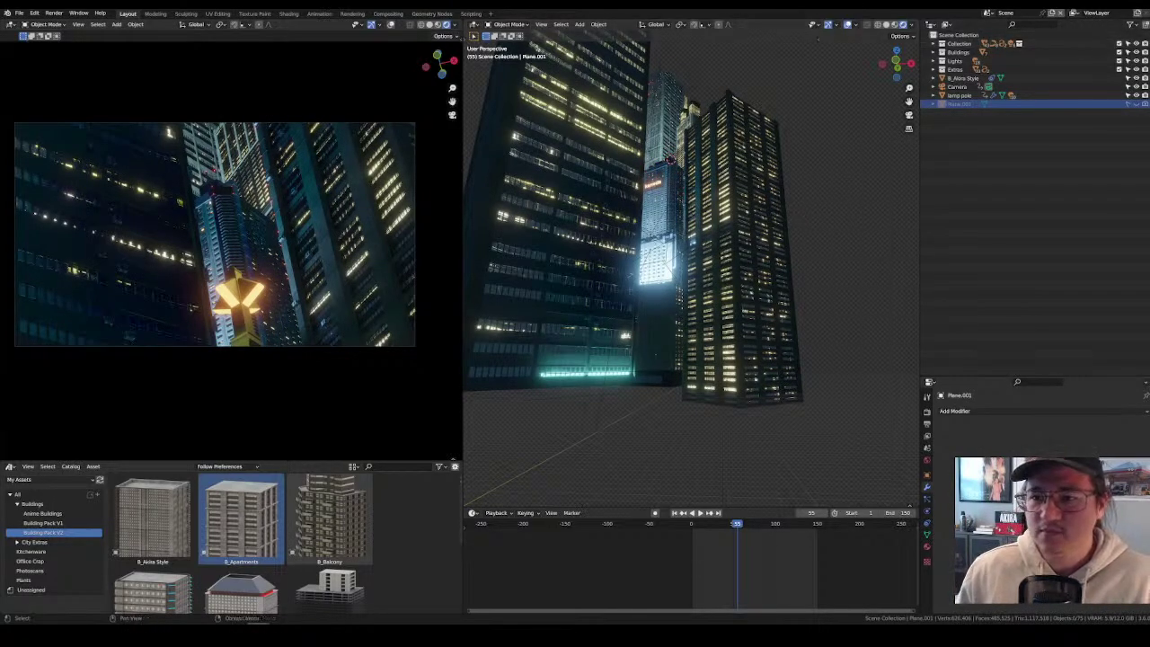
click(1136, 104)
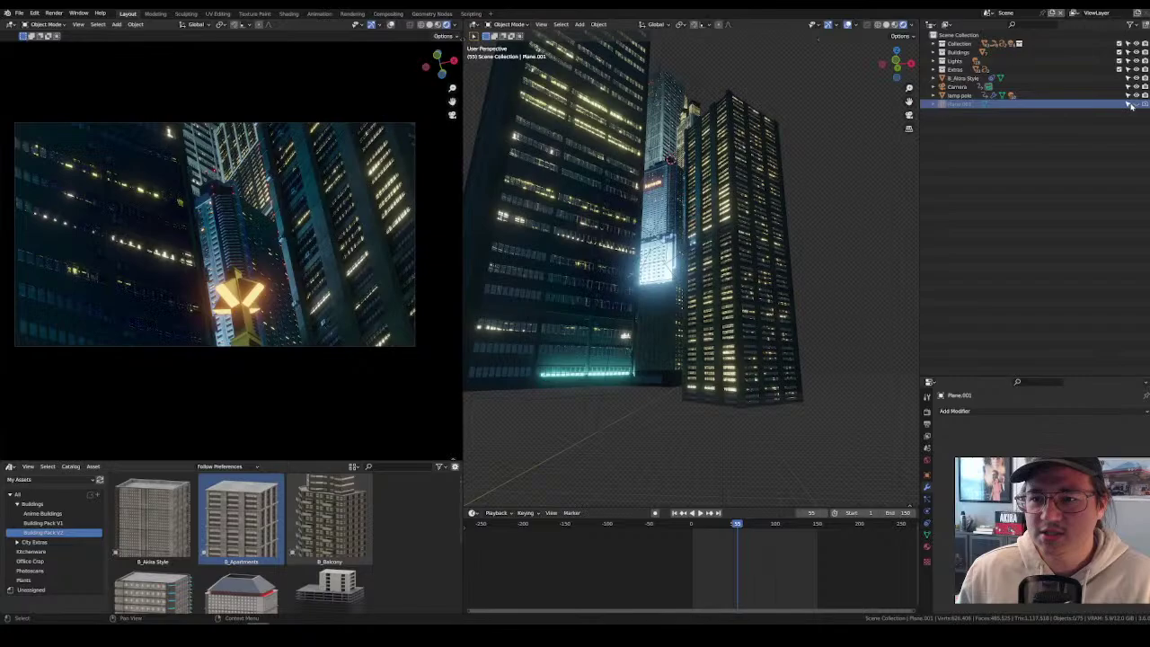
Delete the large Plane.001 object from the scene.
click(656, 220)
middle_drag(657, 220, 644, 284)
scroll(781, 351, up, 3)
scroll(644, 284, down, 3)
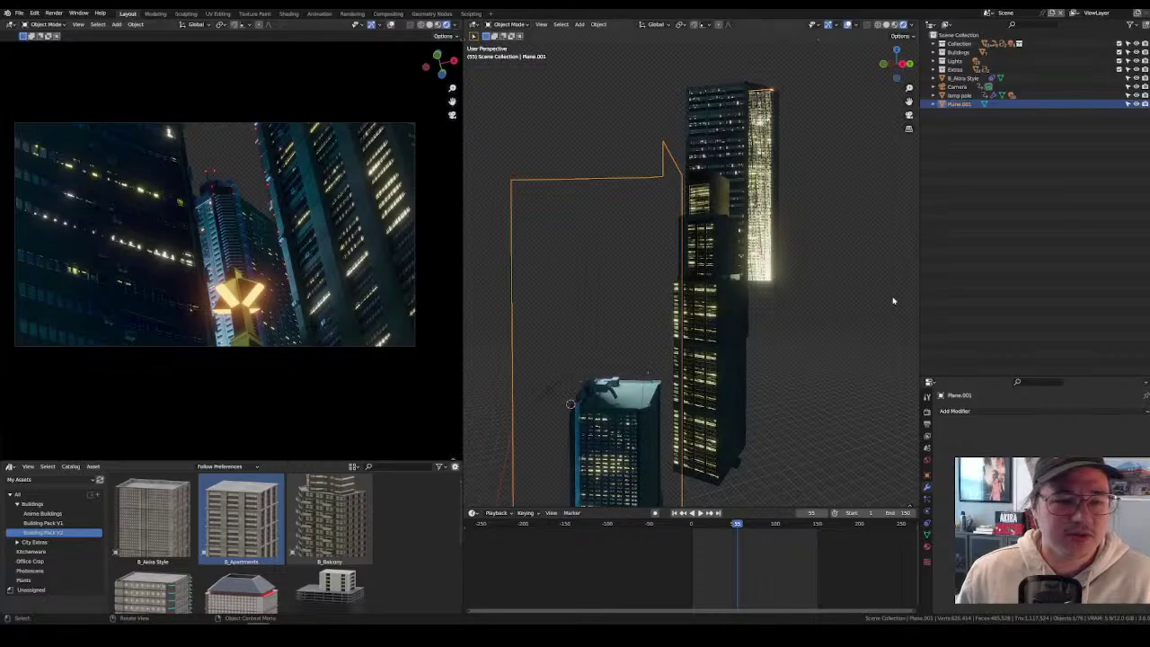
key(x)
click(629, 268)
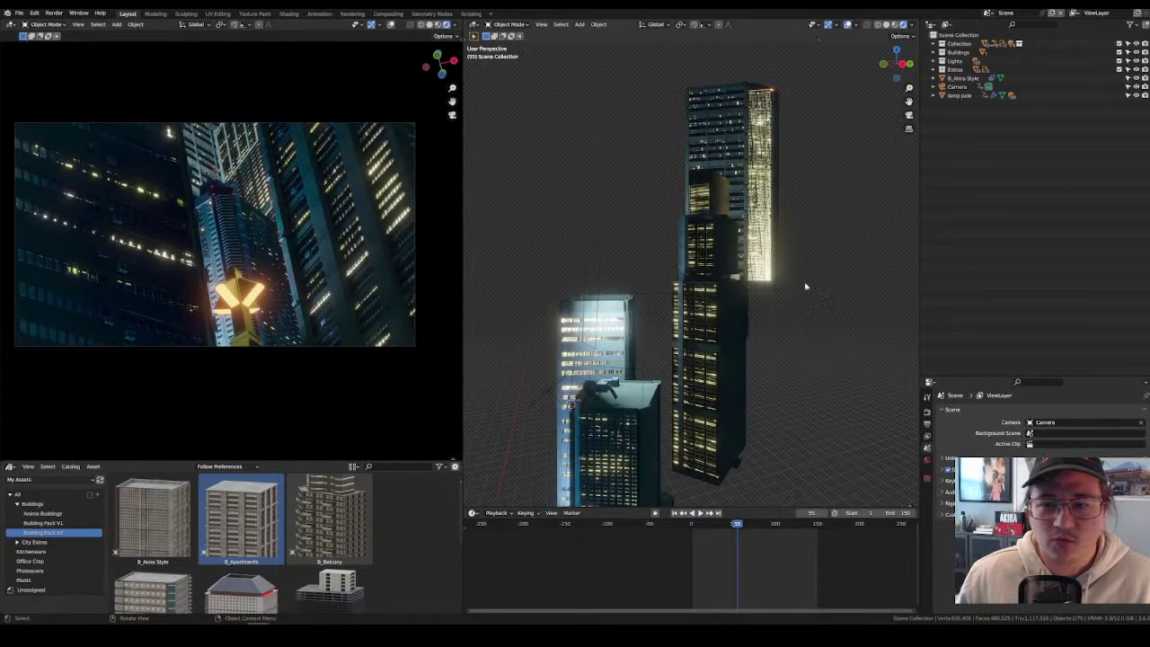
Move the Area.007 light about 8.3 m to a new position beside the kaneda tower.
middle_drag(806, 286, 817, 327)
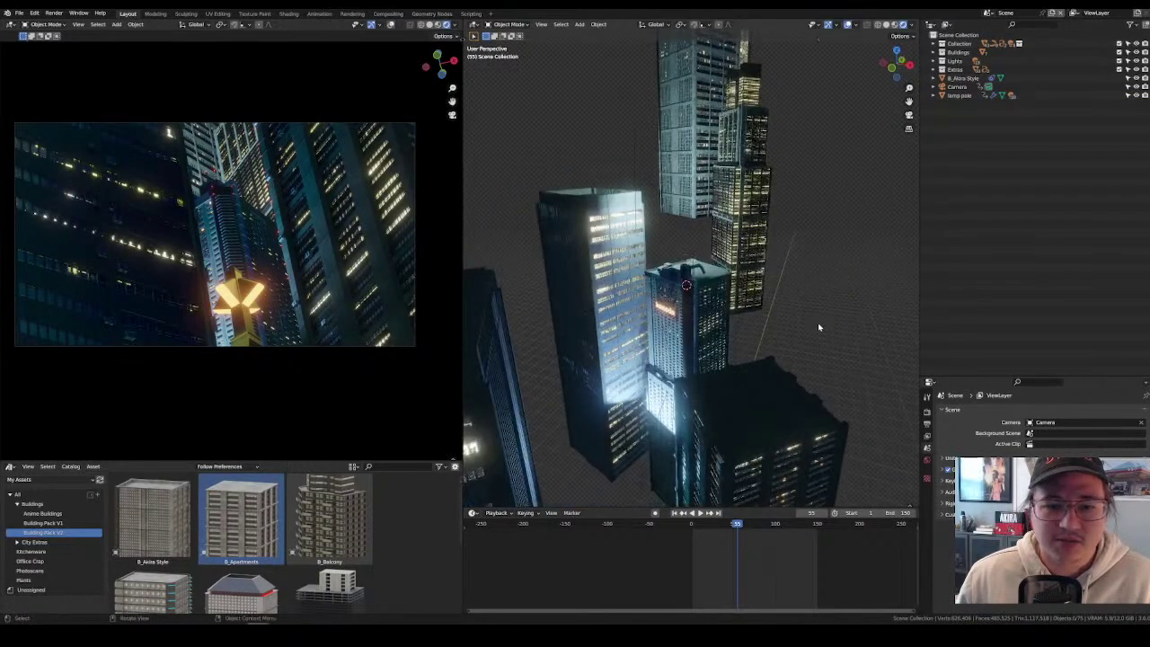
scroll(664, 279, up, 8)
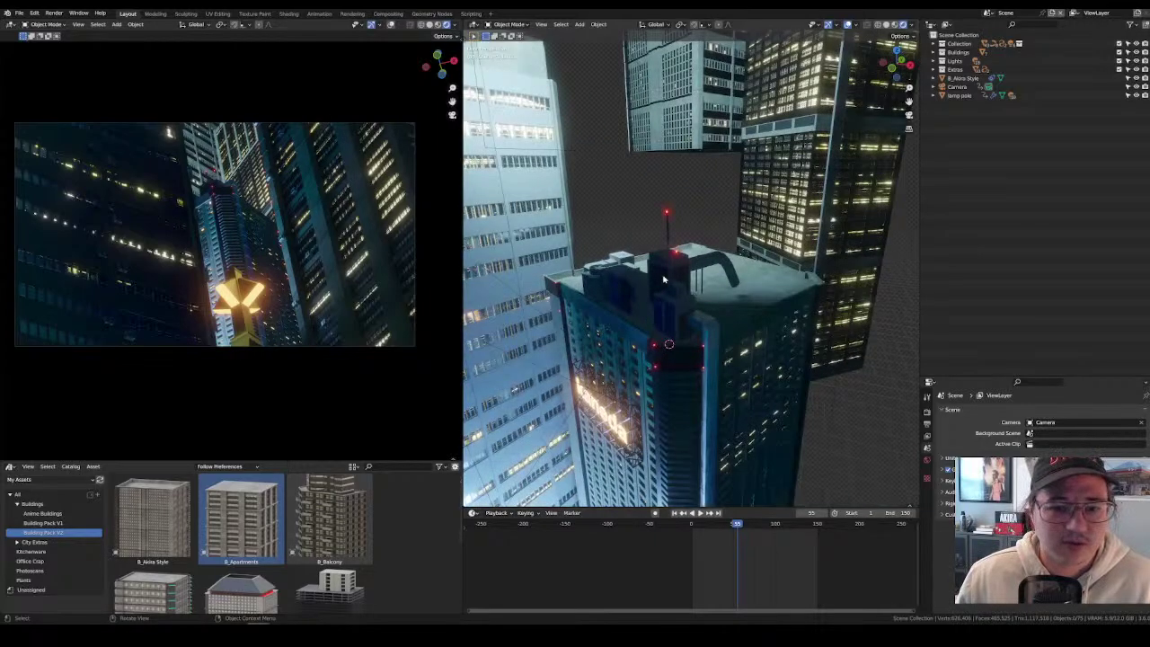
click(663, 278)
click(704, 207)
scroll(705, 211, down, 4)
middle_drag(710, 228, 858, 292)
key(g)
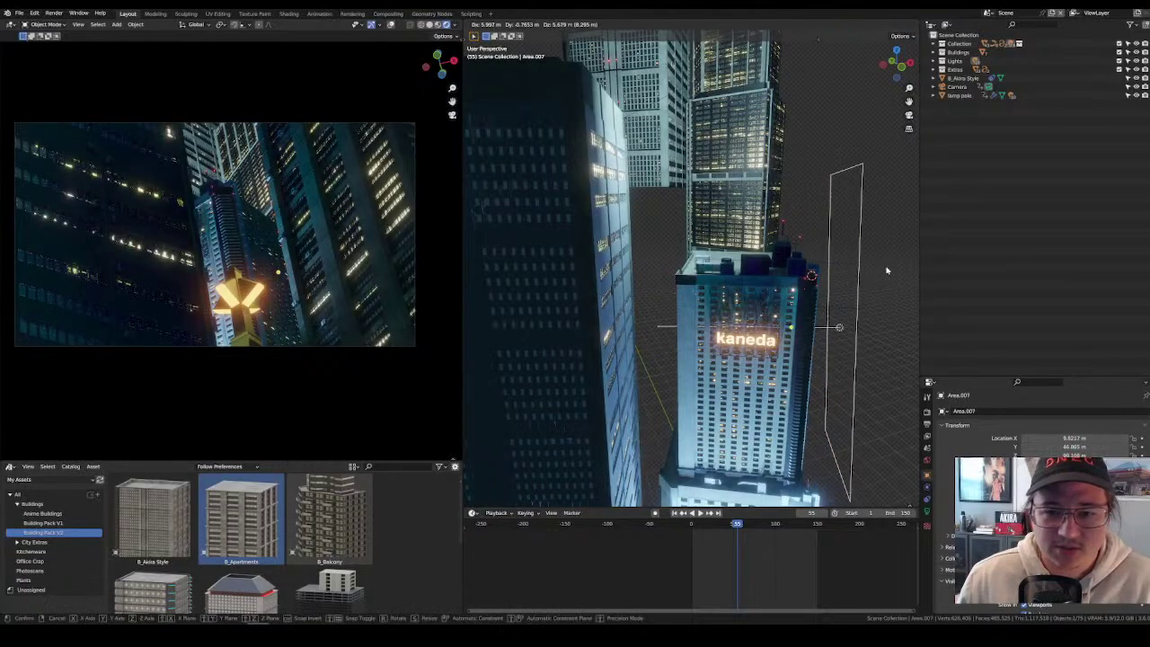
click(886, 270)
Copy the hex colour of the Area.004 light and apply it to the Area.006 light above the kaneda sign.
click(847, 267)
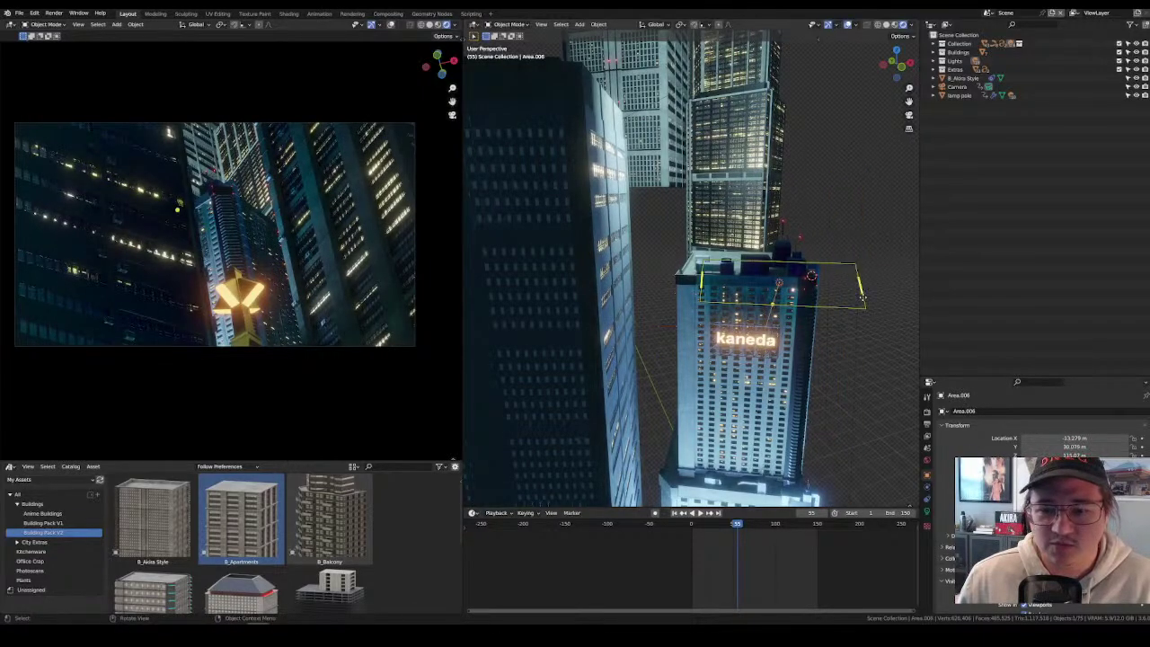
click(926, 510)
middle_drag(724, 302, 754, 424)
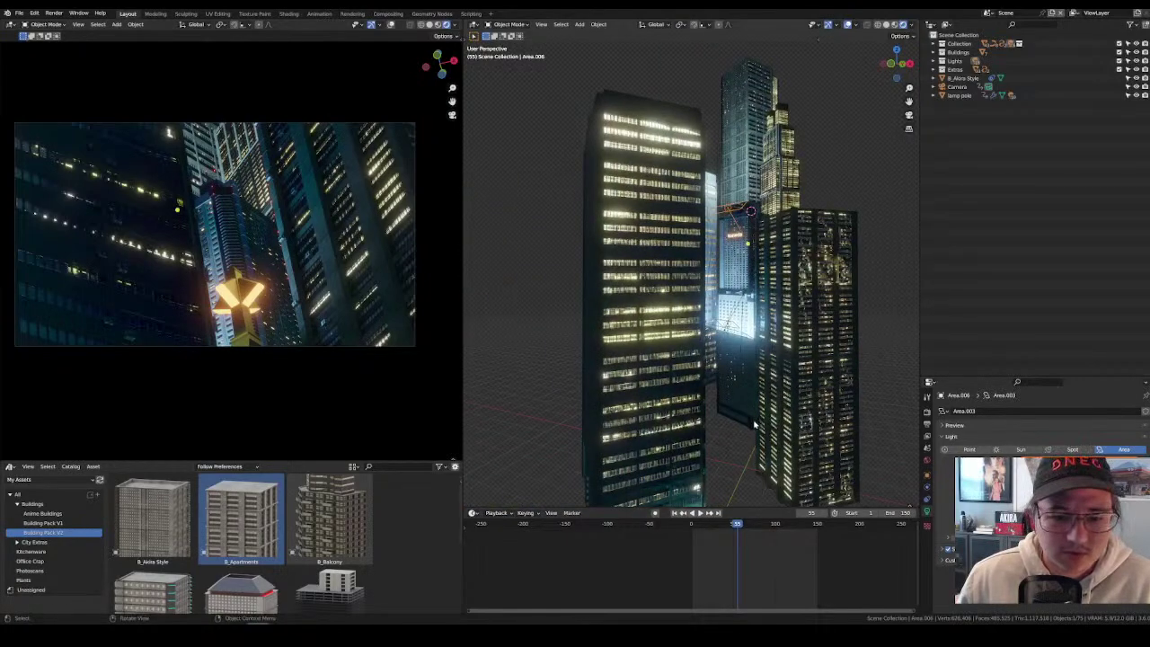
click(725, 447)
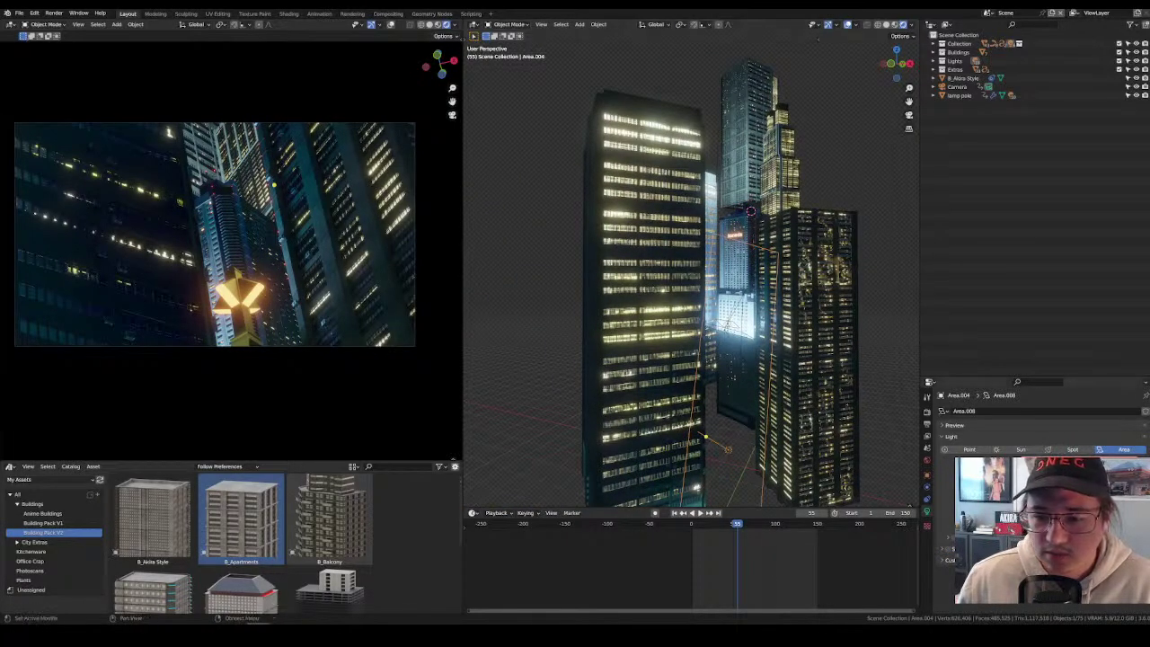
click(1125, 417)
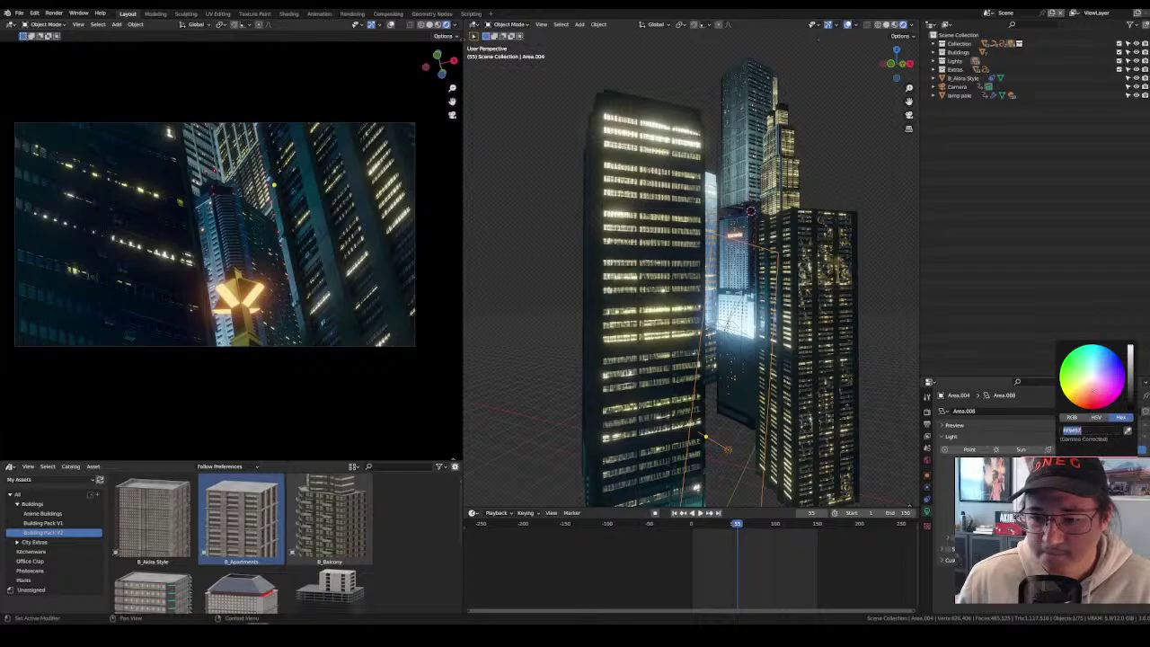
key(ctrl+c)
middle_drag(751, 211, 814, 218)
click(763, 196)
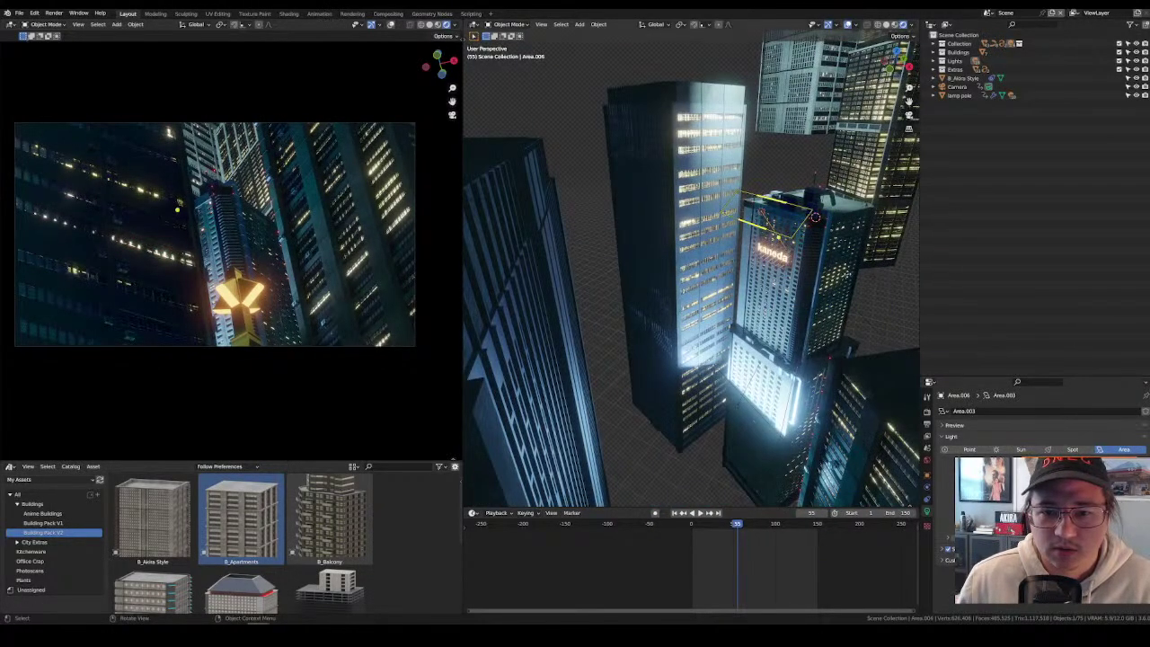
click(1095, 459)
key(ctrl+v)
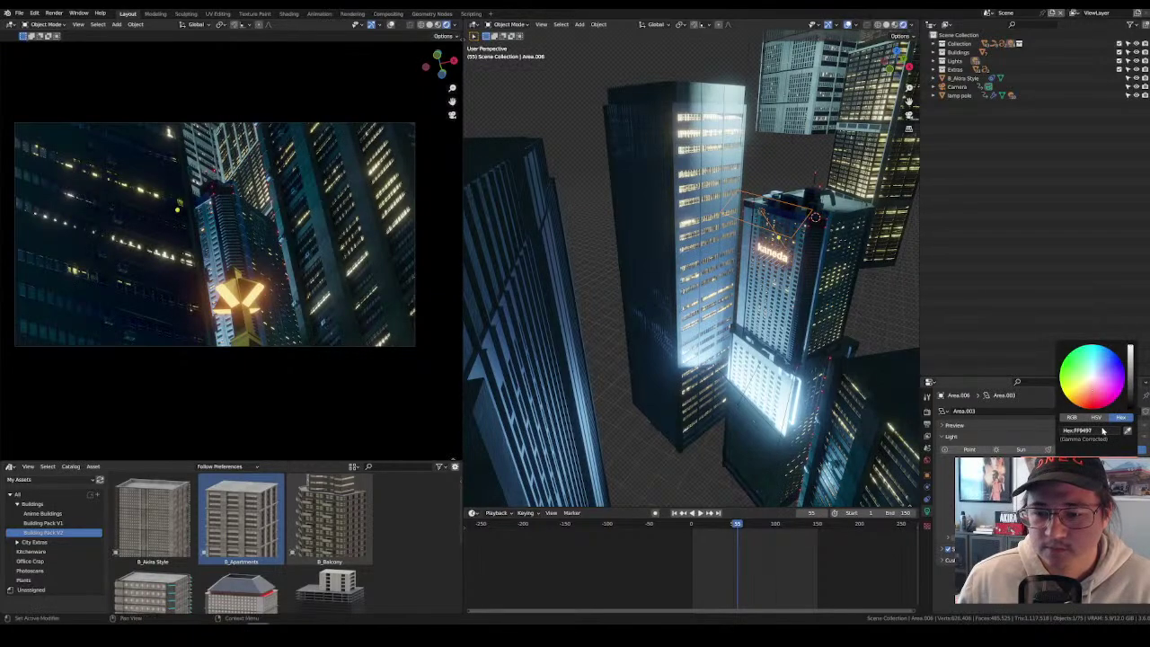
Apply the copied hex colour to the Area.007 light beside the kaneda tower.
key(shift+d)
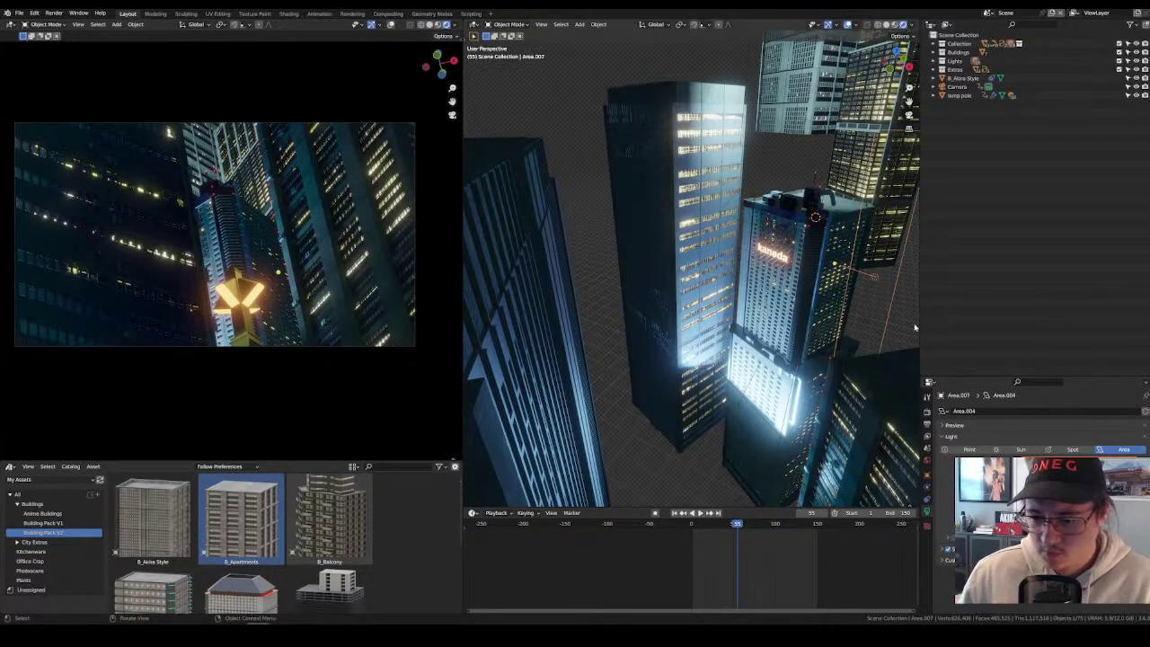
click(874, 276)
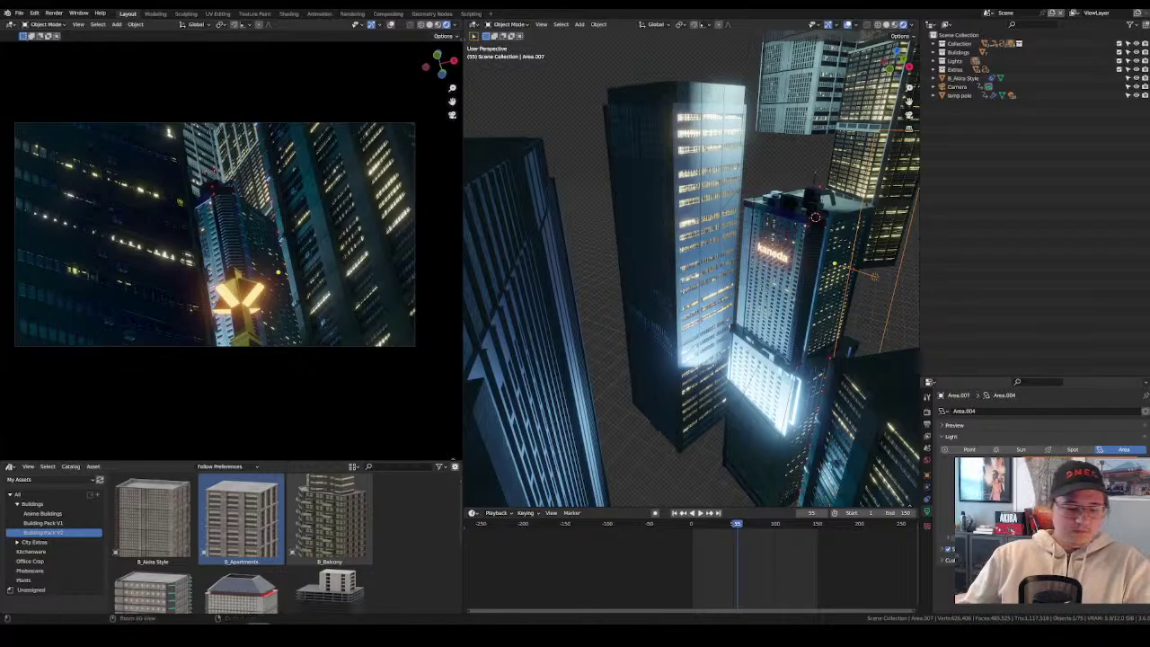
key(ctrl+v)
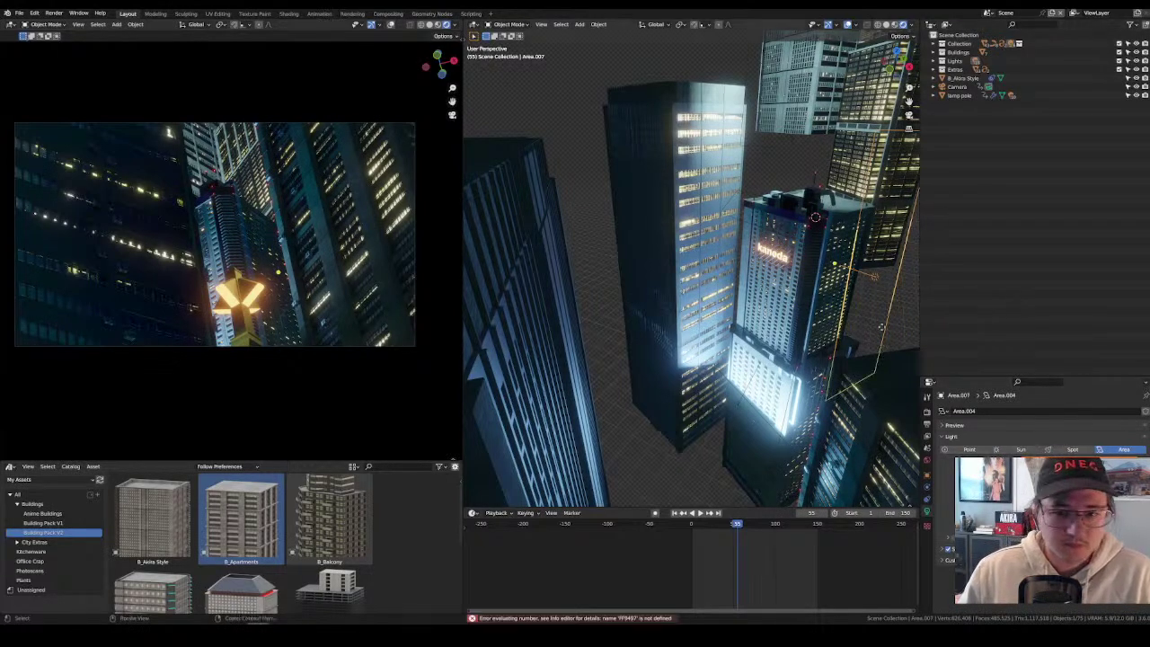
scroll(691, 270, up, 2)
click(1095, 459)
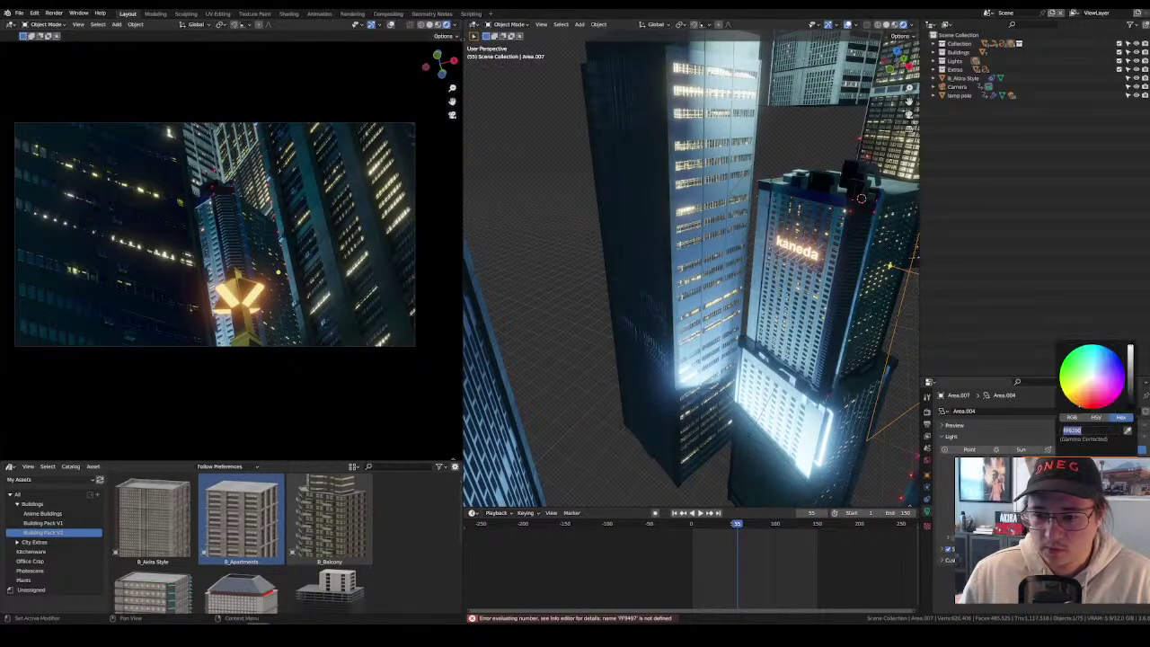
key(ctrl+v)
key(Return)
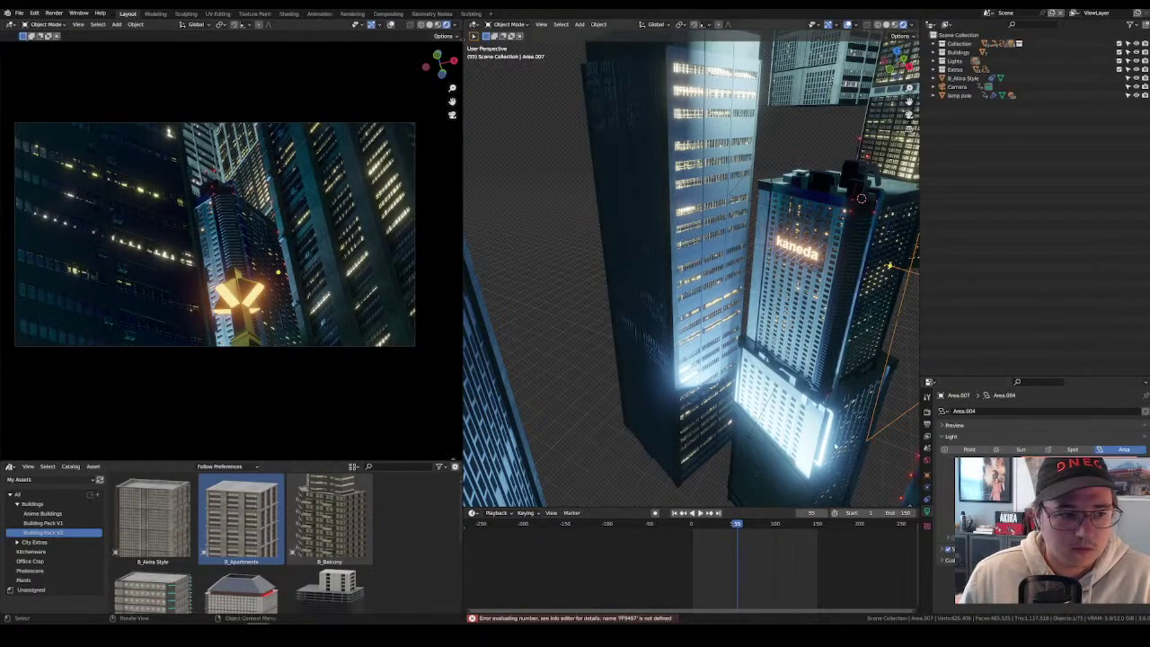
Tint the Area.001 light above the towers a pale blue, hex 90ABFF.
middle_drag(835, 446, 628, 39)
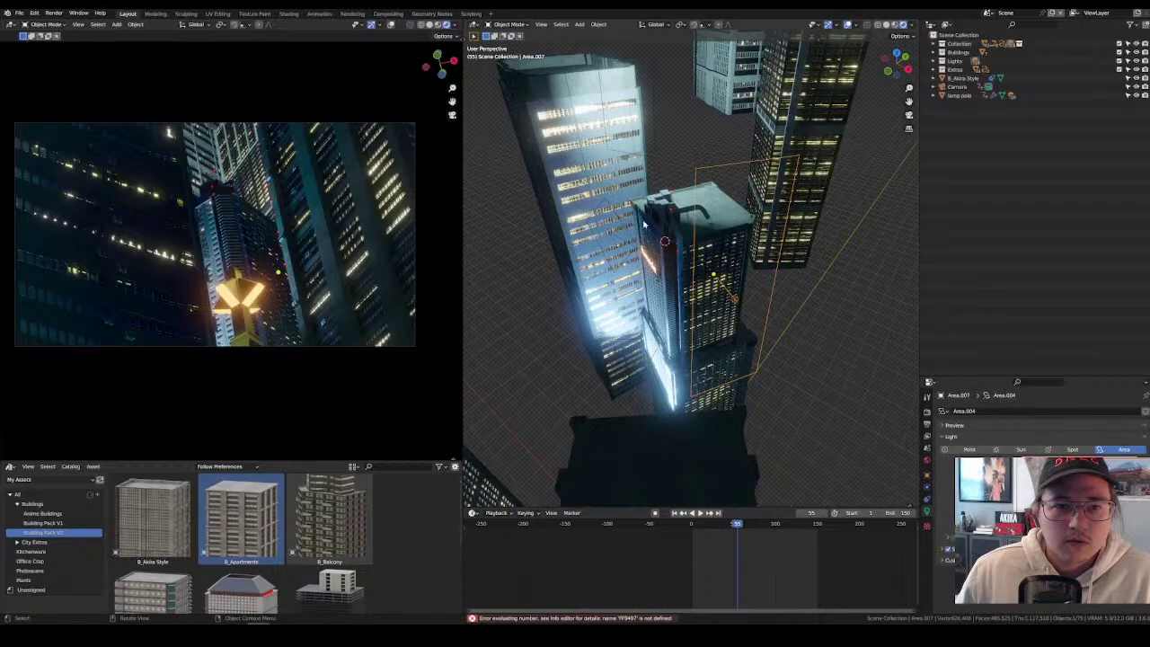
click(640, 57)
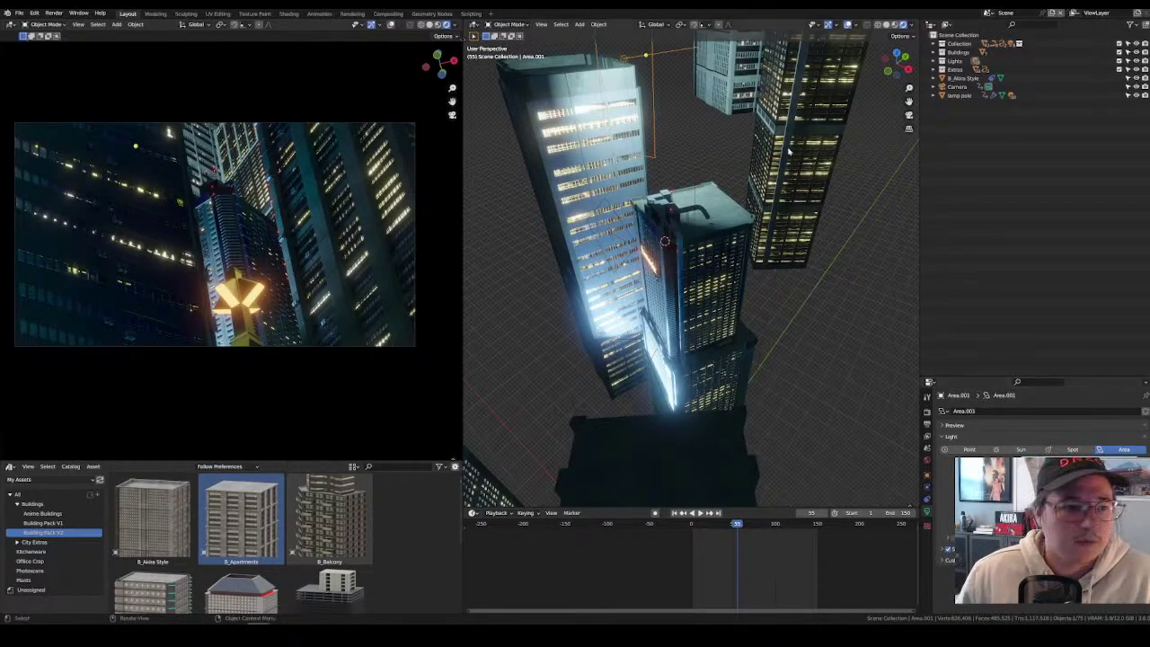
shift+middle_drag(615, 230, 659, 426)
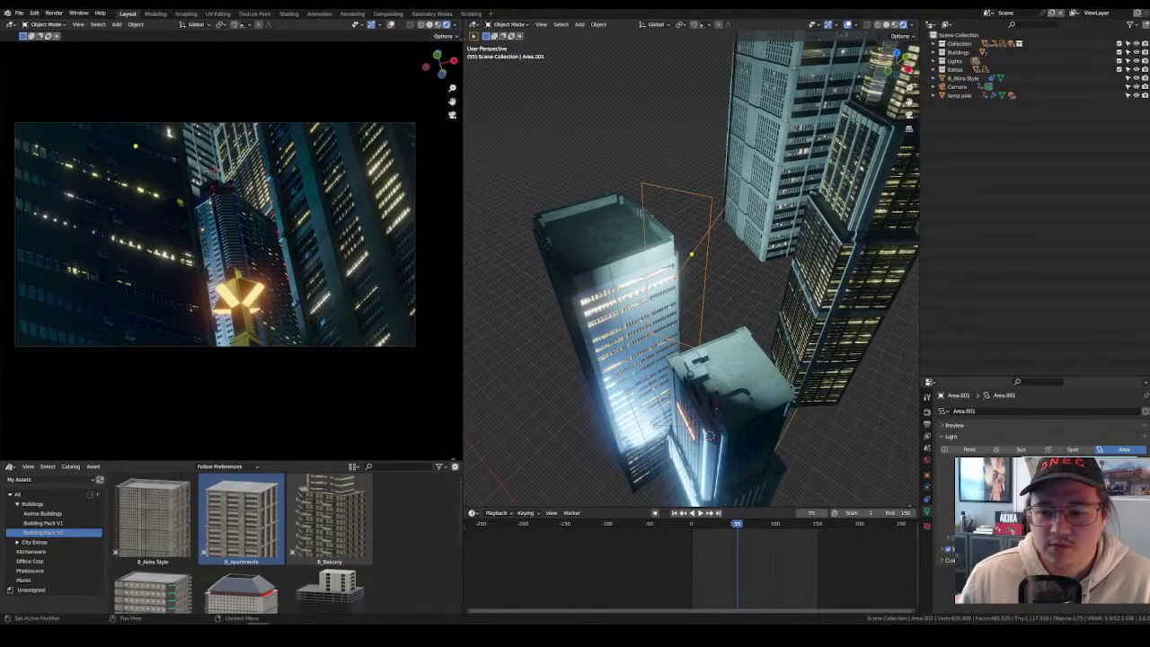
click(1094, 438)
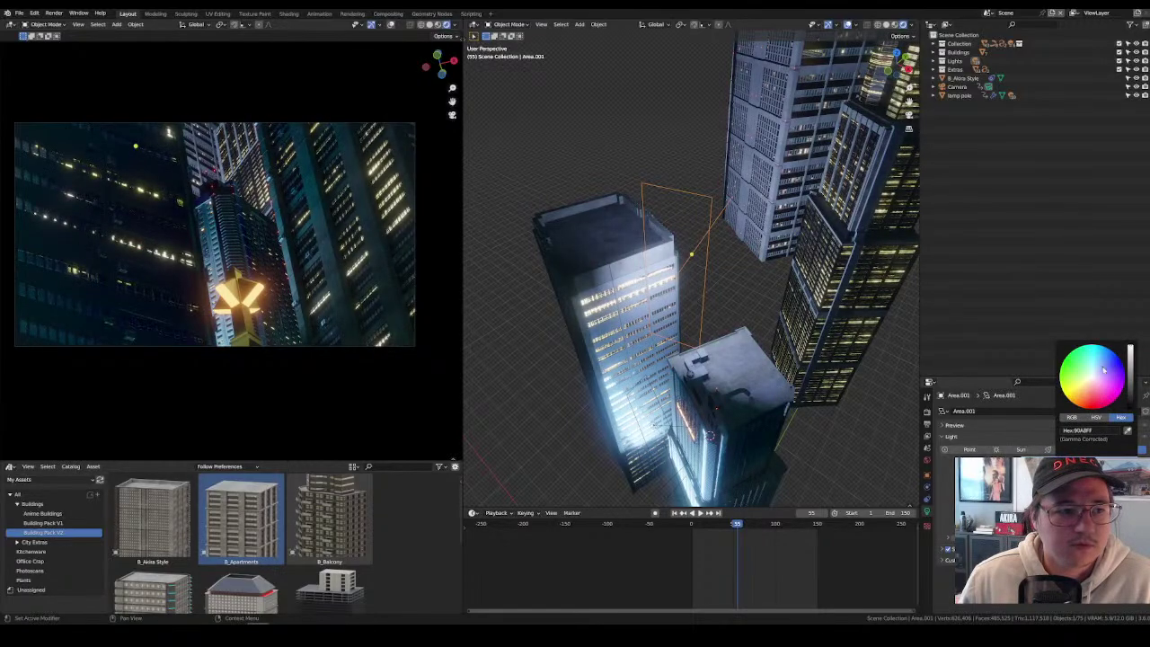
Go to frame 131 and reduce the power of the Area.001 light.
click(800, 524)
key(space)
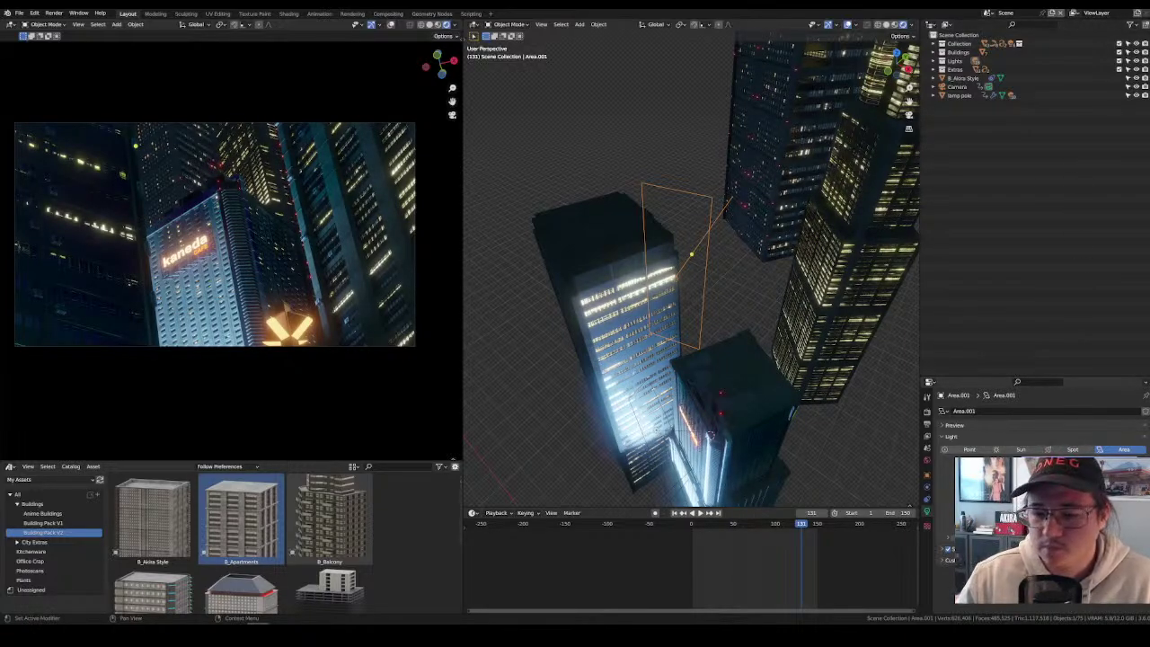
key(Return)
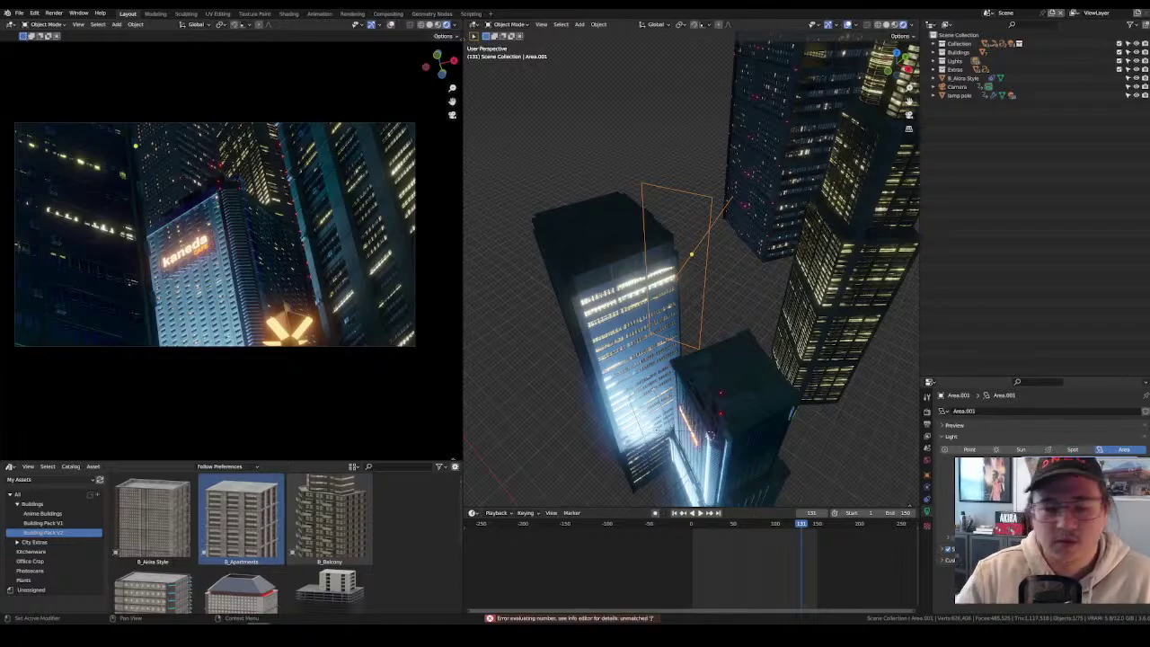
Try green and blue tones for the Area.001 light's colour and settle on a teal blue.
click(1094, 396)
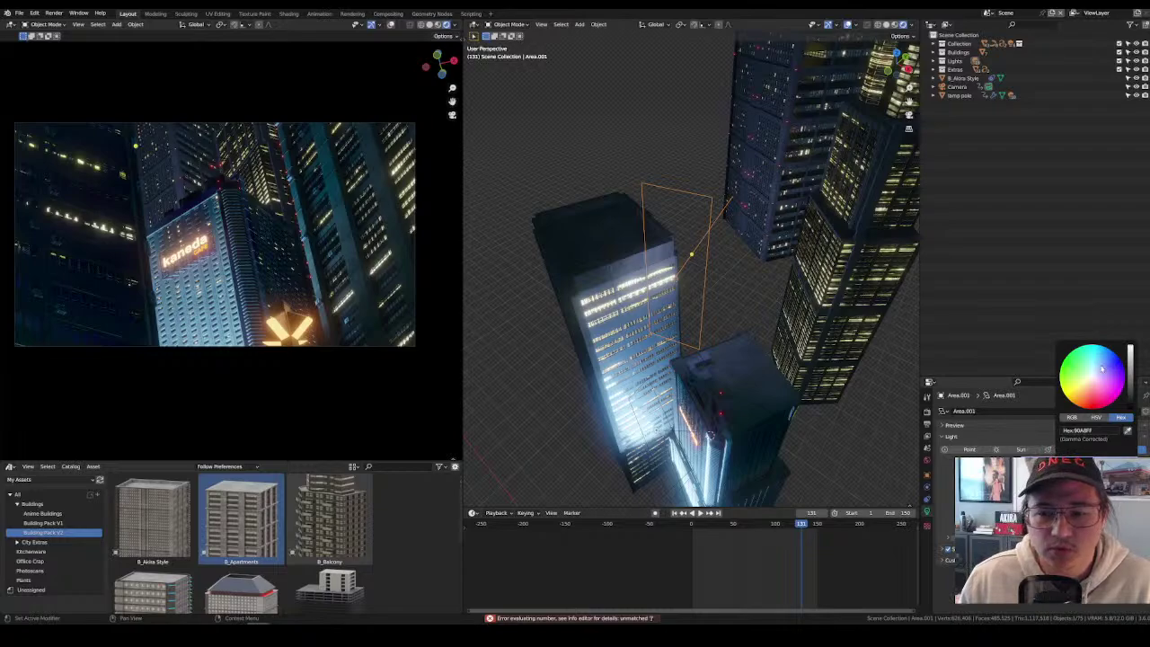
drag(1101, 369, 1094, 364)
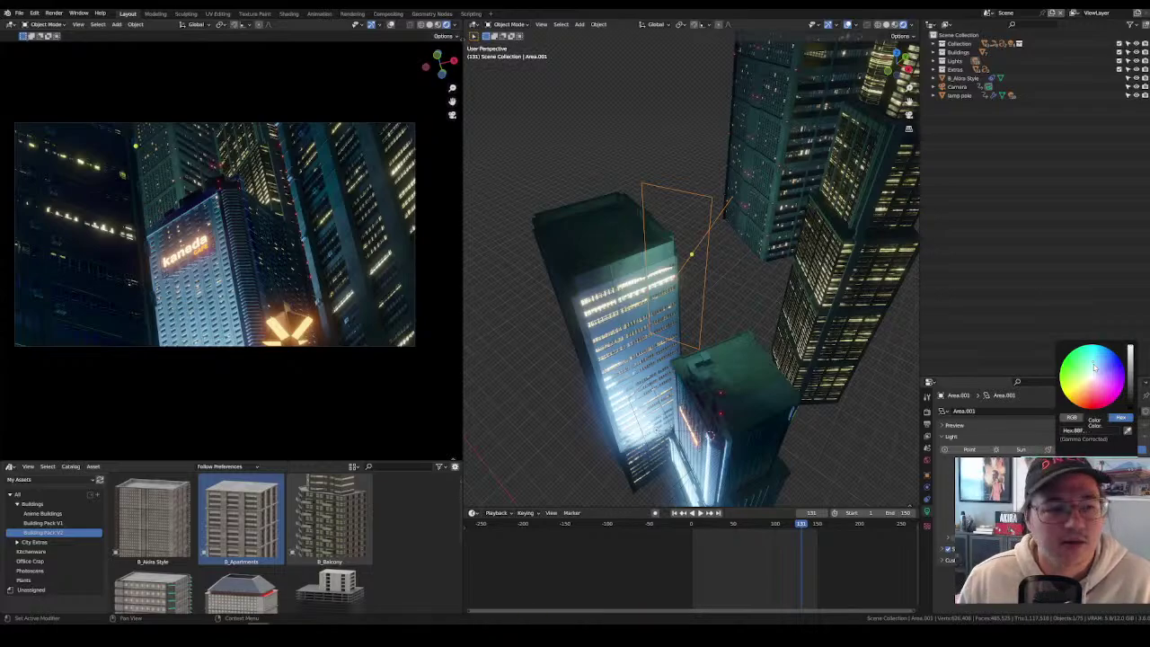
drag(1094, 367, 1093, 362)
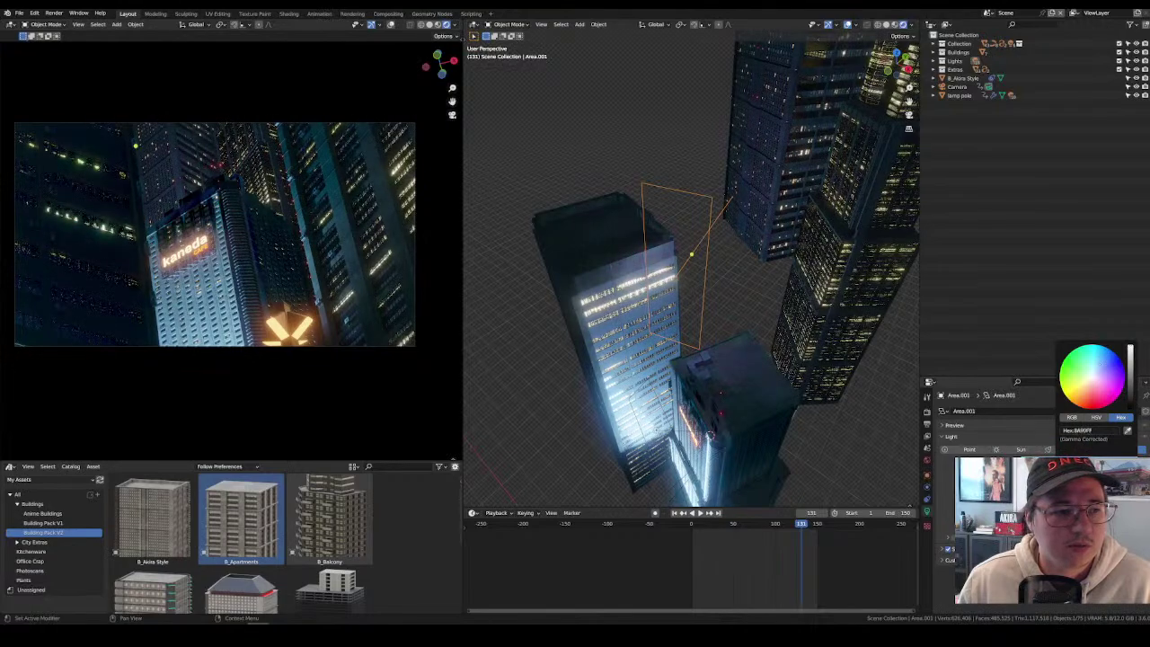
drag(1103, 374, 1099, 362)
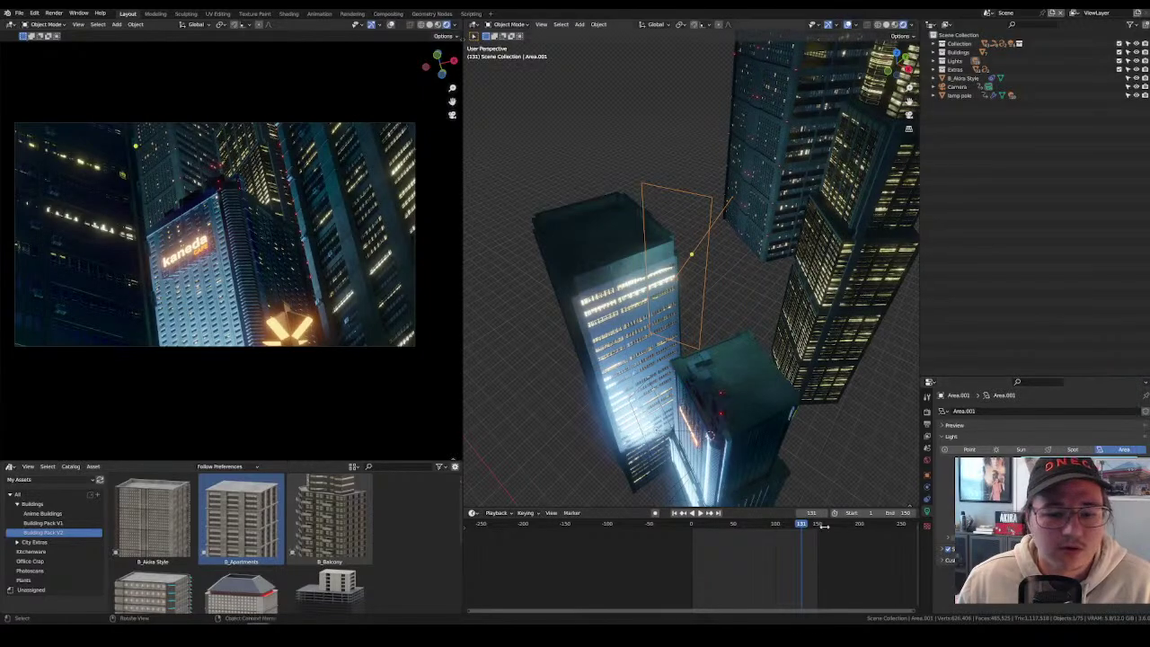
Play the animation from the start to check the relit shot, stopping at frame 128.
drag(798, 522, 674, 530)
key(space)
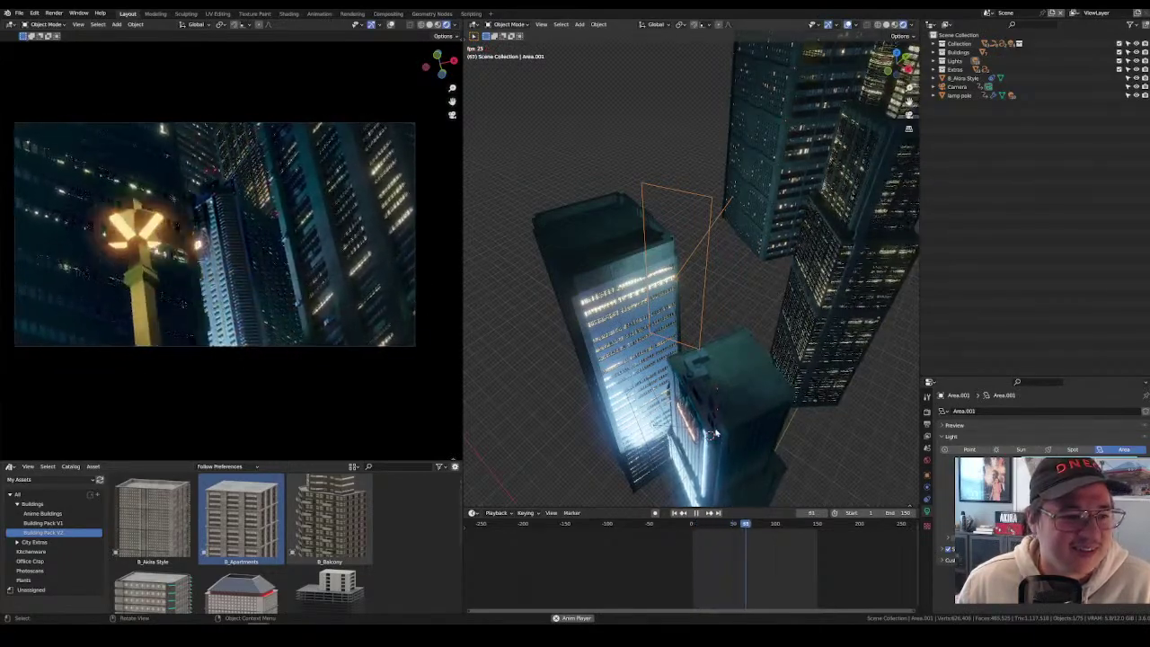
key(space)
key(space)
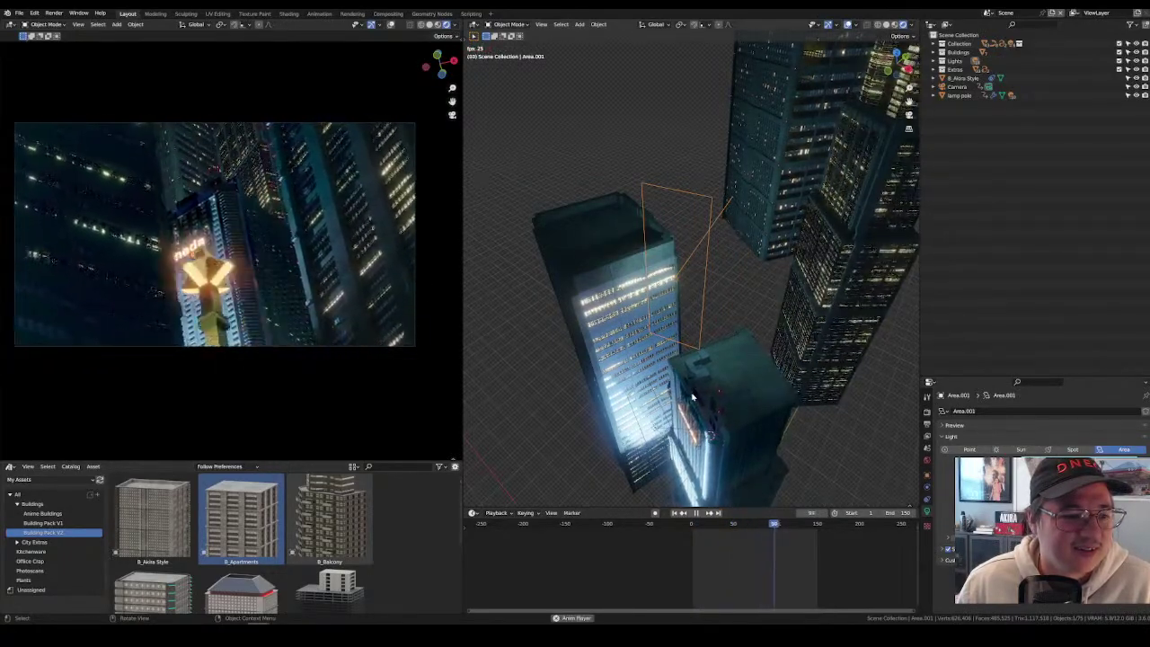
key(space)
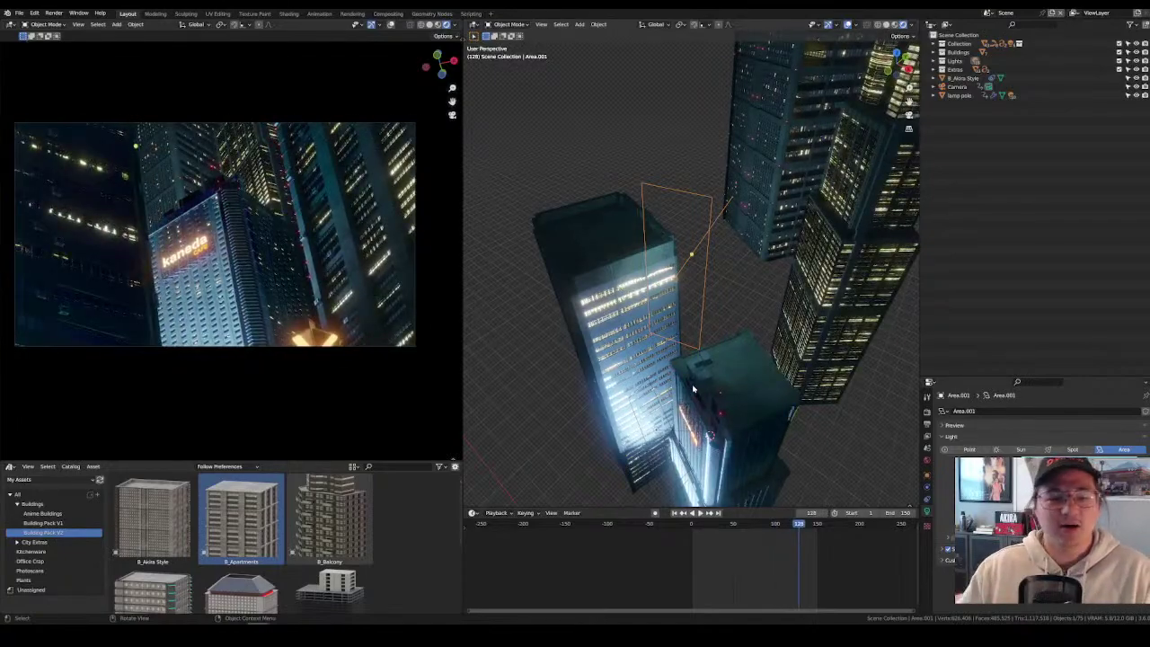
Switch to the Skies & Clouds asset library and browse its unassigned cloud assets.
click(21, 481)
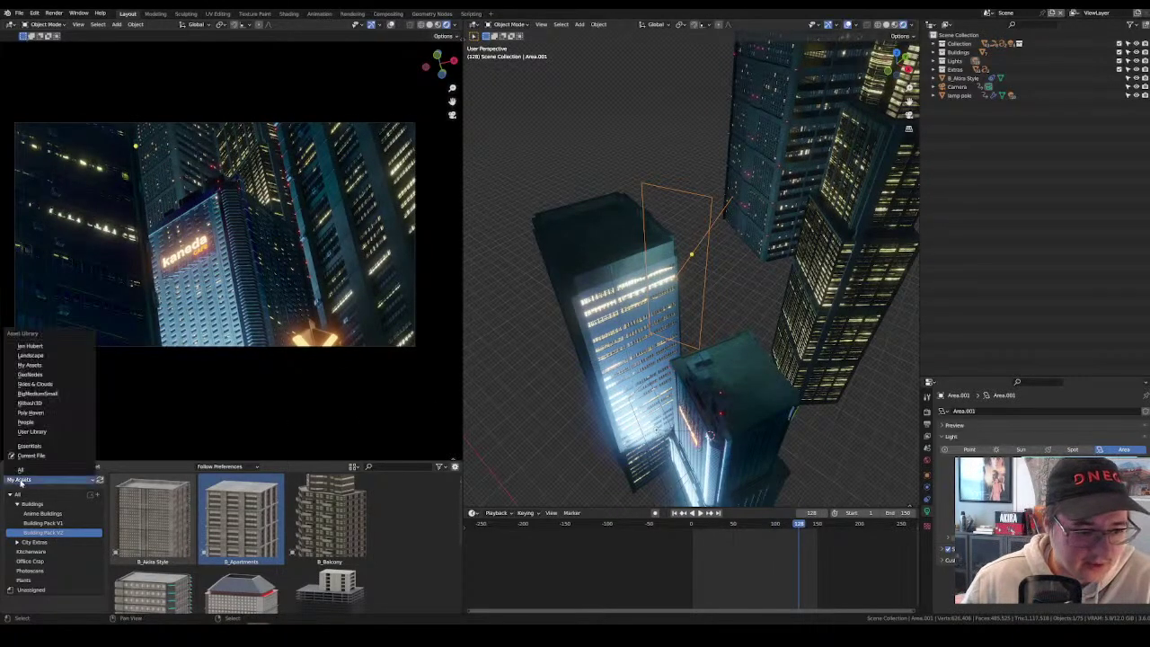
click(38, 481)
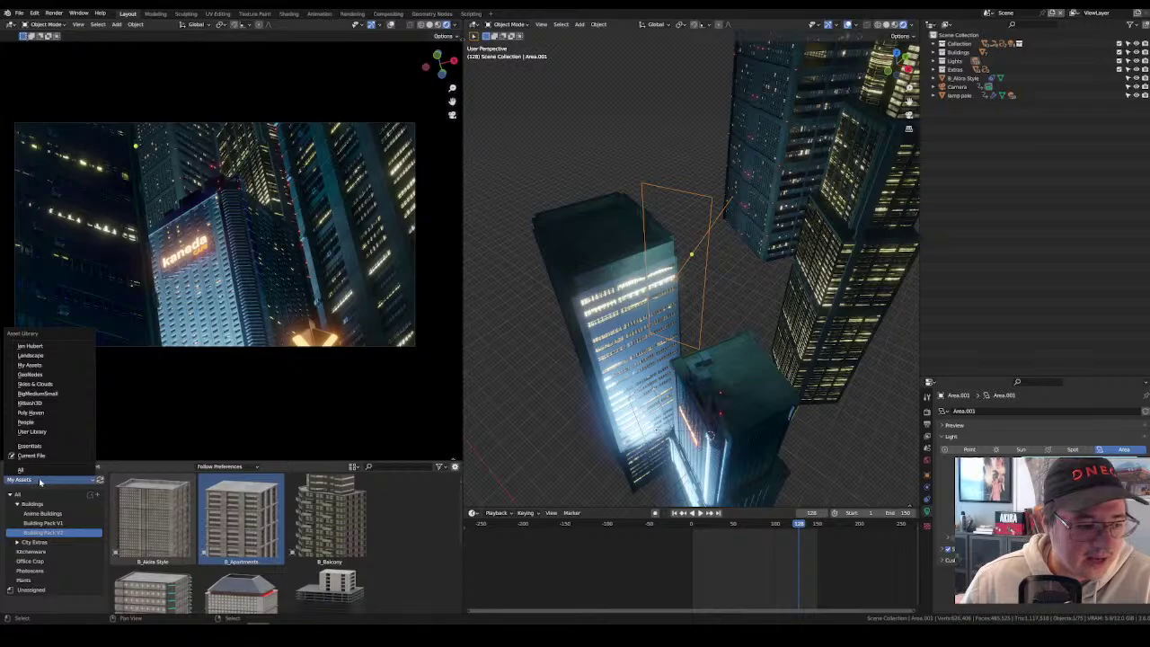
click(42, 385)
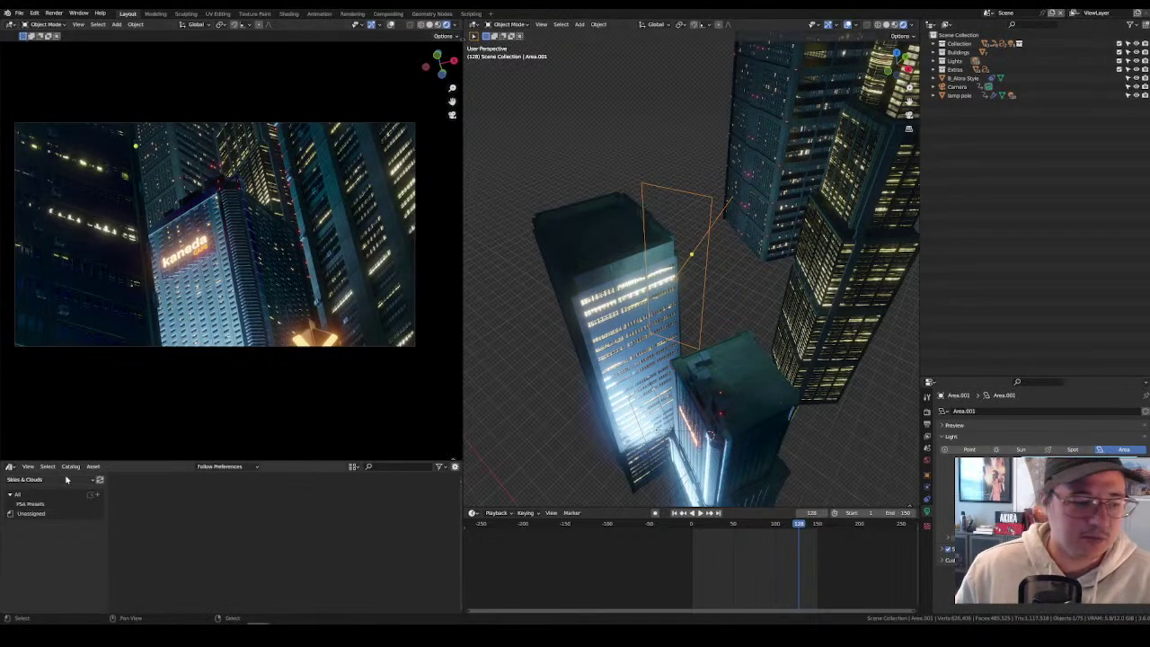
click(49, 506)
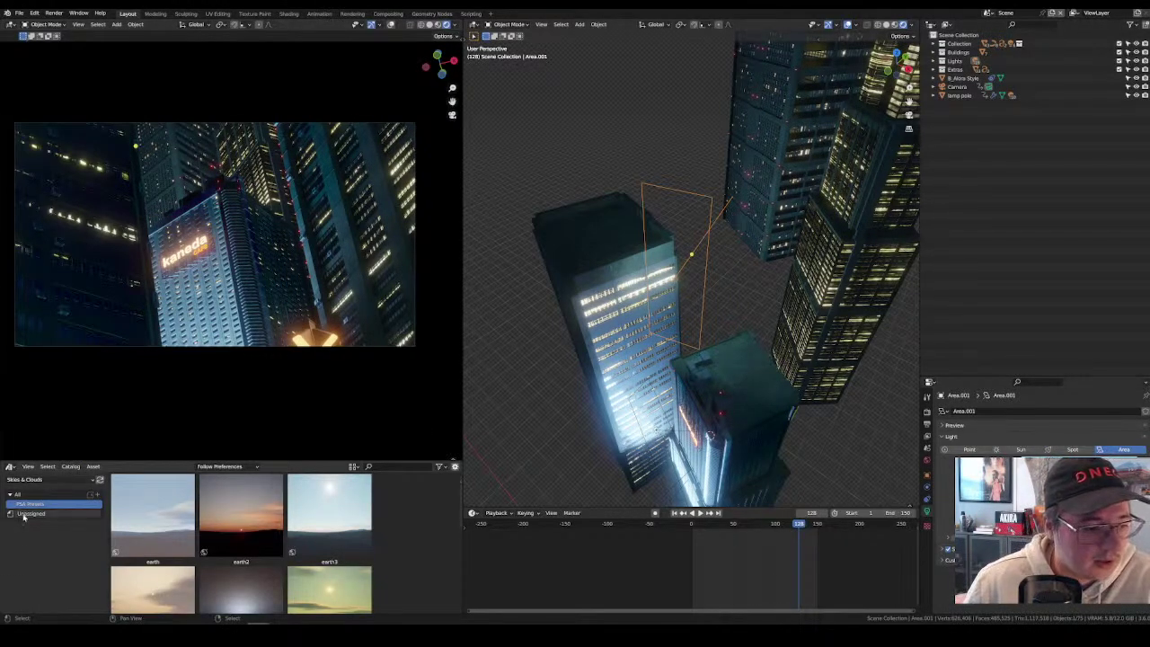
click(24, 515)
scroll(311, 550, down, 3)
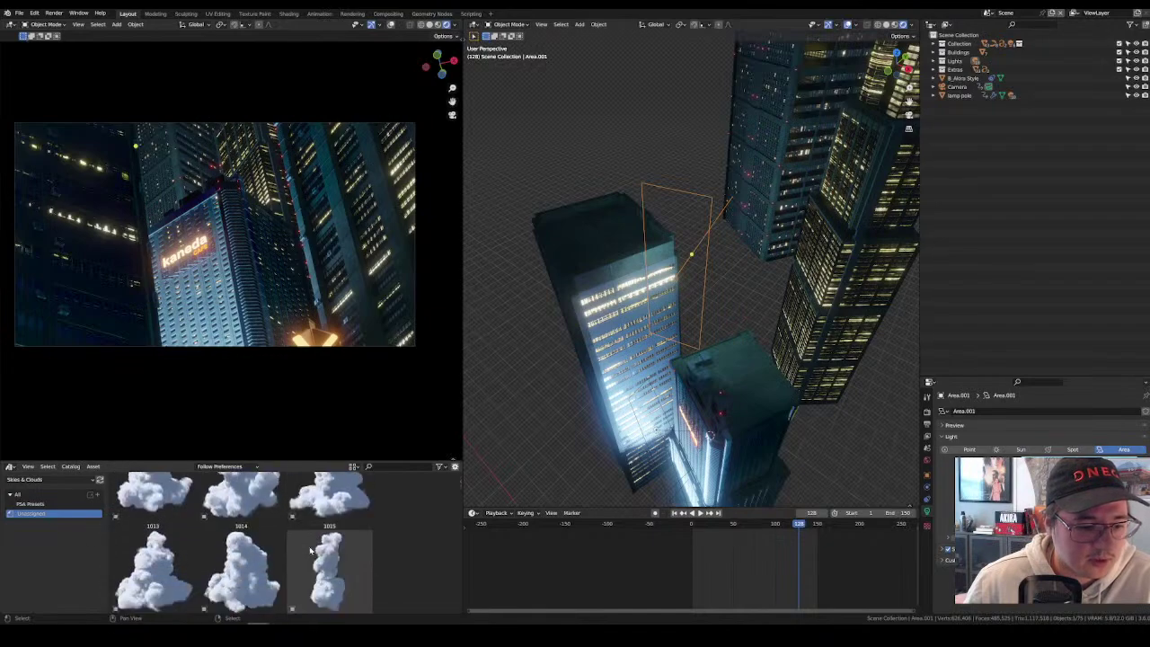
scroll(311, 550, down, 8)
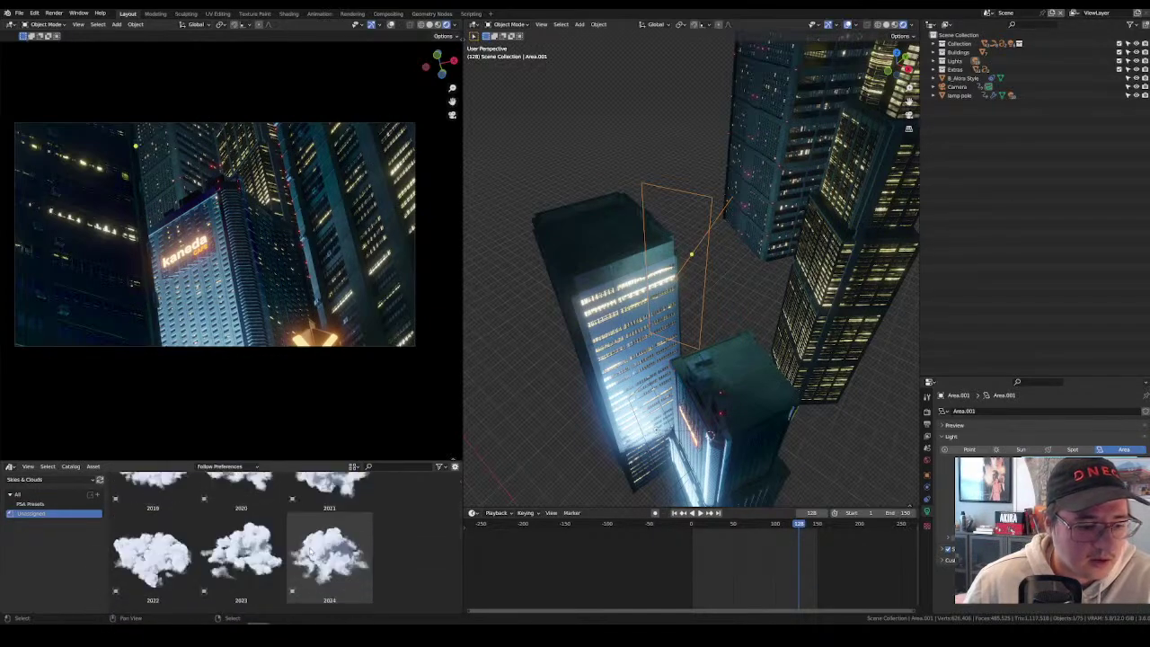
scroll(311, 551, down, 10)
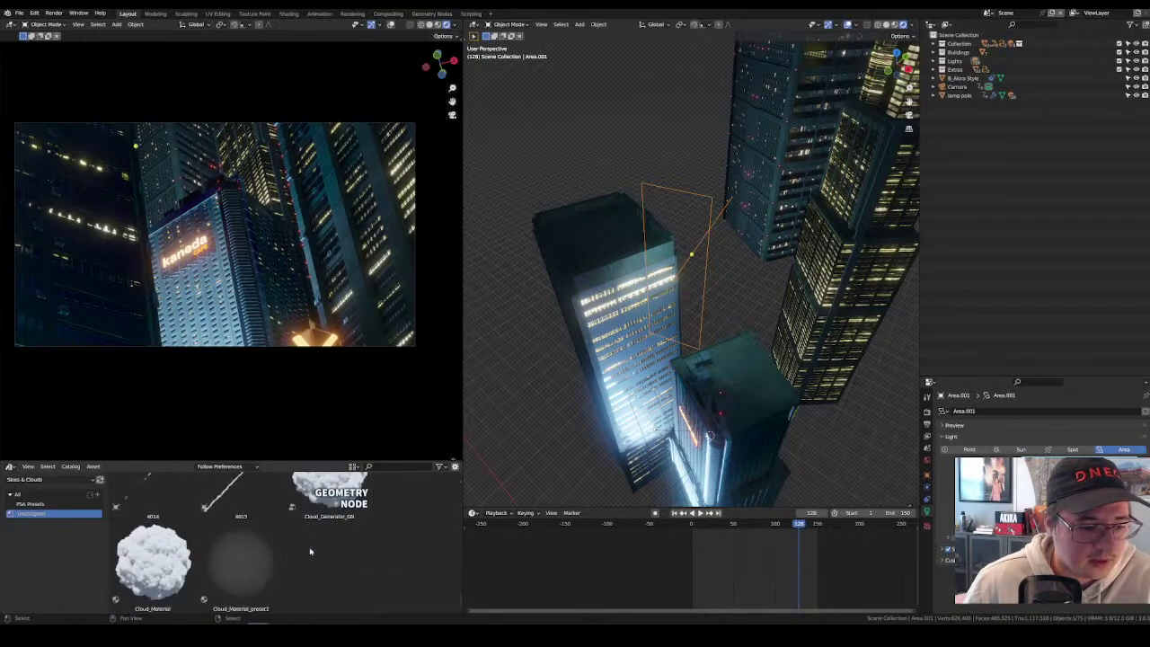
scroll(314, 539, down, 10)
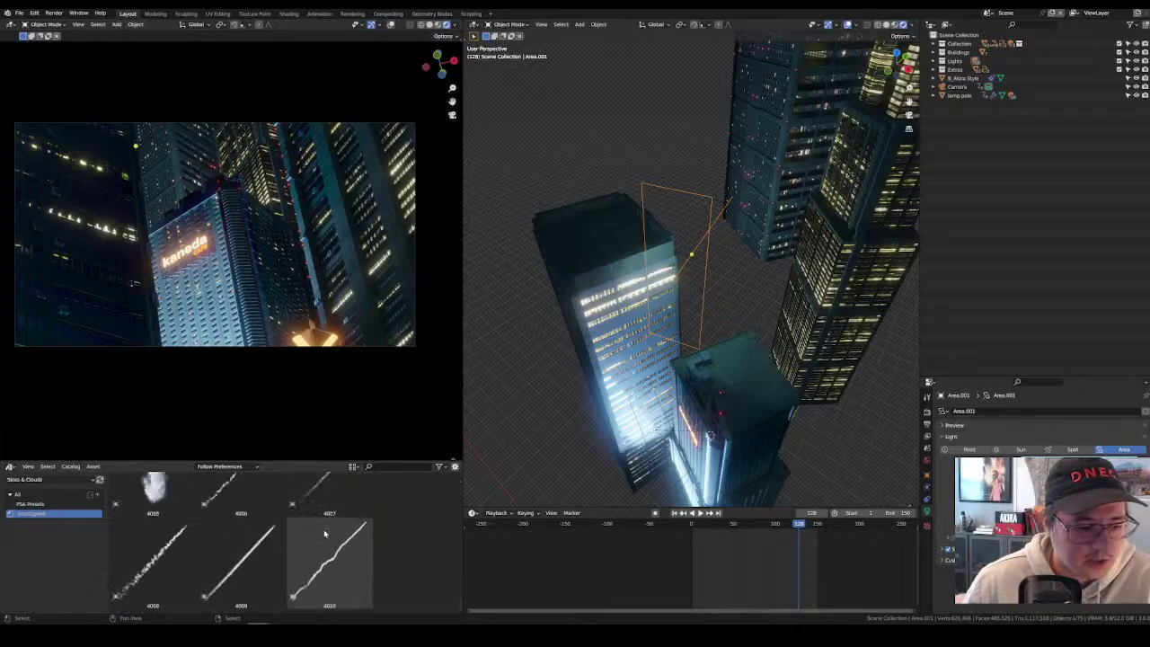
scroll(321, 528, up, 8)
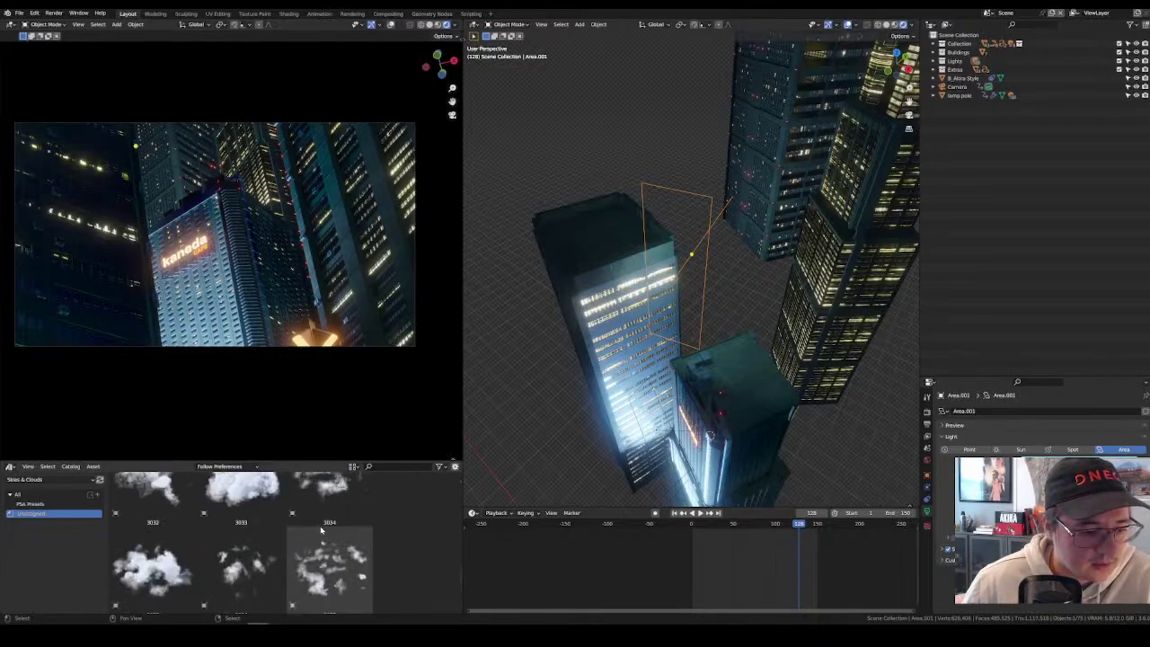
Add the 3035 cloud asset to the scene and slide it horizontally over the towers.
drag(161, 536, 613, 421)
key(KP_Decimal)
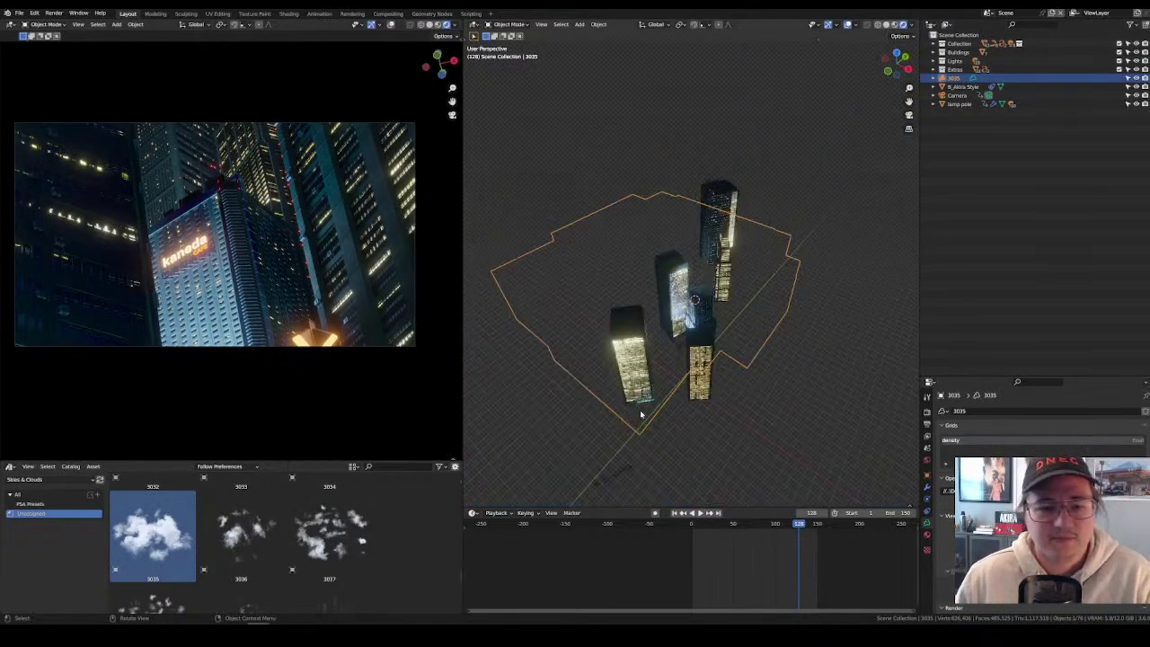
key(g)
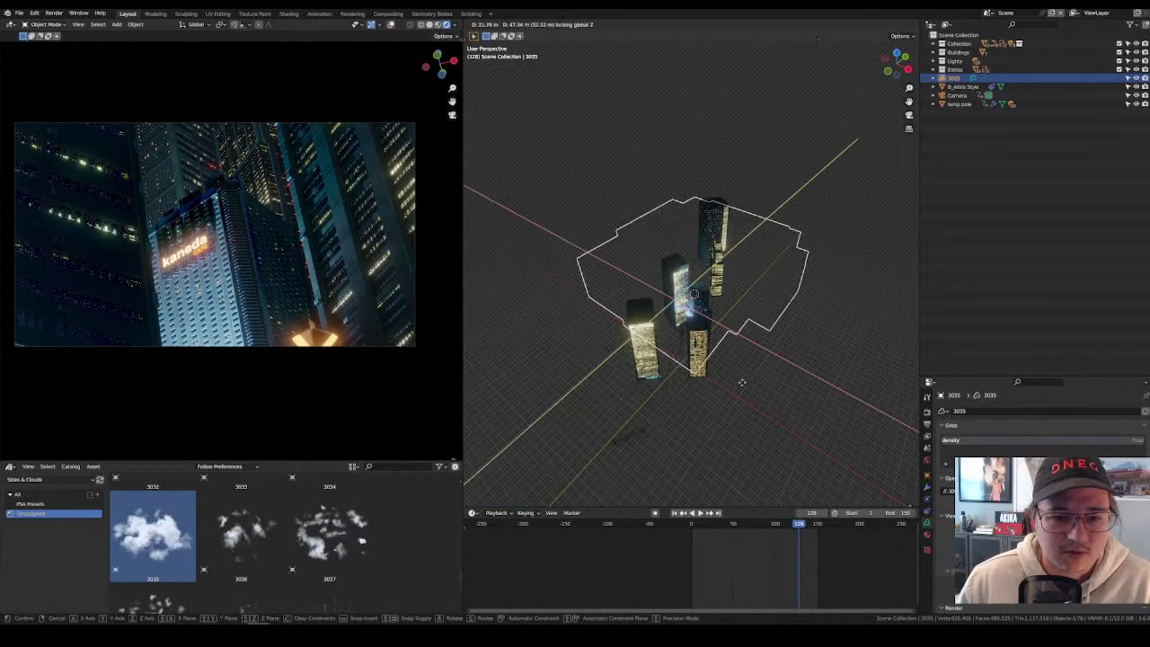
click(766, 349)
scroll(766, 349, up, 5)
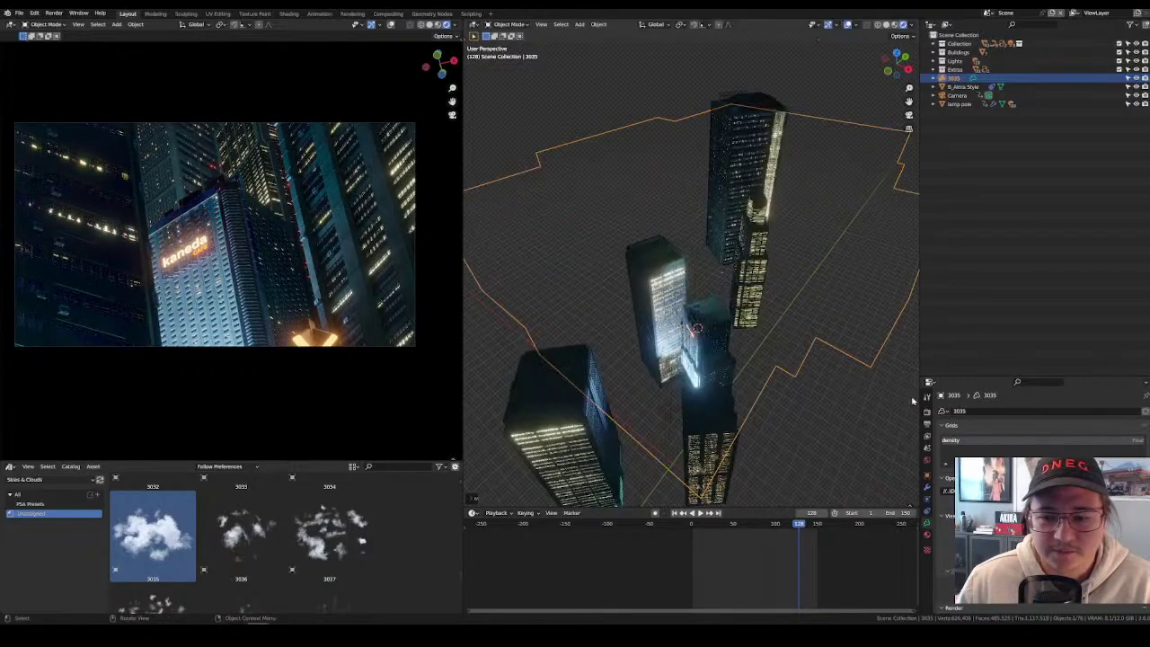
Lower the 3035 cloud vertically to the height of the towers and shift it horizontally across the city.
click(928, 424)
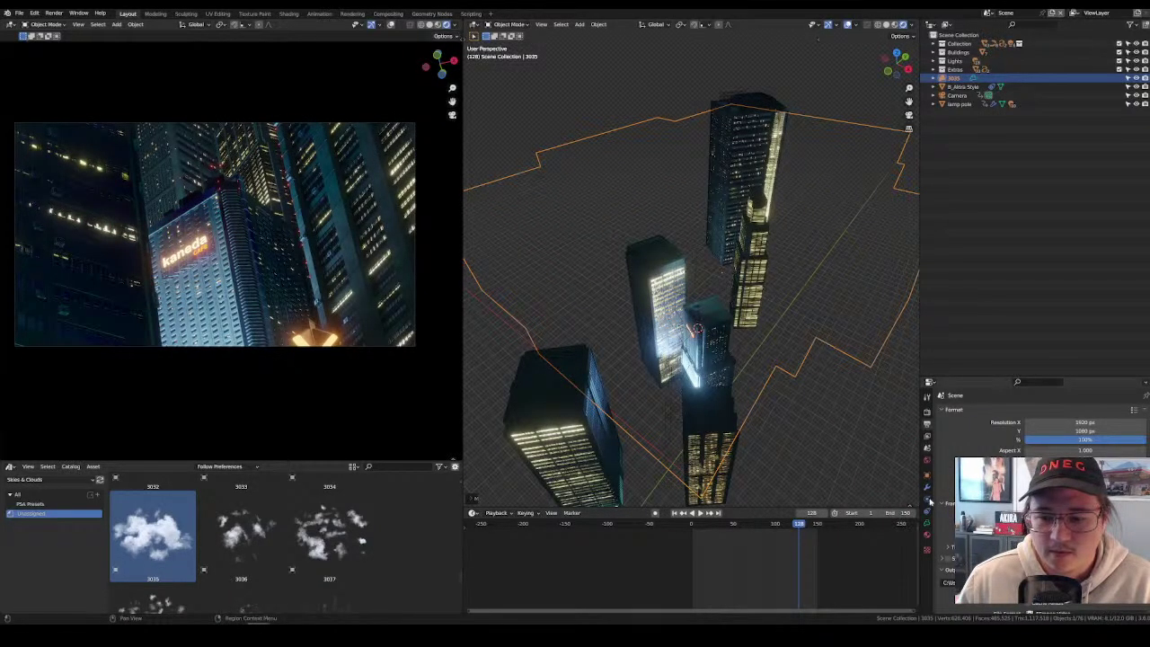
click(928, 536)
middle_drag(806, 420, 791, 350)
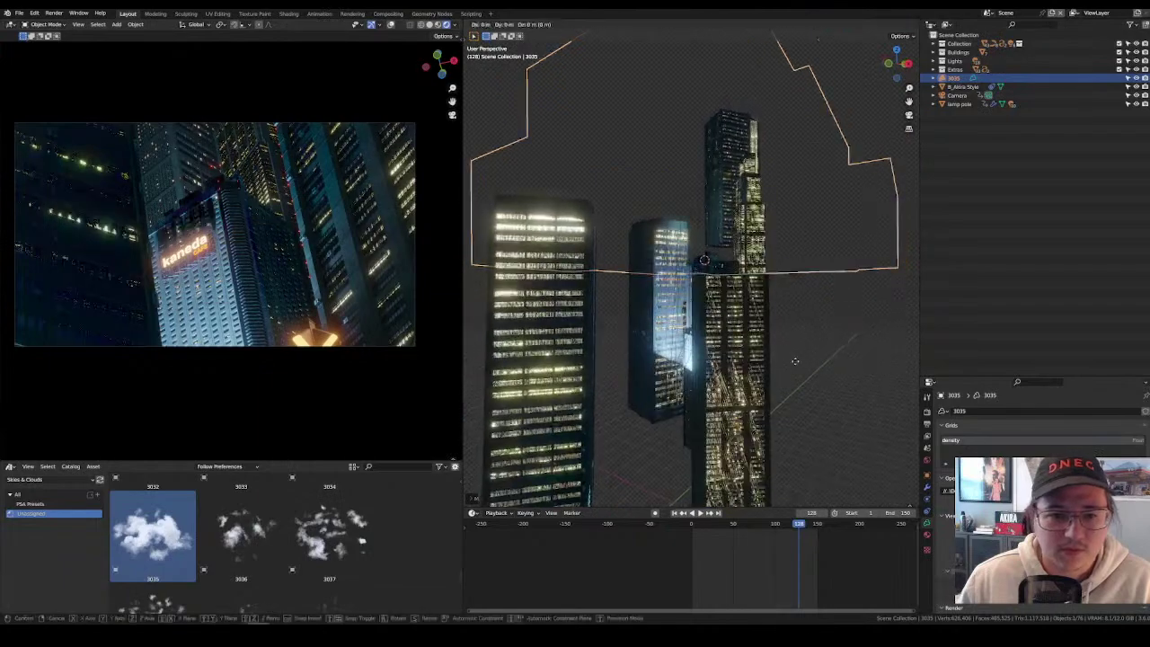
key(g)
key(z)
click(778, 465)
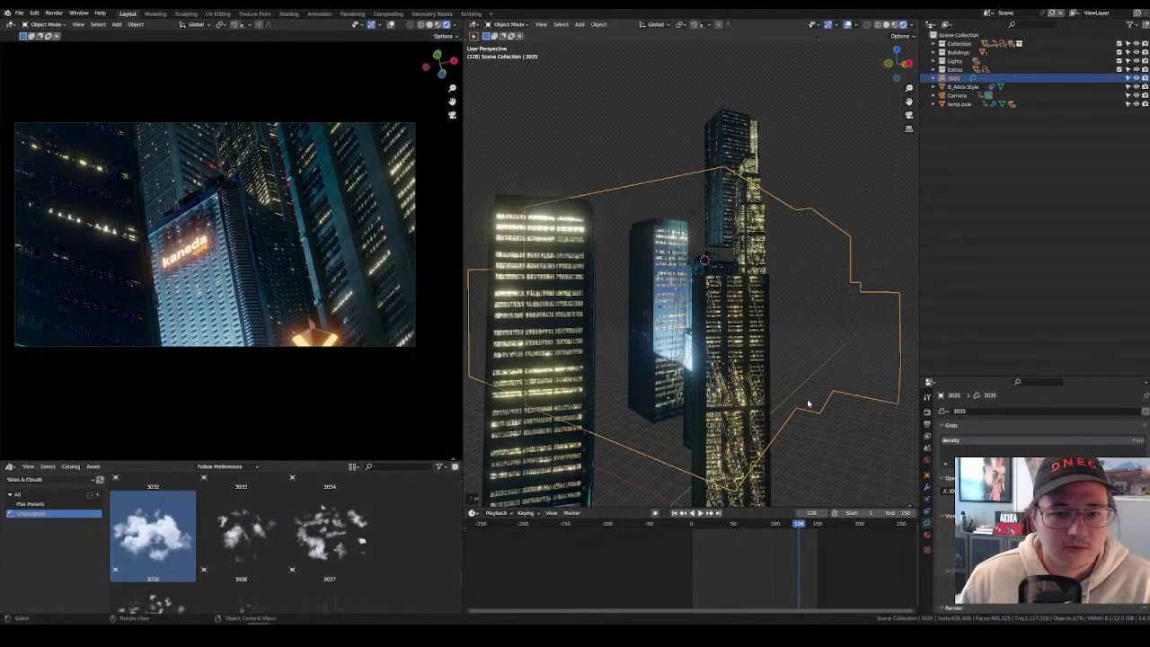
middle_drag(807, 399, 809, 416)
key(g)
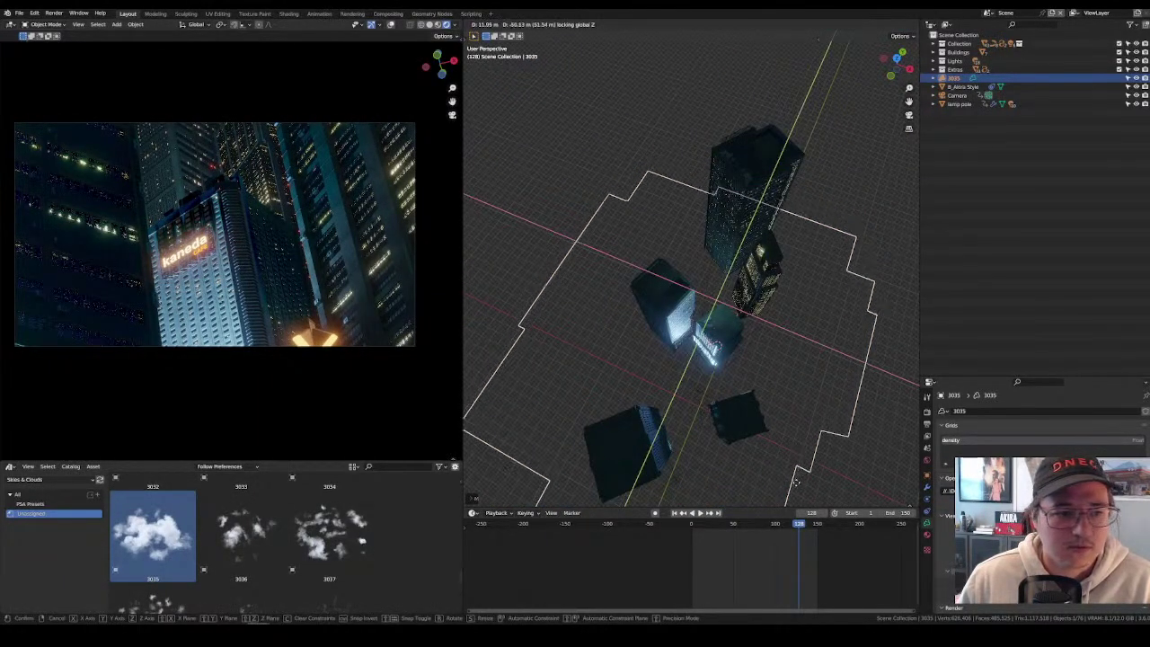
click(935, 573)
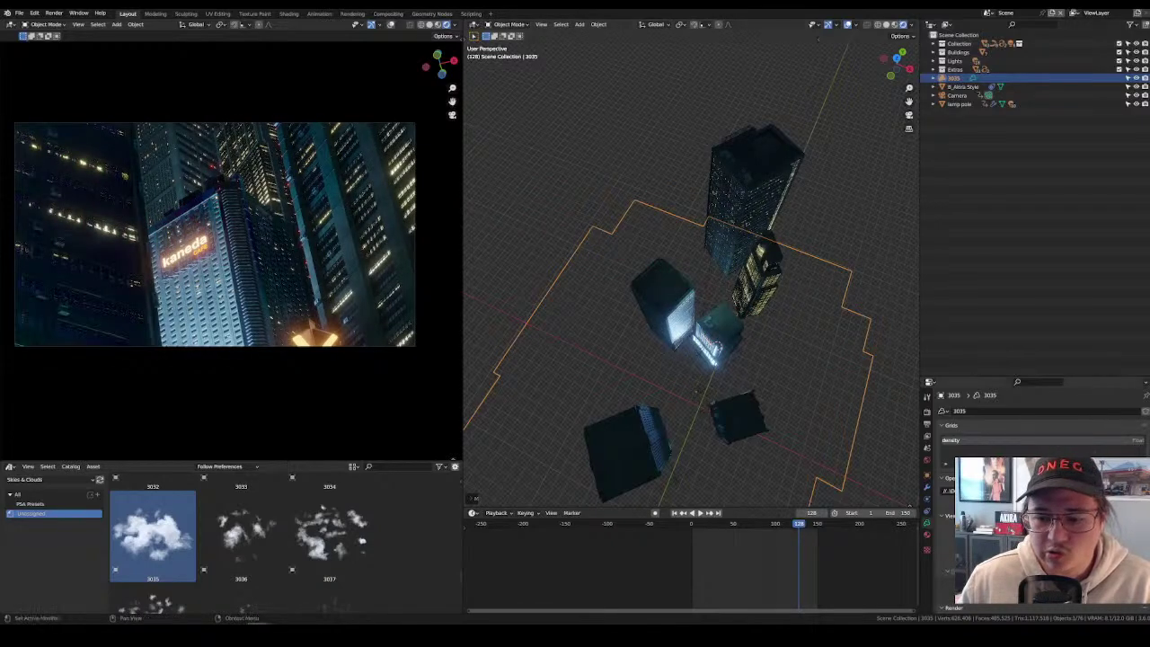
Examine the output, world, object, volume data and render settings for options that affect the cloud's display.
click(927, 423)
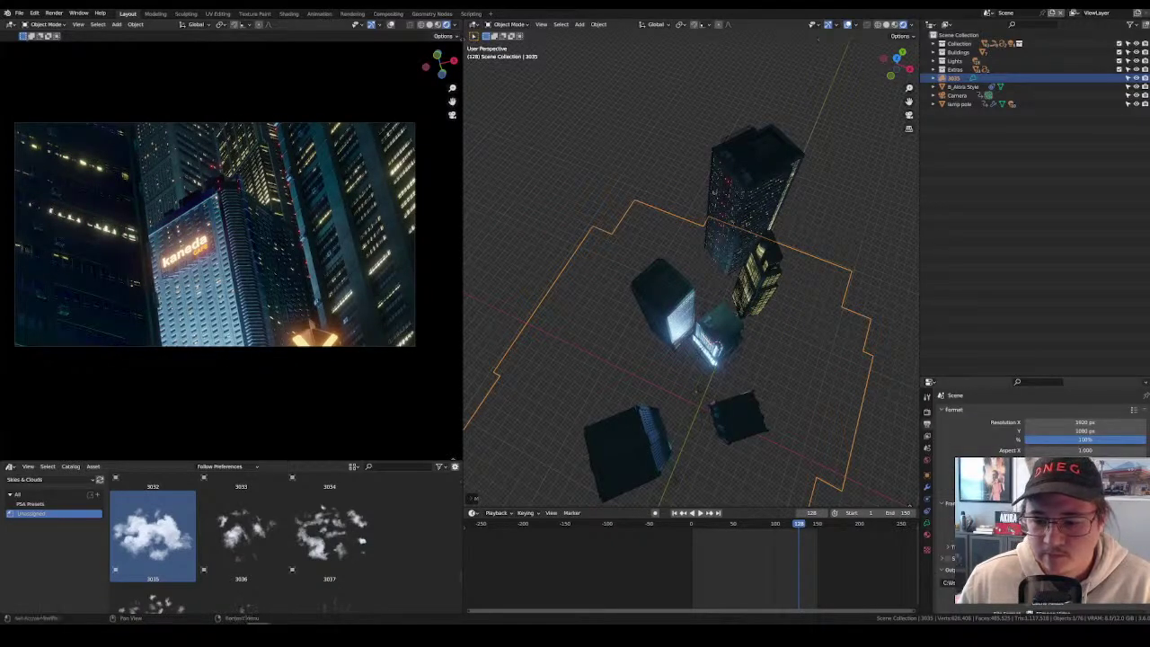
scroll(1033, 422, down, 3)
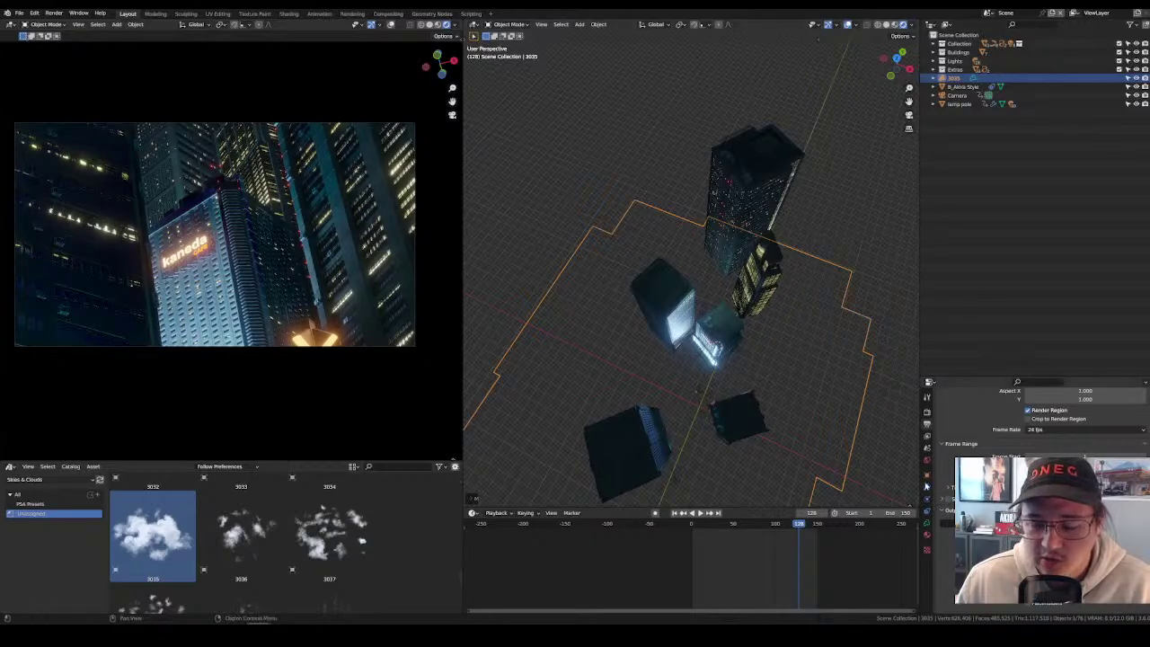
click(927, 448)
click(927, 459)
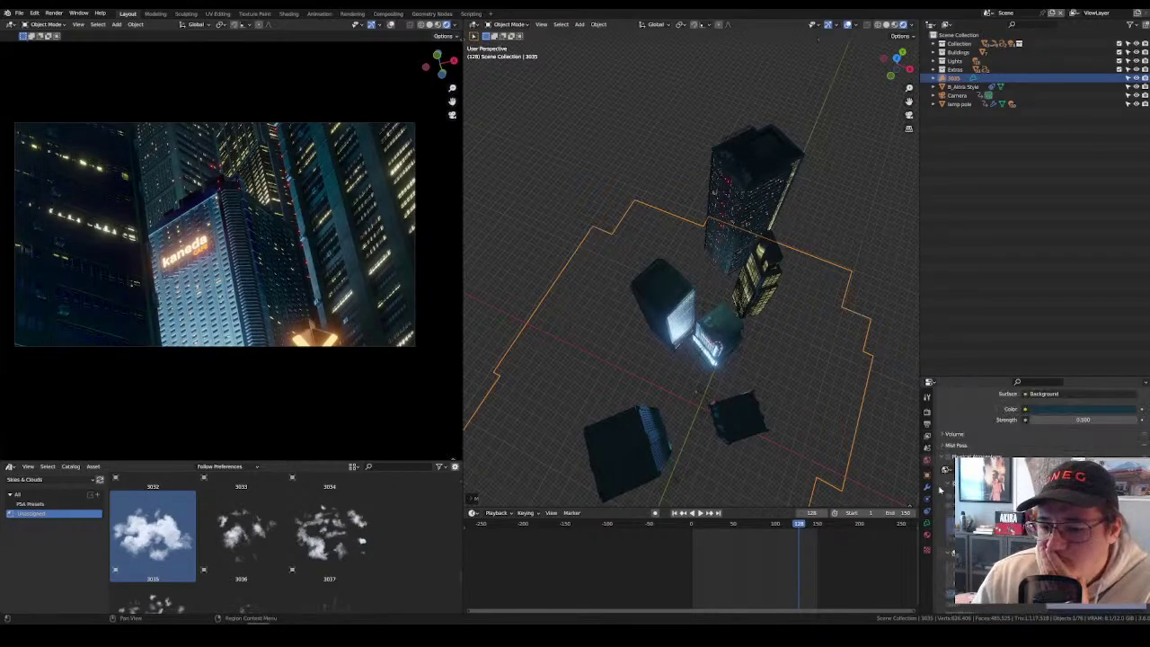
scroll(944, 464, up, 2)
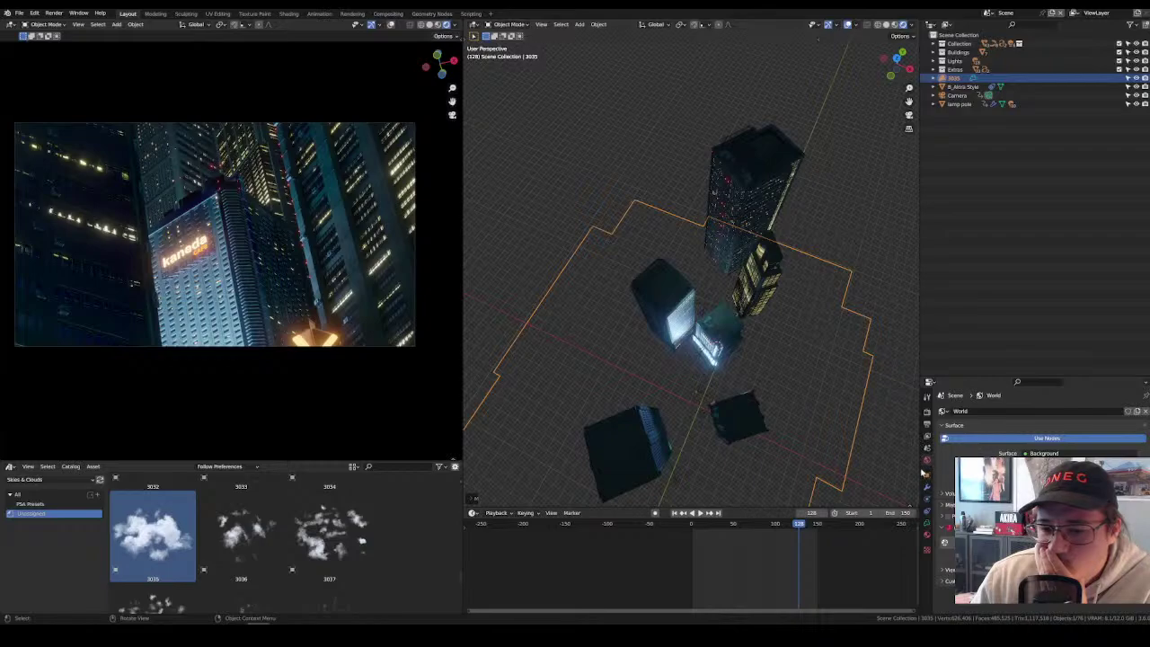
click(927, 472)
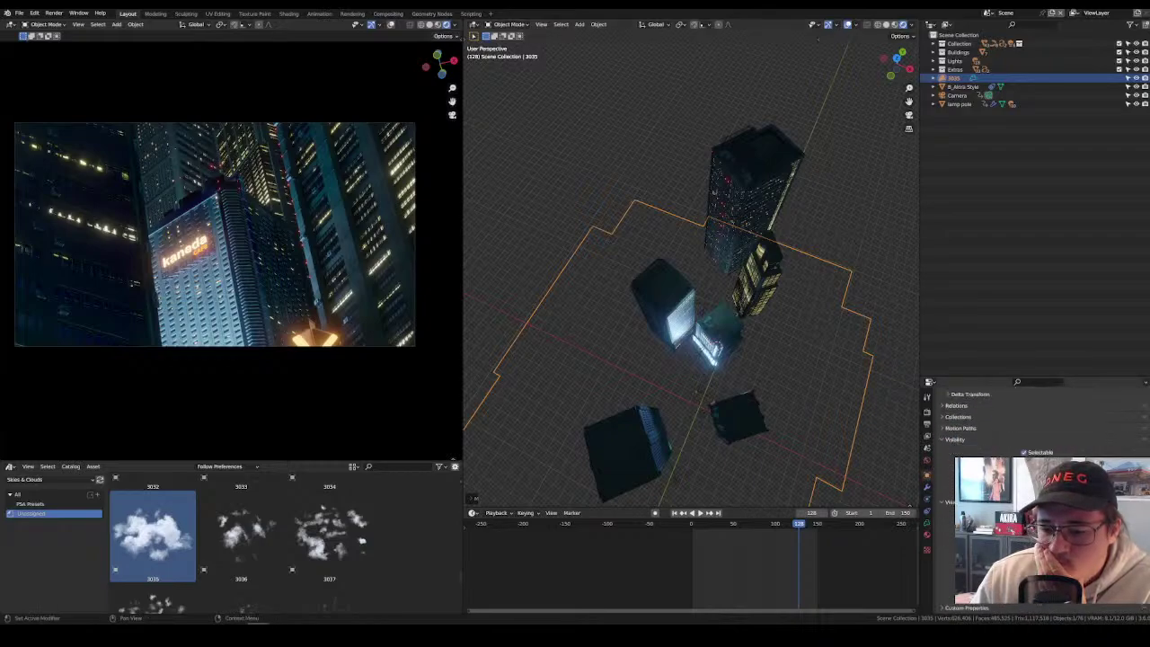
click(928, 487)
click(927, 499)
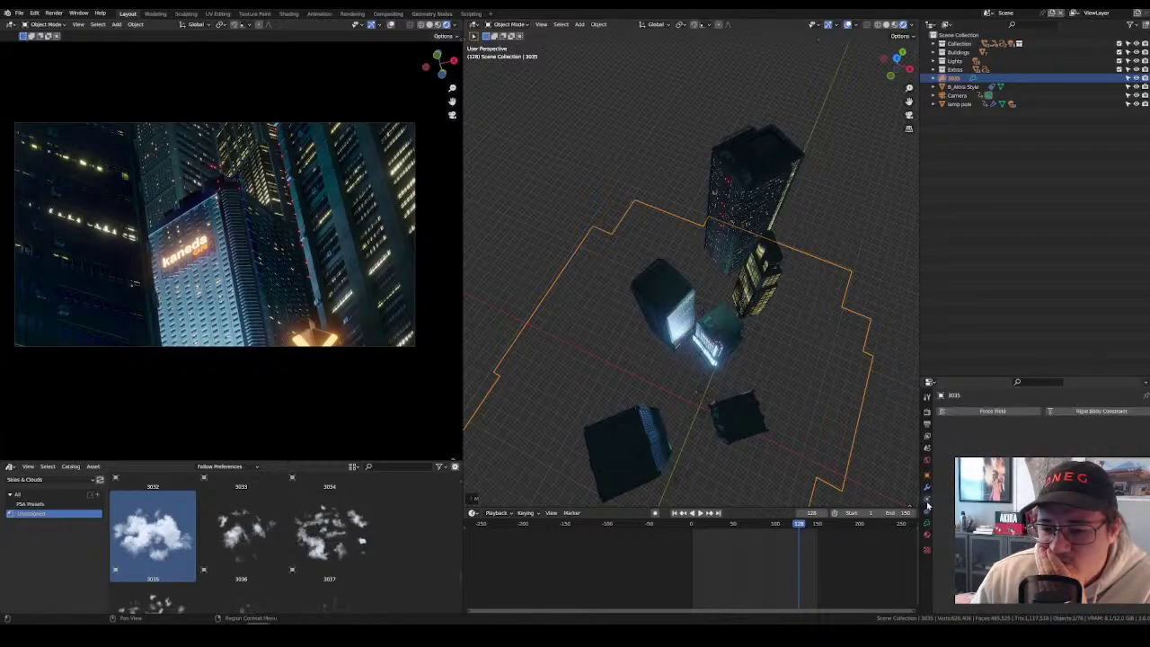
click(927, 511)
click(927, 524)
scroll(1033, 422, down, 2)
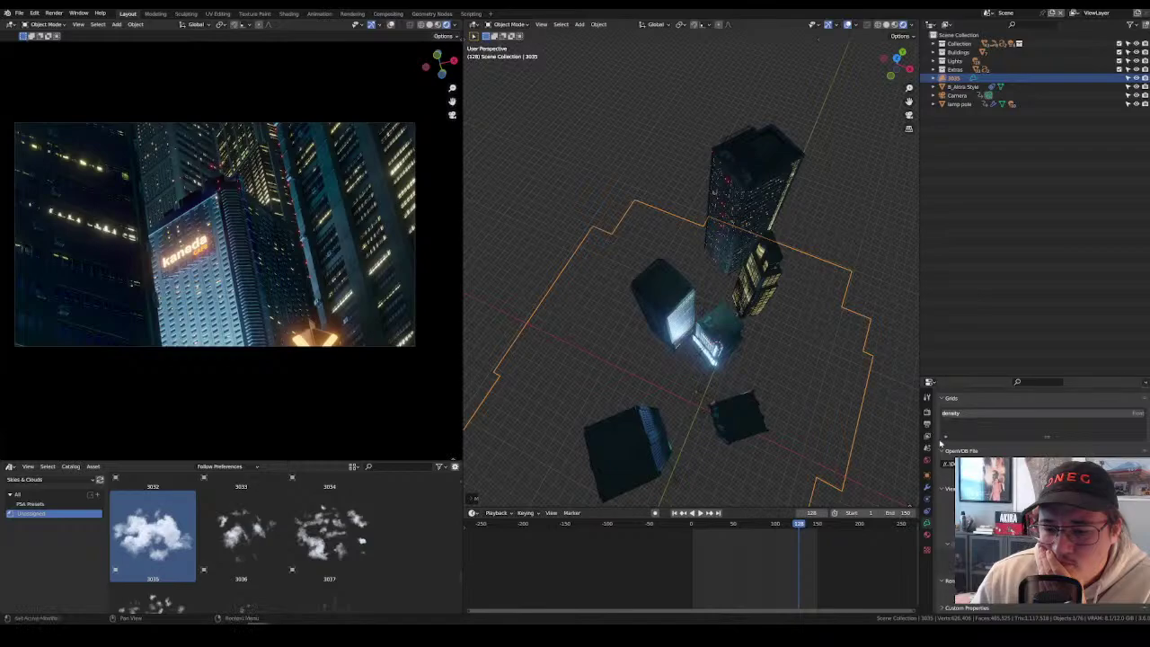
click(927, 424)
scroll(931, 476, up, 1)
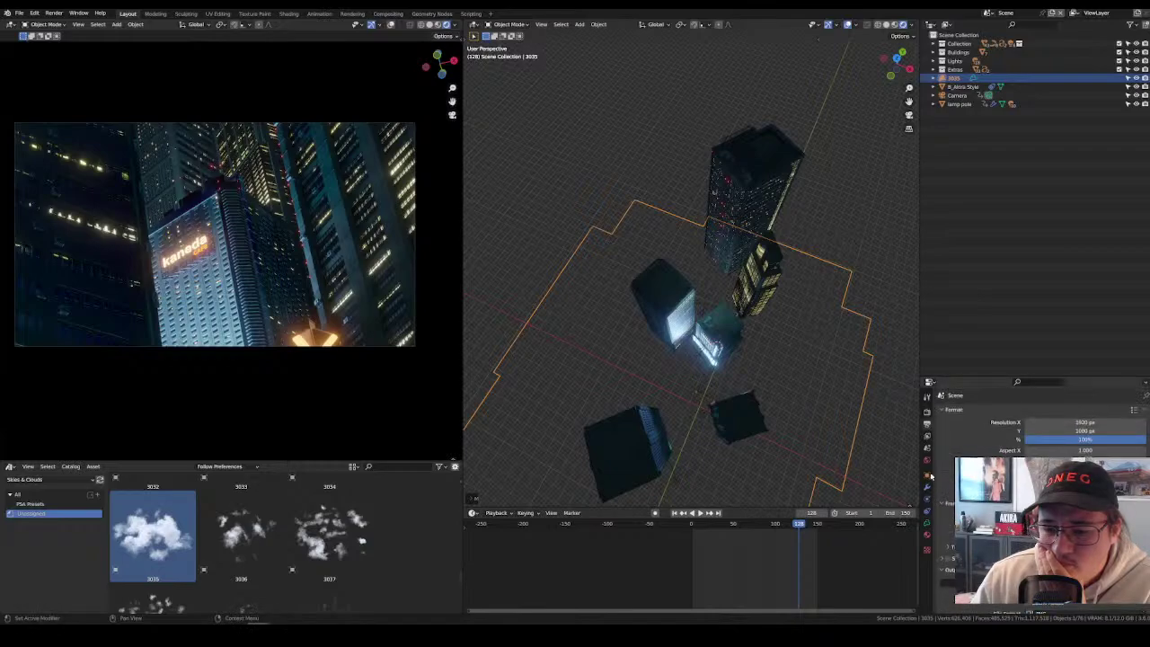
click(927, 411)
scroll(1033, 423, down, 5)
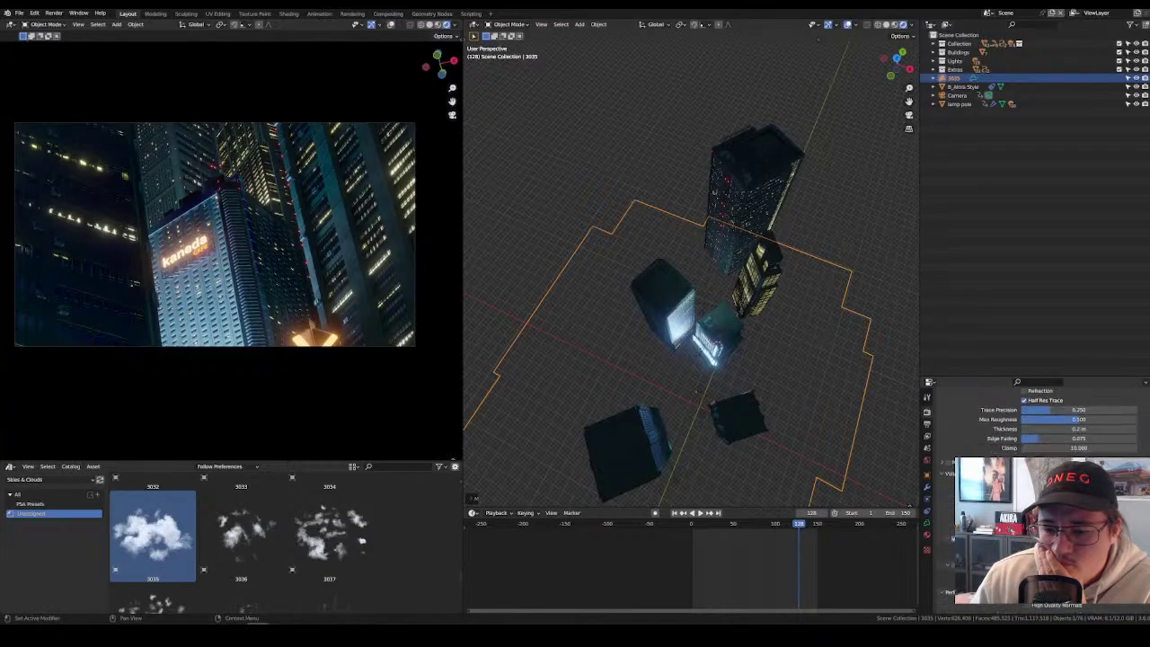
Reposition the 3035 cloud around the towers, keeping its height locked.
middle_drag(714, 191, 716, 242)
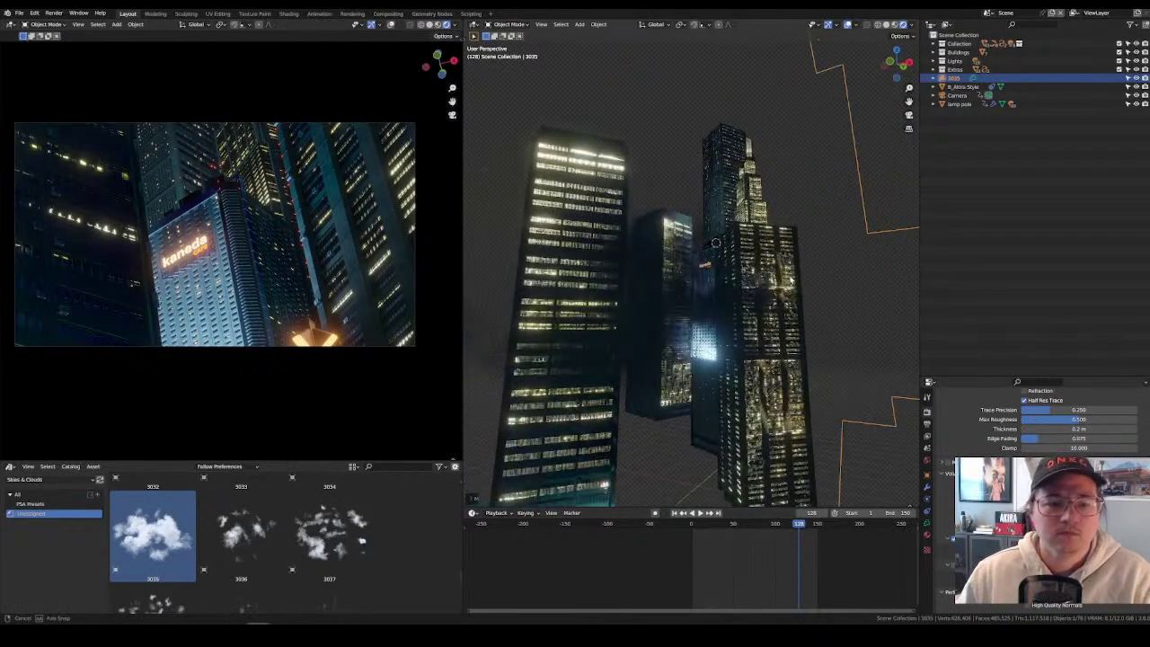
middle_drag(805, 317, 815, 352)
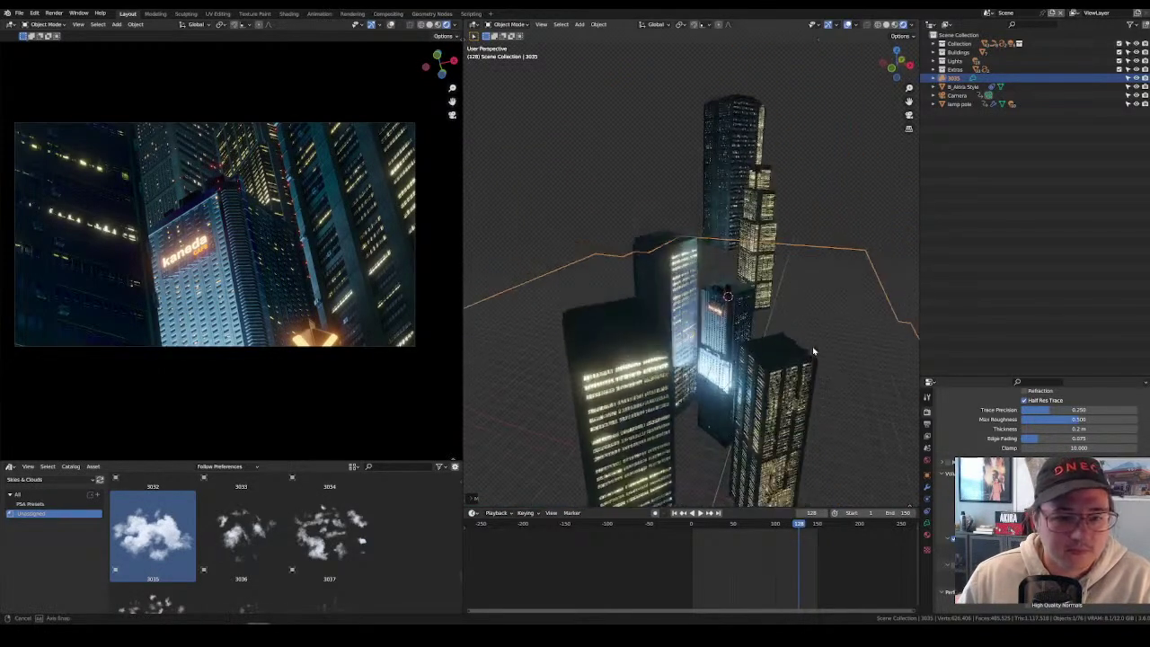
key(g)
key(shift+z)
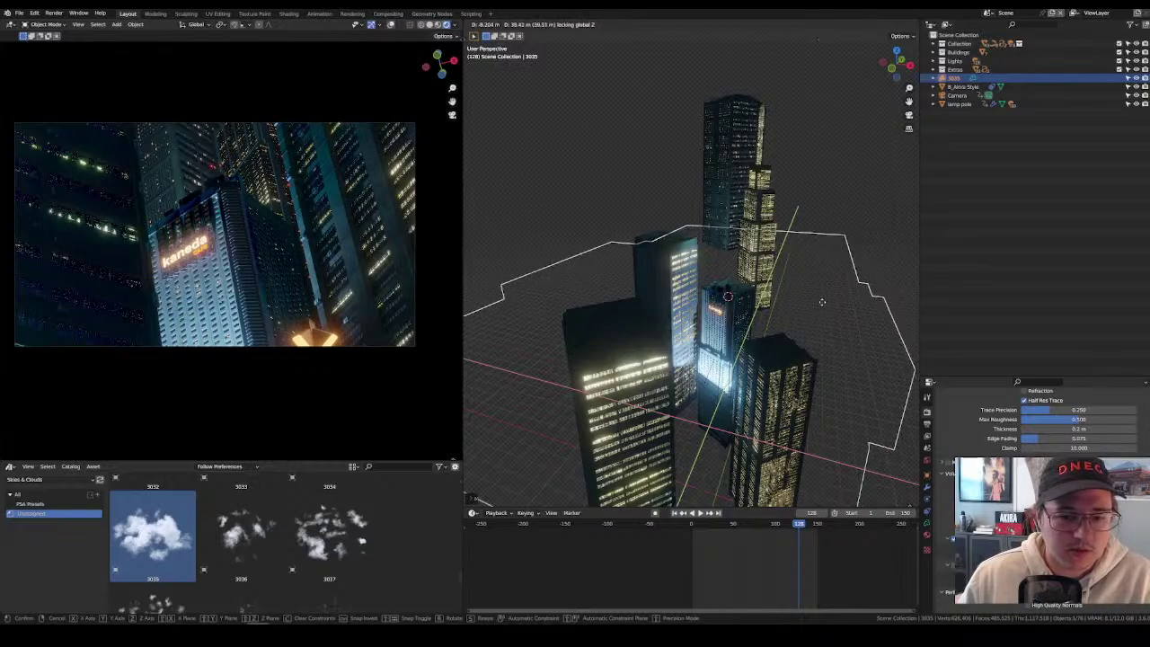
click(821, 298)
Move the 3035 cloud from the towers towards the camera and lower it along the vertical axis.
scroll(246, 225, down, 3)
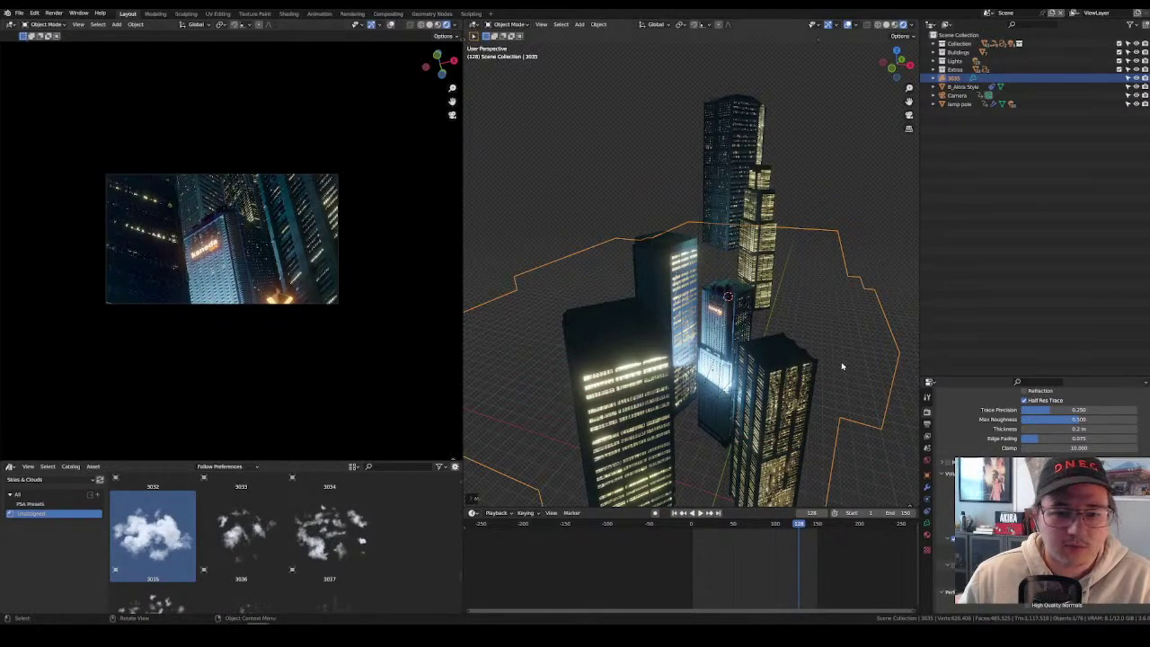
scroll(841, 361, down, 8)
key(g)
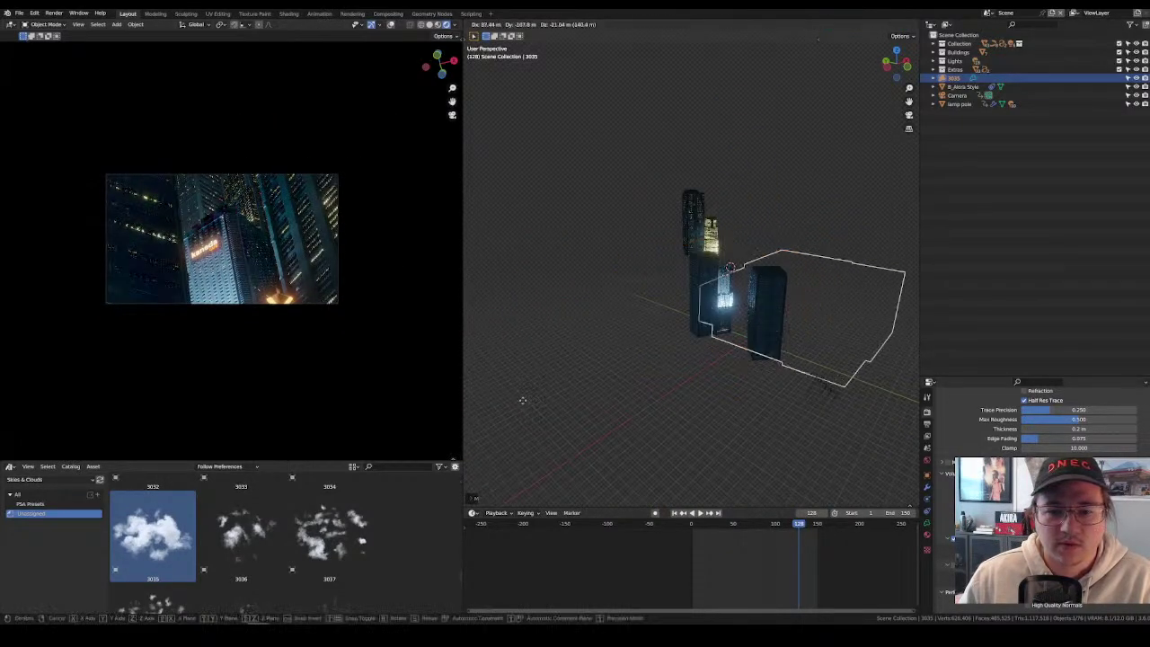
key(z)
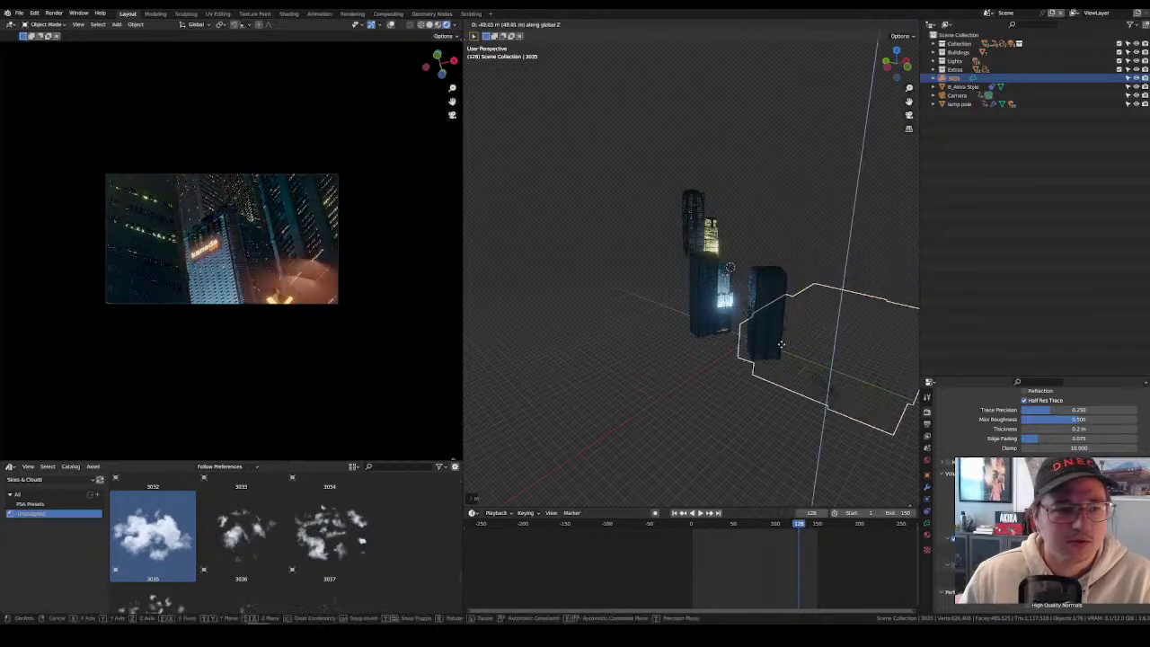
click(810, 376)
Shift the 3035 cloud horizontally in front of the towers, scale it down and adjust its height.
middle_drag(825, 390, 809, 390)
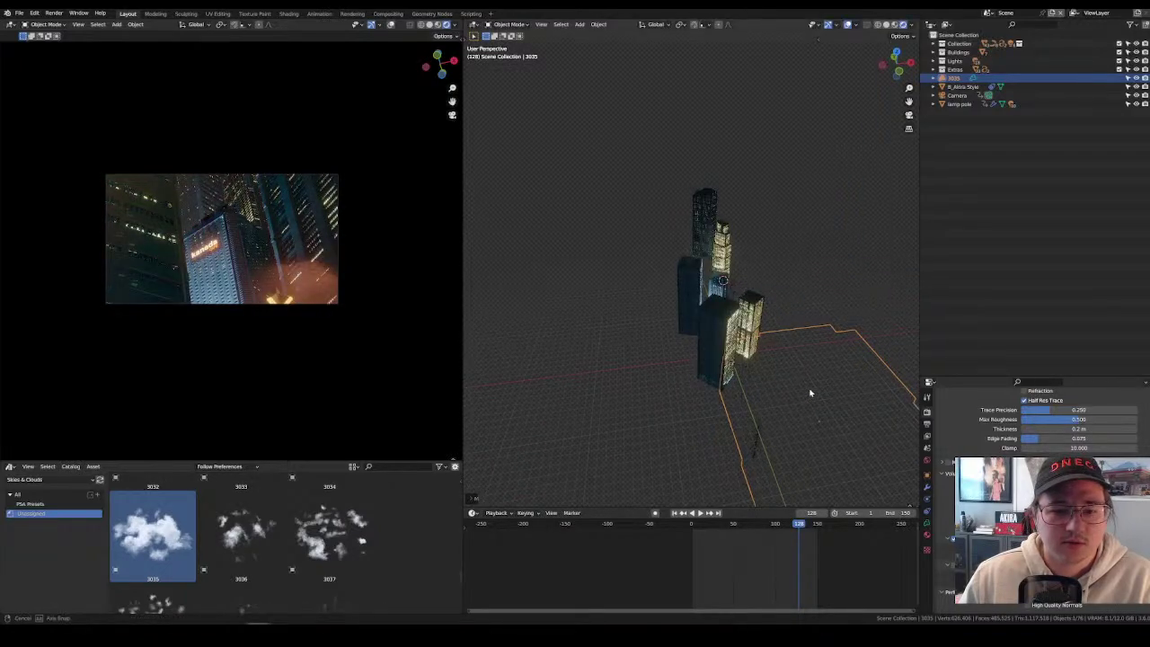
key(g)
key(z)
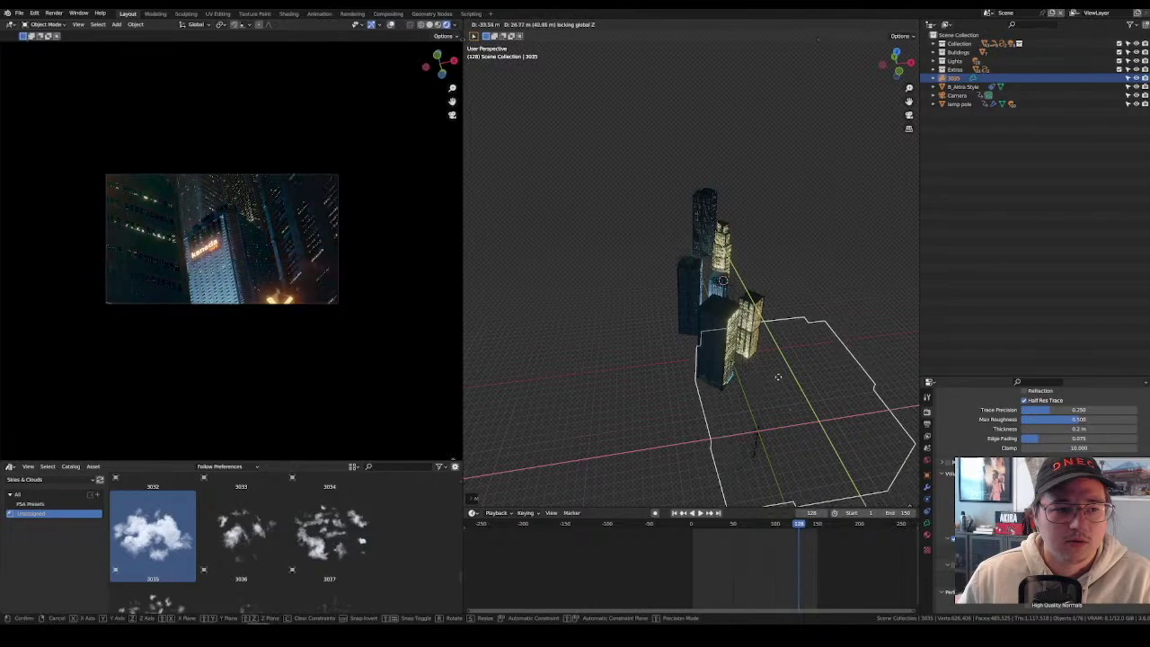
click(863, 398)
key(g)
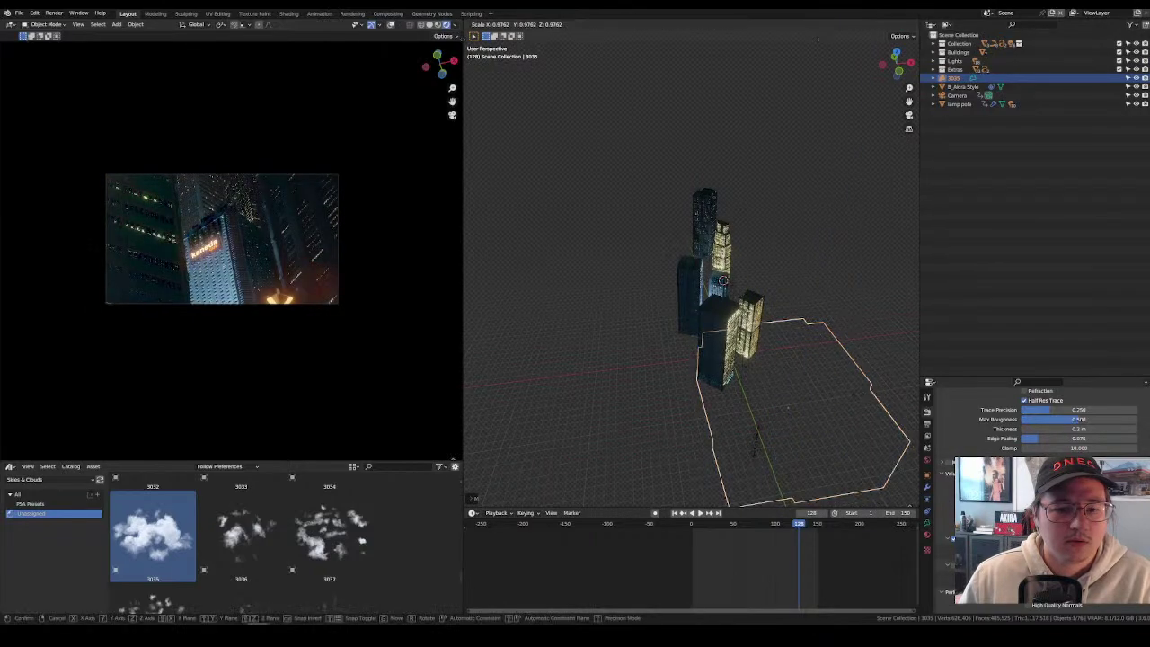
key(shift+z)
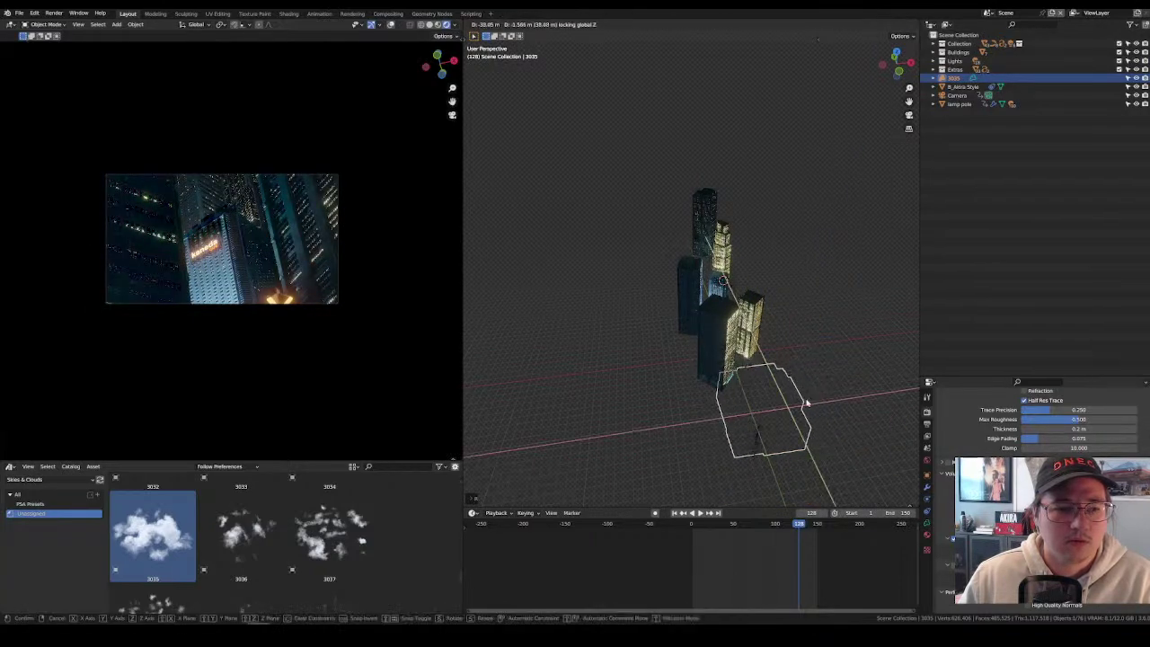
key(z)
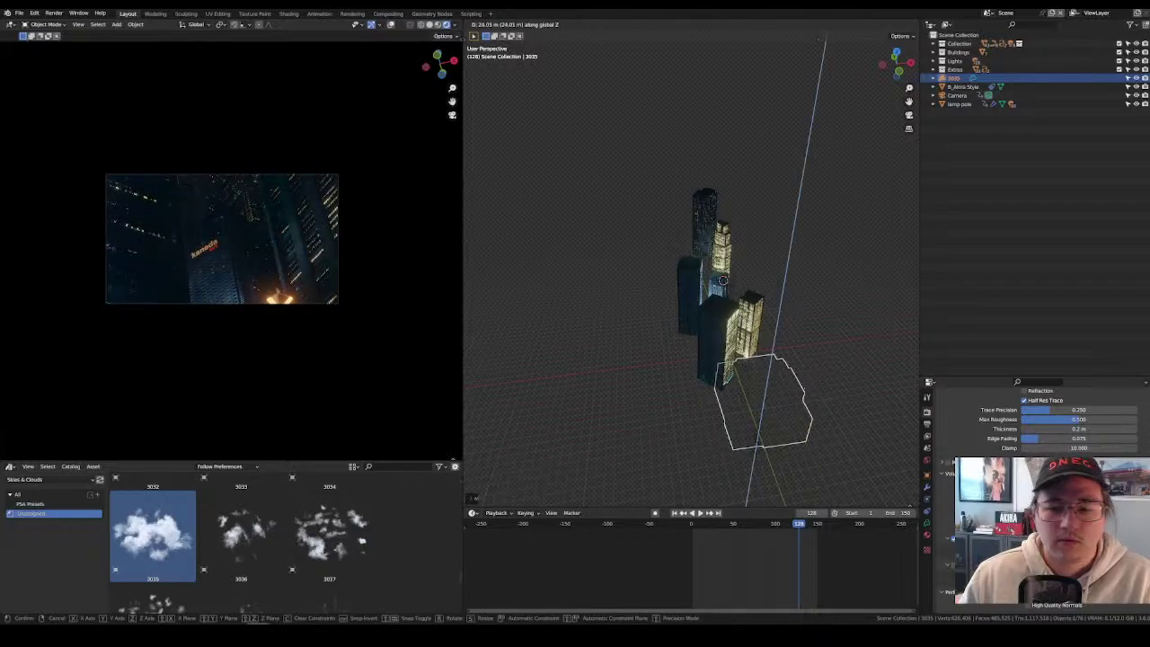
click(818, 38)
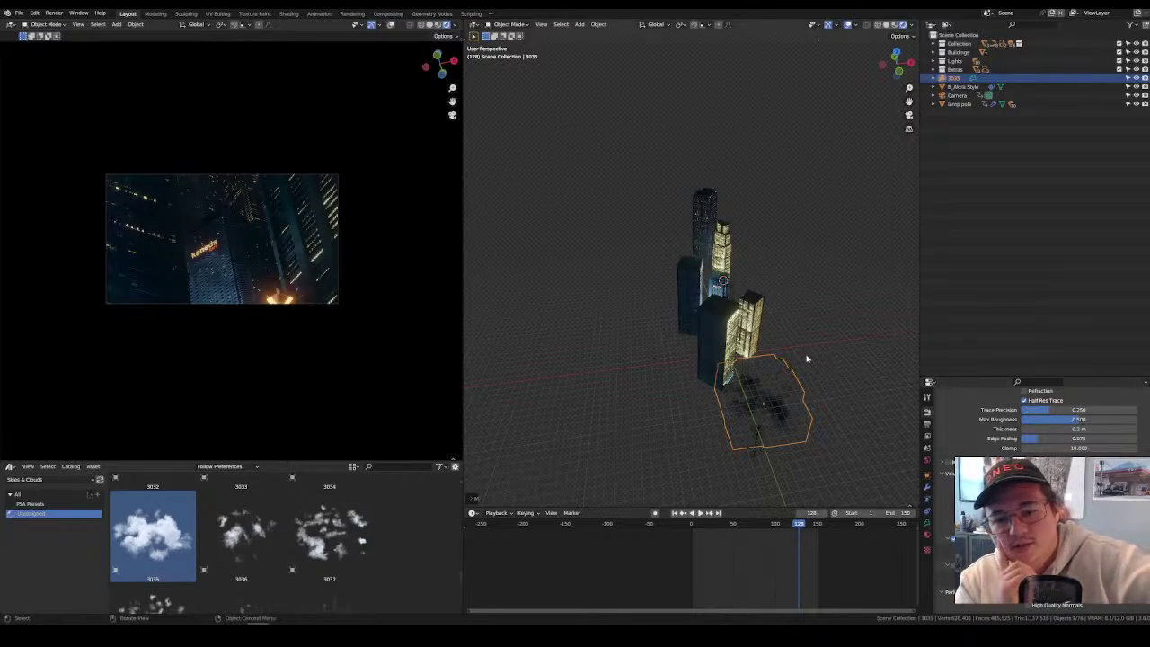
Raise the 3035 cloud along the vertical axis and move it in among the lower parts of the towers.
key(g)
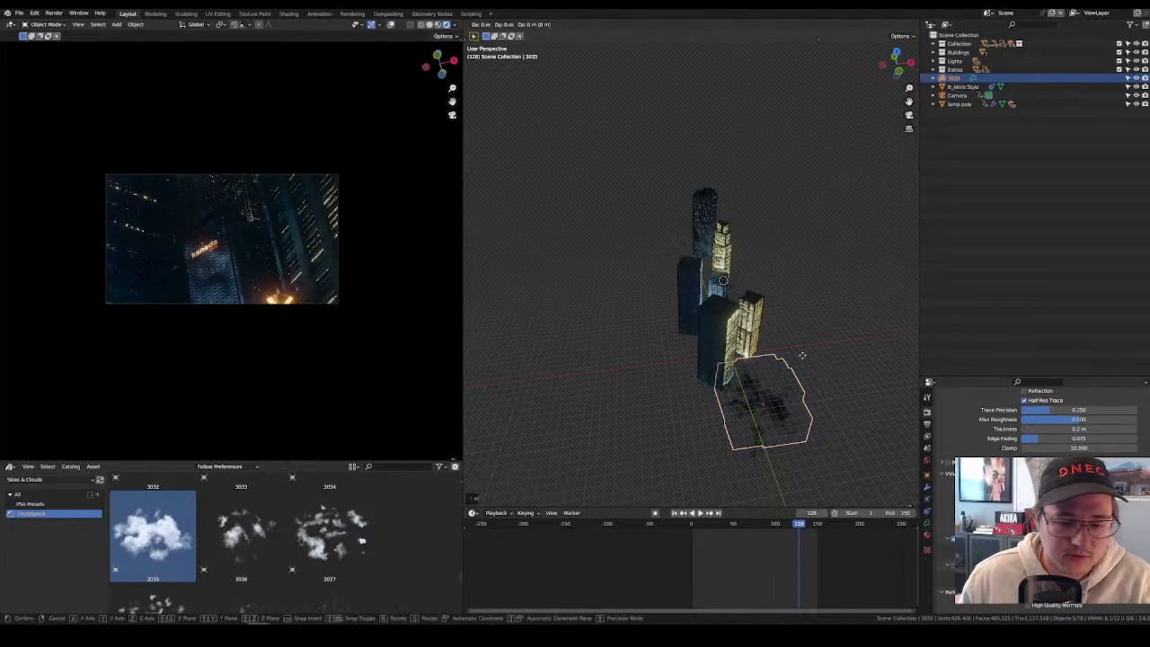
key(z)
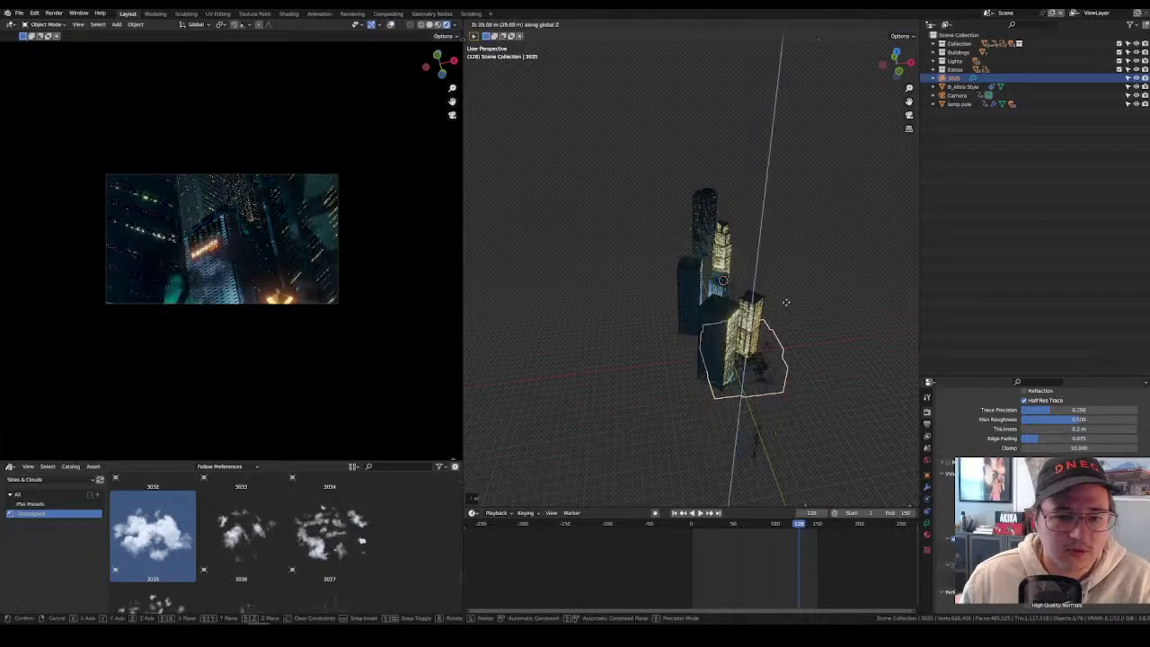
click(815, 344)
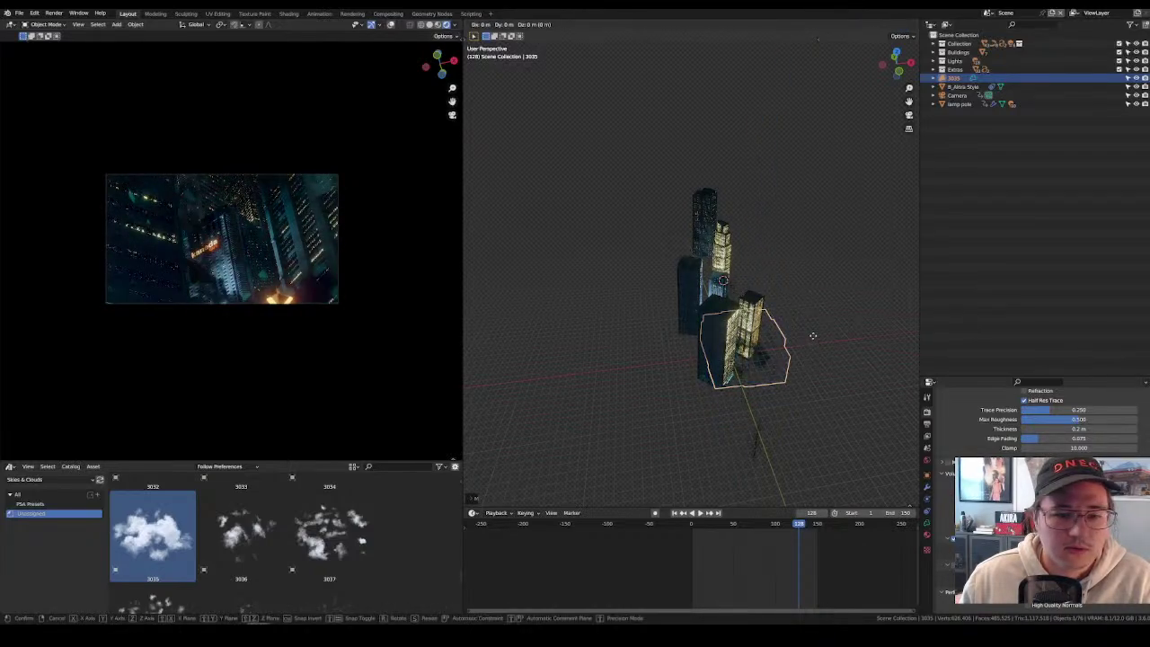
key(g)
key(z)
click(796, 327)
key(g)
key(z)
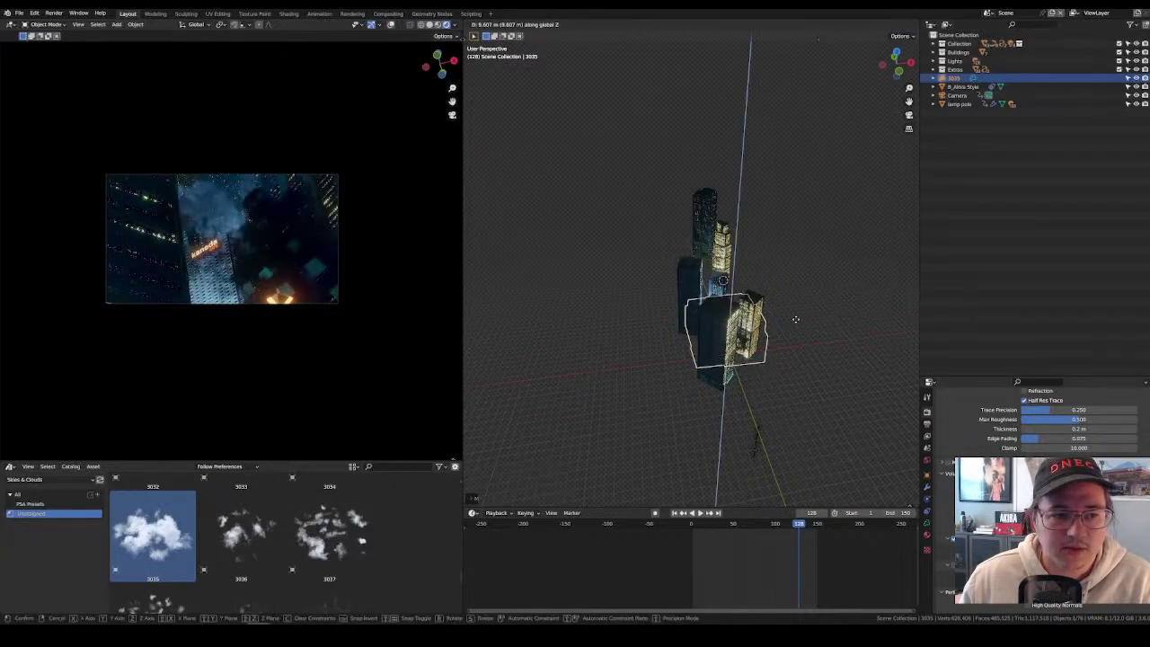
click(796, 319)
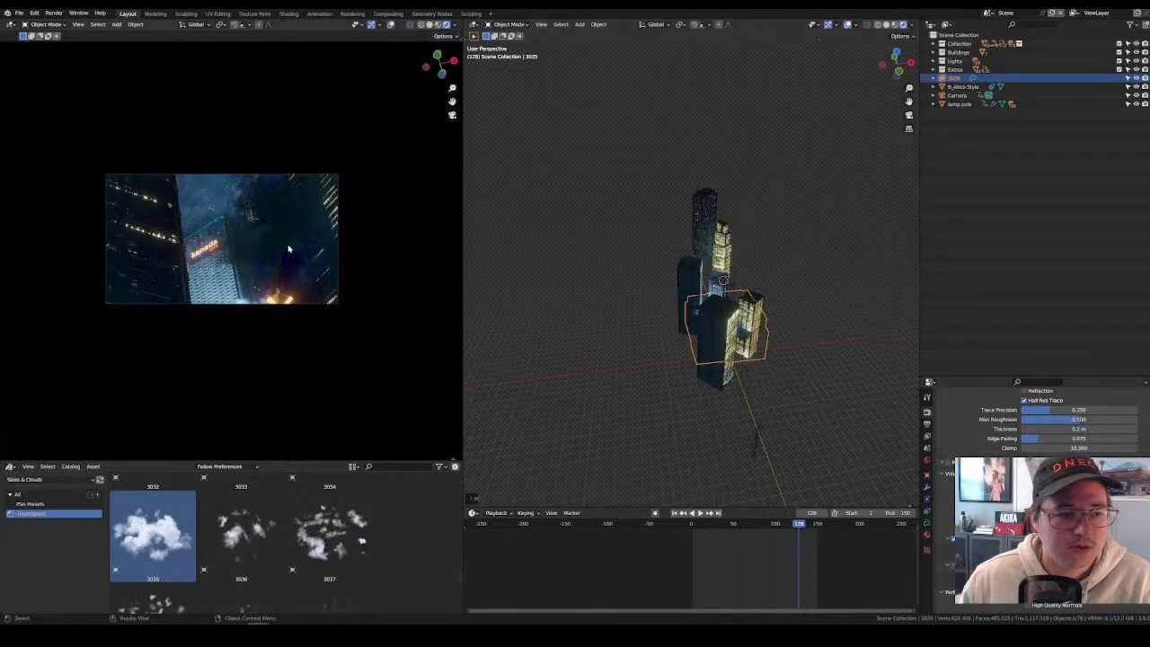
Adjust the 3035 cloud's placement around the kaneda tower and scale it down to fit between the buildings.
scroll(289, 249, up, 4)
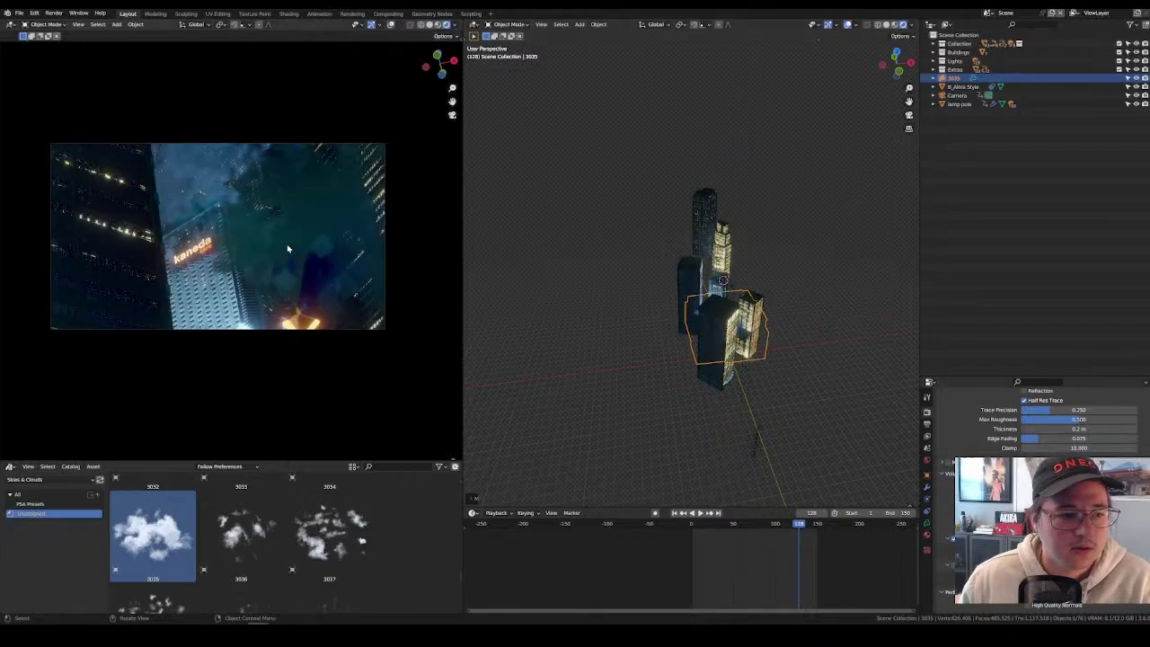
middle_drag(787, 350, 788, 351)
key(r)
key(z)
click(787, 331)
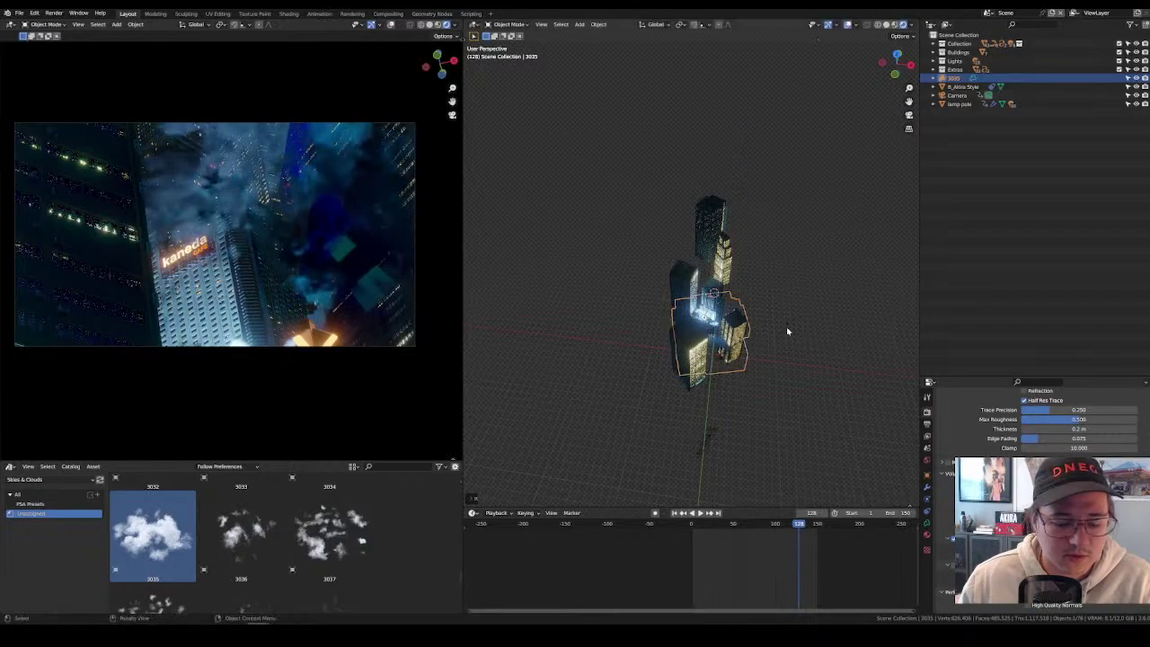
key(g)
key(z)
click(784, 320)
key(g)
key(shift+z)
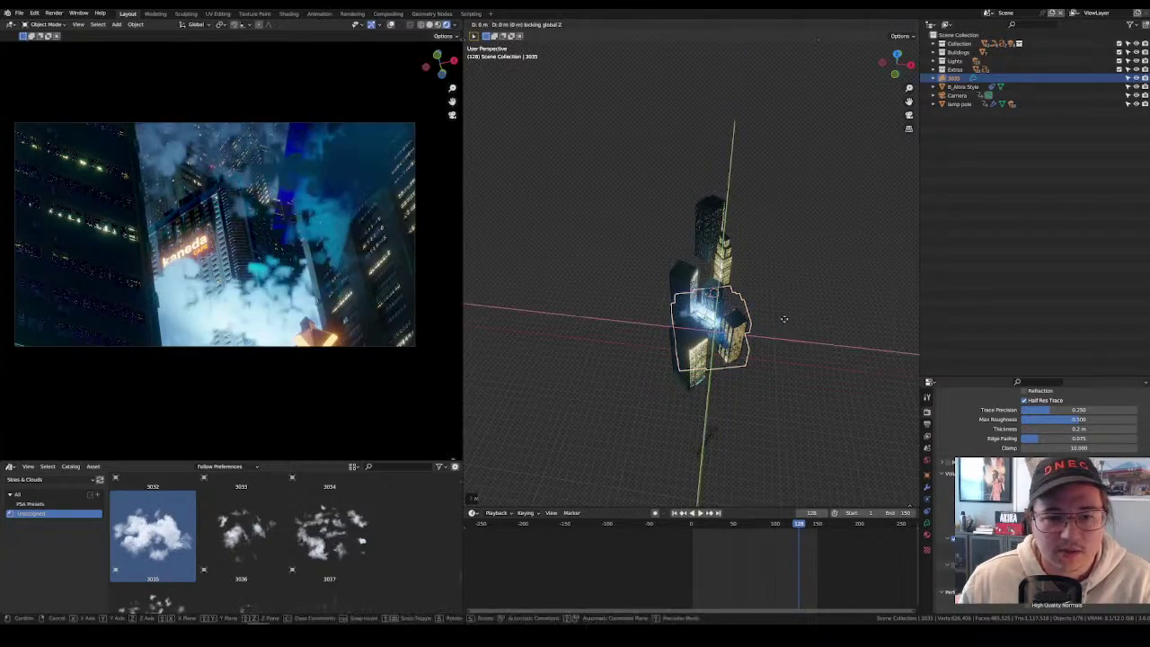
key(s)
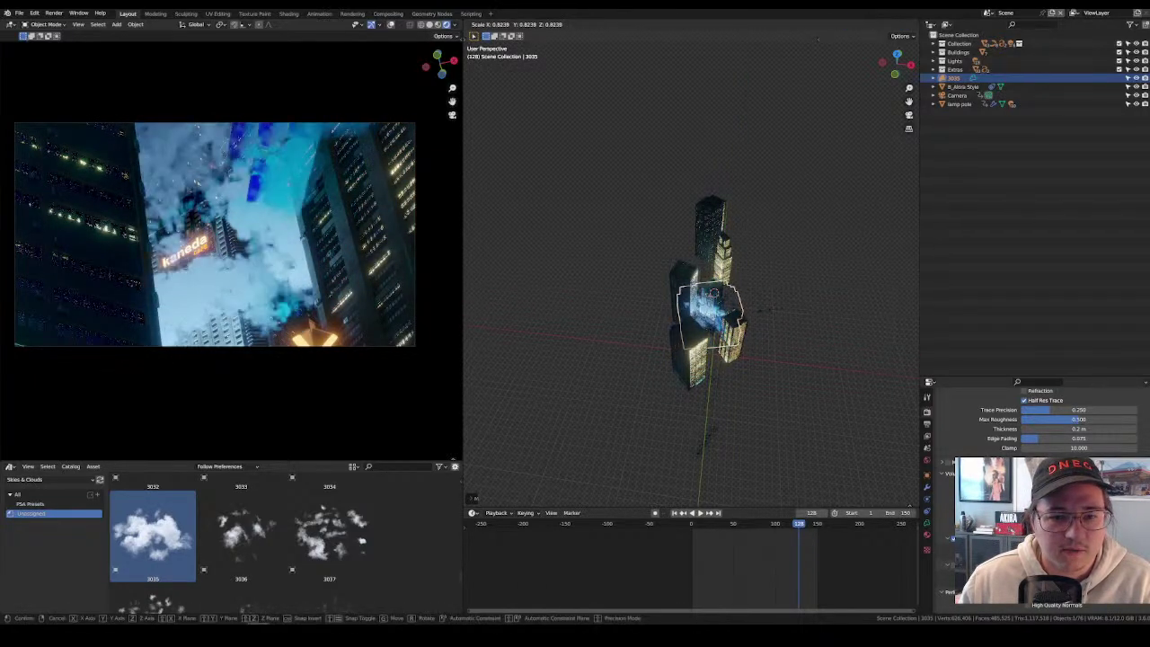
click(760, 318)
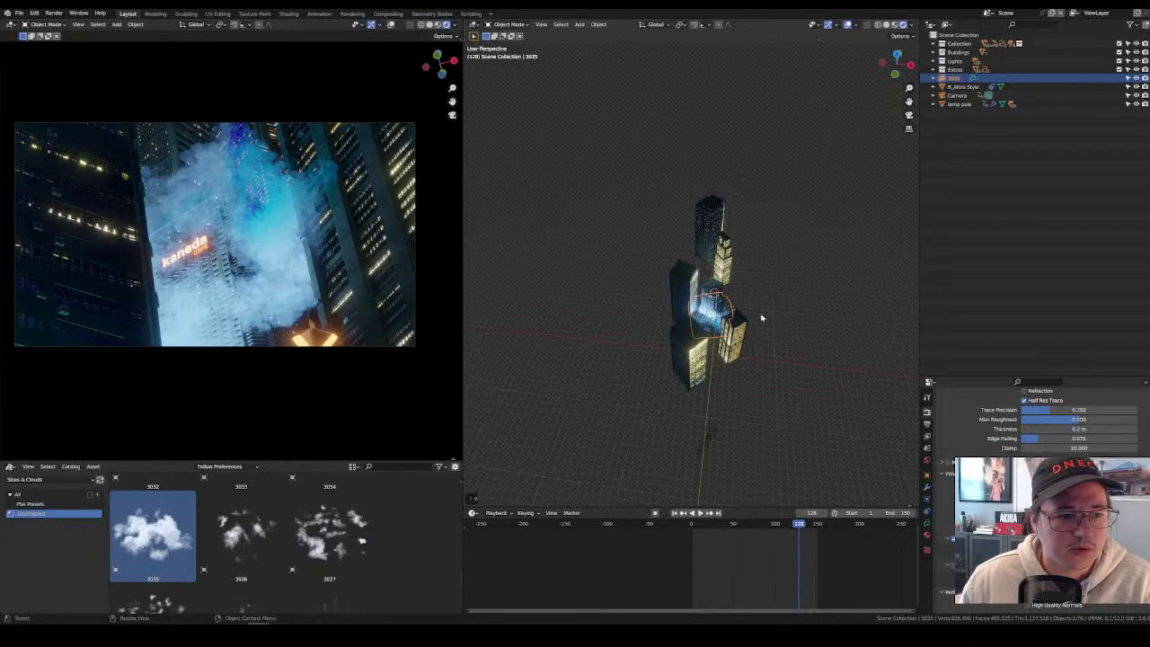
Raise the 3035 cloud above the kaneda sign and scale it up.
key(g)
key(z)
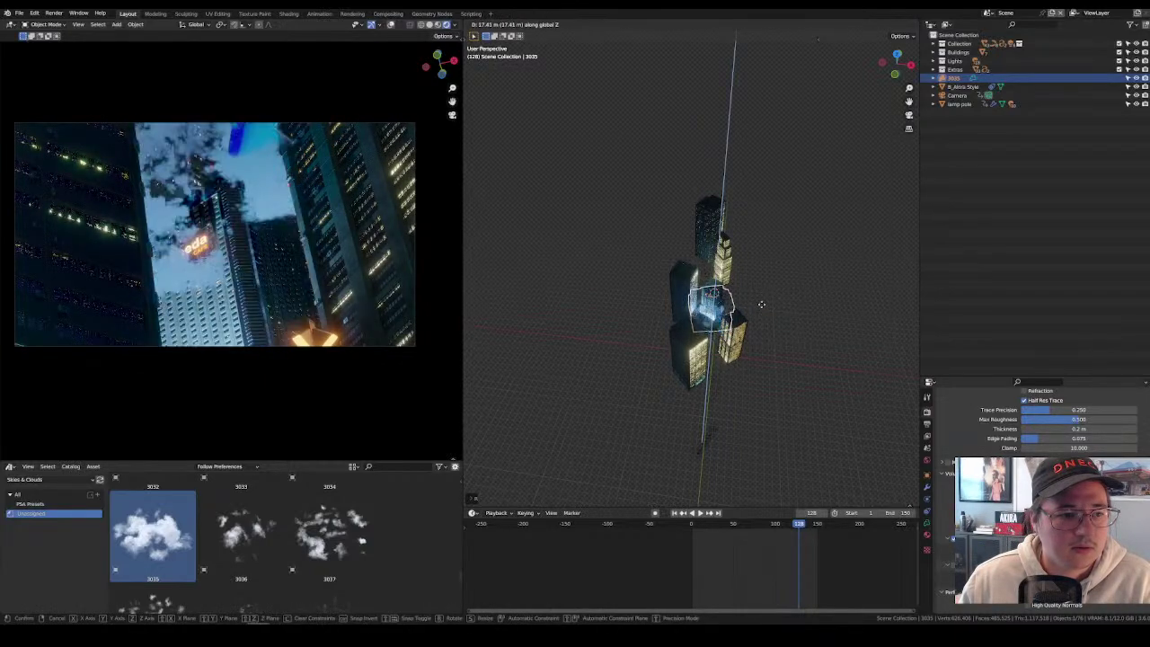
key(s)
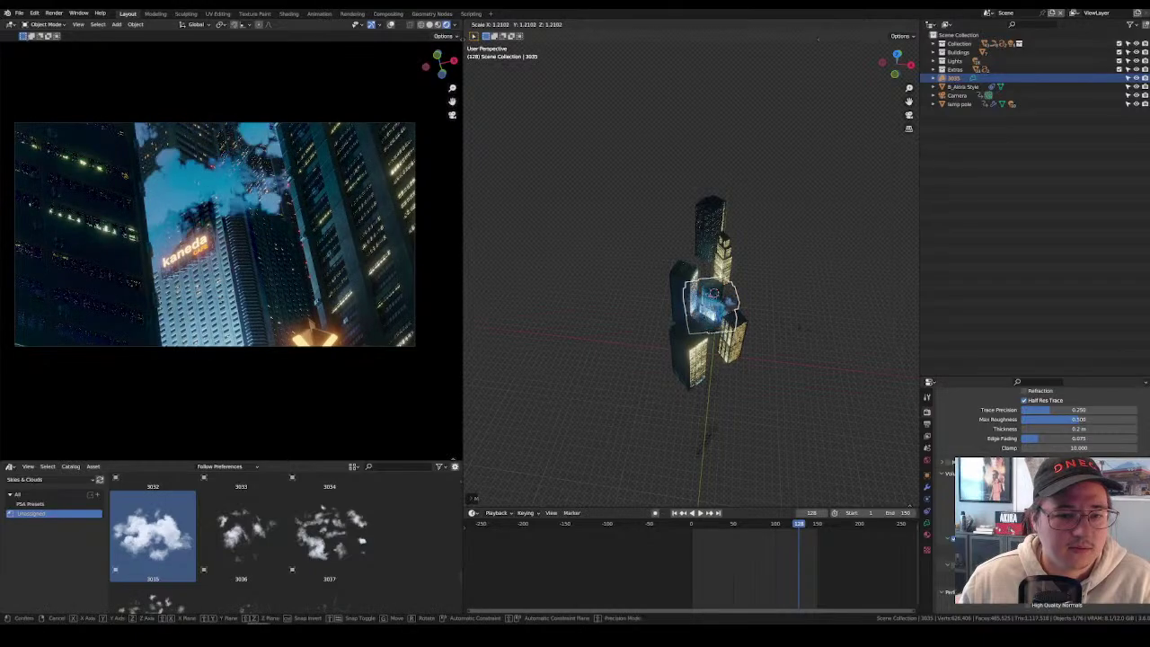
click(823, 346)
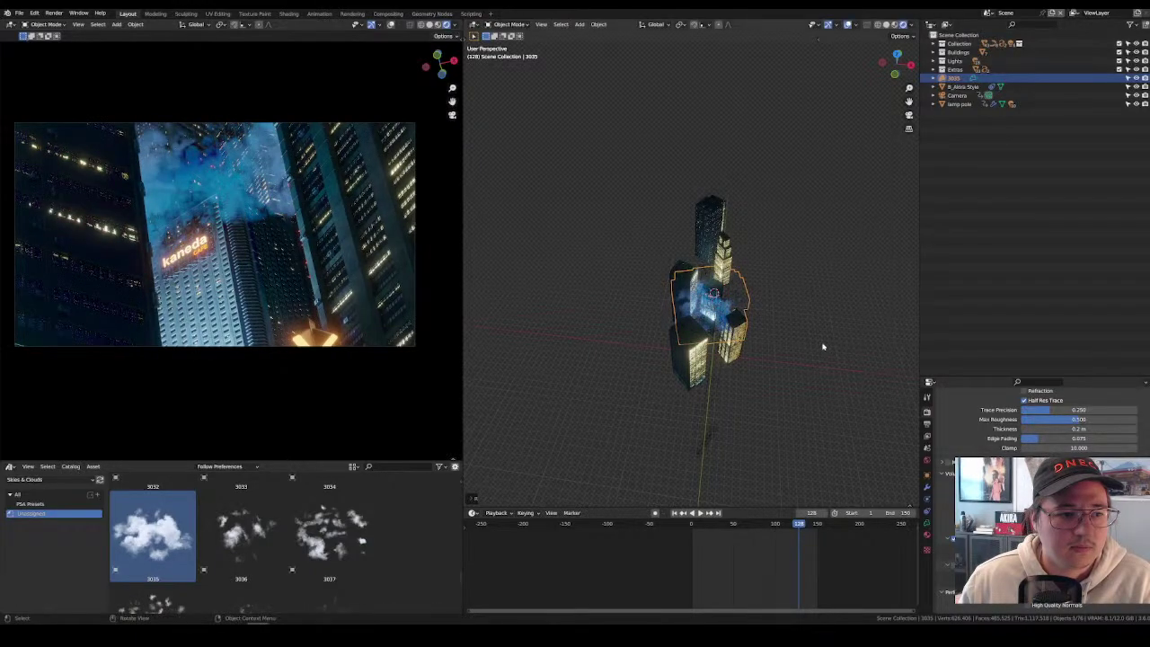
Lower the 3035 cloud and slide it about 28 m horizontally away from the camera, keeping its height locked.
key(g)
key(z)
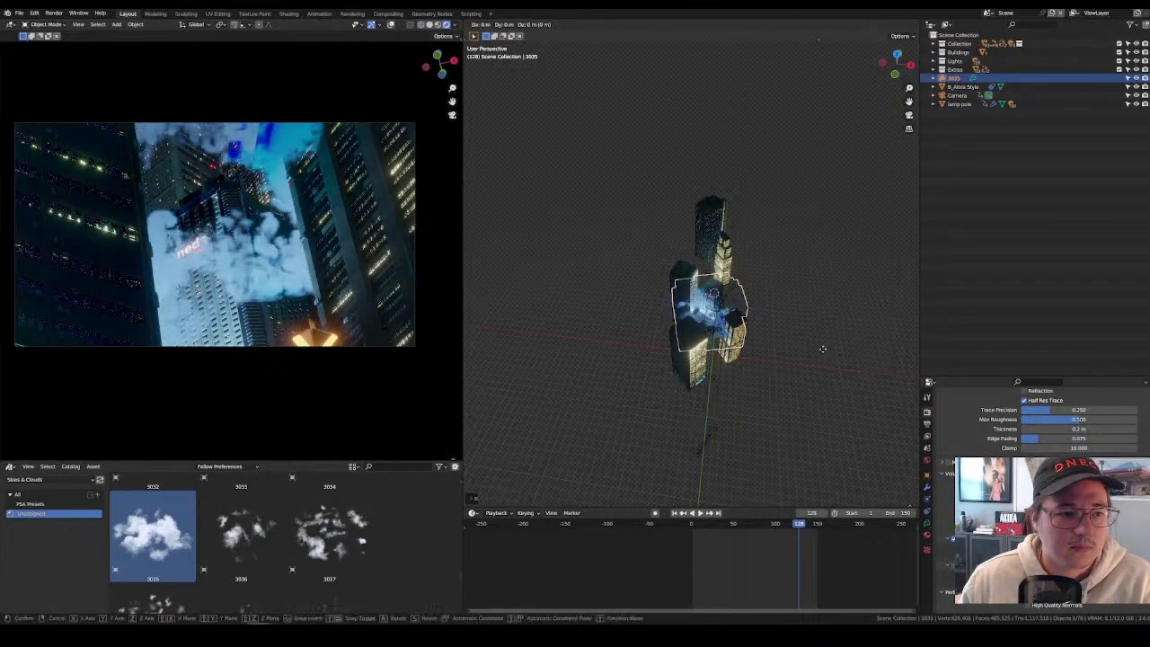
key(shift+z)
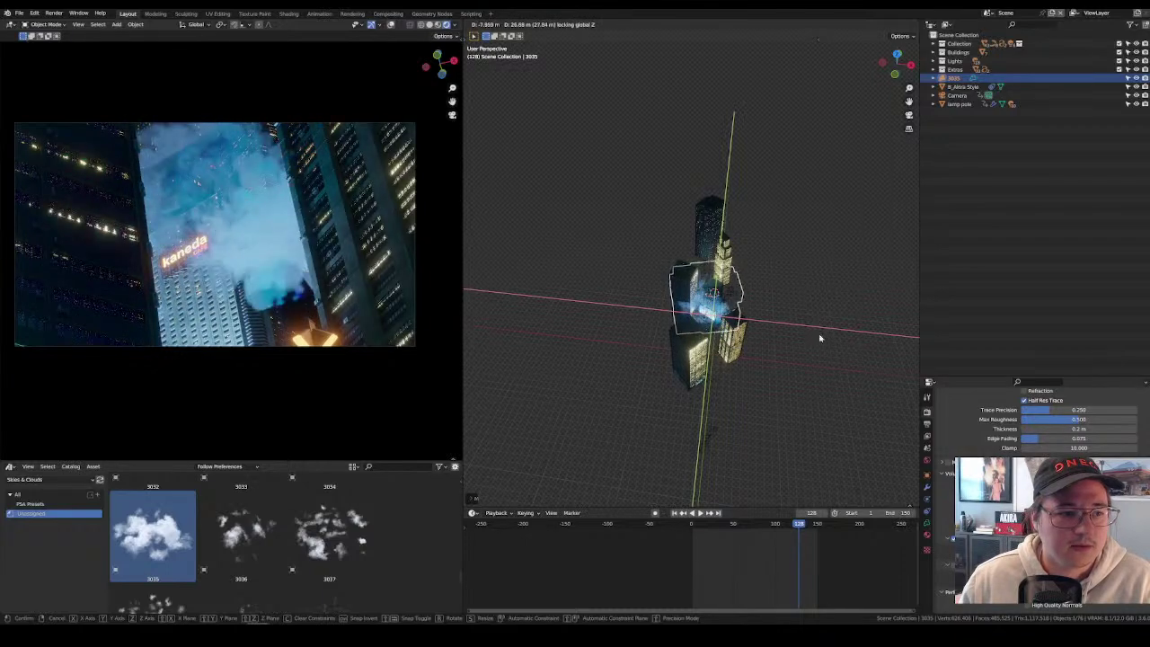
click(819, 338)
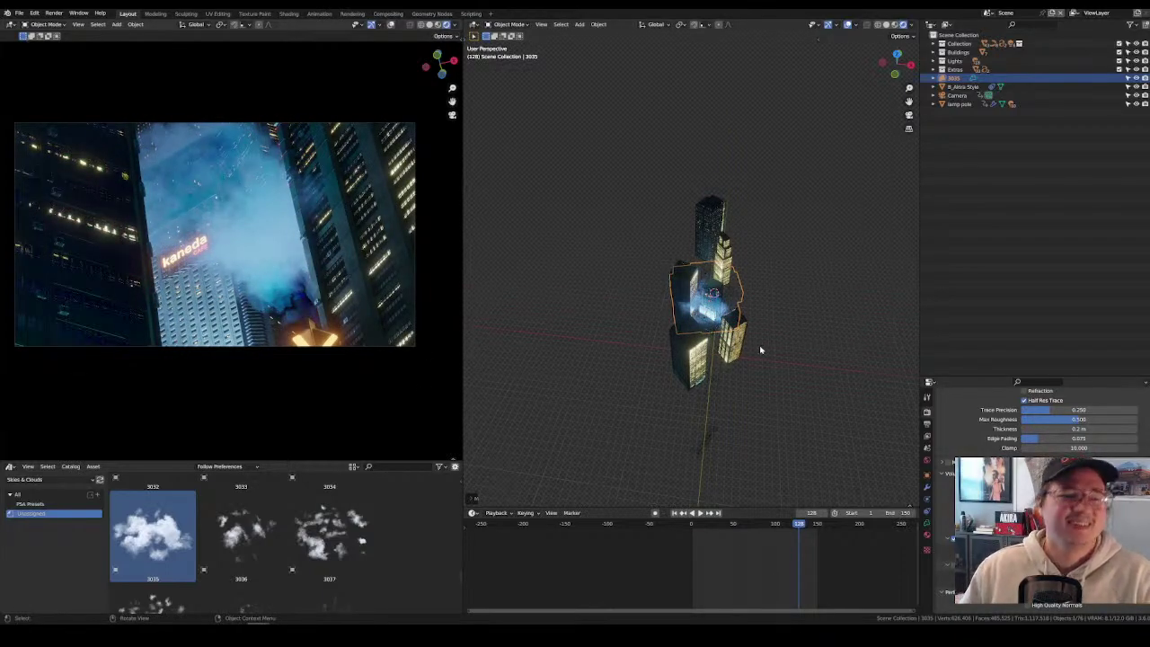
Inspect the cloud around the towers, play the shot from frame 13, and scrub to frame 133.
scroll(758, 314, up, 7)
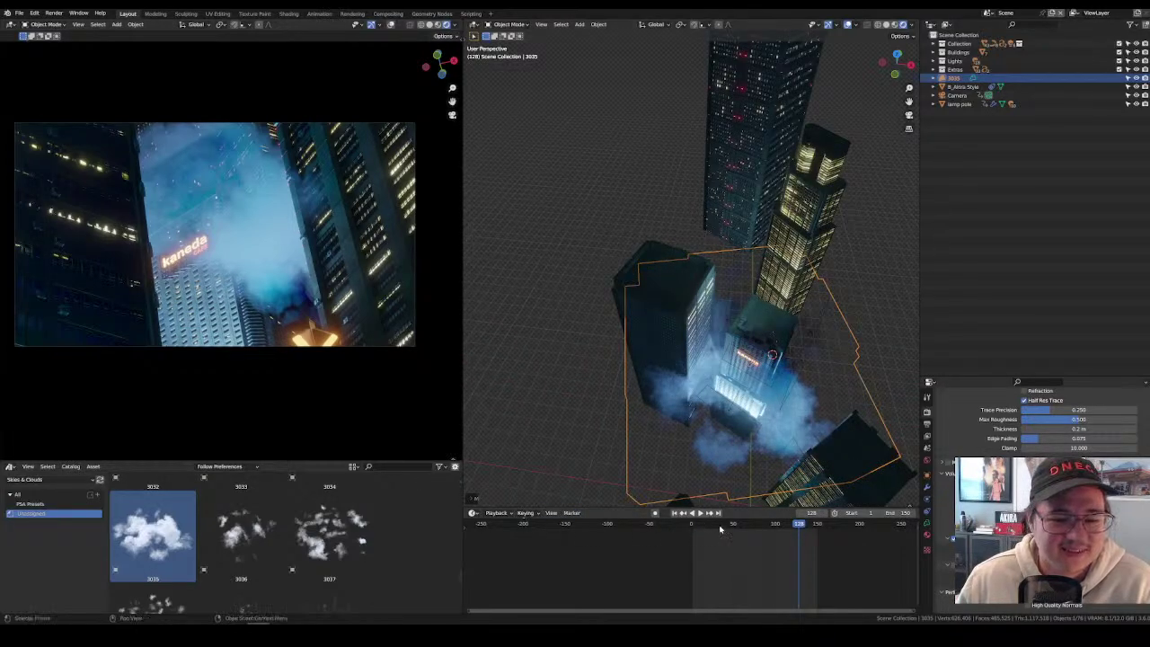
drag(719, 529, 701, 526)
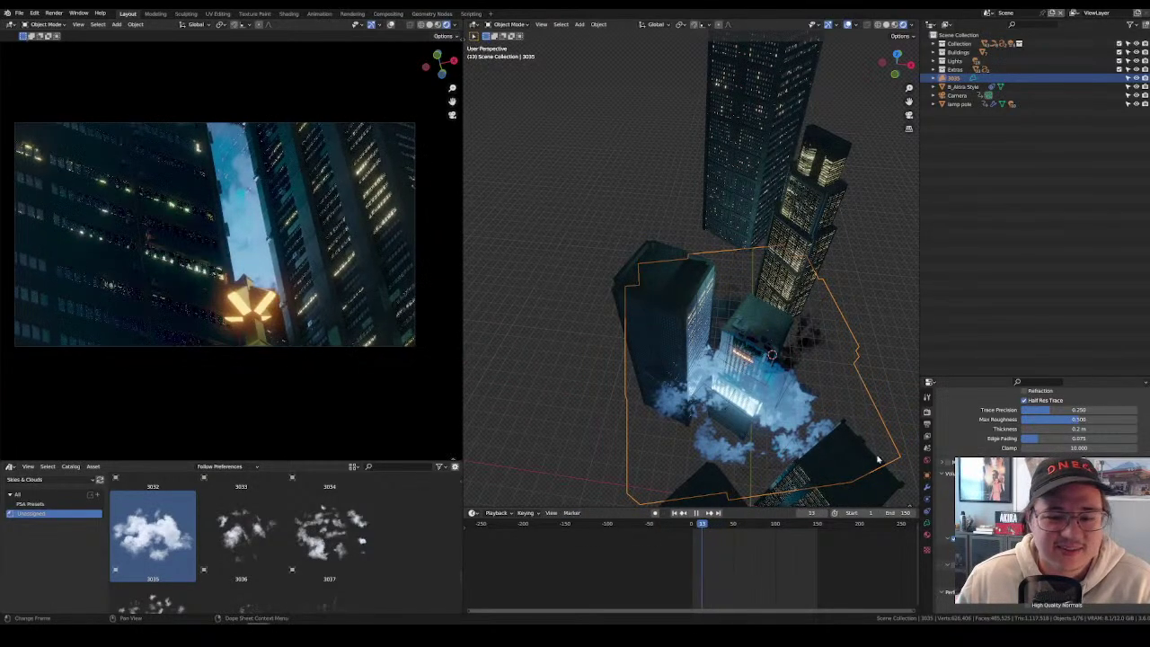
key(space)
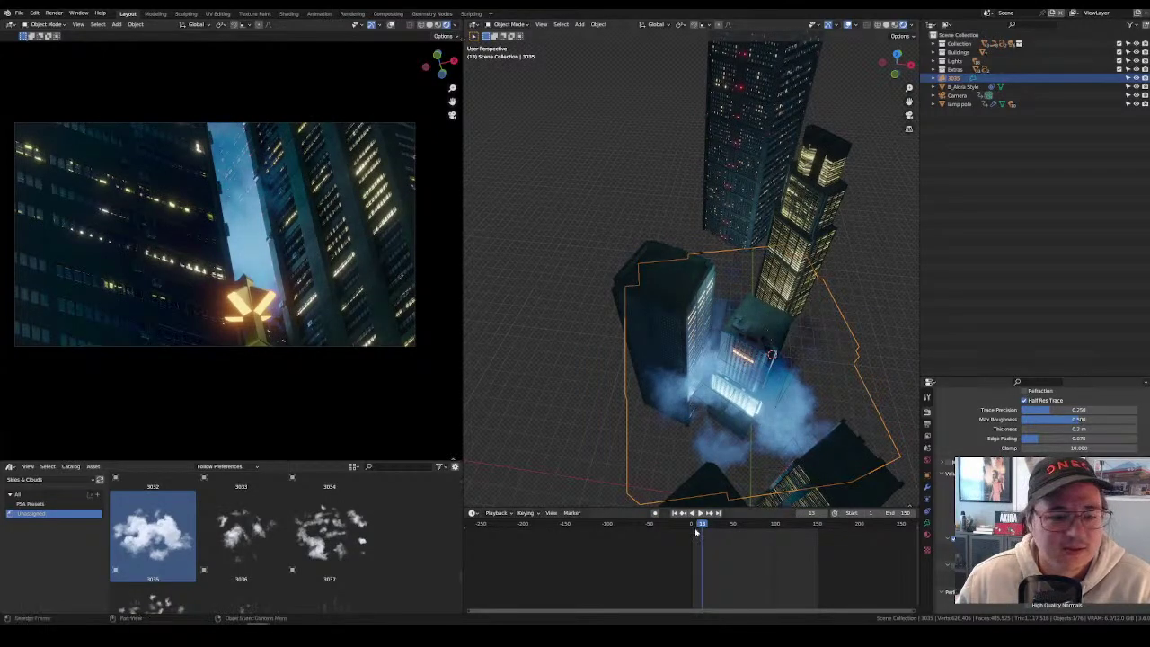
drag(718, 527, 804, 533)
key(space)
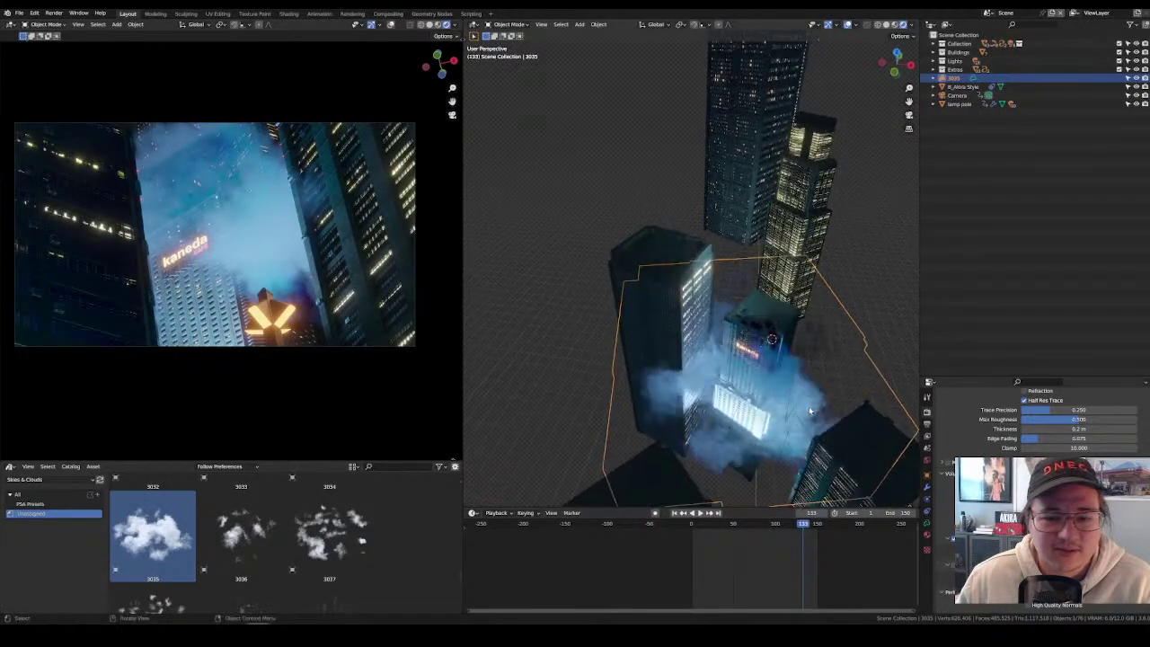
Shift the 3035 cloud horizontally near the kaneda tower and raise it about 25 m above the roof.
key(g)
key(x)
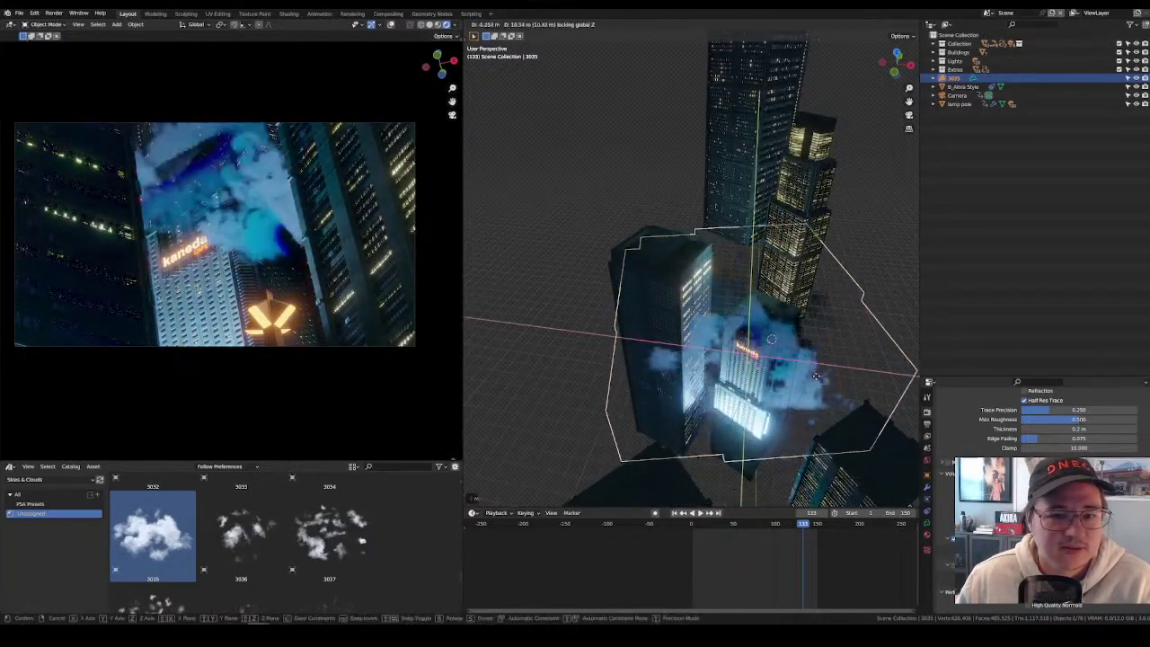
key(z)
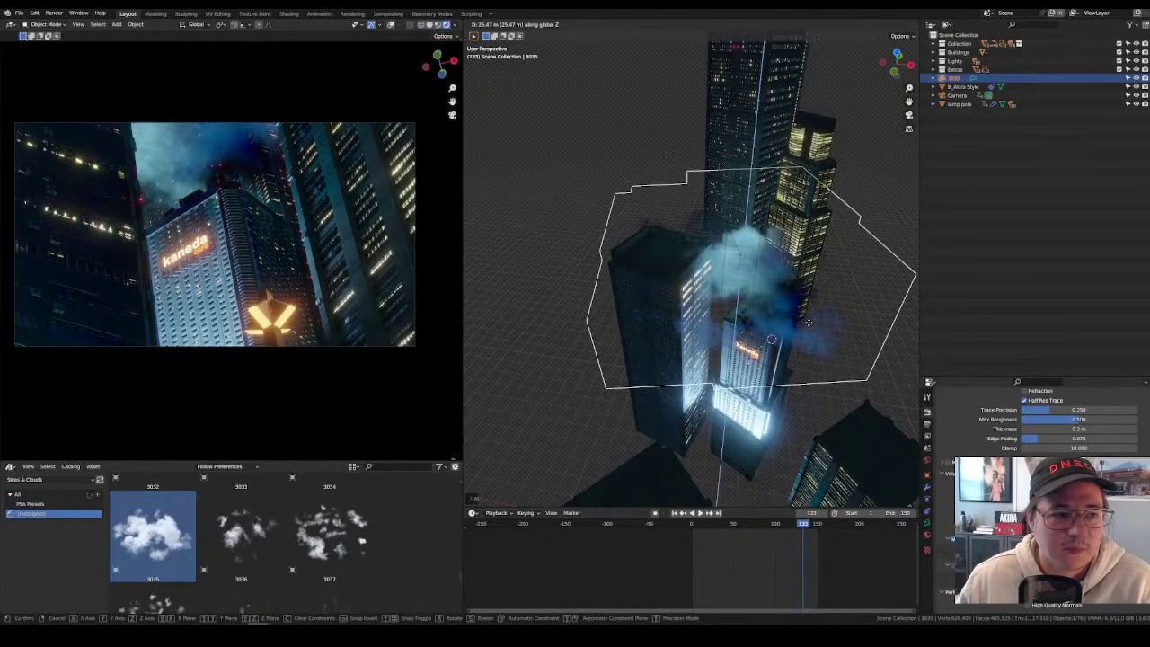
click(808, 322)
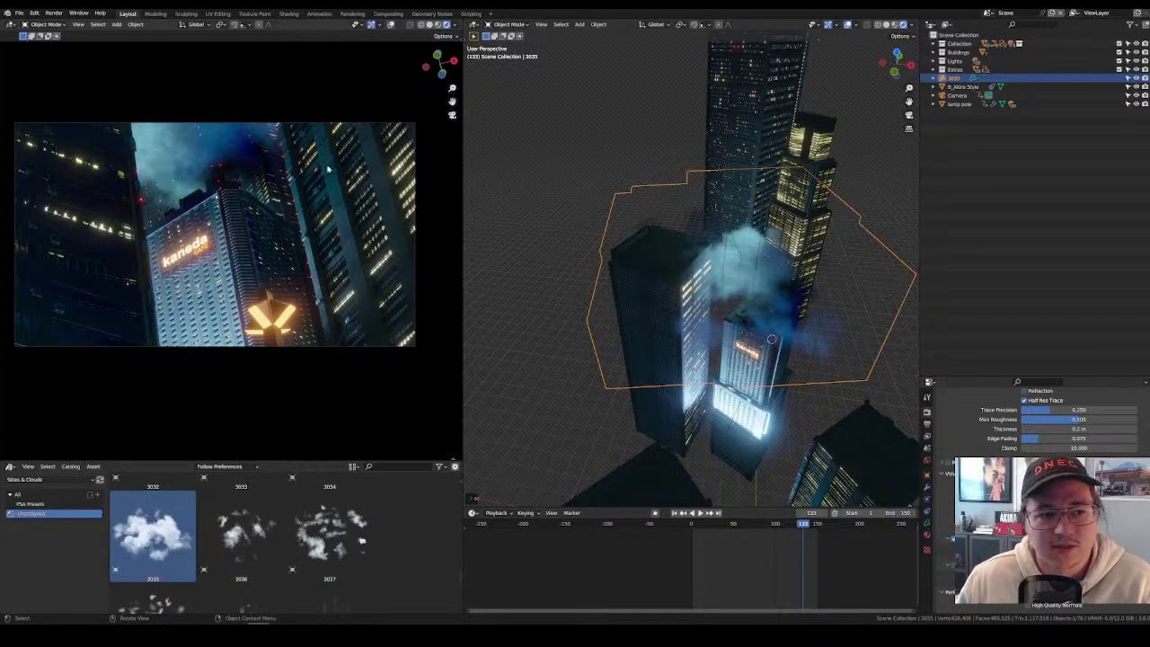
Lower the 3035 cloud to the height of the kaneda sign and enlarge it to spread across the neighbouring towers.
key(g)
key(z)
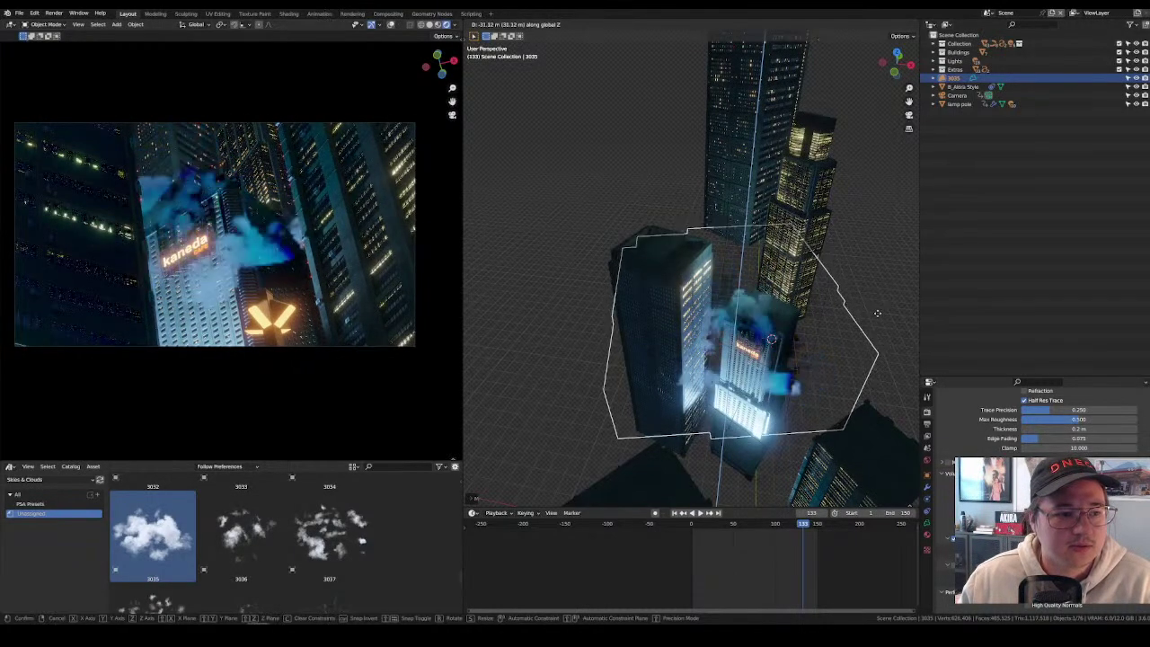
click(878, 318)
key(s)
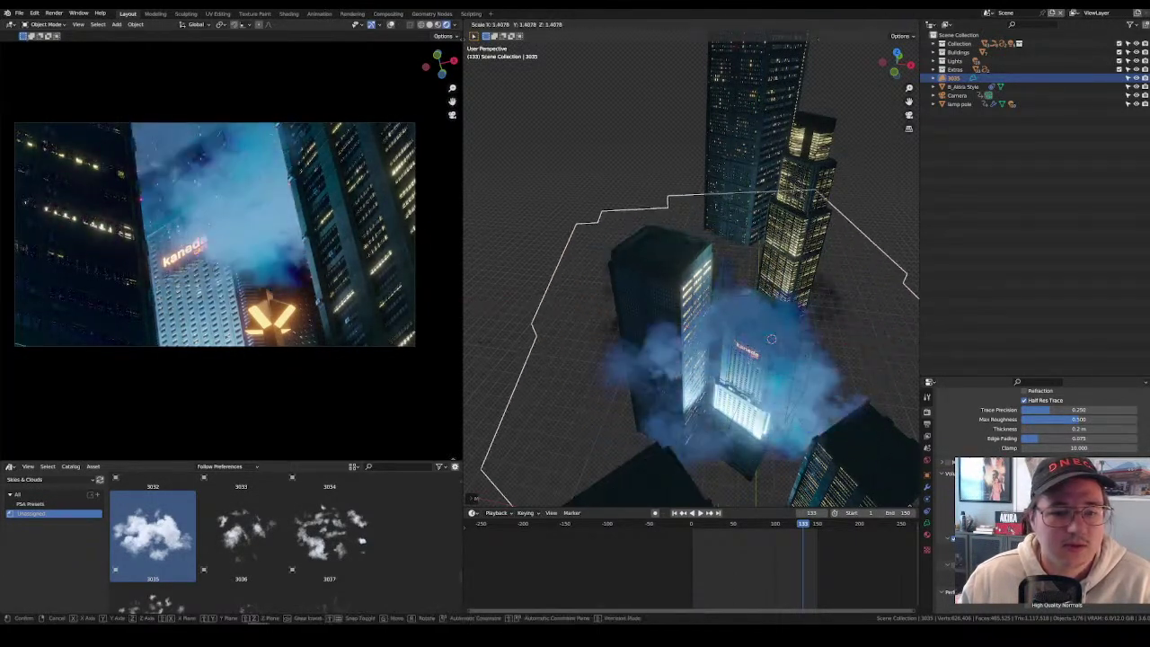
click(531, 365)
Lower the enlarged 3035 cloud further along the vertical axis, towards the lower floors of the kaneda tower.
key(g)
key(z)
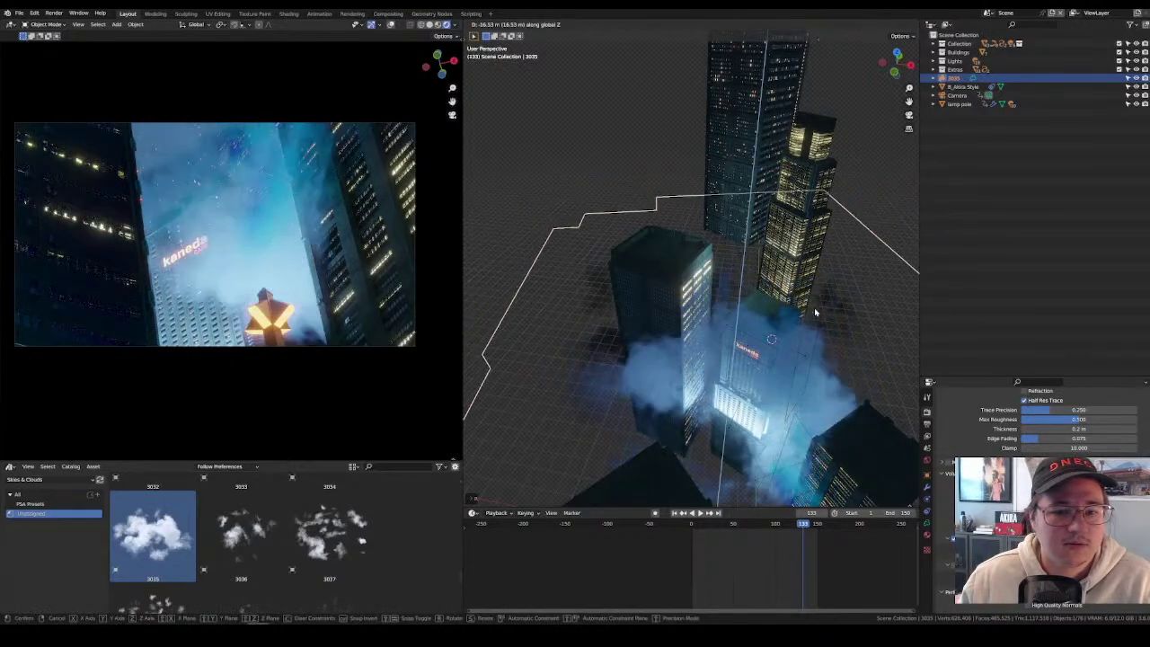
click(814, 307)
middle_drag(842, 346, 808, 267)
scroll(790, 277, up, 4)
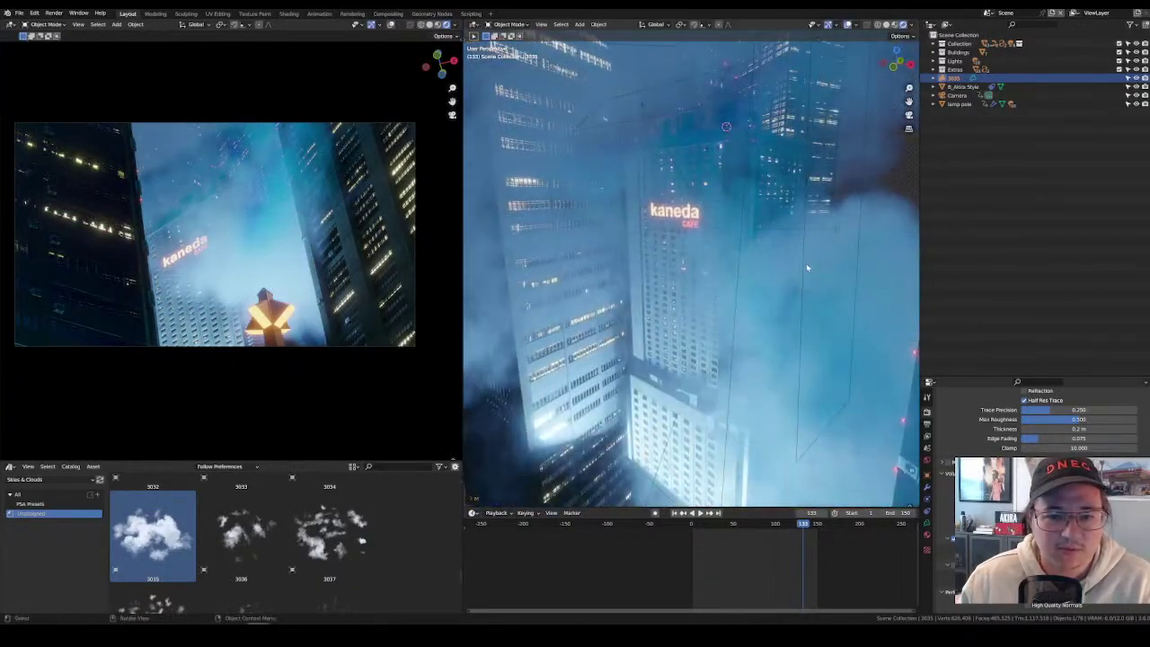
scroll(807, 265, up, 2)
scroll(805, 263, up, 3)
scroll(806, 263, down, 8)
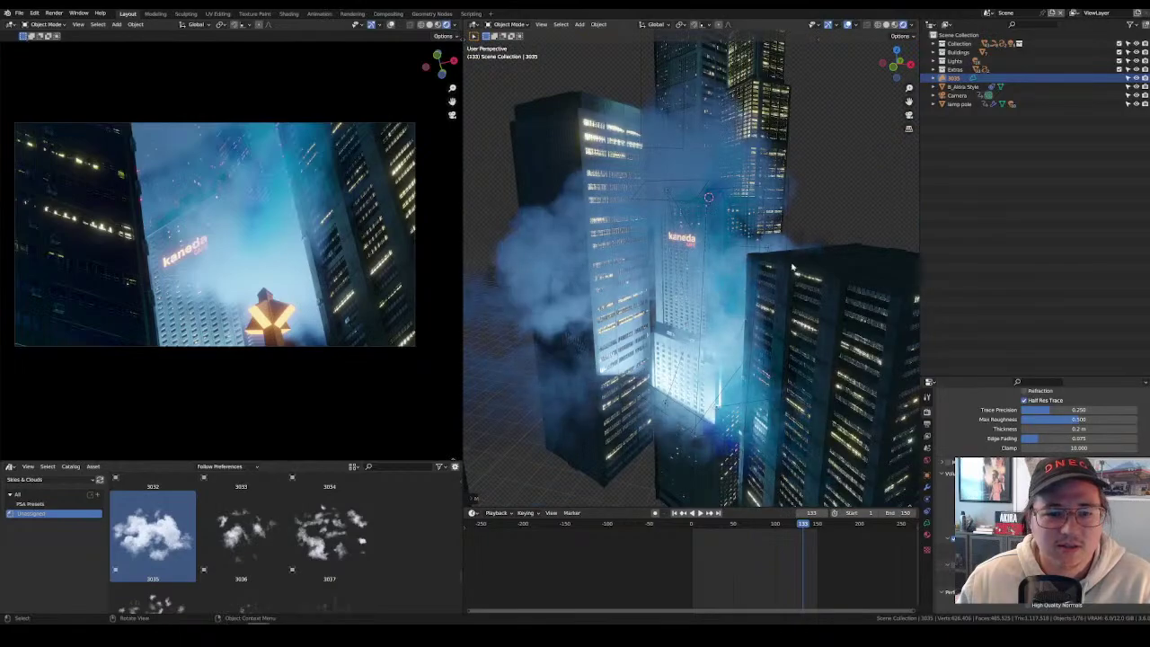
key(g)
key(z)
click(811, 344)
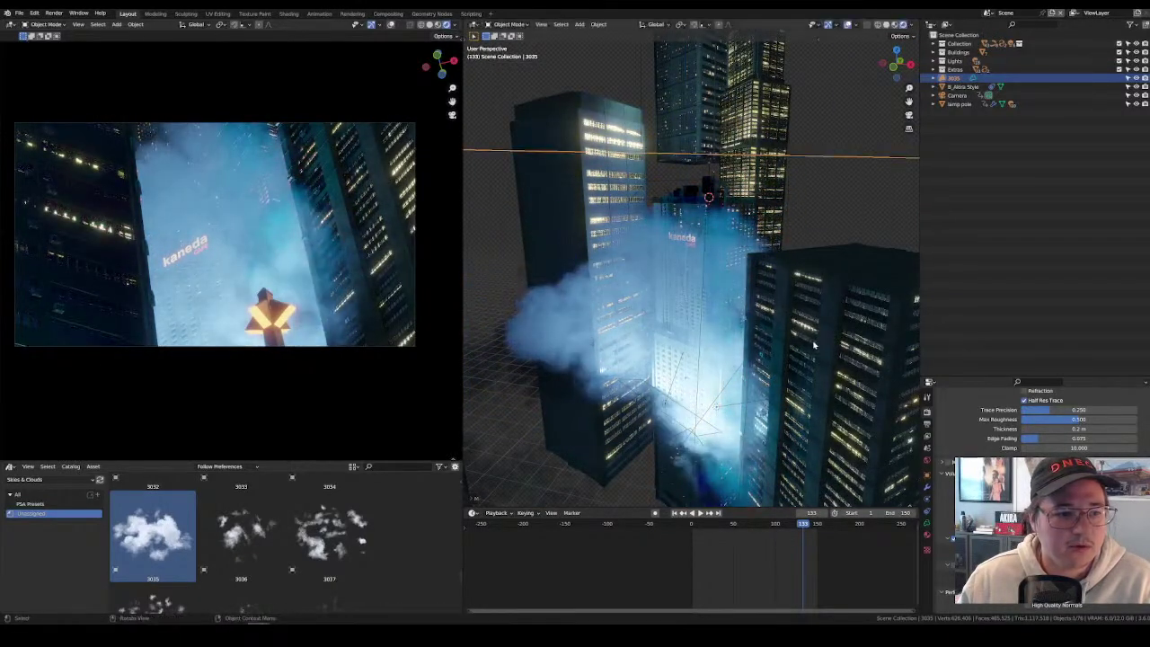
Rescale the 3035 cloud and raise it along the vertical axis beside the kaneda tower.
key(s)
click(787, 362)
key(g)
key(z)
click(779, 256)
Shift the 3035 cloud behind the kaneda tower and raise it slightly above the tower's roof.
middle_drag(779, 256, 771, 325)
key(g)
click(774, 291)
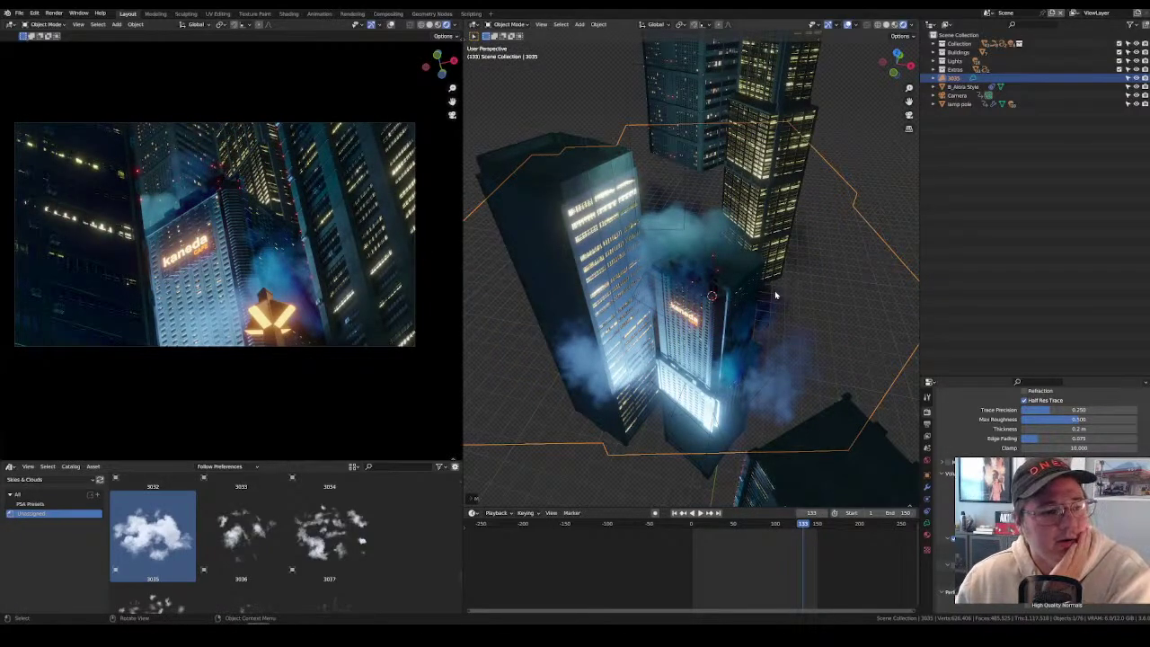
key(g)
key(z)
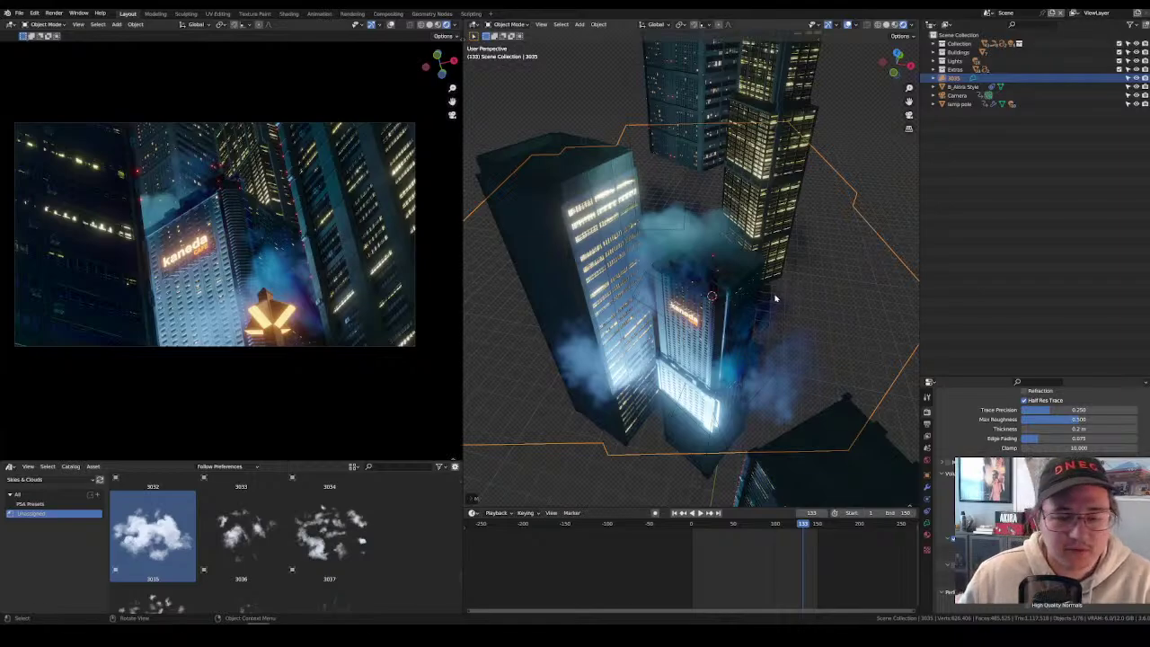
click(771, 277)
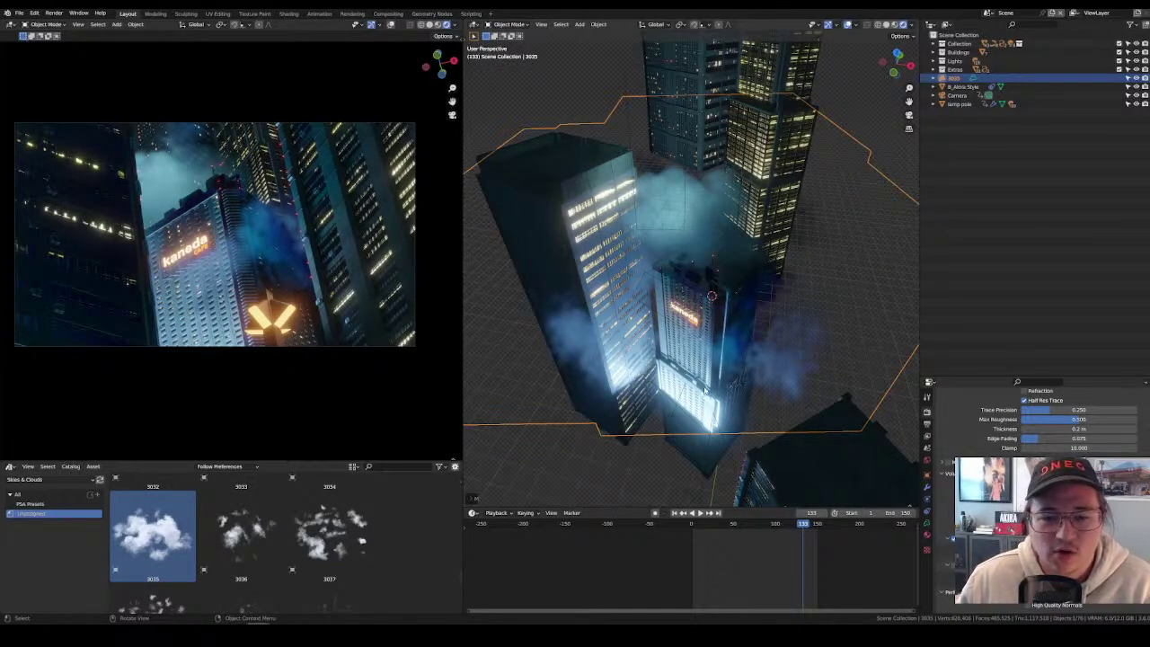
Move the 3035 cloud horizontally from behind the kaneda tower to the space in front of its lower floors.
middle_drag(704, 391, 705, 356)
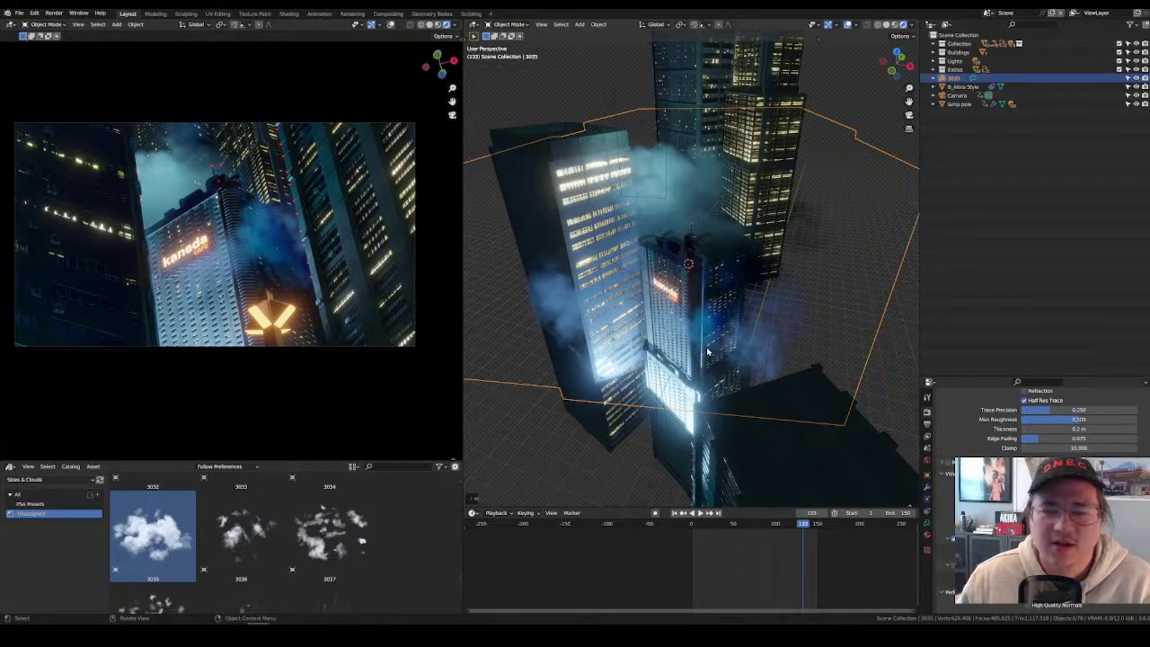
key(g)
click(761, 311)
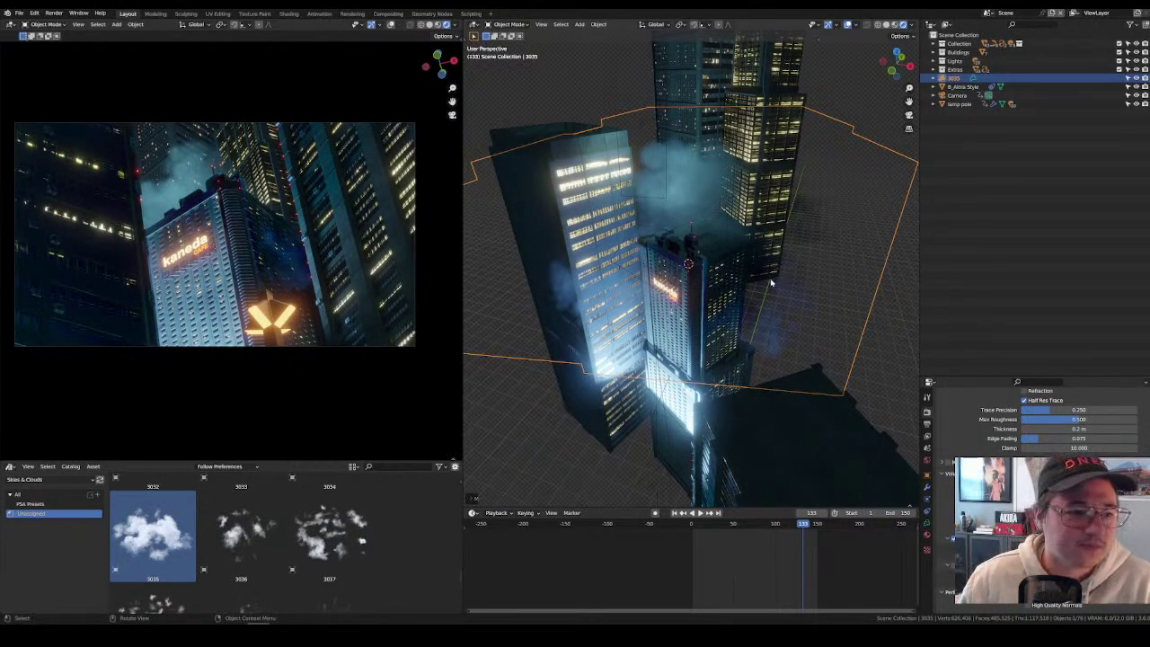
key(g)
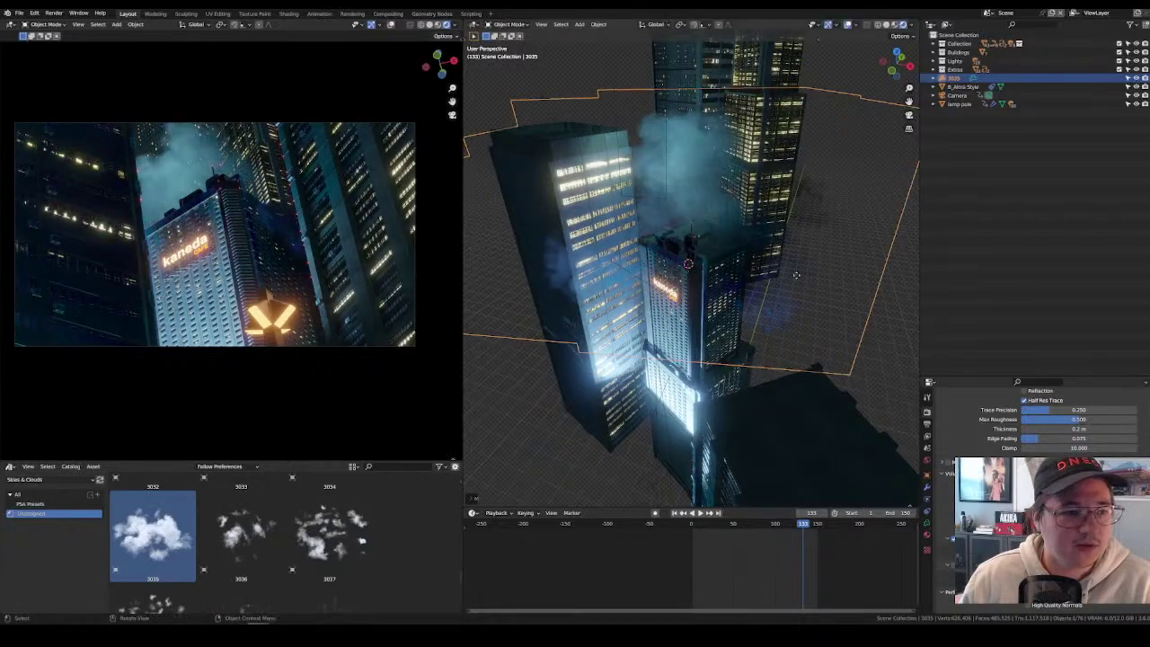
key(shift+z)
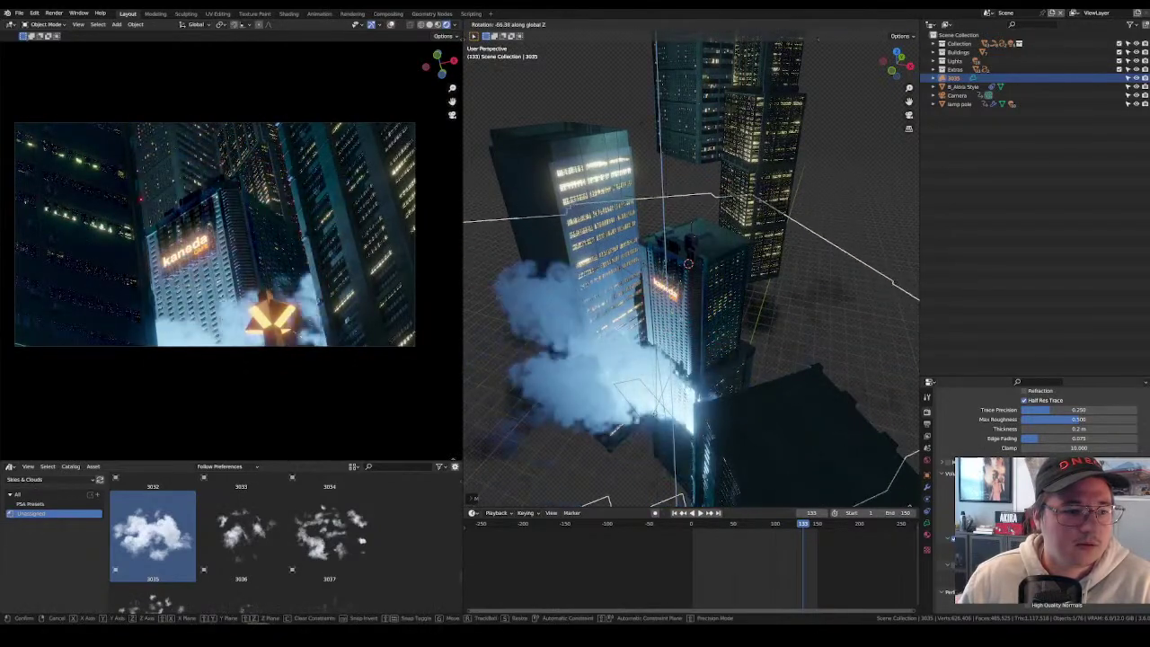
Rotate the 3035 cloud about the global Z axis and shift it horizontally across the front of the kaneda tower.
click(698, 462)
key(g)
key(shift+z)
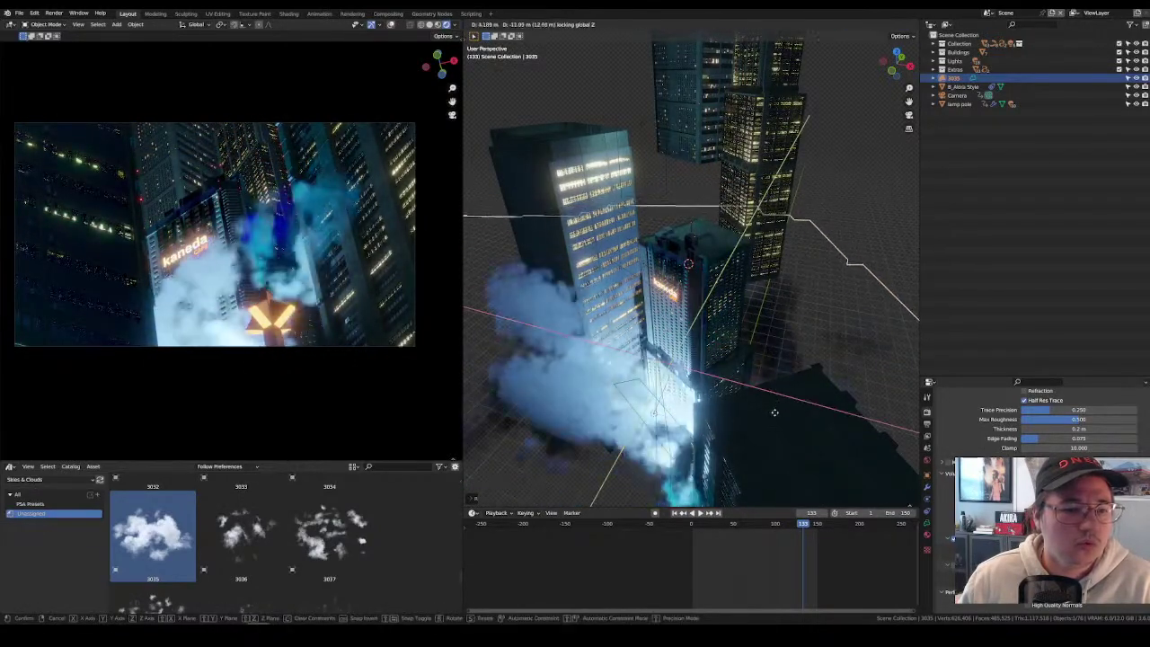
click(759, 432)
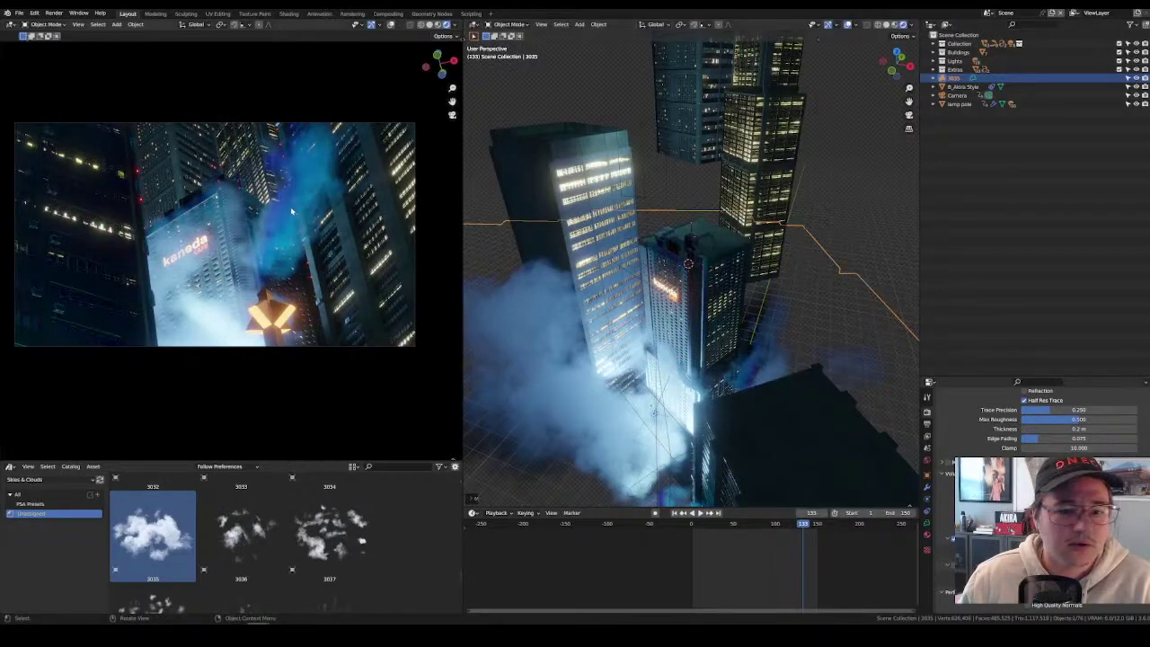
Shift the 3035 cloud about 27 m horizontally and raise it about 17 m, up to the kaneda sign.
middle_drag(708, 389, 641, 319)
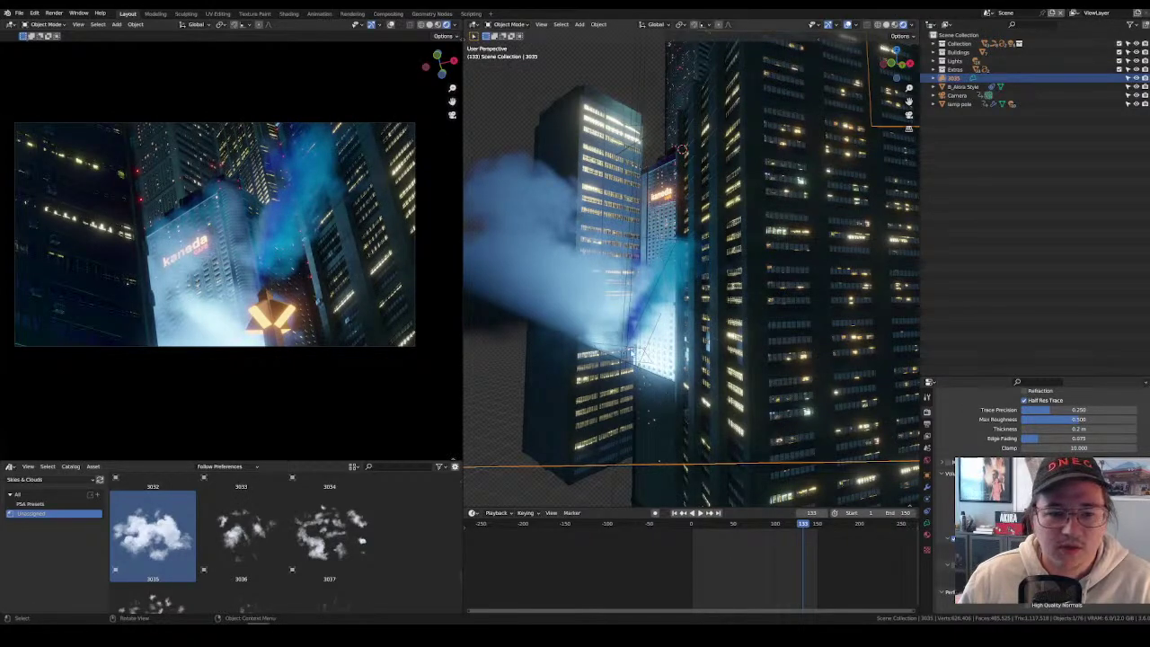
key(g)
key(shift+z)
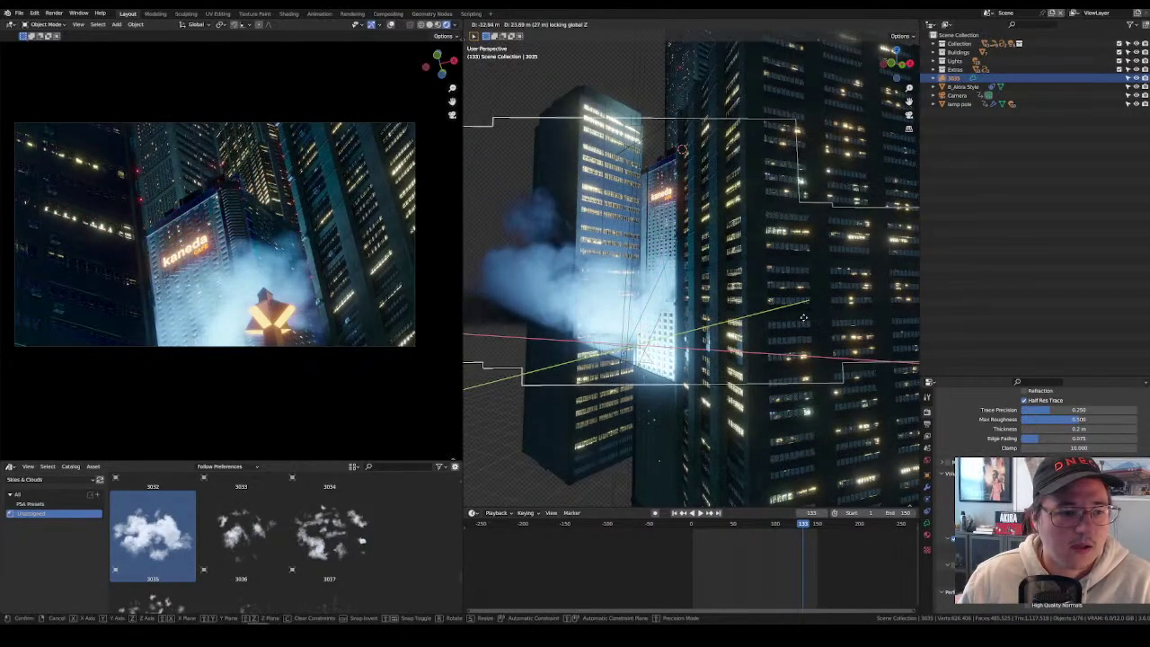
click(804, 320)
key(g)
key(z)
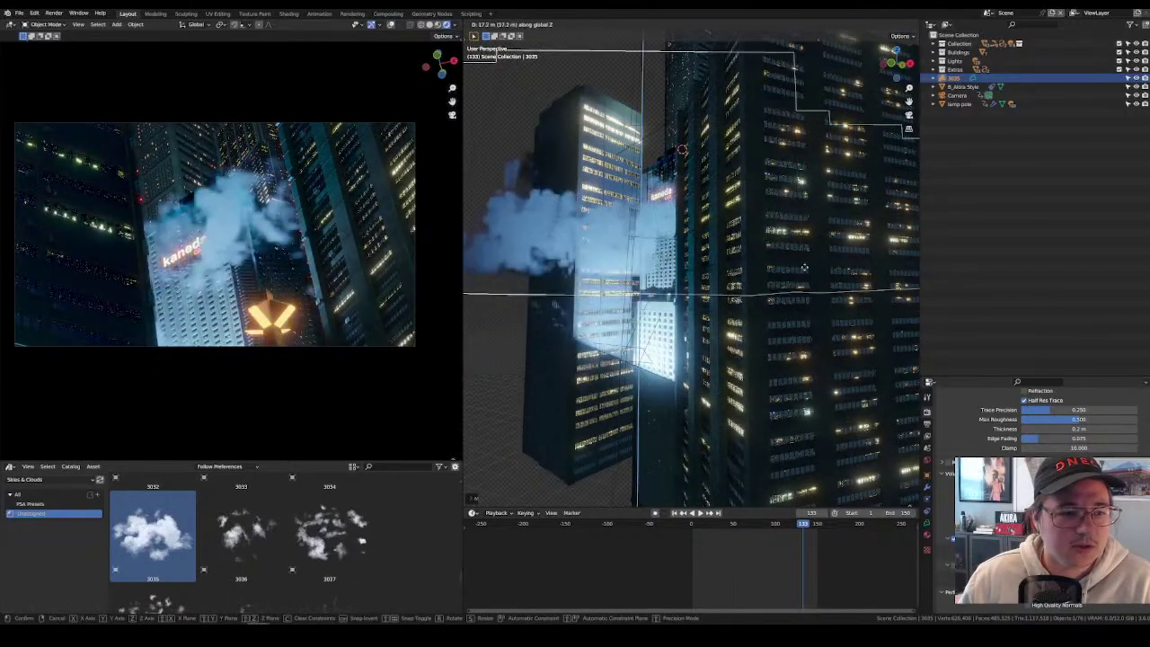
click(800, 279)
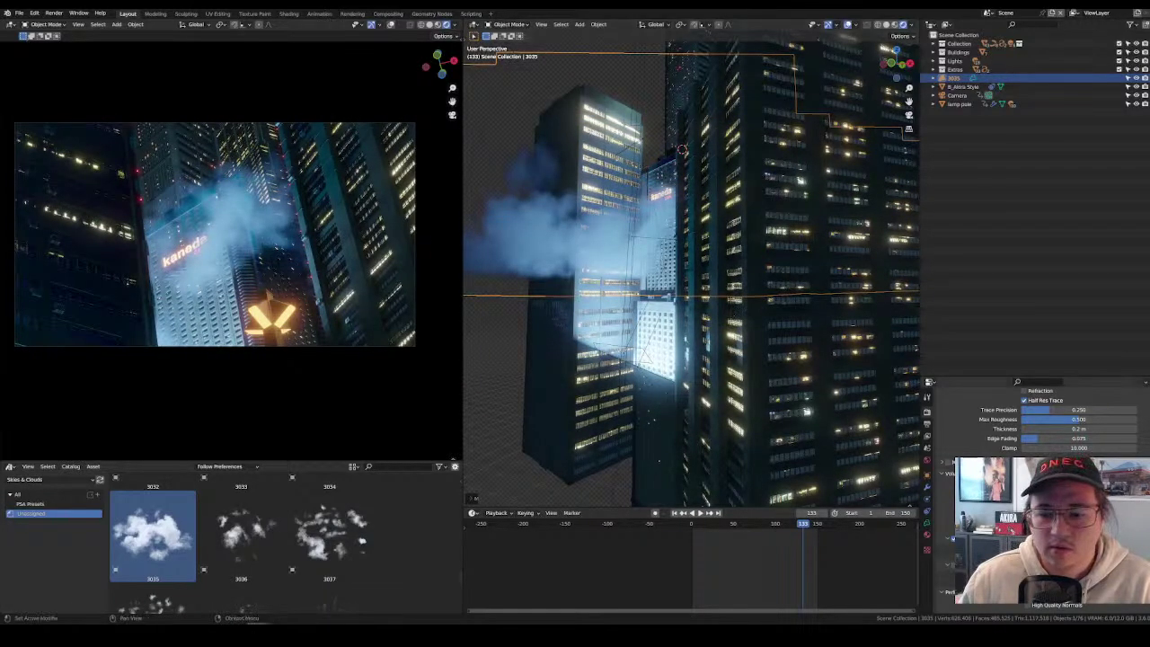
Try the render with volumetric lighting switched off to compare the look of the cloud.
scroll(942, 535, up, 3)
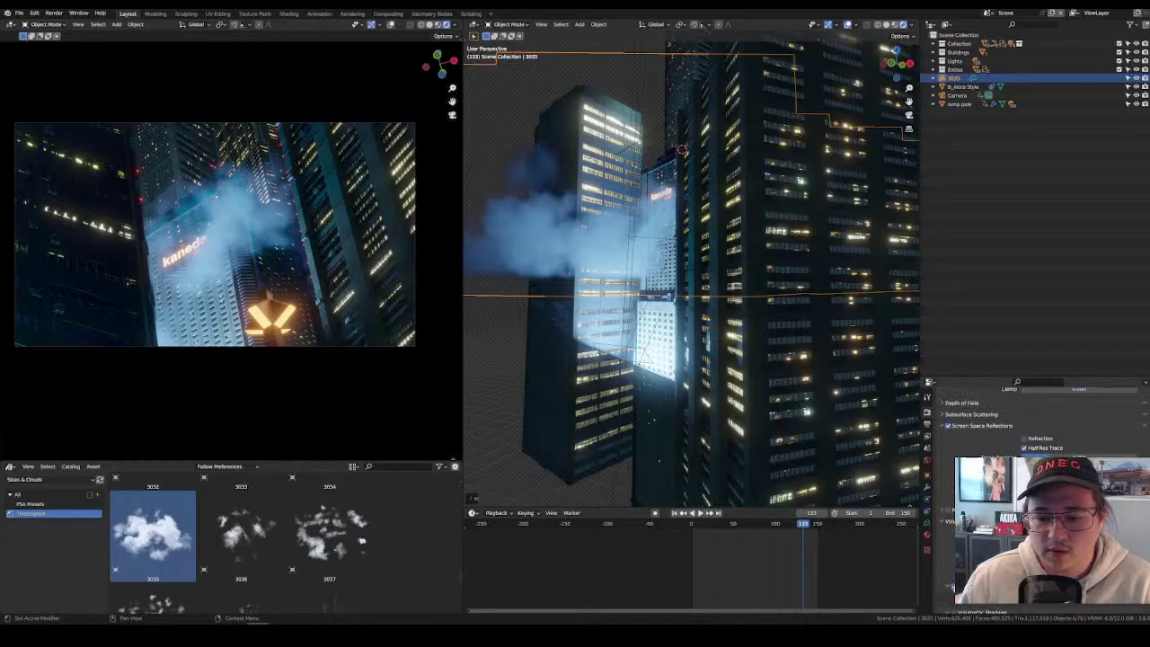
click(953, 586)
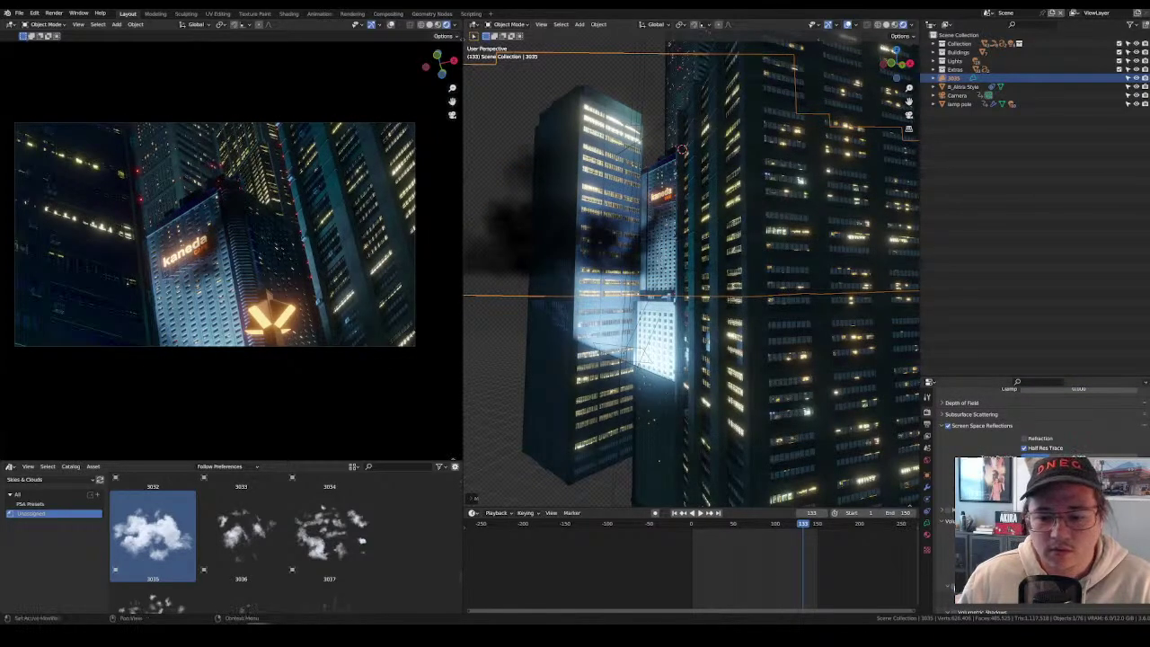
scroll(1033, 422, down, 3)
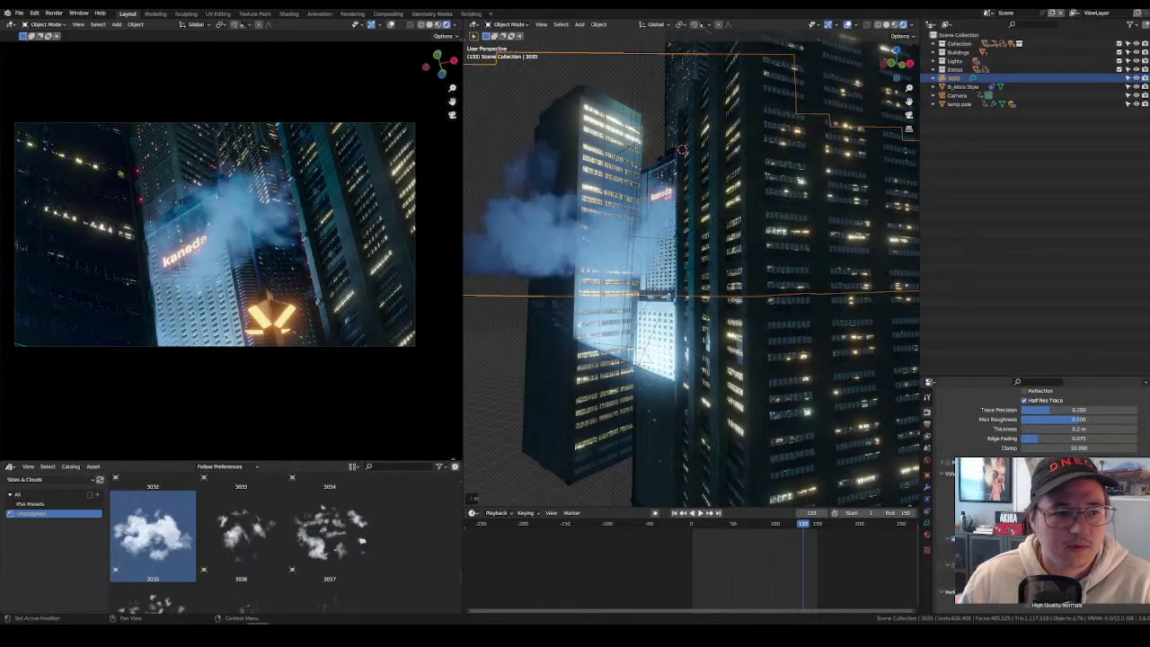
Shift the 3035 cloud horizontally so it spreads in front of the kaneda sign in the camera shot.
middle_drag(737, 350, 757, 359)
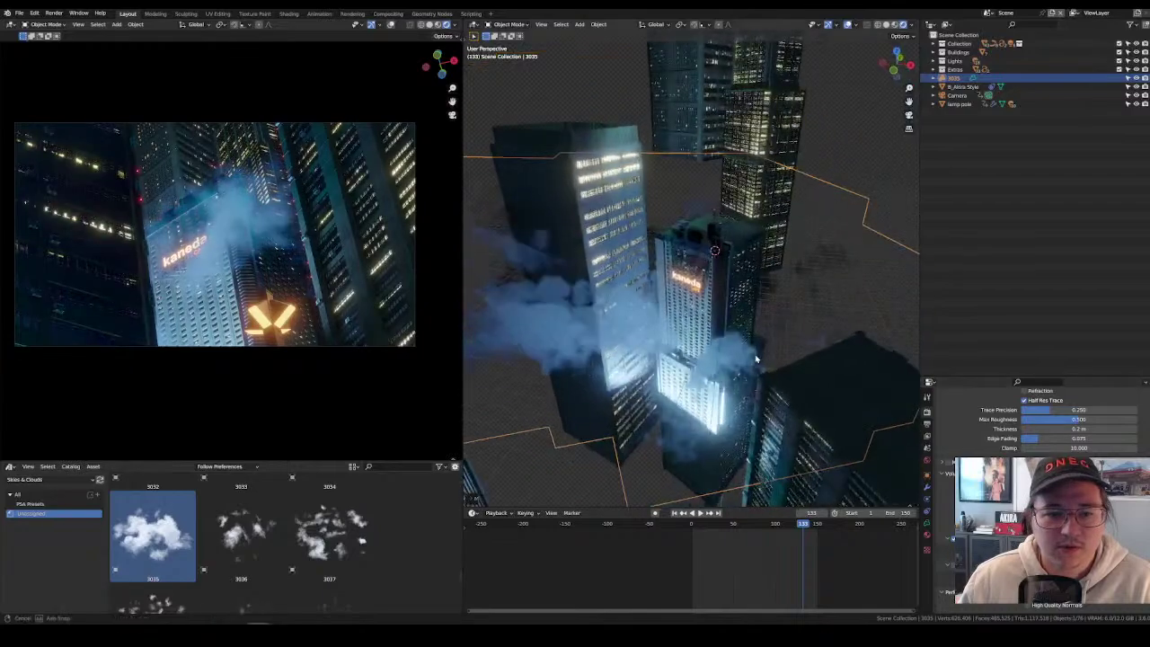
key(g)
key(shift+z)
click(806, 411)
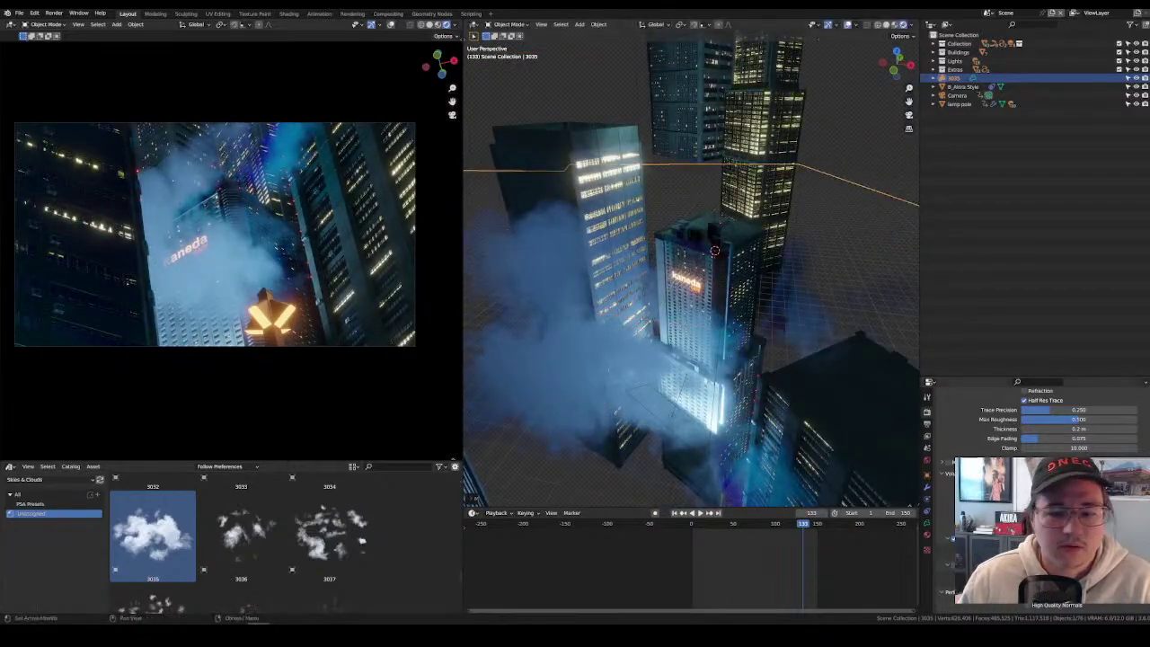
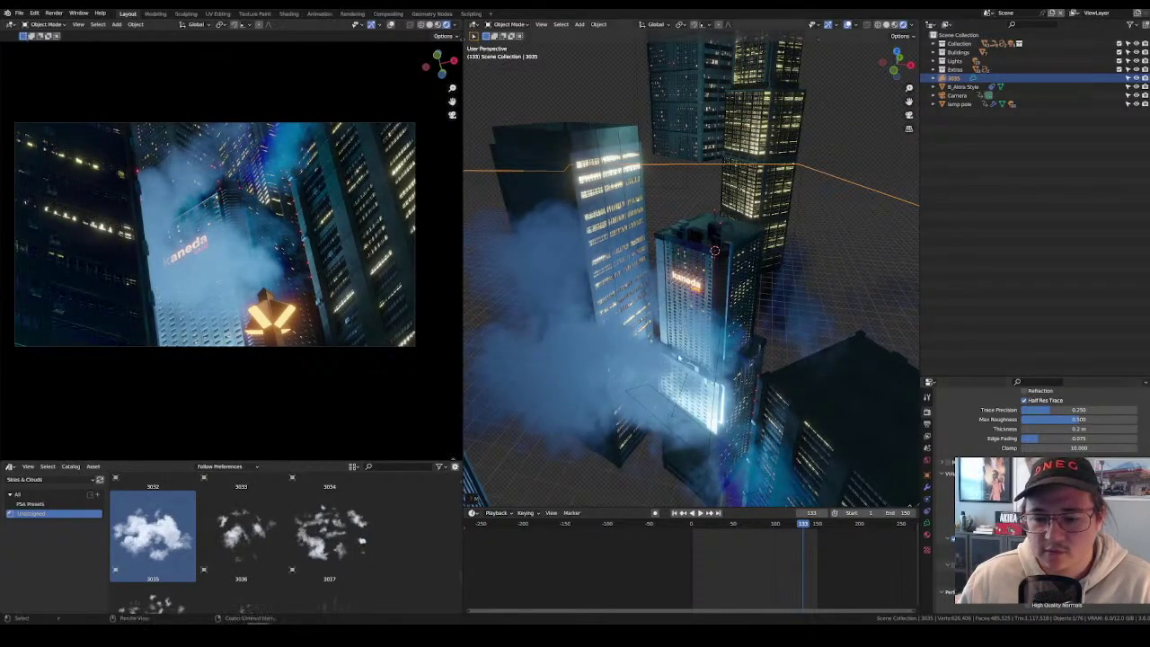
Try rotating the 3035 cloud about the global Z axis and lowering it around the kaneda tower.
key(g)
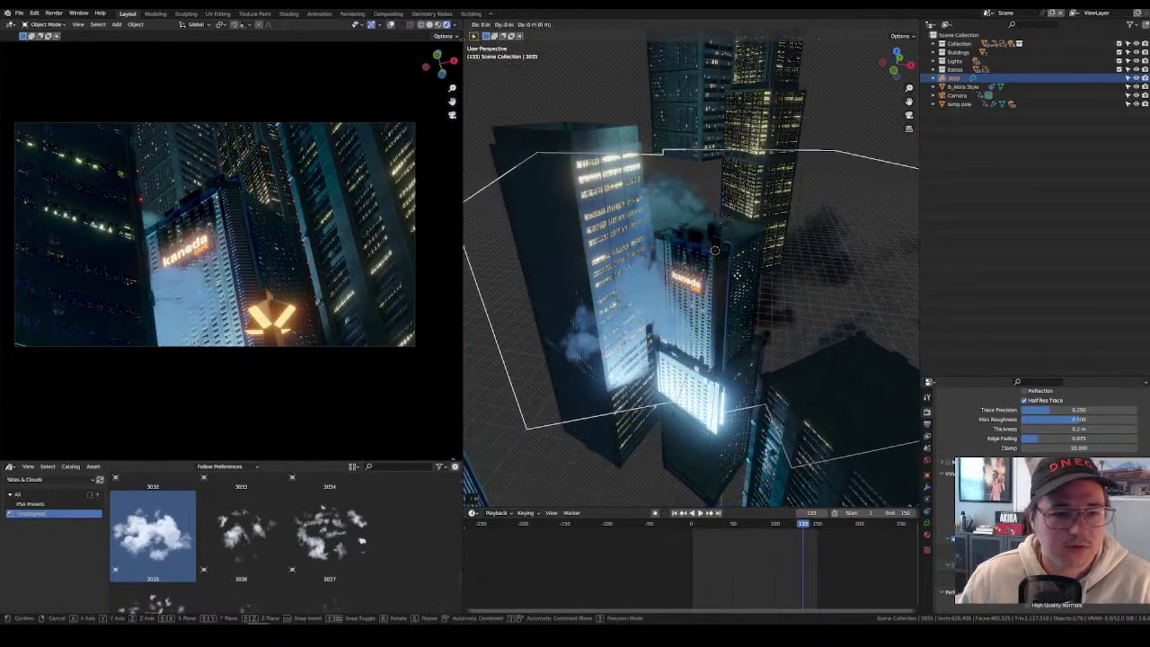
key(r)
key(z)
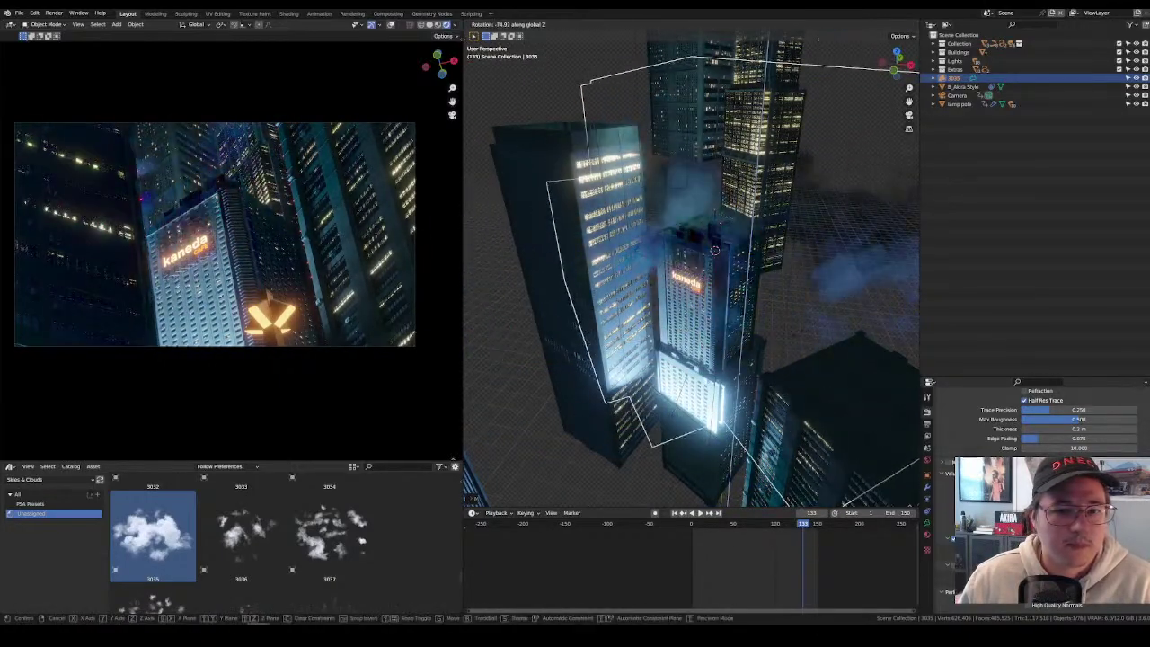
click(770, 329)
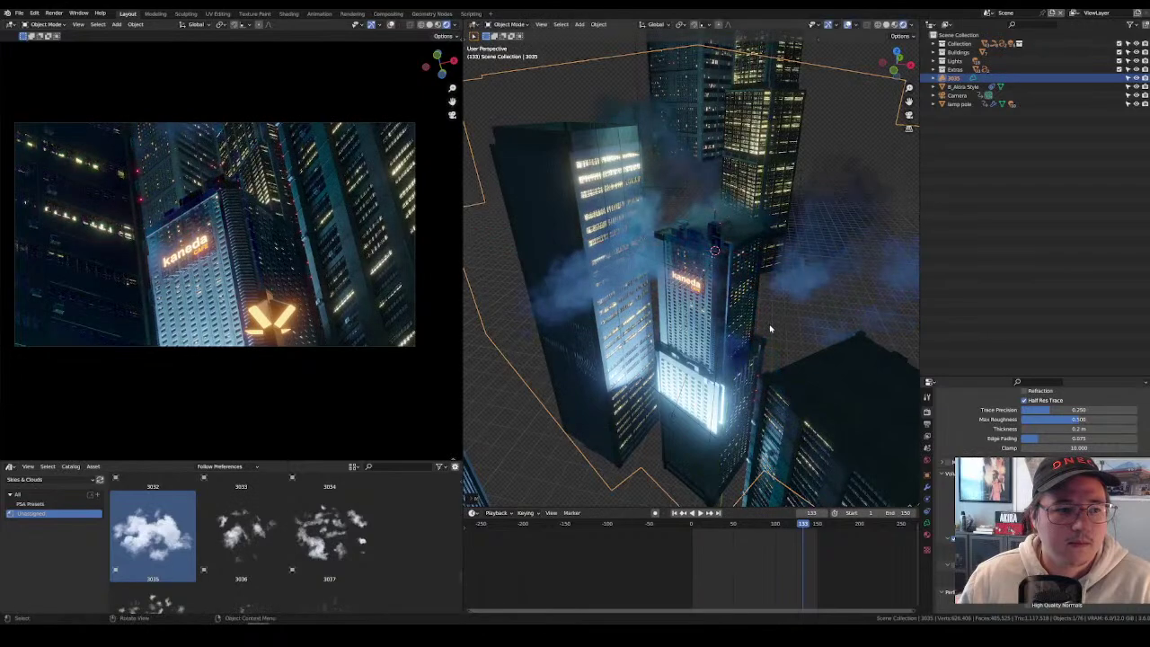
key(g)
key(z)
click(803, 306)
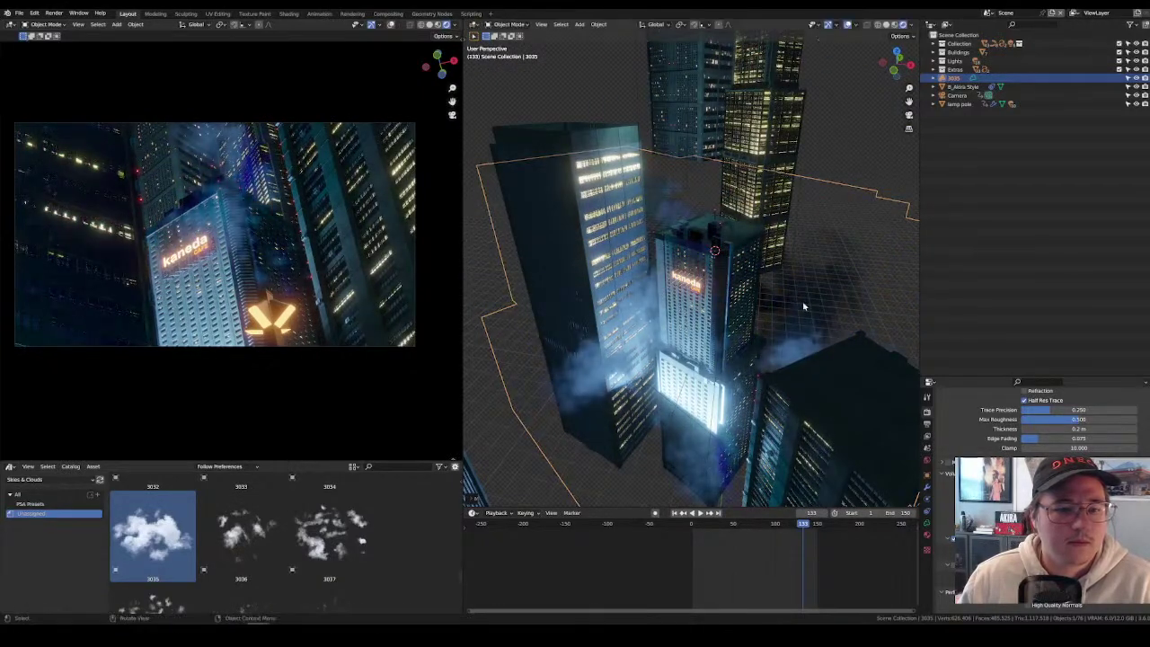
Delete the 3035 cloud and add the 2049 cloud from the Skies & Clouds asset library to the scene.
middle_drag(804, 306, 770, 307)
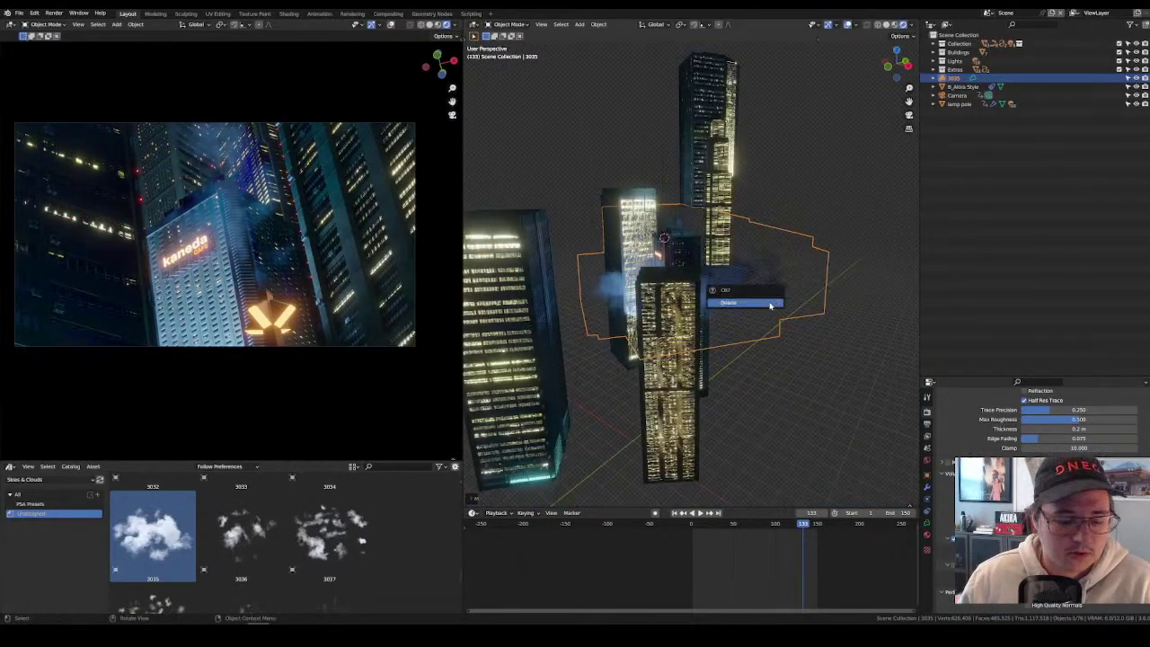
click(769, 303)
scroll(242, 557, up, 3)
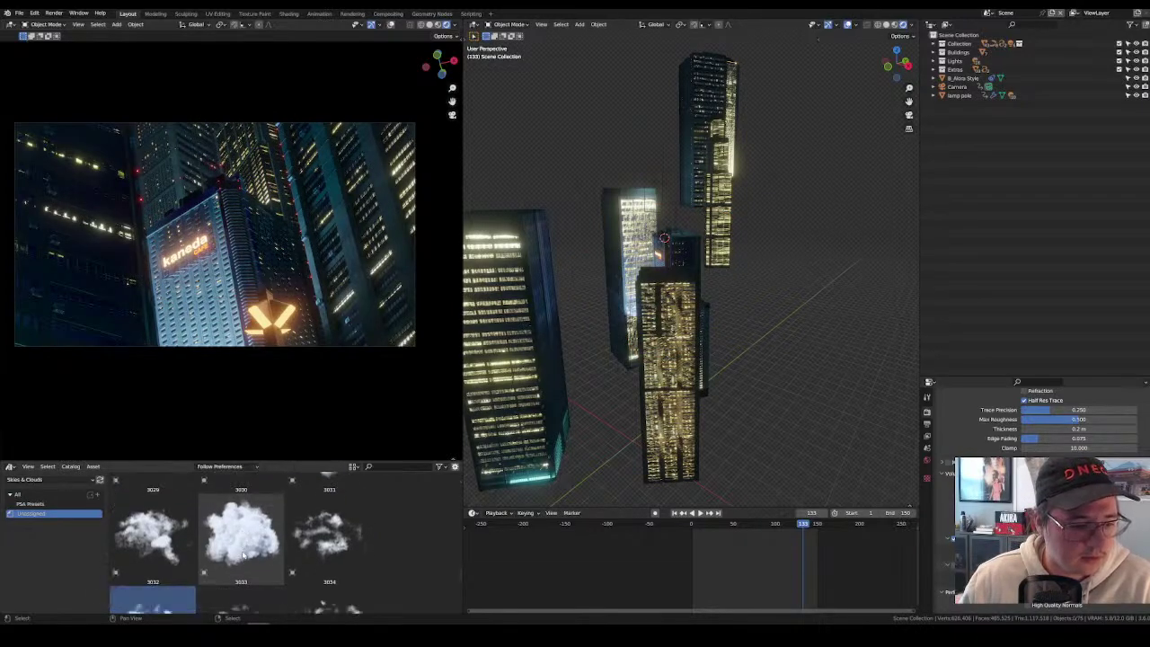
scroll(243, 557, up, 5)
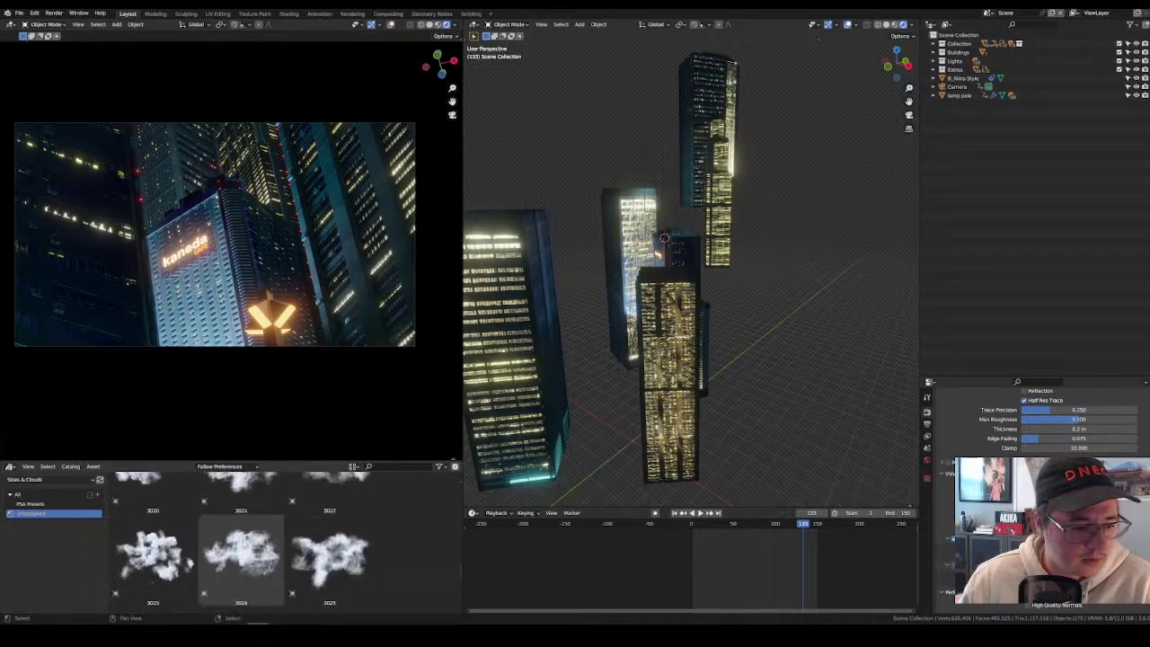
scroll(243, 543, up, 6)
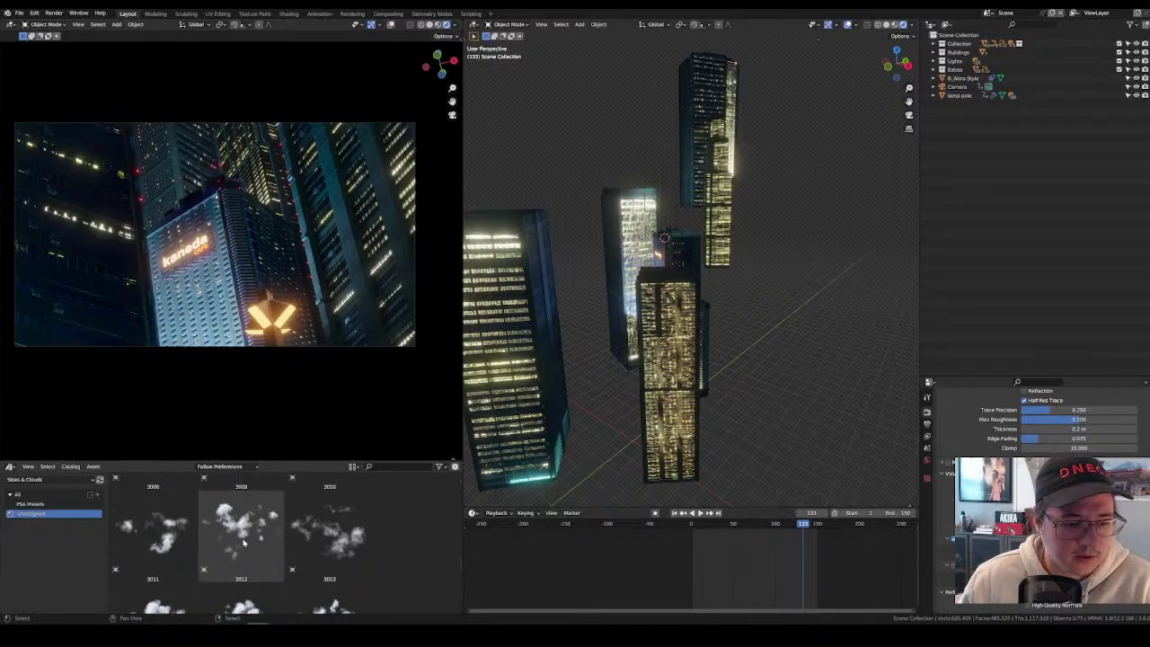
scroll(244, 542, up, 10)
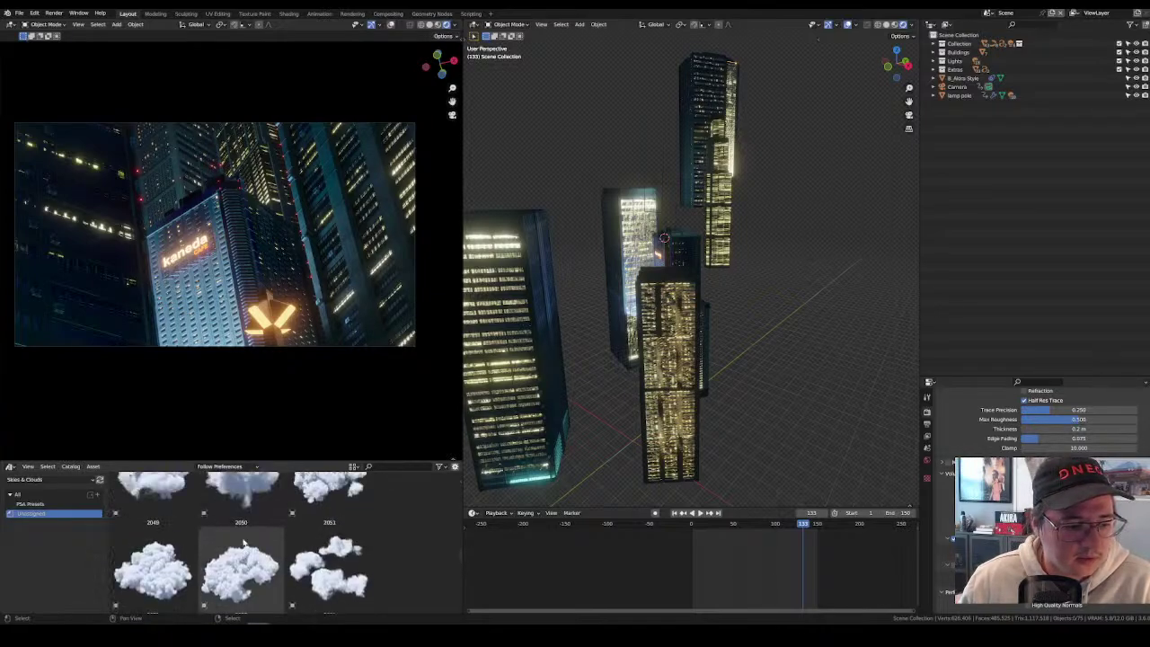
scroll(314, 552, up, 2)
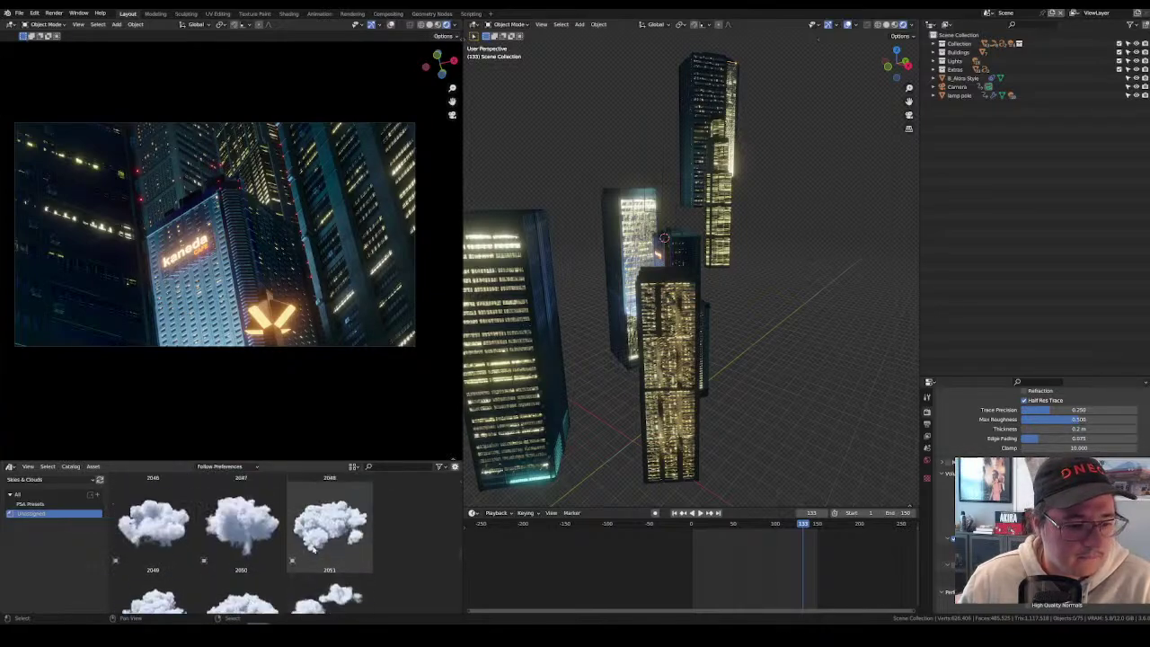
scroll(293, 532, up, 3)
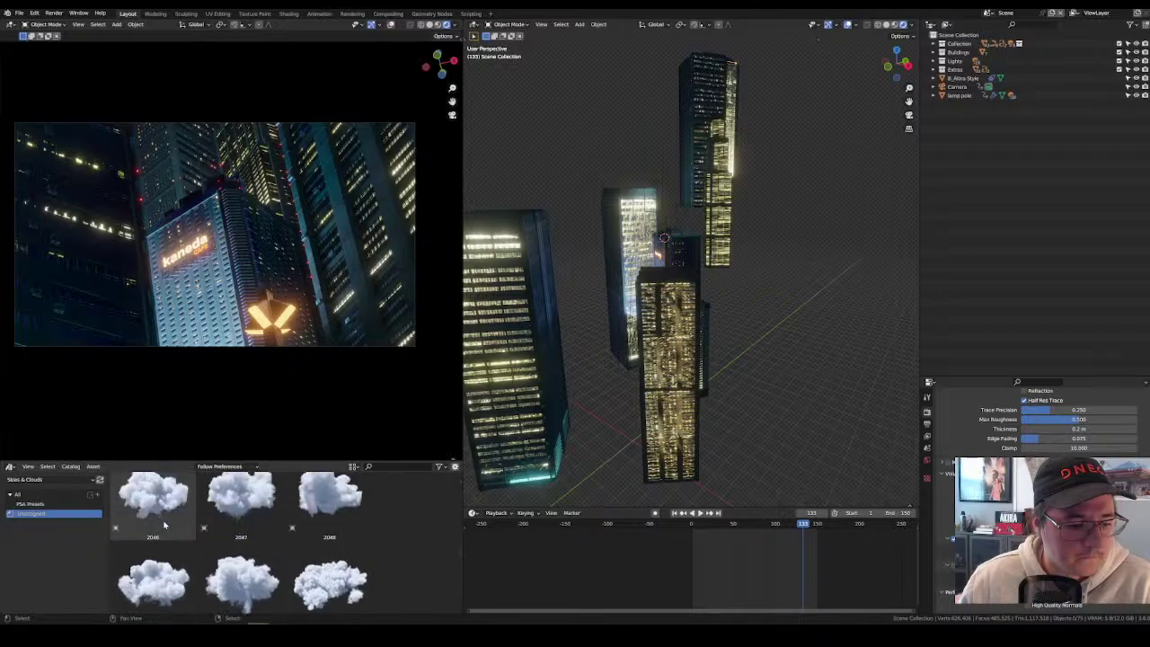
scroll(293, 532, down, 2)
drag(152, 561, 872, 429)
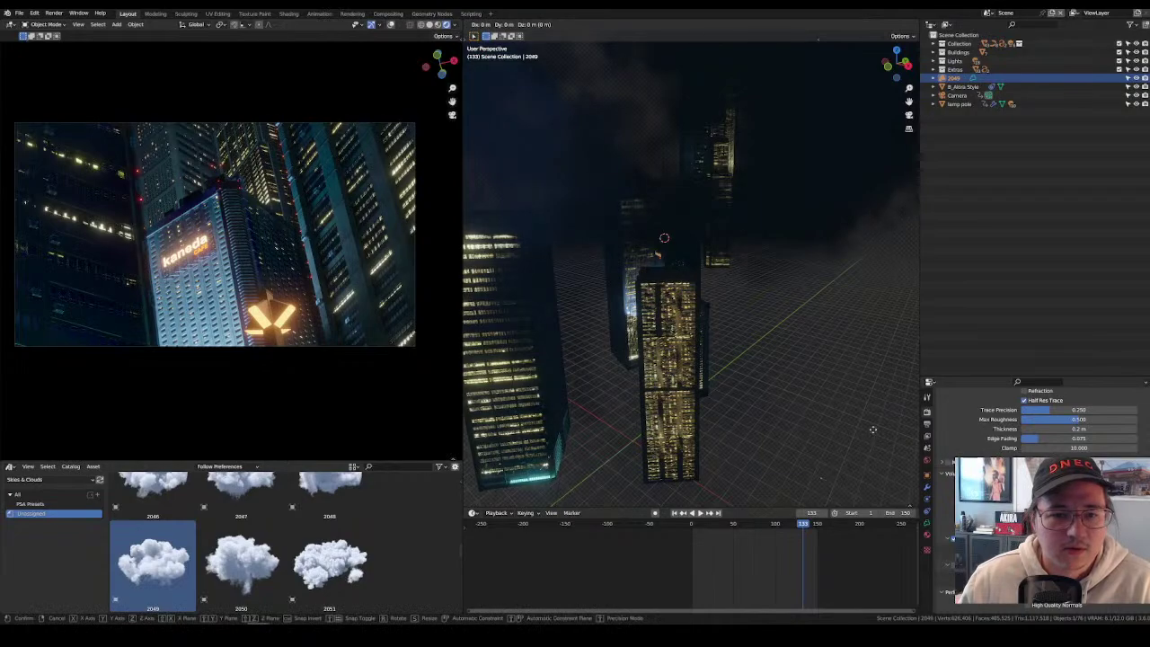
right_click(873, 429)
Move the 2049 cloud horizontally over the group of towers and lower it about 80 m.
scroll(850, 422, down, 7)
middle_drag(790, 380, 803, 418)
key(g)
key(shift+z)
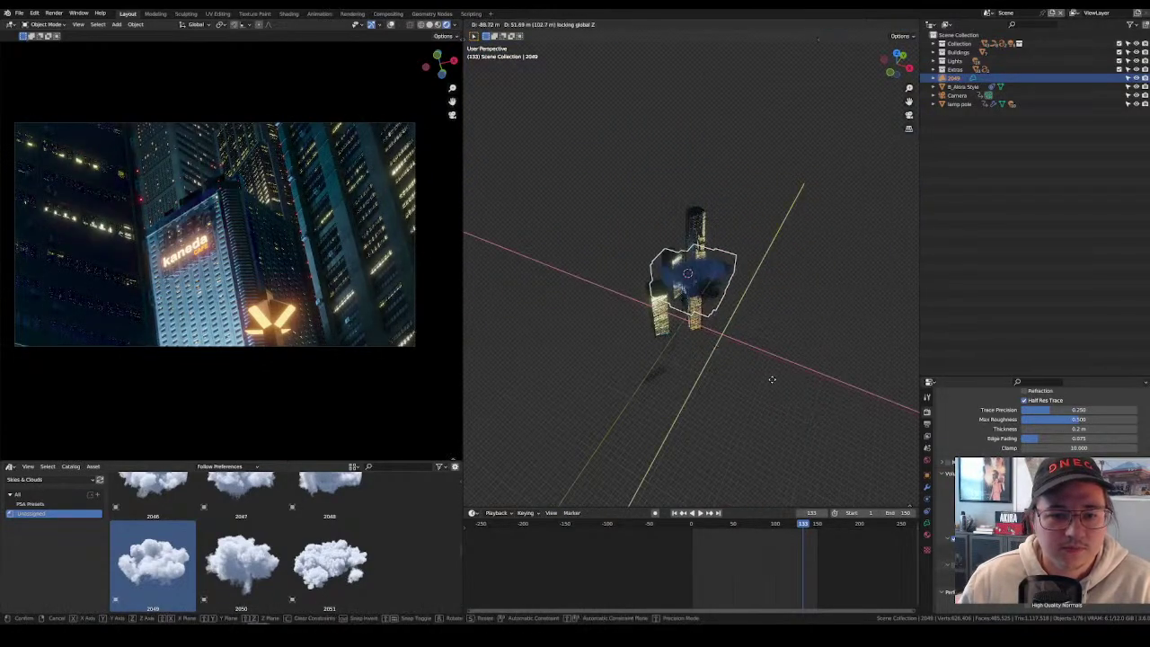
key(z)
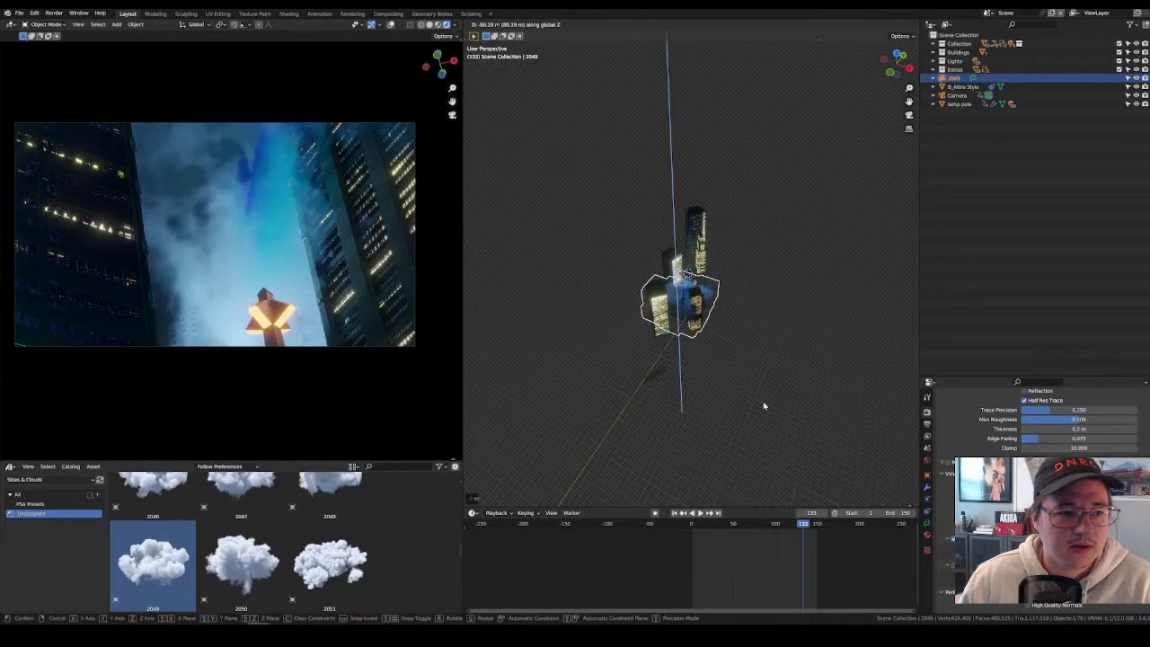
click(764, 406)
Reposition the 2049 cloud among the towers, shifting it horizontally toward the front of the kaneda tower.
scroll(806, 395, up, 8)
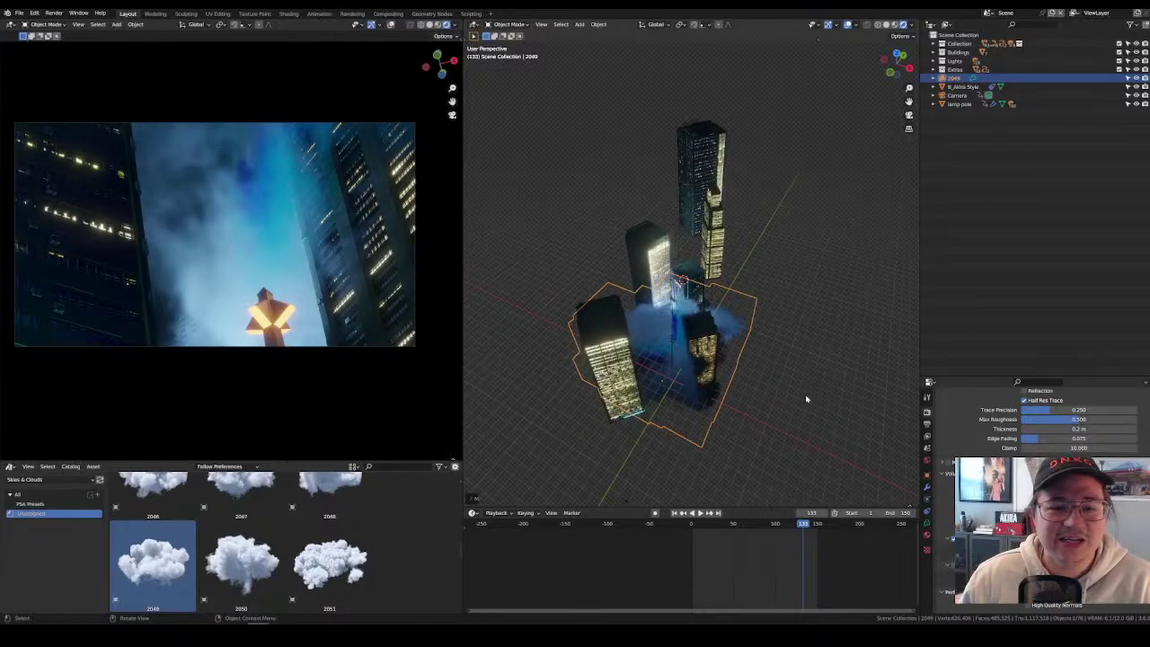
key(g)
click(785, 433)
key(g)
key(shift+z)
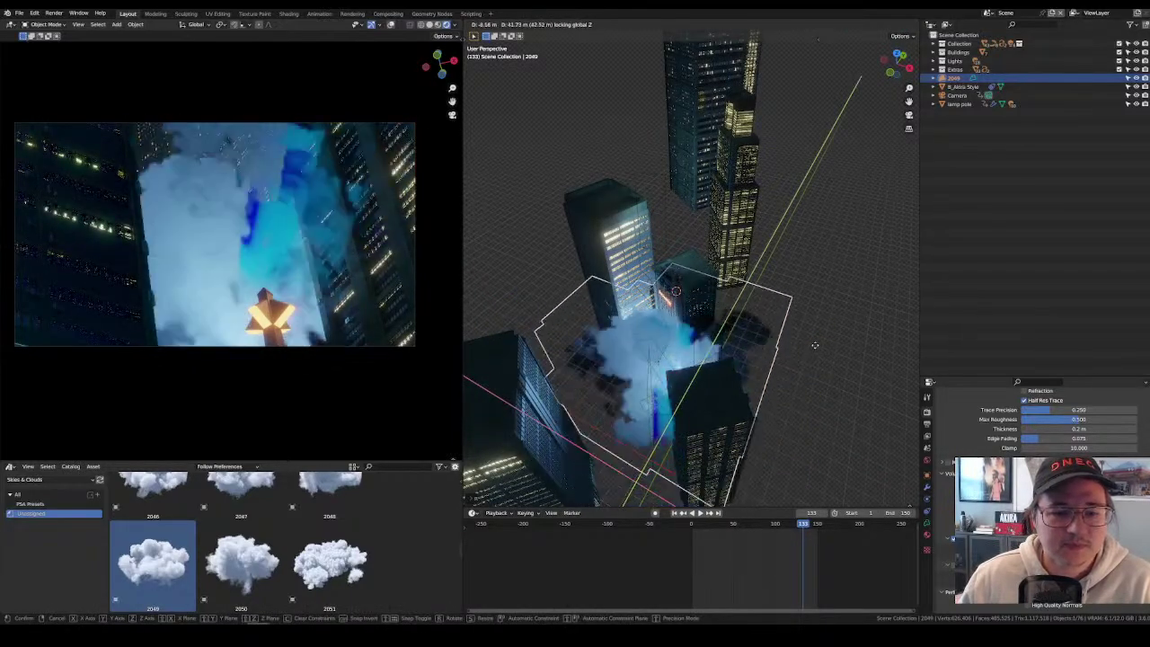
click(818, 331)
key(g)
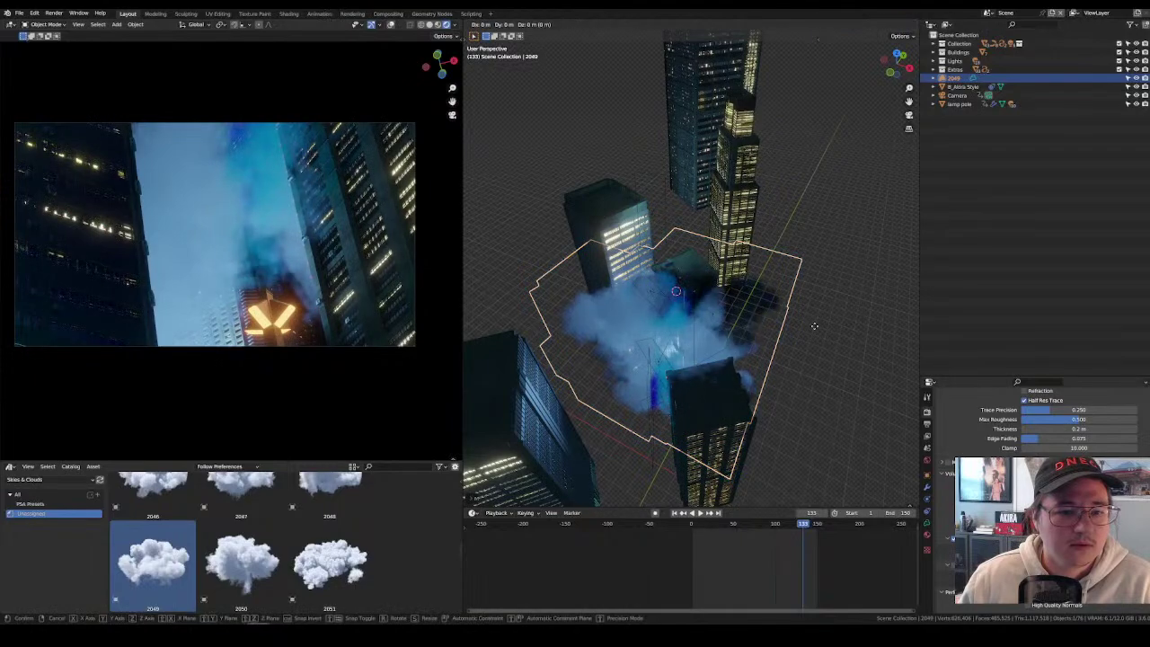
key(shift+z)
click(822, 306)
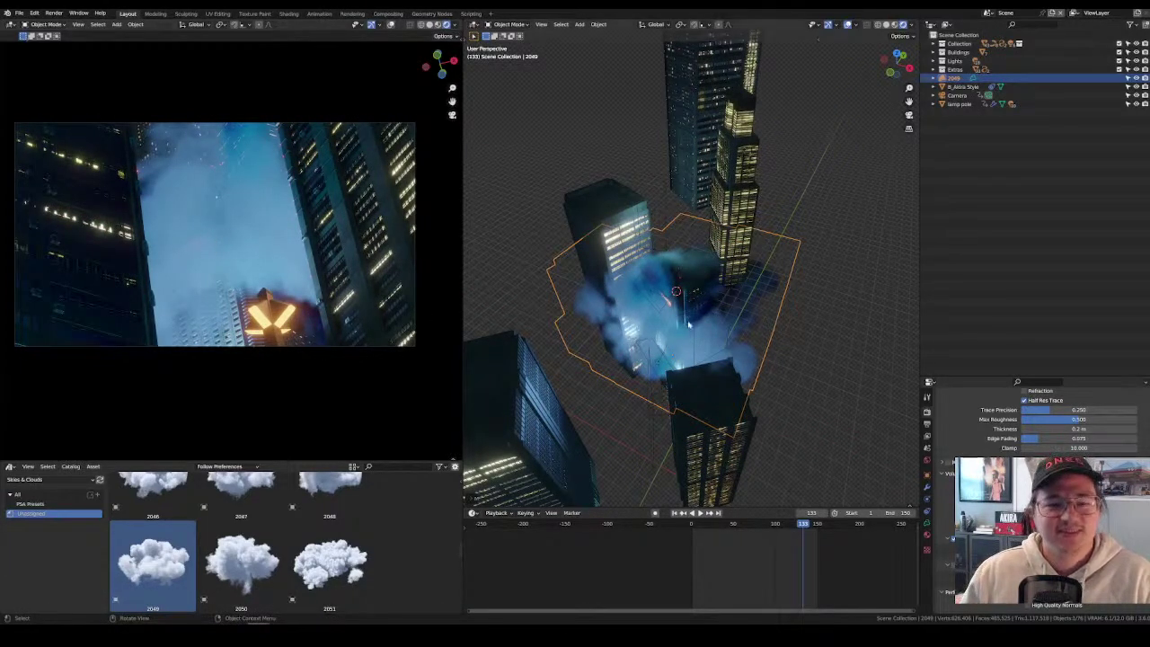
Raise the 2049 cloud along the global Z axis until it clears the kaneda sign in the camera shot.
middle_drag(753, 361, 753, 309)
key(g)
key(z)
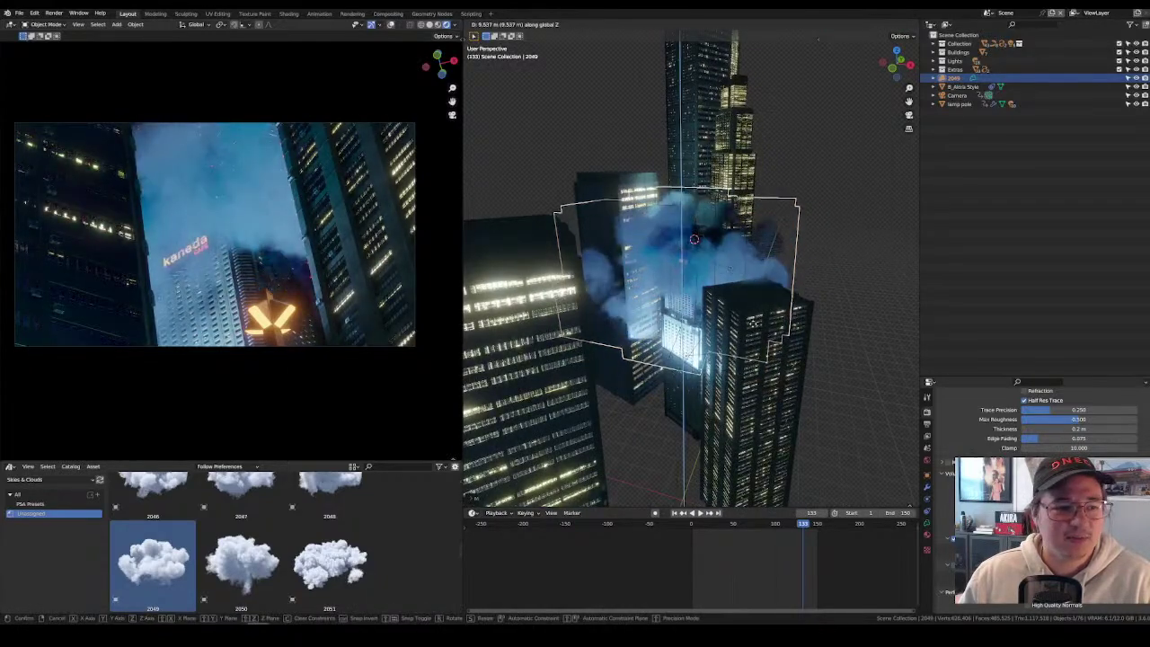
click(774, 330)
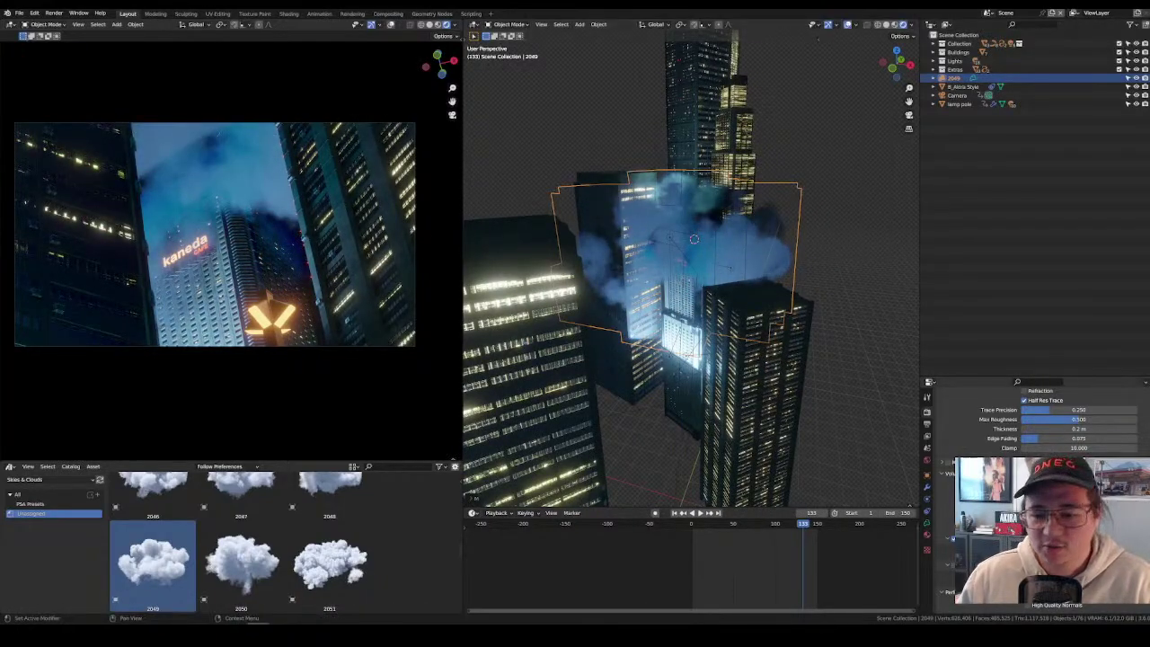
Show Cloud_Material in a Shader Editor in place of the timeline and reduce its Overall Density to about 0.3.
click(927, 522)
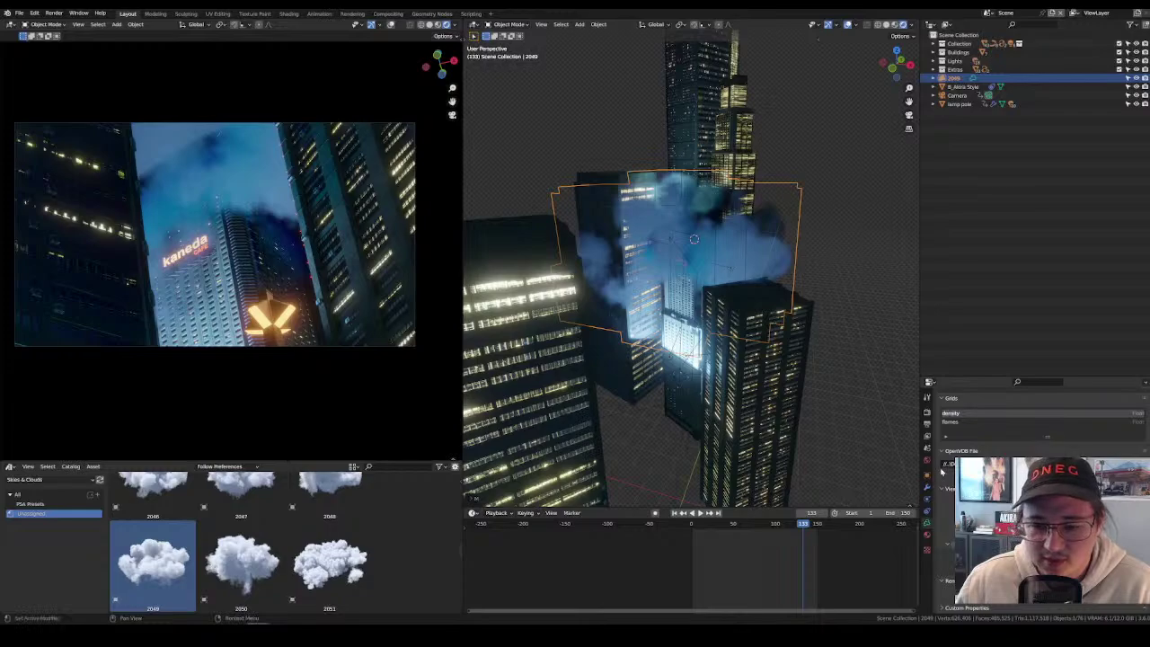
click(927, 535)
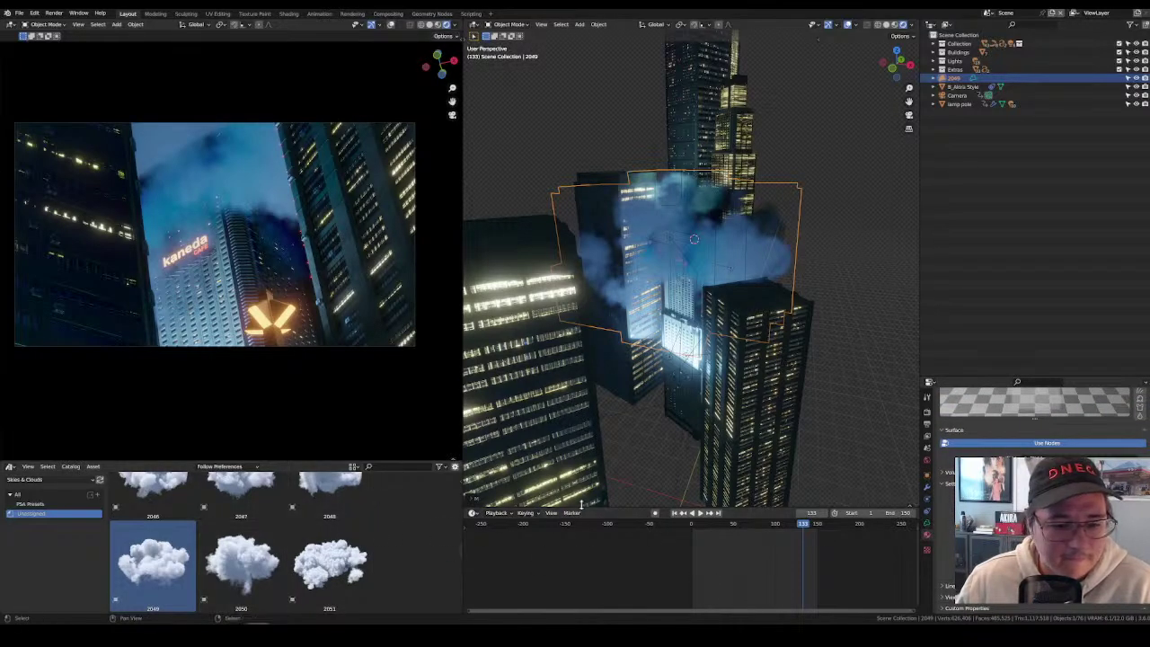
drag(590, 507, 590, 406)
click(473, 411)
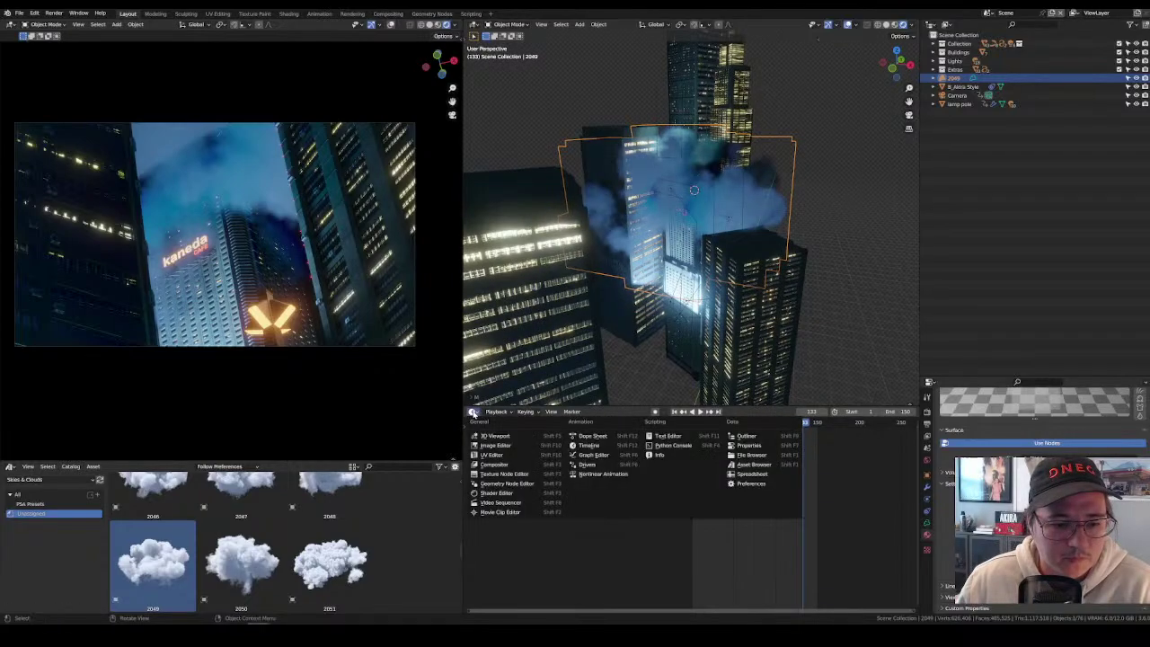
click(500, 493)
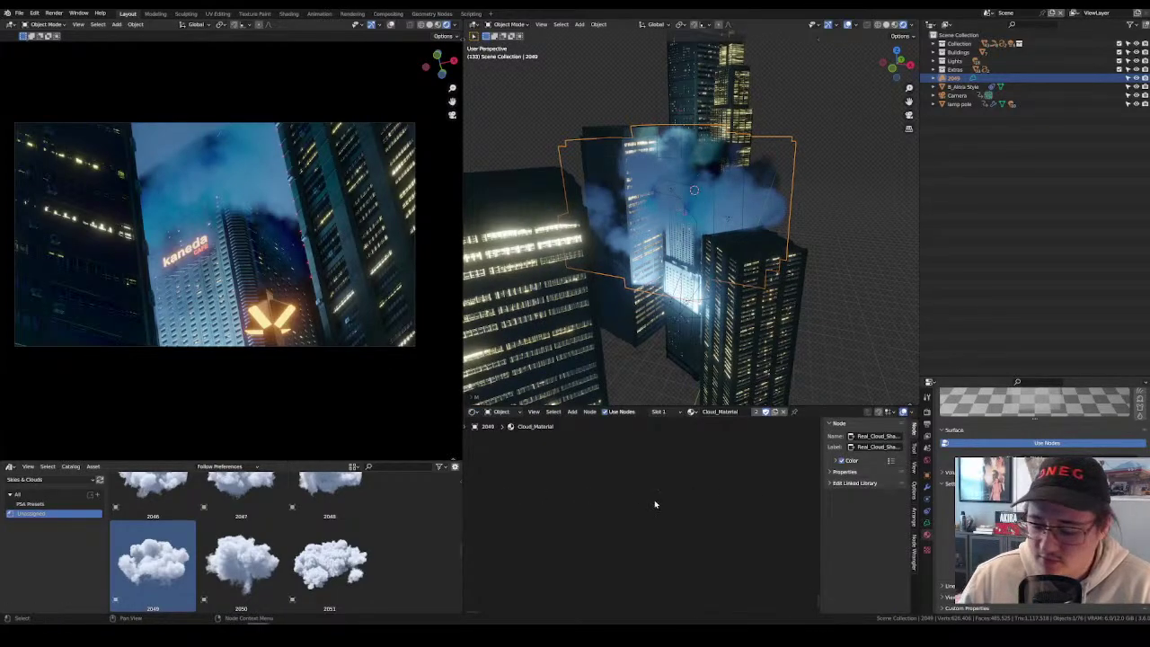
key(Home)
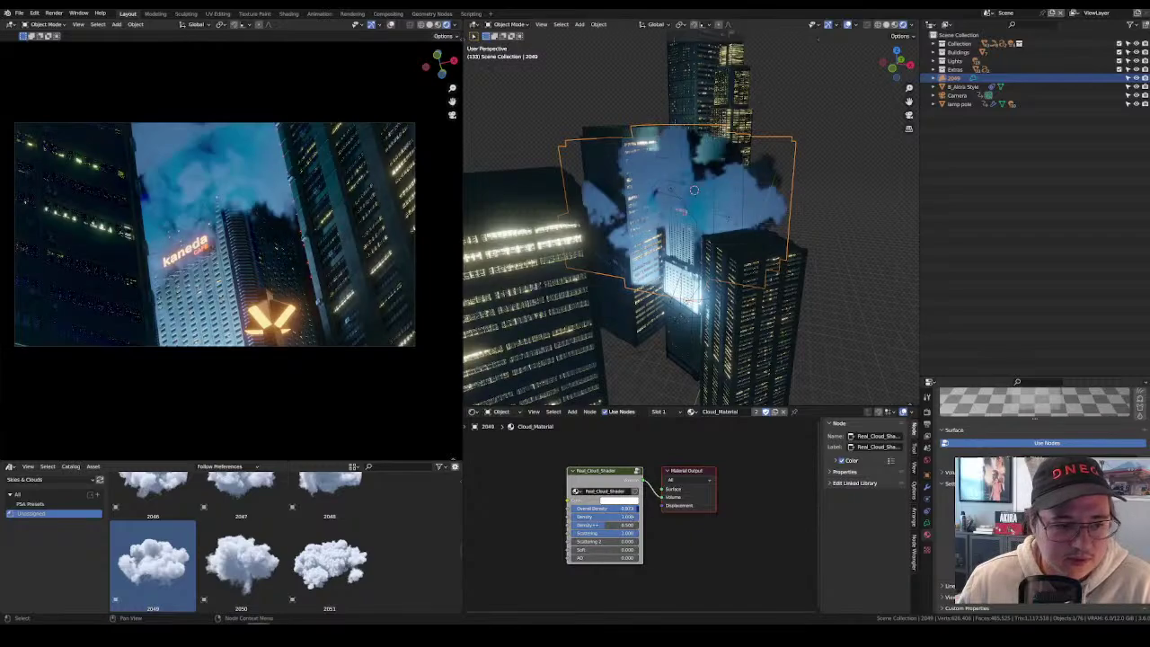
drag(634, 510, 595, 508)
Reposition the thinned 2049 cloud and fine-tune its height so it drifts around the top of the kaneda tower.
key(g)
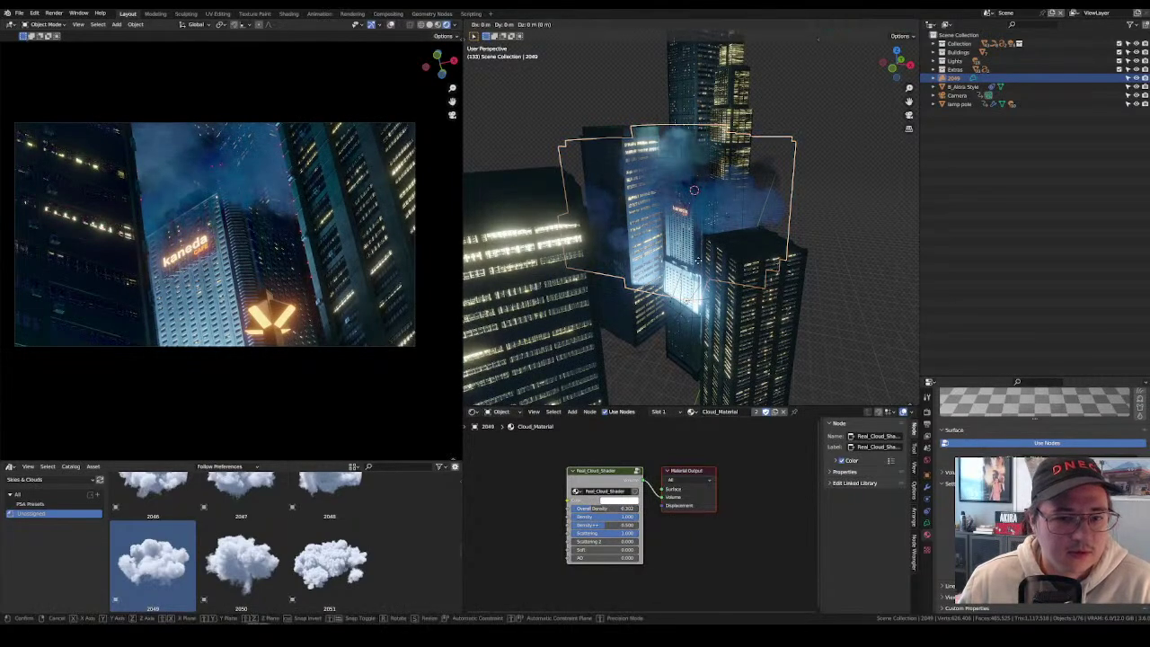
click(748, 281)
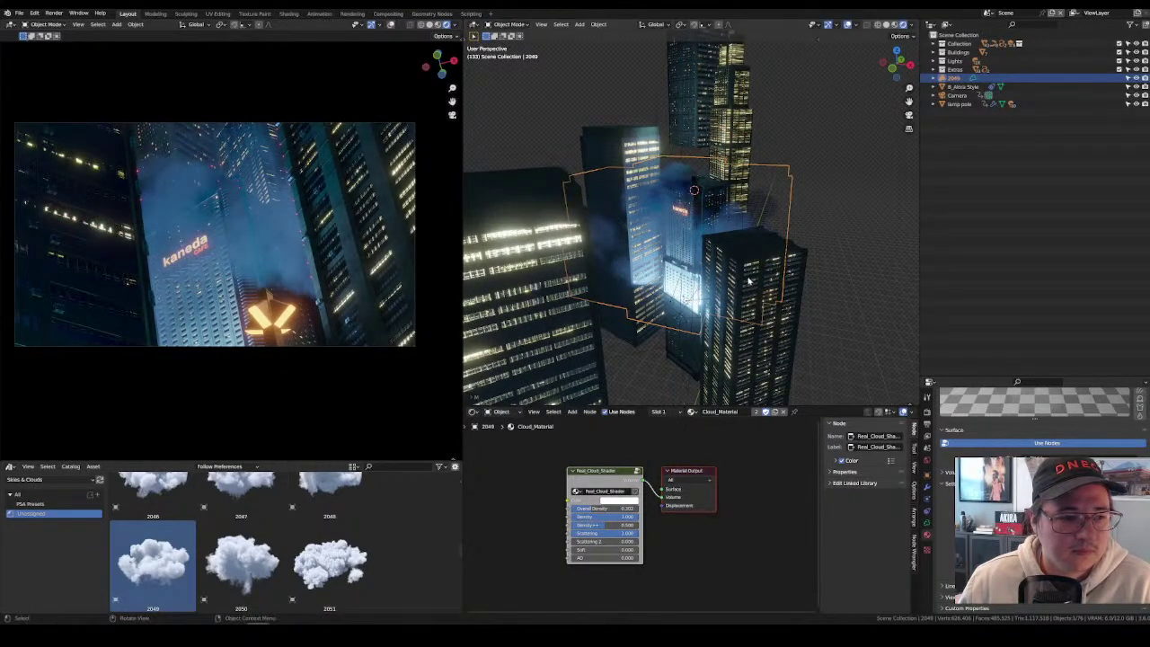
key(g)
key(z)
click(749, 265)
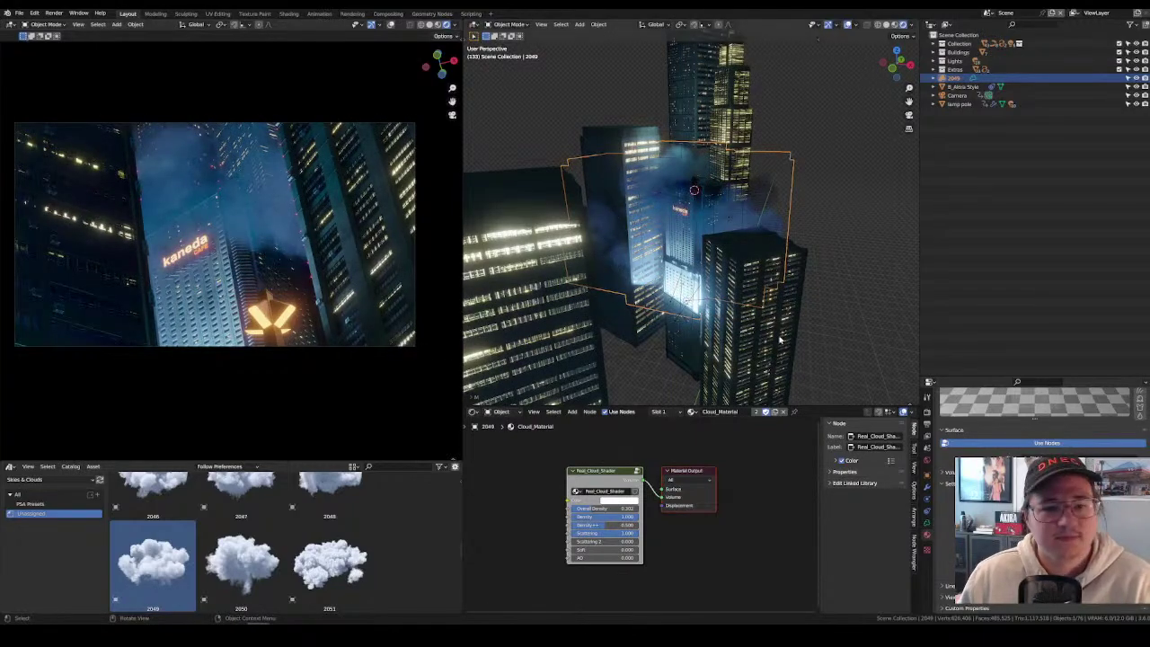
Scale the 2049 cloud up to about 1.3 times its size and lower it around the kaneda tower.
middle_drag(780, 340, 803, 315)
key(s)
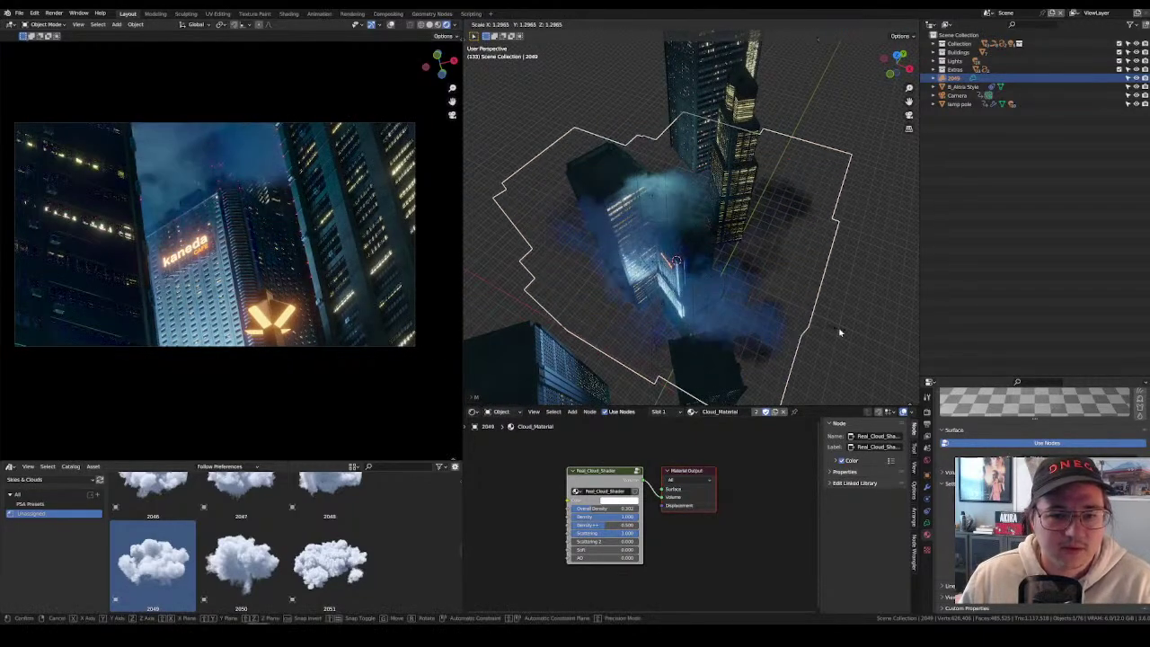
click(840, 330)
key(g)
key(z)
click(831, 355)
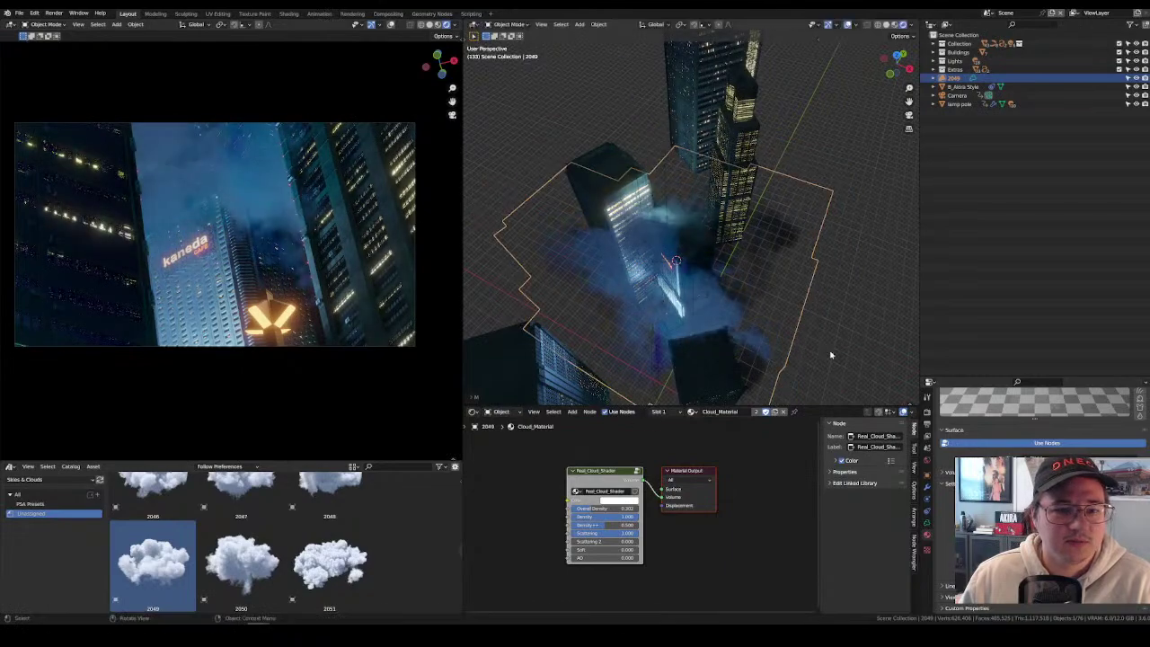
Rotate the 2049 cloud about the global Z axis and set the perspective viewport to rendered shading.
key(z)
click(829, 391)
key(r)
key(z)
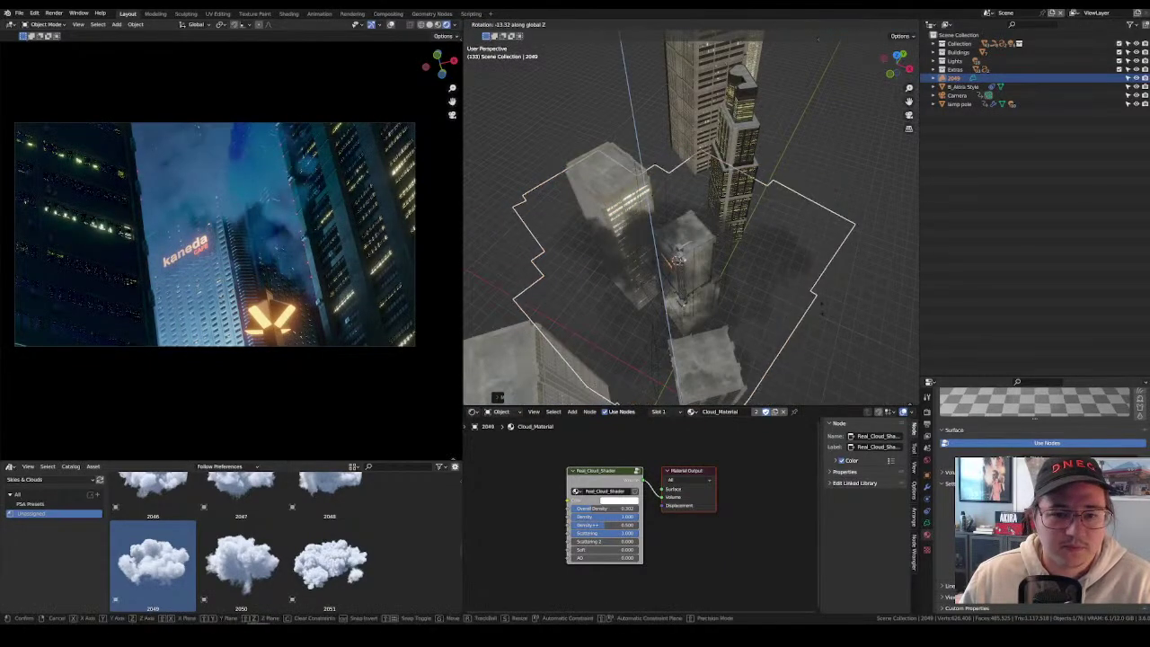
click(924, 70)
click(902, 25)
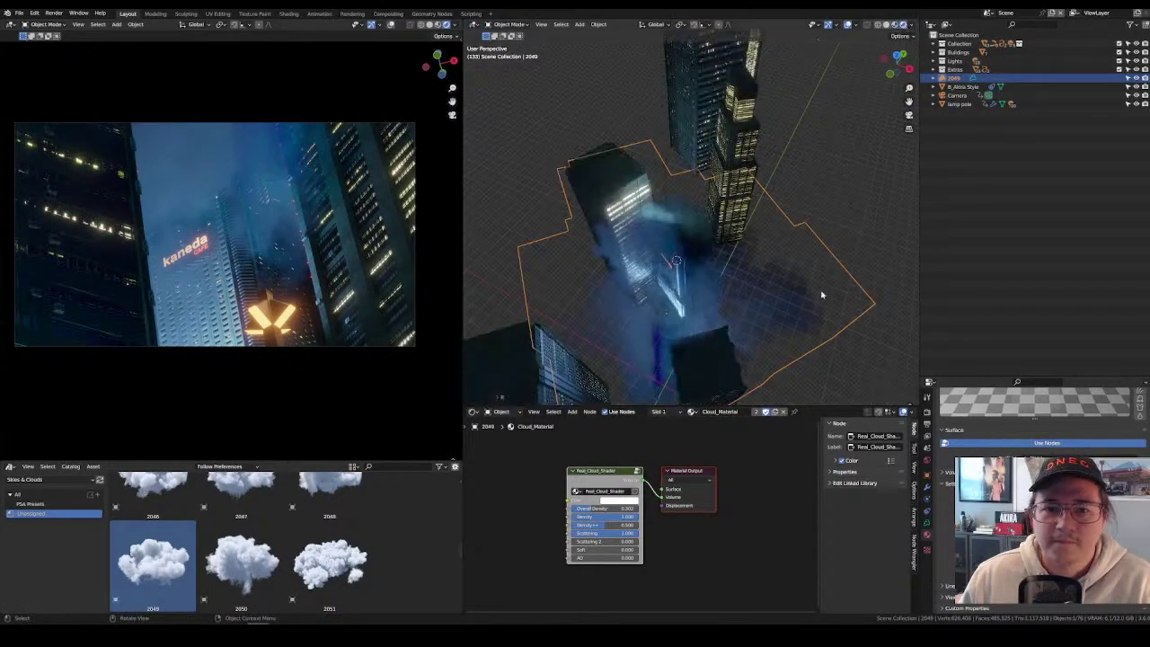
Lower the 2049 cloud over the kaneda tower, then shift it horizontally without changing its height.
middle_drag(785, 269, 784, 217)
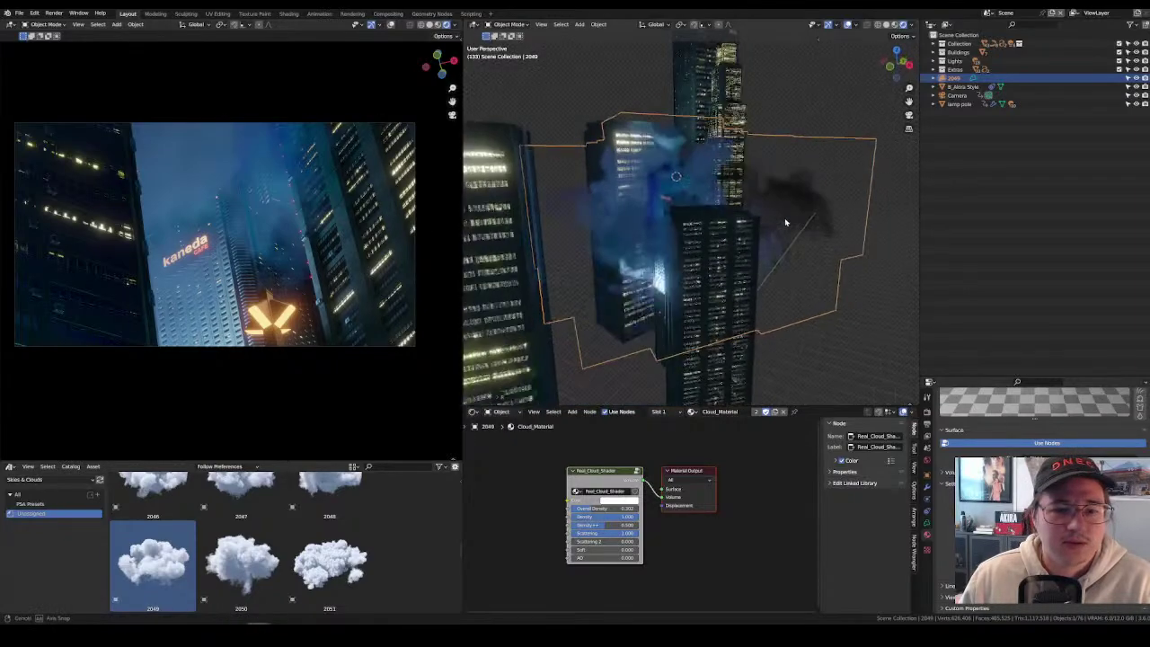
key(g)
key(z)
click(788, 272)
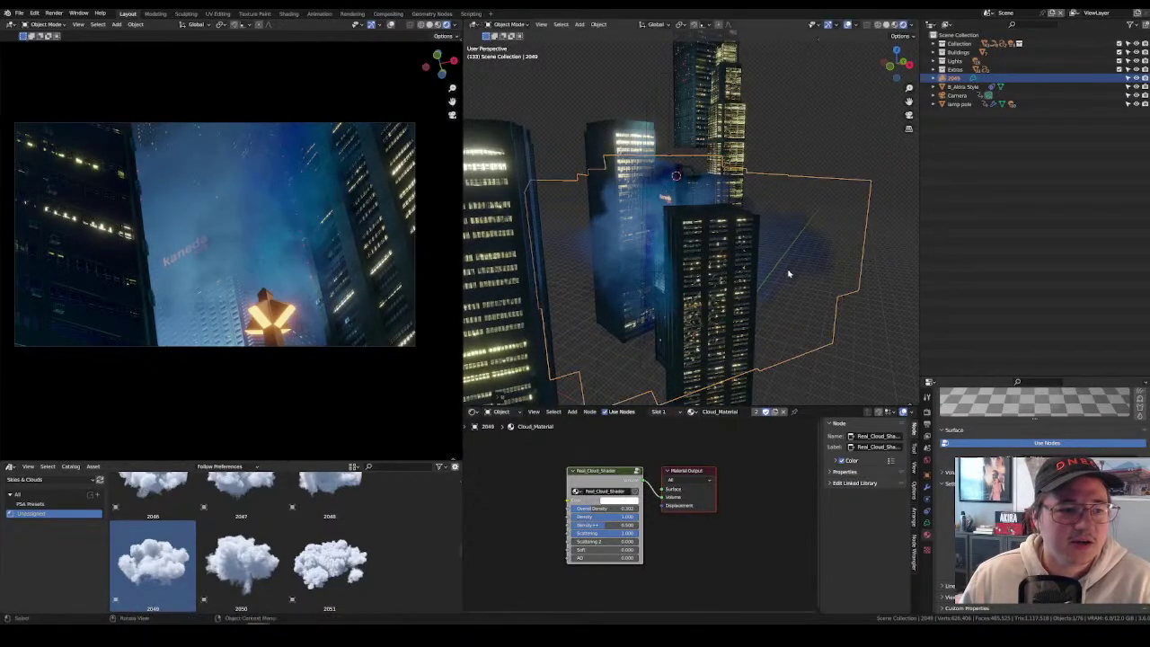
key(g)
key(shift+z)
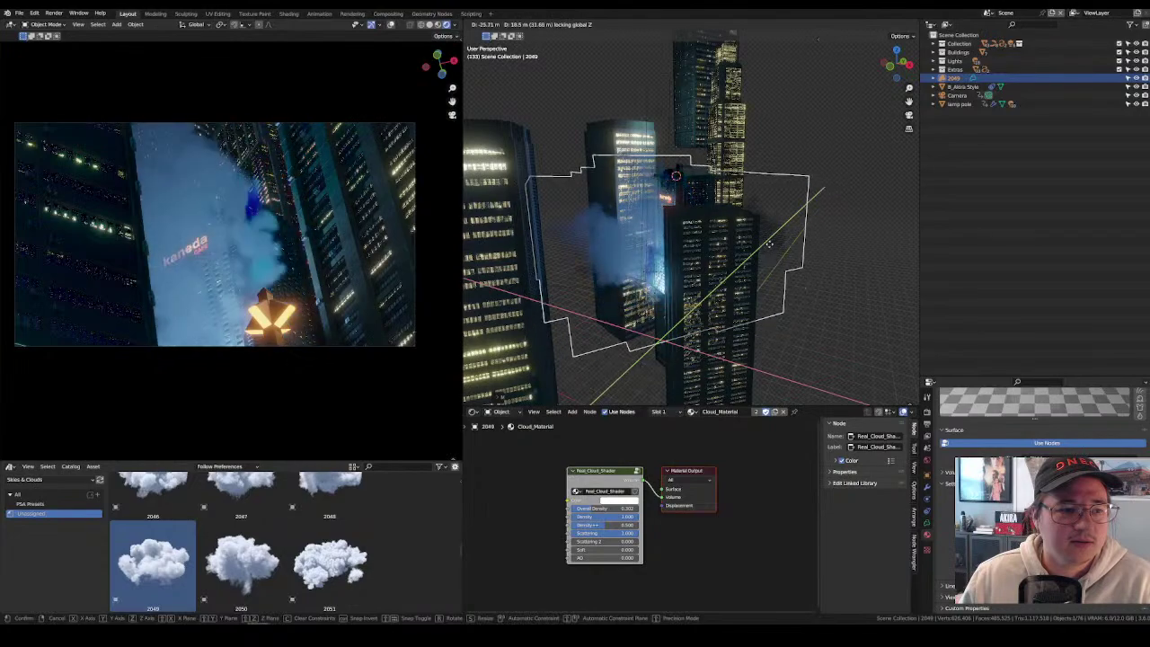
click(790, 256)
Raise the 2049 cloud about 10 m and set the cloud shader's Overall Density to about 0.4.
key(g)
key(z)
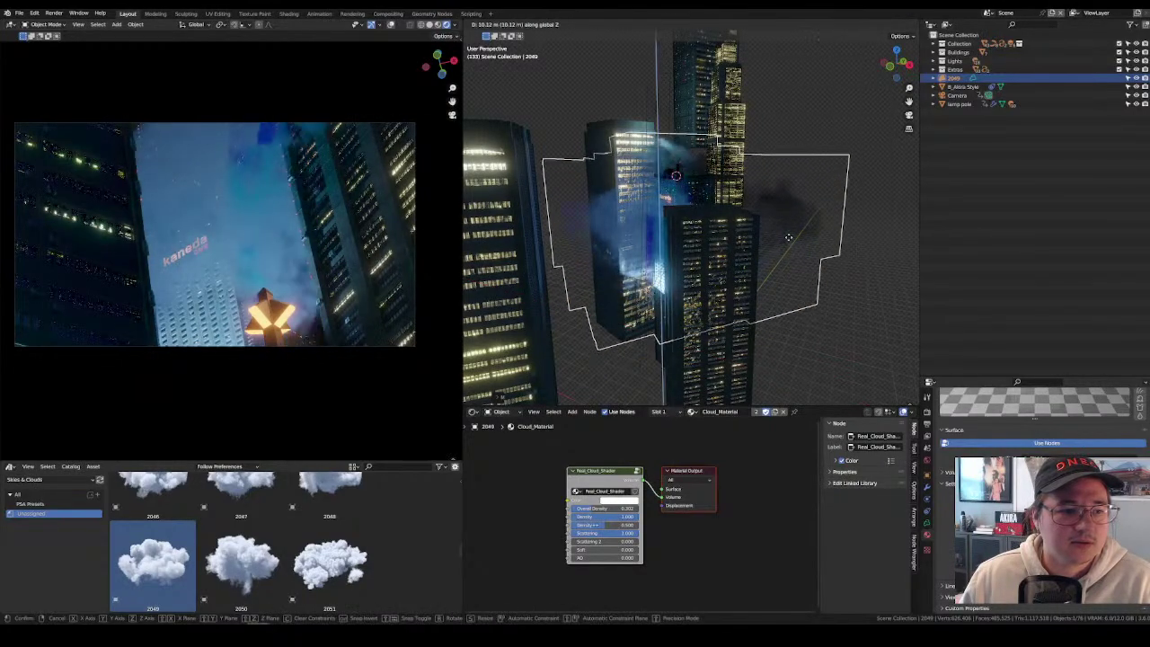
click(789, 236)
mouse_move(616, 517)
mouse_down()
mouse_move(575, 533)
mouse_move(636, 536)
mouse_move(627, 508)
mouse_move(601, 509)
mouse_up()
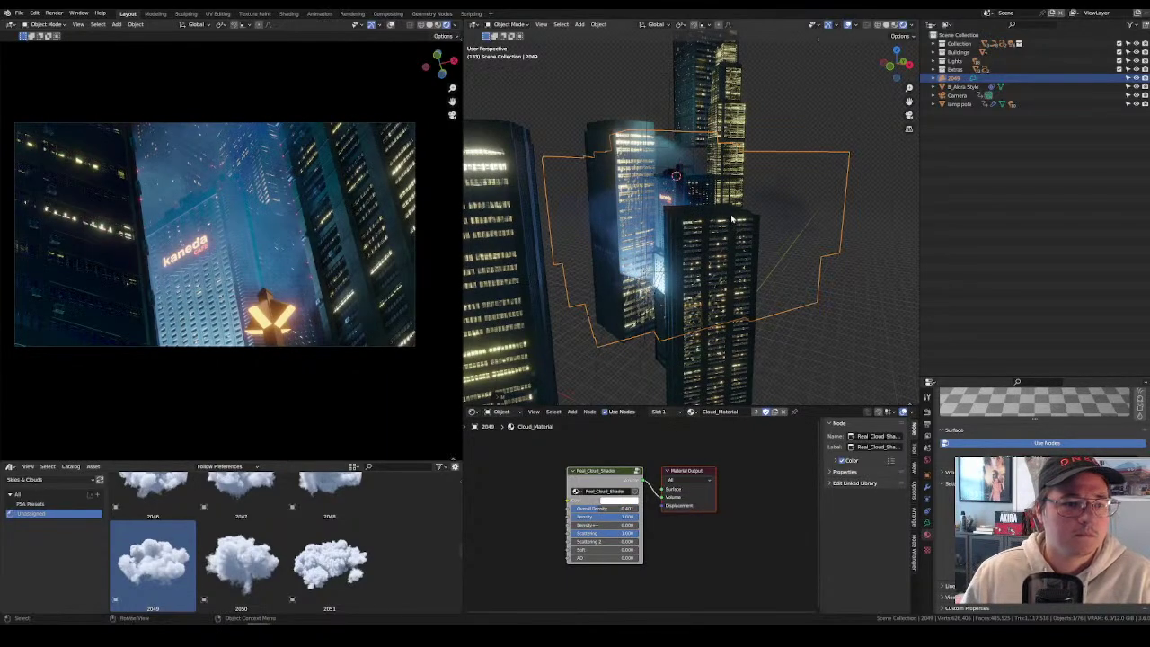
Readjust the 2049 cloud's height, then lower it about 30 m toward the base of the kaneda tower.
middle_drag(732, 218, 735, 310)
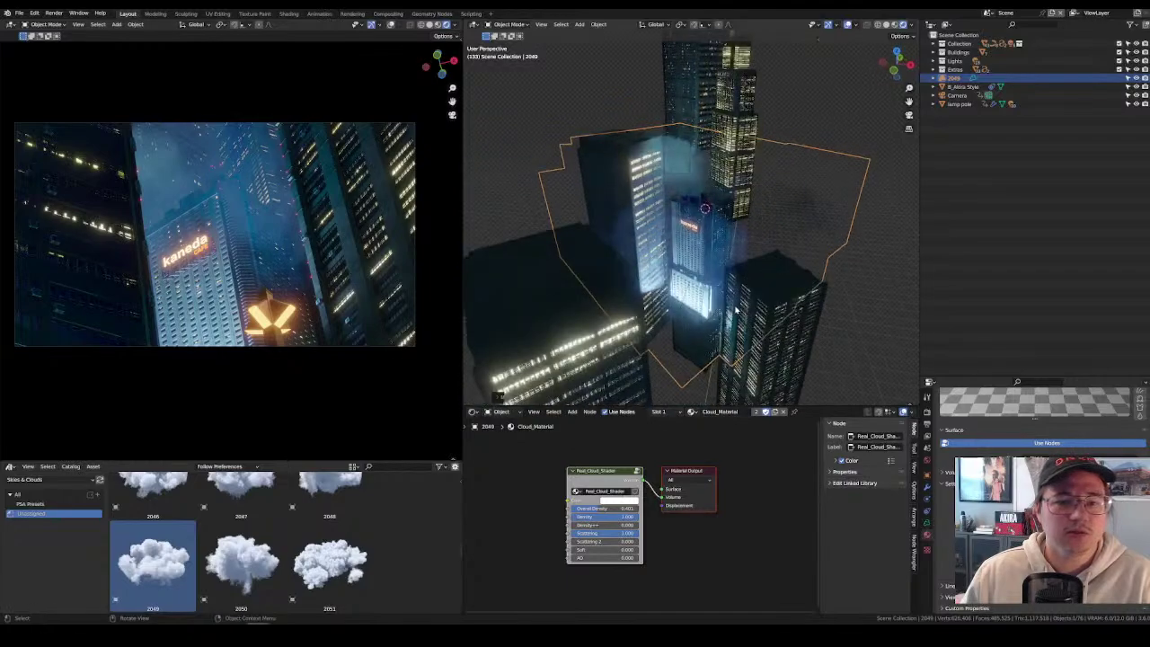
key(g)
key(shift+z)
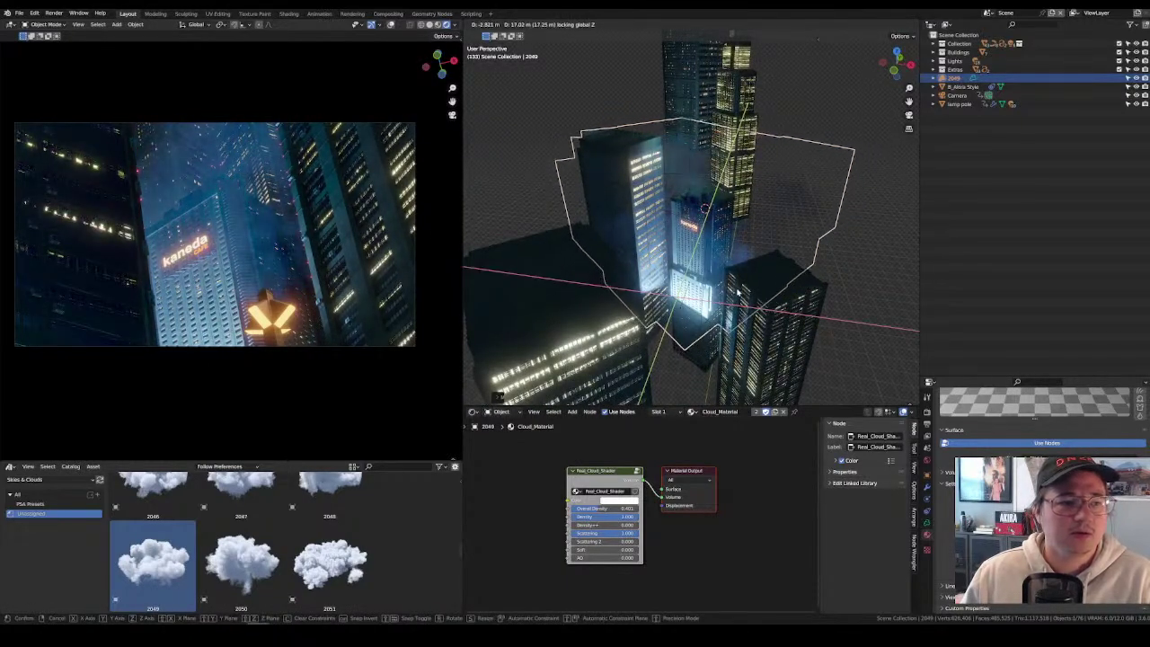
key(z)
click(741, 269)
key(g)
key(z)
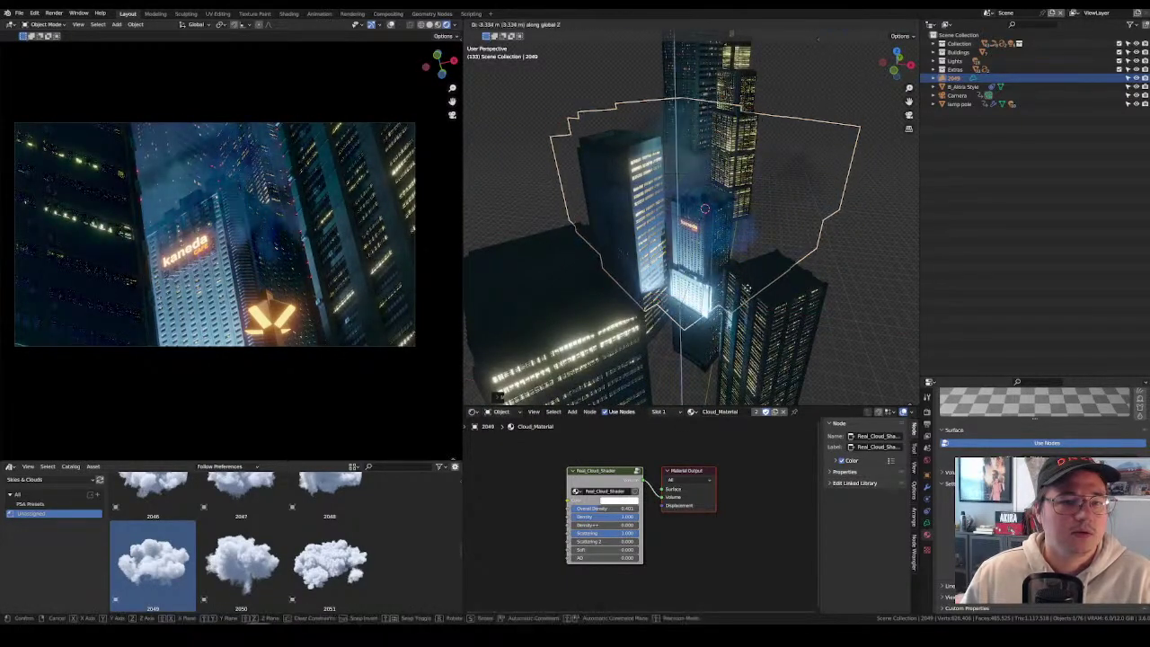
click(759, 291)
key(g)
key(z)
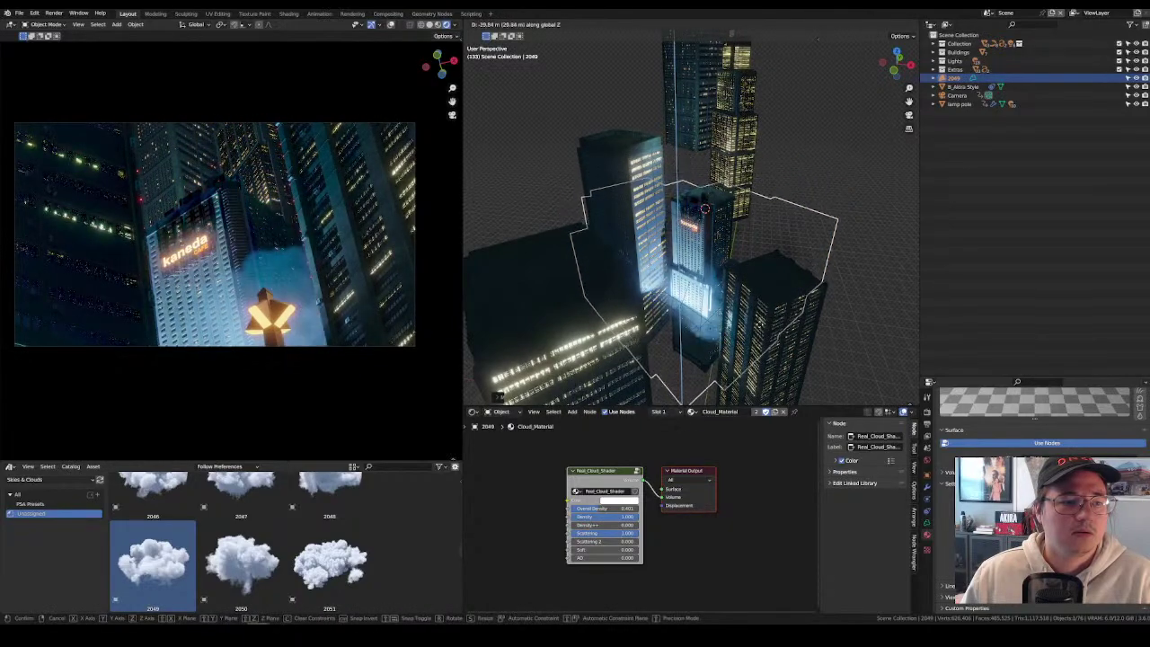
click(759, 327)
Try horizontal and vertical offsets for the 2049 cloud and settle on raising it about 36 m along global Z.
scroll(759, 327, down, 3)
key(g)
key(shift+z)
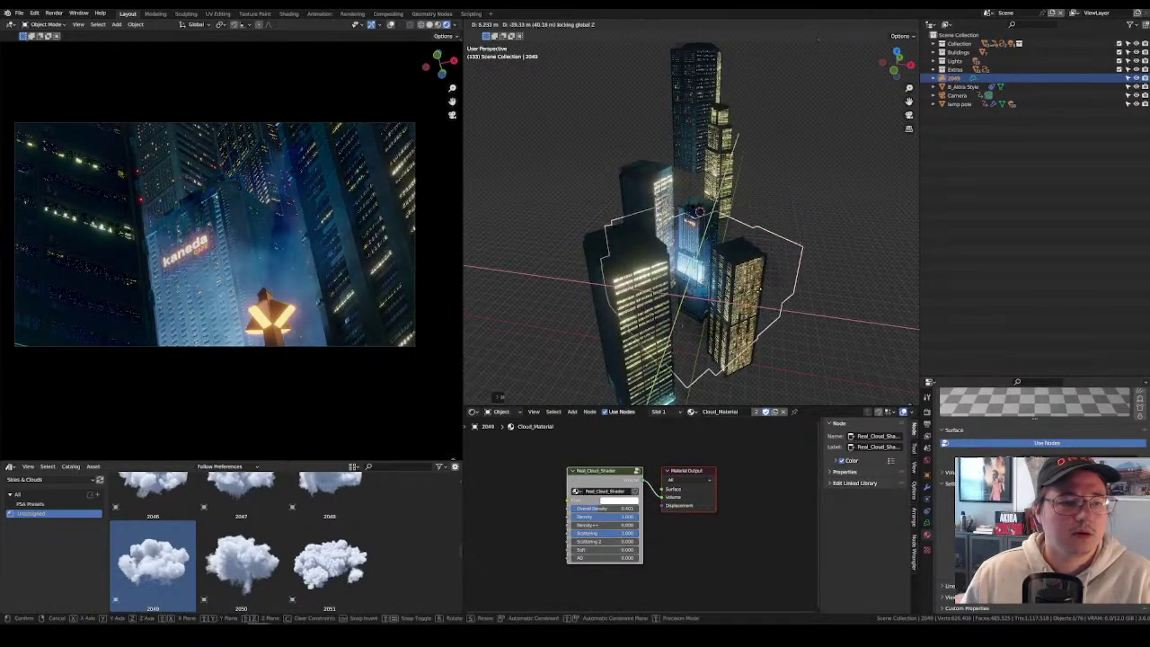
key(z)
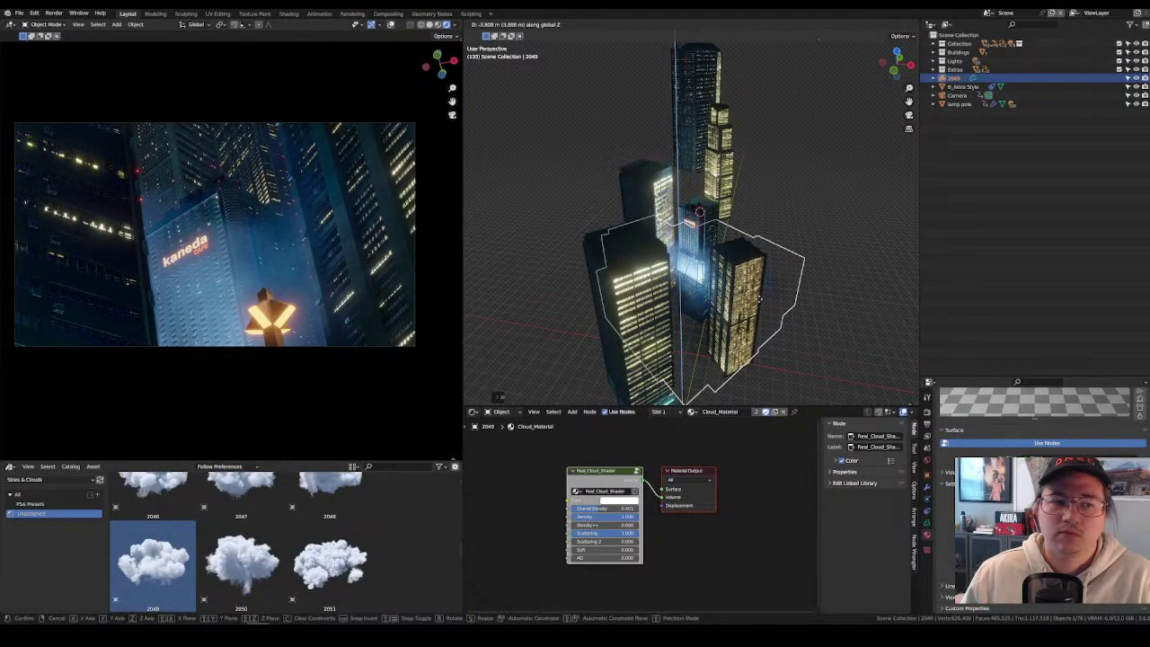
key(shift+z)
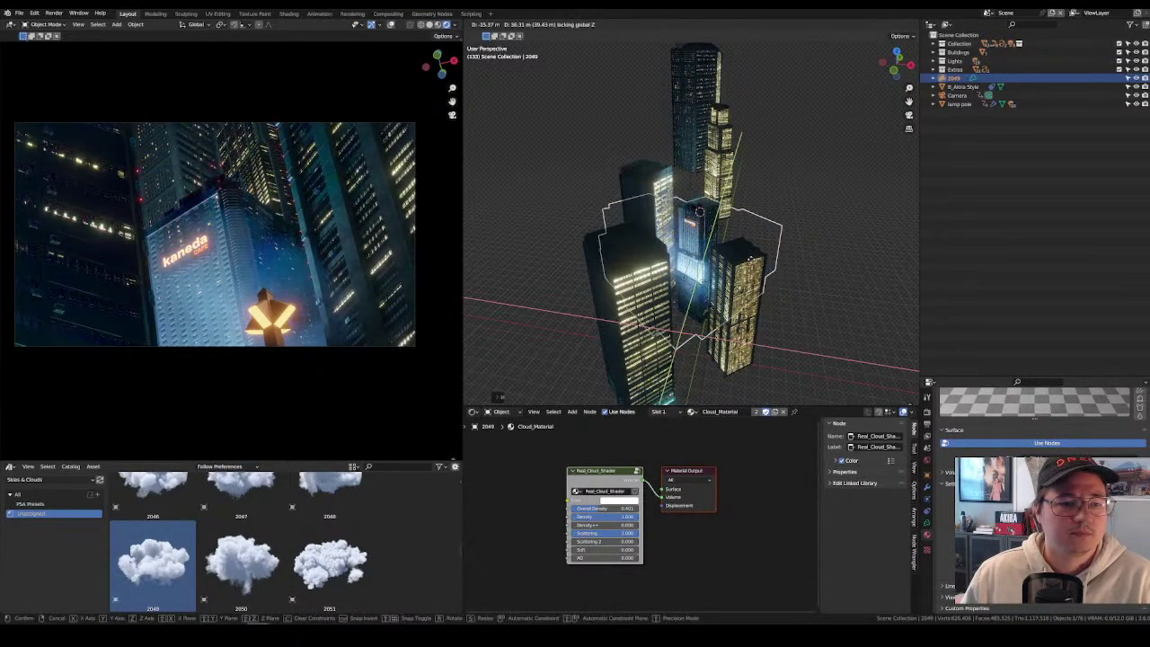
key(z)
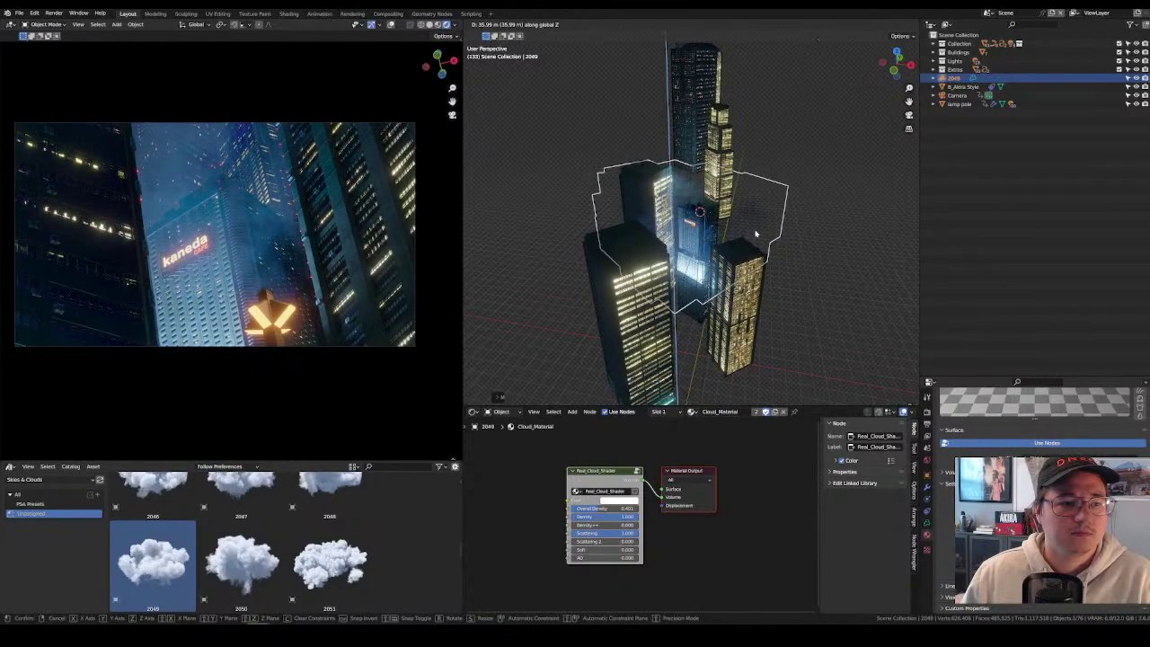
click(755, 235)
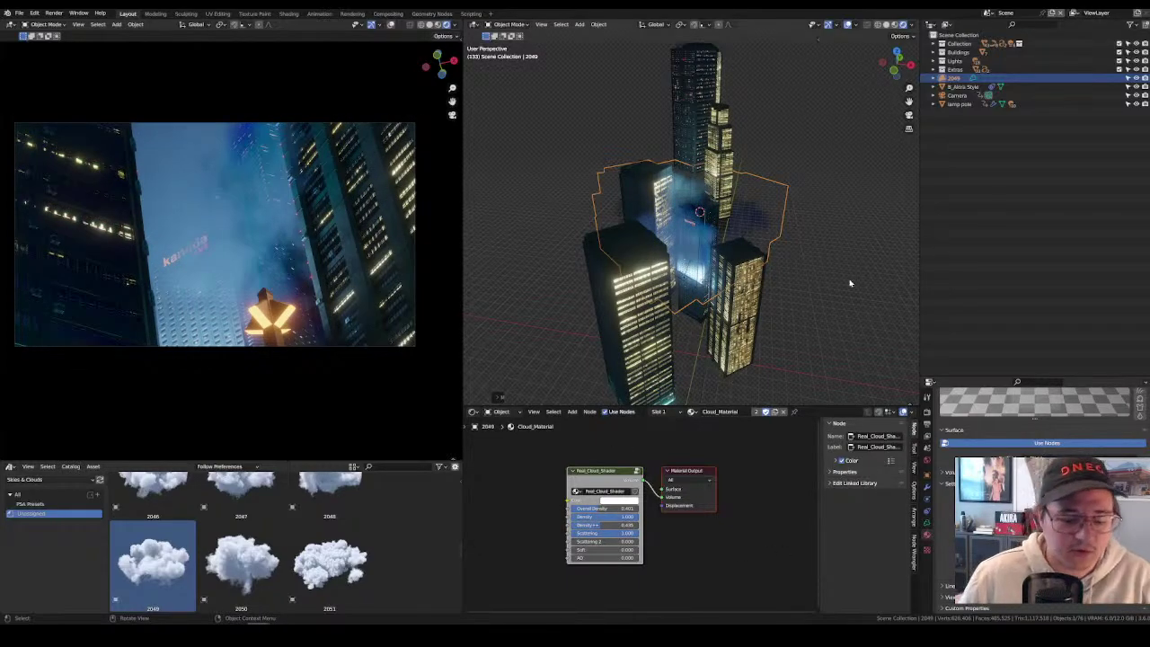
Raise the 2049 cloud, drop it about 33 m and lift it about 6 m so it veils the kaneda sign.
key(g)
key(shift+z)
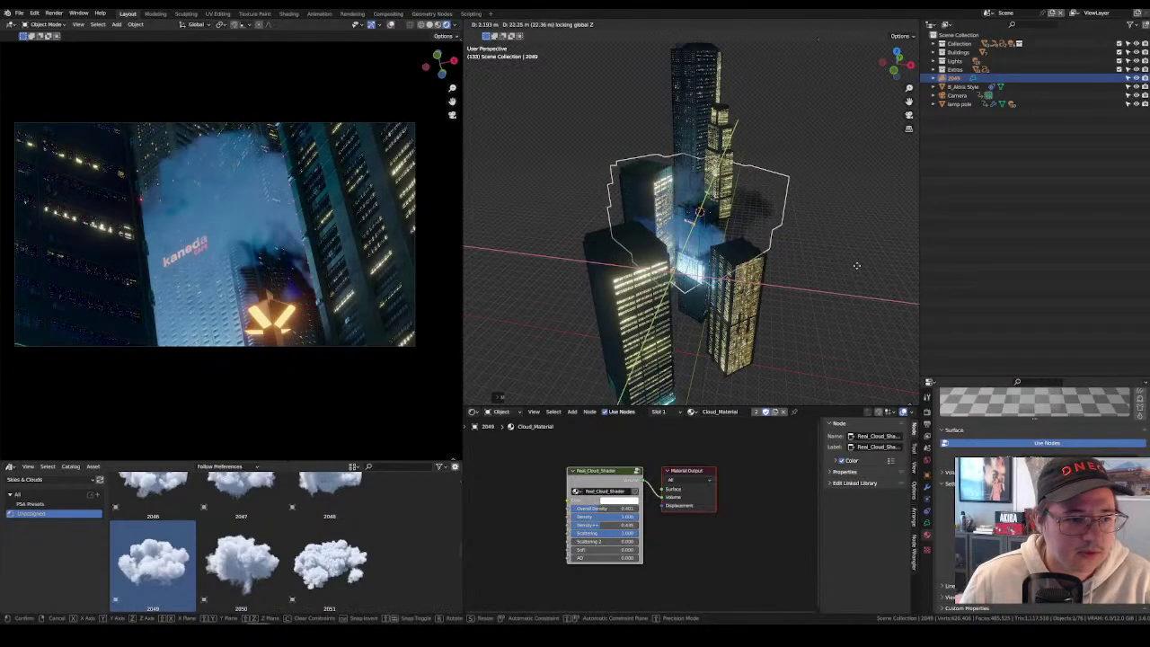
key(z)
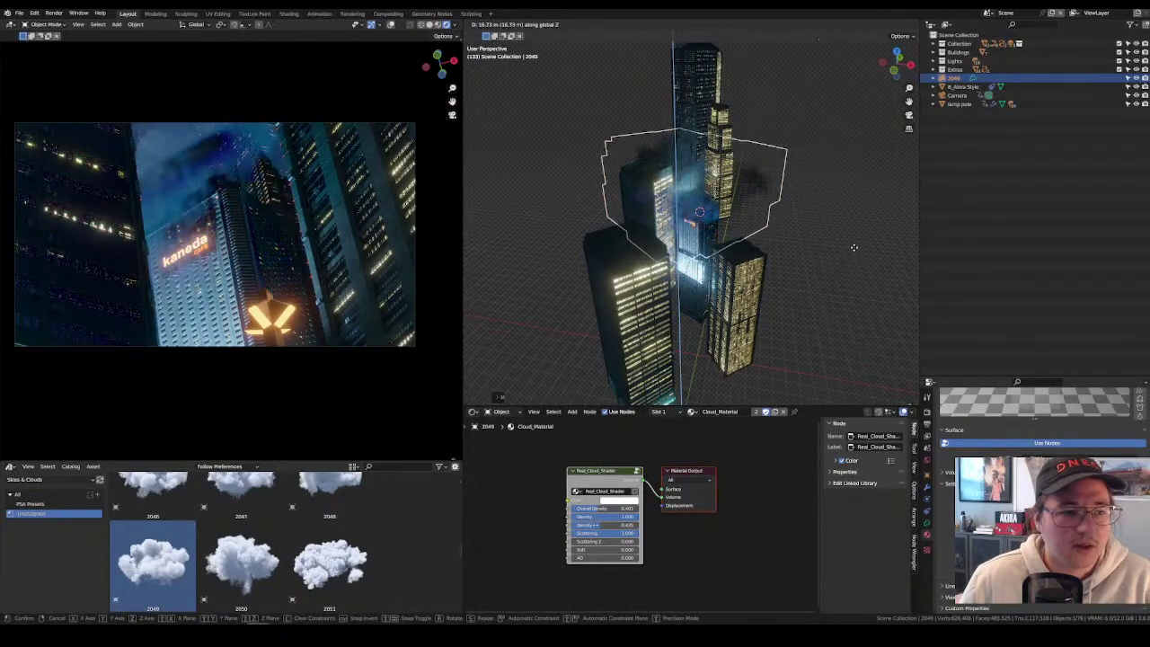
click(799, 261)
key(g)
key(z)
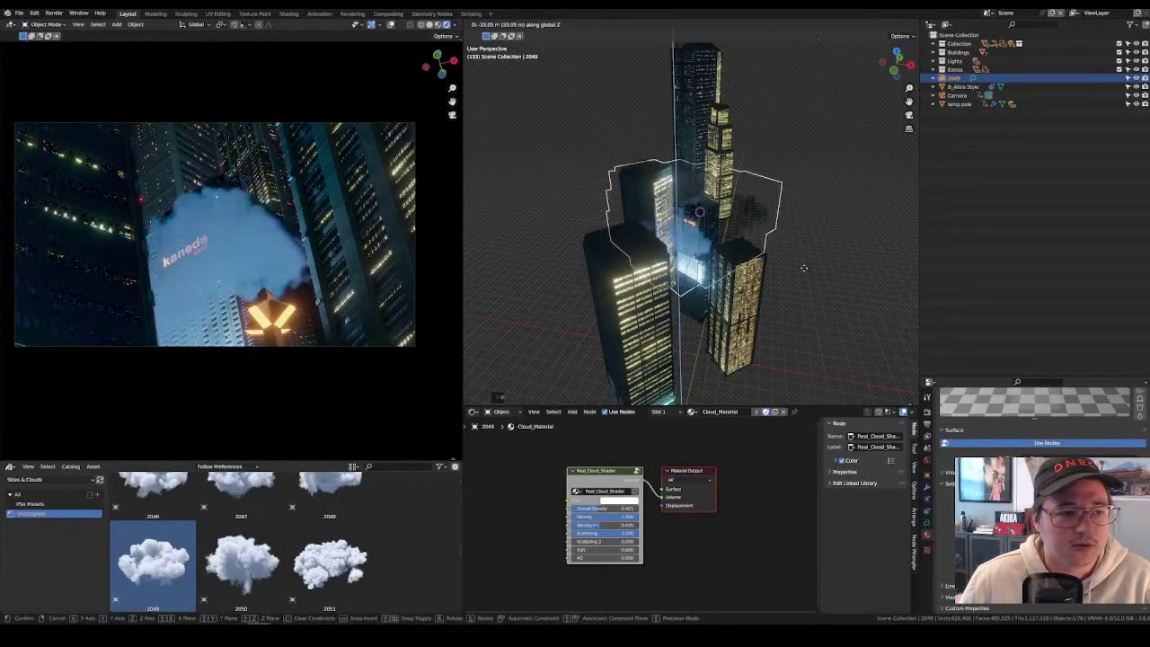
click(803, 269)
key(g)
key(shift+z)
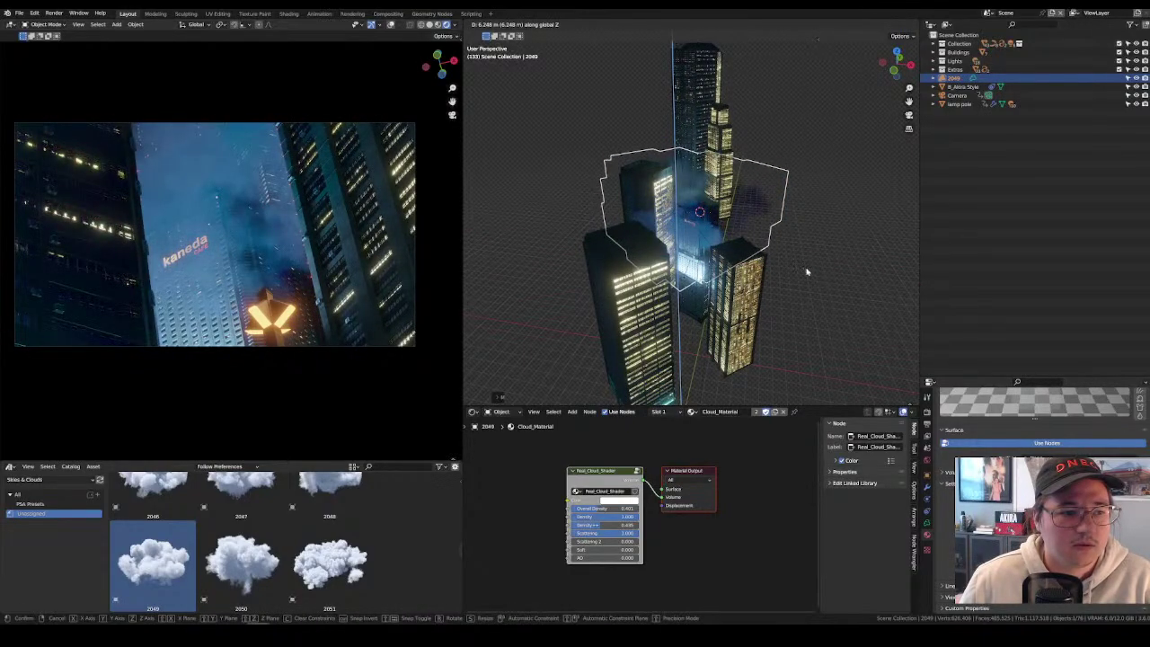
click(803, 327)
Show the output resolution settings, render the current frame and enlarge the render window.
click(927, 421)
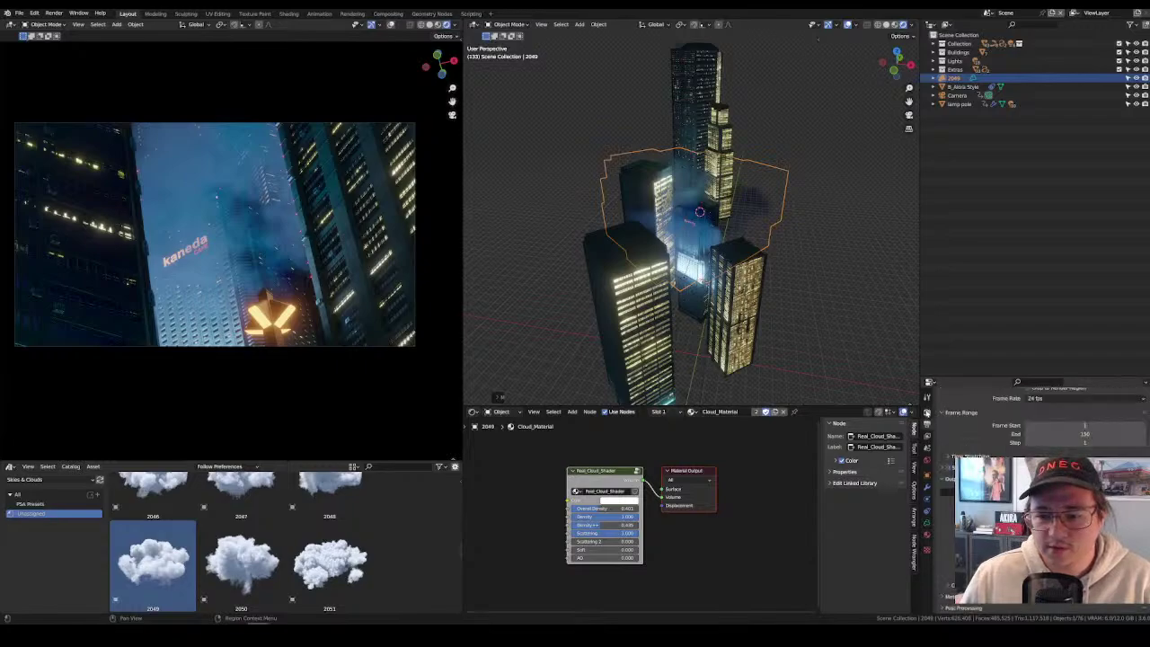
scroll(1090, 432, up, 2)
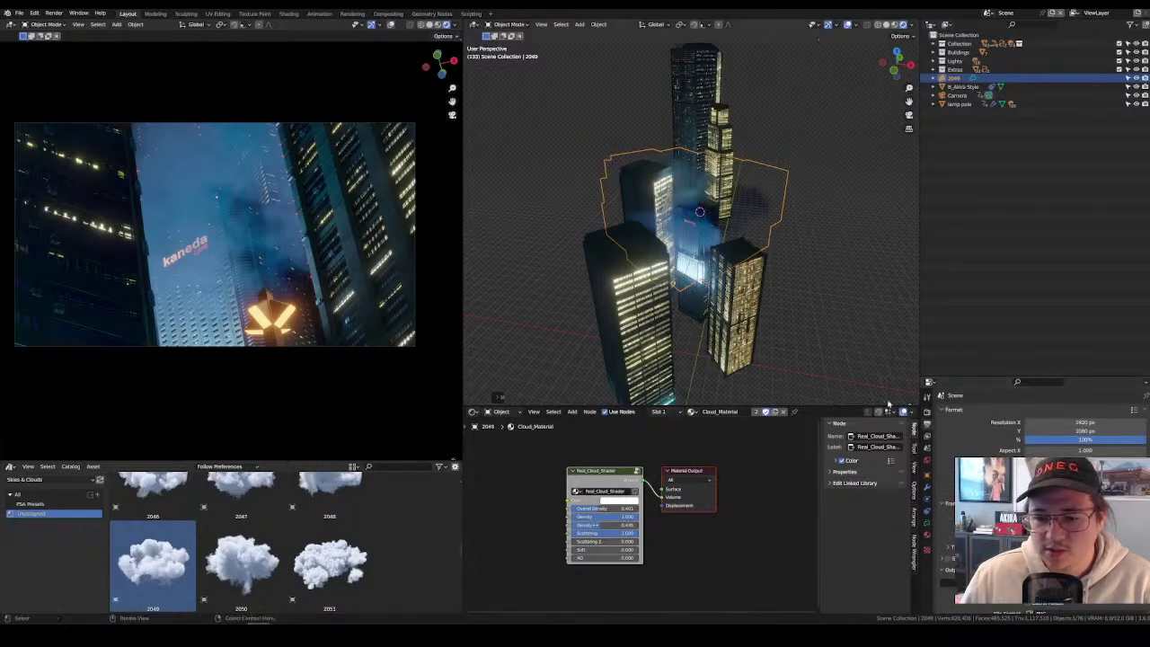
click(873, 347)
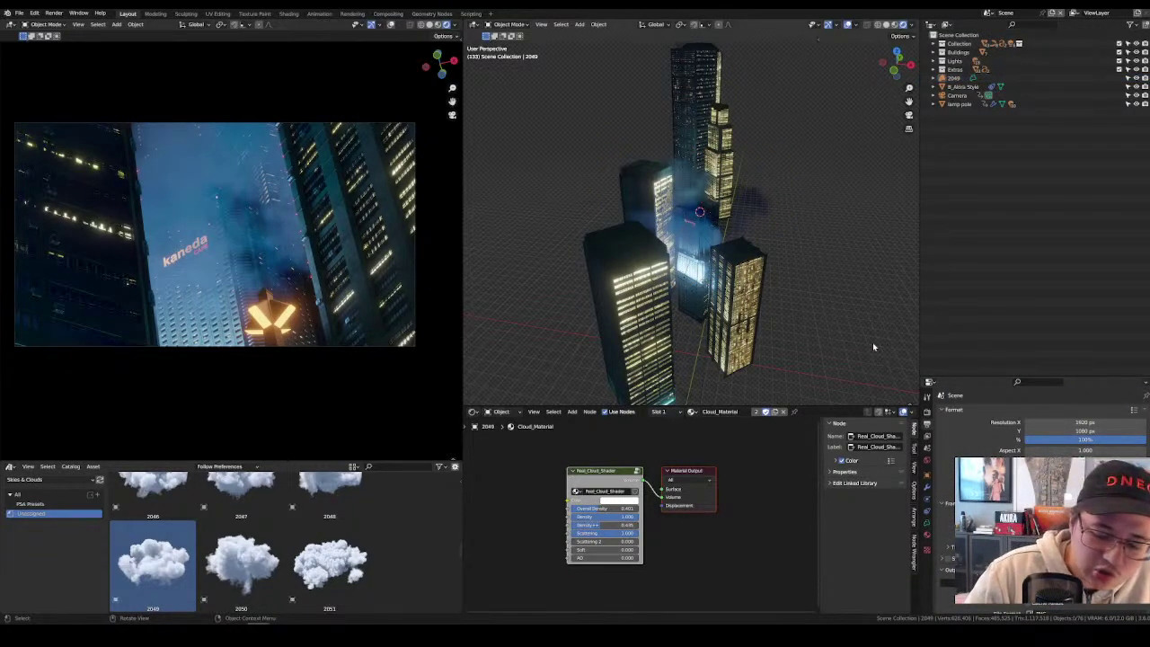
key(F12)
drag(988, 163, 675, 123)
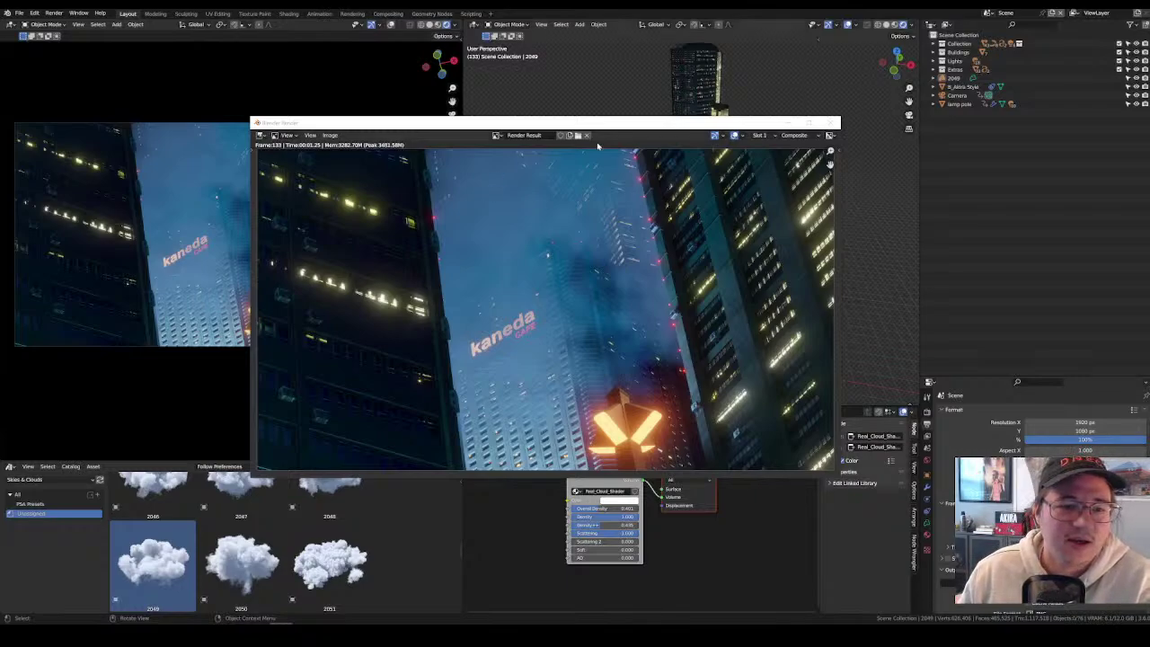
drag(611, 125, 588, 78)
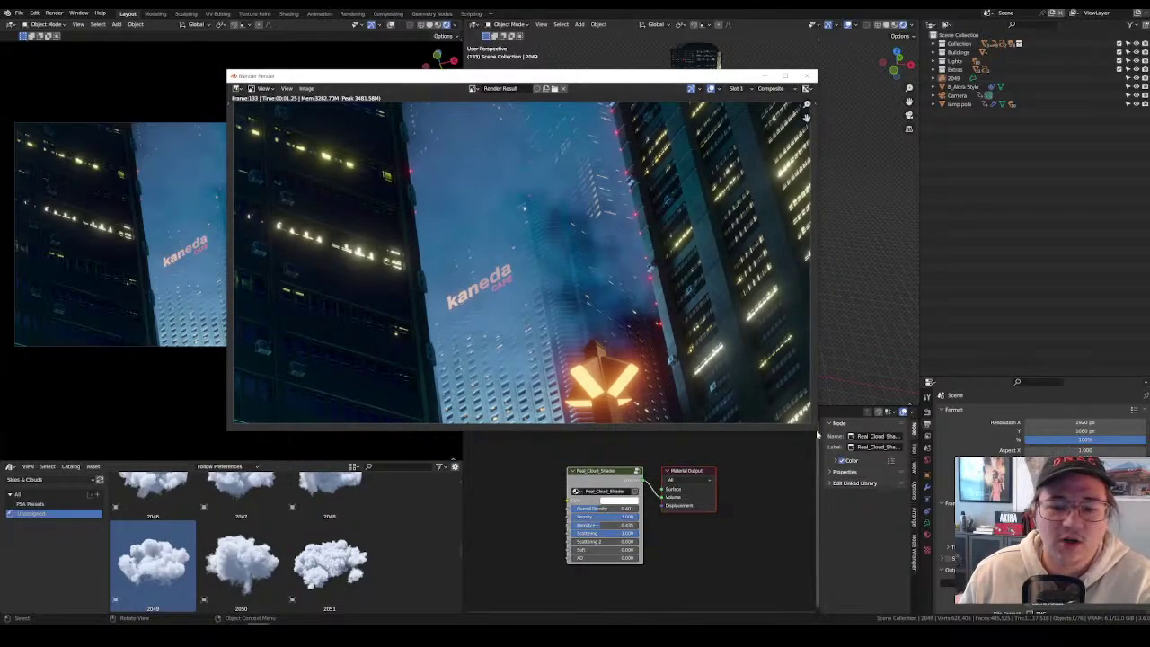
drag(816, 432, 963, 495)
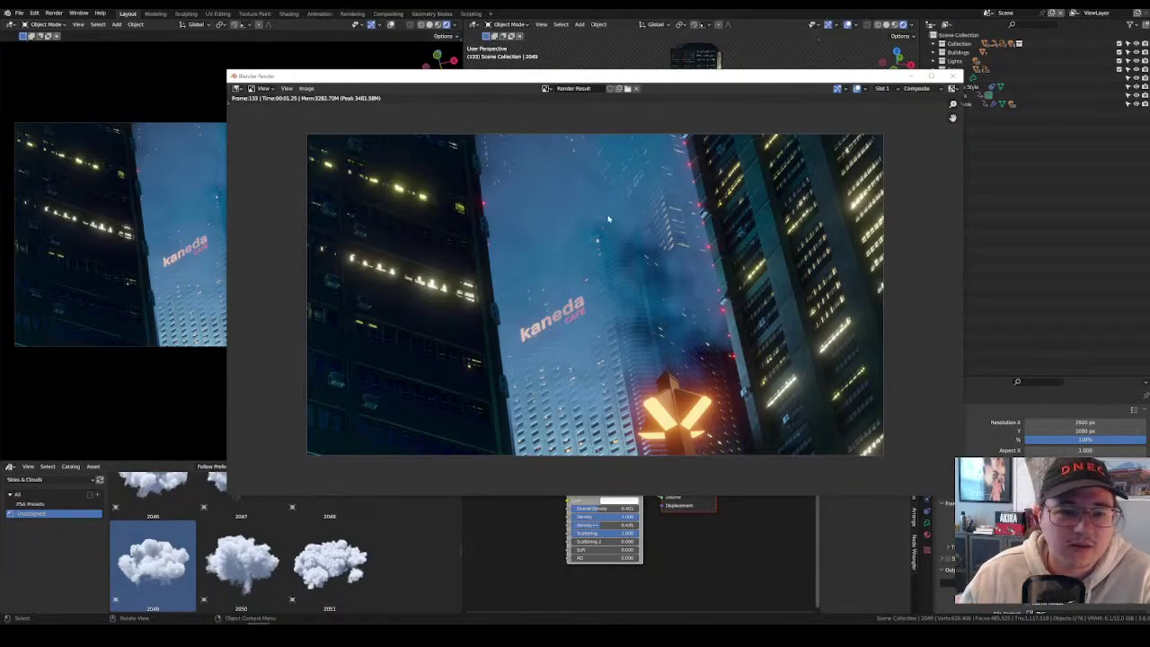
Examine the cloud haze, red lights and distant towers in the rendered frame up close, then close the render window.
scroll(672, 243, up, 5)
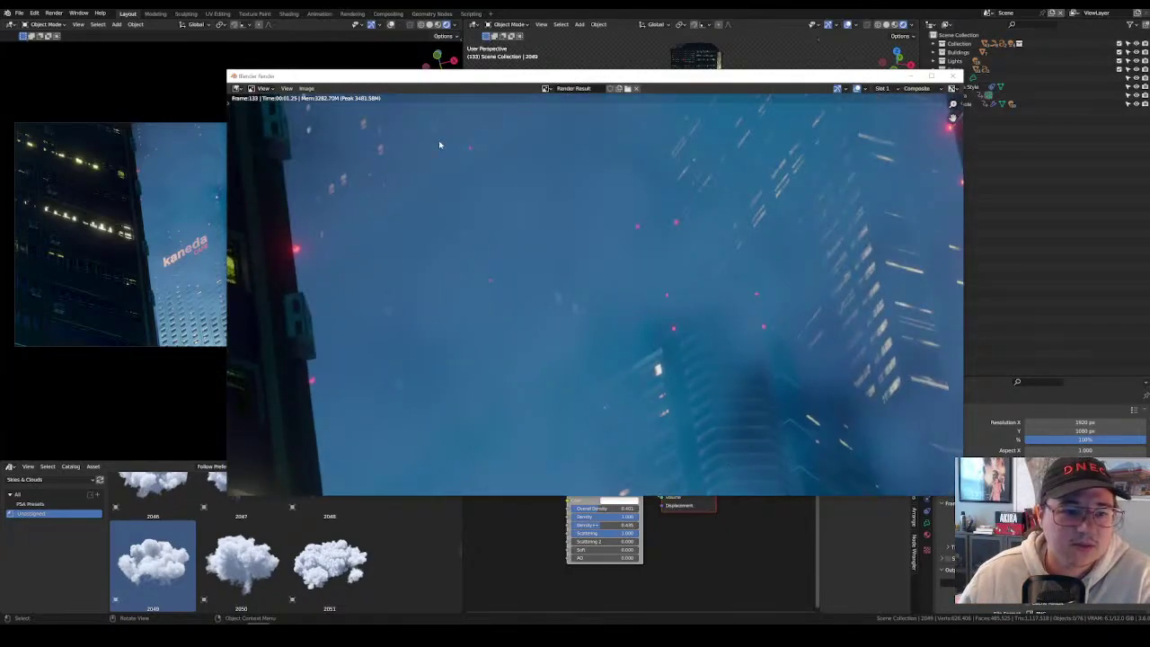
middle_drag(855, 238, 627, 227)
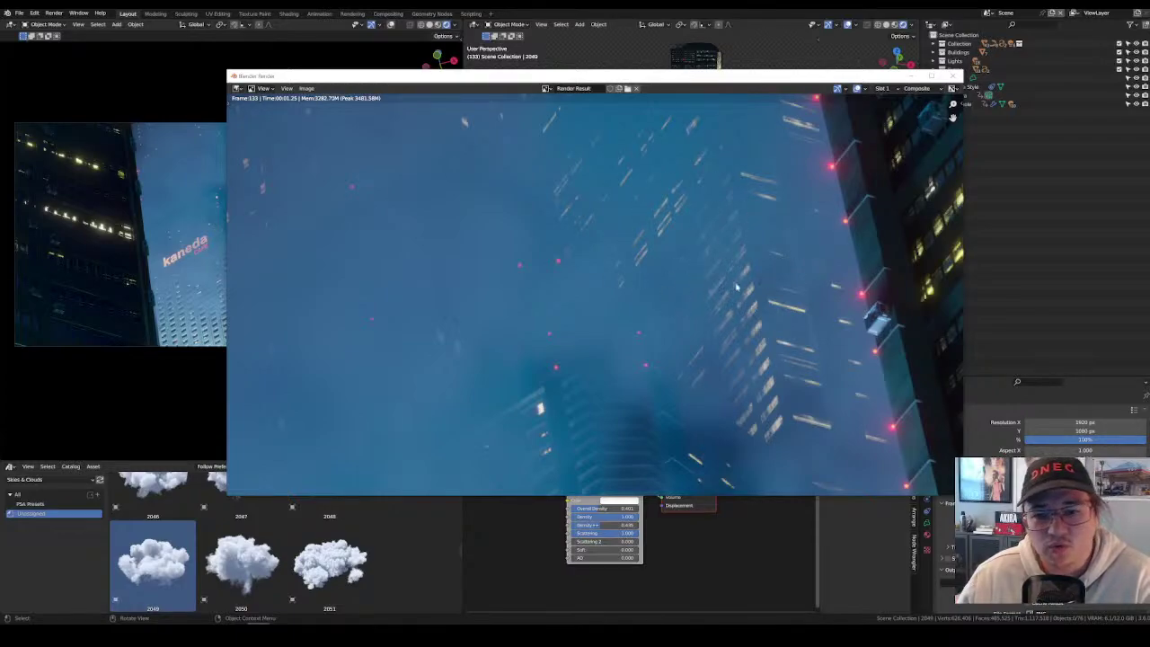
scroll(536, 220, down, 2)
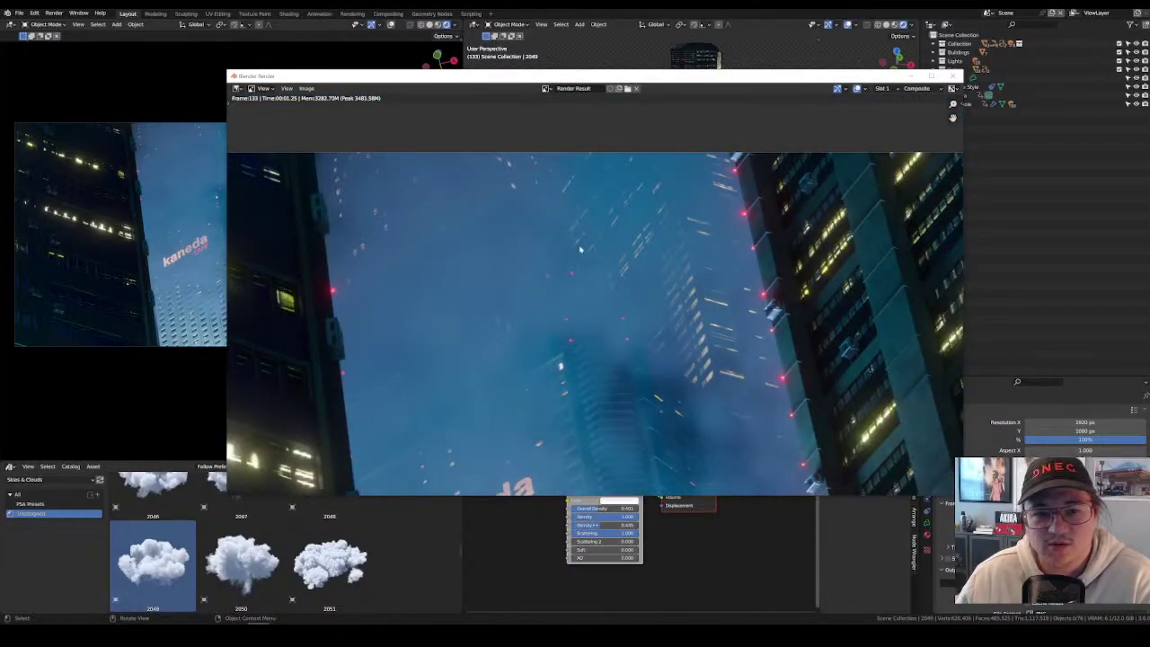
middle_drag(579, 250, 607, 290)
scroll(687, 305, up, 4)
scroll(781, 275, down, 2)
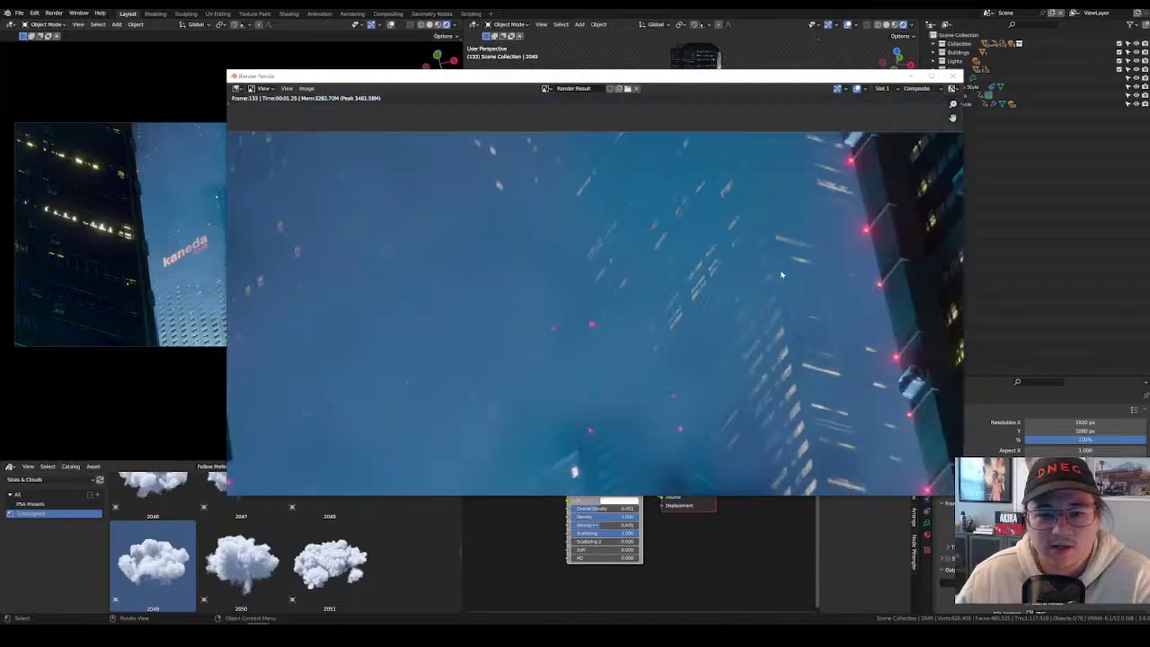
middle_drag(607, 360, 665, 319)
scroll(665, 319, down, 5)
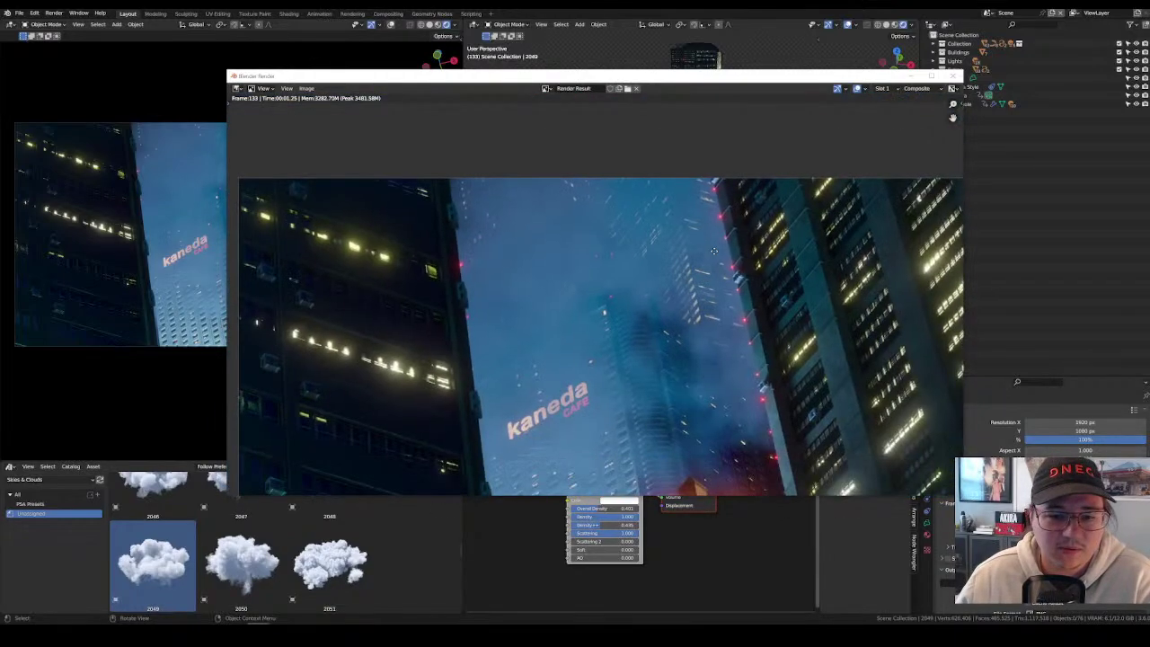
scroll(744, 294, down, 4)
scroll(746, 289, up, 2)
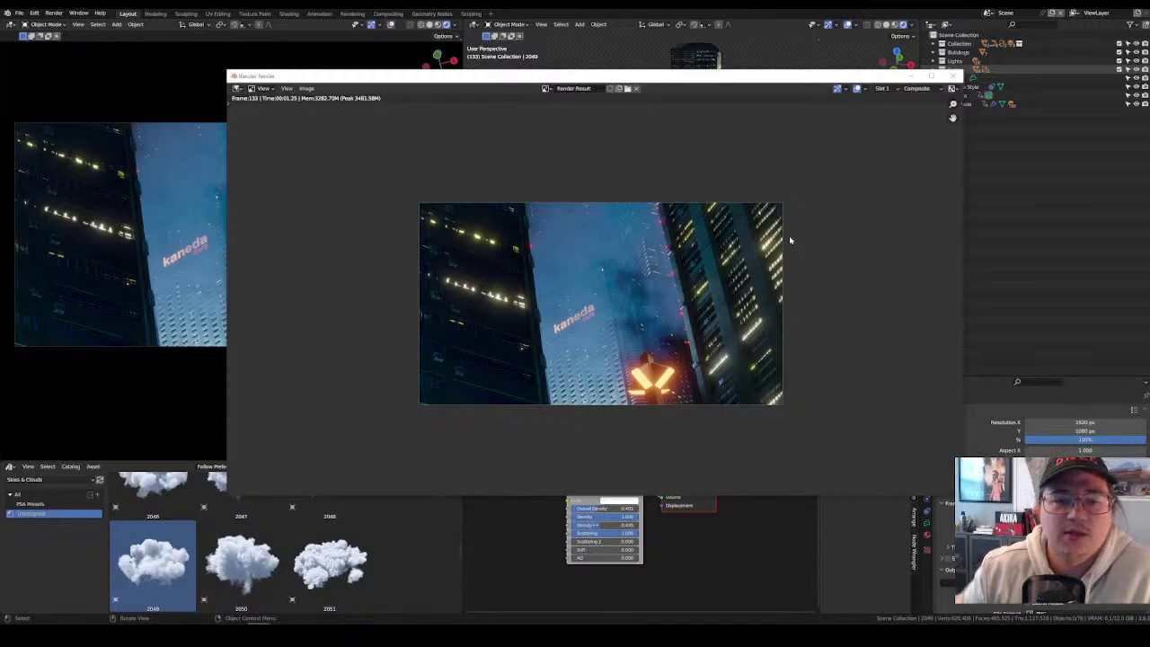
scroll(790, 240, up, 2)
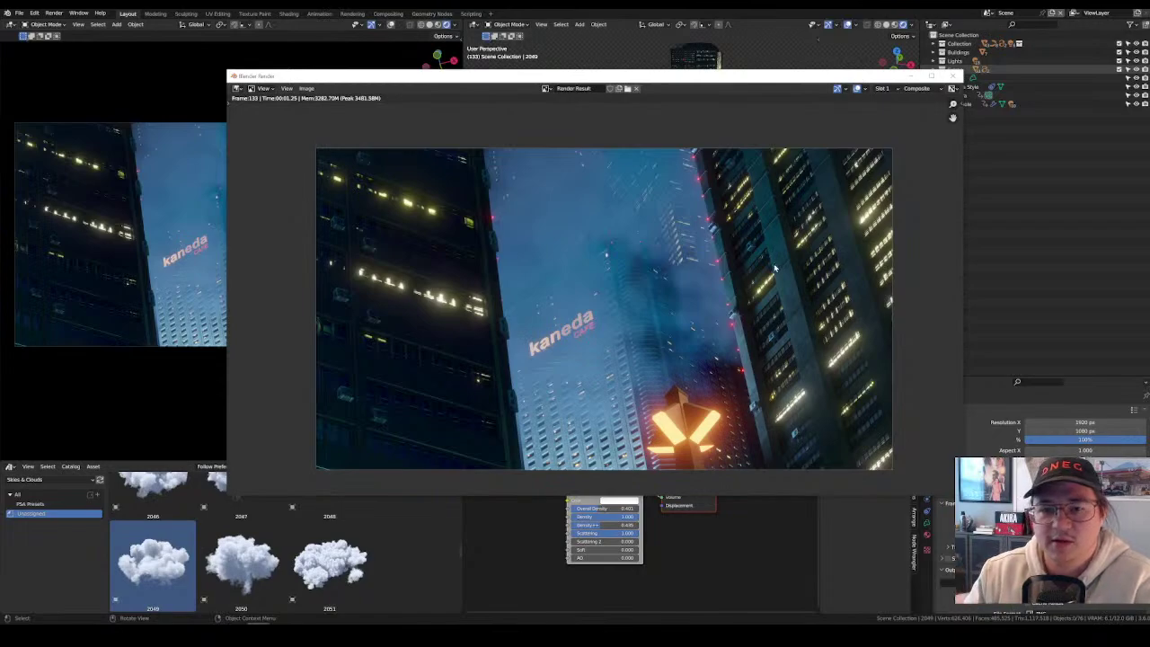
scroll(712, 263, up, 1)
middle_drag(748, 292, 707, 237)
click(958, 75)
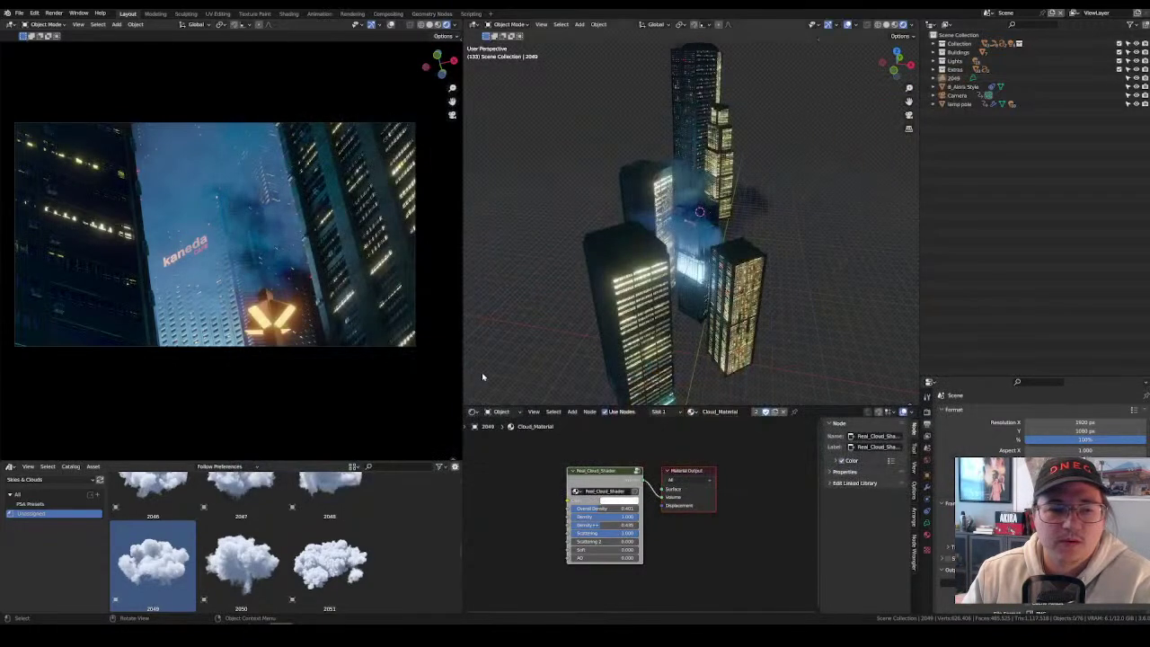
Select the 2049 cloud and raise it along global Z so it drifts above the kaneda tower's roof.
click(784, 205)
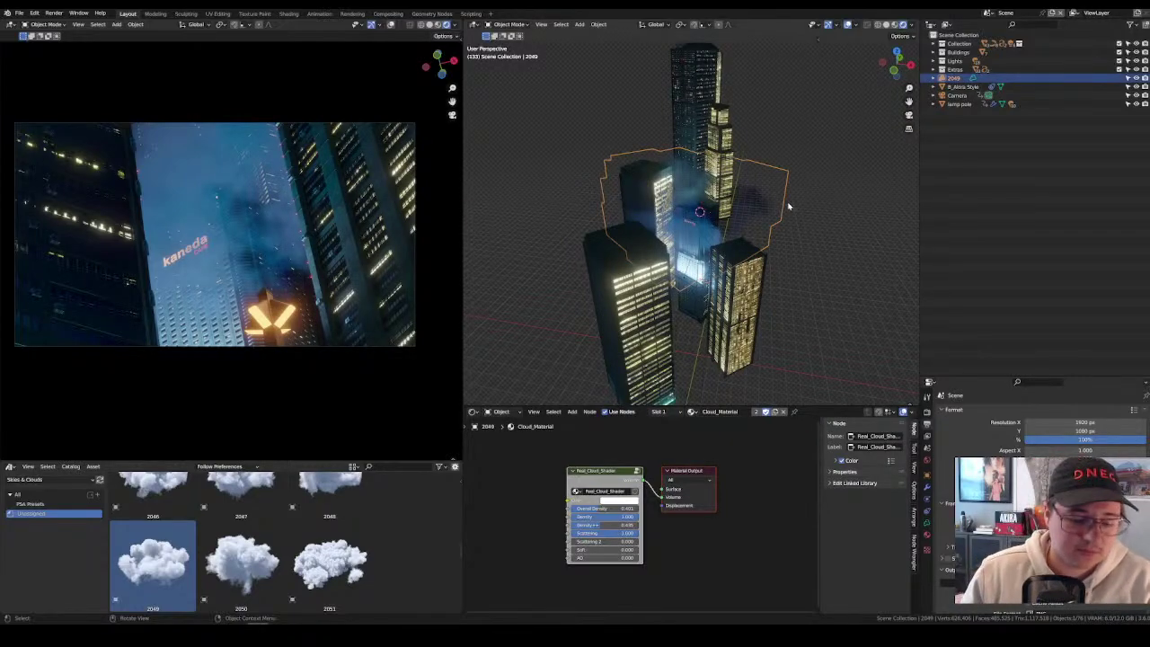
key(g)
key(z)
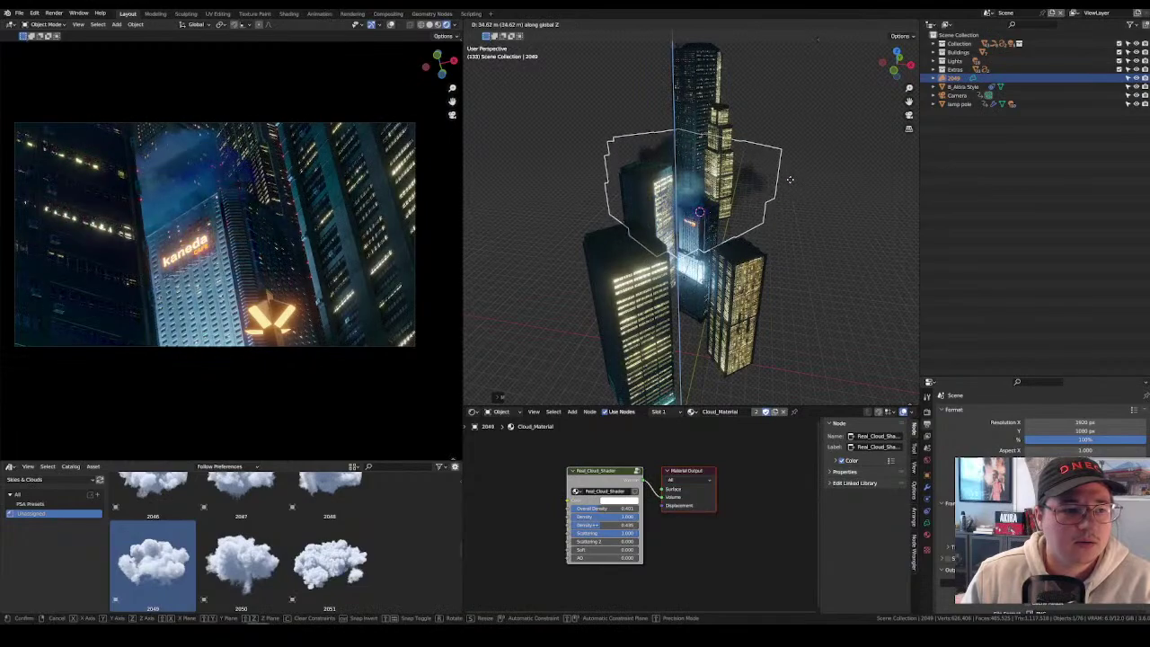
click(788, 182)
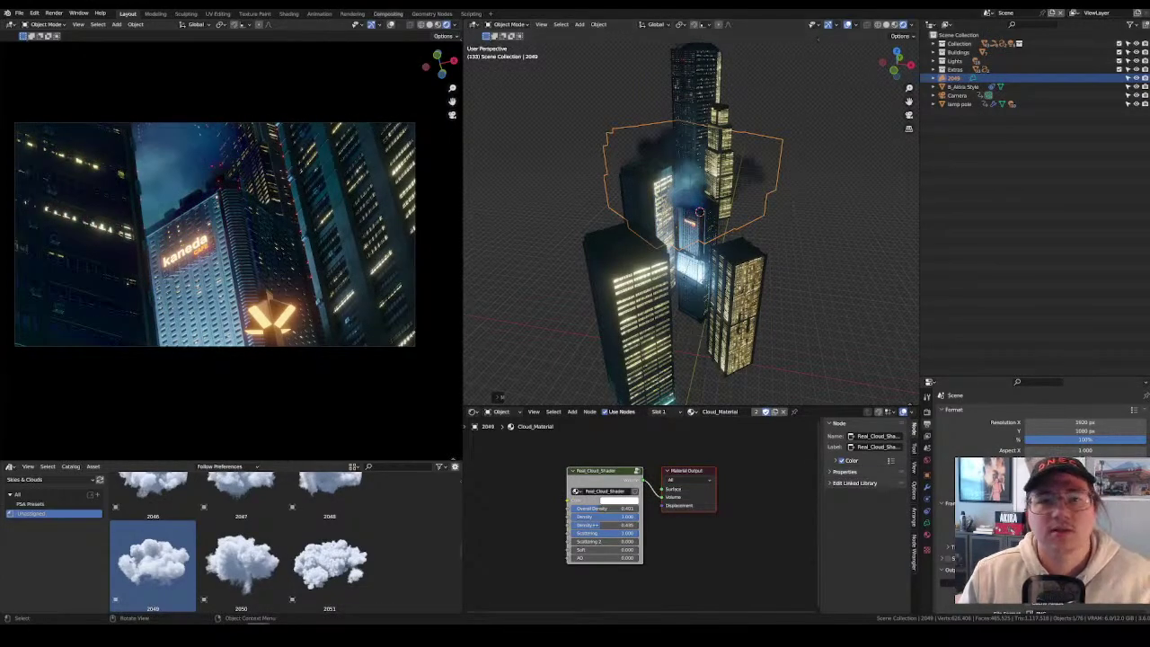
Save the cloud scene, switch to the Blender 4.1.0 Alpha session and reopen the saved scene from its recent files.
click(19, 13)
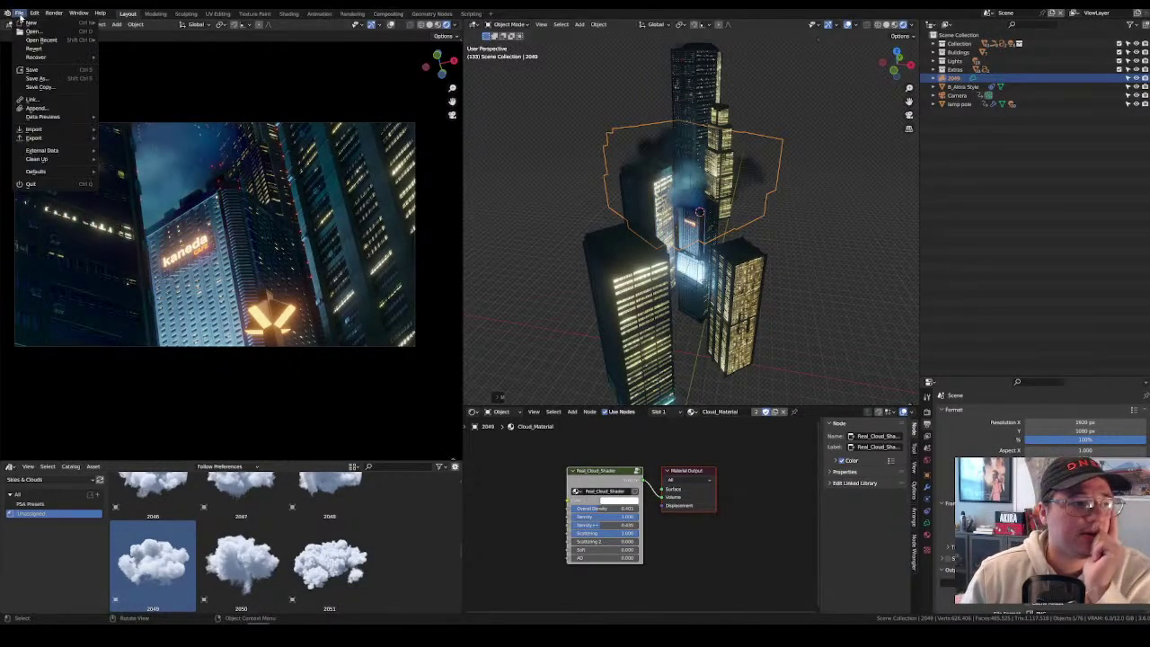
click(32, 69)
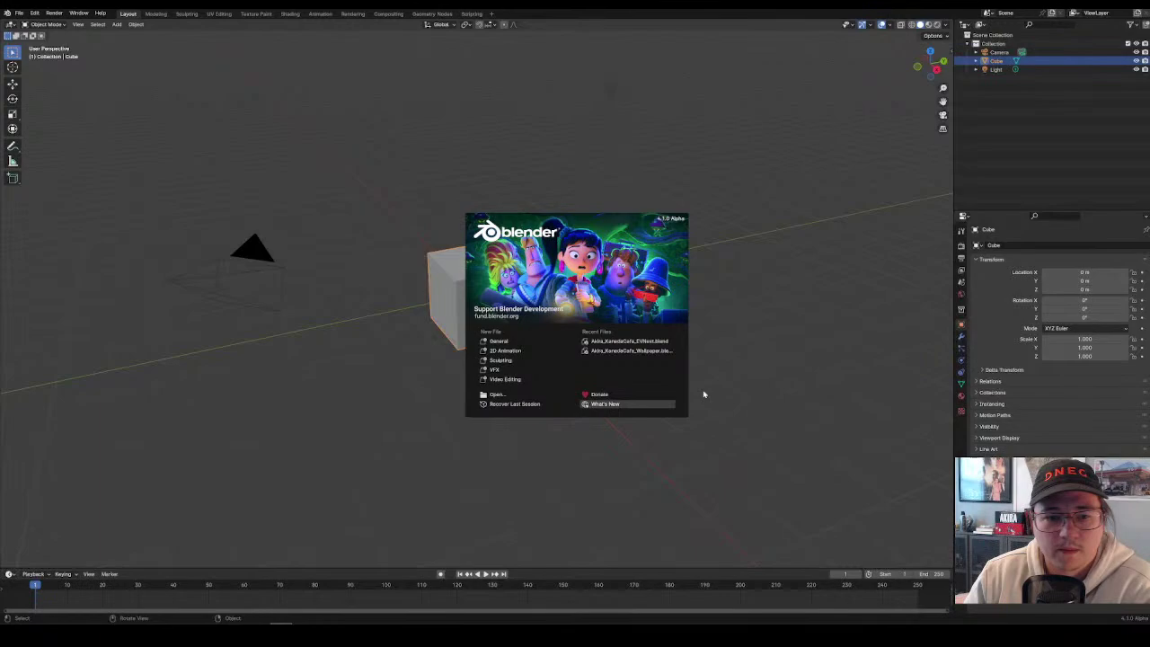
click(865, 301)
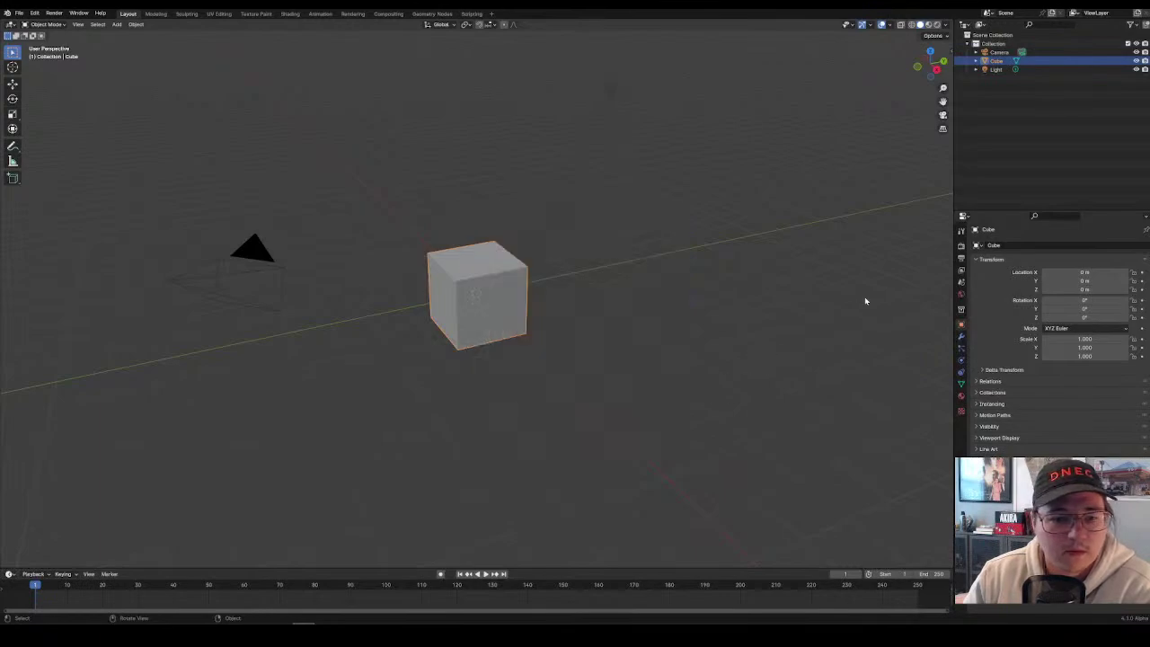
click(19, 12)
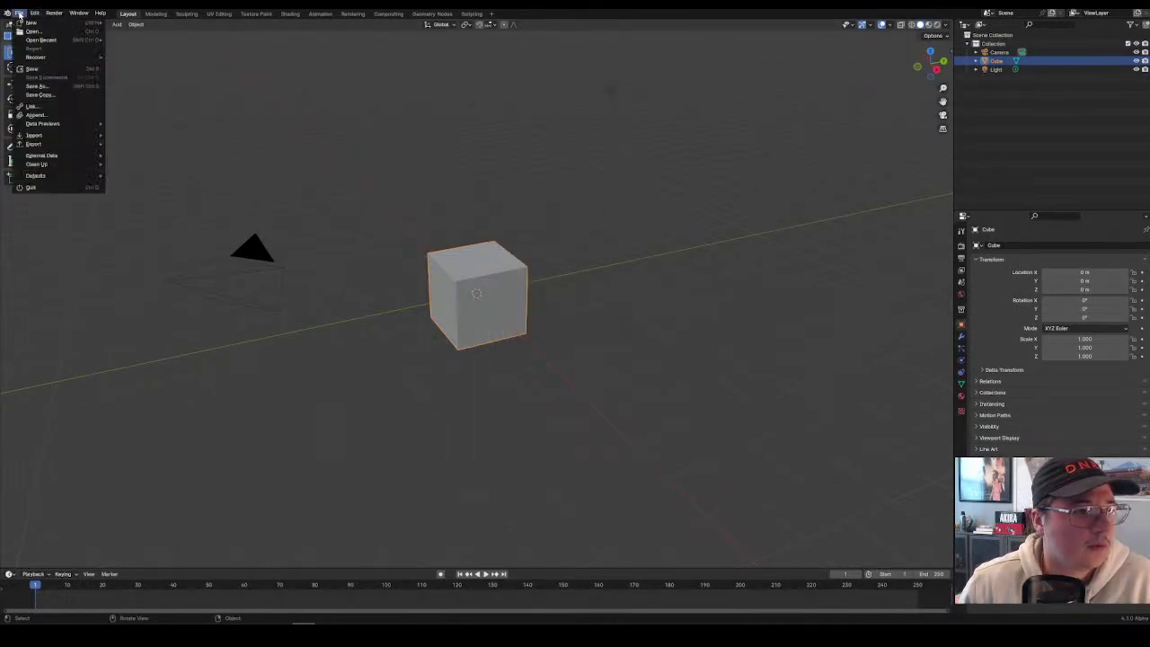
mouse_move(38, 41)
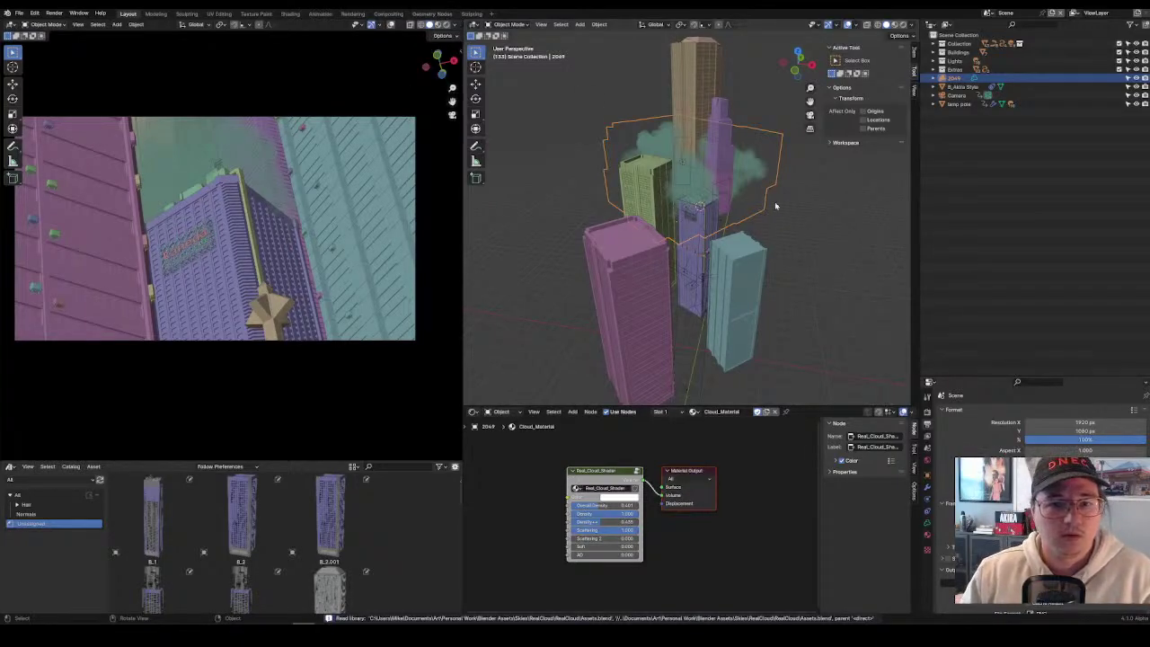
Lower the 2049 cloud along global Z over the kaneda tower and show the camera view in rendered shading.
key(g)
key(z)
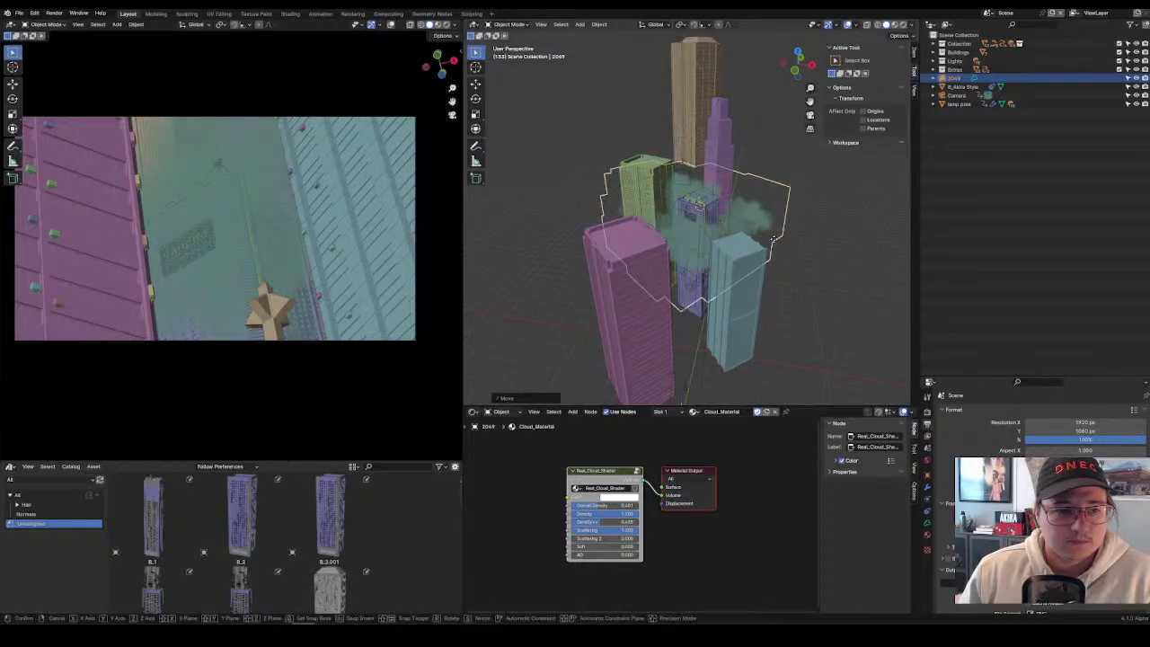
click(774, 232)
click(446, 24)
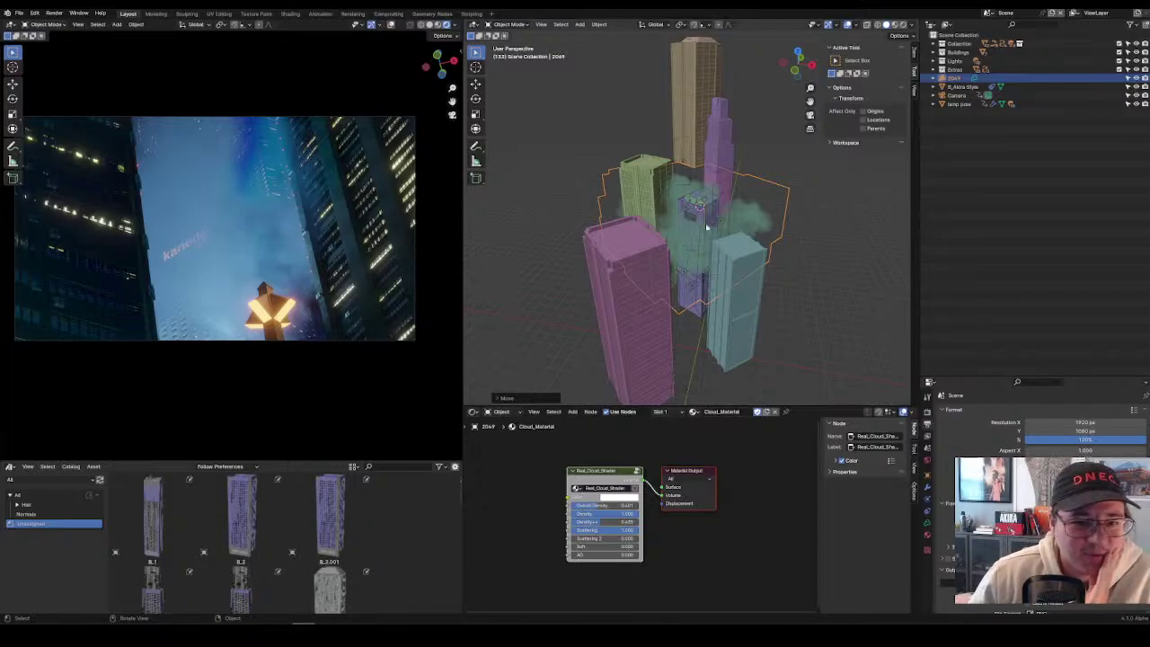
Shift the 2049 cloud along global Y towards the front of the kaneda tower.
scroll(722, 222, up, 2)
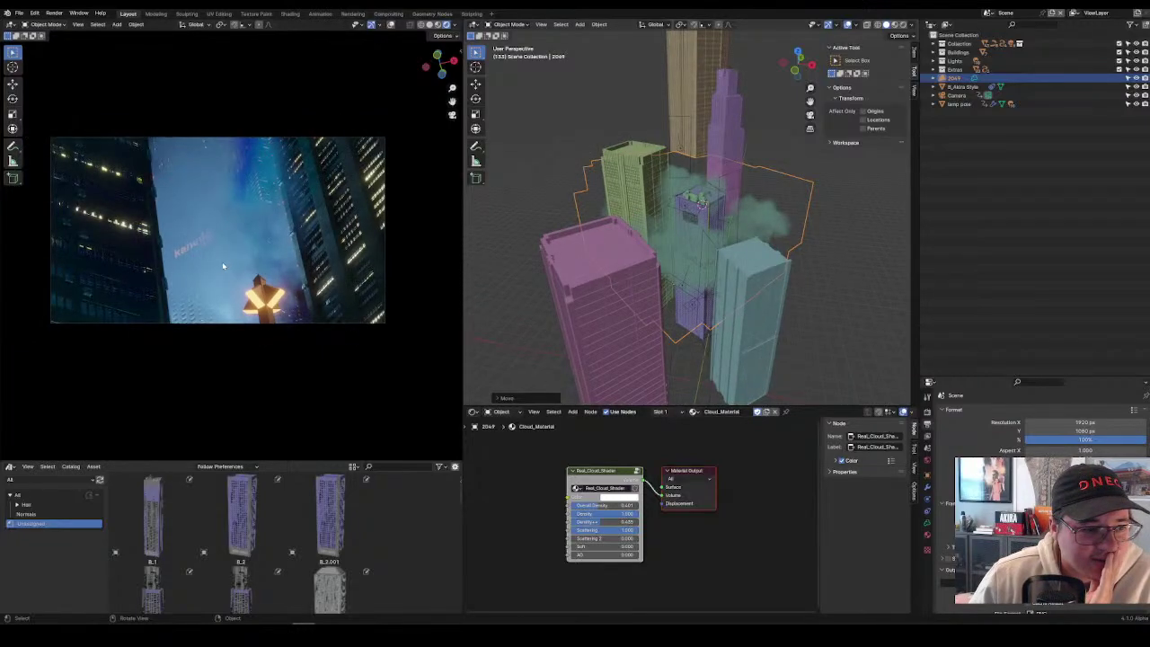
key(g)
key(y)
click(744, 278)
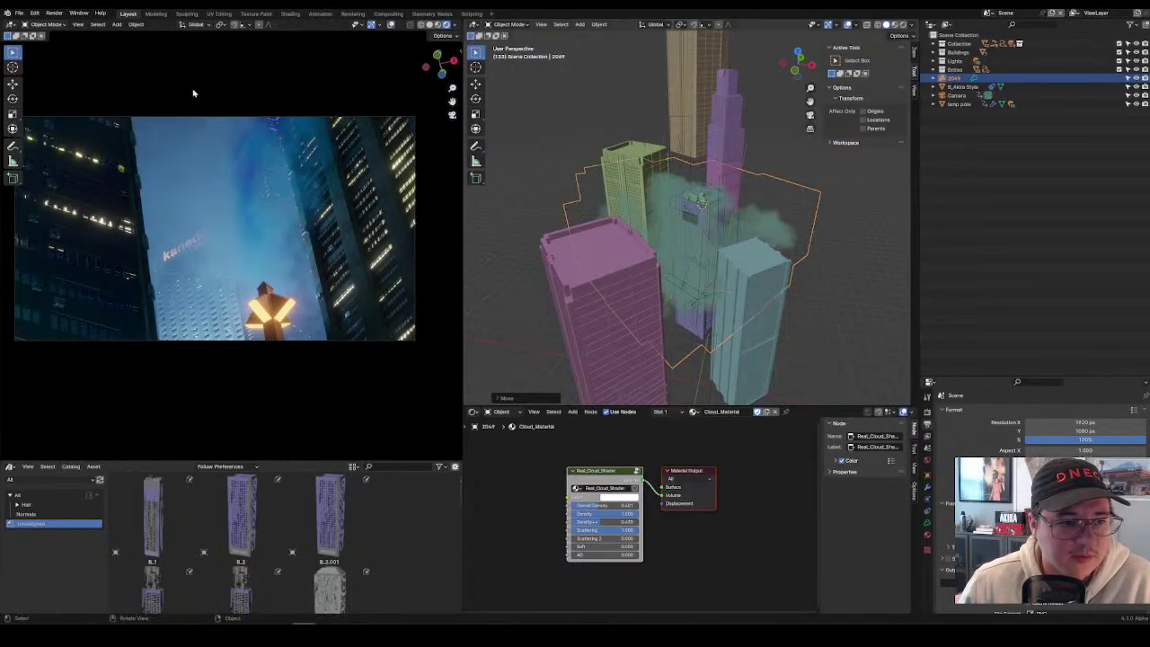
Make the 2049 cloud unselectable so the lights inside it can be picked in the viewport.
scroll(730, 218, up, 1)
mouse_move(730, 218)
middle_down()
mouse_move(755, 231)
mouse_move(701, 198)
mouse_move(722, 201)
middle_up()
scroll(701, 198, up, 3)
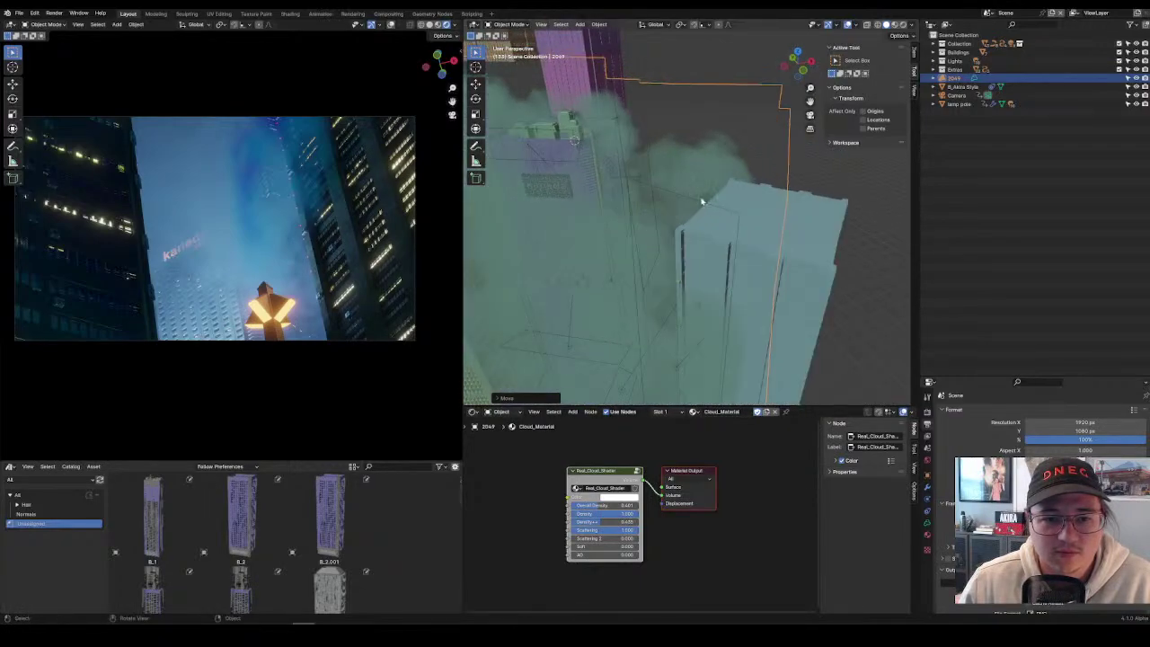
click(1127, 78)
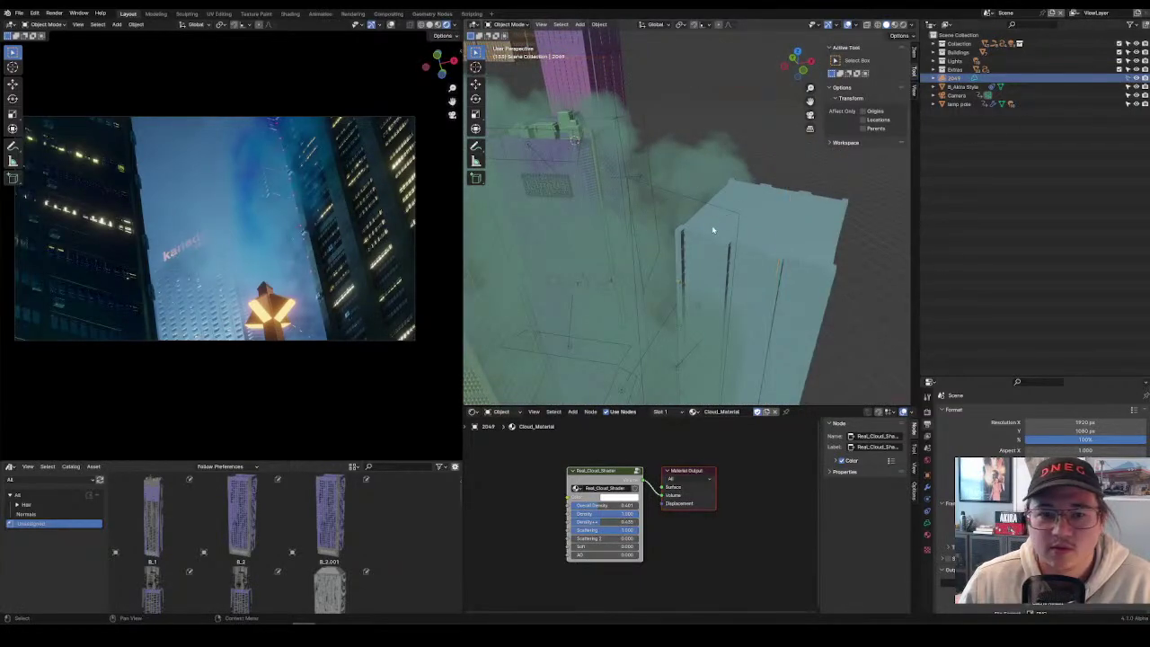
Select the Shadow maker area light, show its light settings, reveal it in the Lights collection and hide it in the viewport.
click(704, 336)
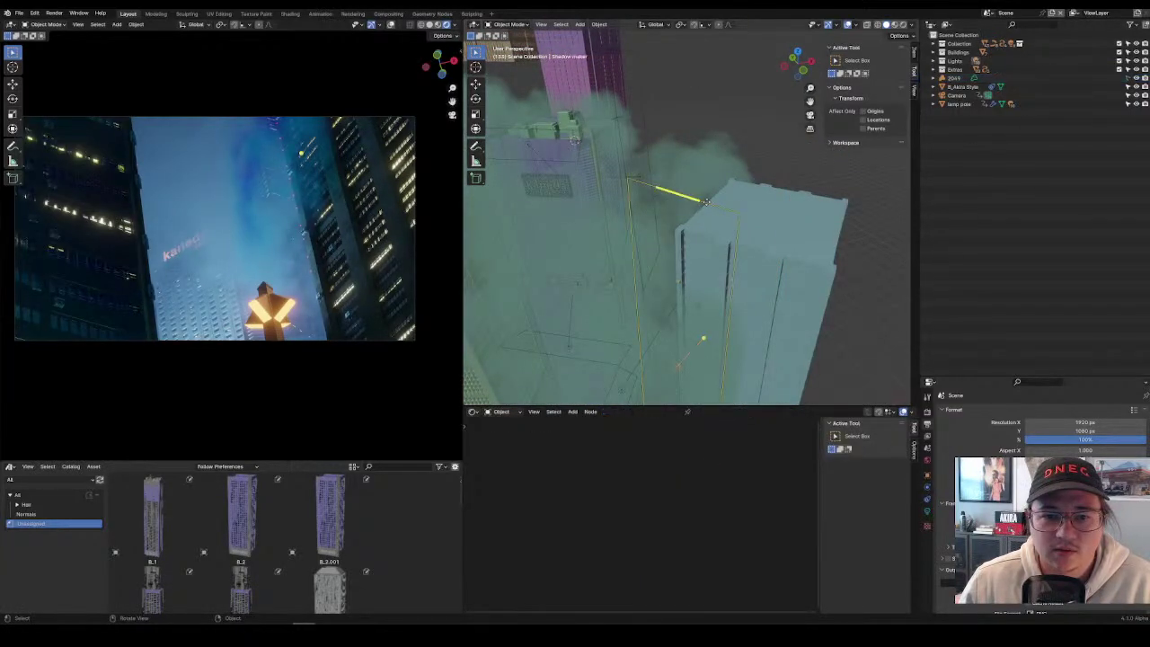
click(925, 511)
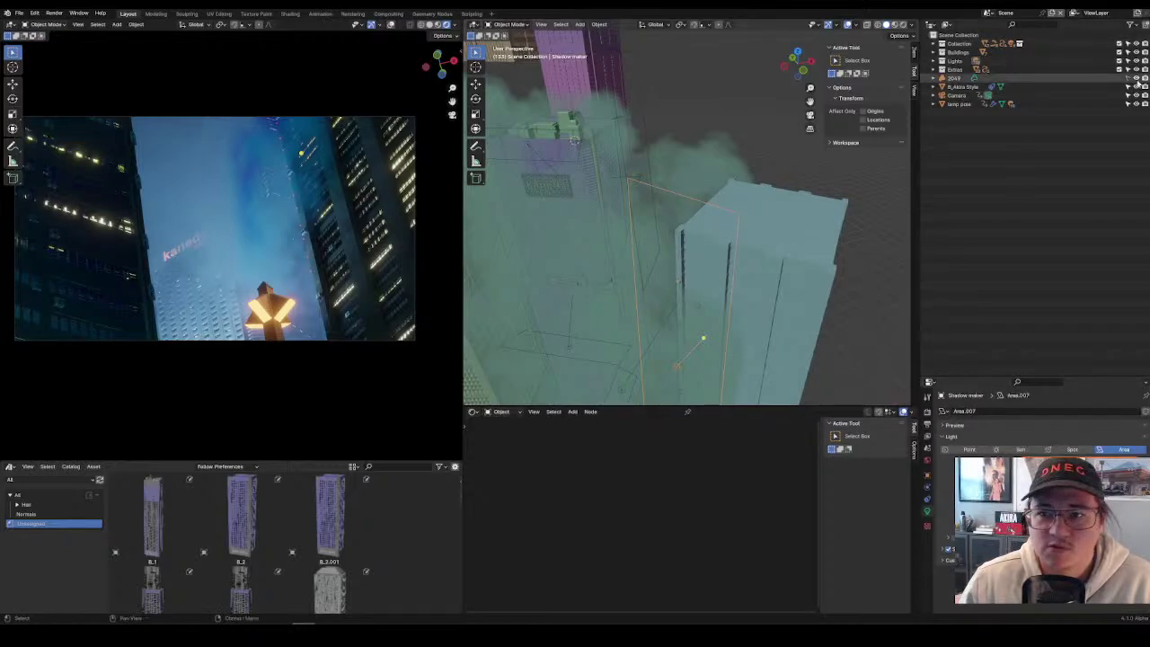
key(period)
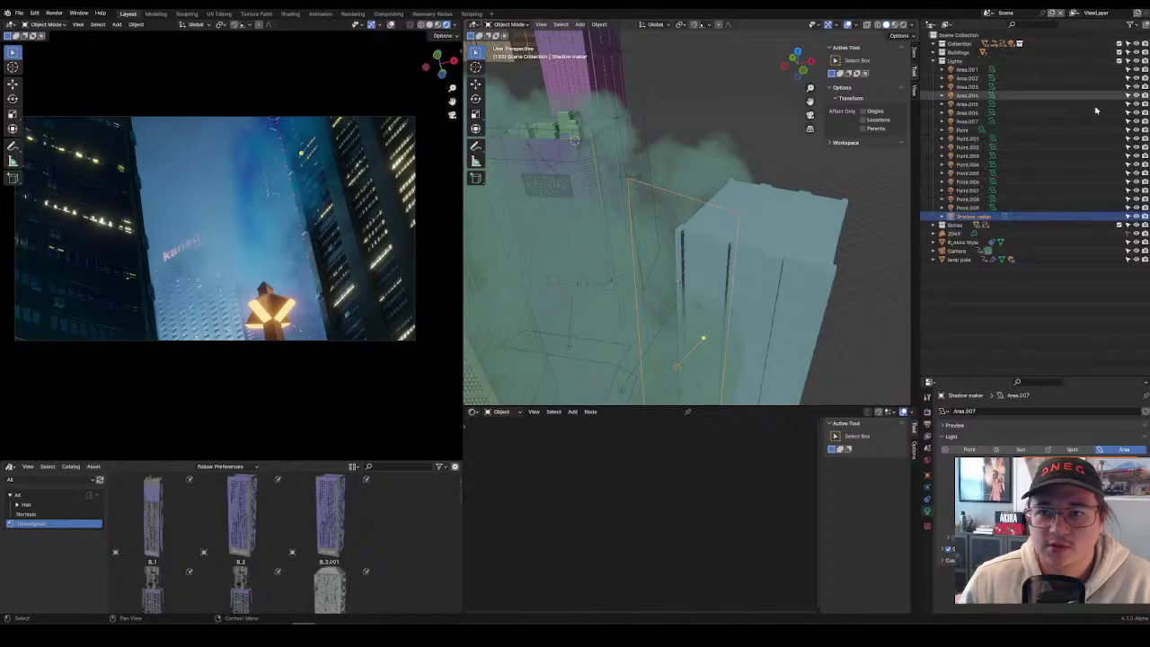
click(1136, 217)
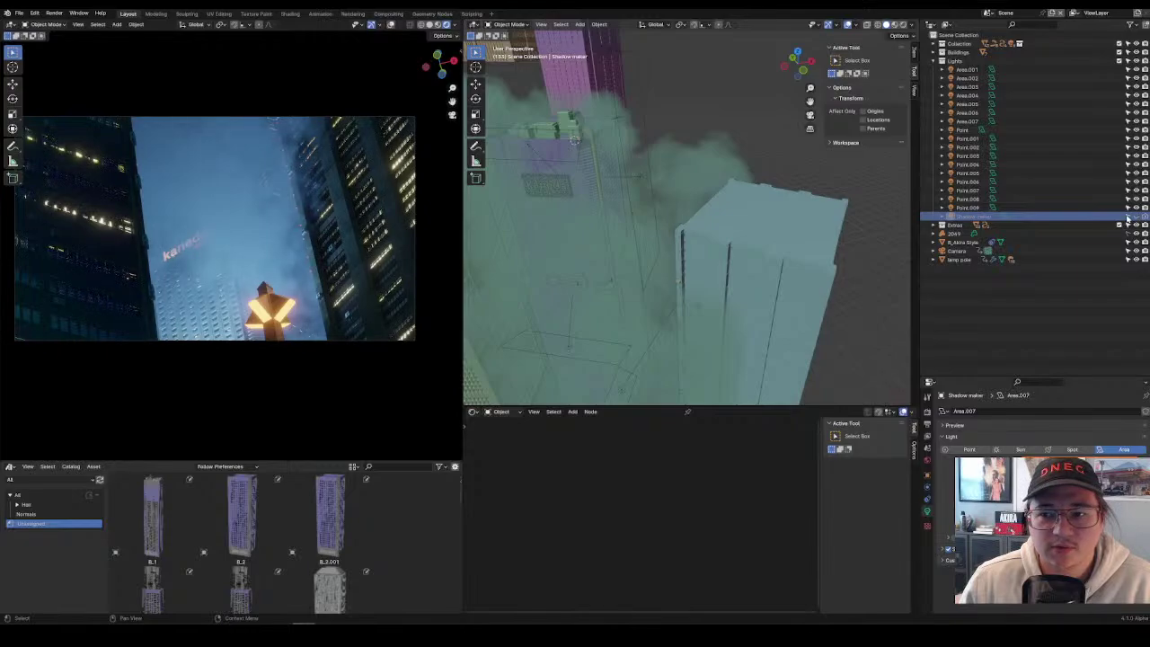
Select the Area.004 light and toggle its viewport visibility off and on to compare its effect on the cloud.
mouse_move(731, 252)
middle_down()
mouse_move(745, 278)
mouse_move(721, 256)
middle_up()
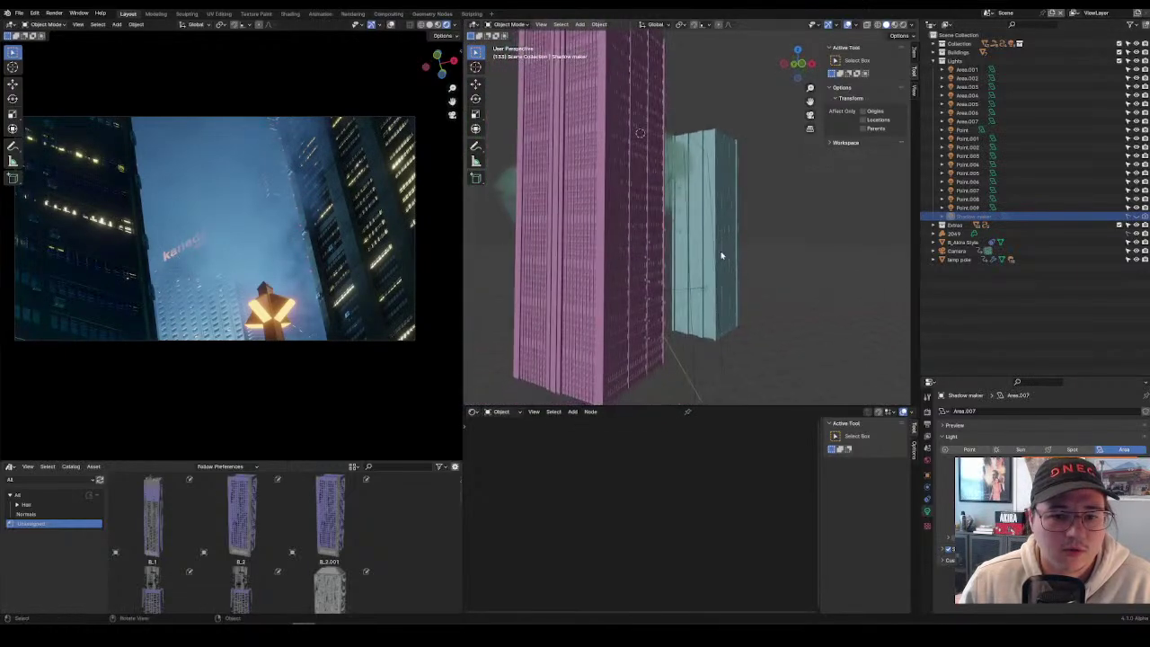
click(686, 133)
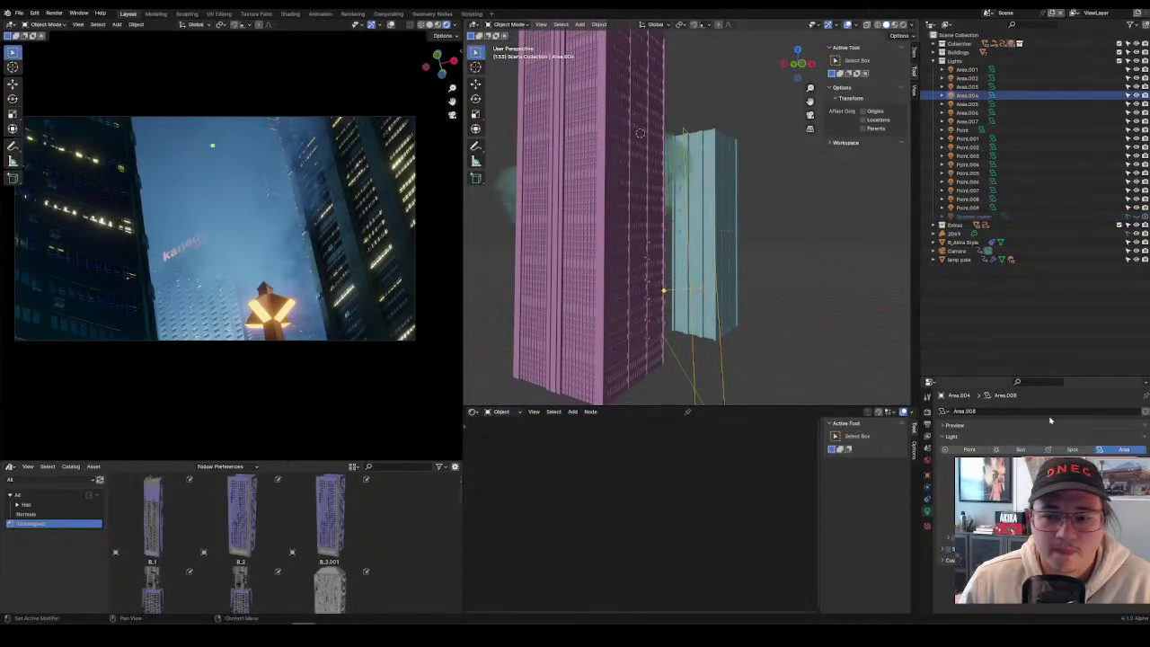
click(1137, 96)
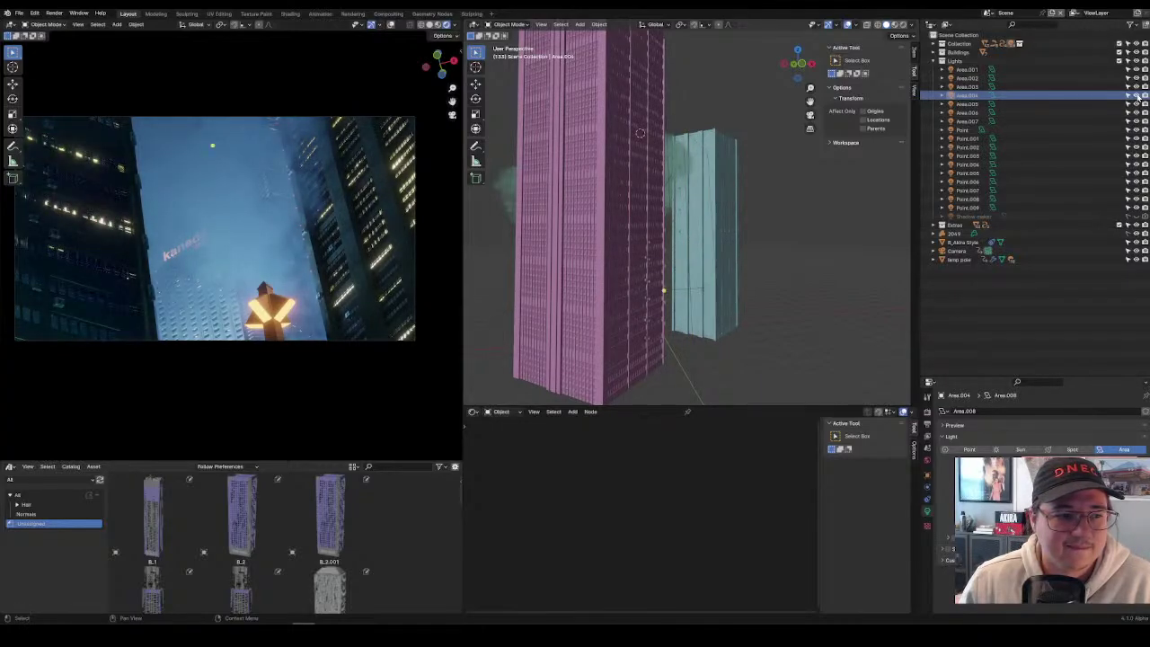
click(1136, 96)
click(1137, 96)
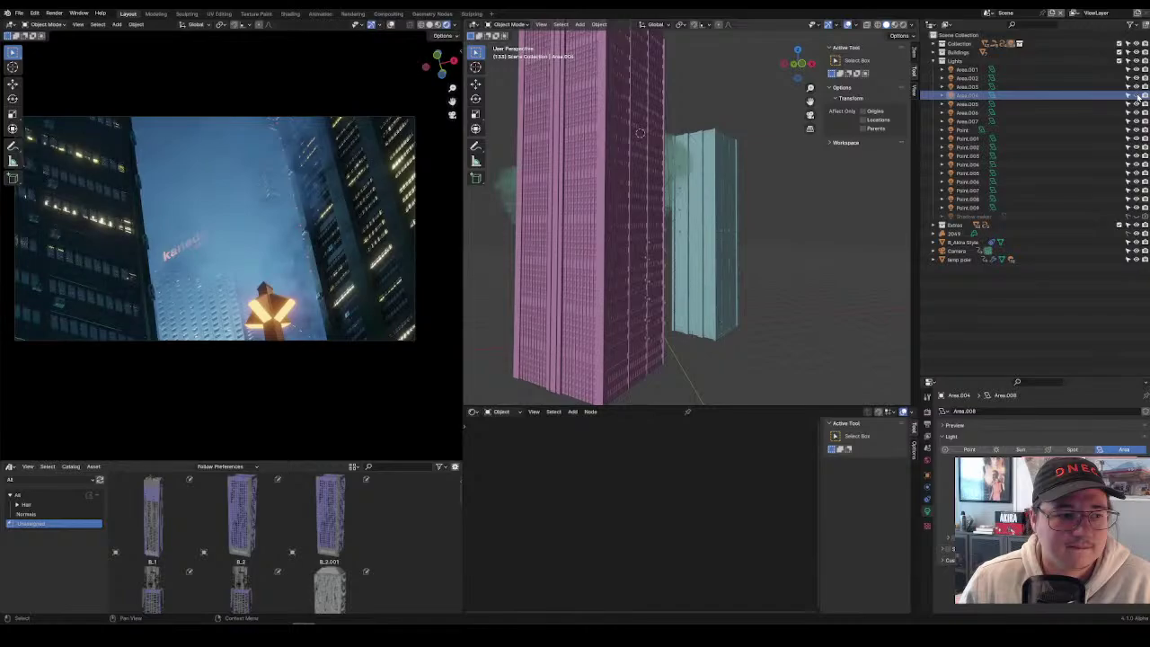
click(1137, 96)
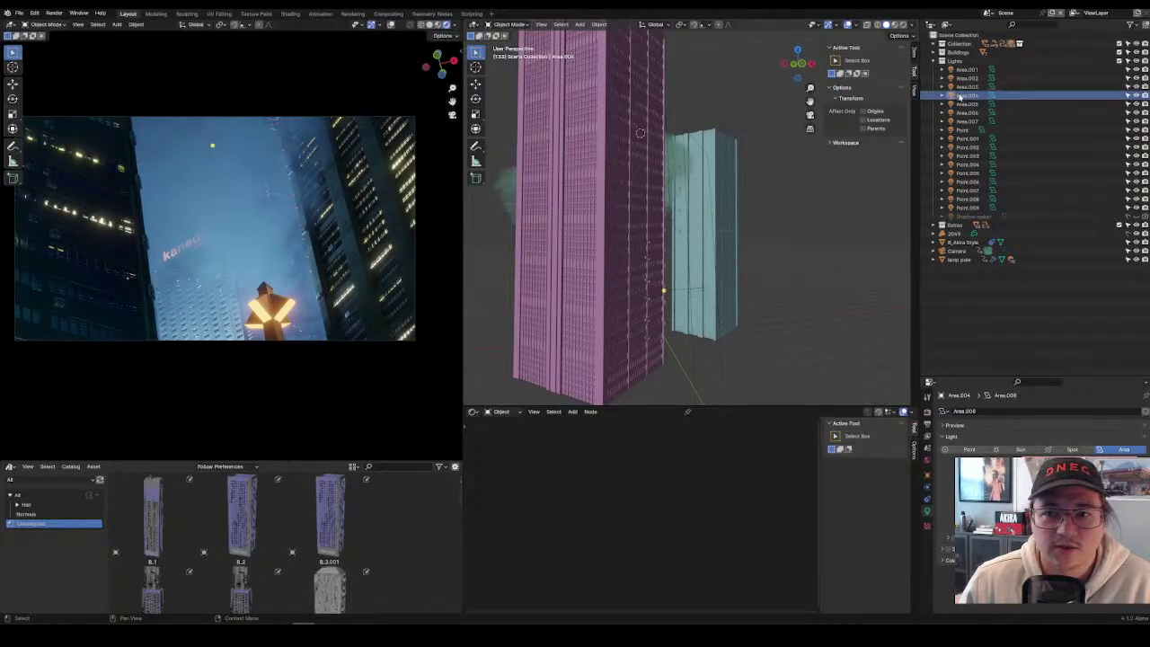
Rotate the Area.004 light freely and reposition it horizontally, locking global Z, beside the nearest tall tower.
middle_drag(761, 276, 674, 276)
key(r)
key(r)
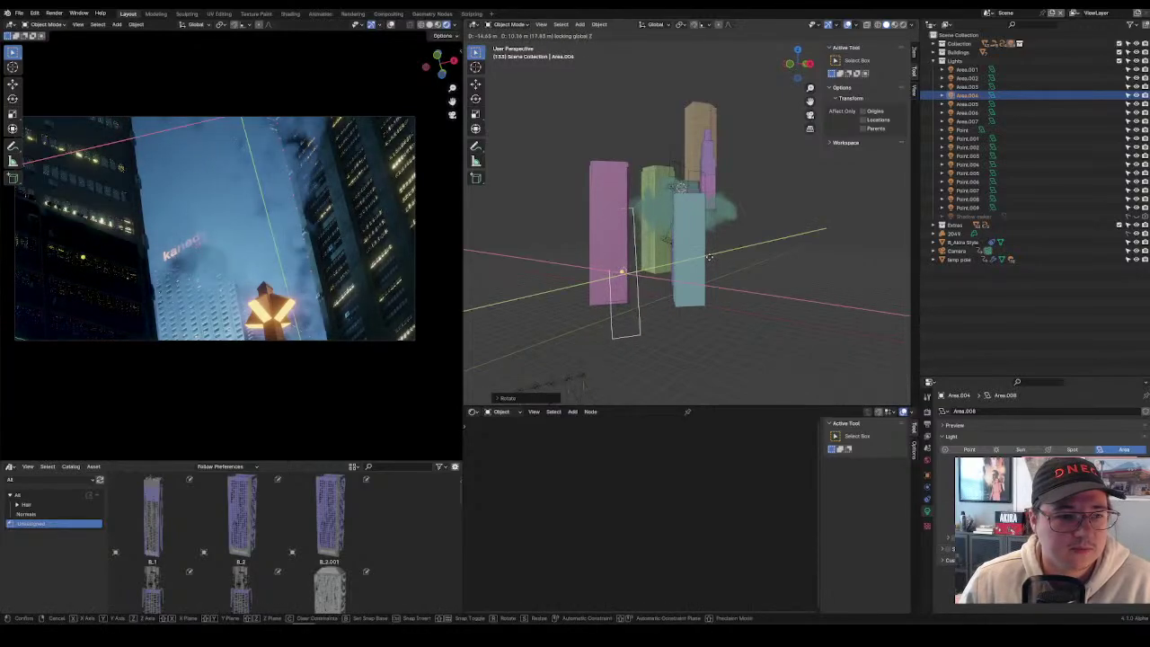
key(g)
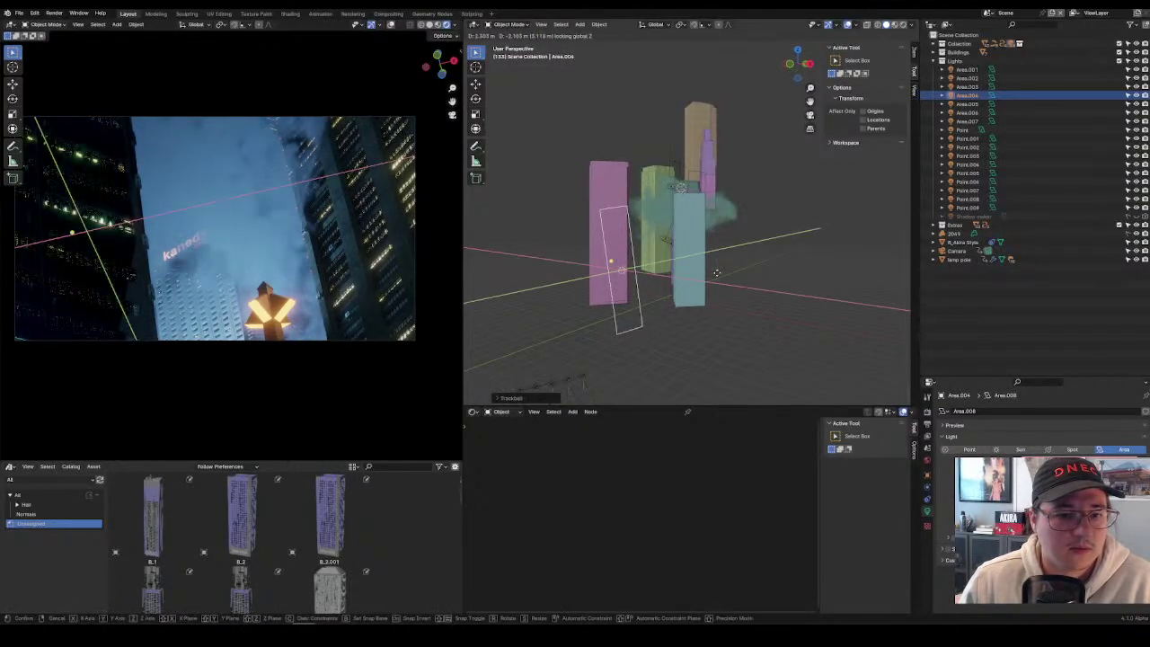
key(shift+z)
click(732, 293)
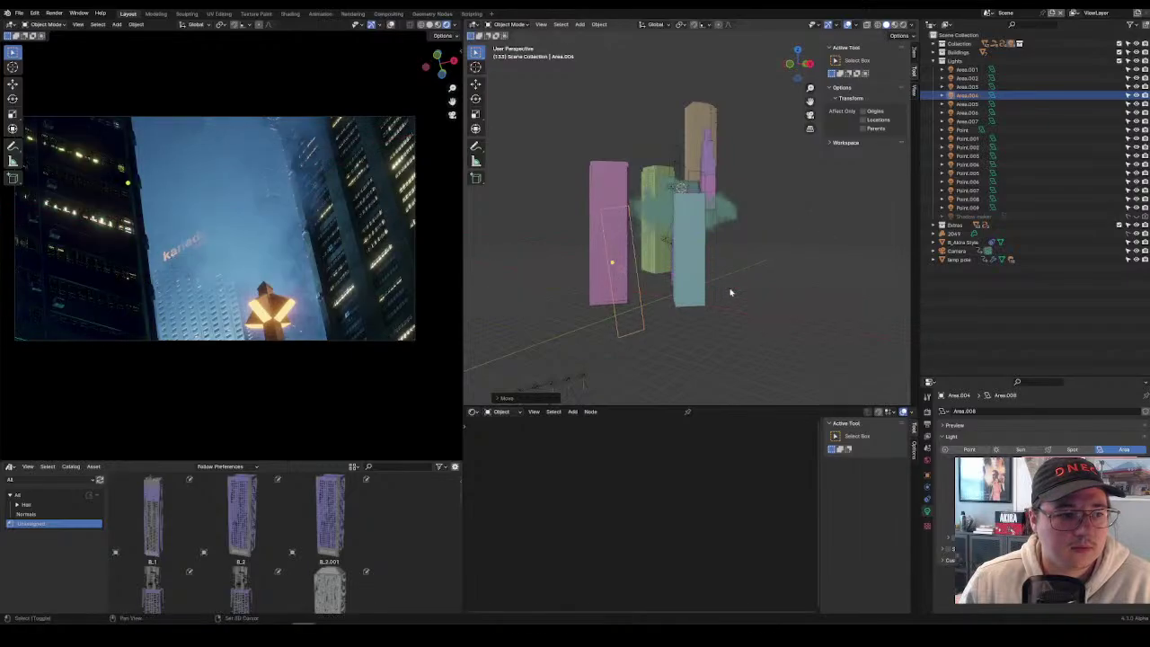
Tilt the Area.004 light the other way and slide it horizontally, with global Z locked, towards the gap between the towers.
key(r)
click(708, 319)
key(g)
key(shift+z)
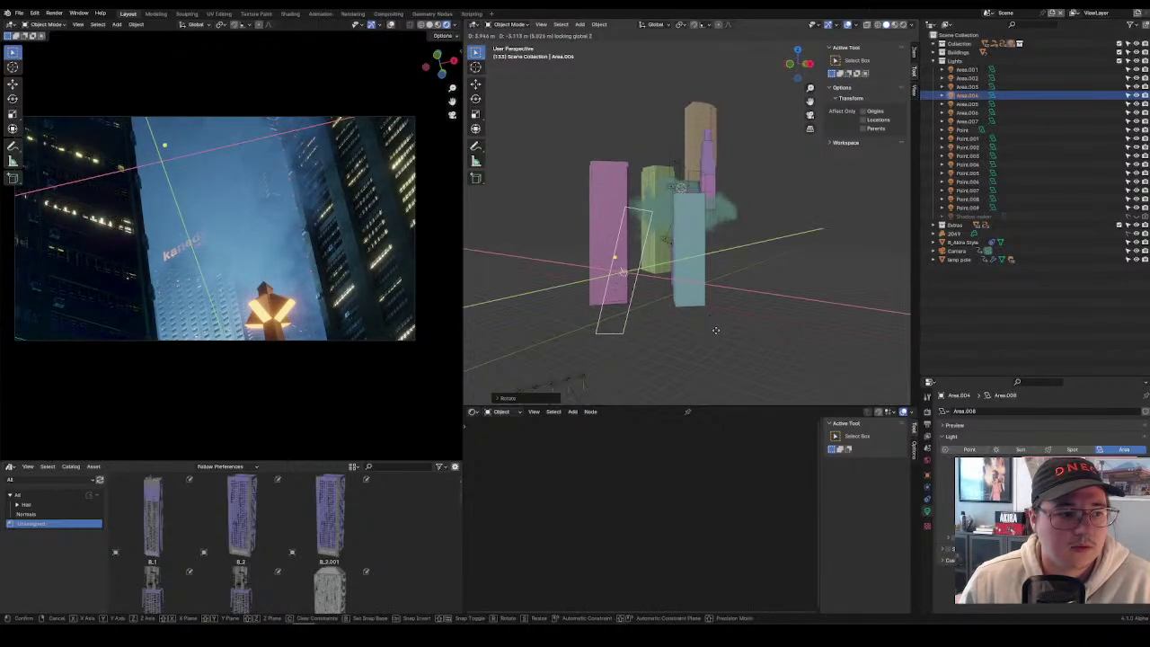
click(782, 331)
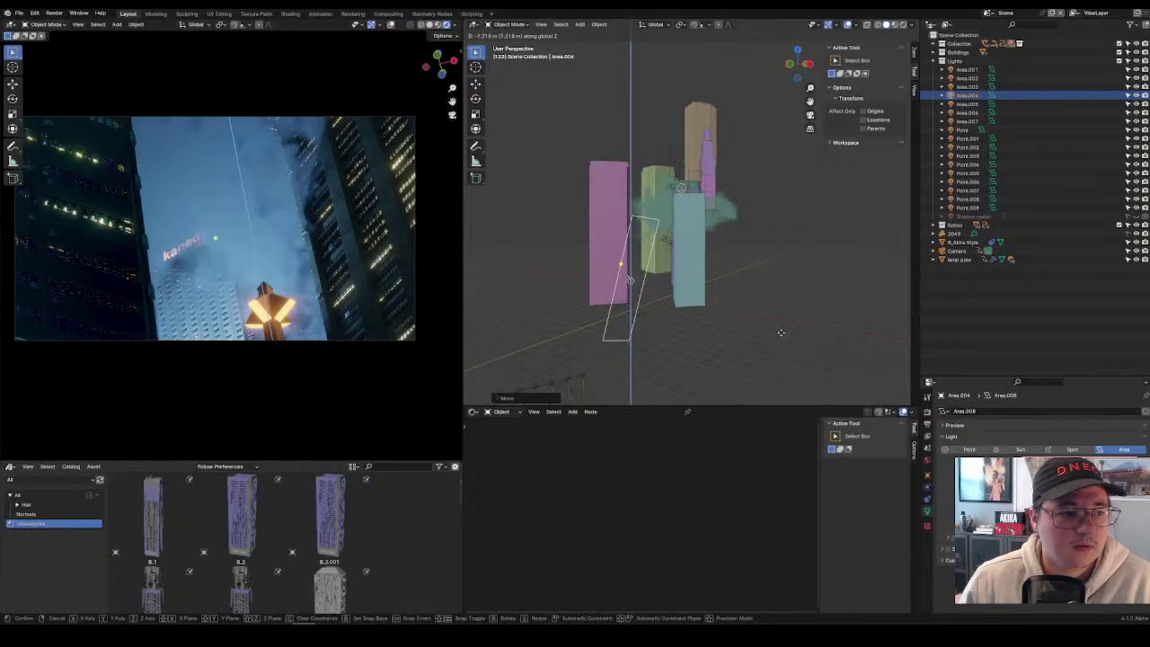
Fine-tune the Area.004 light's position, leaving it slightly lower along global Z, and deselect it.
key(g)
key(x)
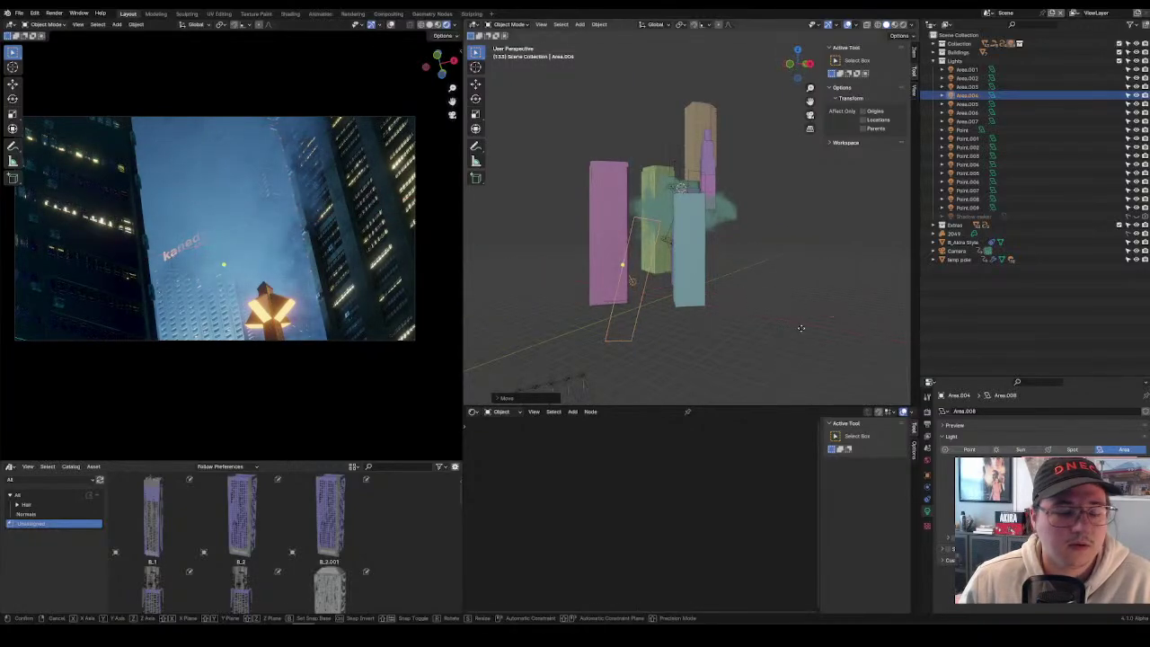
key(z)
click(786, 323)
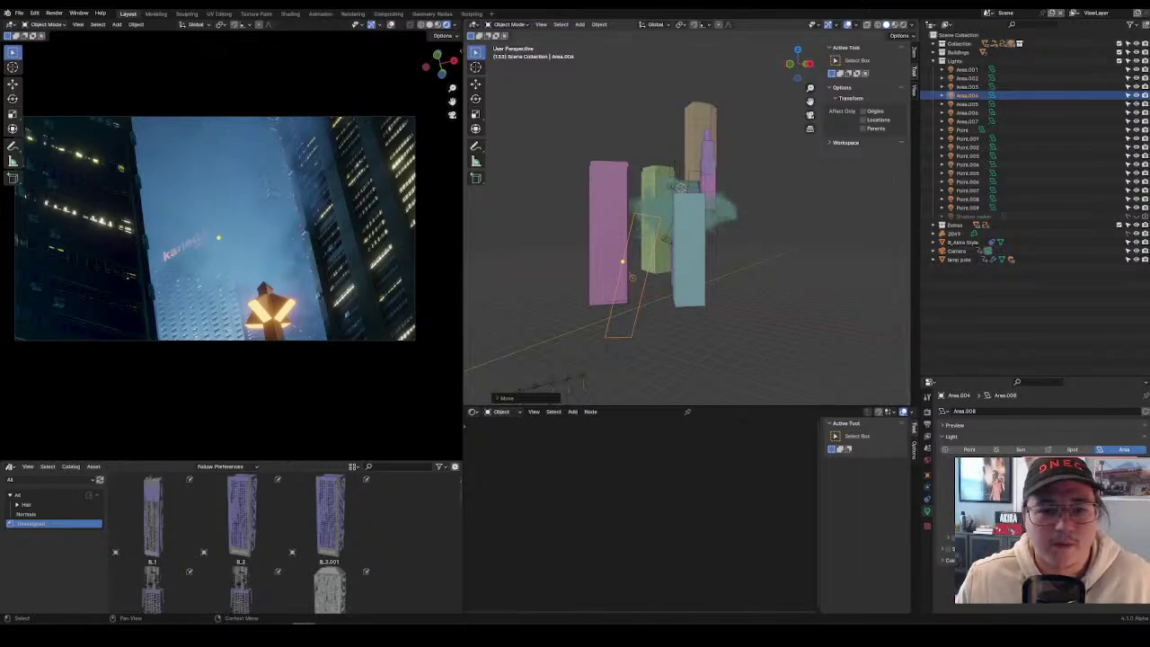
click(725, 221)
Select the 2049 cloud and move it horizontally, with global Z locked, back behind the kaneda sign.
middle_drag(724, 221, 787, 254)
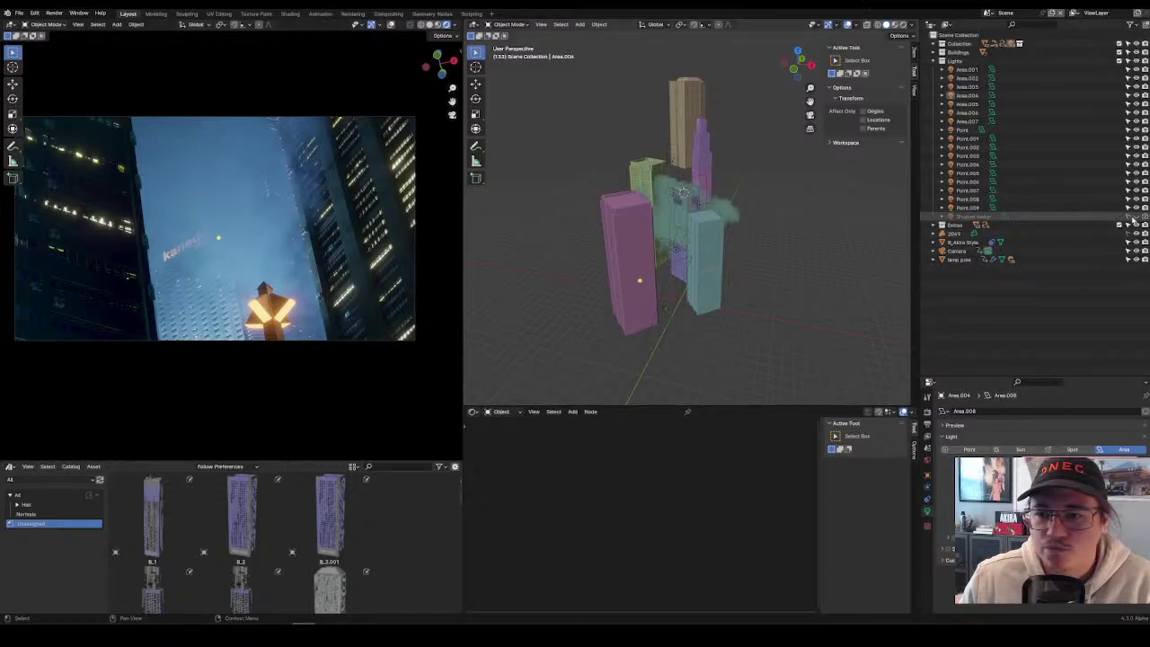
click(952, 234)
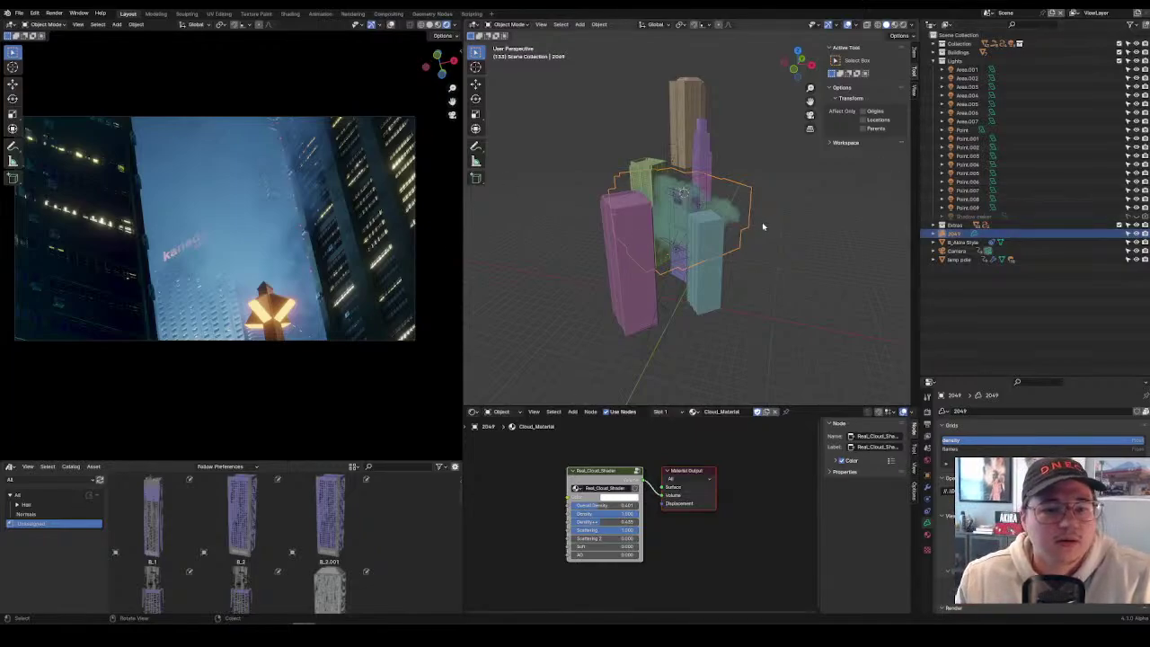
middle_drag(778, 243, 768, 265)
key(g)
key(shift+z)
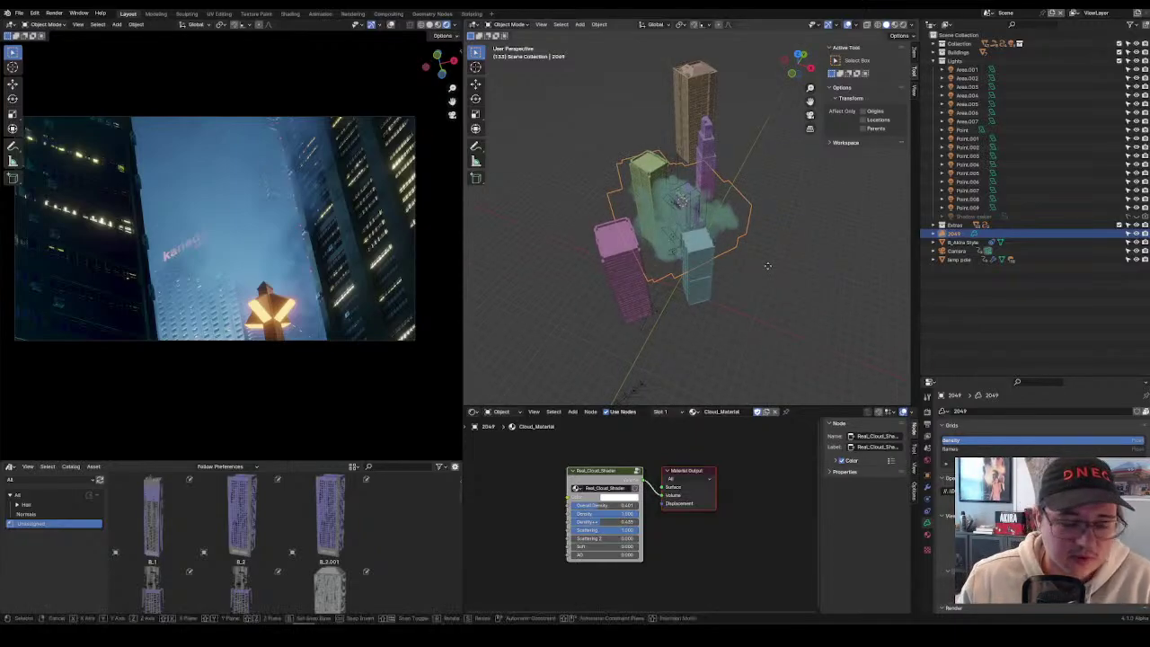
click(757, 187)
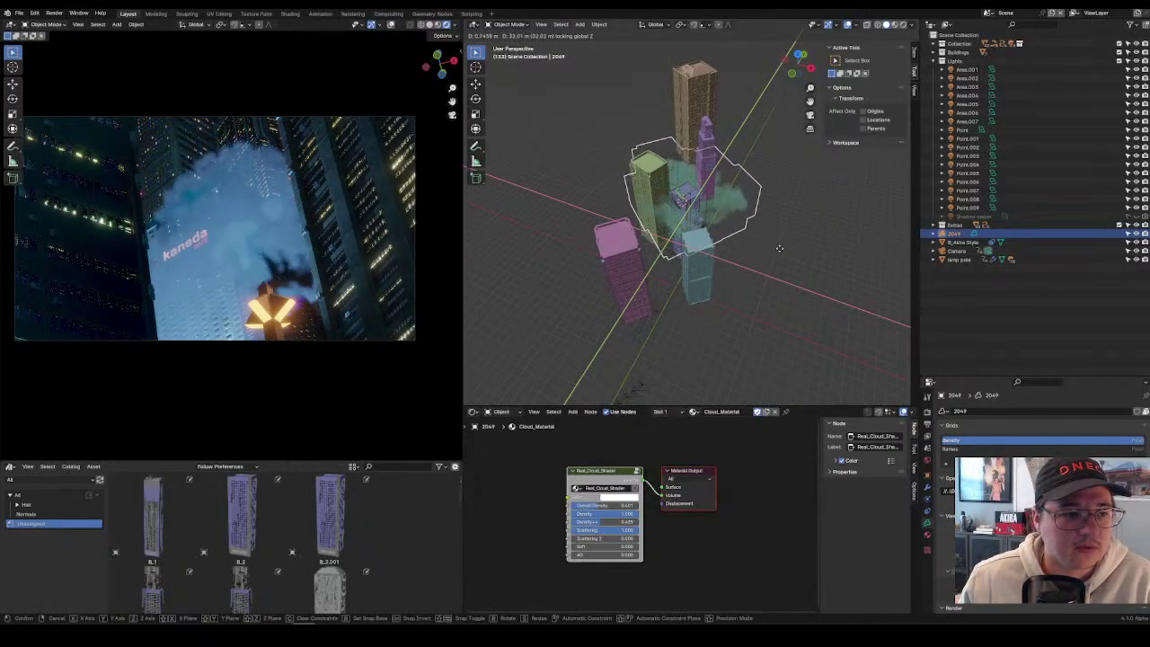
Select the Area.001 light above the cloud and reposition it horizontally and along global Z in front of the distant towers.
click(681, 148)
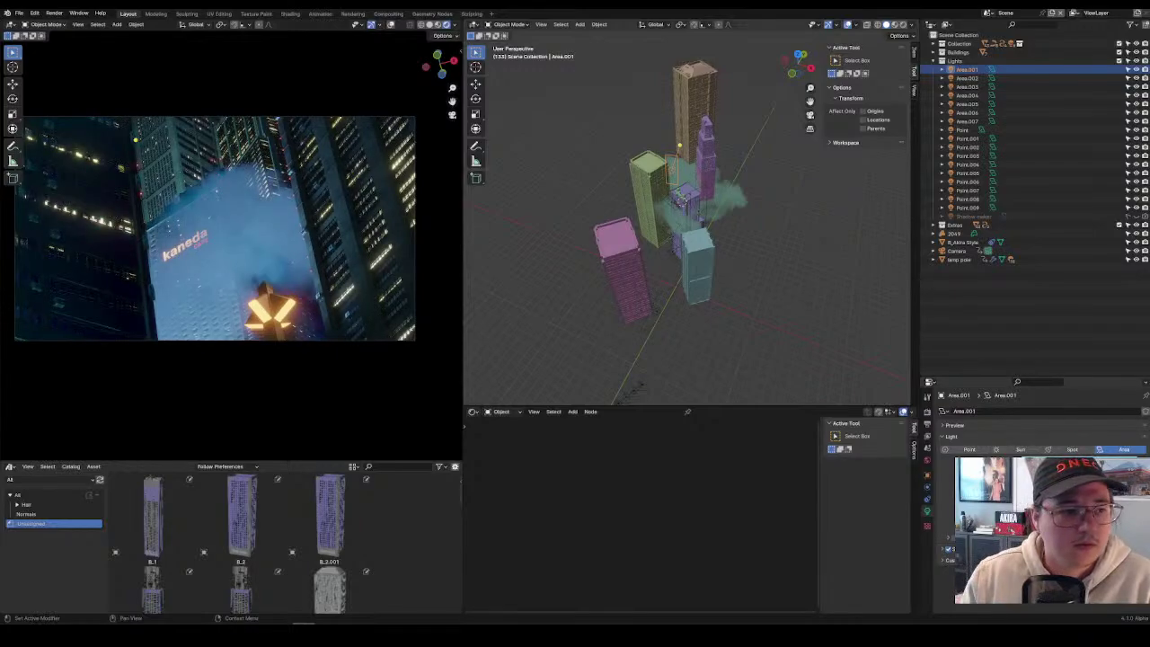
key(g)
key(shift+z)
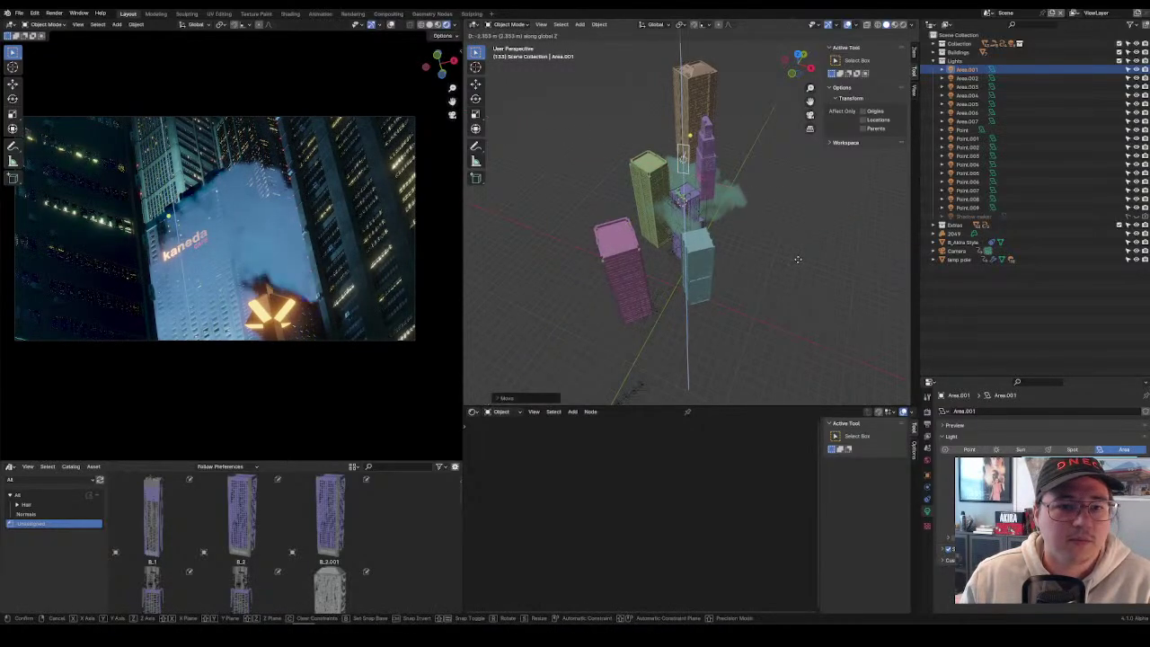
click(787, 269)
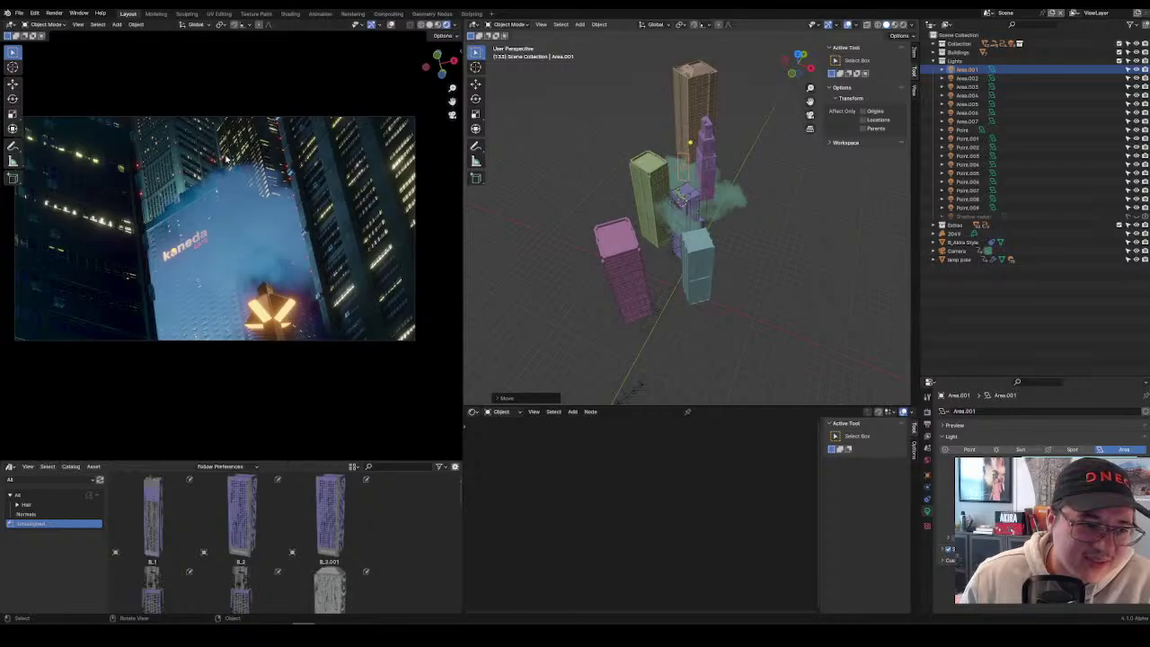
Rotate the Area.001 light slightly and slide it horizontally, with global Z locked, towards the tan tower.
scroll(726, 182, up, 4)
middle_drag(727, 182, 855, 145)
key(r)
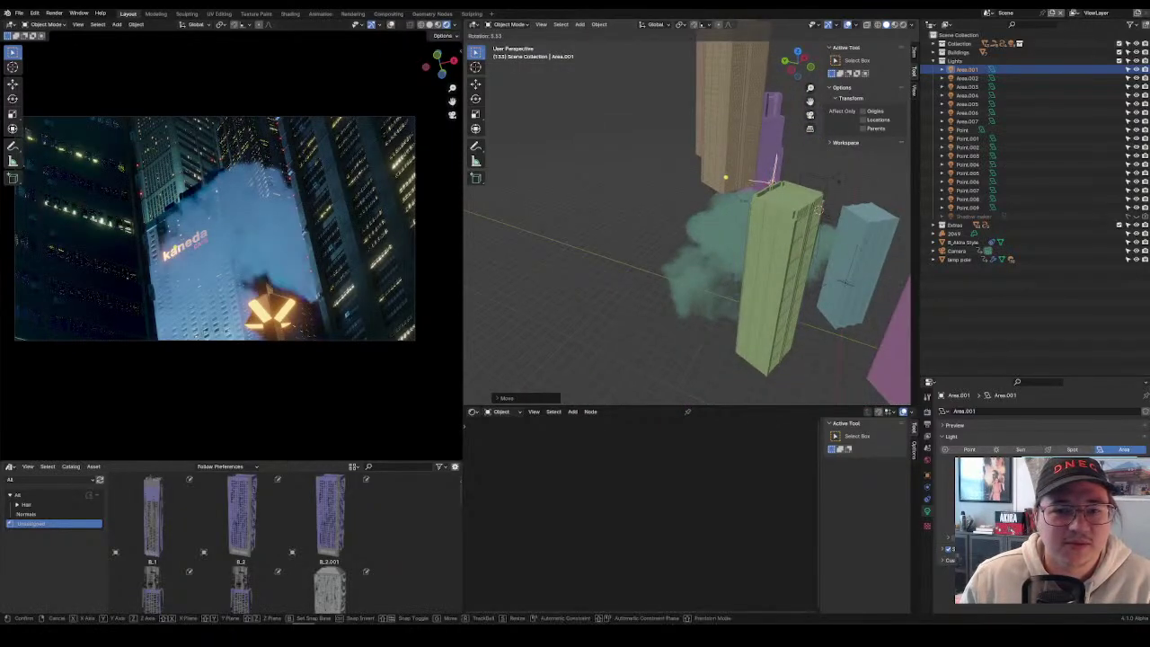
click(846, 221)
key(g)
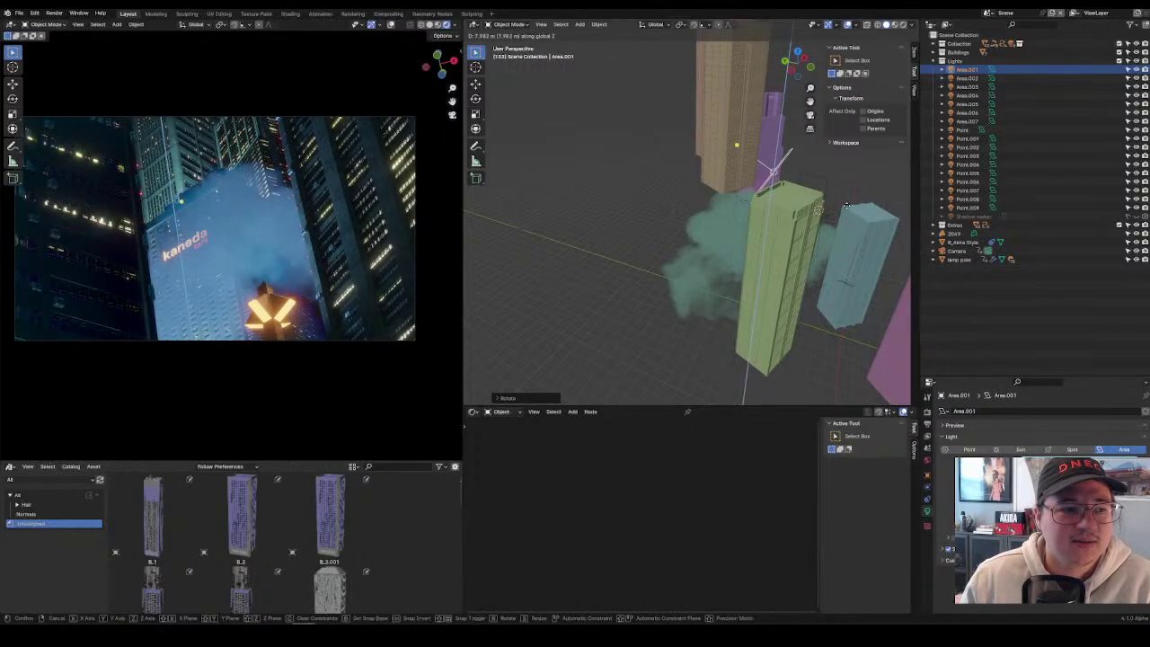
key(shift+z)
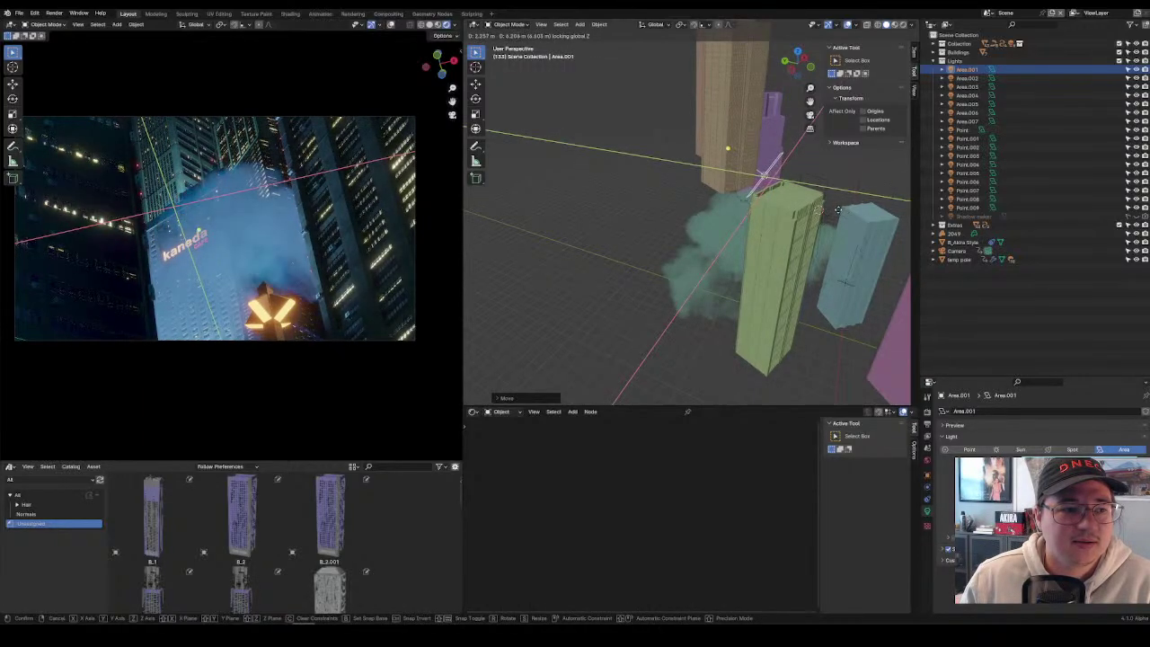
click(830, 210)
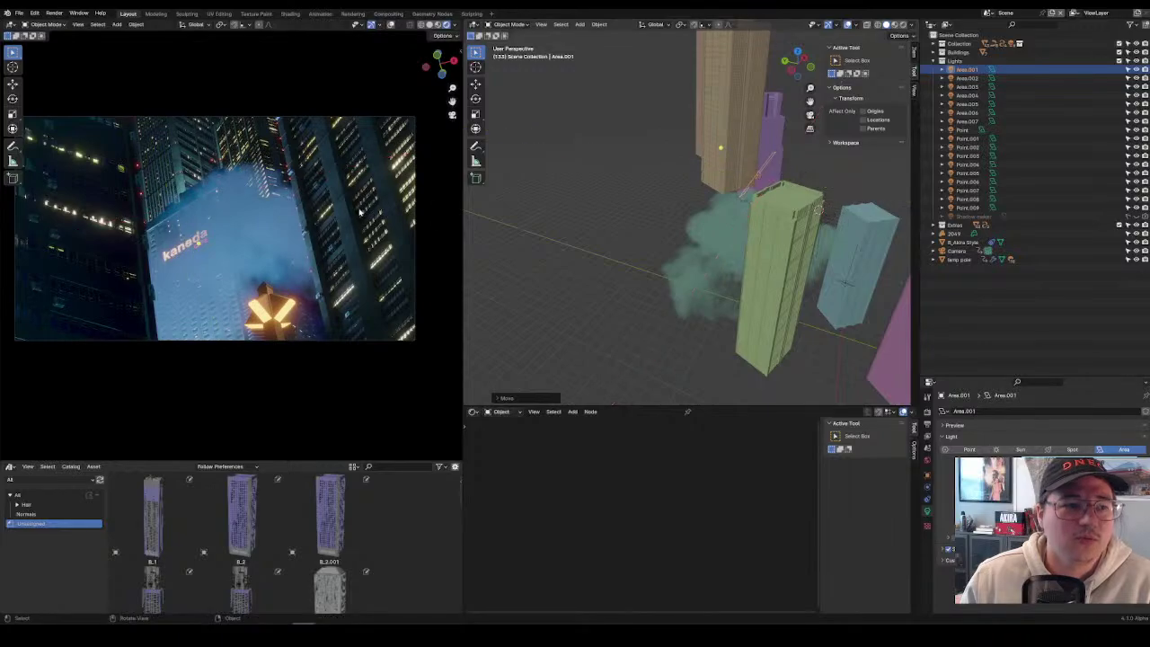
Reselect the Area.001 light beside the tan tower, rotate it, and refine its tilt with a trackball rotation.
middle_drag(830, 210, 716, 292)
click(658, 285)
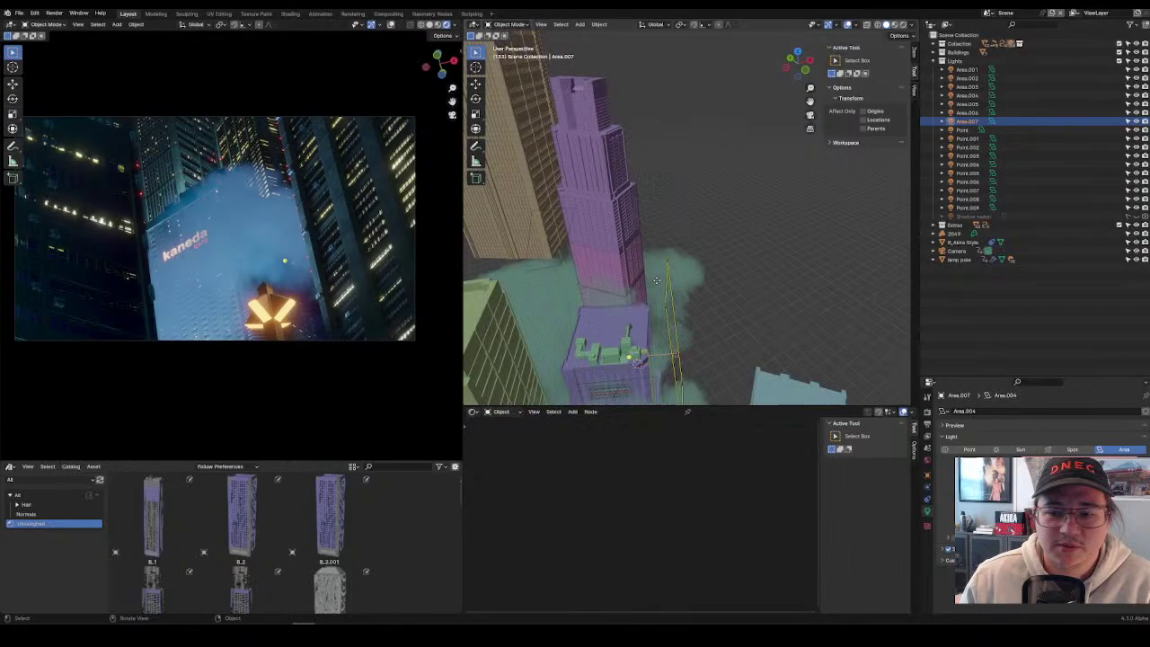
click(562, 212)
middle_drag(562, 212, 662, 207)
key(r)
click(629, 192)
key(r)
key(r)
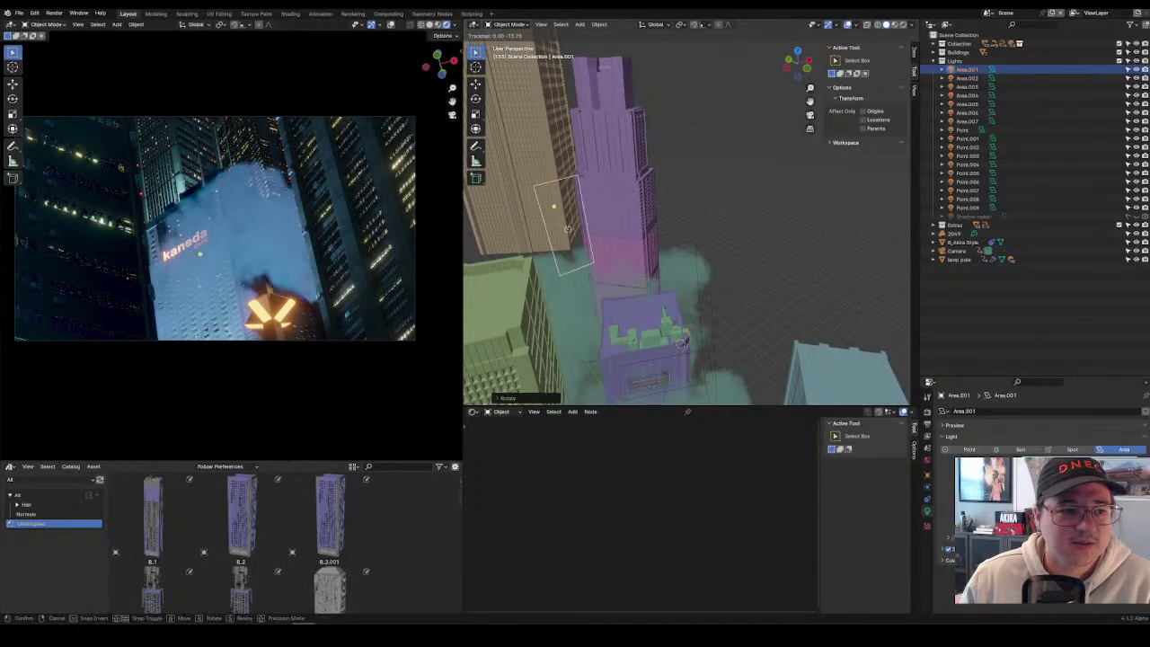
click(622, 195)
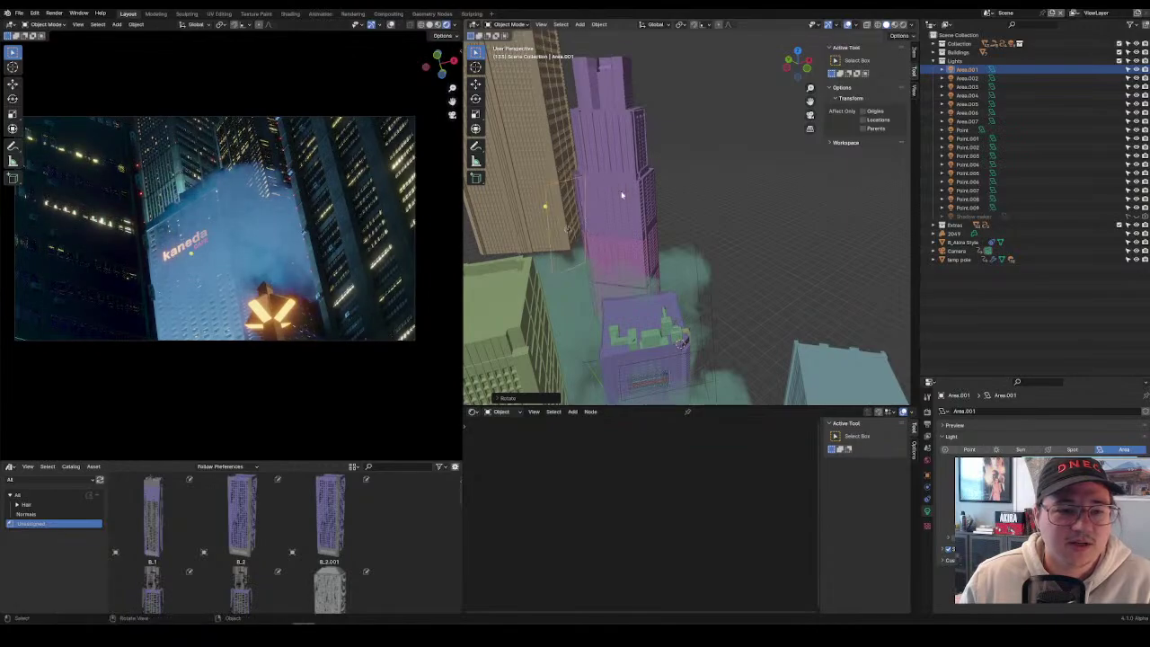
Slide Area.001 horizontally with global Z locked, swing it round with free rotation, and shift it horizontally again.
key(g)
key(shift+z)
click(619, 202)
key(r)
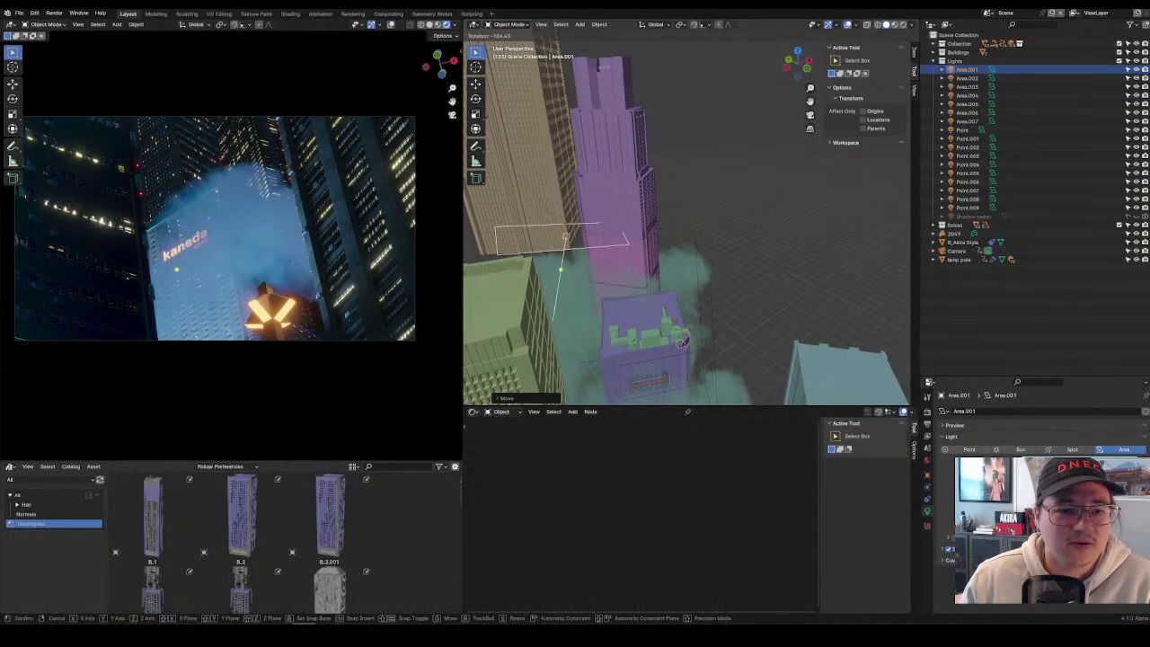
key(r)
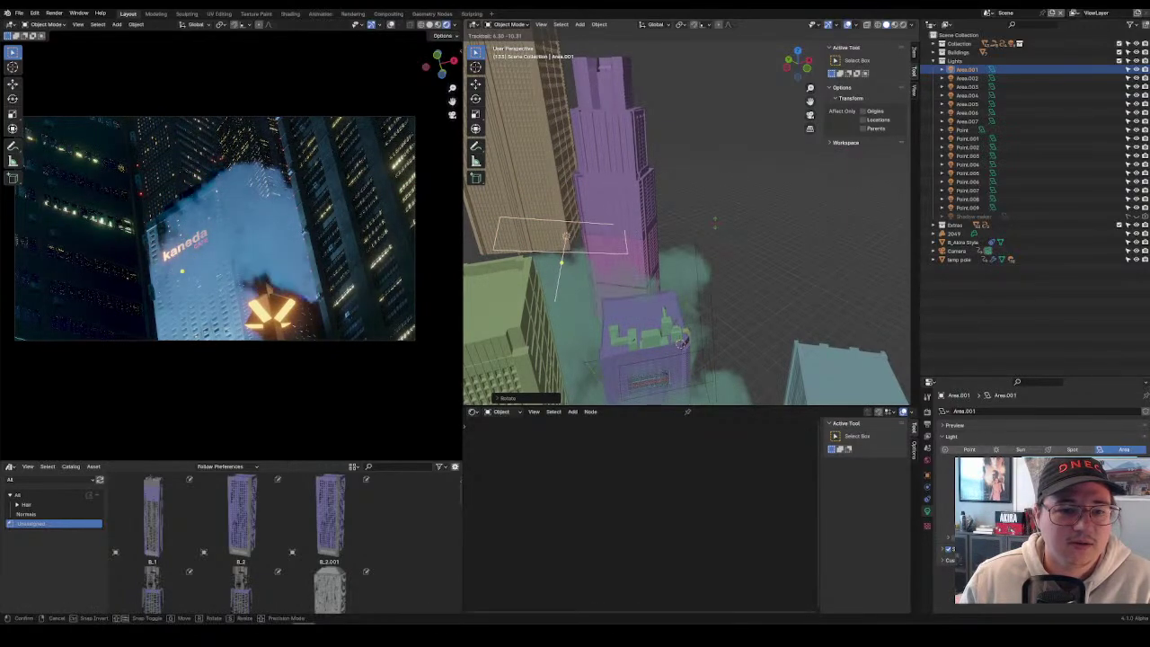
key(g)
key(shift+z)
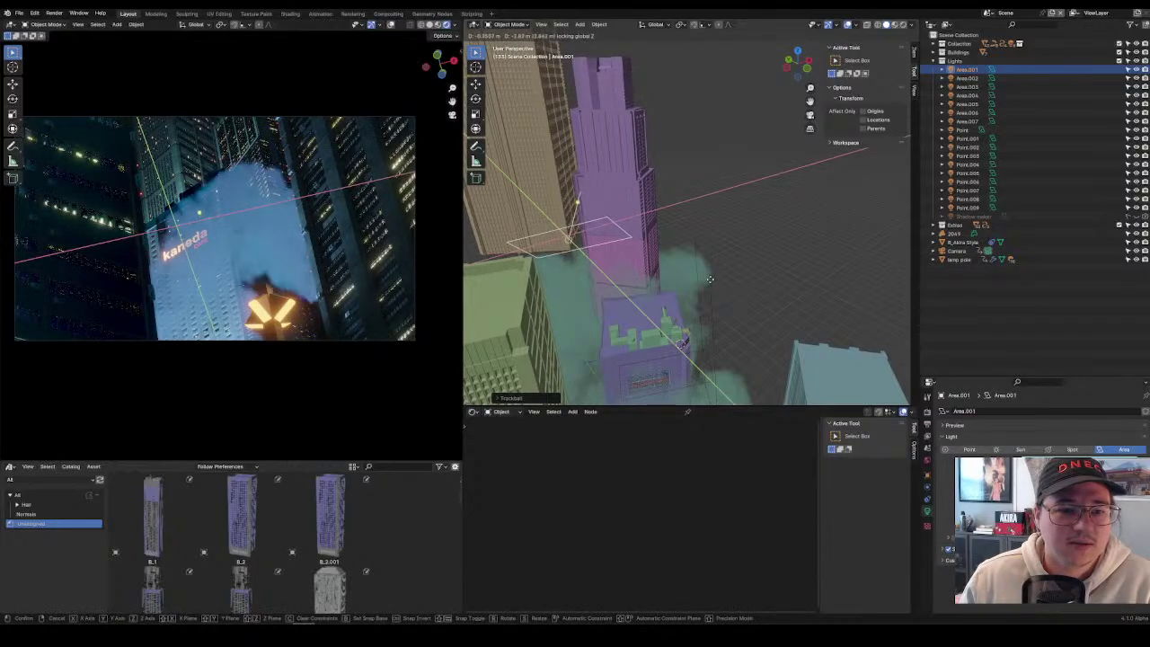
Re-aim the Area.001 light up towards the tan tower with a trackball rotation.
key(r)
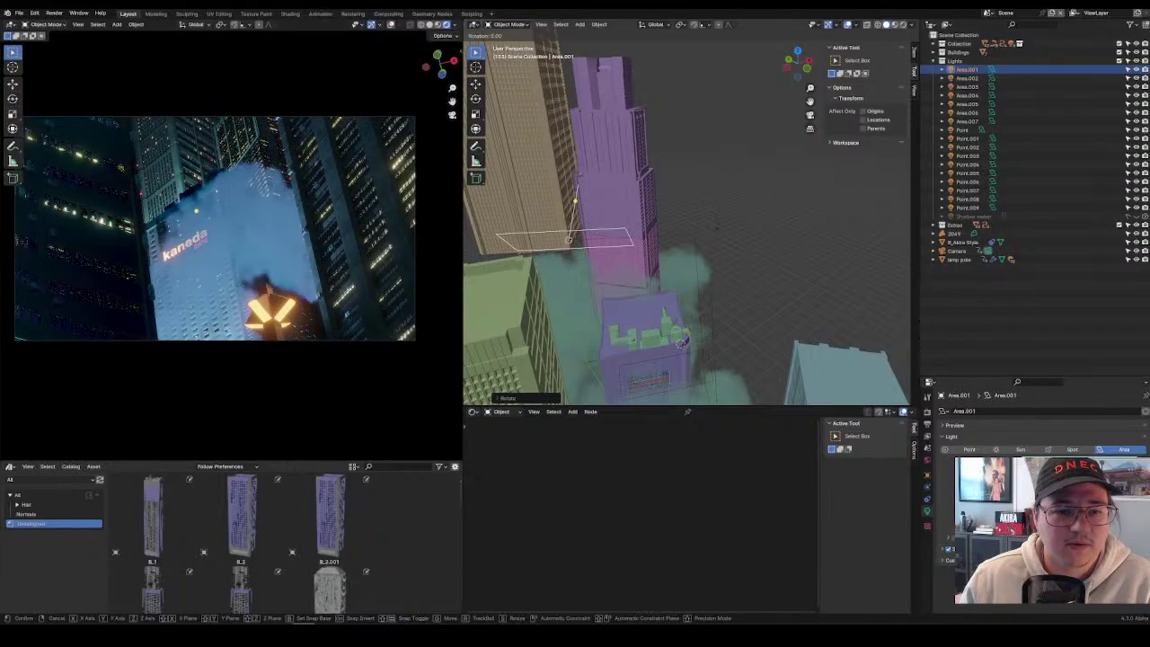
key(s)
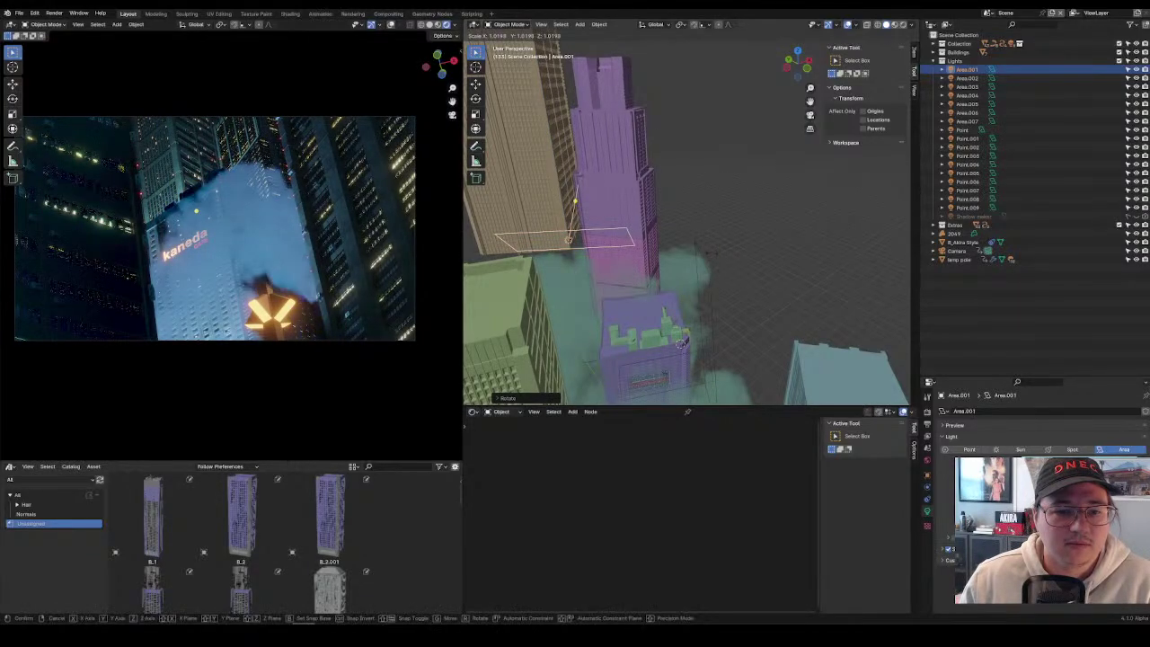
key(r)
key(r)
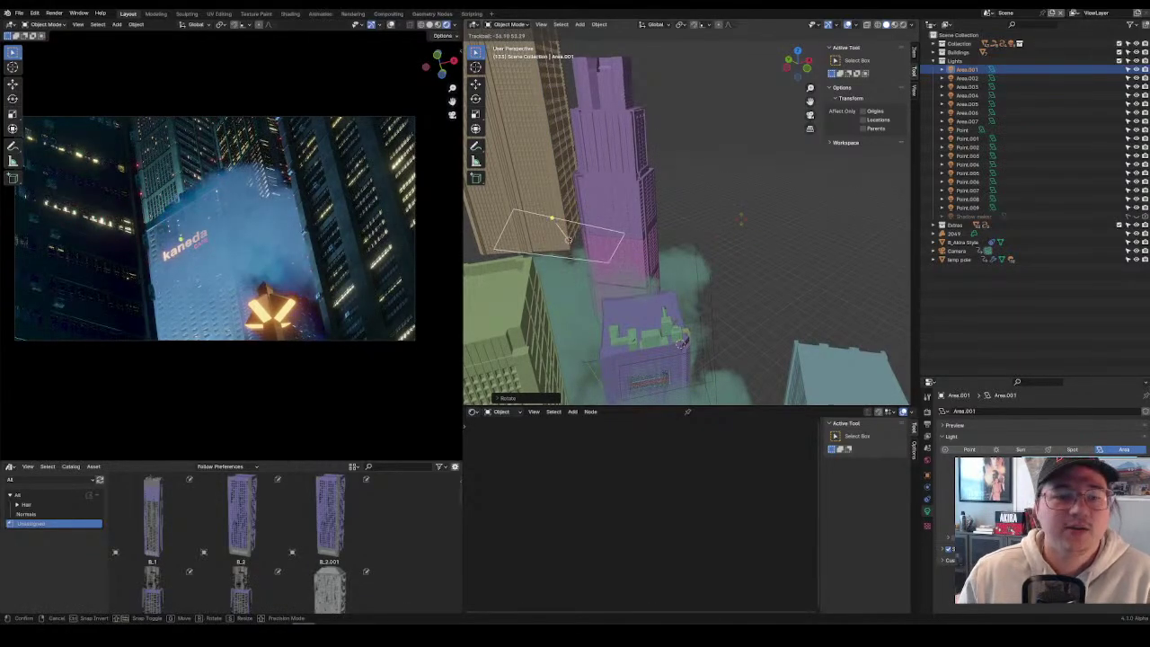
click(740, 214)
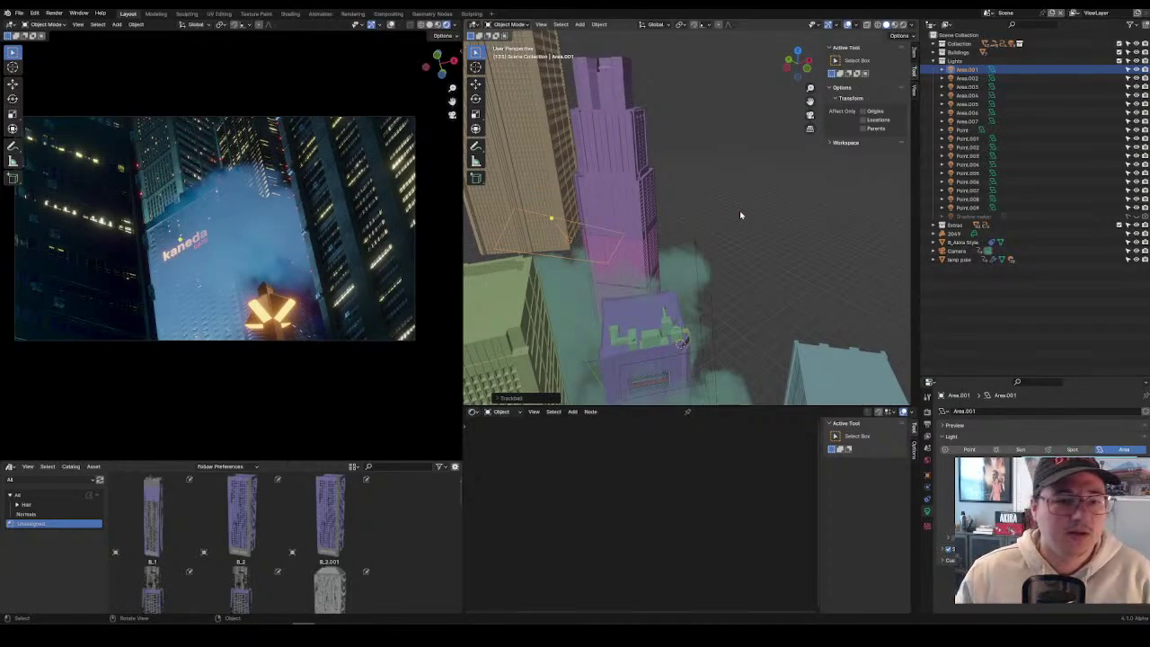
Fine-tune the Area.001 light's tilt with two more trackball rotations so it stands steeper beside the tan tower.
key(r)
key(r)
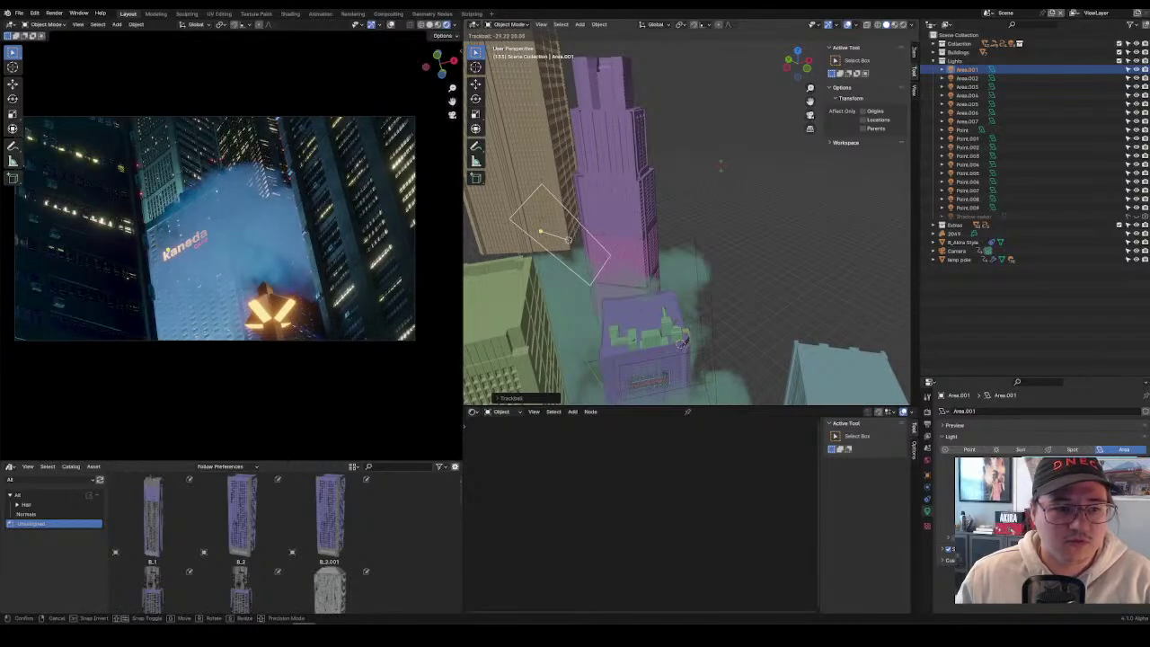
click(721, 169)
key(r)
key(r)
click(710, 180)
middle_drag(711, 179, 654, 144)
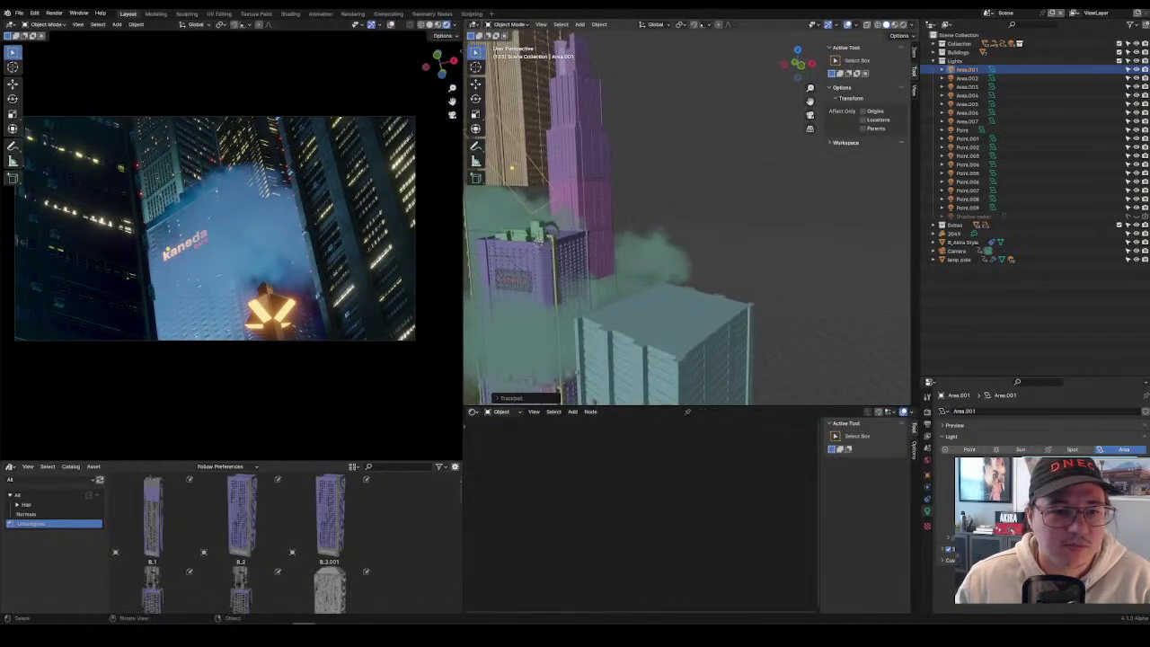
Rotate Area.001 from a side angle and slide it horizontally with global Z locked.
key(r)
click(603, 231)
middle_drag(603, 231, 681, 221)
key(g)
key(shift+z)
click(686, 252)
Rotate Area.001 freely and about global Z, and slide it horizontally closer to the tan tower with Z locked.
key(r)
click(649, 177)
key(r)
key(z)
click(675, 239)
key(g)
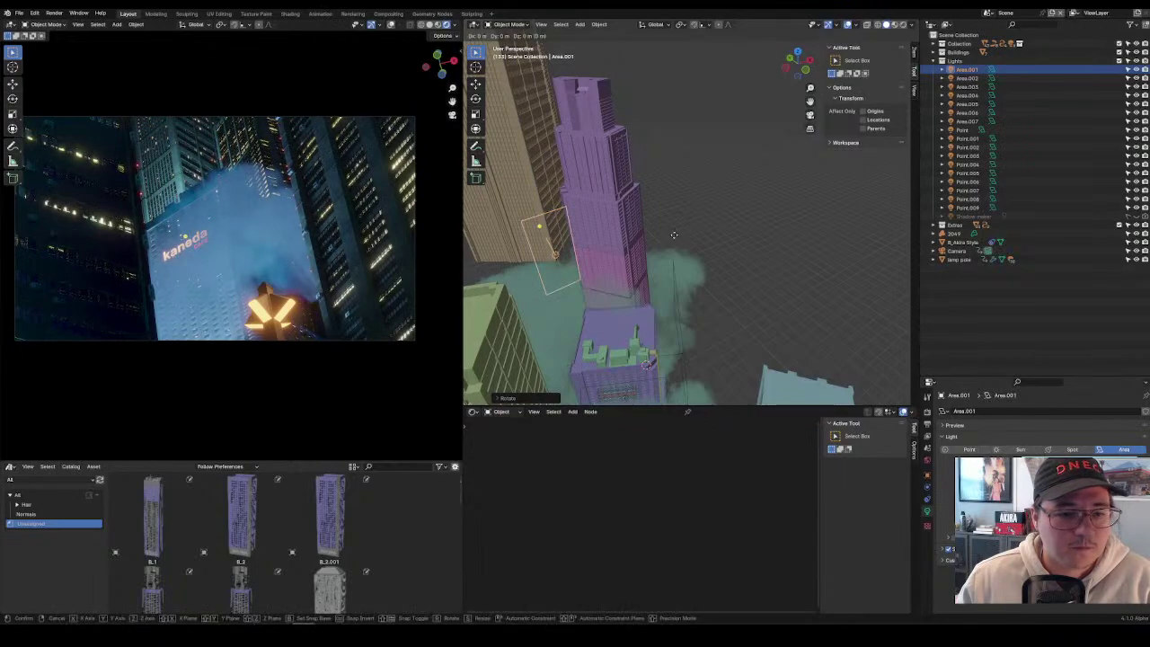
key(shift+z)
click(664, 240)
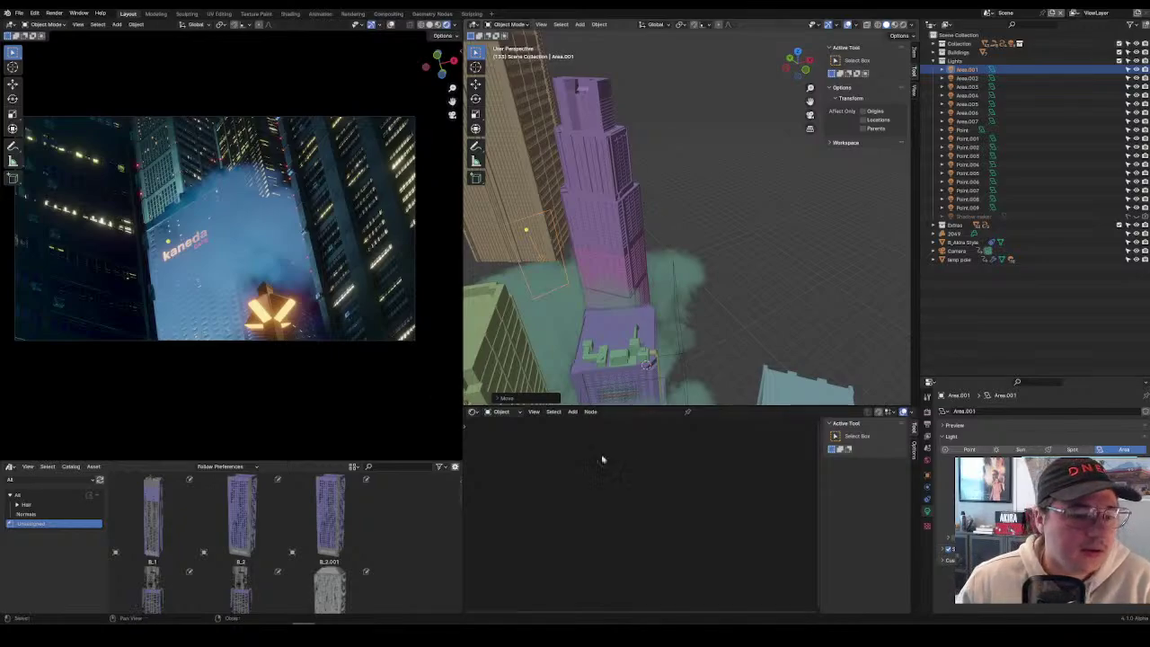
Change the empty node editor into a Timeline and move the playhead to frame 112.
click(475, 412)
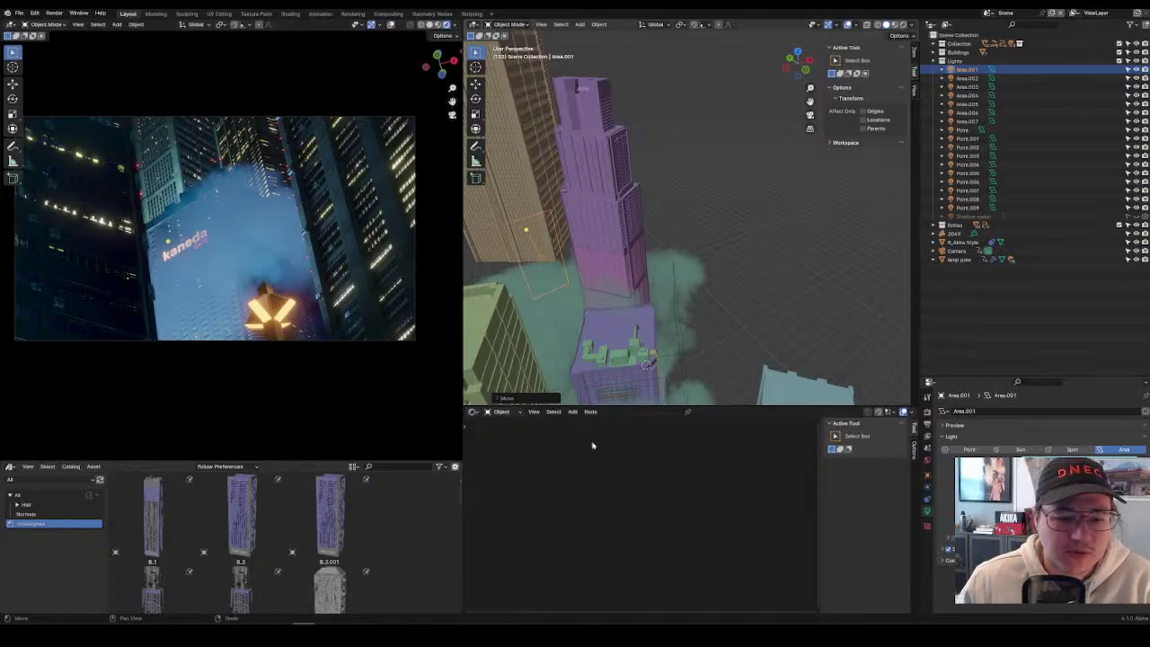
click(474, 411)
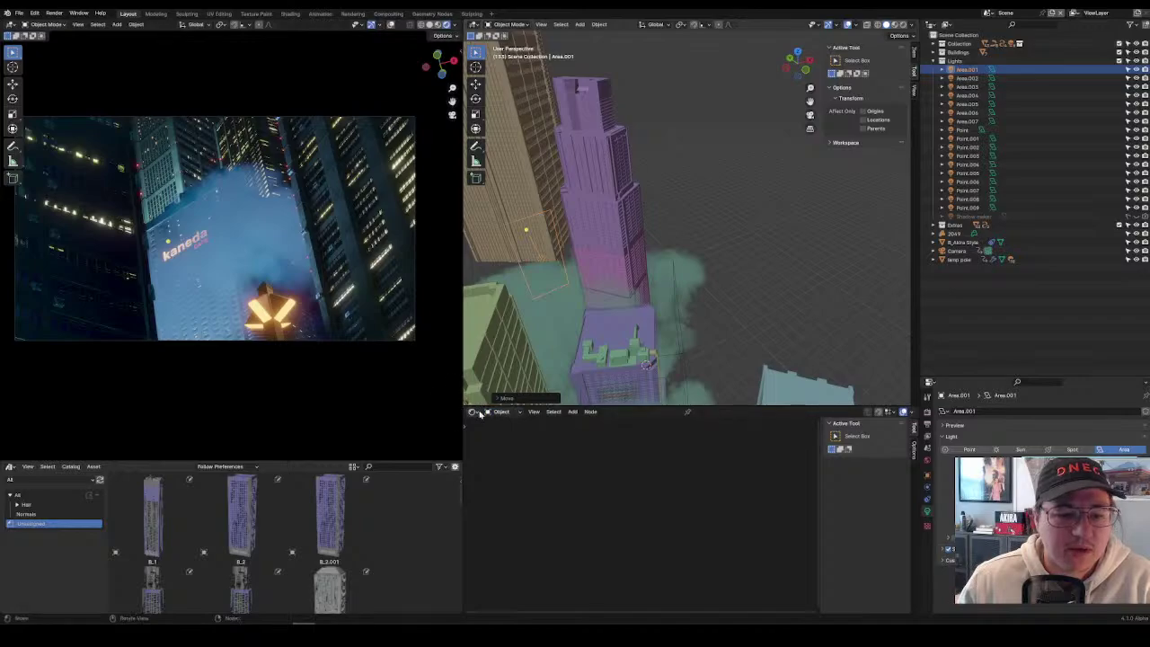
click(474, 411)
click(587, 445)
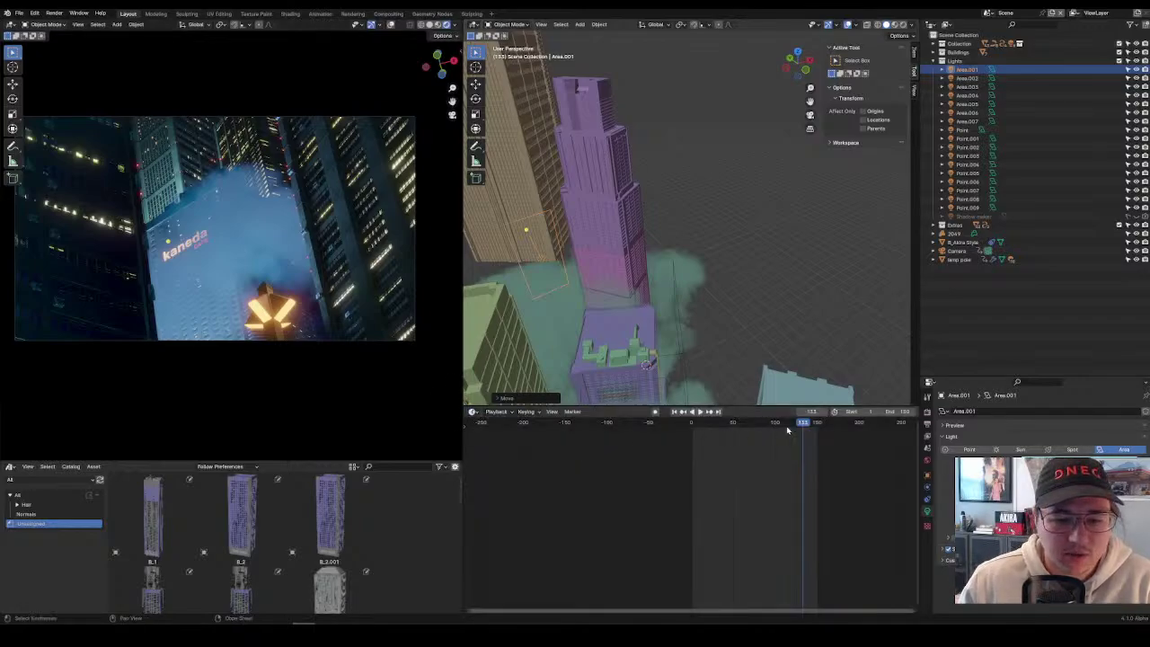
key(space)
drag(736, 424, 784, 425)
Select the 2049 cloud, slide it horizontally with global Z locked, and raise it along global Z.
click(716, 271)
key(KP_Decimal)
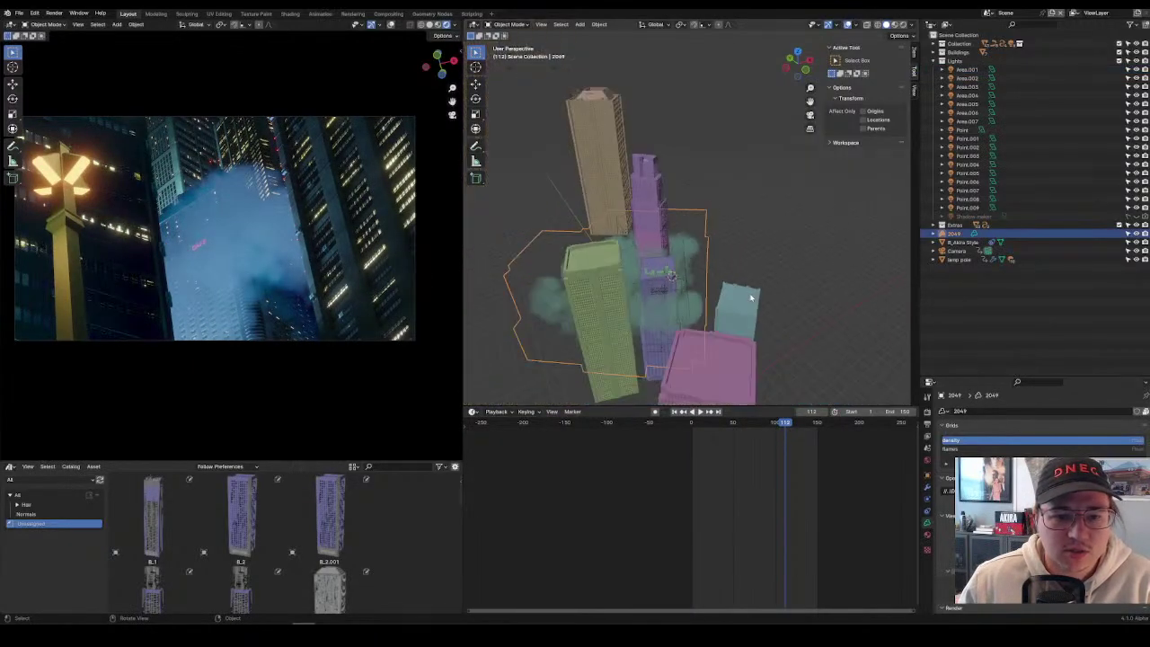
key(g)
key(shift+z)
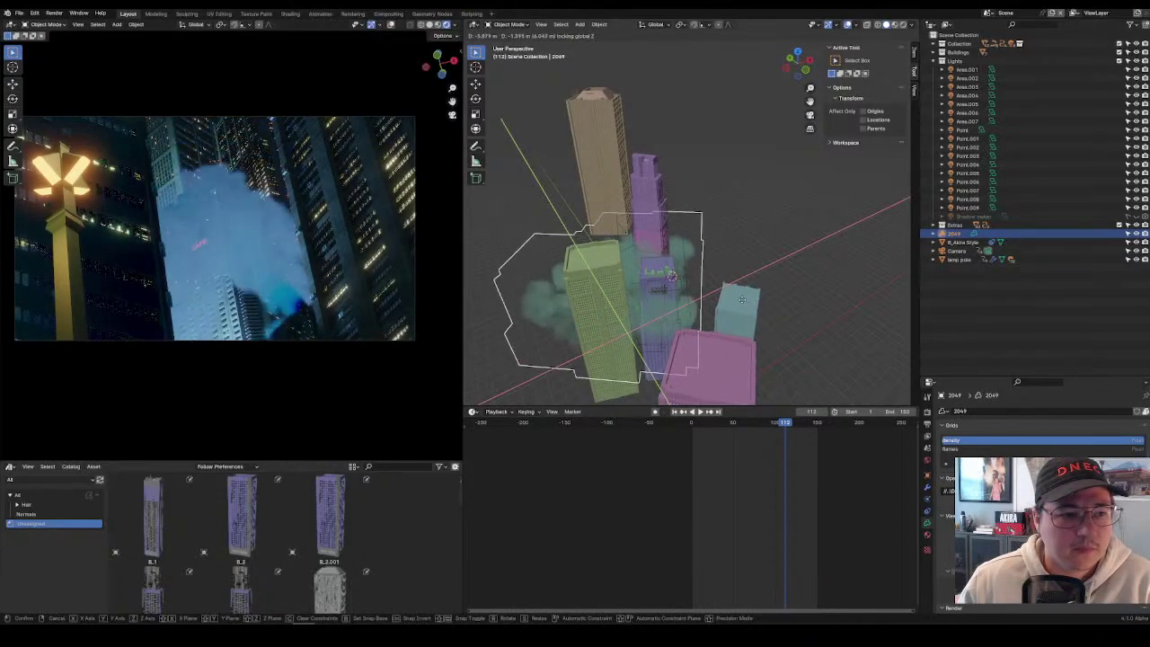
click(743, 297)
key(g)
key(z)
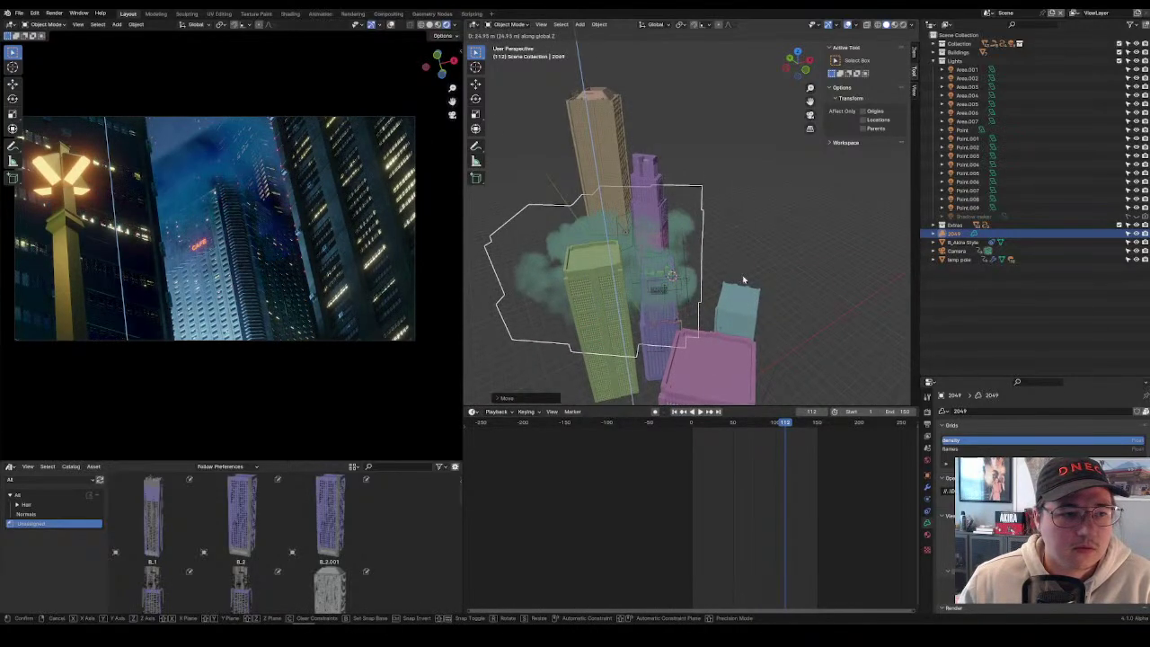
click(742, 276)
Move the 2049 cloud horizontally, with global Z locked, forward around the front of the kaneda tower.
key(g)
key(shift+z)
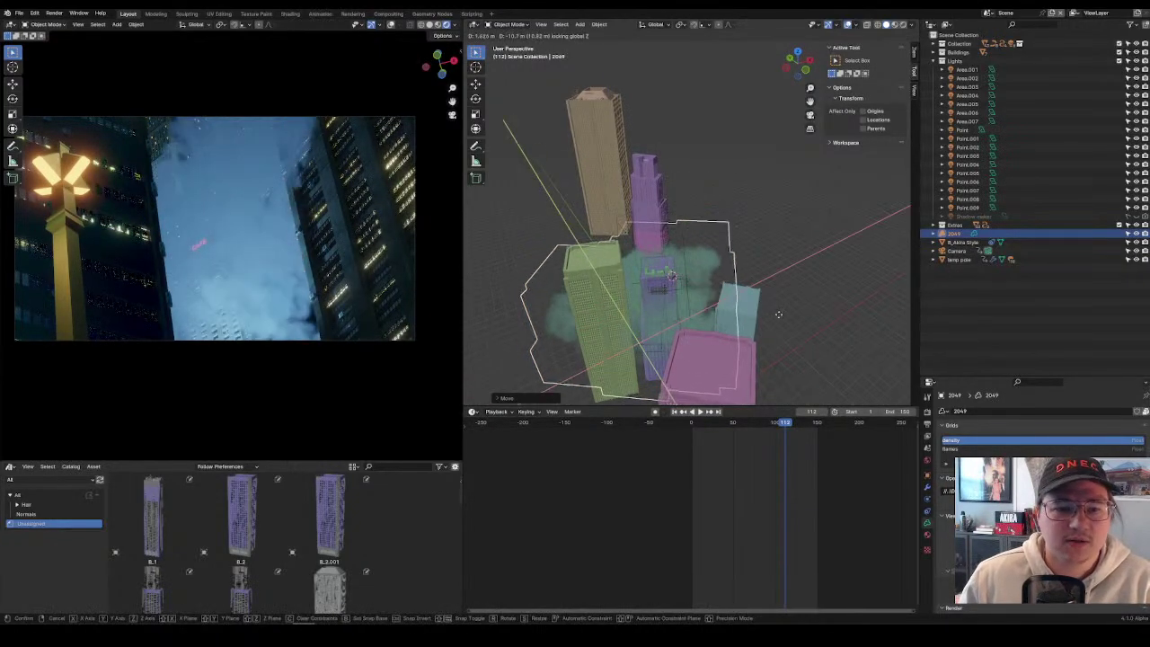
click(786, 316)
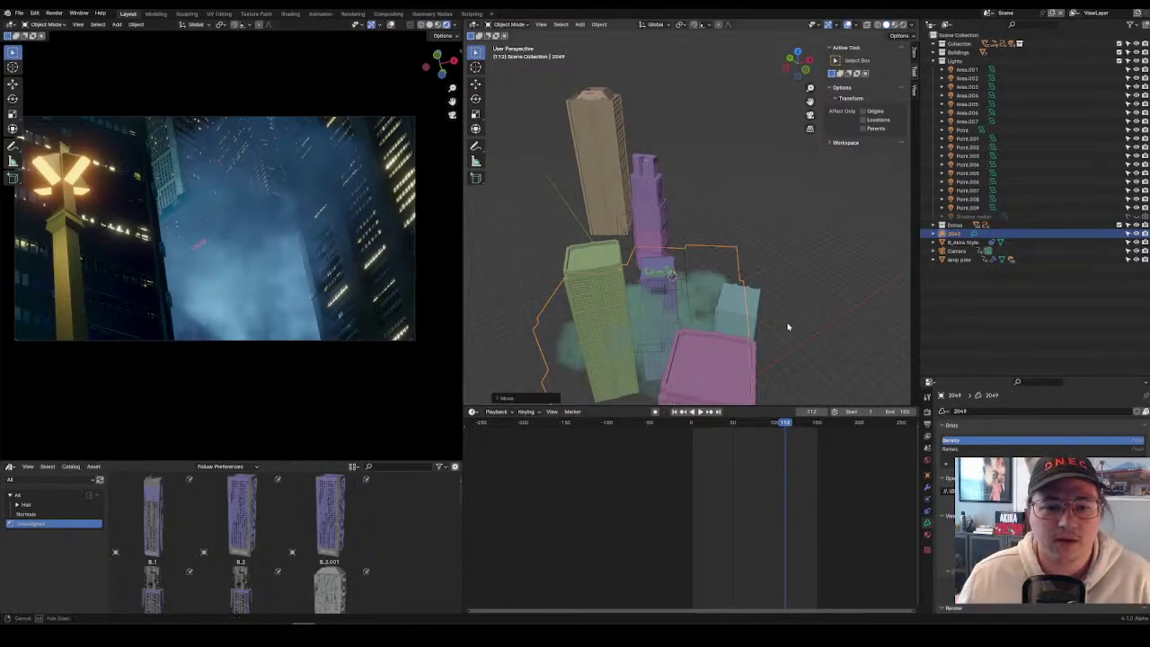
Review the cloud across the shot at frame 142 and in playback from the start, and show the render properties.
middle_drag(786, 327, 767, 306)
drag(785, 423, 811, 433)
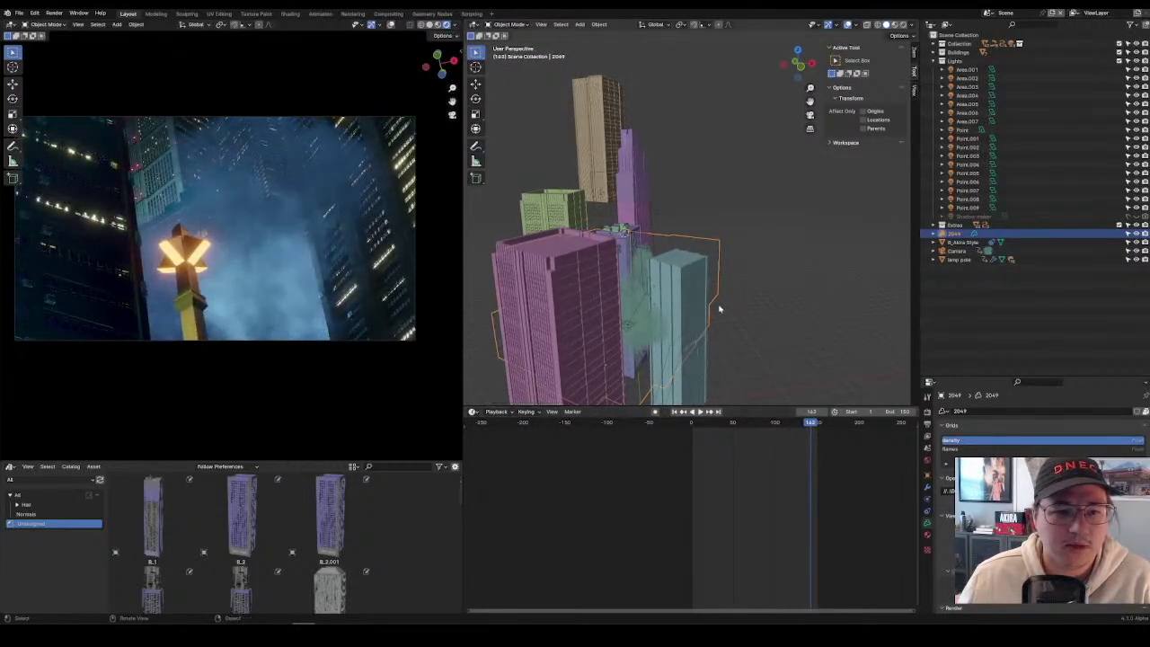
middle_drag(718, 308, 767, 301)
scroll(792, 355, up, 3)
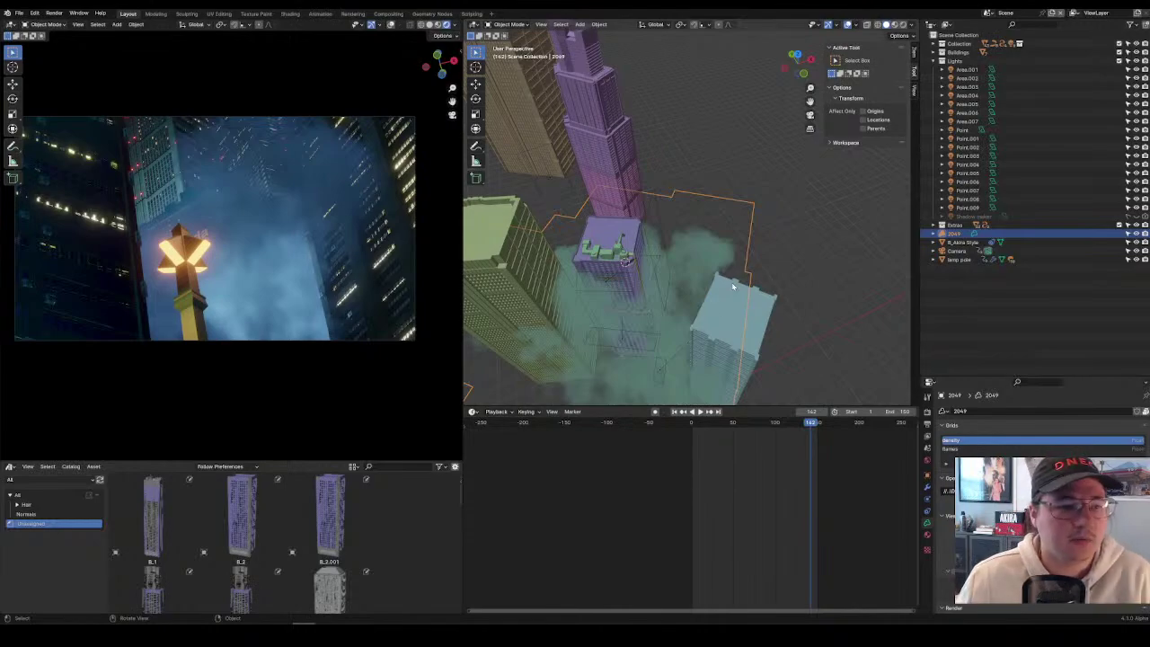
drag(812, 424, 690, 423)
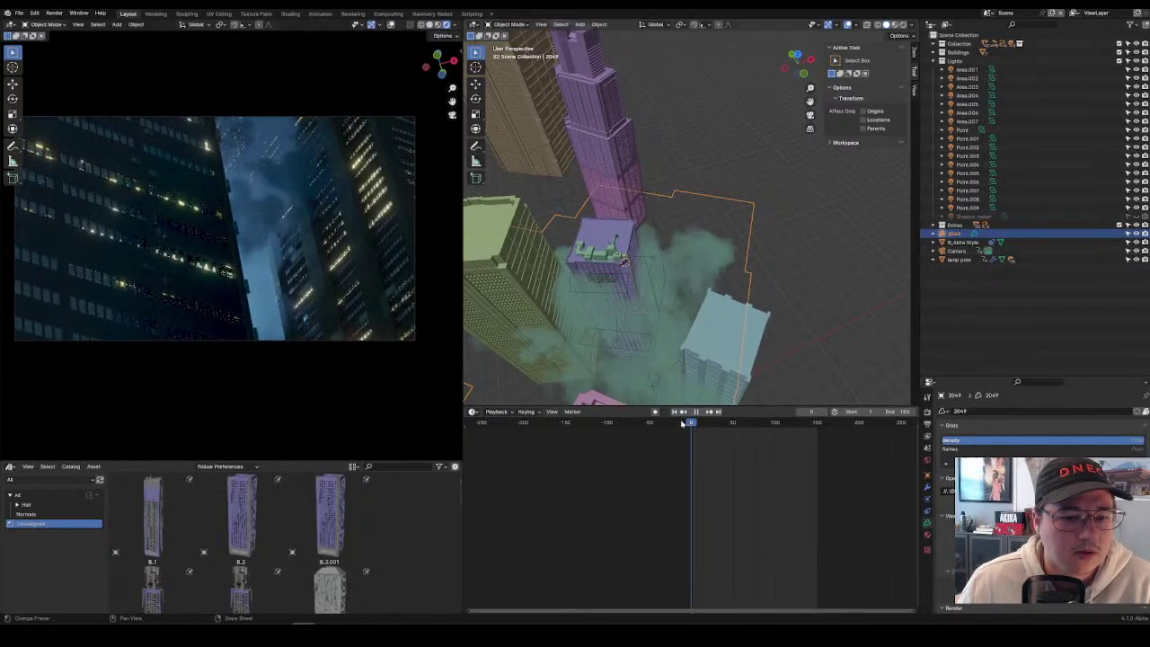
key(space)
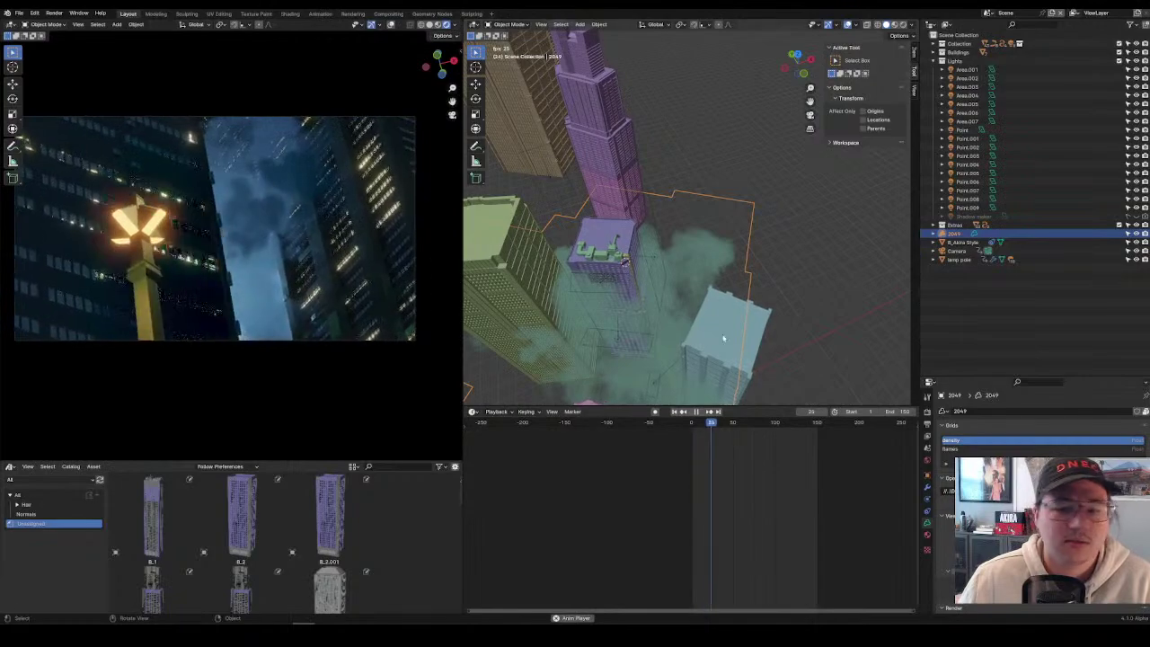
key(space)
click(928, 424)
click(927, 411)
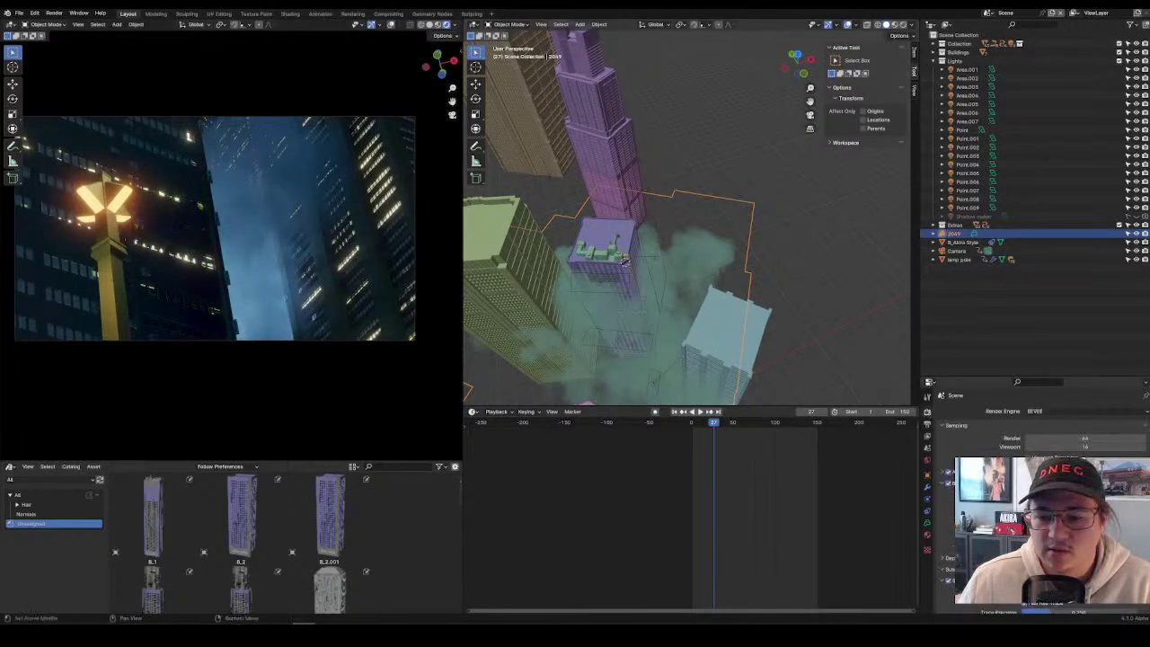
Play on to frame 133 and slide the 2049 cloud horizontally with global Z locked, back towards the kaneda tower.
key(space)
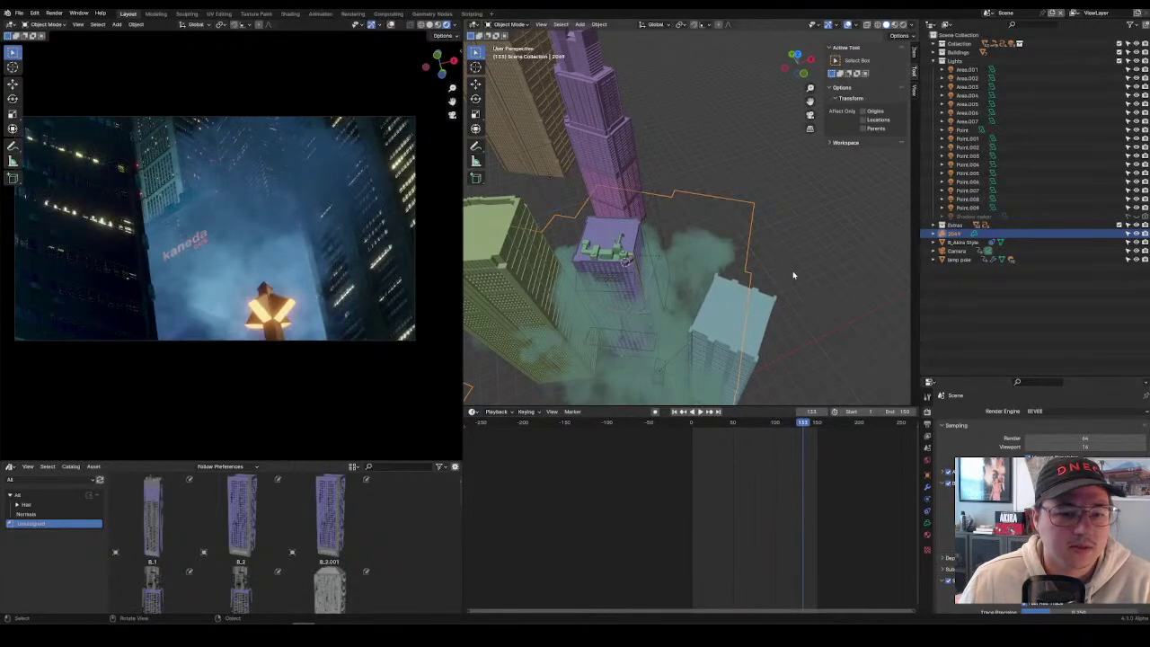
key(g)
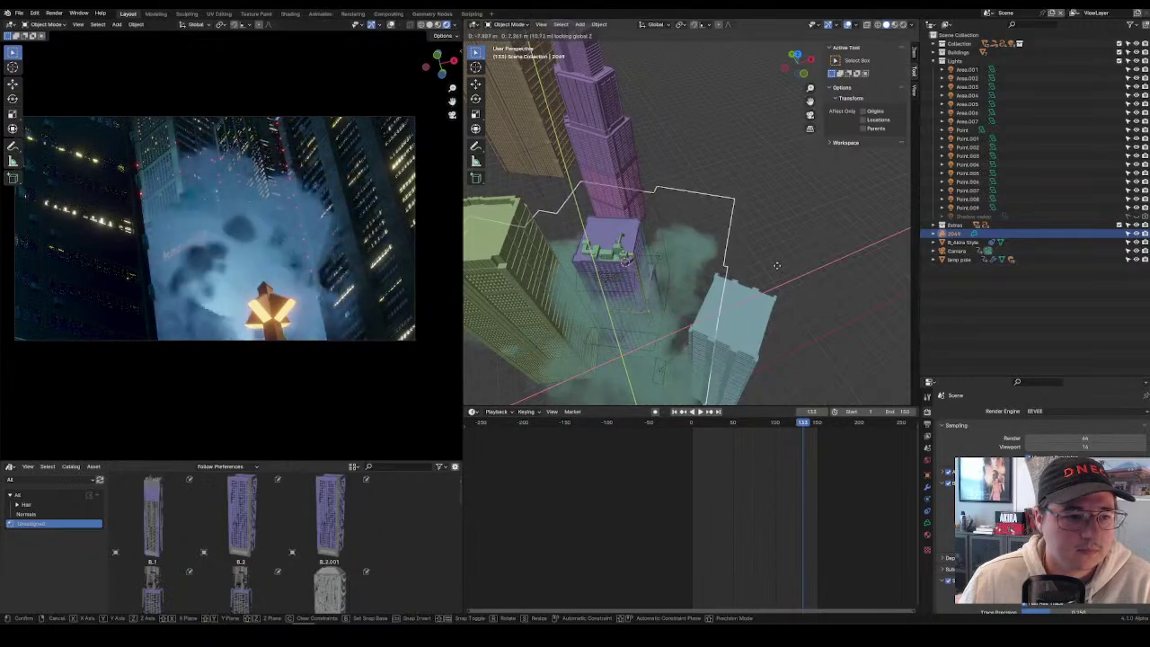
click(777, 267)
Return to frame 1, raise the 2049 cloud along global Z, and slide it about 22 m horizontally with global Z locked.
key(shift+Left)
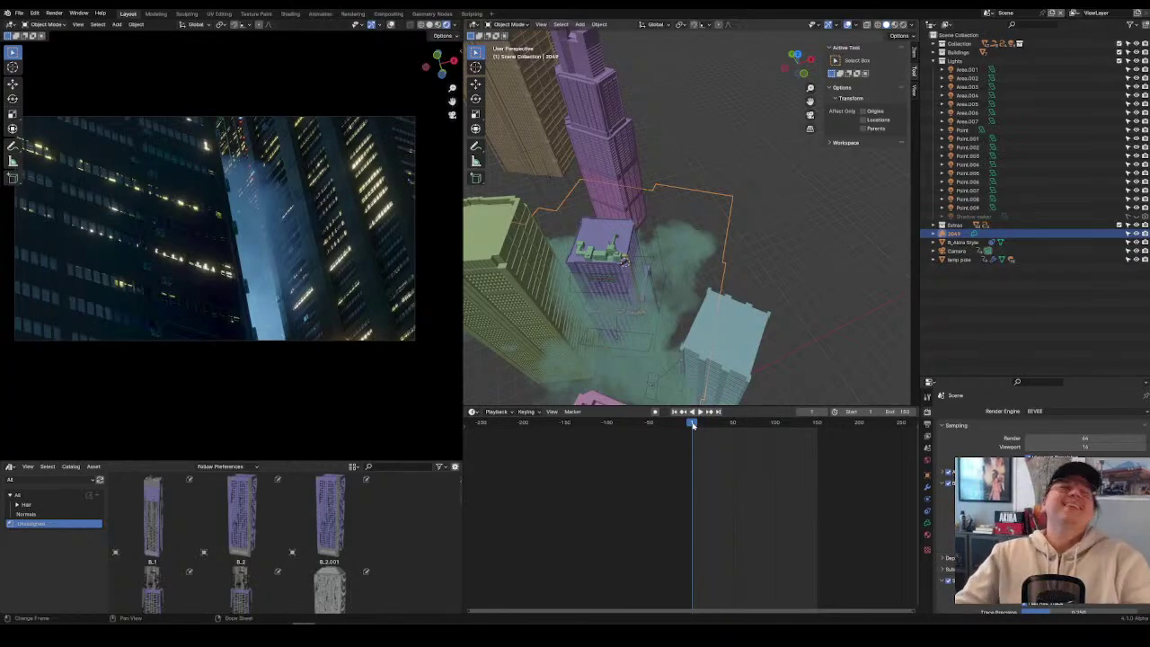
key(g)
key(z)
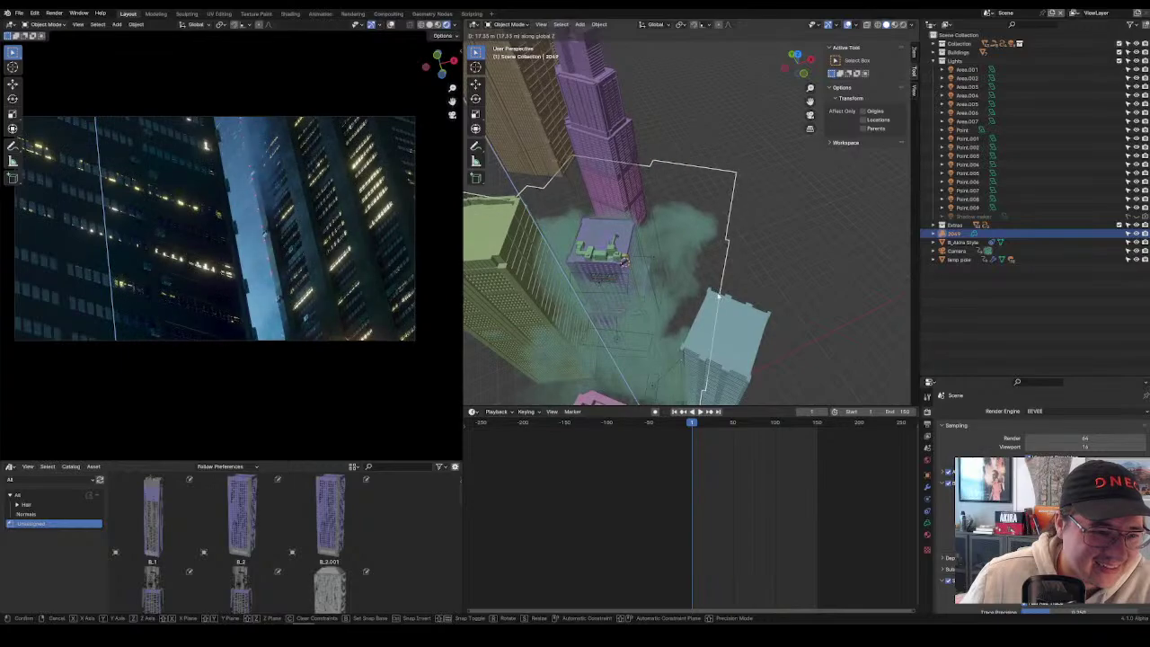
click(739, 301)
key(g)
key(shift+z)
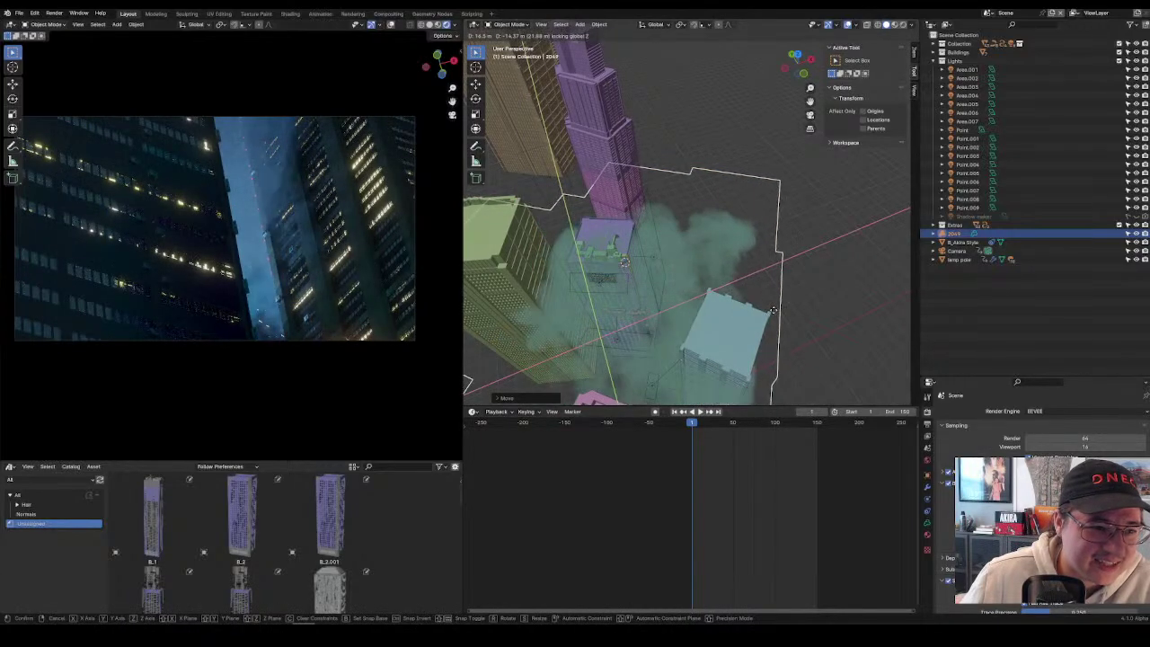
click(777, 310)
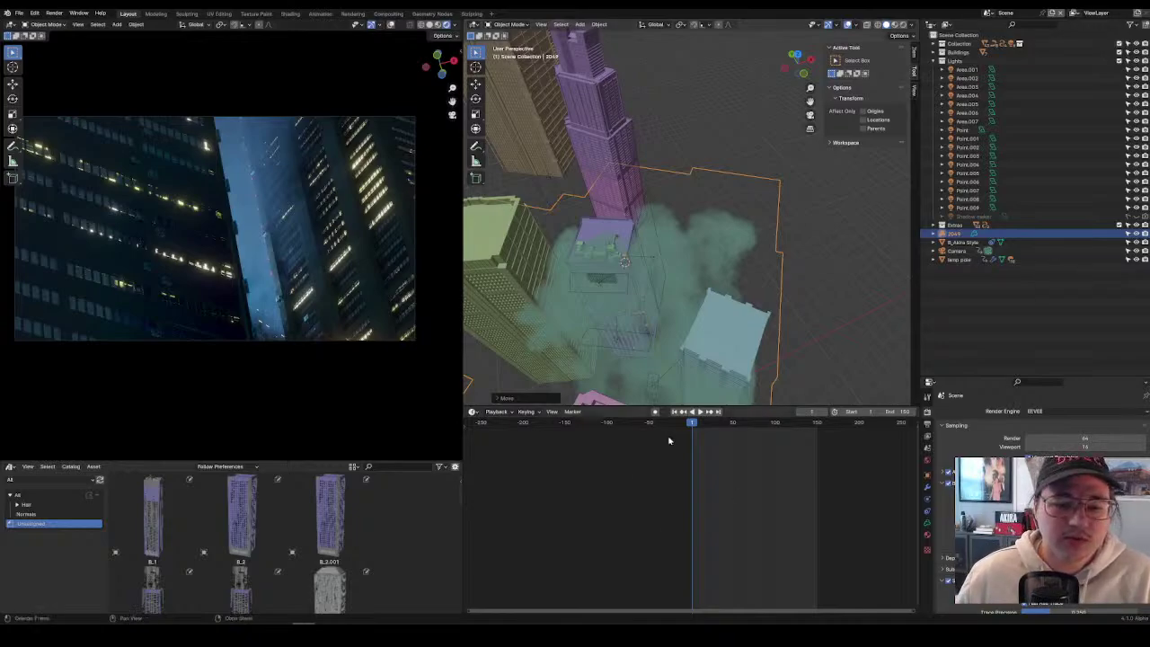
Play the shot from frame 1 and scrub on to frame 152 to check the cloud.
scroll(719, 472, up, 4)
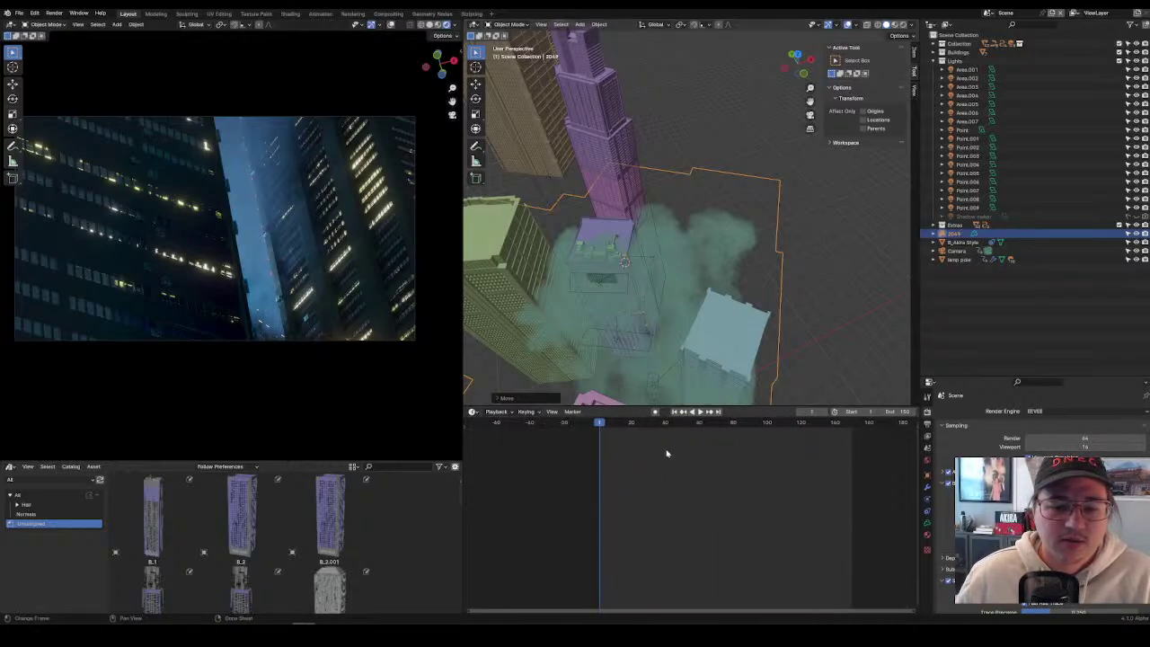
key(space)
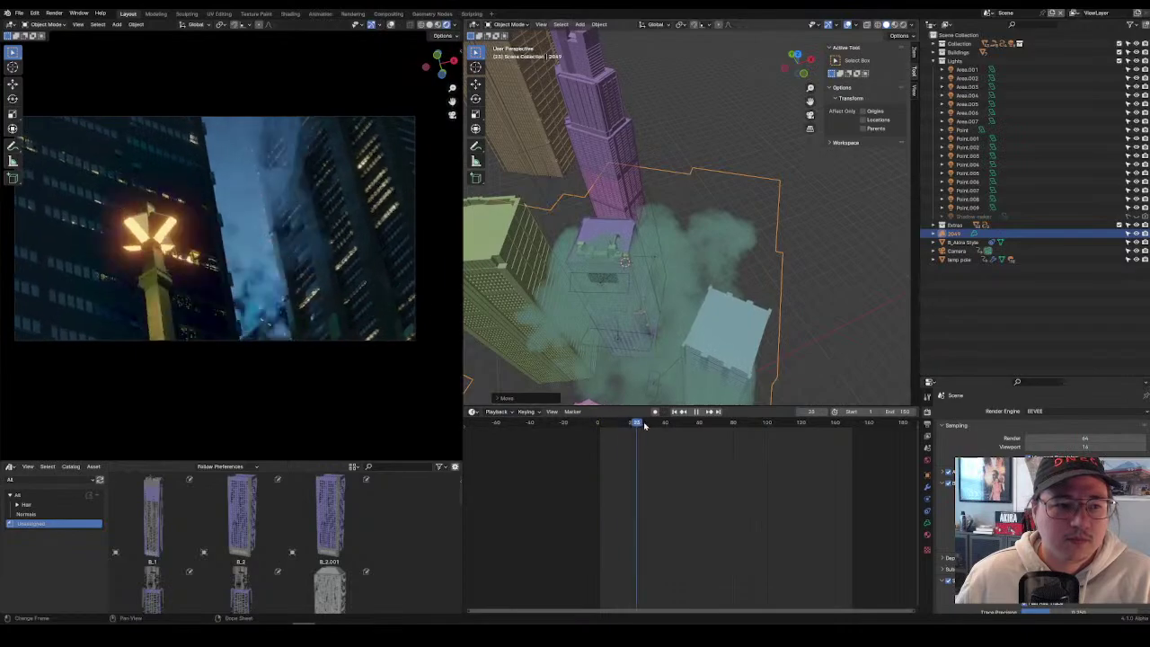
drag(680, 427, 751, 425)
key(space)
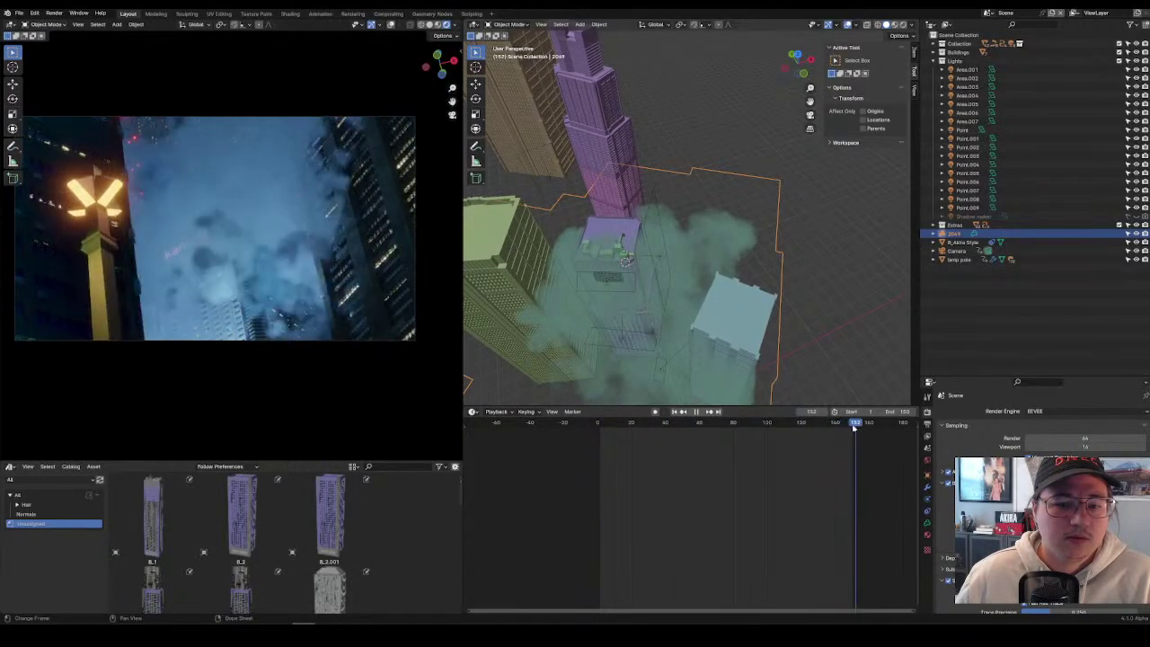
Slide the 2049 cloud horizontally, with global Z locked, back towards the kaneda tower and raise it along global Z.
key(g)
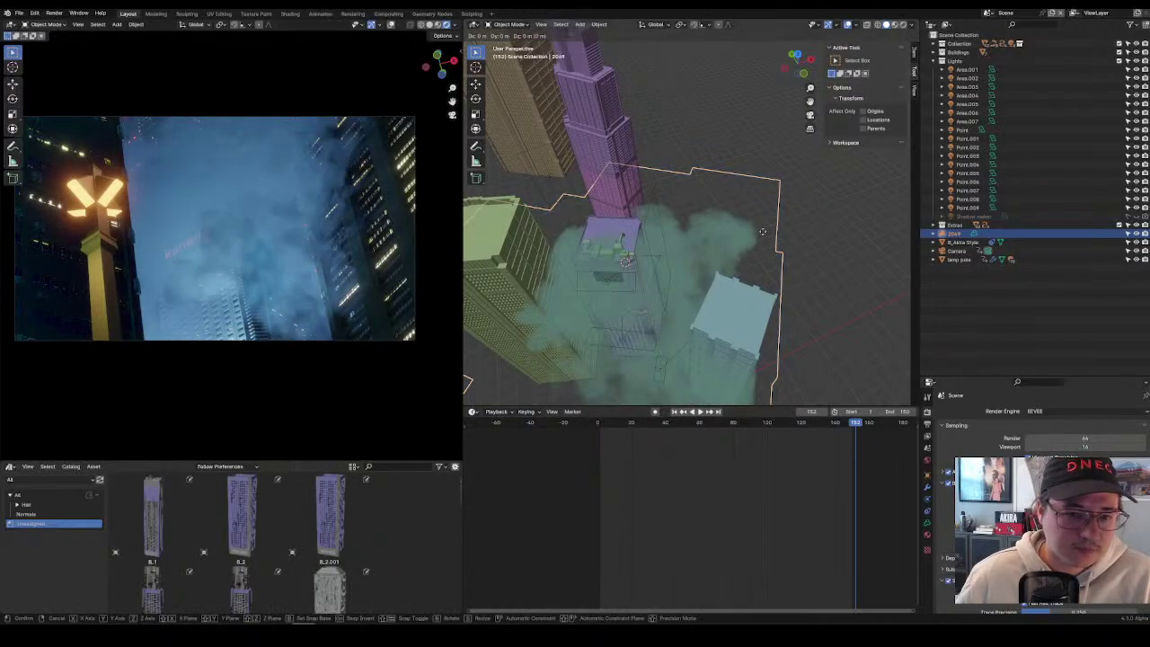
key(shift+z)
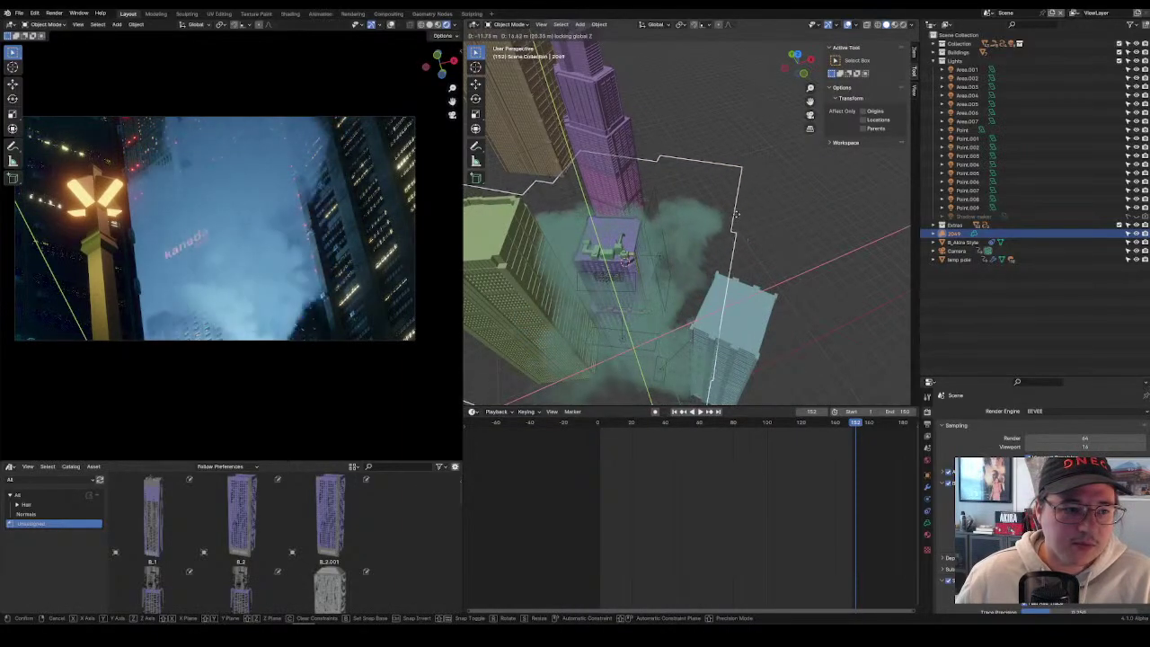
click(735, 215)
key(g)
key(z)
click(731, 221)
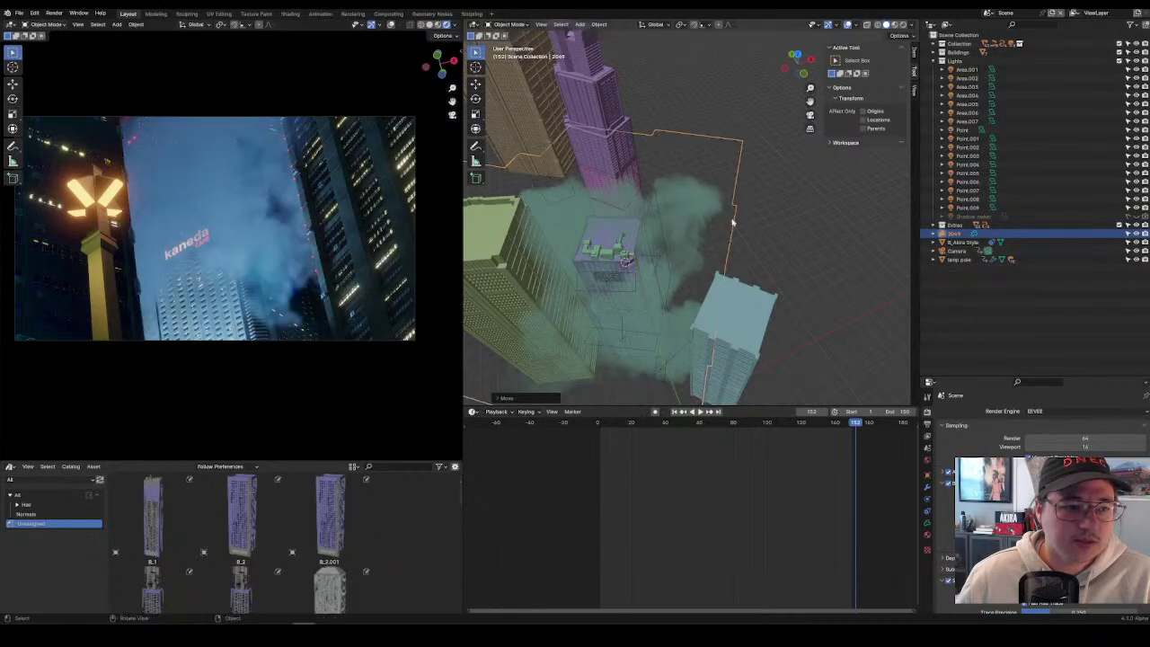
Rotate the 2049 cloud to a diagonal tilt in a side view of the towers.
middle_drag(732, 221, 781, 205)
scroll(746, 190, down, 5)
key(r)
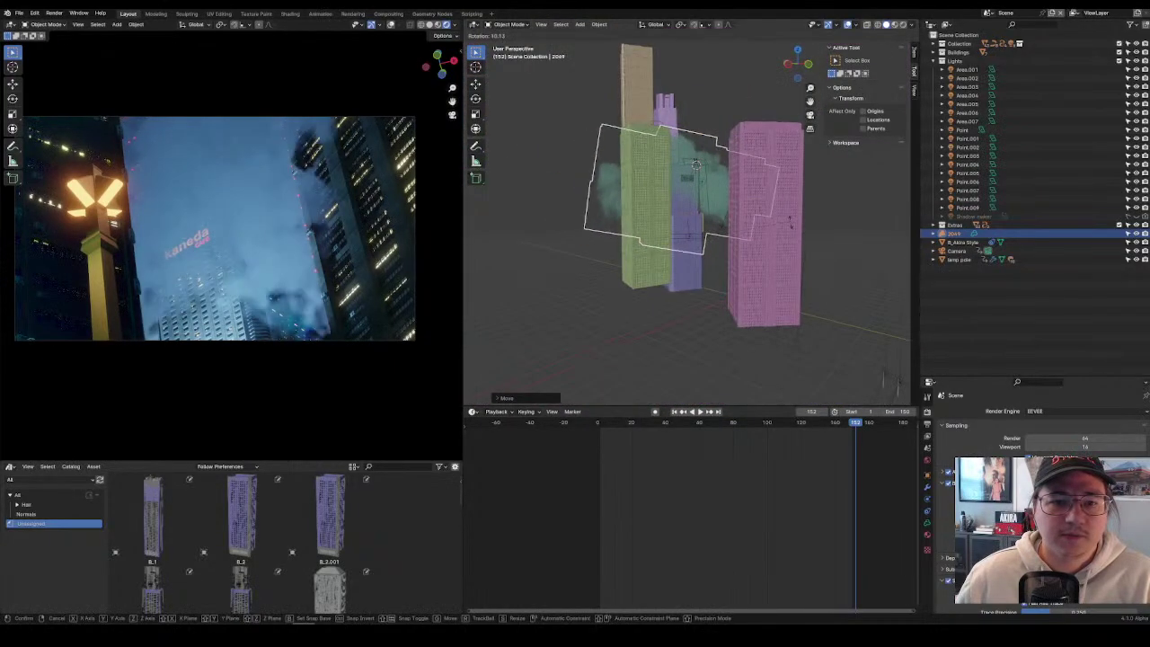
click(761, 275)
Move the tilted 2049 cloud freely in the side view, and adjust its position again from above the towers.
key(g)
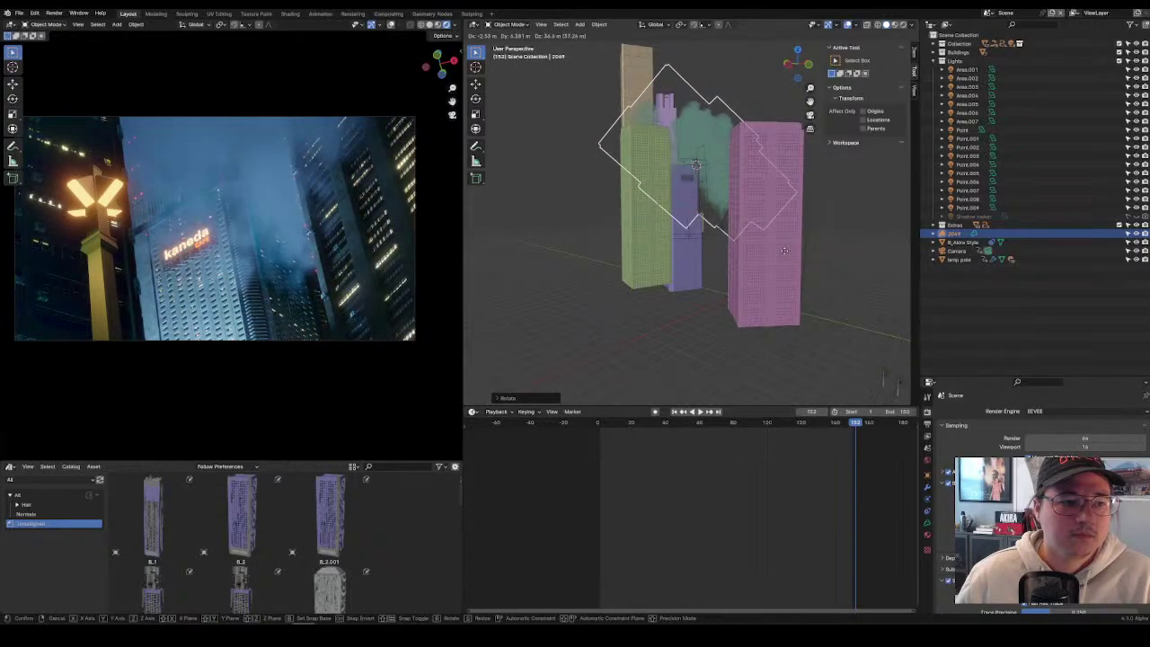
click(779, 253)
middle_drag(780, 252, 734, 310)
key(g)
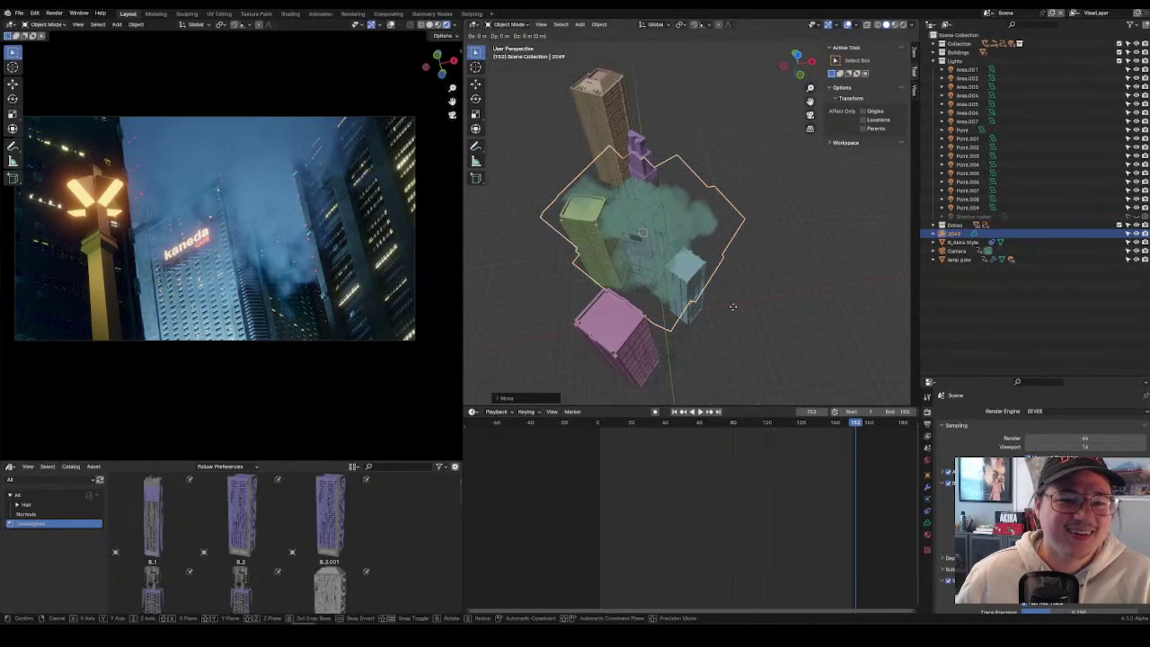
click(727, 293)
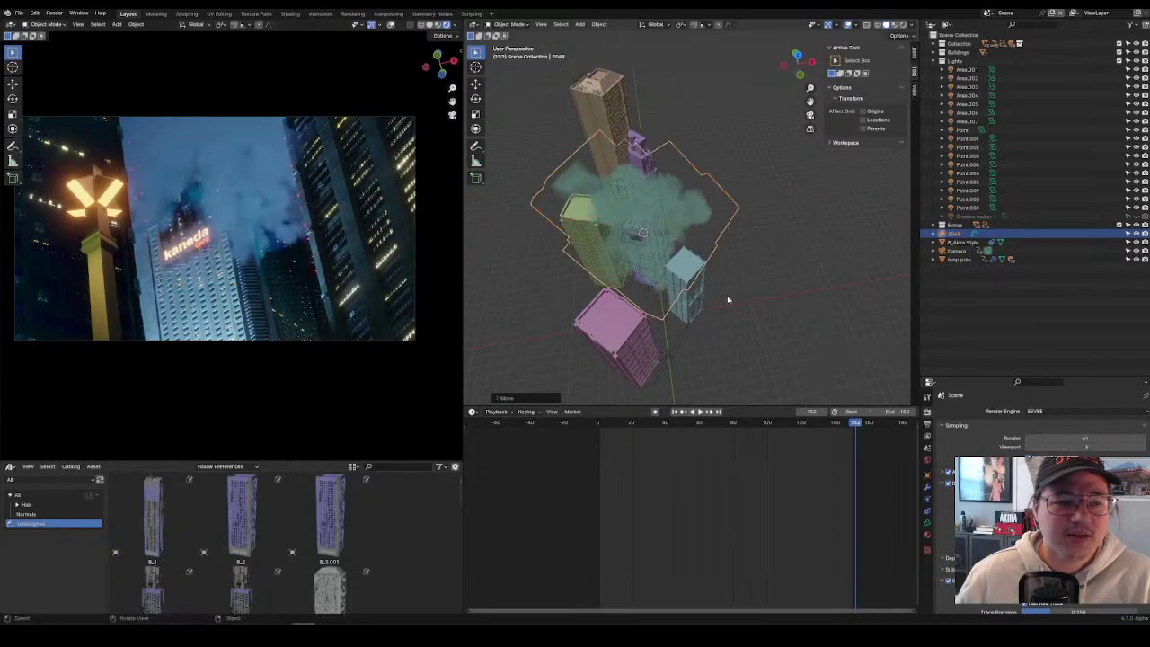
Review the tilted cloud by scrubbing back to the start, playing the shot, and ending on frame 152.
click(804, 423)
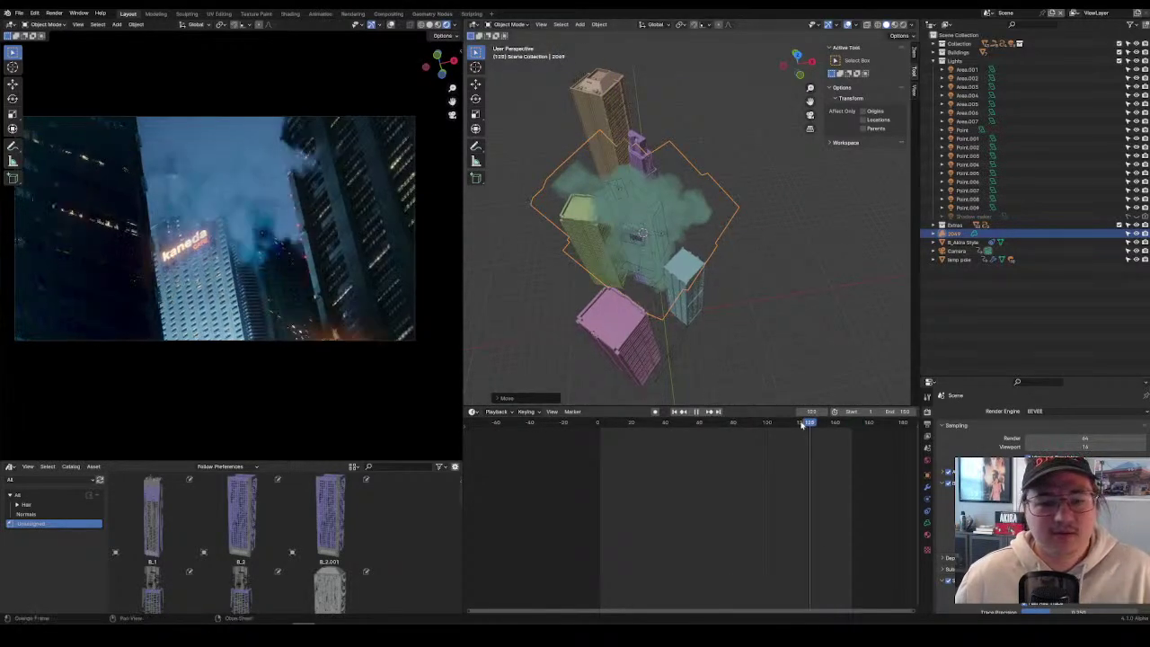
drag(803, 426, 593, 433)
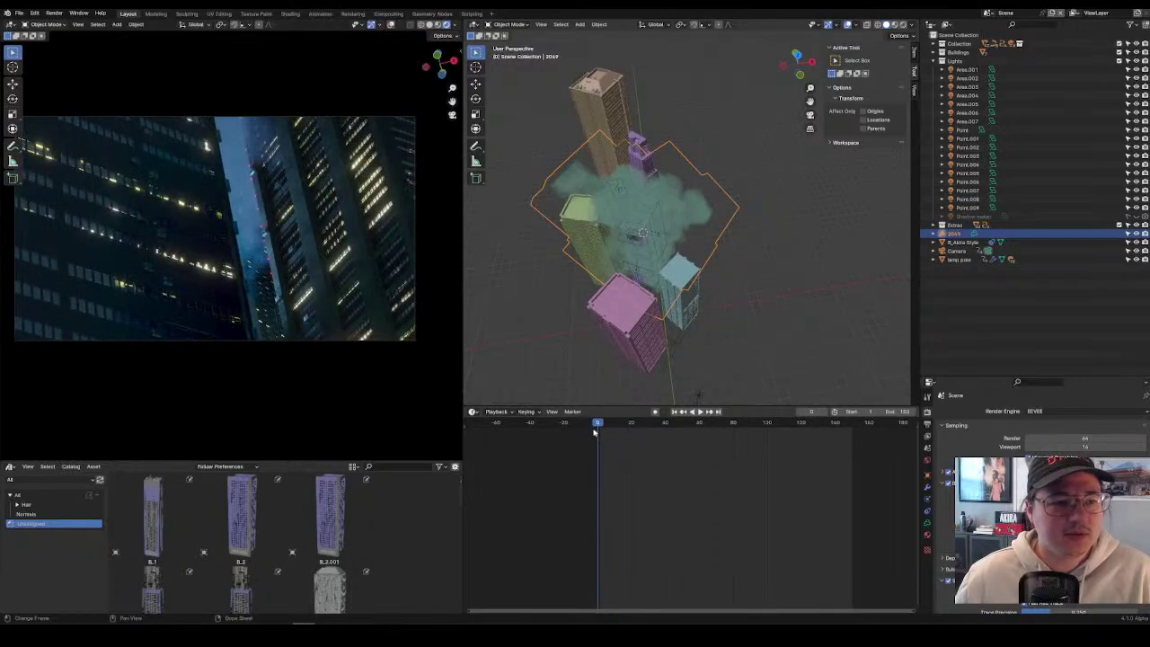
key(space)
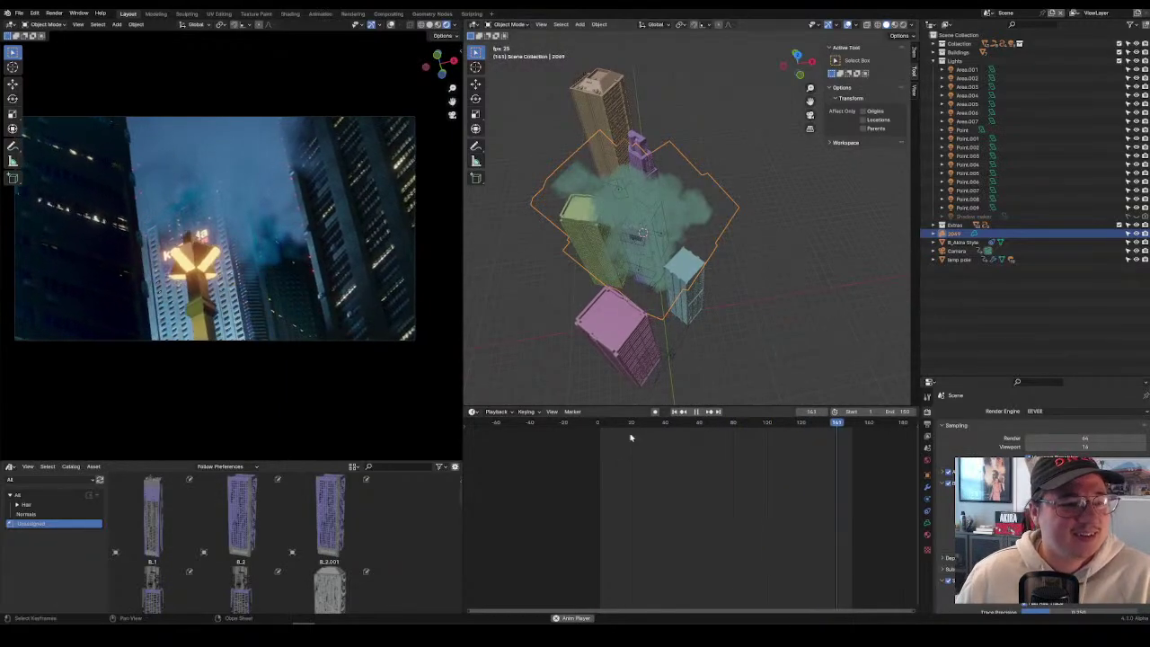
click(701, 427)
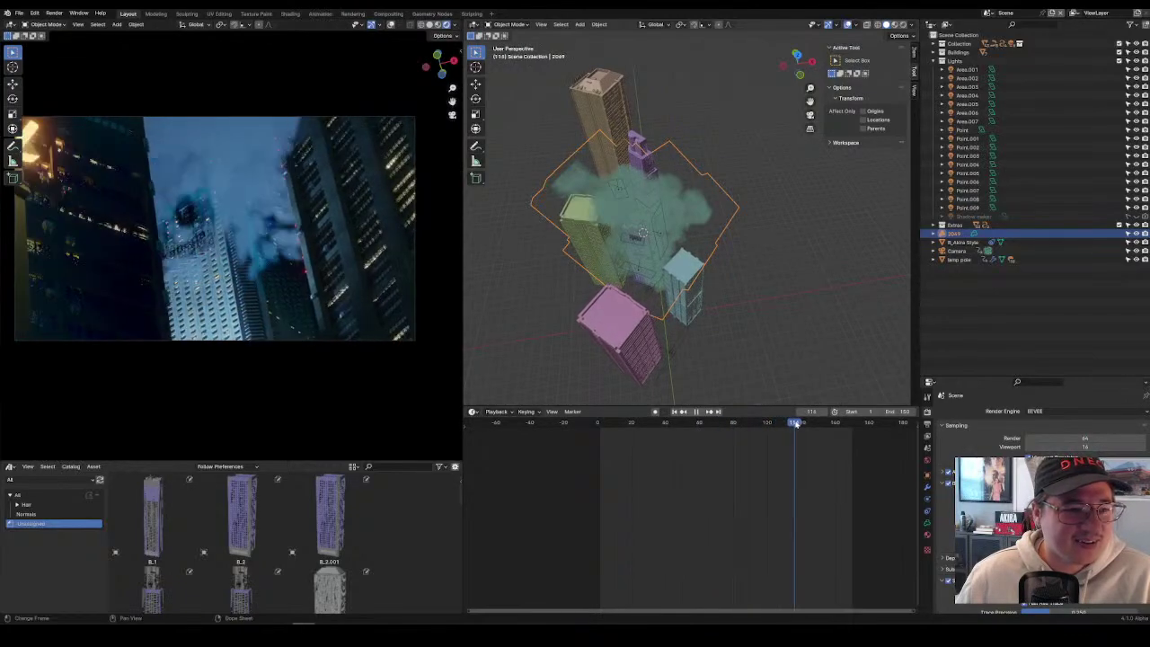
drag(795, 424, 850, 424)
drag(853, 425, 857, 425)
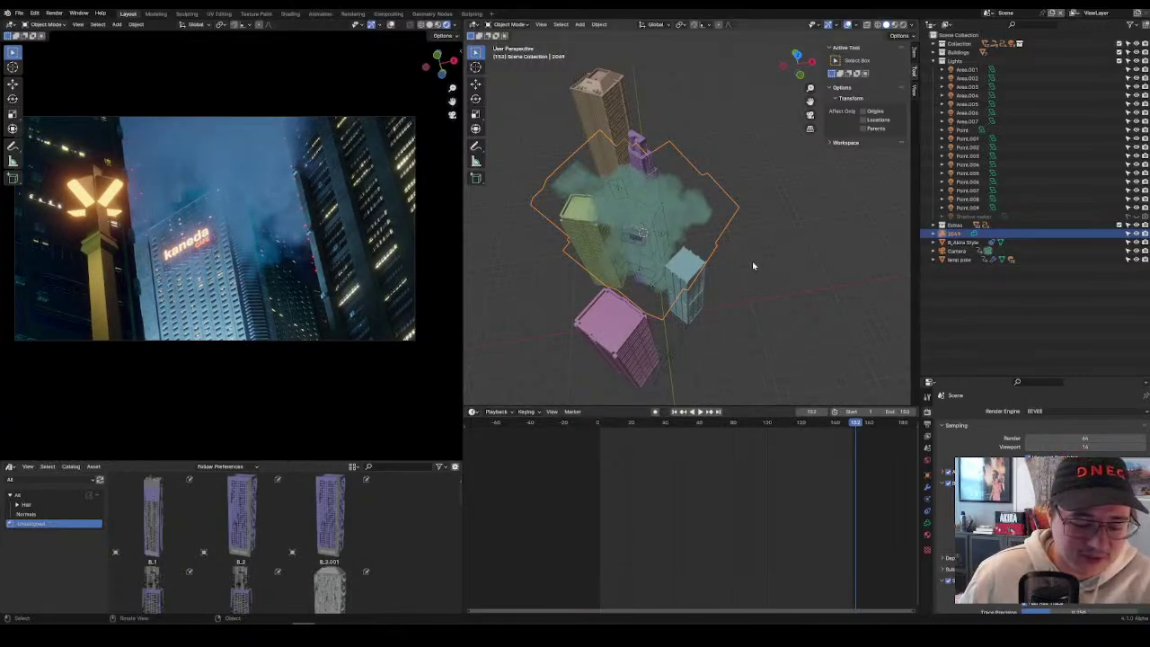
Trackball-rotate the 2049 cloud and reposition it around the kaneda tower, lowering it along global Z.
key(r)
key(r)
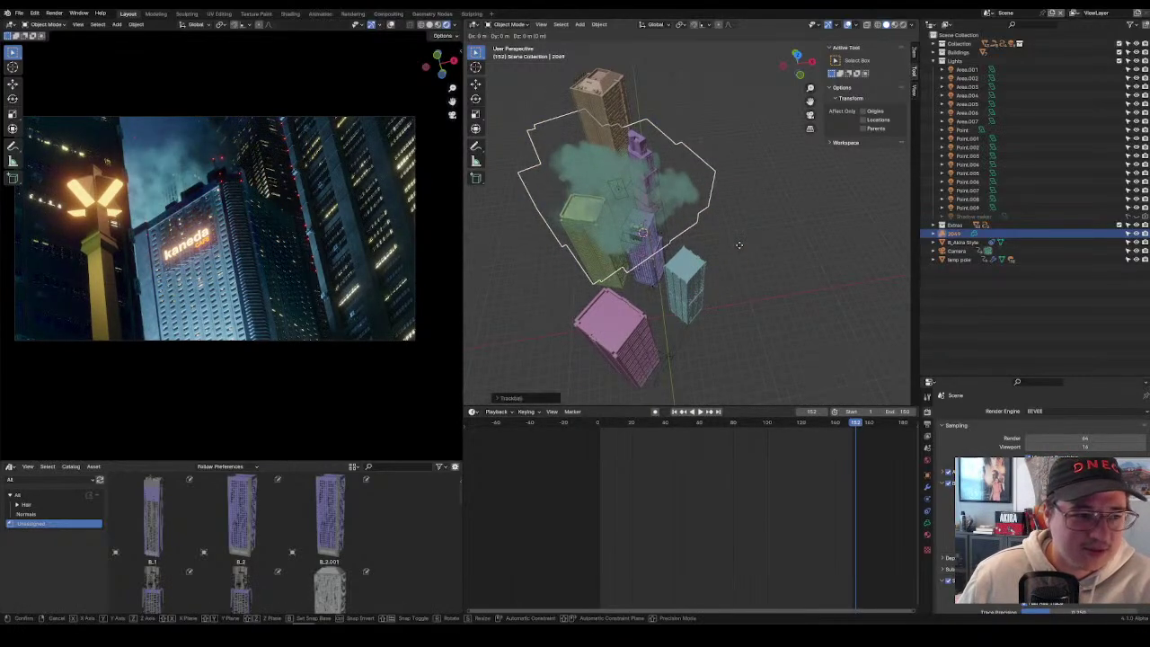
key(shift+z)
click(765, 257)
key(g)
key(z)
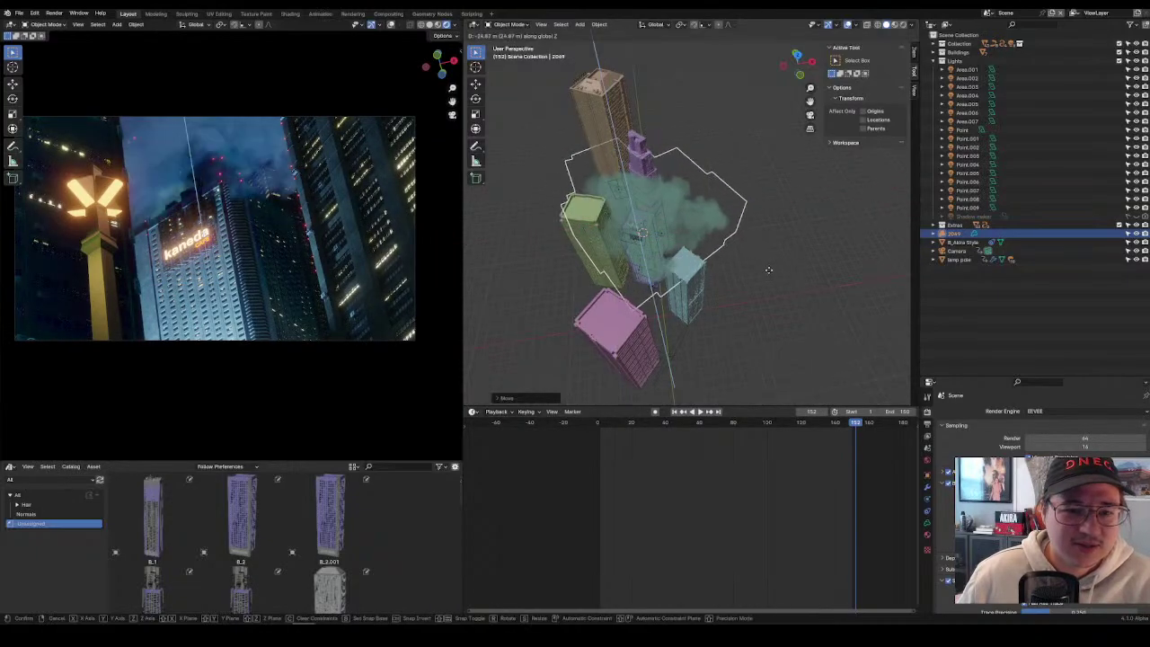
Rotate the 2049 cloud around global Z and shift it along global X.
key(r)
key(z)
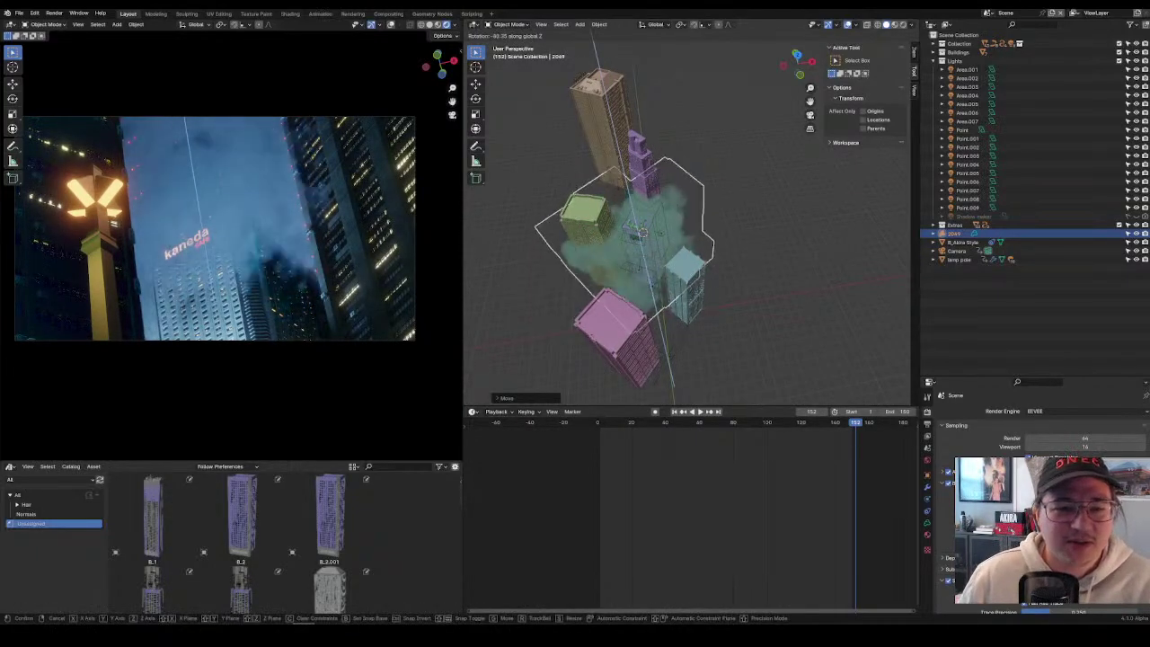
click(739, 249)
key(g)
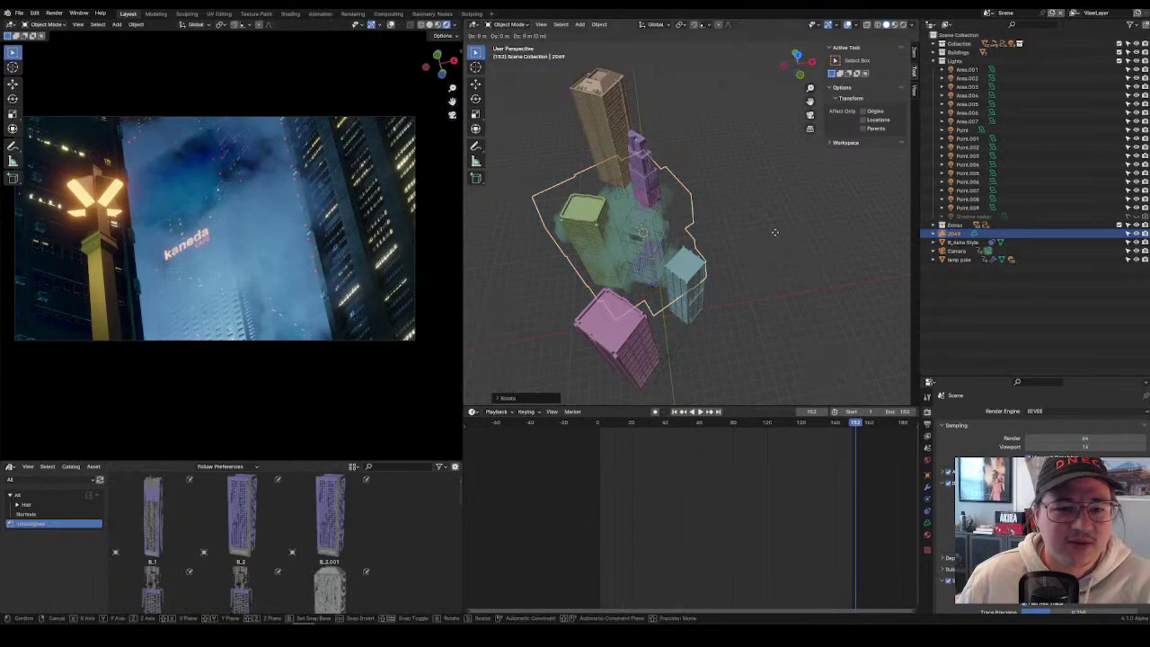
key(x)
click(775, 246)
Turn the 2049 cloud further around global Z and slide it horizontally, with global Z locked, back past the kaneda tower.
key(r)
key(z)
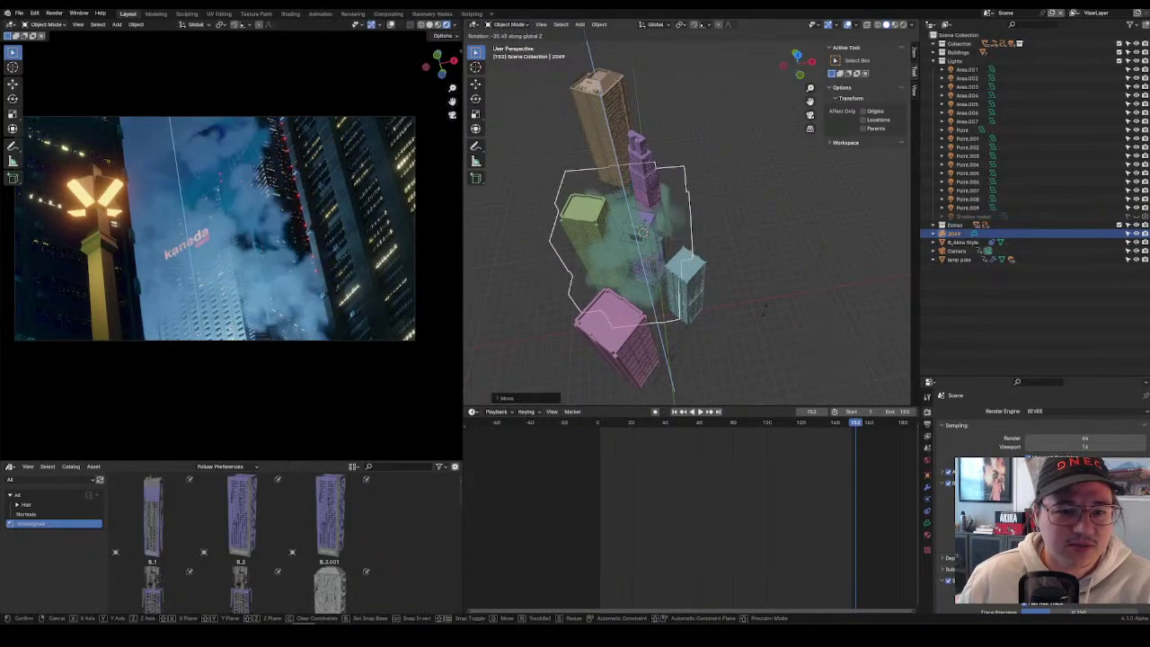
click(768, 310)
key(g)
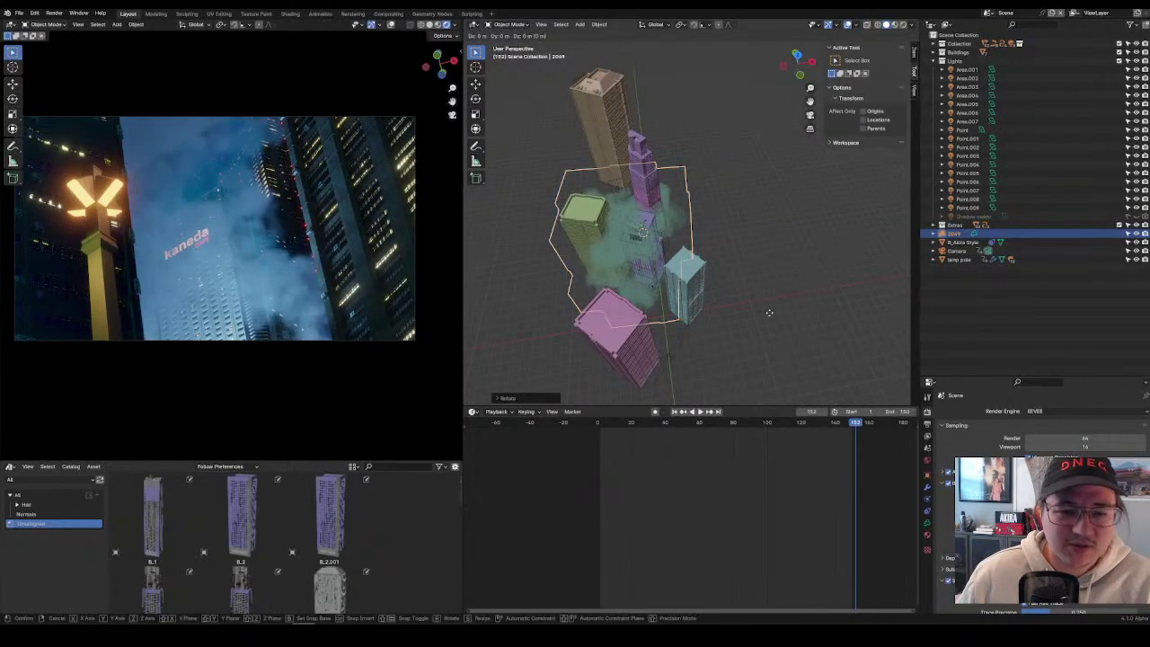
key(shift+z)
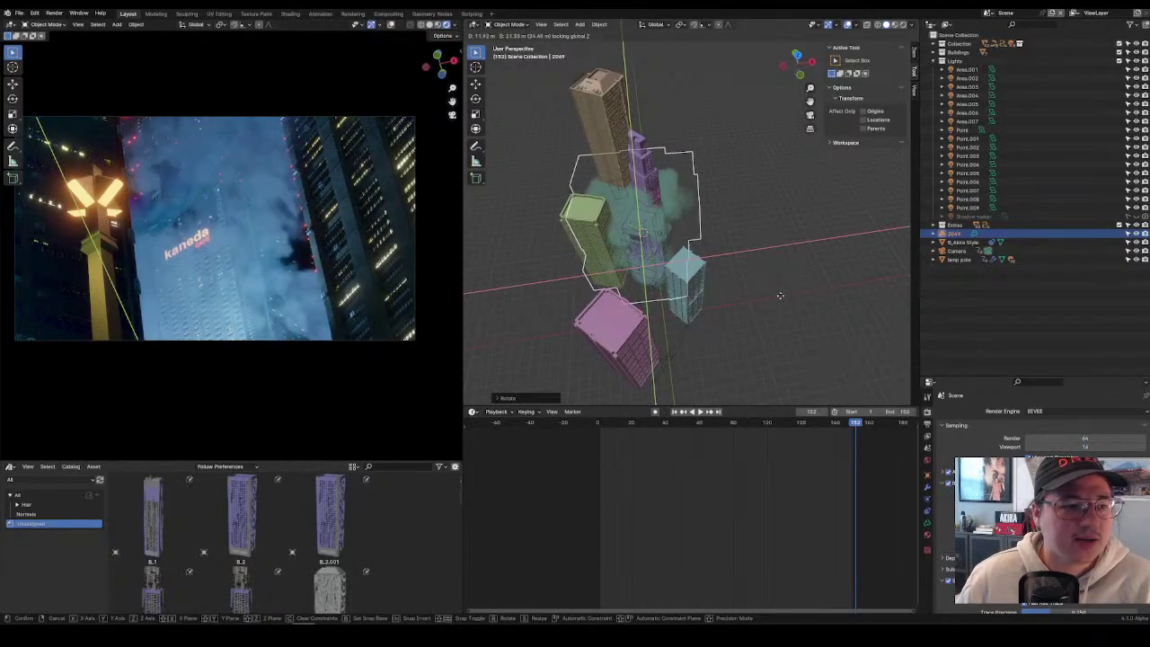
click(749, 264)
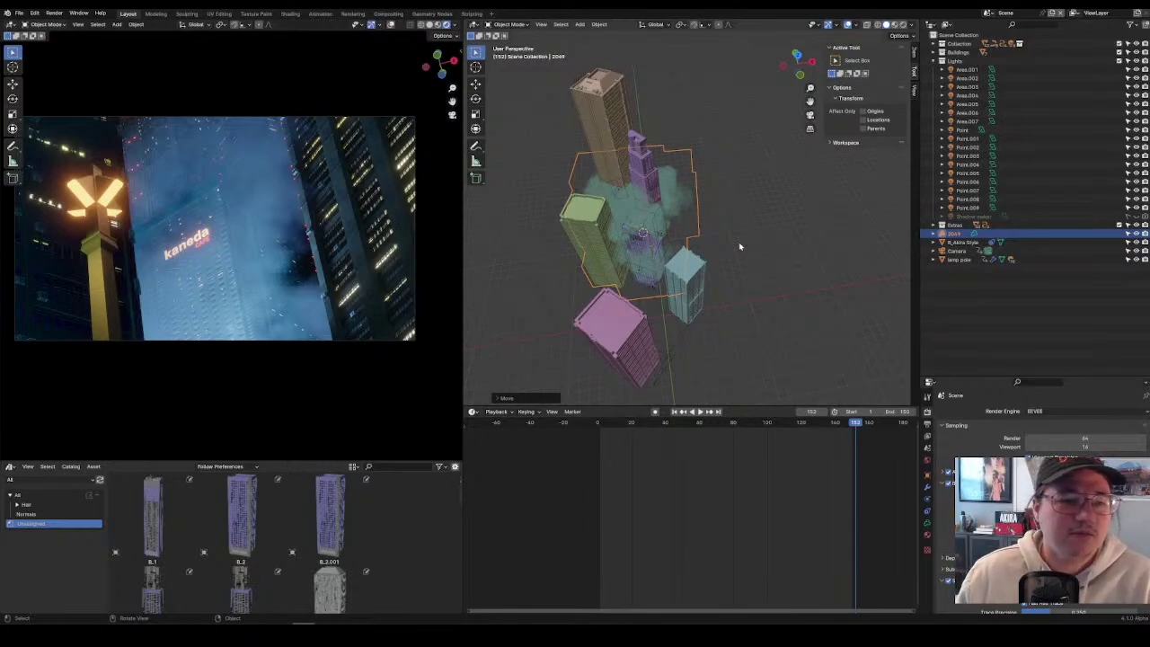
Nudge the 2049 cloud along global Z and rotate it around the global Z axis.
key(g)
key(z)
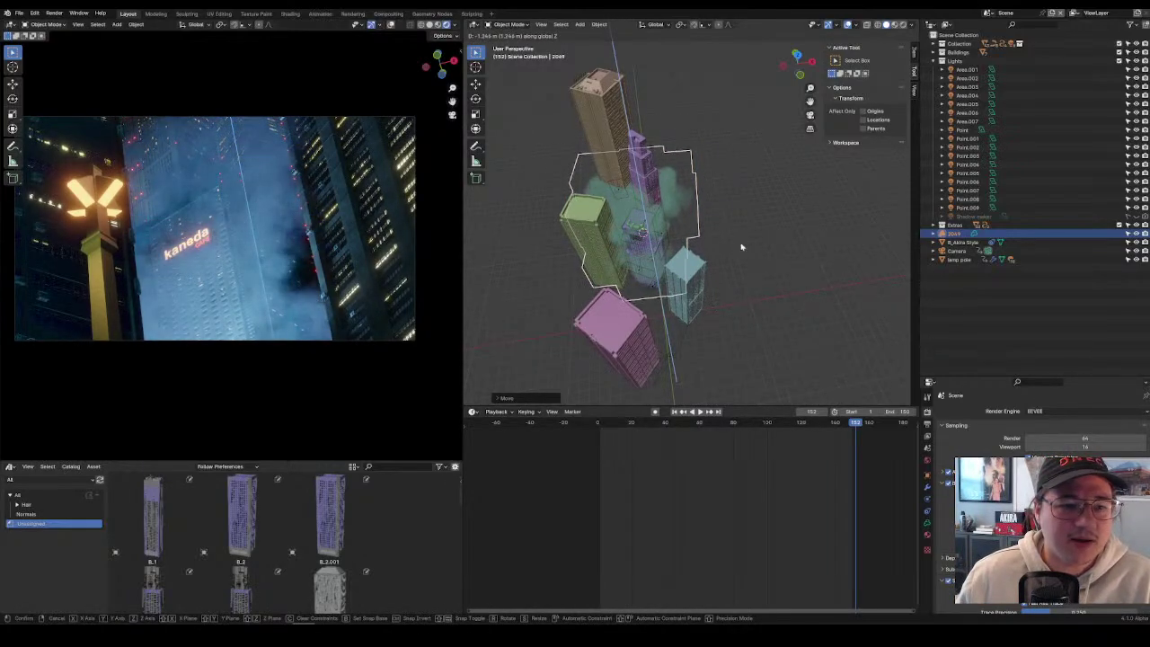
key(r)
key(x)
key(z)
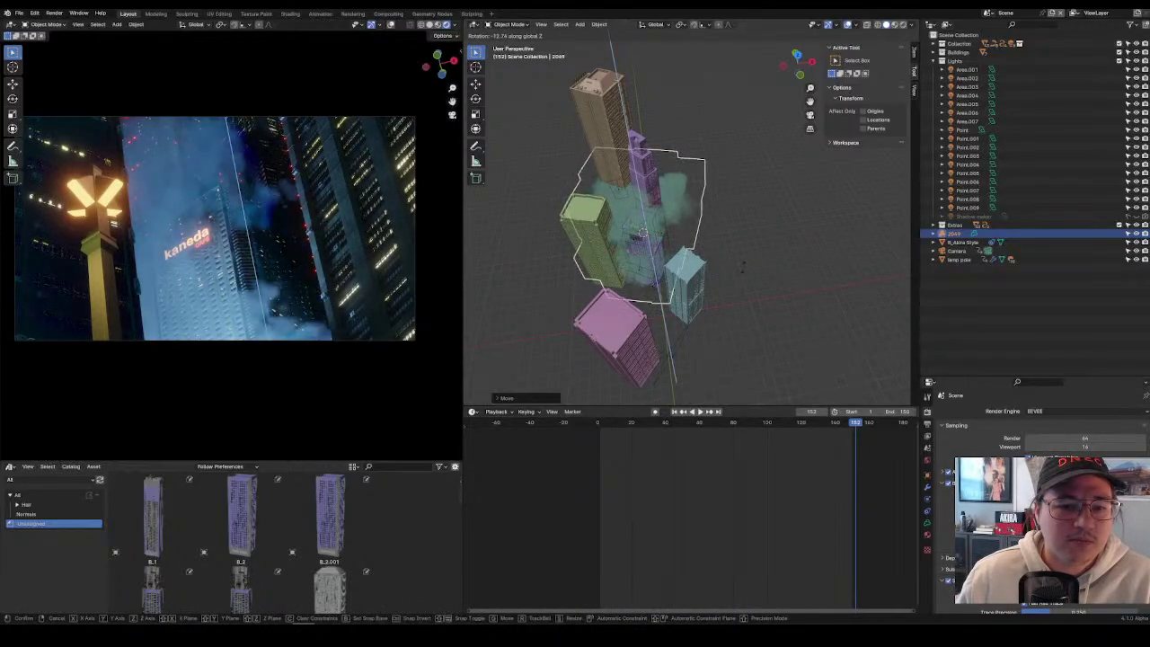
click(730, 219)
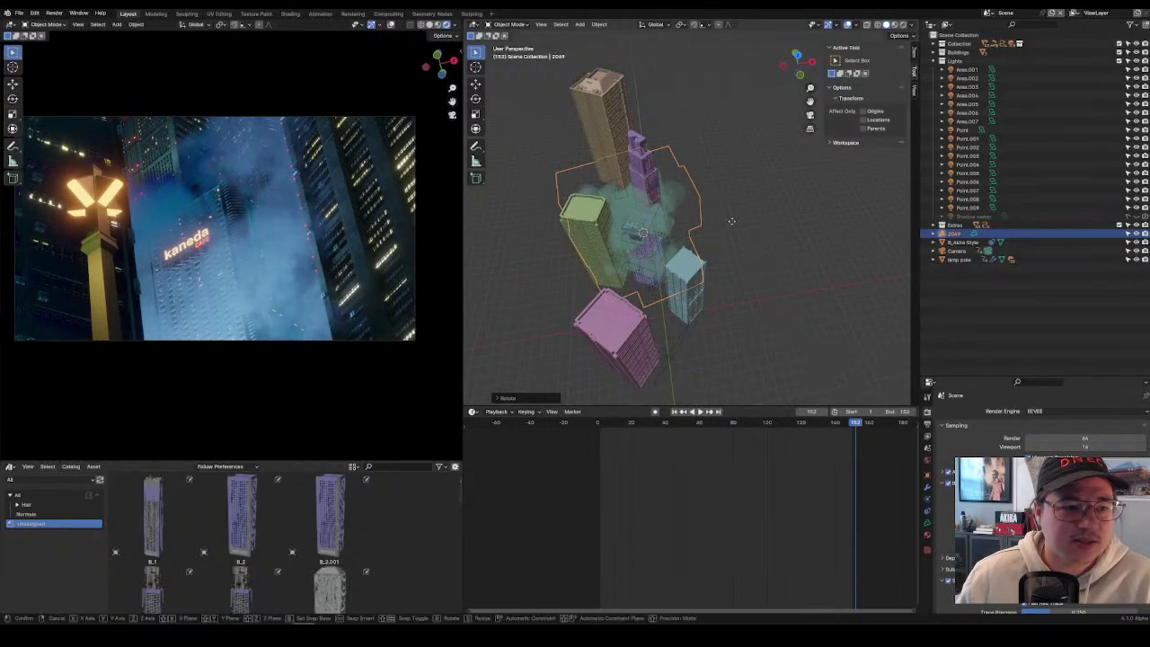
Reposition the rotated 2049 cloud beside the kaneda tower.
key(g)
key(shift+z)
key(z)
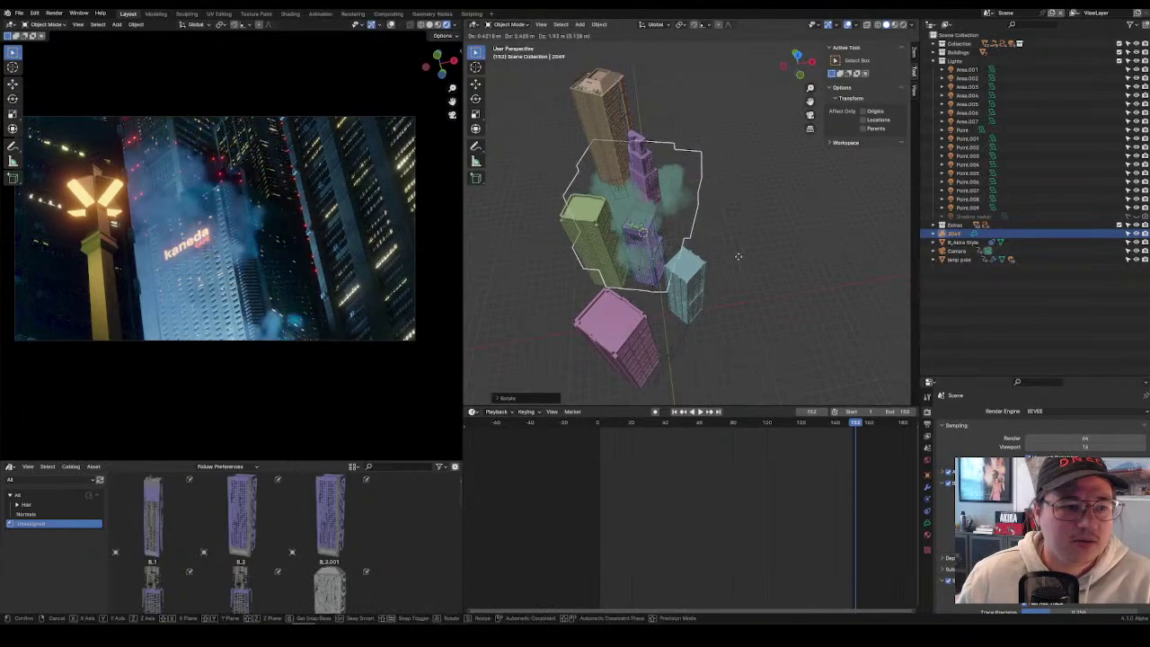
click(737, 250)
Lower the 2049 cloud along global Z and shift it horizontally so it covers the lower corner of the kaneda tower.
key(g)
key(shift+z)
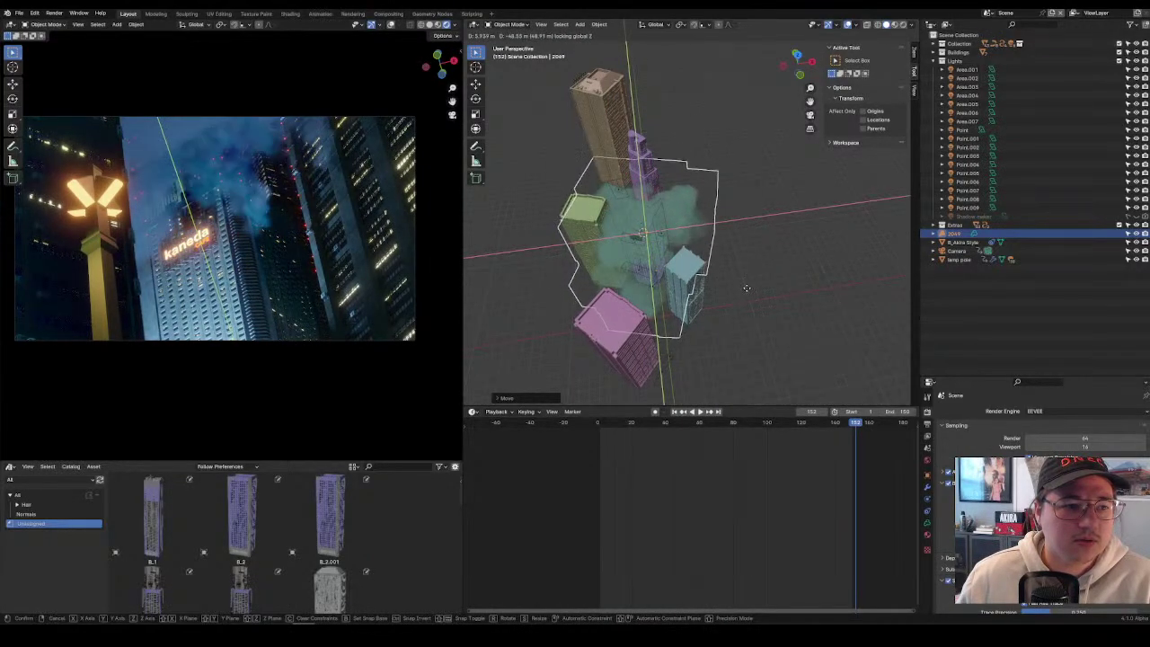
key(z)
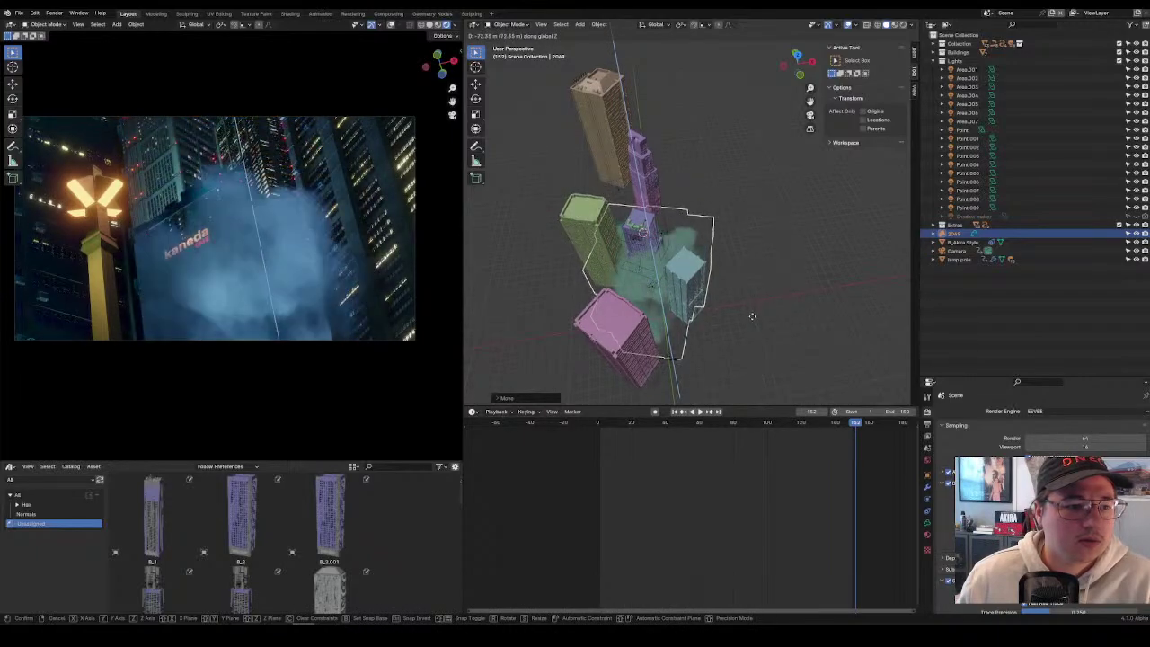
key(shift+z)
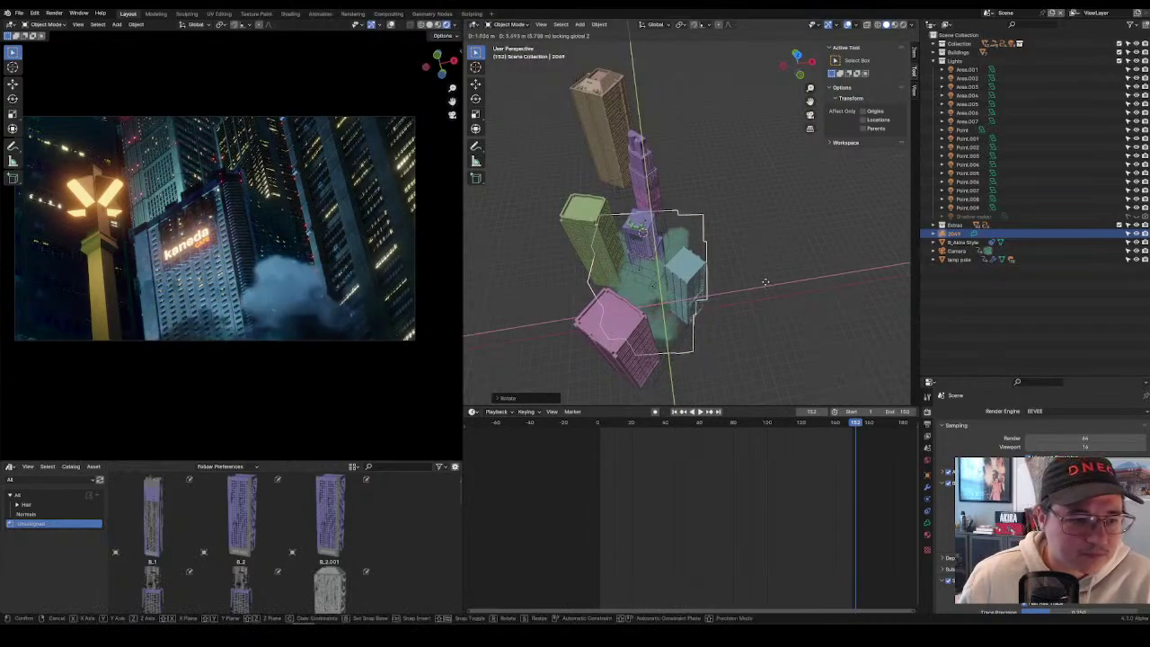
key(y)
click(761, 276)
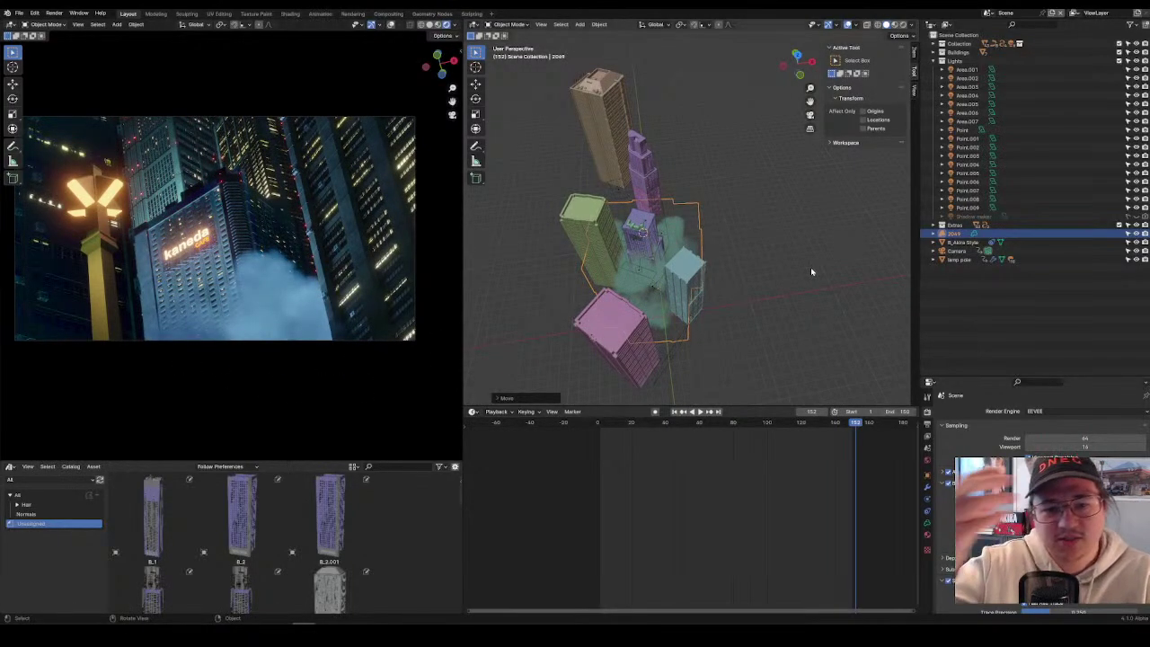
Reposition the 2049 cloud above the kaneda tower and rotate it around the global Z axis.
key(g)
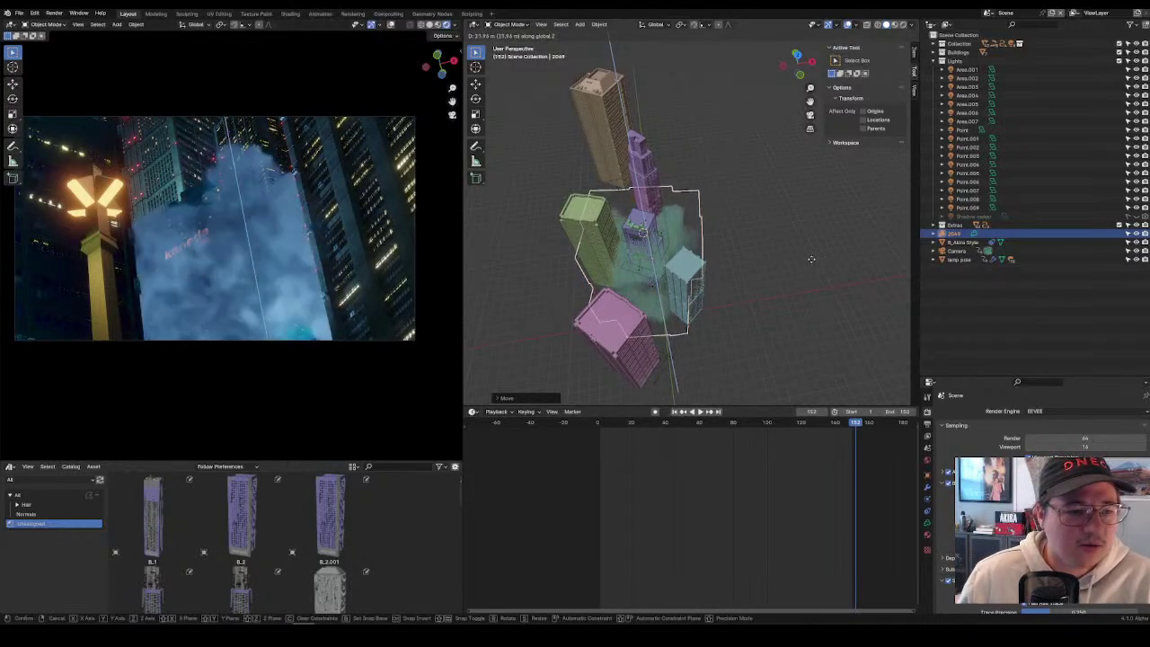
key(shift+z)
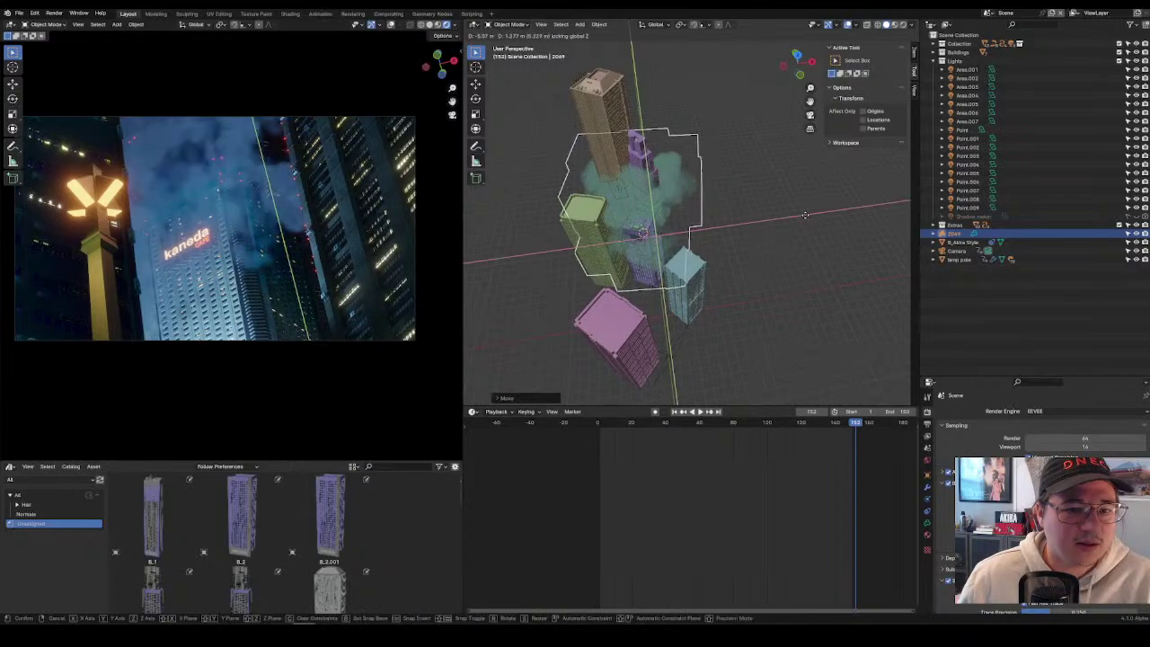
key(r)
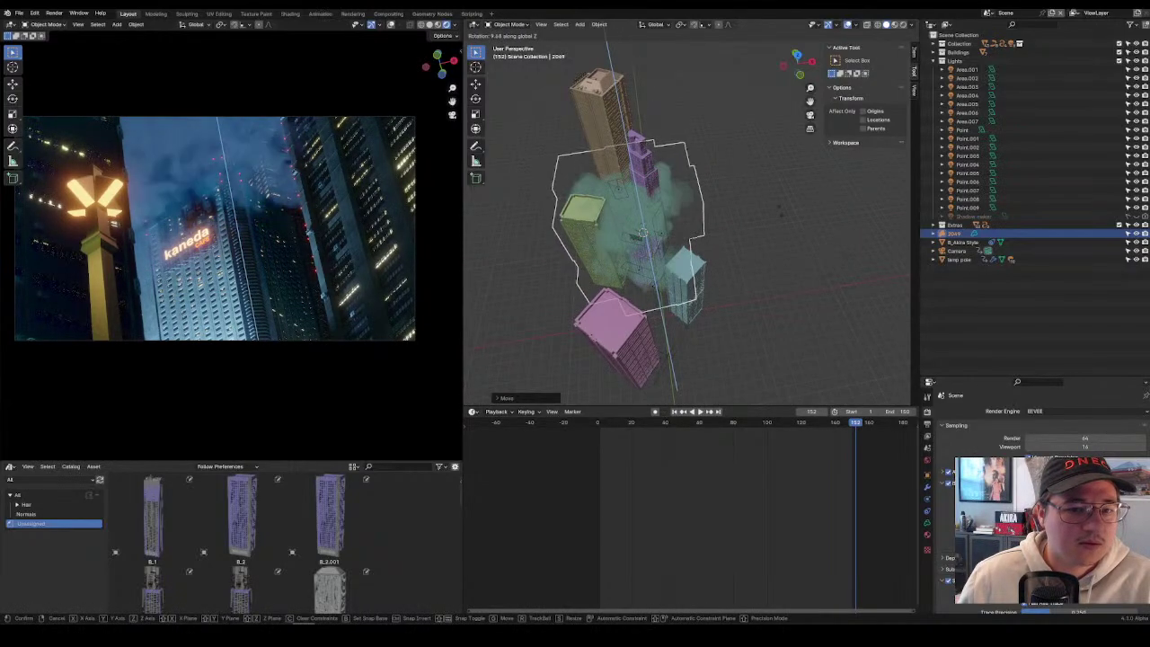
key(z)
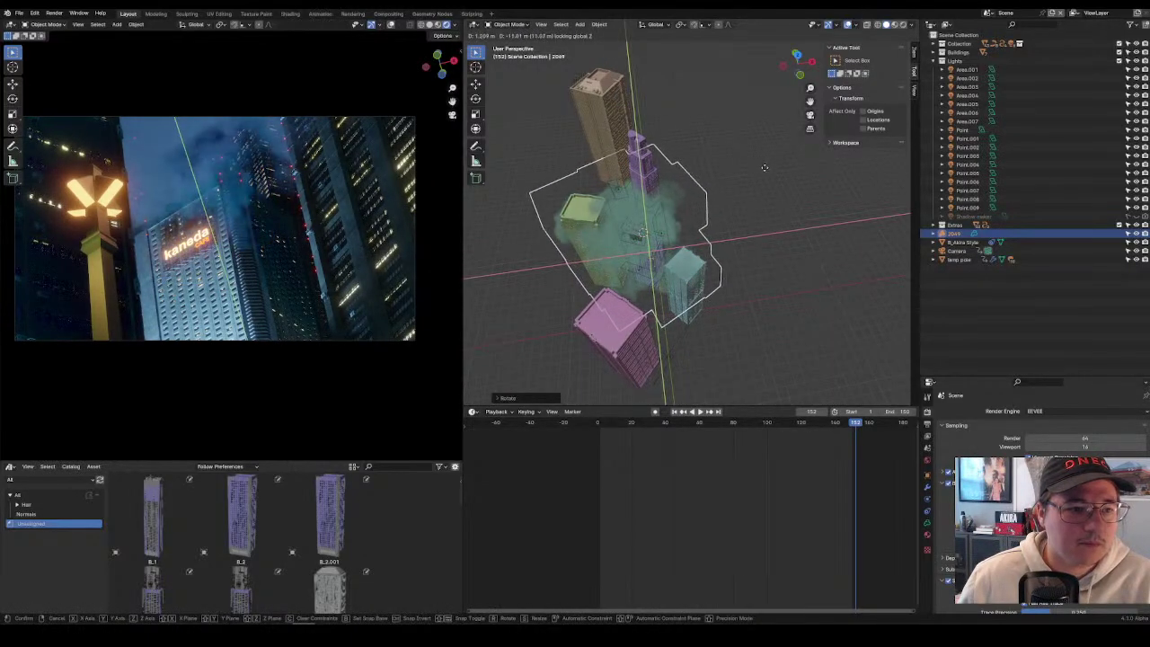
Slide the rotated 2049 cloud horizontally, with global Z locked, so it veils the upper part of the kaneda tower.
key(g)
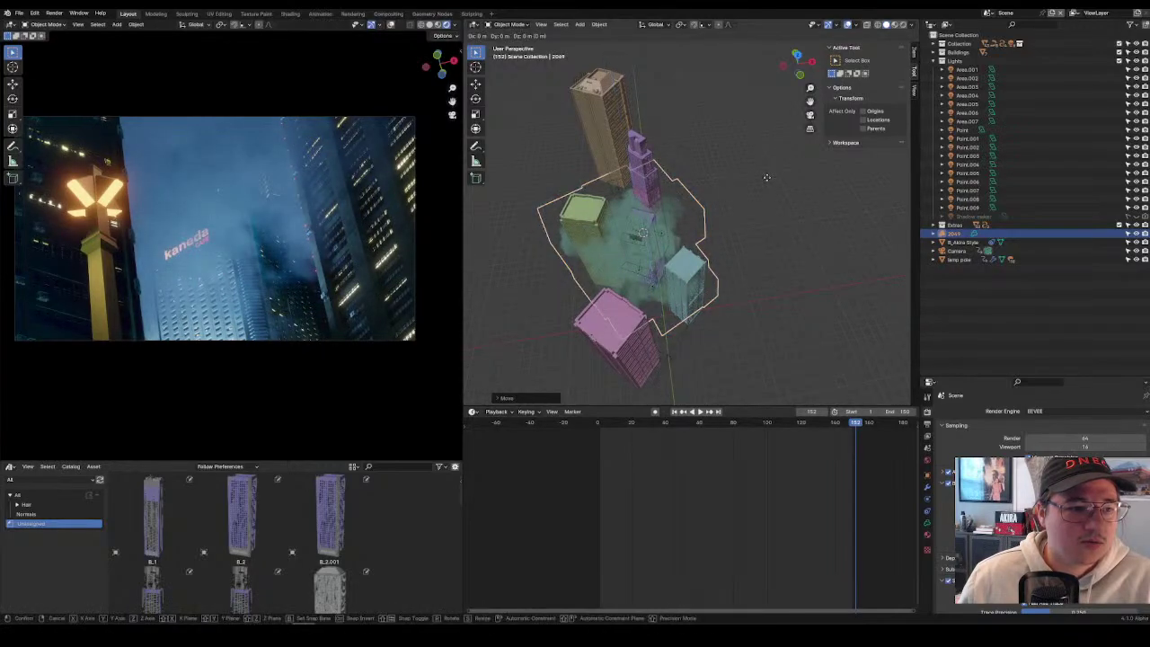
key(shift+z)
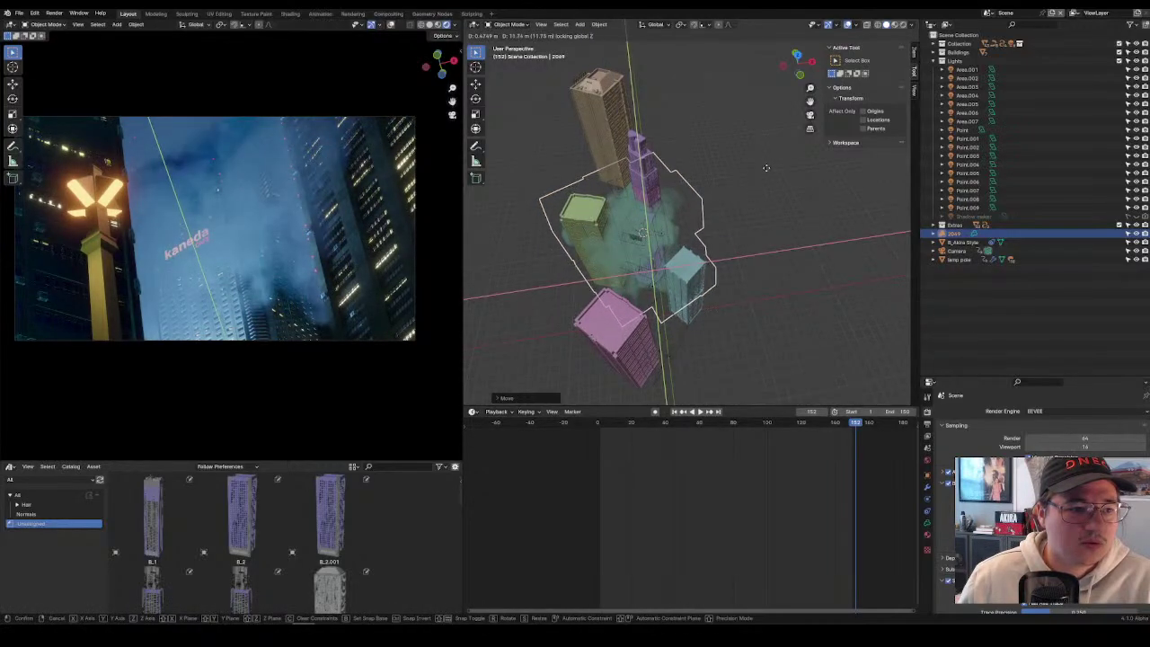
click(766, 167)
middle_drag(764, 171, 618, 186)
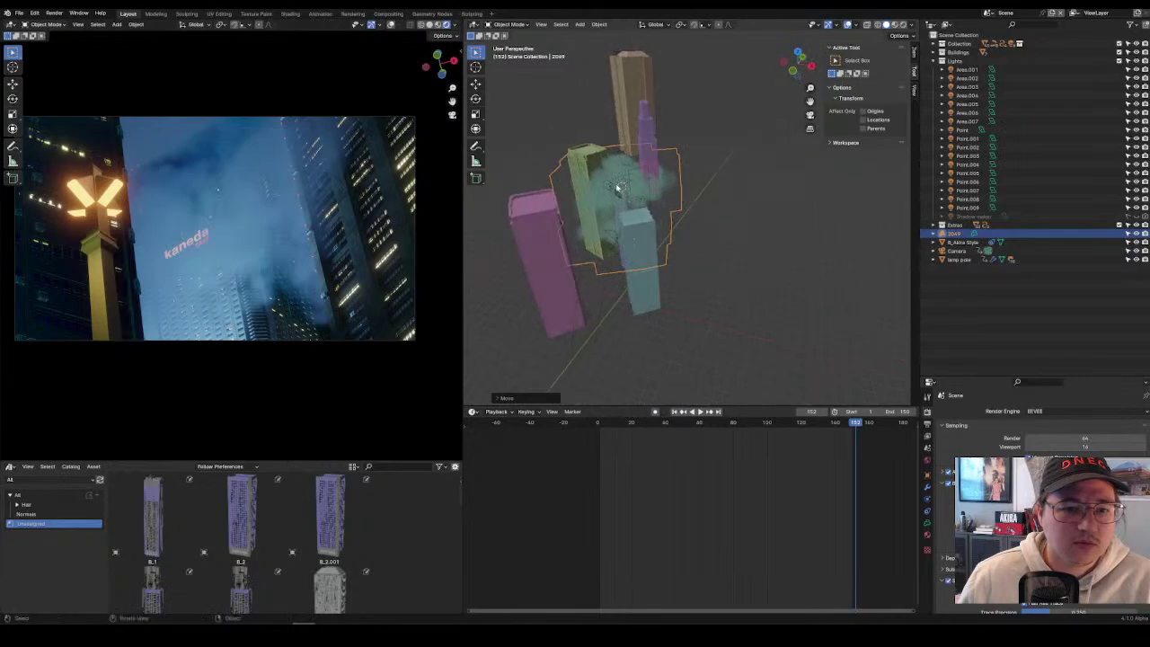
Select the Area.006 light inside the cloud and hide it in the viewport.
key(alt+a)
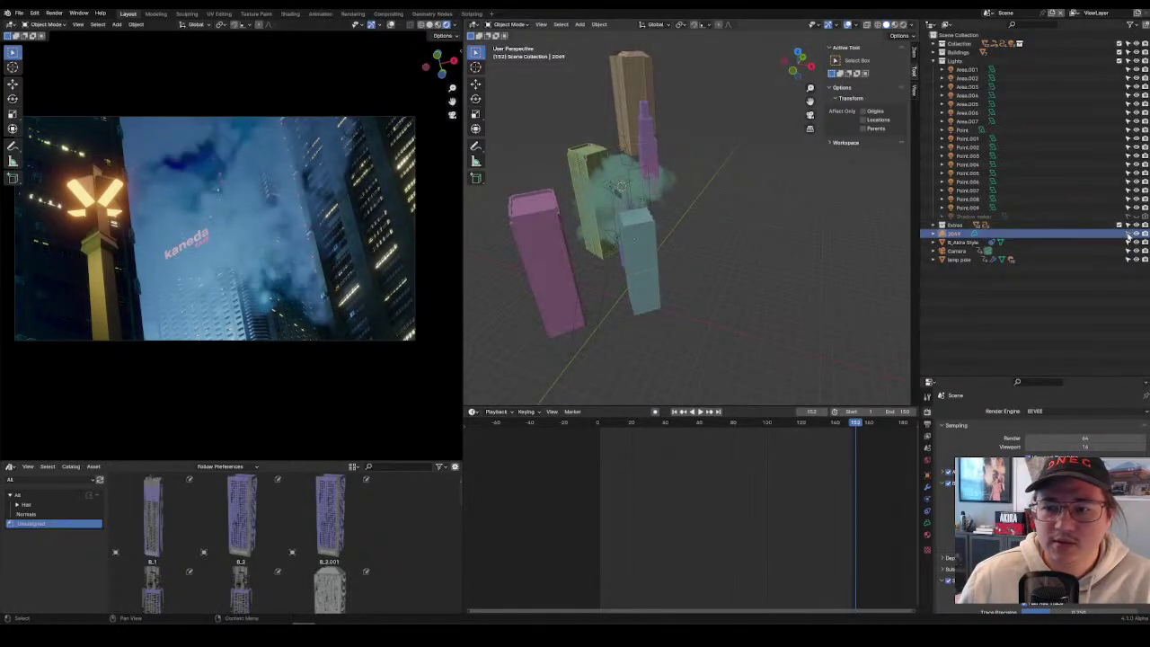
click(607, 188)
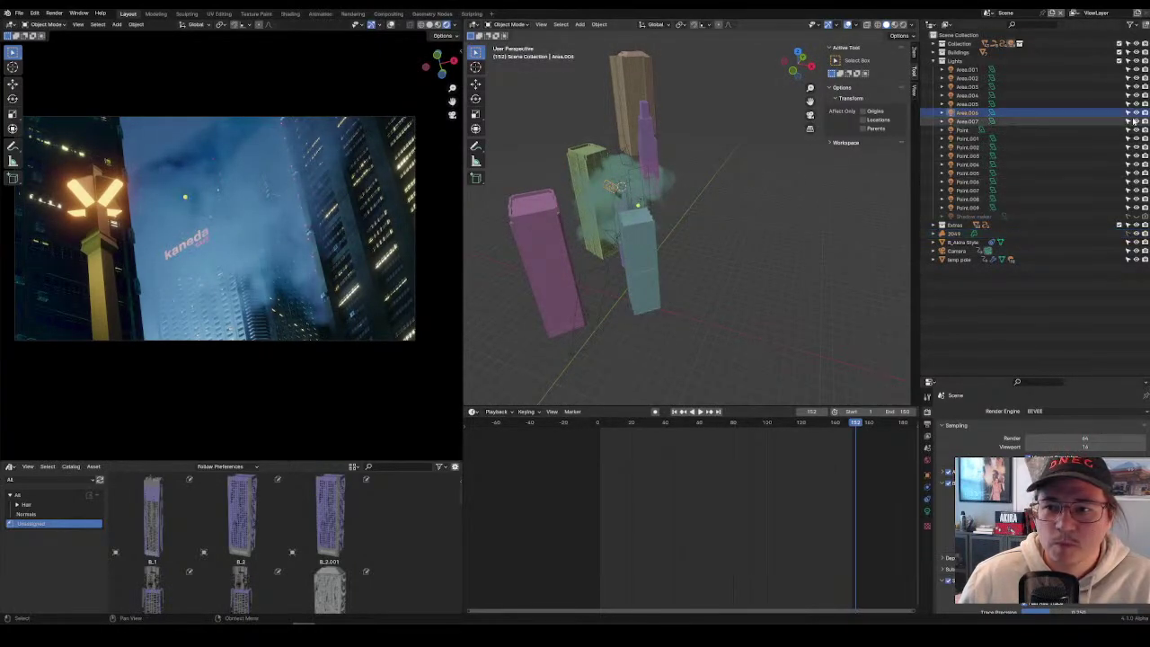
click(927, 512)
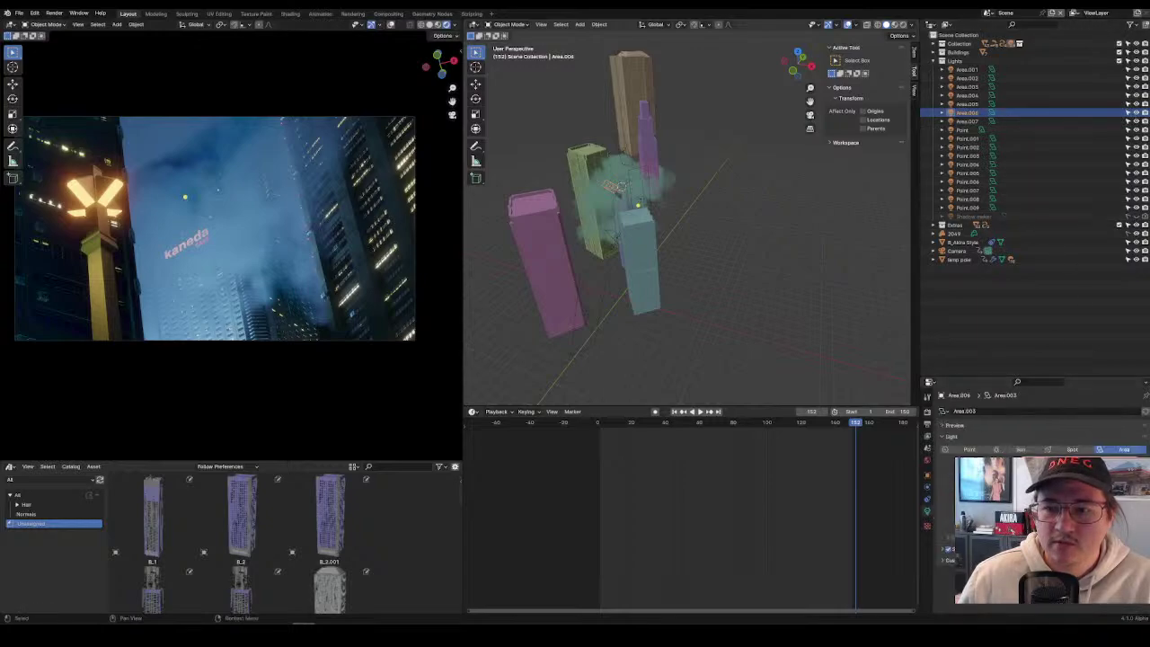
click(1135, 114)
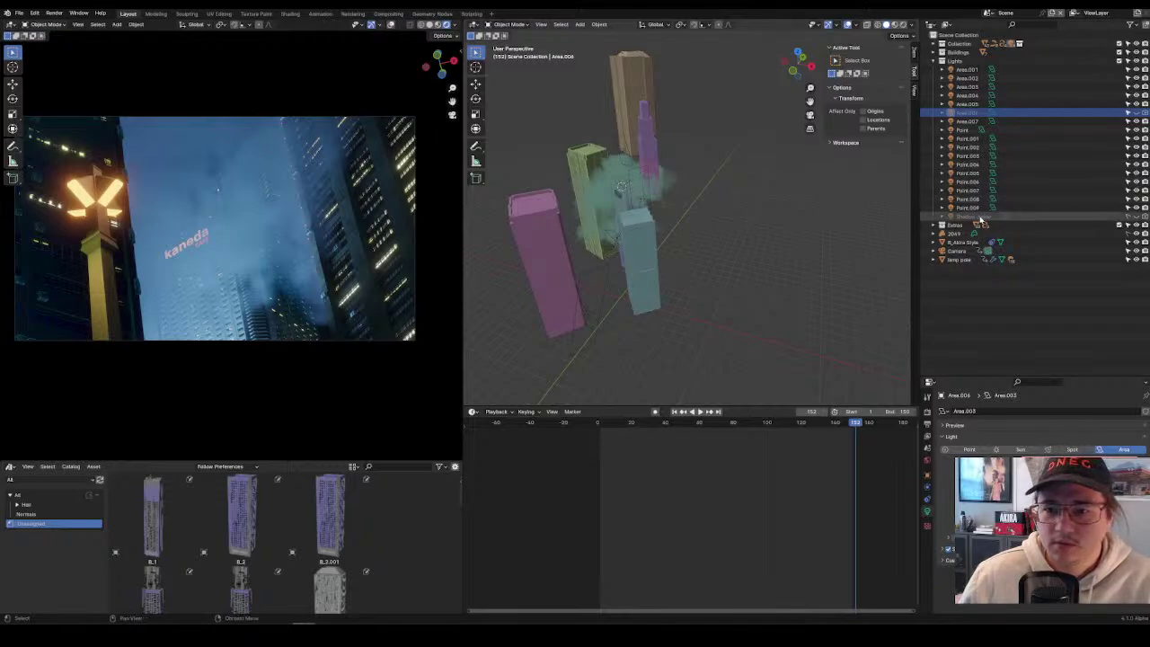
Reselect the 2049 cloud and lower it along global Z over the lower part of the kaneda tower.
click(966, 243)
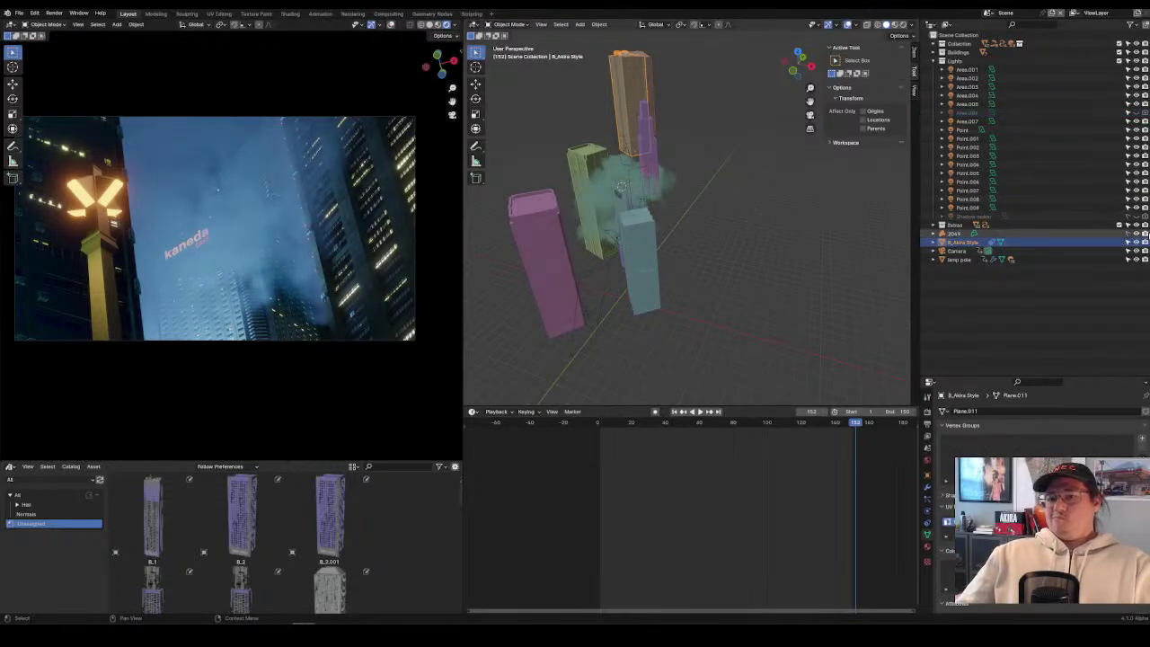
click(956, 234)
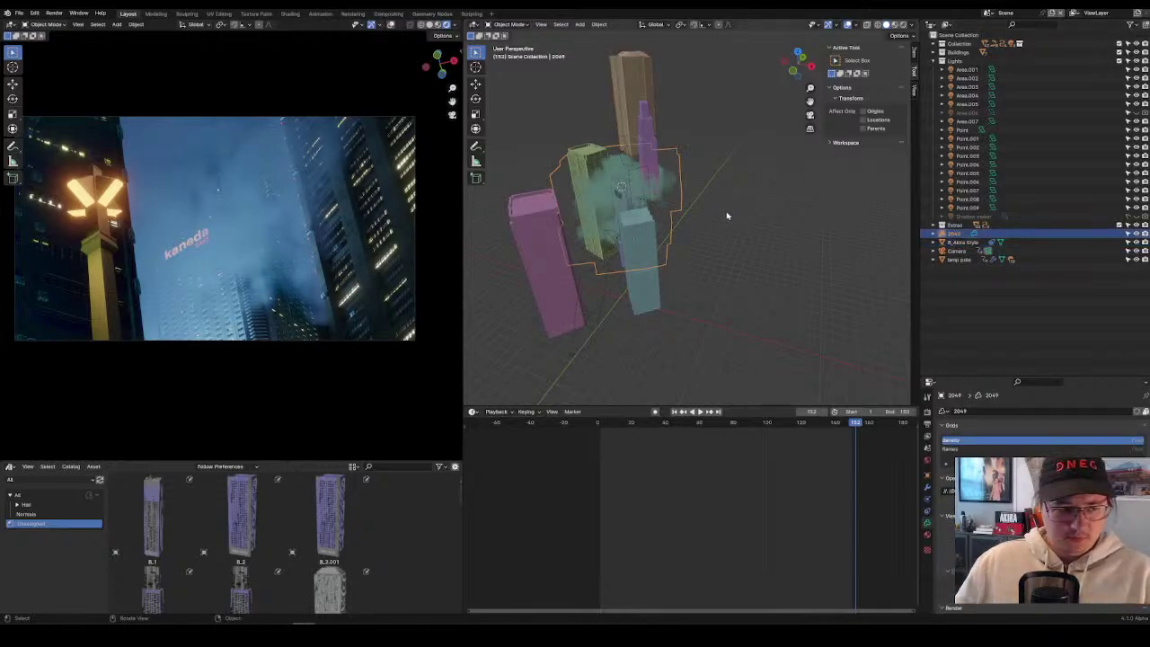
key(g)
key(z)
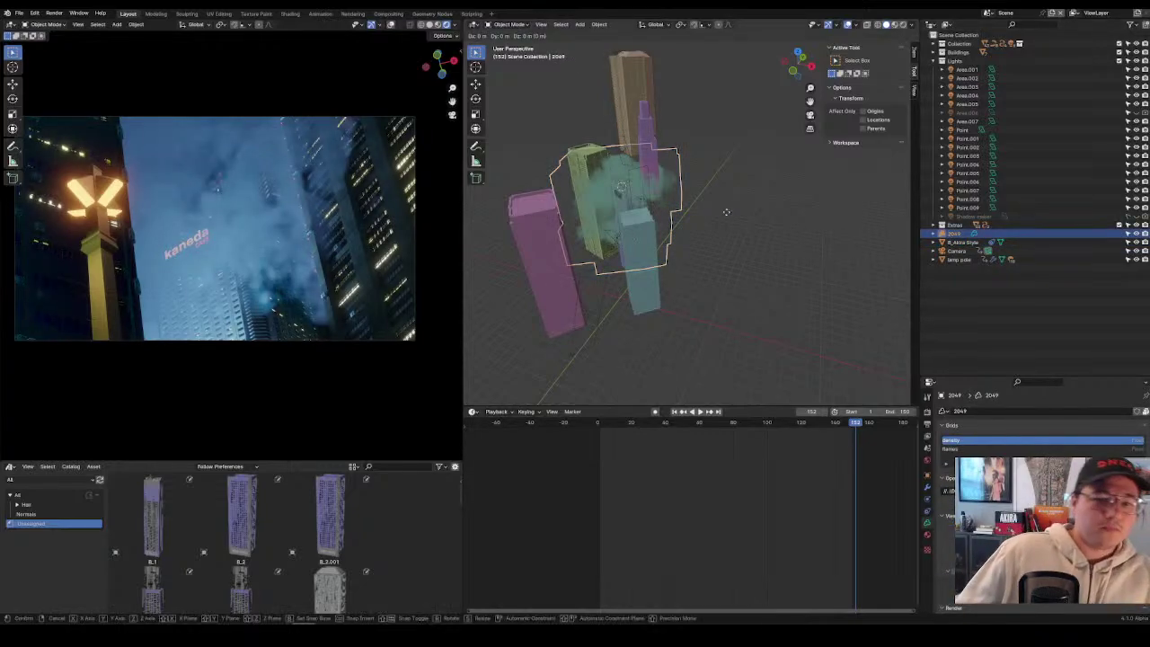
click(733, 225)
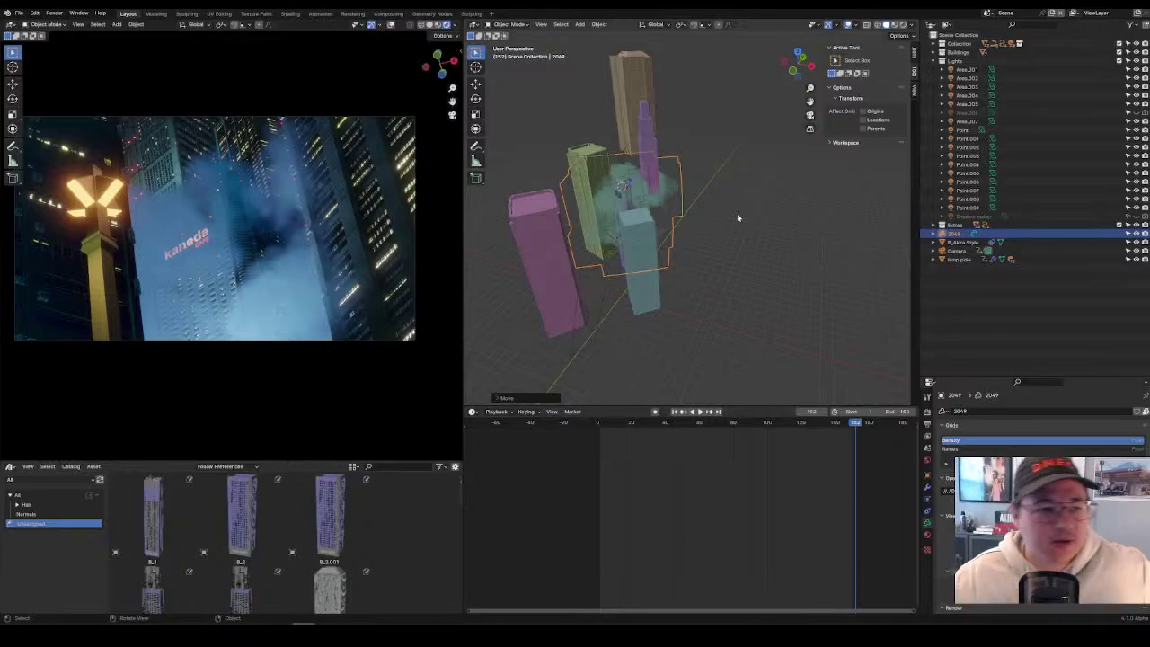
Raise the 2049 cloud along global Z and adjust its horizontal position around the kaneda tower with global Z locked.
key(g)
key(shift+z)
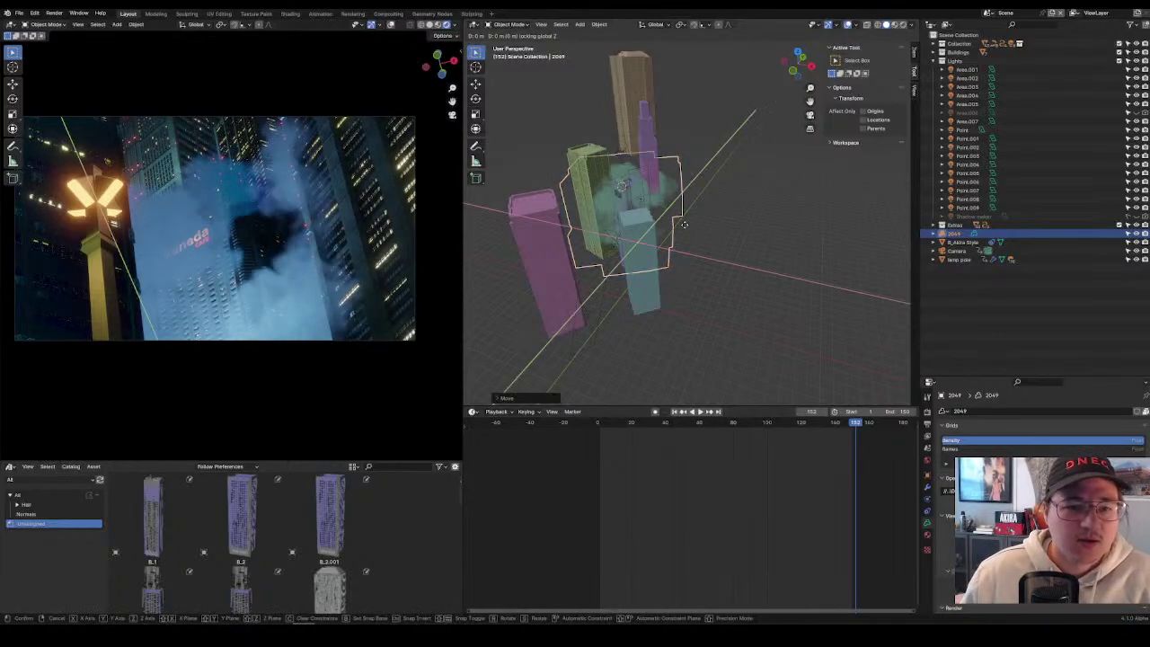
key(z)
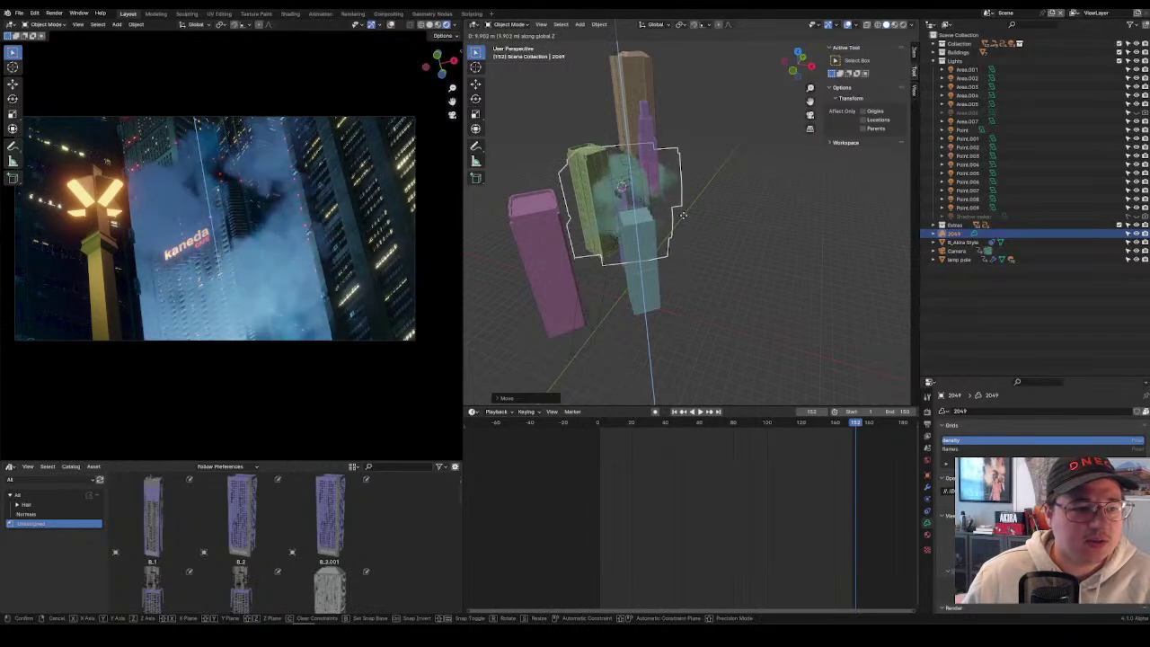
click(683, 217)
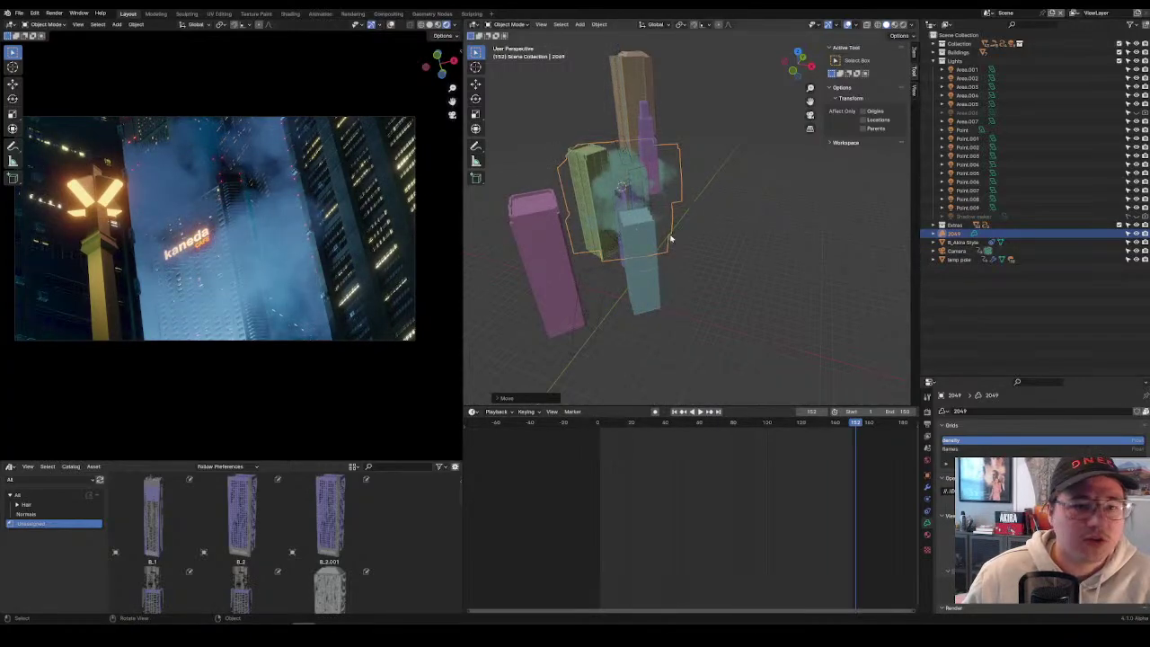
key(g)
key(shift+z)
click(672, 238)
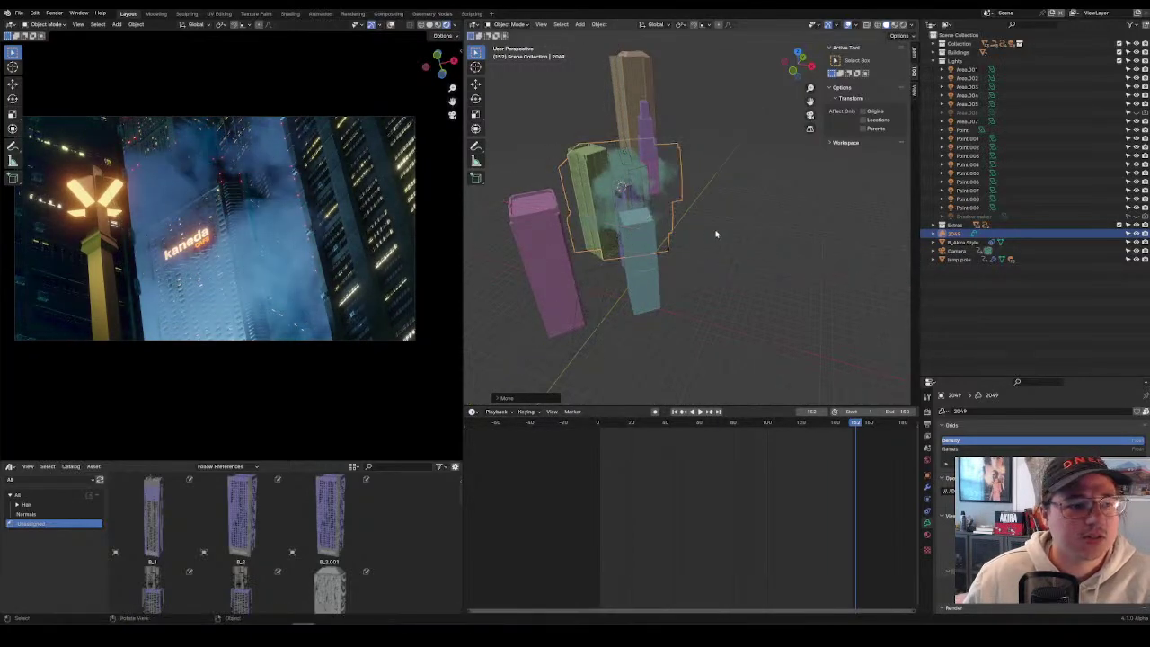
Rotate the 2049 cloud around global Z and lower it along the same axis.
key(r)
key(z)
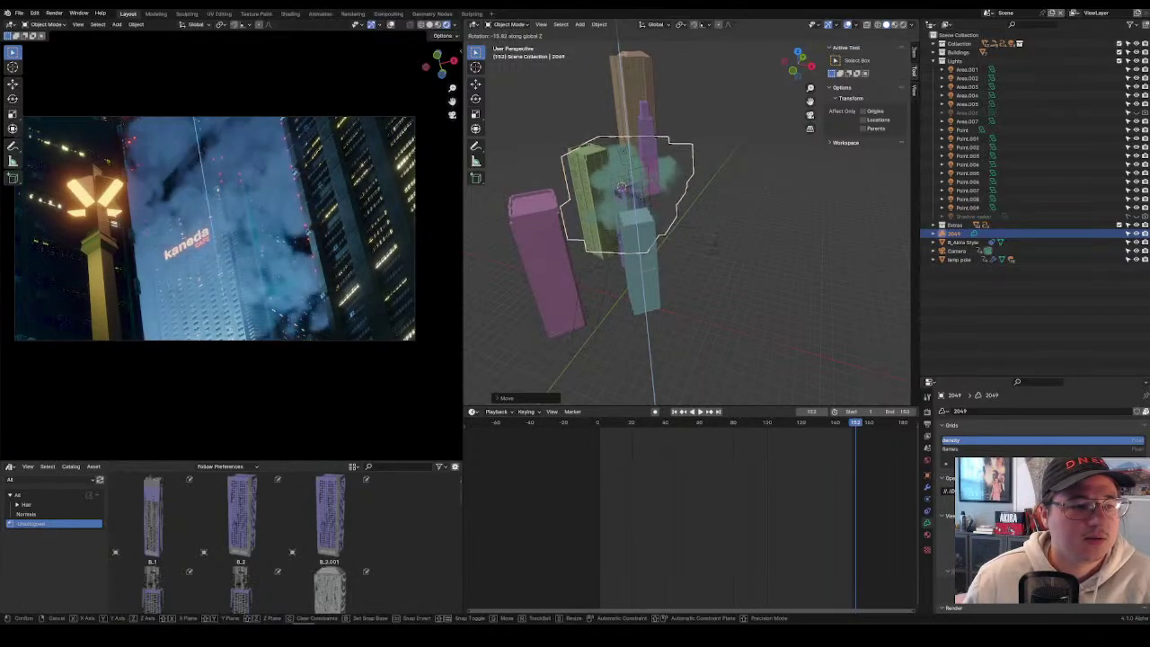
click(712, 222)
key(g)
key(z)
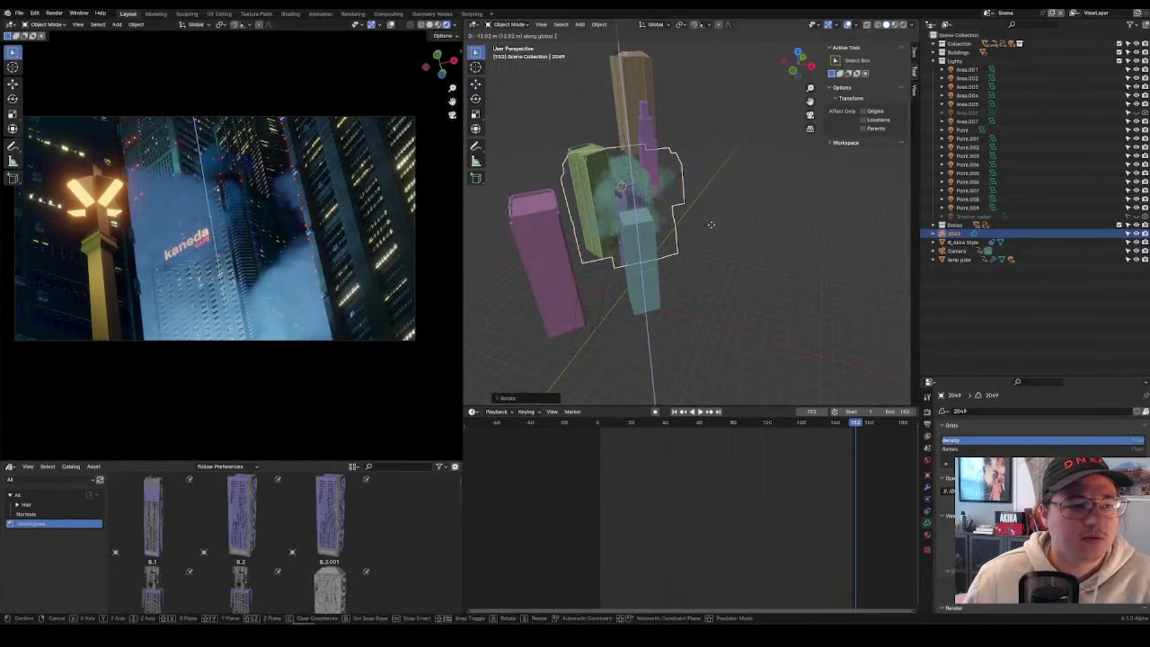
click(713, 226)
Slide the 2049 cloud horizontally behind the kaneda tower, with global Z locked, and turn it around global Z.
middle_drag(713, 229, 725, 274)
key(g)
key(shift+z)
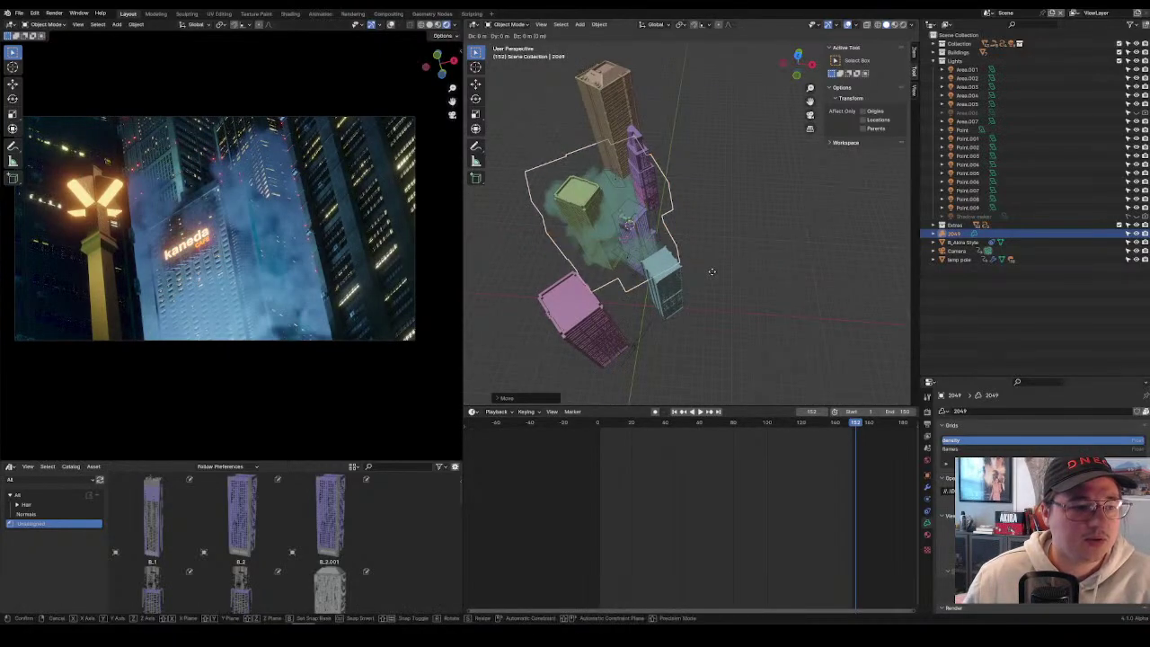
click(710, 255)
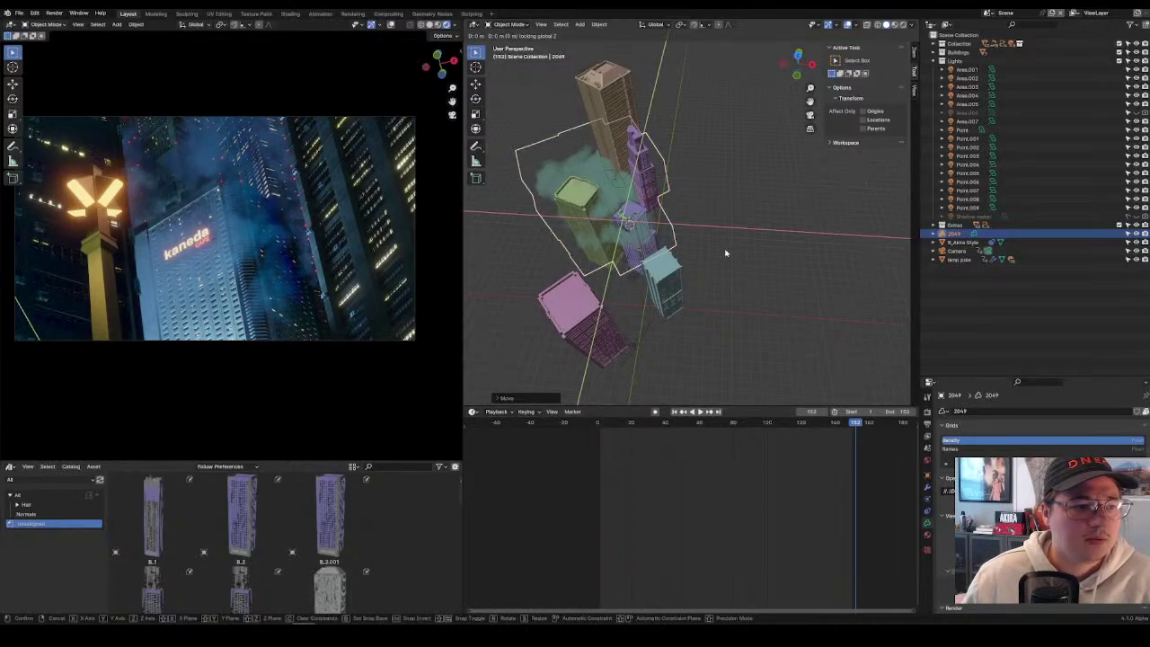
key(g)
key(r)
key(z)
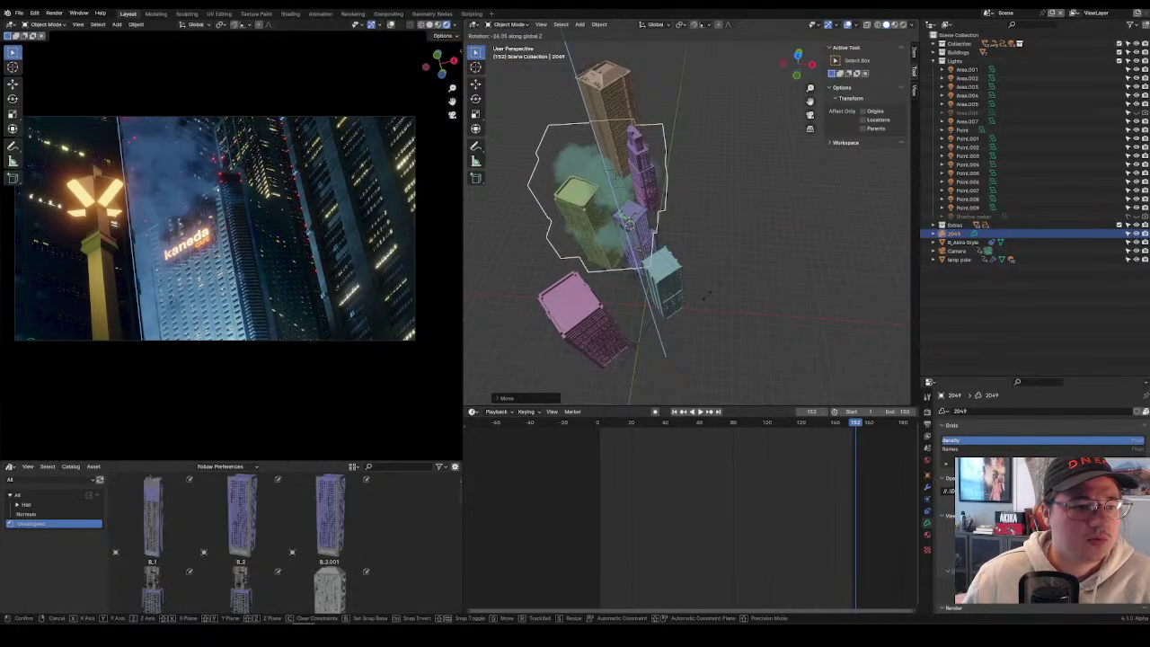
Shift the 2049 cloud horizontally and raise it along global Z so it hangs behind the kaneda tower's roof.
key(g)
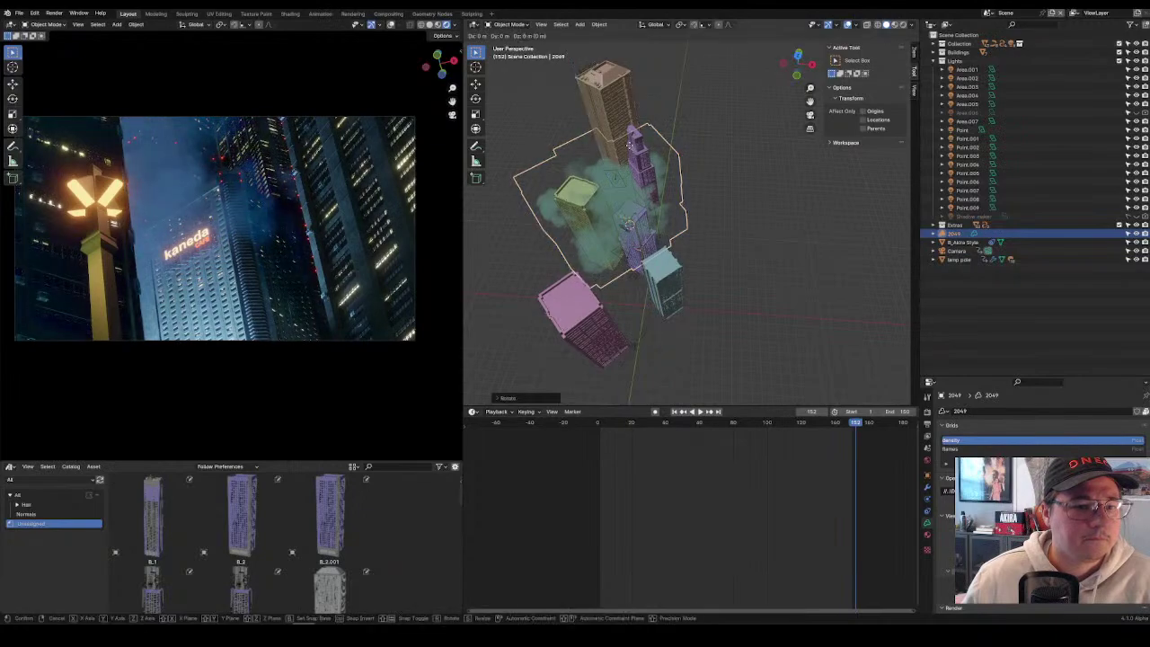
key(shift+z)
key(z)
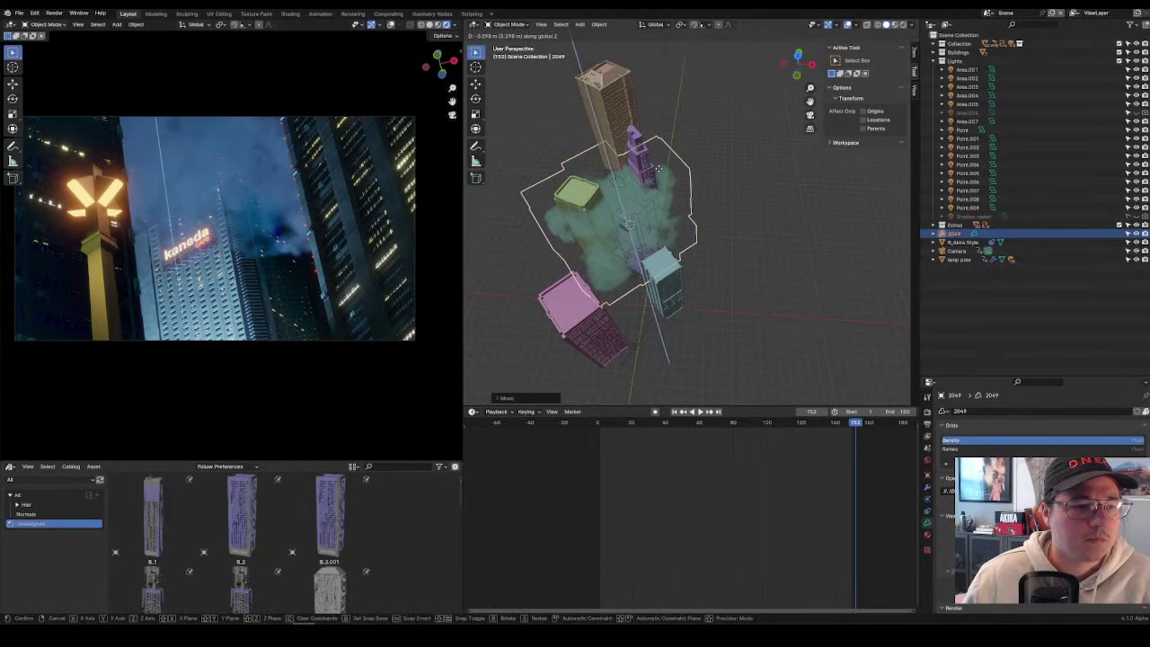
key(shift+z)
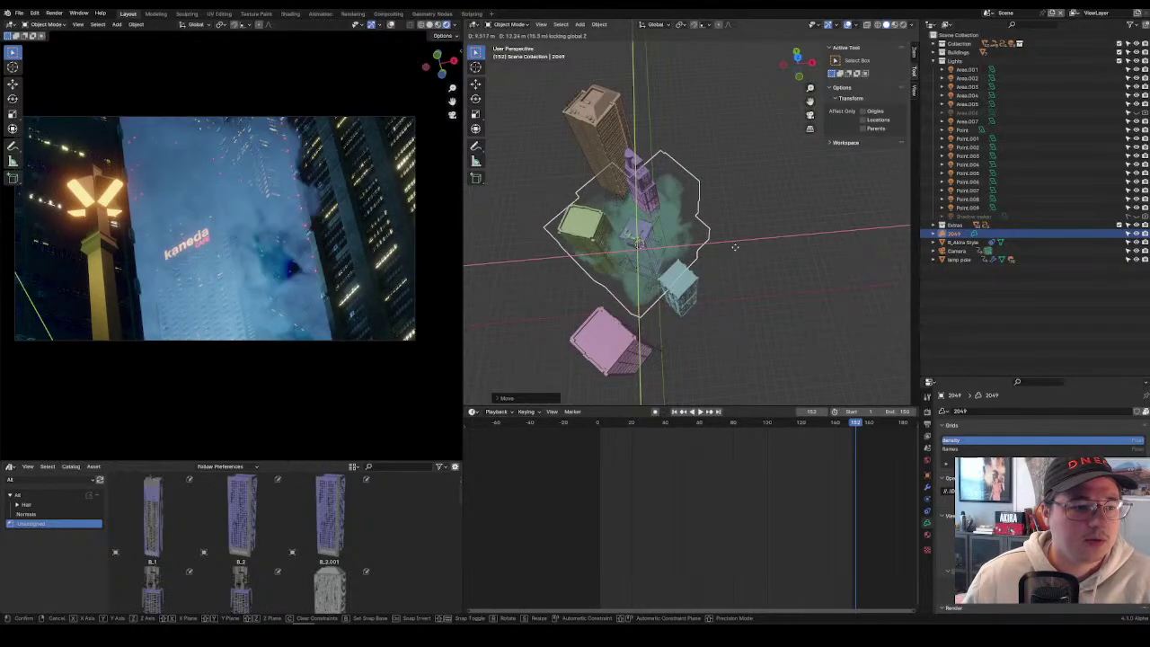
key(z)
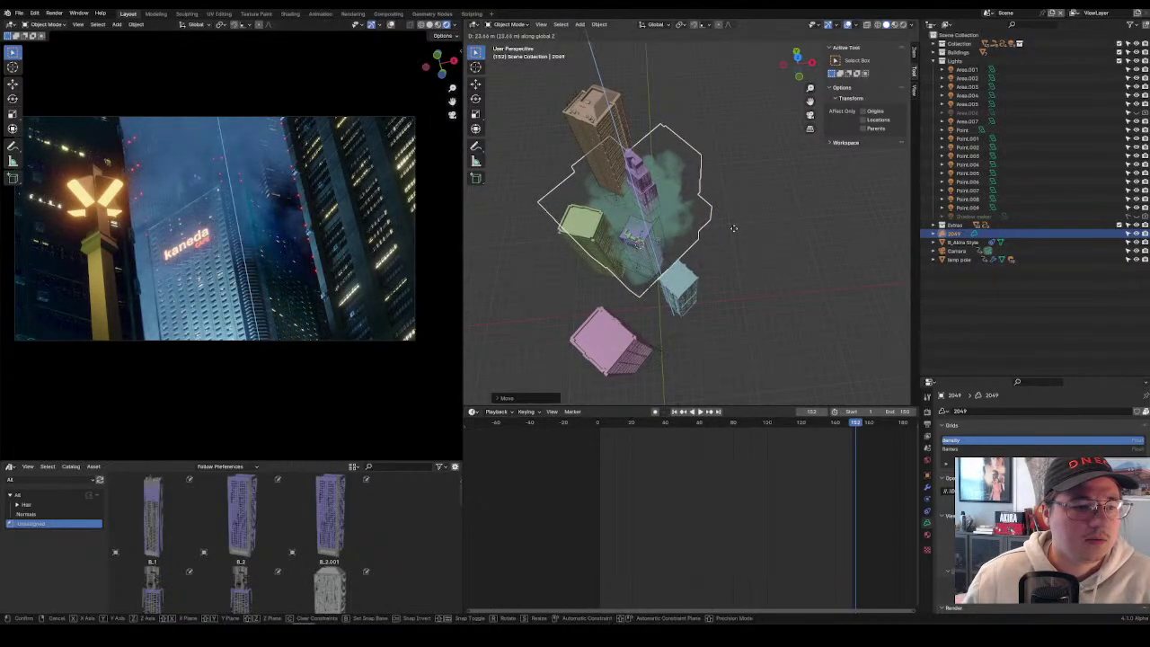
click(734, 232)
At frame 11, rotate the 2049 cloud and slide it about 44 m horizontally with global Z locked.
drag(652, 432, 616, 433)
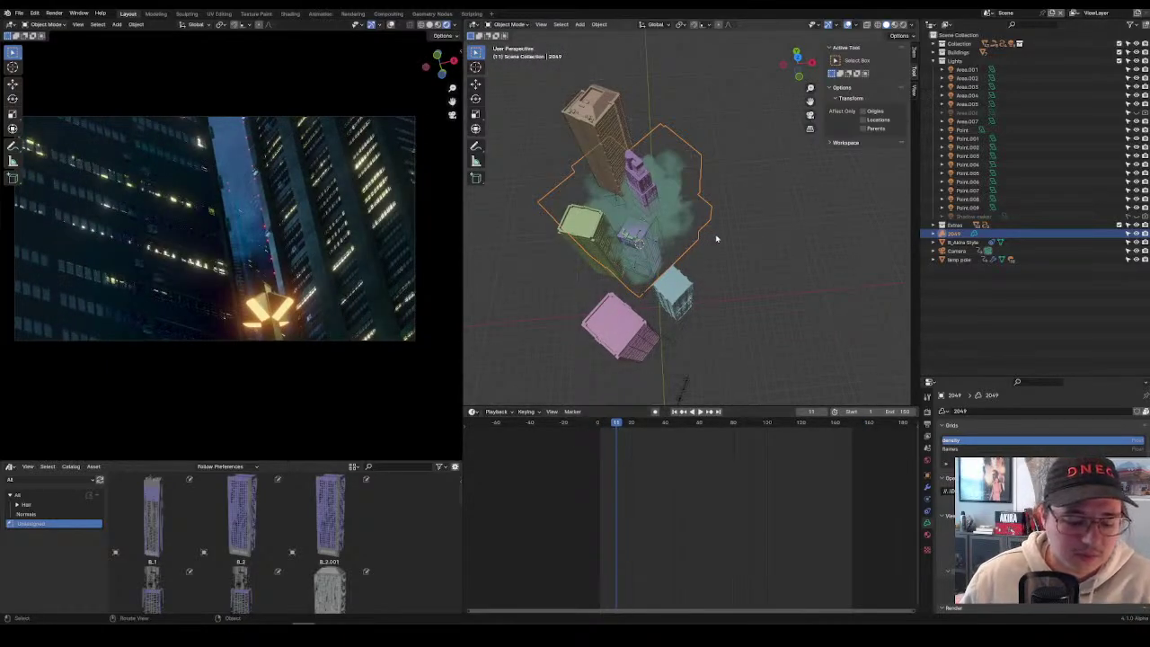
key(g)
key(z)
key(shift+z)
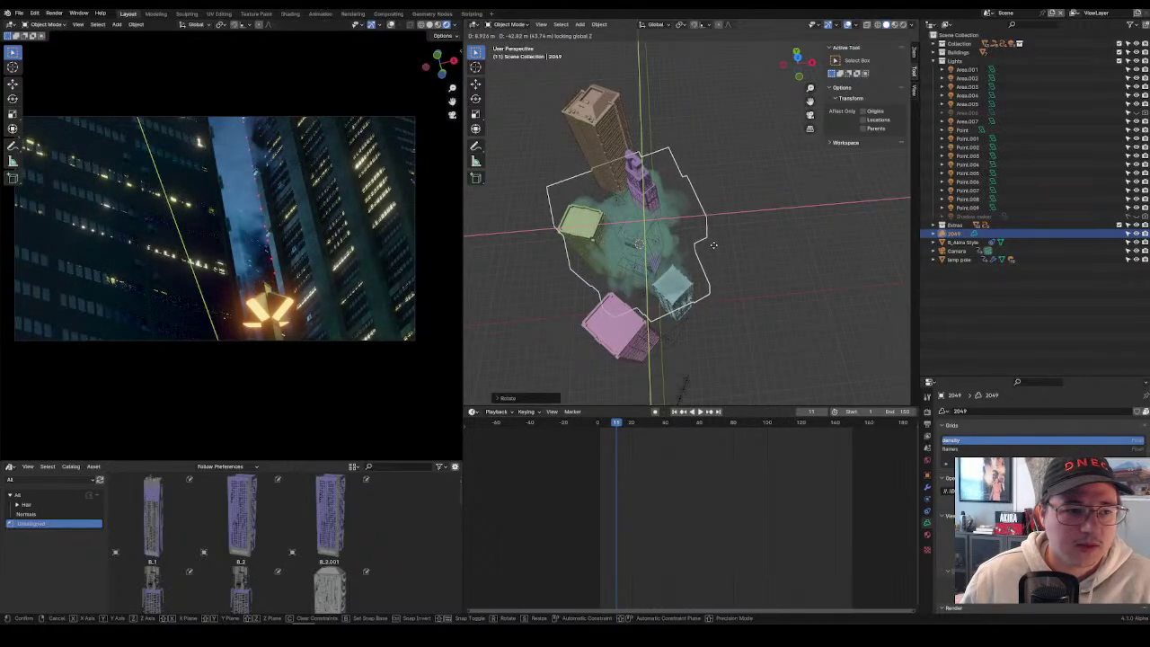
click(713, 244)
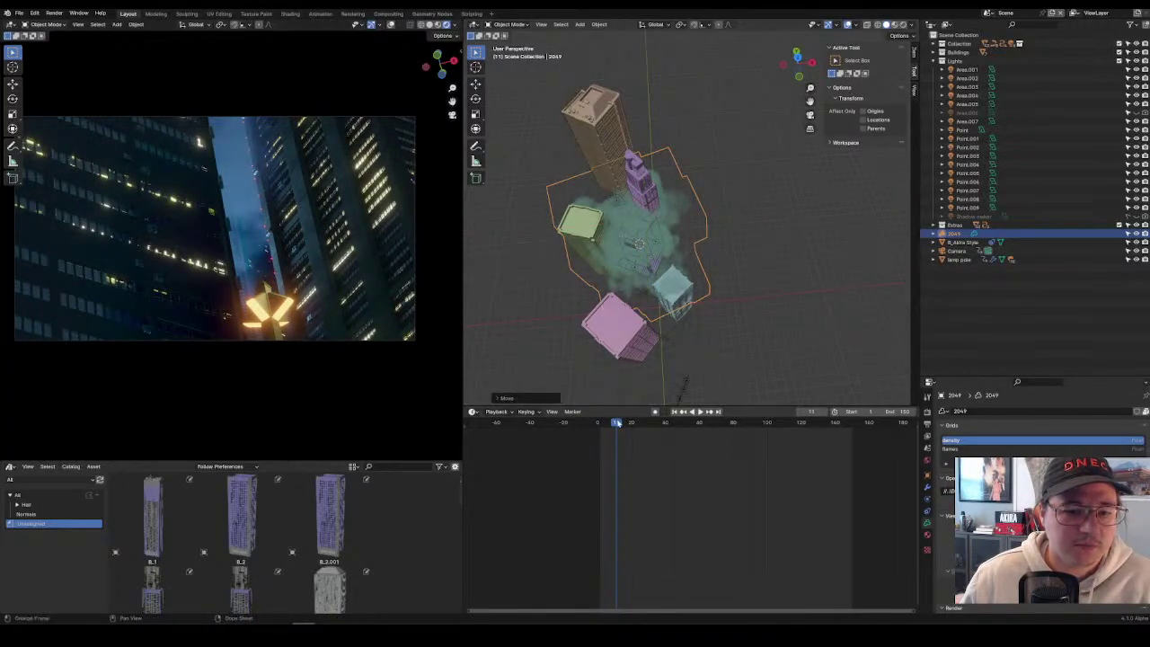
At frame 160, slide the 2049 cloud horizontally over the kaneda tower and lower it about 4 m along global Z.
drag(617, 423, 870, 437)
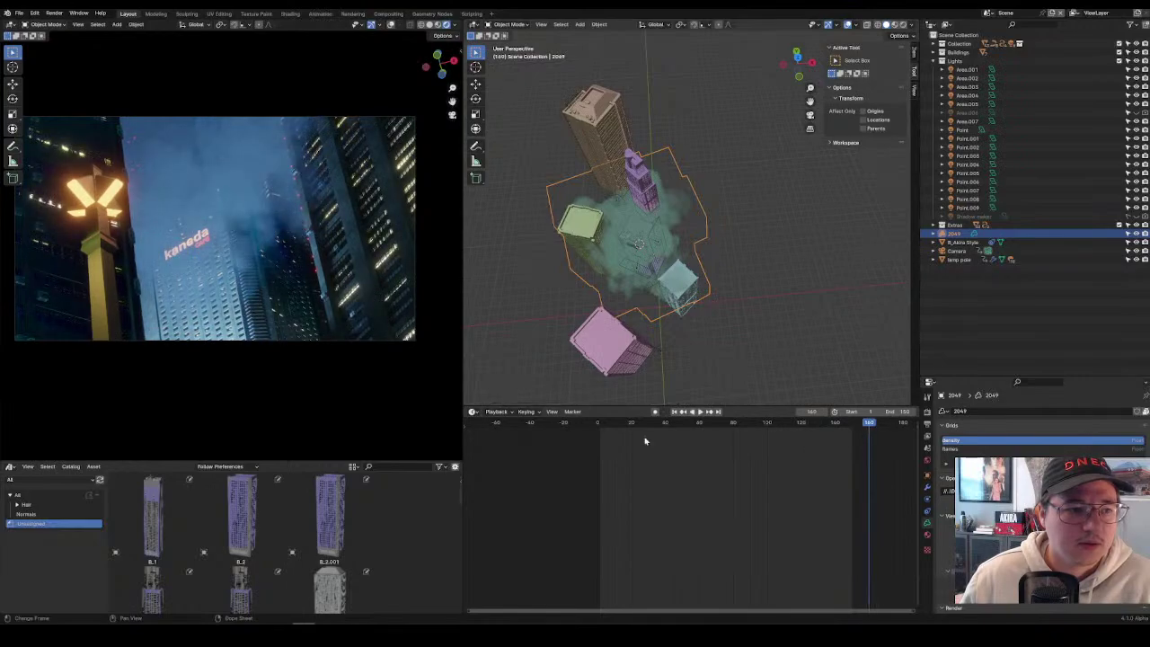
key(g)
key(shift+z)
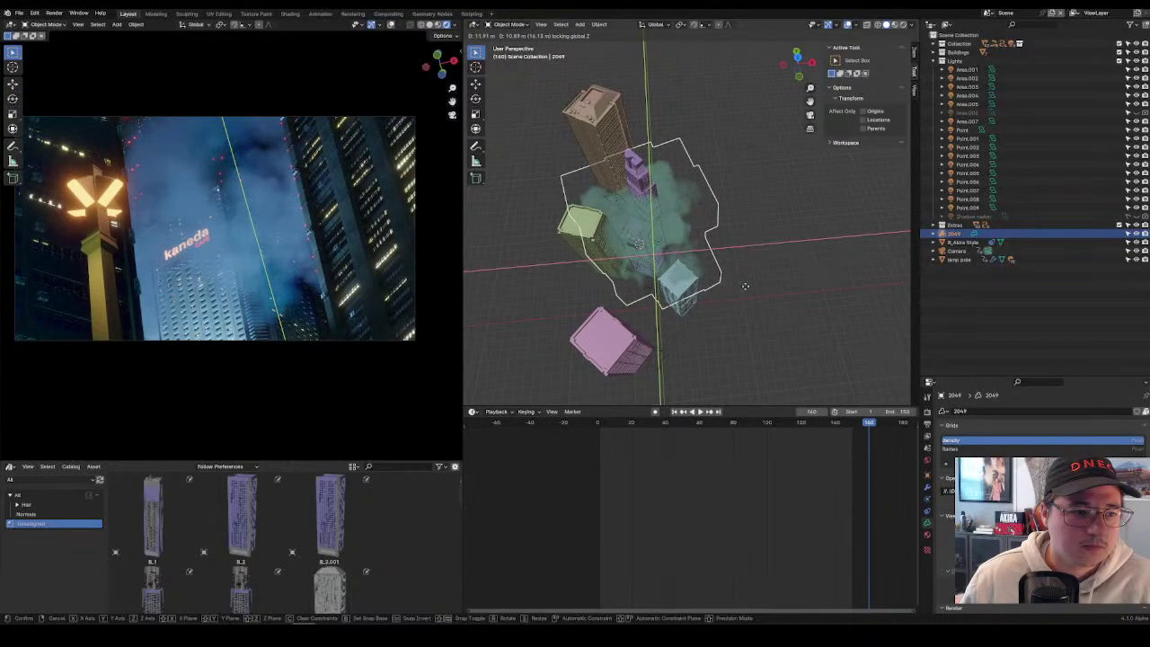
key(z)
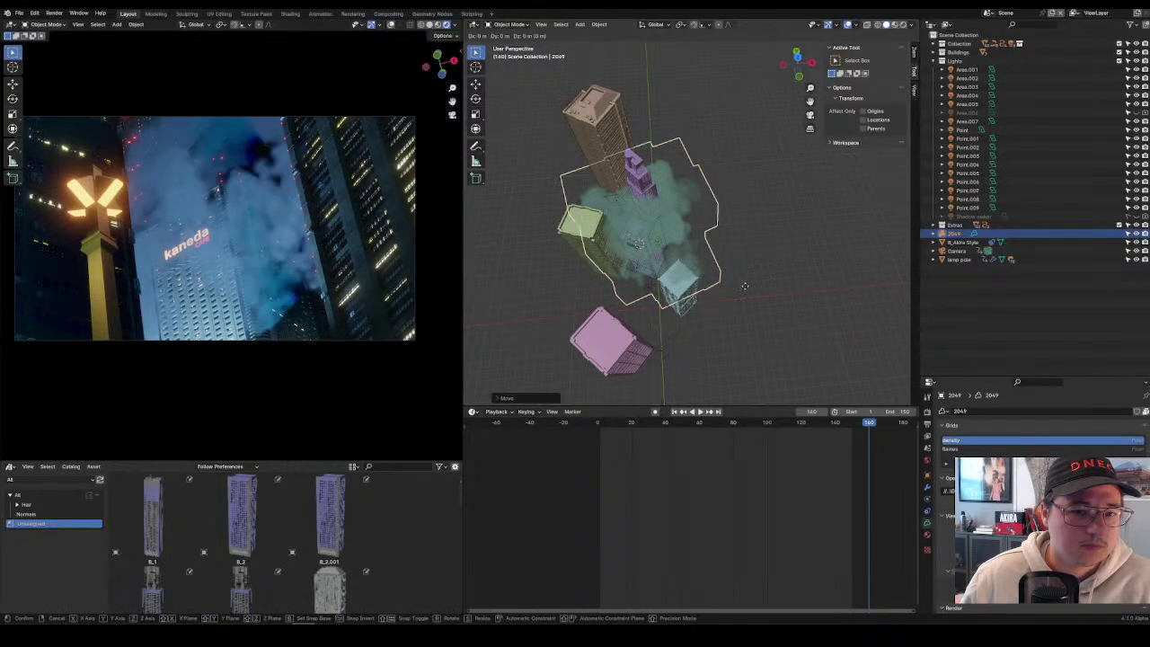
click(746, 291)
Scale up the 2049 cloud and lower it along global Z around the kaneda tower.
key(s)
click(770, 295)
key(g)
key(z)
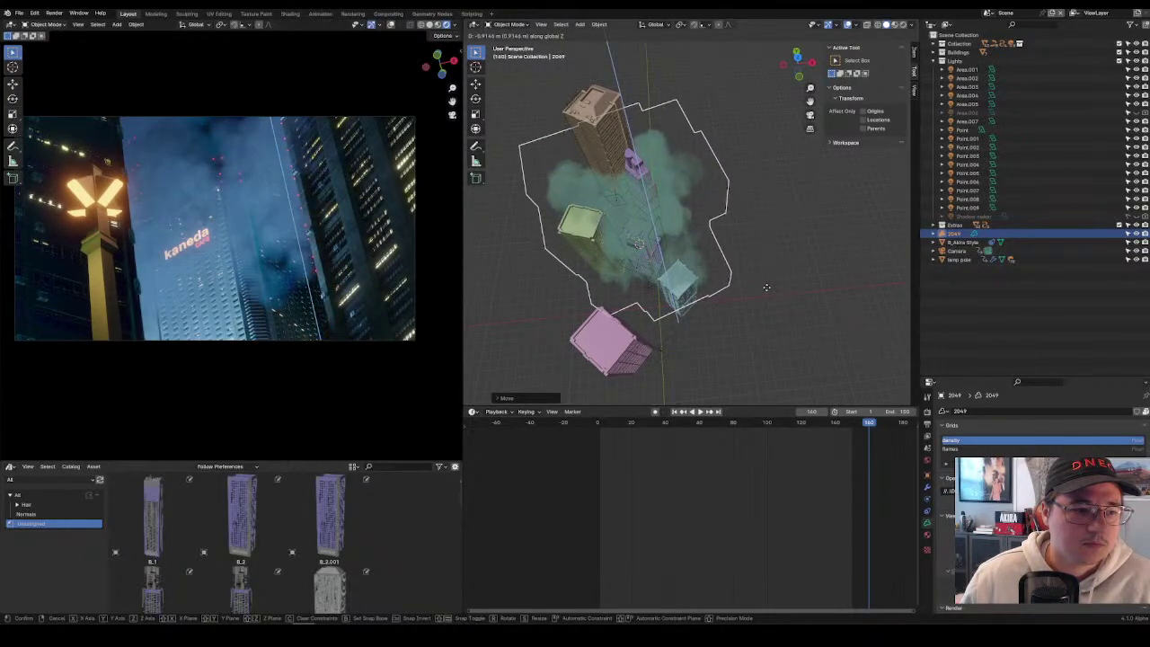
Slide the 2049 cloud horizontally with global Z locked and rotate it about -13° around global Z.
key(shift+z)
key(r)
key(z)
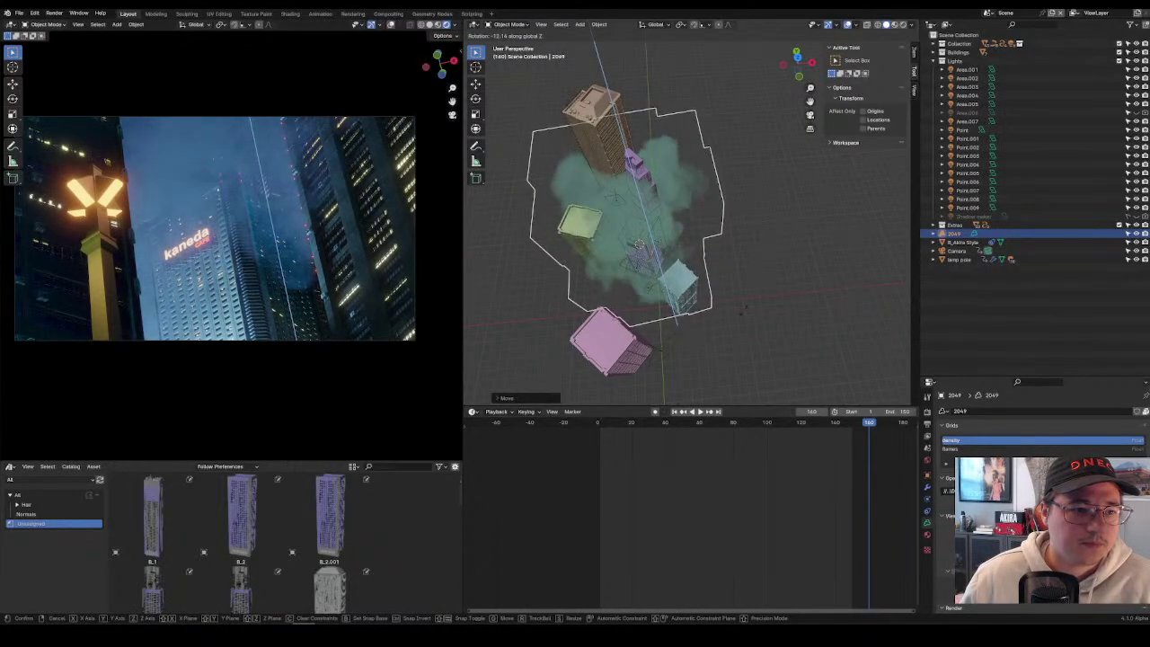
click(868, 400)
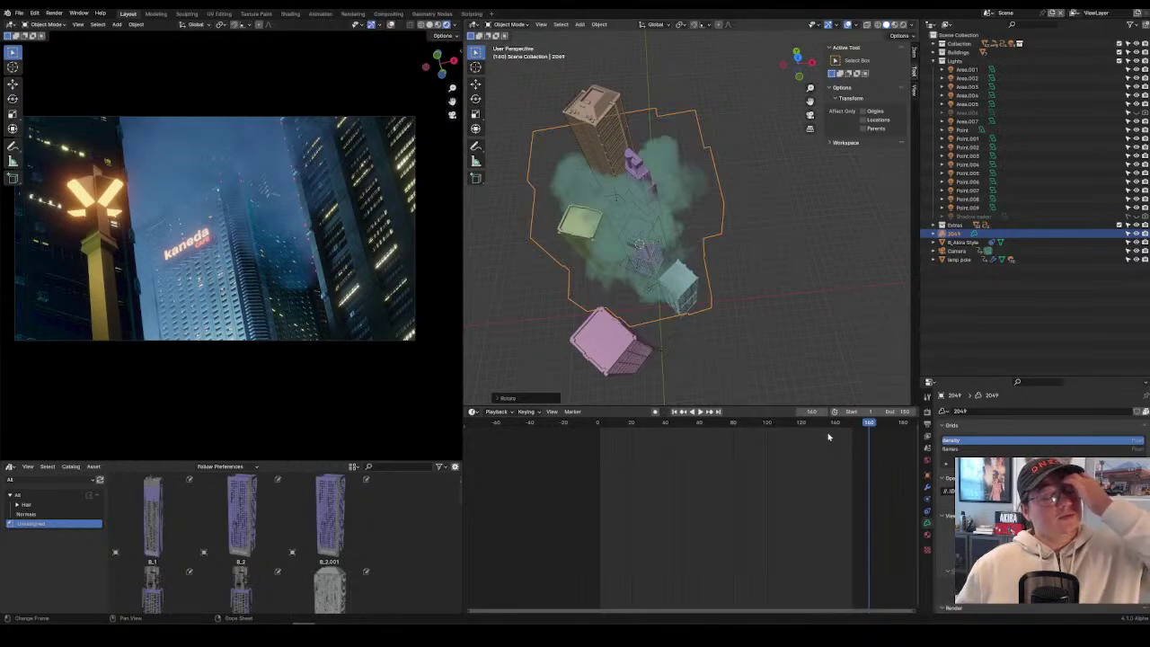
key(g)
key(y)
right_click(734, 330)
Slide the 2049 cloud about 20 m horizontally with global Z locked and rotate it about 5° around global Z.
key(g)
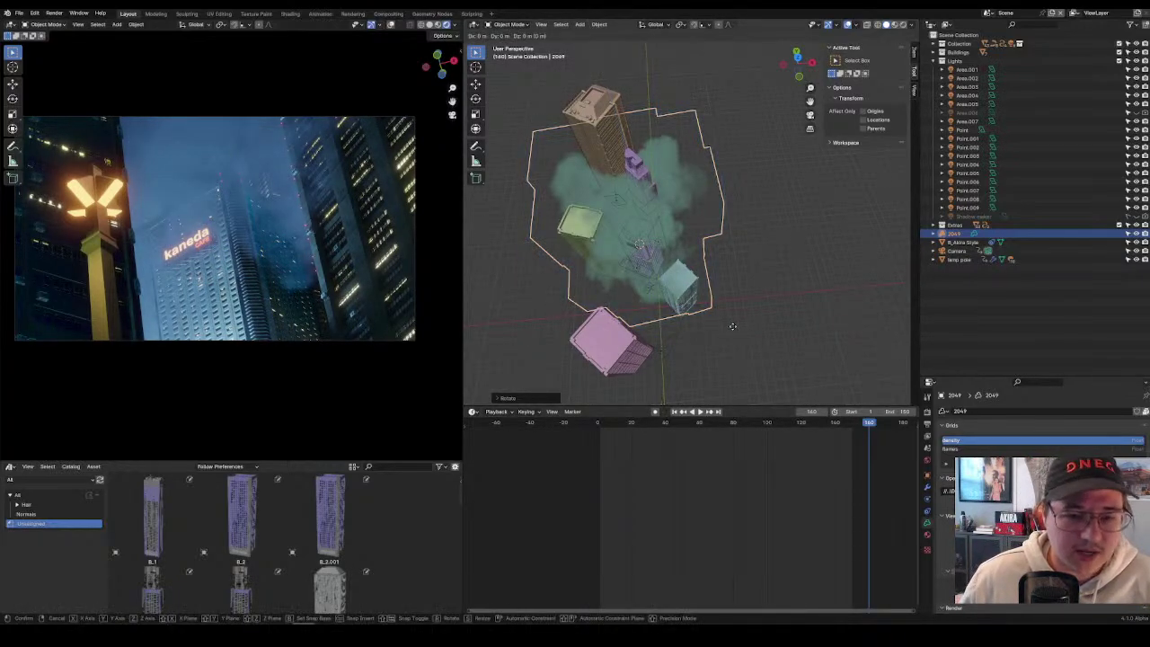
key(shift+z)
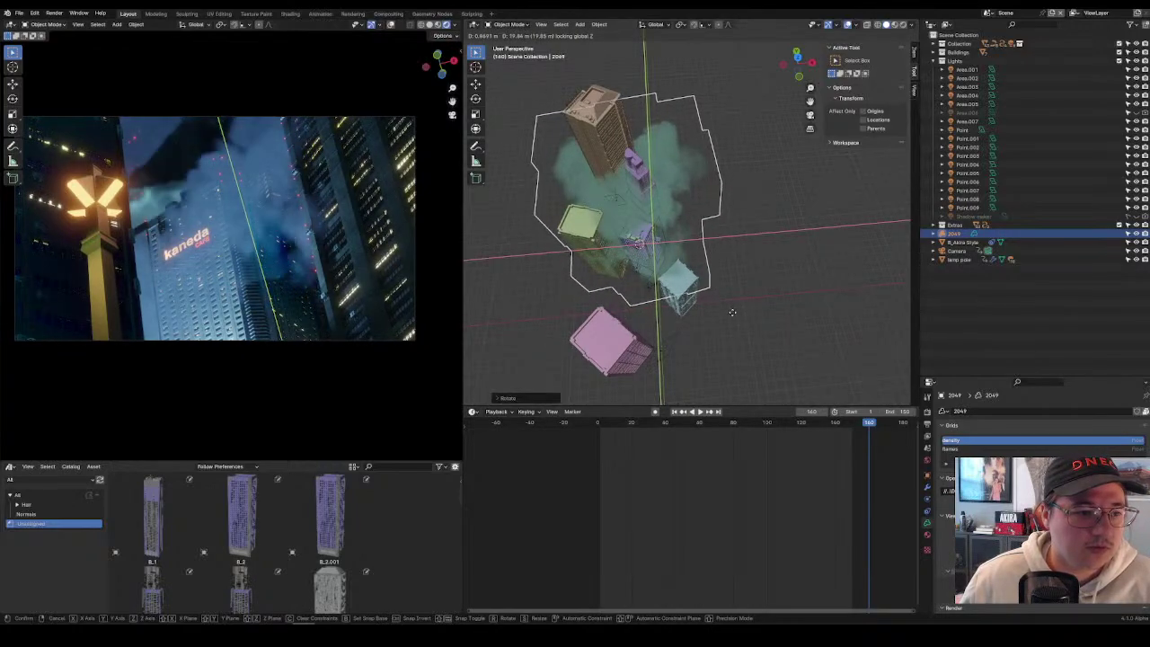
key(r)
key(z)
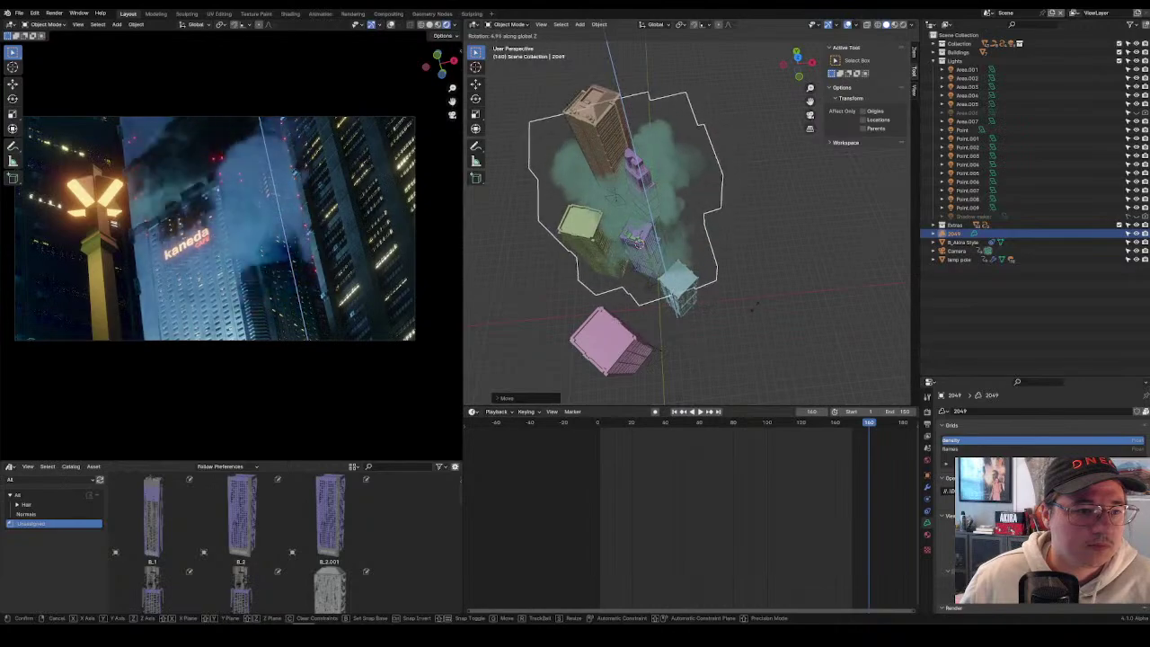
click(754, 308)
drag(868, 428, 597, 423)
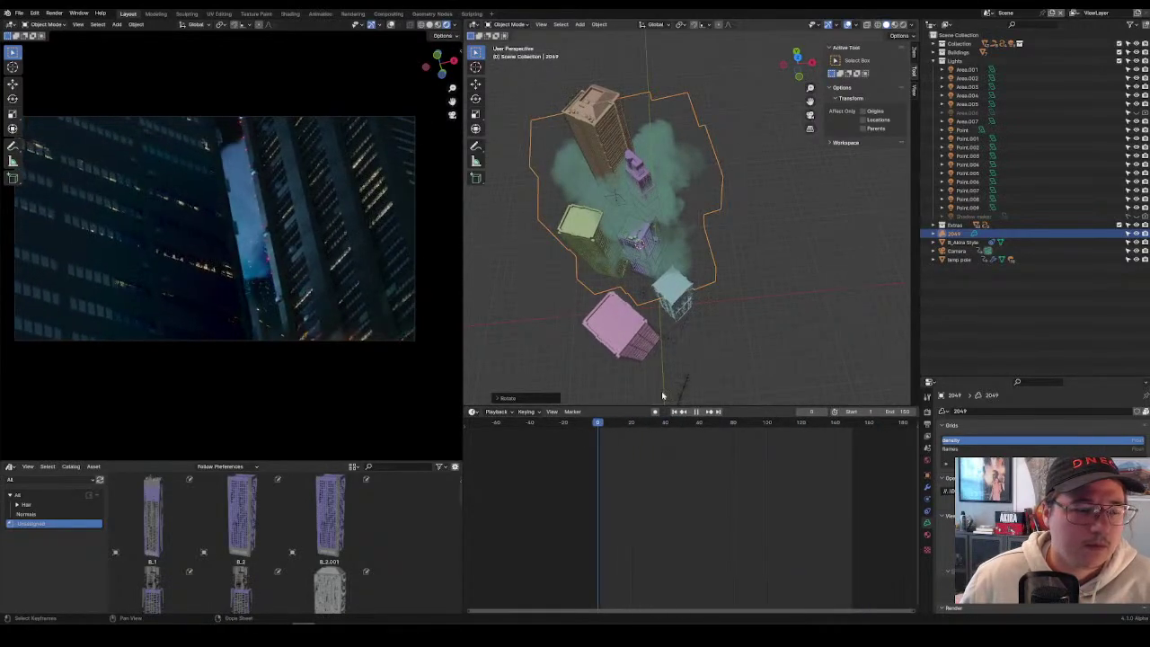
key(g)
key(shift+z)
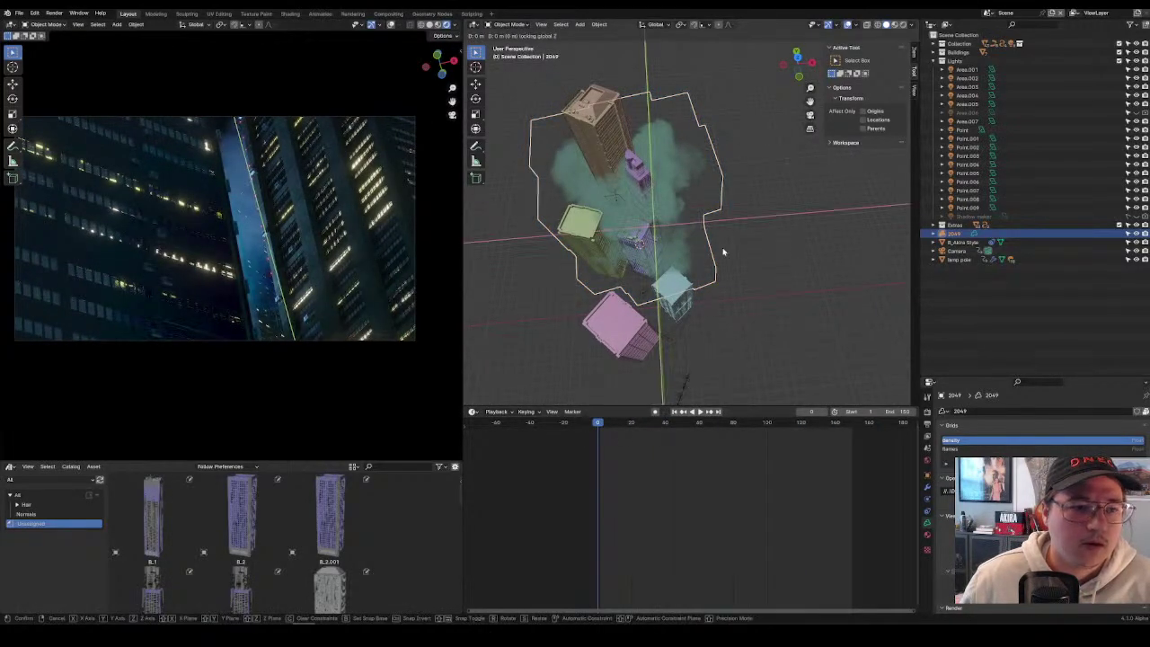
right_click(723, 251)
At frame 152, slide the 2049 cloud horizontally with global Z locked and turn it around global Z.
drag(611, 425, 836, 422)
click(856, 422)
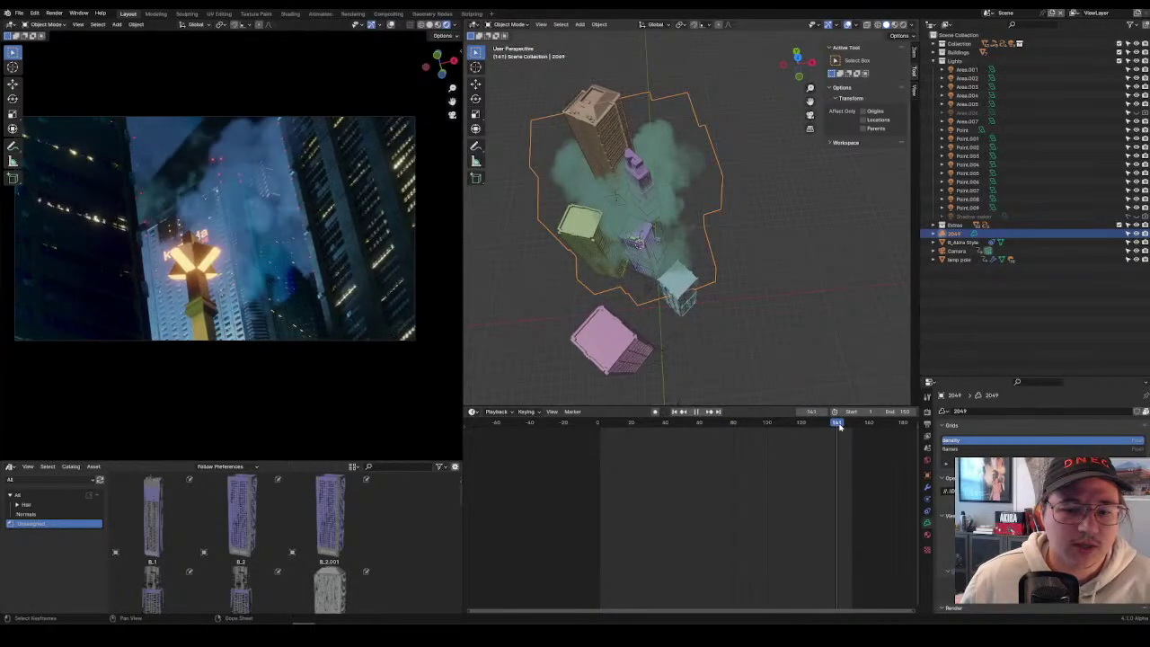
key(g)
key(shift+z)
click(721, 265)
key(r)
key(z)
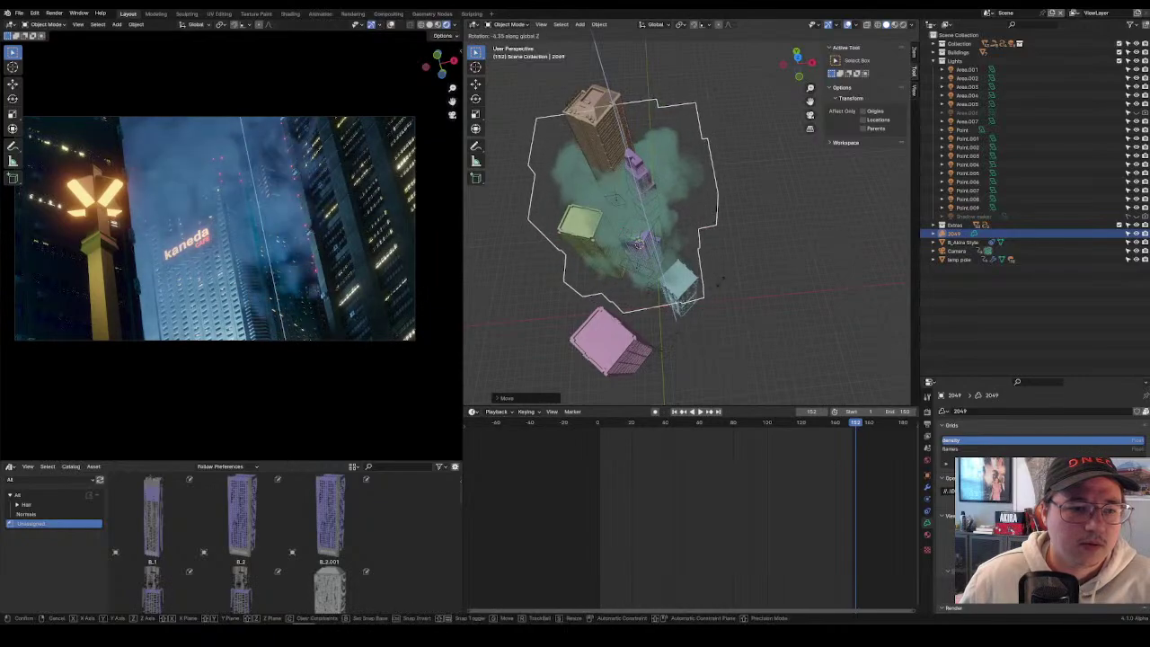
click(710, 292)
Slide the 2049 cloud slightly towards the pink building, with global Z locked, and rotate it back around global Z.
key(g)
key(shift+z)
click(714, 302)
key(r)
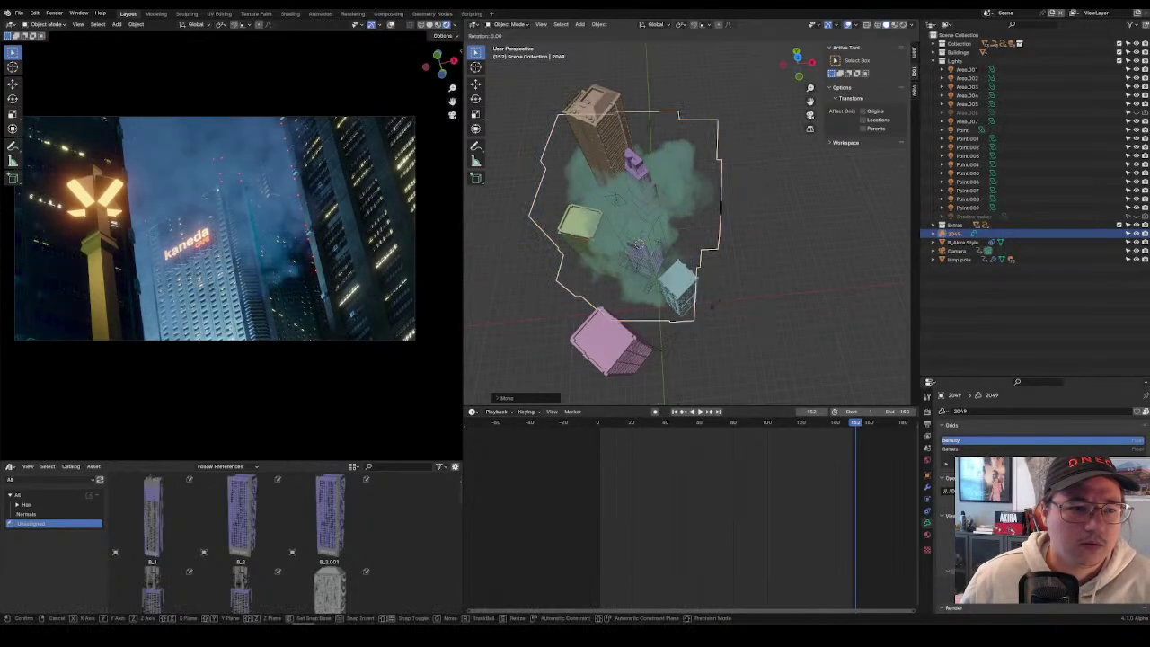
key(z)
click(718, 285)
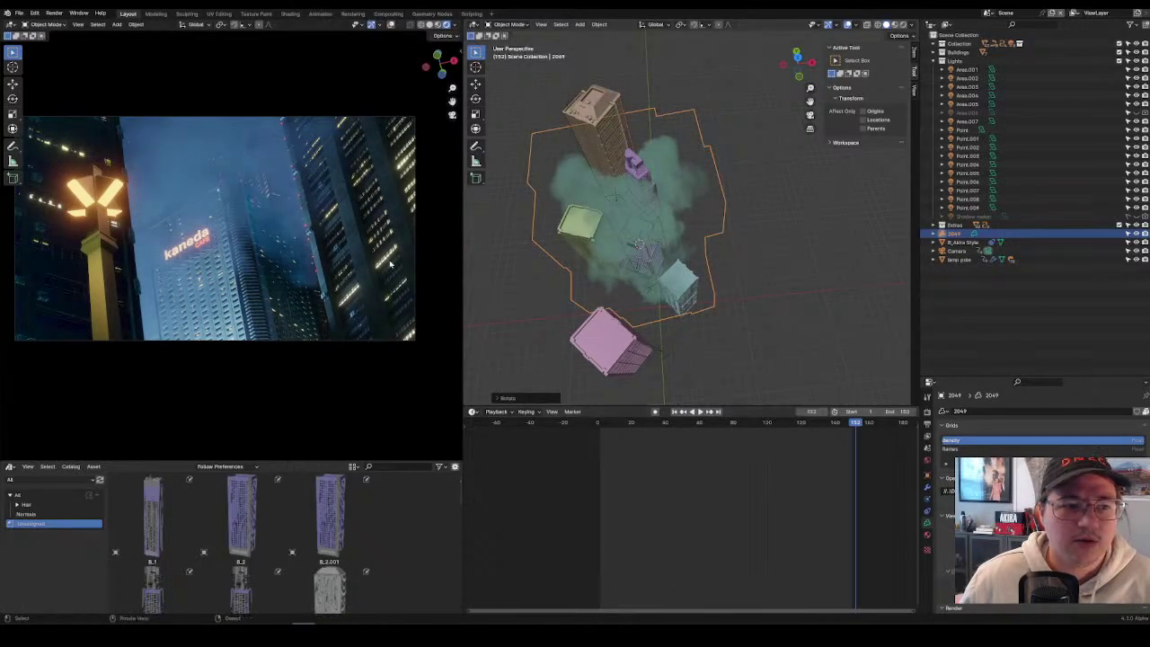
At frame 0, scale up the 2049 cloud so it surrounds the city towers, undoing the oversized attempt.
drag(845, 426, 519, 444)
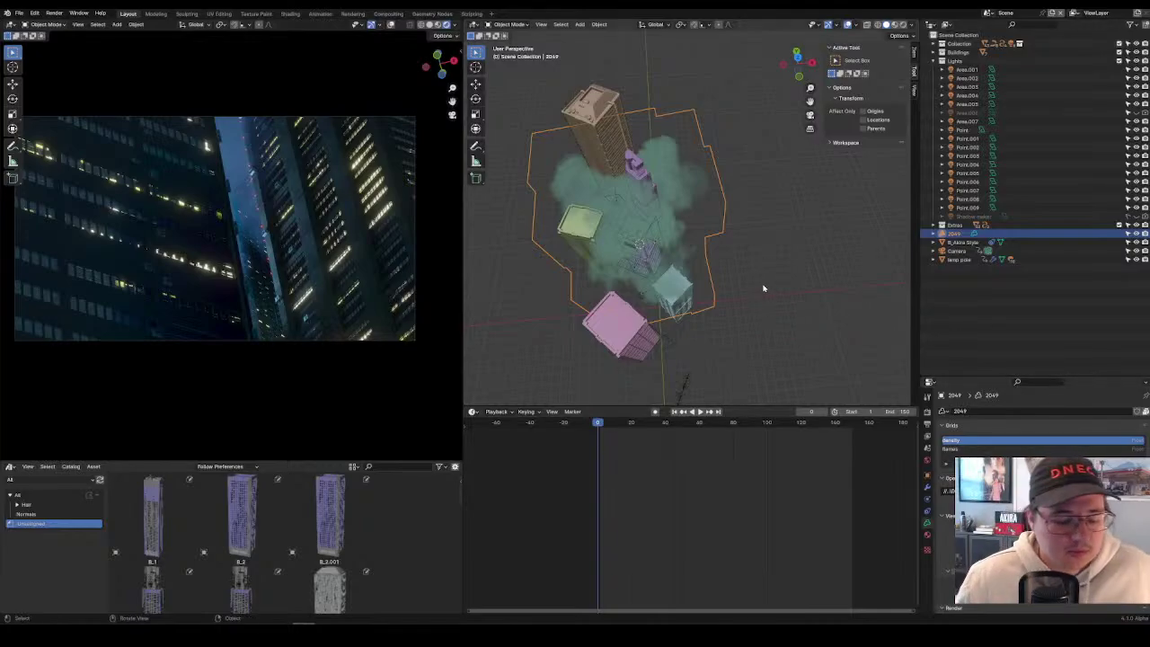
key(s)
click(734, 233)
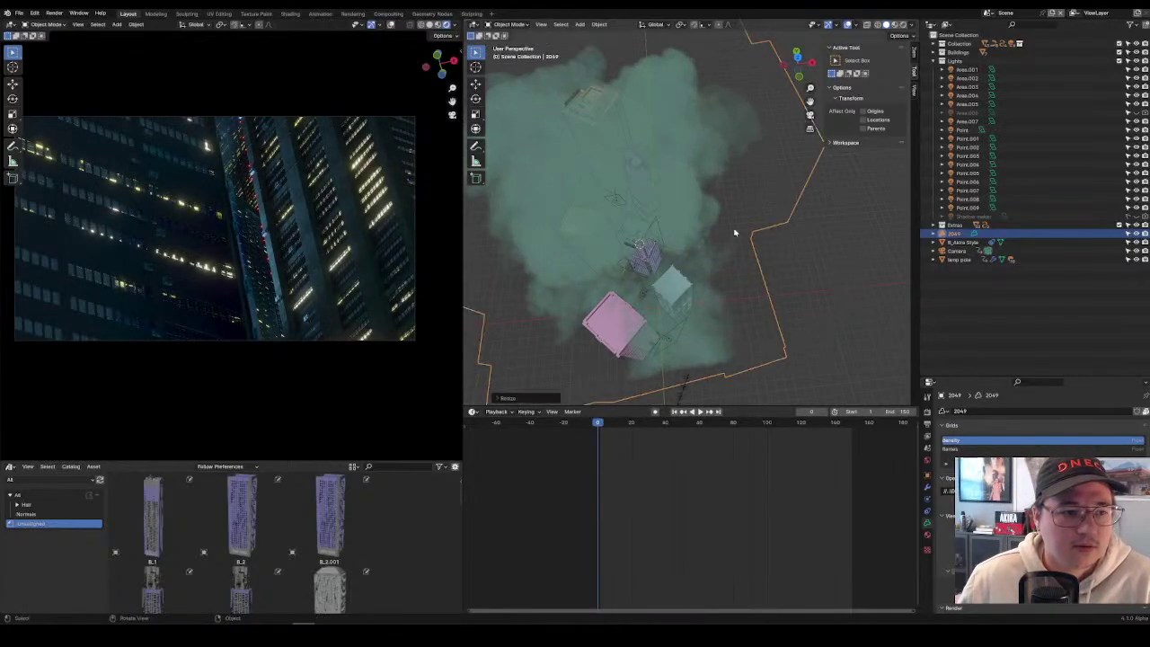
key(ctrl+z)
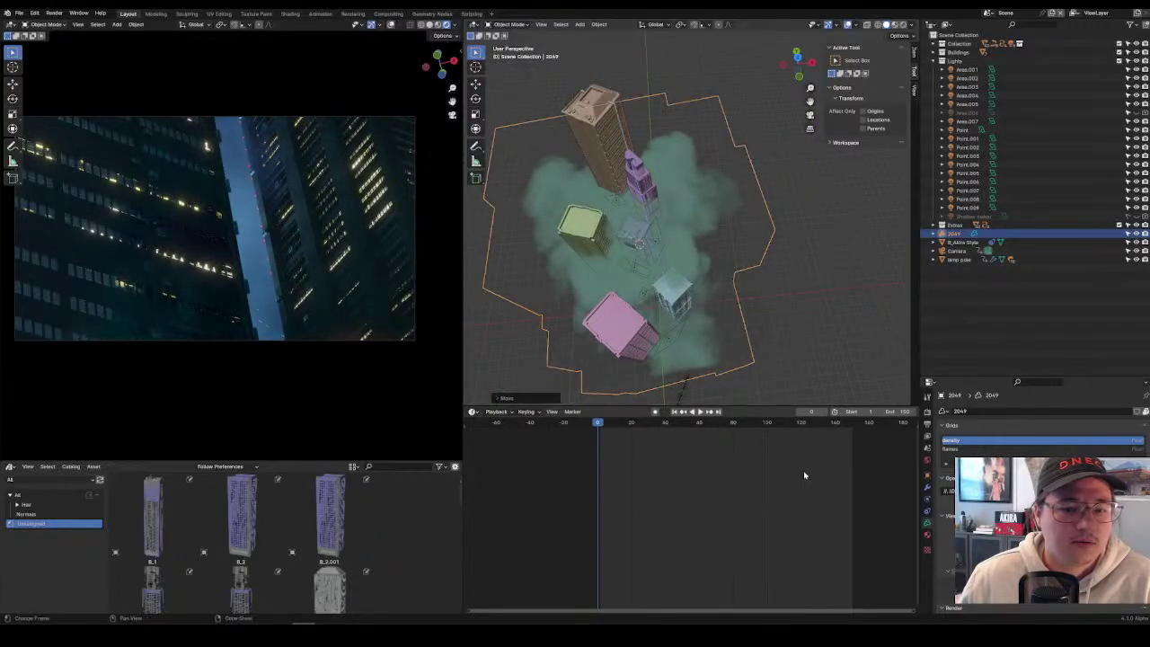
At frame 150, slide the 2049 cloud about 34 m horizontally away from the camera with global Z locked.
drag(679, 425, 852, 422)
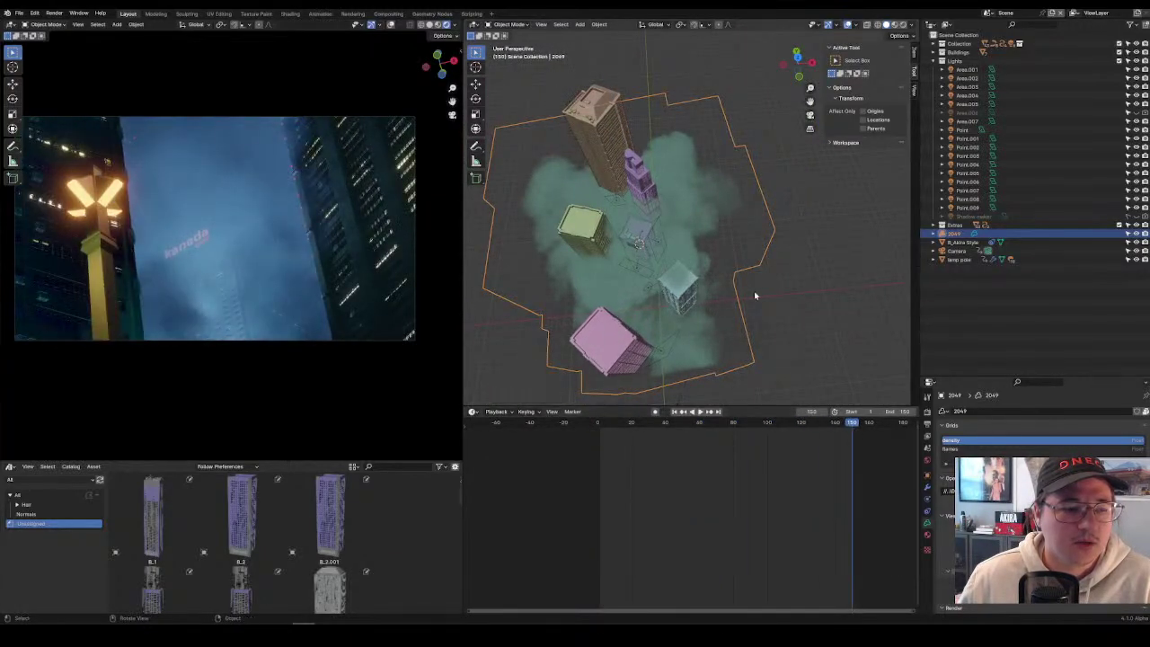
key(g)
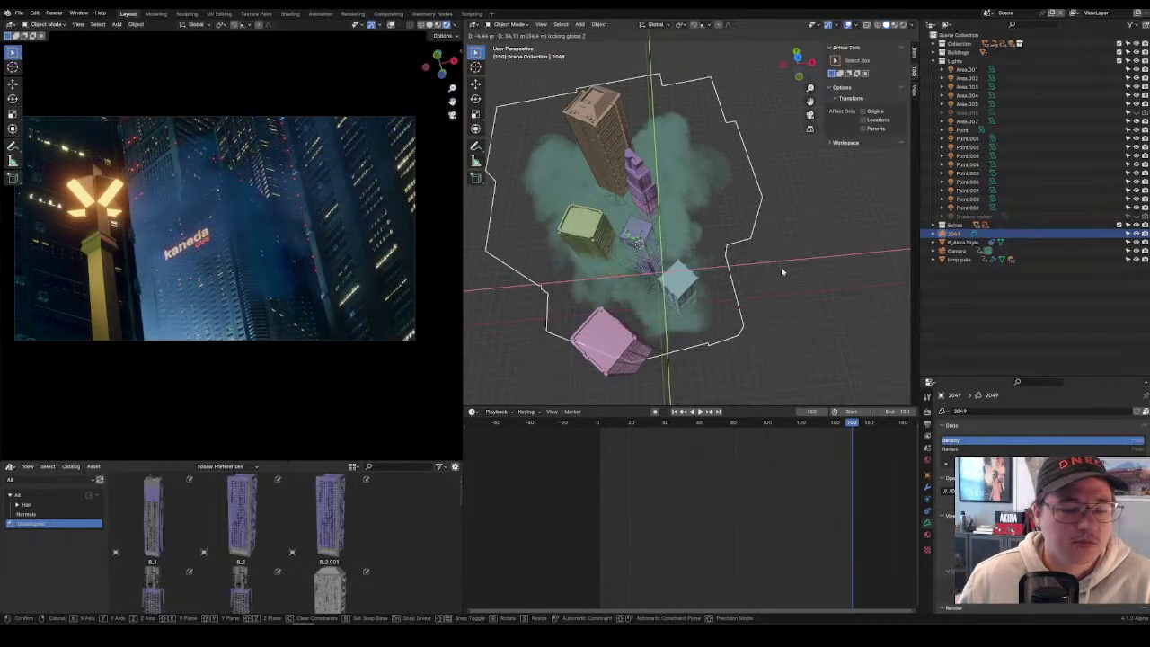
click(783, 268)
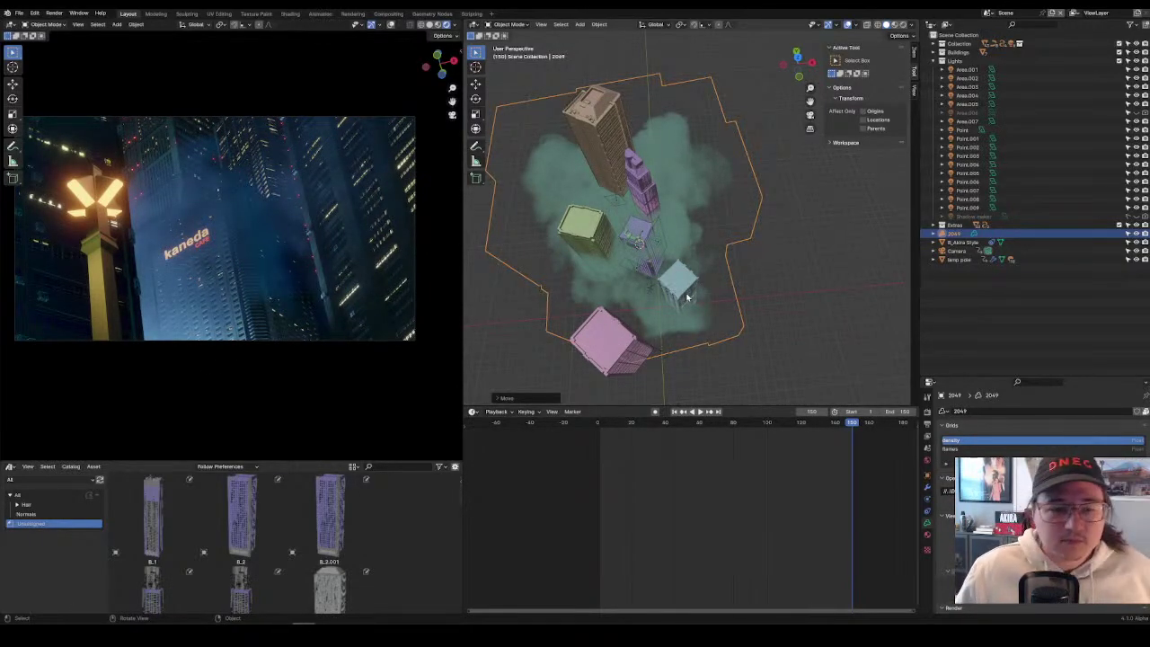
middle_drag(687, 296, 539, 305)
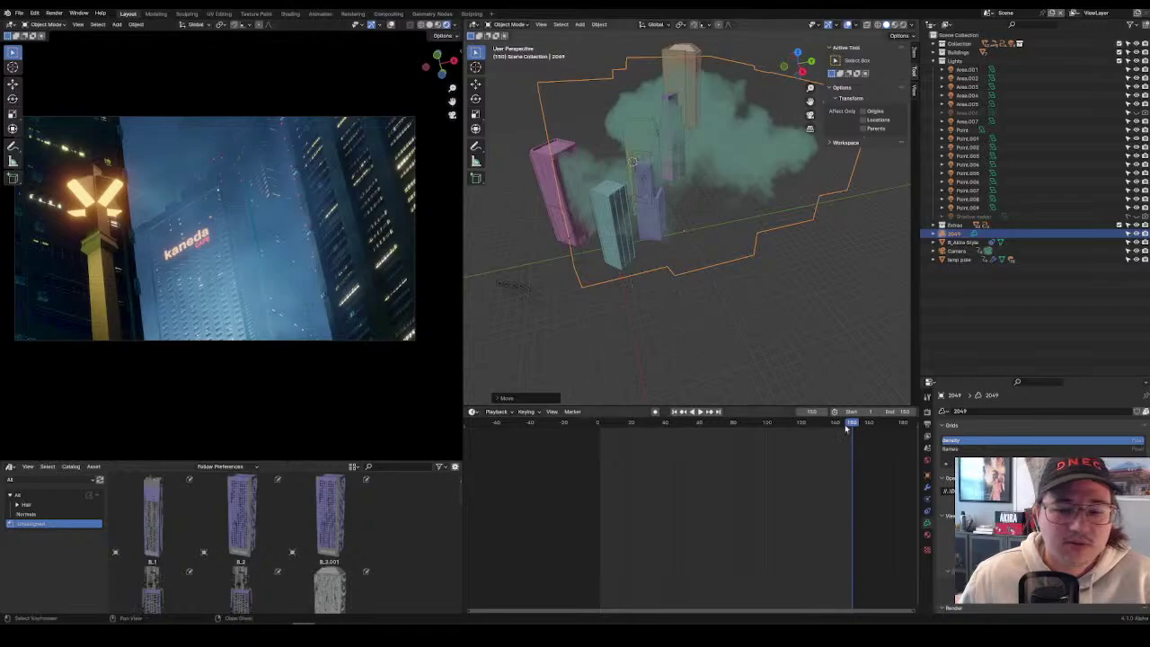
Play the animation from the start and jump ahead to check the cloud behind the buildings.
drag(846, 429, 596, 428)
key(space)
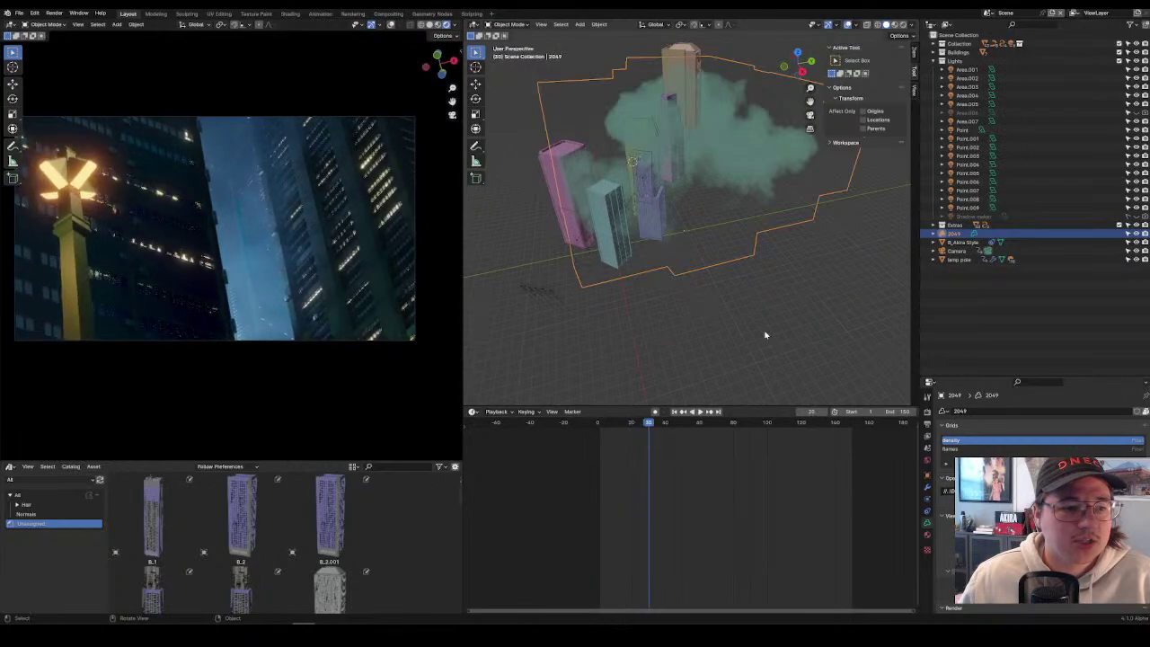
click(784, 422)
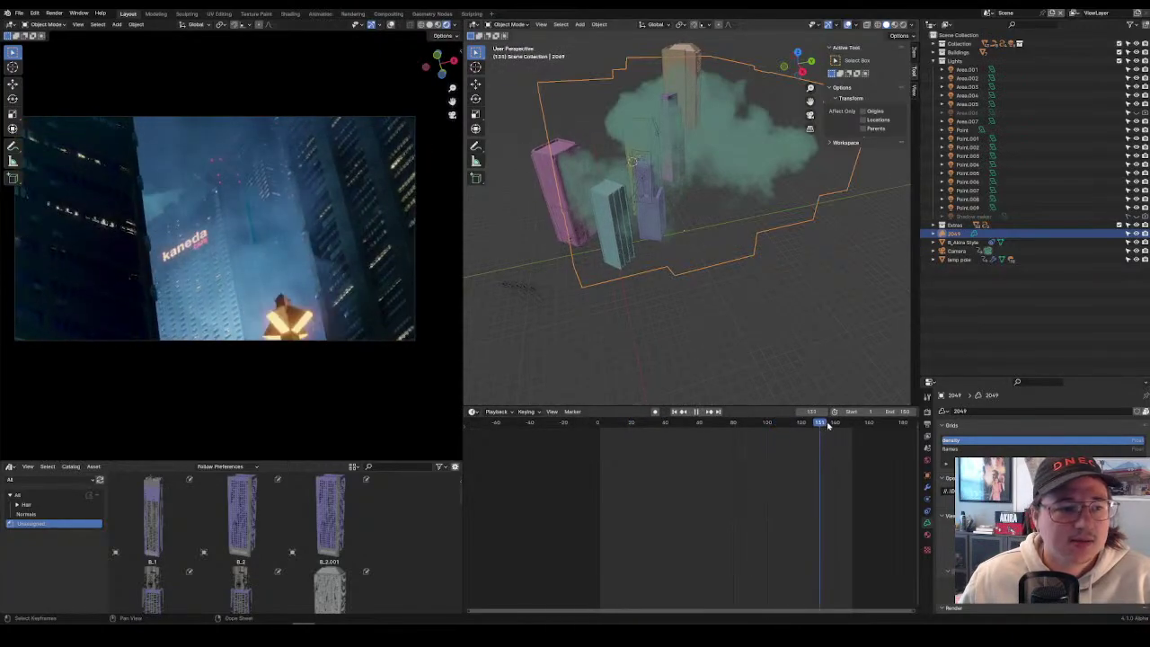
At frame 132, scale up the 2049 cloud and slide it horizontally farther behind the kaneda tower.
key(s)
click(845, 325)
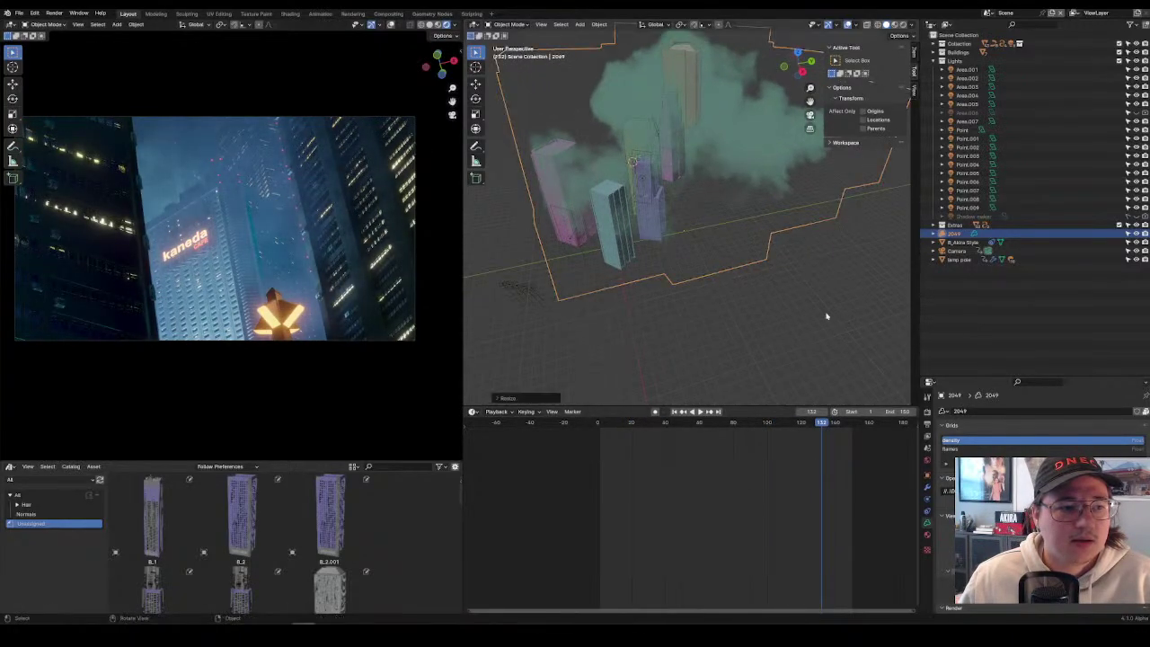
key(g)
key(shift+z)
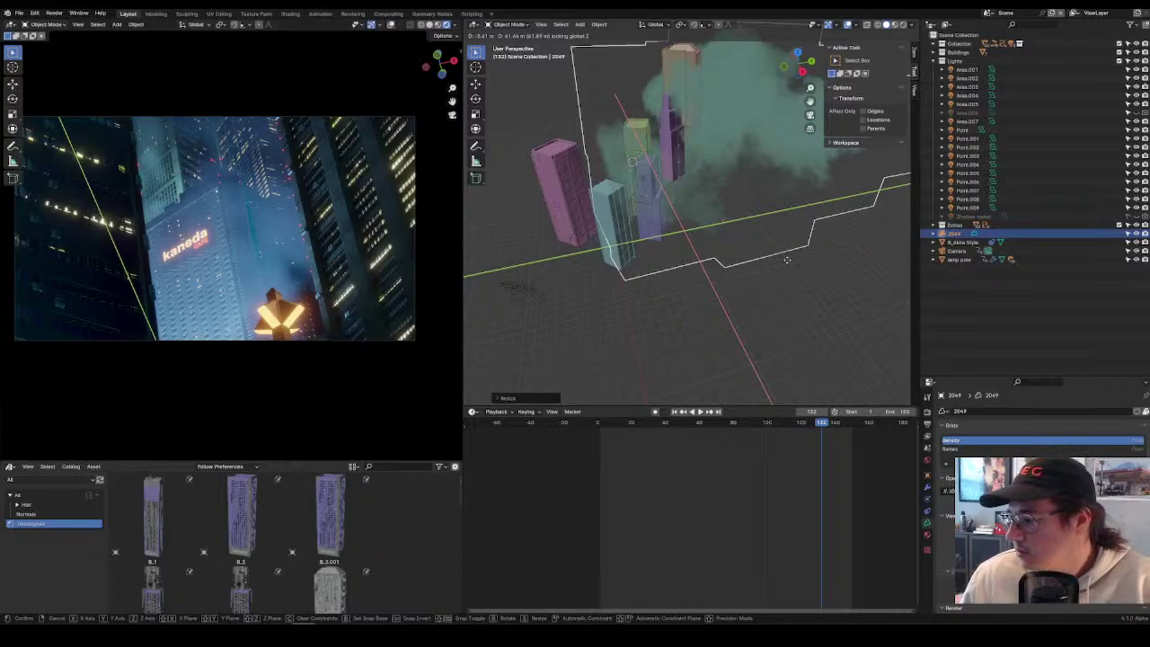
click(788, 263)
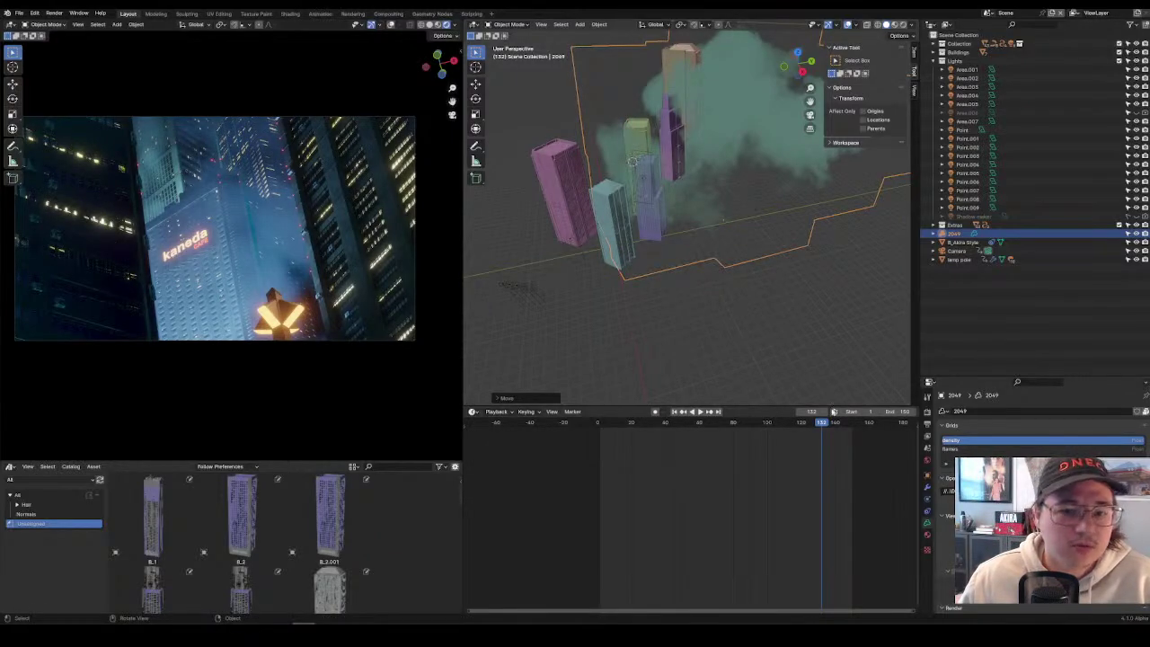
At frame 97, slide the 2049 cloud horizontally back towards the camera with global Z locked.
drag(832, 424, 762, 423)
key(g)
key(shift+z)
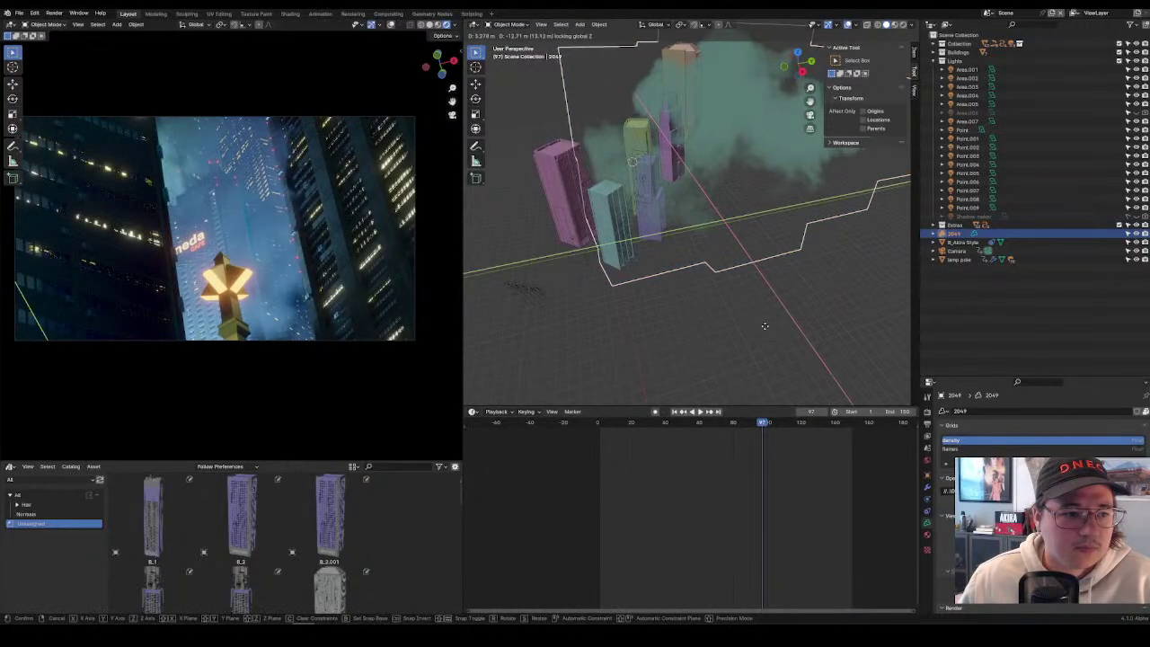
click(761, 327)
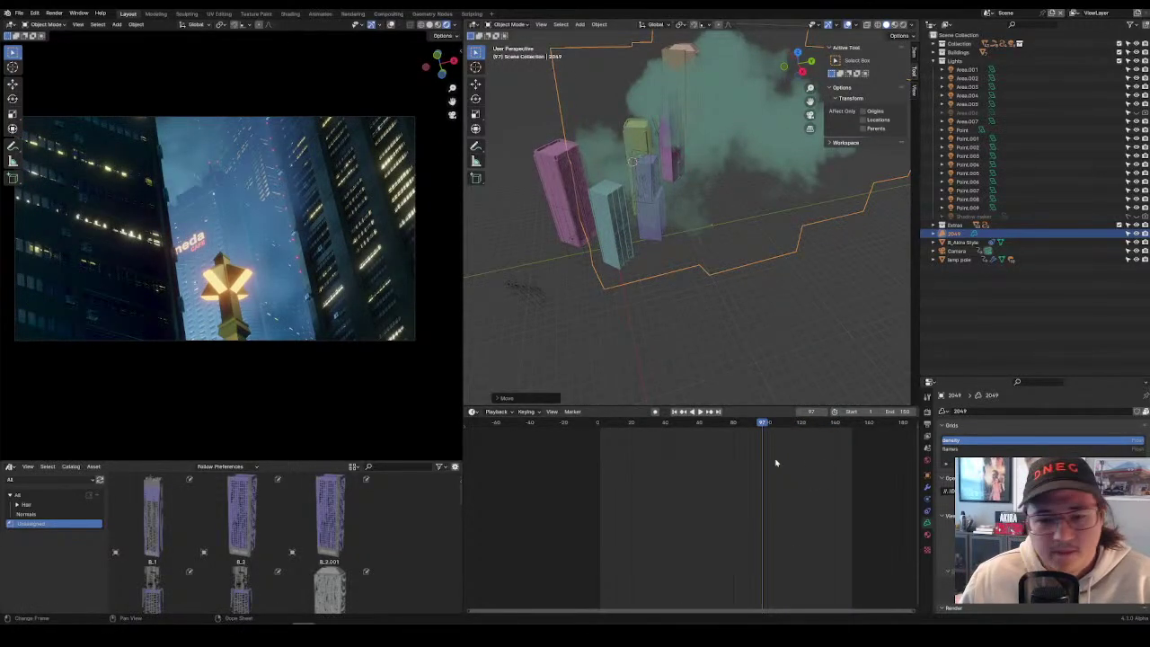
Play back the animation and, at frame 62, lower the 2049 cloud along global Z to street level.
key(space)
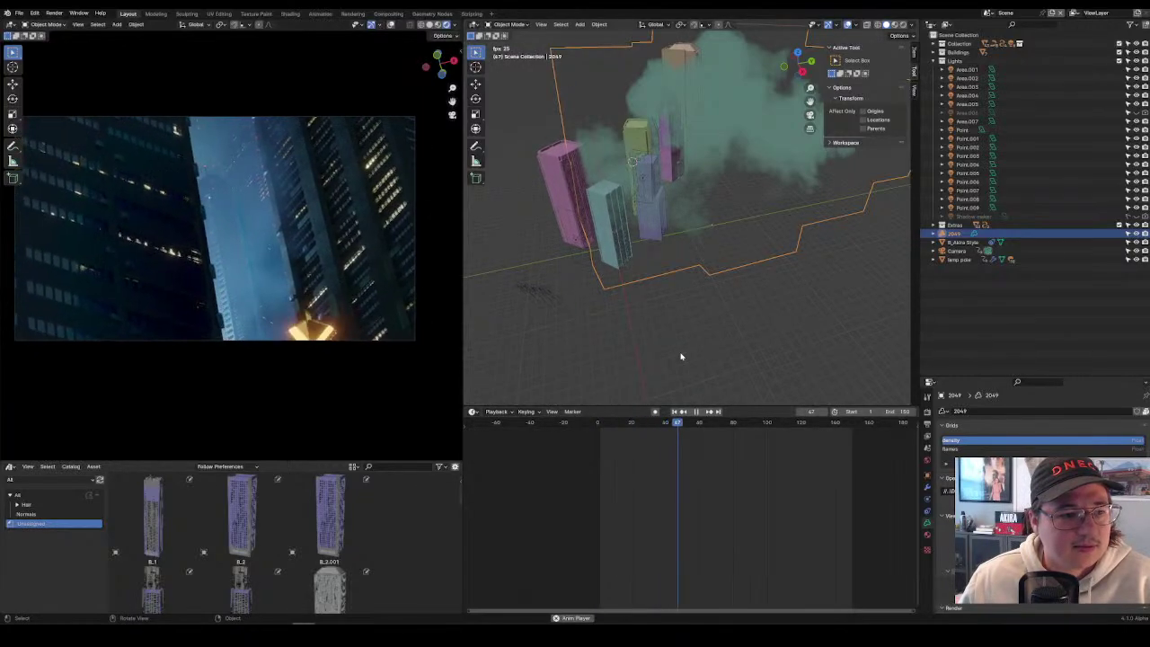
key(space)
middle_drag(668, 318, 688, 349)
key(g)
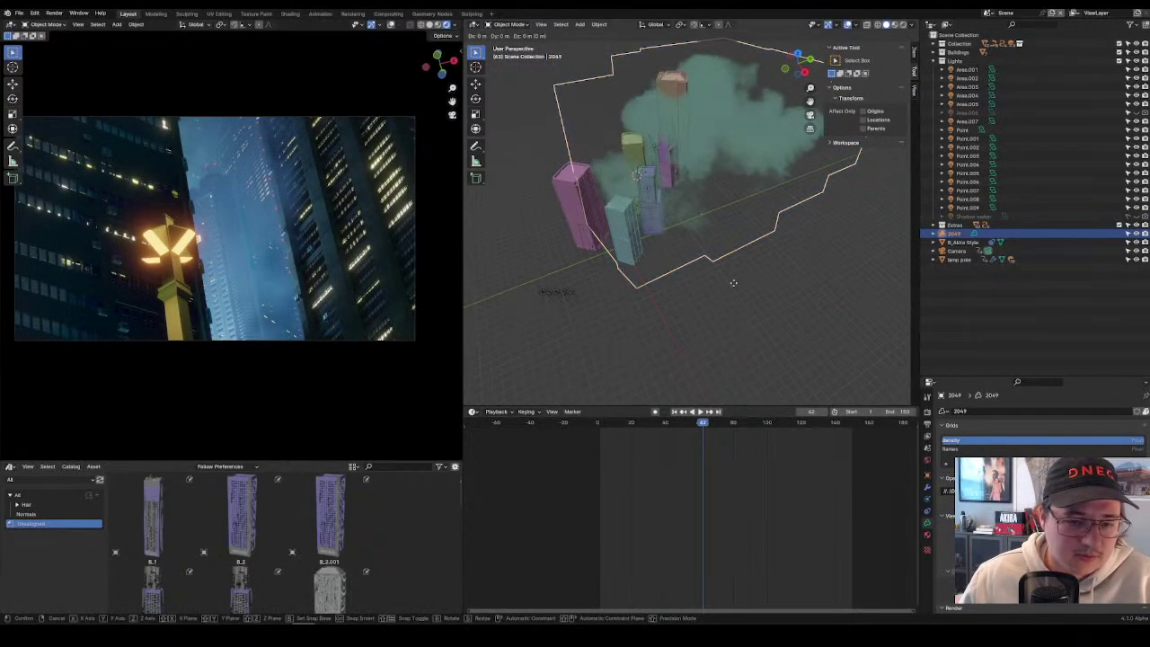
key(shift+z)
key(z)
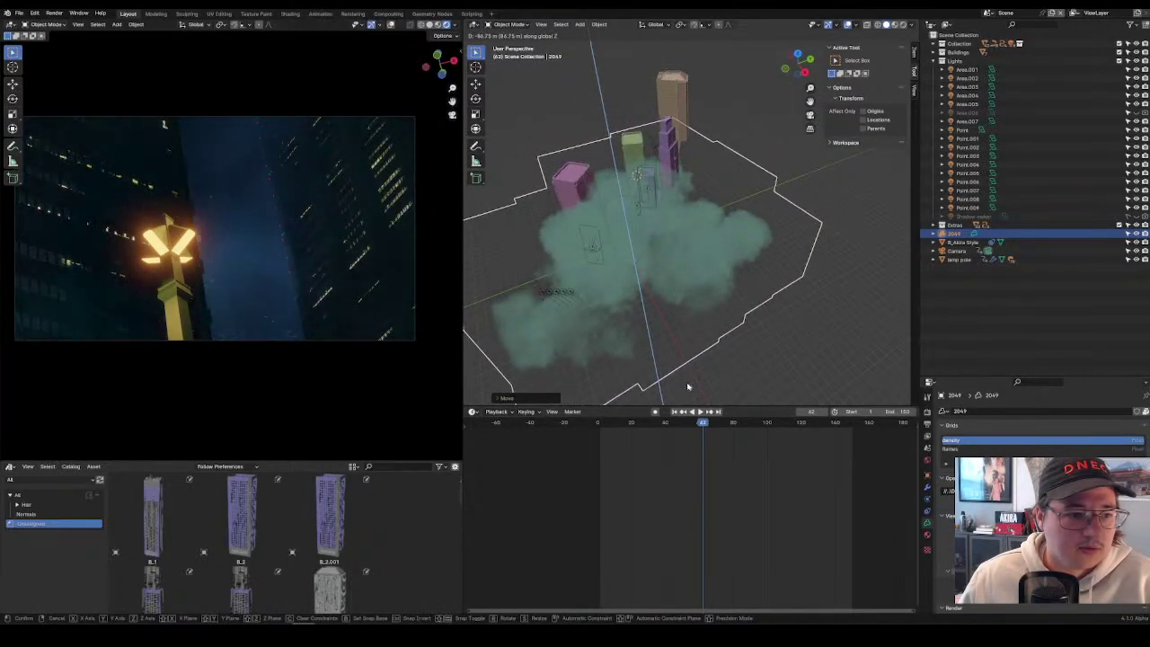
click(688, 385)
Move the lowered 2049 cloud freely so it engulfs the street lamps in the foreground.
middle_drag(747, 297, 817, 241)
key(g)
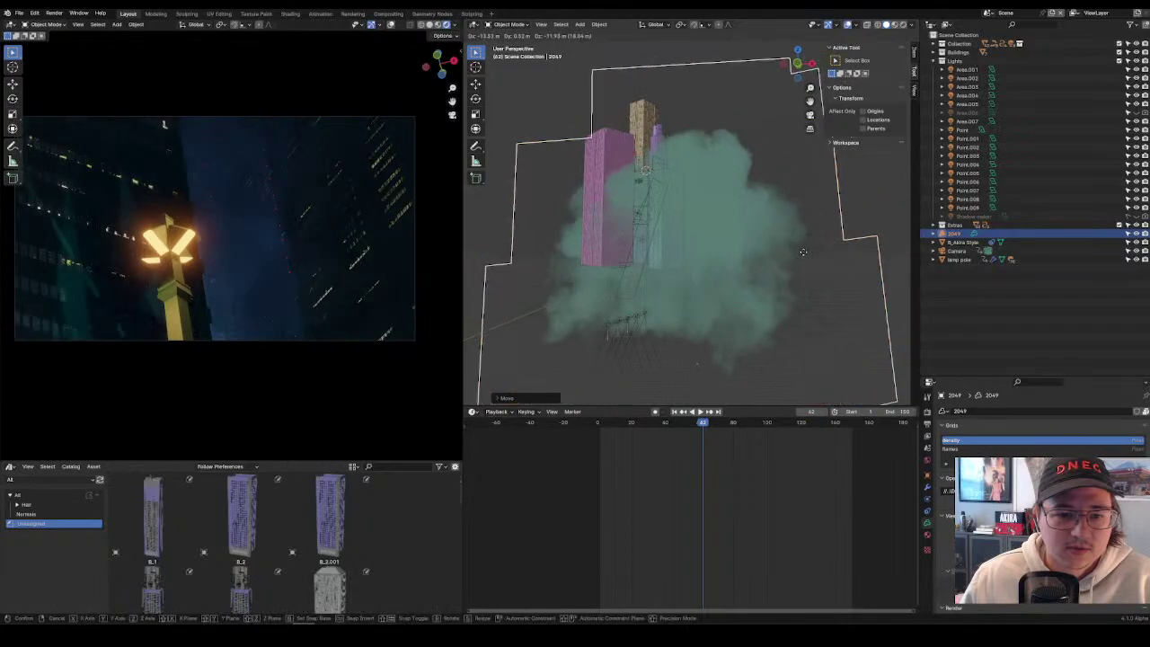
click(779, 273)
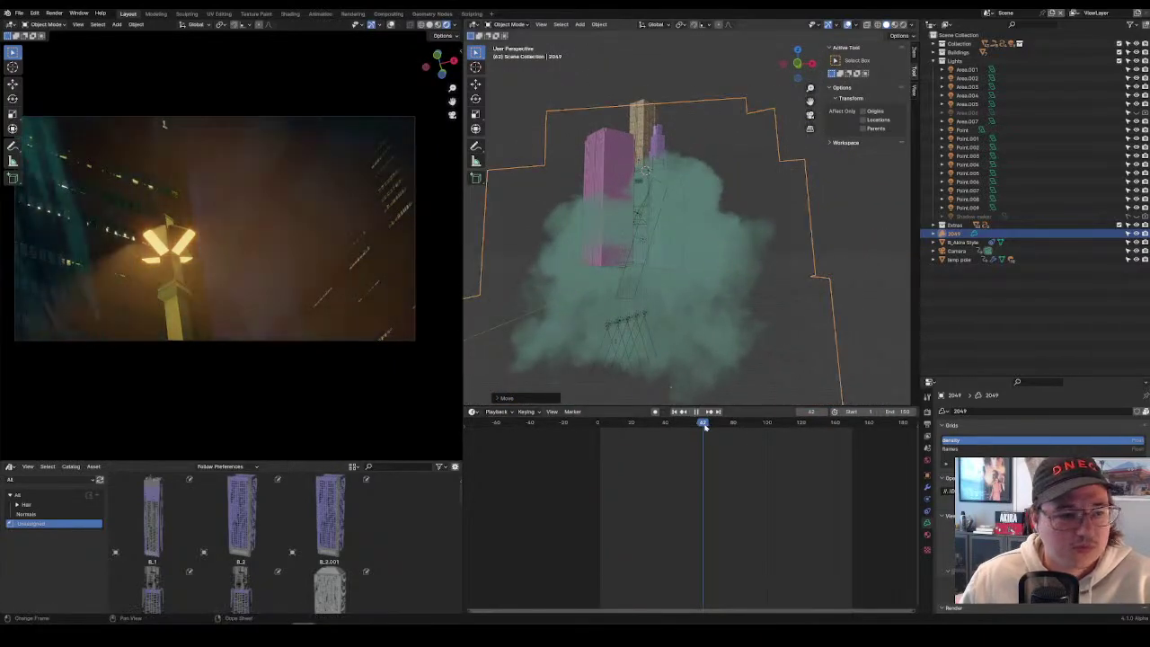
At frame 18, slide the 2049 cloud horizontally around the street lamps with global Z locked.
drag(705, 425, 628, 426)
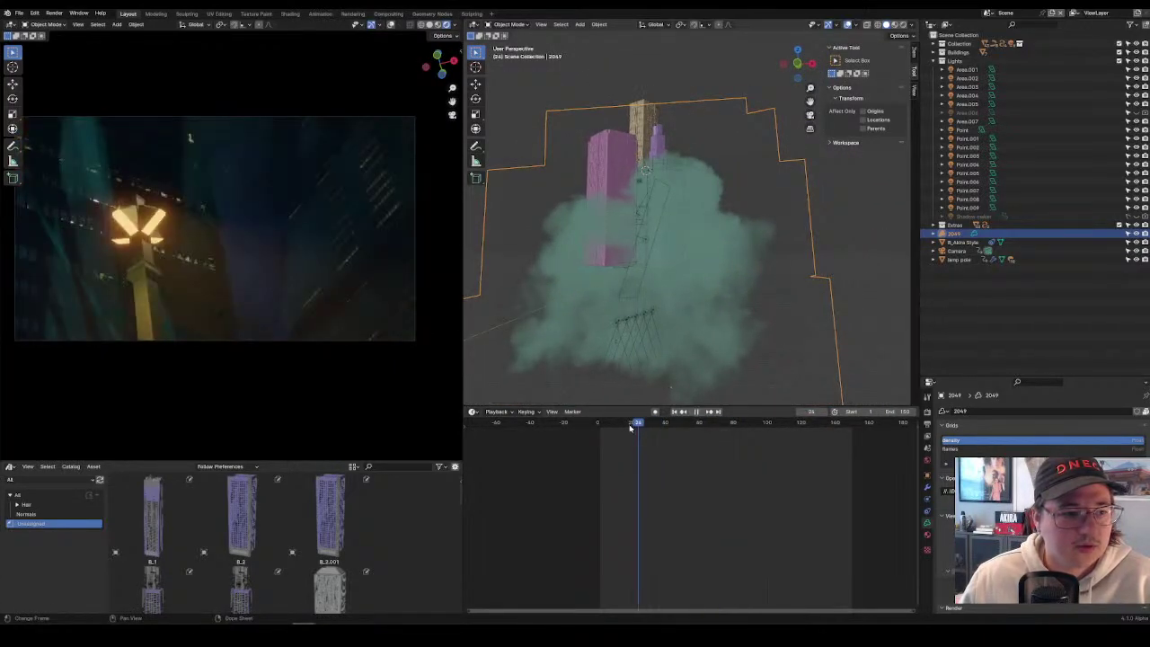
key(g)
key(shift+z)
click(735, 317)
Play the animation through frame 92 to check the 2049 cloud around the towers.
mouse_move(735, 316)
middle_down()
mouse_move(741, 340)
mouse_move(730, 311)
mouse_move(721, 329)
middle_up()
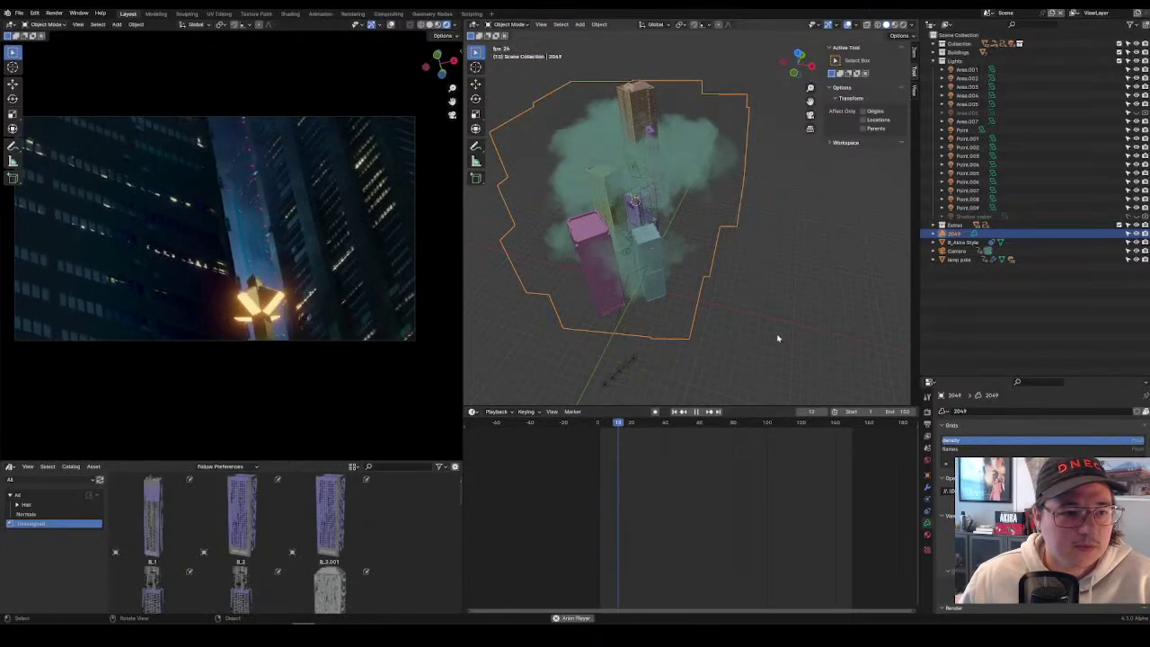
key(space)
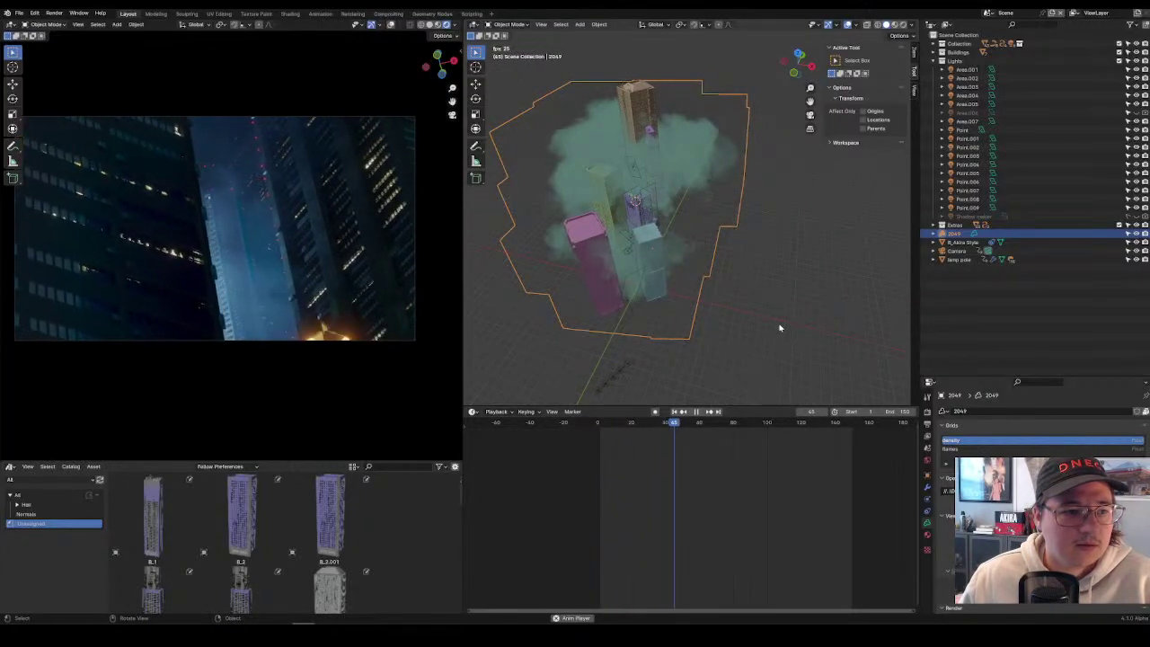
key(space)
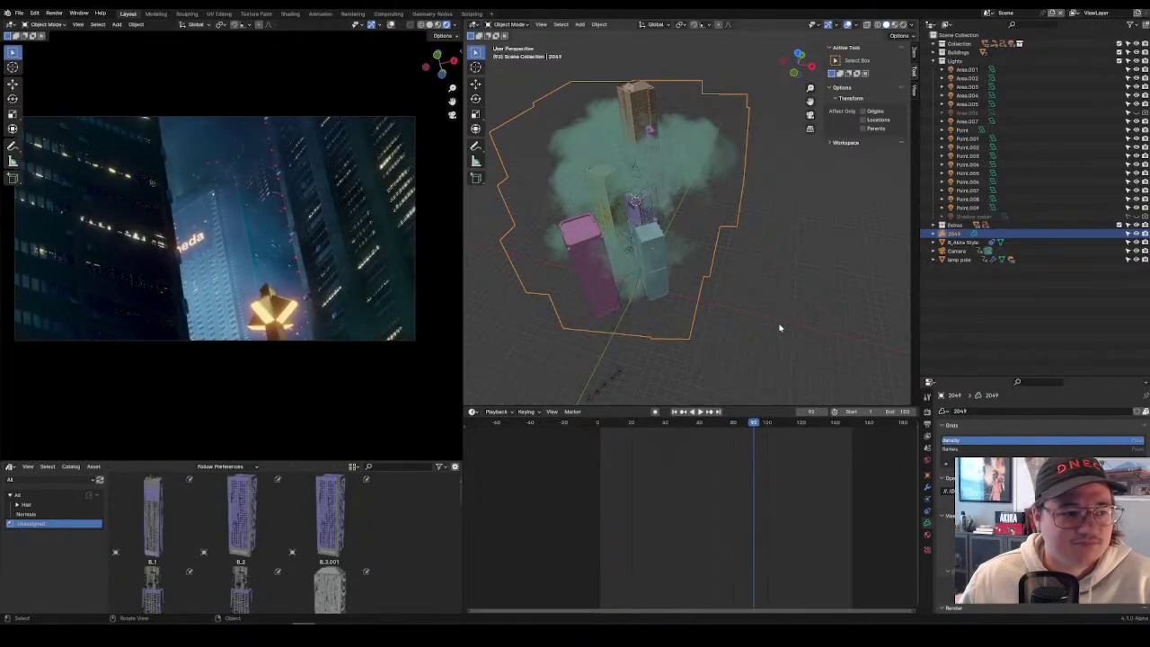
Play to frame 128 and reposition the 2049 cloud horizontally around the towers with global Z locked.
key(space)
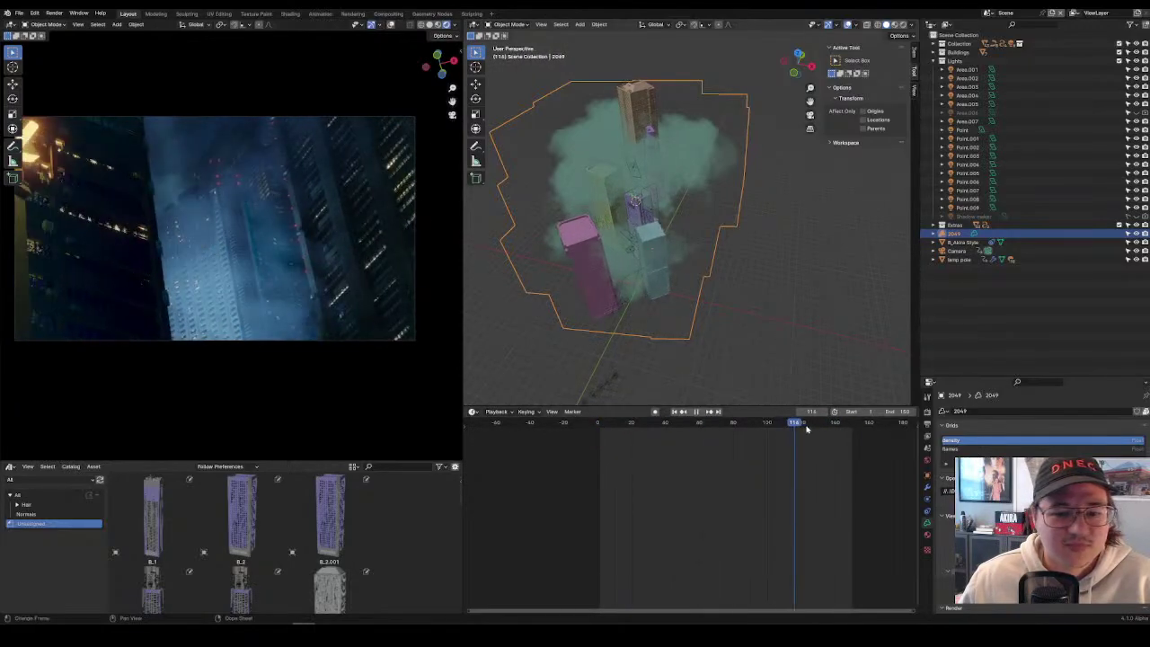
key(space)
key(g)
key(z)
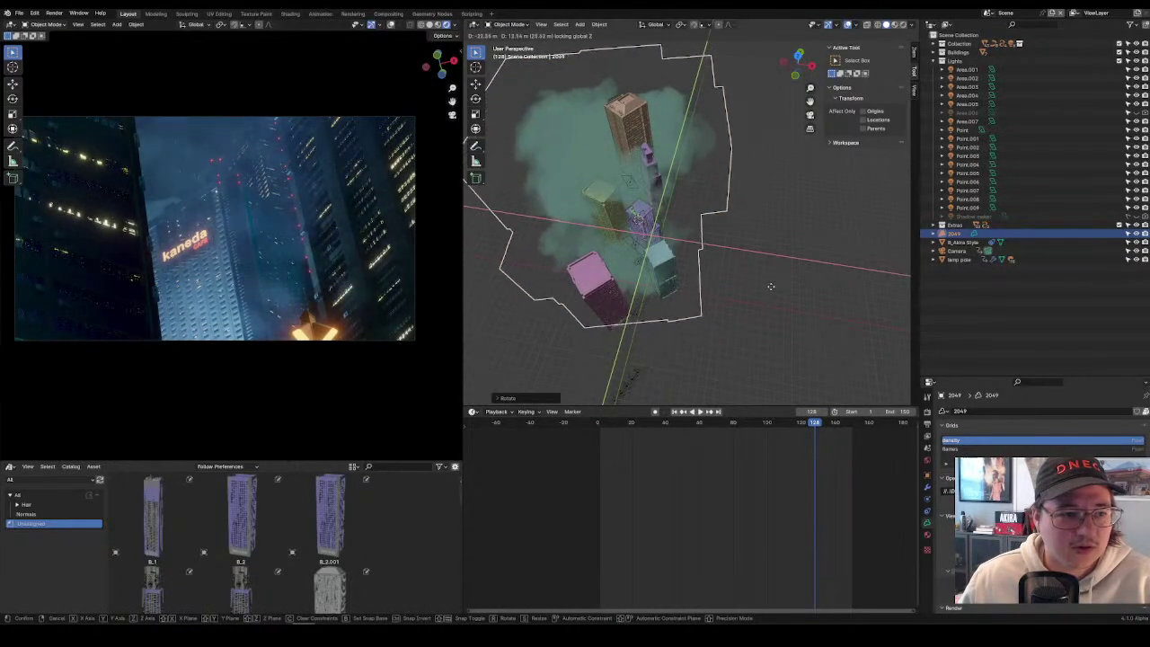
click(799, 285)
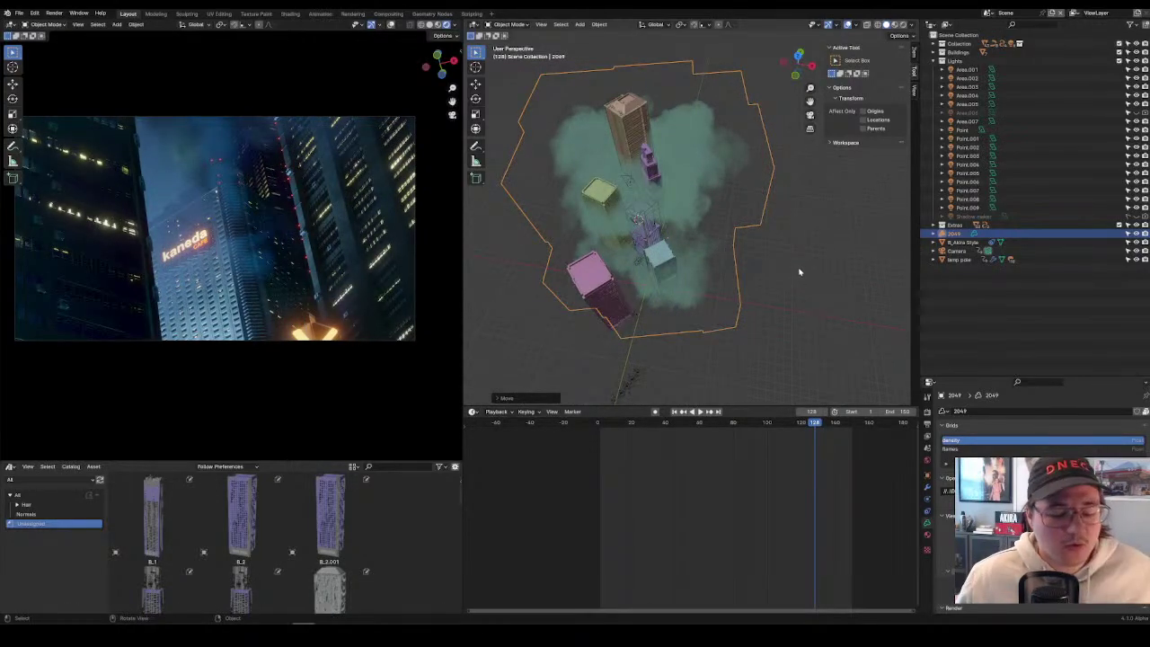
key(g)
key(shift+z)
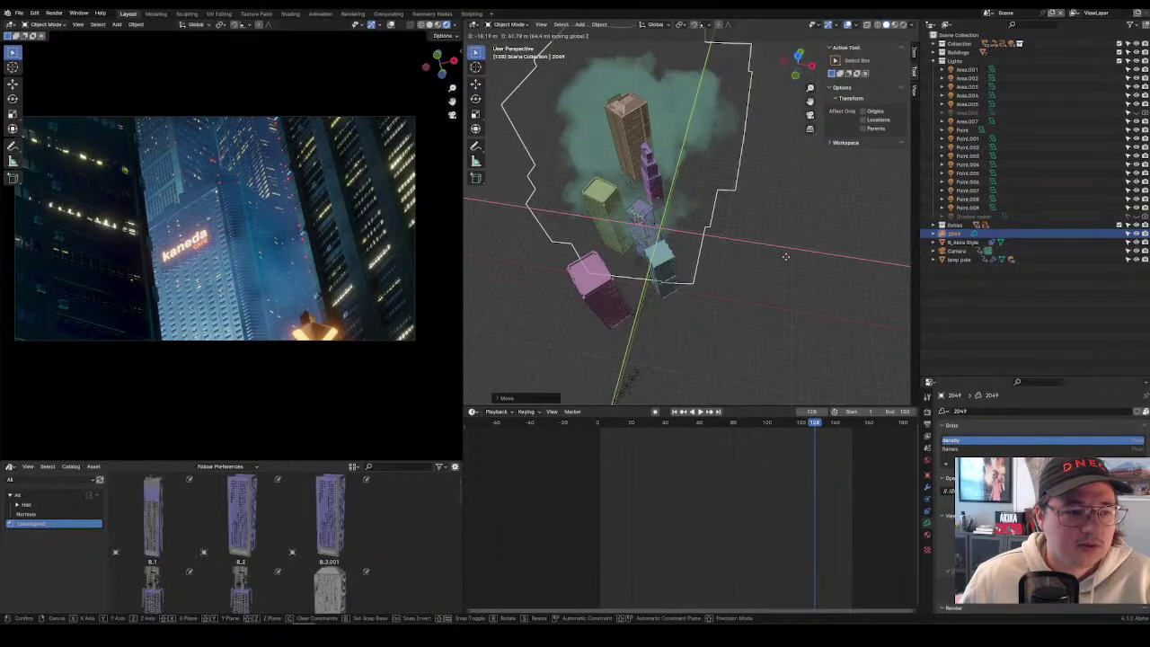
click(789, 275)
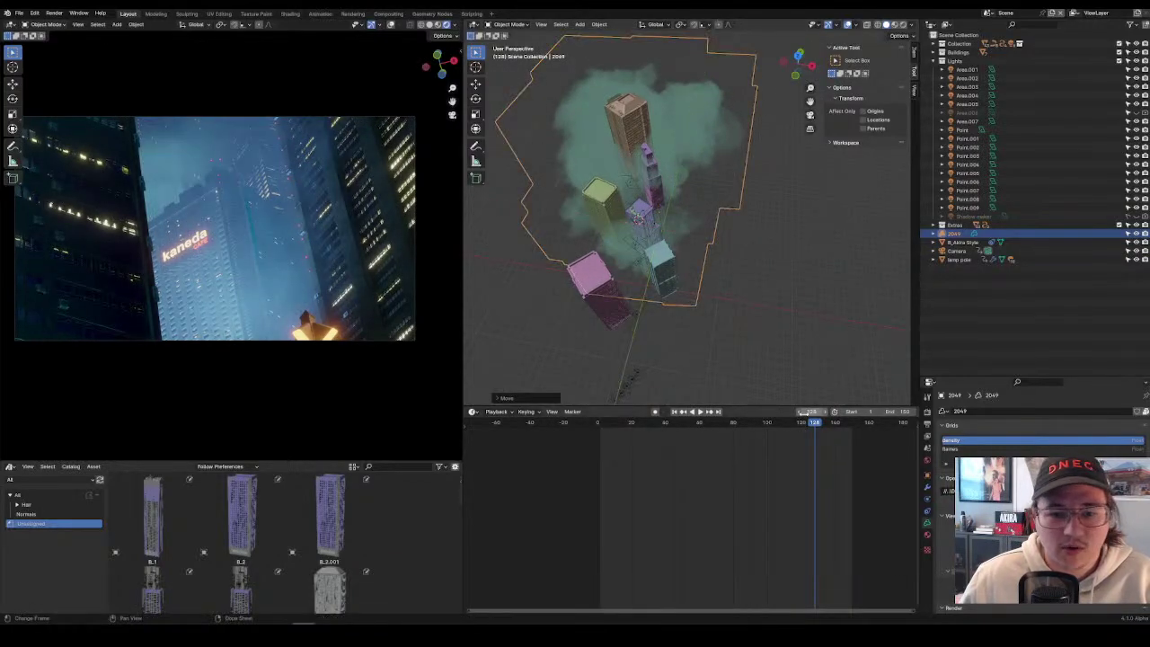
At frame 0, rotate the 2049 cloud slightly about the Z axis.
drag(813, 424, 588, 435)
key(space)
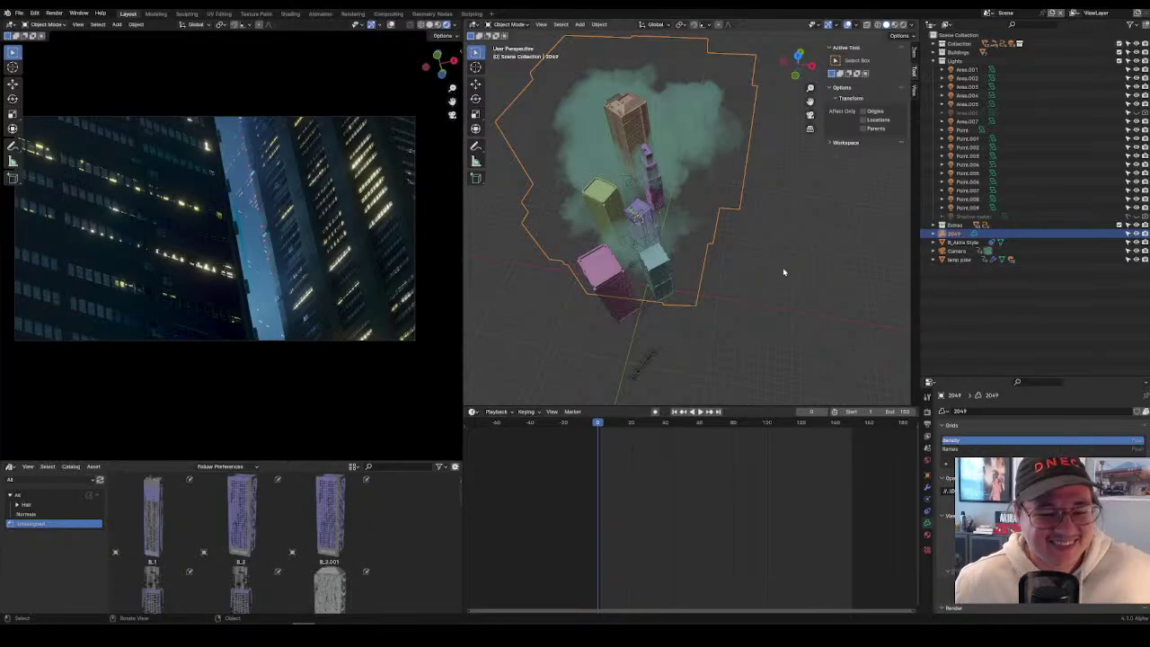
key(r)
key(z)
click(803, 232)
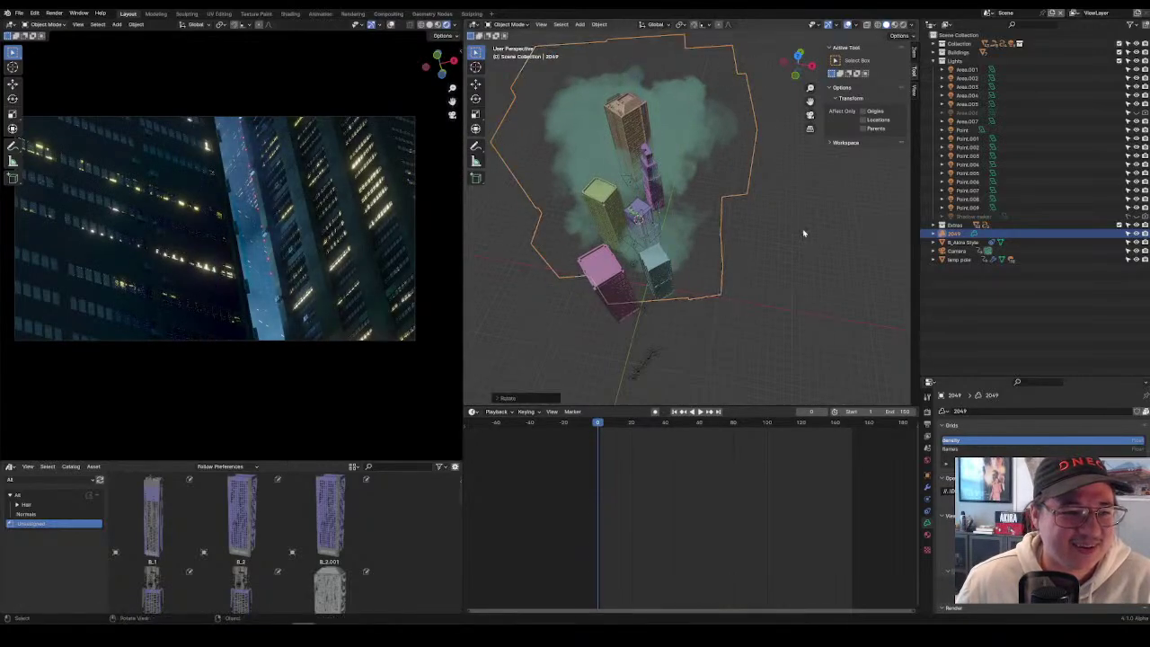
Slide the rotated 2049 cloud horizontally with global Z locked, and check the shot at frame 158.
key(g)
key(shift+z)
click(802, 229)
drag(597, 422, 865, 424)
click(834, 331)
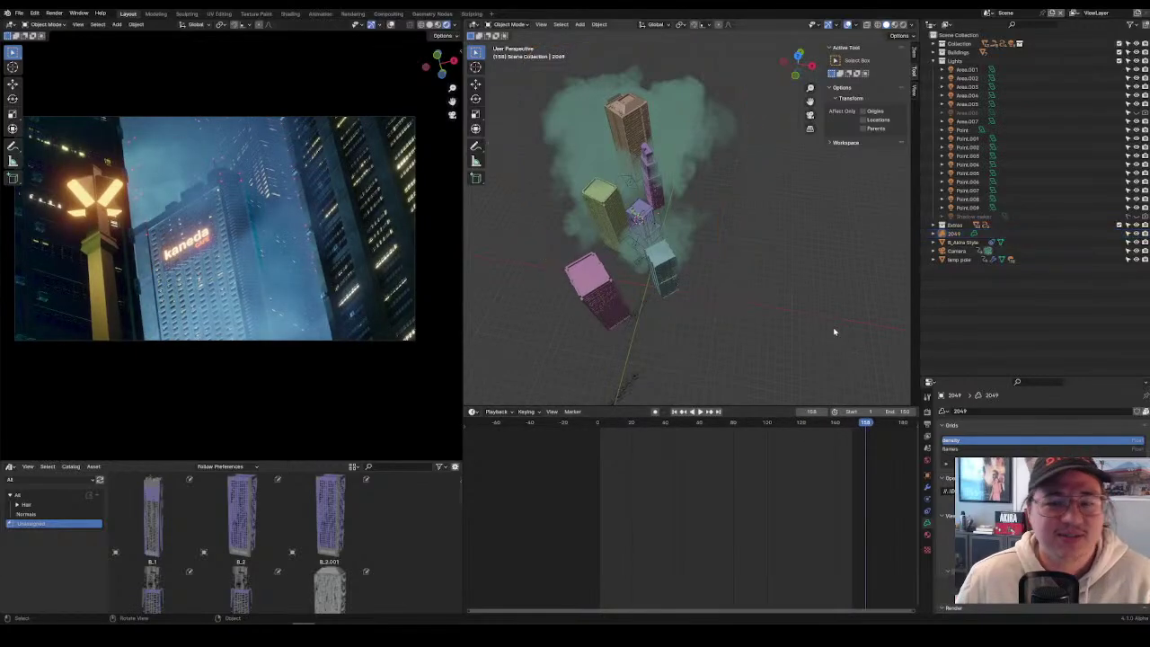
Delete the Buildings collection with the hidden buildings inside it and save the file.
click(935, 61)
click(932, 61)
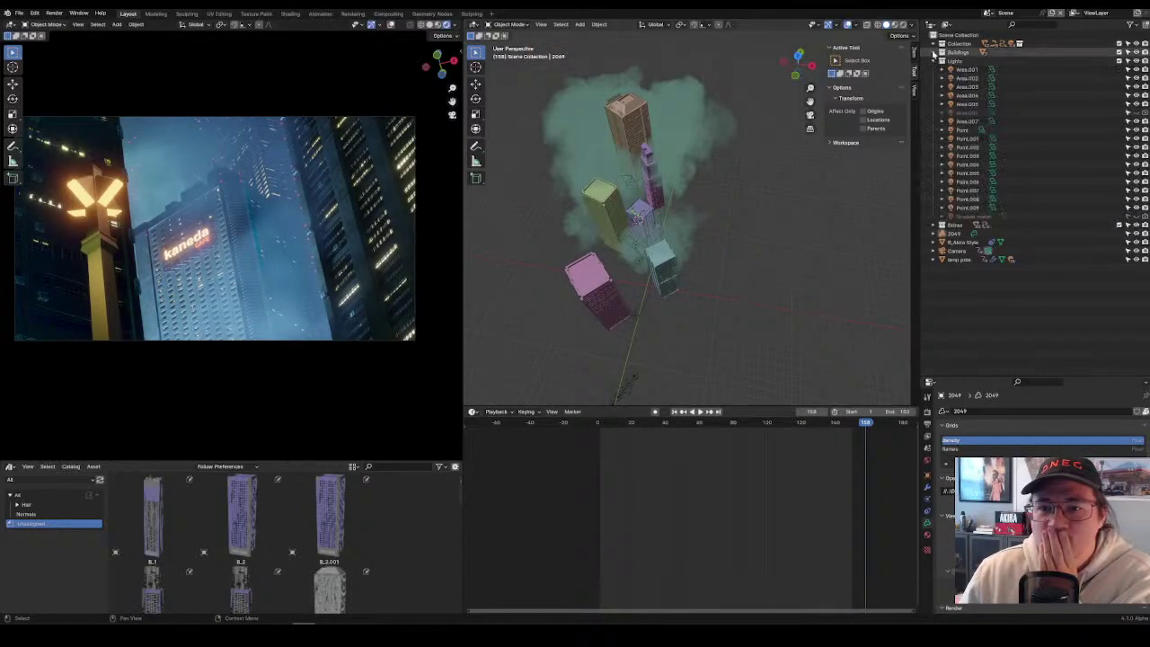
click(932, 53)
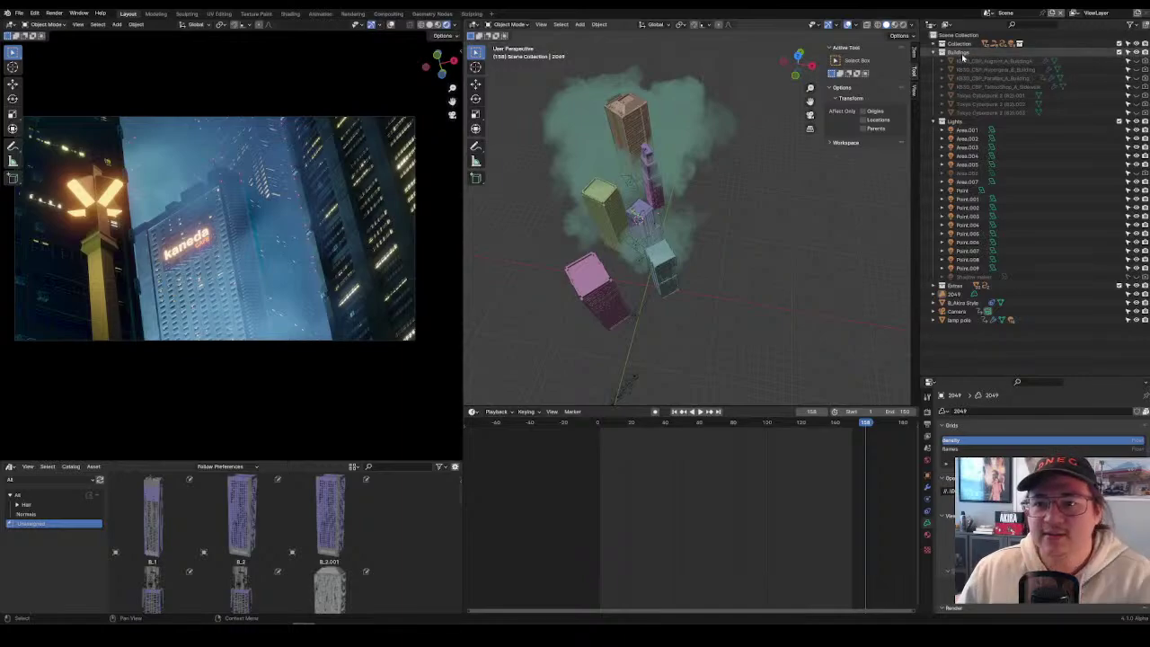
click(959, 53)
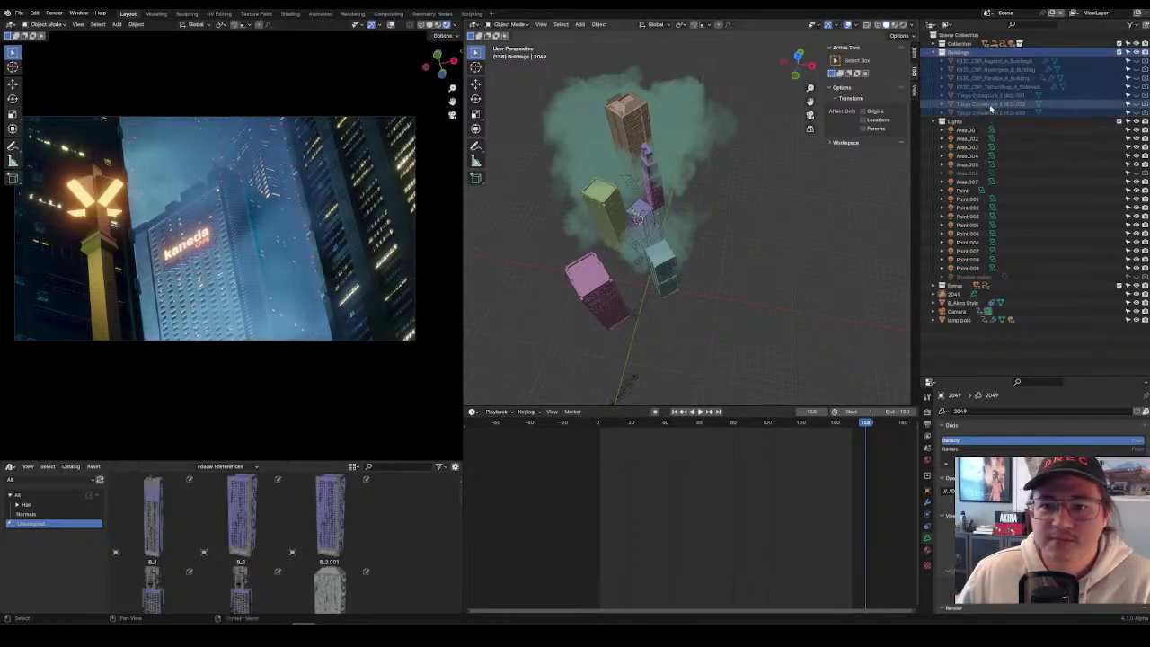
key(x)
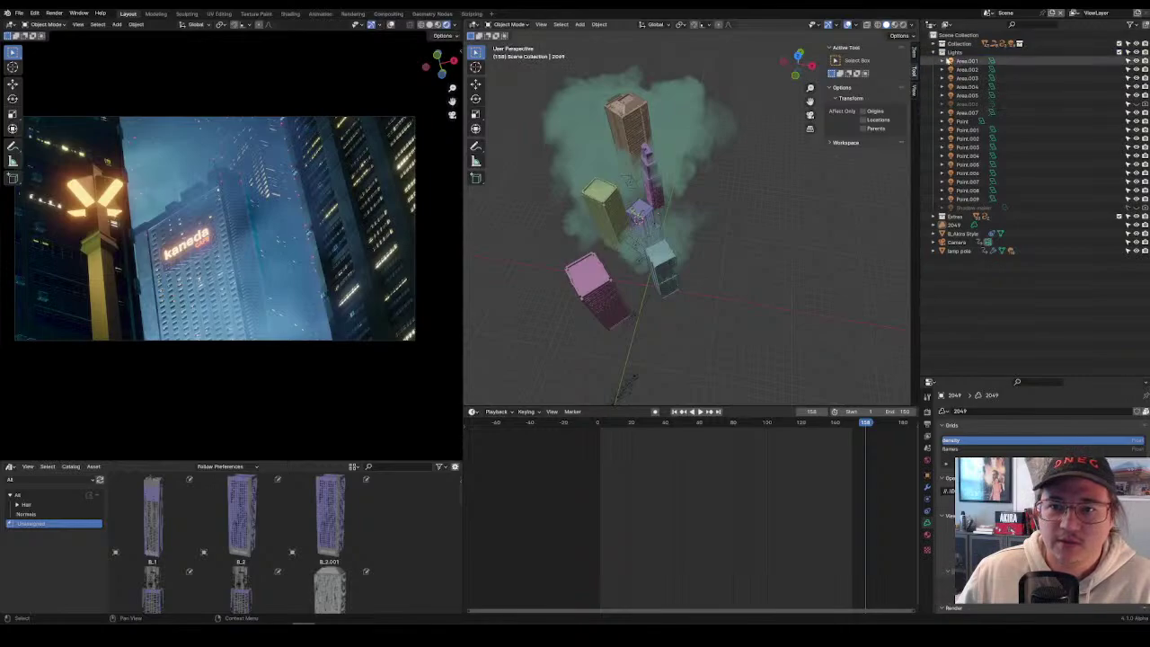
click(939, 52)
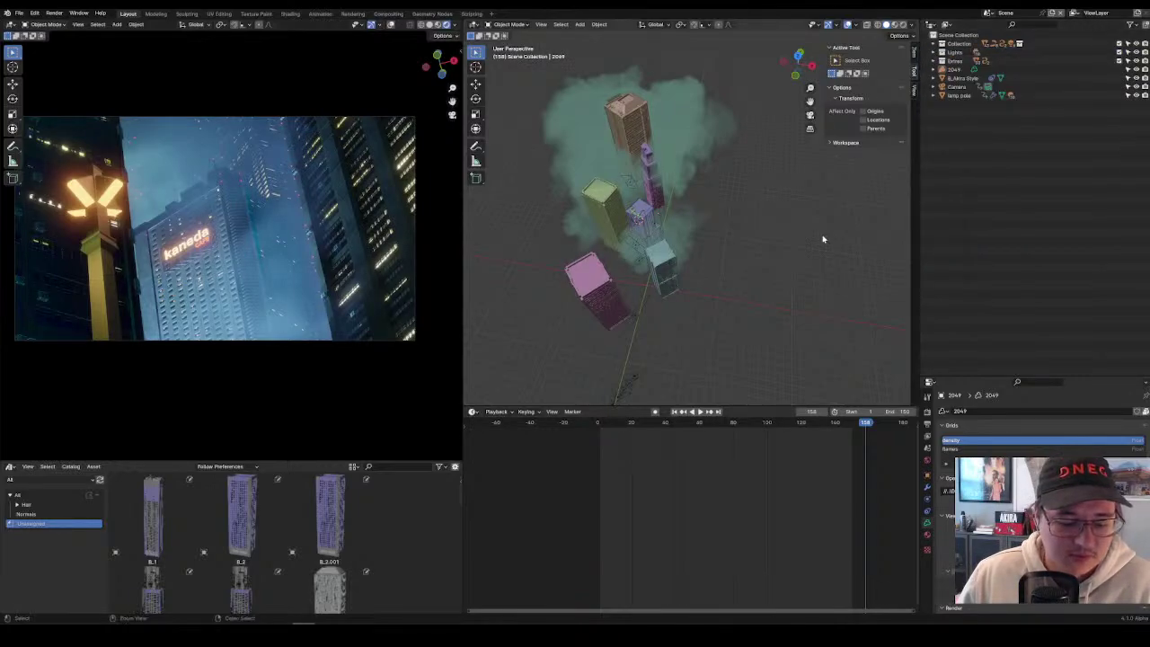
key(ctrl+s)
Hide the B_4.001 building in the Buildings.002 collection and play the animation to check the shot.
click(961, 78)
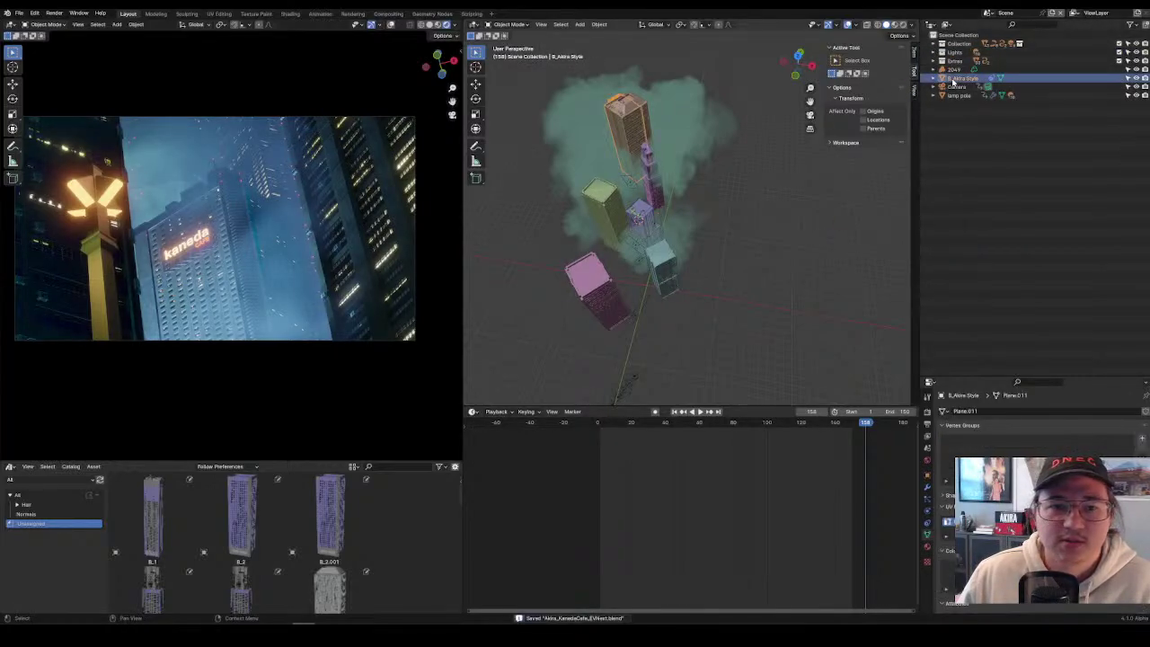
click(961, 88)
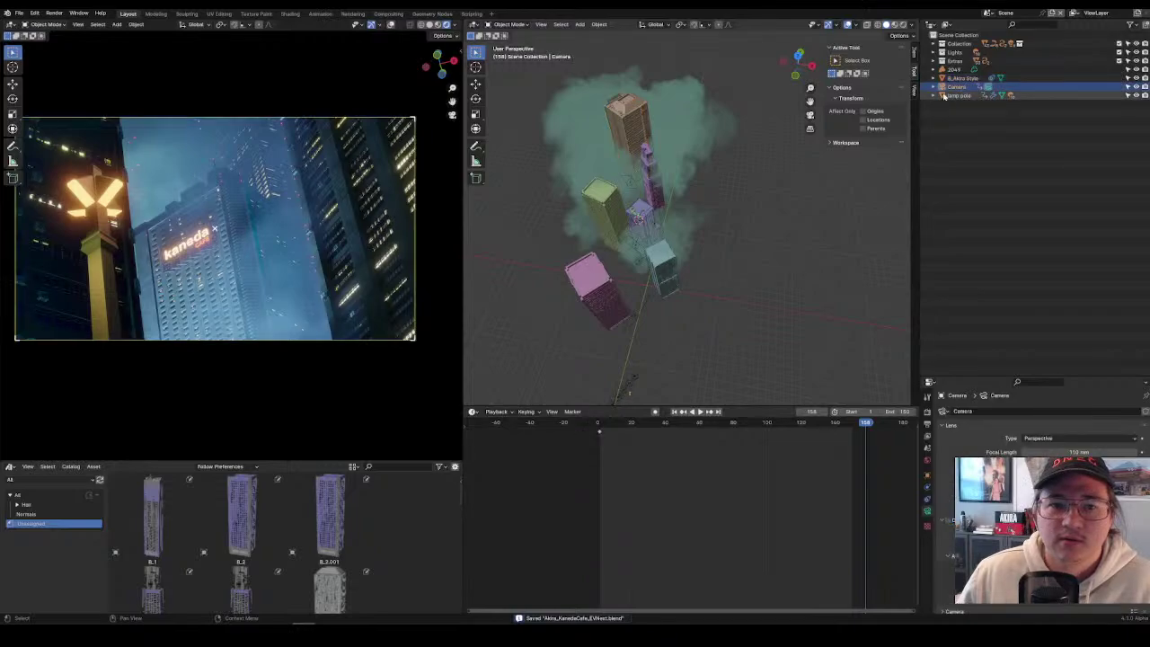
click(642, 103)
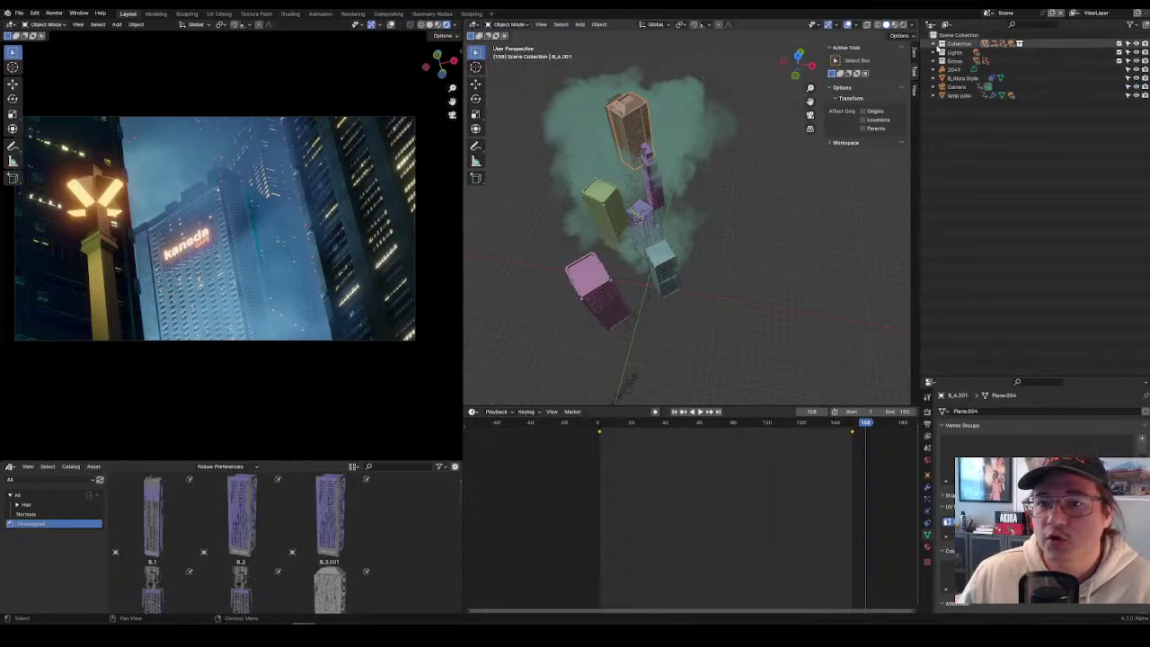
click(932, 43)
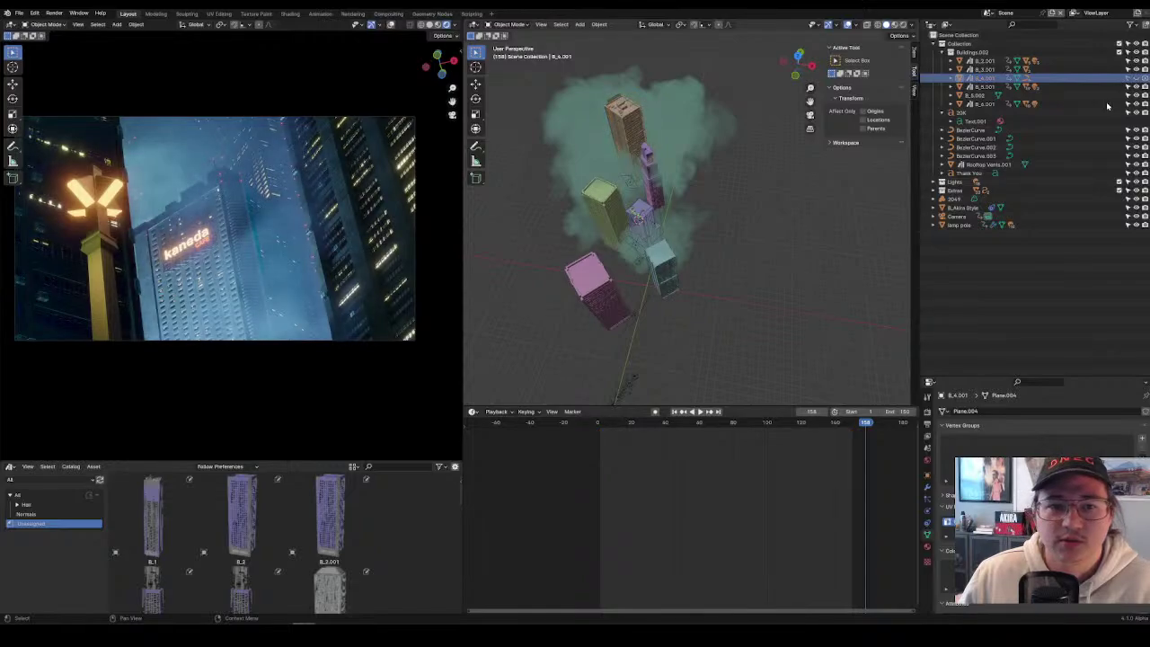
key(space)
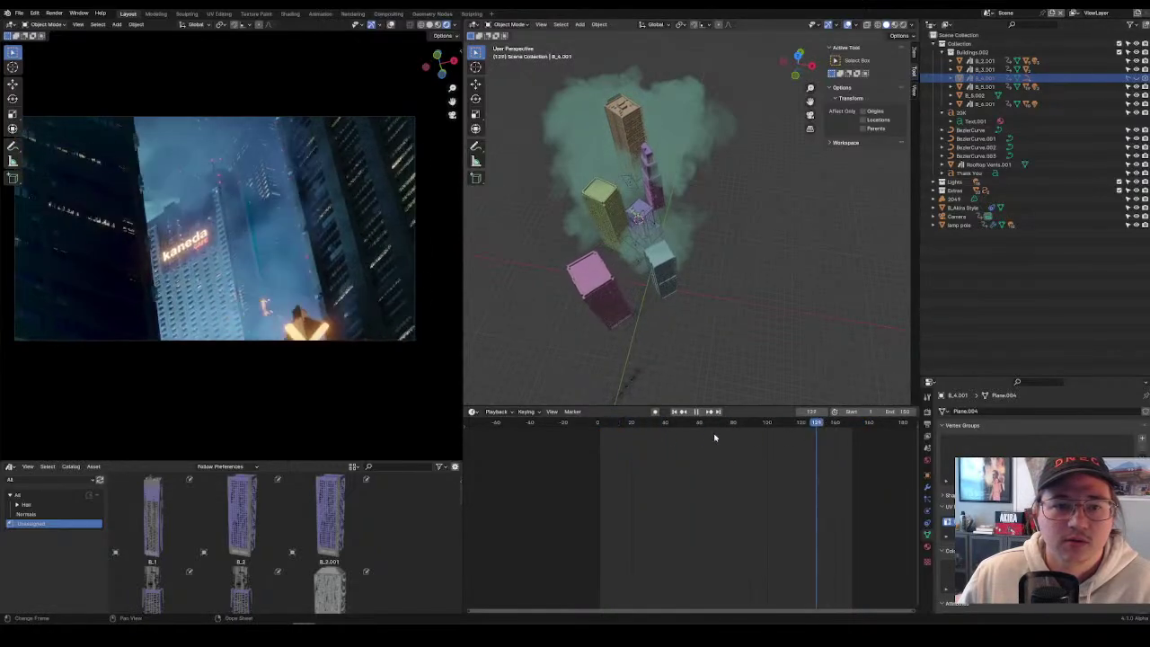
key(space)
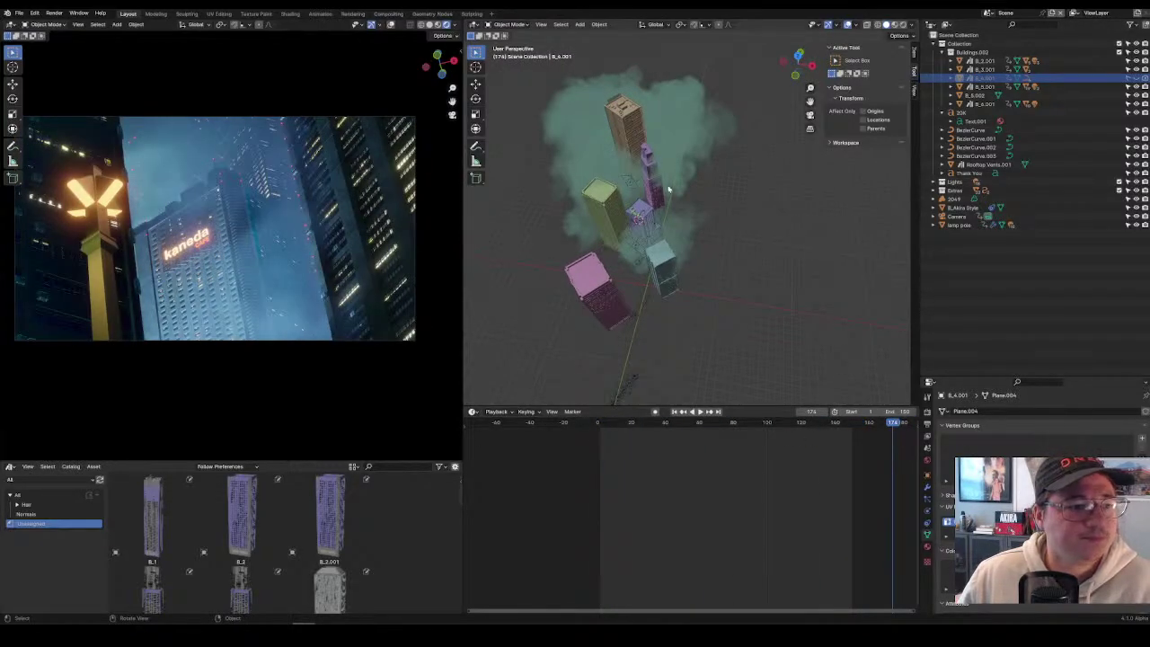
Open the building glass material of the B_Akira Style tower in the Shader Editor and adjust its emission strength.
click(632, 112)
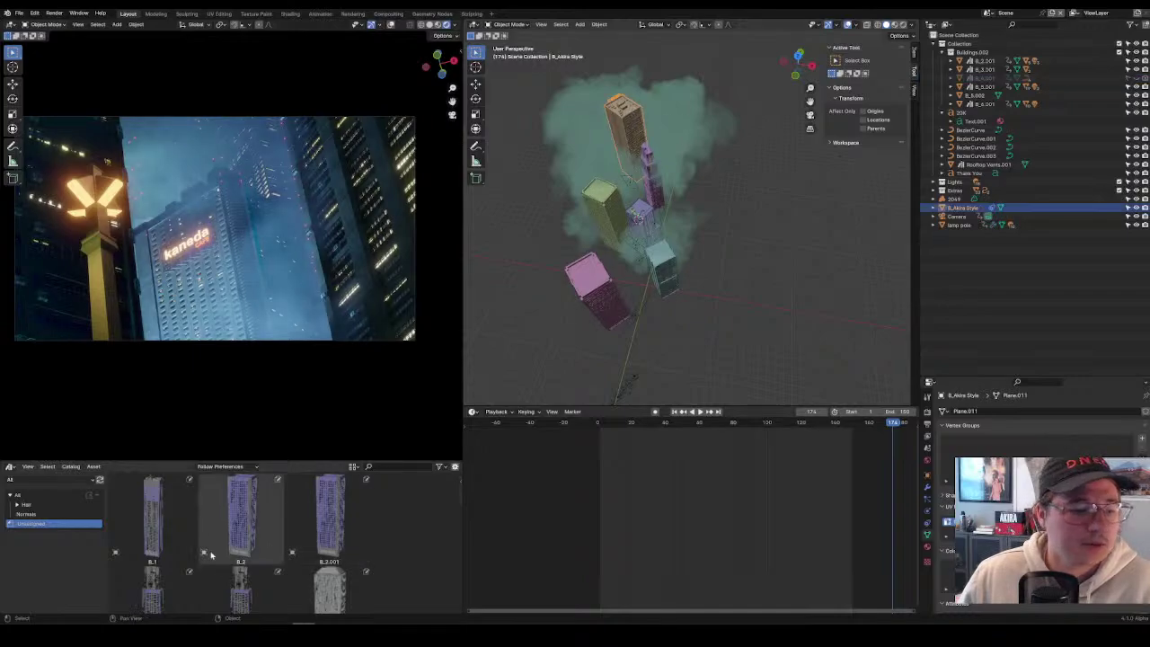
click(9, 468)
click(33, 546)
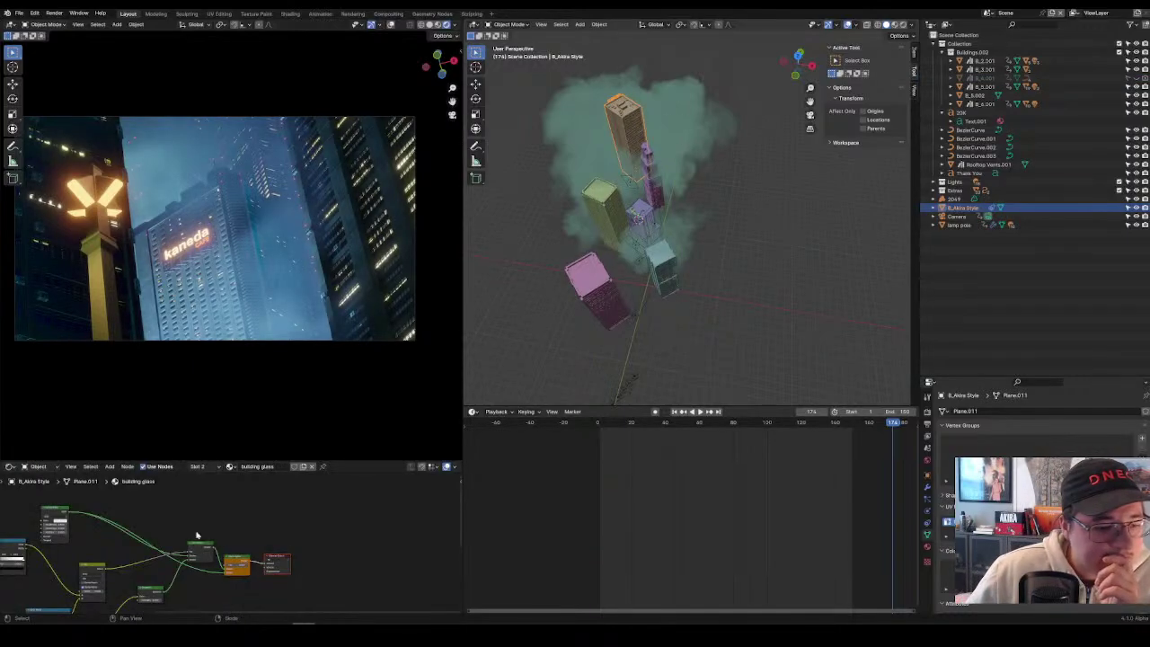
scroll(297, 535, up, 3)
scroll(212, 571, up, 1)
middle_drag(206, 572, 318, 506)
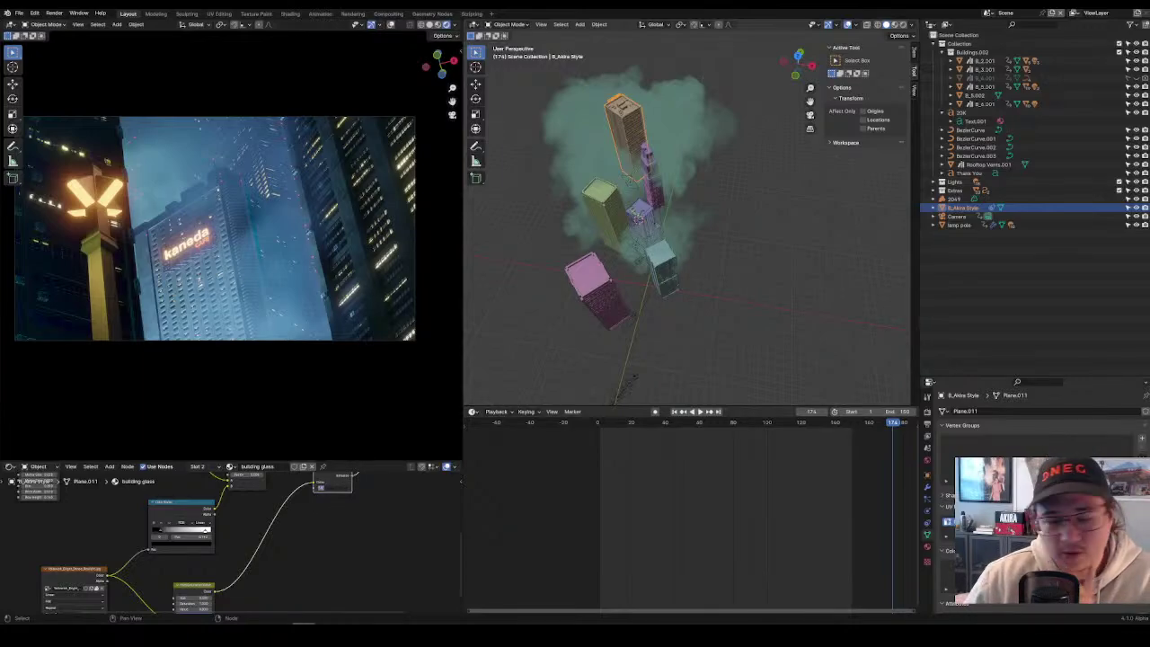
scroll(229, 122, up, 8)
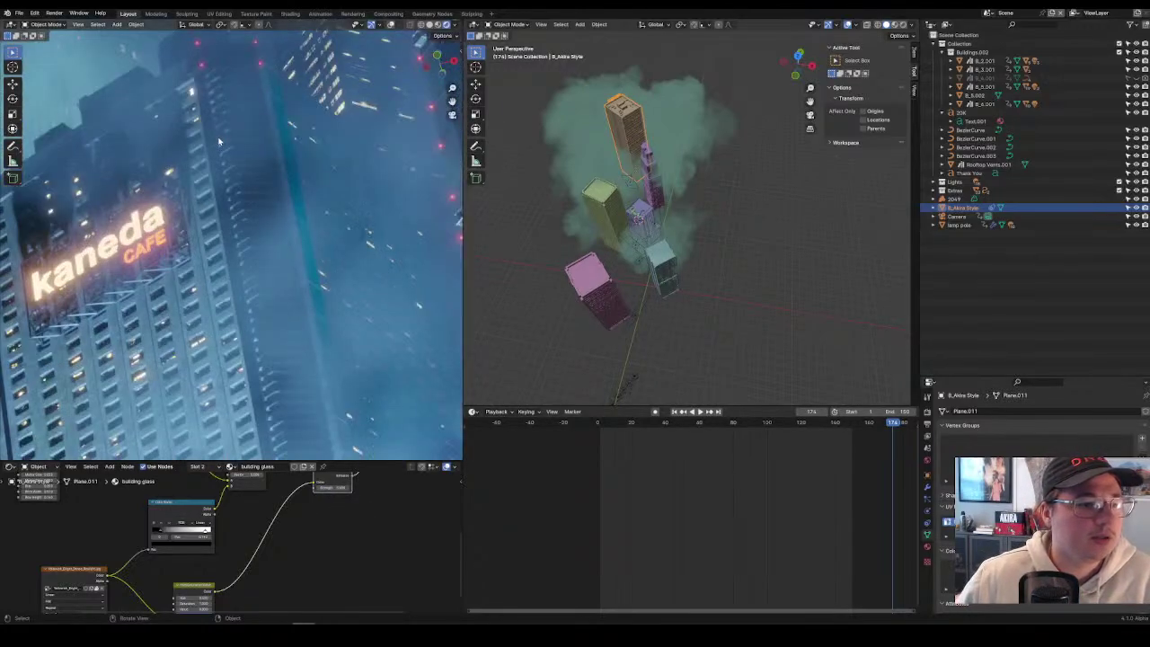
shift+middle_drag(230, 122, 355, 366)
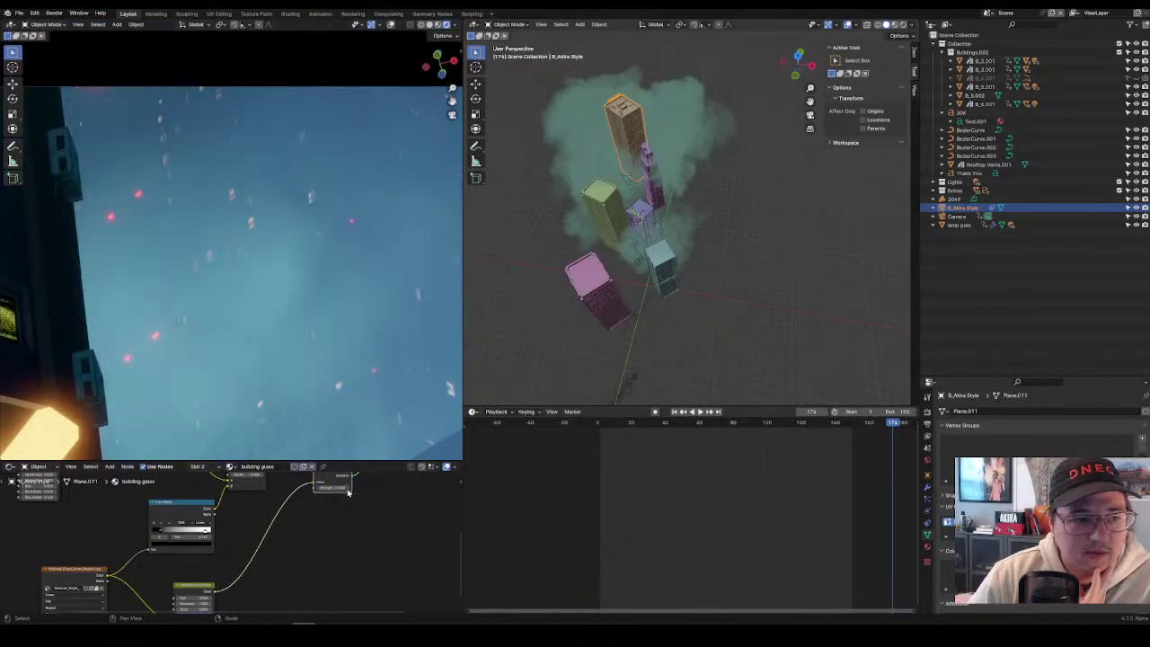
key(KP_0)
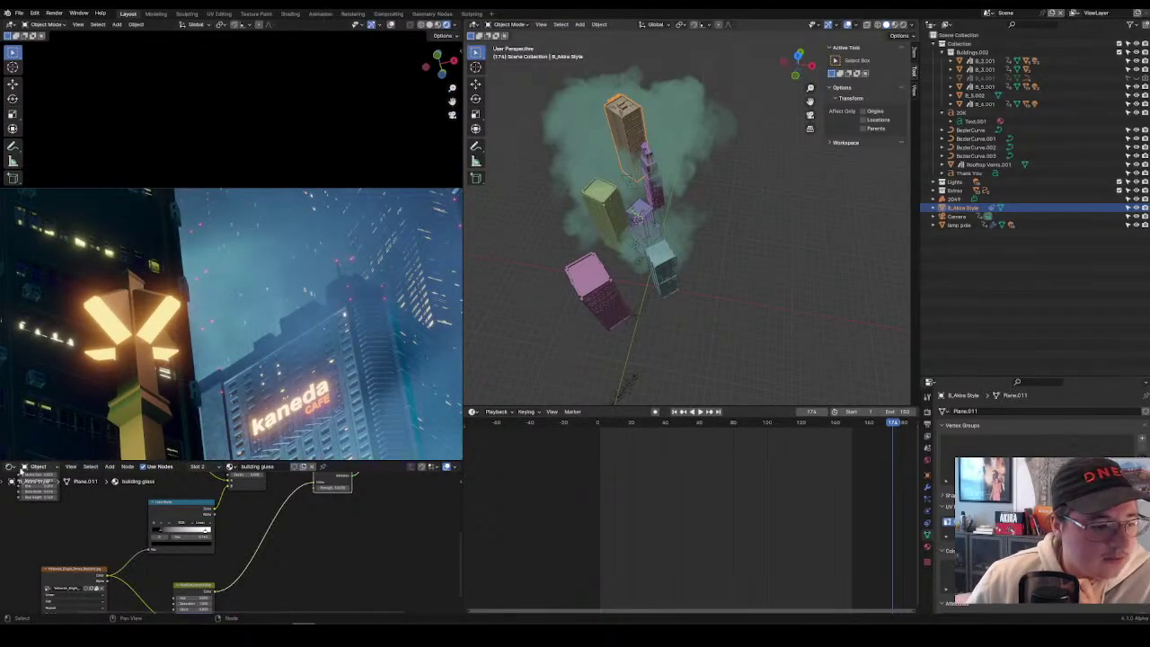
Browse the unassigned building, exterior vent, HVAC and rooftop vent models in the Asset Browser.
click(10, 467)
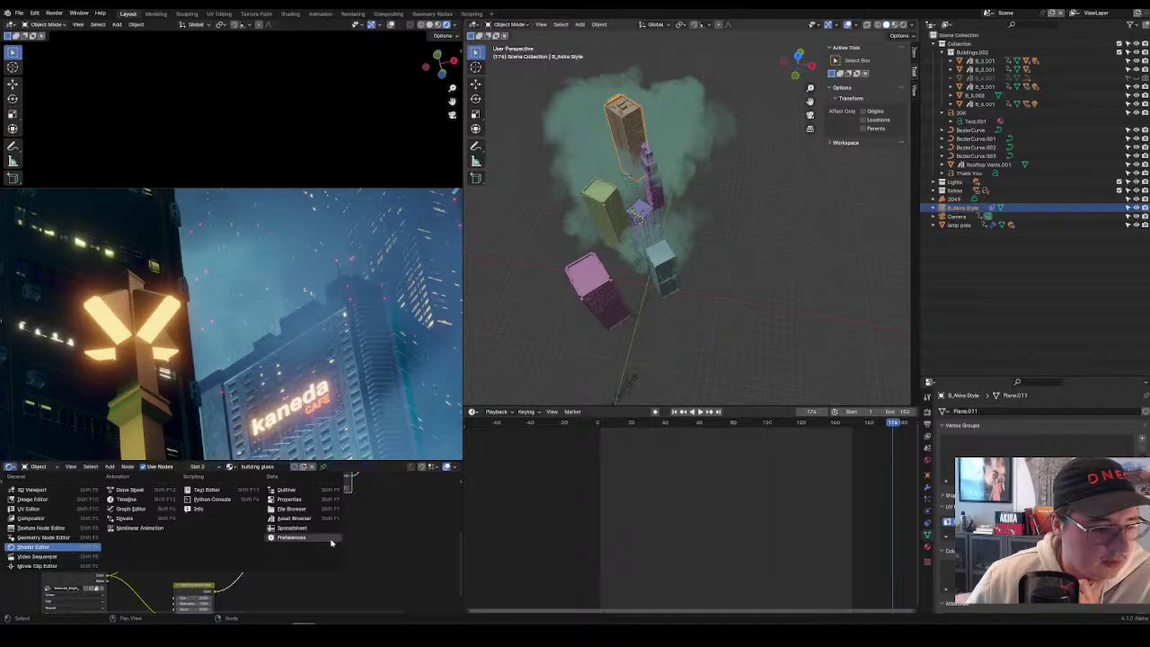
click(282, 522)
click(33, 481)
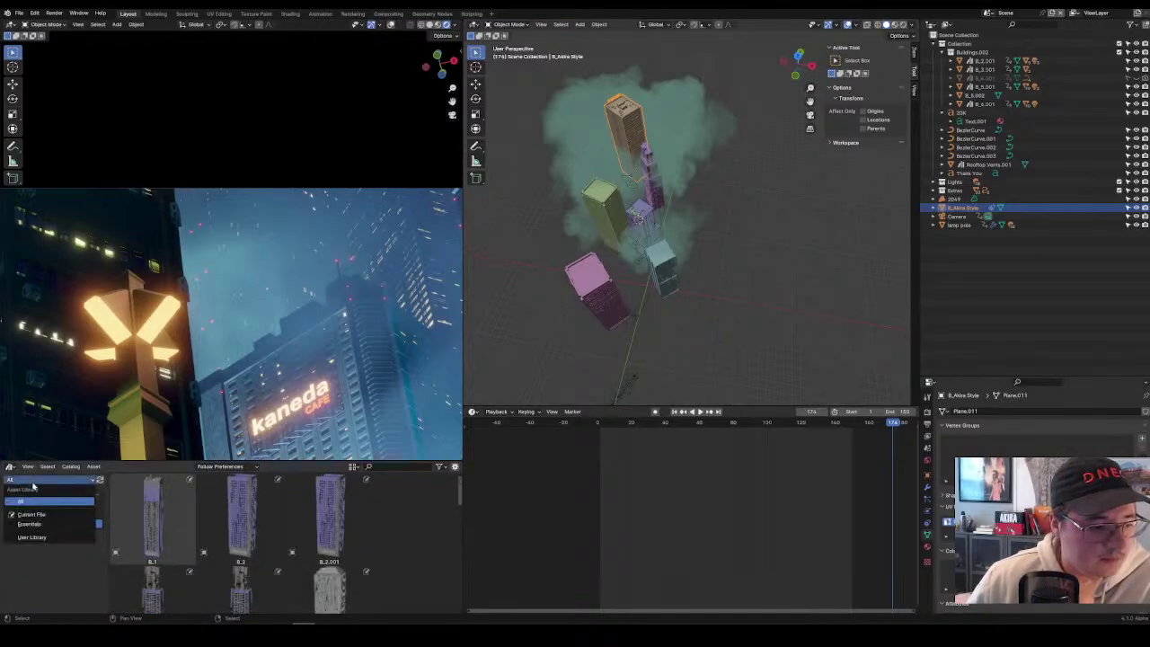
click(31, 514)
scroll(351, 581, down, 5)
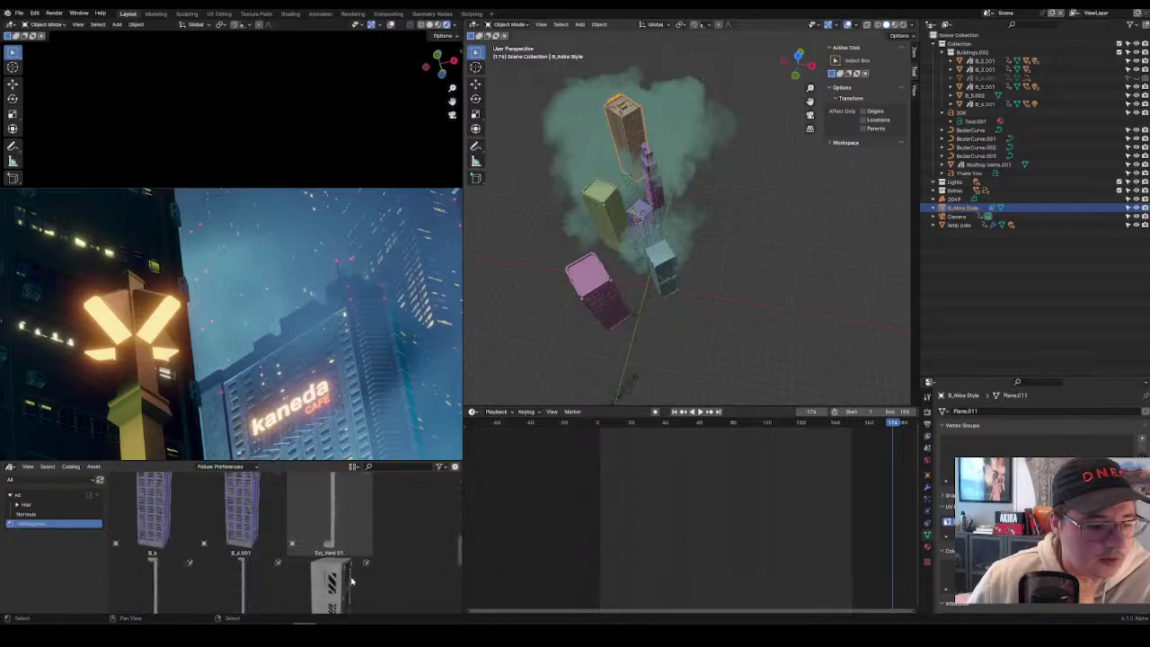
scroll(351, 581, up, 5)
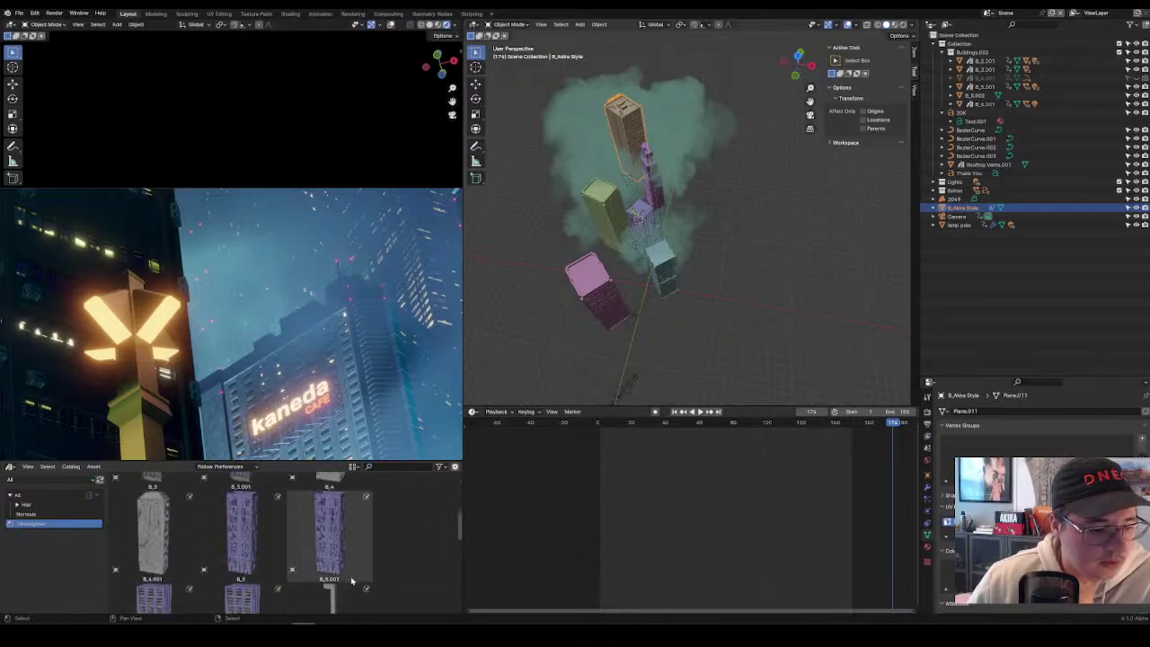
scroll(351, 582, up, 2)
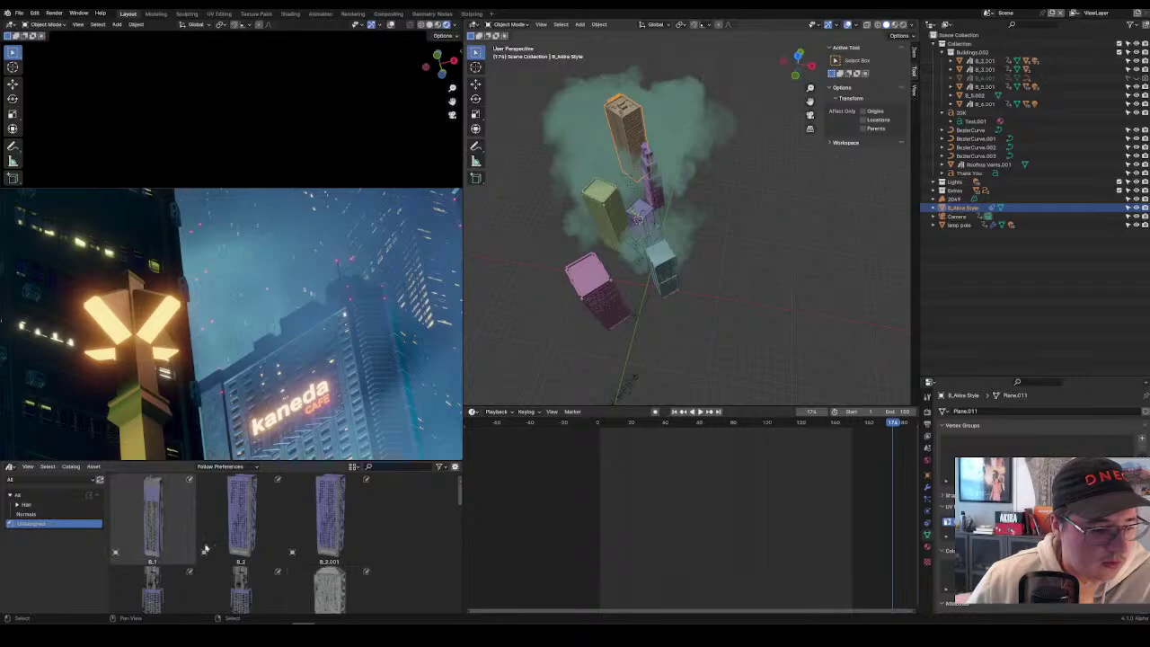
scroll(339, 587, down, 5)
scroll(338, 587, up, 2)
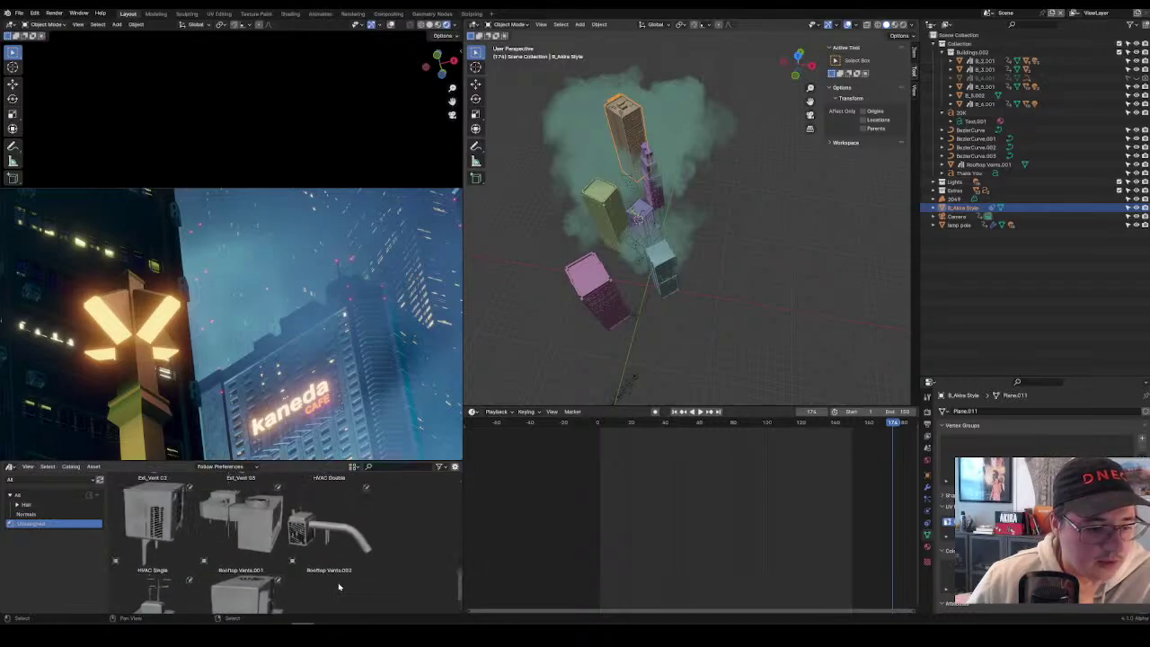
scroll(339, 587, down, 3)
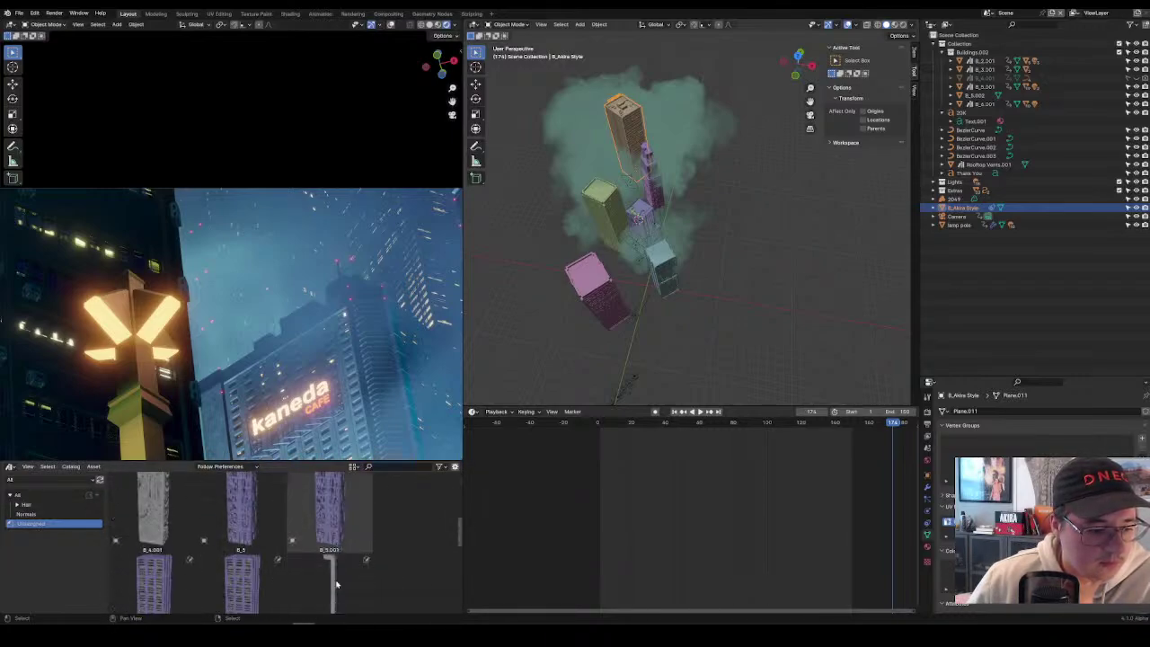
scroll(337, 585, down, 4)
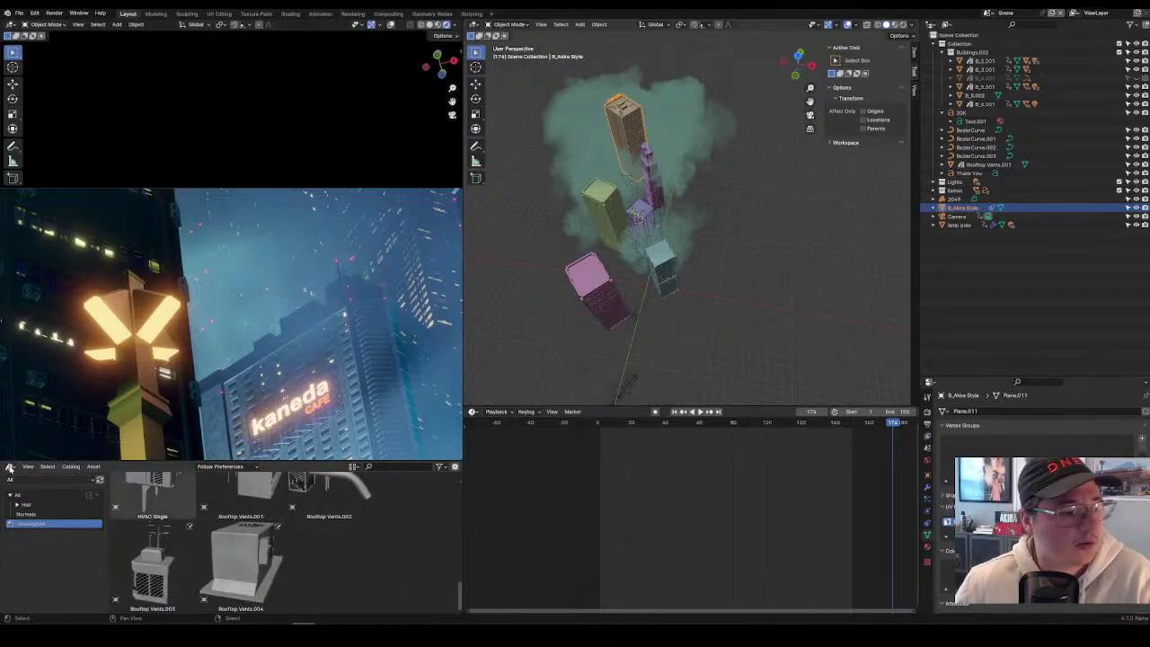
Switch the Asset Browser area back to the Shader Editor showing the building glass node tree.
click(9, 467)
click(36, 543)
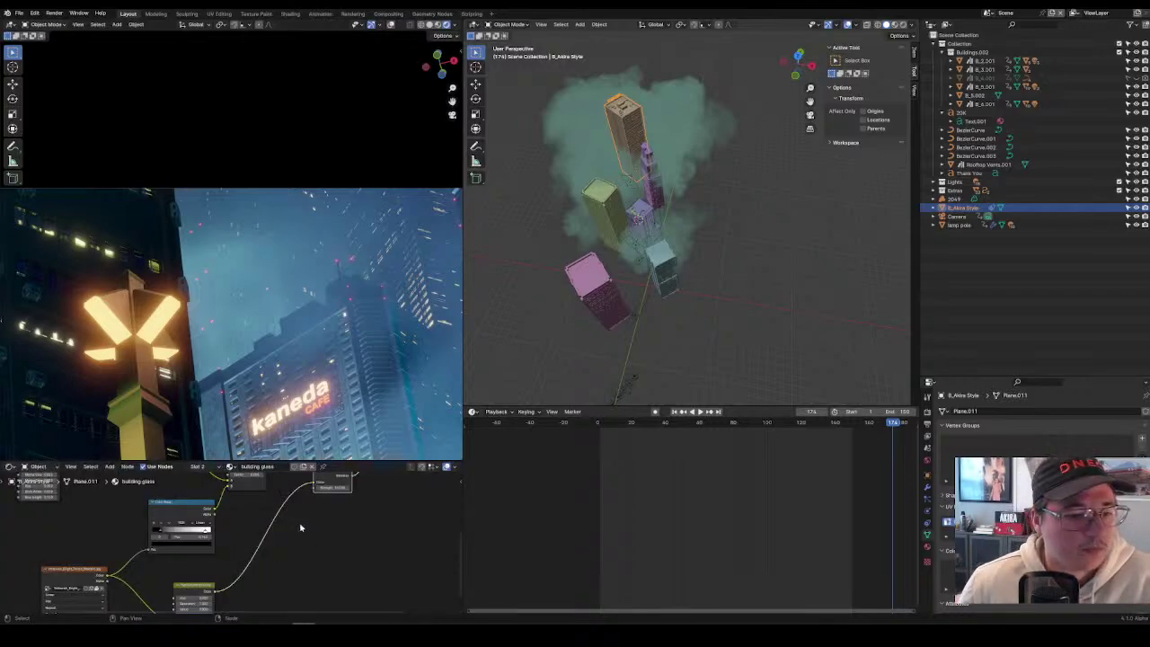
scroll(301, 528, down, 4)
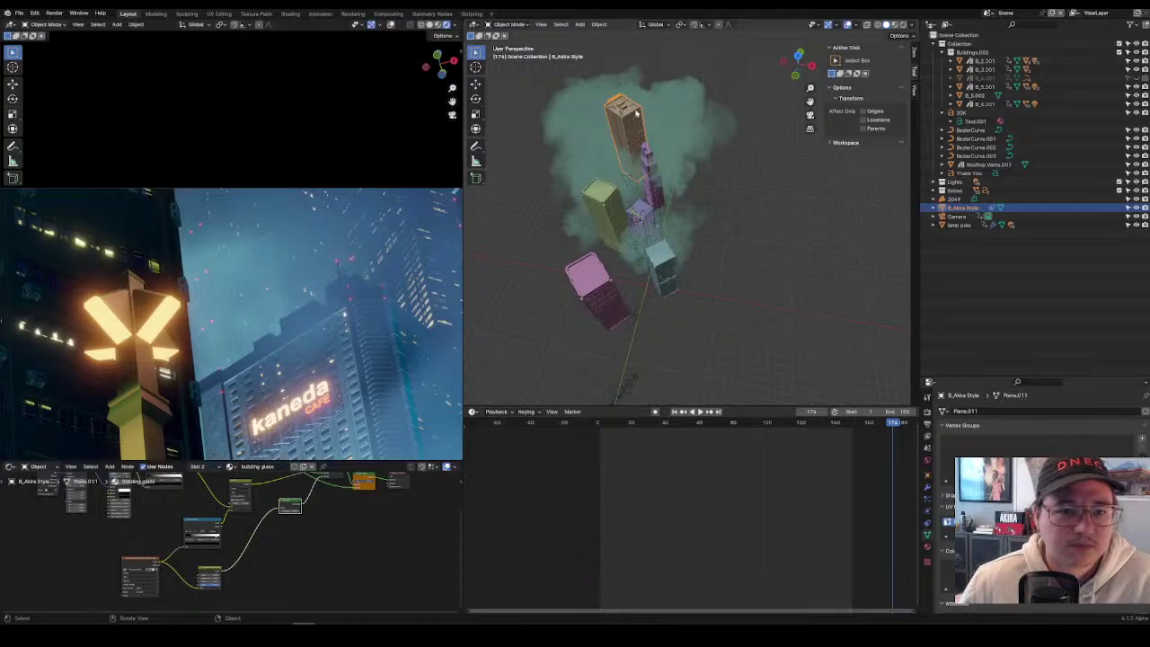
Shift the B_Akira Style tower along the global Z axis and rotate it about that axis.
key(g)
key(z)
click(770, 205)
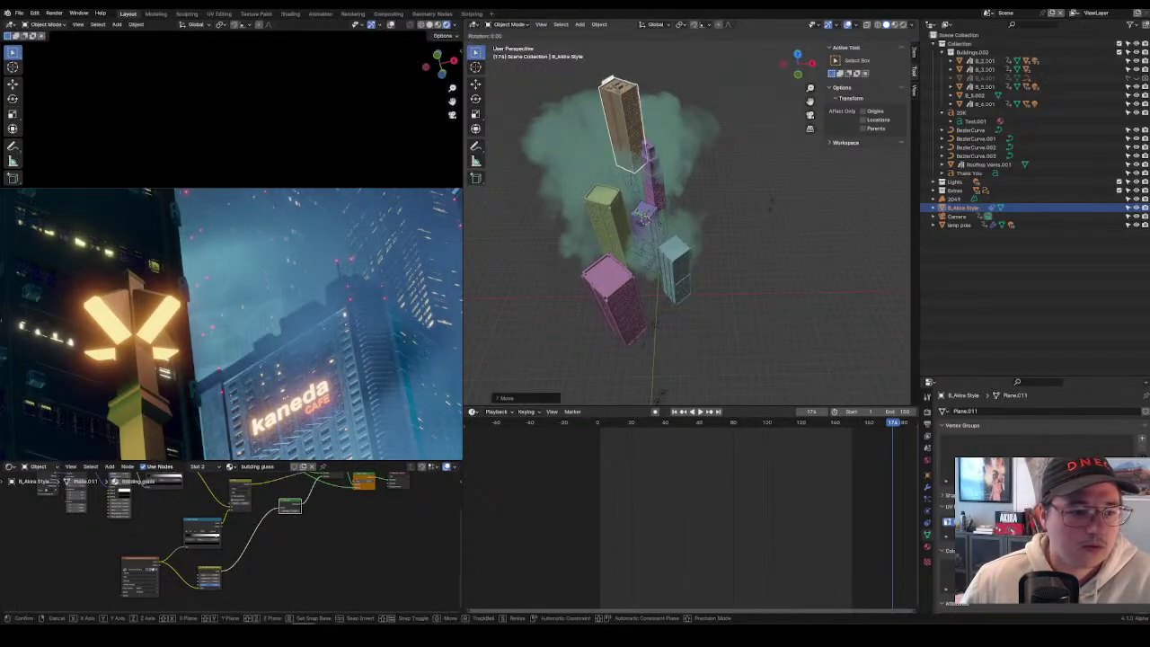
key(r)
key(z)
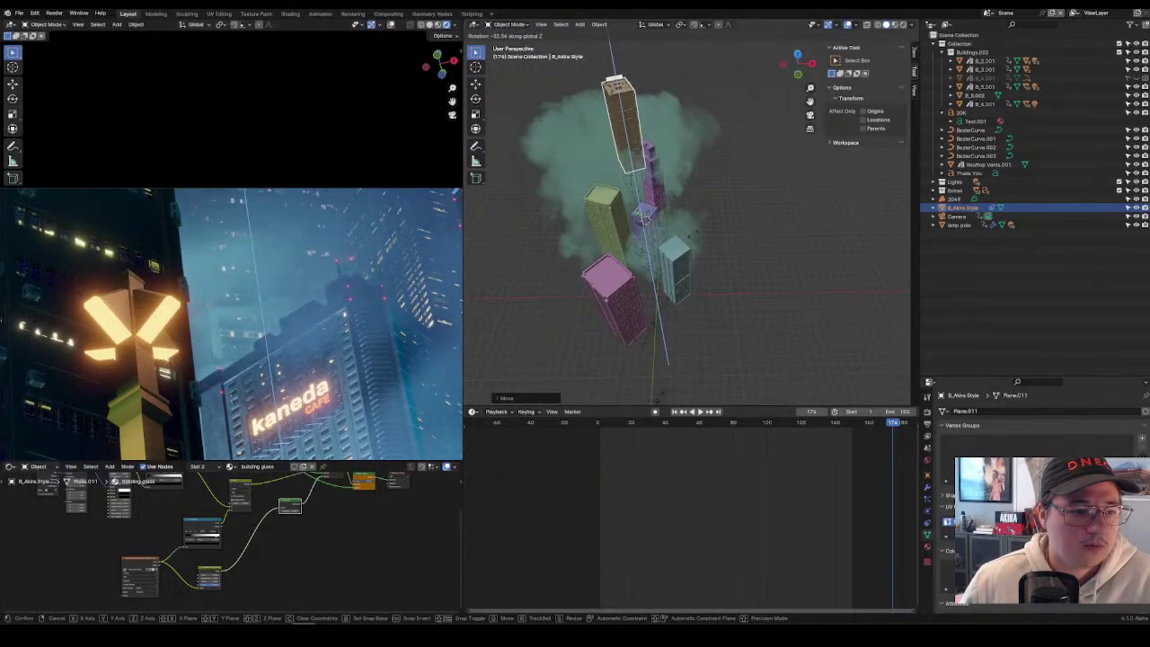
click(740, 174)
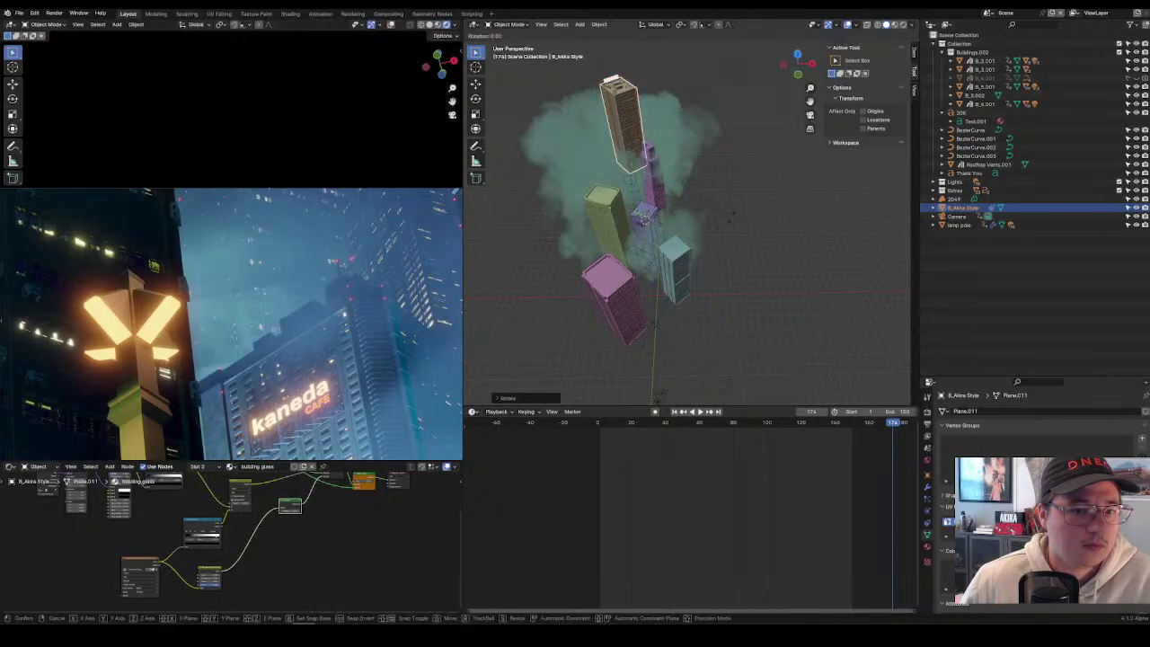
Scale the B_Akira Style tower down uniformly to make it slightly smaller.
key(g)
key(z)
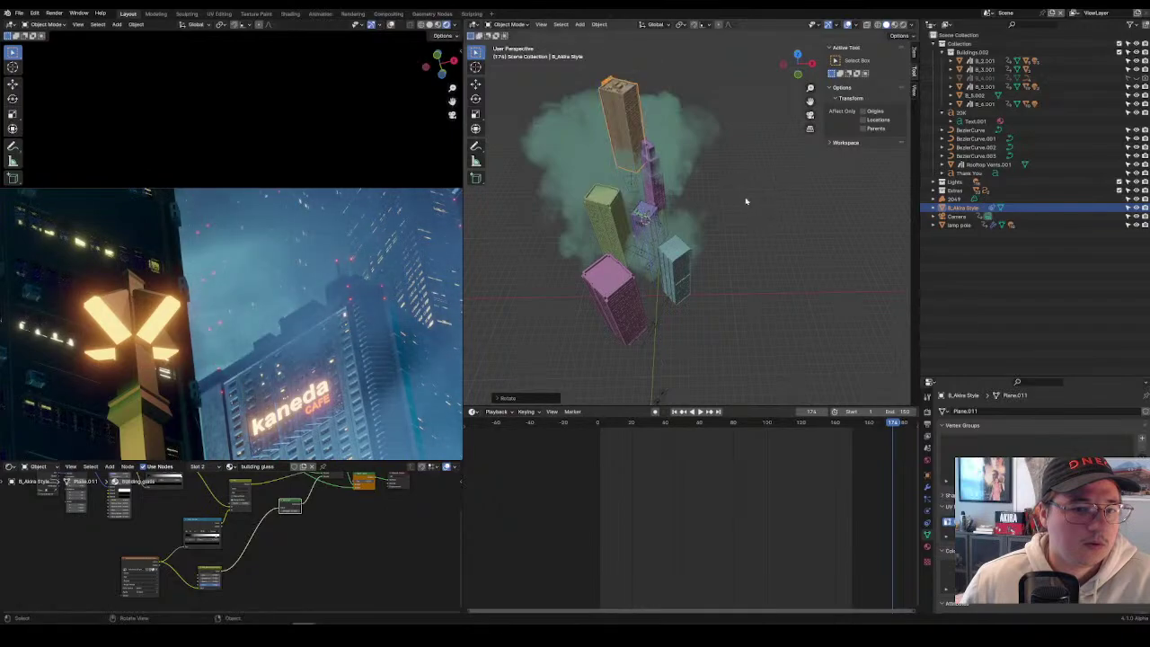
key(s)
click(720, 190)
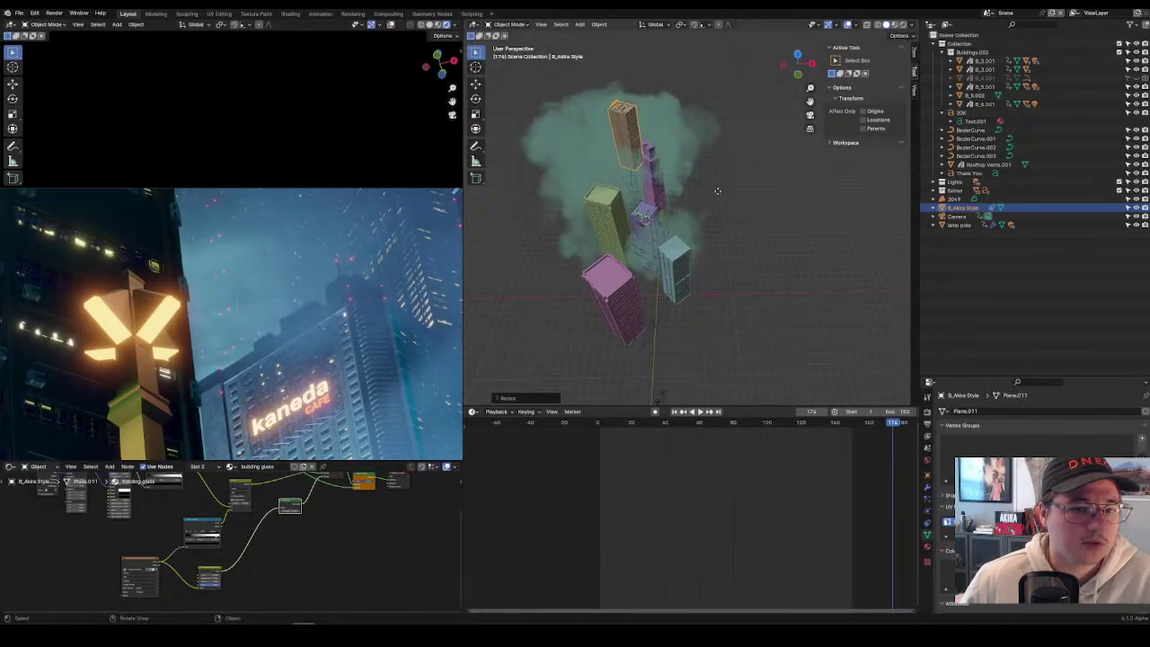
Raise the shrunken B_Akira Style tower slightly along global Z and shift it horizontally with its height locked.
key(g)
key(z)
click(718, 184)
key(g)
key(shift+z)
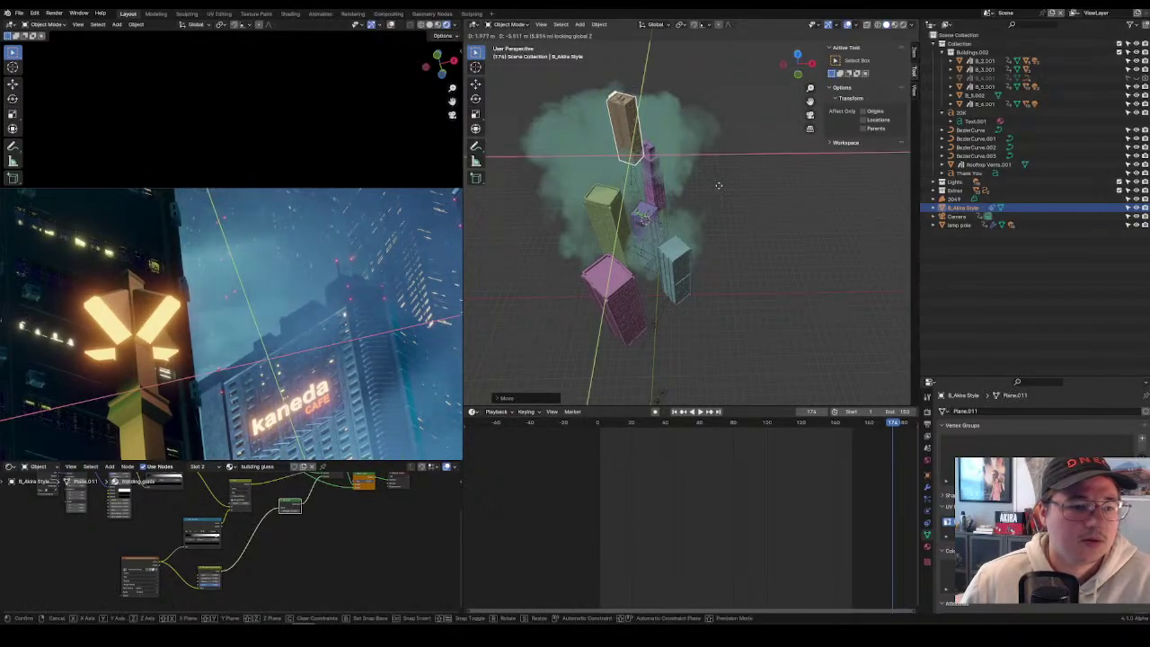
click(717, 183)
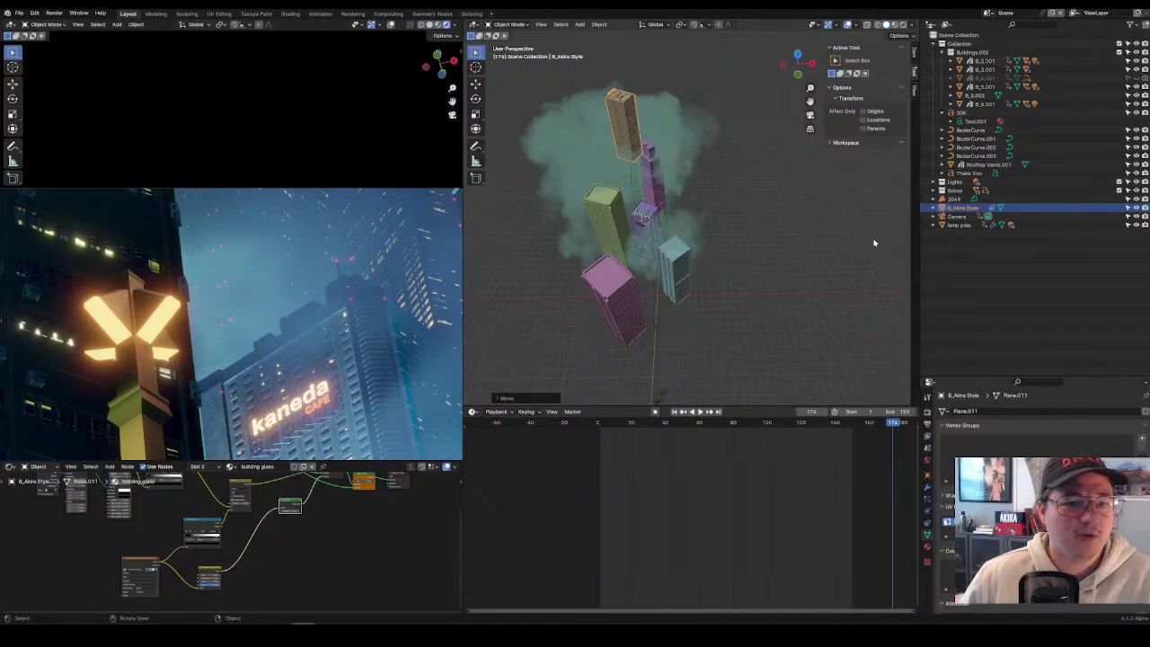
Test different heights for the B_Akira Style tower along global Z and settle it lower within the cloud.
key(g)
key(z)
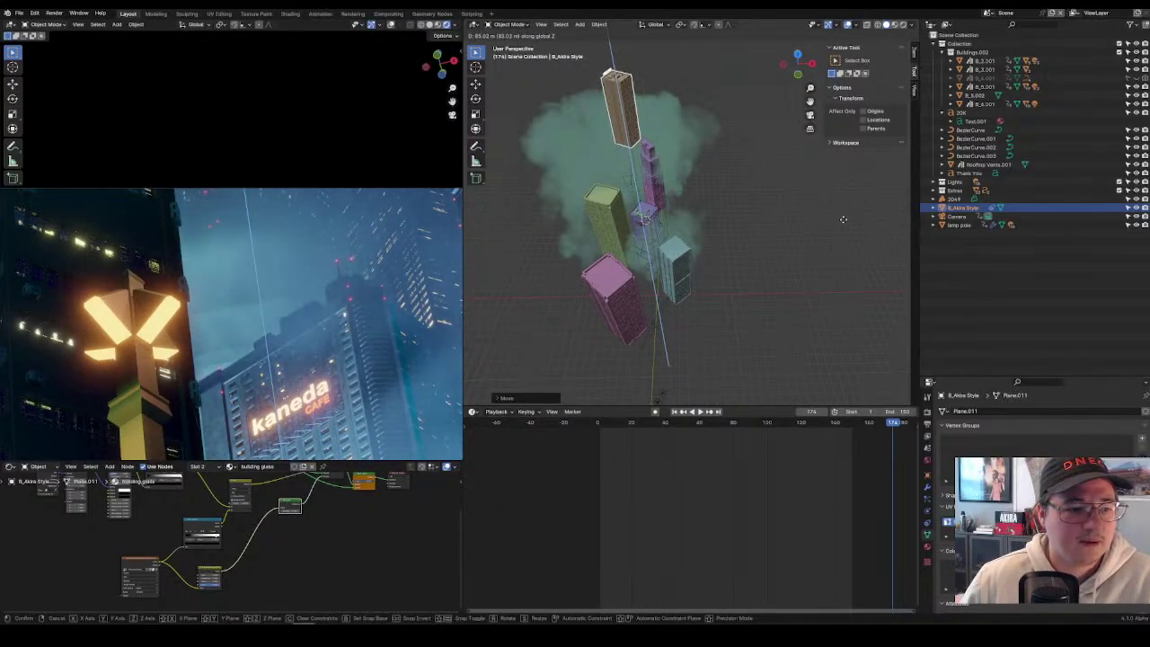
key(Escape)
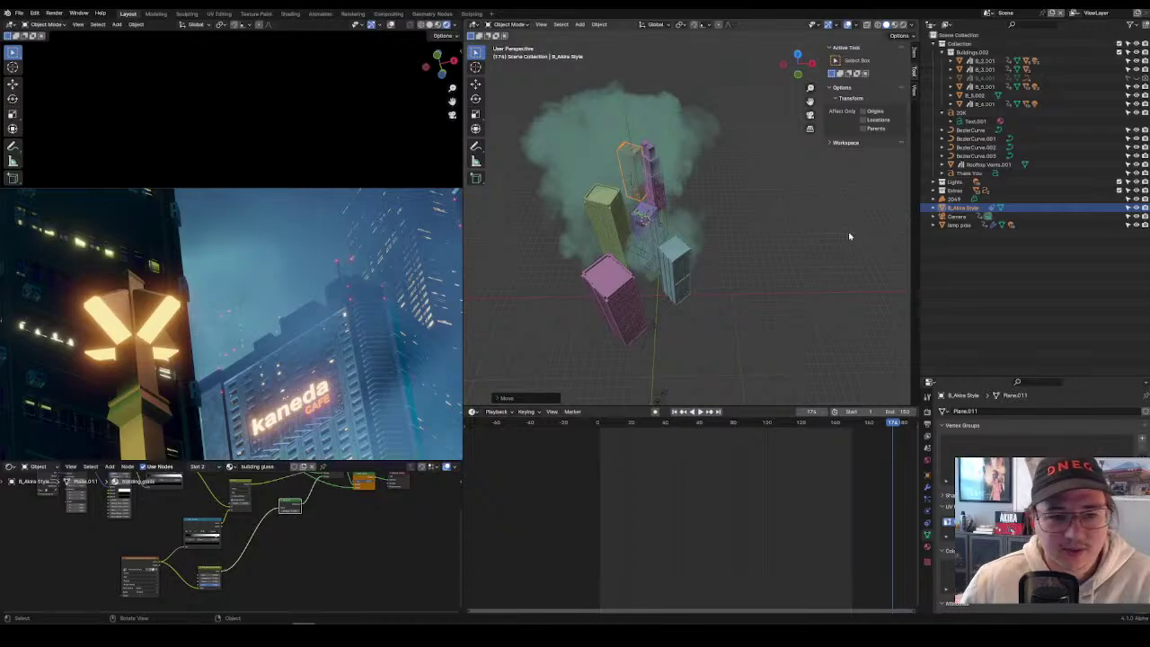
key(g)
key(z)
click(847, 216)
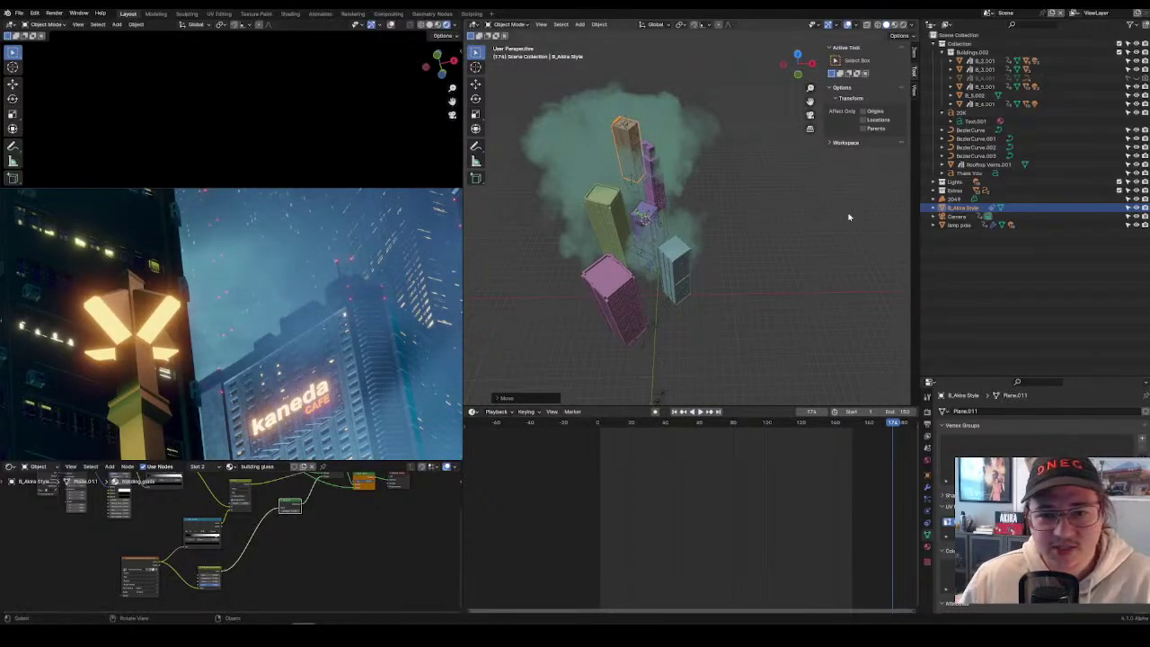
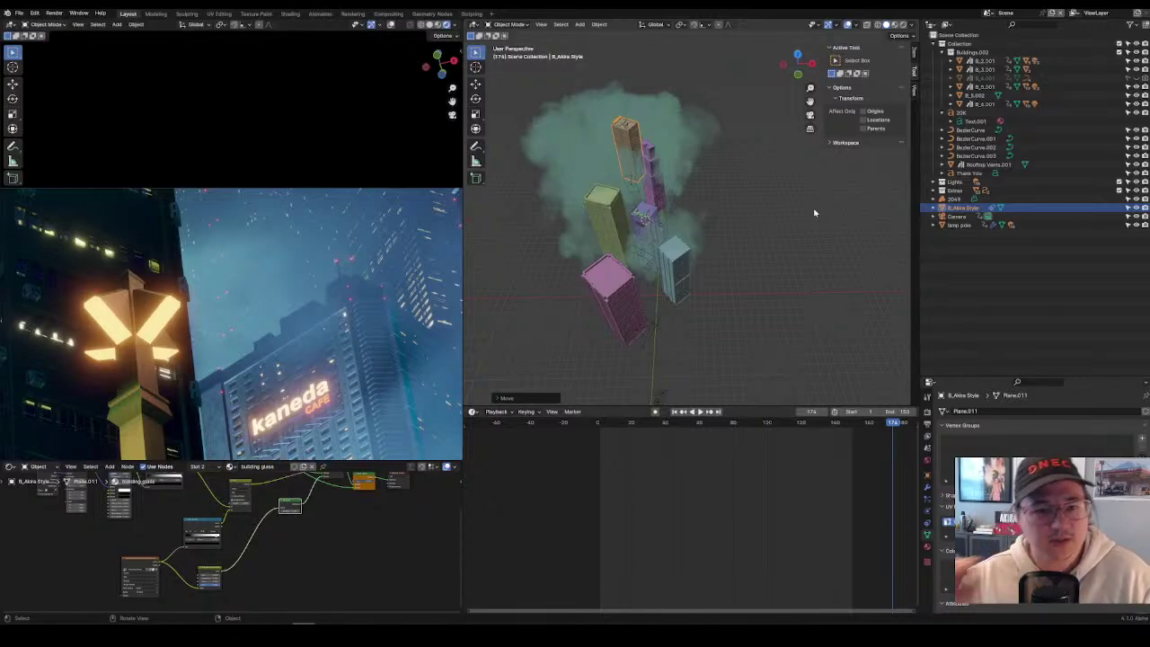
Rotate the B_Akira Style building slightly about the global Z axis and shift it horizontally without changing its height.
key(r)
key(z)
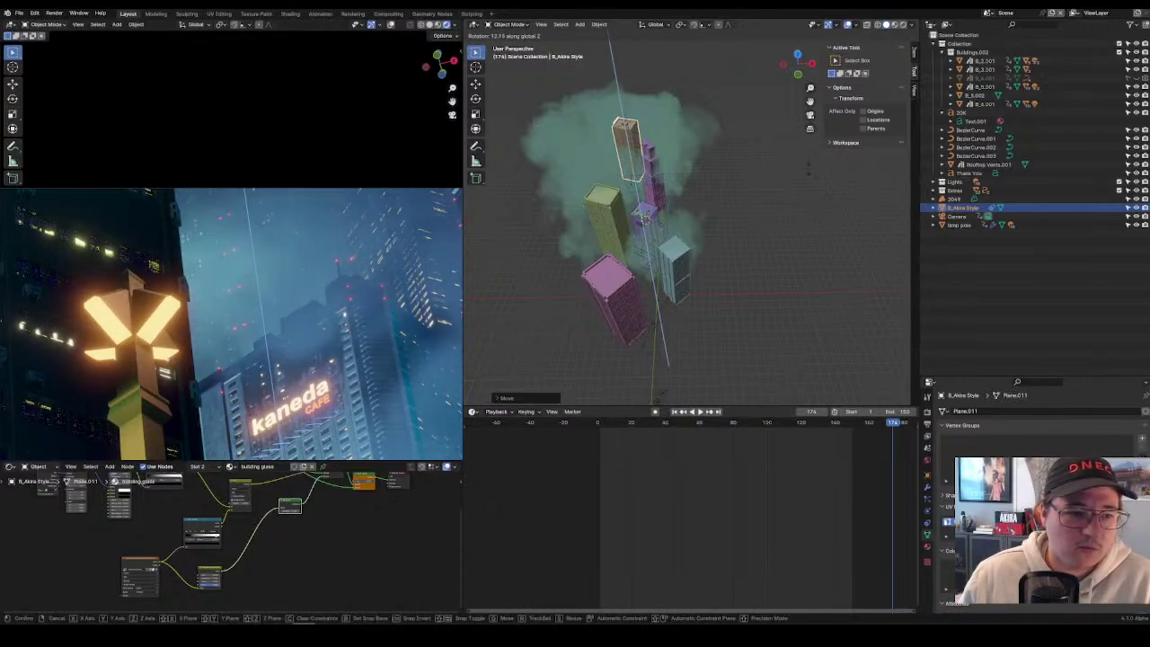
click(806, 187)
key(g)
key(shift+z)
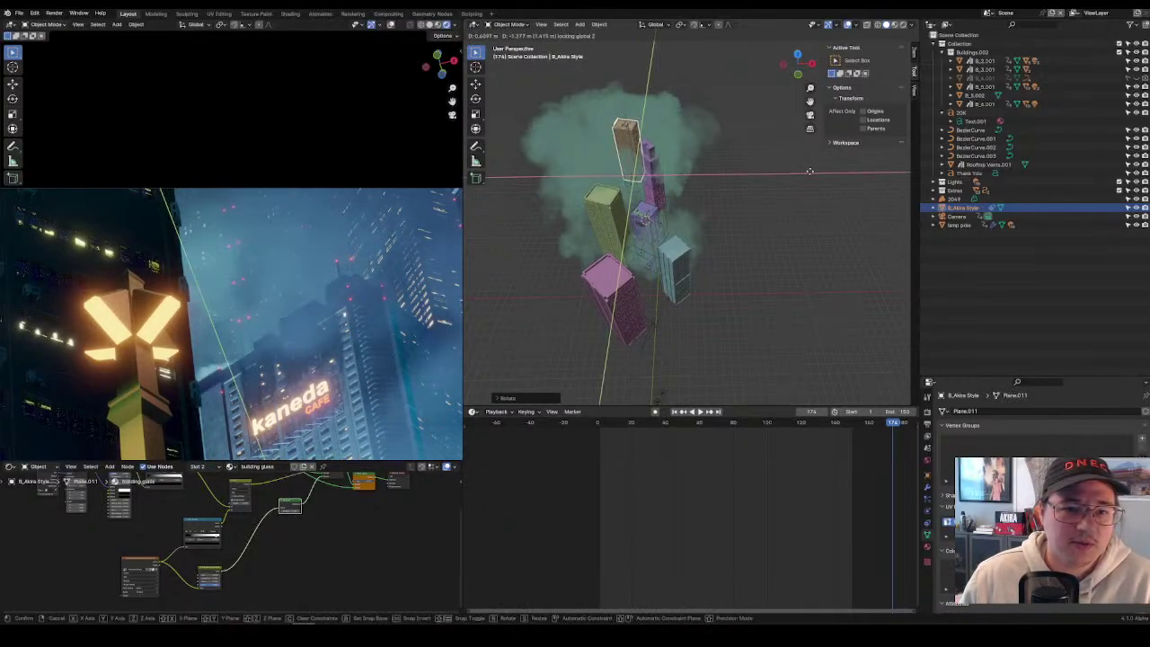
click(811, 191)
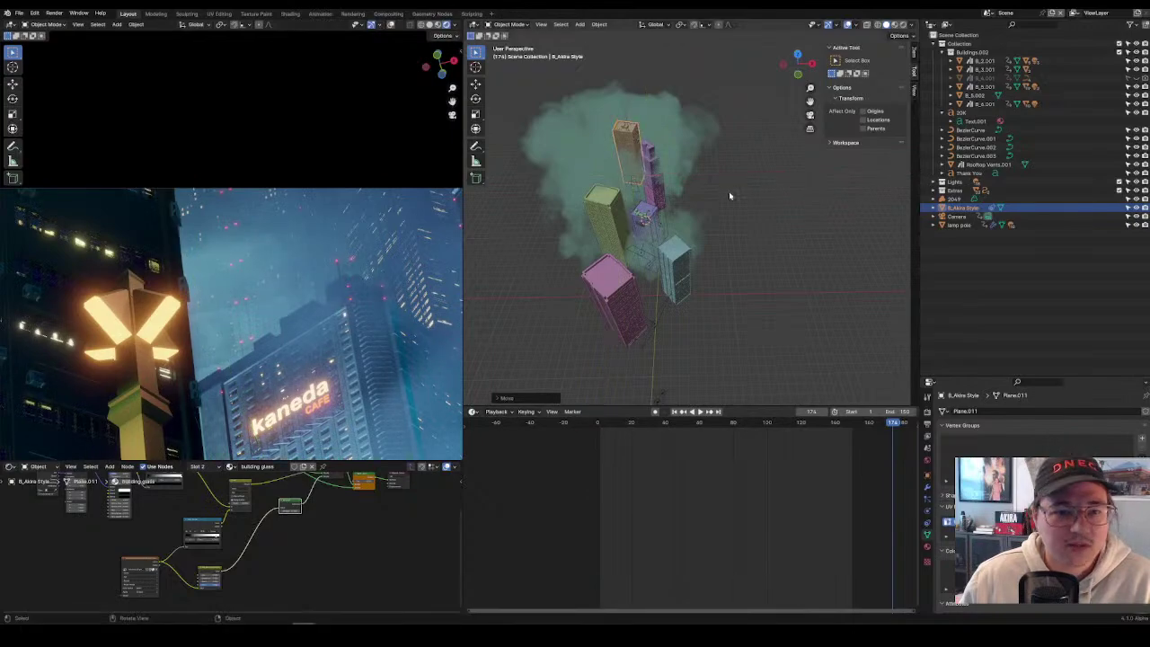
Scale the B_Akira Style building, adjust its height along the global Z axis, and reposition it on the ground plane behind the other towers.
middle_drag(728, 191, 786, 203)
key(s)
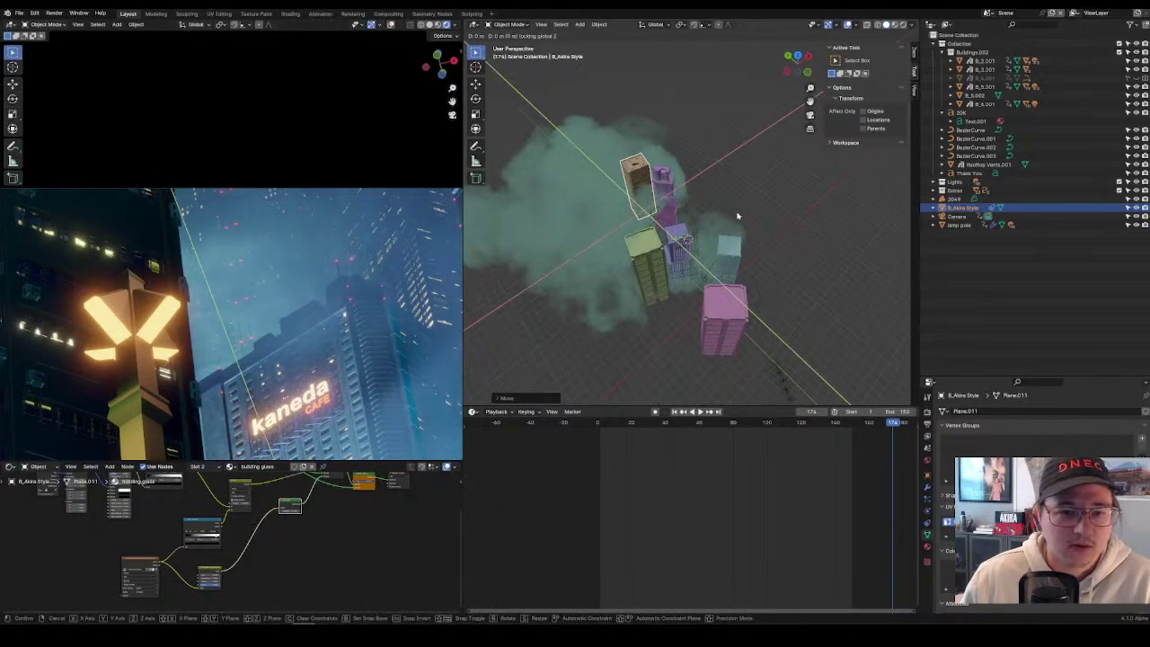
click(684, 238)
key(g)
key(z)
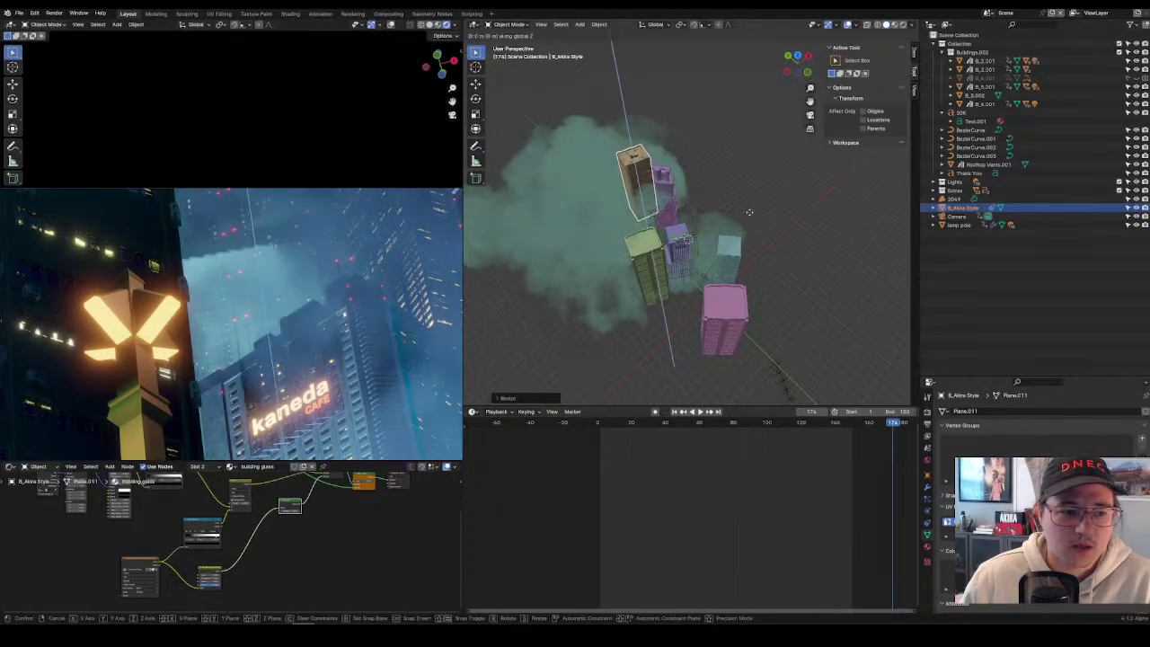
click(751, 220)
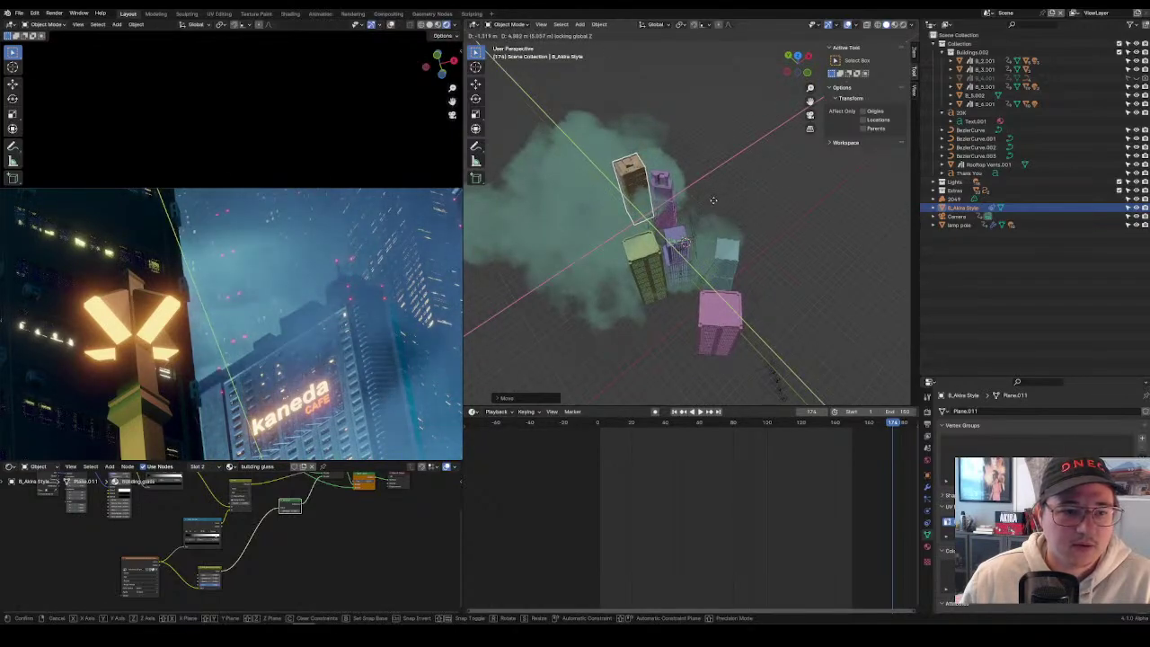
mouse_move(727, 205)
middle_down()
mouse_move(739, 205)
mouse_move(718, 220)
middle_up()
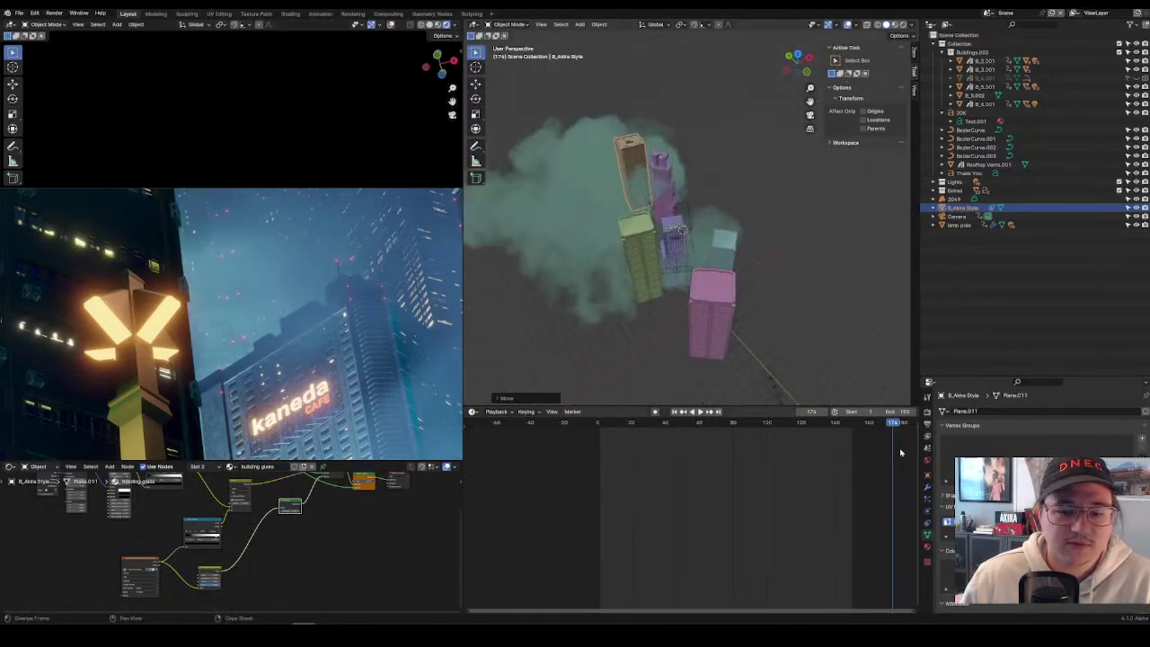
Scrub back through the timeline and play the animation to check the repositioned B_Akira Style building in the camera shot.
drag(892, 429, 702, 436)
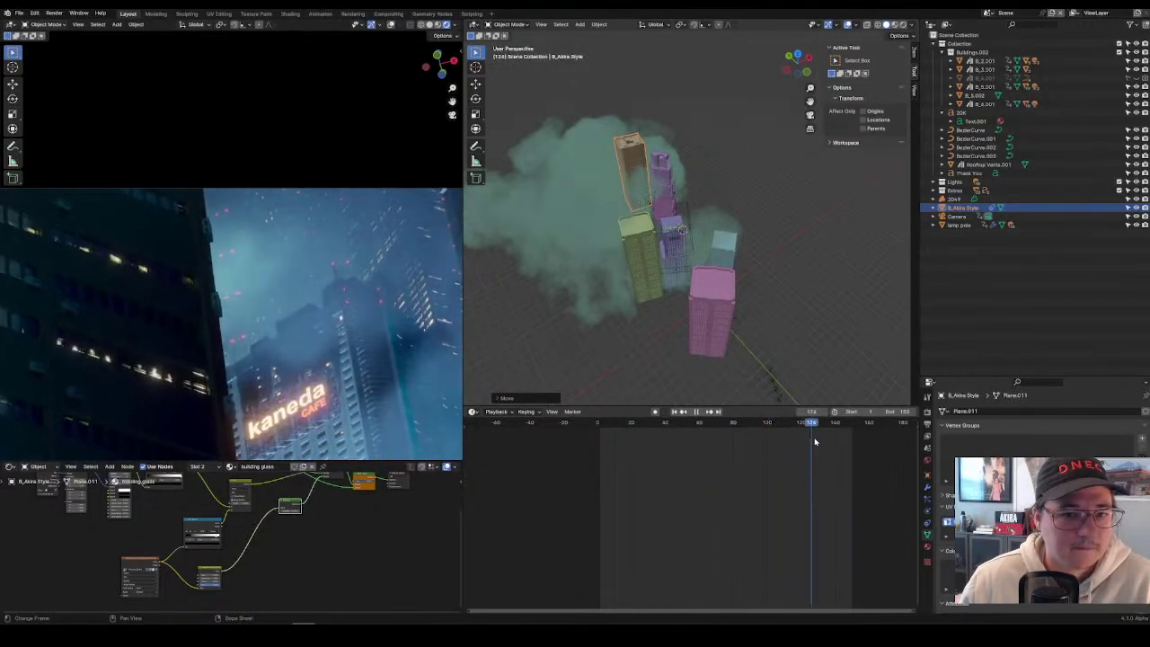
key(space)
key(space)
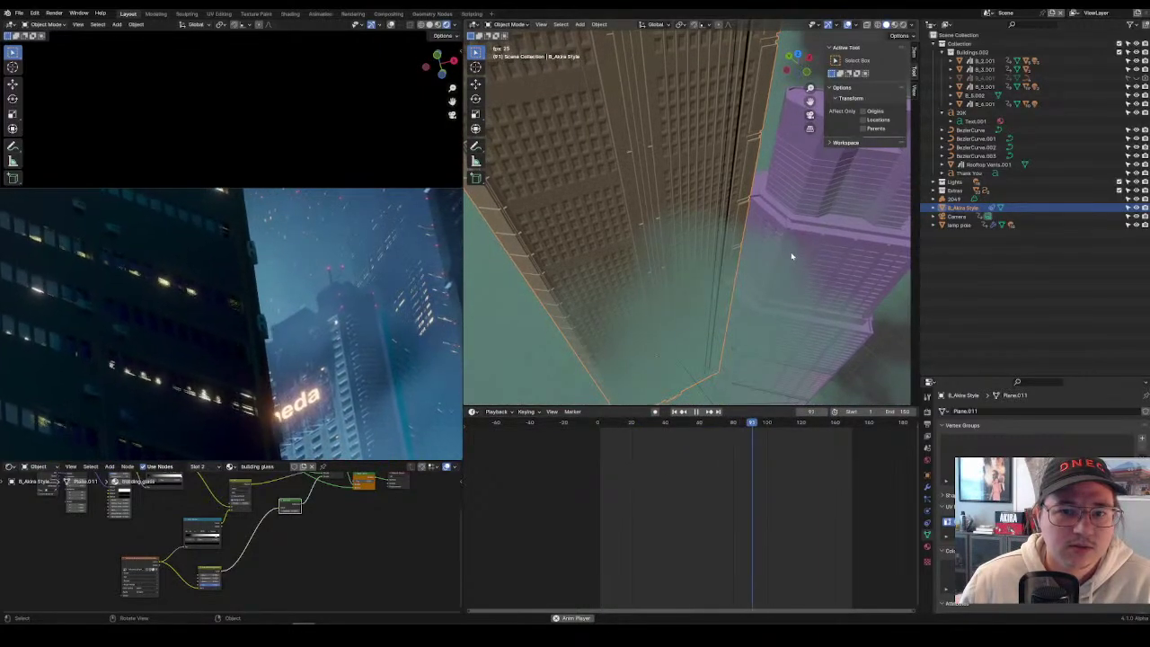
key(space)
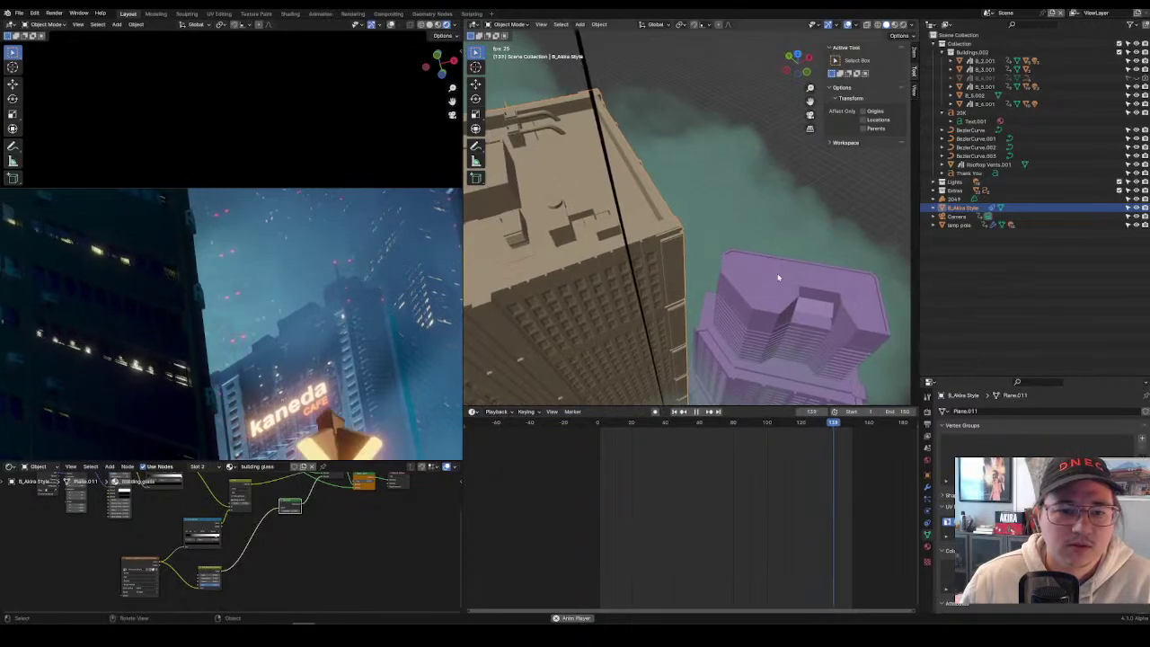
scroll(728, 209, up, 5)
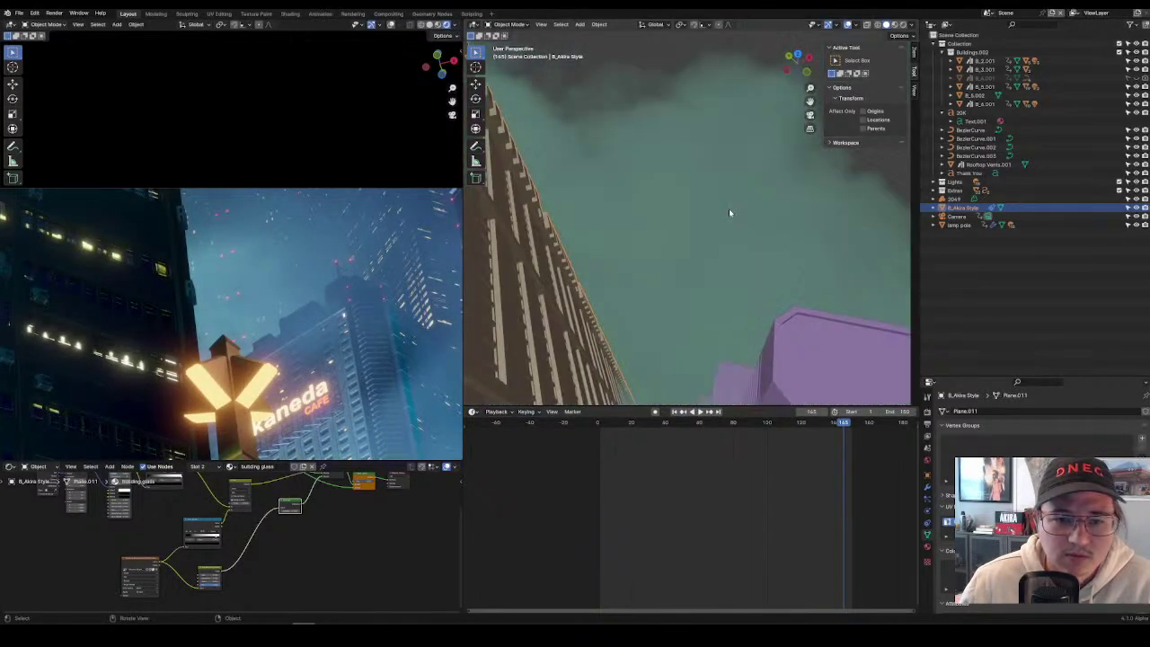
scroll(732, 197, down, 4)
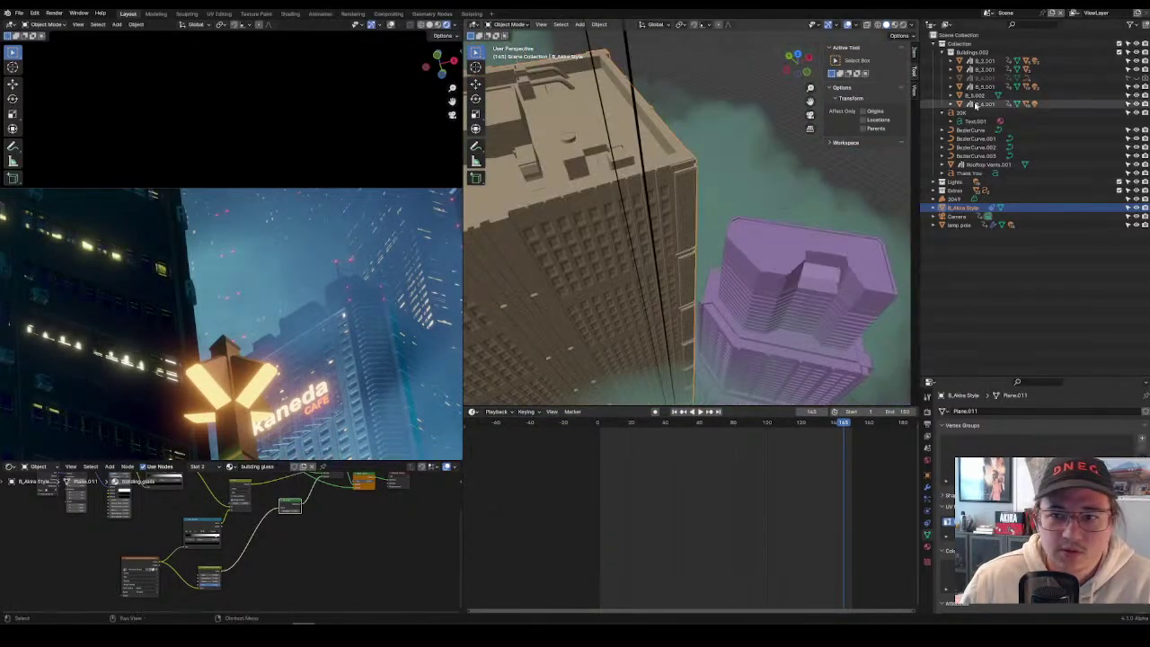
Show the hidden building B_4.001, play the animation to compare the shot with it, and hide the building again.
click(984, 78)
click(1130, 78)
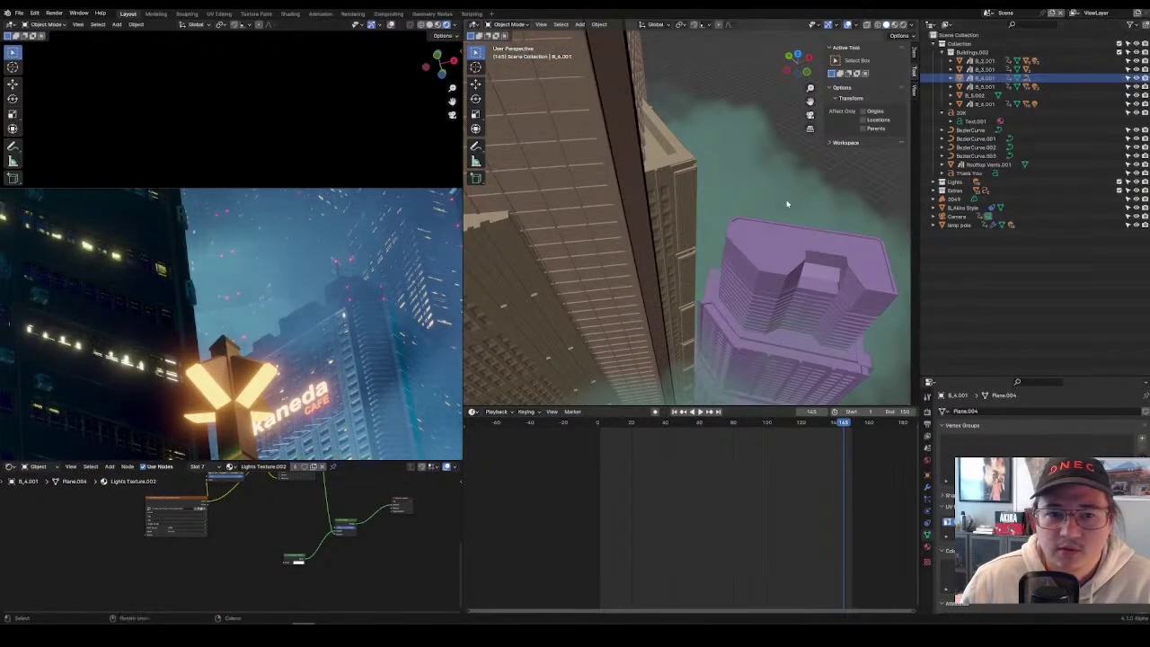
click(671, 169)
key(shift+Left)
key(space)
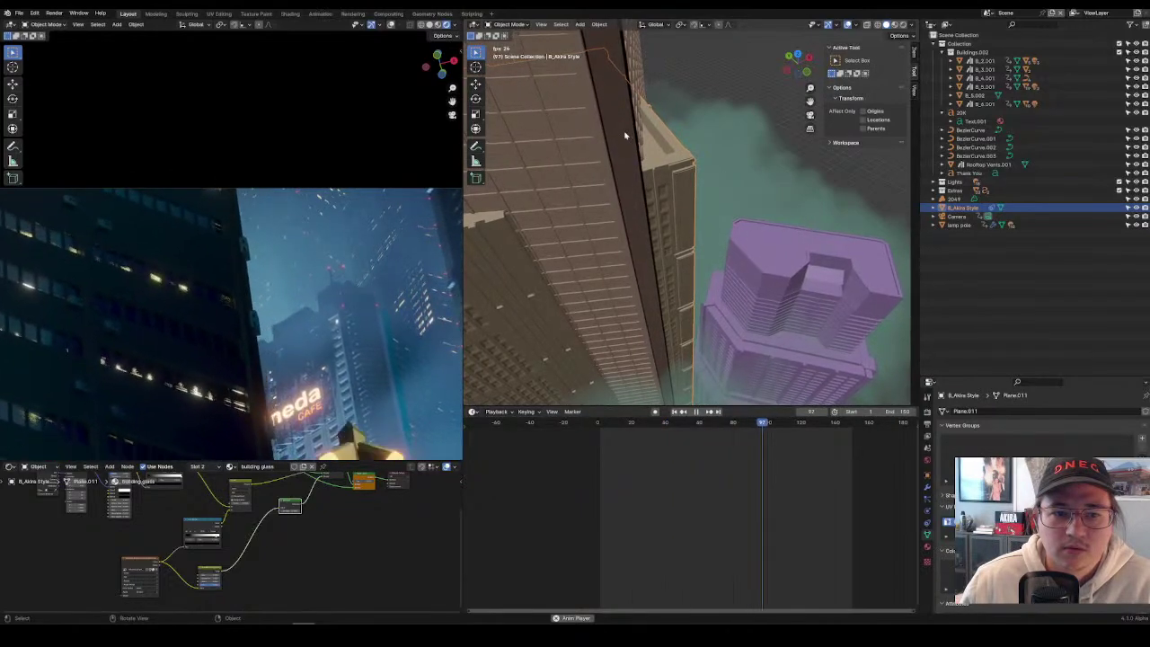
click(1133, 79)
click(1136, 78)
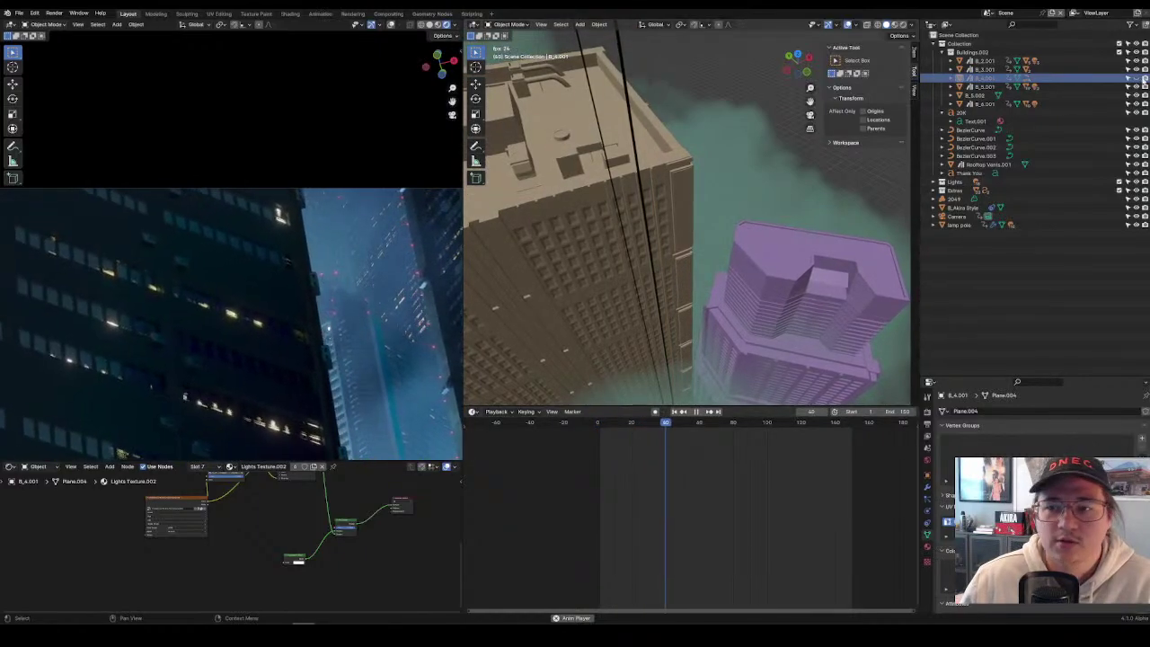
Review the whole city layout and reframe the camera view so the full frame shows during animation playback.
scroll(607, 234, down, 10)
middle_drag(756, 222, 709, 198)
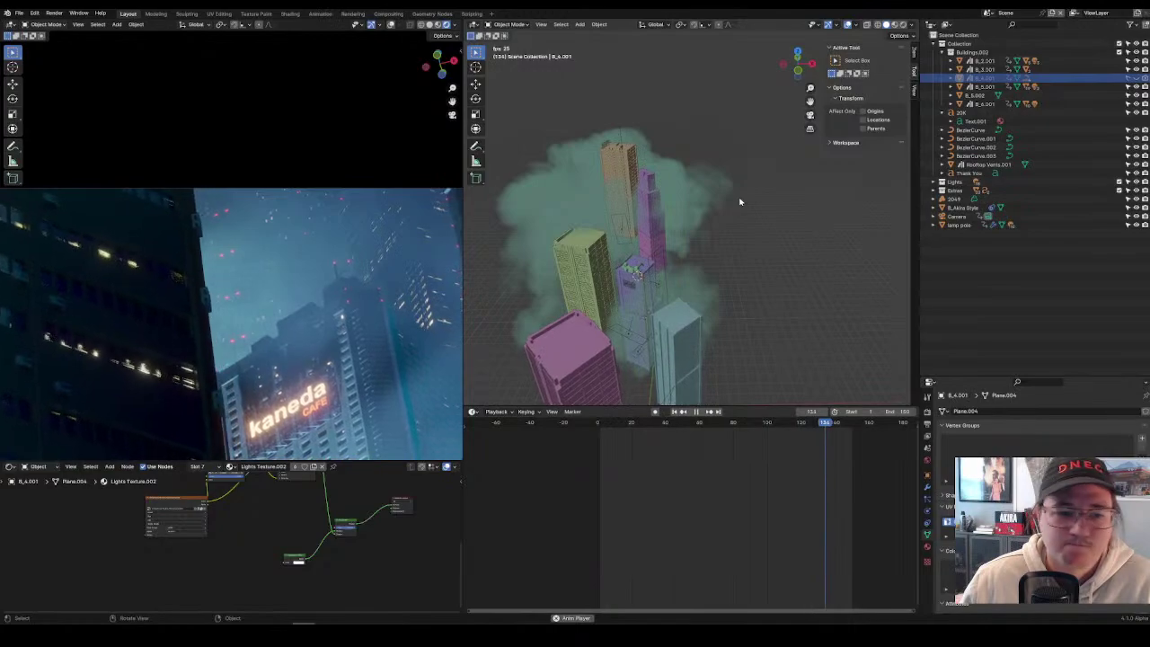
scroll(233, 326, down, 2)
shift+middle_drag(433, 381, 369, 326)
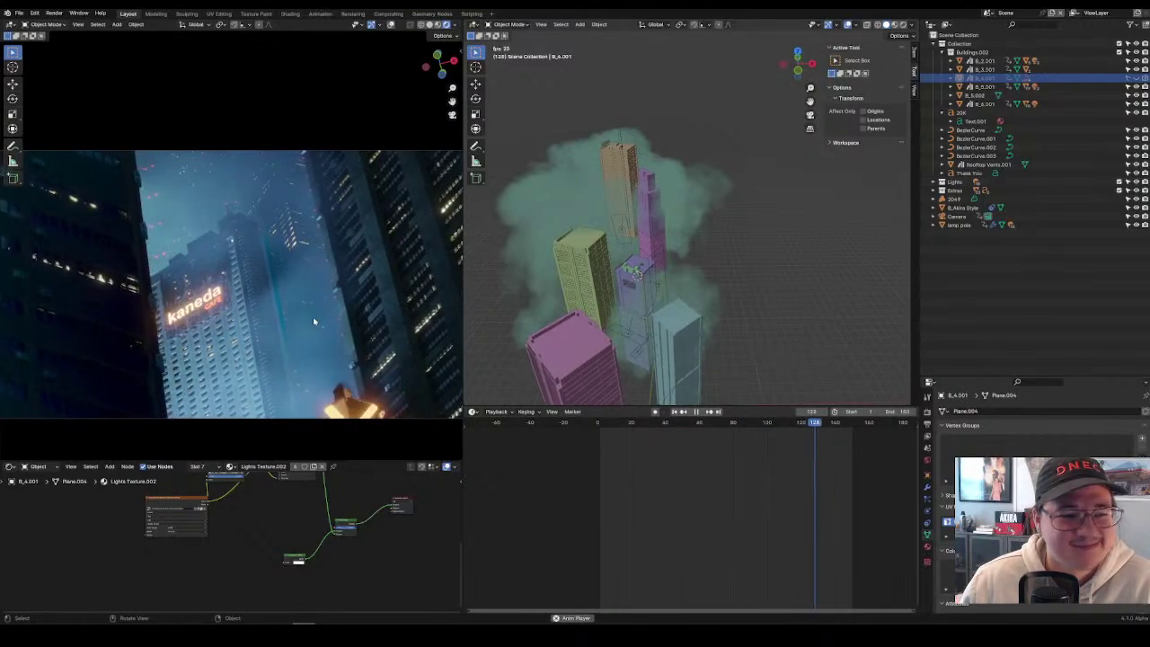
key(Escape)
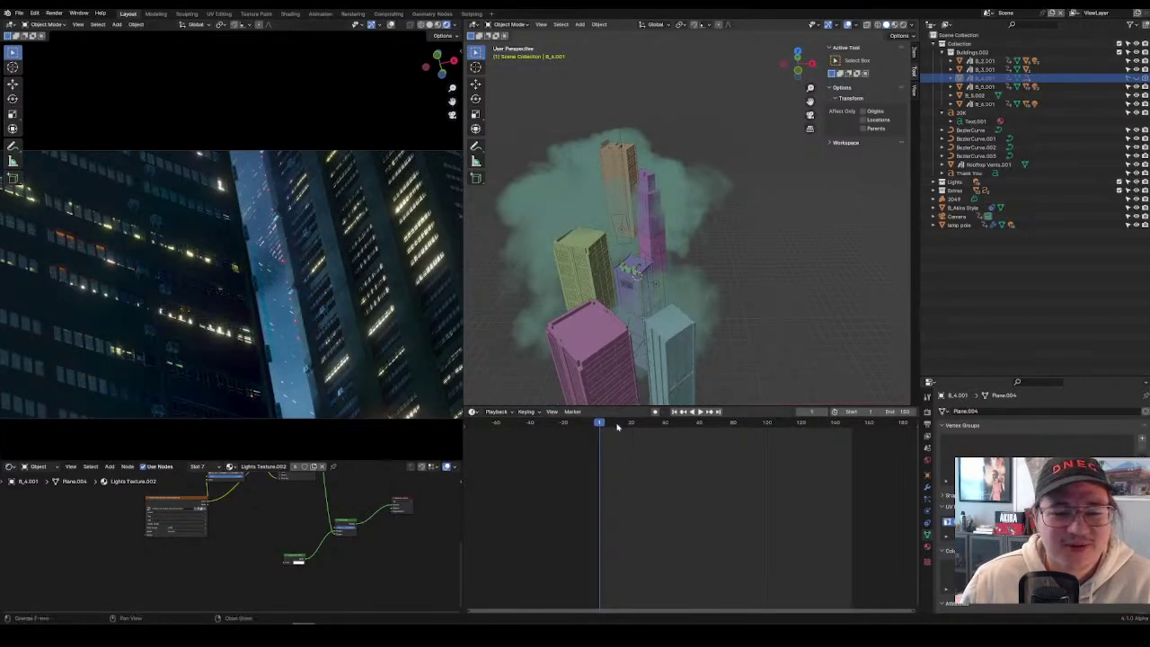
scroll(243, 268, down, 2)
key(space)
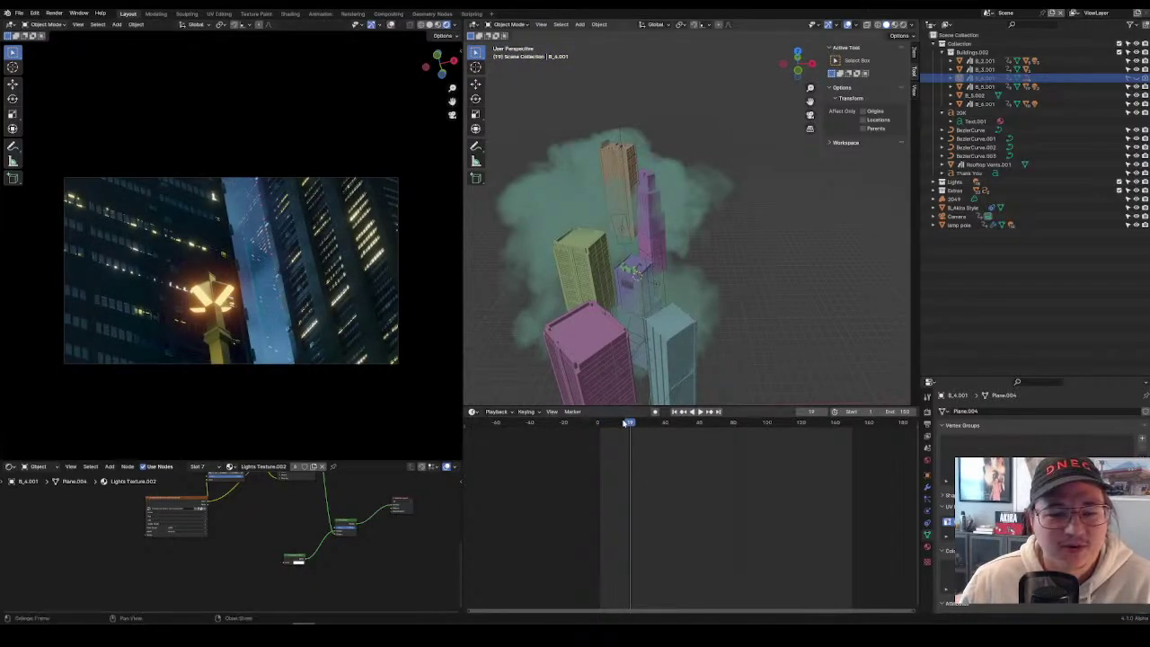
Play the camera animation from the start to inspect the lamp posts and the kaneda CAFE reveal, and return the timeline to frame 0.
drag(624, 422, 597, 422)
key(space)
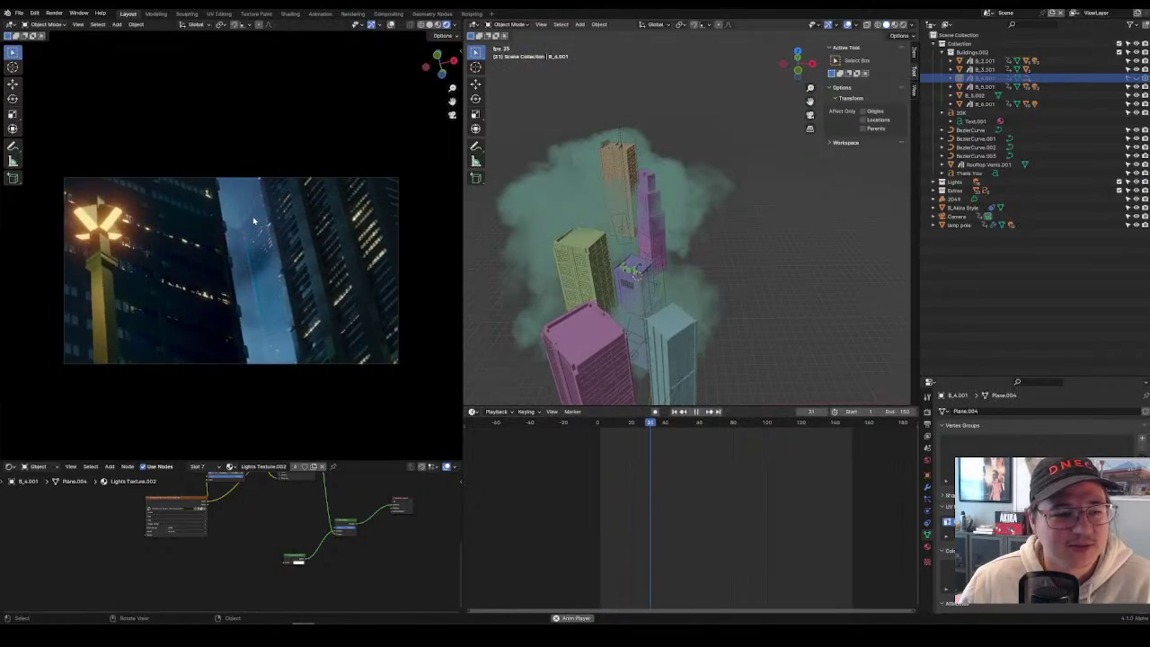
key(space)
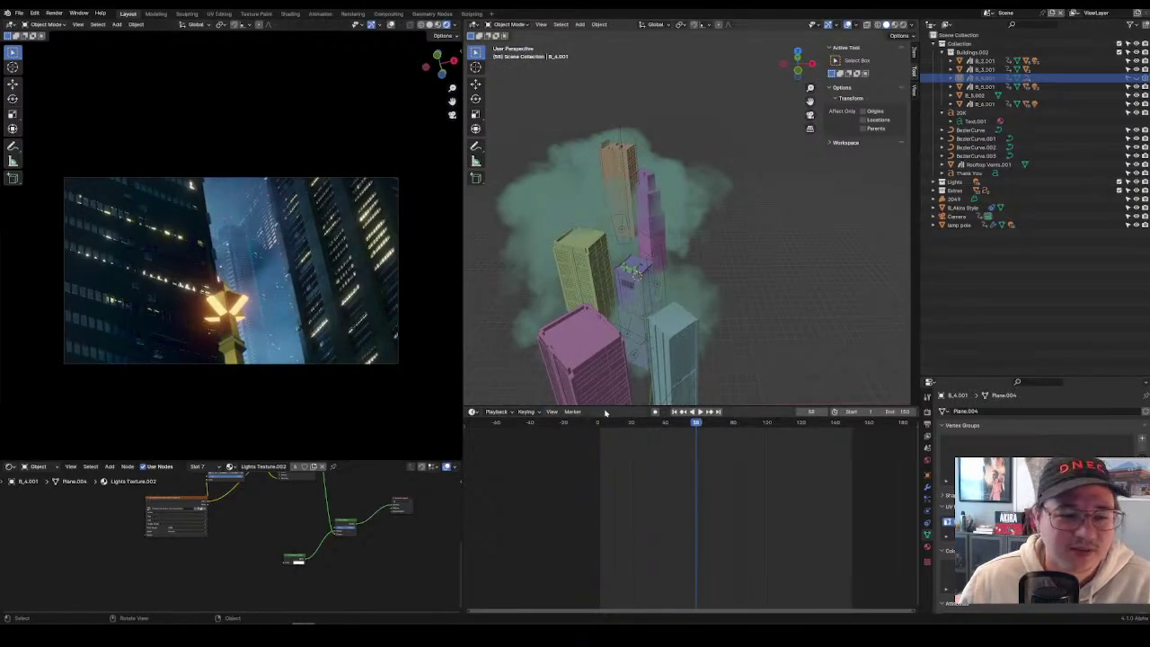
key(shift+Left)
key(space)
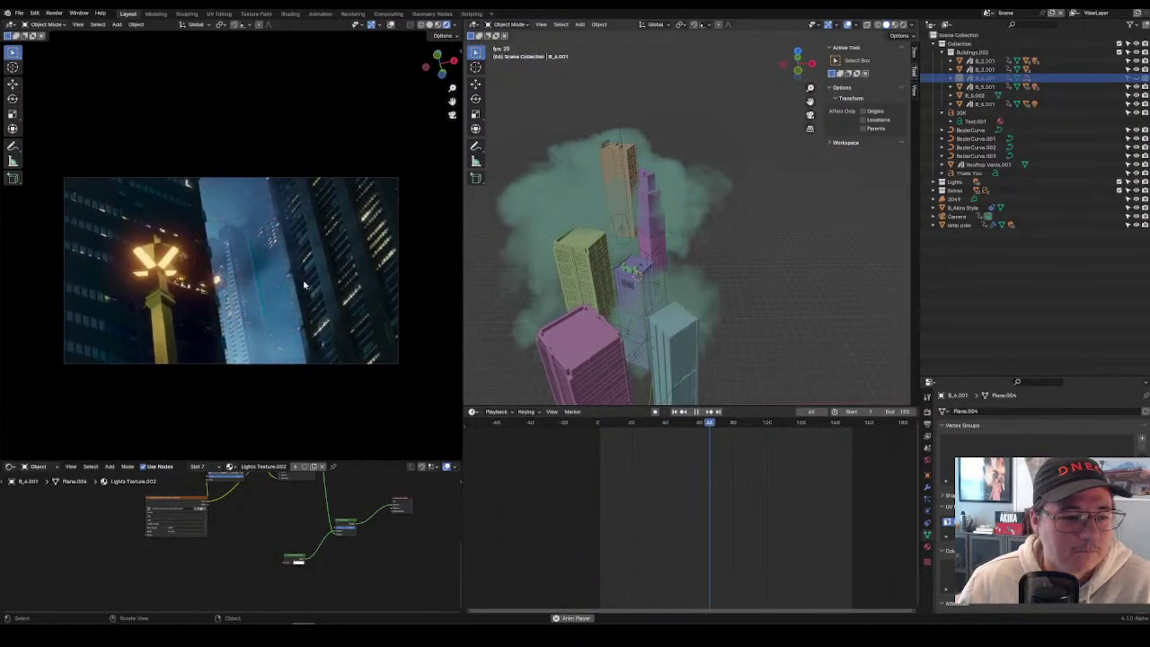
key(space)
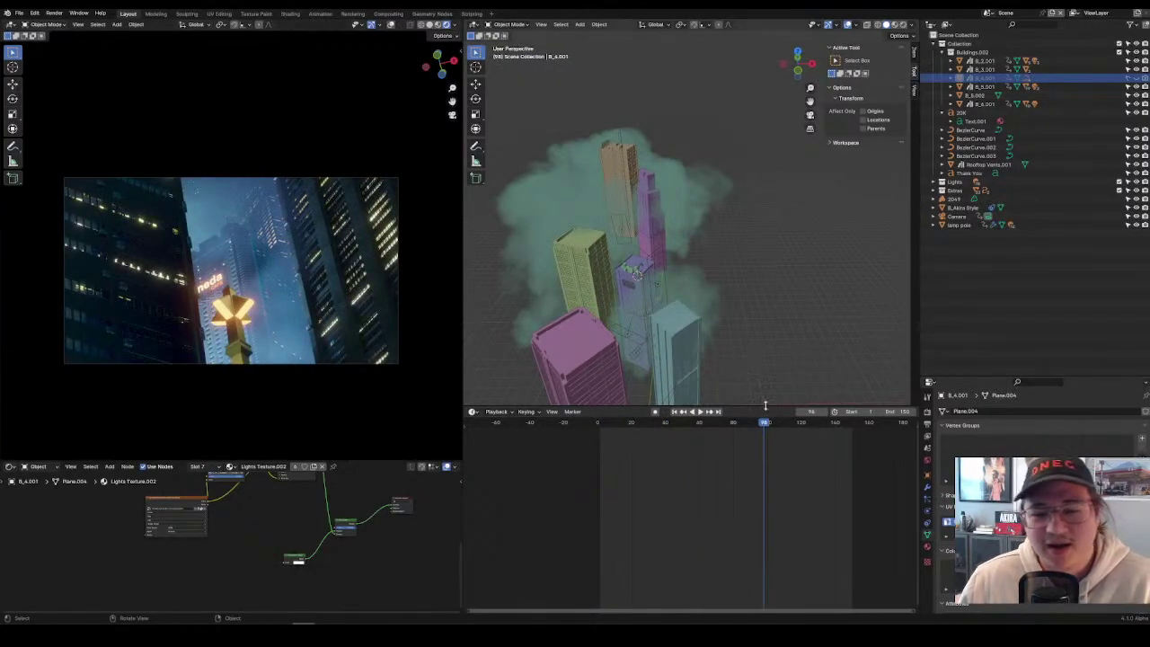
key(Right)
key(Right)
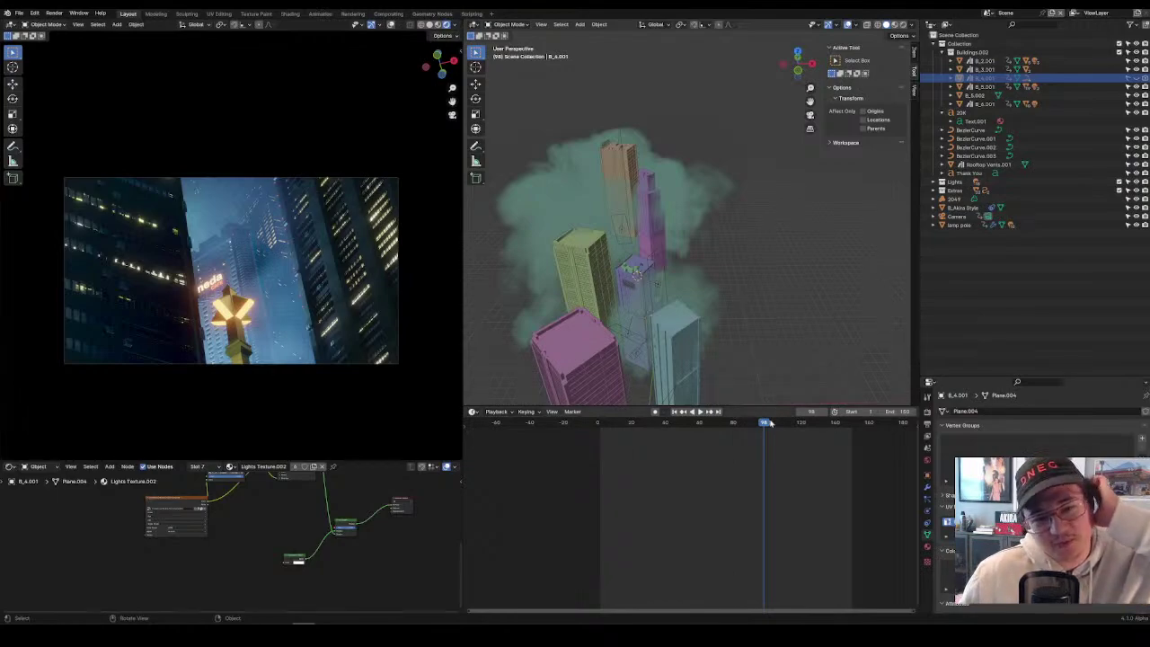
drag(757, 425, 584, 425)
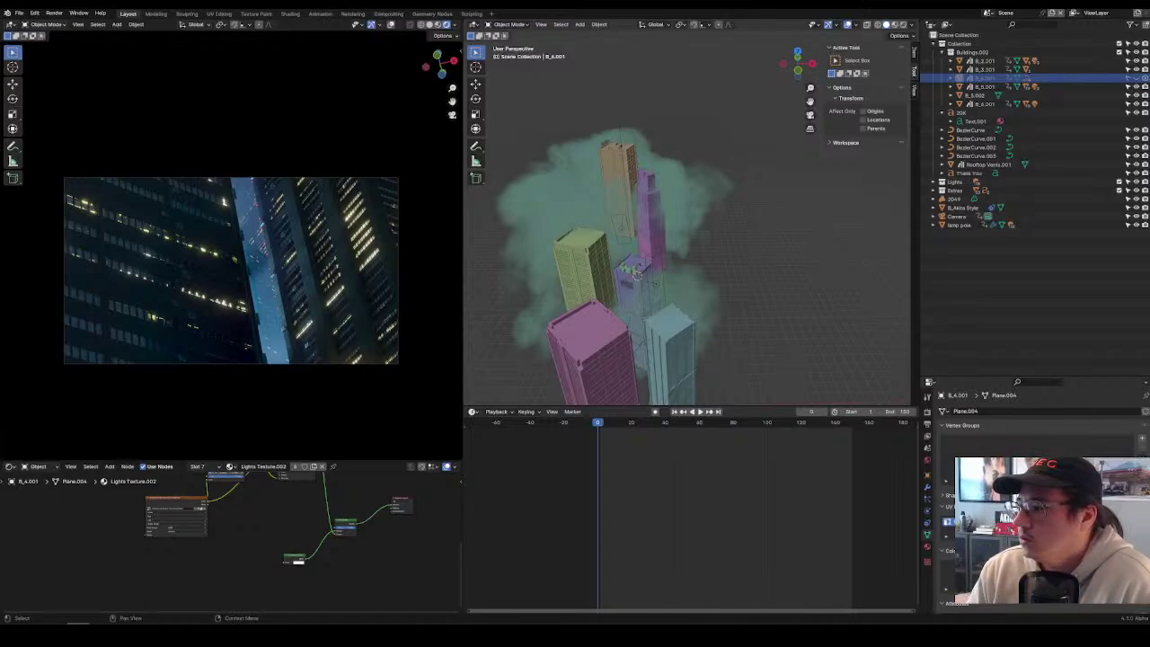
Switch to the browser with the music video "PYLOT - The Return" and read the credits in its expanded description.
drag(1149, 72, 824, 41)
scroll(683, 296, down, 1)
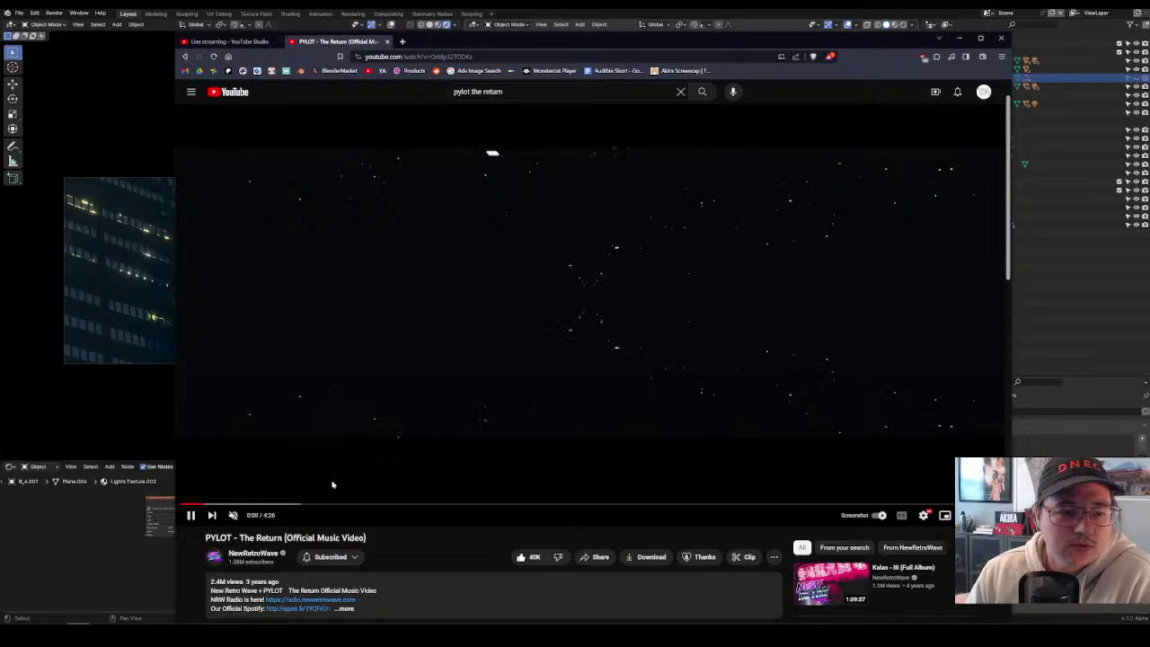
scroll(308, 571, down, 1)
scroll(308, 571, down, 1)
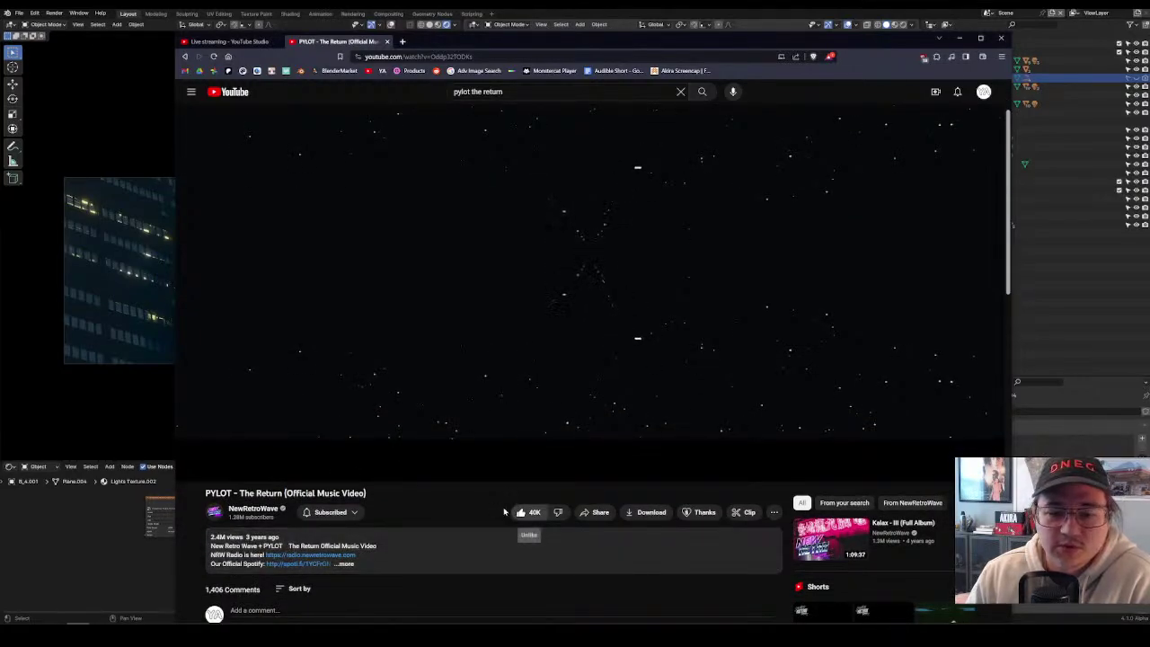
scroll(473, 511, up, 1)
scroll(473, 510, up, 2)
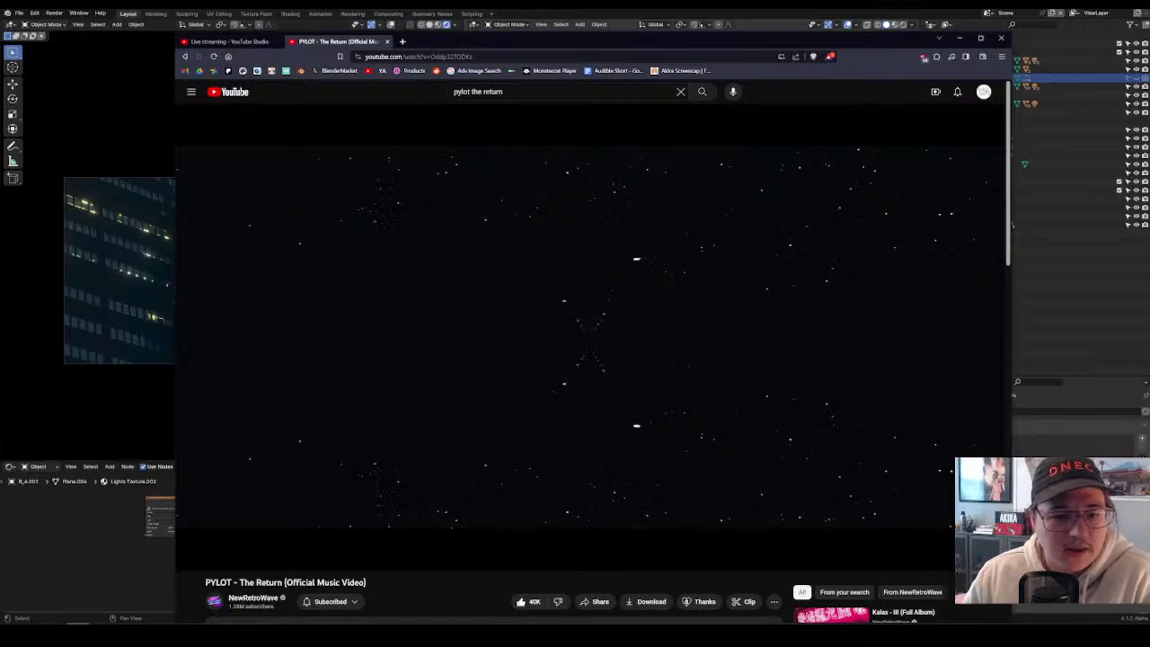
scroll(500, 449, down, 2)
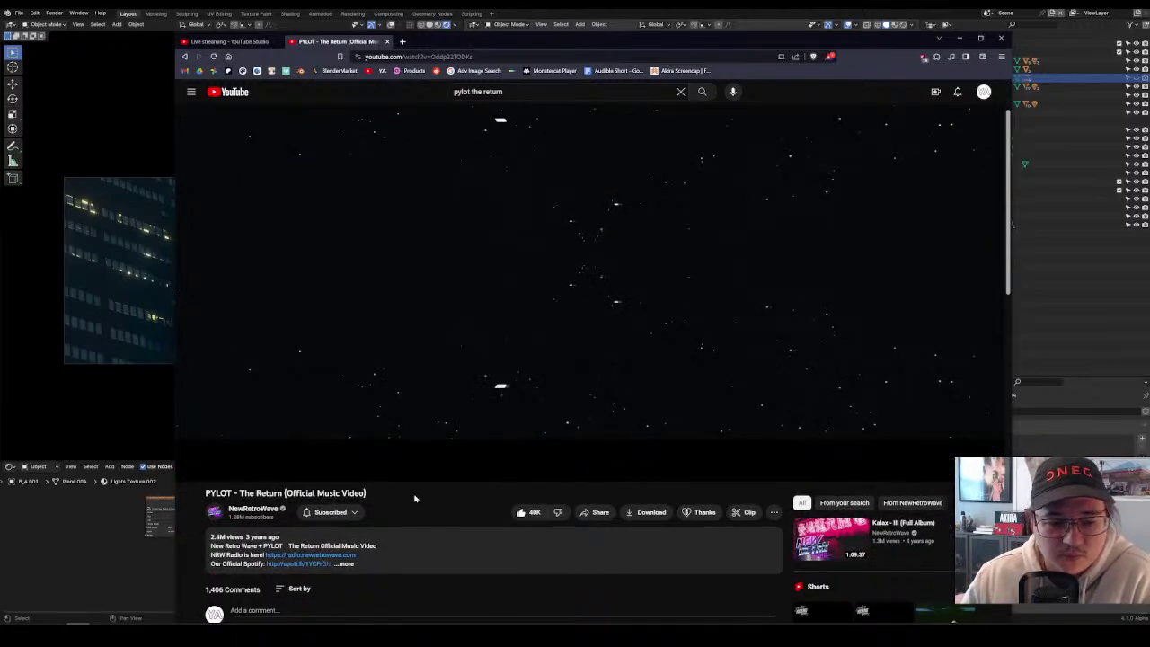
scroll(387, 512, down, 1)
click(343, 519)
scroll(477, 508, down, 3)
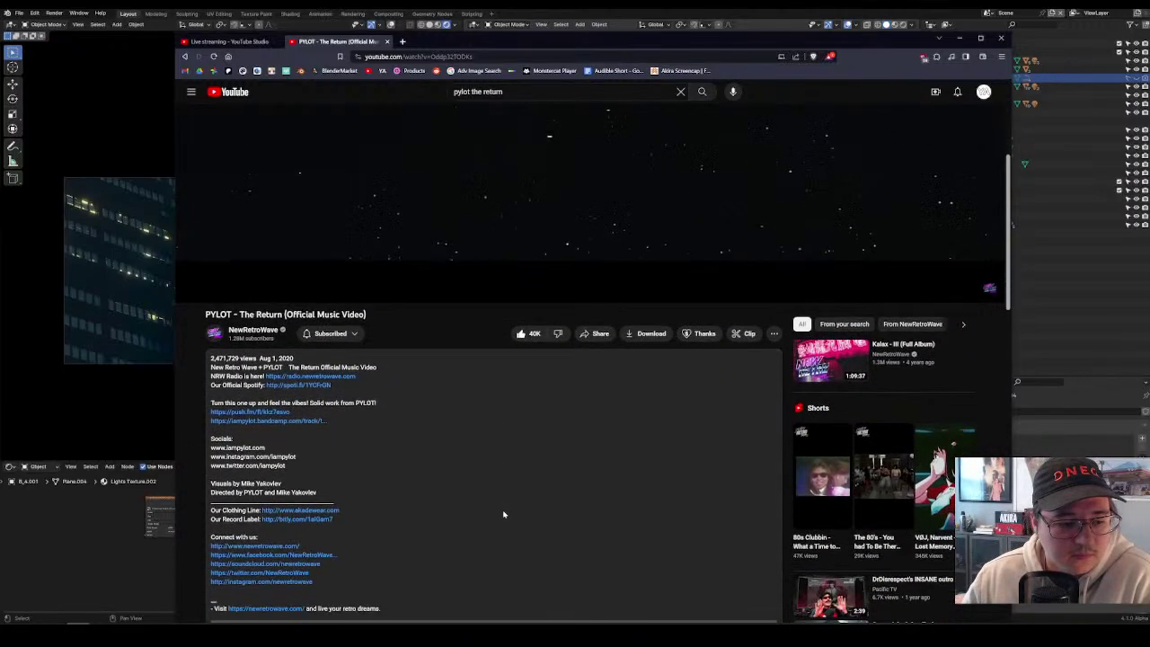
scroll(530, 427, down, 3)
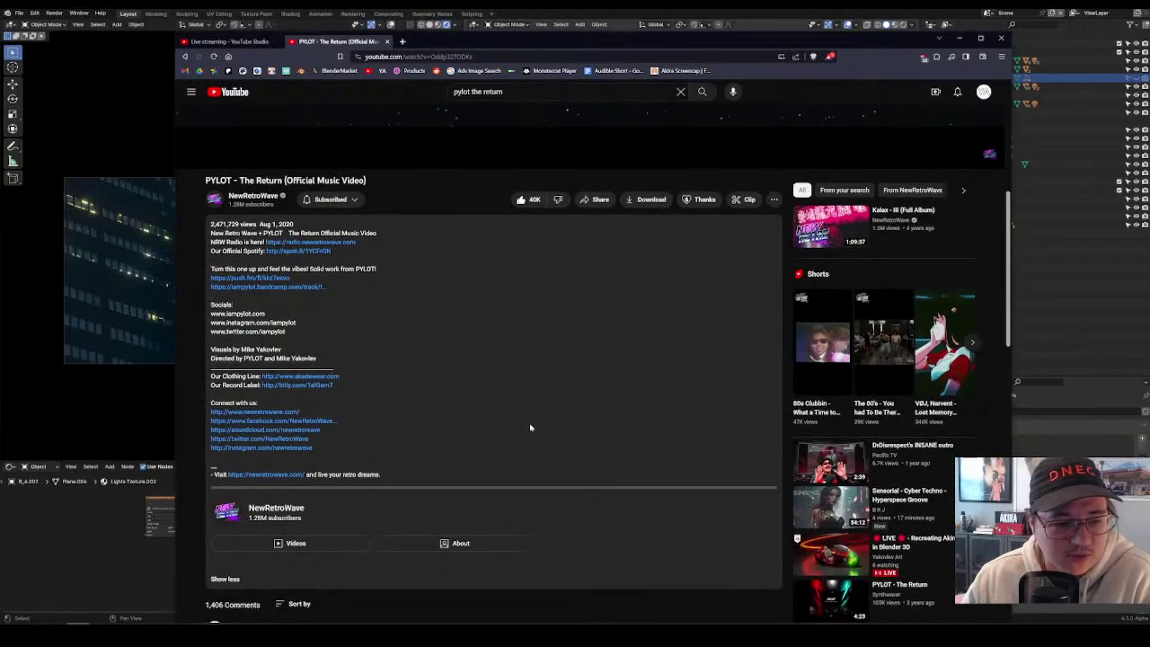
scroll(530, 428, up, 10)
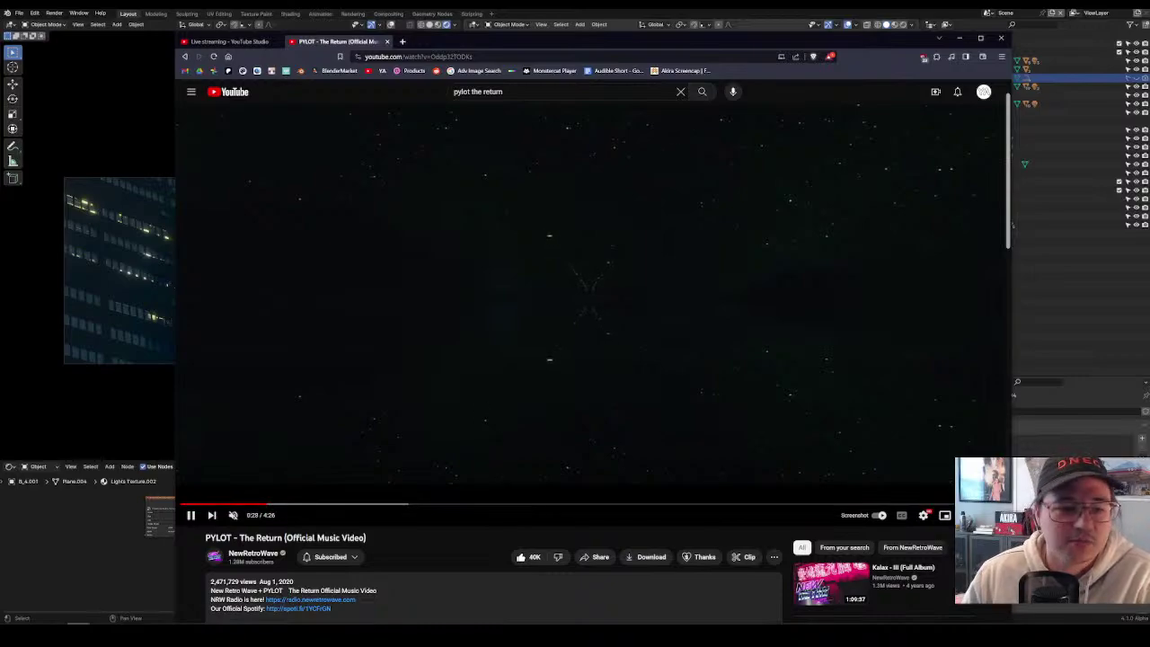
Skip ahead in the music video to examine the night road shot, pause it, and move back to 0:59.
mouse_move(307, 505)
mouse_down()
mouse_move(290, 506)
mouse_move(354, 508)
mouse_move(290, 507)
mouse_move(326, 507)
mouse_up()
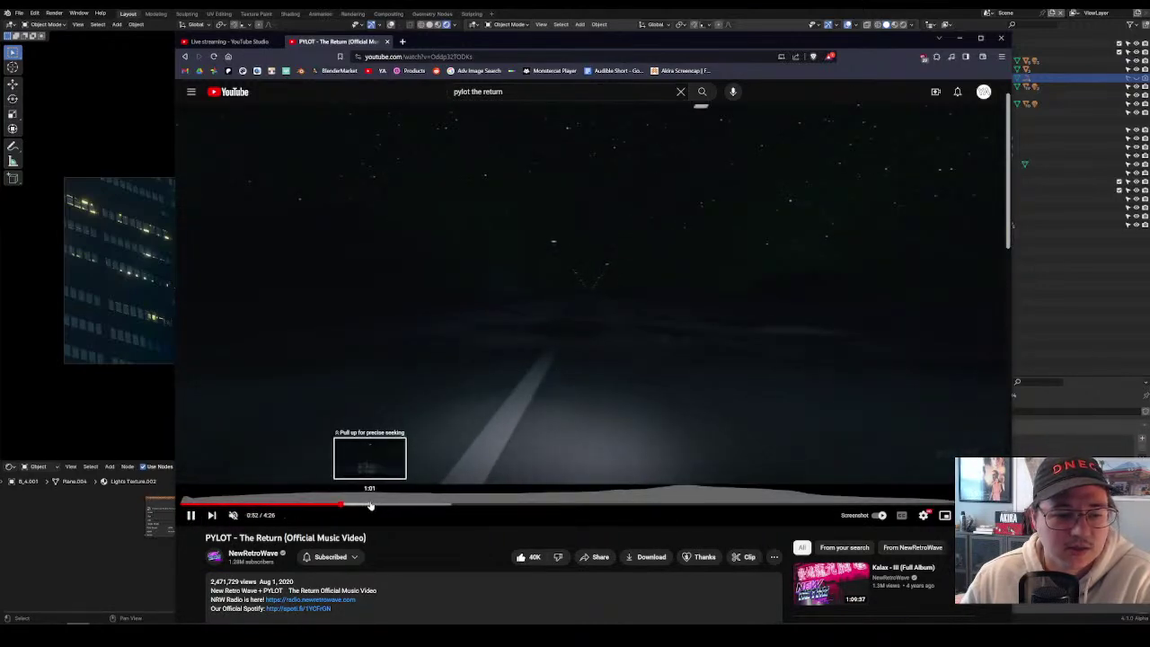
click(373, 506)
click(406, 462)
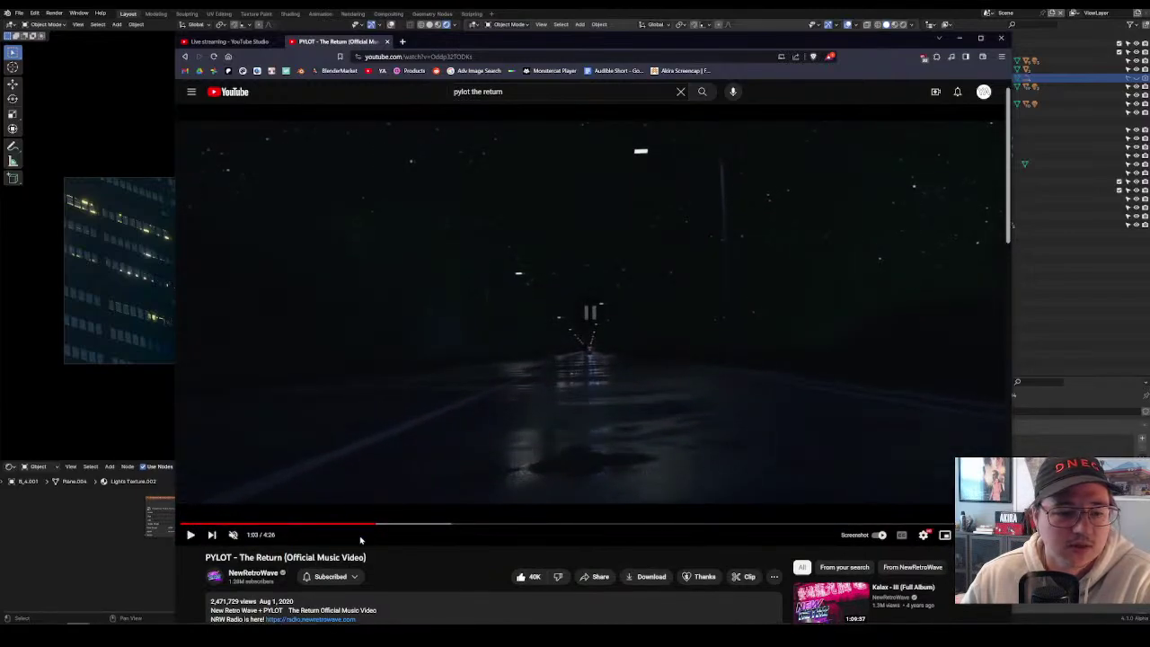
click(365, 523)
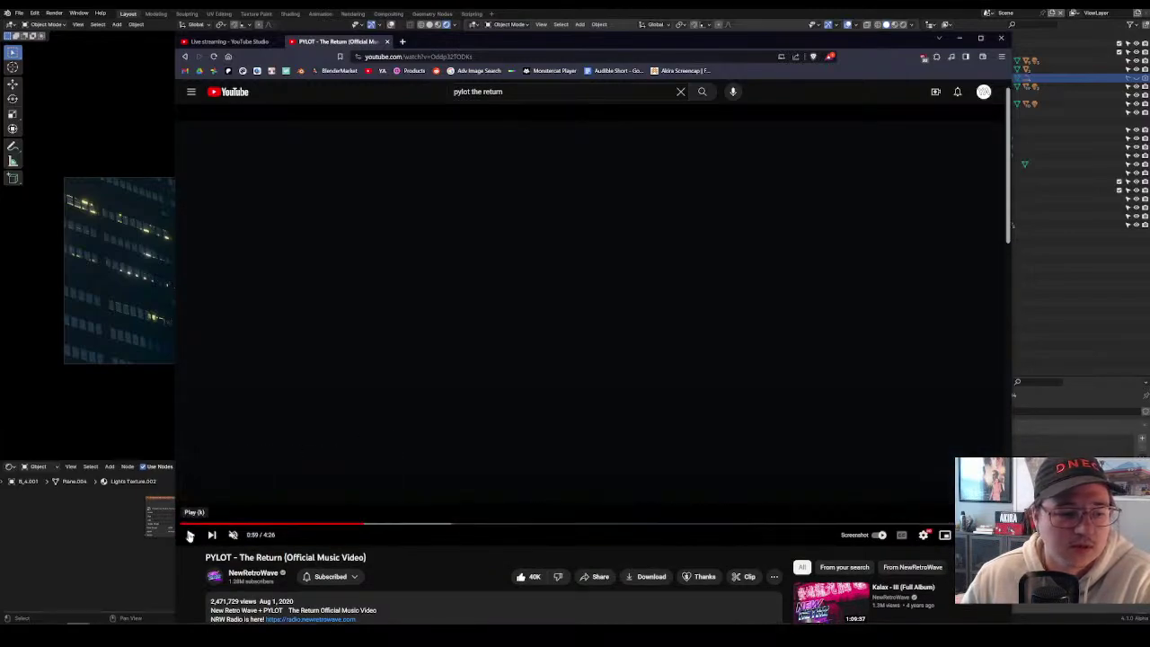
Play and pause the music video around 1:00 to examine the motorcycle entering the wet road shot, and move back to 0:59.
click(191, 536)
click(191, 536)
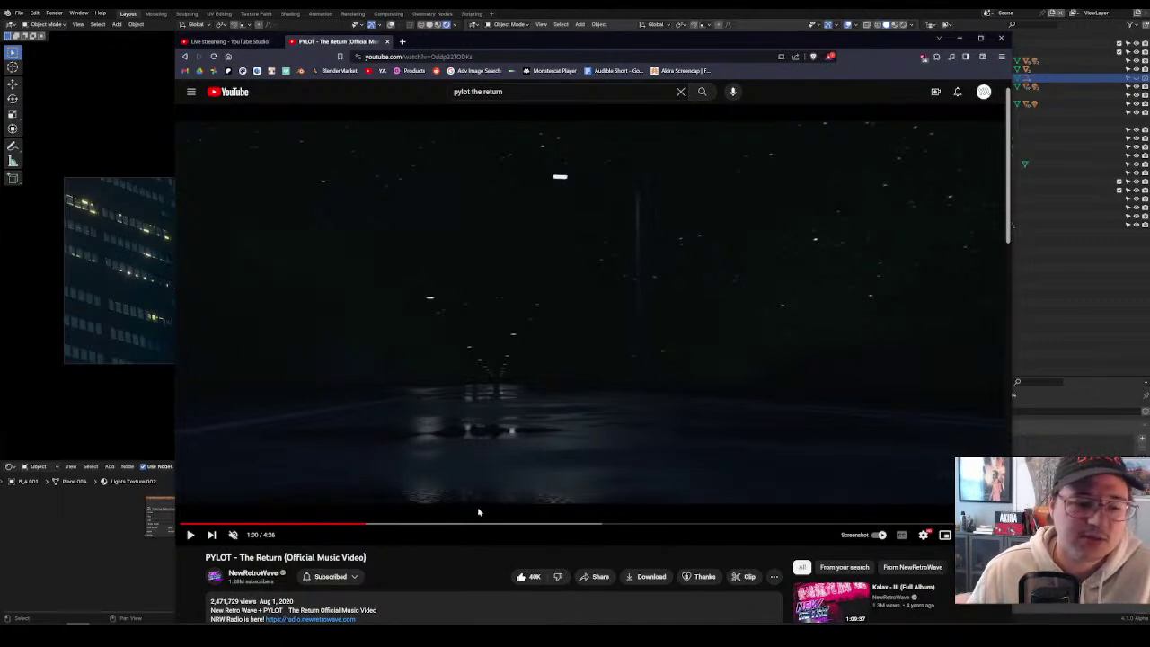
drag(457, 519, 503, 339)
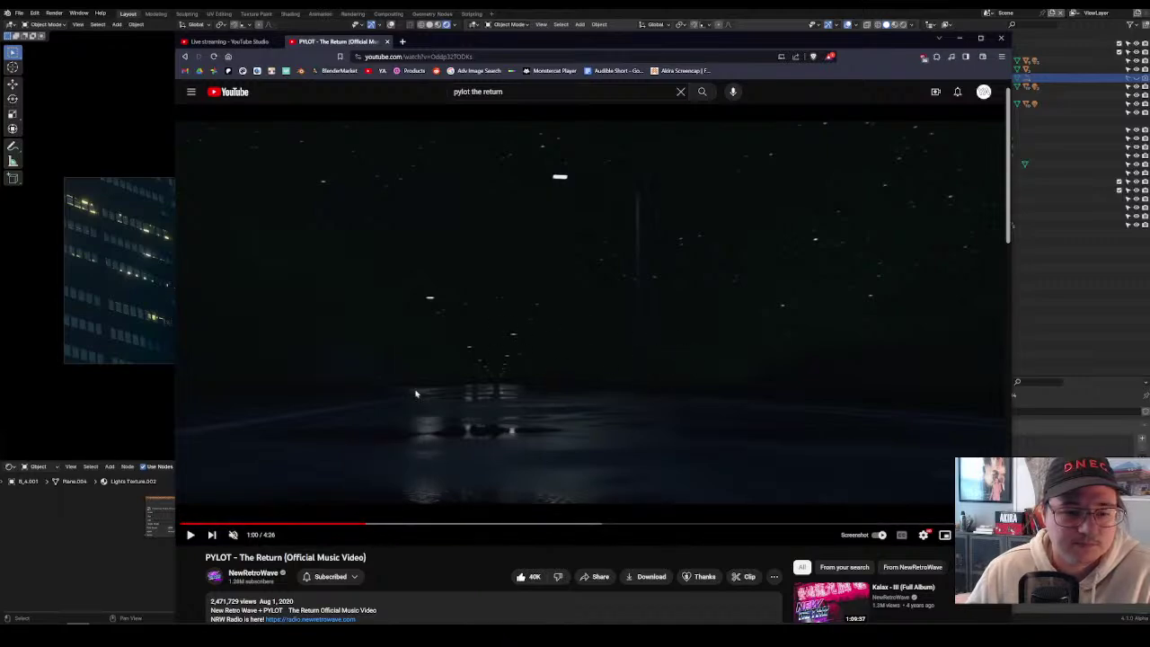
drag(394, 530, 381, 528)
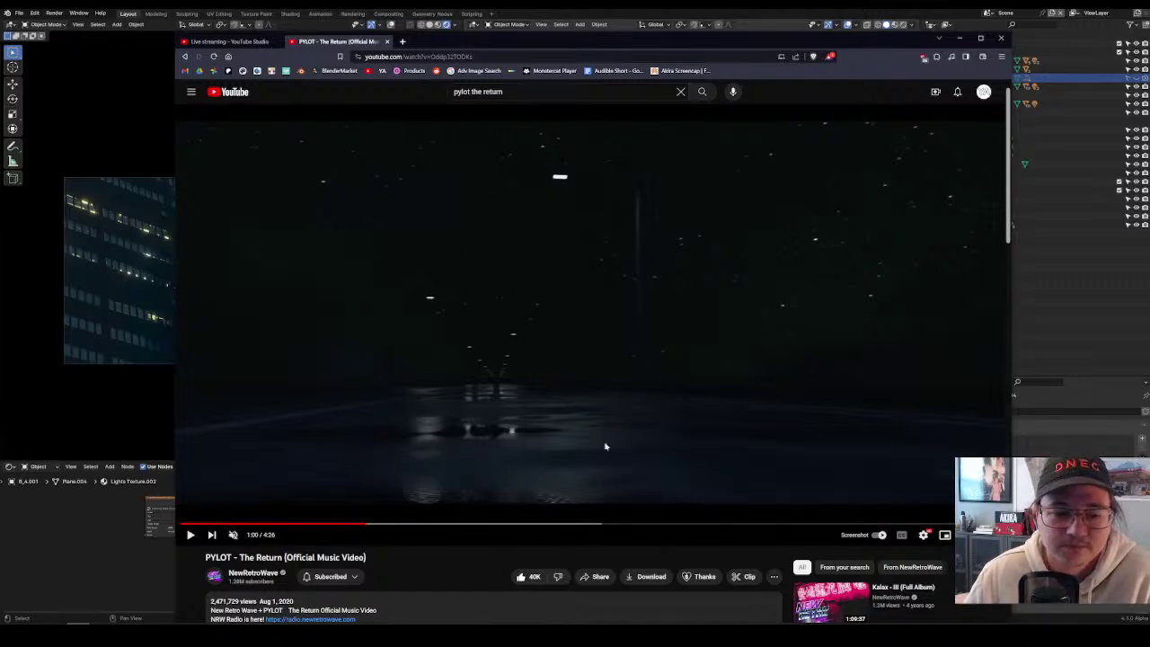
click(190, 536)
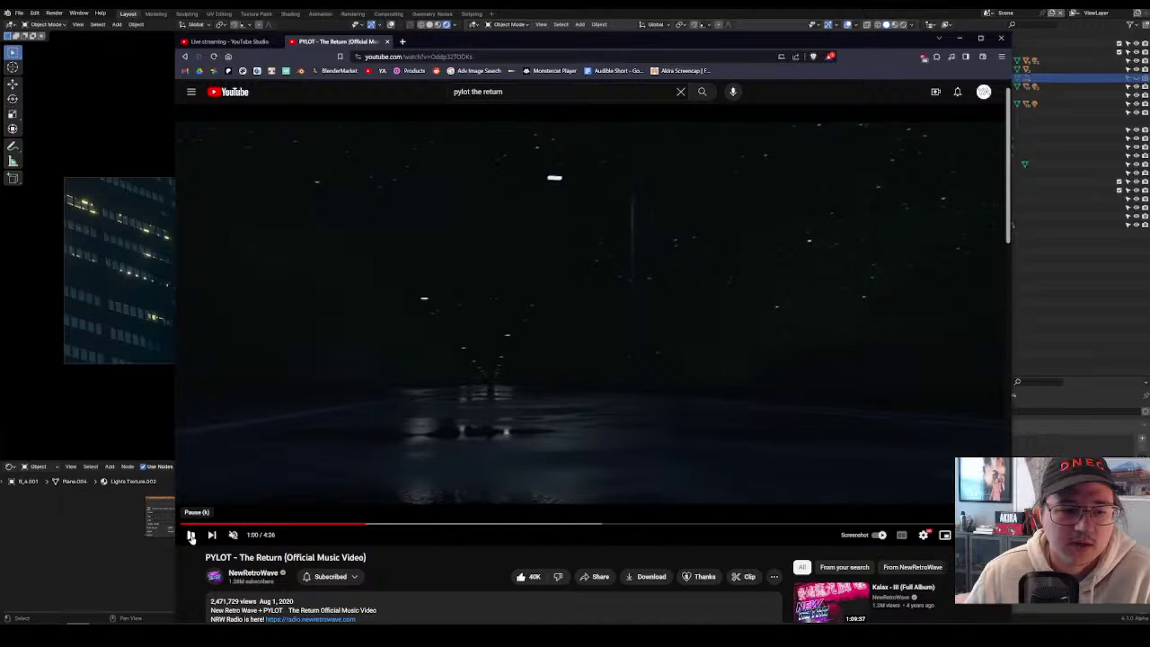
click(360, 524)
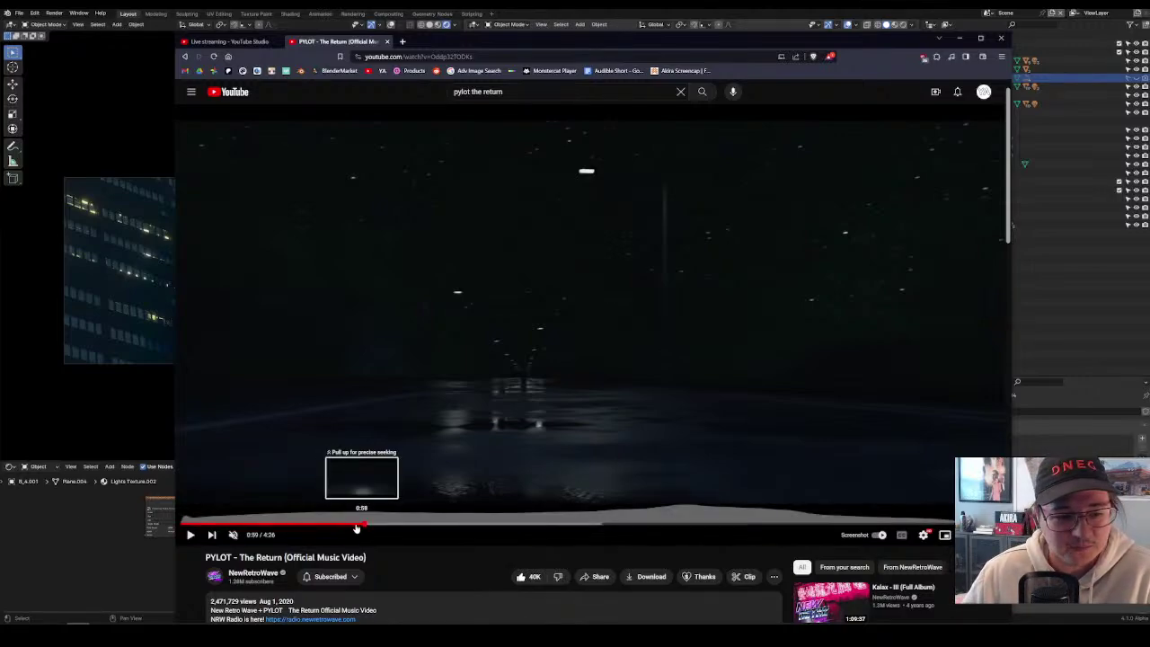
Replay the night road shot up to 1:03 and step back through it to examine the motorcycle pass-by at 1:00.
click(358, 525)
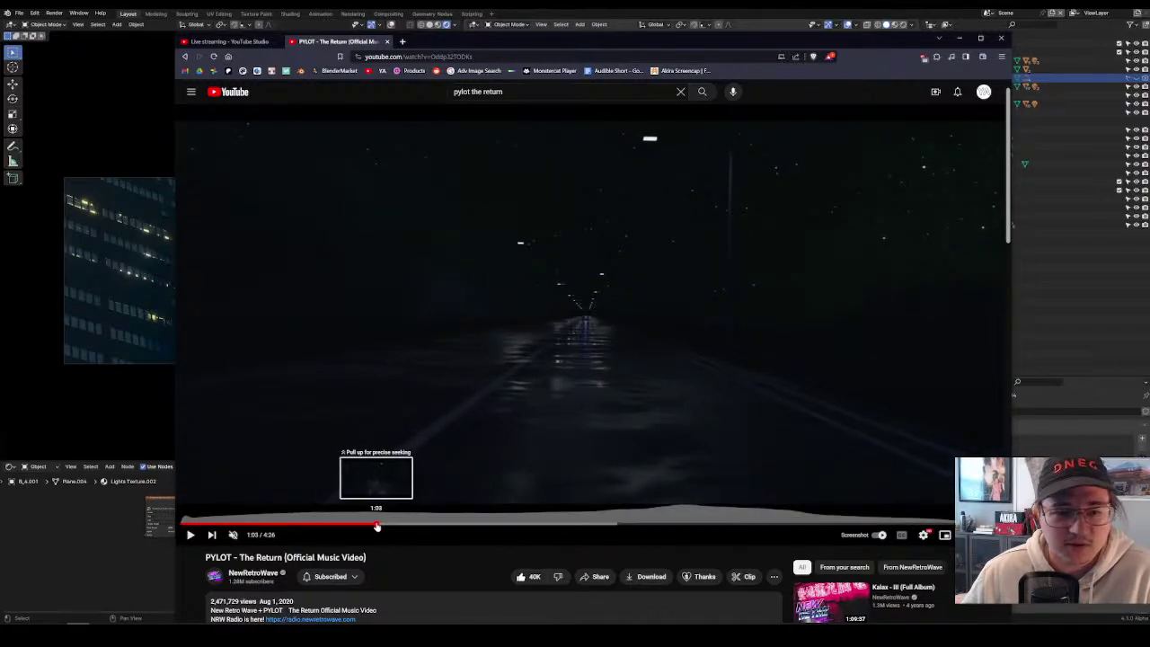
click(376, 524)
click(369, 525)
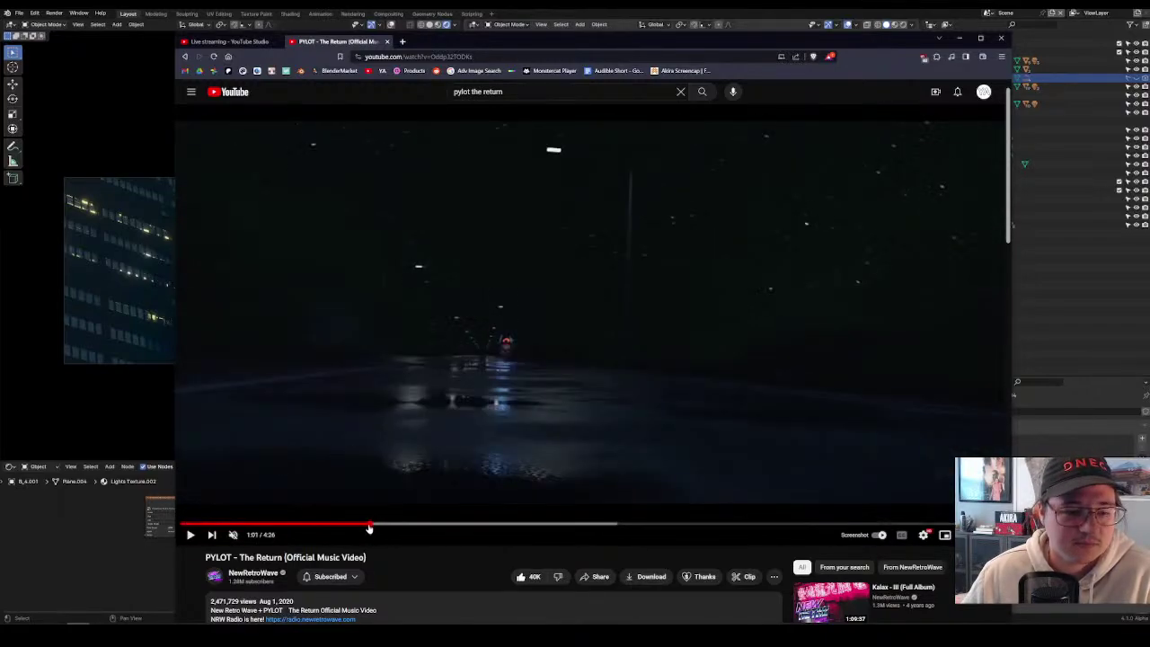
click(367, 525)
click(363, 525)
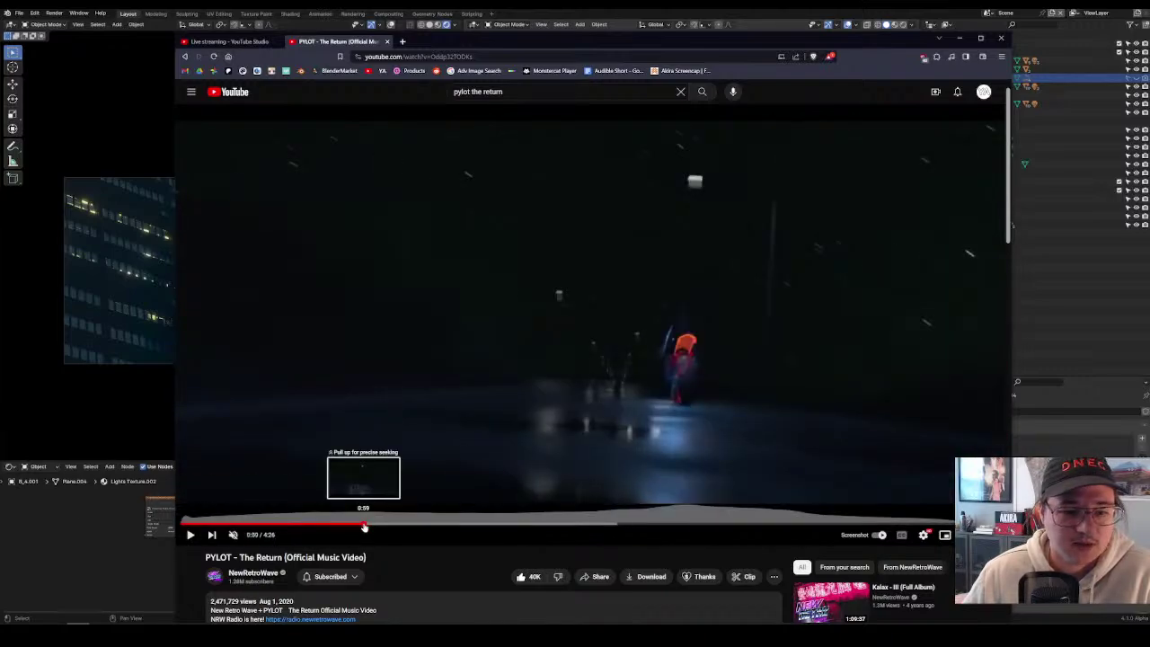
click(364, 524)
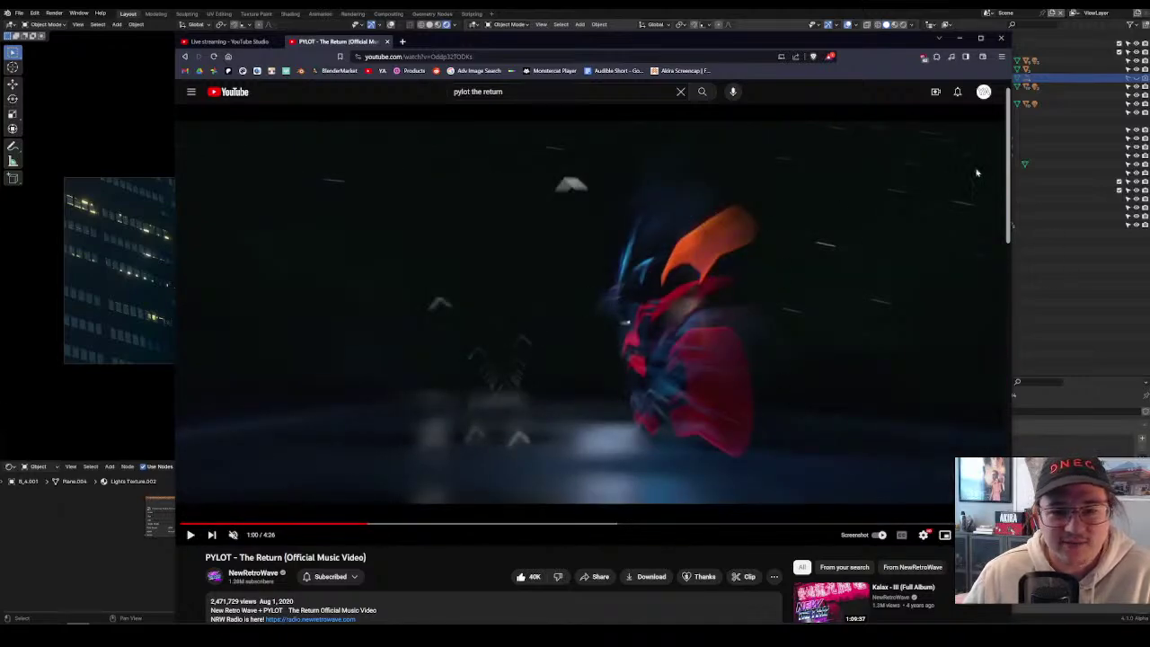
Replay the pass-by from 0:59 in short bursts to study its motion blur and street lights, and return to 0:59.
click(362, 523)
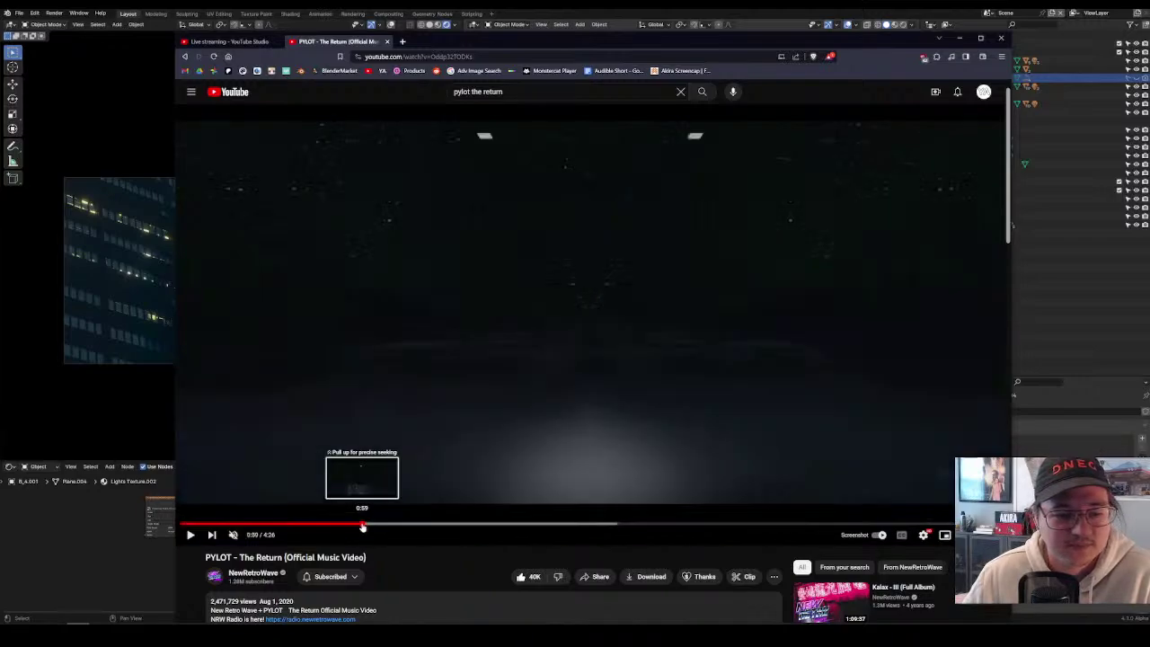
click(189, 535)
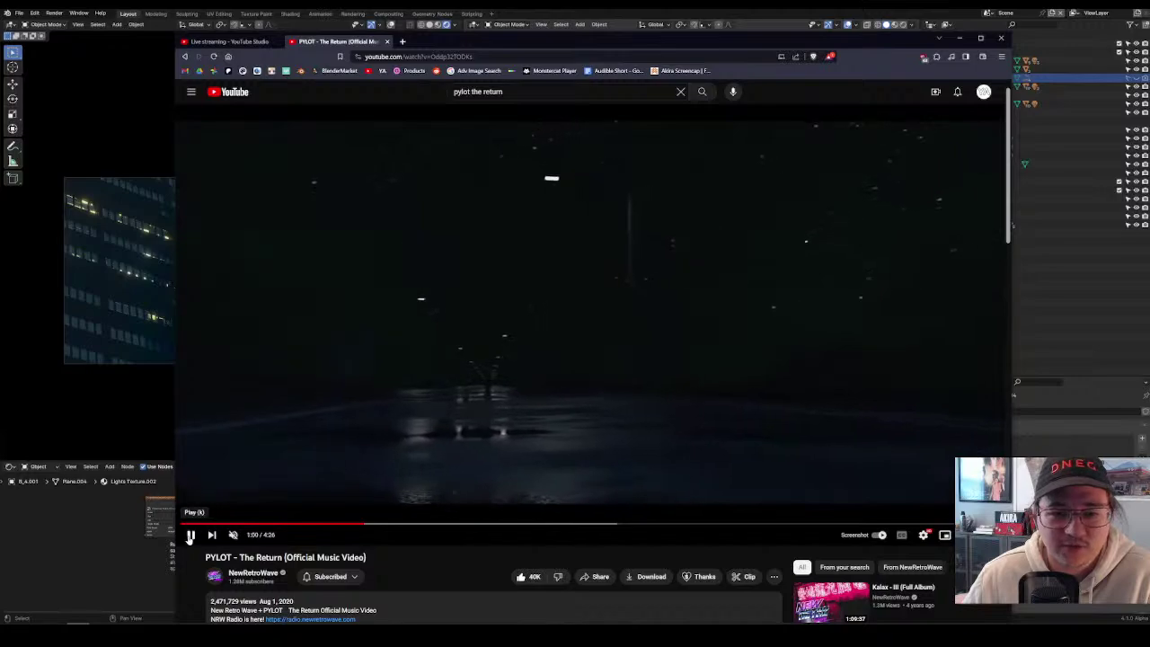
click(188, 536)
click(189, 537)
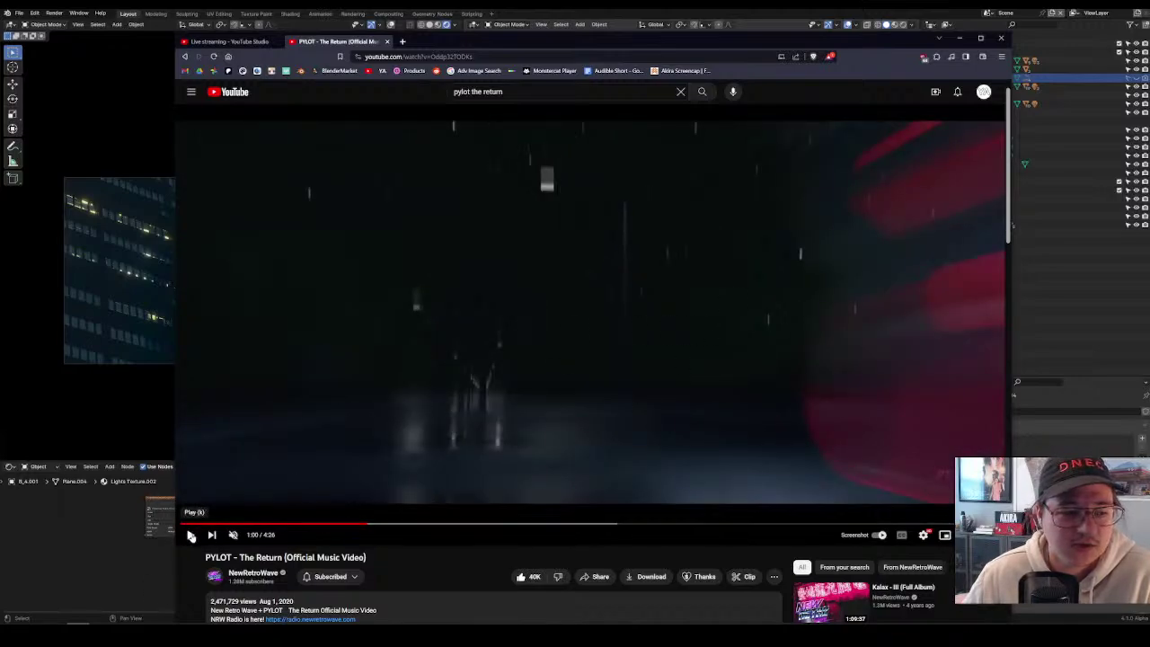
click(189, 535)
click(189, 536)
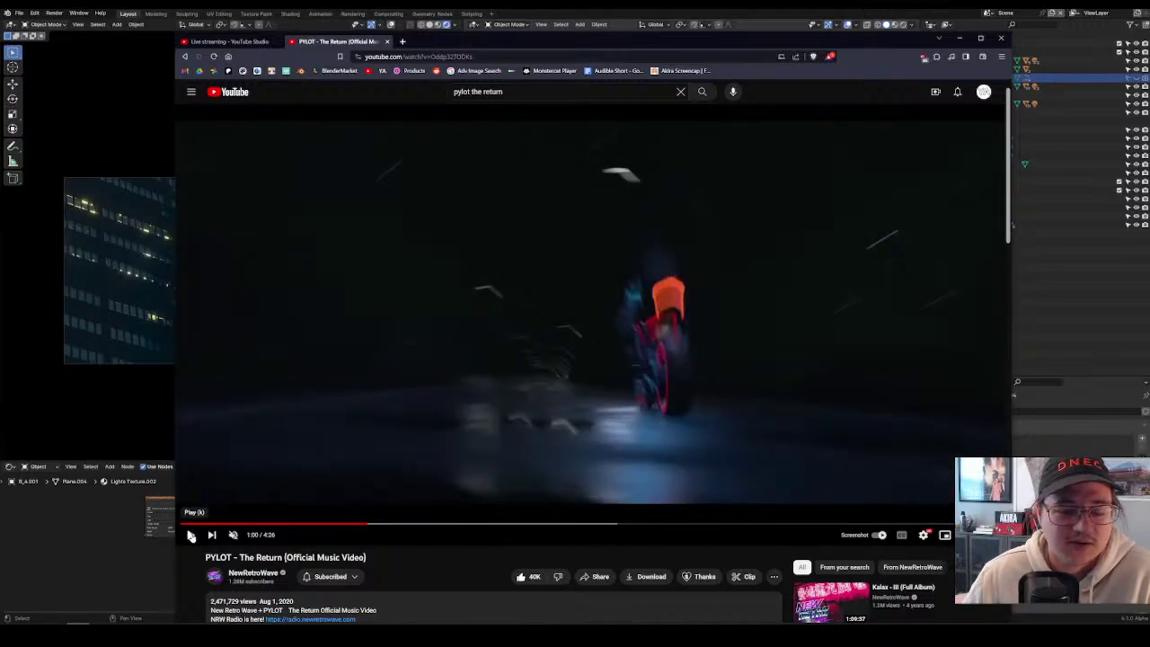
click(190, 535)
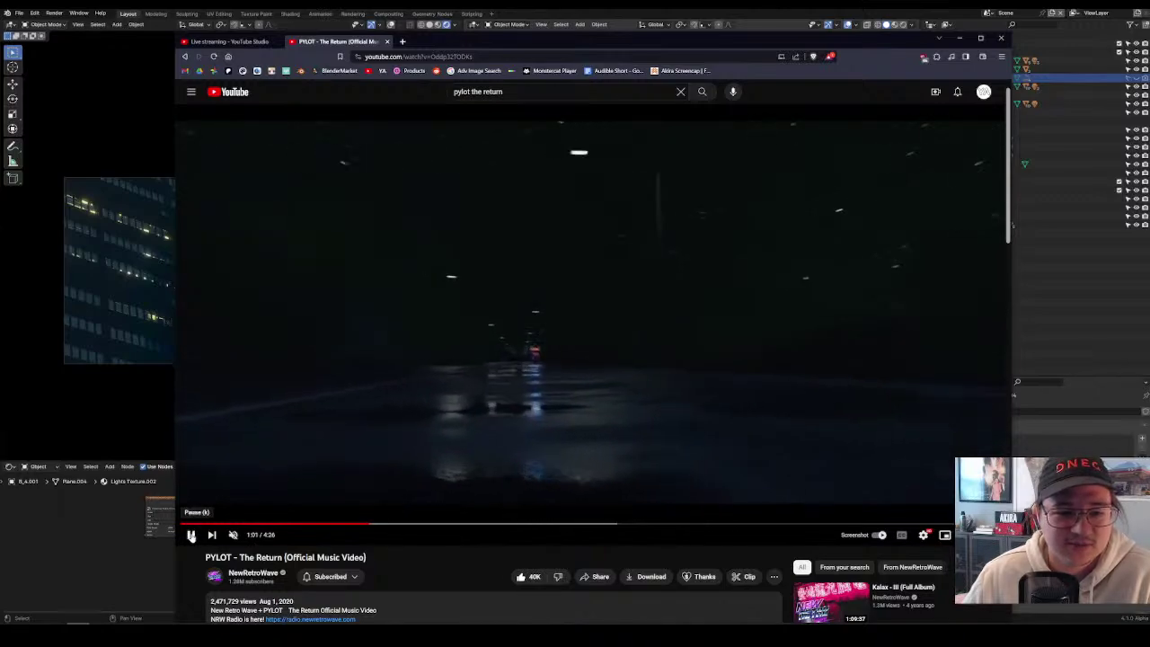
click(190, 535)
click(365, 523)
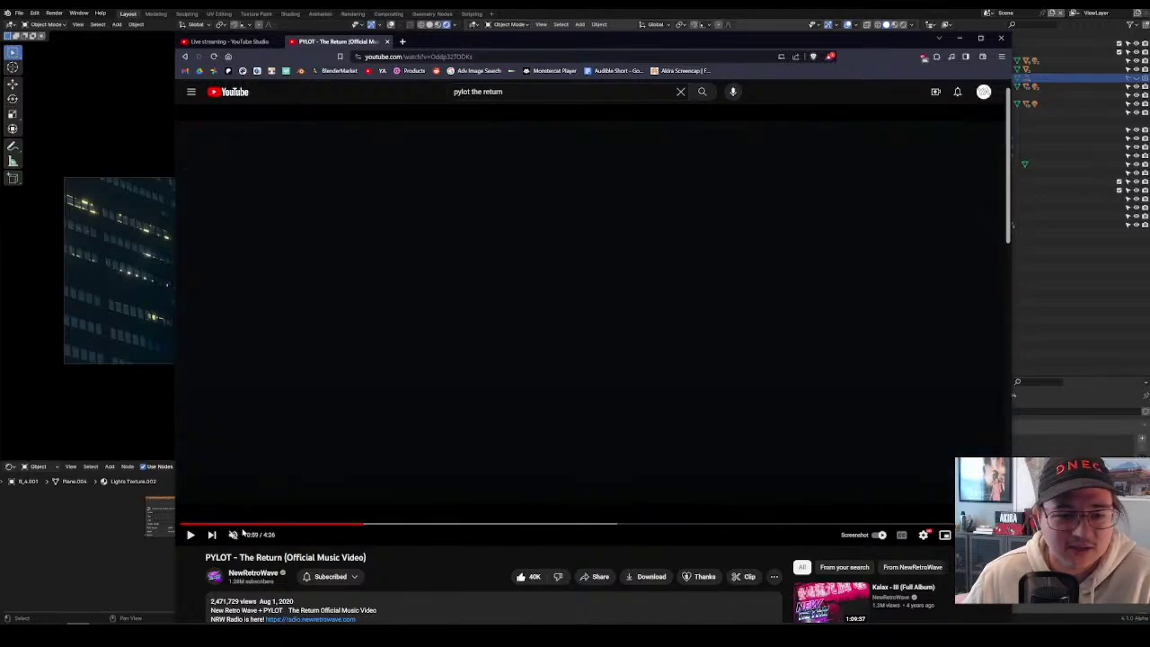
Continue the video from 0:59, pause at 1:13 to examine the wheel close-up above the asphalt, and play on to 1:23.
click(194, 535)
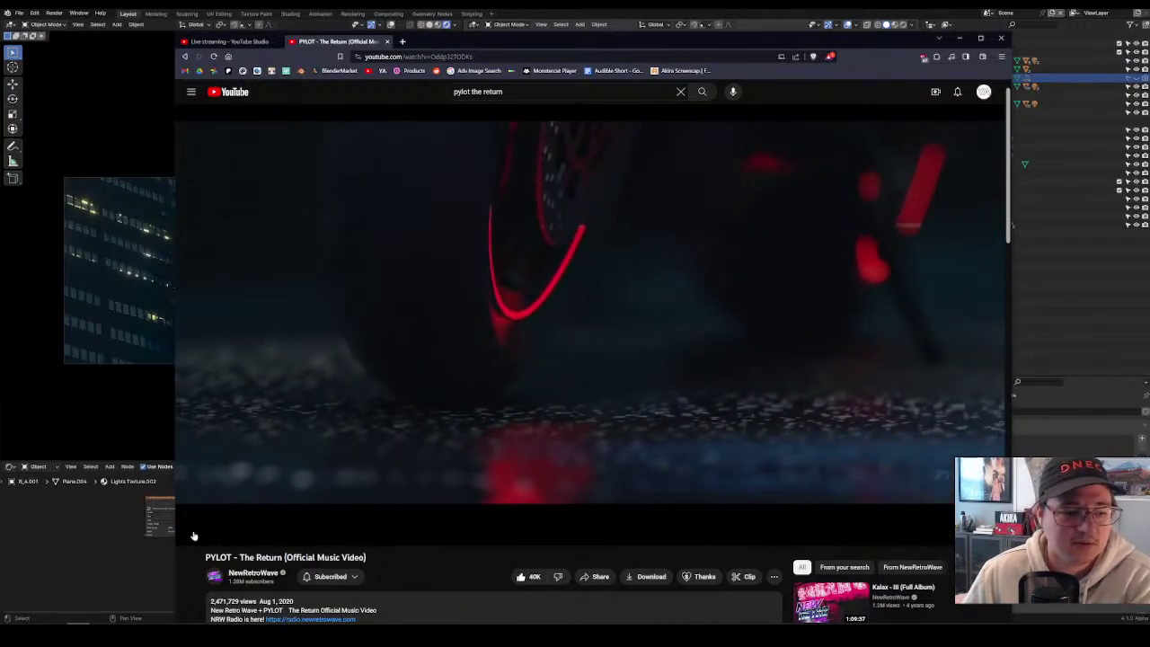
click(190, 535)
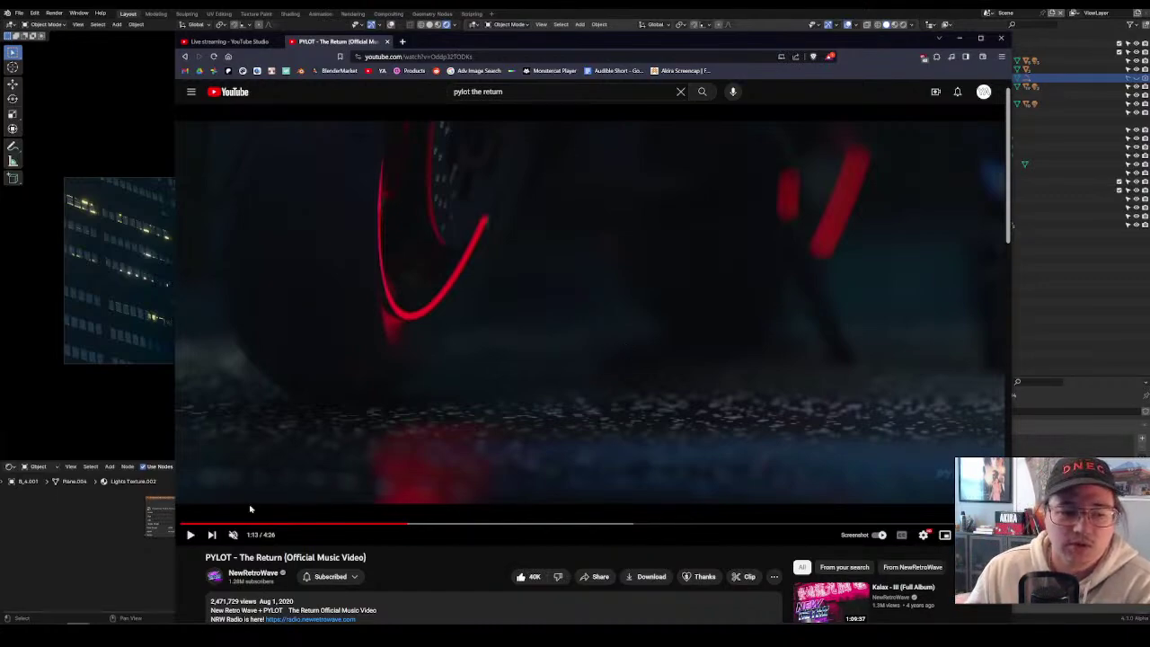
click(191, 535)
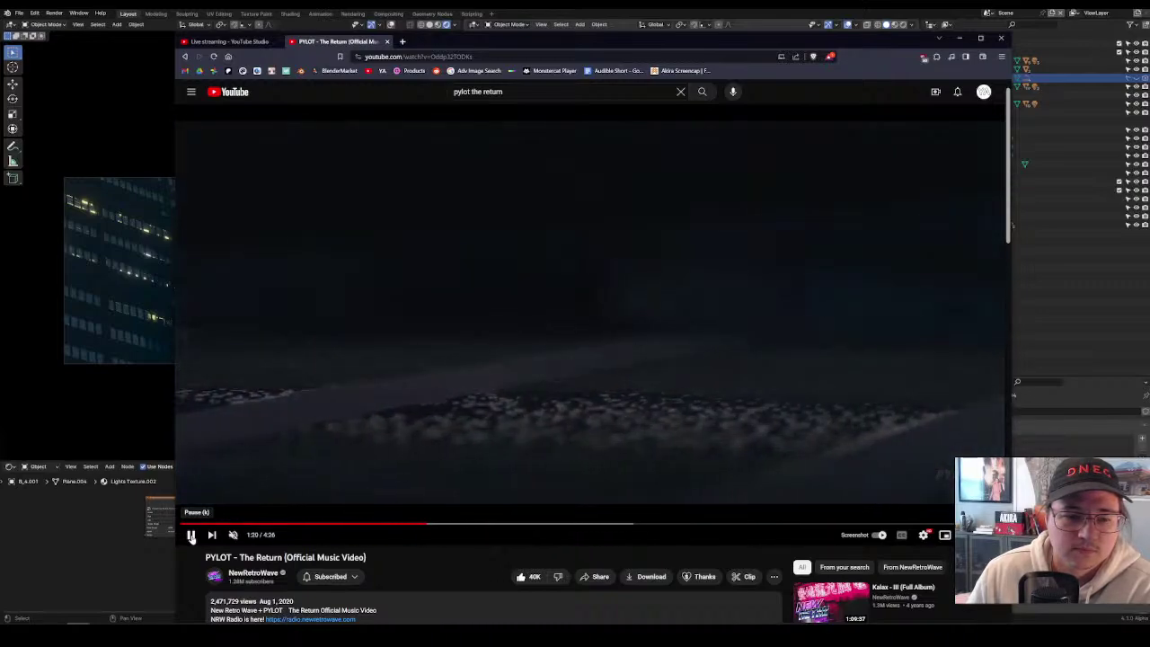
click(190, 536)
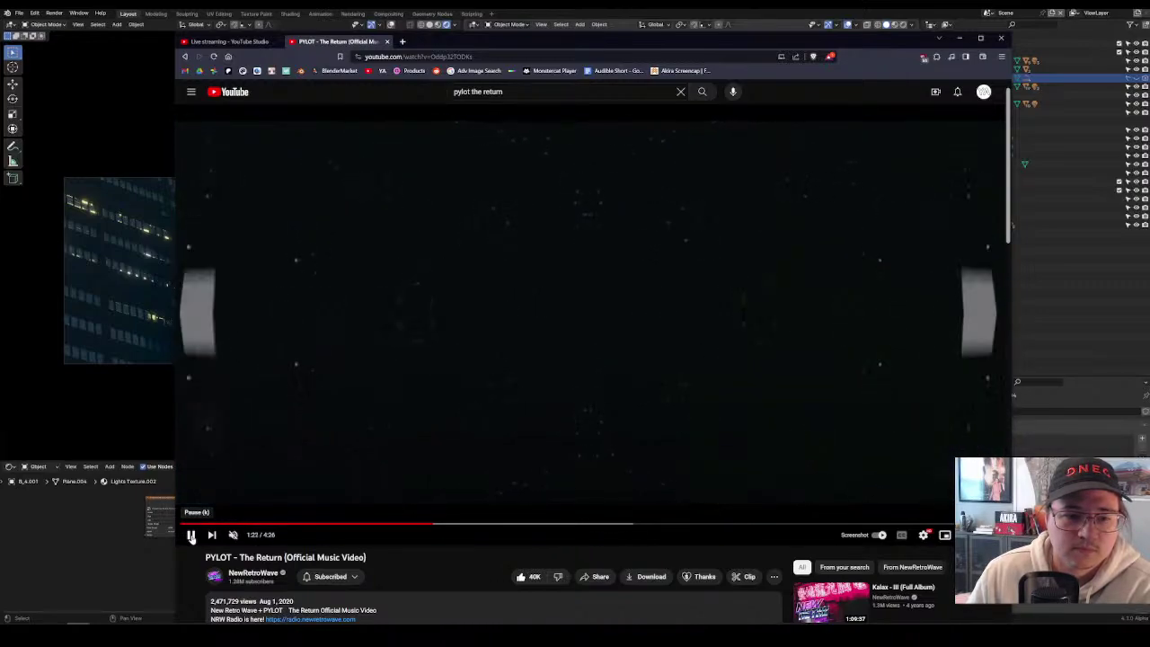
Skip the video to 1:37 and examine the rear view of the motorcycle on the lamp-lined road.
drag(441, 524, 477, 525)
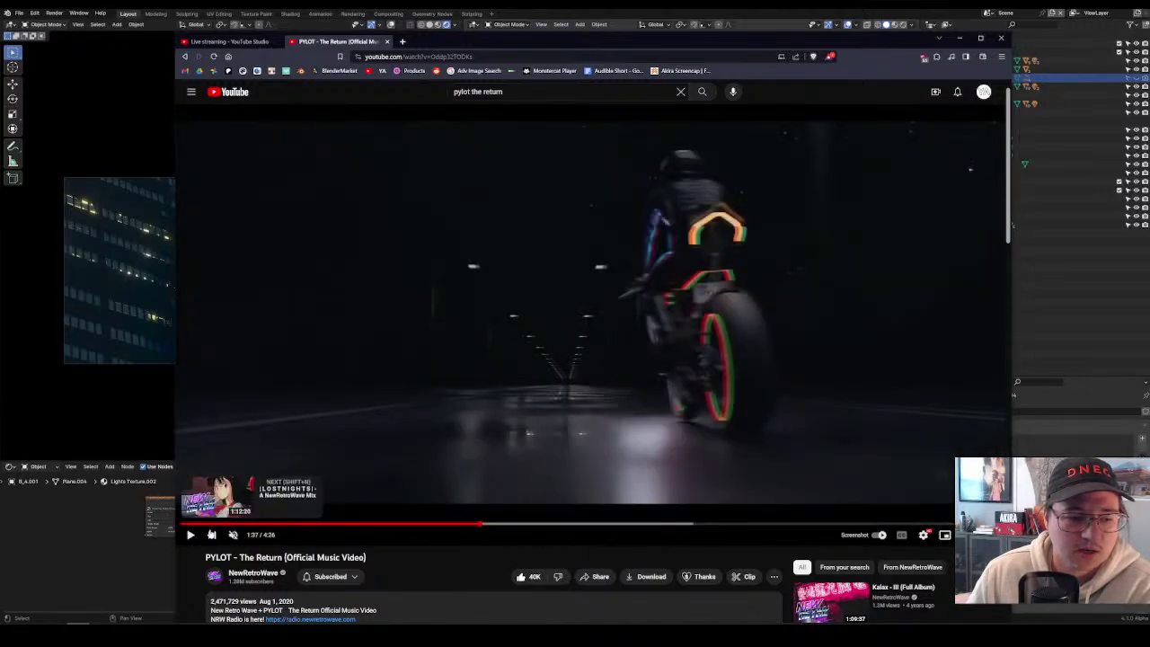
click(193, 535)
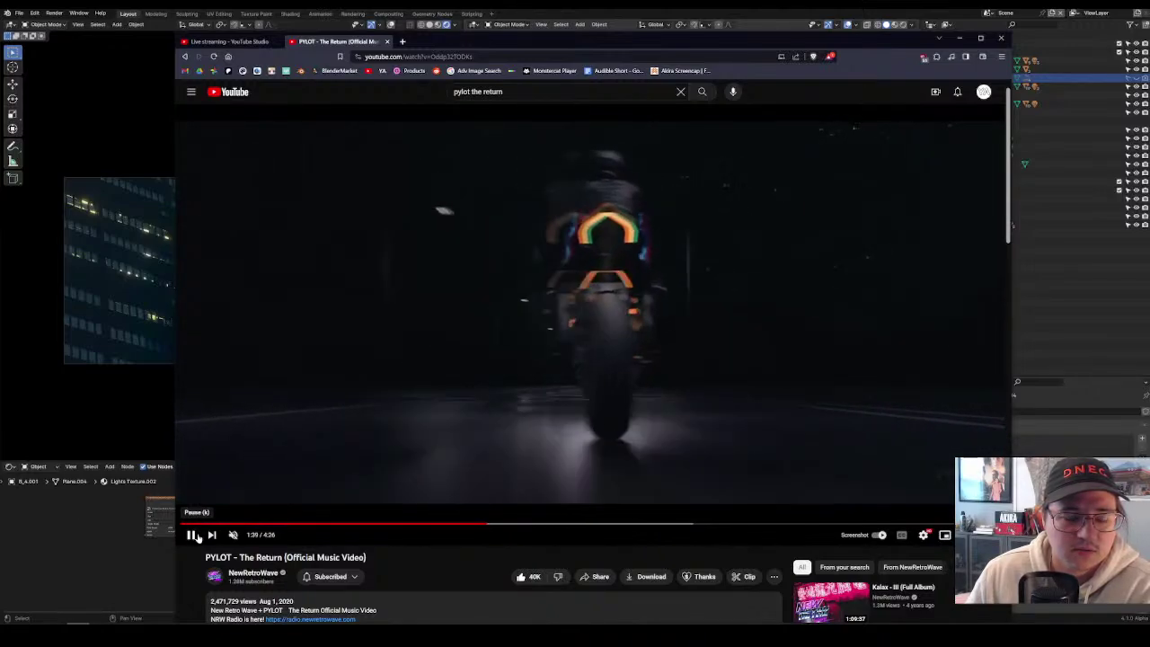
click(197, 536)
click(193, 534)
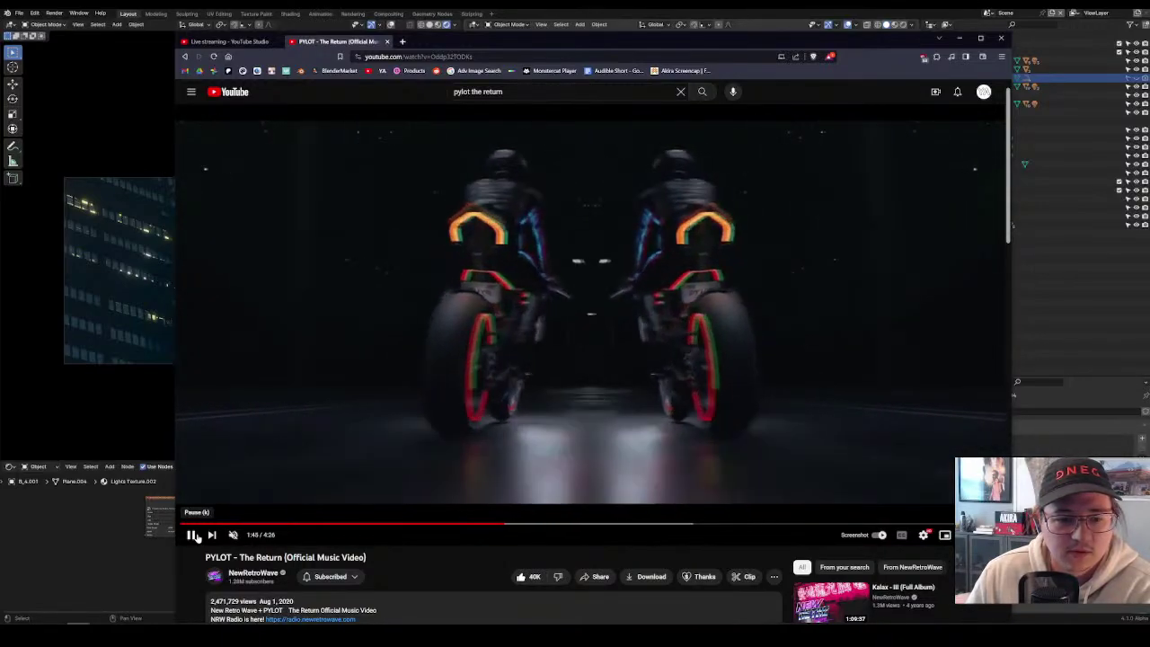
Move the video to 1:52 and play it in short bursts until 1:56 to examine the camera moving around the motorcycle.
click(534, 525)
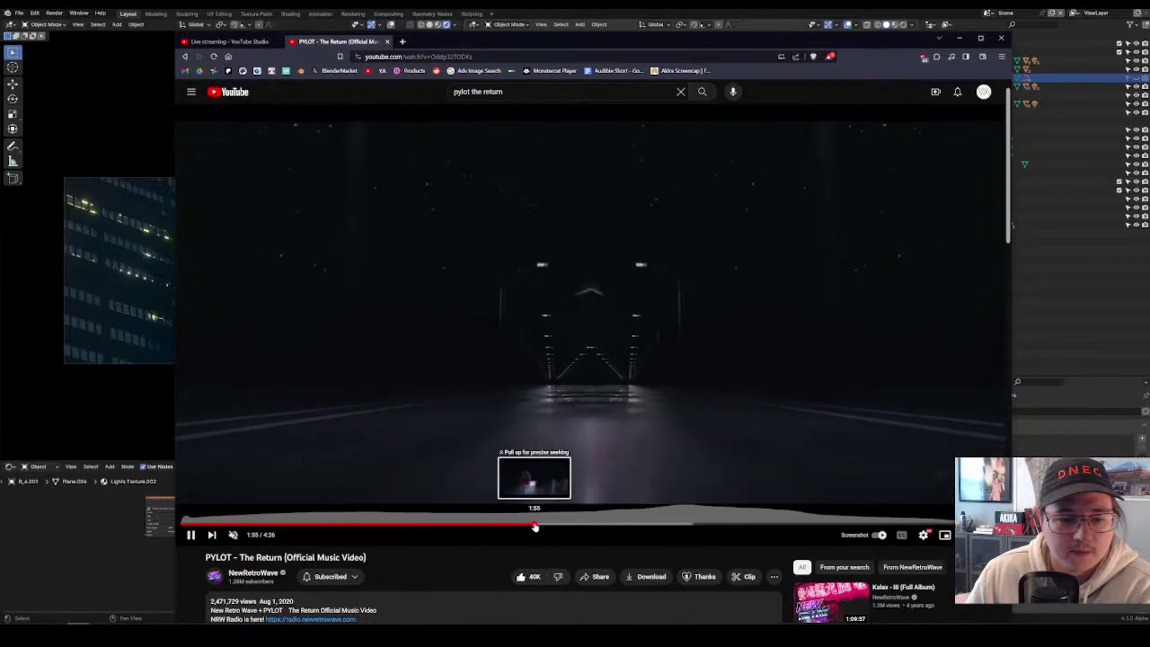
click(526, 525)
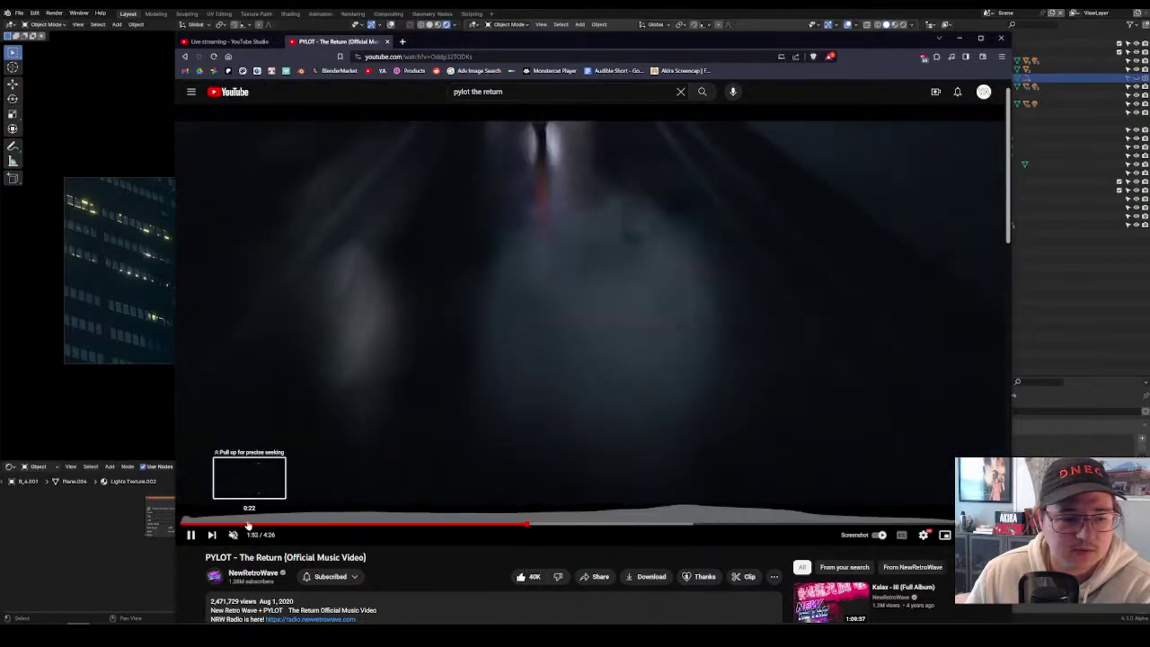
click(190, 534)
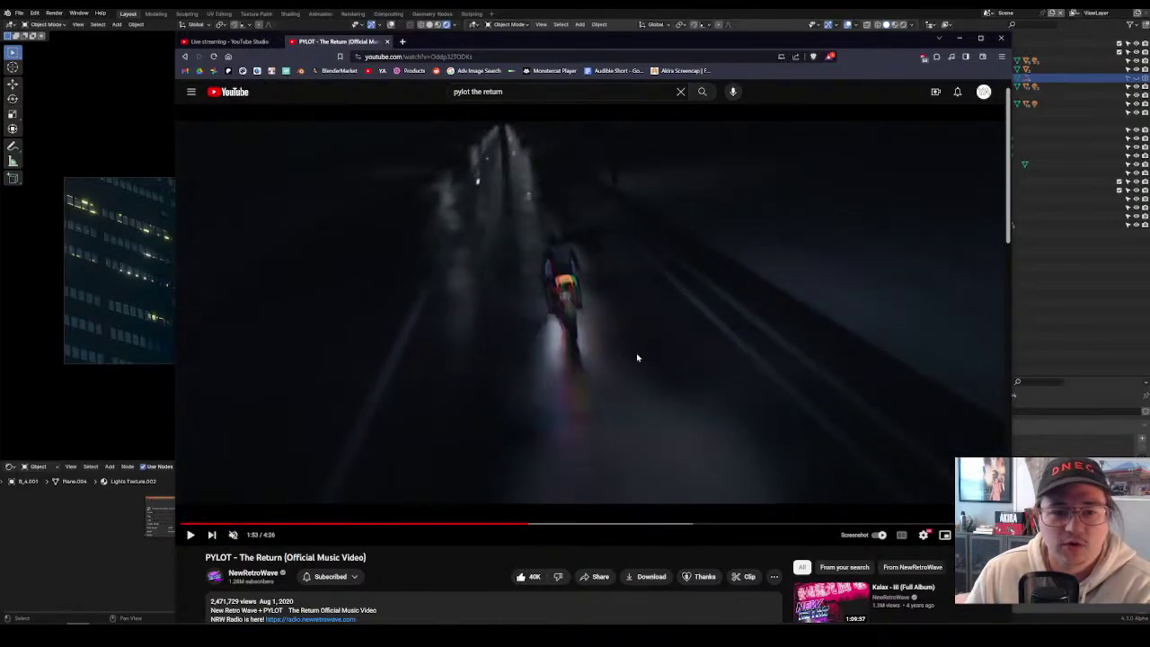
click(192, 536)
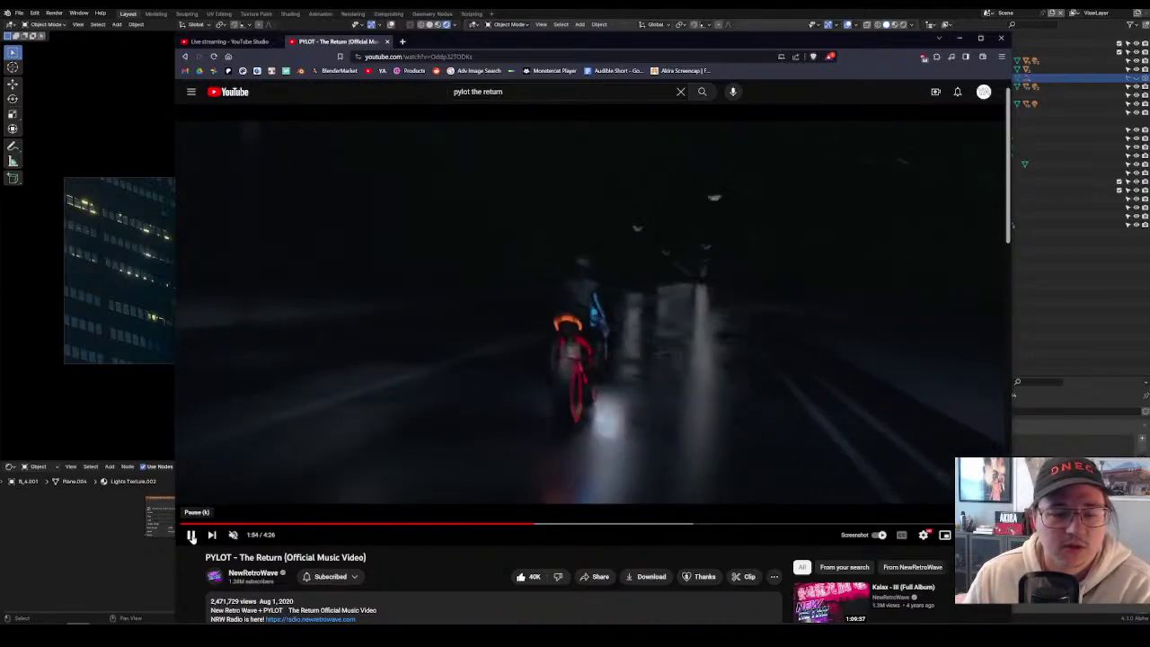
click(191, 536)
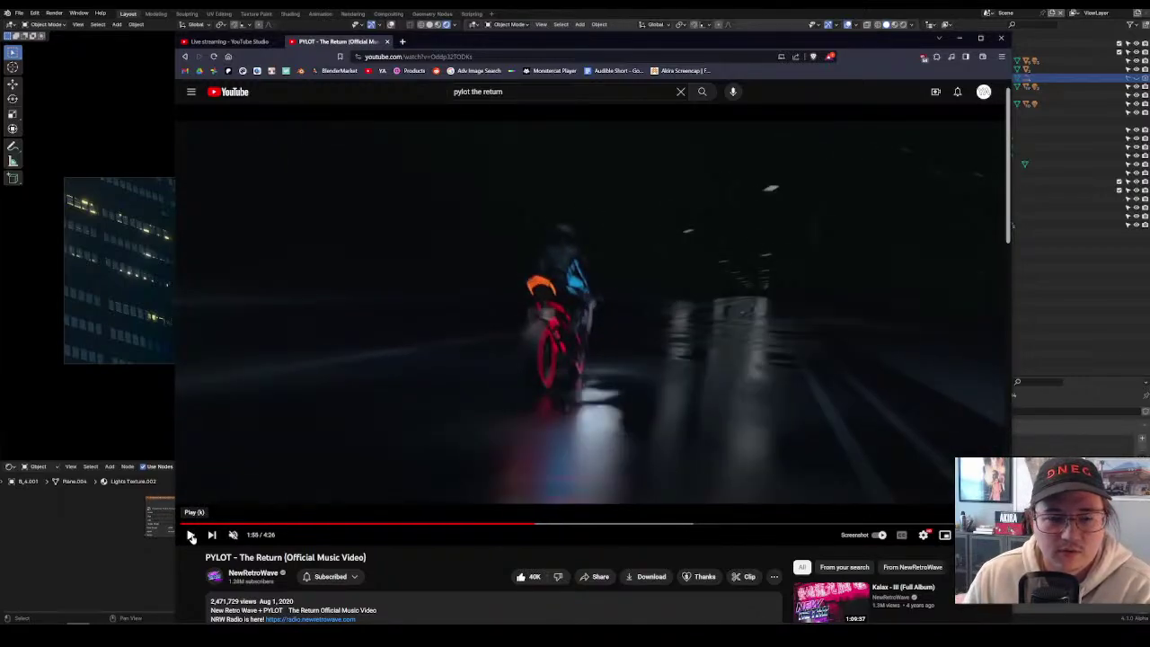
click(192, 536)
click(197, 536)
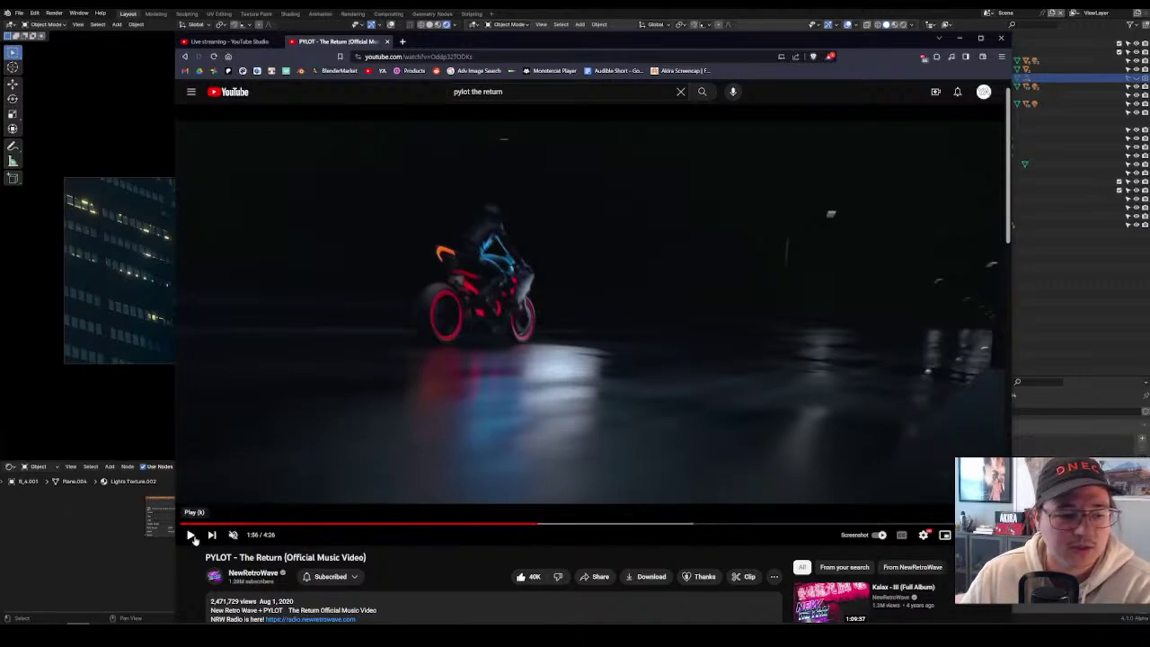
Play on from 1:56 with pauses to examine the motorcycle close-up and the wet road reflections at 2:03.
click(191, 536)
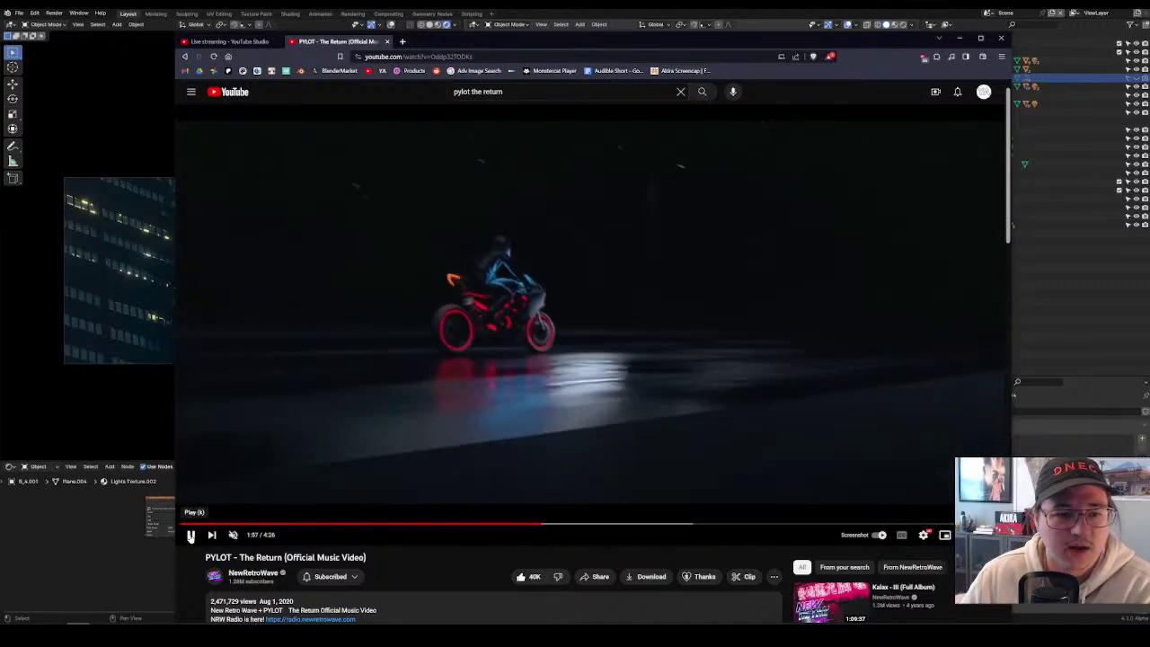
click(190, 536)
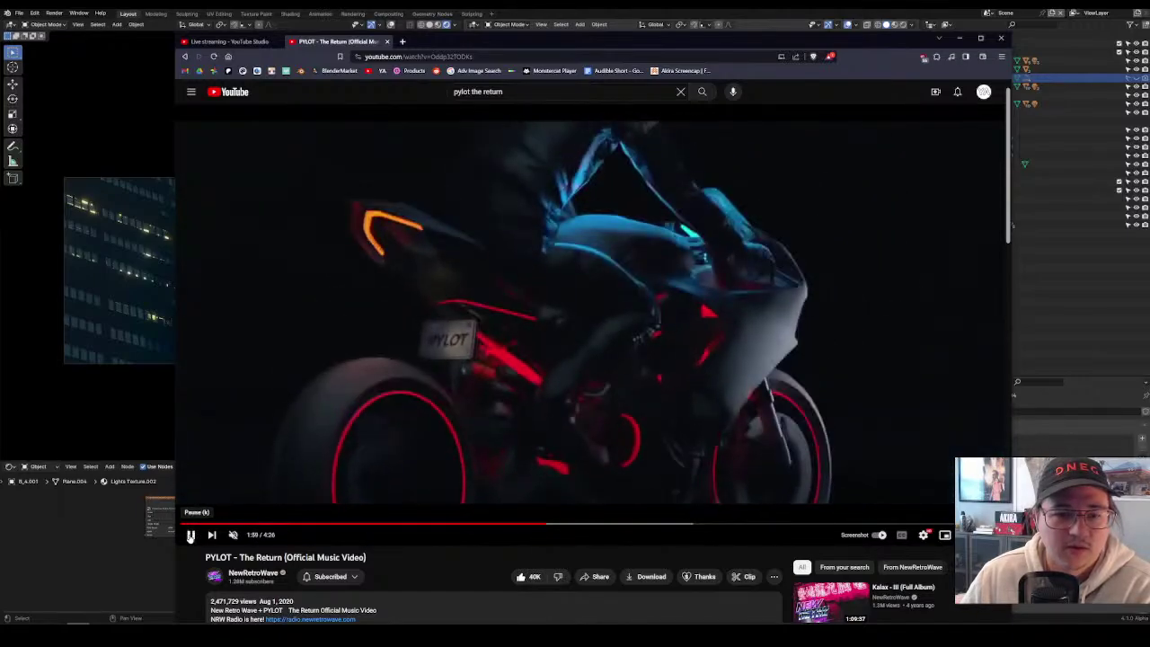
click(190, 536)
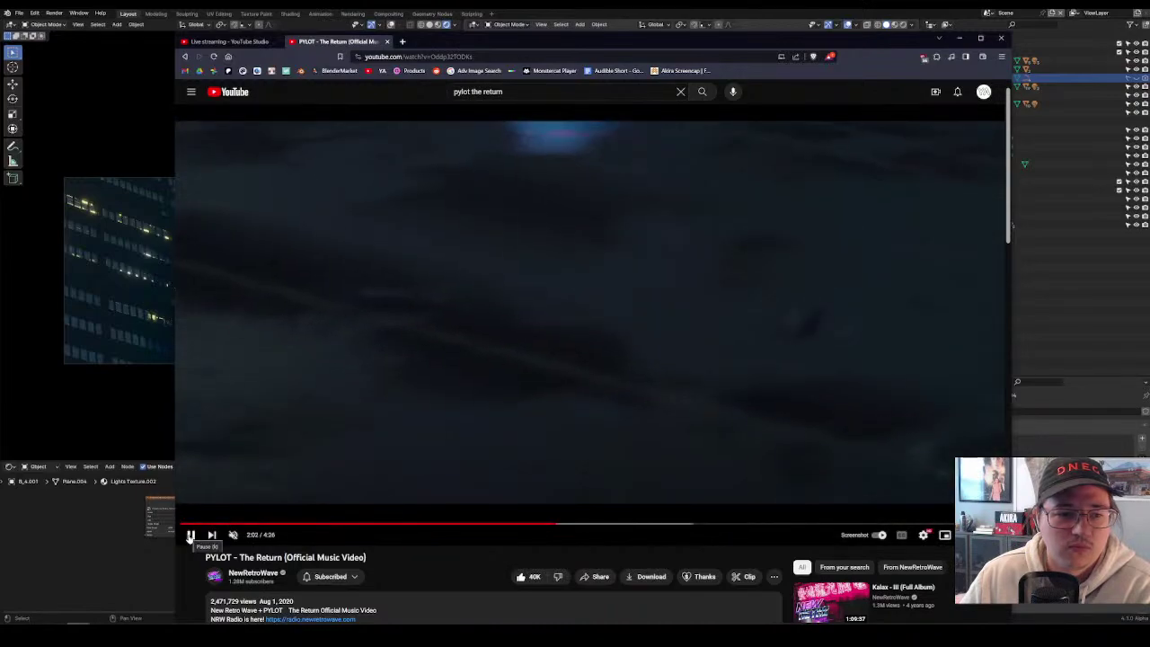
click(191, 537)
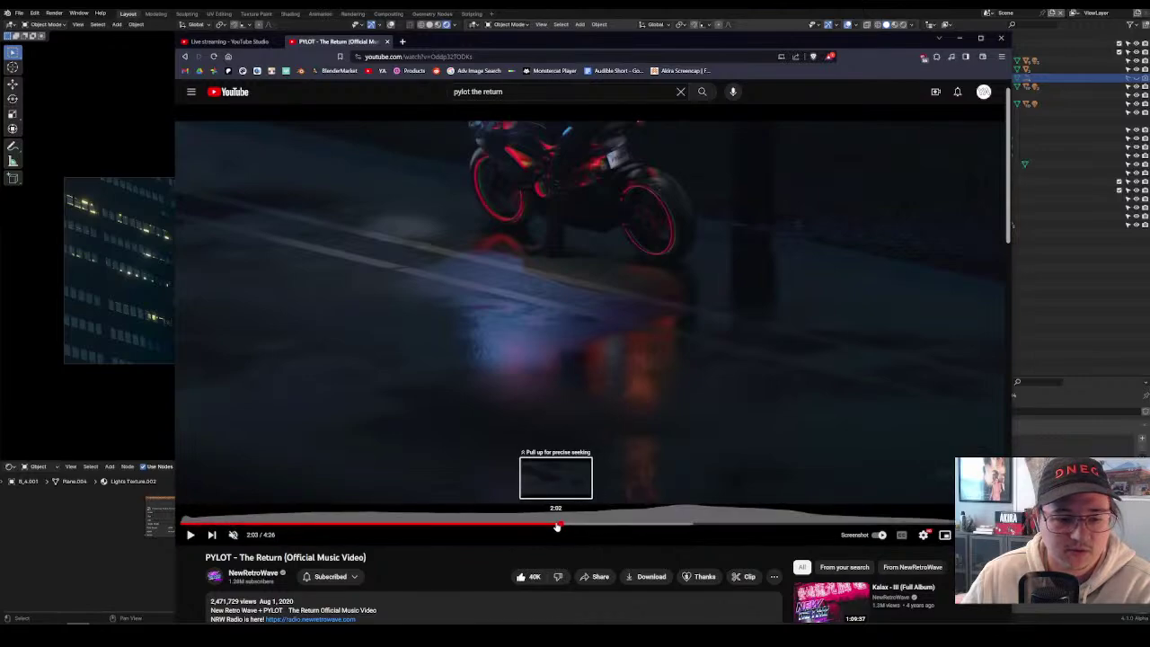
click(557, 524)
click(190, 536)
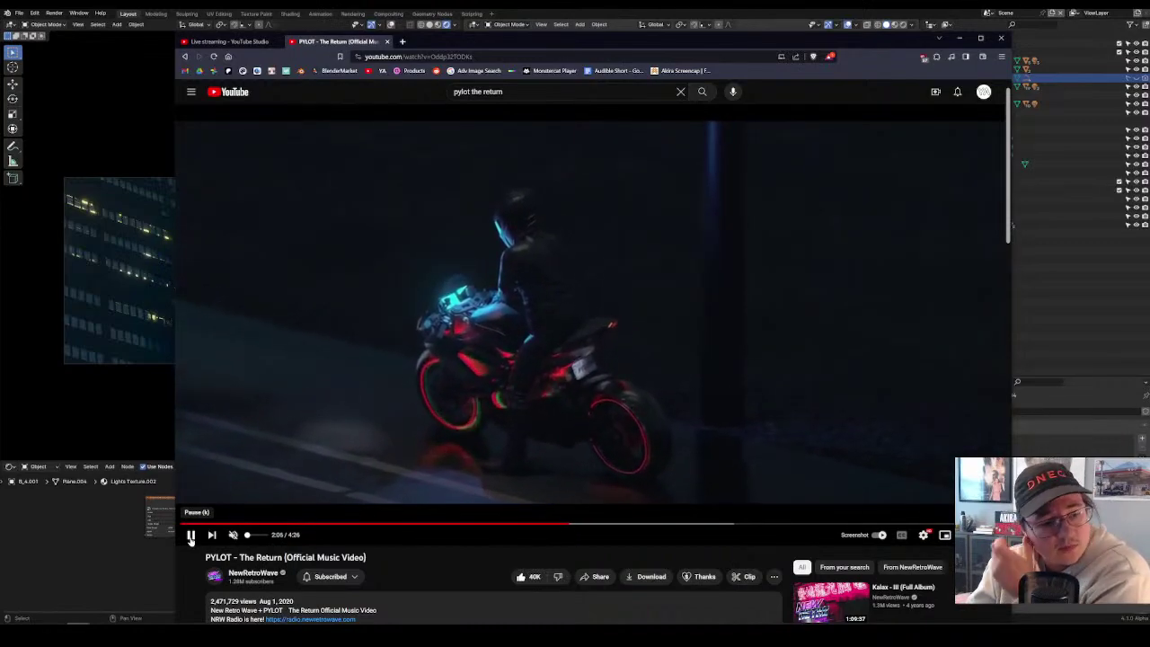
Skip further ahead in the video and pause at 2:47 to examine the licence plate close-up.
click(191, 536)
drag(590, 522, 654, 524)
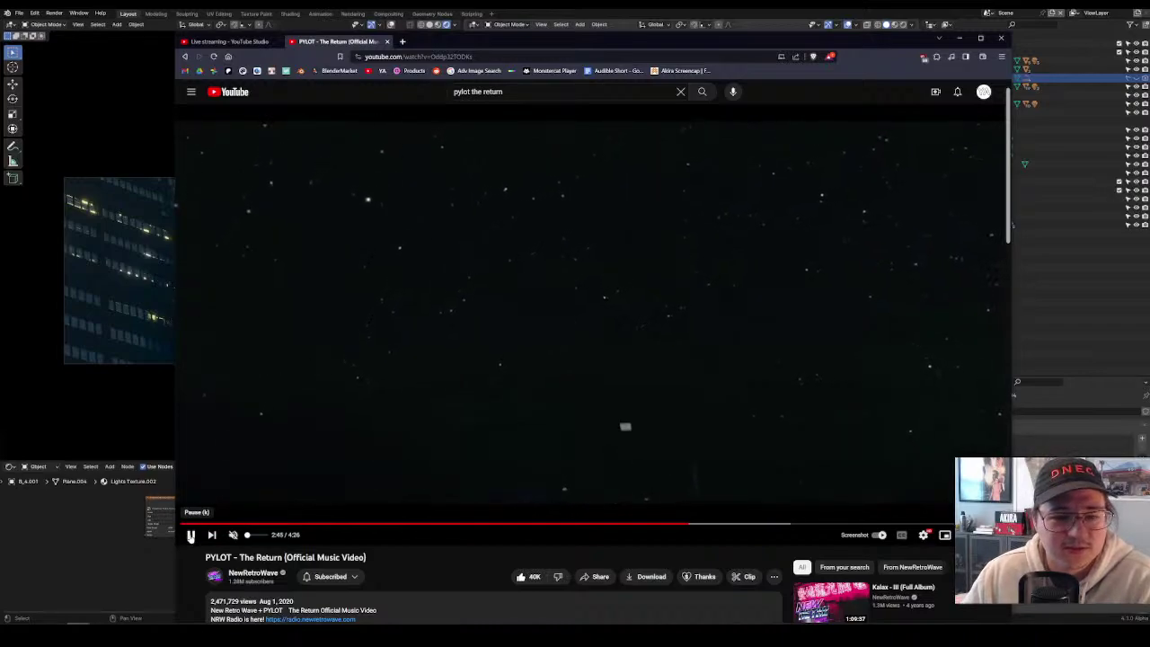
click(190, 536)
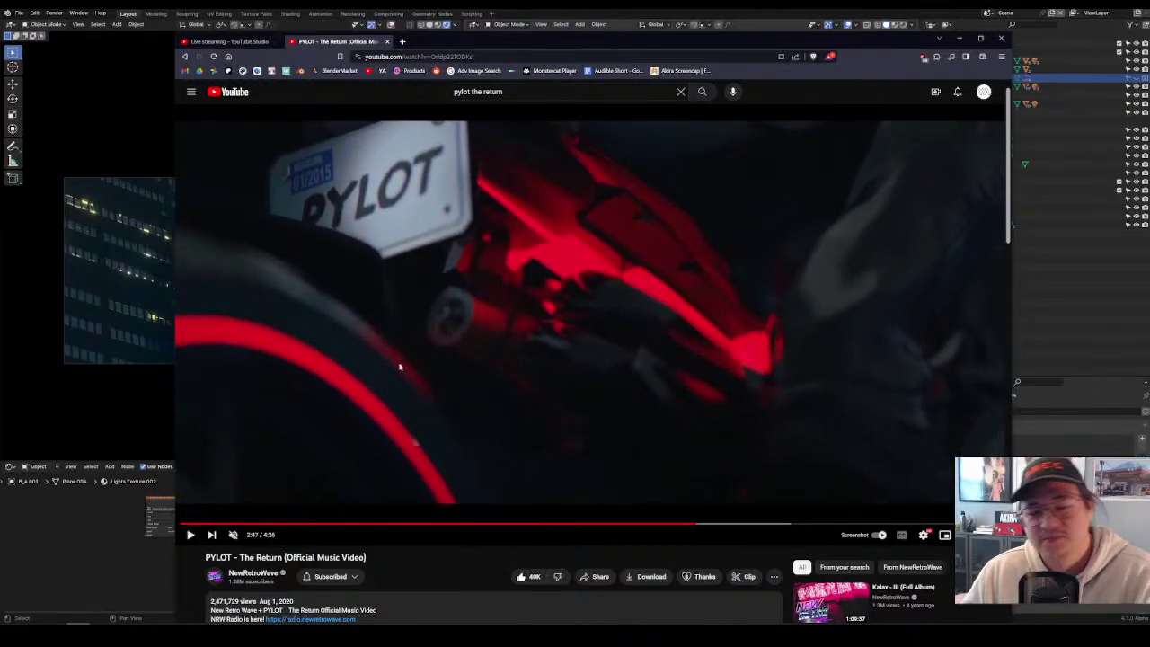
Bring the browser with the All Ramiel Scenes Evangelion video over the scene and examine its opening shots up to 0:40.
drag(660, 41, 1149, 56)
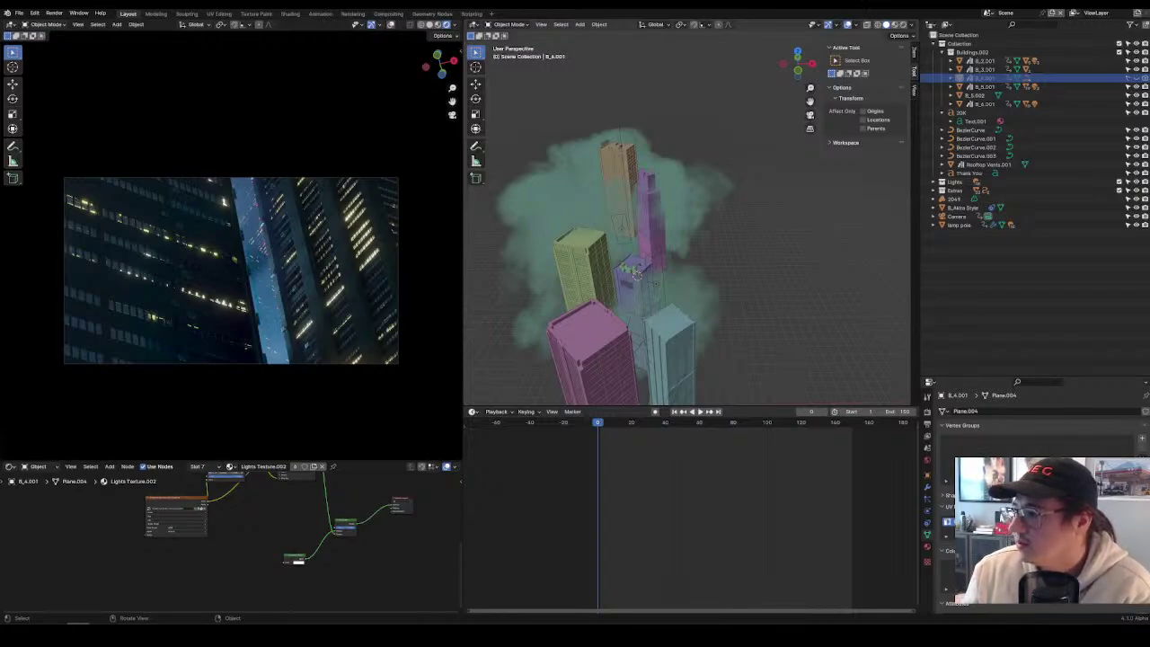
drag(1149, 117, 712, 39)
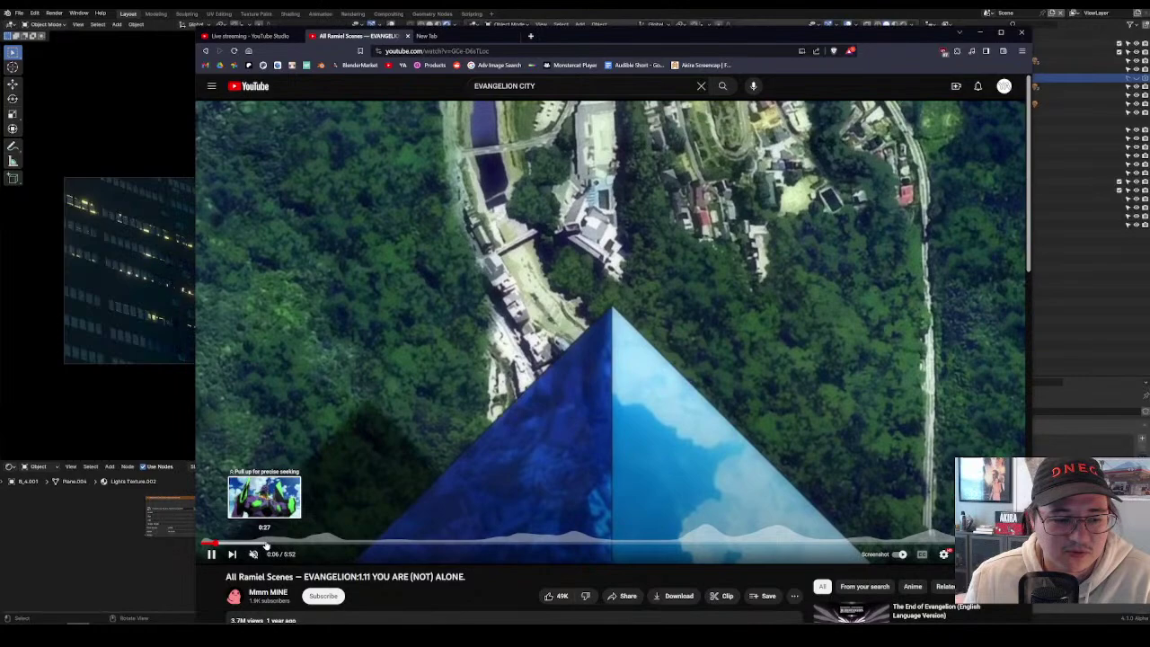
mouse_move(266, 547)
mouse_down()
mouse_move(225, 548)
mouse_move(253, 549)
mouse_up()
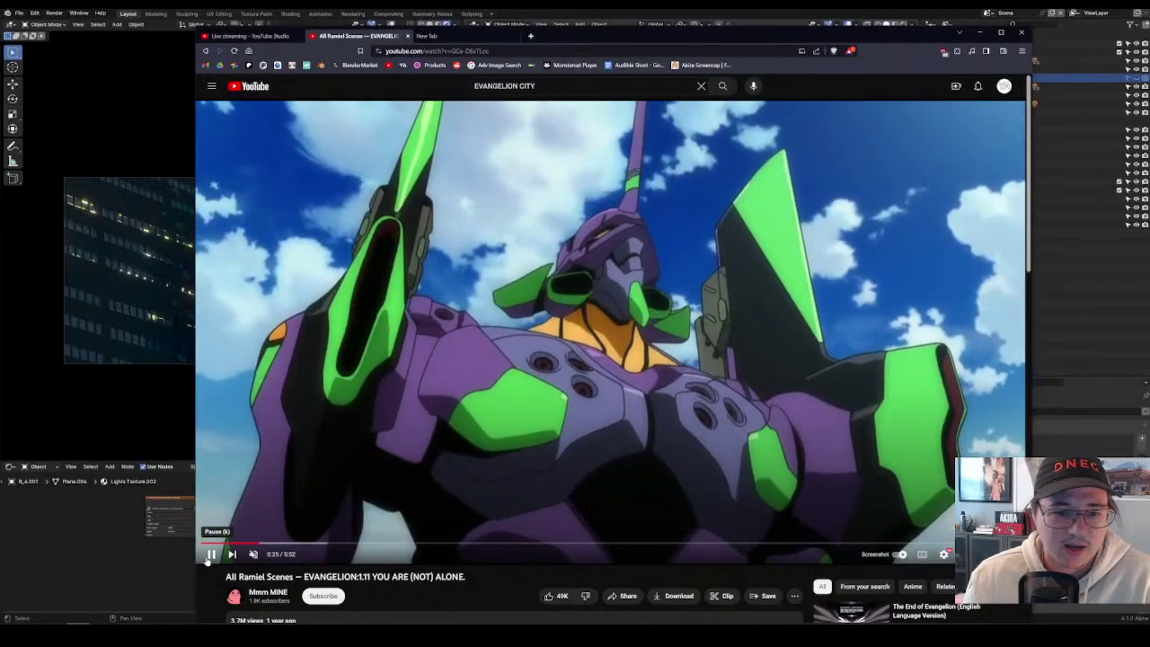
click(210, 554)
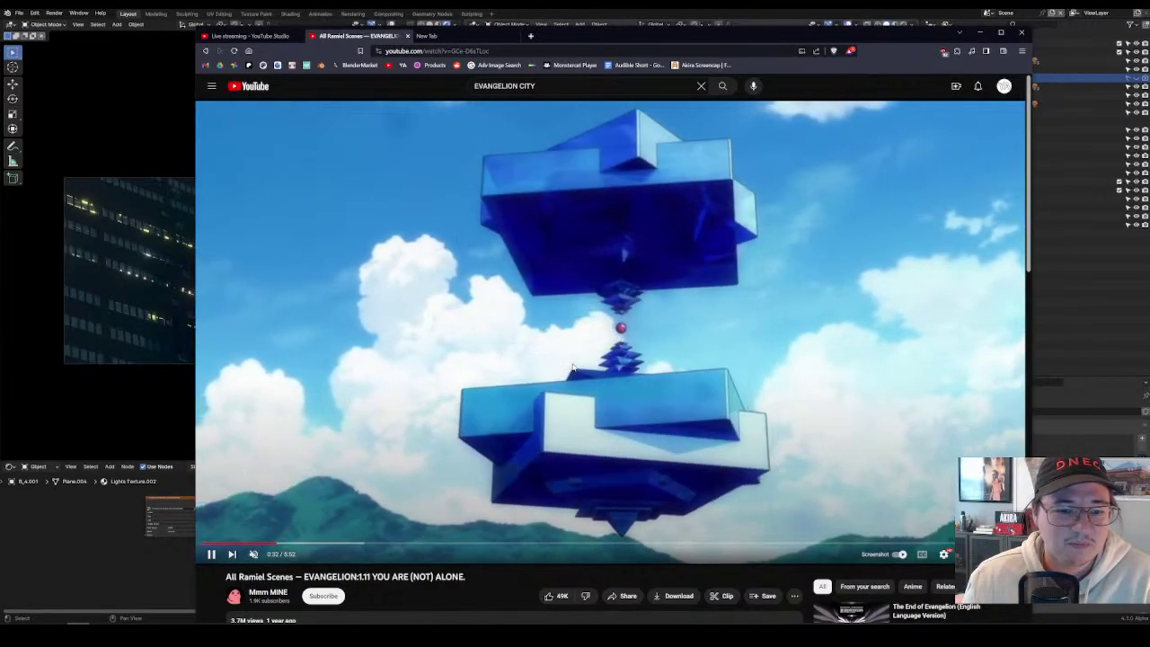
key(k)
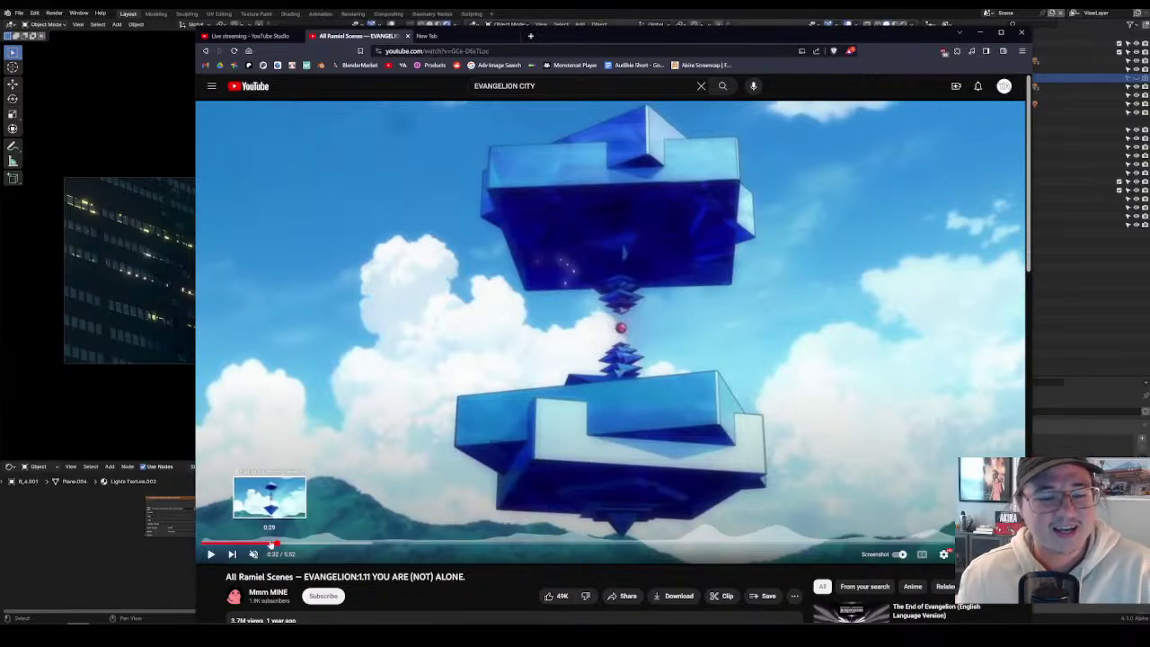
click(268, 543)
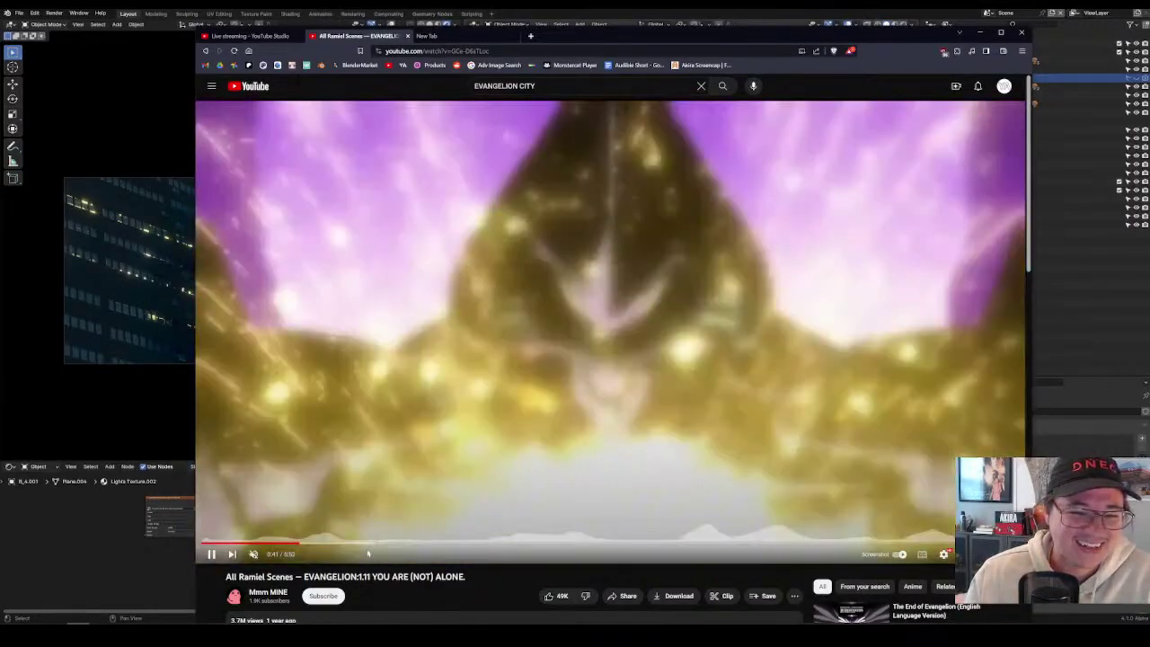
Skip ahead through the burning city shots and pause at 1:49 to examine the Tokyo-III building facades.
drag(327, 544, 324, 543)
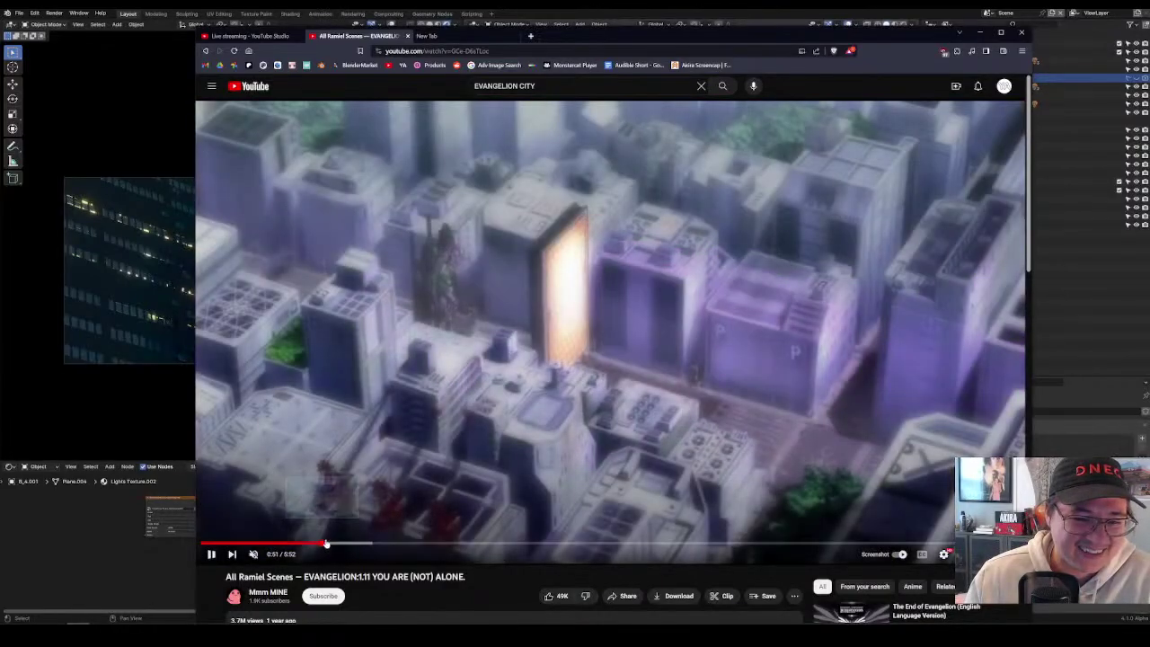
click(337, 544)
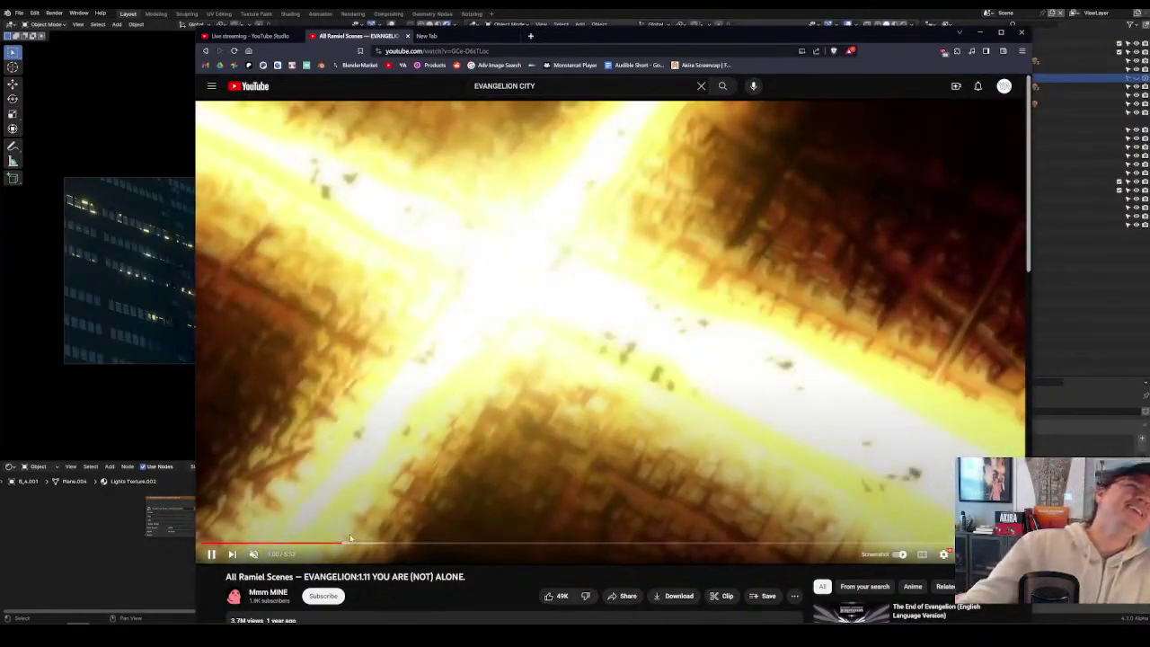
drag(366, 542, 374, 545)
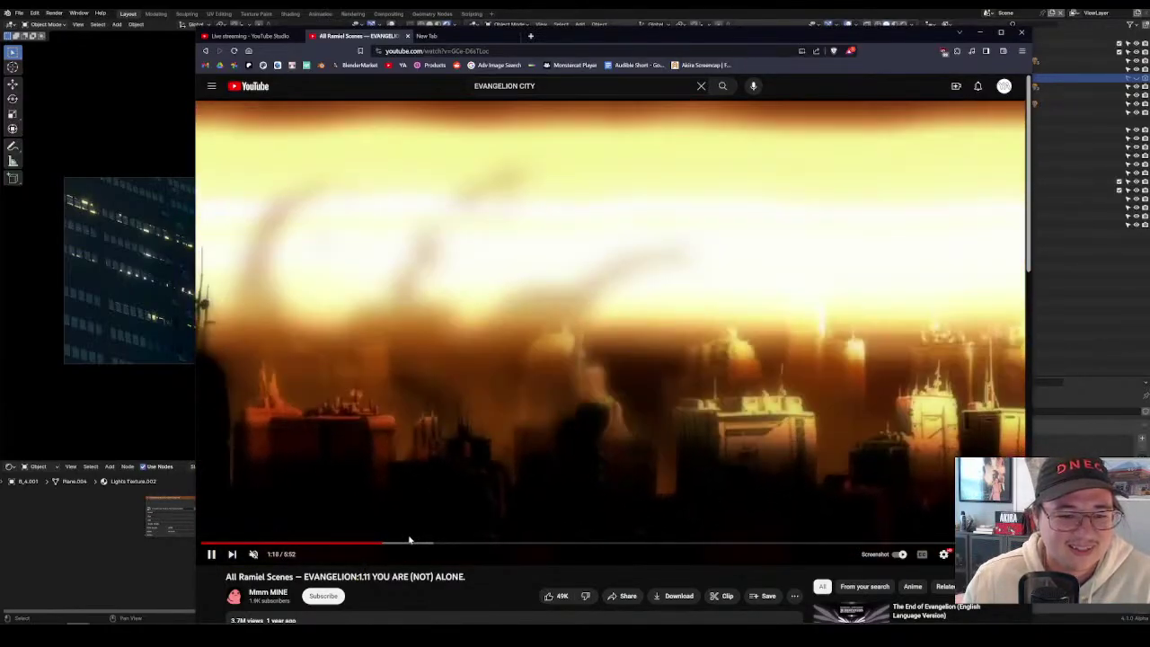
drag(410, 543, 457, 545)
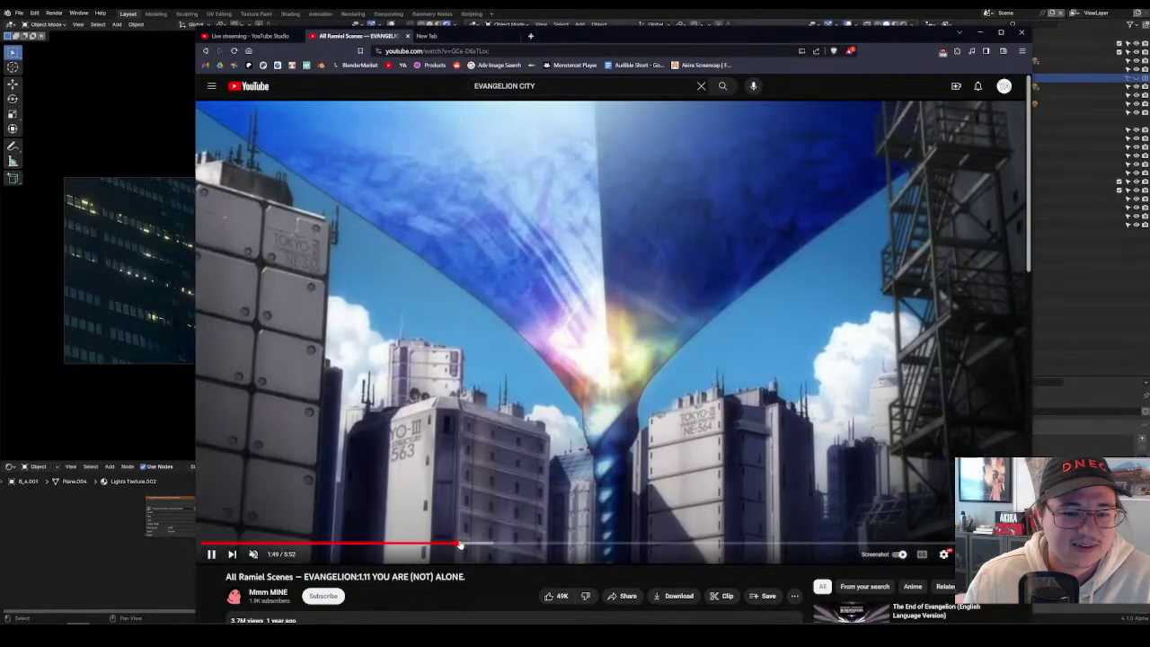
click(564, 504)
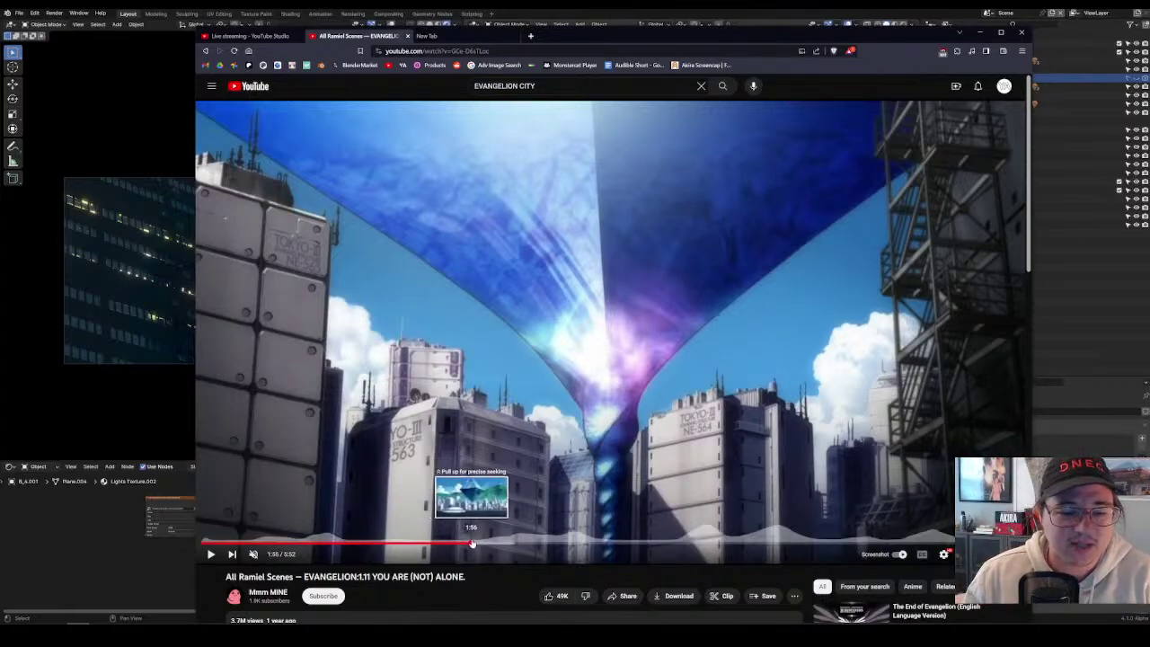
Skip through the night shots to 3:16 and 3:22 to examine the targeting display over the city skyline.
click(479, 542)
click(487, 543)
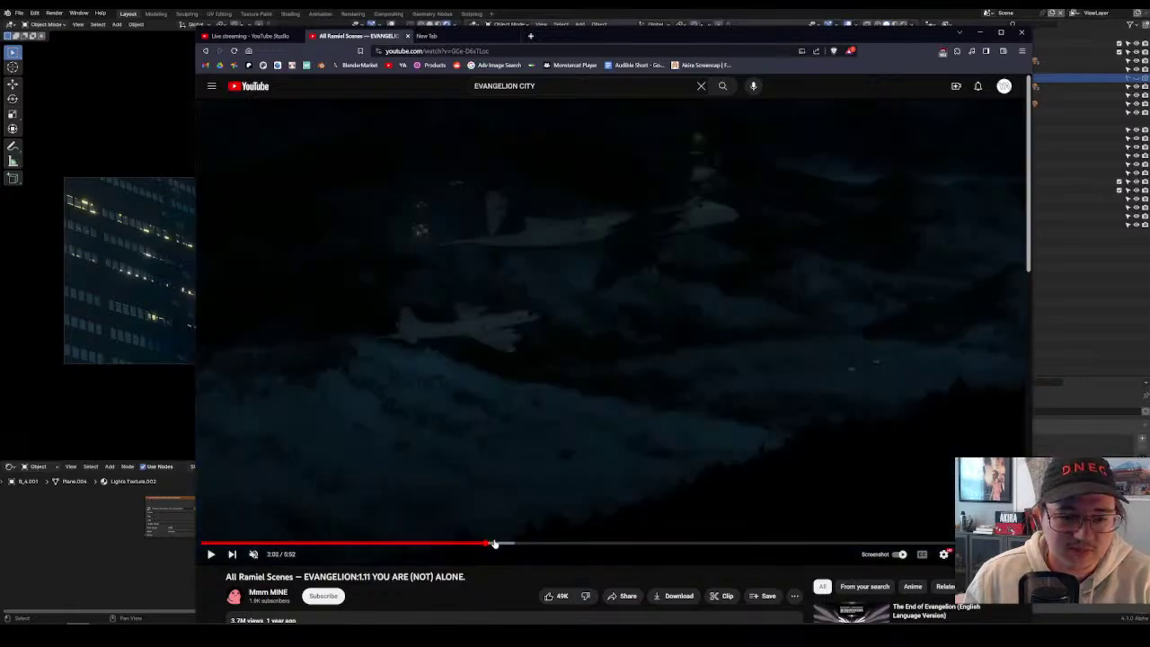
drag(494, 545, 652, 546)
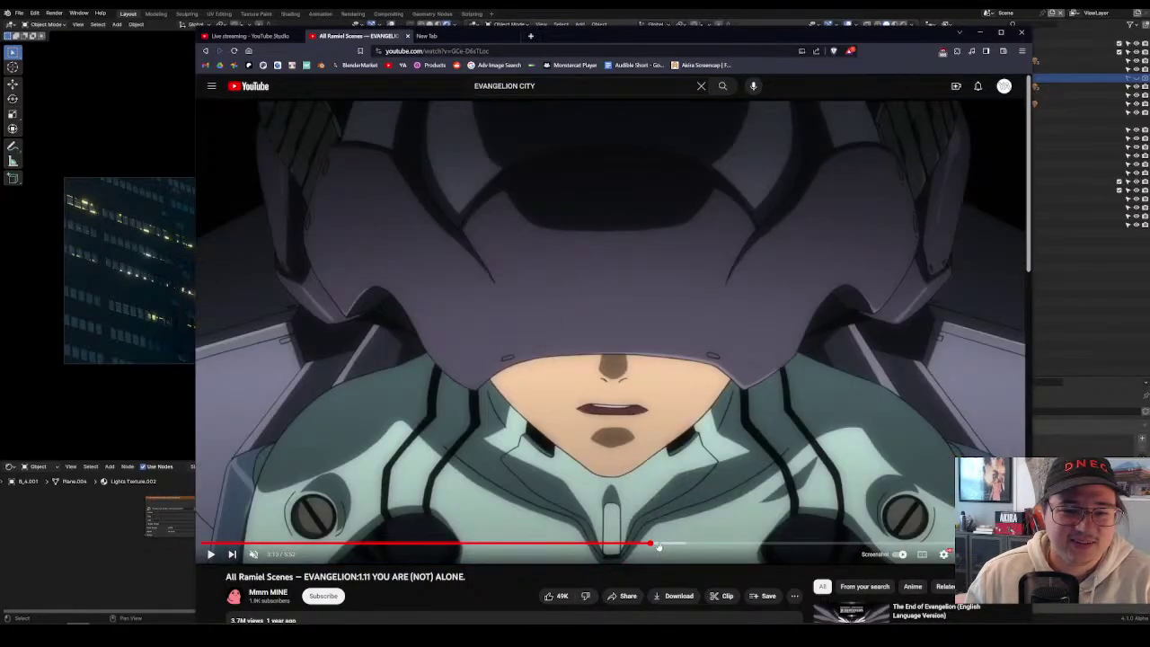
click(665, 546)
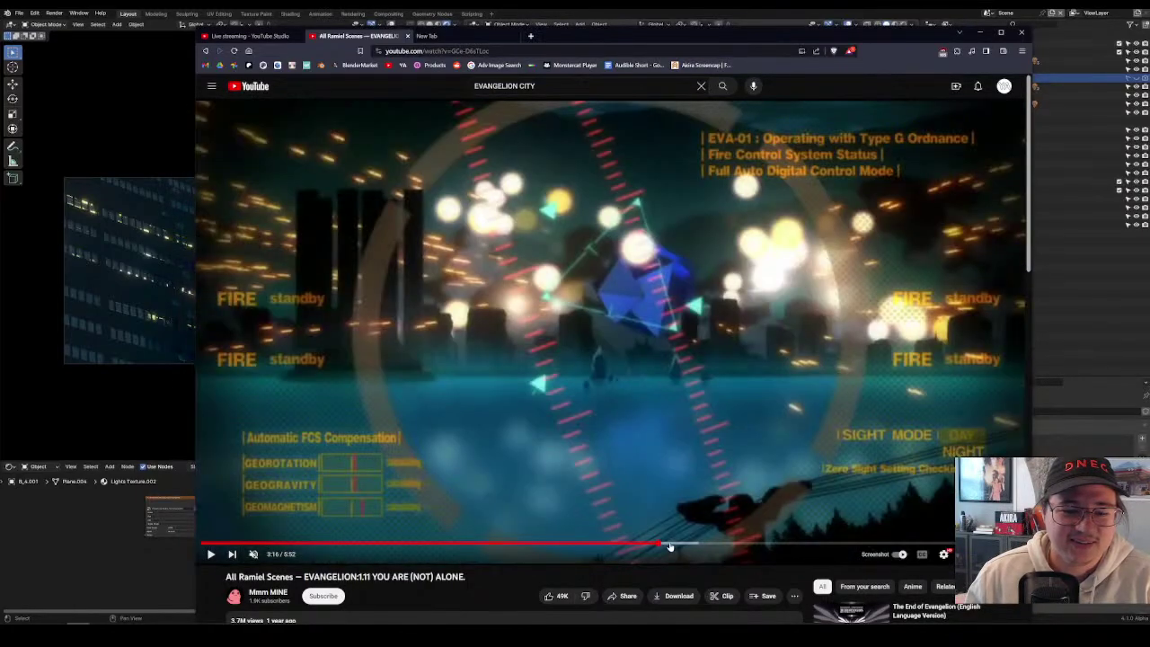
click(672, 544)
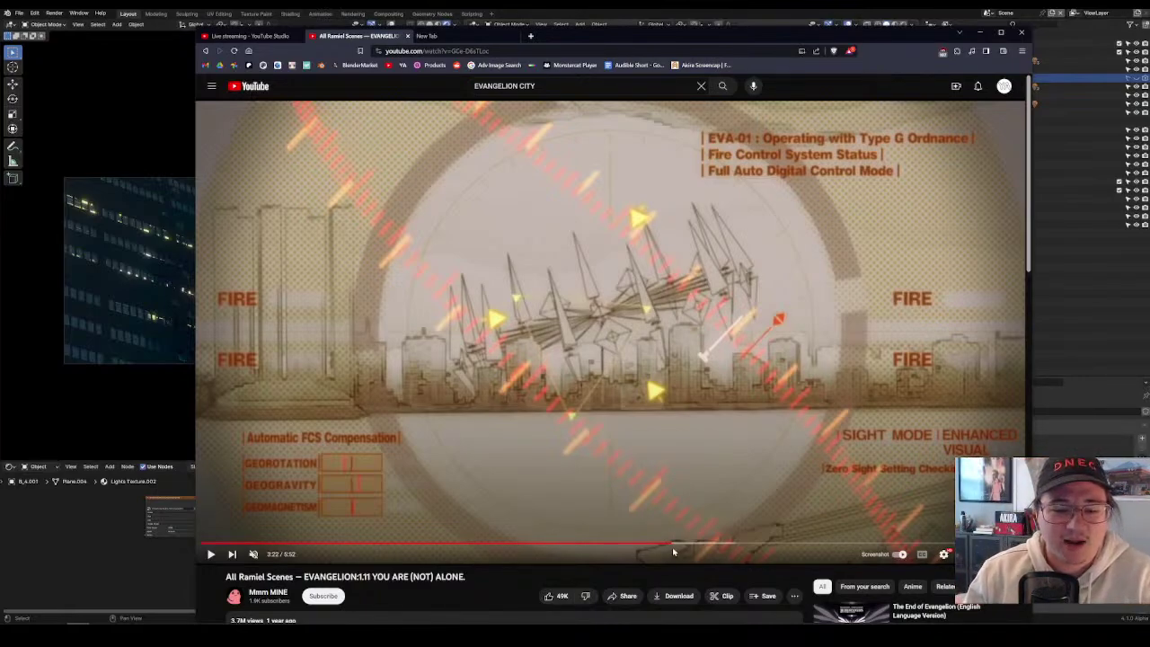
Play from 3:22, skip to 3:30 and continue with pauses until 3:38 to examine the machine and beam shots.
click(211, 554)
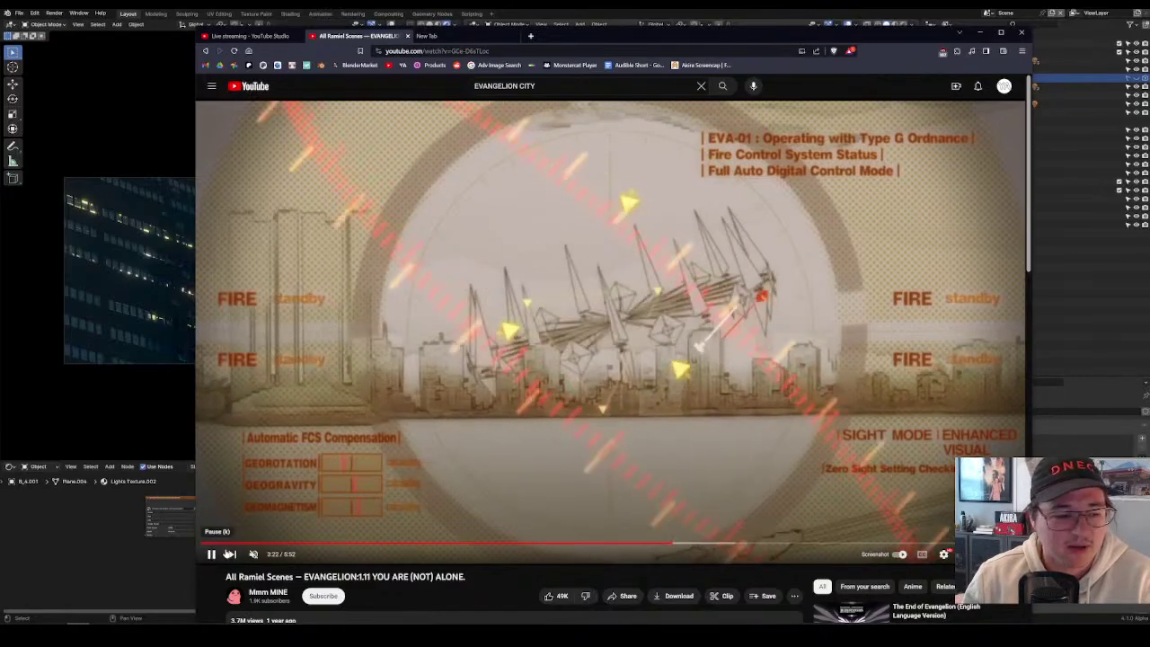
click(686, 545)
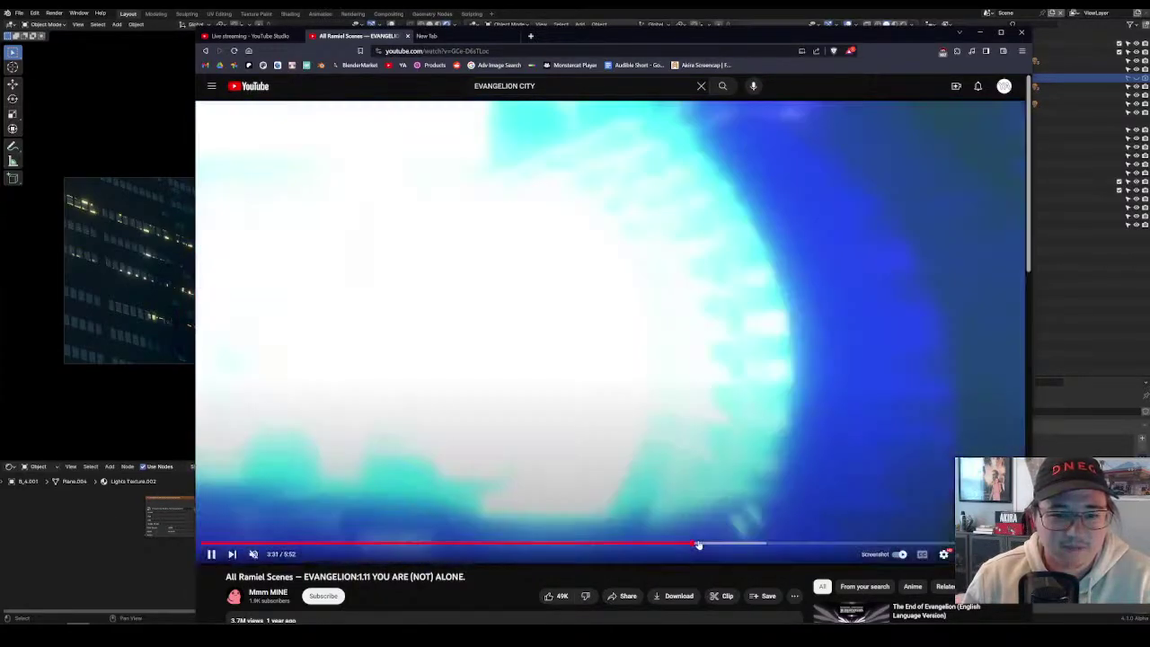
key(space)
key(space)
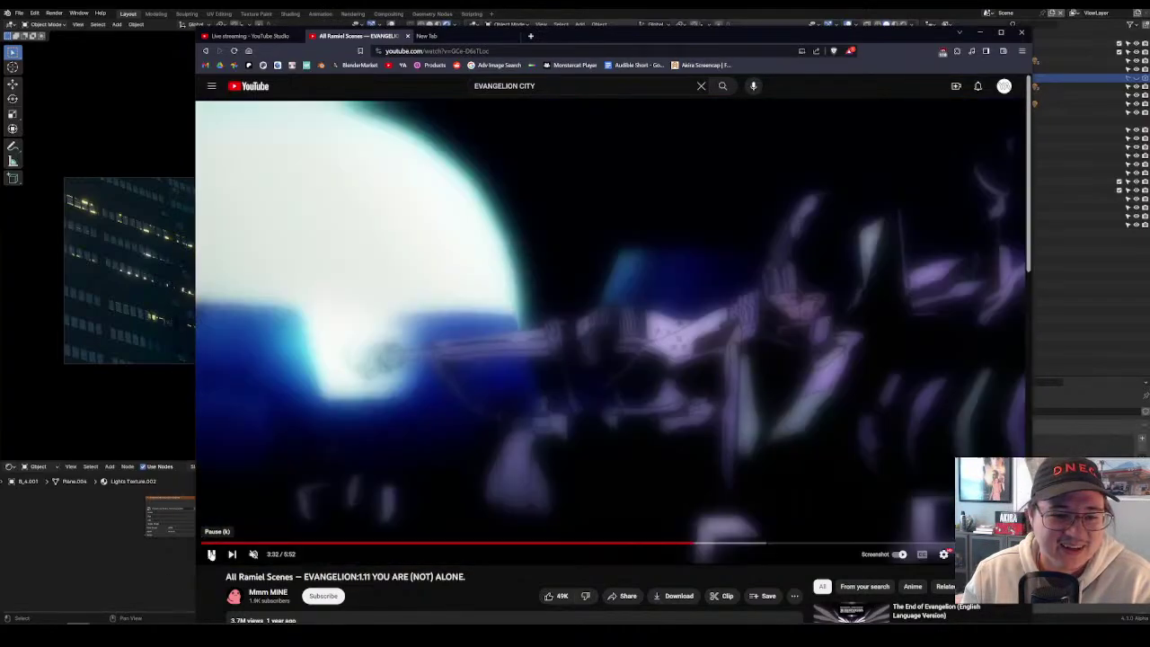
click(211, 554)
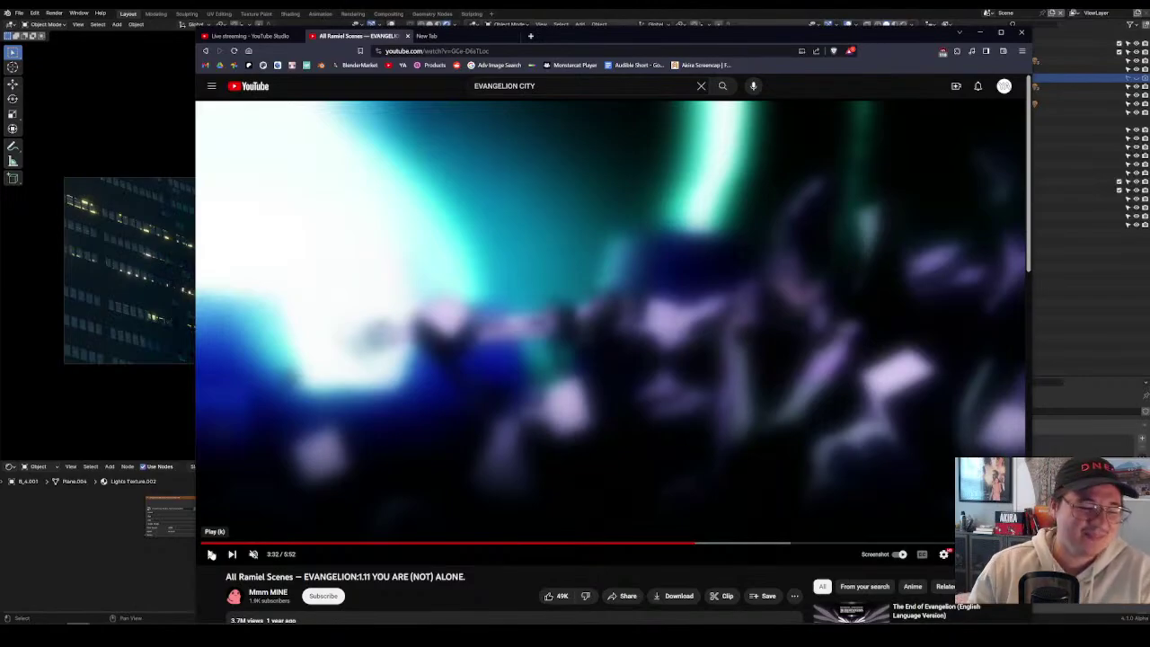
click(211, 554)
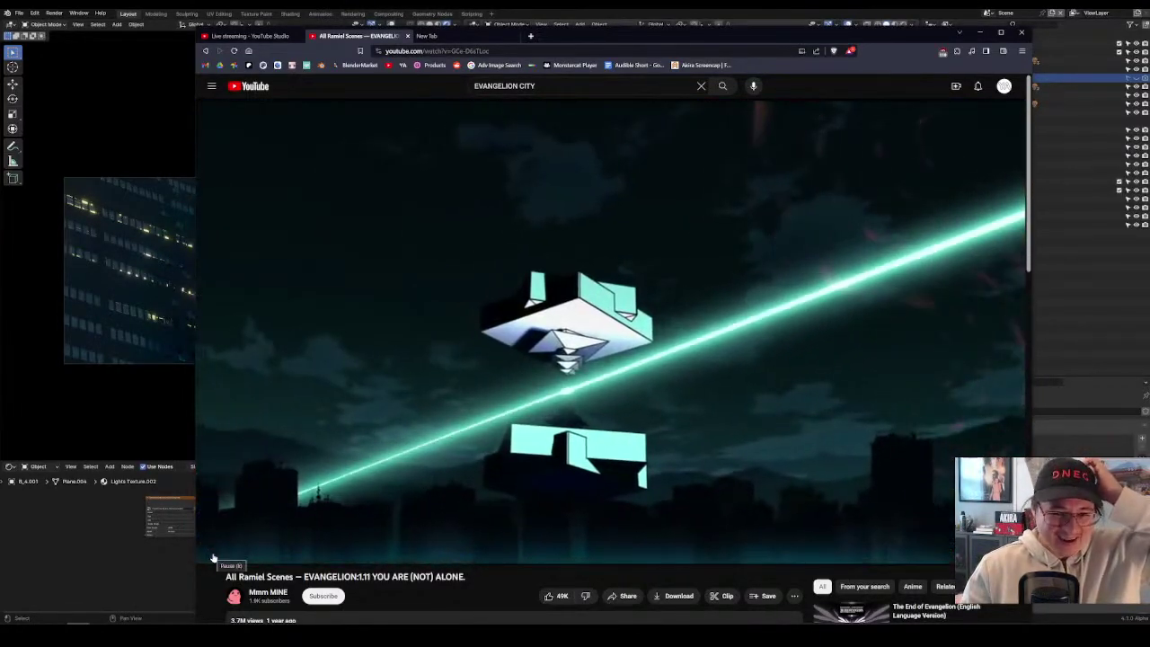
click(212, 555)
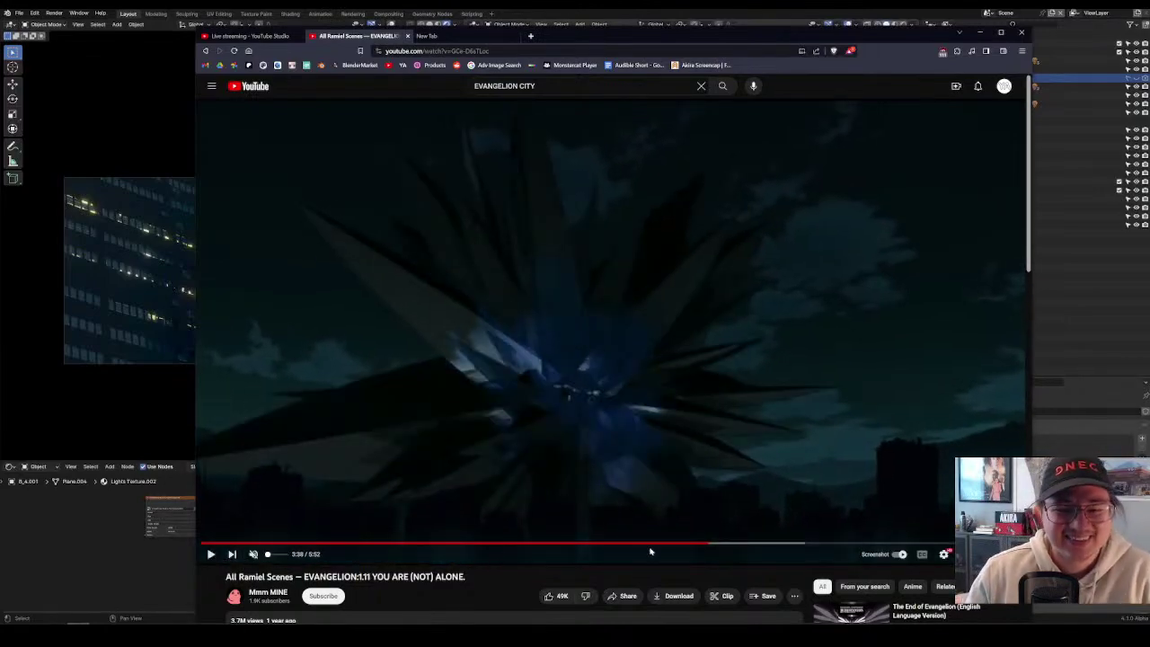
Rewind to 3:33 and 3:31 and replay the beam sequence with pauses until 3:41 to examine its lighting and camera movement.
click(697, 545)
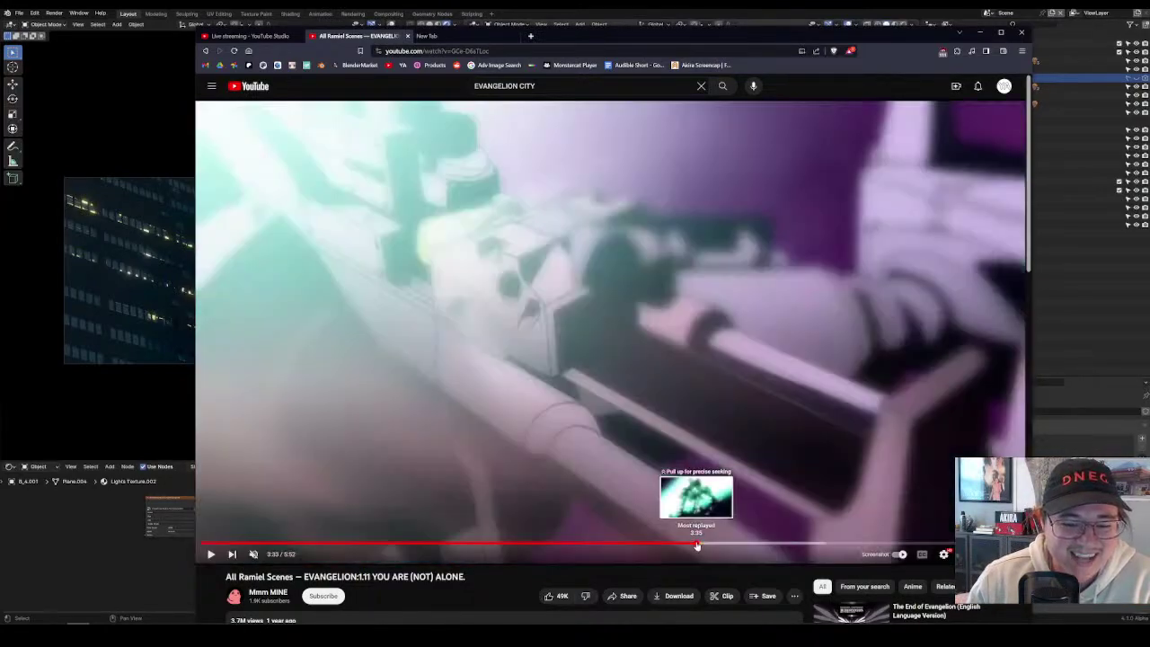
click(209, 554)
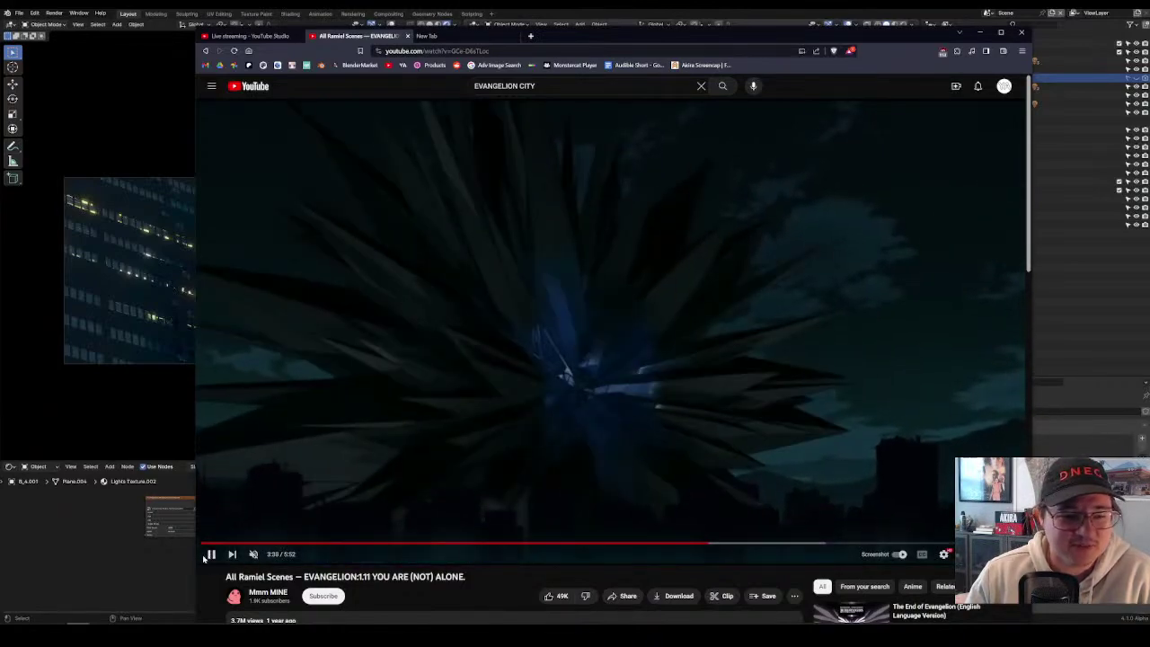
drag(740, 549, 690, 545)
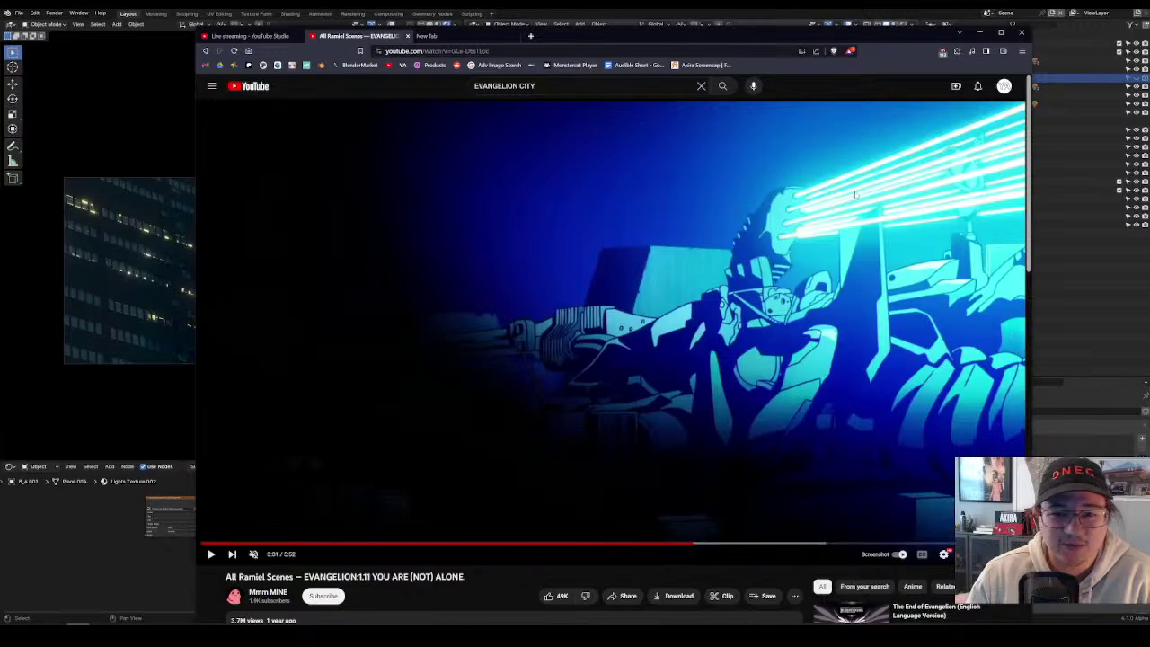
click(210, 555)
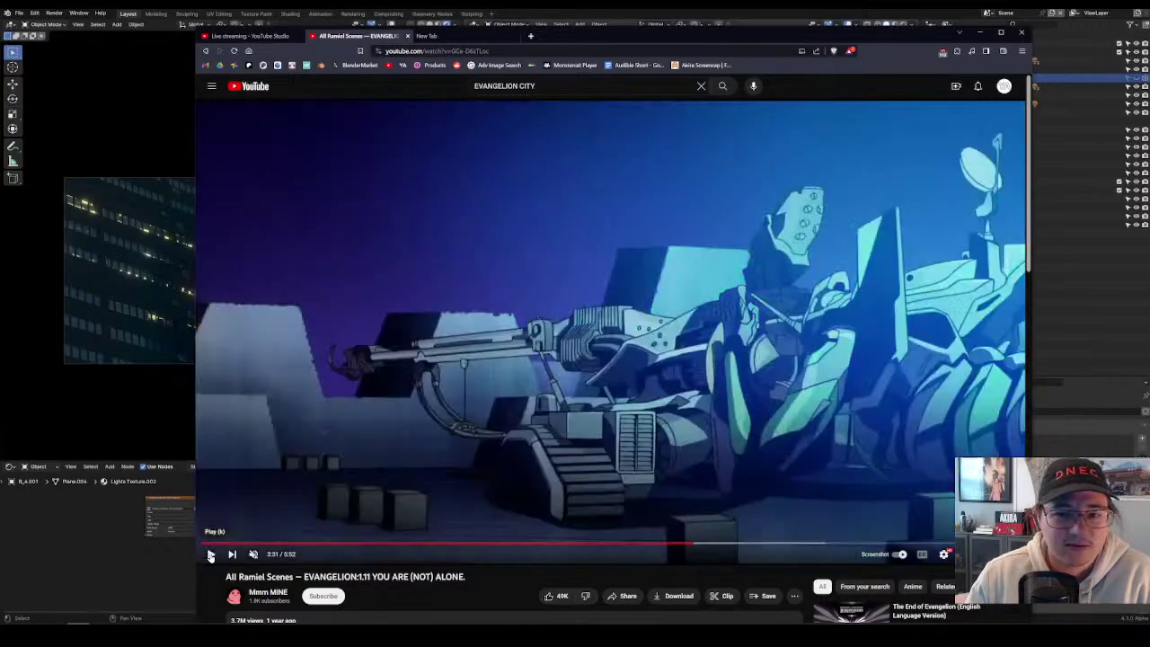
drag(692, 545, 690, 545)
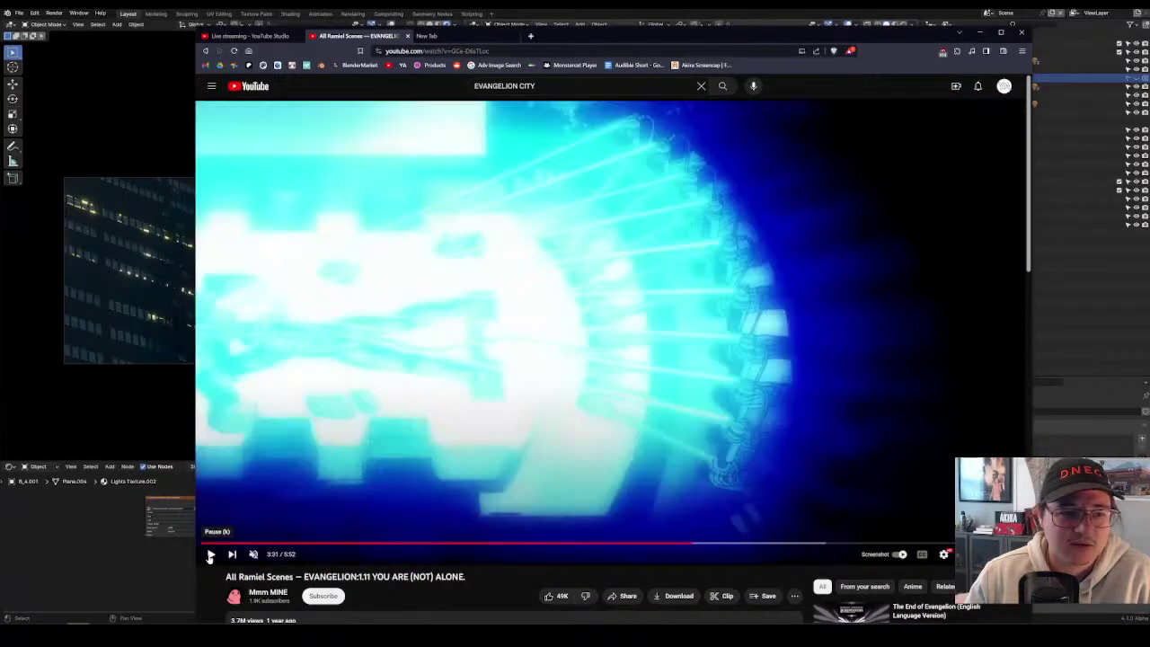
click(210, 555)
click(210, 556)
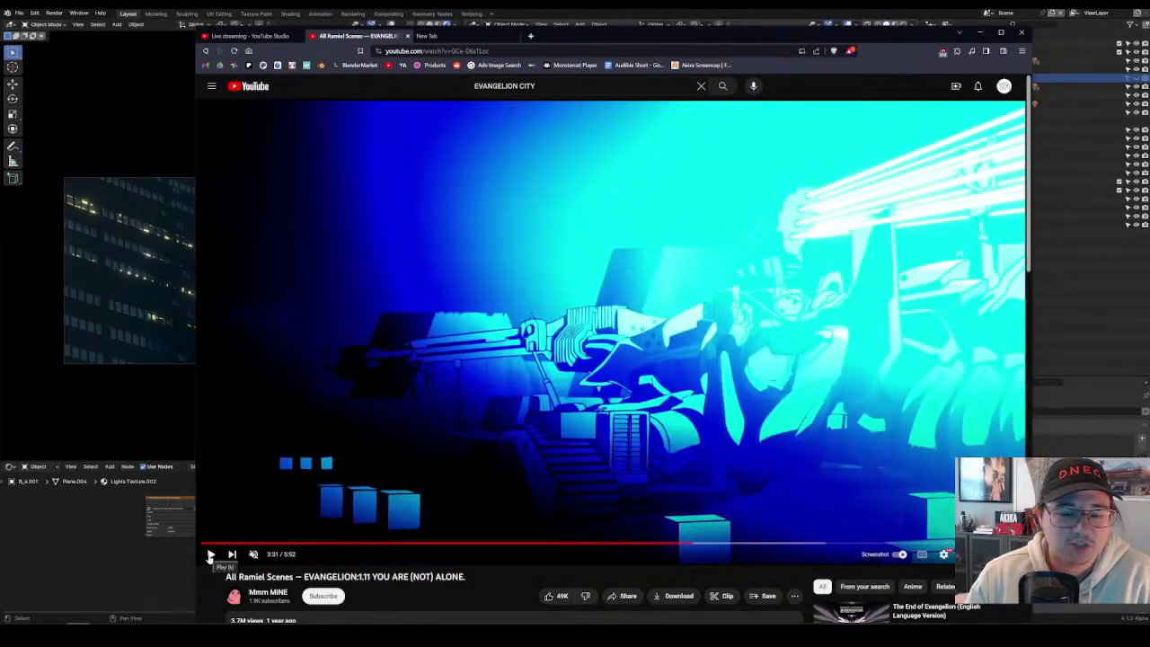
click(210, 556)
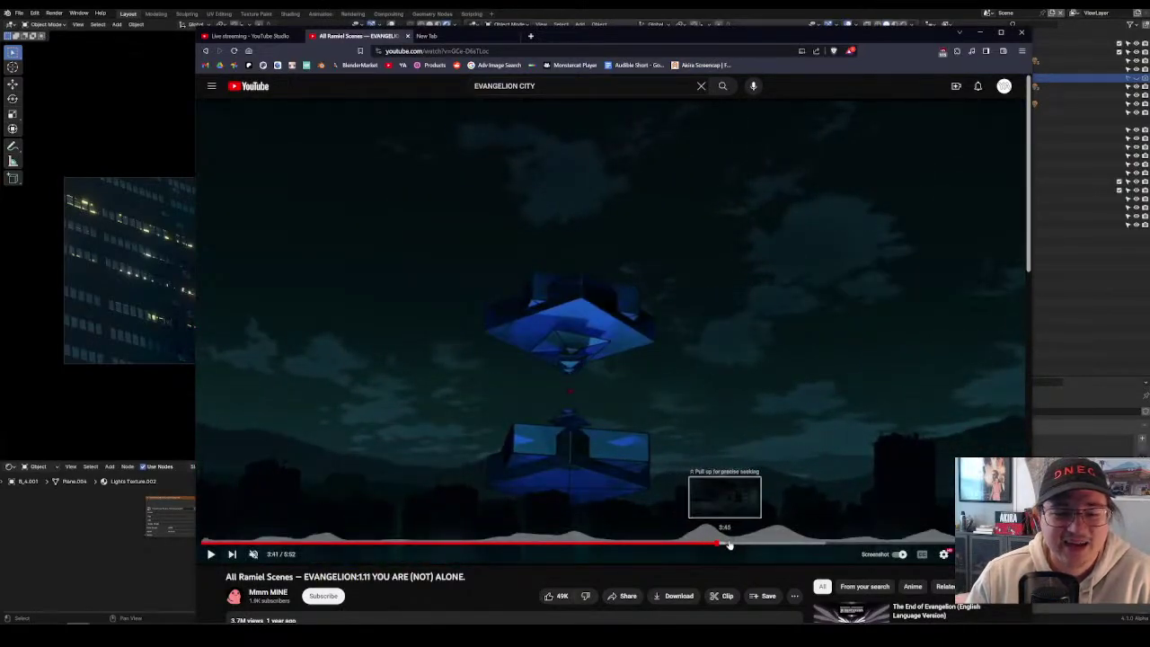
Skip to 3:52 and play in short bursts to examine the cracked surface and red glow around the hole.
drag(730, 546, 742, 545)
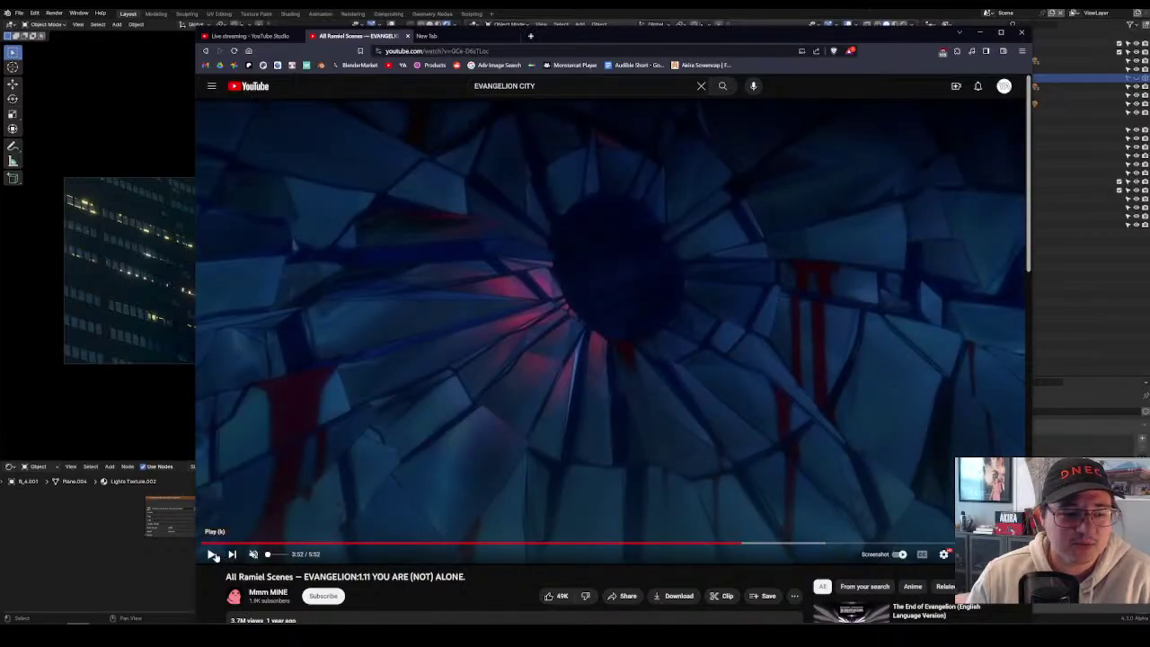
click(212, 555)
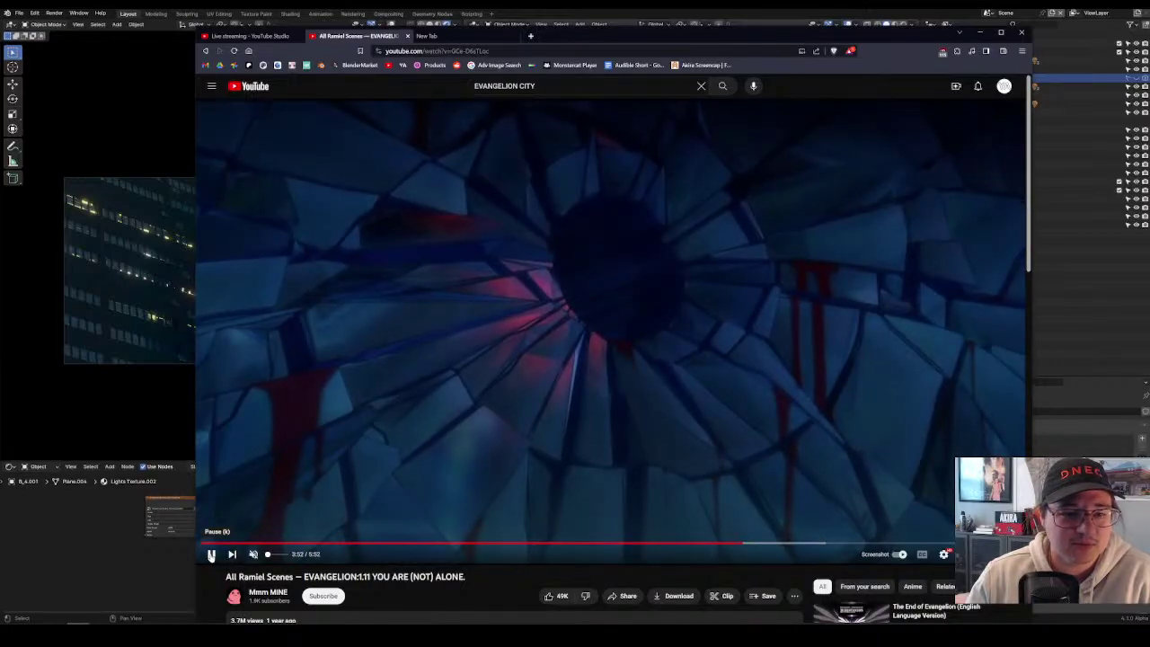
click(211, 555)
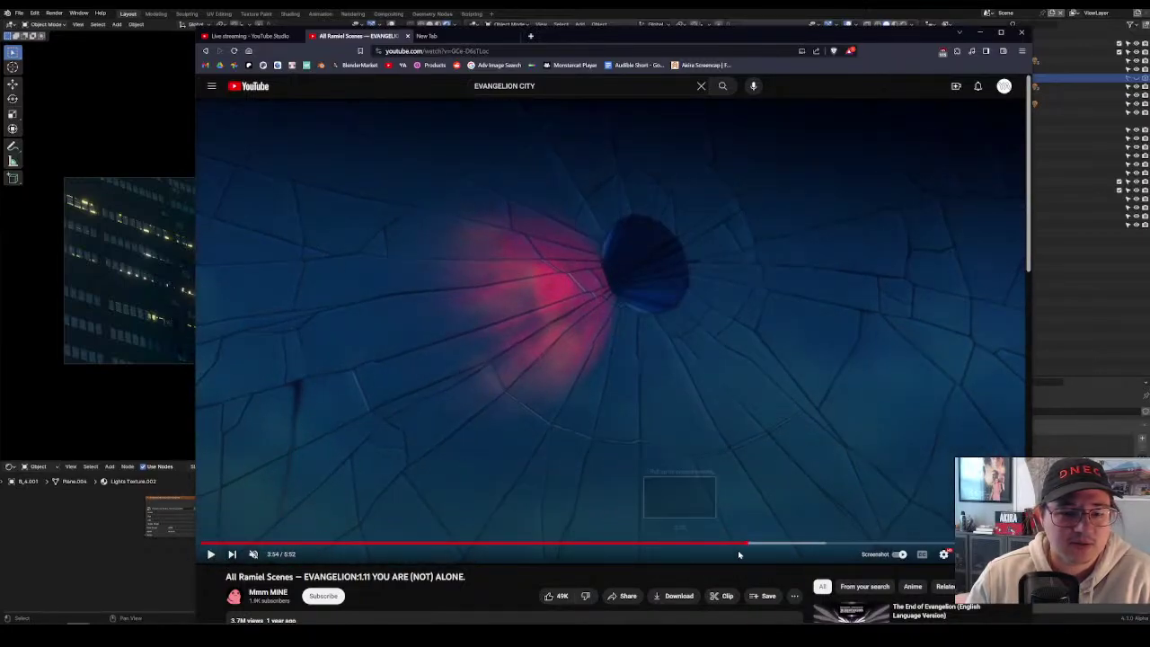
drag(741, 544, 740, 544)
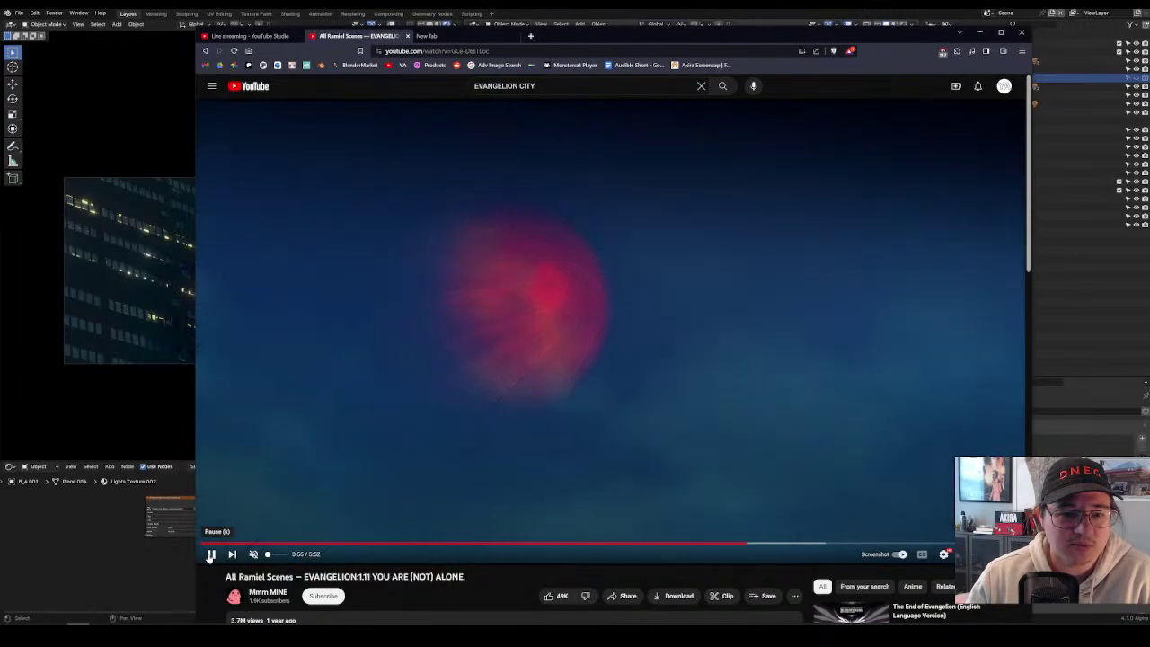
Return to 3:47 and play on to the 6th Angel data-feed display at 3:58.
click(729, 545)
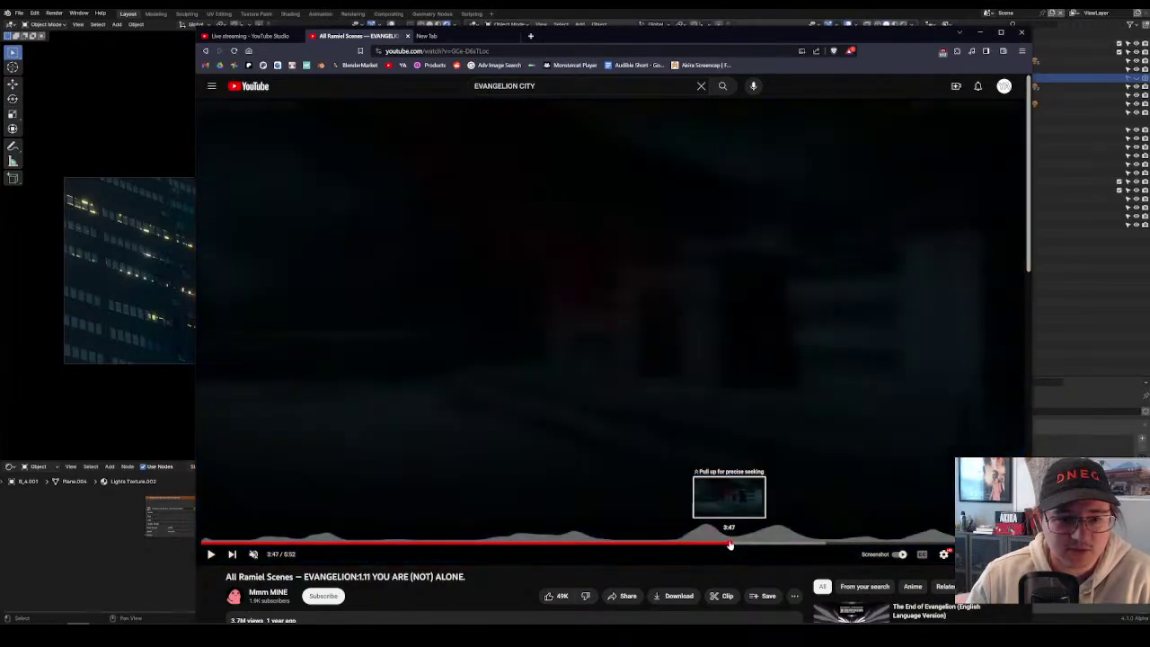
click(210, 554)
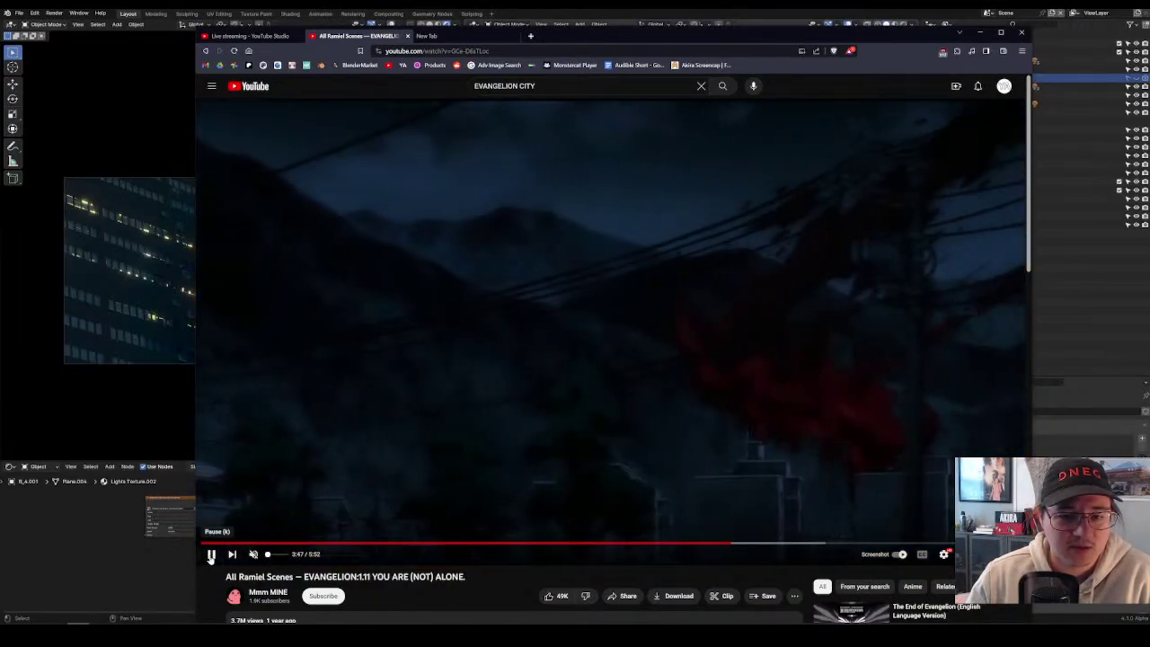
click(737, 545)
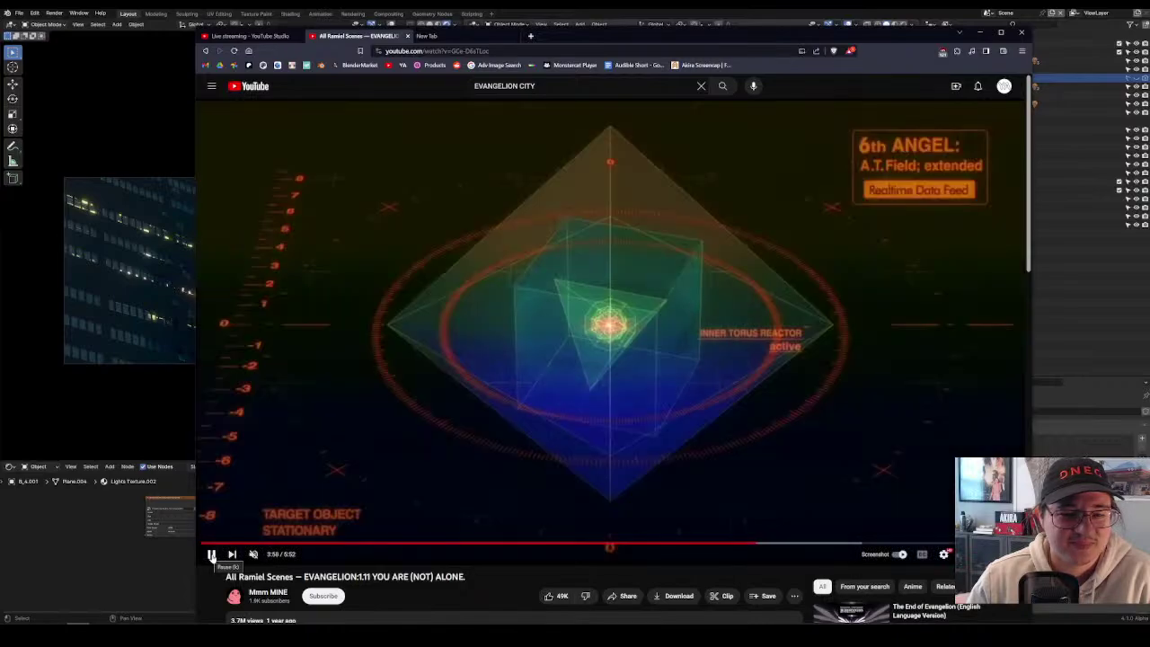
click(213, 553)
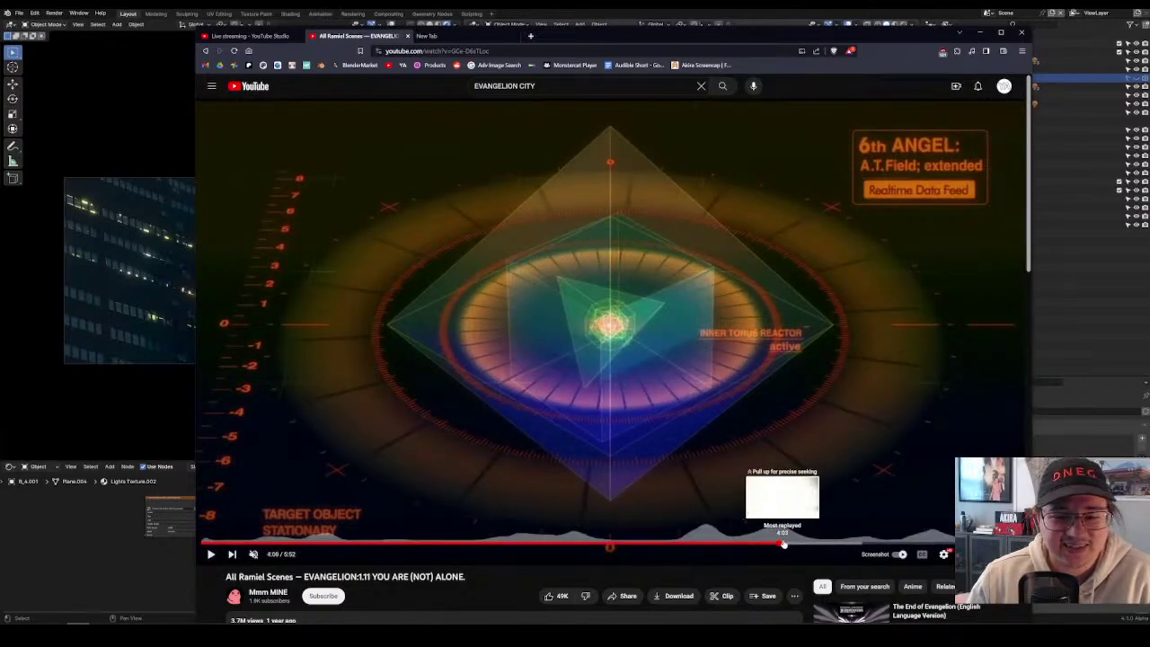
Skip to 4:06 and play until 4:16, pausing to examine the mountain explosion with its flames and smoke.
drag(780, 548, 778, 545)
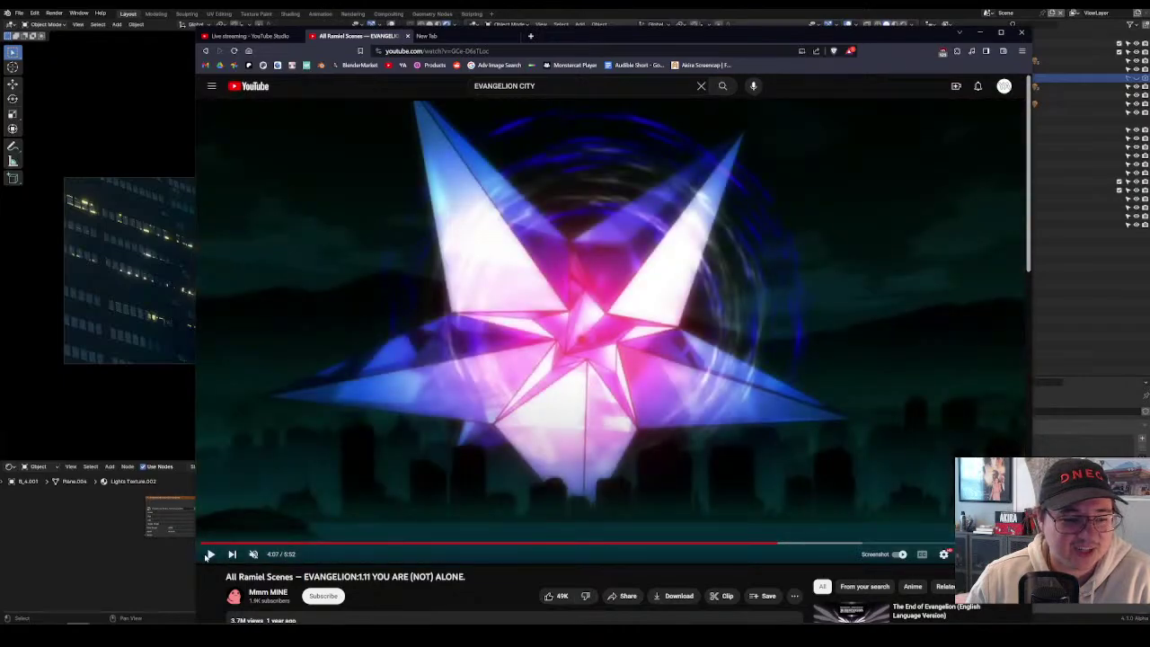
click(209, 554)
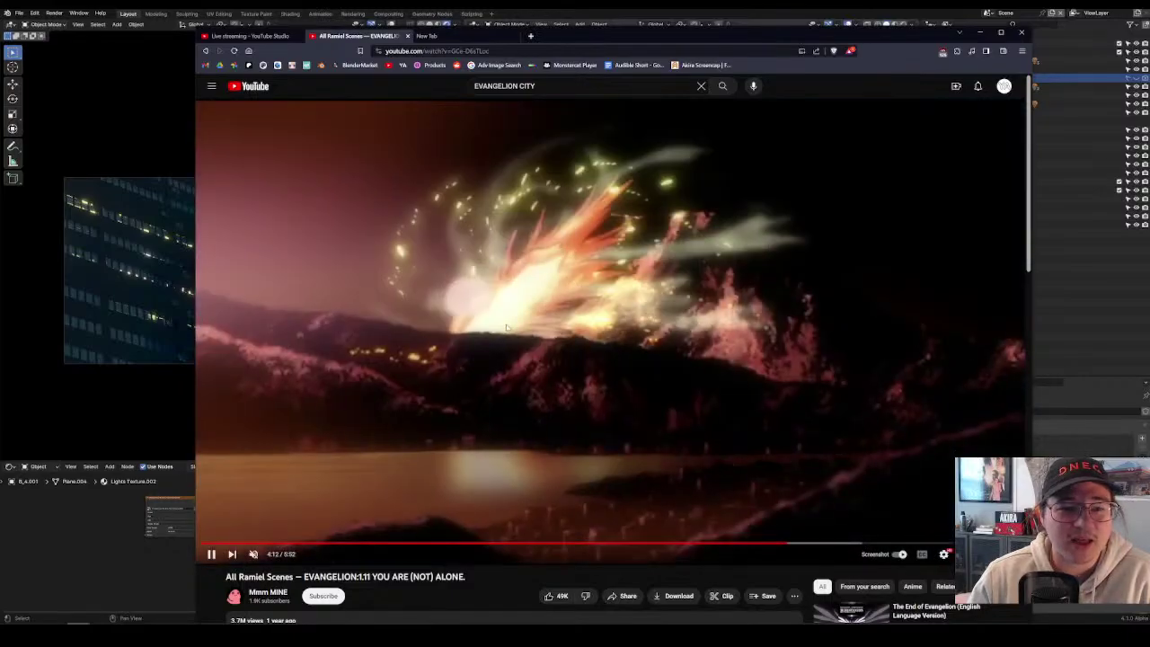
click(211, 554)
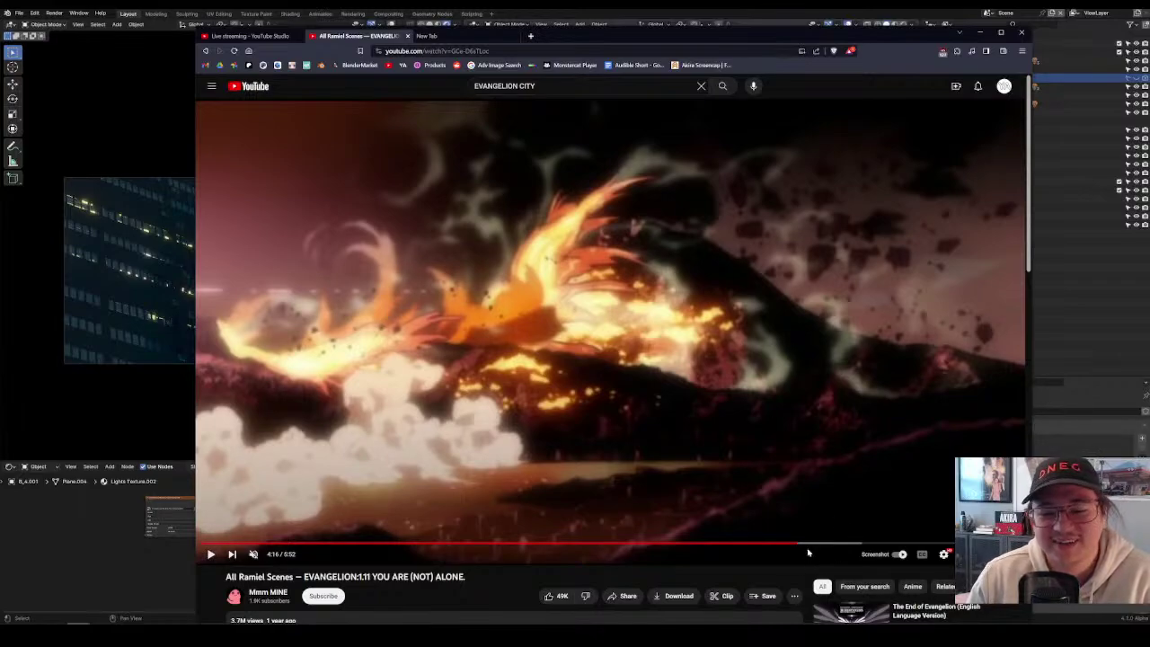
Skip ahead through 4:34 and 4:50 and play until 5:16 to examine the explosions and Ramiel burning over the city.
click(806, 543)
click(211, 555)
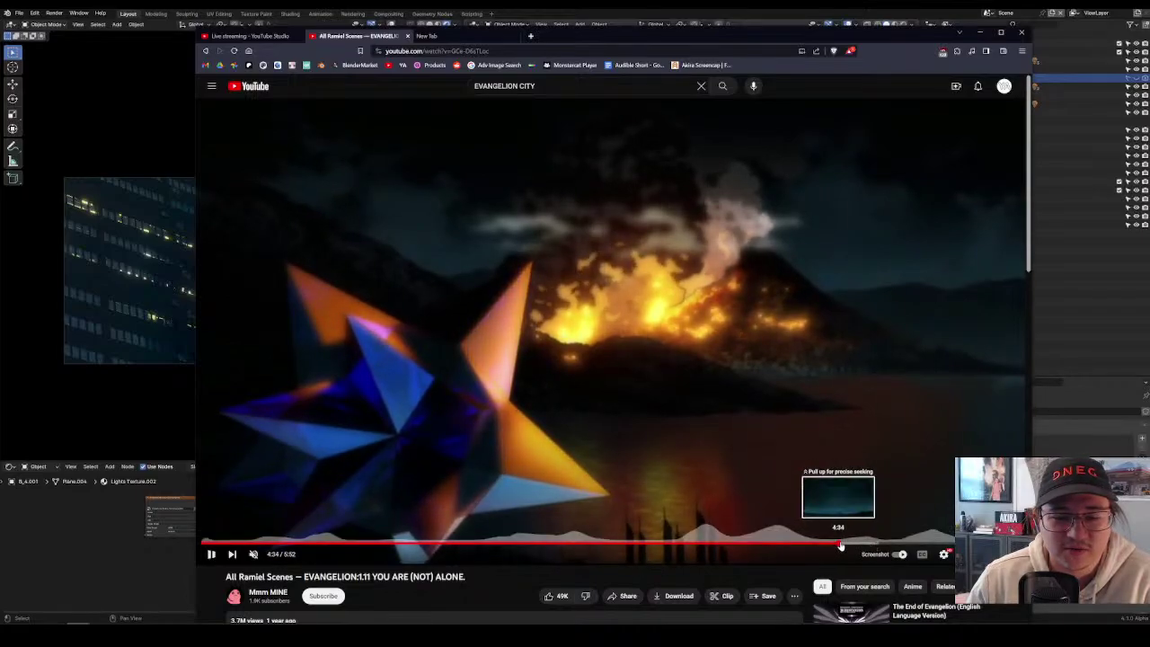
click(843, 544)
drag(851, 544, 865, 546)
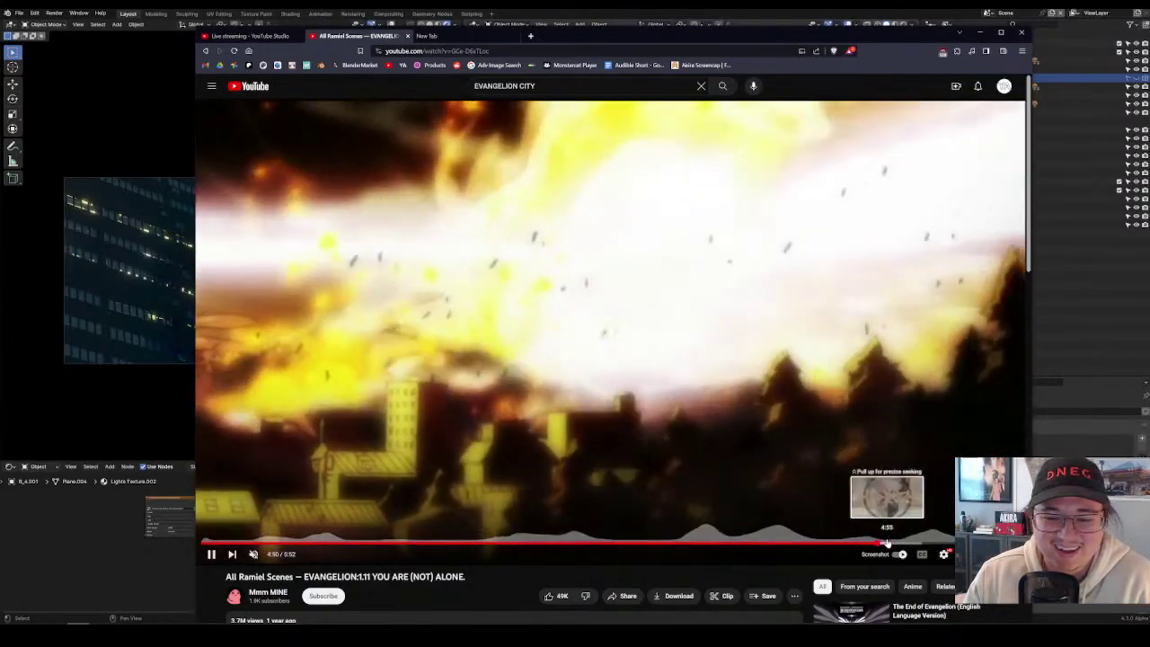
click(902, 545)
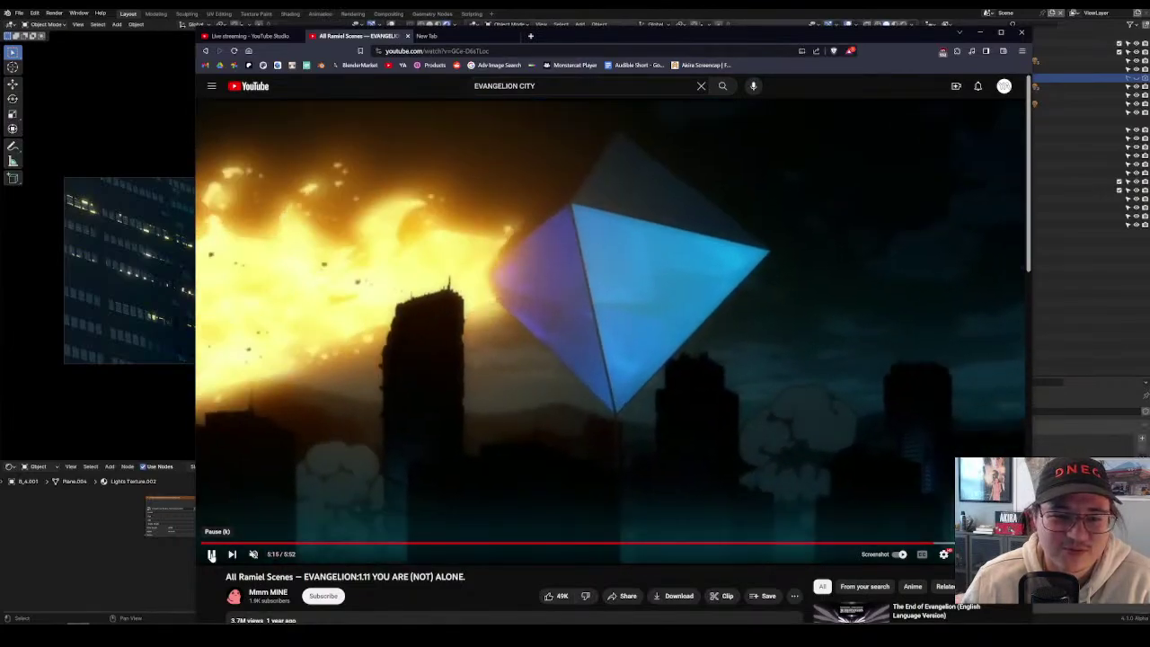
click(218, 556)
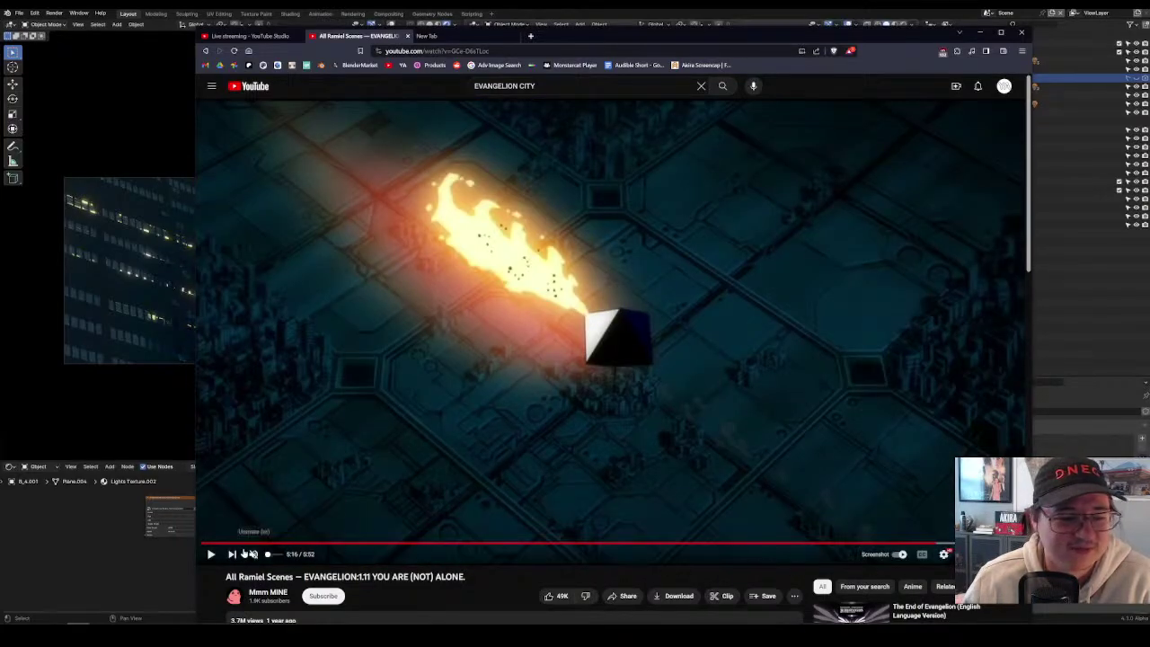
Skip to 5:31 and play in short bursts until 5:39 to examine the dark red burst and the streaked closing shots.
click(425, 514)
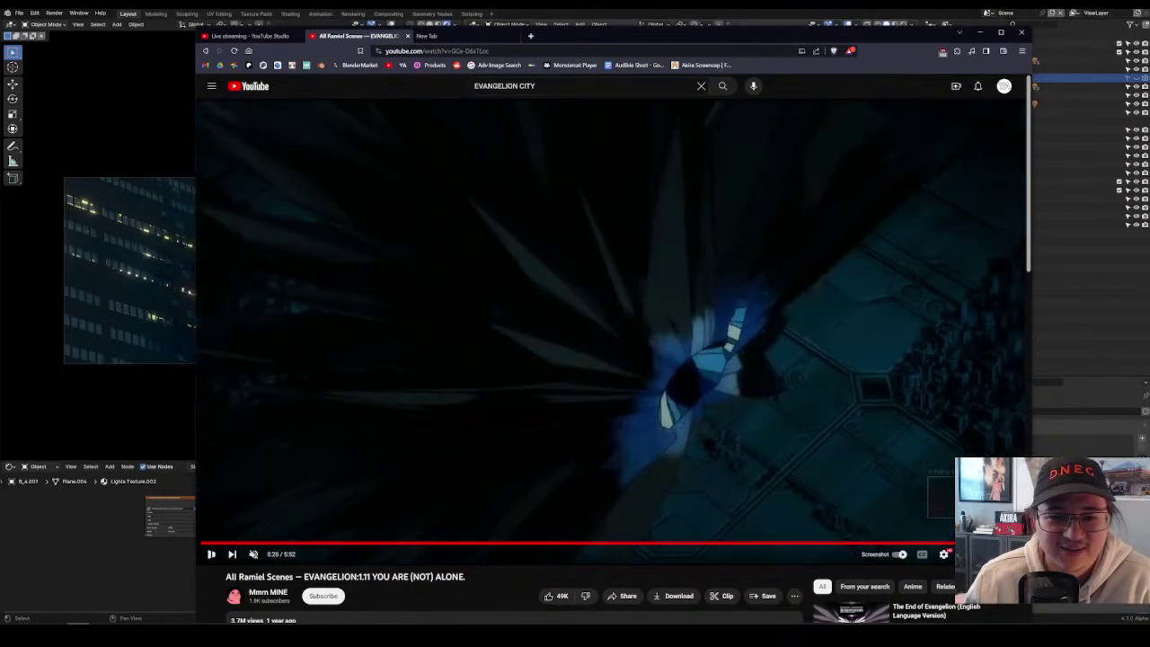
click(976, 542)
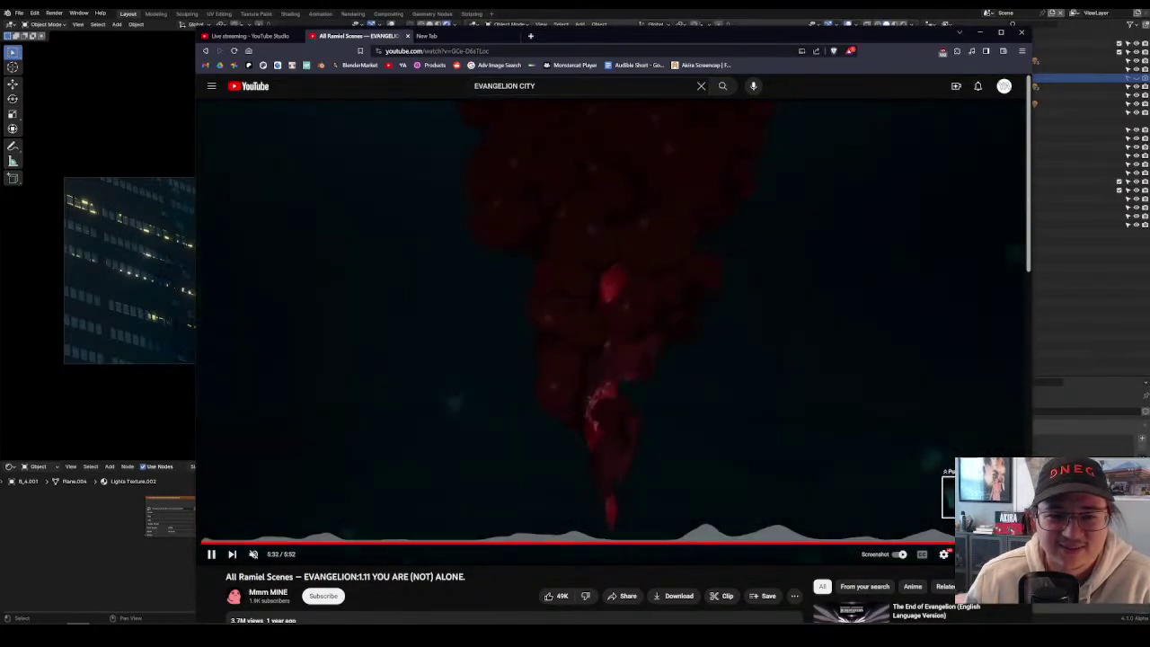
key(space)
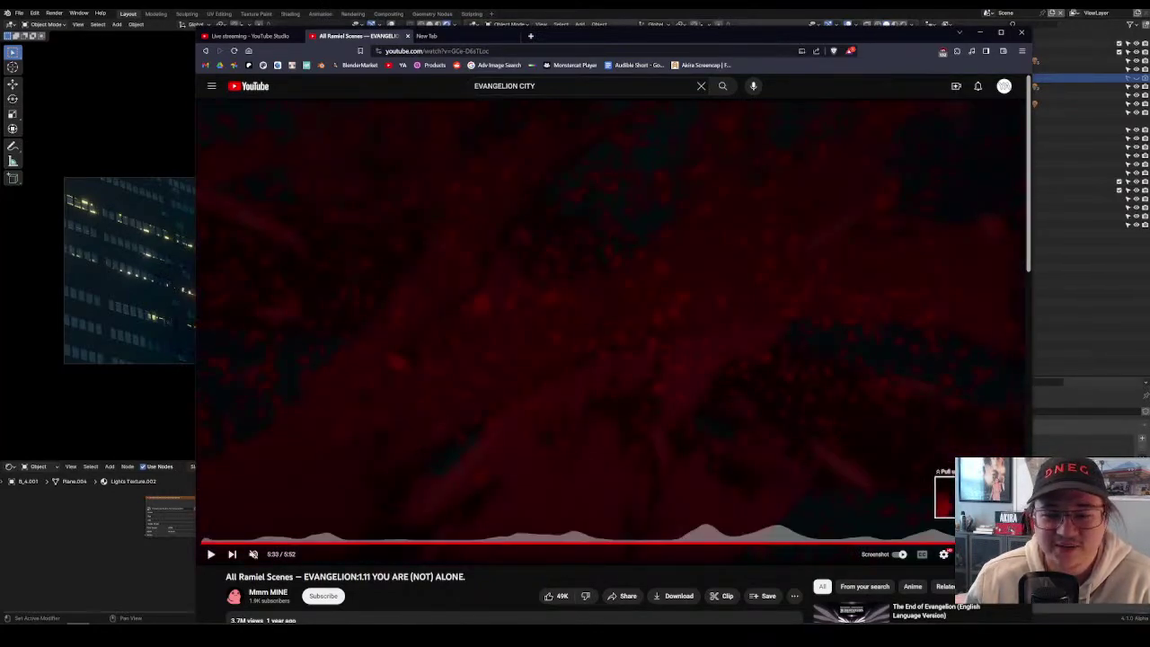
click(973, 543)
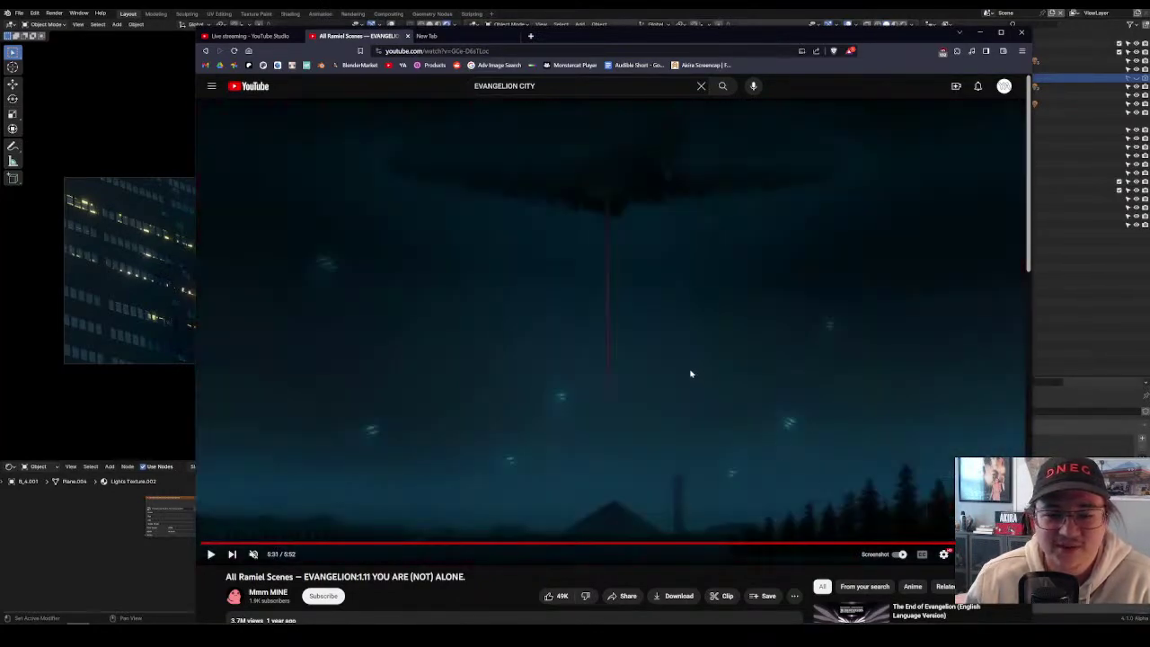
click(211, 554)
click(211, 554)
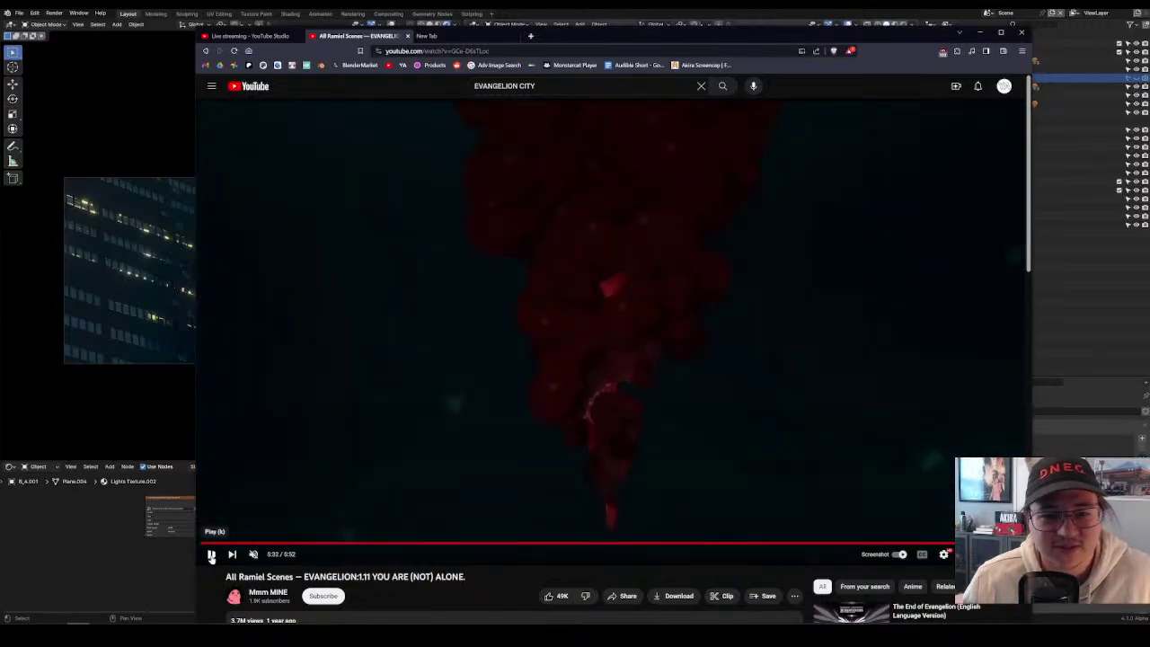
click(209, 556)
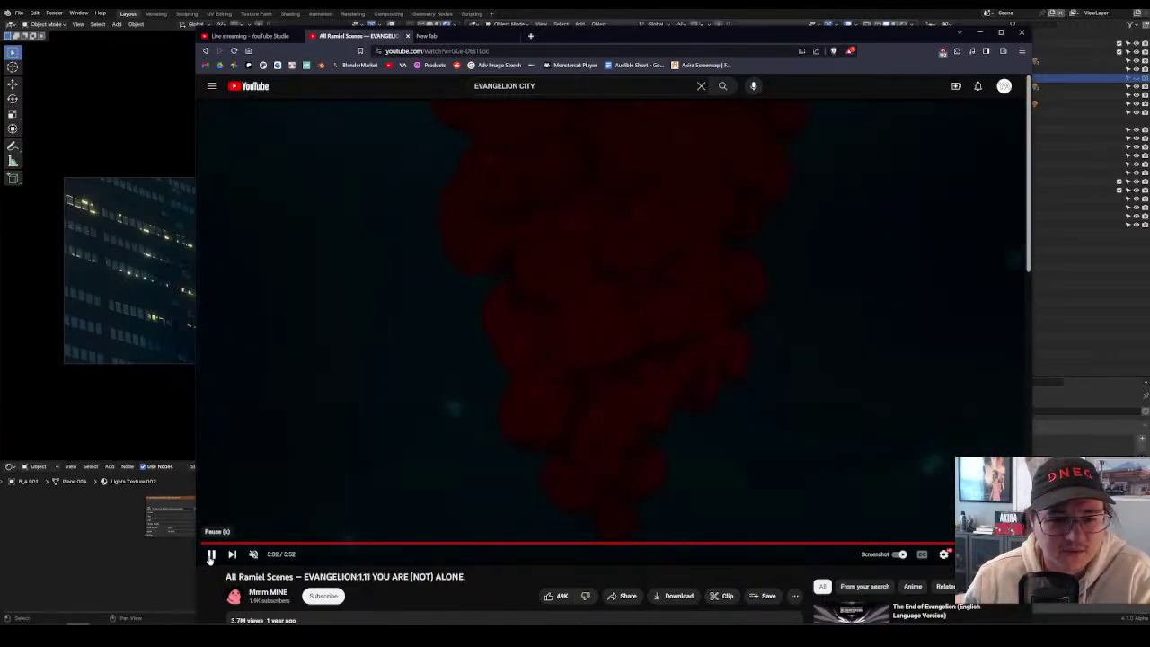
click(210, 556)
click(210, 554)
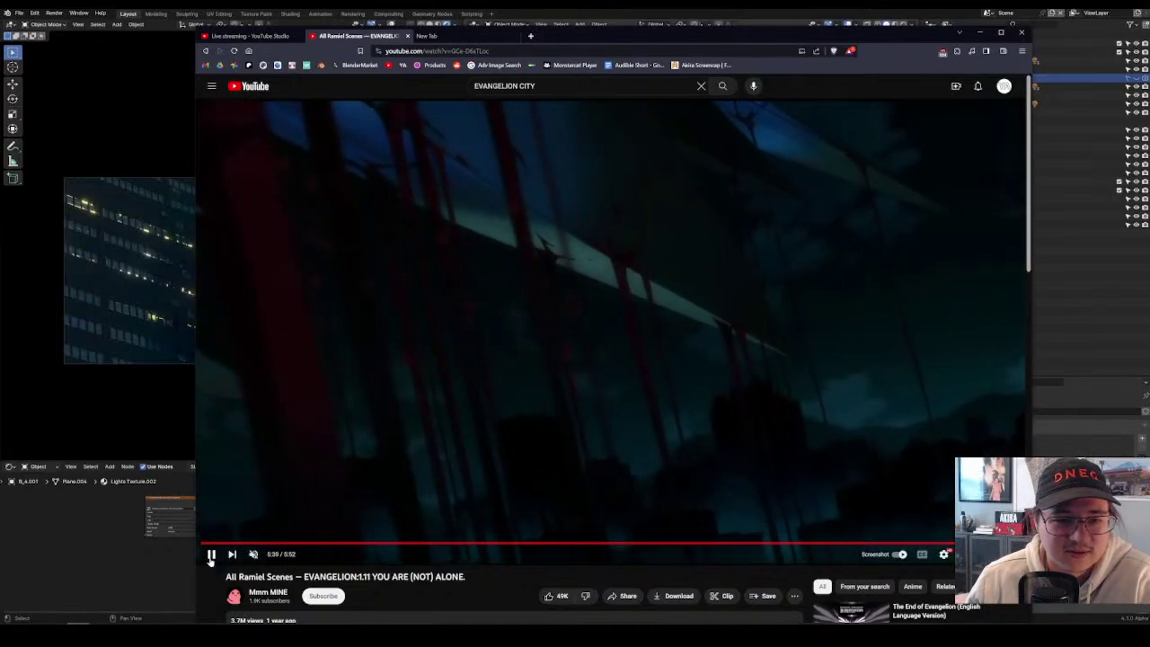
click(210, 554)
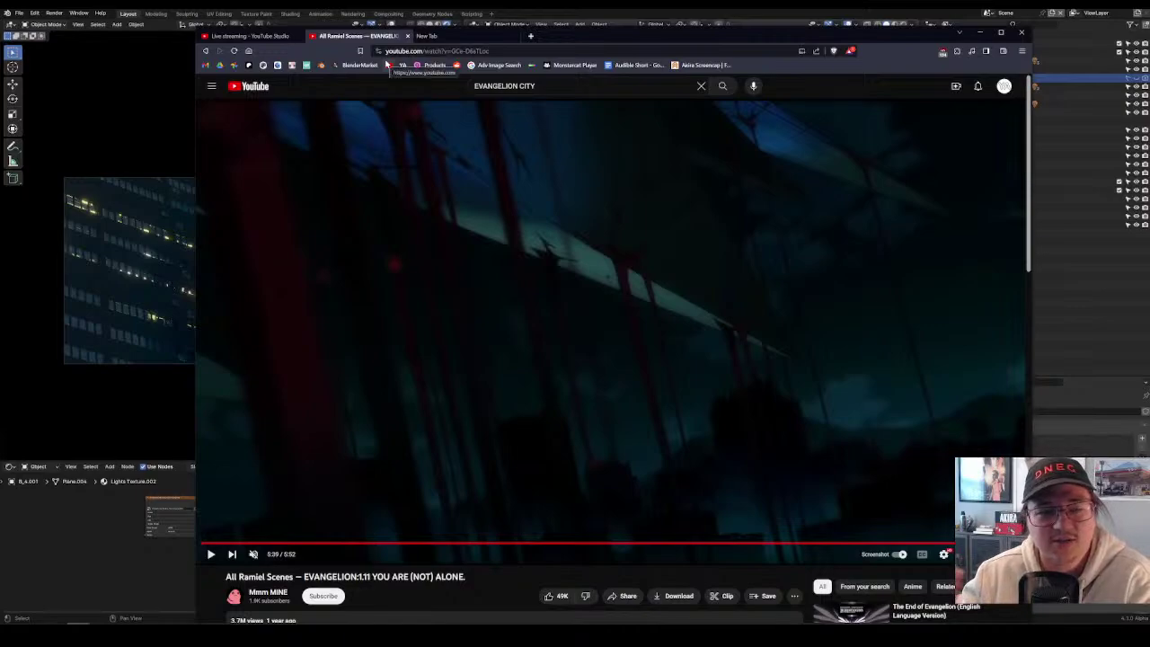
Close the empty browser tab, rewind to 2:12 and play to 2:19 to examine the cyan-lit Ramiel above the silhouetted skyline.
click(521, 36)
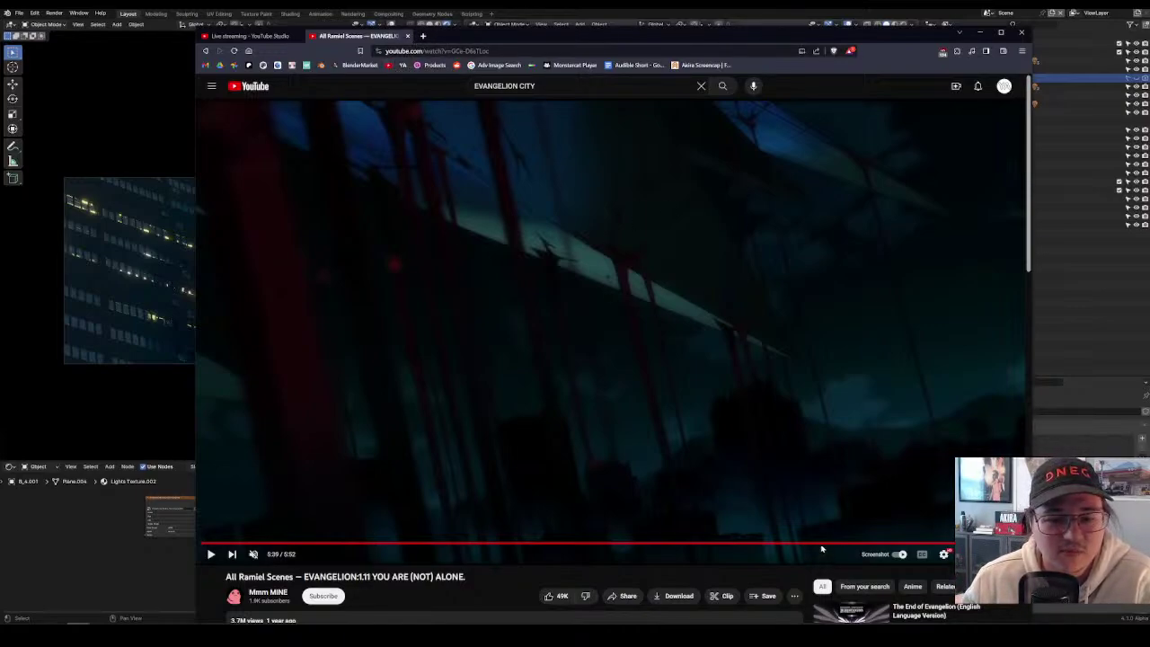
drag(821, 548, 503, 545)
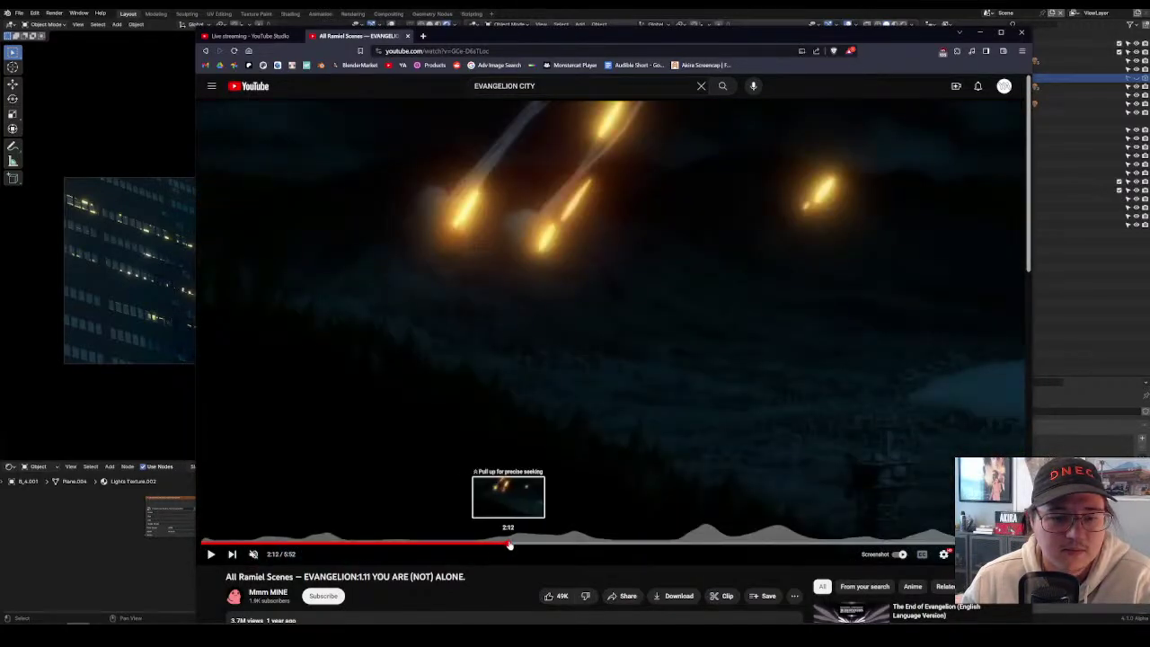
click(509, 546)
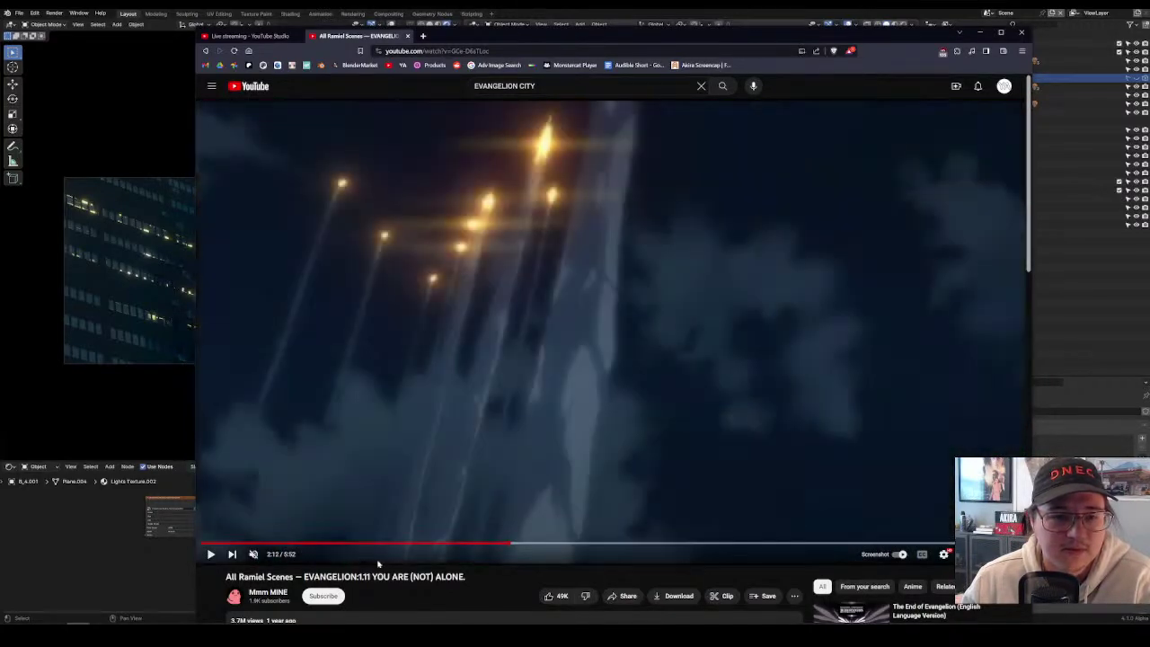
click(211, 554)
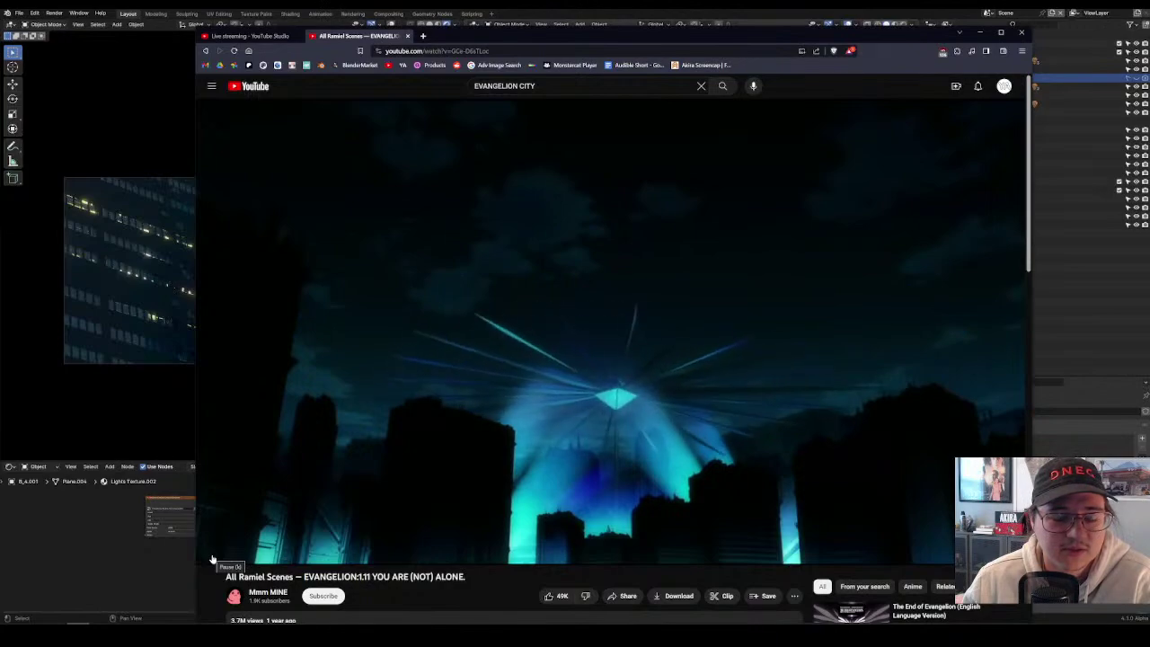
click(212, 557)
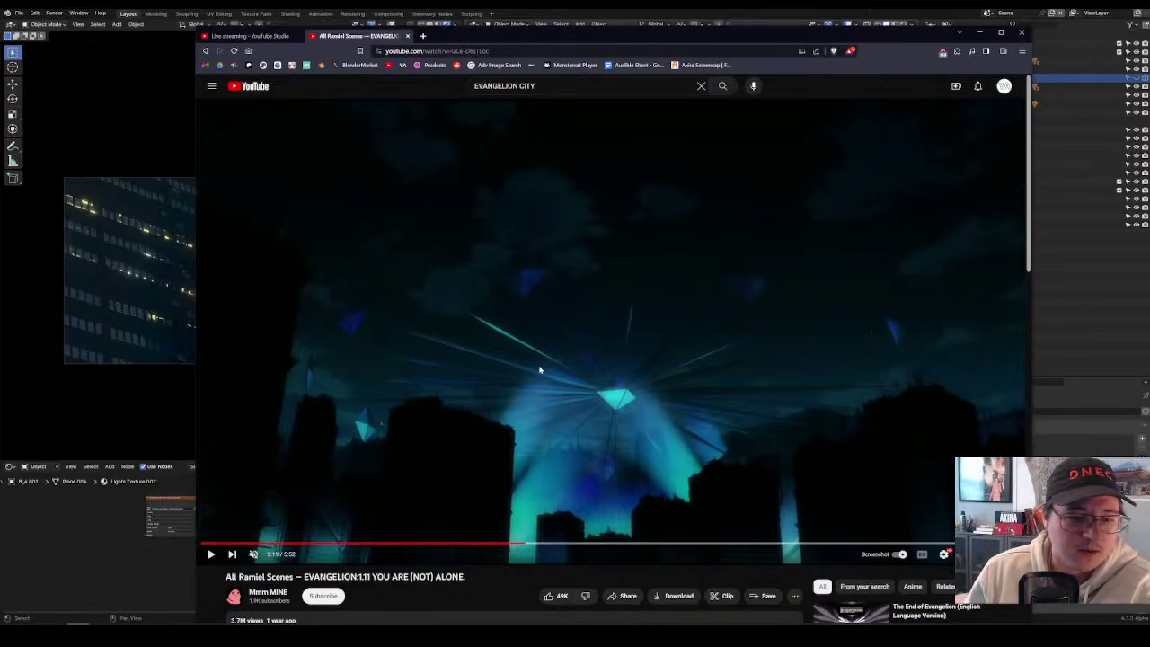
Play on to 2:21 and jump back to 0:31 to examine Ramiel's blue geometric form in the daytime sky.
click(210, 555)
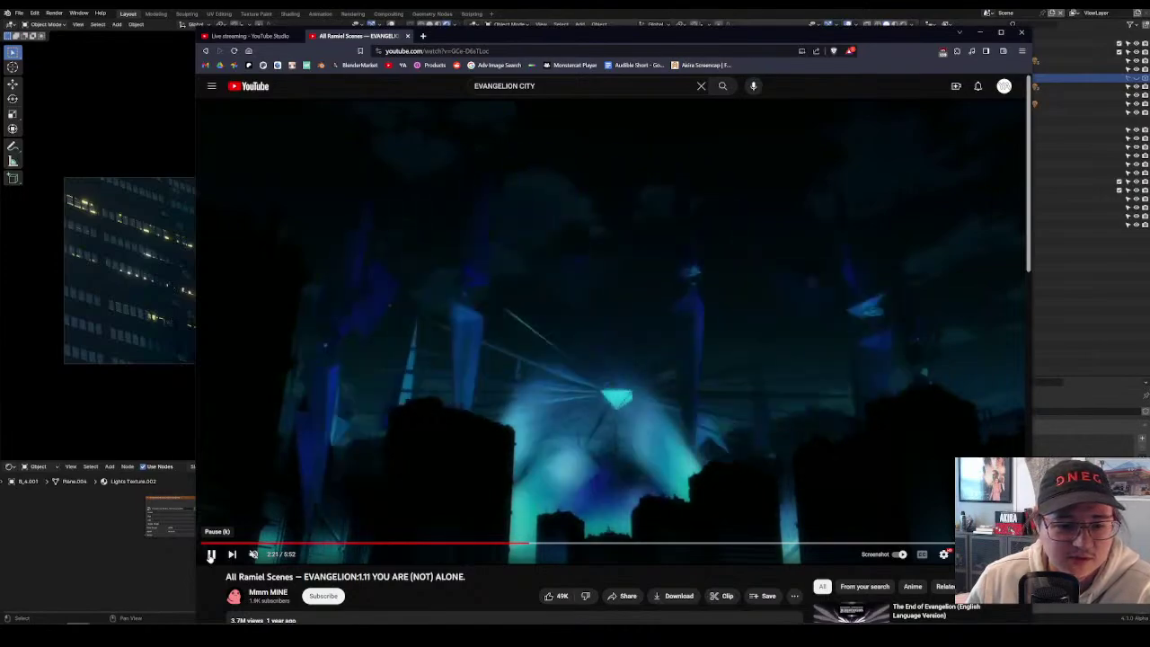
click(211, 556)
click(293, 544)
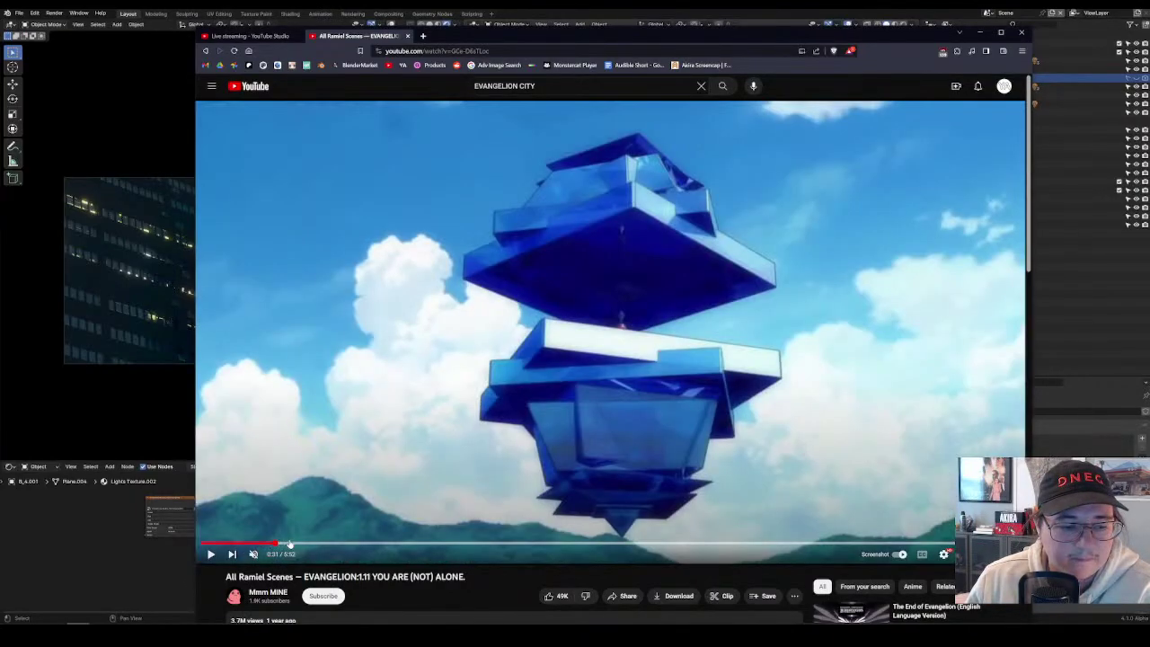
drag(293, 544, 224, 542)
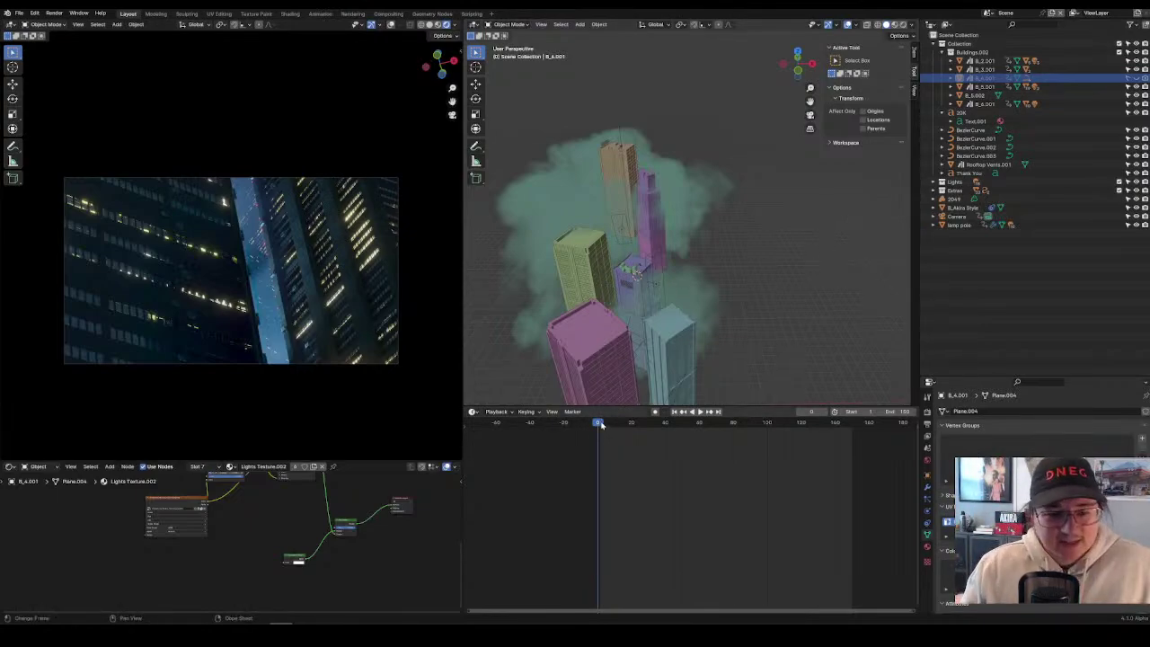
Switch to Blender, play through the city camera animation and go to frame 67 with the street lamp in view.
drag(602, 425, 742, 442)
key(space)
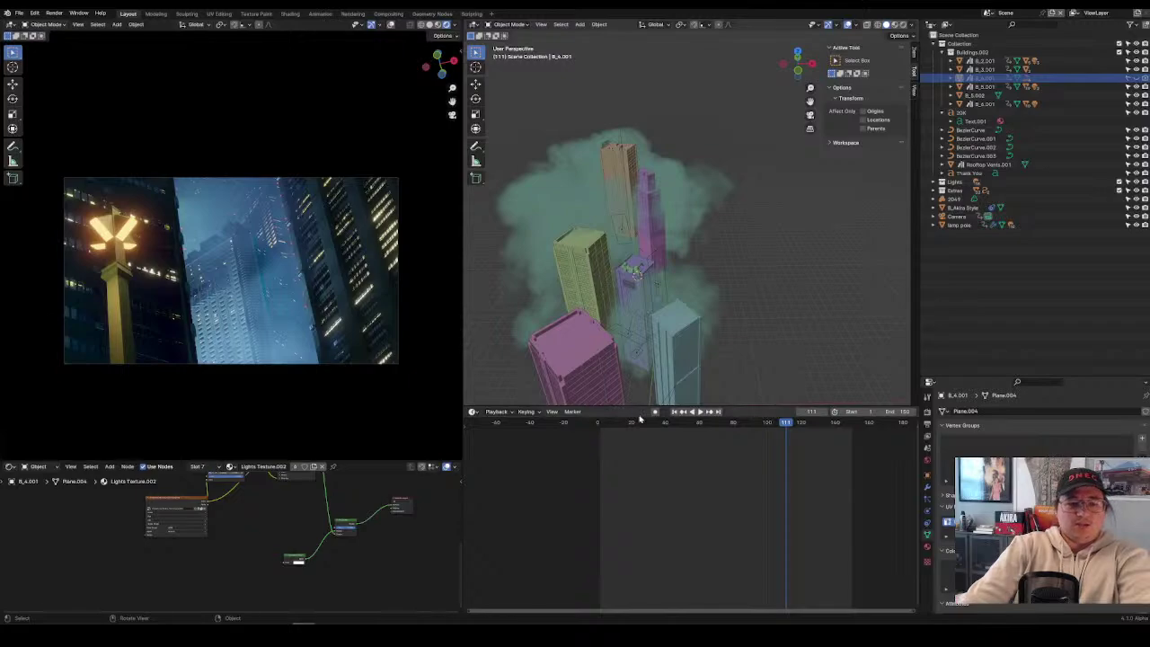
drag(769, 425, 710, 432)
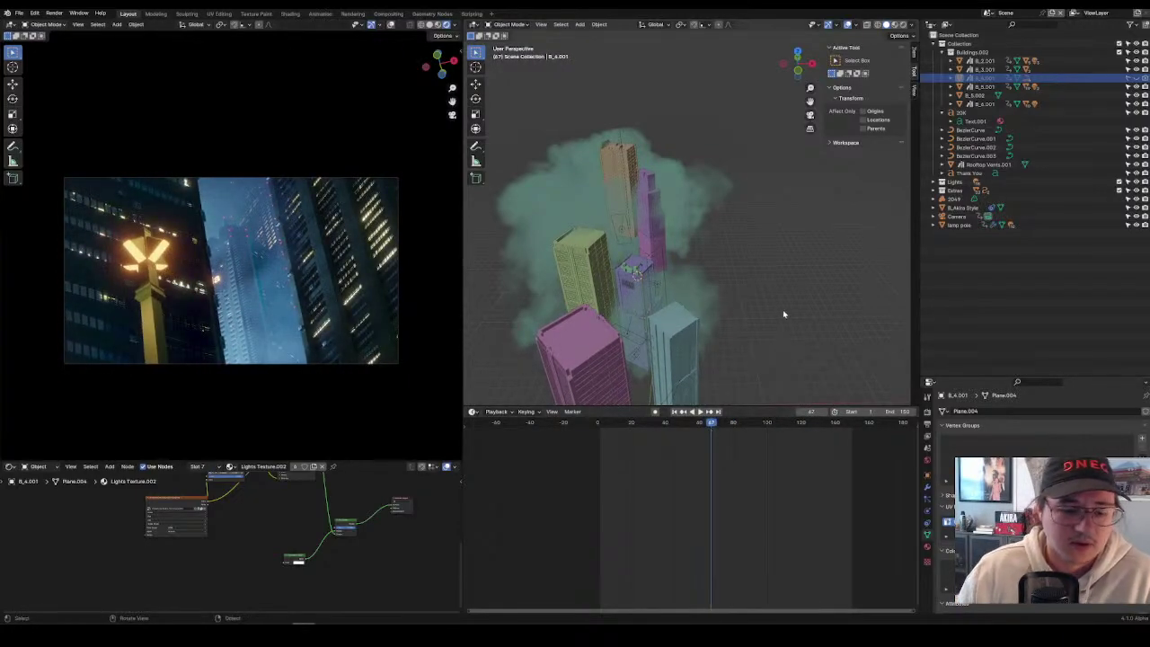
Render frame 67 to examine the street lamp glow and lit towers, and close the render window.
key(F12)
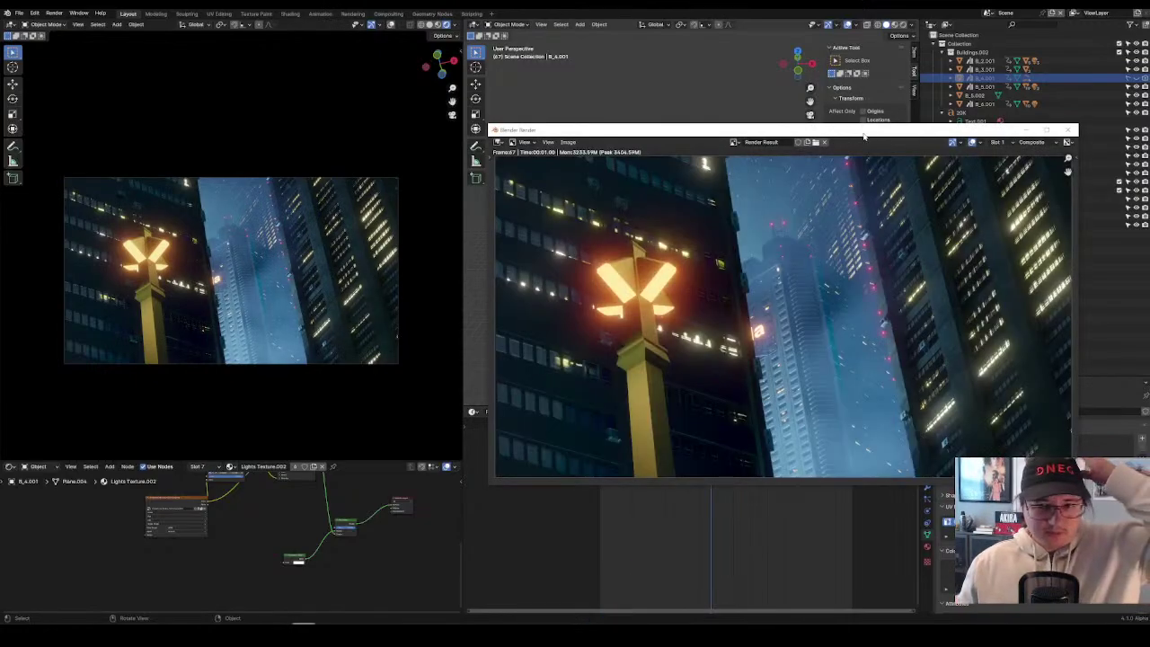
drag(857, 128, 718, 97)
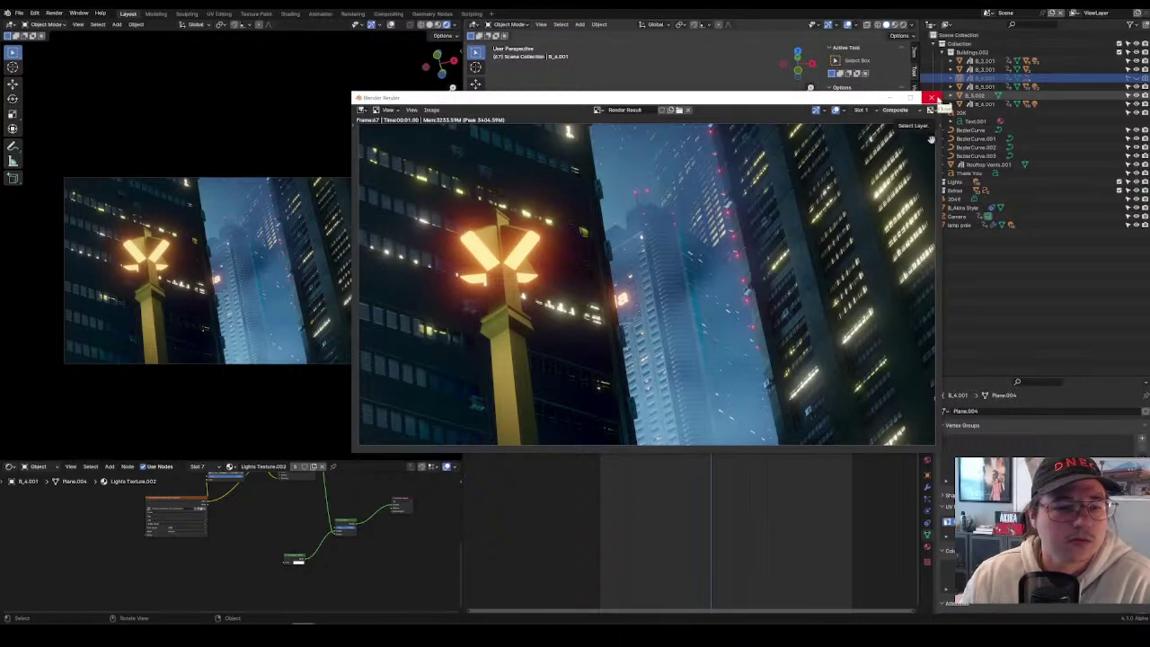
click(937, 99)
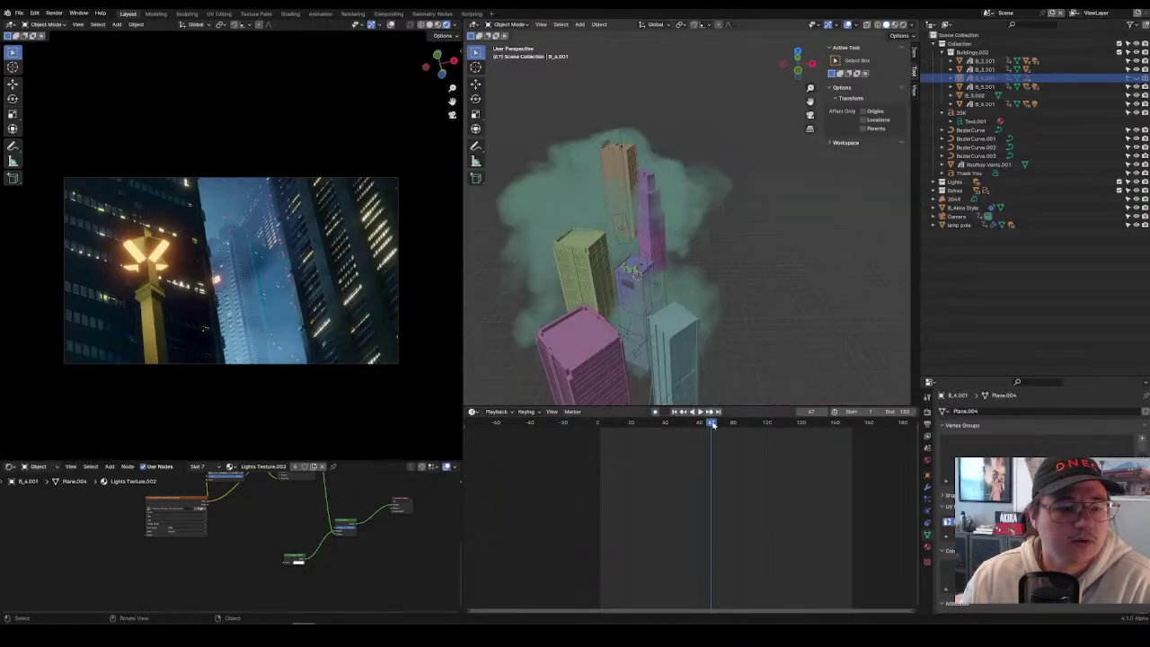
Check the scene's render and output settings, render frame 67 again and close the render window.
click(927, 412)
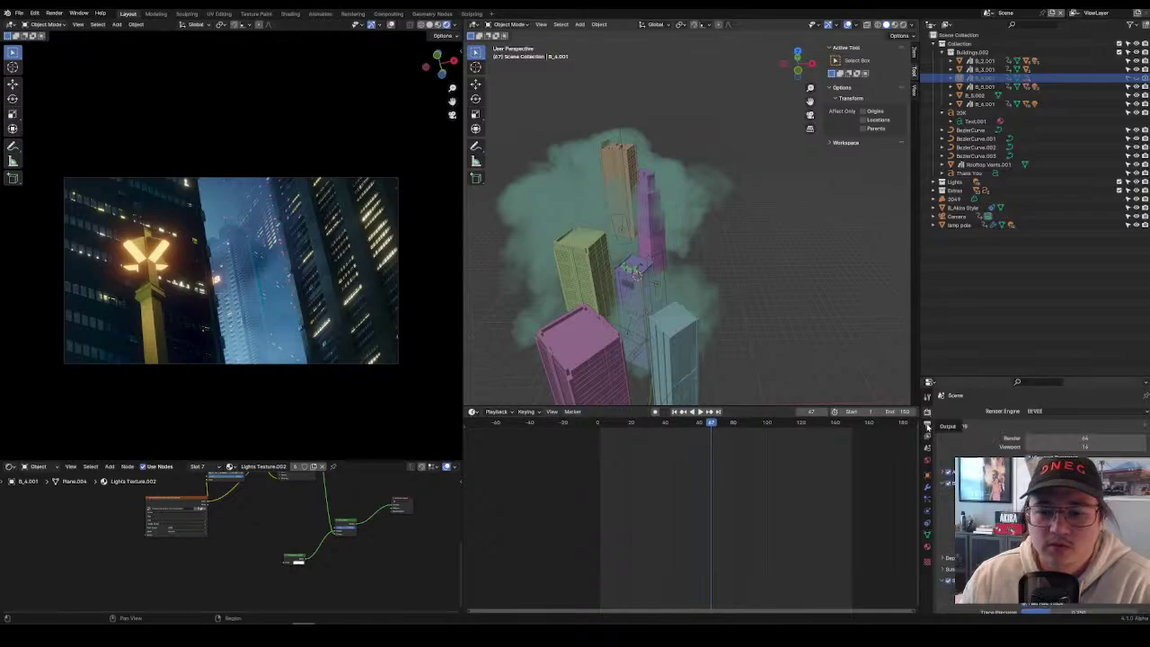
click(928, 425)
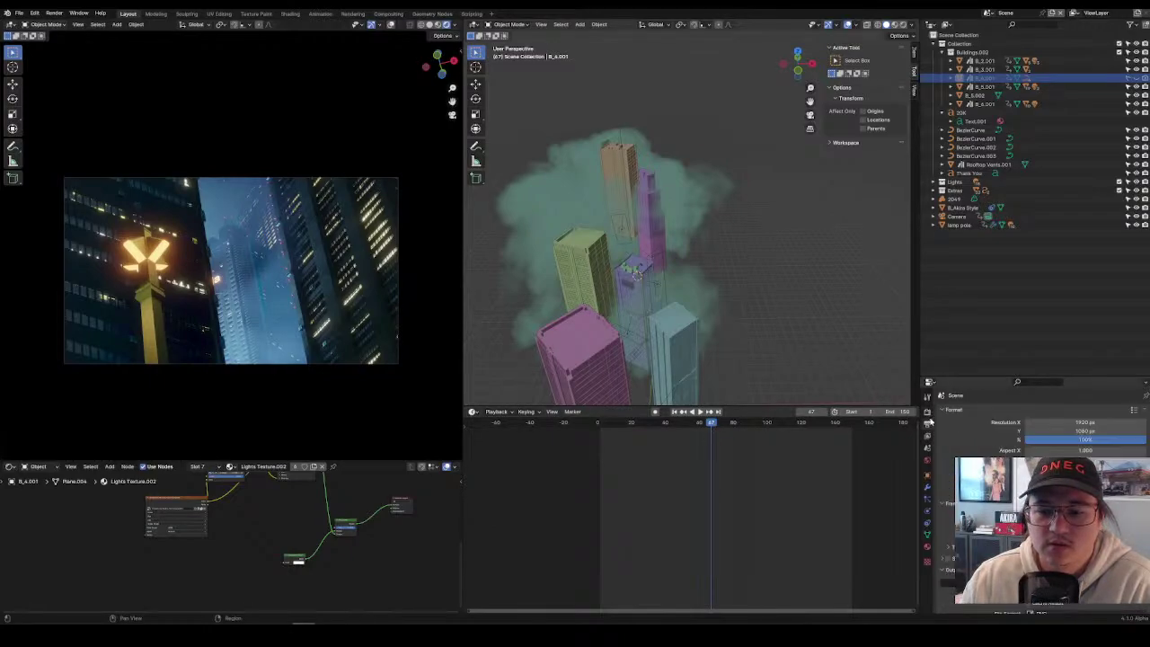
key(F12)
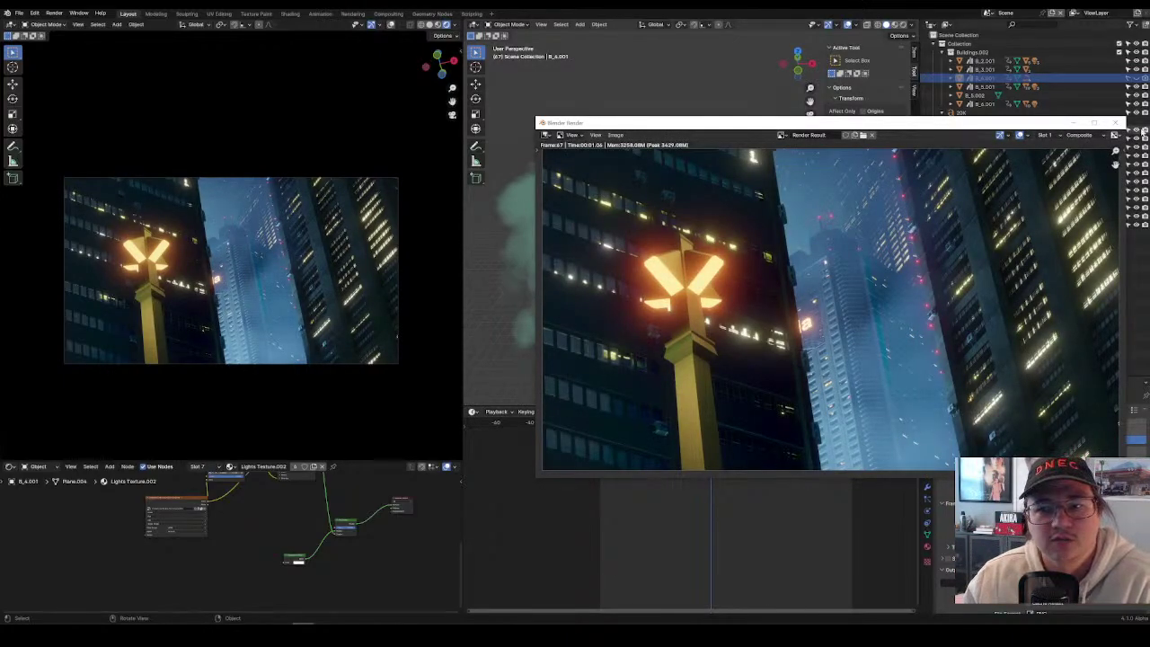
click(1116, 123)
Select the tall area light beside the pink foreground tower and rotate it by about 12 degrees.
middle_drag(653, 354, 770, 268)
scroll(708, 243, up, 1)
click(673, 264)
key(t)
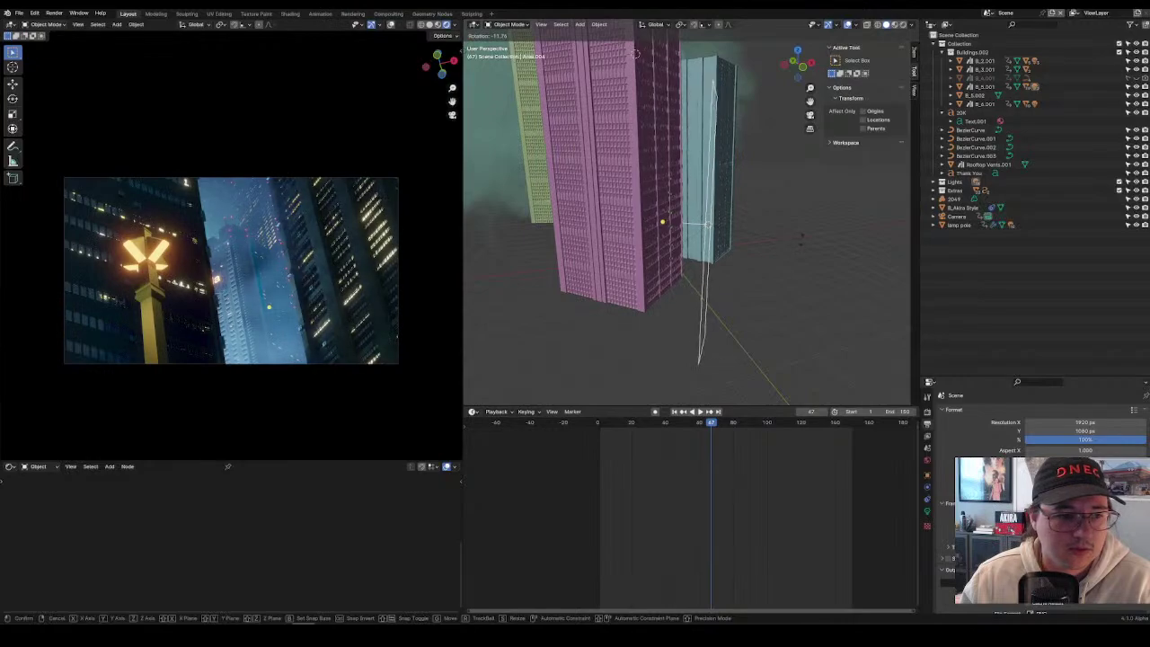
click(799, 243)
middle_drag(800, 243, 721, 237)
Reposition the area light next to the pink tower, then shift it horizontally with its height locked.
shift+middle_drag(634, 260, 845, 301)
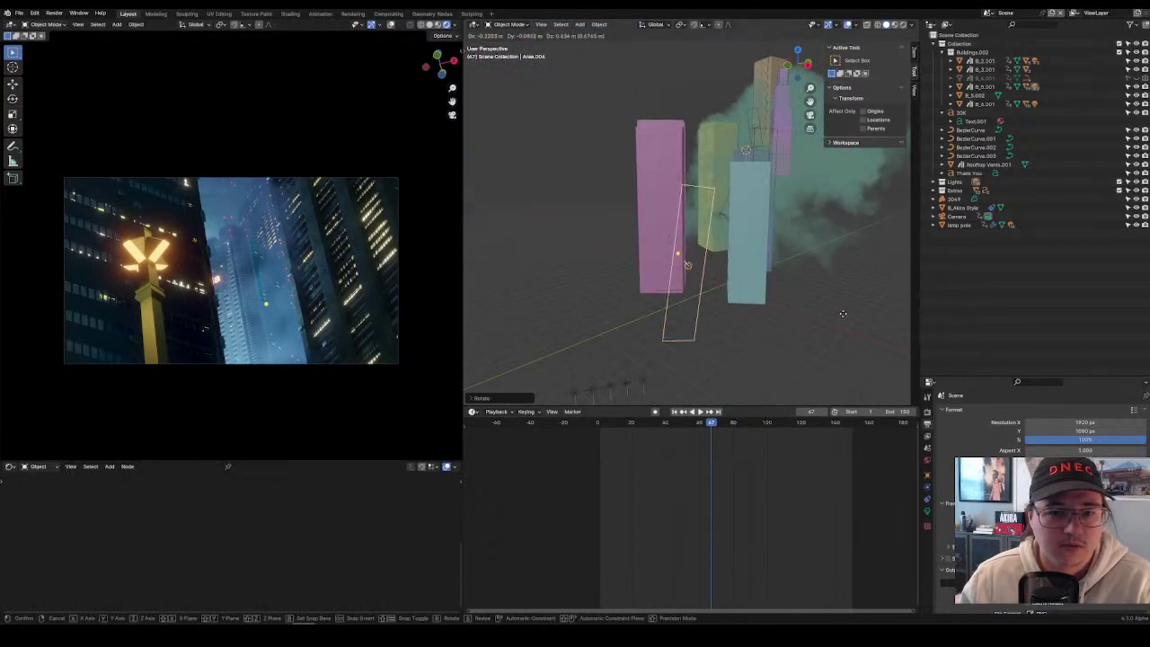
key(g)
key(shift+z)
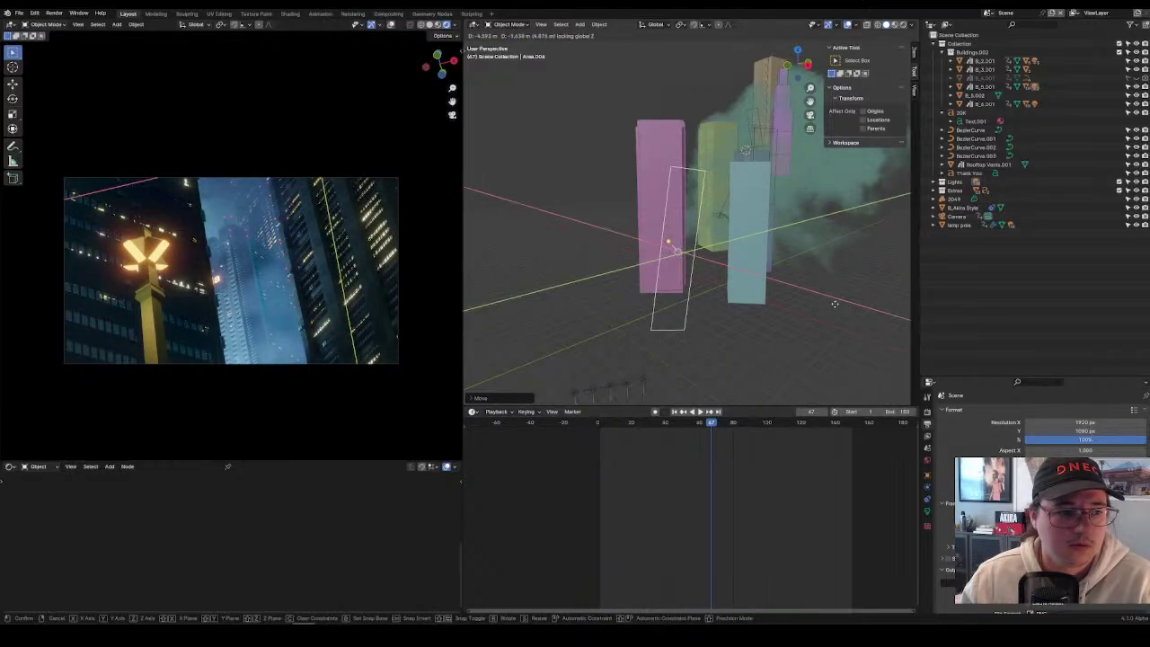
click(844, 307)
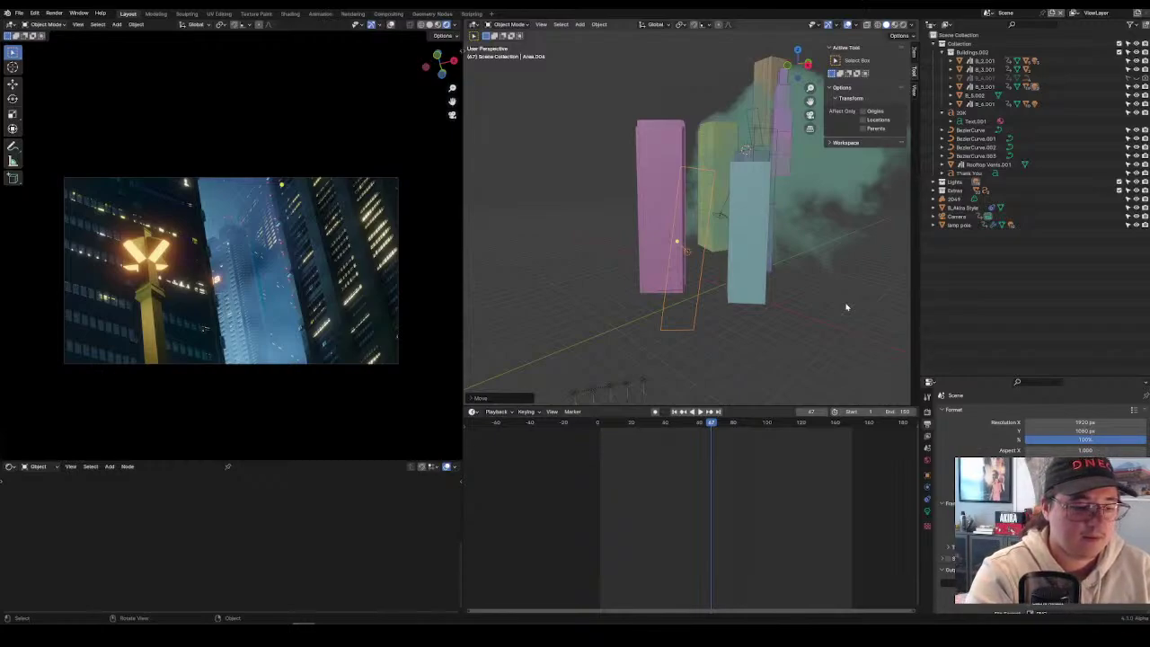
Play the camera animation to review the relit shot and select the 2049 cloud object.
key(space)
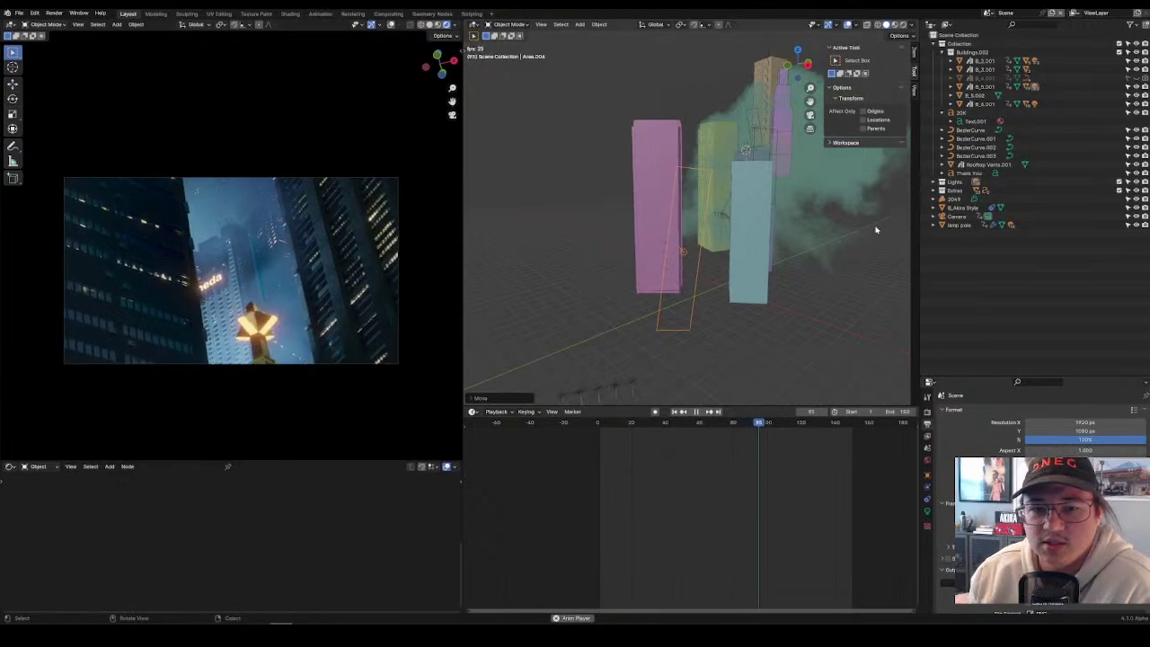
scroll(875, 228, up, 4)
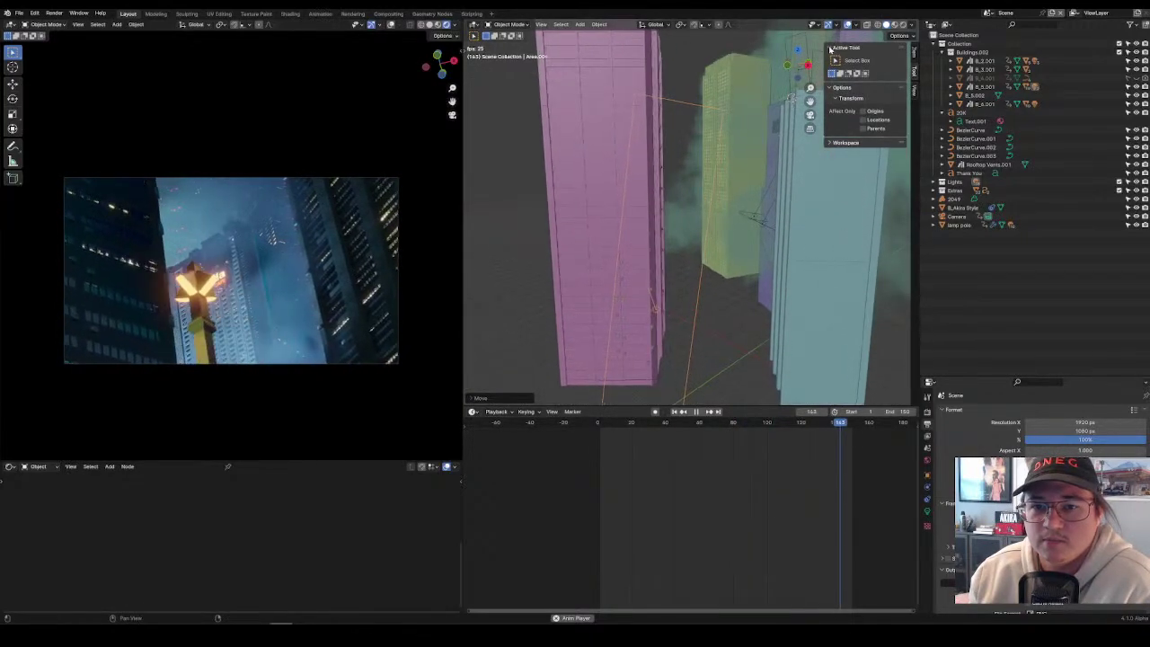
click(893, 391)
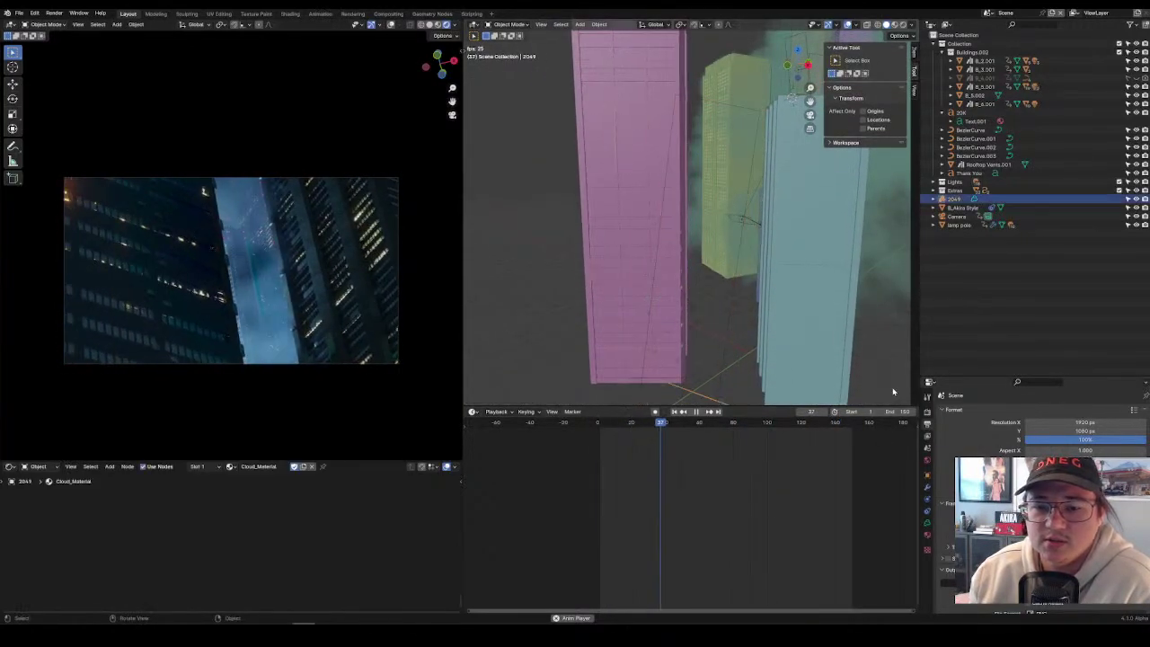
key(t)
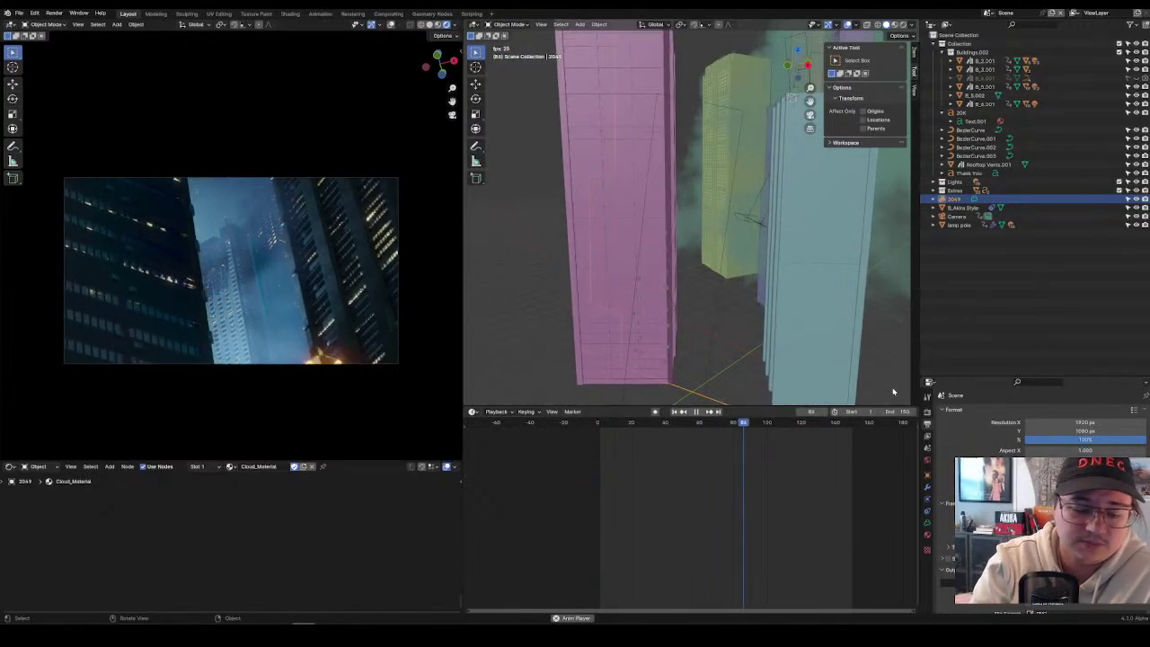
Hide the viewport sidebar and stop the animation playback.
key(n)
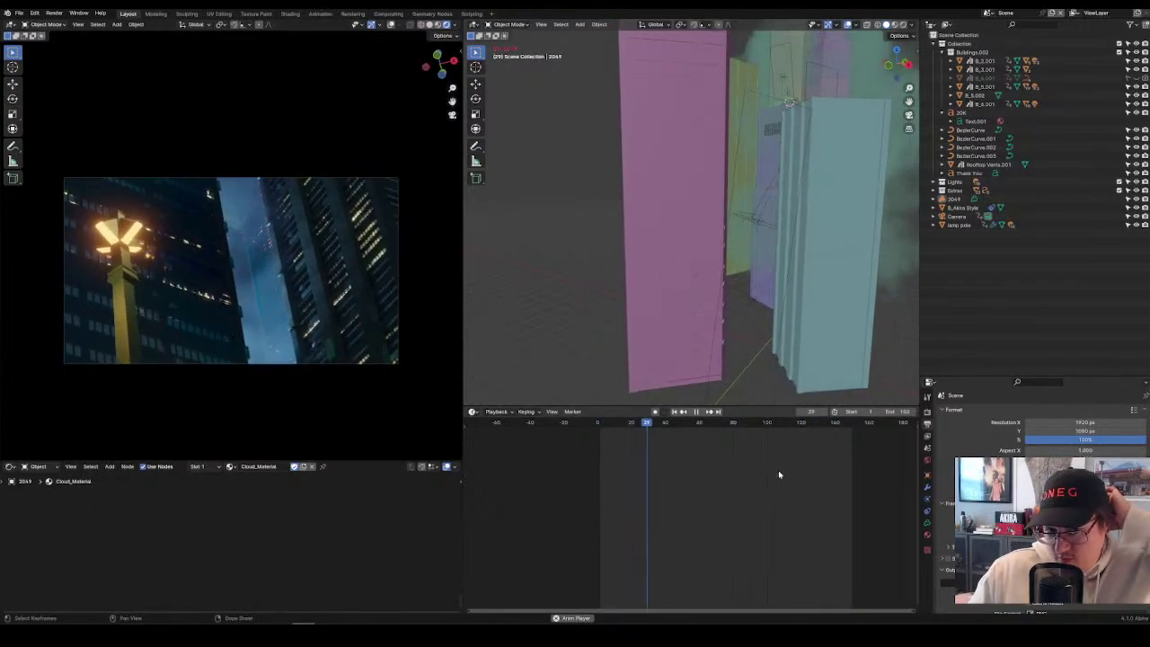
key(space)
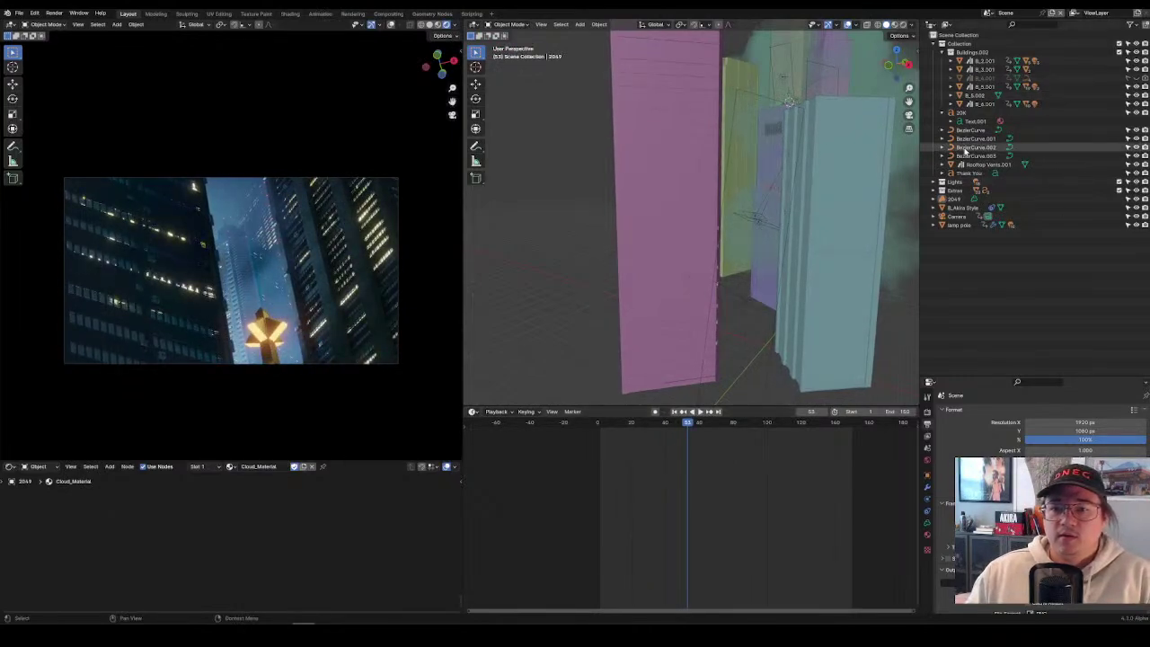
Collapse the main collection in the outliner and add a new empty collection to the scene.
click(941, 44)
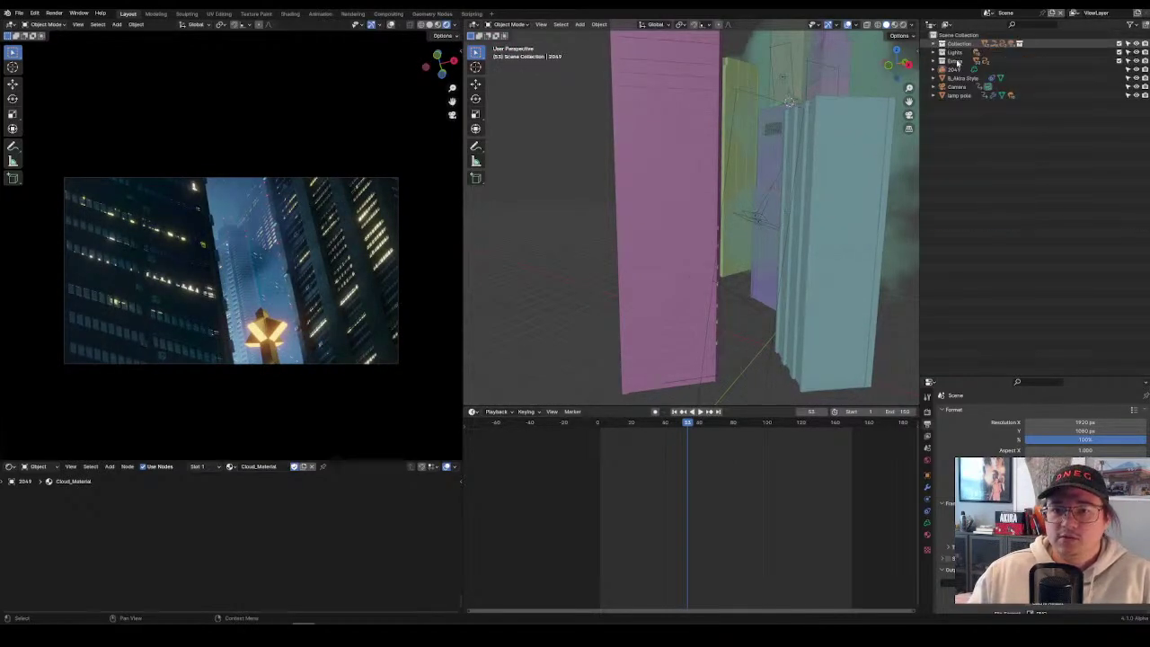
key(a)
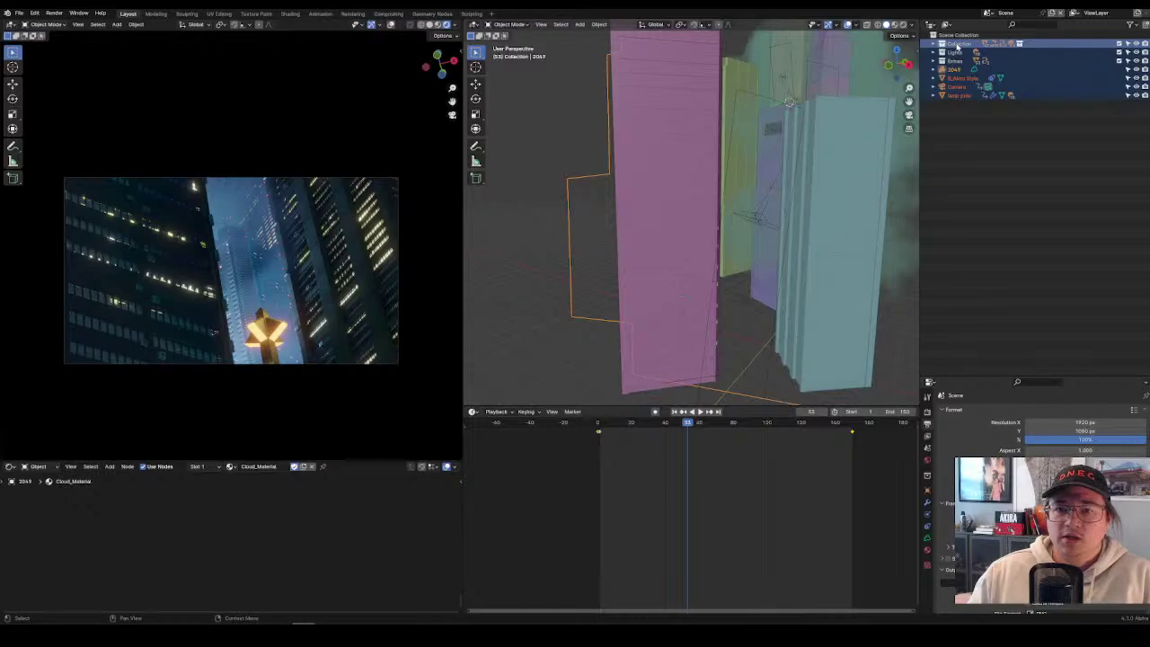
right_click(957, 219)
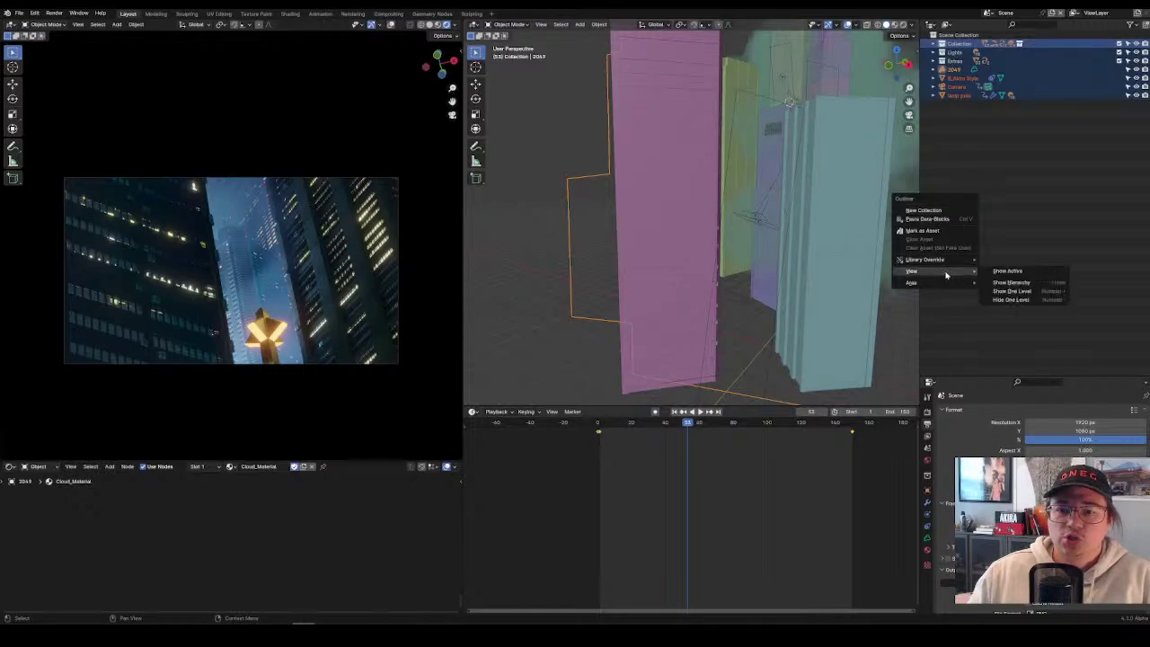
right_click(1046, 211)
click(1029, 199)
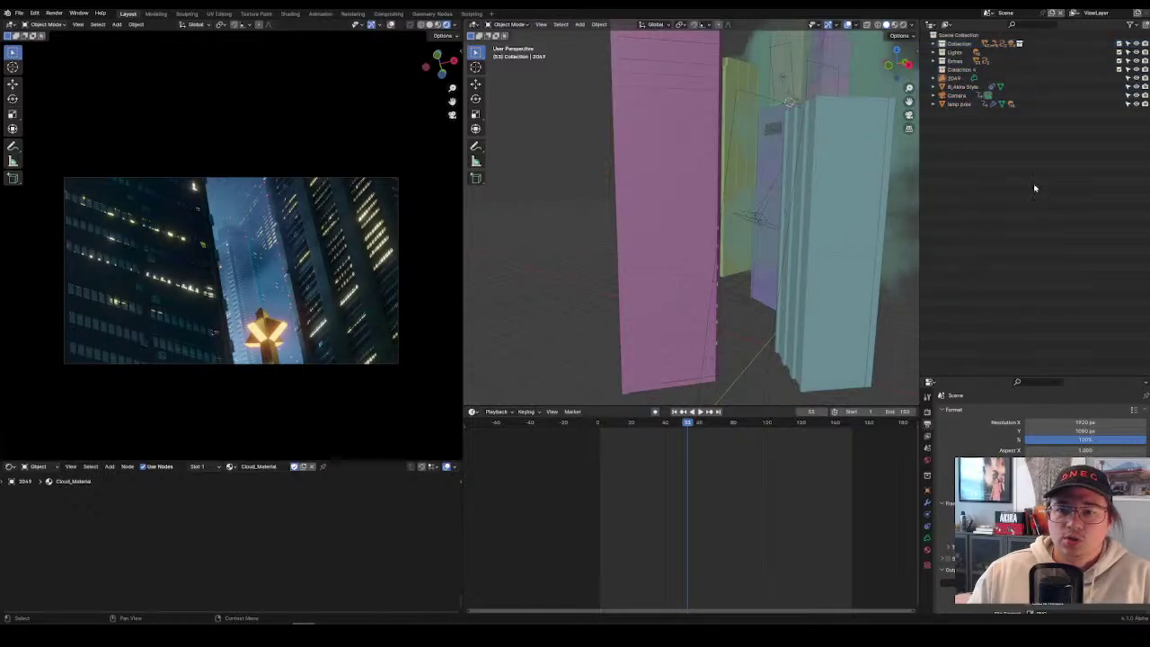
Try to select the existing top-level collections and objects and move them into the new Collection 4.
click(954, 59)
shift+click(957, 44)
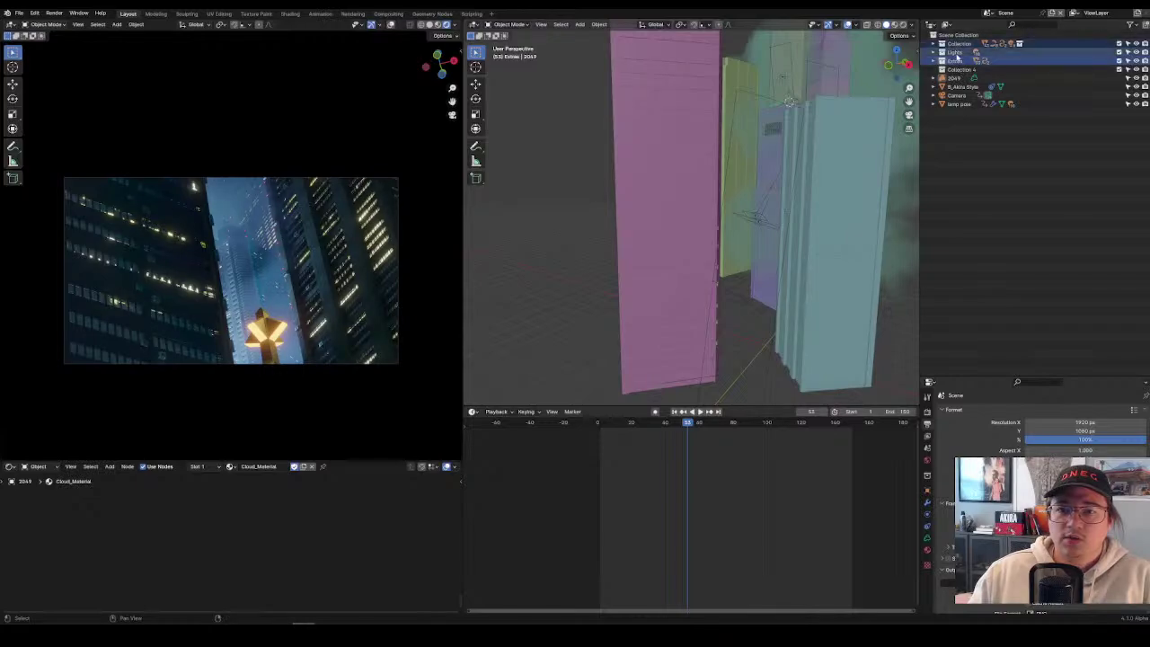
key(a)
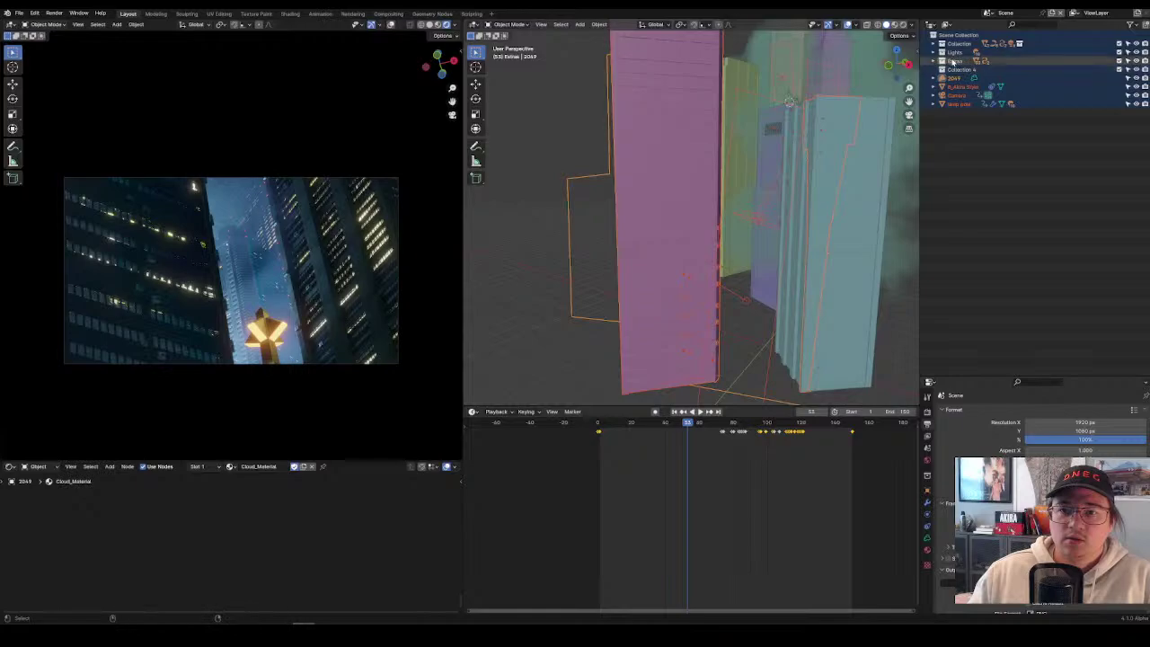
ctrl+click(961, 69)
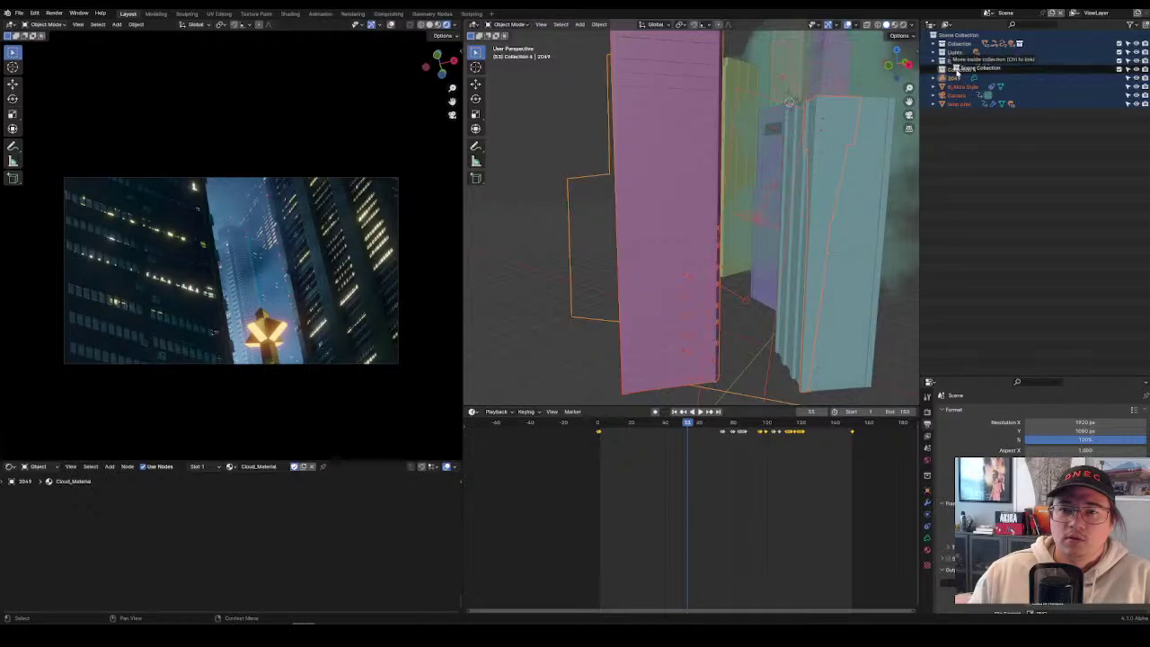
click(954, 60)
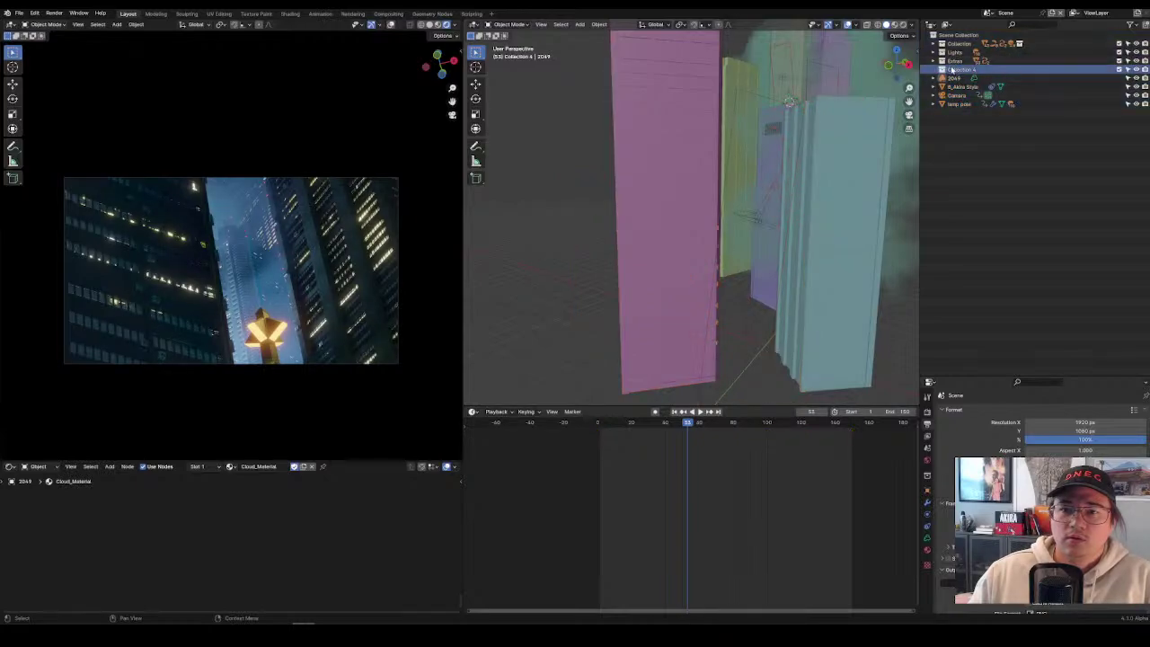
shift+click(956, 44)
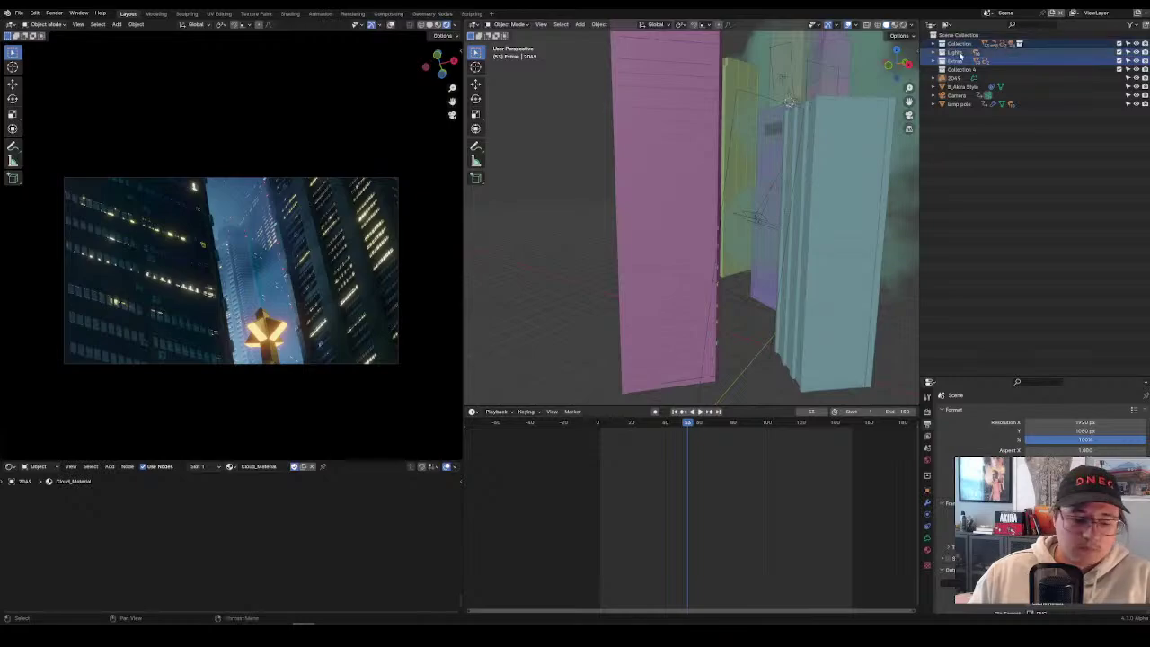
Expand the Extras, Lights and main collections in the outliner to list their objects.
click(933, 60)
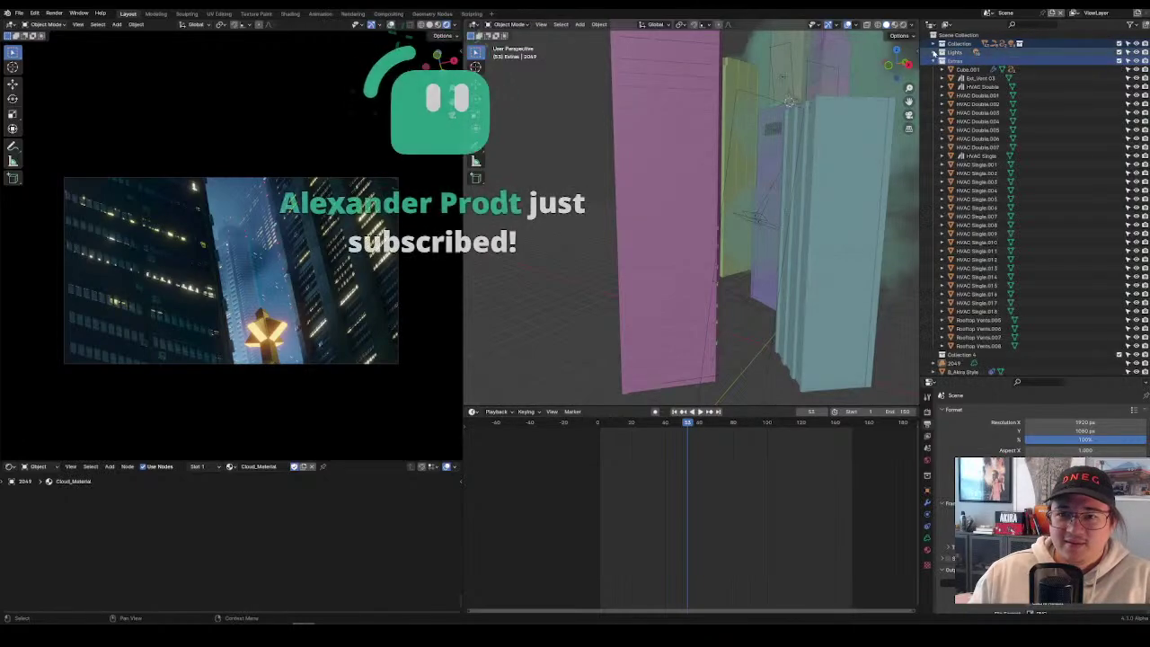
click(932, 52)
click(933, 44)
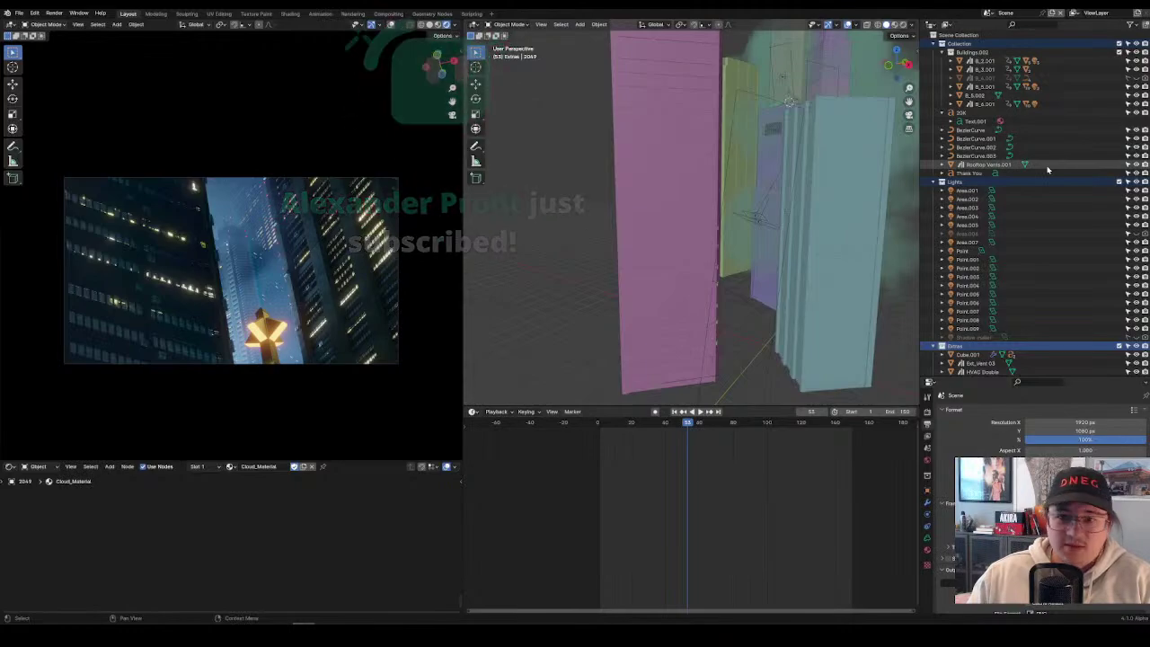
Unhide the Area.006 light in the Lights collection and delete it from the scene.
click(989, 78)
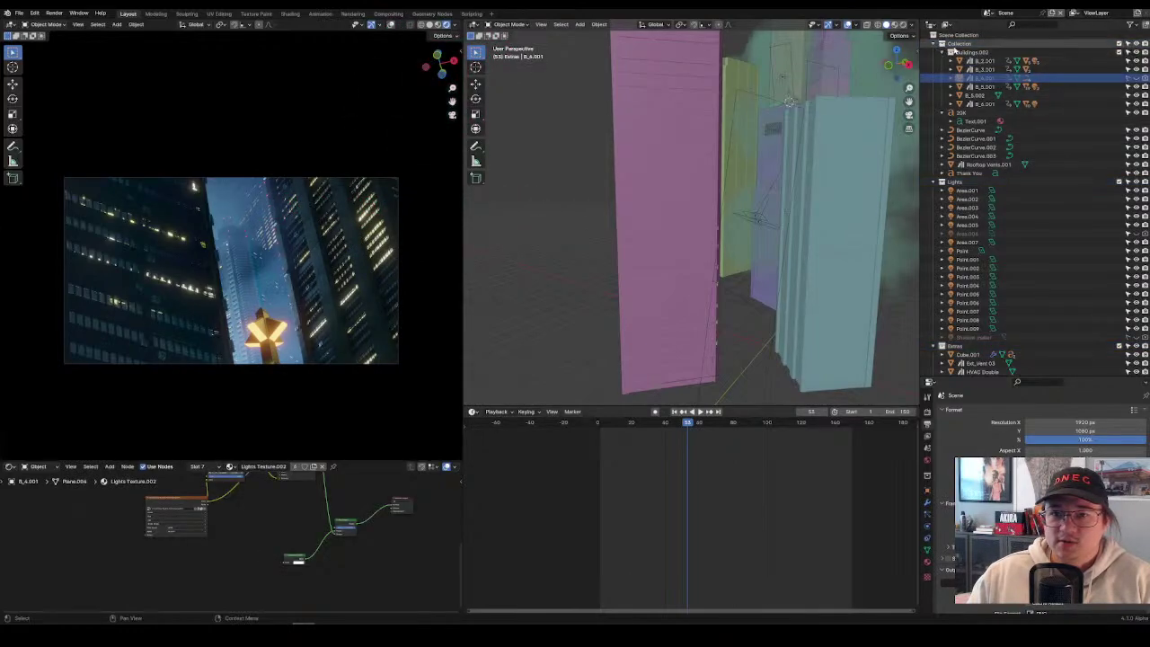
click(970, 52)
scroll(997, 180, down, 8)
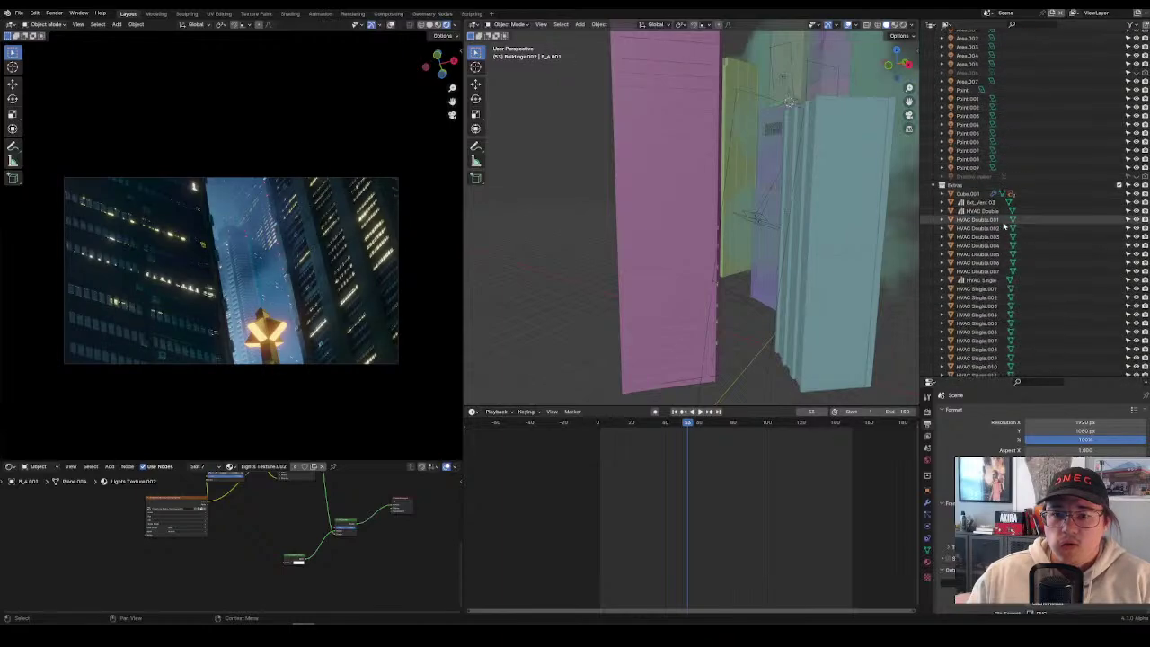
scroll(1005, 228, up, 2)
scroll(1001, 220, up, 2)
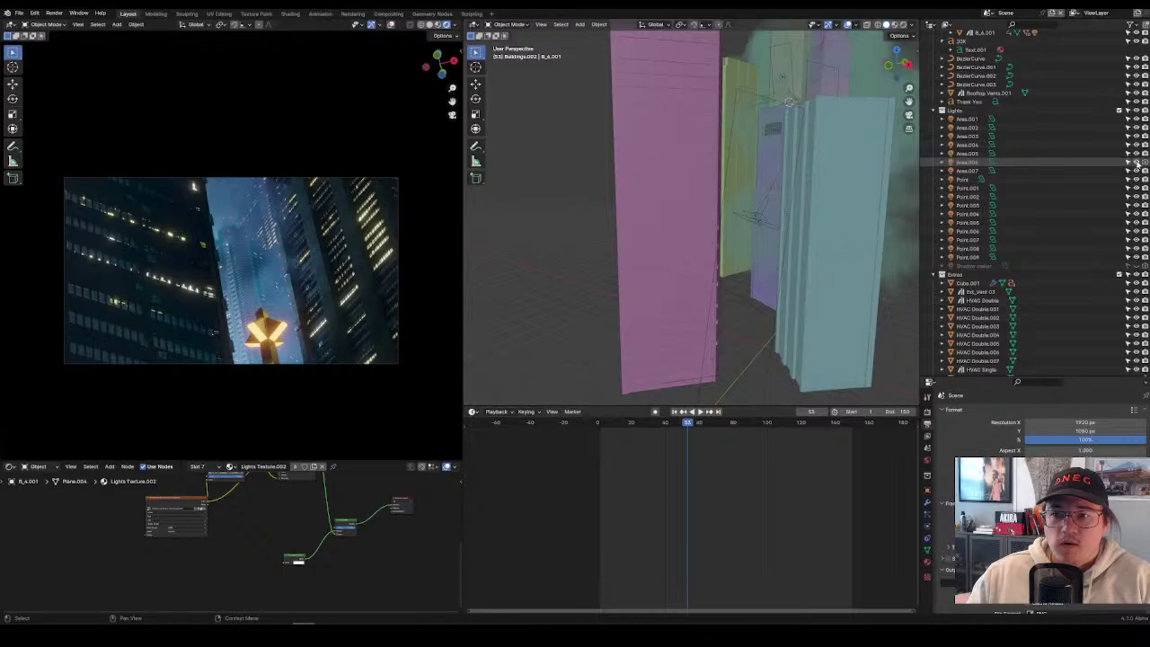
click(972, 163)
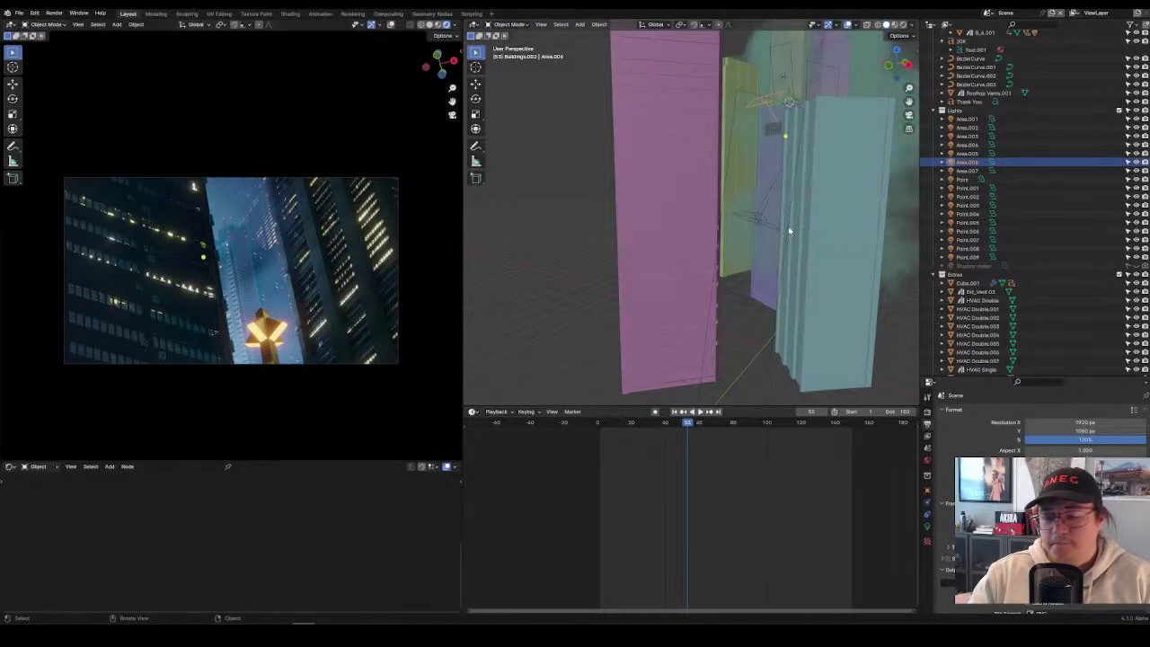
key(KP_Decimal)
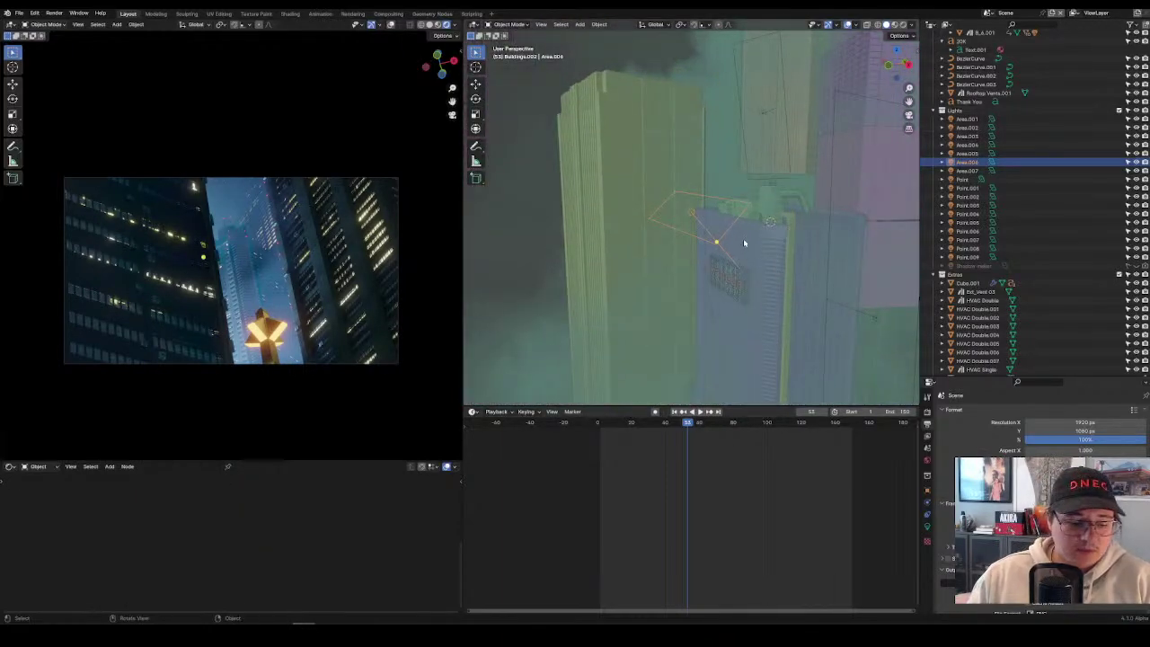
key(x)
click(743, 238)
Try to select everything in the outliner from the Buildings.002 collection down to Rooftop Vents.008.
scroll(977, 167, up, 3)
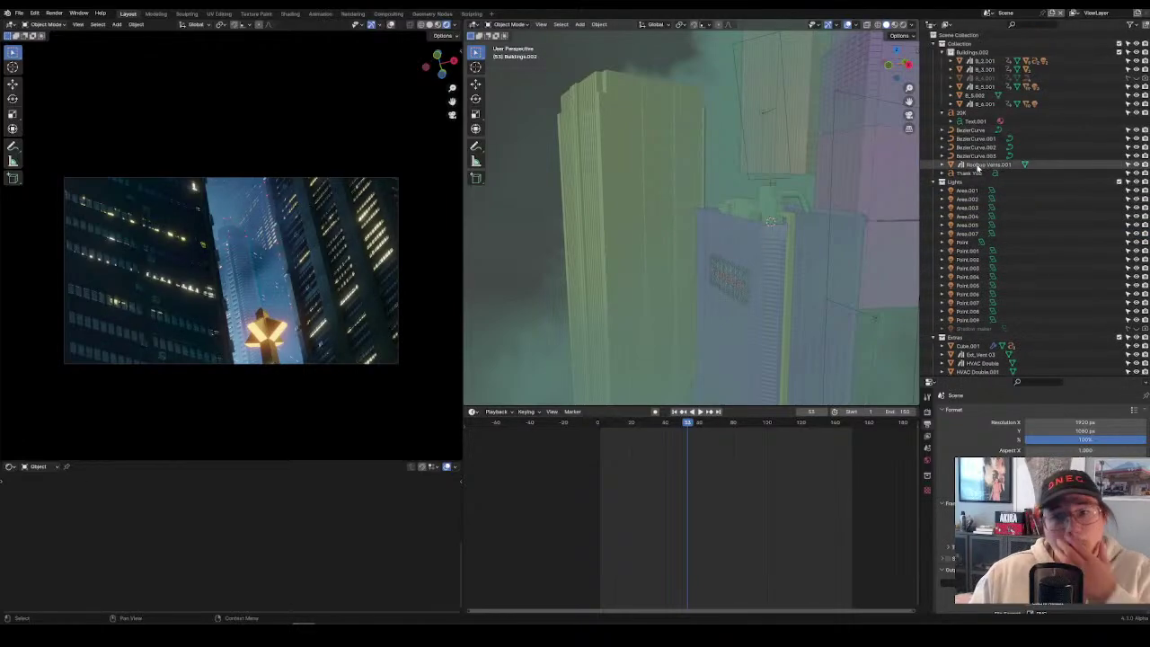
scroll(988, 254, down, 8)
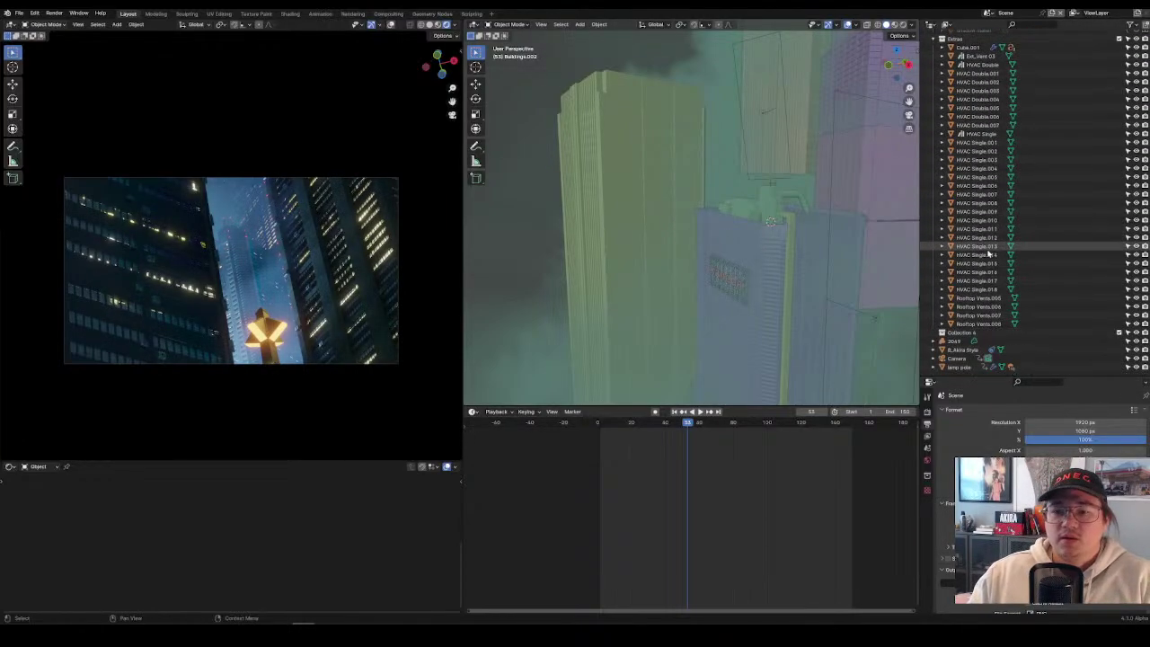
shift+click(977, 323)
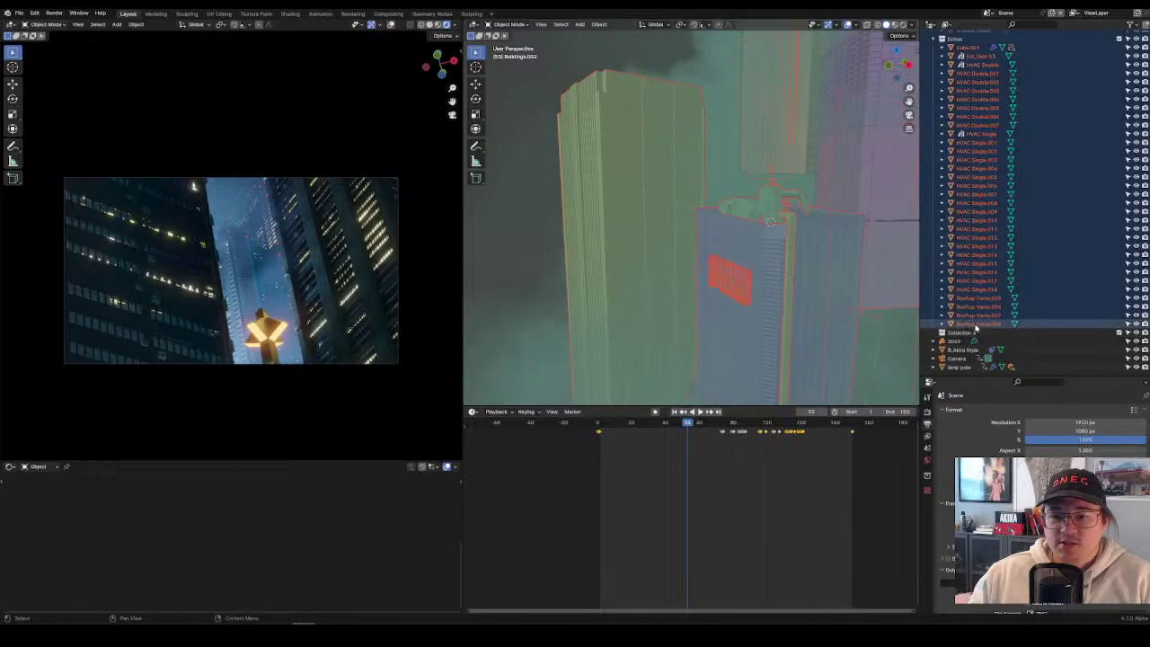
scroll(983, 265, up, 10)
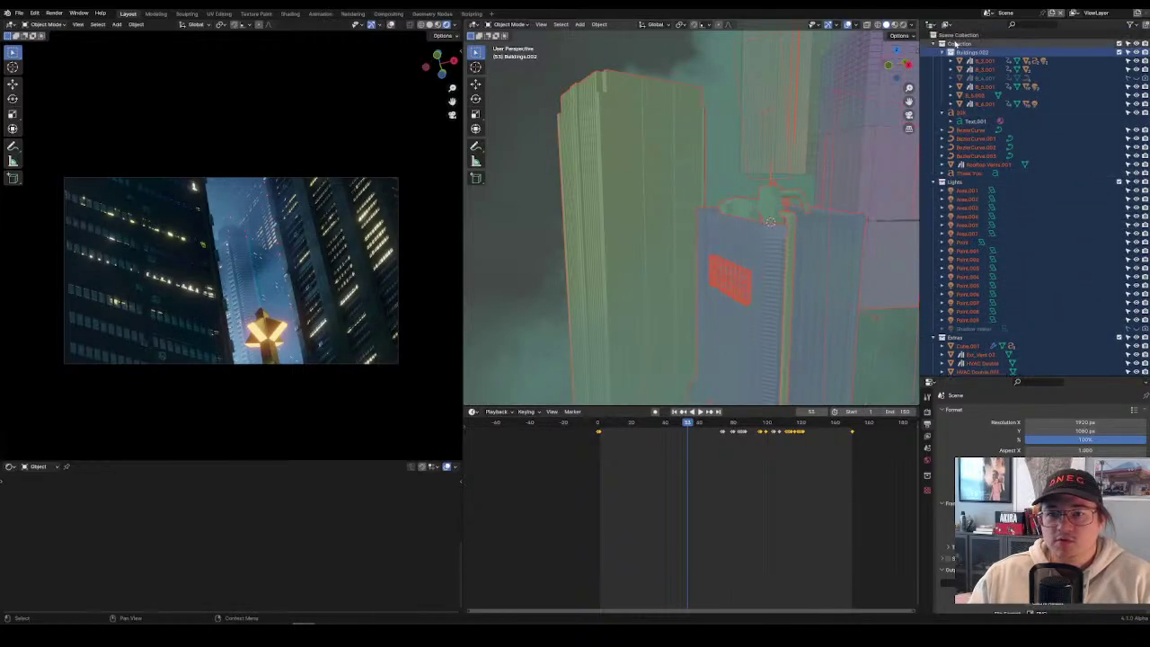
click(967, 45)
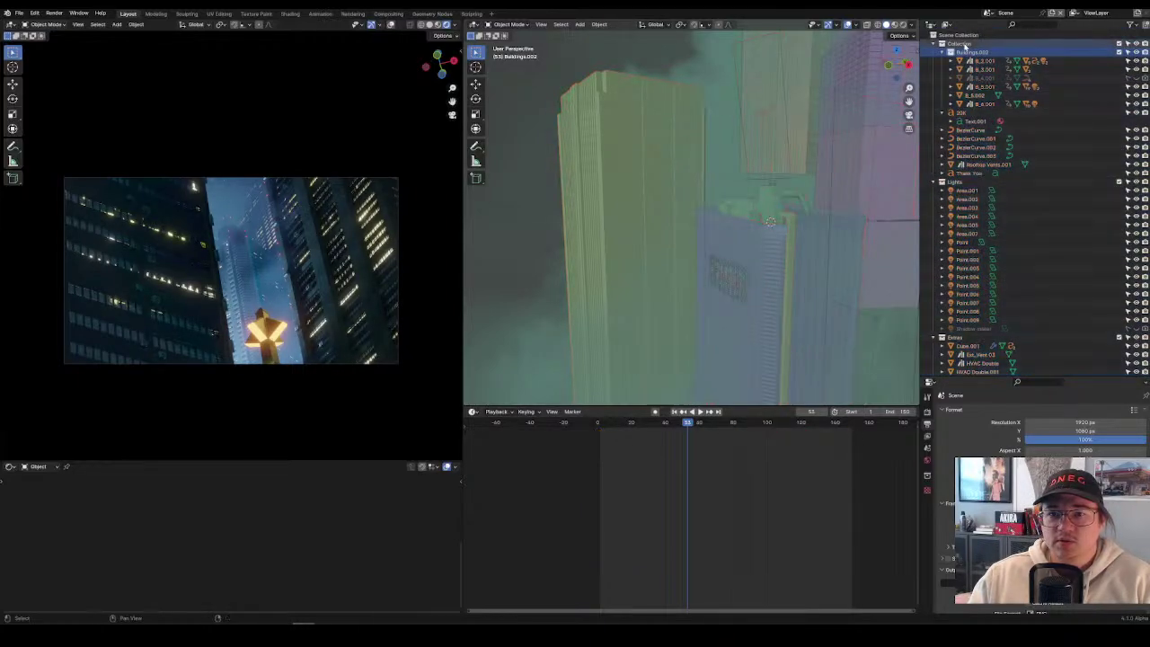
scroll(986, 256, down, 10)
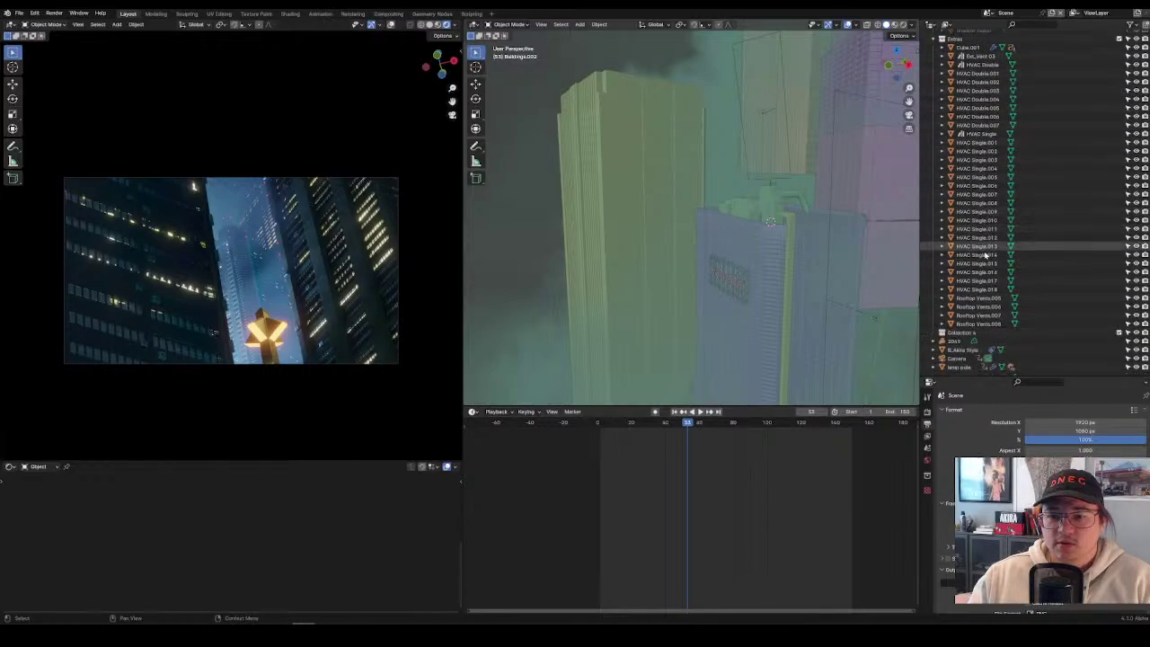
shift+click(978, 324)
Try to move Collection 4 to the top of the scene hierarchy.
click(961, 333)
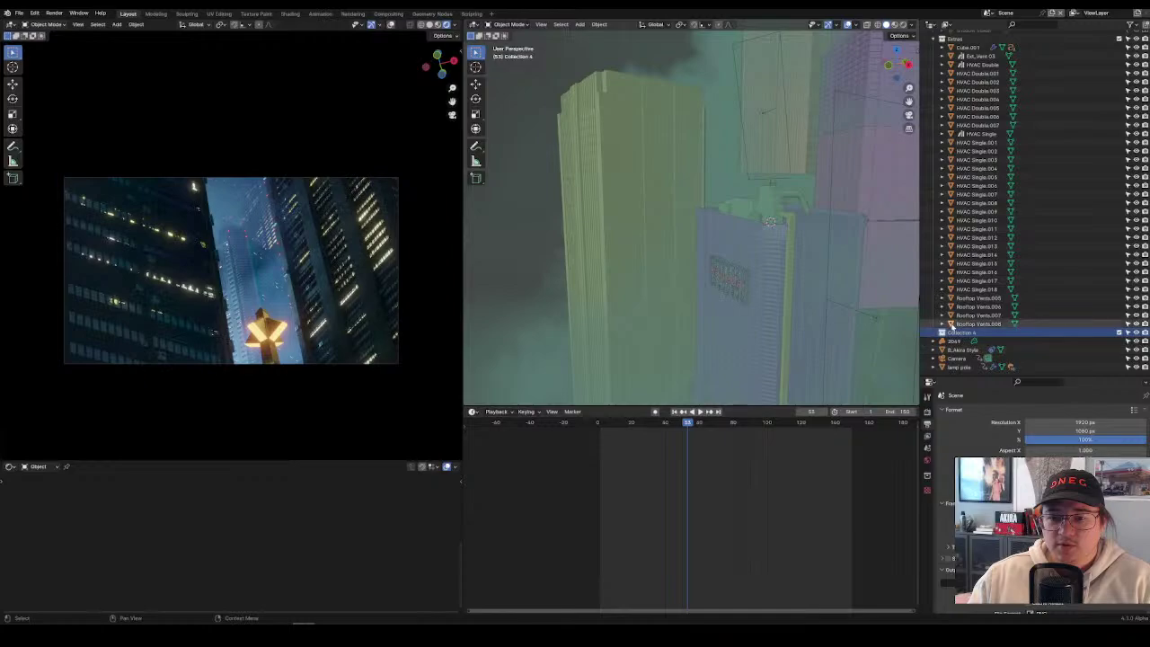
drag(953, 335, 944, 34)
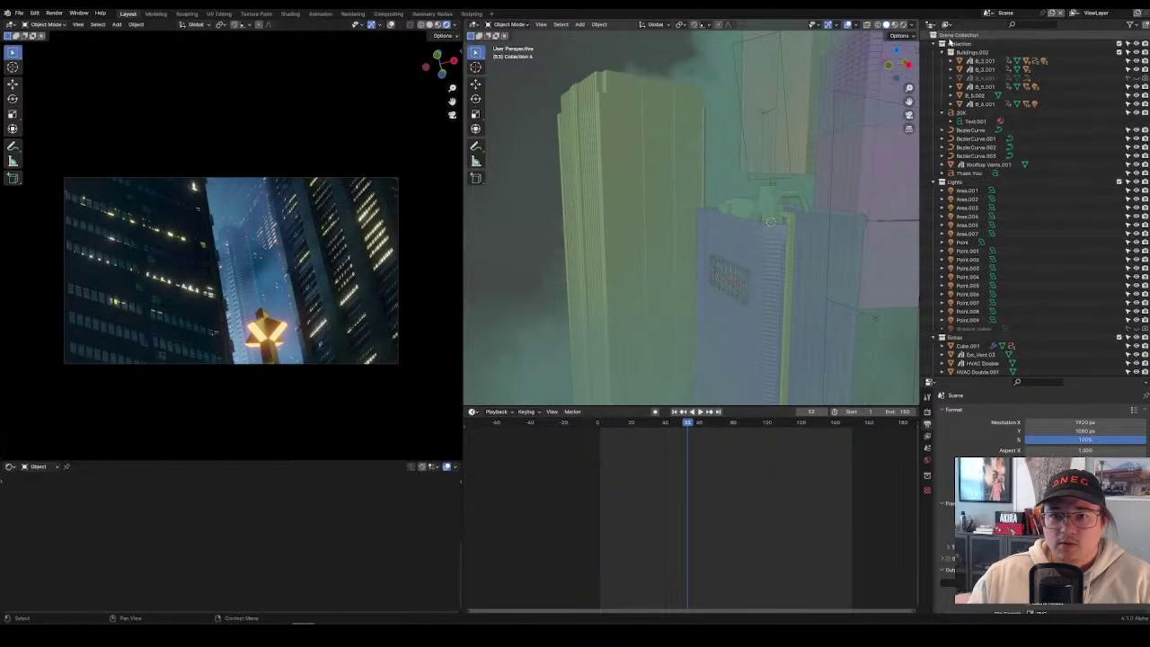
Select everything from the main collection down to Rooftop Vents.008 and move it into Collection 4.
click(949, 44)
click(933, 44)
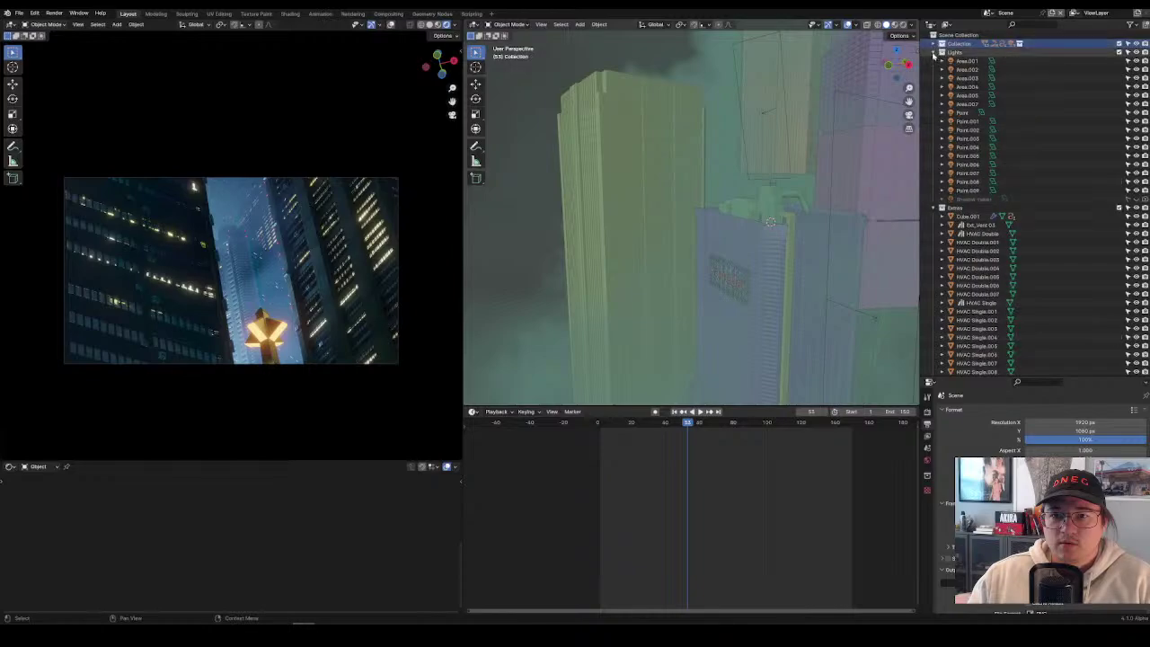
click(934, 52)
click(935, 61)
click(934, 61)
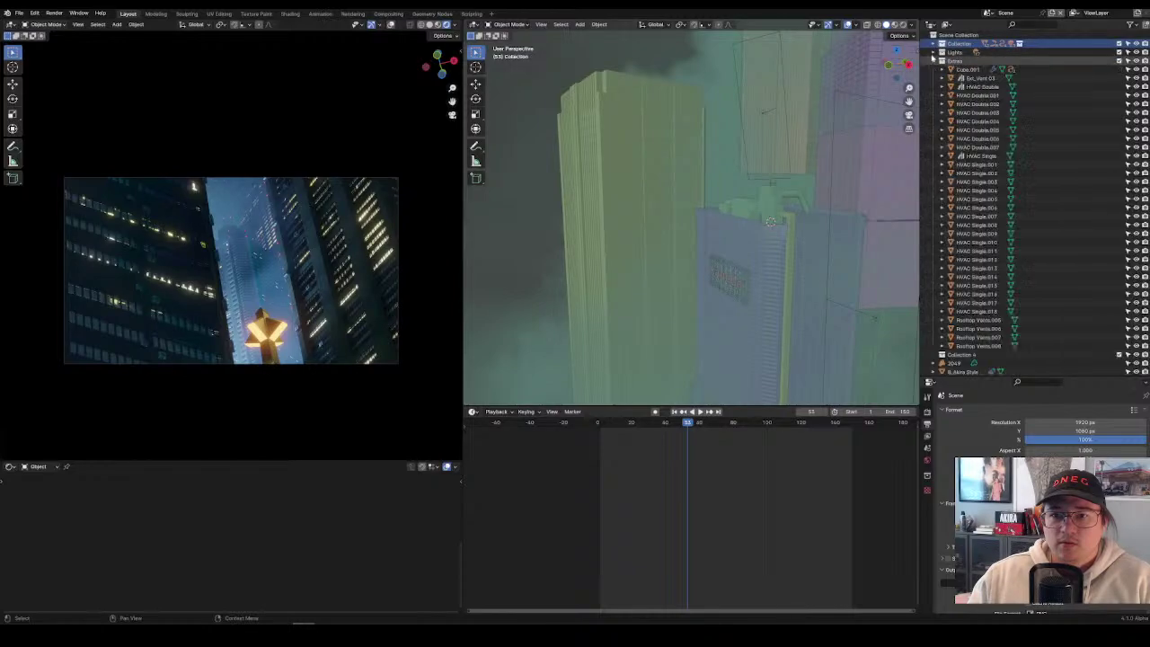
click(935, 52)
click(934, 44)
scroll(983, 132, down, 10)
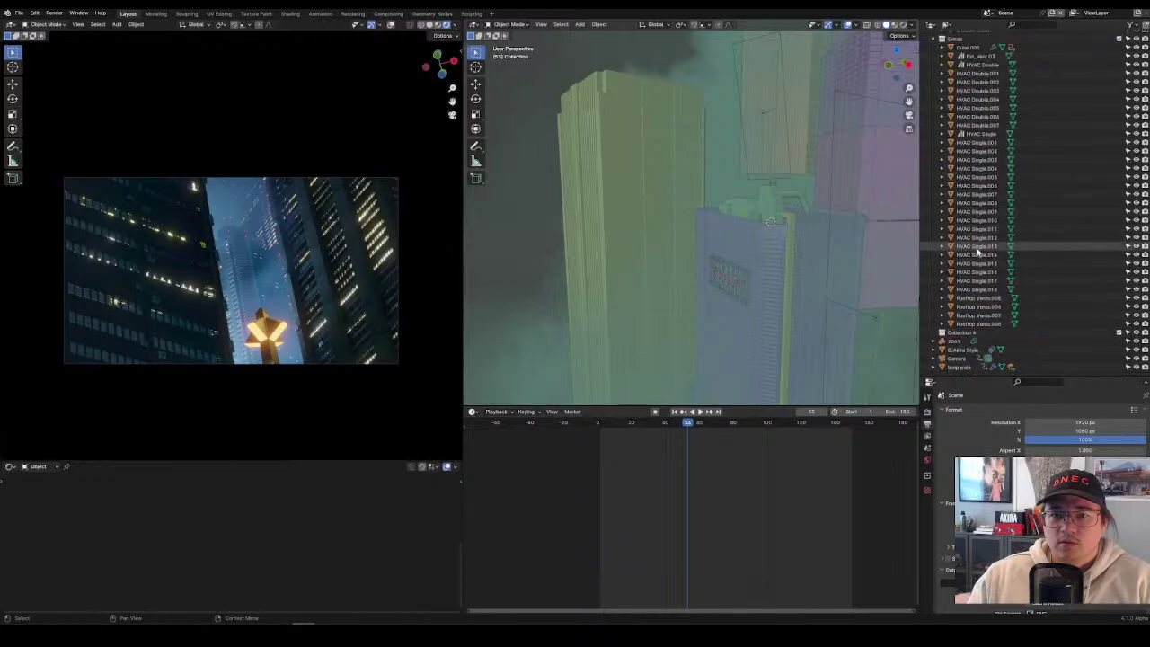
shift+click(969, 325)
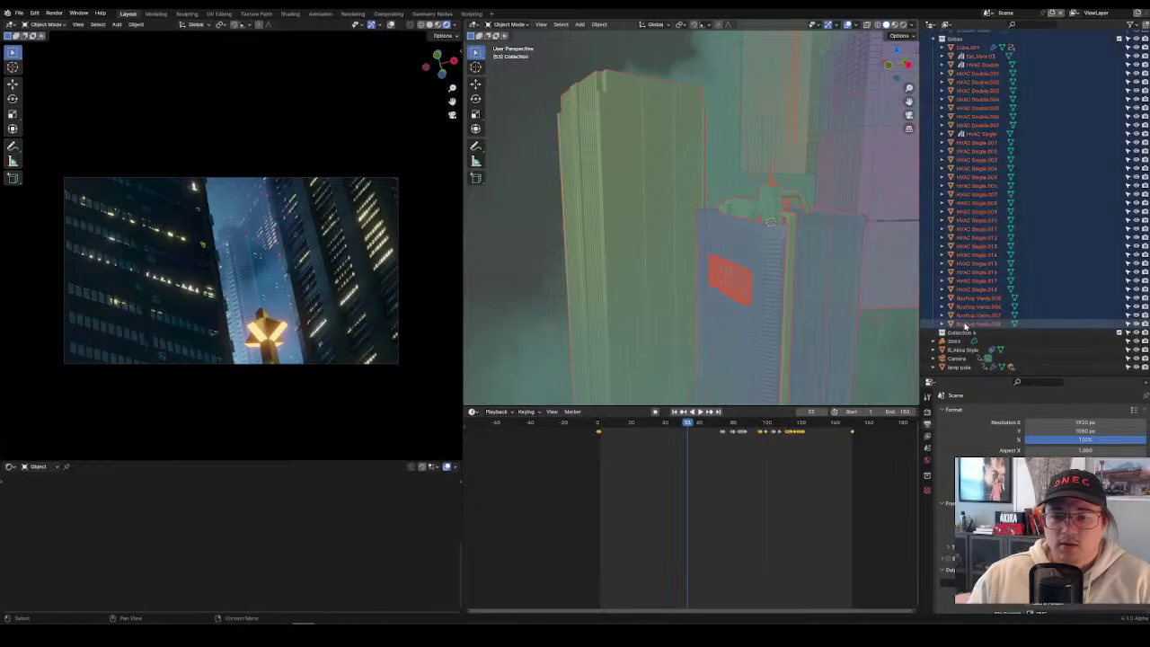
drag(967, 325, 956, 334)
scroll(956, 336, up, 2)
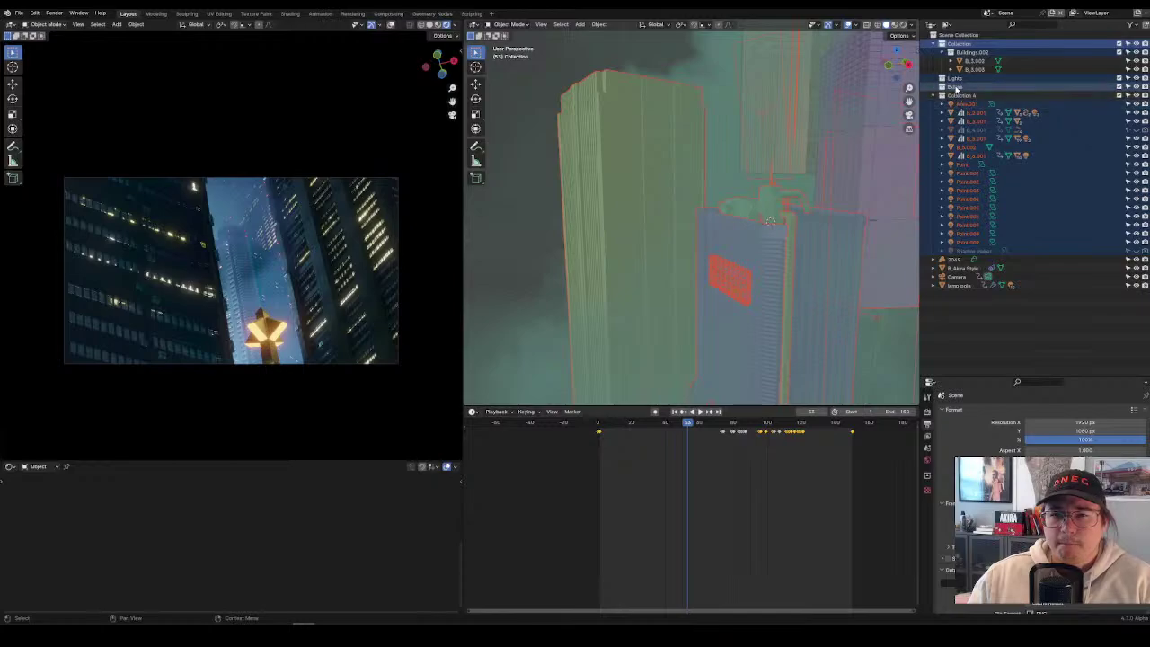
Undo the move of the scene objects into Collection 4.
click(956, 87)
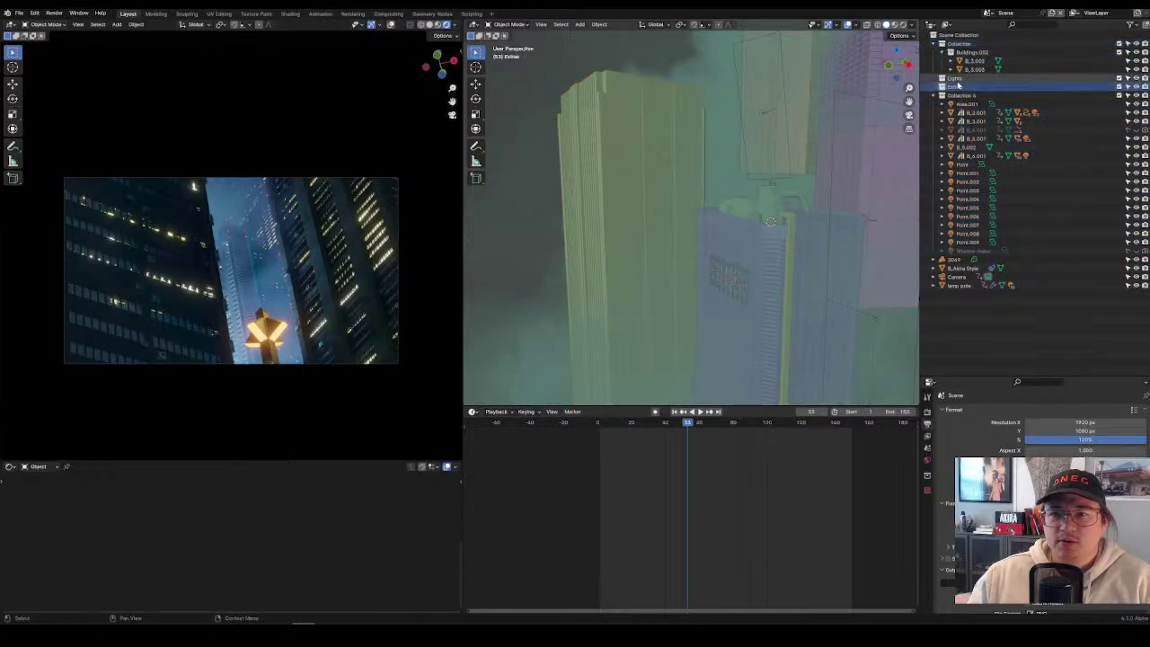
click(972, 94)
key(ctrl+z)
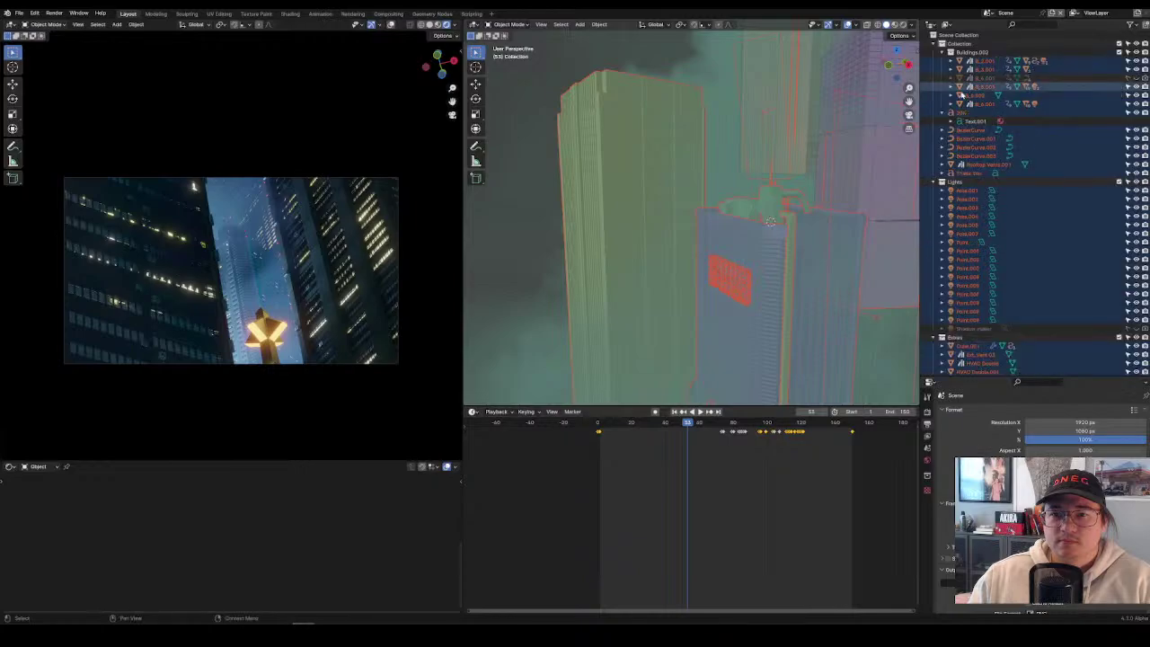
Try to move the selected scene objects and the Lights and Extras collections into Collection 4.
click(963, 184)
click(966, 338)
scroll(965, 315, down, 8)
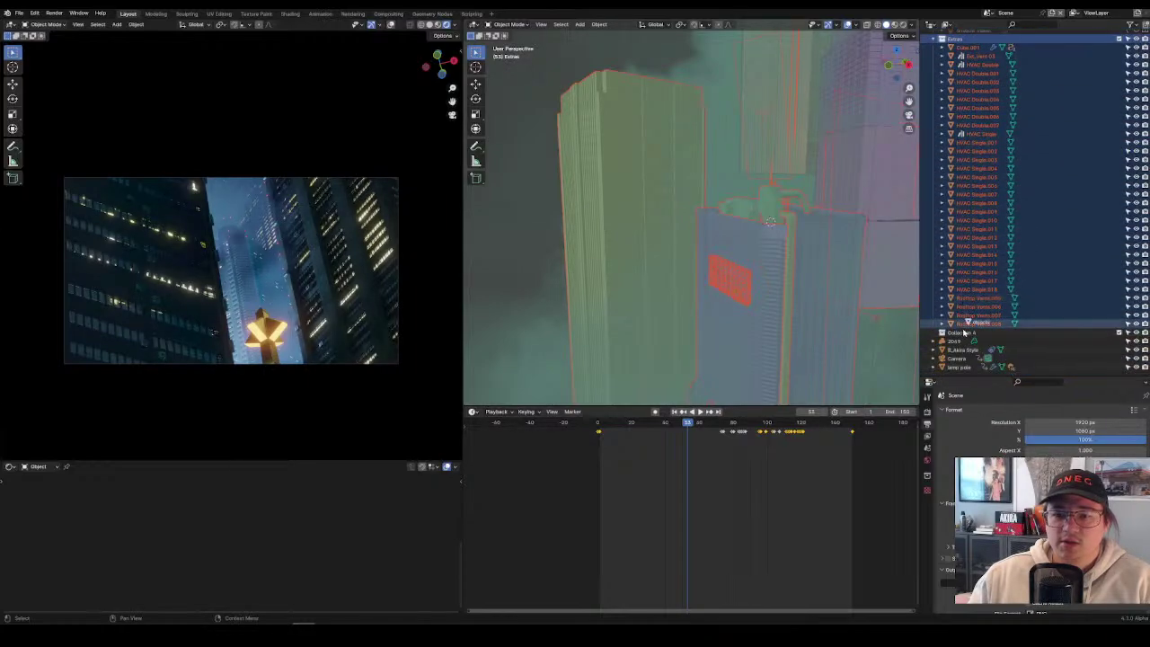
scroll(970, 310, up, 3)
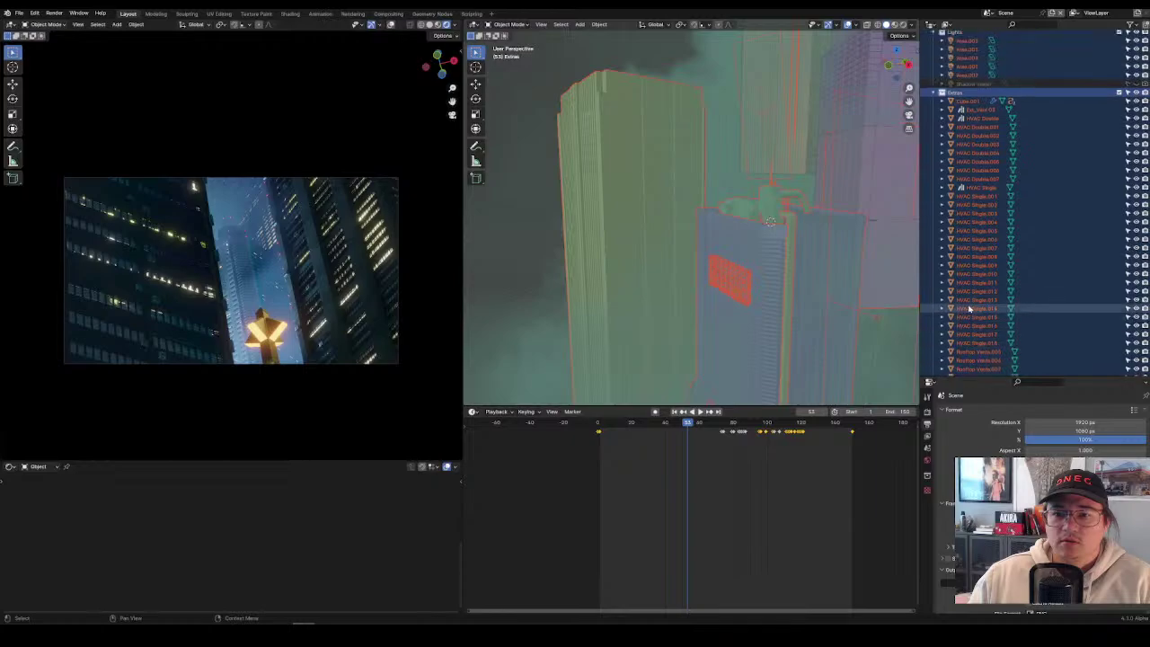
scroll(970, 309, up, 7)
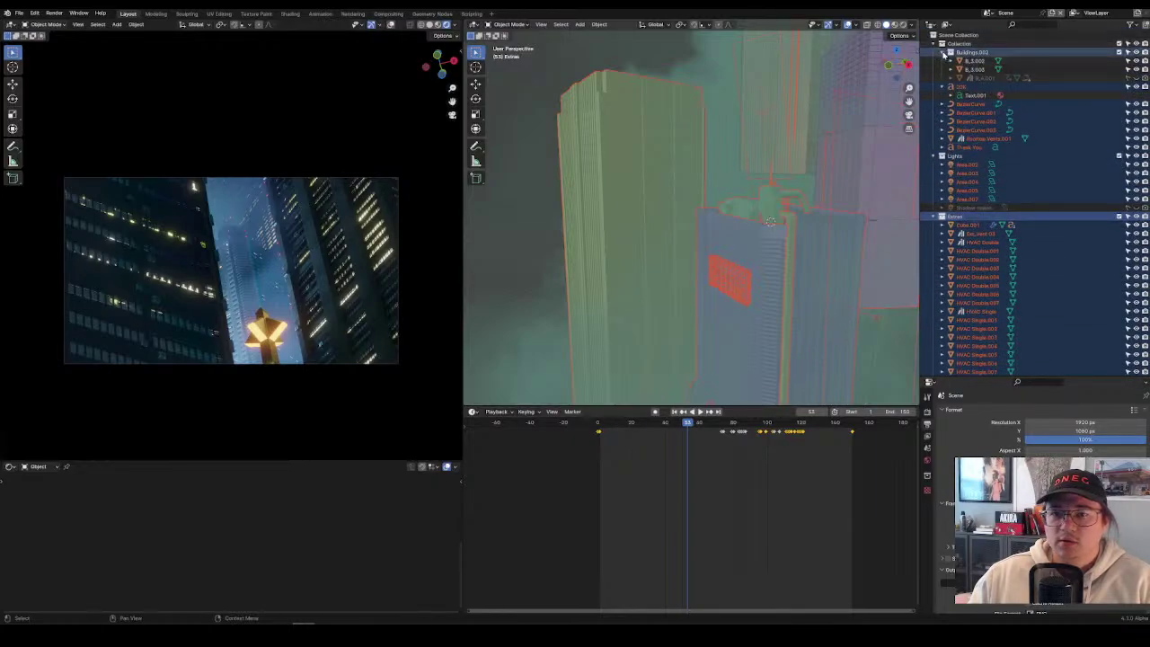
Collapse the Buildings.002, Lights and Extras collections in the outliner and undo the move into Collection 4.
click(942, 52)
click(941, 60)
click(935, 123)
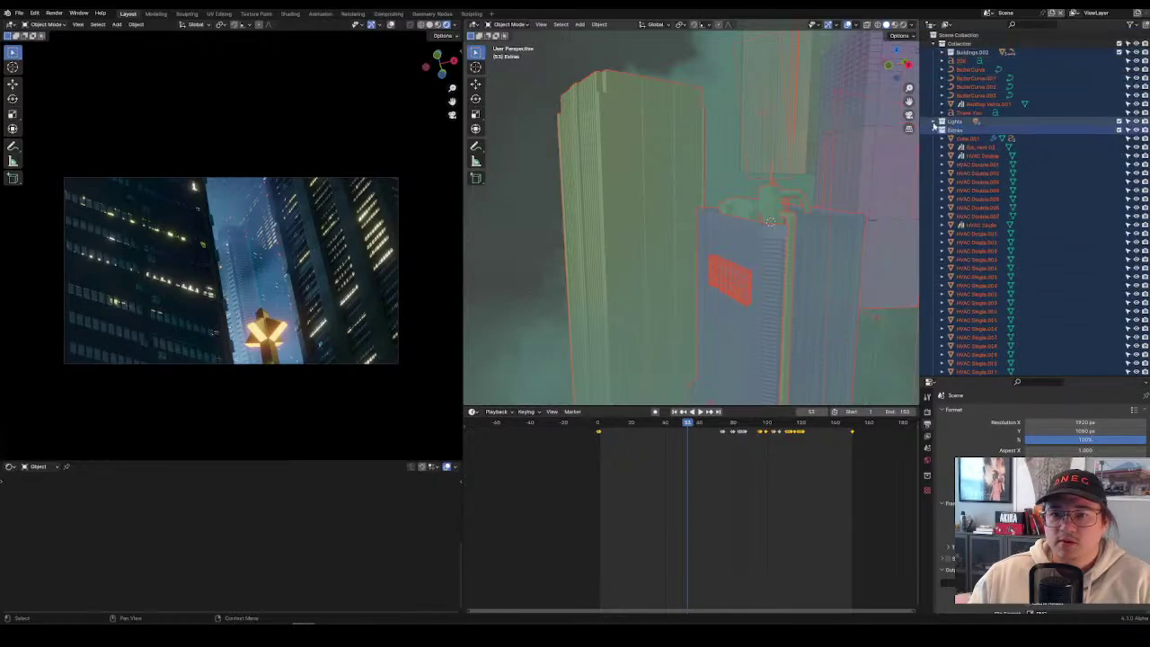
click(935, 130)
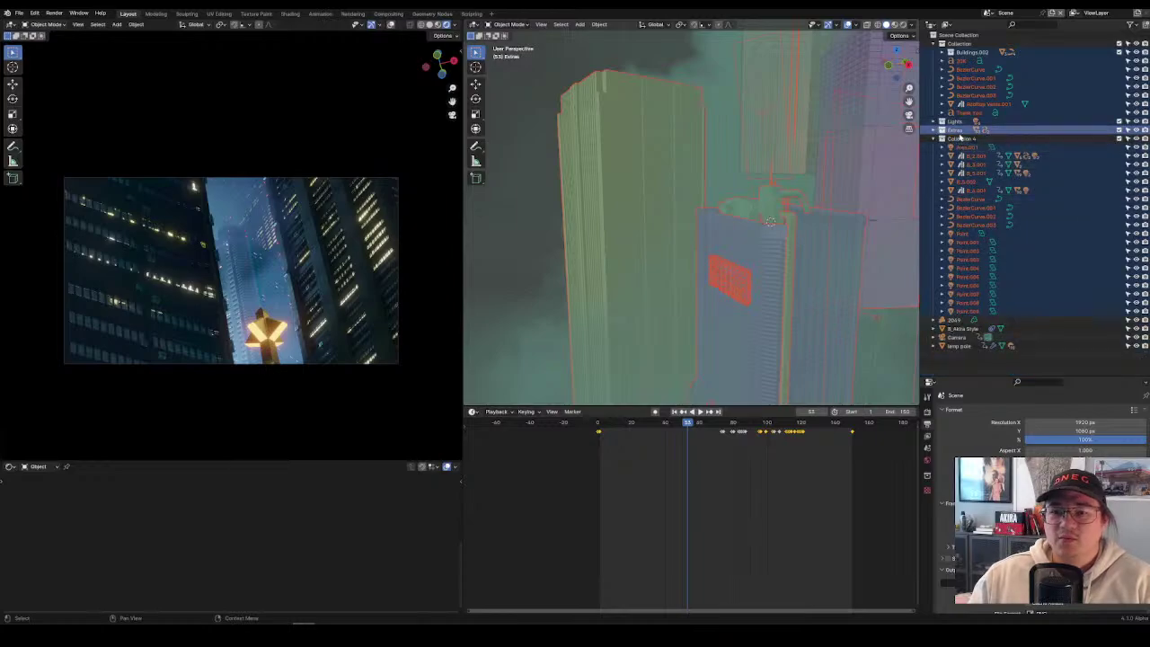
click(941, 139)
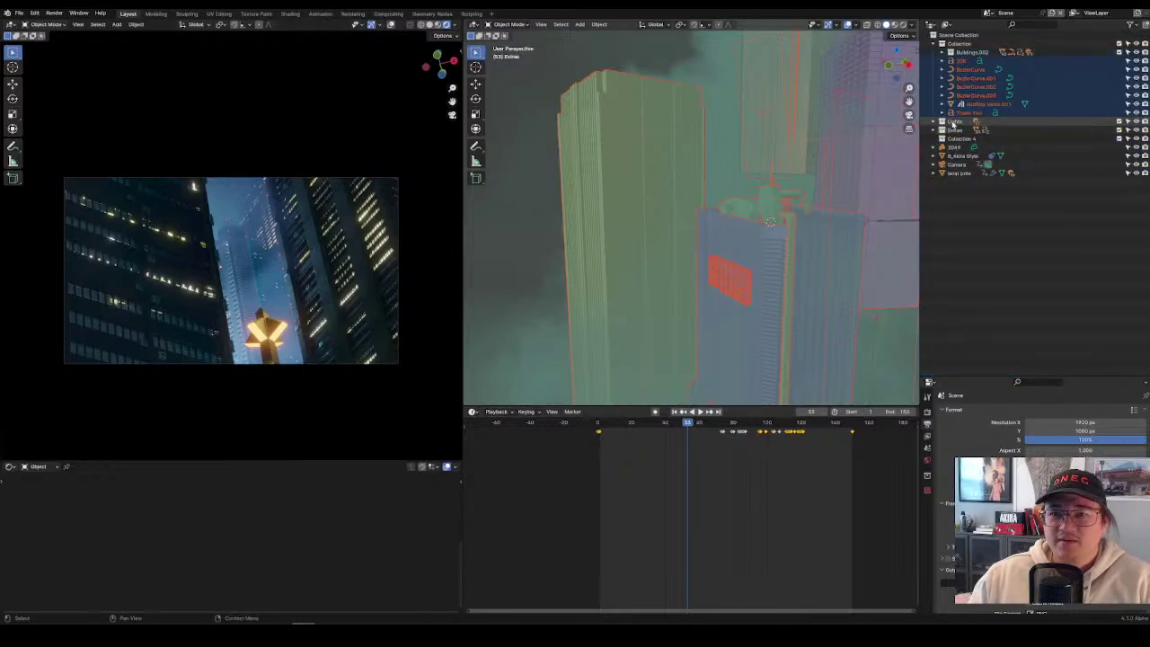
Try to select all scene objects together with Collection 4.
click(955, 130)
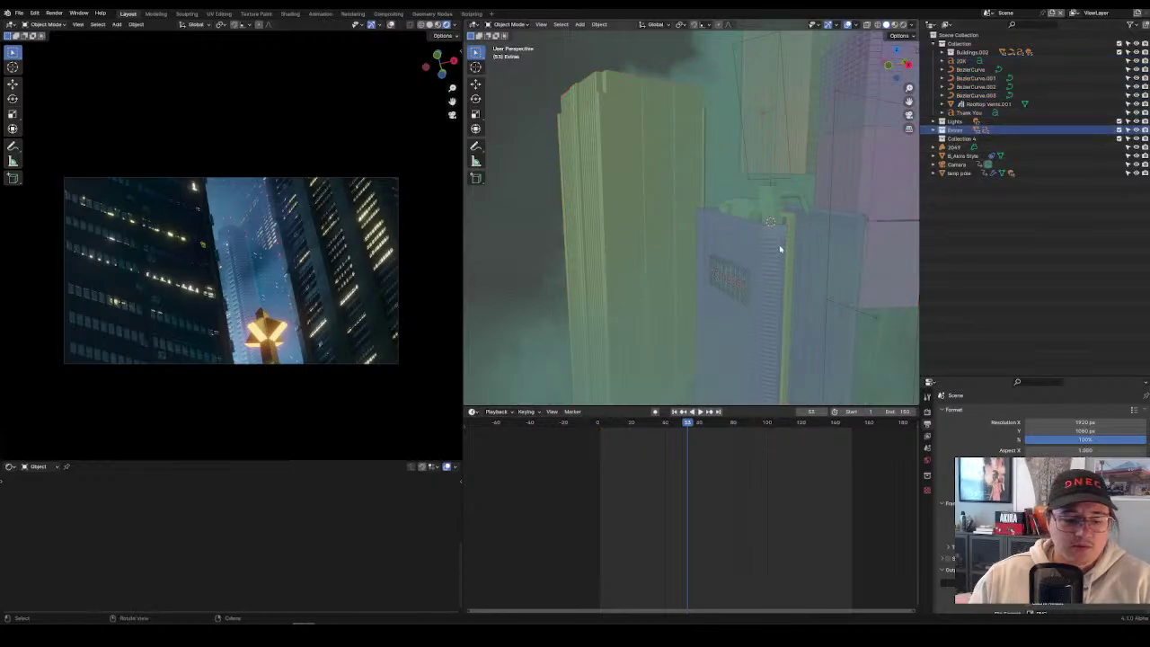
key(a)
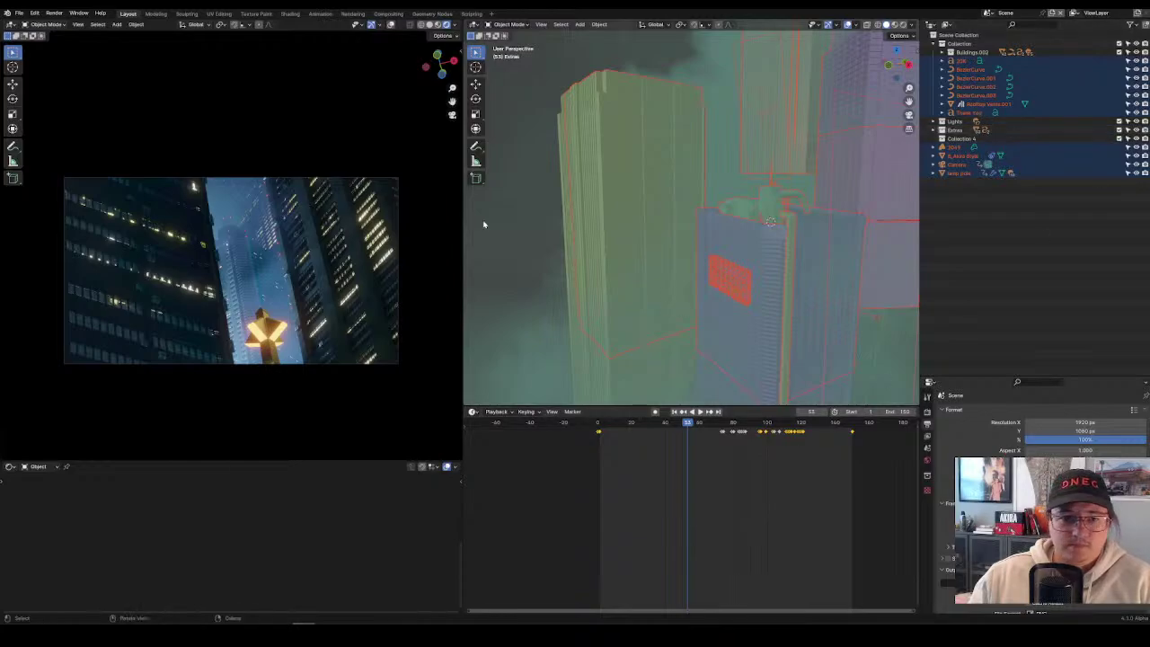
click(561, 240)
scroll(575, 245, down, 7)
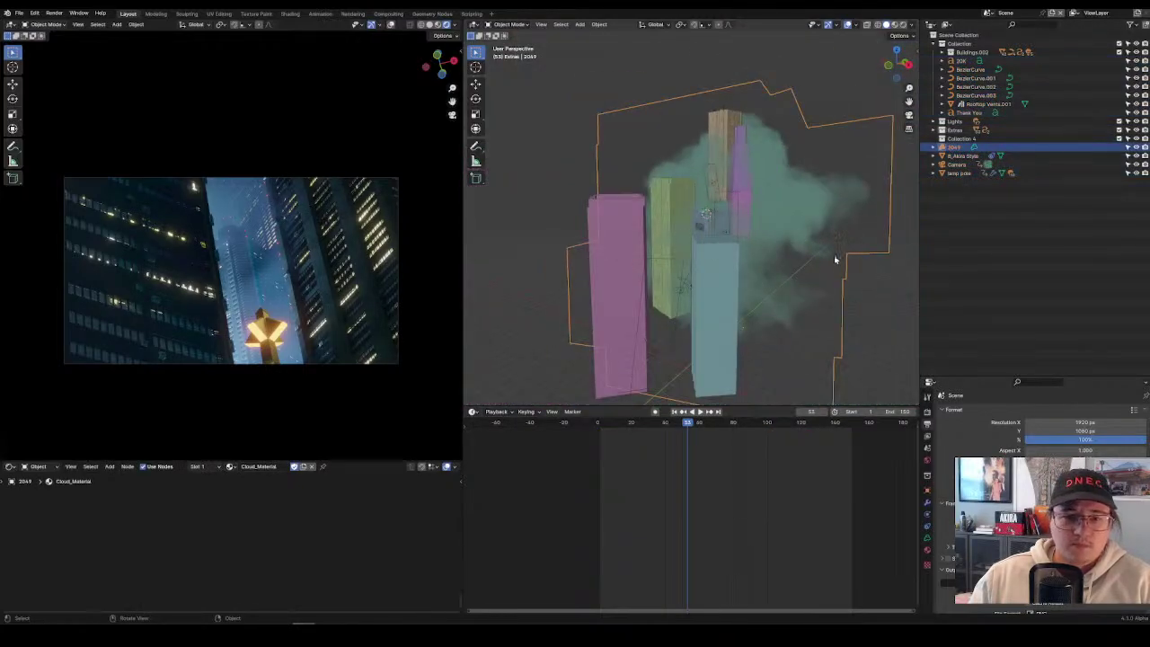
key(a)
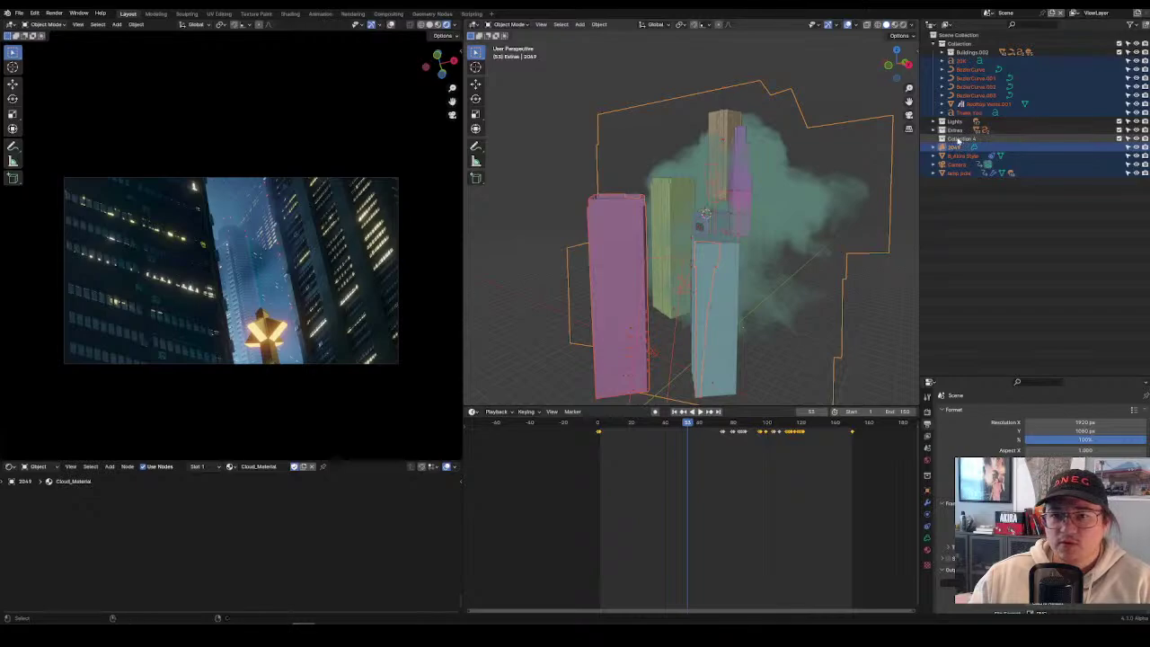
click(957, 141)
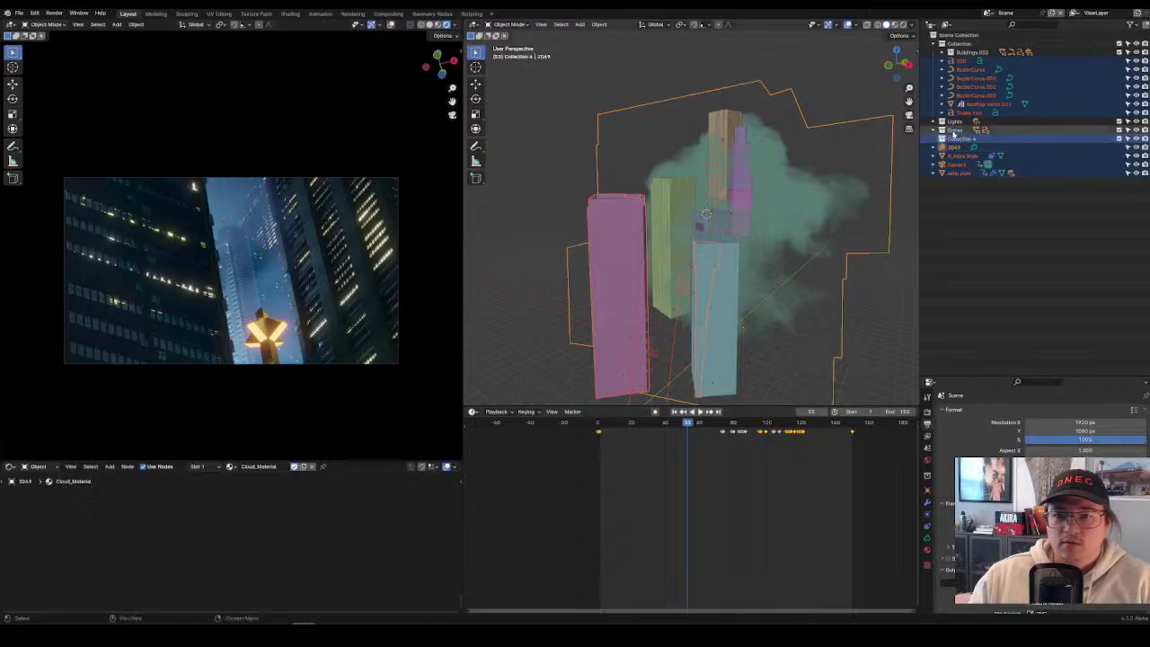
Select all scene objects plus the Extras, Lights, Buildings.002 and main collections, and move them into Collection 4.
click(954, 131)
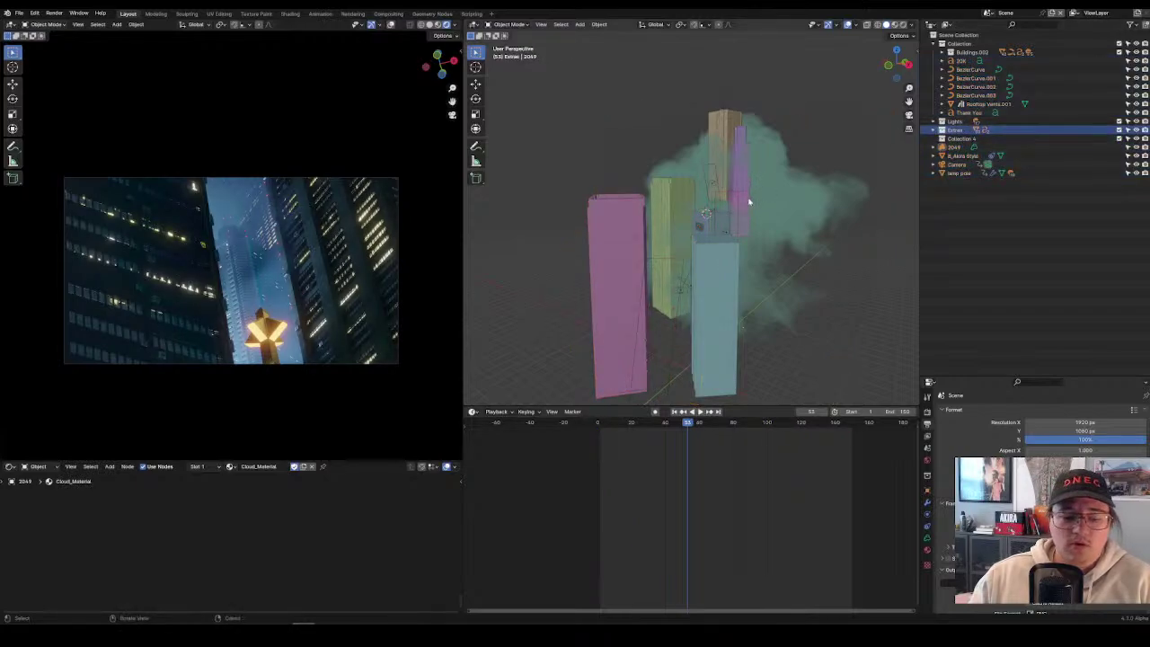
key(a)
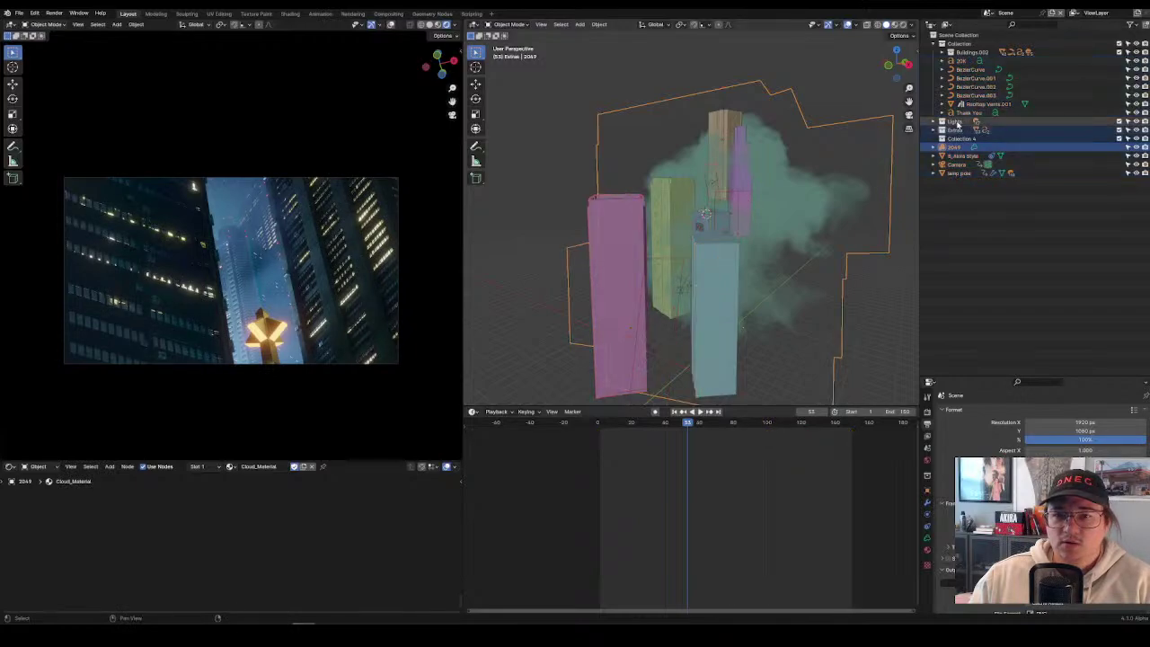
click(954, 122)
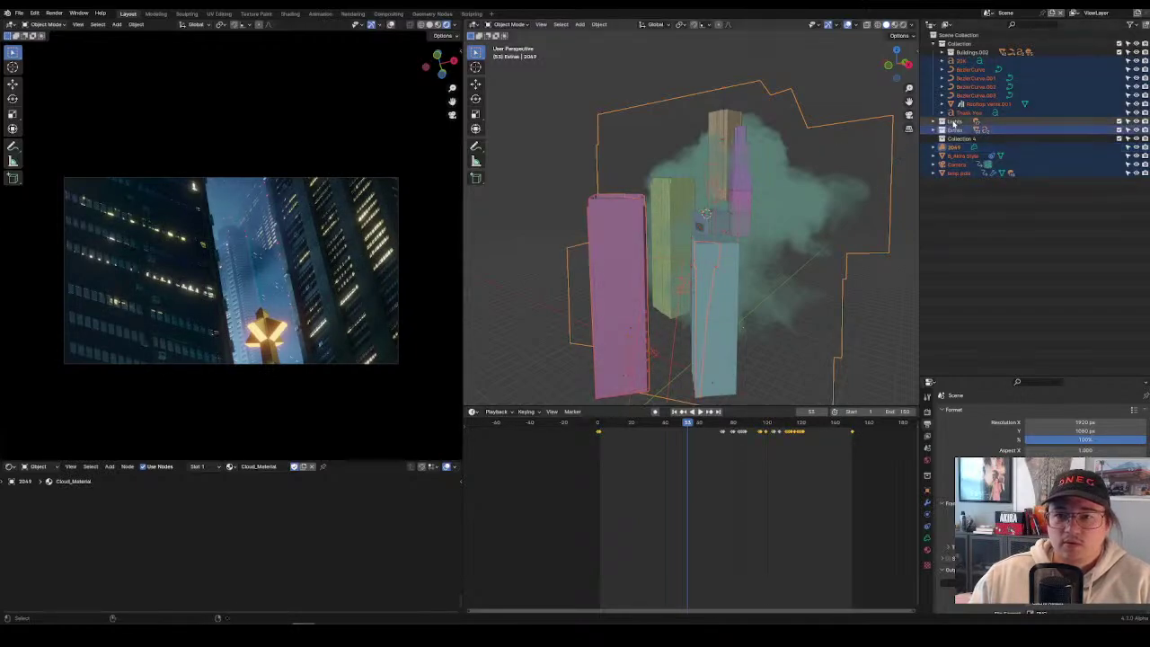
click(963, 52)
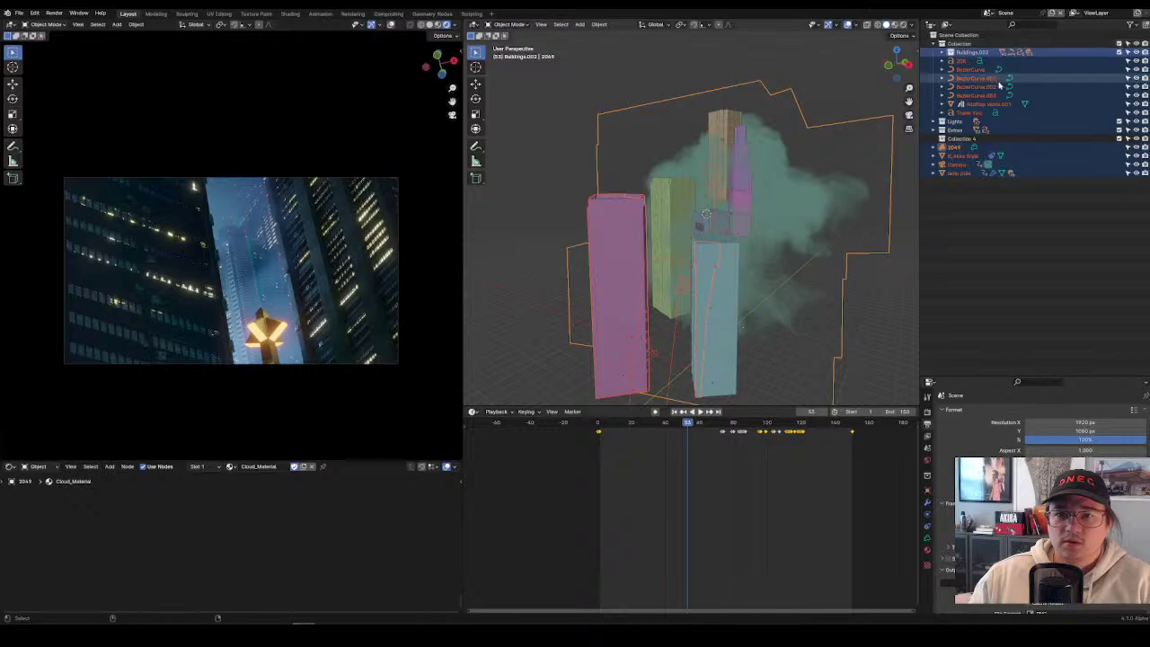
click(960, 43)
key(m)
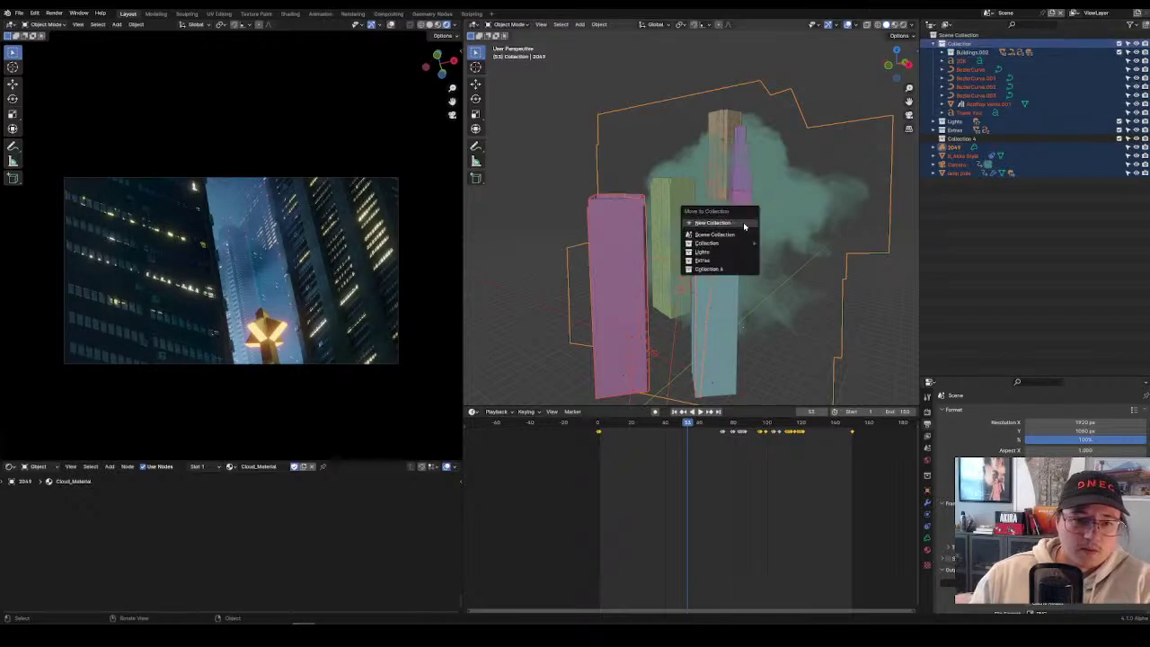
click(720, 270)
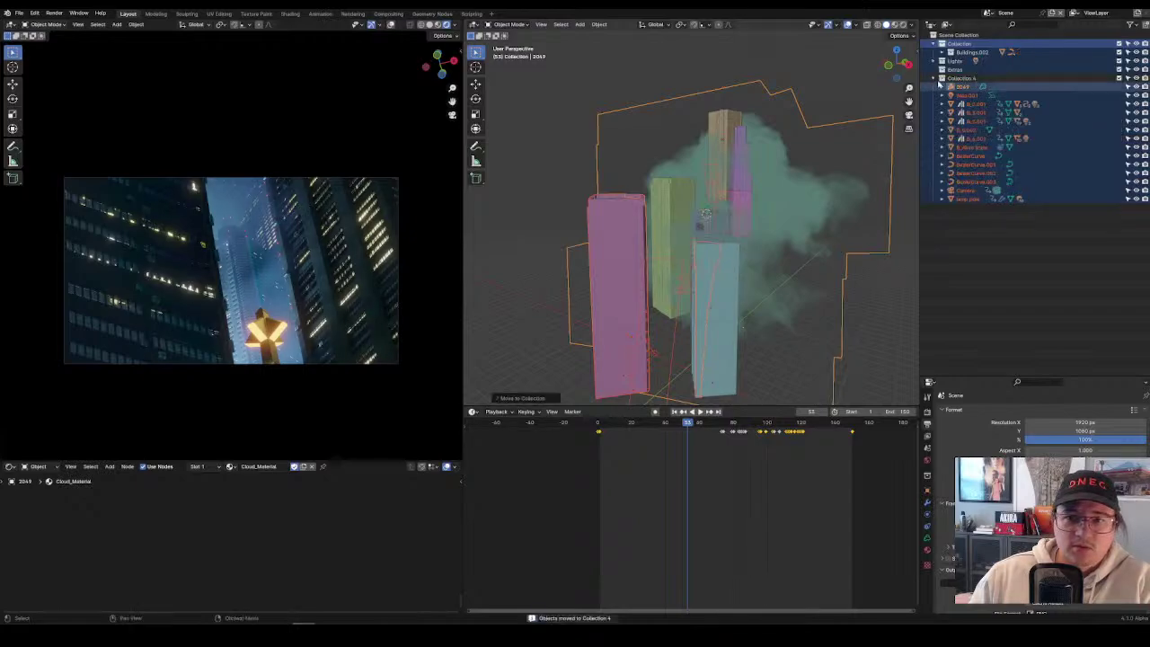
Examine what remains in the main, Buildings.002, Lights and Extras collections and what Collection 4 holds.
click(934, 43)
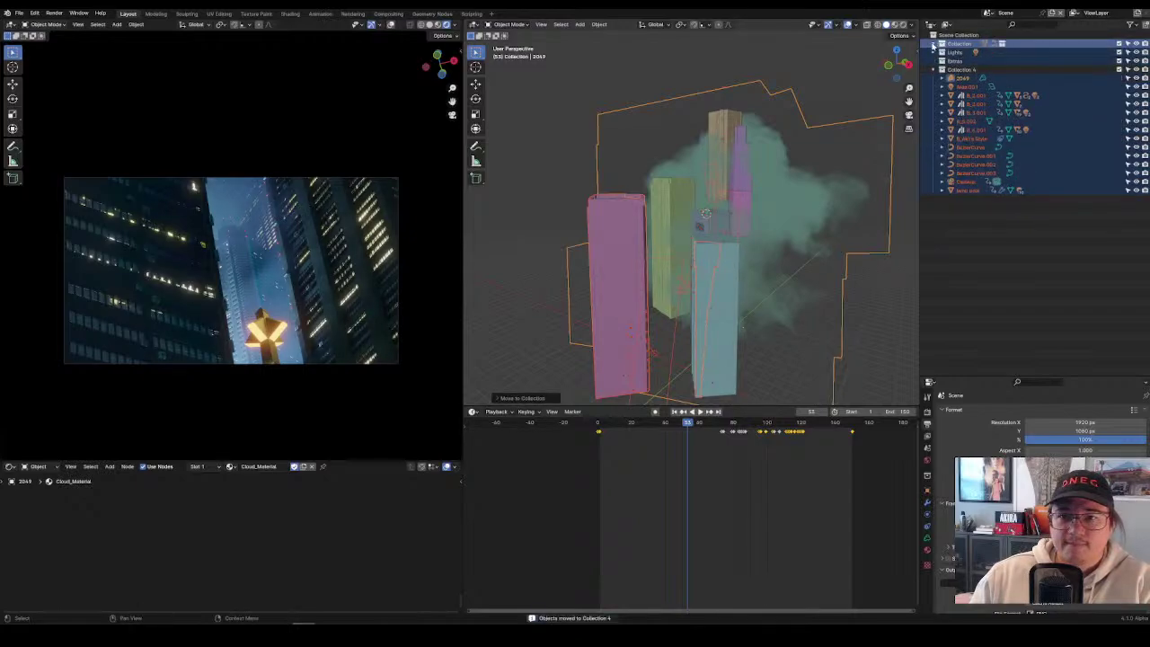
click(947, 61)
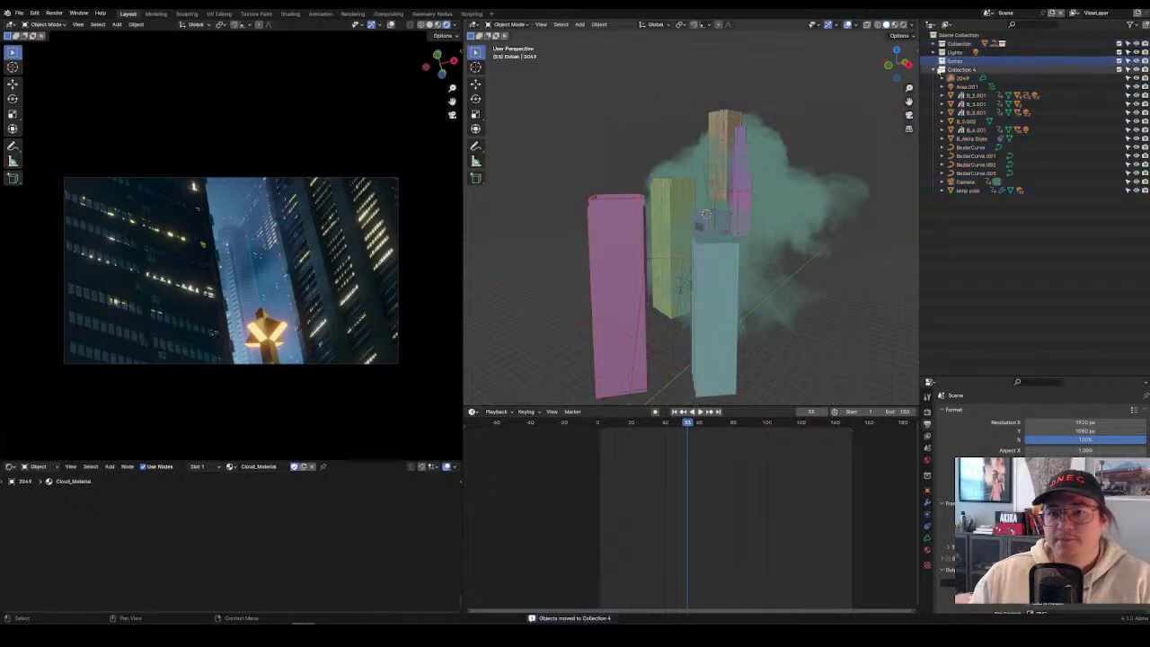
click(933, 43)
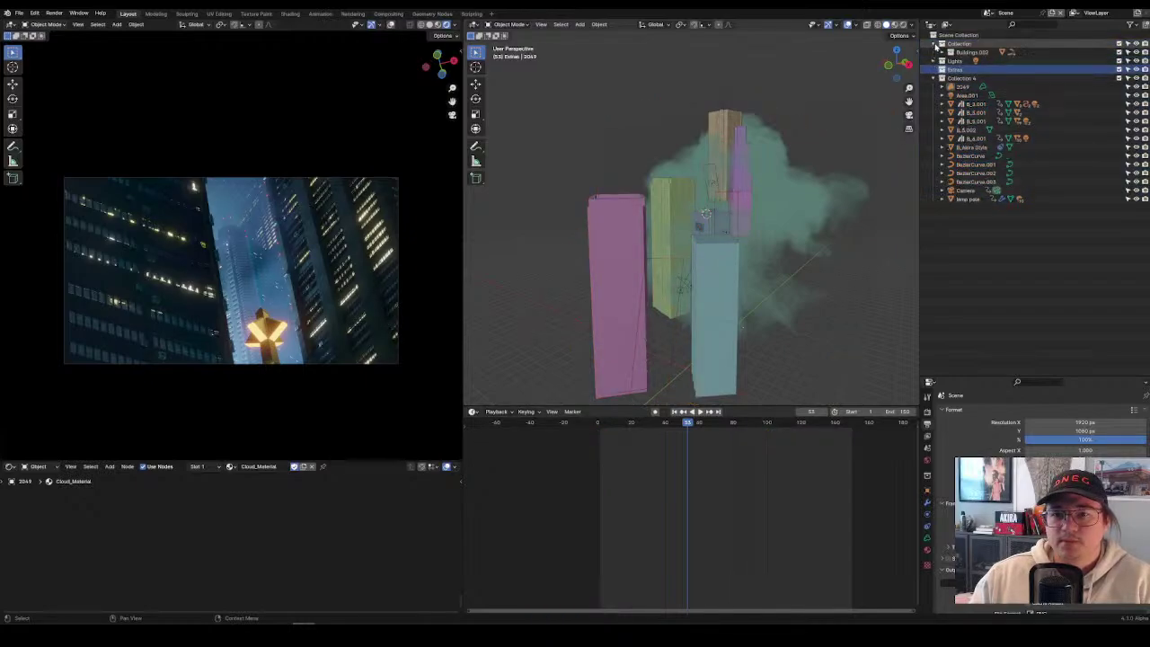
click(951, 52)
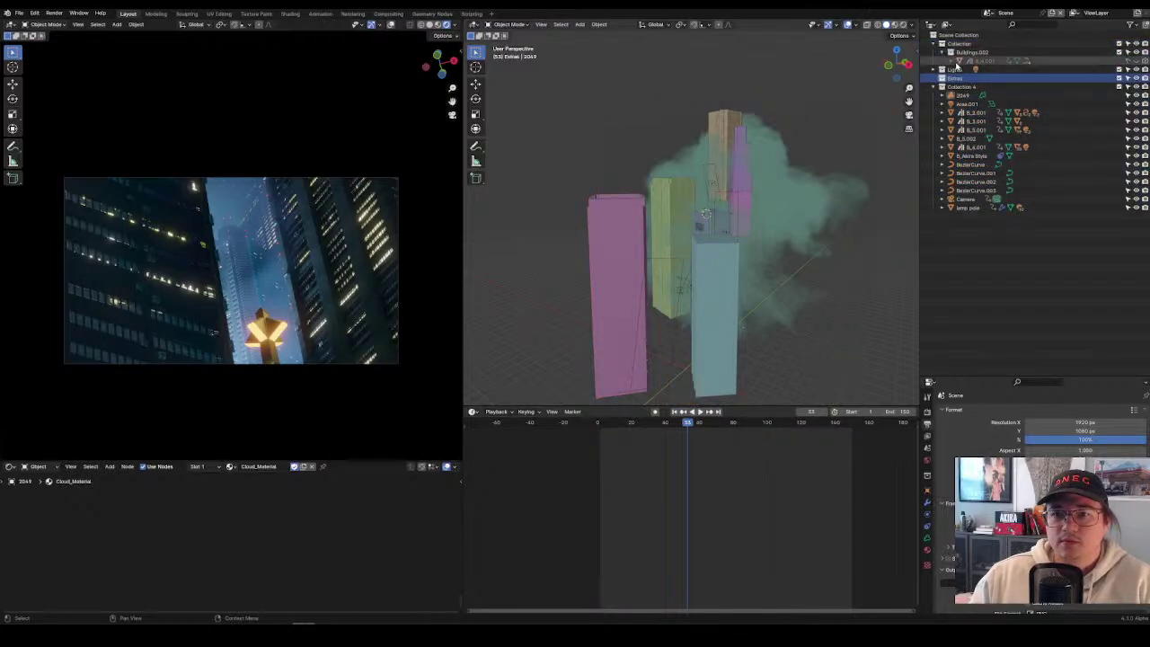
click(941, 69)
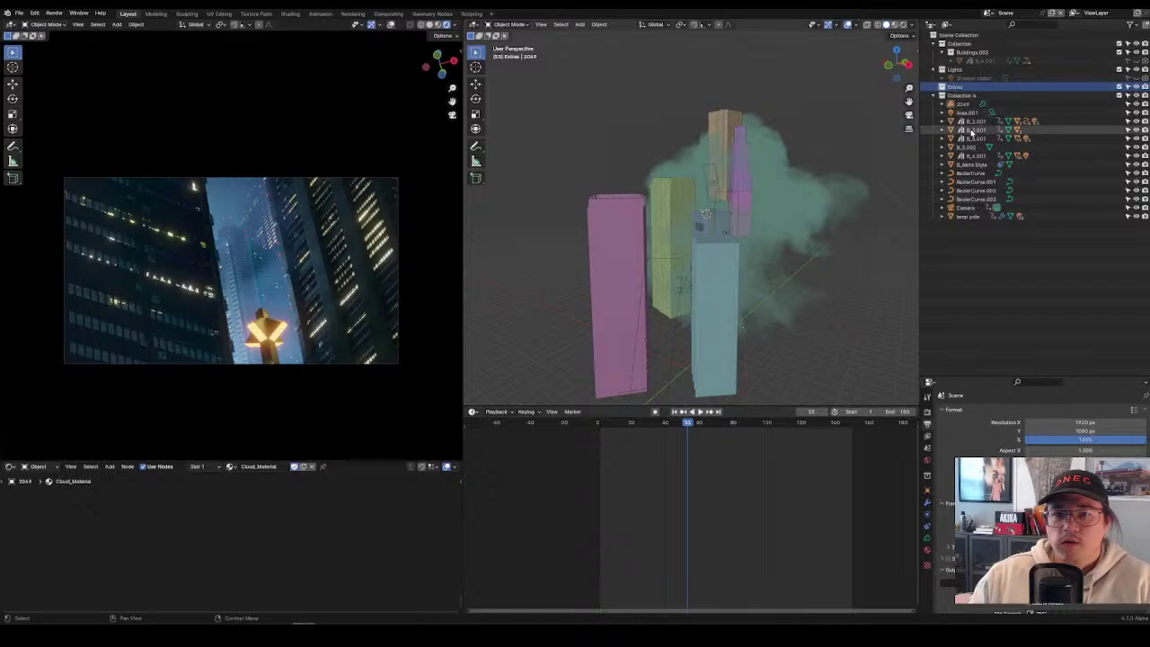
click(935, 96)
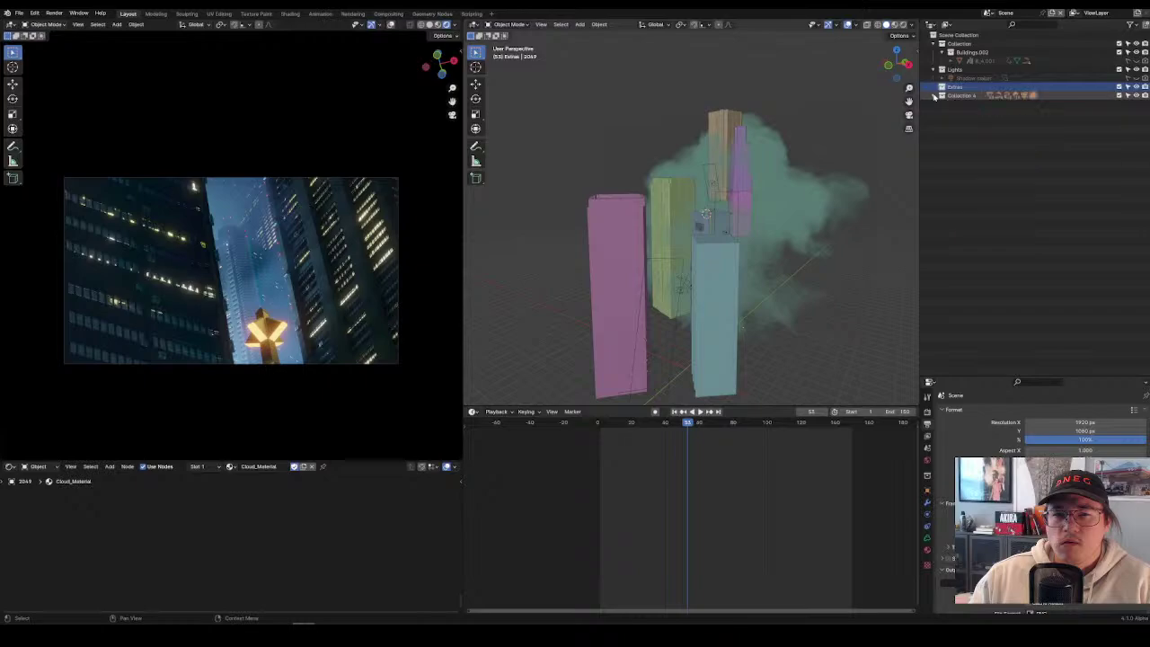
click(936, 96)
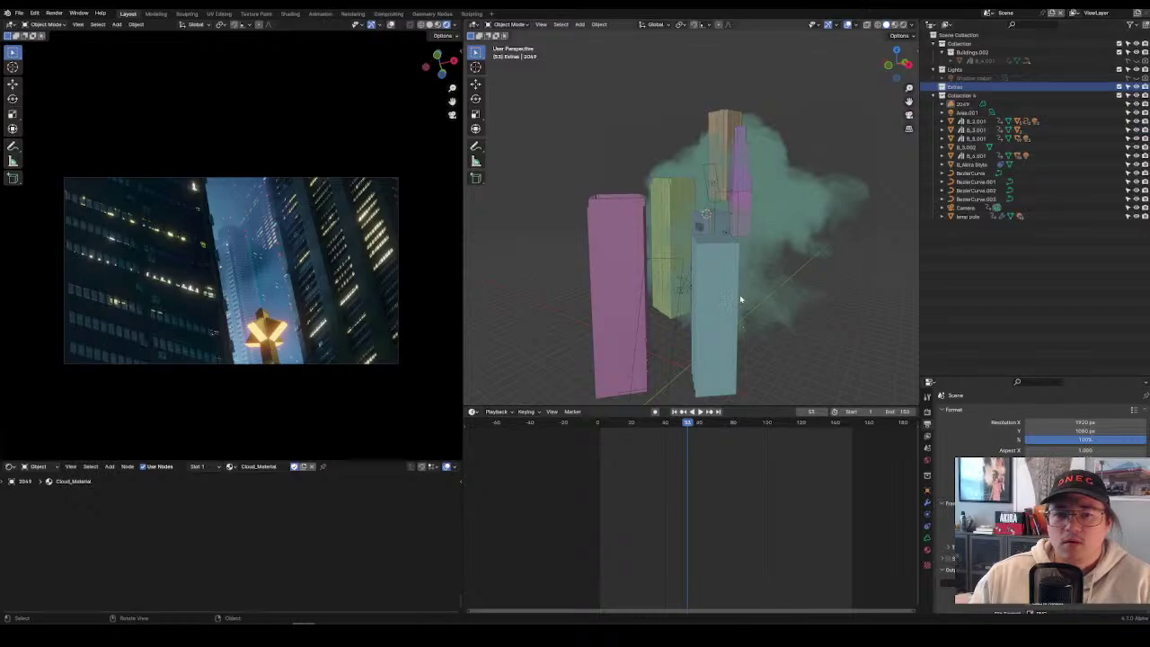
Make the 2049 cloud volume in Collection 4 unselectable in the viewport.
click(963, 104)
key(KP_Decimal)
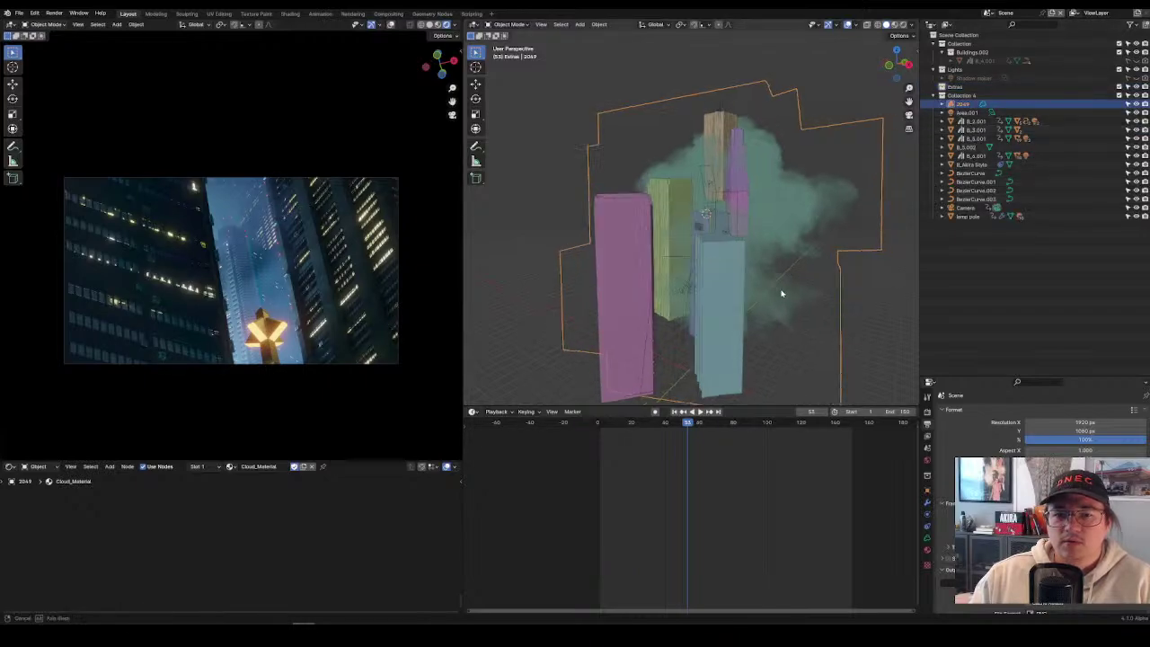
click(1128, 104)
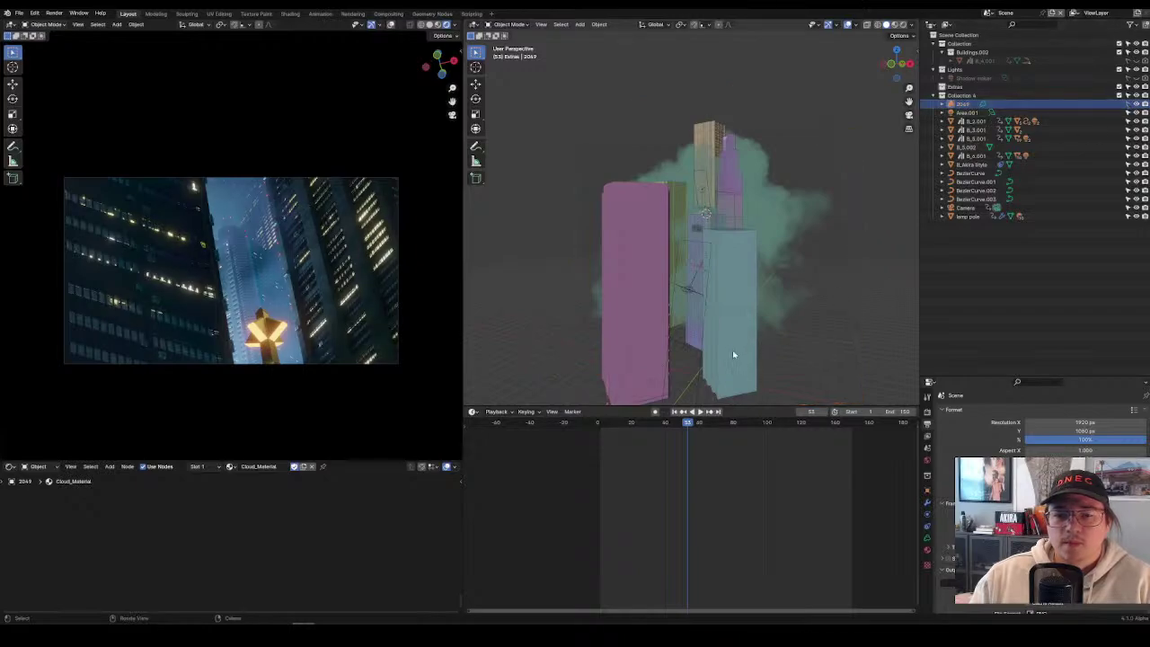
Pick a light at the lamp pole and examine what is nested under lamp pole and the Bezier curves.
scroll(732, 350, down, 2)
click(676, 401)
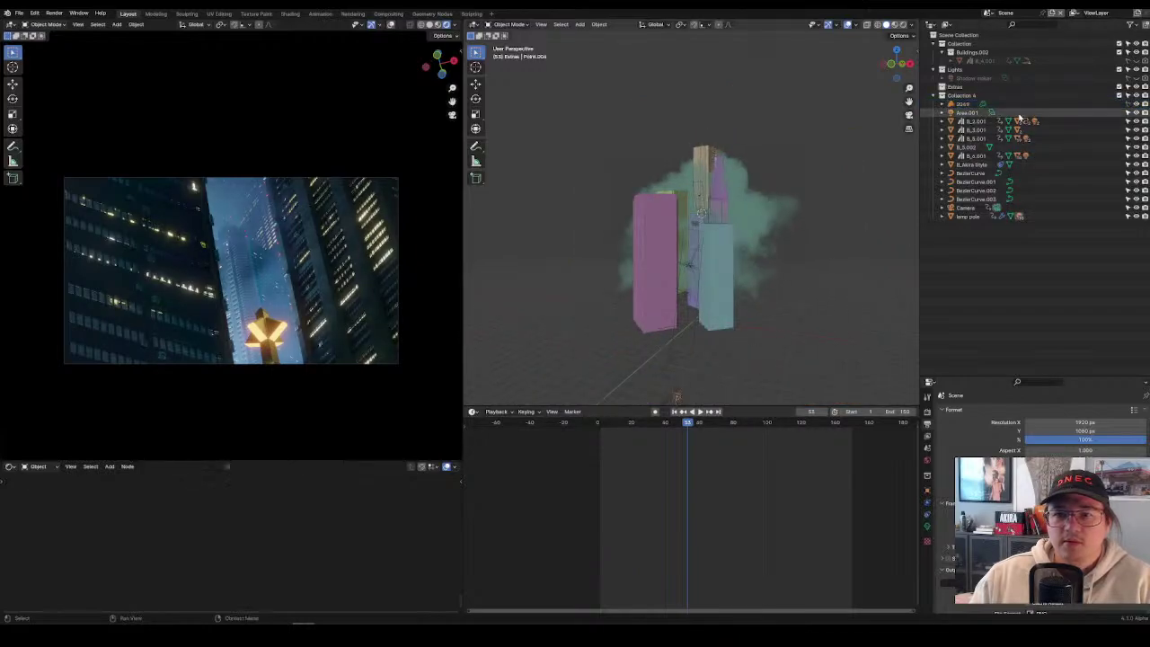
click(943, 217)
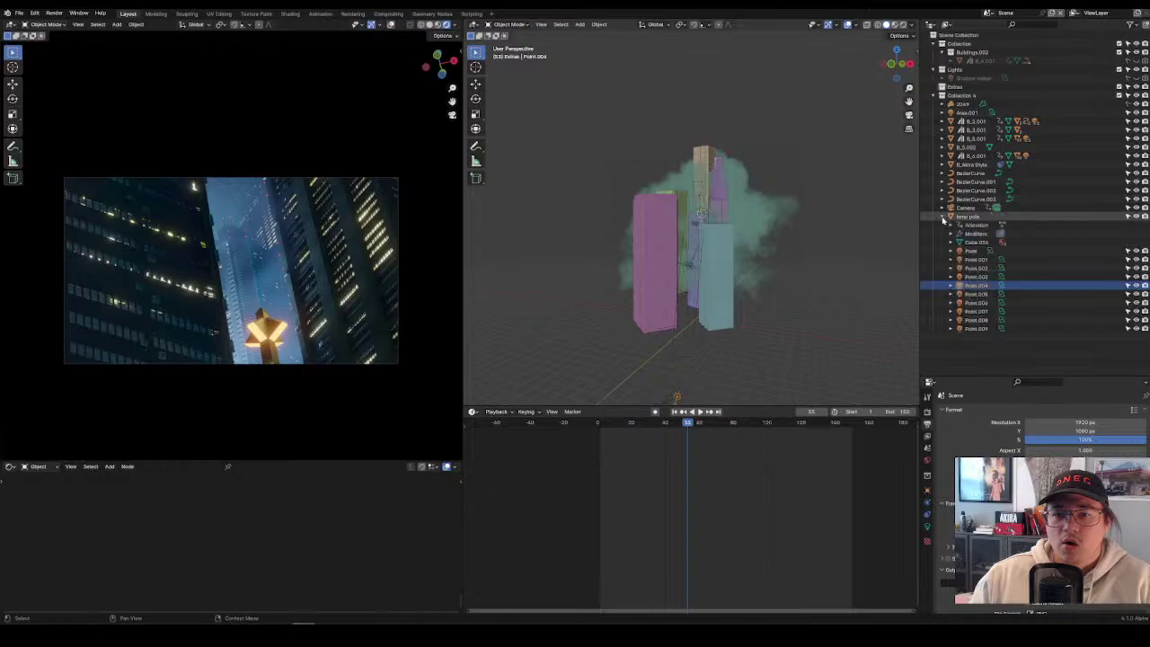
click(942, 217)
click(943, 200)
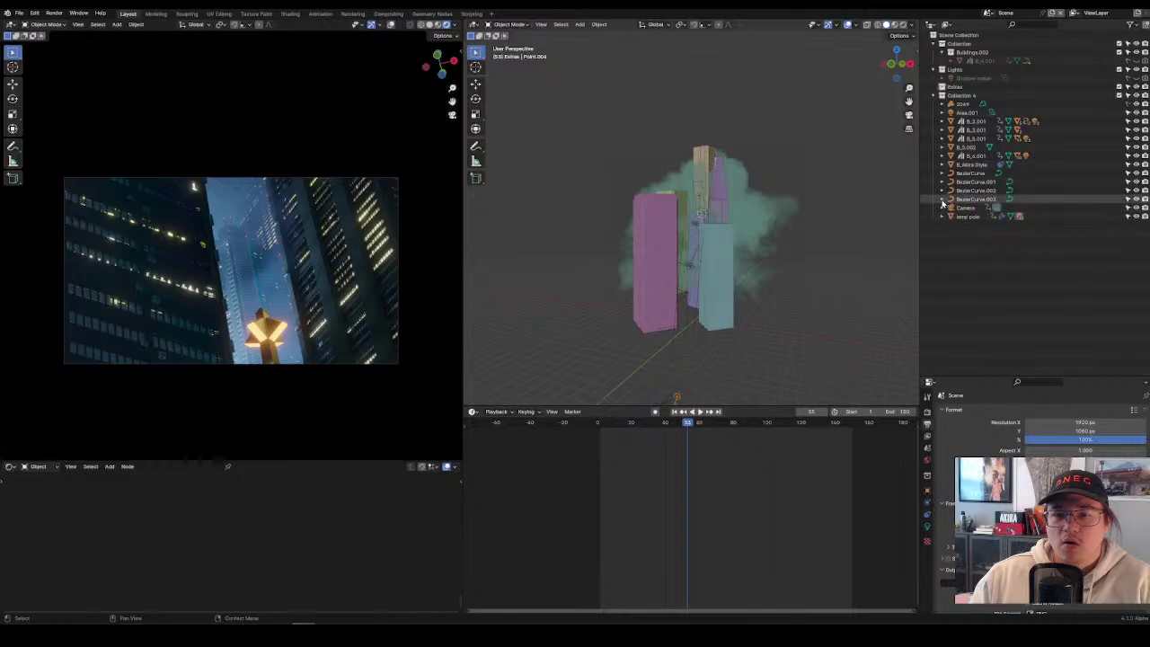
click(942, 200)
click(943, 190)
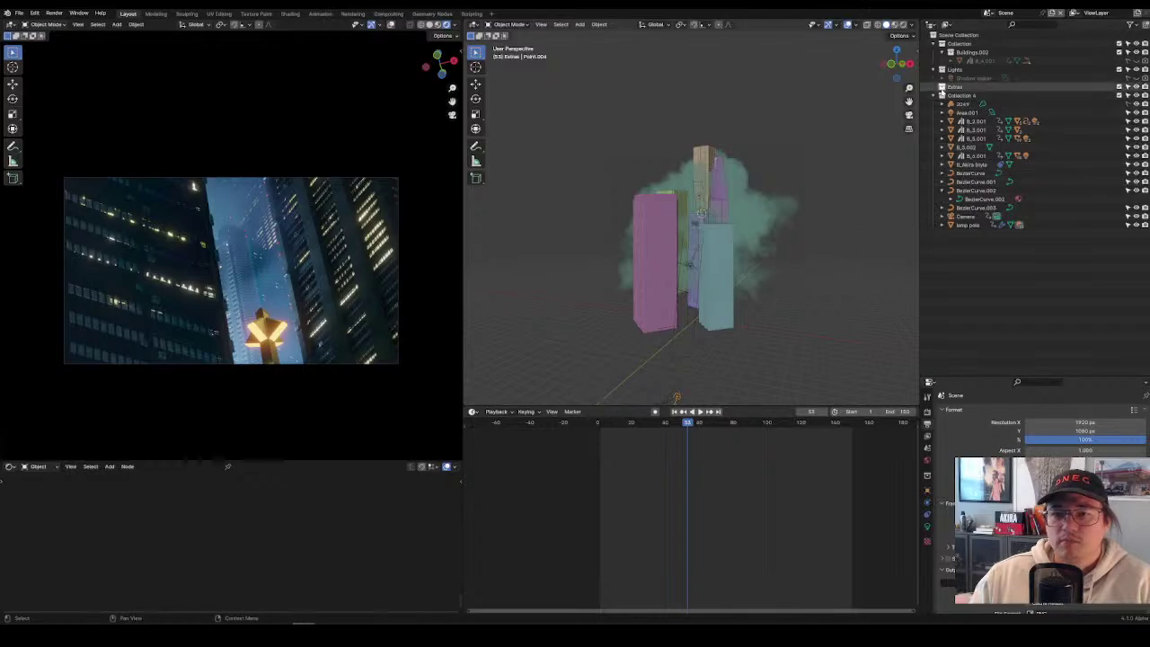
Check the B_2.001 building and locate the small purple tower in the outliner hierarchy, then select the Extras collection.
click(959, 121)
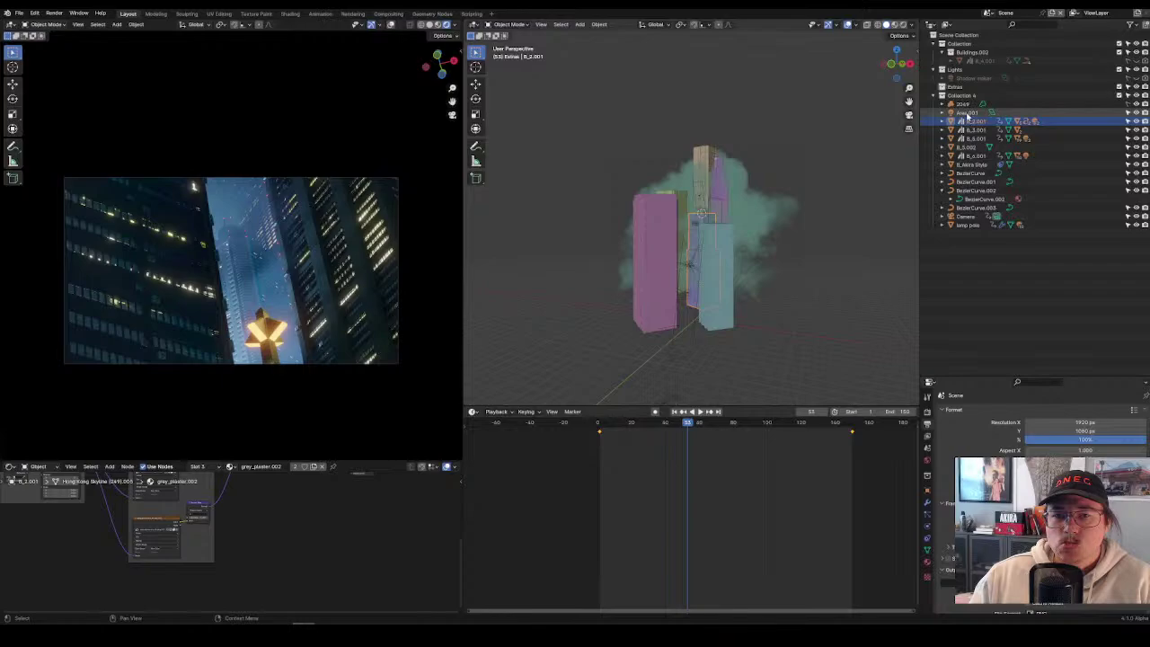
click(725, 172)
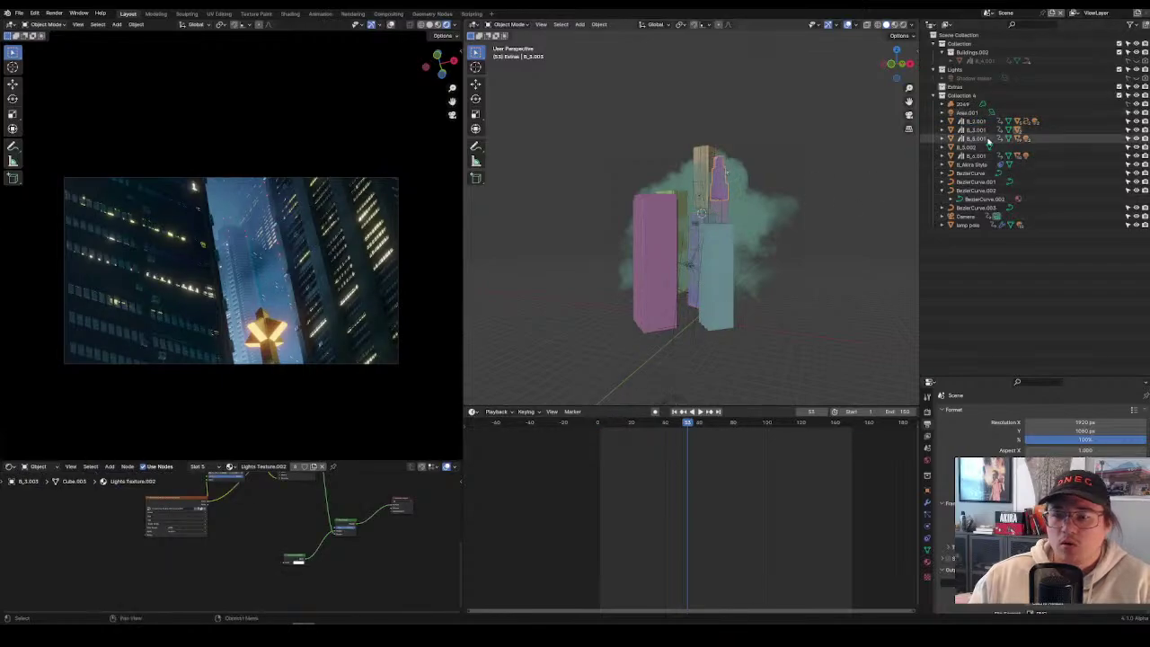
key(period)
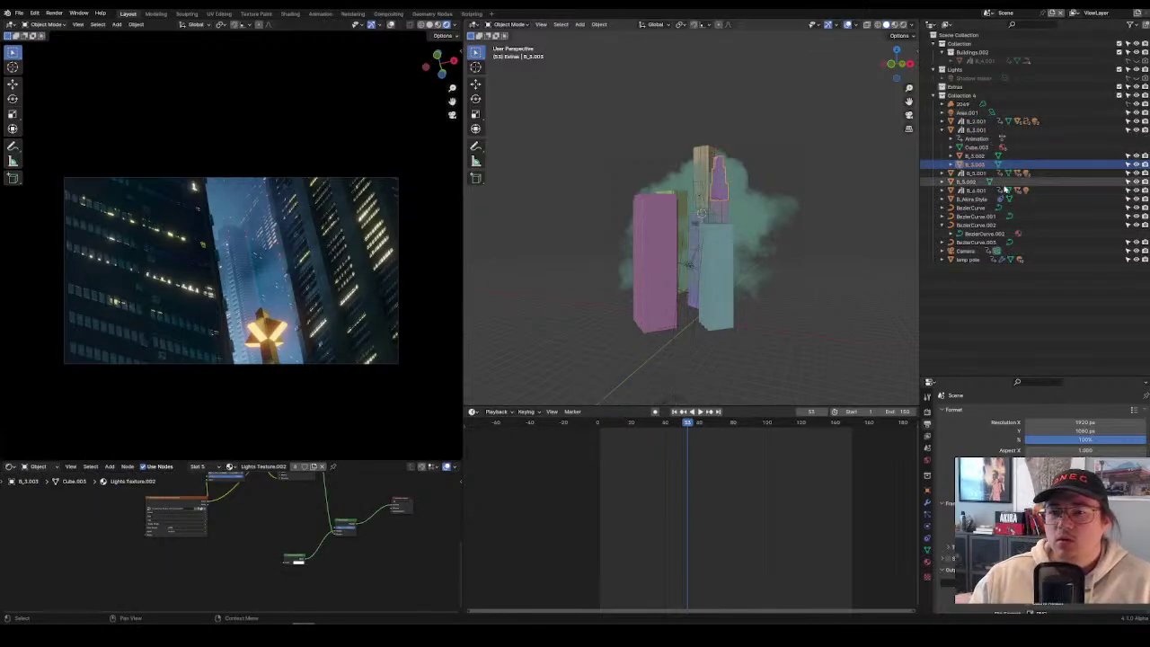
click(943, 133)
click(952, 87)
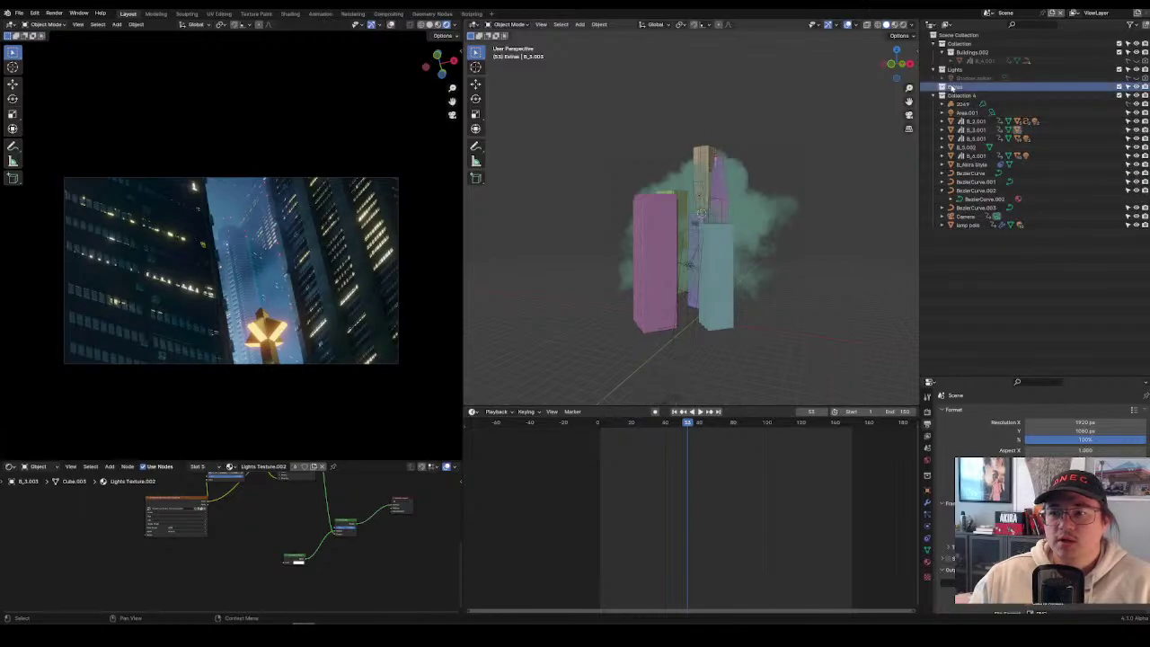
scroll(764, 270, up, 3)
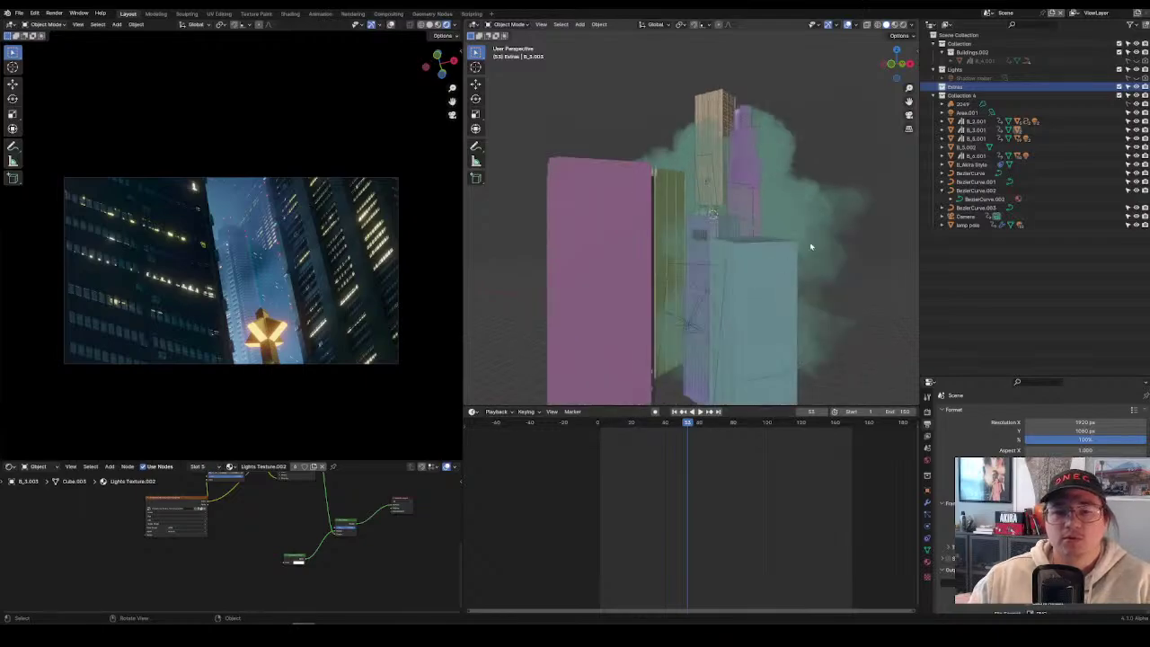
Delete the Lights and Extras collections together with the hidden Shadow maker object.
scroll(810, 241, down, 1)
click(956, 70)
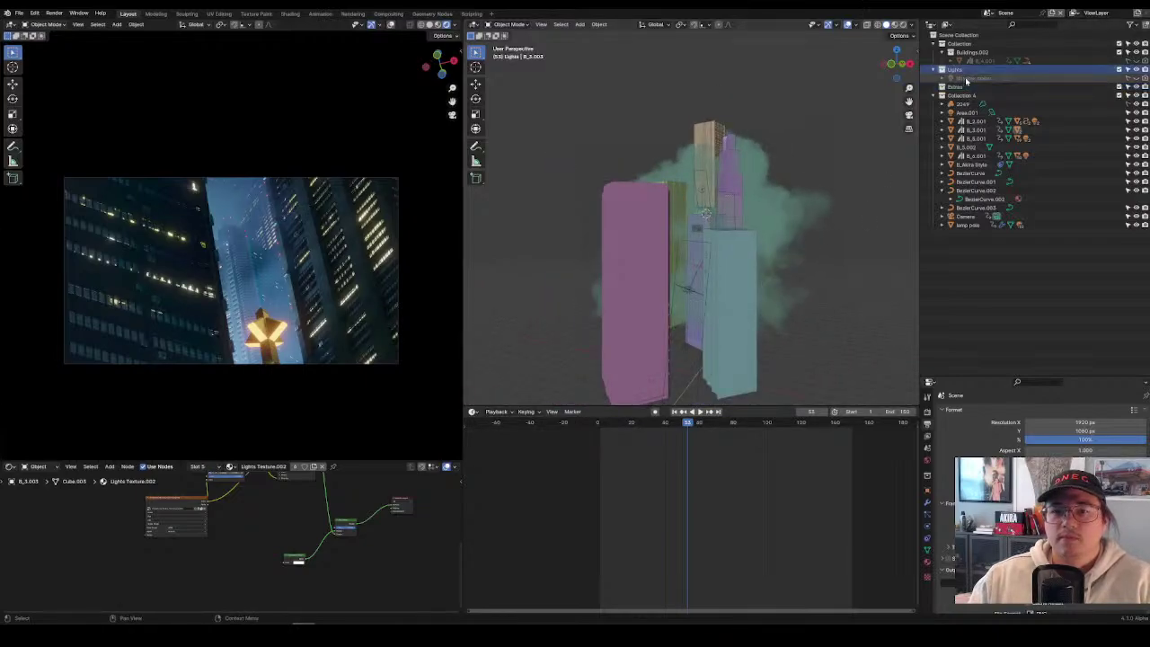
click(960, 78)
click(957, 87)
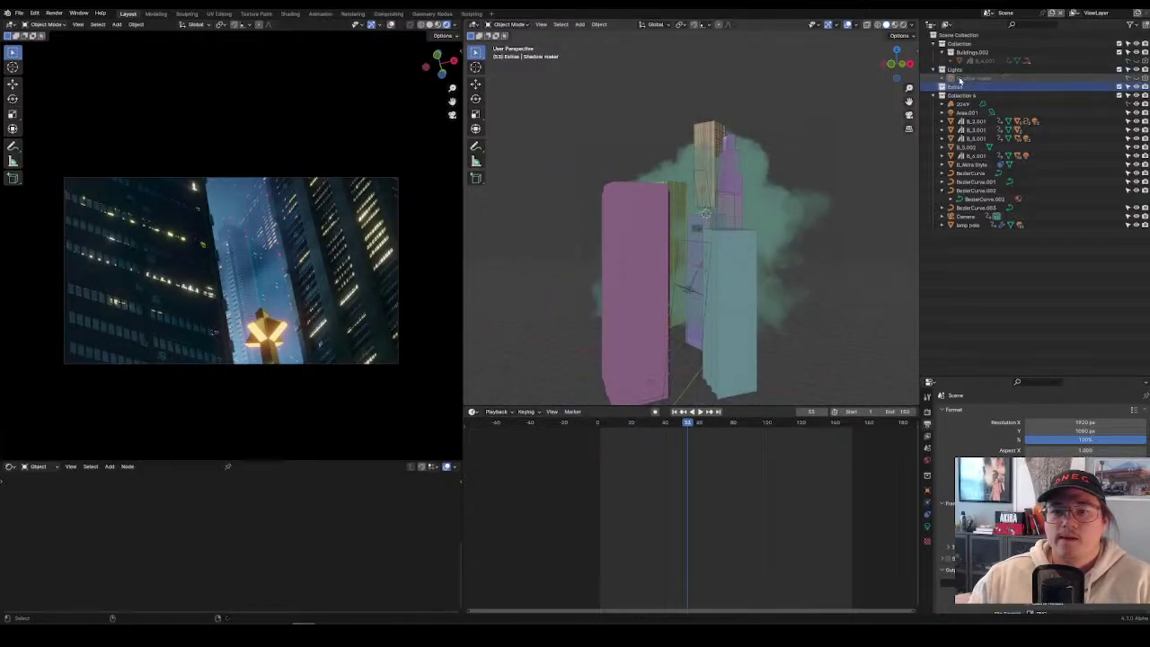
click(957, 70)
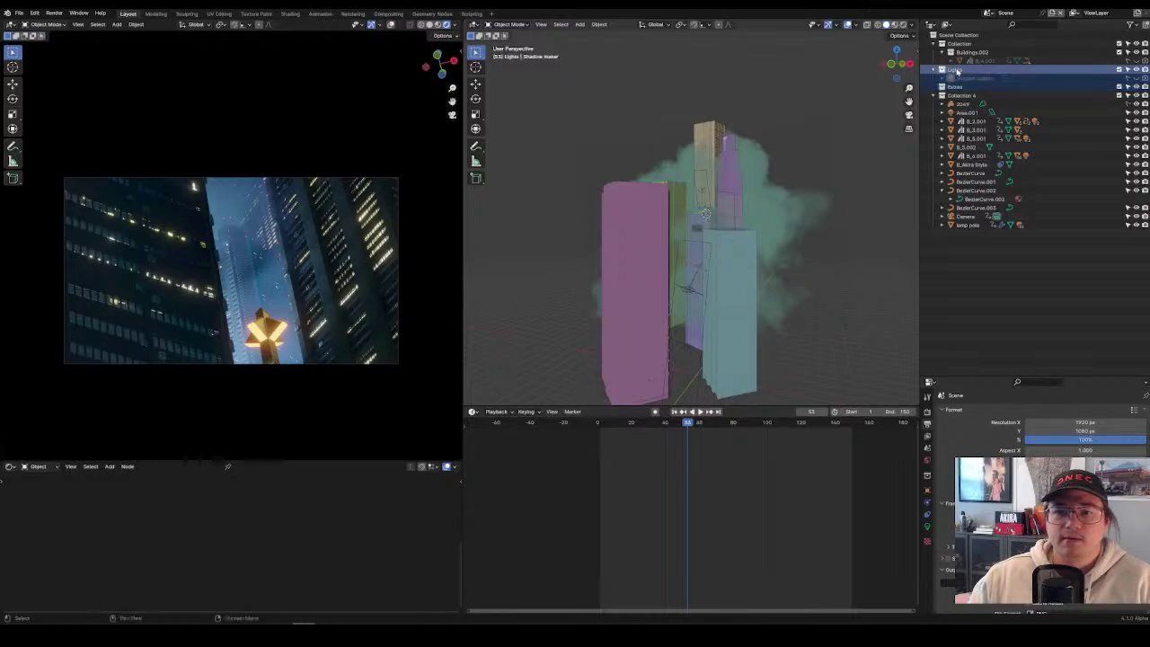
key(Delete)
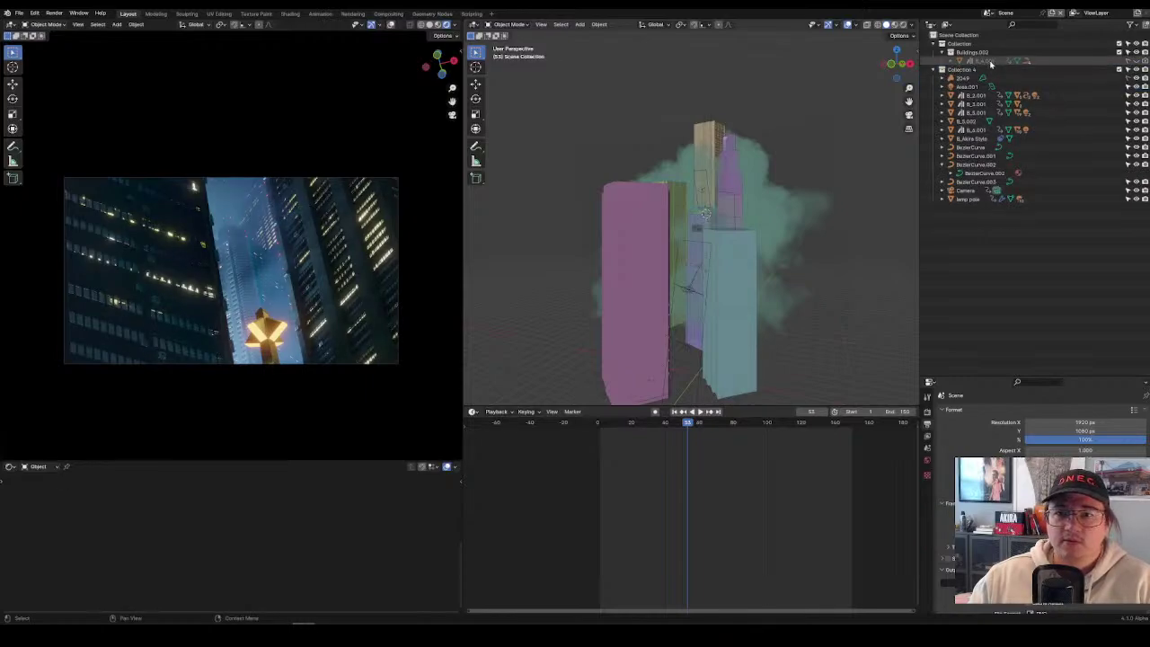
Move the hidden B_4.001 building into Collection 4 and delete the leftover Buildings.002 and main Collection.
drag(991, 61, 978, 72)
click(982, 53)
key(x)
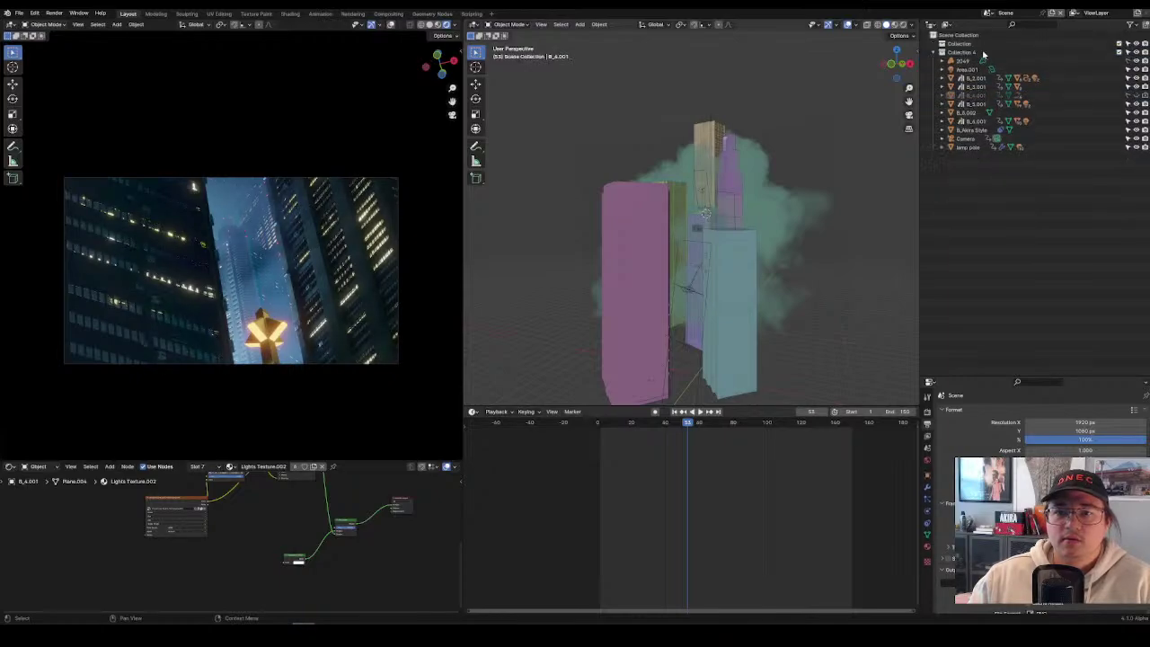
click(961, 44)
key(Delete)
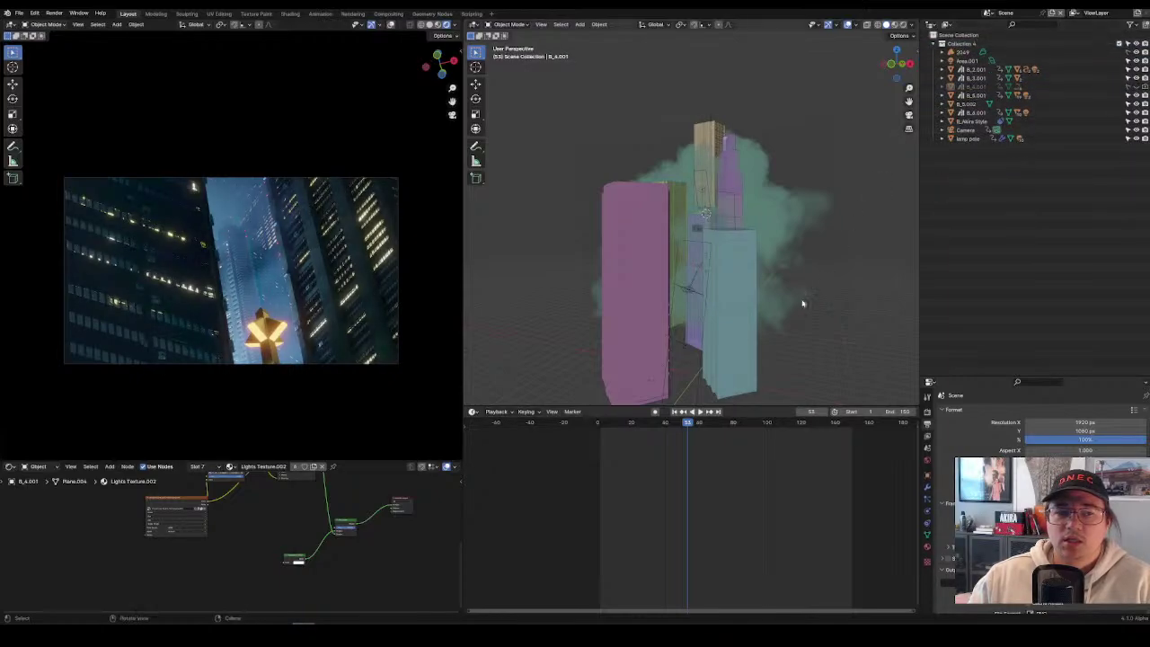
Play the animation to review the camera view and collapse Collection 4 in the outliner.
key(space)
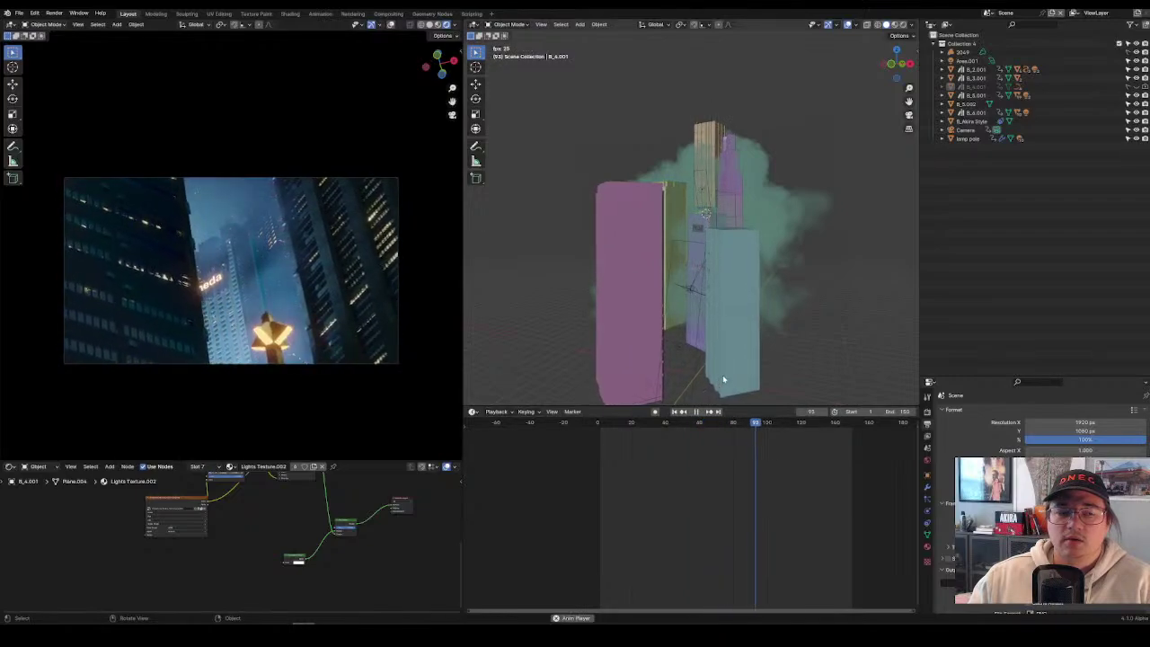
click(934, 43)
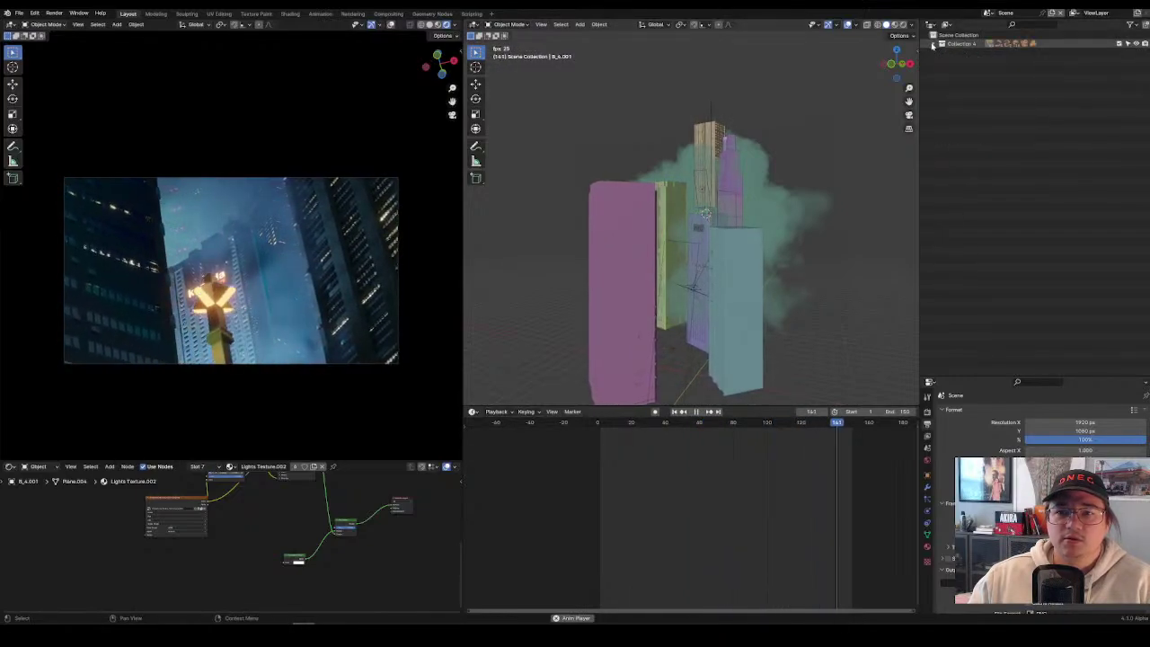
key(space)
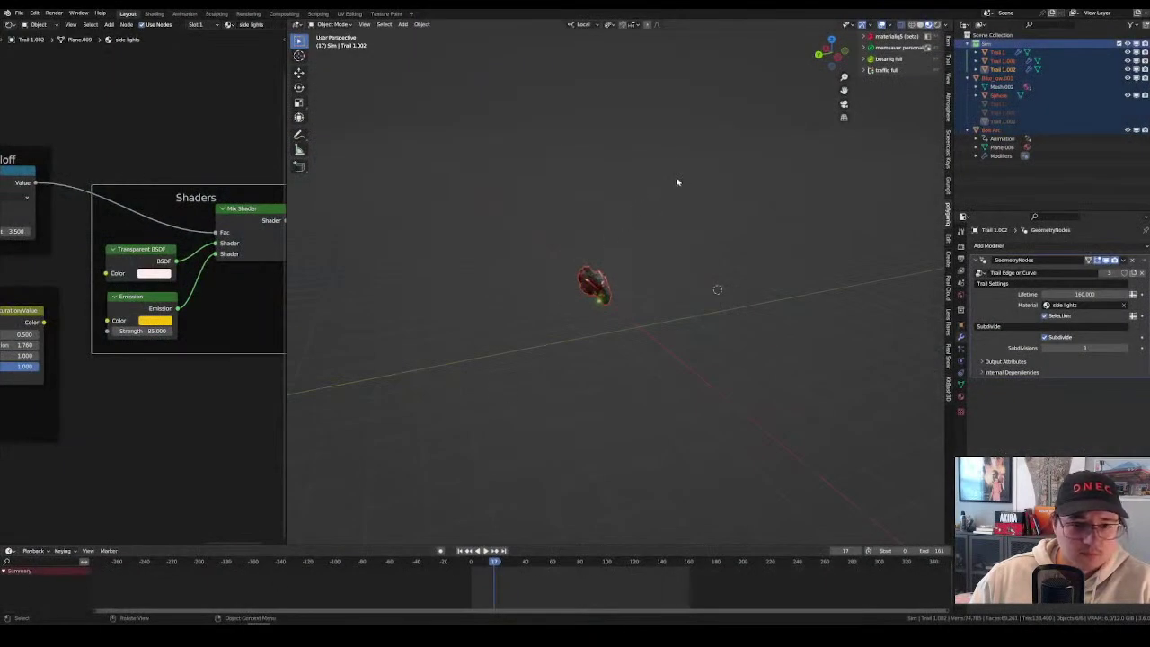
Switch to the Blender window with the bike trails and open the recent rain scene there, discarding unsaved changes.
scroll(731, 239, up, 5)
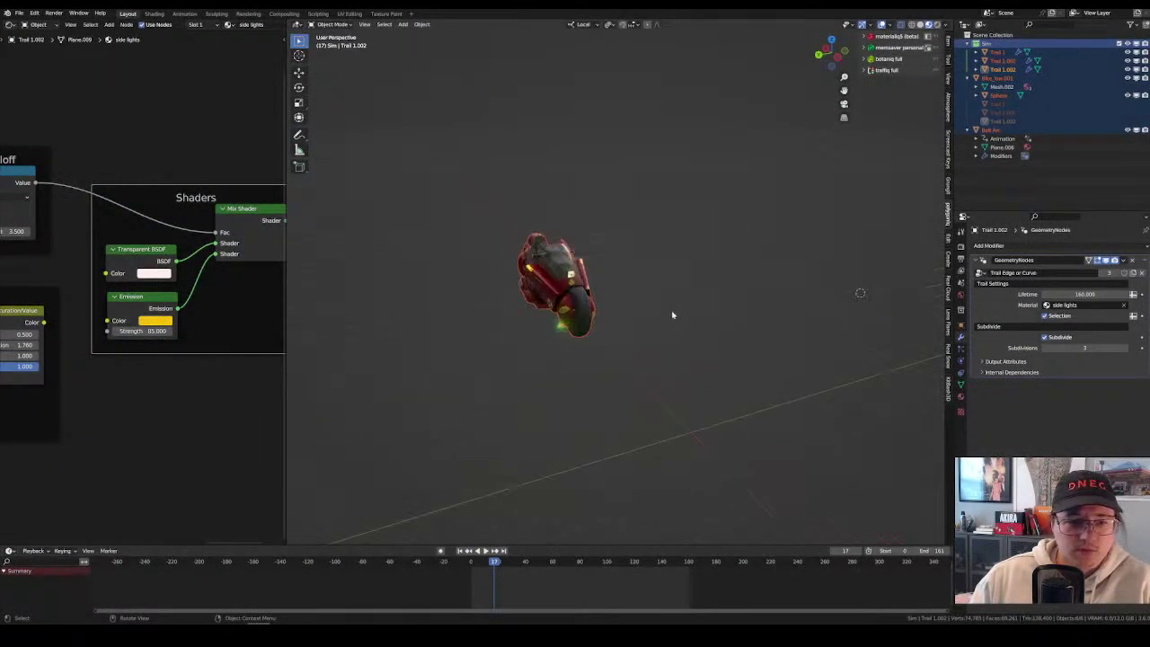
middle_drag(673, 313, 896, 280)
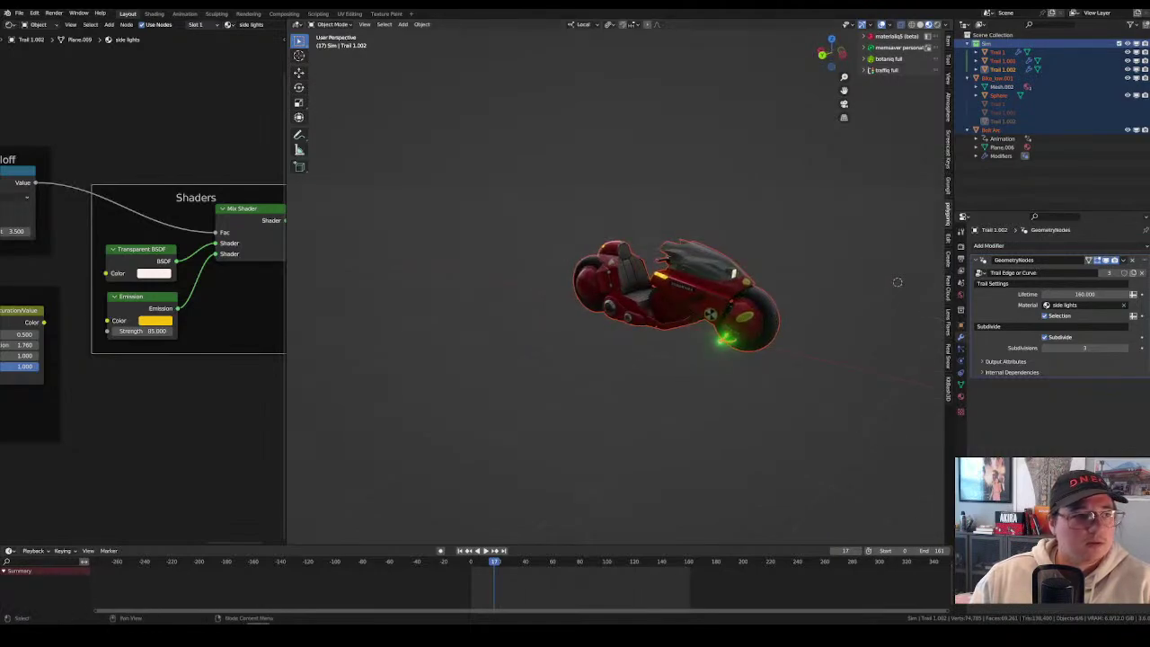
click(18, 12)
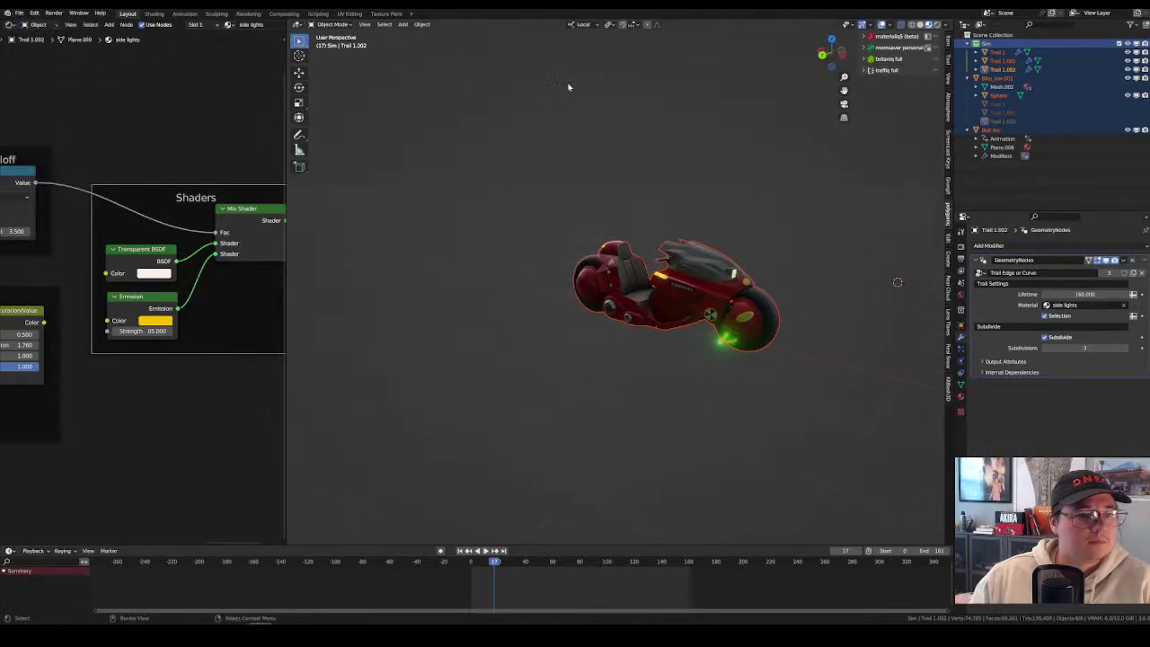
click(20, 14)
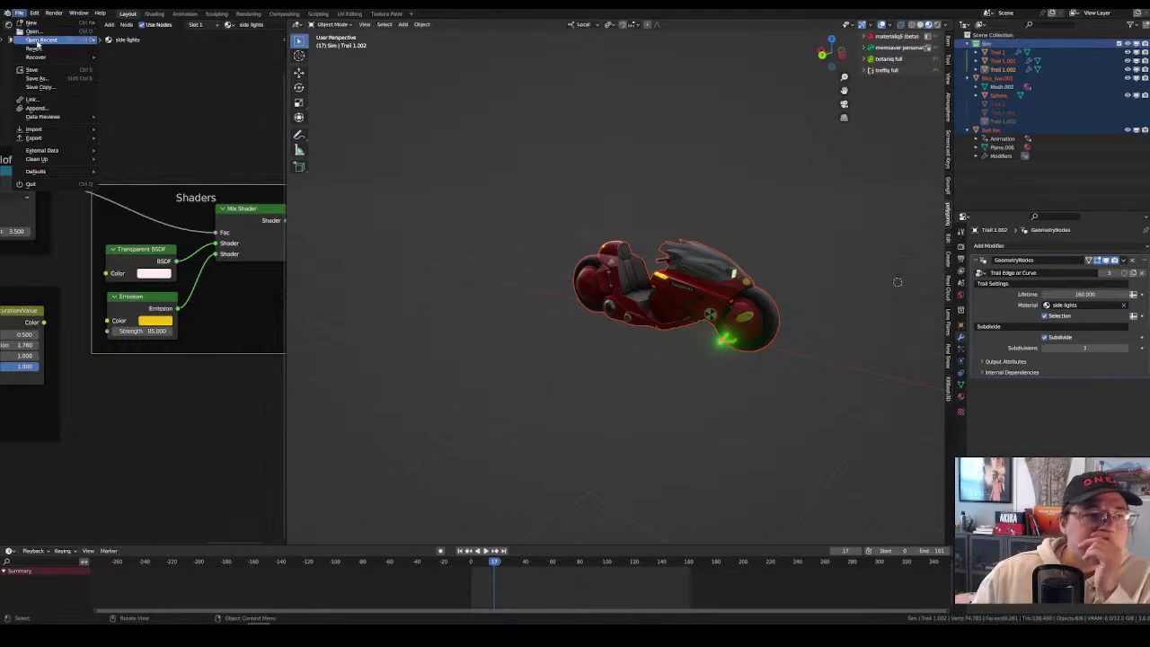
mouse_move(40, 40)
click(186, 52)
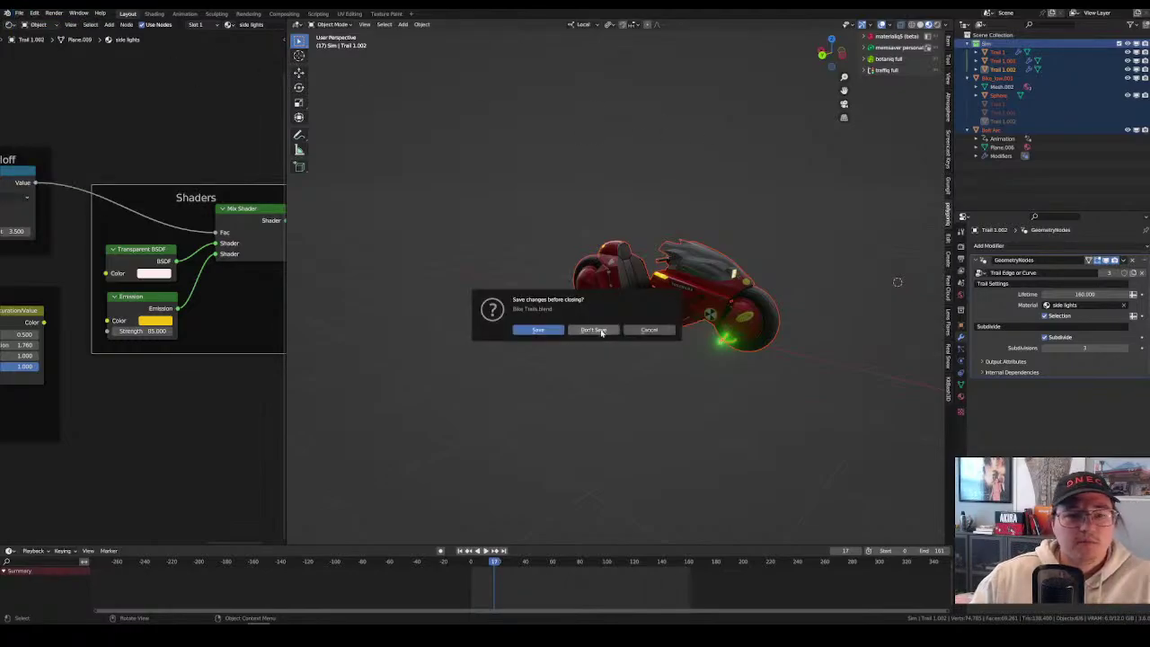
click(594, 330)
Collapse the Collection, Rain and Collision collections in the rain scene's outliner.
key(KP_0)
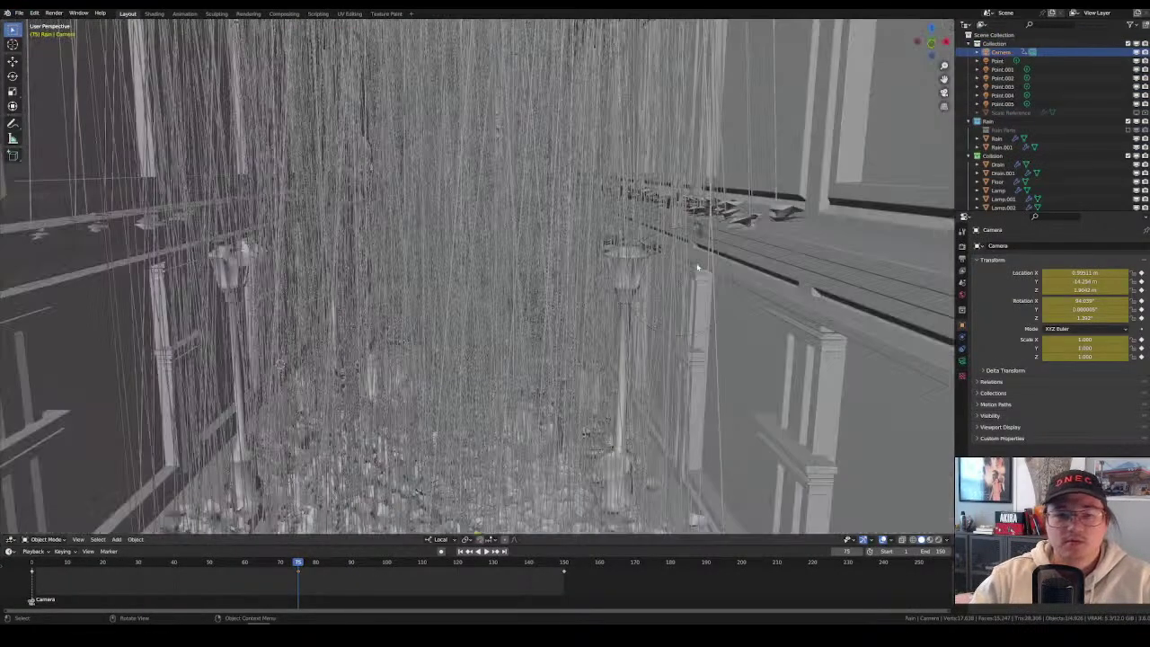
click(969, 44)
click(969, 52)
click(969, 61)
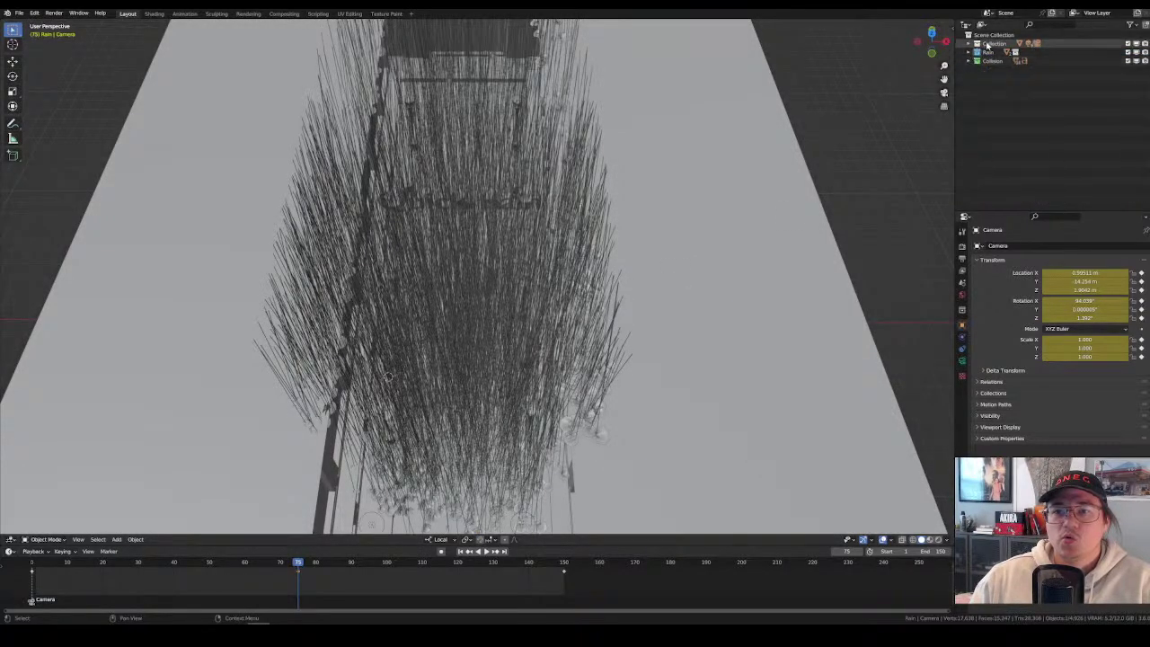
Try to copy the rain scene's Collection, Rain and Collision collections into the city scene's root collection.
click(990, 34)
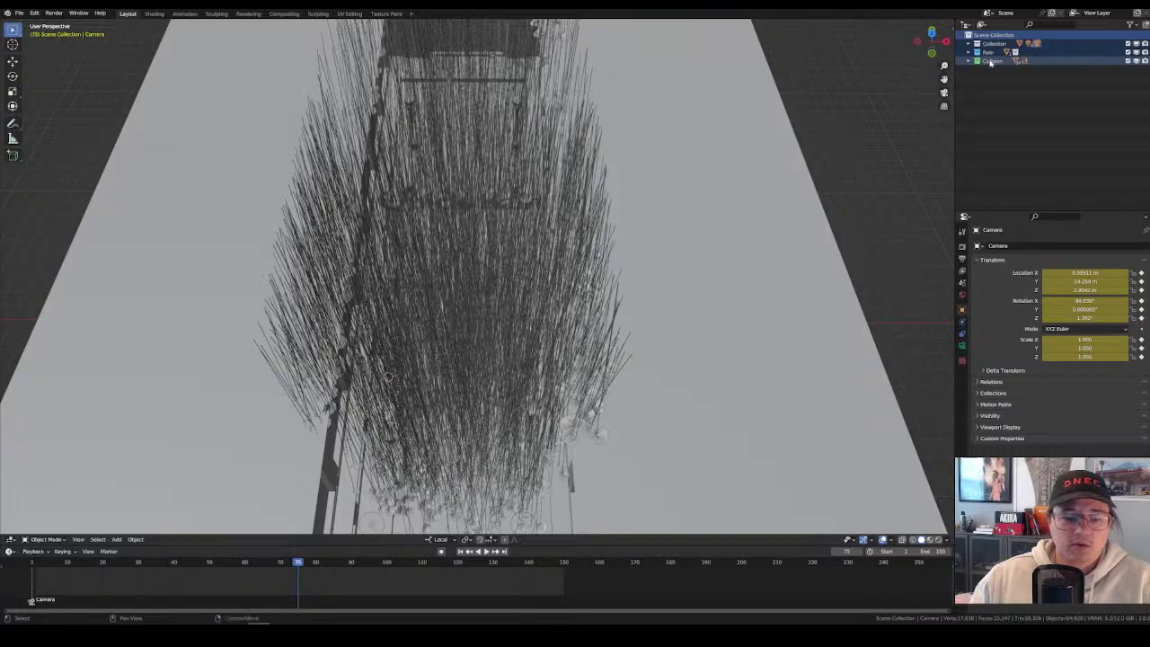
click(728, 237)
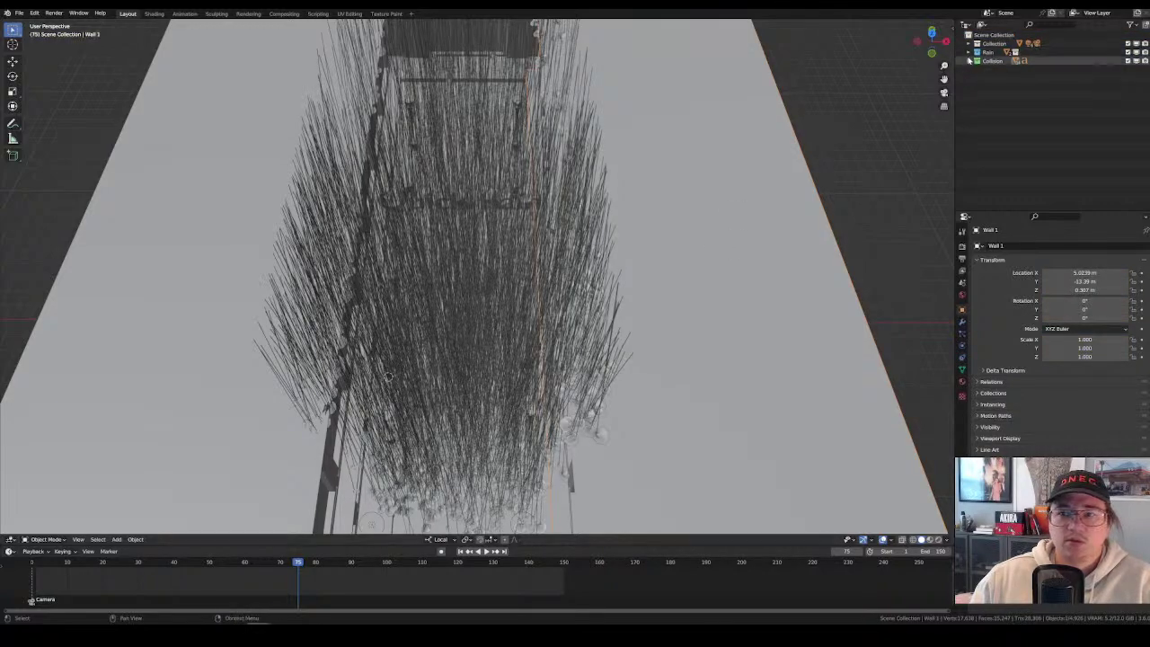
click(970, 60)
click(970, 61)
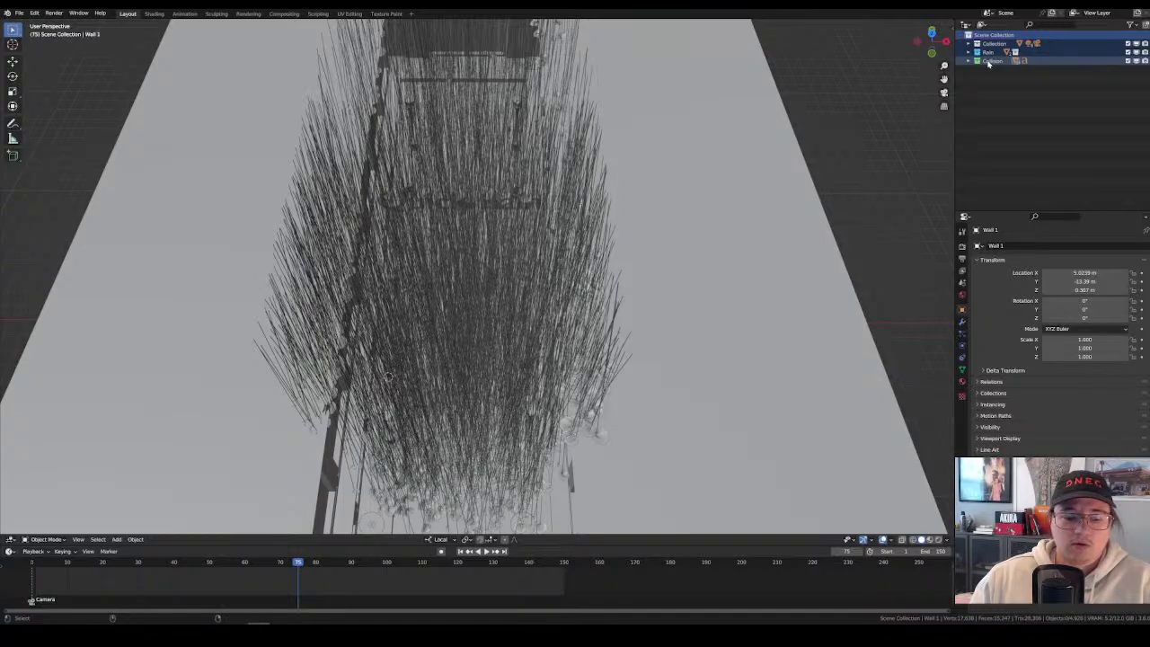
key(ctrl+c)
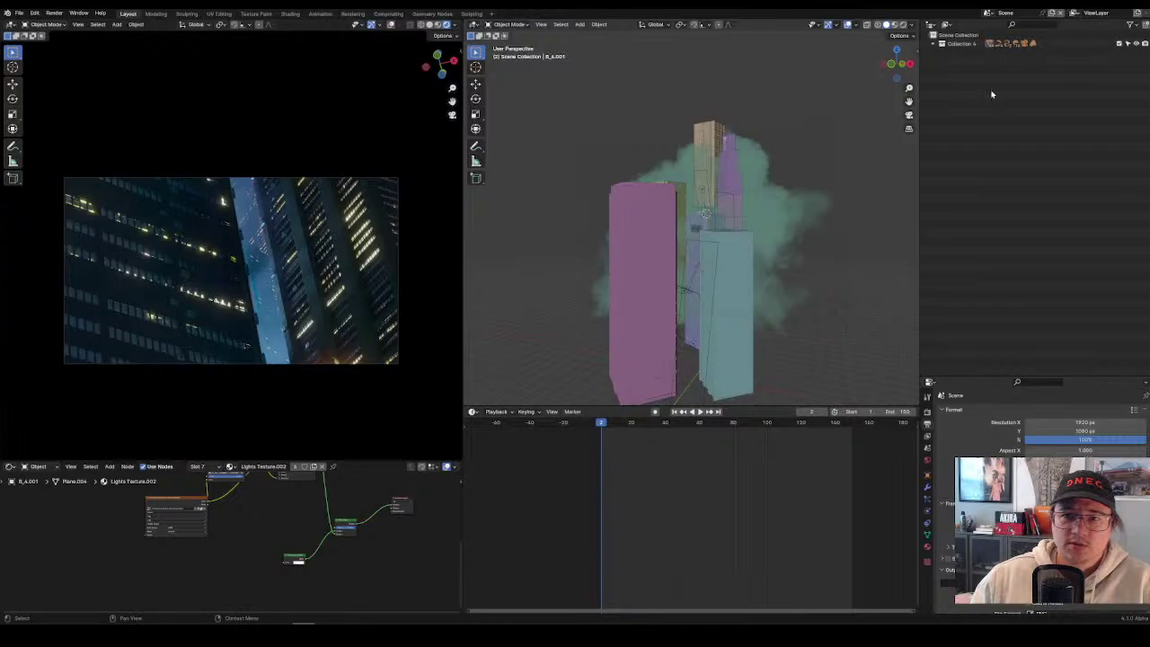
click(960, 35)
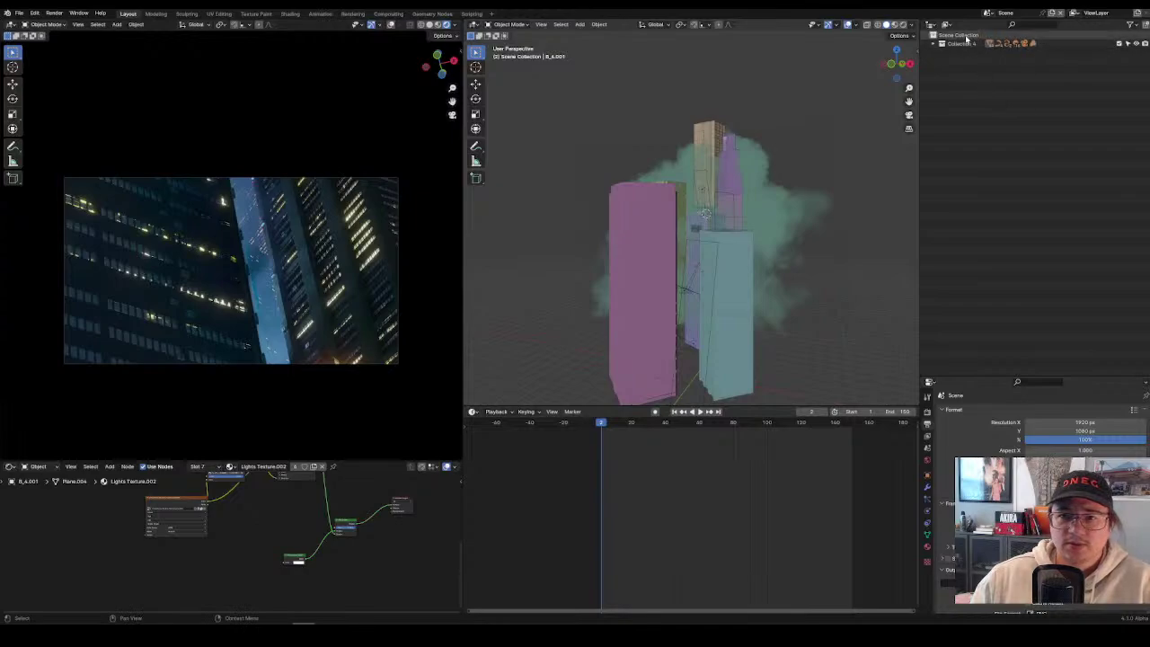
key(ctrl+v)
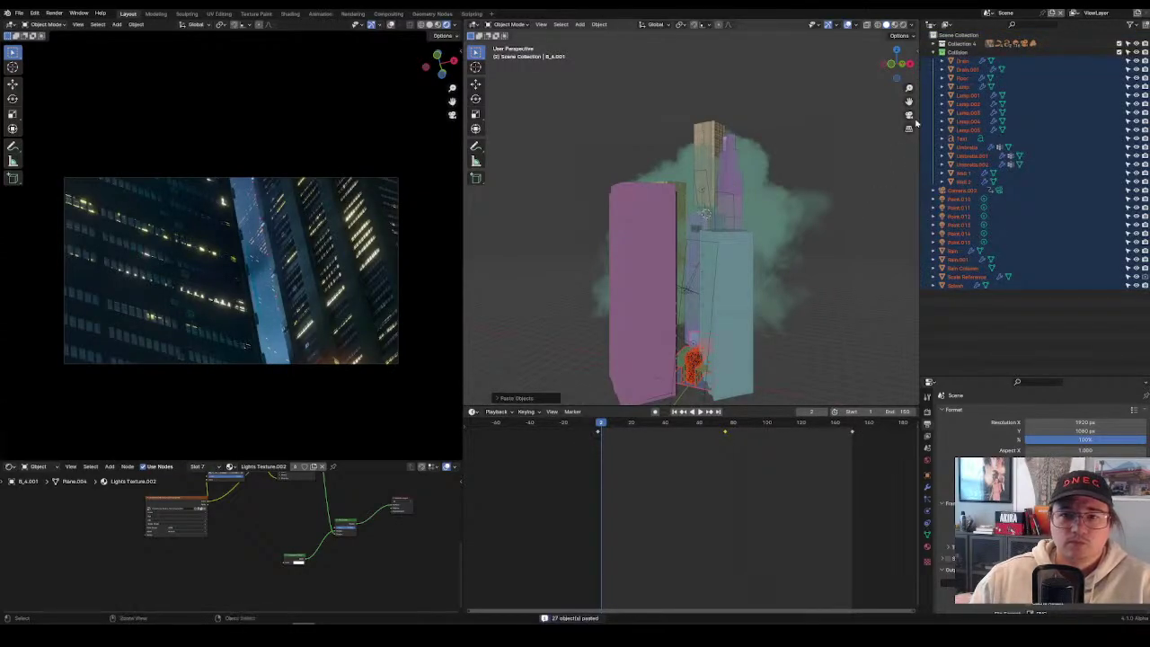
key(ctrl+z)
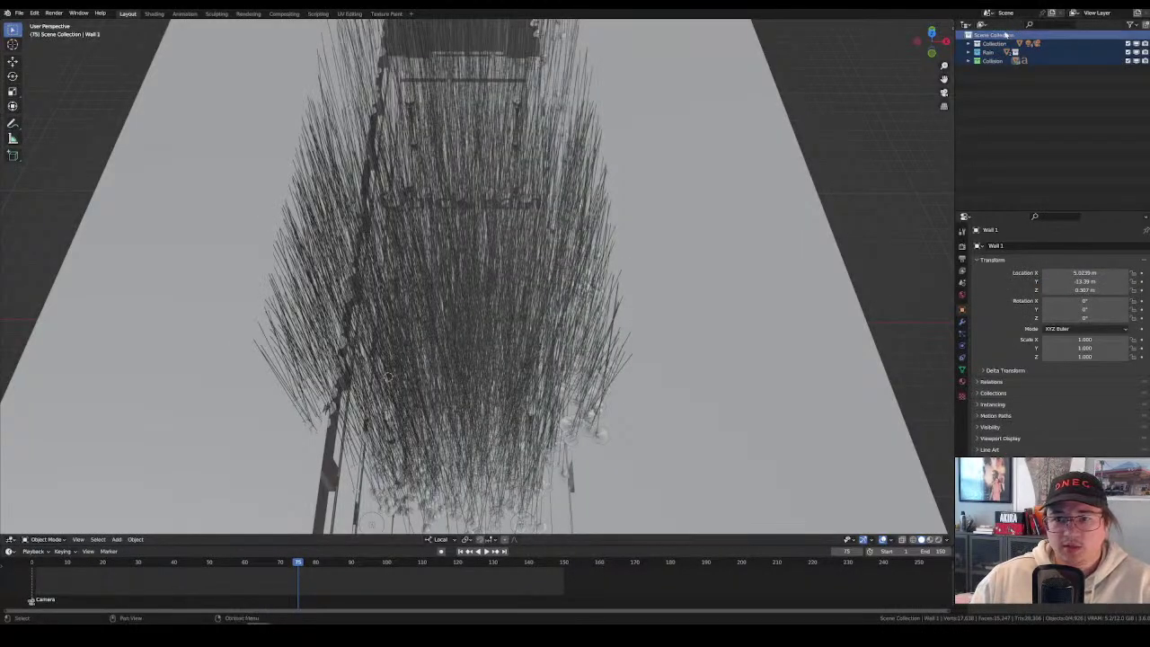
Try copying the three rain scene collections into the city scene again and check how the pasted Collision collection is organized.
click(997, 44)
shift+click(993, 61)
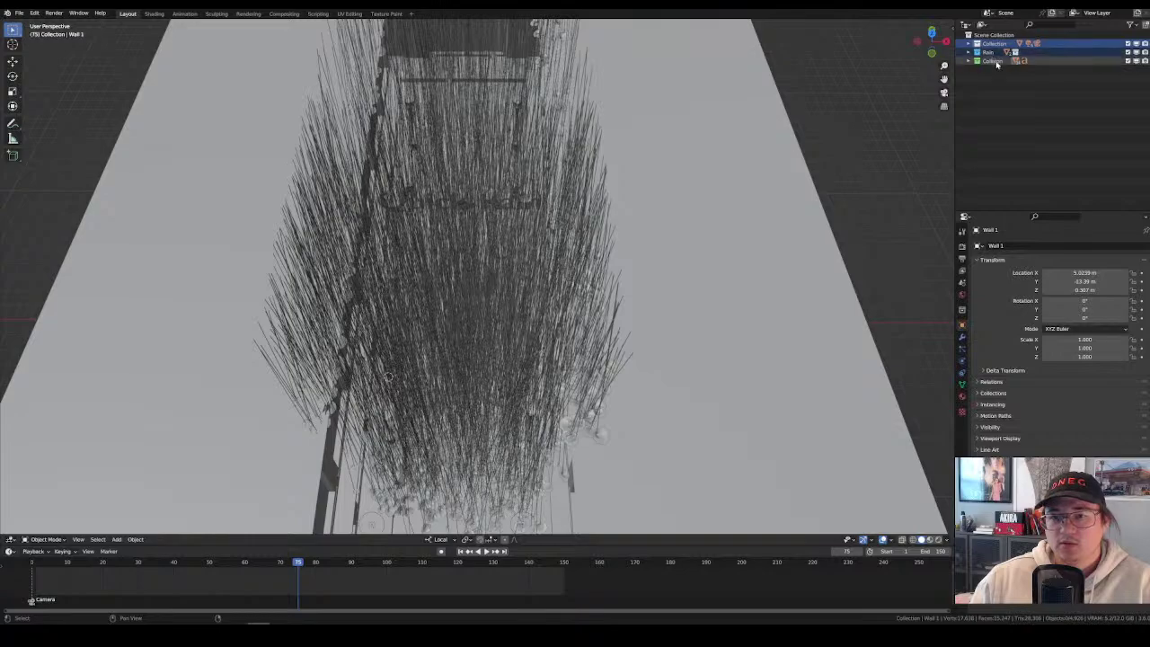
key(ctrl+c)
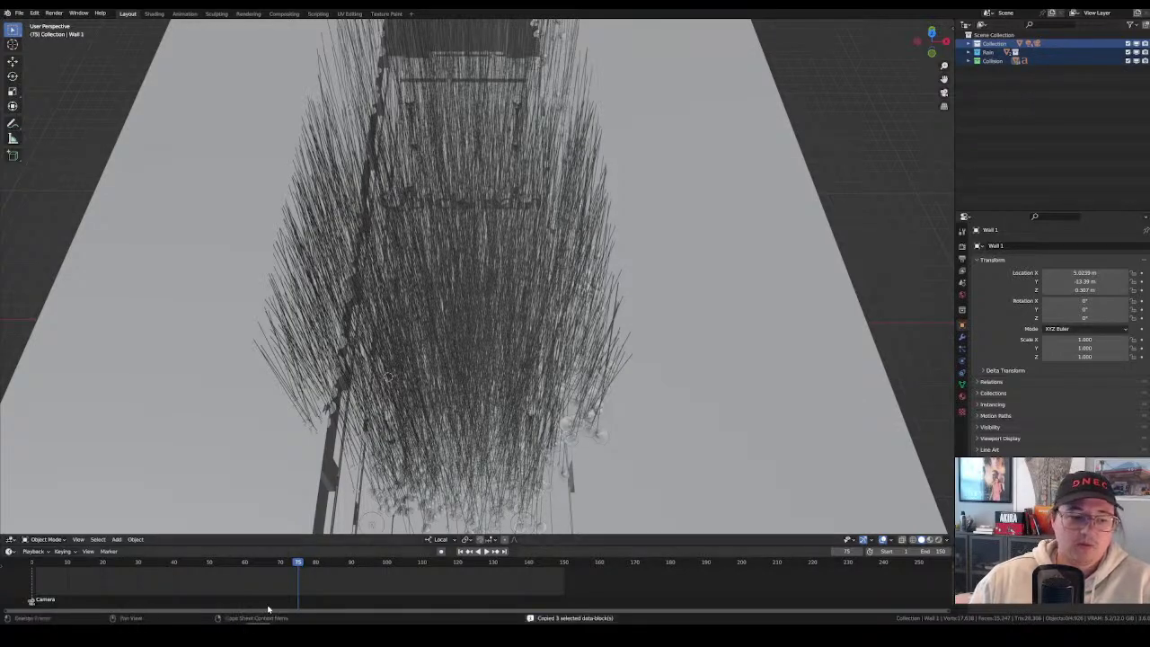
key(alt+Tab)
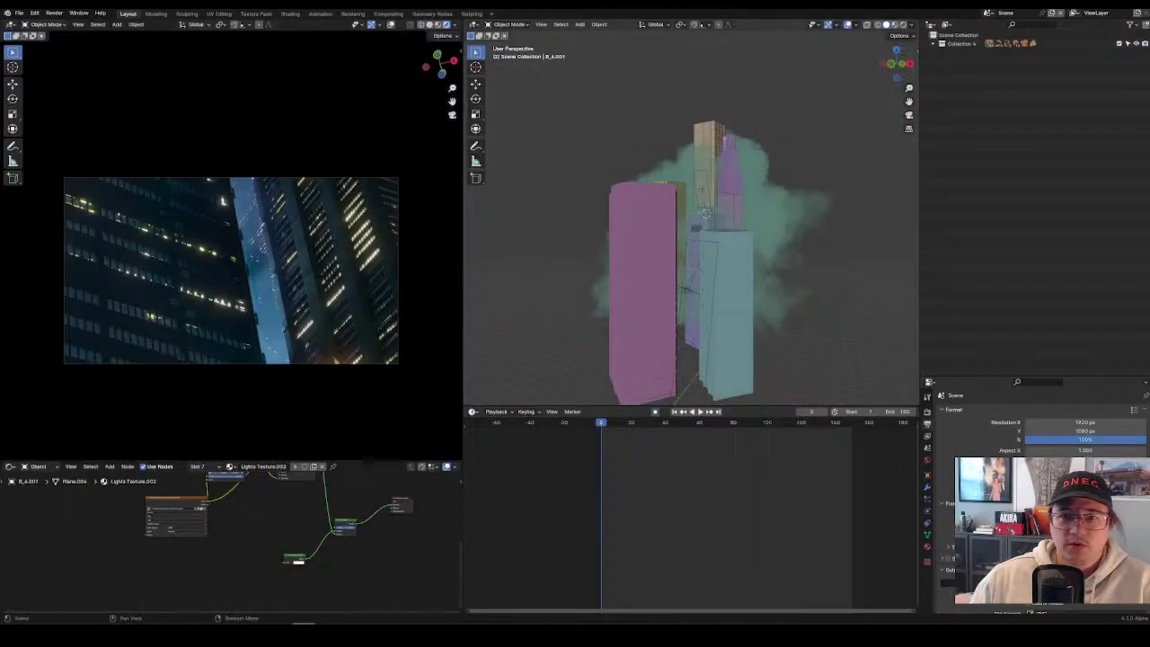
key(ctrl+v)
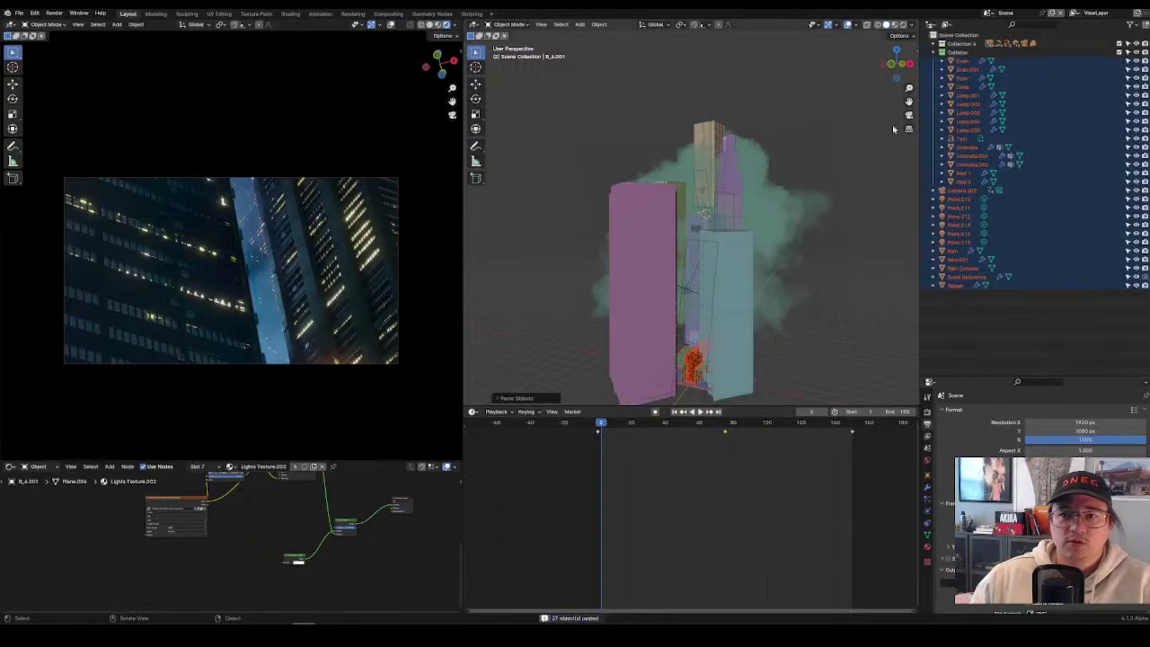
click(934, 52)
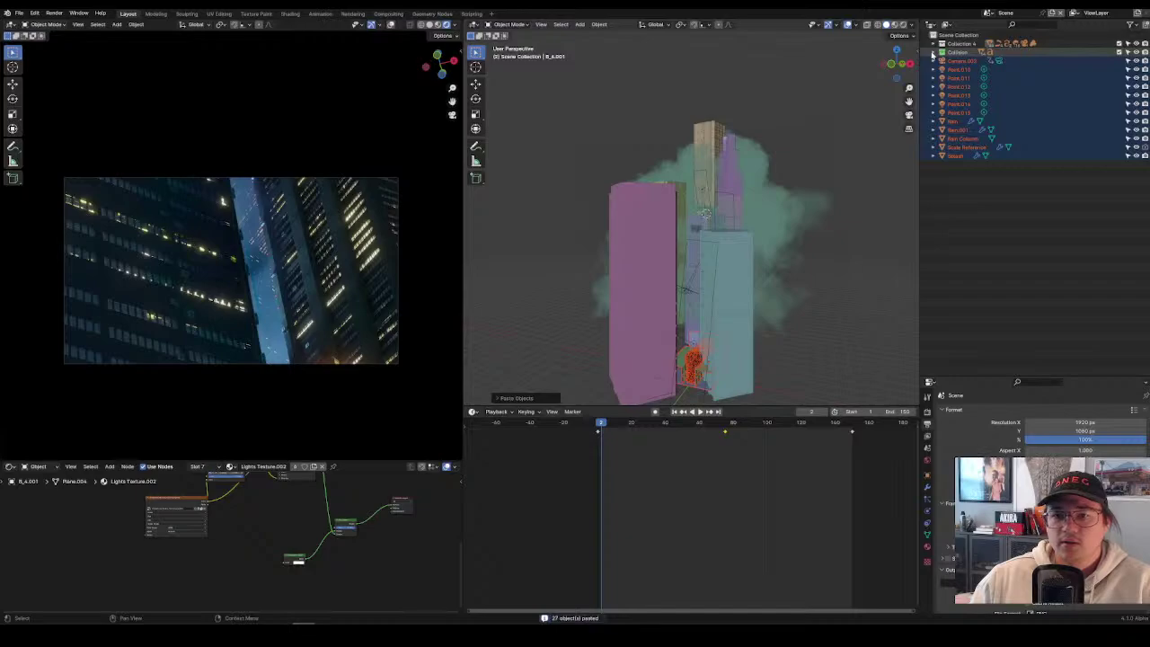
click(933, 52)
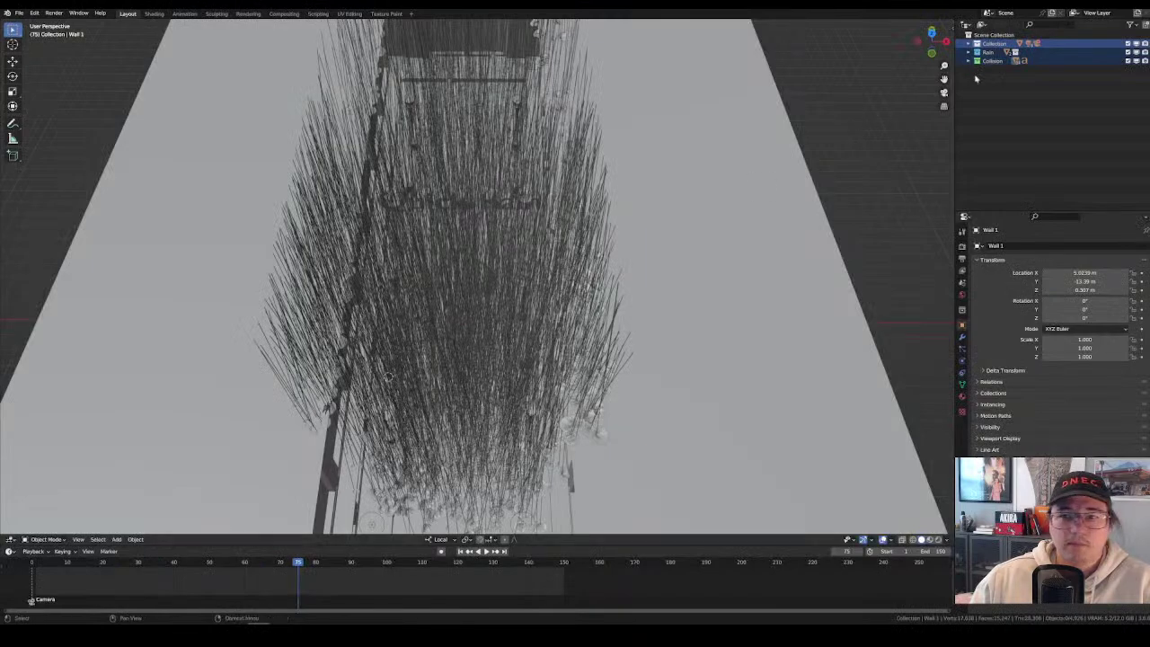
Expand the Rain collection in the rain scene and include its Rain Parts subcollection in the view layer.
click(987, 53)
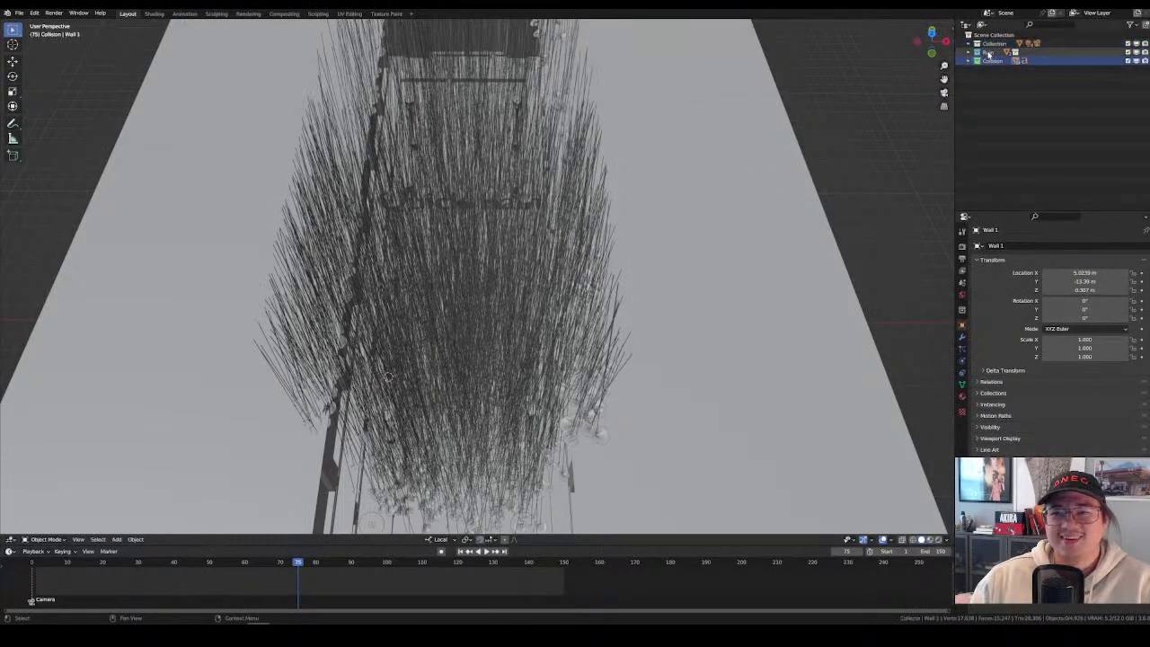
click(969, 52)
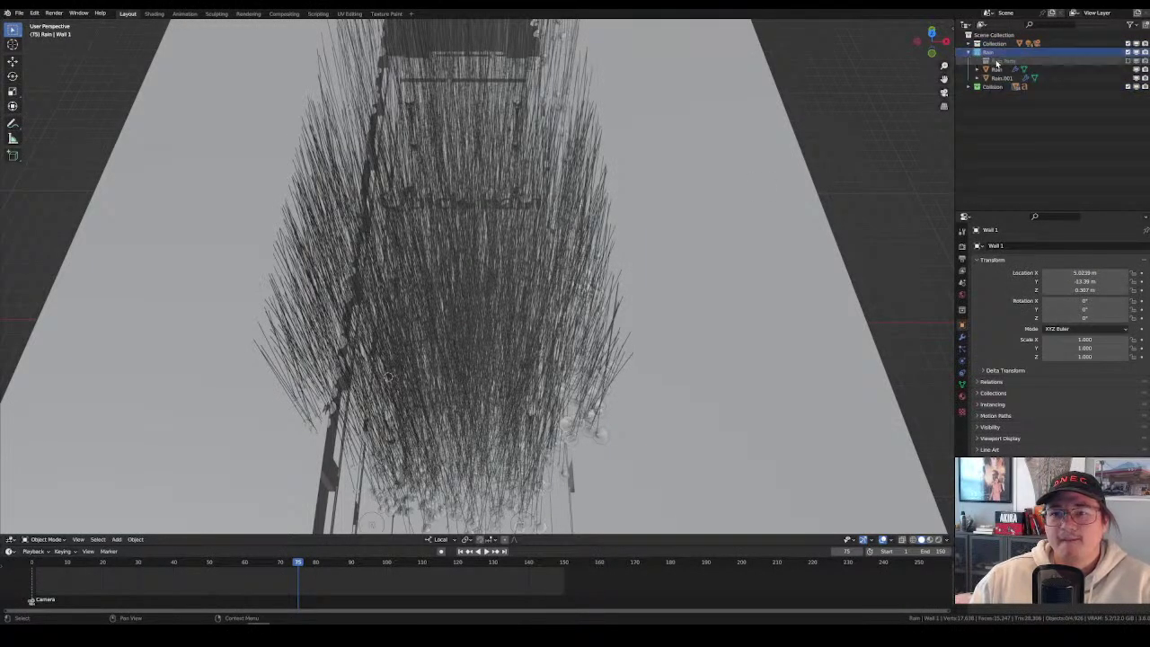
click(997, 61)
click(1128, 61)
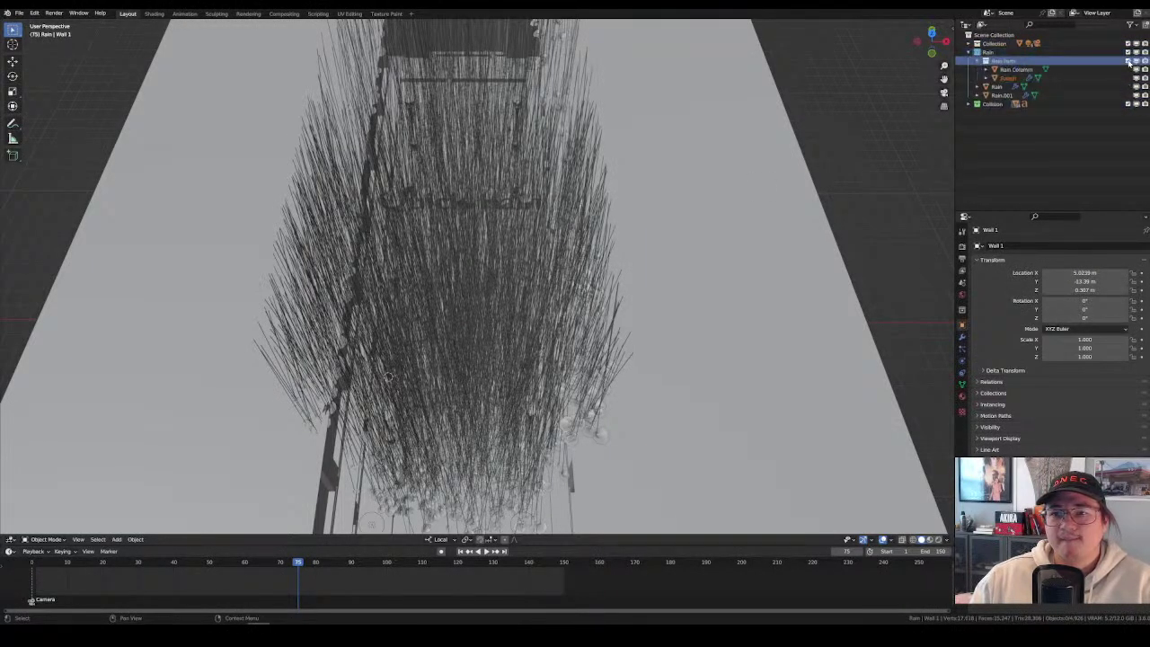
Expand the rain scene's main Collection and enable the Scale Reference object in the viewport.
click(988, 54)
shift+click(991, 104)
click(988, 43)
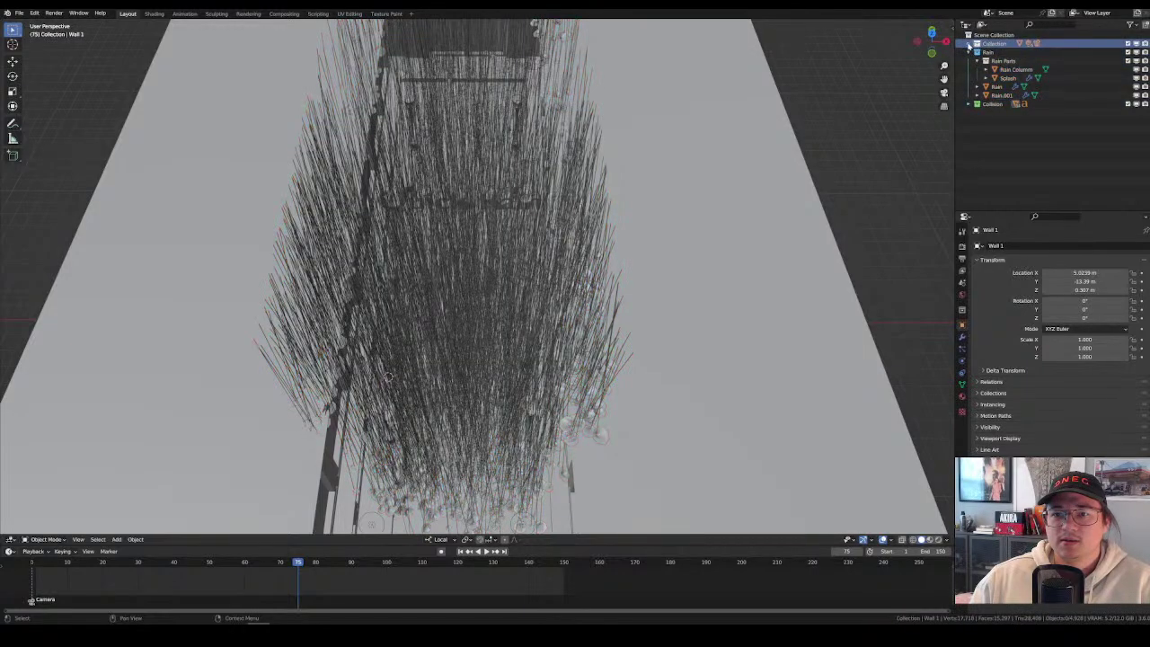
click(969, 44)
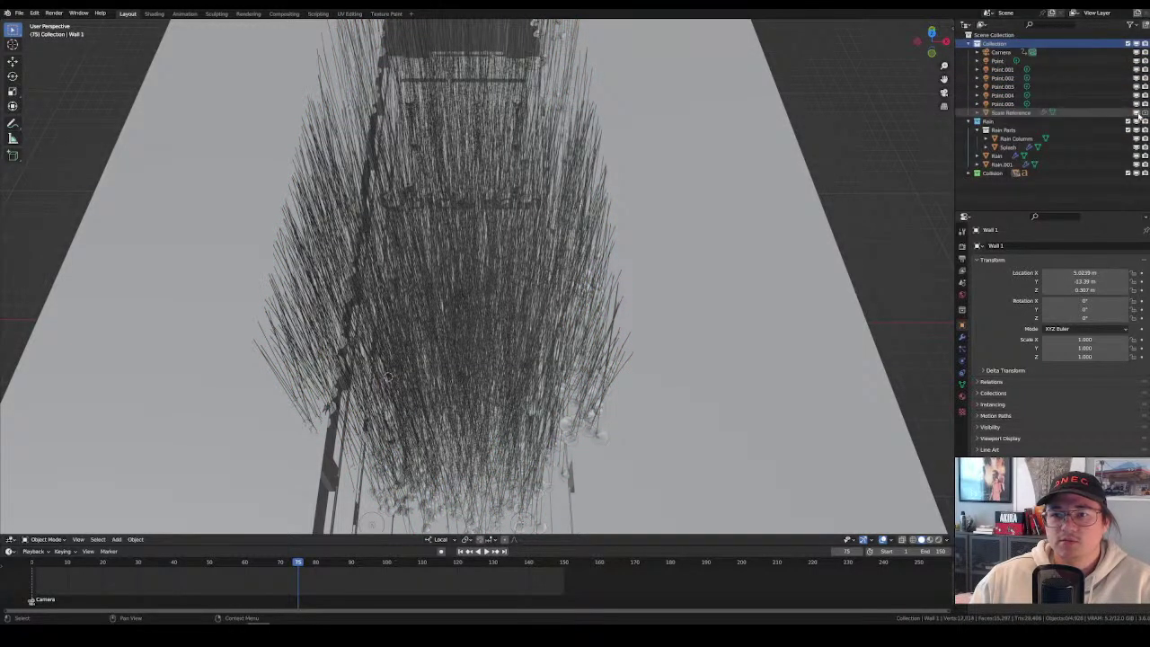
click(1137, 113)
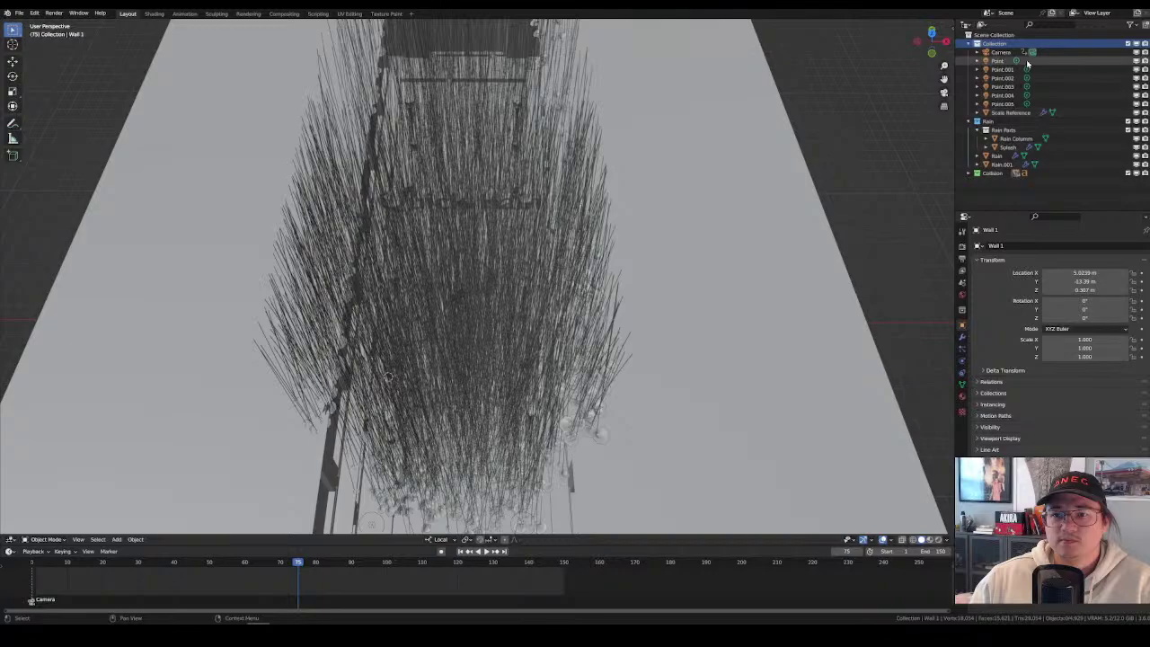
Try pasting all objects from the rain scene's Collection, Rain and expanded Collision collections into the city scene, then undo the paste.
click(967, 174)
scroll(985, 175, down, 3)
shift+click(995, 205)
scroll(1023, 142, up, 3)
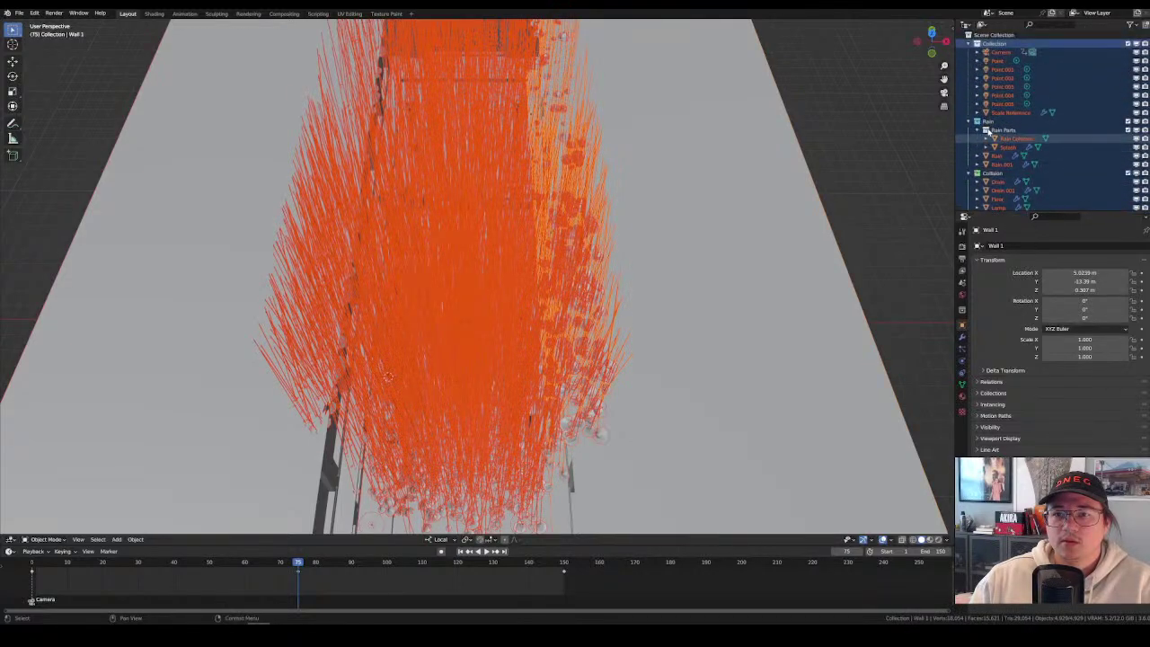
key(ctrl+c)
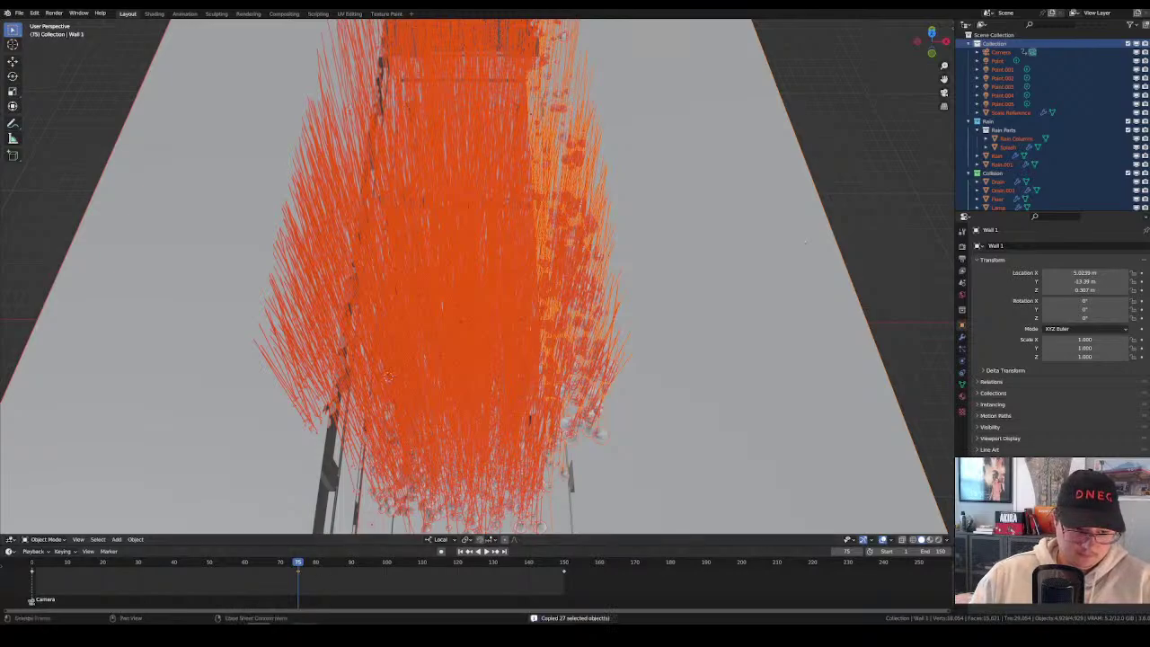
key(alt+Tab)
key(ctrl+v)
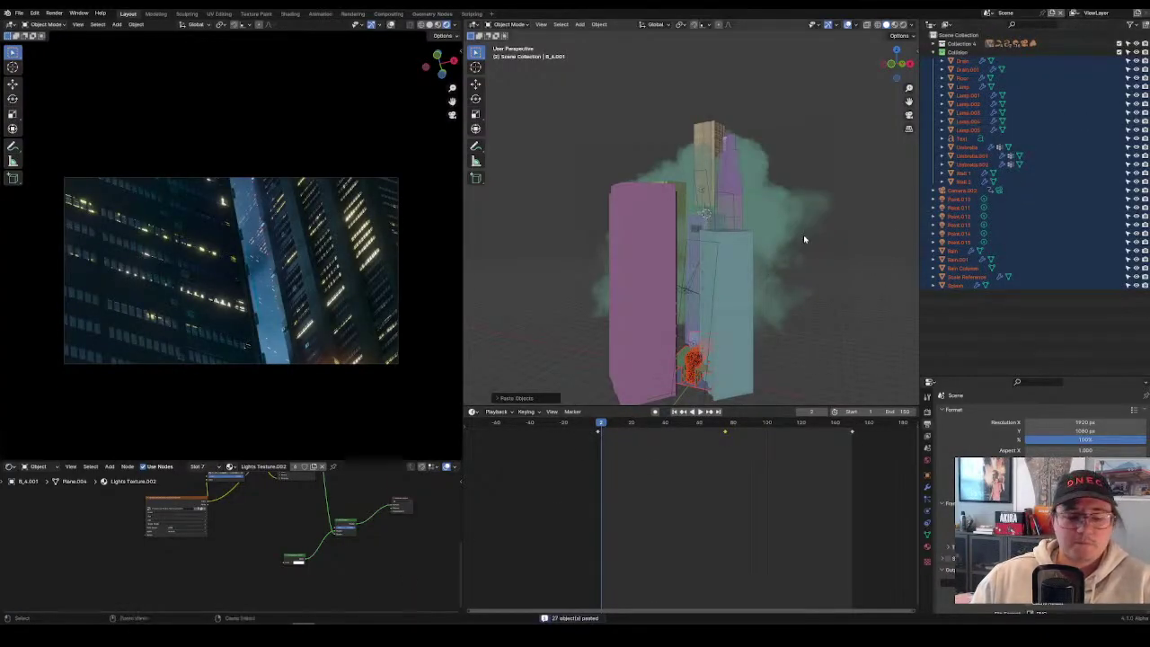
key(ctrl+z)
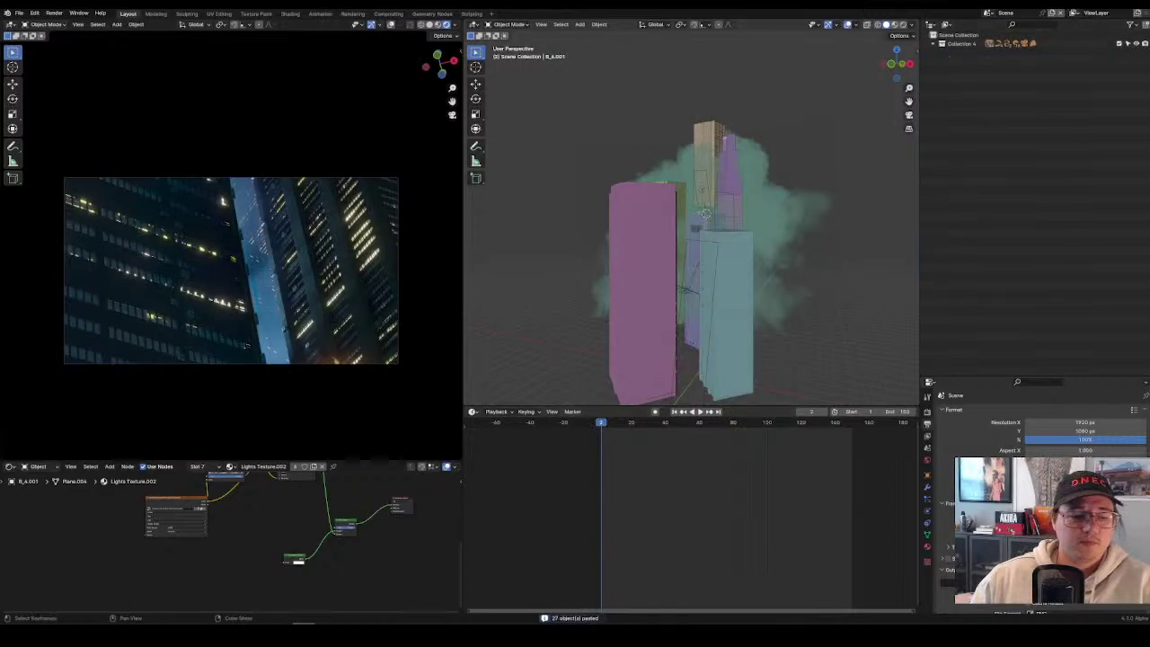
Collapse the Collection, Rain and Collision collections in the rain scene and close that file without saving.
key(alt+Tab)
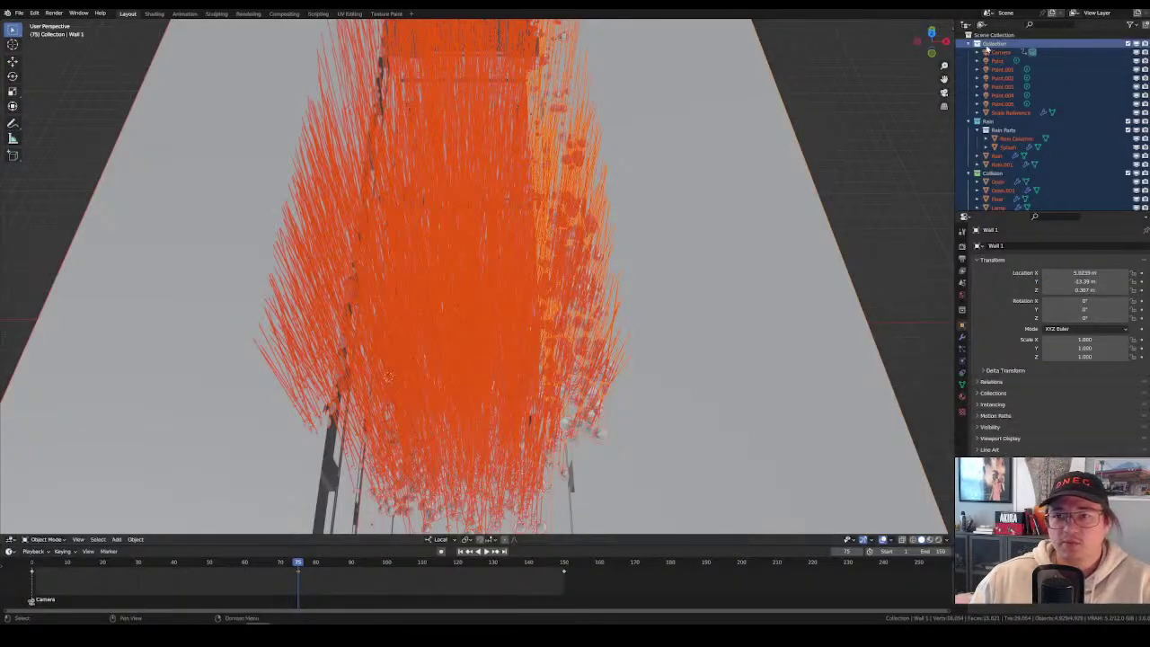
click(971, 43)
click(970, 52)
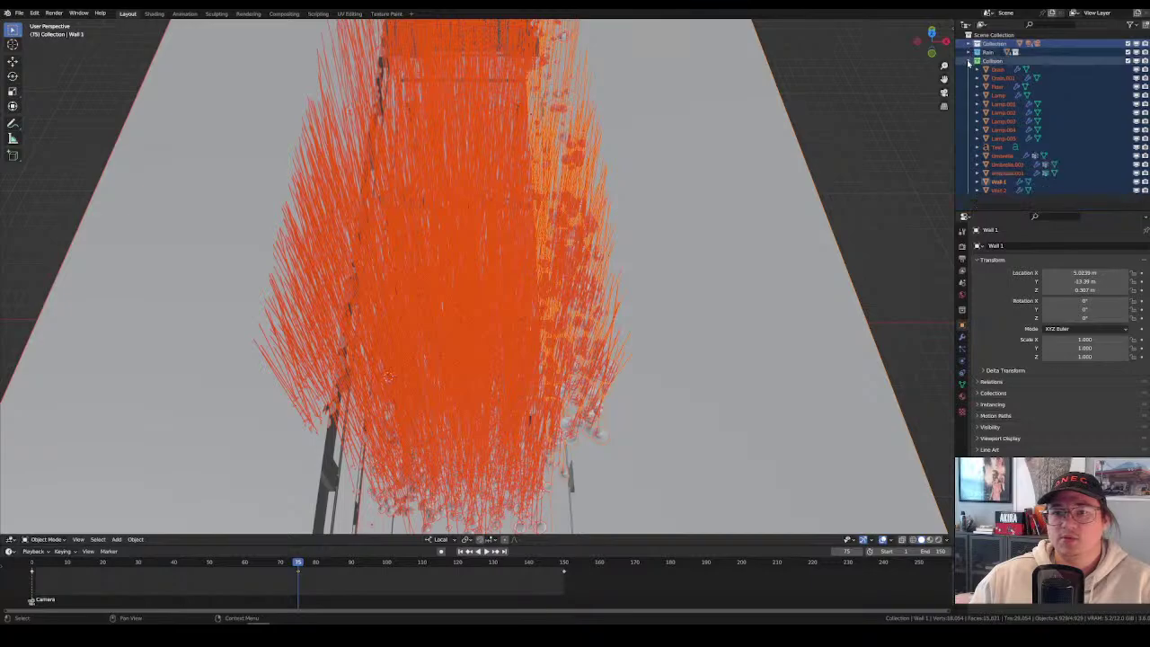
click(970, 60)
click(981, 35)
click(988, 43)
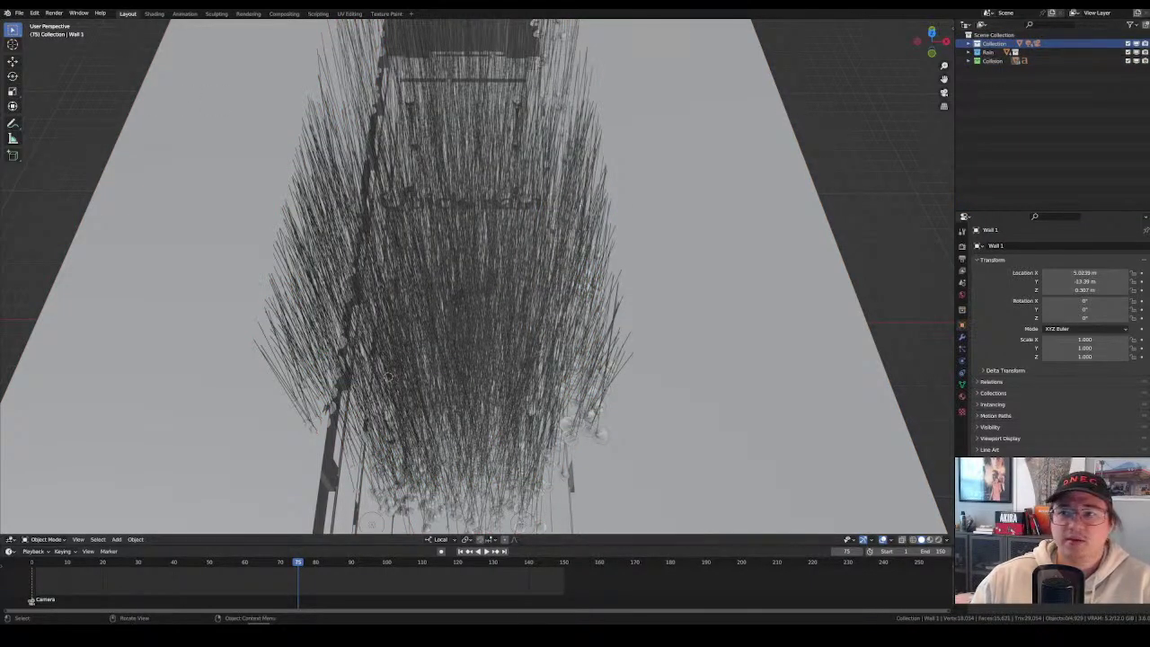
key(ctrl+q)
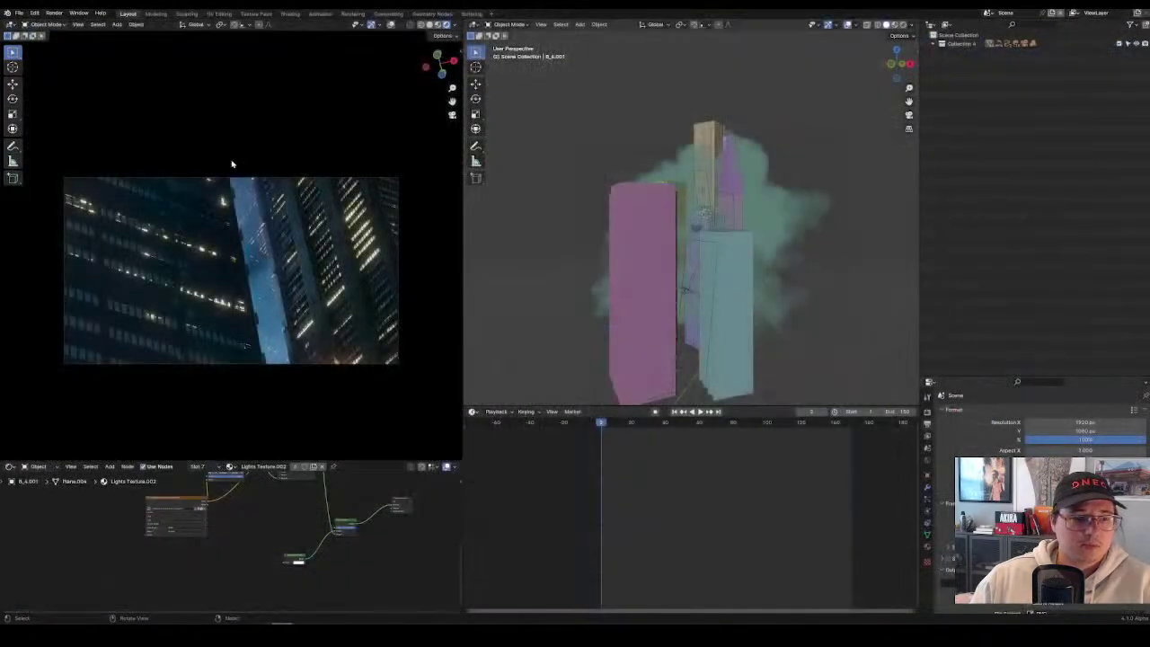
Open the Append file browser in the city scene and move its window away from the main view.
click(19, 13)
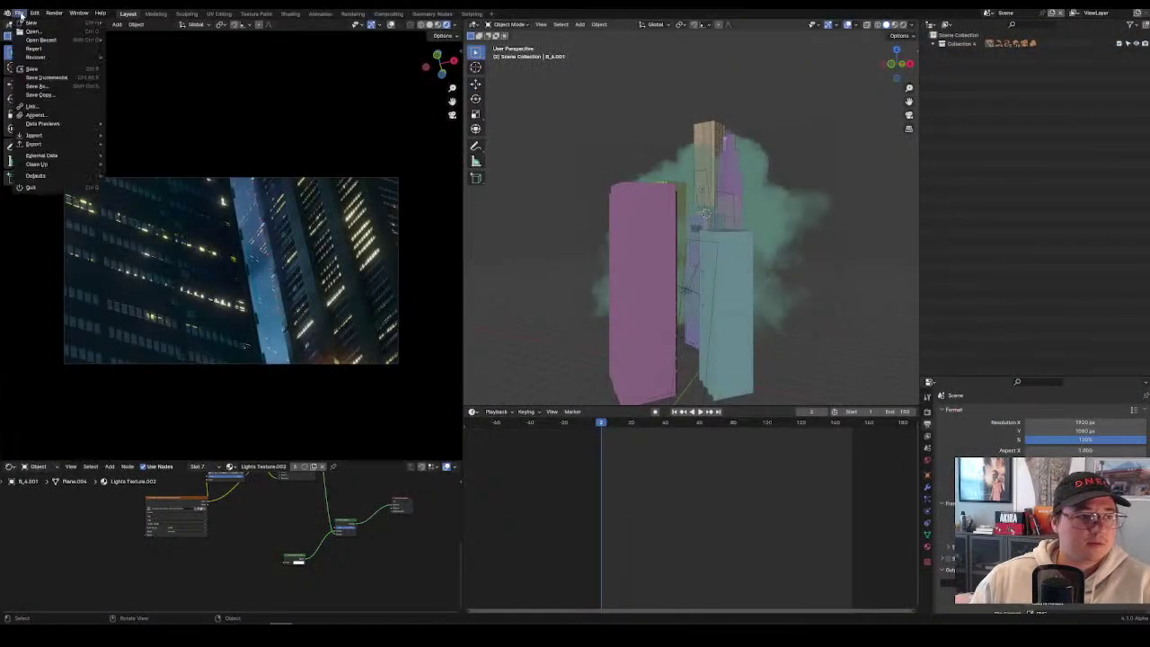
click(36, 115)
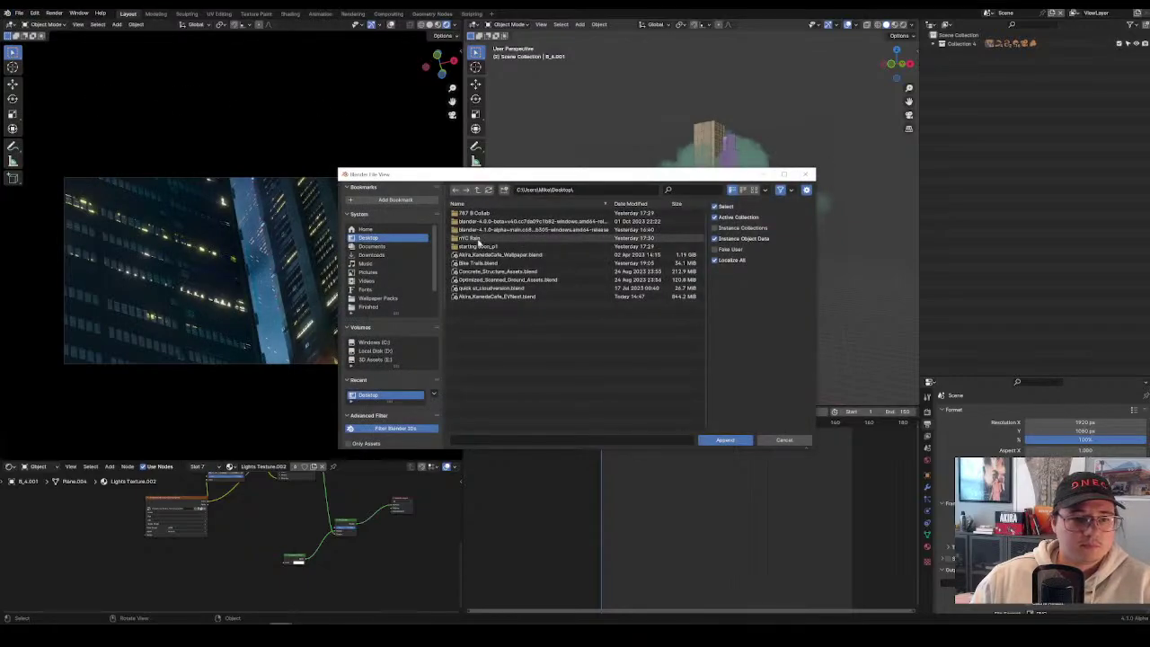
drag(634, 175, 1149, 175)
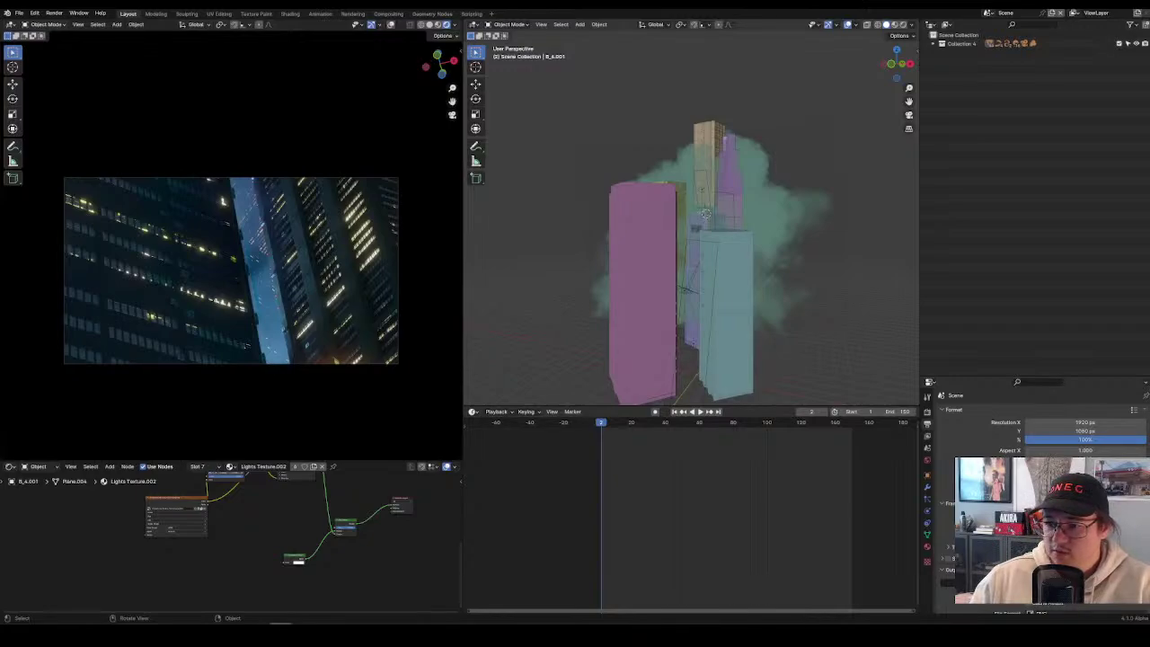
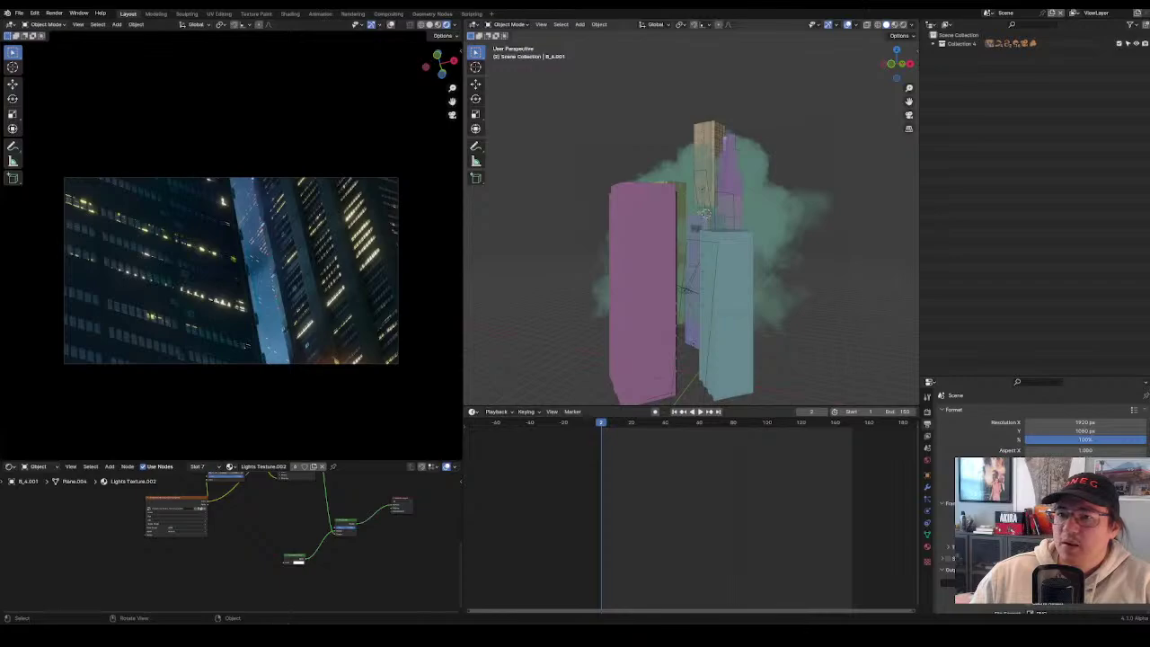
Append the rain file's Collection, Collision and Rain collections to the city scene and collapse all three in the outliner.
click(968, 278)
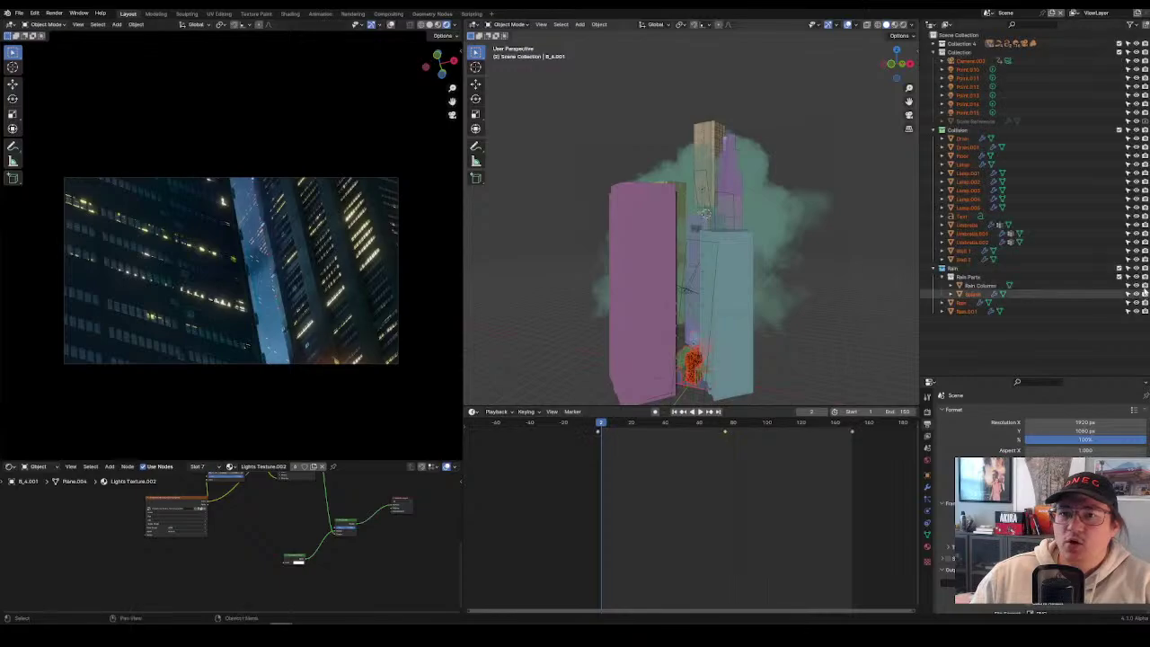
click(934, 268)
click(934, 130)
click(933, 52)
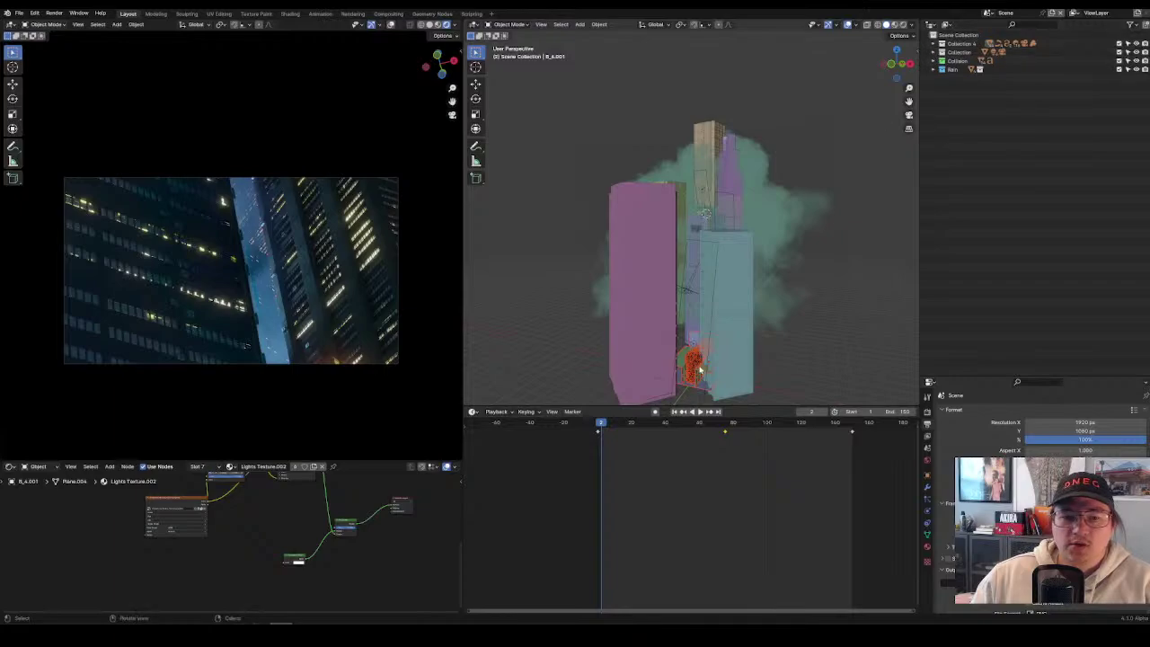
Delete the two appended walls and the floor that surround the rain at the base of the city buildings.
key(KP_Decimal)
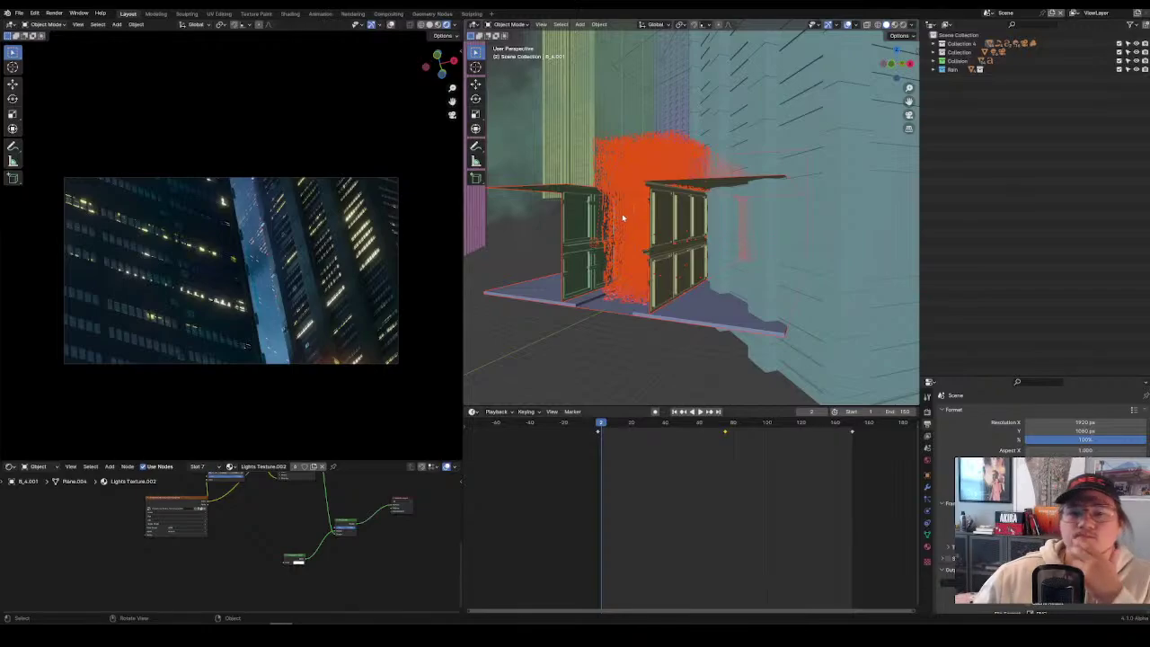
click(678, 220)
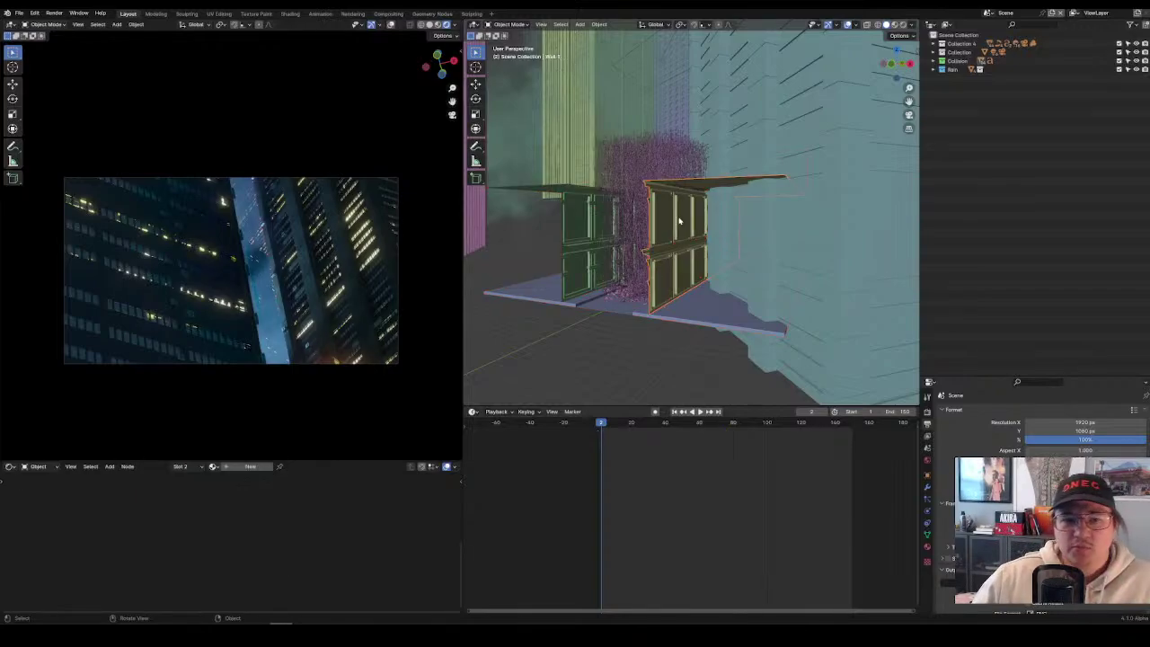
key(x)
click(670, 297)
click(573, 184)
key(x)
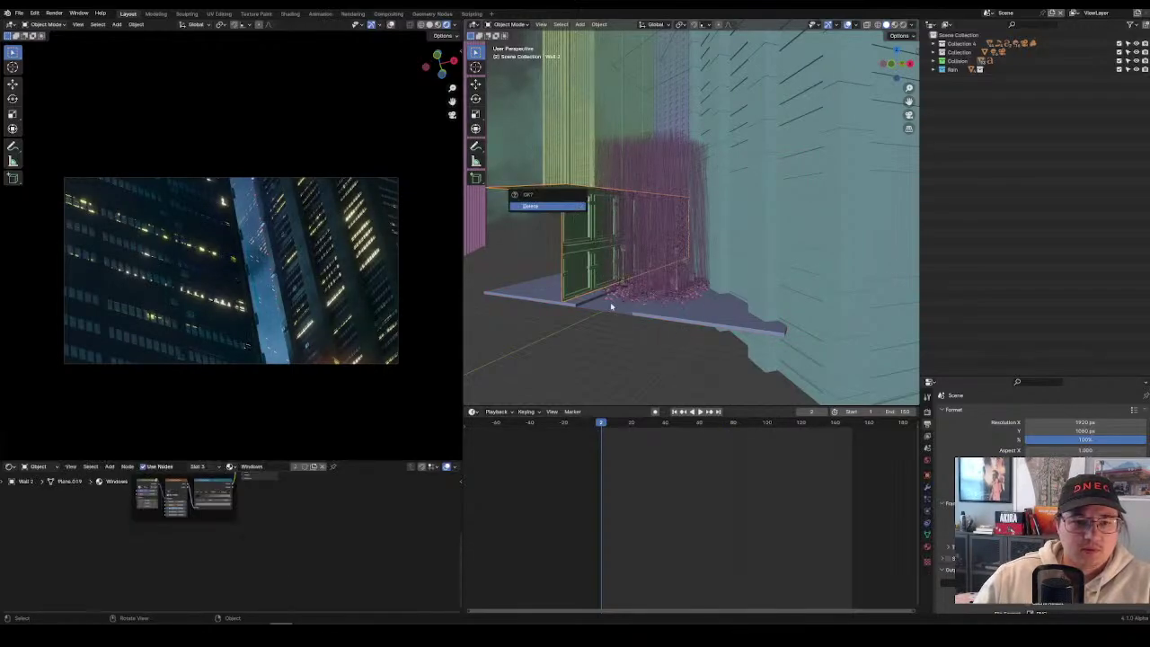
click(548, 206)
click(712, 312)
key(x)
click(713, 314)
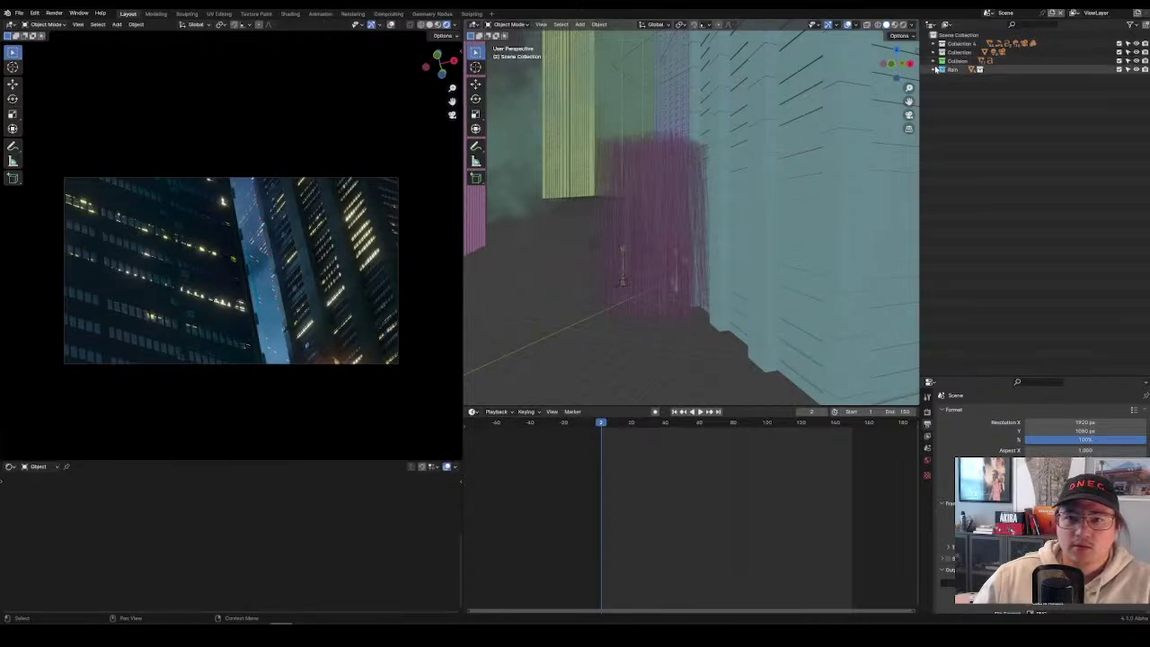
Exclude the Rain collection from the view layer and delete most of the appended street lamps, umbrellas, drains and point lights.
click(1128, 70)
scroll(667, 259, up, 5)
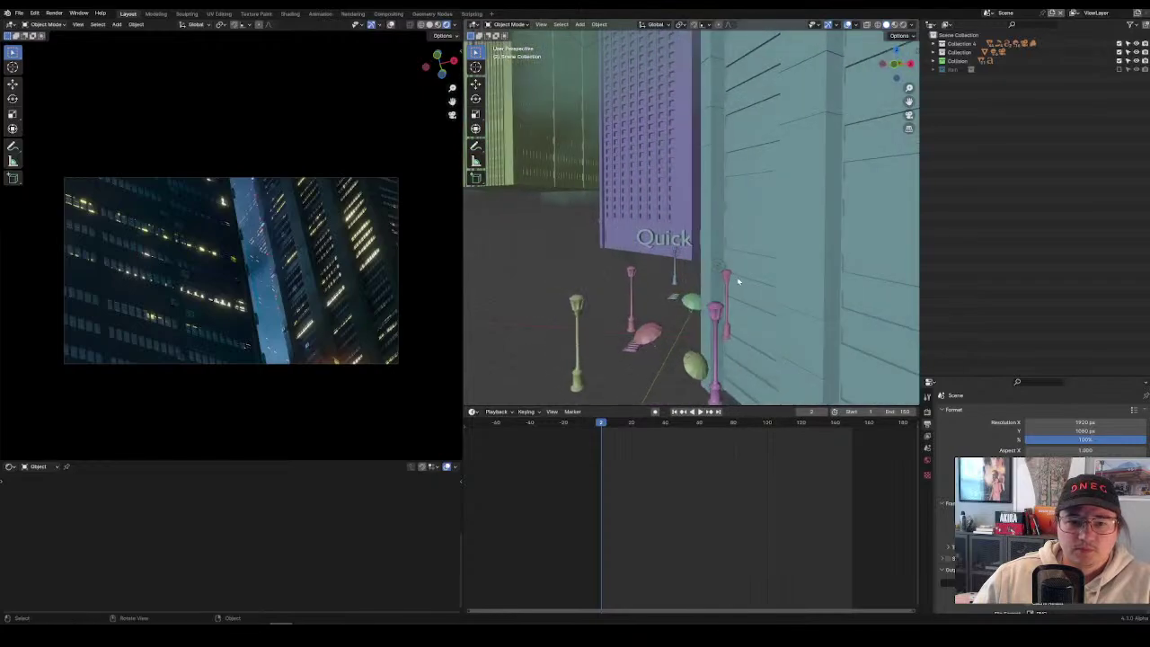
click(710, 269)
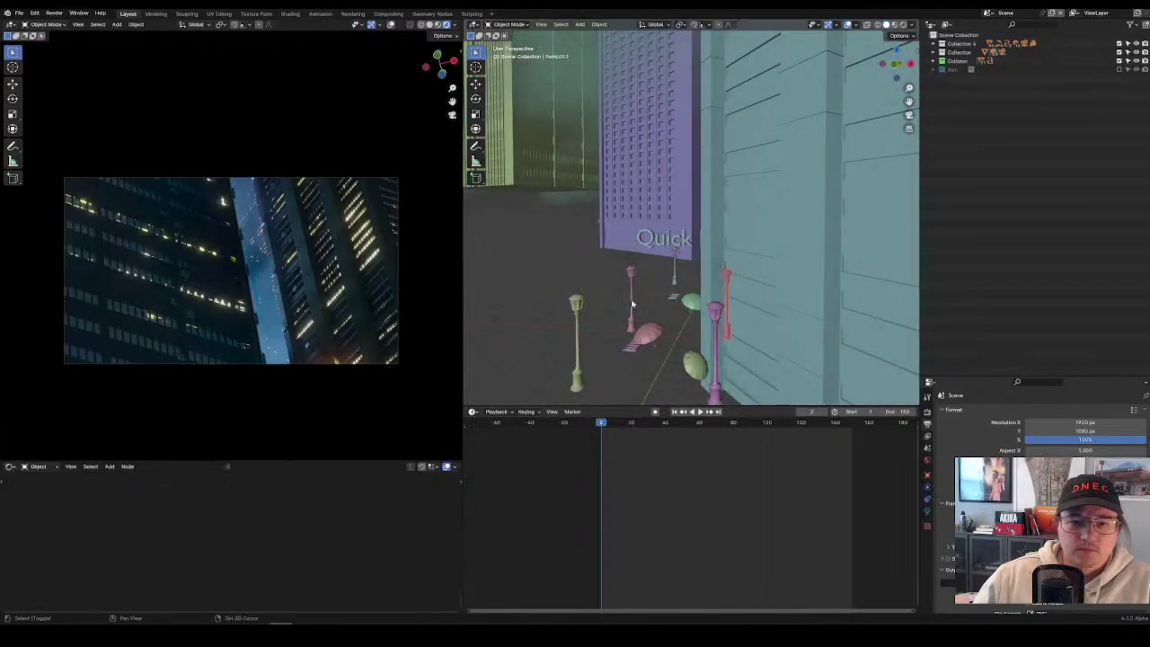
click(640, 334)
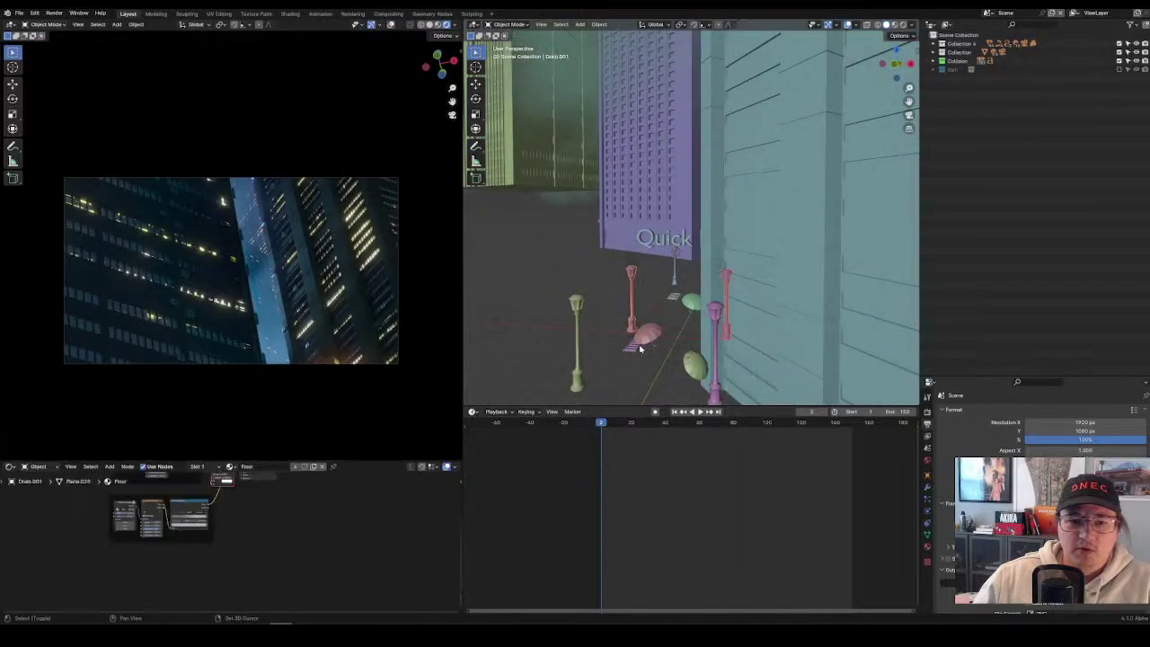
click(674, 277)
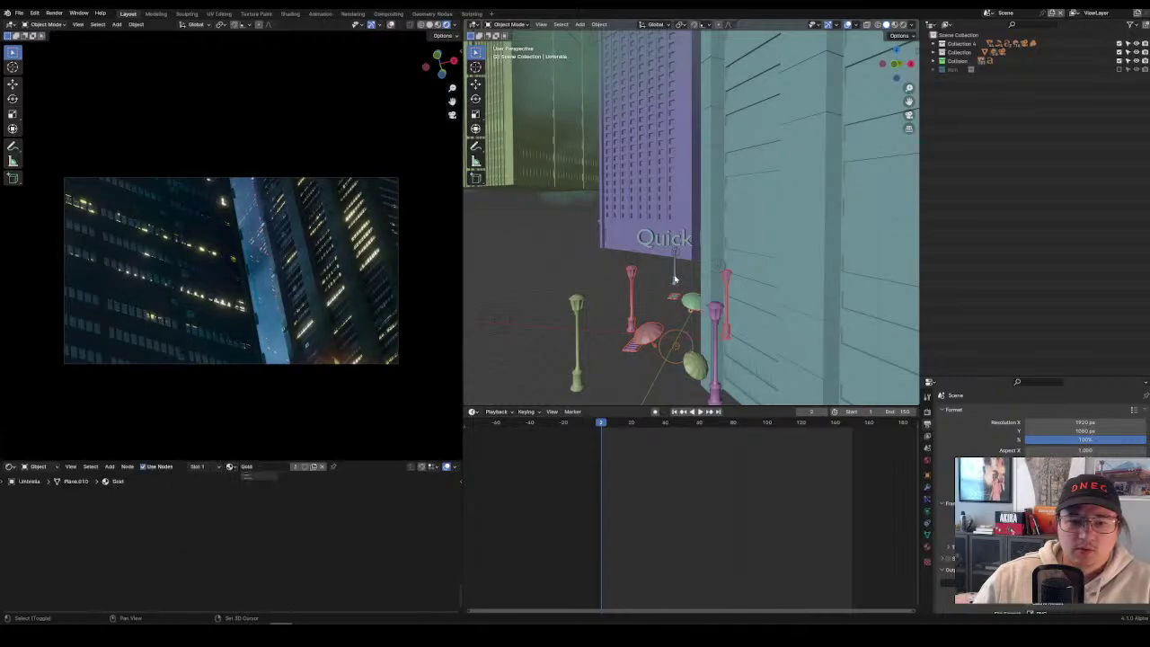
click(718, 268)
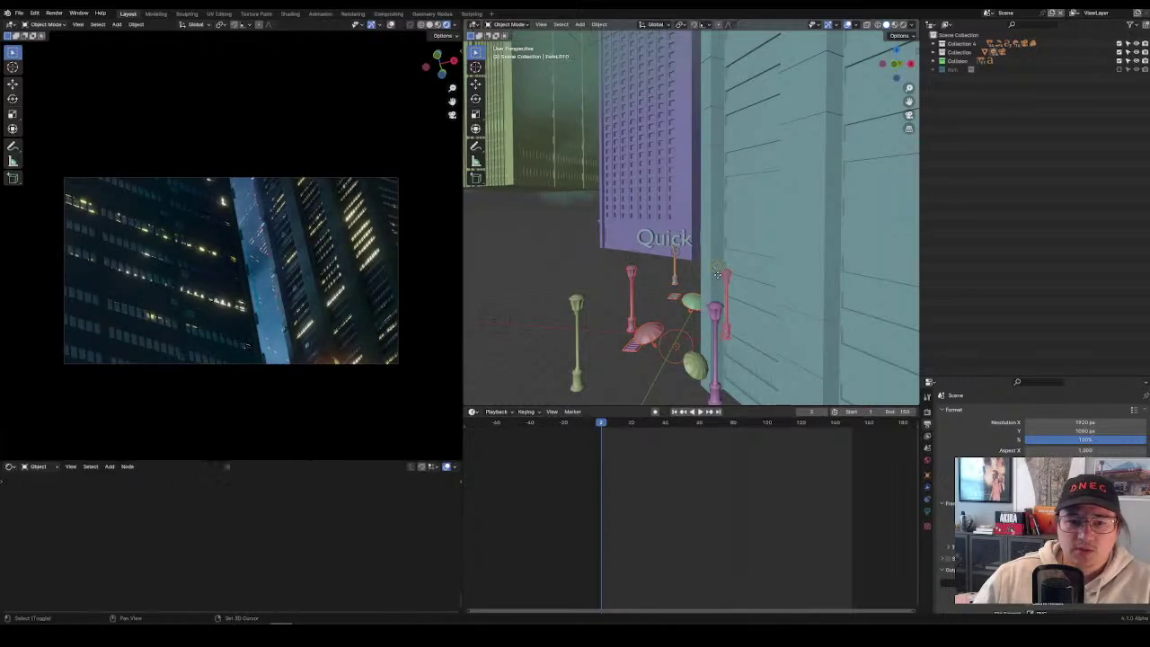
shift+click(499, 323)
shift+click(581, 306)
key(x)
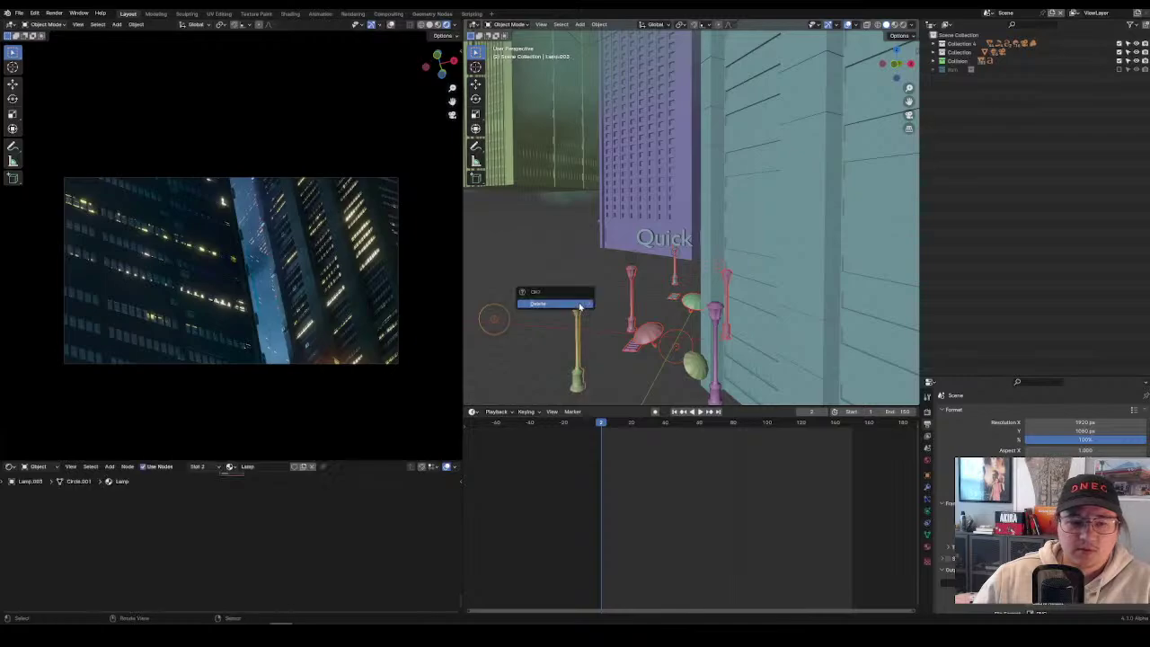
click(579, 306)
Delete the leftover umbrella and street lamp standing against the corner of the teal building.
click(698, 369)
shift+click(715, 311)
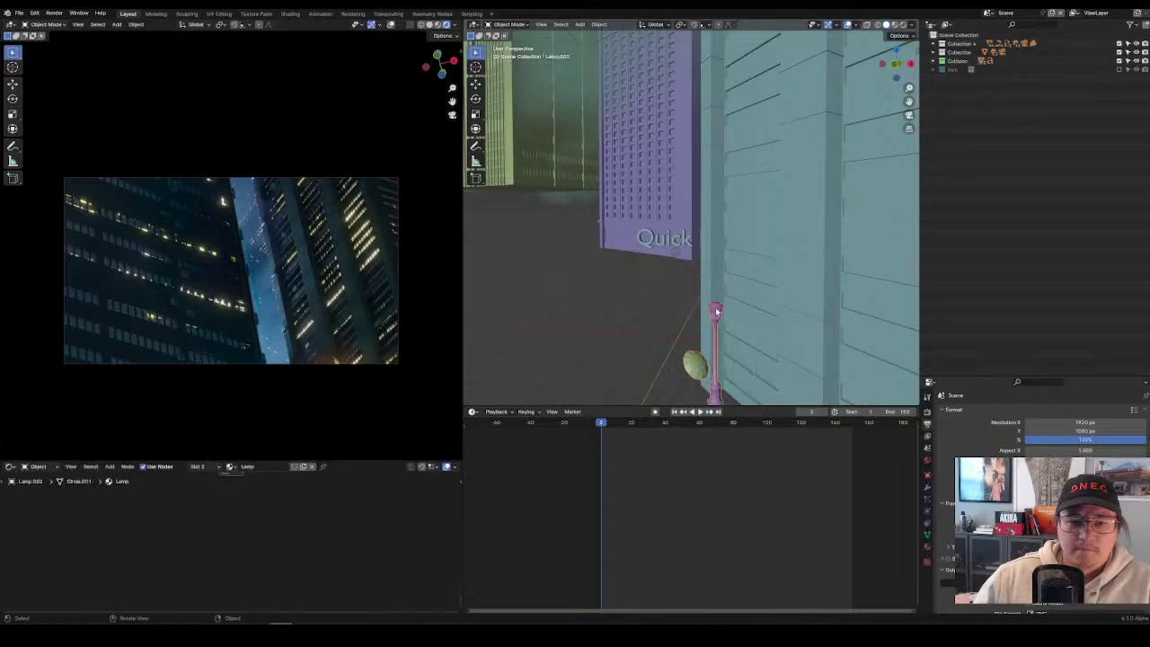
key(x)
click(714, 311)
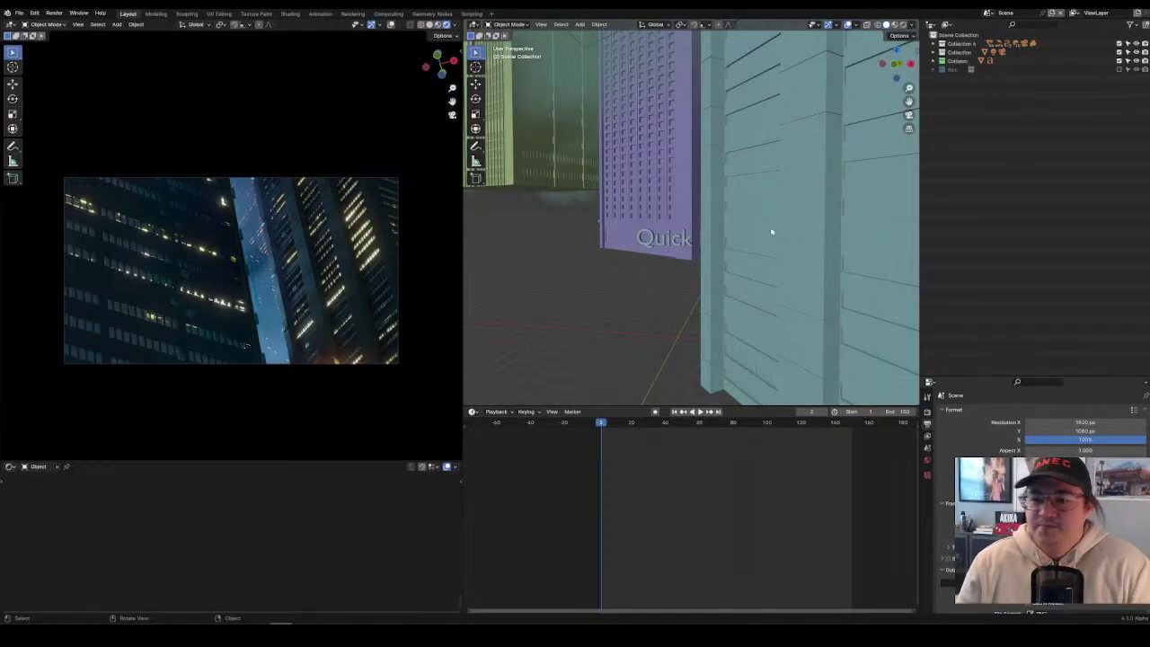
Delete the Quick Rain text and the last street lamp with its point light behind it.
click(677, 238)
middle_drag(677, 239, 710, 269)
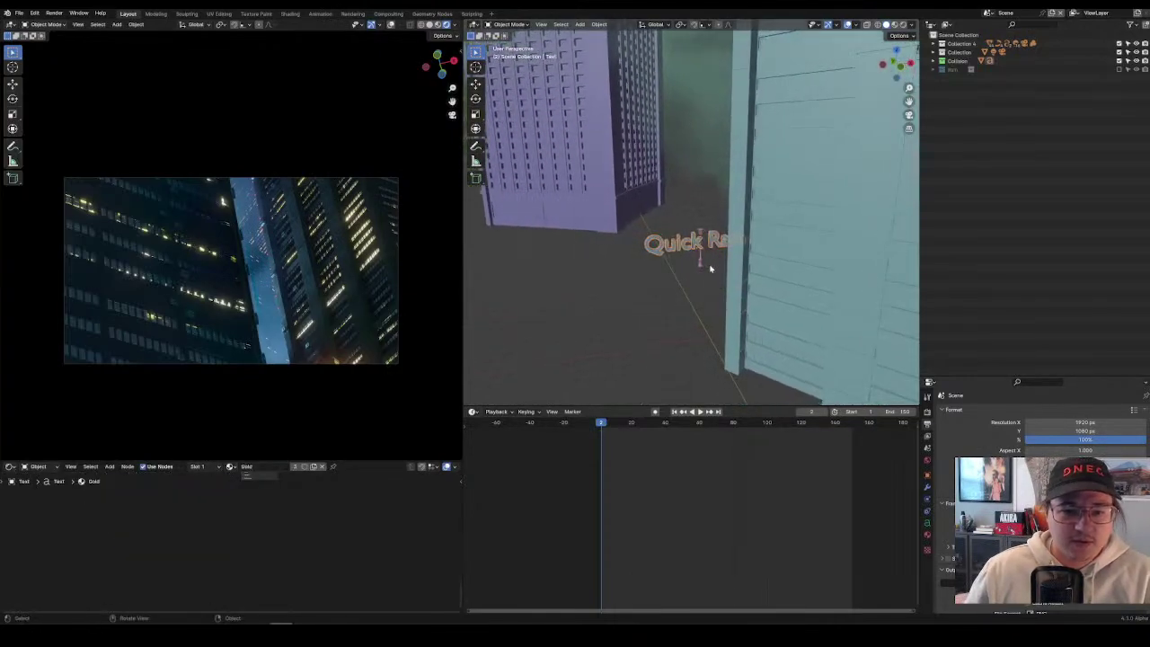
key(x)
click(711, 267)
scroll(710, 267, up, 2)
click(717, 248)
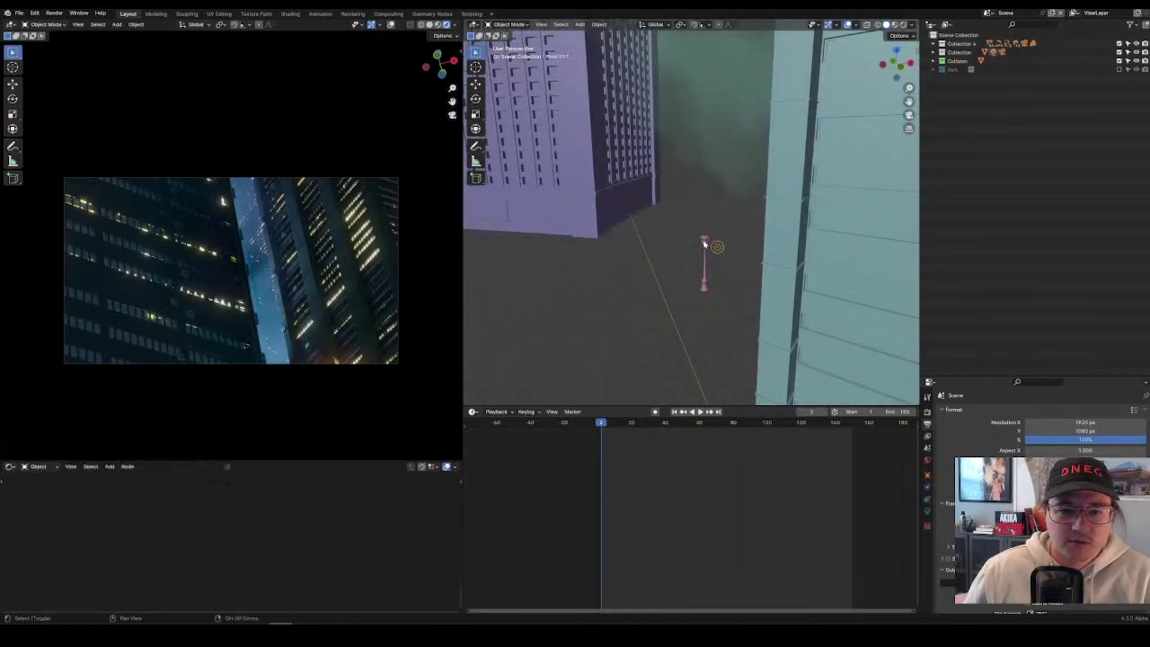
key(x)
click(707, 244)
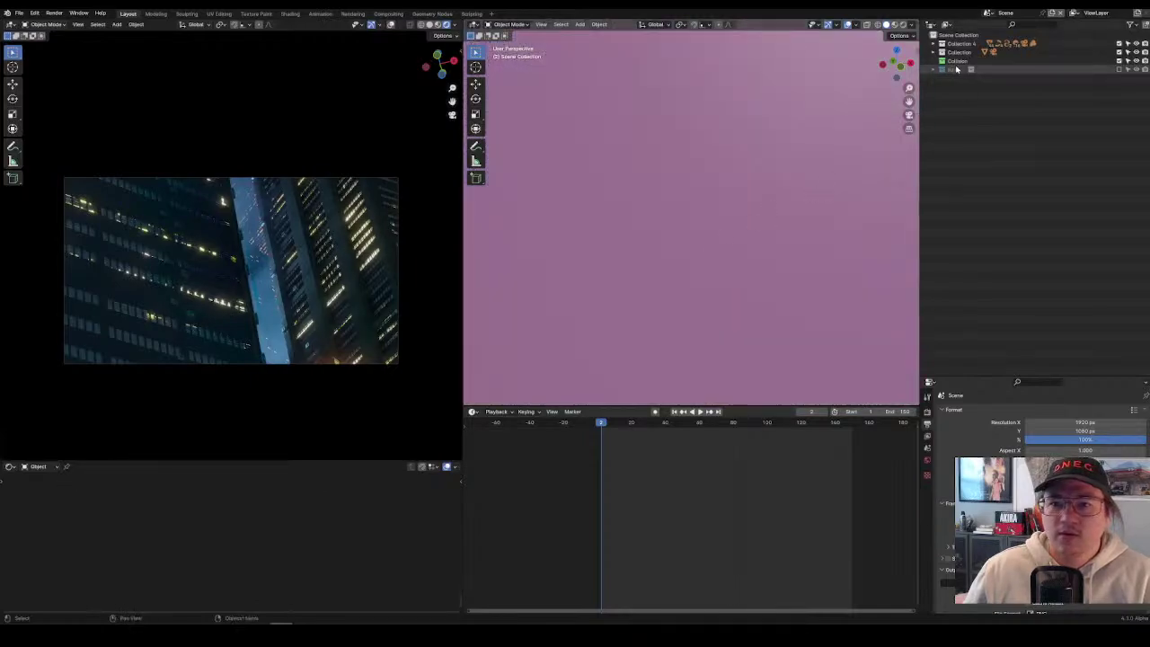
Include the Rain collection in the view layer again and expand it in the outliner.
click(1119, 69)
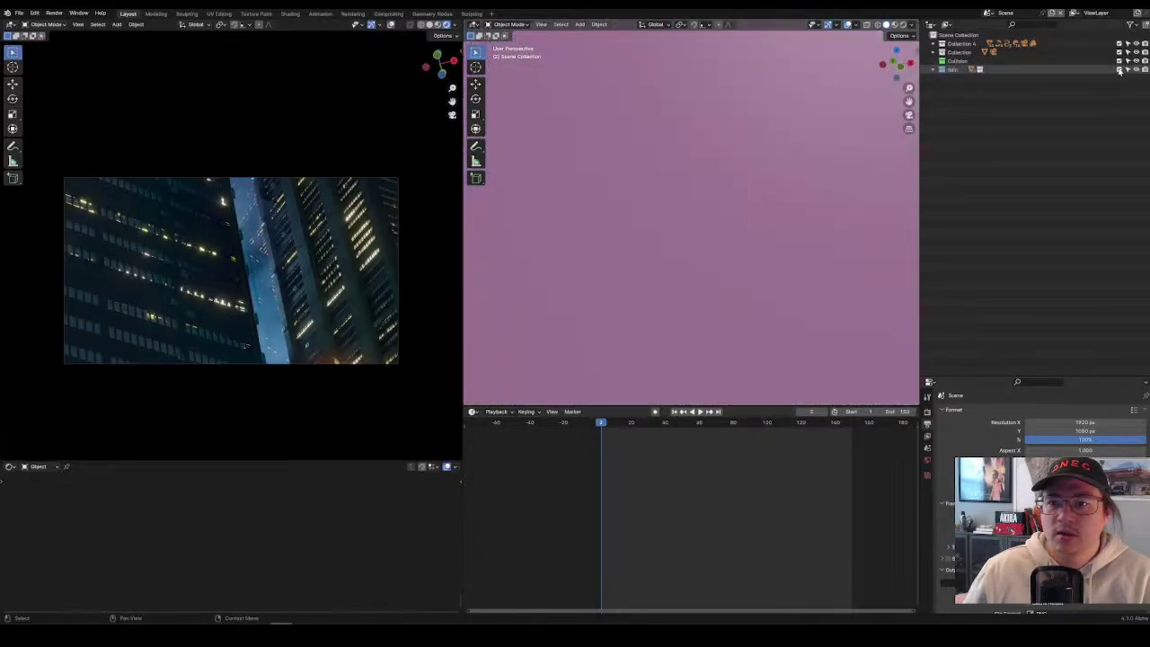
click(935, 70)
click(968, 79)
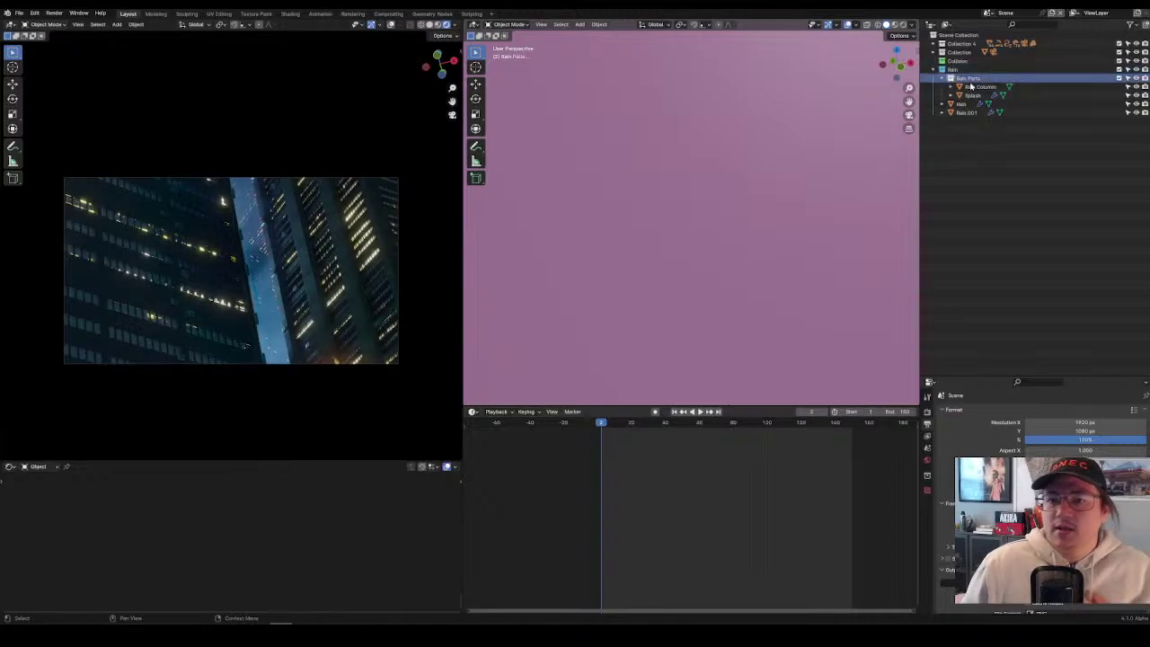
Exclude the Rain Parts collection, examine the Rain and Rain.001 objects in the viewport, and include Rain Parts again.
click(1119, 79)
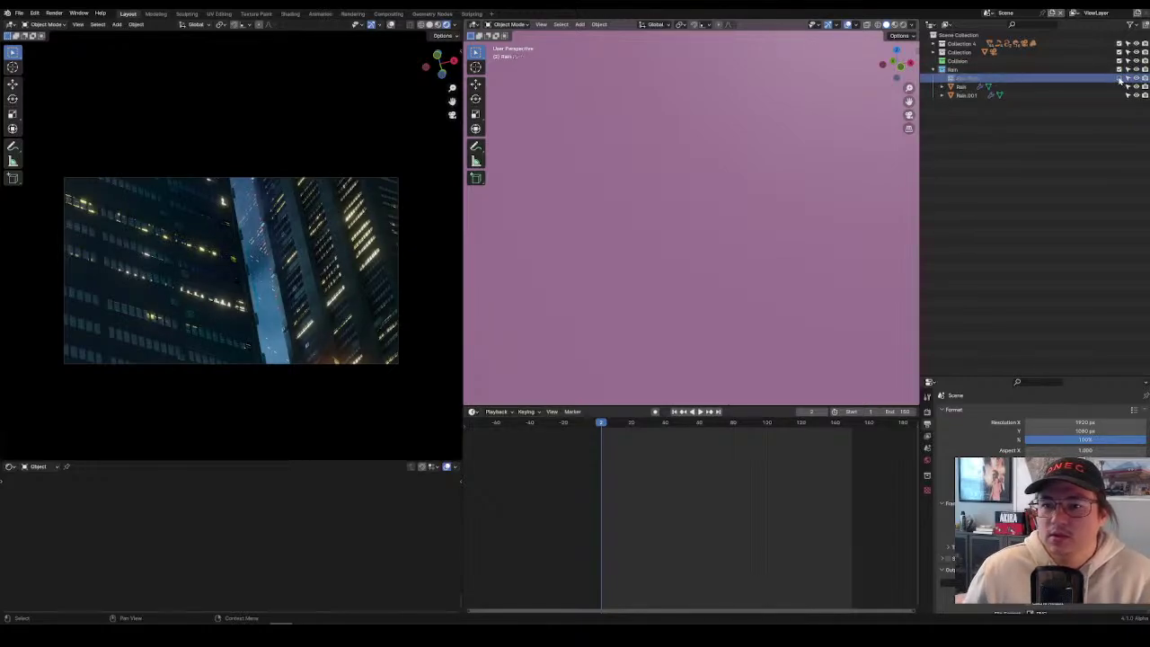
click(959, 86)
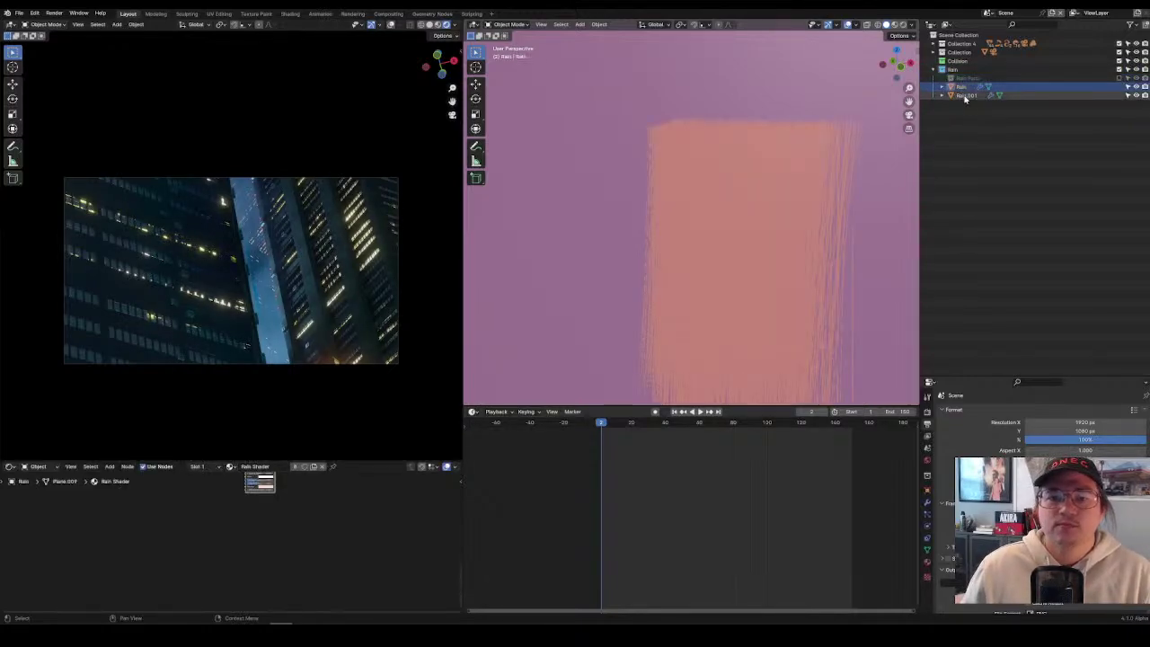
shift+click(964, 97)
scroll(773, 302, down, 9)
middle_drag(748, 296, 737, 236)
scroll(704, 288, up, 2)
scroll(706, 292, up, 5)
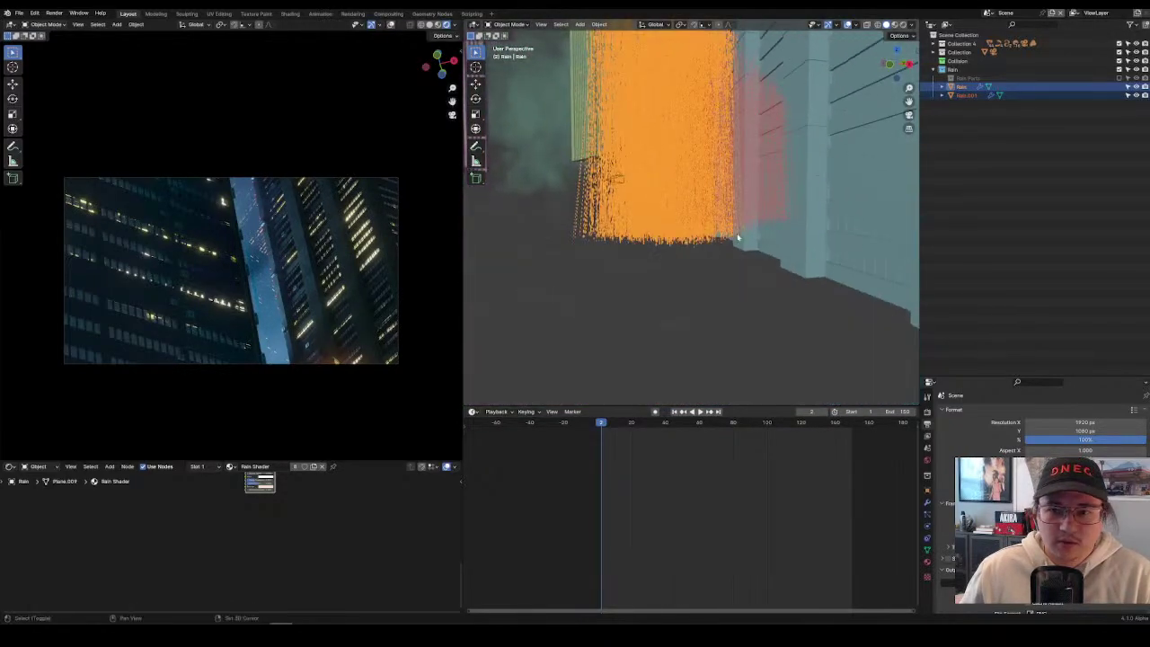
click(982, 79)
click(1120, 79)
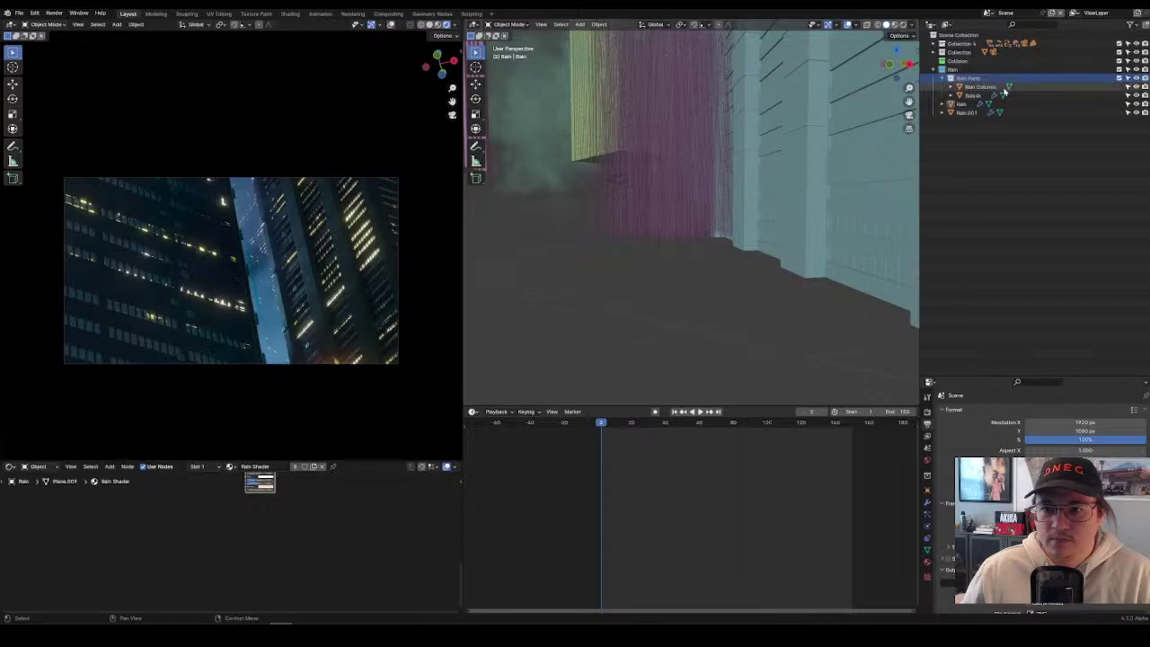
Focus the view on the Rain Column object and try scaling it up.
click(981, 86)
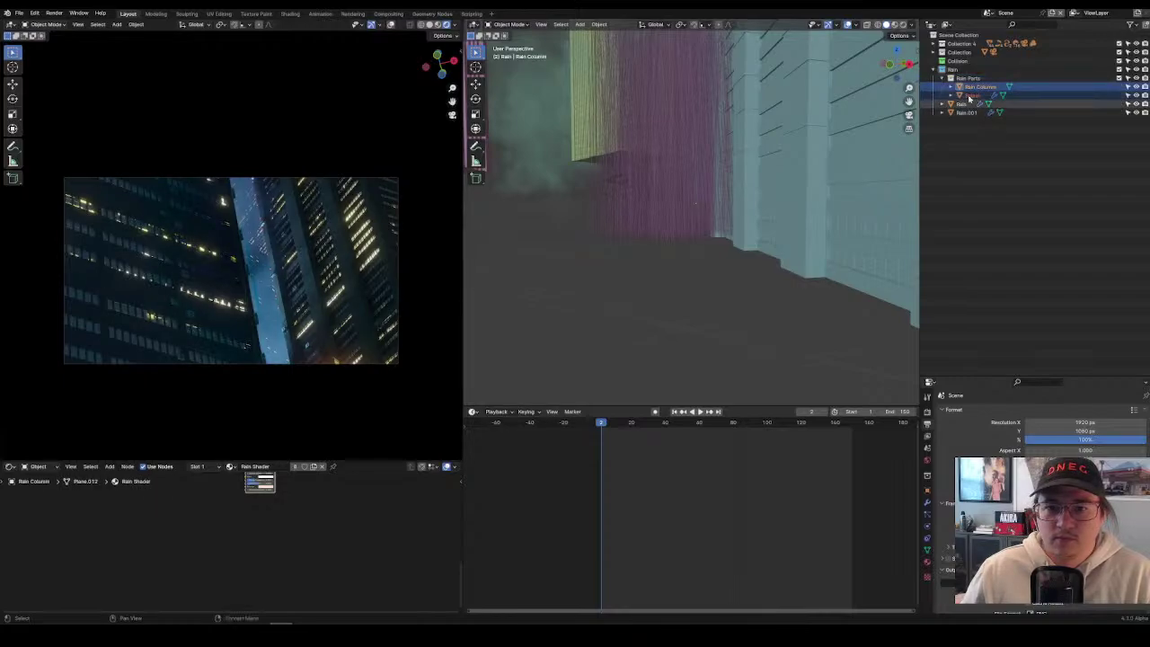
key(KP_Decimal)
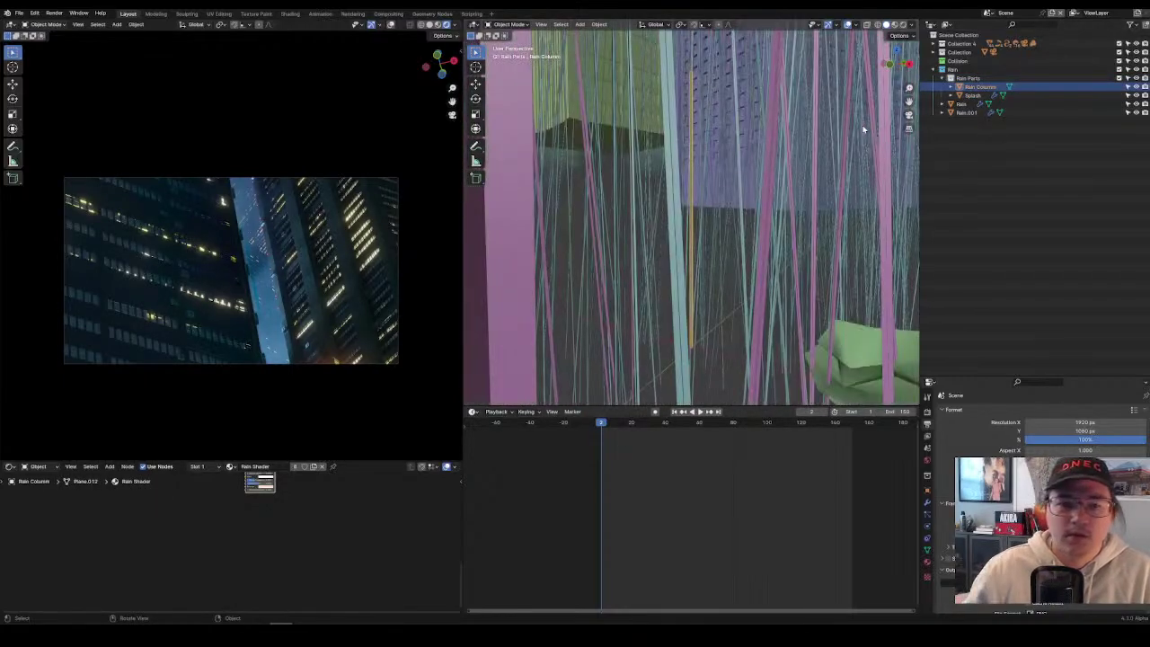
middle_drag(862, 129, 783, 235)
scroll(785, 236, up, 2)
key(s)
key(z)
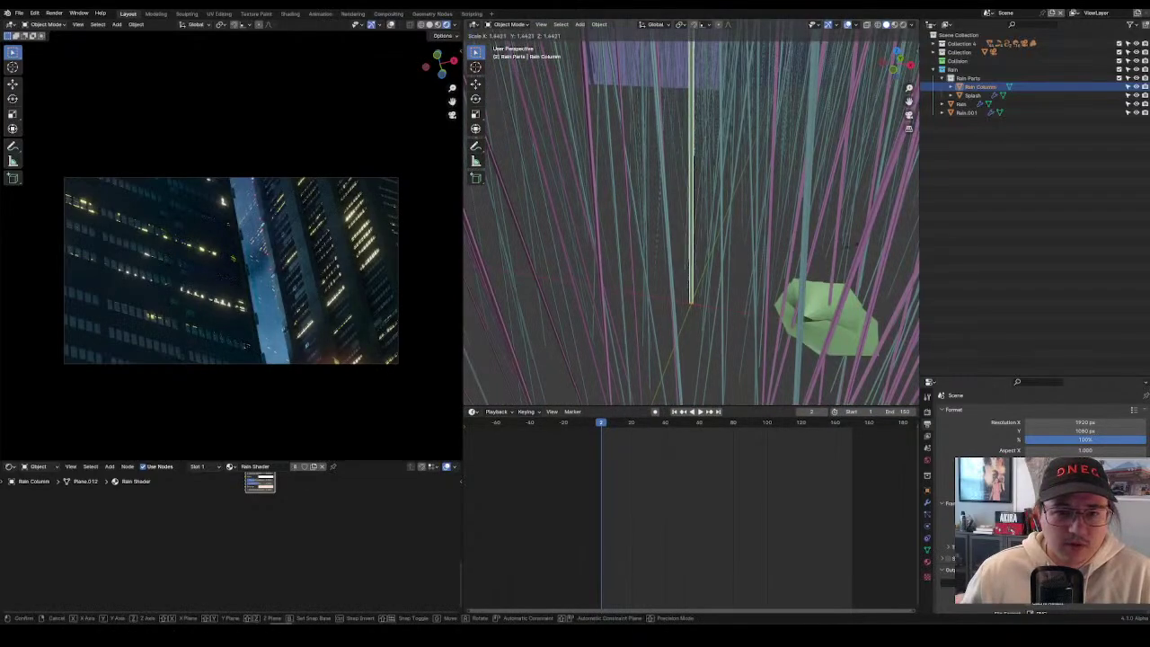
right_click(896, 241)
scroll(729, 249, down, 1)
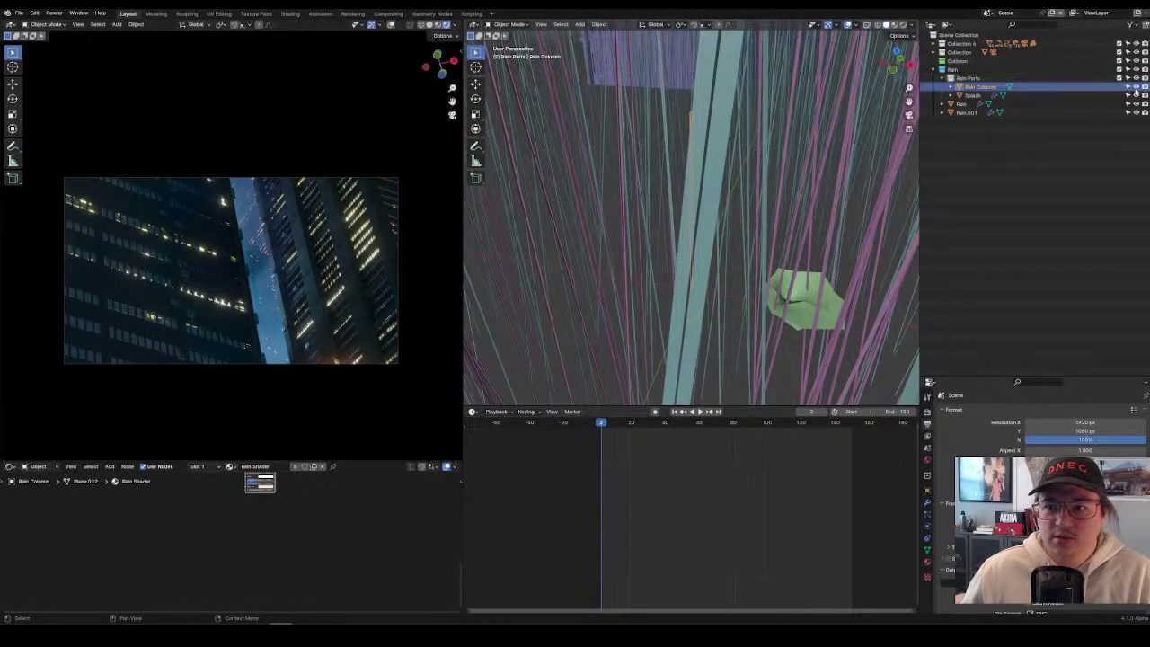
Hide the Rain Column and Splash objects of the Rain Parts collection in the viewport.
drag(1127, 86, 1145, 86)
click(976, 97)
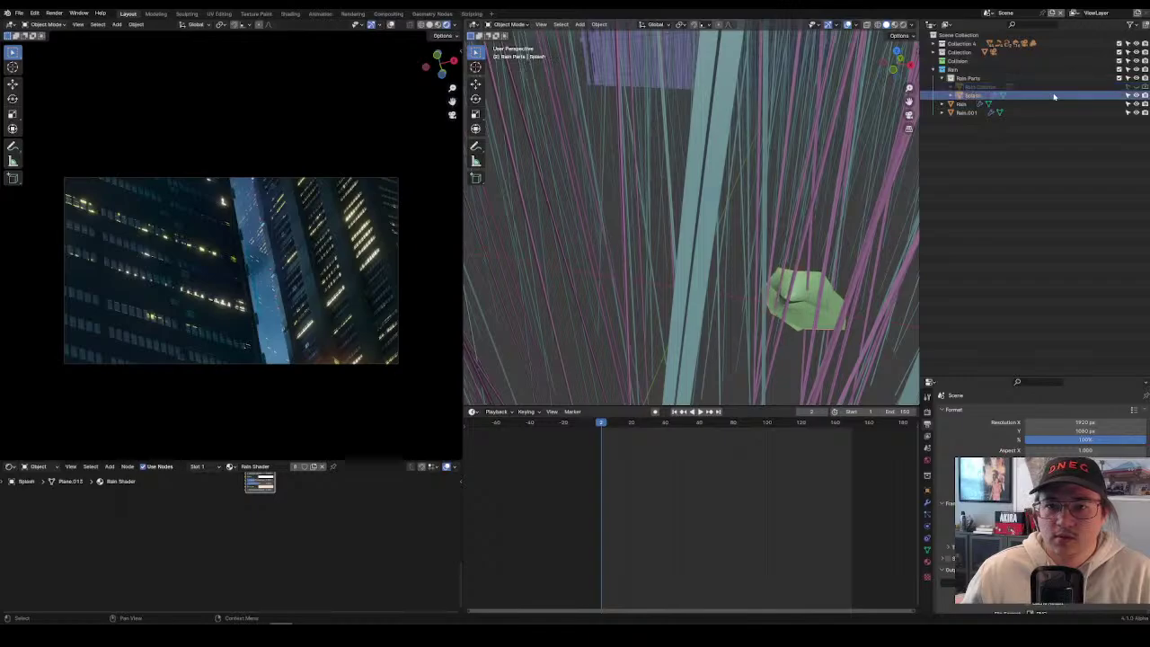
key(KP_Decimal)
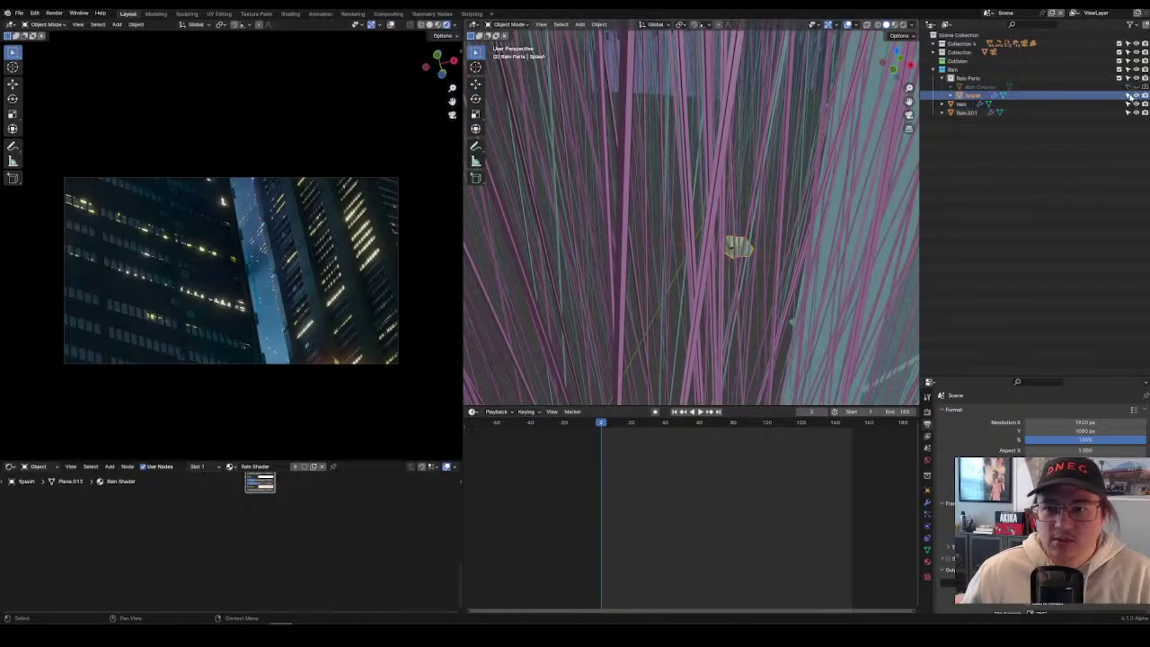
click(1136, 96)
Compare the Rain and Rain.001 objects and delete Rain.001.
click(965, 112)
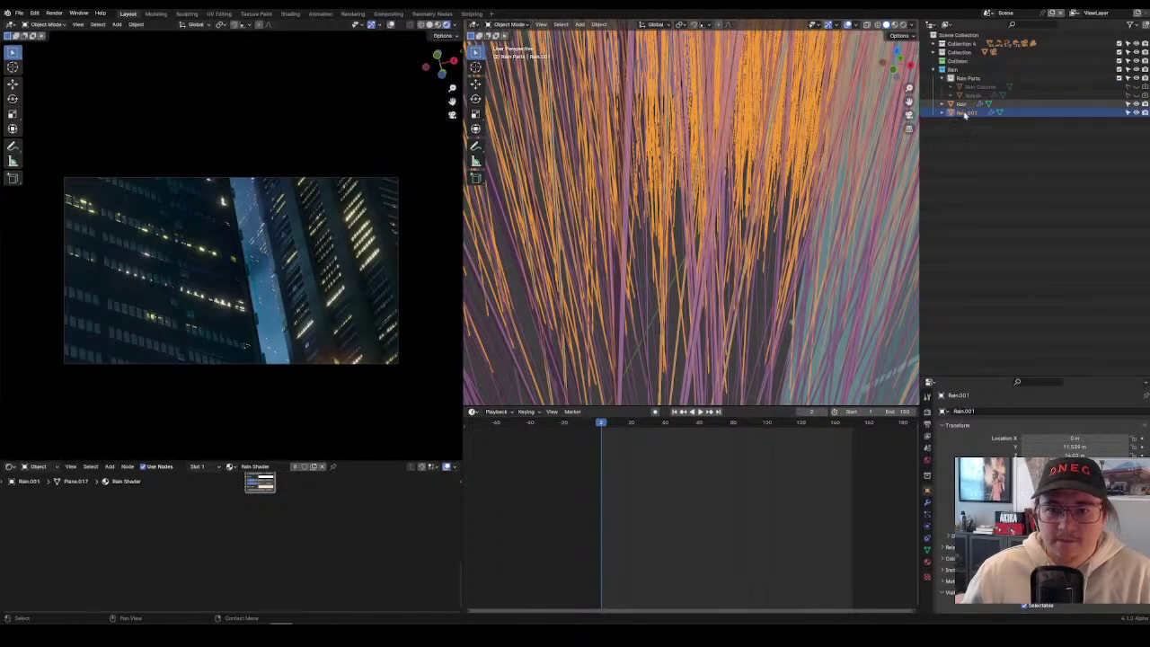
click(963, 104)
click(965, 113)
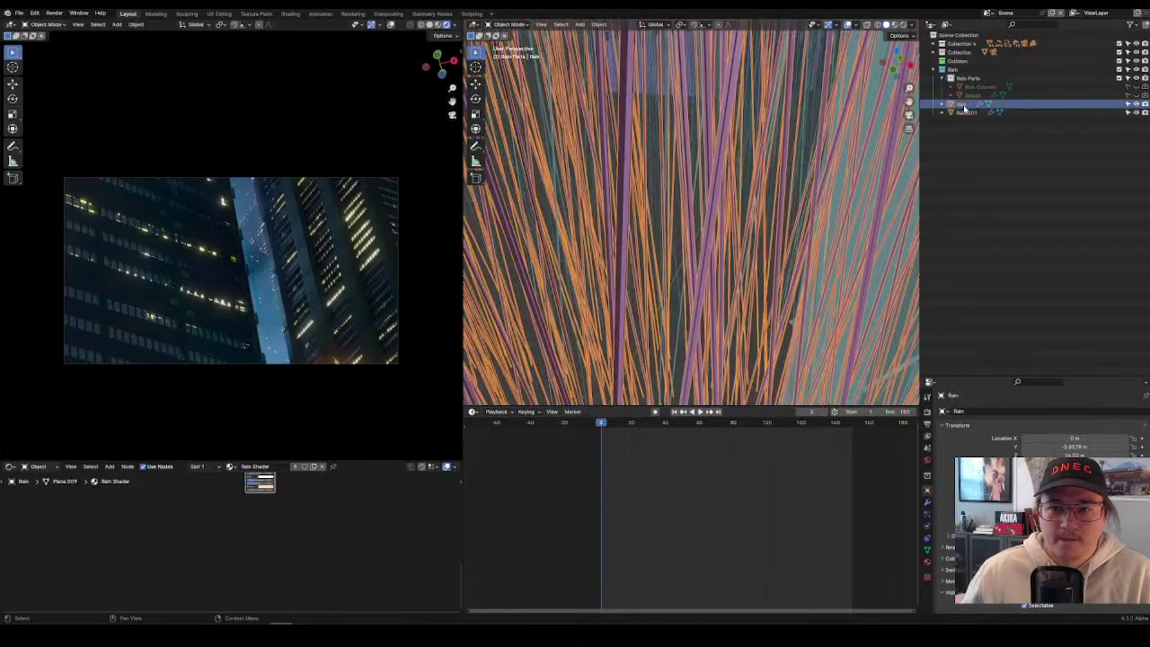
key(x)
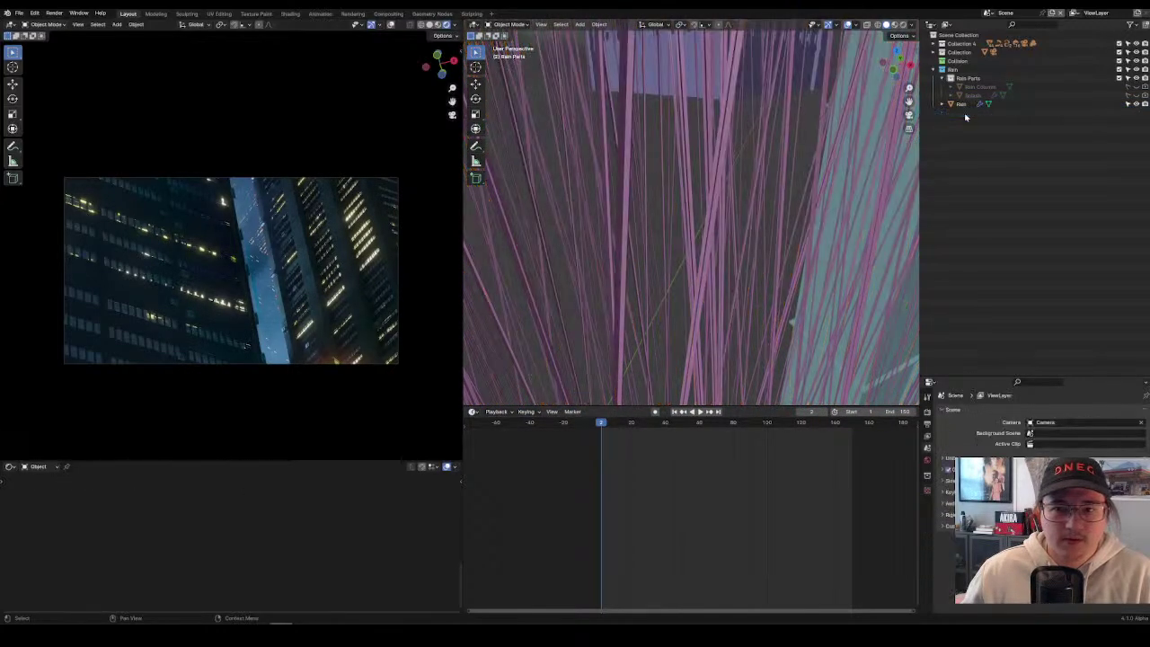
Scale up the remaining Rain object uniformly so it covers a larger area at the base of the buildings.
click(961, 103)
scroll(709, 211, down, 10)
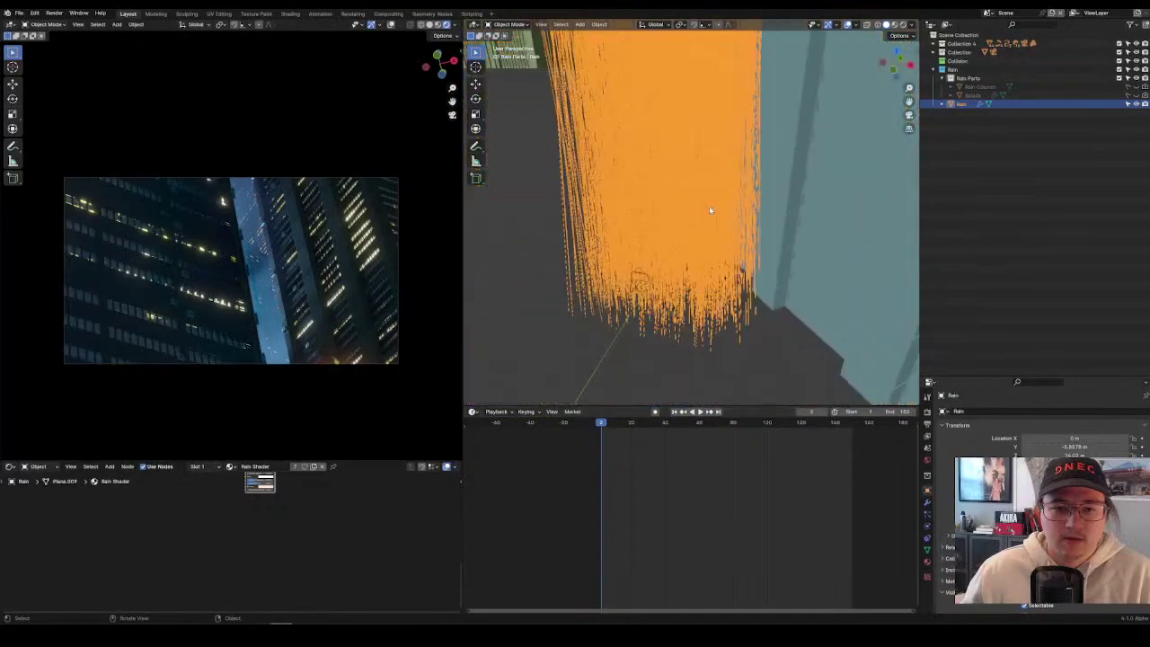
key(s)
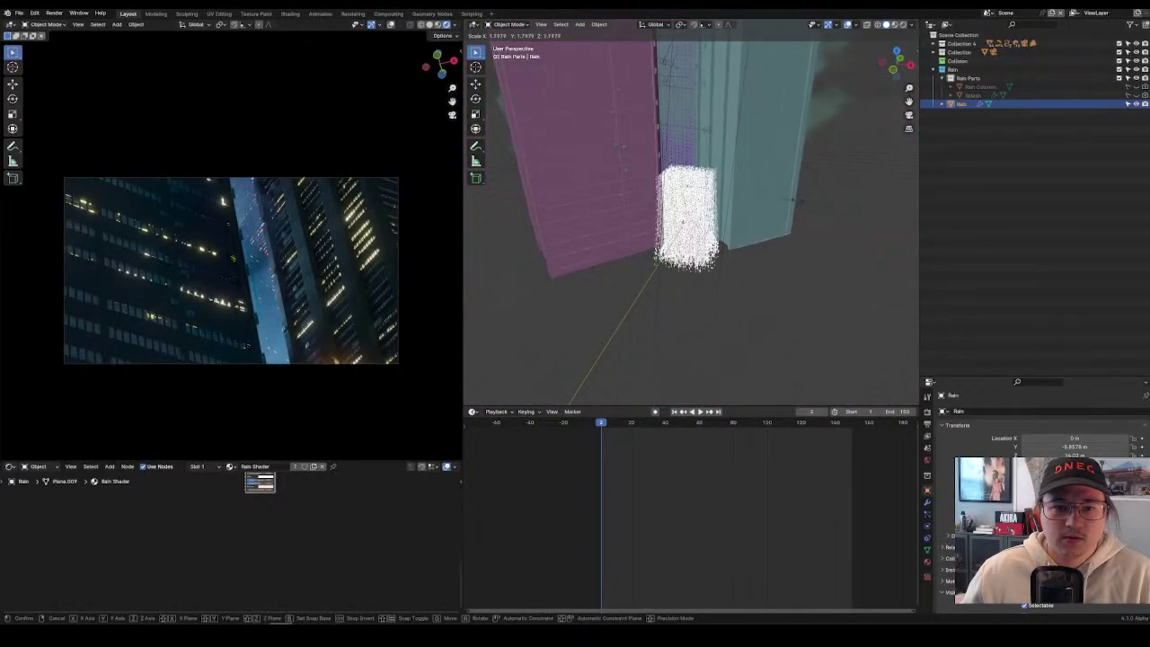
click(715, 241)
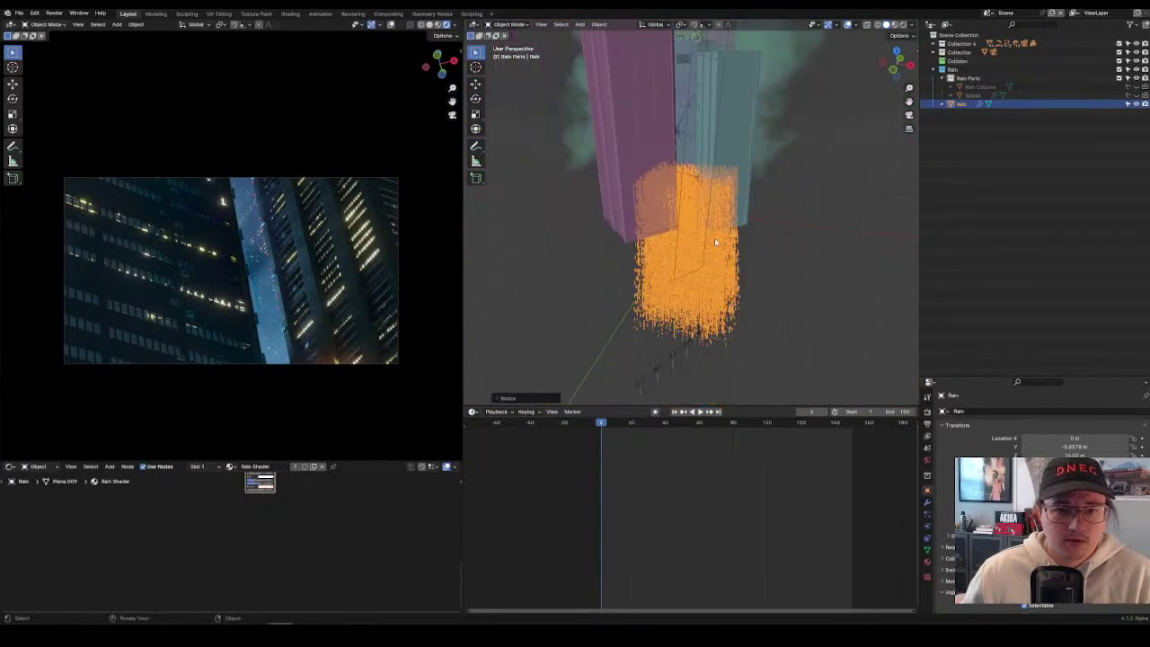
Raise the Rain object vertically along the global Z axis so it sits between the front buildings.
key(g)
key(z)
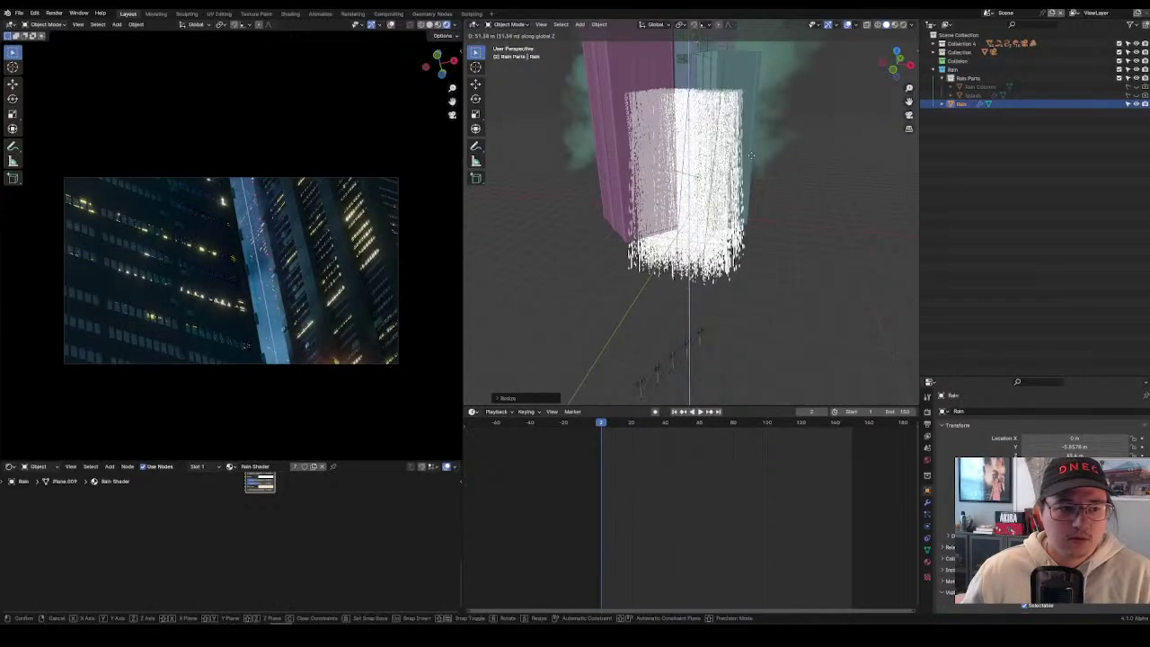
click(585, 169)
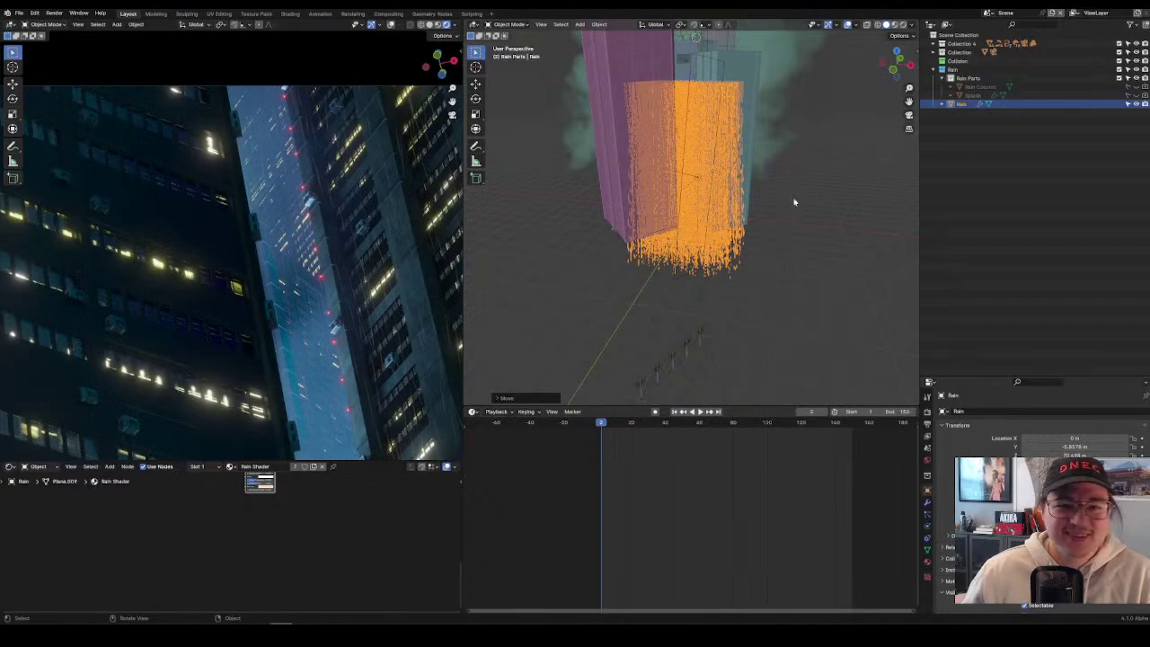
Scale the Rain object down and reposition it in the gap between the two front buildings.
middle_drag(794, 202, 697, 144)
key(KP_0)
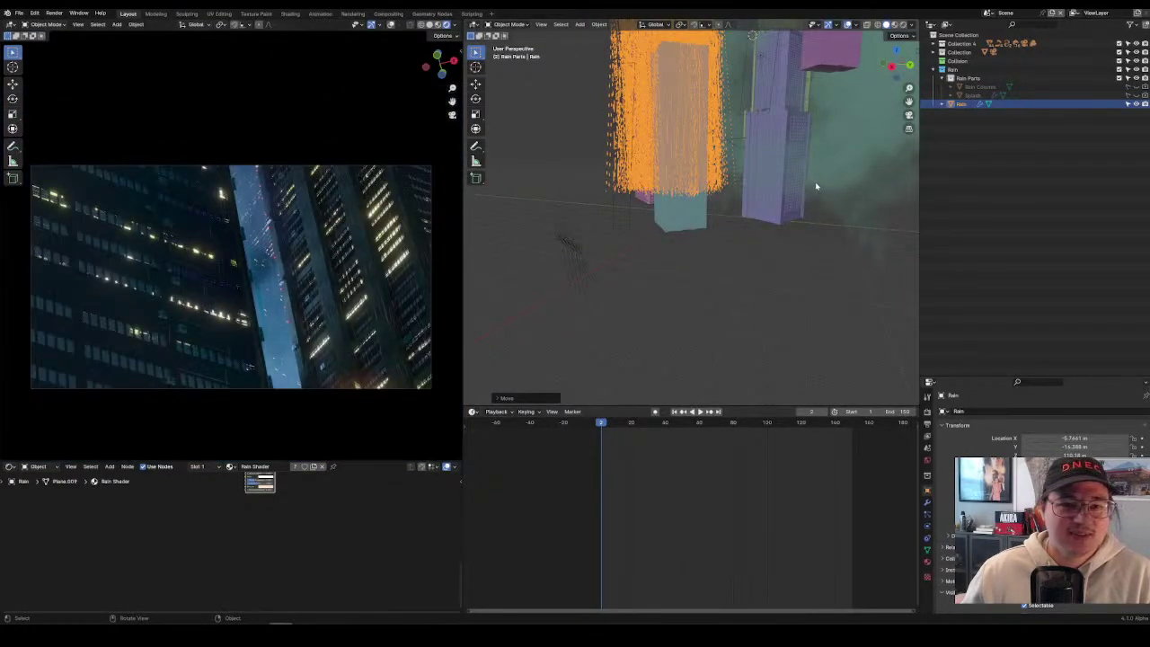
key(g)
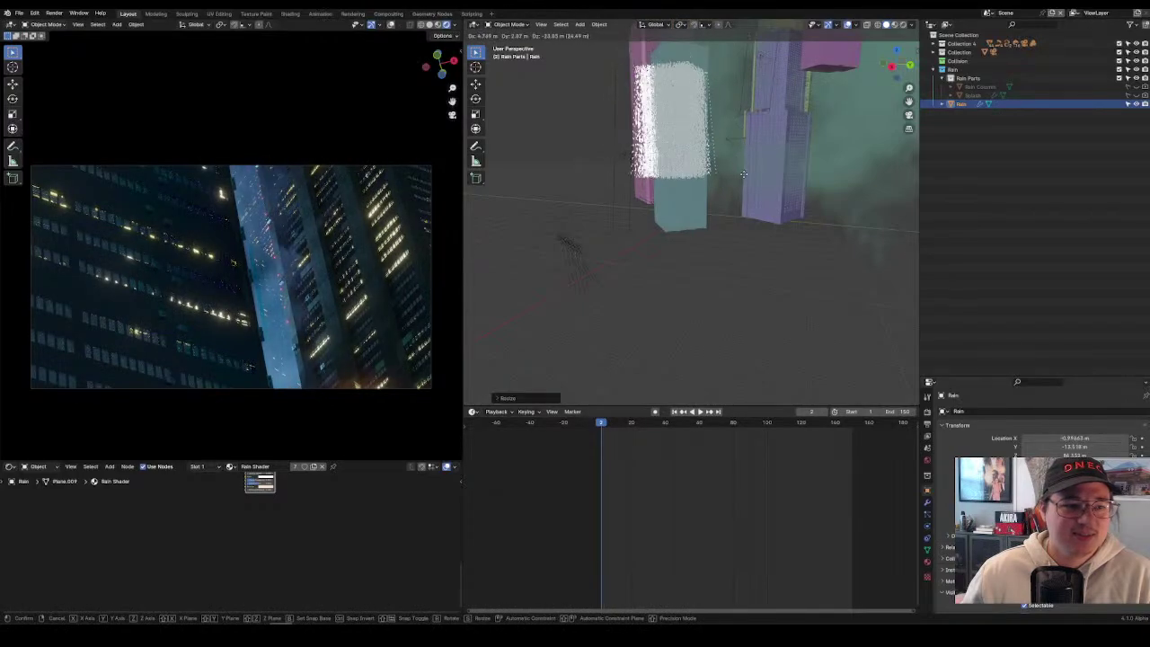
click(743, 174)
scroll(234, 270, up, 2)
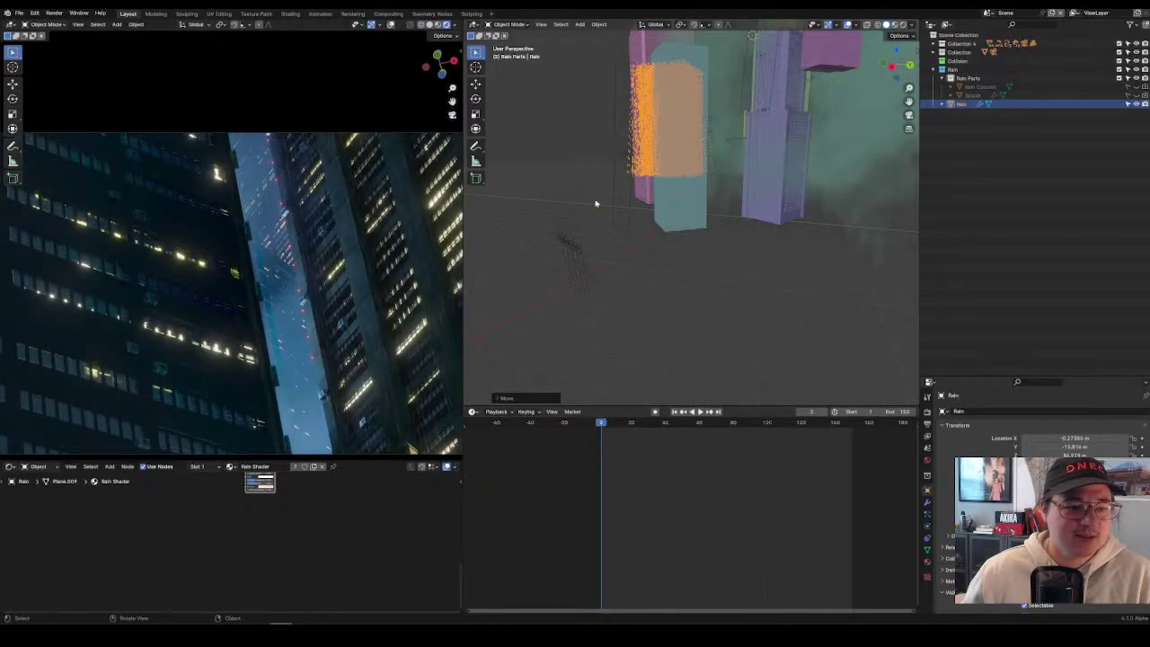
middle_drag(595, 204, 779, 187)
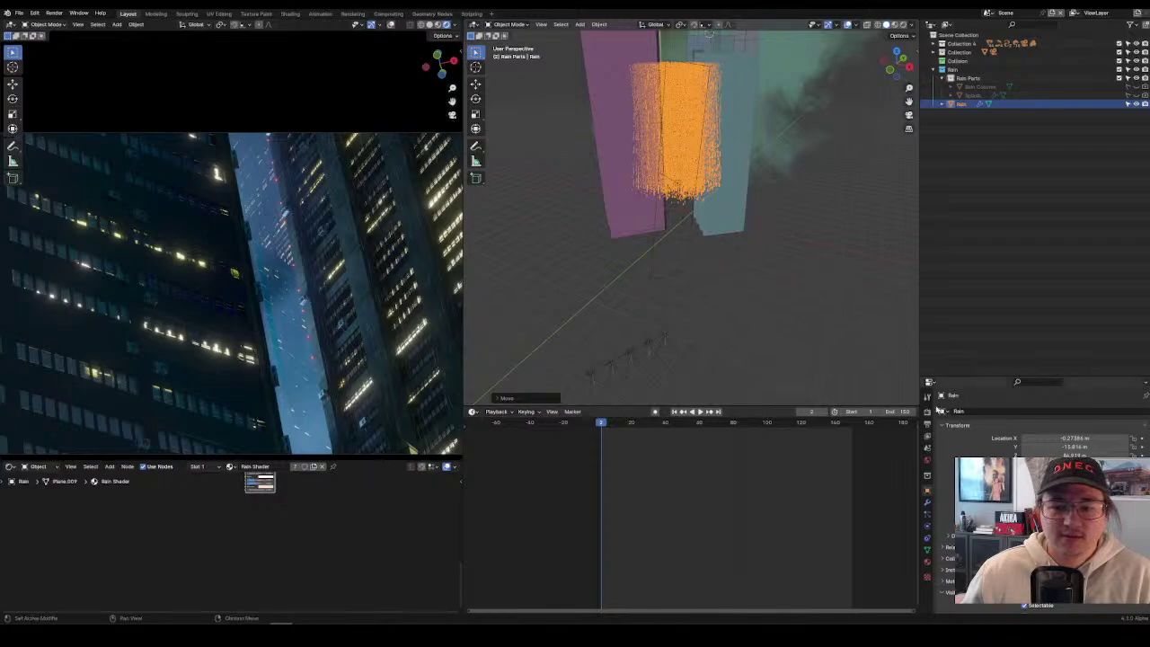
Reduce the Rain Density of the Rain object's geometry nodes modifier to 2.220 and lower the object along Z.
click(927, 506)
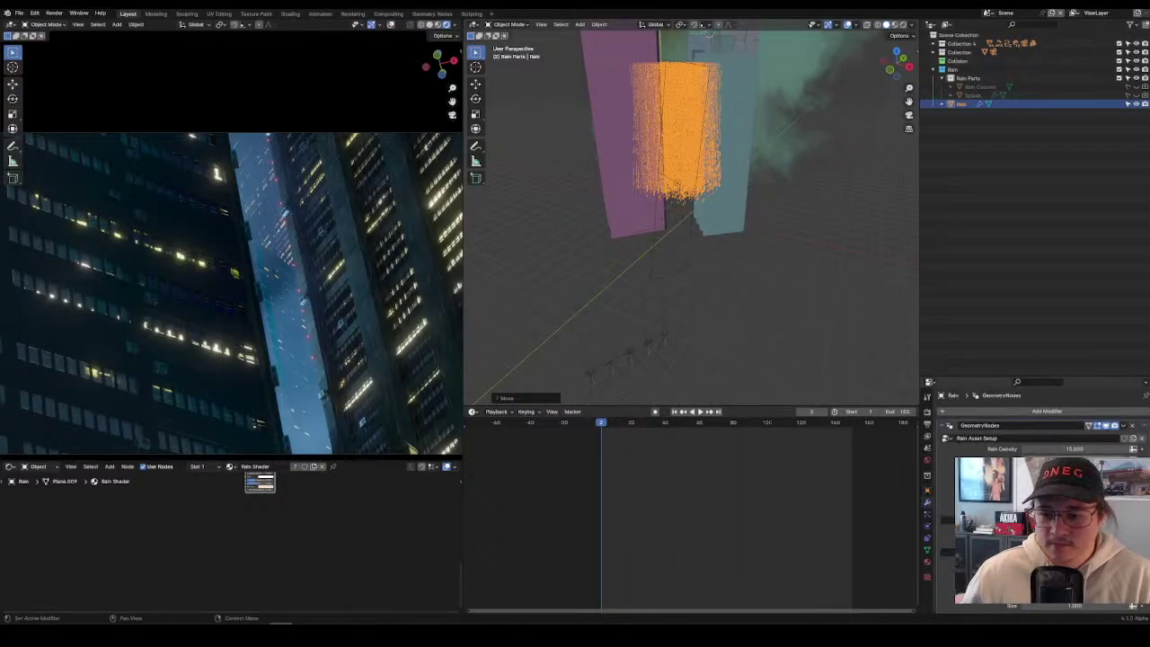
drag(1075, 448, 988, 448)
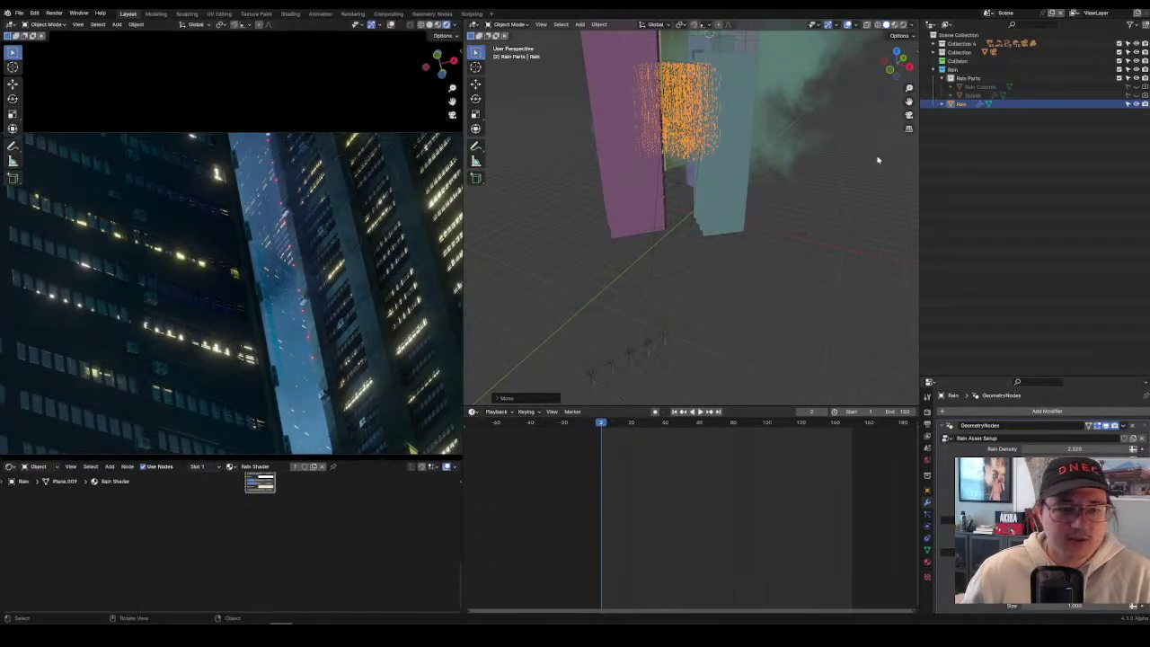
middle_drag(771, 162, 665, 134)
key(g)
key(z)
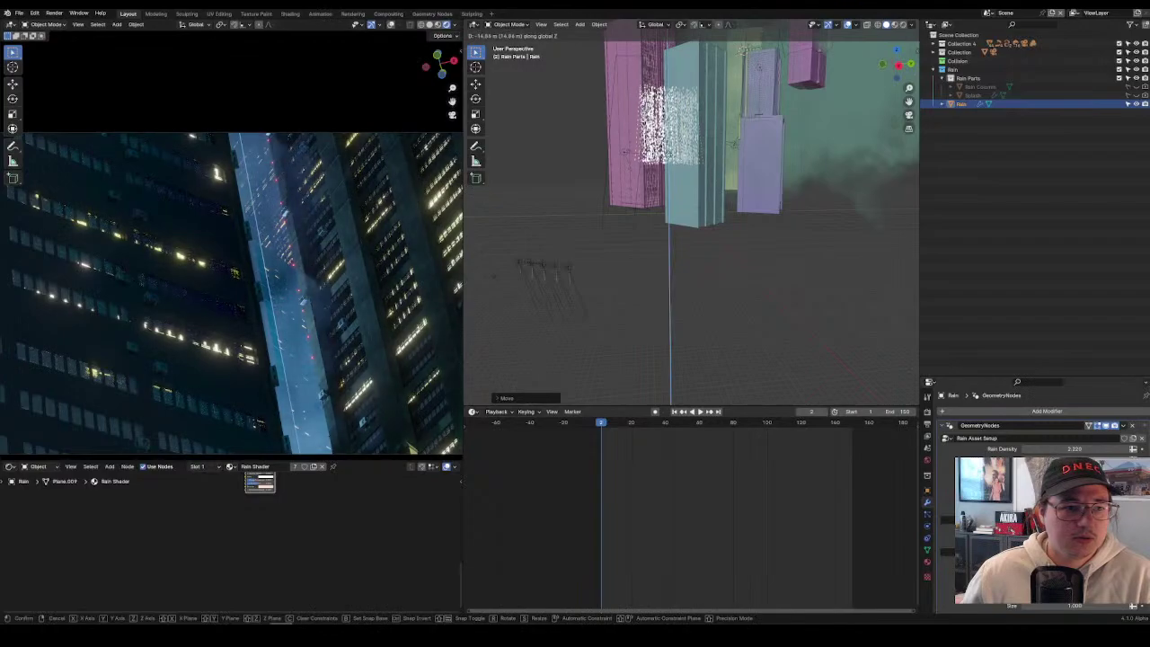
click(544, 94)
Show overlays in the camera view, fit the camera frame, and raise the Rain object about 3.3 m along Z.
click(391, 25)
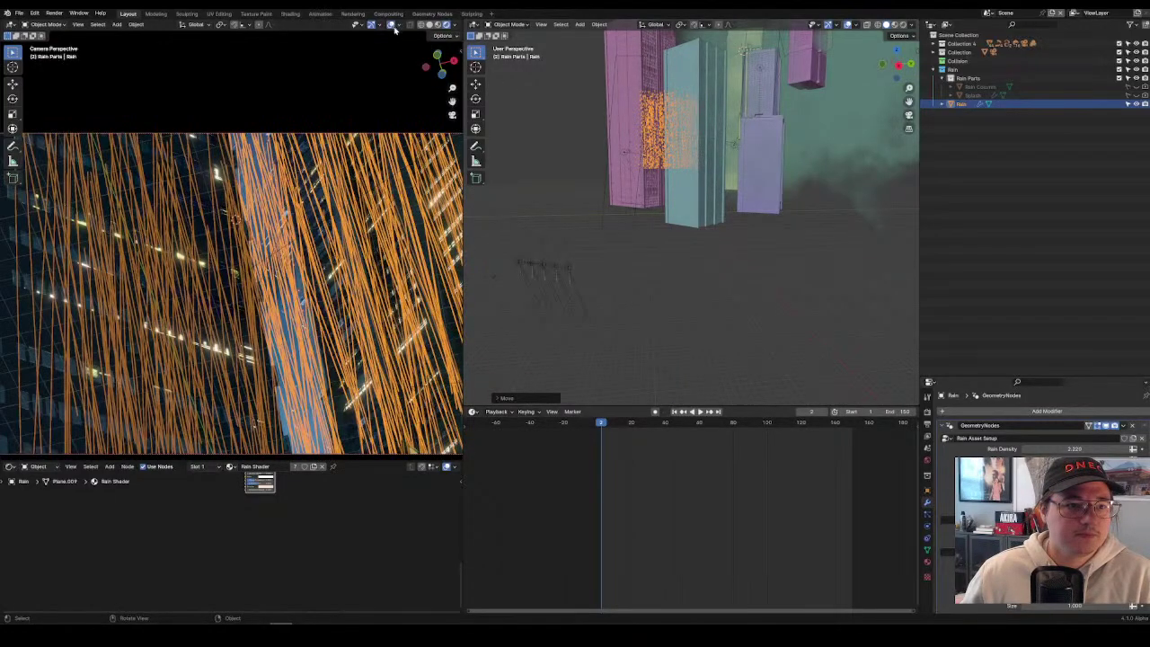
key(Home)
key(g)
key(z)
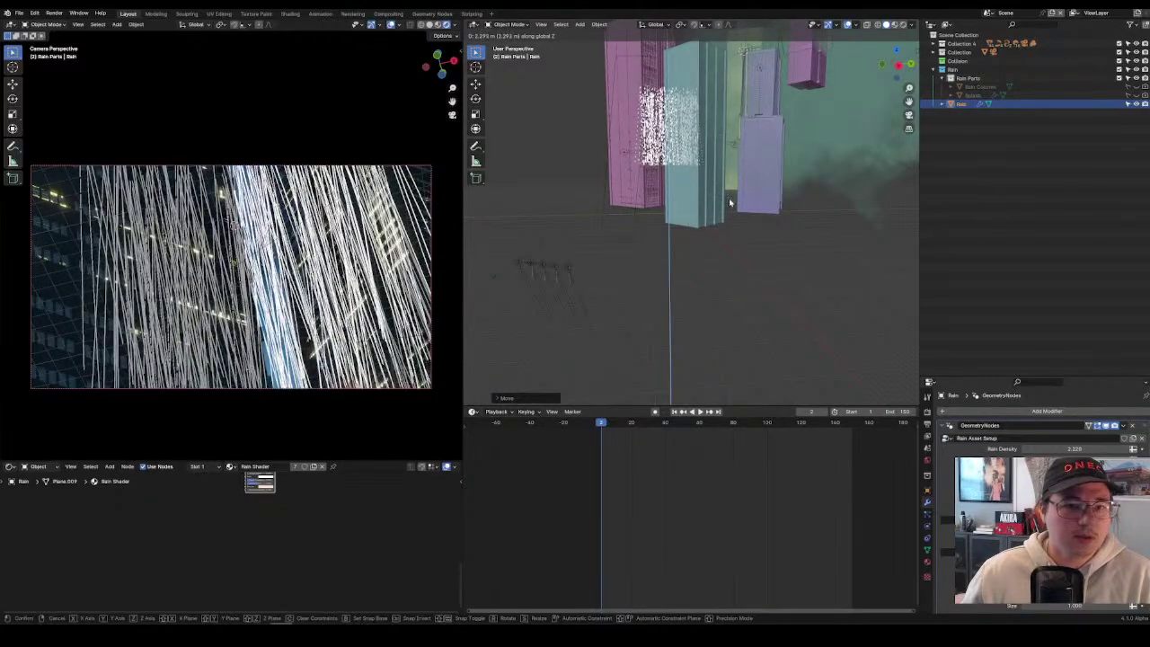
click(731, 202)
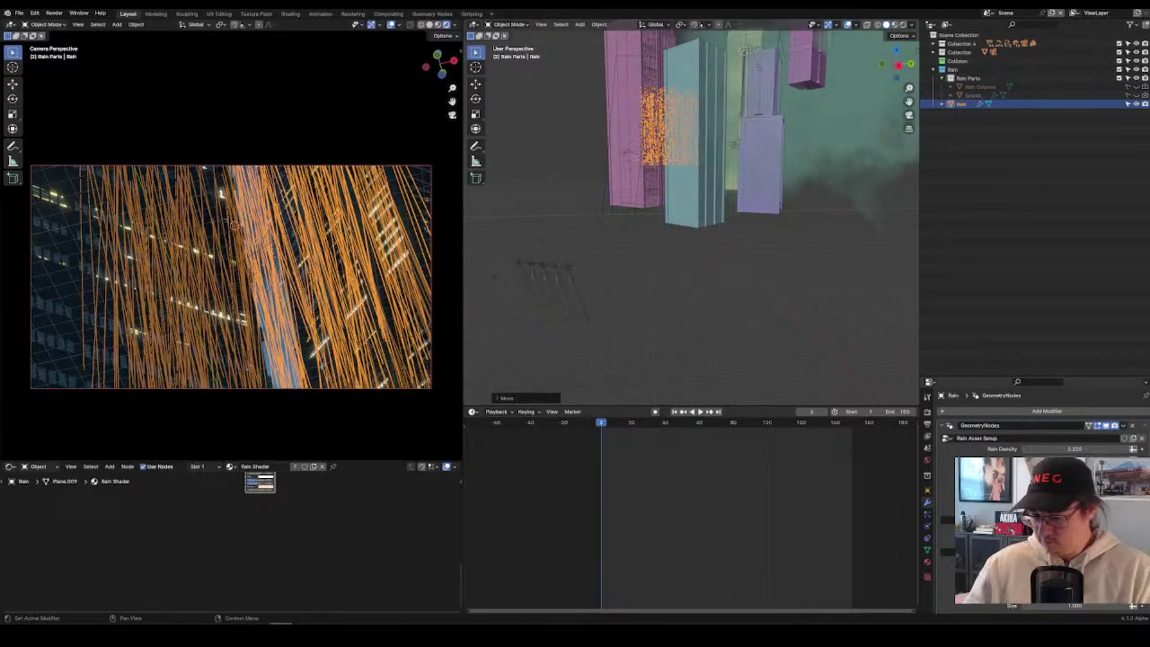
Widen the Rain object horizontally to about 1.8 times its size with the Z axis locked.
scroll(1034, 427, down, 1)
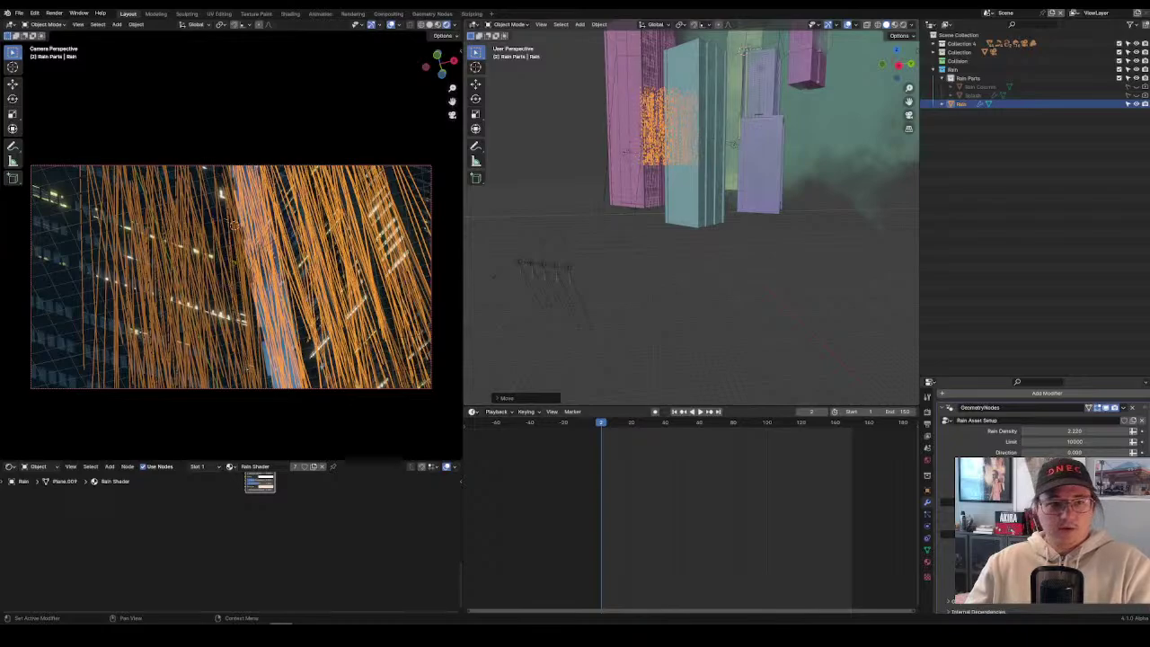
middle_drag(811, 185, 855, 286)
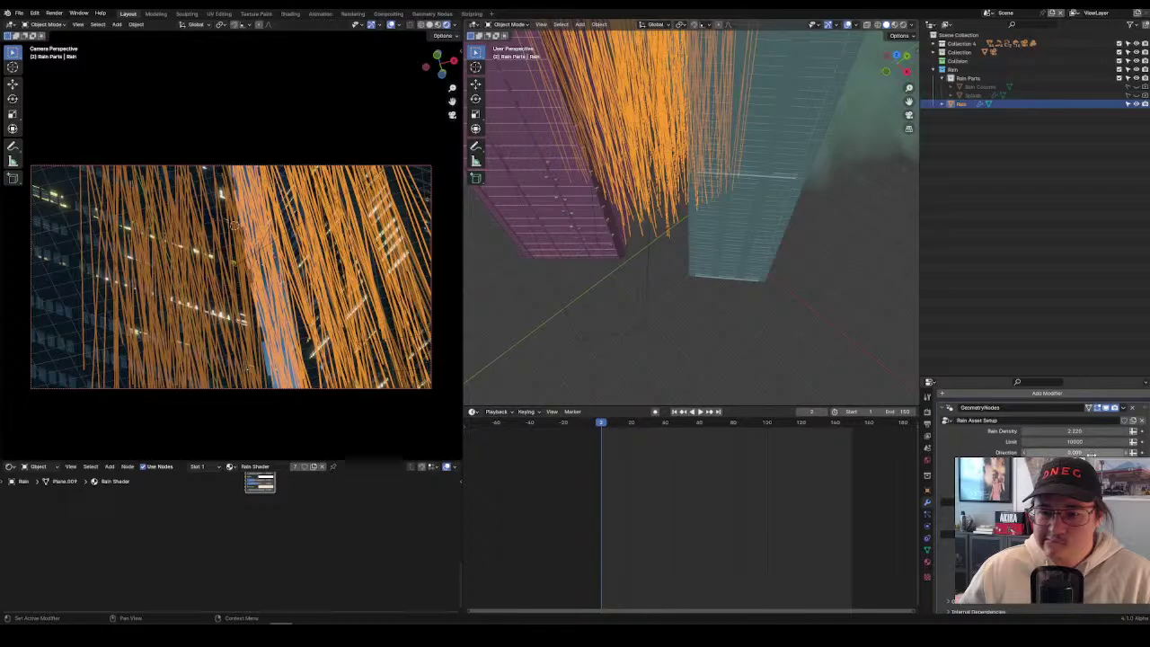
key(s)
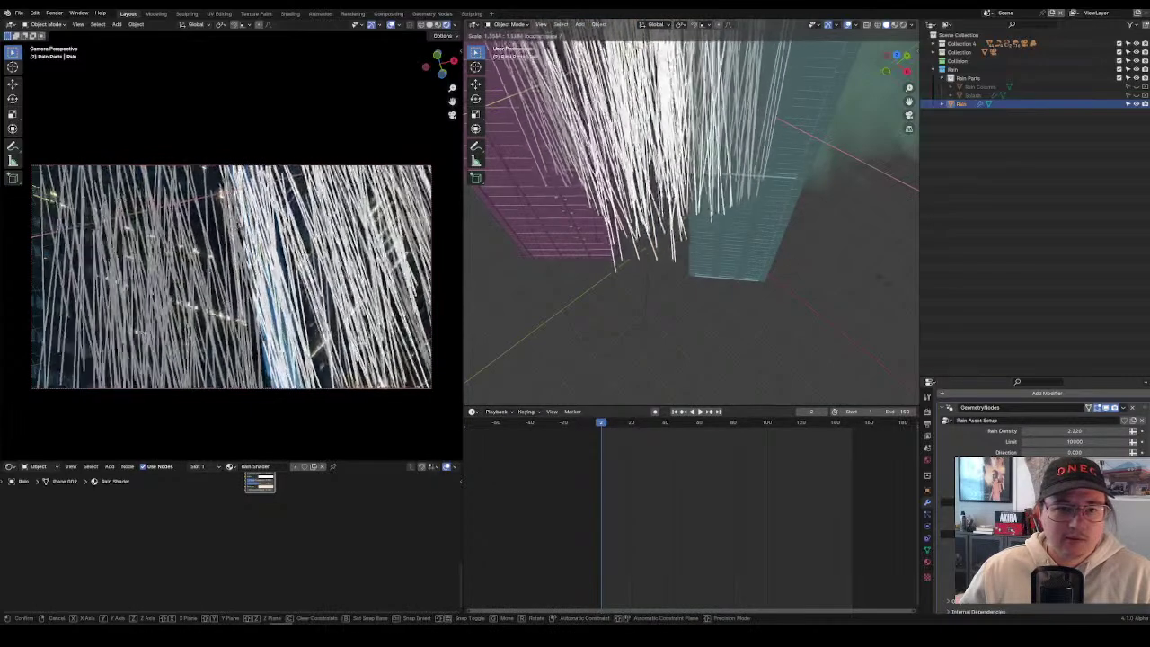
right_click(916, 287)
scroll(785, 225, down, 3)
key(s)
key(shift+z)
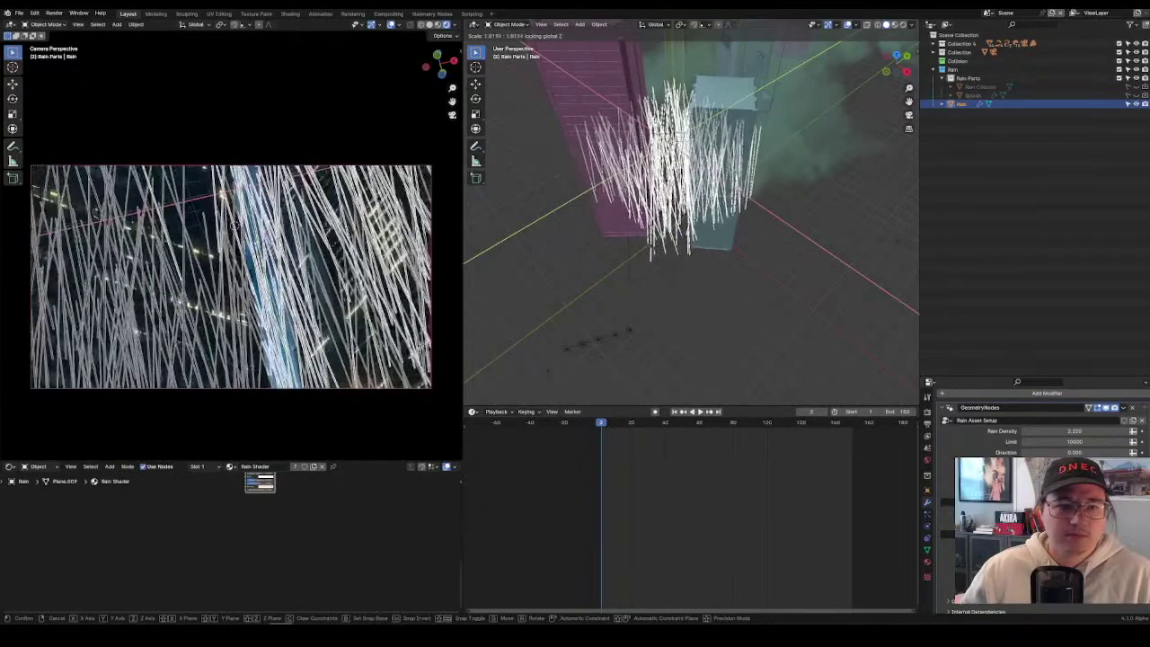
click(775, 229)
Raise the Rain object along Z so the streaks fill the upper part of the camera frame.
middle_drag(775, 229, 783, 179)
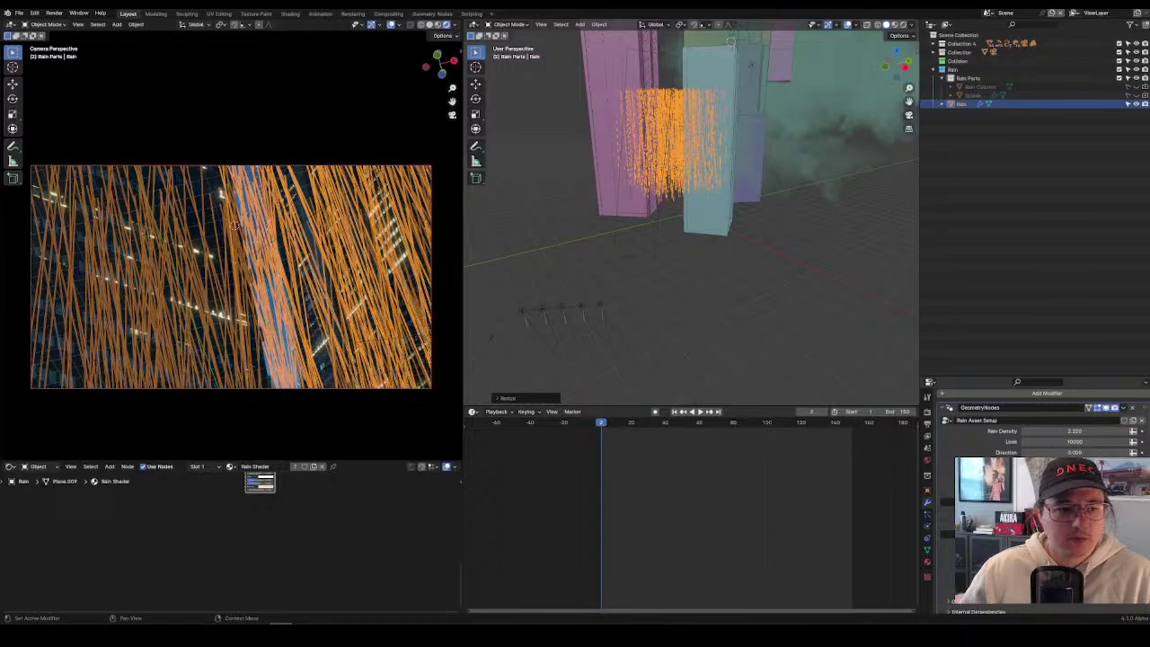
key(g)
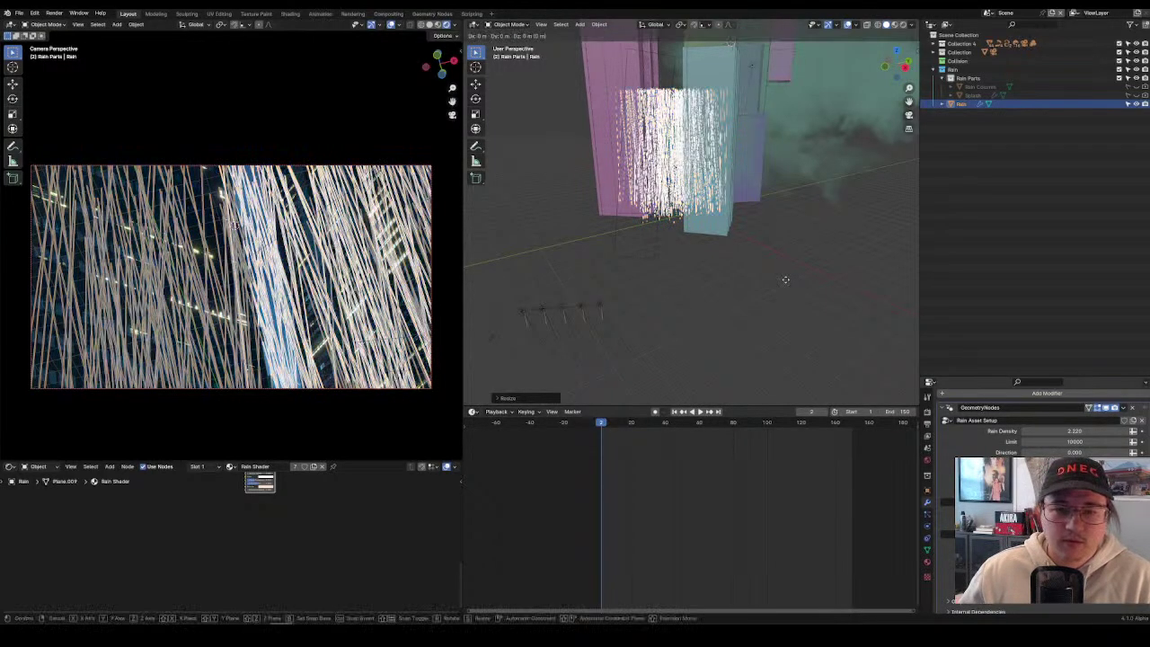
key(z)
click(785, 265)
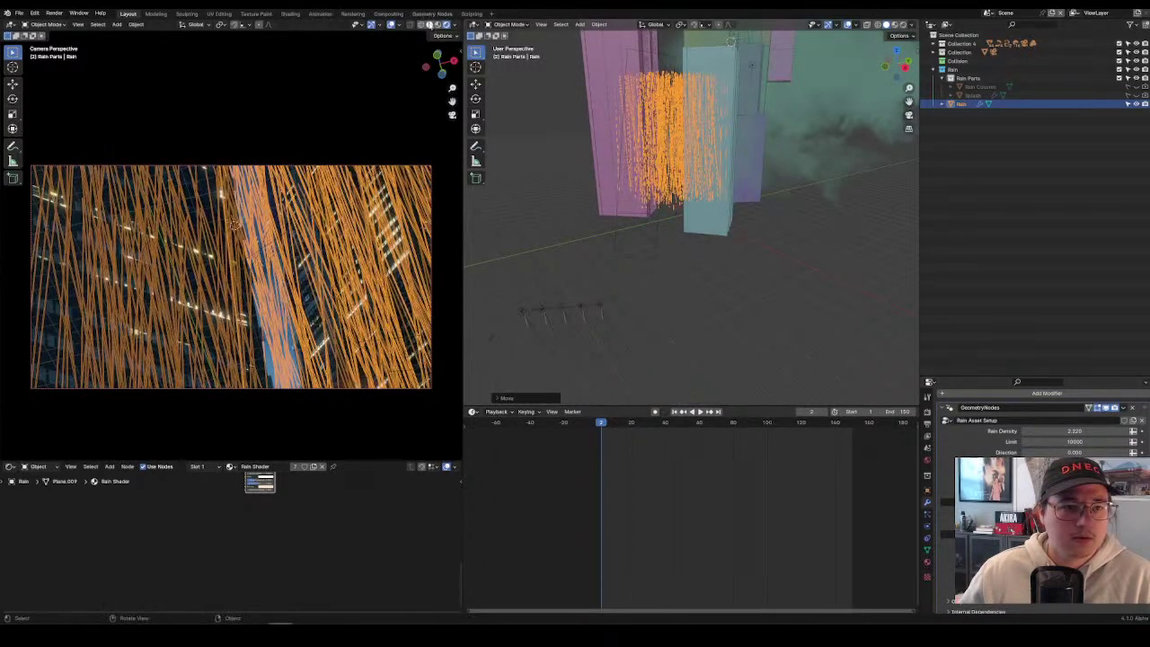
Hide the camera view's overlays and play the animation to examine the rain in the rendered shot.
click(430, 24)
click(446, 25)
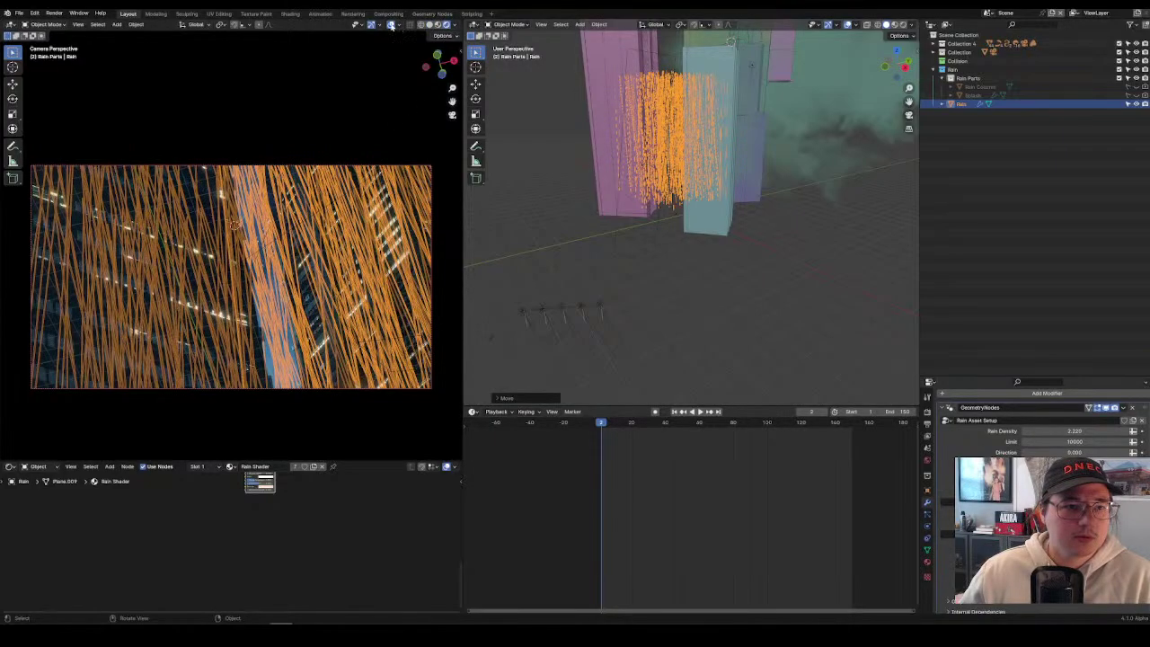
key(space)
scroll(707, 148, up, 2)
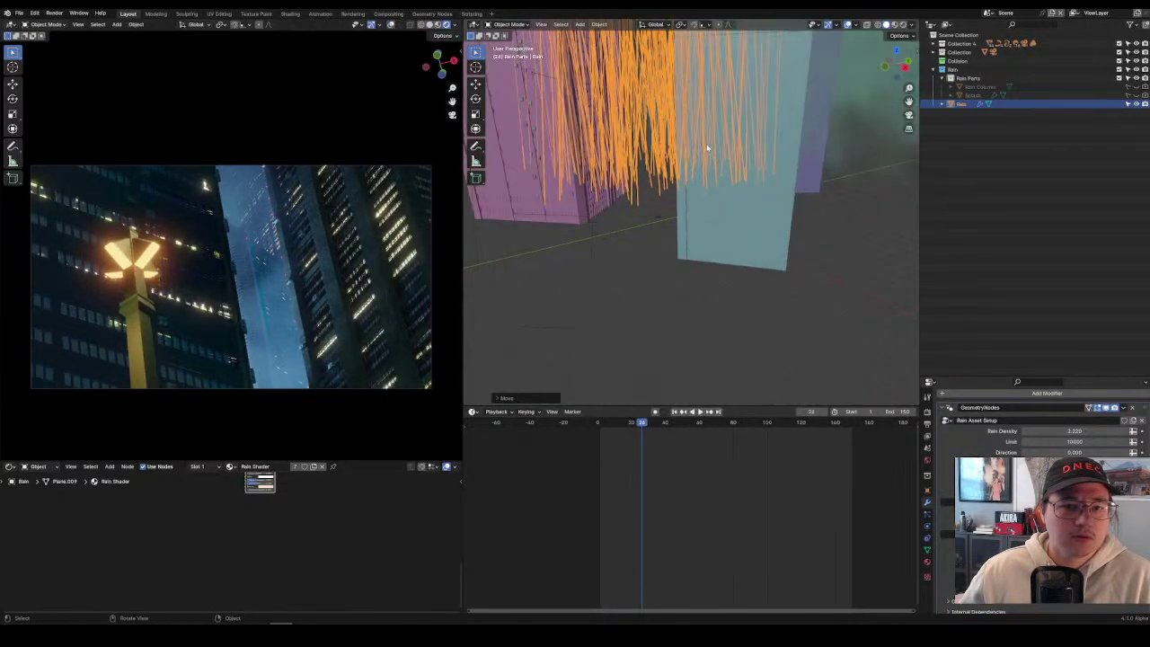
scroll(707, 148, up, 2)
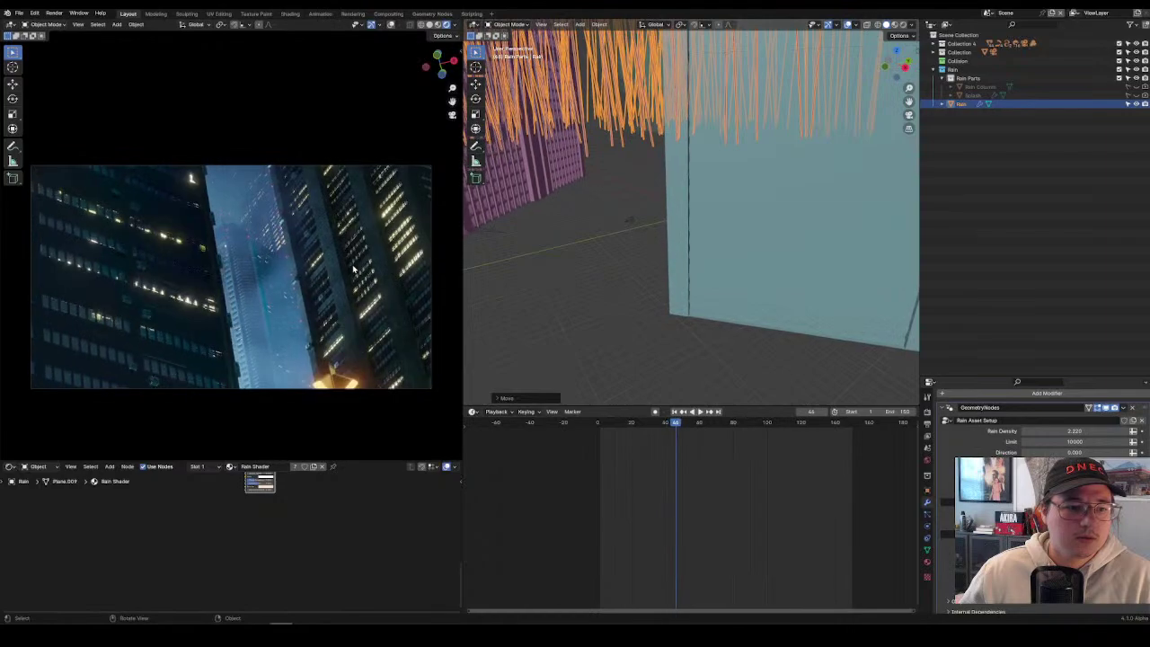
scroll(631, 139, down, 7)
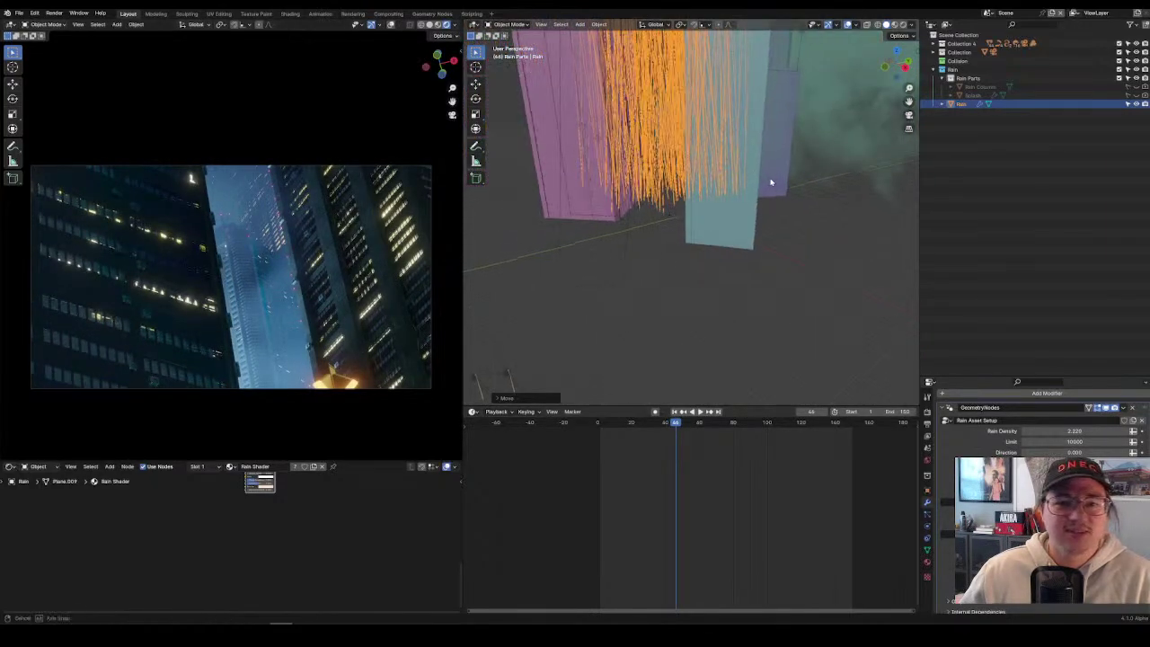
Shift the Rain object about 15 m horizontally toward the street lamps, keeping its height.
middle_drag(770, 182, 782, 196)
scroll(782, 197, down, 4)
key(g)
key(shift+z)
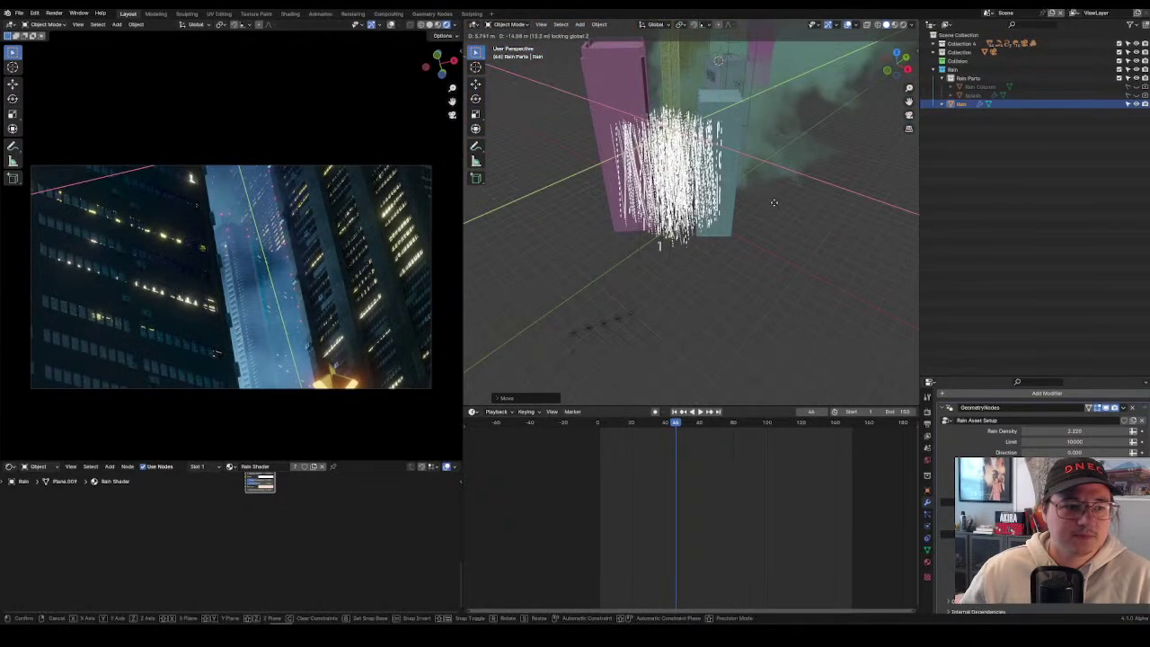
click(777, 204)
Raise the Rain object about 30 m along Z and adjust its horizontal position in front of the buildings.
middle_drag(778, 205, 841, 269)
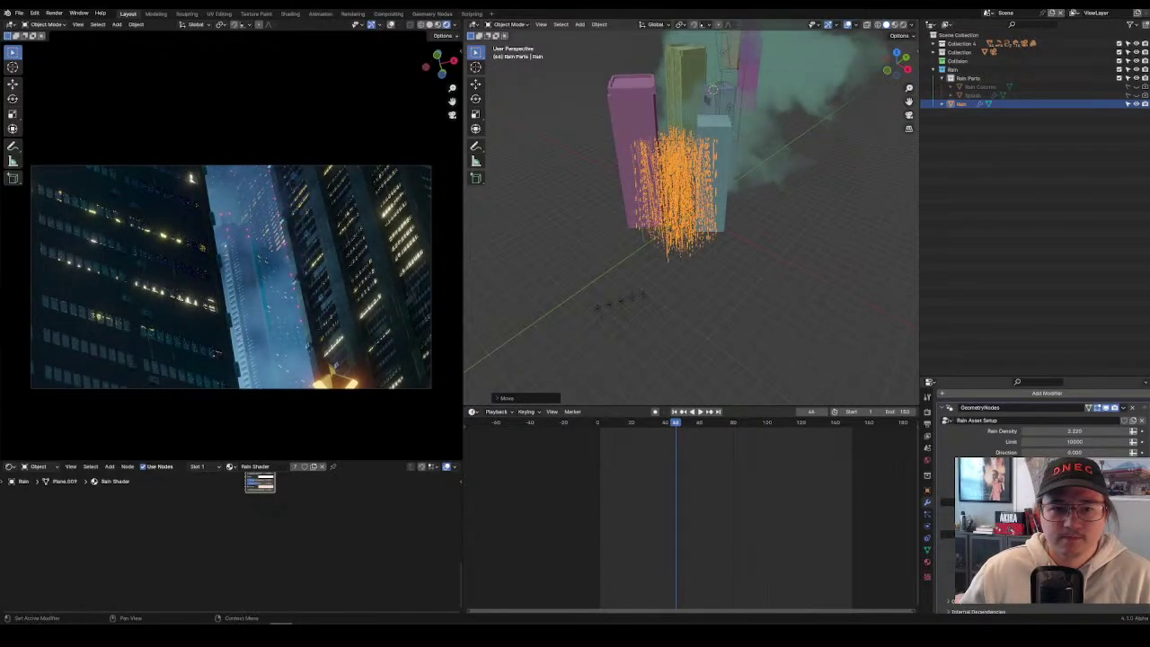
key(g)
key(z)
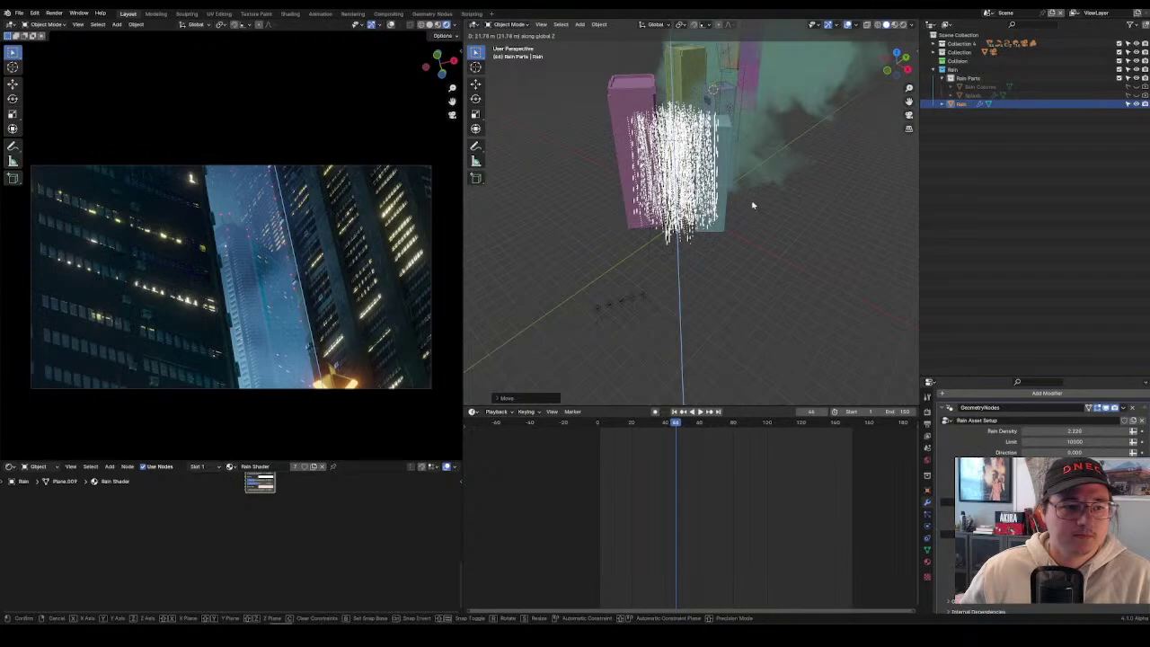
click(753, 211)
key(g)
middle_drag(752, 219, 788, 244)
key(shift+z)
click(773, 242)
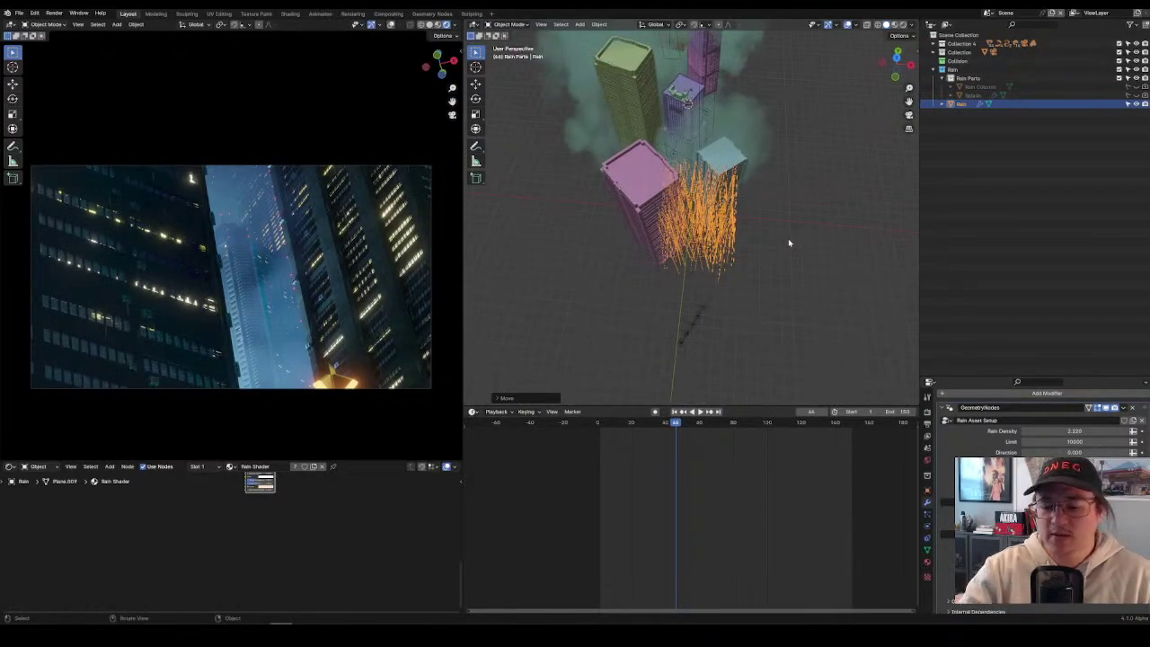
Rotate the Rain object about 44° around the global Z axis in the top view.
key(KP_7)
key(r)
key(z)
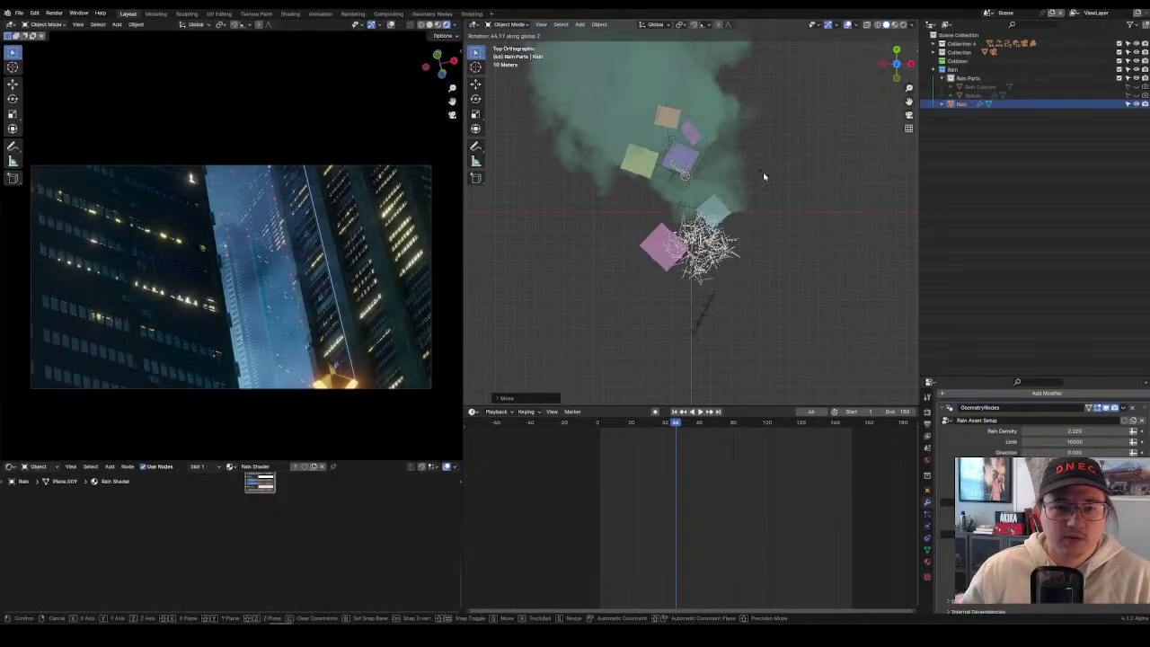
click(763, 177)
Go to frame 121 and shift the Rain object slightly in the horizontal plane.
scroll(735, 344, up, 2)
drag(674, 426, 804, 418)
key(space)
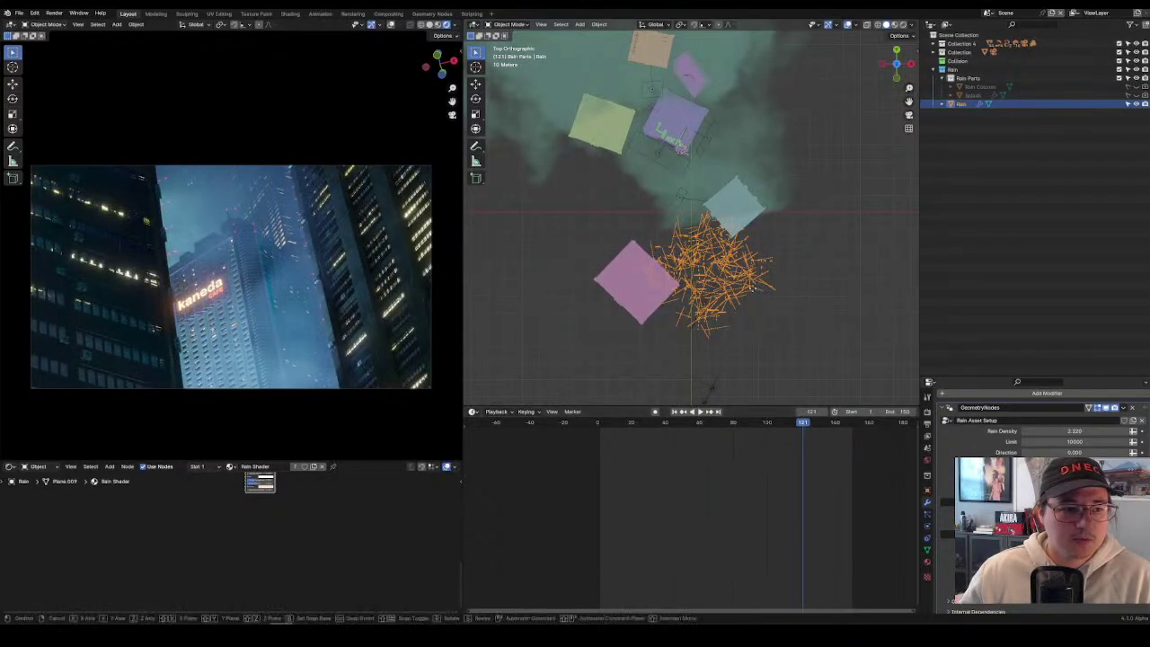
key(shift+z)
click(747, 283)
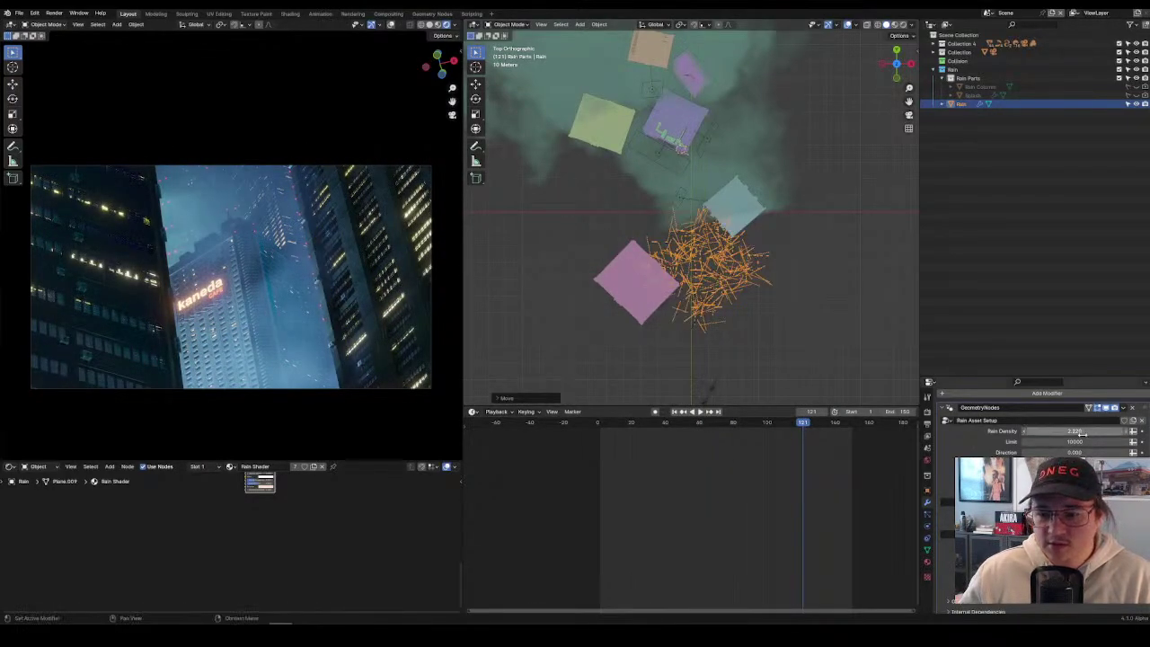
Set the Rain Density to 6.700 and move the Rain object horizontally closer to the street lamps.
drag(1075, 431, 1119, 431)
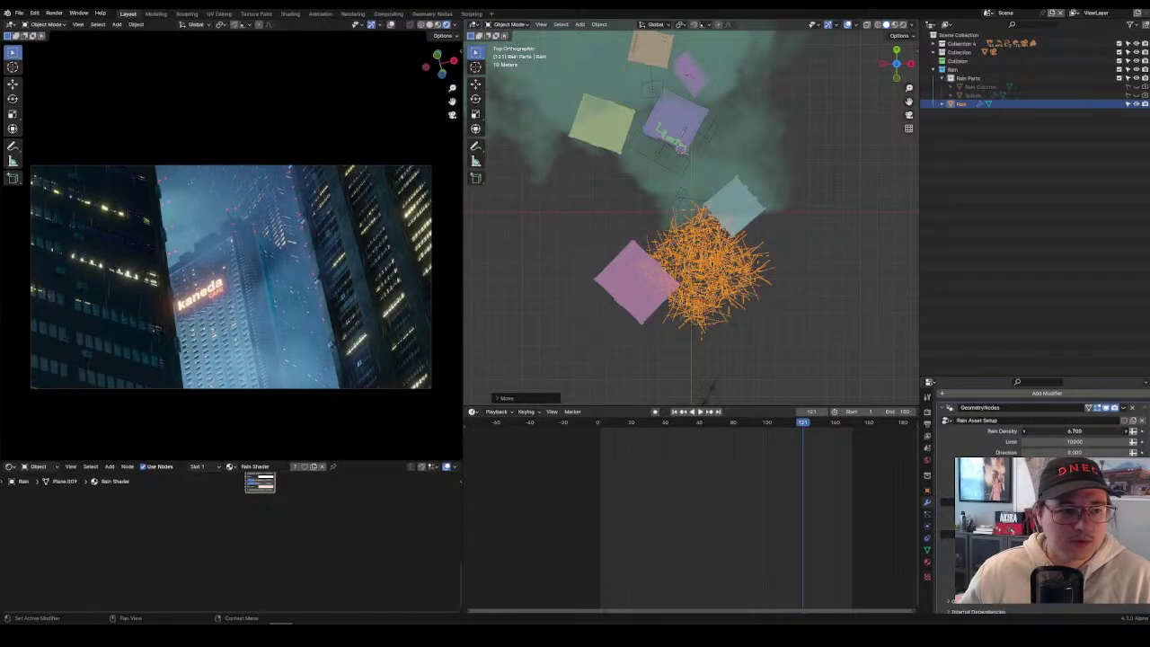
key(g)
key(shift+z)
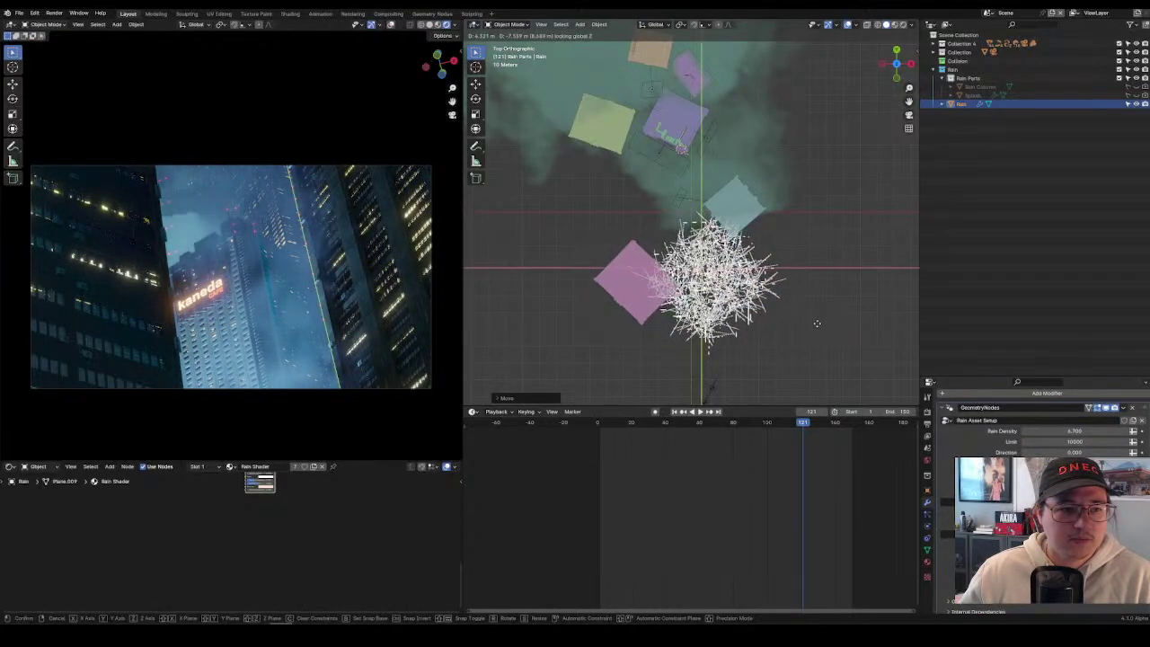
click(809, 342)
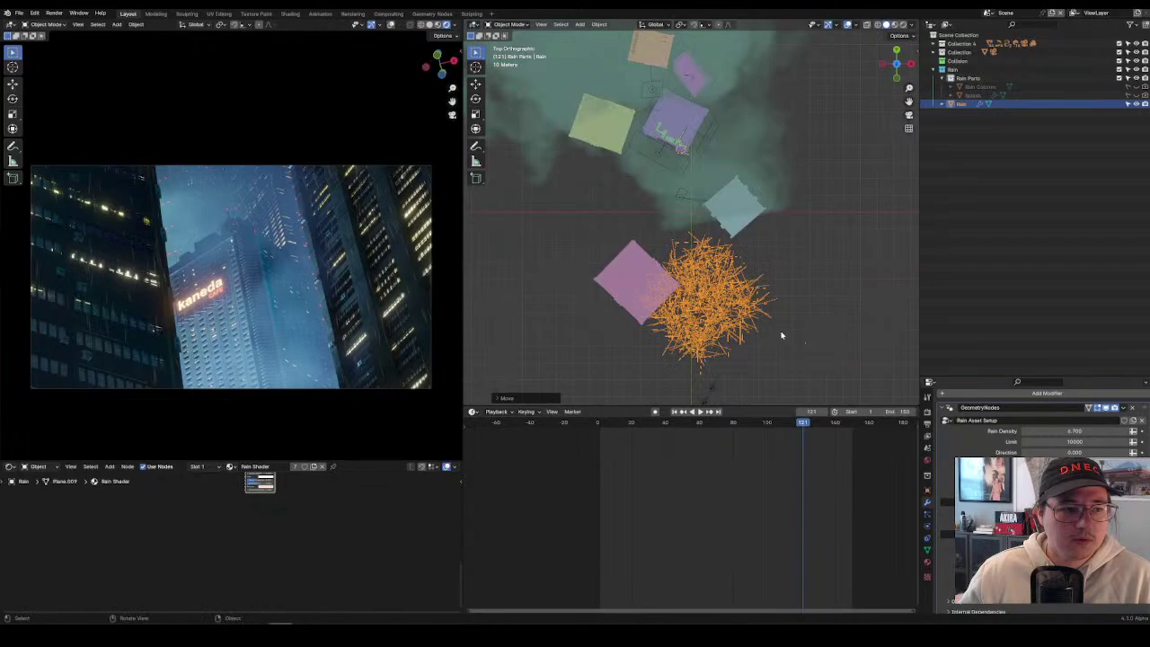
Duplicate the Rain object and move the copy horizontally back to the distant buildings.
key(shift+d)
right_click(780, 290)
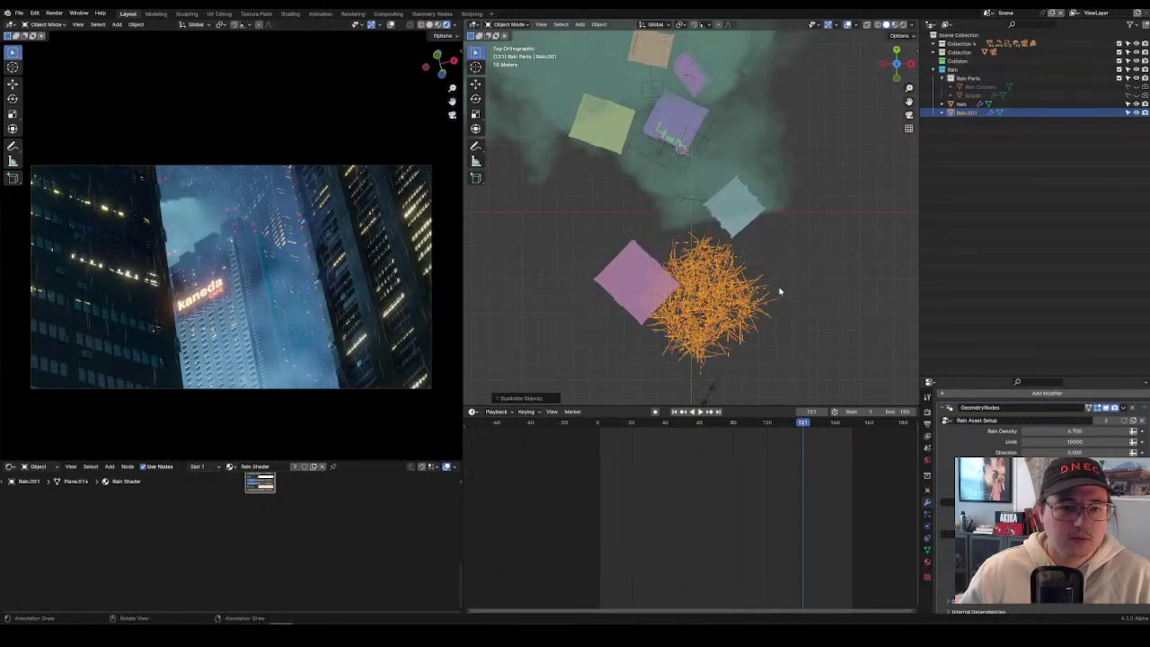
key(g)
key(shift+z)
click(754, 126)
middle_drag(754, 127, 709, 95)
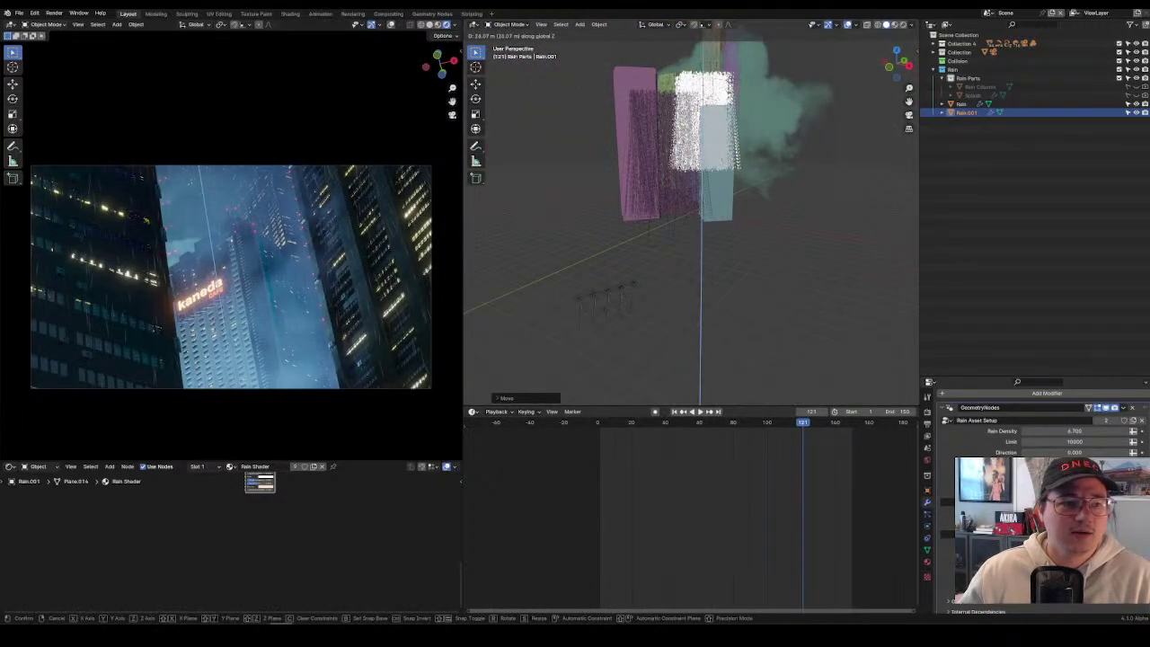
Raise the duplicated rain along global Z above the foreground towers, with overlays shown in the camera view only while positioning it.
click(390, 25)
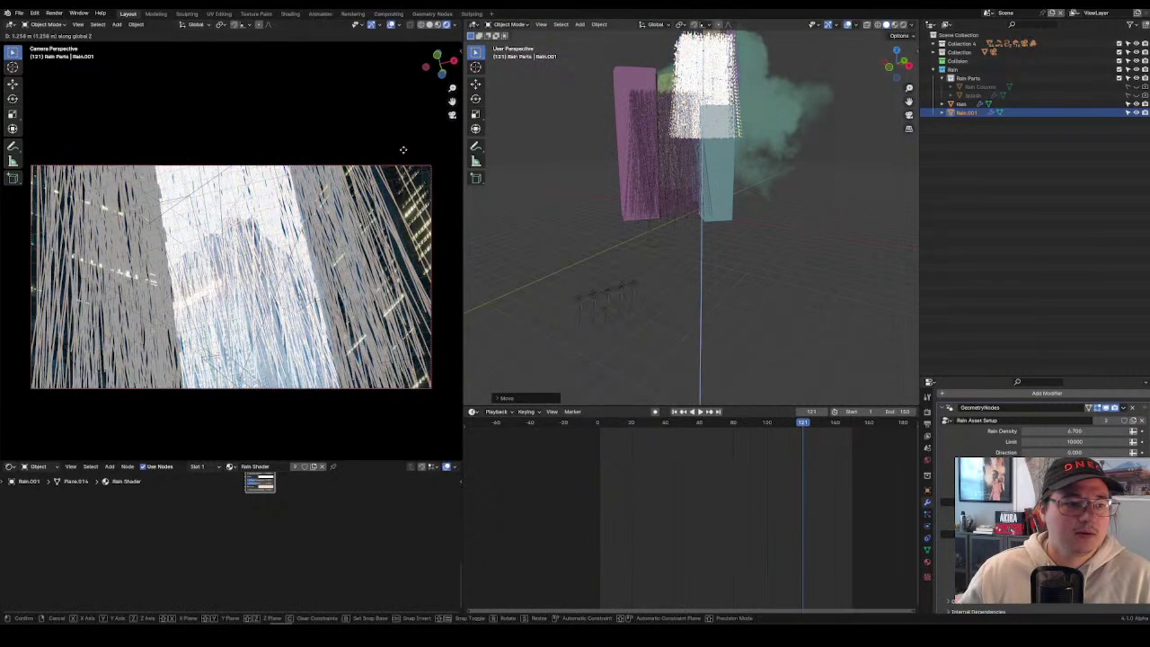
middle_drag(796, 126, 825, 135)
key(g)
key(z)
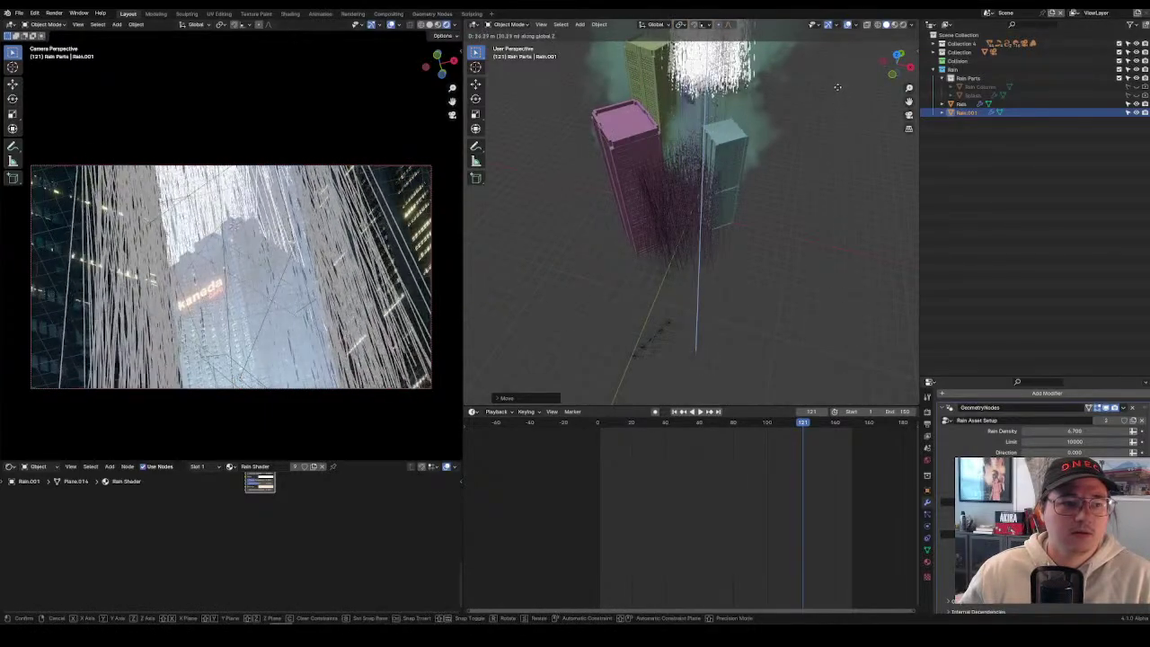
click(808, 127)
middle_drag(787, 140, 759, 87)
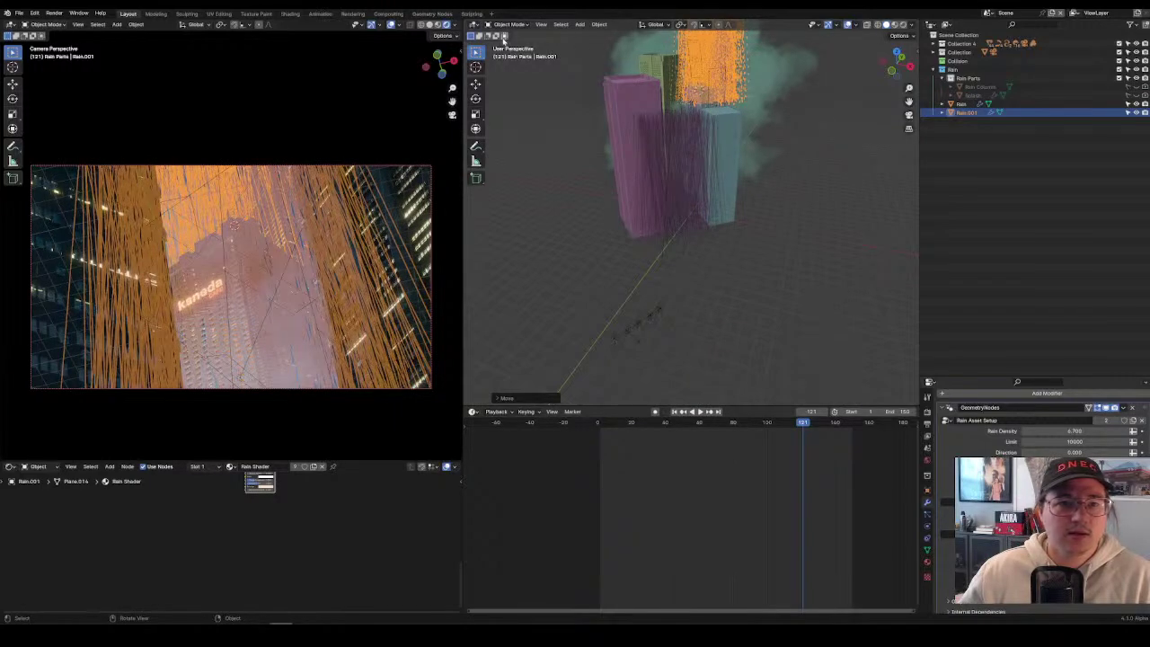
click(396, 25)
Play the animation and examine the rain streaks in the camera view, both in close-up and in the full frame.
key(space)
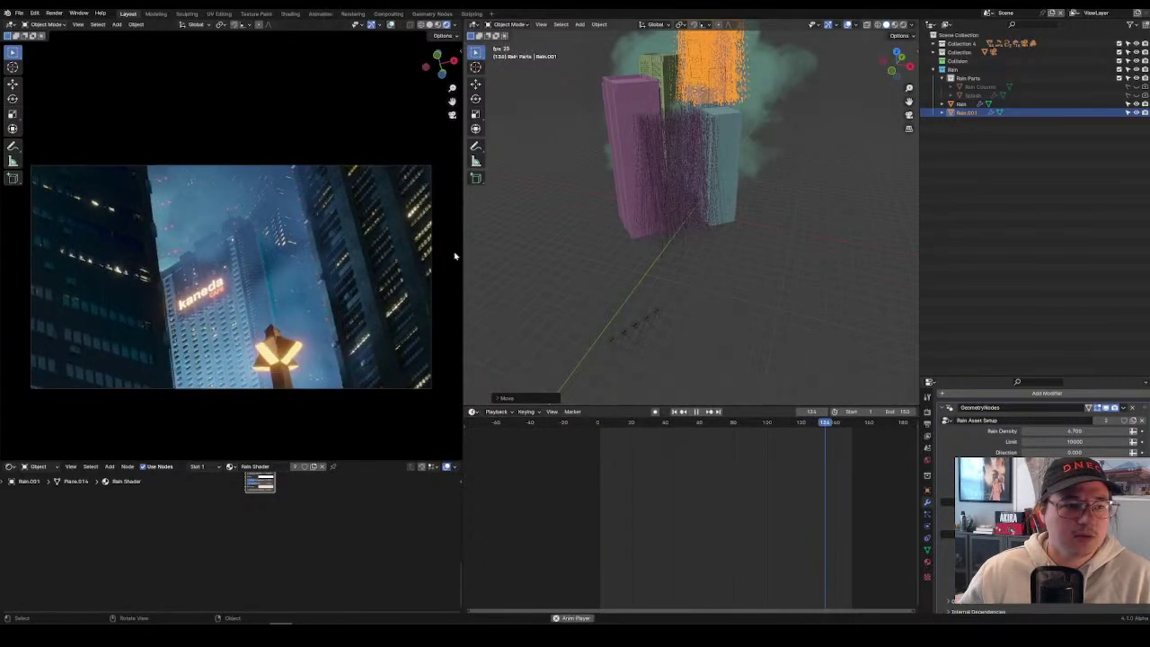
key(space)
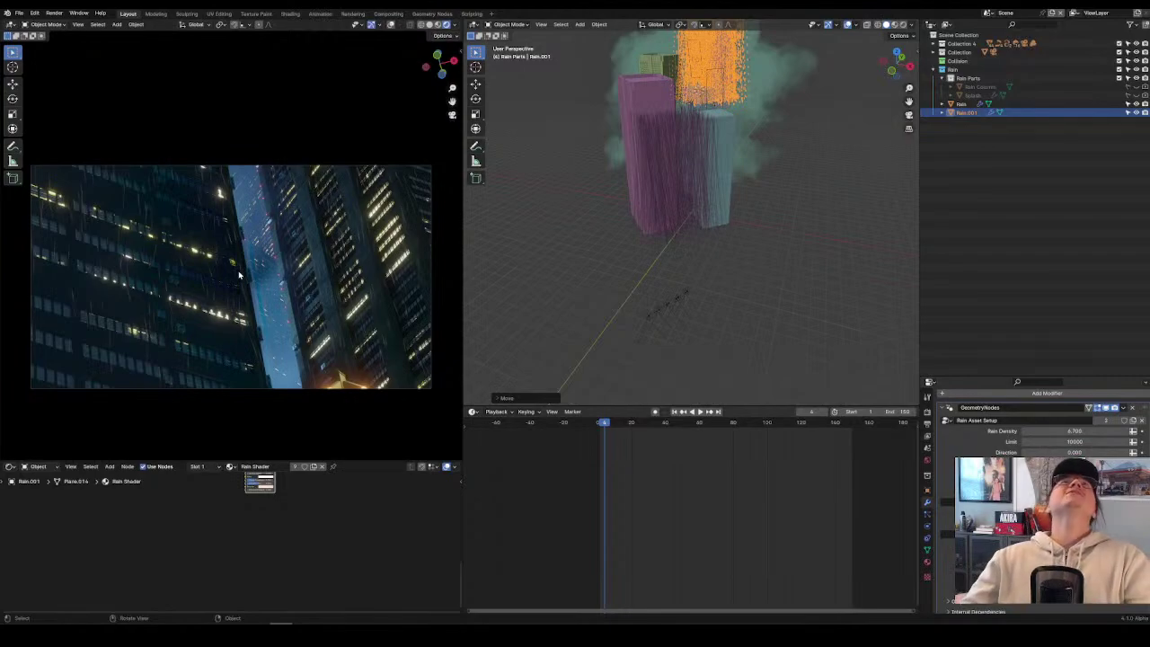
scroll(189, 289, up, 10)
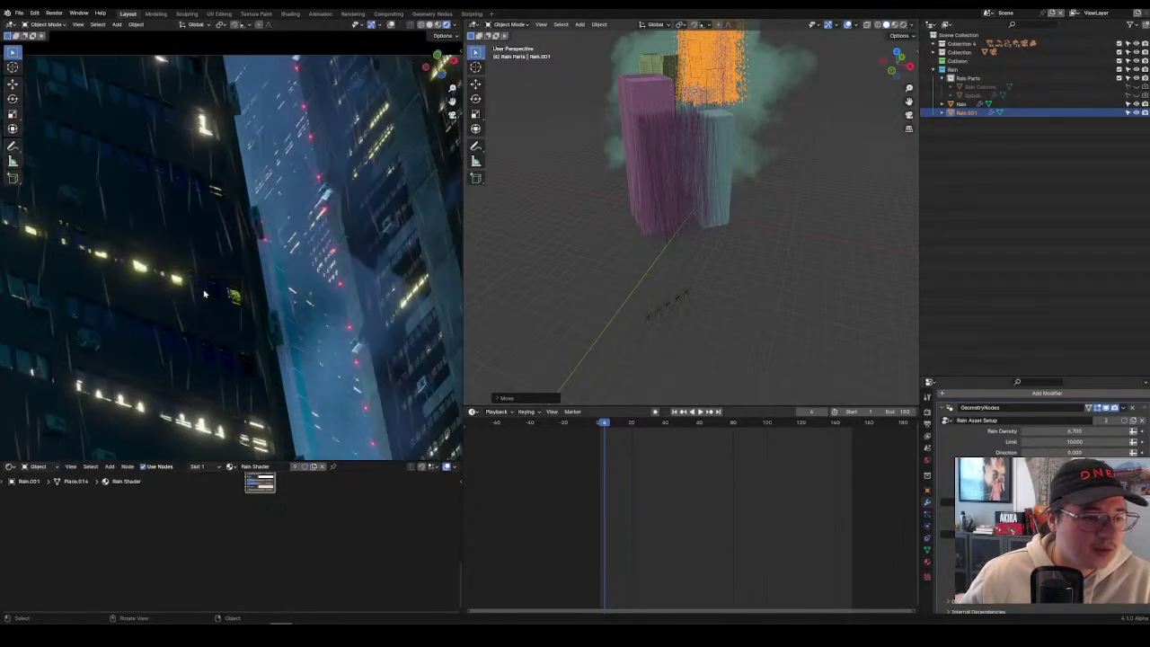
key(space)
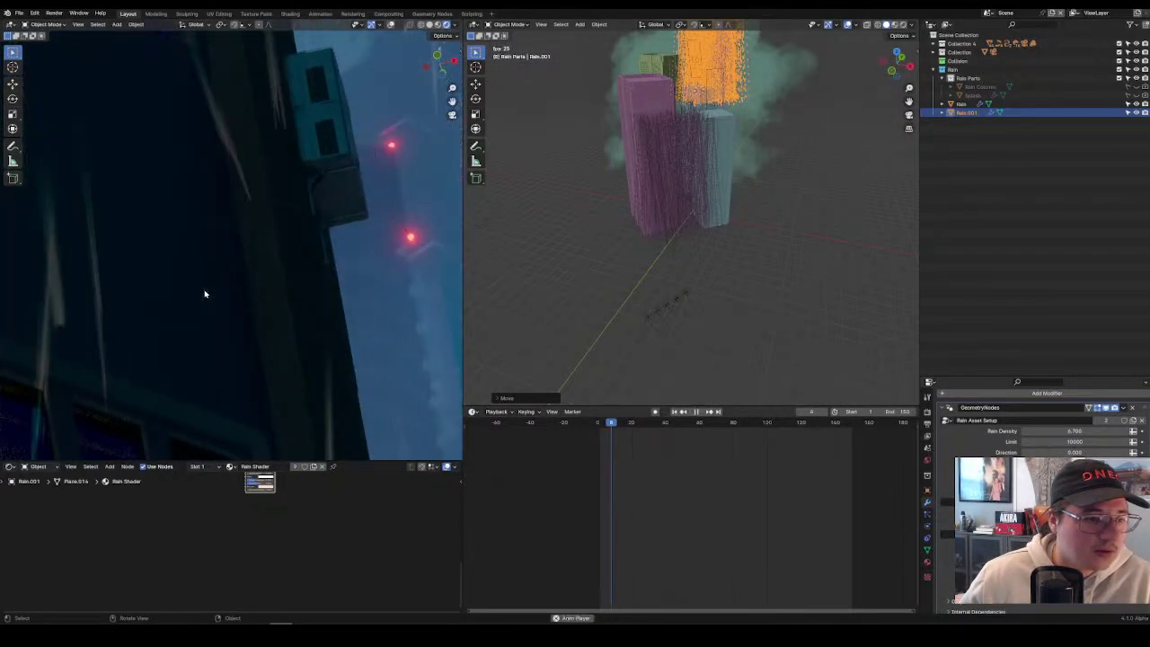
key(Home)
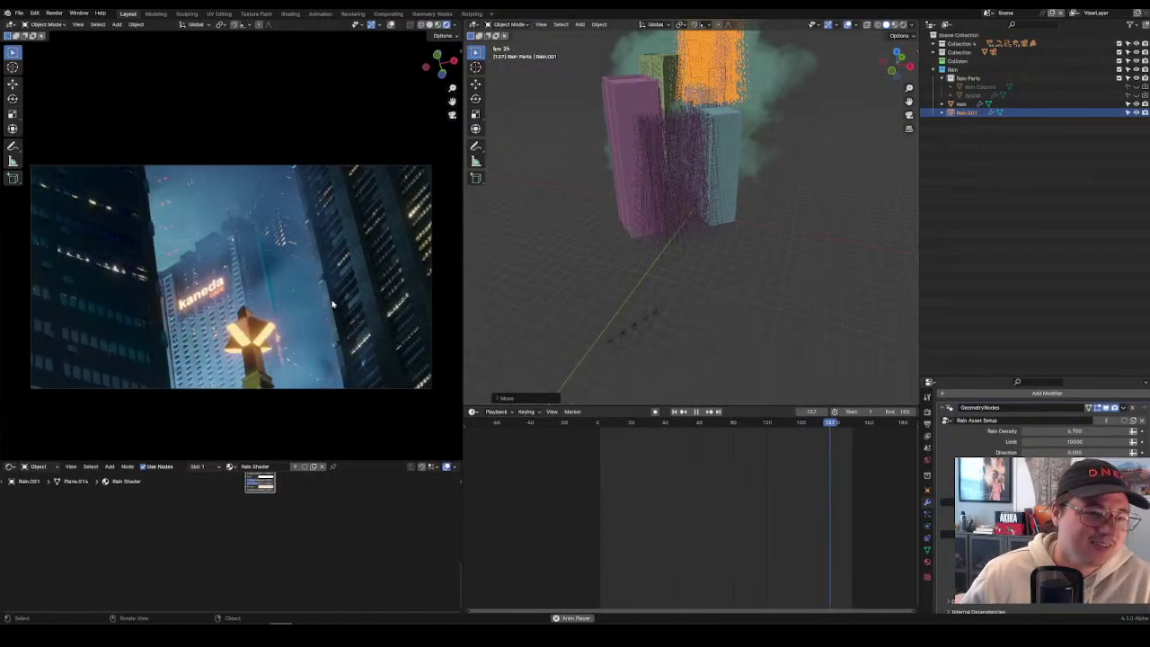
key(space)
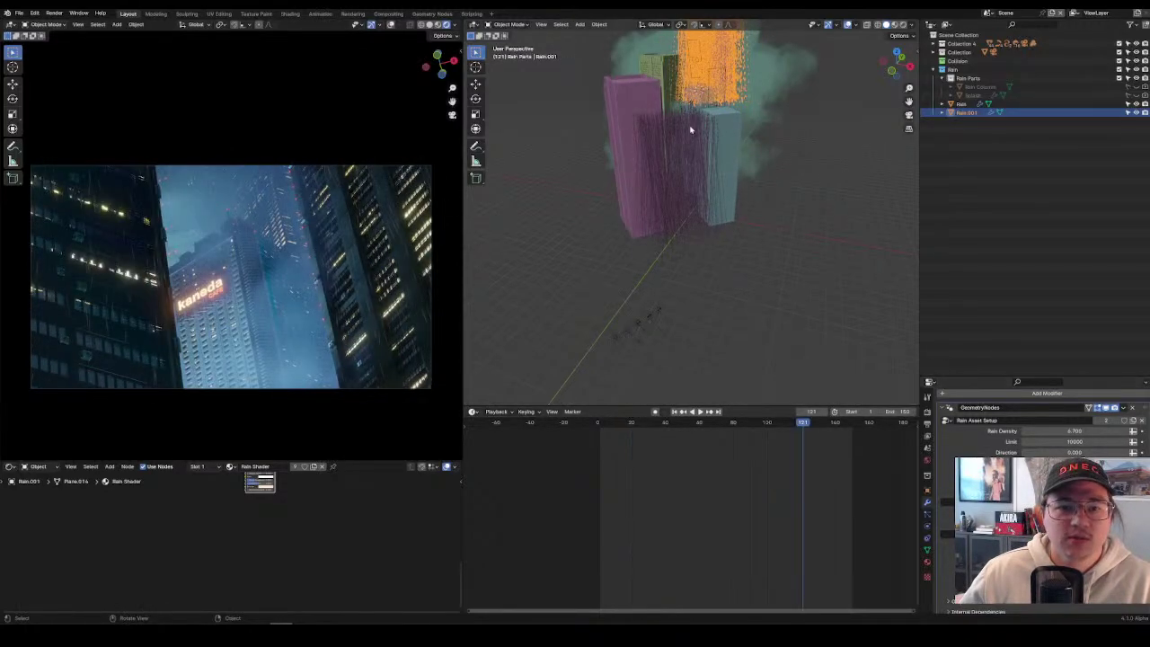
Shift the raised rain copy nearer to the foreground towers while the animation plays.
click(688, 123)
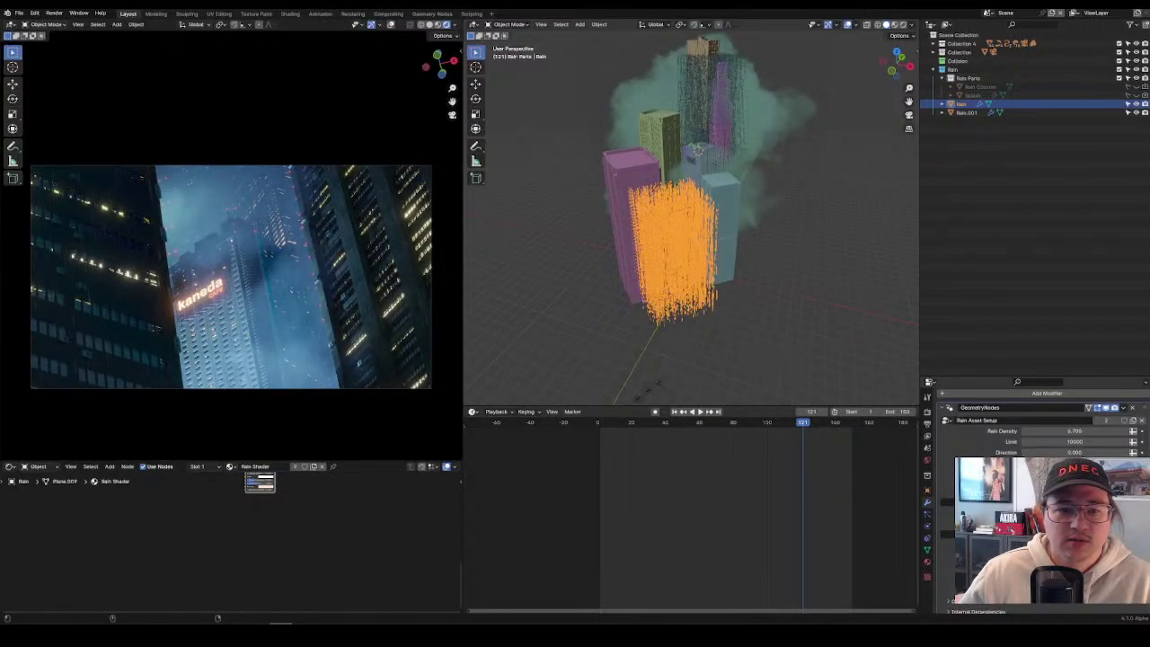
key(space)
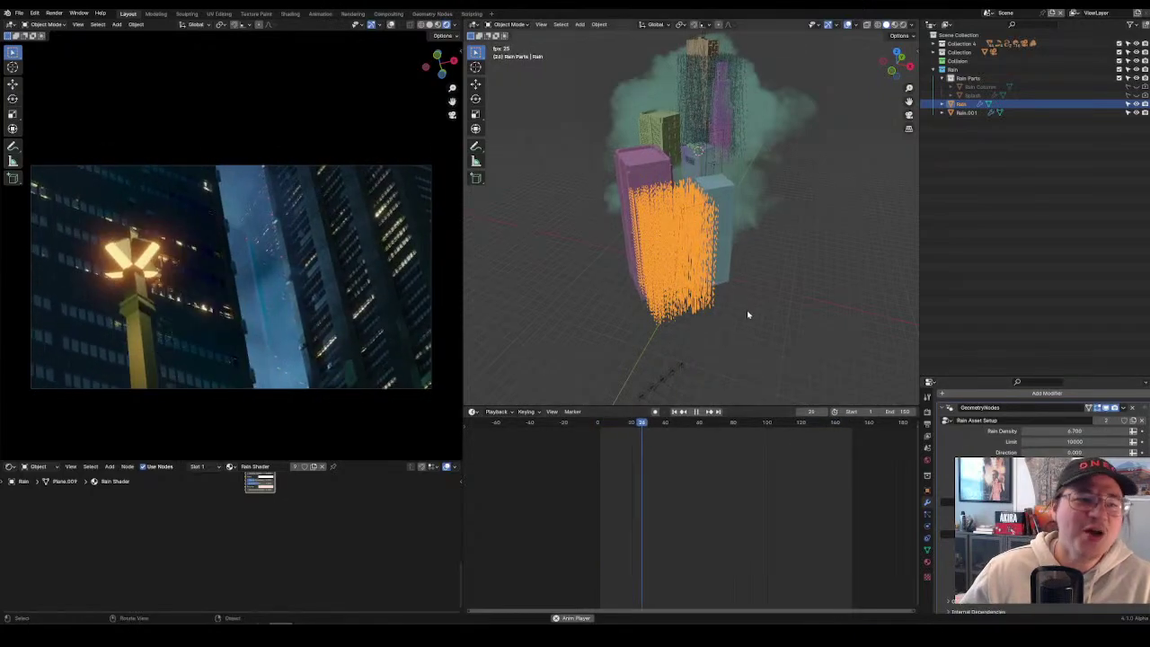
middle_drag(828, 208, 771, 62)
click(785, 77)
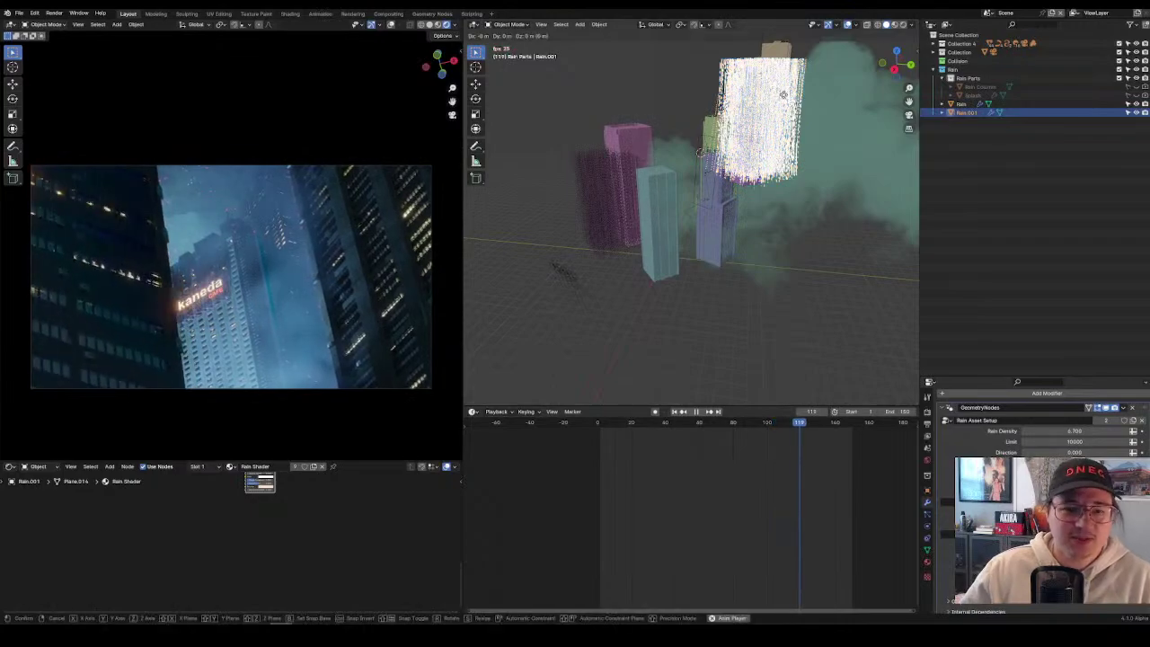
drag(787, 92, 742, 131)
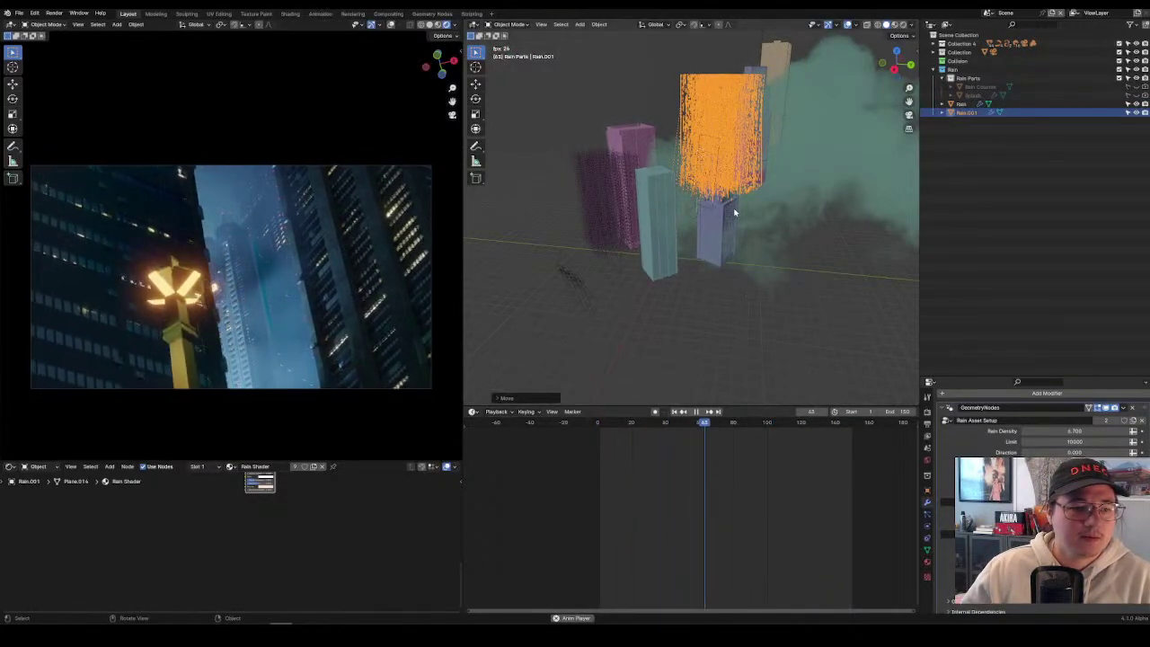
Duplicate the original Rain object and place the copy out in front of the towers, around the street lamps.
click(602, 186)
middle_drag(602, 186, 782, 238)
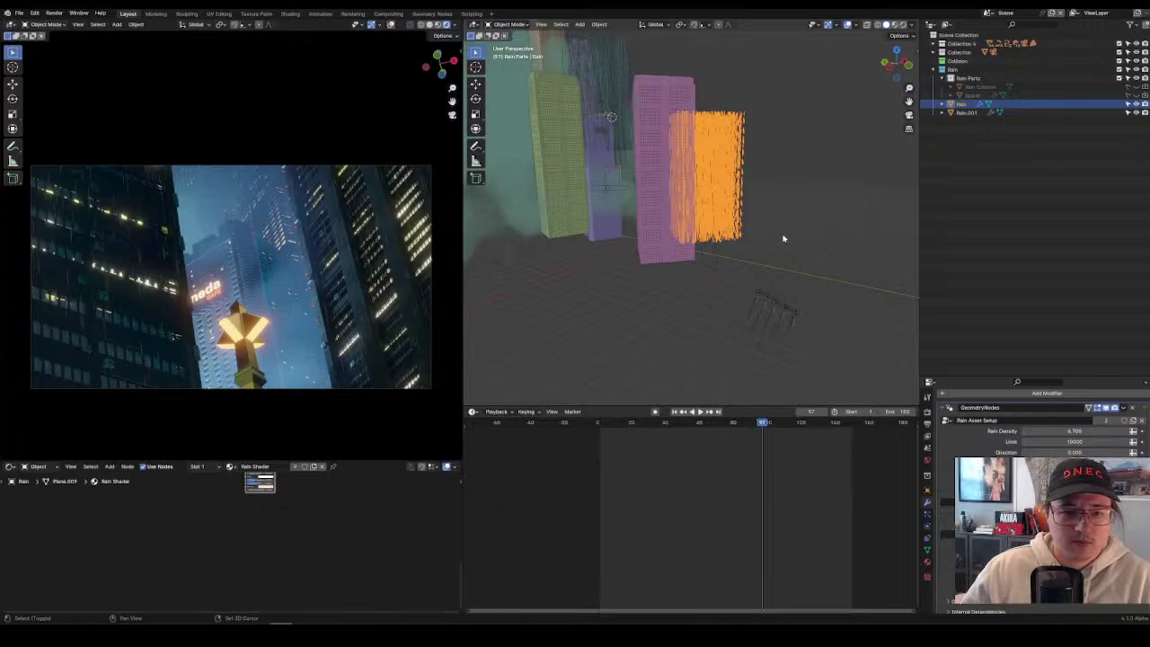
key(shift+d)
click(872, 318)
middle_drag(872, 319, 813, 335)
key(g)
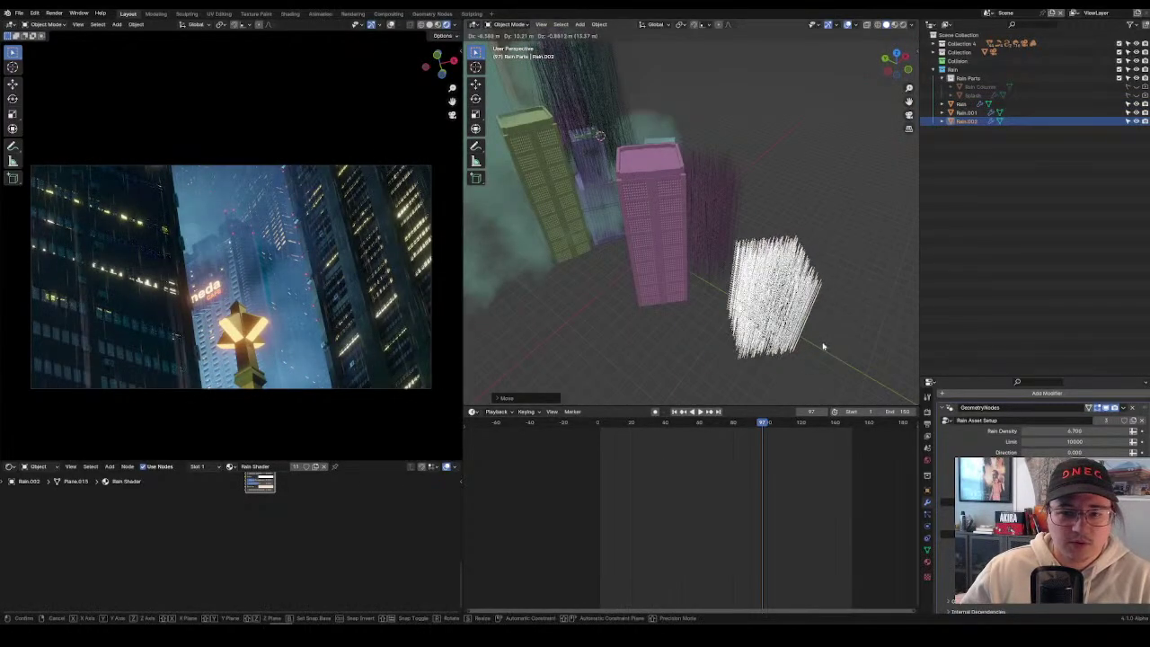
click(823, 345)
Reduce the new copy's Rain Density to about 5 and lower it about 33 m along Z around the street lamps.
drag(1075, 431, 1033, 431)
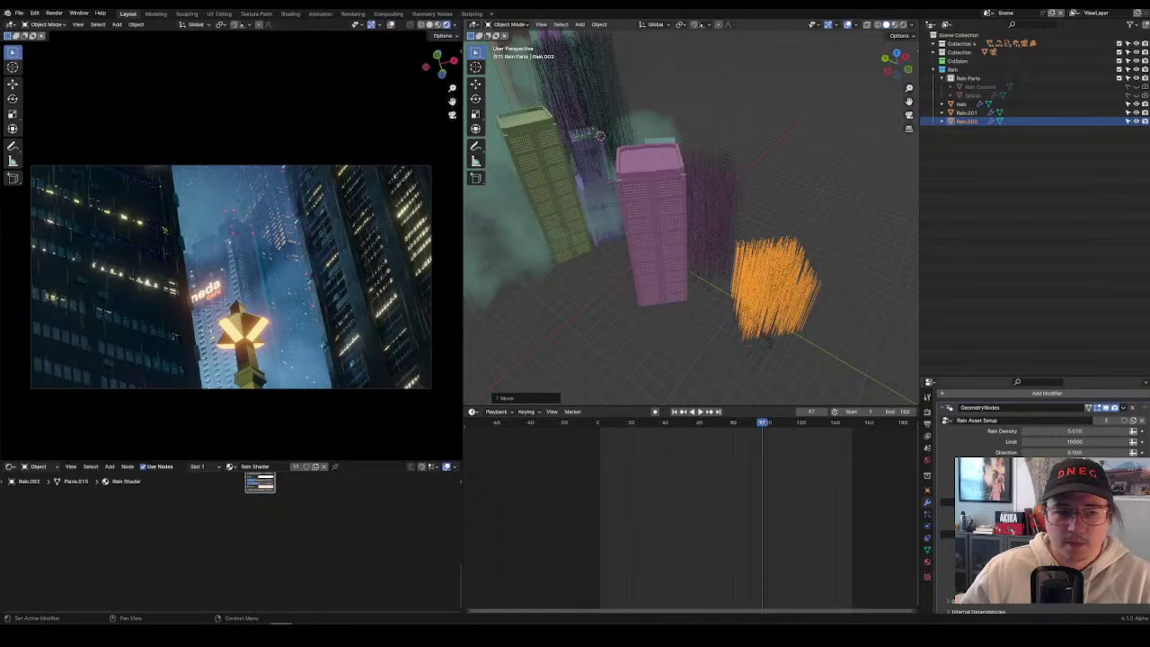
middle_drag(600, 135, 848, 282)
key(g)
key(z)
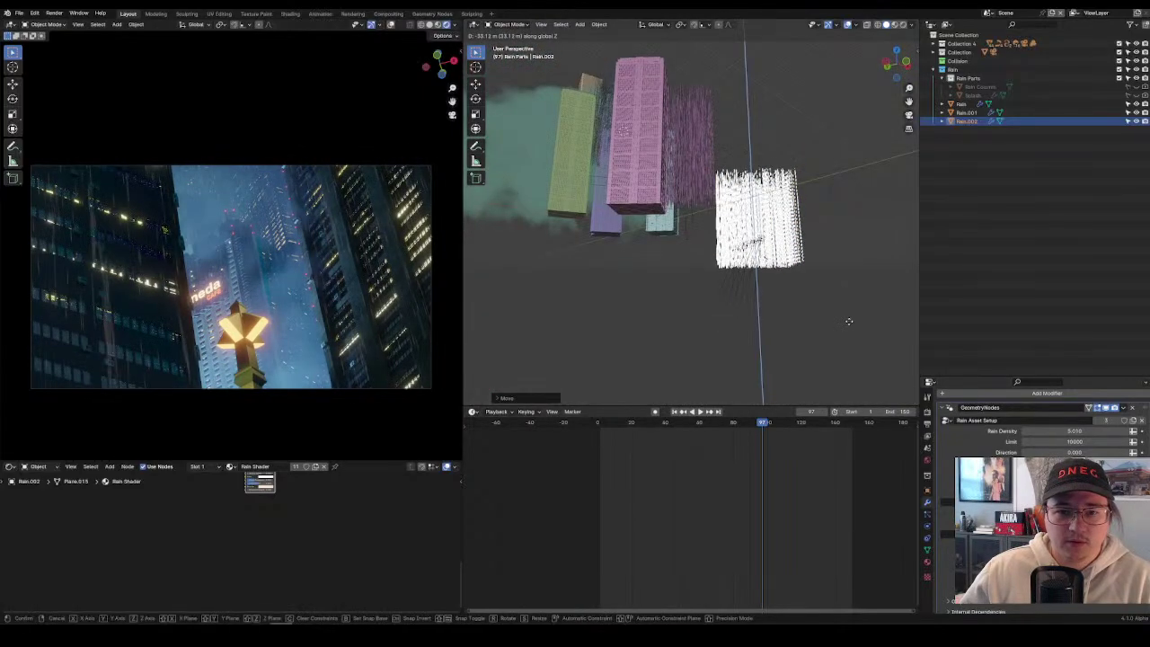
click(849, 327)
middle_drag(848, 327, 765, 250)
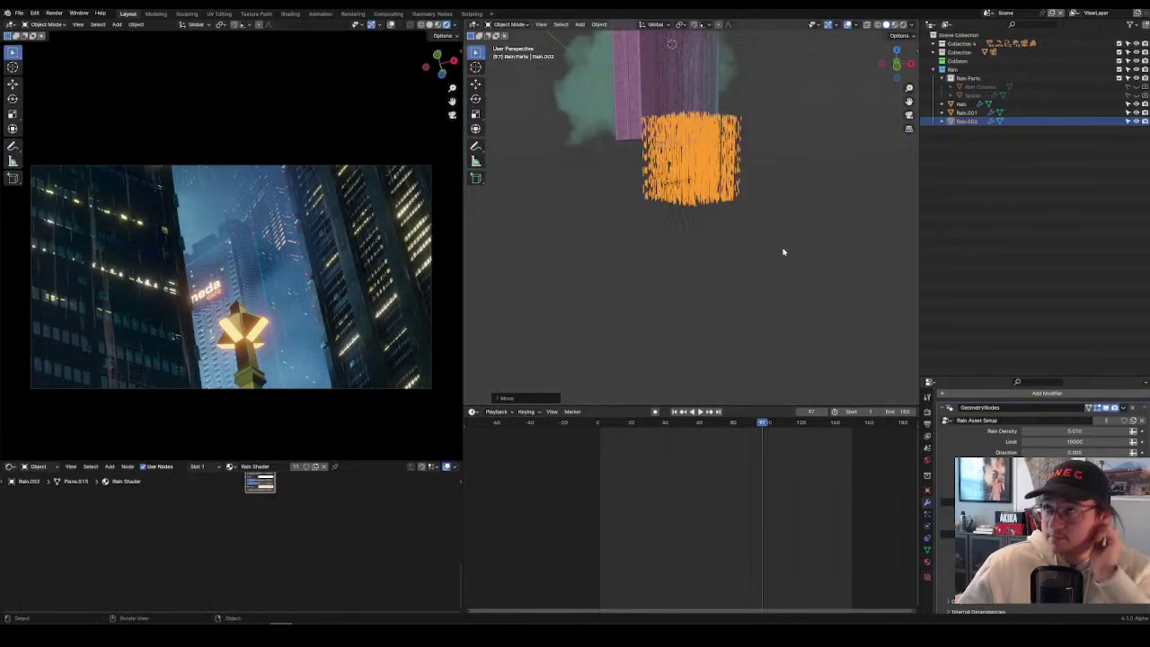
key(KP_Decimal)
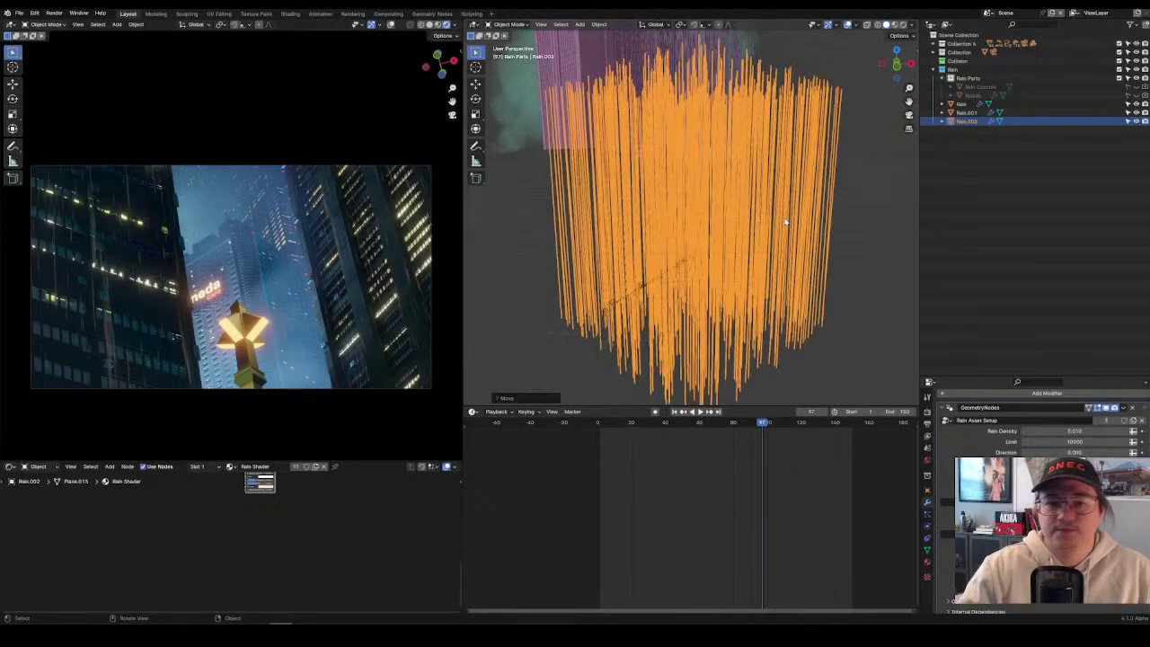
middle_drag(654, 170, 700, 142)
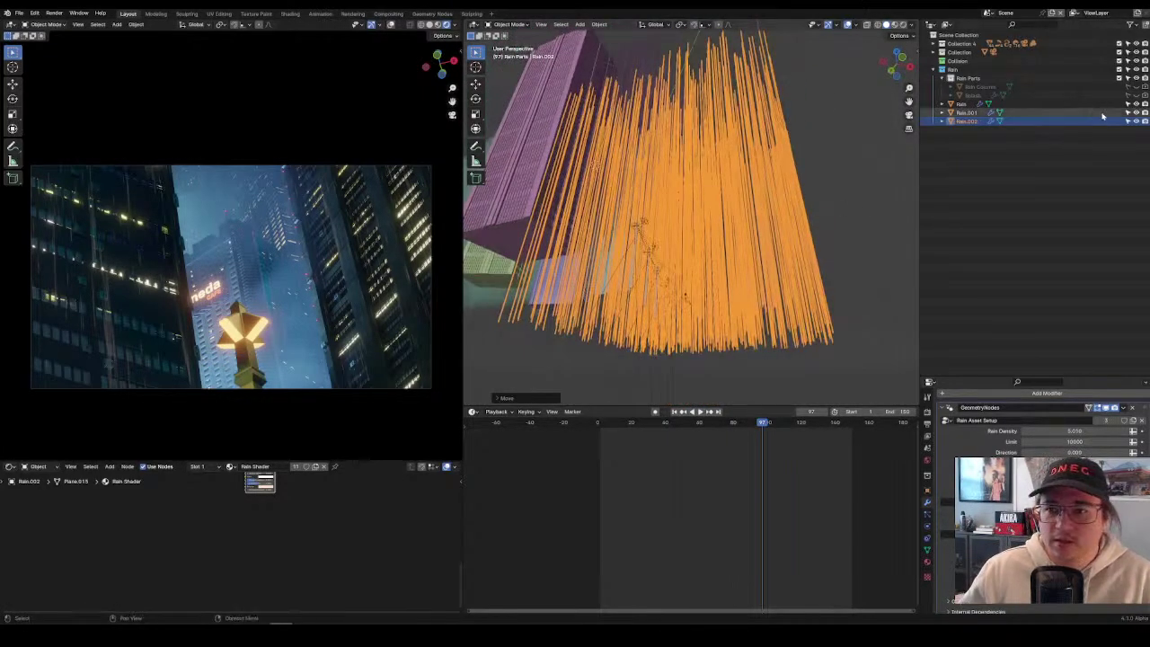
Temporarily hide the street-lamp rain and move the lamp pole object to the Collision collection.
click(1136, 120)
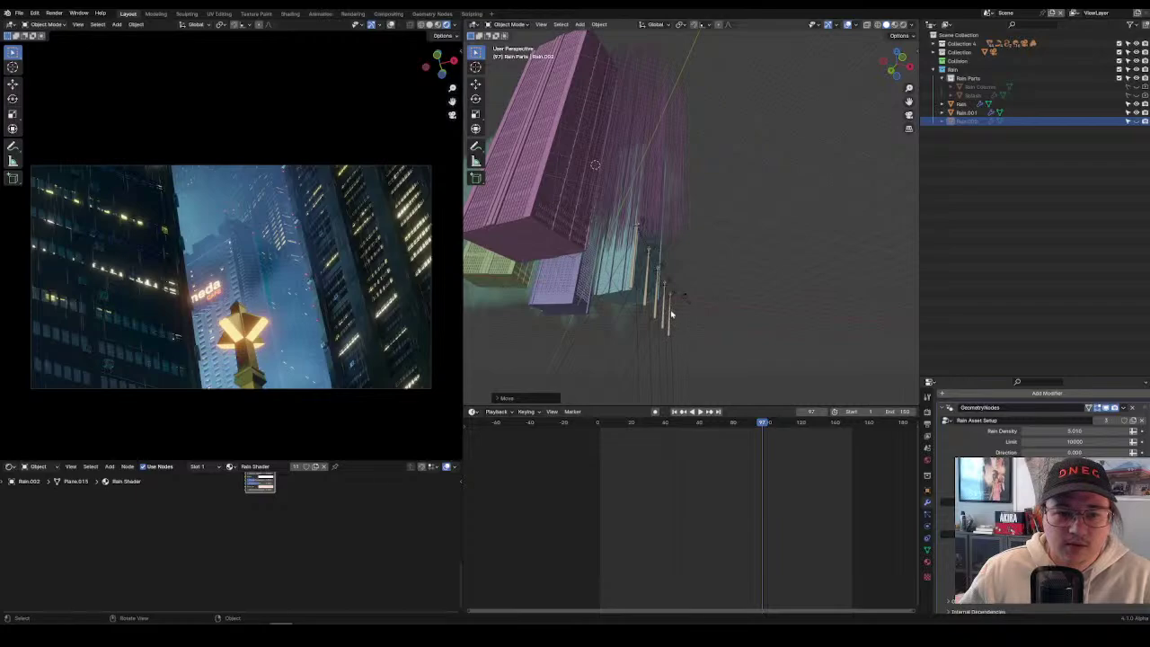
click(668, 315)
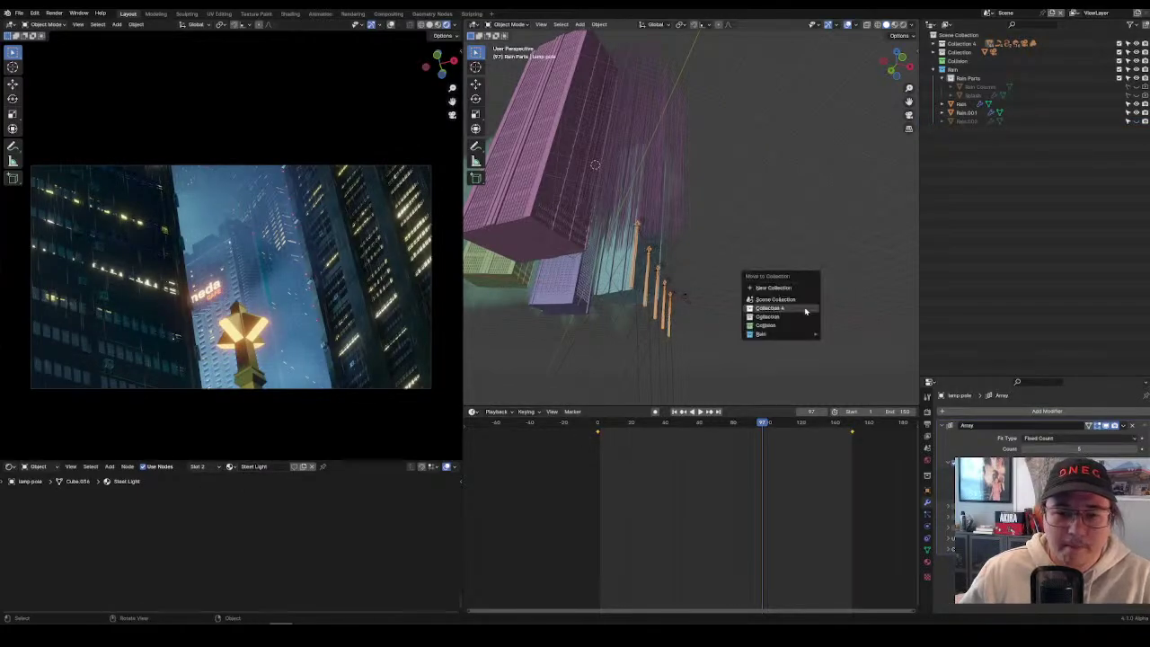
click(766, 325)
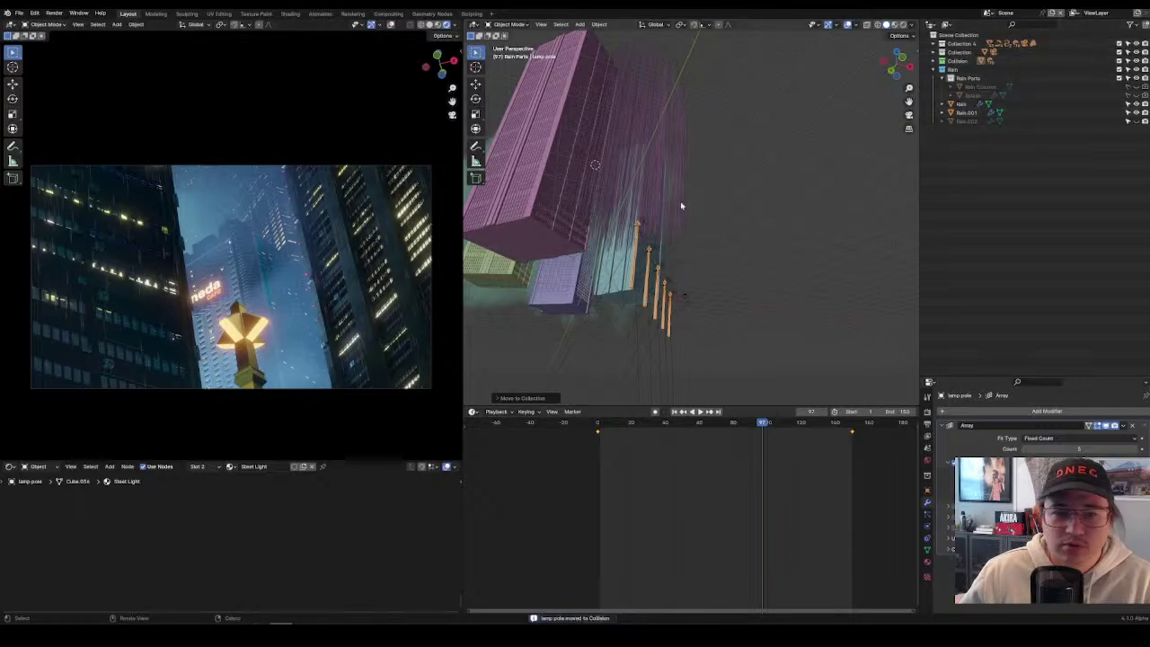
click(1136, 122)
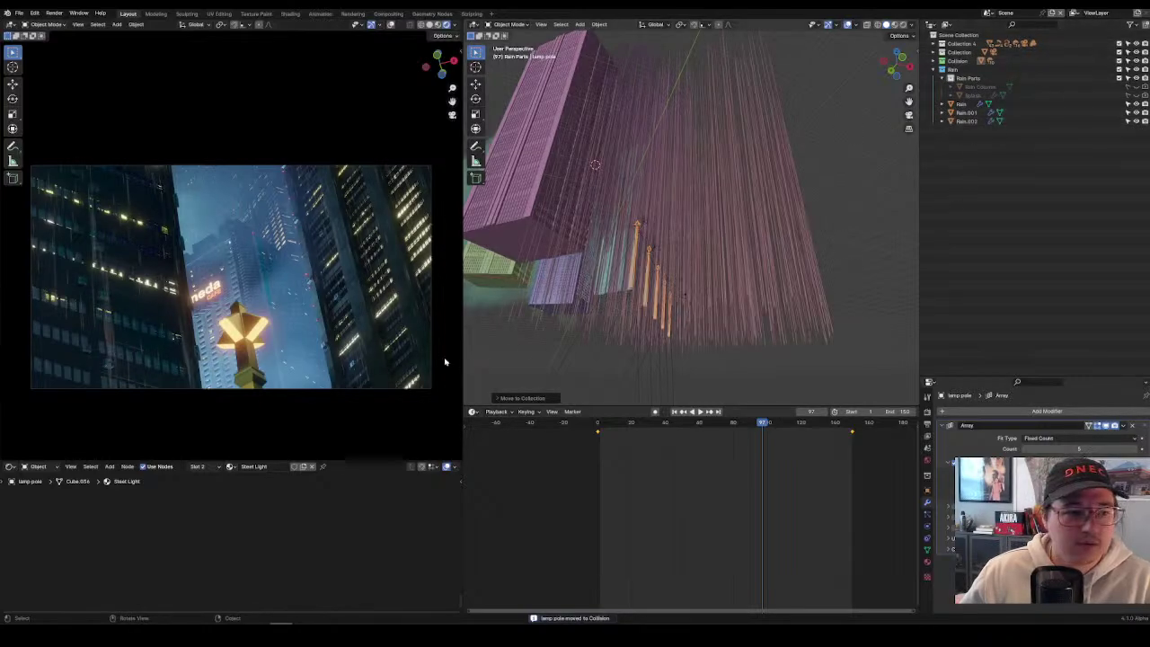
Play and scrub the animation, examining how the rain falls around the lamp poles in close-up.
scroll(282, 335, up, 4)
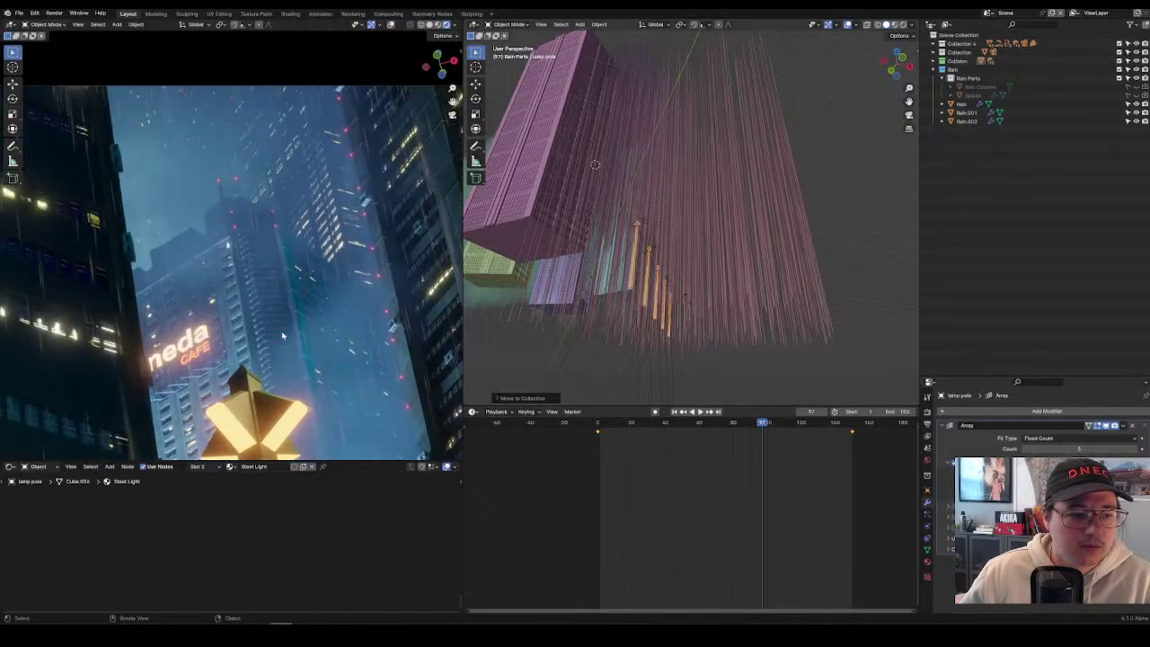
key(space)
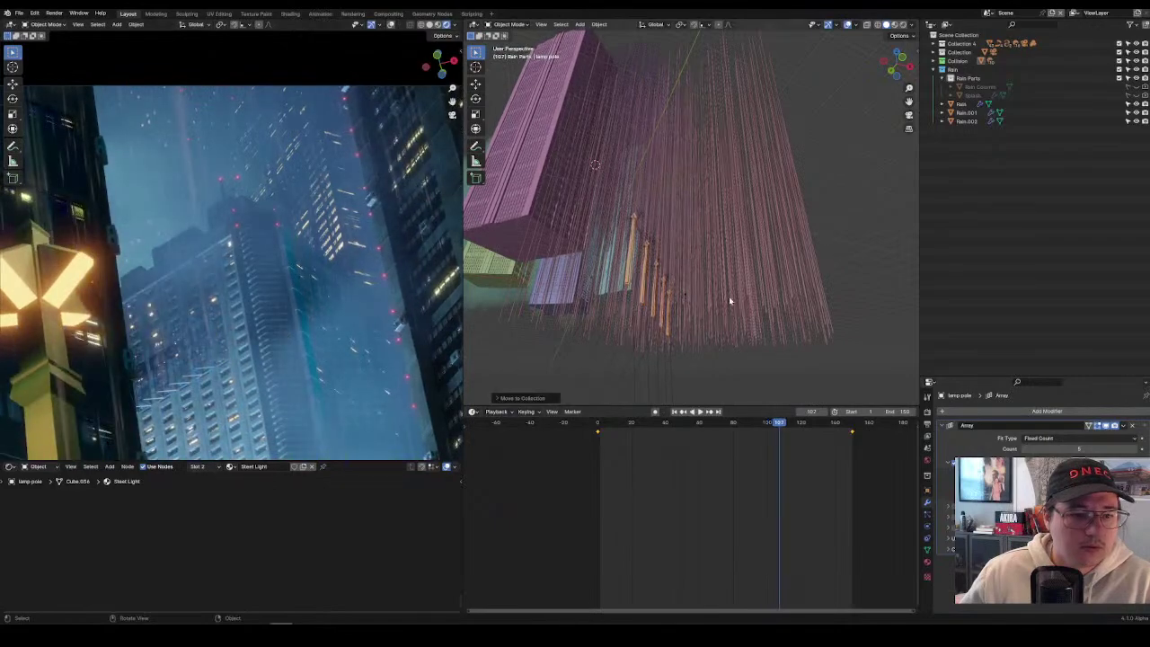
scroll(201, 316, down, 3)
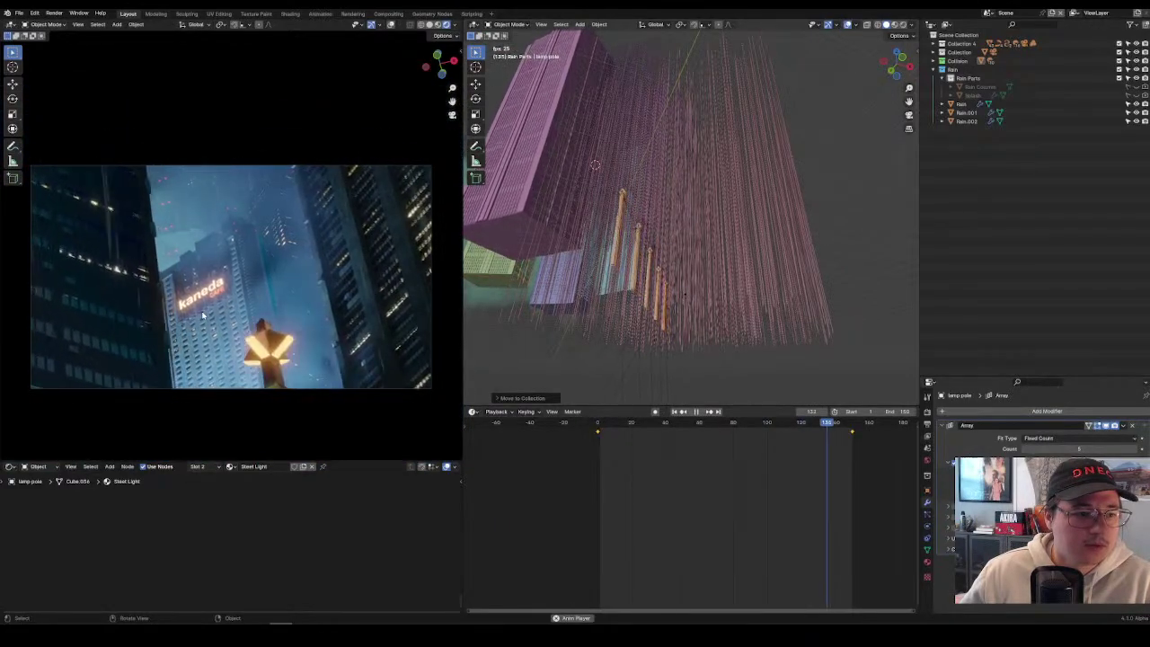
key(space)
key(KP_Decimal)
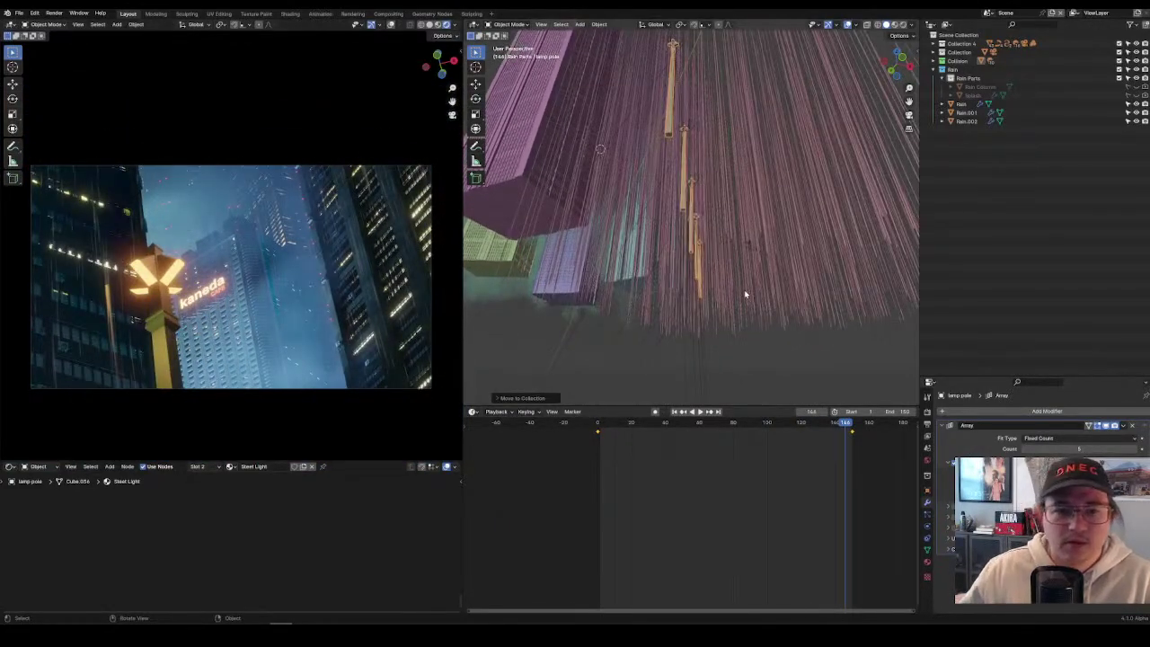
middle_drag(745, 293, 746, 313)
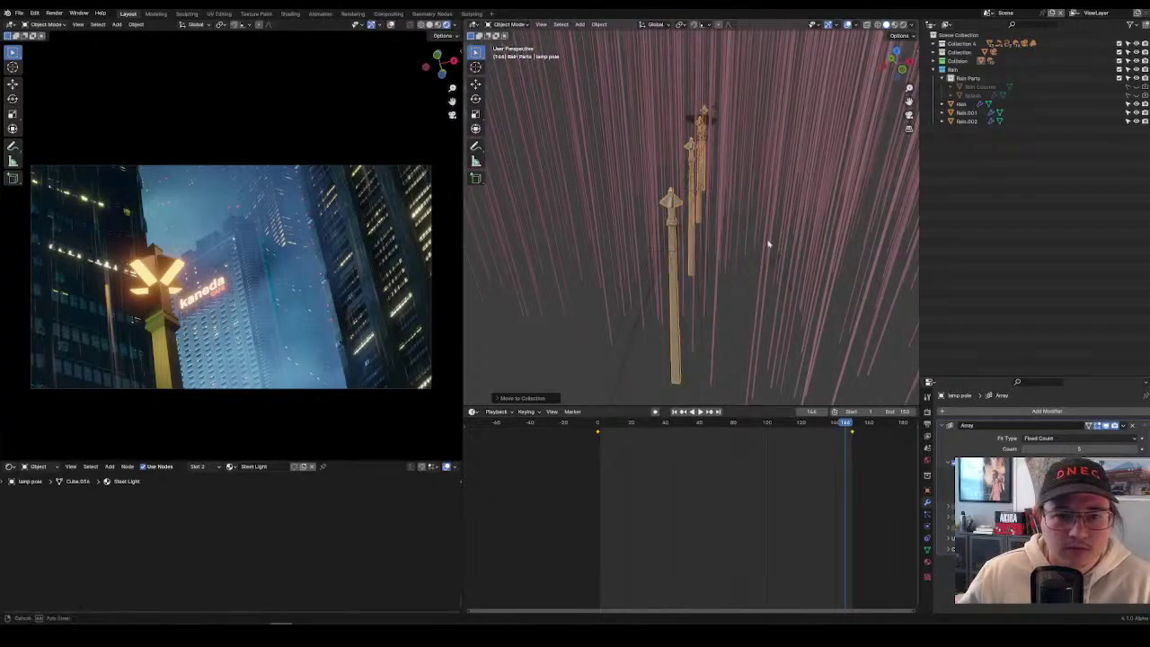
middle_drag(768, 244, 768, 278)
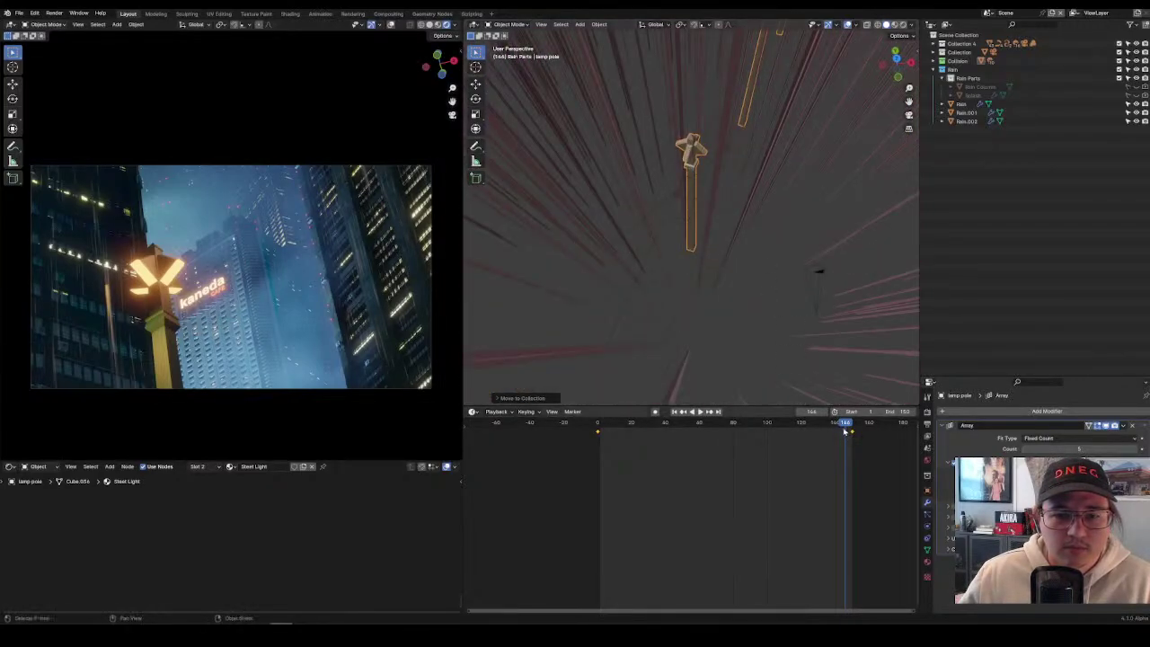
drag(844, 424, 754, 400)
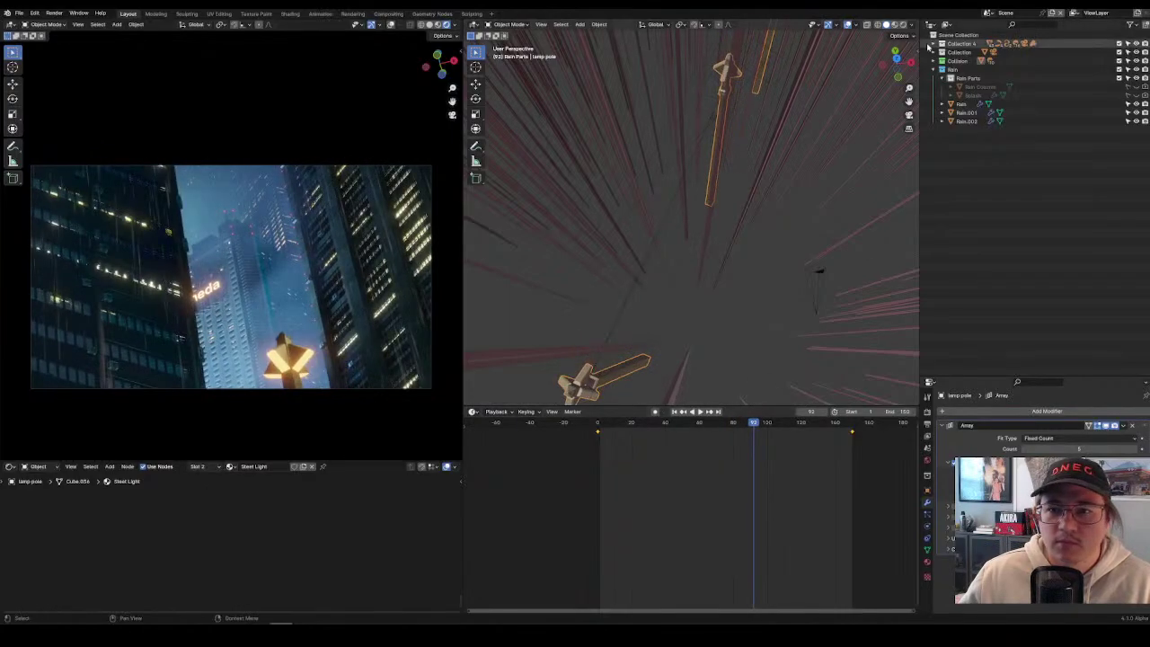
Try shifting the lamp pole horizontally through the rain to check its collision.
click(932, 60)
middle_drag(620, 261, 653, 319)
key(g)
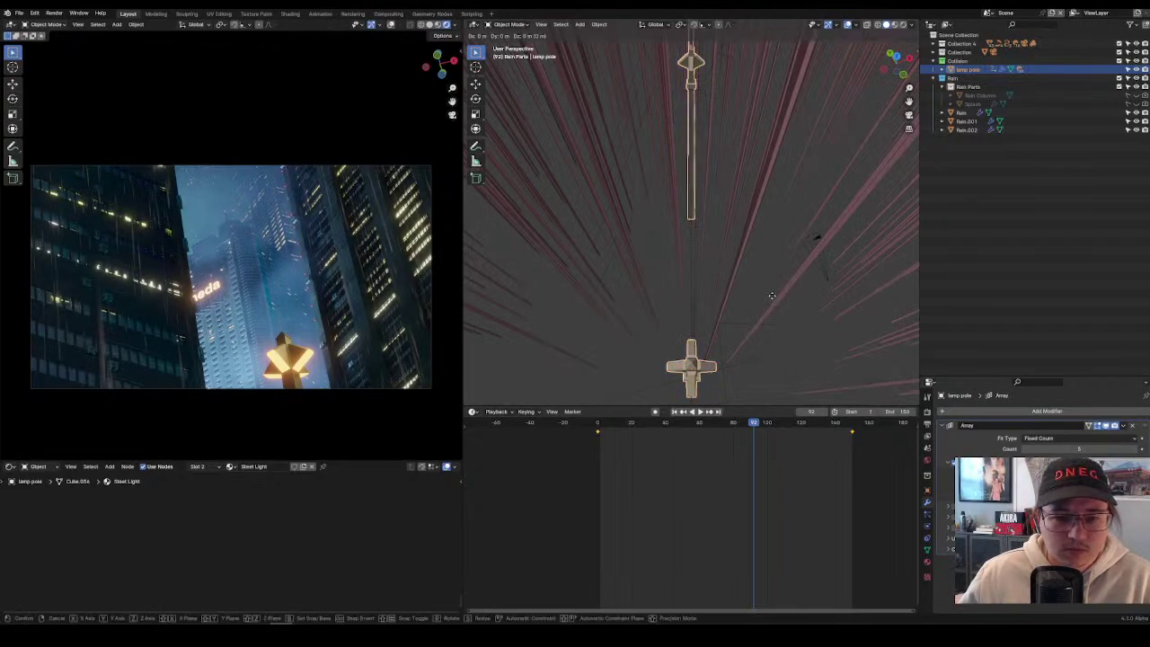
key(shift+z)
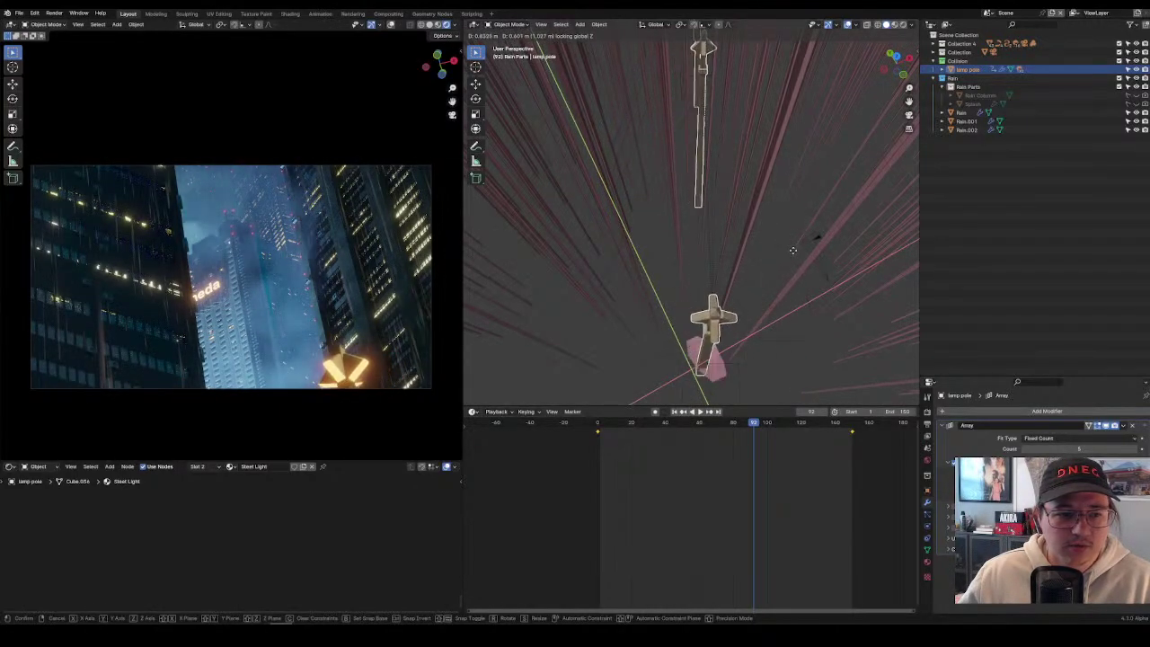
click(756, 436)
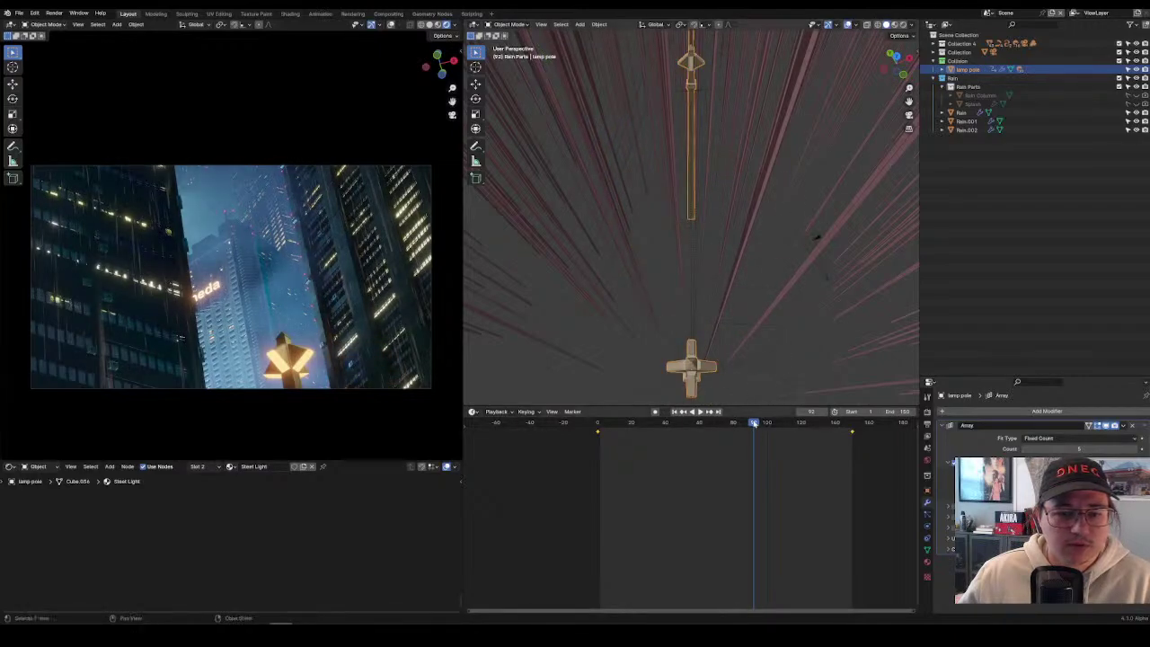
Scale the street-lamp rain down to about 0.6 and shift it horizontally toward the street lamps.
drag(753, 422, 779, 431)
scroll(232, 276, up, 4)
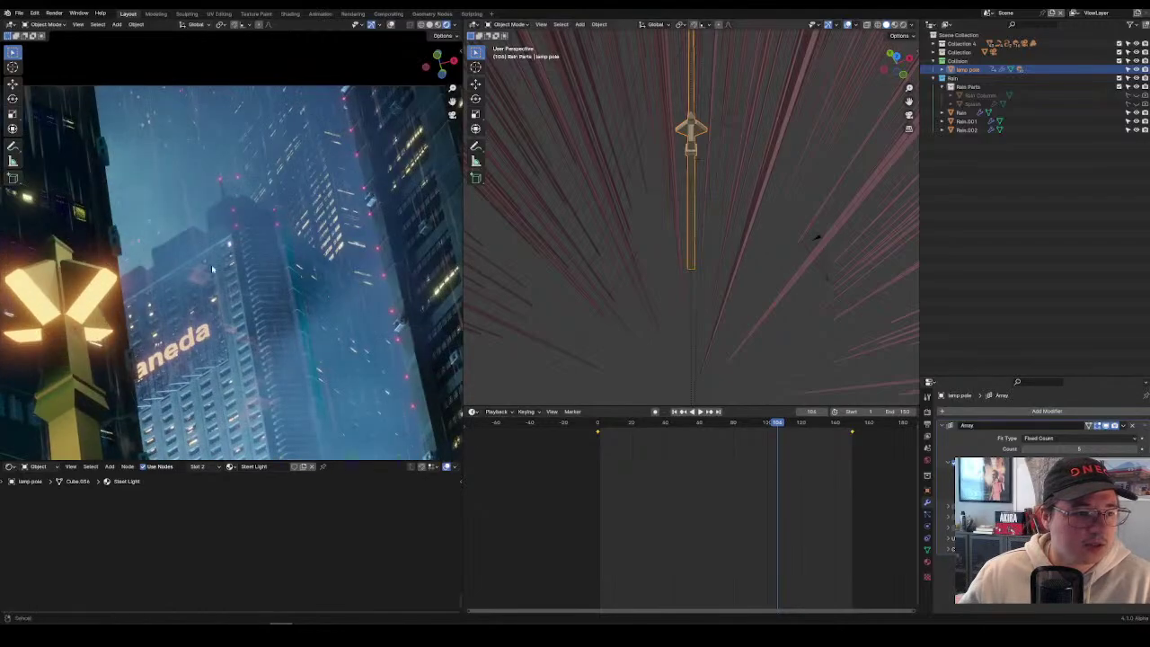
shift+middle_drag(232, 277, 392, 278)
drag(778, 426, 748, 425)
click(756, 217)
scroll(765, 267, down, 10)
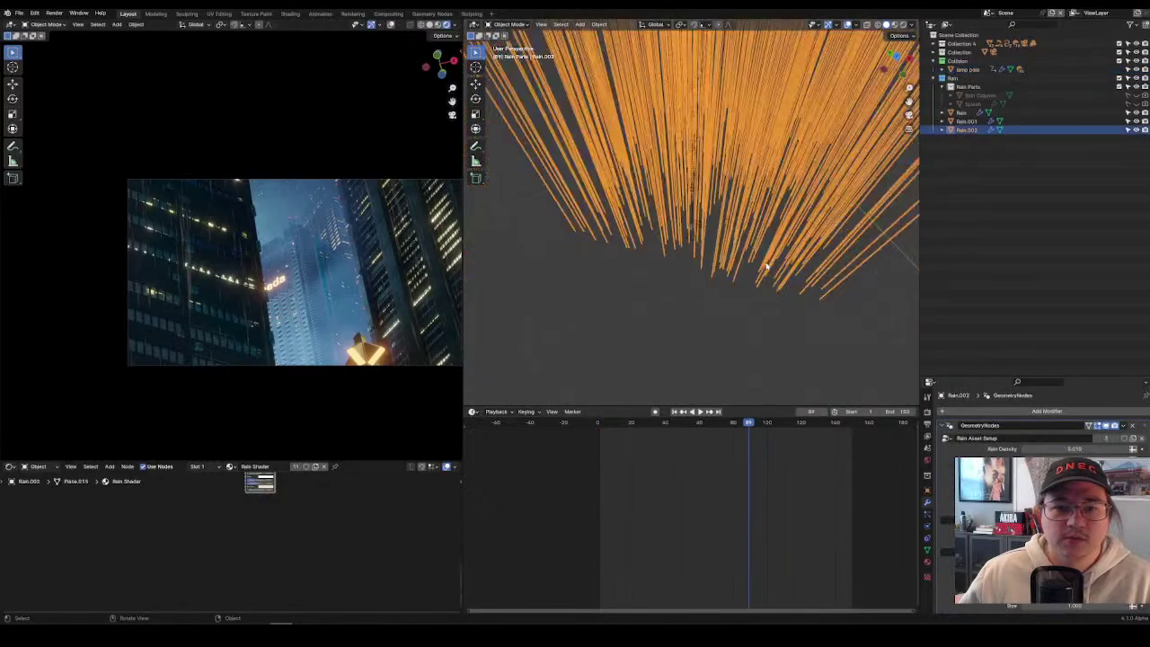
key(s)
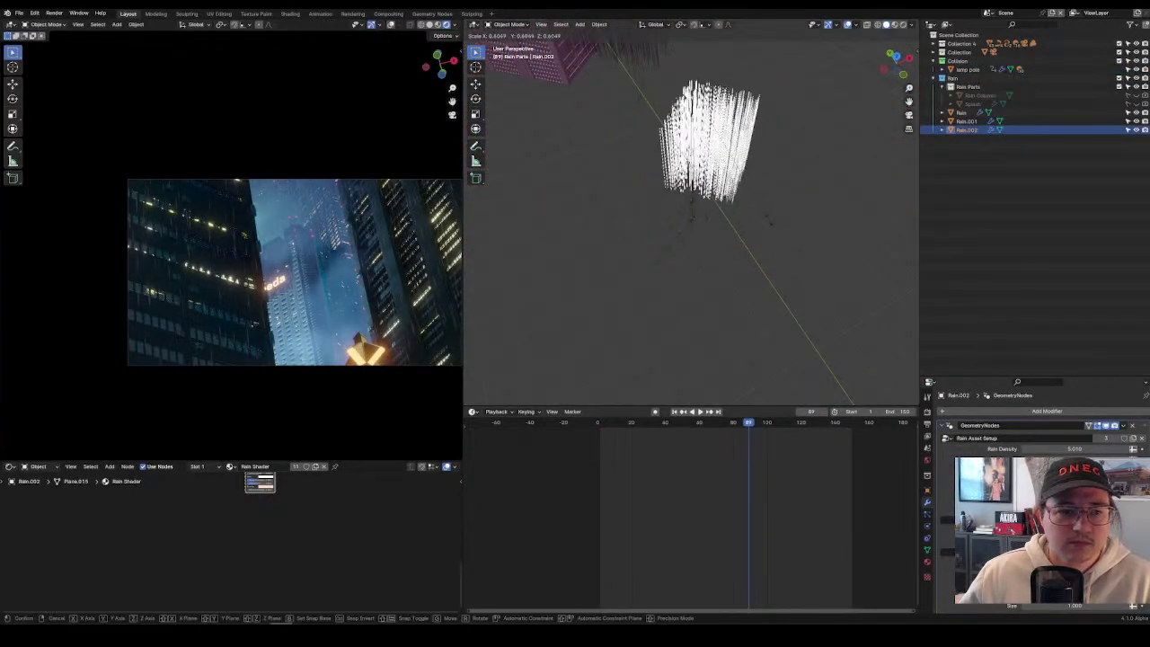
click(757, 201)
key(g)
key(shift+z)
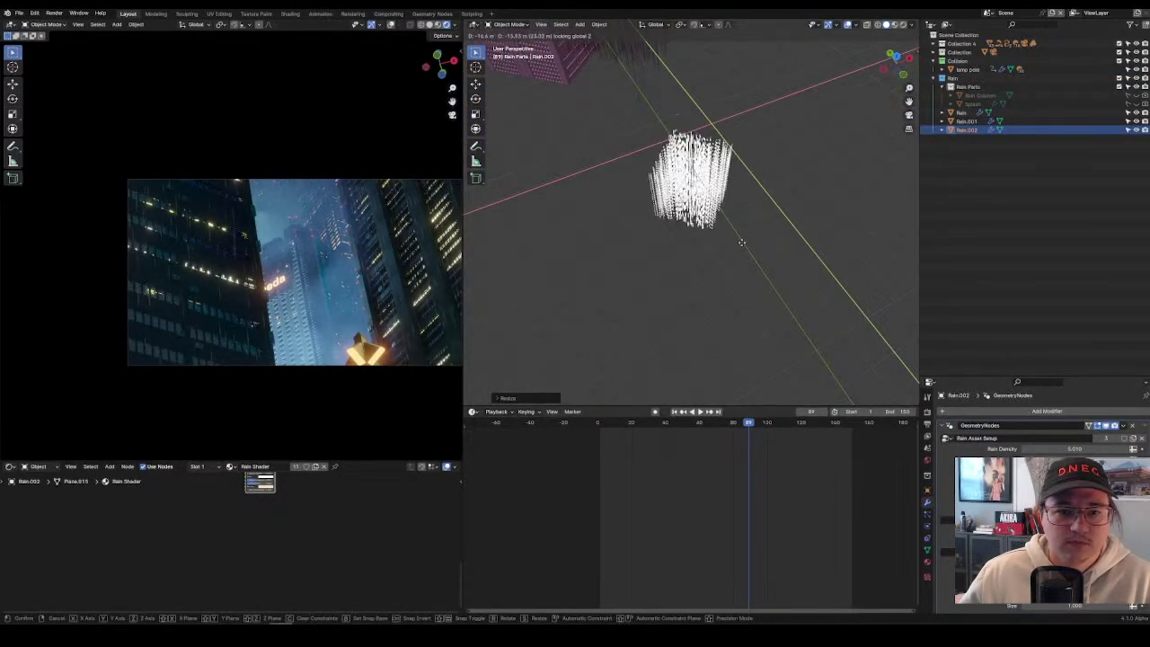
click(745, 249)
Lower the street-lamp rain along Z toward lamp height and move it horizontally about 3.8 m over the lamp poles.
scroll(745, 247, up, 4)
middle_drag(745, 247, 705, 173)
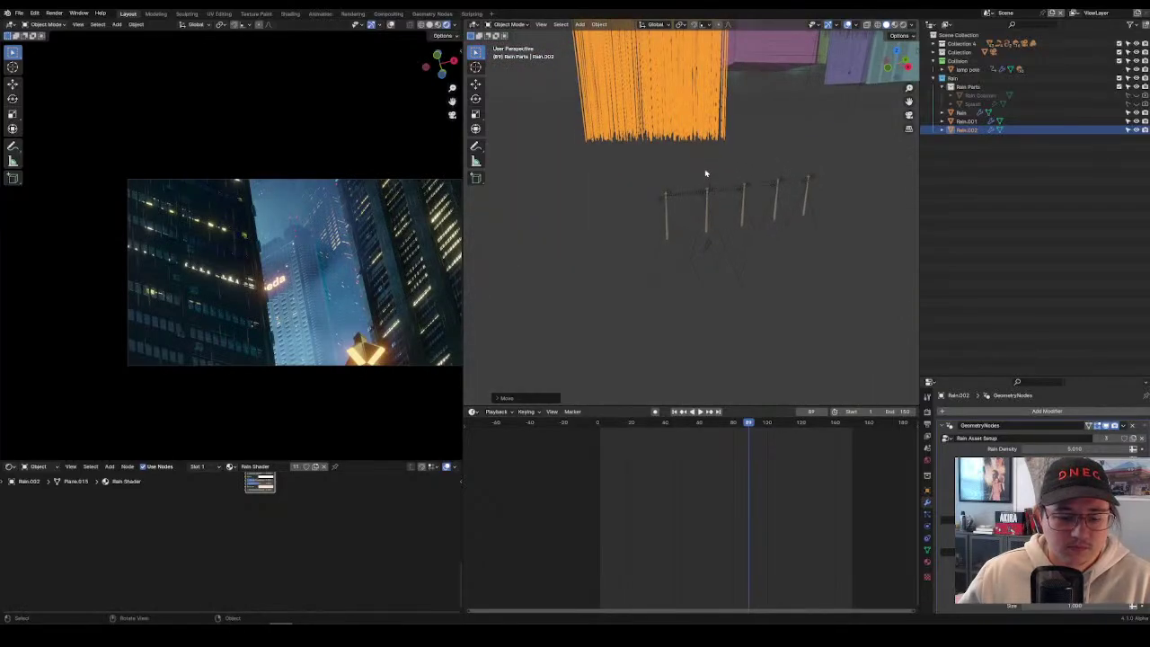
key(g)
key(z)
click(726, 298)
key(g)
key(shift+z)
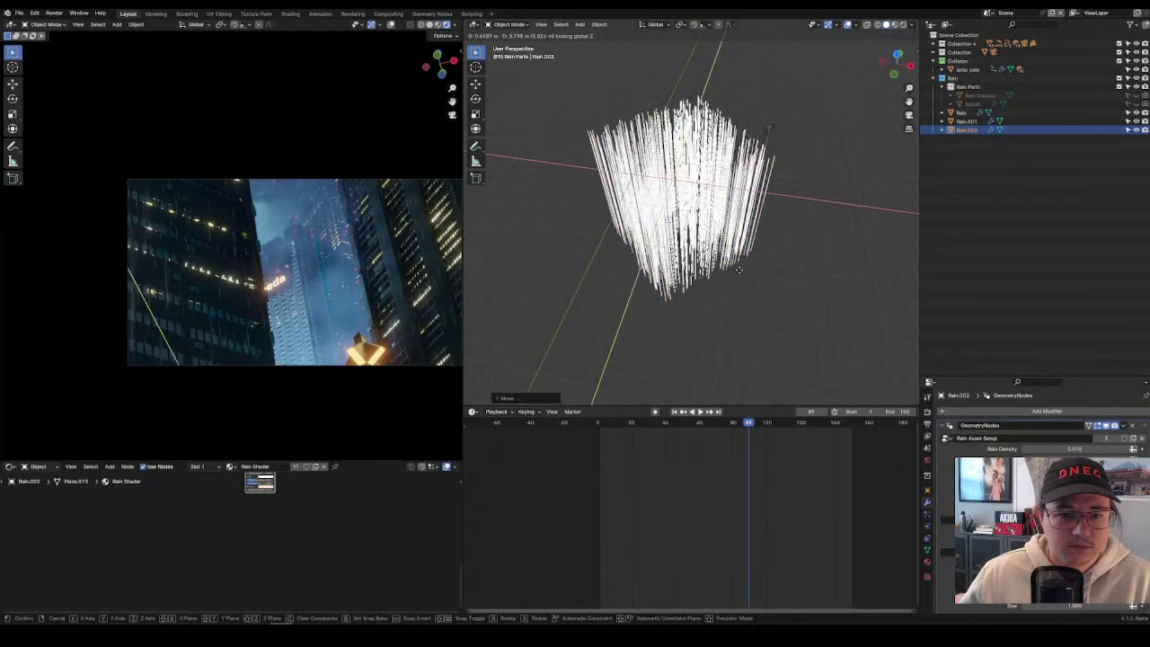
click(742, 269)
Lower the street-lamp rain further along Z around the poles and play the animation to check the shot.
scroll(745, 270, up, 4)
middle_drag(745, 270, 814, 198)
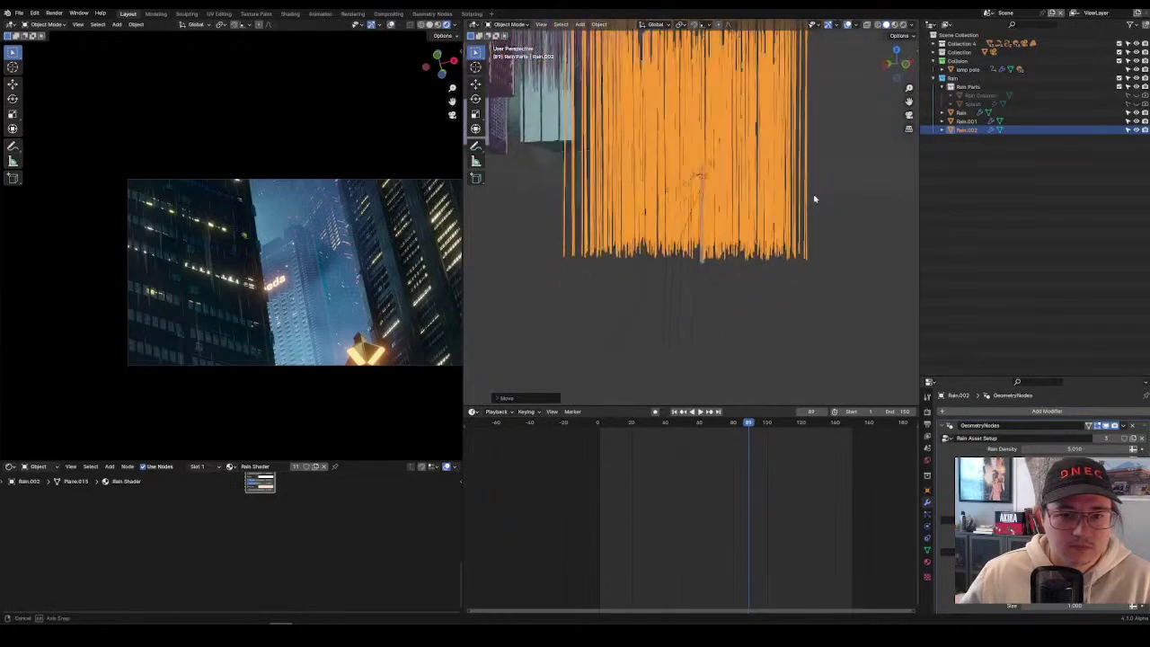
key(g)
key(z)
click(752, 393)
key(space)
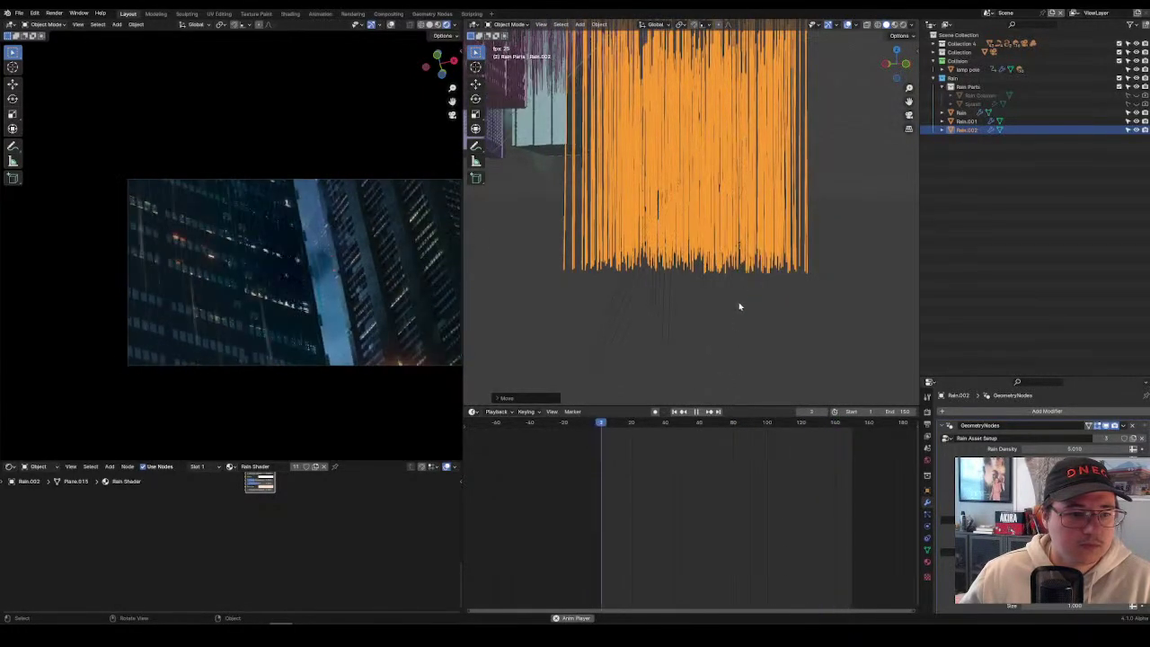
scroll(426, 299, down, 3)
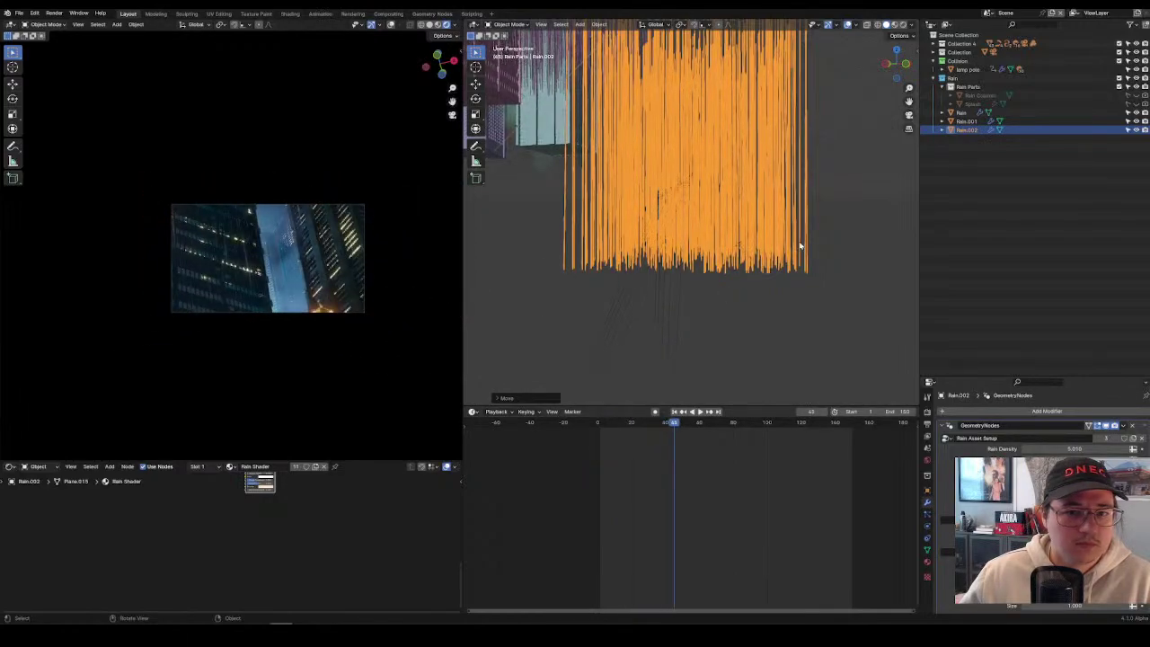
In top view, rotate the street-lamp rain about Z and shift it horizontally to line up with the lamp poles.
middle_drag(799, 246, 795, 292)
key(KP_7)
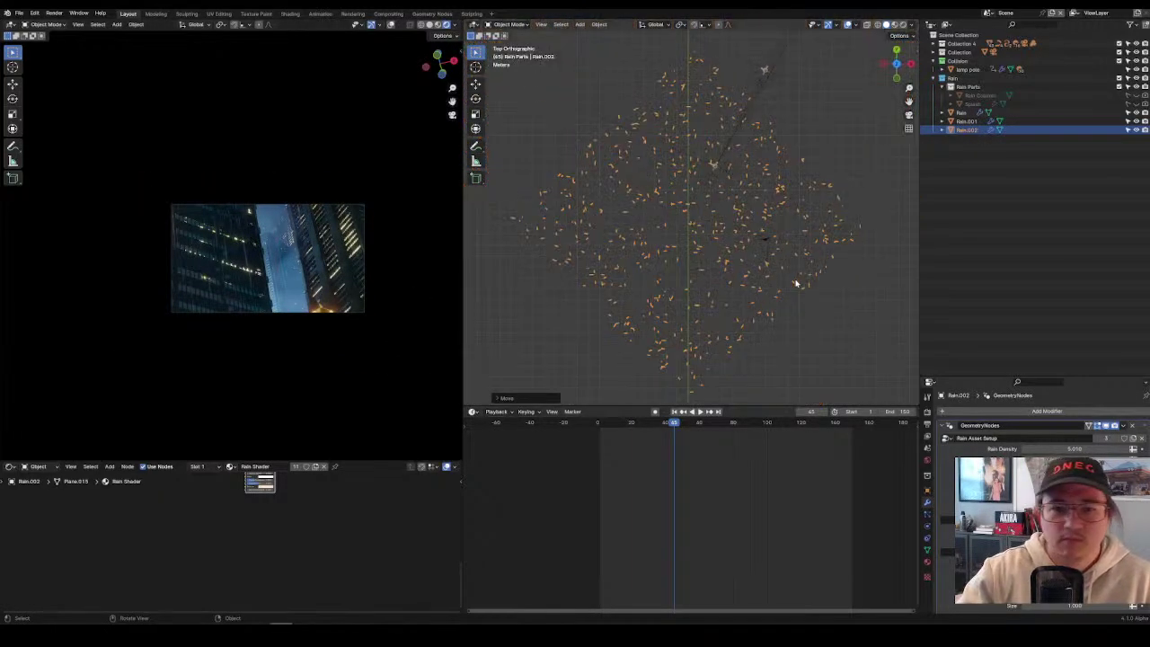
key(z)
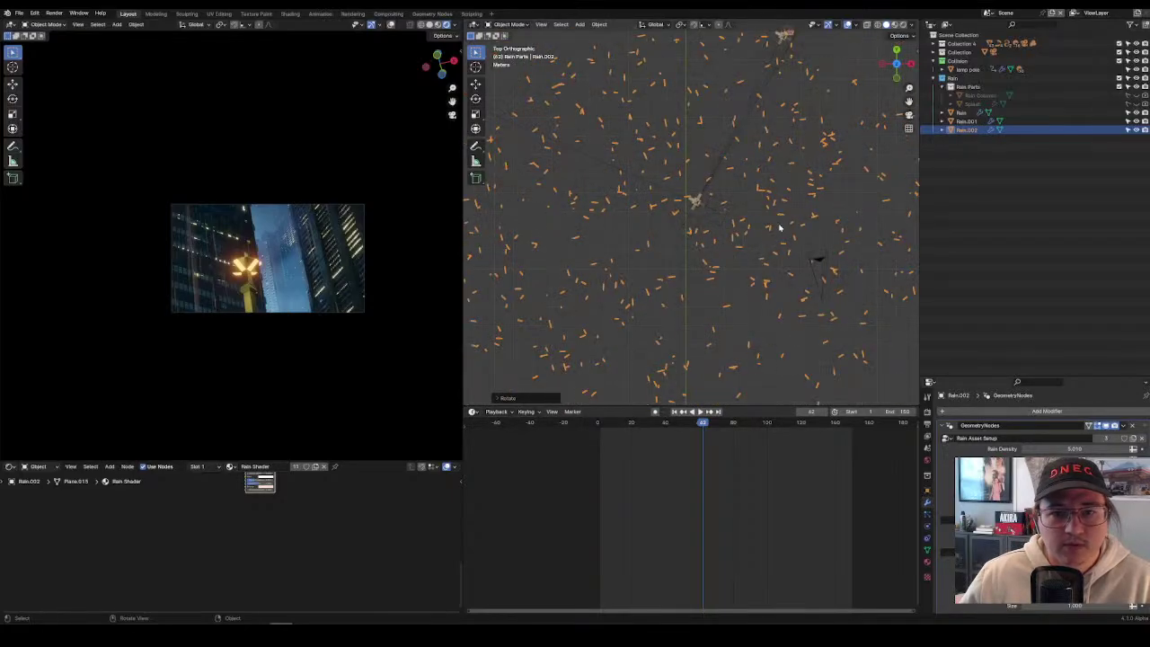
key(g)
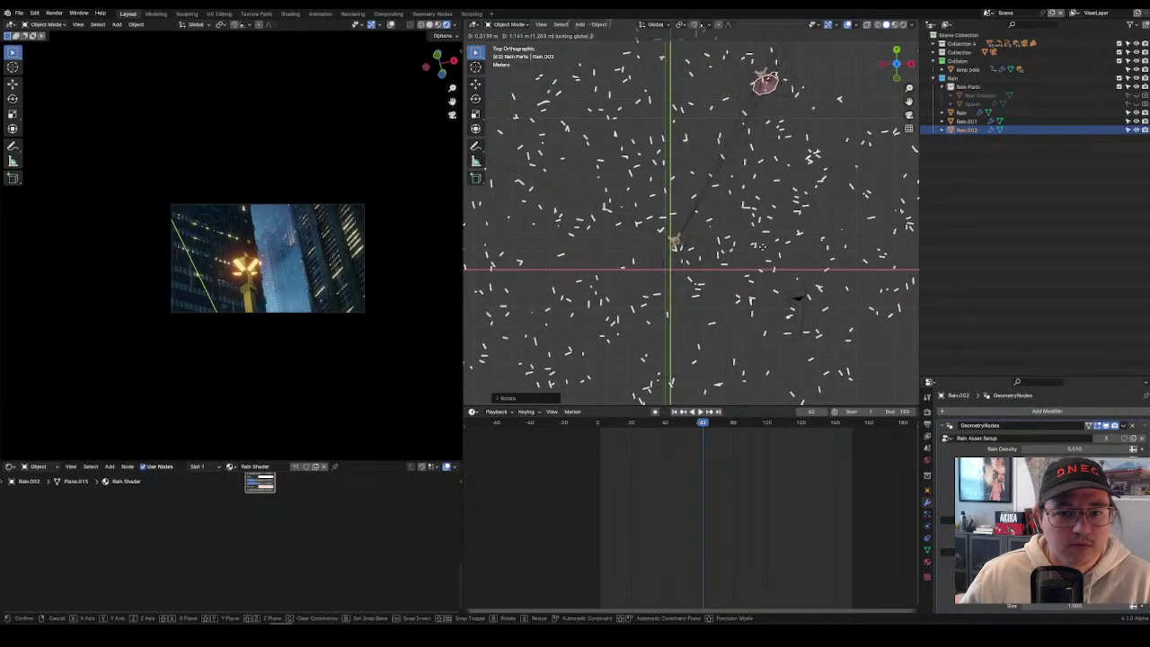
click(817, 177)
shift+middle_drag(888, 165, 860, 211)
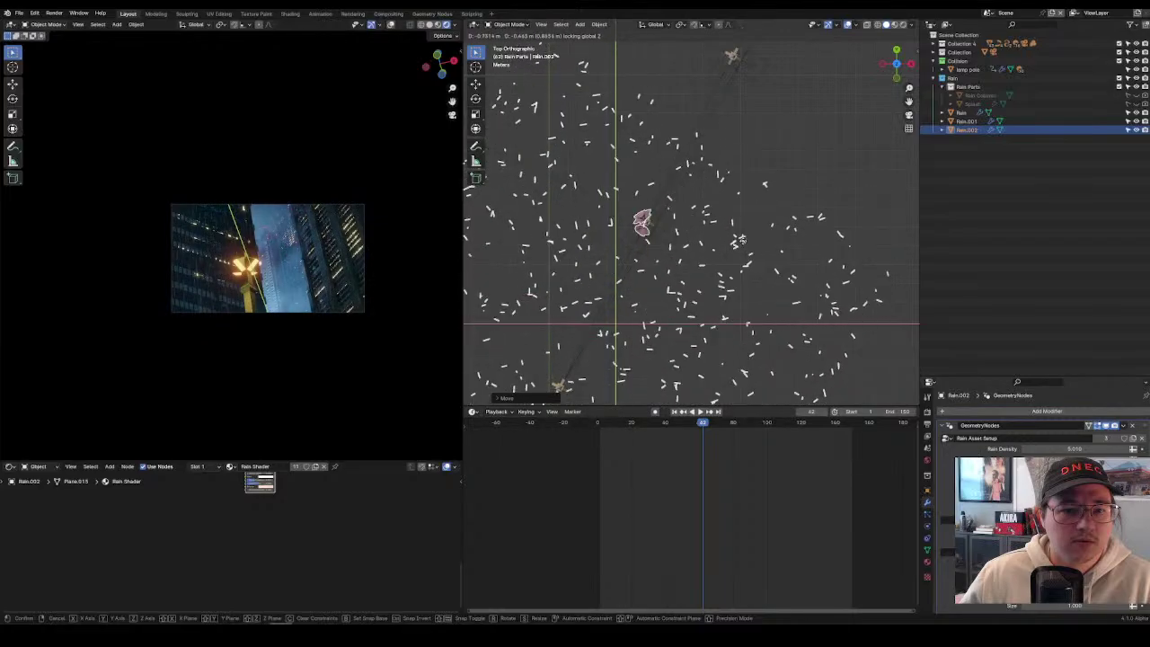
Fine-tune the street-lamp rain's position around the lamp head through the camera view and play the animation.
scroll(266, 270, up, 6)
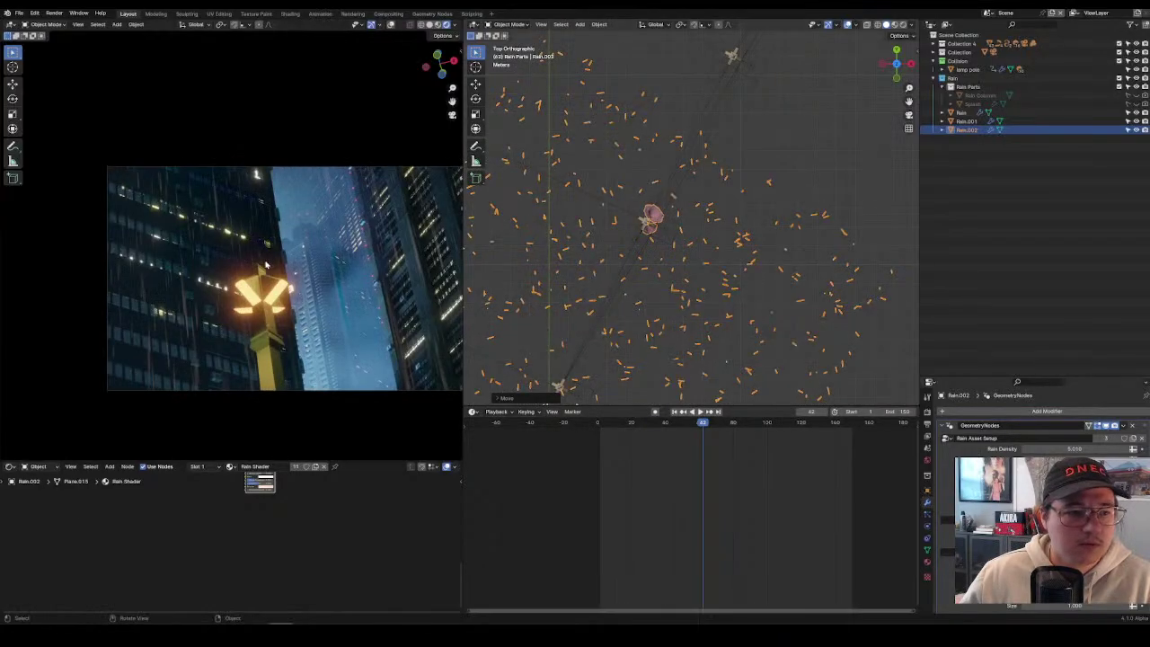
key(KP_0)
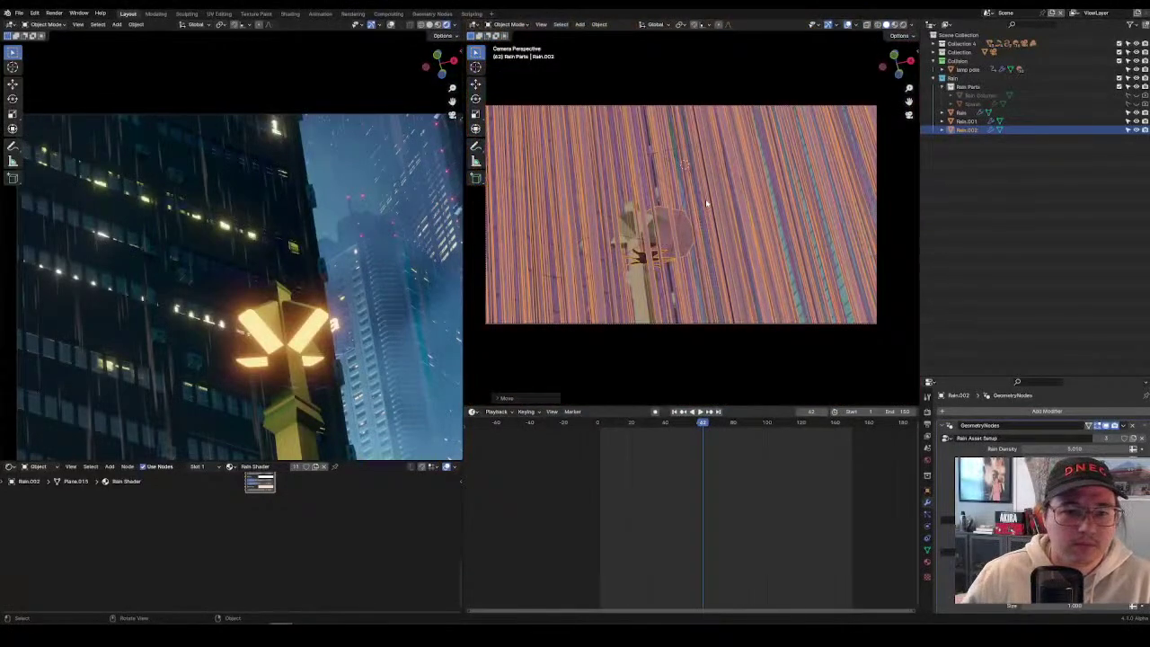
key(g)
key(z)
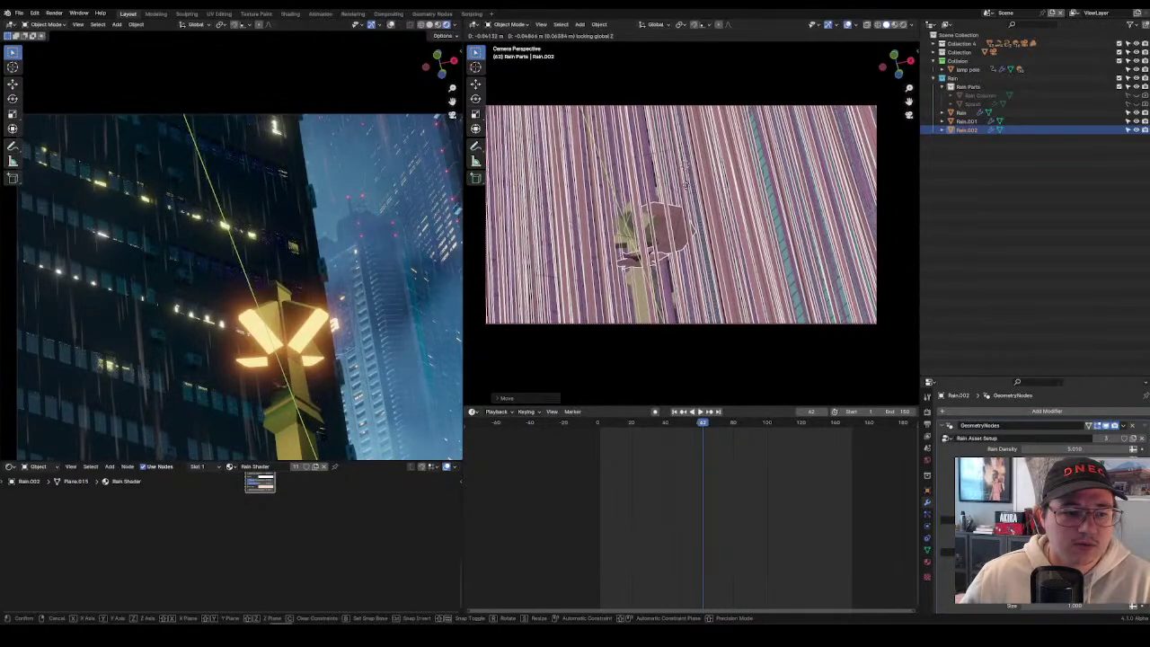
click(739, 263)
key(space)
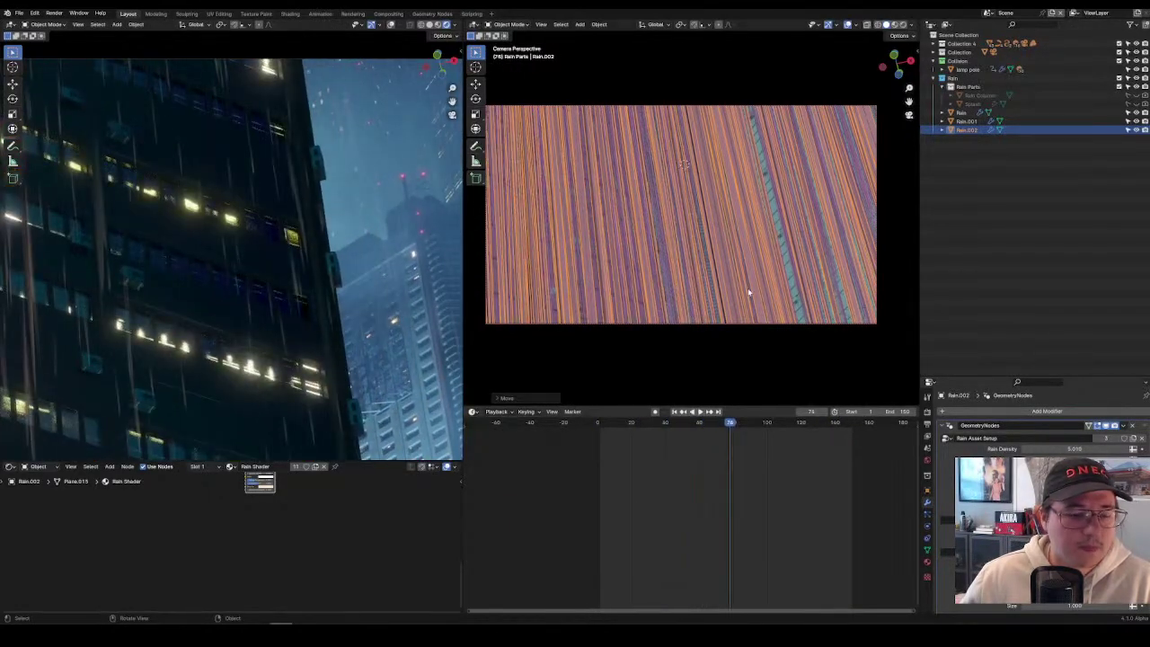
Hide the rain object surrounding the tall purple building to expose the building's surface.
key(KP_0)
scroll(761, 256, down, 10)
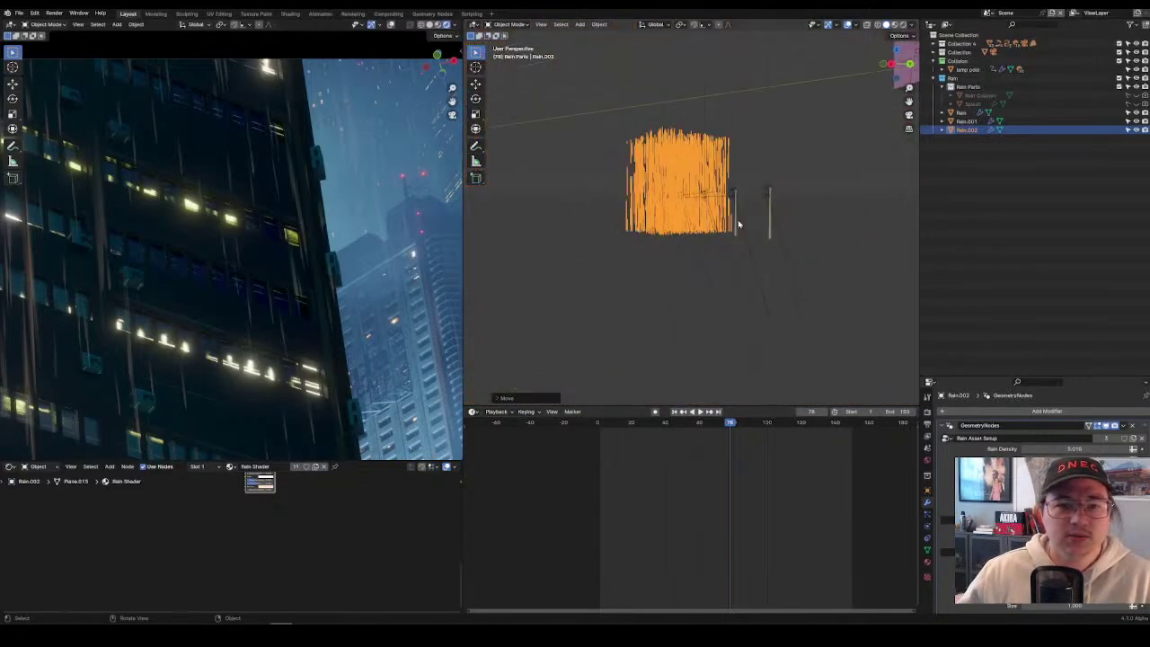
shift+middle_drag(749, 189, 681, 248)
scroll(663, 249, down, 7)
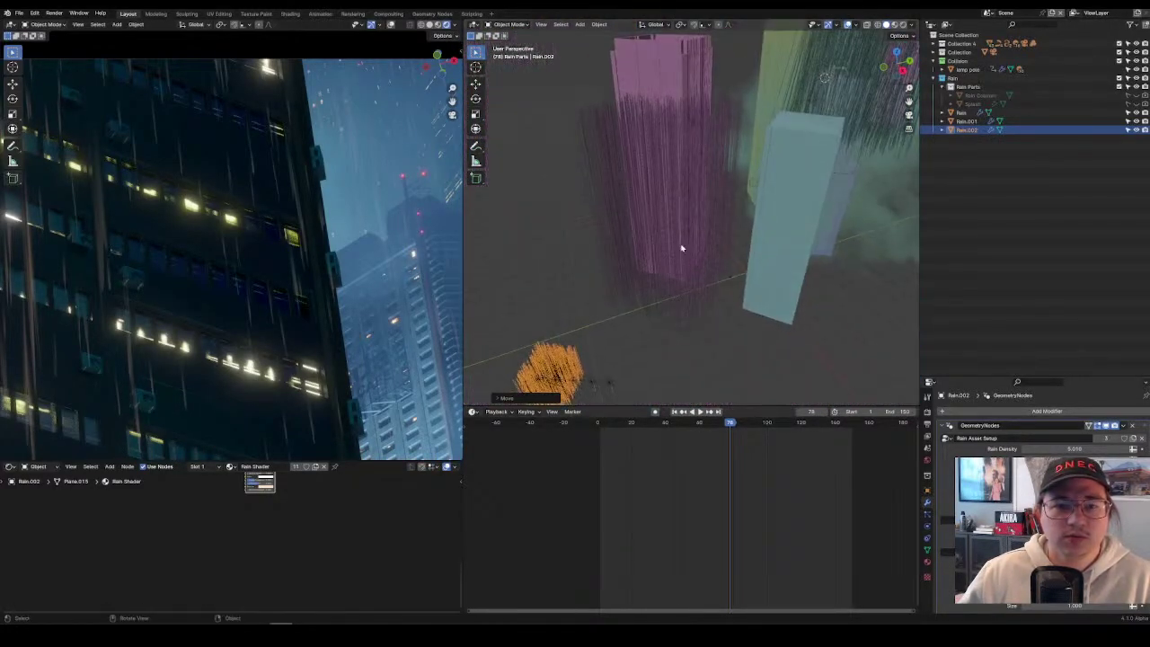
click(687, 81)
scroll(691, 92, up, 2)
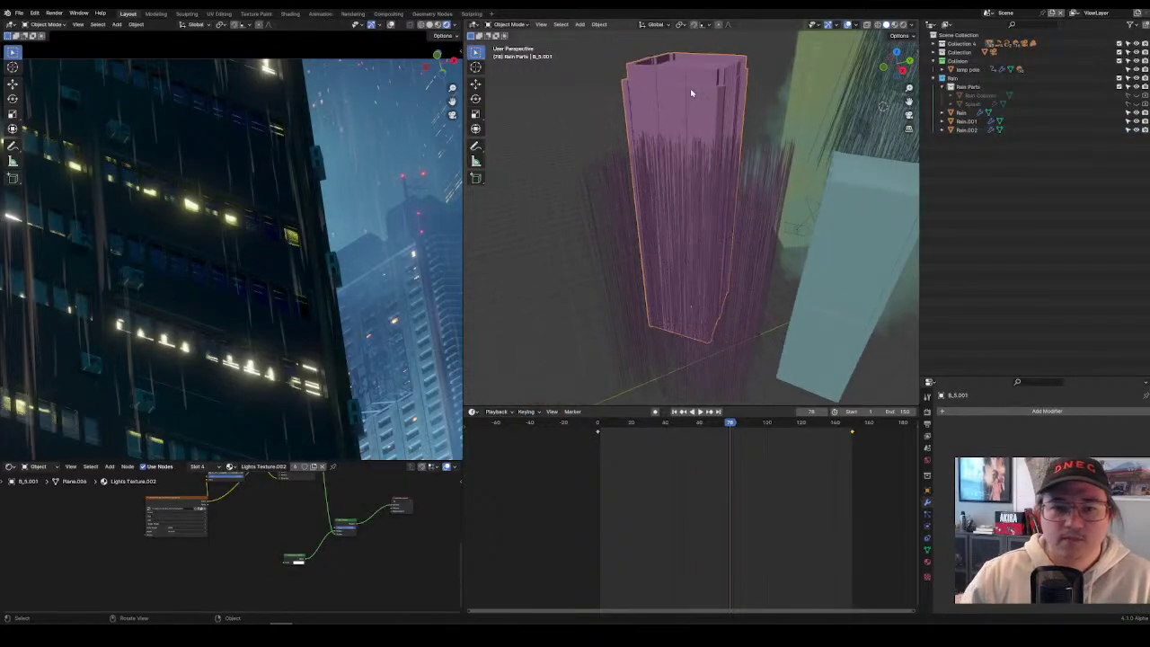
click(764, 207)
click(711, 242)
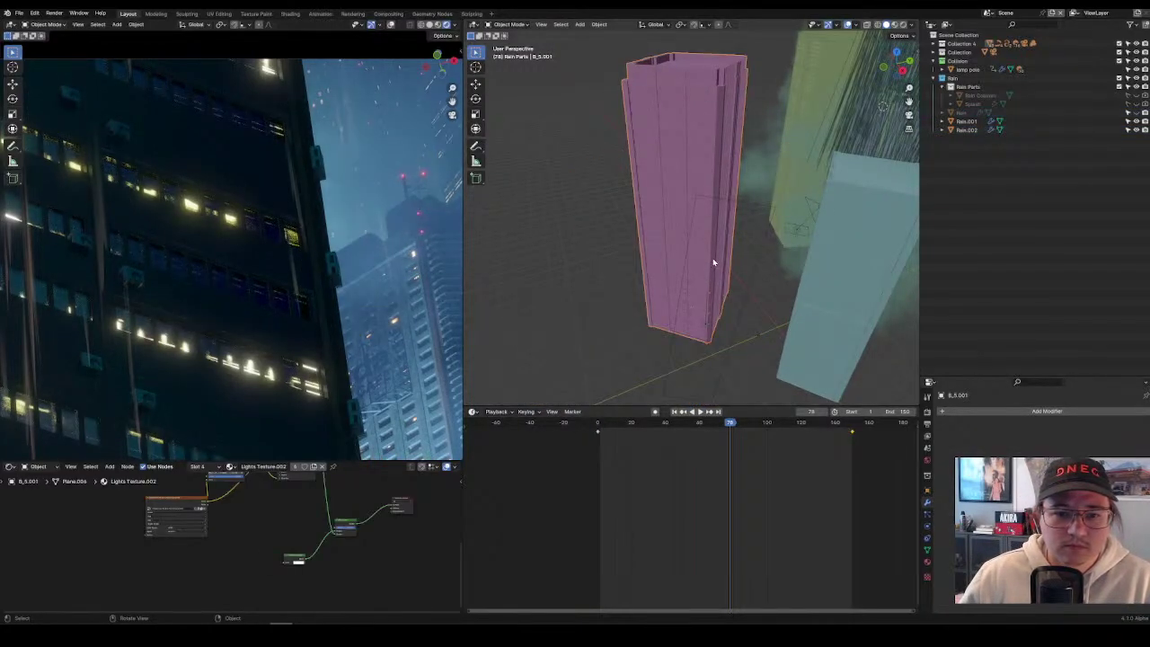
Select all HVAC units of building B_5.001, from HVAC Double through HVAC Single.010.
click(712, 259)
key(KP_Decimal)
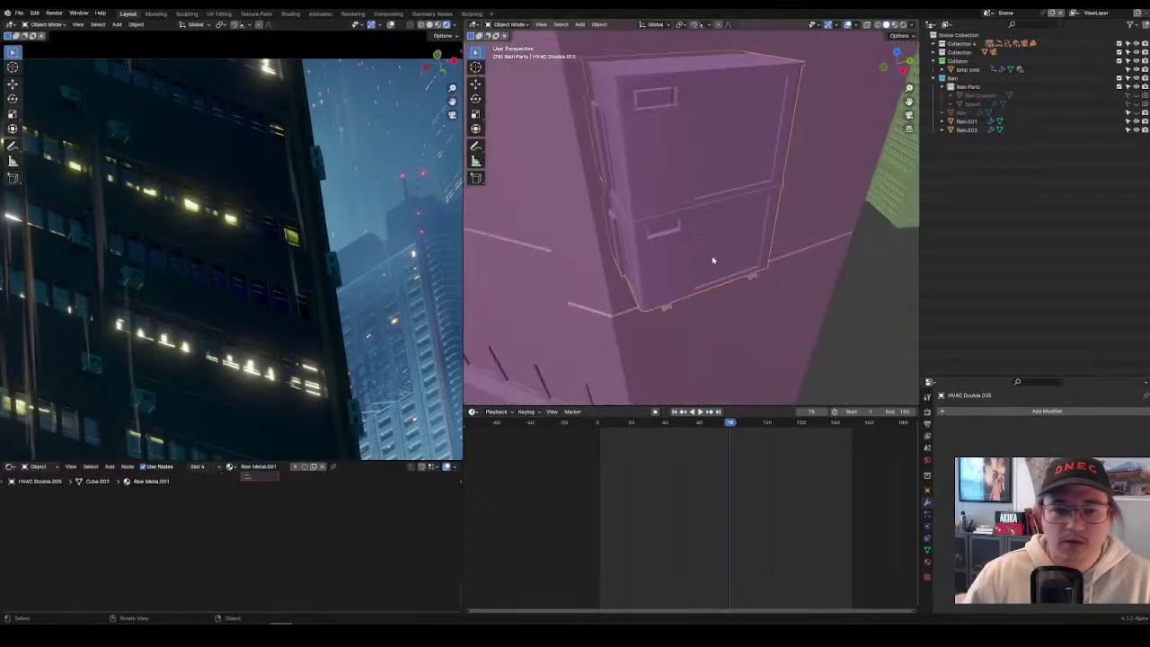
scroll(714, 260, down, 18)
key(KP_Decimal)
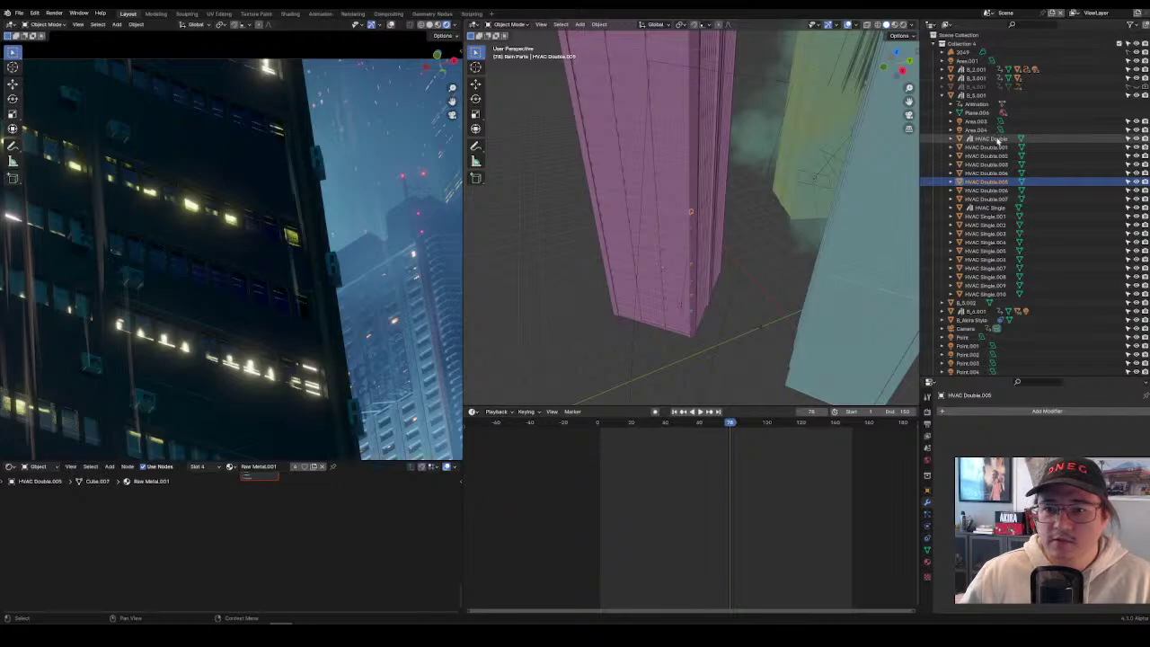
shift+click(1003, 295)
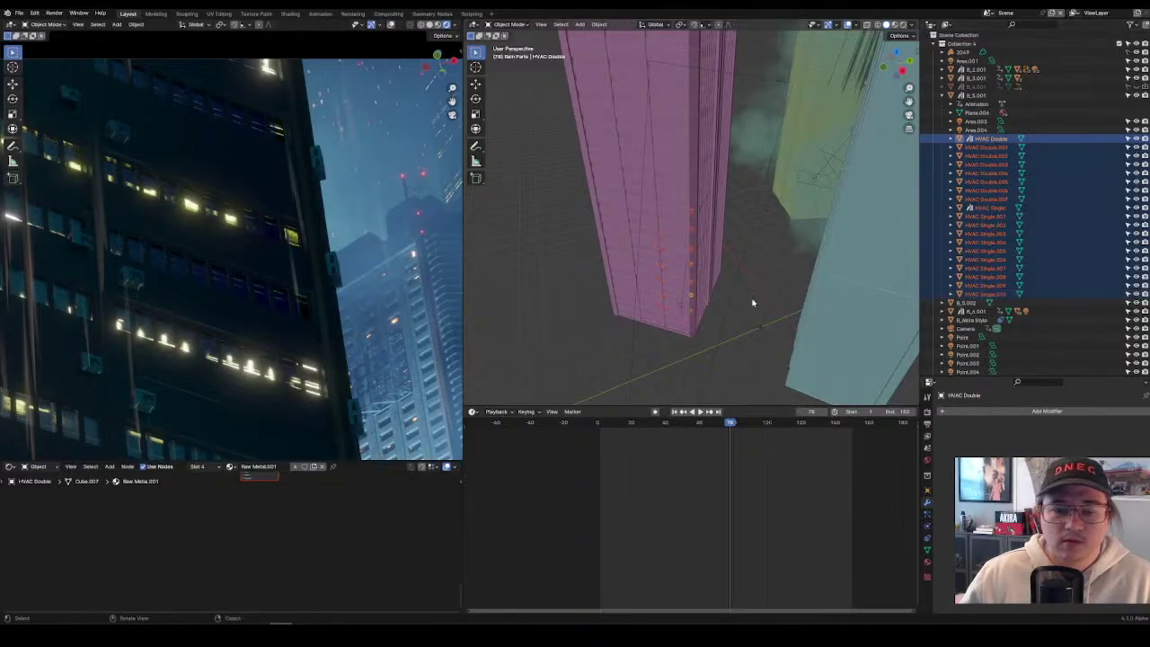
Add the teal building's HVAC Single.011 through Rooftop Vents.006 objects to the selection.
middle_drag(752, 303, 817, 330)
scroll(741, 249, up, 2)
shift+click(700, 228)
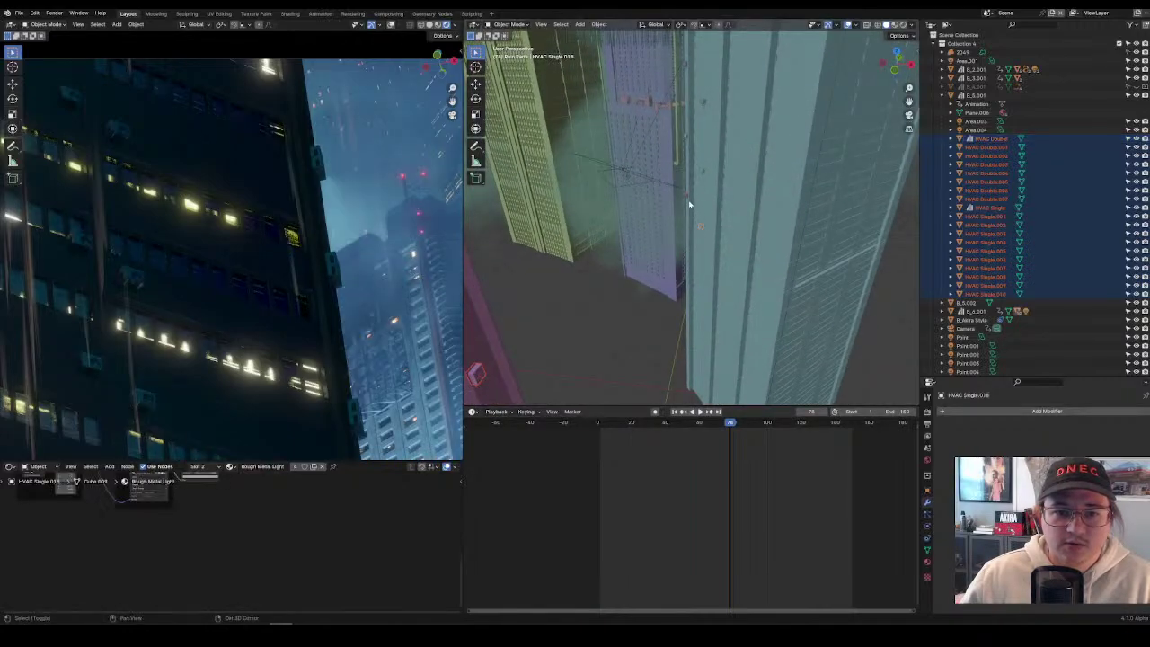
click(942, 311)
scroll(1012, 300, down, 3)
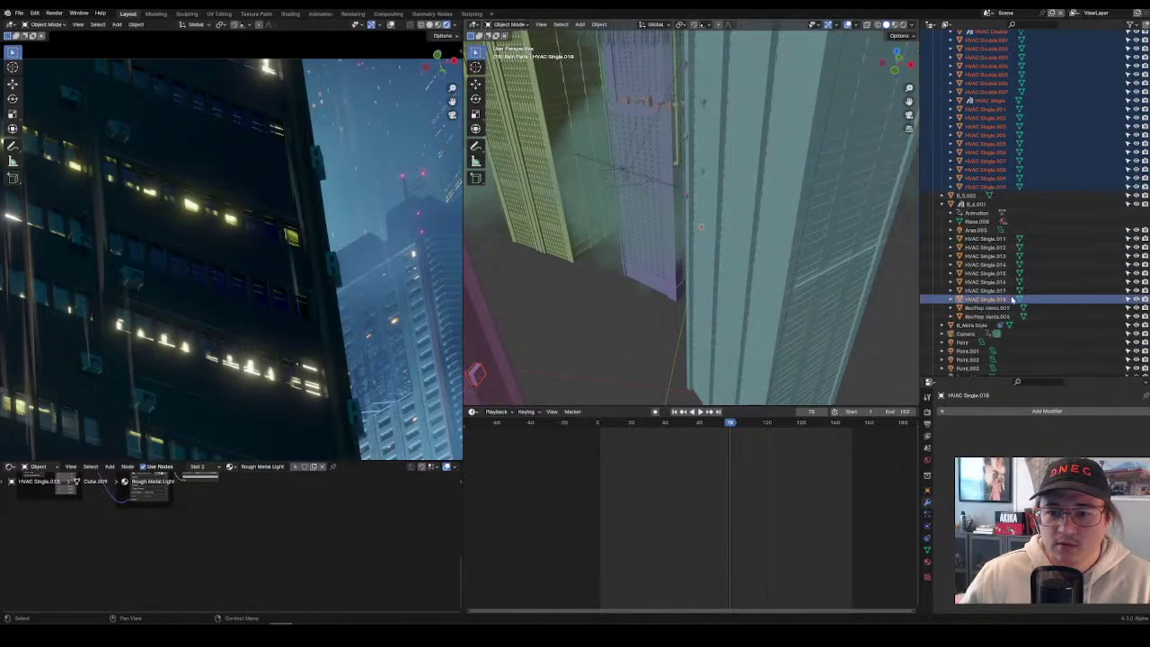
click(994, 239)
shift+click(997, 316)
Extend the selection with the B_2.001 building, the teal building and the purple B_5.001 building, keeping their HVAC units selected.
scroll(999, 207, up, 2)
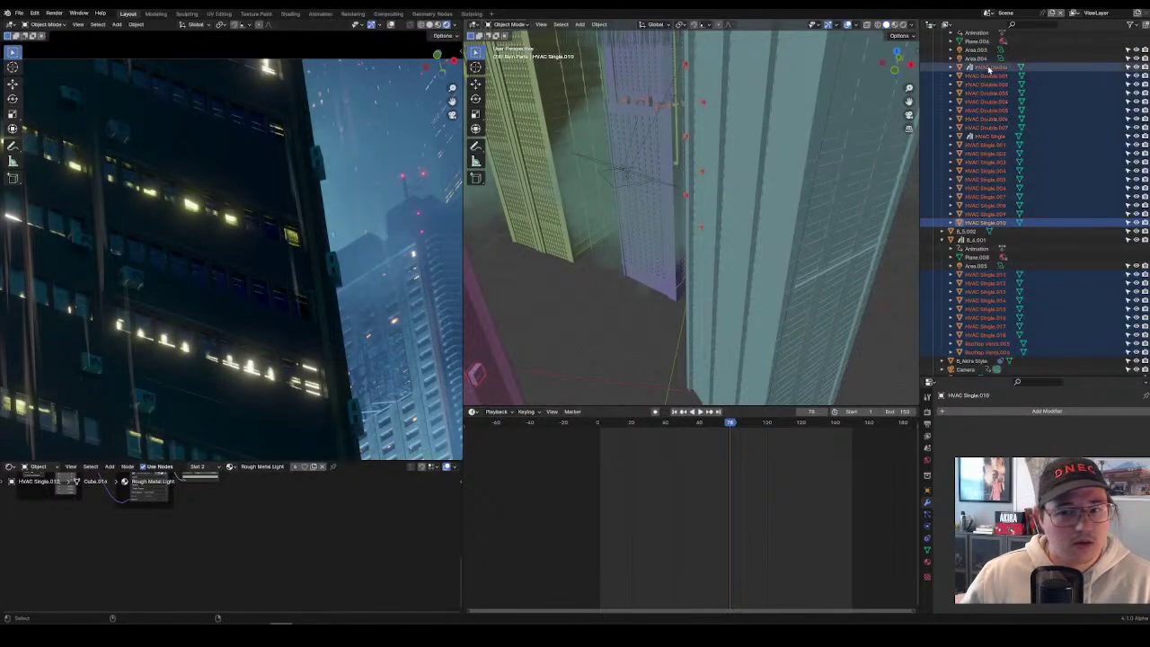
scroll(1004, 155, up, 4)
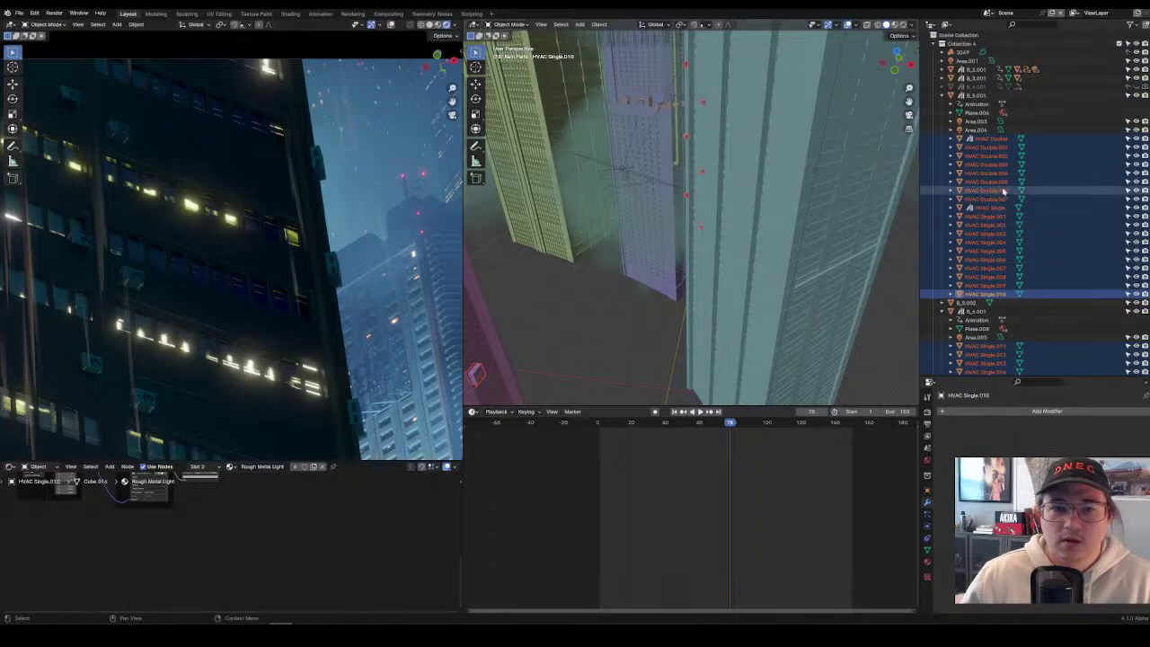
shift+click(631, 100)
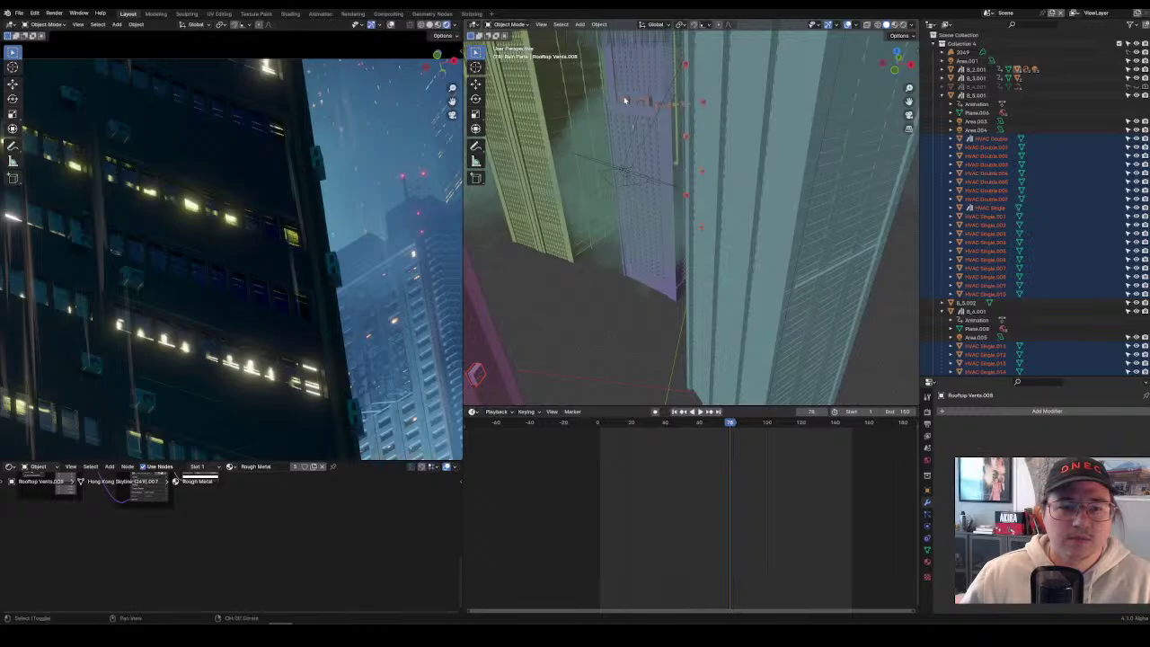
shift+click(625, 109)
middle_drag(625, 108, 762, 244)
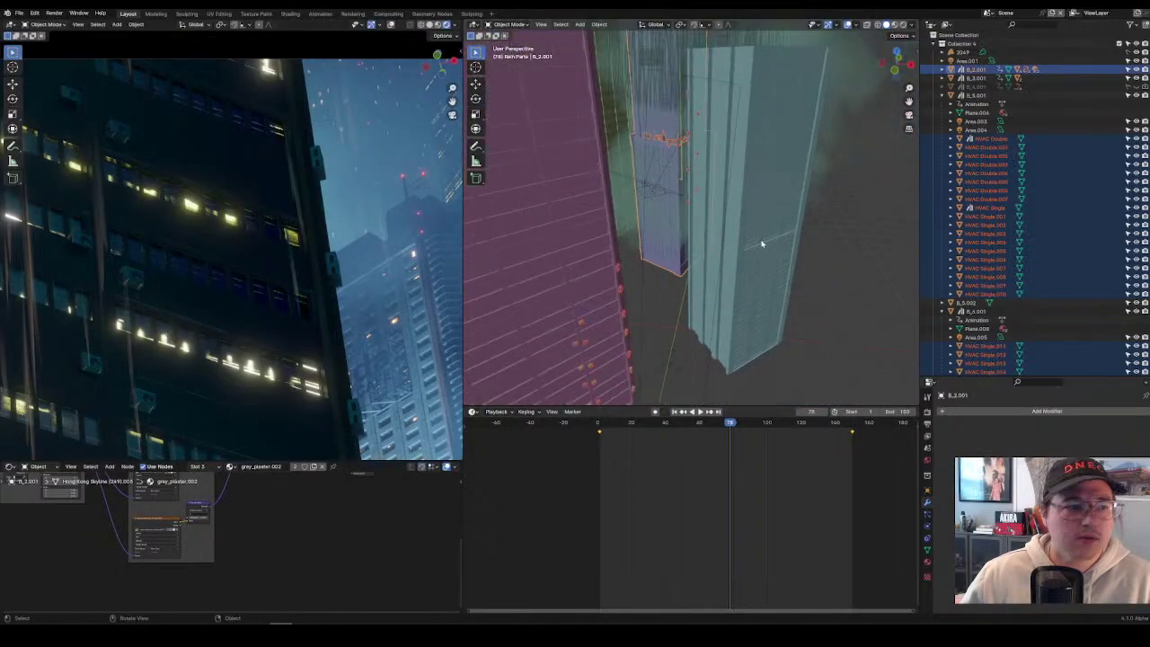
shift+click(742, 187)
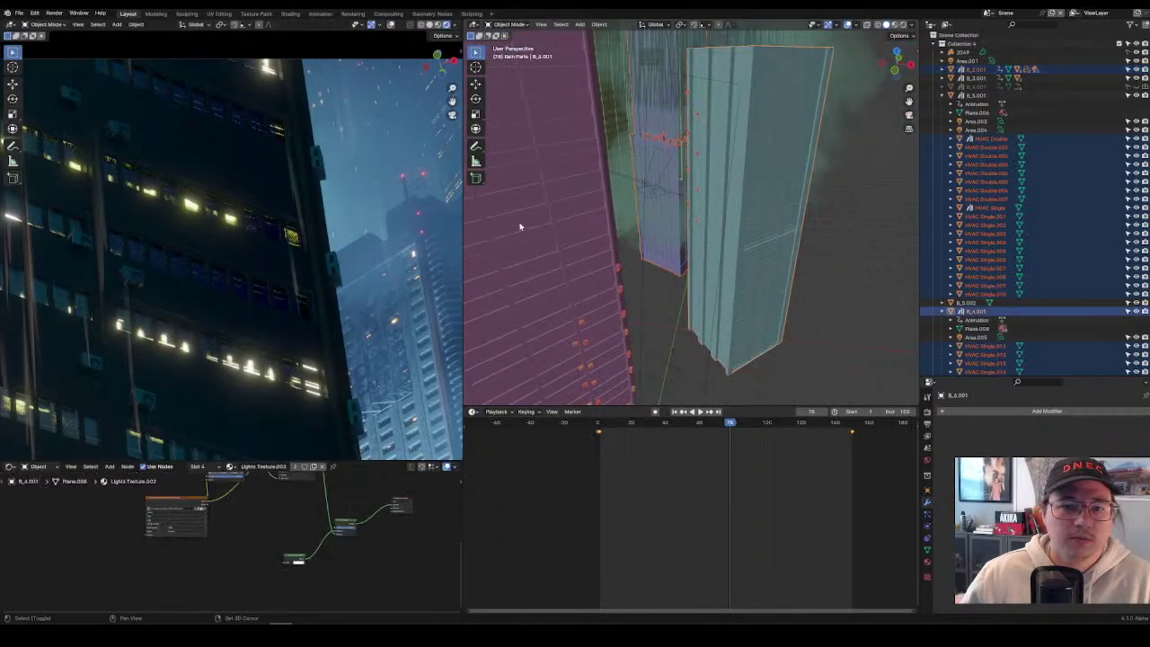
shift+click(522, 226)
Move the selected buildings, HVAC units and rooftop vents to the Collision collection and play the animation to check the rain.
scroll(679, 267, down, 4)
scroll(741, 261, up, 3)
middle_drag(741, 261, 698, 269)
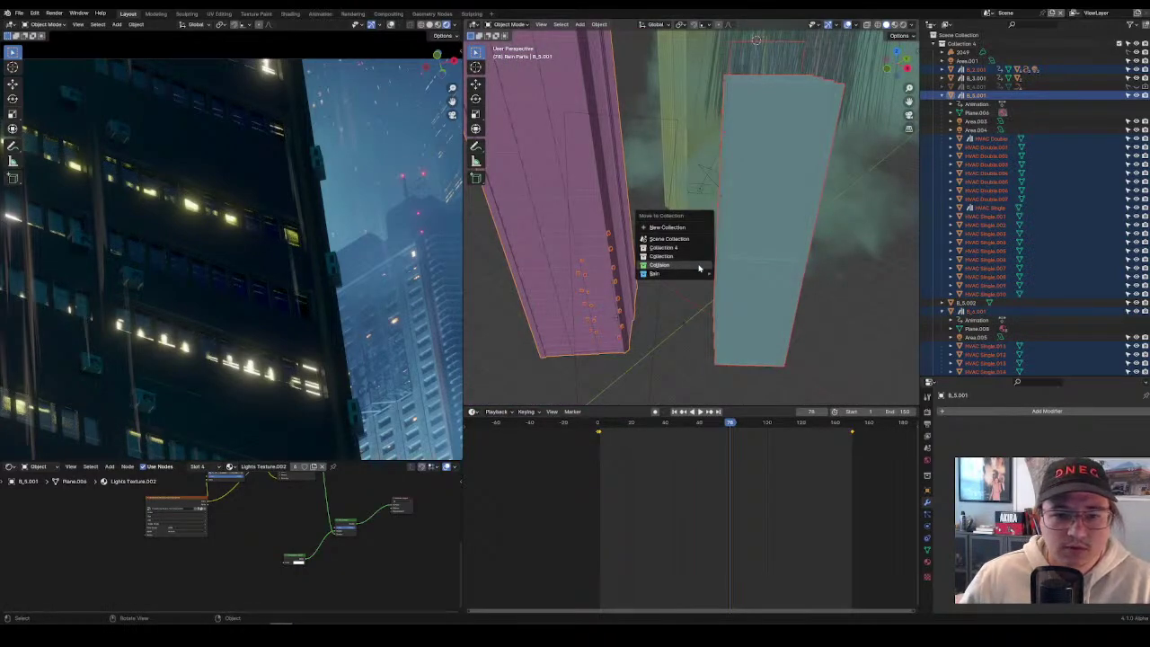
click(699, 266)
scroll(338, 266, down, 5)
scroll(338, 267, up, 1)
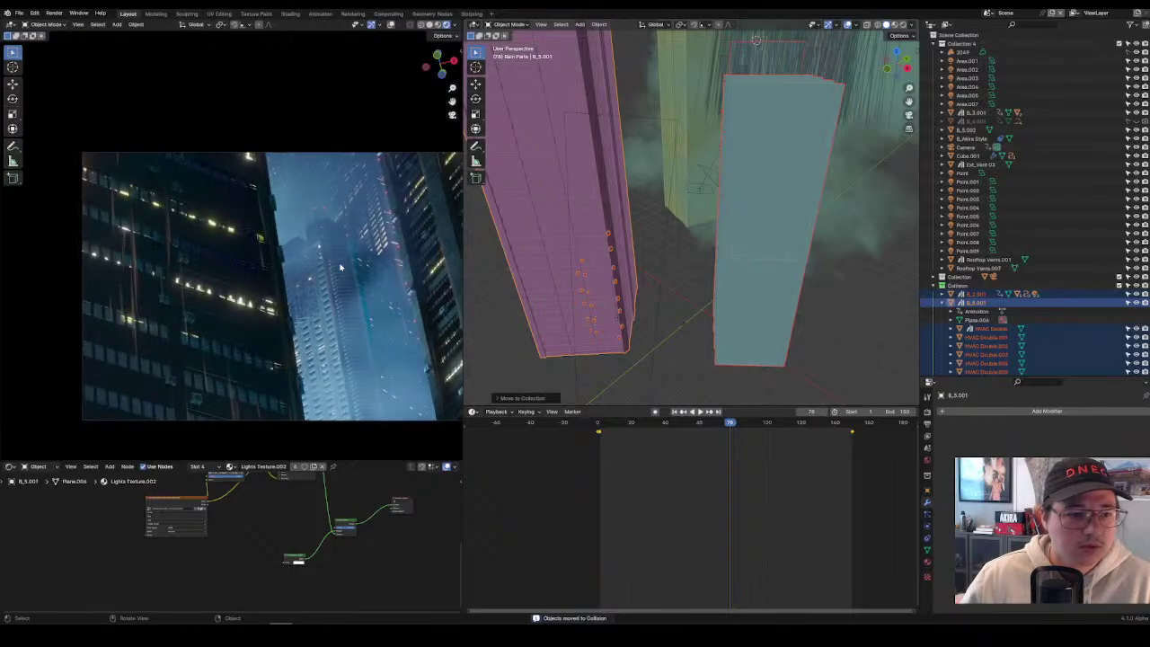
key(space)
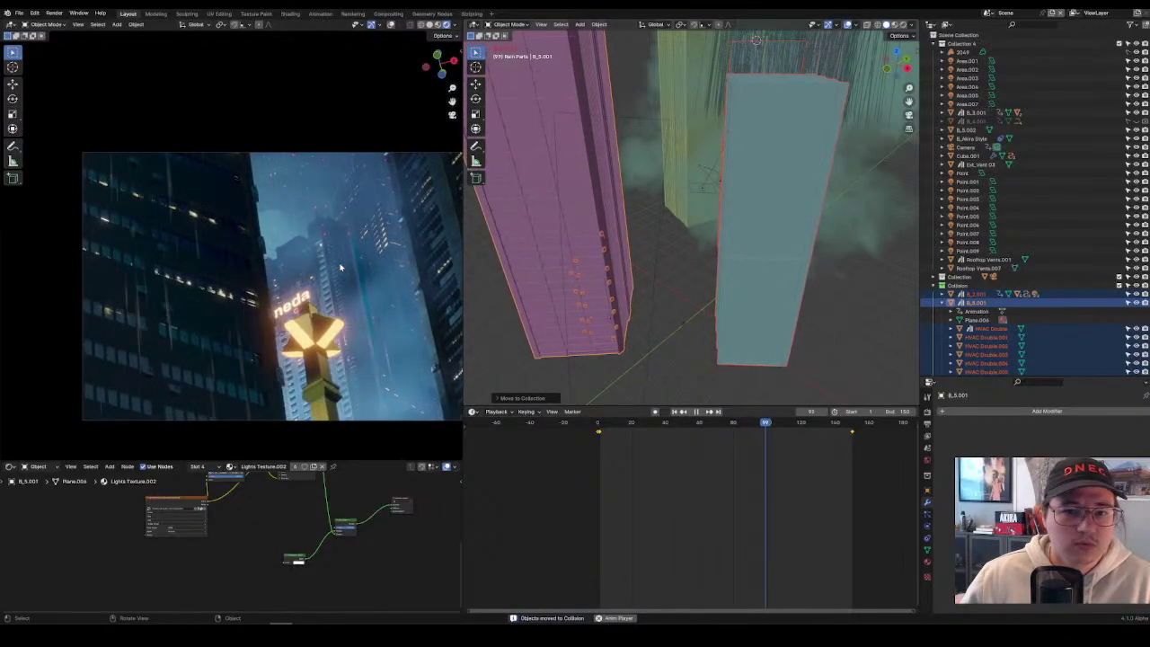
key(space)
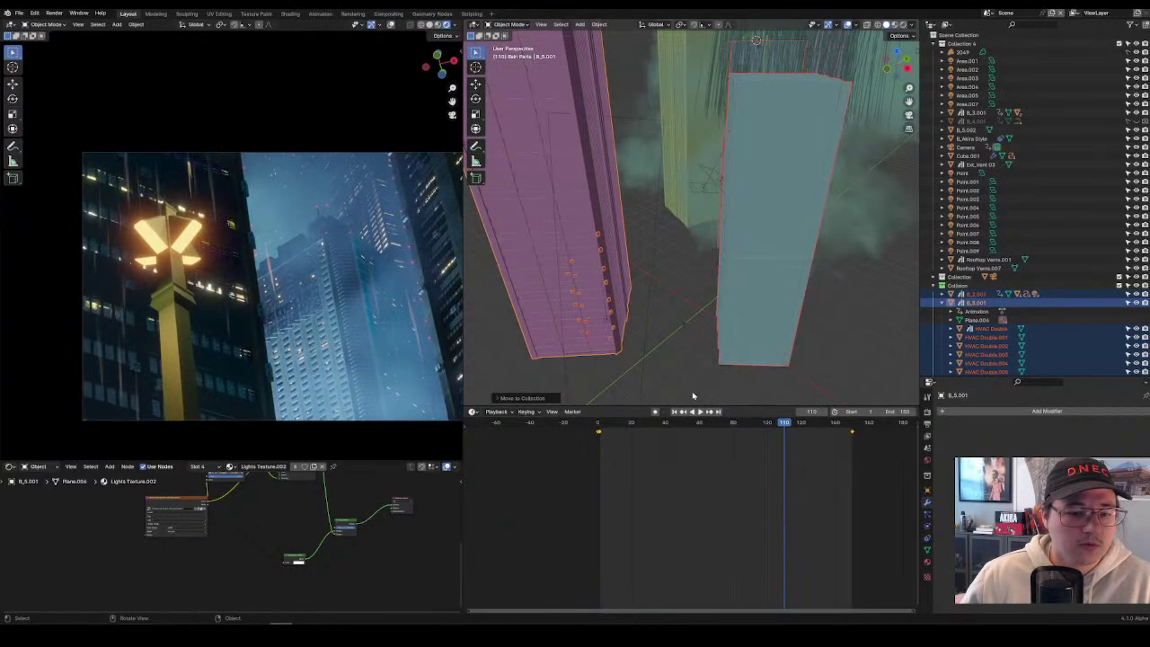
Play the animation from the first frame and examine the rain on the building facade with the HVAC units.
key(shift+Left)
key(space)
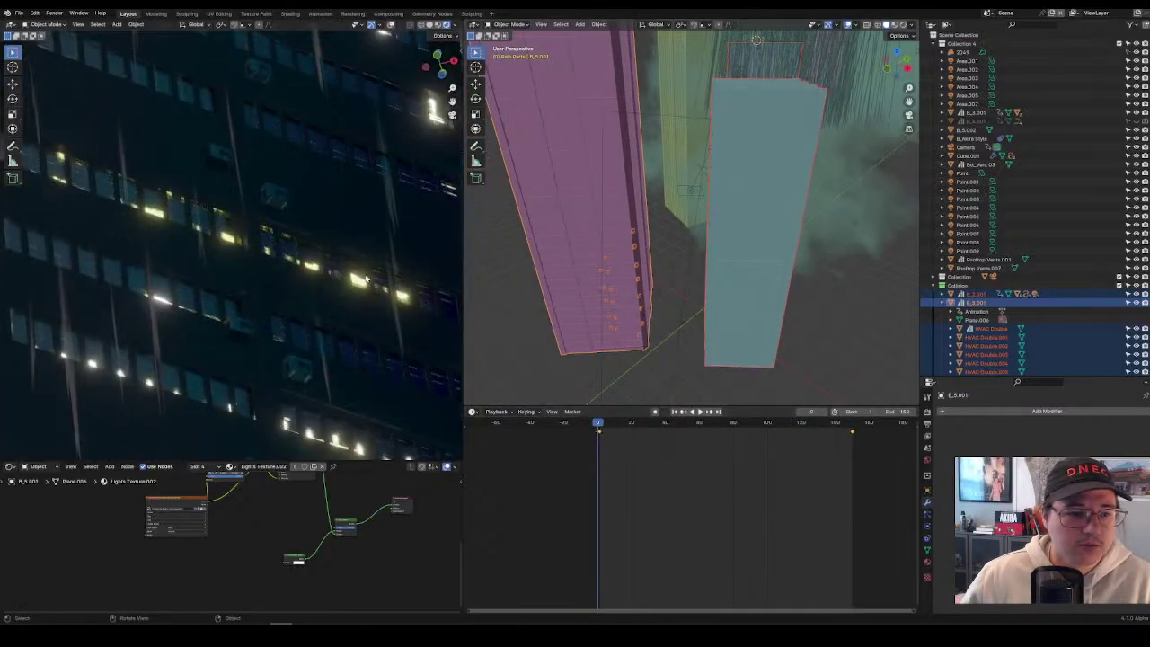
key(space)
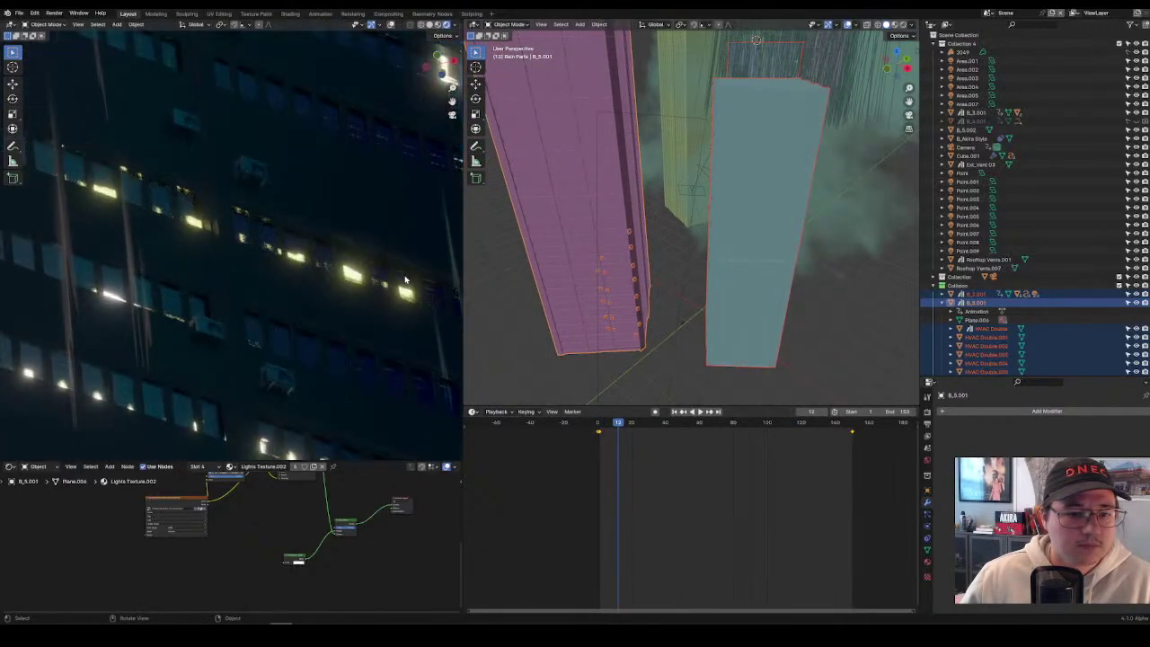
scroll(696, 227, down, 4)
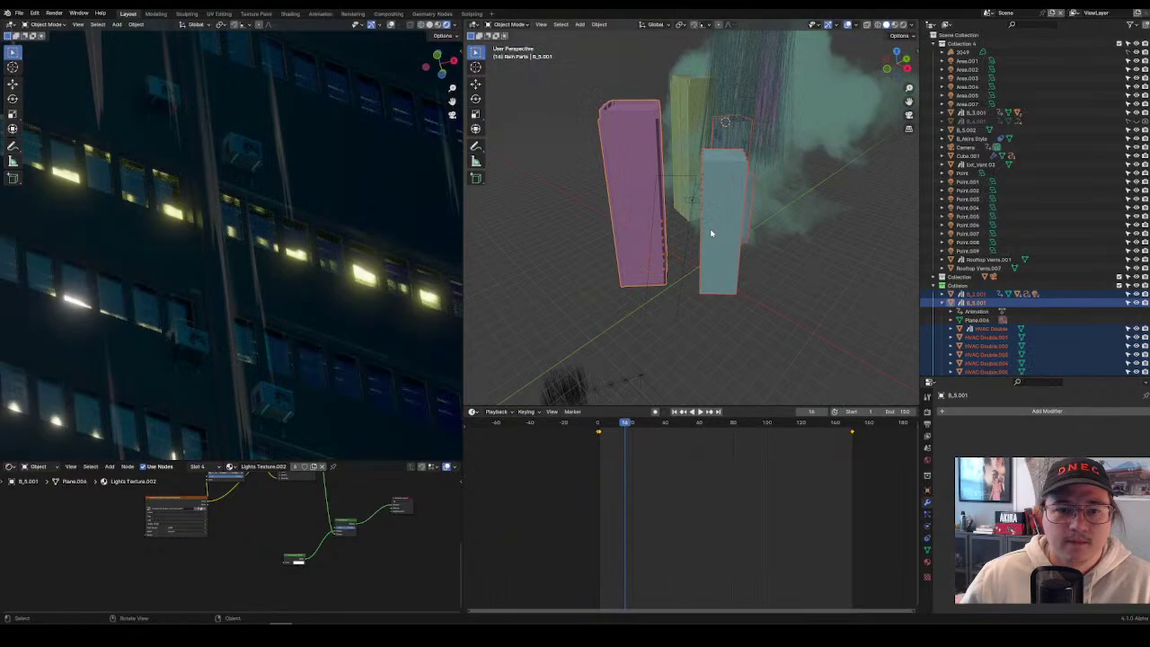
Unhide the Rain object in the viewport and play the animation to check it between the buildings.
click(754, 99)
middle_drag(803, 153, 872, 159)
scroll(1068, 270, down, 8)
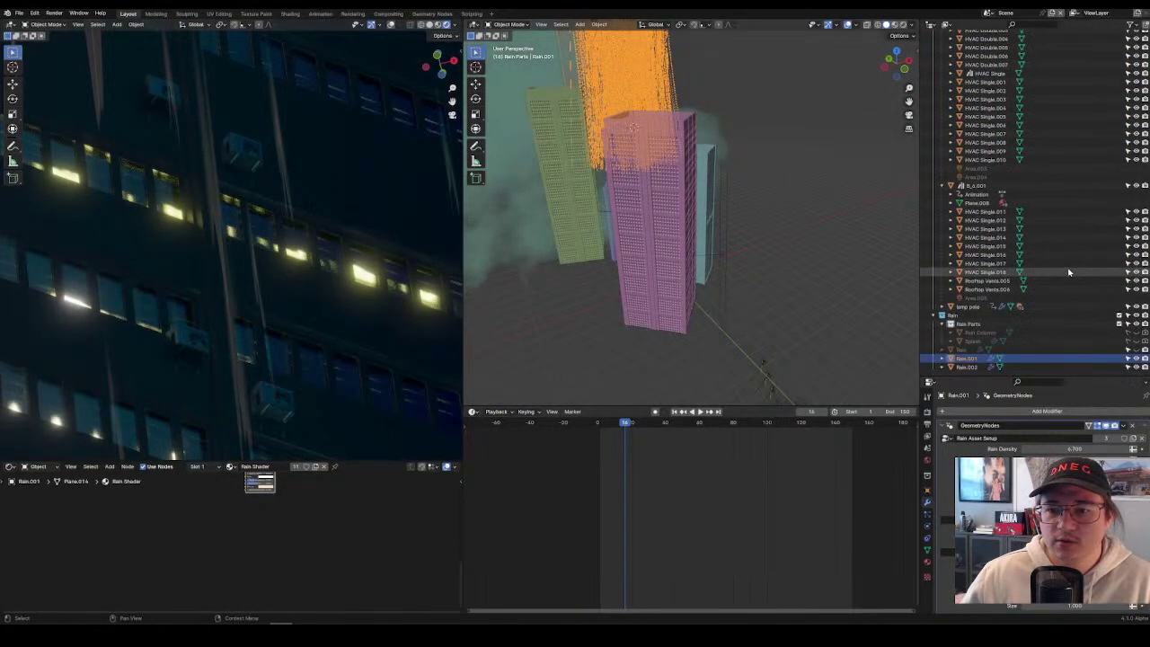
click(1136, 349)
middle_drag(757, 267, 658, 252)
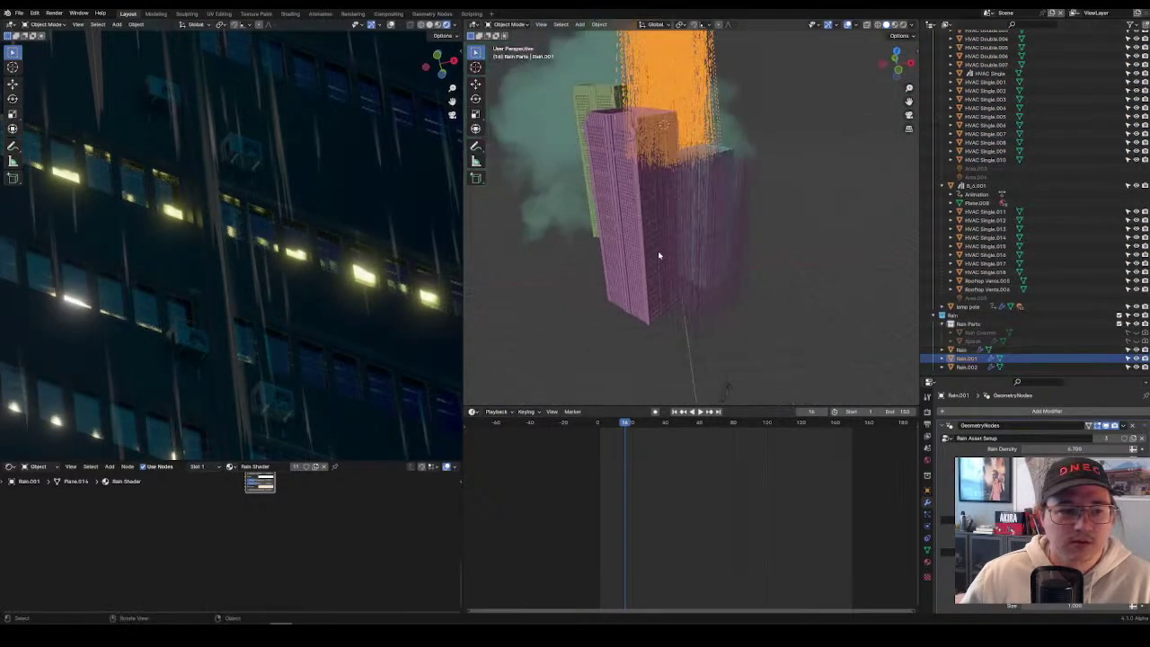
scroll(349, 229, down, 5)
key(space)
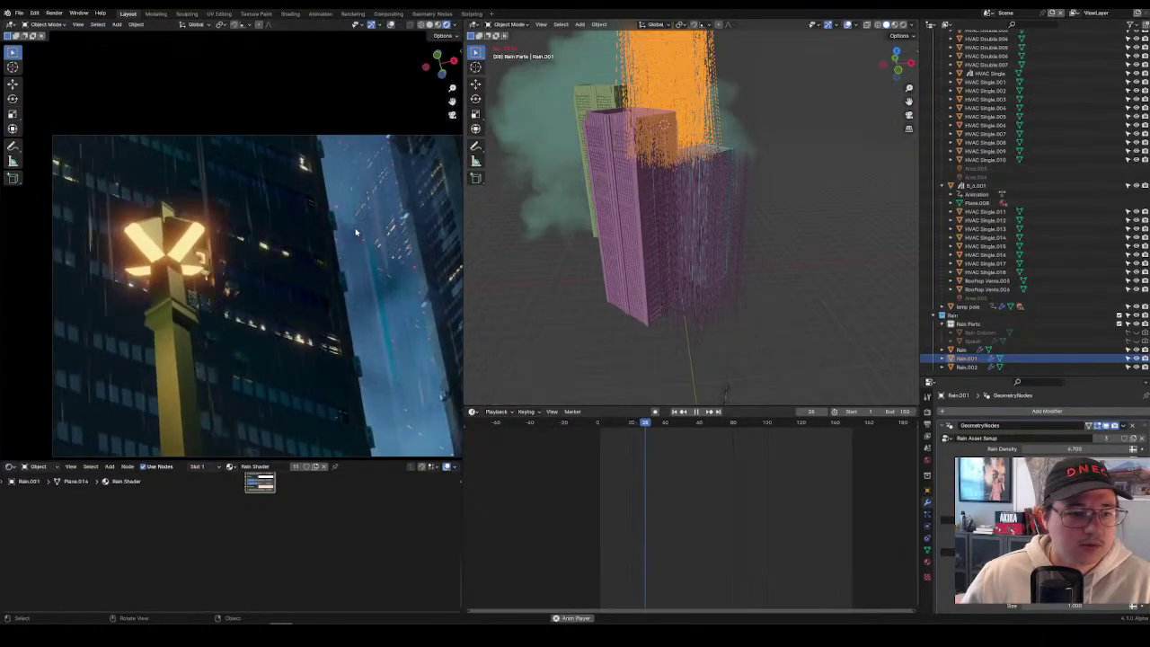
key(space)
Go back to about frame 36 and select the Rain object at its splash on the purple building's HVAC unit.
scroll(663, 246, up, 8)
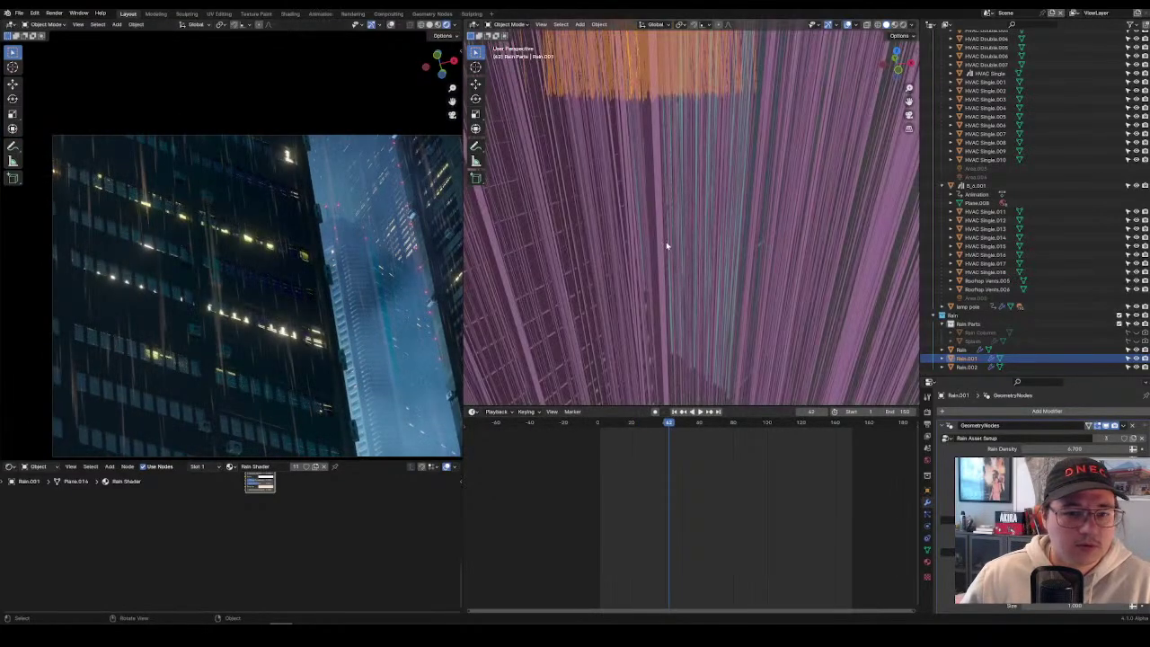
shift+middle_drag(664, 247, 732, 263)
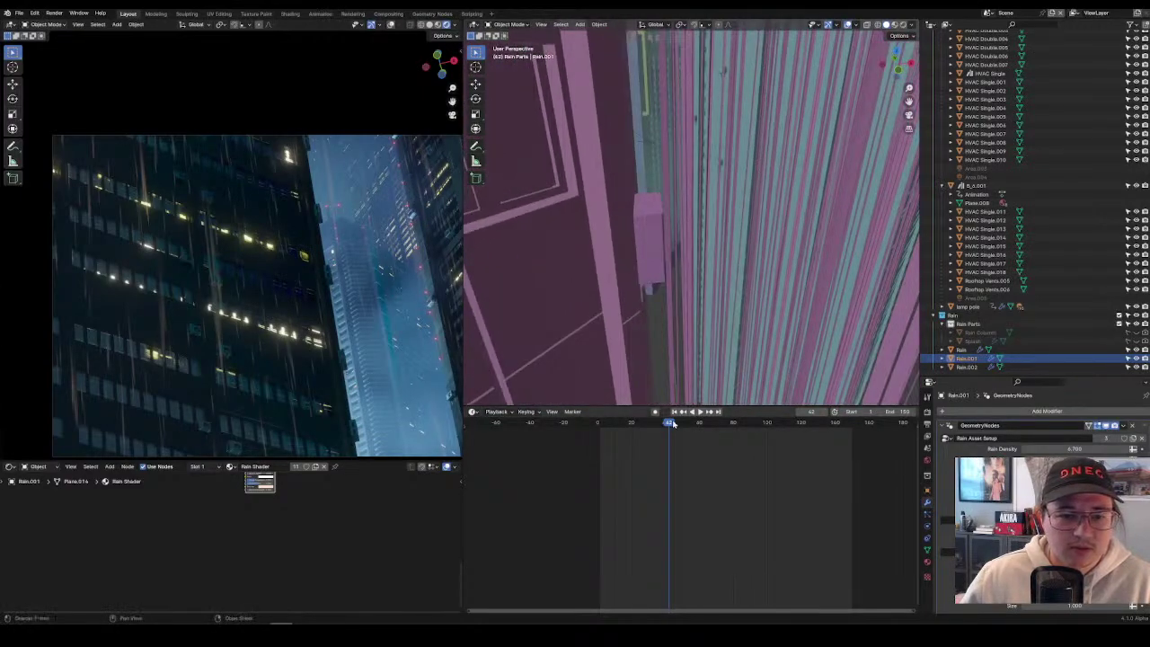
drag(672, 424, 659, 423)
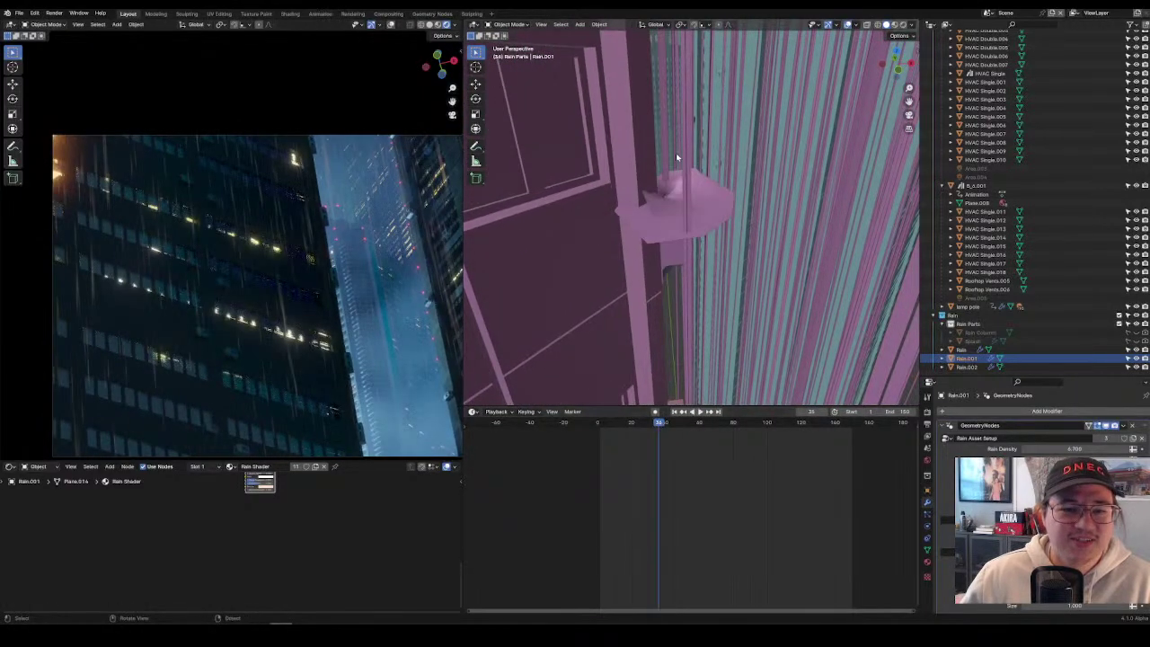
click(669, 219)
Examine the rain around the HVAC units up close in the camera view, playing the animation to about frame 95.
middle_drag(340, 281, 401, 250)
middle_drag(387, 208, 357, 327)
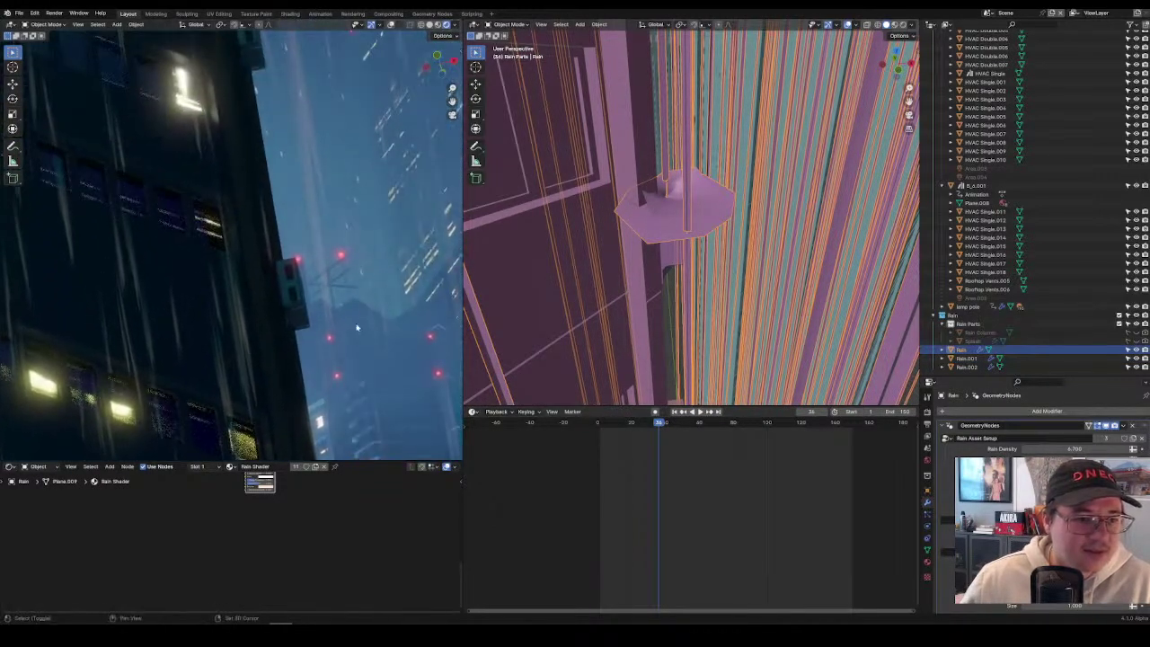
shift+middle_drag(351, 179, 385, 195)
shift+middle_drag(385, 387, 366, 65)
scroll(365, 65, down, 3)
scroll(707, 213, down, 8)
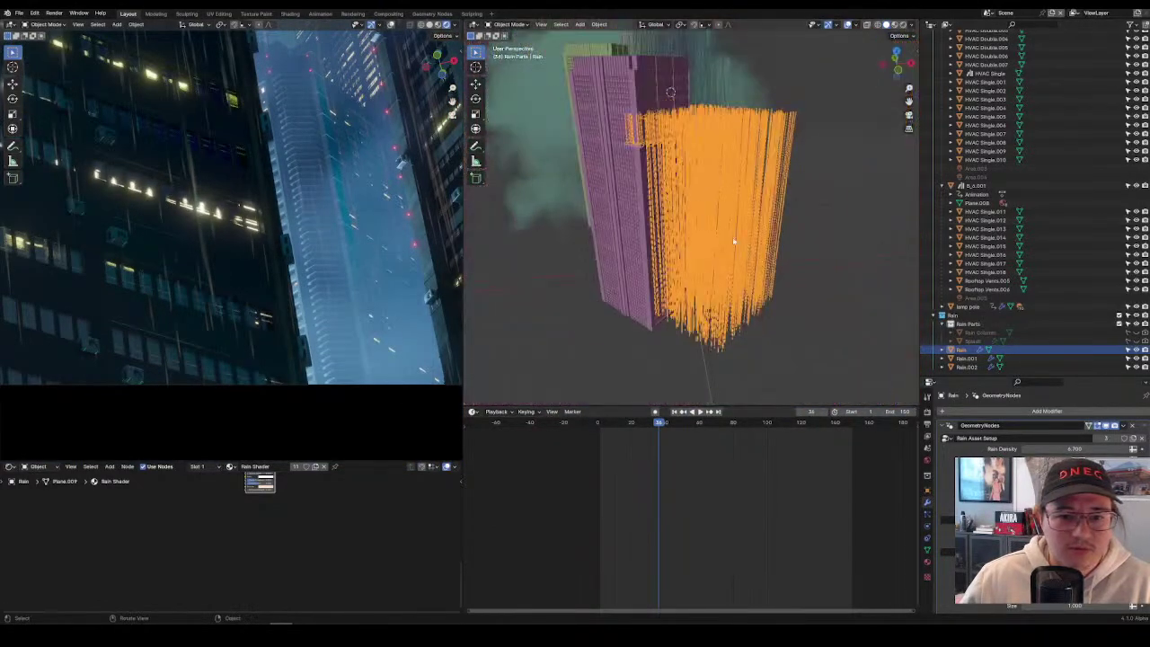
middle_drag(734, 242, 706, 221)
key(space)
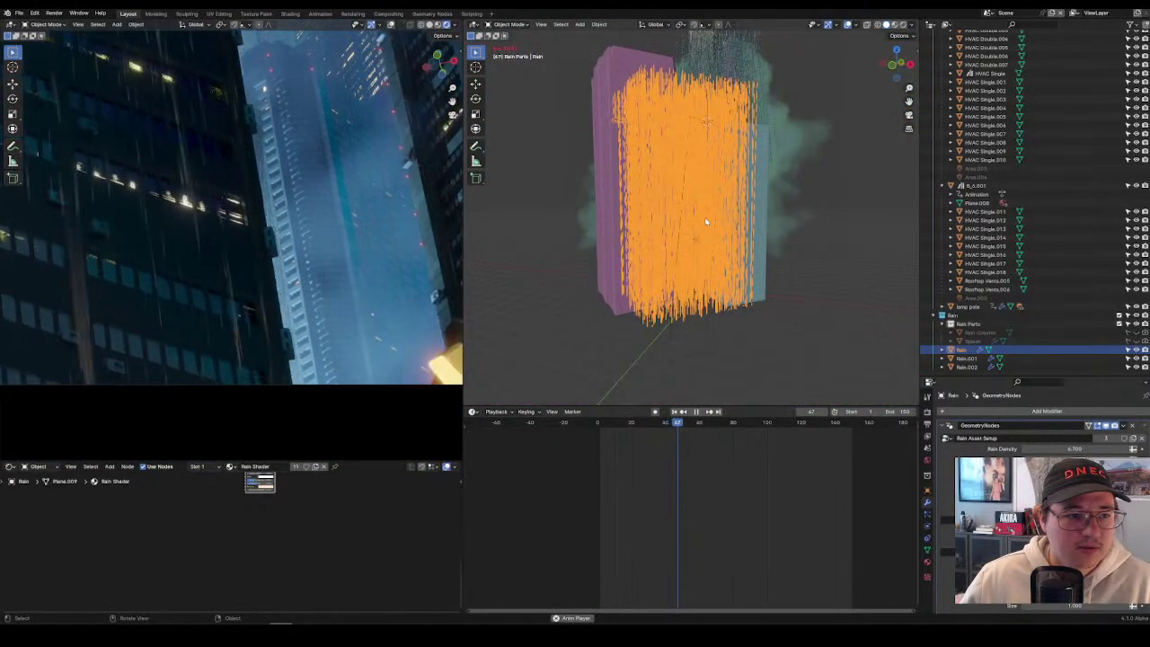
key(space)
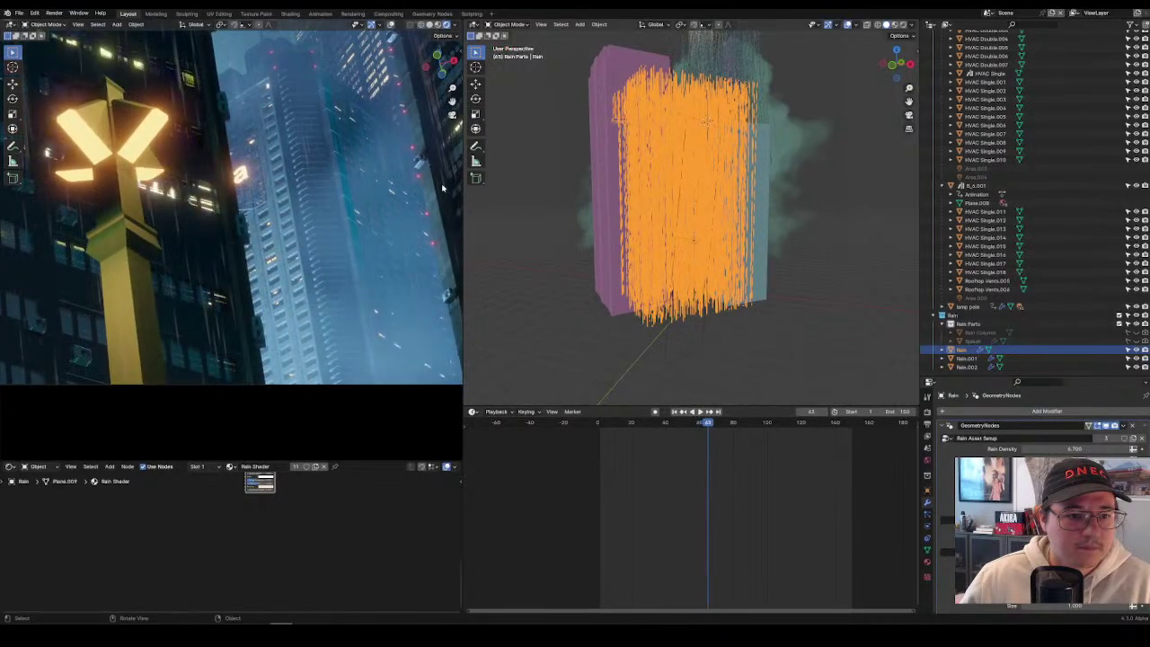
scroll(416, 196, up, 3)
key(space)
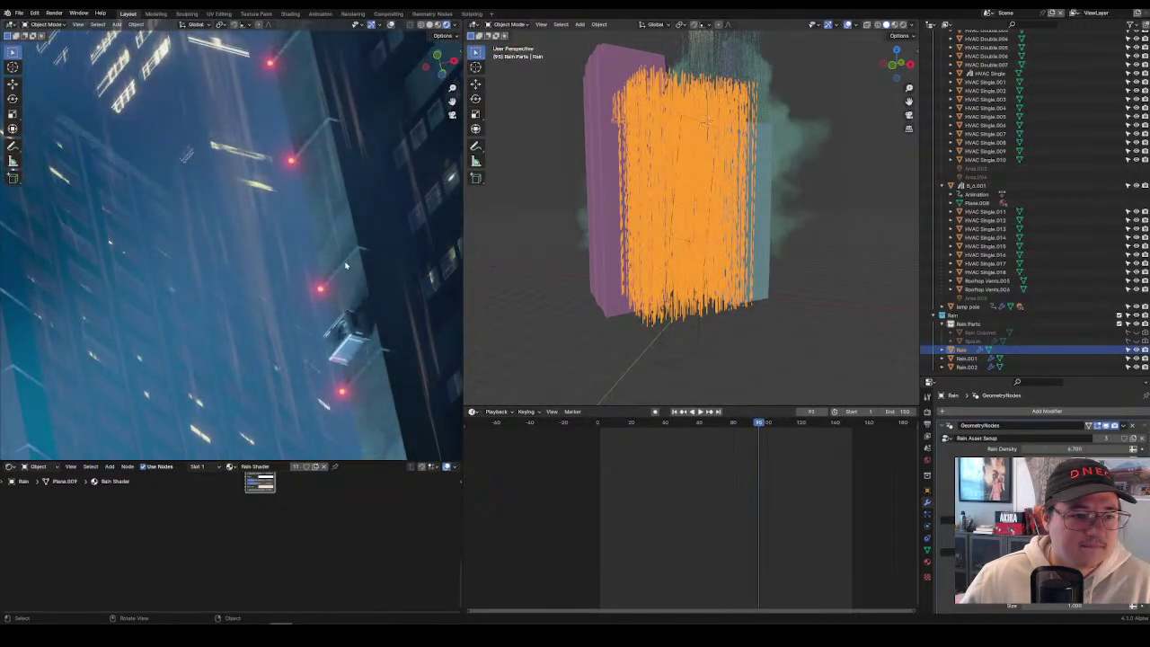
key(space)
scroll(778, 184, down, 4)
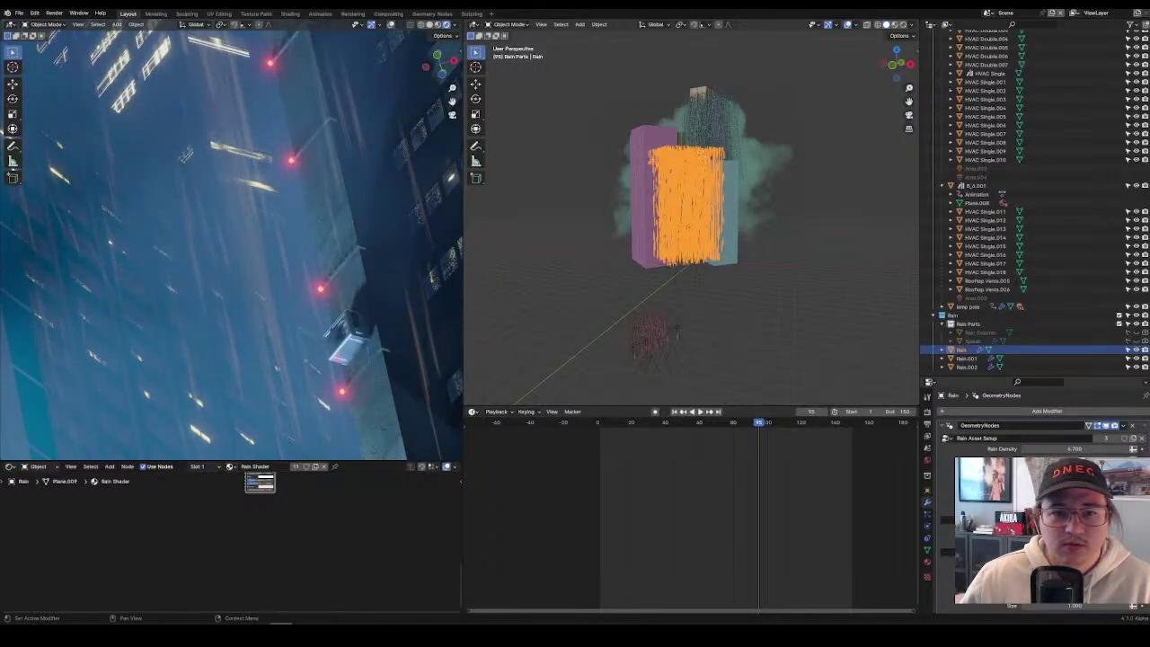
Try a wider spread for the Rain object's streaks, undo the last adjustment and play the animation.
key(ctrl+z)
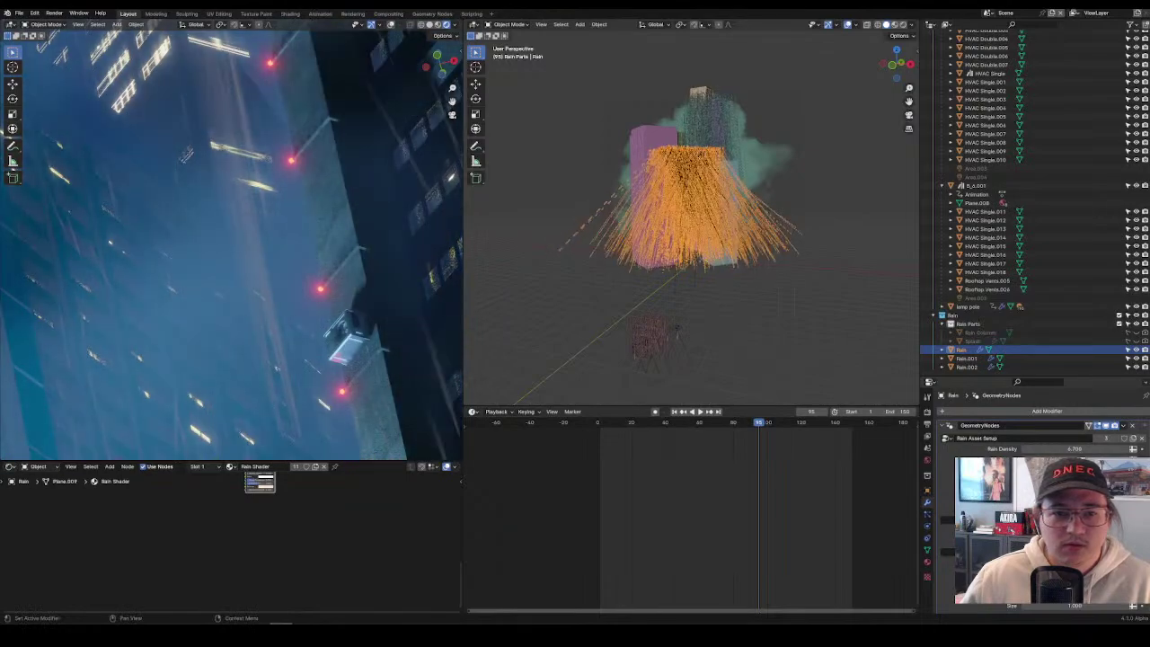
key(space)
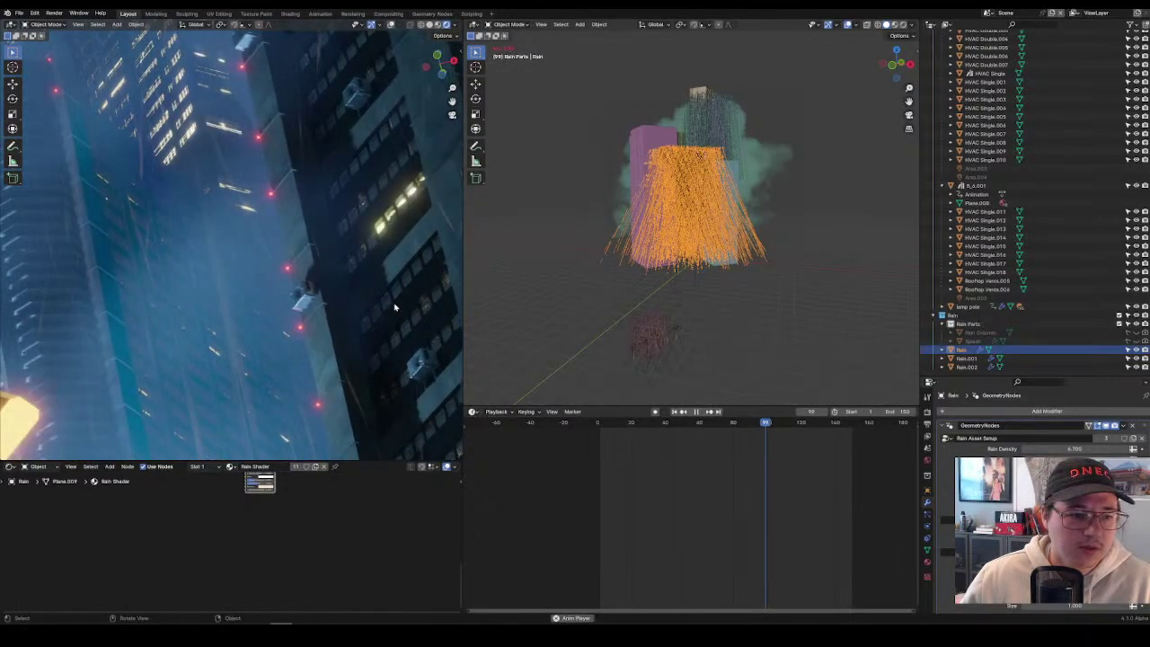
scroll(395, 300, down, 4)
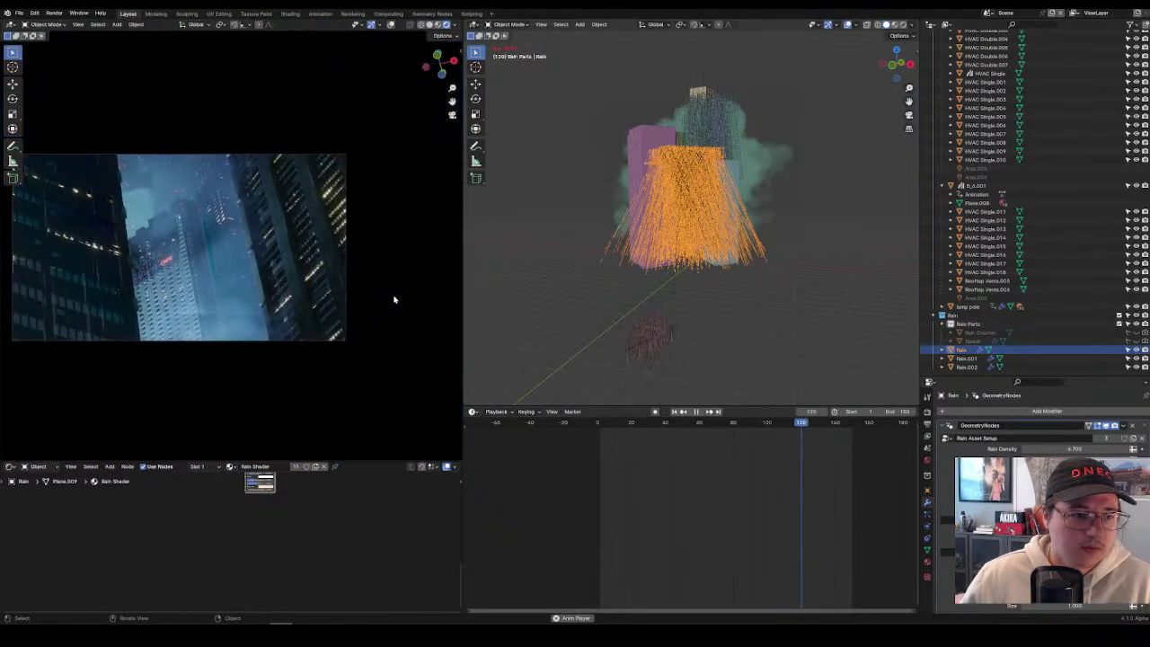
key(space)
Play to about frame 143 and examine the rain splashes on the dark building's facade in the camera view.
shift+middle_drag(175, 265, 300, 269)
key(space)
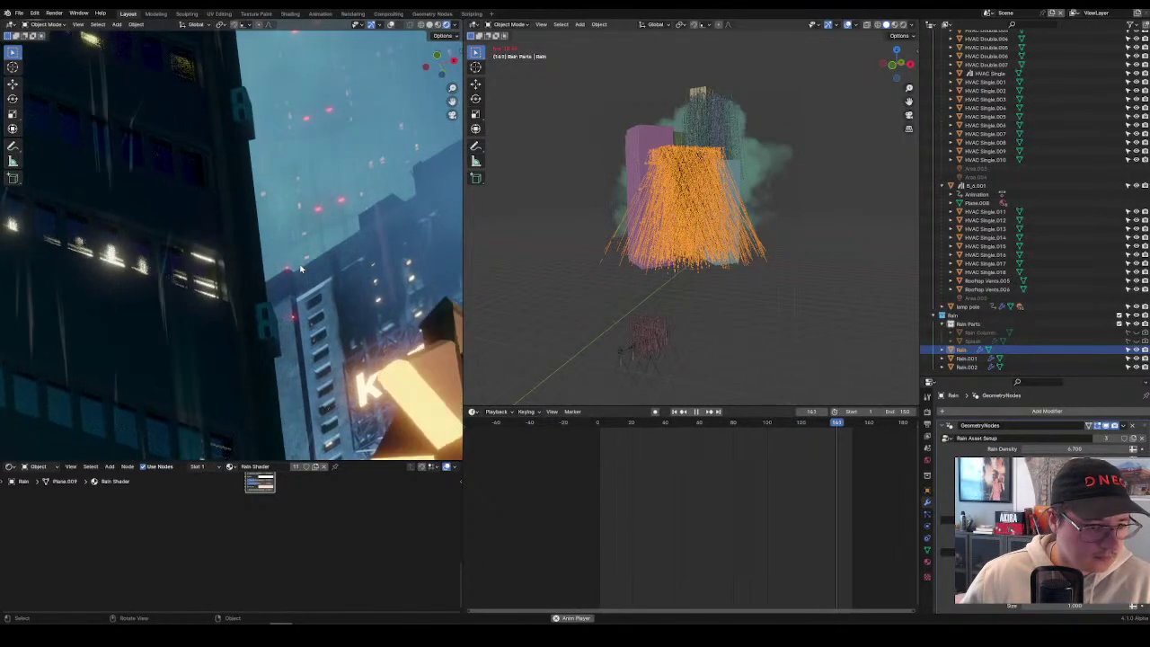
key(space)
scroll(303, 289, up, 2)
shift+middle_drag(356, 362, 336, 224)
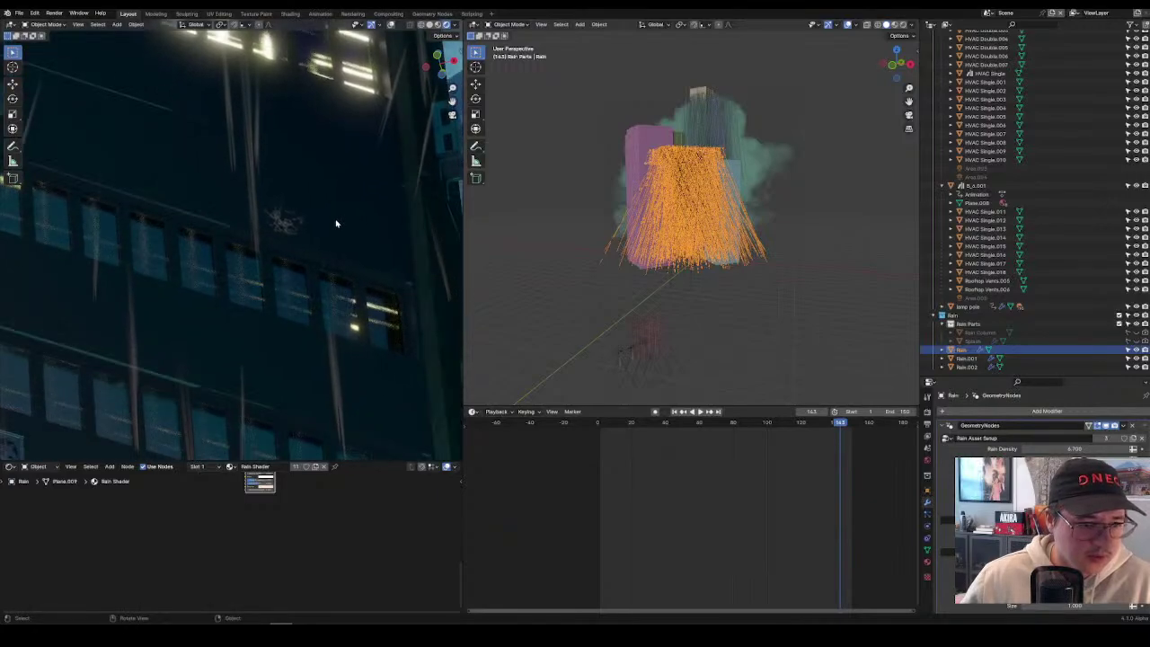
scroll(398, 226, up, 4)
scroll(398, 228, down, 5)
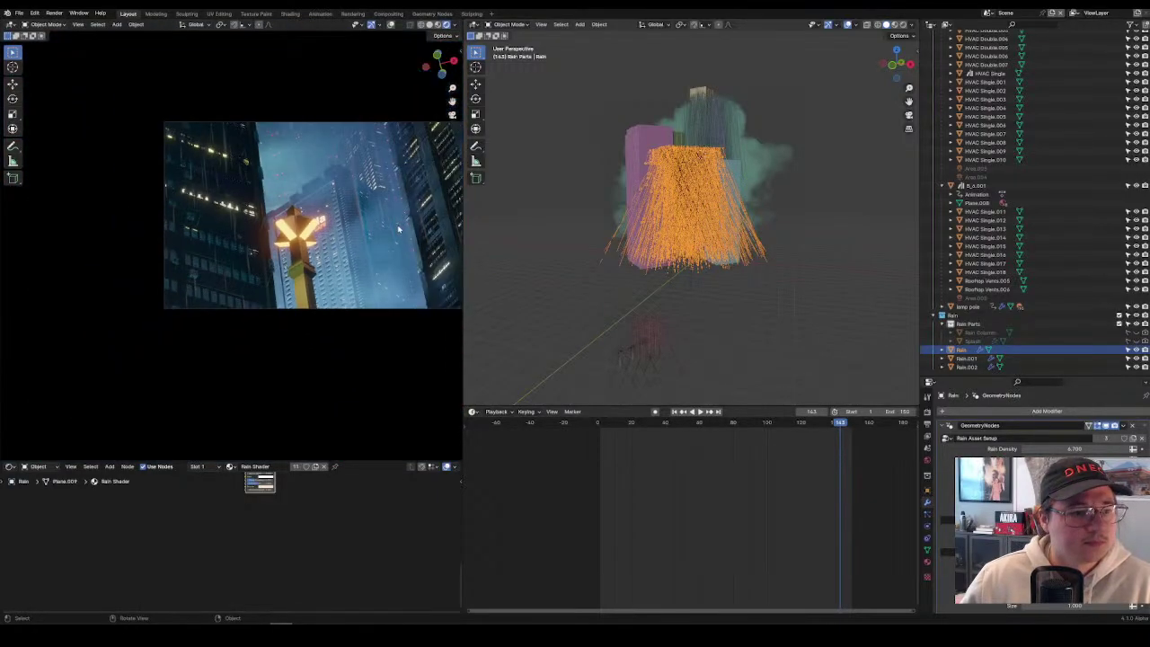
Inspect the rain between the skyscrapers and around the lamp pole while playing the animation past its loop point.
middle_drag(392, 241, 367, 268)
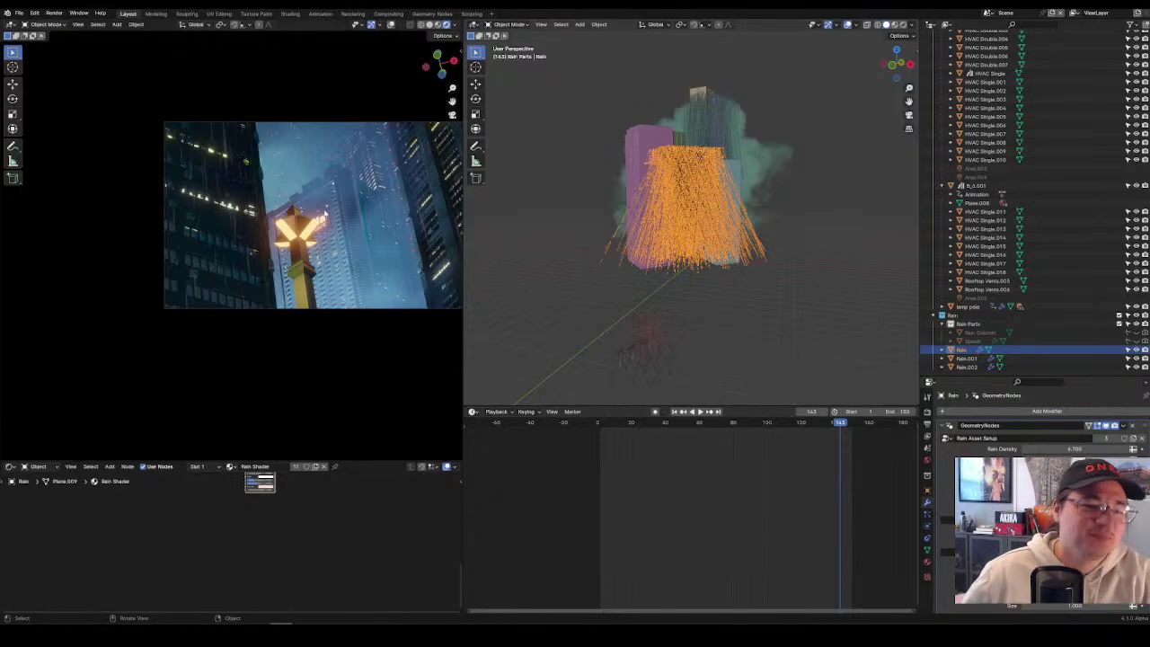
scroll(348, 208, up, 1)
shift+middle_drag(381, 186, 268, 214)
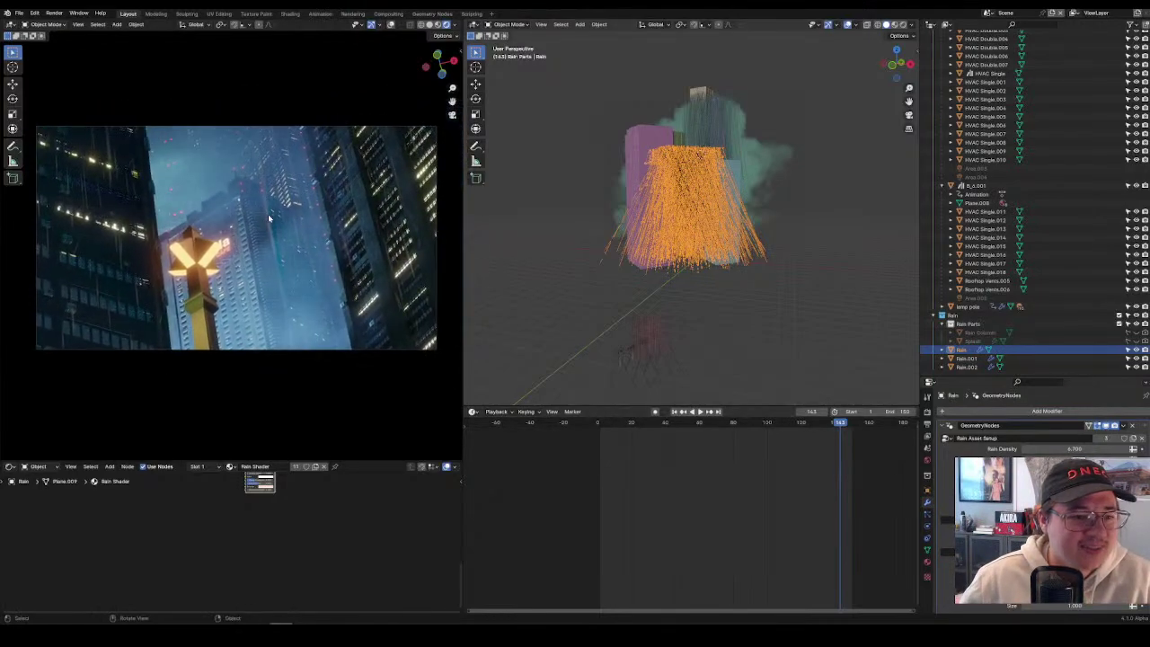
scroll(268, 214, up, 2)
key(space)
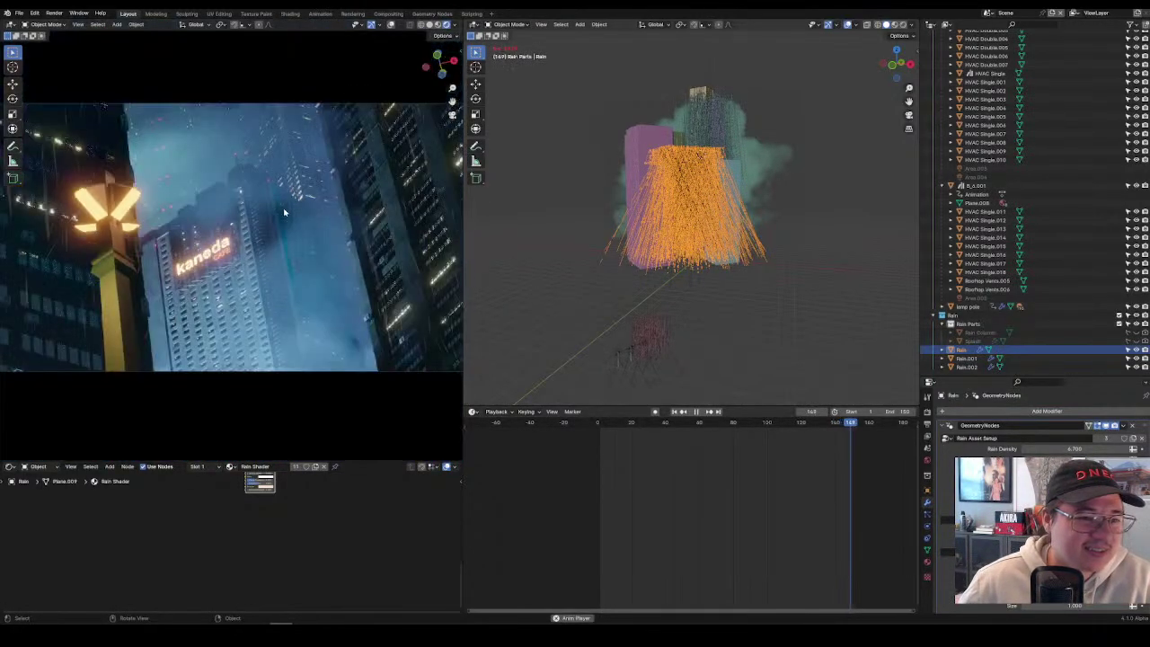
scroll(296, 220, up, 3)
key(space)
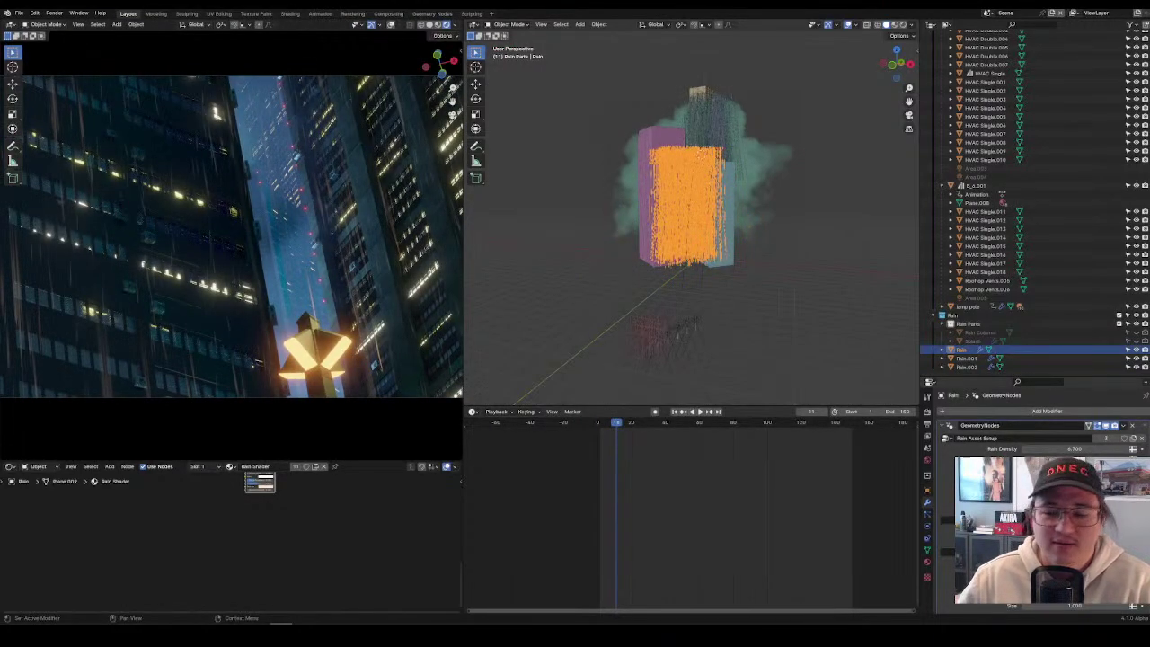
Undo the latest spread adjustment of the Rain object's streaks and resume playing the animation.
key(ctrl+z)
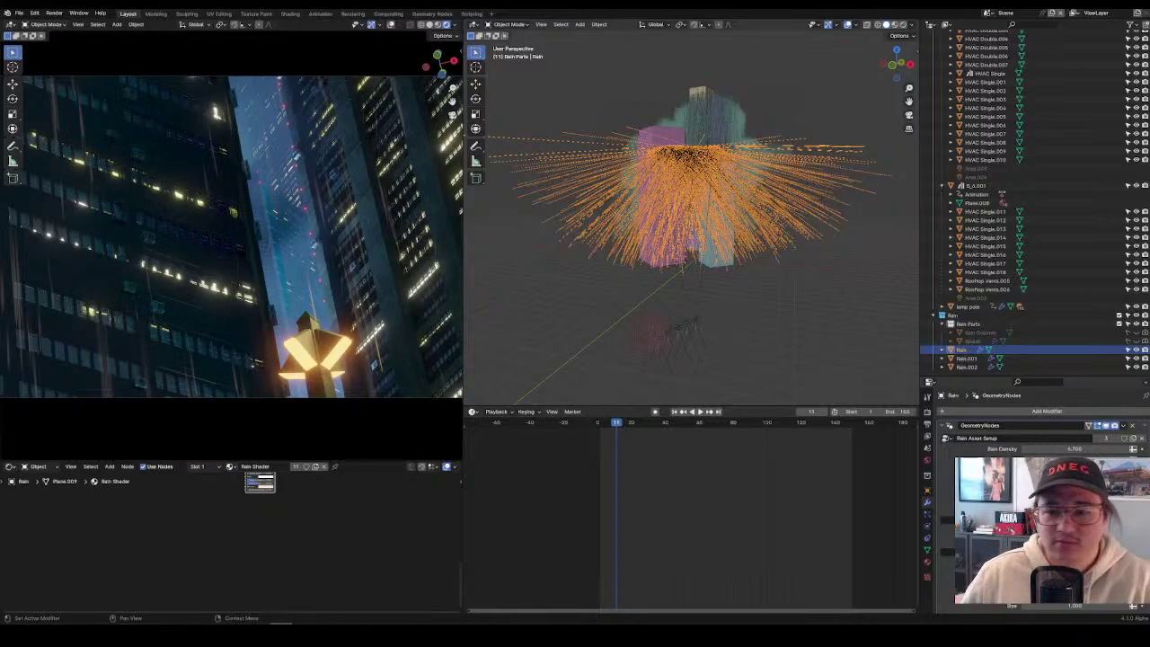
key(space)
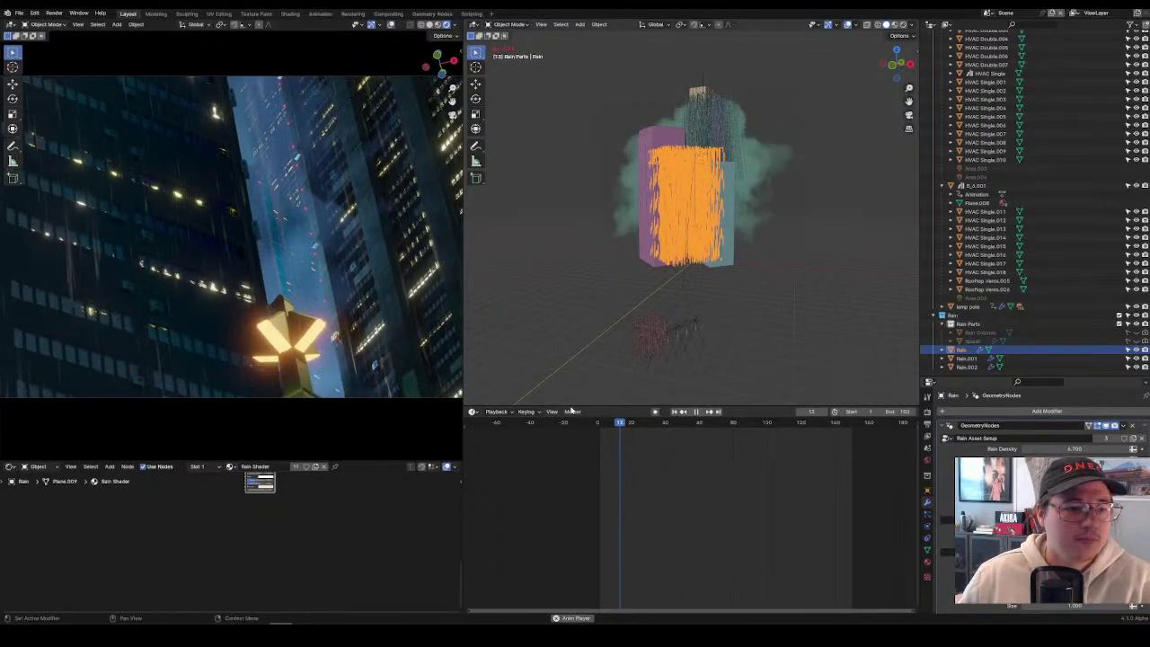
Select the range of objects in the Collision collection from B_2.001 through the teal building's rooftop vents.
click(729, 193)
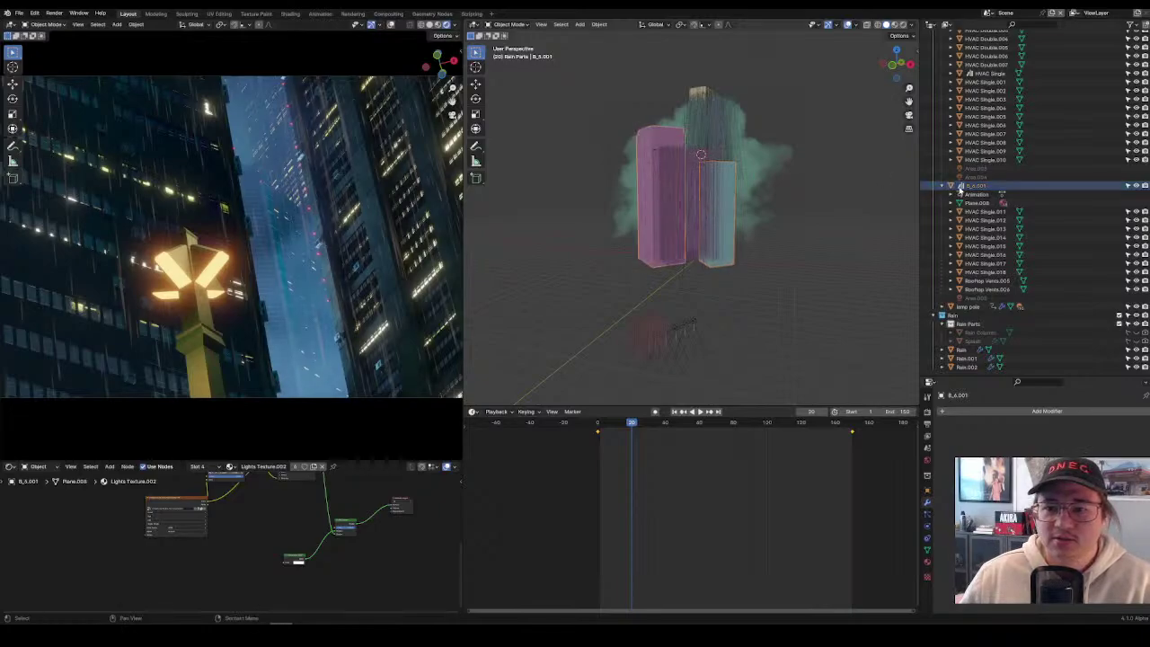
click(976, 187)
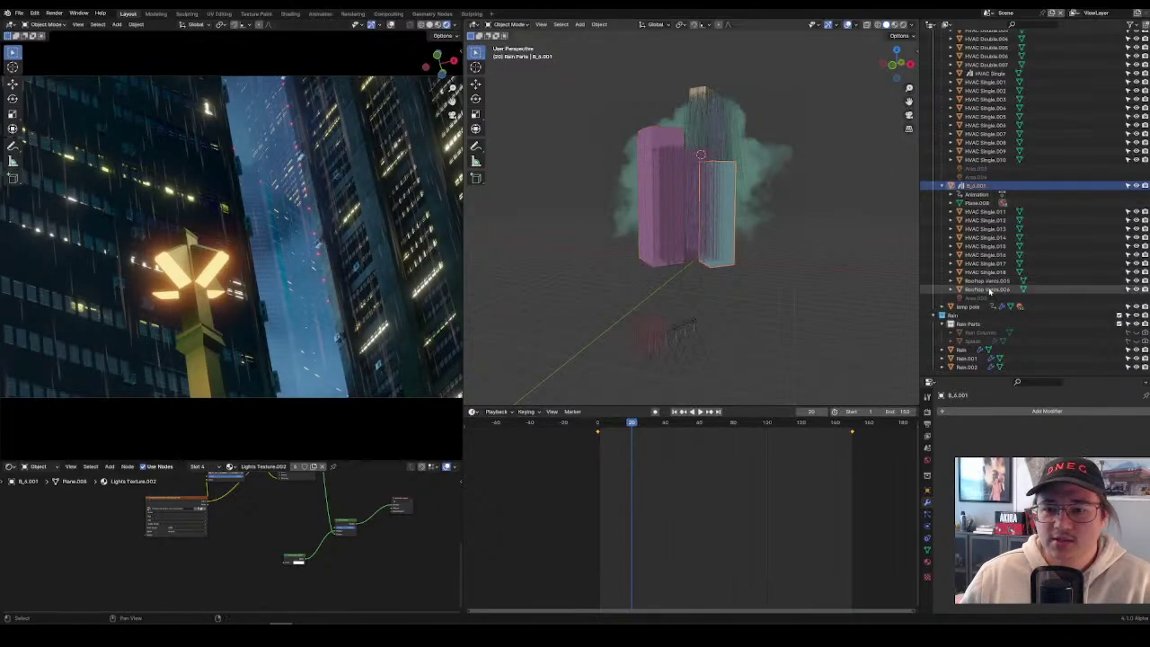
shift+click(990, 289)
scroll(994, 275, up, 4)
scroll(993, 275, up, 3)
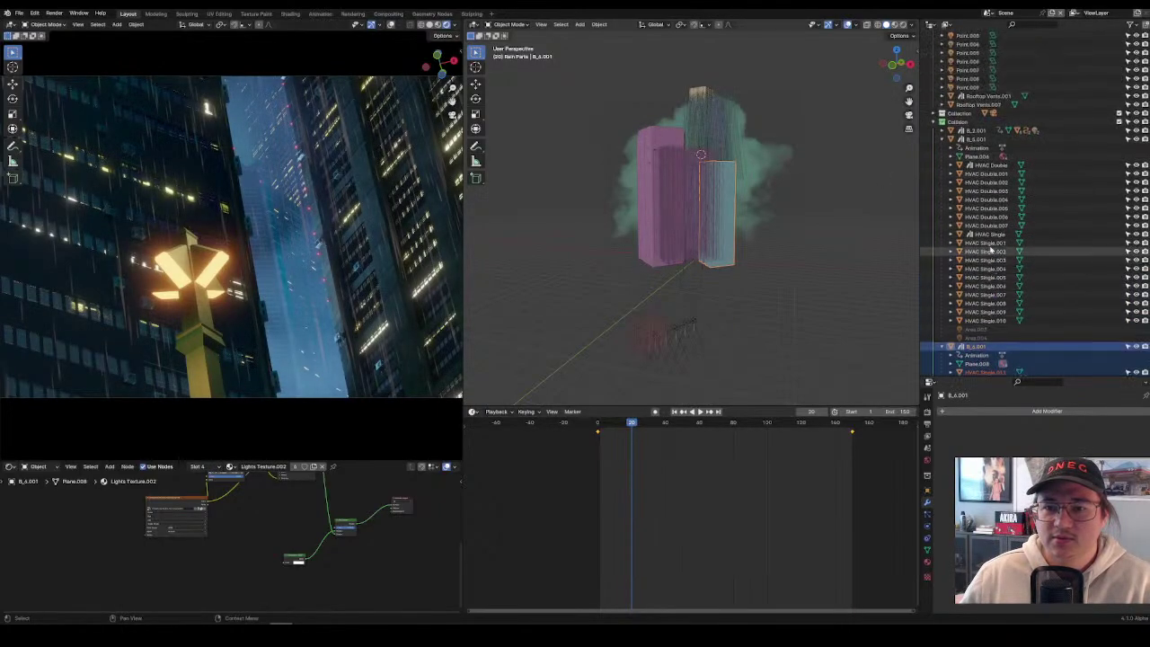
click(979, 140)
scroll(989, 270, down, 5)
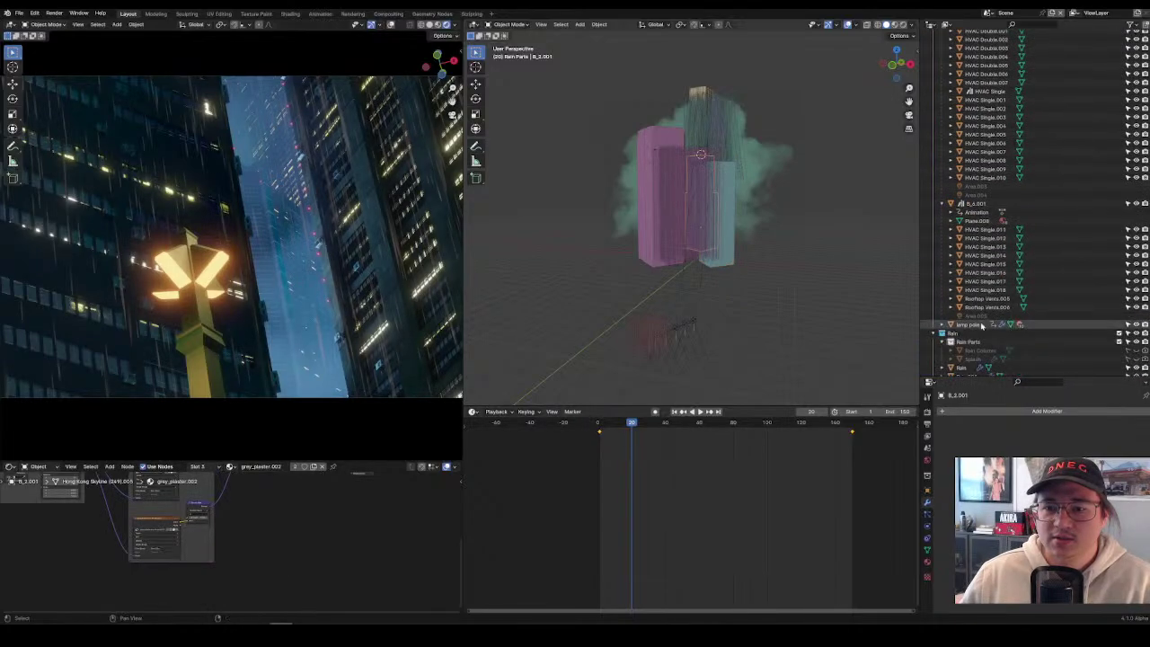
shift+click(992, 308)
scroll(988, 301, up, 10)
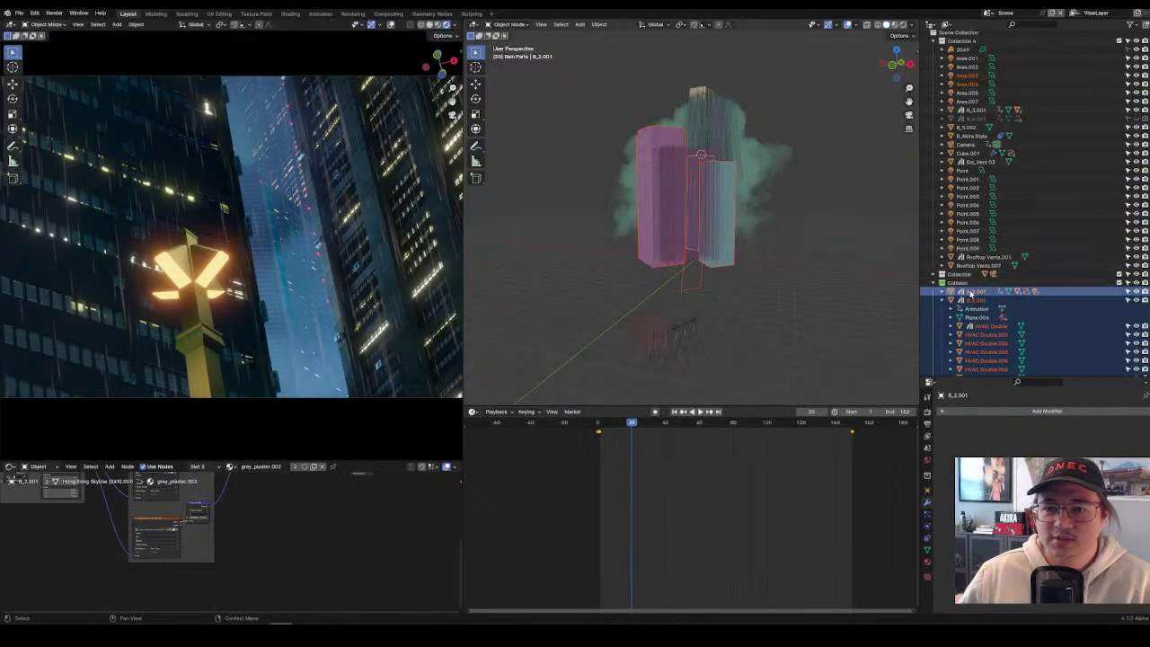
Move the selected buildings and HVAC units, plus the remaining rooftop vents object, from the Collision collection back to Collection 4.
drag(973, 293, 961, 42)
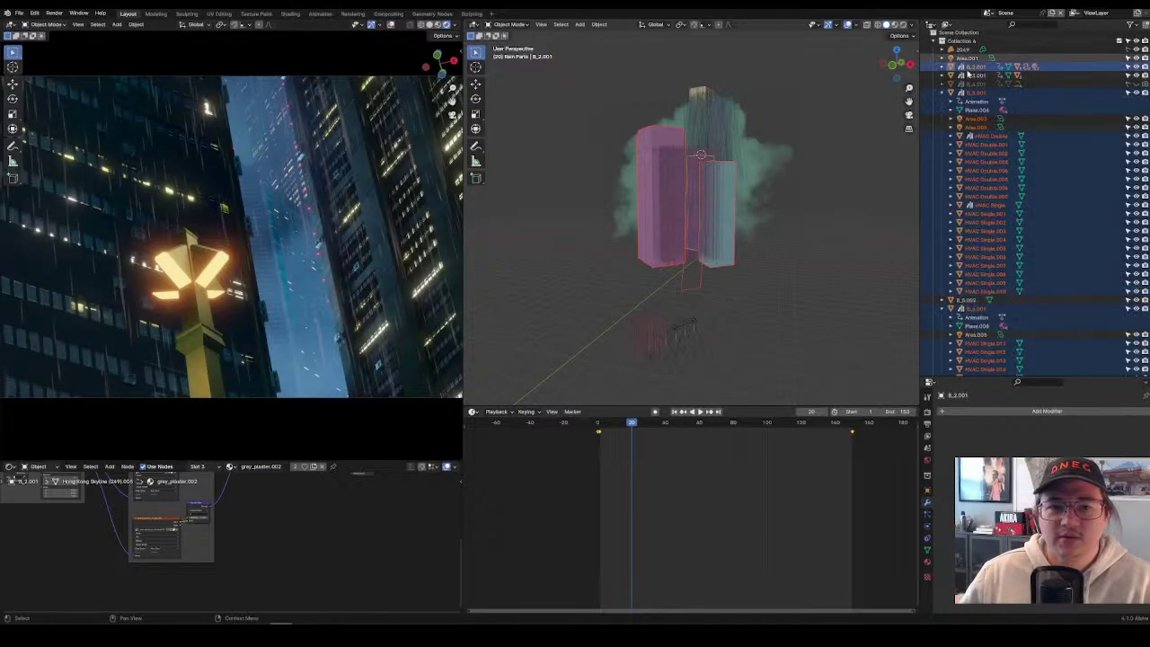
click(935, 41)
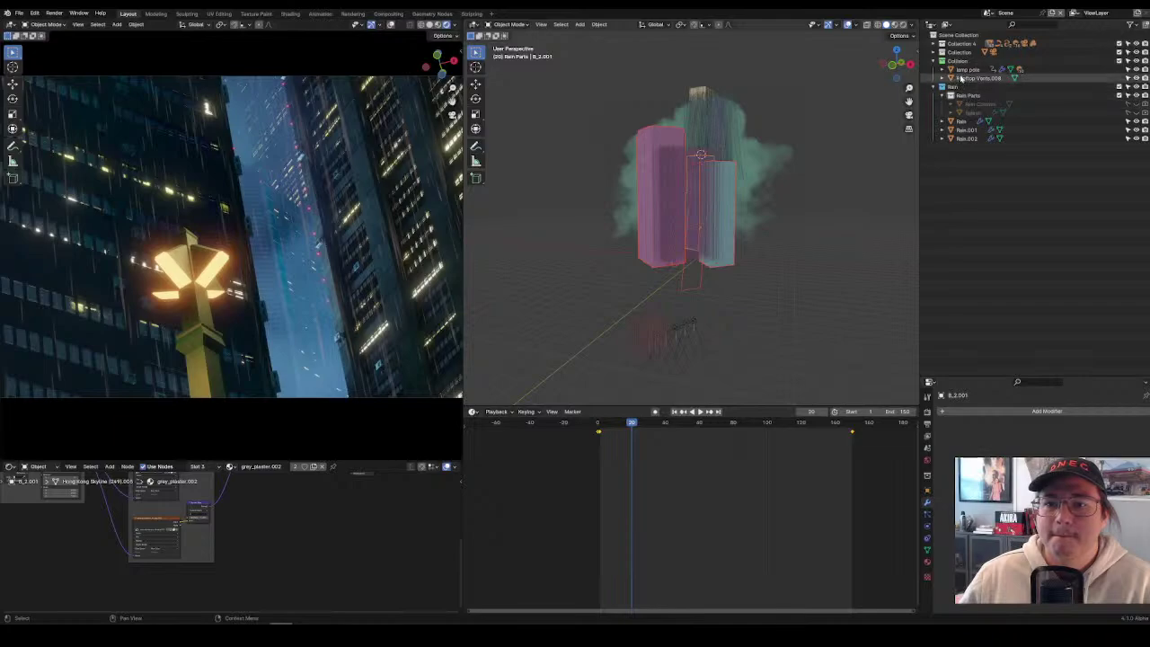
click(971, 78)
drag(970, 78, 963, 42)
scroll(639, 250, up, 10)
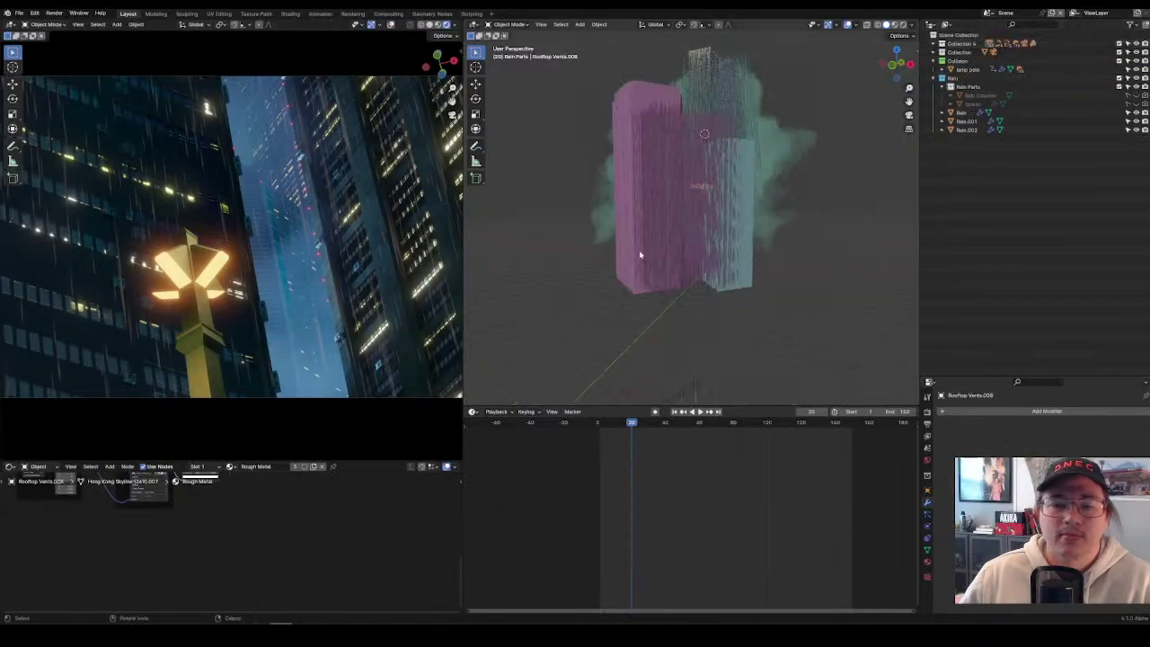
Play the animation and check the overall rain in the camera view with the buildings out of the Collision collection.
key(space)
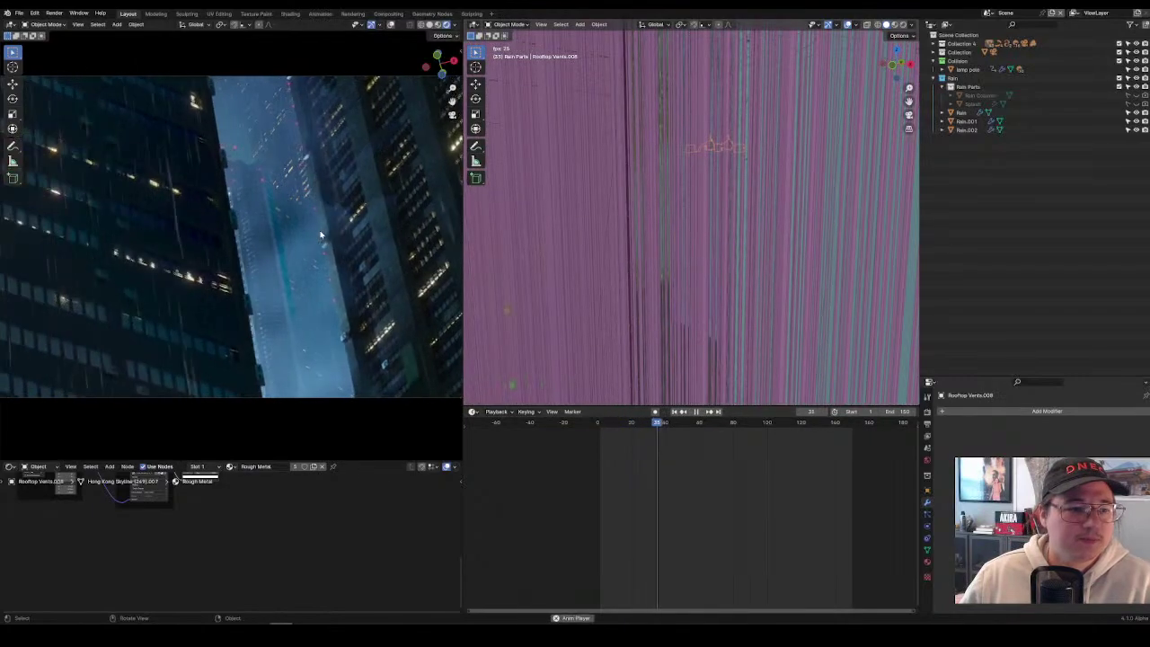
scroll(320, 235, down, 4)
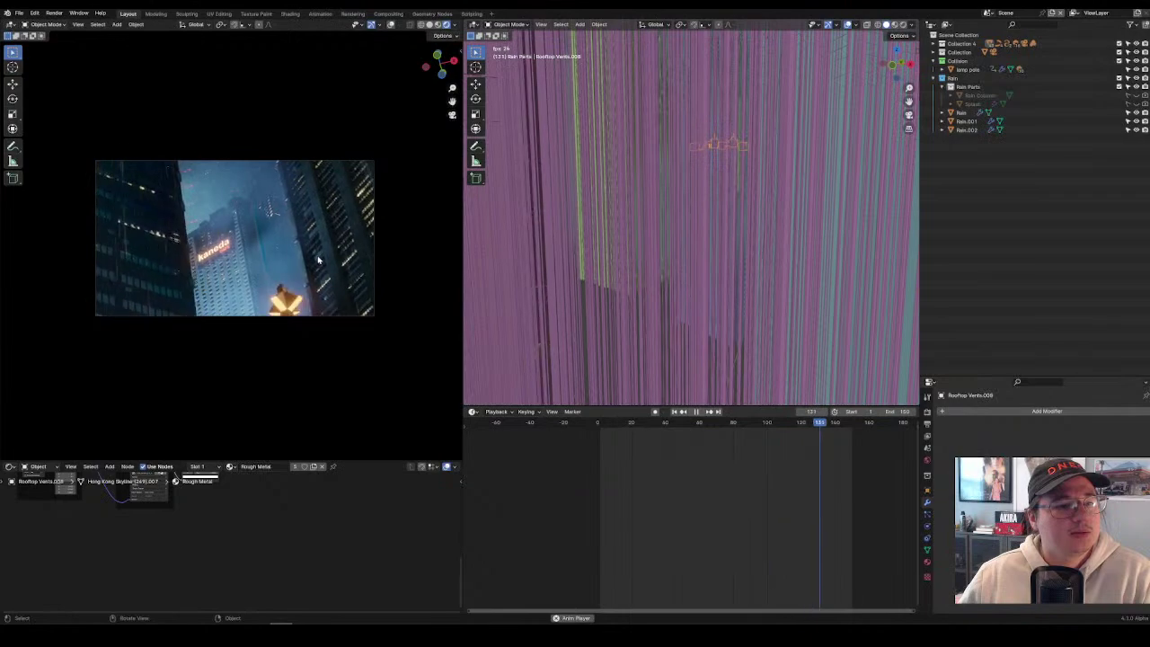
key(space)
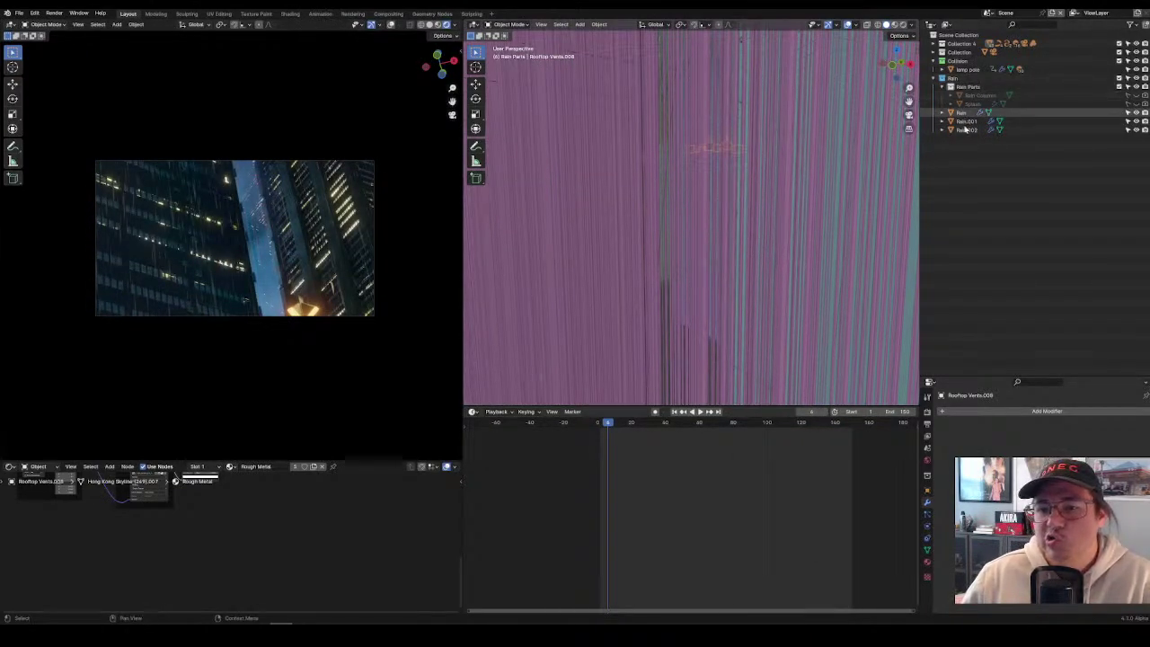
Locate Rain.001 in the scene, hide it, and examine the rain between the skyscrapers without it.
click(966, 120)
key(KP_Decimal)
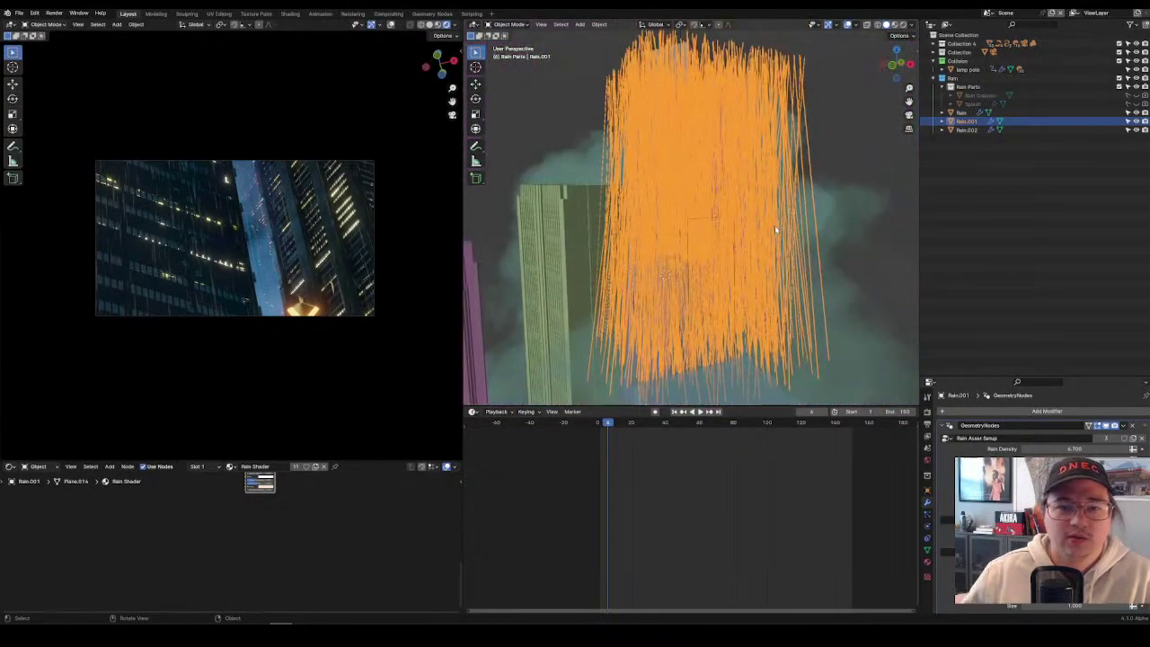
click(1136, 121)
scroll(270, 207, up, 12)
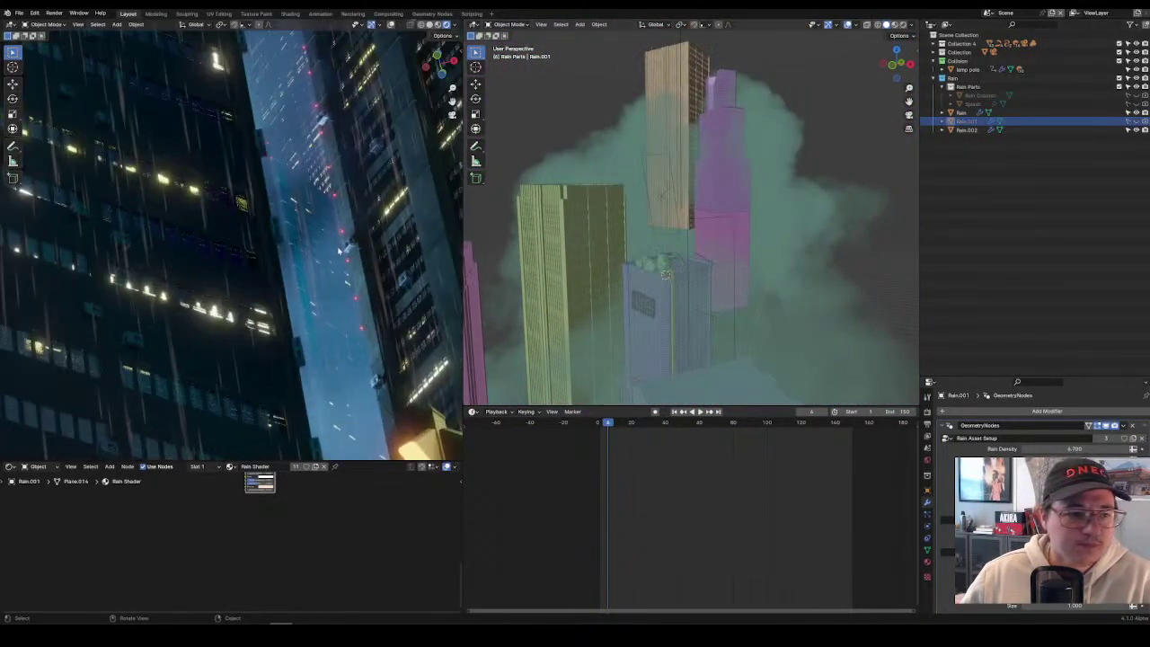
shift+middle_drag(319, 41, 281, 207)
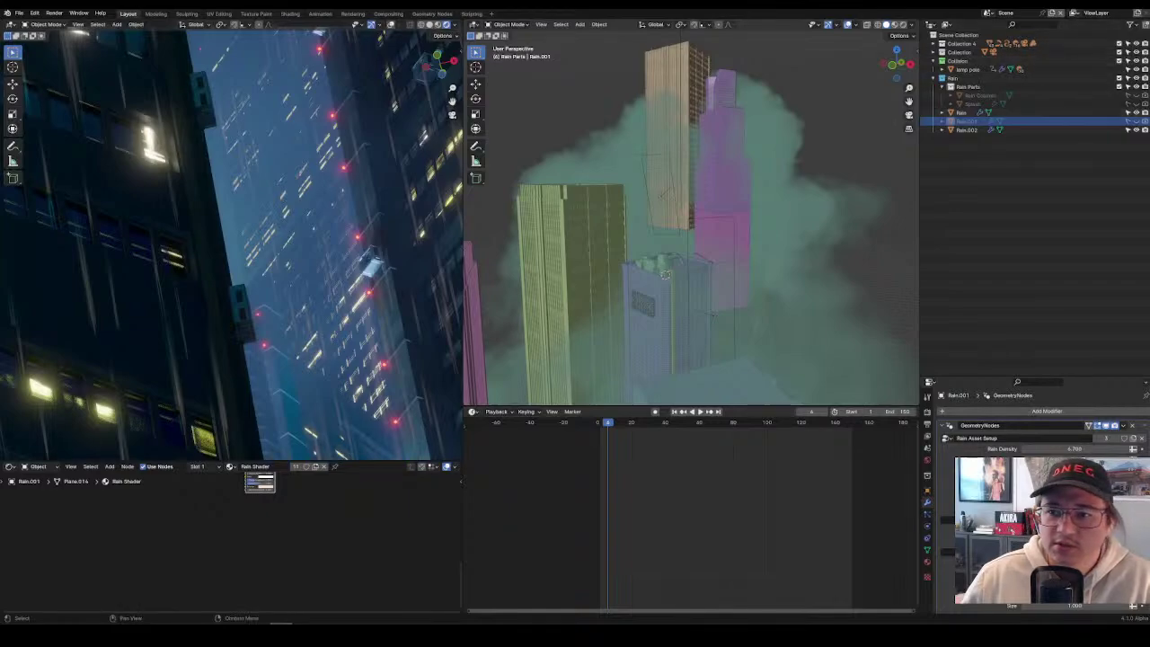
Hide Rain.002 and Rain so only Rain.001 shows, and play the animation to judge its contribution.
click(1135, 129)
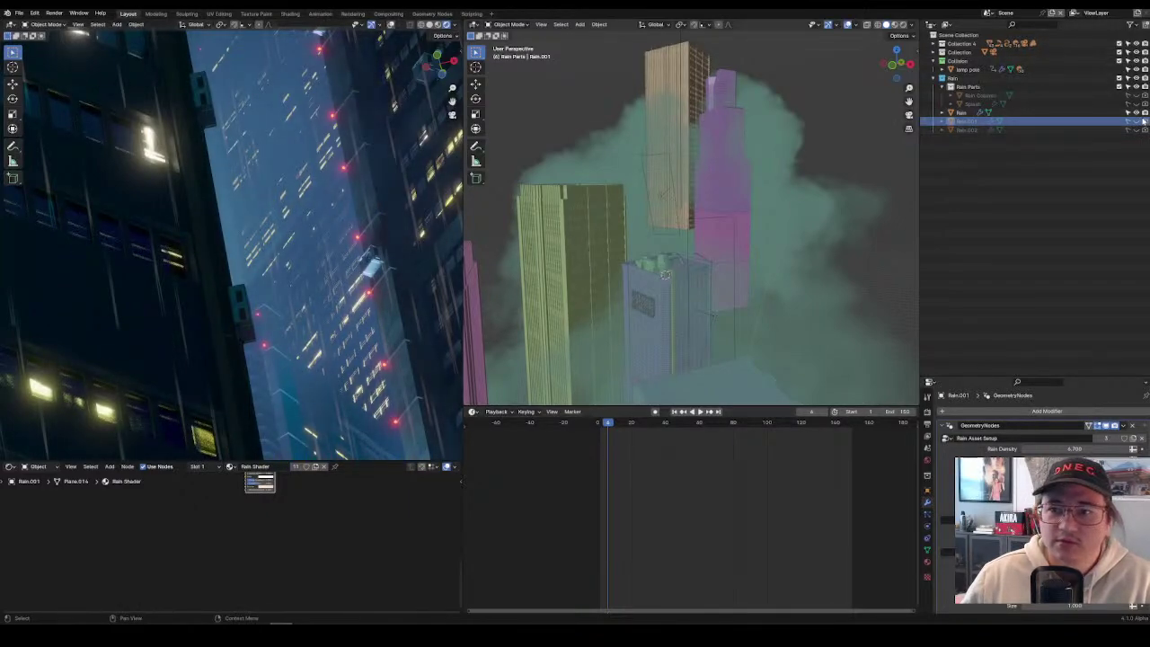
click(1136, 114)
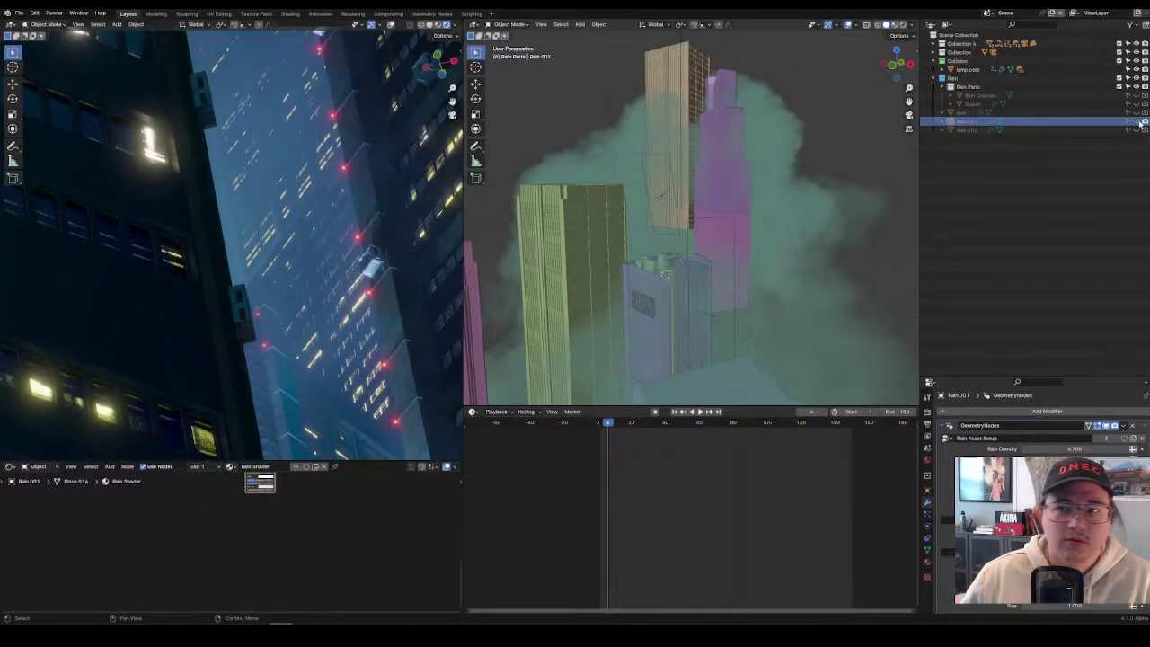
click(1129, 122)
click(967, 121)
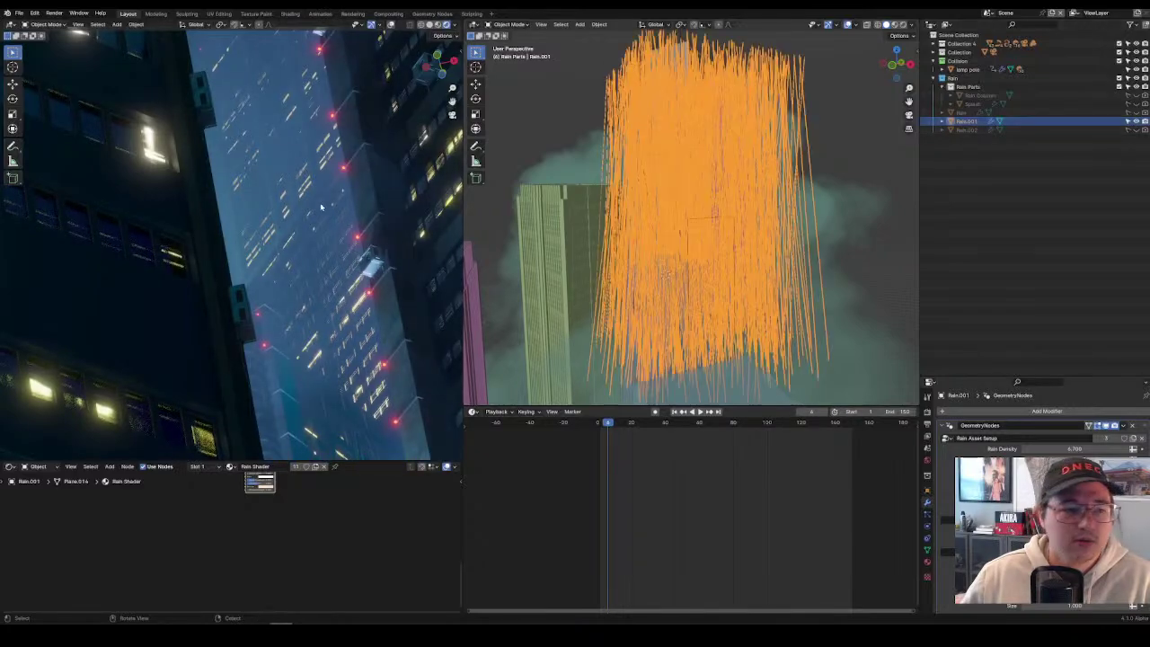
key(space)
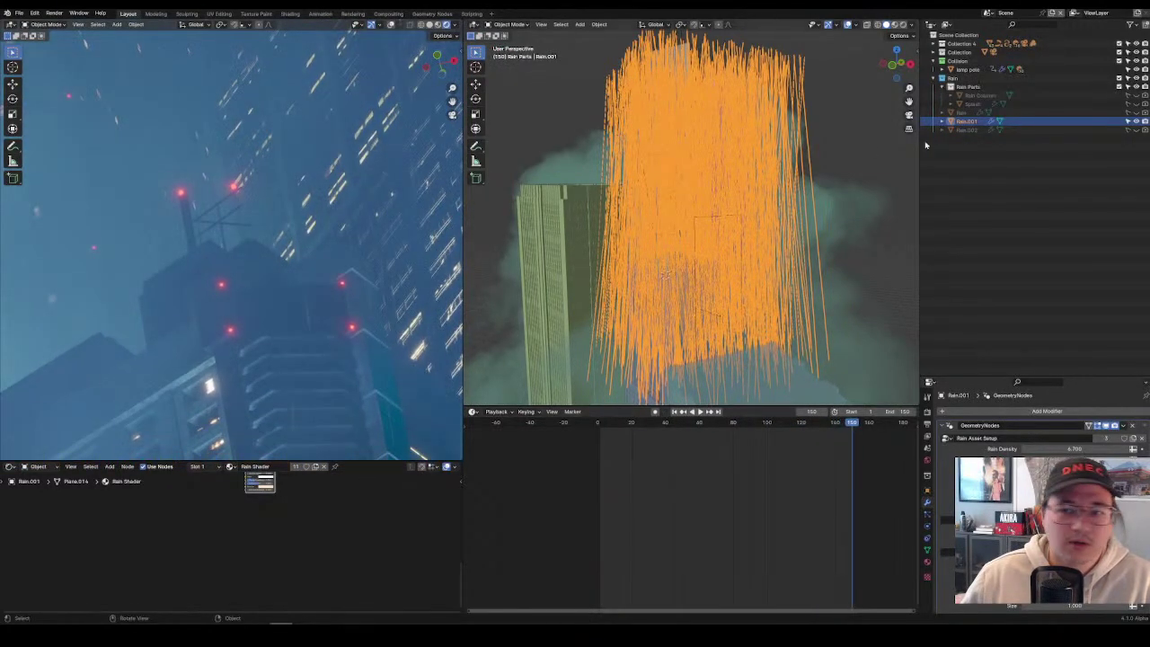
Isolate Rain.002 by hiding Rain.001, and play the animation to check its rain in the camera view.
click(1135, 121)
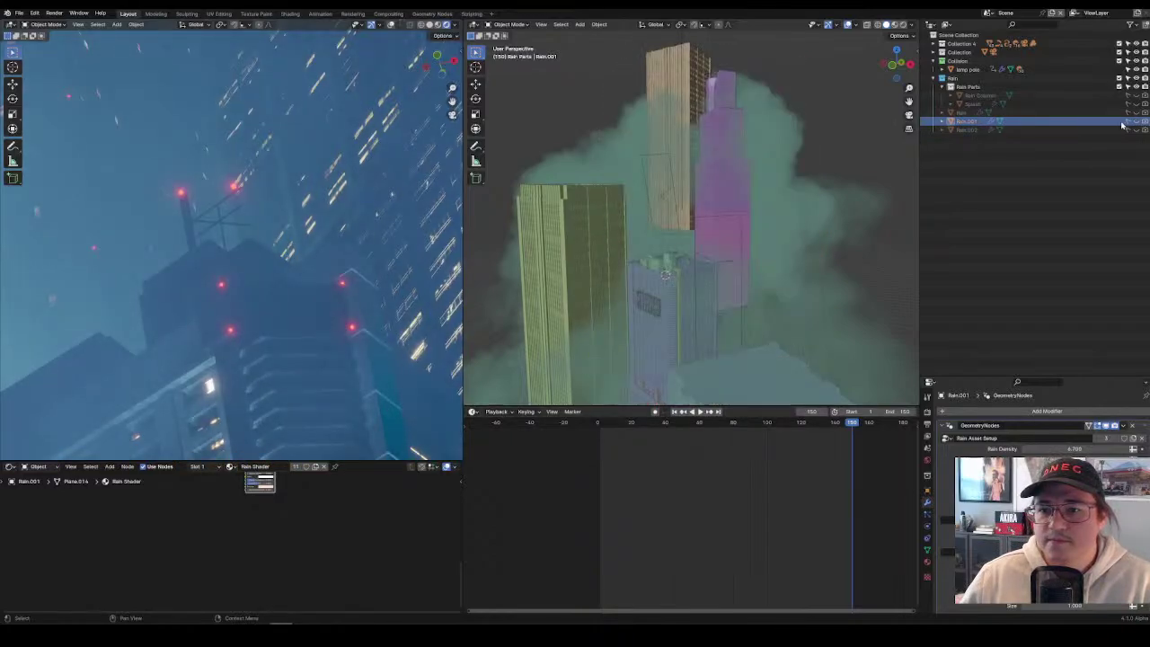
click(963, 131)
scroll(753, 212, down, 8)
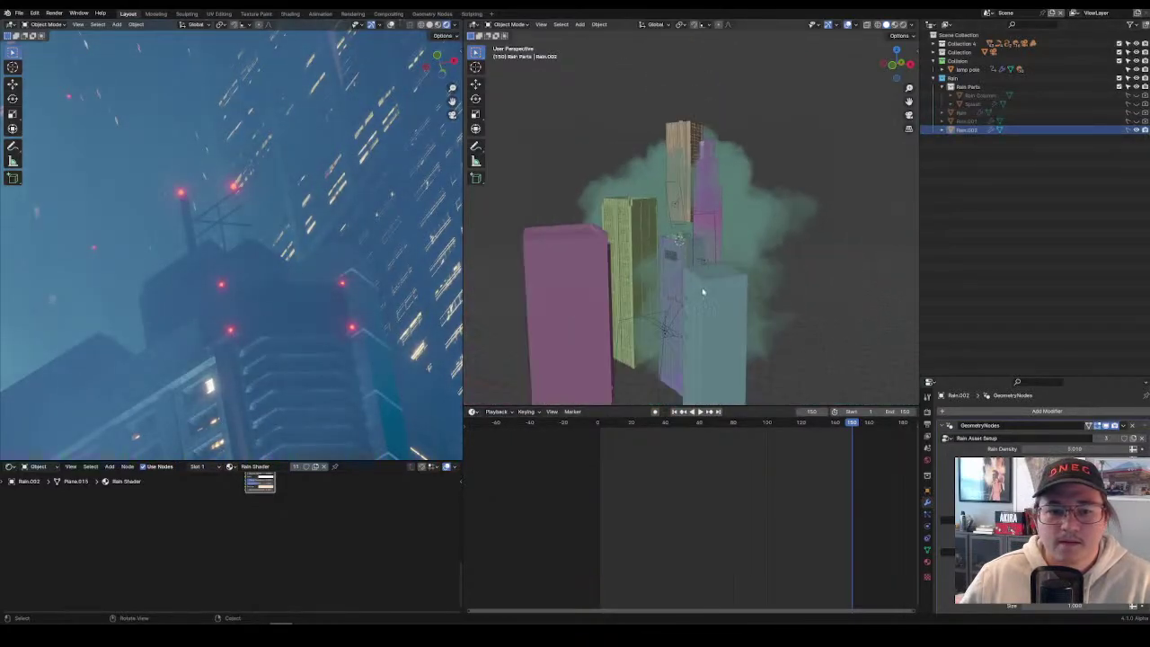
key(space)
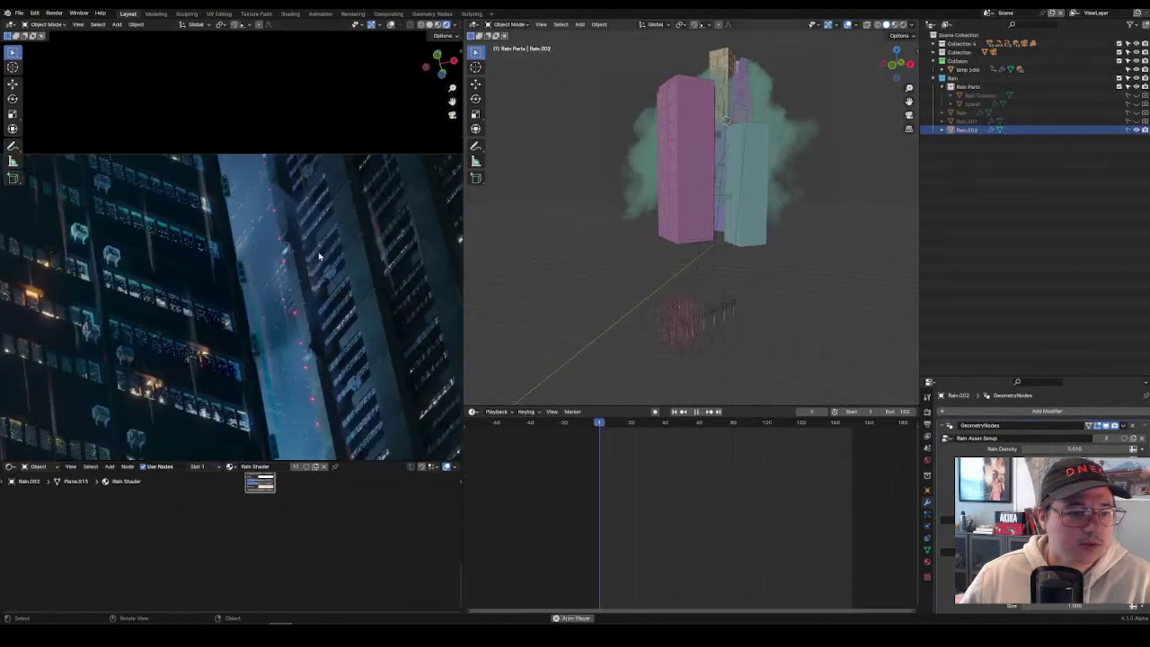
key(space)
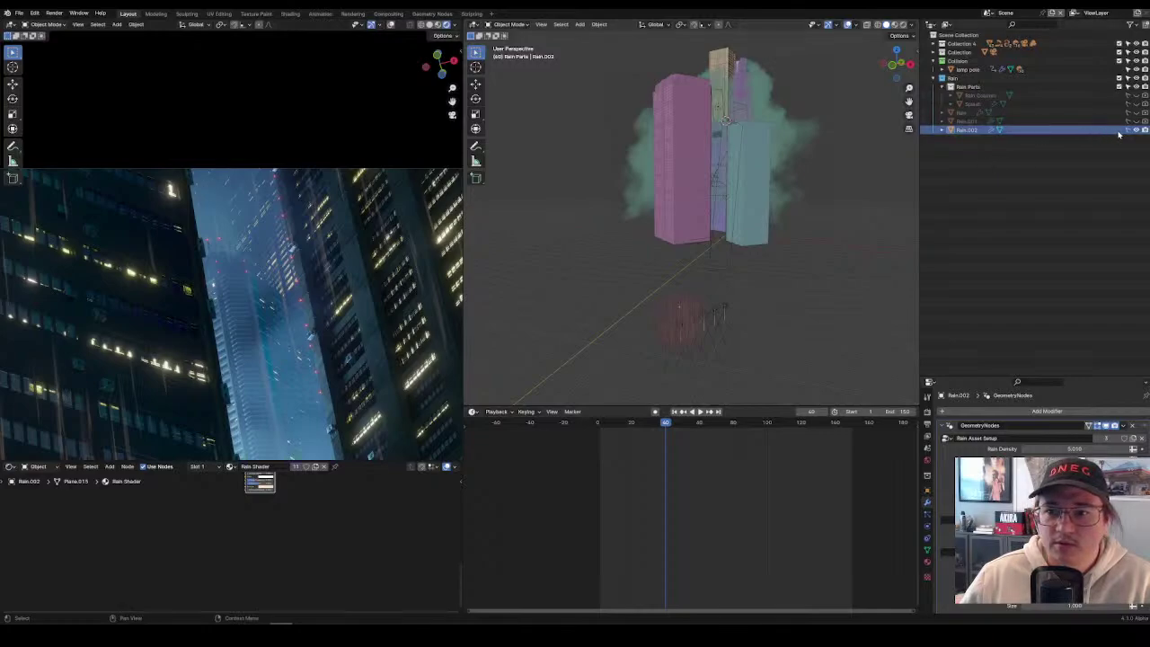
Scale the Rain.002 object down uniformly to about 0.62 of its size.
click(688, 323)
middle_drag(689, 383, 861, 338)
key(s)
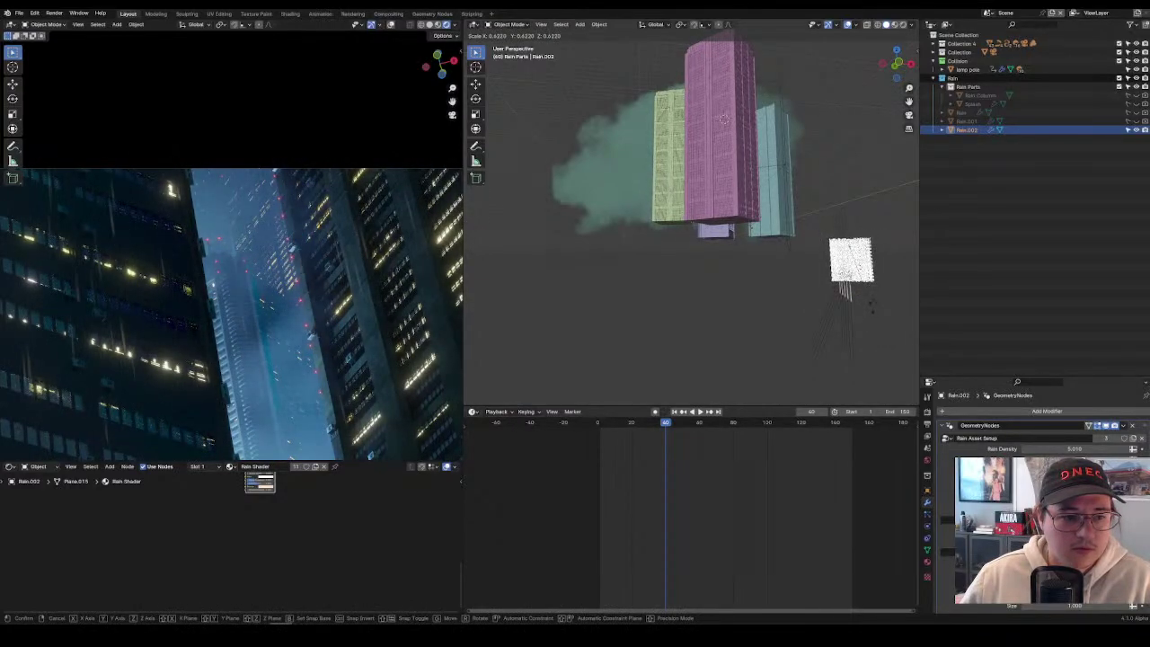
click(871, 312)
Shift Rain.002 slightly in the horizontal plane and check its streaks at both side edges of the camera frame.
middle_drag(870, 312, 827, 349)
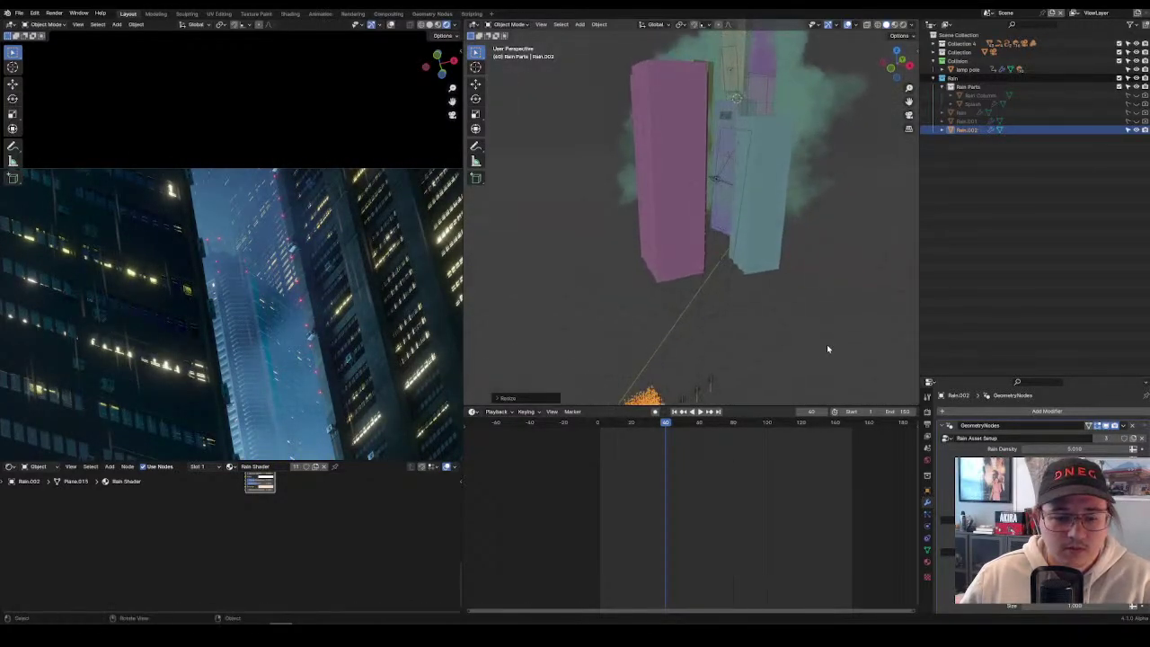
scroll(305, 368, down, 3)
key(g)
key(shift+z)
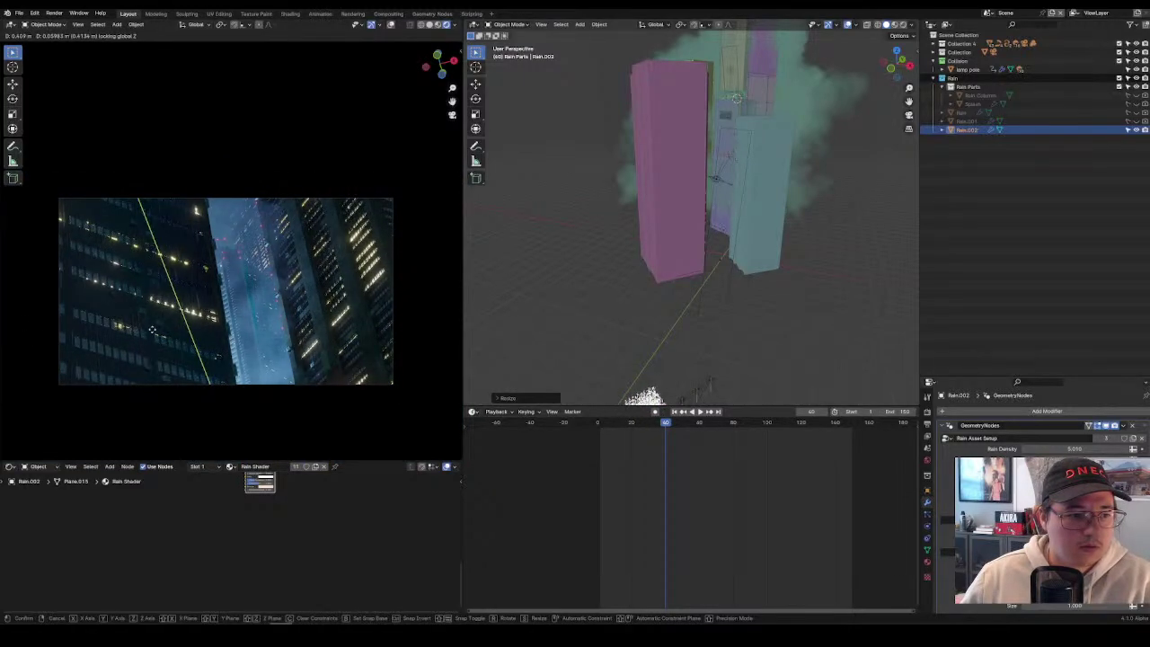
click(401, 319)
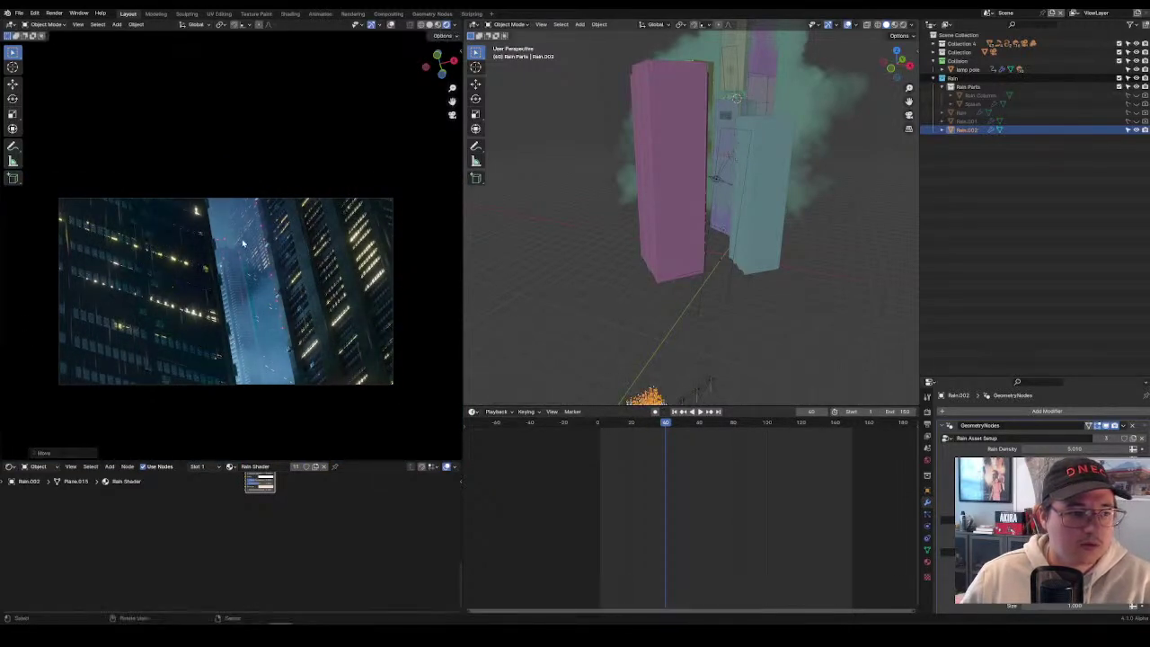
scroll(242, 243, up, 5)
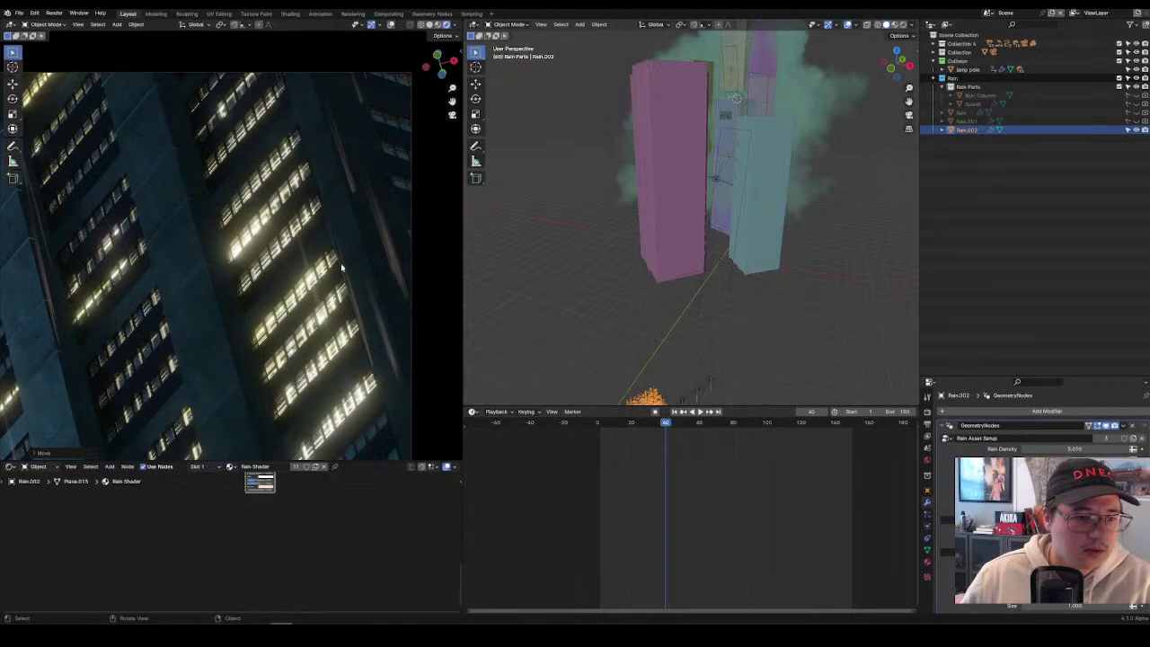
middle_drag(341, 267, 17, 338)
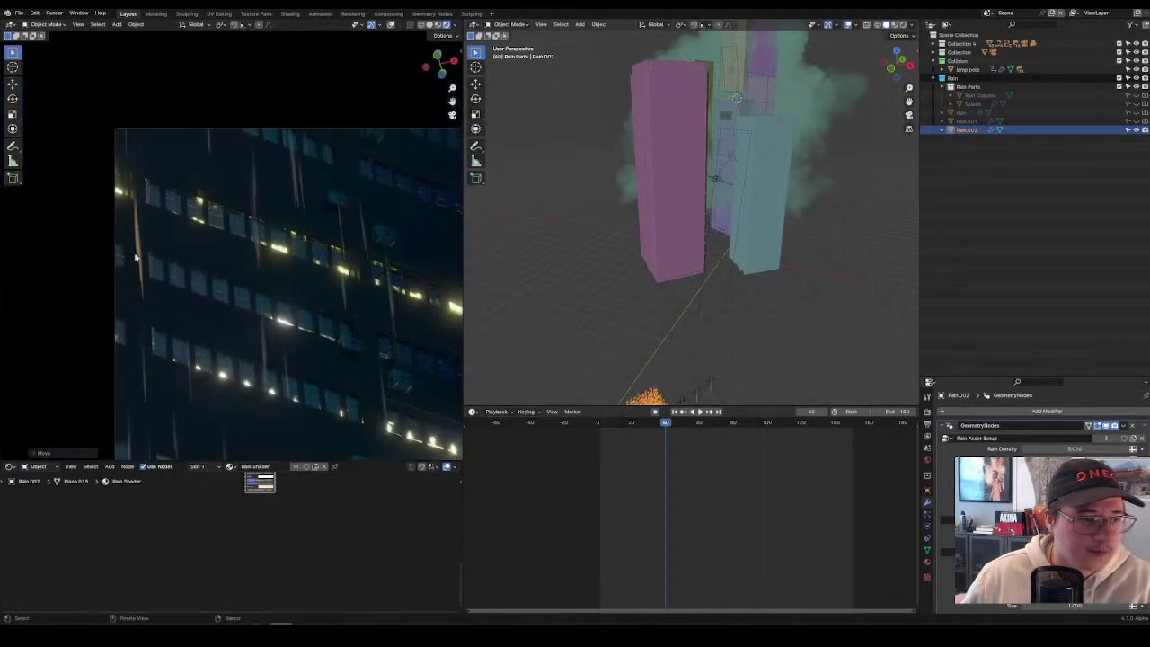
scroll(306, 310, down, 3)
shift+middle_drag(398, 337, 244, 250)
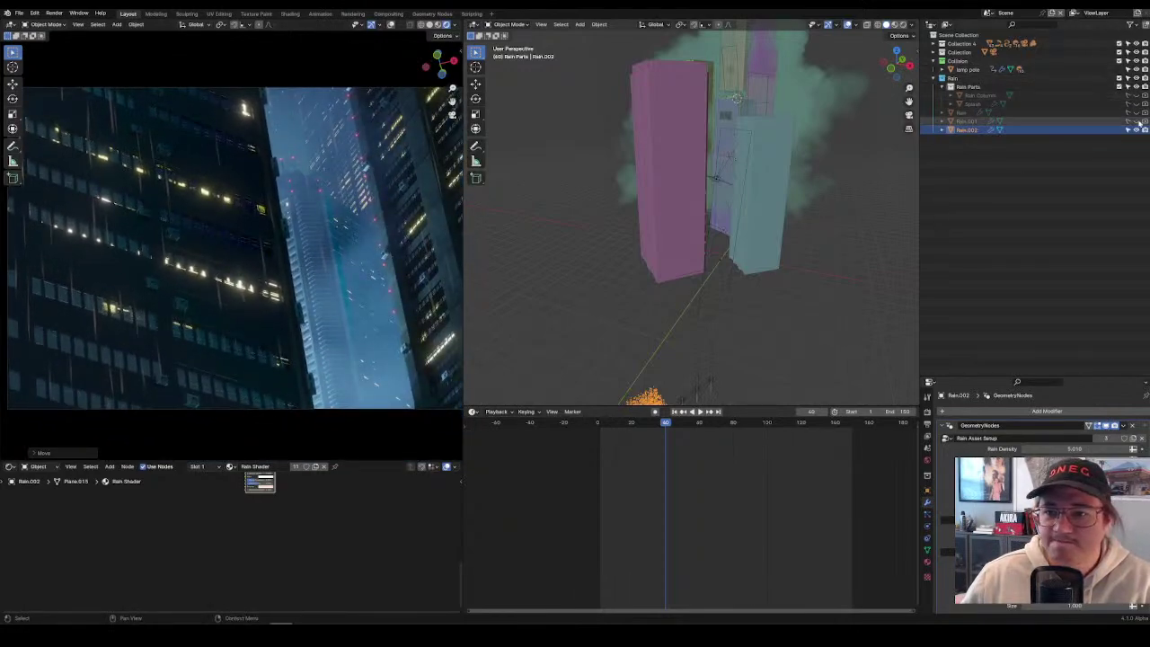
Unhide Rain.001, check its placement among the distant buildings, and delete it.
click(1136, 122)
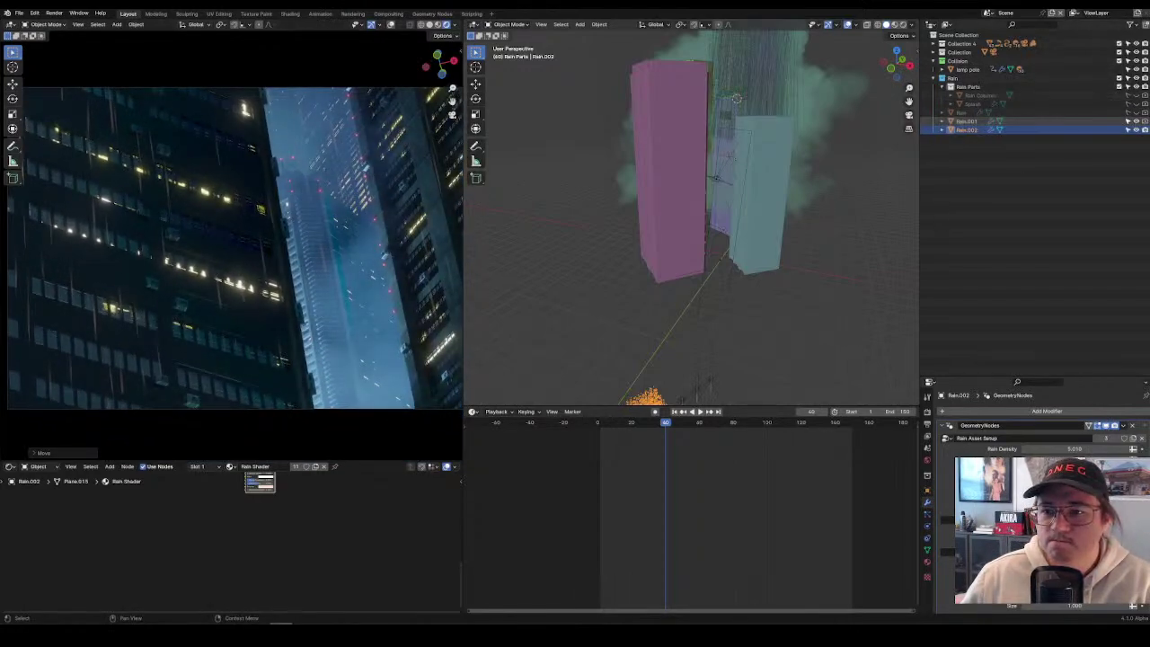
click(969, 122)
scroll(767, 139, down, 3)
middle_drag(767, 139, 787, 179)
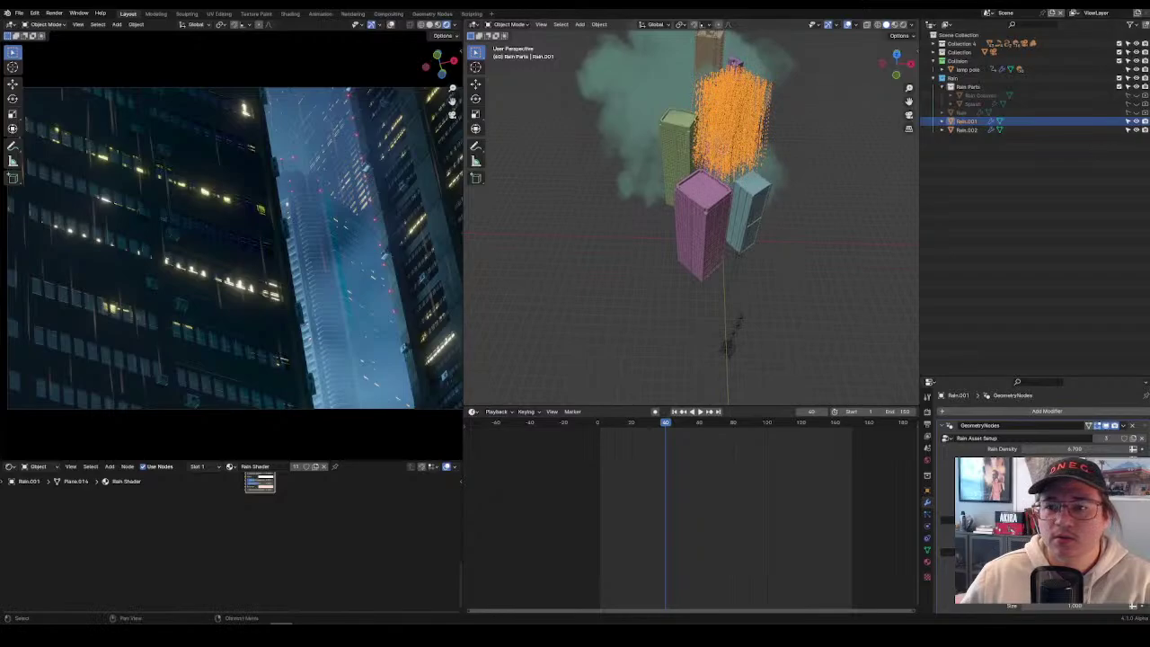
key(x)
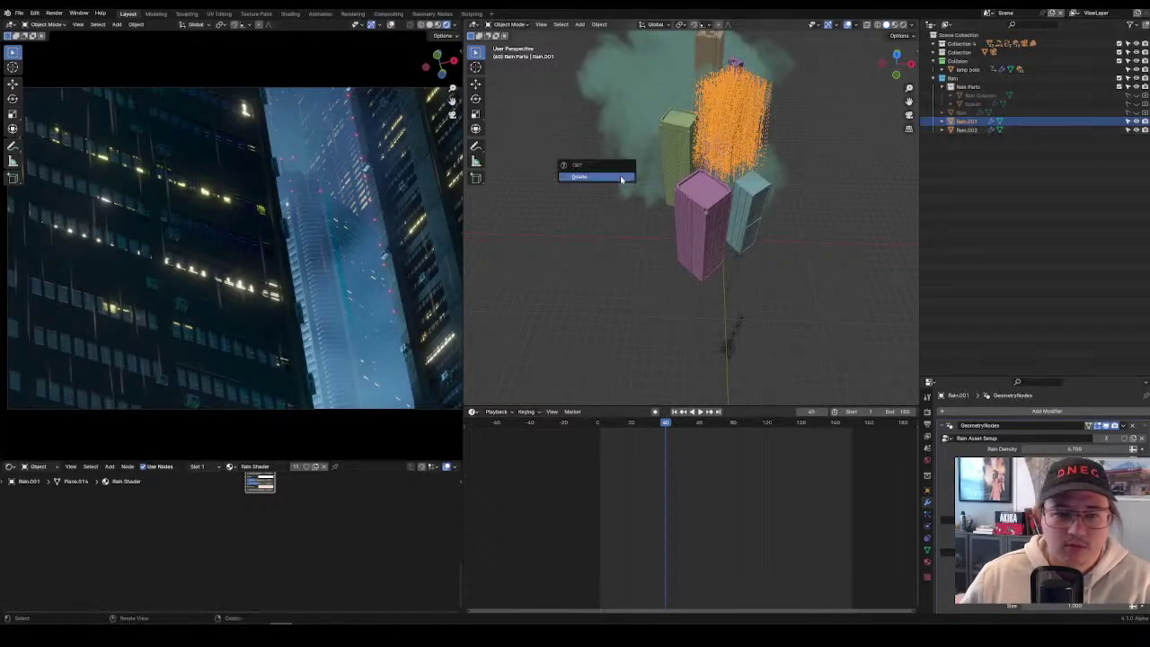
click(598, 178)
Unhide the Rain object and move it about 33 m in the horizontal plane toward the gap between the front skyscrapers.
click(1130, 113)
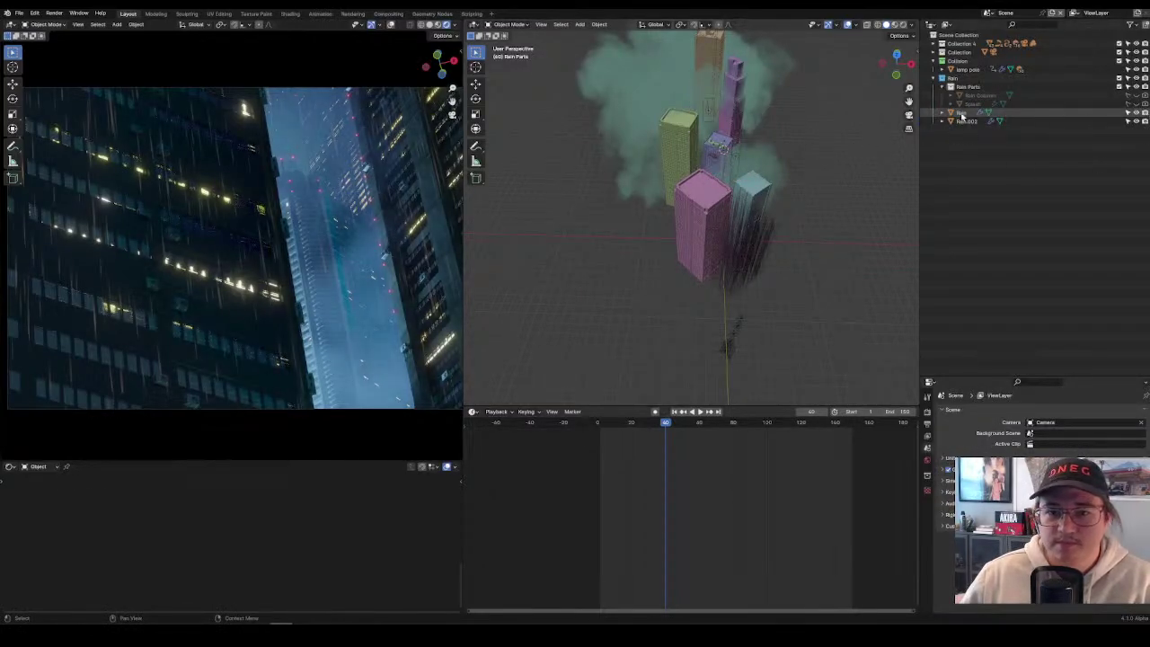
click(961, 115)
middle_drag(746, 261, 729, 311)
key(g)
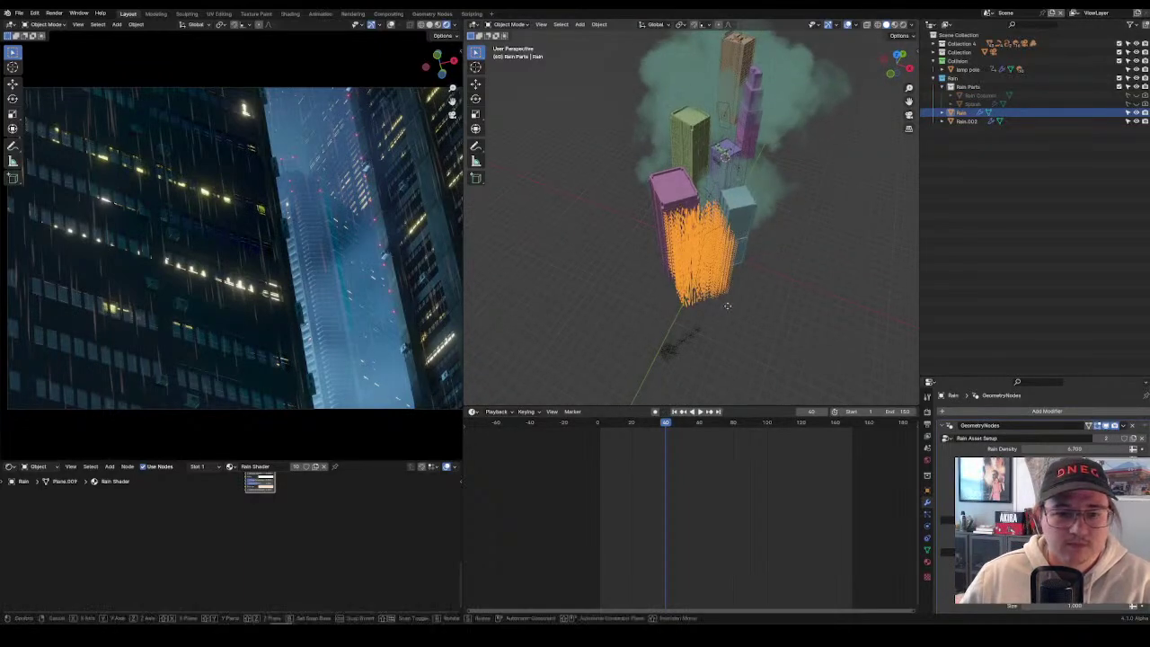
key(shift+x)
right_click(731, 298)
key(g)
key(shift+z)
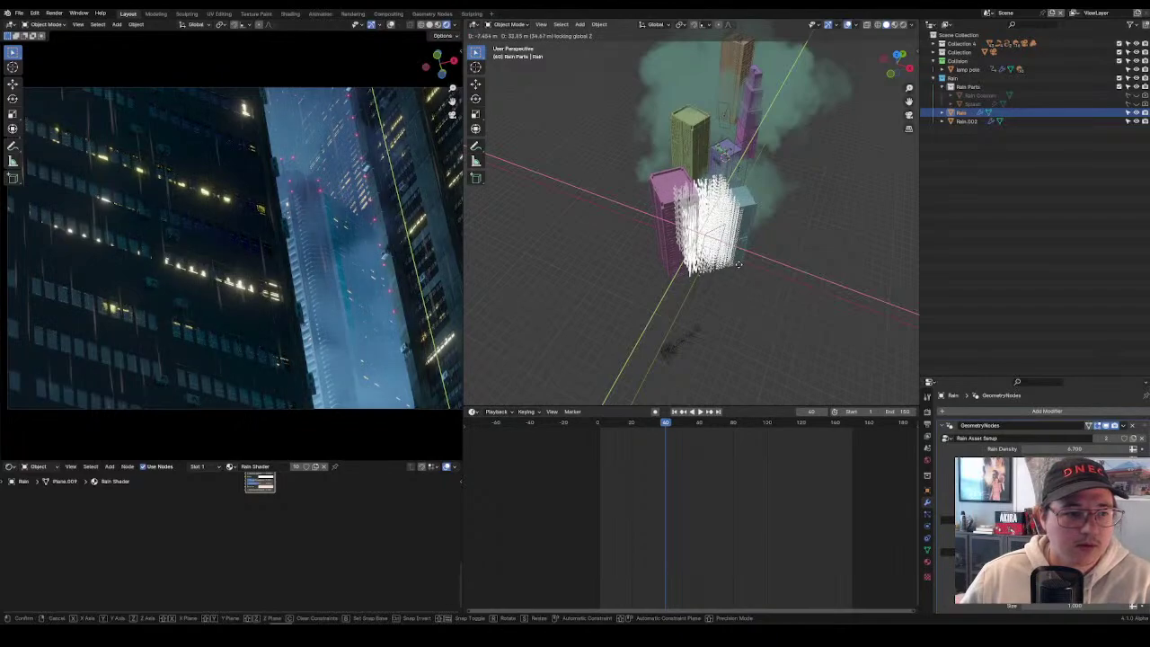
click(715, 273)
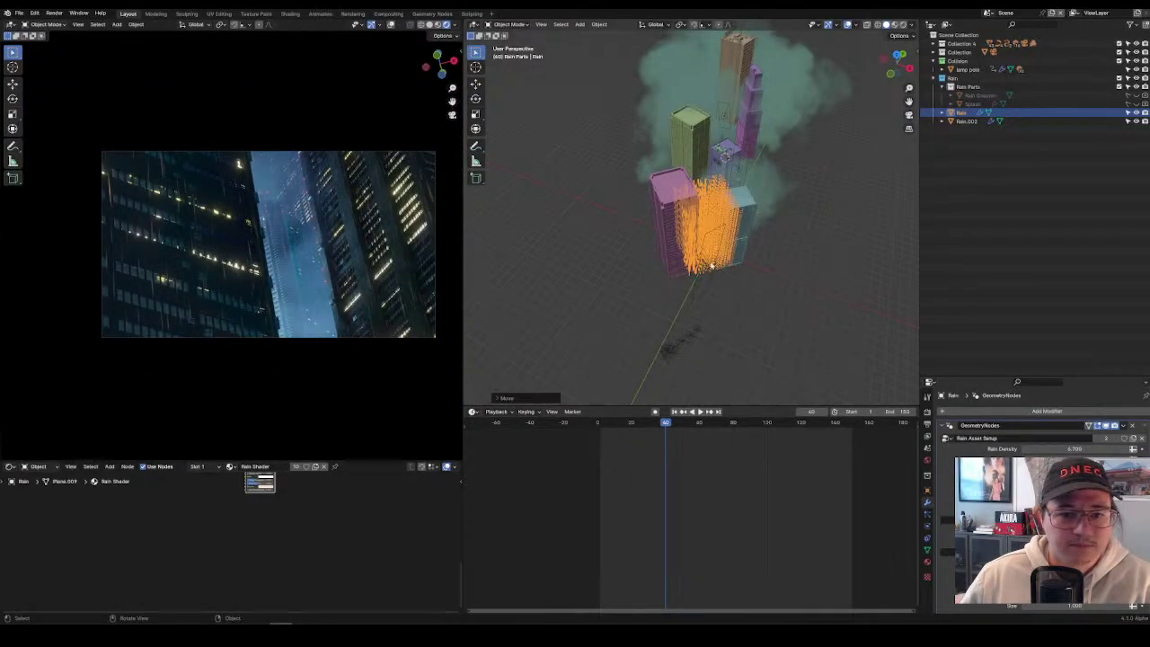
Move the Rain object a little farther back in the horizontal plane, keeping it between the two front skyscrapers.
key(g)
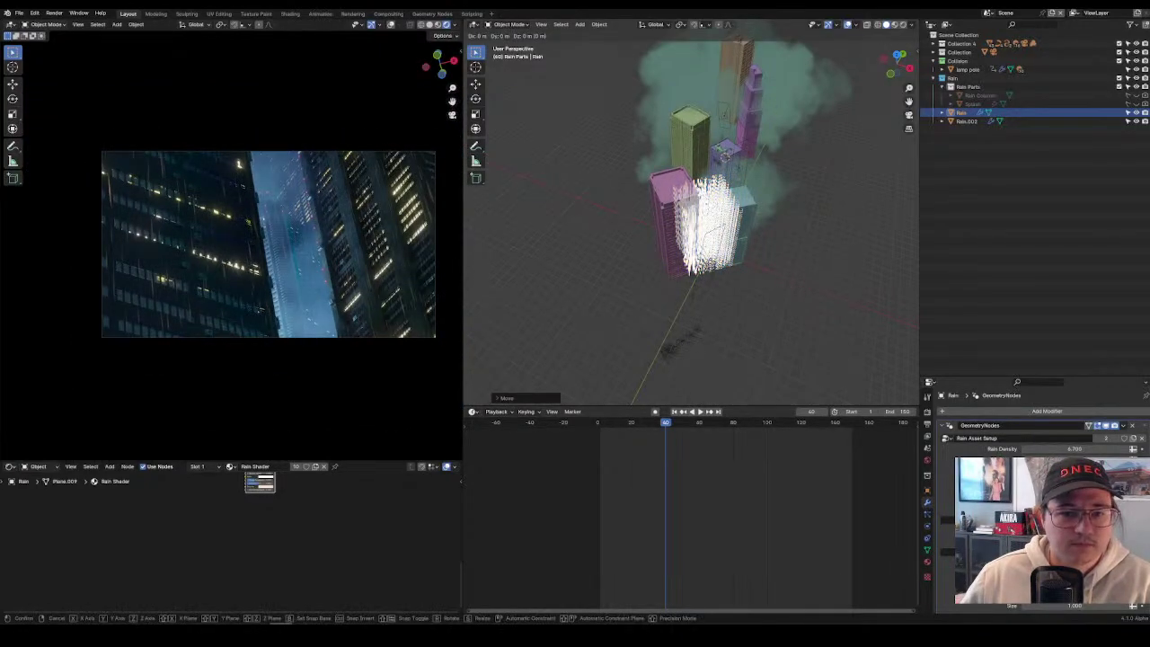
key(shift+z)
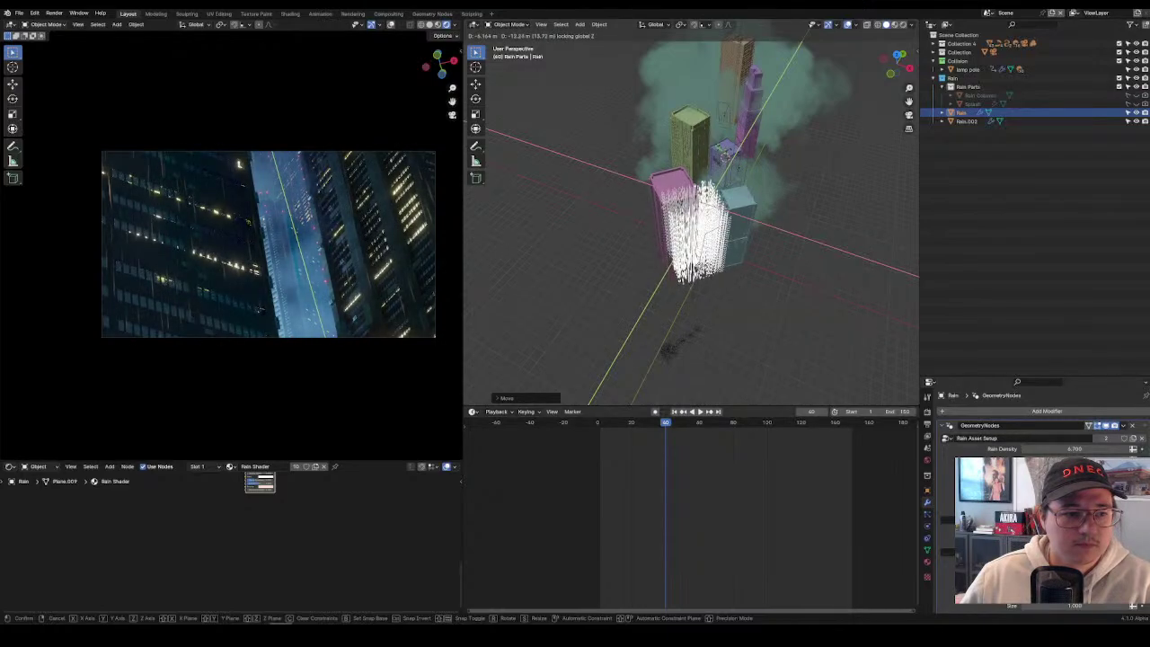
key(z)
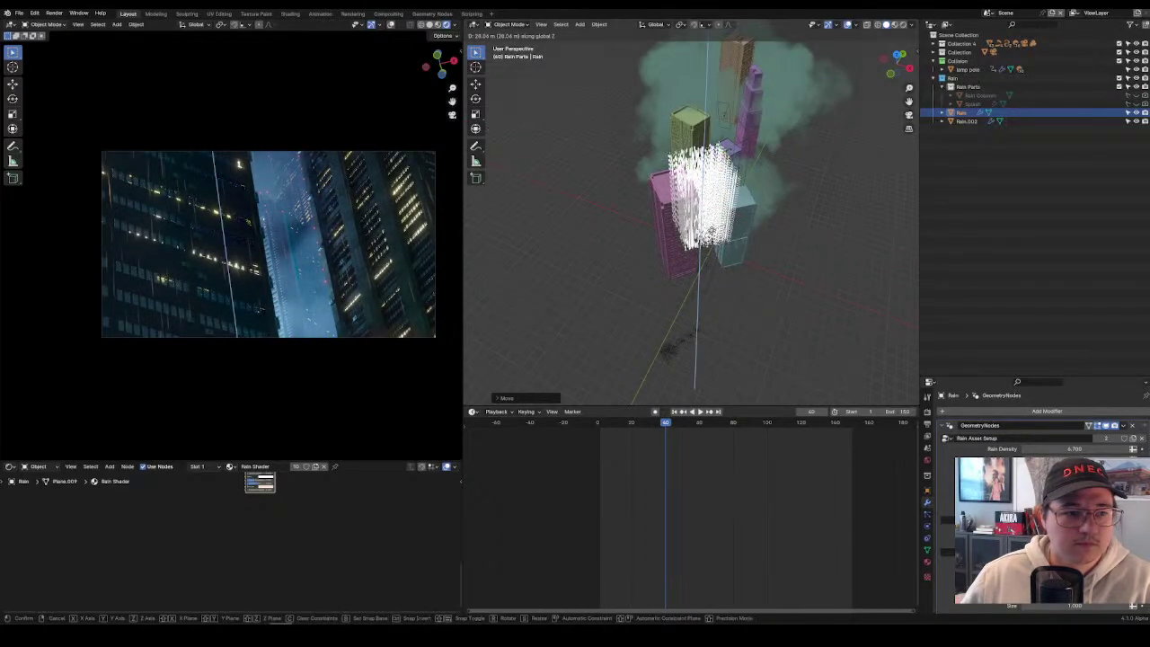
key(shift+z)
click(710, 247)
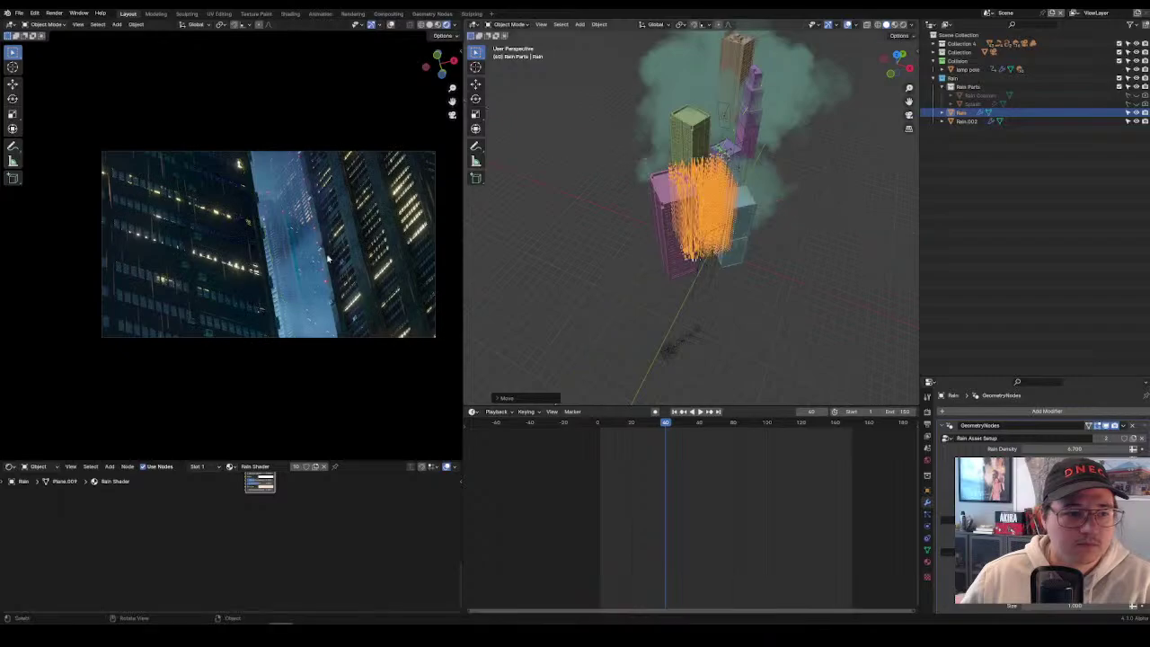
Play the animation and examine the repositioned rain against the skyscrapers, the kaneda sign and the lamp pole.
scroll(344, 263, up, 4)
key(space)
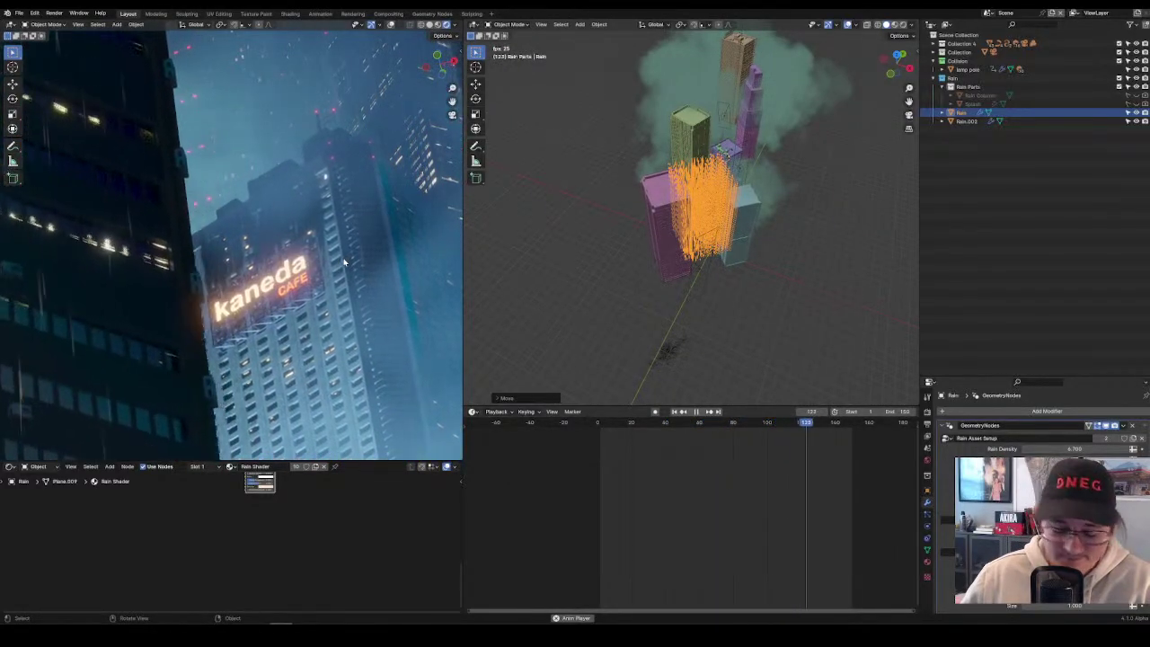
scroll(343, 262, down, 4)
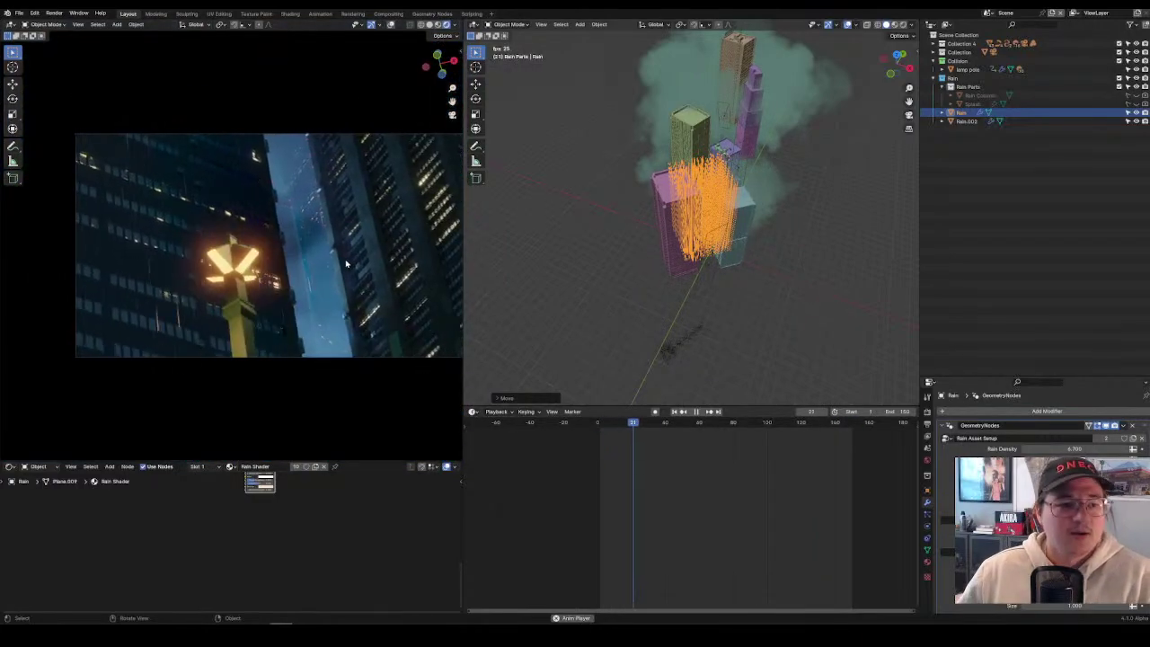
shift+middle_drag(367, 283, 325, 304)
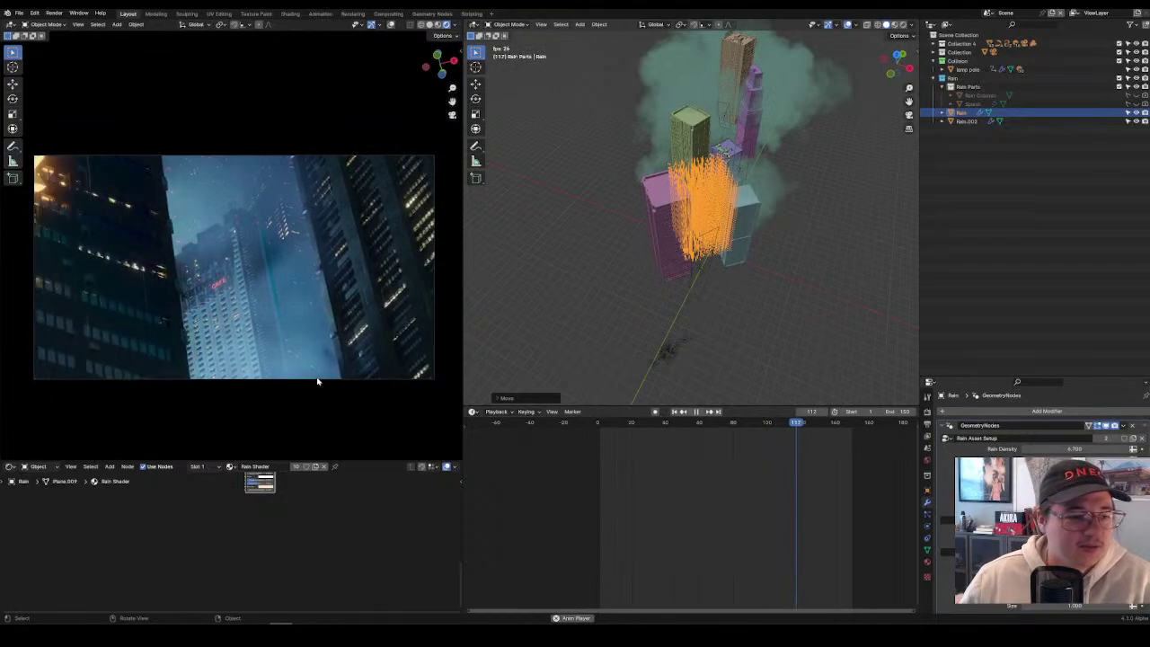
scroll(316, 381, up, 3)
ctrl+scroll(317, 381, down, 3)
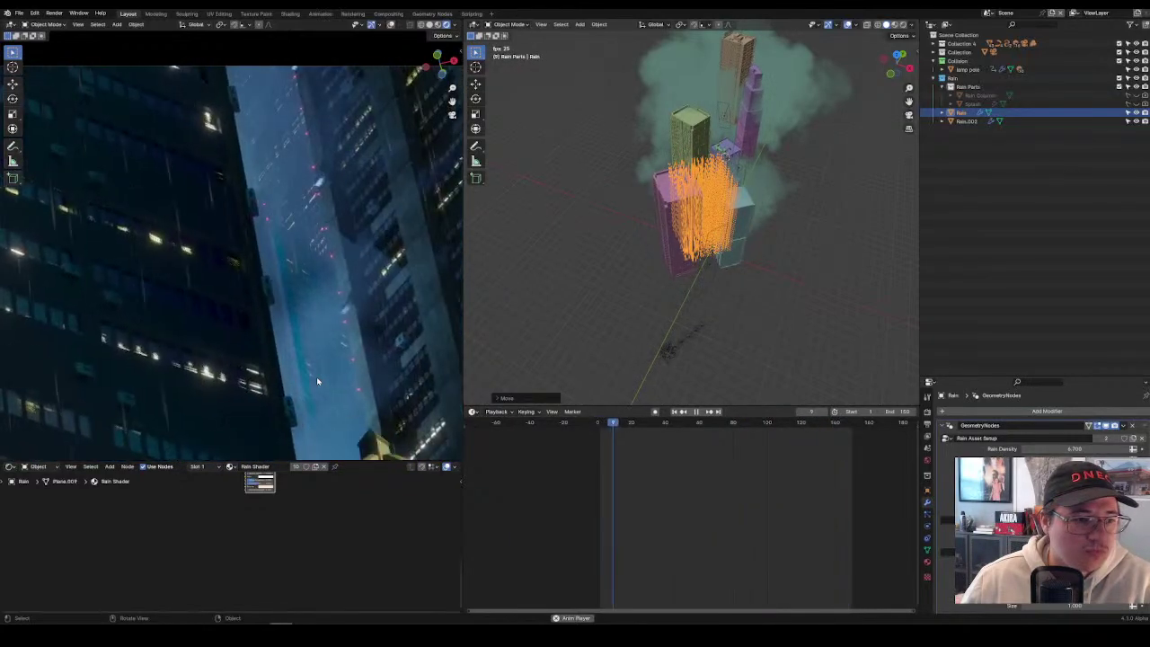
Check the rain between the skyscrapers in the camera view at full-frame and close-up scale during playback.
scroll(316, 380, down, 3)
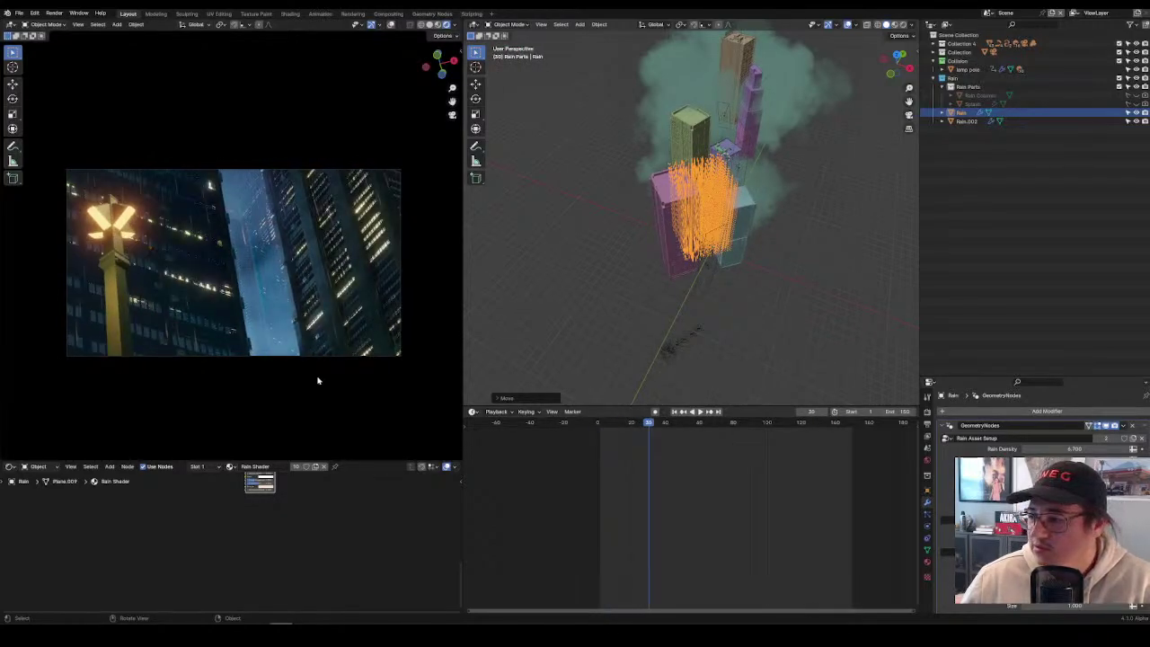
scroll(309, 322, up, 3)
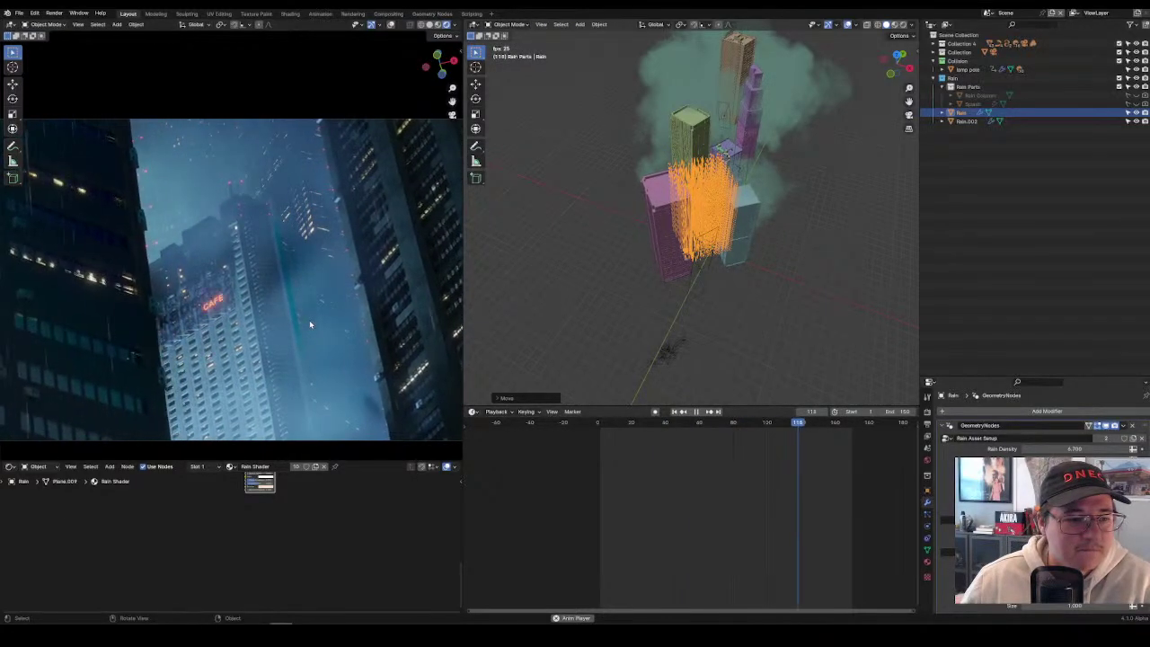
scroll(404, 266, down, 4)
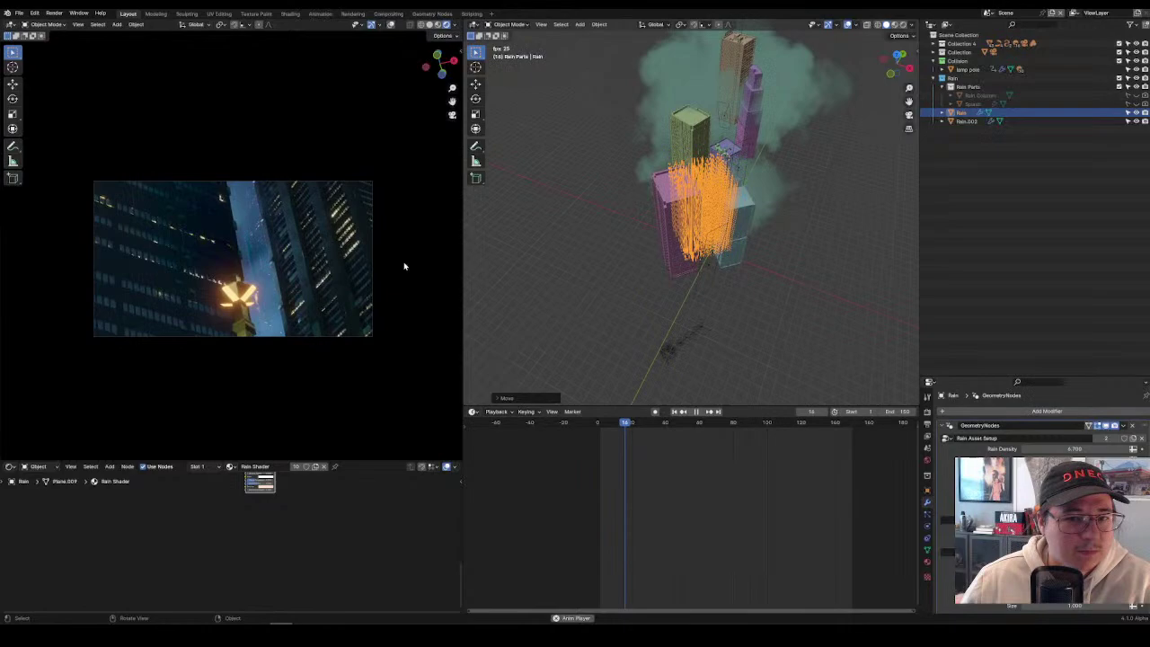
key(space)
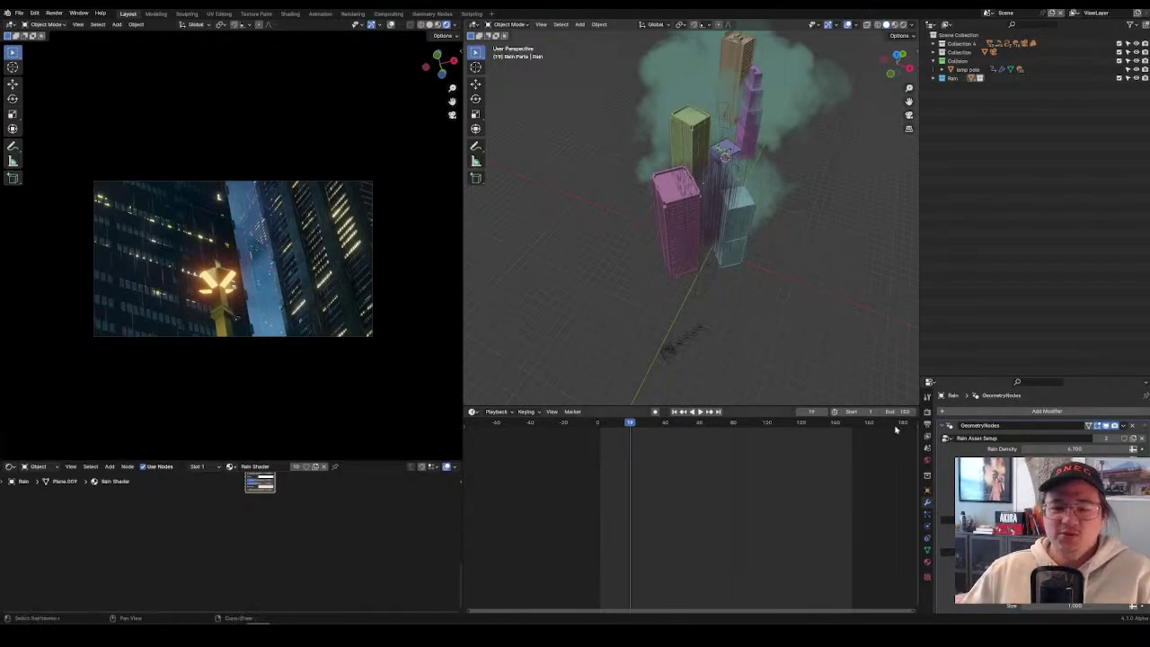
Set the output resolution to 1080 × 1920 px and preview the vertical frame in playback.
click(927, 423)
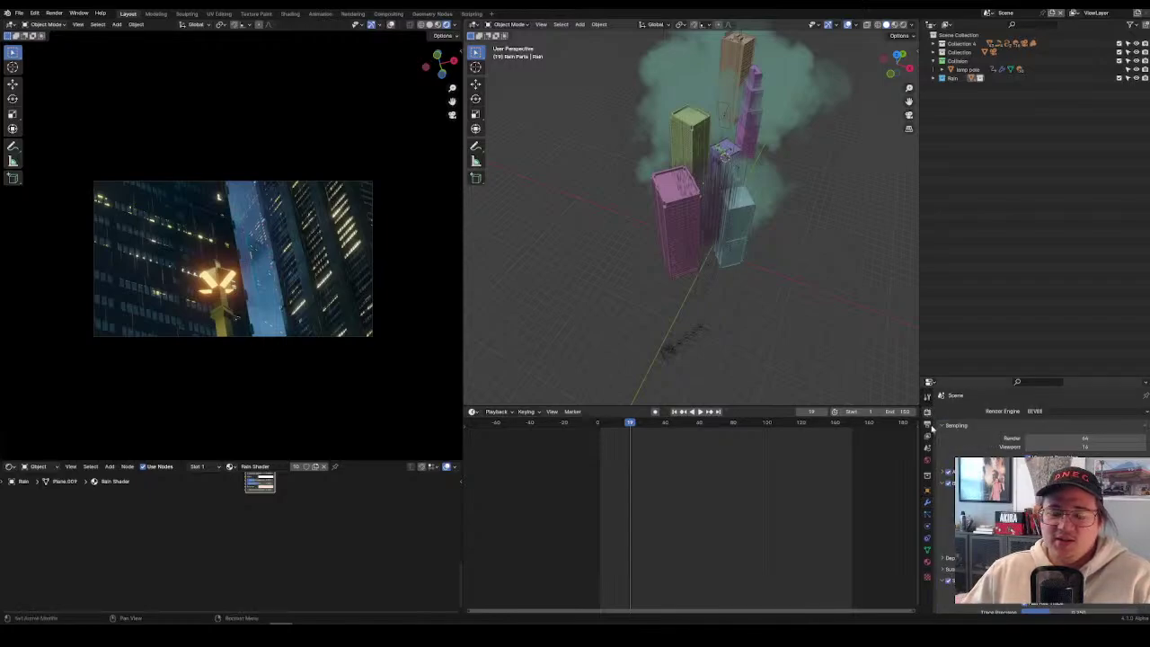
click(928, 434)
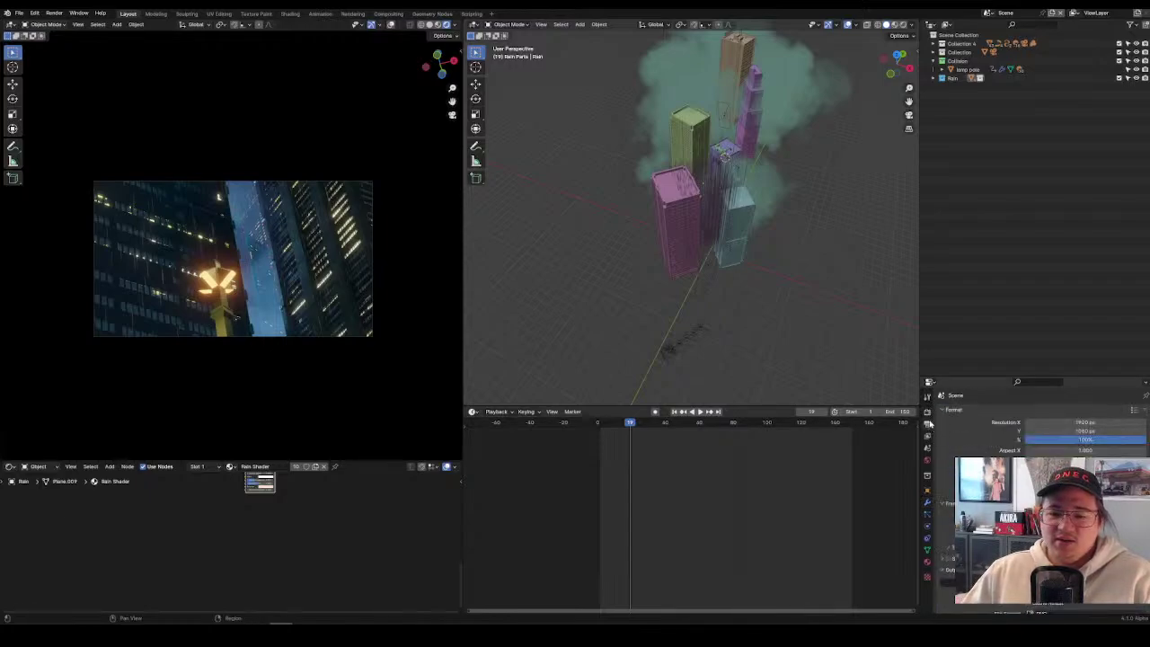
click(1136, 421)
text(1080)
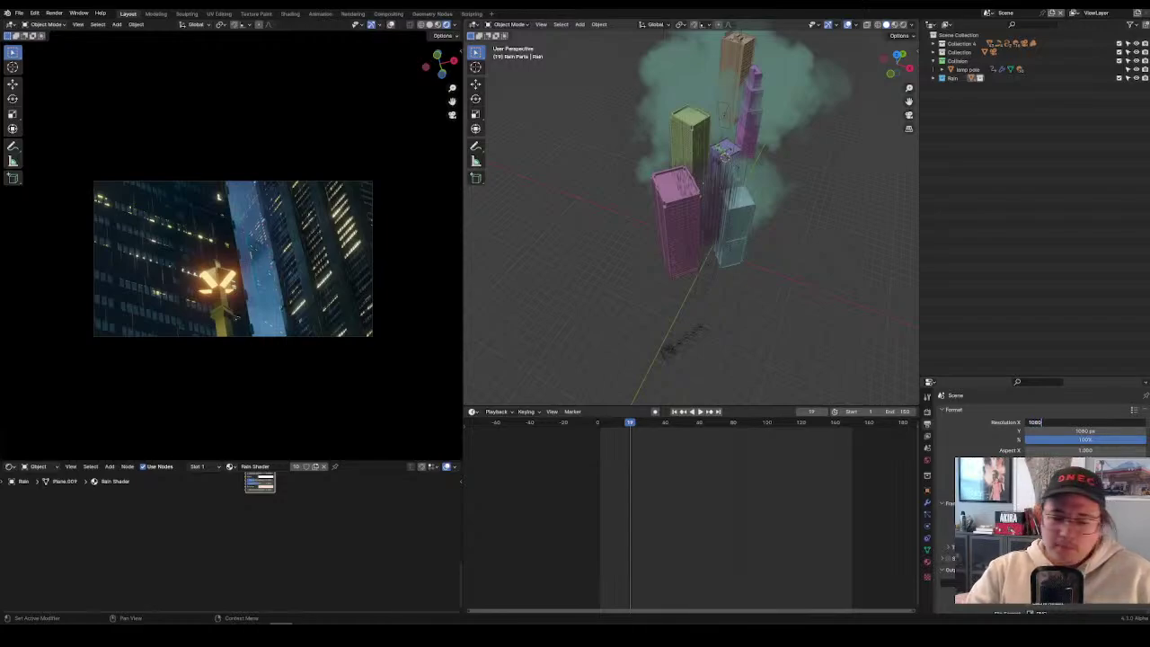
key(Tab)
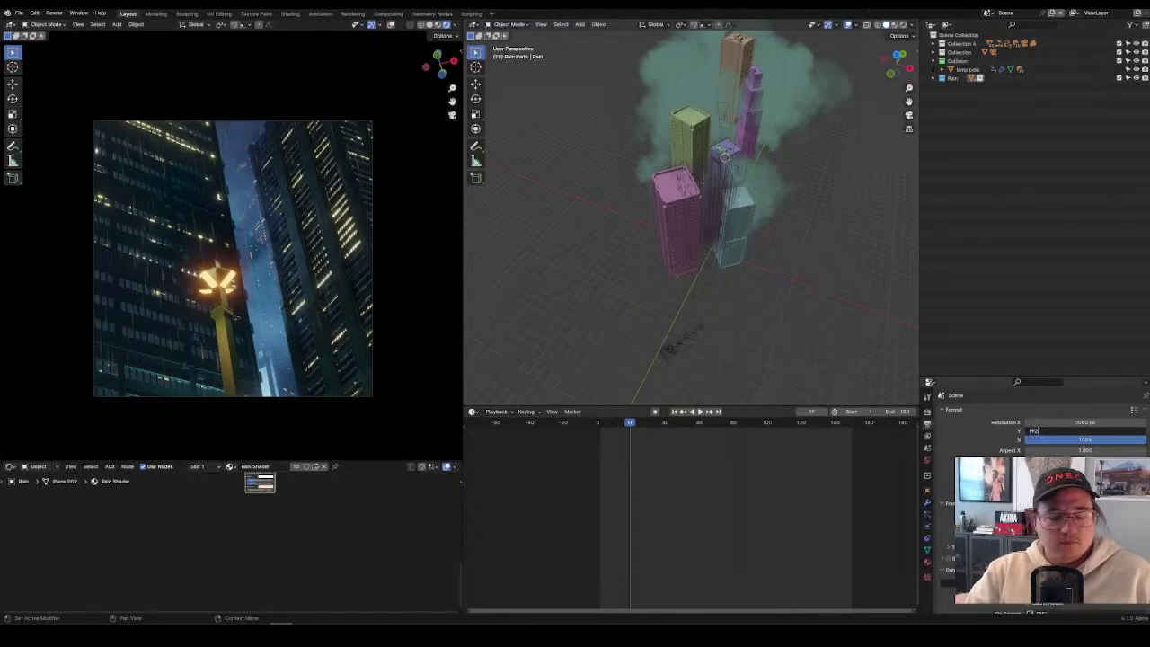
text(1920)
key(Return)
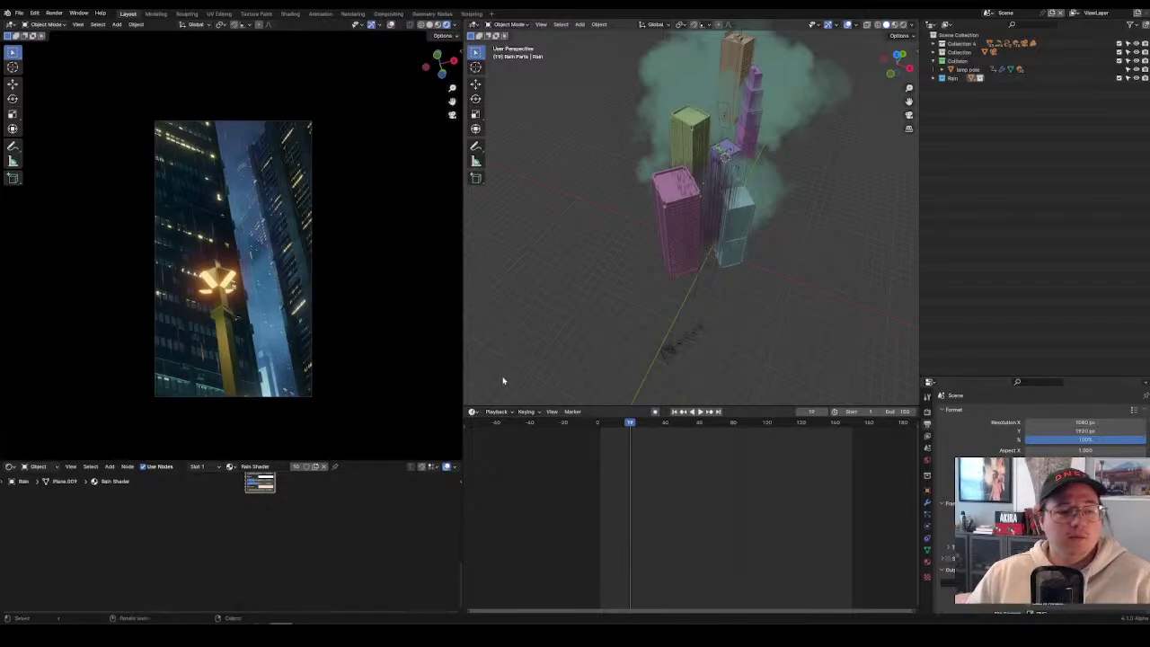
key(space)
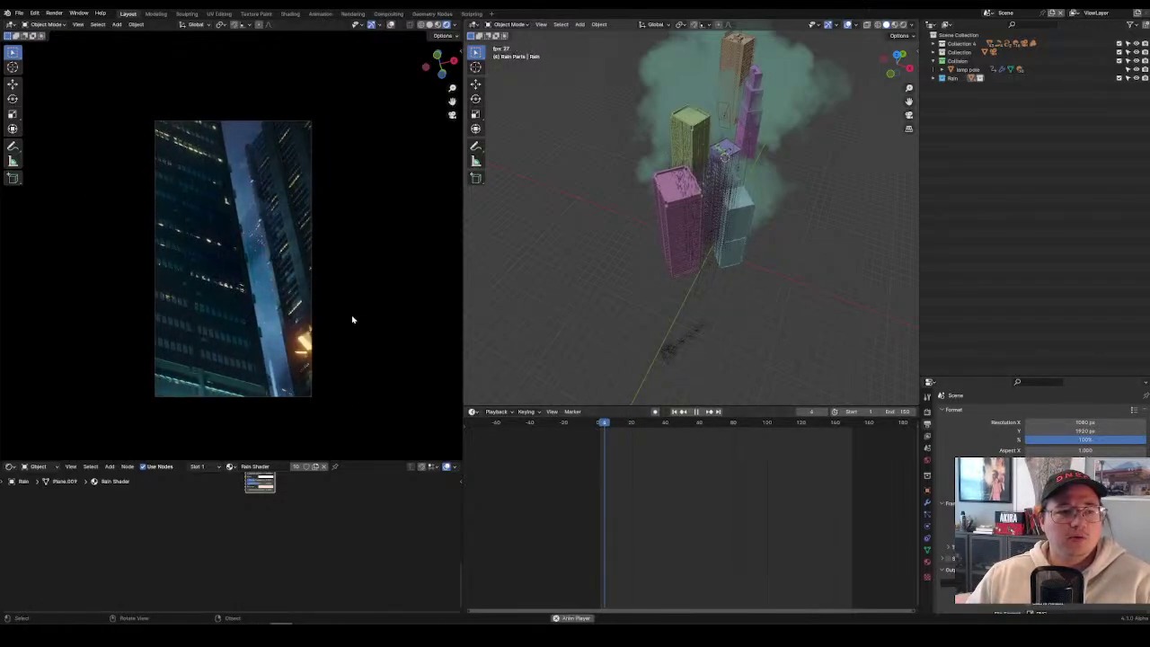
key(space)
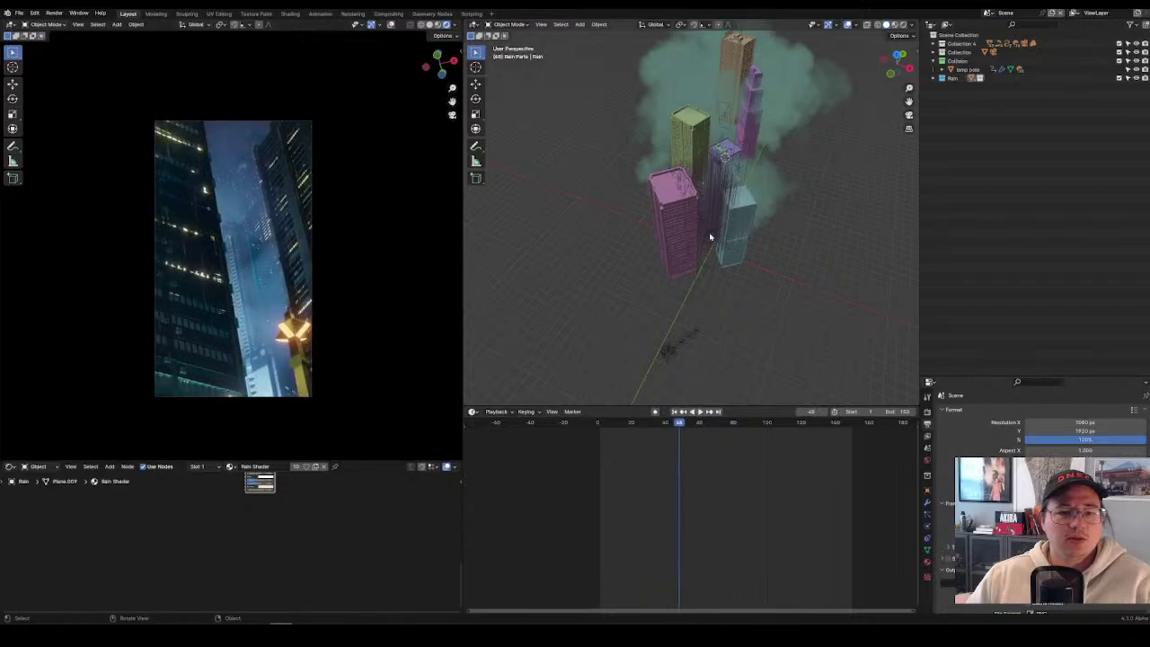
Set the camera's focal length to 160 mm and check the tighter framing in playback.
shift+middle_drag(746, 371, 746, 275)
scroll(744, 278, up, 4)
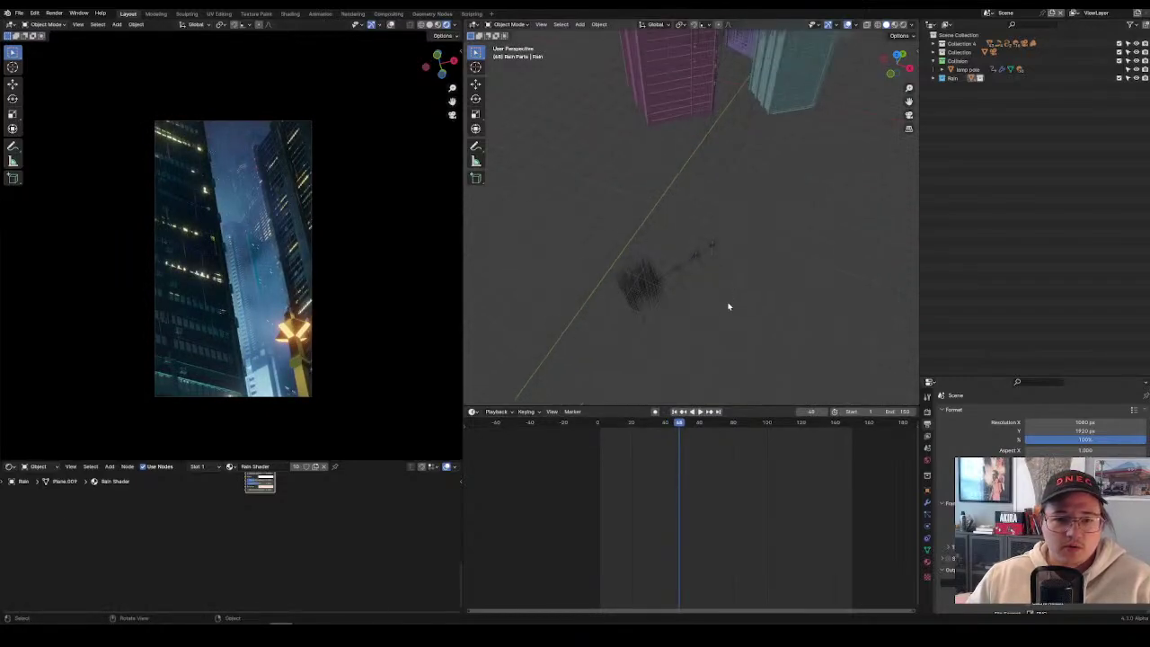
click(643, 319)
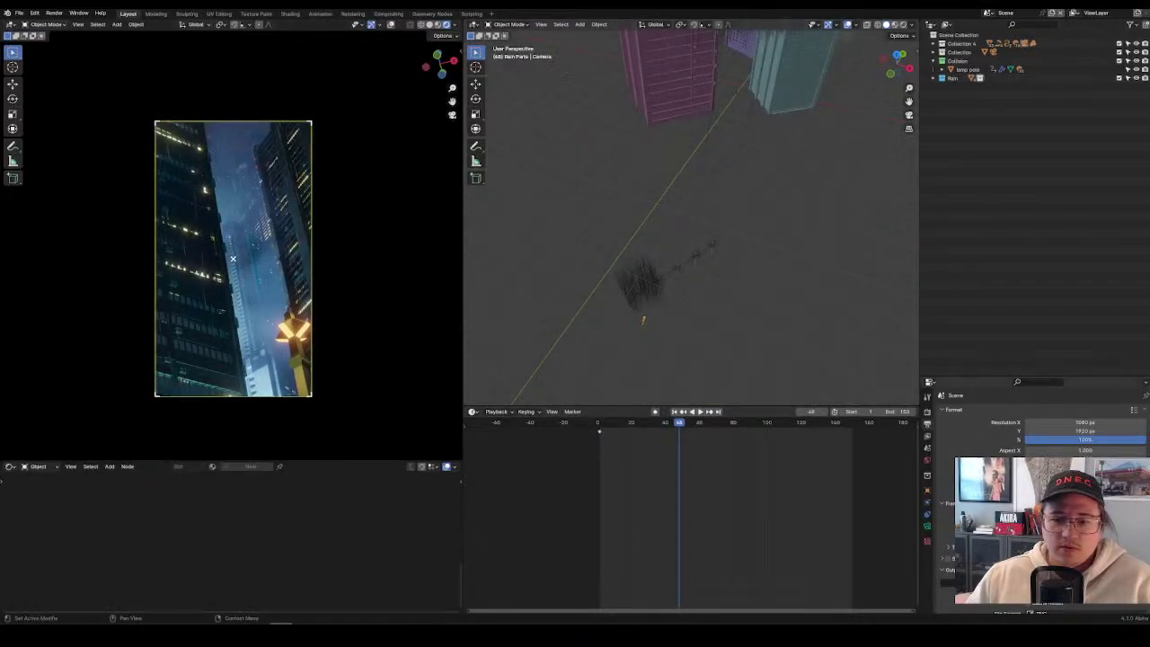
click(927, 527)
drag(1090, 452, 1130, 451)
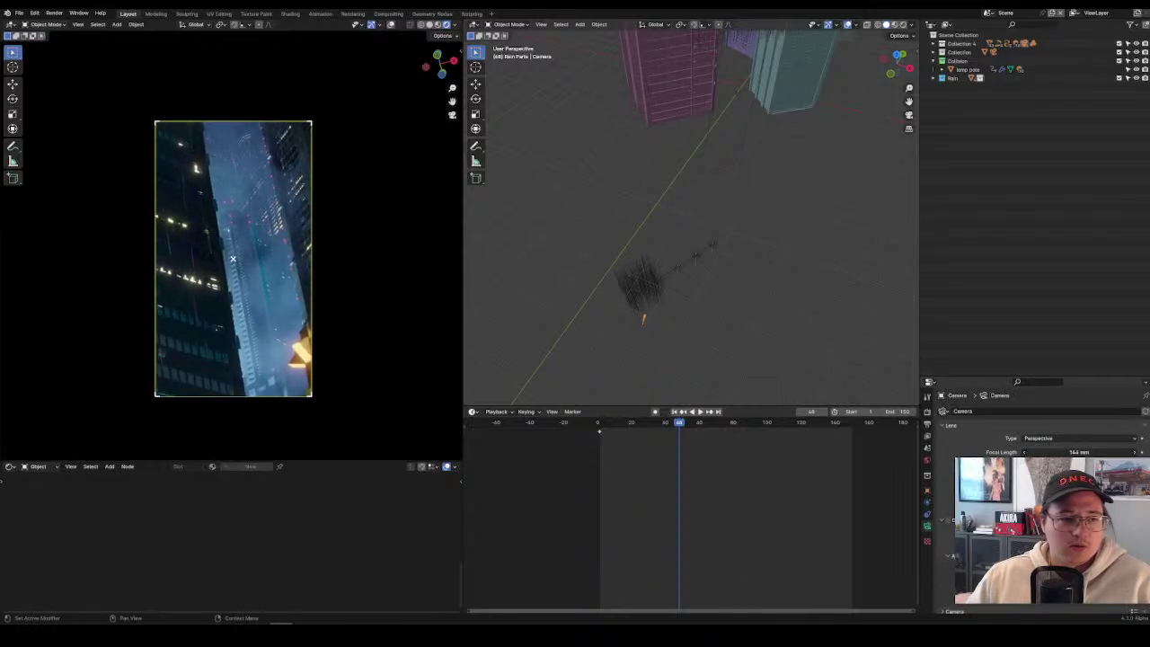
key(space)
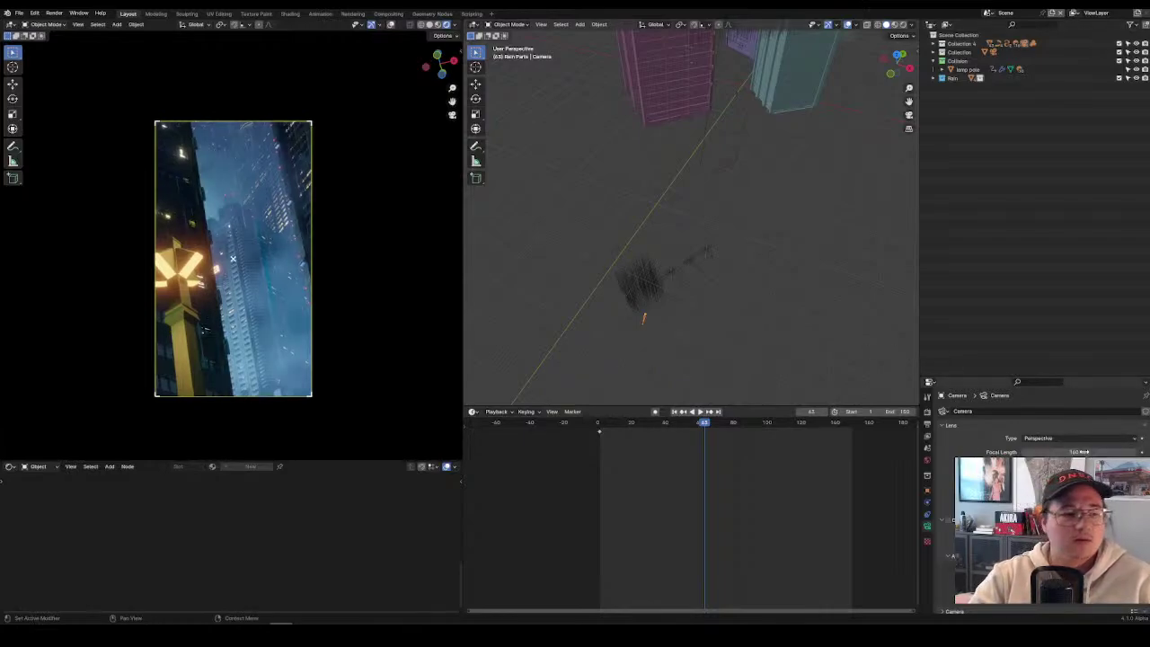
key(space)
scroll(366, 283, up, 3)
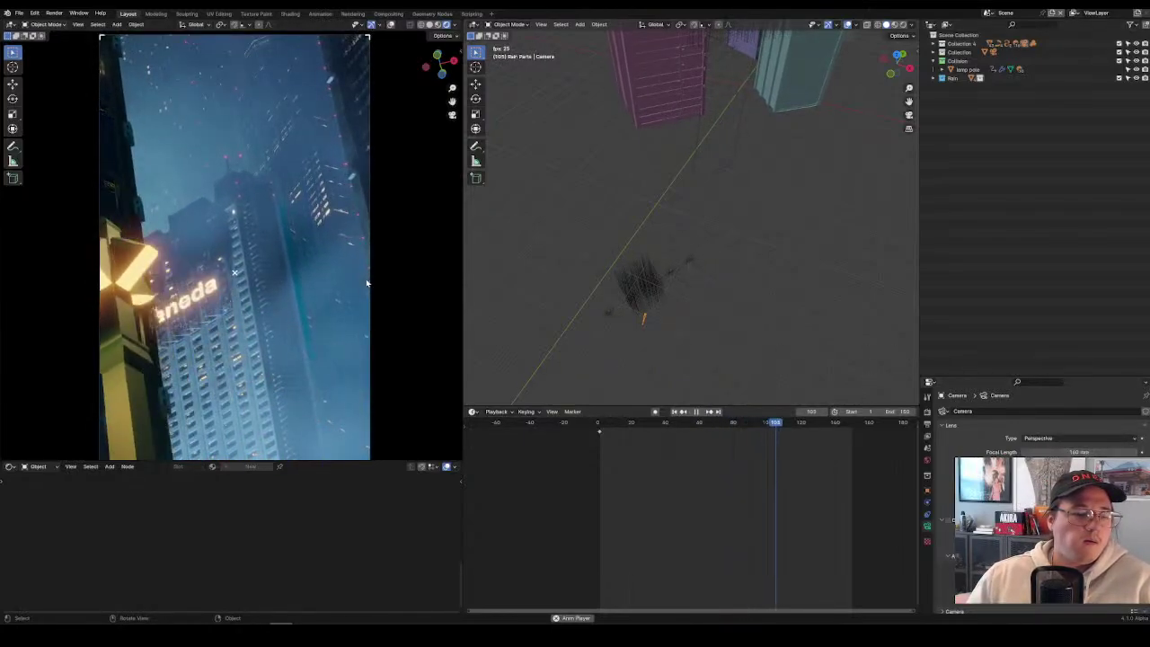
scroll(367, 283, down, 1)
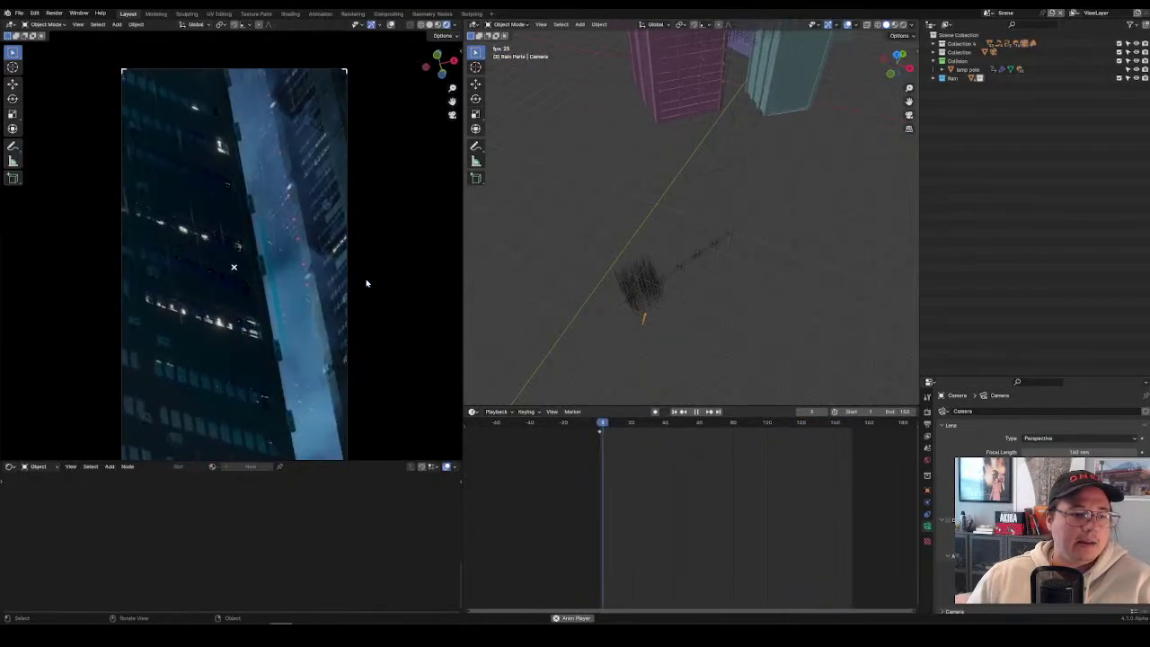
key(space)
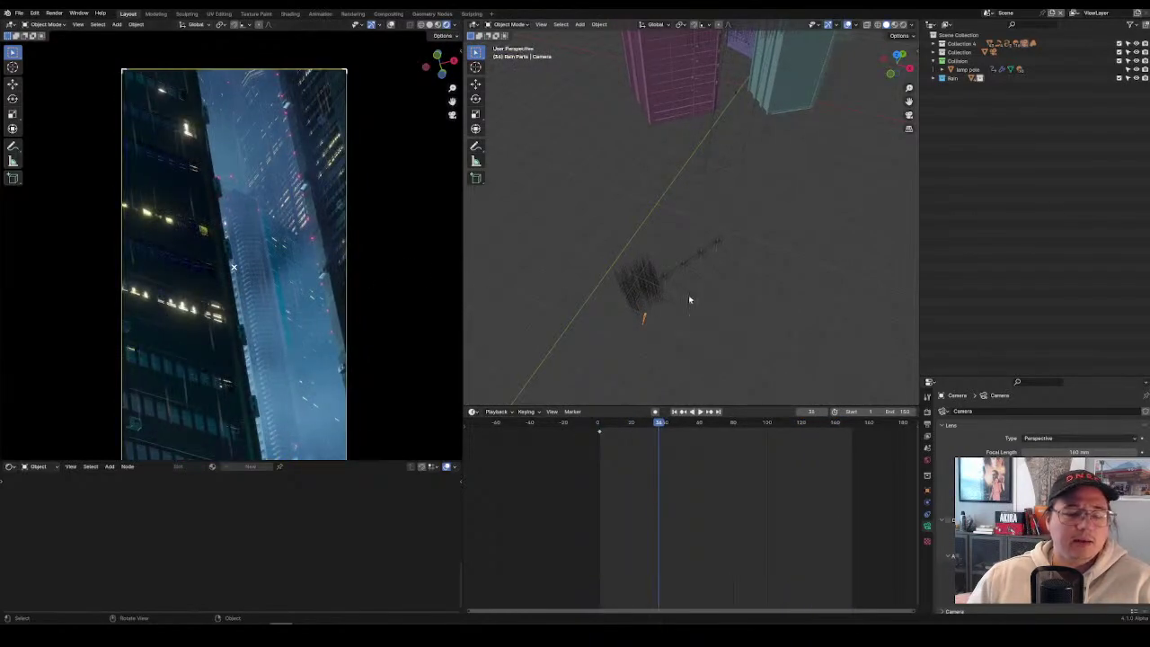
key(g)
key(shift+z)
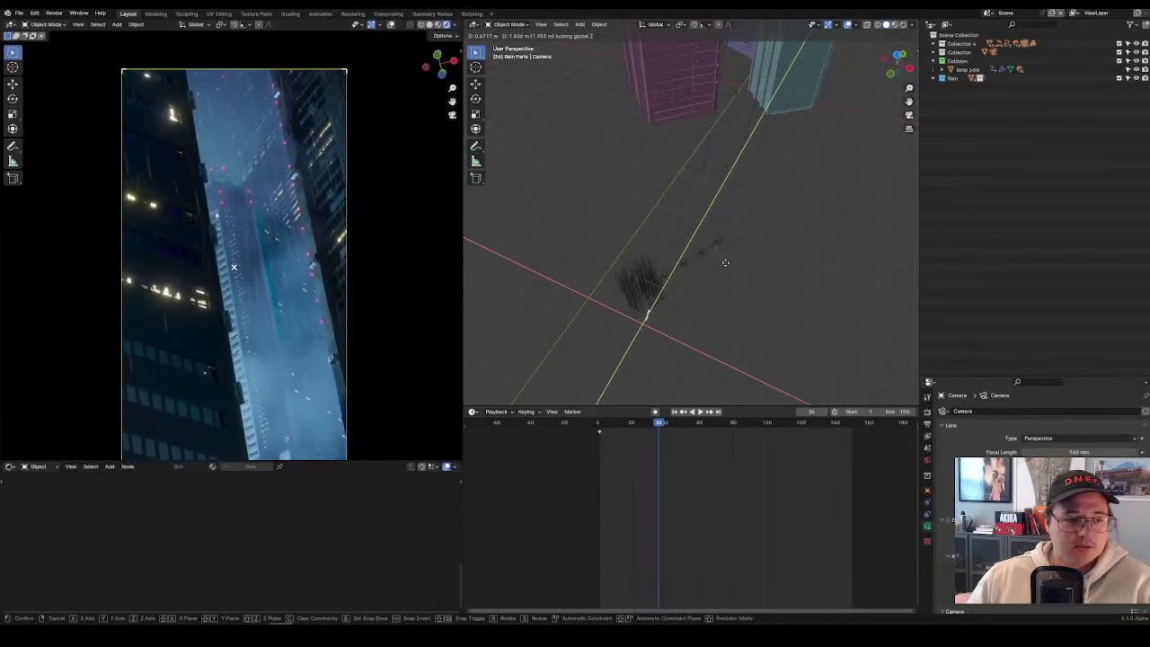
click(676, 294)
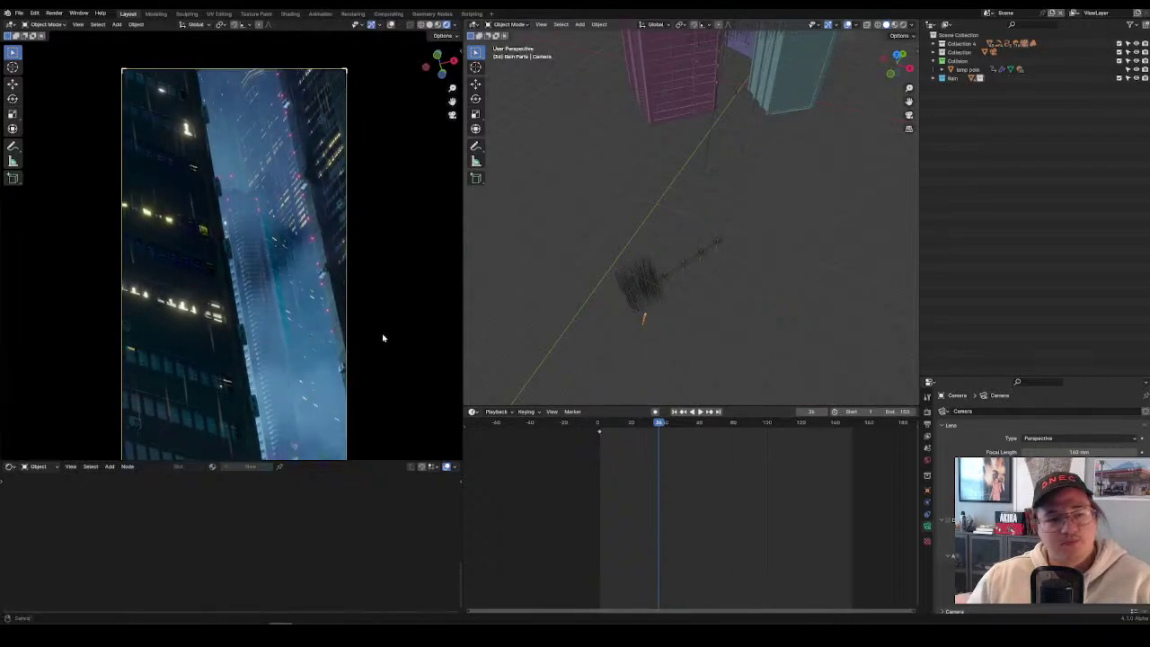
Enlarge the rendered camera viewport to fit the whole vertical frame and review the shot, returning to frame 0.
shift+middle_drag(380, 334, 367, 423)
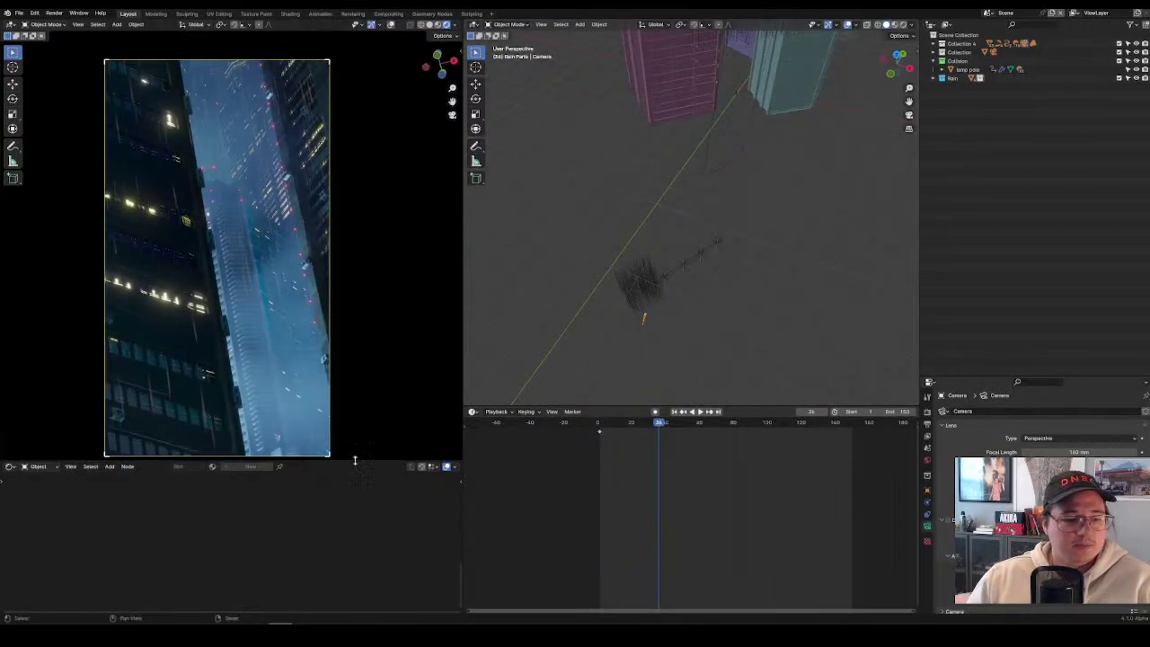
drag(355, 466, 354, 509)
key(space)
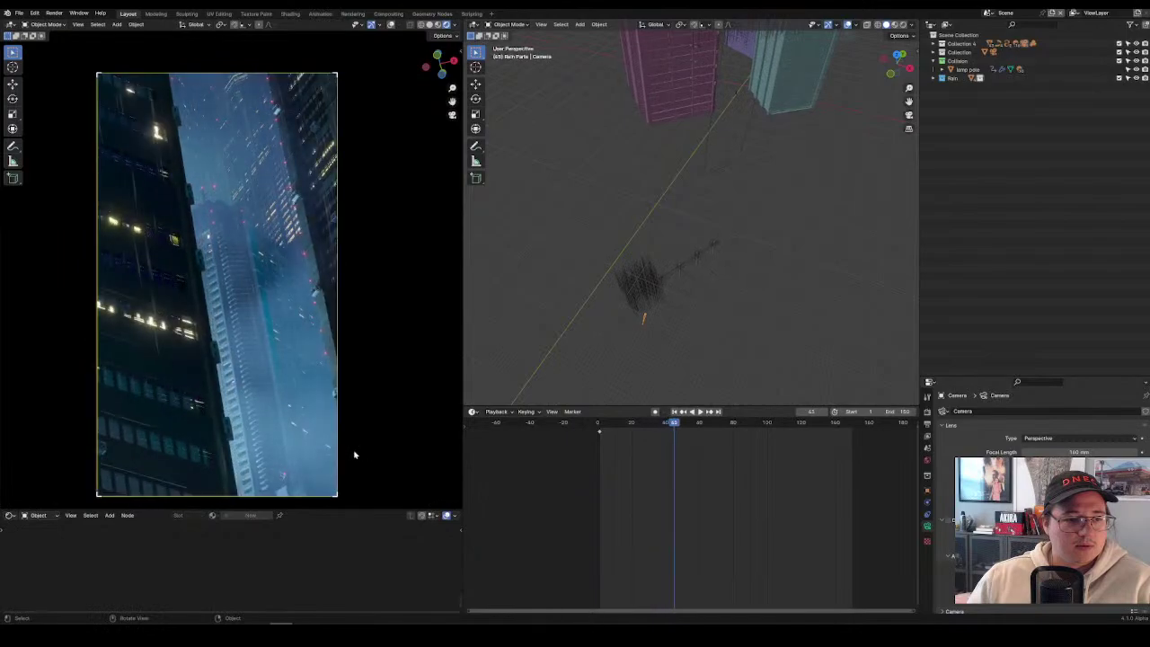
key(space)
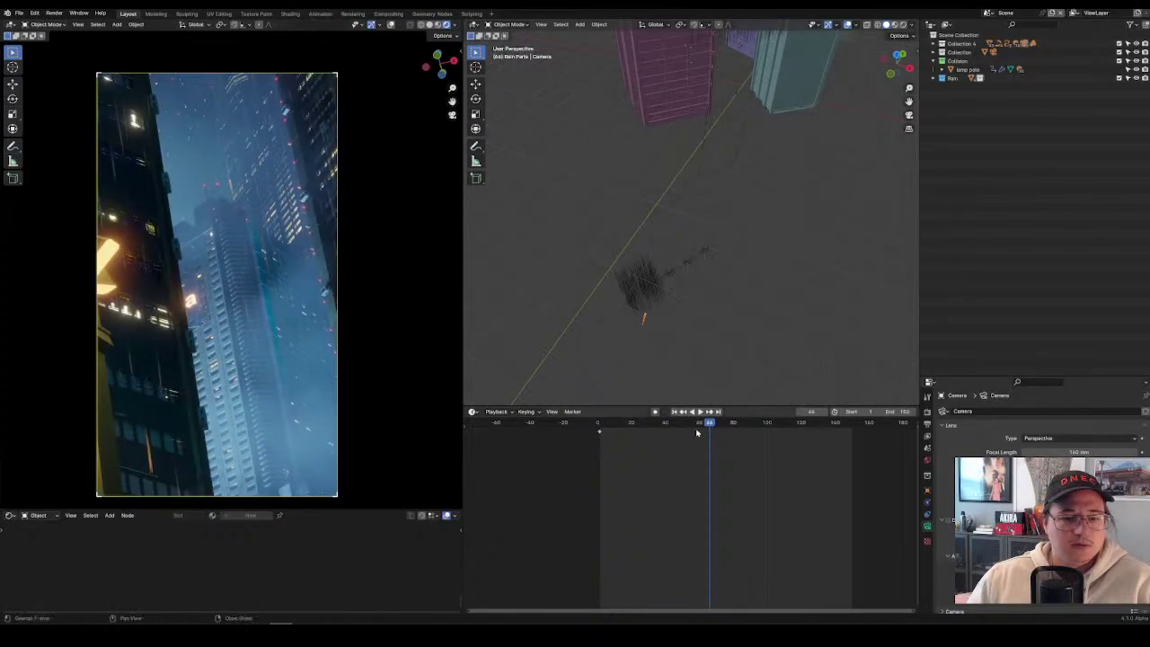
click(607, 424)
drag(604, 426, 529, 423)
scroll(359, 378, down, 1)
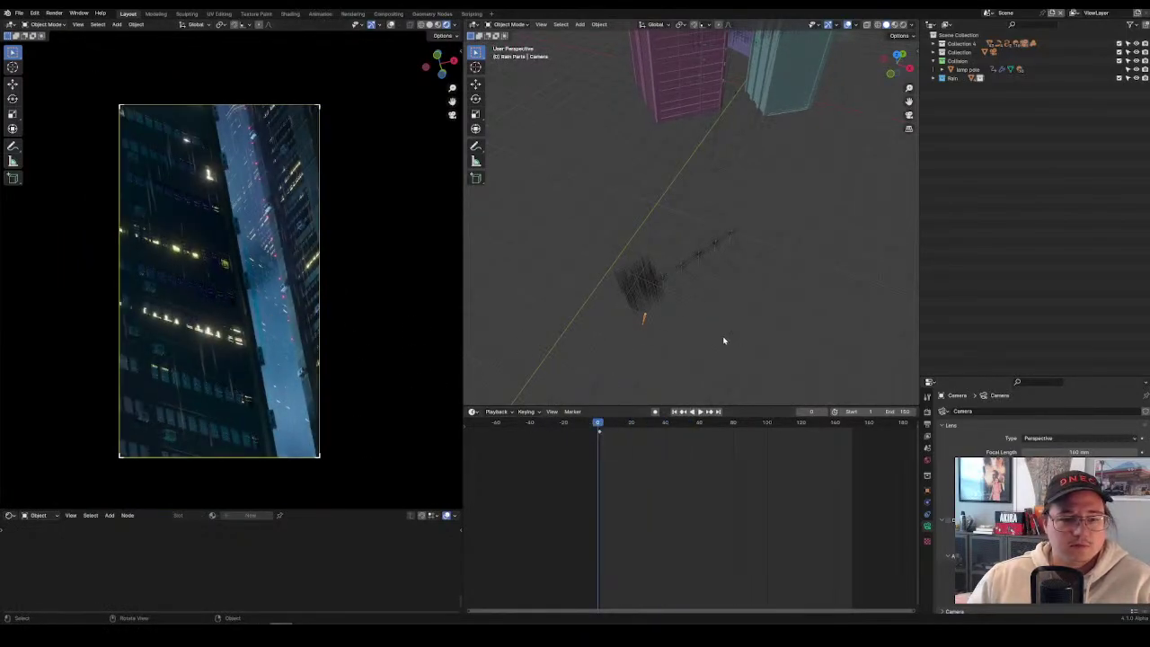
Try to move the camera about 4 m in the horizontal plane, keeping its height.
key(g)
key(shift+z)
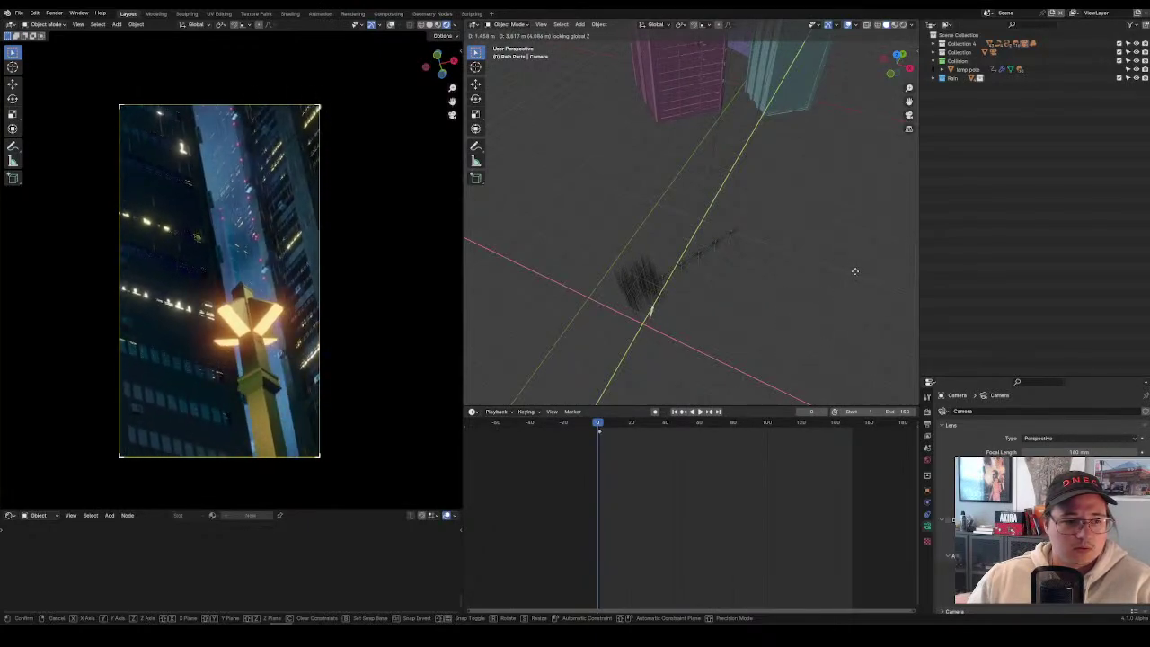
click(851, 276)
key(ctrl+z)
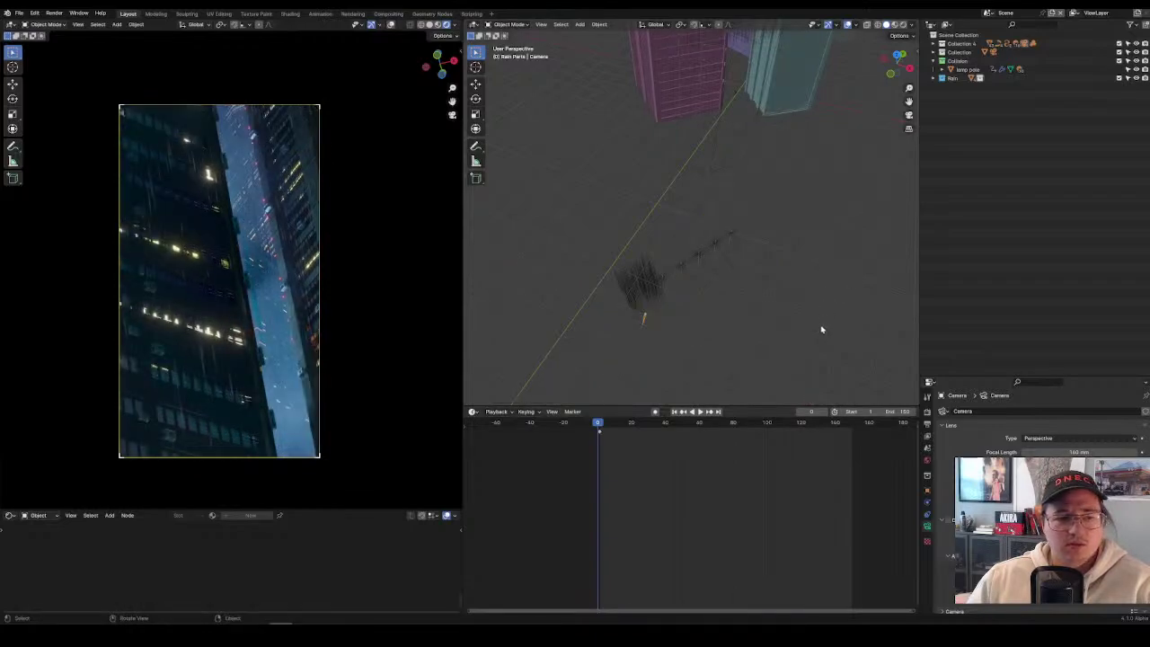
Frame the camera up close, try a slight tilt about its local X axis and play the animation.
middle_drag(821, 329, 749, 300)
key(KP_Decimal)
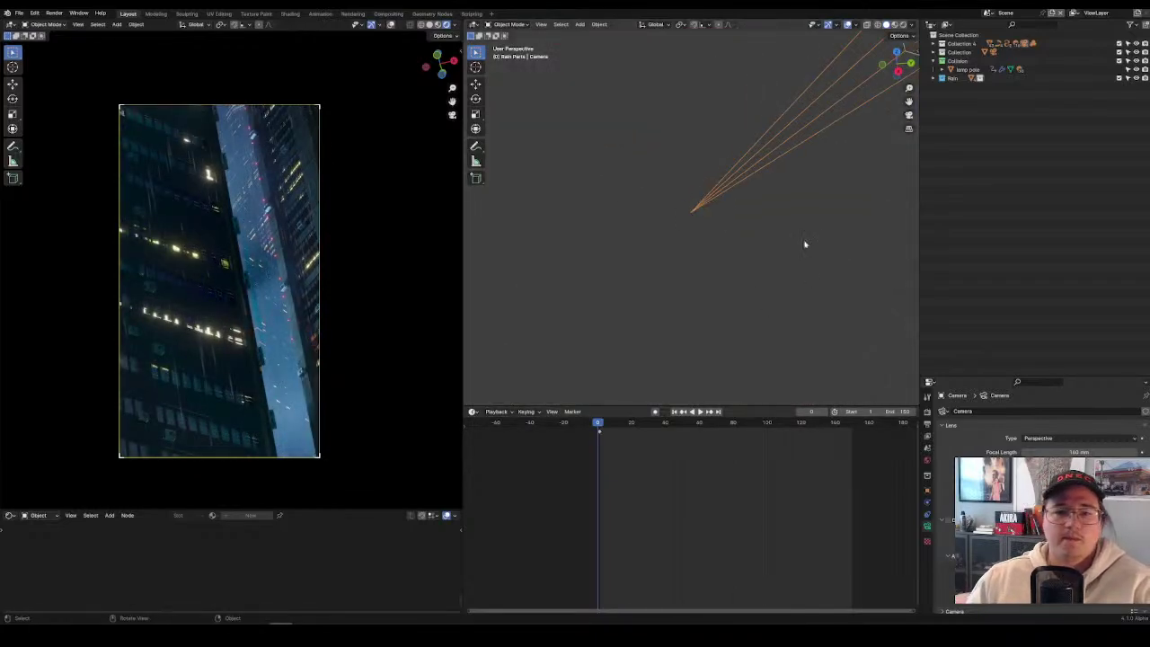
scroll(803, 244, down, 3)
key(r)
key(x)
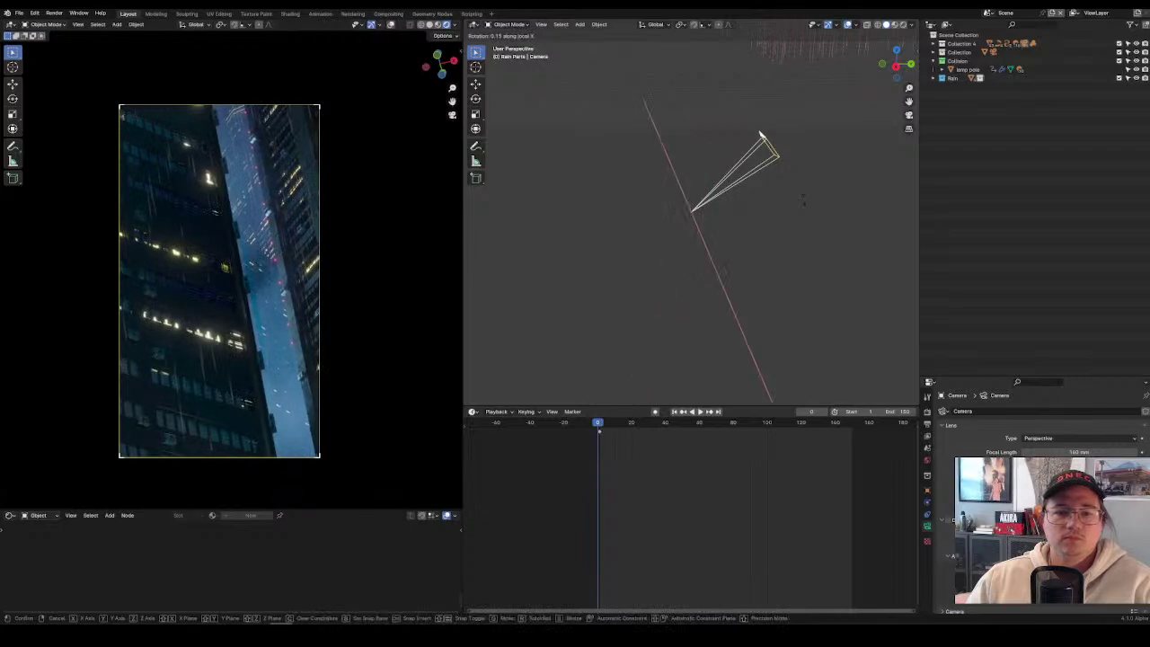
click(805, 205)
key(space)
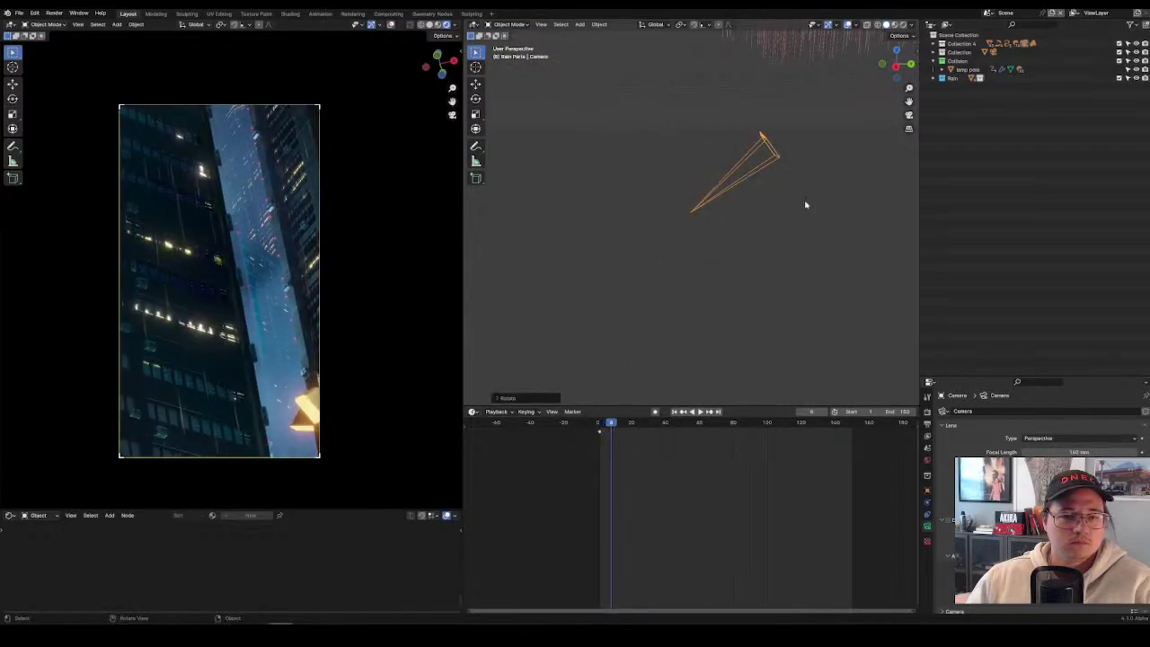
Try to rotate the camera slightly about the global Z axis.
key(r)
key(y)
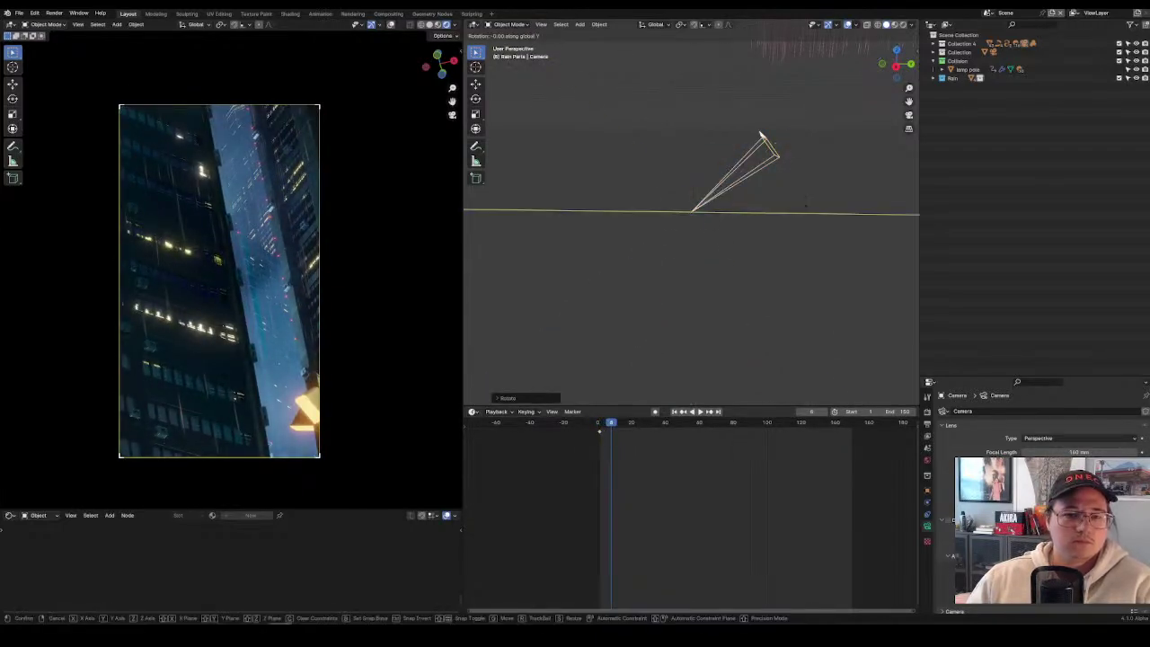
key(y)
key(z)
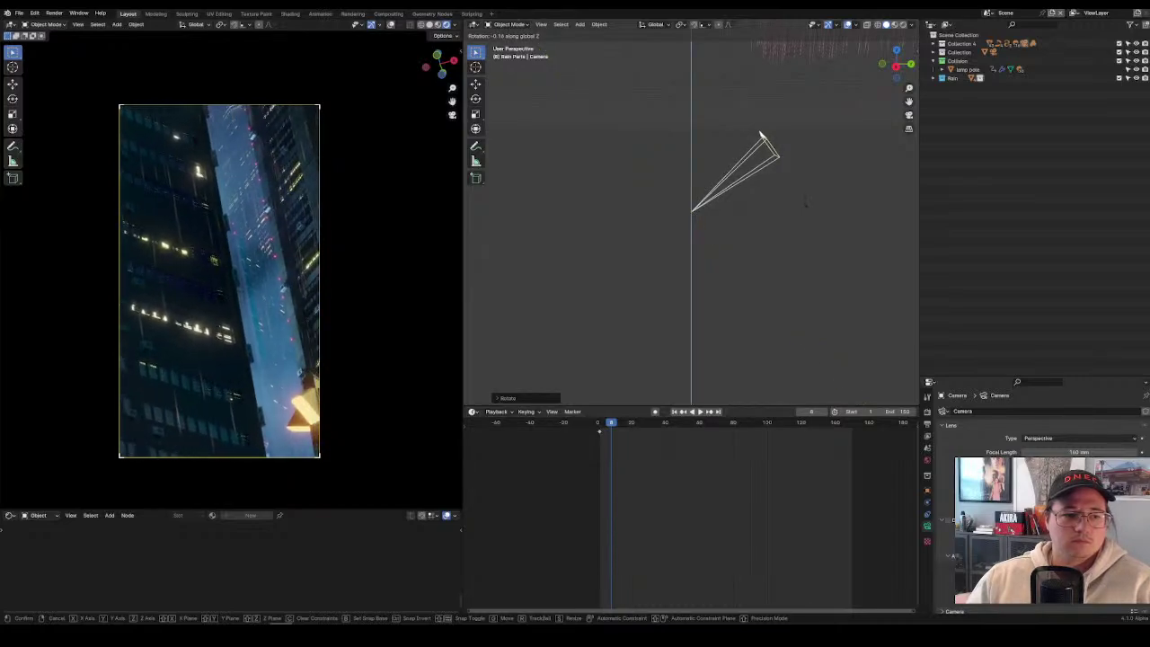
click(806, 205)
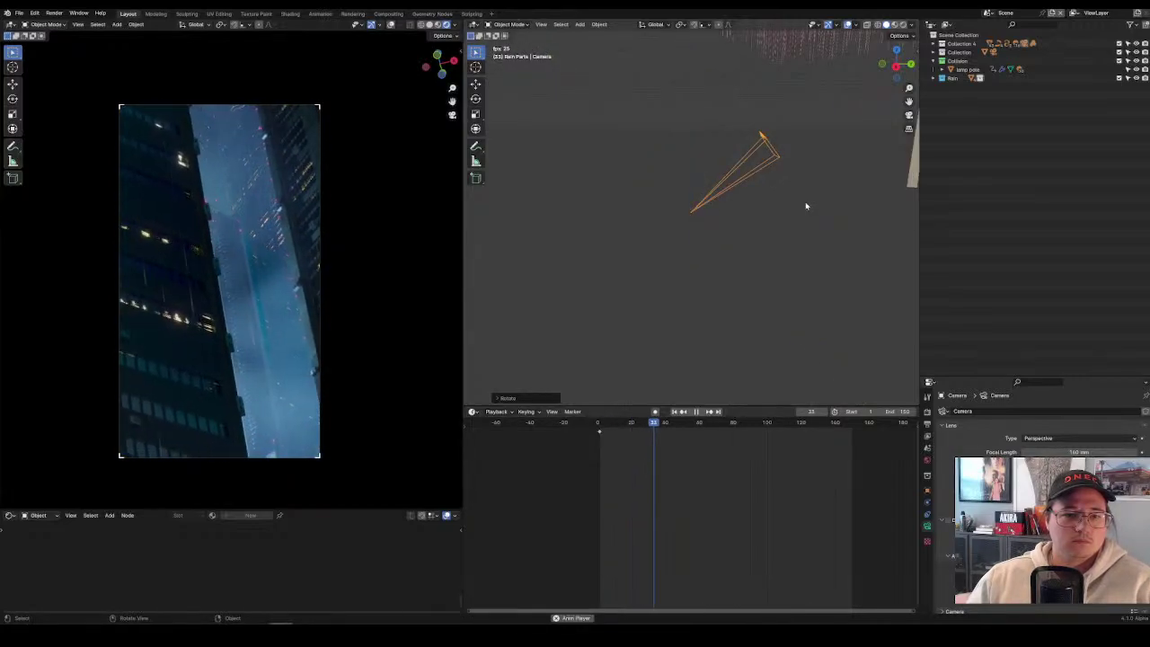
Jump to the camera's keyframe at frame 1 and tilt the camera slightly about its local X axis.
click(682, 412)
key(r)
key(x)
key(x)
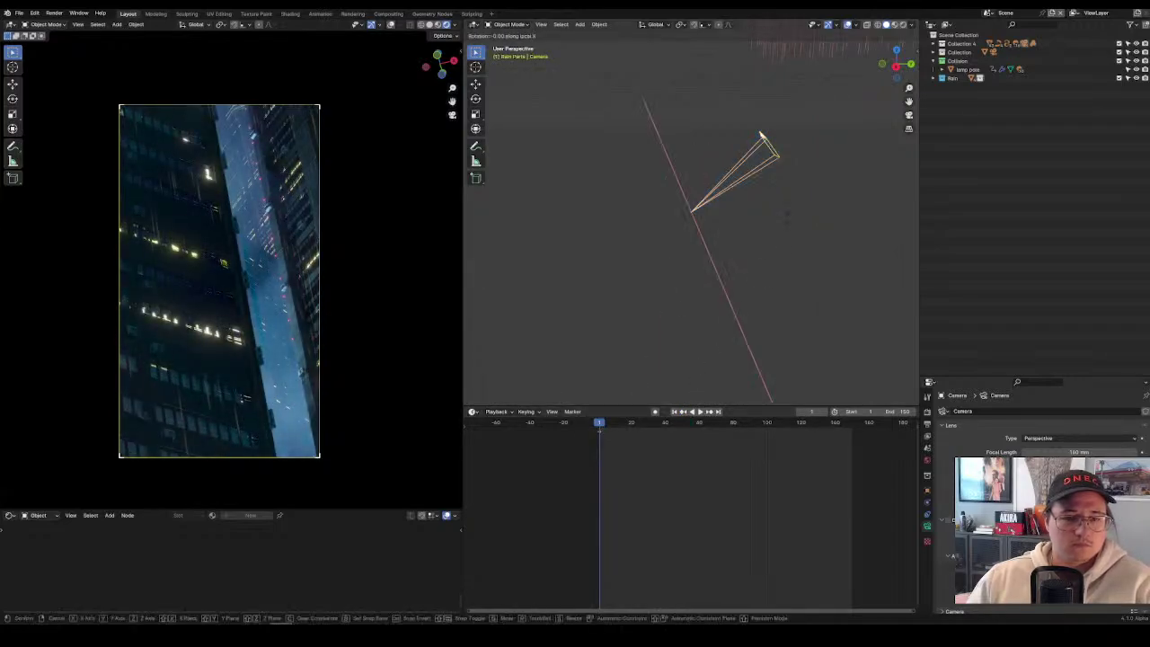
click(791, 249)
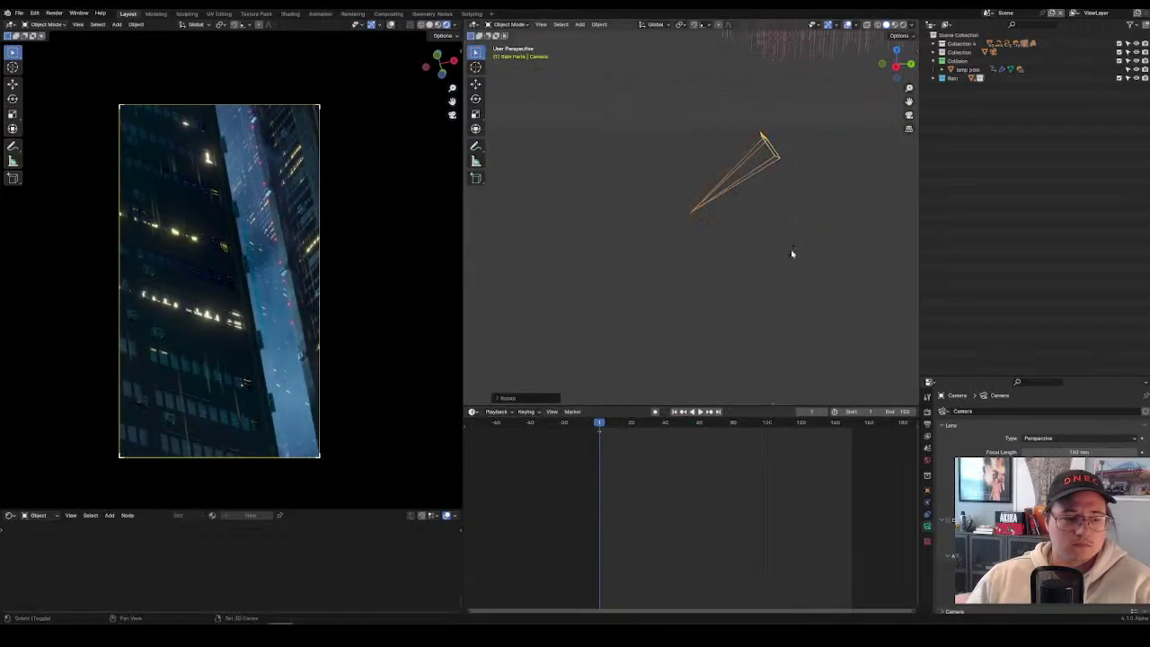
Insert a Location & Rotation keyframe for the camera at frame 1 and play the animation.
key(k)
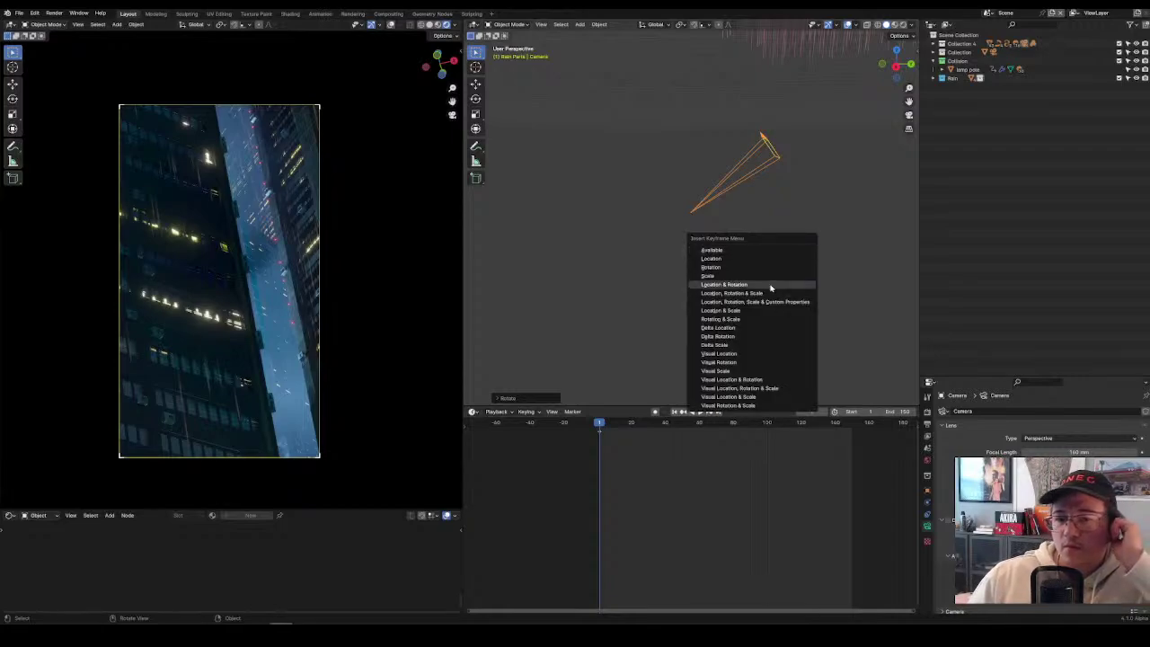
click(771, 285)
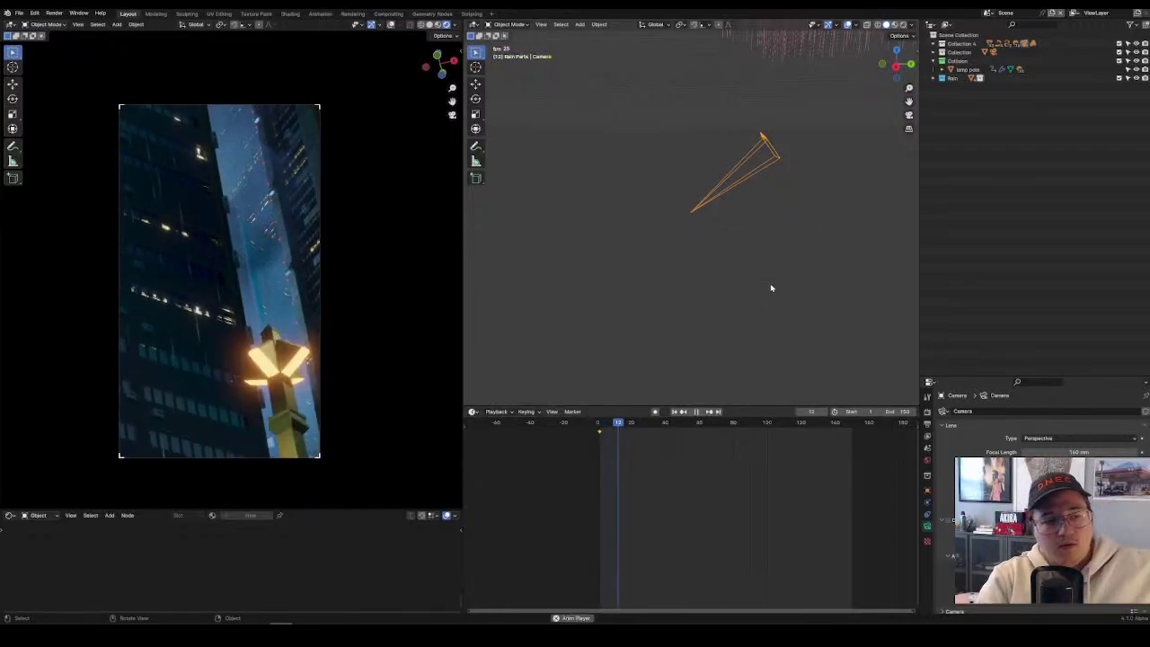
key(space)
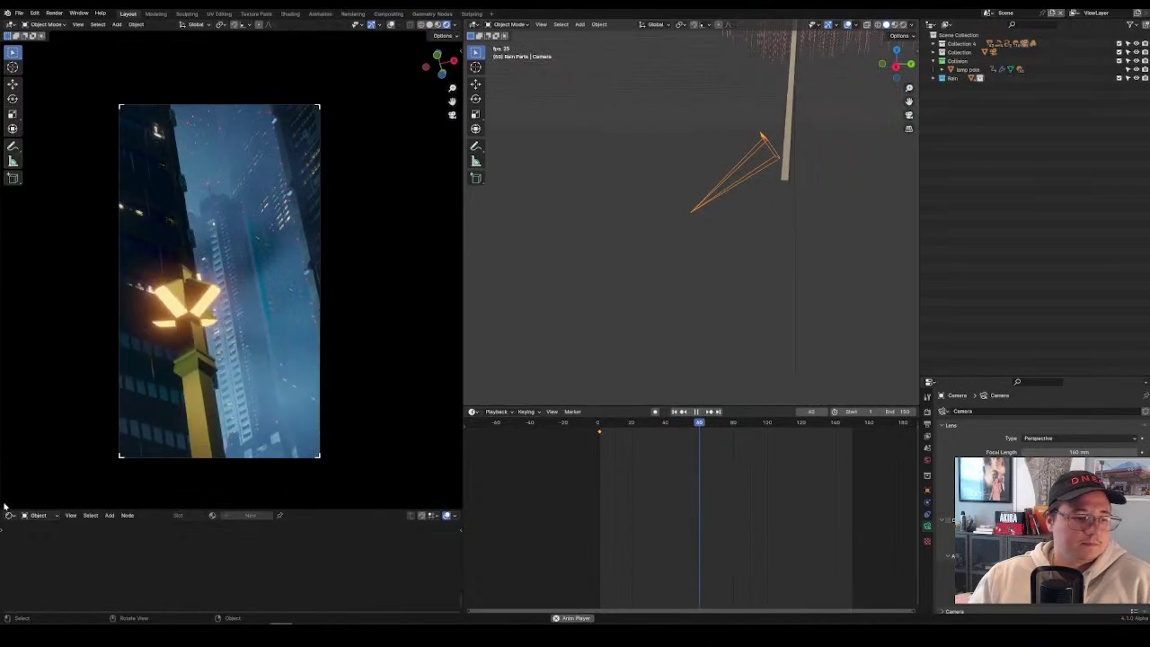
Review the looping camera animation in the rendered portrait frame, up close and in full, and stop playback.
scroll(191, 363, up, 1)
scroll(320, 346, up, 2)
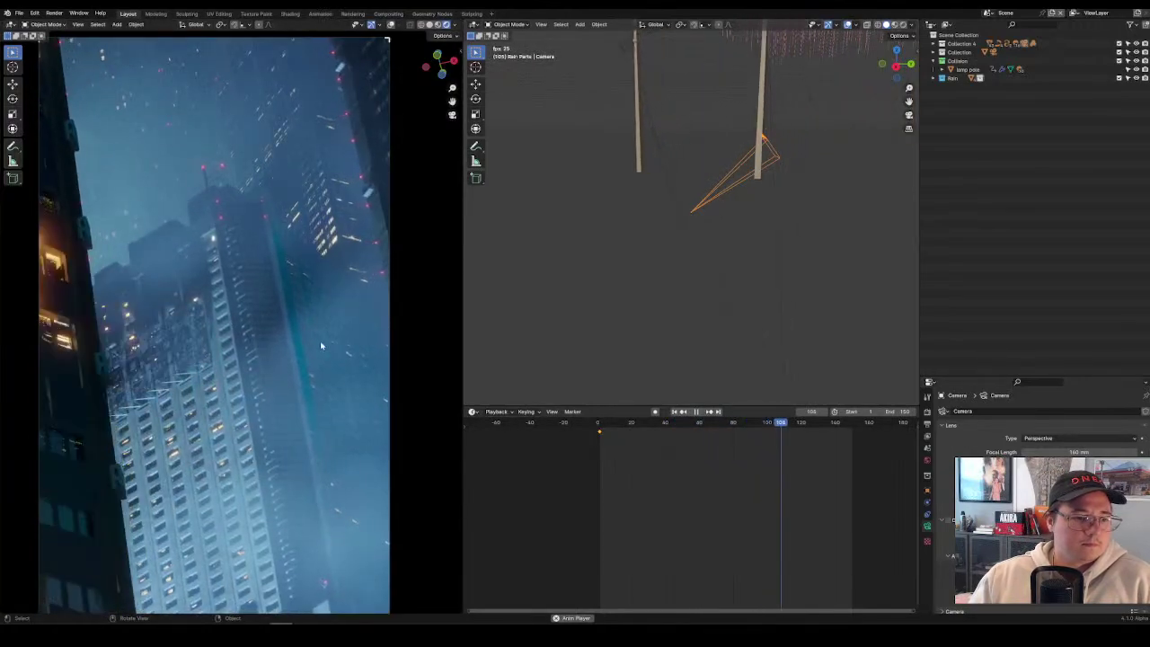
scroll(360, 362, down, 2)
shift+middle_drag(367, 365, 379, 345)
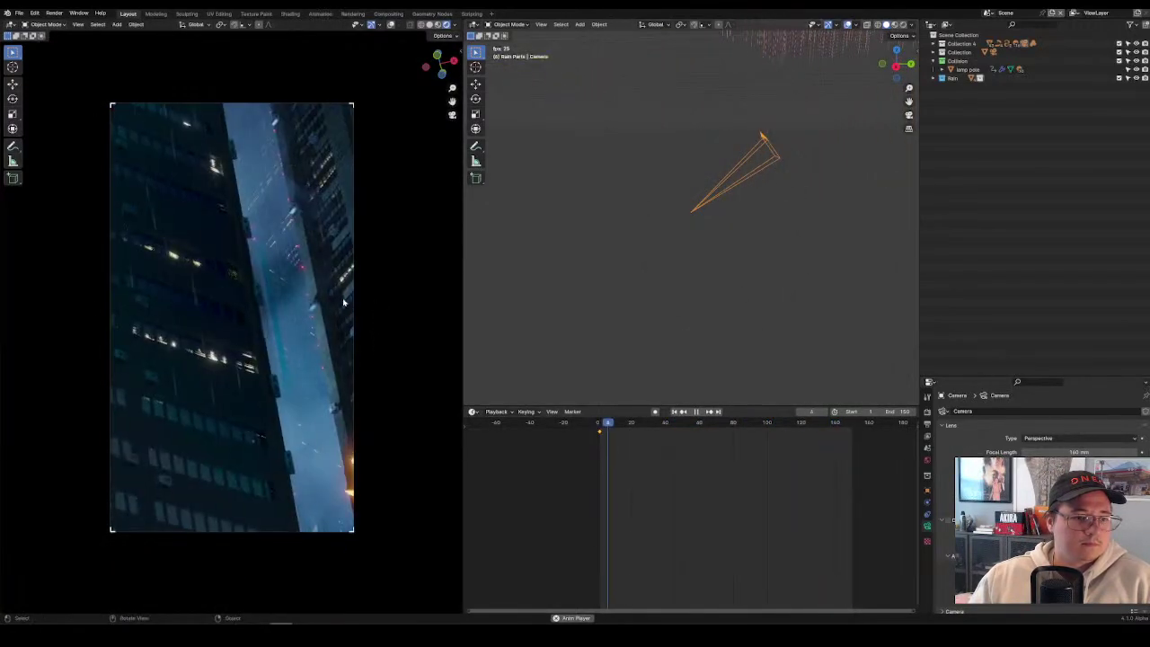
key(space)
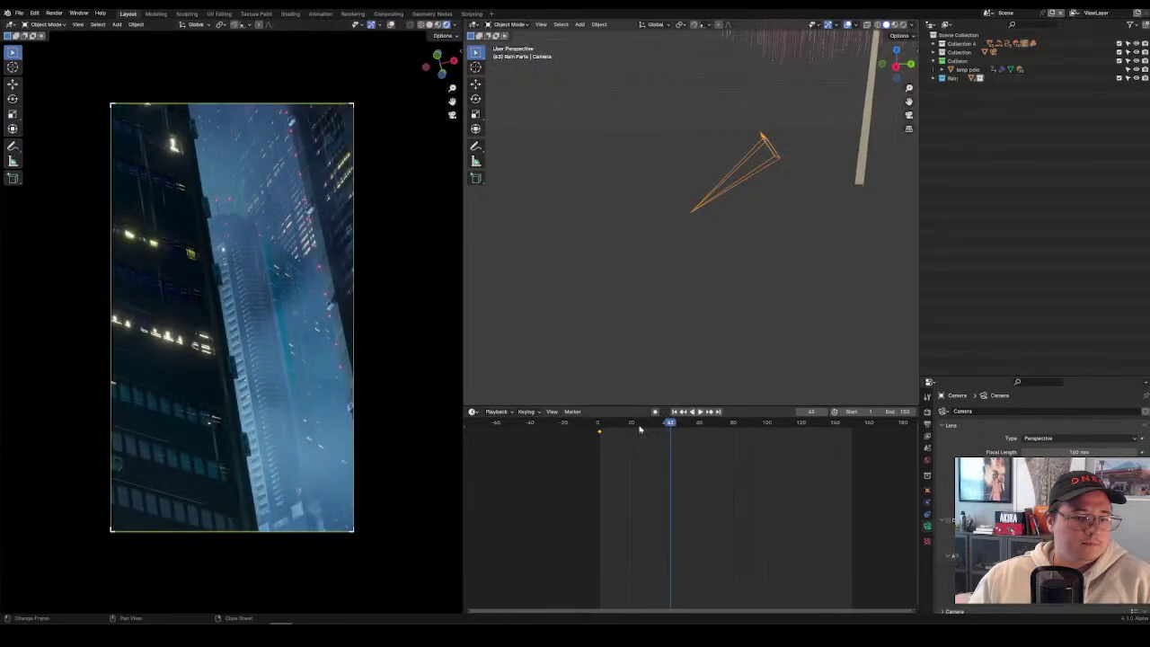
Return to frame 1 and rotate the camera about -0.86° around its local Y axis.
click(597, 422)
click(599, 423)
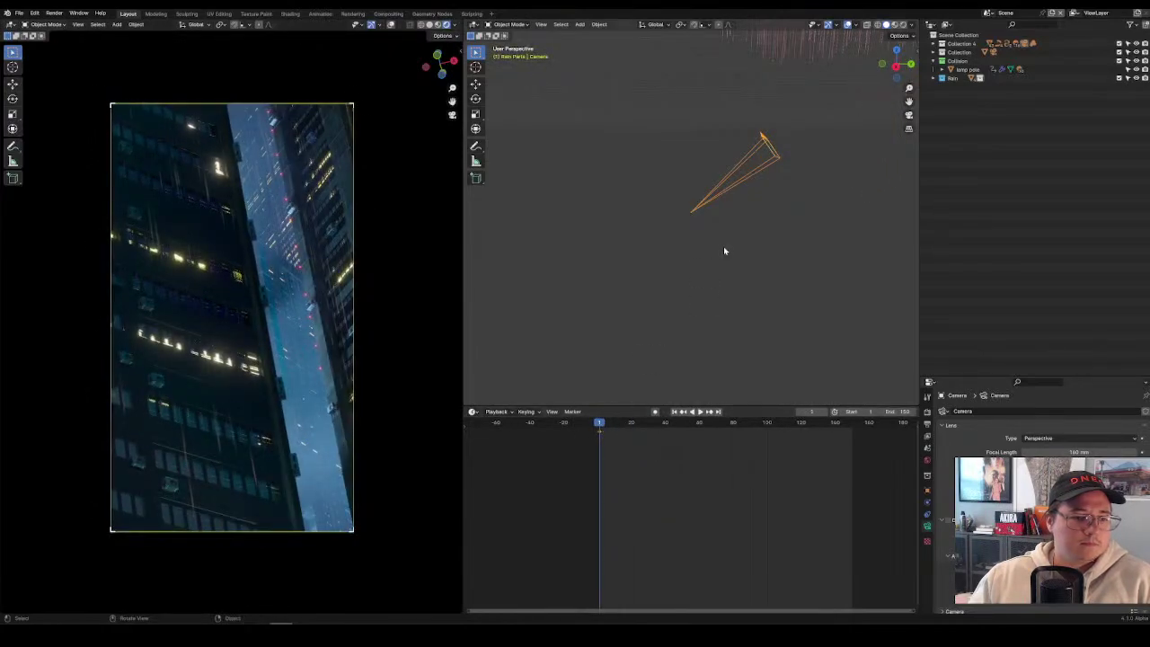
middle_drag(747, 233, 766, 240)
key(r)
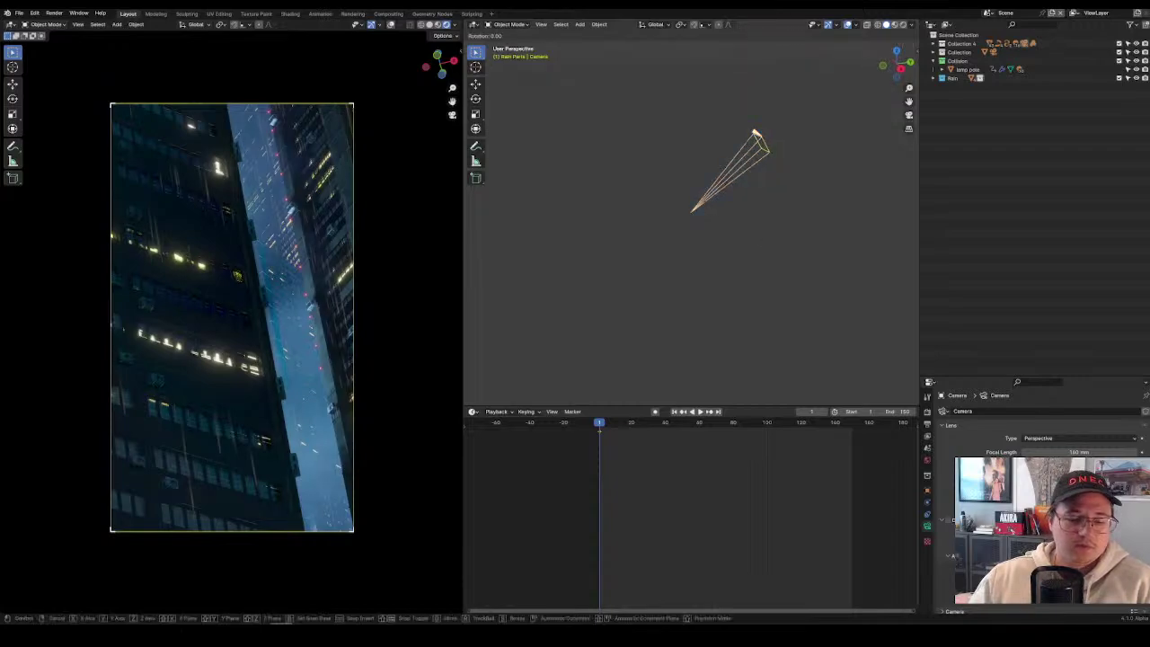
key(y)
key(y)
key(x)
key(z)
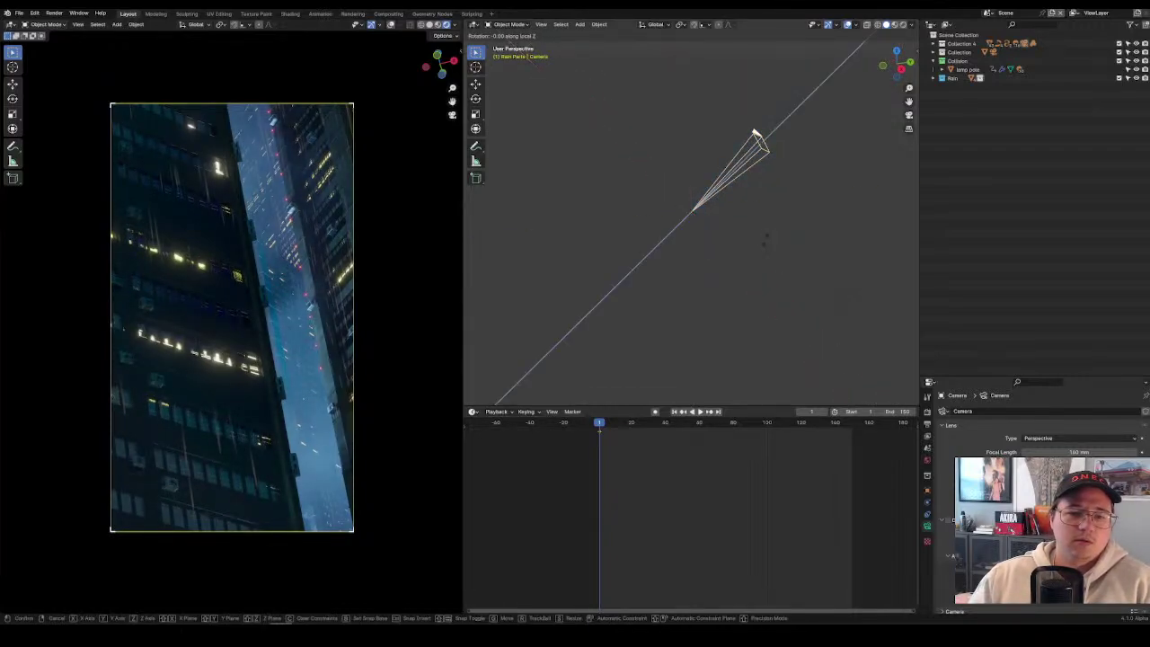
key(z)
key(y)
key(y)
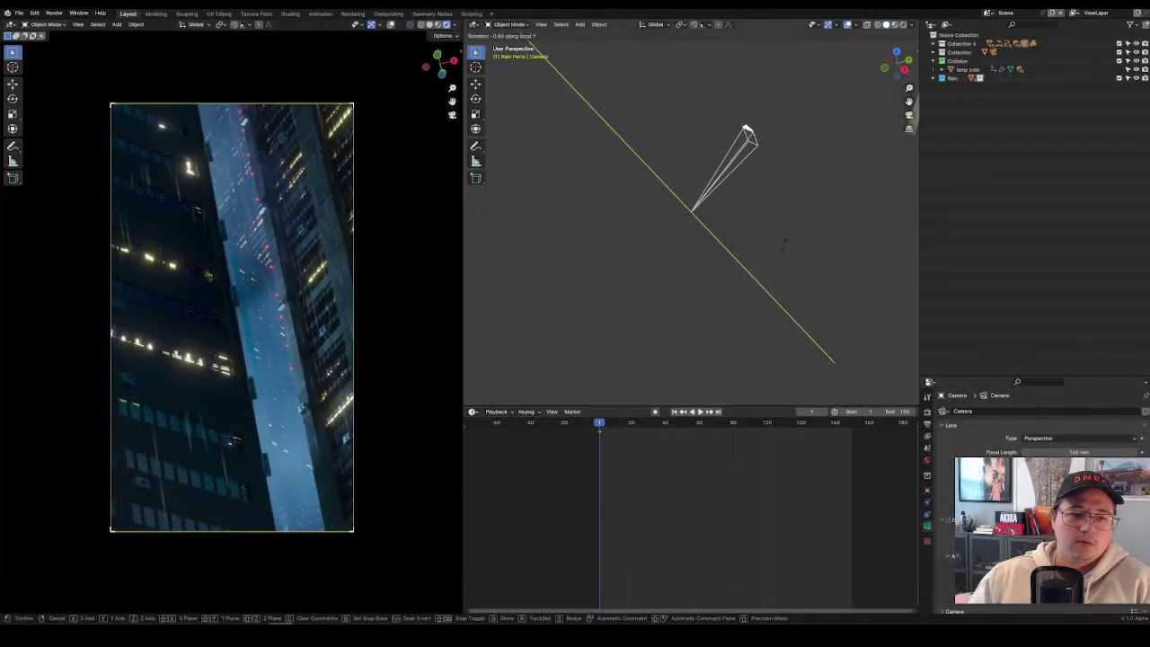
click(784, 245)
Insert a keyframe for the camera at frame 1 and play the animation from frame 0 to about frame 52.
key(i)
click(785, 245)
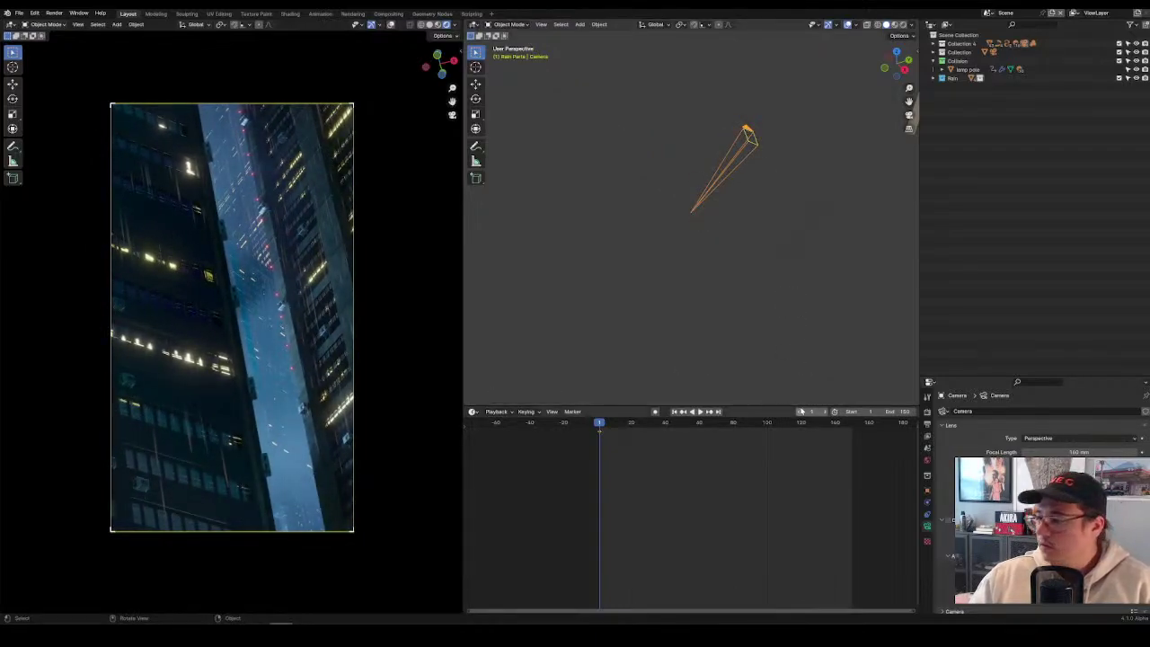
click(596, 426)
scroll(637, 456, up, 5)
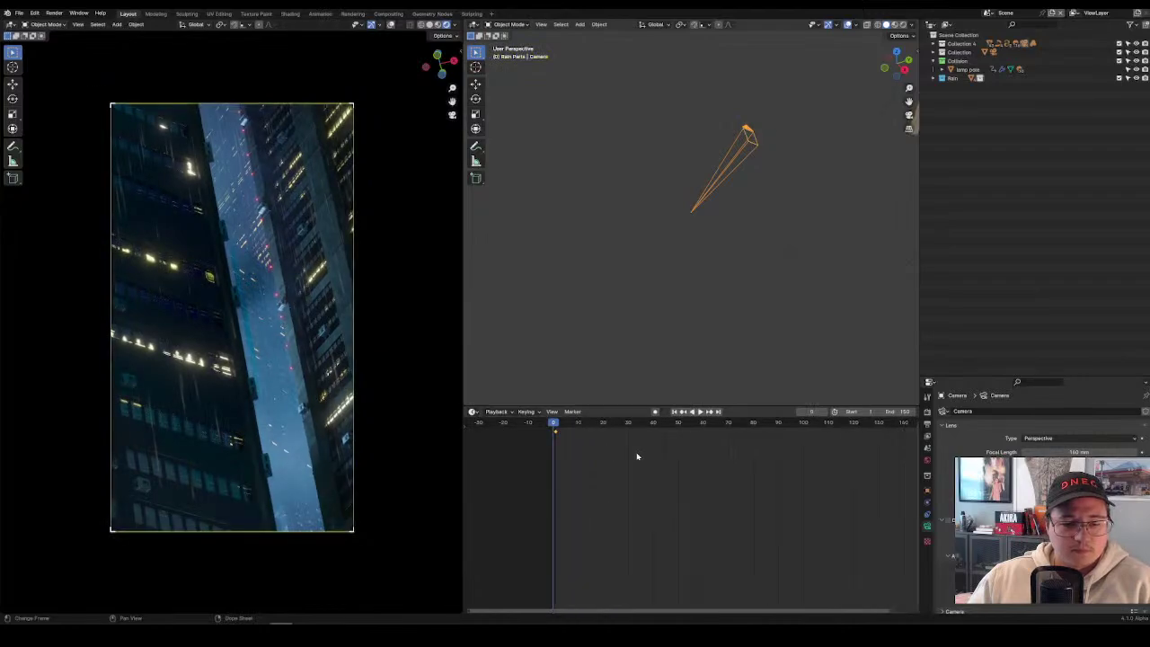
key(space)
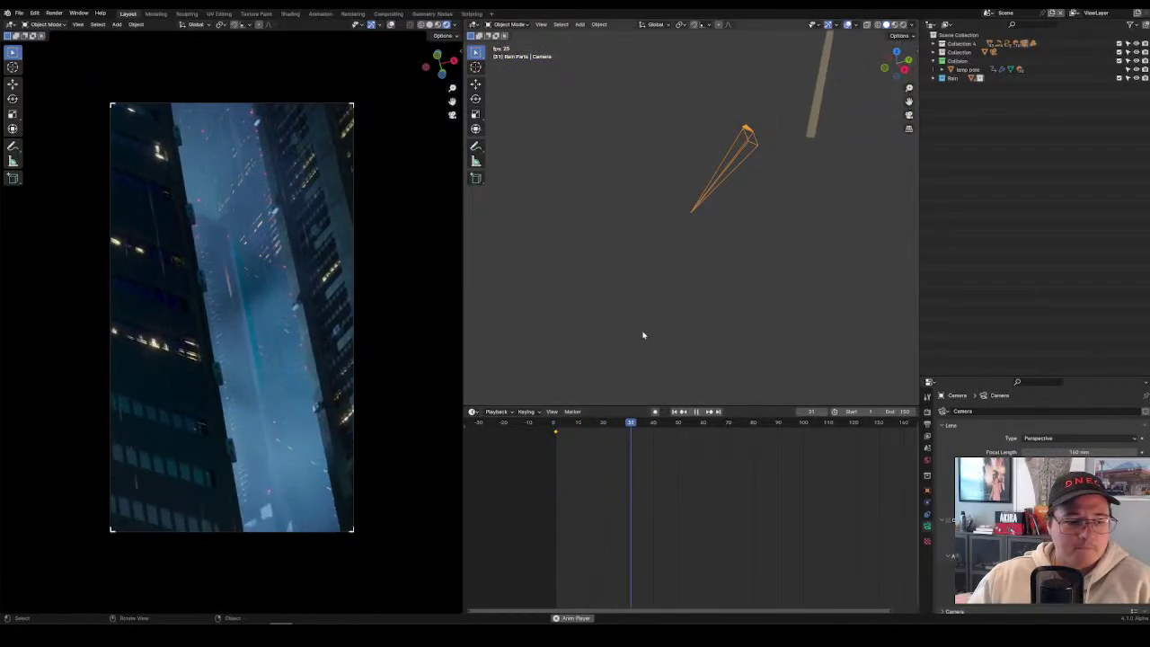
key(space)
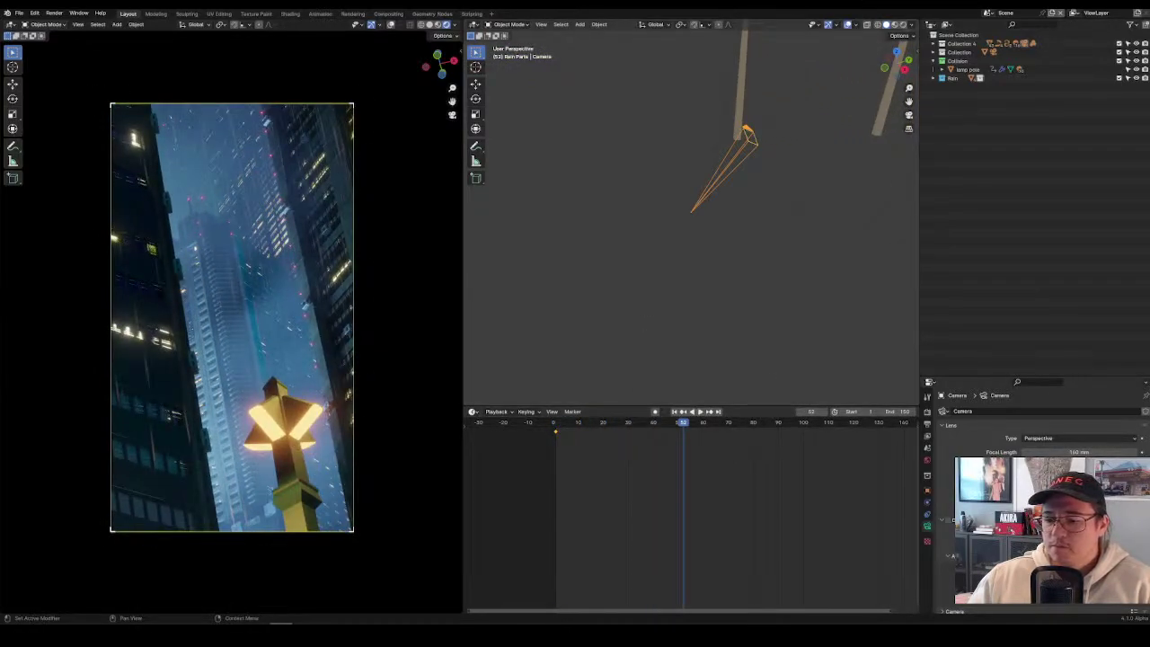
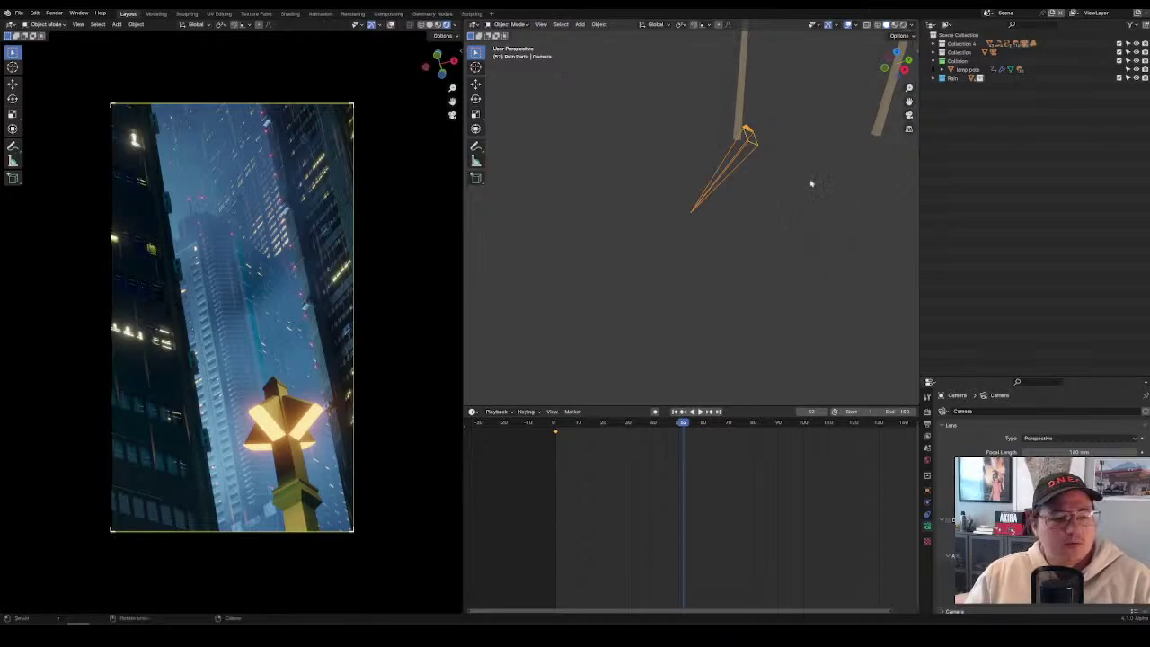
Play the animation from the start in bursts and examine the rain, lamp posts and buildings in the portrait camera view.
drag(686, 425, 555, 433)
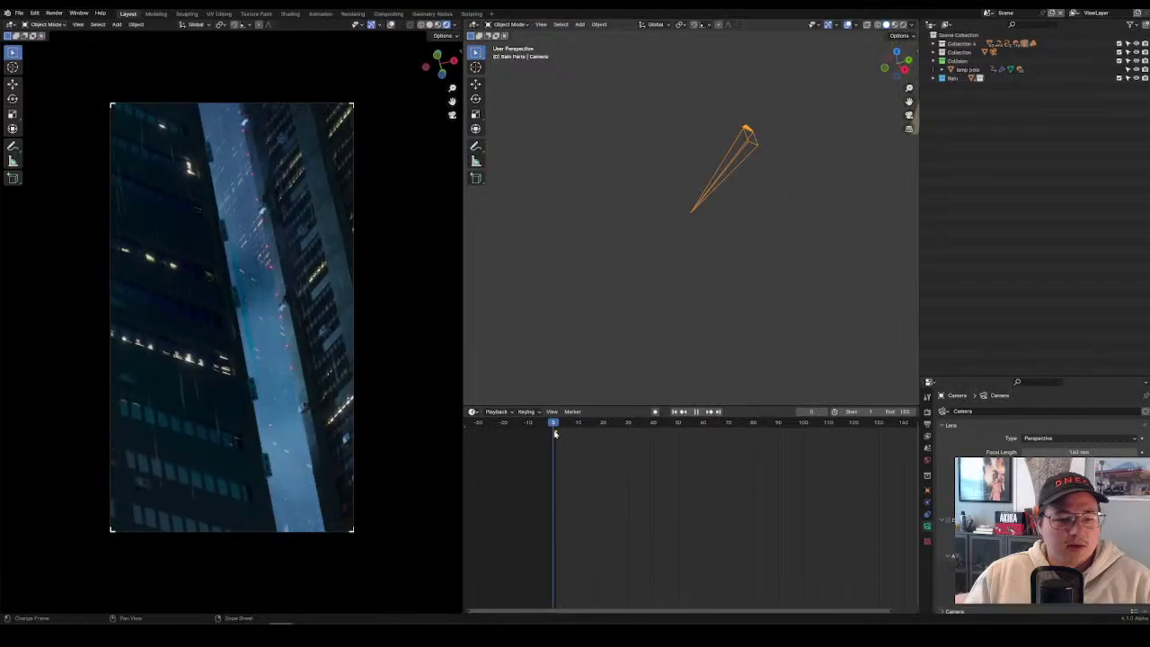
key(space)
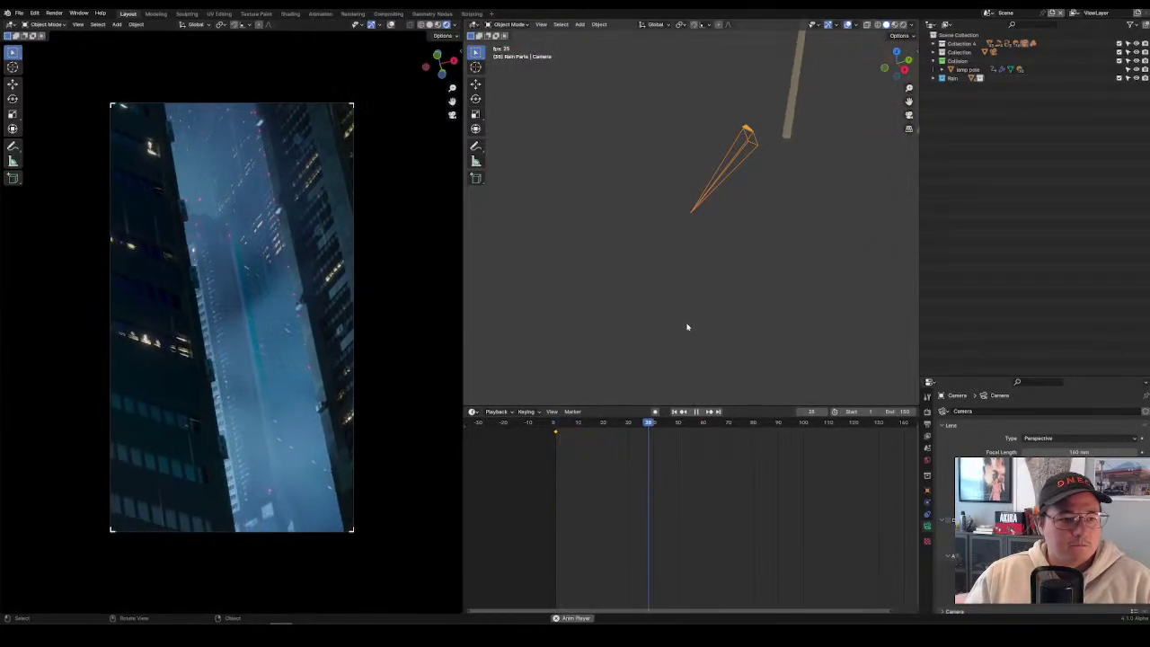
key(space)
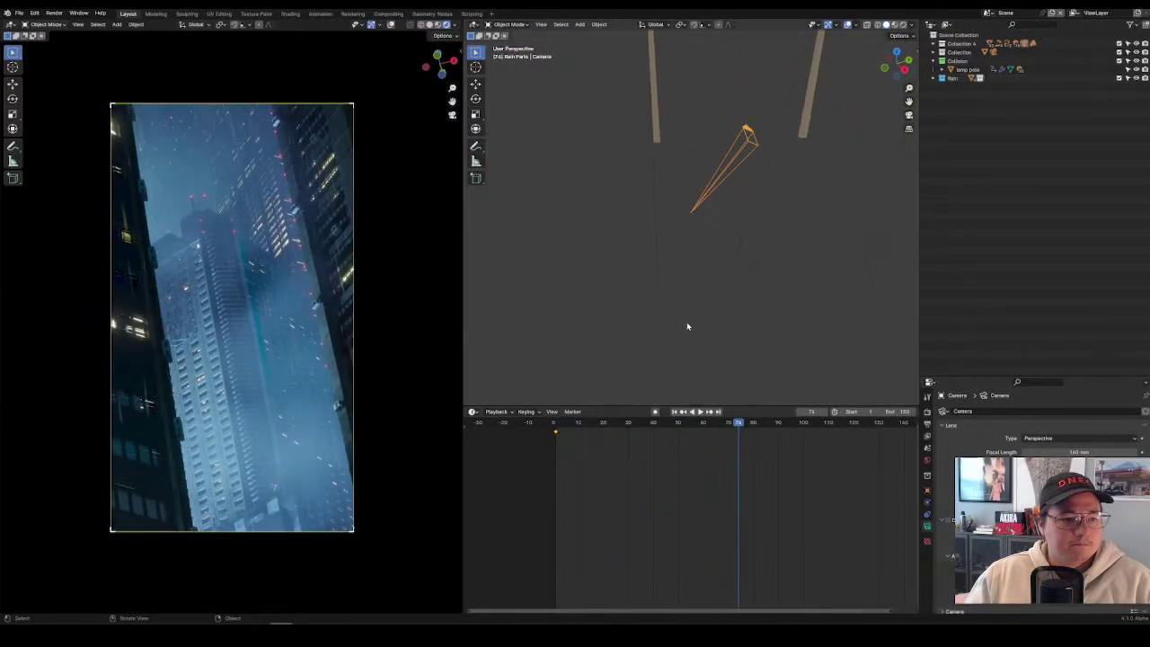
key(space)
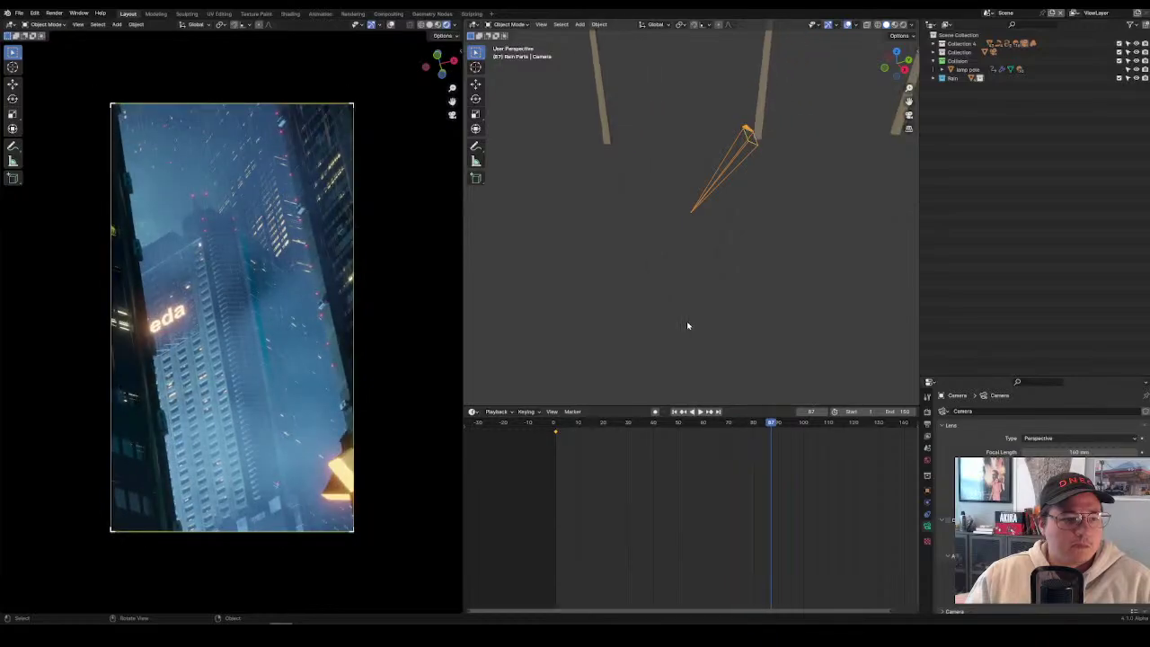
key(space)
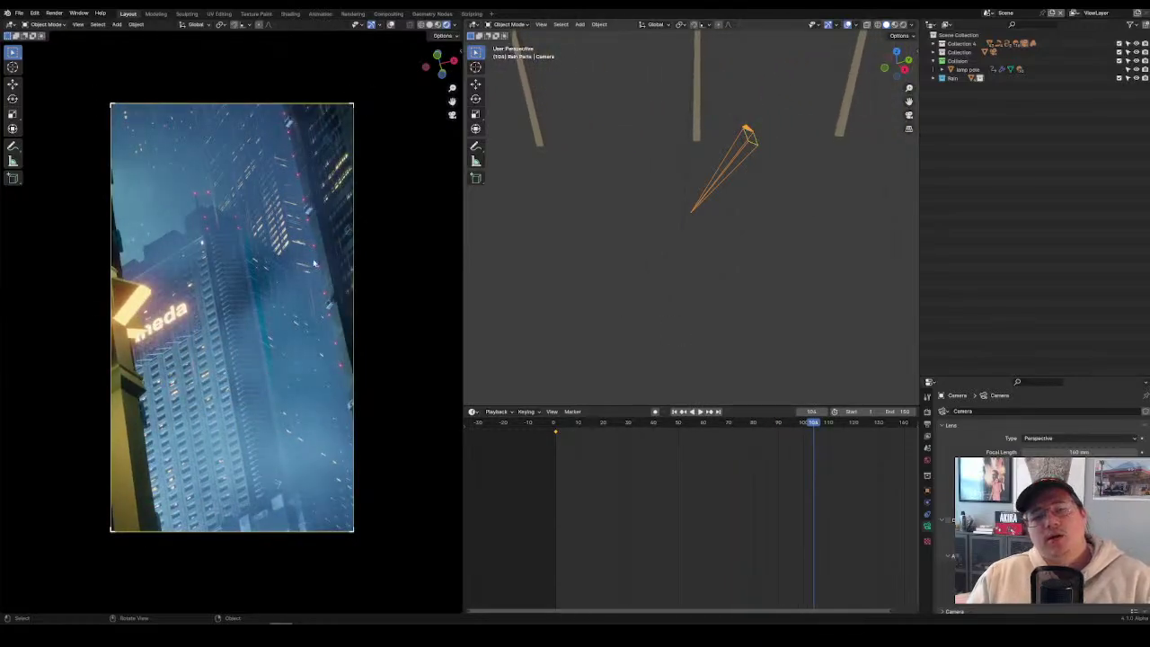
key(space)
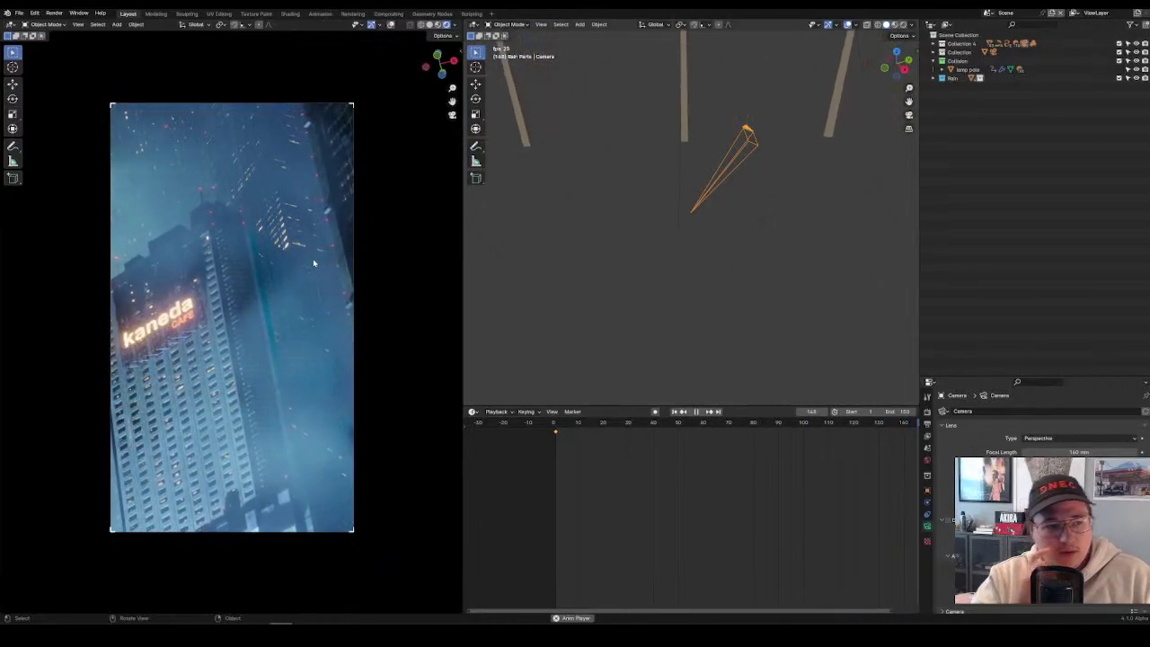
key(space)
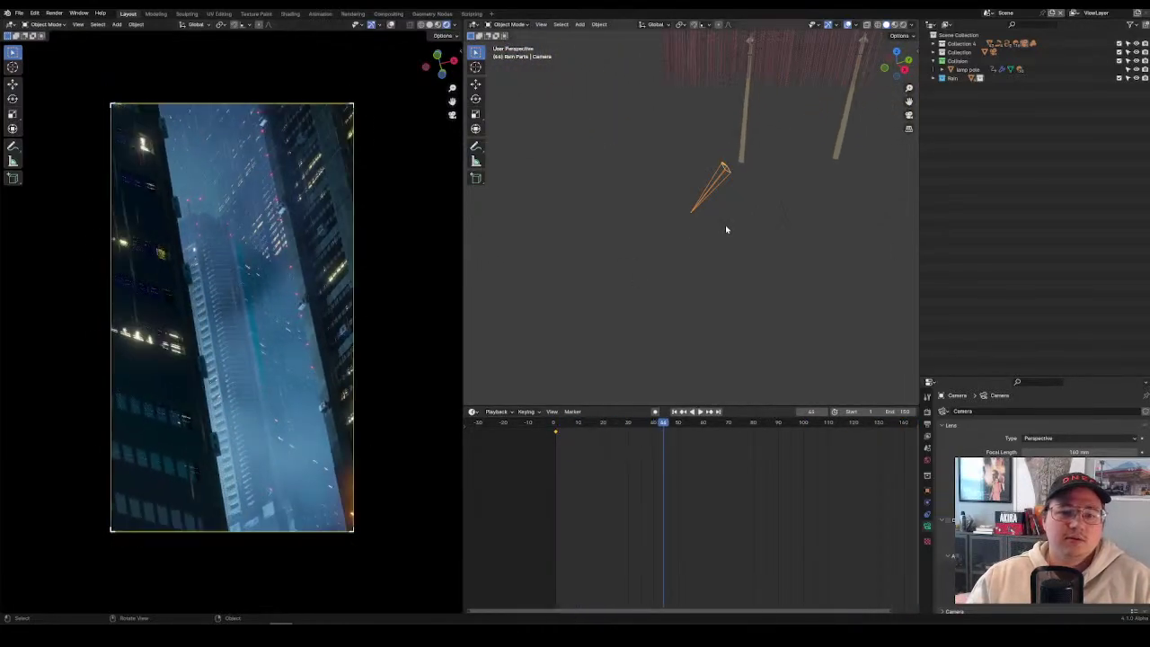
Shorten the camera's focal length to about 145 mm and play the animation to check the wider framing.
drag(1078, 452, 1051, 452)
key(space)
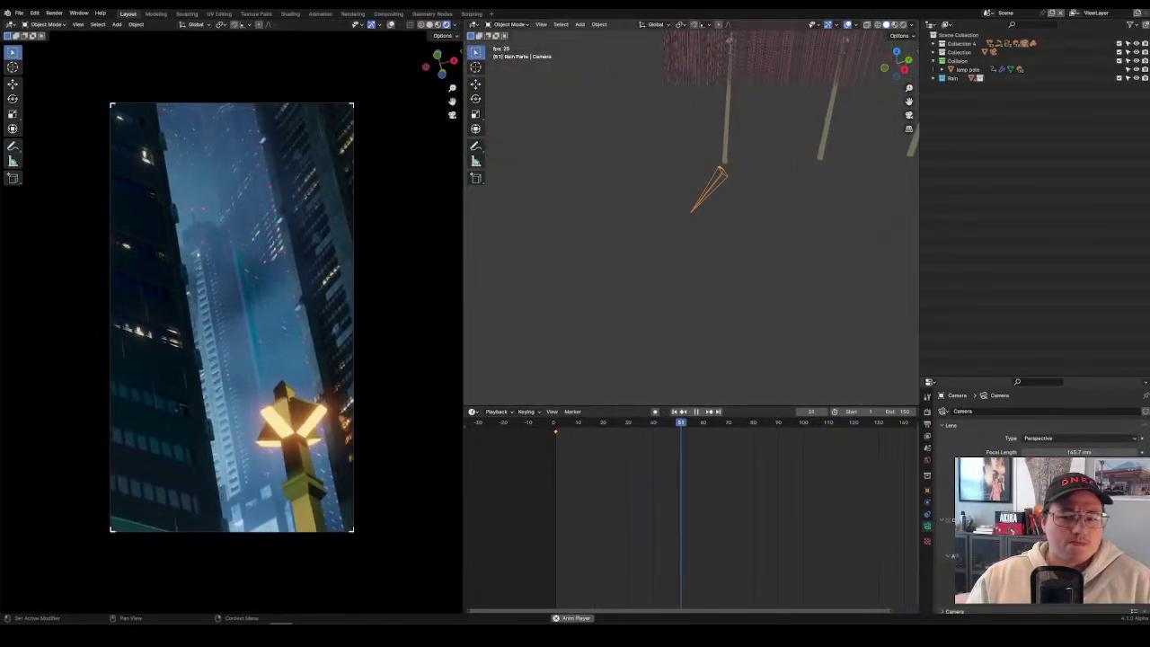
key(space)
click(554, 428)
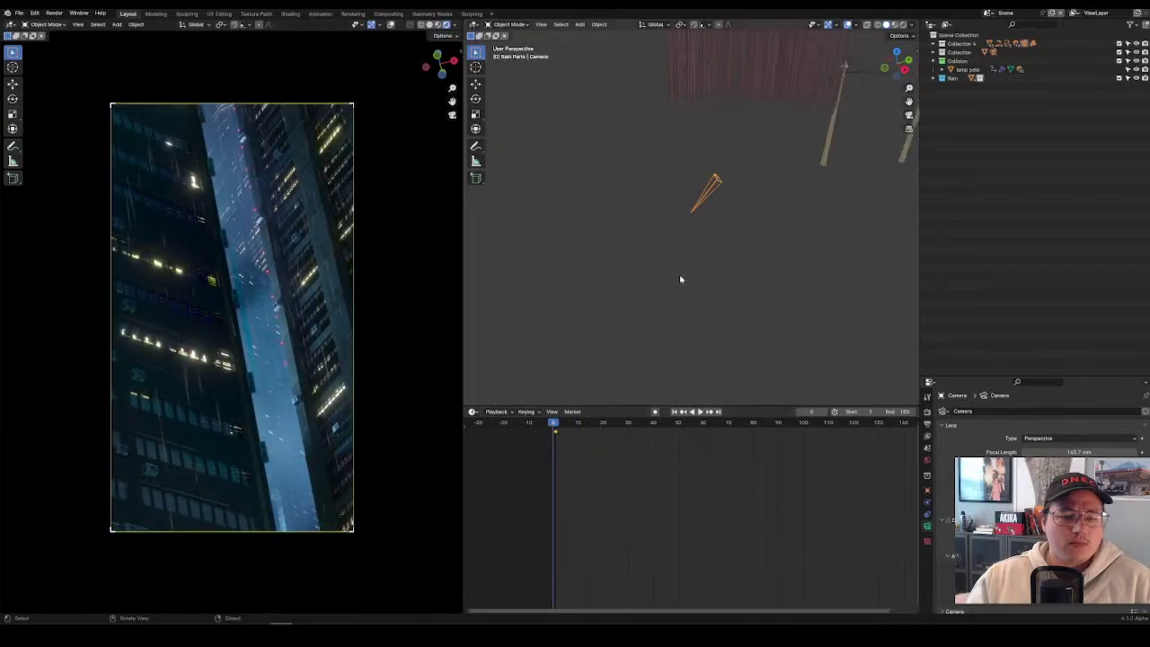
Move the camera in the negative direction along global X at frame 1 and insert a Location & Rotation keyframe.
click(556, 428)
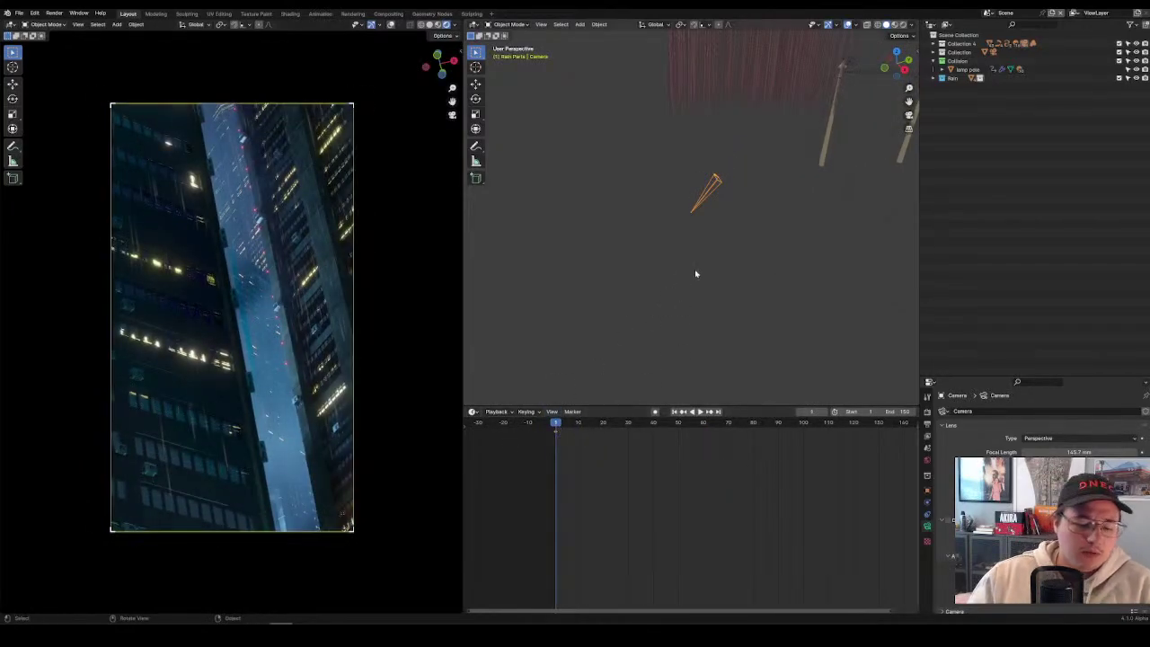
key(k)
middle_drag(789, 310, 778, 274)
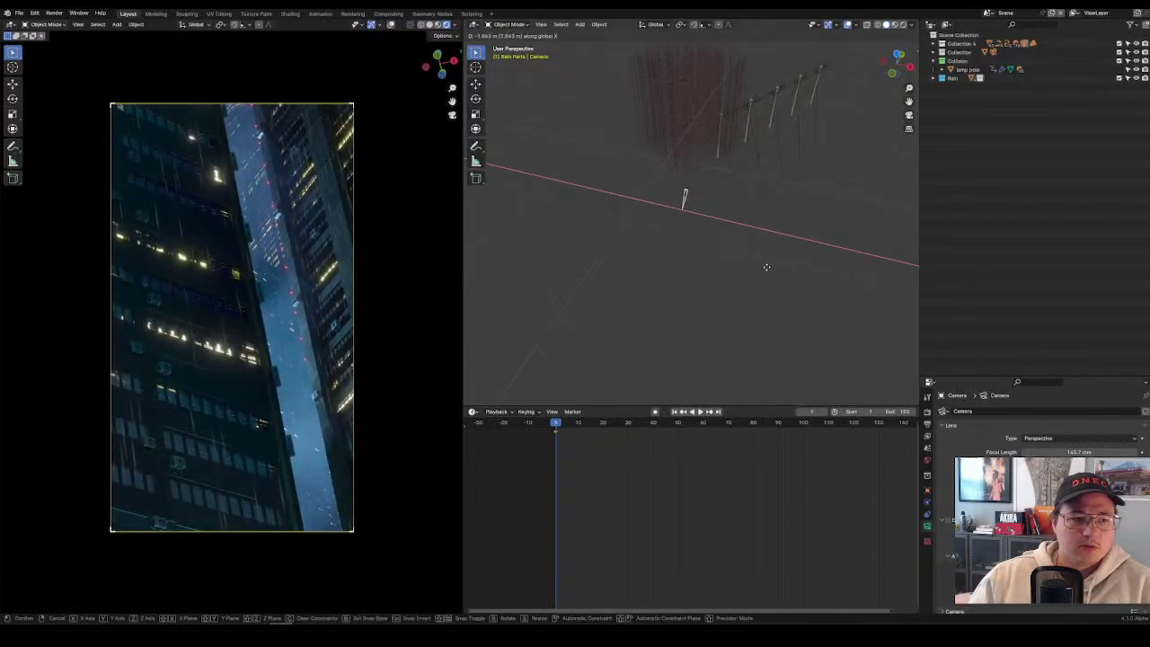
click(769, 267)
key(i)
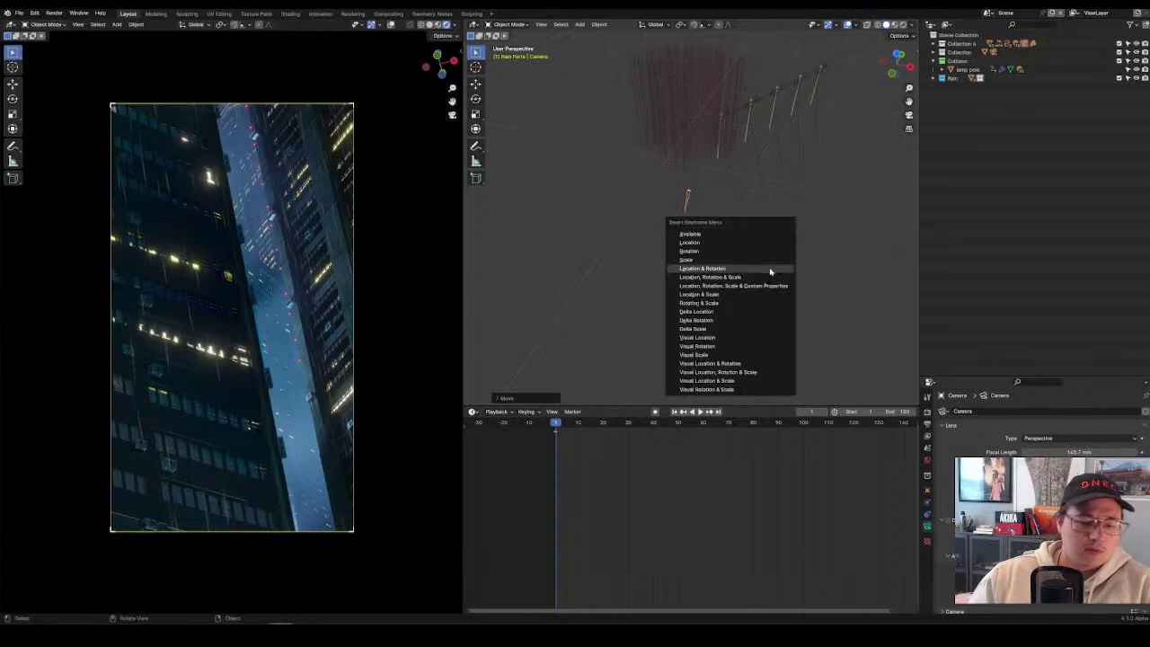
click(769, 269)
Play the animation through to its last frames and review the repositioned camera's framing of the lamp posts and sign.
key(space)
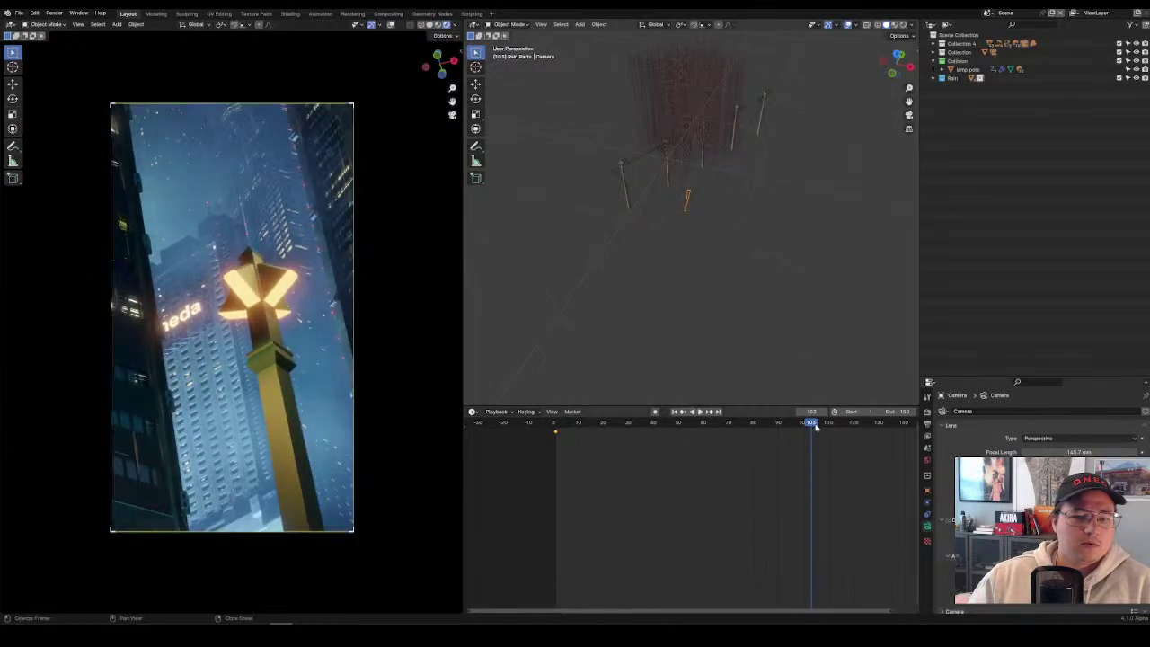
key(space)
scroll(796, 466, down, 1)
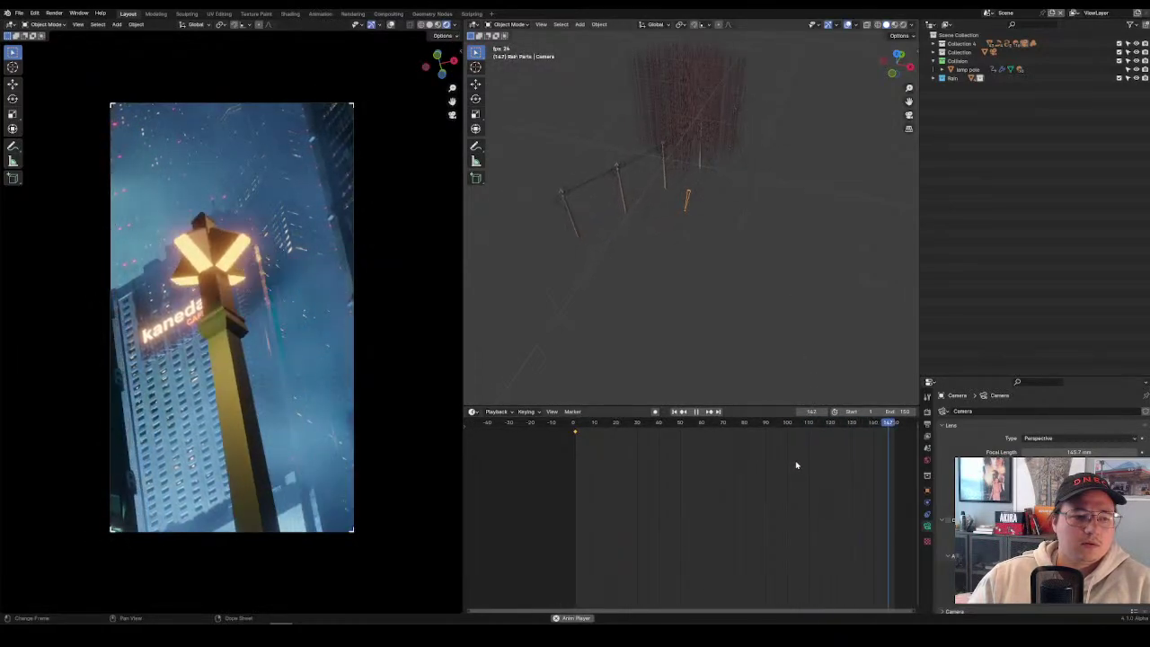
key(space)
Rotate the camera about 1.6° around its local X axis at frame 1 and insert a Location & Rotation keyframe.
drag(585, 423, 574, 422)
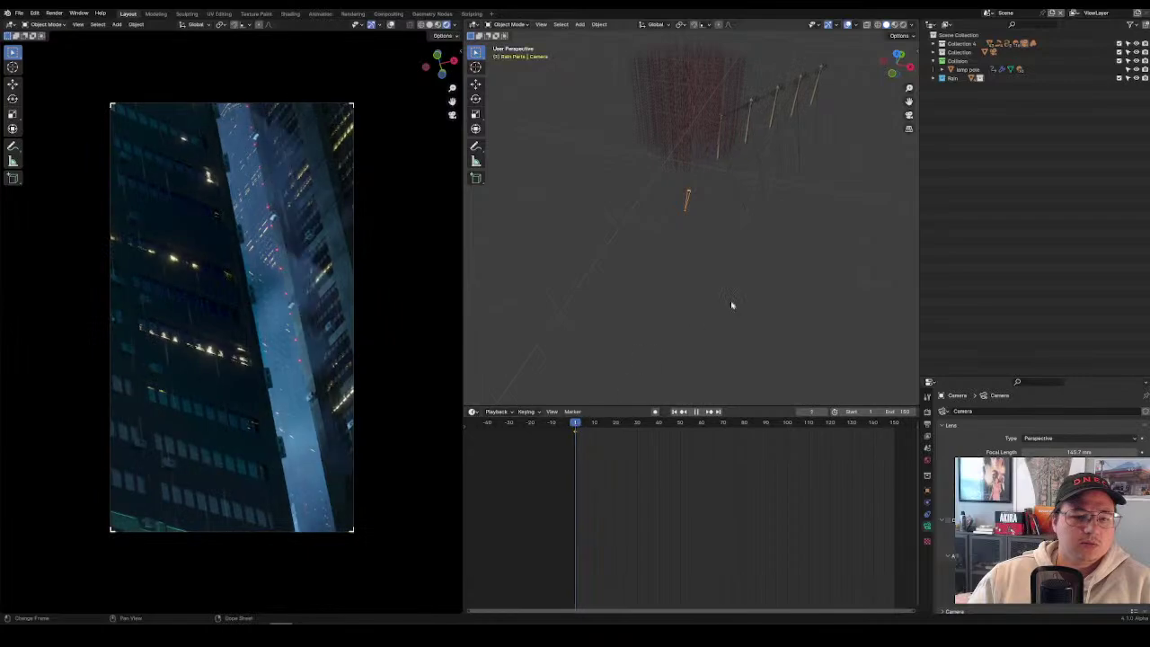
middle_drag(731, 305, 828, 254)
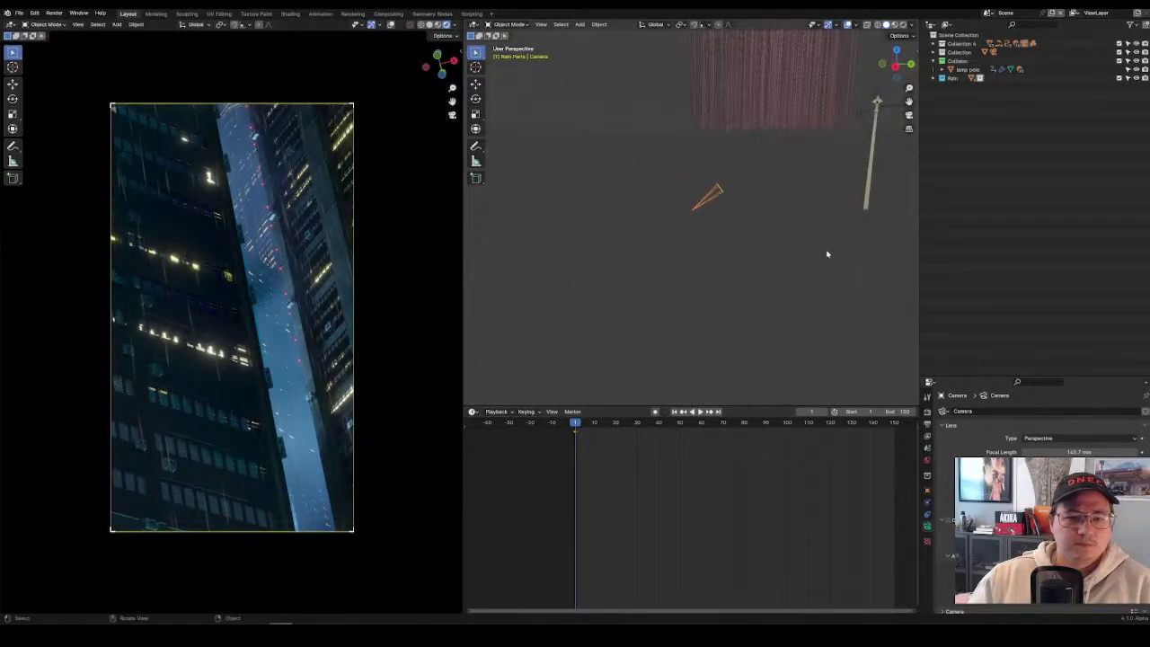
key(r)
key(y)
key(y)
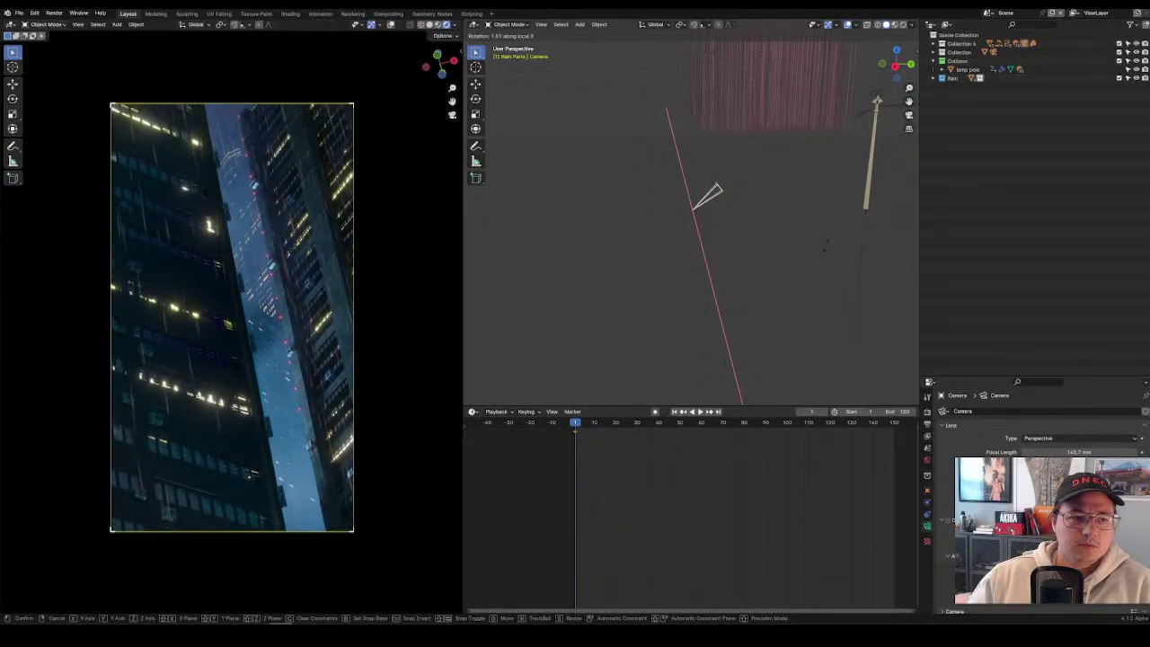
click(790, 235)
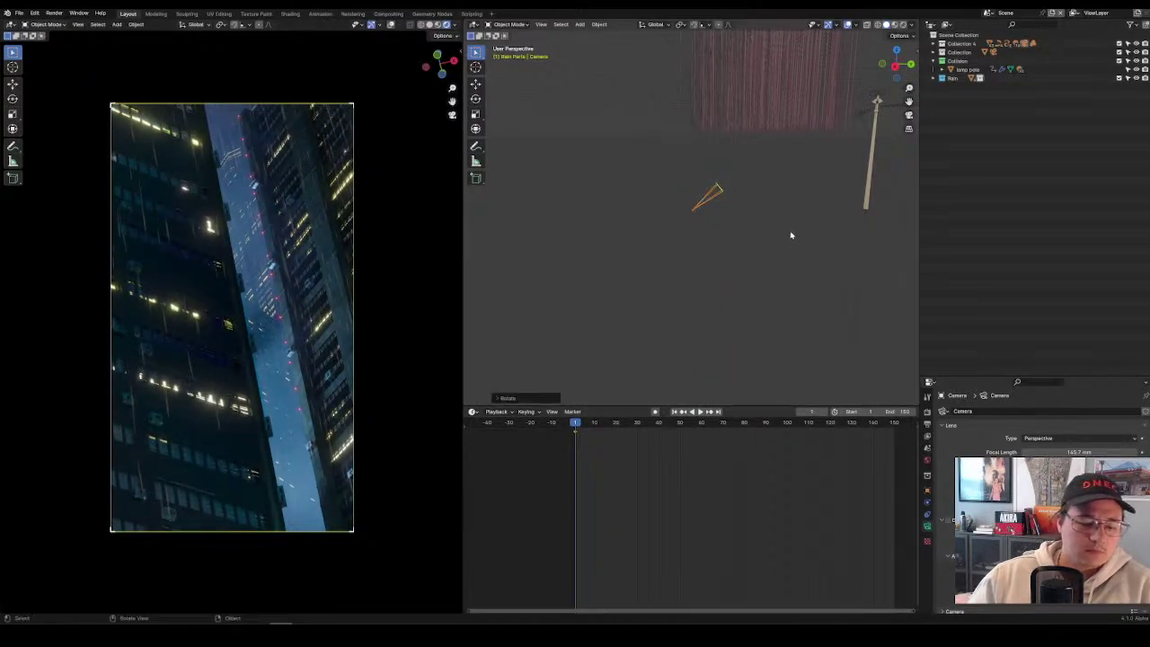
key(i)
click(791, 234)
Hide the gizmos in the camera viewport and inspect the upper part of the rendered frame up close.
click(371, 24)
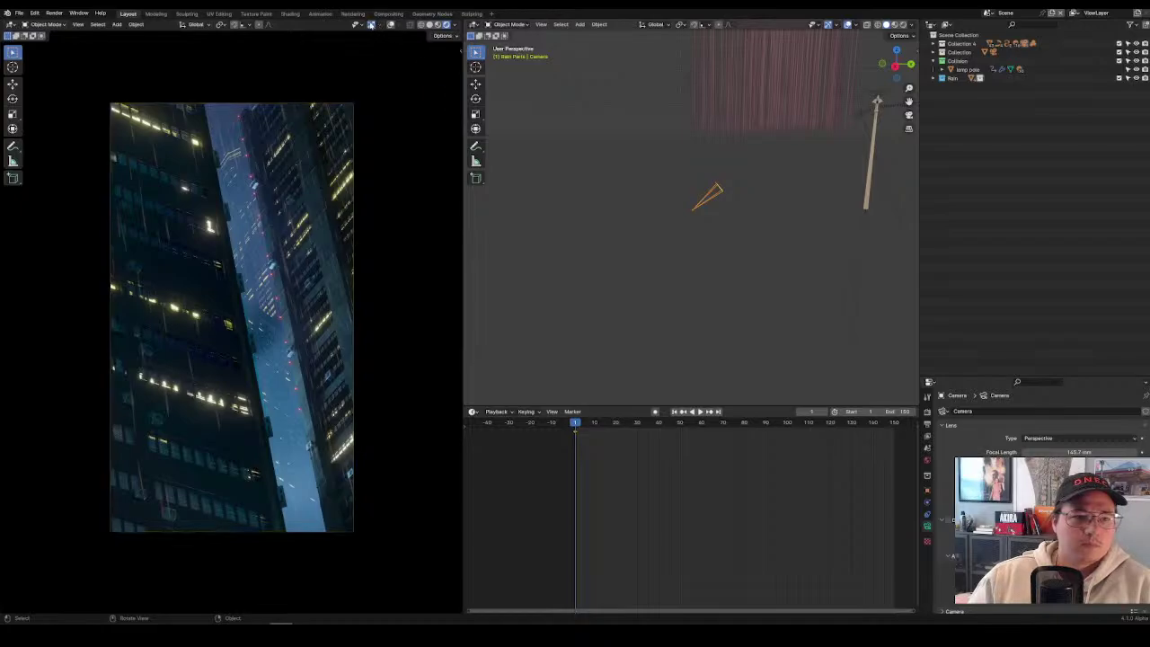
click(371, 25)
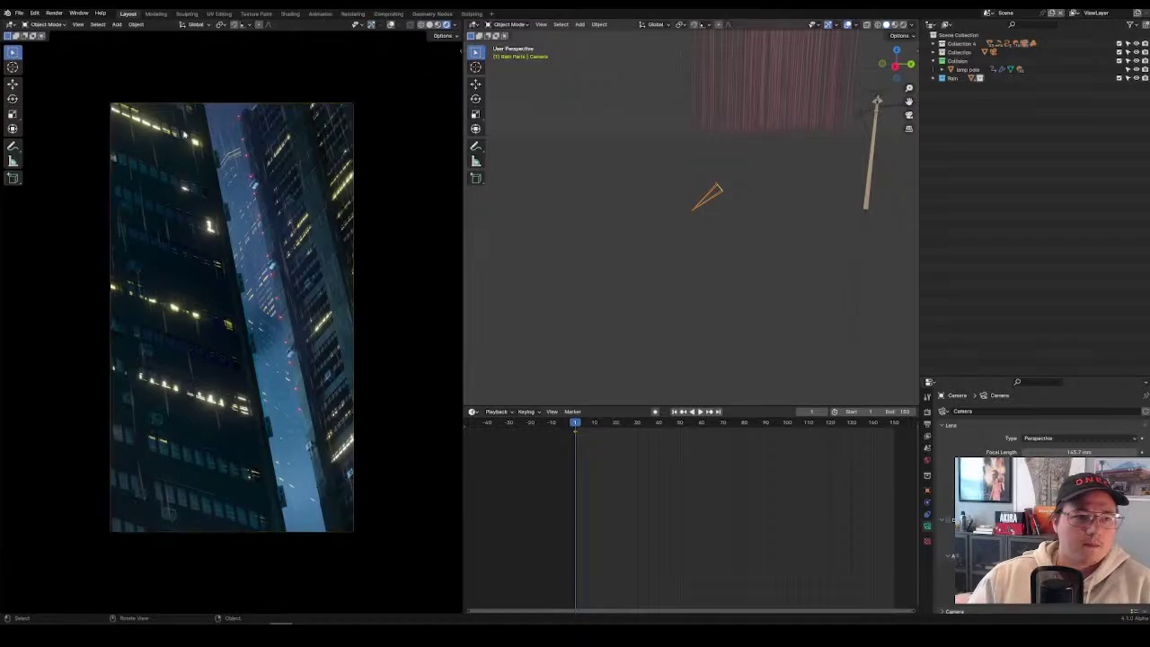
scroll(184, 135, up, 3)
shift+middle_drag(275, 86, 264, 336)
scroll(269, 319, up, 10)
mouse_move(256, 135)
shift+middle_down()
mouse_move(295, 443)
mouse_move(276, 299)
shift+middle_up()
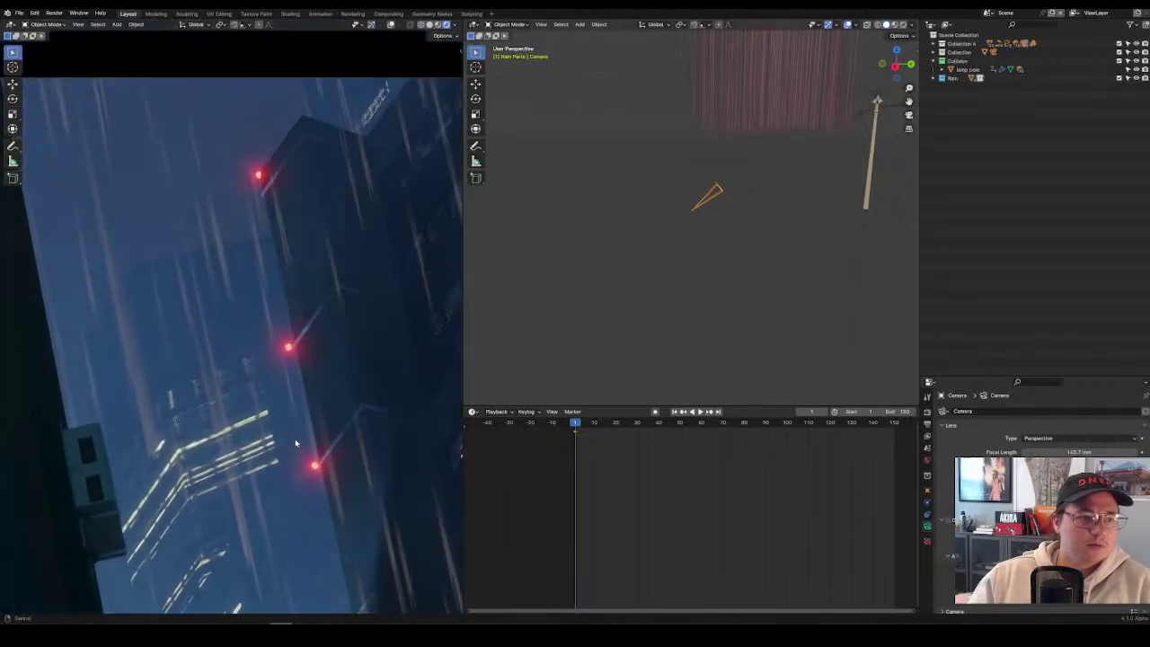
Look through the scene's output settings and the render settings down to the Film section.
key(KP_0)
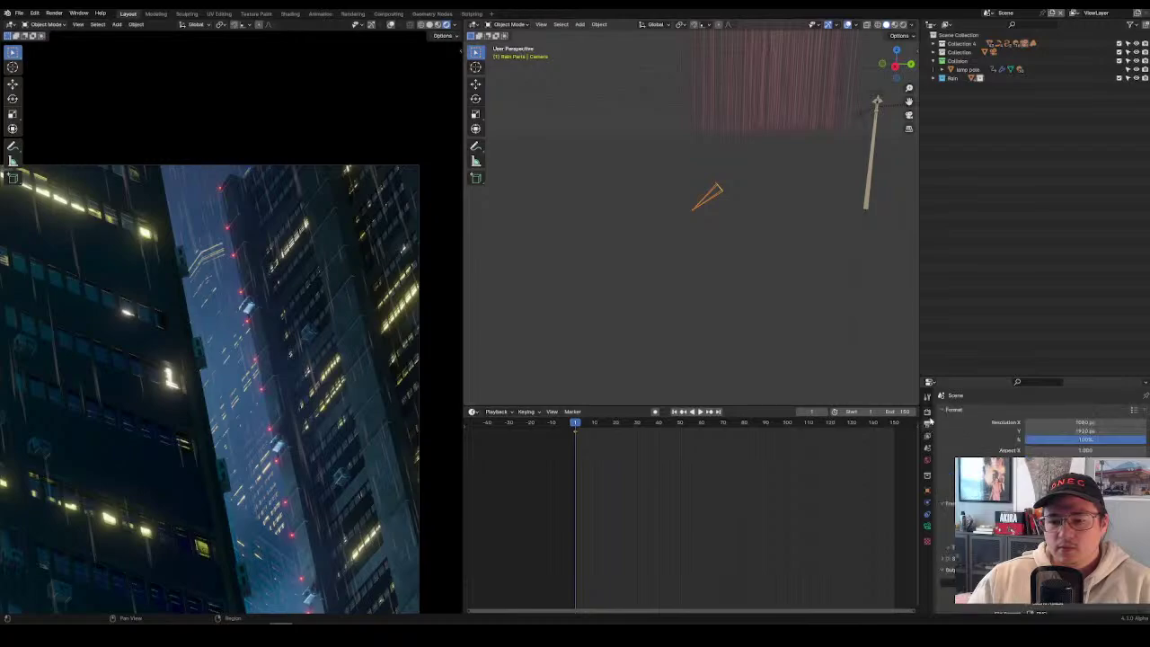
scroll(988, 422, down, 10)
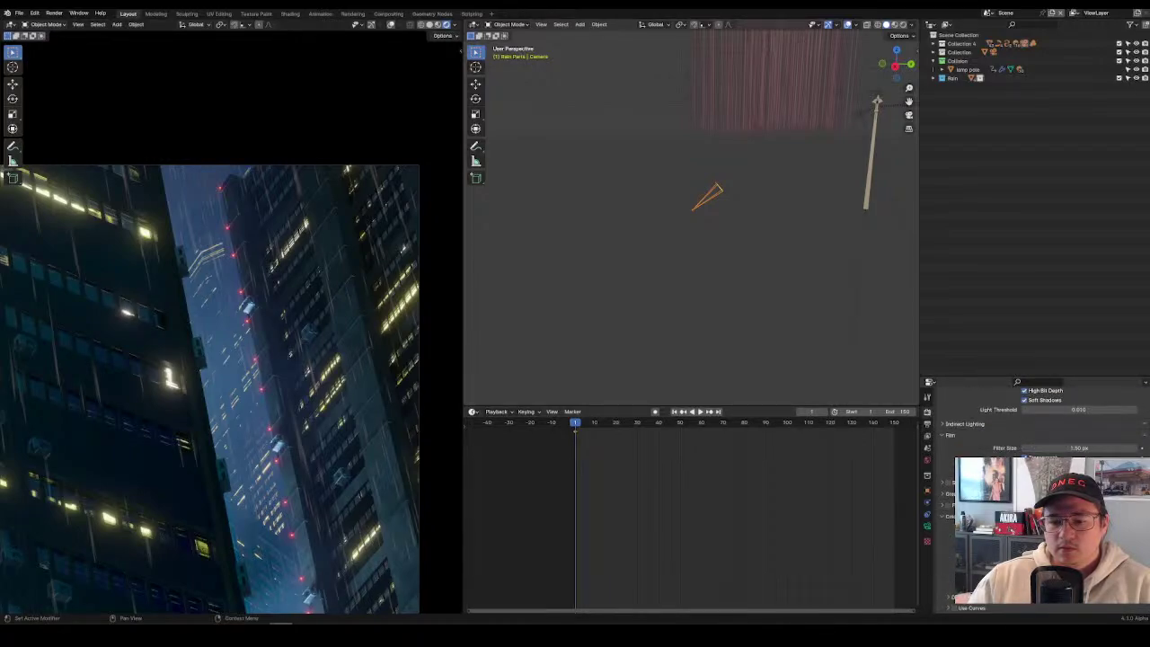
scroll(988, 460, up, 5)
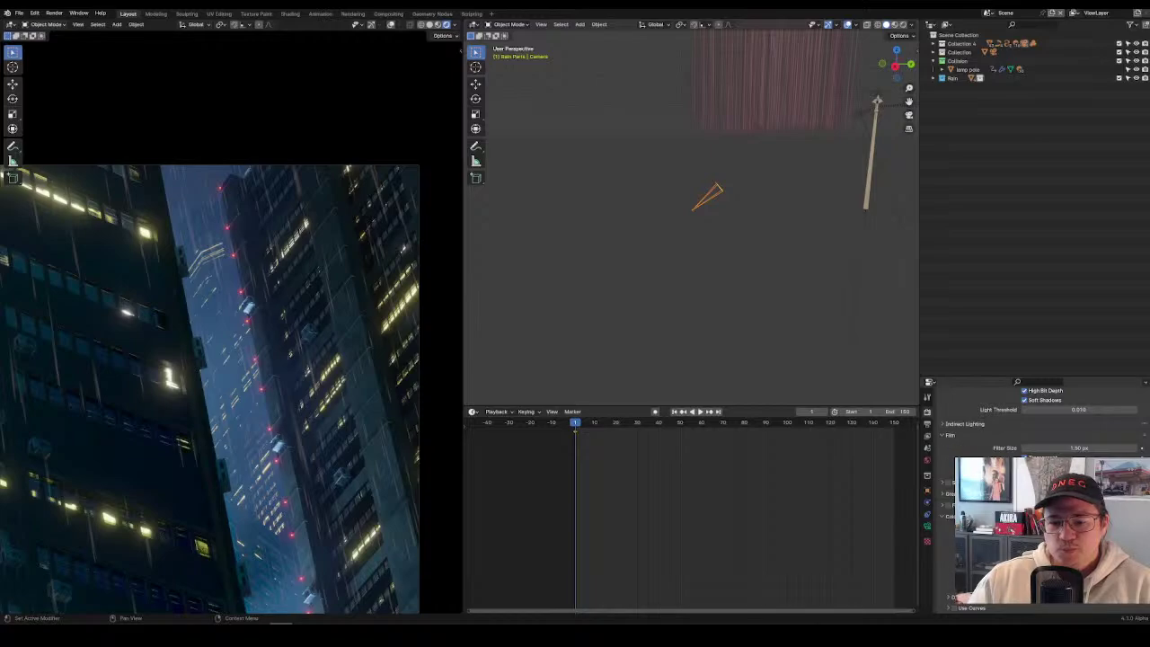
Play the animation in short runs up to frame 118, examining the background towers and rain at different magnifications.
key(space)
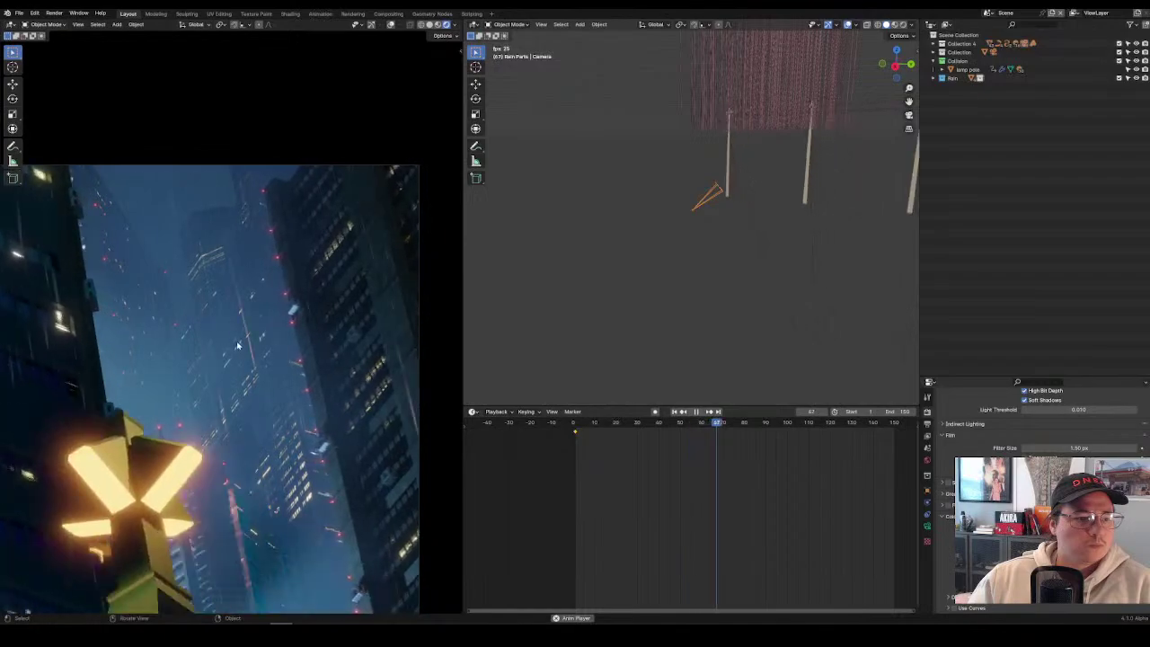
key(space)
scroll(239, 332, down, 2)
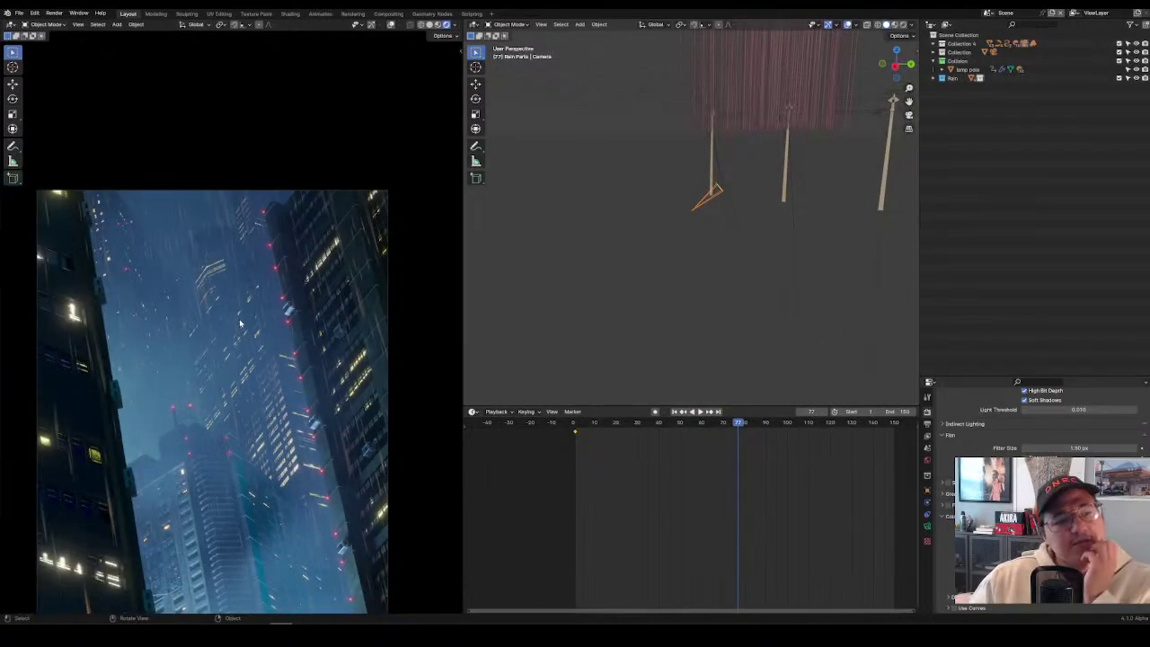
scroll(251, 297, up, 3)
scroll(270, 252, down, 4)
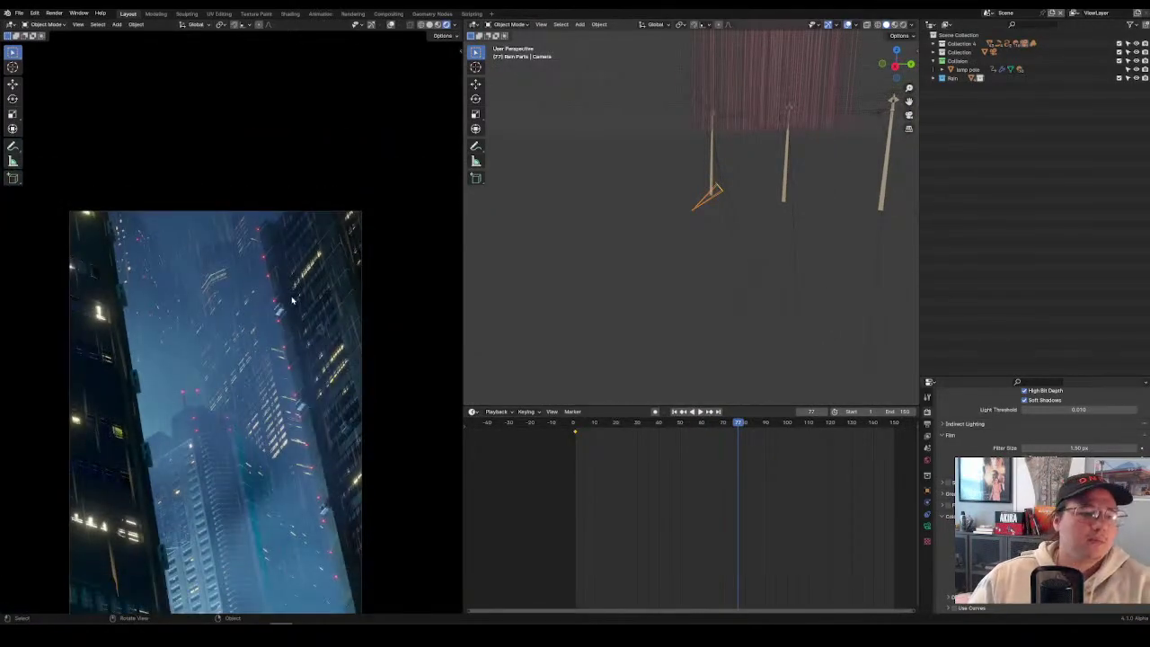
scroll(239, 326, down, 3)
scroll(234, 332, up, 2)
key(space)
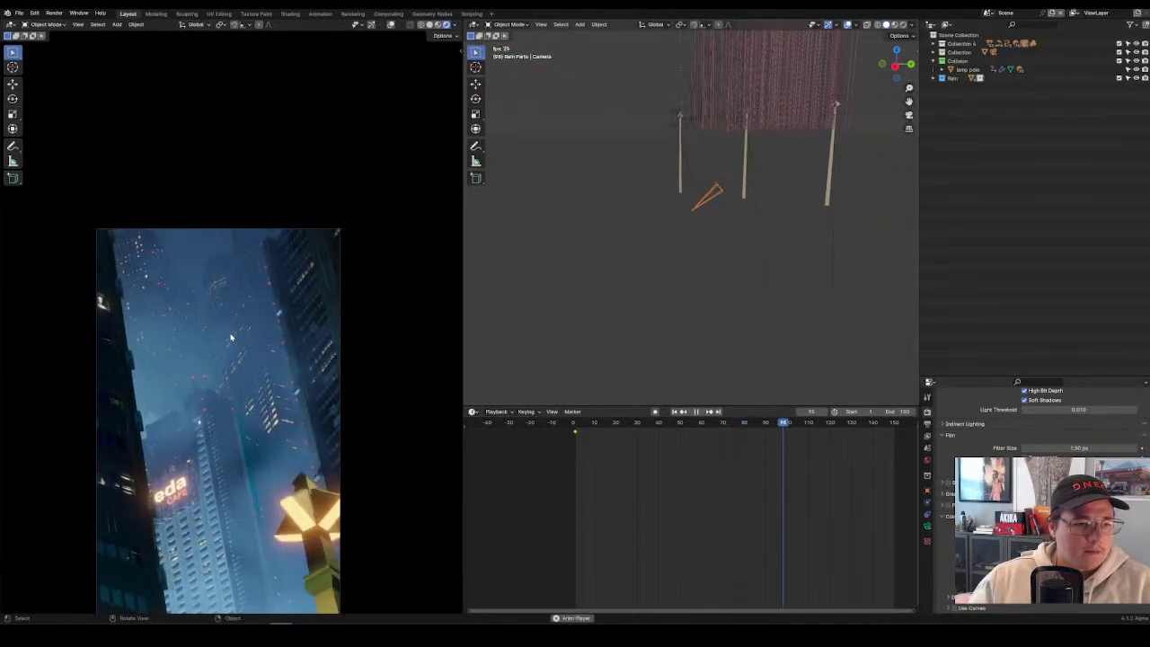
key(space)
Try to delete the tall beige tower among the clouds and undo the deletion.
click(719, 117)
scroll(641, 162, down, 6)
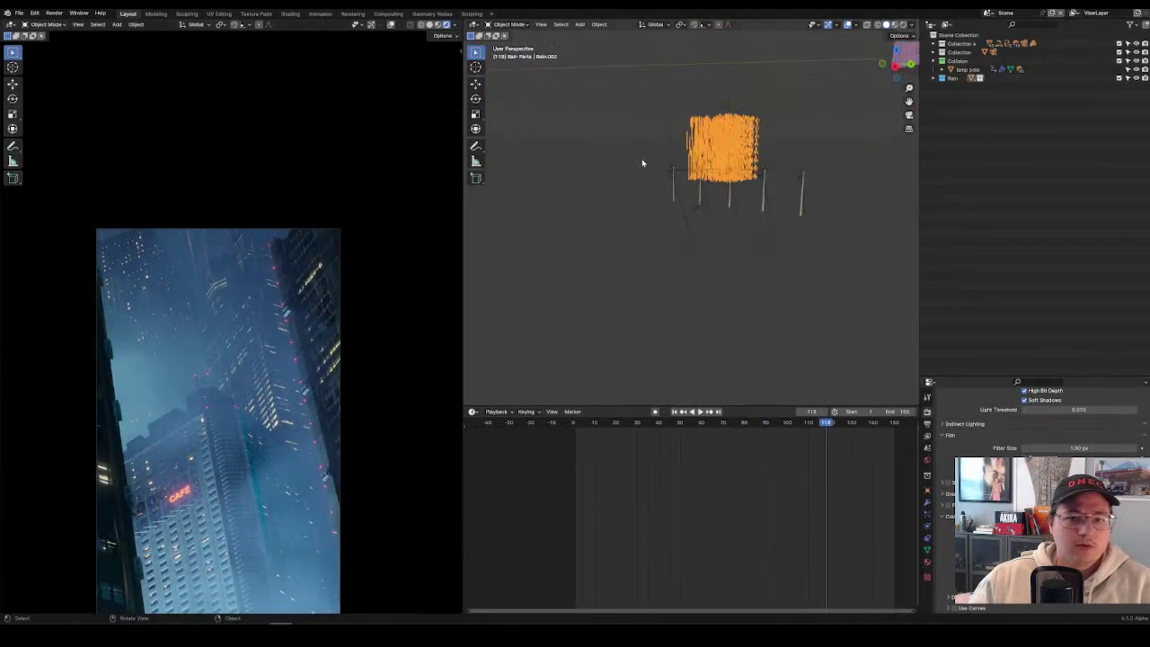
shift+middle_drag(755, 170, 503, 326)
scroll(727, 187, down, 3)
middle_drag(728, 187, 544, 338)
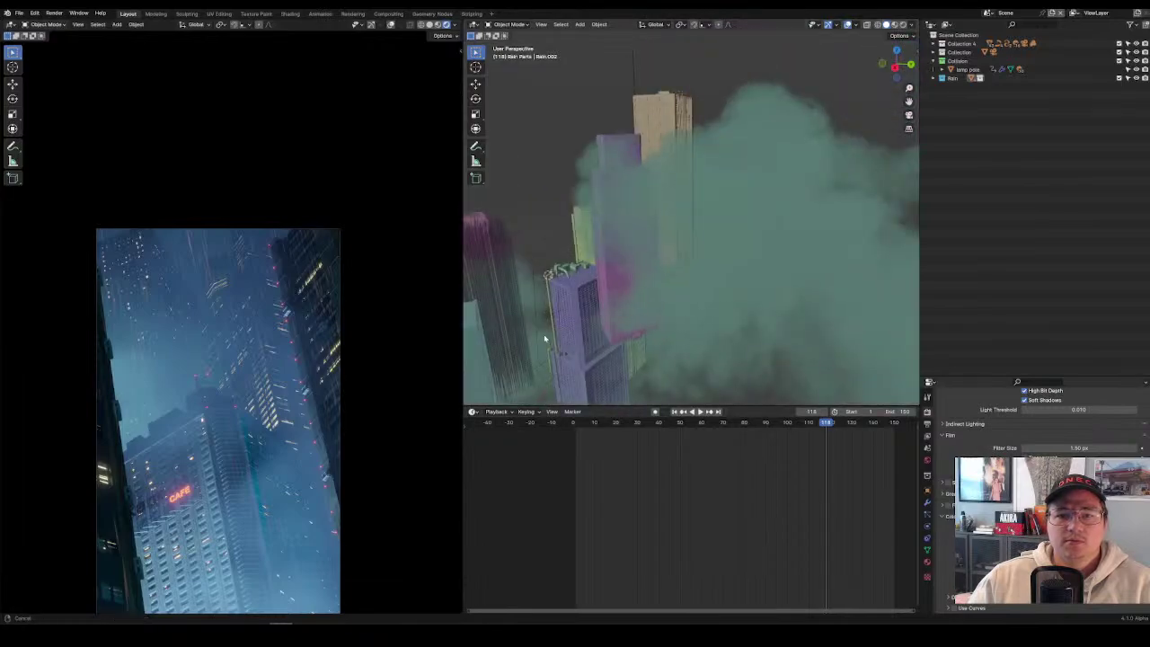
key(x)
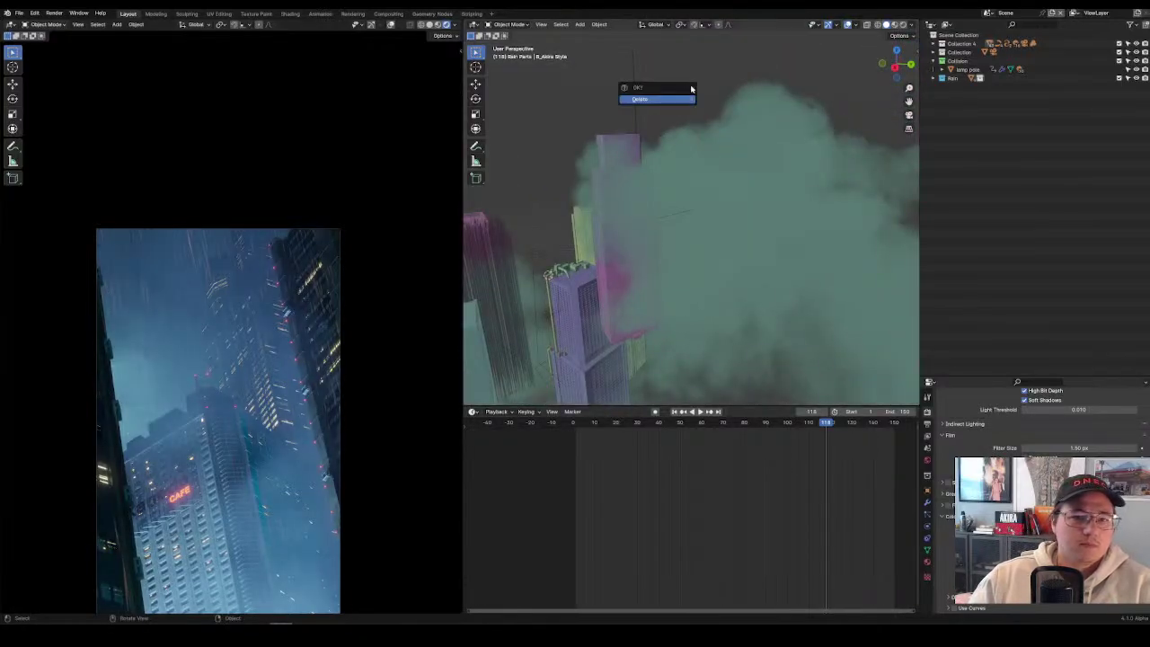
key(ctrl+z)
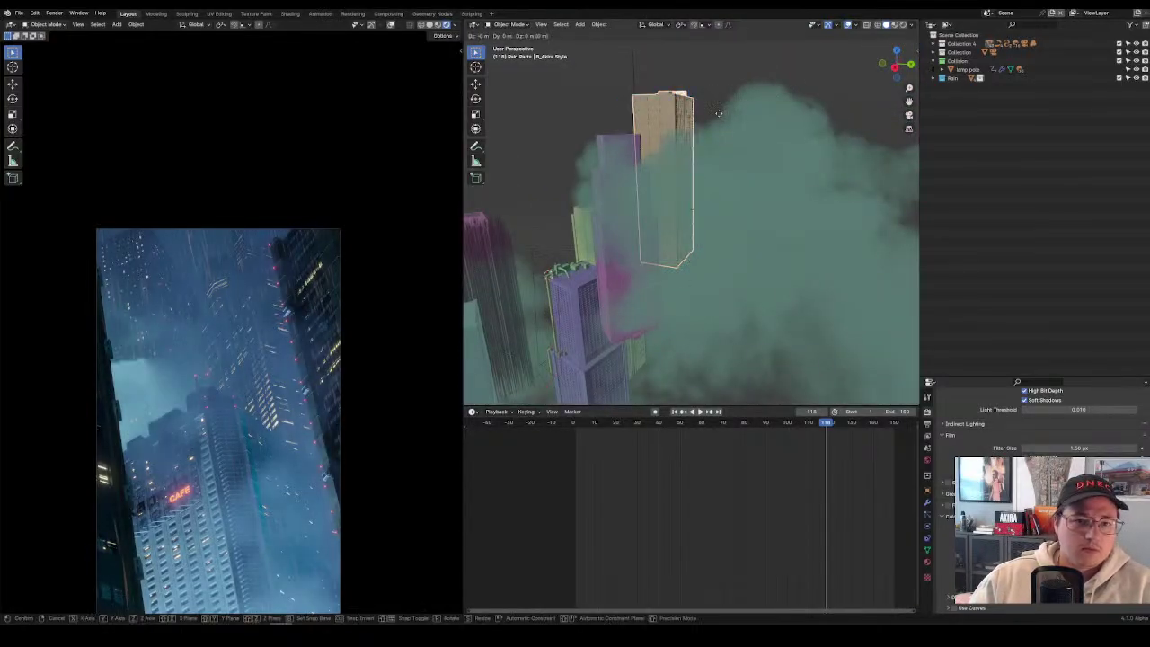
Raise the tall beige tower along the Z axis so it reaches higher above the clouds.
key(g)
key(z)
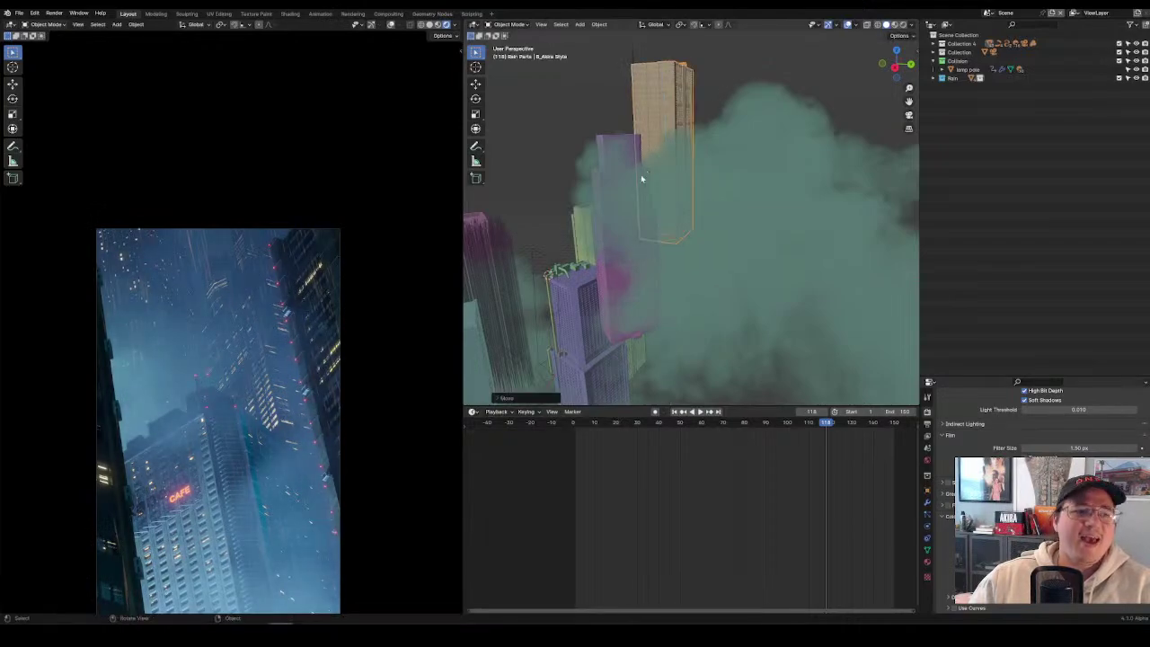
scroll(683, 170, up, 4)
Move the cable curve on the tall beige tower's roof horizontally, keeping its height locked.
middle_drag(683, 170, 838, 252)
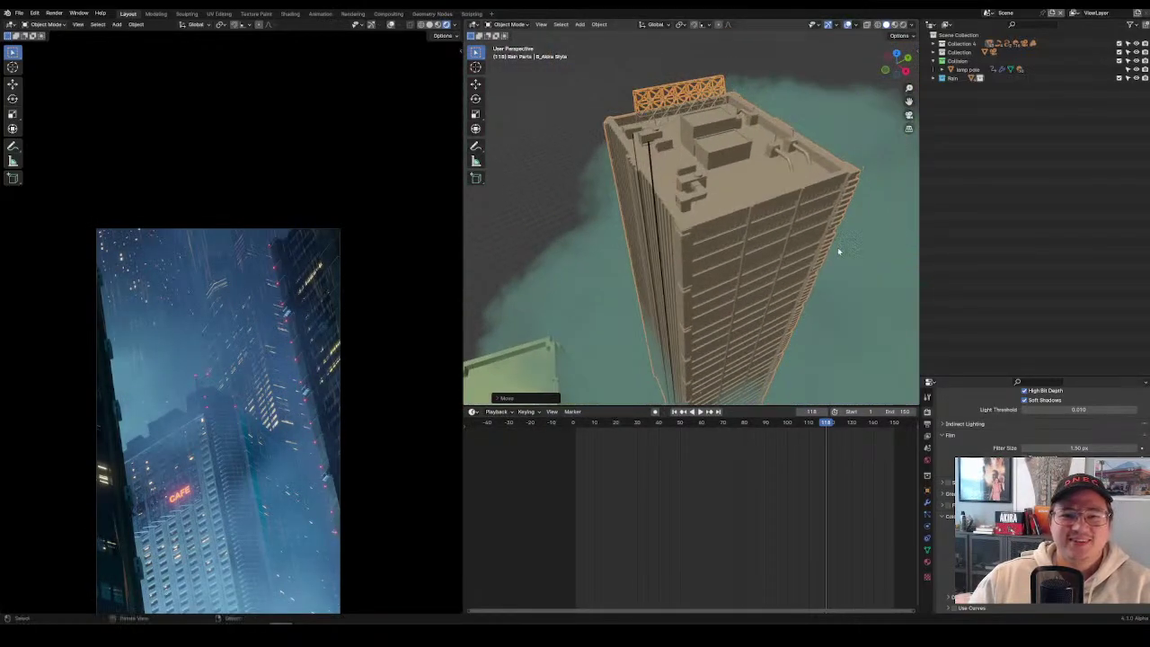
click(649, 147)
middle_drag(649, 147, 706, 221)
key(g)
key(shift+z)
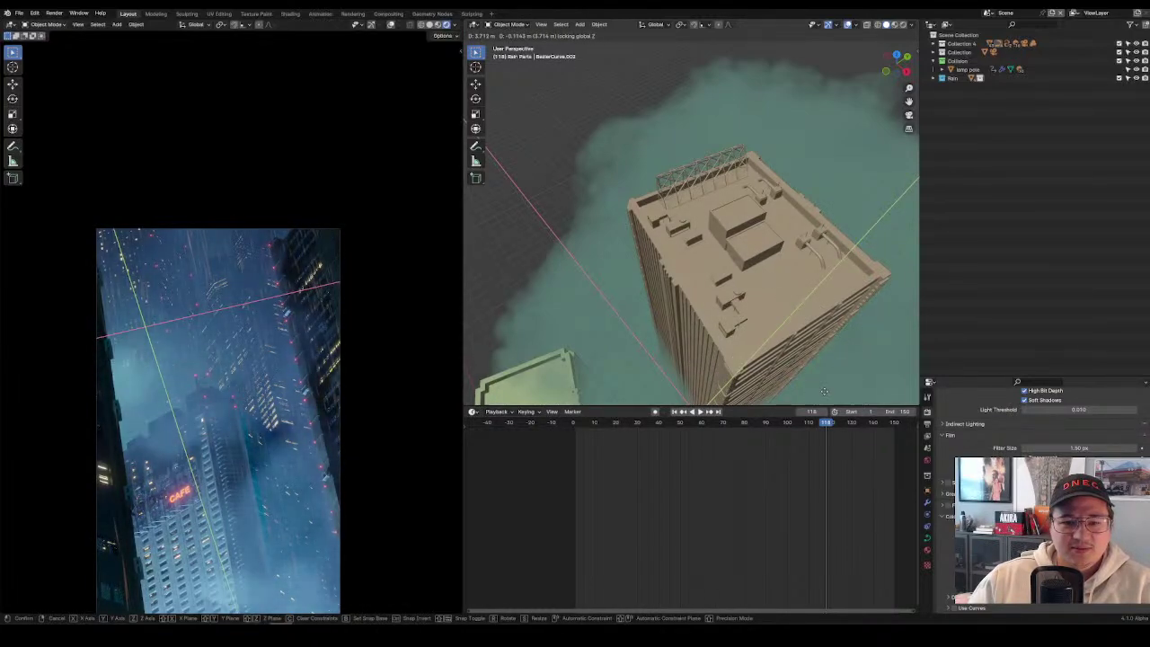
click(829, 159)
scroll(830, 160, down, 5)
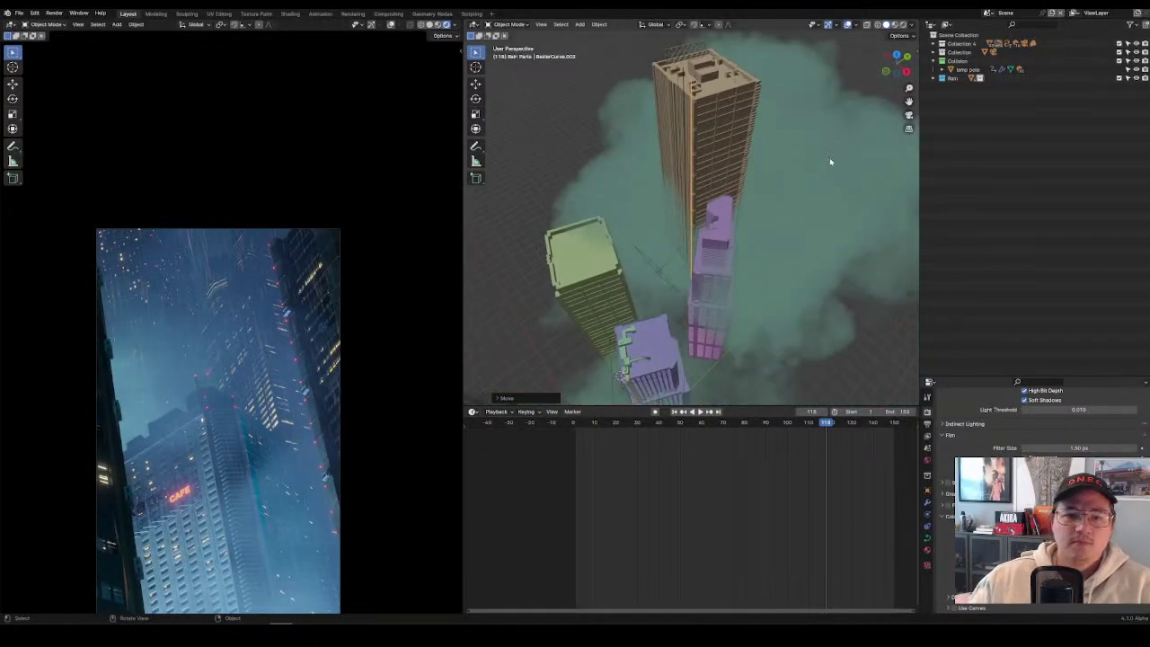
Bring the cable curve horizontally next to the tall beige tower's nearest corner, locking the Z axis.
shift+middle_drag(802, 109, 808, 184)
scroll(771, 242, up, 6)
scroll(788, 205, down, 4)
key(g)
key(shift+z)
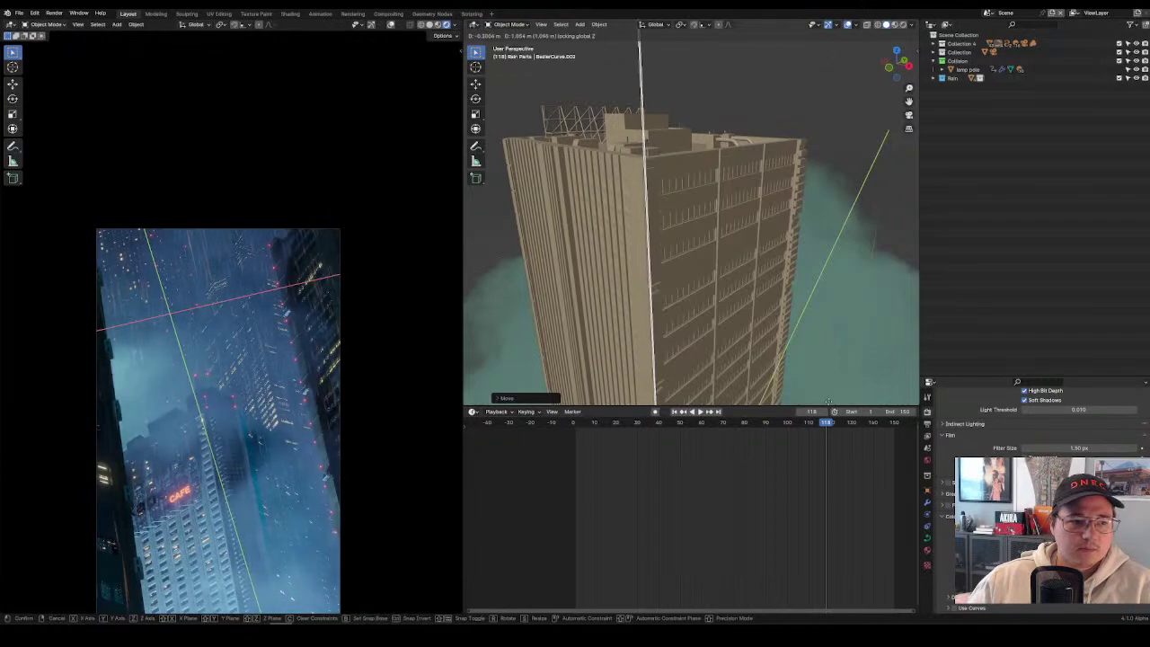
click(808, 388)
middle_drag(717, 165, 746, 180)
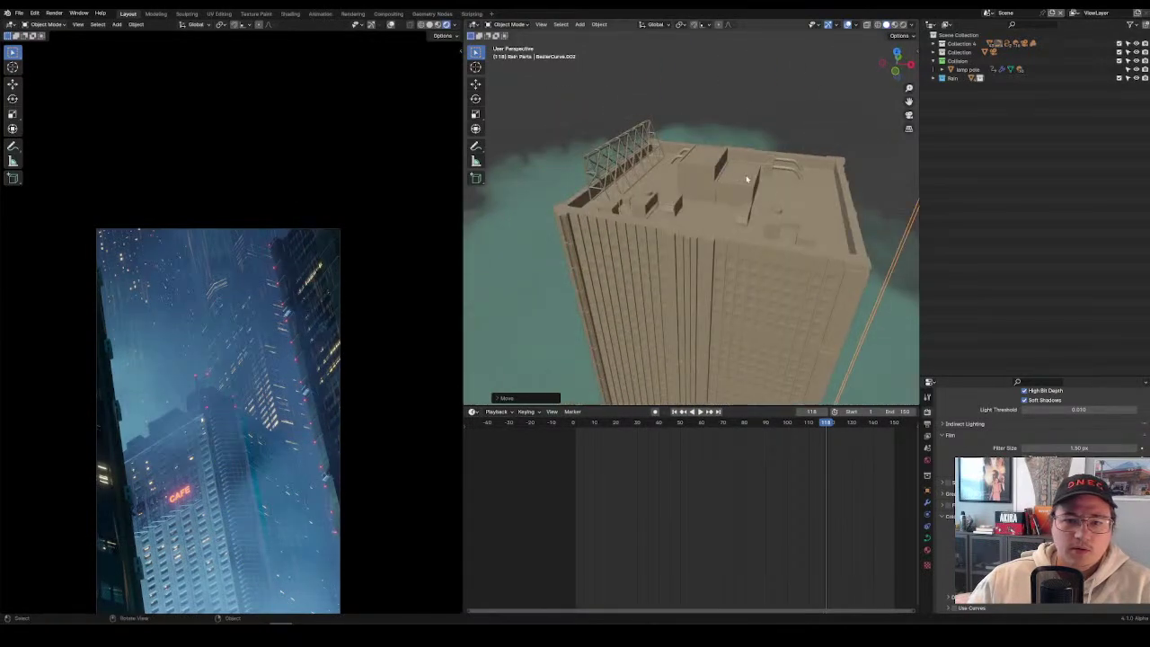
key(g)
key(shift+z)
click(887, 280)
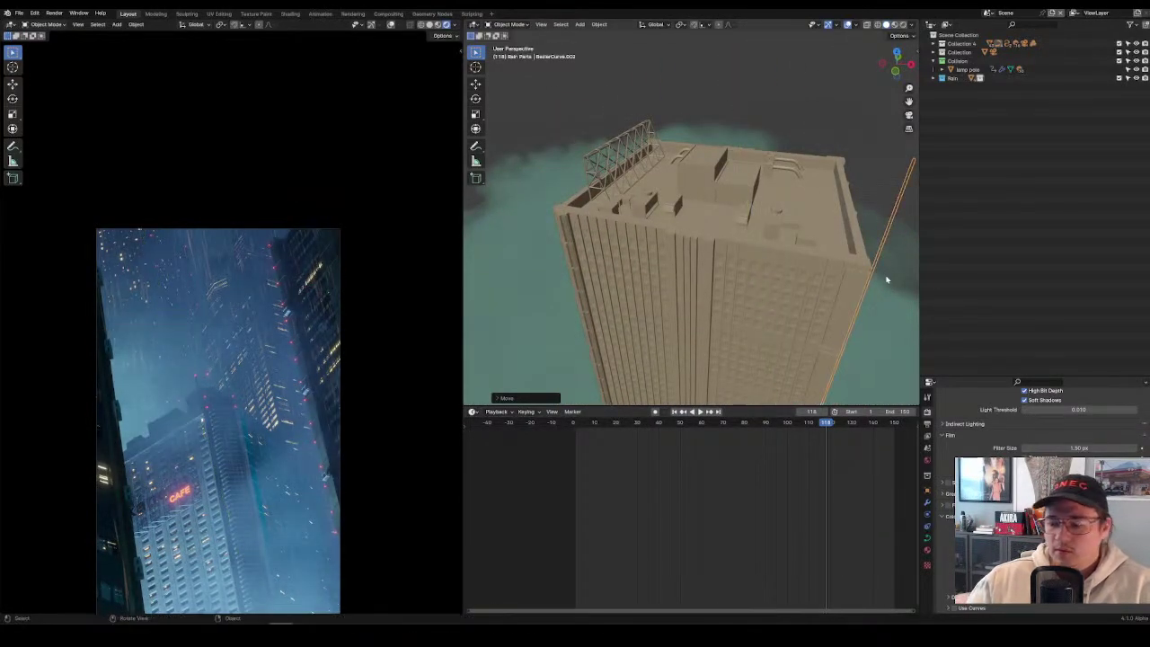
Frame the cable curve up close and nudge it horizontally against the tower's corner edge.
key(KP_Decimal)
ctrl+middle_drag(699, 184, 723, 261)
key(g)
key(z)
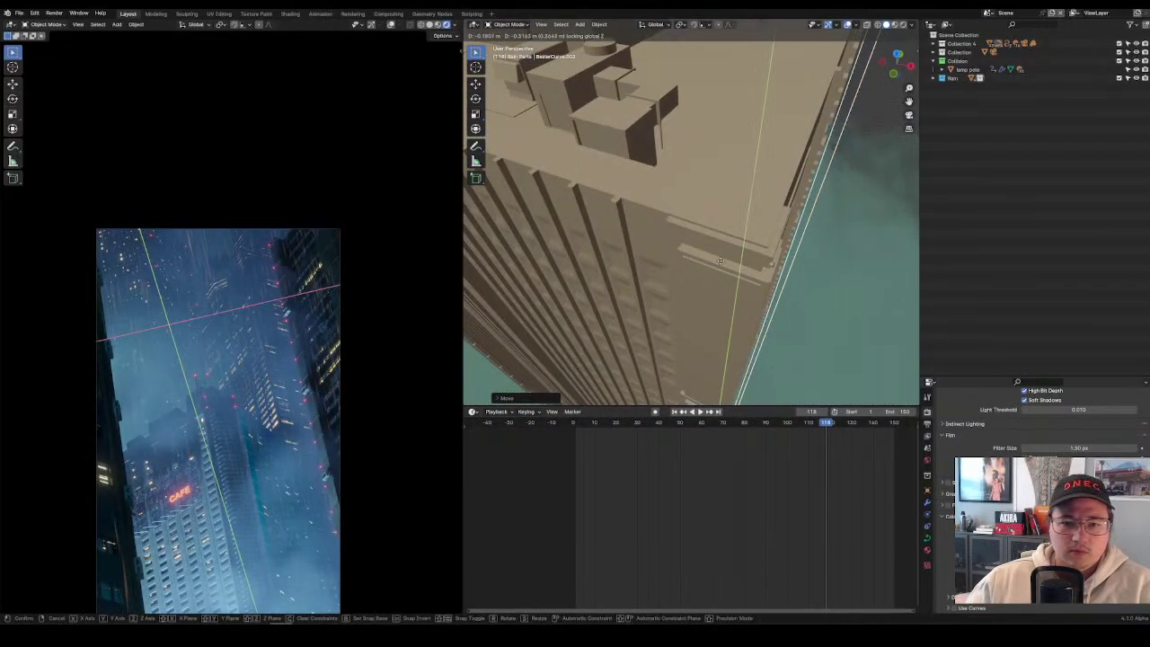
click(779, 232)
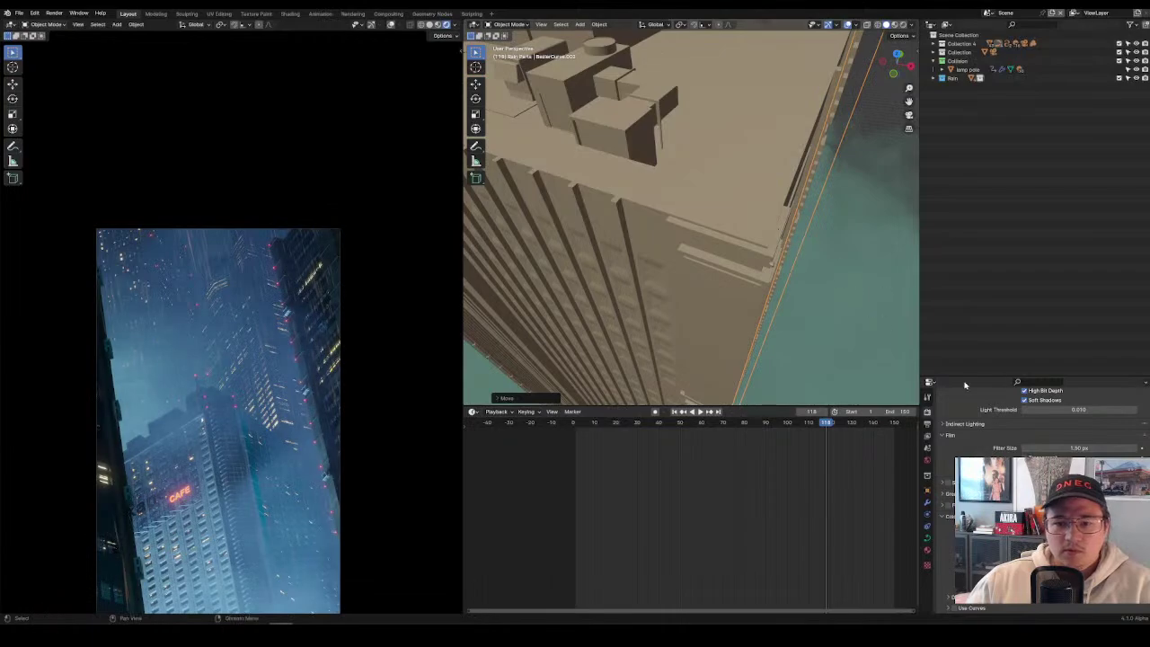
Reveal BezierCurve.002 in the scene hierarchy and align it horizontally with the beige tower's vertical corner.
key(period)
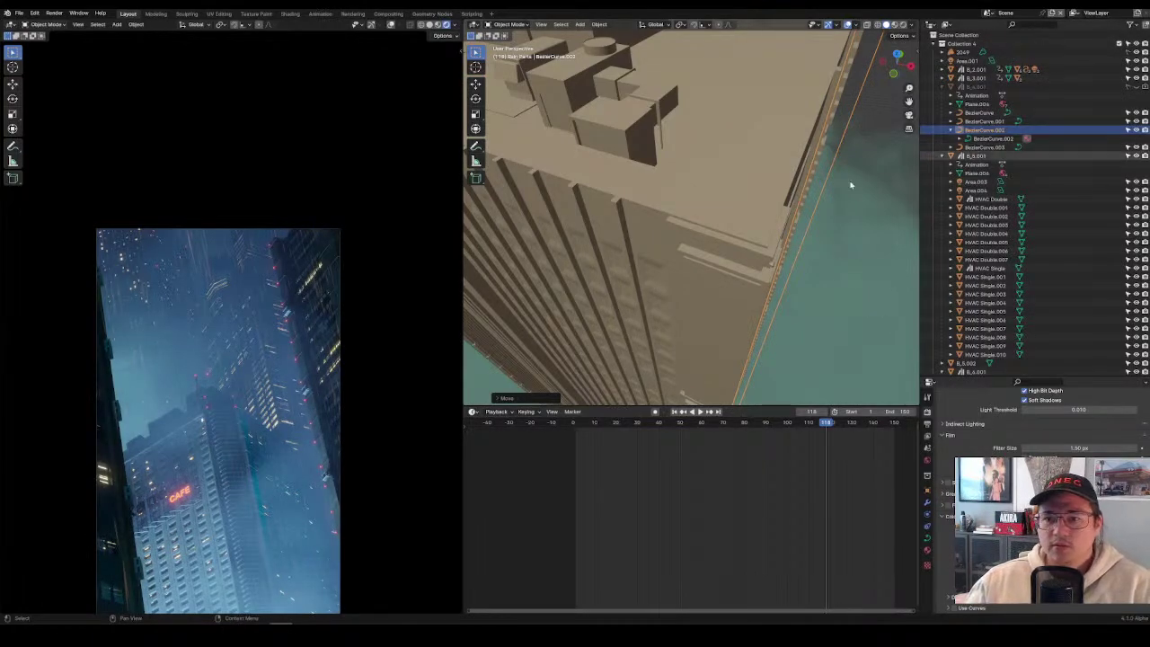
middle_drag(850, 176, 779, 243)
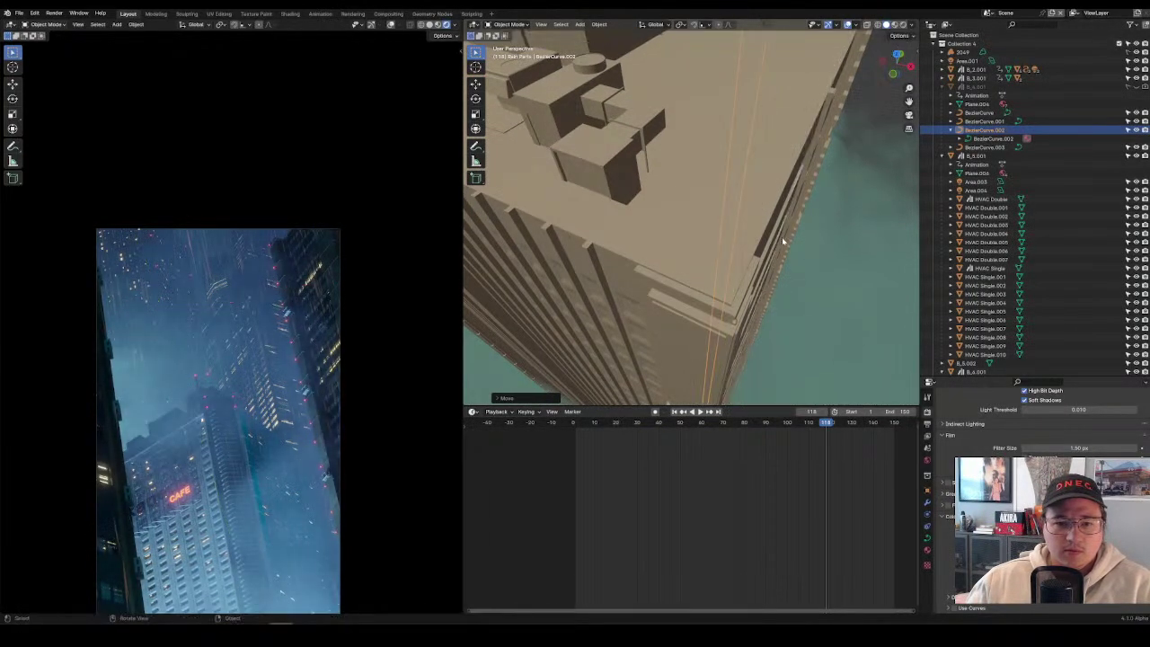
scroll(781, 248, down, 4)
key(g)
key(shift+z)
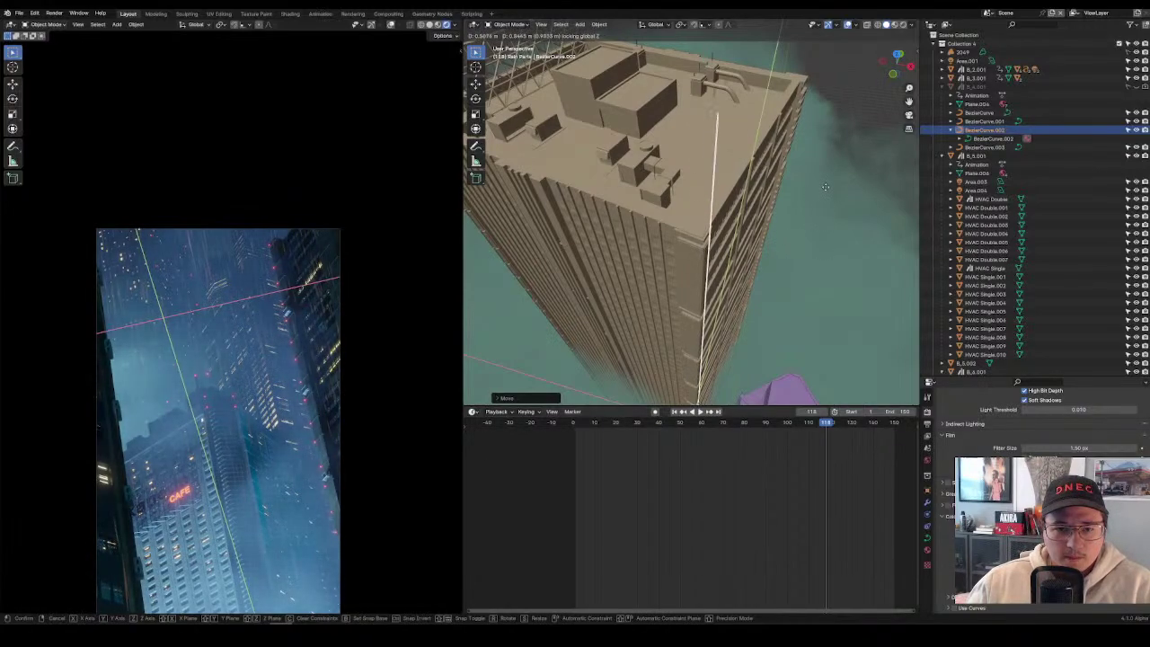
click(791, 247)
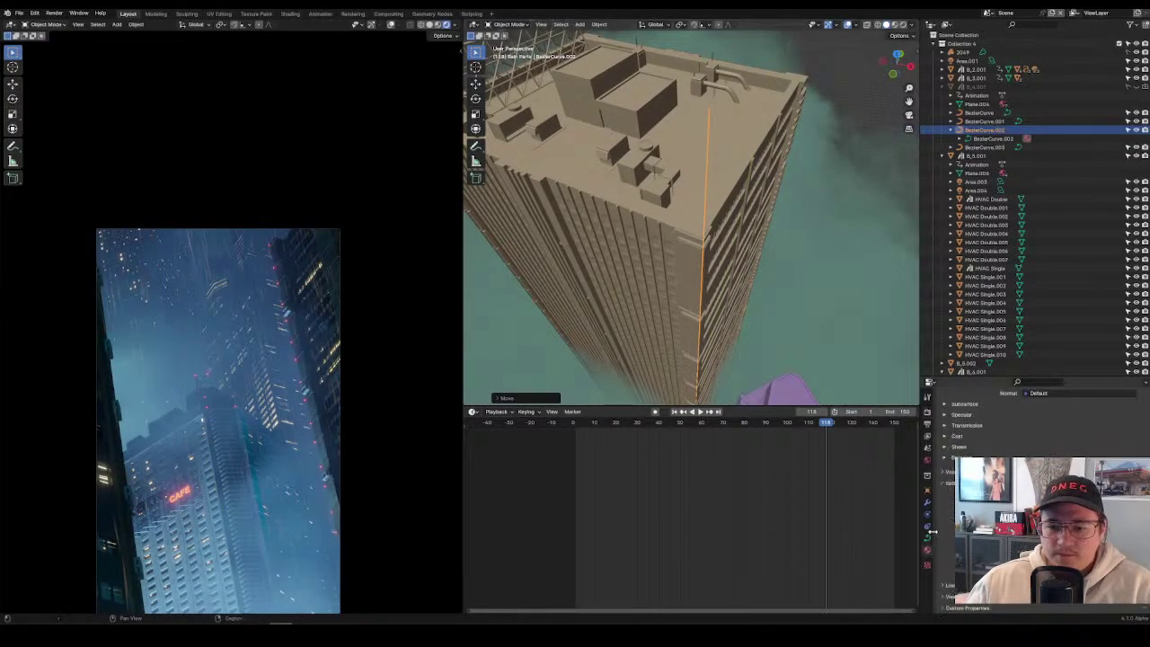
Play the animation to check the cable curve and assign the light.001 material to it.
scroll(1028, 457, up, 10)
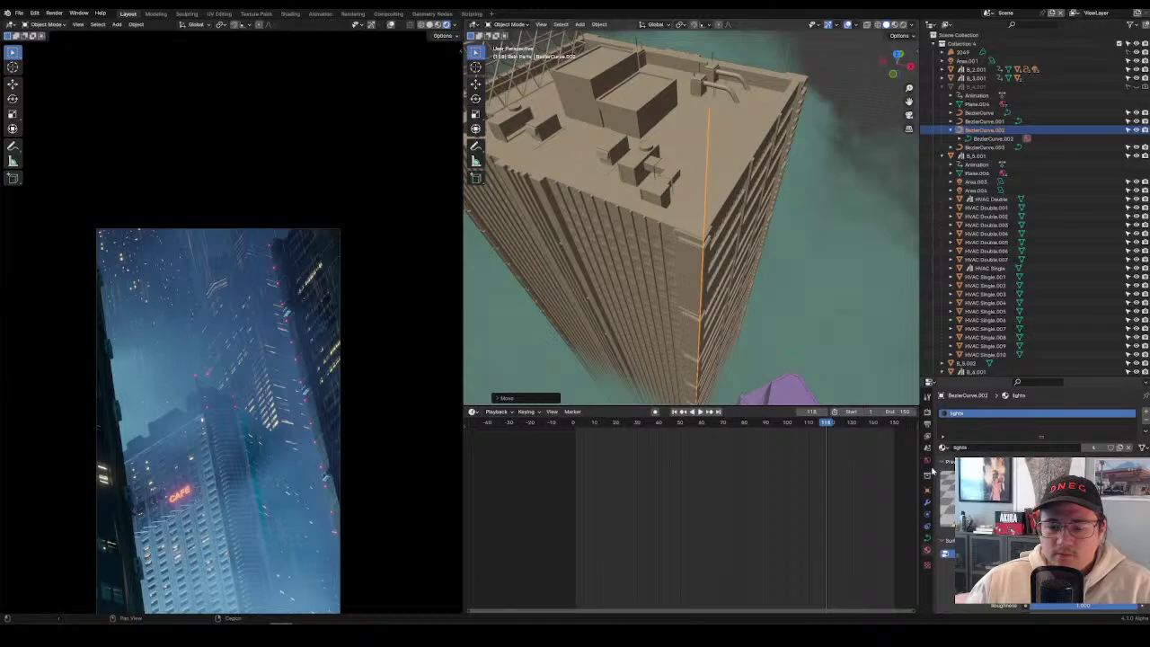
key(space)
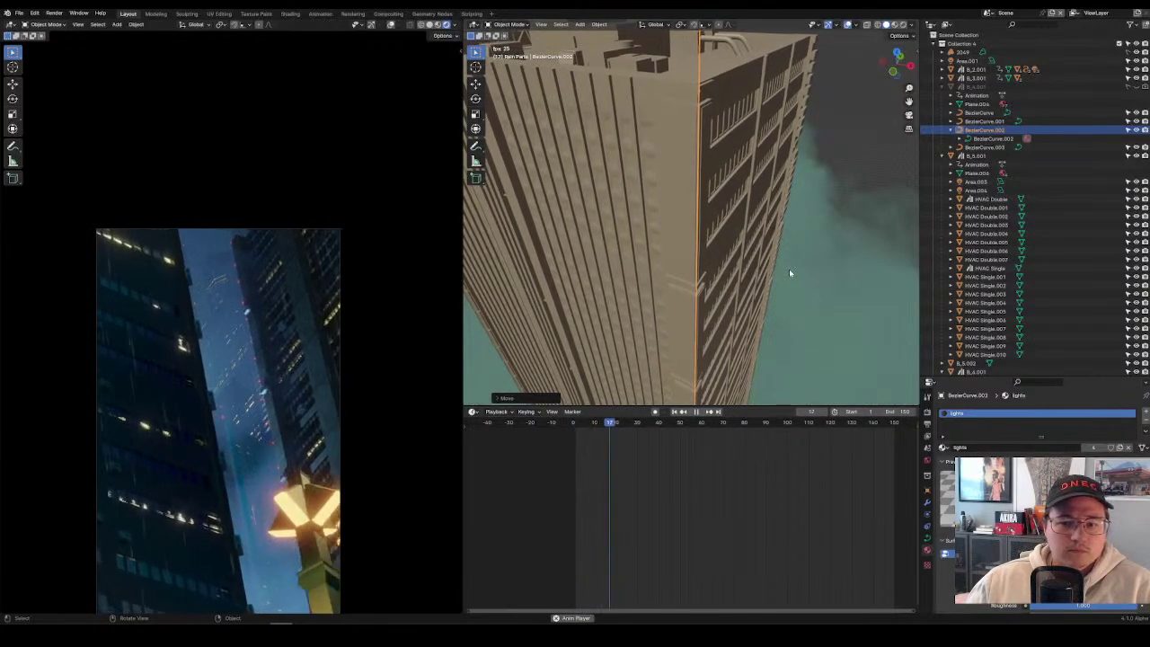
key(space)
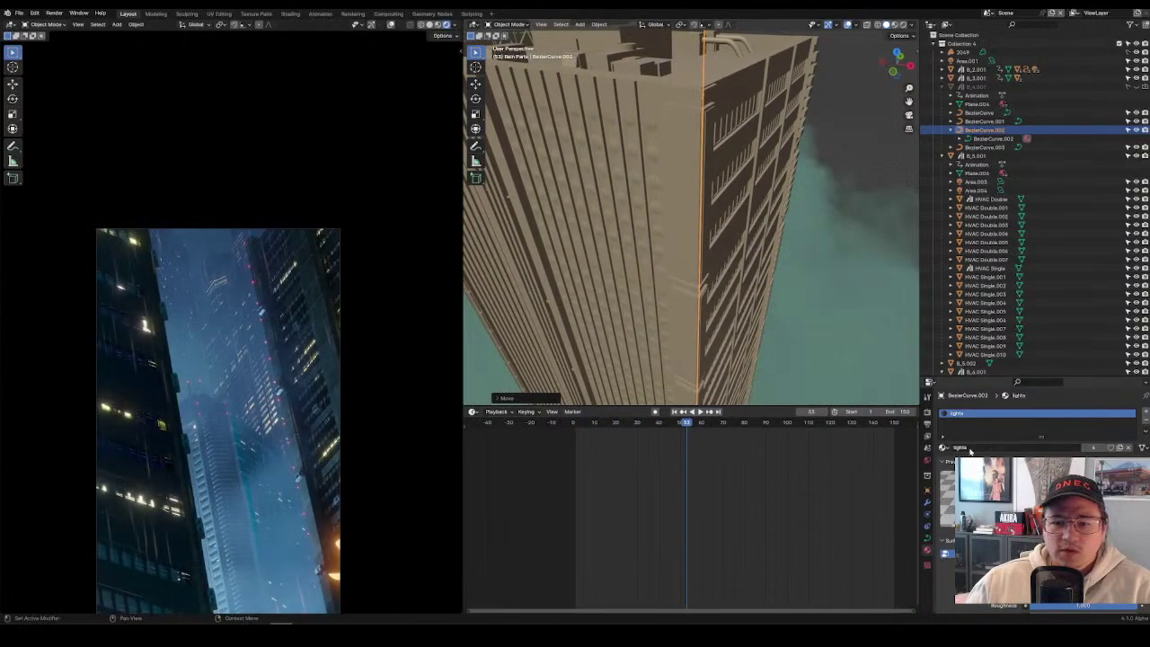
click(949, 495)
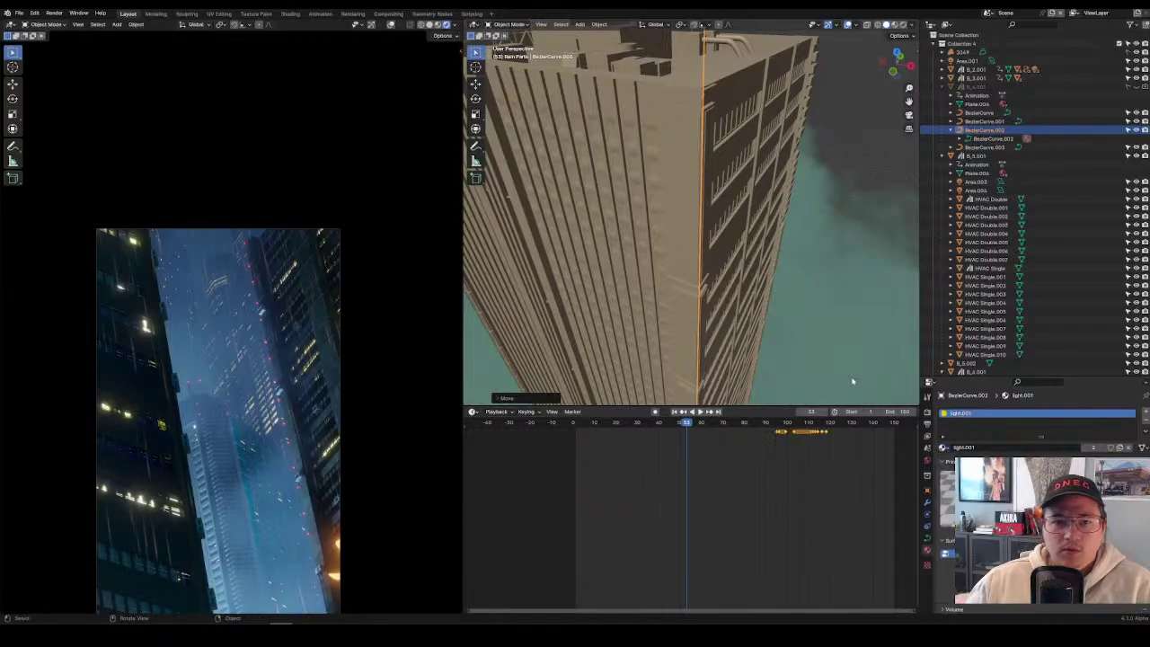
Play the shot to frame 130, make a separate copy of the cable's light.001 material, and delete the copy's keyframes.
key(space)
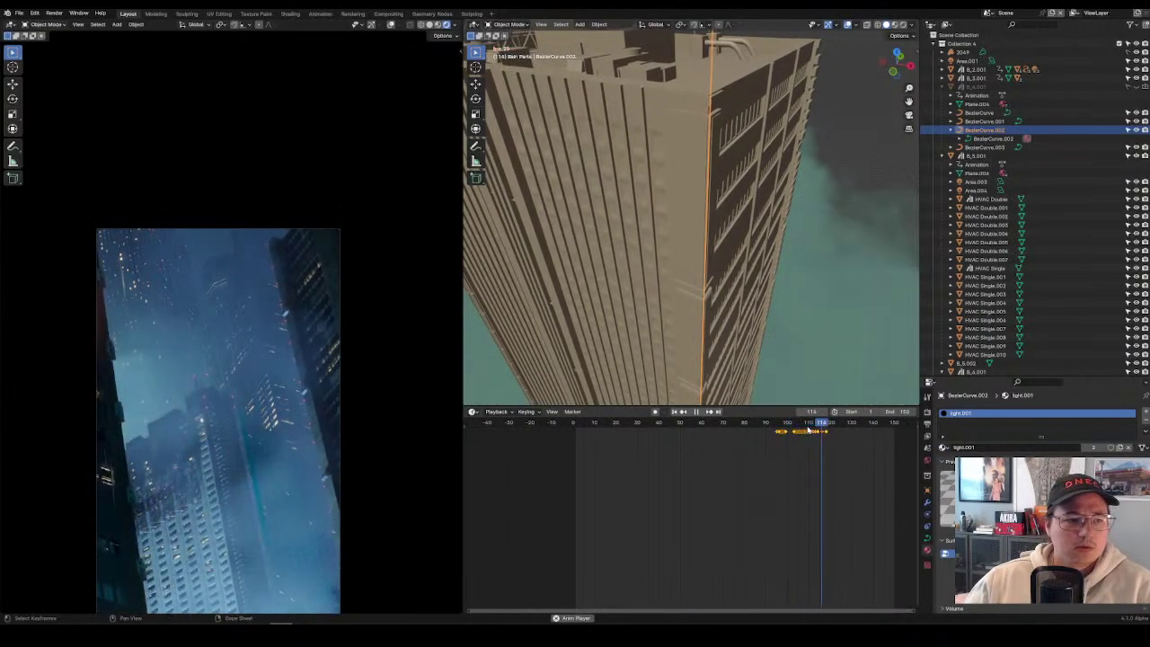
key(space)
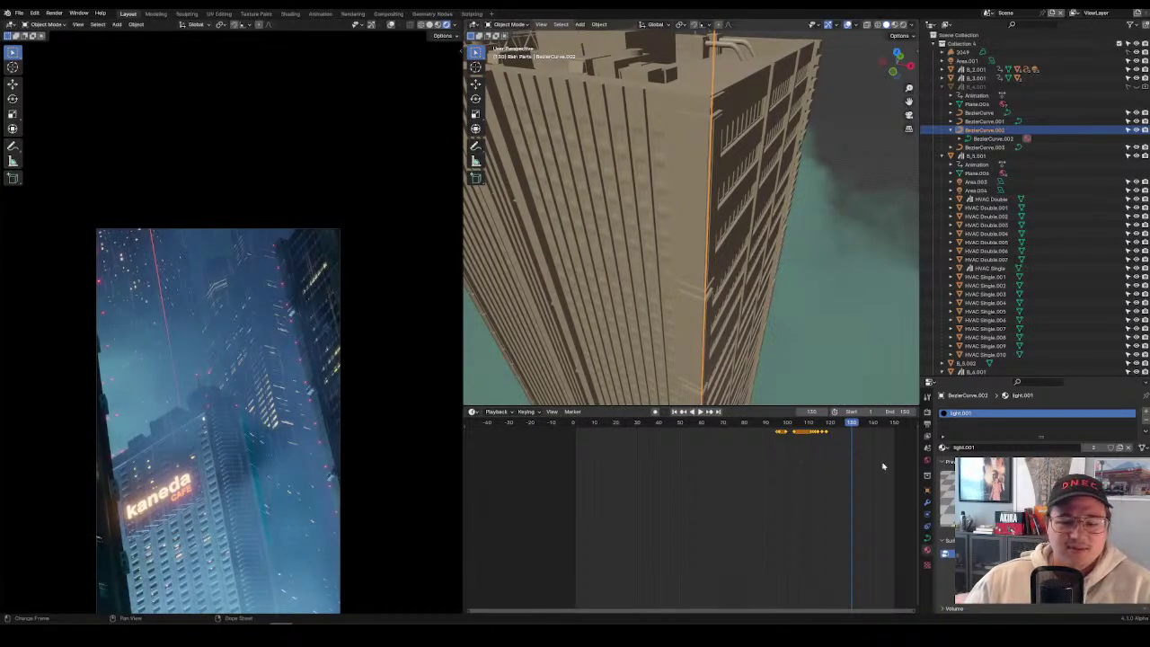
click(1119, 449)
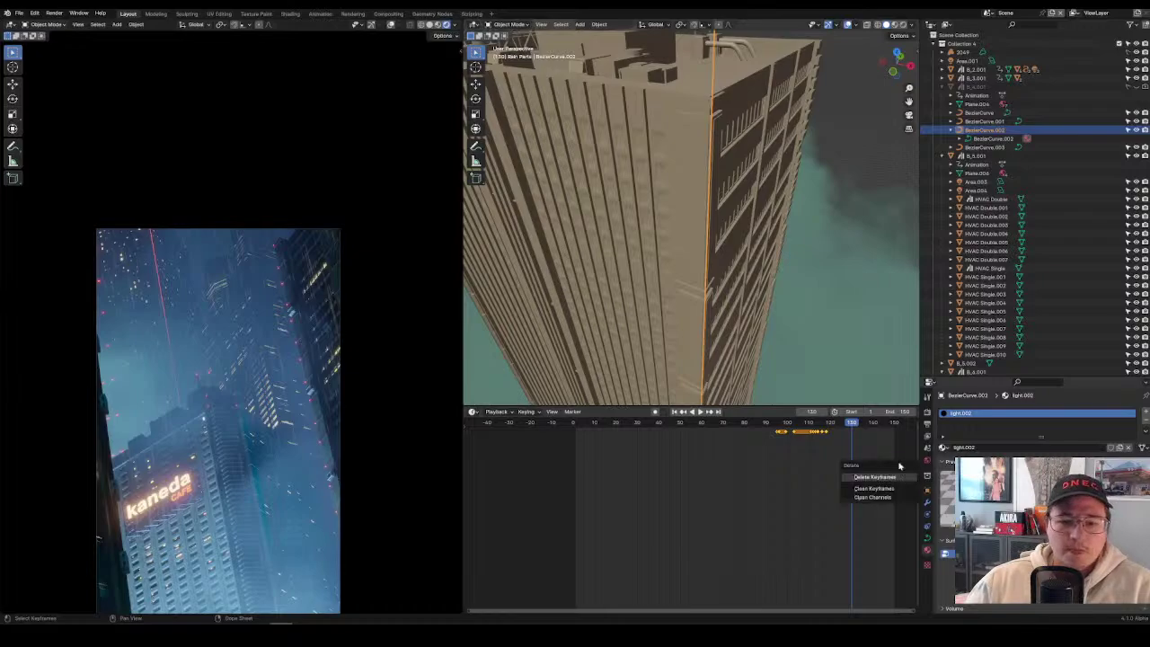
Play the shot from frame 32 to 126, examining the cable curve's light among the background towers at different magnifications.
drag(858, 422, 640, 422)
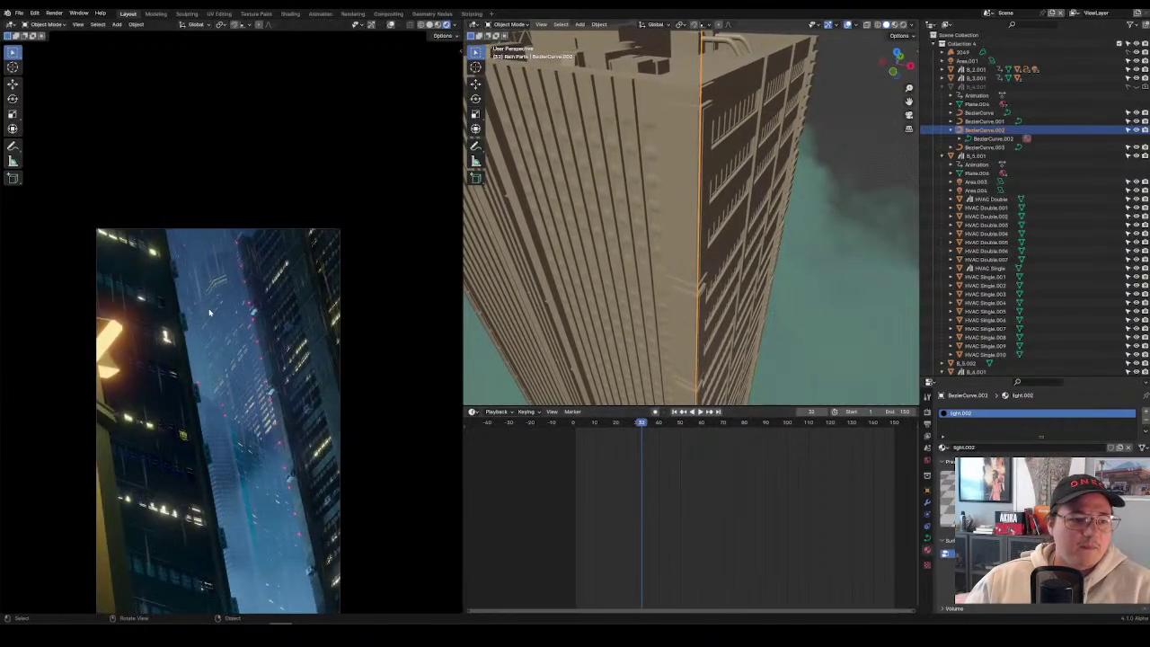
scroll(227, 320, up, 3)
scroll(227, 321, up, 3)
key(space)
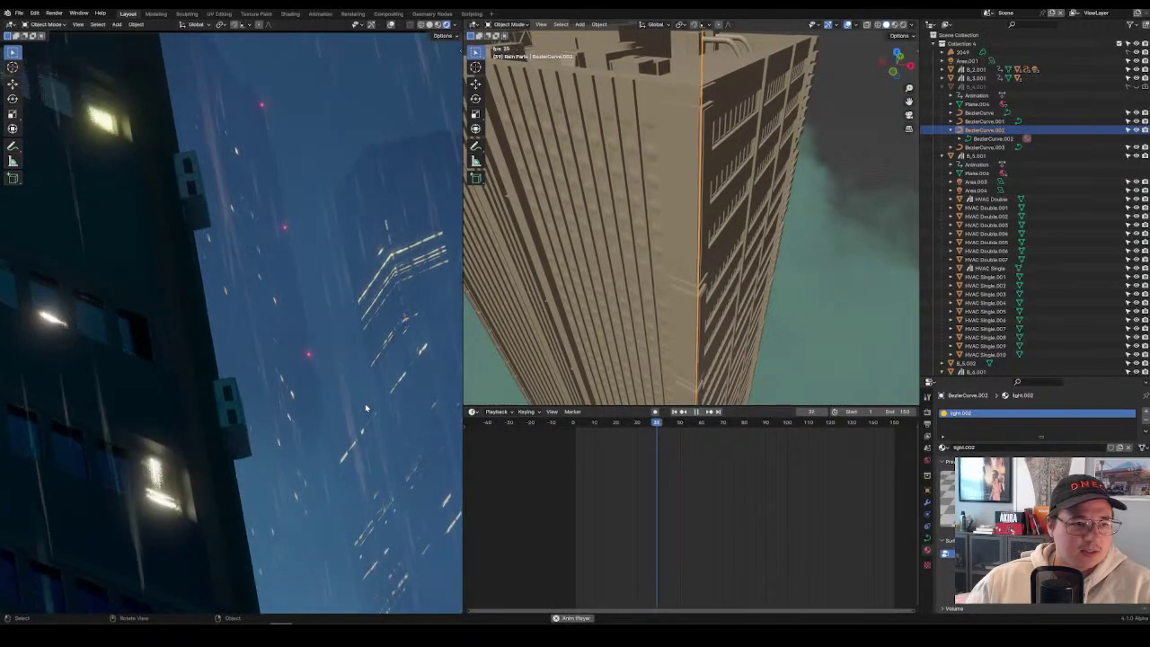
scroll(243, 367, down, 3)
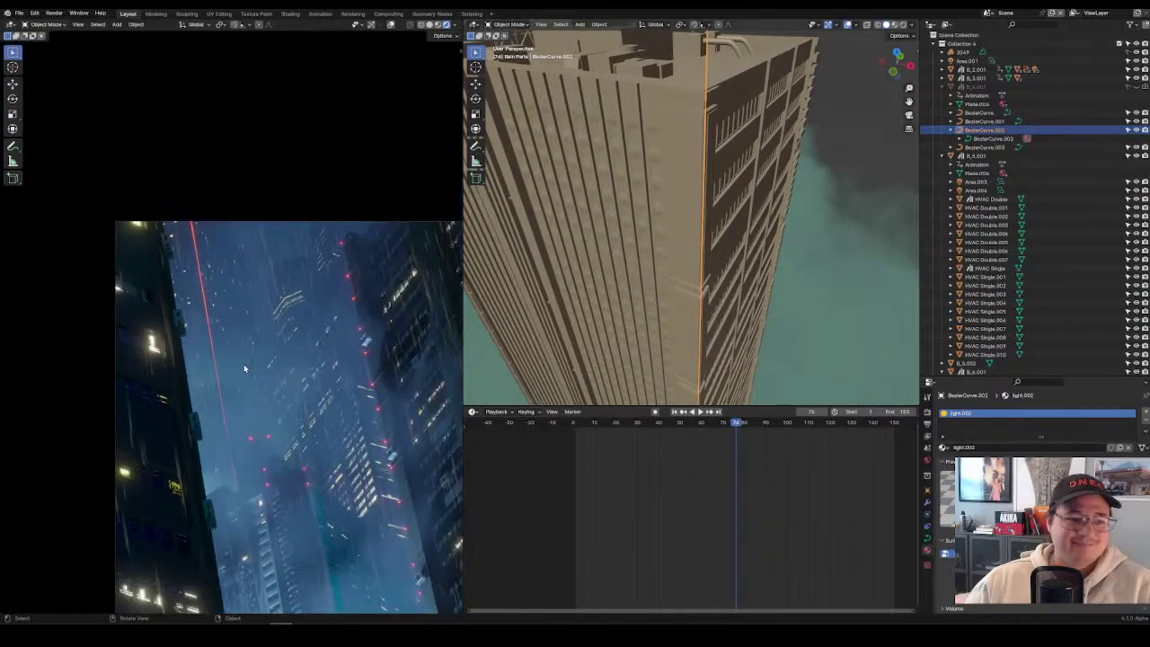
scroll(243, 368, up, 2)
scroll(297, 373, down, 4)
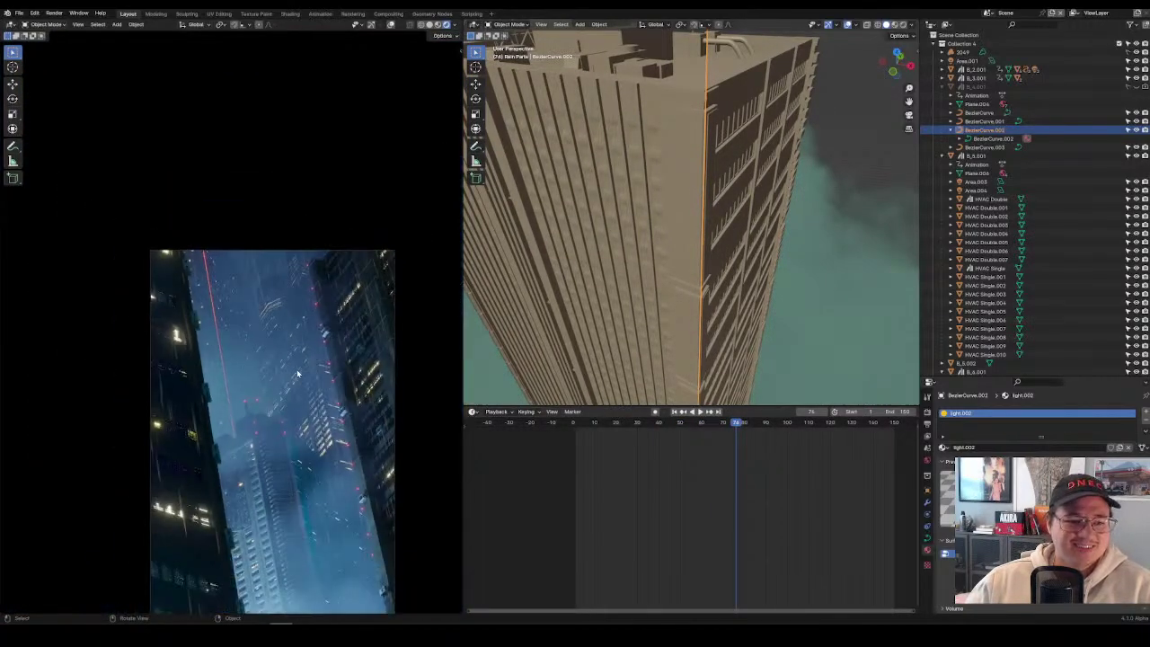
key(space)
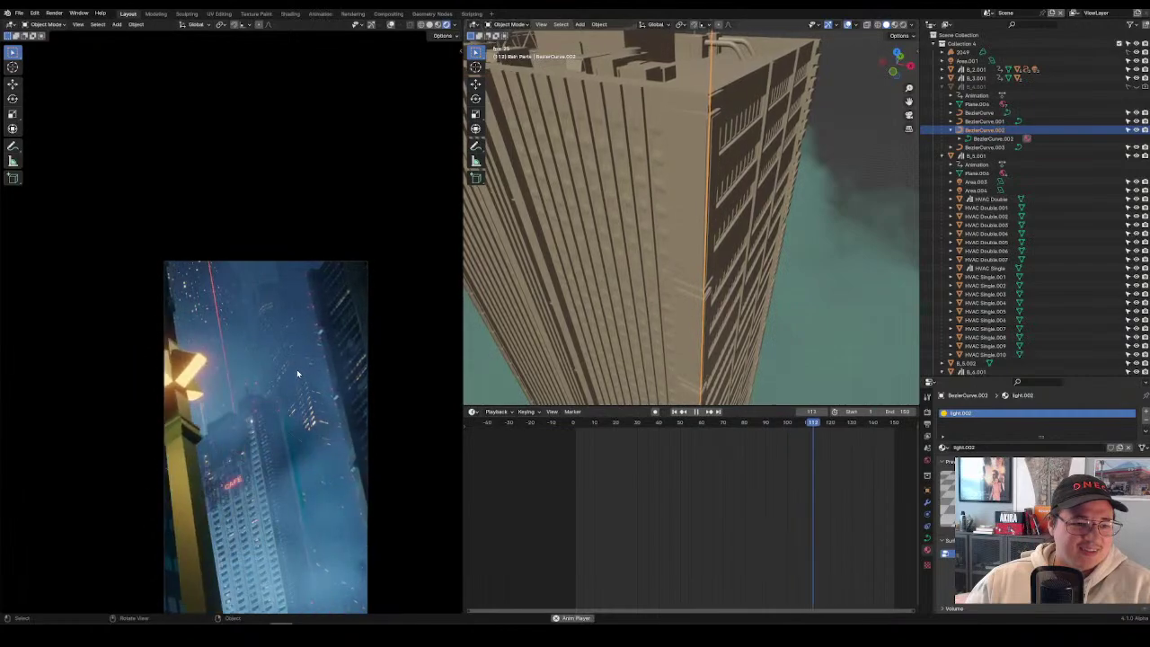
key(space)
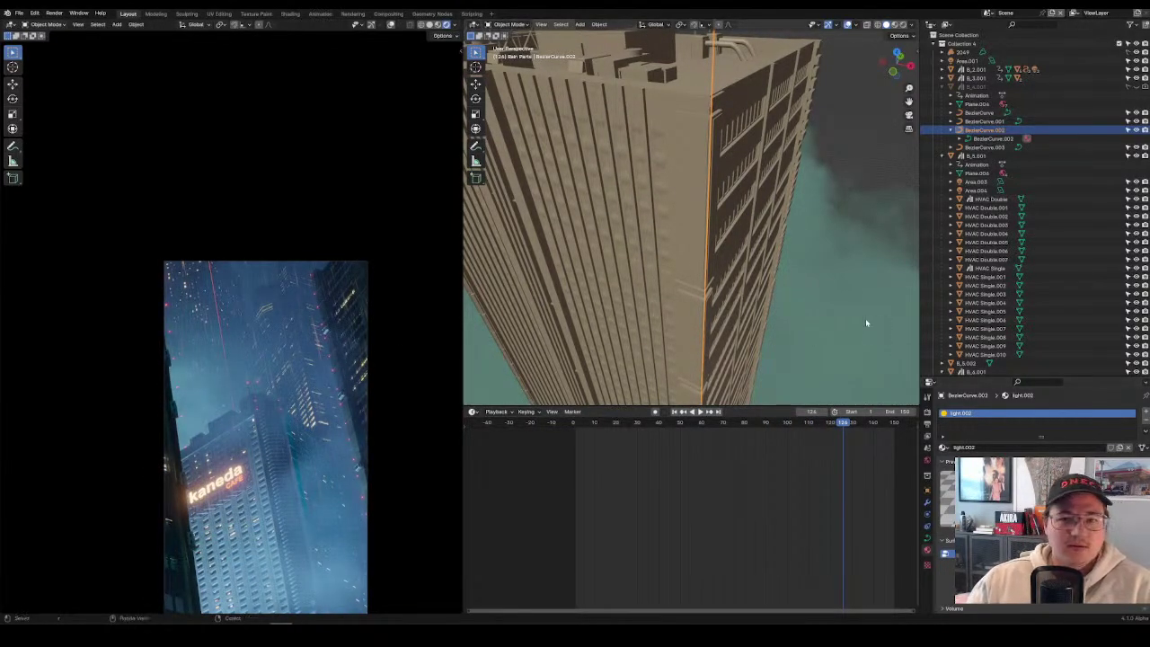
Lower the cable curve along the Z axis at the beige tower's corner and replay the shot to check it.
scroll(766, 169, down, 5)
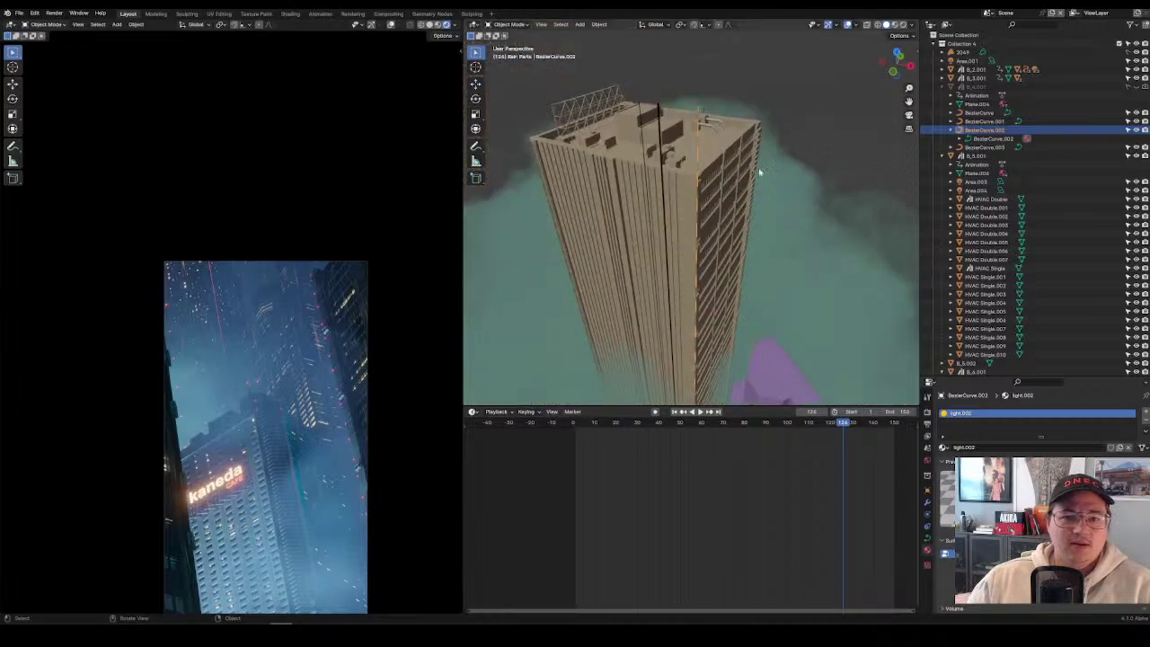
key(g)
key(z)
click(714, 144)
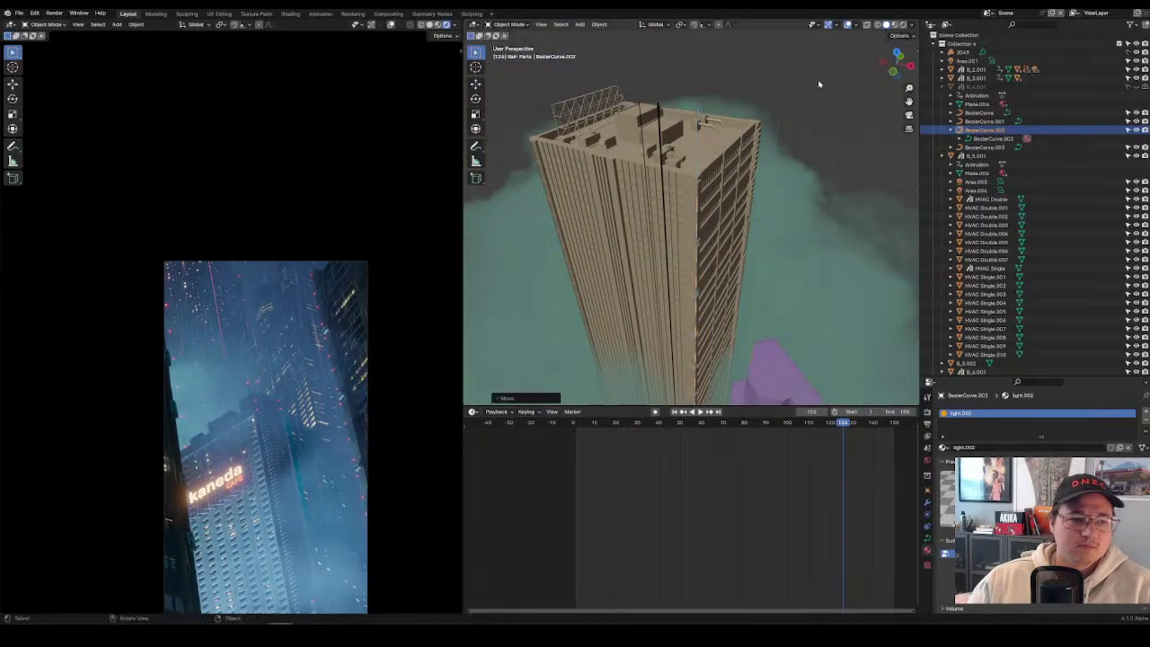
key(space)
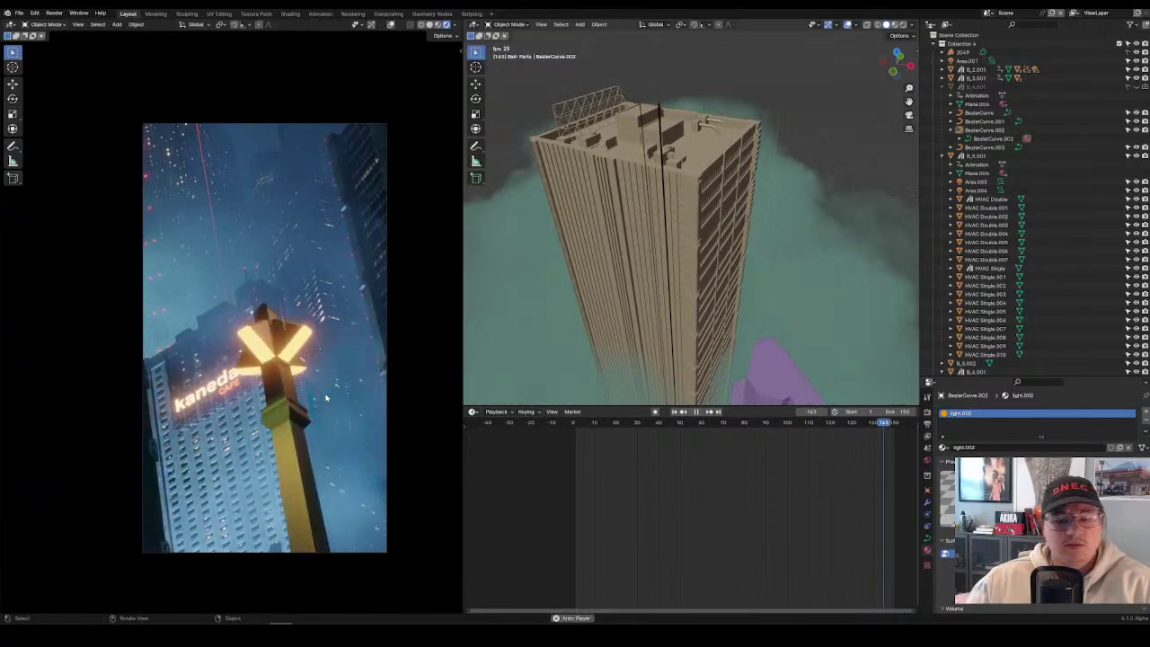
key(space)
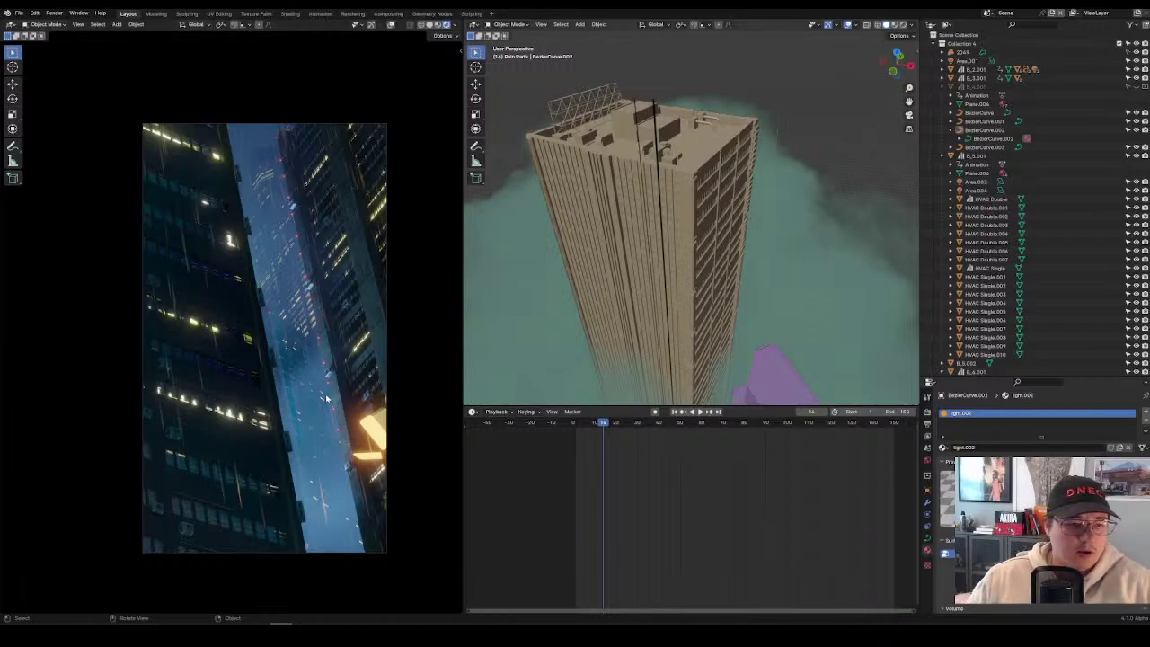
Select the camera near the row of lamp poles and go to frame 102.
scroll(716, 334, down, 14)
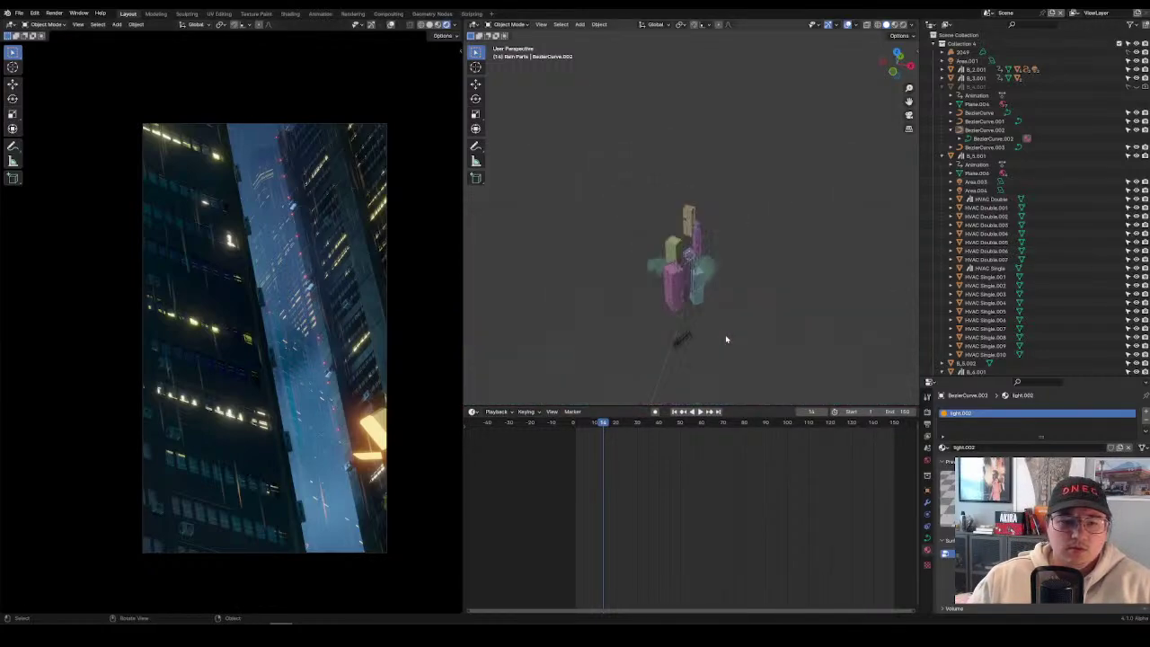
middle_drag(724, 333, 770, 216)
scroll(692, 316, up, 2)
scroll(753, 303, up, 6)
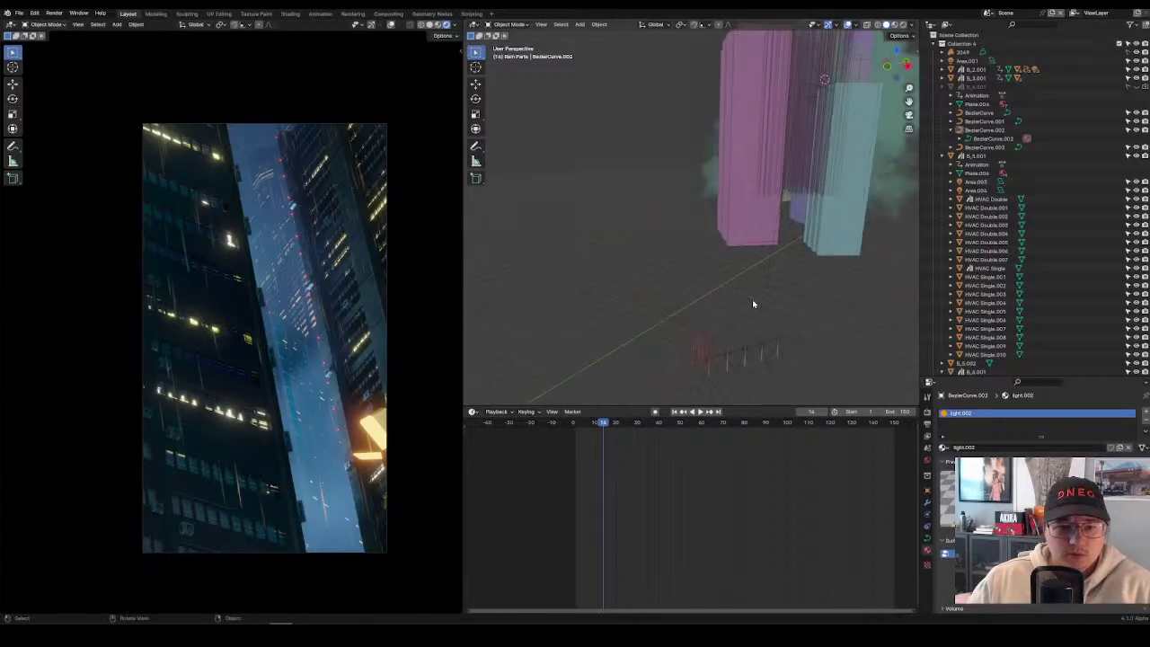
click(689, 397)
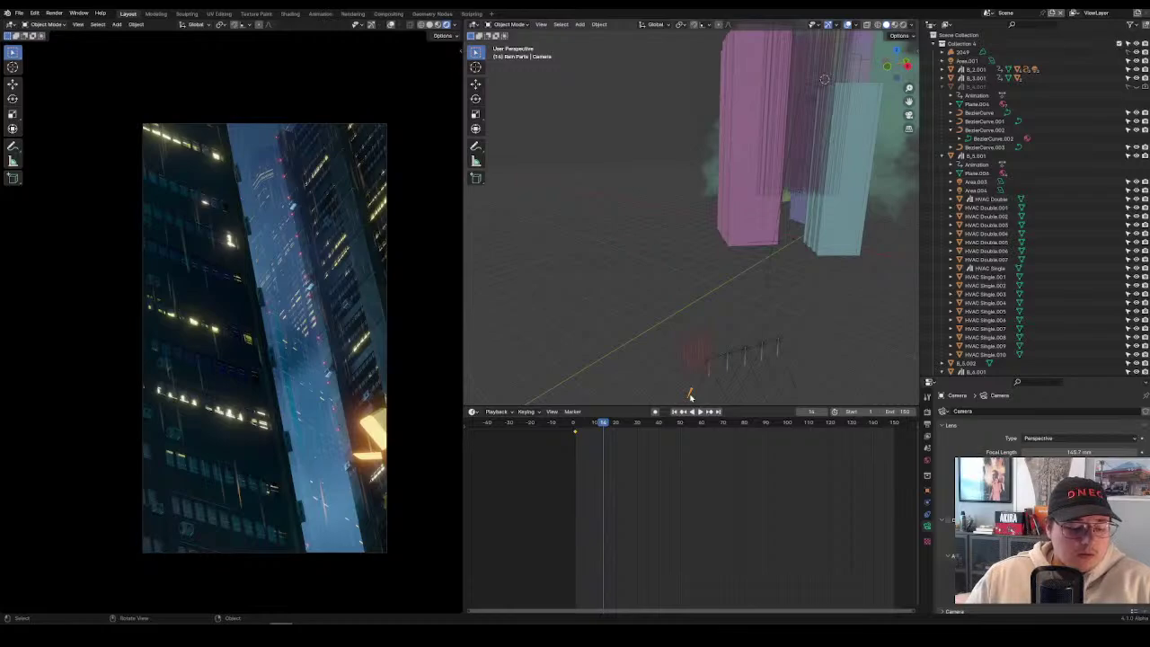
drag(649, 424, 791, 422)
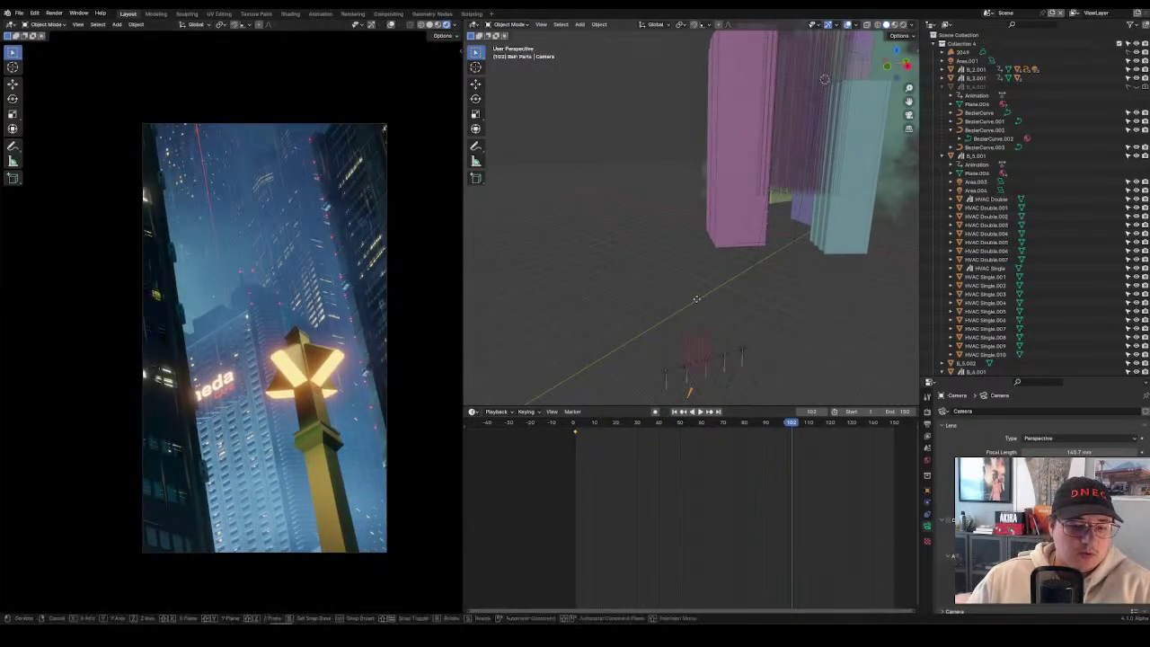
key(g)
key(z)
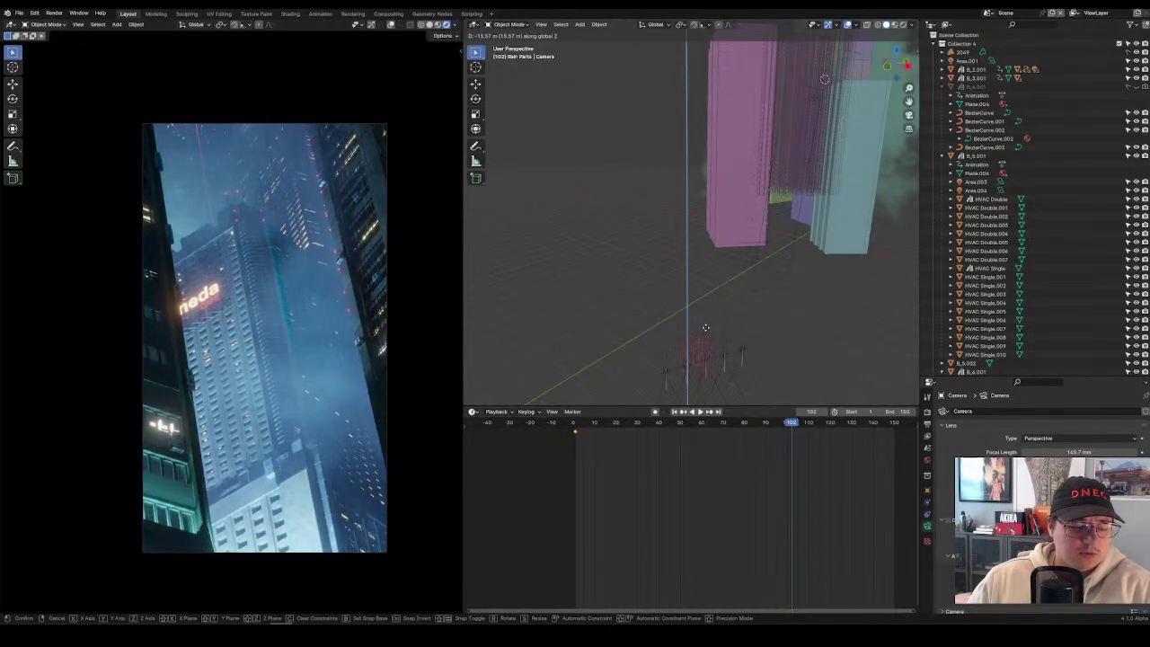
click(705, 315)
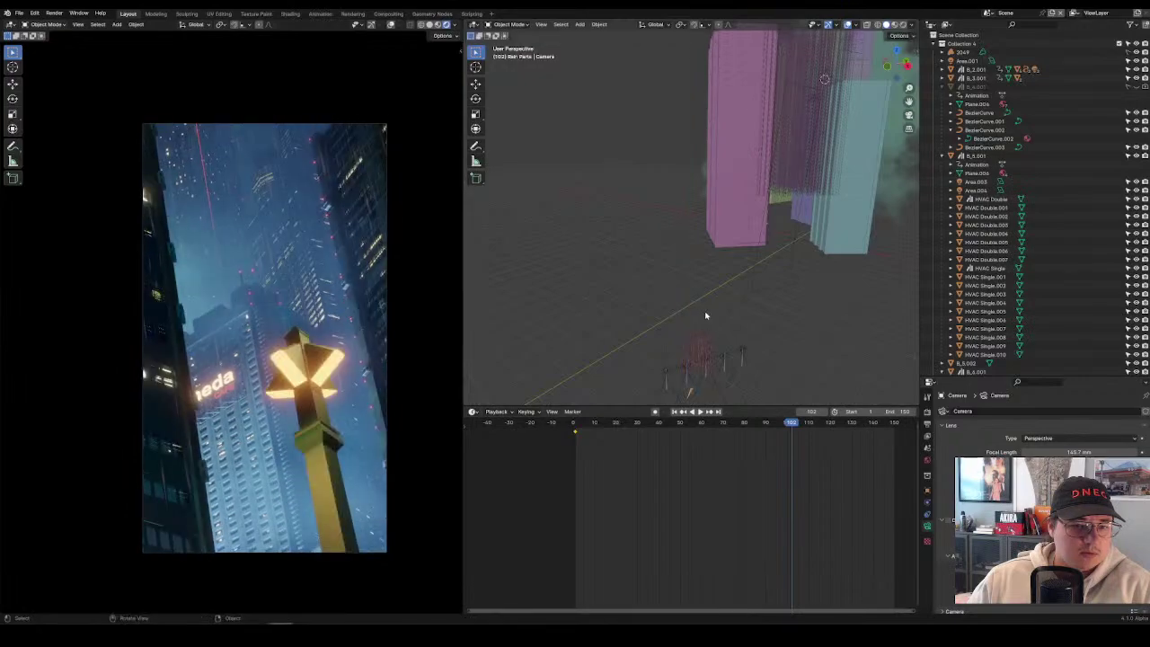
At frame 1, tilt the camera slightly downward around its local X axis, insert a Location & Rotation keyframe and replay the shot.
key(r)
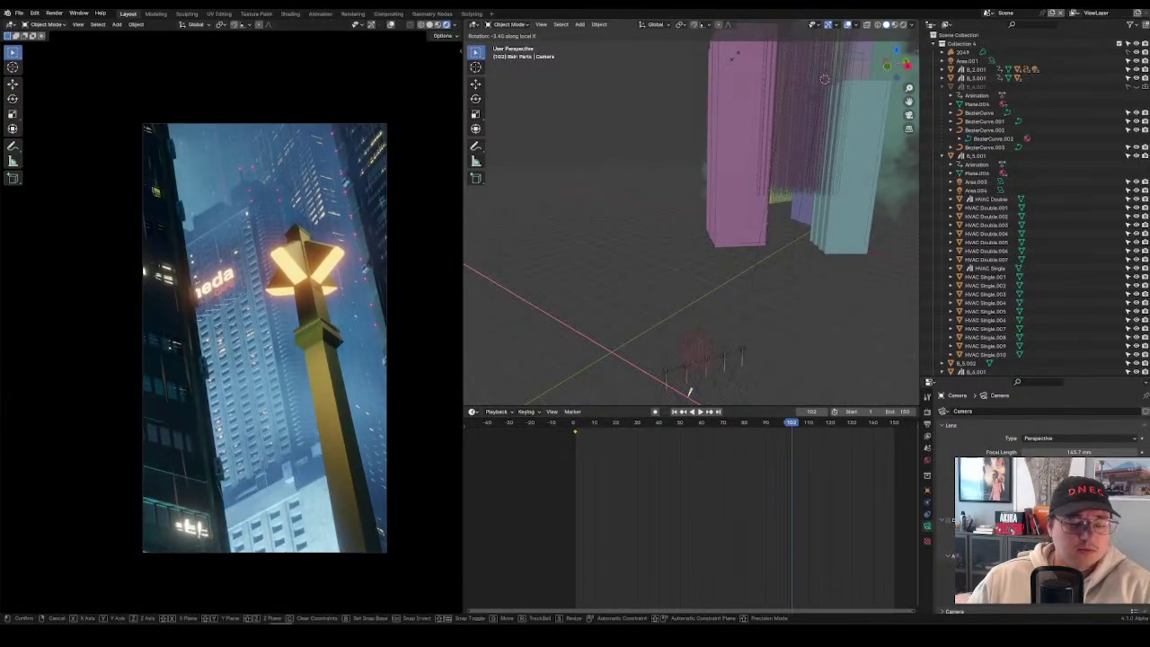
click(734, 51)
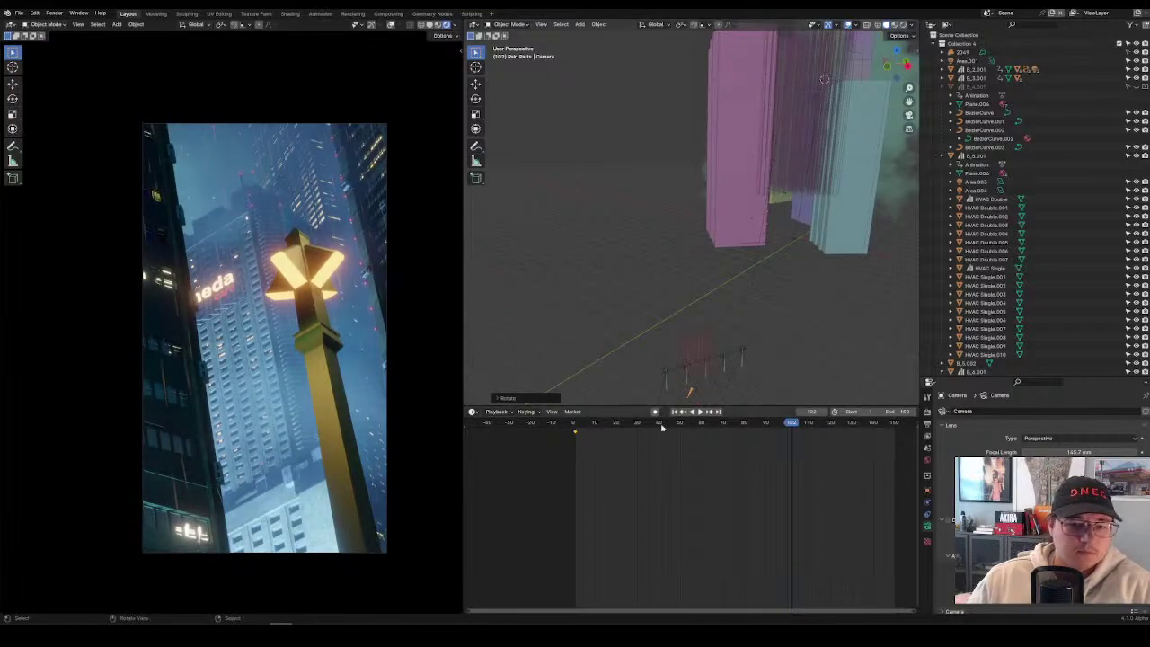
click(683, 412)
key(r)
key(x)
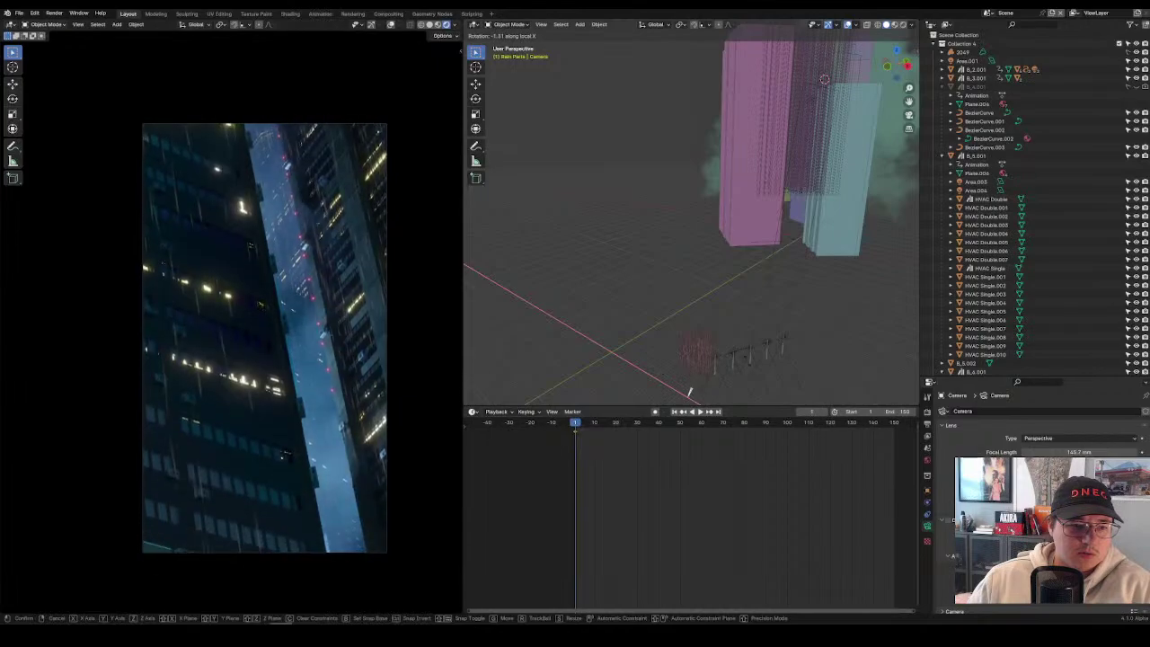
click(770, 368)
key(i)
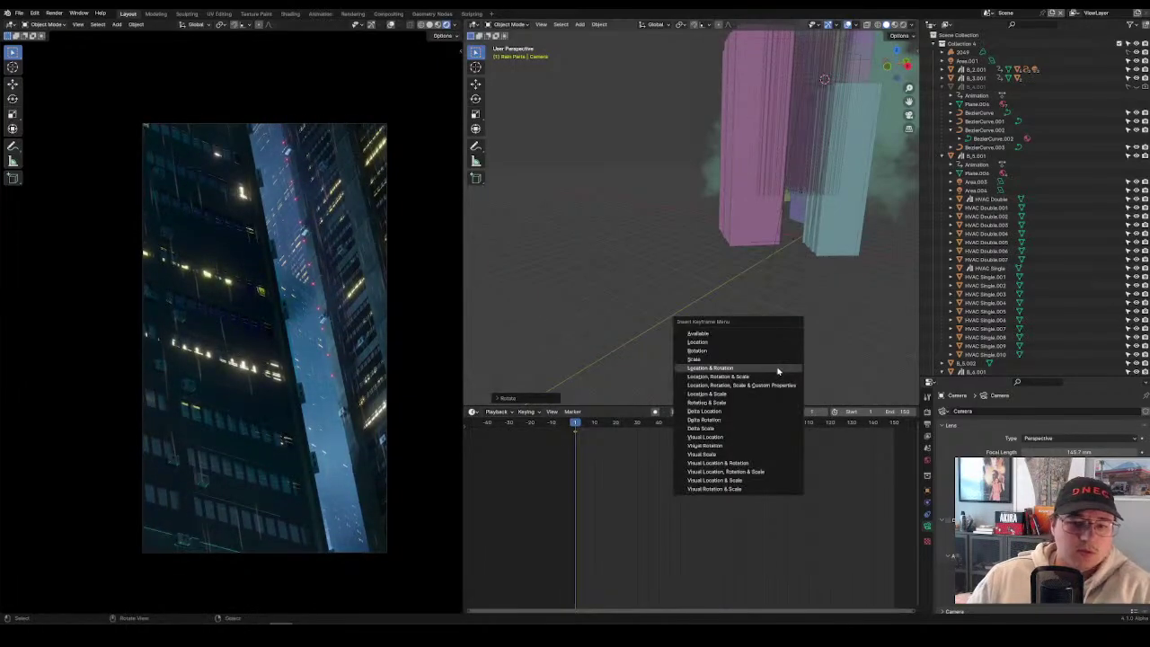
click(777, 369)
key(space)
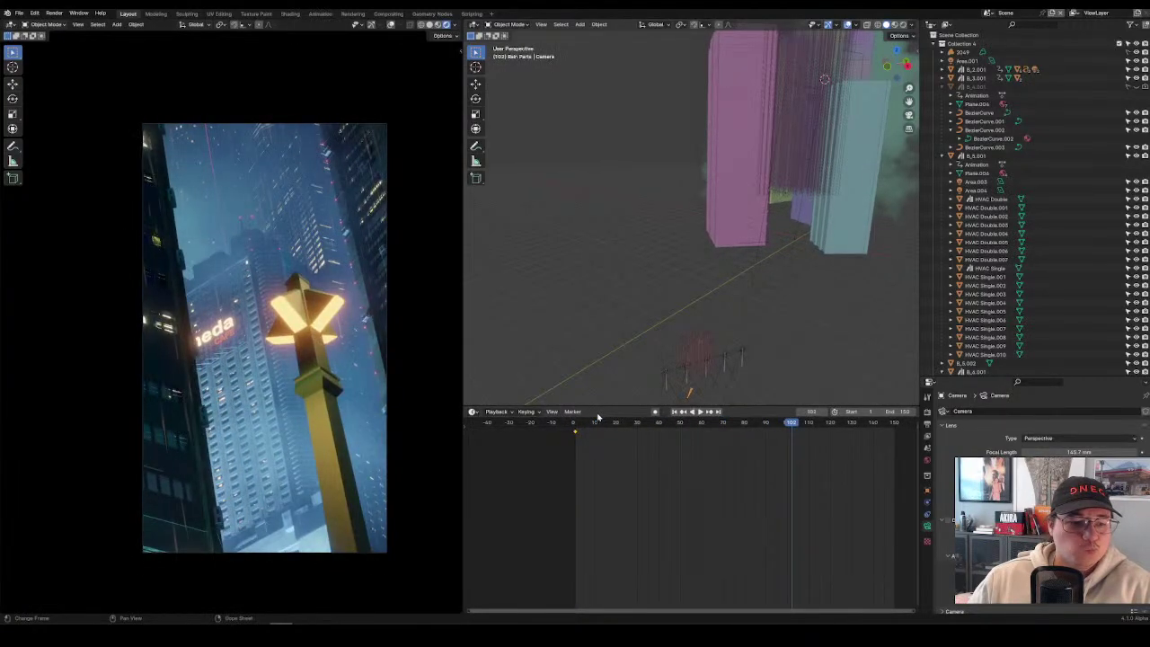
key(r)
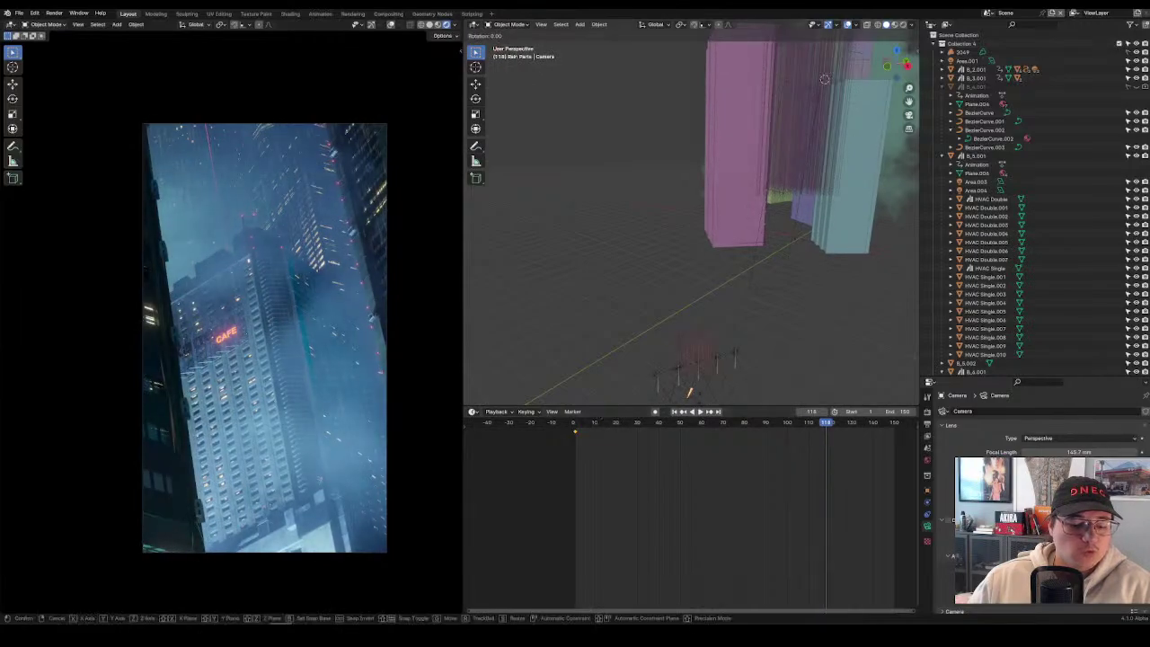
key(x)
key(x)
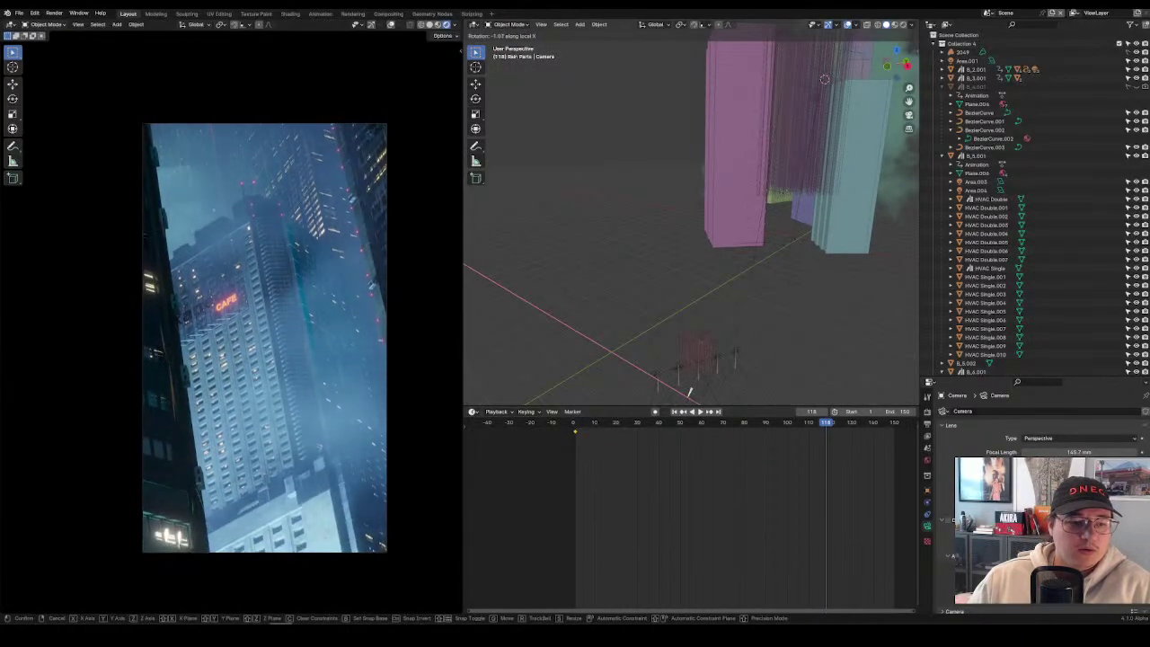
right_click(703, 29)
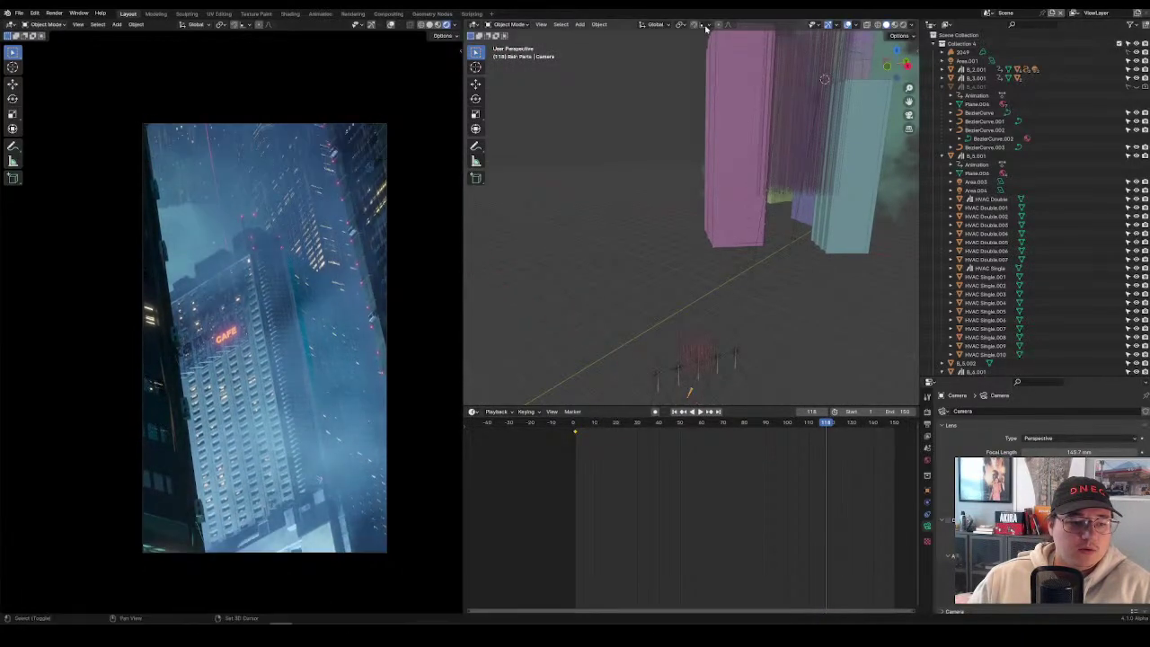
Tilt the camera further down around its local X axis at frame 1 and insert another Location & Rotation keyframe.
click(673, 412)
key(r)
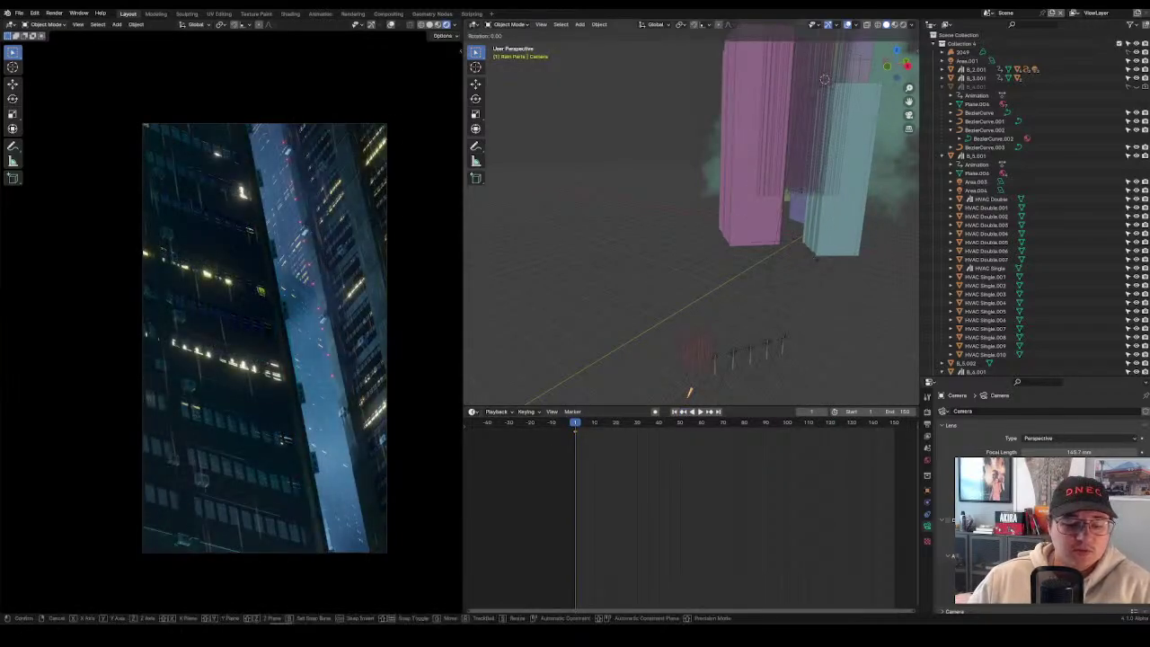
key(x)
key(x)
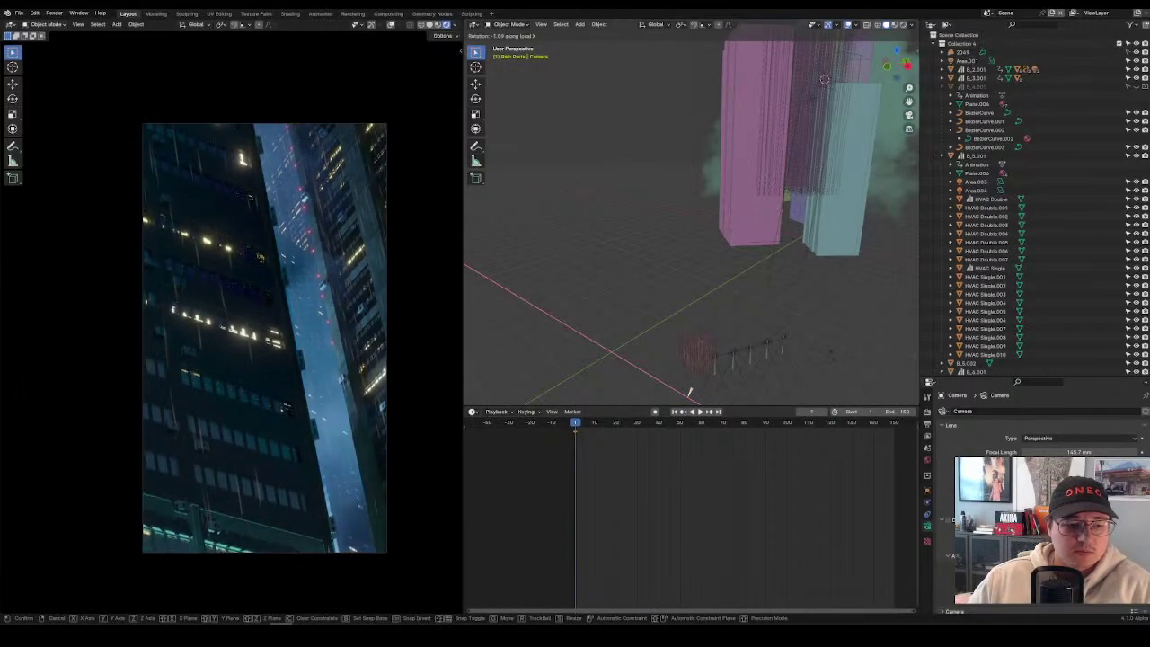
click(832, 357)
right_click(832, 358)
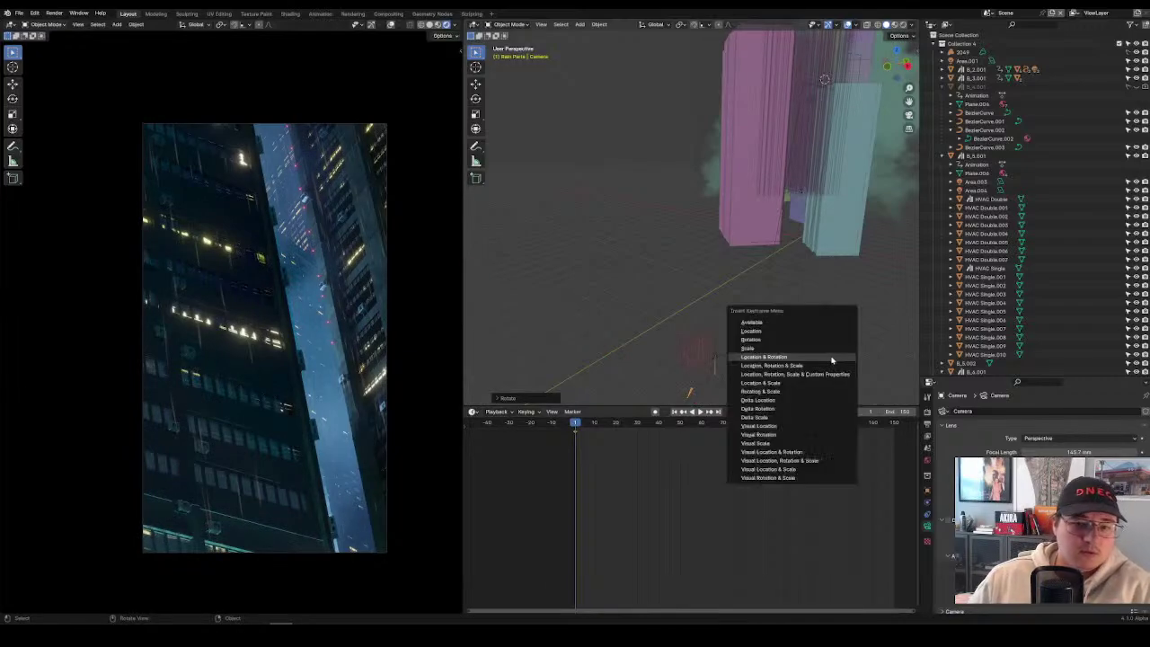
Examine the air-conditioning units and lit ledges at the base of the dark foreground tower in the rendered camera view.
scroll(286, 365, up, 5)
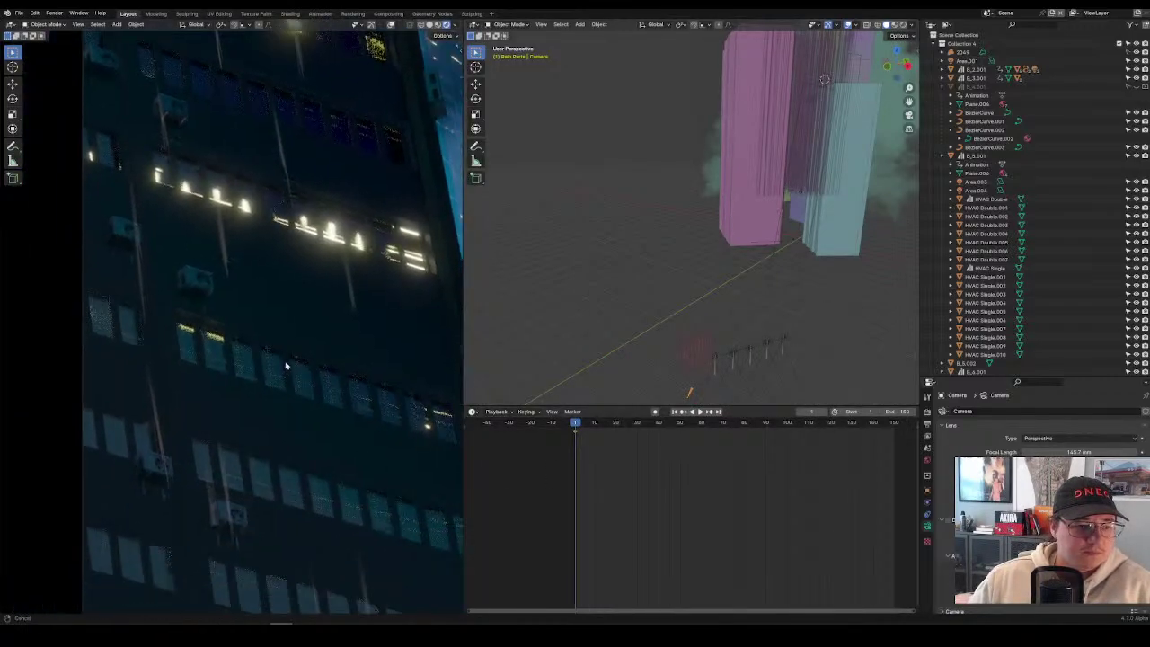
shift+middle_drag(286, 366, 286, 51)
ctrl+middle_drag(275, 503, 272, 346)
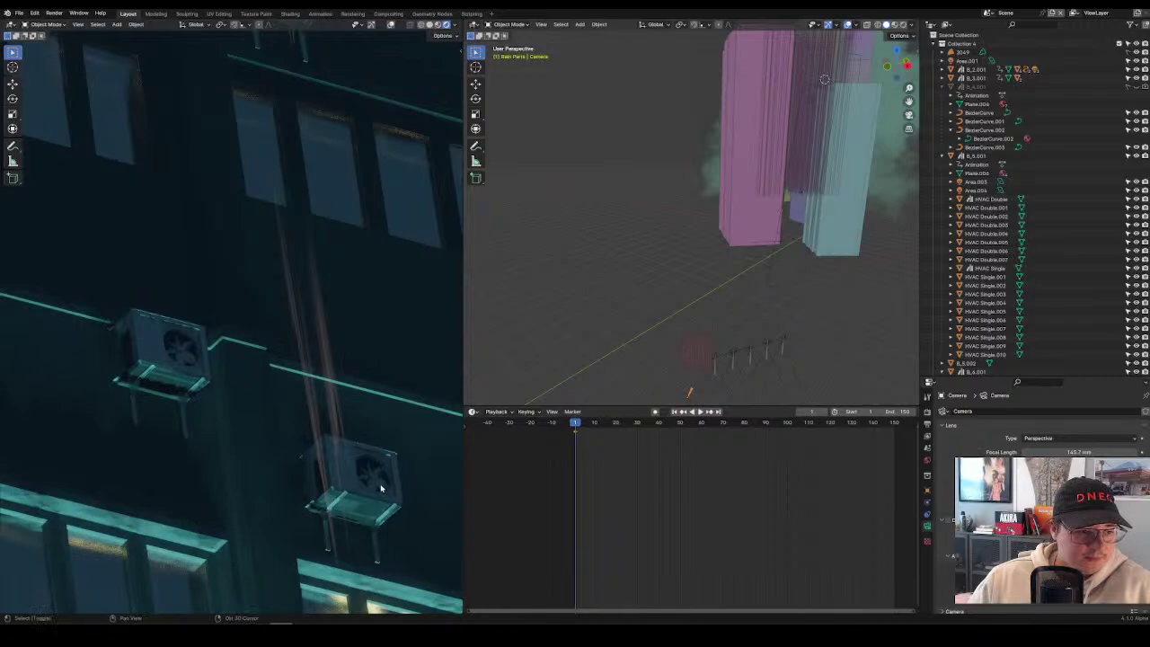
shift+middle_drag(381, 488, 354, 328)
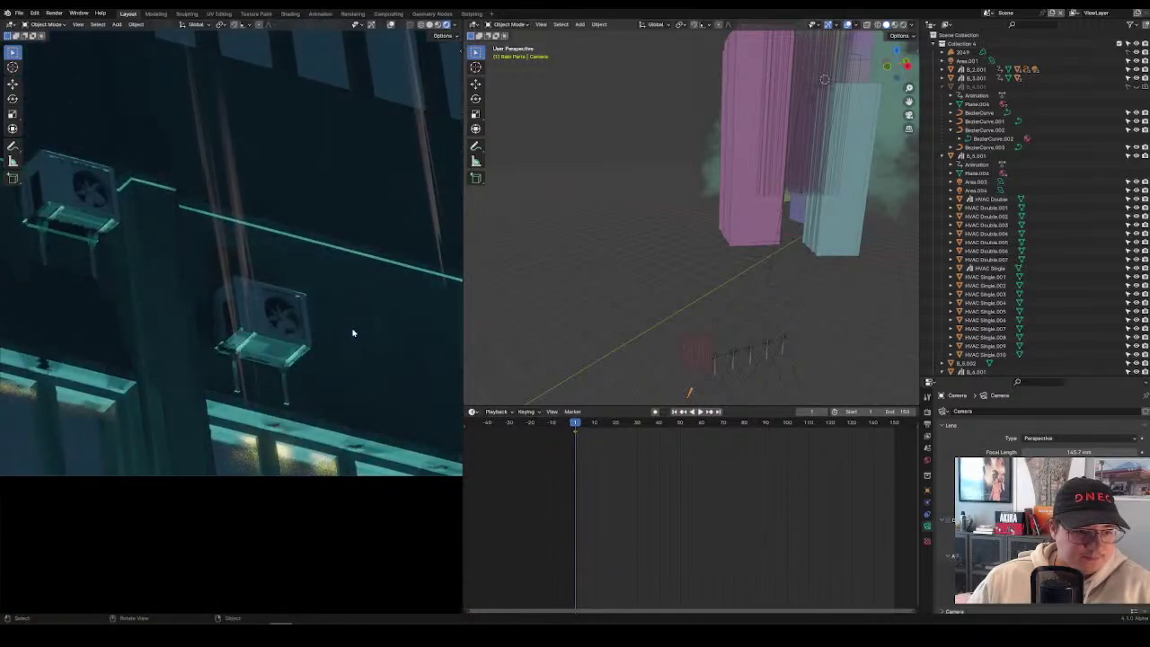
scroll(405, 391, down, 10)
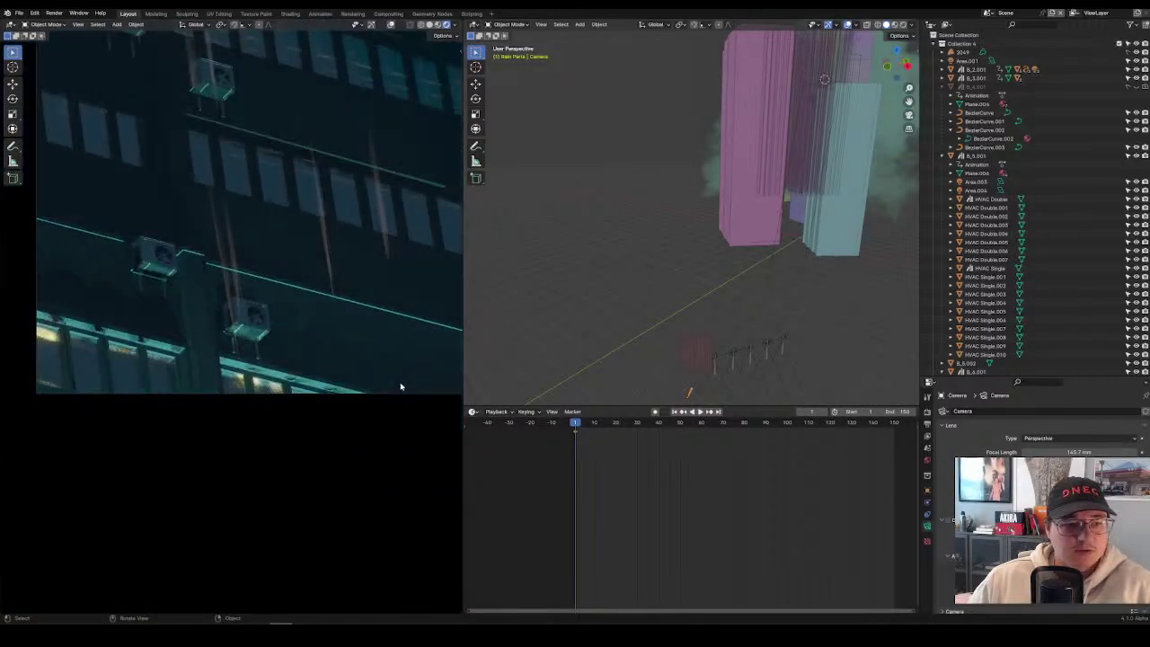
scroll(332, 362, down, 3)
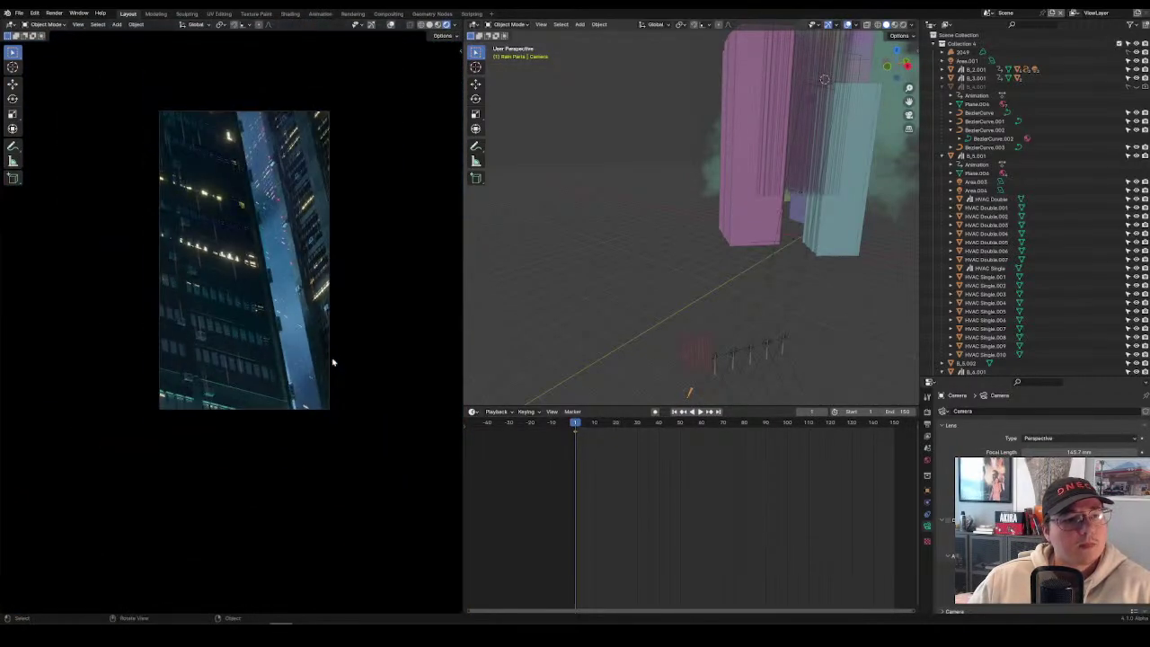
Lower the tall area light between the pink and cyan towers about 17 m along the global Z axis.
scroll(724, 272, down, 5)
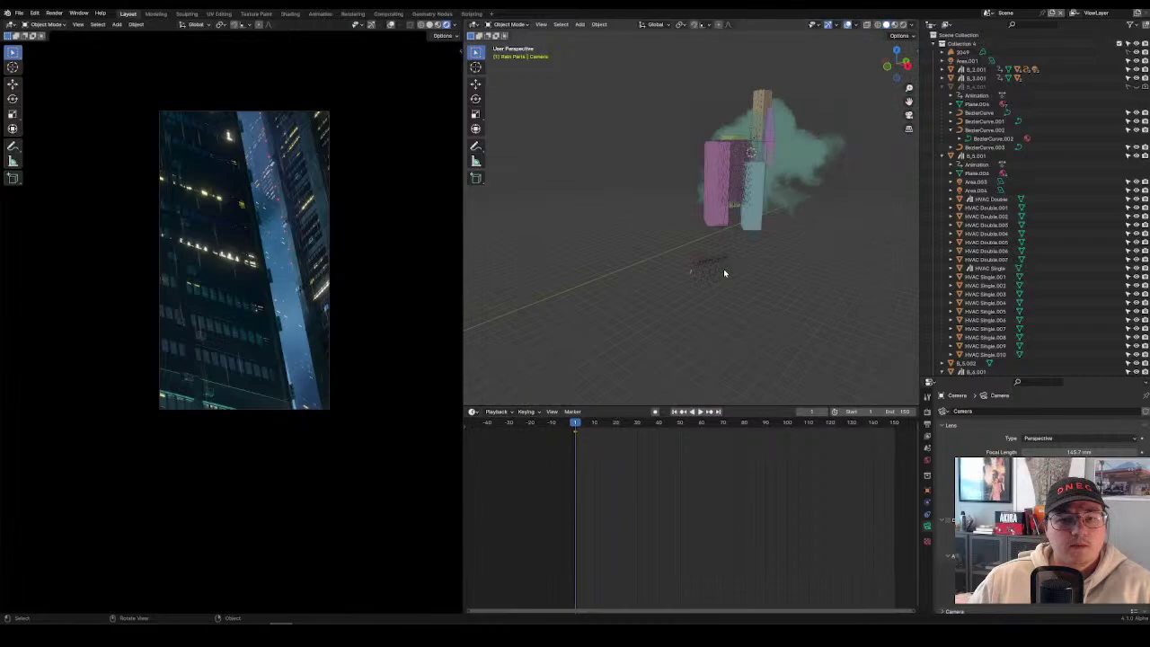
click(734, 202)
scroll(774, 214, up, 6)
shift+middle_drag(787, 238, 763, 234)
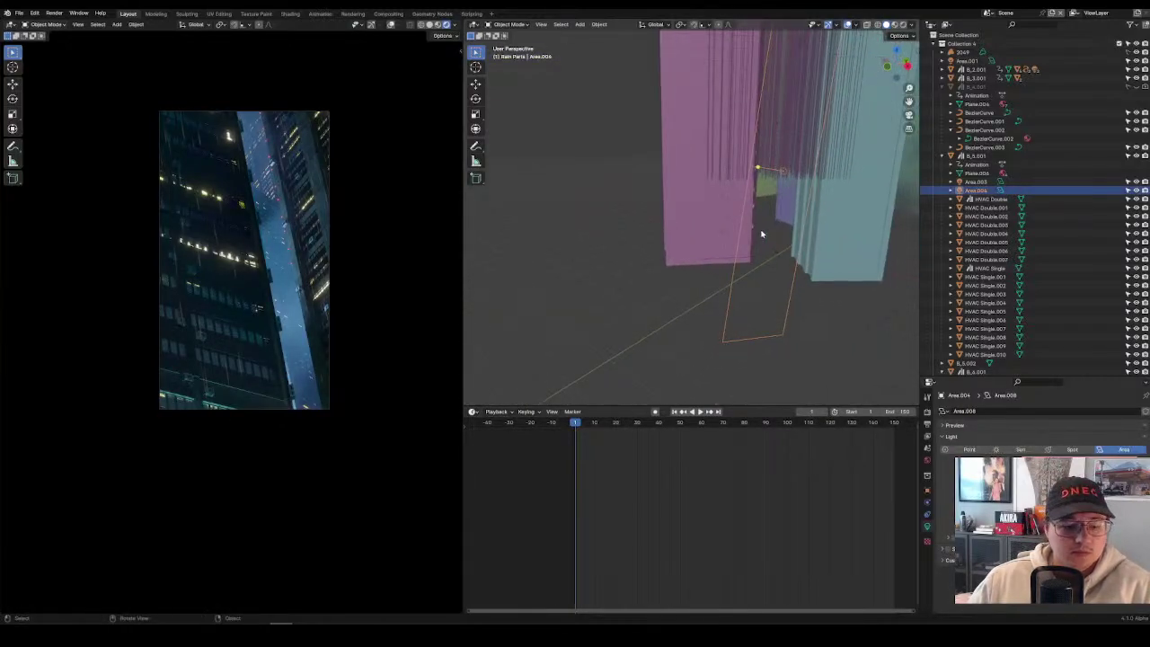
key(g)
key(z)
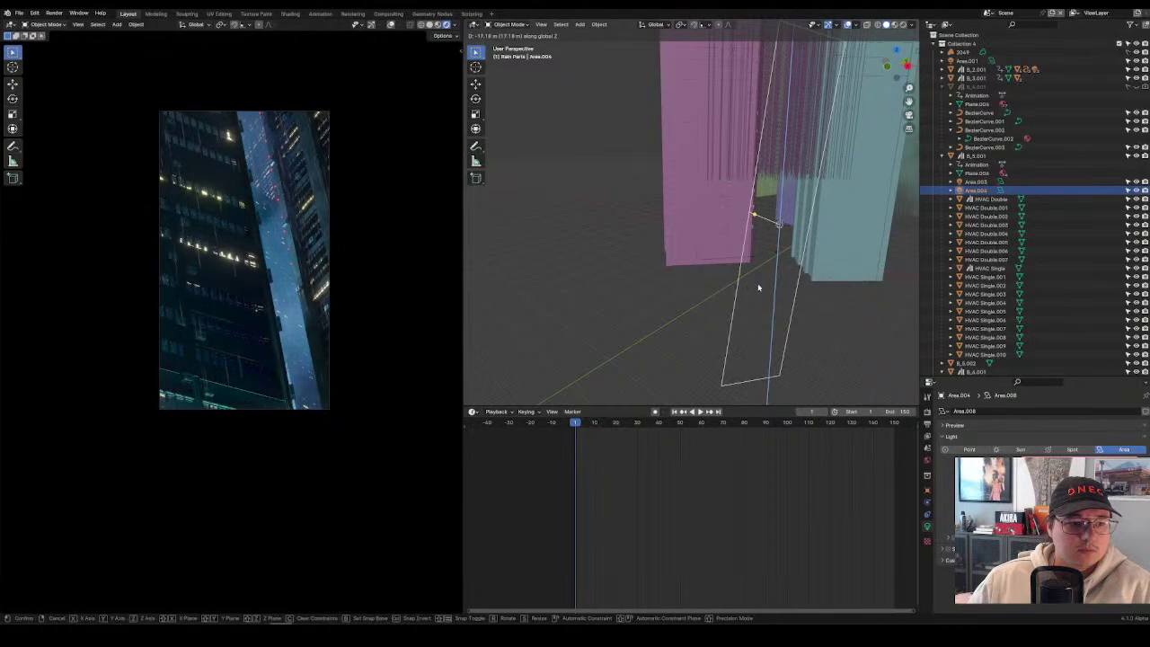
click(757, 284)
Lower the large rain object between the towers along the Z axis so it reaches nearer their bases.
scroll(757, 262, down, 3)
click(733, 115)
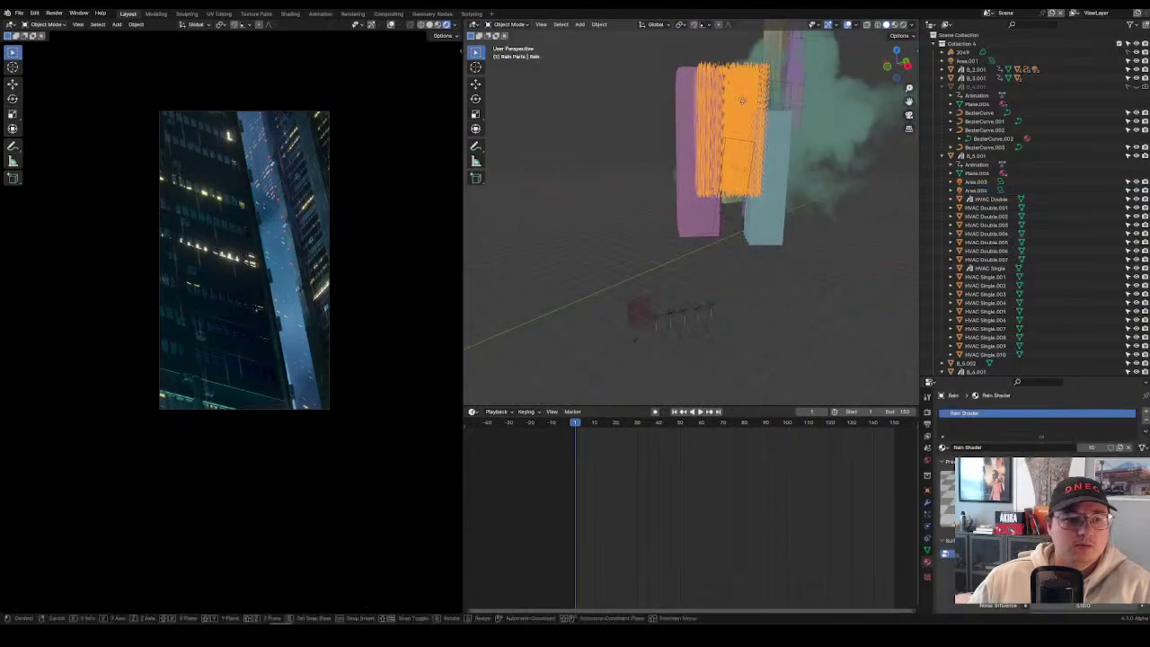
key(g)
key(z)
click(742, 129)
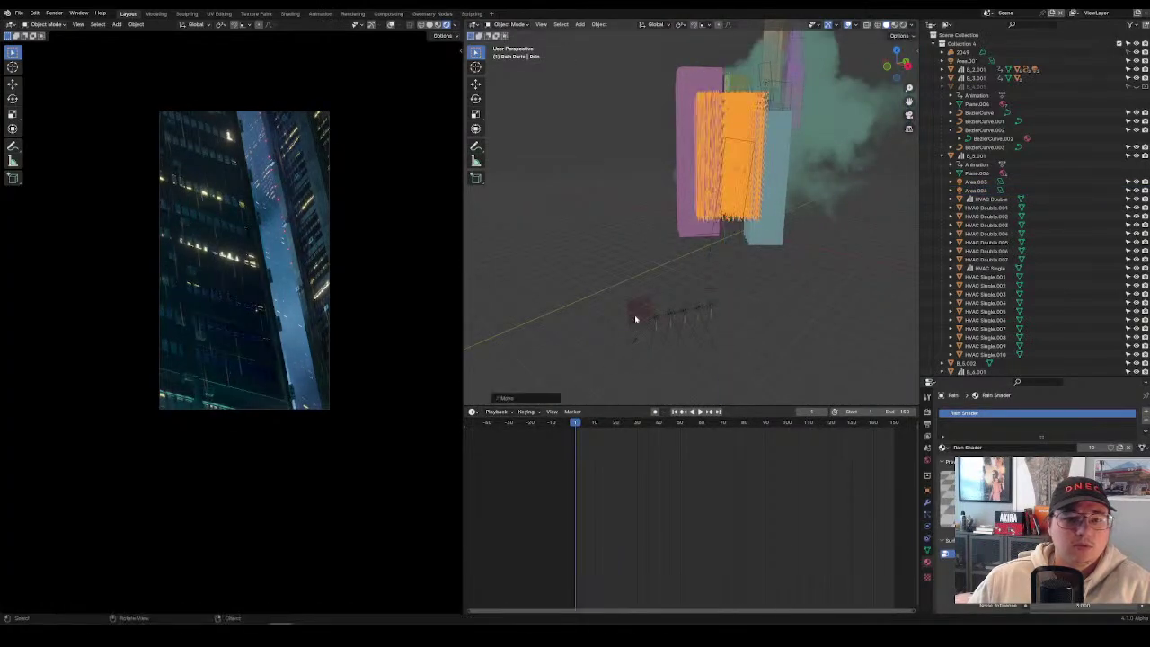
Lower the small foreground rain object beside the lamp poles along the Z axis and play the shot to frame 106.
click(646, 308)
key(g)
key(z)
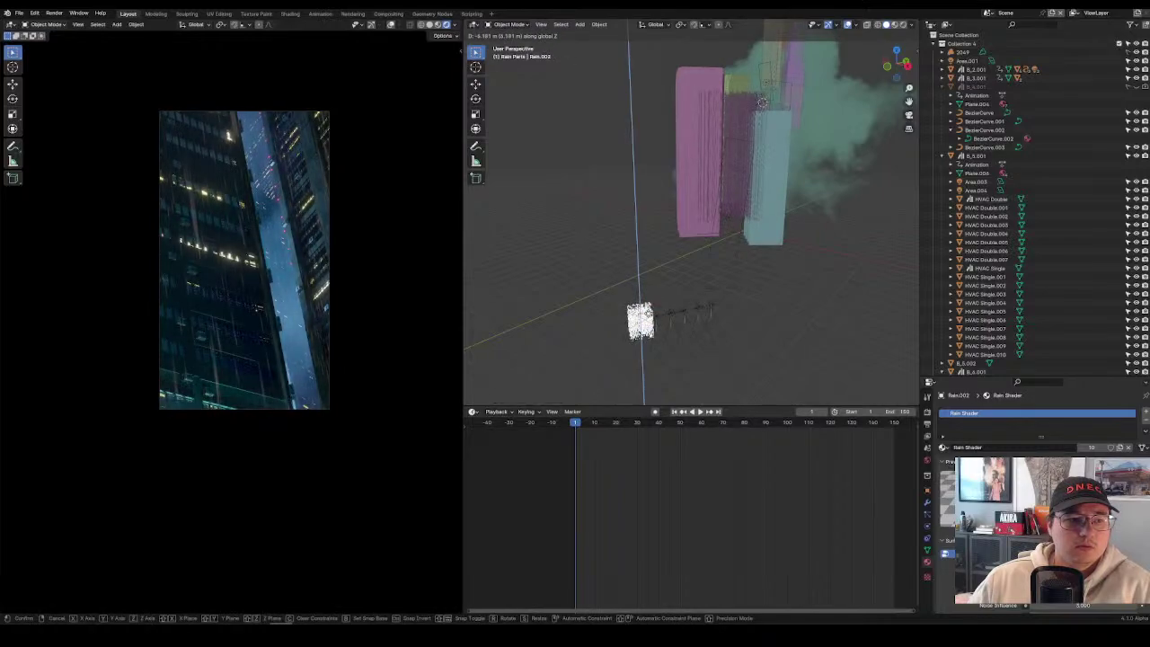
click(649, 317)
key(space)
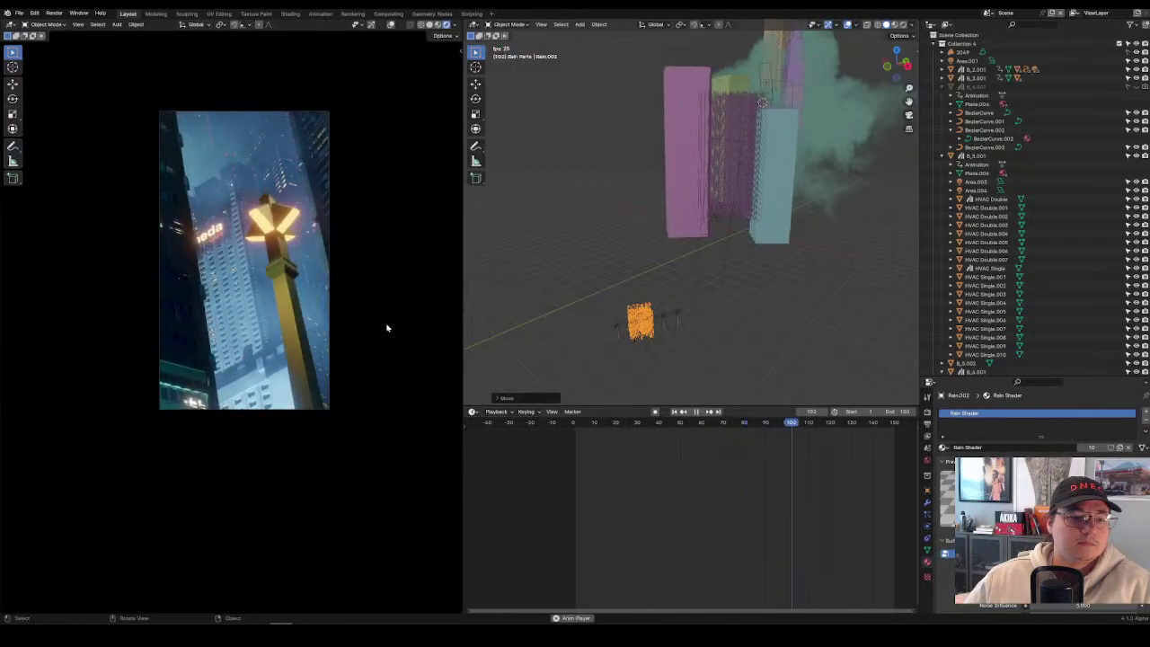
key(space)
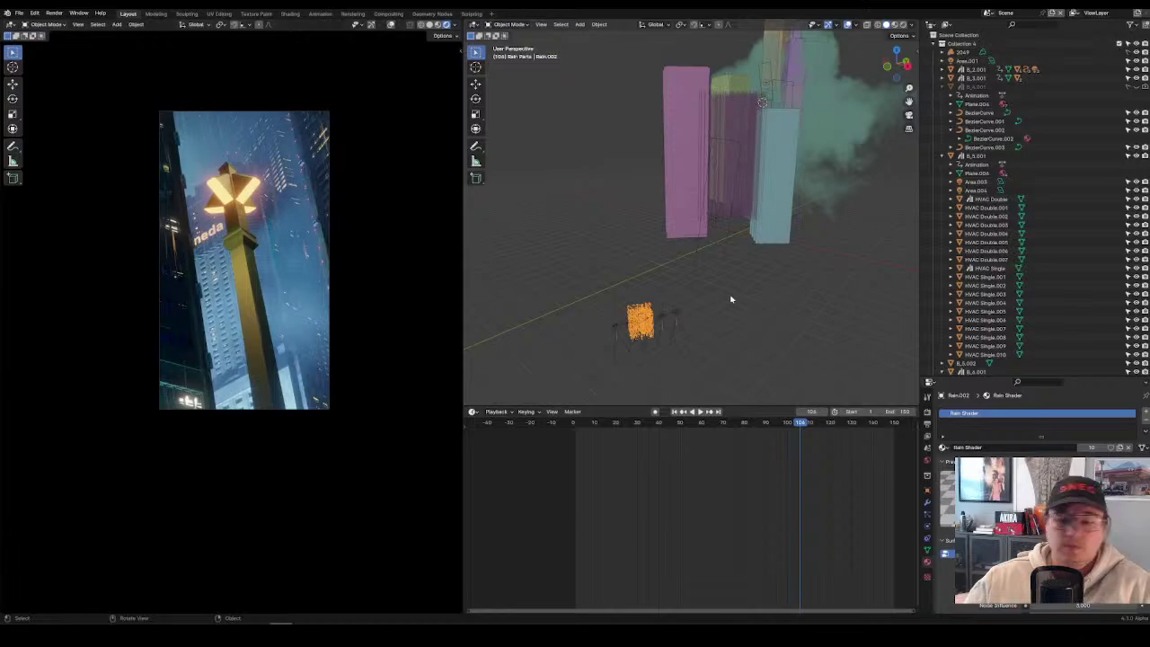
Select the row of lamp poles, lower it about 2.5 m along the Z axis at frame 0, and keyframe it.
key(KP_Decimal)
scroll(584, 272, down, 5)
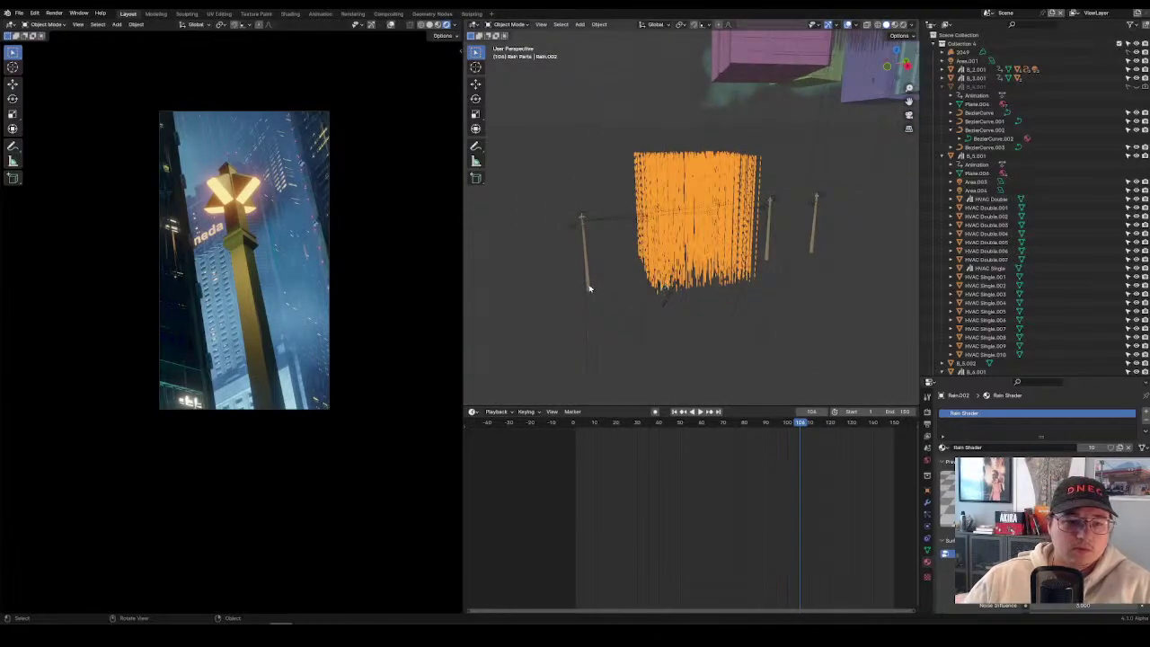
click(587, 284)
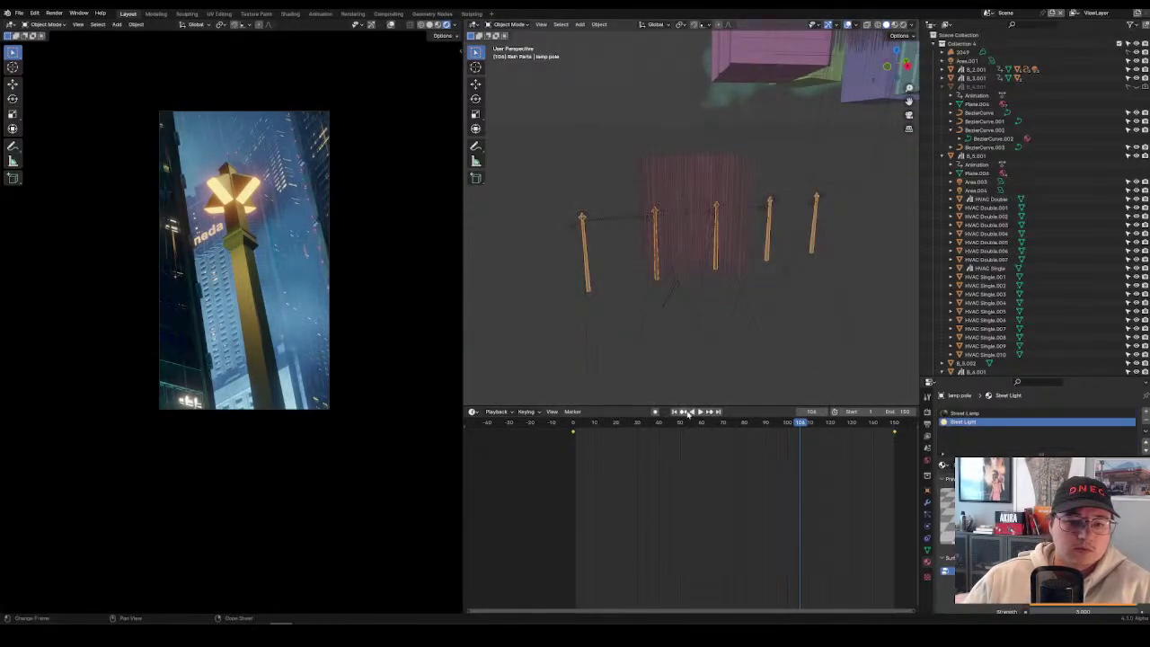
key(shift+Left)
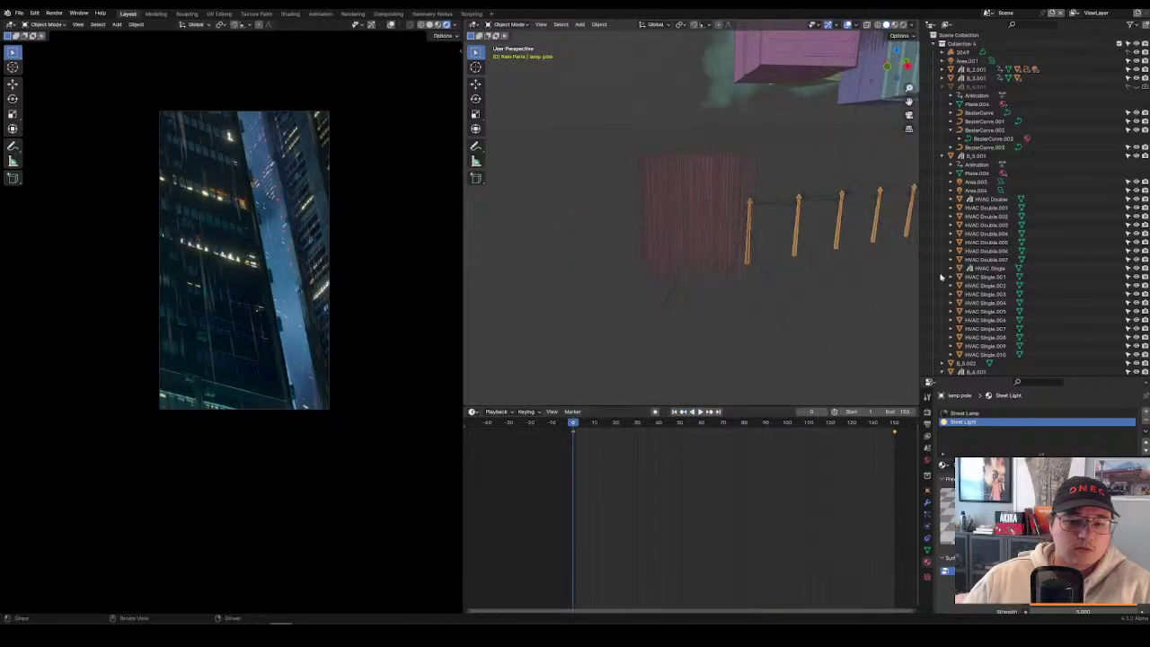
key(z)
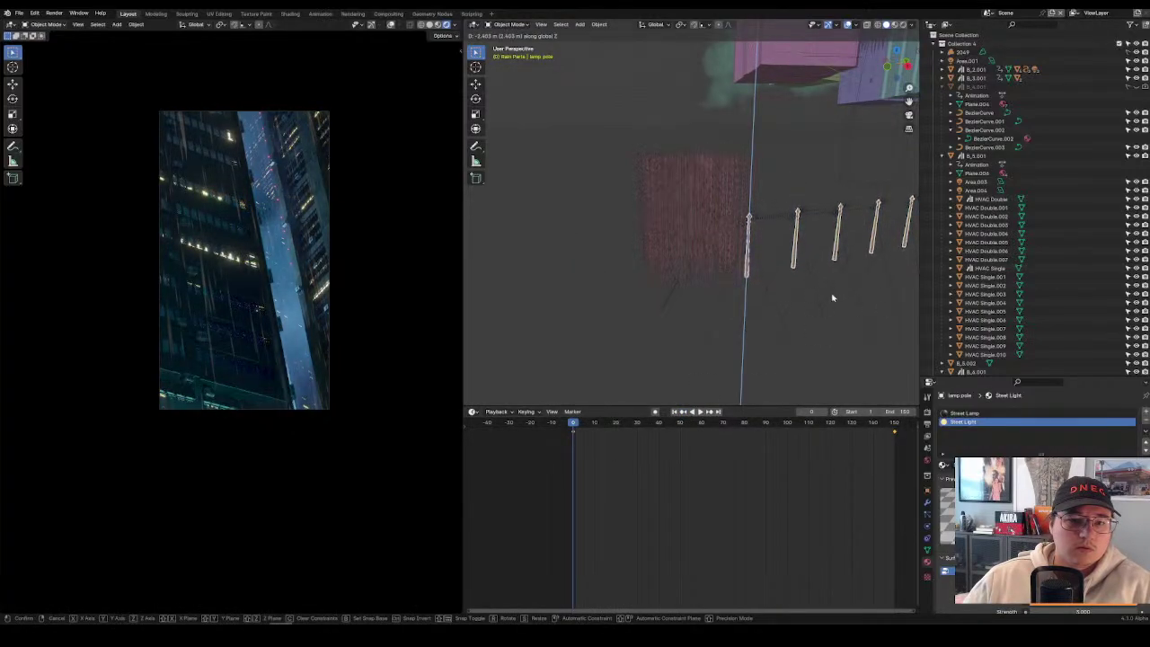
click(832, 297)
key(i)
click(832, 298)
Play the shot in front view, then lower the lamp poles along the Z axis at frame 150 and keyframe the new position.
key(space)
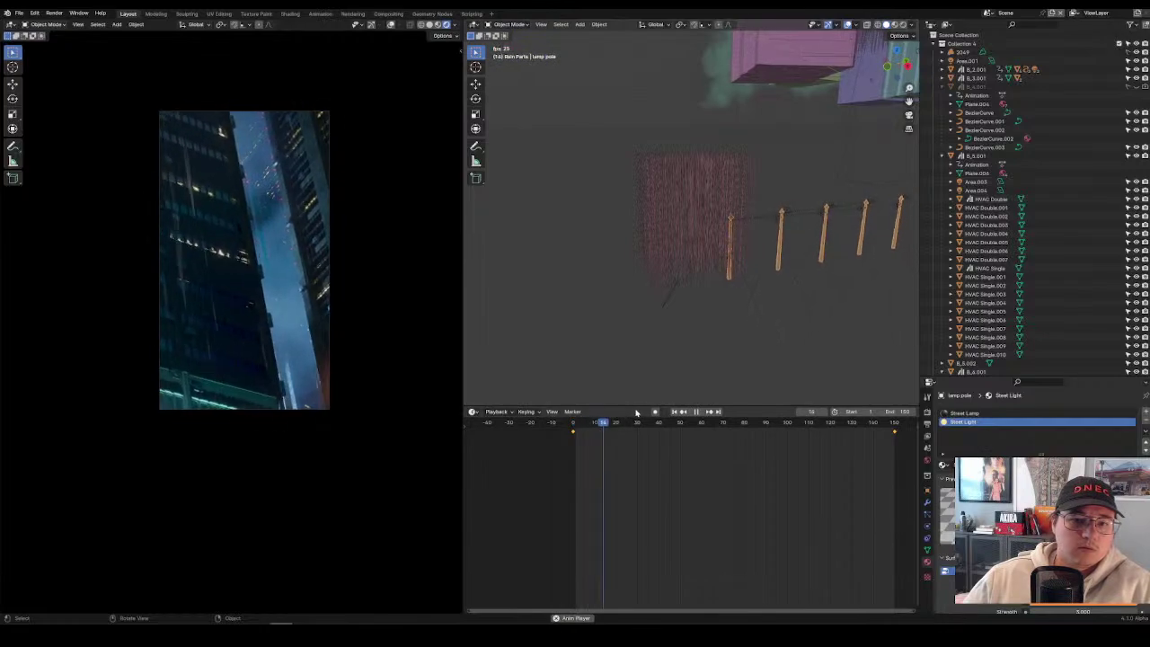
middle_drag(703, 343, 734, 305)
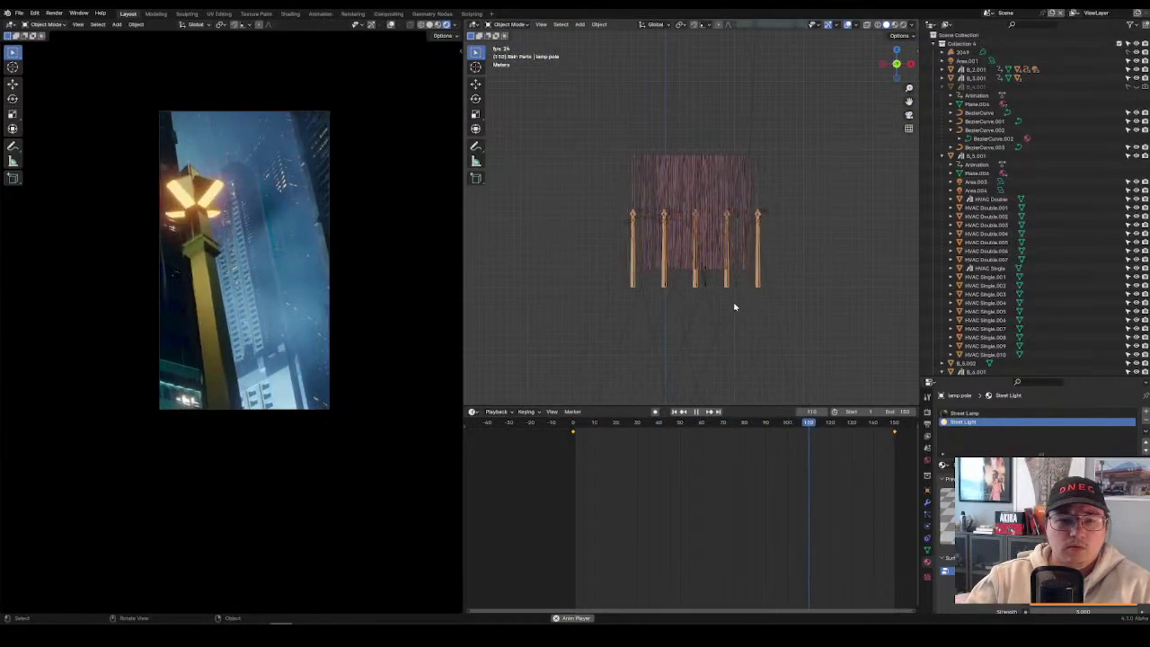
key(space)
mouse_move(870, 425)
mouse_down()
mouse_move(568, 433)
mouse_move(860, 432)
mouse_up()
click(715, 412)
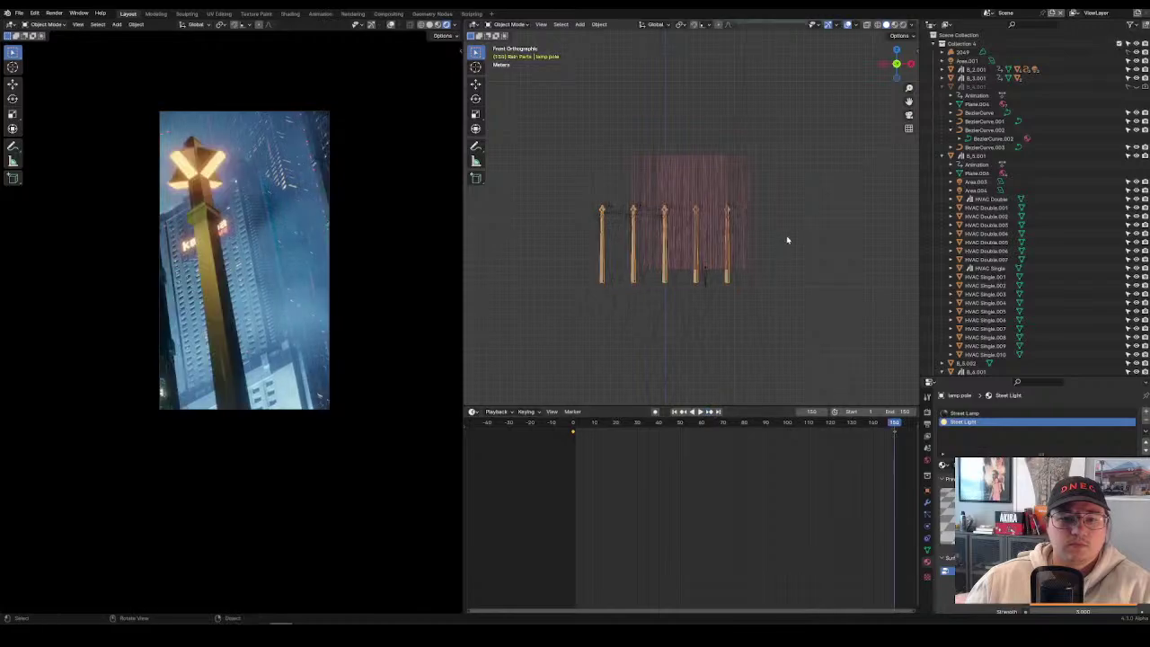
key(g)
key(x)
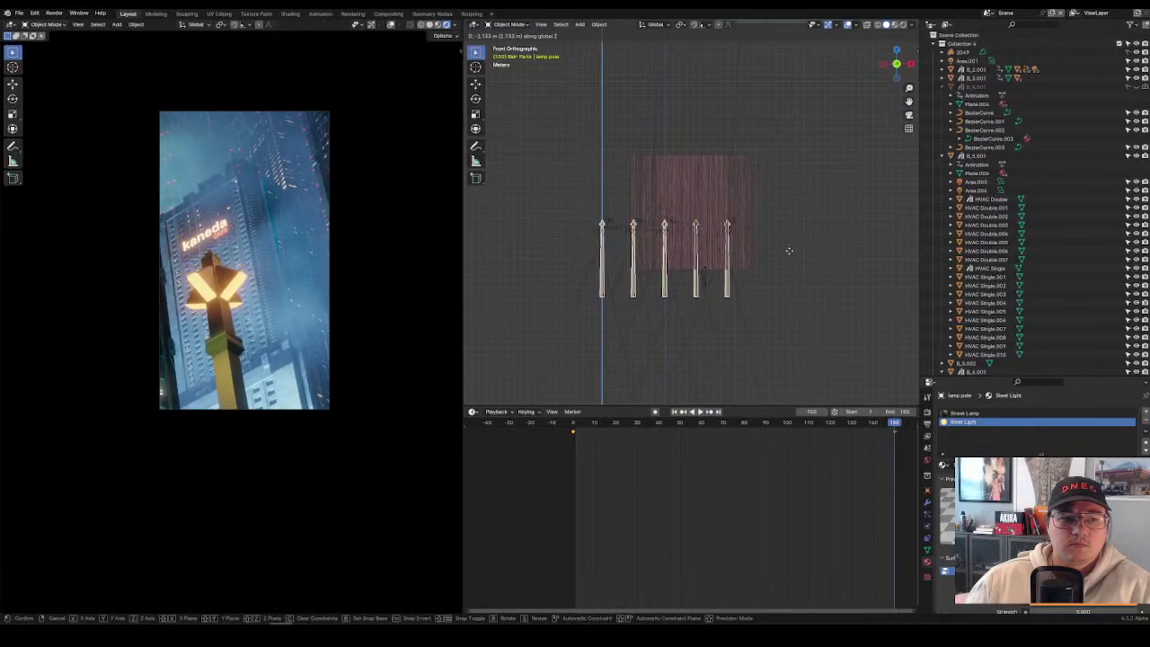
click(789, 249)
right_click(789, 250)
key(Escape)
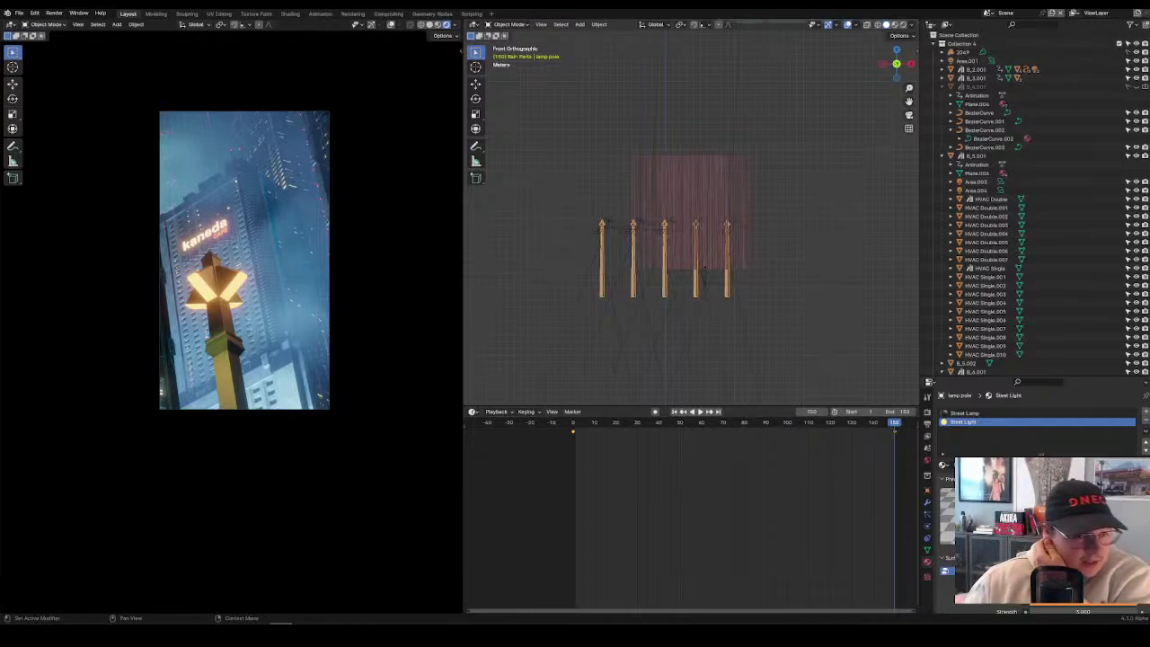
Replay the shot from frame 0 to 69 to check the lamp poles, and open the scene's render settings.
click(572, 426)
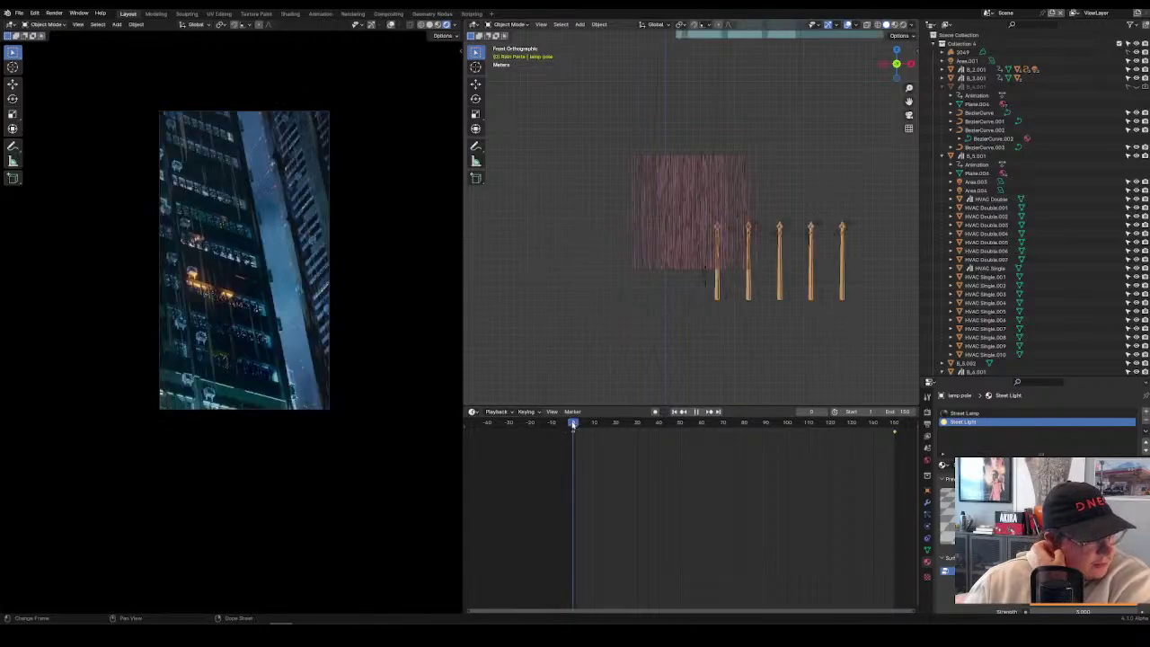
key(space)
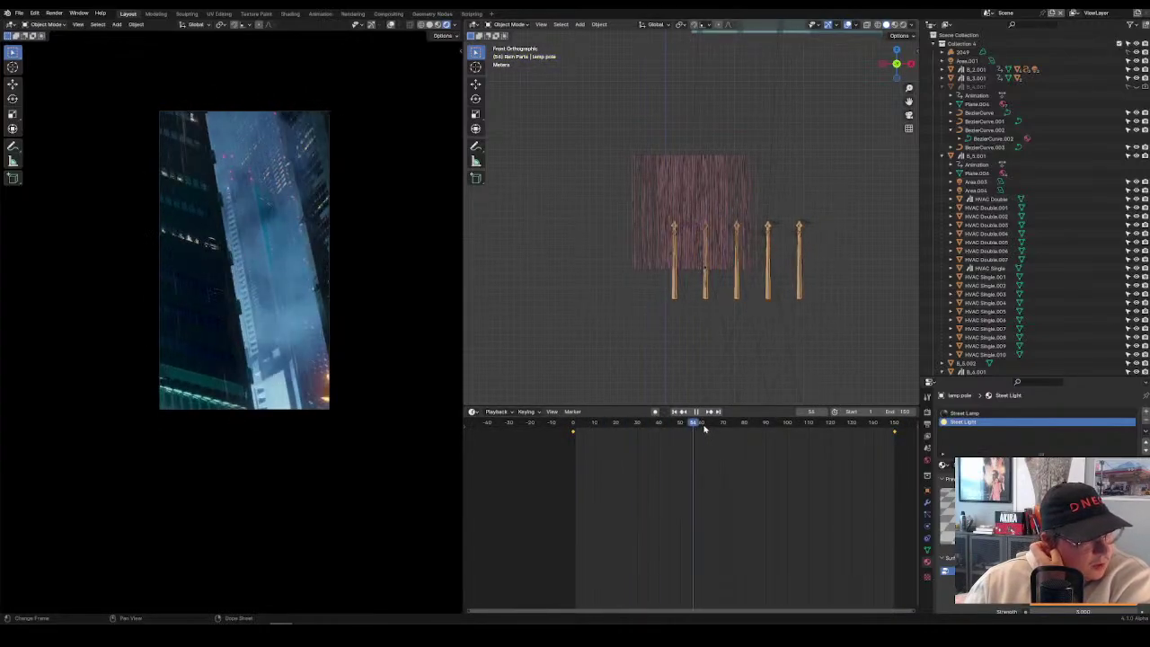
key(space)
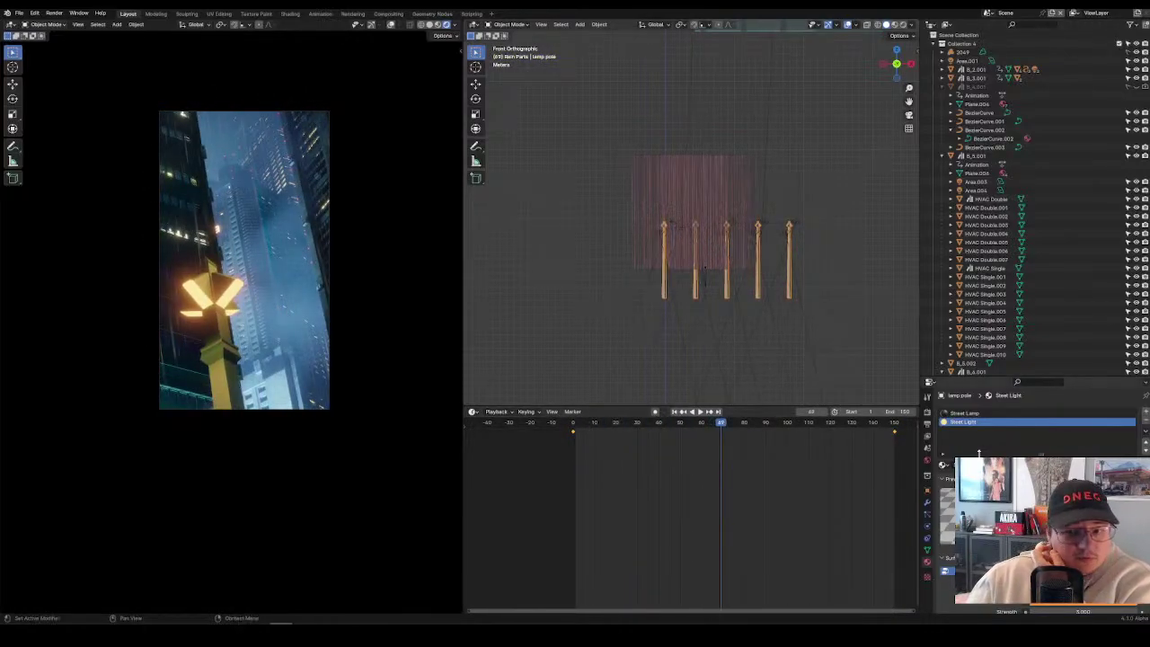
click(927, 502)
click(928, 411)
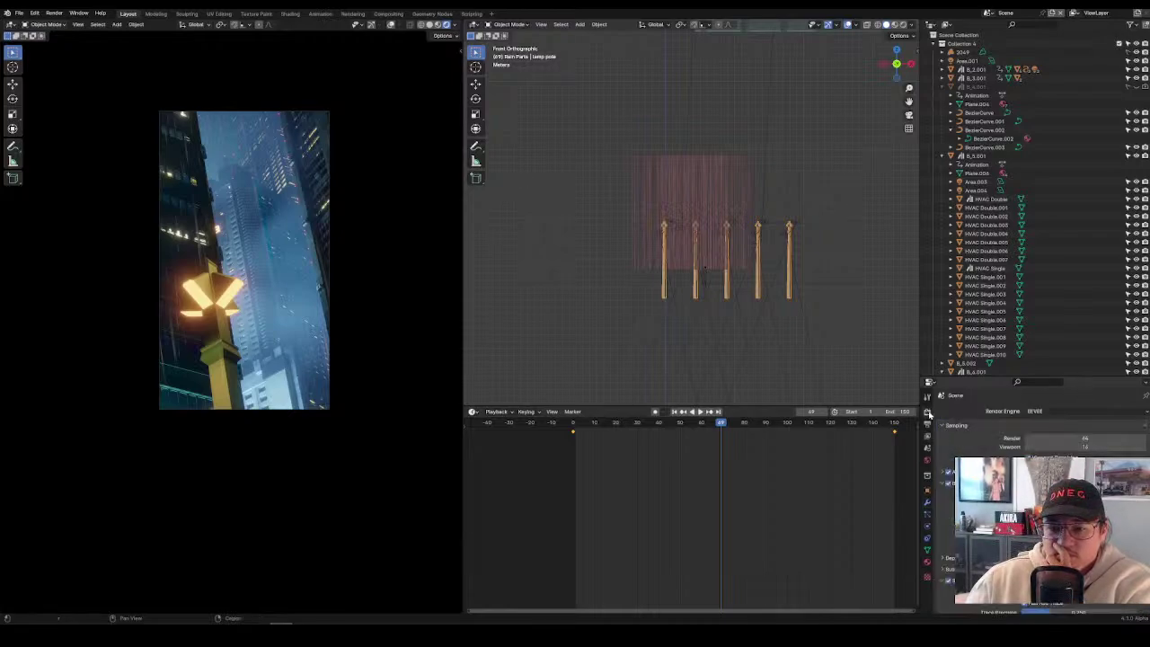
Check the scene's render settings, deselect the lamp poles and save the file.
click(928, 424)
click(928, 413)
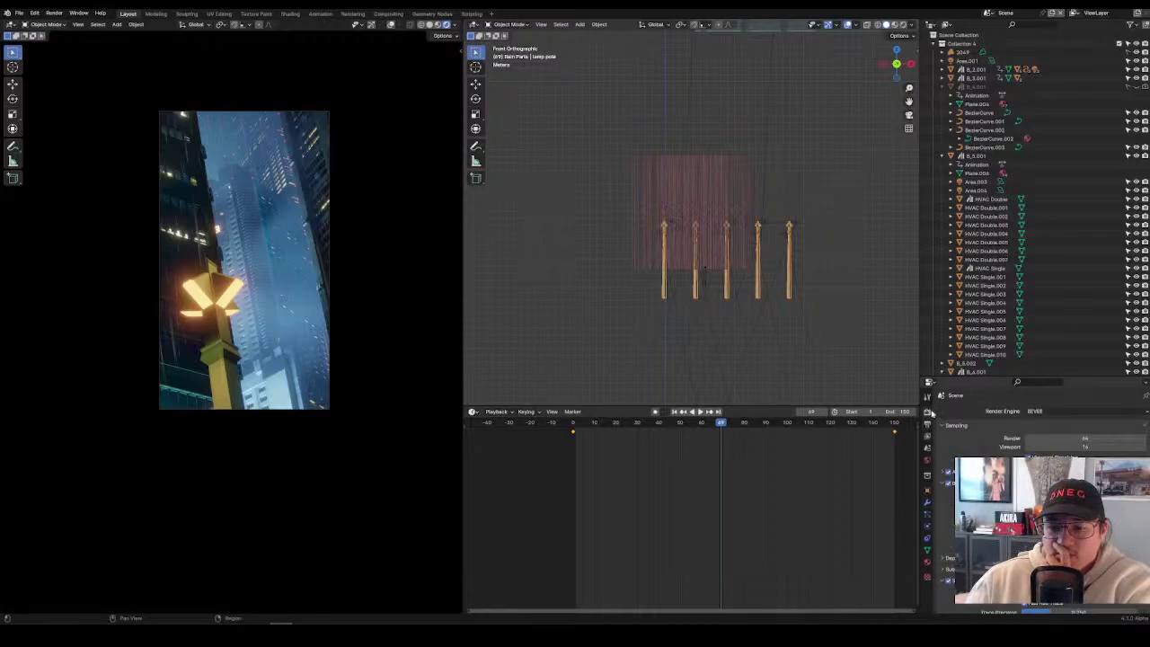
click(840, 261)
key(ctrl+s)
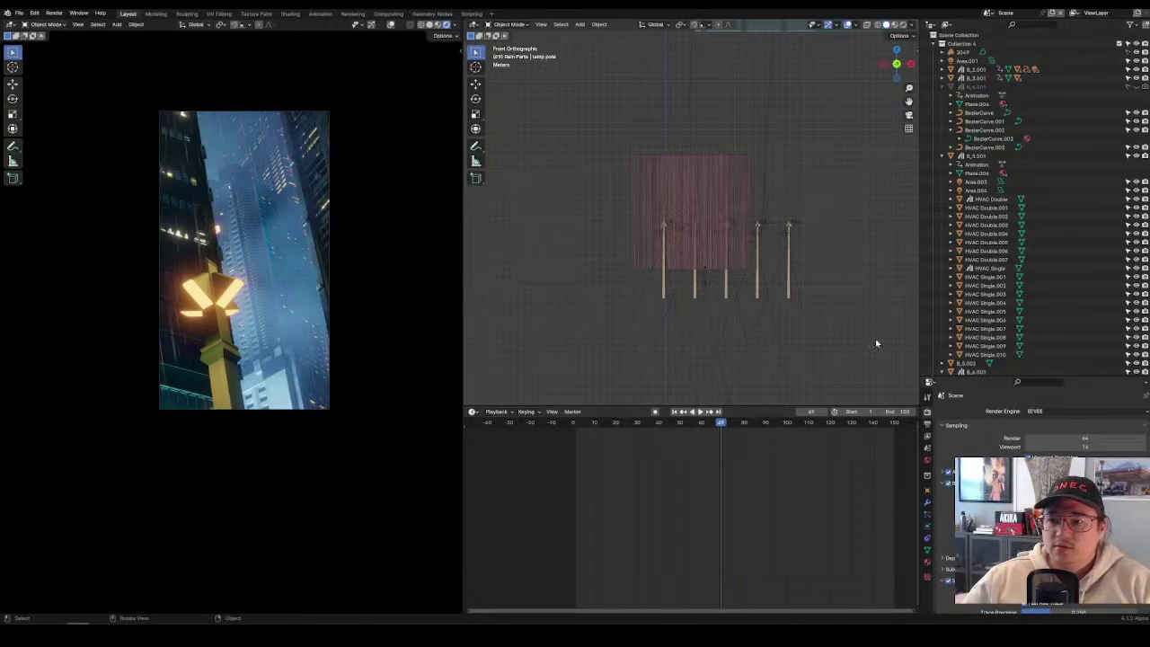
Switch the render engine to Cycles and view the camera shot at frame 69 up close.
click(1082, 414)
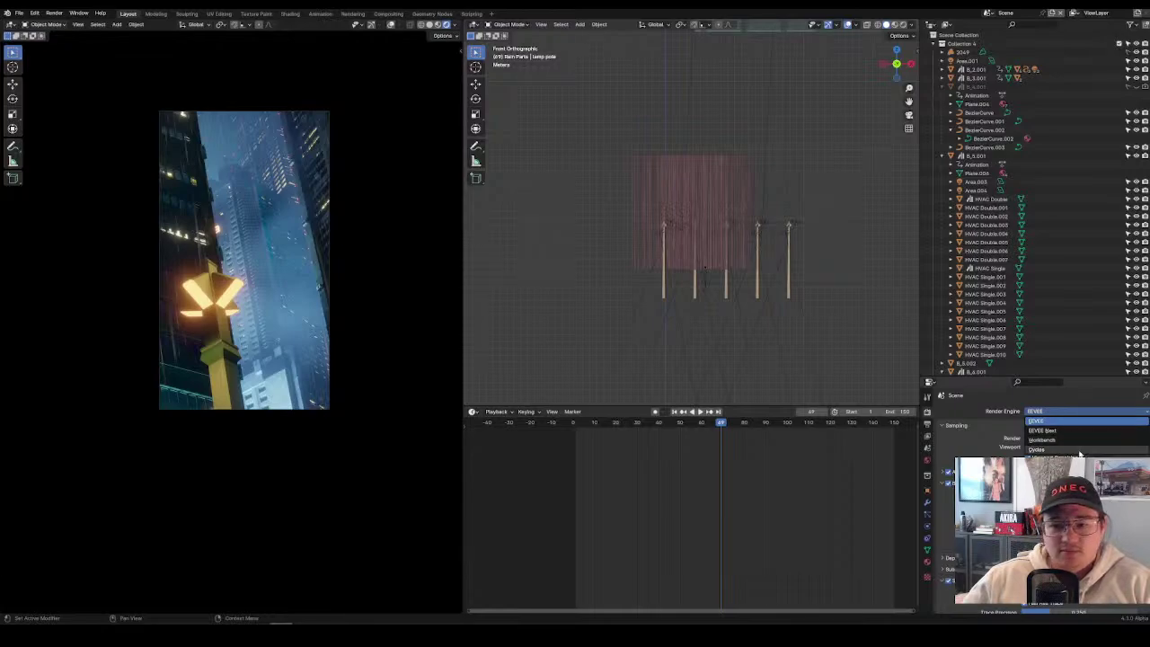
click(1081, 455)
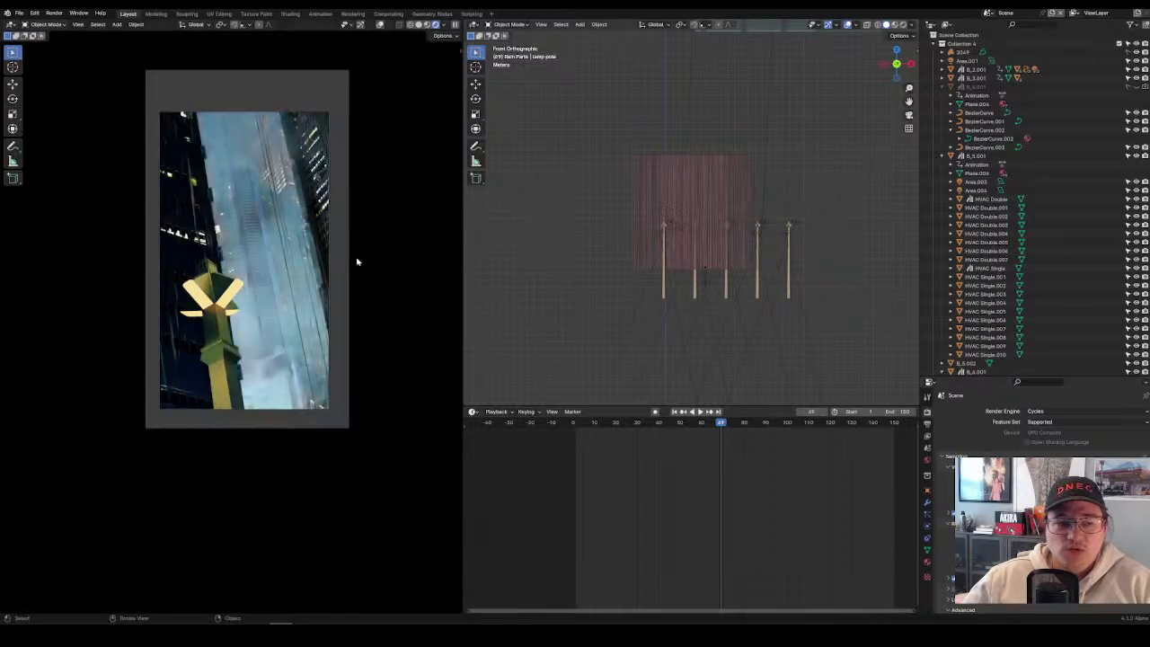
scroll(356, 259, up, 3)
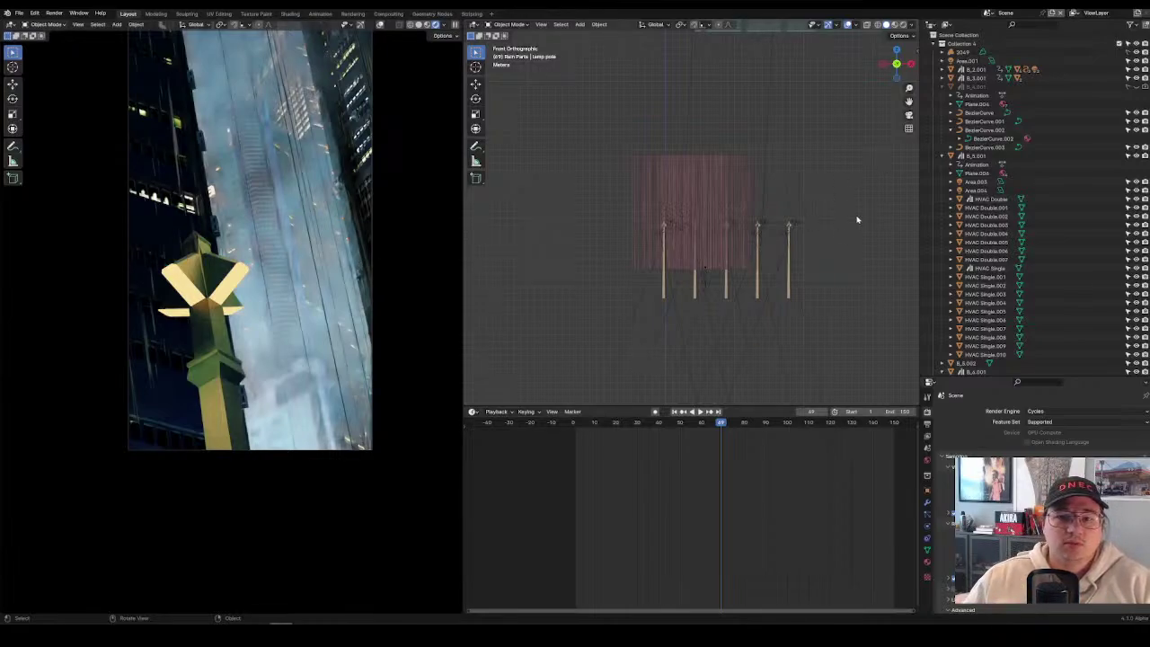
Collapse the B_4.001, B_5.001 and B_6.001 hierarchies in the outliner.
scroll(856, 219, down, 10)
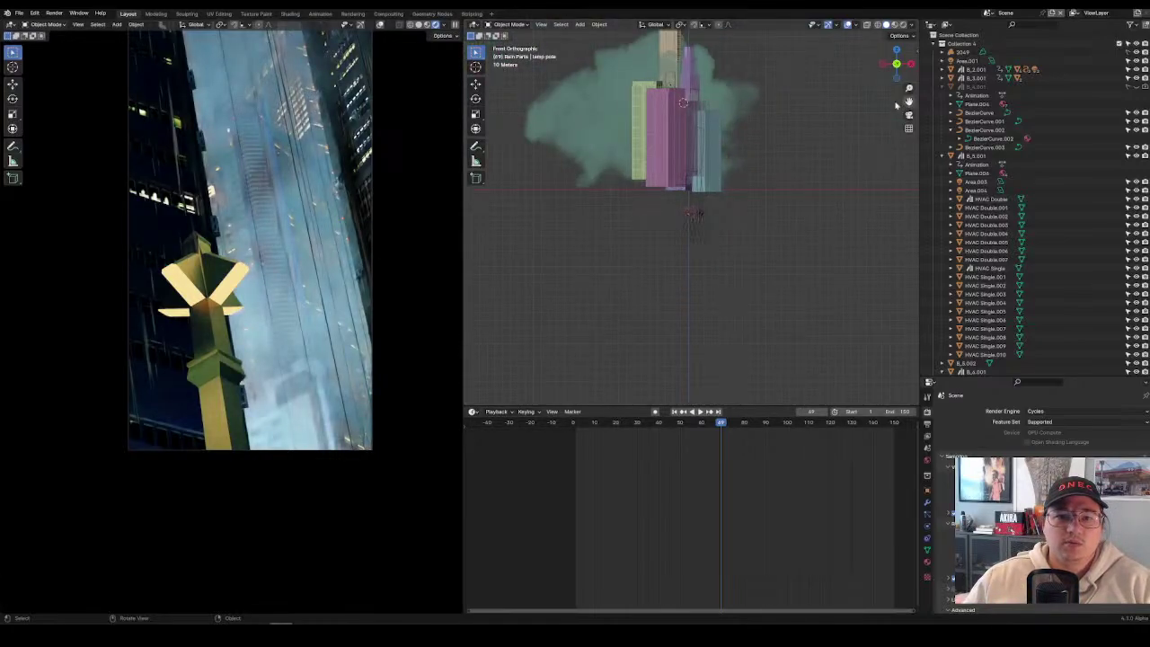
middle_drag(782, 122, 771, 189)
scroll(790, 198, up, 5)
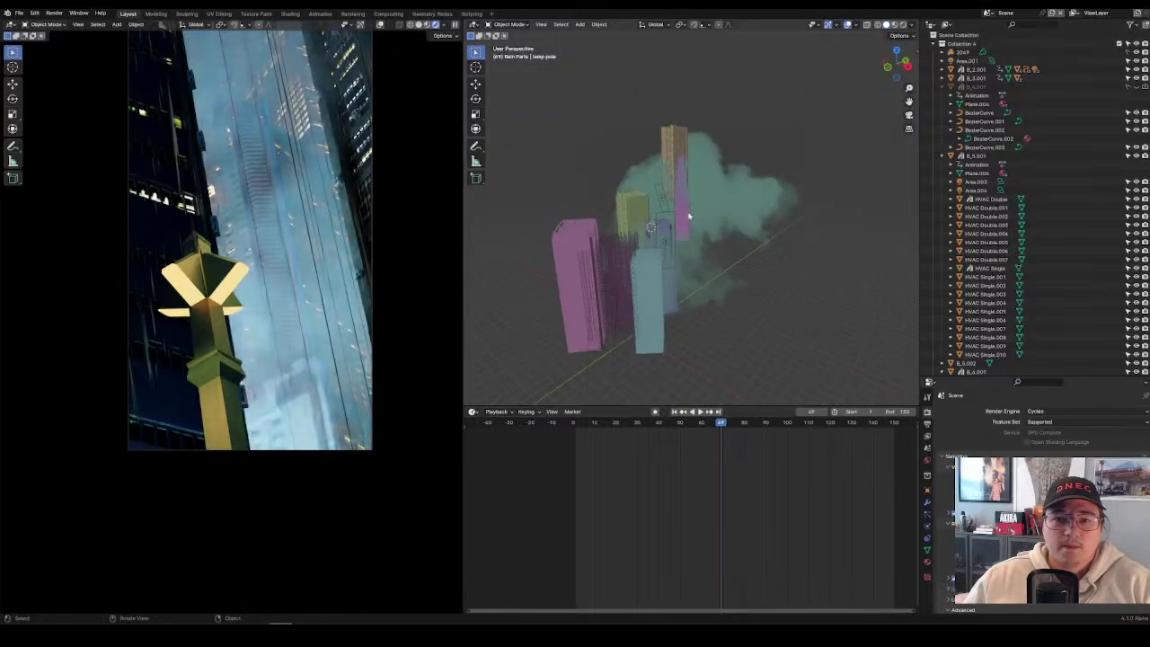
click(942, 86)
click(942, 95)
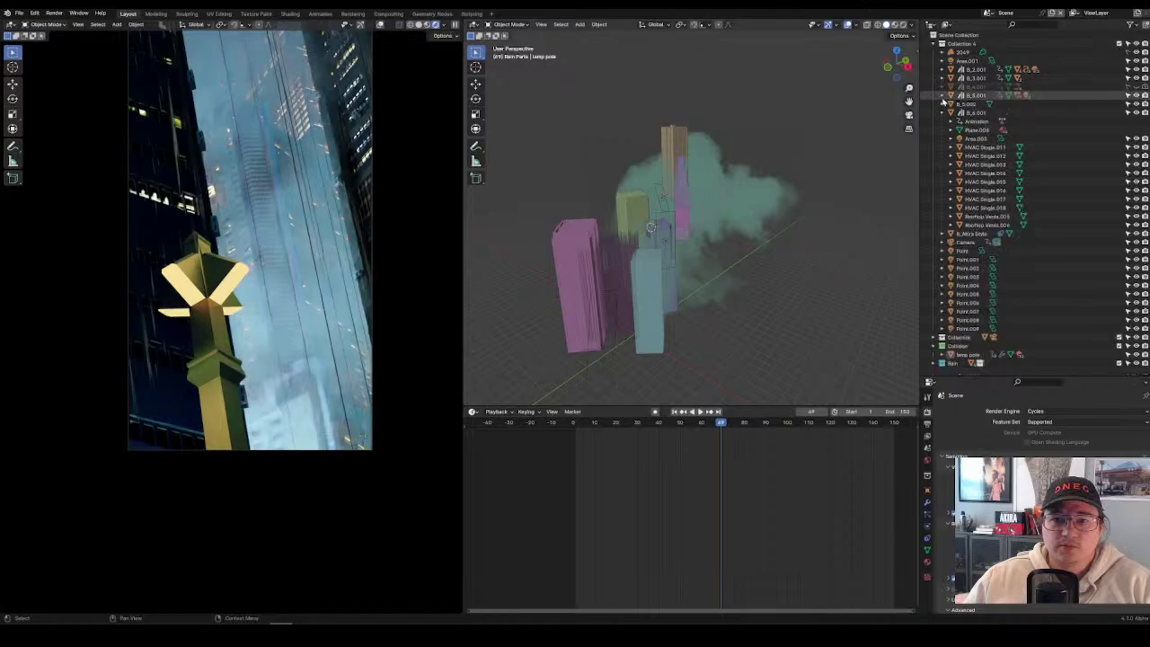
click(942, 112)
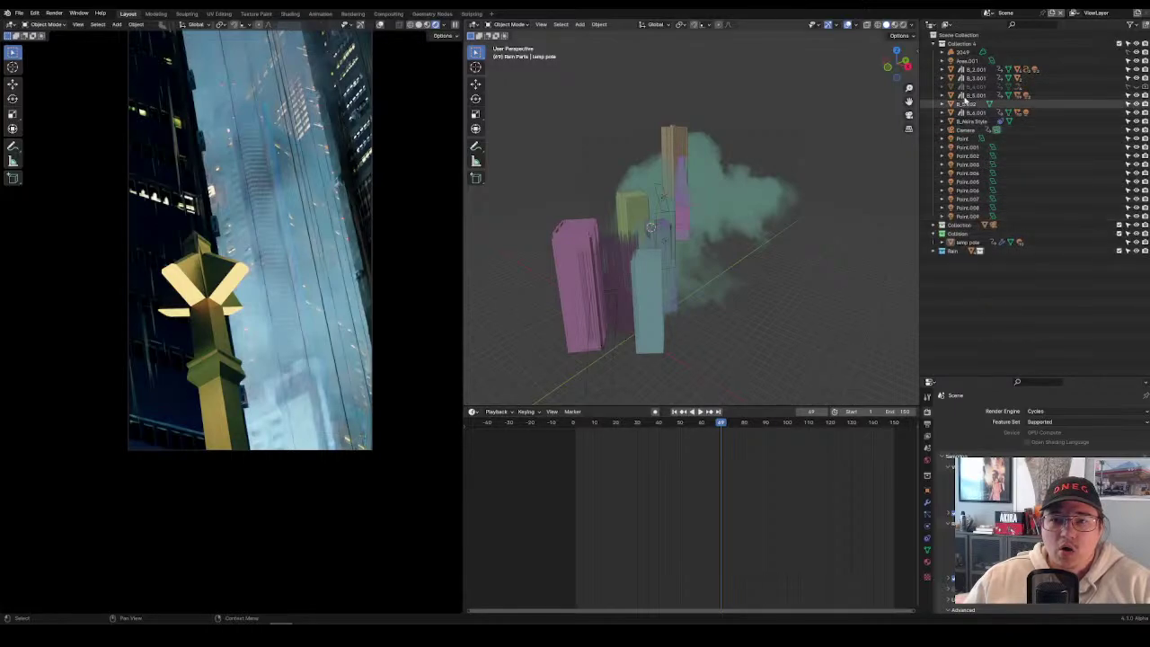
Hide the 2049 cloud volume in the viewport and examine the buildings and rain in the Cycles preview.
click(948, 54)
click(1140, 54)
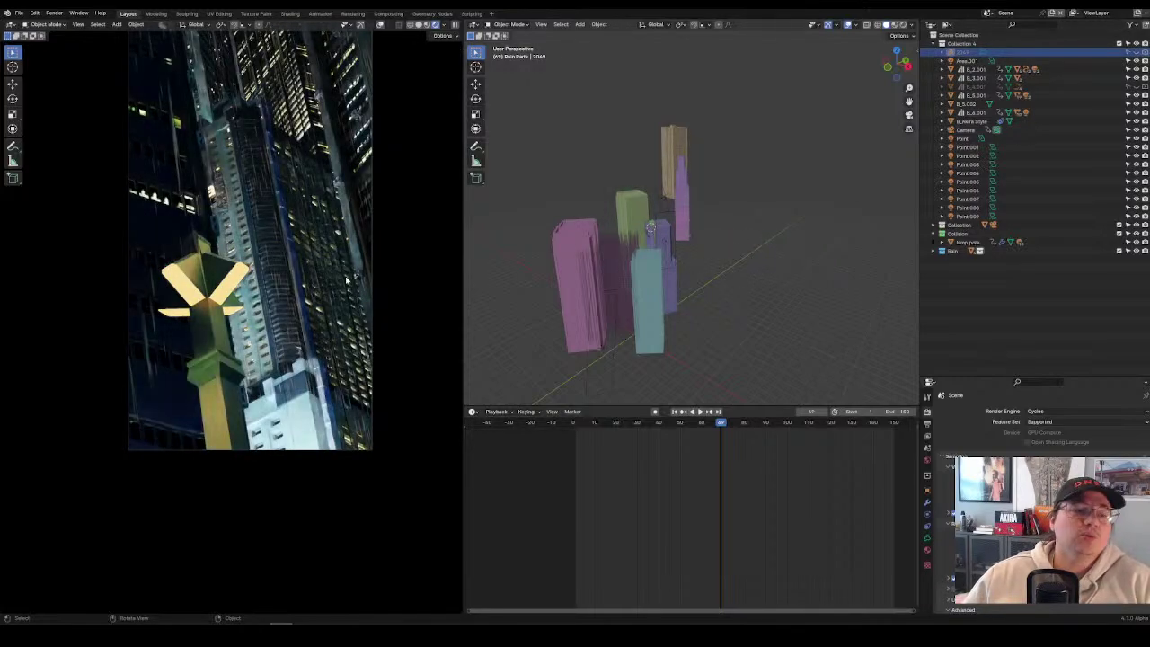
shift+middle_drag(390, 205, 385, 249)
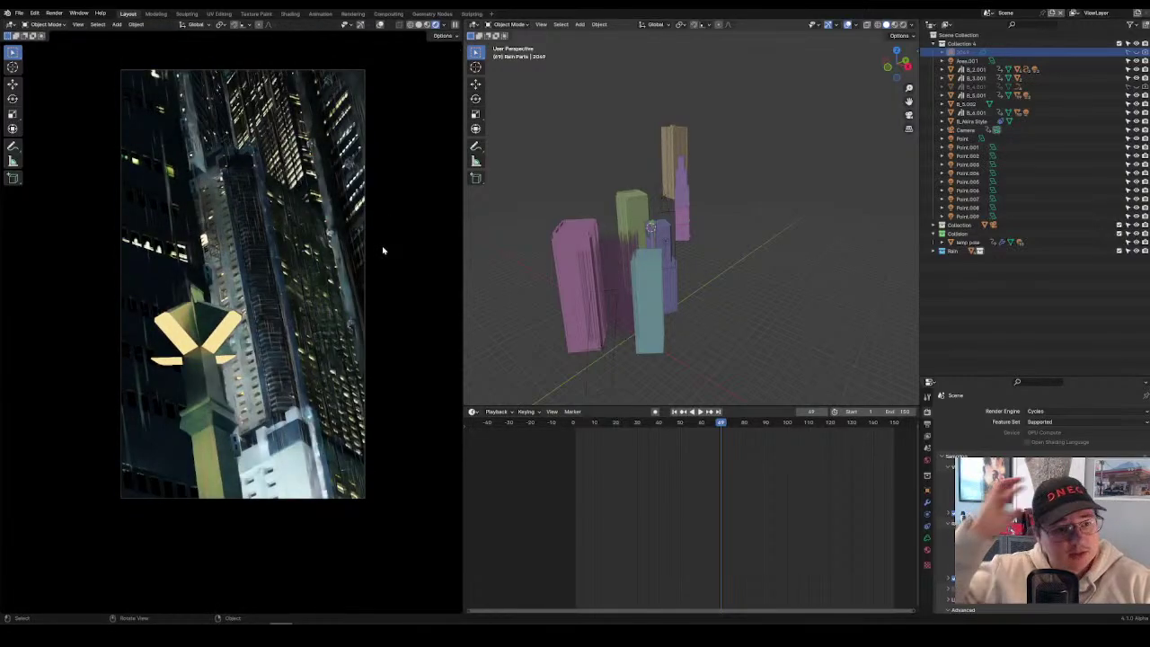
scroll(405, 289, up, 2)
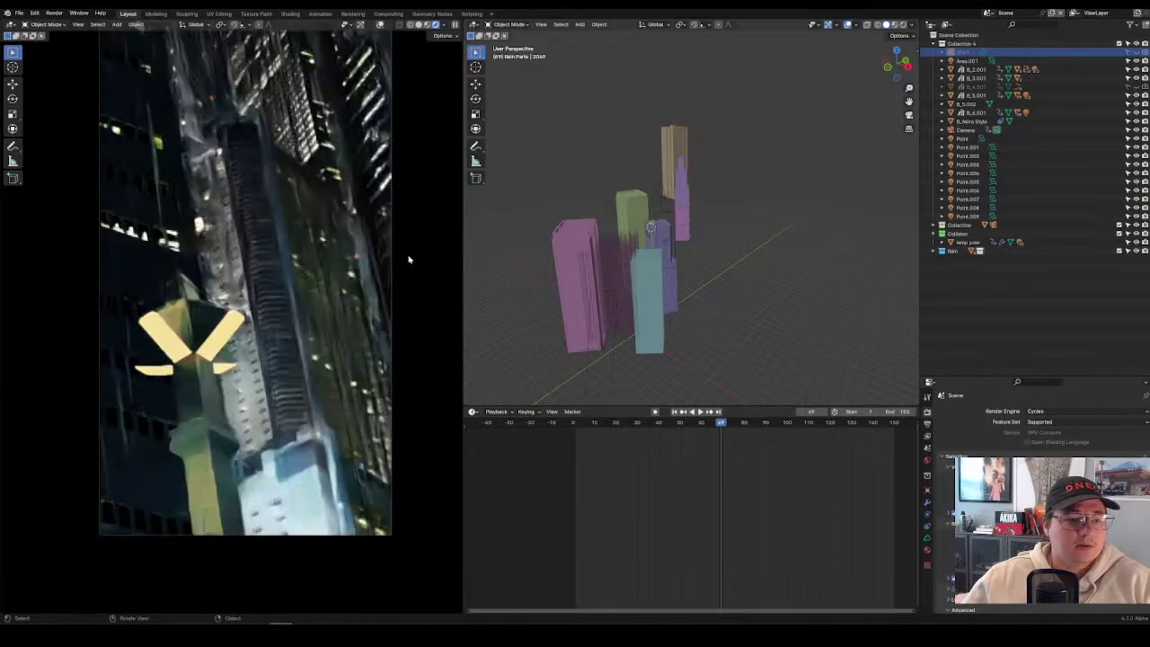
shift+middle_drag(409, 260, 398, 296)
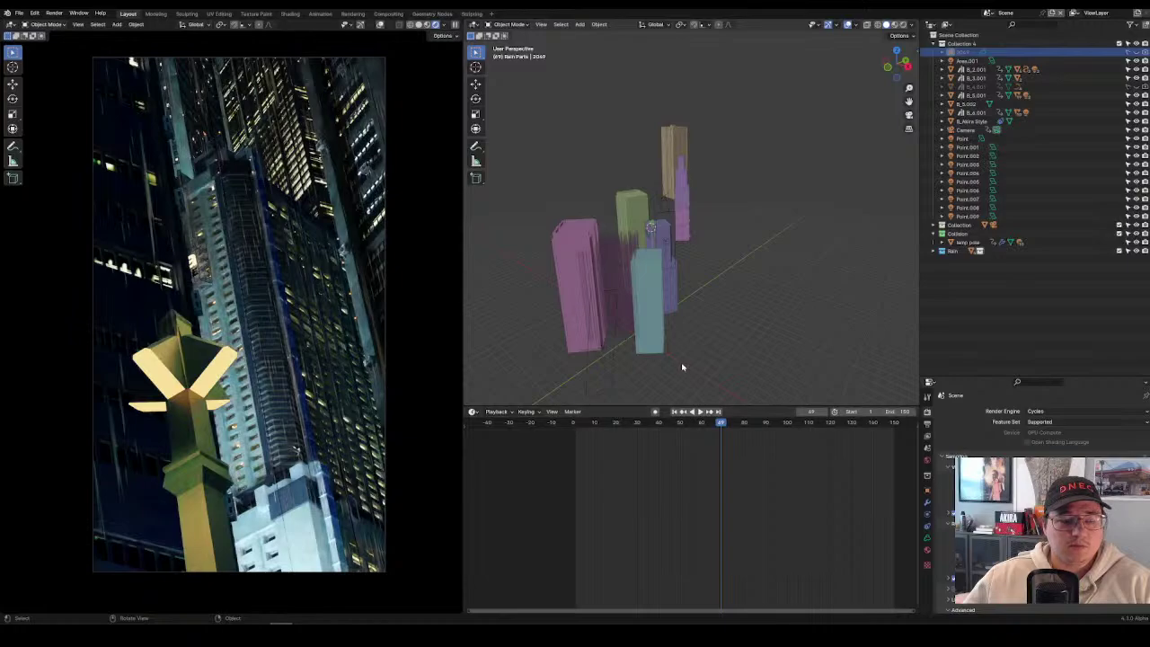
scroll(664, 283, up, 2)
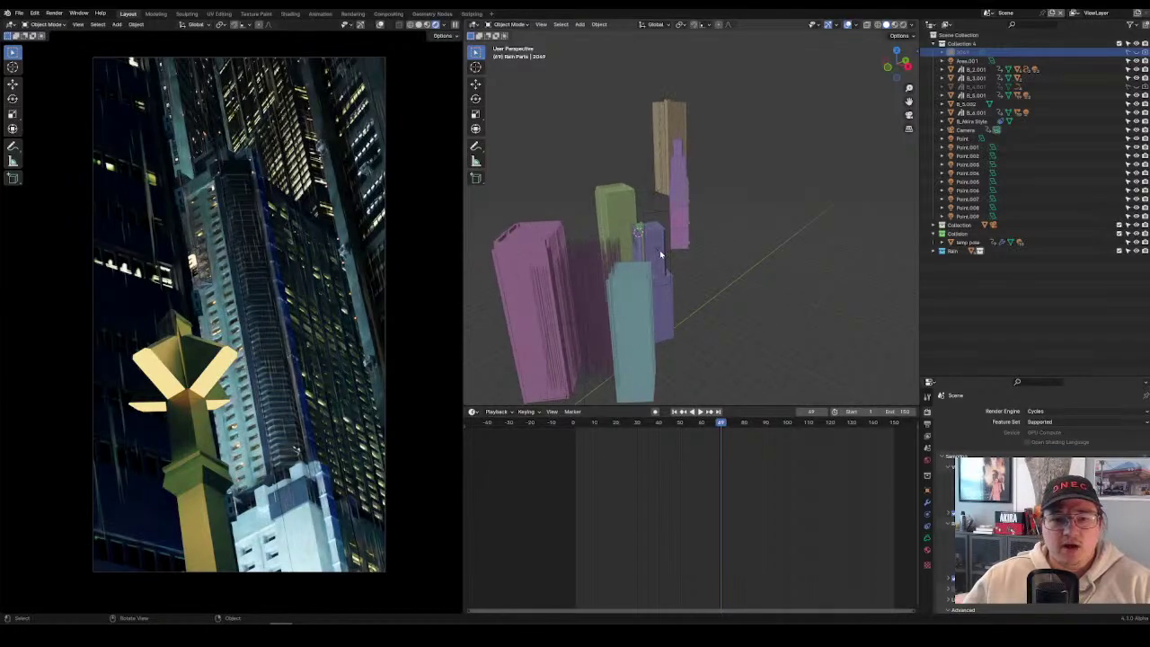
Select the area light beside the middle tower, check its light settings and scrub the shot to frame 146.
click(659, 249)
click(928, 529)
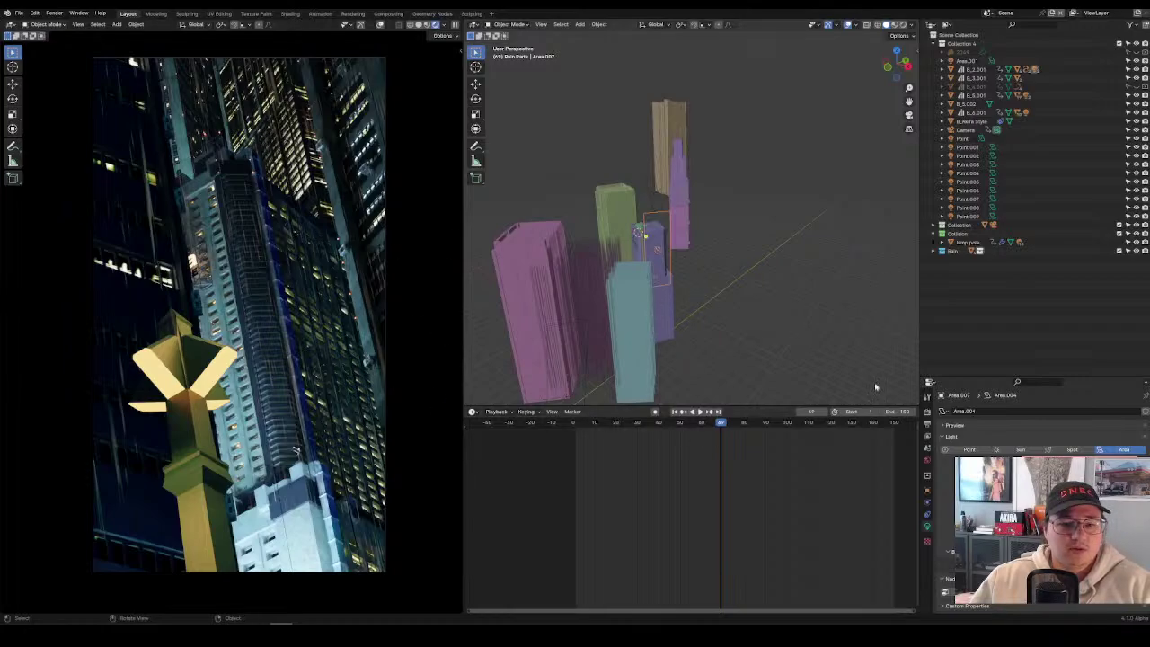
drag(714, 426, 859, 428)
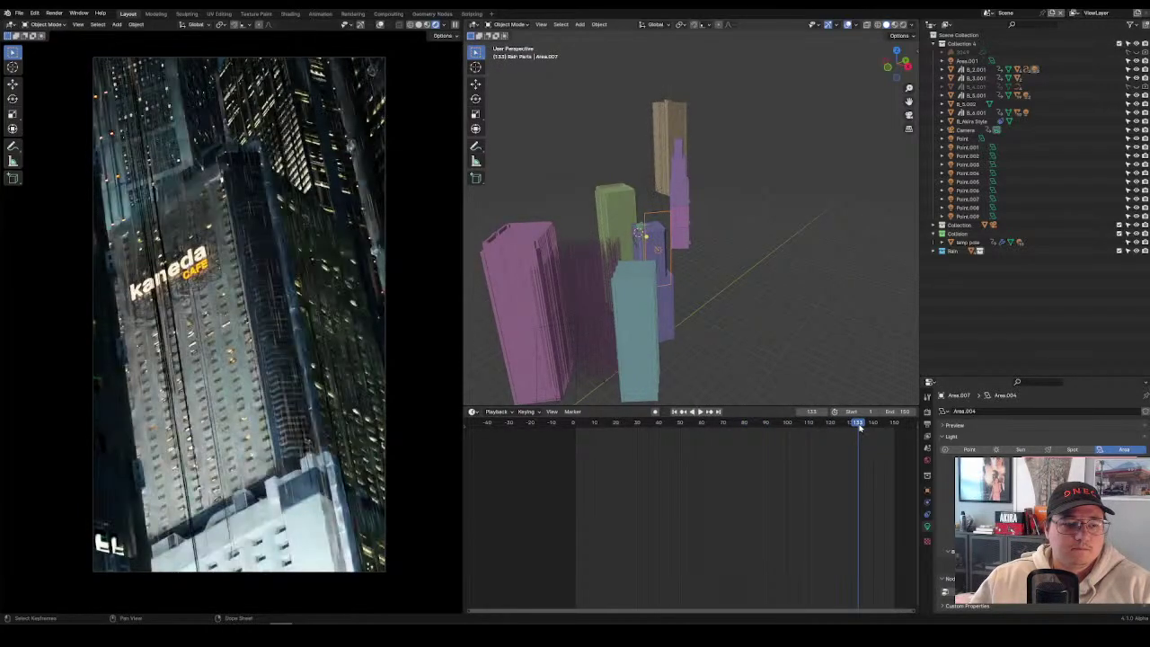
drag(859, 426, 886, 427)
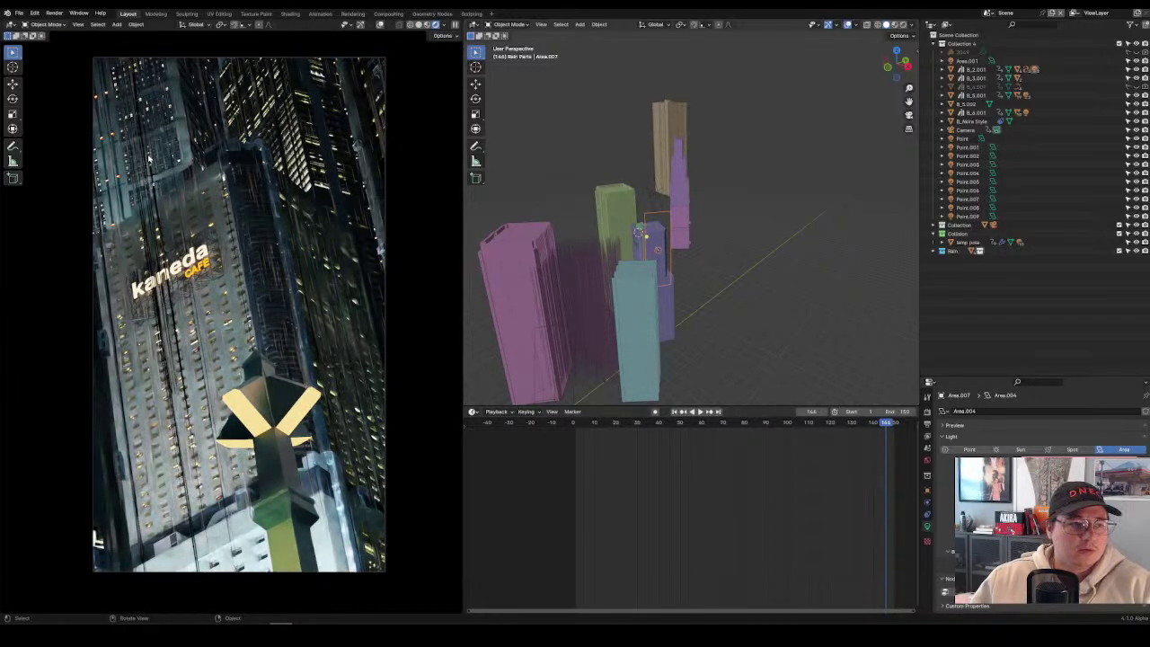
Select the large rain object between the front buildings and examine its modifier and material settings.
click(153, 191)
scroll(204, 434, up, 5)
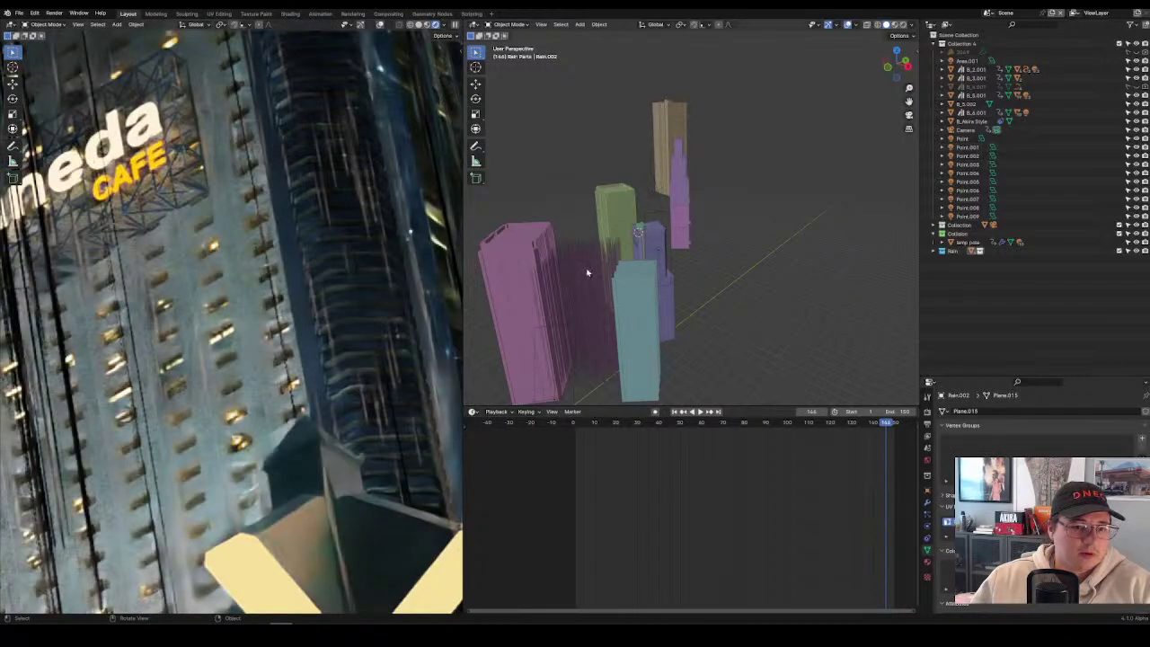
click(588, 273)
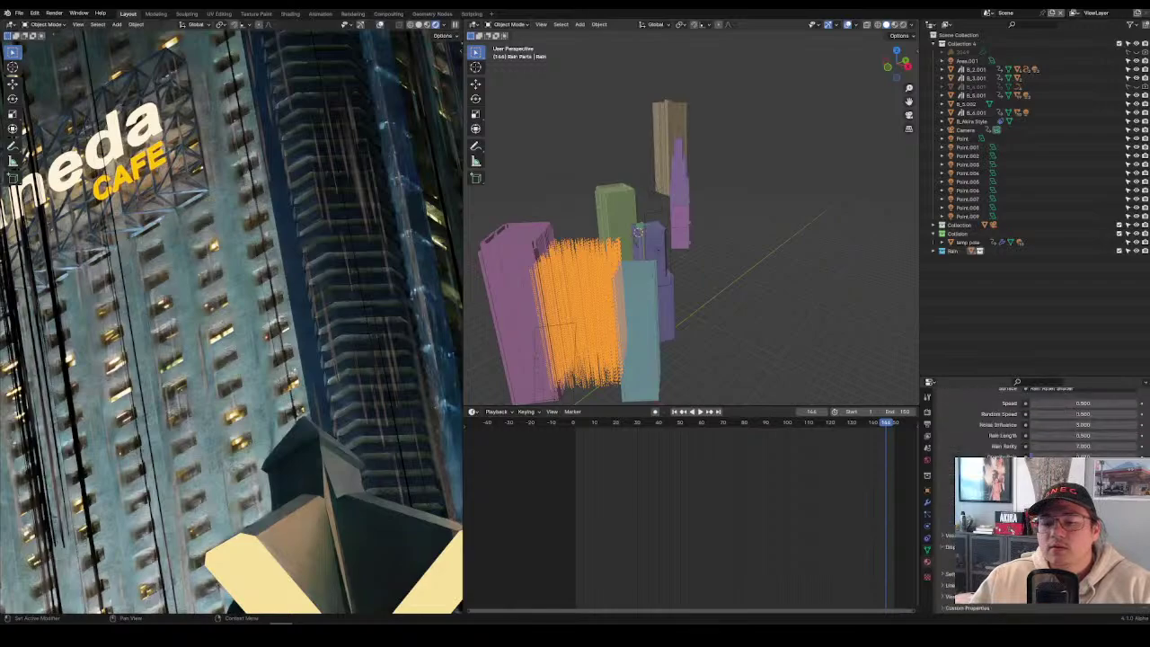
scroll(952, 576, down, 5)
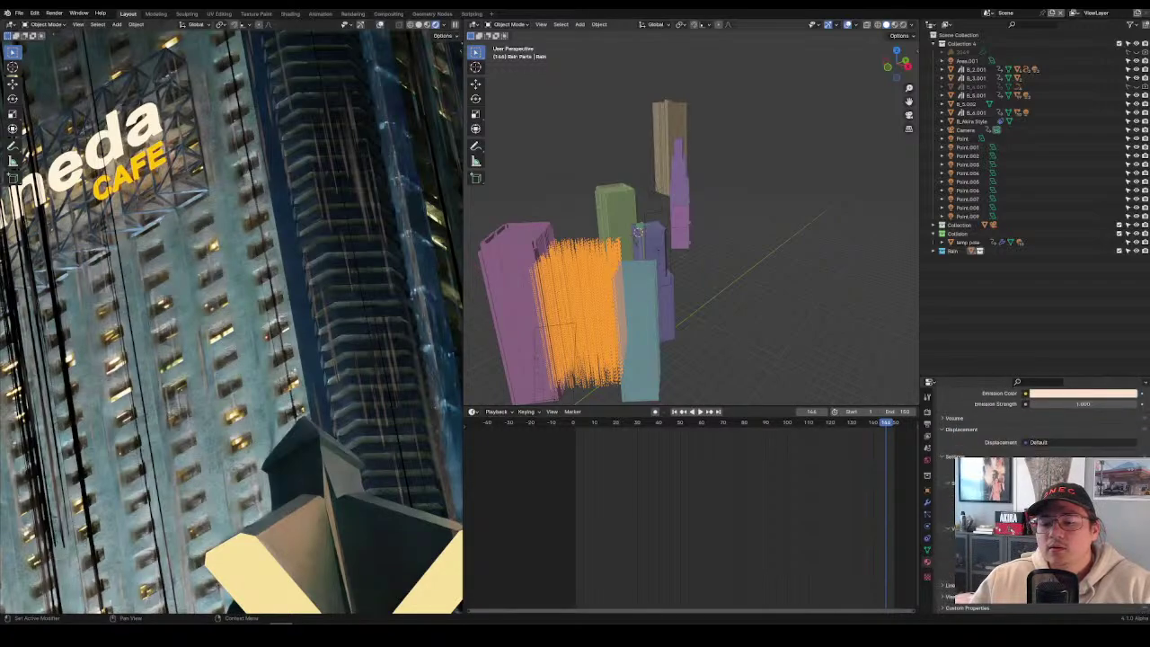
scroll(950, 539, down, 5)
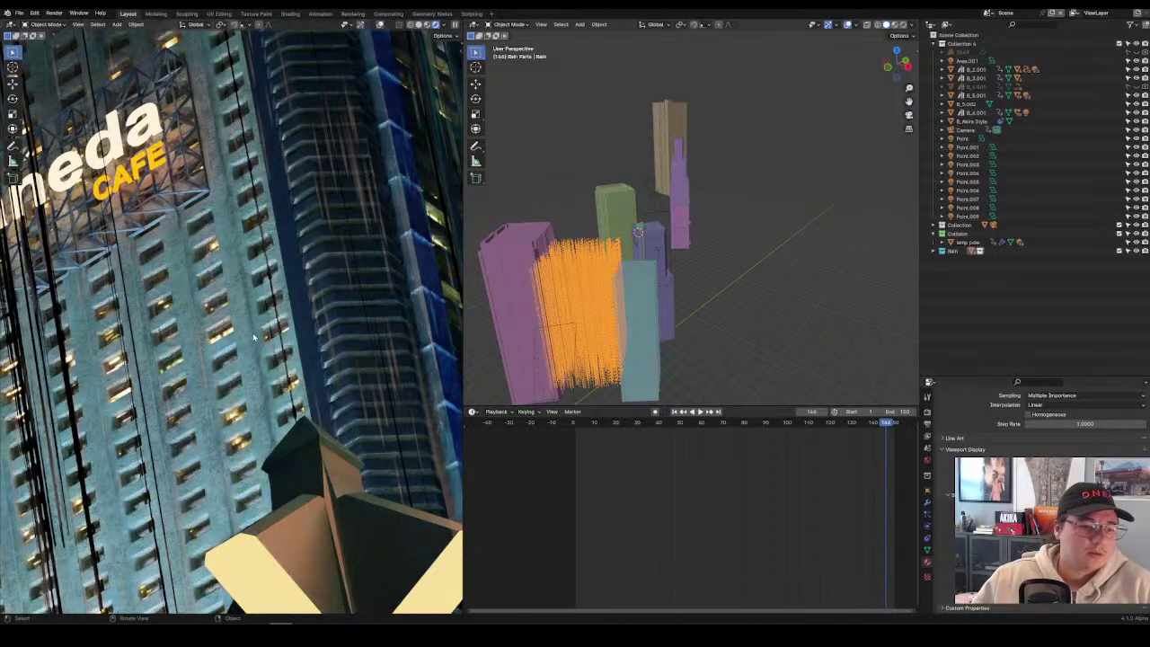
Unhide the 2049 cloud volume and look through the Cycles render and view layer settings.
scroll(255, 338, up, 2)
scroll(255, 337, up, 2)
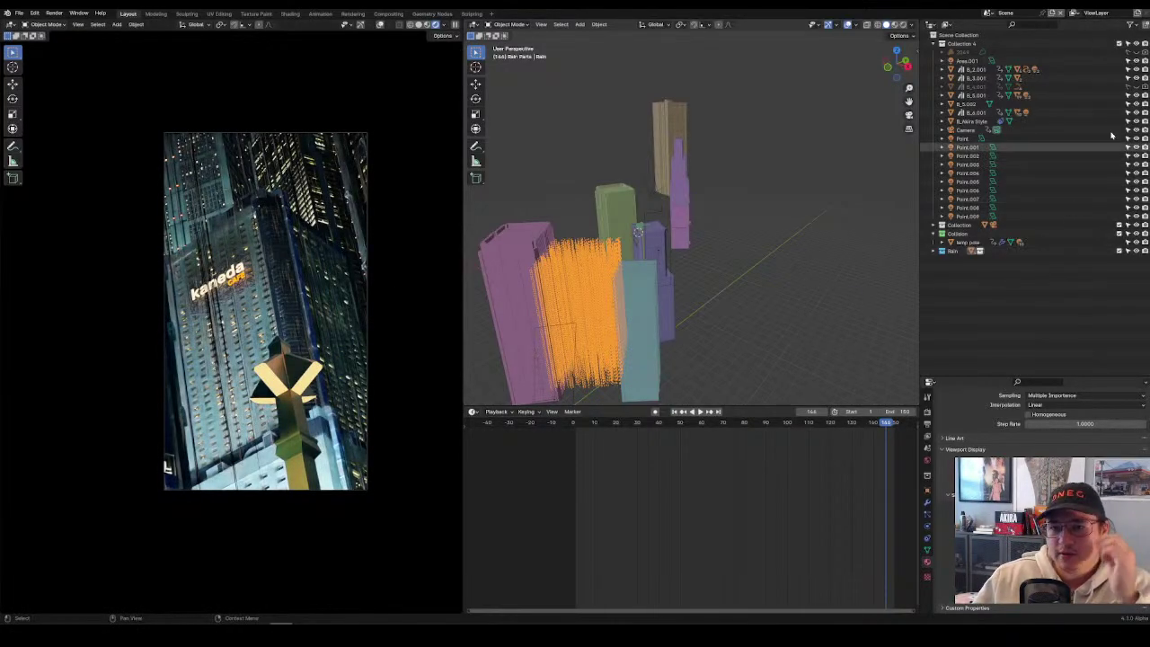
click(1136, 52)
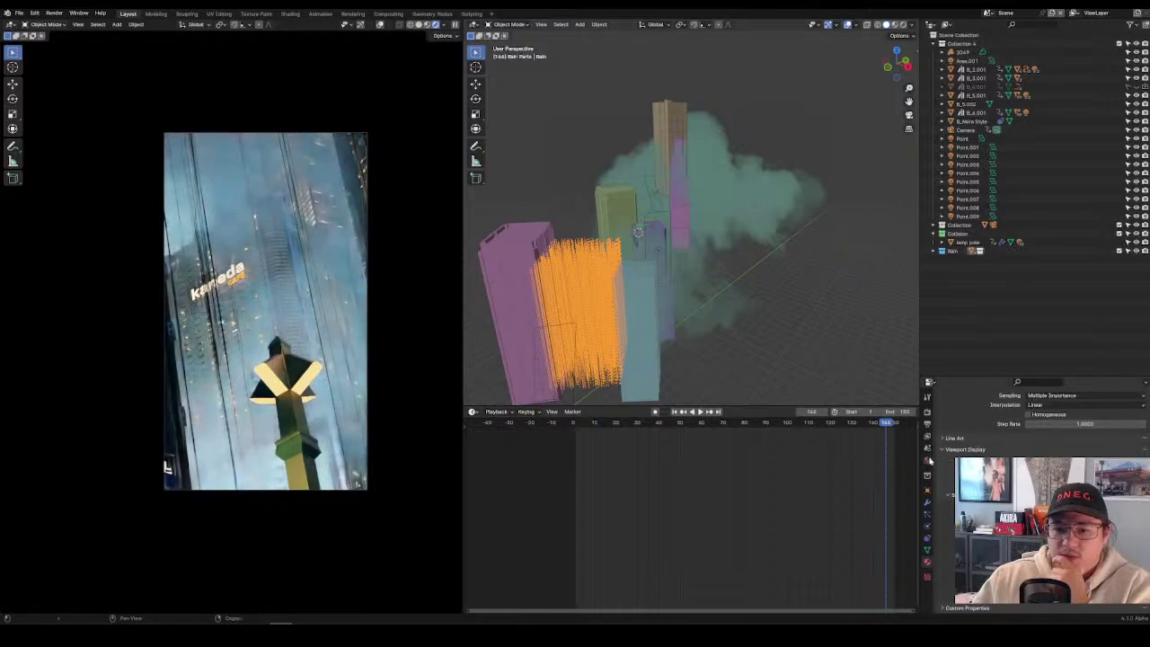
click(928, 412)
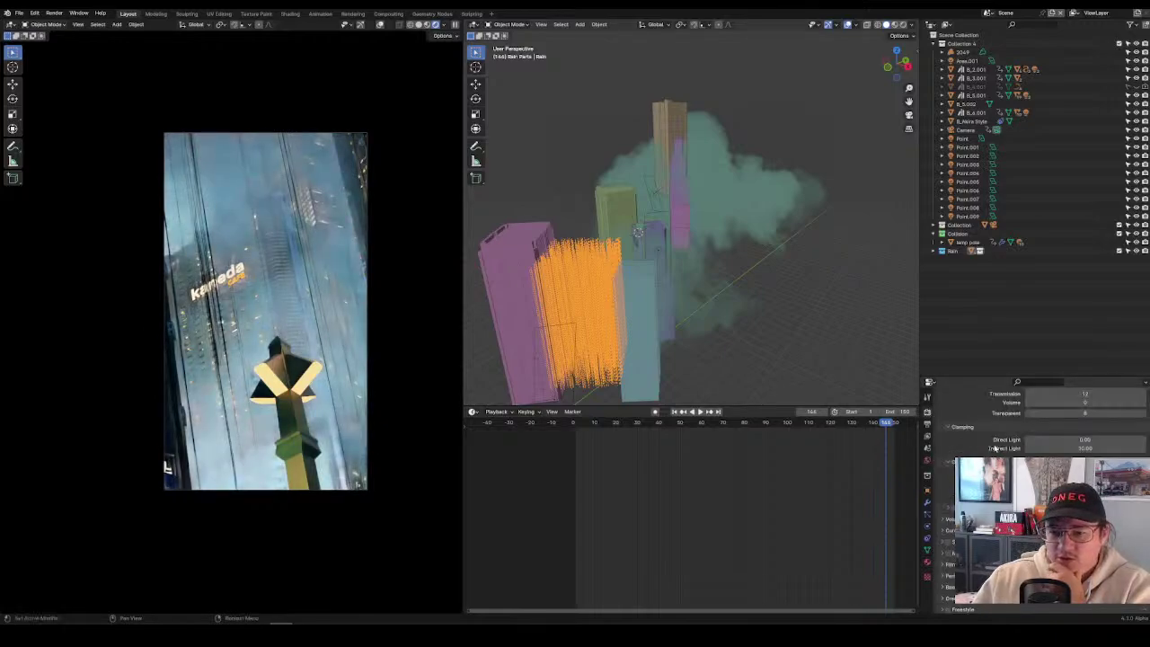
scroll(950, 465, up, 10)
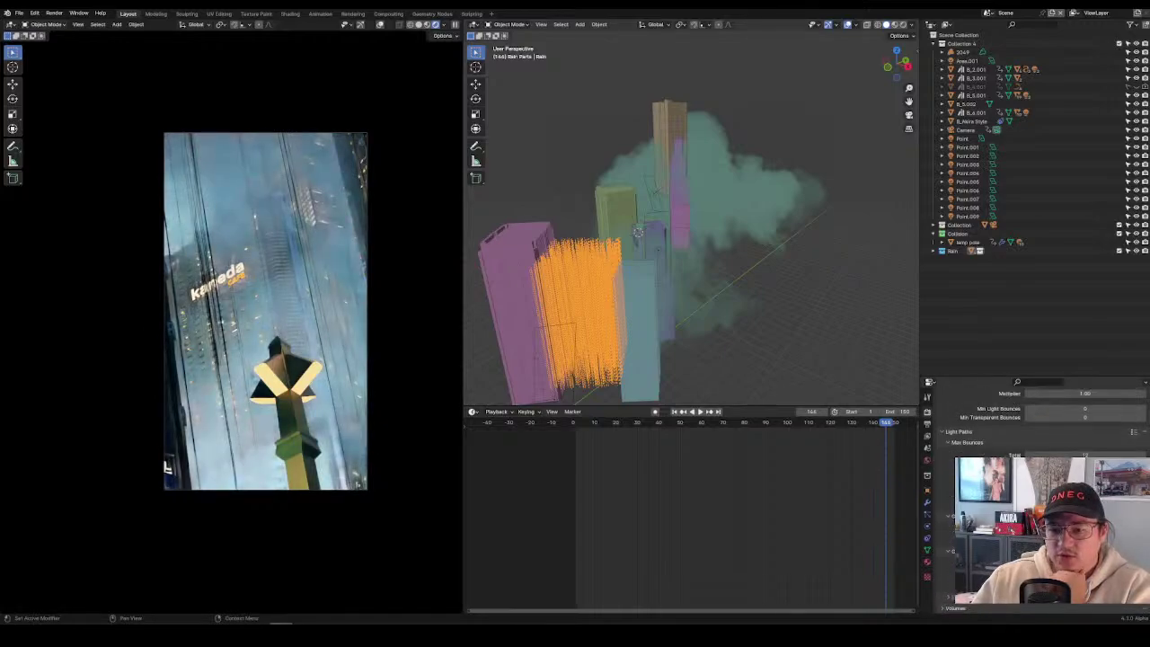
click(928, 436)
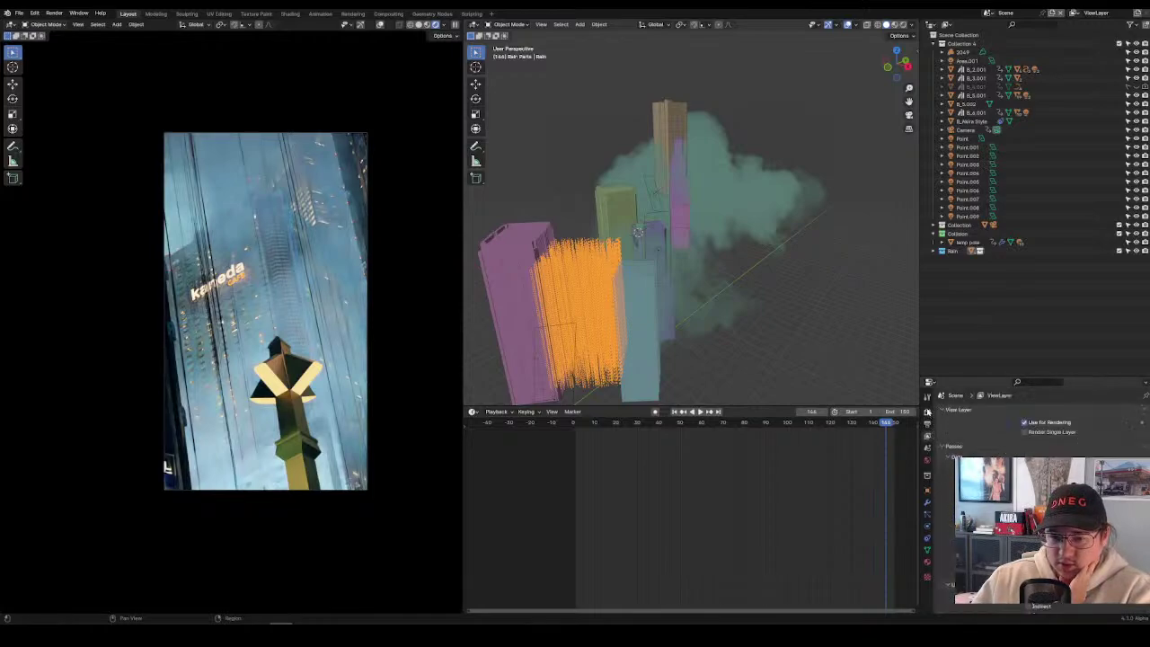
Switch the render engine to EEVEE Next and scrub the shot back to frame 0.
click(928, 412)
click(1060, 410)
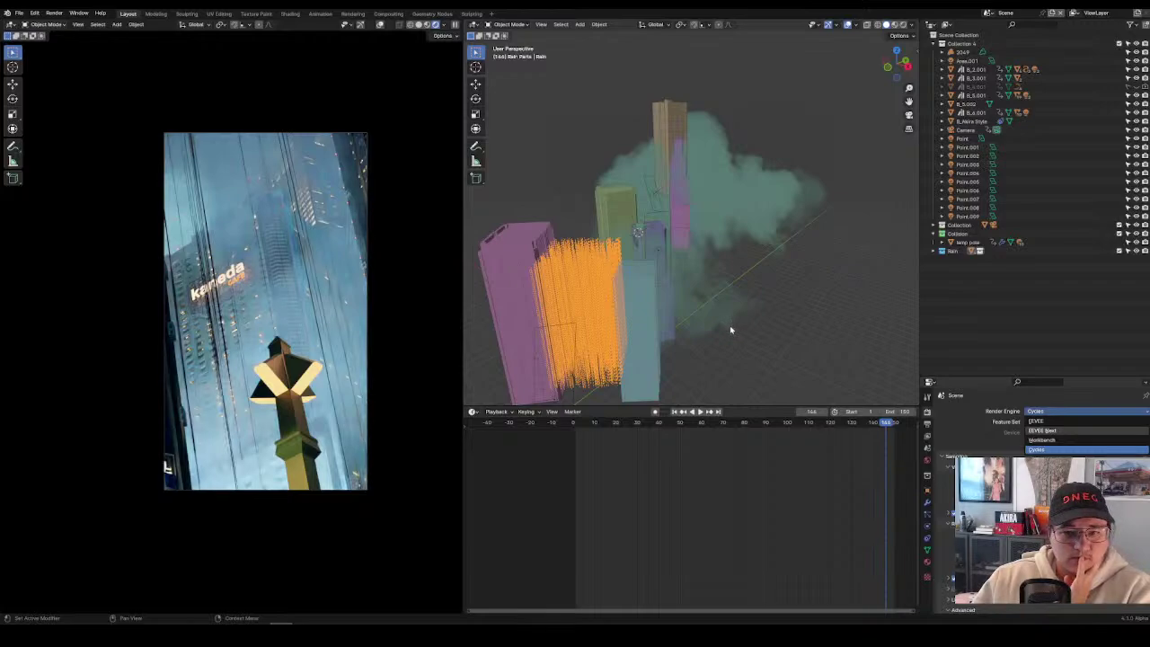
click(1042, 430)
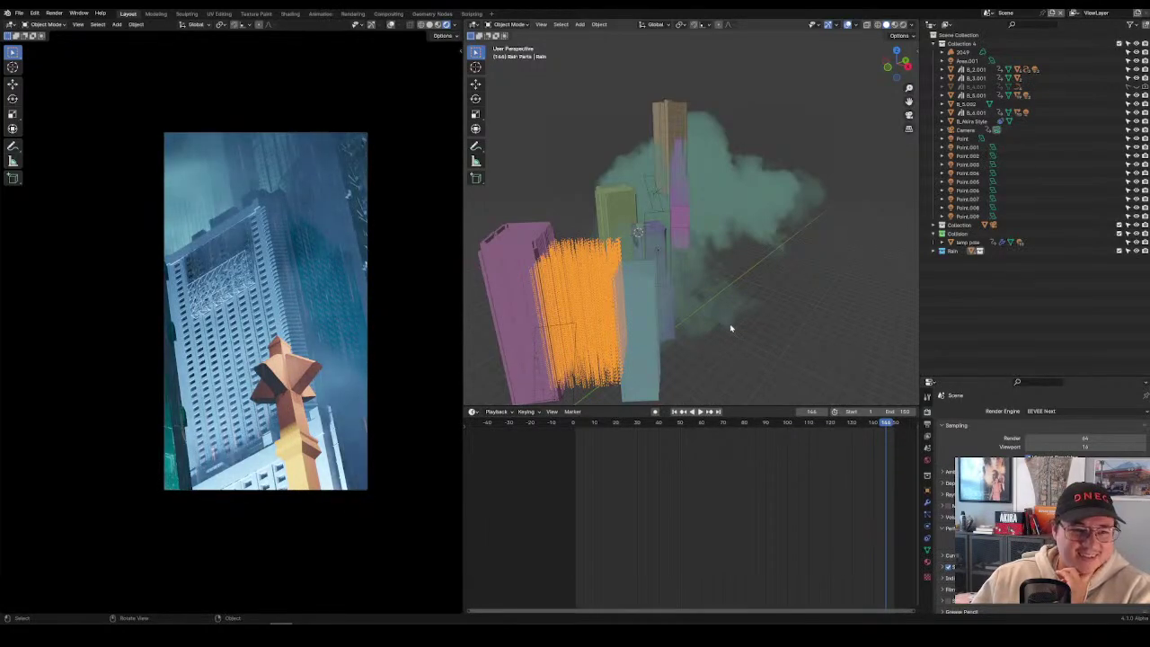
click(677, 426)
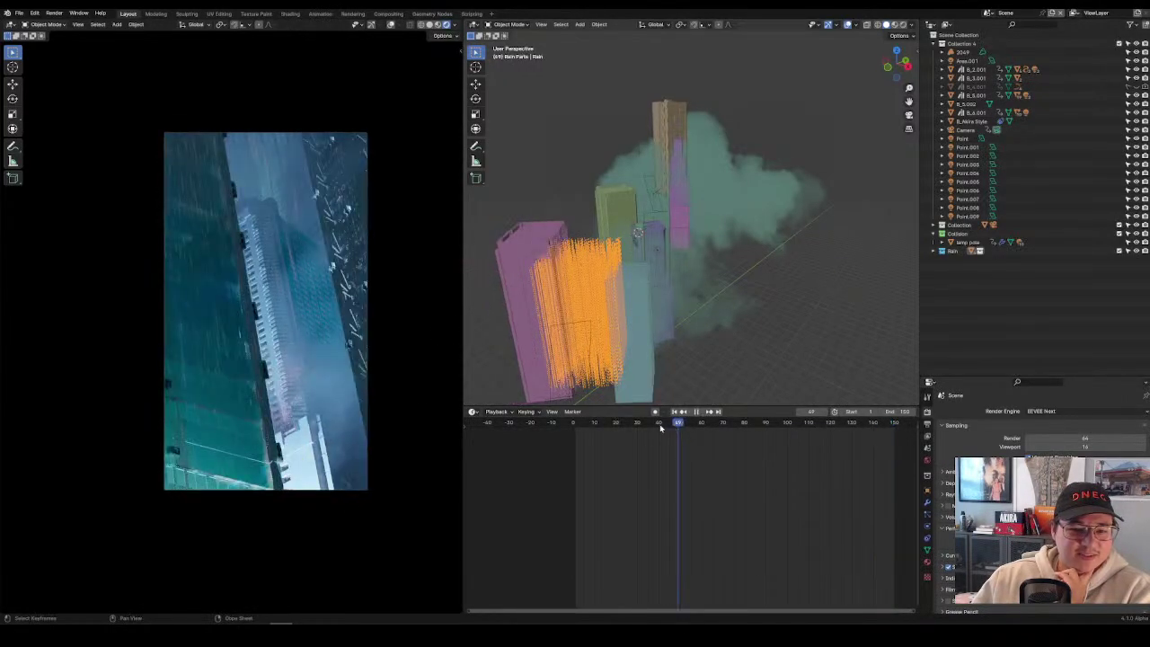
drag(615, 431, 566, 431)
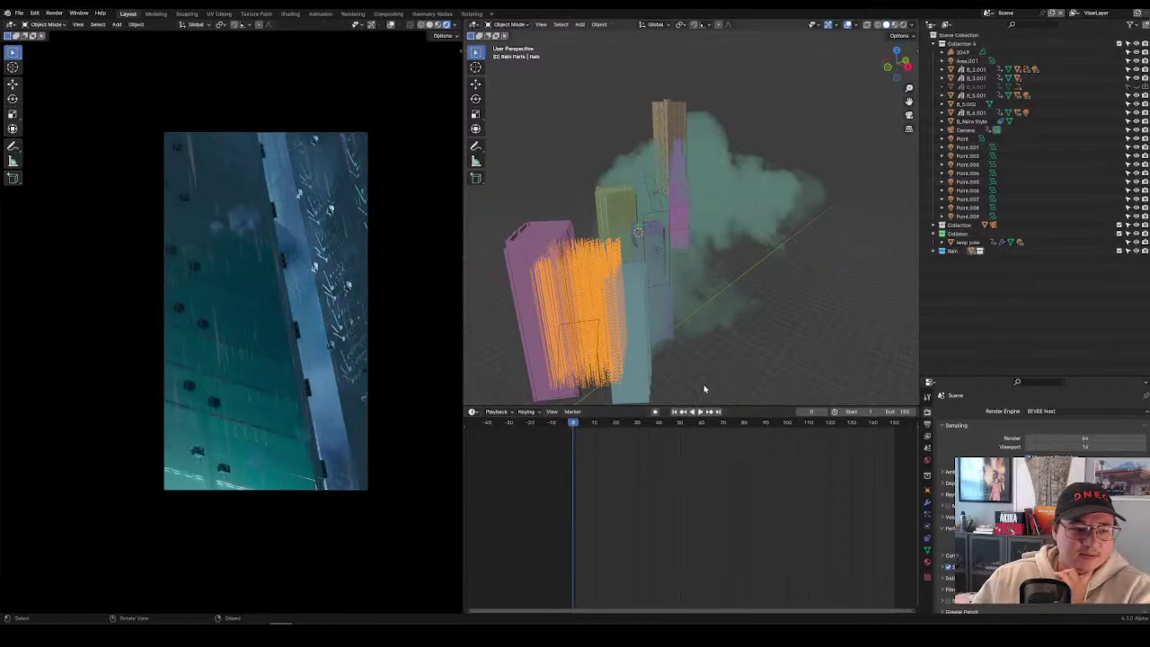
key(space)
Reselect EEVEE Next as the render engine and move to frame 24 to examine the rain and lamp pole.
click(1042, 410)
click(1068, 430)
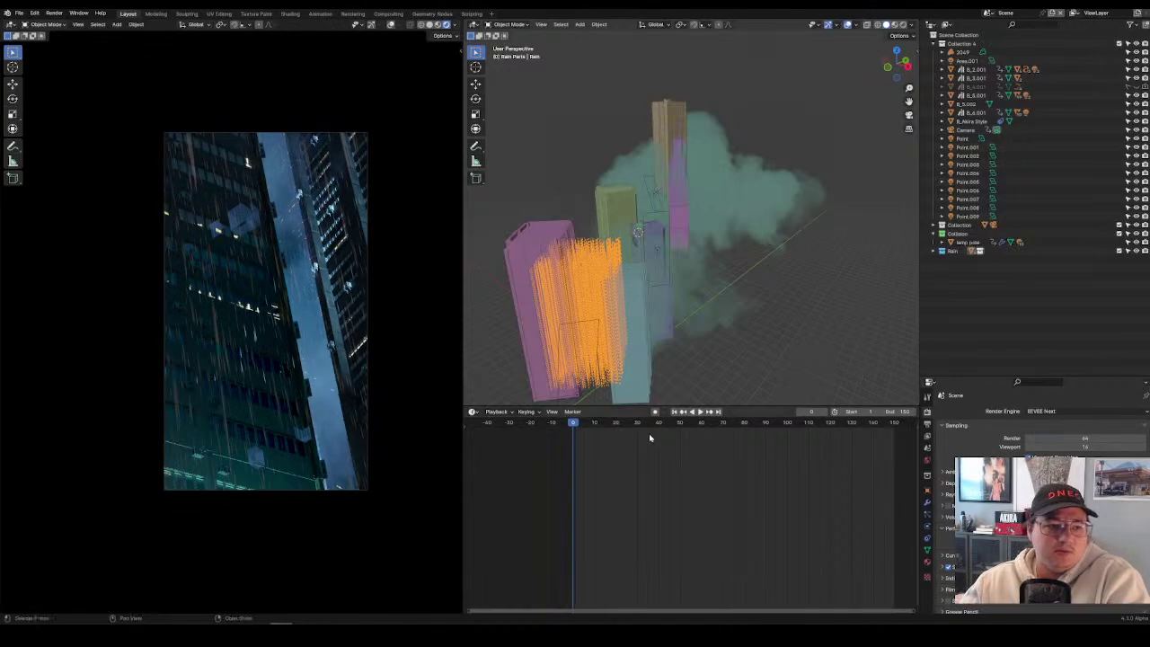
key(space)
drag(599, 426, 626, 430)
click(626, 428)
key(space)
scroll(260, 231, up, 4)
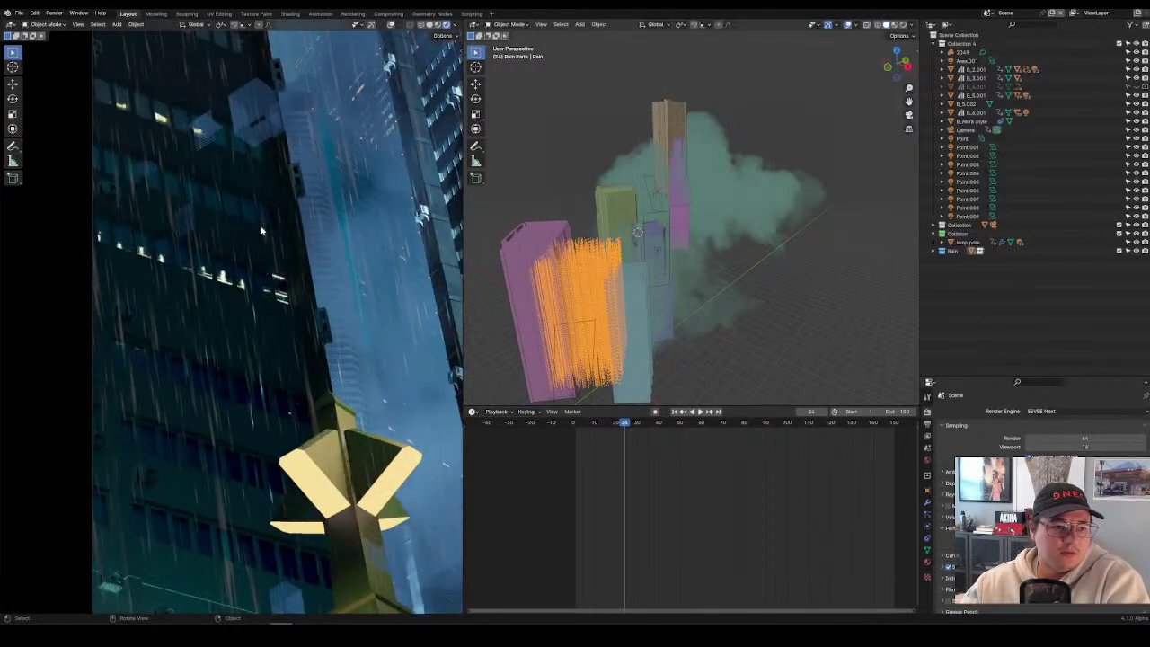
scroll(261, 231, down, 4)
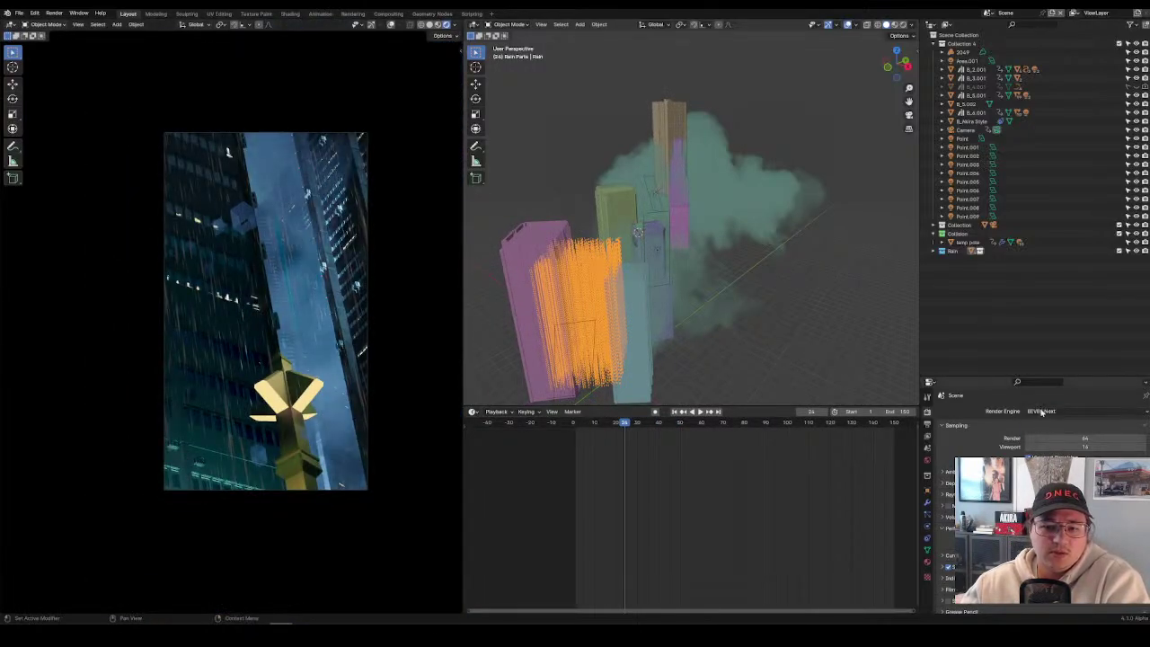
Set the render engine back to EEVEE and scrub the shot to frame 72.
click(1039, 410)
click(1042, 423)
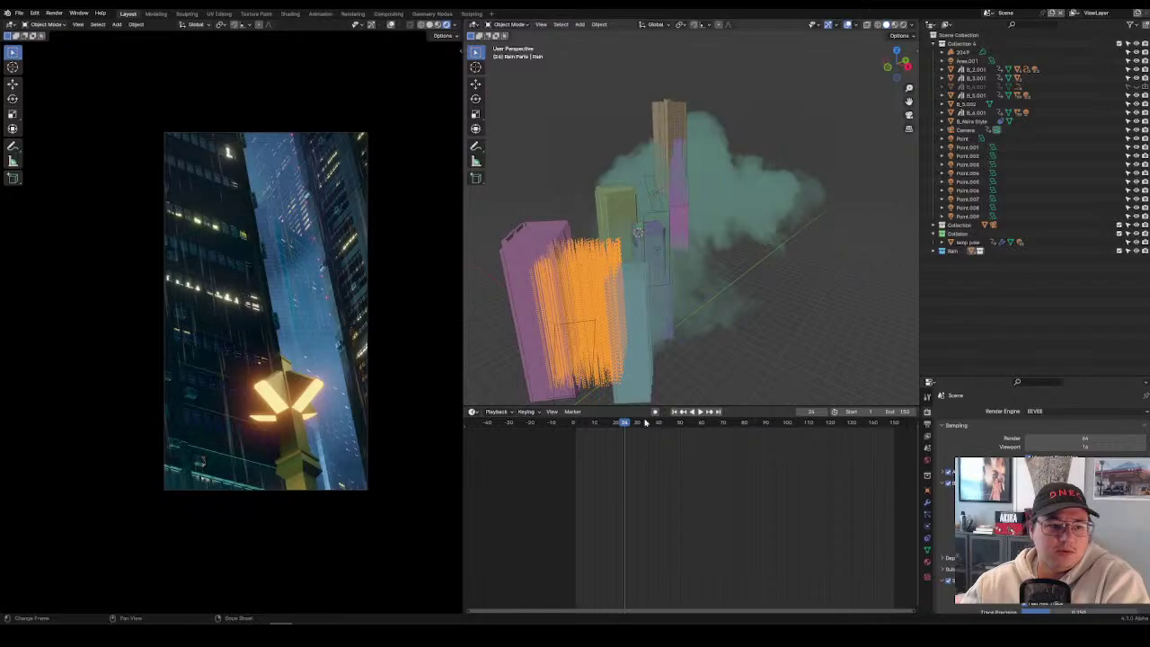
drag(637, 423, 727, 423)
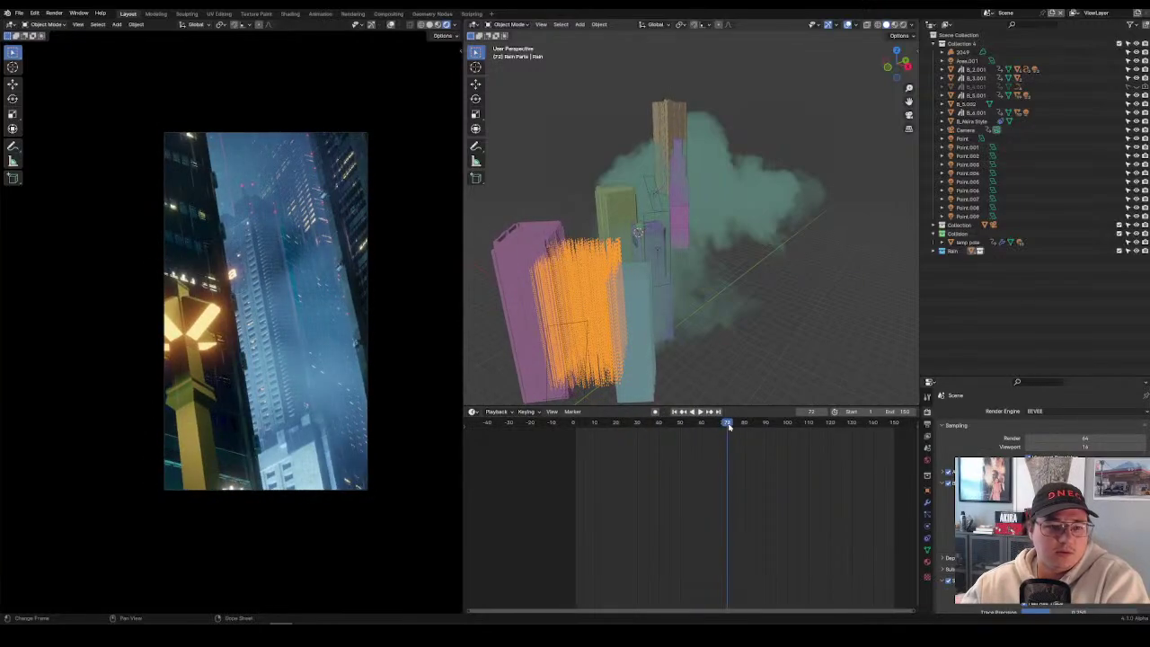
Switch the render engine from EEVEE to EEVEE Next.
click(1120, 411)
click(1047, 439)
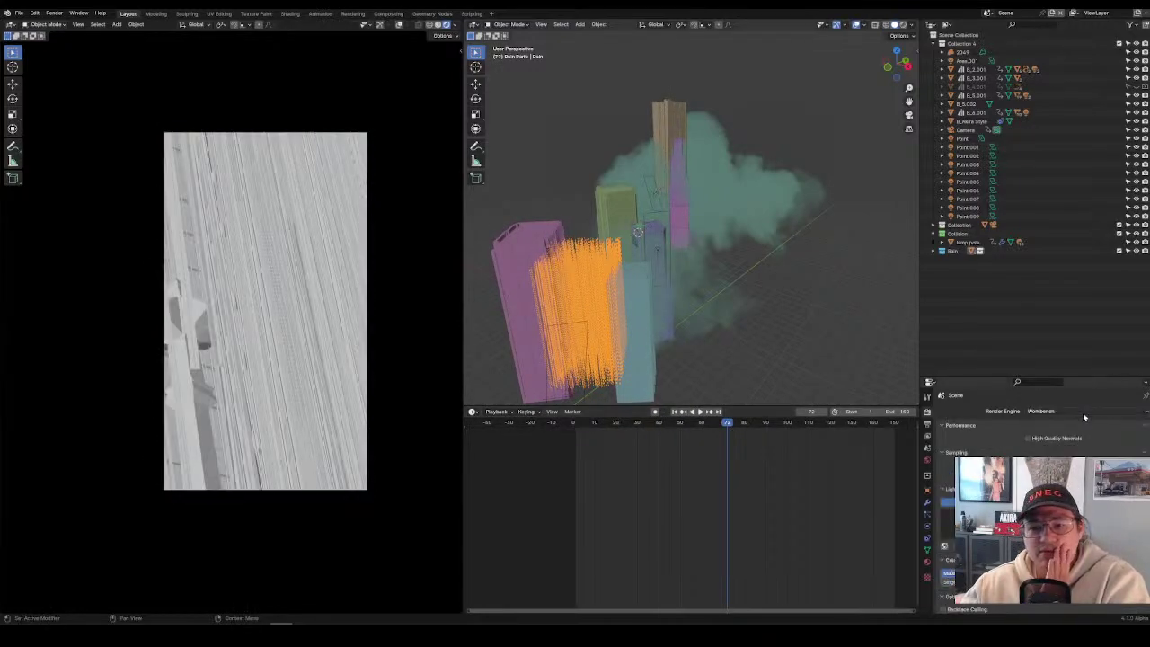
click(1082, 412)
click(1042, 431)
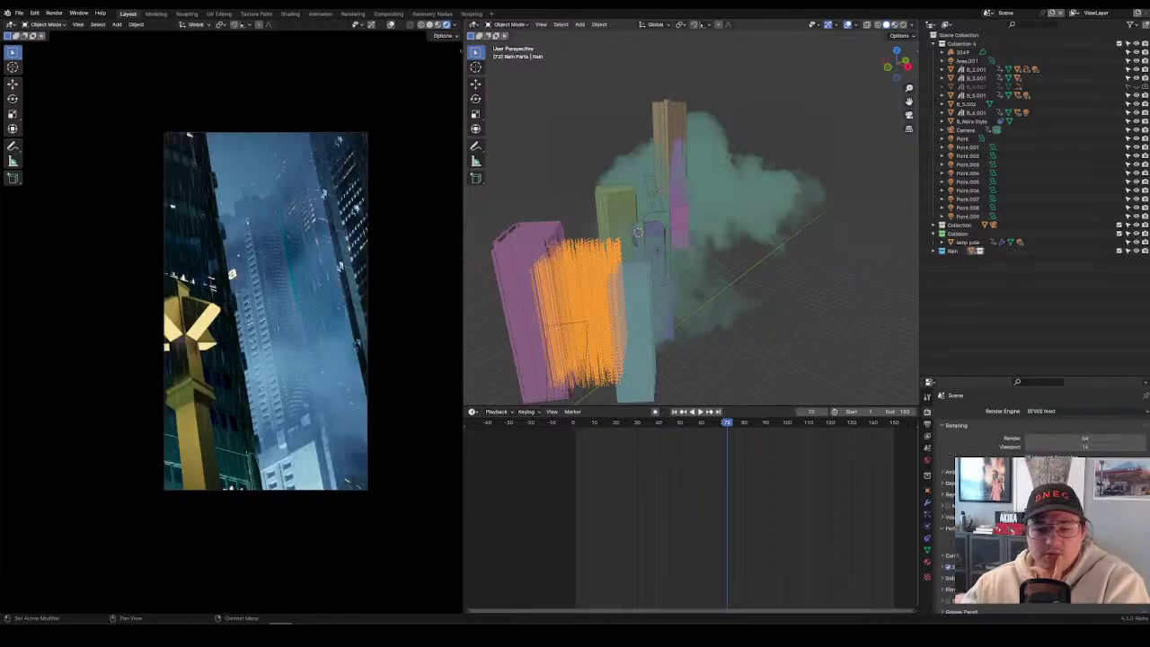
Examine the lamp, rain streaks and building facade up close at frame 72 in the EEVEE Next preview.
scroll(216, 250, up, 5)
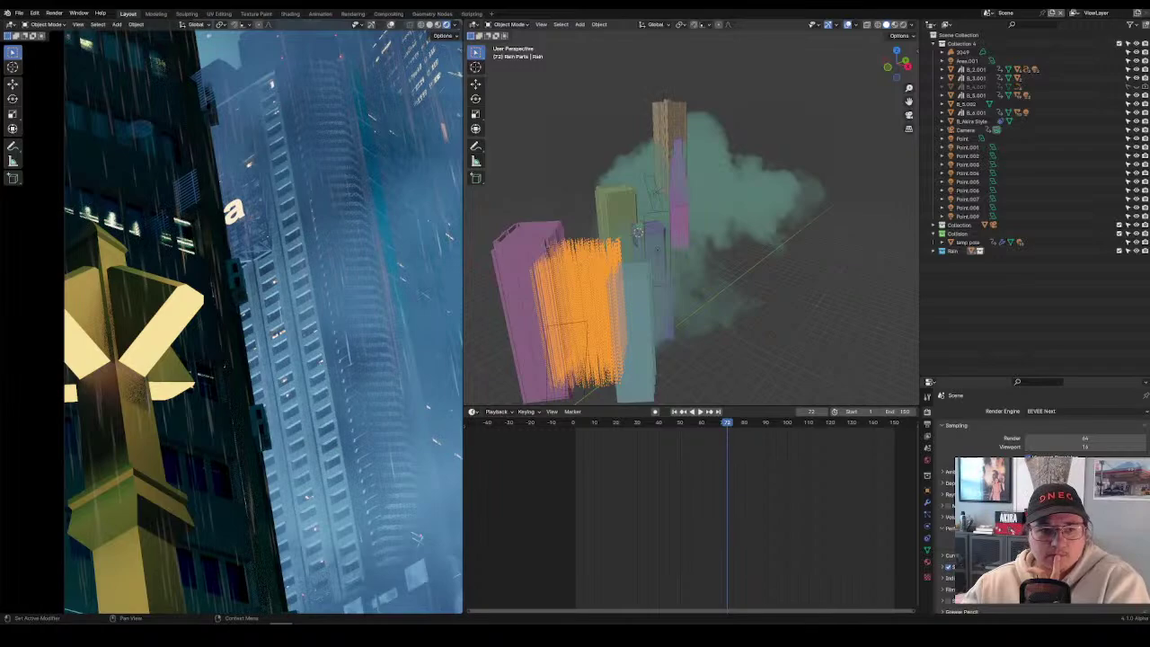
scroll(168, 204, up, 3)
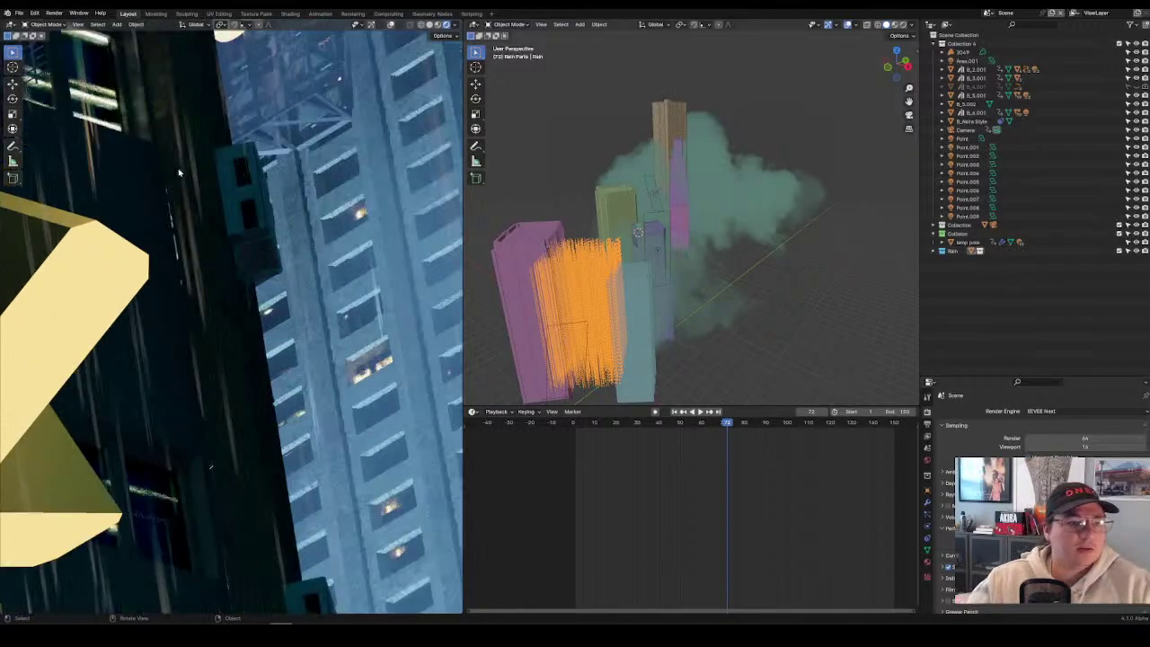
middle_drag(322, 427, 159, 177)
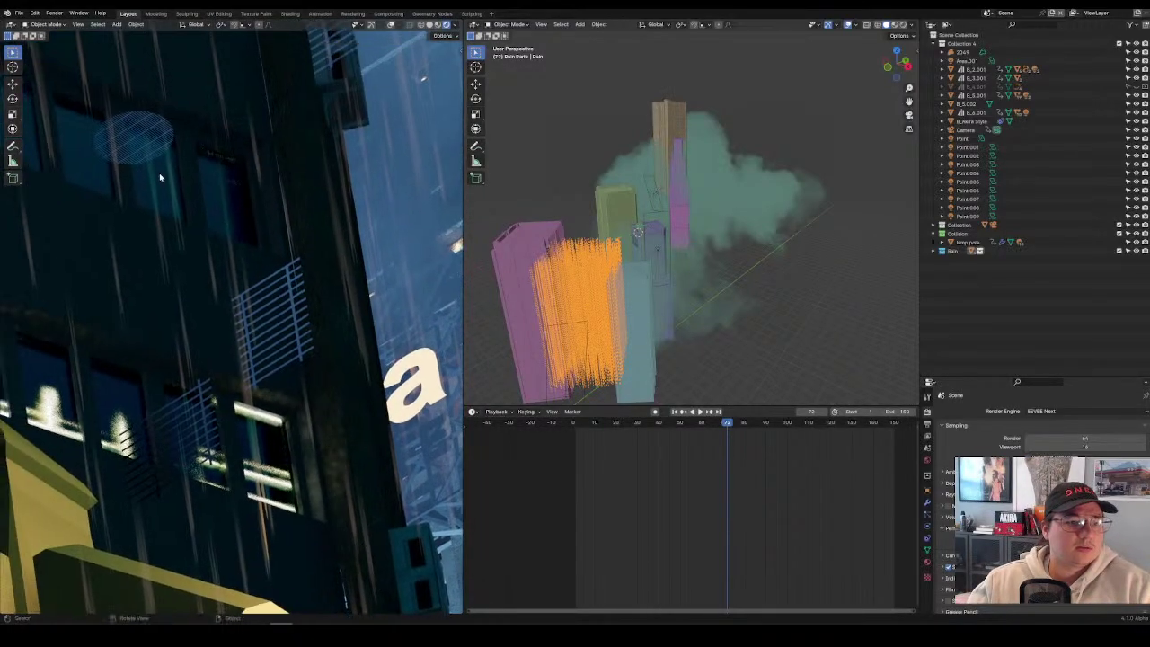
key(KP_0)
scroll(351, 216, down, 3)
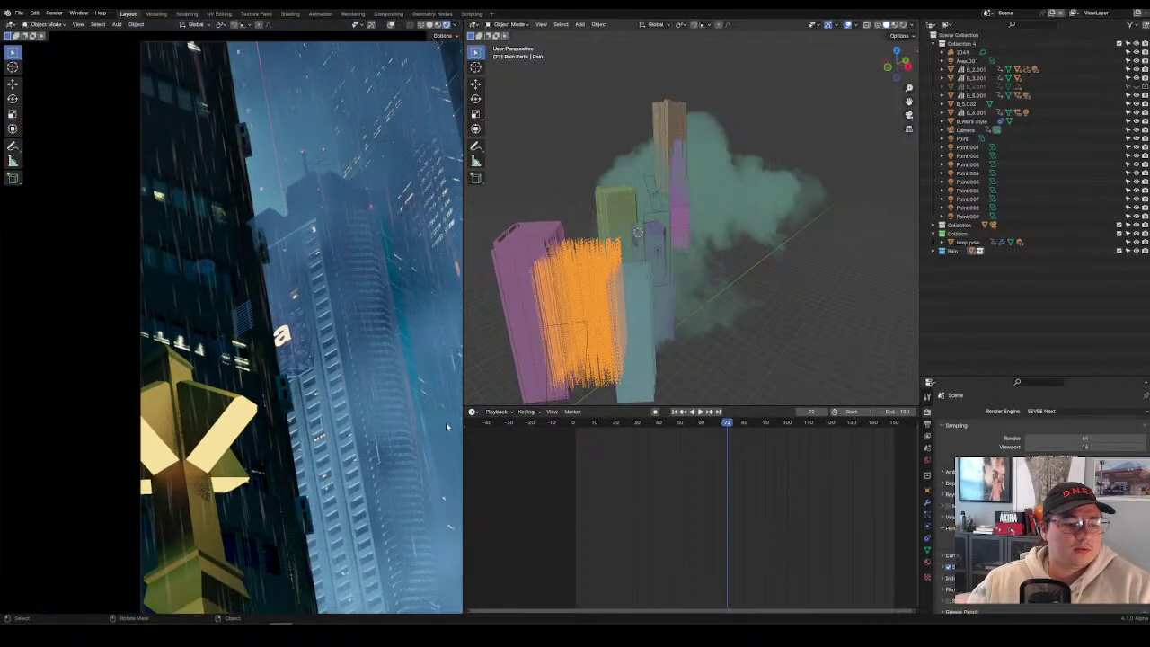
Scrub the shot back to frame 0 and examine the rain over the dark building's windows.
drag(723, 424, 566, 432)
key(space)
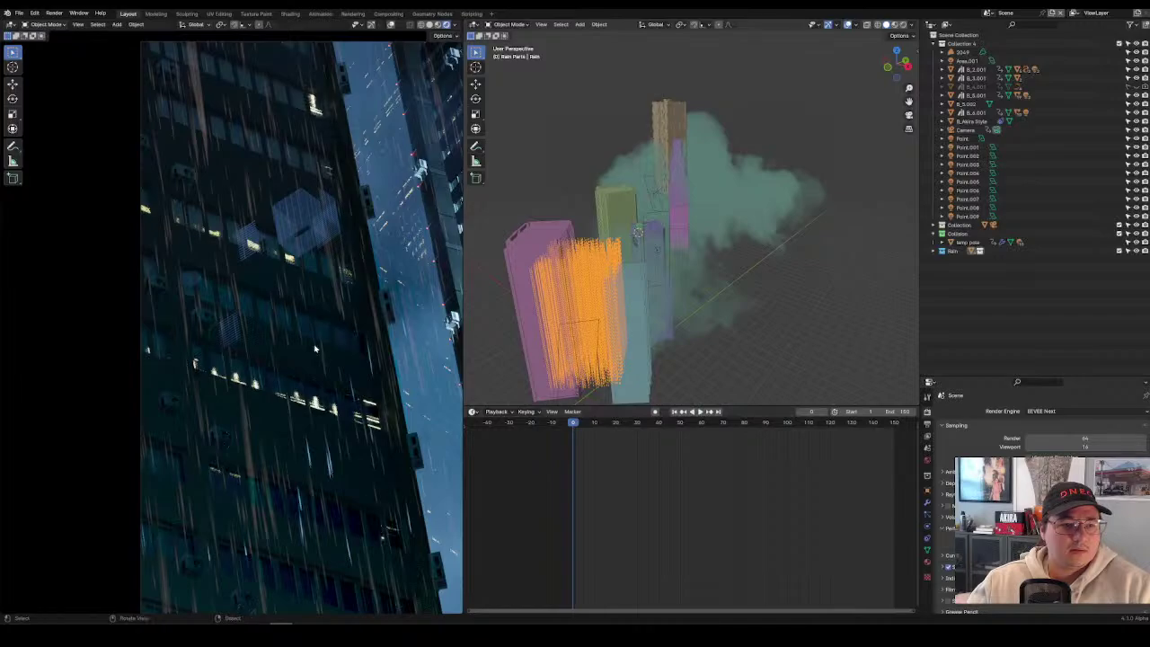
scroll(315, 350, down, 3)
scroll(314, 349, up, 6)
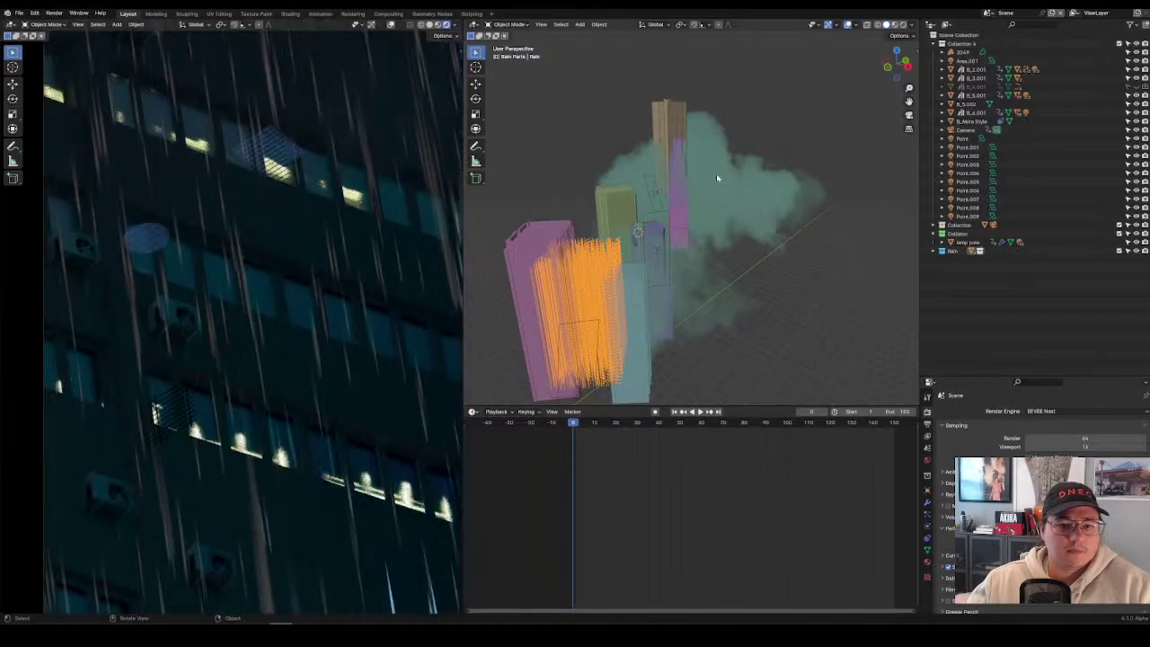
Hide and unhide the 2049 cloud volume to compare its effect on the building facade.
click(742, 186)
click(1137, 52)
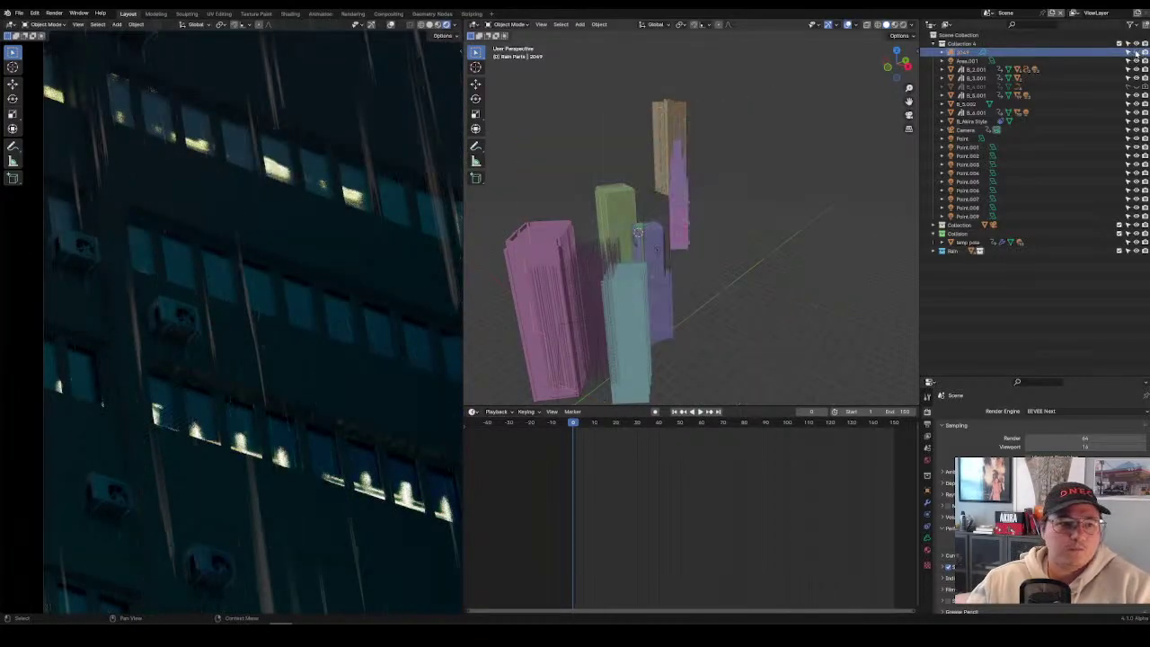
click(1137, 52)
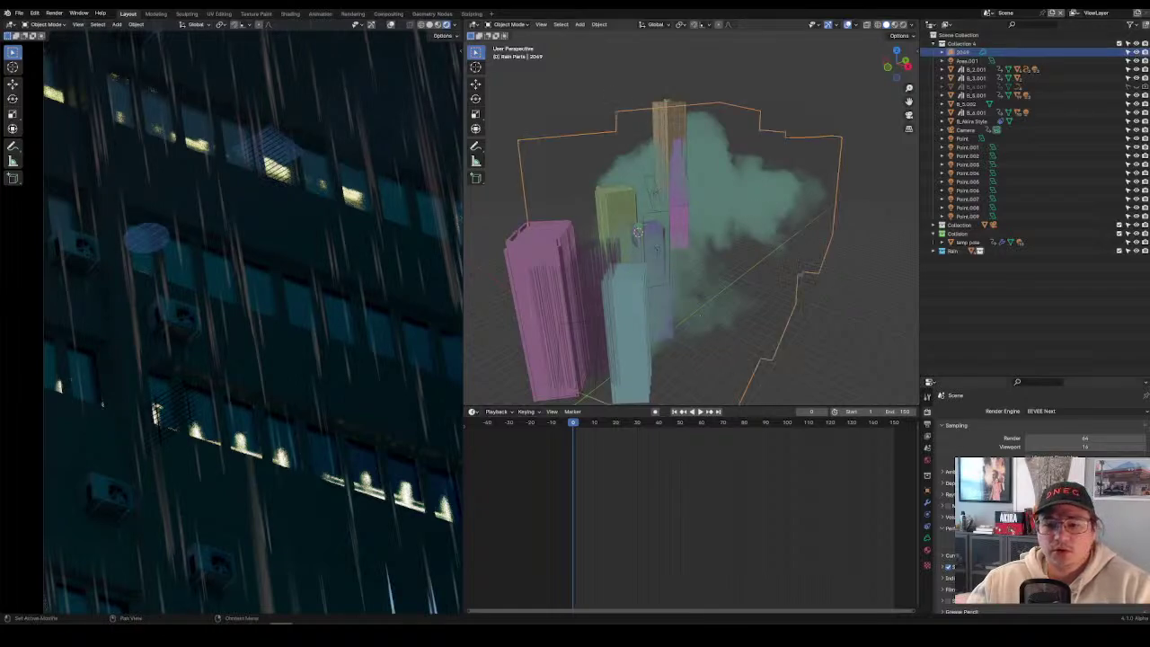
Look through the EEVEE Next render settings, including the volumetrics and performance sections.
scroll(1034, 422, down, 5)
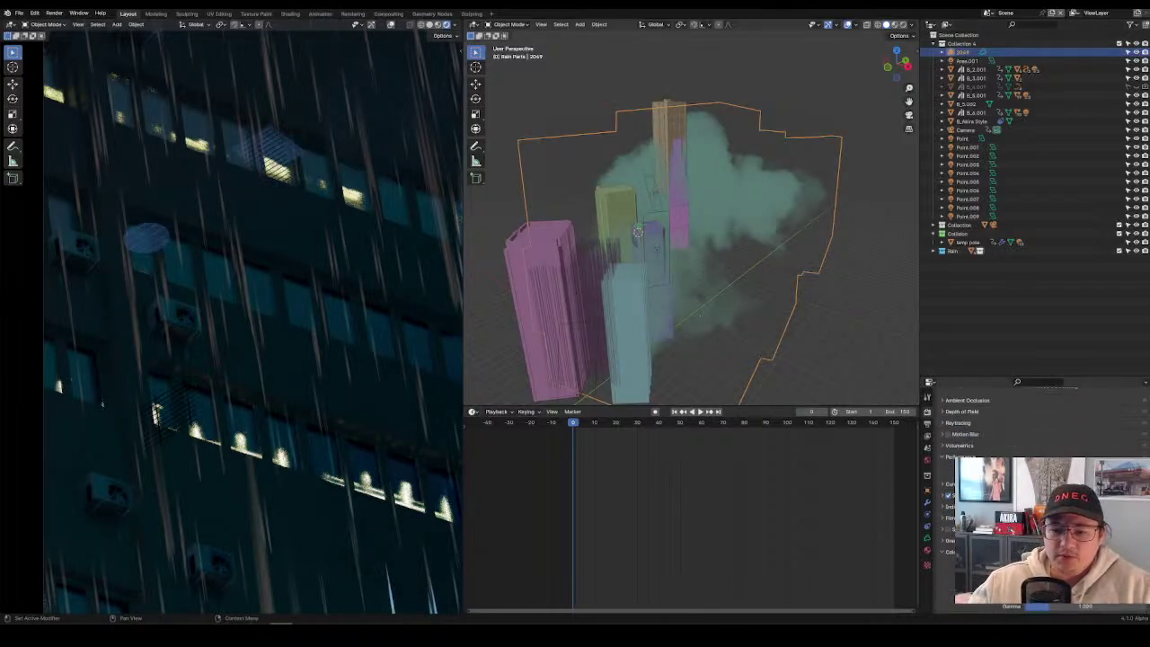
scroll(1033, 449, down, 2)
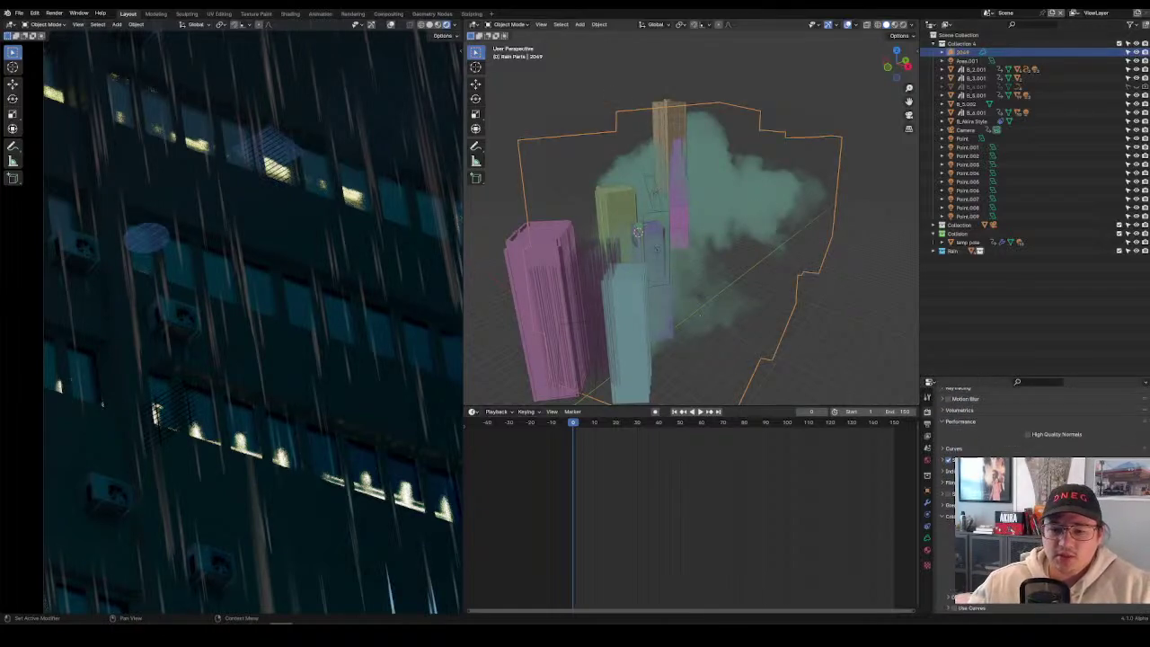
scroll(947, 485, up, 7)
click(944, 482)
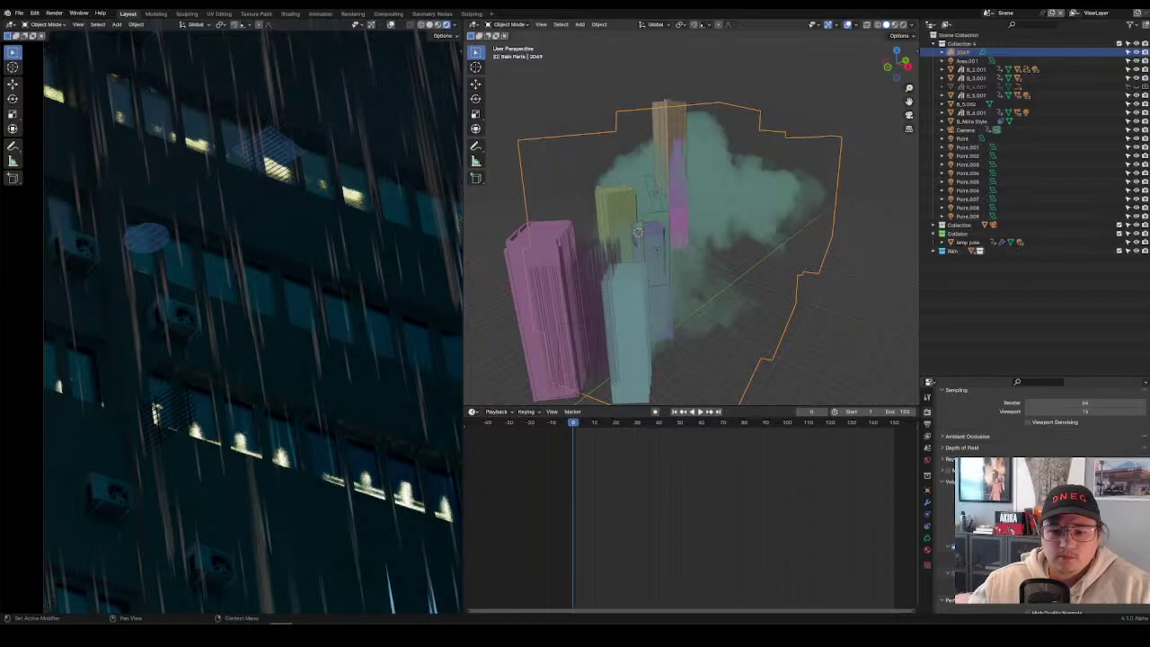
scroll(350, 224, up, 3)
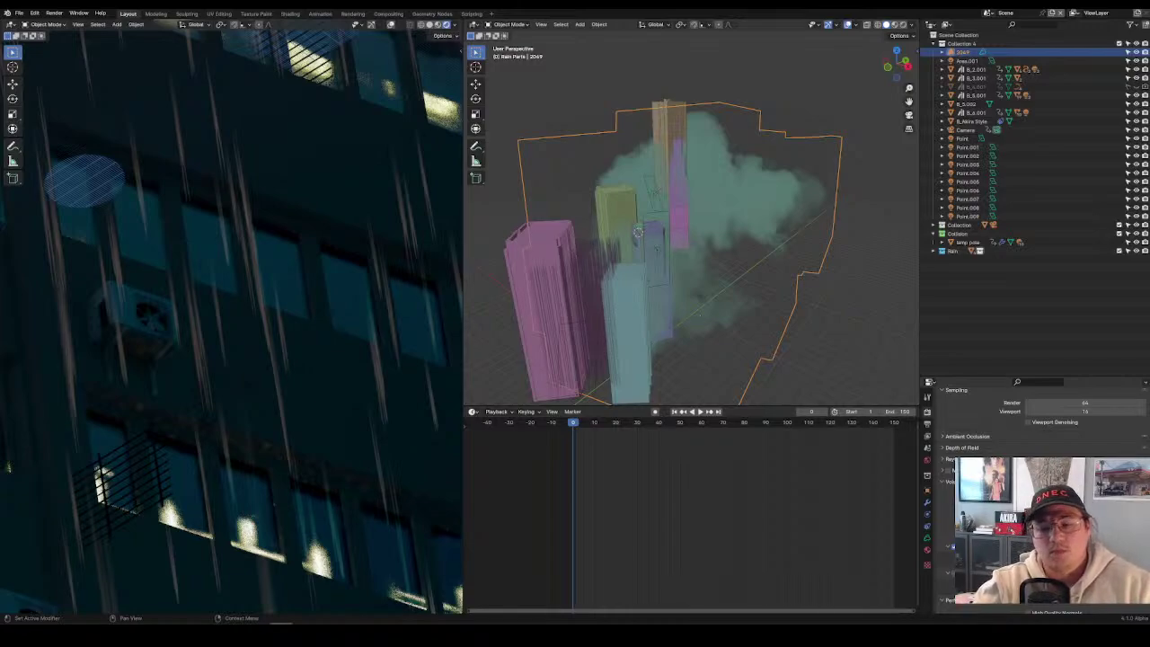
scroll(1033, 422, down, 5)
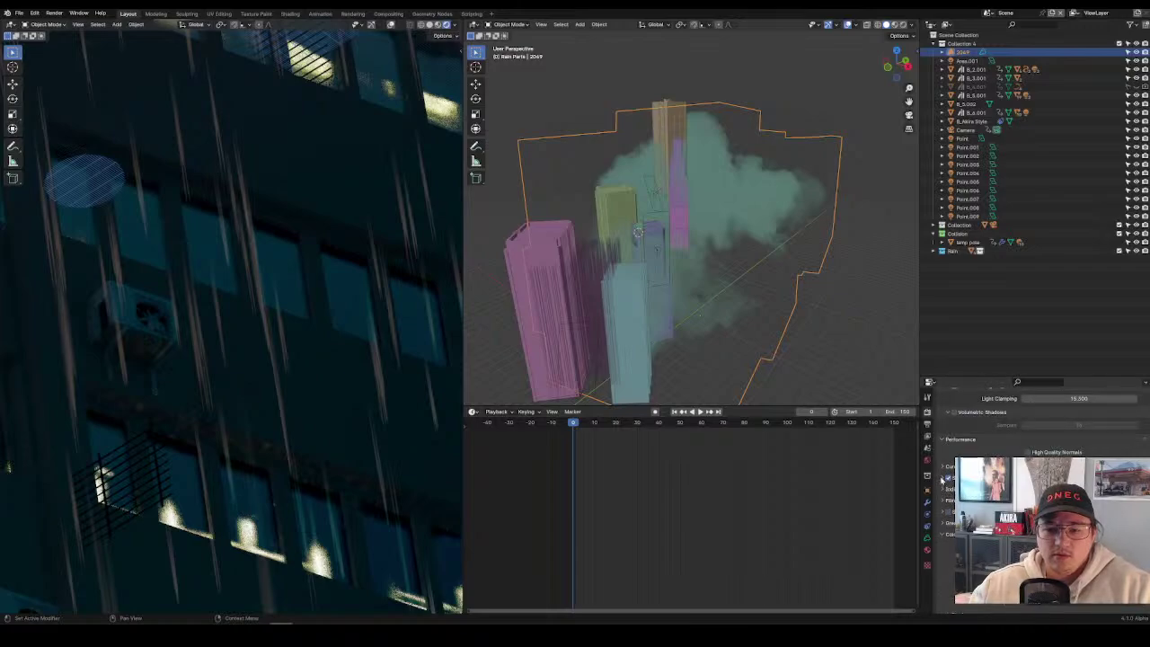
click(942, 480)
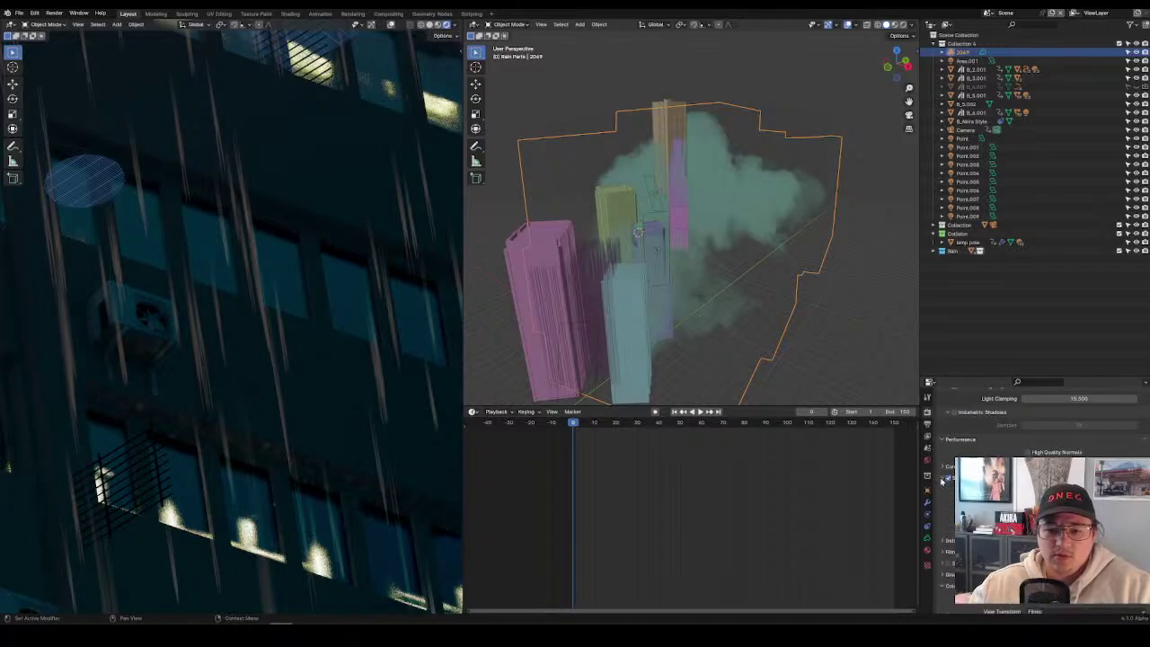
click(943, 478)
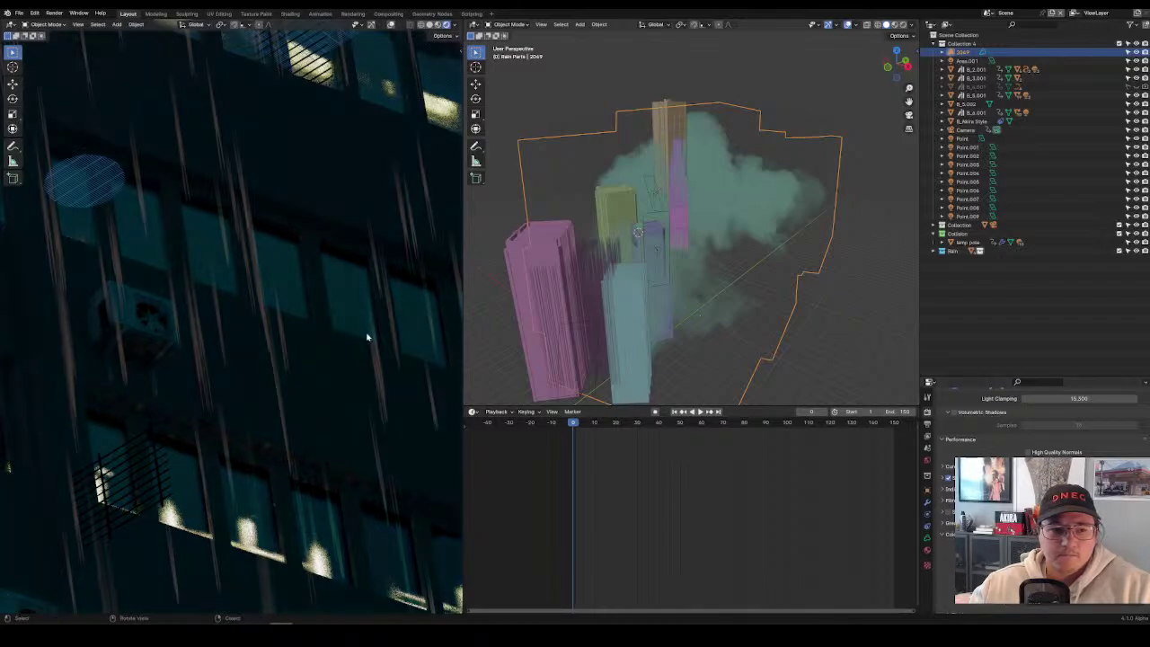
Frame the whole camera view and play the shot from frame 0, stopping at frame 85.
scroll(368, 336, down, 8)
scroll(368, 337, down, 3)
scroll(367, 337, up, 2)
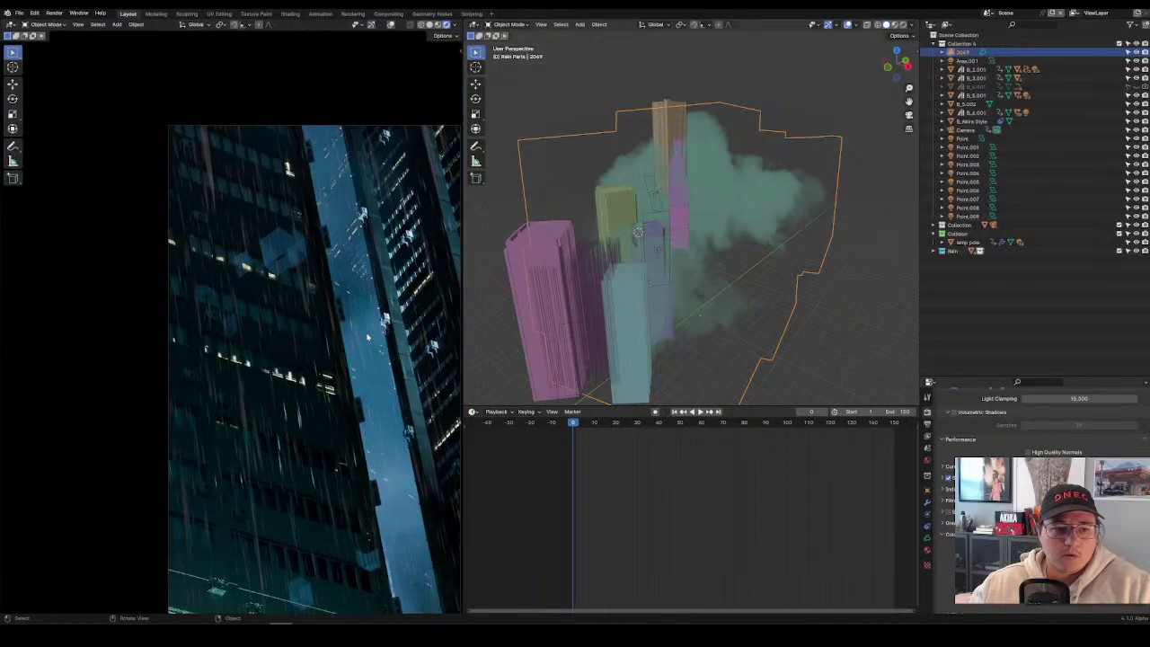
scroll(367, 337, up, 1)
scroll(377, 351, down, 1)
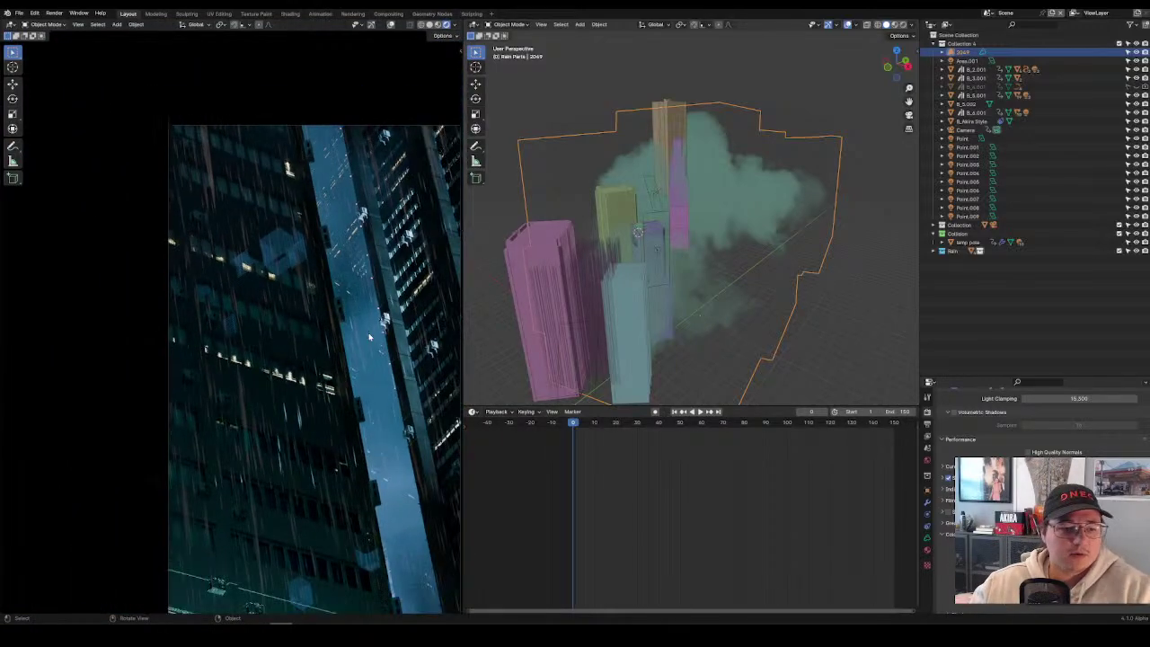
shift+middle_drag(384, 360, 334, 325)
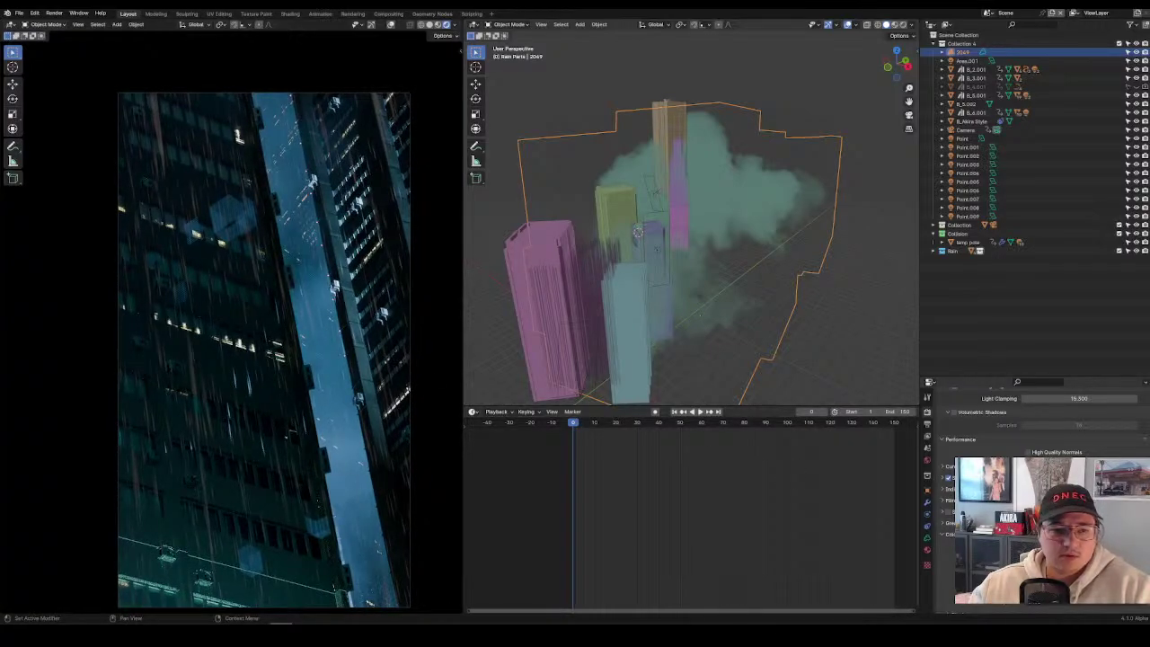
key(space)
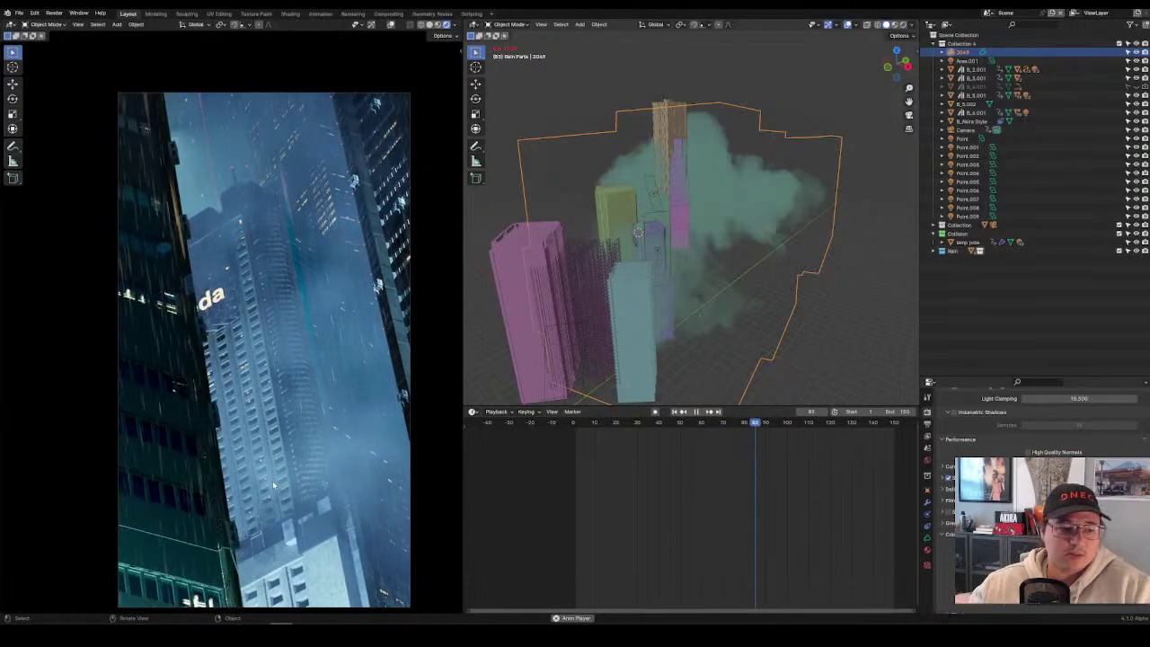
key(space)
Examine the background tower and its rooftop details at frame 85, and return to the full camera framing.
scroll(274, 485, up, 5)
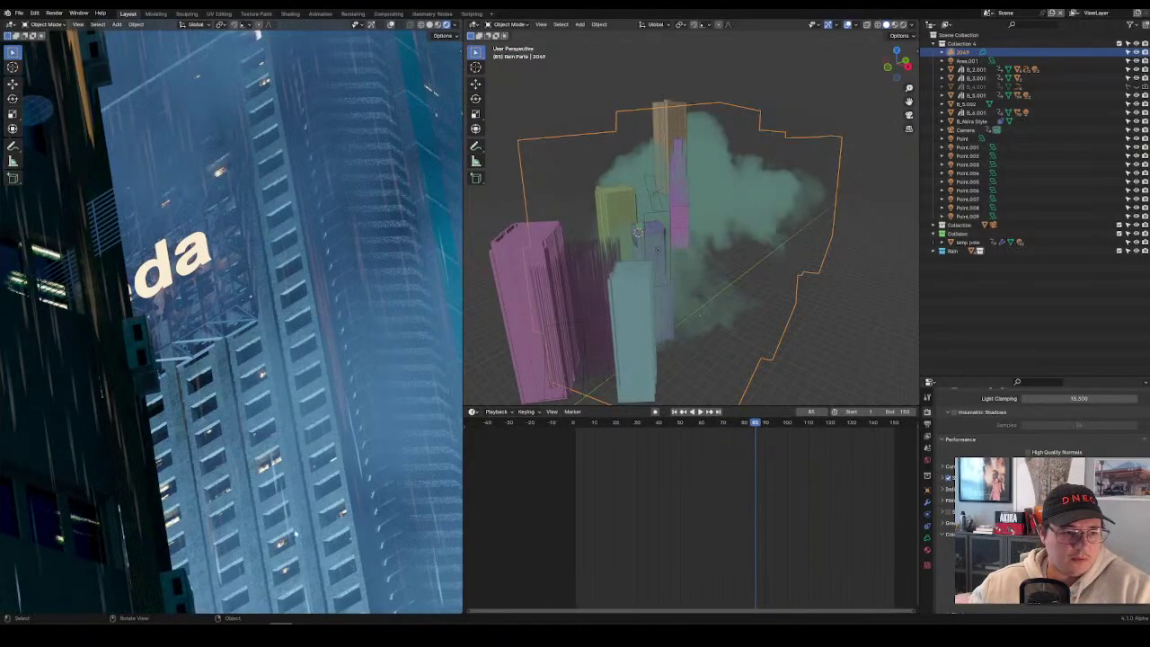
shift+middle_drag(295, 533, 276, 36)
scroll(275, 520, up, 3)
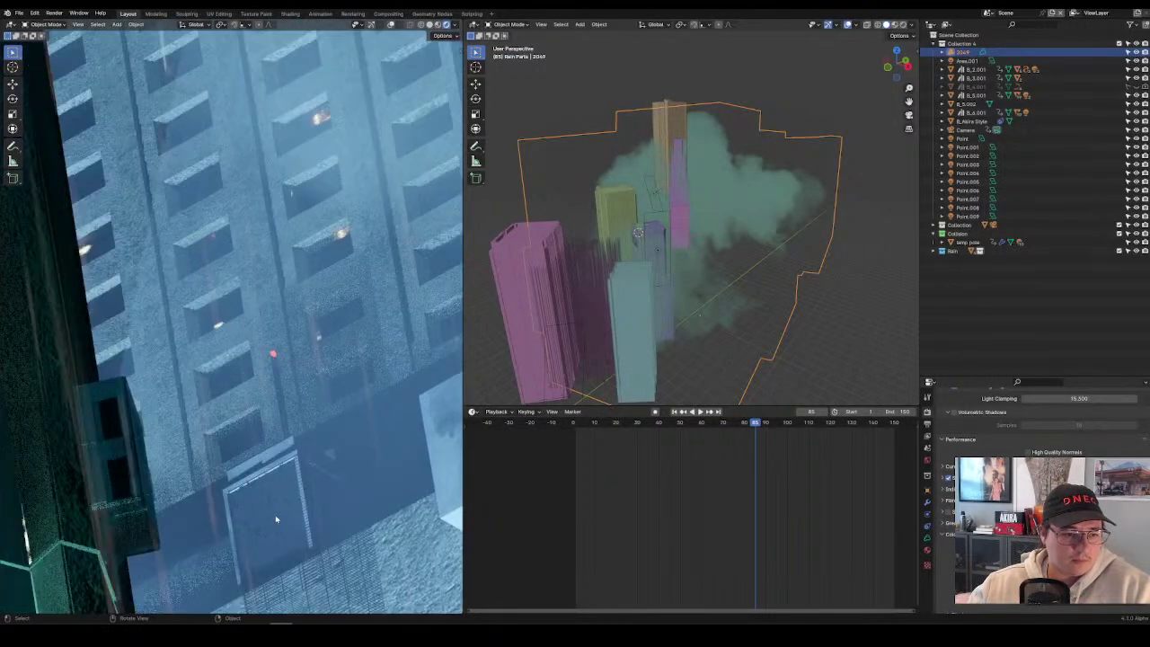
shift+middle_drag(326, 501, 269, 299)
scroll(284, 344, up, 4)
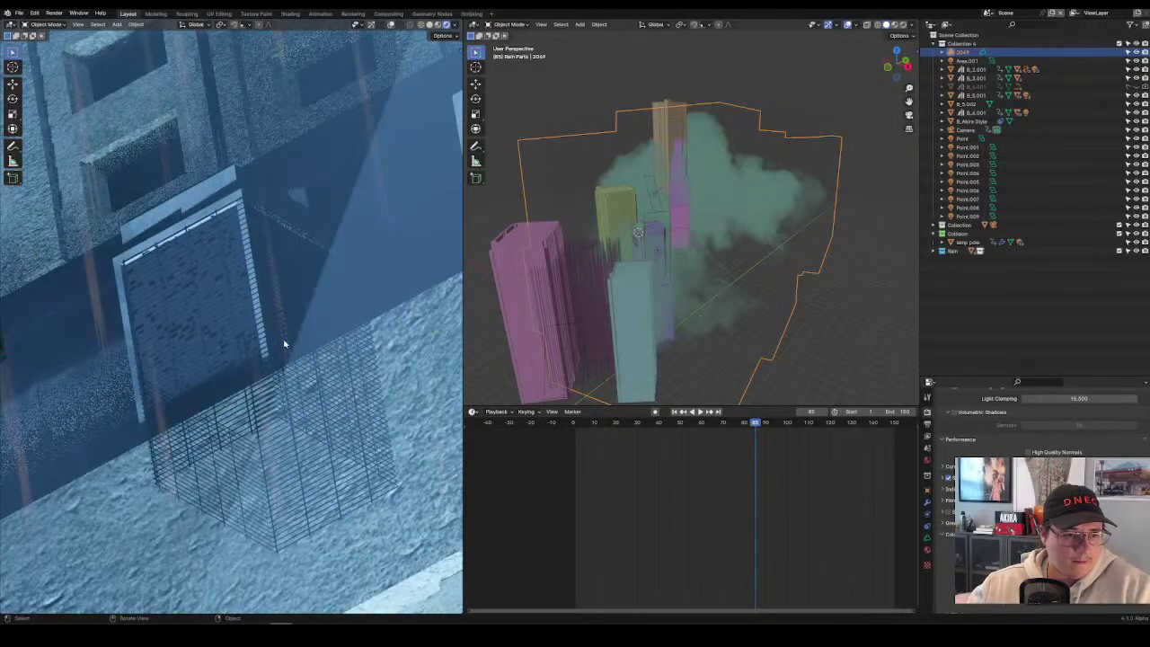
scroll(284, 344, down, 6)
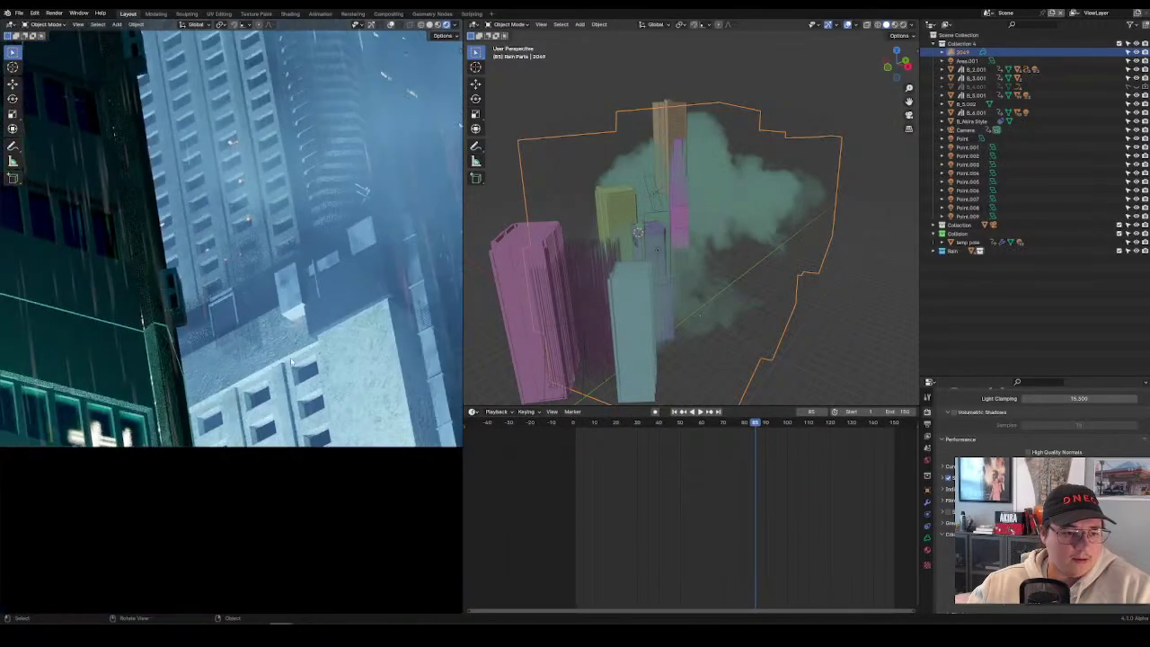
scroll(291, 362, down, 3)
shift+middle_drag(292, 355, 287, 494)
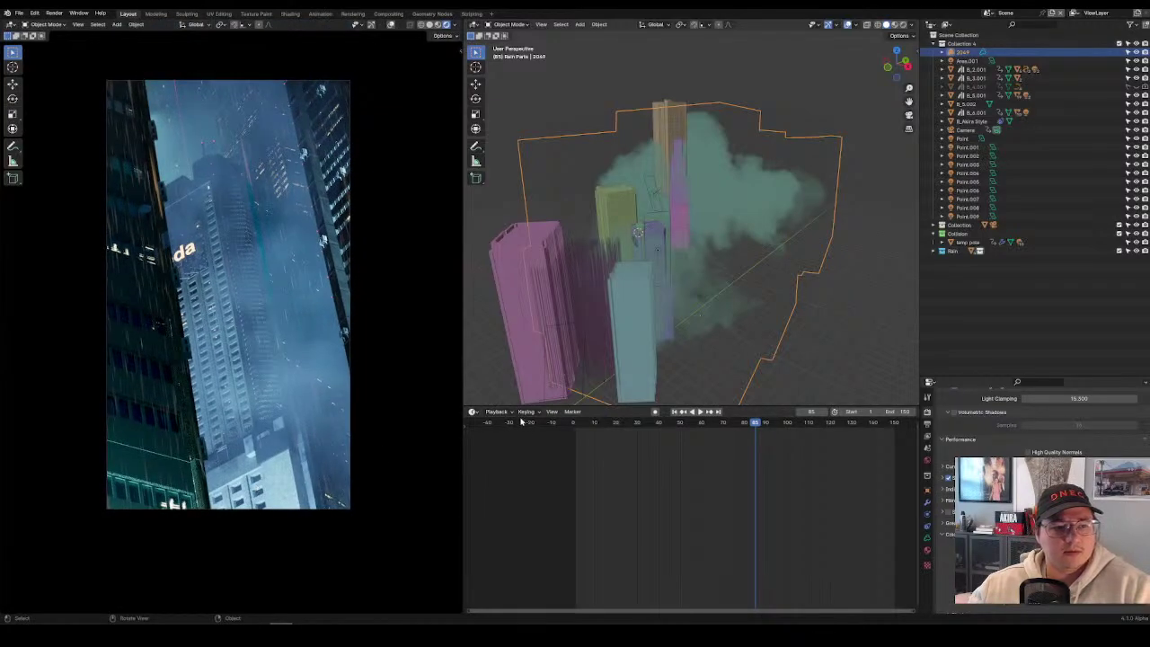
Play the shot on briefly and stop it at frame 29, where the lamp pole is in view.
key(space)
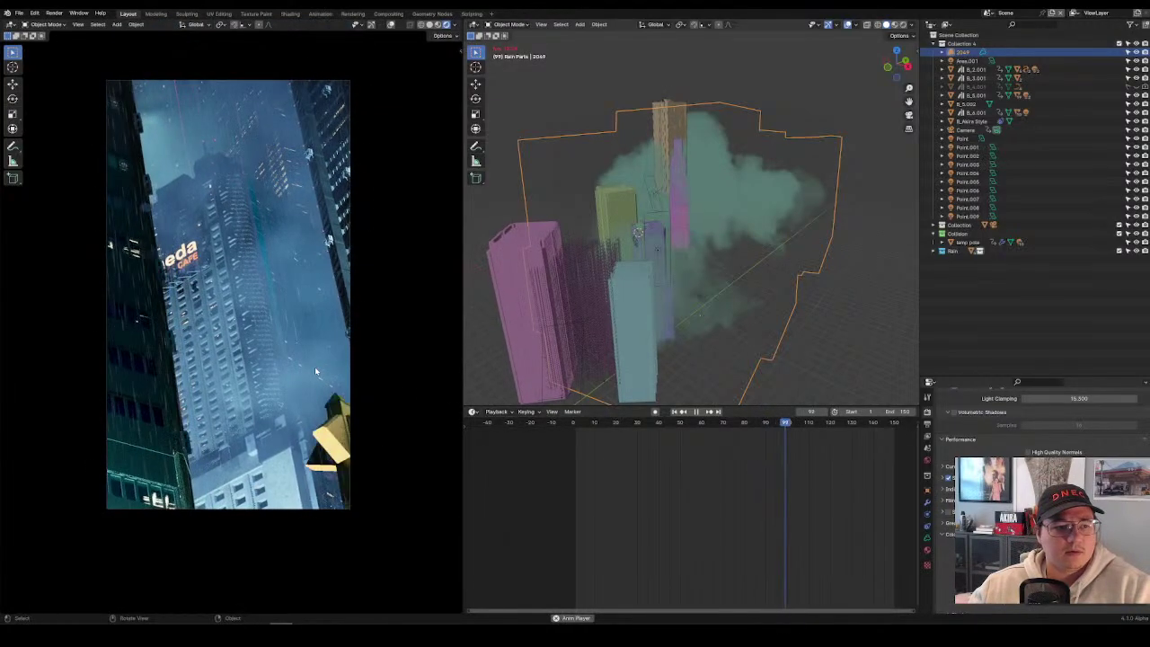
drag(737, 422, 635, 423)
key(space)
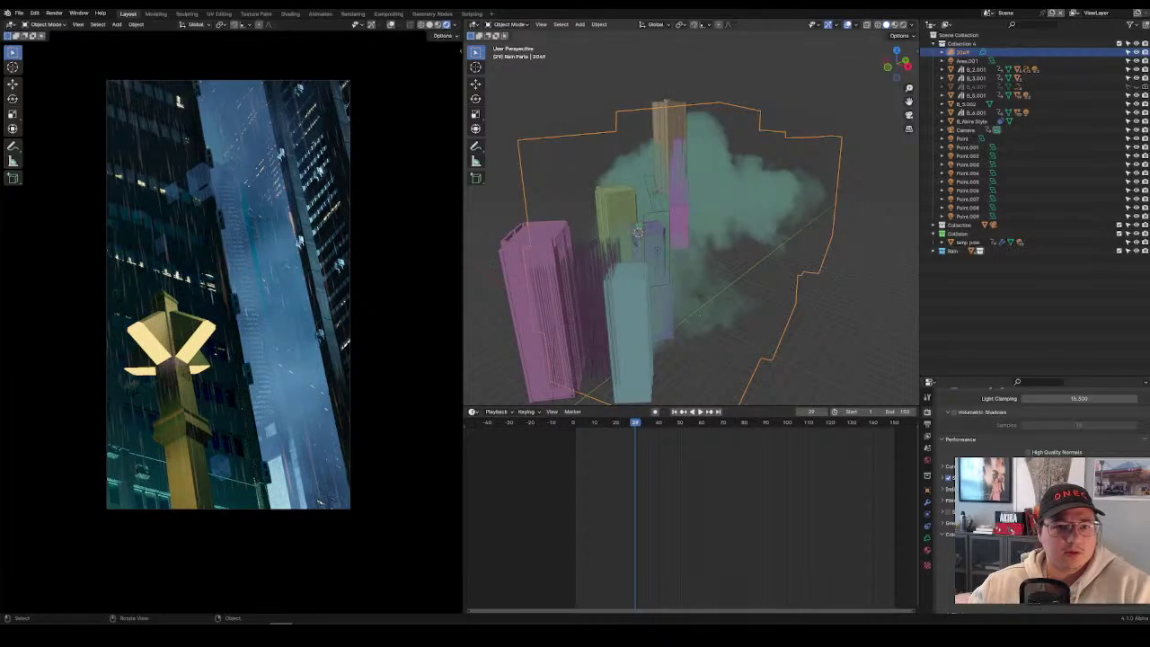
Try to render frame 29 in EEVEE Next, reposition the render window and close the program.
key(F12)
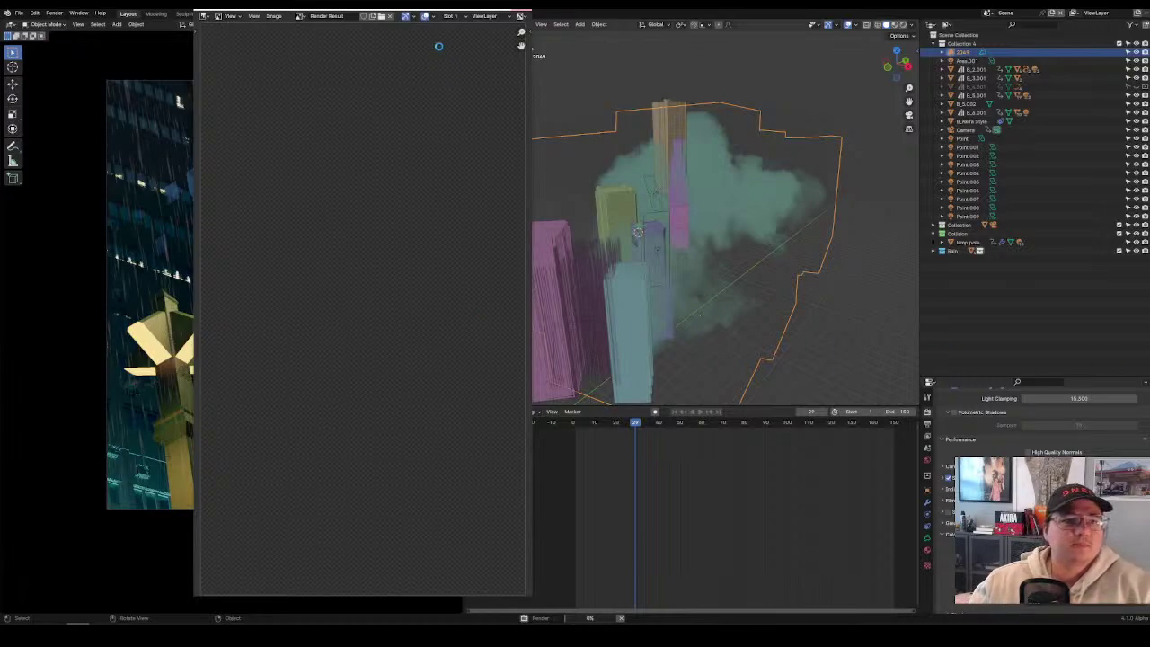
drag(381, 10, 450, 41)
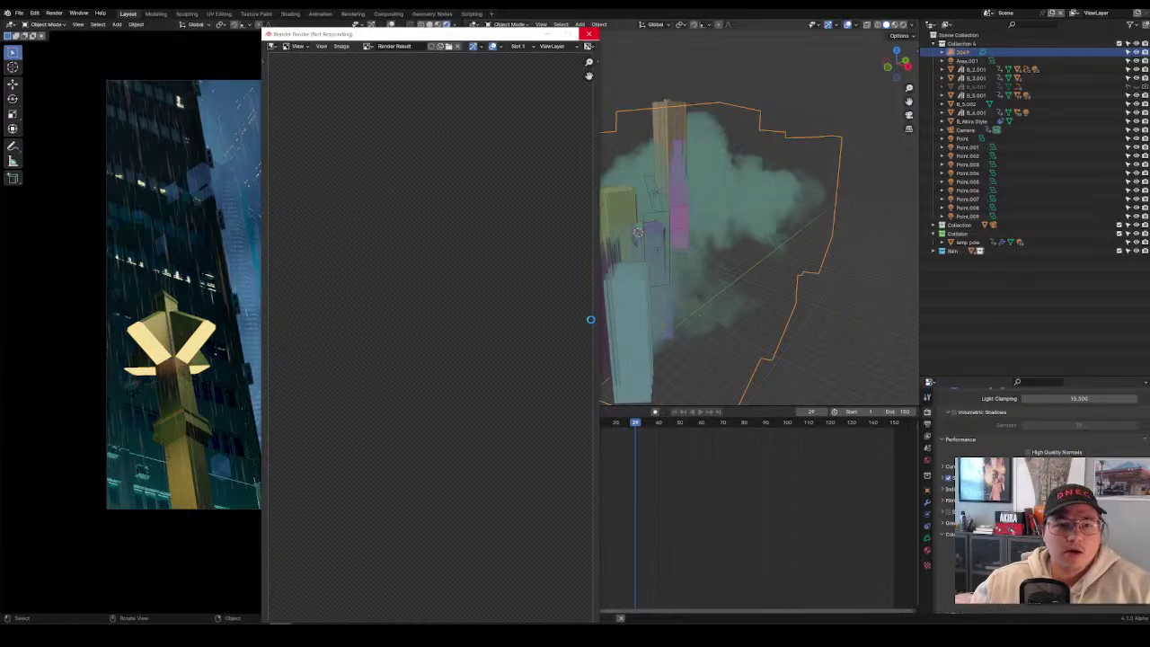
drag(352, 34, 509, 179)
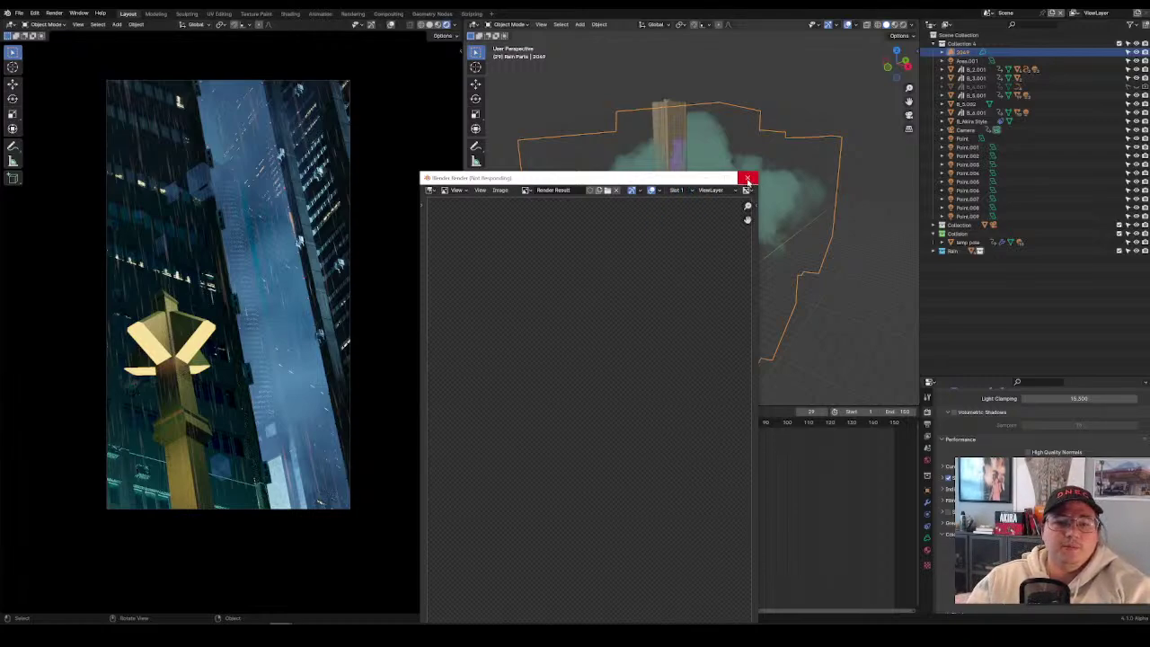
click(746, 179)
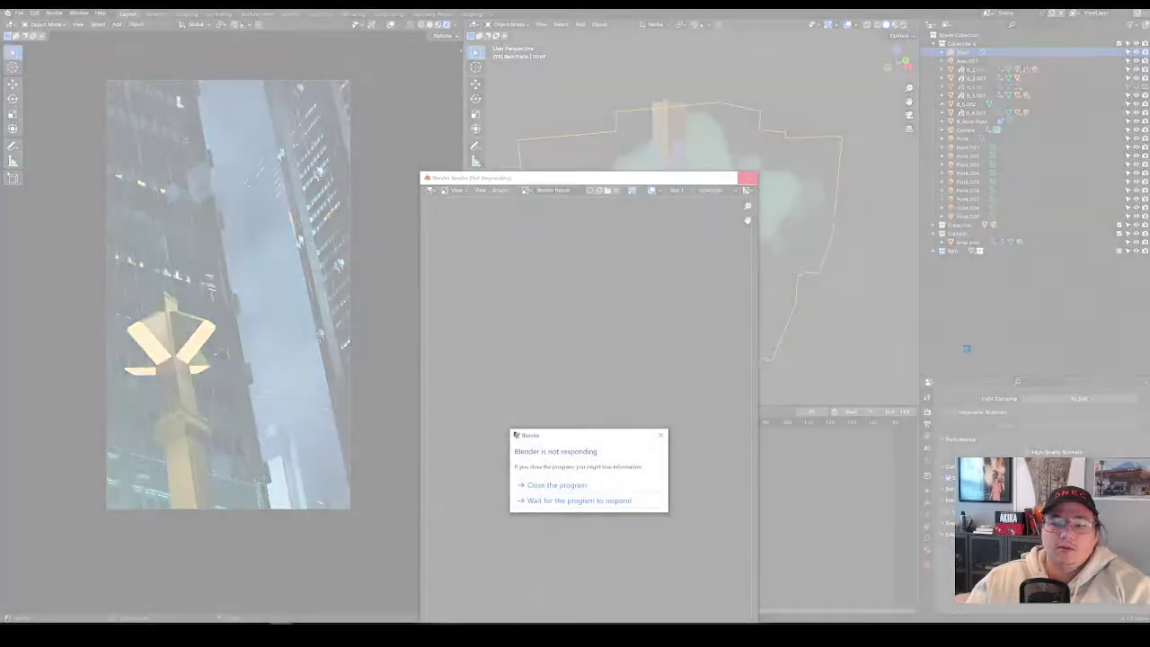
click(580, 486)
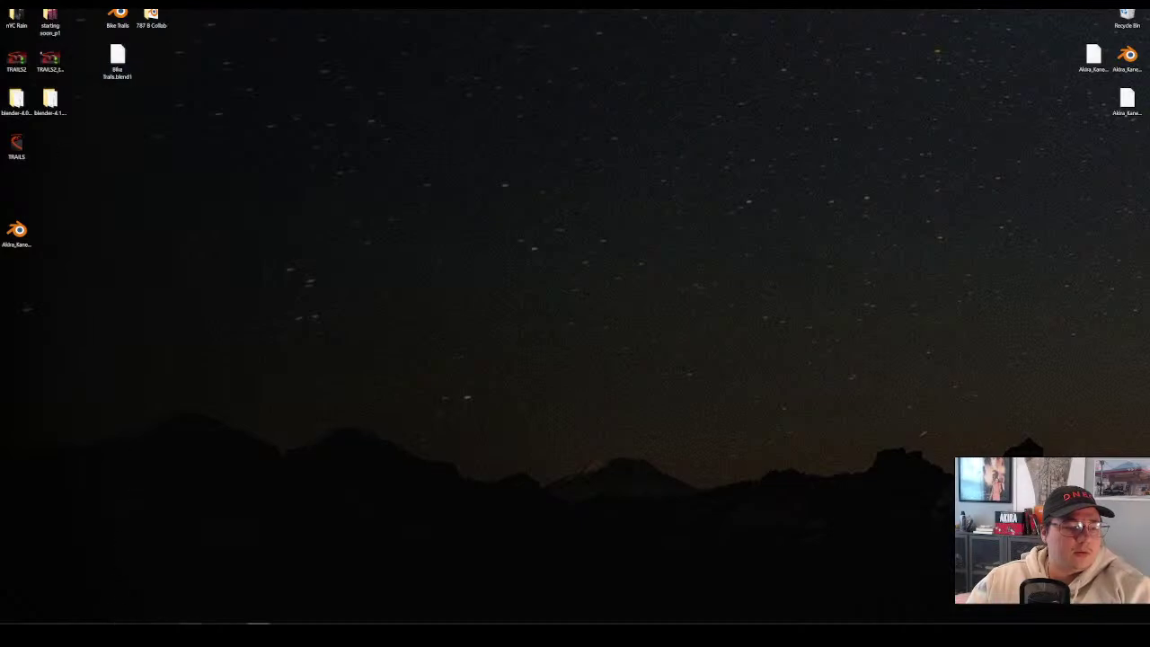
Switch to the other open Blender instance with the empty scene and look at its file commands.
click(259, 624)
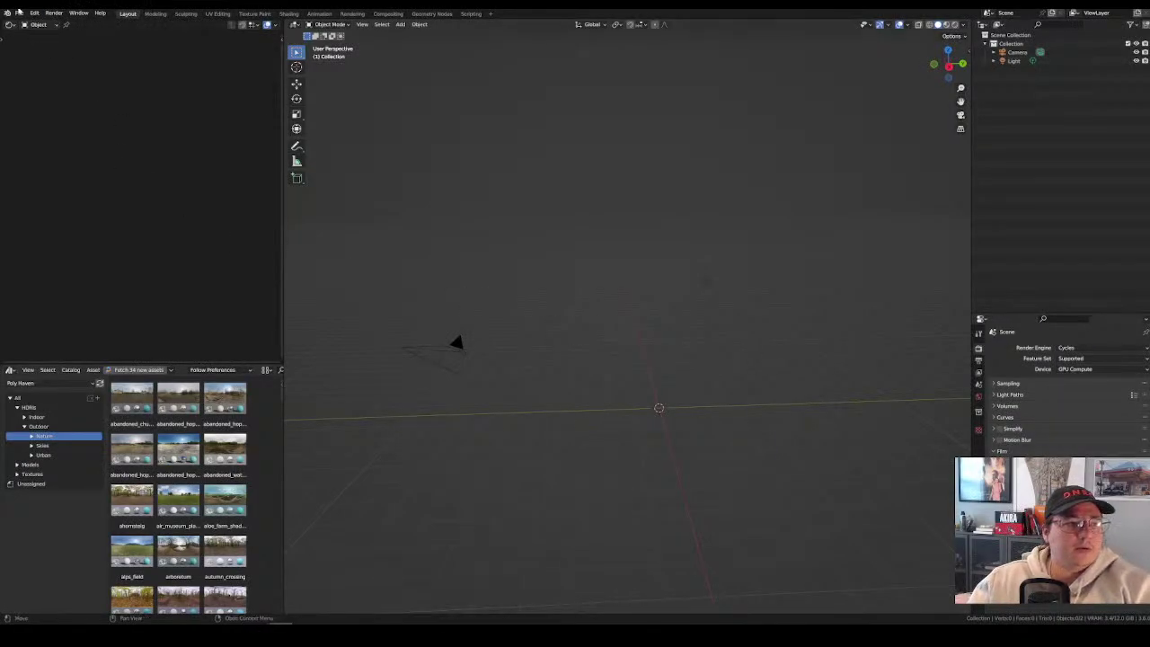
click(18, 11)
mouse_move(43, 40)
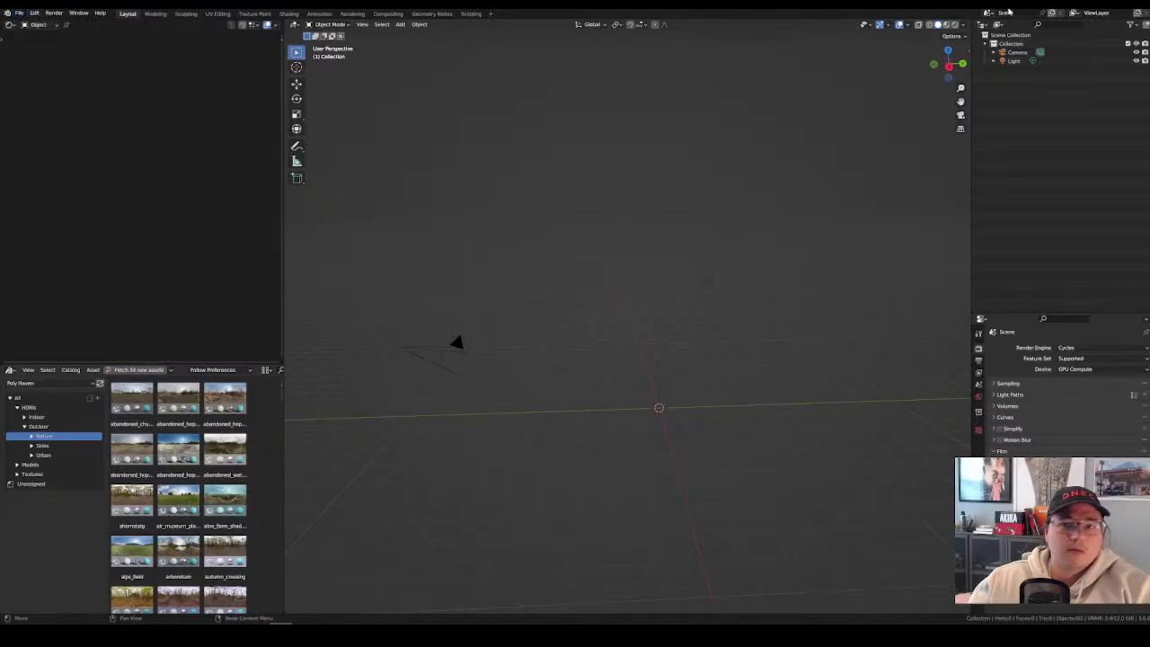
Launch a new Blender 4.1 Alpha session from the desktop and open the recent Akira_KanedaCafe_EVNext.blend file.
key(super+d)
double_click(49, 101)
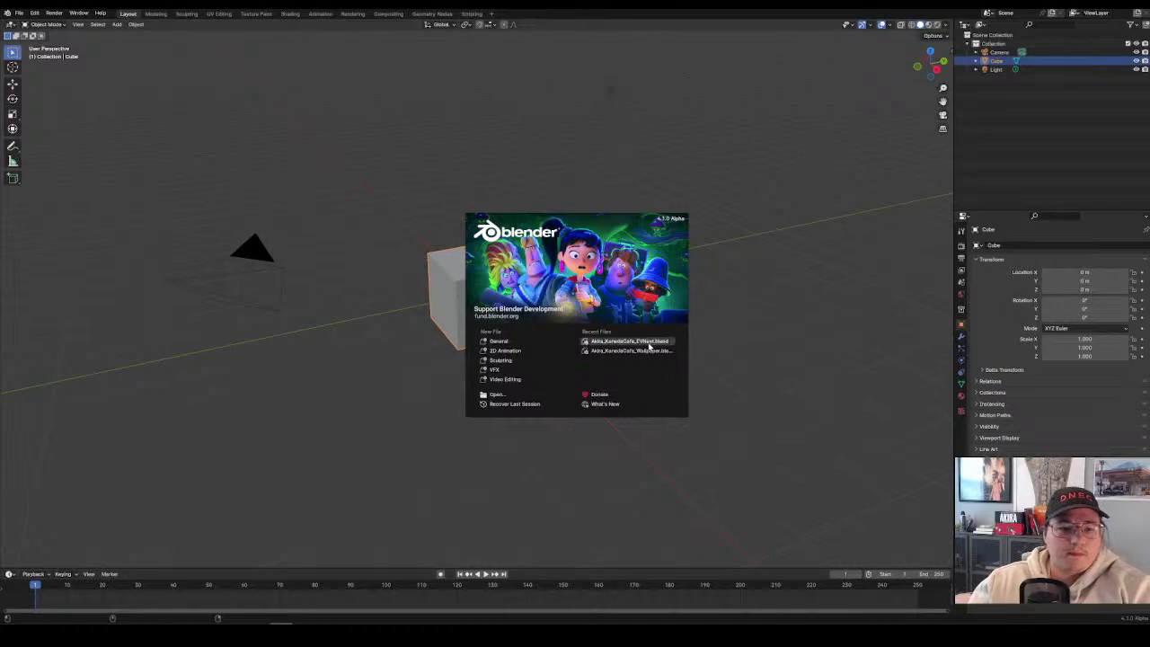
click(665, 341)
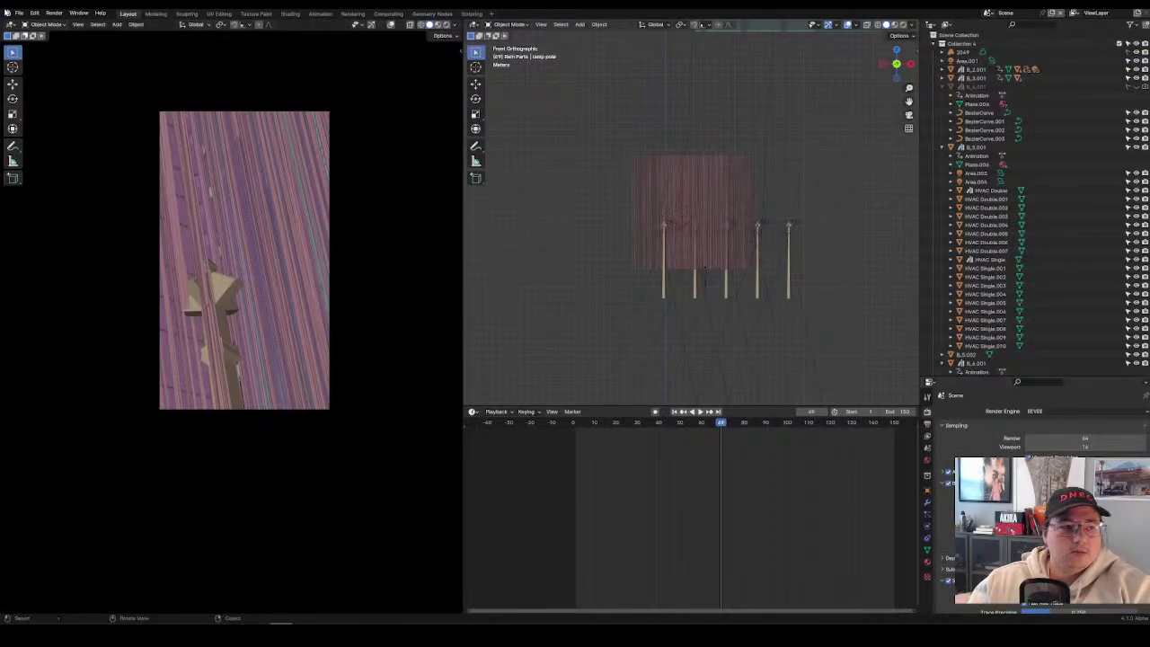
Try to recover the scene from the quit.blend file among the auto saves.
click(19, 14)
mouse_move(81, 56)
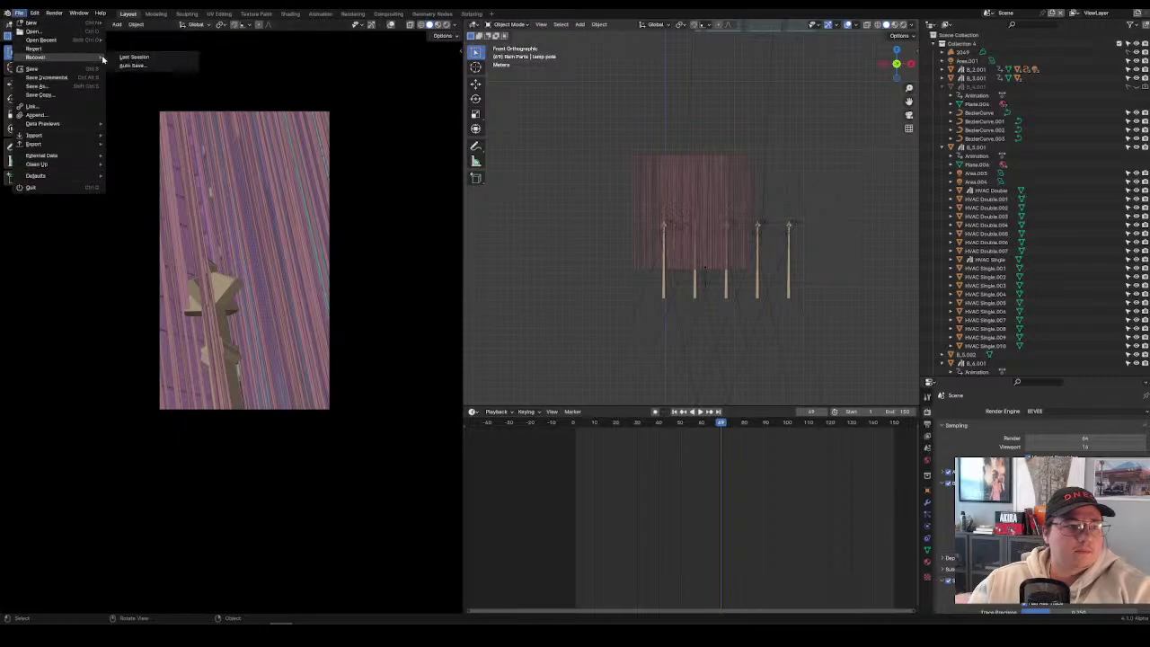
click(158, 66)
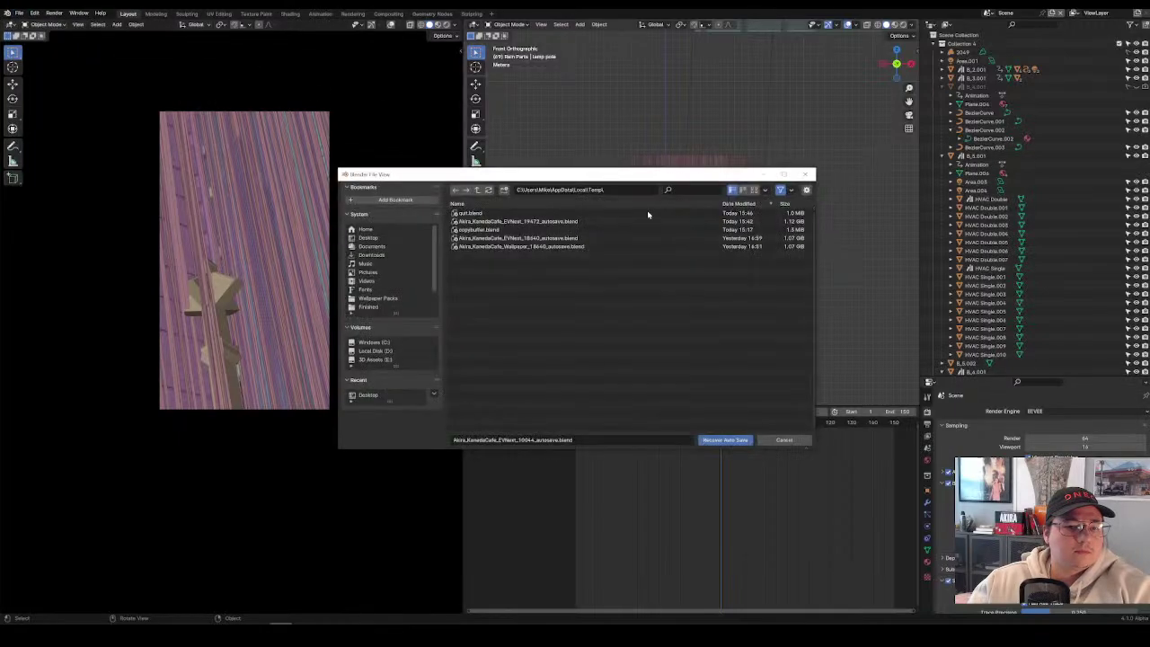
click(539, 213)
click(723, 440)
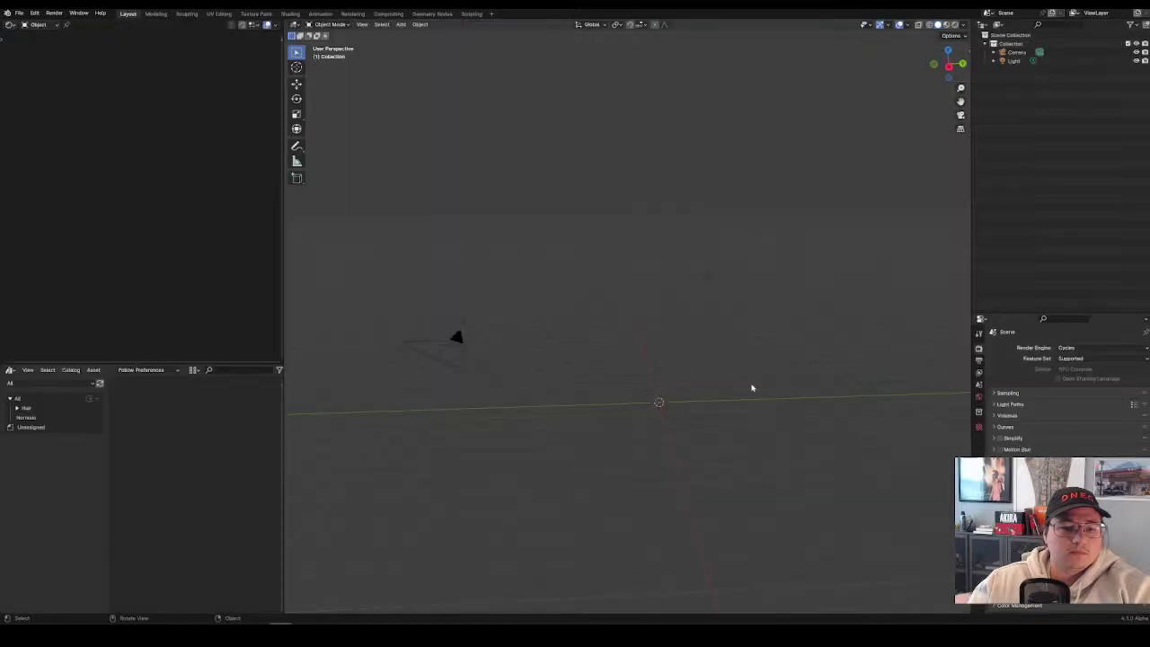
Recover the Akira_KanedaCafe_EVNext auto save dated today at 15:42.
click(18, 14)
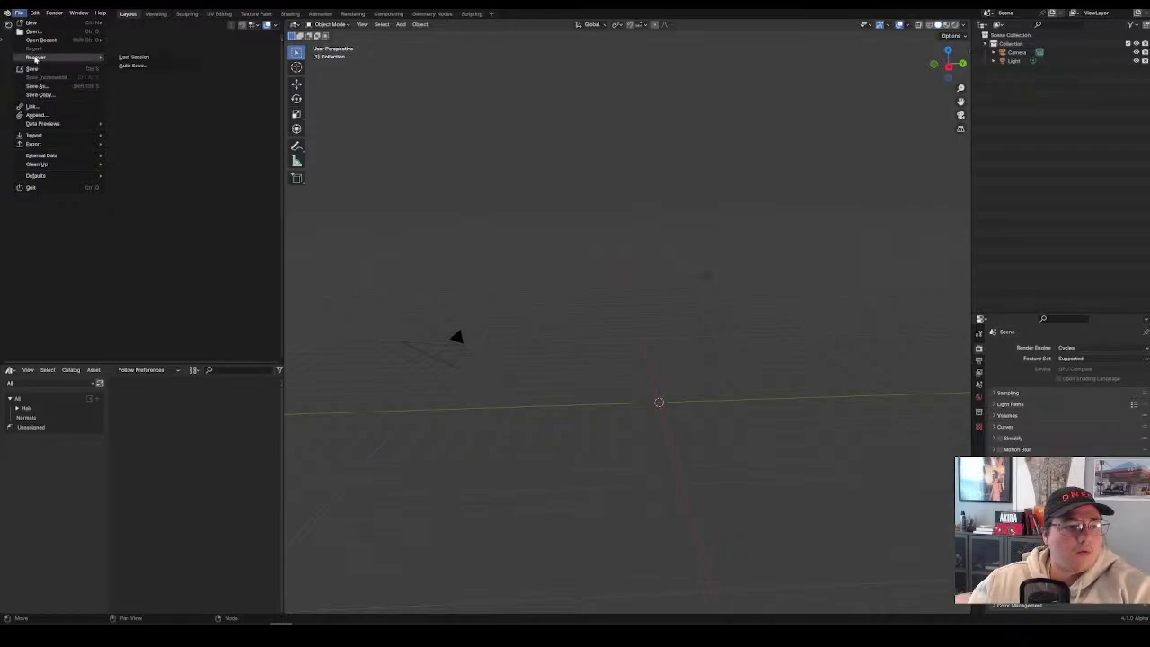
click(688, 221)
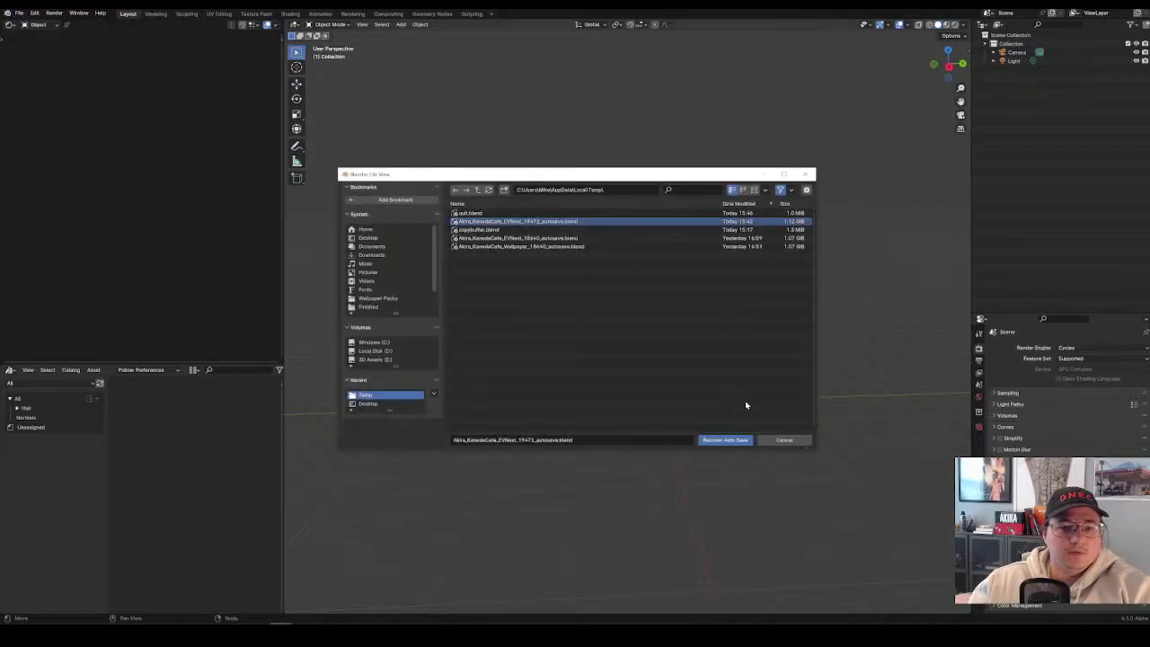
click(715, 440)
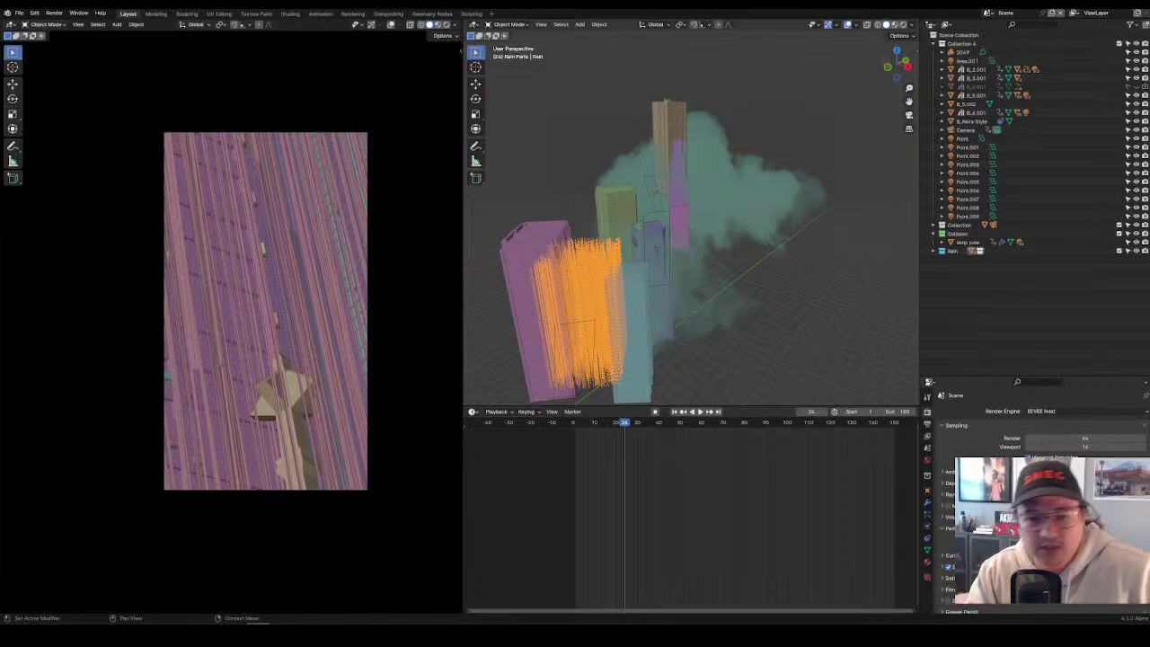
Look over the rain and buildings, play the shot from the start and show the camera view in rendered shading.
scroll(714, 365, down, 3)
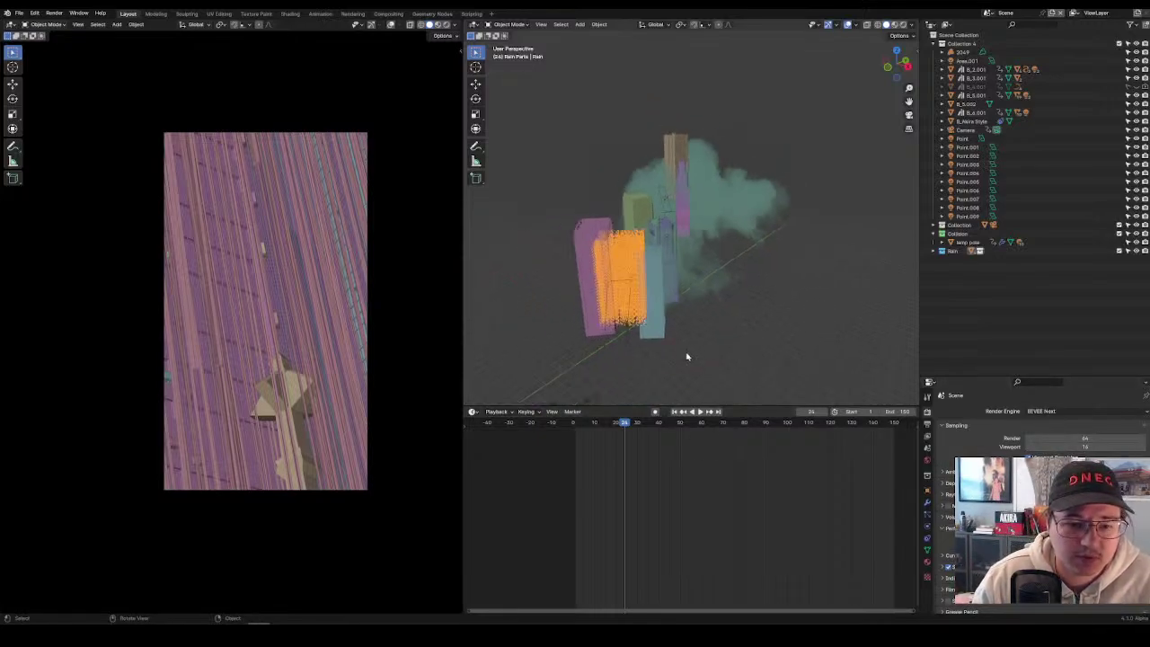
middle_drag(685, 357, 760, 161)
scroll(690, 351, down, 1)
scroll(731, 225, up, 3)
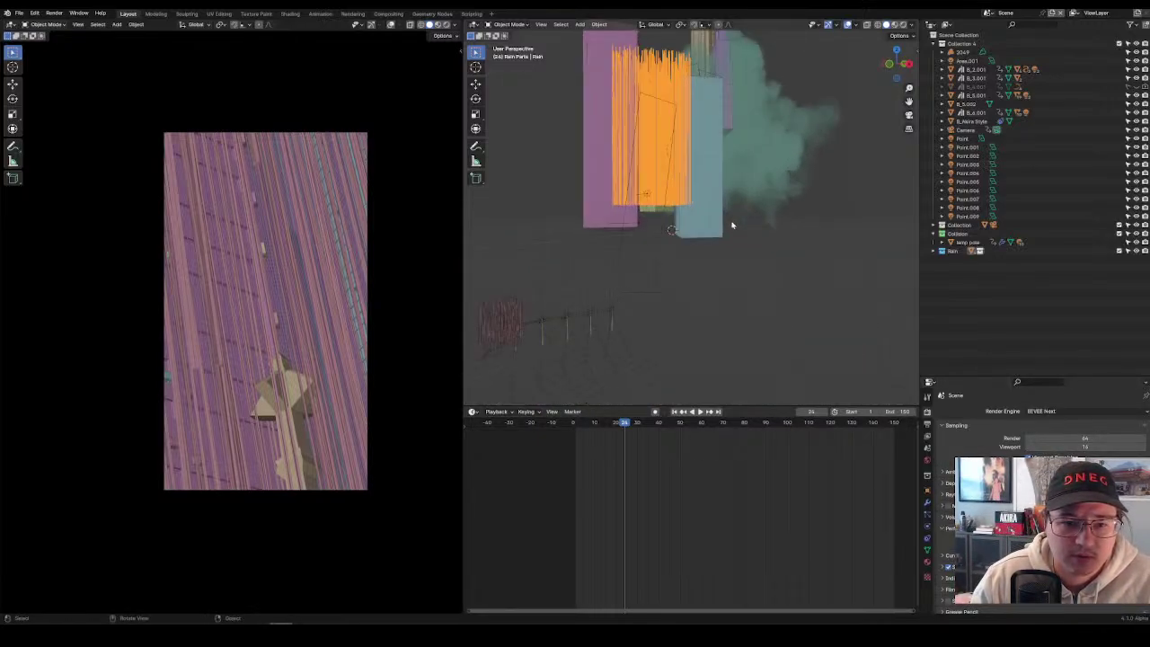
click(568, 426)
key(space)
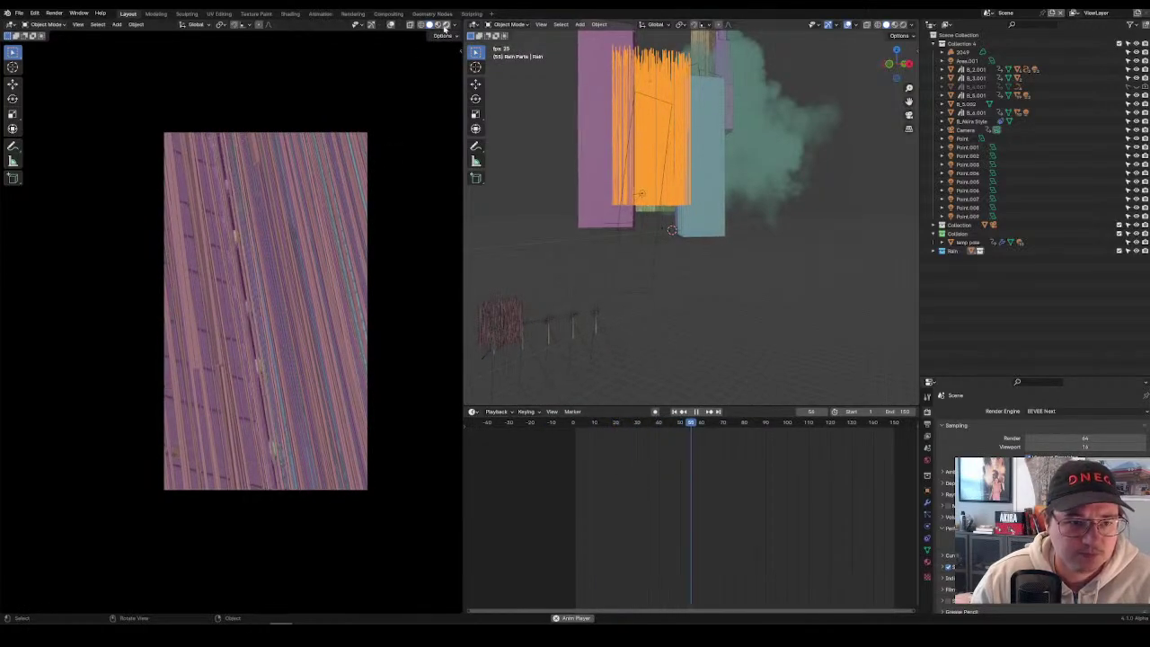
Set the render engine to EEVEE and play the shot from the start, stopping at frame 137.
click(1075, 412)
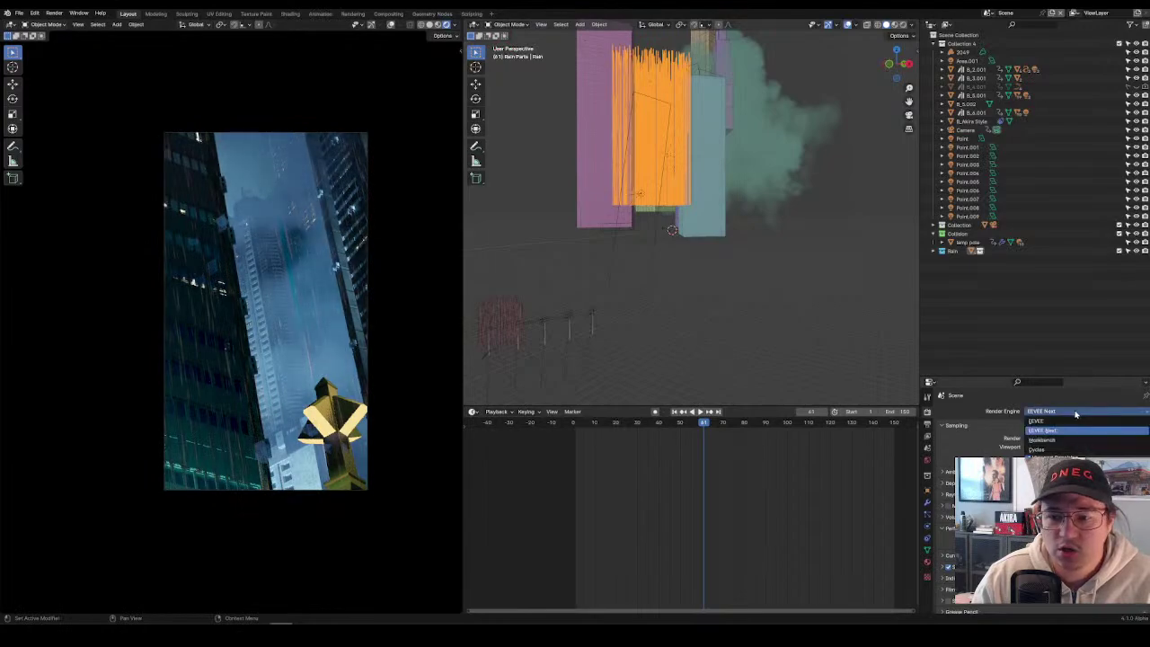
click(1051, 423)
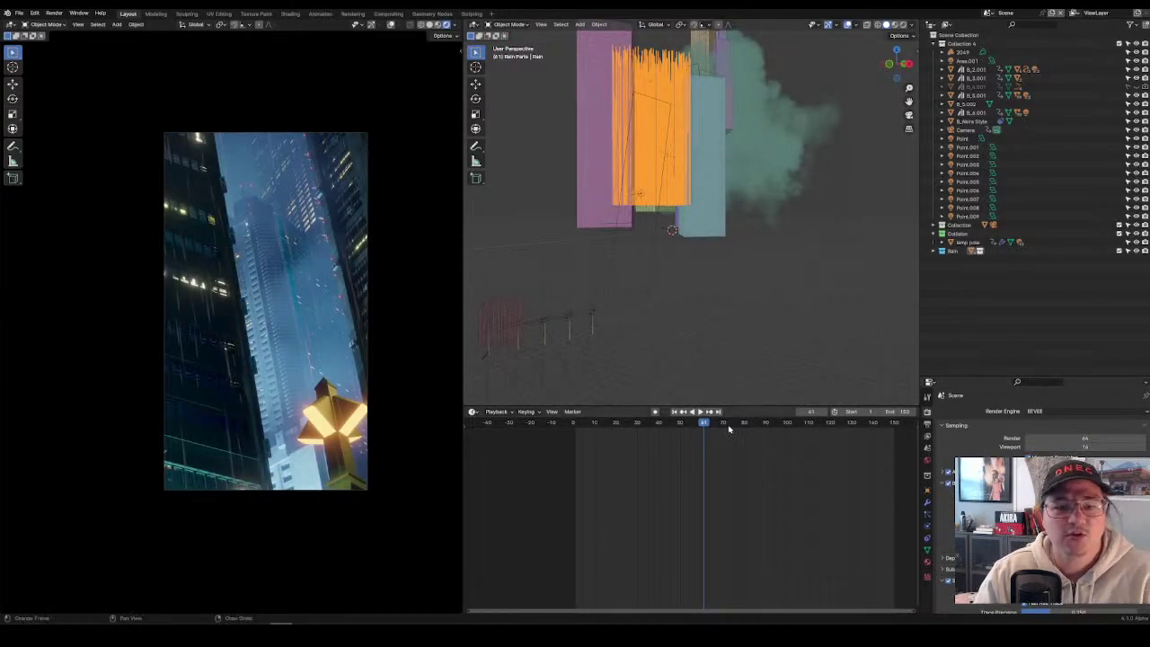
drag(698, 427, 572, 428)
key(space)
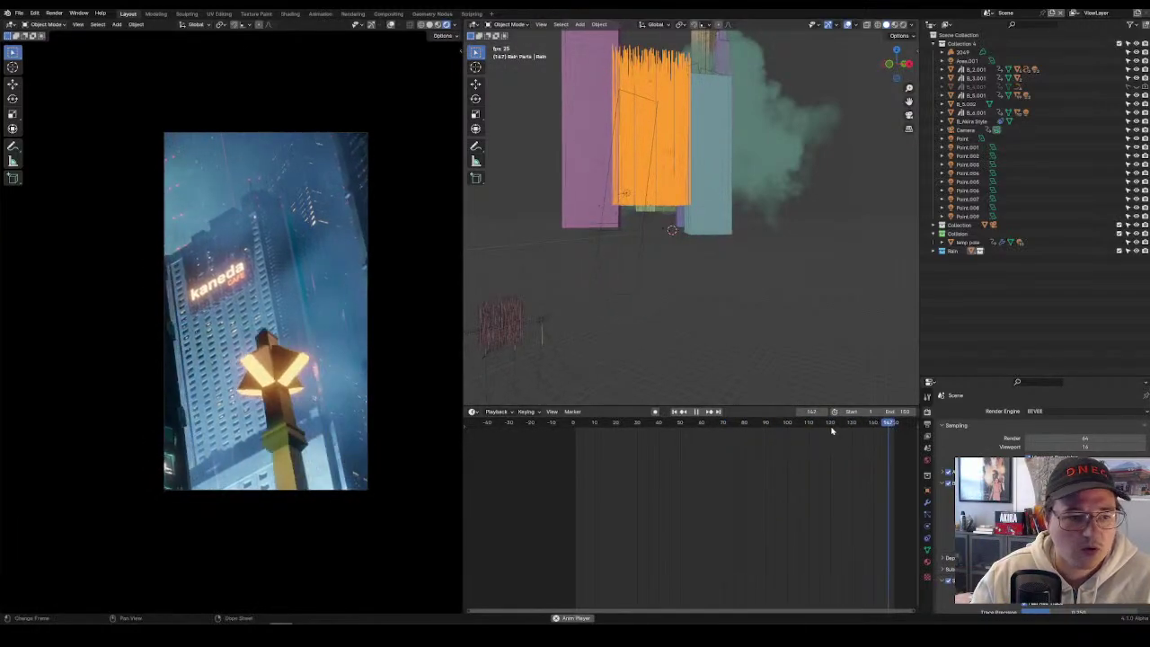
key(space)
key(space)
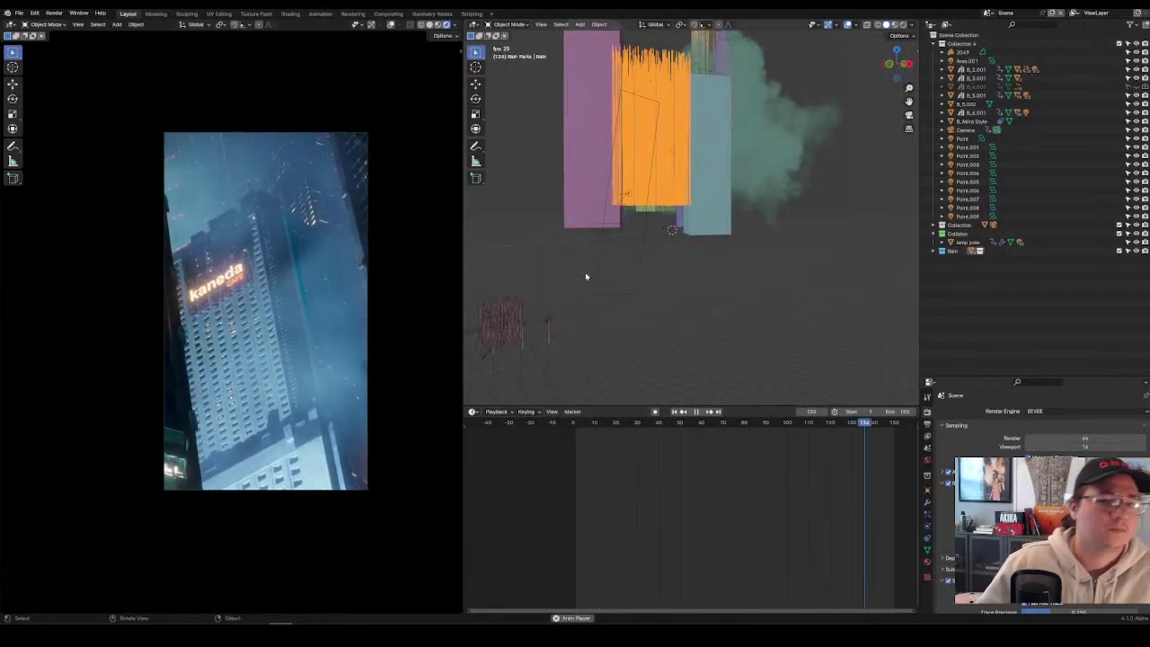
key(space)
Select and frame the small rain volume around the lamp poles, and inspect its placement relative to the buildings.
click(318, 257)
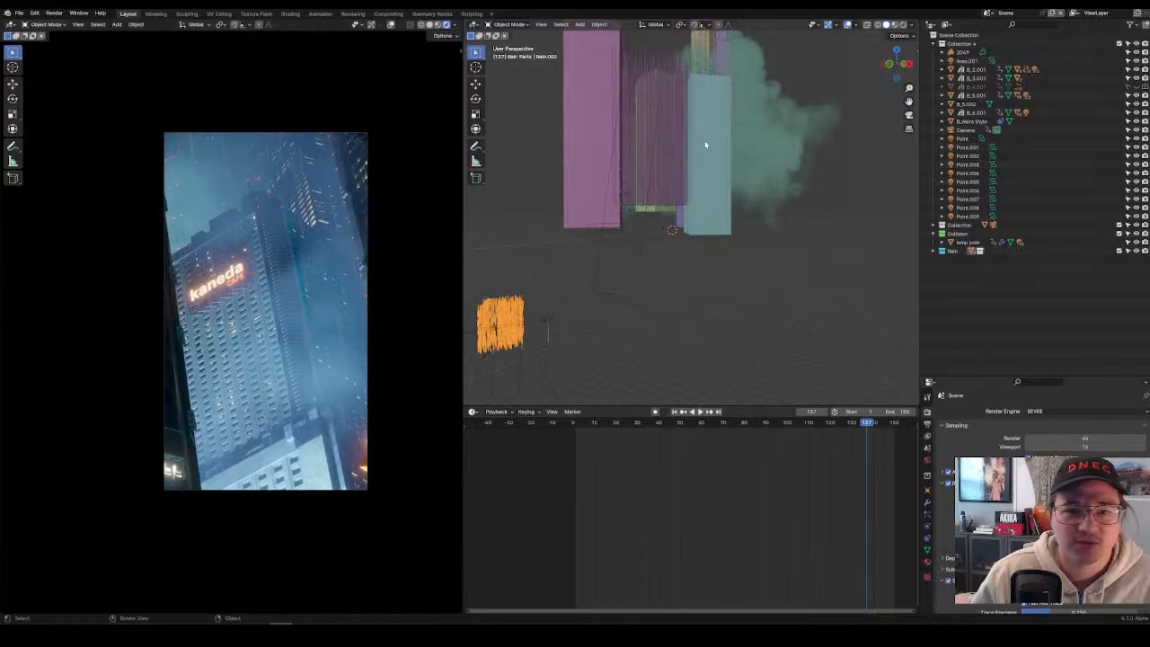
key(KP_Decimal)
scroll(705, 144, down, 7)
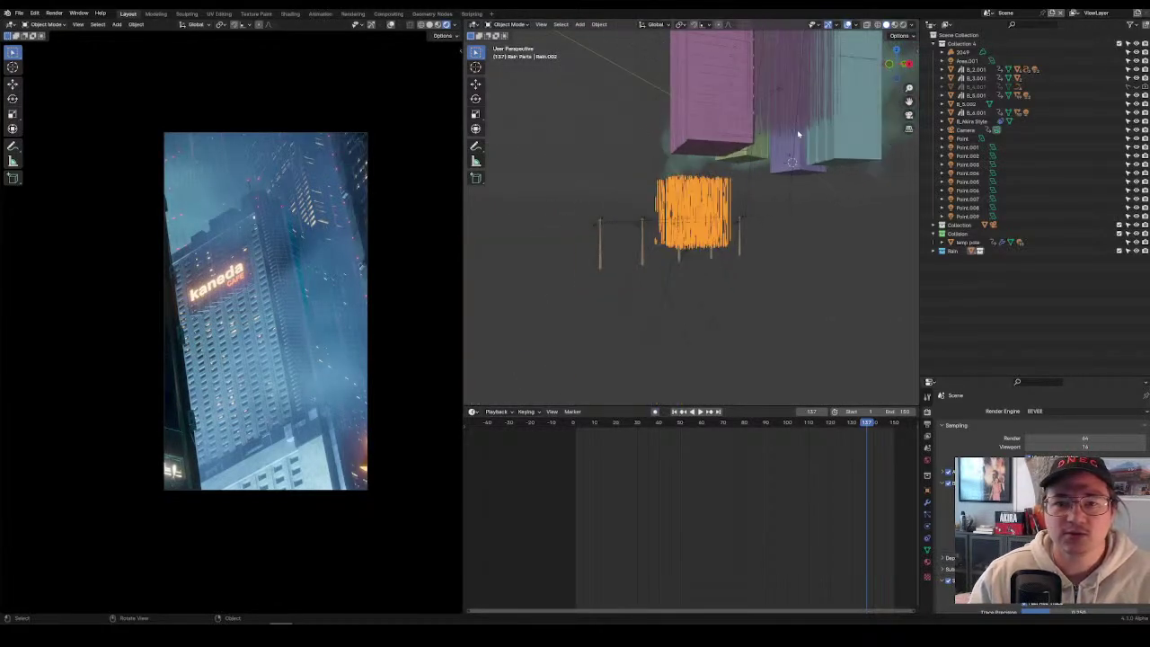
middle_drag(798, 132, 485, 202)
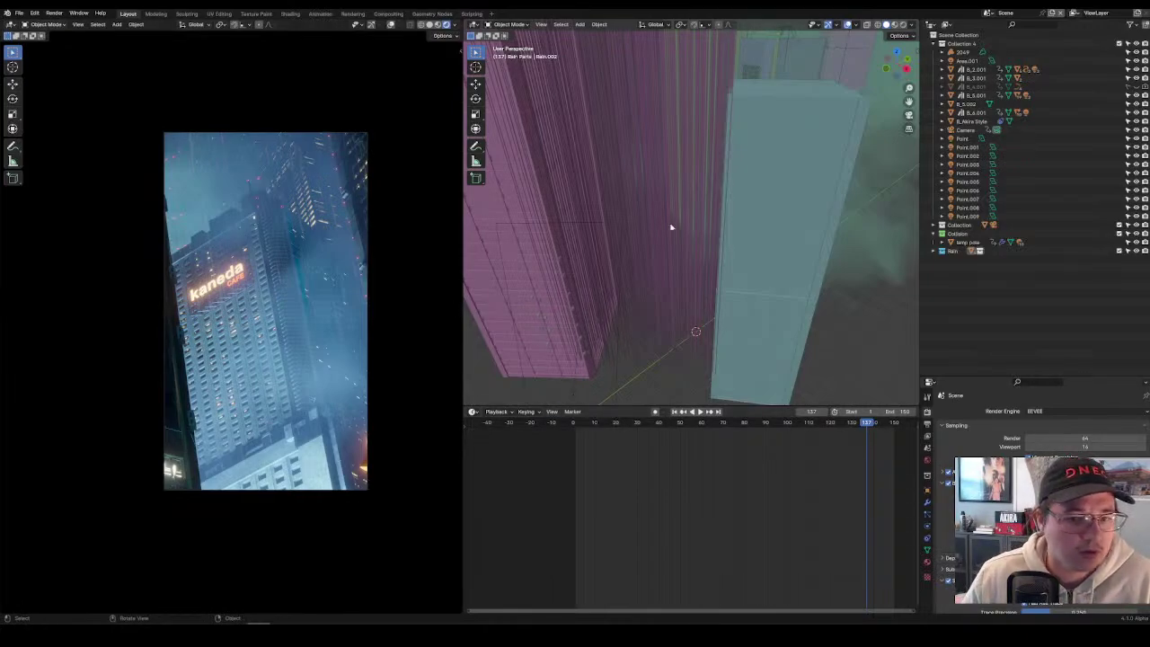
middle_drag(769, 206, 728, 203)
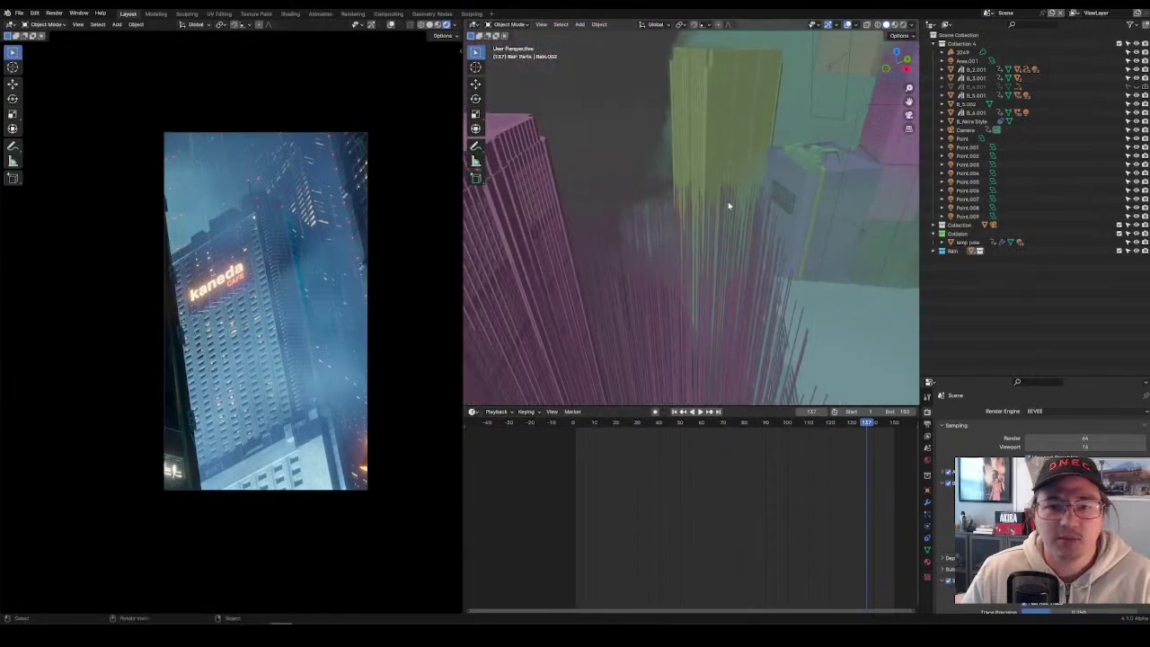
Select the large cloud volume around the buildings and make it unselectable in the viewport.
click(779, 194)
key(KP_Decimal)
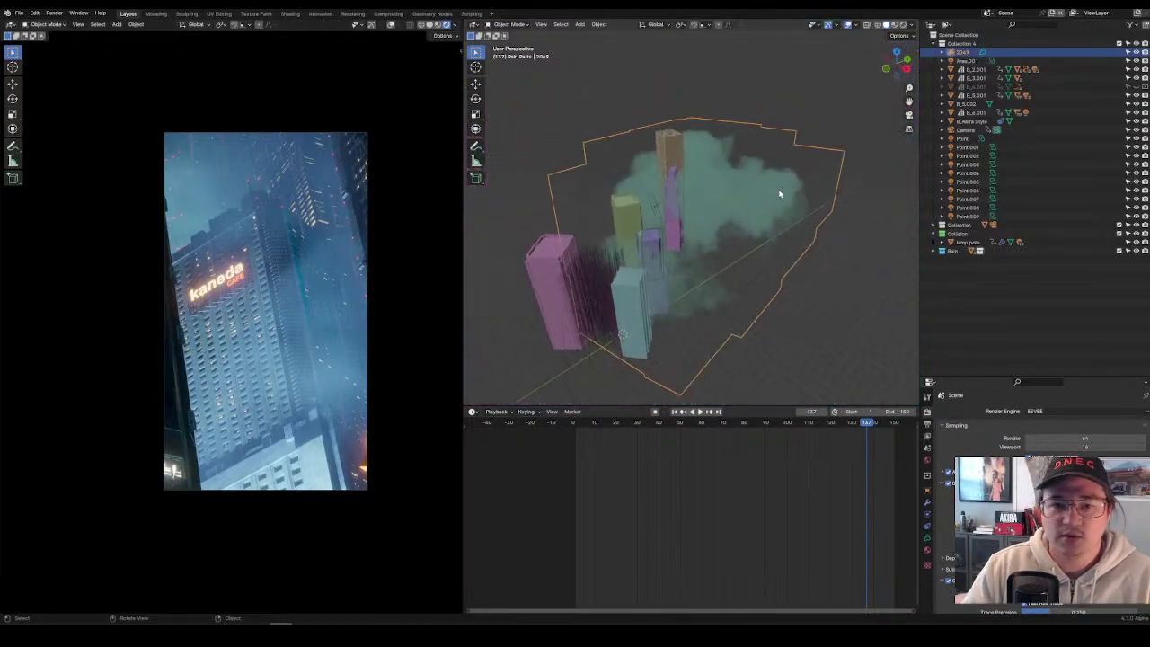
click(1127, 52)
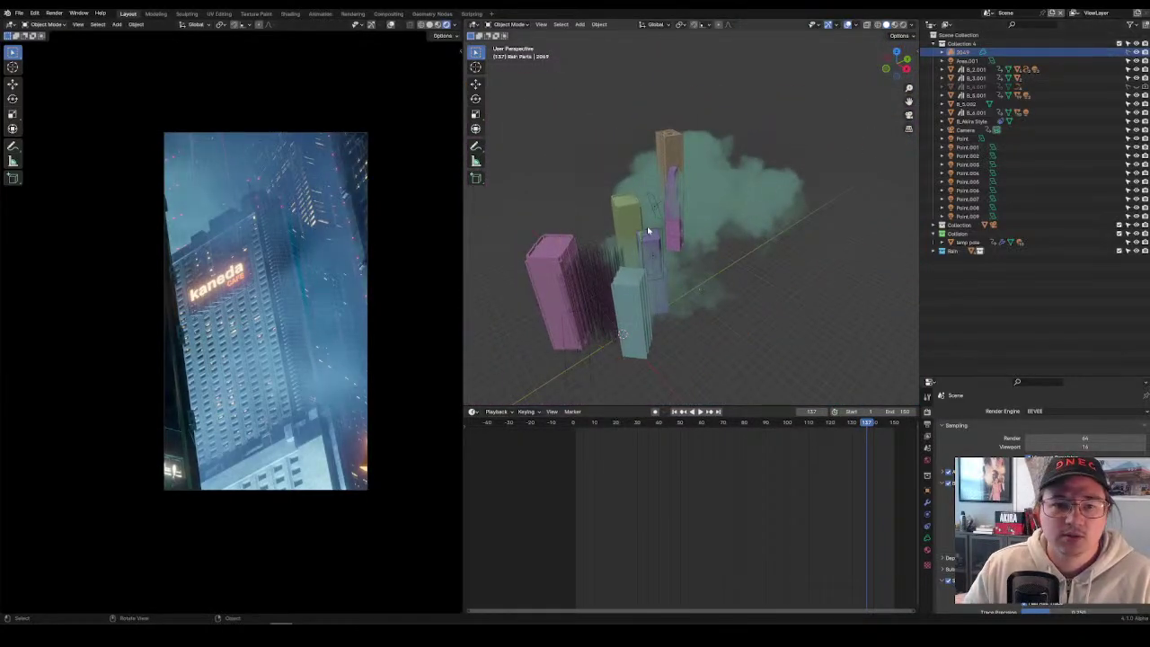
Replace the "kaneda" lettering on the building's framework sign with "AKIRA".
scroll(647, 225, up, 4)
middle_drag(587, 281, 768, 310)
click(773, 309)
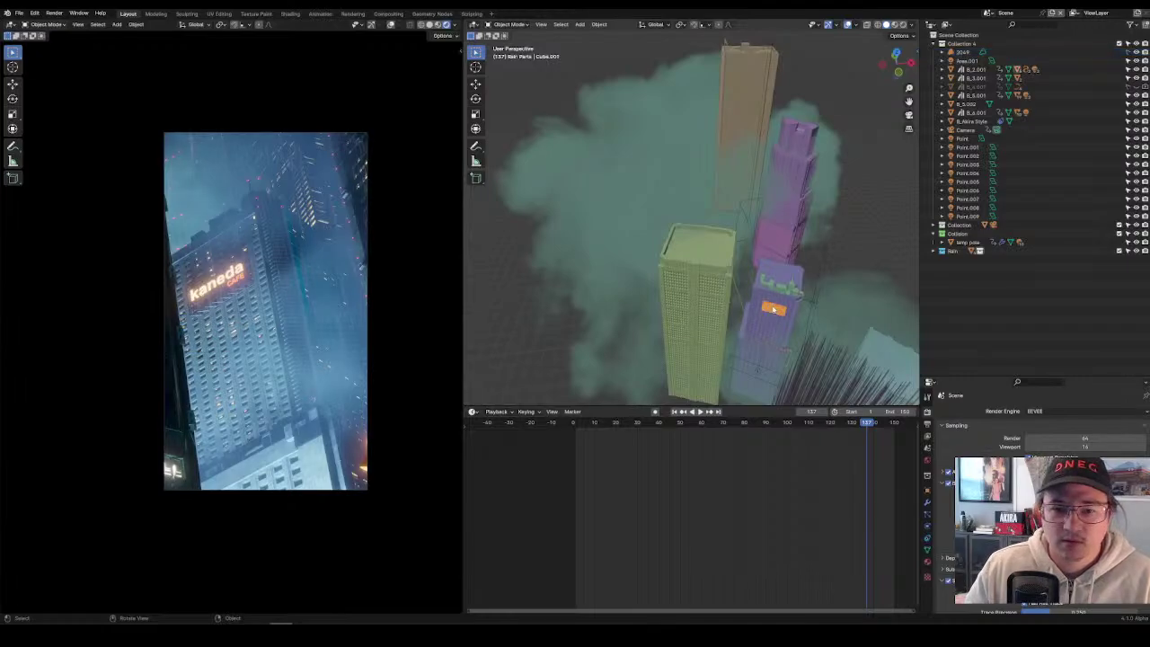
key(KP_Decimal)
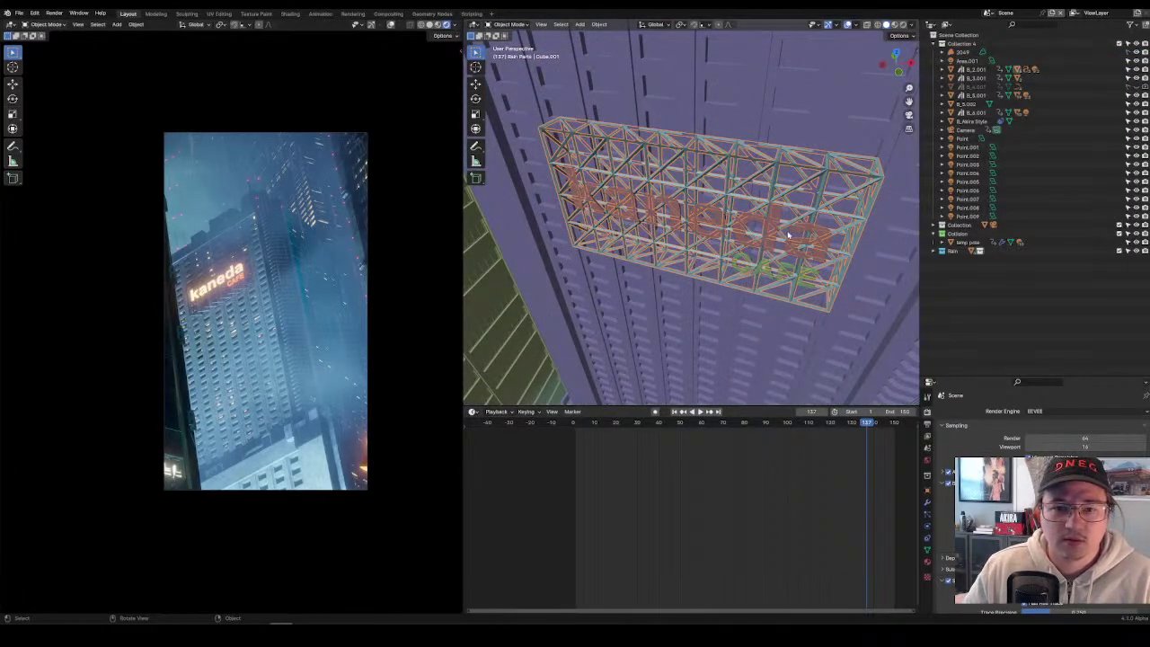
click(774, 236)
middle_drag(773, 235, 824, 228)
key(Tab)
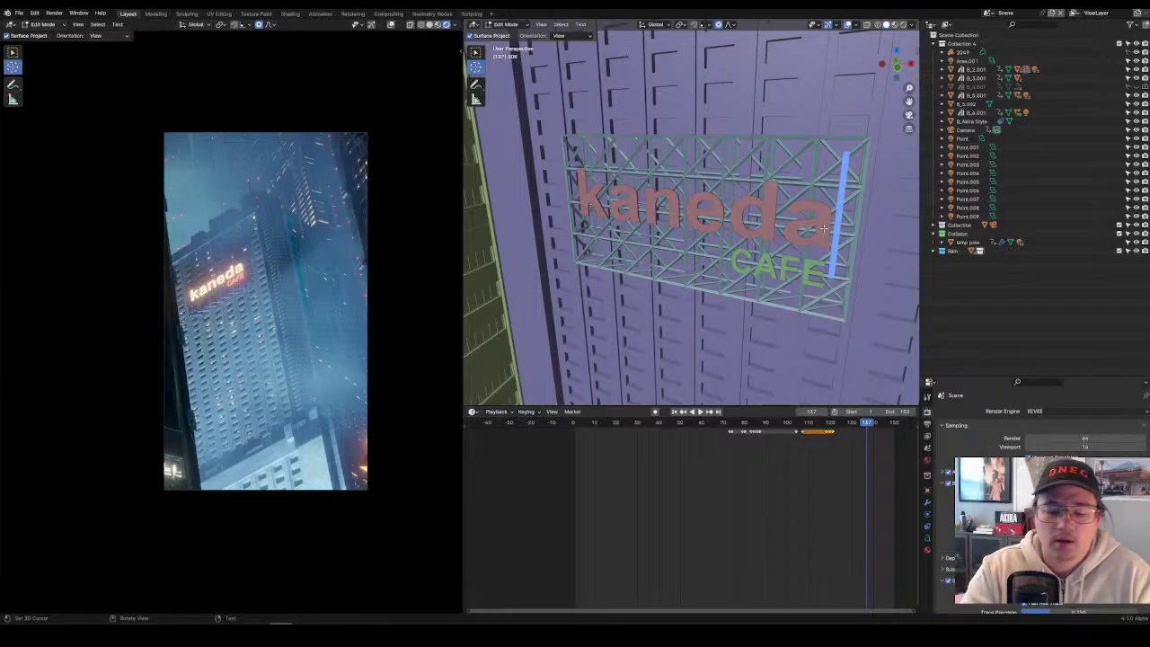
key(BackSpace)
key(BackSpace)
key(BackSpace)
key(BackSpace)
key(BackSpace)
key(BackSpace)
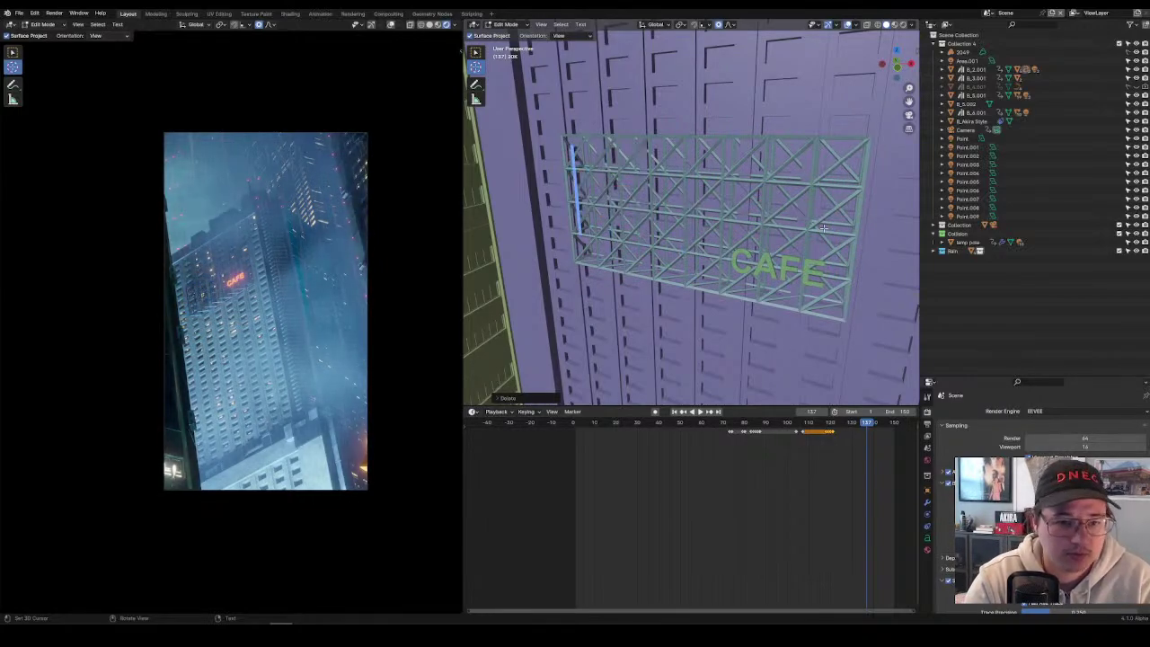
text(aKIR)
key(BackSpace)
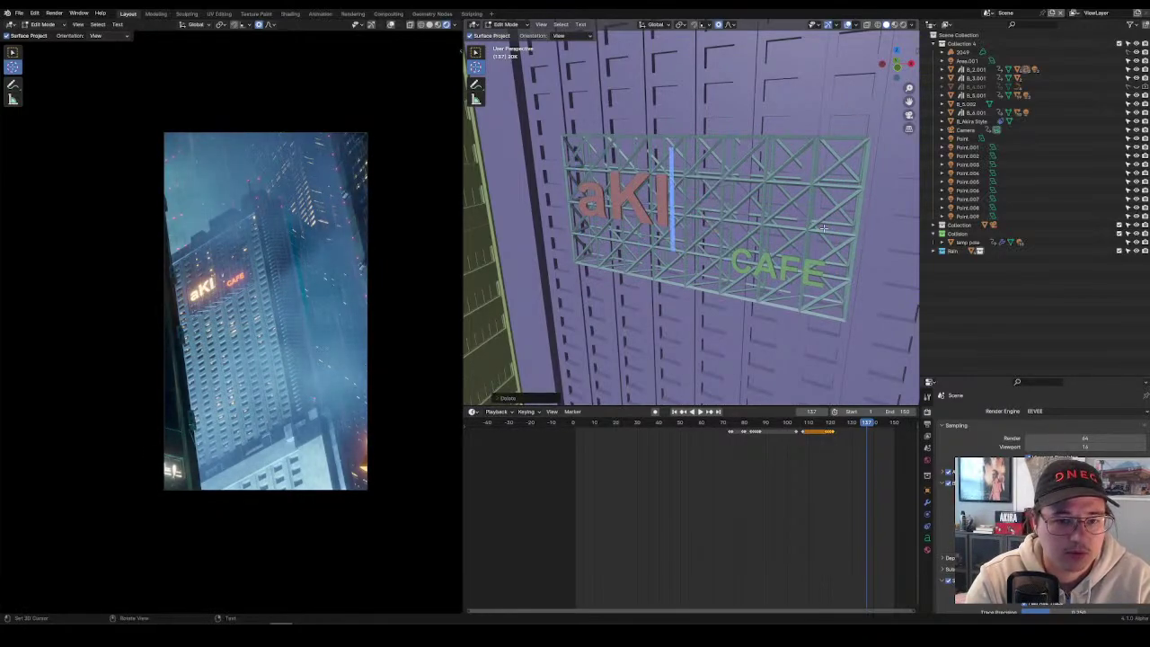
key(BackSpace)
key(BackSpace)
key(BackSpace)
text(AKIRA)
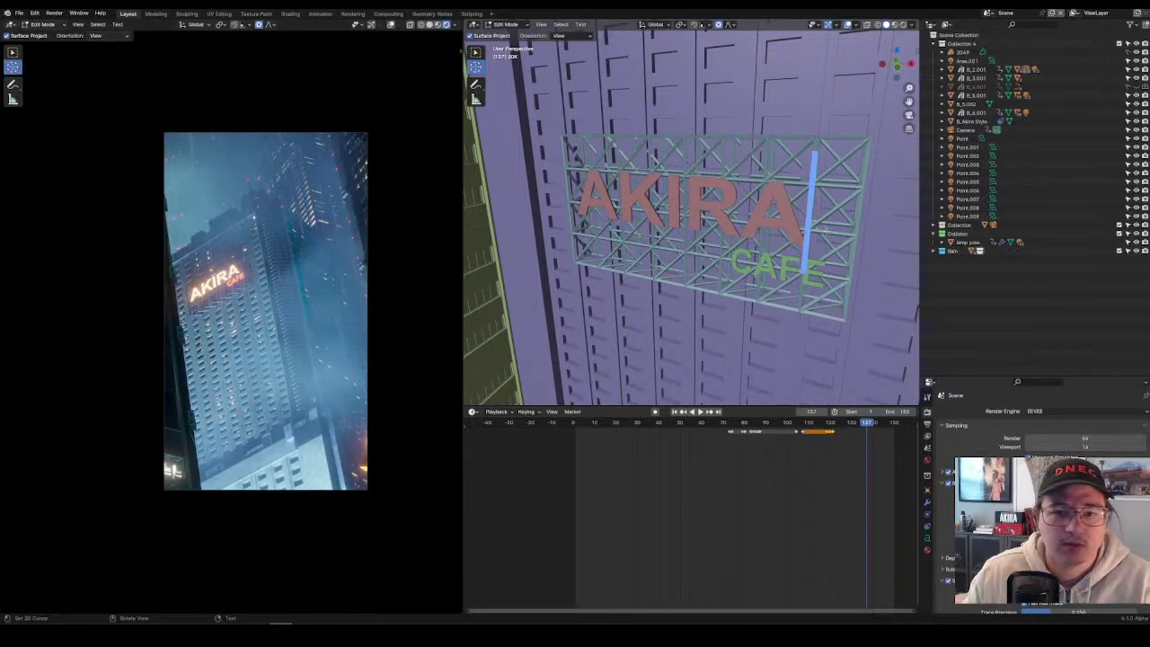
key(Tab)
Replace the "CAFE" lettering beneath AKIRA on the sign with "blue".
click(812, 268)
key(Tab)
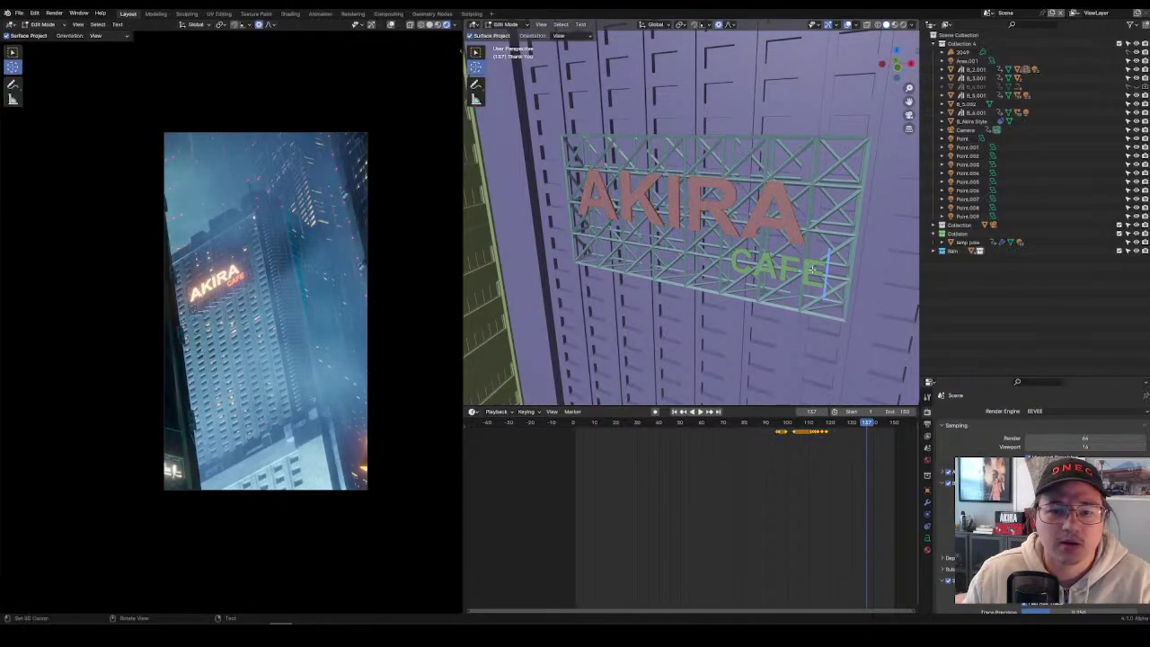
key(BackSpace)
key(BackSpace)
key(BackSpace)
key(BackSpace)
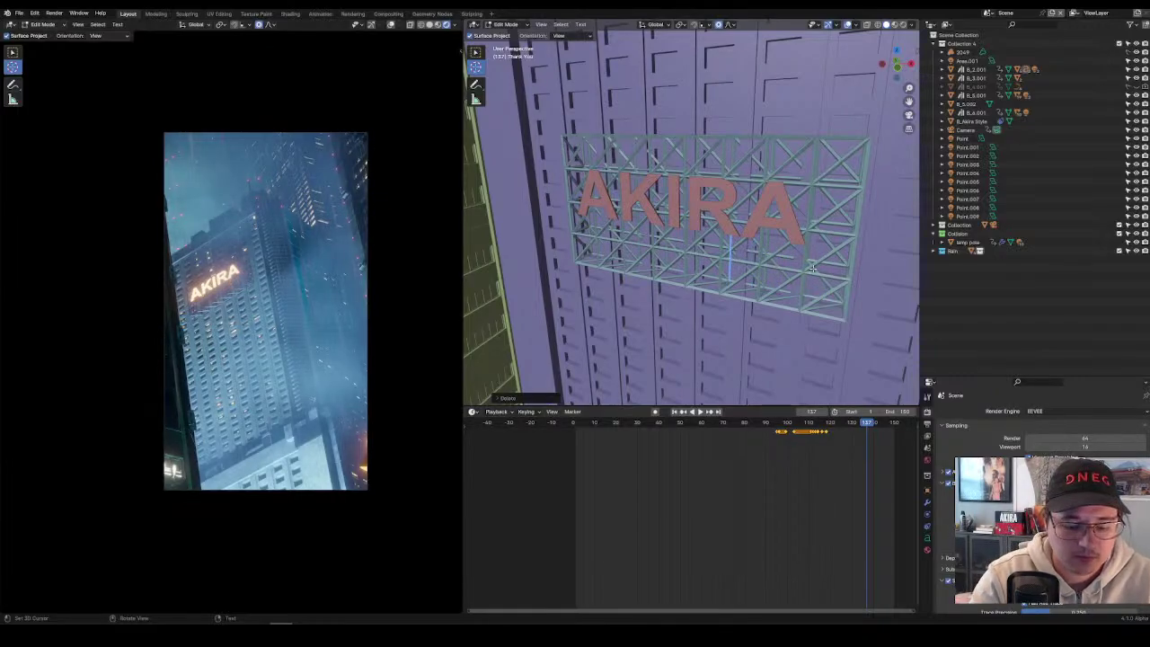
text(blue)
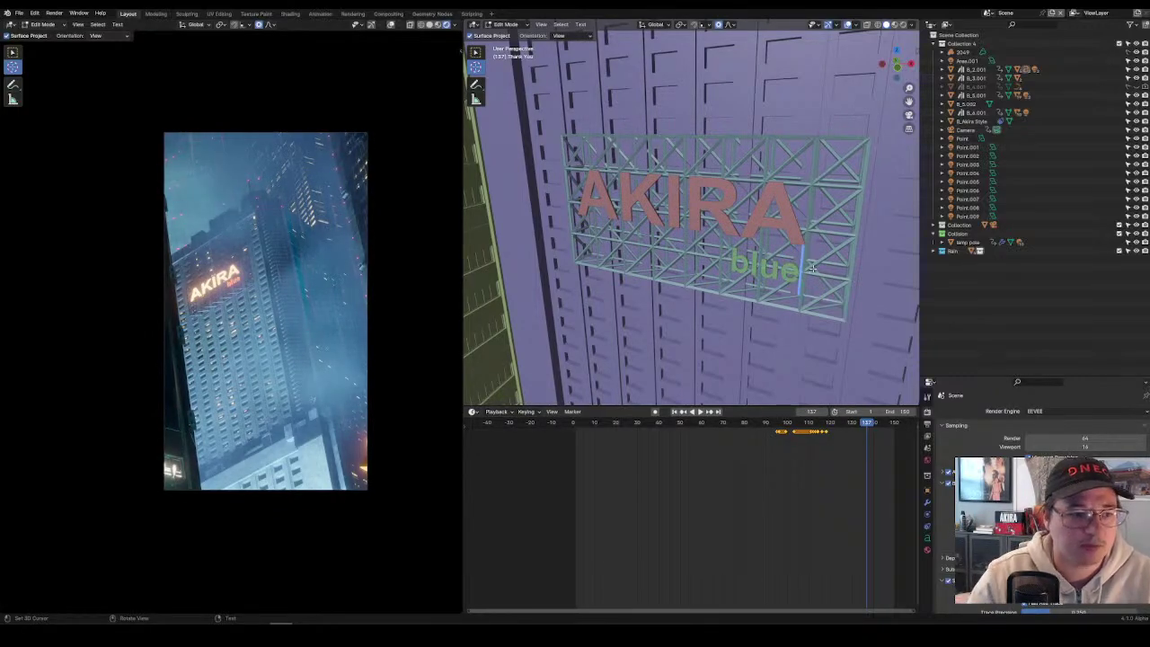
key(Tab)
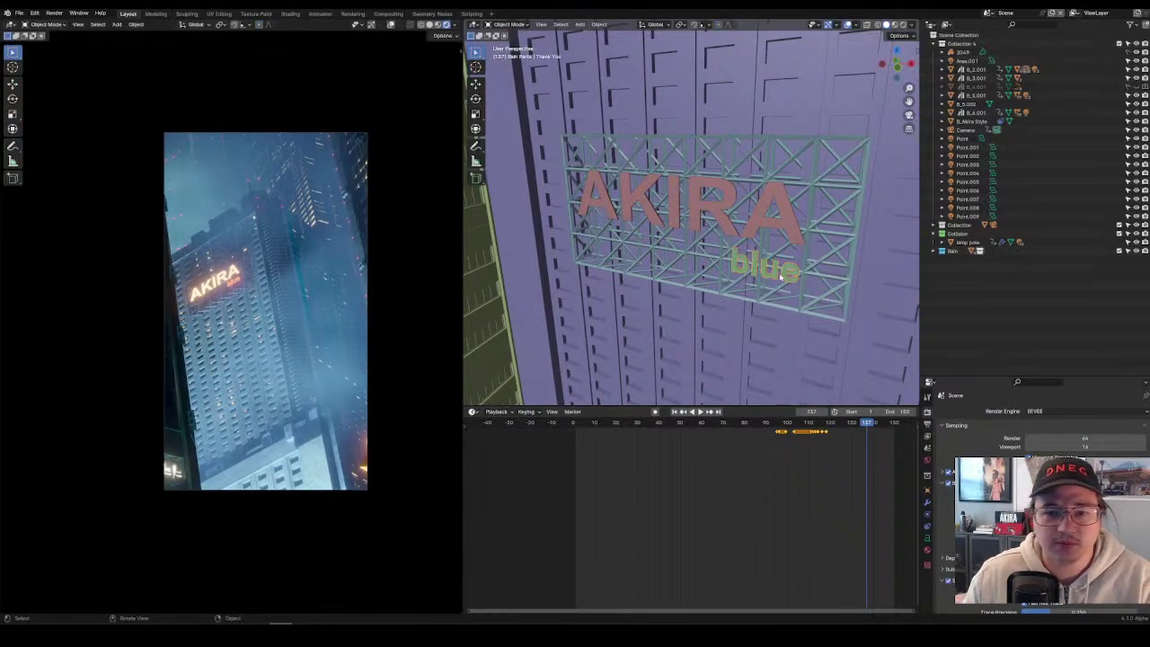
Recolour the light material of the "blue" lettering to blue and that of the AKIRA lettering to teal.
click(927, 549)
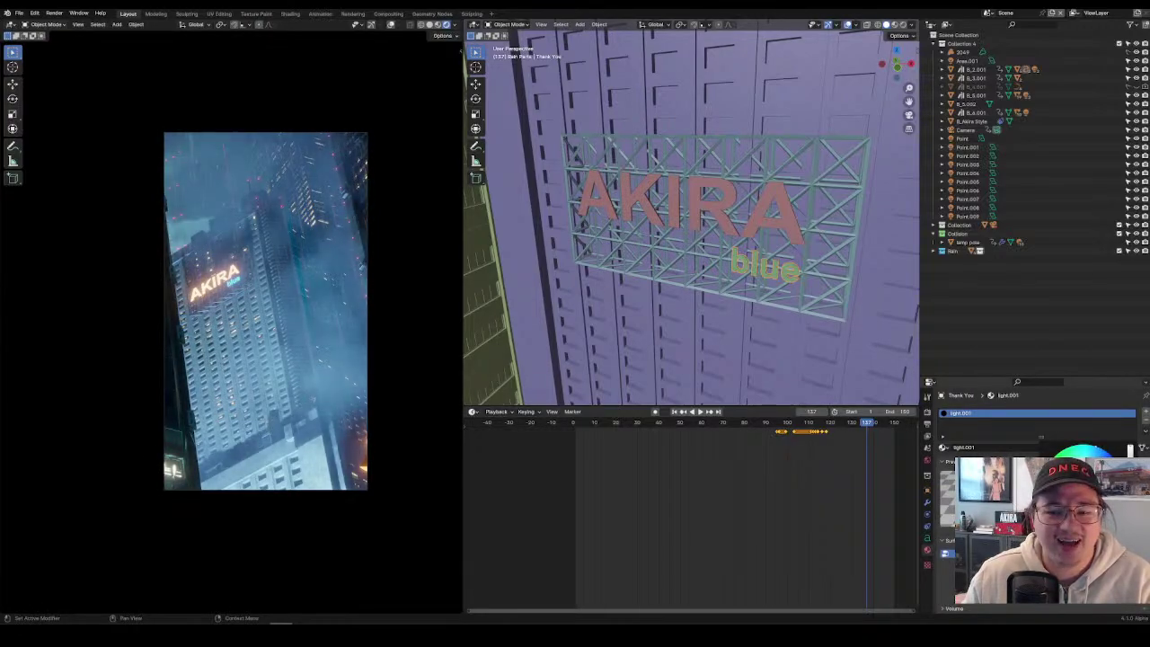
click(794, 232)
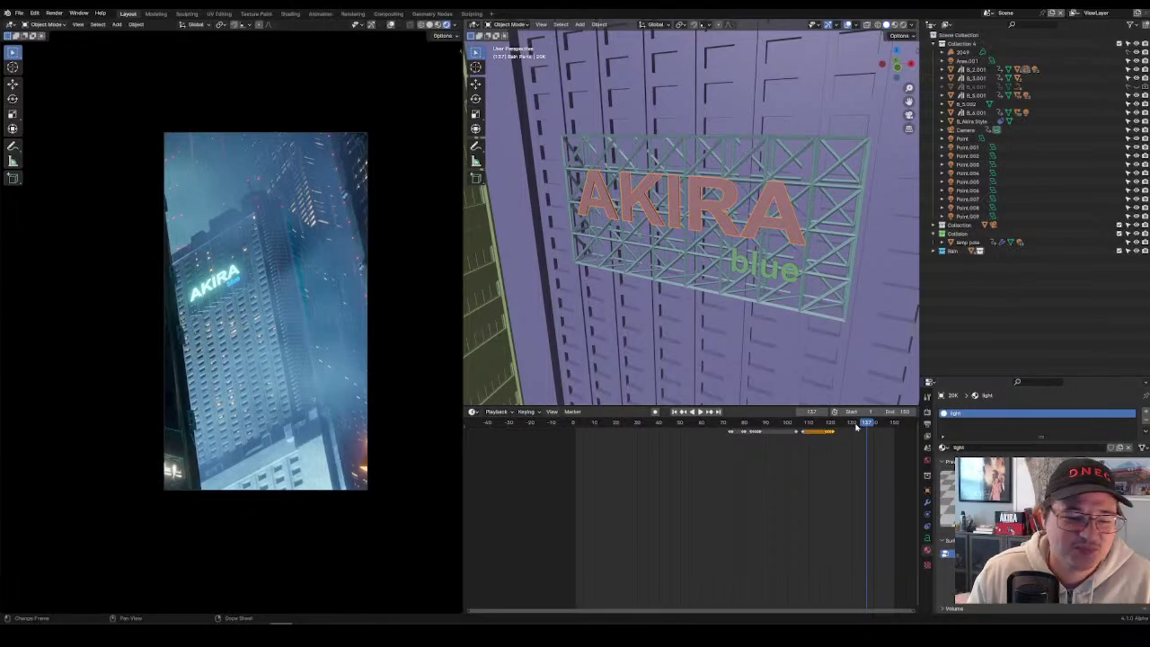
Play the shot from its beginning to review the recoloured sign in the rendered camera view.
drag(854, 425, 699, 433)
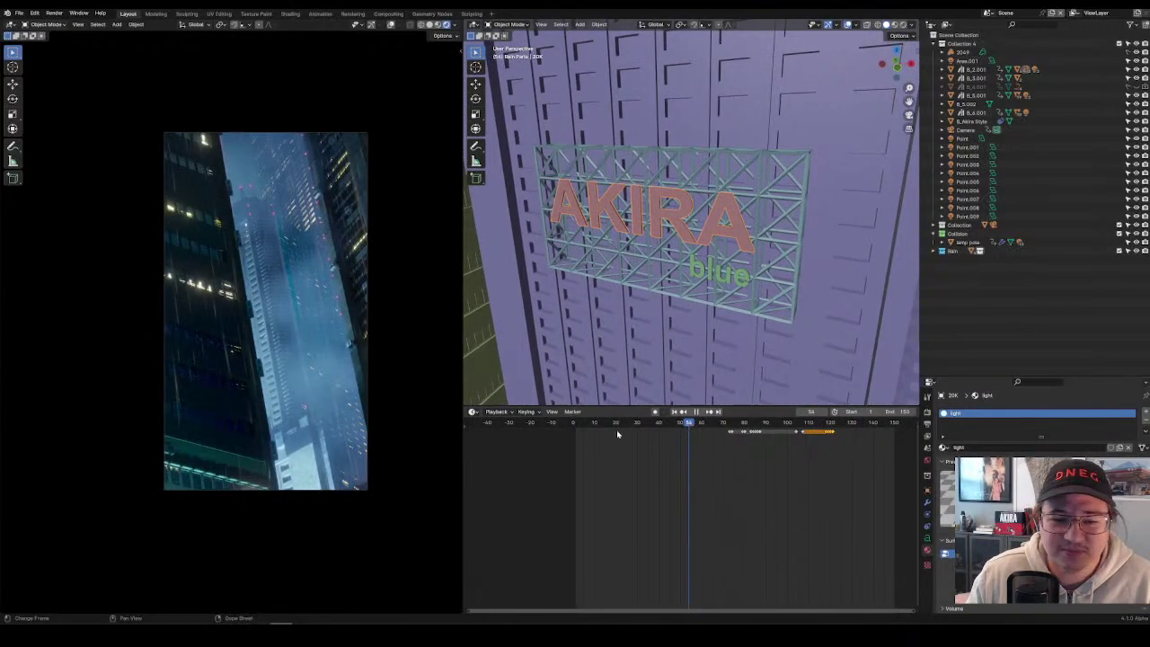
click(573, 433)
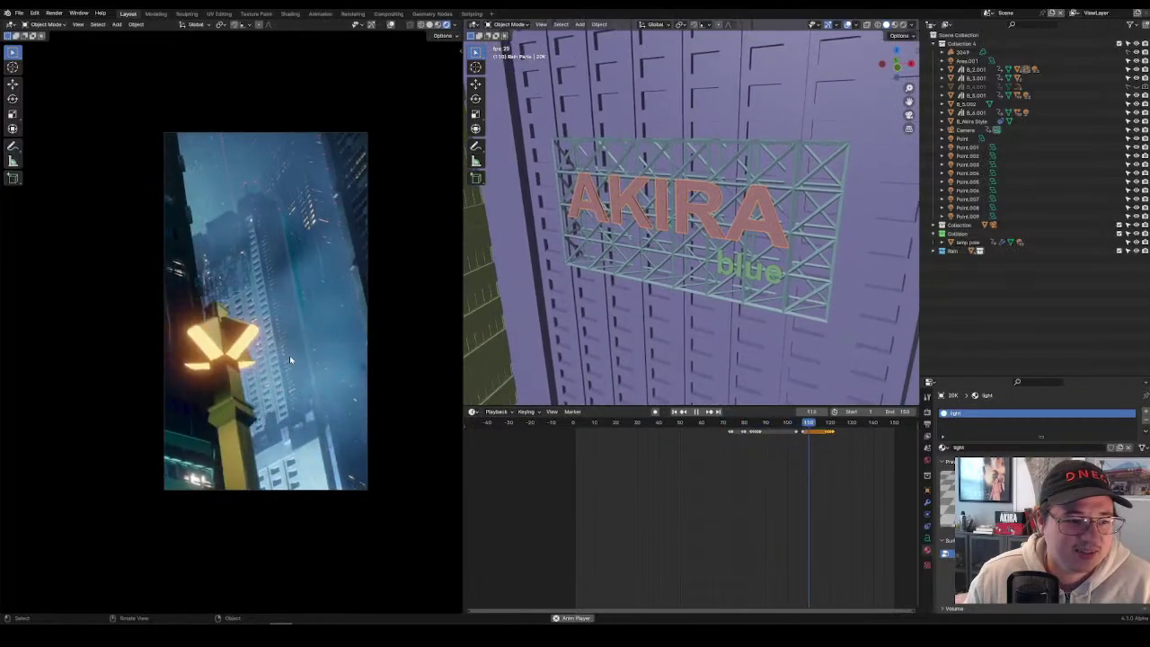
Stop the playback, bring the browser over and review the Akira city shots in the Instagram reel.
key(space)
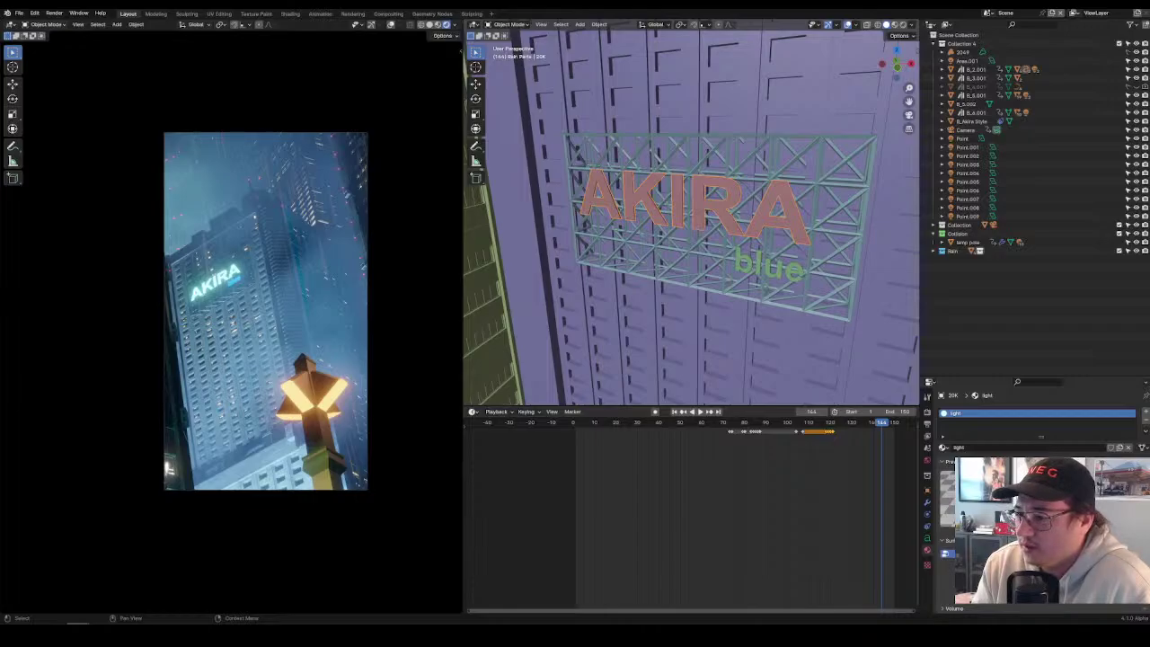
drag(1149, 63, 822, 30)
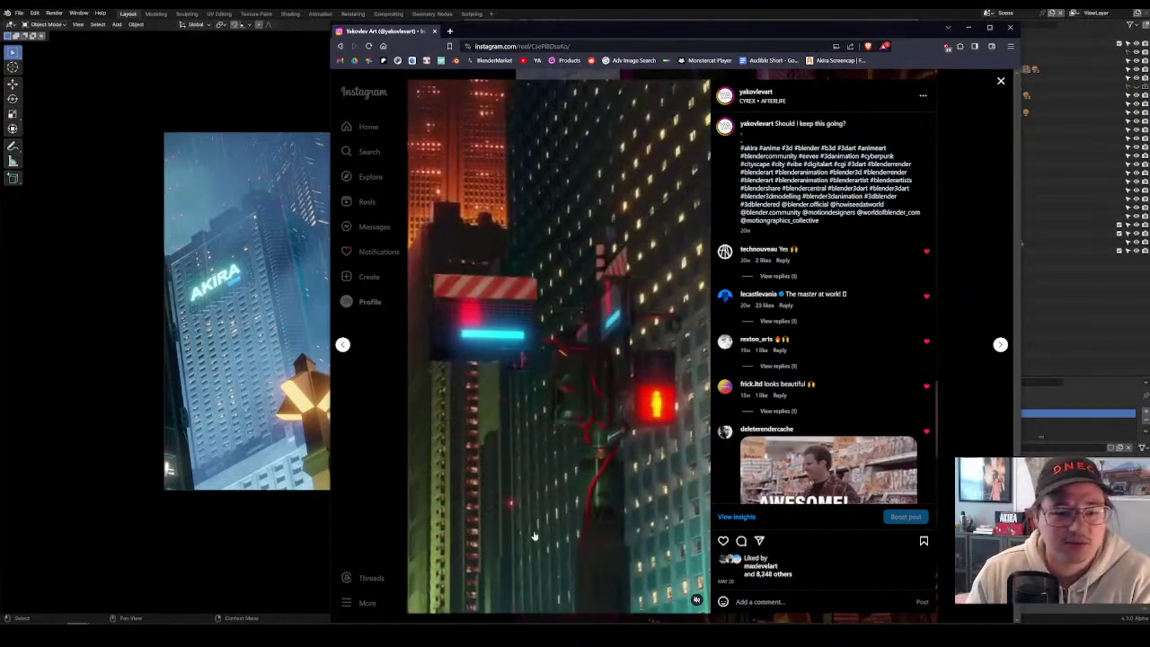
click(559, 311)
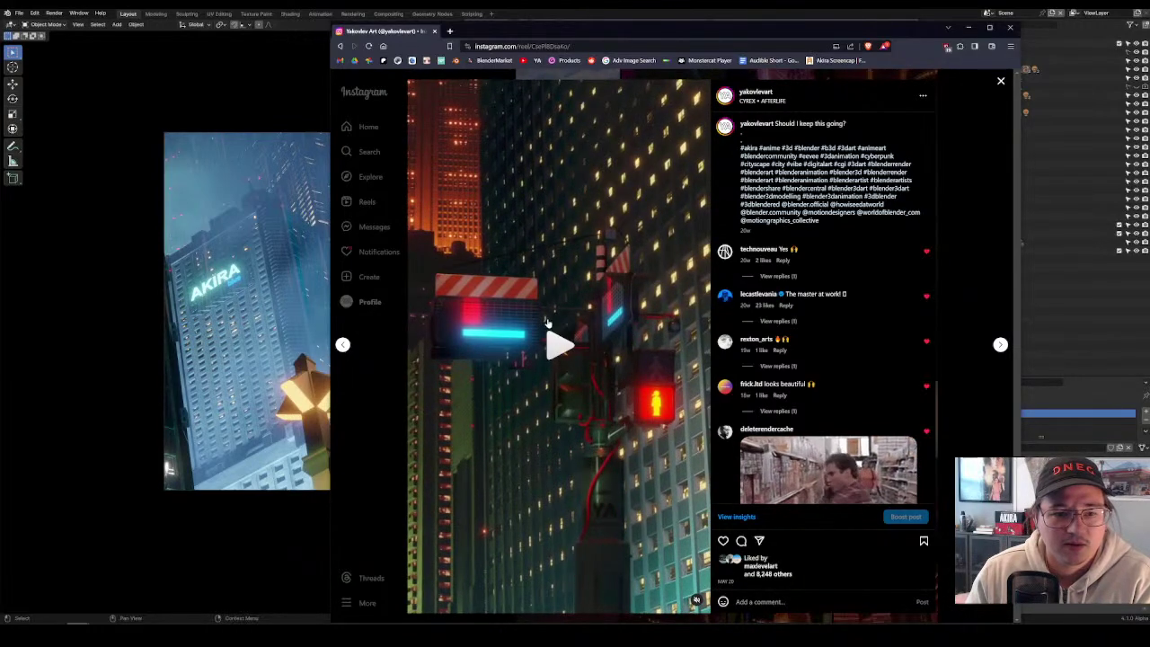
drag(756, 36, 721, 21)
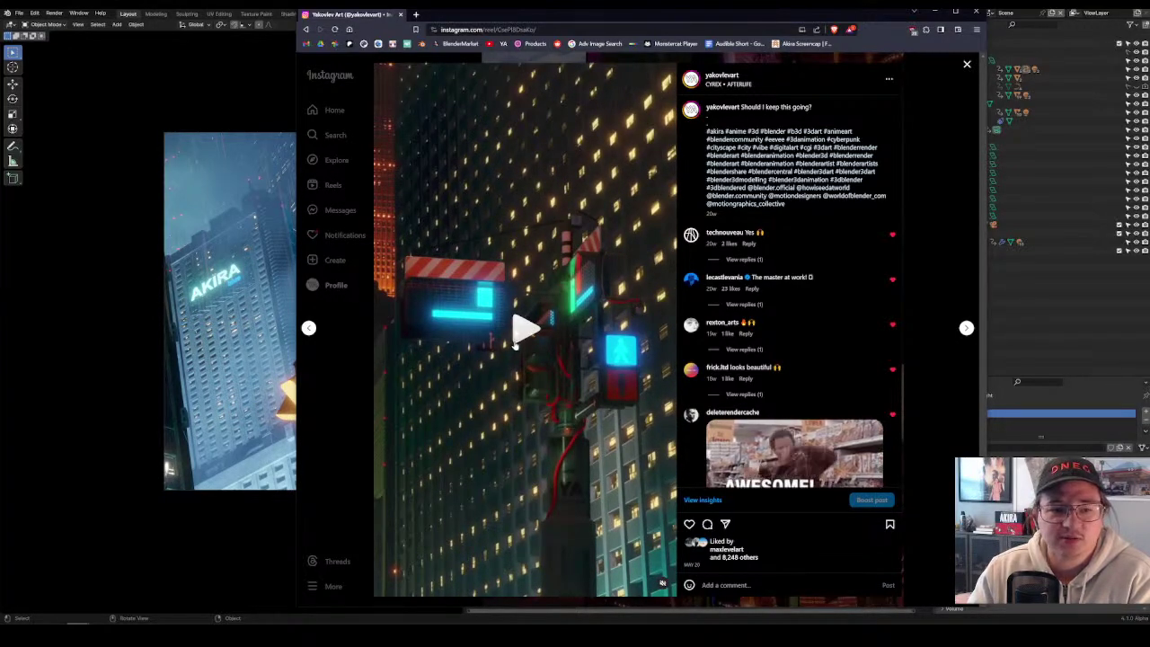
click(521, 333)
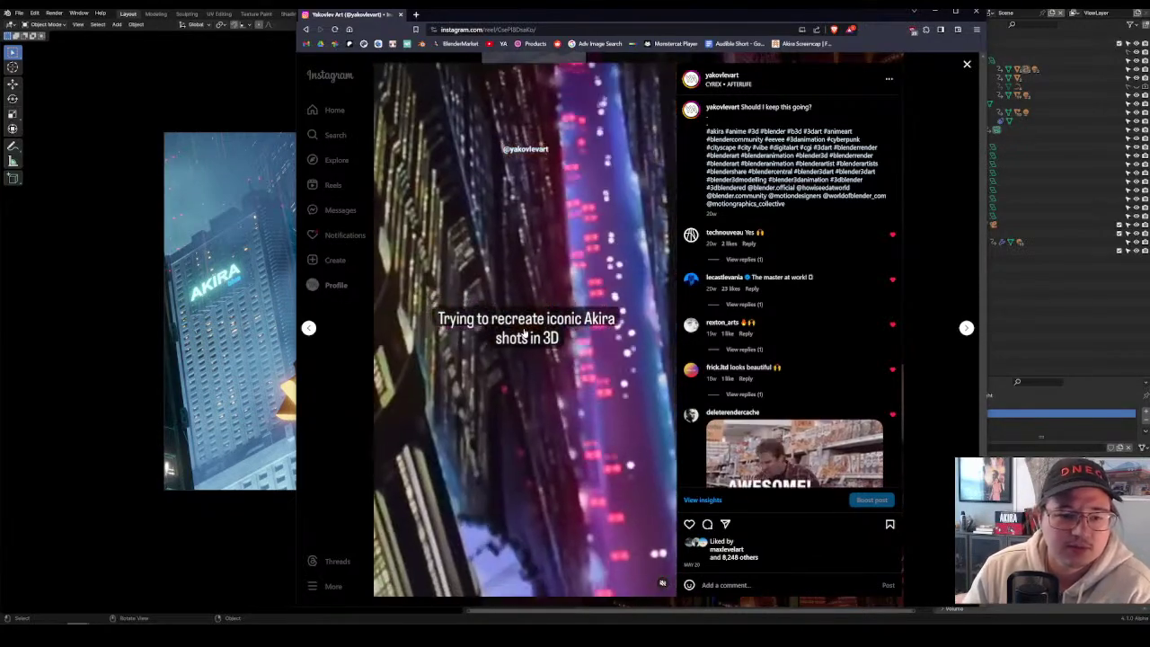
click(500, 345)
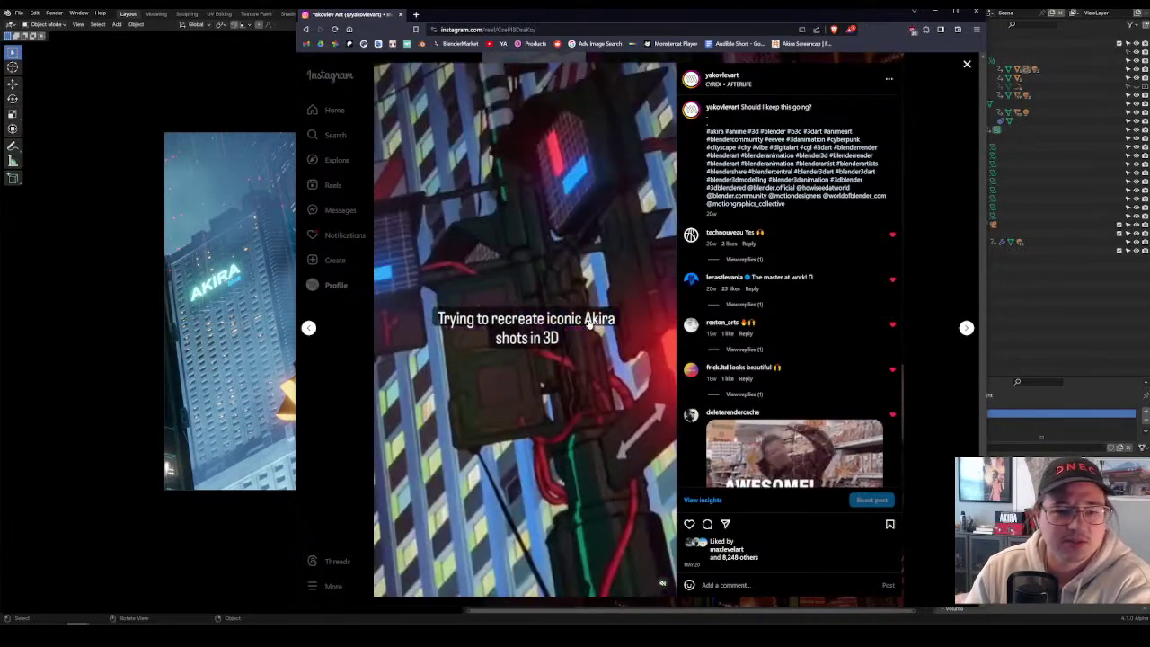
click(531, 347)
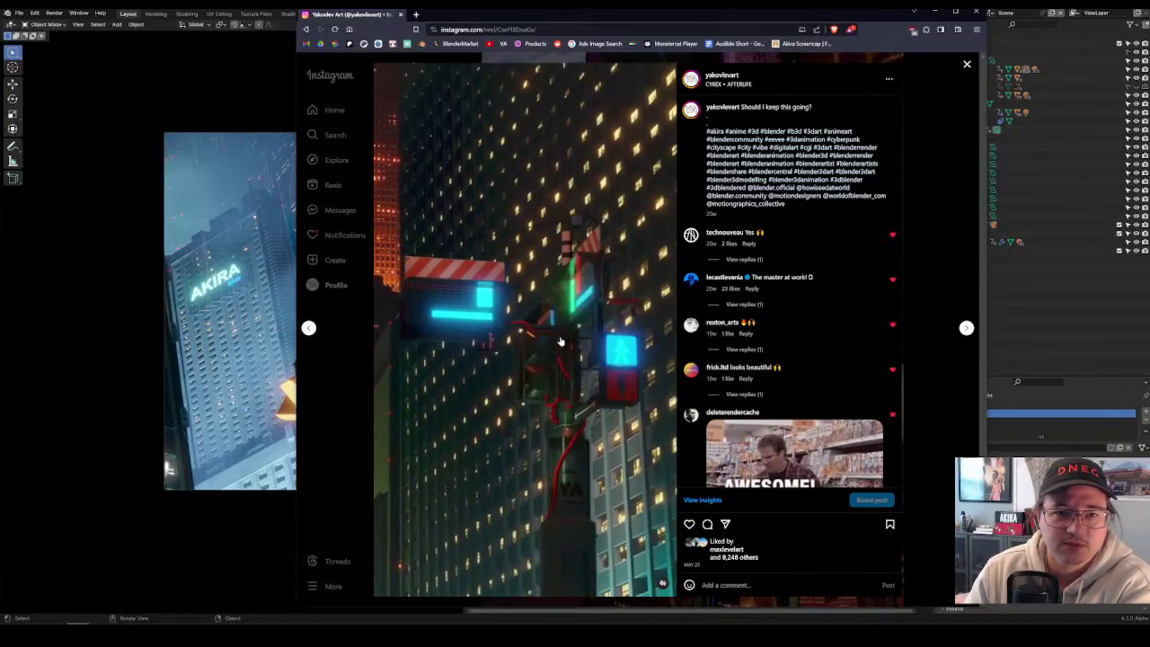
click(560, 341)
click(559, 341)
click(559, 340)
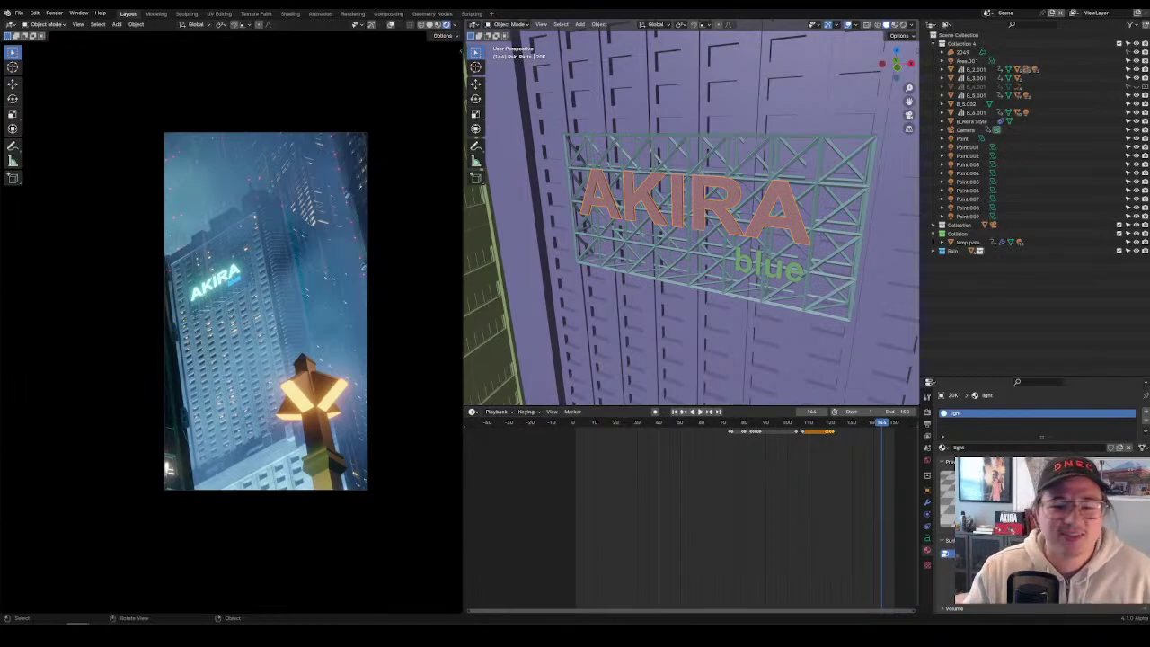
Play the shot from its start and again from about frame 60 to review the lamp and sign passages.
drag(657, 434, 606, 423)
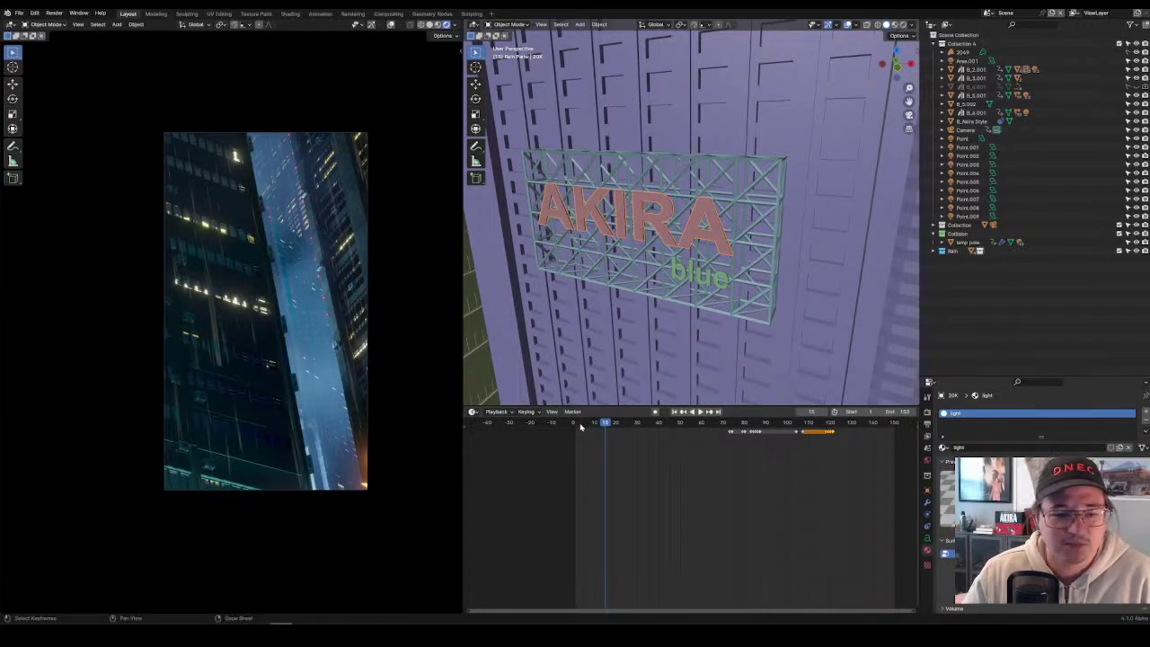
click(576, 422)
key(space)
key(space)
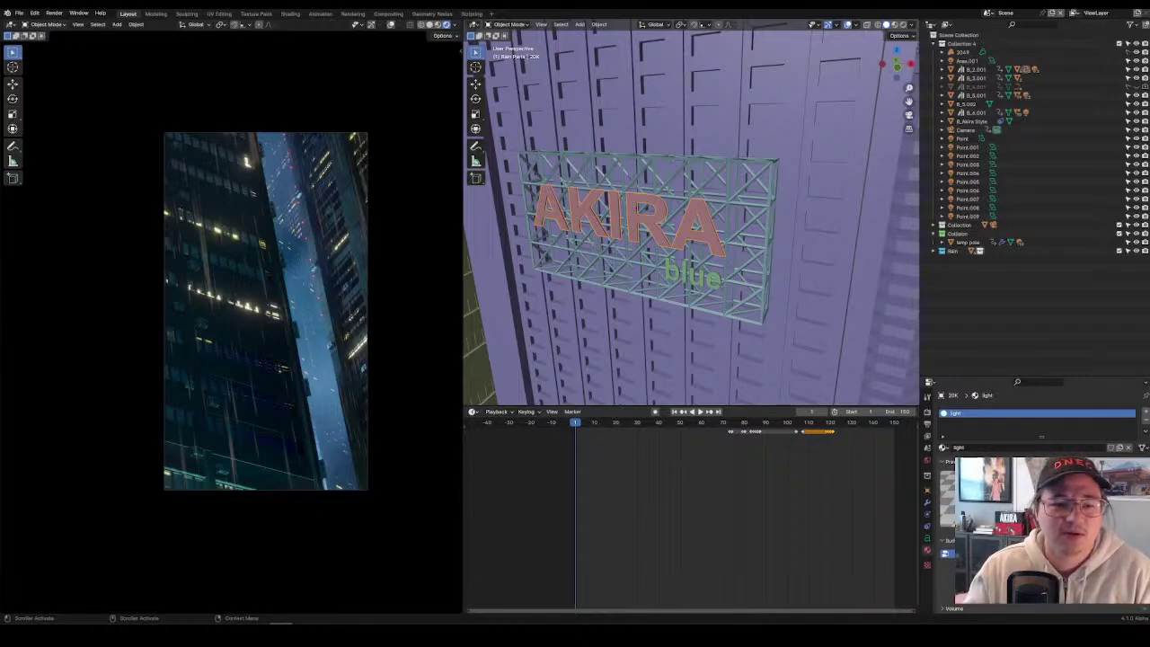
click(574, 423)
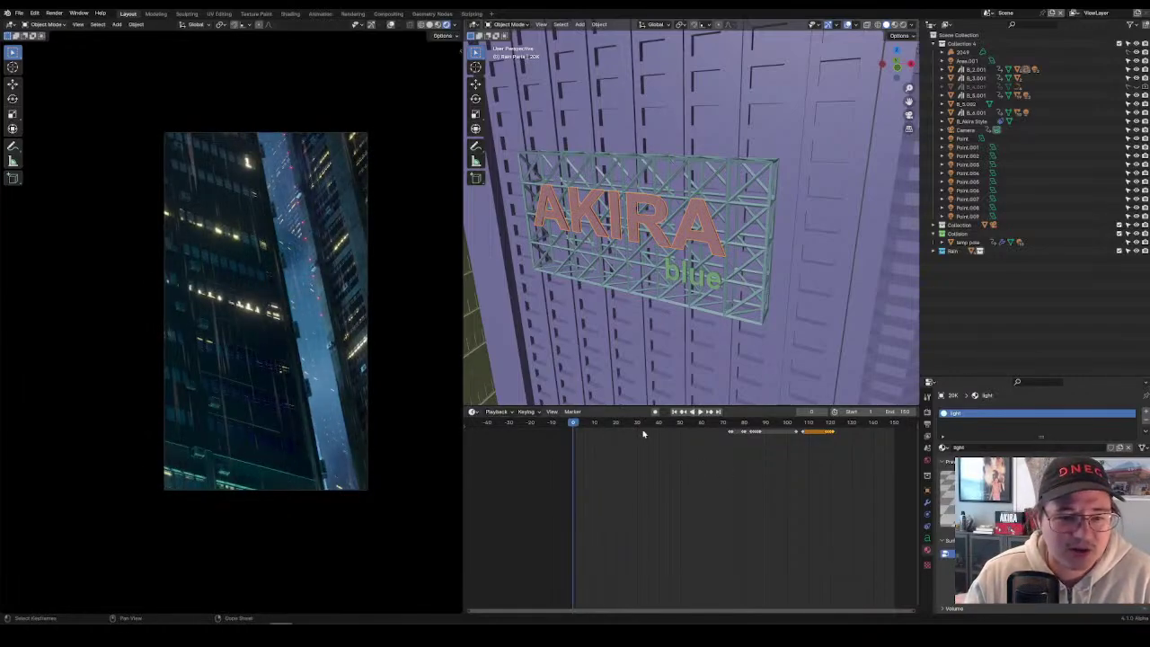
key(space)
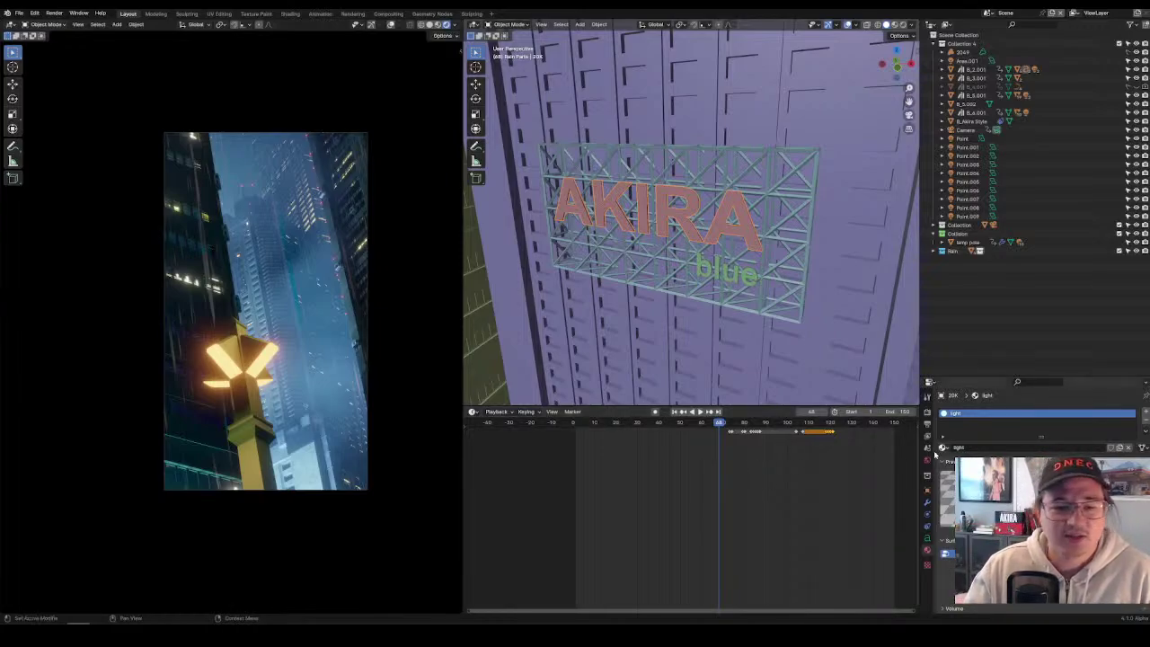
drag(711, 422, 701, 422)
key(space)
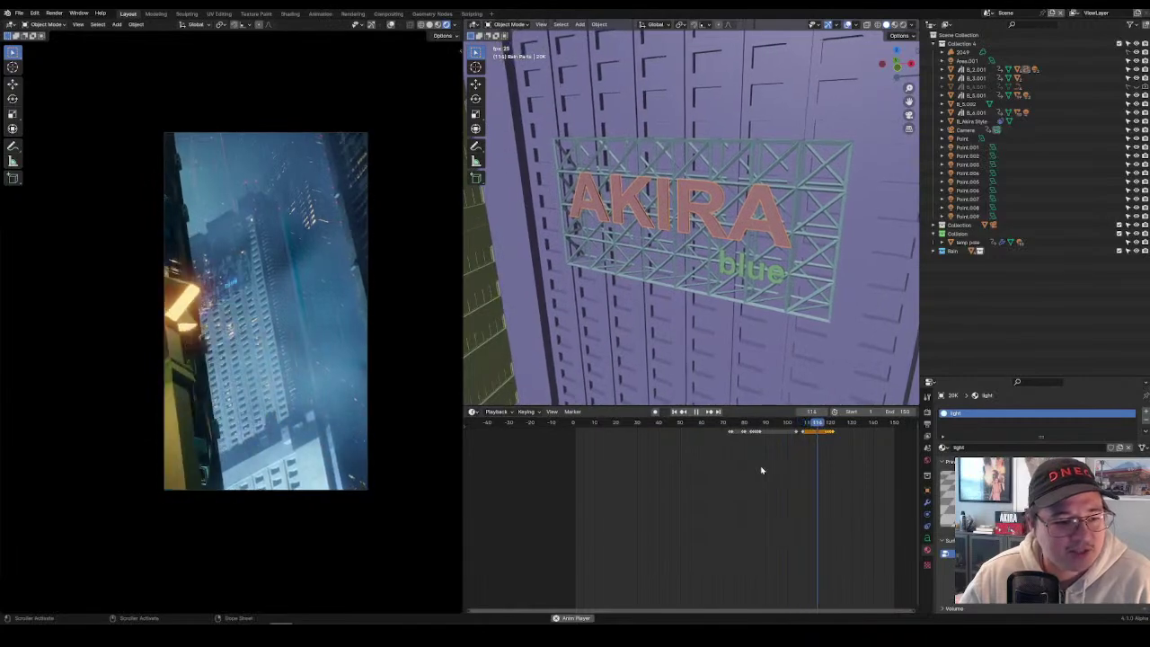
key(space)
Replay the shot from frame 0 up to frame 65 and examine the glowing street lamp up close.
click(573, 423)
key(space)
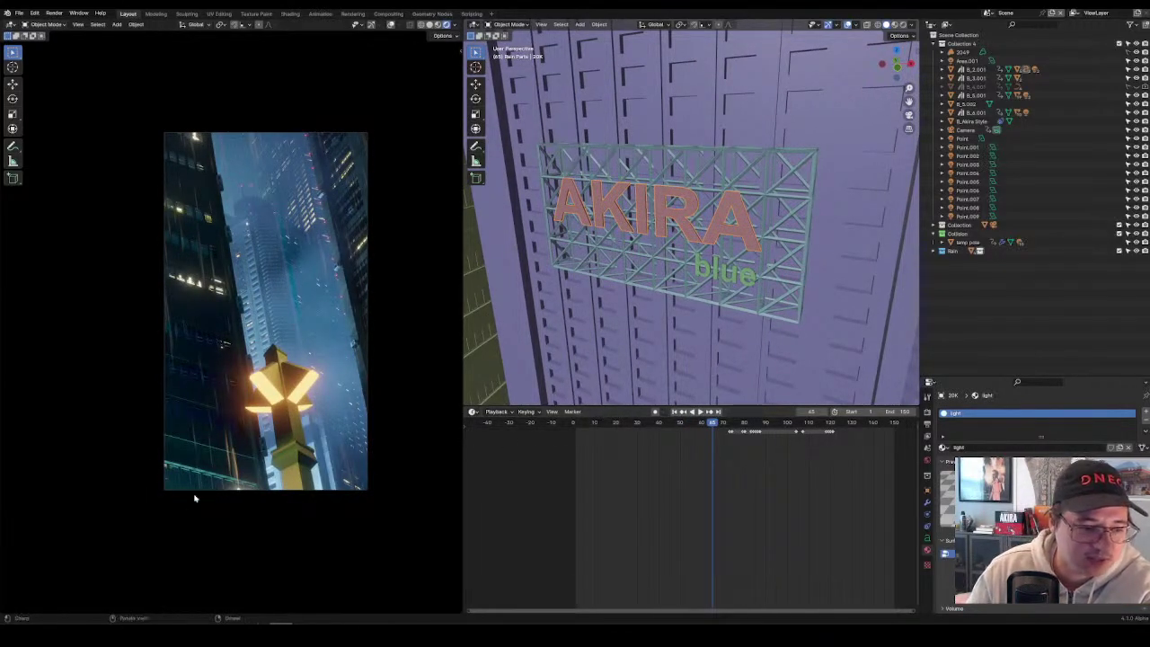
scroll(240, 491, up, 6)
shift+middle_drag(316, 489, 292, 92)
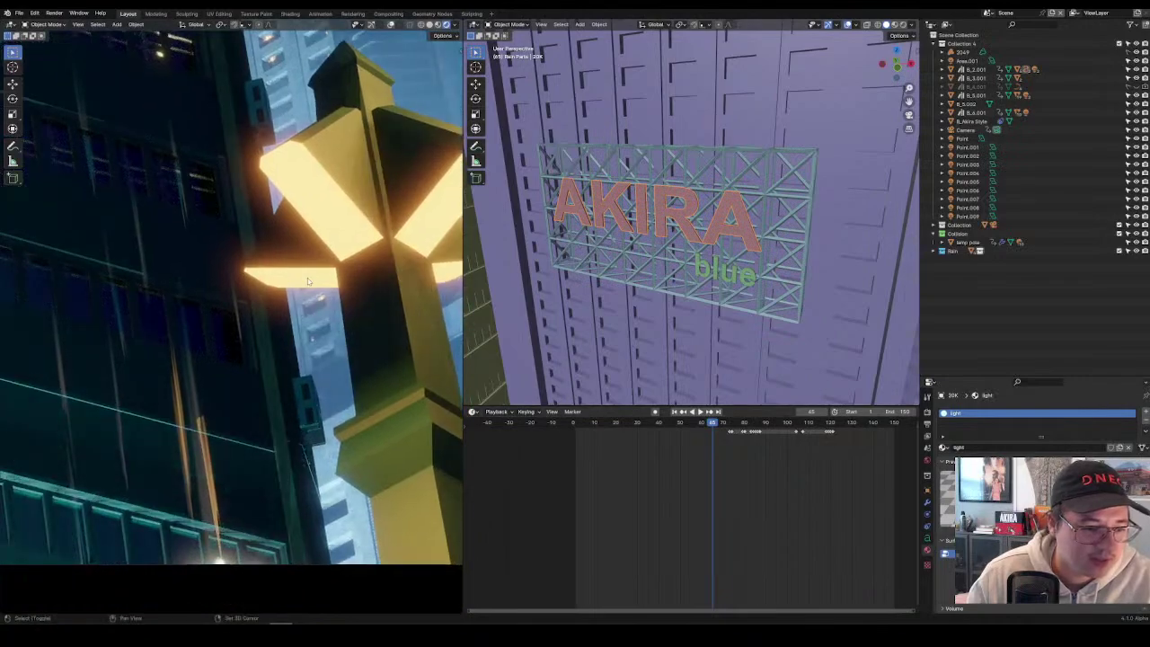
shift+middle_drag(307, 277, 307, 121)
scroll(237, 390, down, 7)
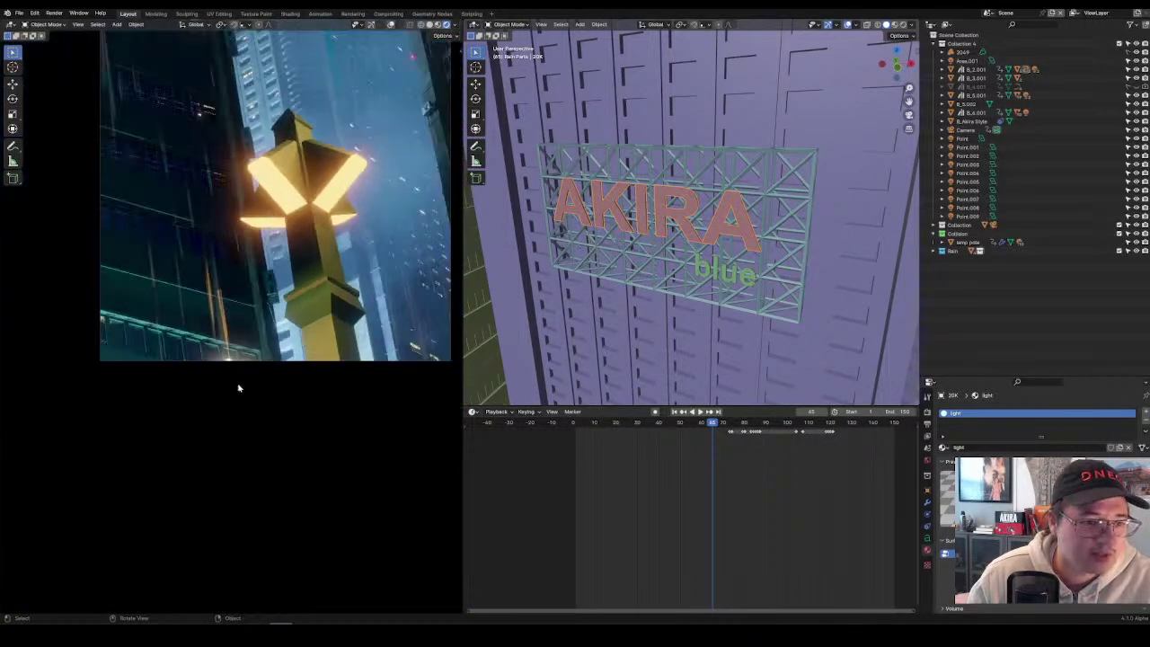
shift+middle_drag(237, 387, 221, 475)
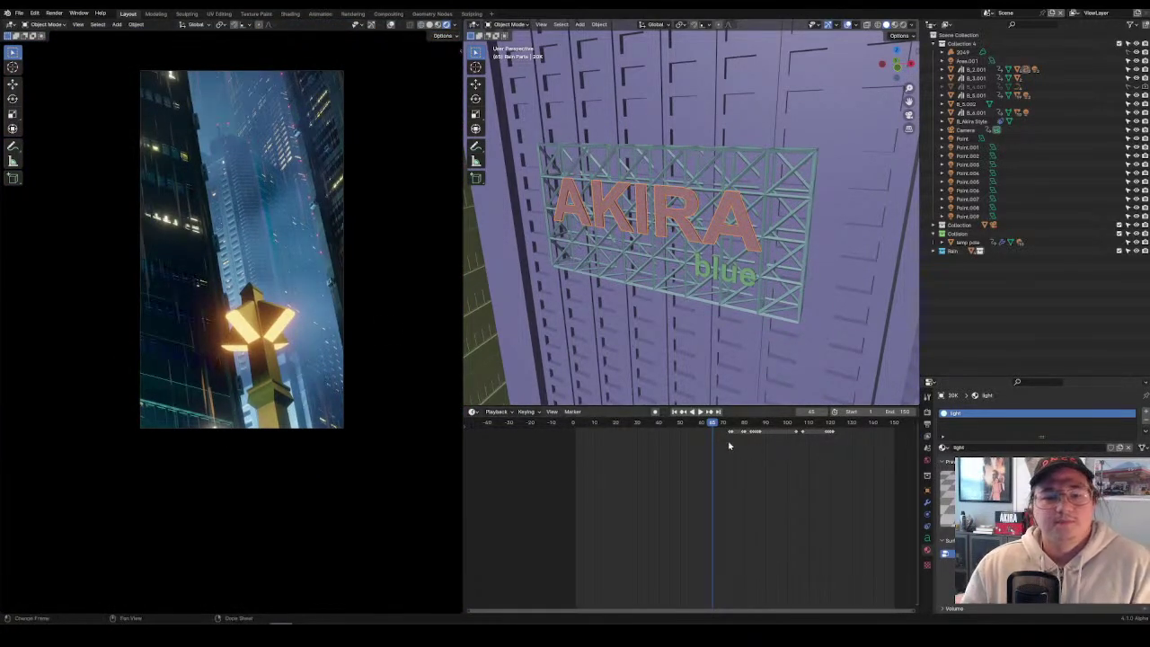
Go to frame 62, bring up the render settings and render a still to examine the motion blur on the street lamp.
drag(703, 420, 681, 433)
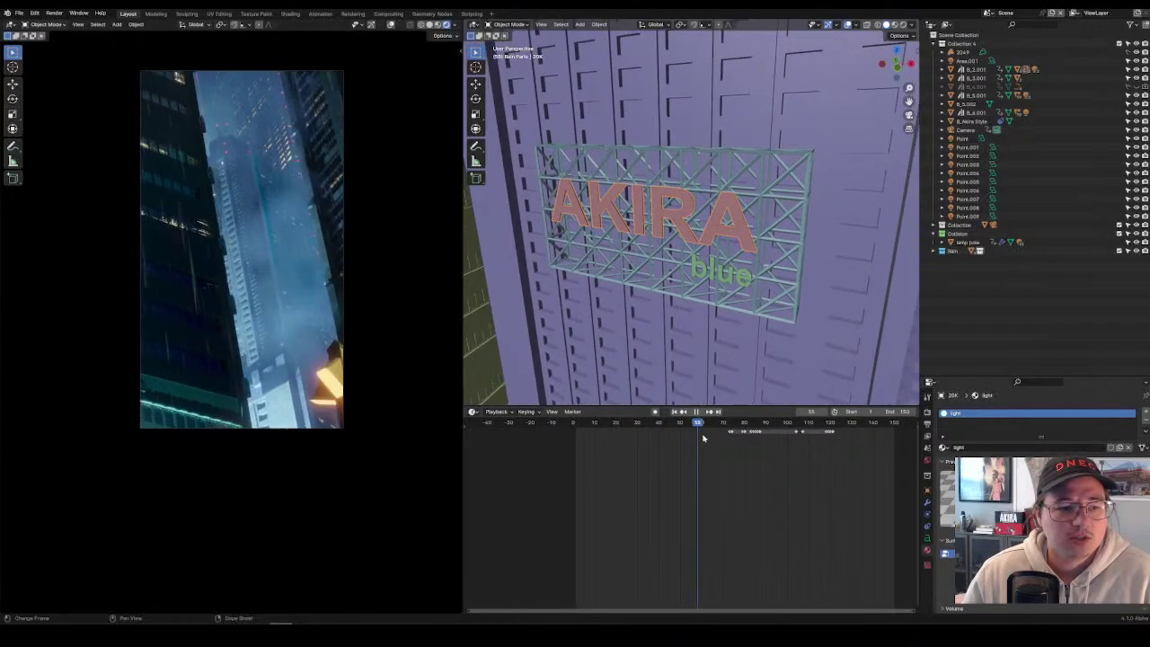
key(space)
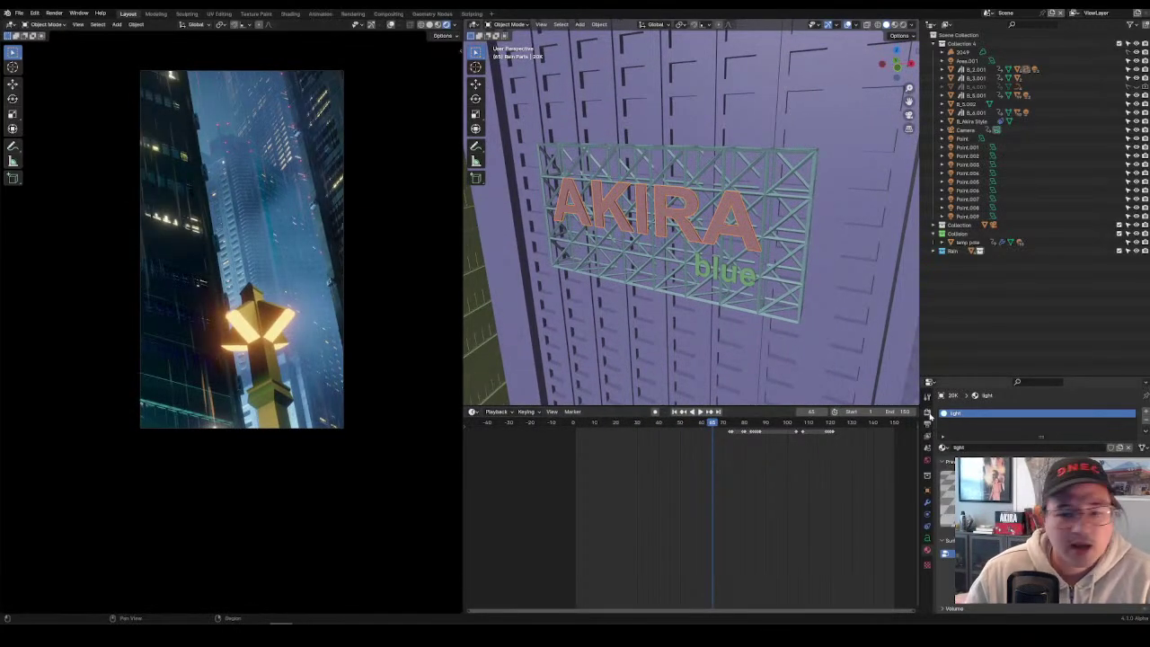
click(706, 424)
key(space)
key(space)
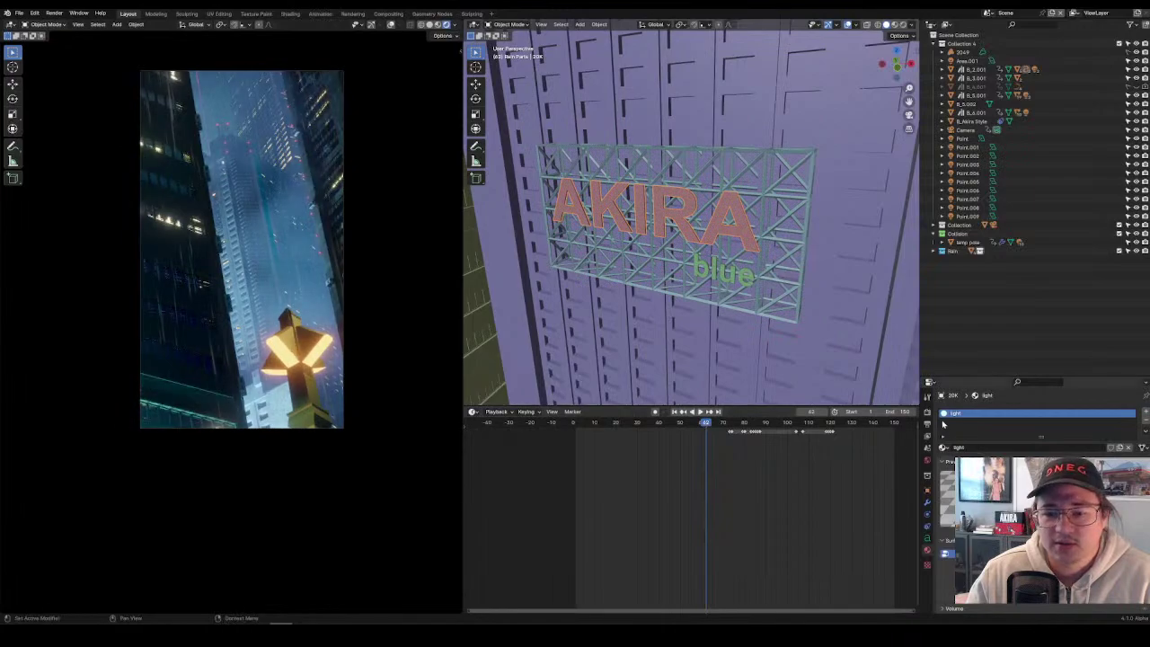
click(927, 411)
scroll(979, 427, down, 10)
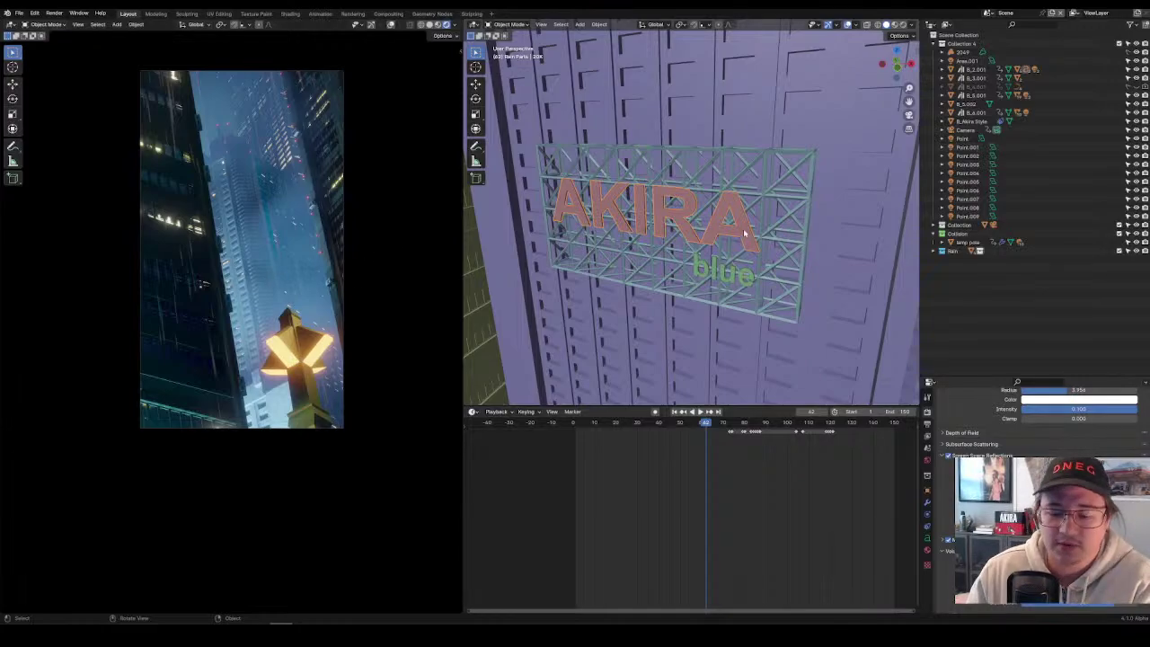
key(F12)
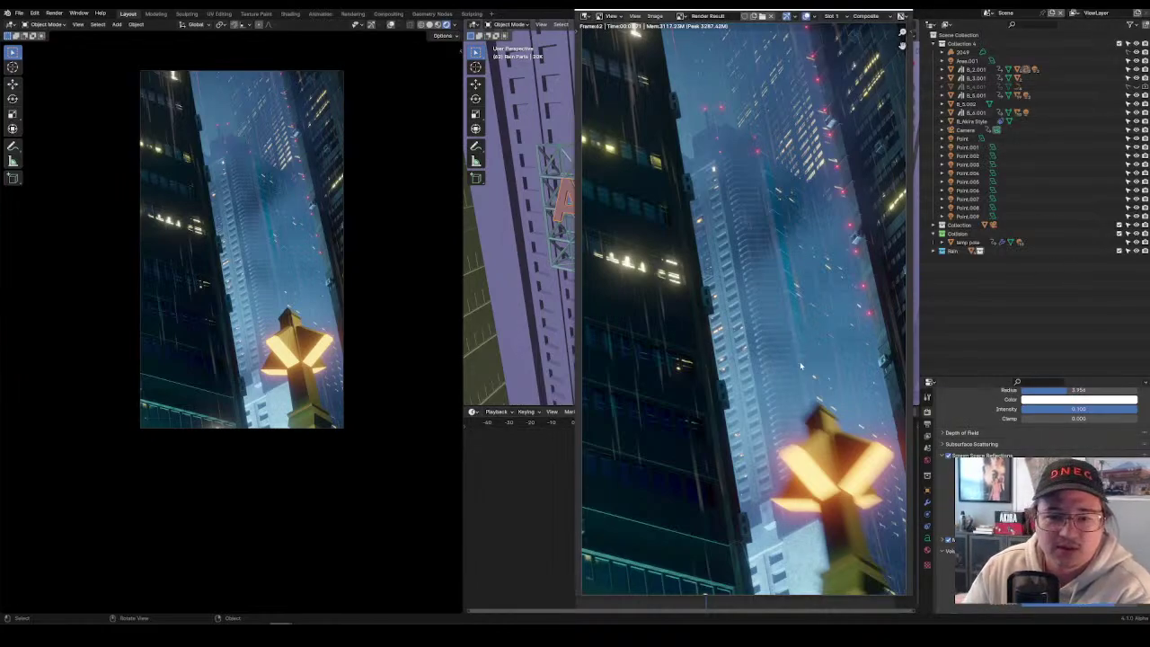
scroll(753, 334, up, 2)
scroll(815, 438, down, 2)
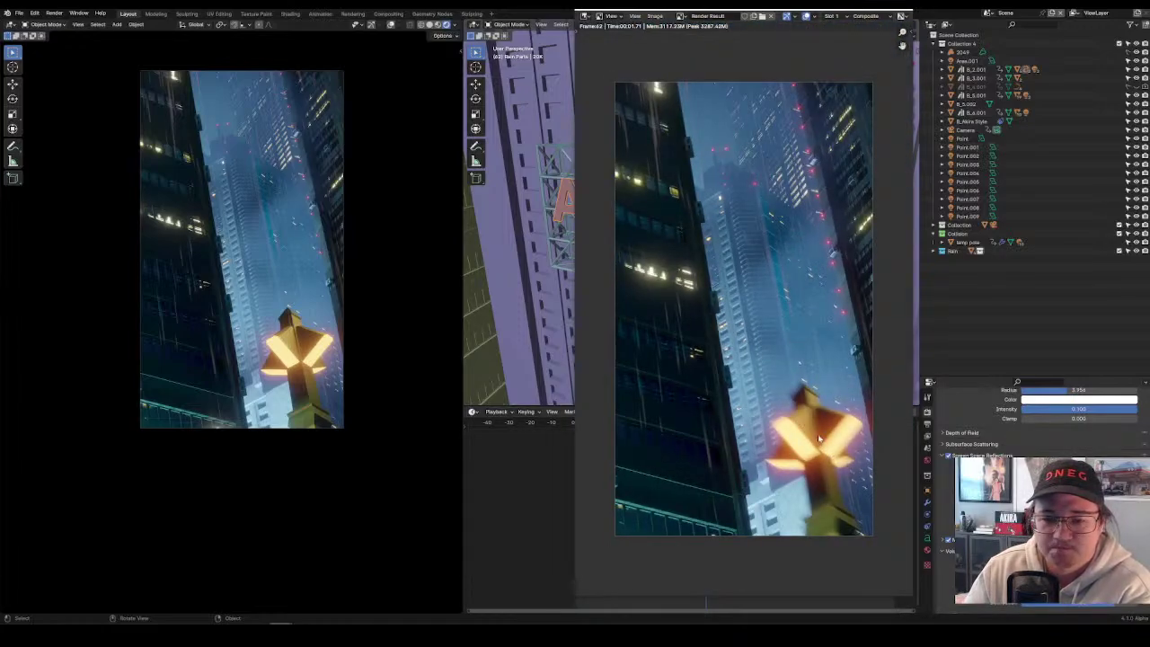
click(906, 12)
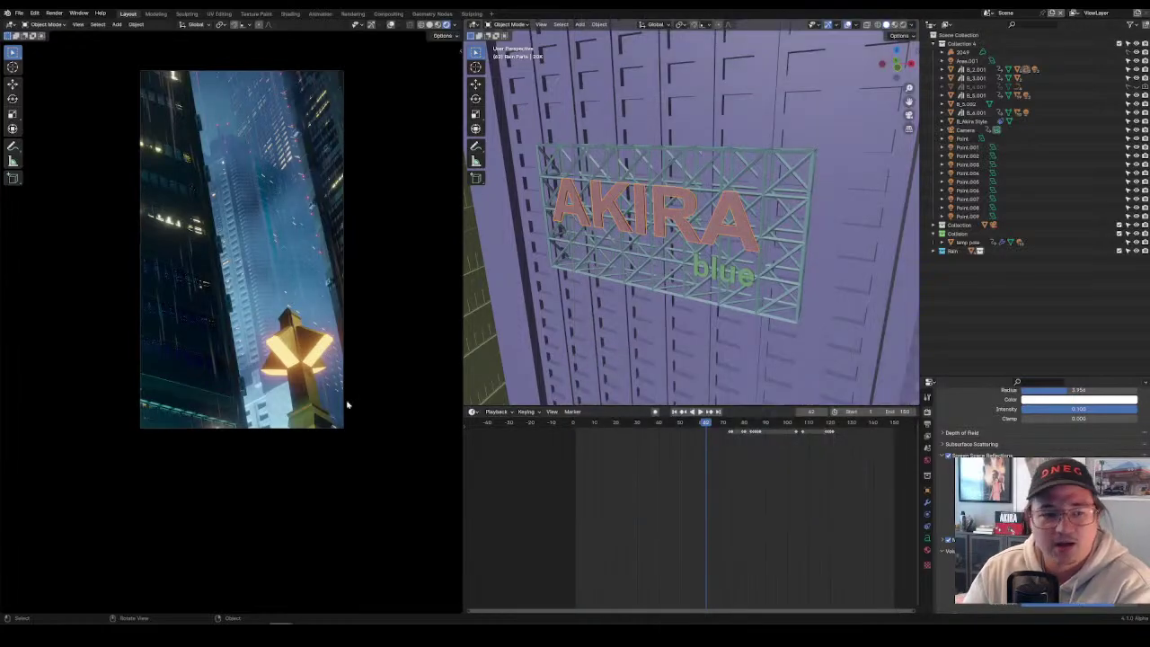
Advance the shot to frame 69 and render a still of the street lamp passing the camera.
key(space)
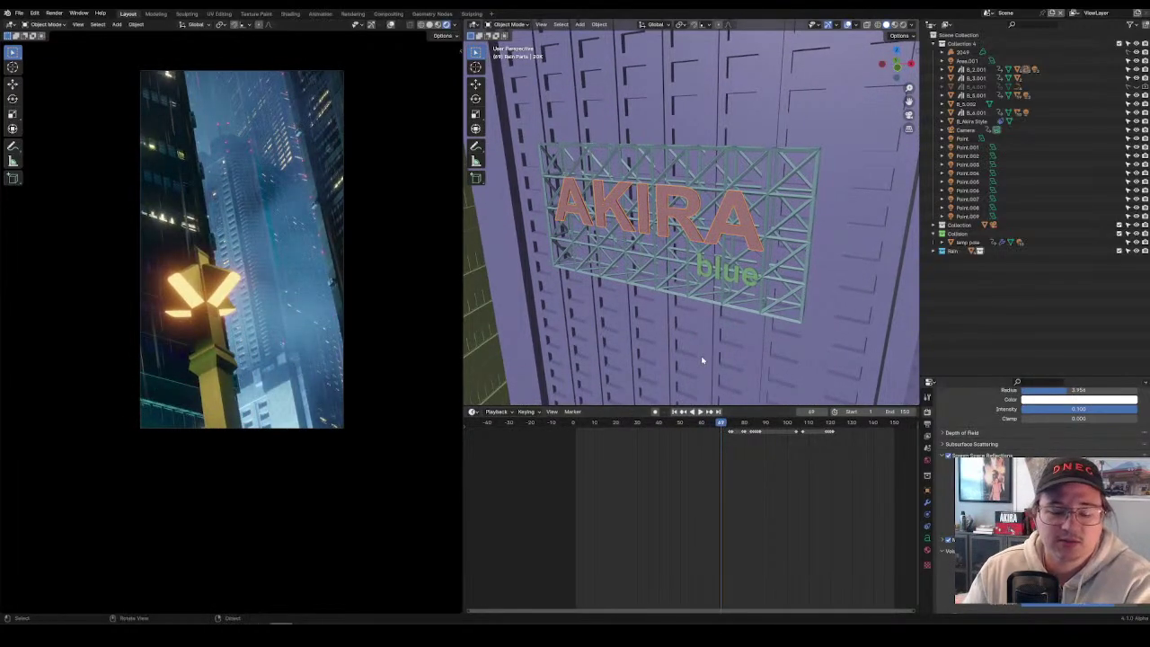
key(F12)
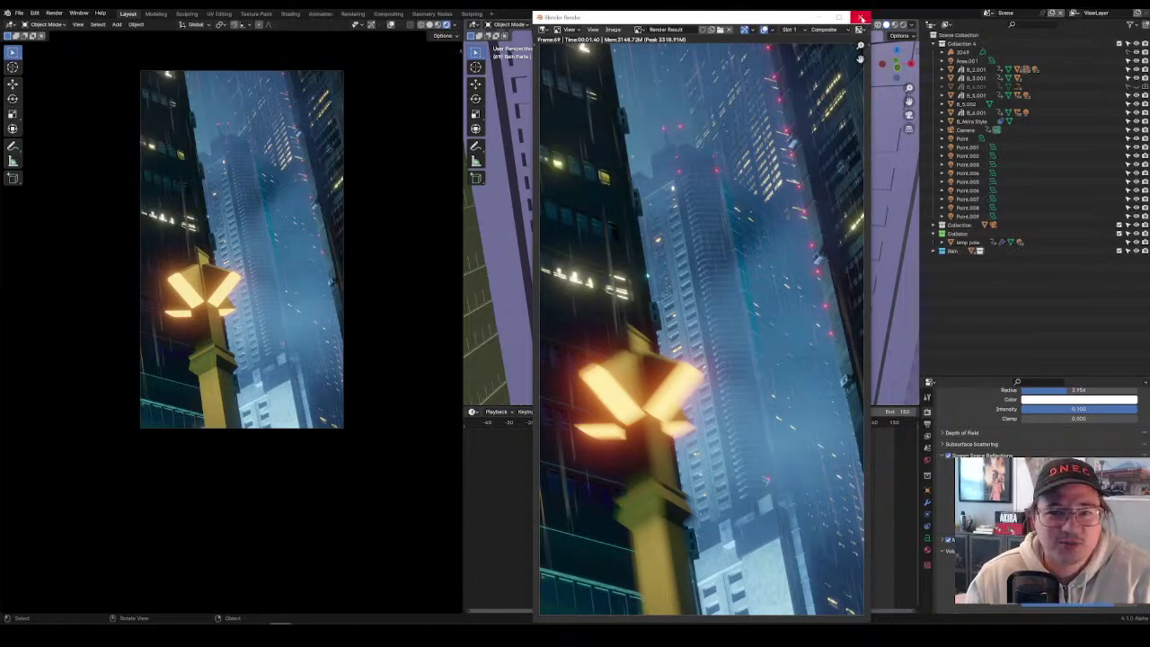
click(862, 17)
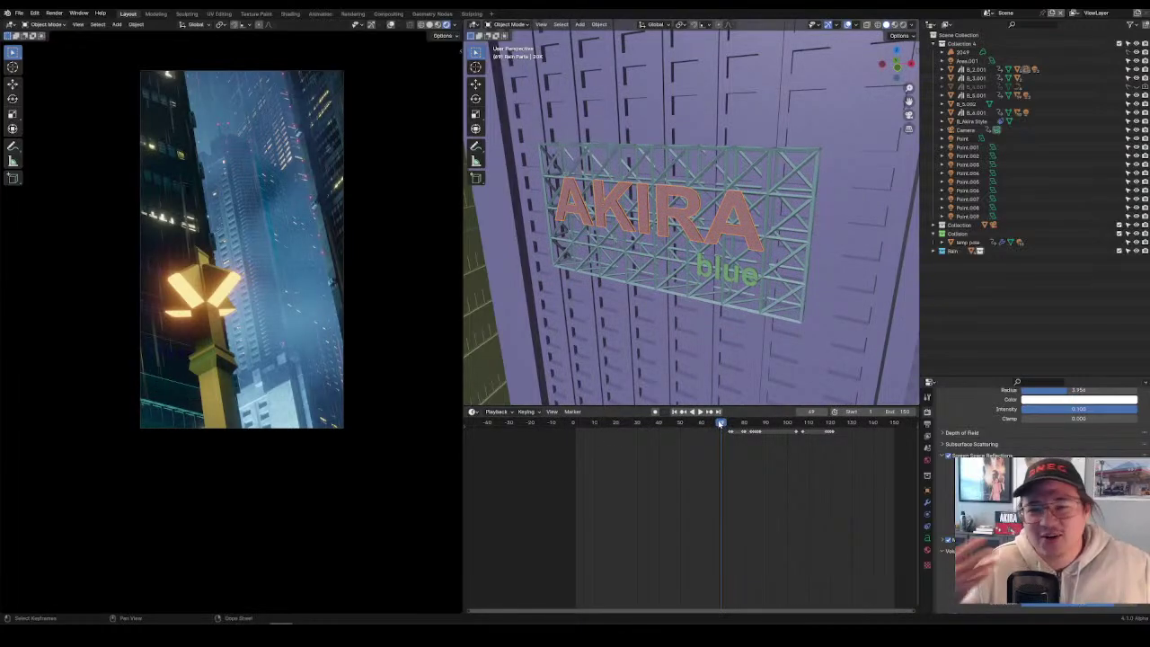
Advance to frame 129, recolour the light material of the AKIRA lettering to magenta and inspect the sign up close.
key(space)
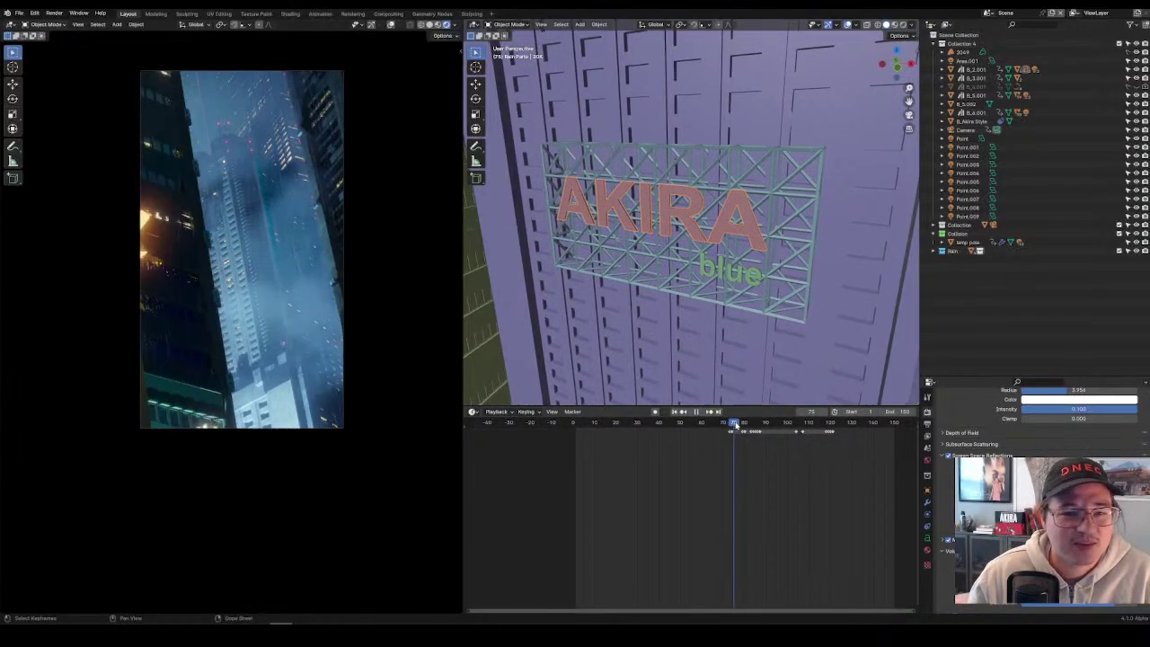
key(space)
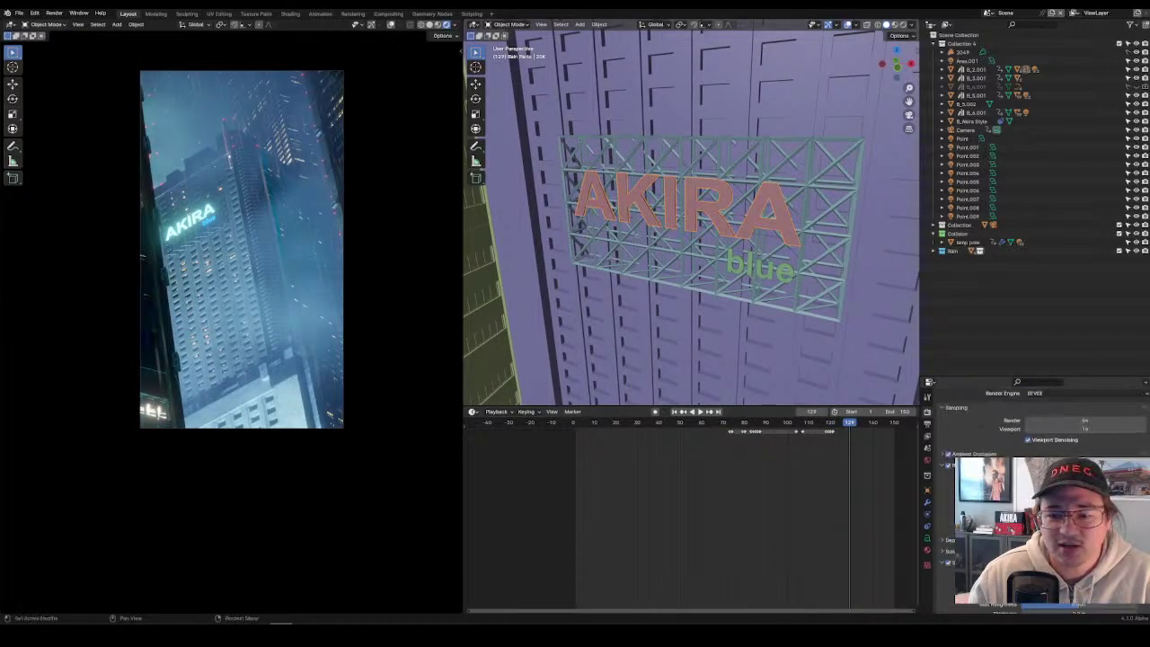
click(929, 553)
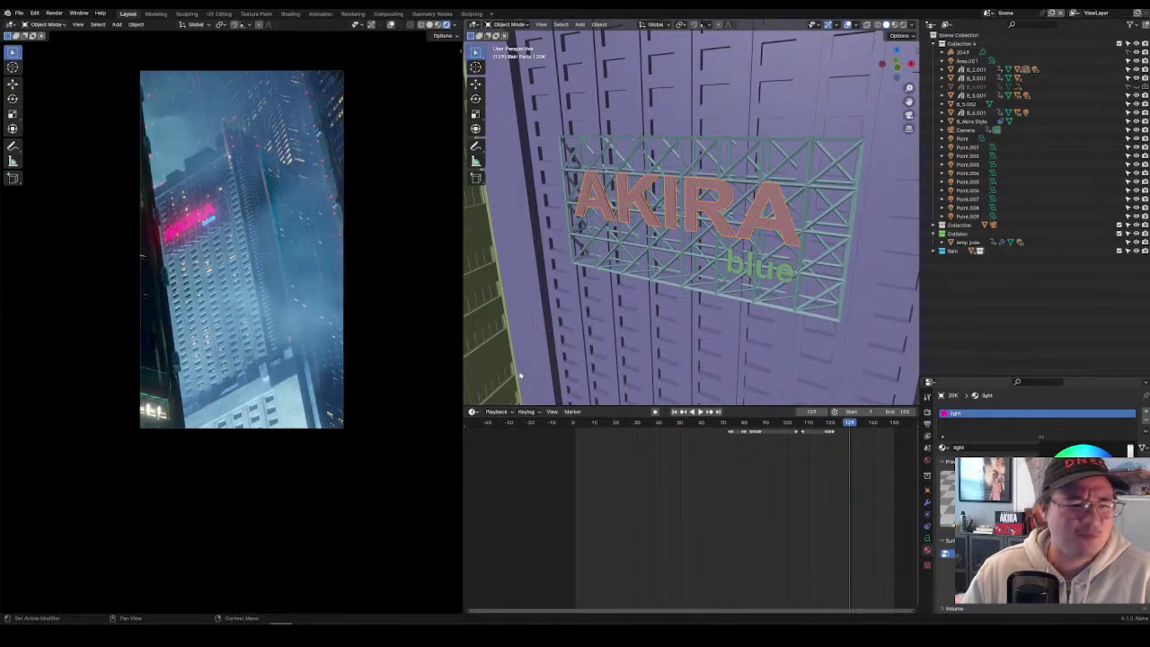
scroll(314, 213, up, 6)
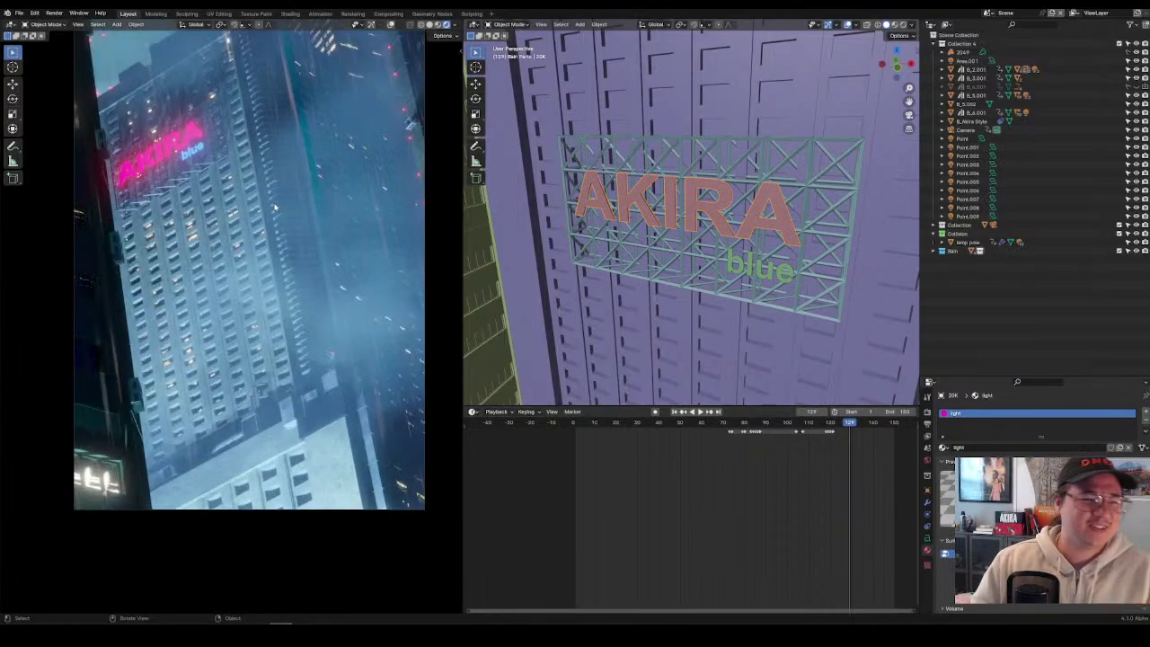
shift+middle_drag(216, 158, 369, 369)
scroll(369, 369, up, 1)
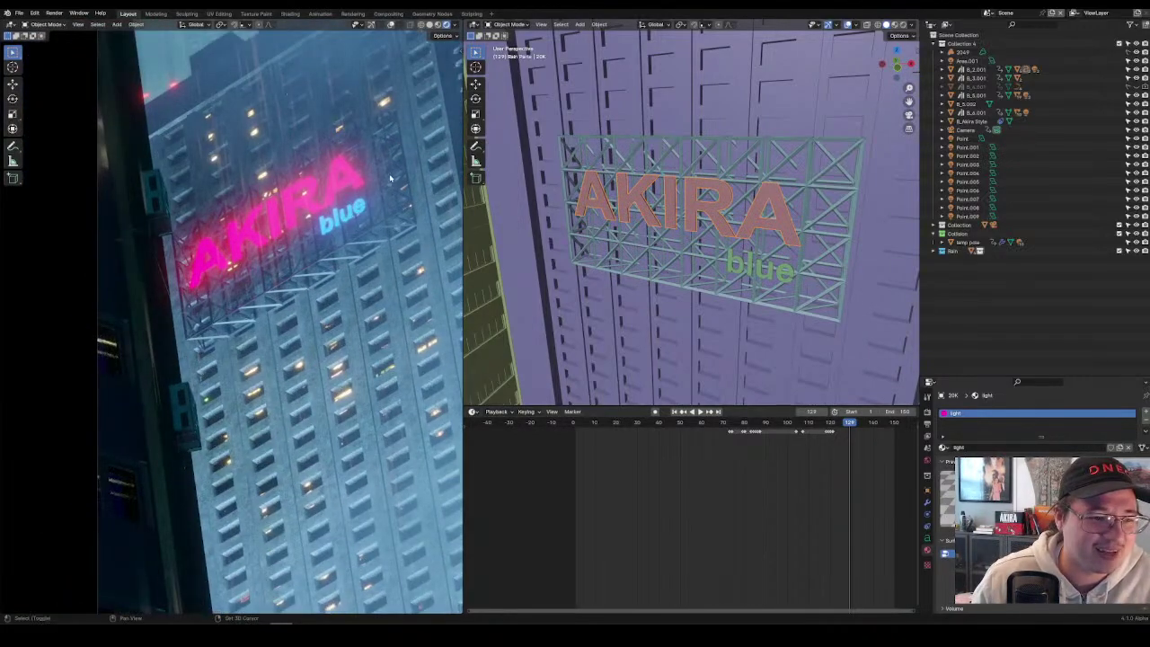
shift+middle_drag(389, 174, 396, 225)
scroll(395, 226, up, 1)
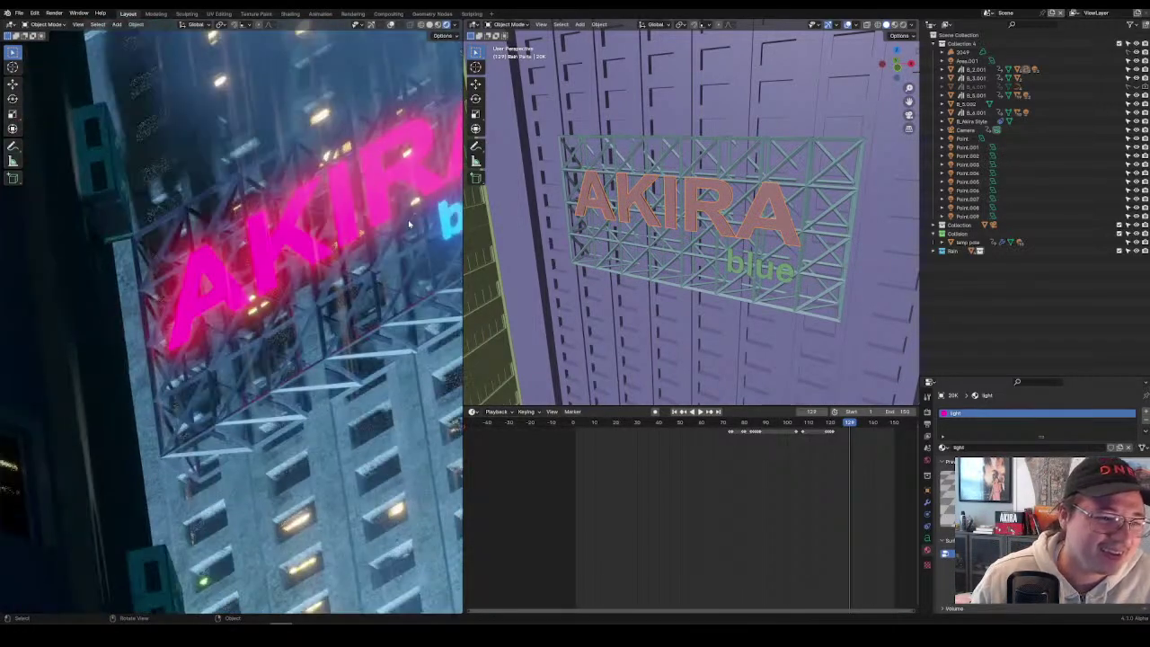
Replay the shot and lighten the AKIRA lettering's light material to pale pink at frame 129.
key(space)
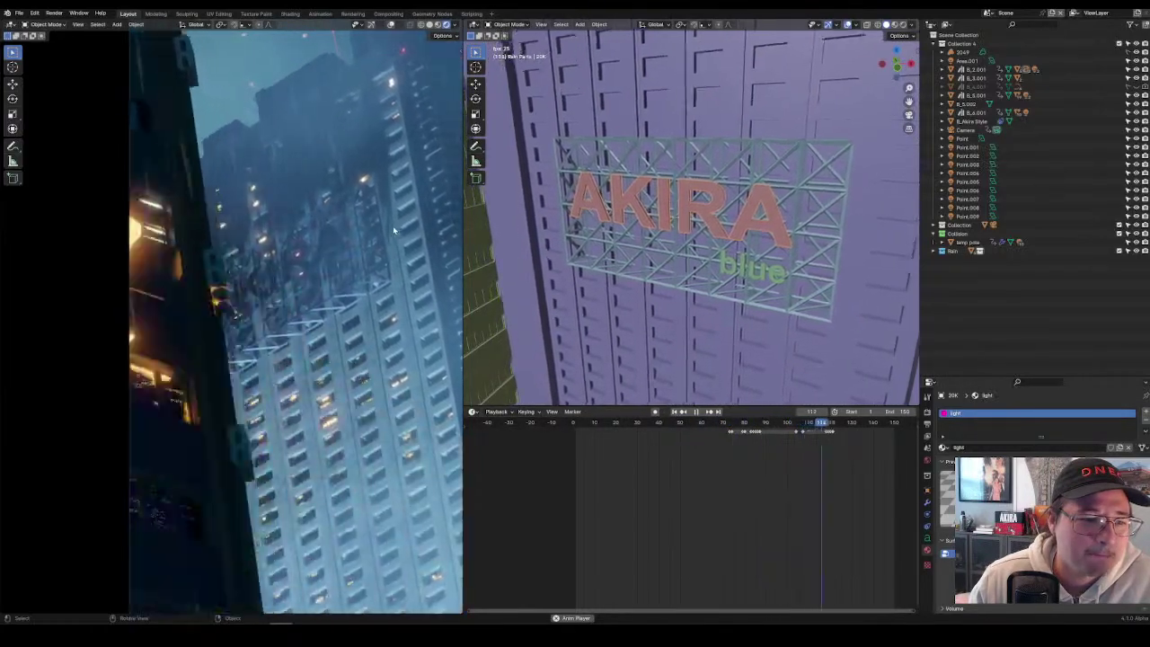
key(space)
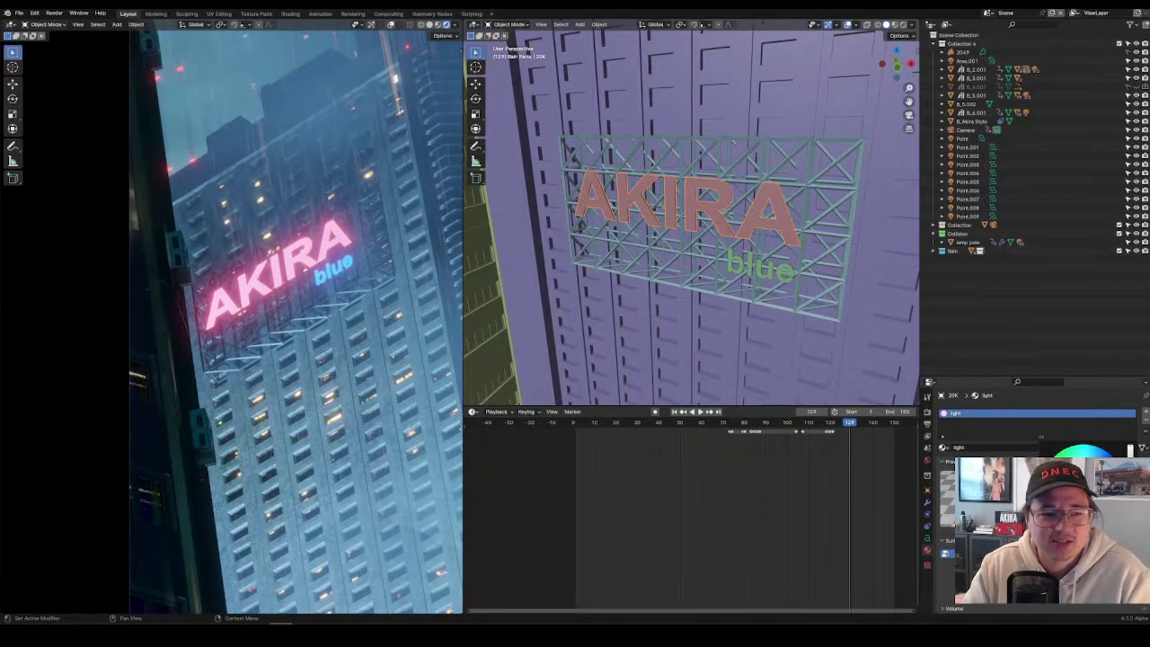
Duplicate the AKIRA lettering and move the copy down along Z to just below the sign frame.
key(KP_0)
scroll(321, 340, down, 2)
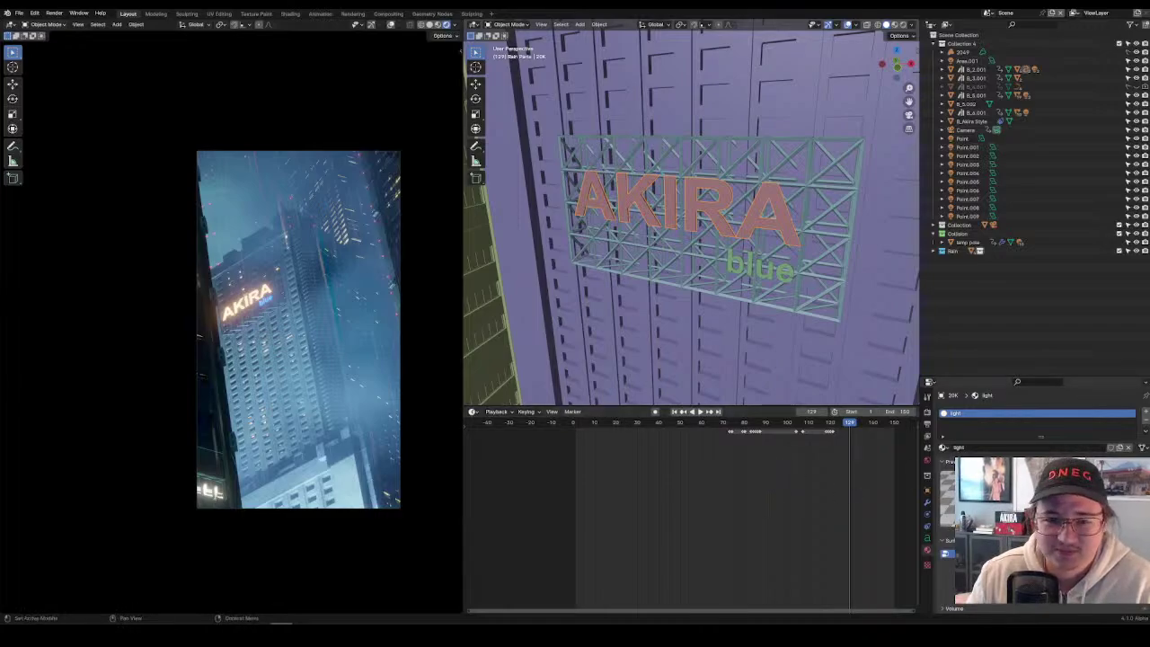
key(shift+d)
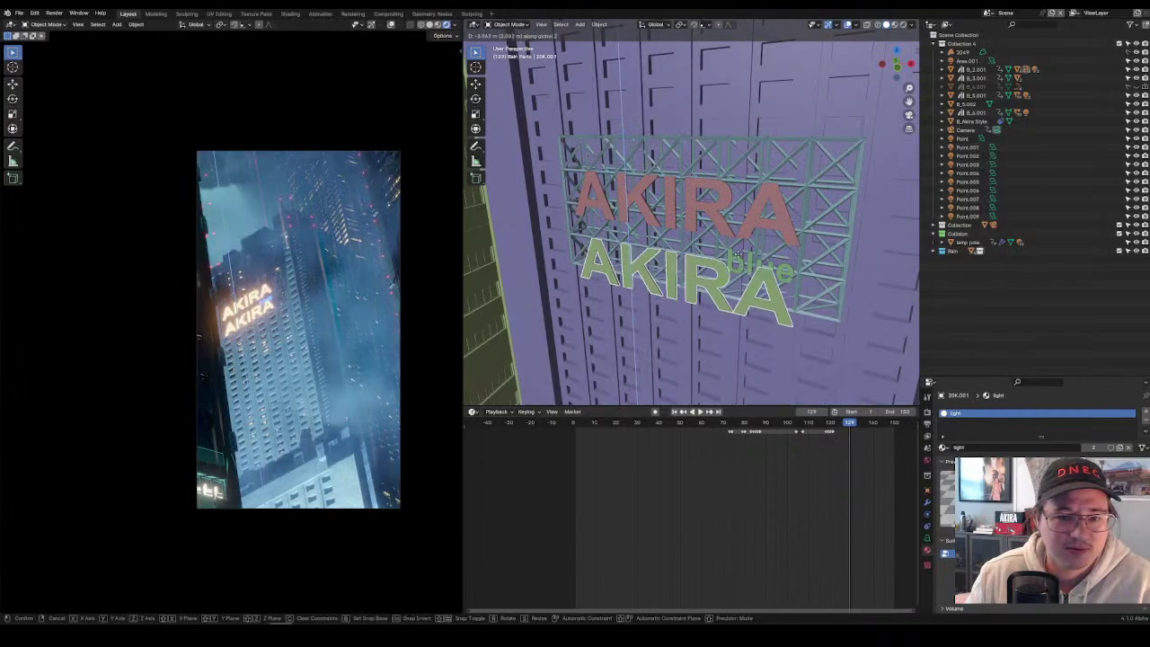
click(749, 312)
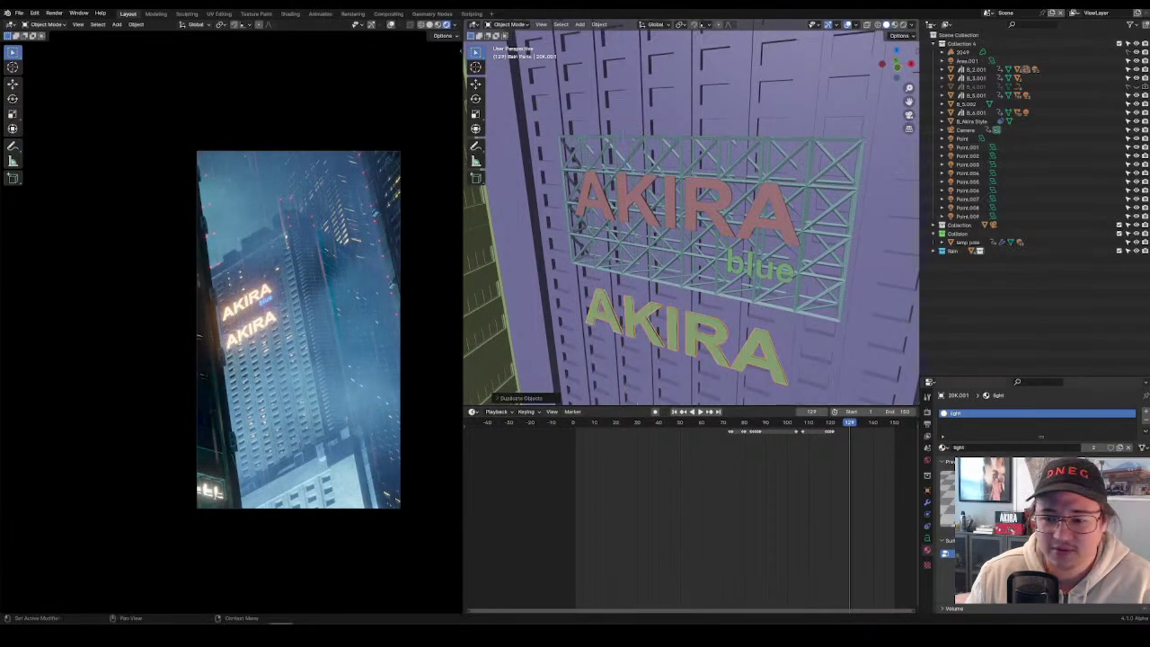
Rename the light material shared by both AKIRA letterings as ORANGE.
click(988, 449)
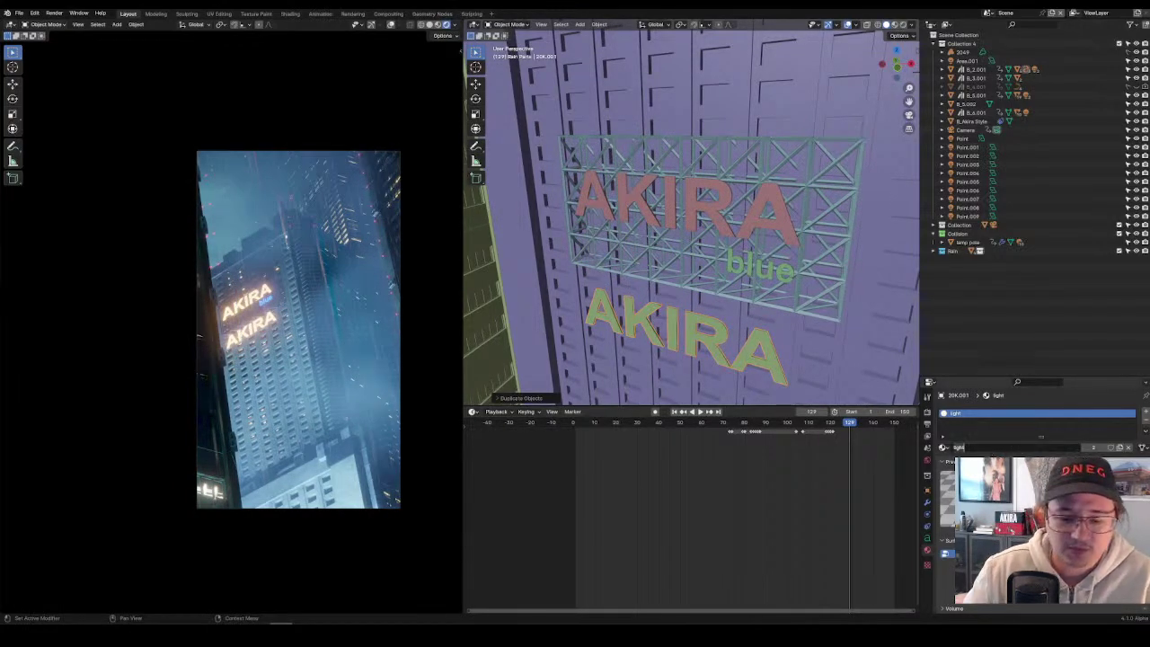
text(ORANGE)
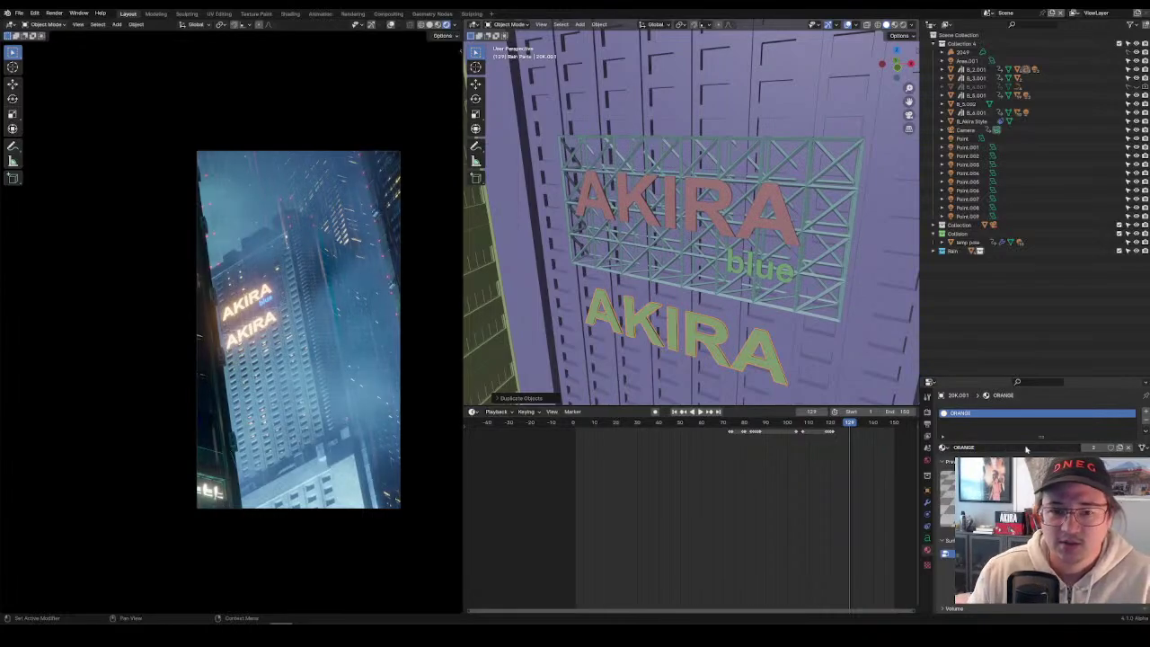
key(Return)
Give the lower AKIRA copy its own material named PINK and colour it pink.
click(762, 205)
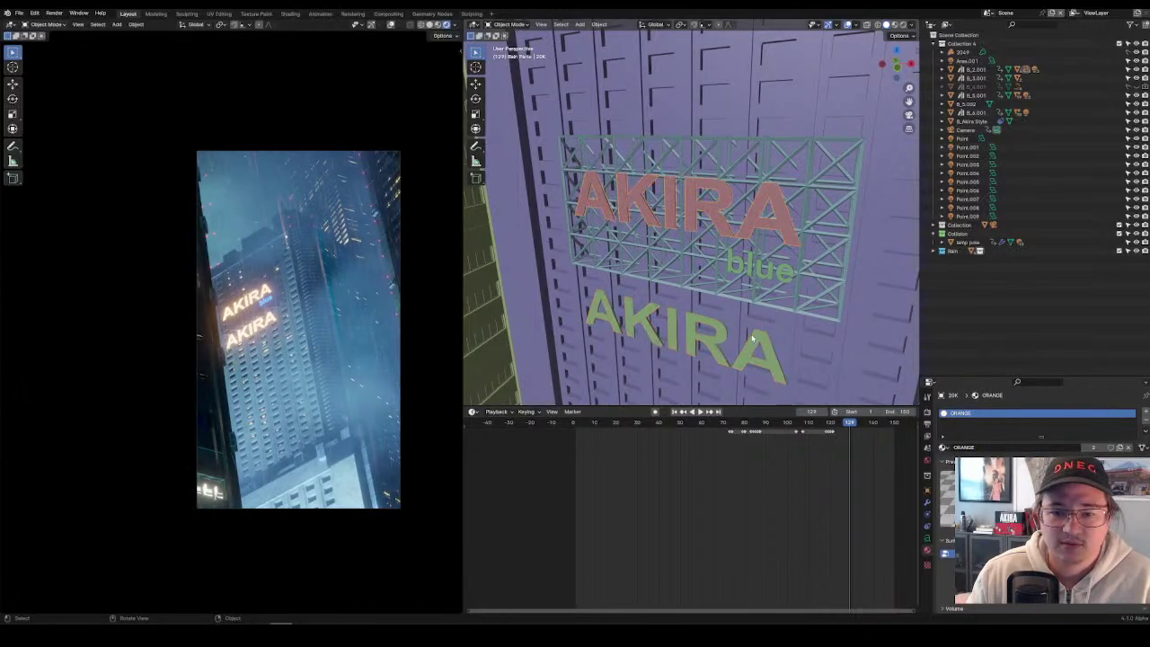
click(757, 345)
click(1119, 448)
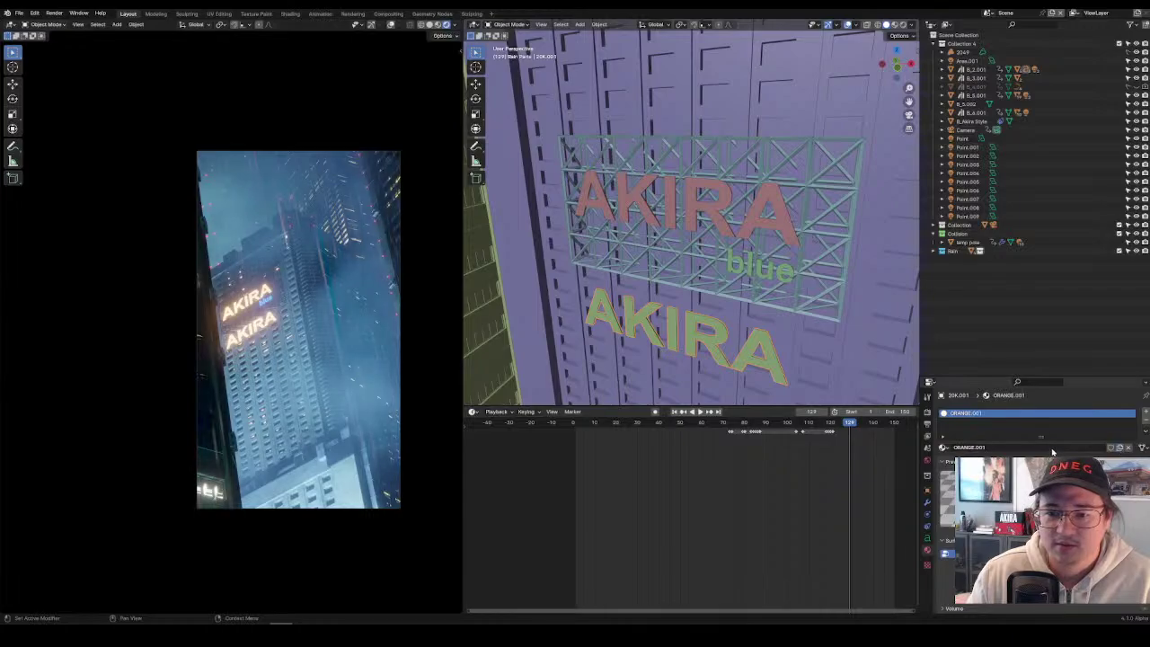
click(1052, 447)
text(PINK)
key(BackSpace)
key(BackSpace)
key(BackSpace)
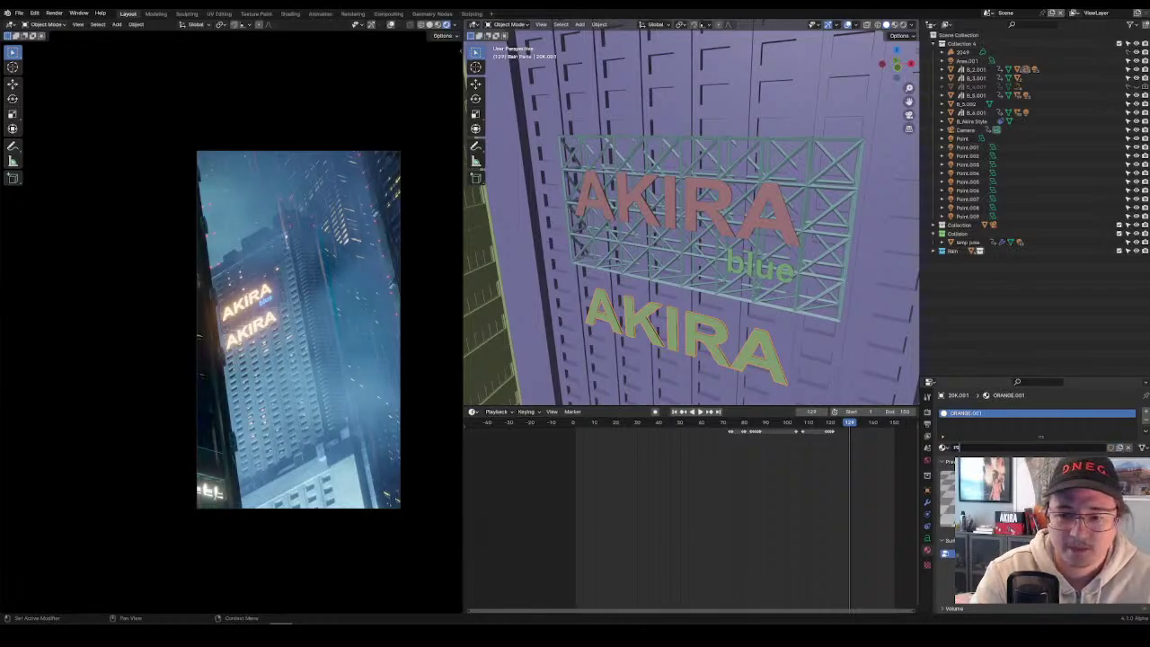
text(INK)
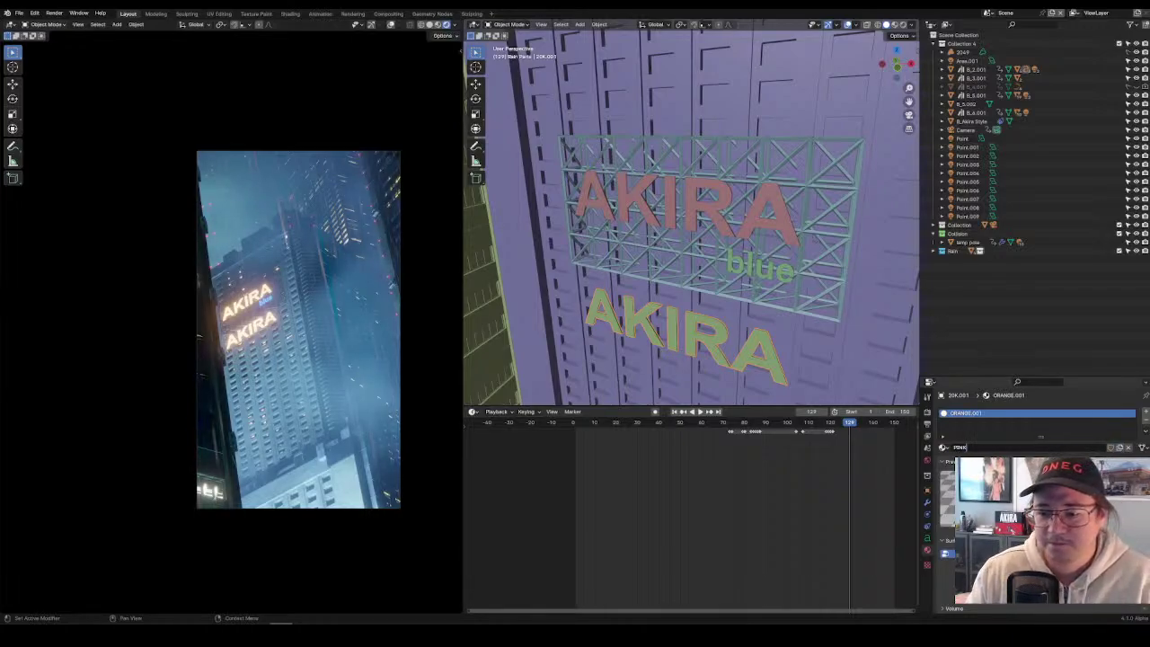
key(Return)
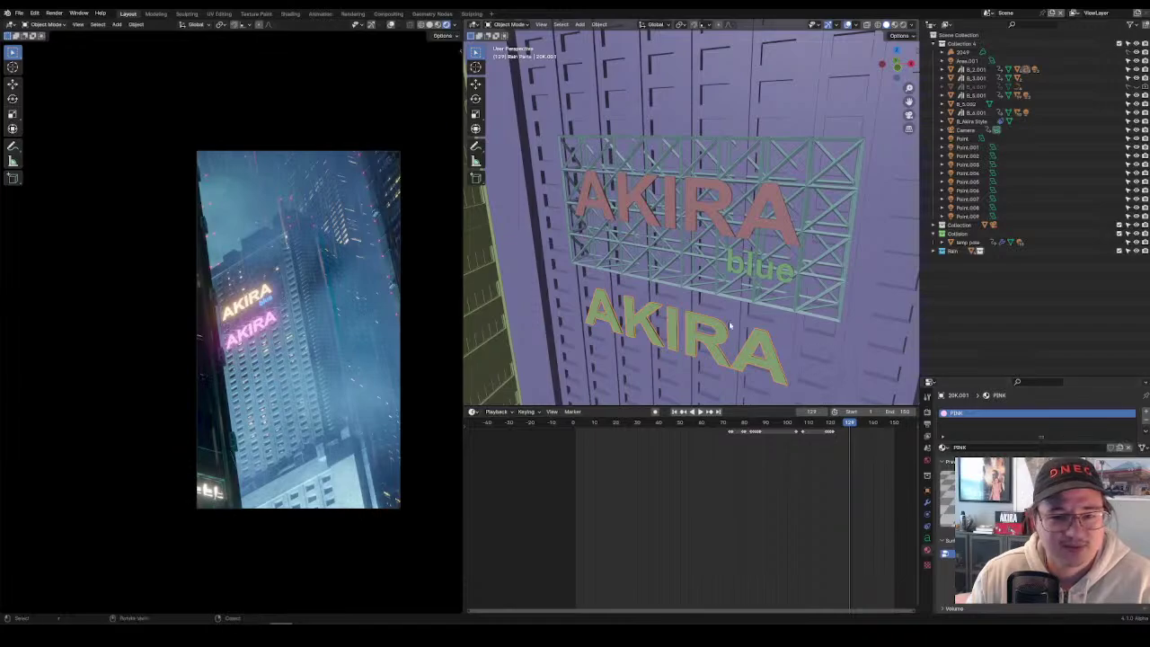
Move the pink AKIRA copy up along Z so it overlaps the orange original on the sign frame.
key(g)
key(z)
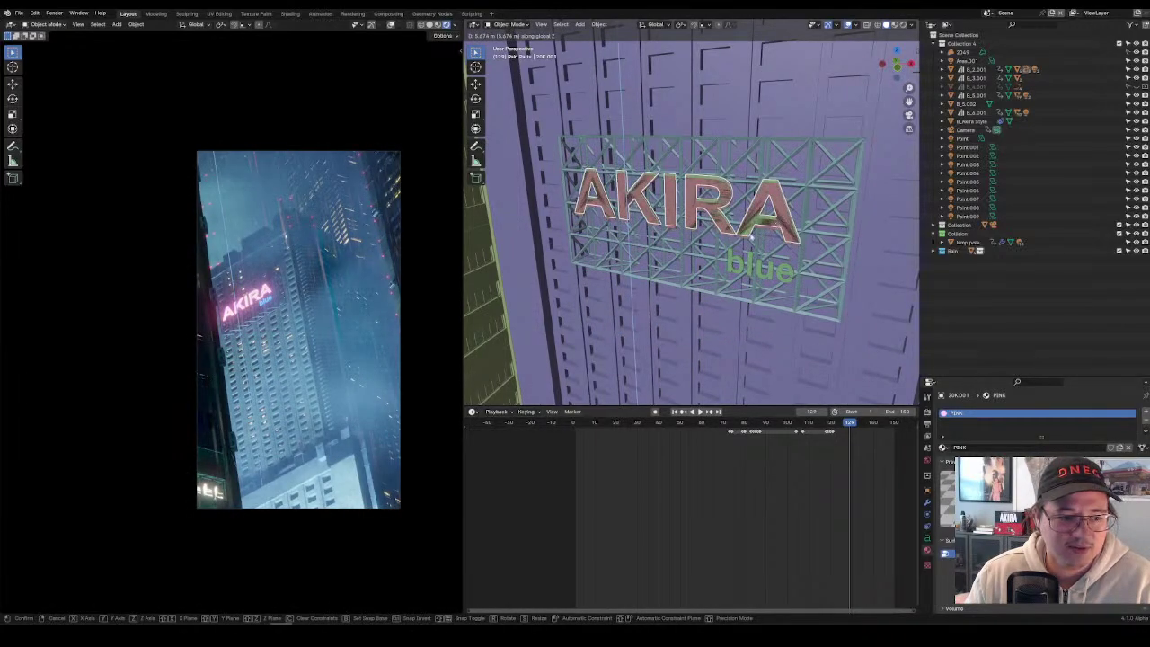
click(751, 235)
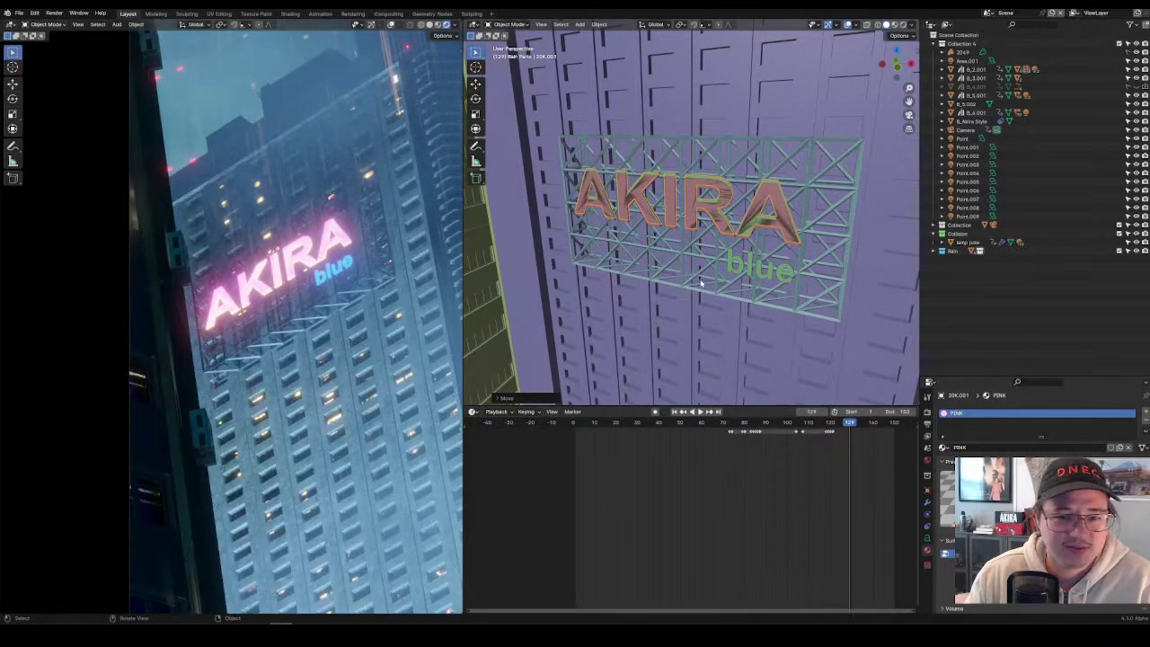
Raise the pink AKIRA lettering above the sign, locate the orange lettering in the object list and test its viewport visibility.
key(shift+d)
key(z)
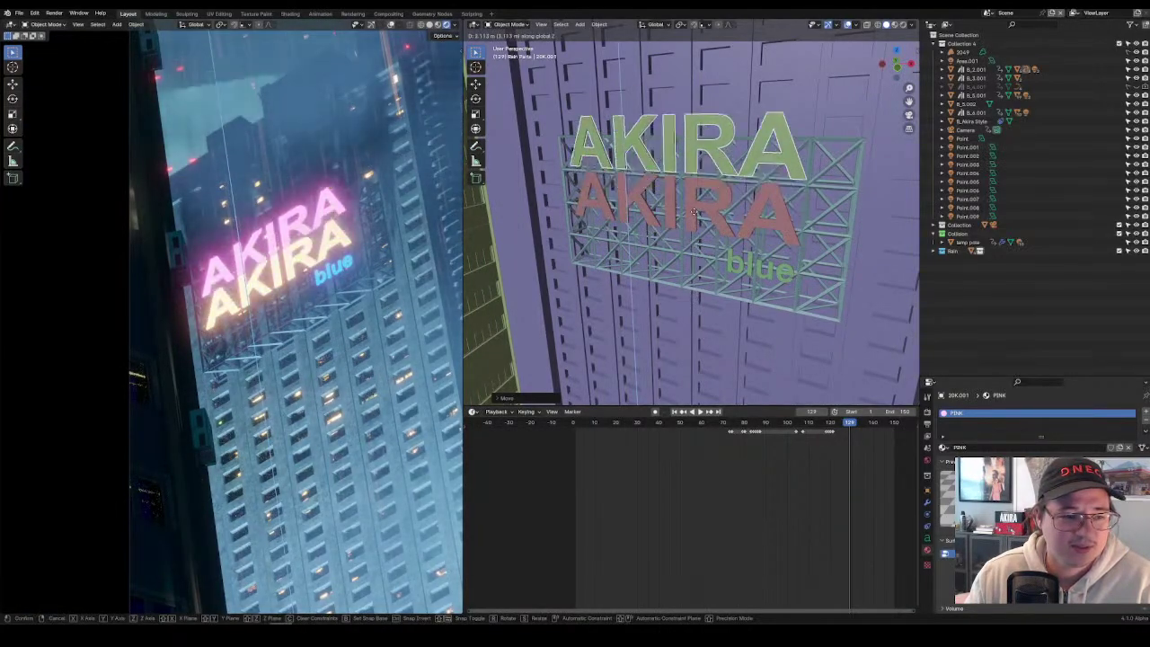
click(614, 247)
click(781, 215)
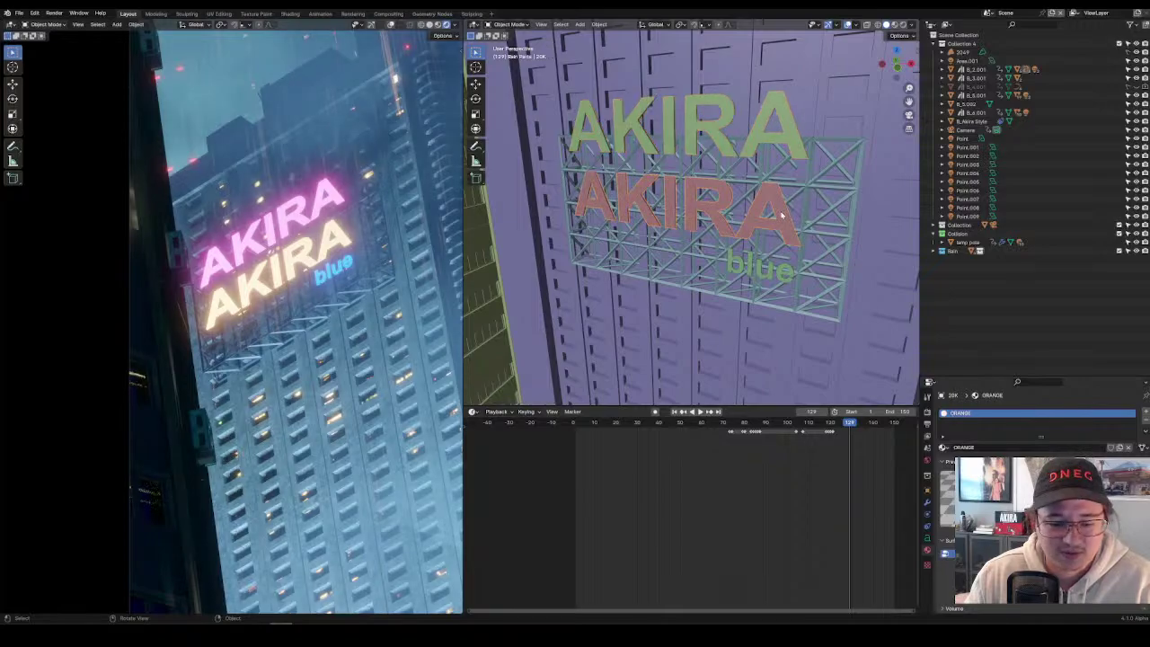
key(KP_Decimal)
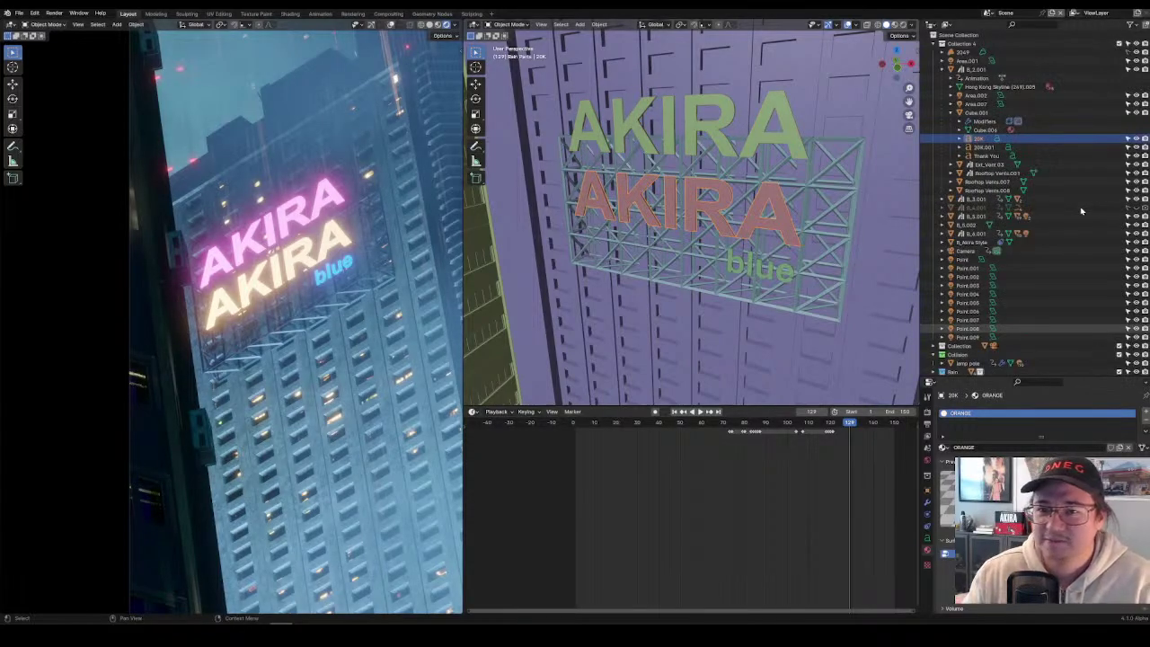
click(1137, 139)
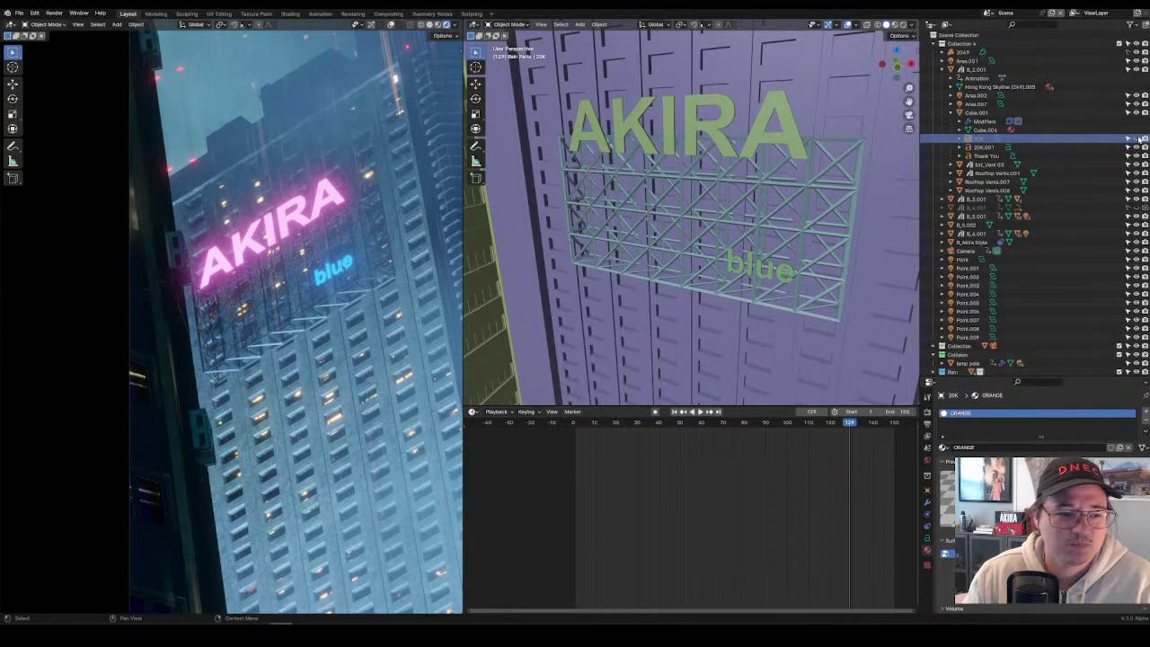
click(1136, 139)
Lower the pink AKIRA lettering along Z back onto the orange one and hide the pink version.
click(751, 148)
key(g)
key(z)
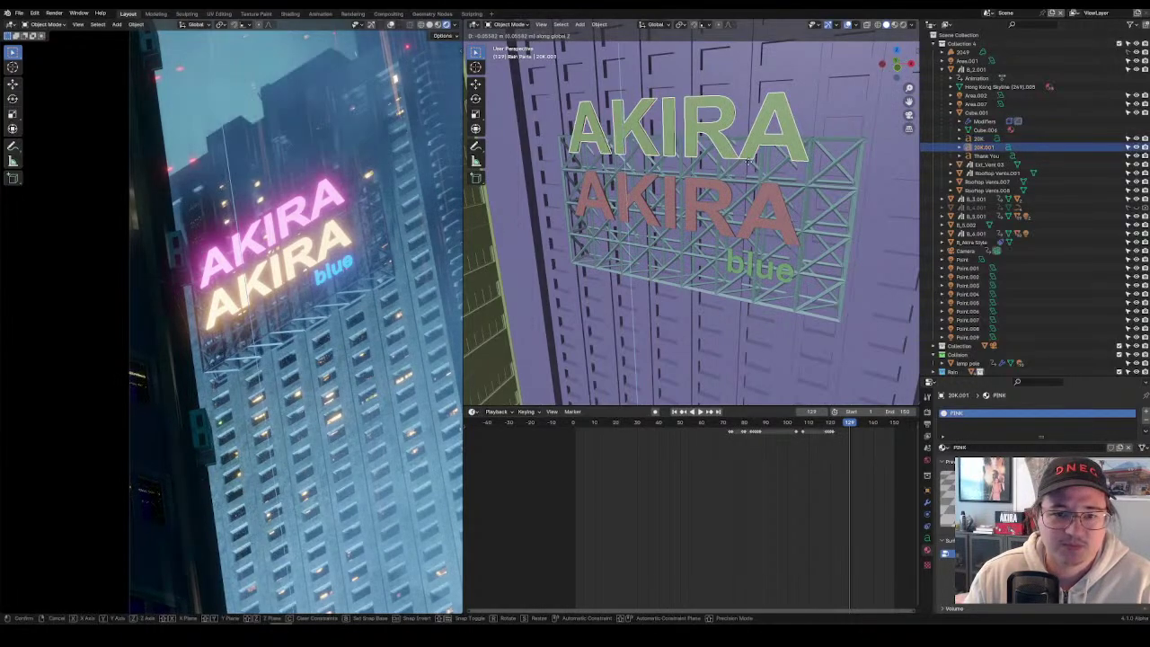
click(752, 216)
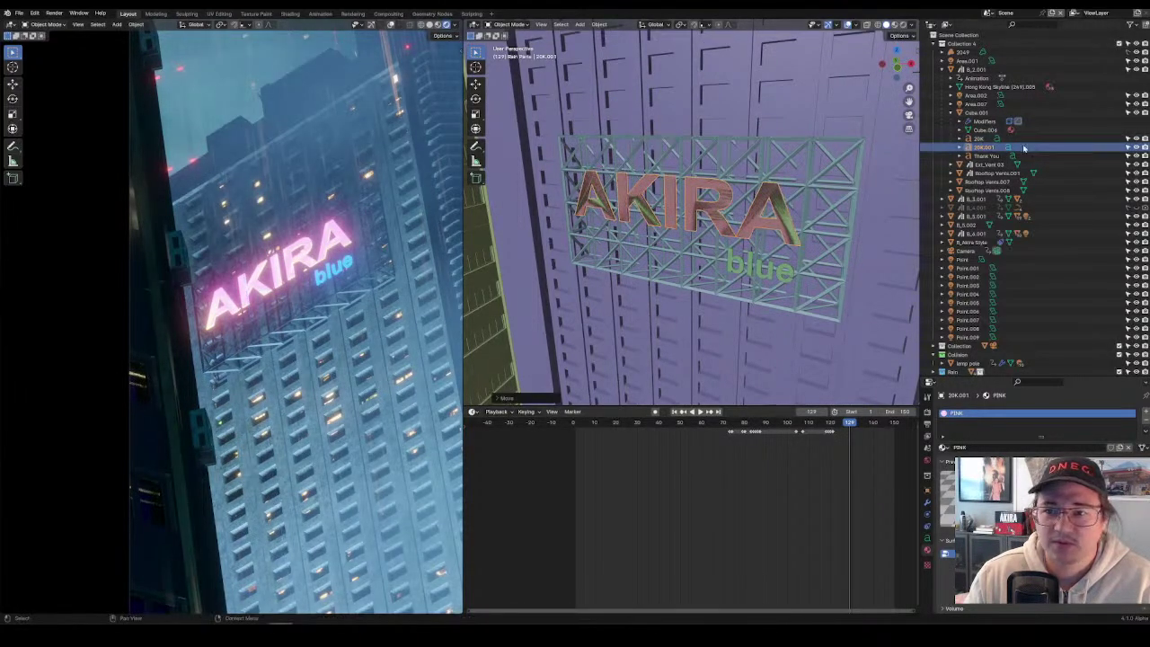
click(1137, 147)
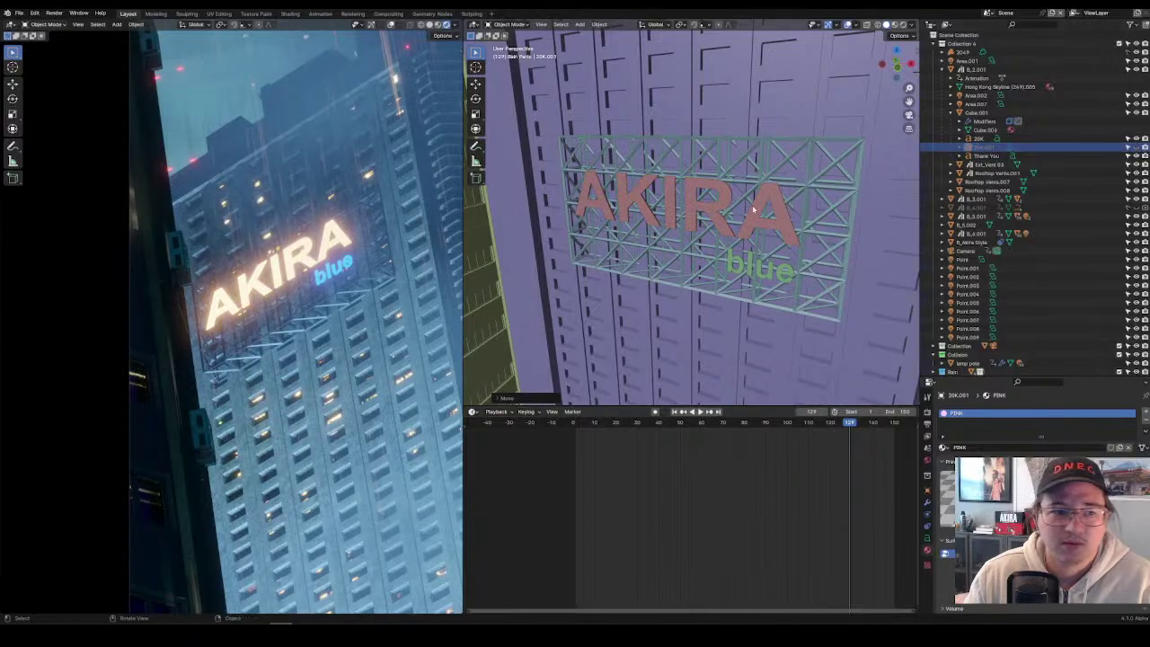
Rename the orange AKIRA lettering object as akira orange.
click(981, 139)
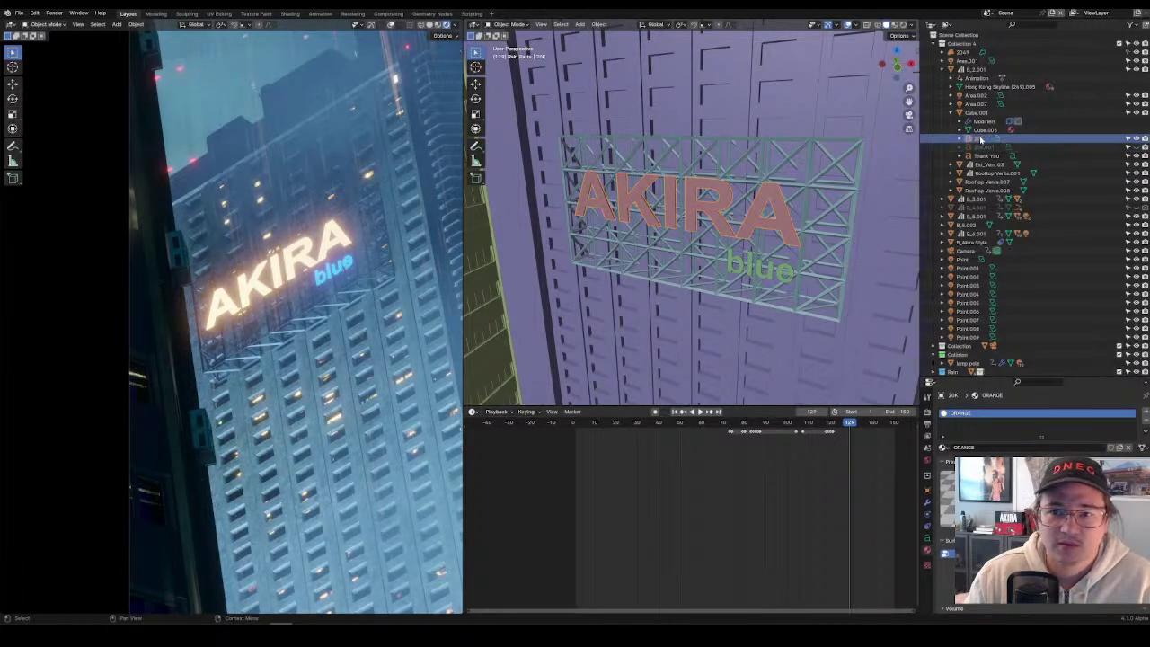
double_click(981, 139)
text(akira)
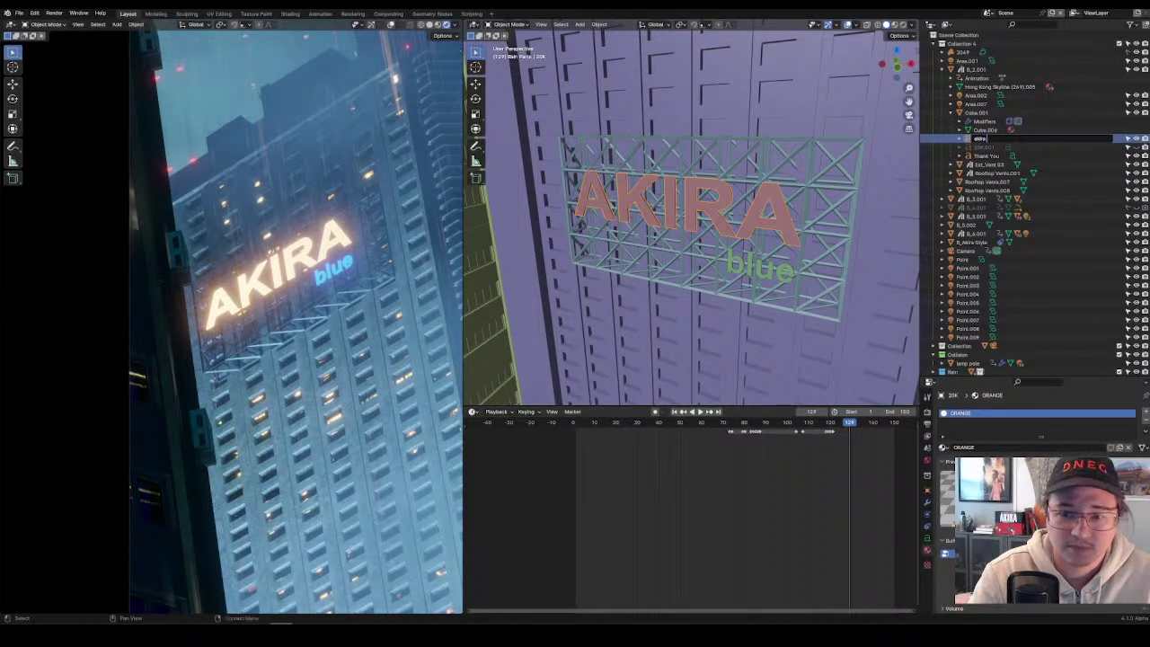
text(-orang)
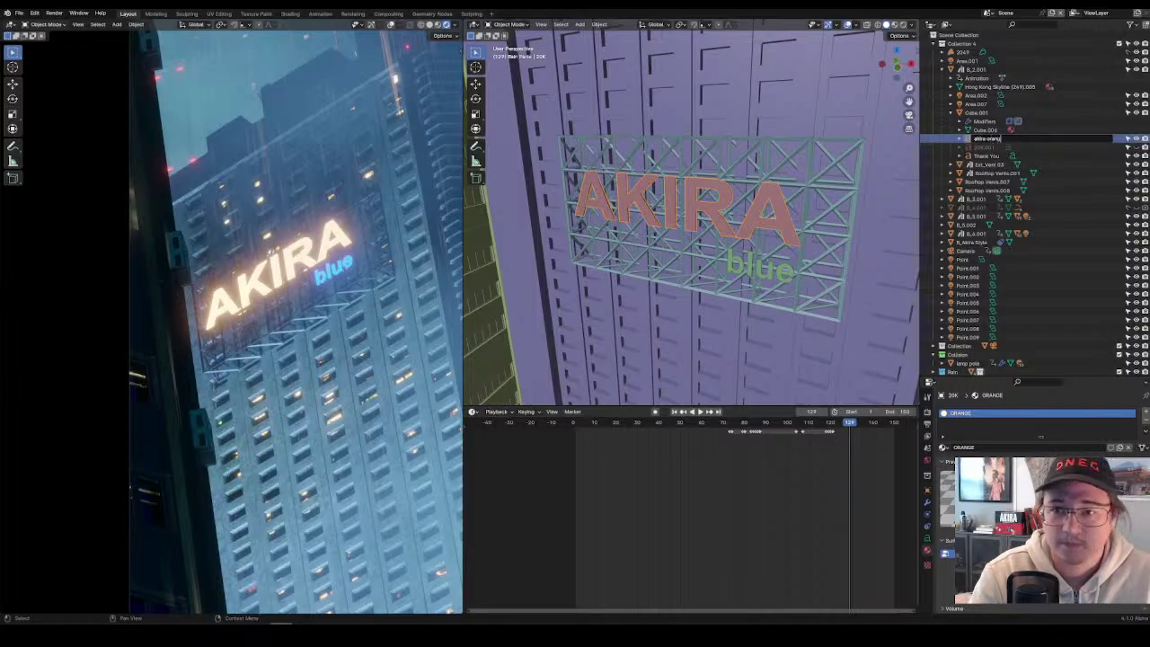
text(e)
key(Return)
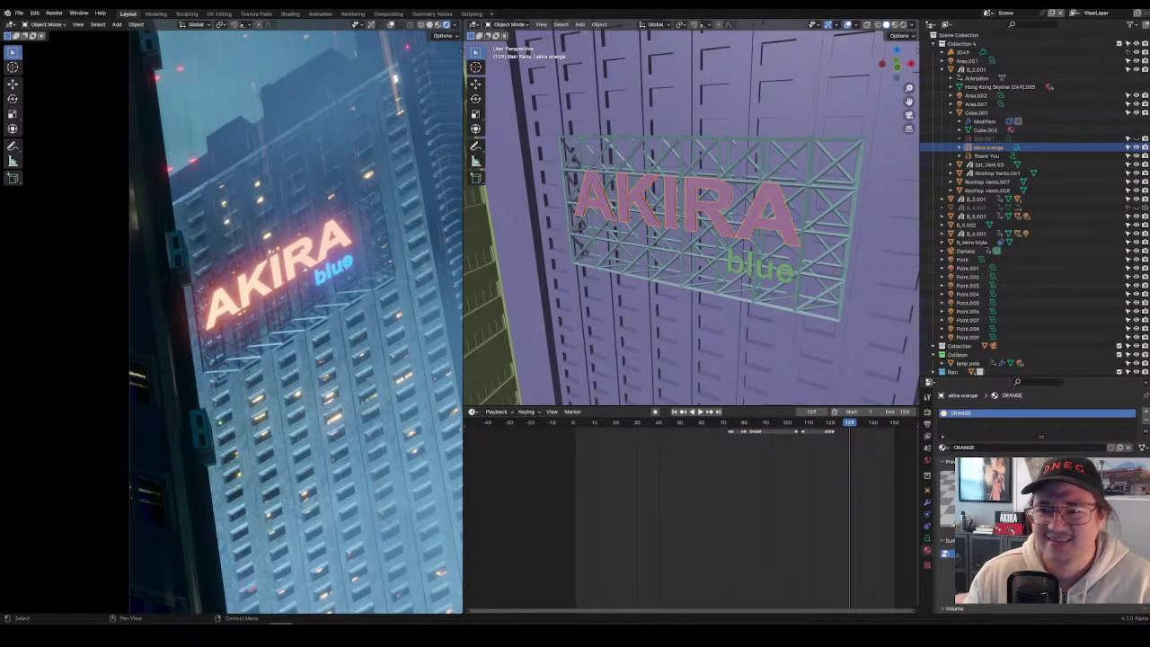
Alternate visibility between the pink and orange AKIRA letterings to compare the sign's two colours.
click(1136, 147)
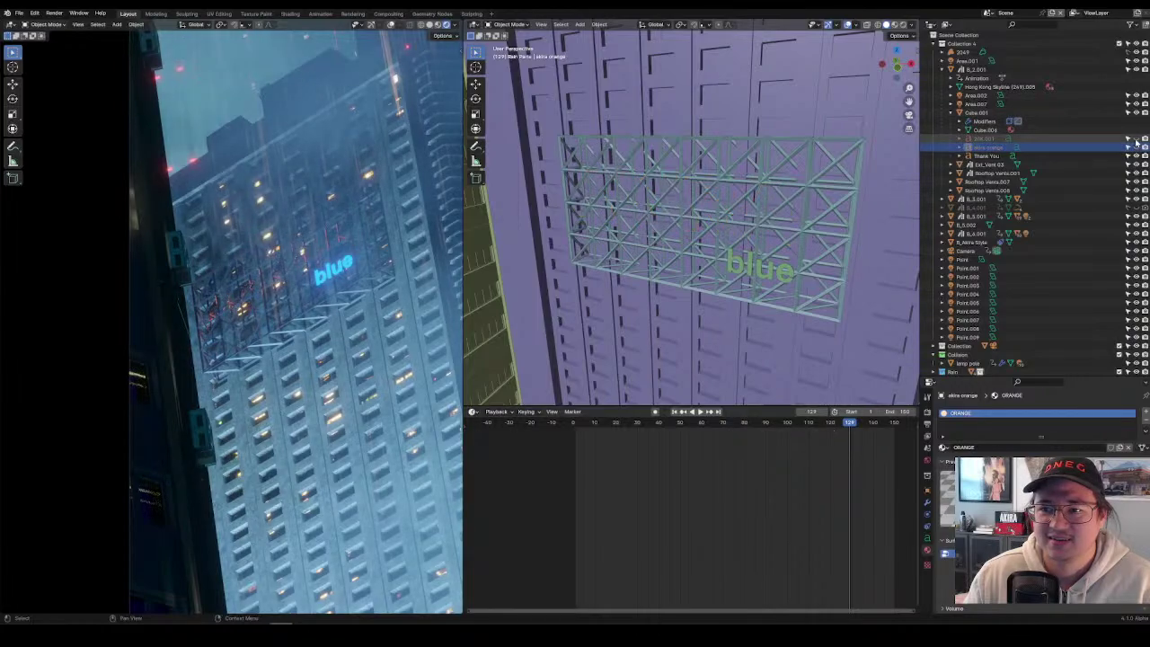
click(1136, 139)
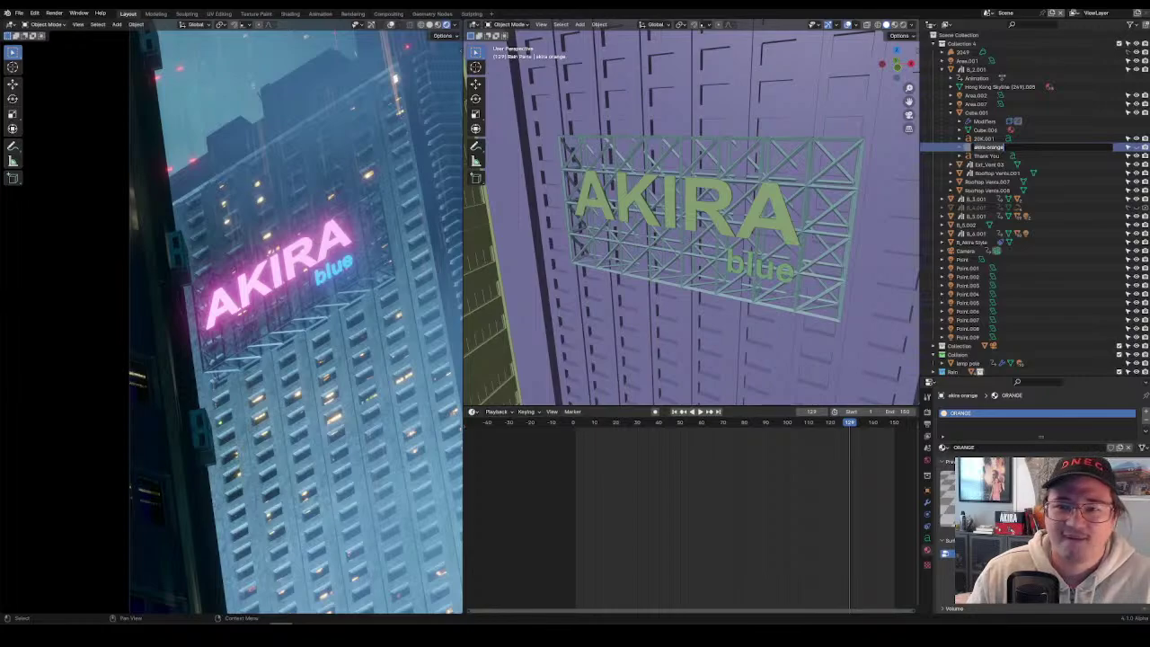
click(1114, 157)
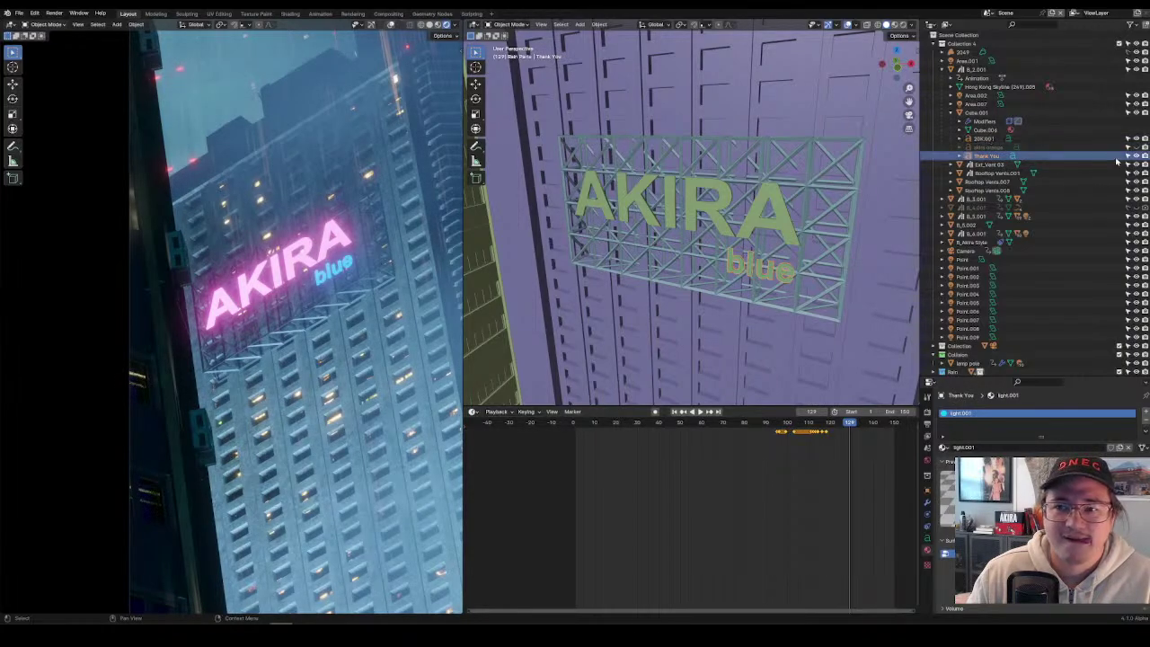
click(1114, 139)
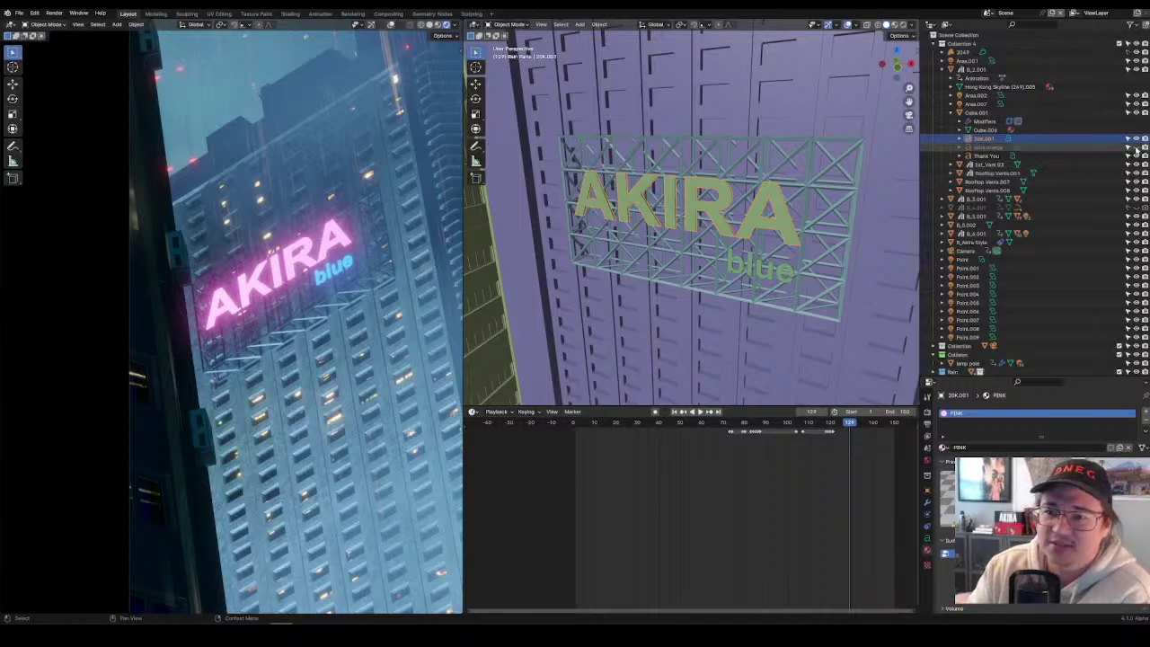
click(1136, 139)
click(1136, 147)
click(995, 148)
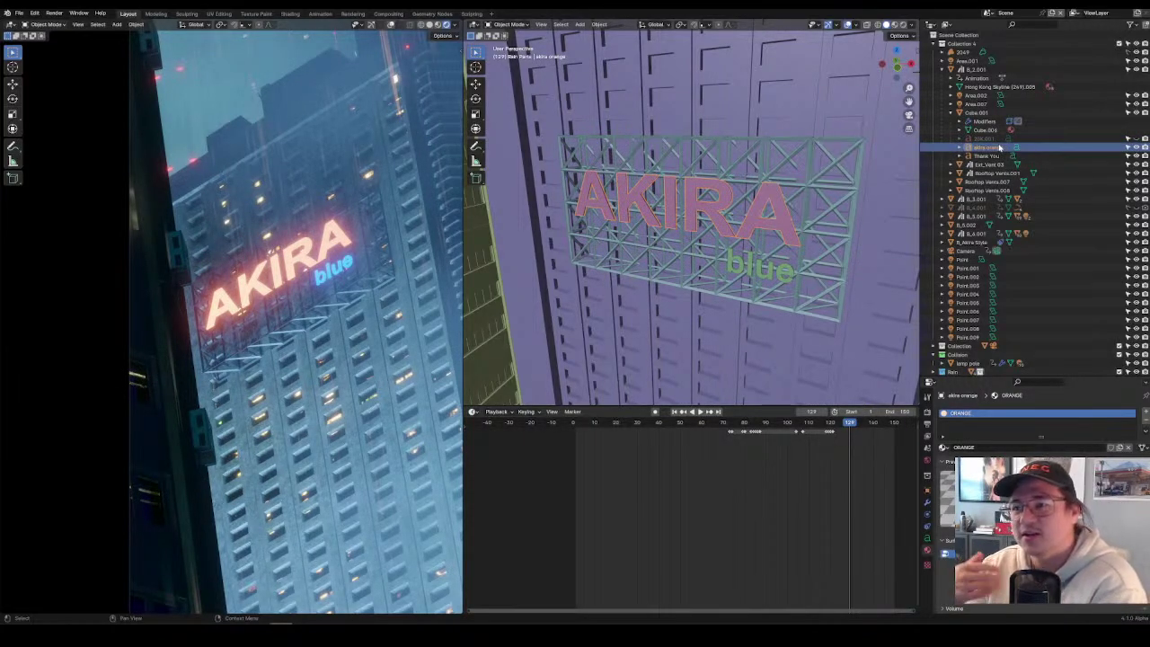
Hide akira orange, show the pink lettering 20K.001 and rename it akira pink.
click(991, 139)
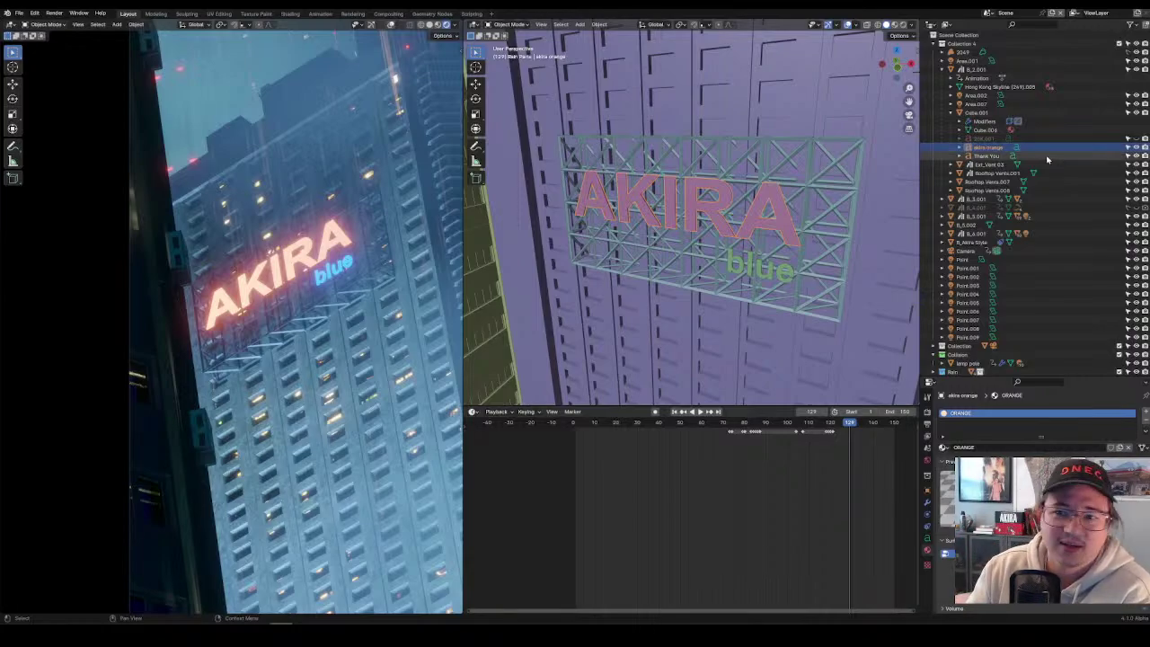
click(1137, 147)
click(1137, 139)
click(981, 140)
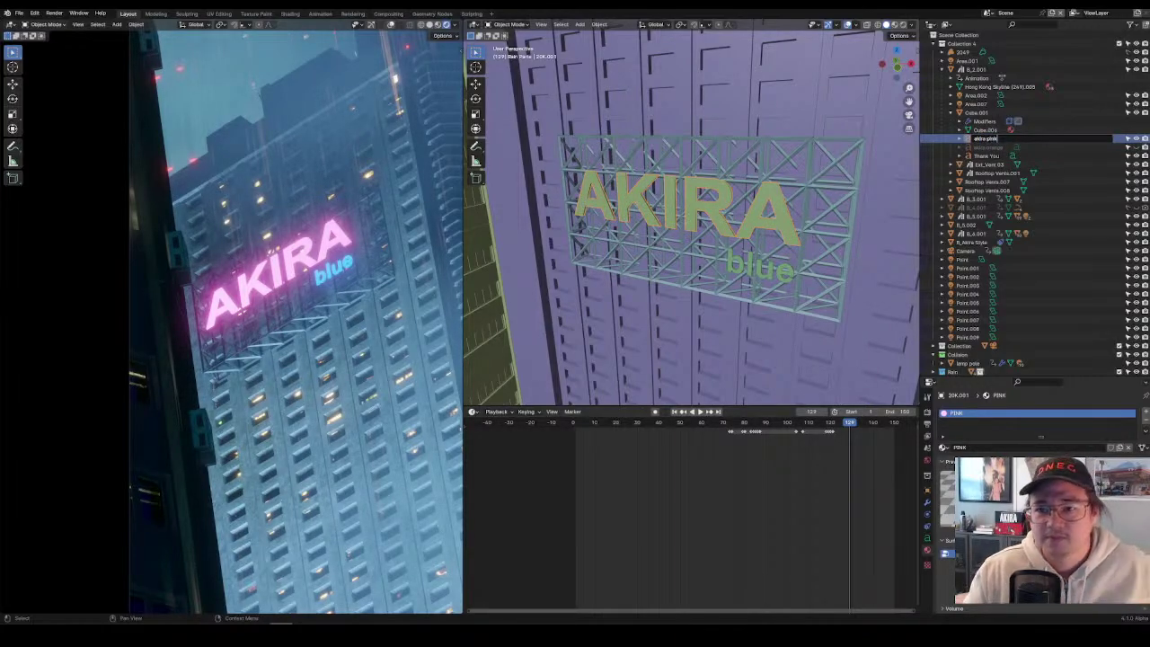
key(Return)
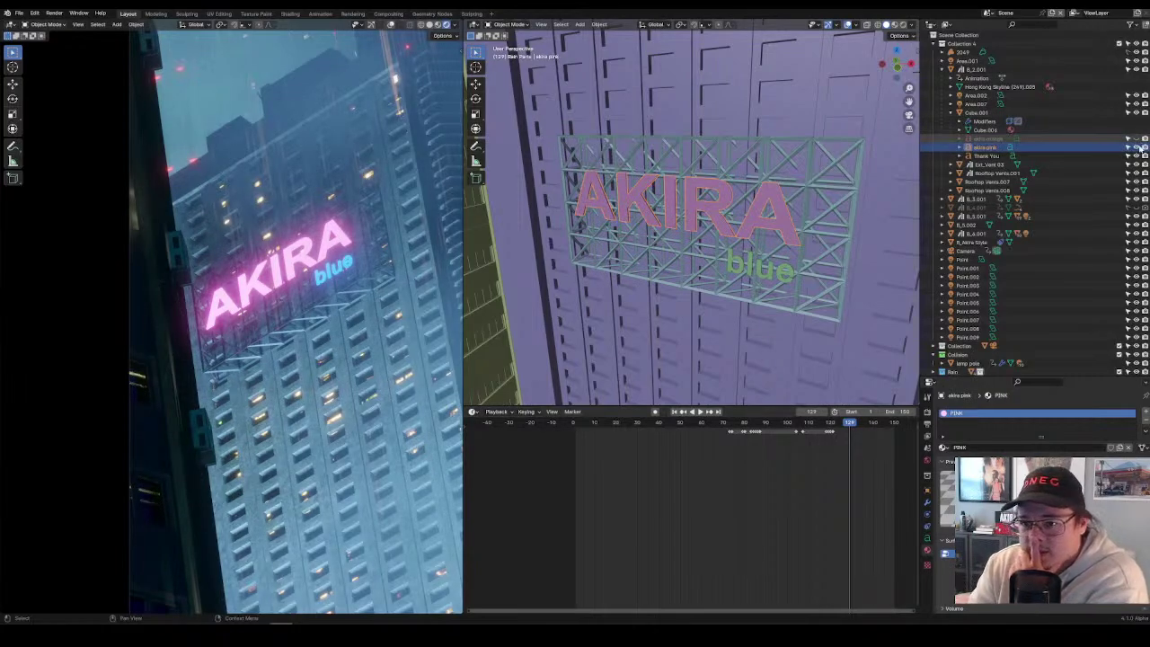
Show akira orange in place of akira pink and examine the sign within the whole camera shot.
click(1136, 147)
click(1136, 138)
scroll(296, 295, down, 5)
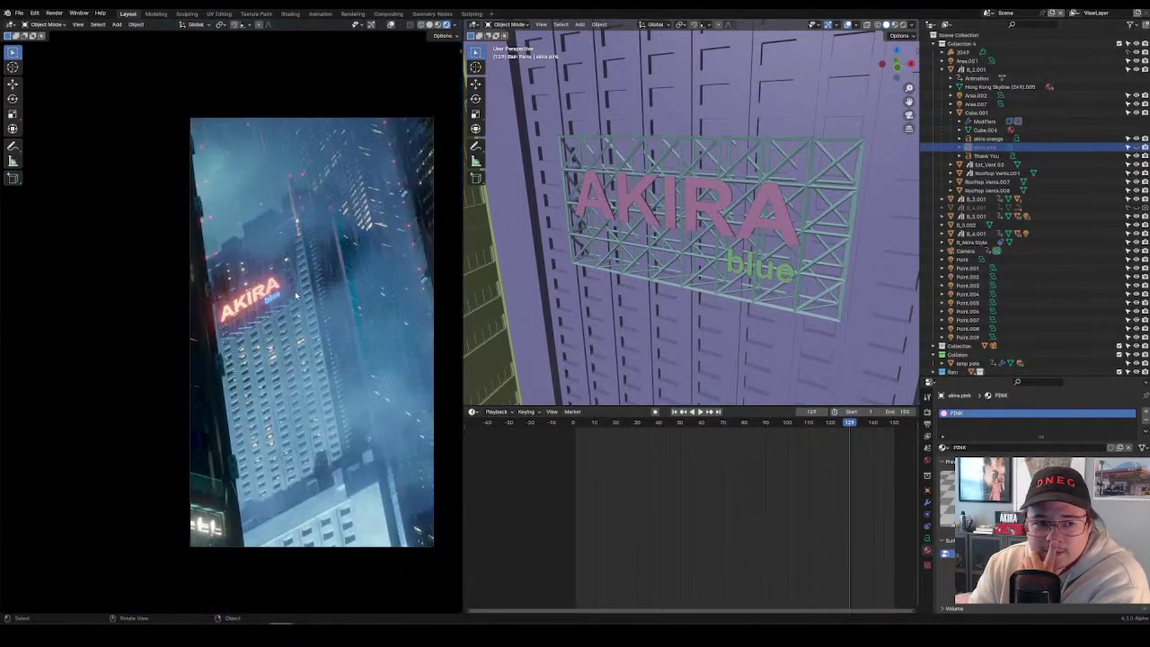
scroll(296, 295, down, 1)
scroll(296, 296, up, 2)
shift+middle_drag(378, 346, 392, 261)
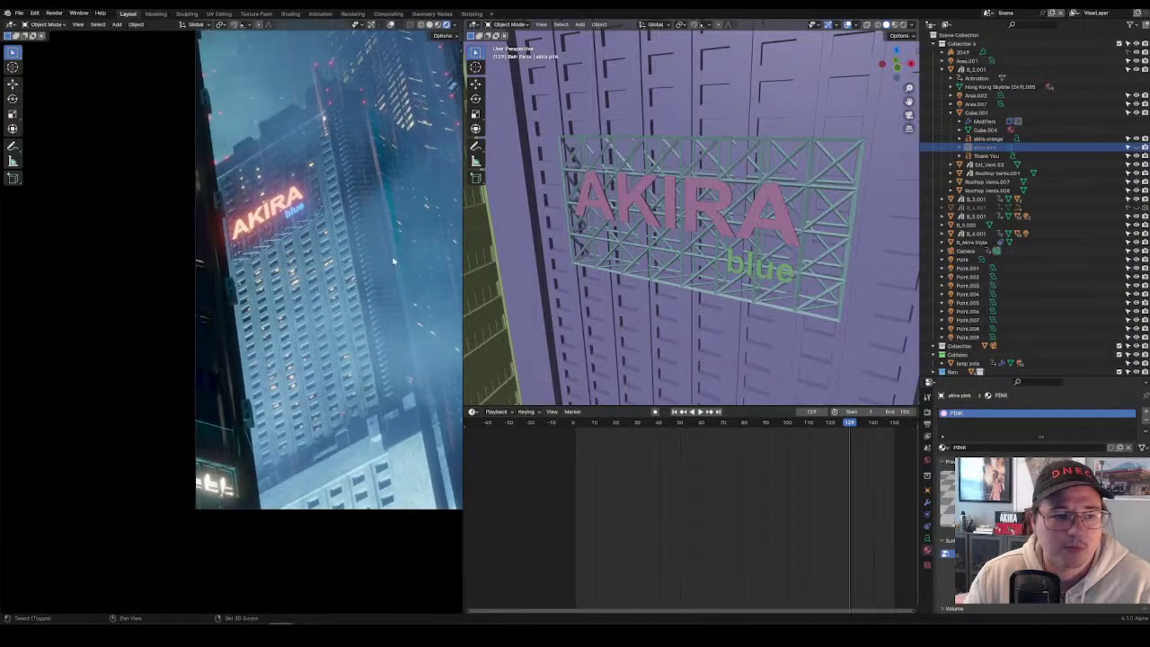
Show akira pink in place of akira orange on the sign and select the pink lettering.
click(1136, 147)
click(1136, 138)
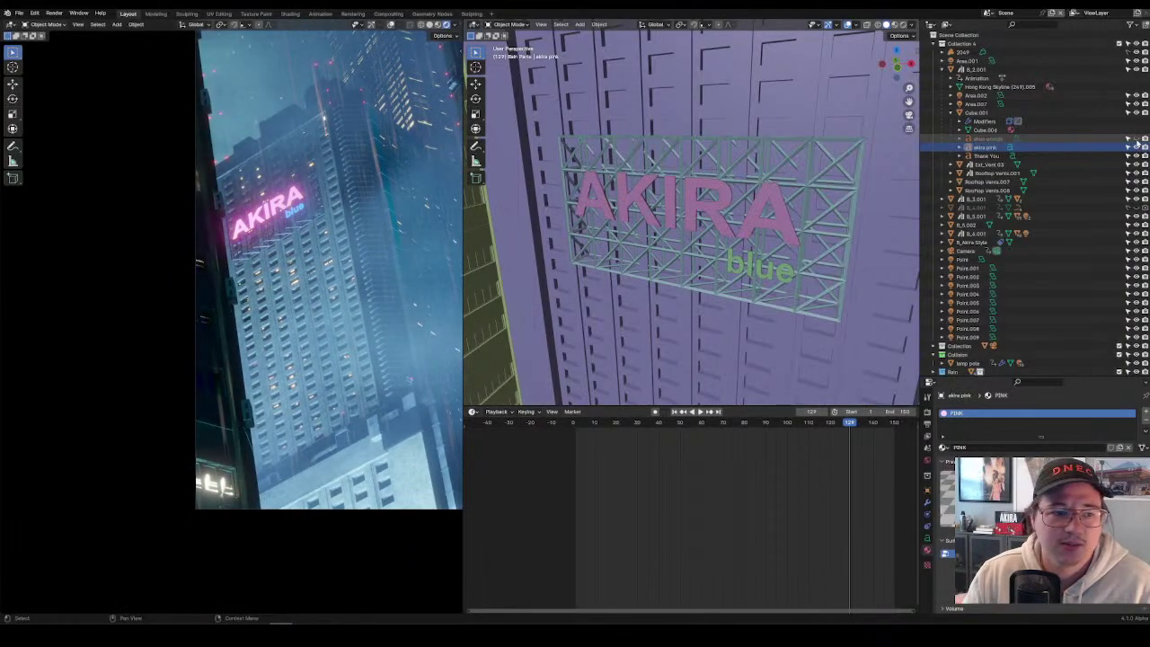
click(755, 202)
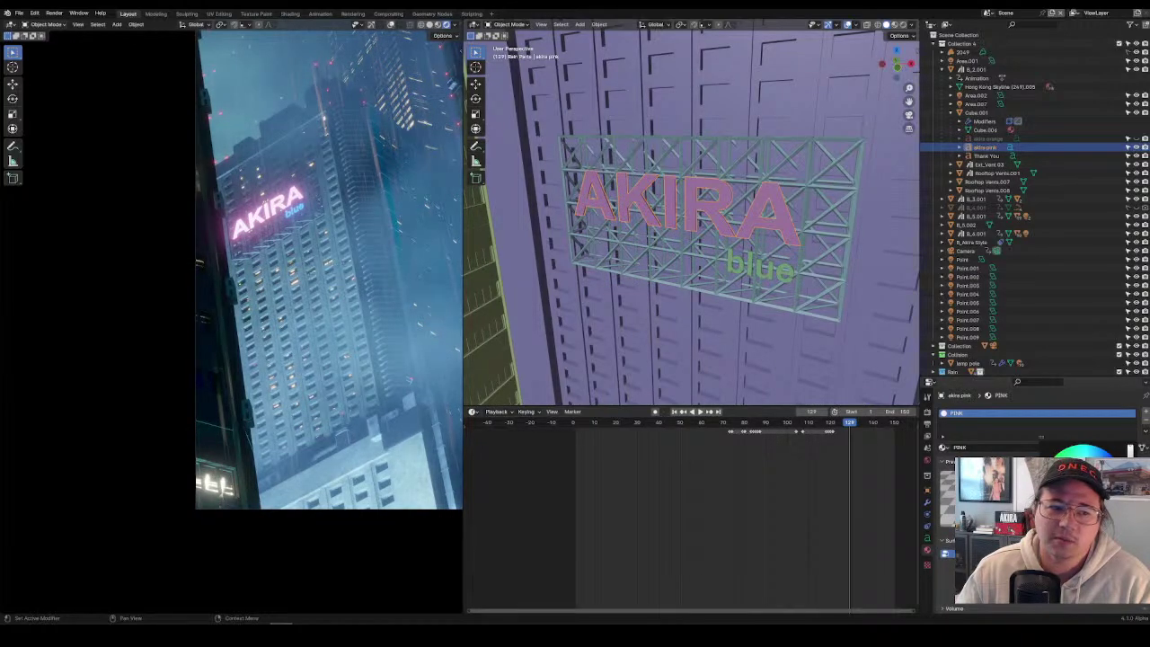
Swap the visibility of akira pink and akira orange back and forth to compare the colours on the building sign, ending on pink.
click(1136, 146)
click(1136, 139)
click(1136, 139)
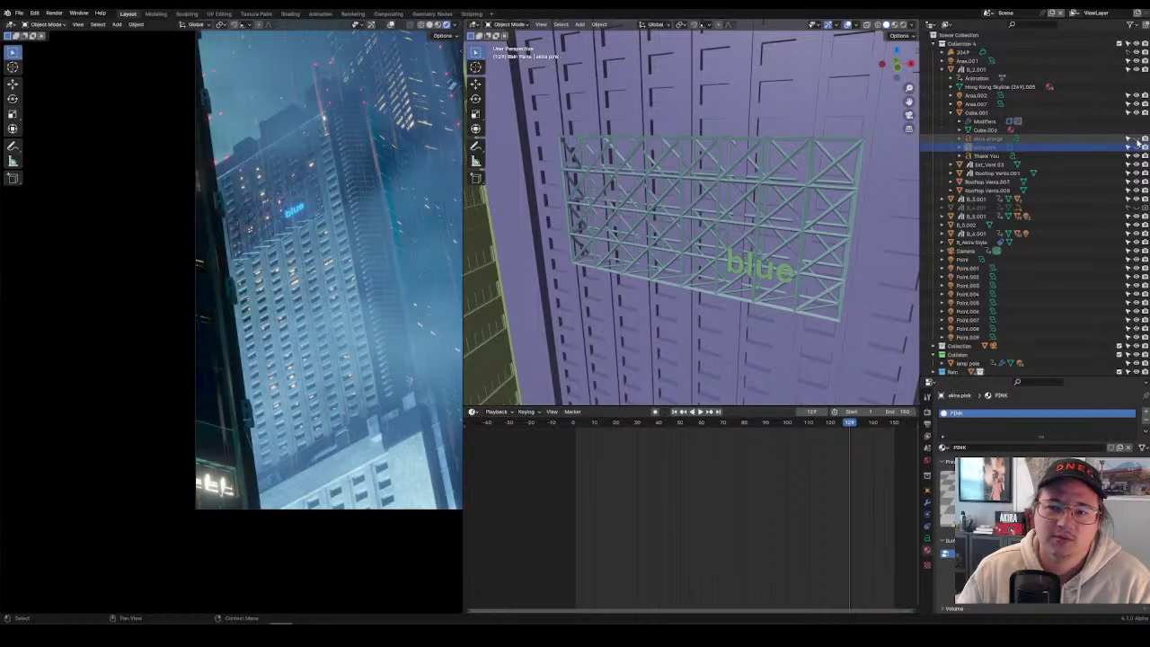
click(1136, 139)
click(1137, 139)
click(1136, 147)
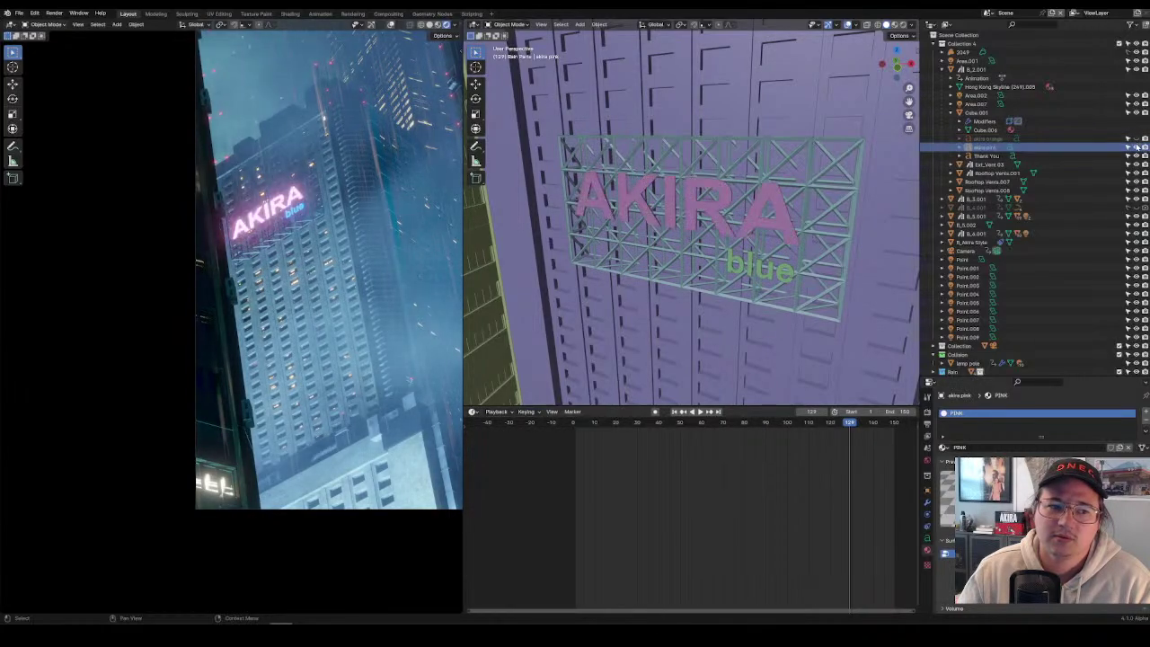
Play the camera animation with the pink AKIRA sign and review the shot in the full vertical frame.
scroll(390, 319, down, 2)
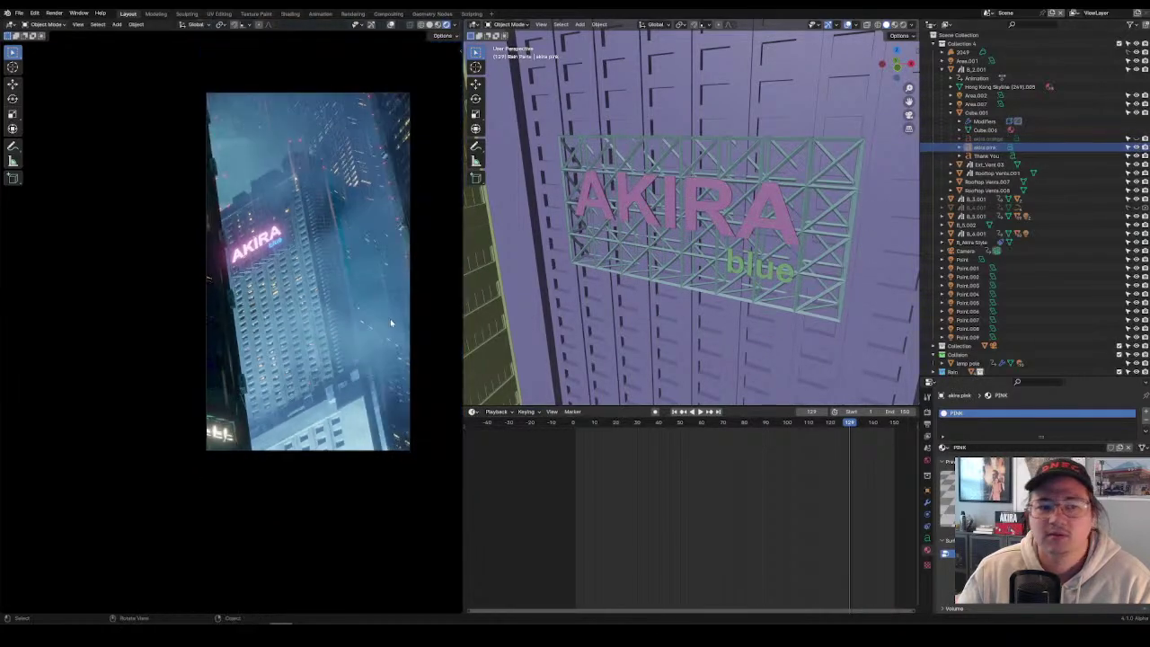
key(space)
scroll(334, 318, up, 2)
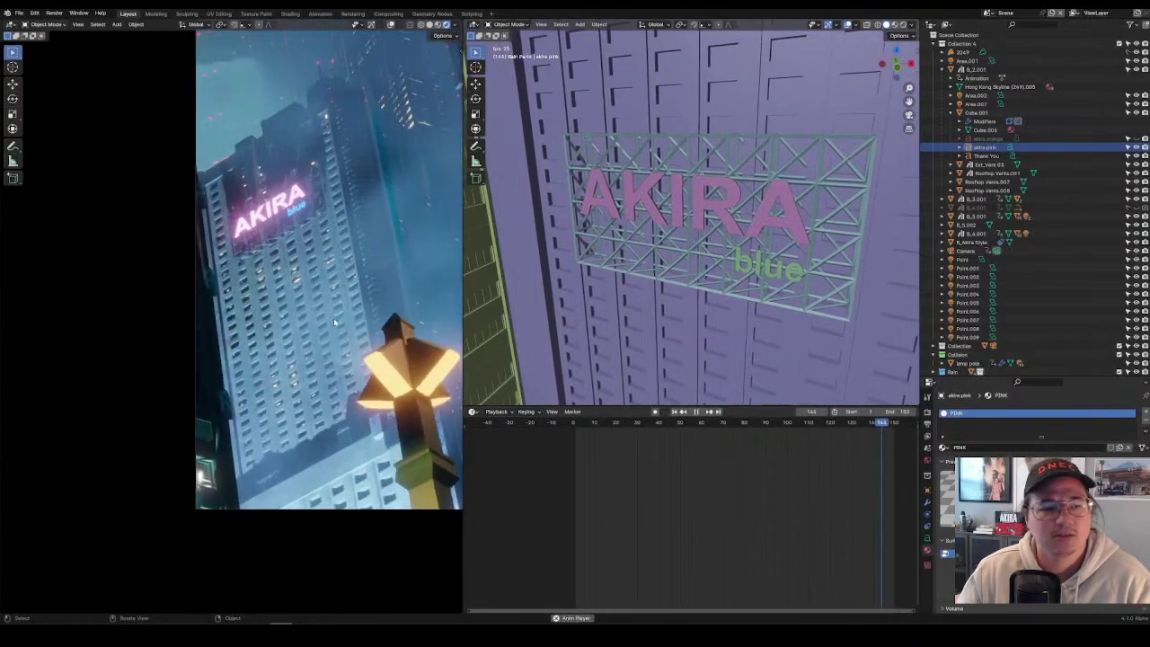
shift+middle_drag(372, 305, 293, 357)
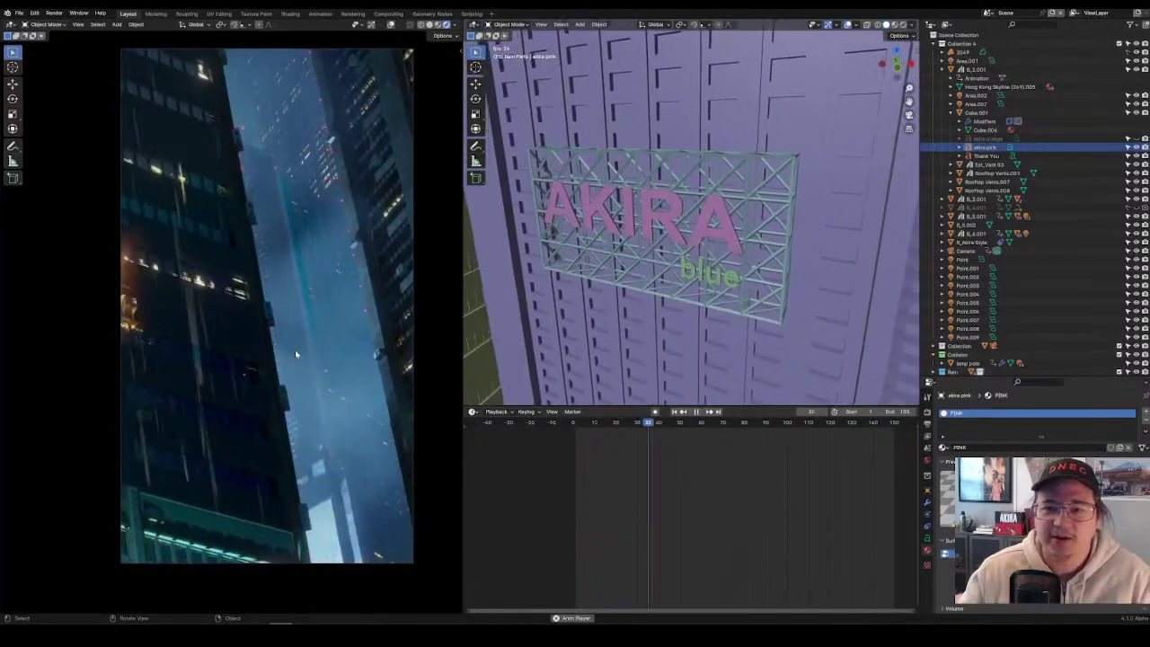
key(space)
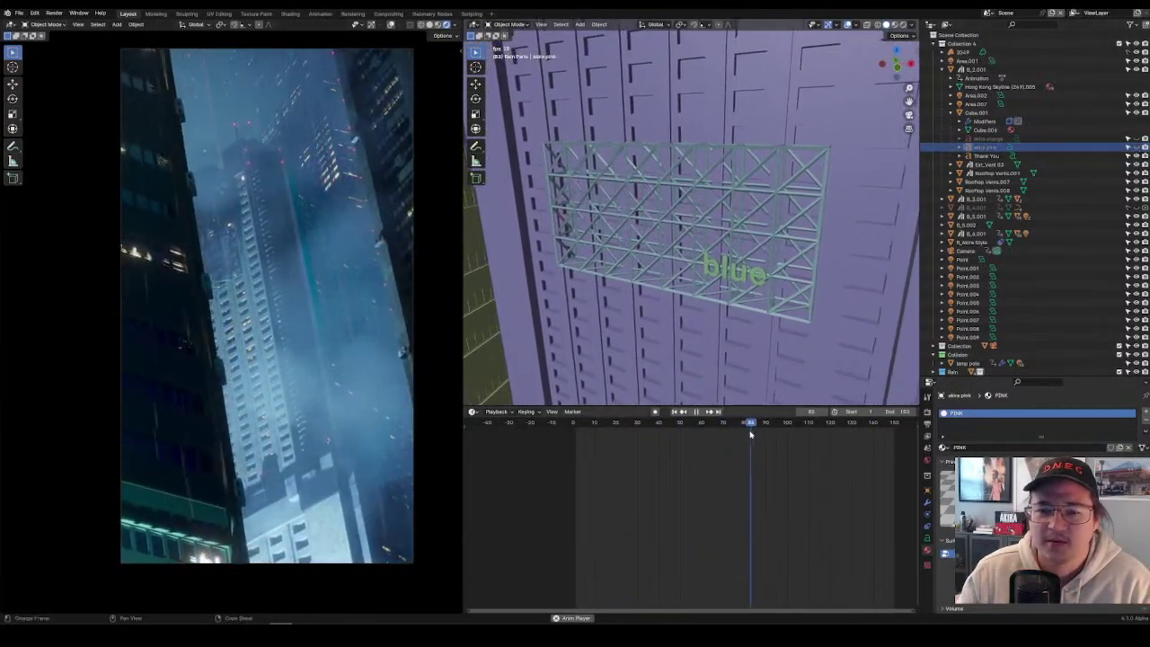
Return to the first frame, show akira orange with akira pink hidden, and play the shot to review the orange sign.
key(shift+Left)
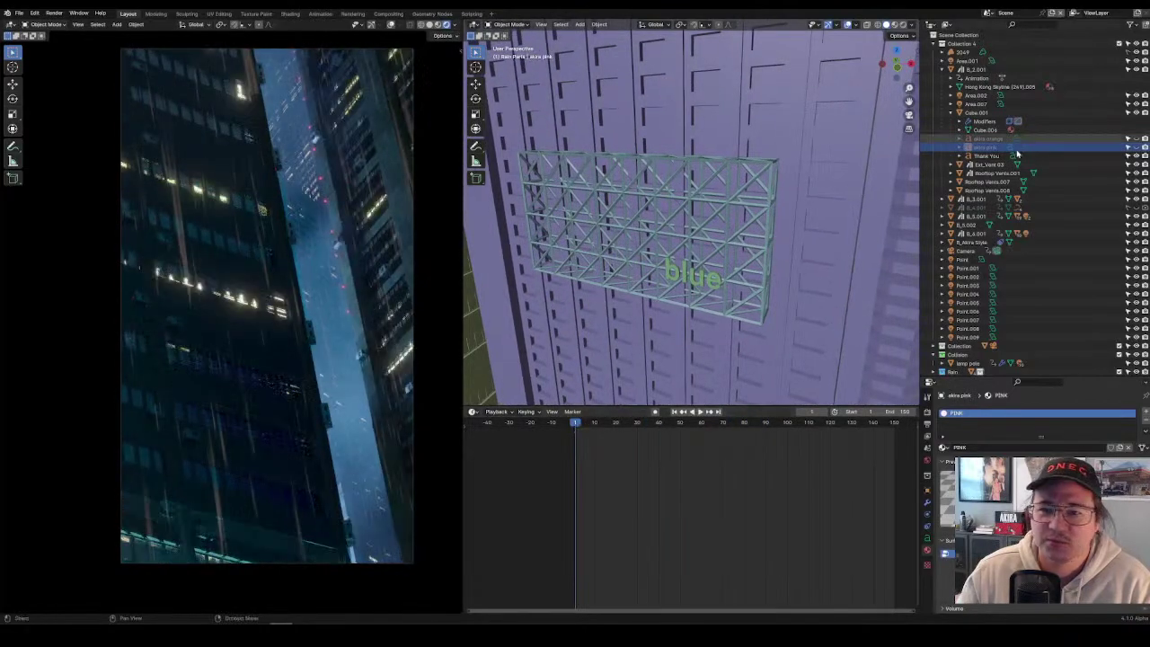
click(1136, 141)
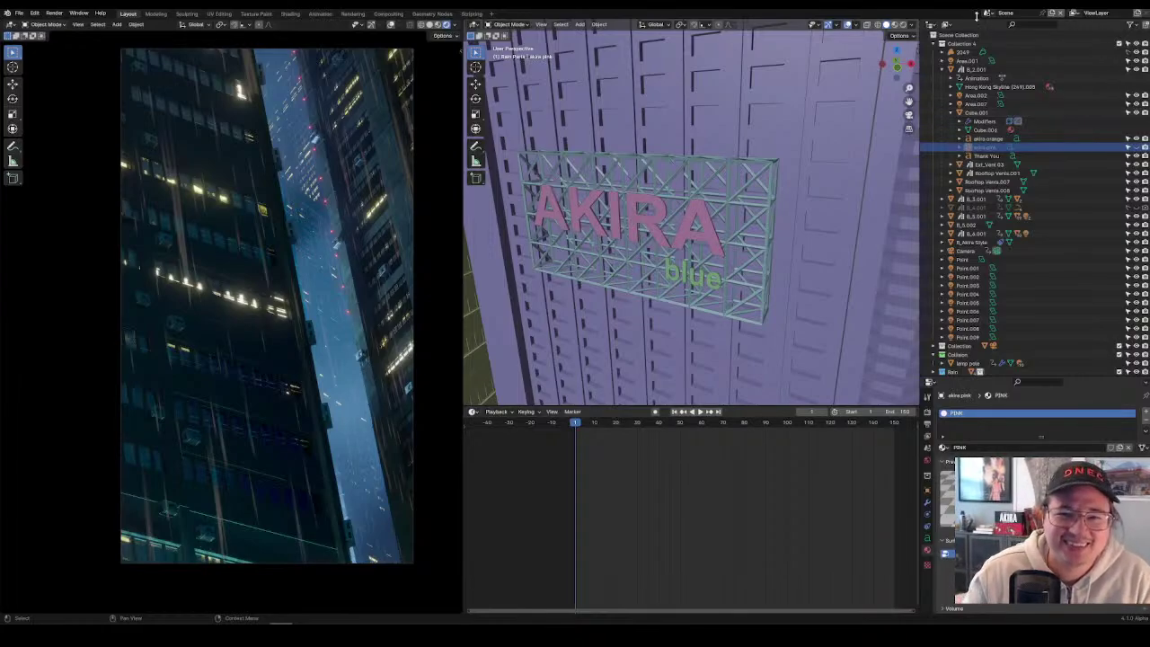
key(space)
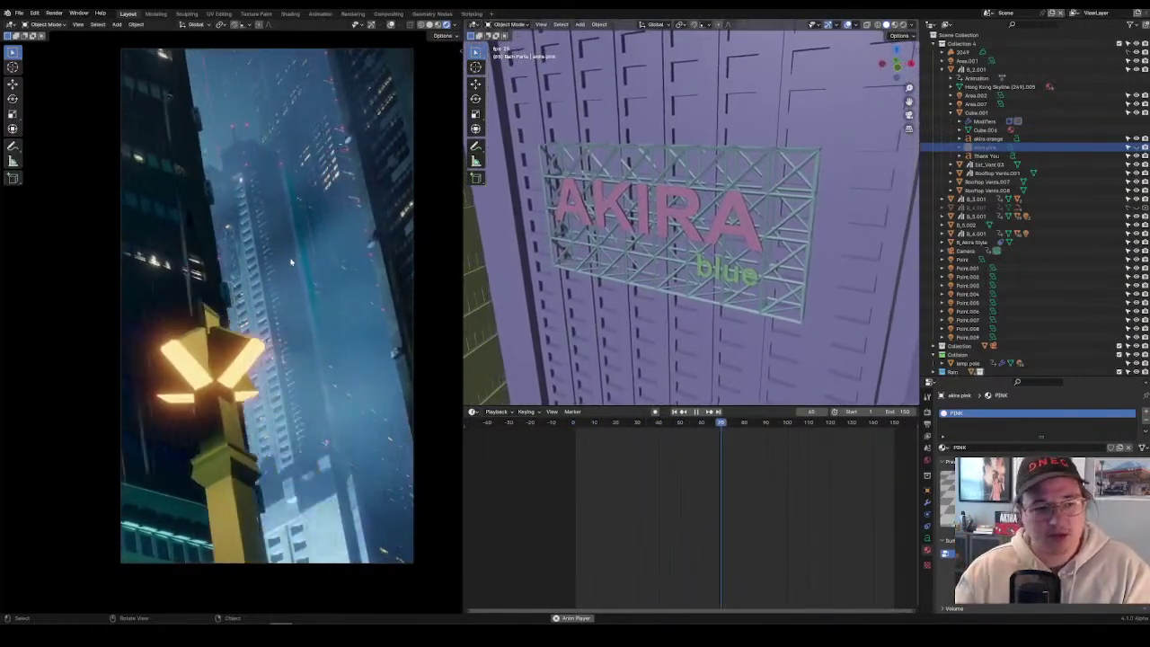
key(space)
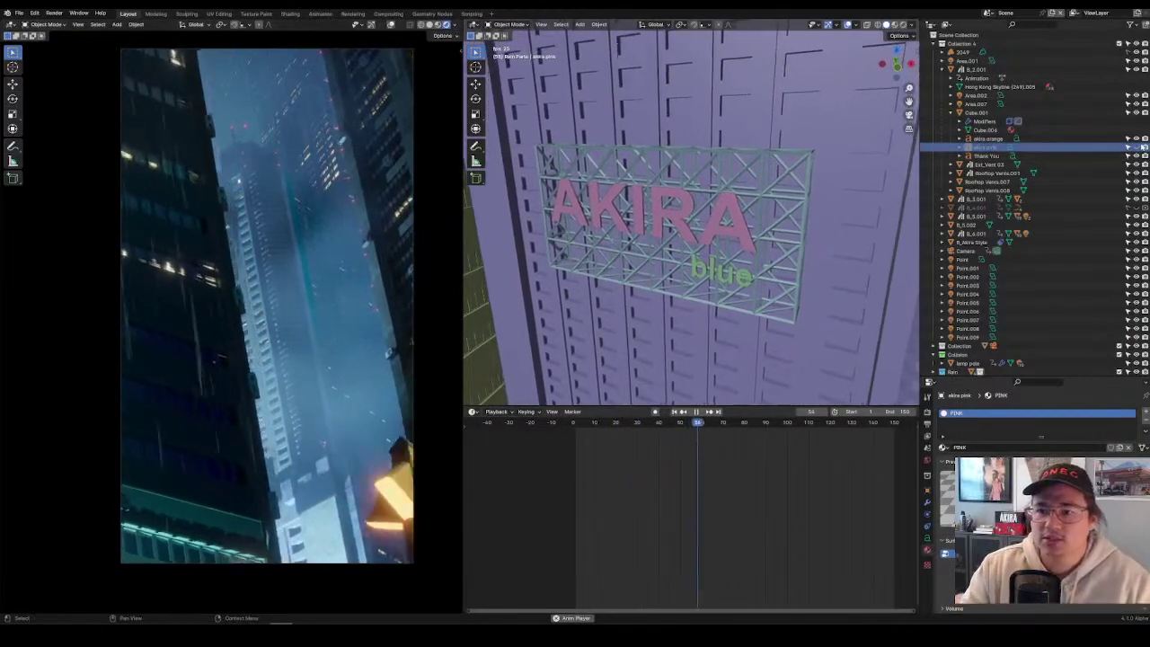
Alternate akira pink and akira orange during playback to compare both sign colours in motion, leaving only akira pink shown.
click(1135, 148)
click(1136, 138)
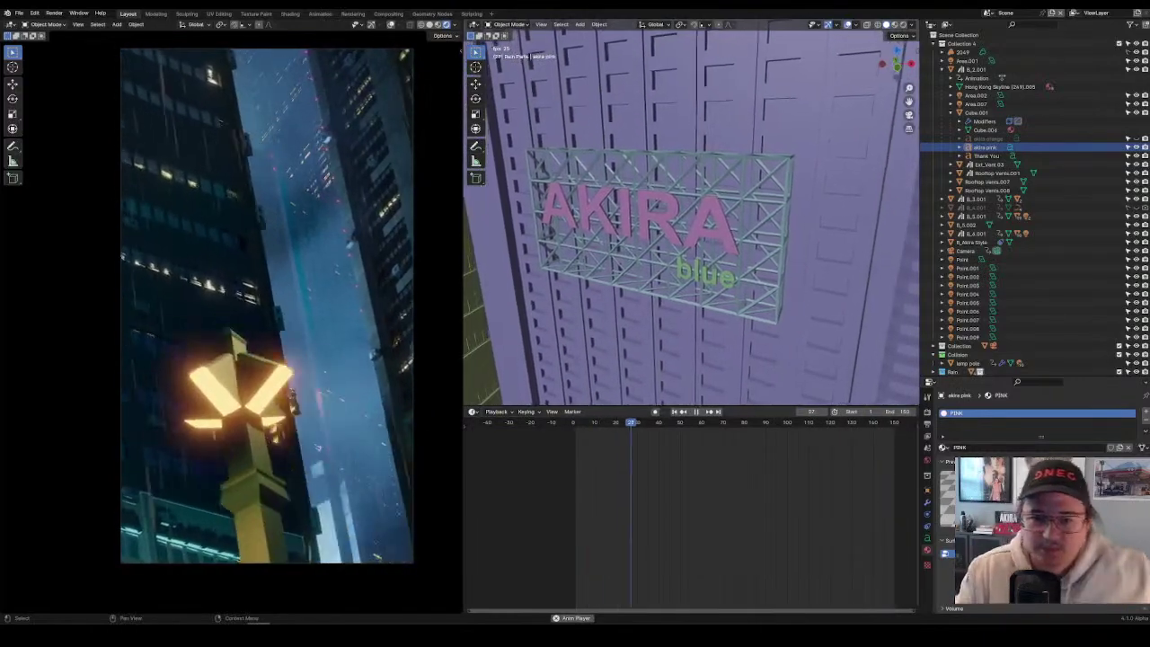
click(1135, 147)
click(1136, 139)
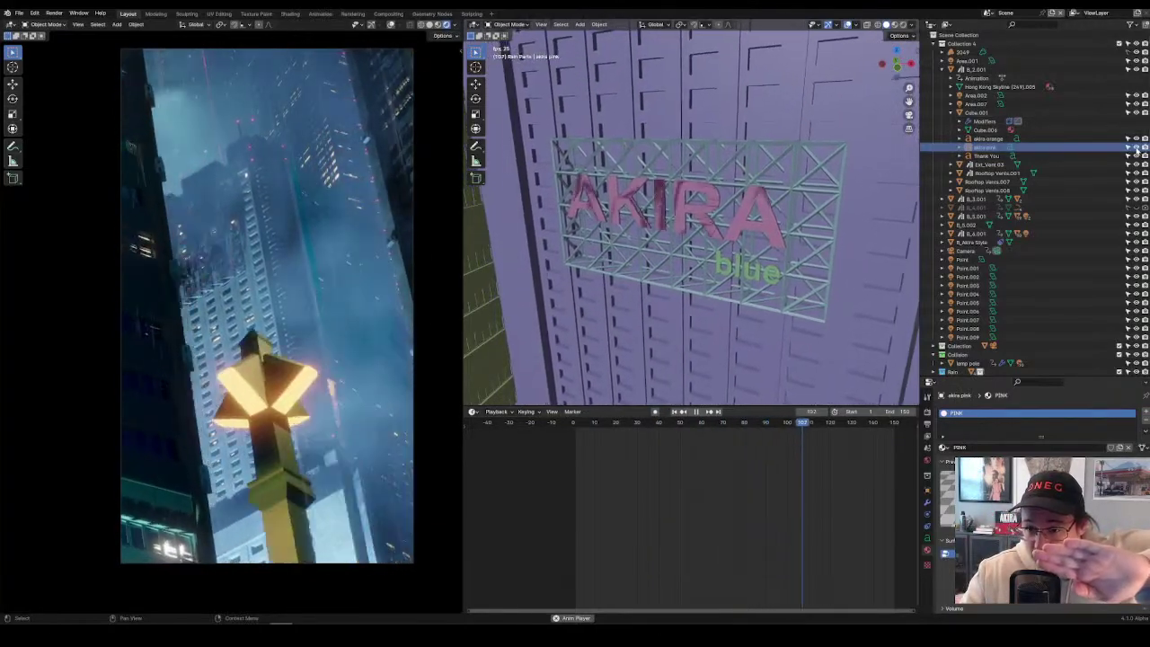
click(1136, 147)
click(1136, 138)
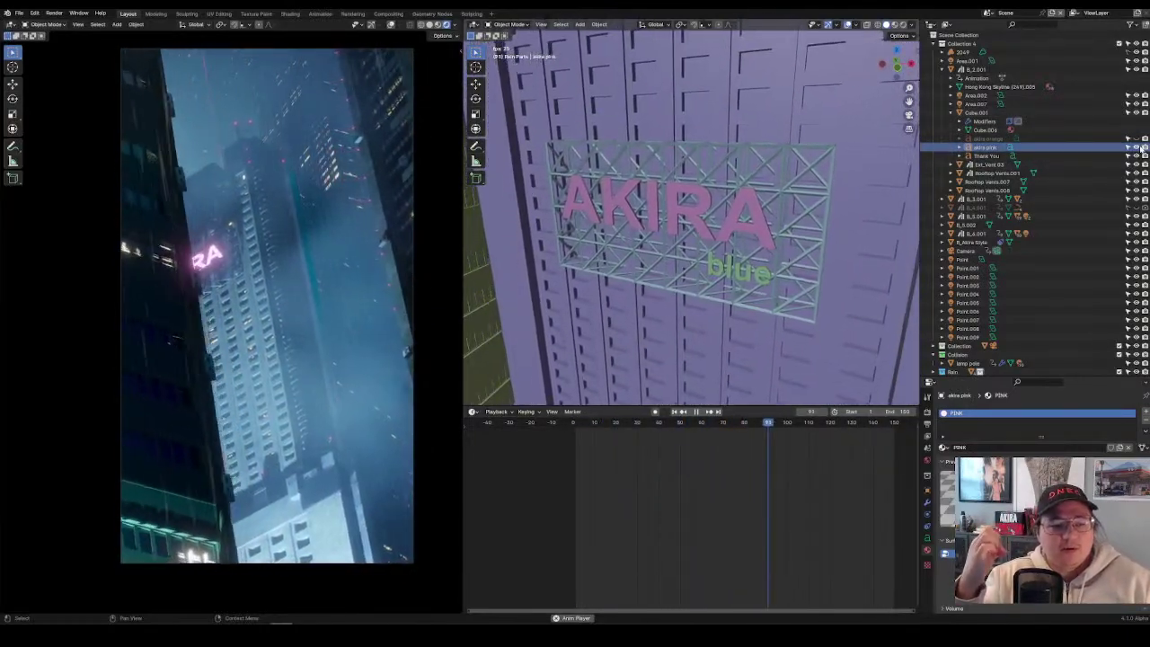
click(1137, 146)
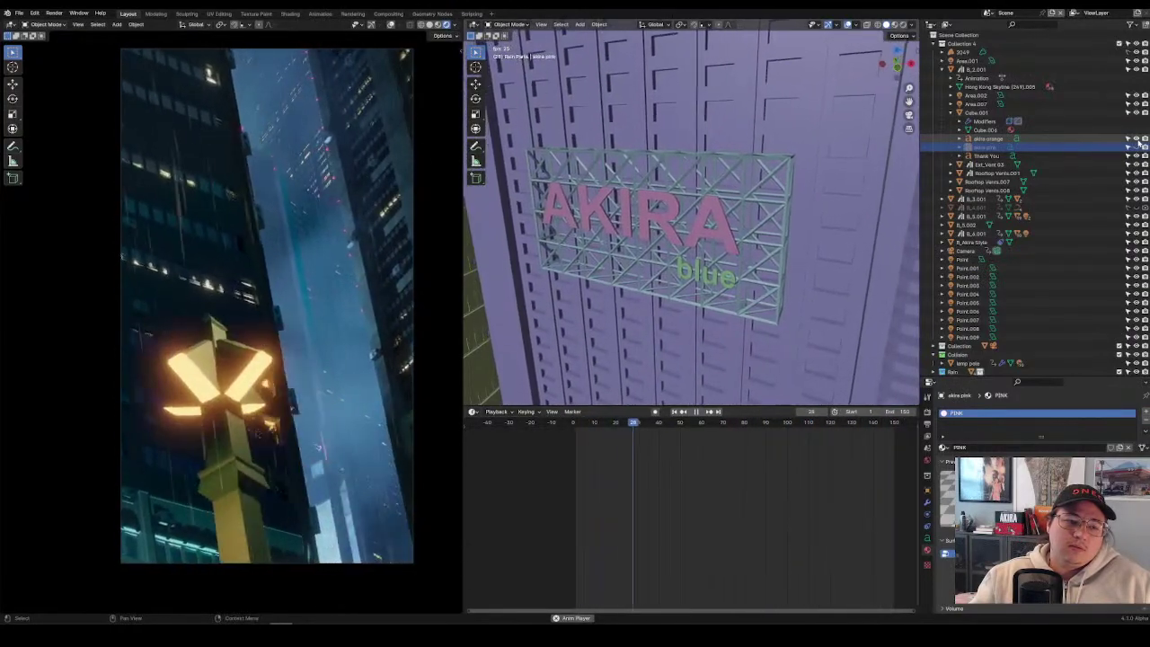
click(1136, 138)
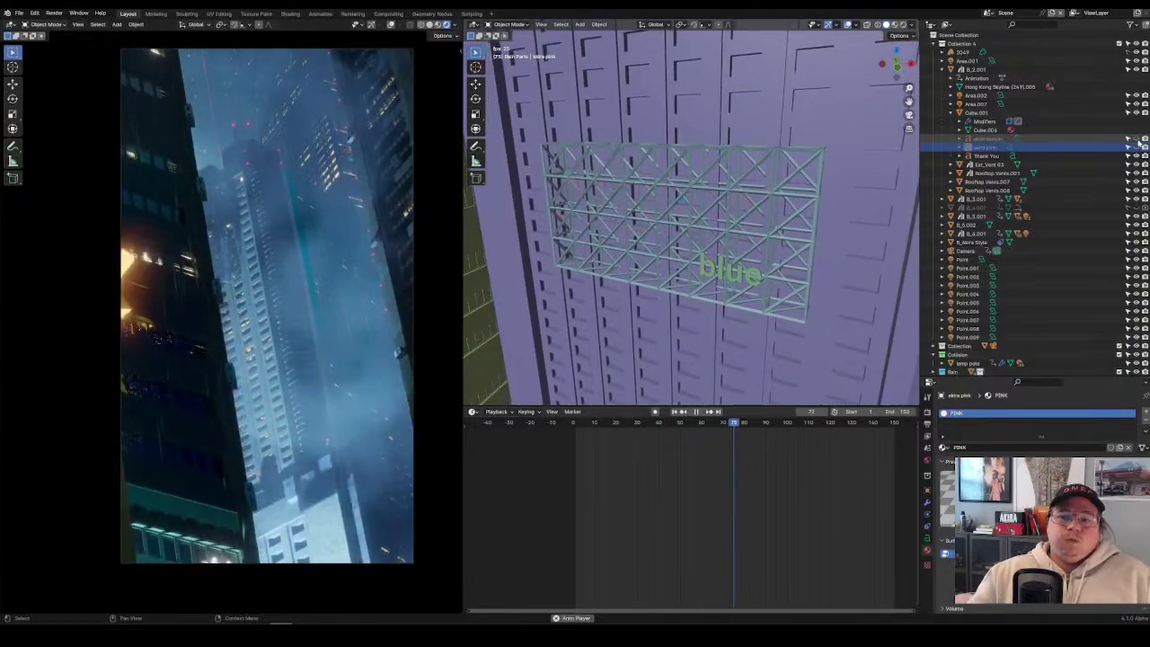
click(1136, 147)
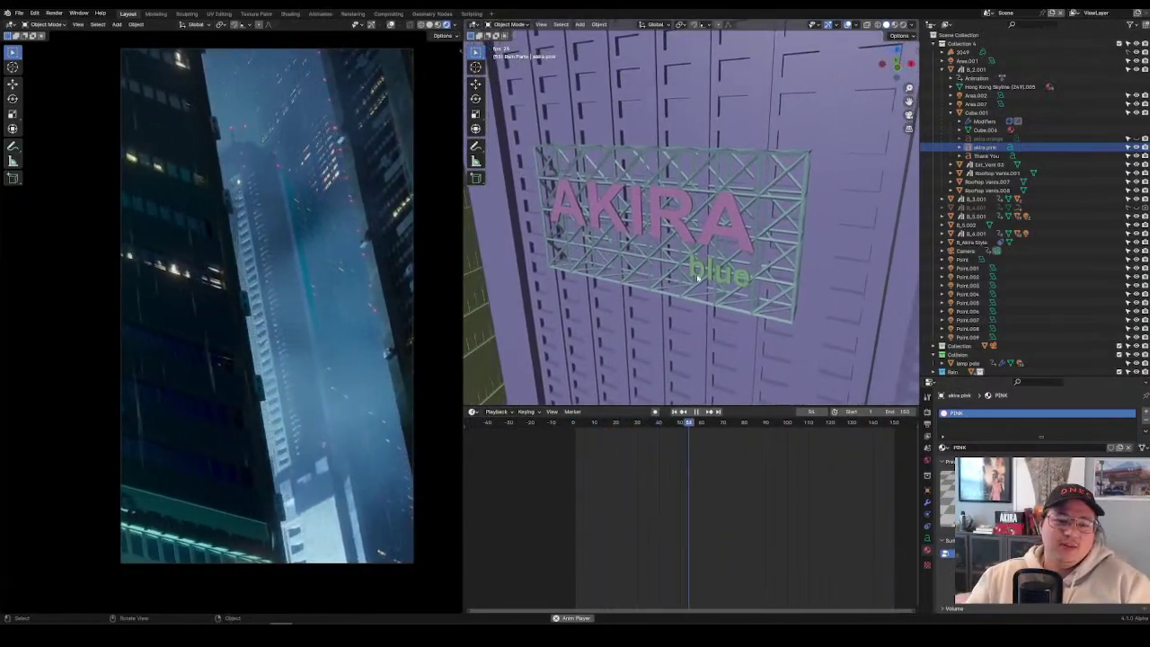
View the whole camera frame at a smaller size and play and pause the animation to review the shot with the pink sign.
scroll(324, 315, down, 1)
scroll(325, 316, down, 1)
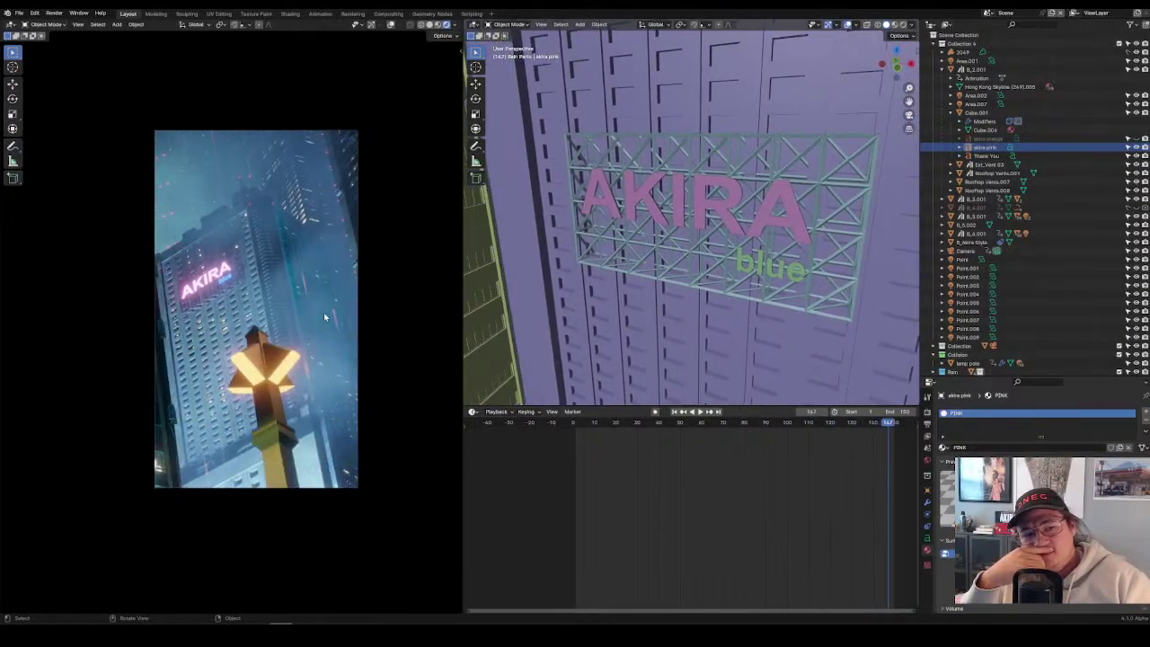
key(space)
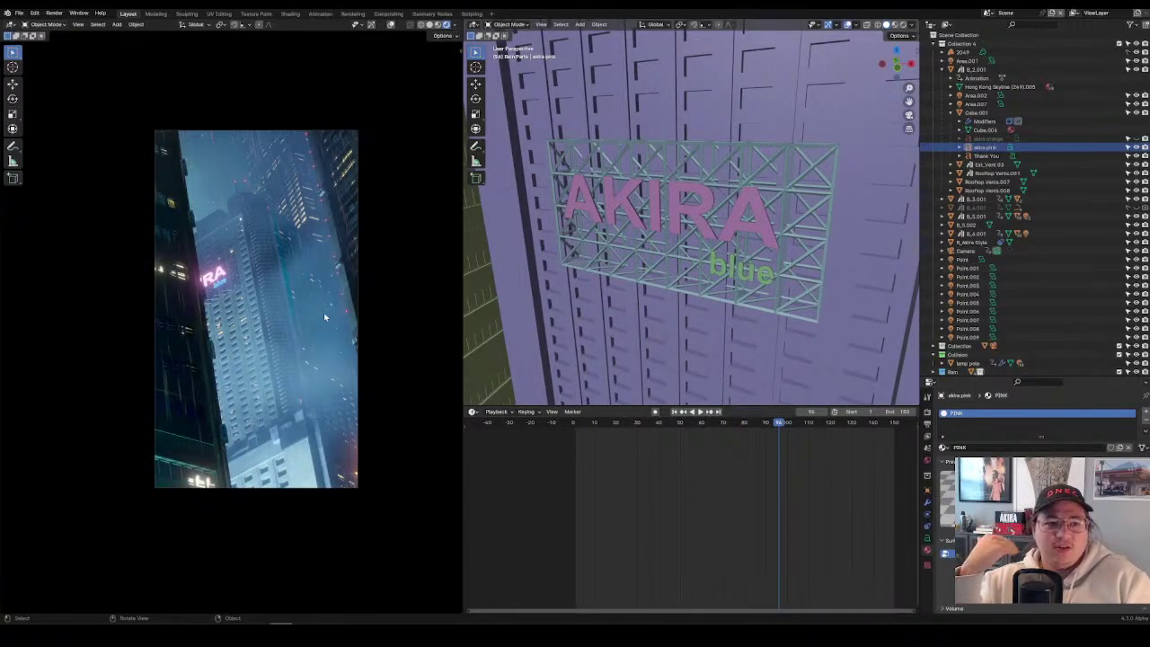
key(space)
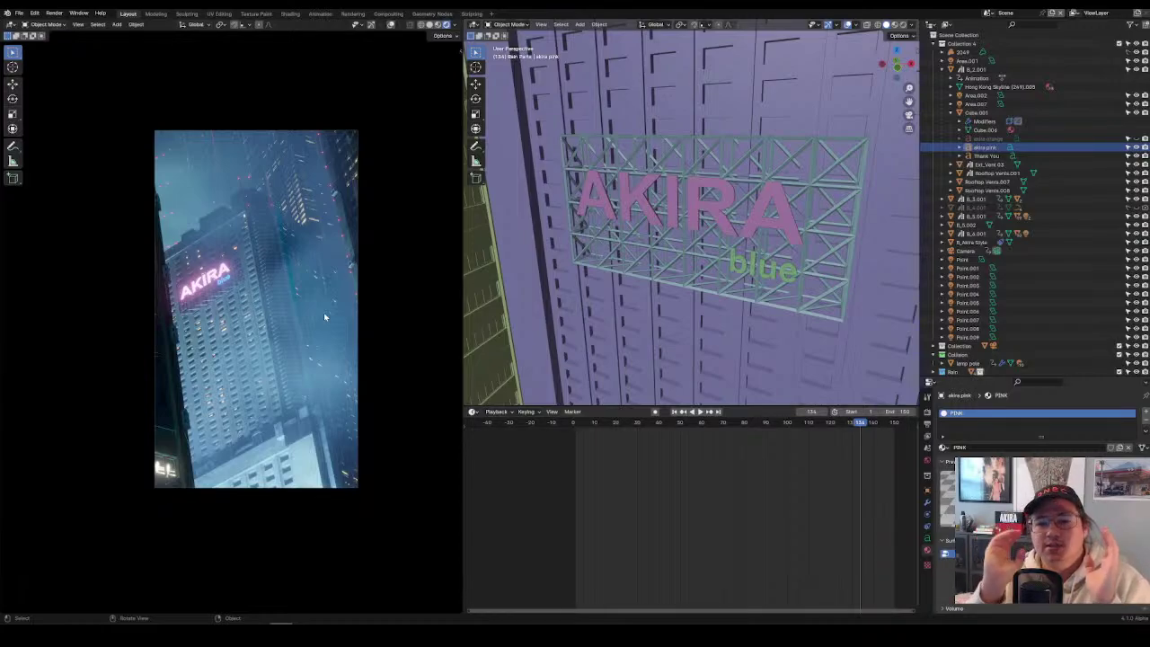
key(space)
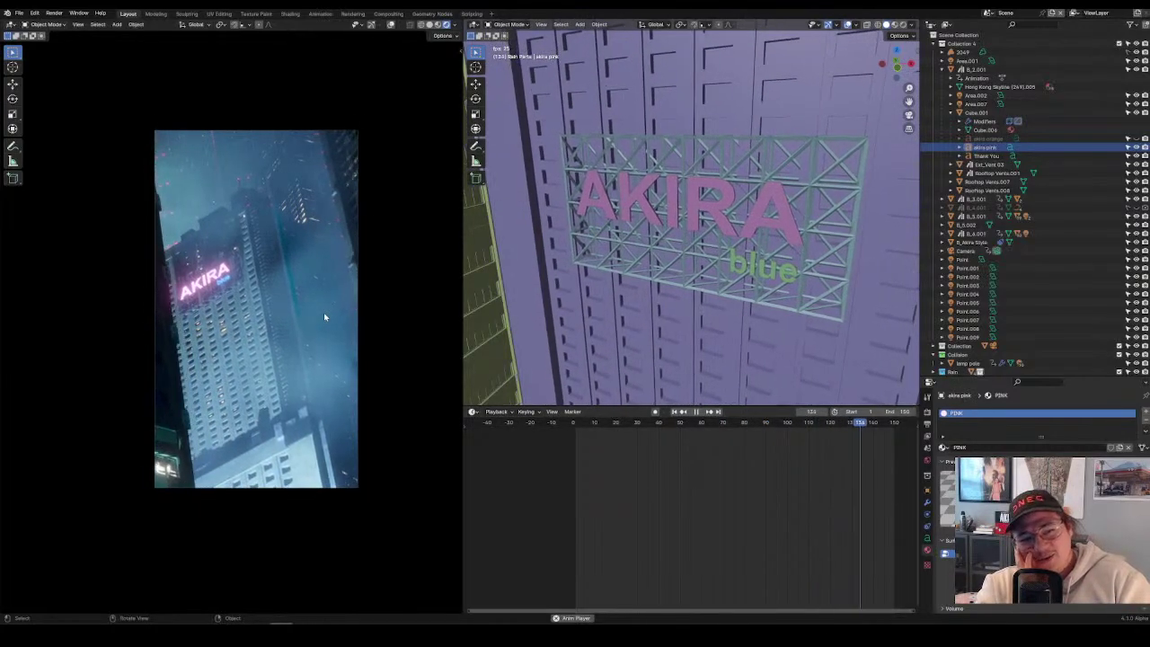
key(space)
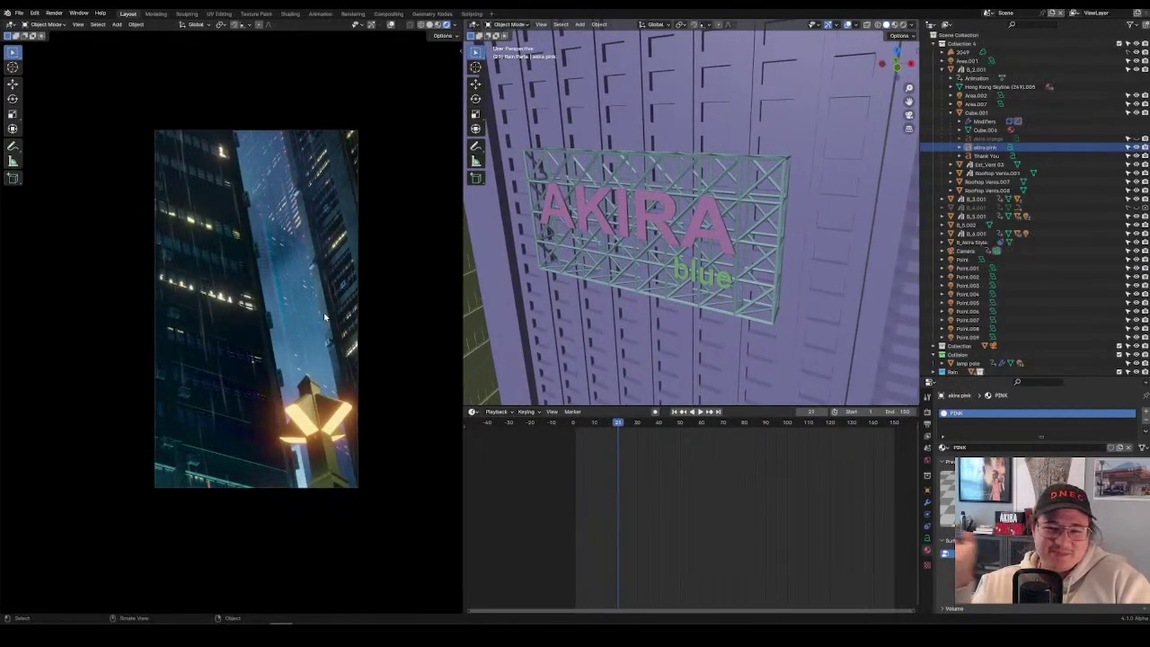
key(space)
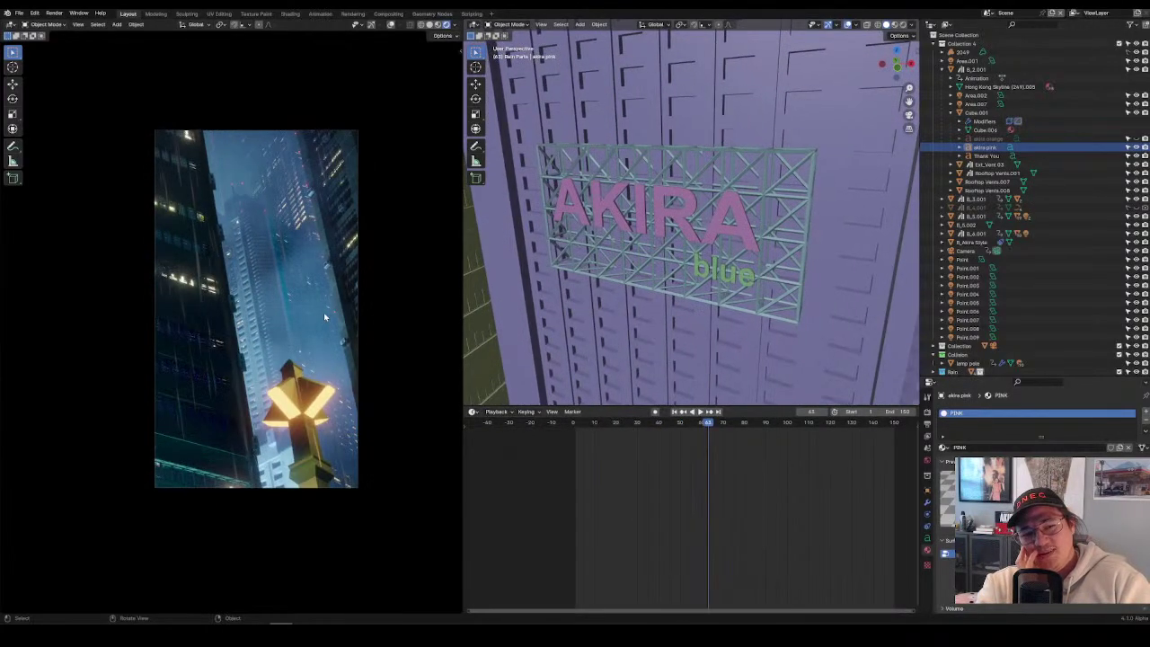
key(space)
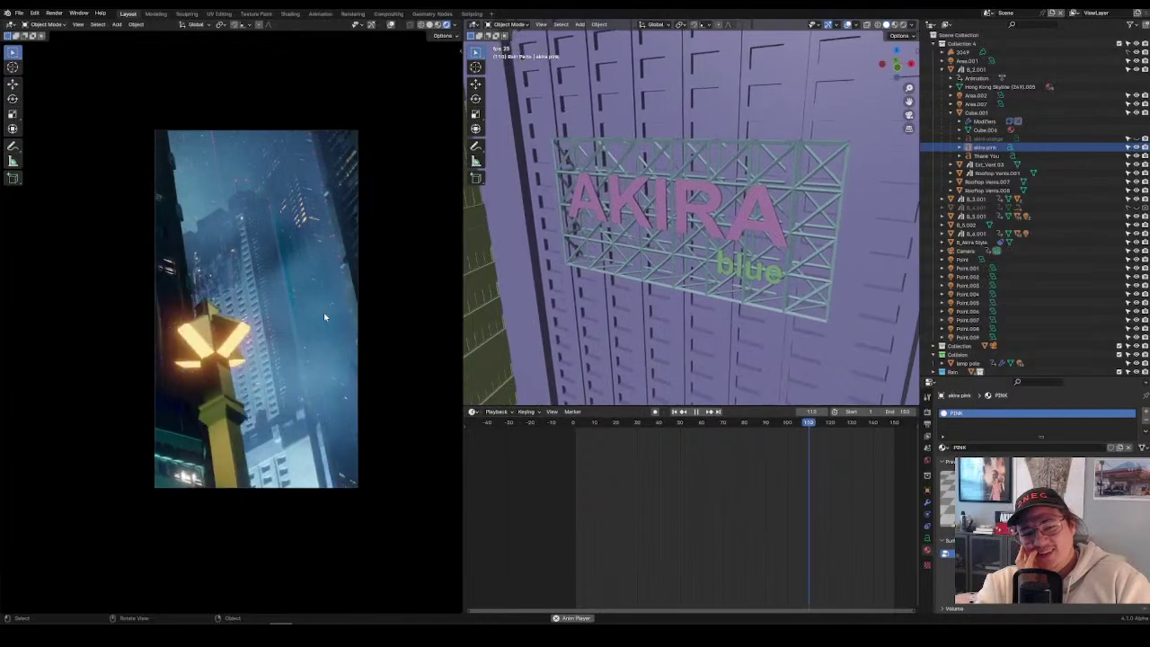
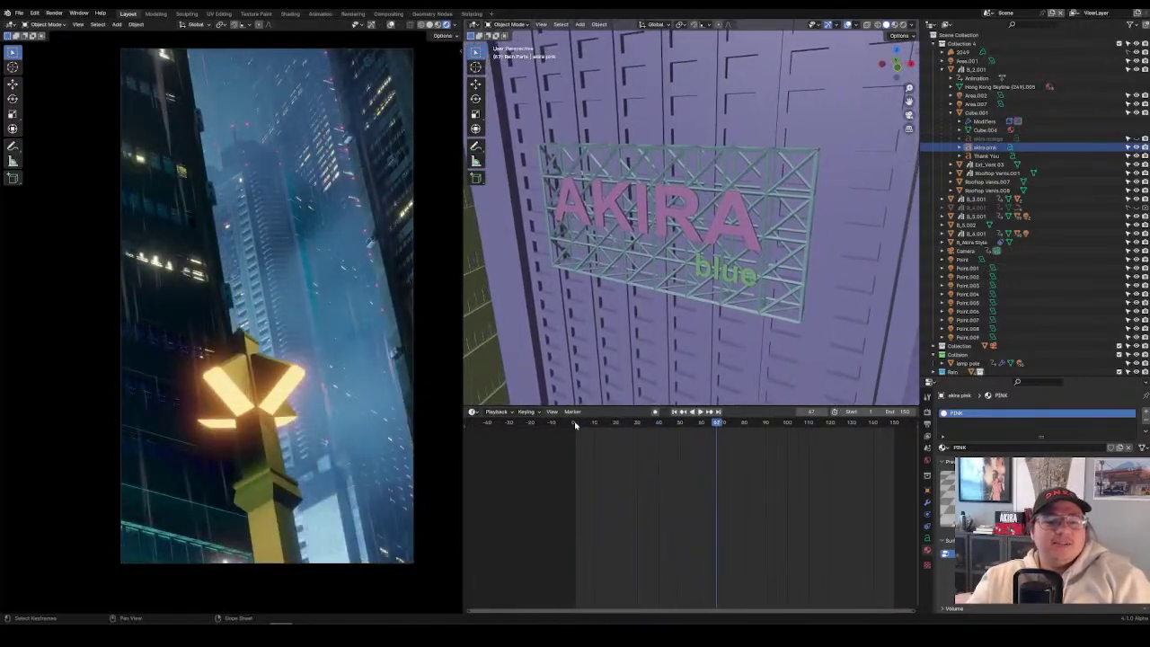
Play the animation from frame 1, then scrub beyond frame 150 to check the camera view with the AKIRA sign.
click(575, 422)
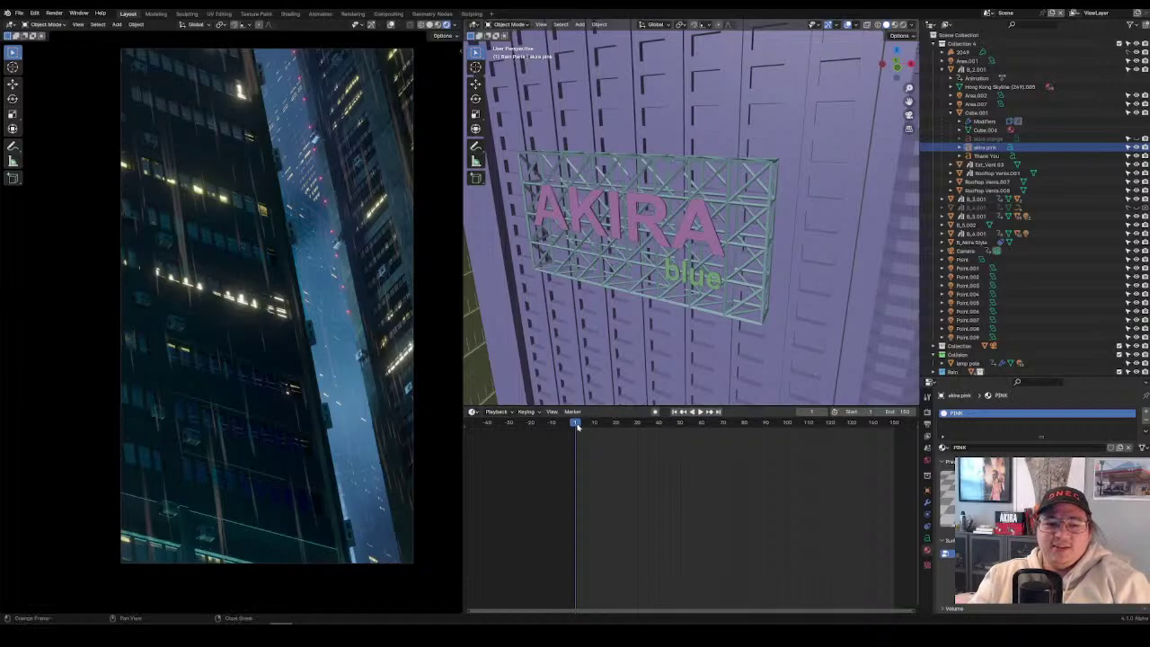
key(space)
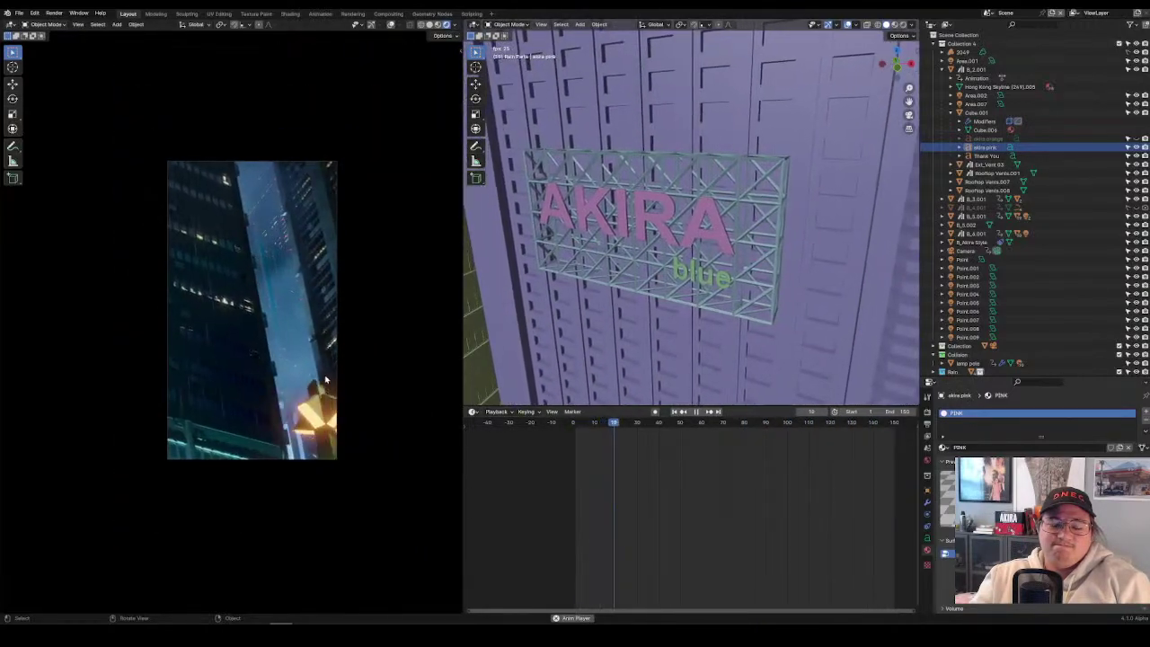
scroll(325, 379, up, 1)
key(space)
middle_drag(829, 473, 782, 478)
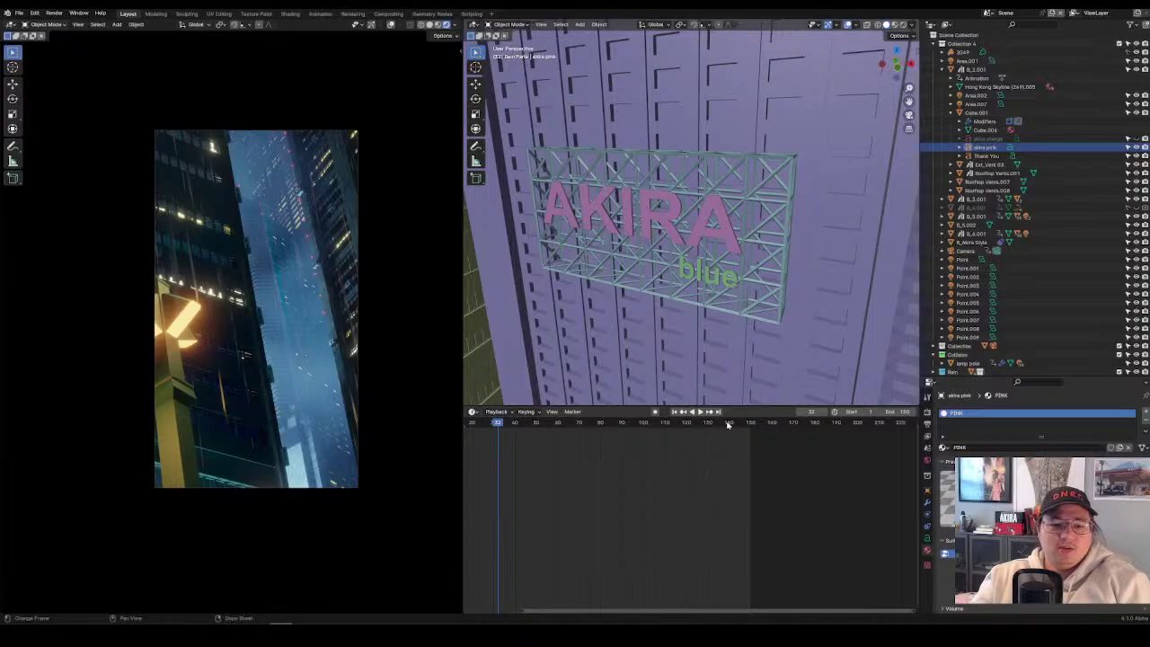
drag(728, 425, 792, 427)
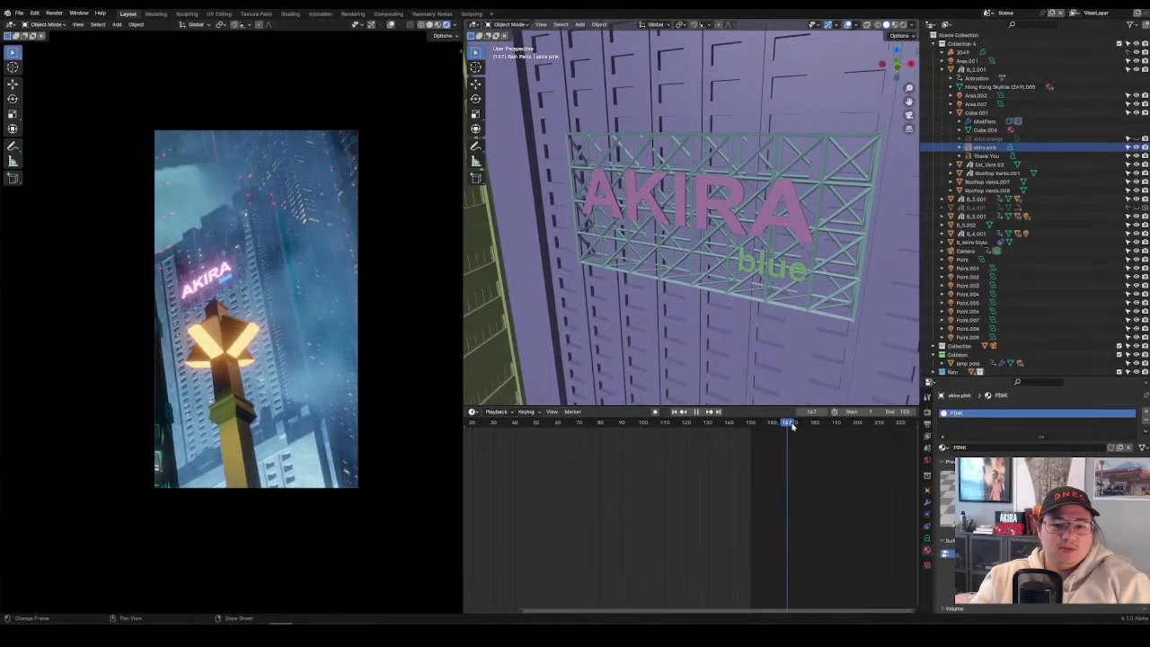
key(space)
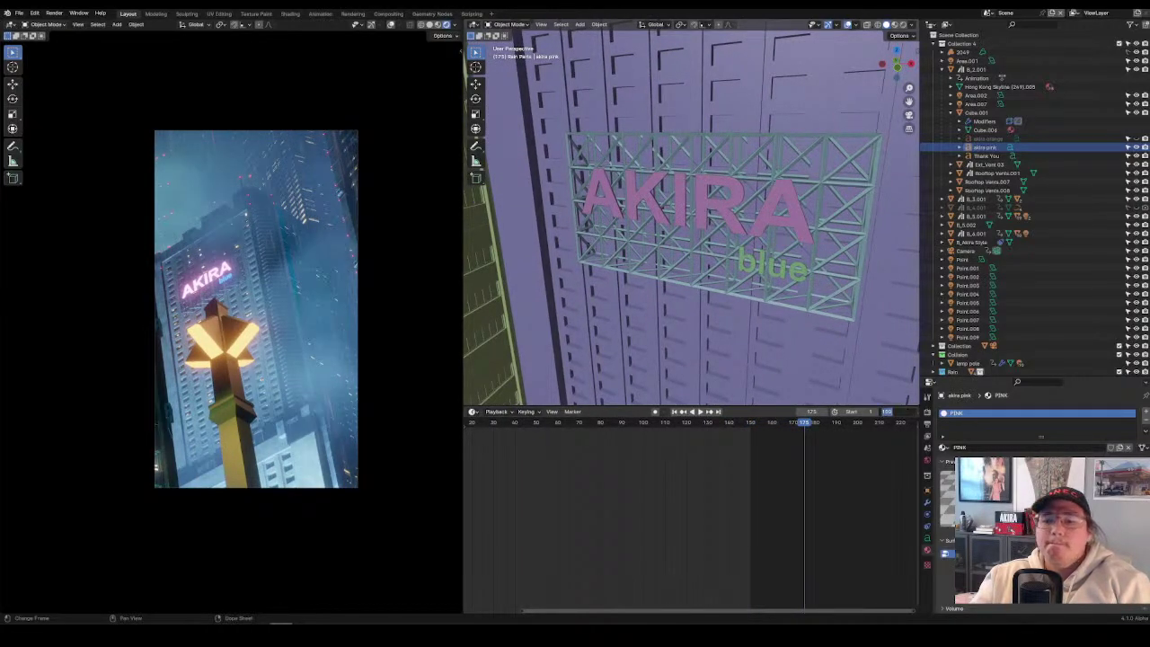
Try to set the animation's end frame with a multiple of 24, such as 24*6.
click(878, 473)
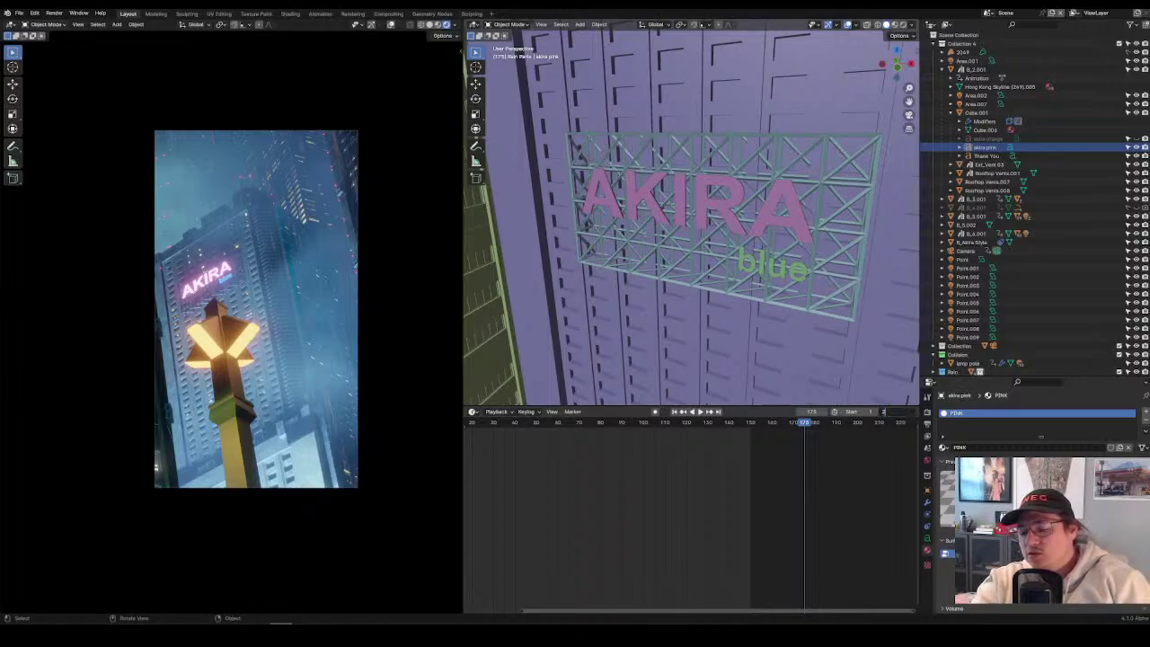
key(Return)
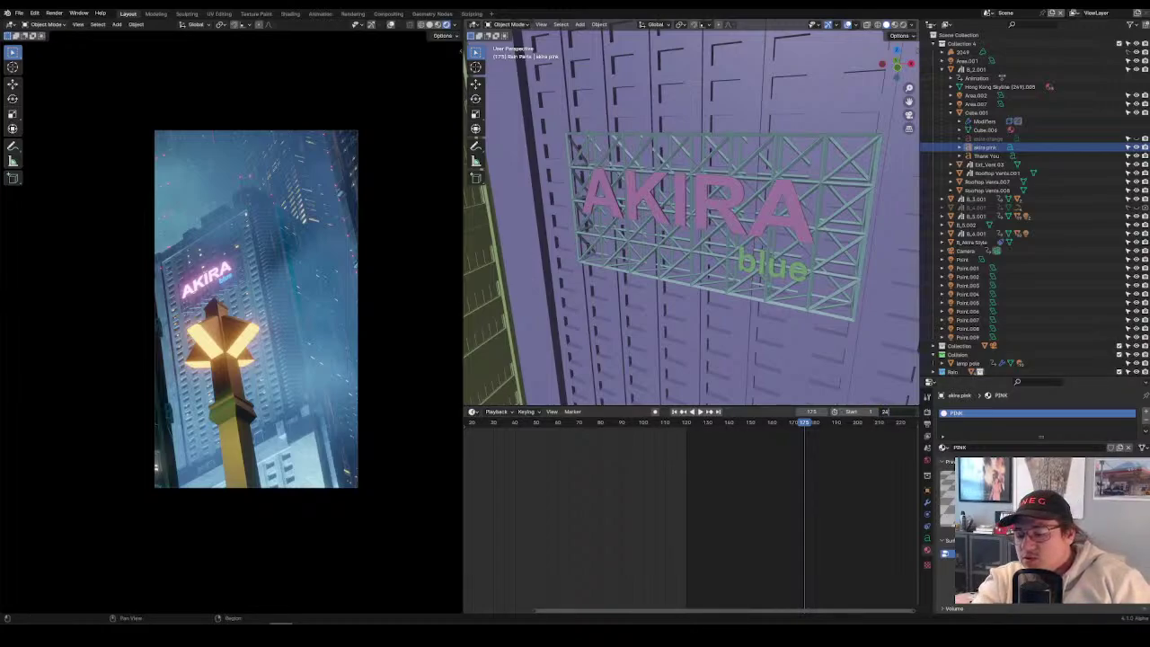
click(907, 415)
text(24*6)
key(Return)
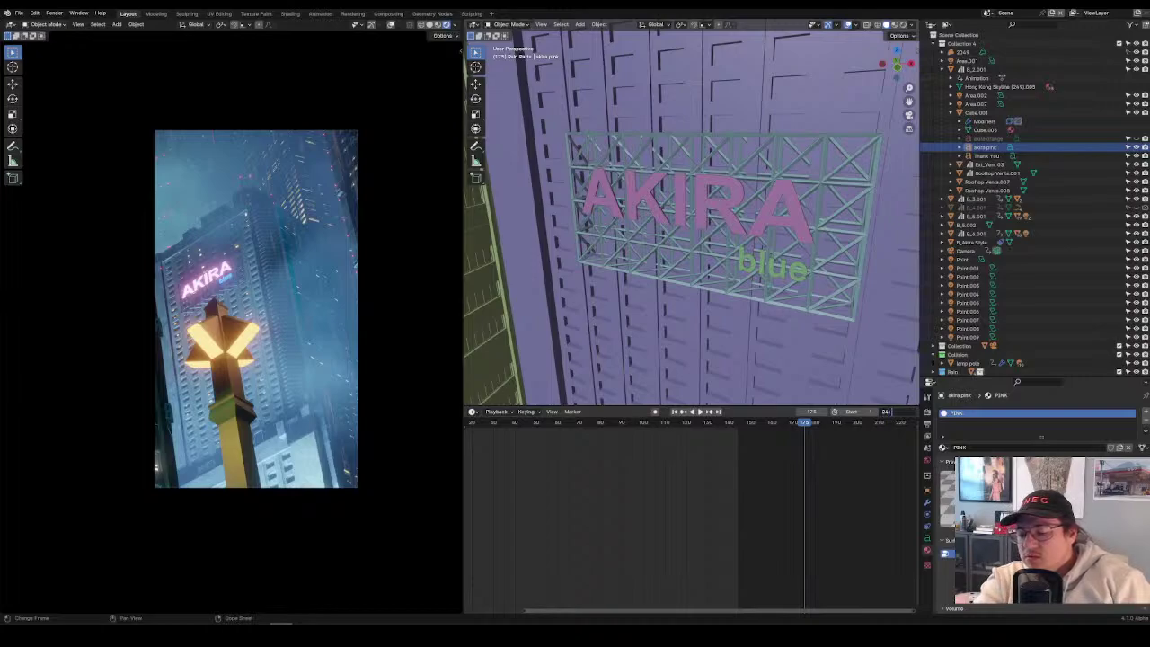
key(Return)
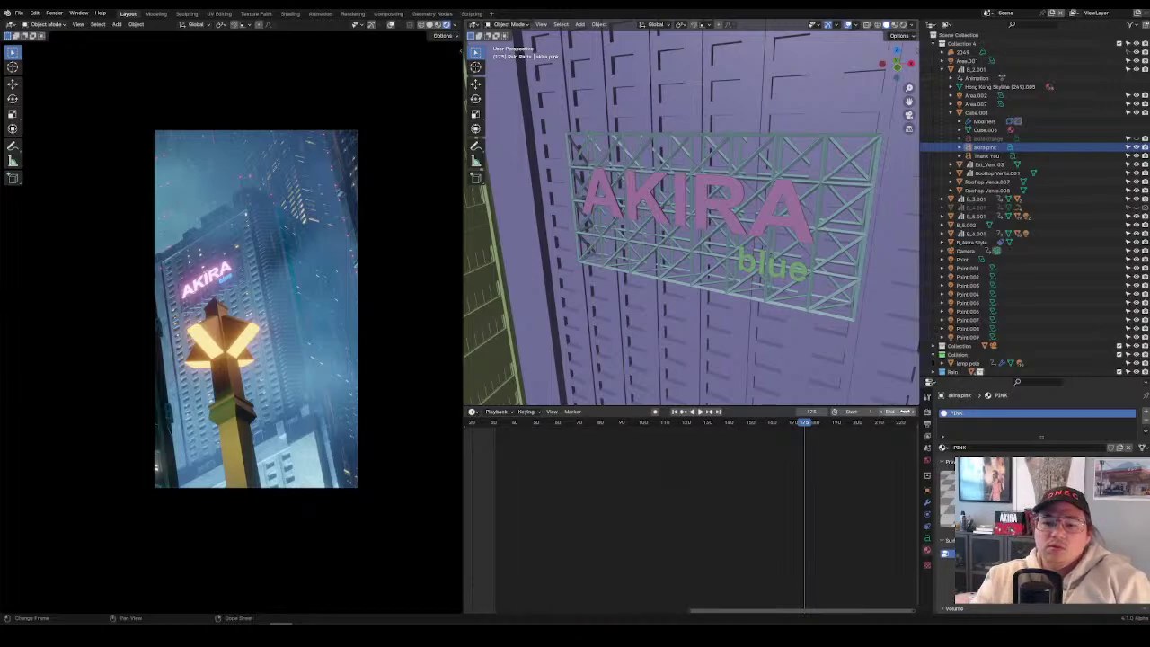
Set the animation's end frame to 168 and jump to the last frame.
click(905, 412)
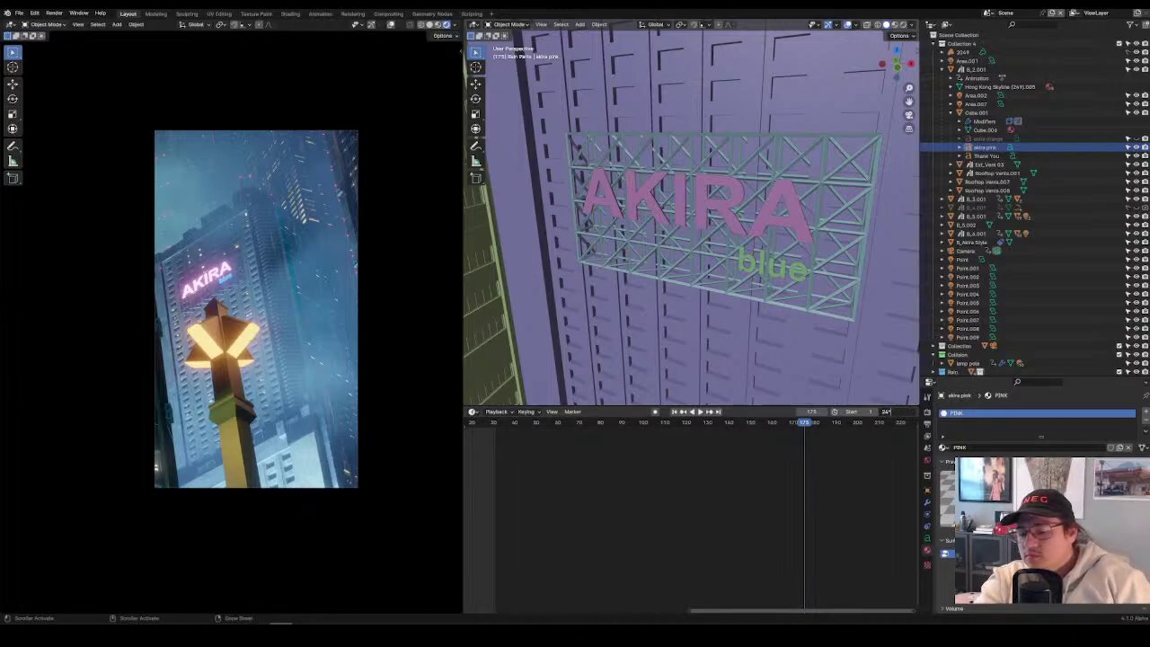
key(Return)
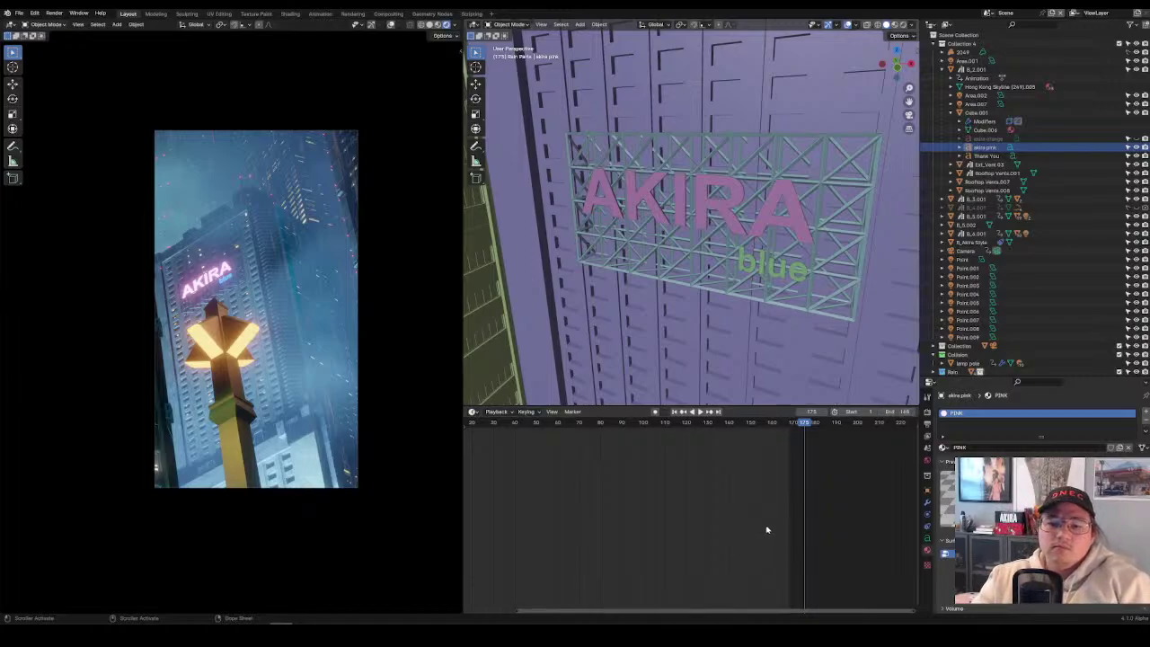
drag(805, 424, 790, 423)
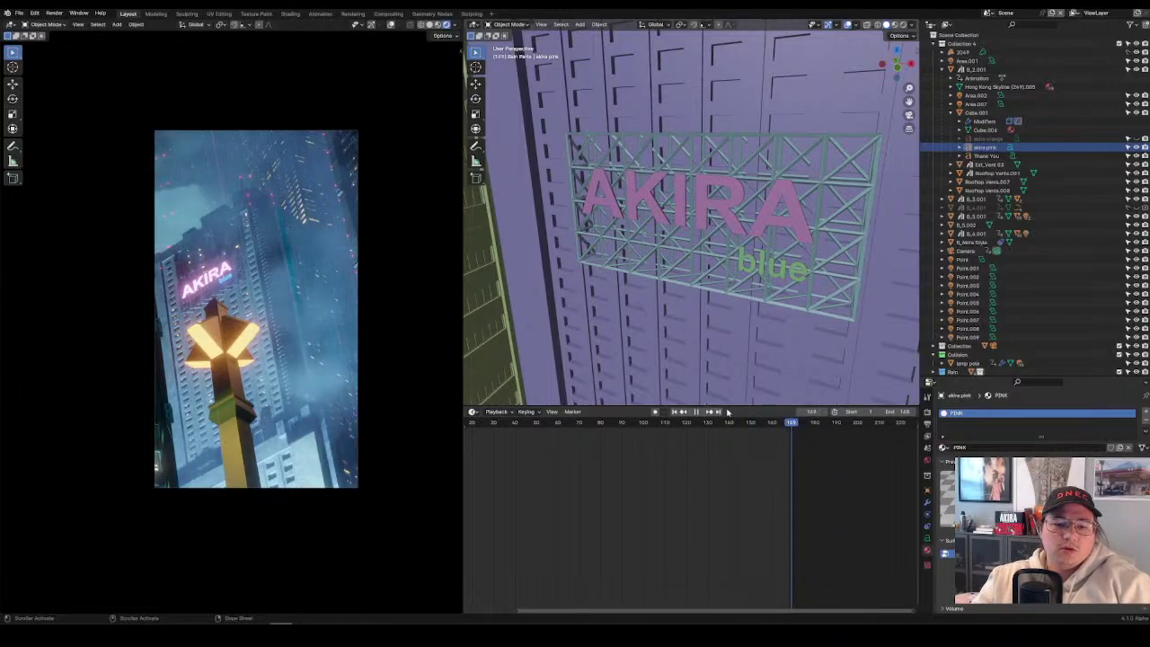
click(683, 412)
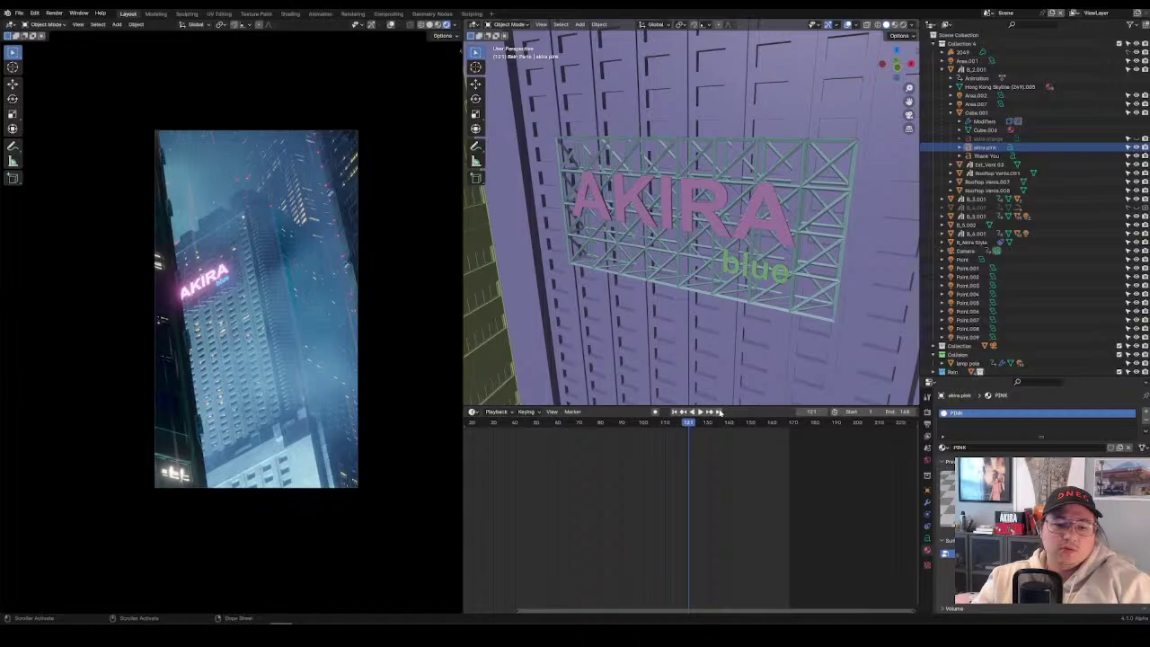
click(719, 411)
Select the camera below the buildings and examine its keyframes in the timeline.
scroll(303, 392, down, 3)
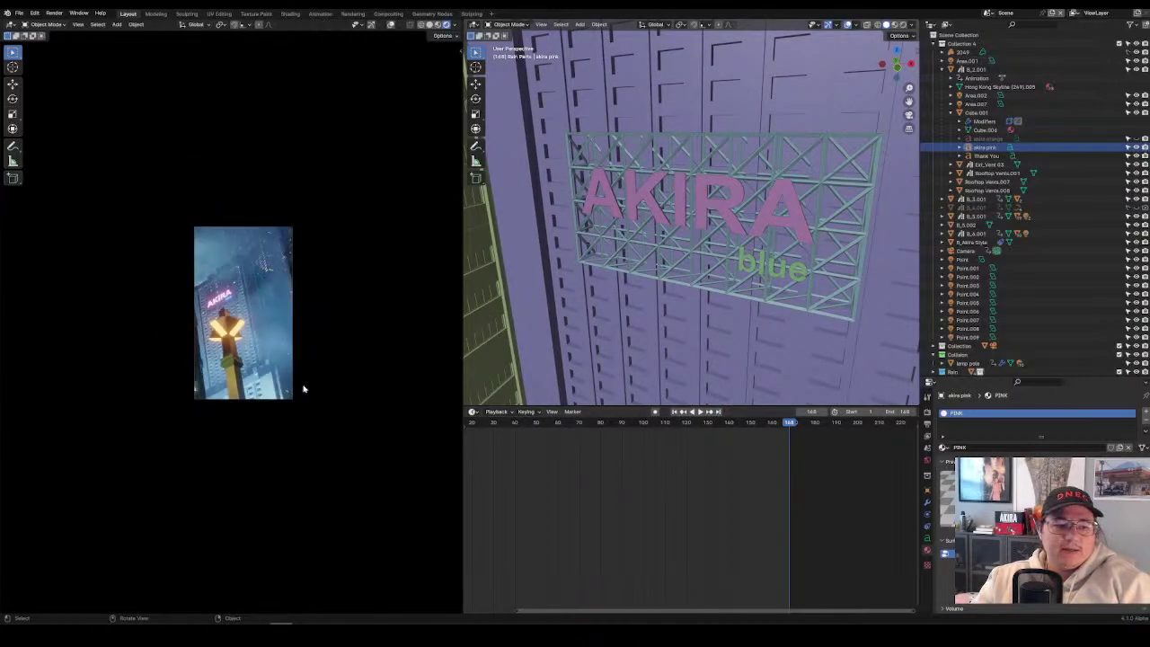
scroll(808, 320, down, 10)
scroll(806, 325, down, 7)
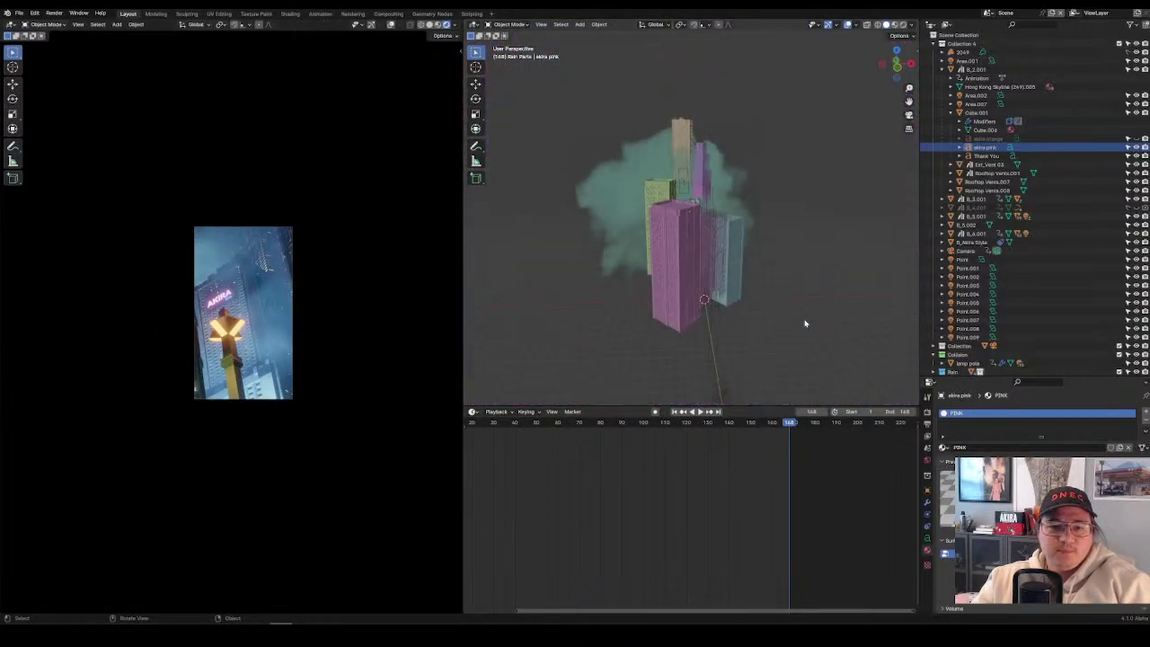
middle_drag(803, 324, 763, 254)
scroll(774, 292, up, 2)
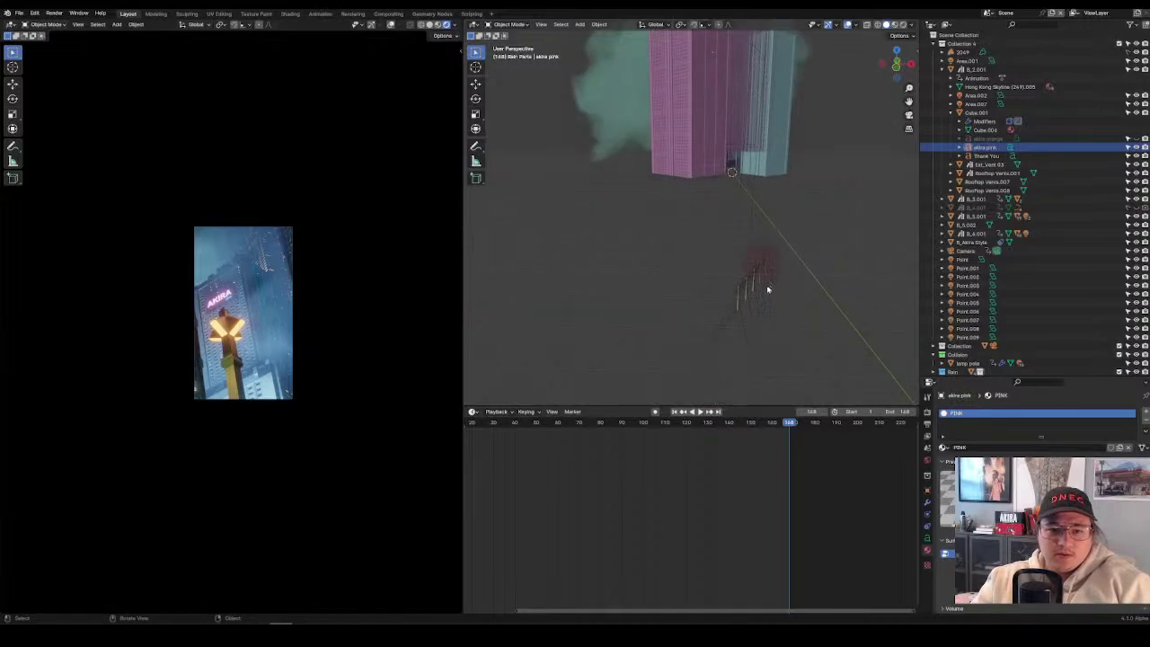
click(771, 306)
click(765, 289)
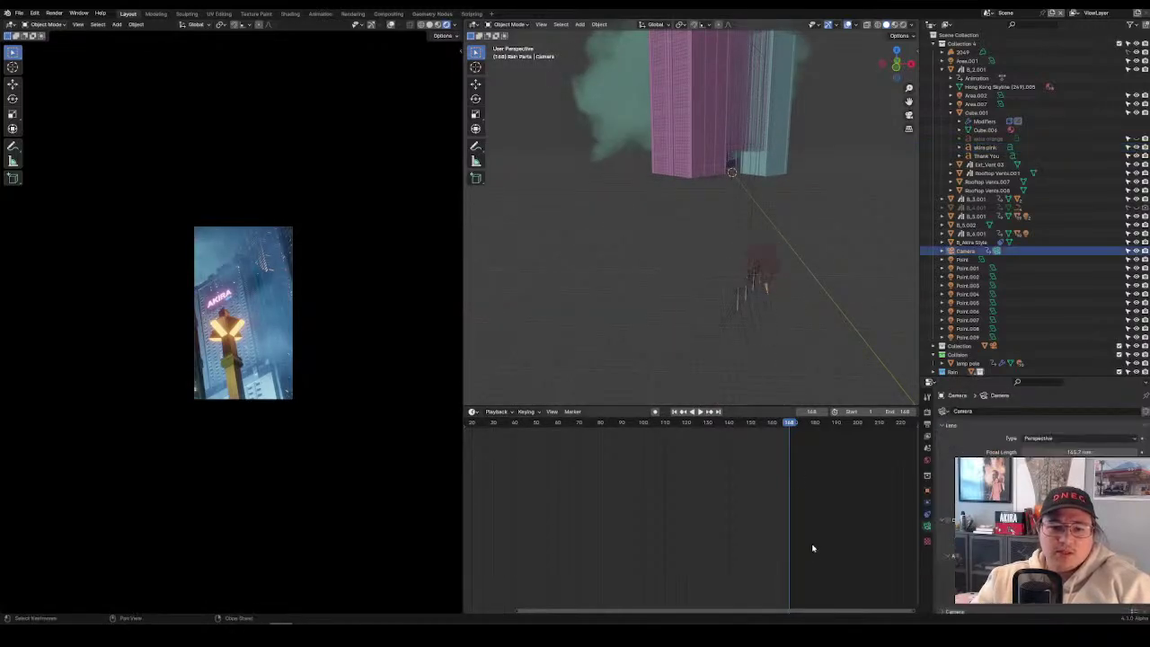
scroll(701, 492, down, 2)
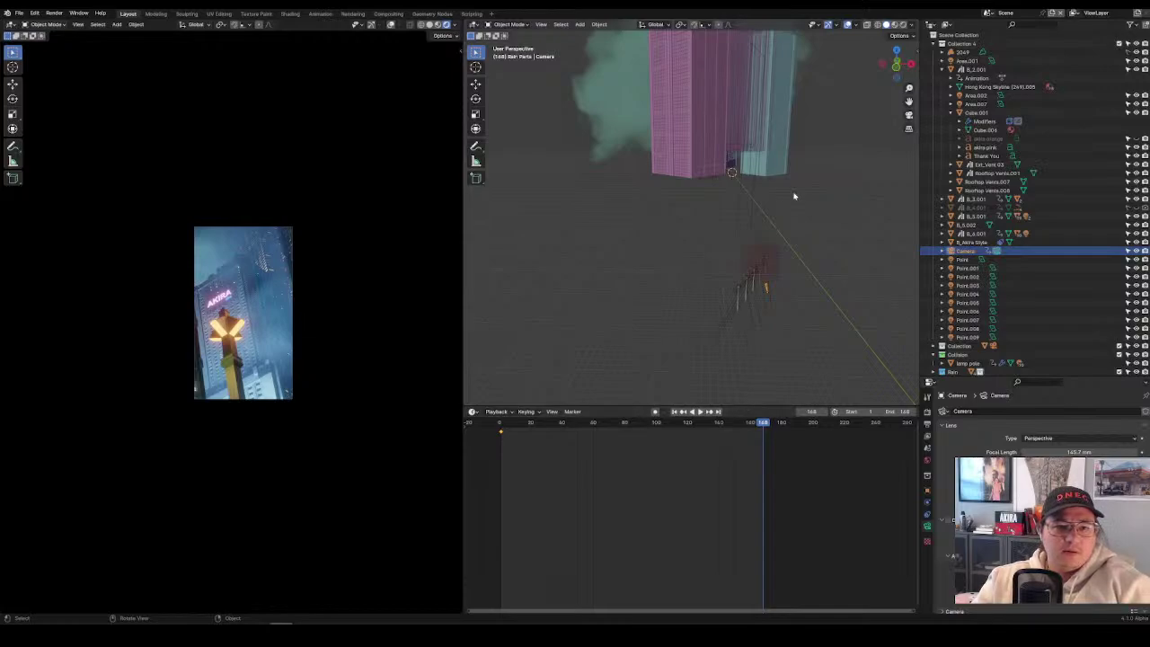
Move the last keyframes of the teal building and the large magenta building B_5.001 to the end of the 168-frame range.
click(783, 144)
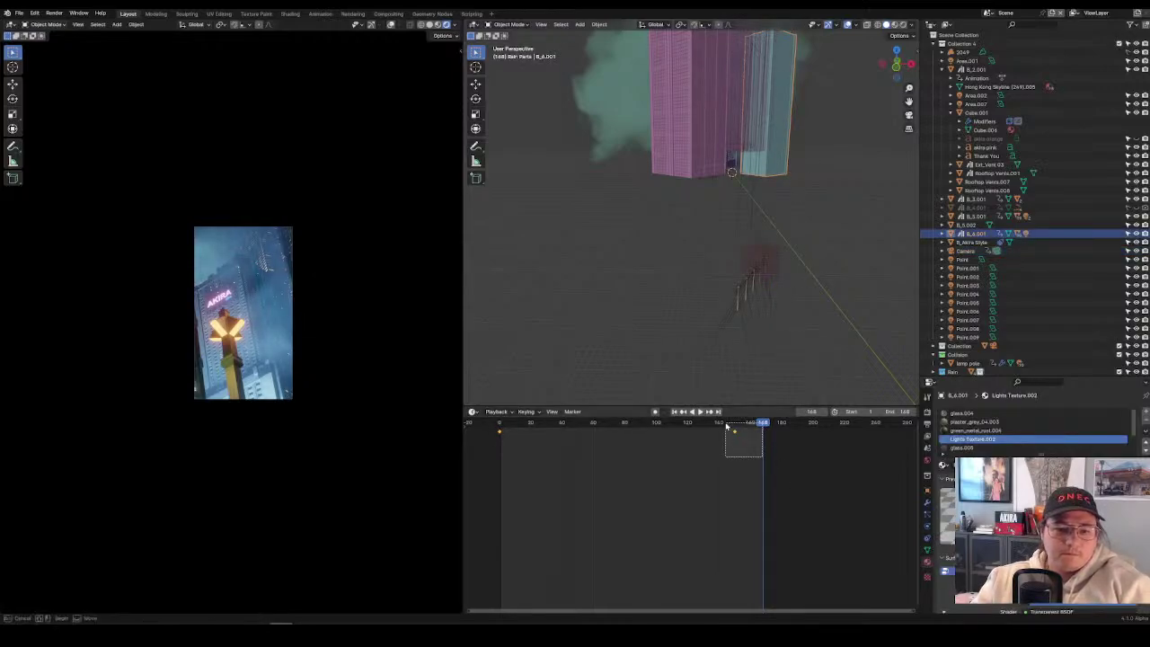
key(g)
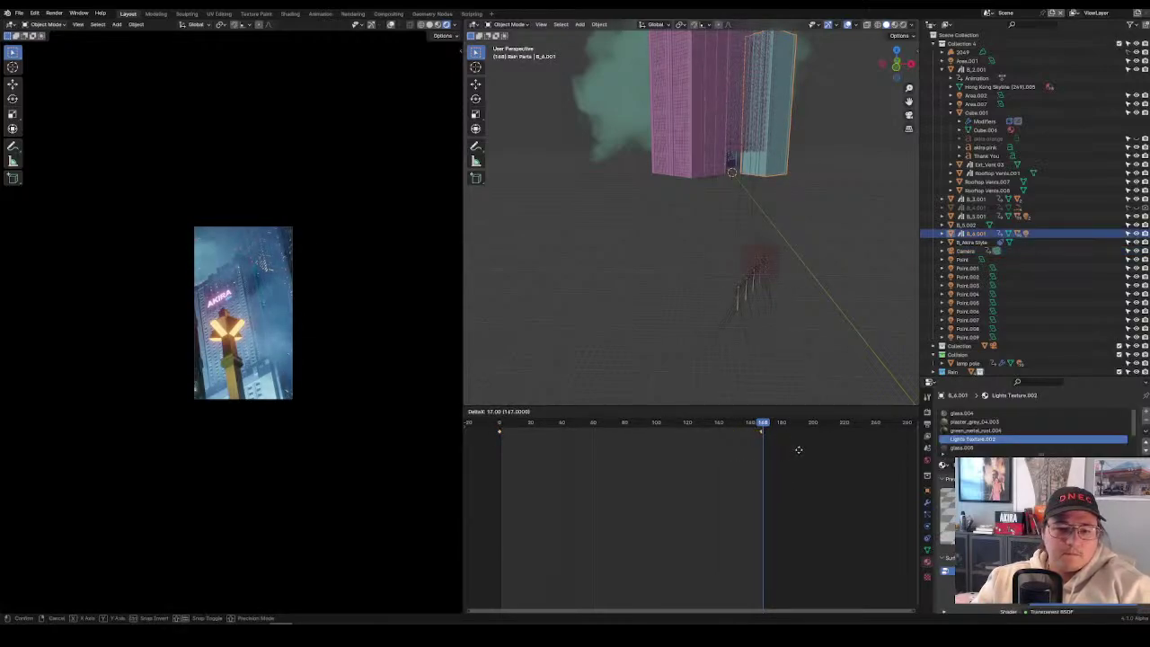
click(800, 454)
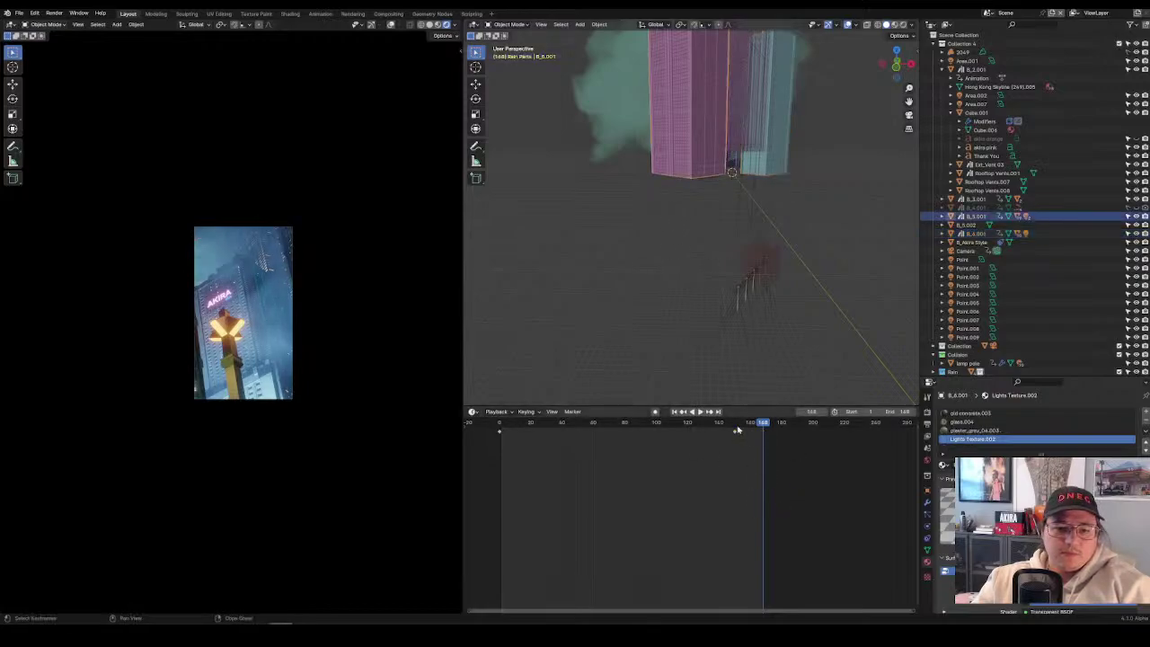
drag(729, 423, 769, 462)
key(g)
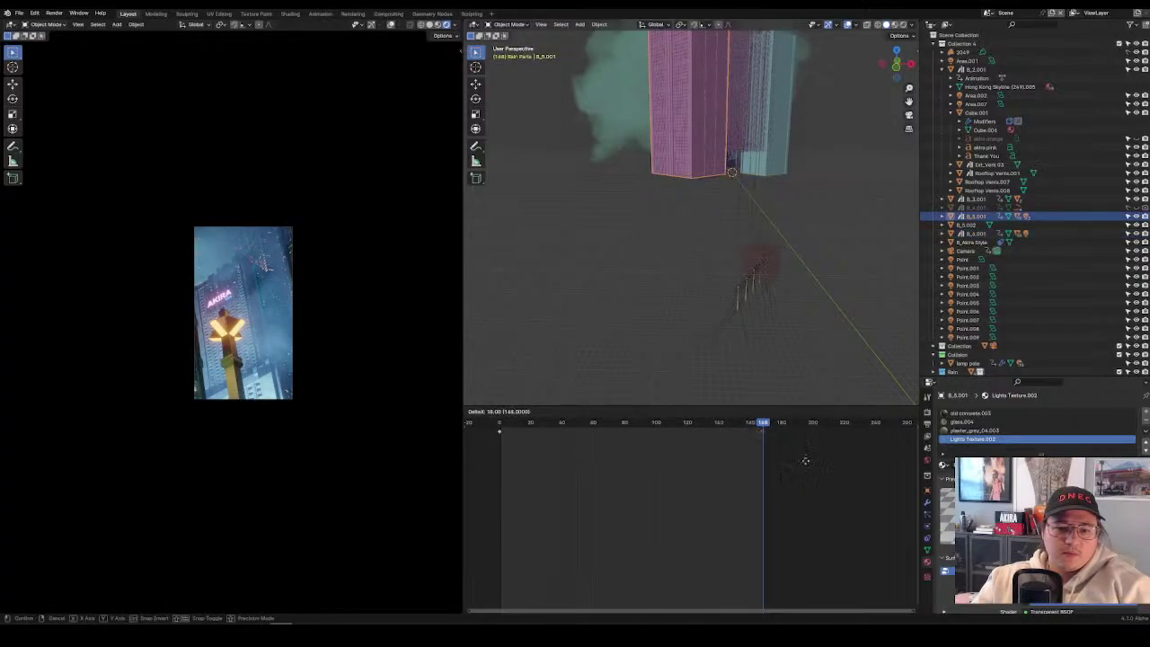
click(804, 461)
Move the lamp pole's last keyframe to frame 168 and play the animation to check the timing.
click(738, 309)
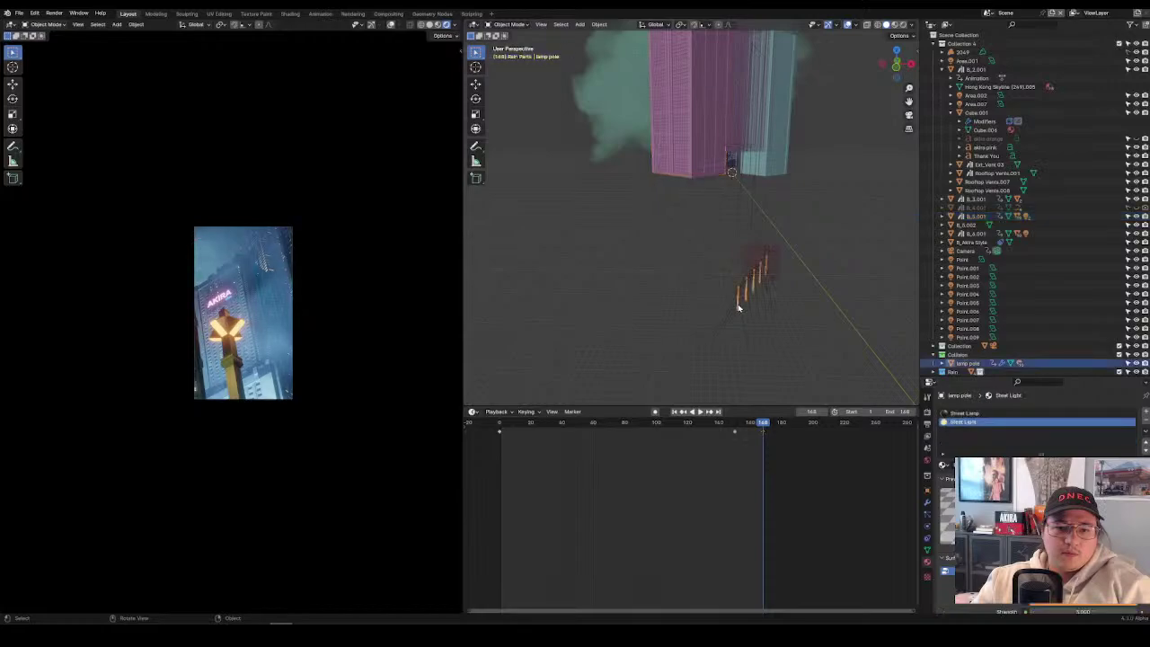
key(g)
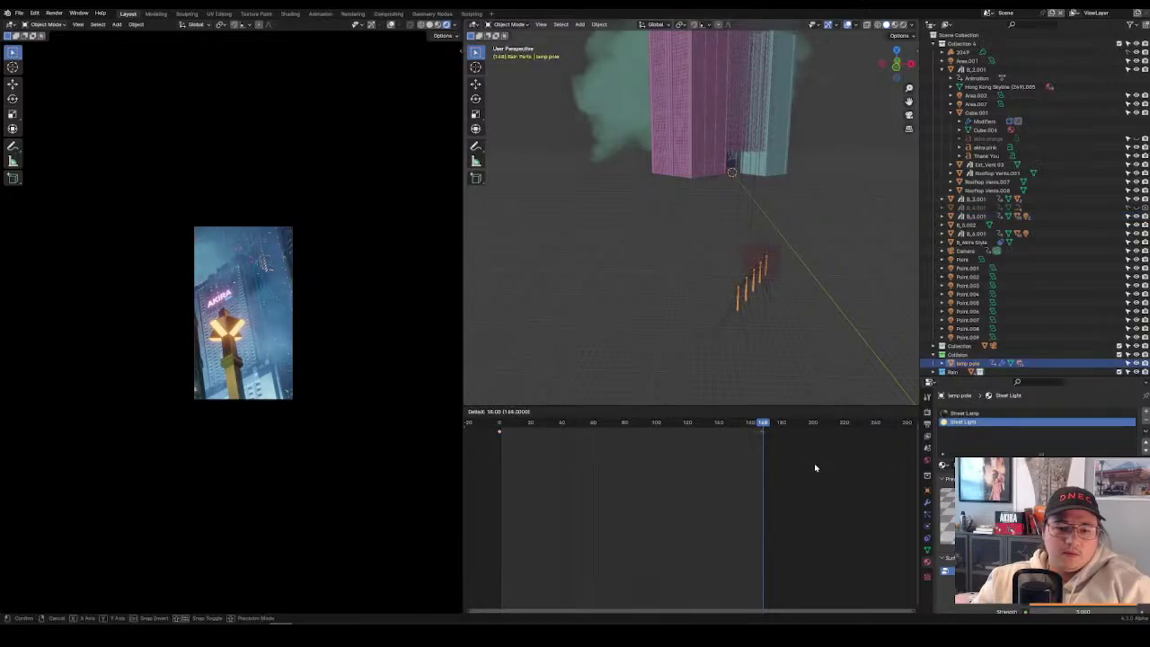
click(763, 426)
key(space)
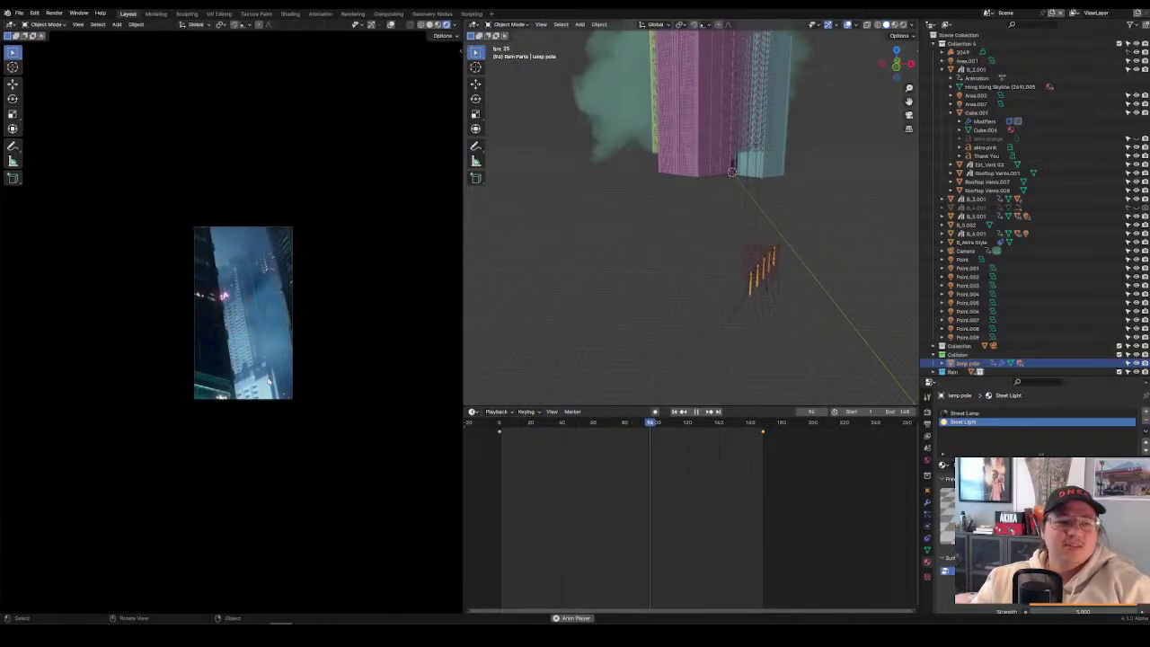
scroll(278, 391, up, 3)
key(space)
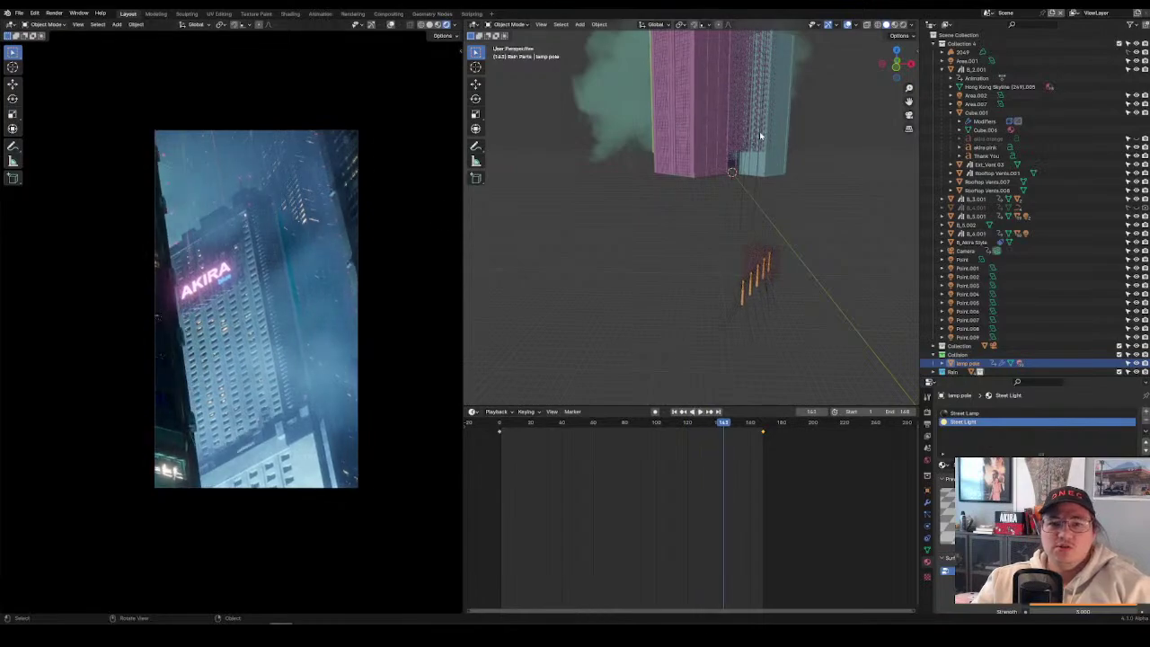
Move the last keyframe of B_2.001, the building carrying the AKIRA sign, to frame 168.
middle_drag(760, 134, 681, 196)
scroll(681, 196, up, 3)
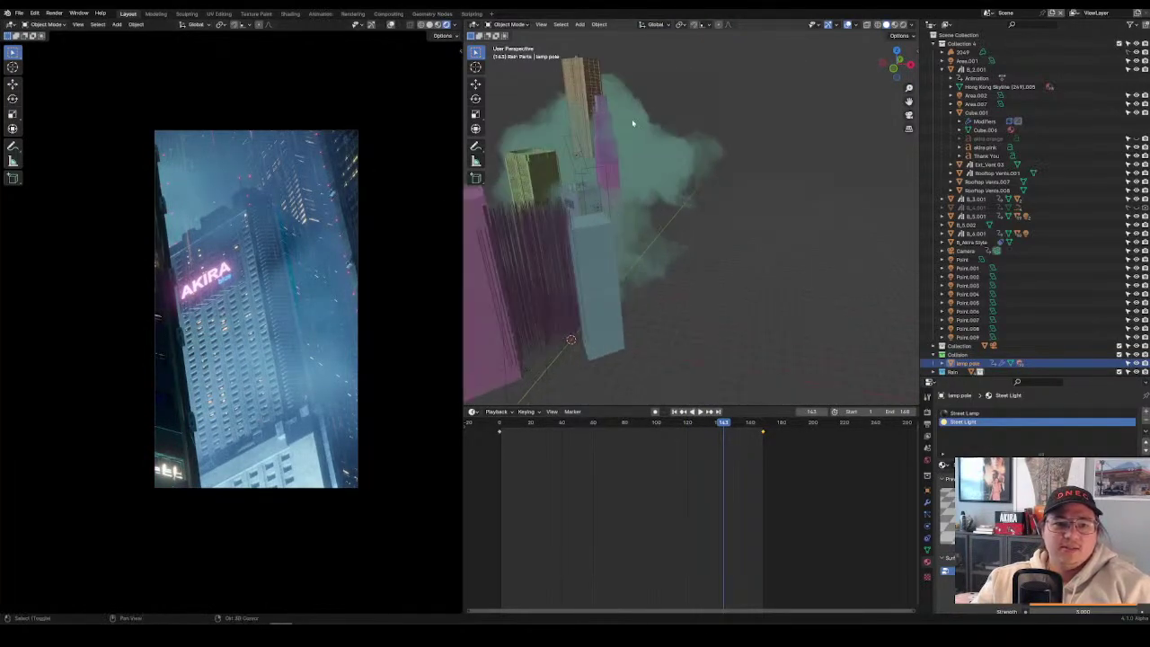
shift+middle_drag(632, 121, 602, 280)
click(590, 266)
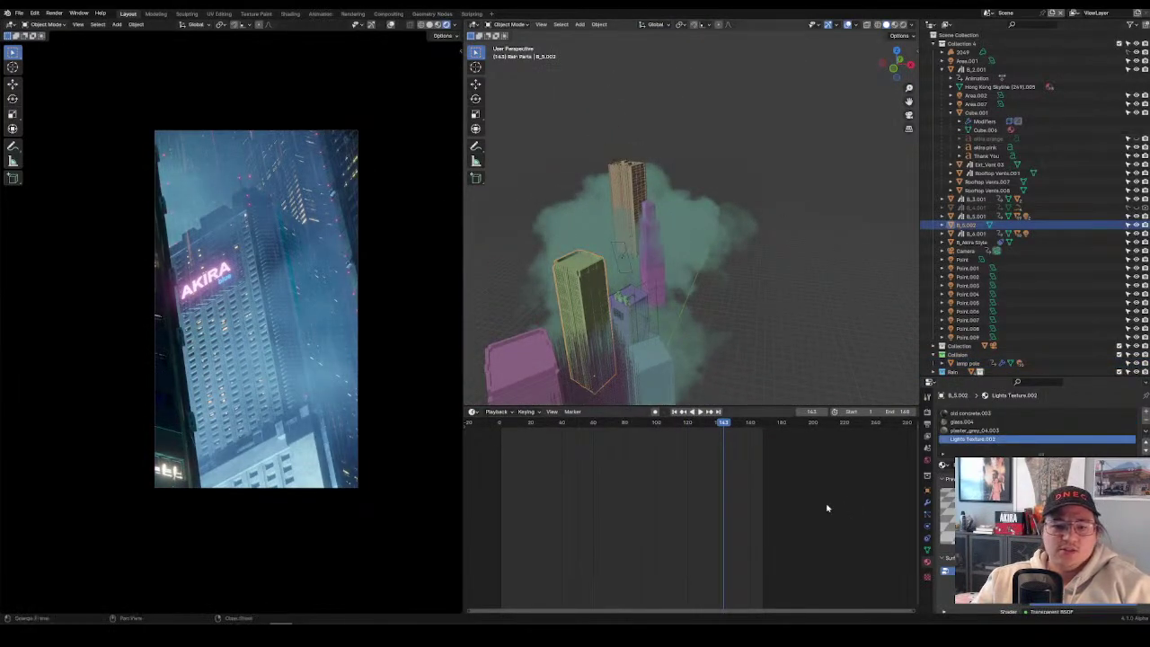
click(629, 291)
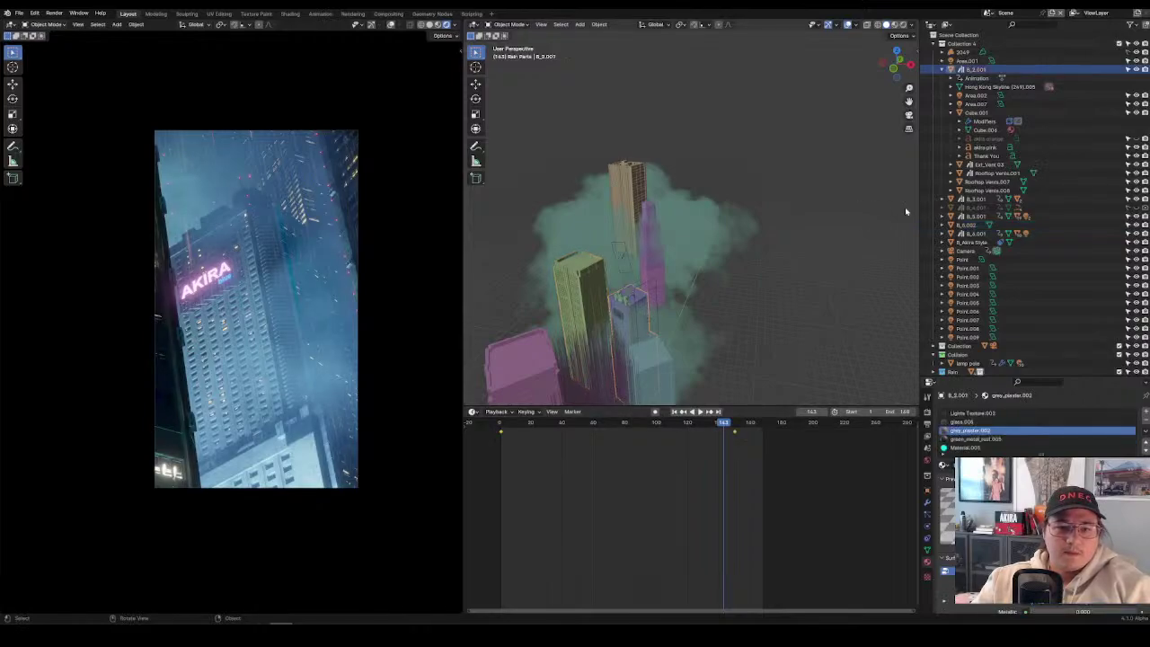
drag(773, 471, 712, 417)
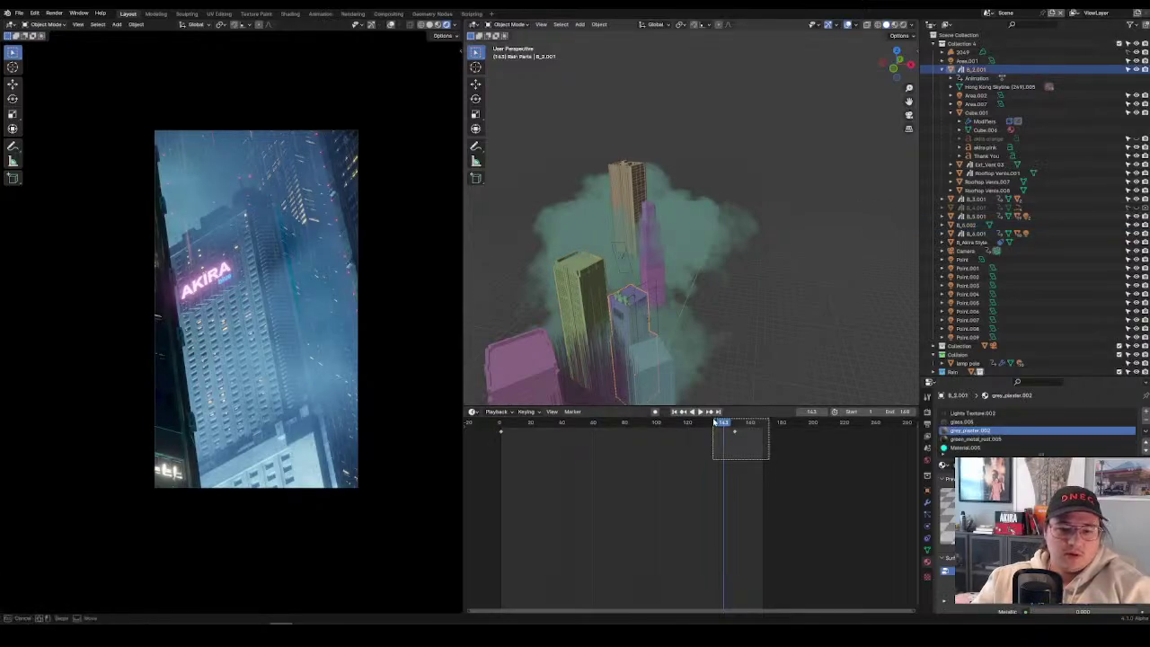
key(g)
click(850, 490)
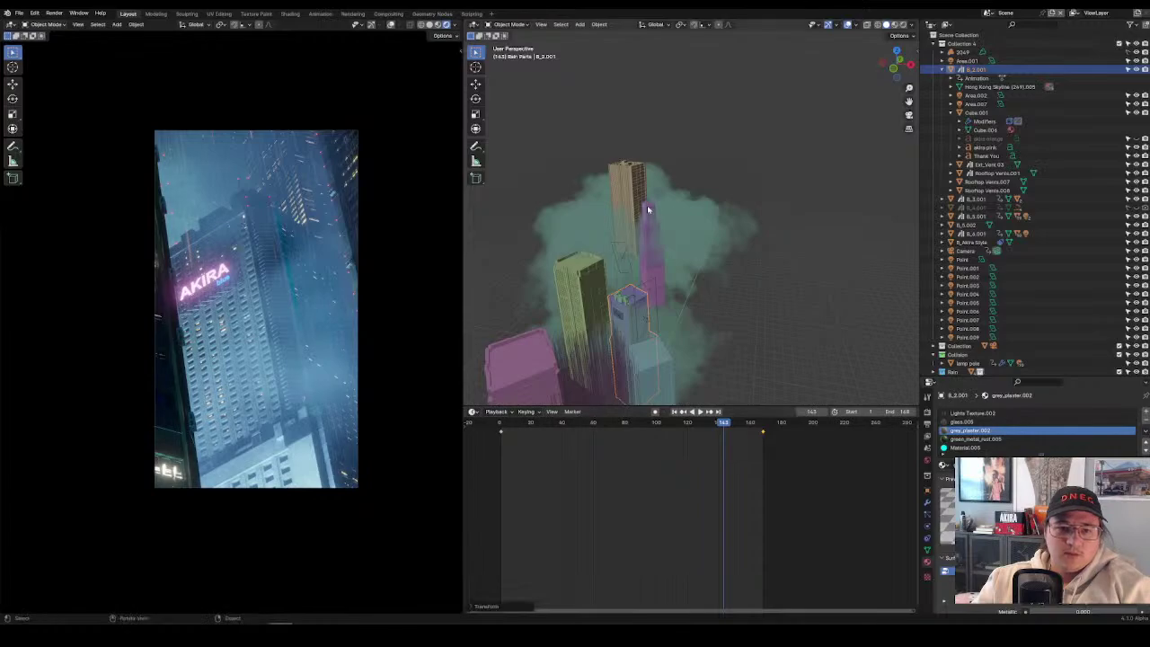
Select the narrow tower B_3.001 in front of the cloud and move its last keyframe to frame 168.
click(627, 189)
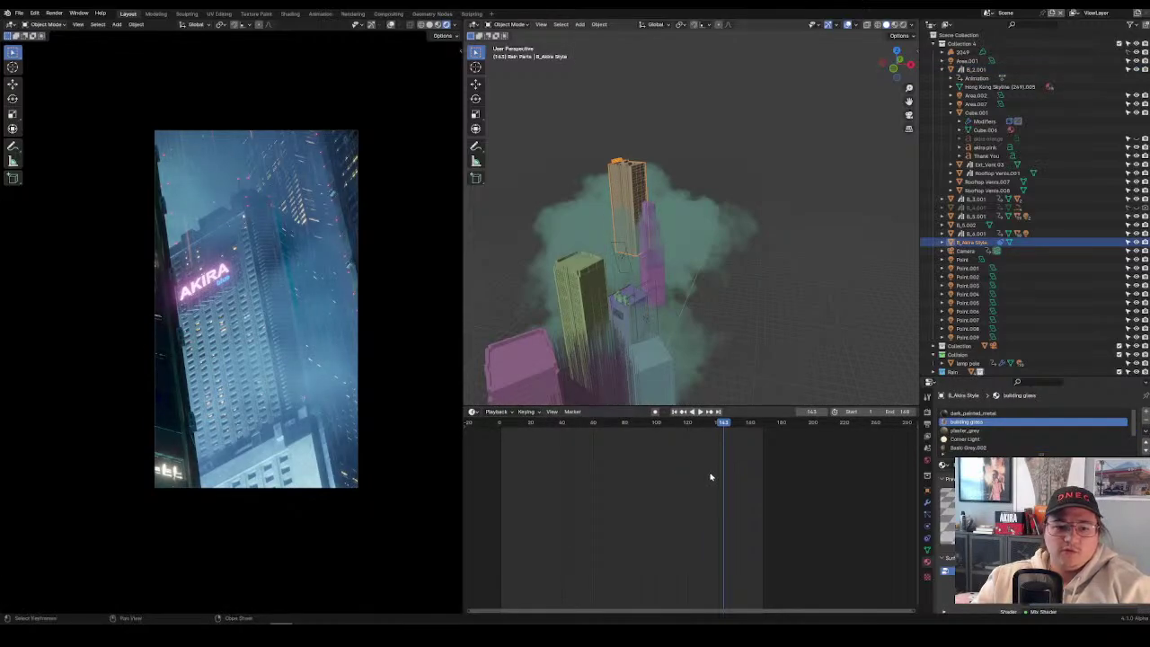
click(648, 207)
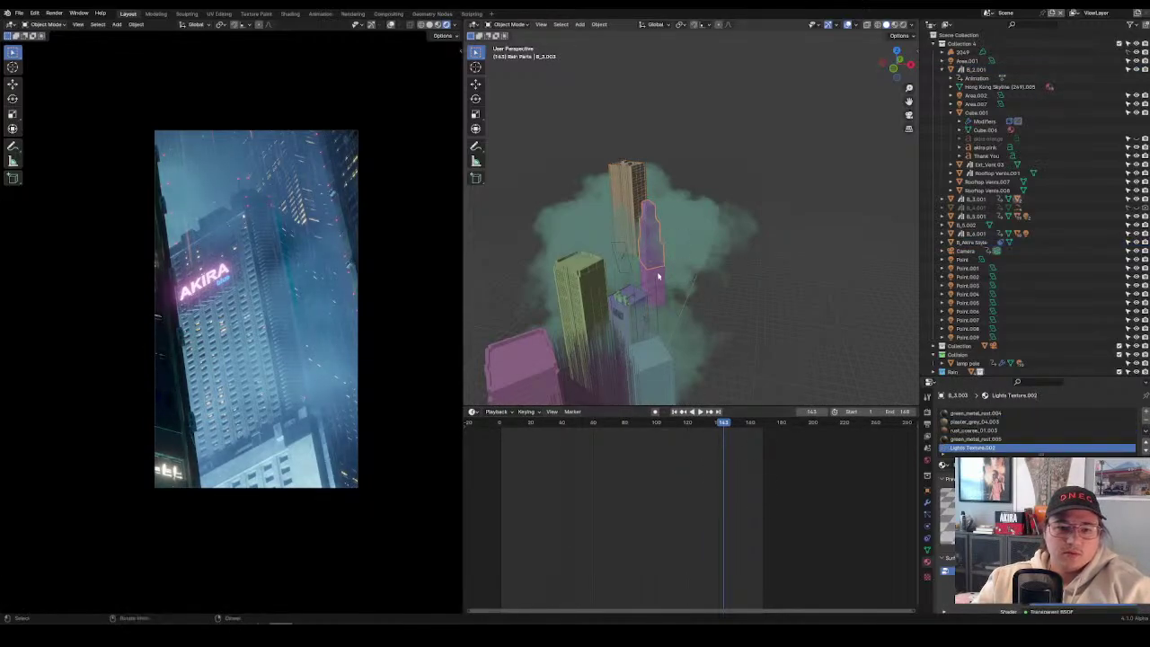
middle_drag(696, 287, 679, 325)
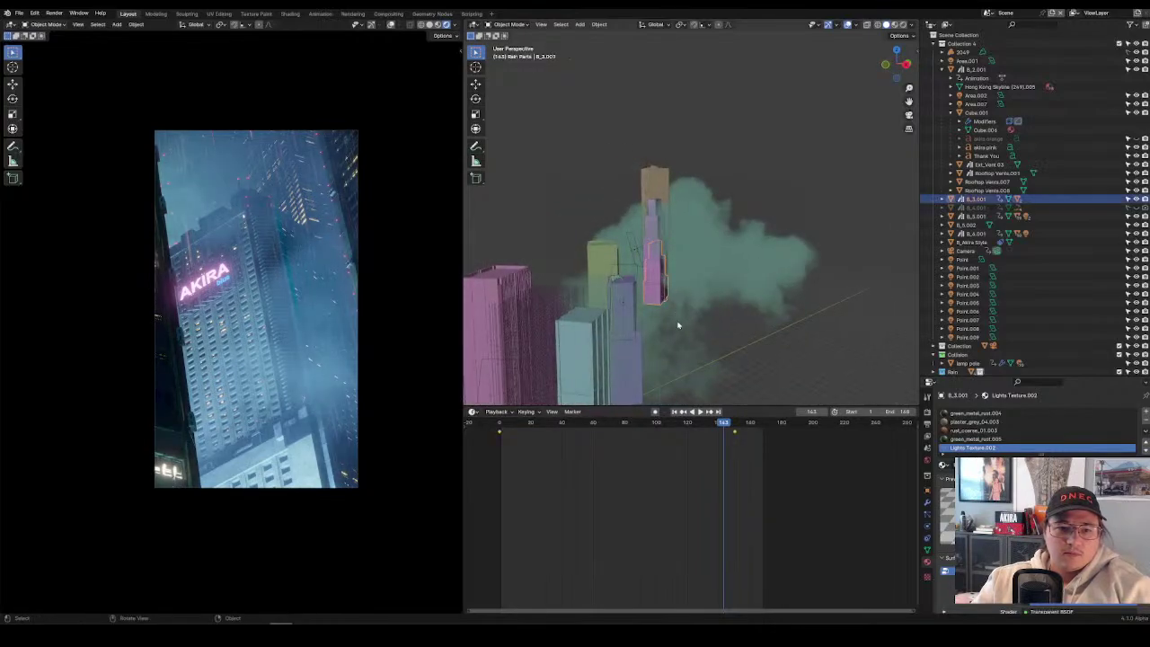
drag(726, 424, 778, 503)
key(g)
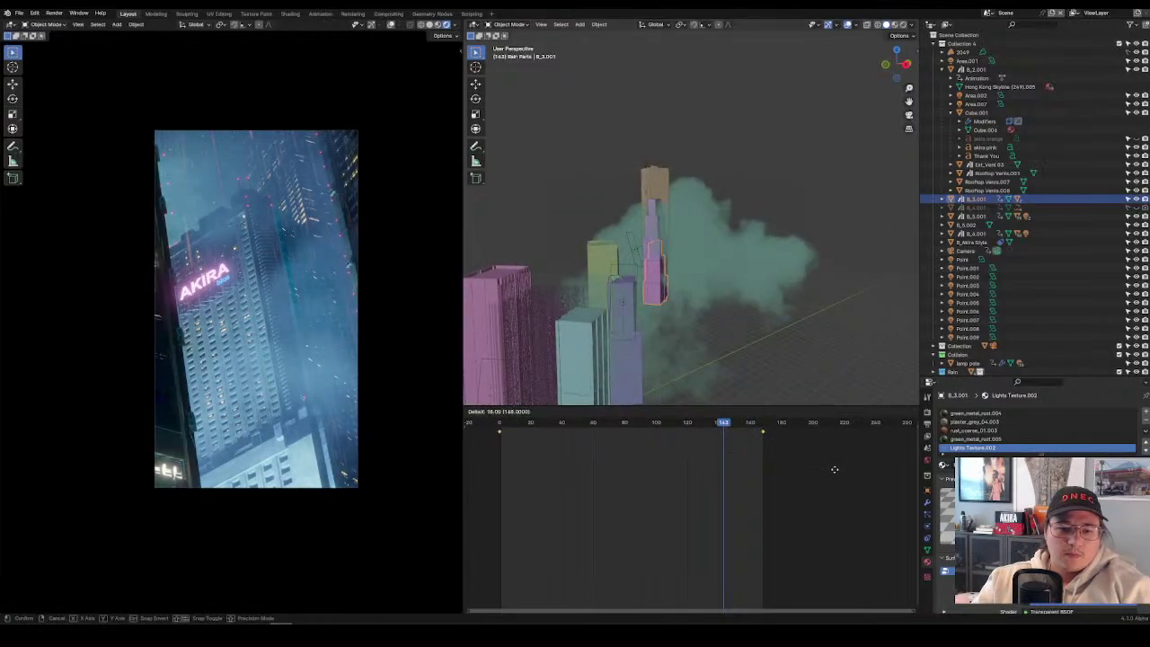
click(834, 469)
Check the Akira-style tower for keyframes and unhide building B_4.001 in the viewport.
click(656, 179)
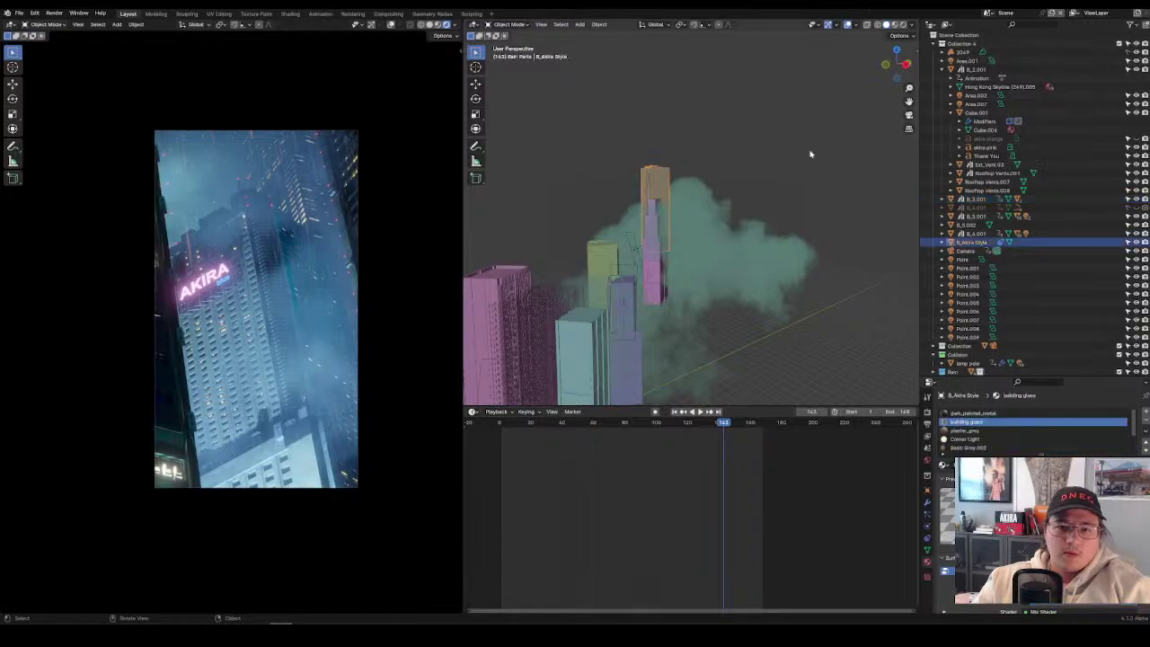
scroll(677, 195, up, 3)
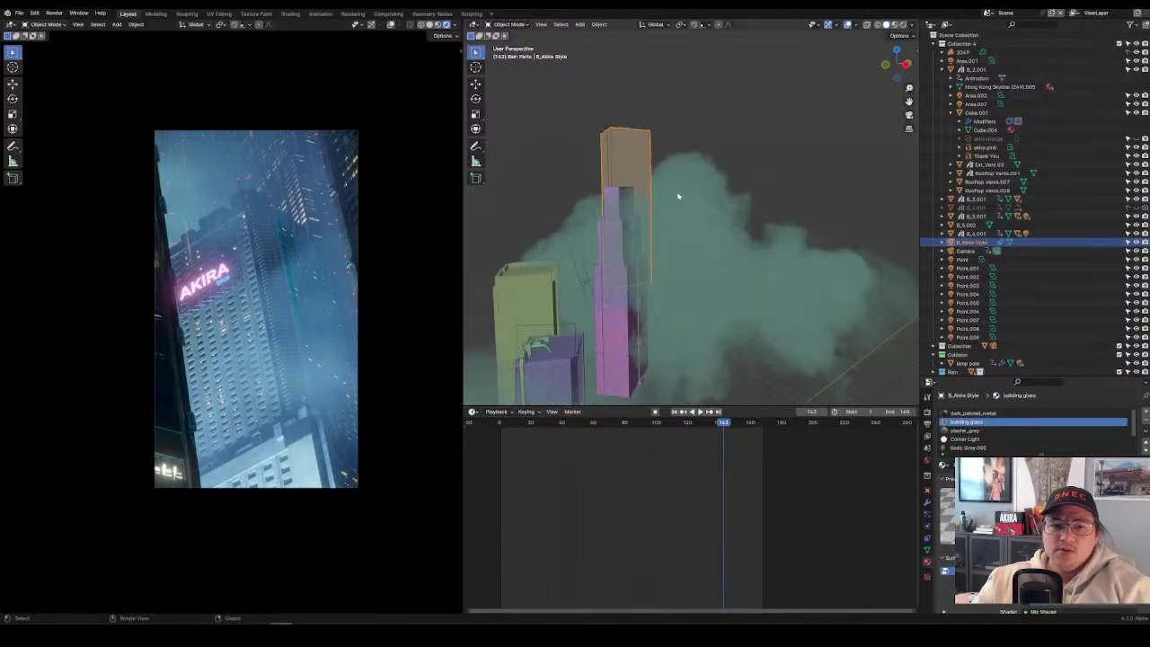
middle_drag(678, 195, 654, 206)
click(1127, 208)
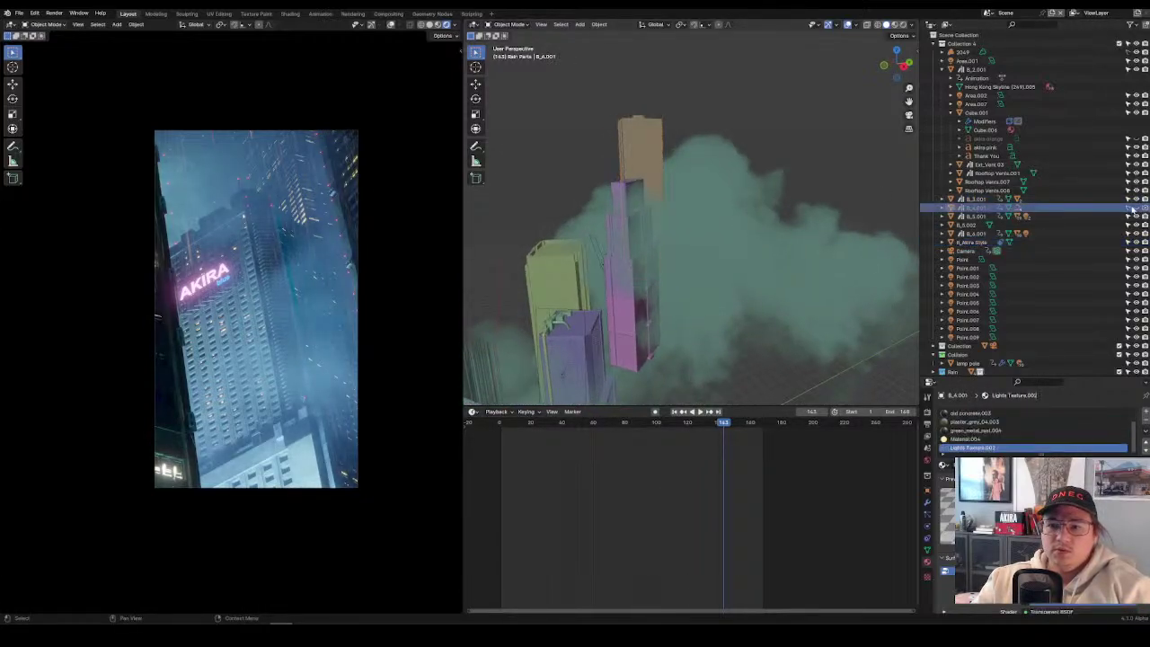
click(1135, 207)
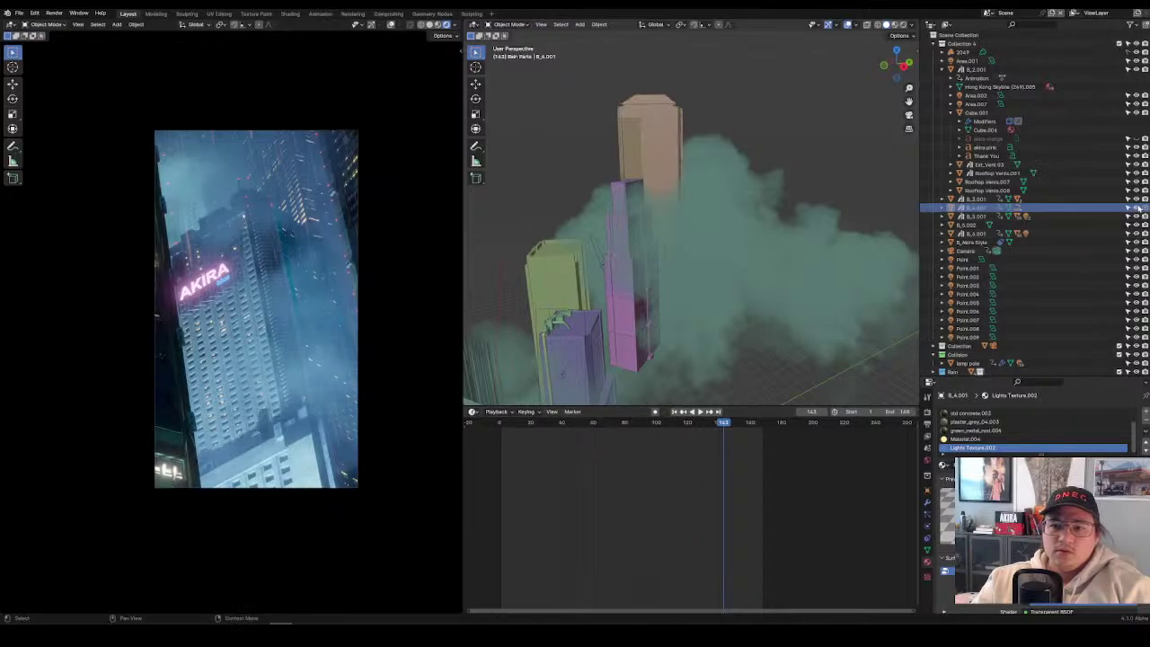
click(1135, 208)
click(1135, 208)
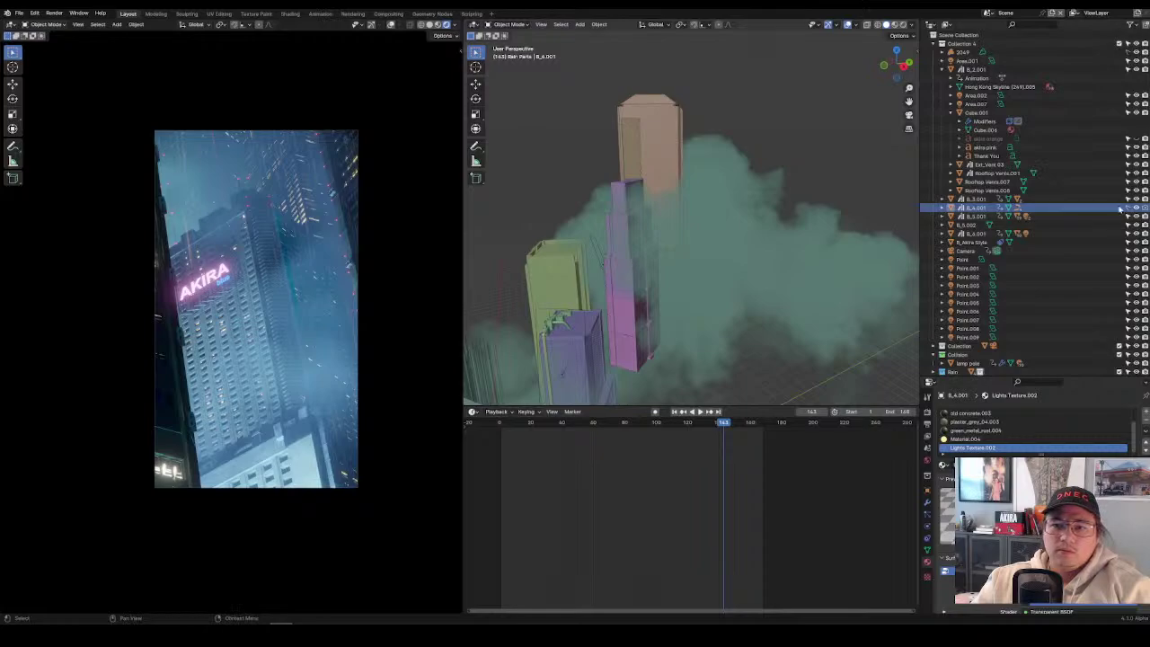
Make building B_4.001 selectable, select it, and move its last keyframe to frame 168.
click(981, 208)
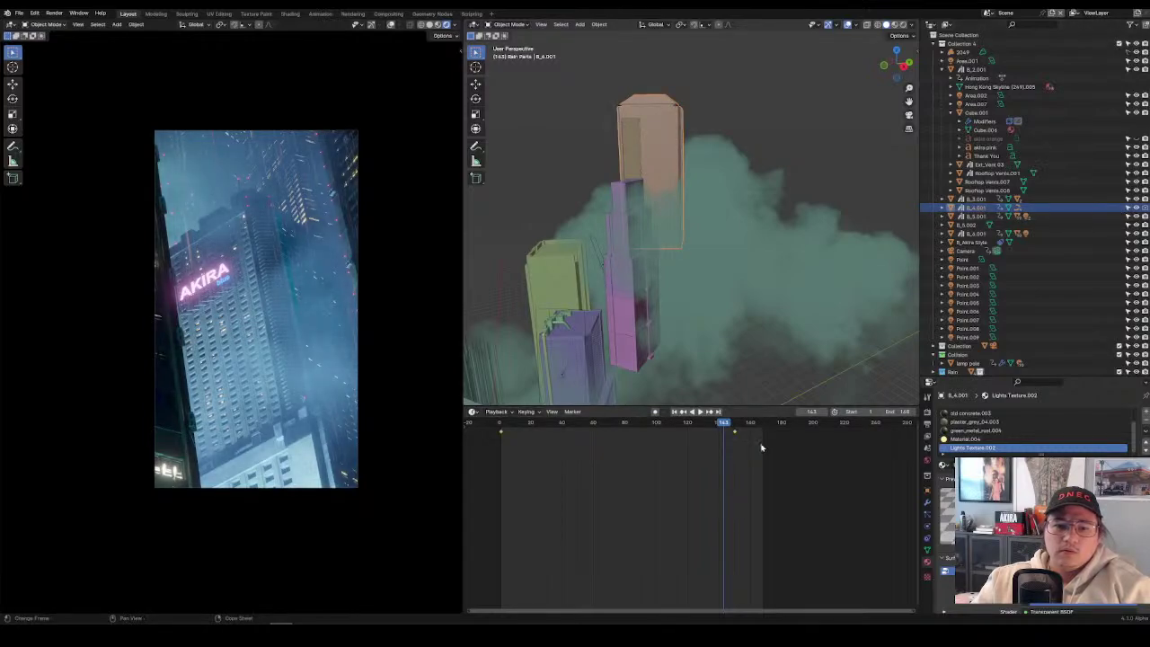
key(g)
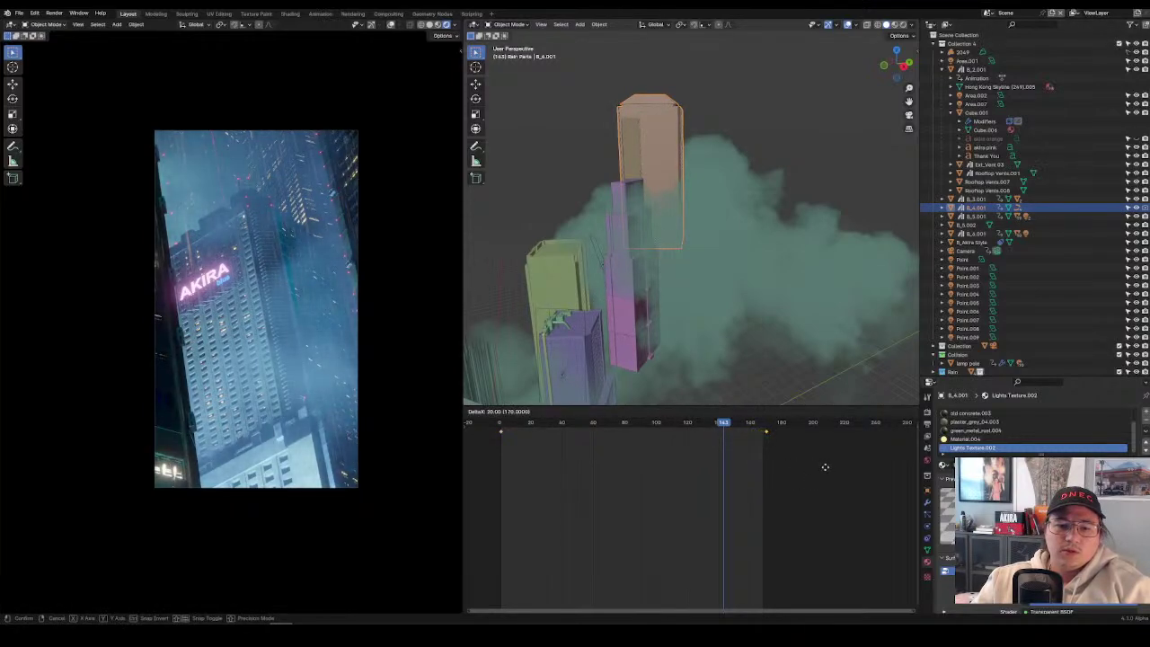
click(823, 469)
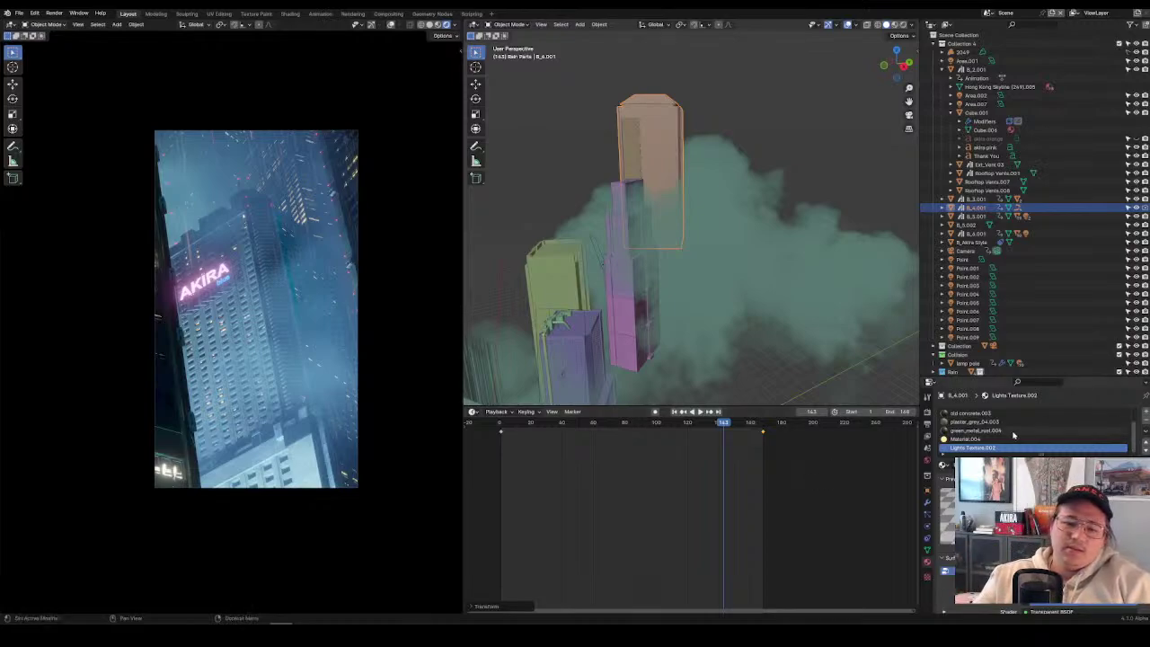
Review the scene's output resolution, frame rate and frame range, and play back the end of the animation.
click(928, 426)
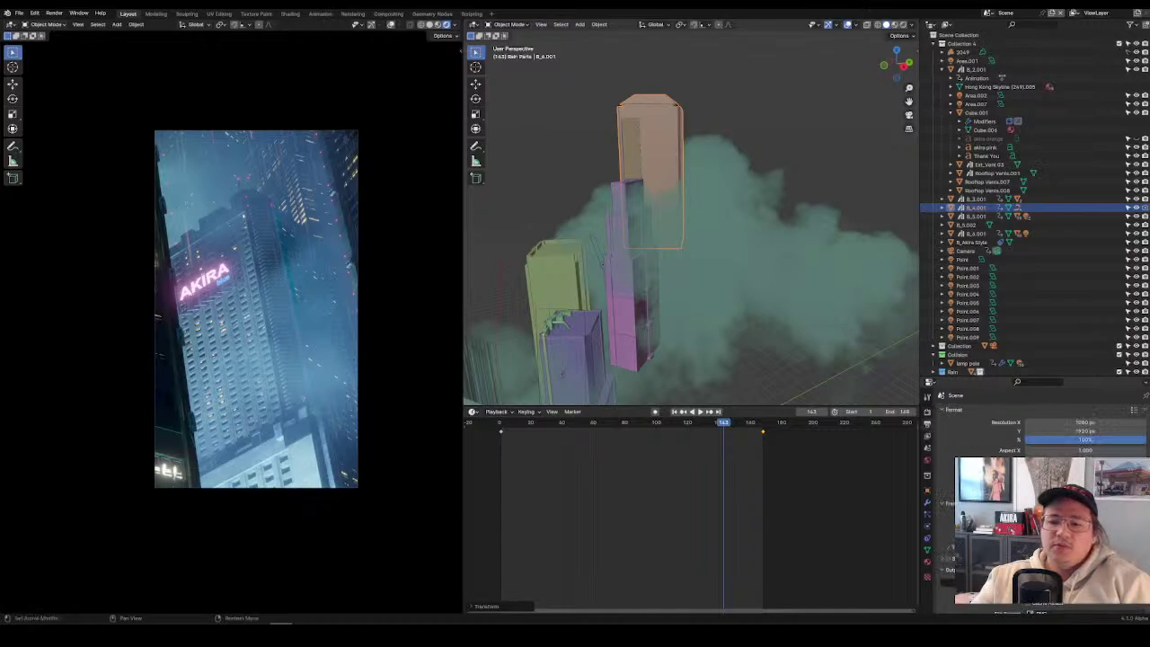
scroll(954, 441, down, 5)
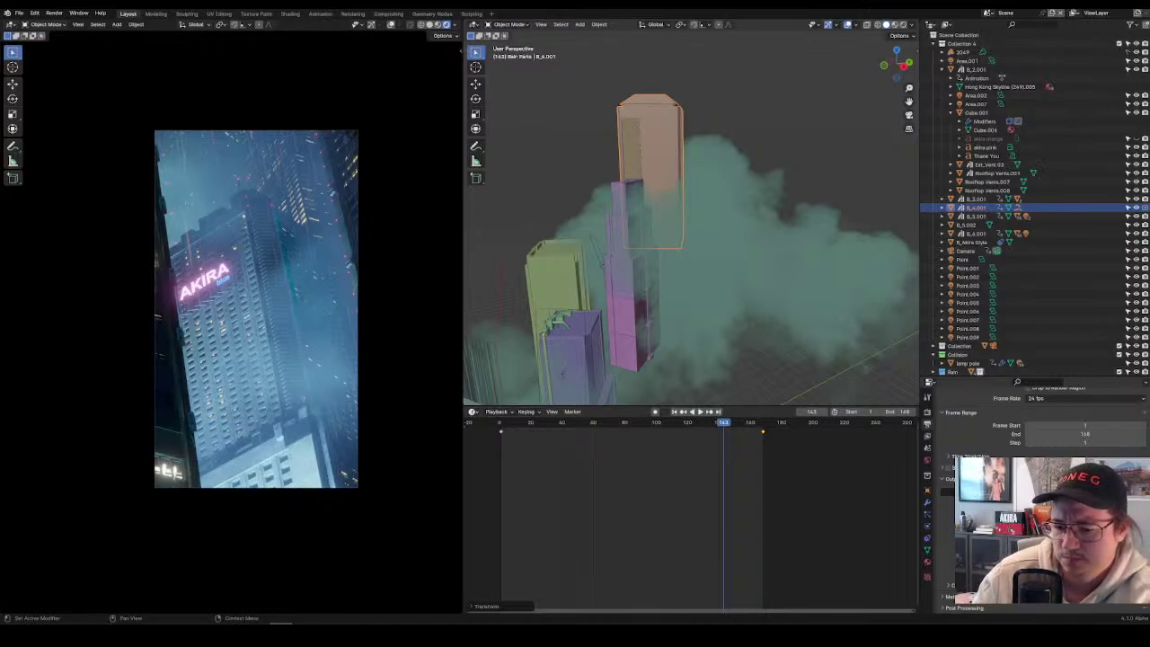
scroll(943, 456, down, 2)
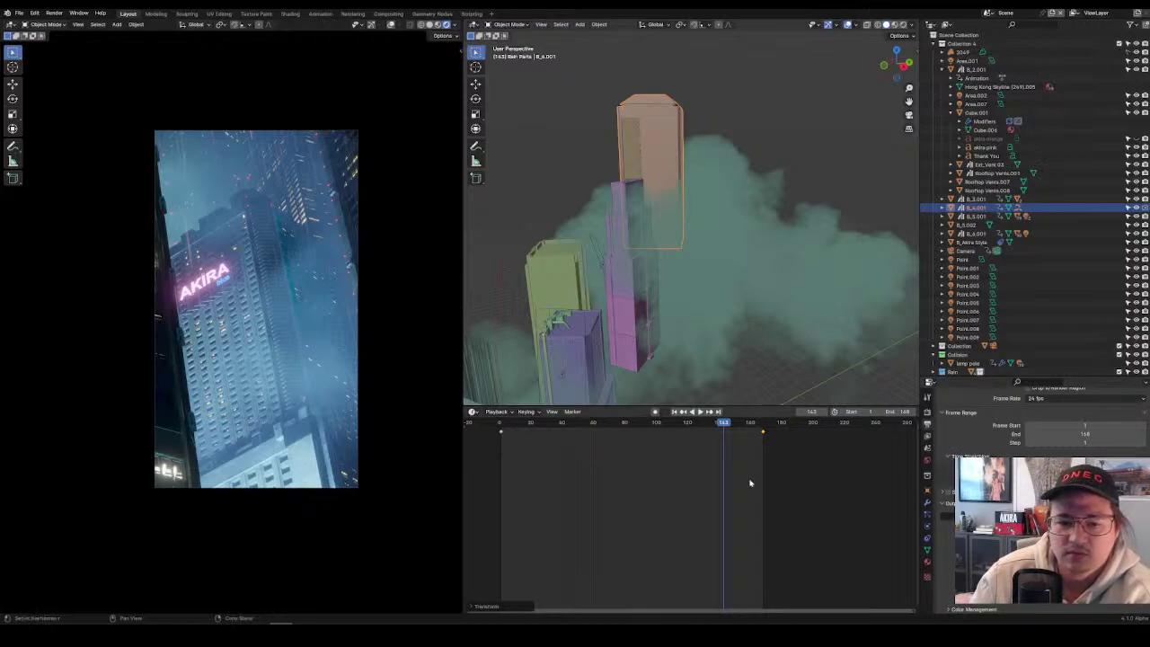
key(space)
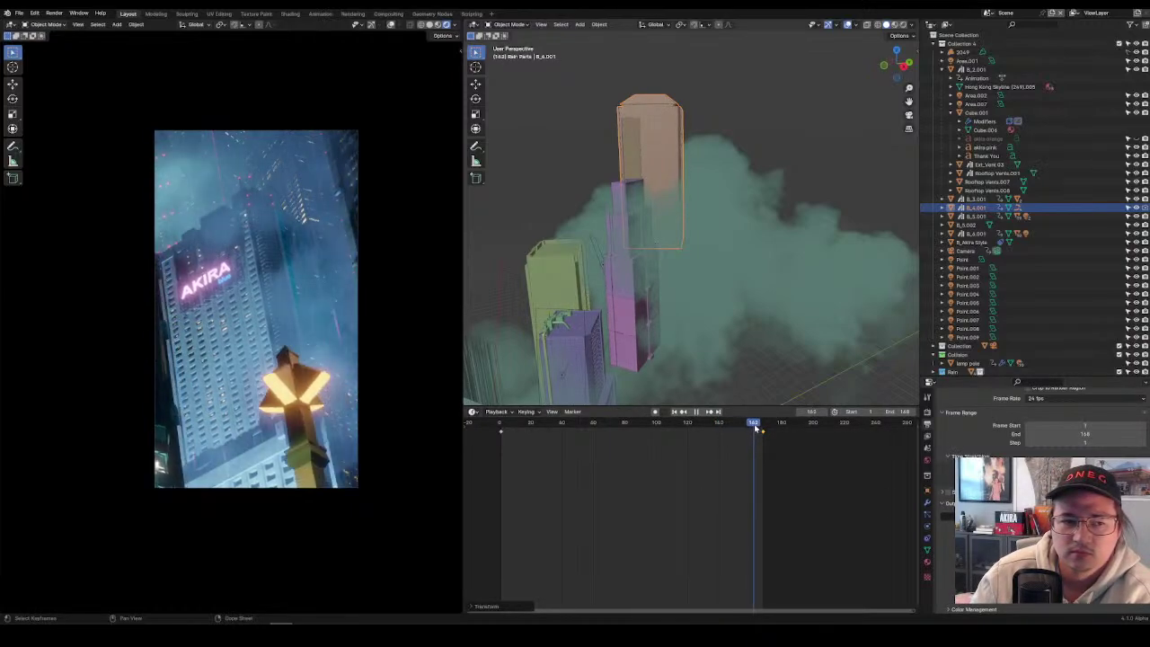
drag(765, 430, 731, 462)
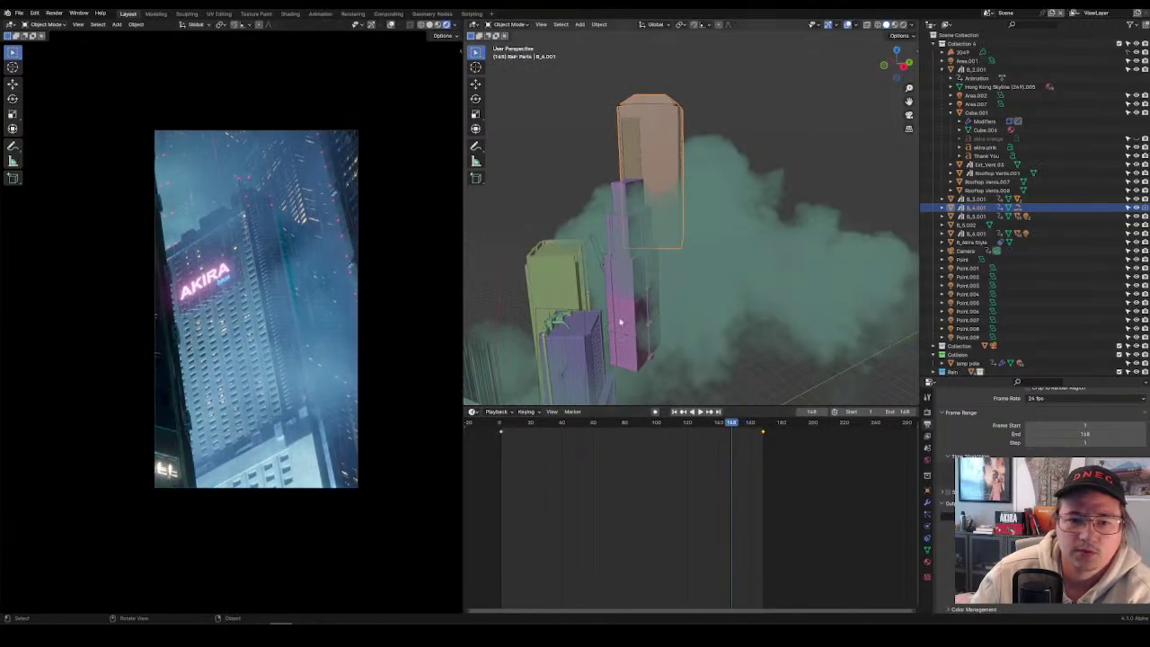
Locate the rooftop sign on B_2.001 and select its pink AKIRA text together with the "blue" text below it.
click(199, 282)
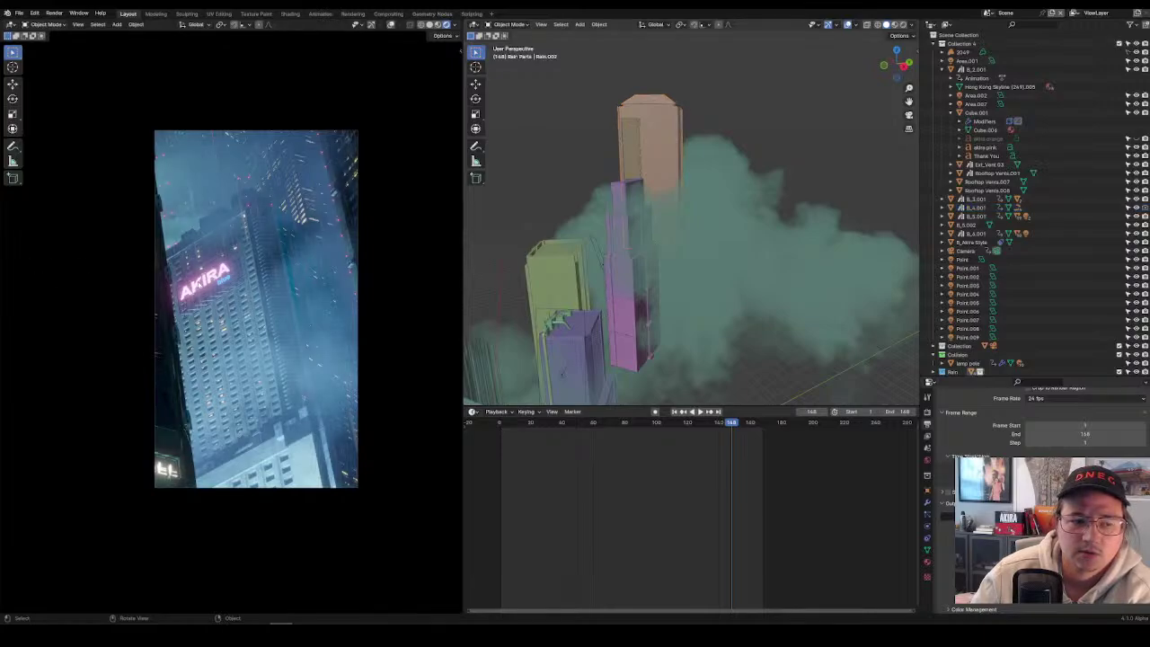
click(665, 298)
key(KP_Decimal)
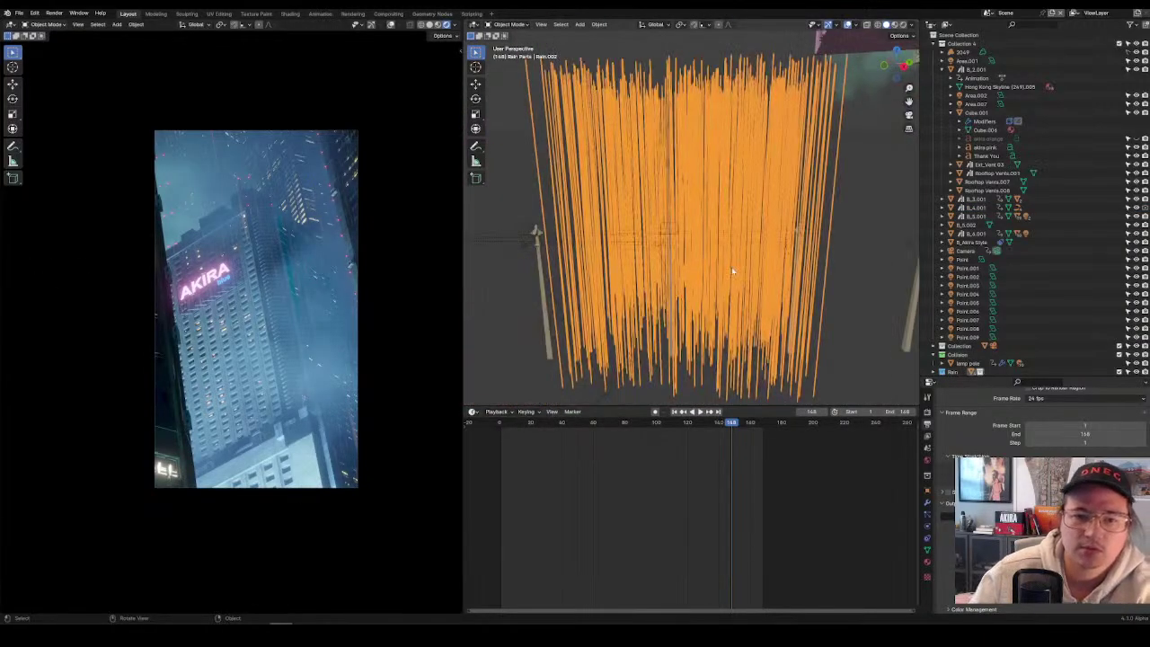
scroll(755, 239, down, 3)
shift+middle_drag(820, 146, 831, 201)
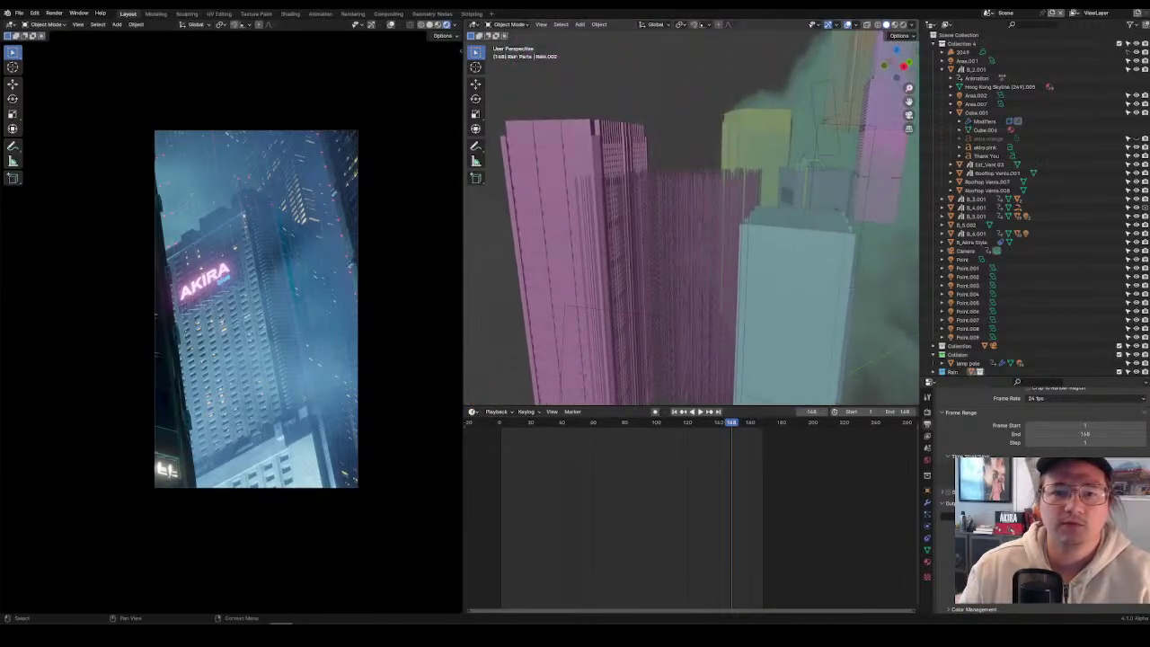
click(786, 196)
key(KP_Decimal)
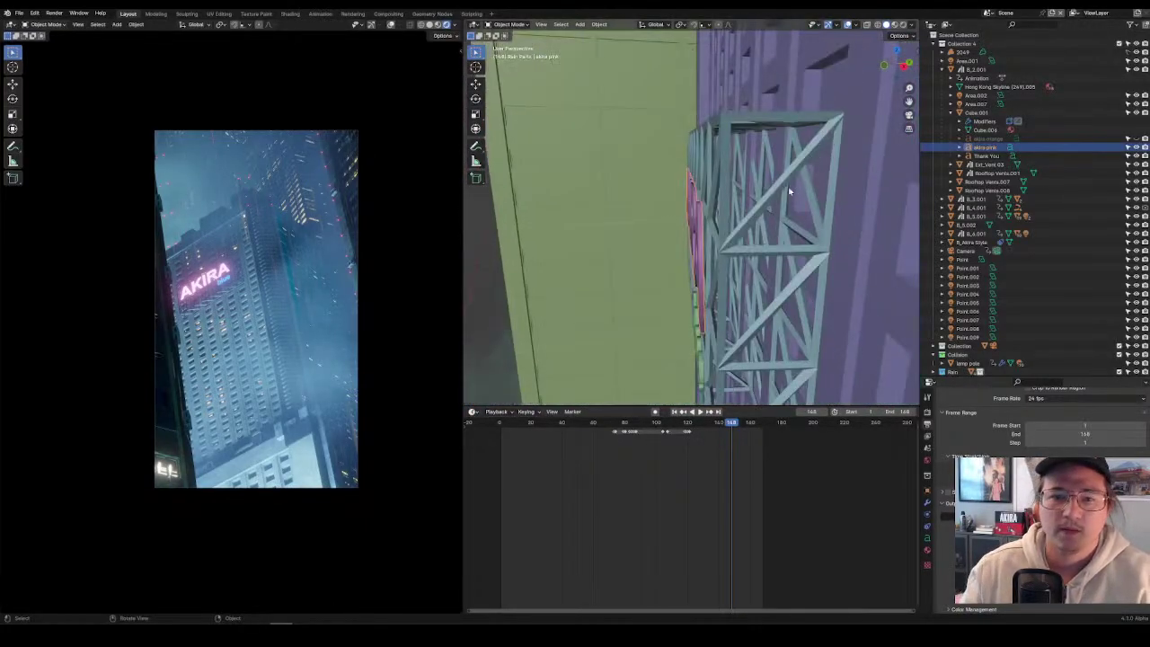
middle_drag(746, 325, 784, 325)
shift+click(769, 333)
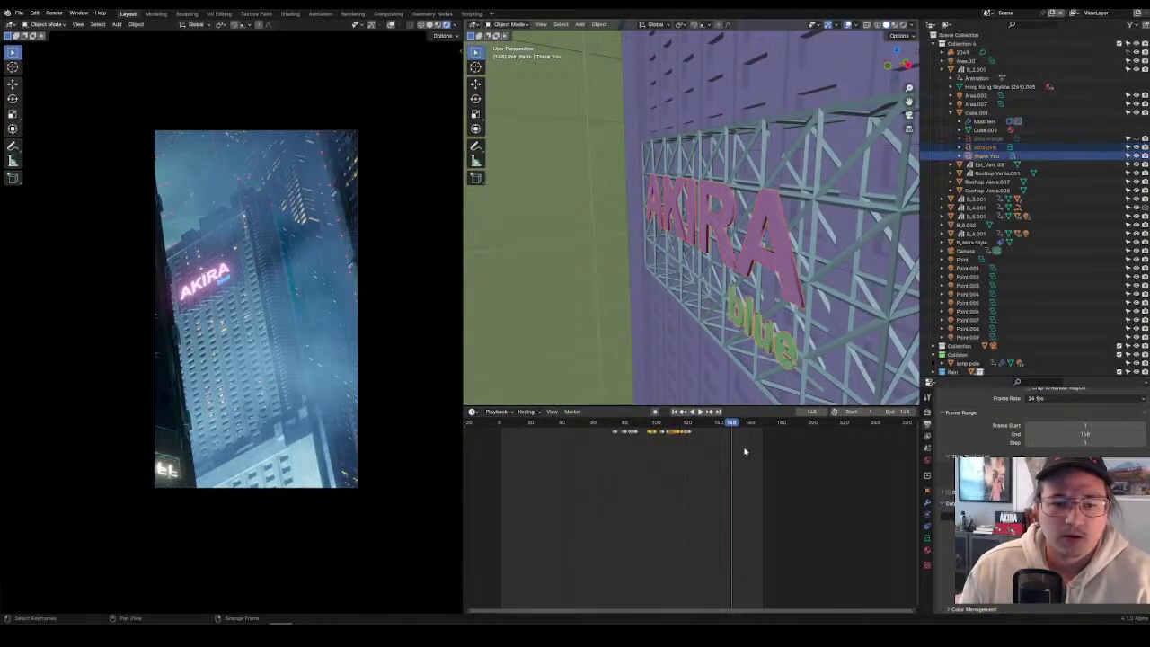
Shift all keyframes of both sign texts 37 frames later and play through the sign reveal to check the timing.
drag(531, 417, 743, 485)
key(g)
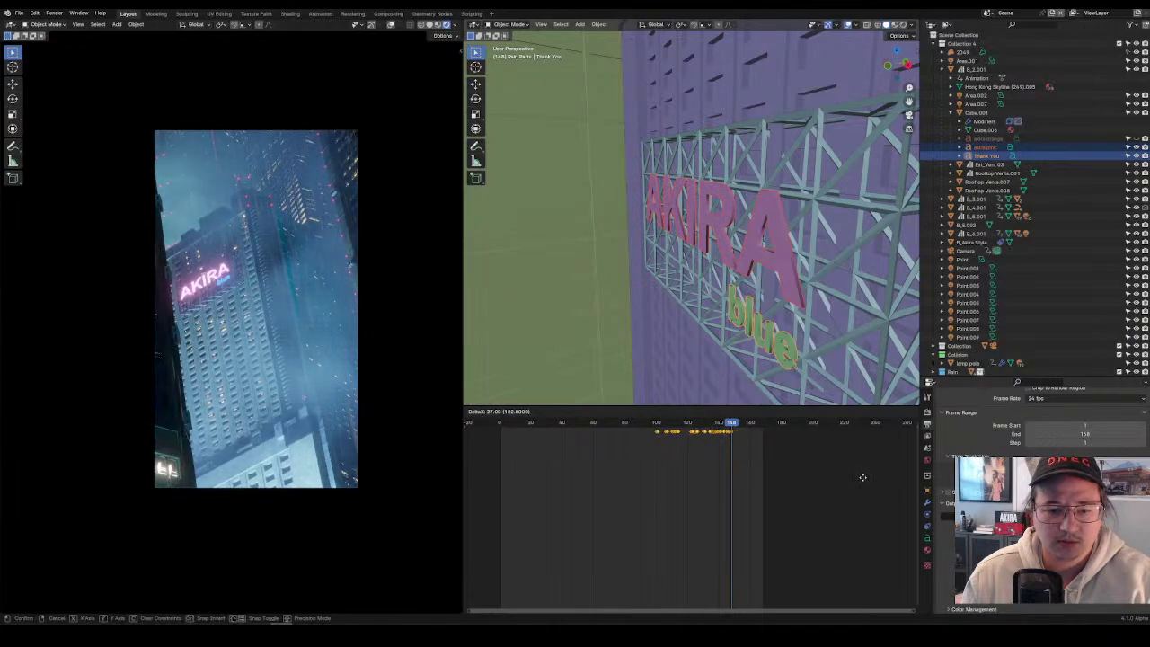
click(862, 476)
click(654, 425)
key(space)
drag(654, 426, 750, 437)
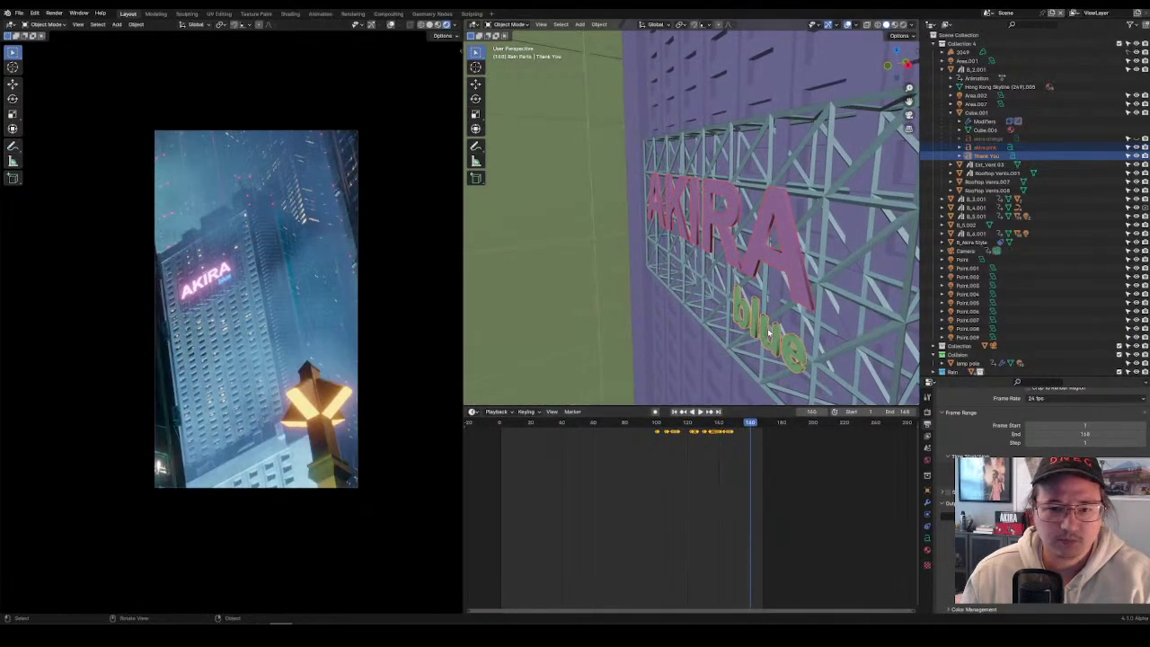
Shift the keyframes of the "blue" sign text about 10 frames later.
drag(807, 512, 639, 418)
key(g)
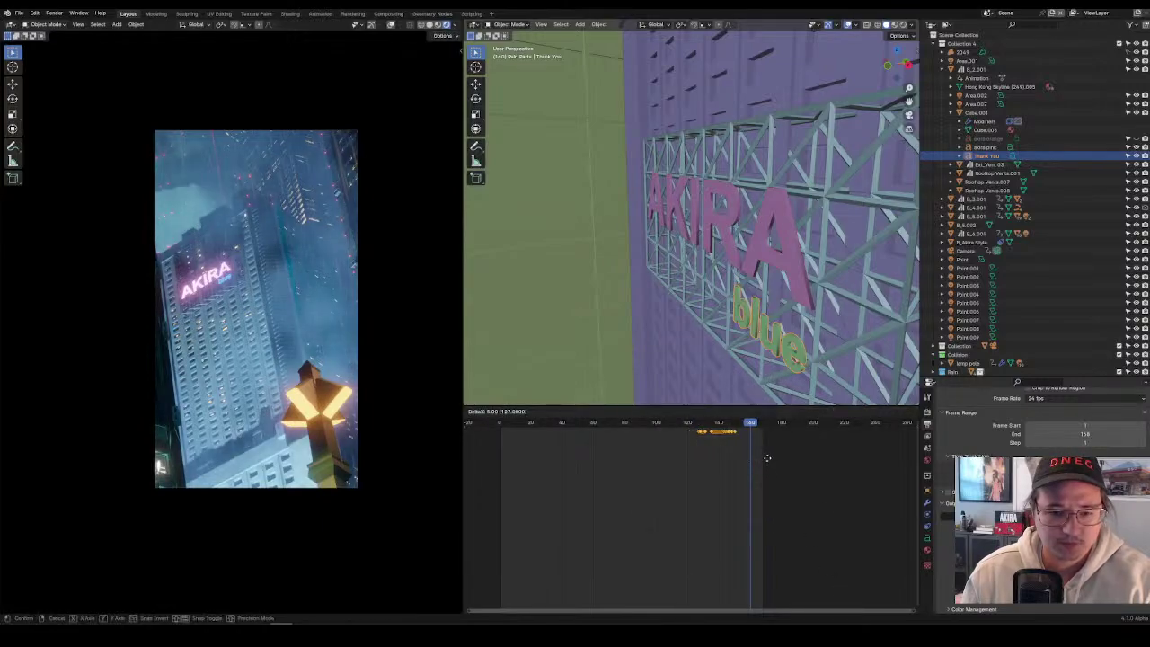
click(775, 463)
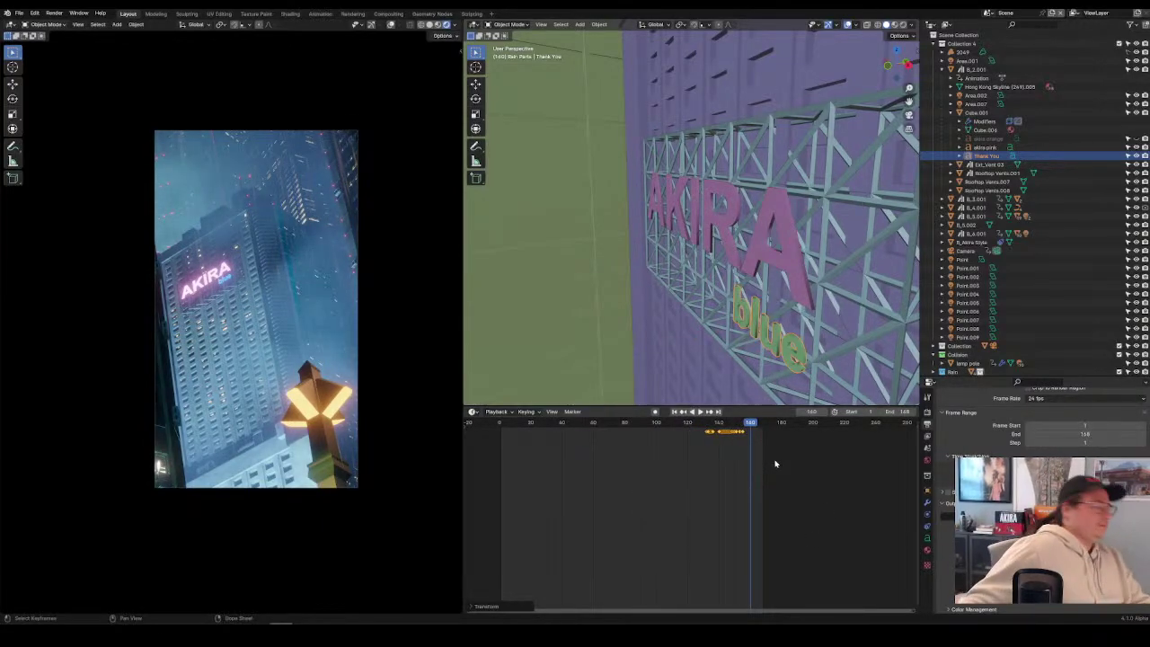
Play back the animation in the camera view, up close and in full, to check the sign's flicker timing.
drag(691, 422, 644, 432)
key(space)
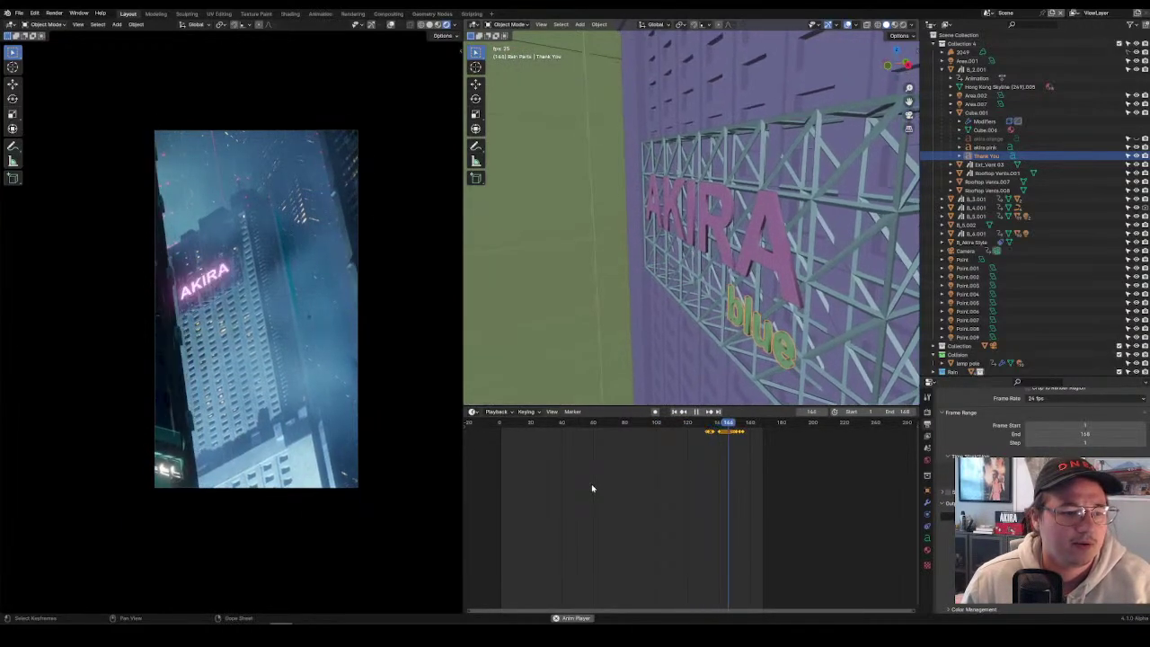
key(space)
scroll(232, 323, up, 5)
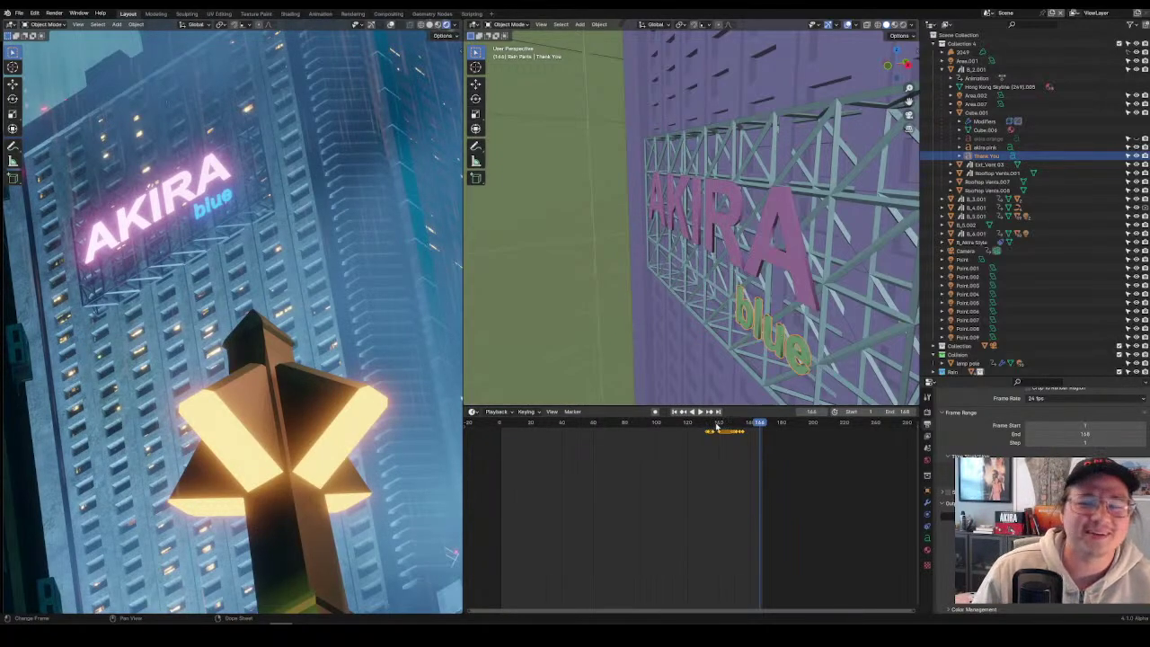
key(space)
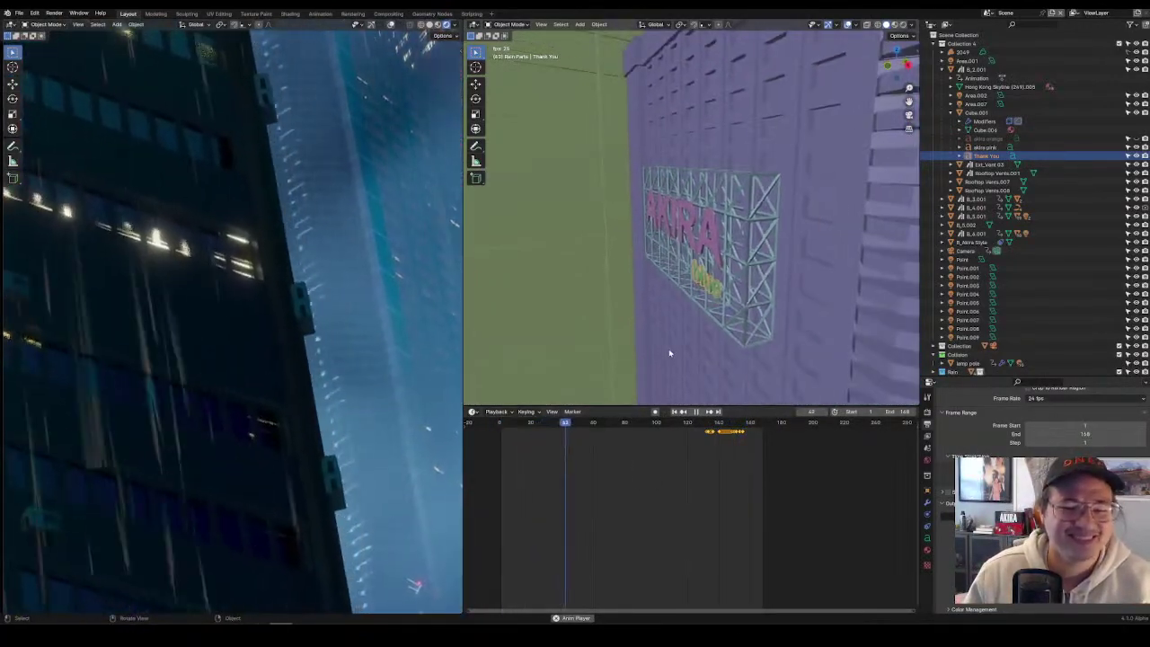
scroll(288, 344, down, 1)
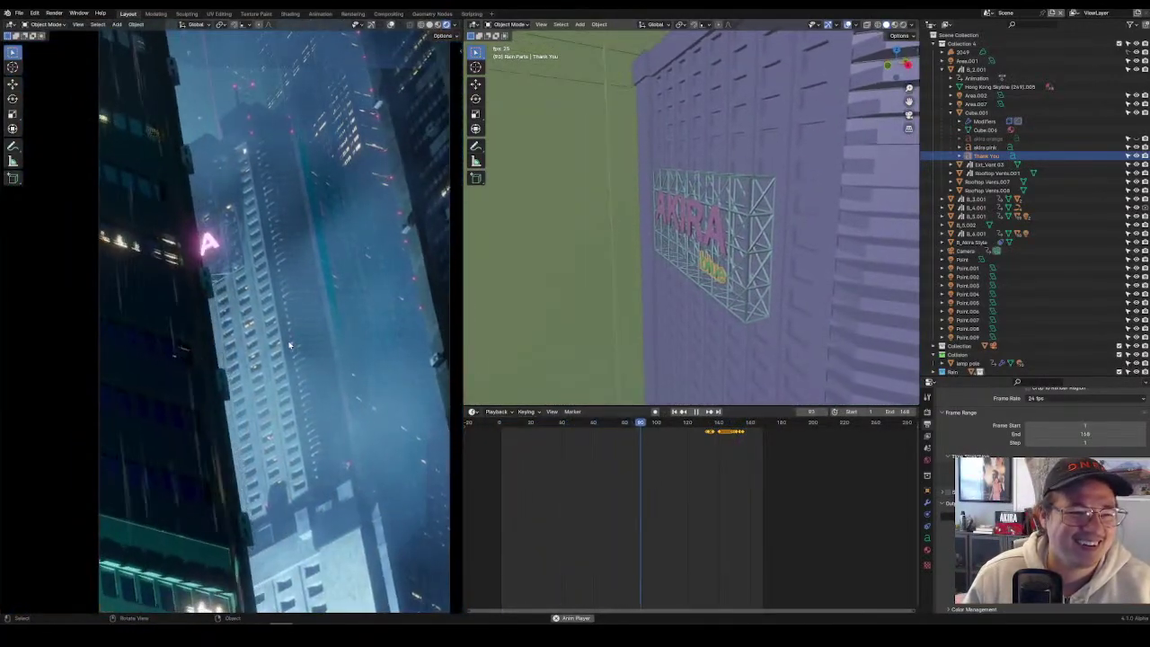
scroll(288, 344, down, 1)
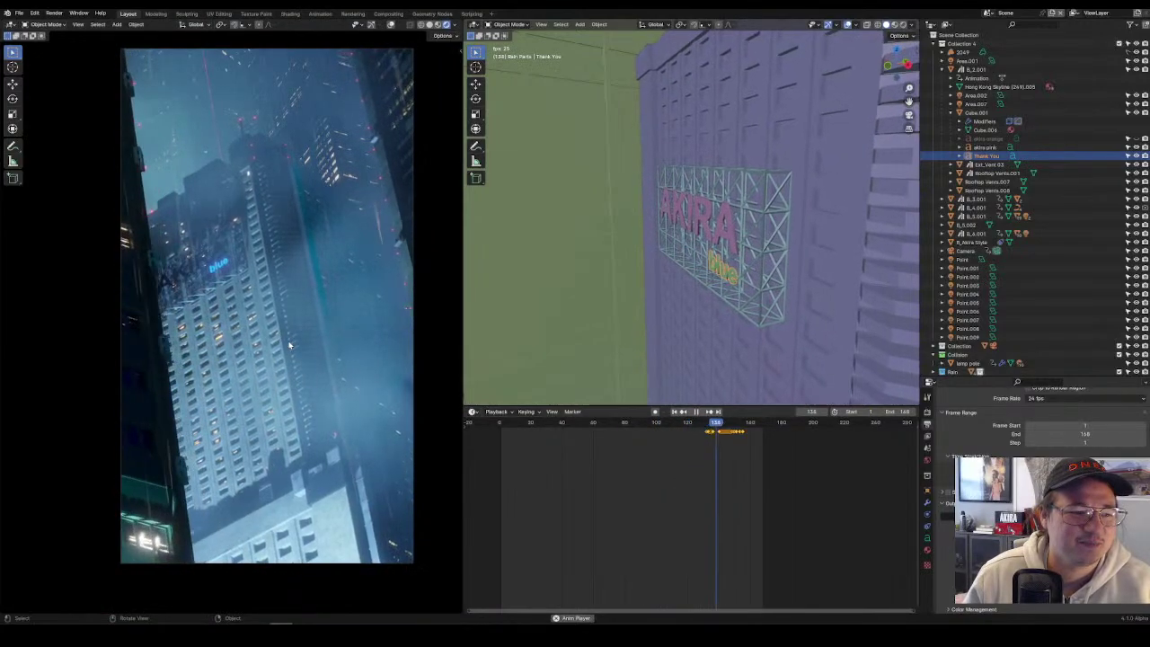
click(674, 421)
key(space)
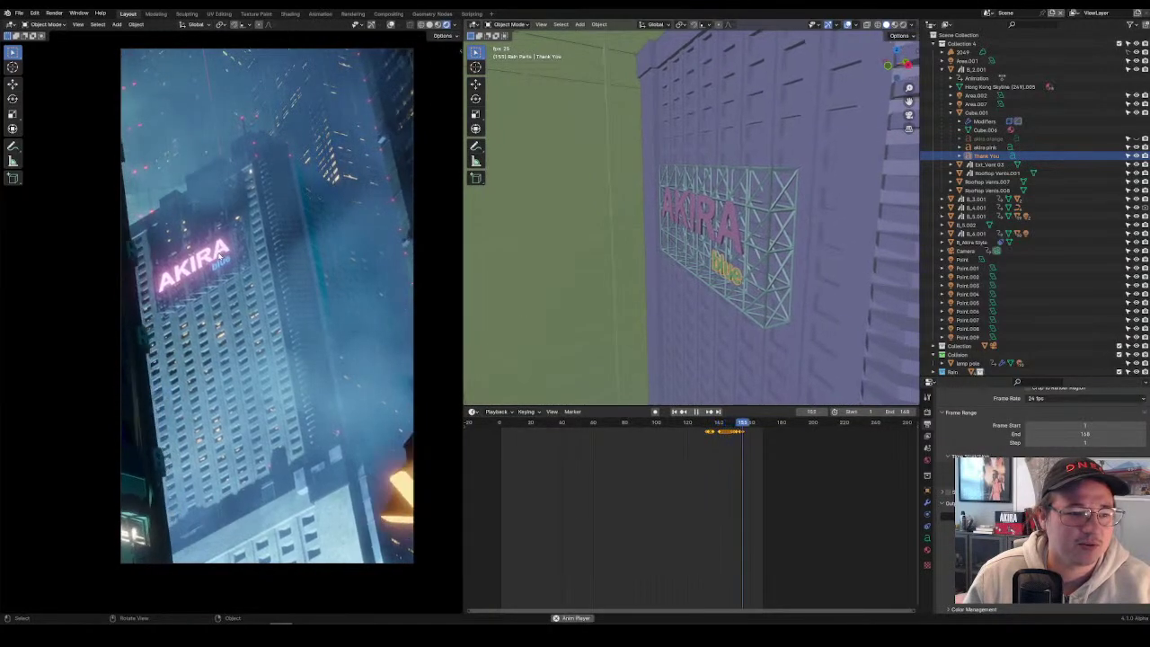
key(shift+Left)
Go to frame 115 and shift the "blue" text's keyframes about 4 frames earlier.
drag(718, 423, 680, 424)
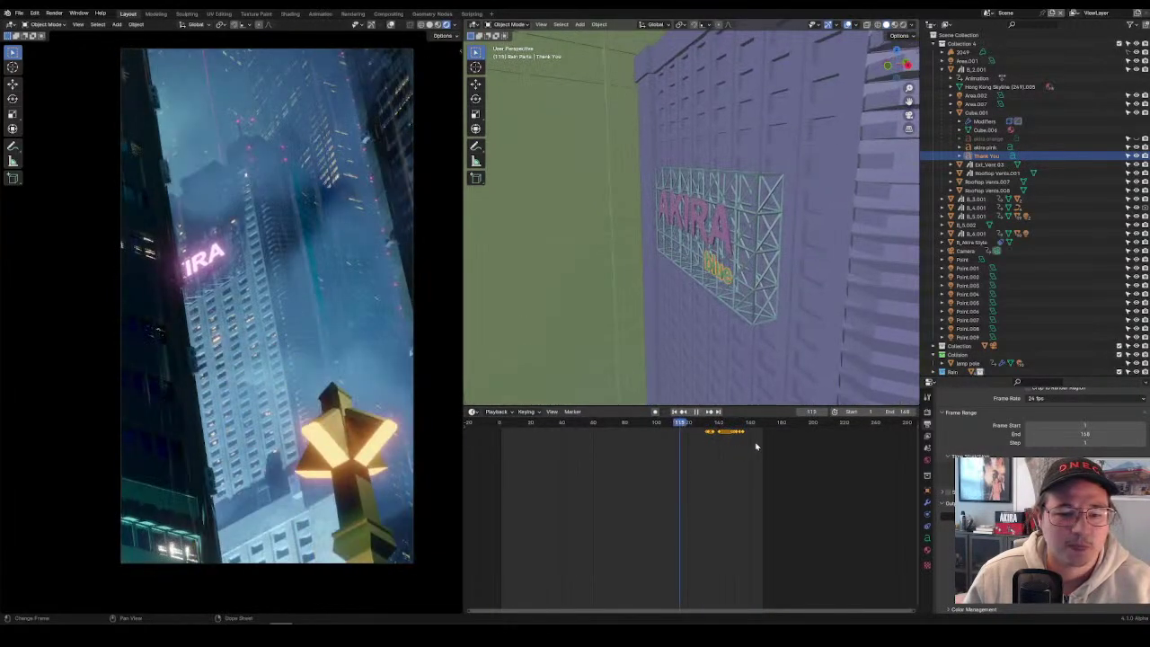
drag(767, 445, 686, 423)
key(g)
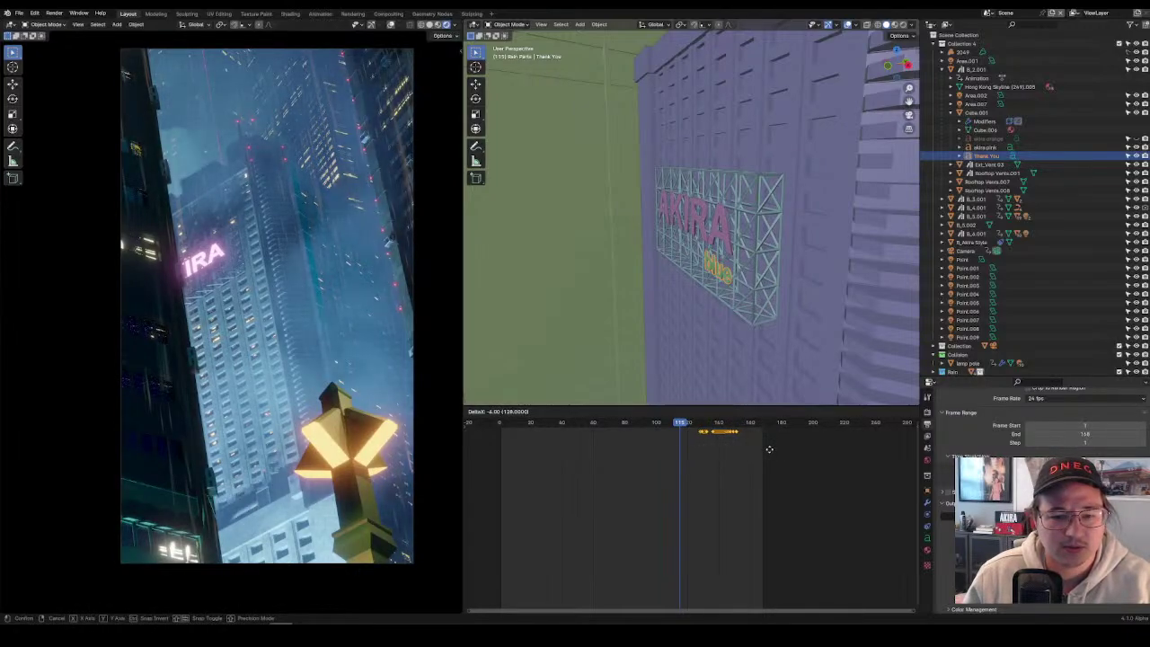
click(767, 449)
Shift all keyframes of the pink AKIRA text about 3 frames earlier and play back briefly.
click(718, 232)
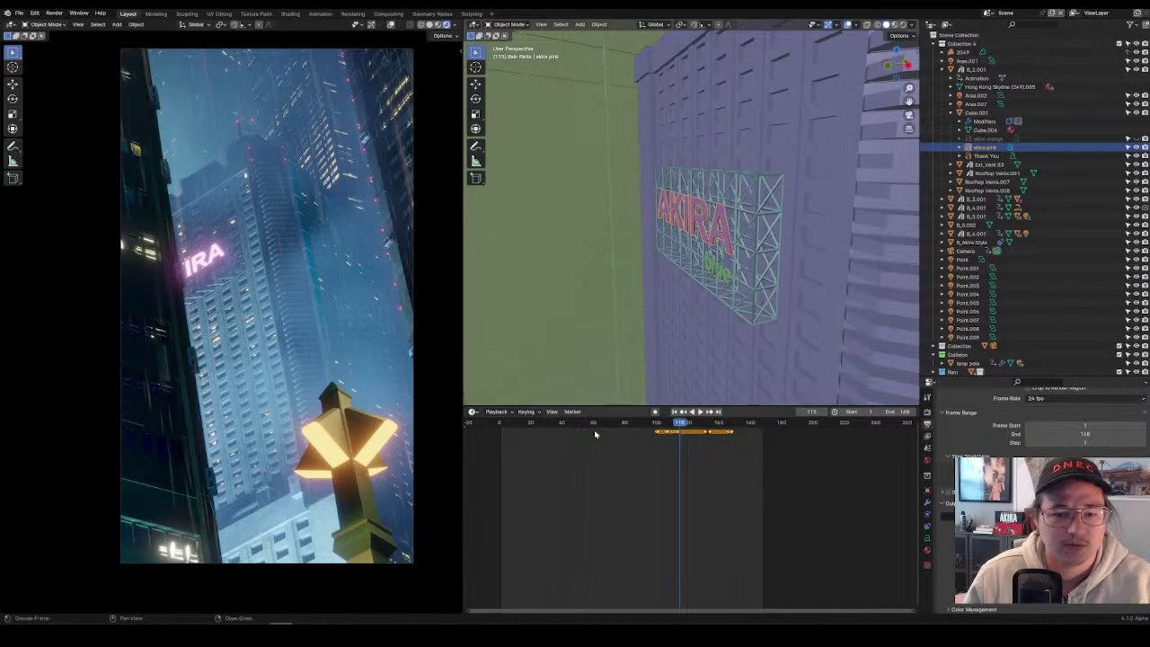
drag(547, 417, 773, 468)
key(g)
click(791, 475)
key(space)
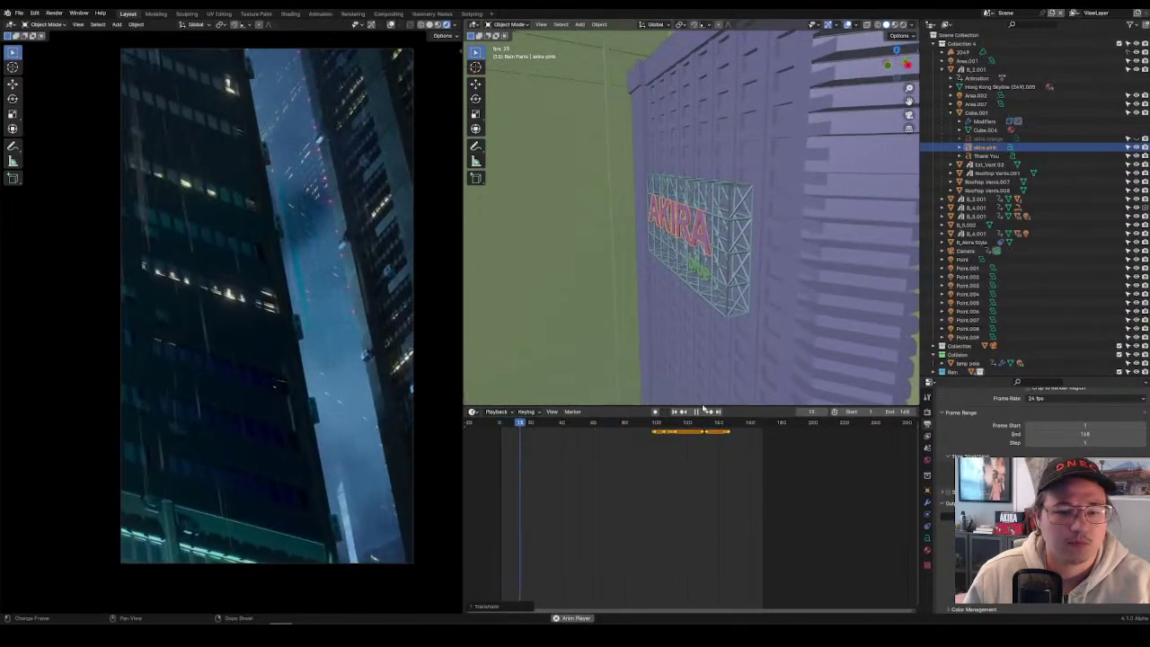
key(space)
Shift all keyframes of the "blue" sign text about 7 frames earlier and play back the sign's appearance.
click(699, 274)
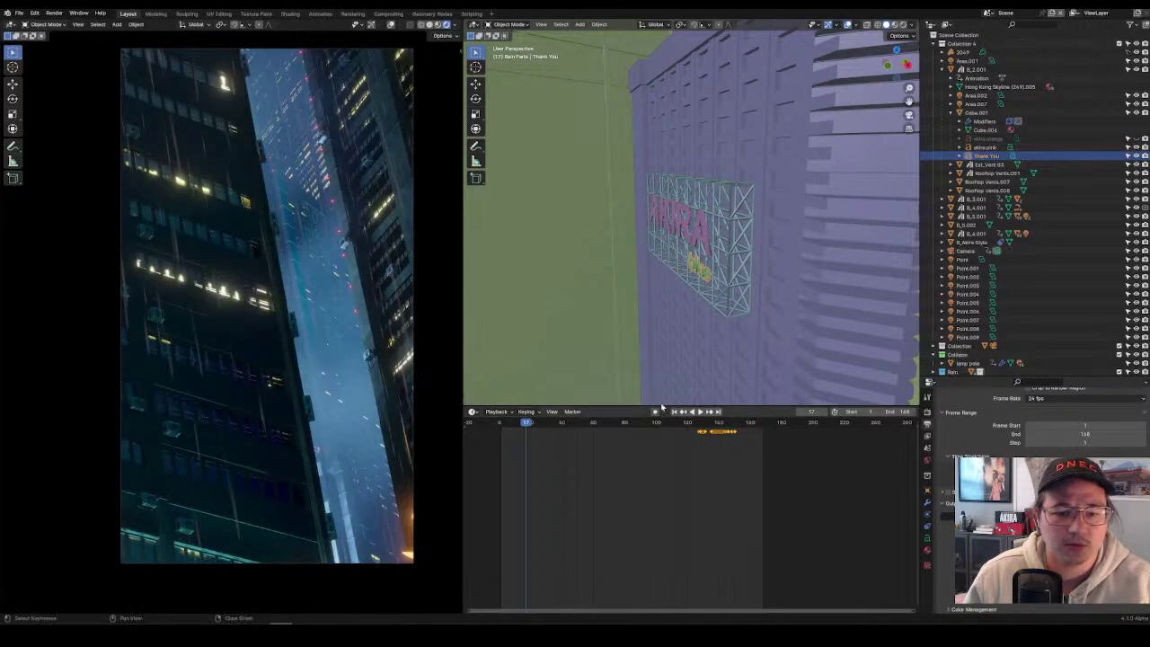
drag(766, 483, 636, 416)
key(g)
click(793, 477)
key(space)
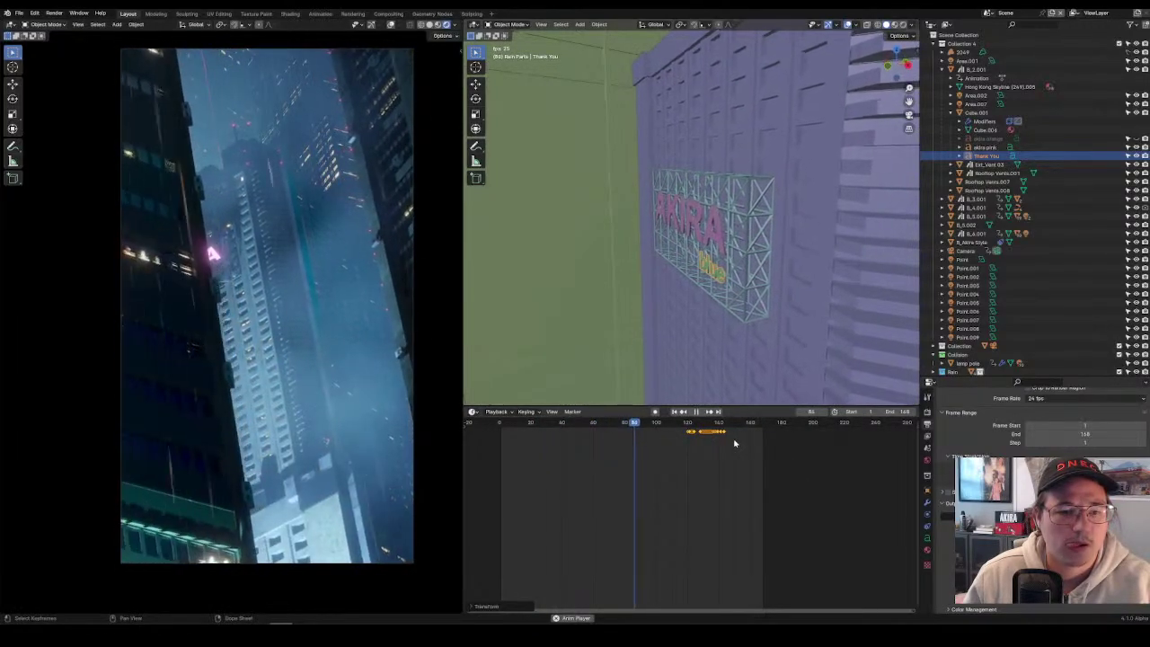
key(space)
Select the foreground building B_5.001 and compare its positions at the end and start of the animation from the top view.
click(158, 366)
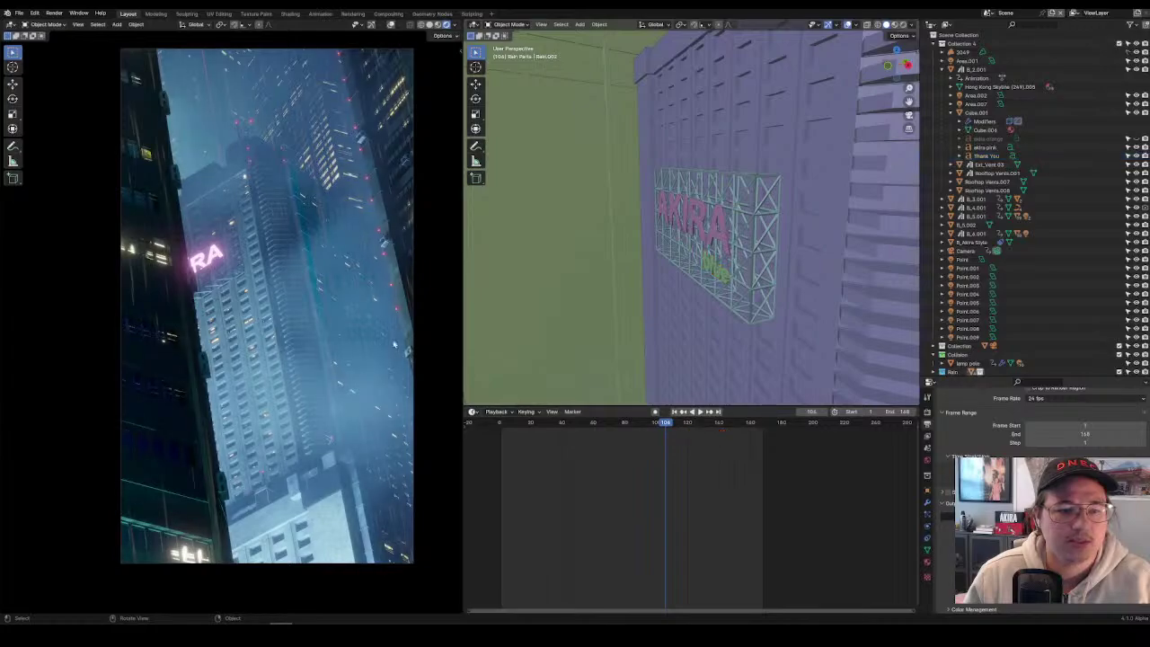
scroll(639, 272, down, 9)
scroll(640, 273, down, 3)
scroll(557, 186, down, 3)
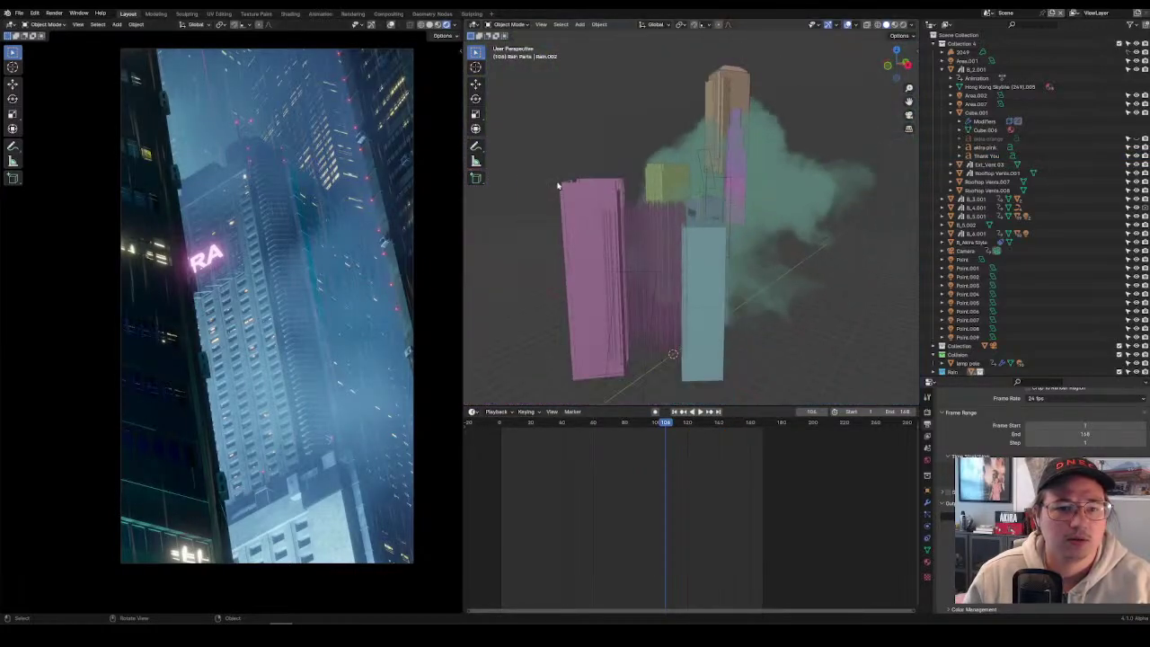
click(597, 195)
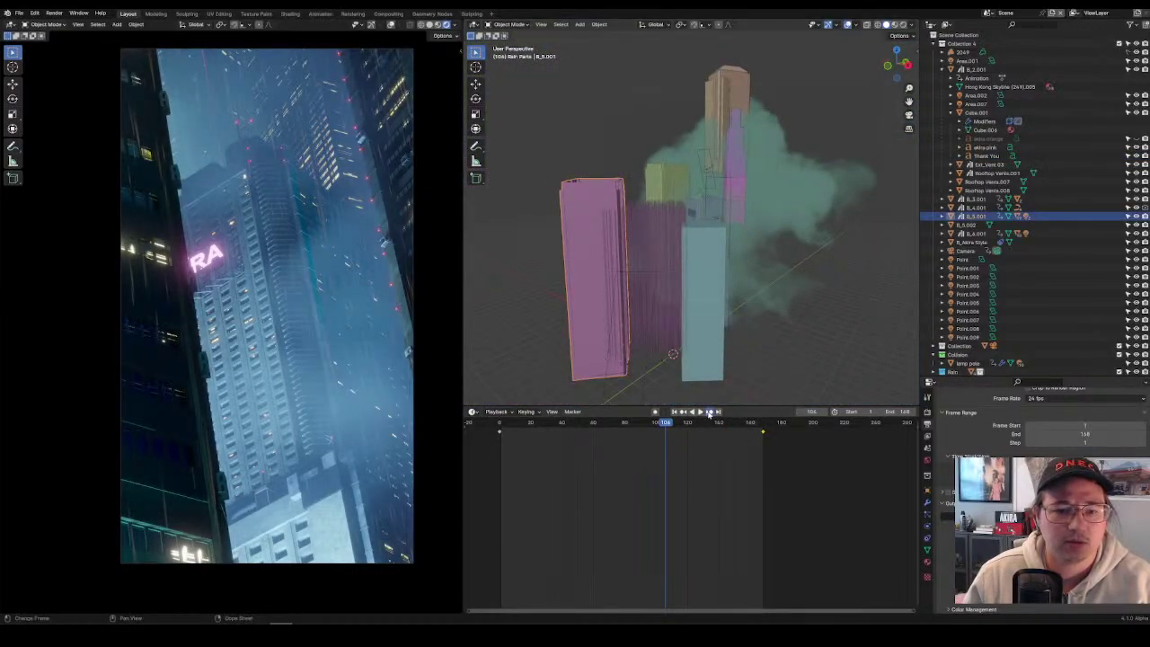
click(708, 412)
key(KP_7)
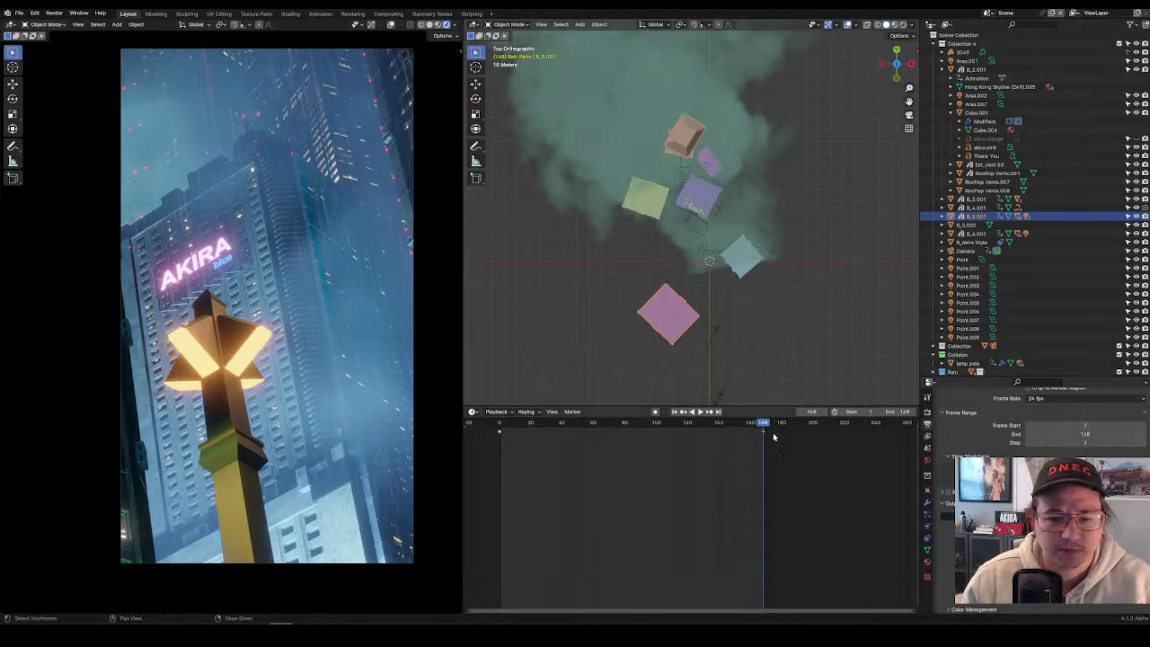
drag(767, 427, 709, 433)
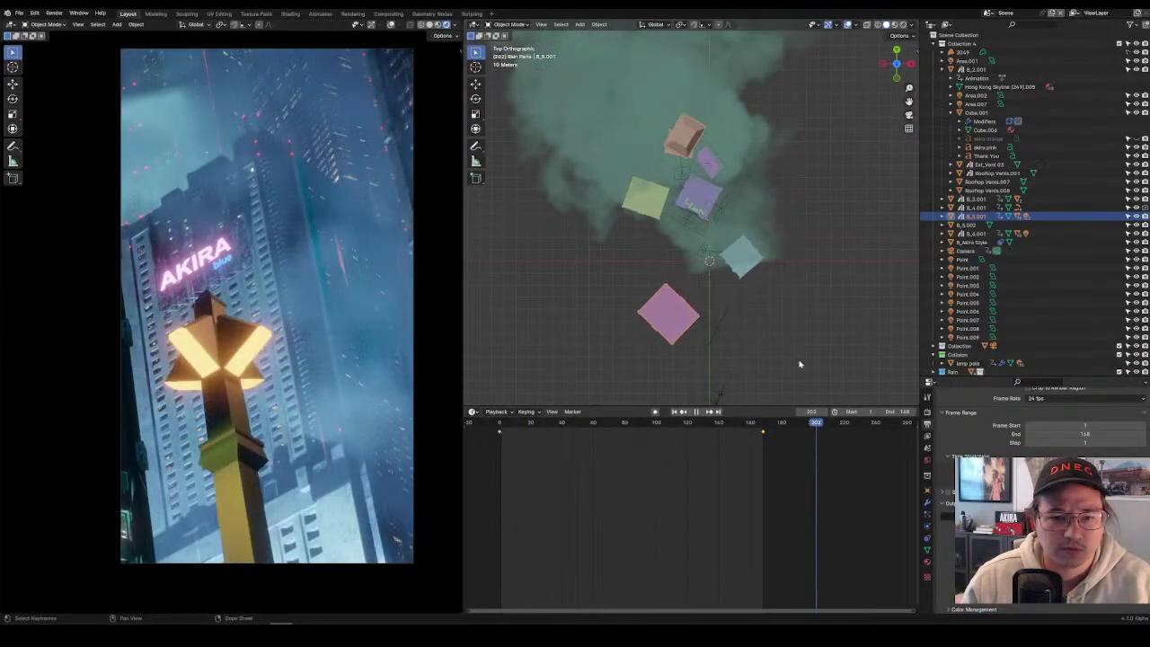
click(674, 411)
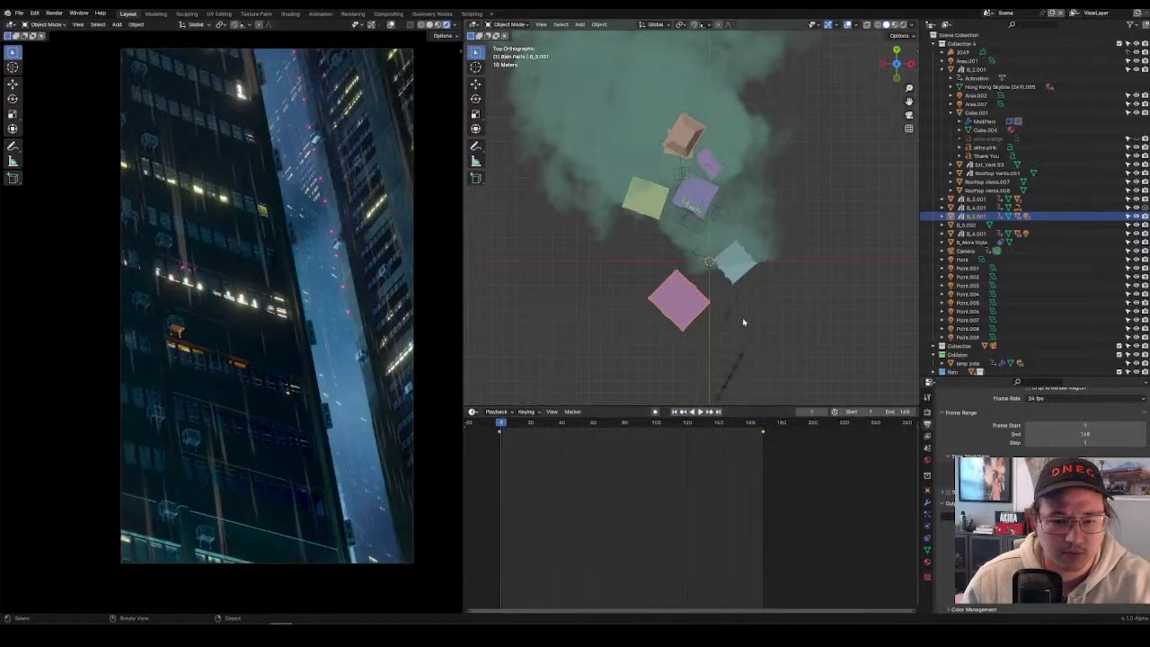
At frame 168, move building B_5.001 slightly along its local Y axis, away from the light-blue building, and keyframe Location & Rotation.
click(716, 412)
key(g)
key(y)
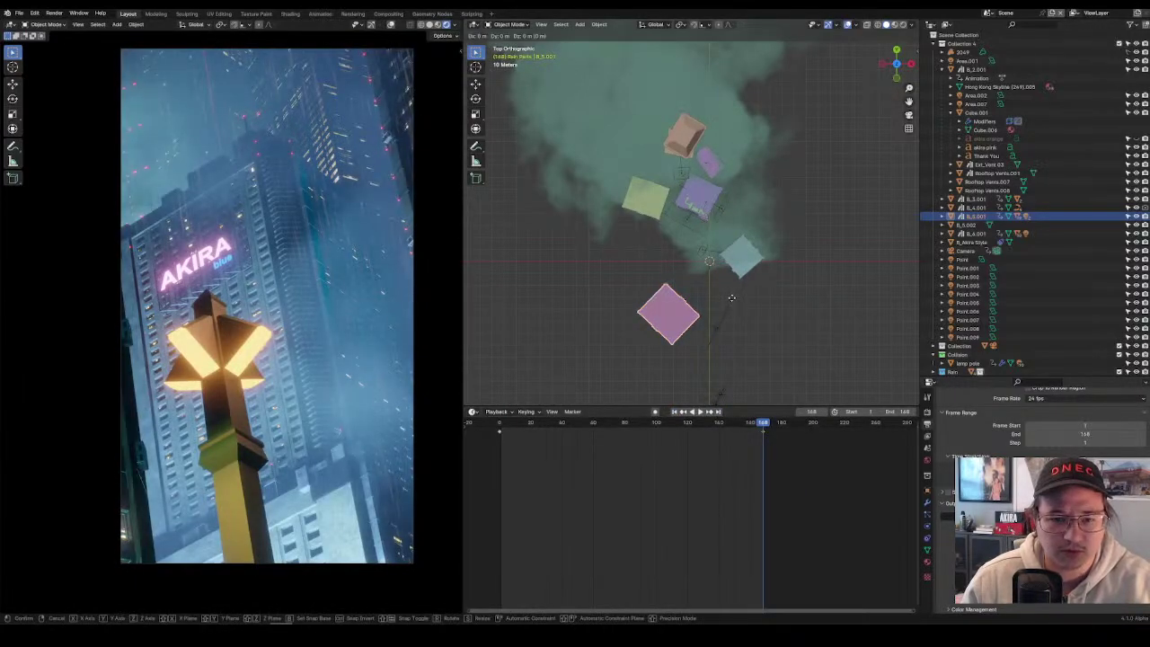
key(y)
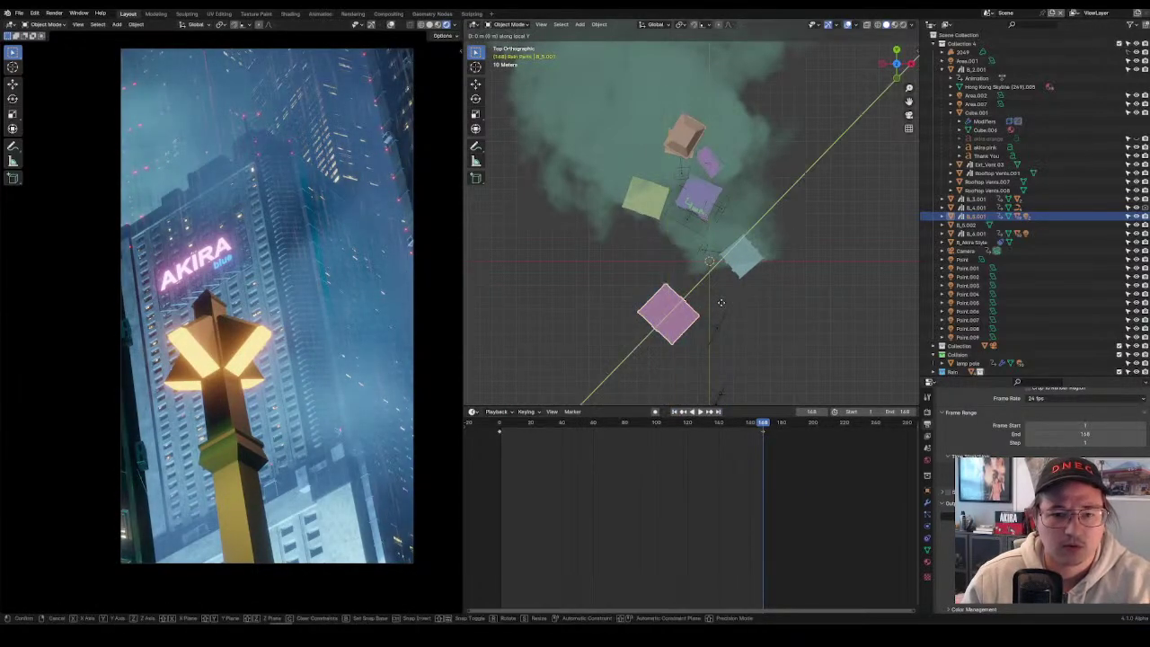
click(716, 306)
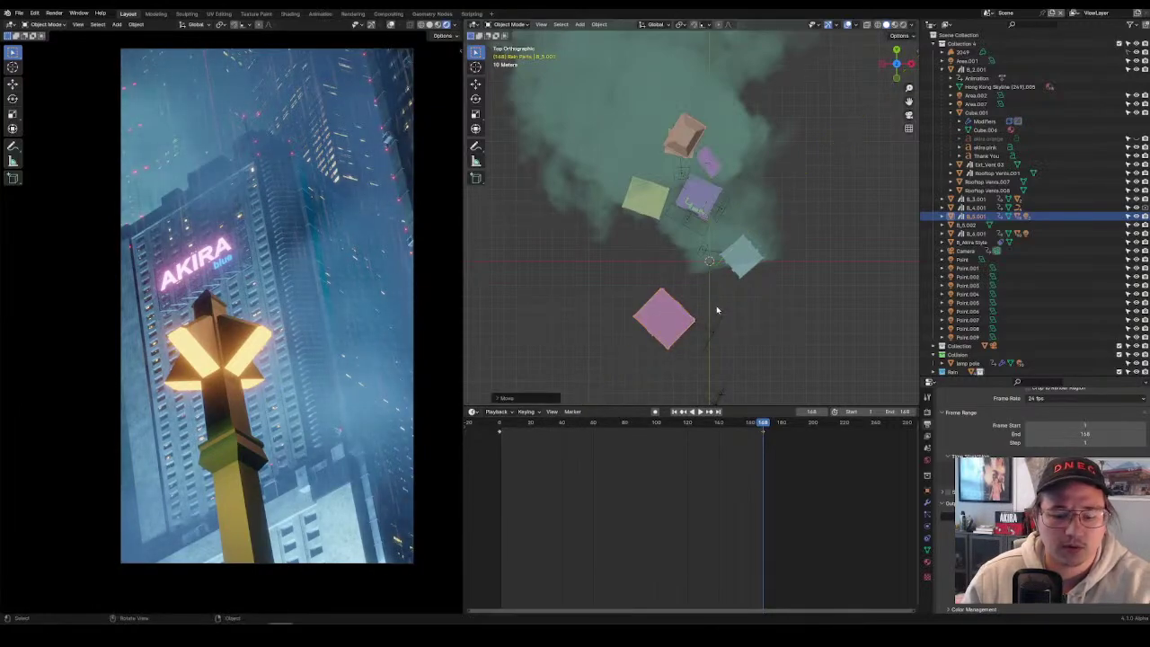
key(i)
click(717, 307)
key(i)
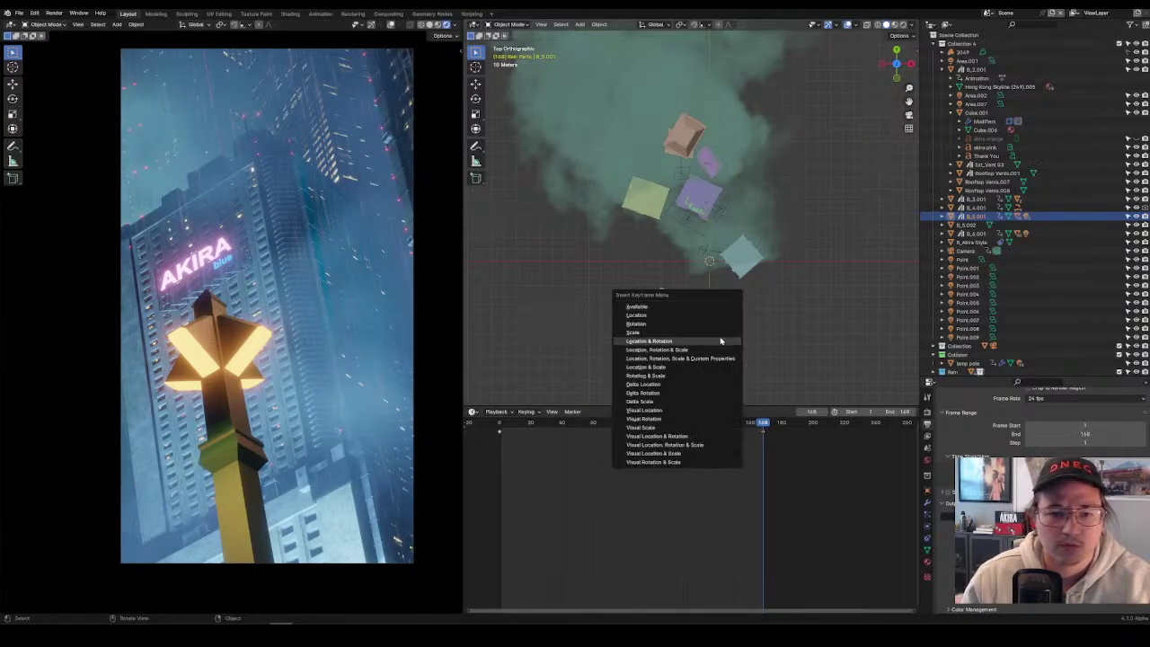
click(723, 342)
Scrub and play back the animation in the camera view to check the foreground building's movement.
drag(765, 427, 722, 427)
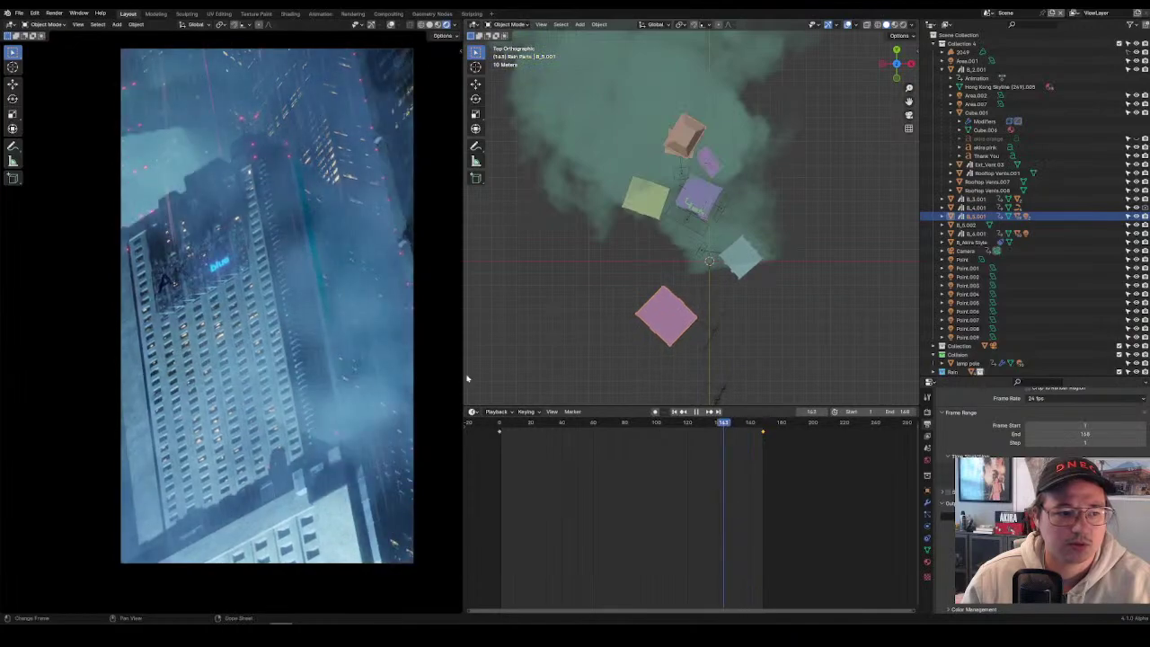
scroll(240, 346, down, 2)
key(space)
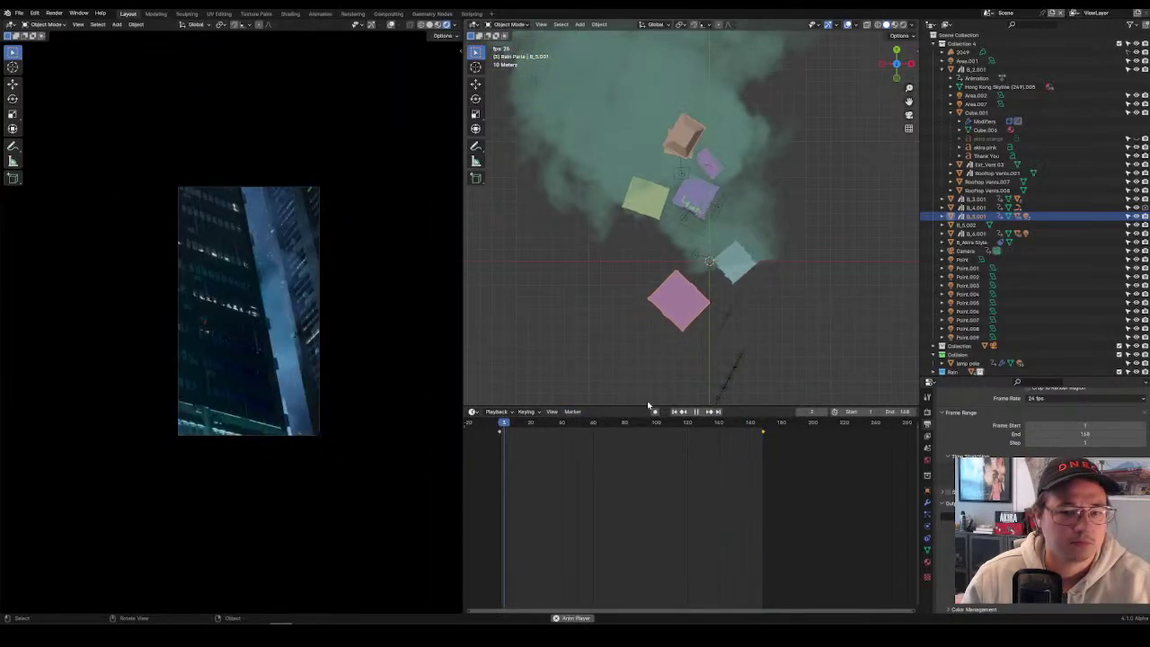
scroll(266, 312, up, 2)
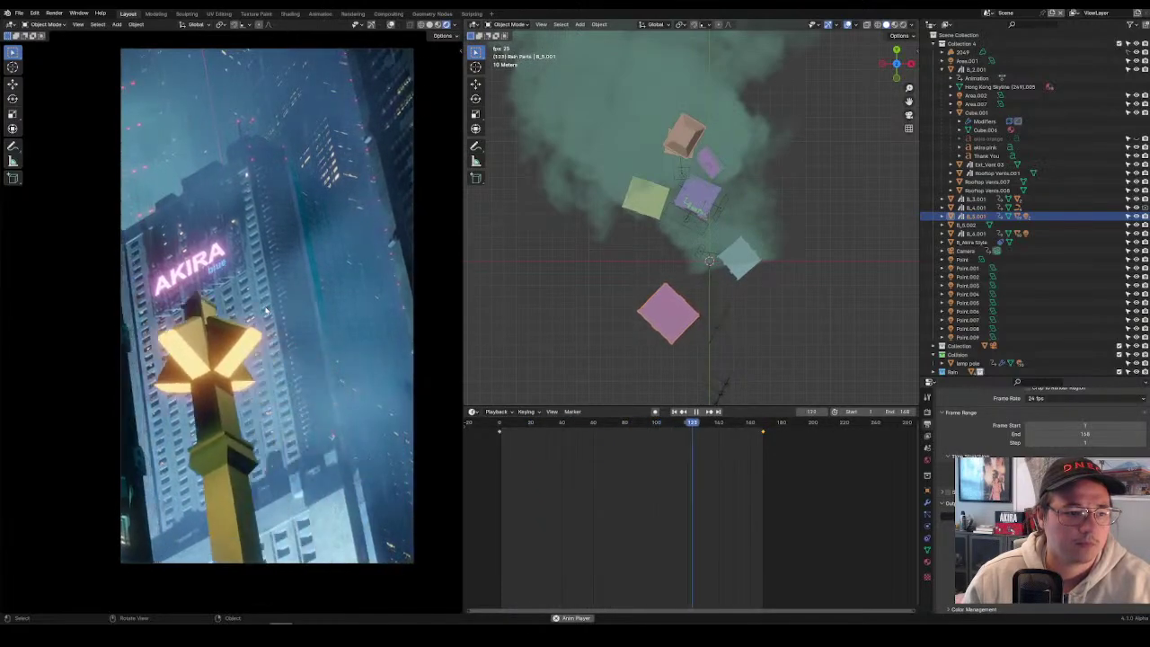
key(space)
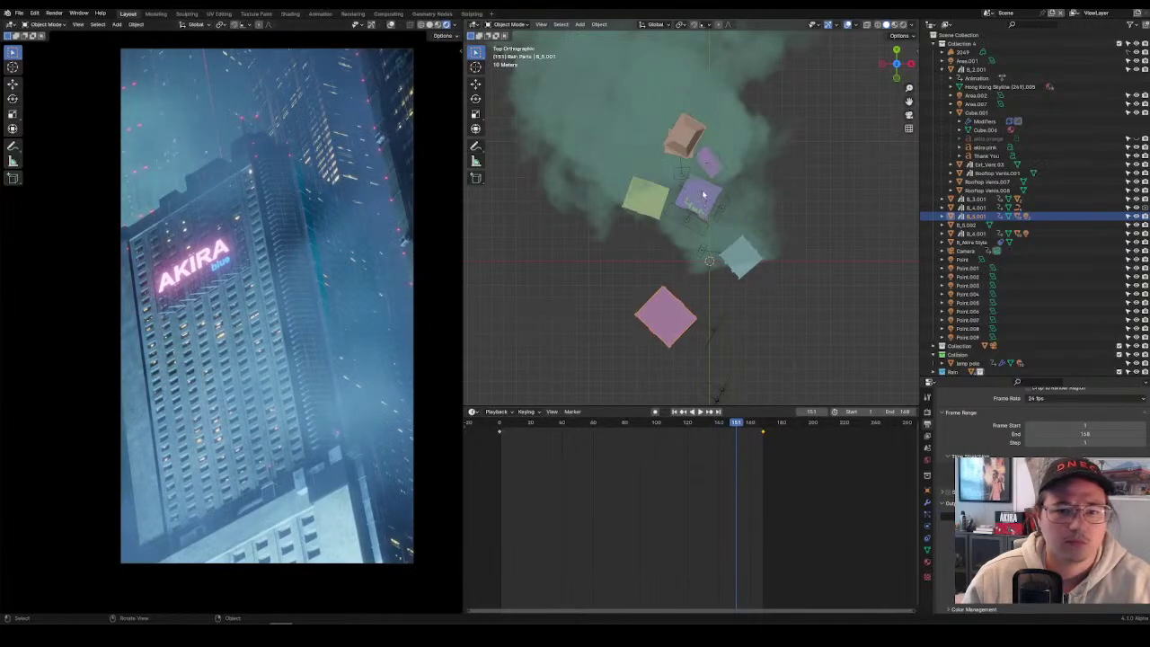
At frame 168, move the AKIRA sign building B_2.001 about 3.9 m along its local X axis and keyframe Location & Rotation.
click(703, 194)
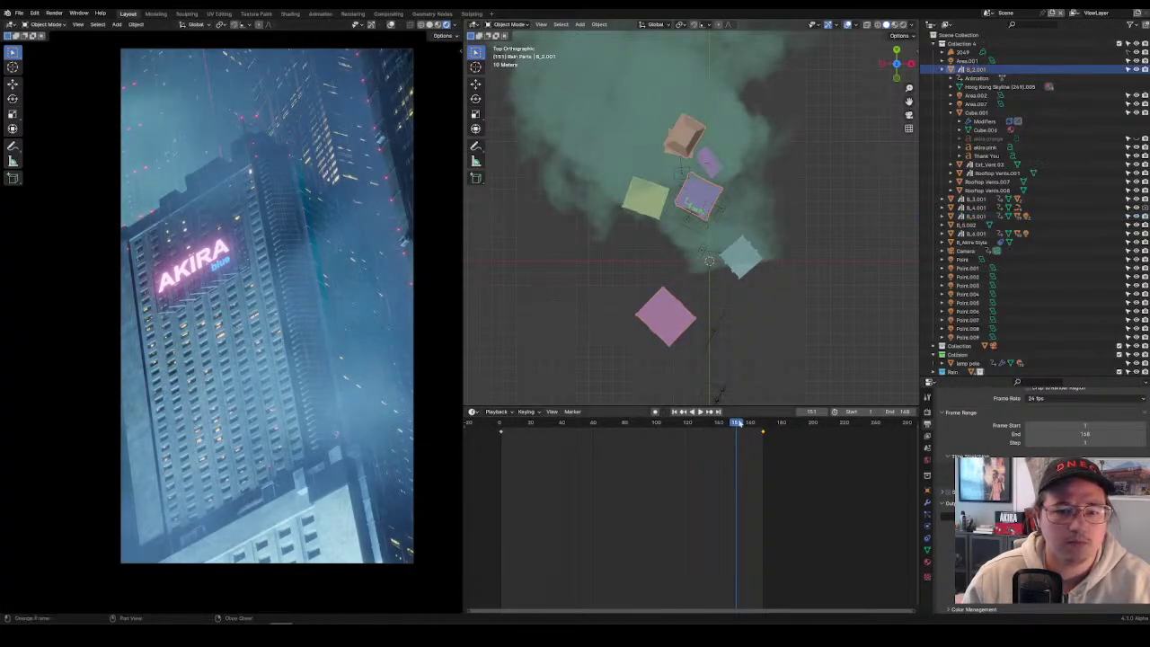
drag(737, 423, 750, 423)
key(space)
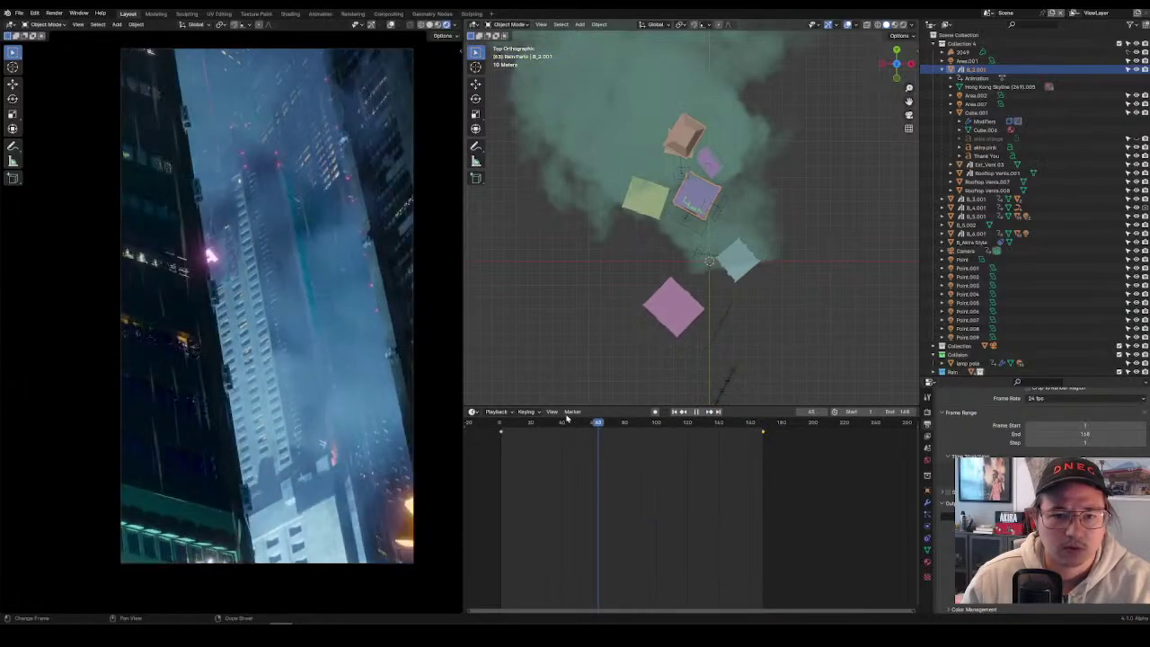
click(718, 412)
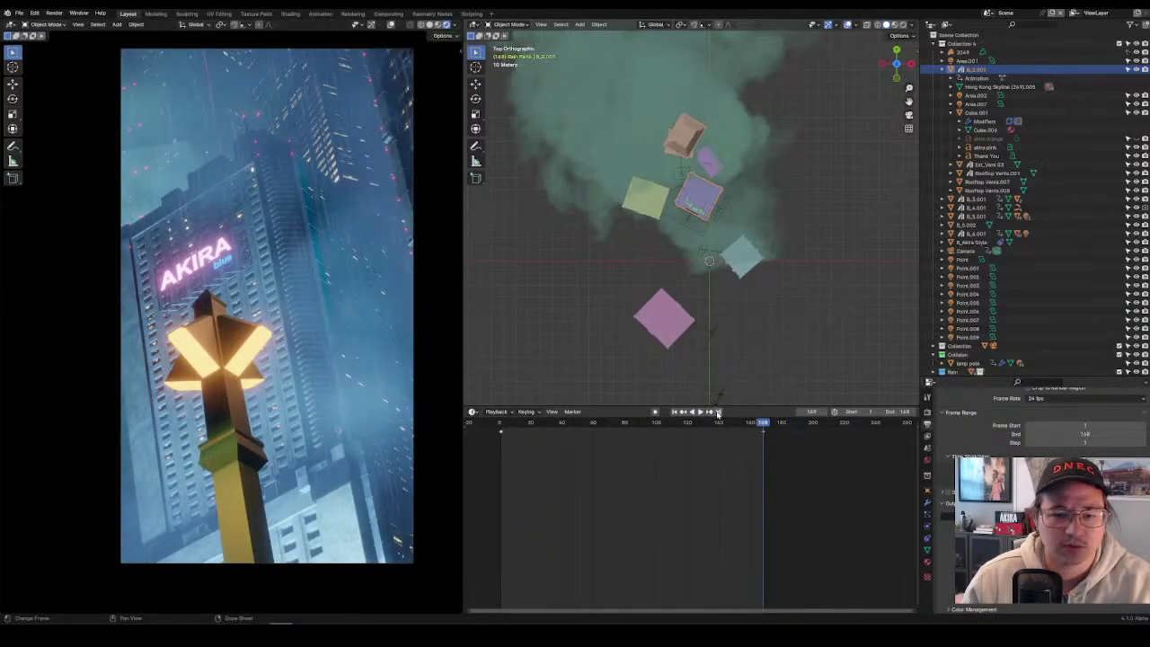
key(g)
key(shift+z)
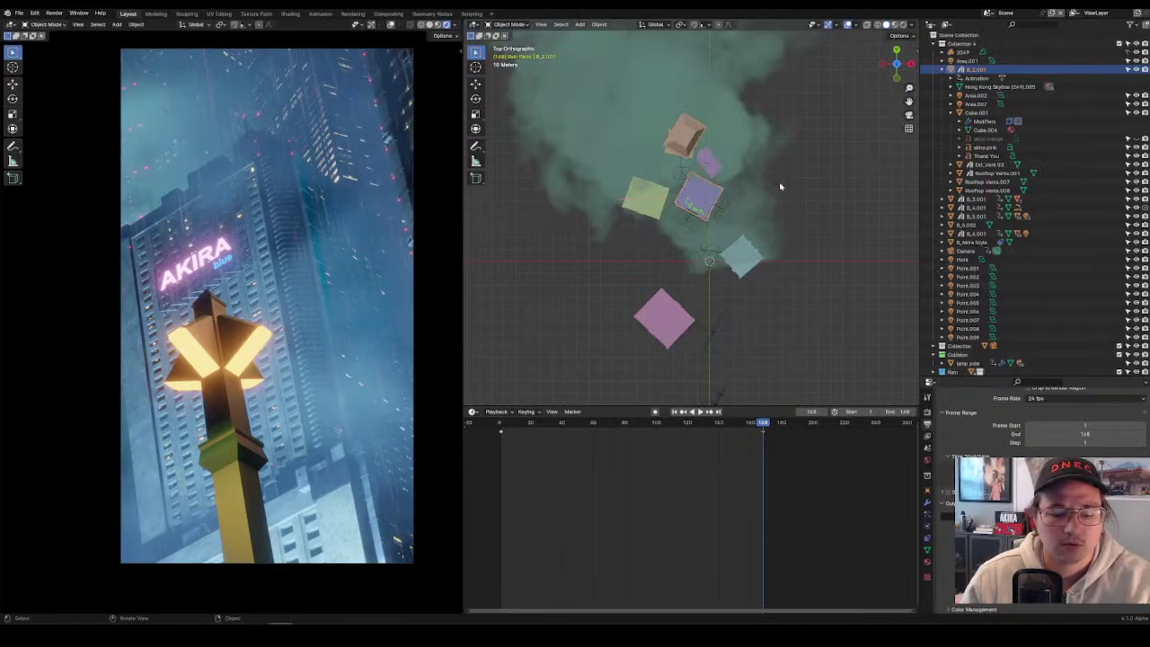
key(y)
key(x)
key(x)
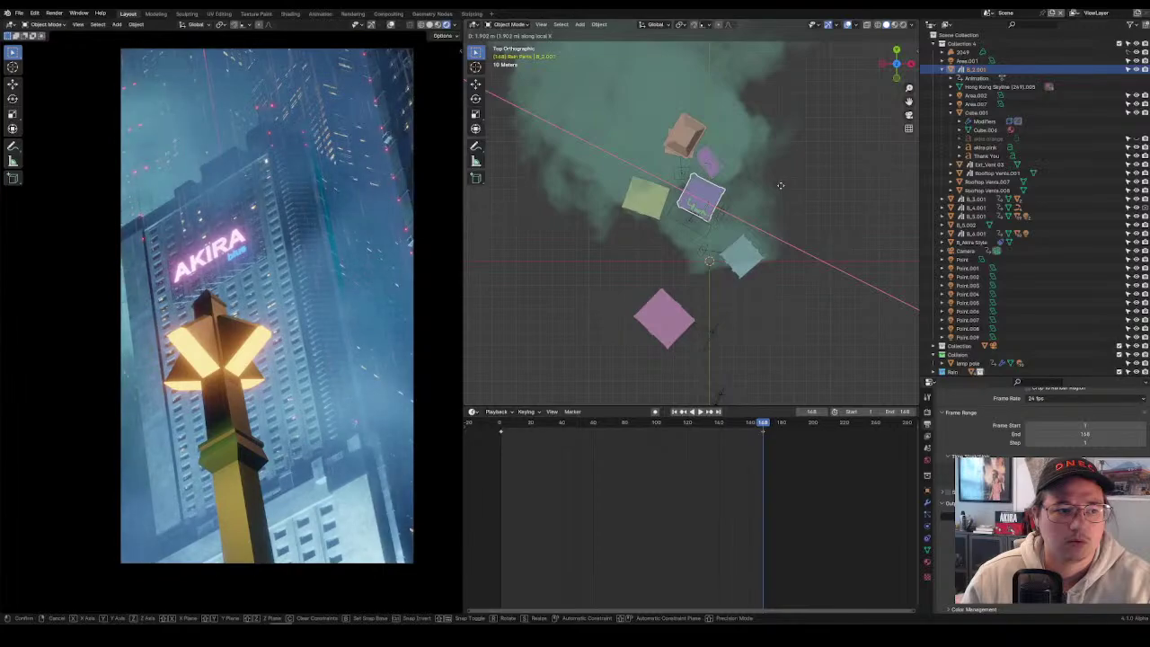
click(782, 188)
key(i)
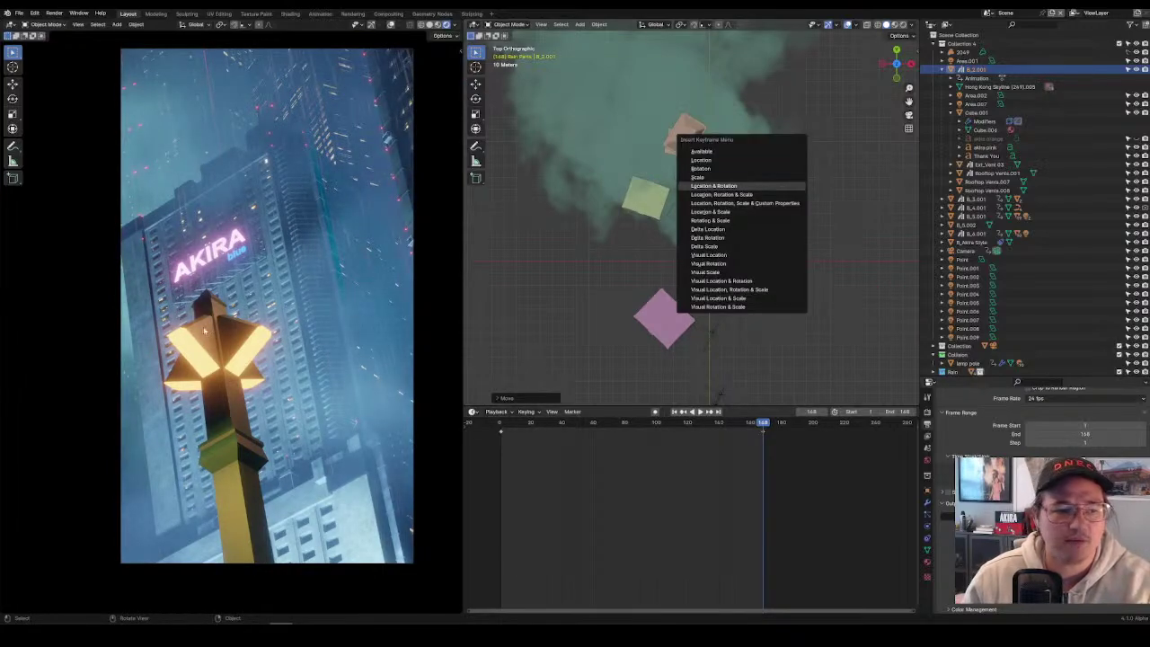
click(782, 186)
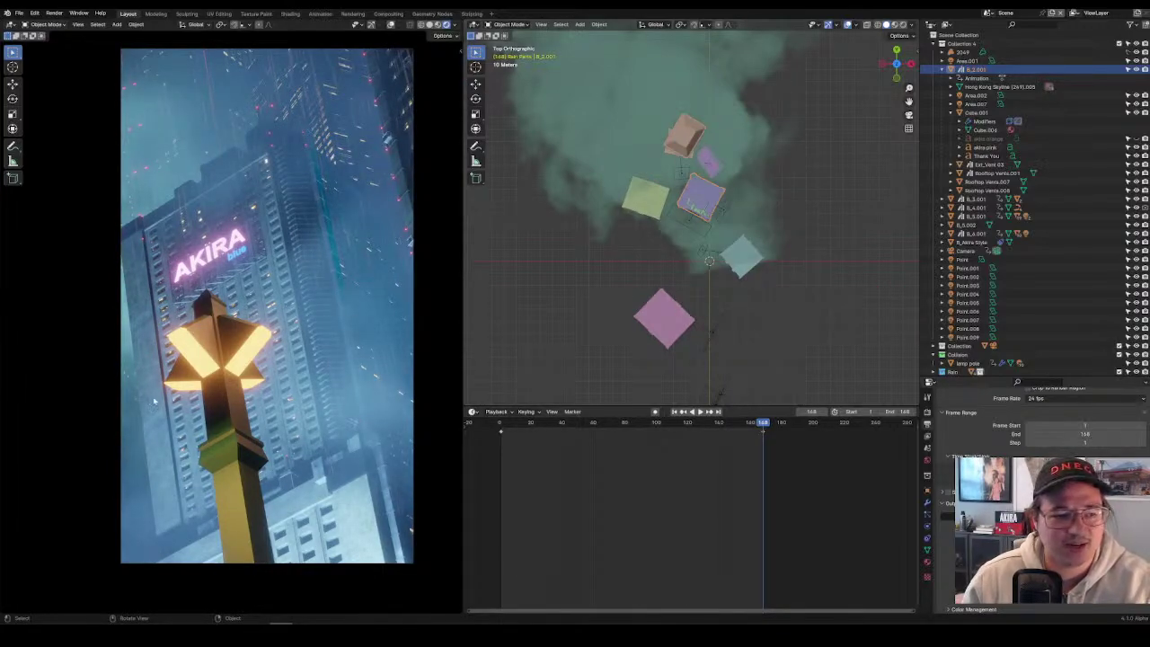
Play back the animation in the enlarged camera view to check the sign building's new end position.
scroll(157, 409, down, 2)
scroll(162, 420, up, 3)
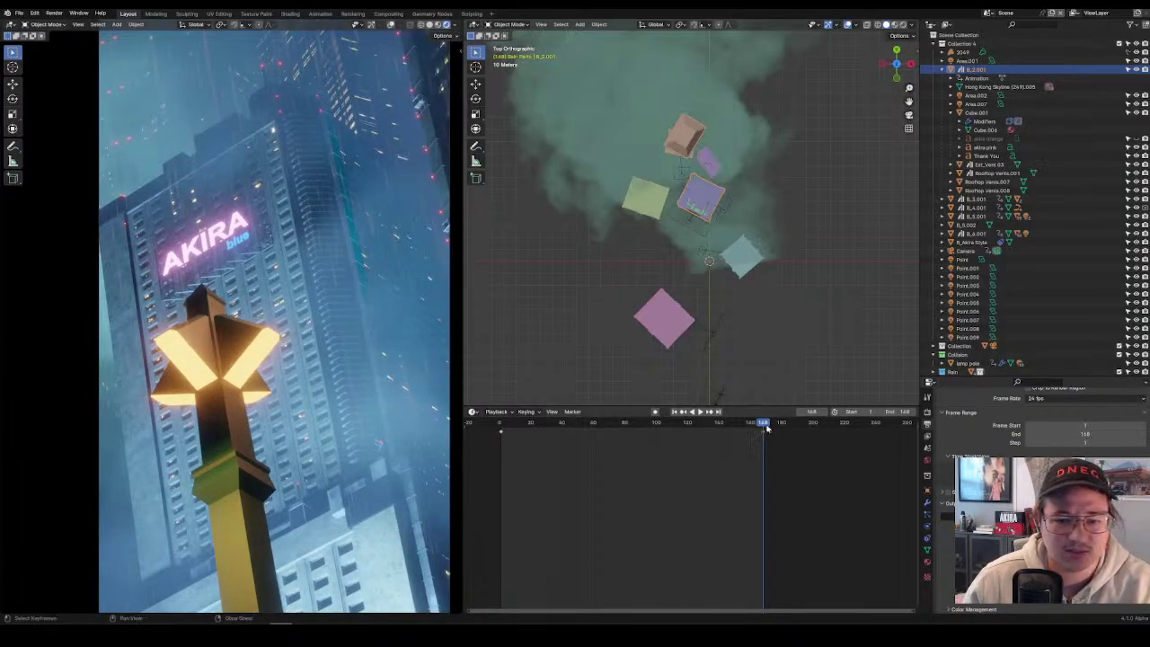
key(space)
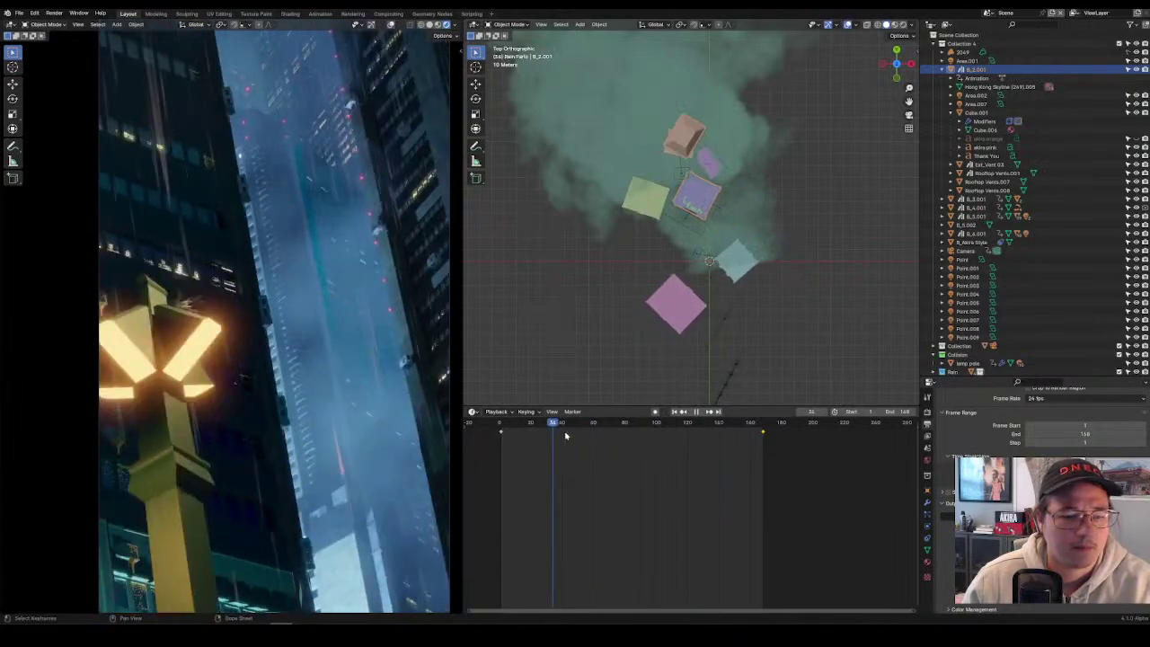
key(space)
At frame 168, move building B_5.001 about 5.8 m along its local Y axis toward the light-blue building and keyframe Location & Rotation.
click(762, 334)
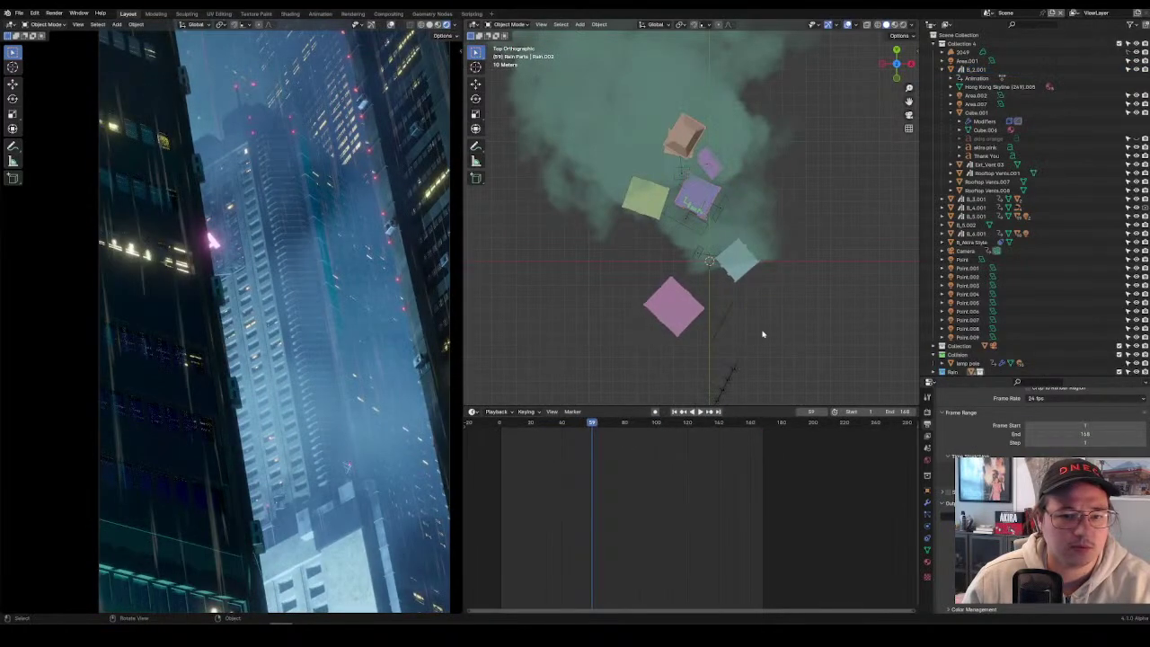
click(684, 305)
click(717, 411)
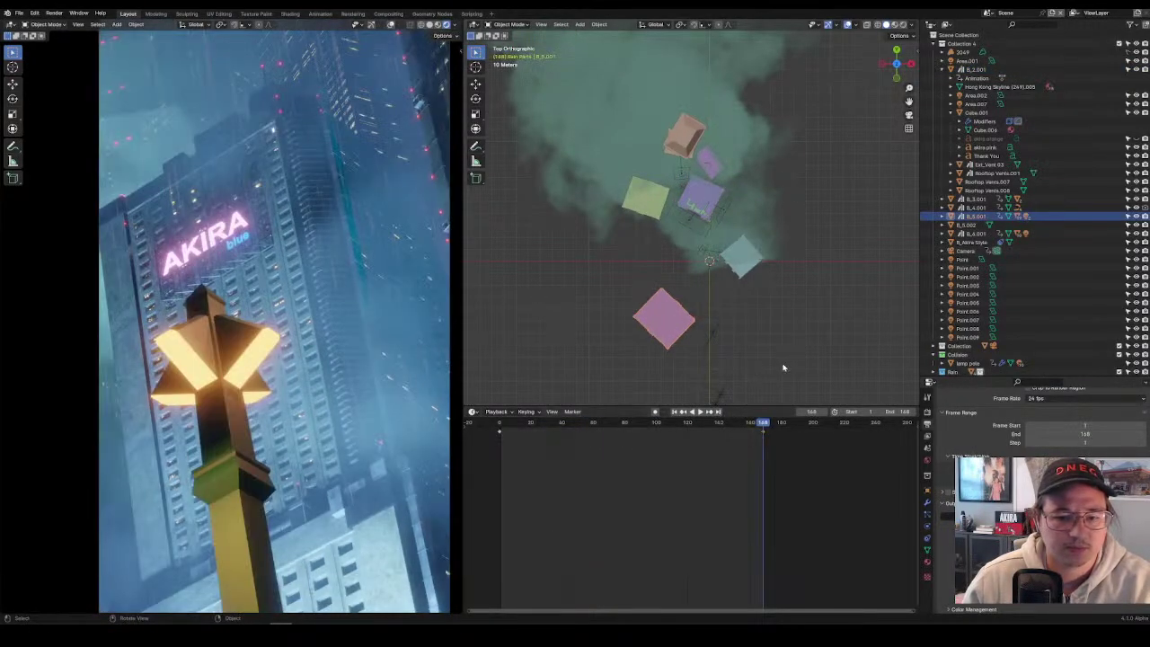
key(g)
key(y)
key(y)
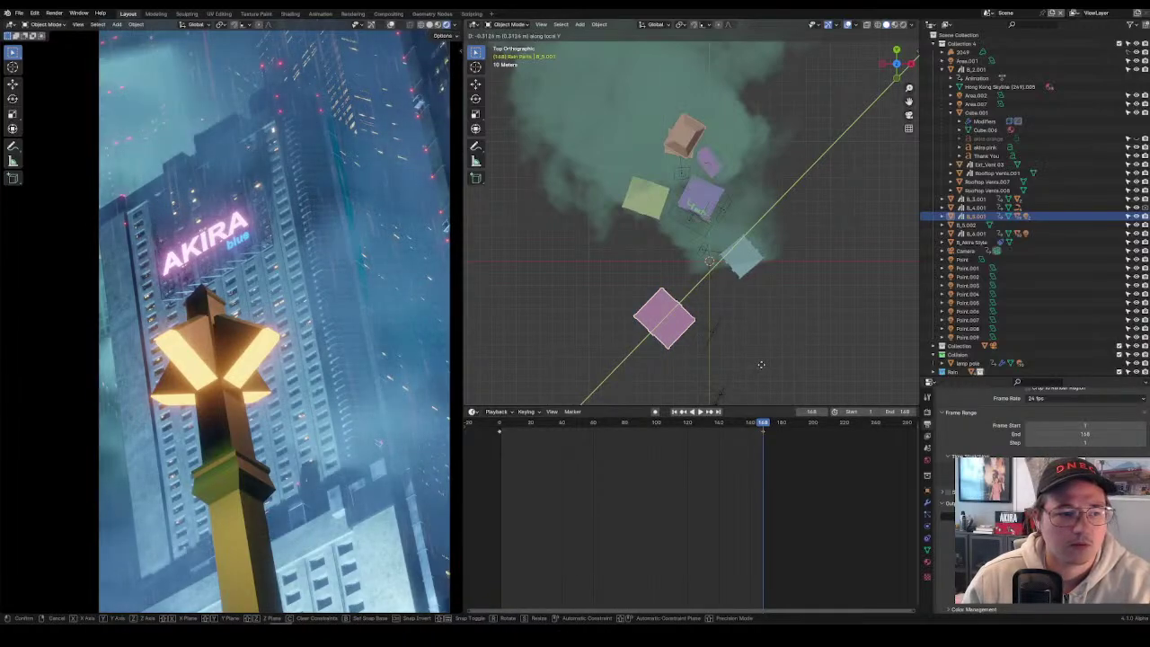
click(809, 322)
key(k)
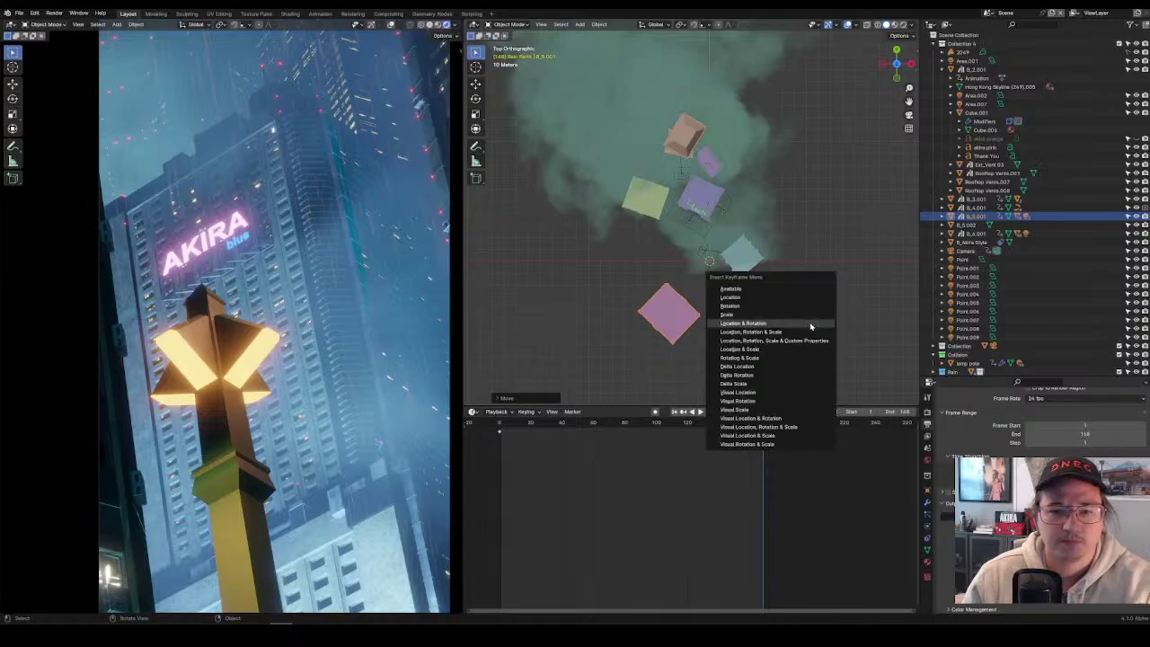
click(809, 325)
Return to frame 0 and play back the full animation in the camera view to review the building and sign timing.
drag(763, 422, 500, 424)
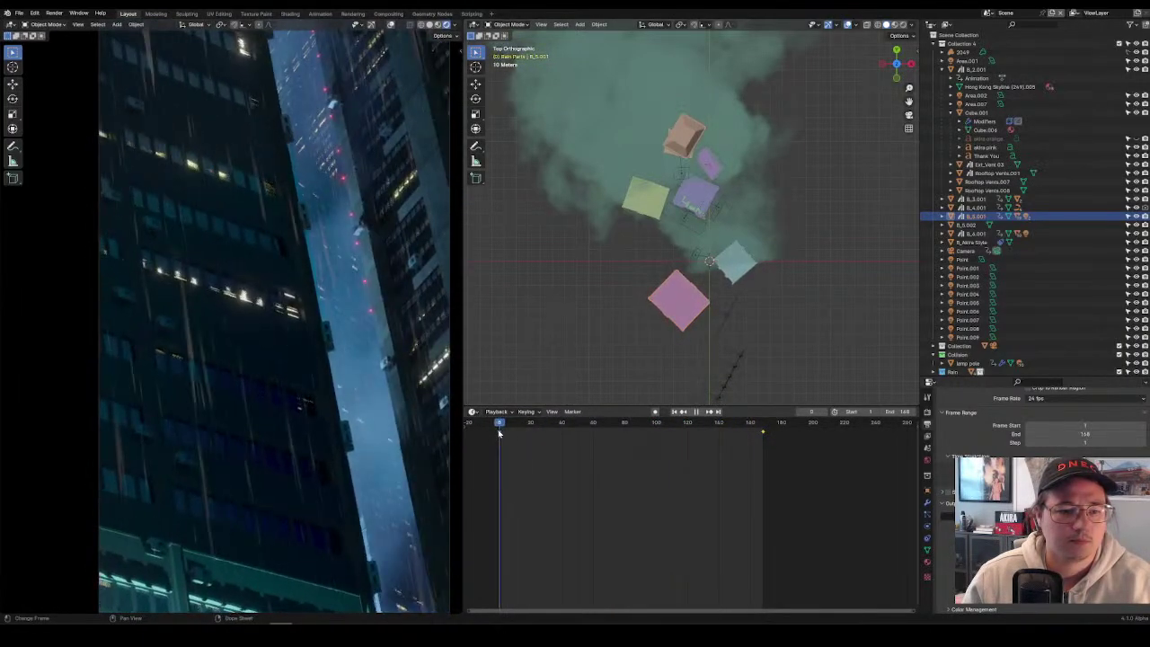
key(space)
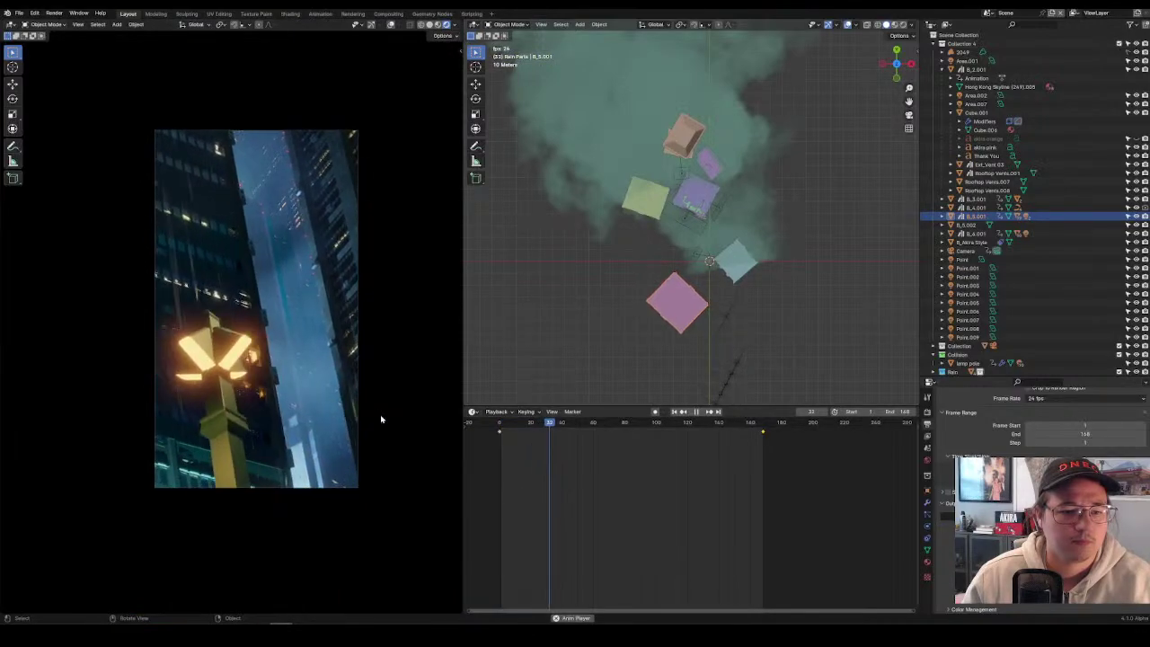
click(501, 426)
key(Escape)
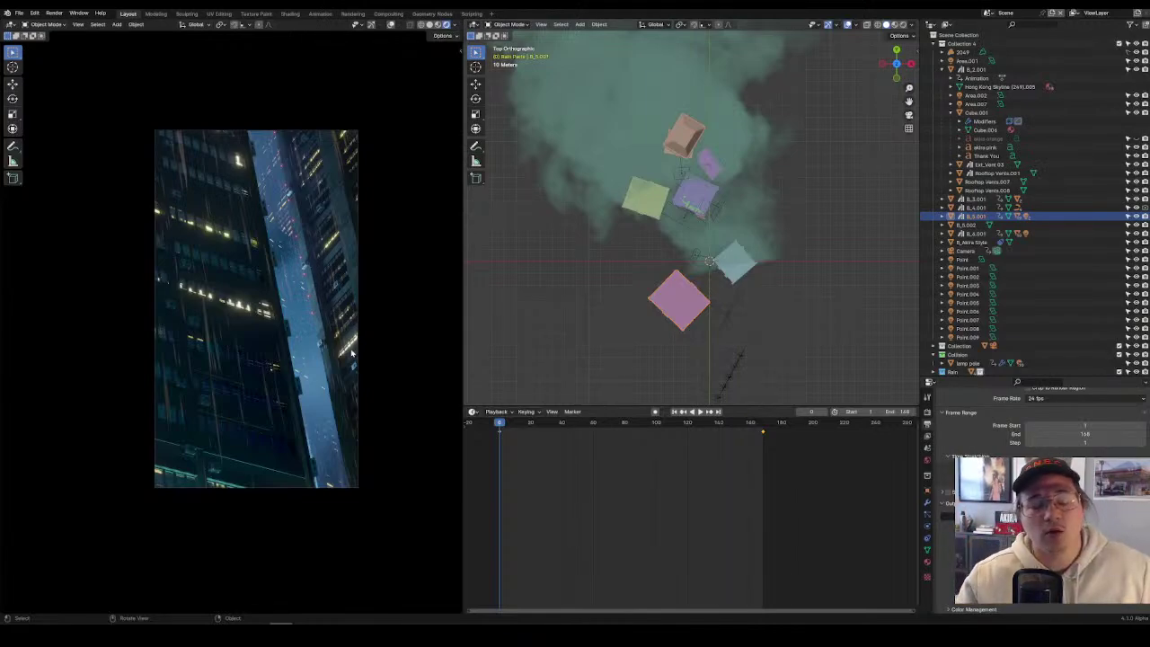
key(space)
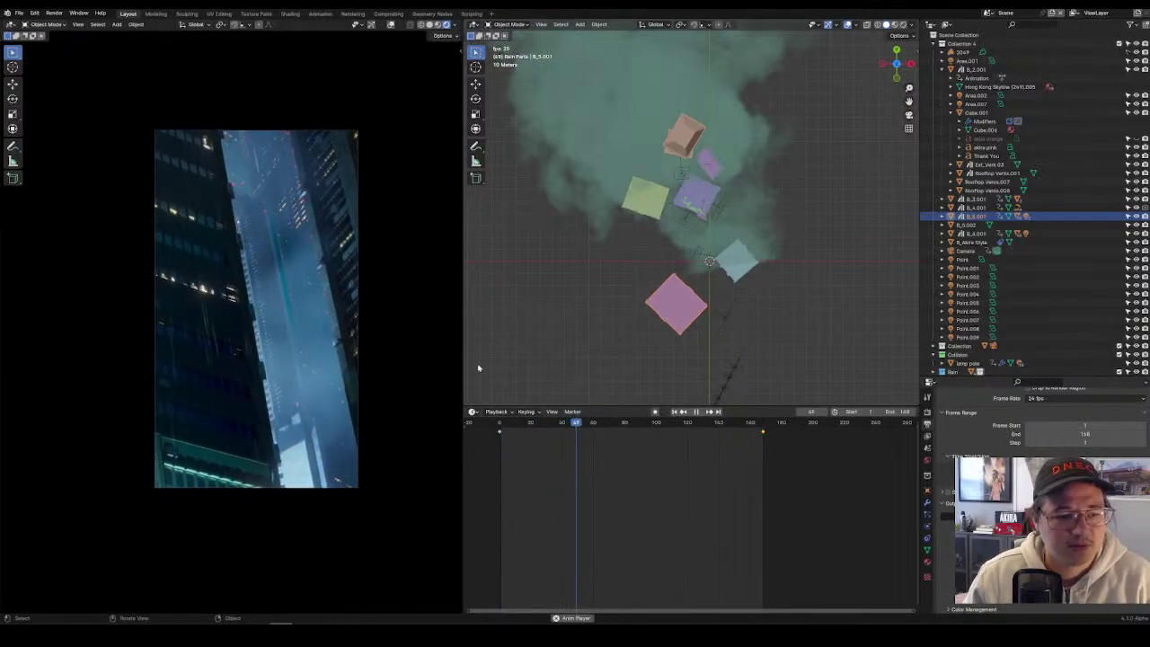
Replay the animation several times from the start in the camera view to review the lamp posts and building motion.
key(space)
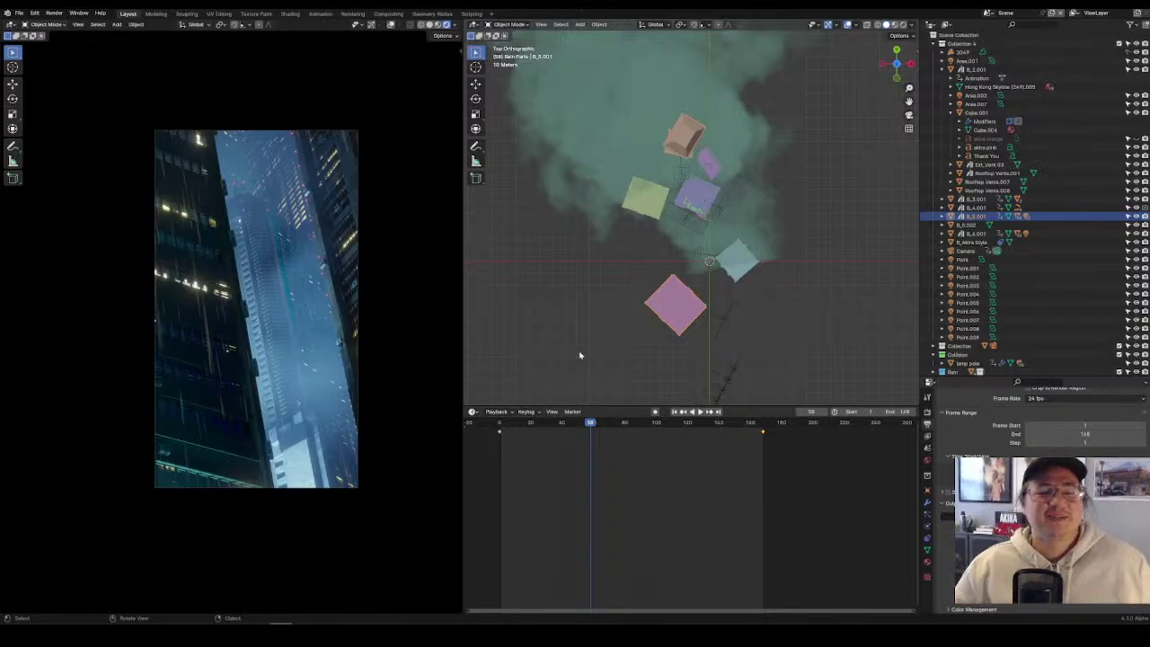
key(shift+Left)
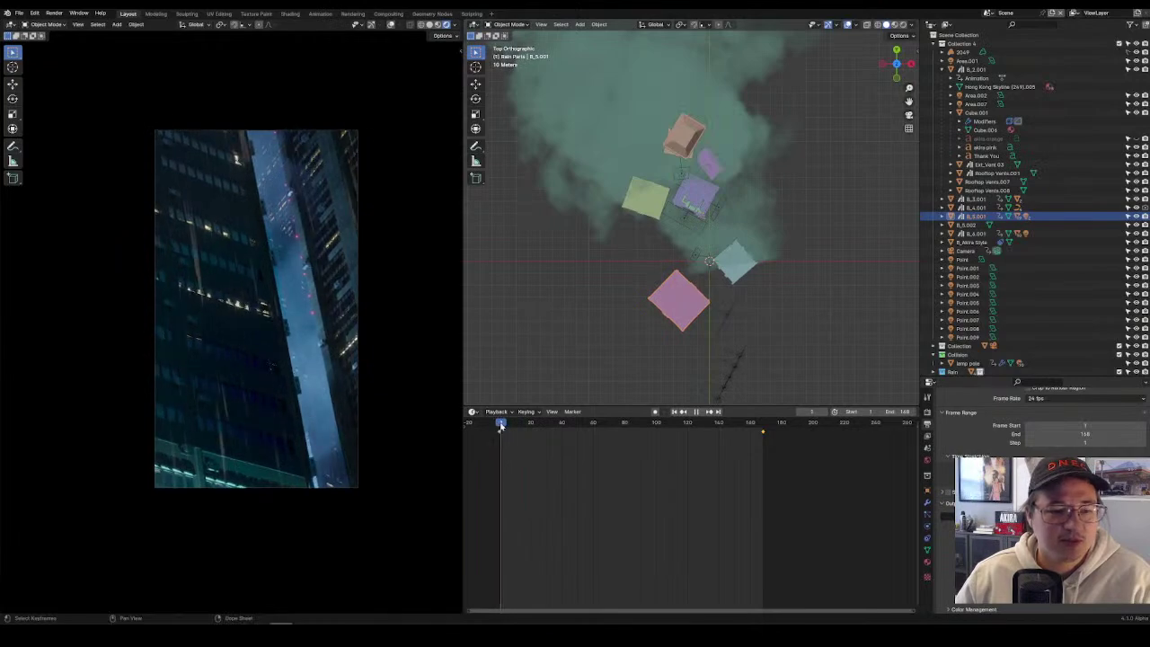
key(space)
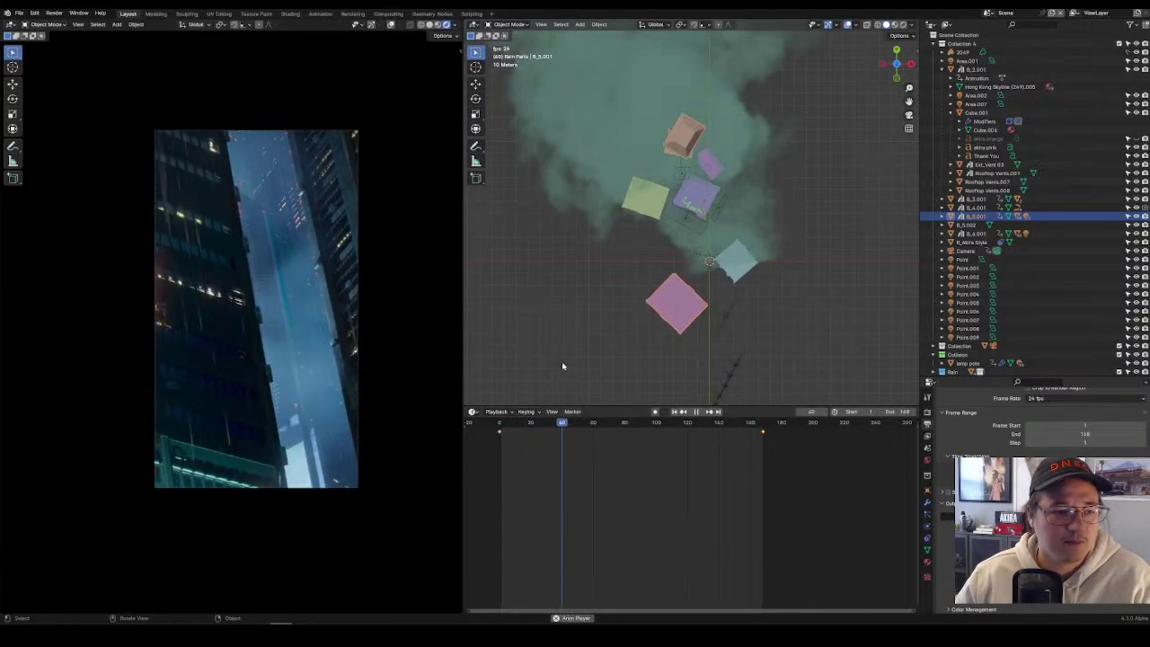
key(space)
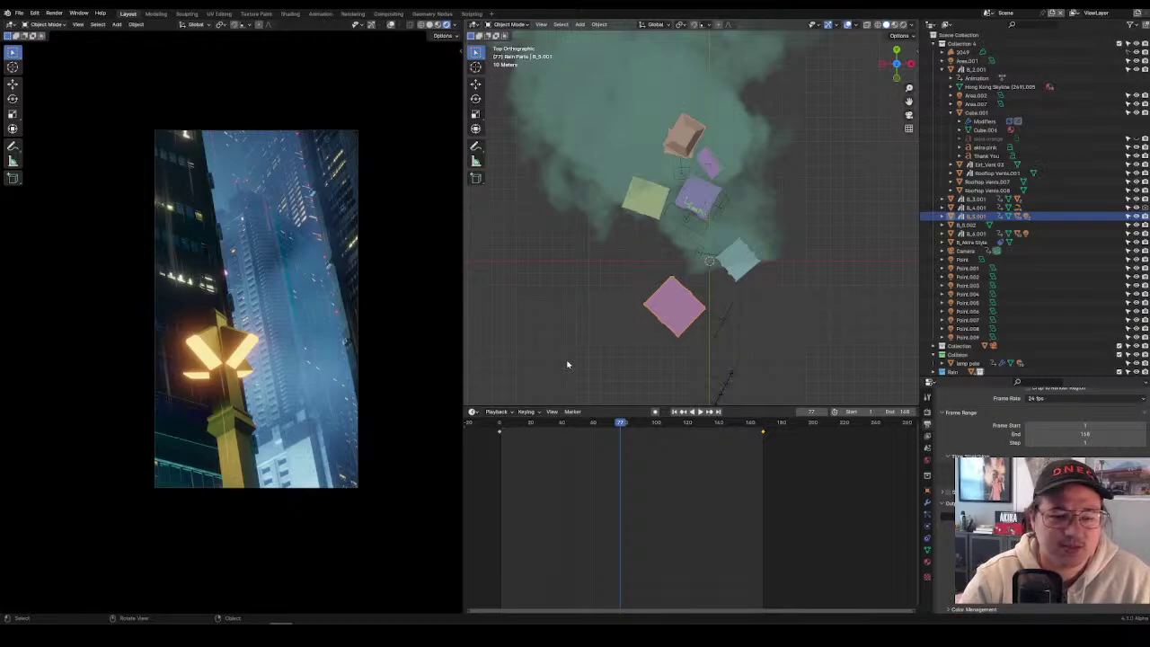
key(shift+Left)
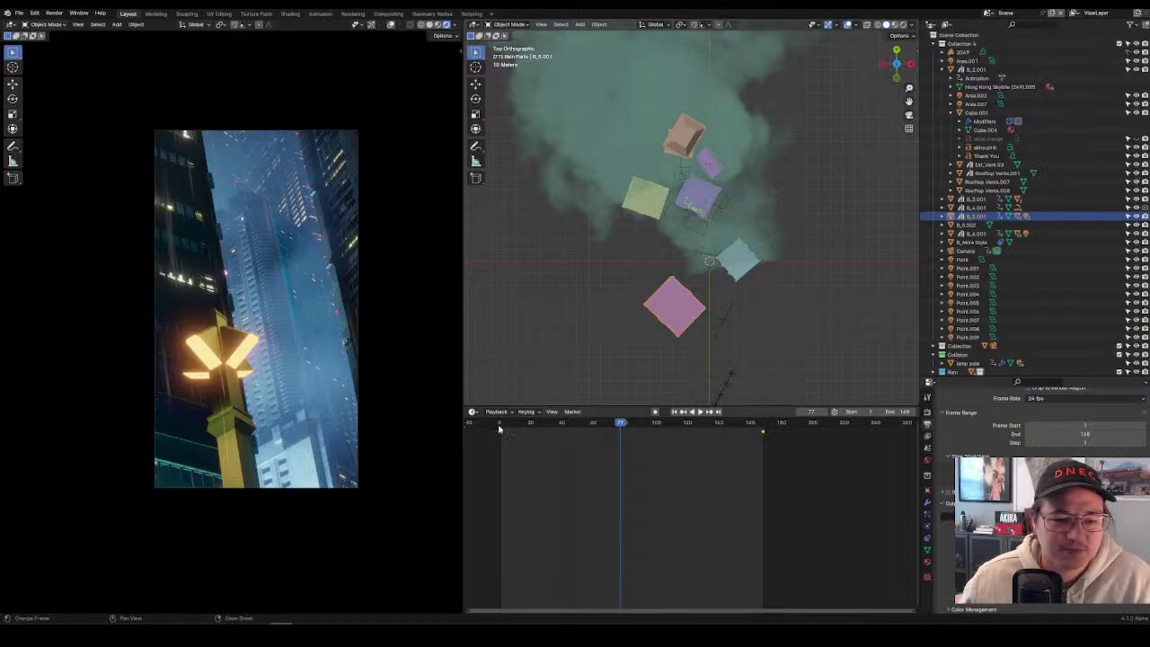
key(space)
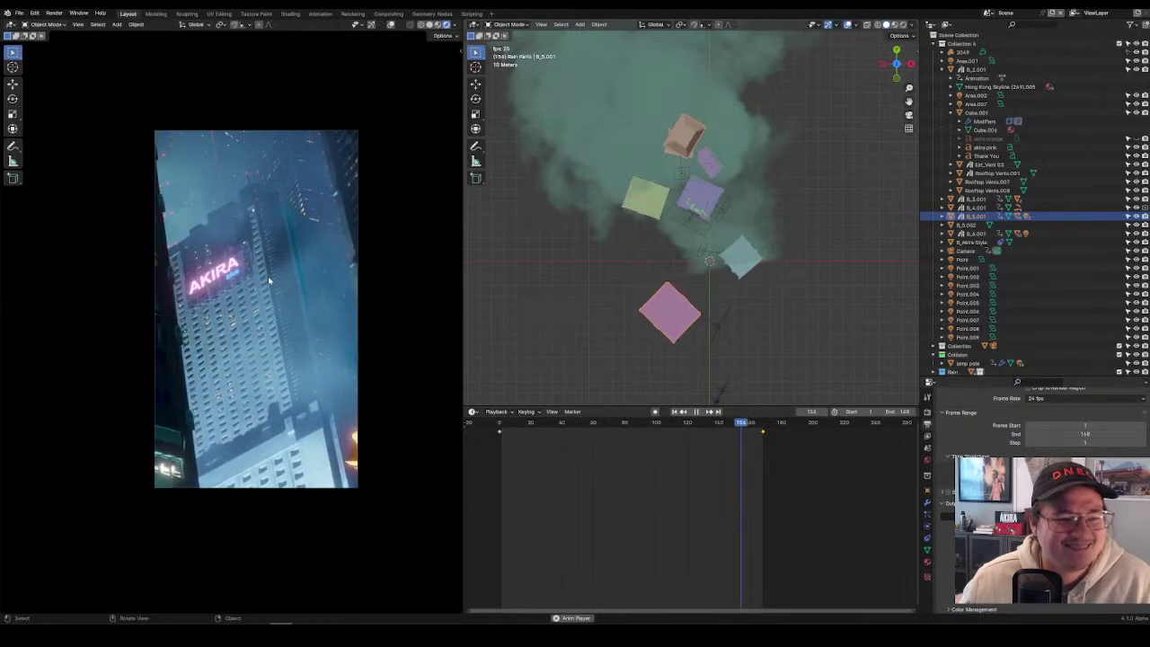
click(678, 428)
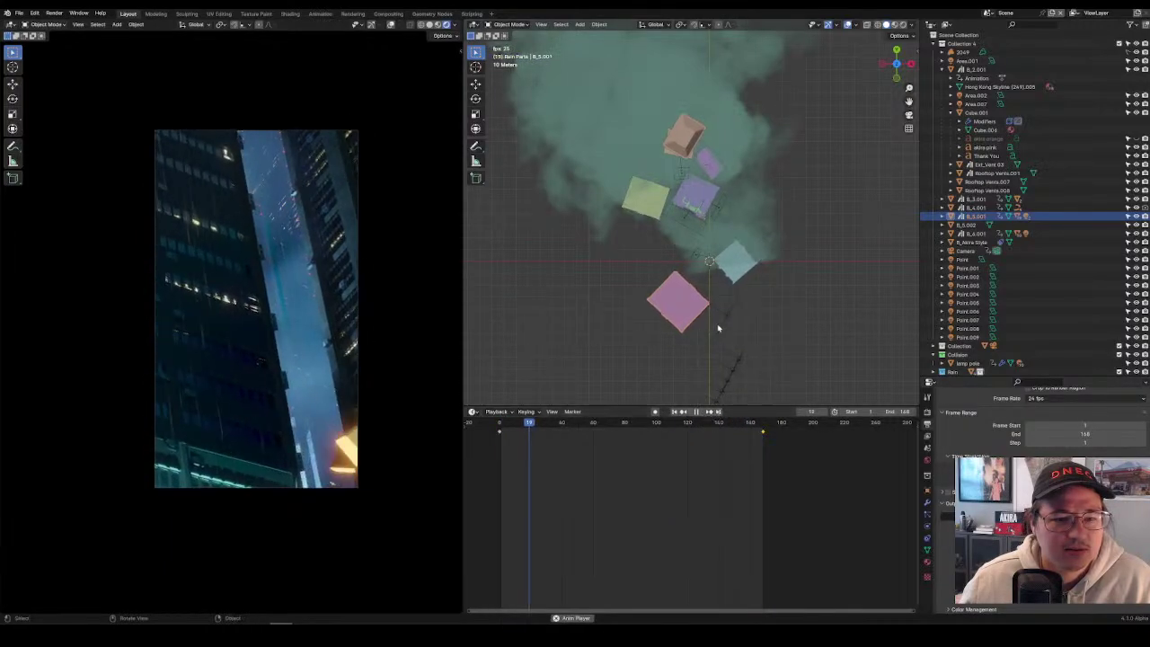
Select the Thank You text on the sign building and shift all its keyframes earlier, starting around frame 105.
key(space)
scroll(692, 223, up, 6)
middle_drag(692, 217, 707, 266)
click(703, 245)
drag(744, 463, 671, 422)
key(g)
click(719, 461)
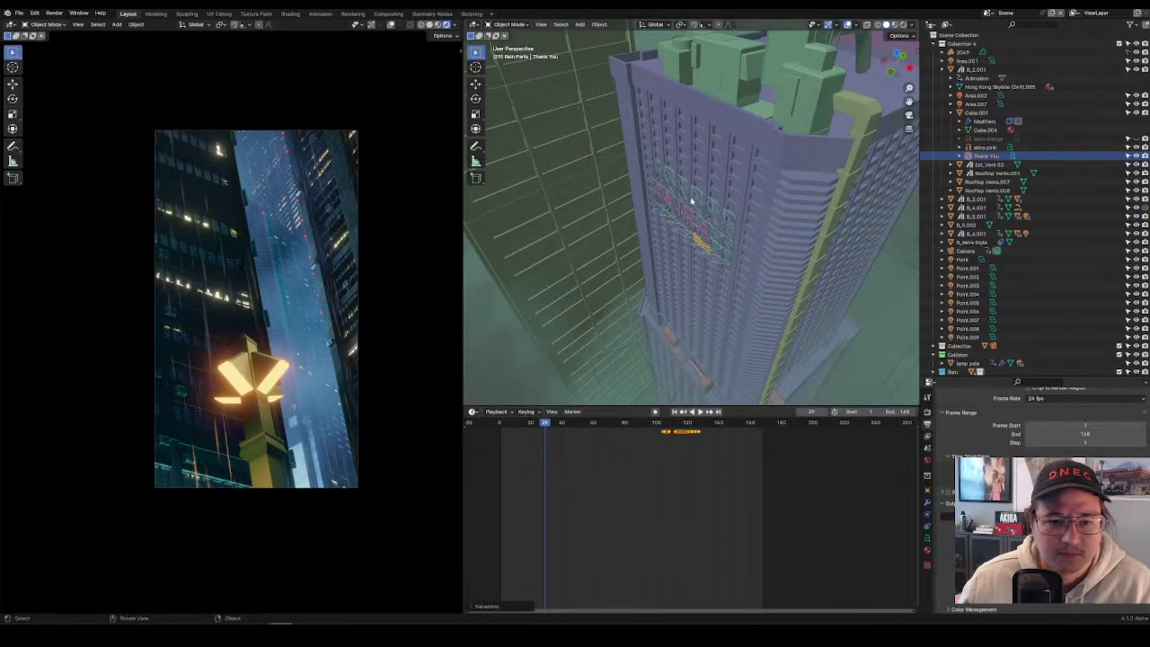
Shift all keyframes of the akira pink text about 10 frames earlier, play back briefly and save the file.
click(691, 218)
drag(742, 456, 634, 421)
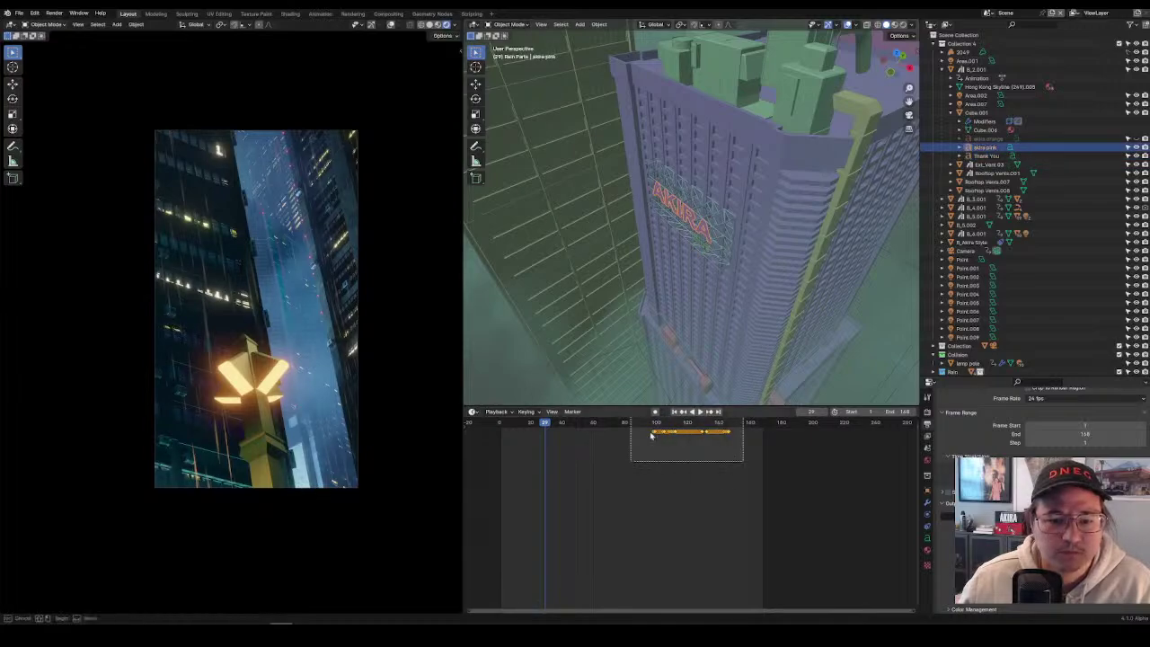
key(g)
click(640, 436)
key(space)
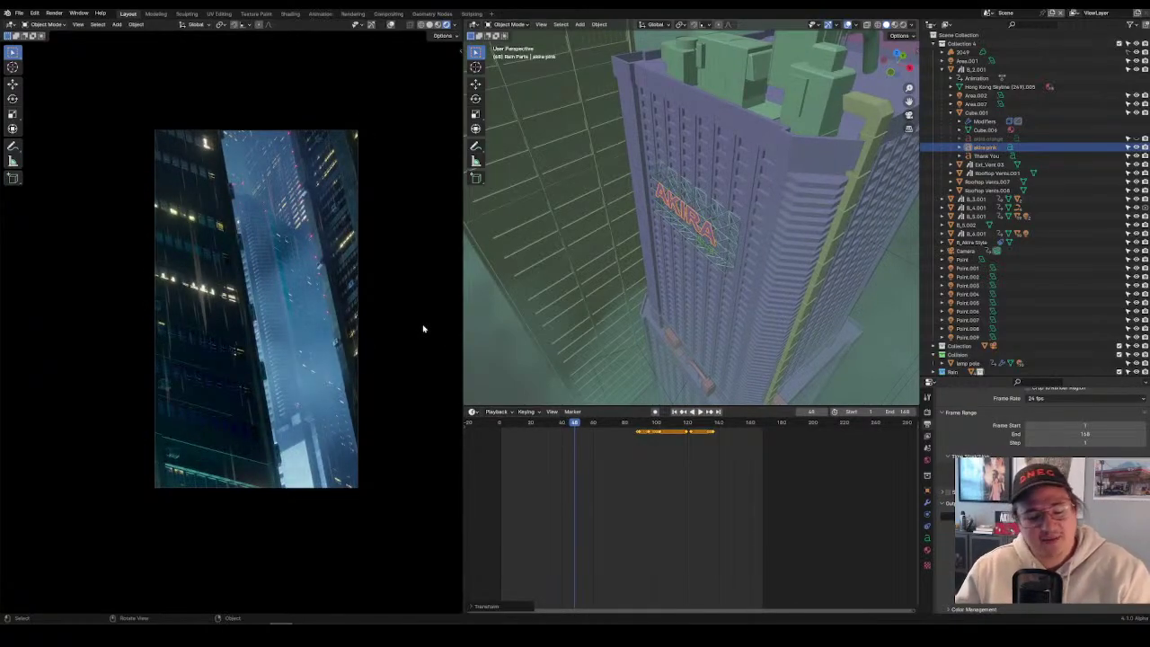
key(ctrl+s)
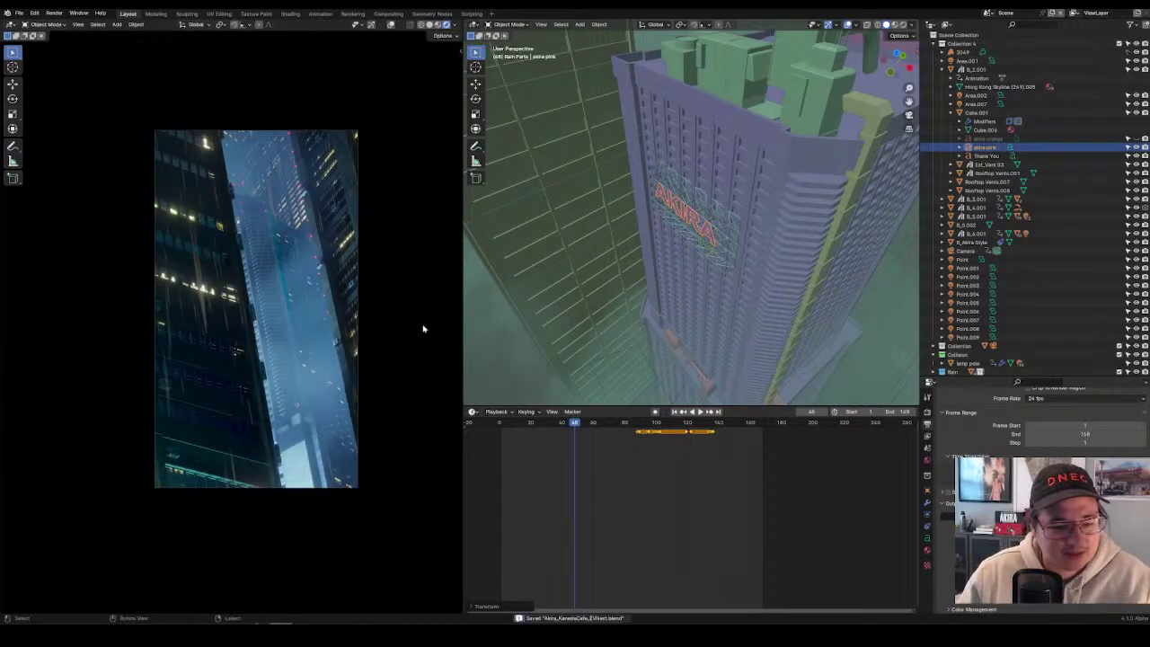
Check the scene's output resolution, frame range and output settings.
scroll(1007, 432, up, 5)
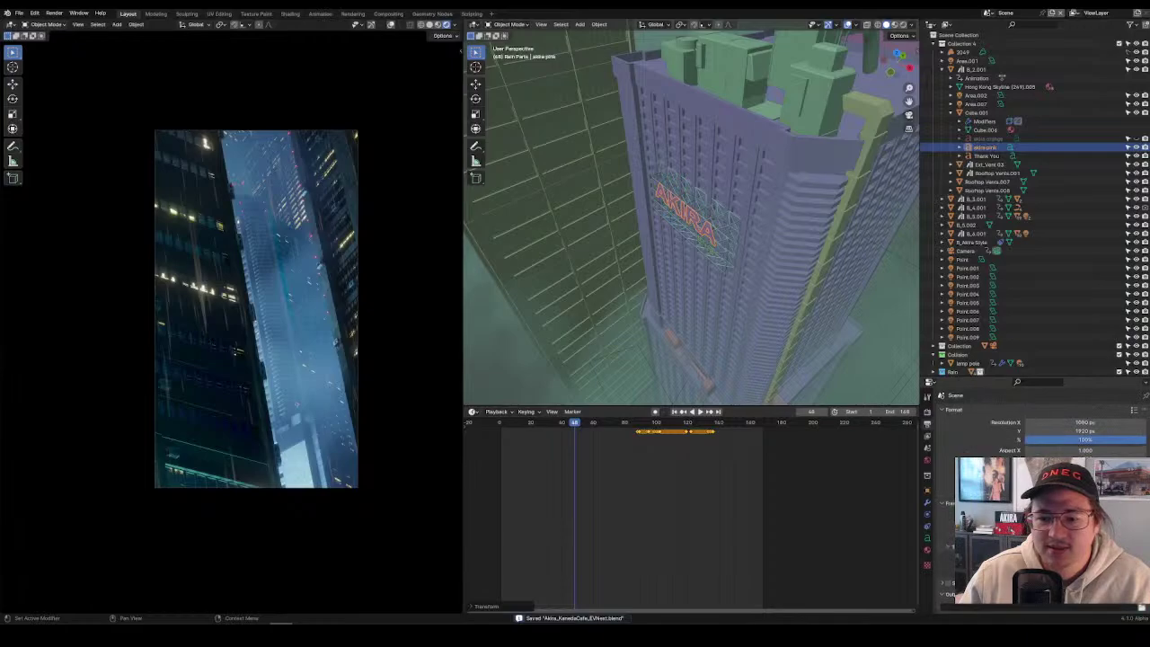
scroll(970, 439, down, 5)
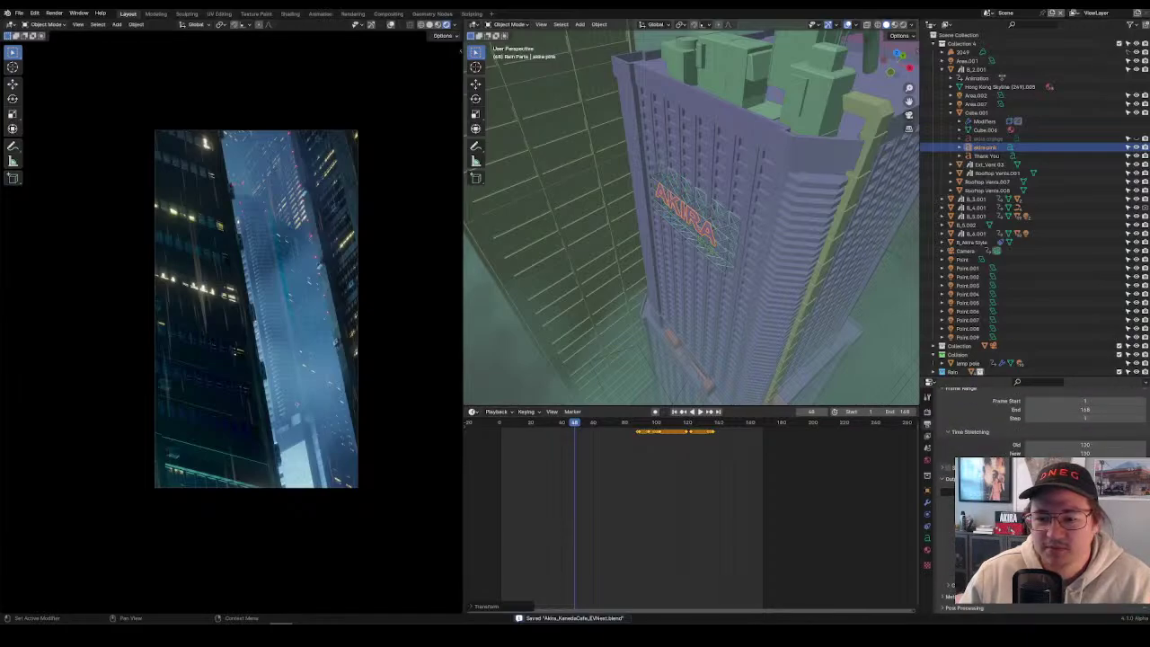
key(ctrl+o)
drag(621, 182, 1149, 188)
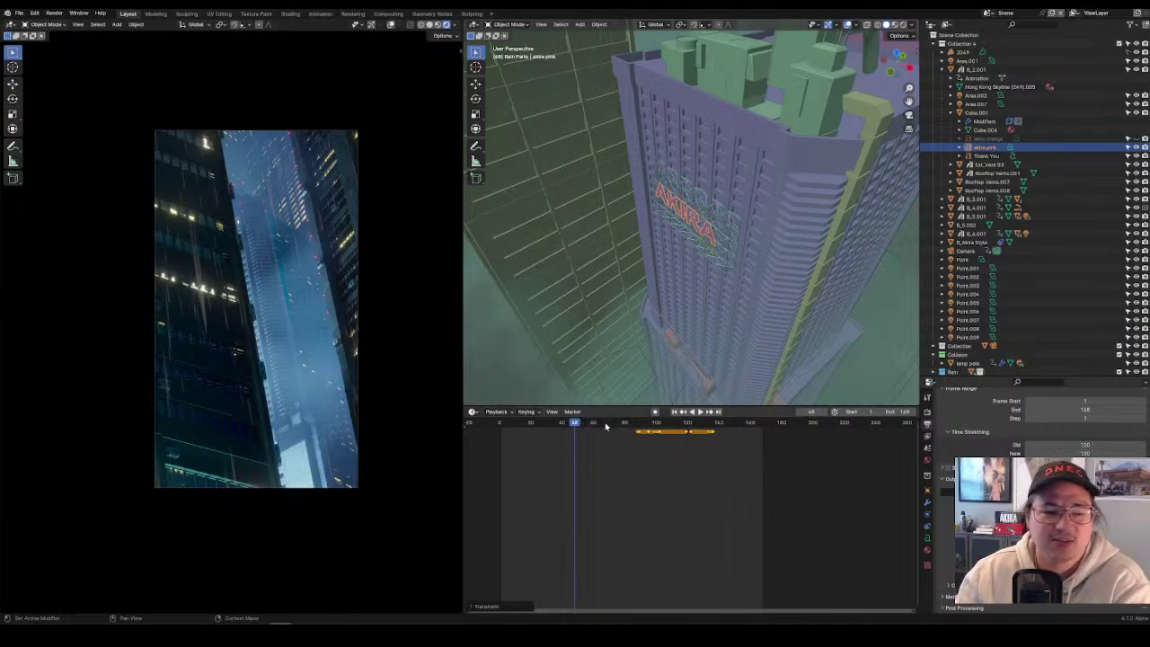
Play back the sign's flicker from about frame 80, render a test still of frame 122 and close the result.
key(space)
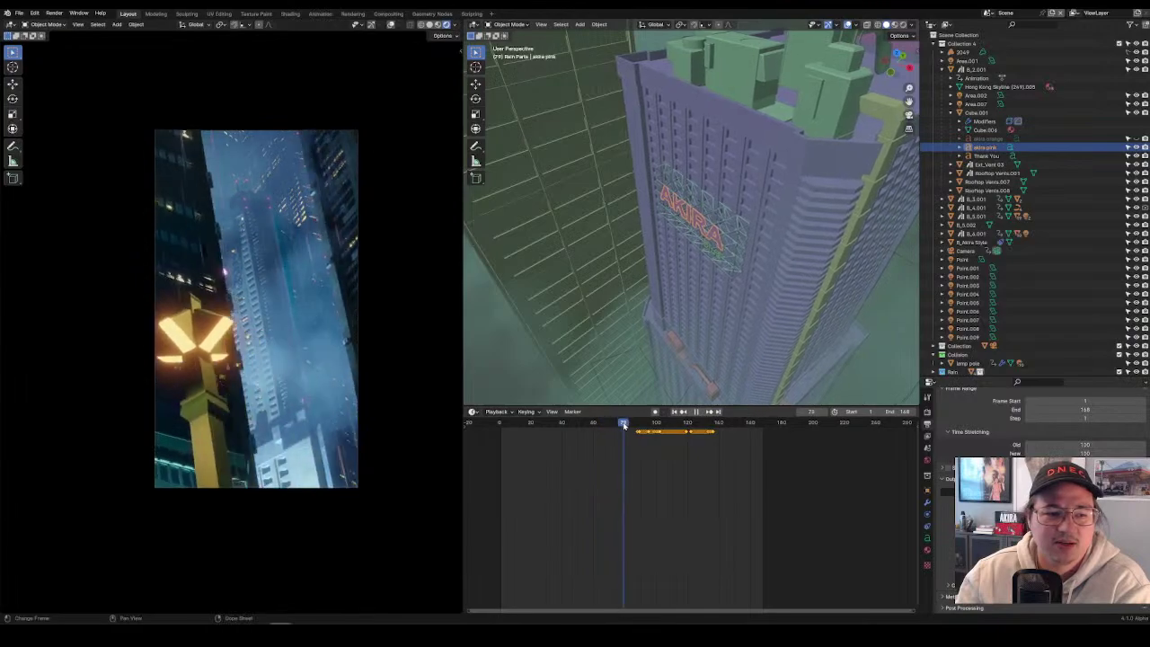
key(Escape)
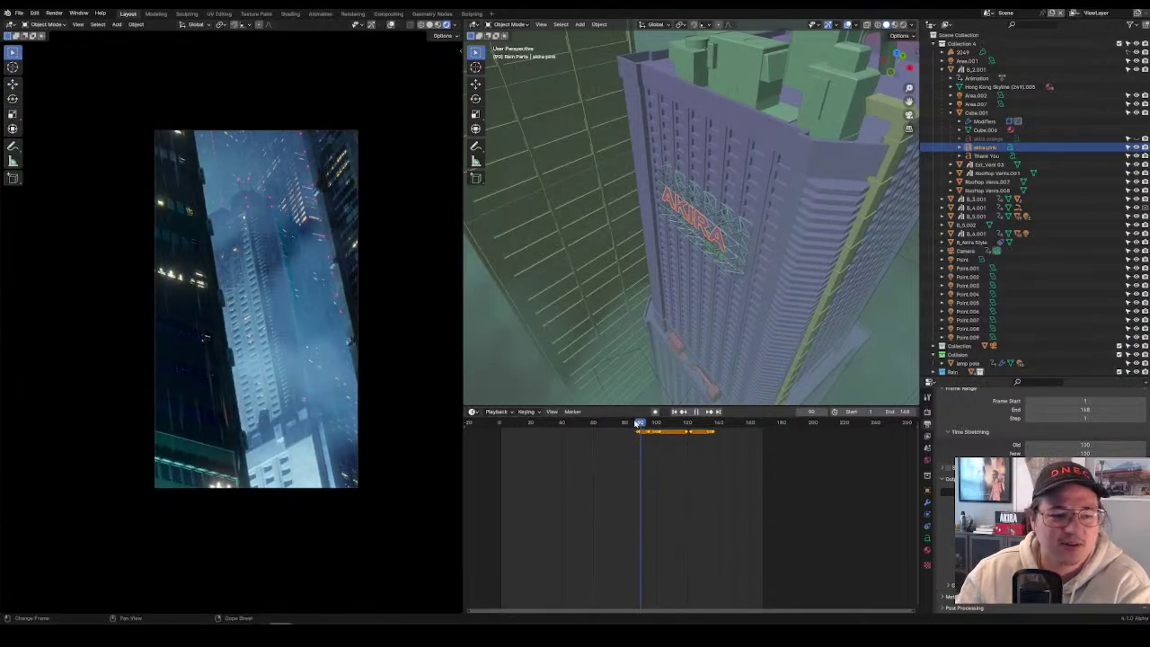
key(space)
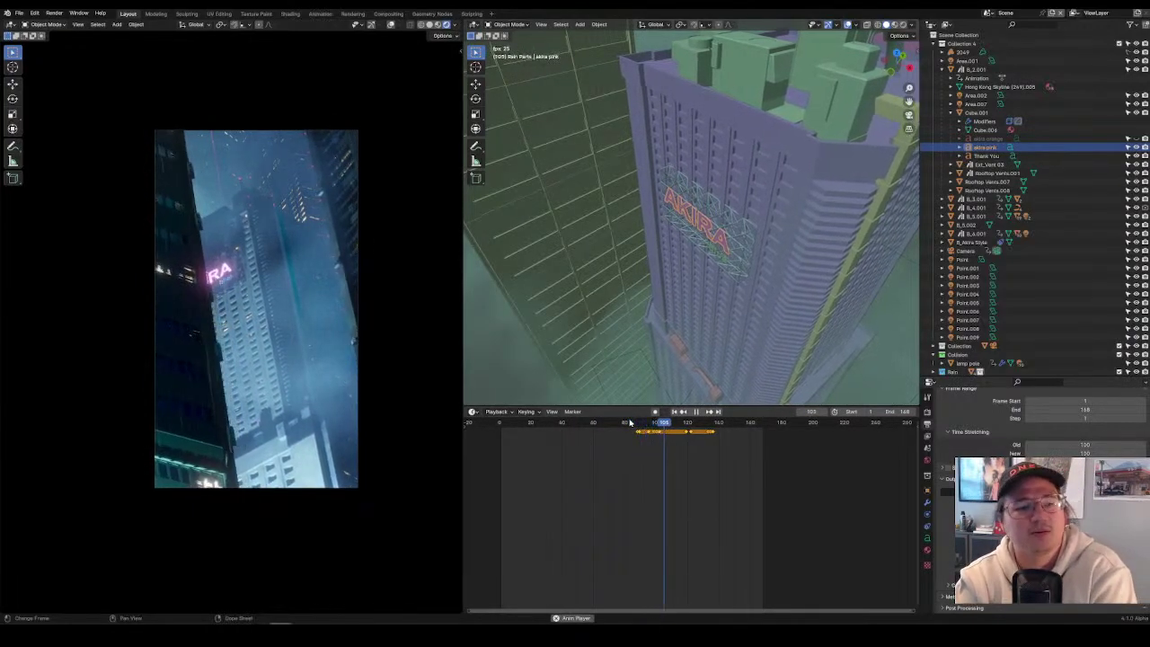
key(F12)
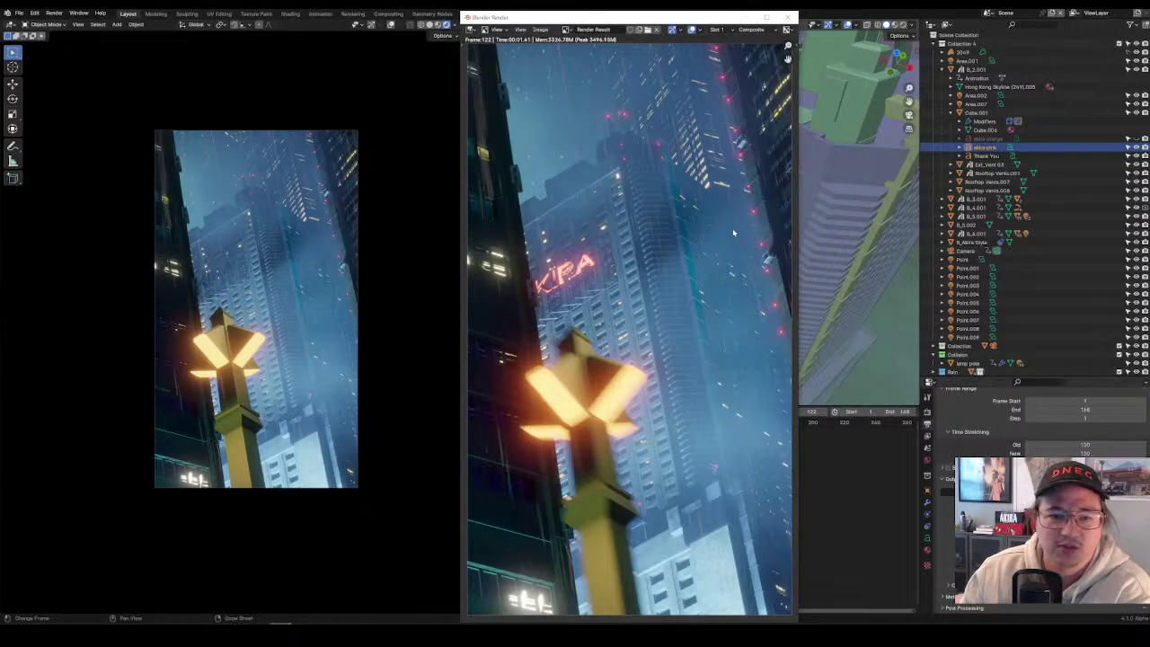
click(788, 17)
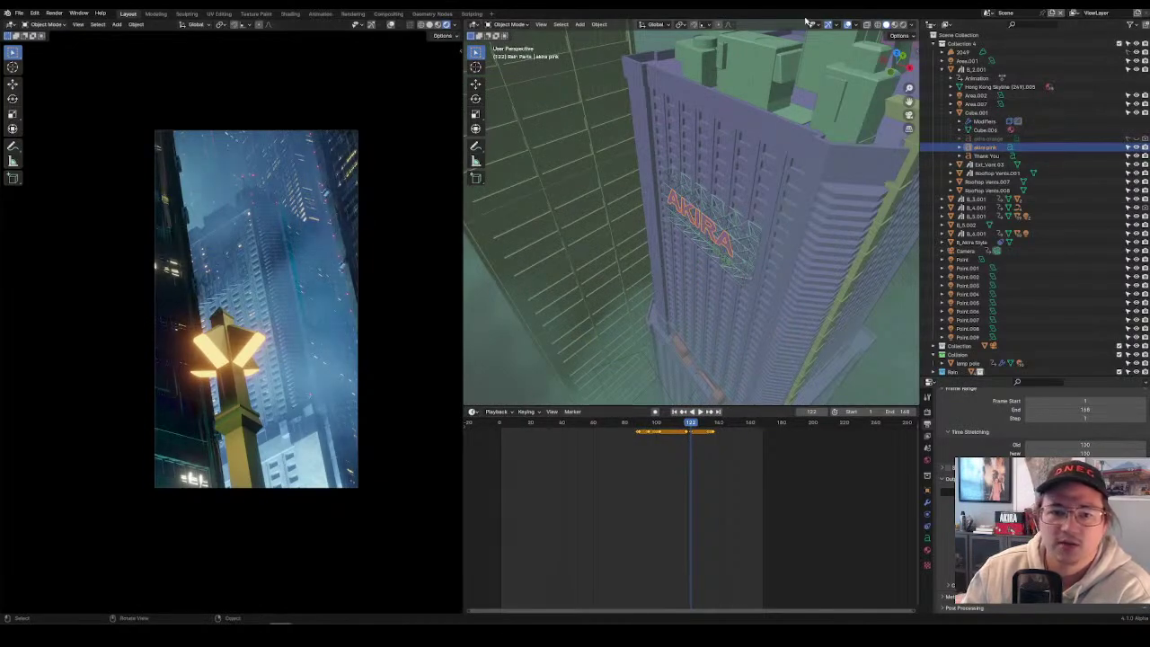
Render frame 122 again, inspect the lamp post, rain and red rooftop lights up close, and close the result.
key(F12)
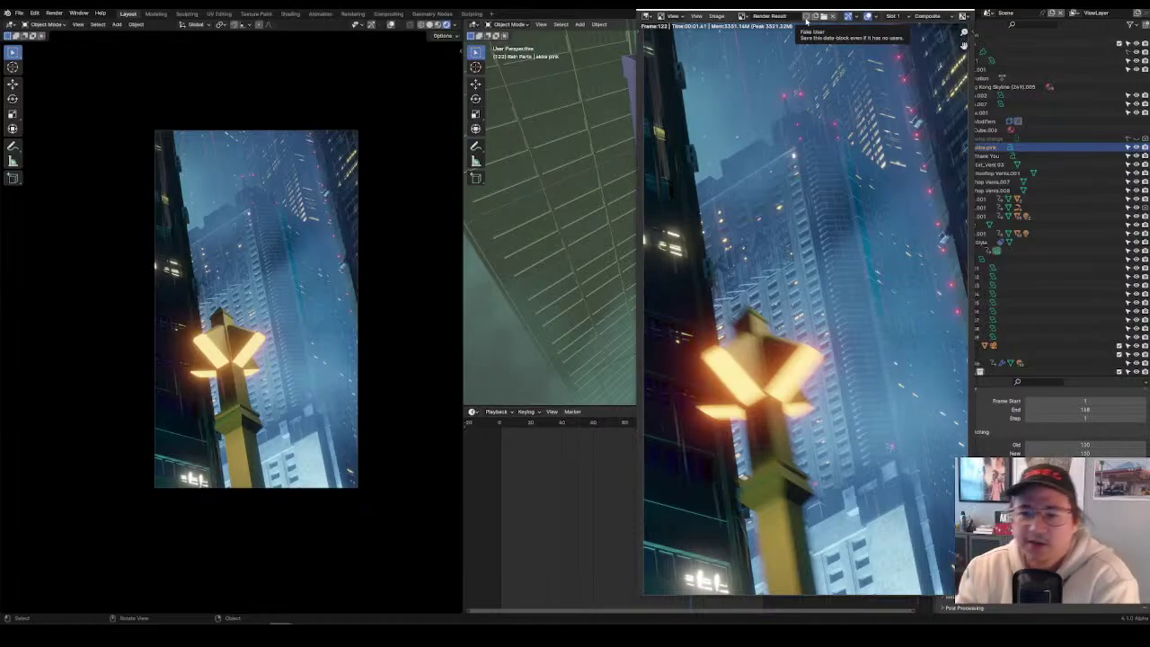
scroll(932, 143, up, 3)
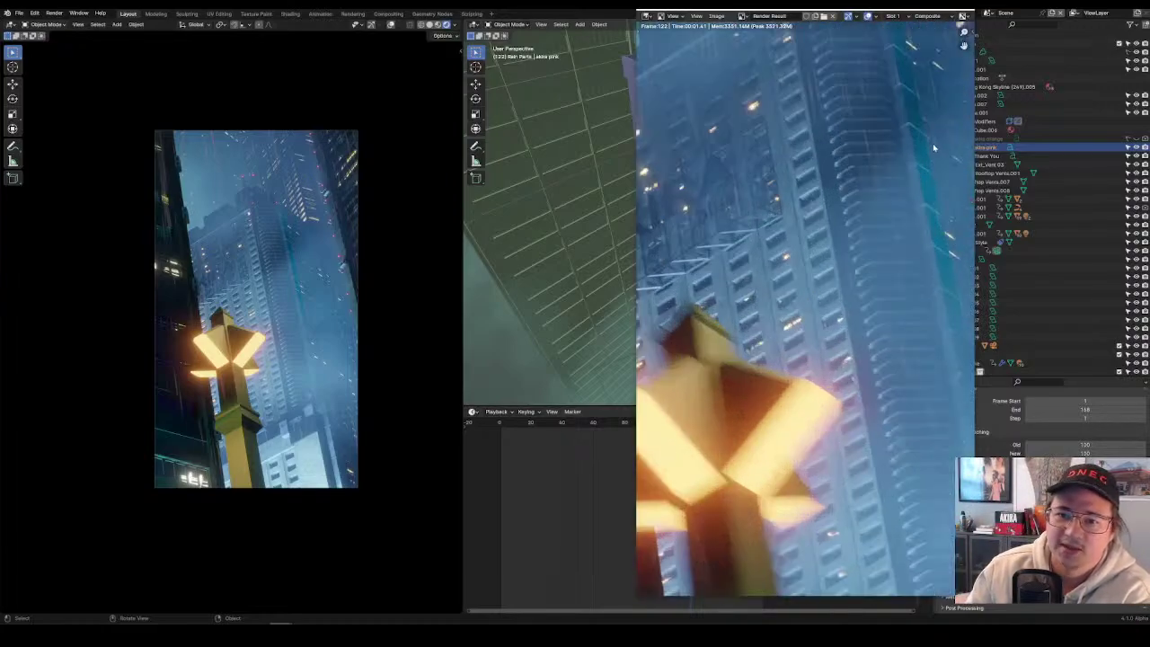
middle_drag(905, 117, 859, 196)
scroll(724, 221, up, 2)
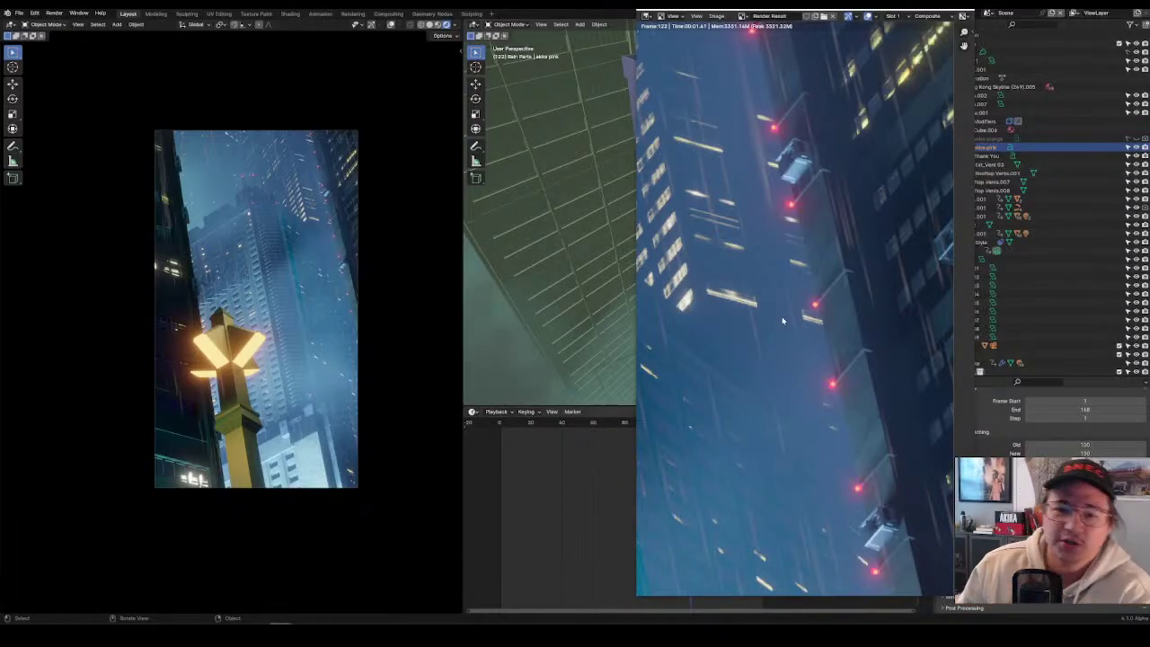
scroll(840, 367, up, 6)
scroll(799, 382, down, 4)
middle_drag(800, 382, 758, 448)
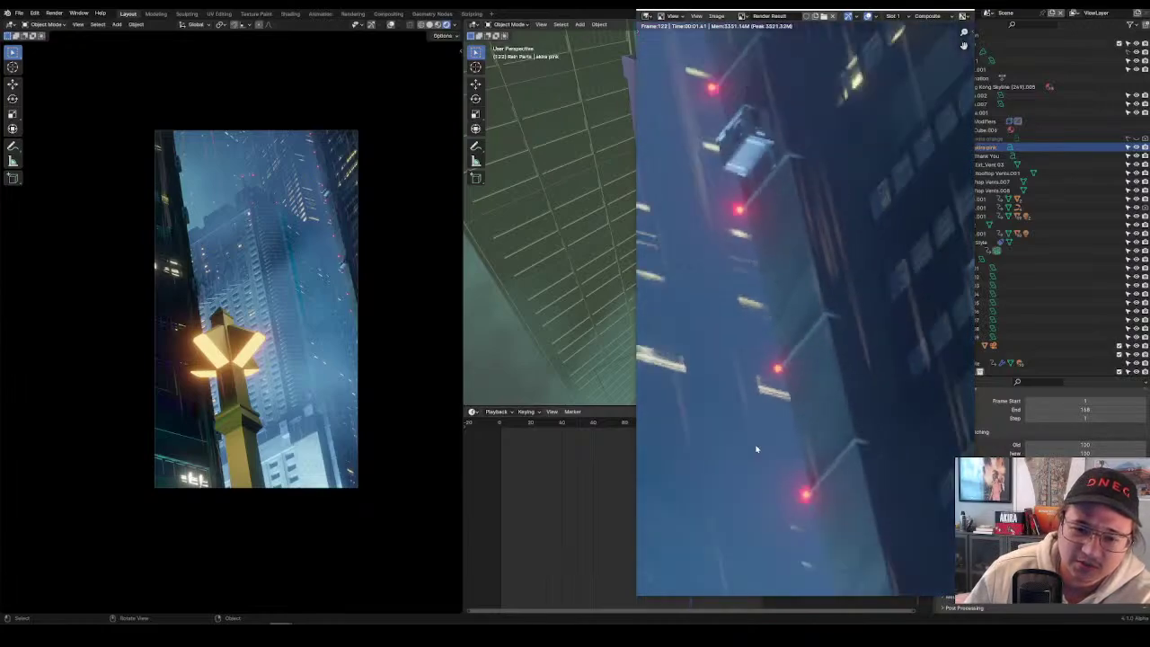
scroll(756, 447, down, 1)
scroll(756, 448, down, 2)
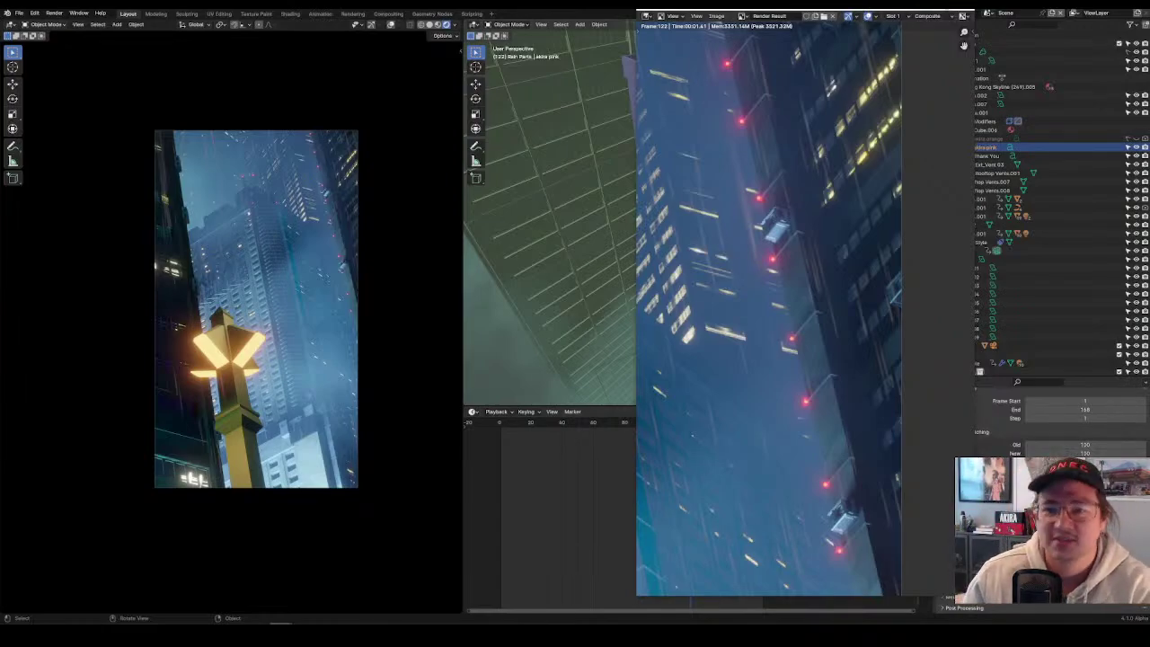
click(963, 15)
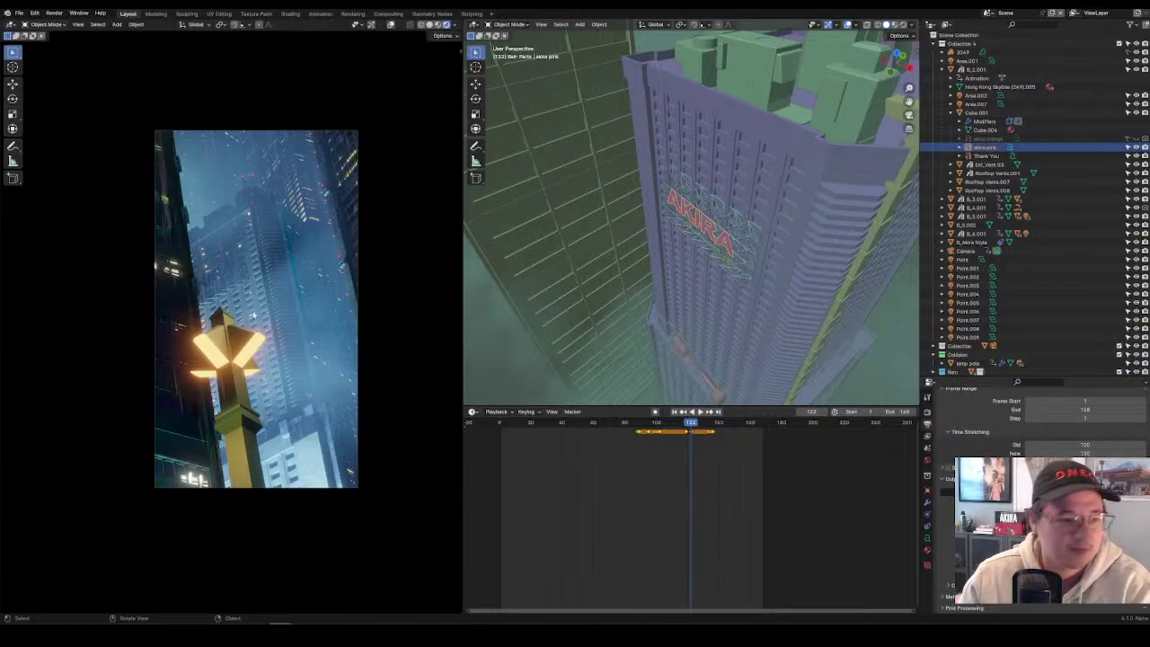
Play back the animation from about frame 84 and return to frame 0.
key(space)
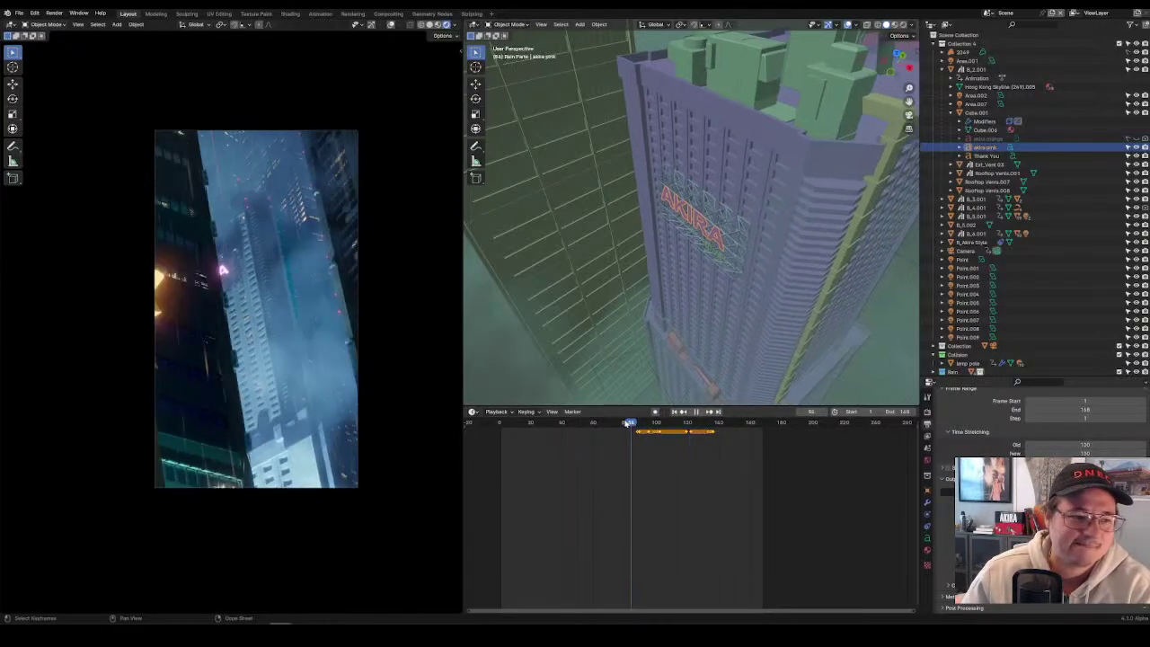
click(493, 423)
key(space)
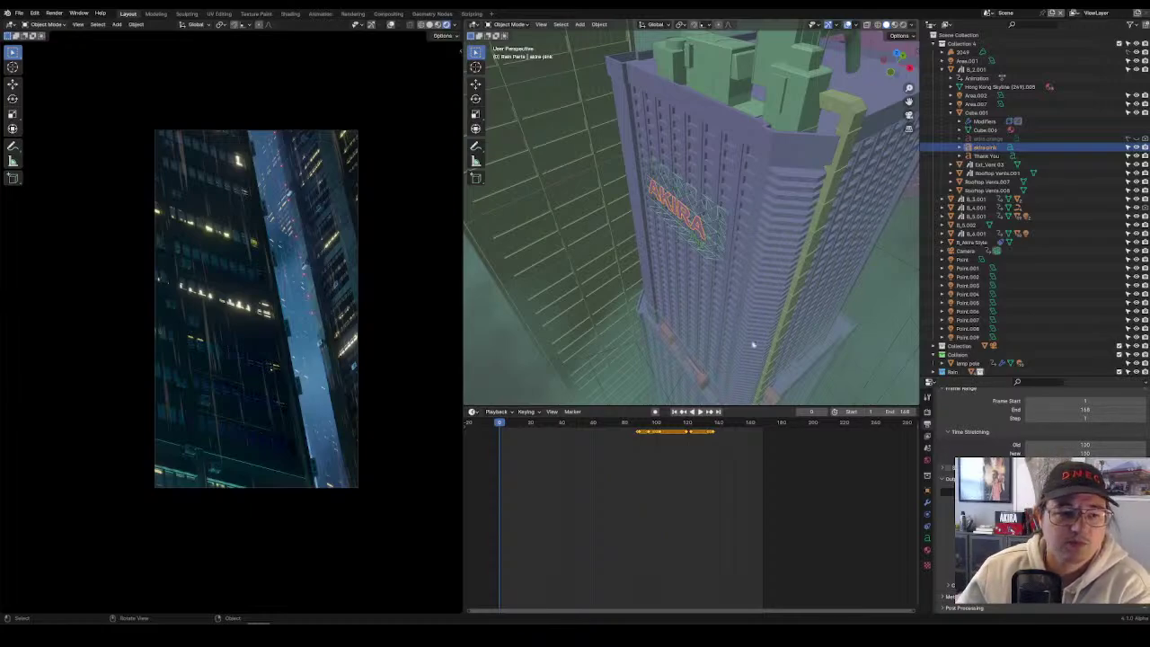
Replay the section from about frame 72 to 137 repeatedly to check the AKIRA sign's flicker against the passing lamp posts.
drag(497, 422, 611, 425)
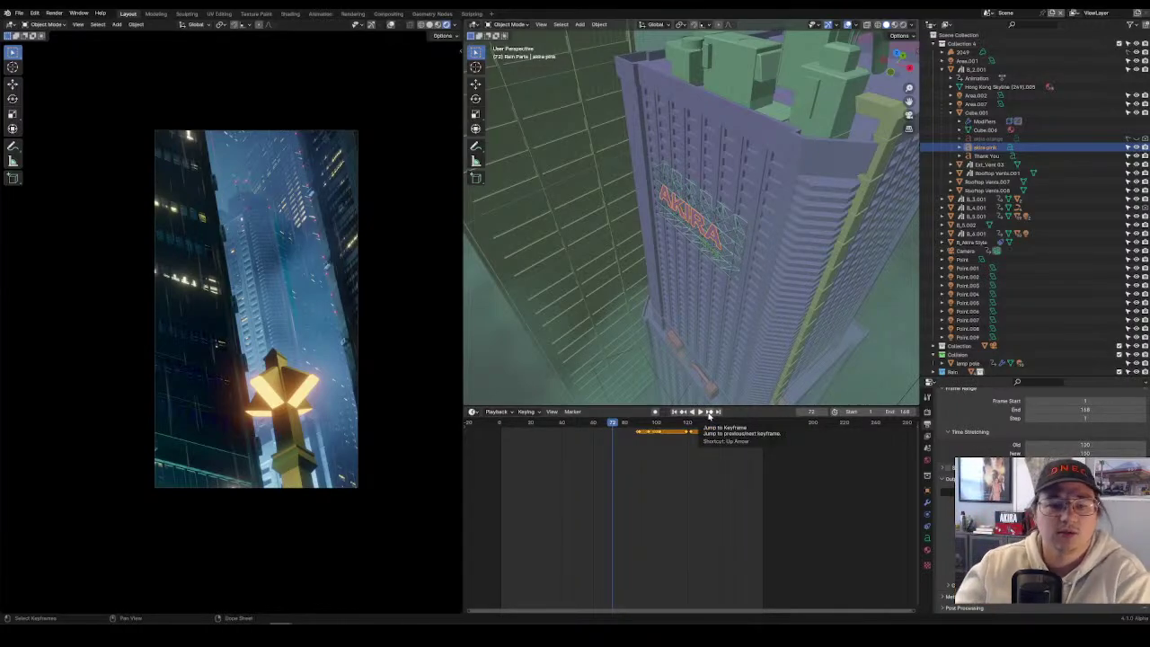
key(space)
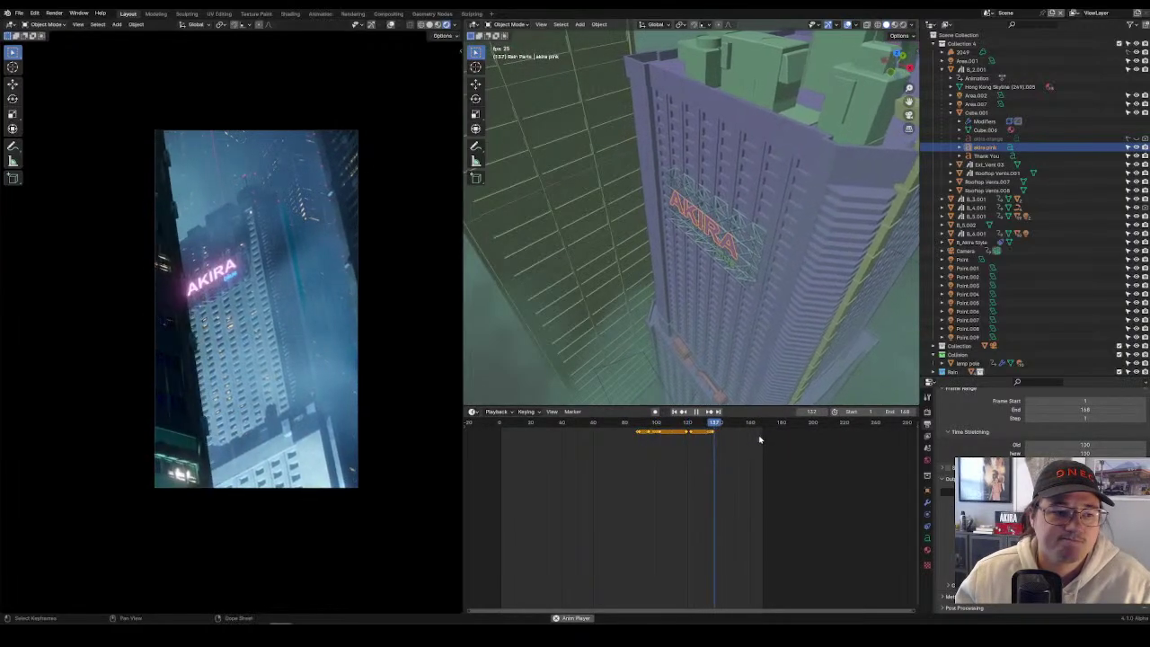
drag(735, 425, 609, 427)
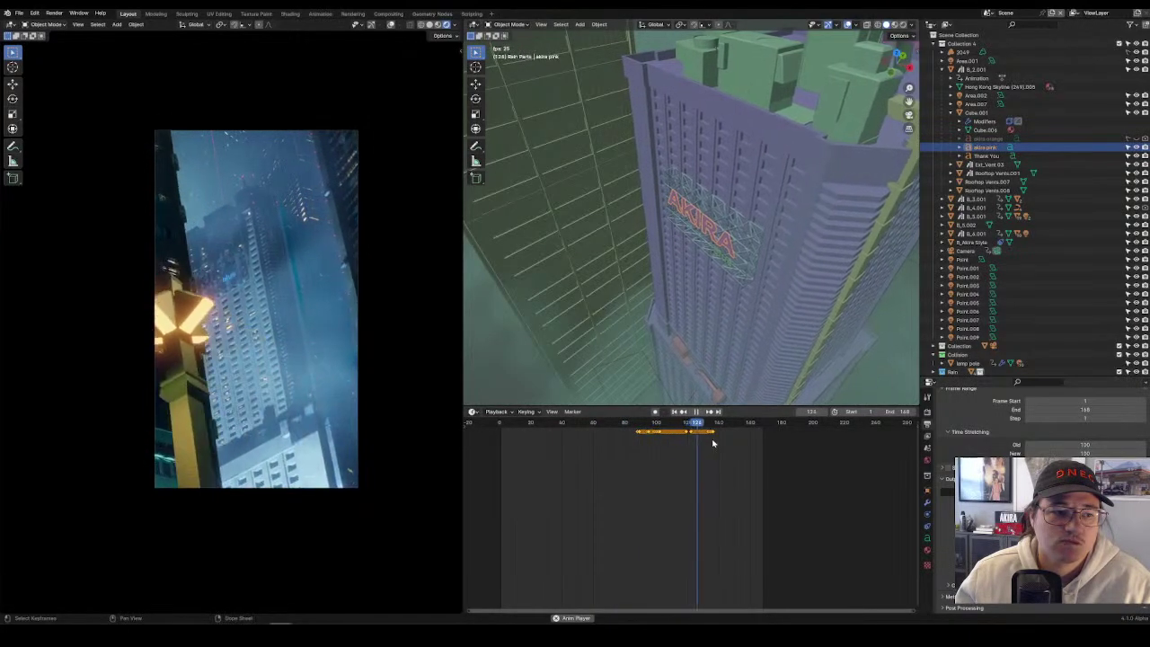
drag(726, 425, 619, 425)
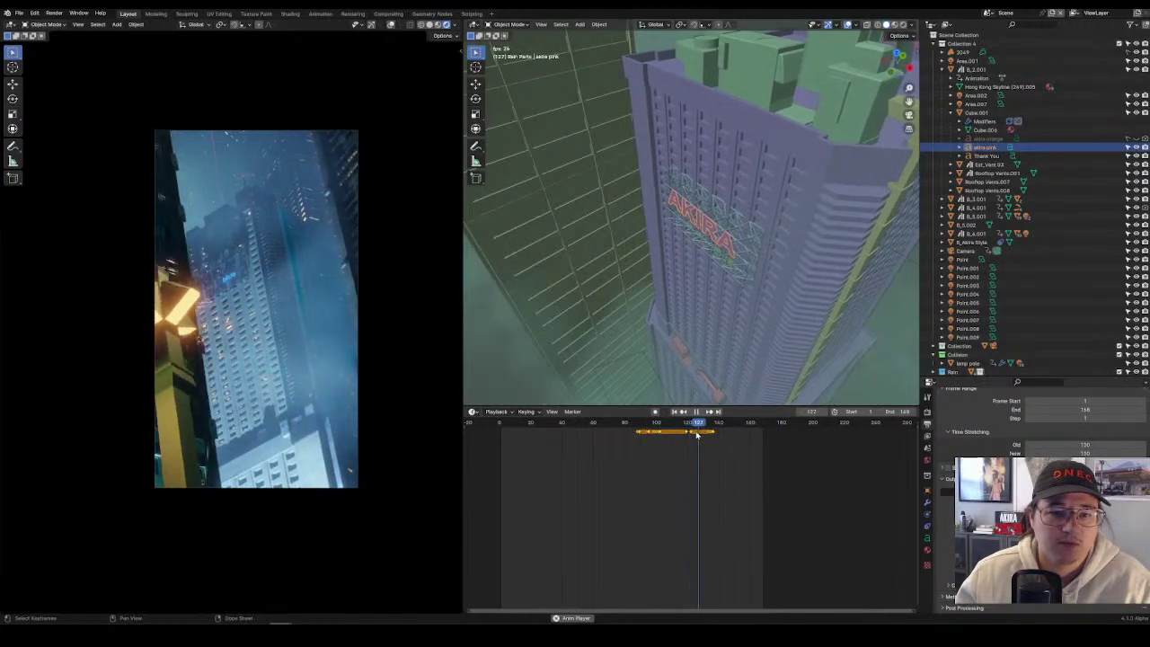
key(space)
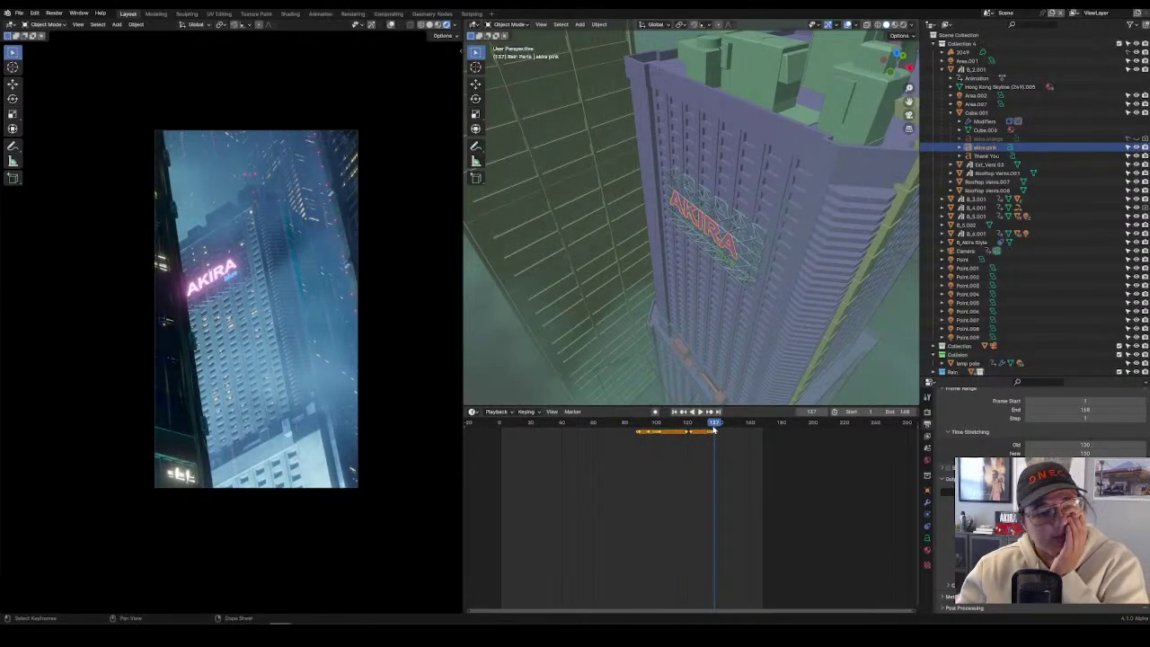
drag(714, 431, 663, 427)
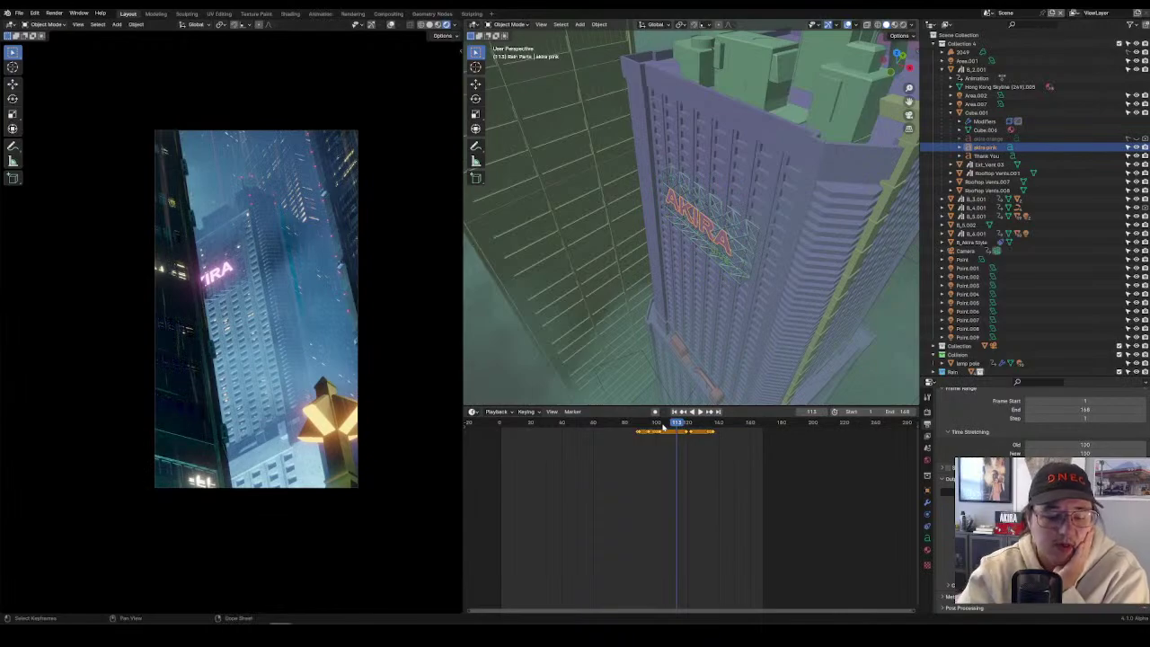
key(space)
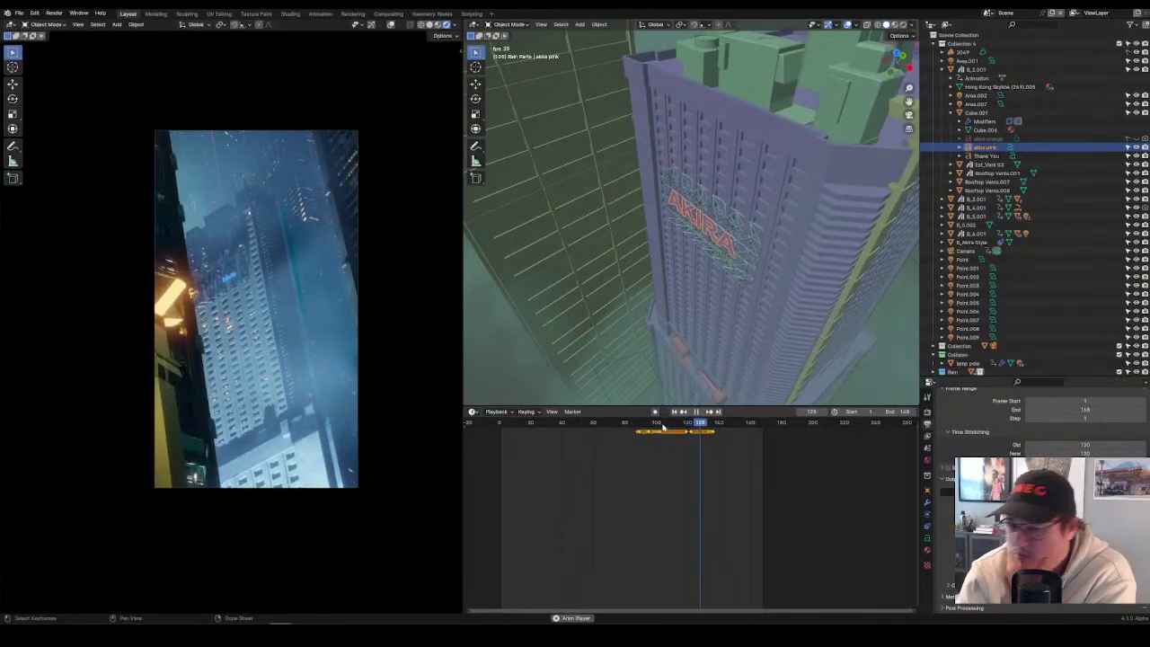
key(space)
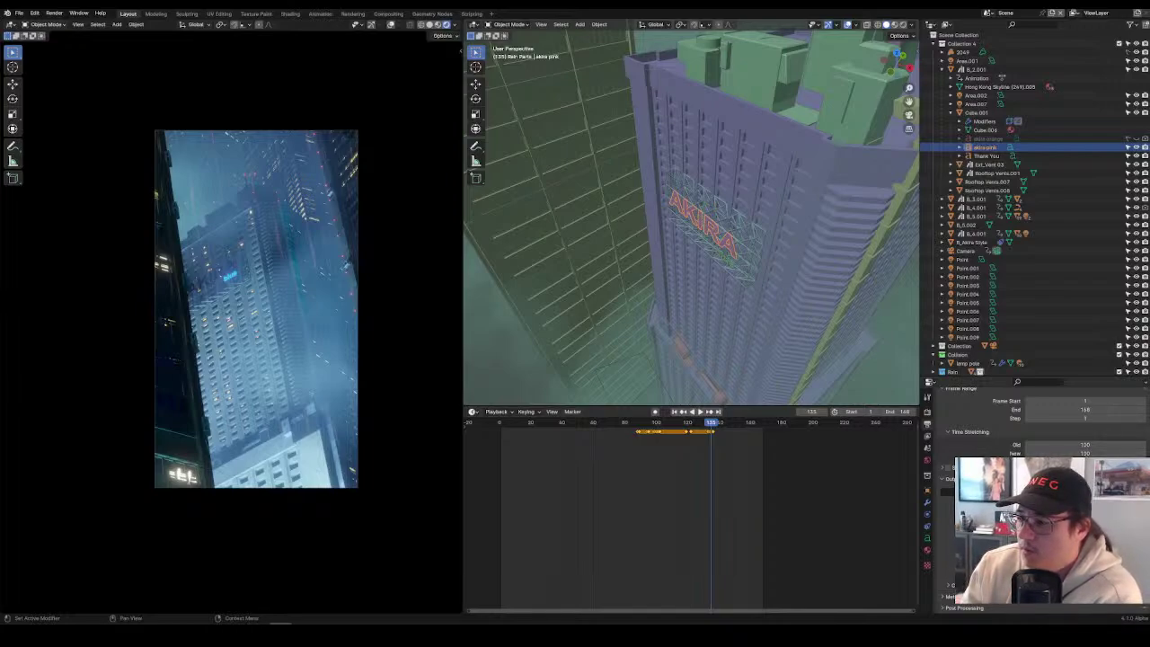
Replay the animation from about frame 69 to frame 140 to check the AKIRA sign's flicker.
drag(710, 422, 607, 427)
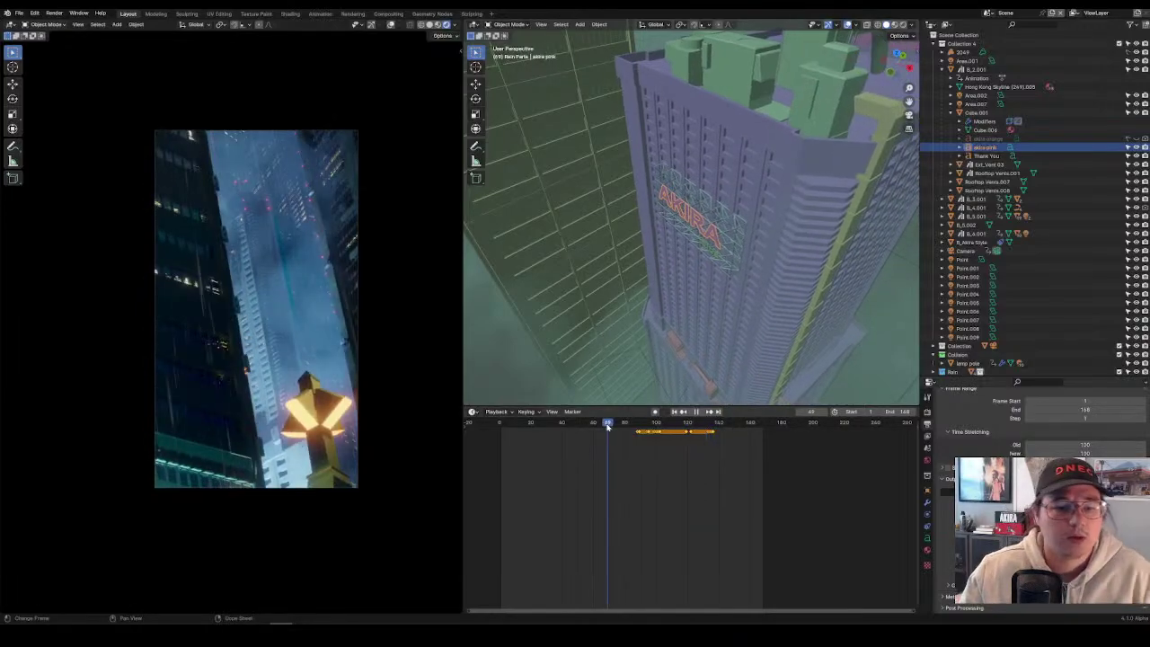
key(space)
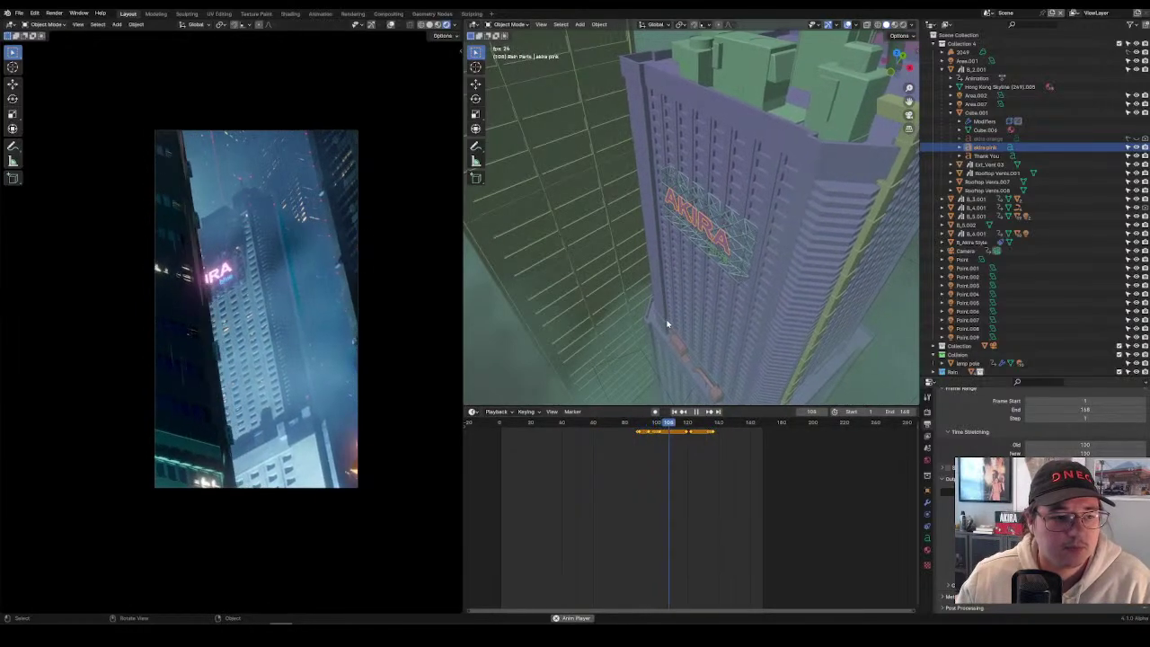
key(space)
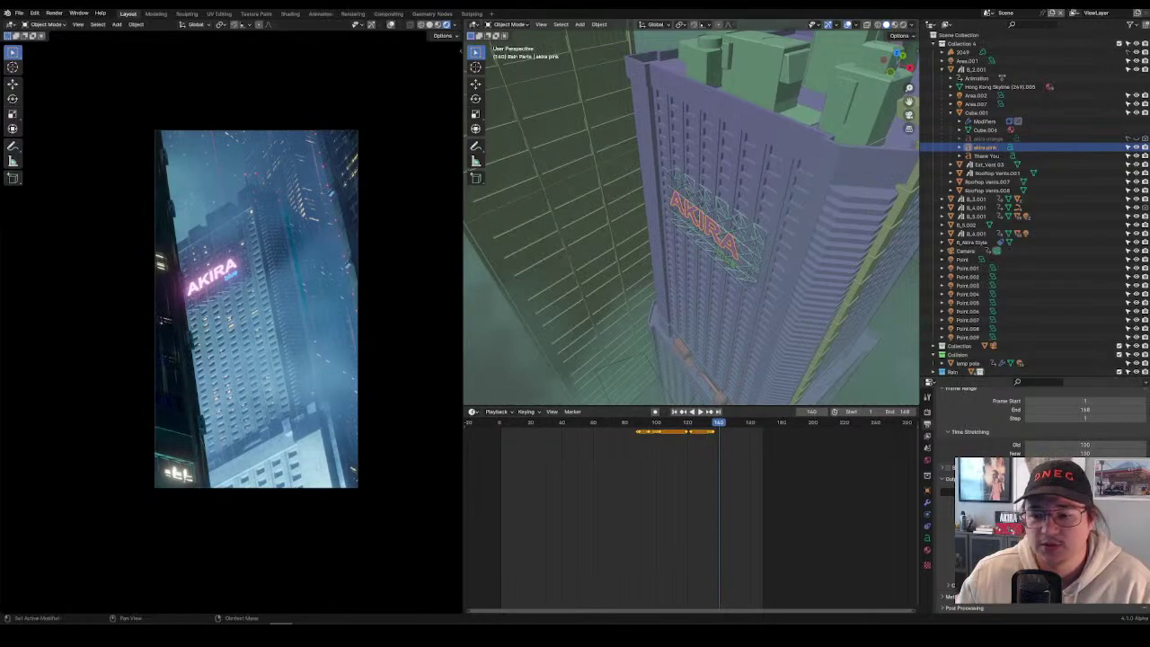
Browse for the output location of the rendered frames and set it as the output path.
click(1135, 491)
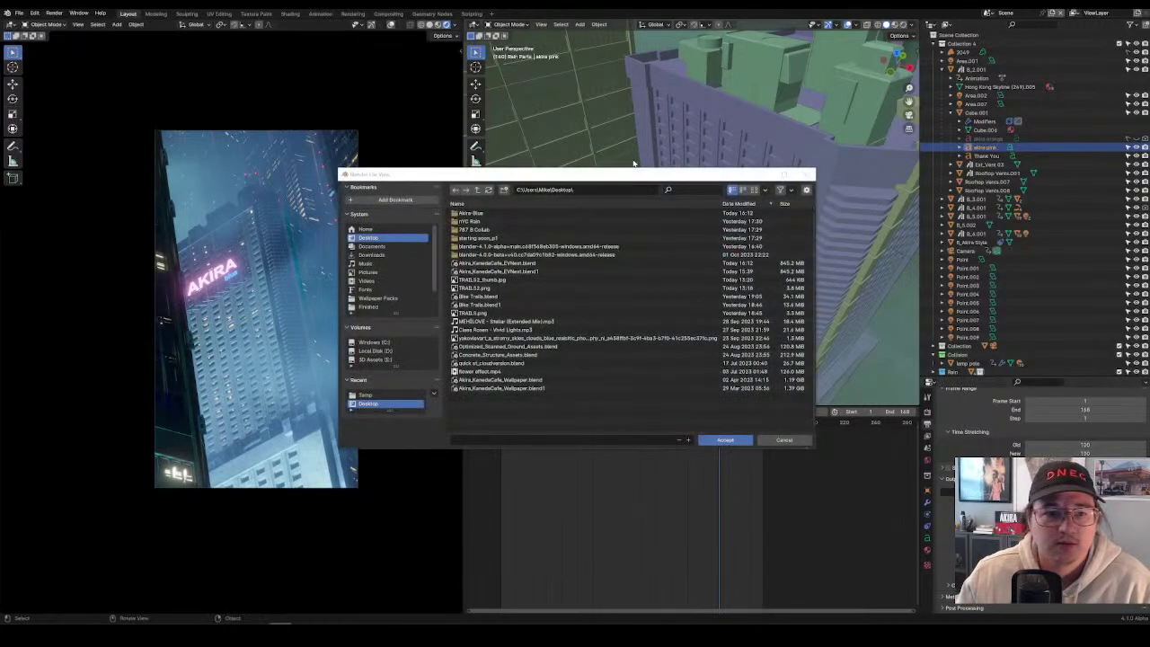
drag(637, 173, 1149, 160)
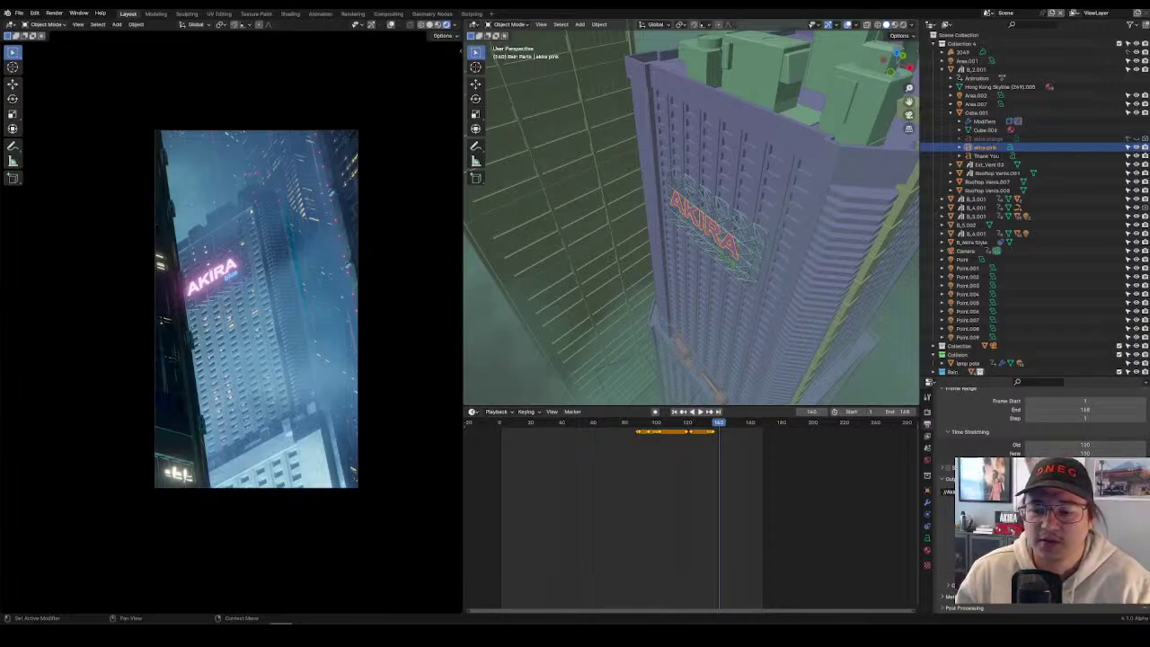
Play back the opening of the animation up to about frame 50, viewing the AKIRA tower from farther away.
click(700, 412)
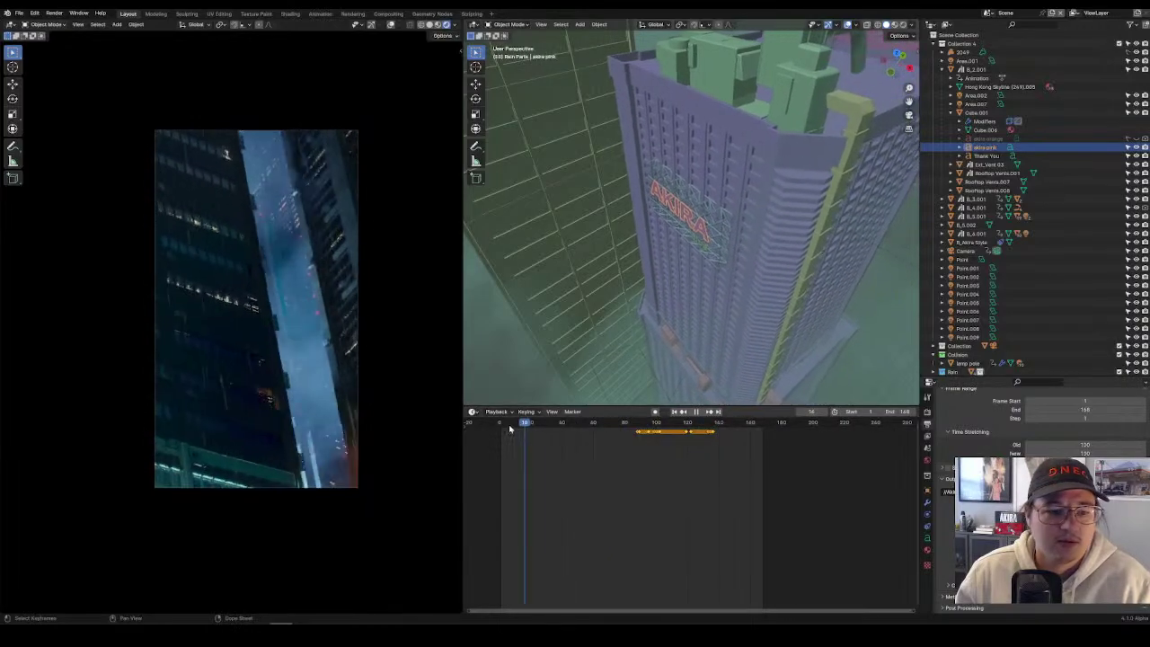
key(space)
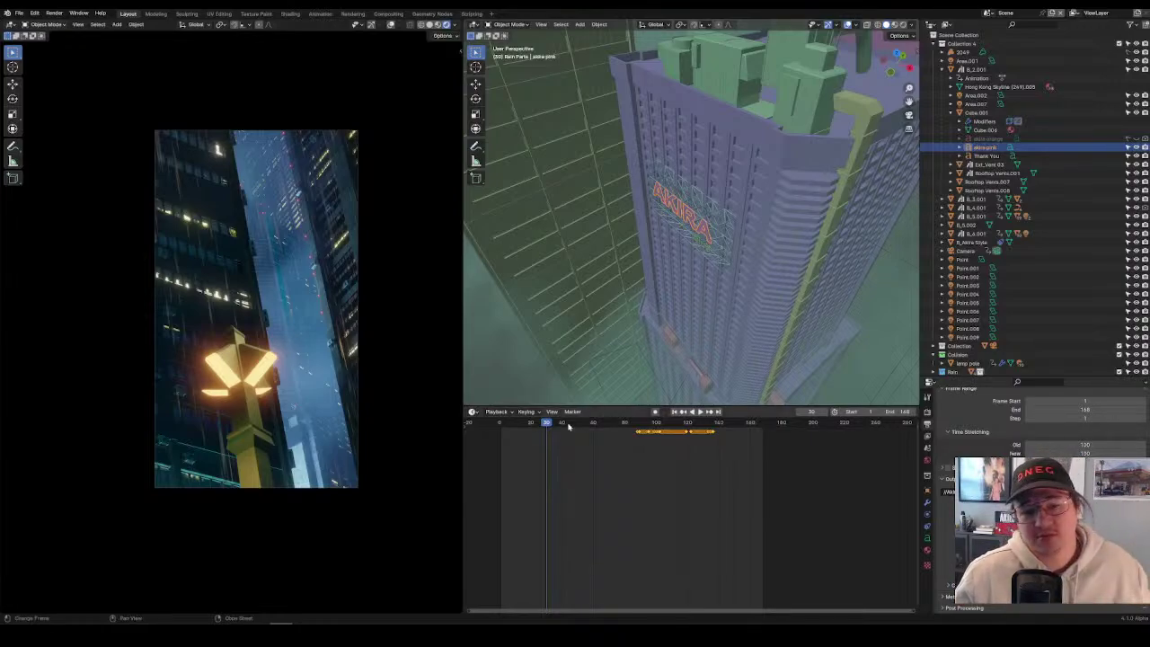
middle_drag(770, 333, 726, 297)
key(space)
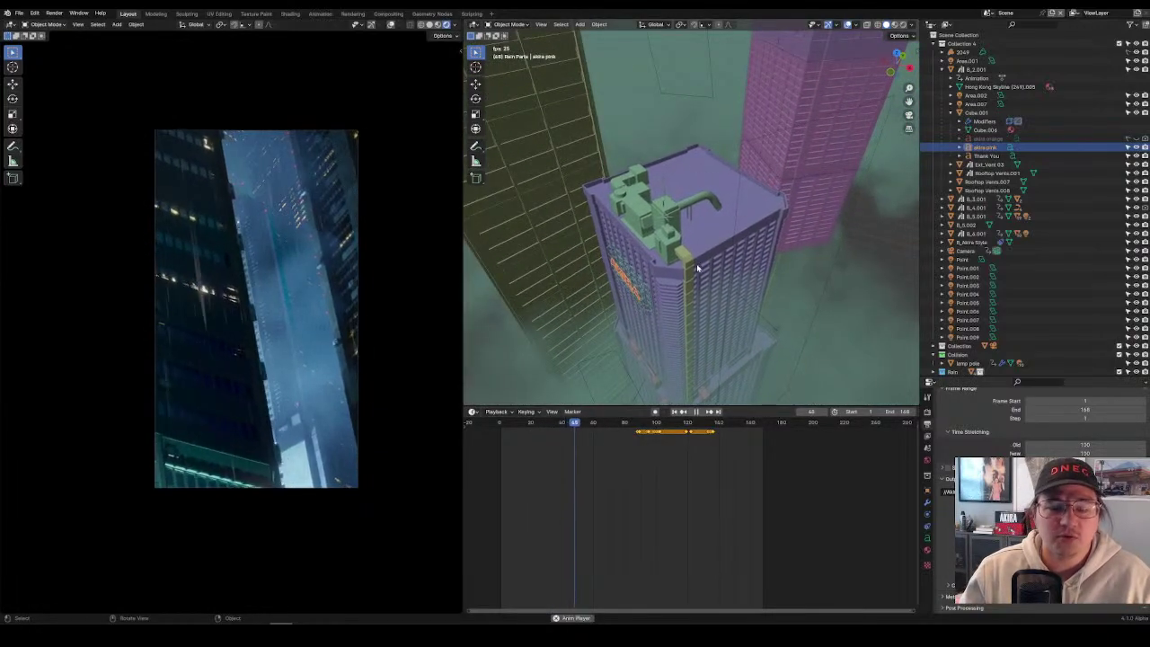
key(space)
Continue the playback to frame 78, render a test still there and close the result.
middle_drag(684, 258, 808, 333)
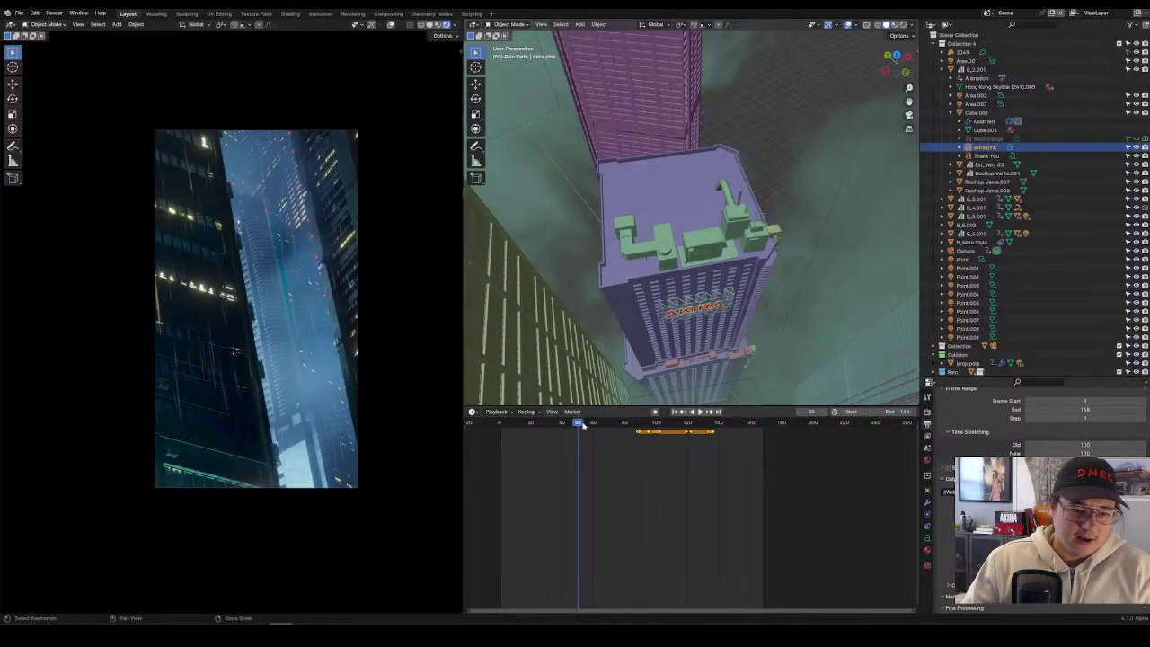
key(shift+Left)
key(space)
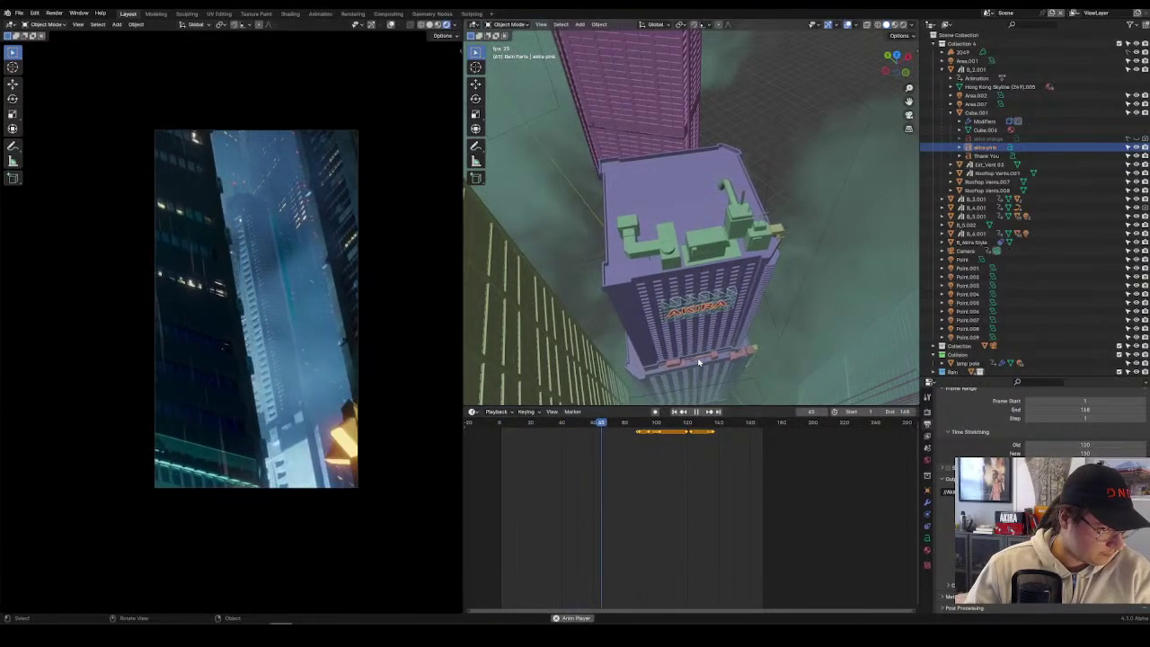
key(space)
key(F12)
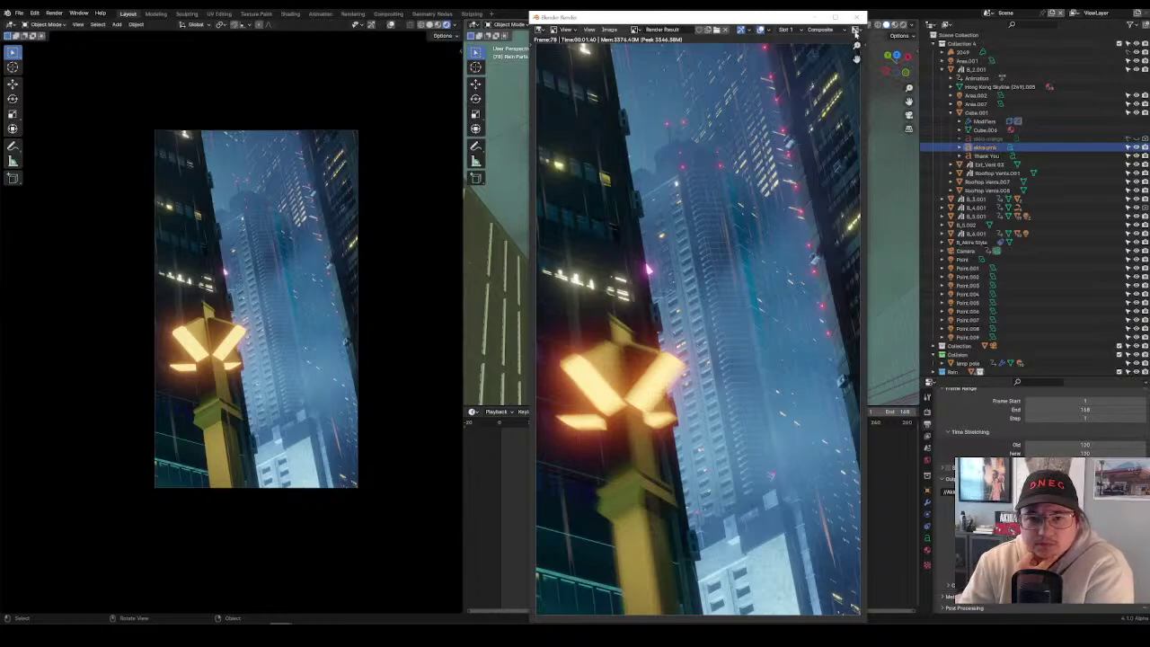
click(856, 18)
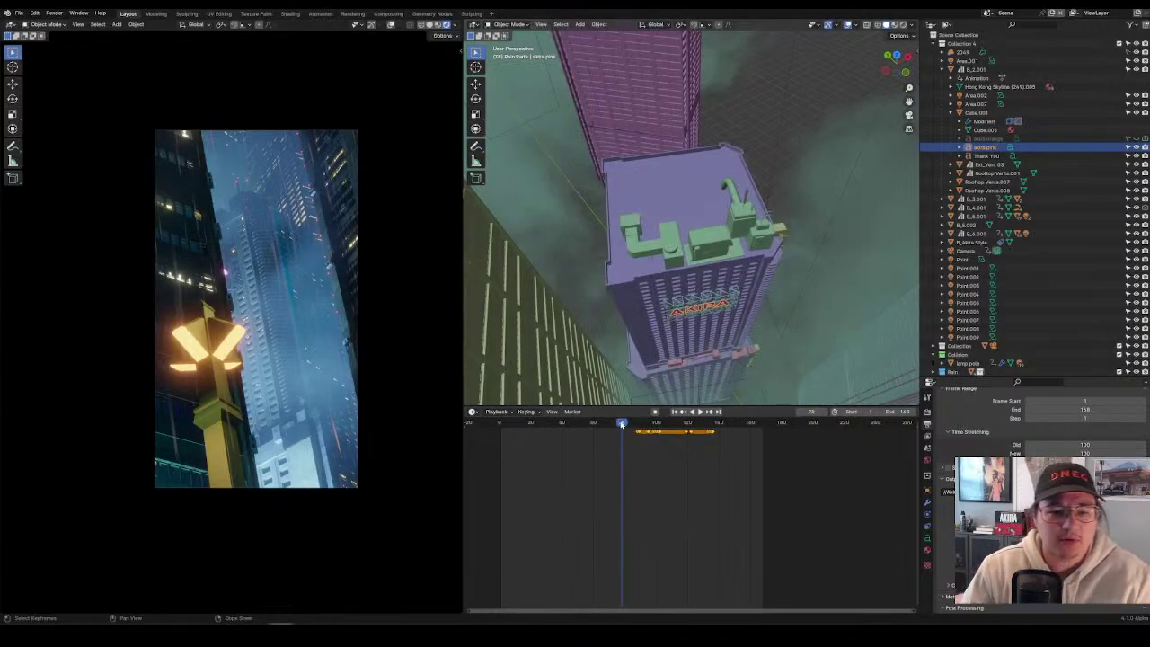
Replay from the start to frame 27, render a test still of the lamp post and close the result.
drag(620, 423, 493, 419)
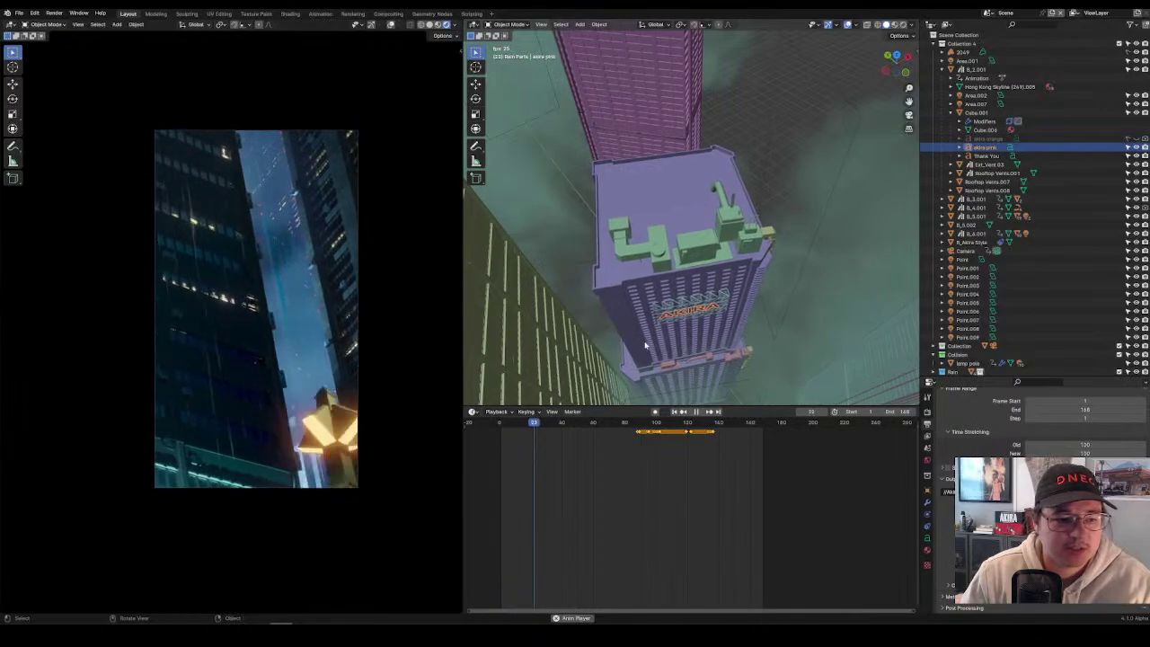
key(F12)
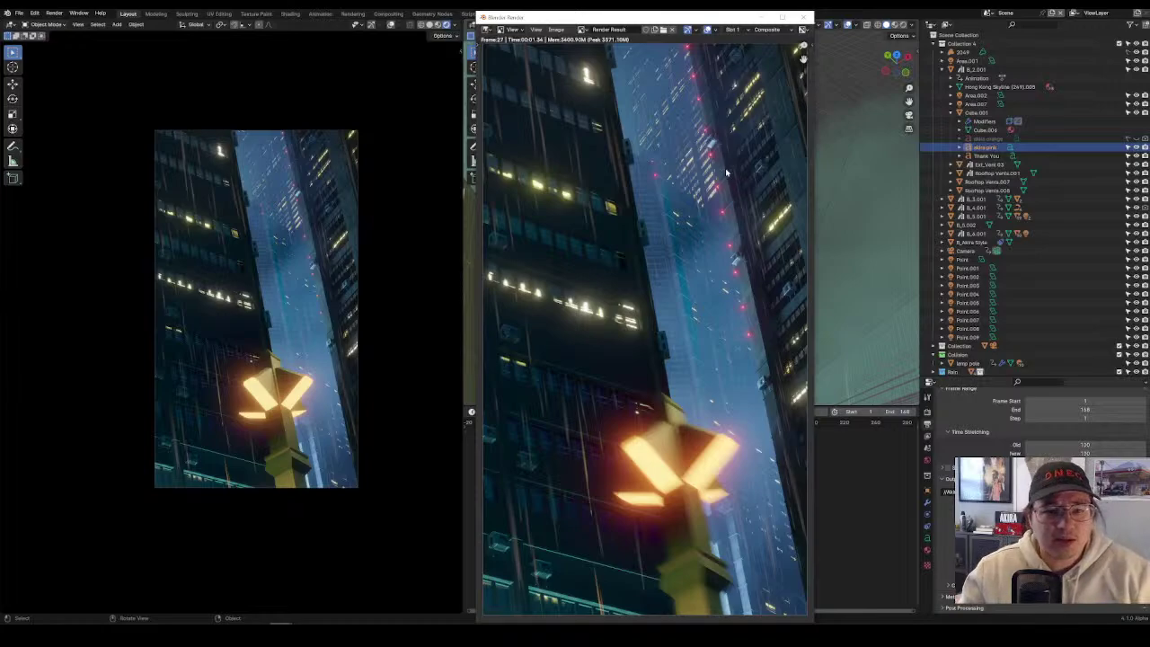
click(806, 17)
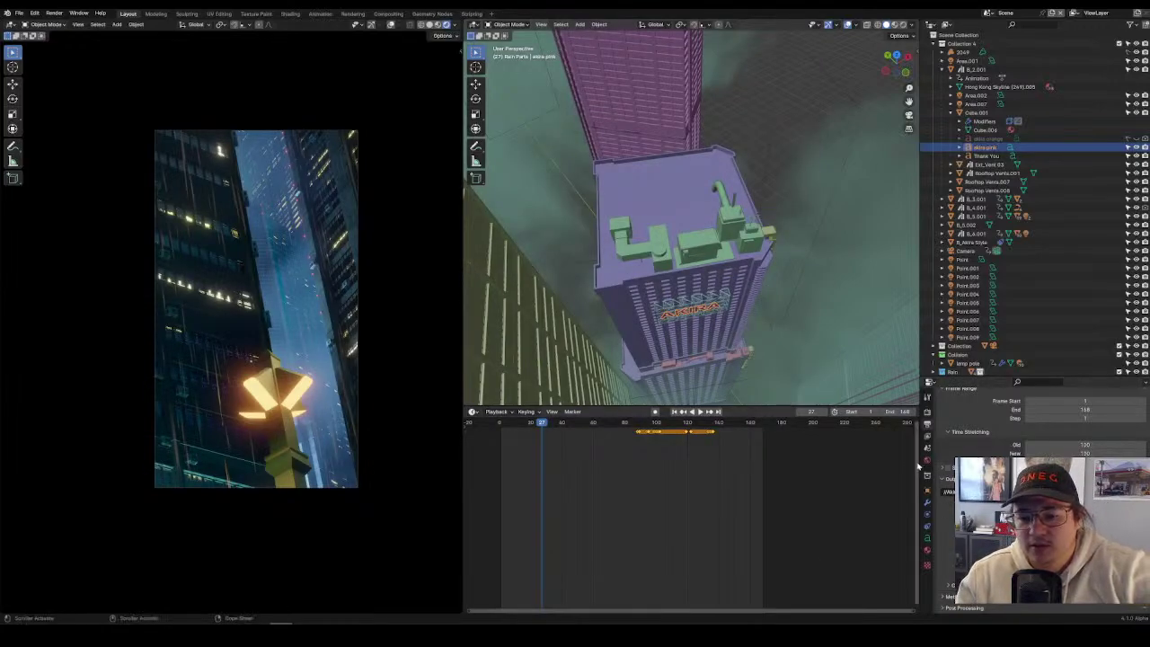
Turn off Motion Blur, render frame 27 into Slot 1 for comparison, and switch the render result to Slot 2.
click(927, 412)
scroll(950, 522, up, 4)
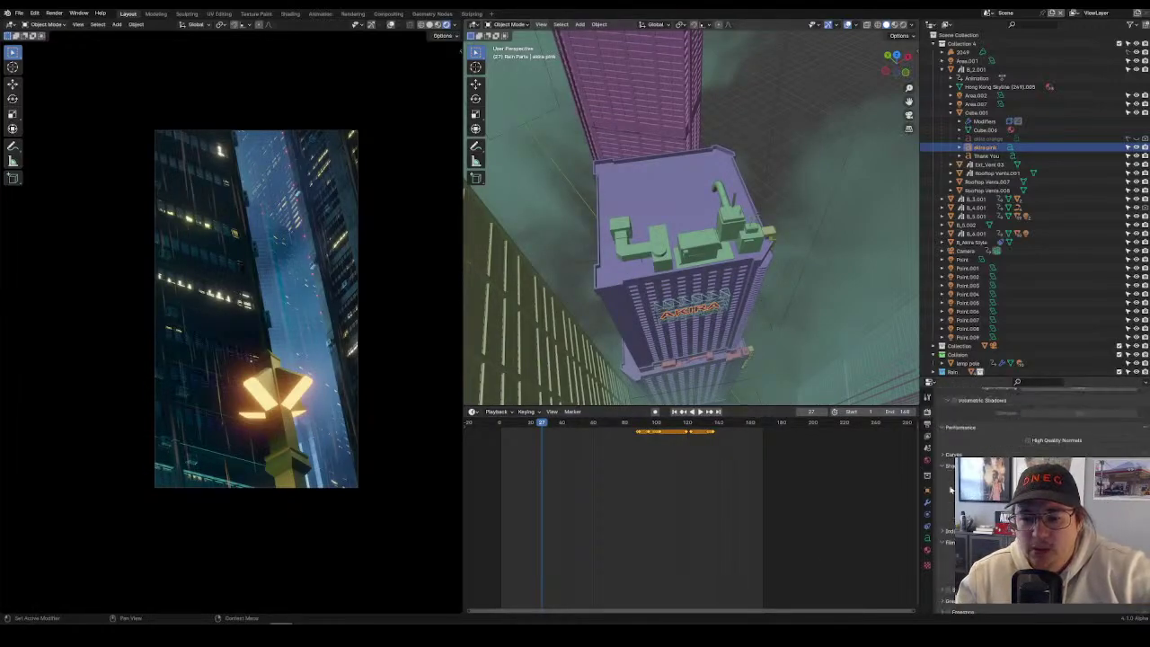
scroll(946, 477, up, 3)
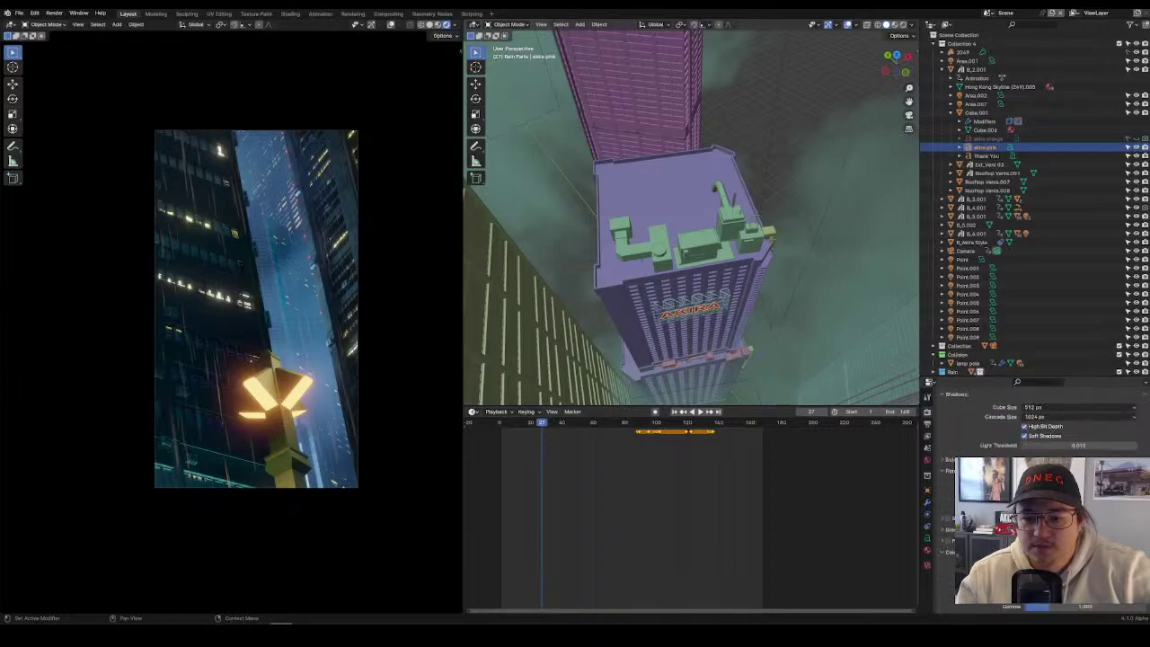
scroll(946, 477, up, 5)
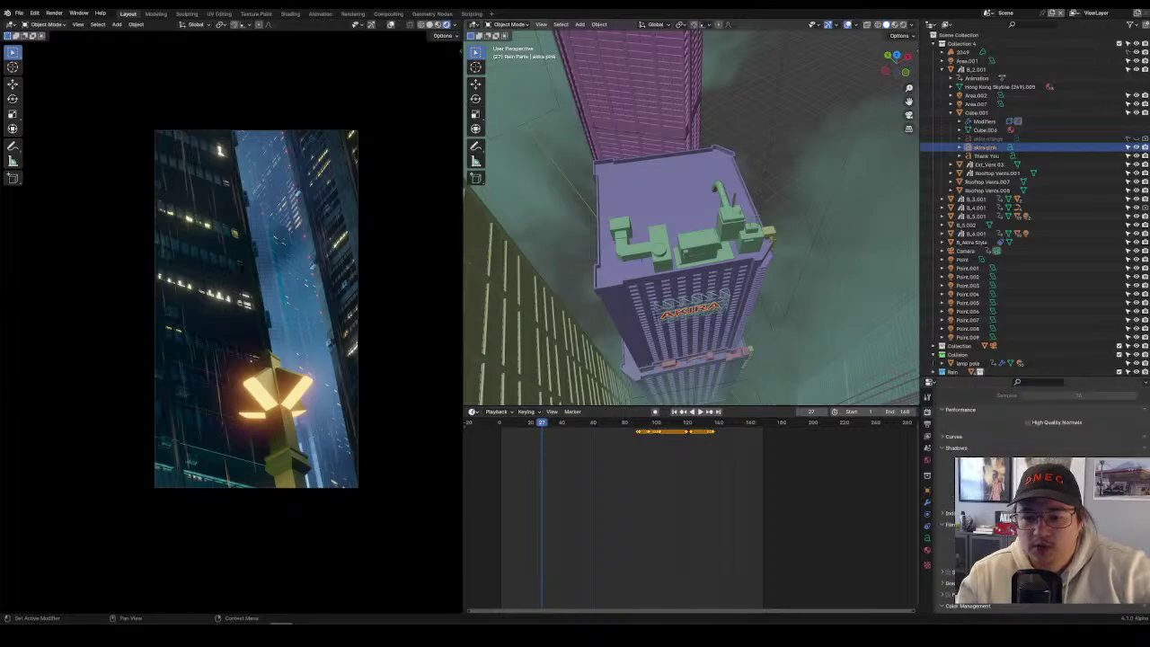
scroll(946, 477, up, 5)
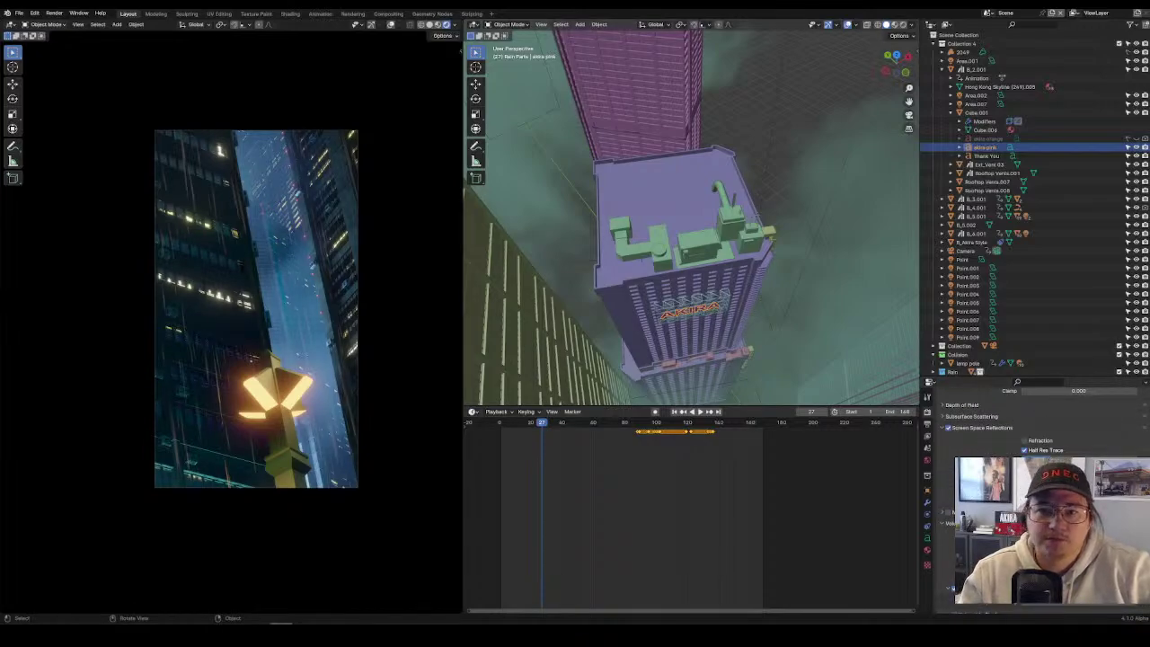
key(F12)
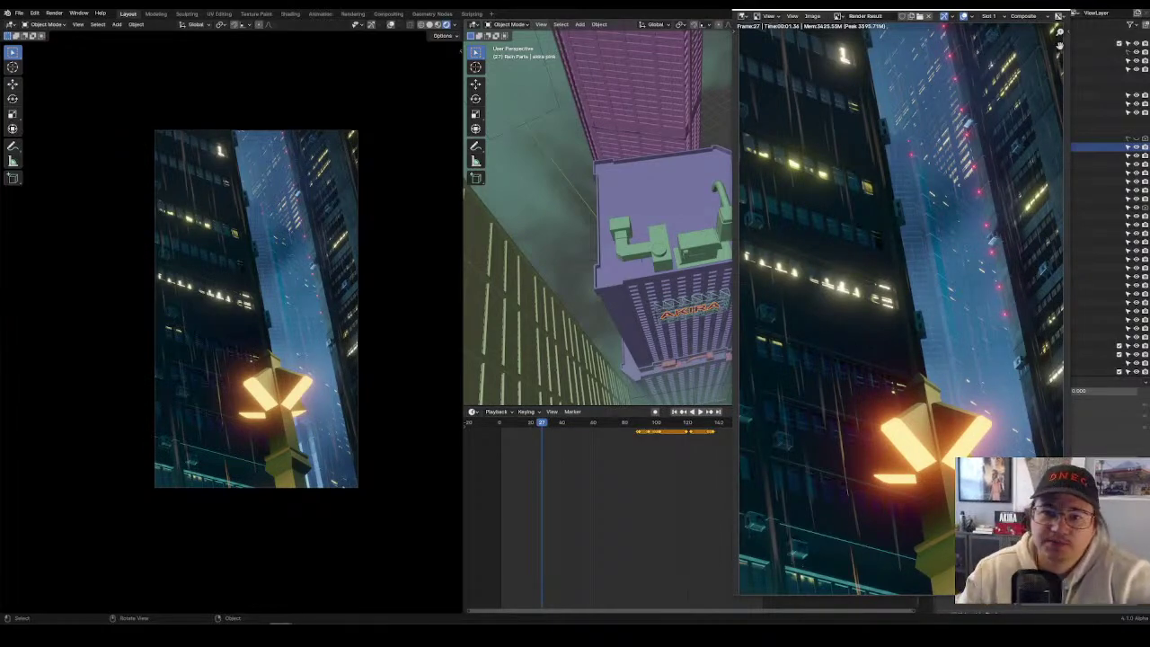
drag(861, 19, 644, 19)
click(780, 18)
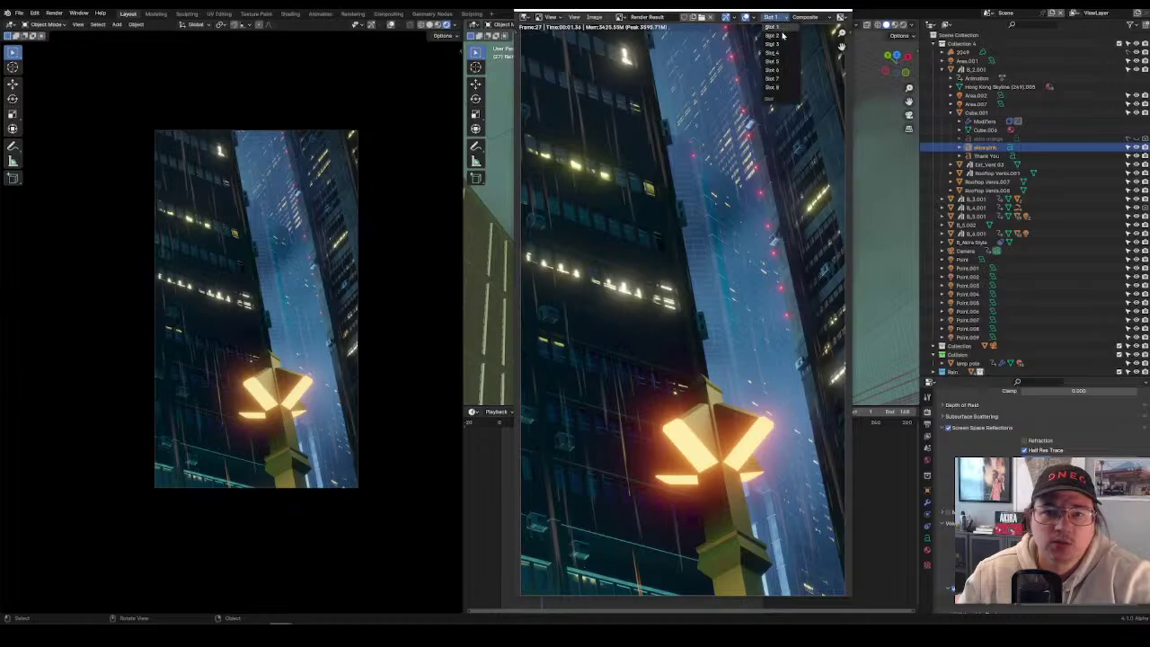
click(778, 38)
key(Escape)
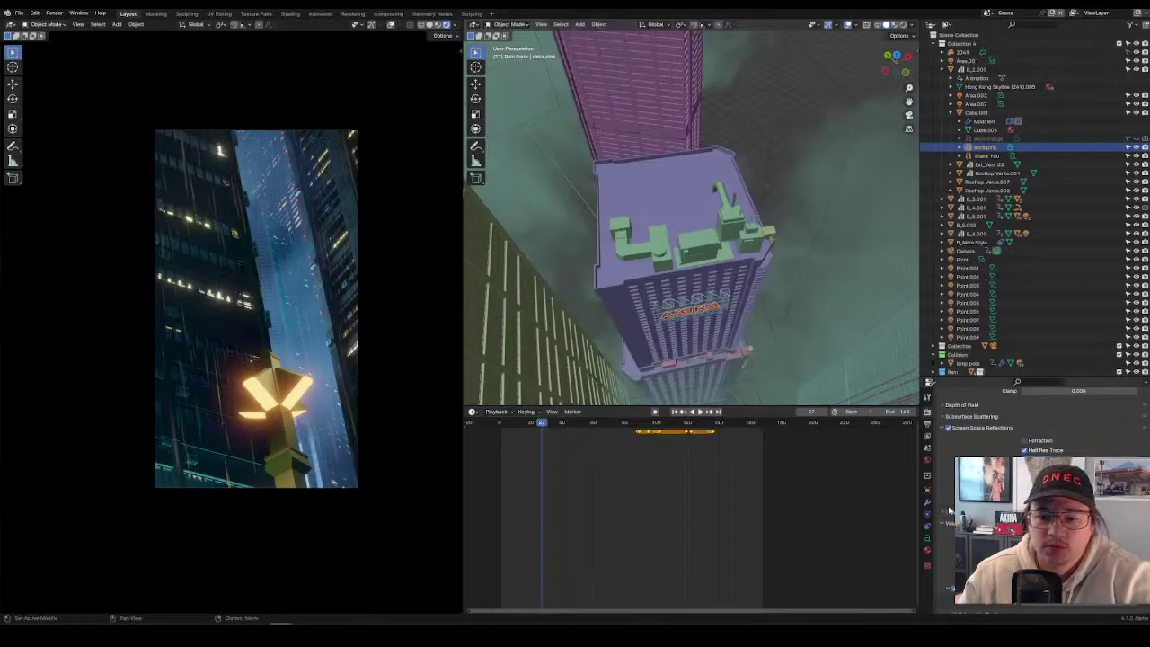
Turn Motion Blur back on, render frame 27 into Slot 2 and compare it repeatedly with Slot 1.
click(870, 523)
key(F12)
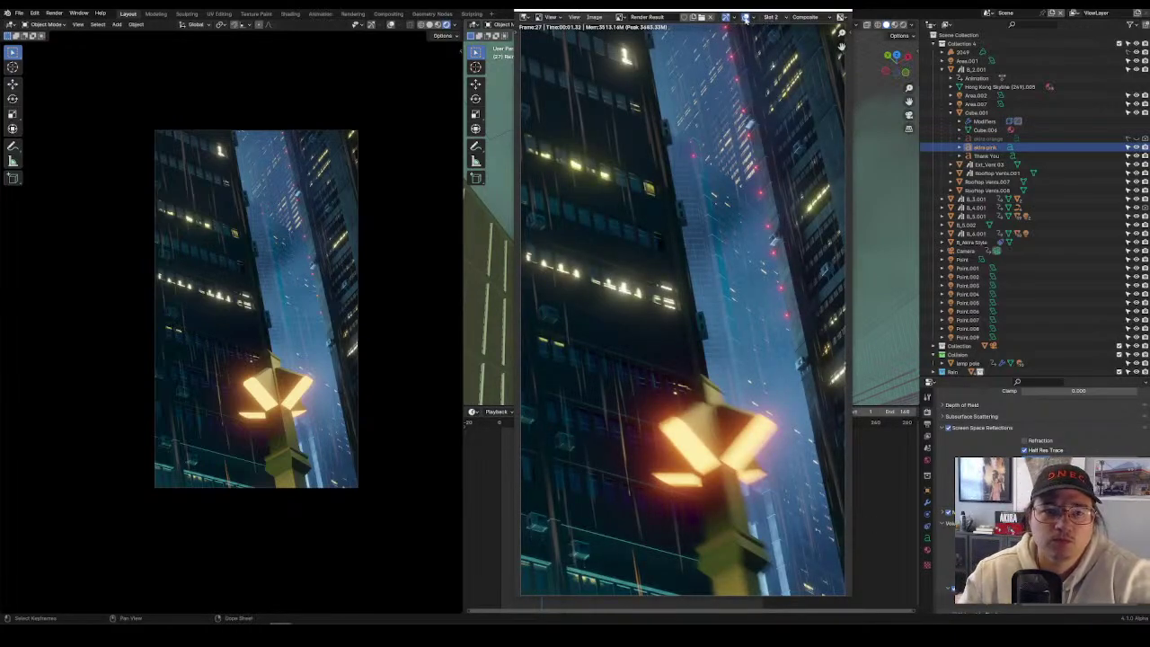
click(771, 17)
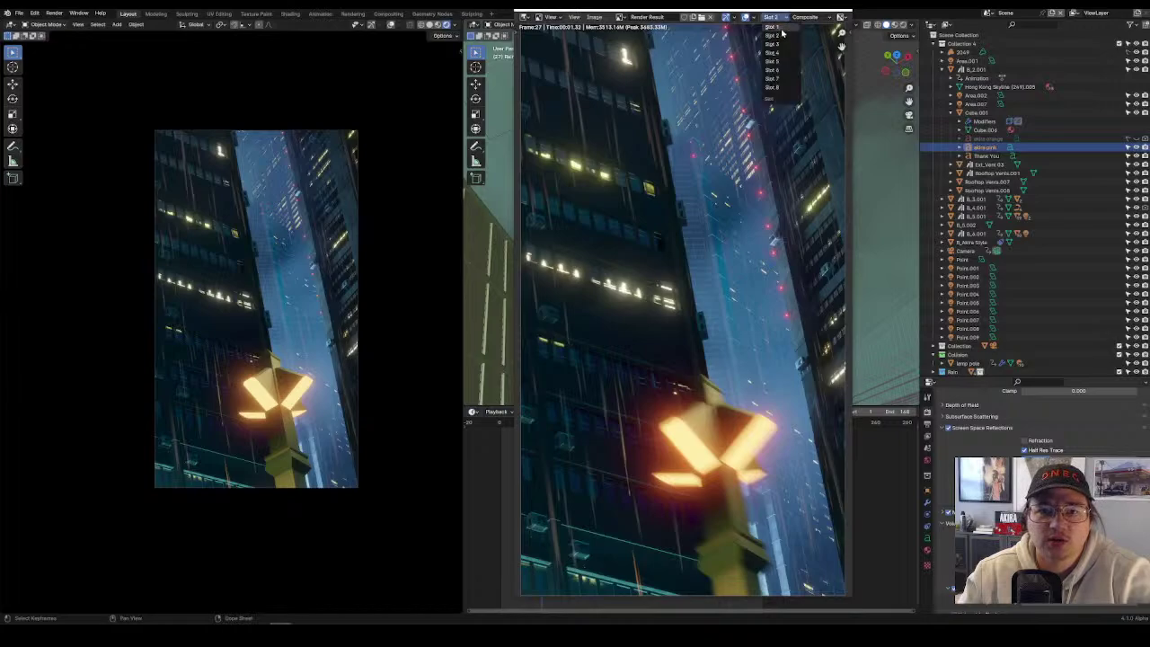
click(778, 28)
click(777, 18)
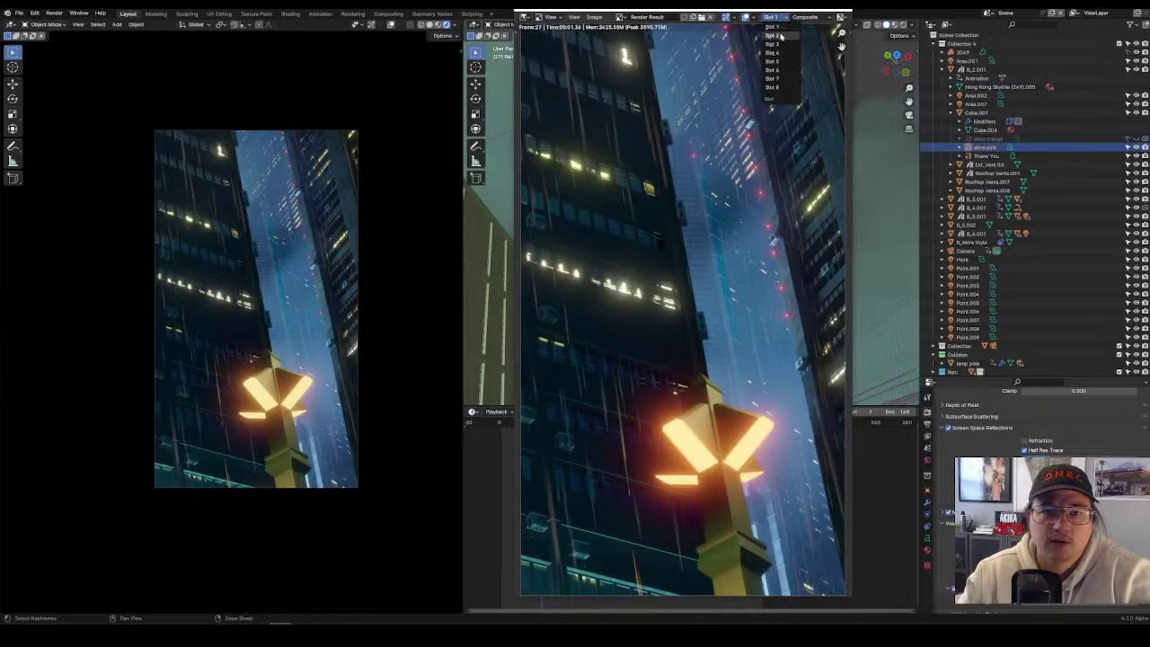
click(781, 36)
click(771, 17)
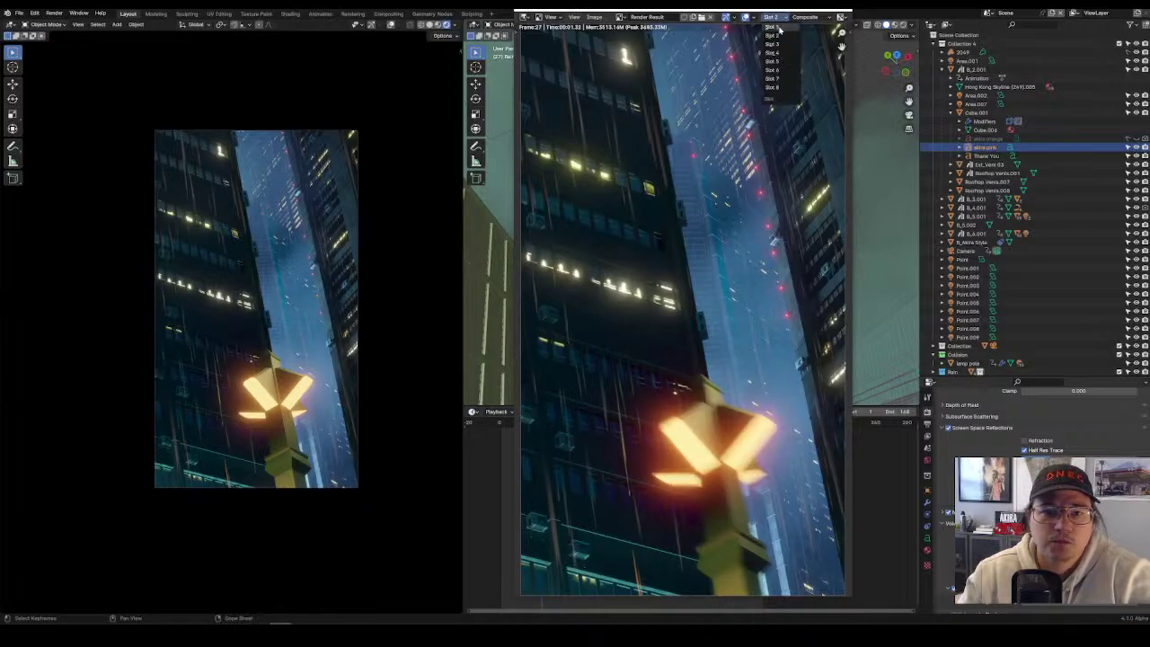
click(780, 28)
click(778, 17)
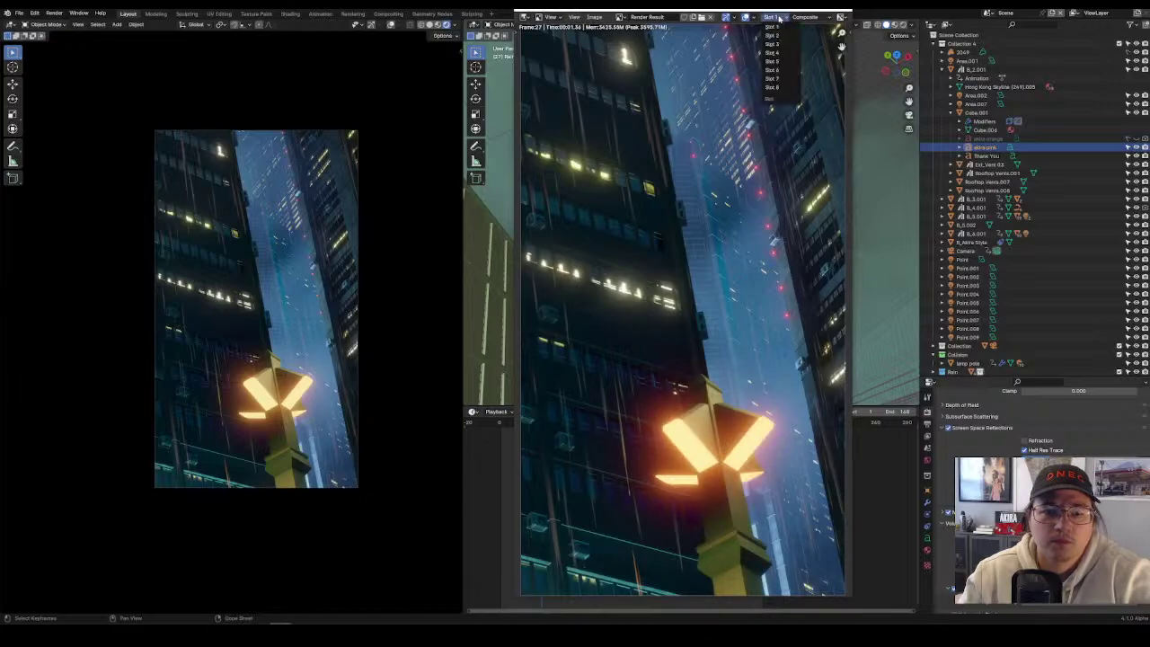
click(781, 36)
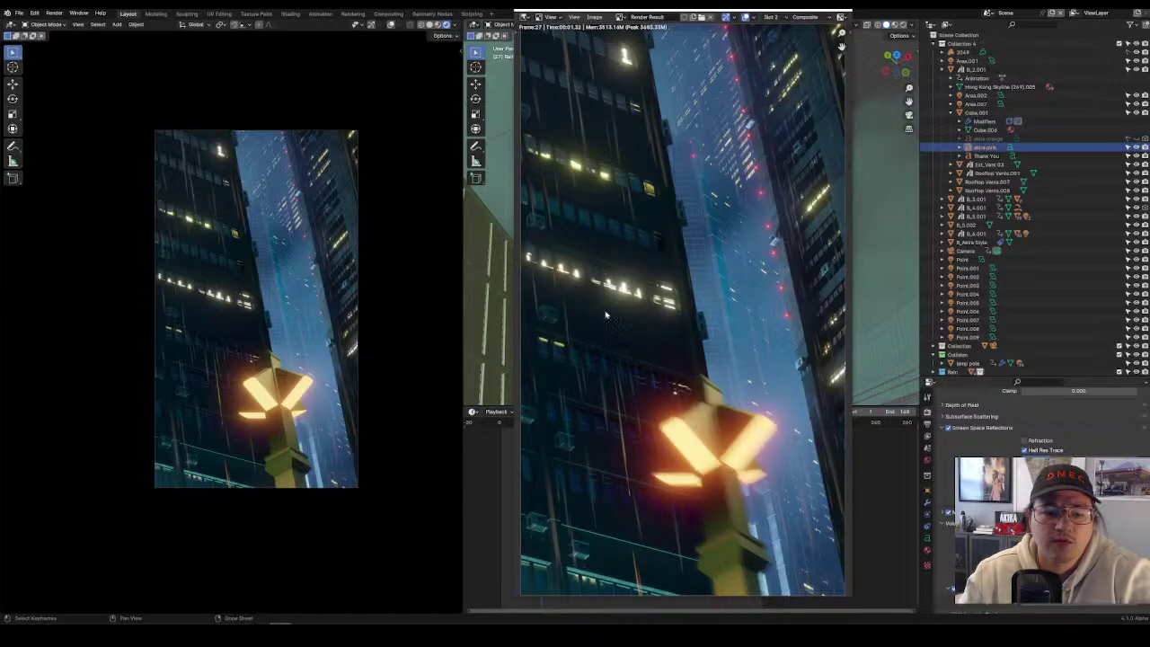
Inspect the rain streaks and lamp head up close in Slots 1 and 2, and close the render result.
scroll(742, 258, up, 5)
scroll(742, 258, down, 3)
scroll(742, 258, down, 2)
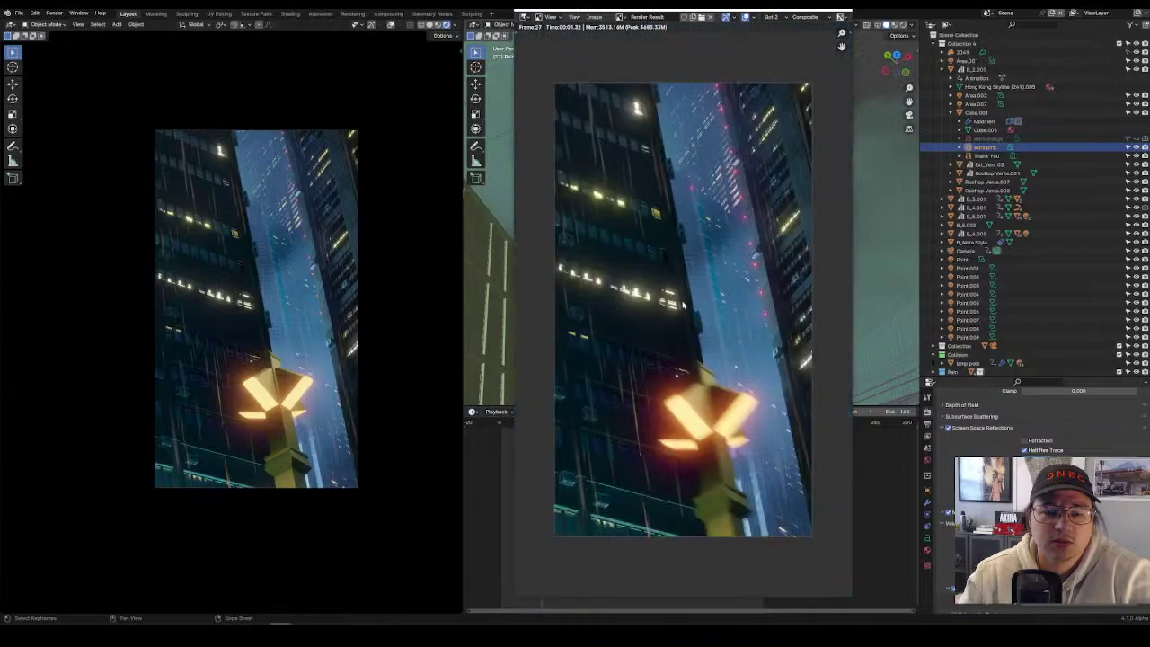
scroll(742, 265, up, 6)
scroll(742, 272, up, 1)
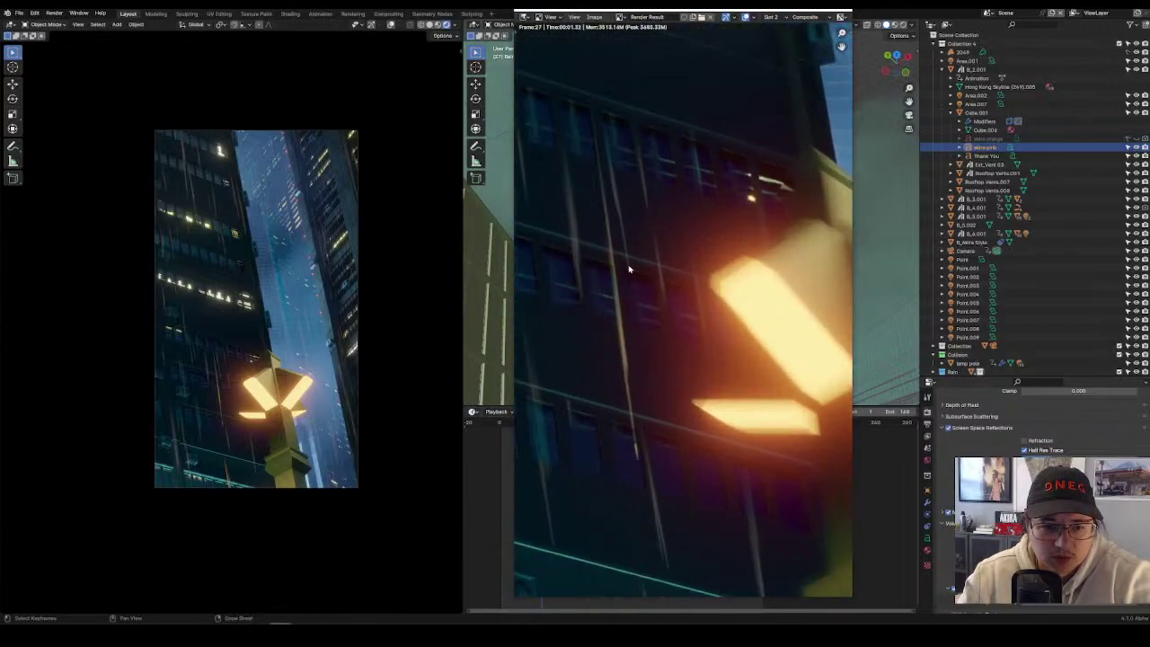
click(771, 17)
click(774, 27)
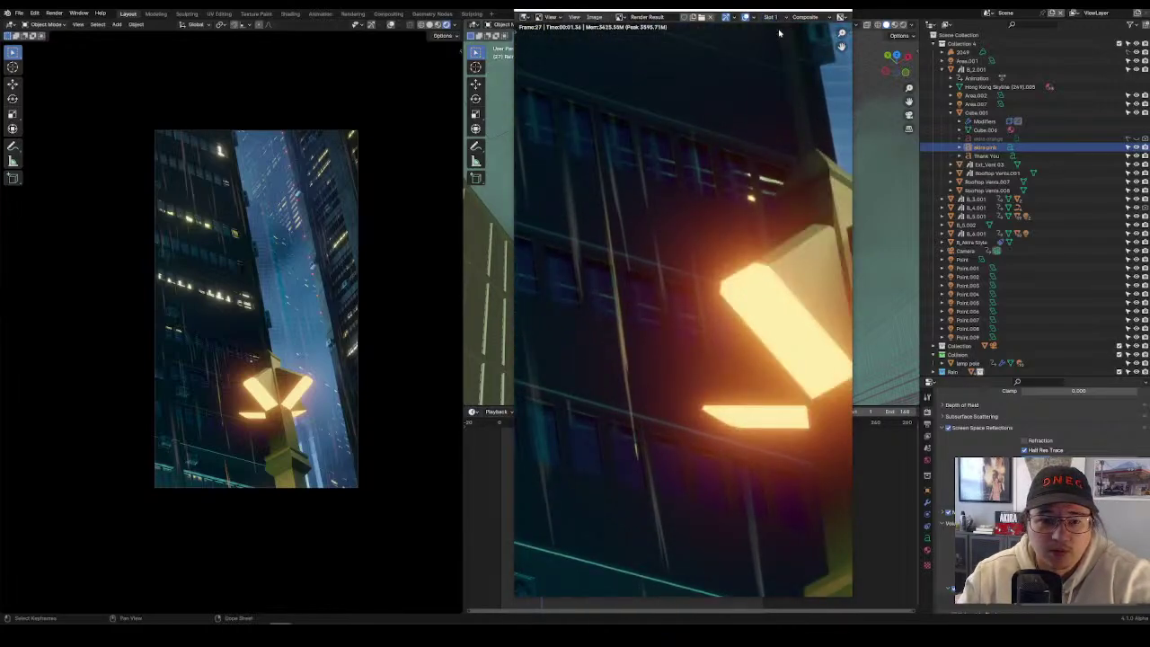
click(771, 17)
click(773, 36)
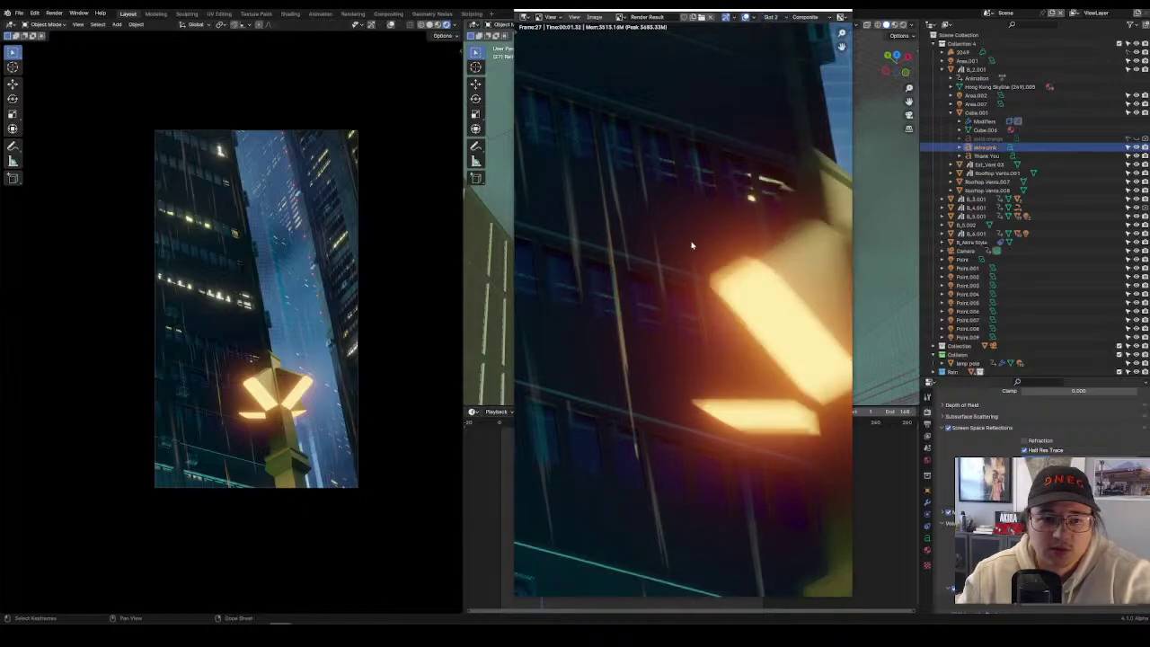
scroll(701, 261, down, 5)
key(Escape)
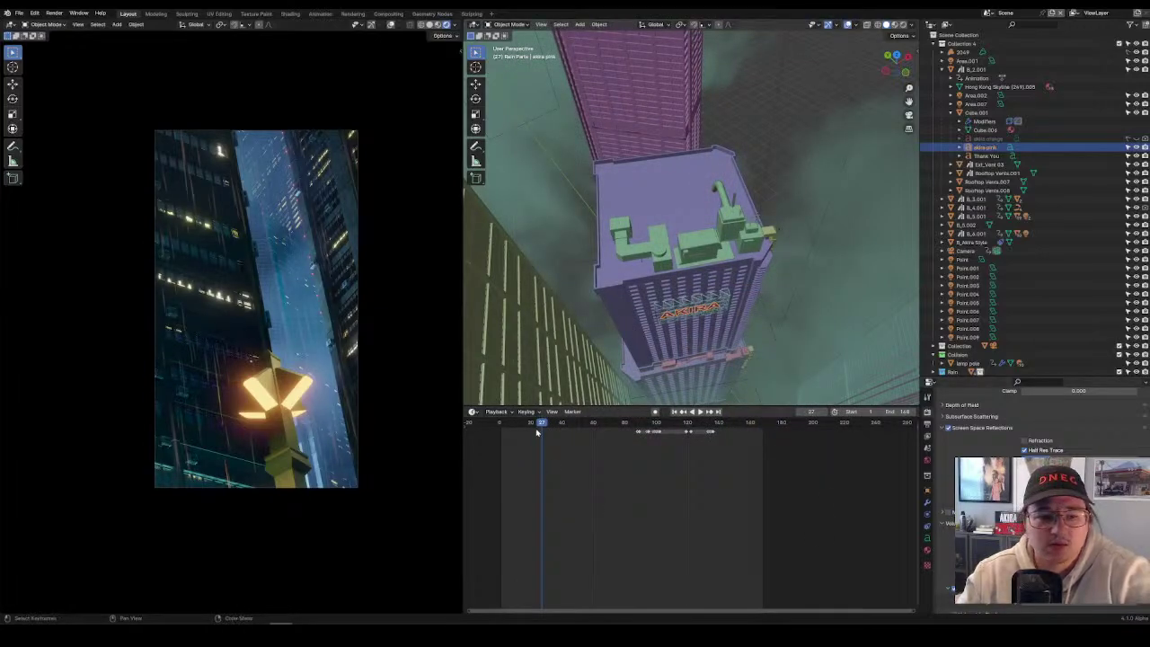
Return the animation to frame 0 and deselect everything in the scene.
drag(537, 425, 481, 426)
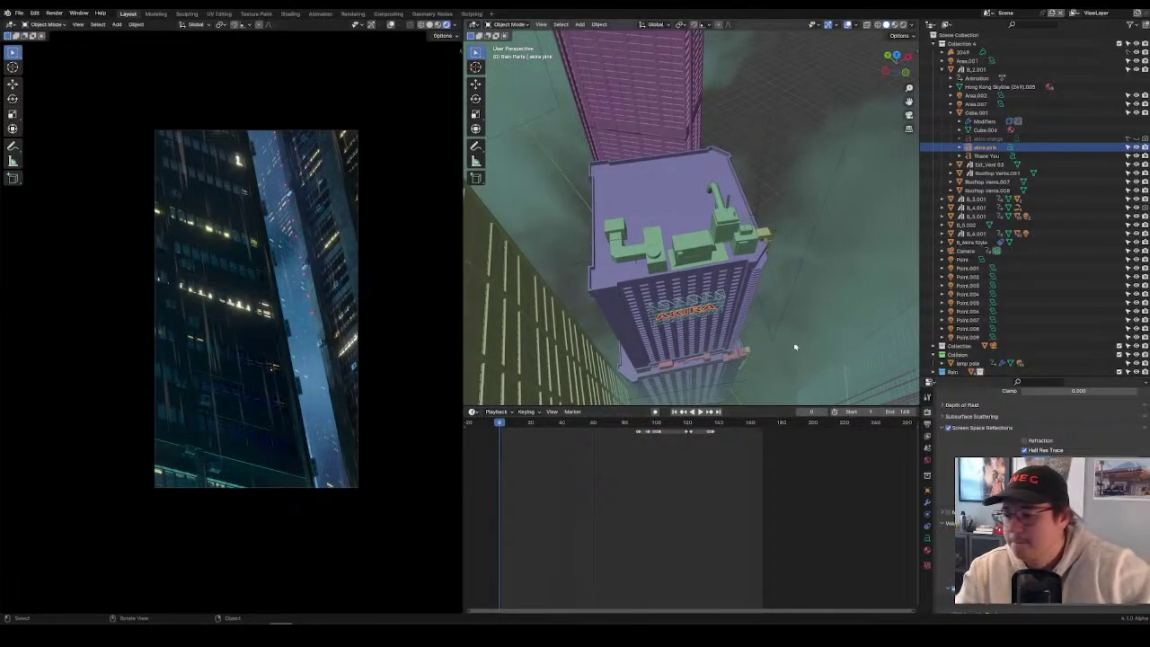
scroll(808, 206, down, 7)
click(830, 110)
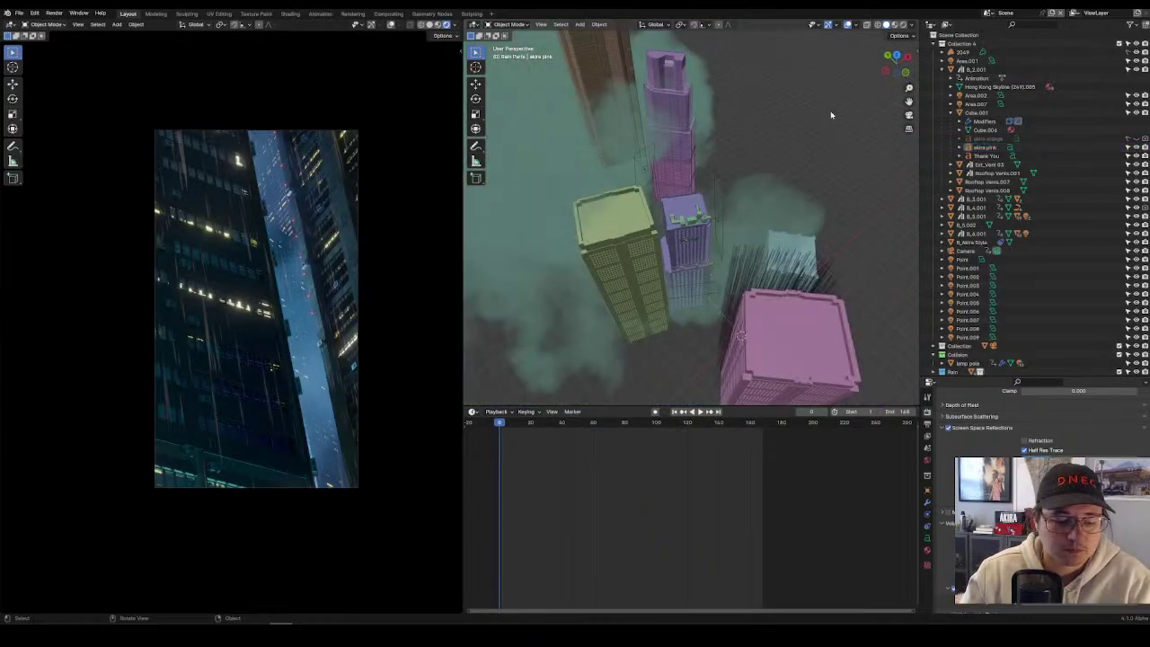
Save the project file.
key(ctrl+s)
key(ctrl+s)
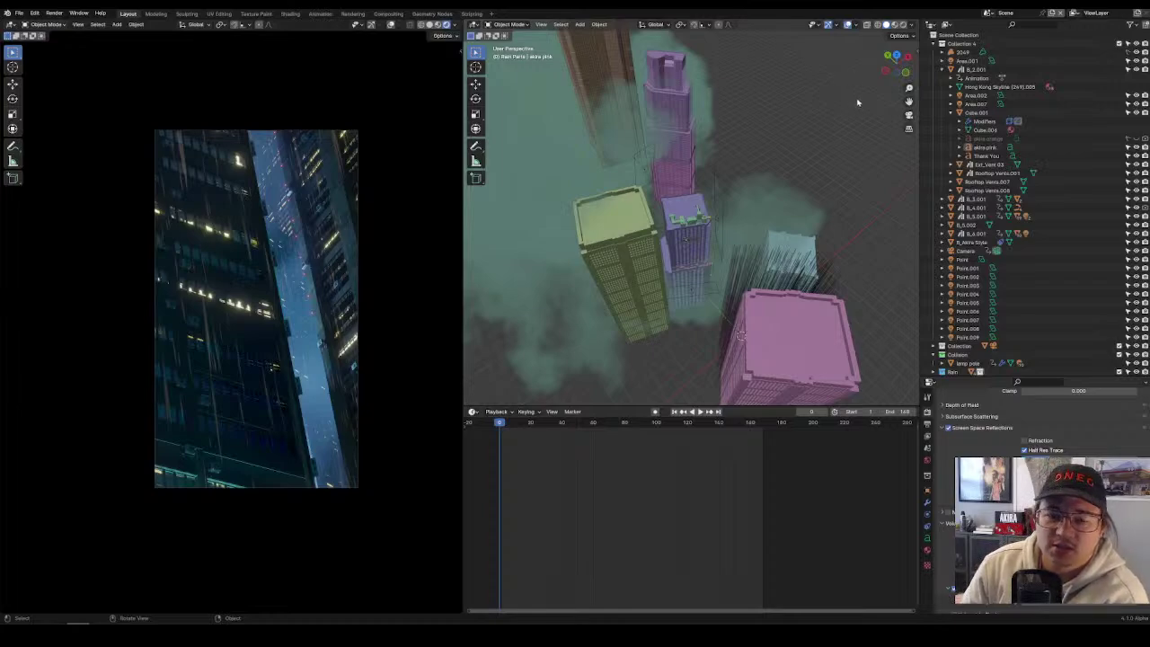
Examine the city towers and smoke volume from a lower, more distant angle in the solid viewport.
mouse_move(829, 318)
middle_down()
mouse_move(813, 296)
mouse_move(809, 314)
middle_up()
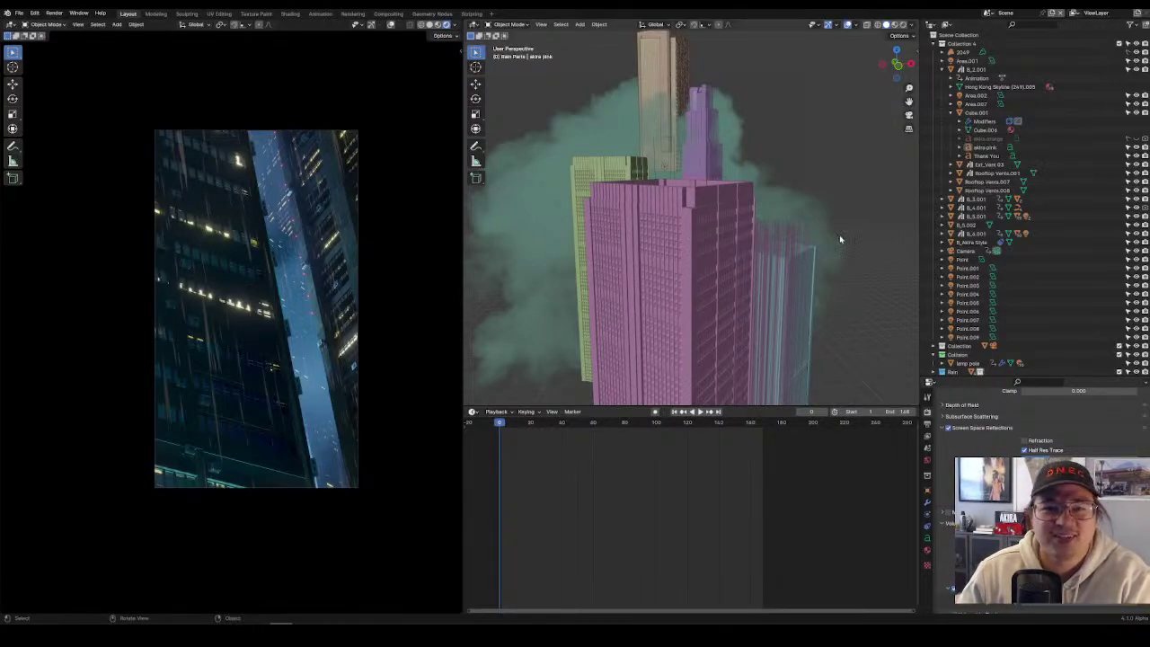
middle_drag(875, 185, 857, 152)
scroll(856, 187, down, 3)
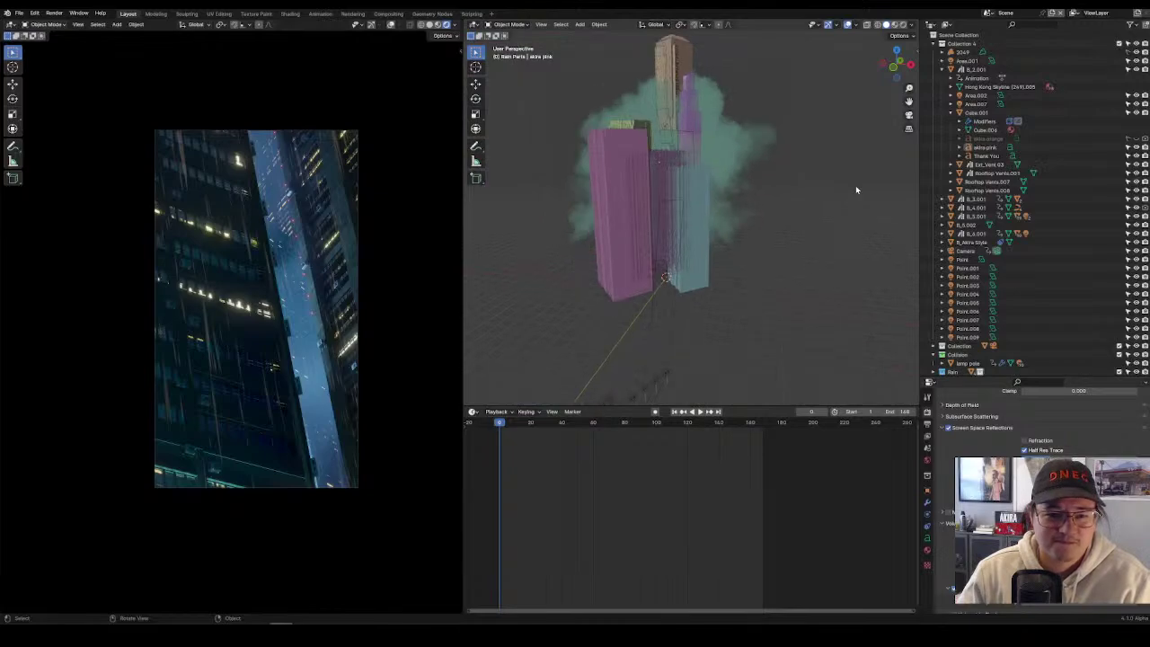
scroll(855, 189, down, 2)
scroll(855, 189, up, 5)
scroll(855, 189, down, 3)
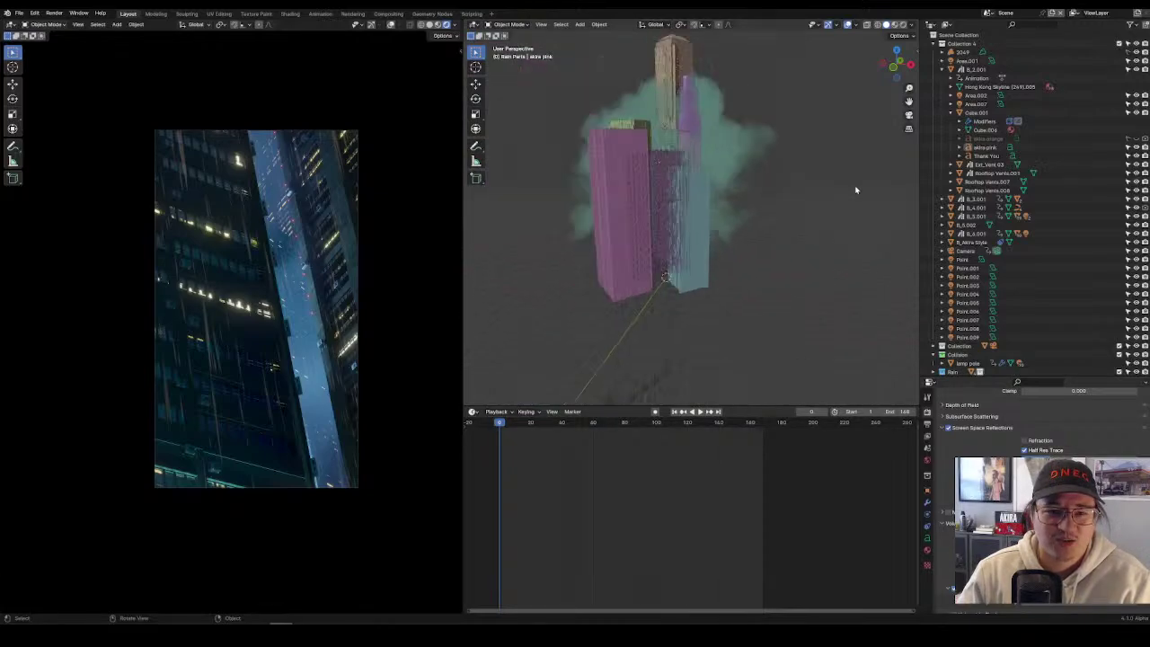
scroll(855, 189, down, 4)
scroll(856, 189, up, 3)
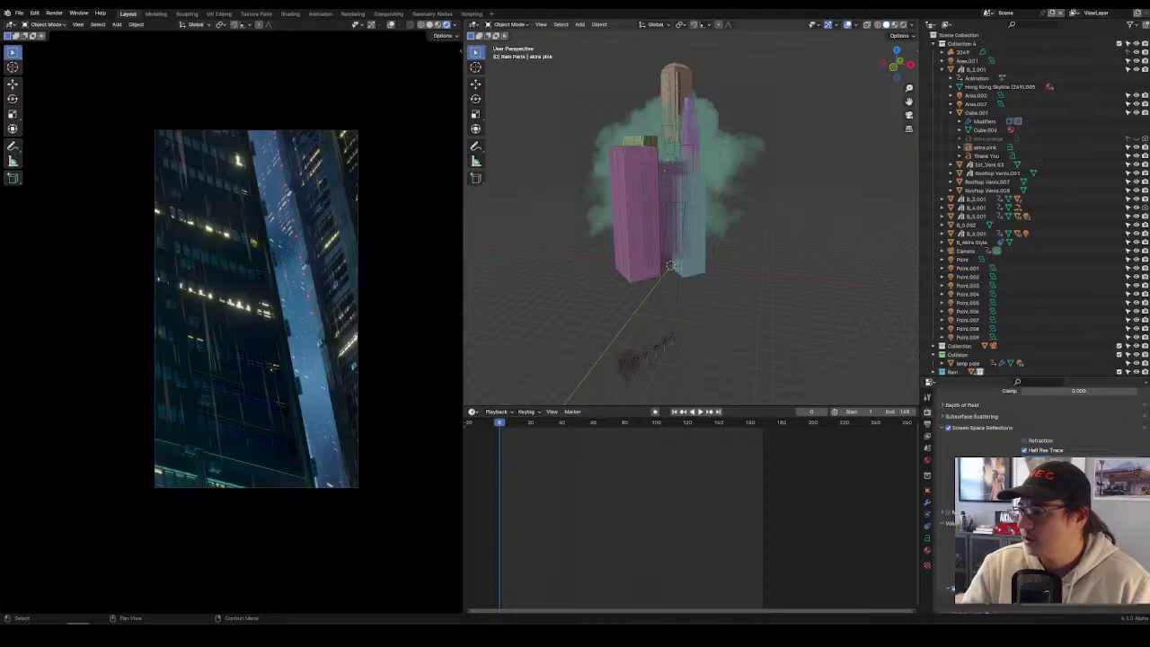
Switch to the browser's YouTube video "Akira - Biker Gang Fight Scene" and study the red bike shot around 1:29.
drag(1149, 94, 742, 72)
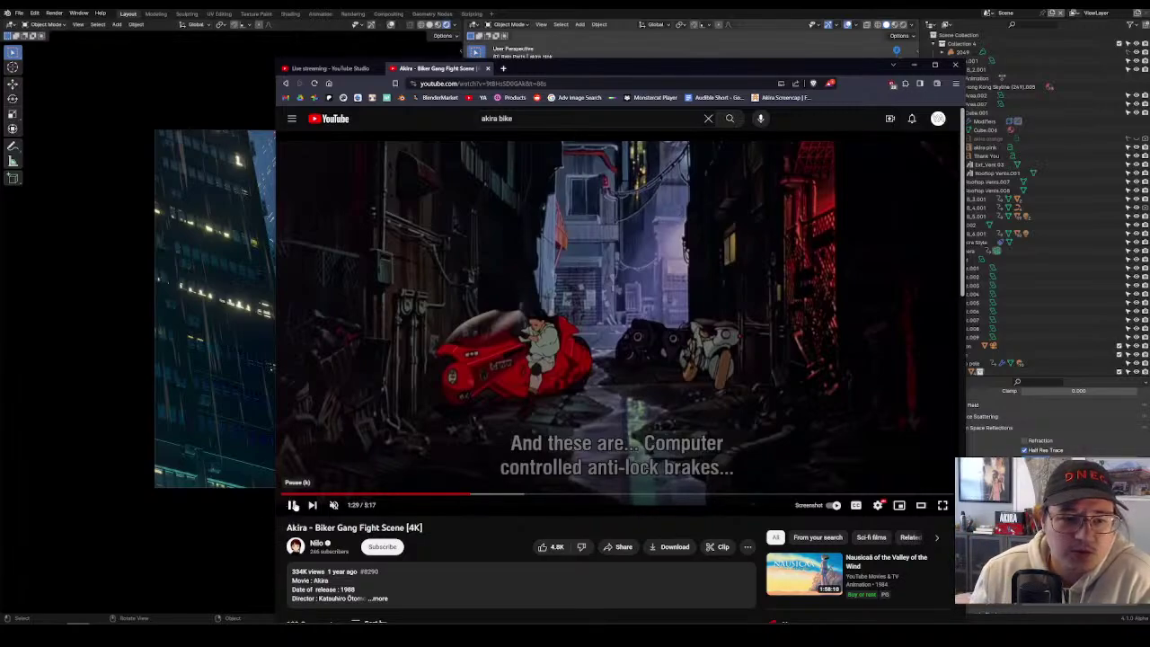
click(293, 505)
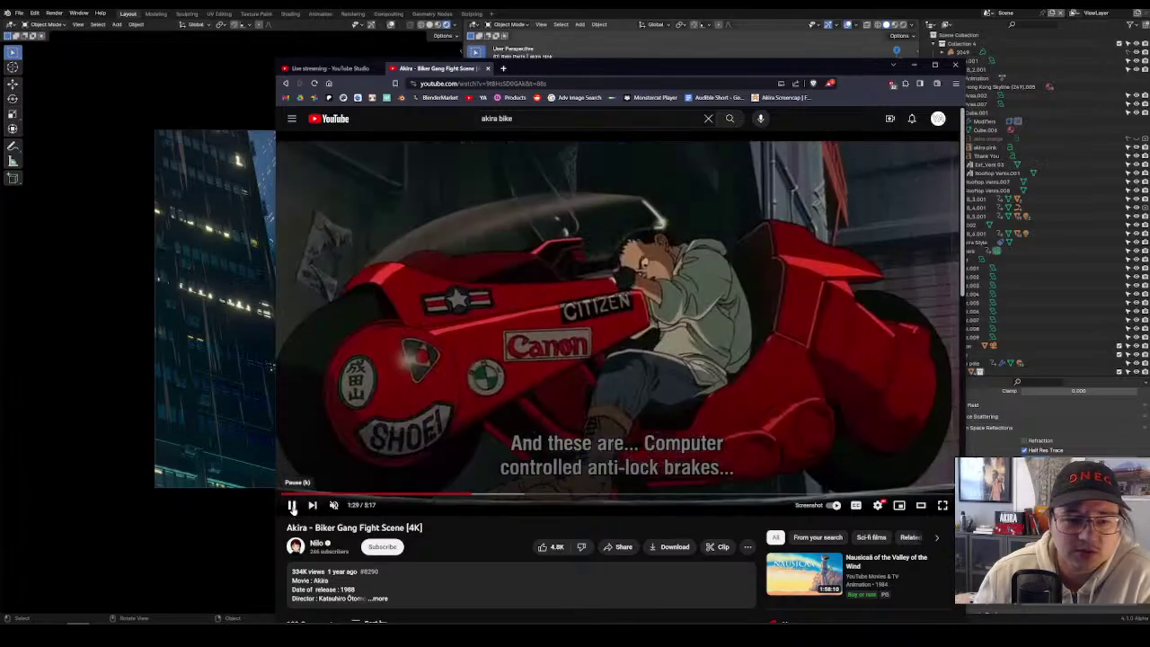
click(292, 506)
click(290, 505)
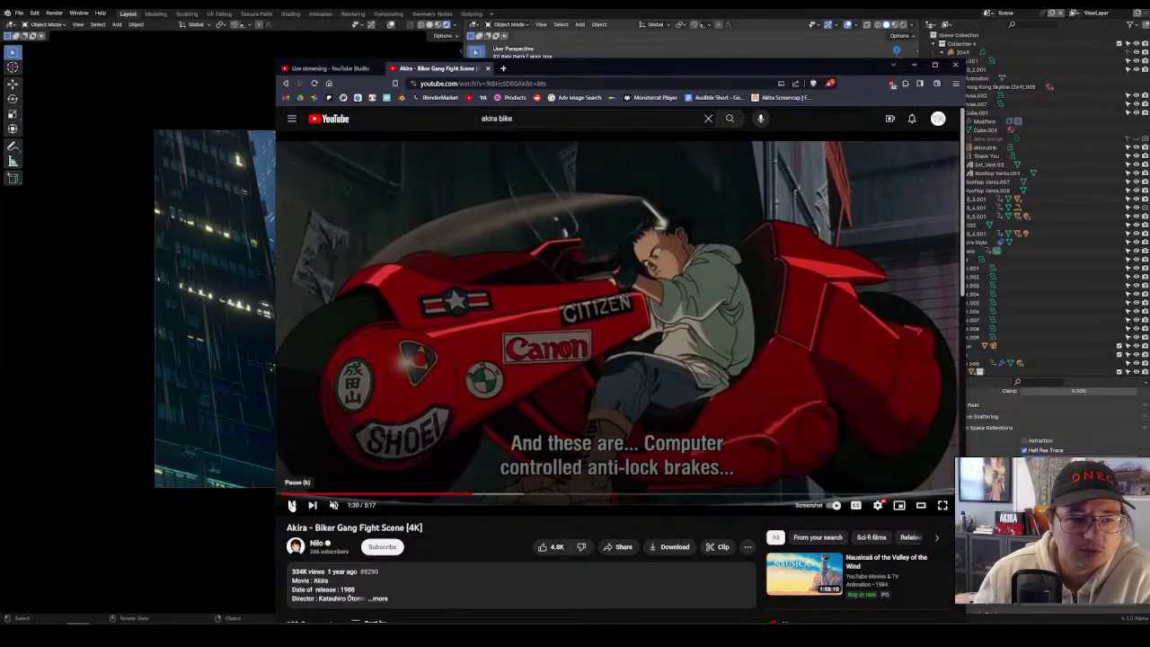
click(291, 506)
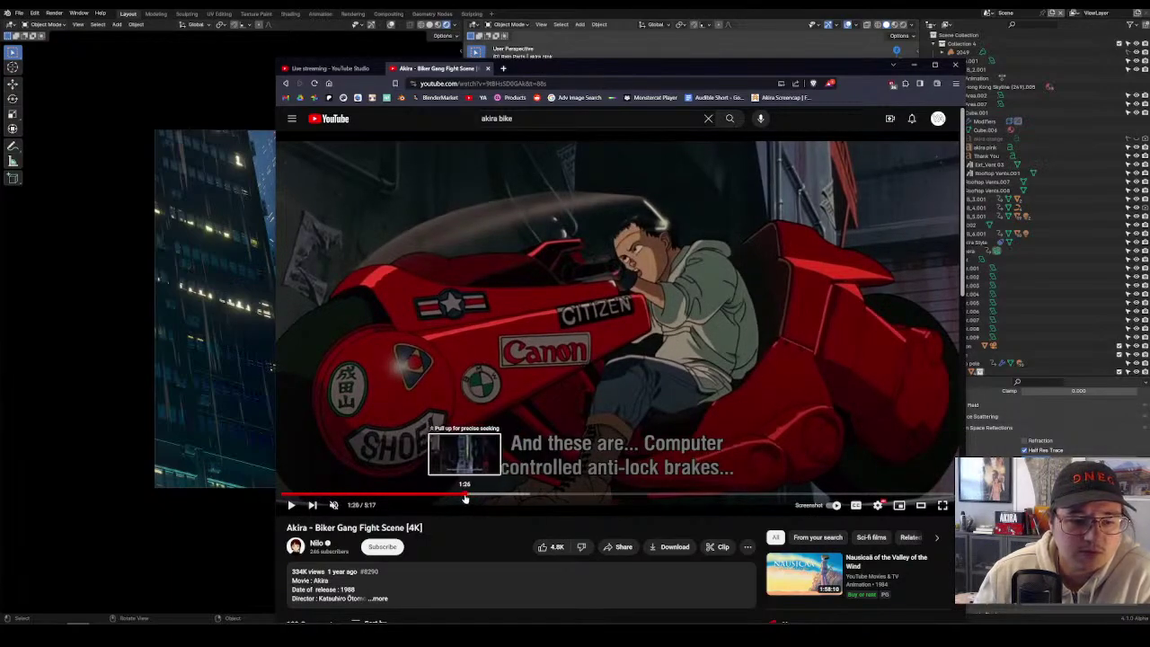
Rewind the reference video to about 1:26, replay the alley camera move, and move the browser off the Blender screen.
click(467, 495)
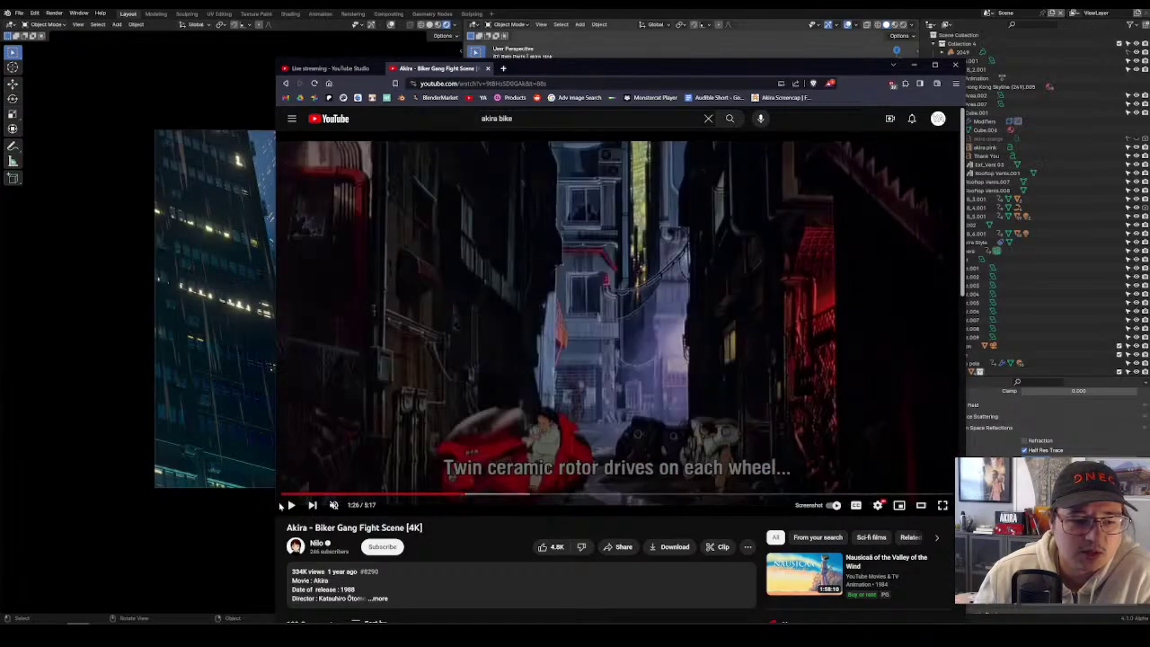
click(504, 353)
key(Left)
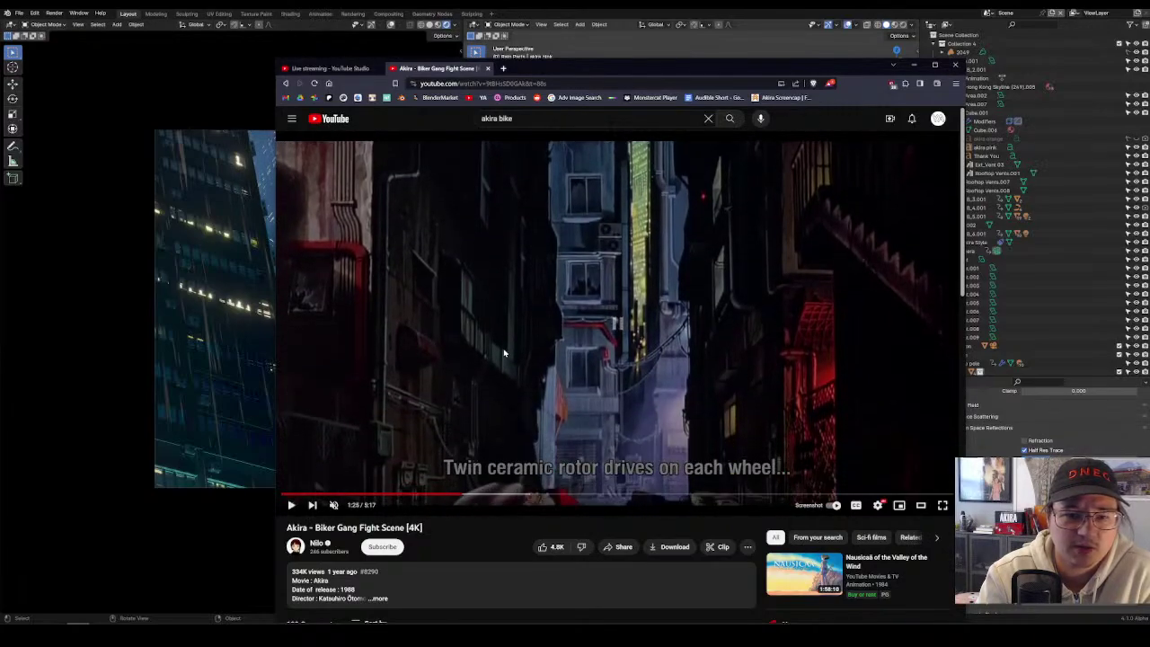
click(504, 353)
click(504, 353)
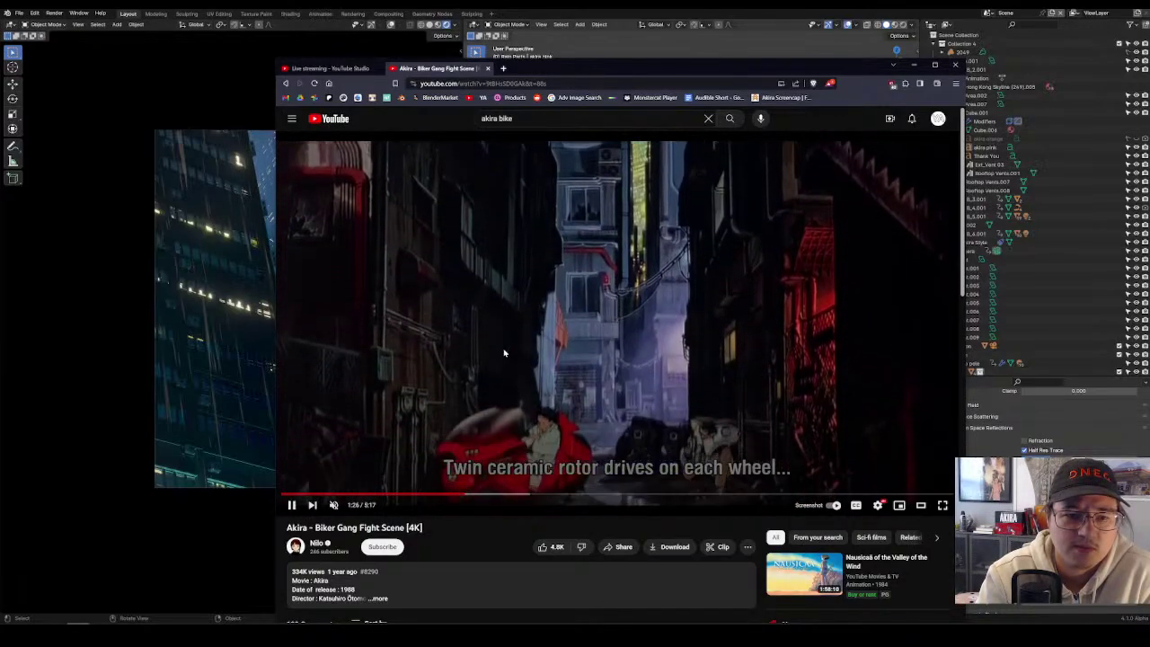
click(504, 353)
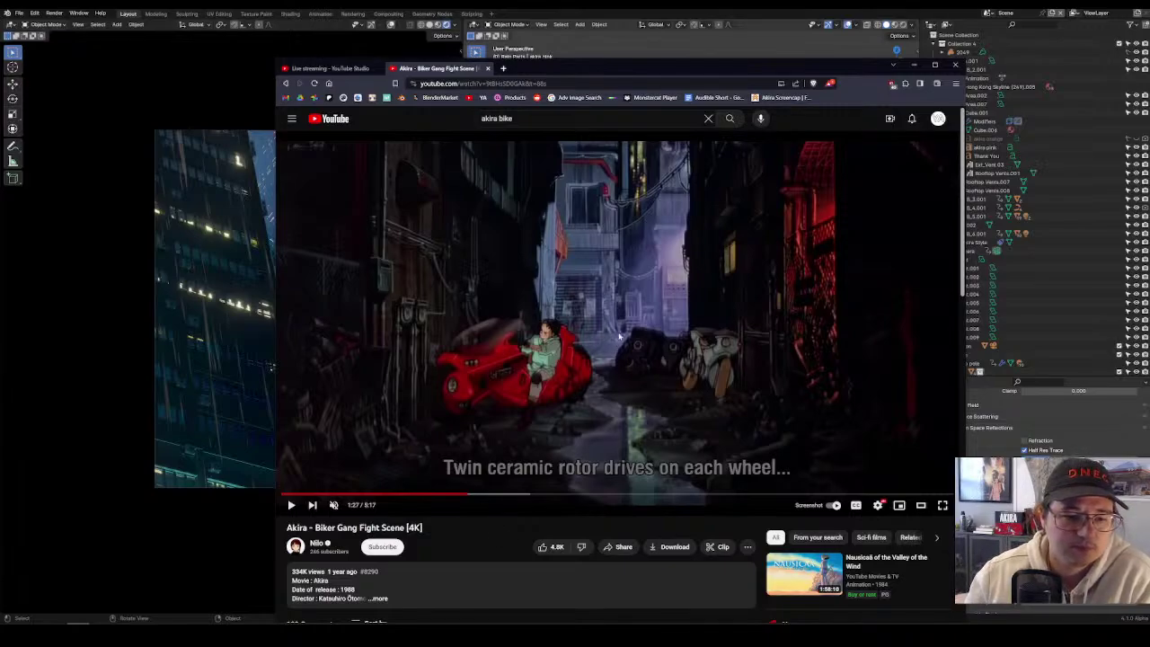
click(462, 497)
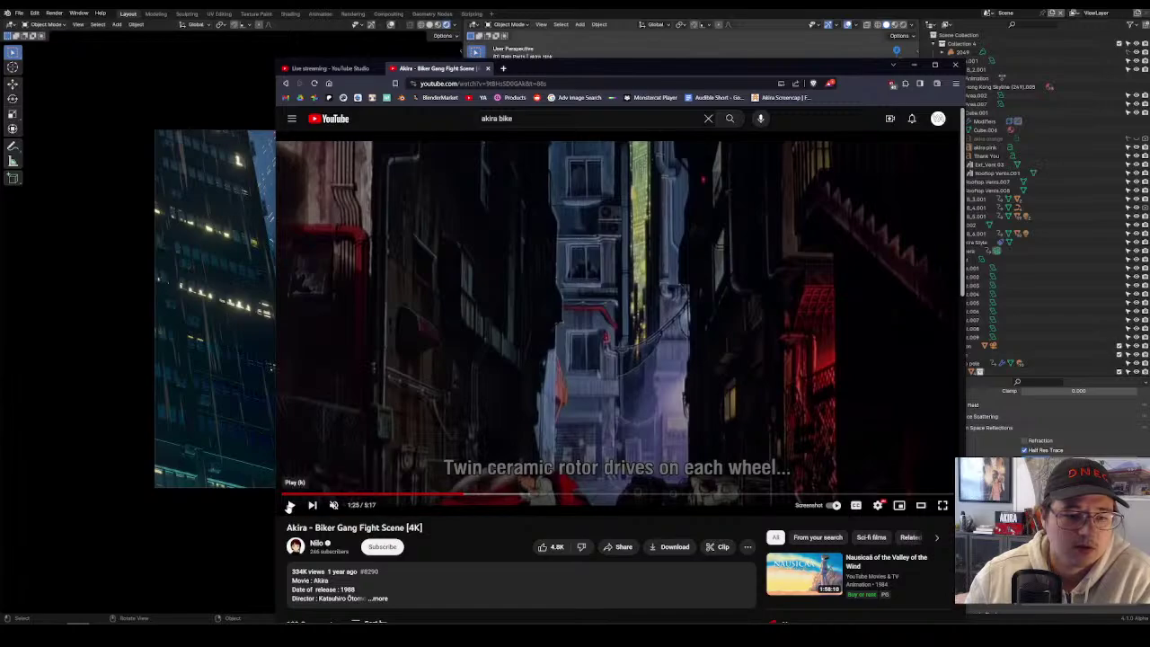
click(290, 505)
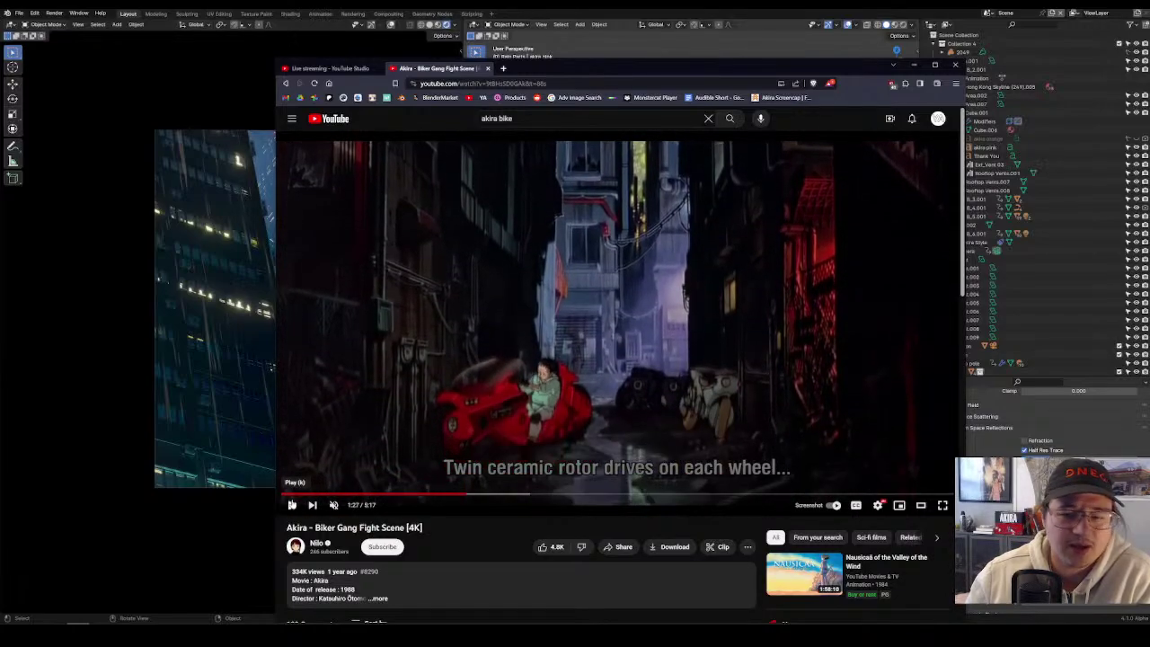
click(290, 505)
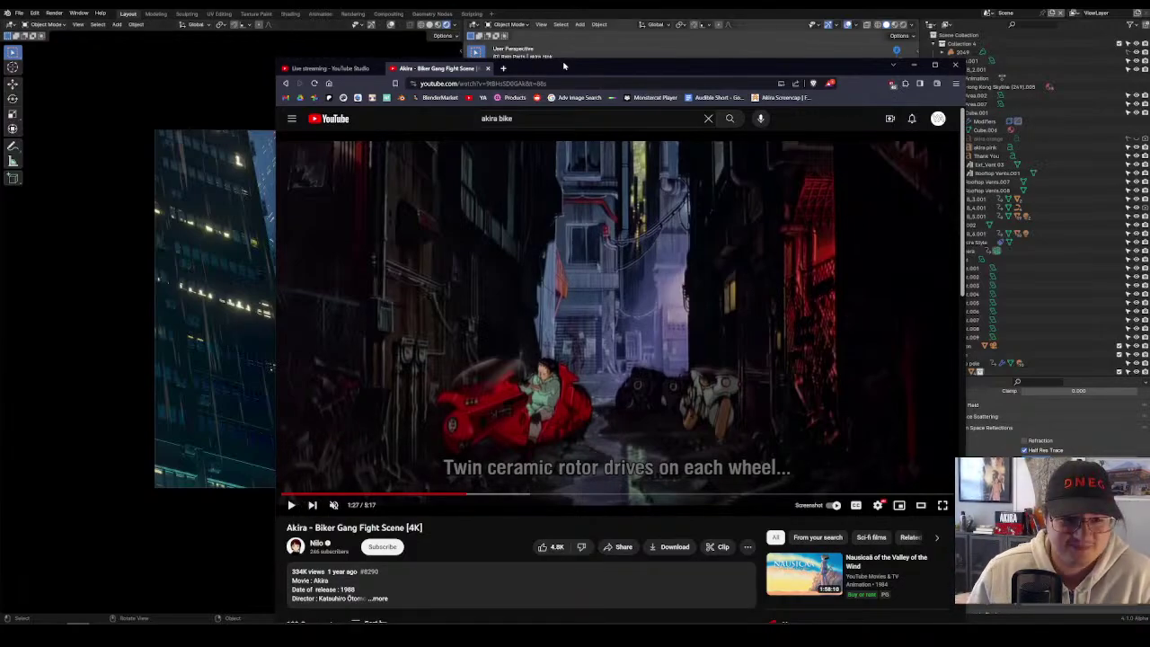
drag(564, 65, 1149, 66)
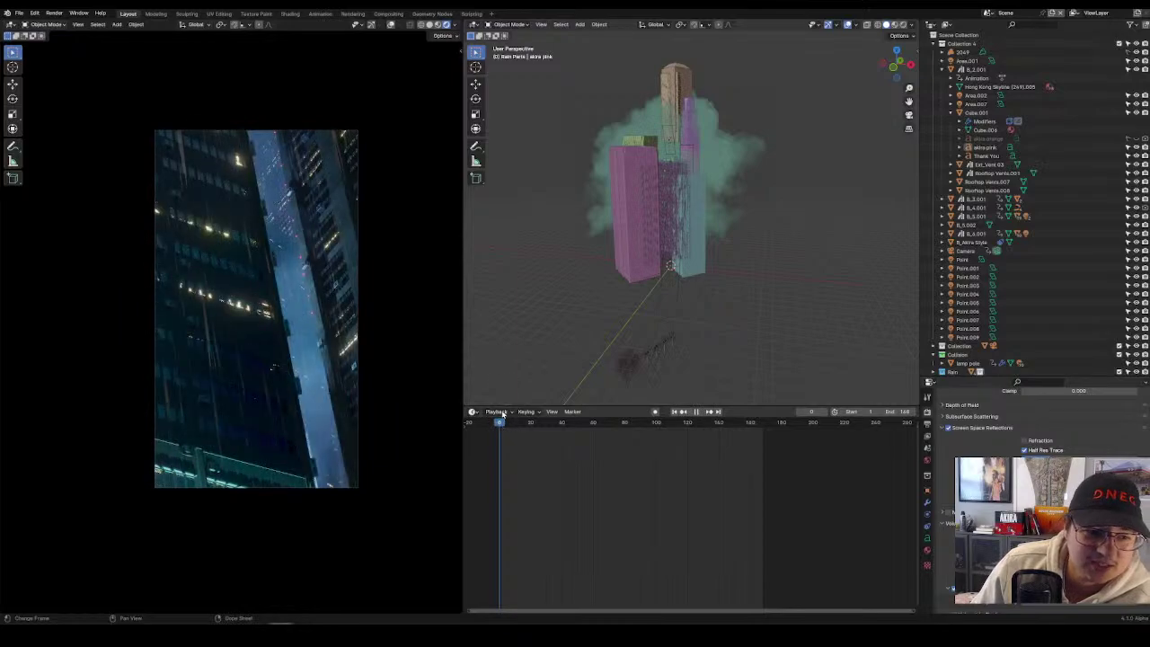
Play the rainy city animation in Blender, inspect the AKIRA sign and lamp shot at different zooms, and stop at frame 124.
key(space)
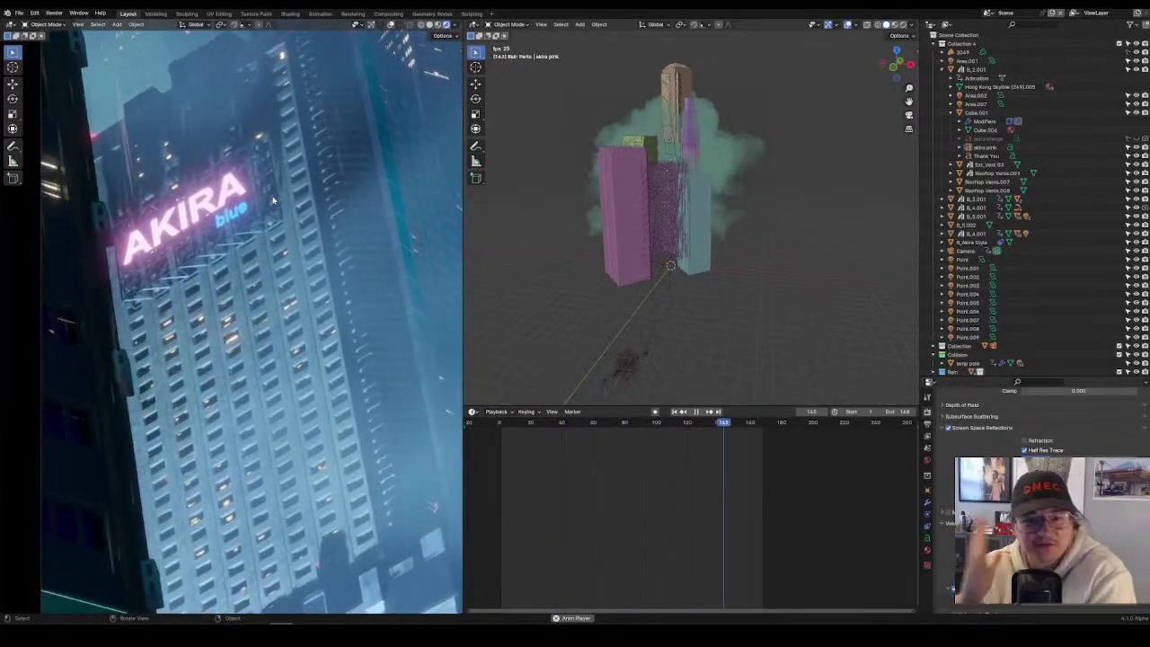
middle_drag(505, 166, 794, 266)
scroll(349, 255, down, 4)
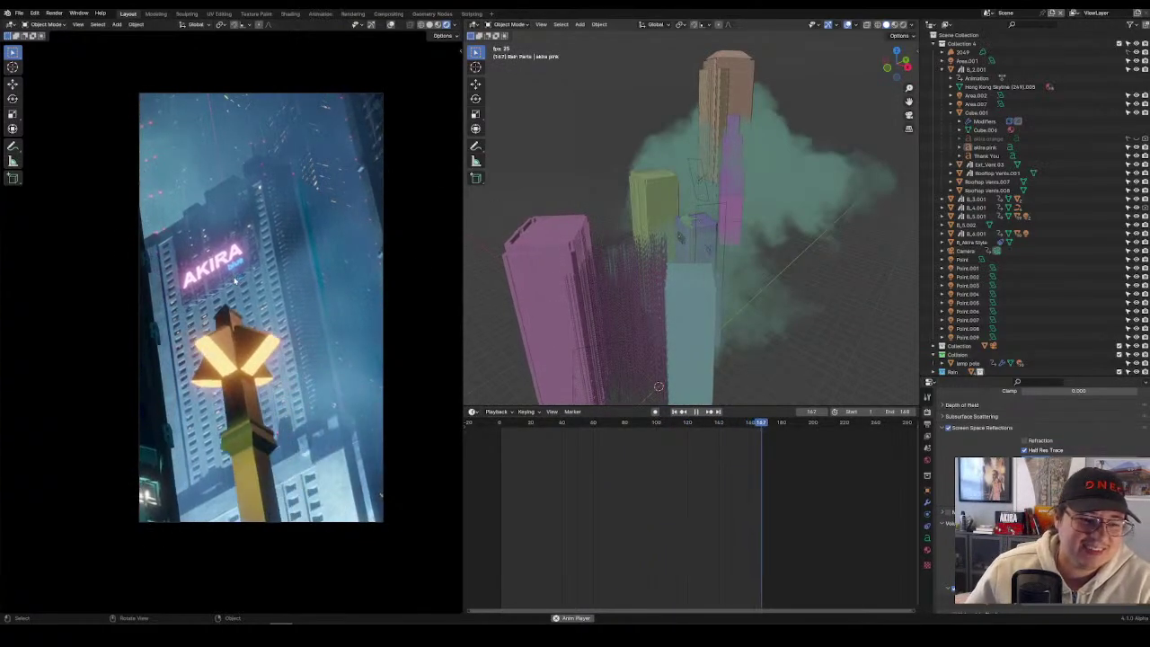
scroll(254, 282, up, 2)
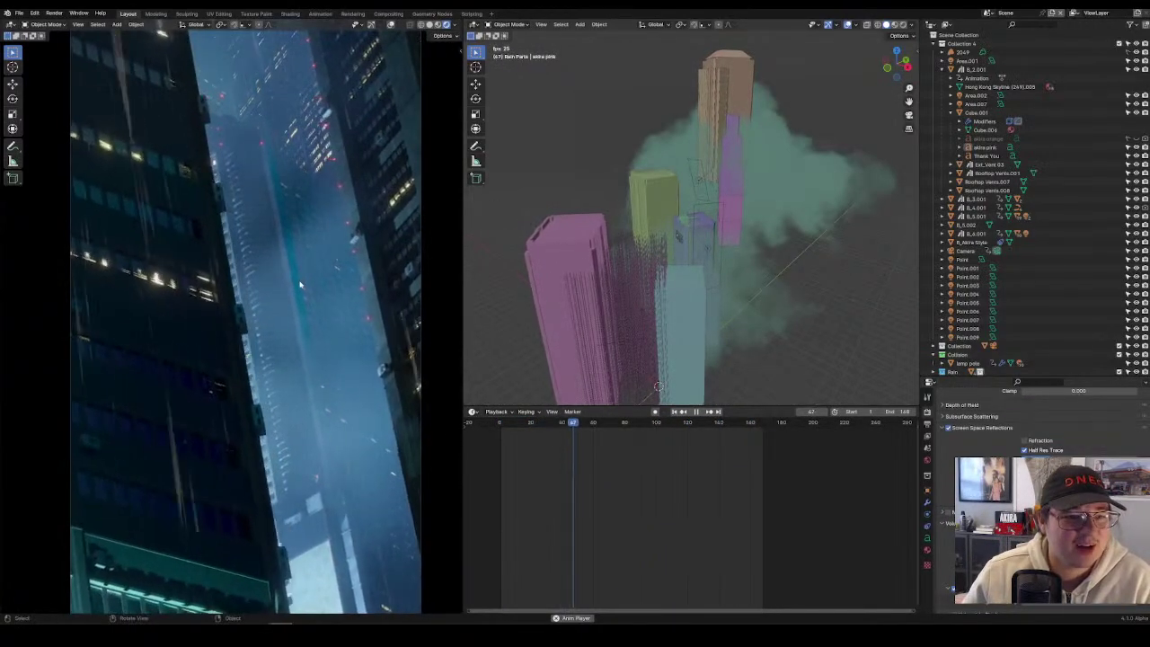
scroll(302, 283, down, 2)
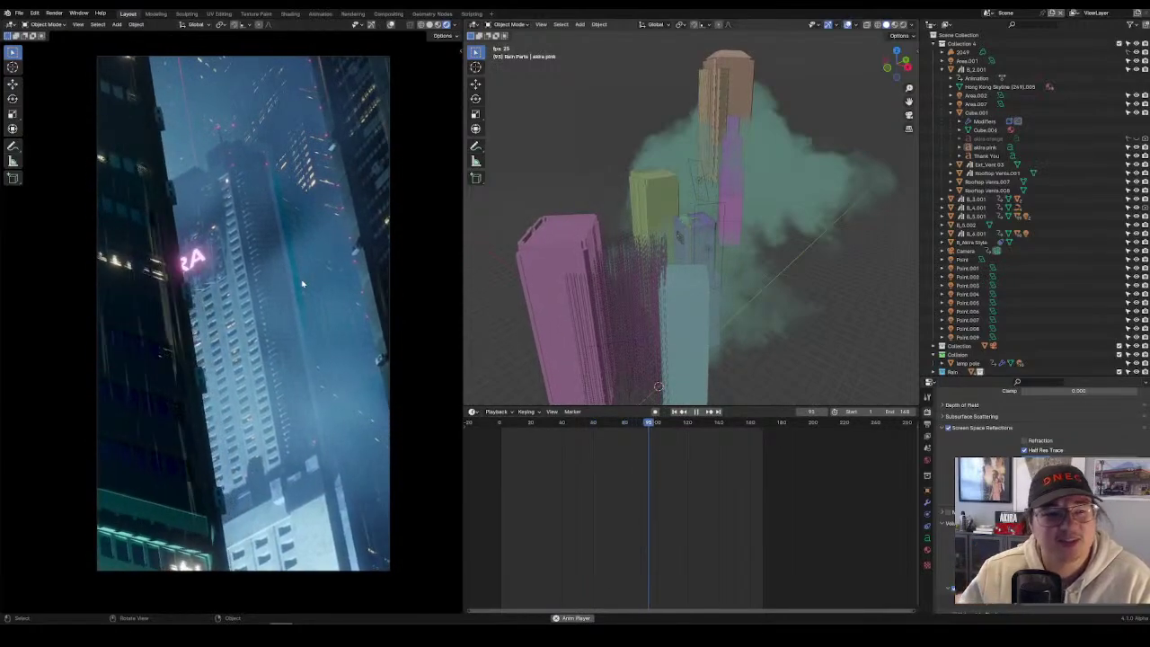
key(space)
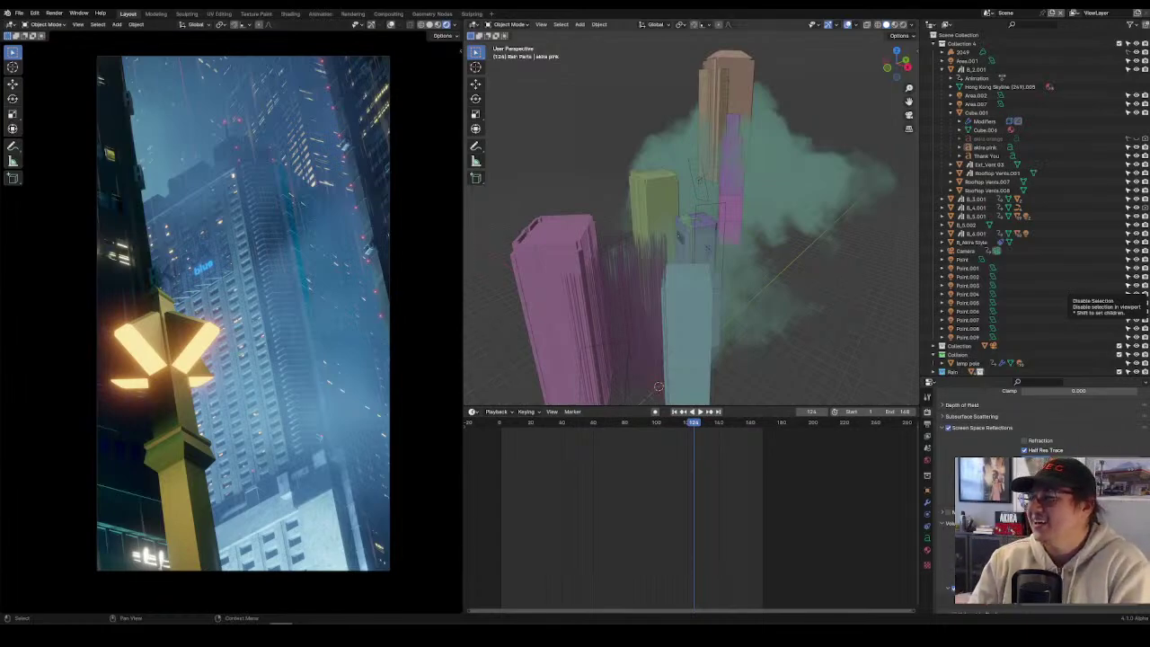
Bring the YouTube reference video back beside the camera view and play the alley and bike shots from 1:27 to about 1:38.
drag(1145, 68, 898, 51)
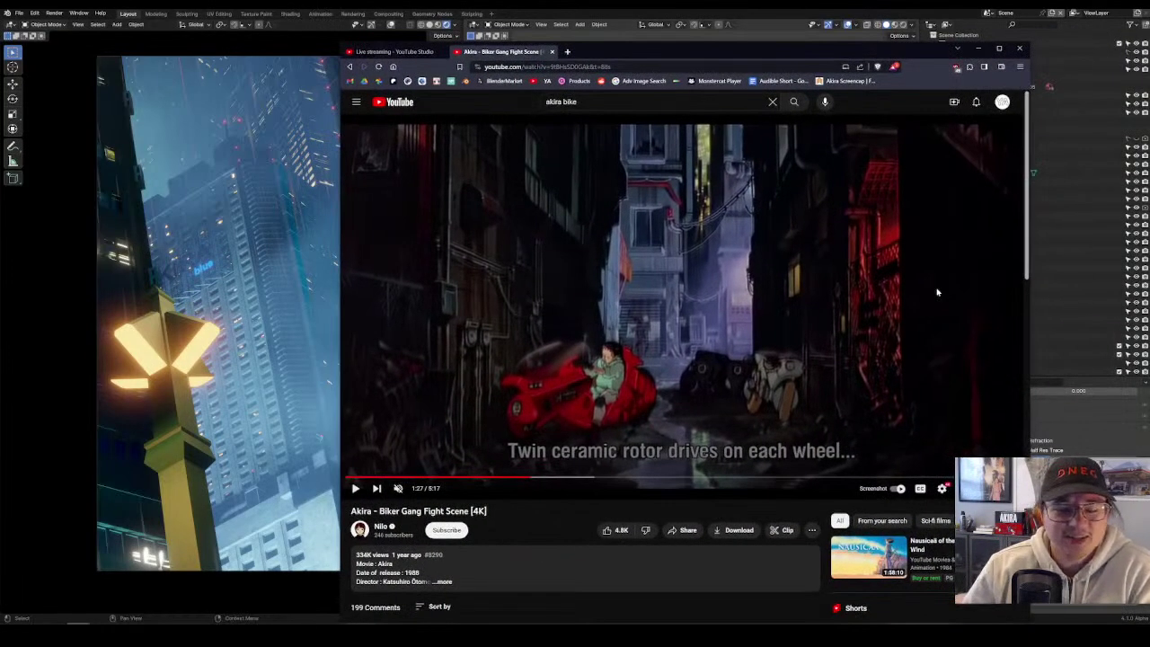
scroll(719, 282, down, 1)
scroll(717, 281, up, 1)
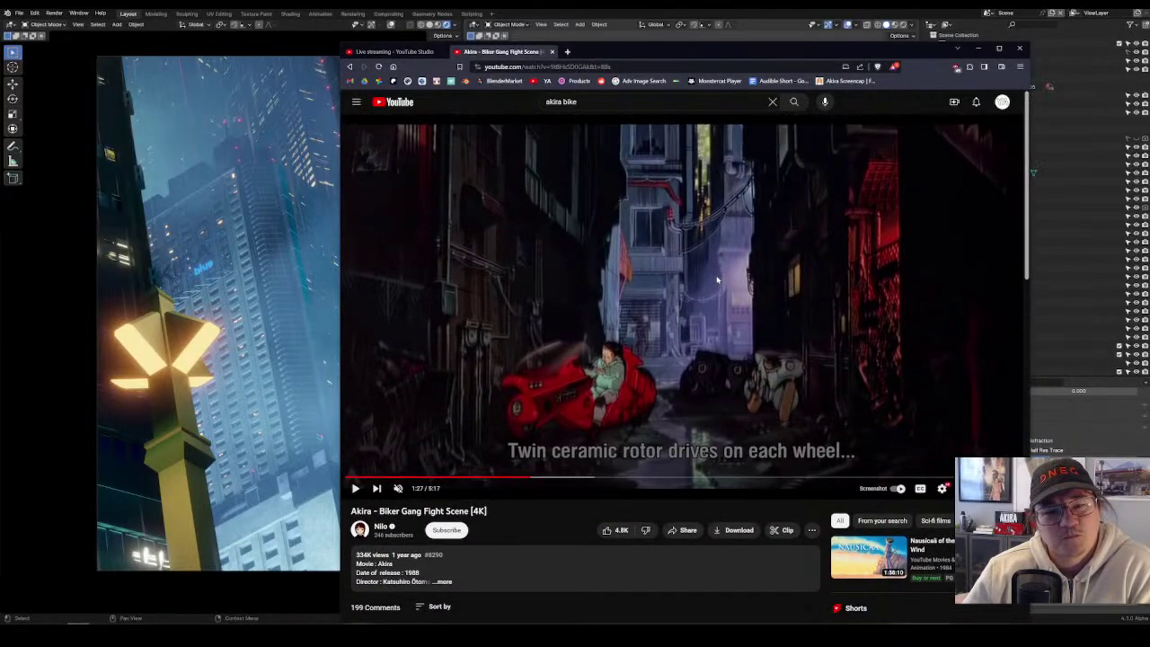
click(355, 490)
key(k)
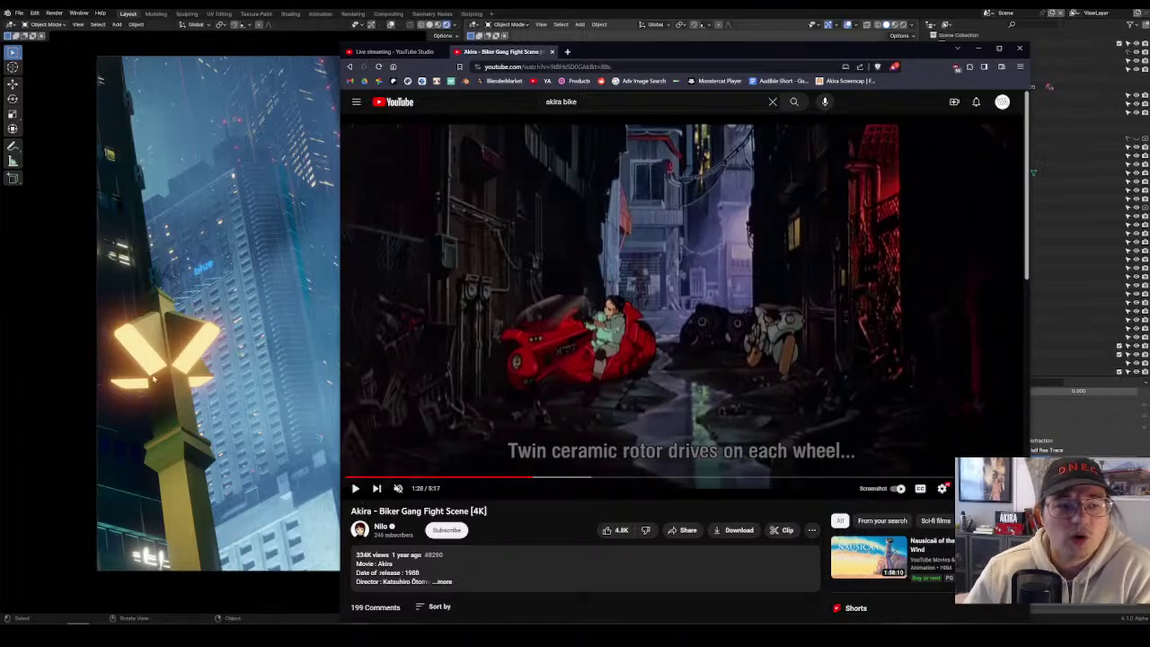
click(356, 489)
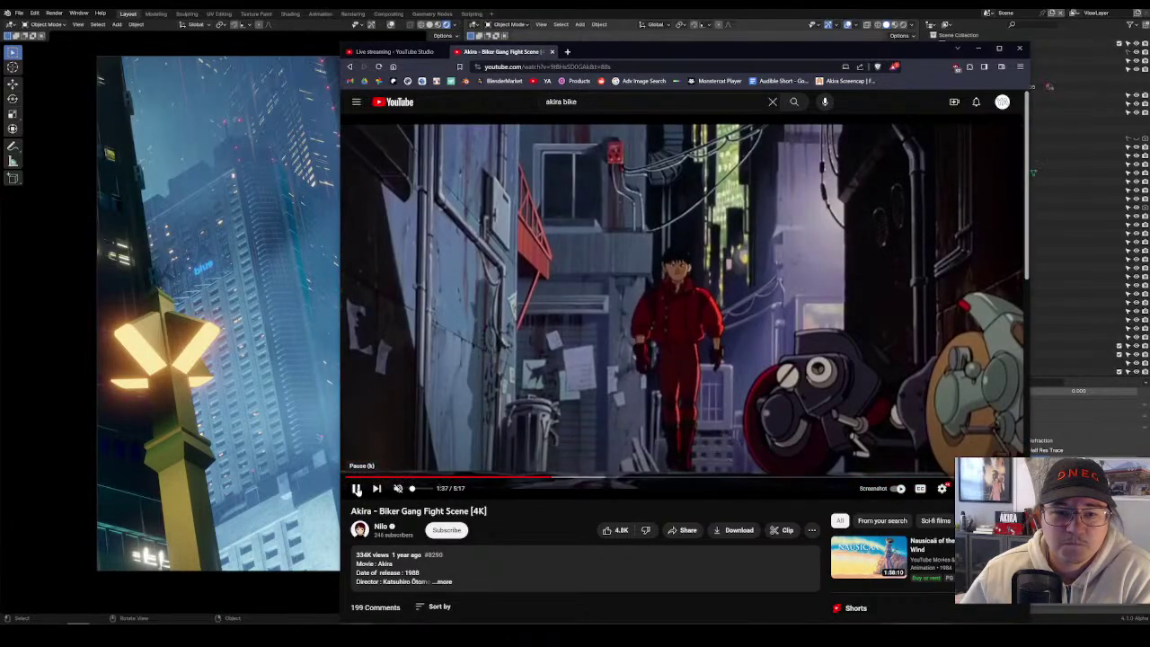
click(357, 488)
click(357, 488)
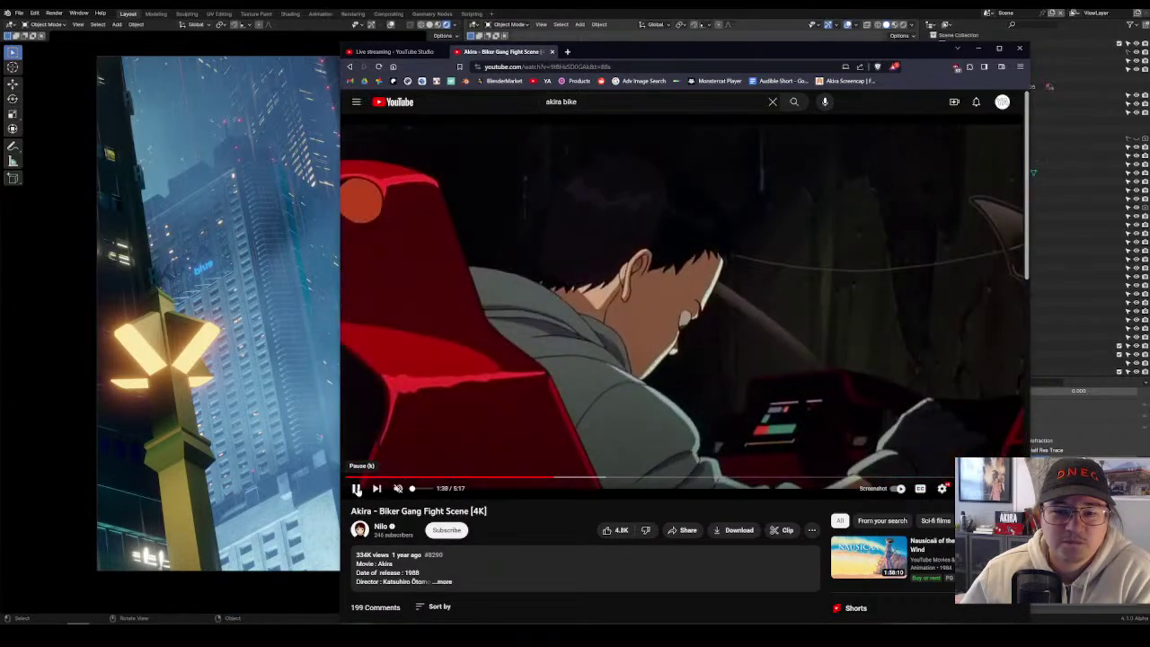
click(356, 489)
Seek the reference video back to 1:26 and replay the alley shot until the cut to the red bike at 1:30.
click(544, 483)
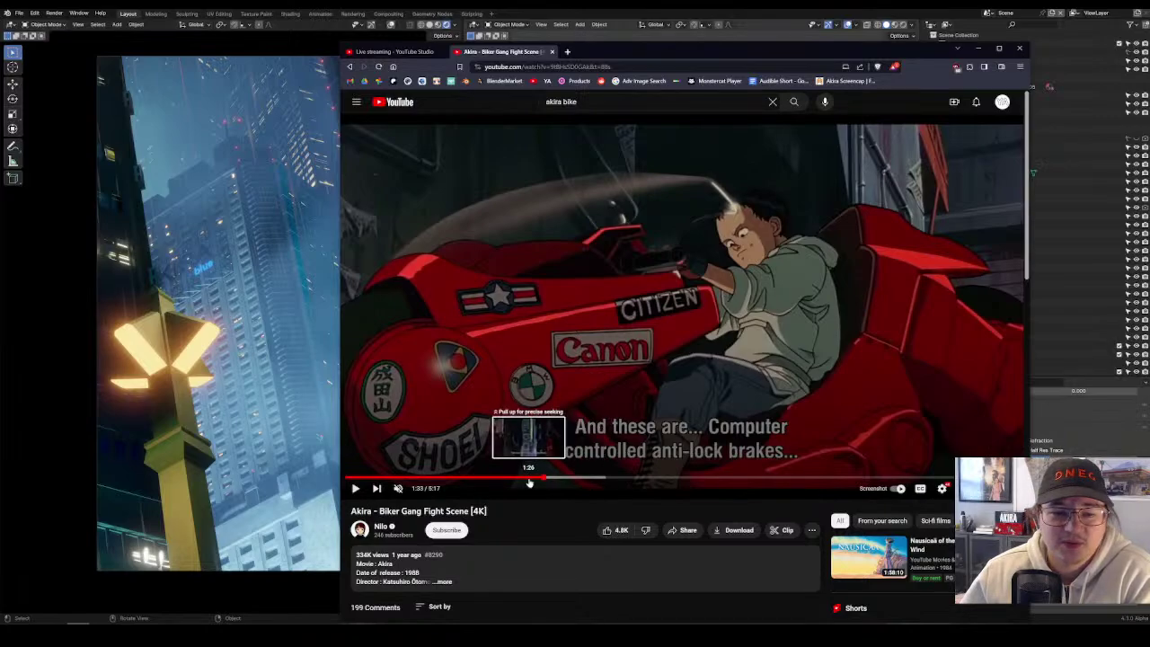
drag(525, 482, 529, 481)
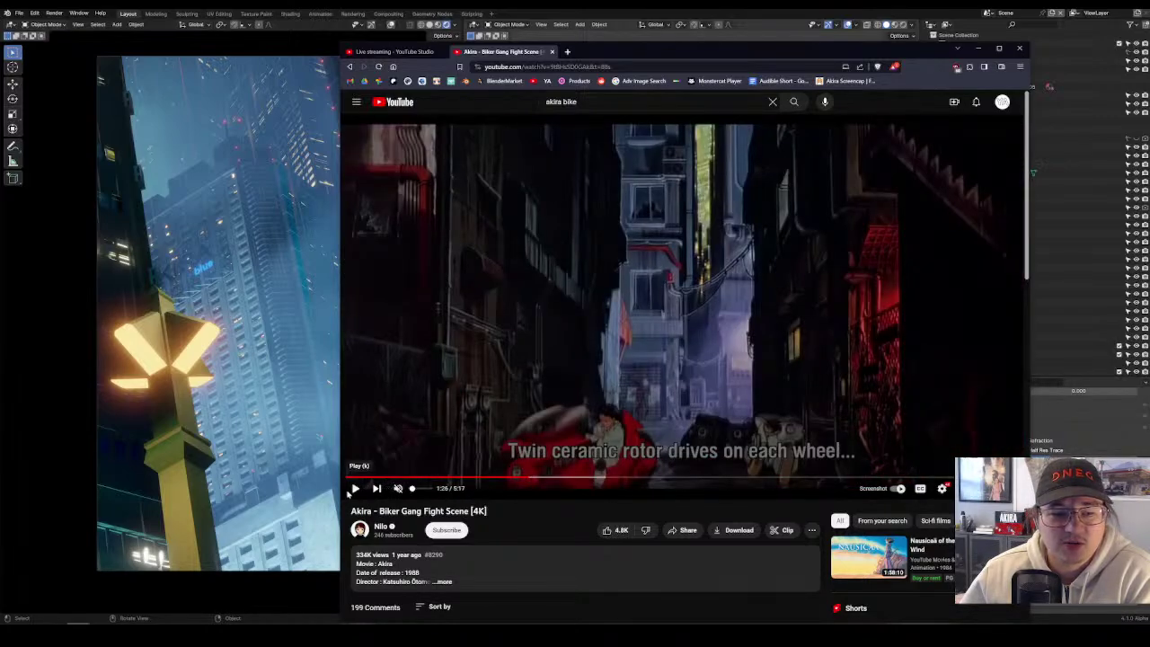
click(356, 489)
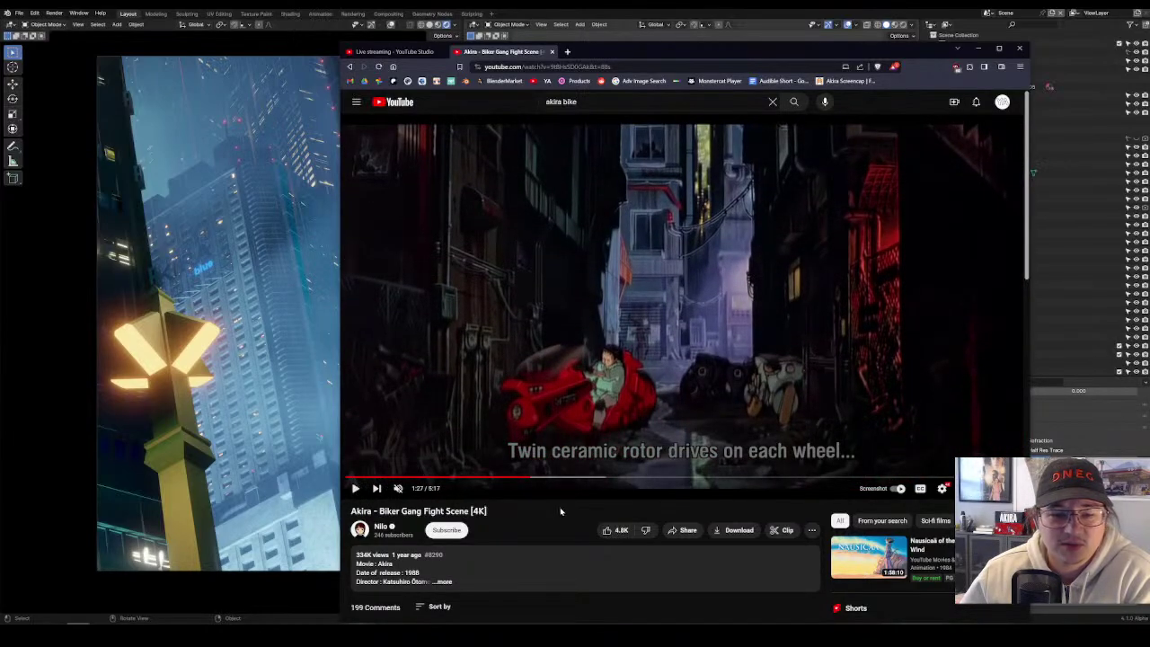
click(355, 489)
click(354, 489)
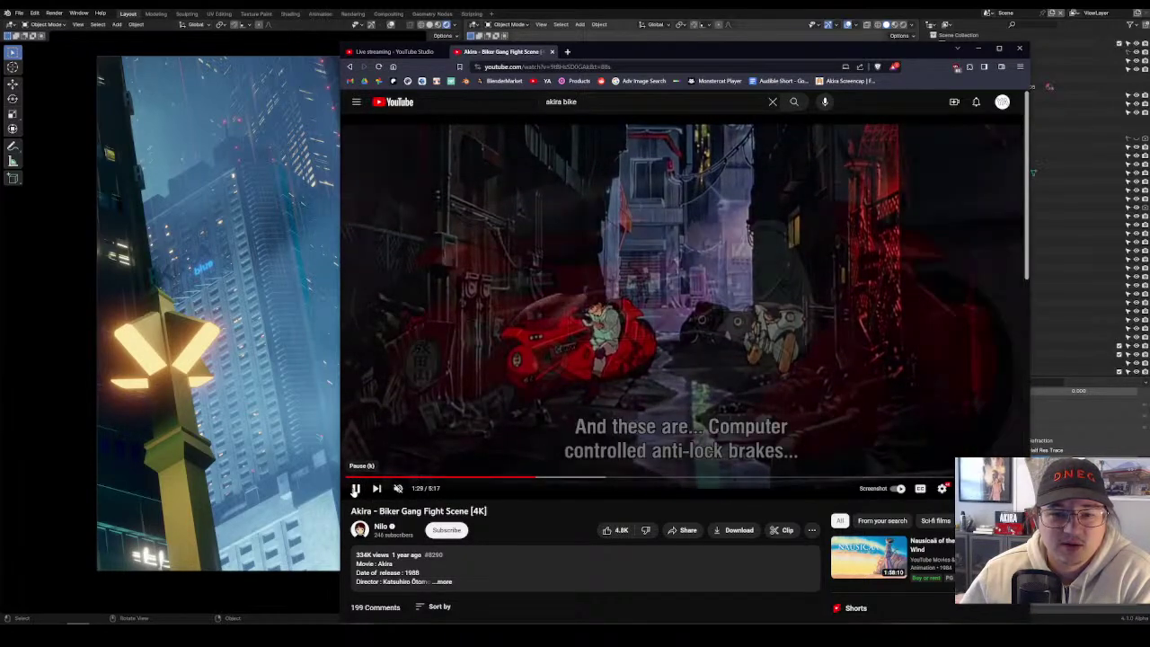
click(356, 487)
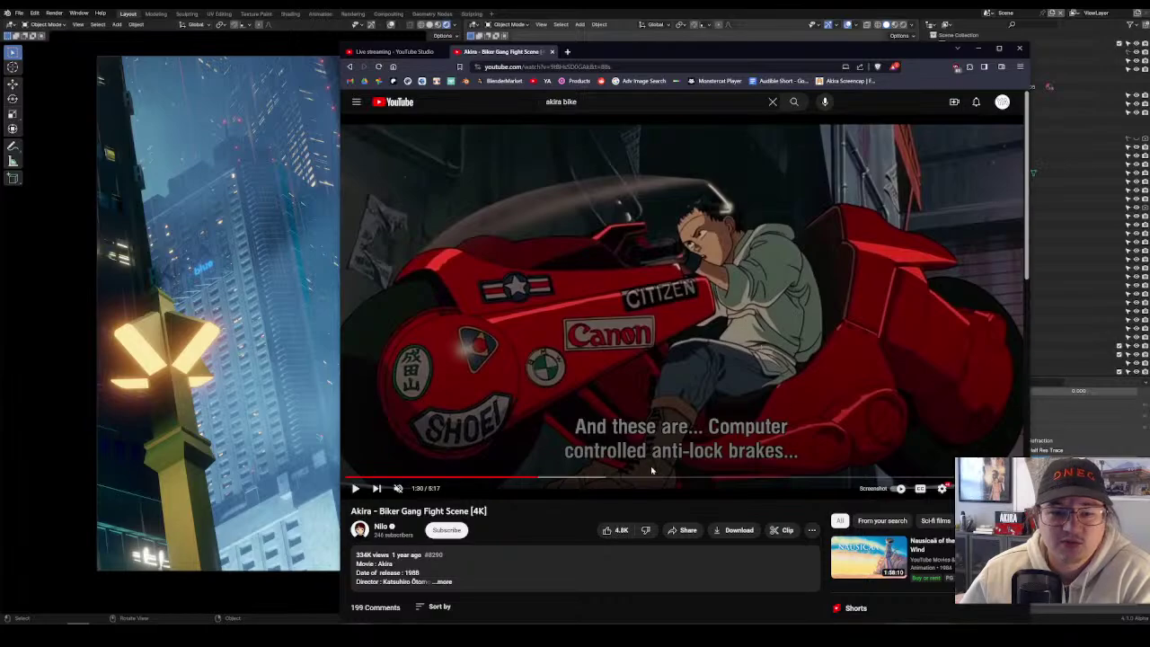
Skip the reference video ahead to 1:52, watch the following bike shots, and move the browser away from Blender.
drag(526, 483, 580, 478)
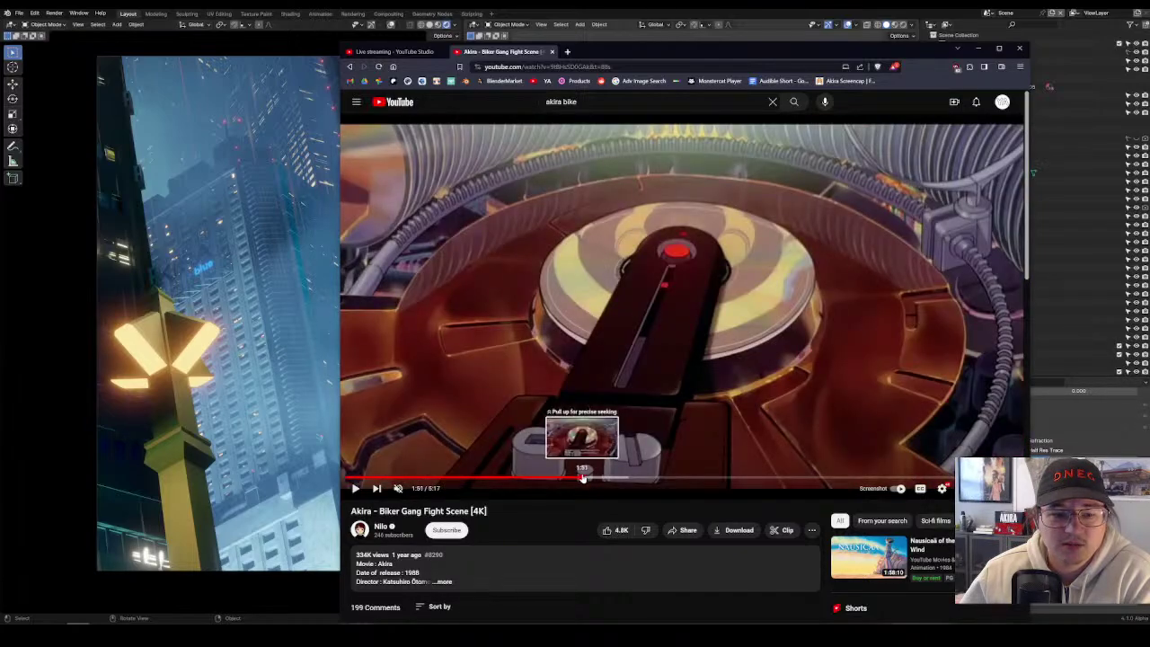
click(584, 478)
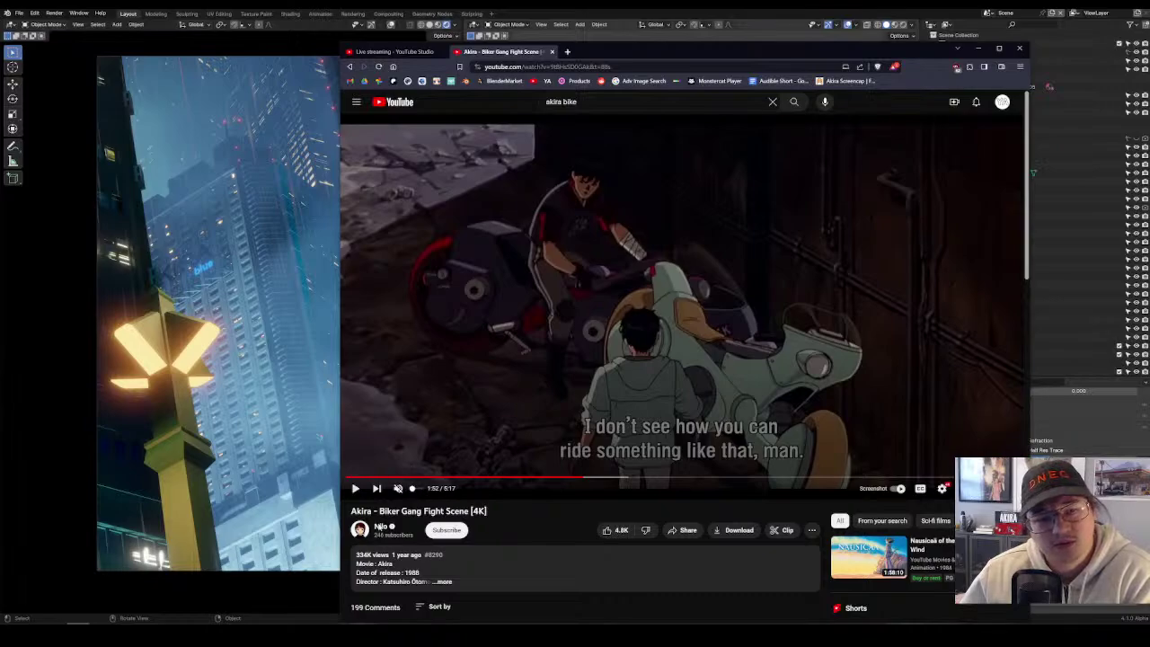
click(355, 488)
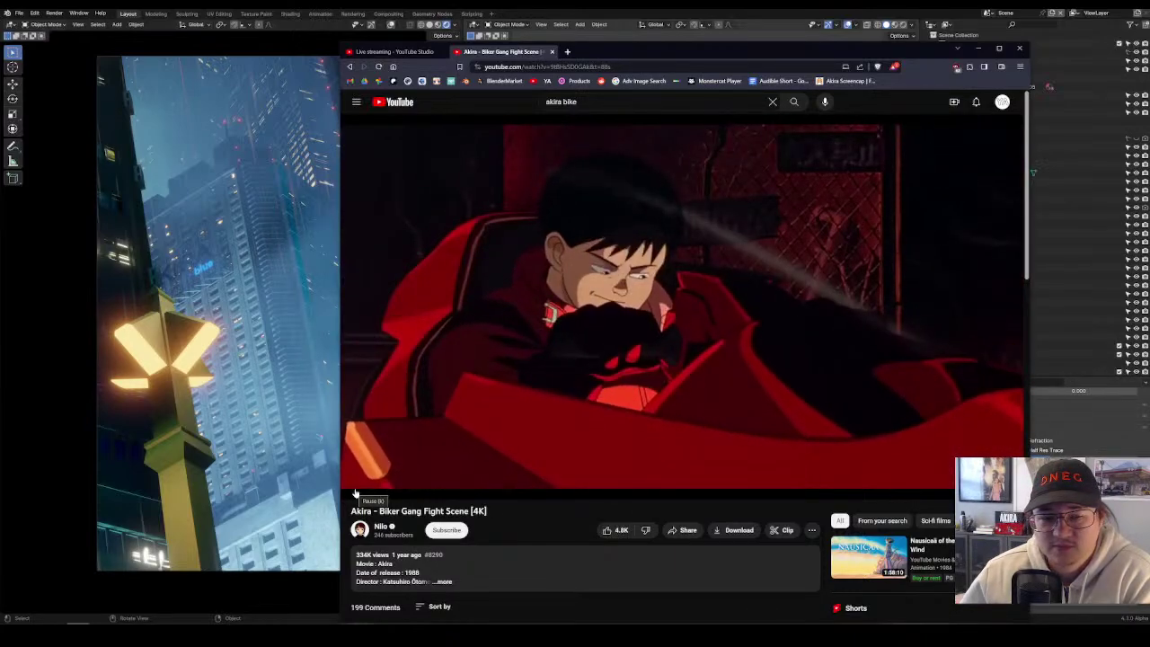
click(683, 142)
drag(640, 56, 1149, 56)
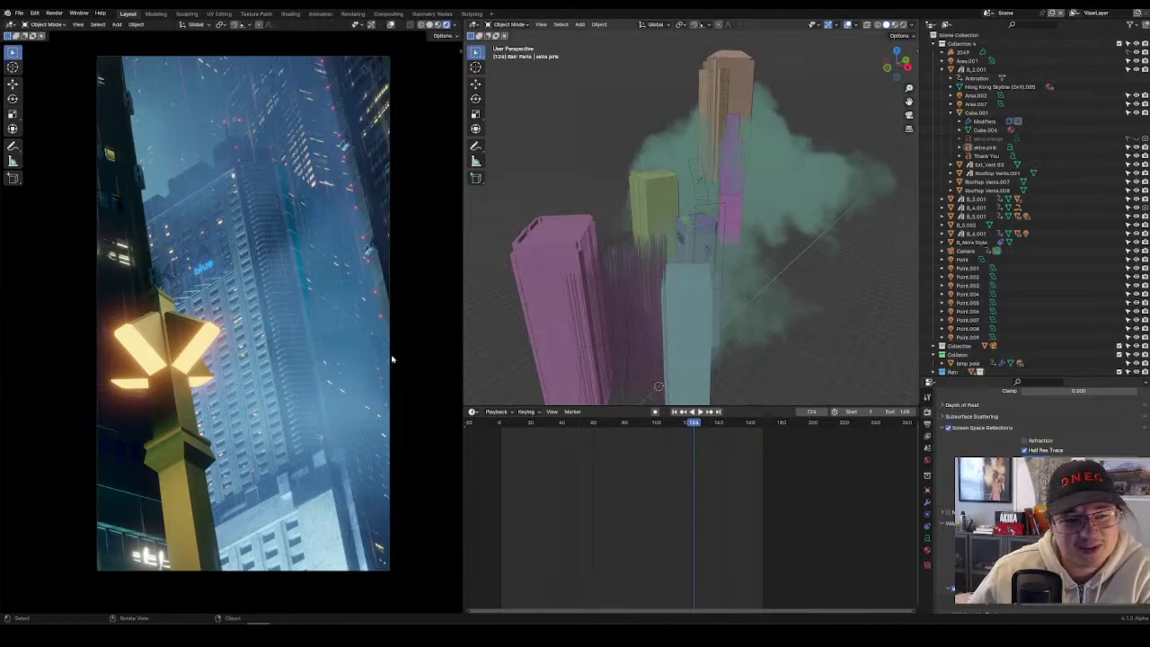
Replay the city animation from near its beginning and stop it at frame 10.
click(583, 426)
key(space)
drag(583, 426, 537, 423)
key(space)
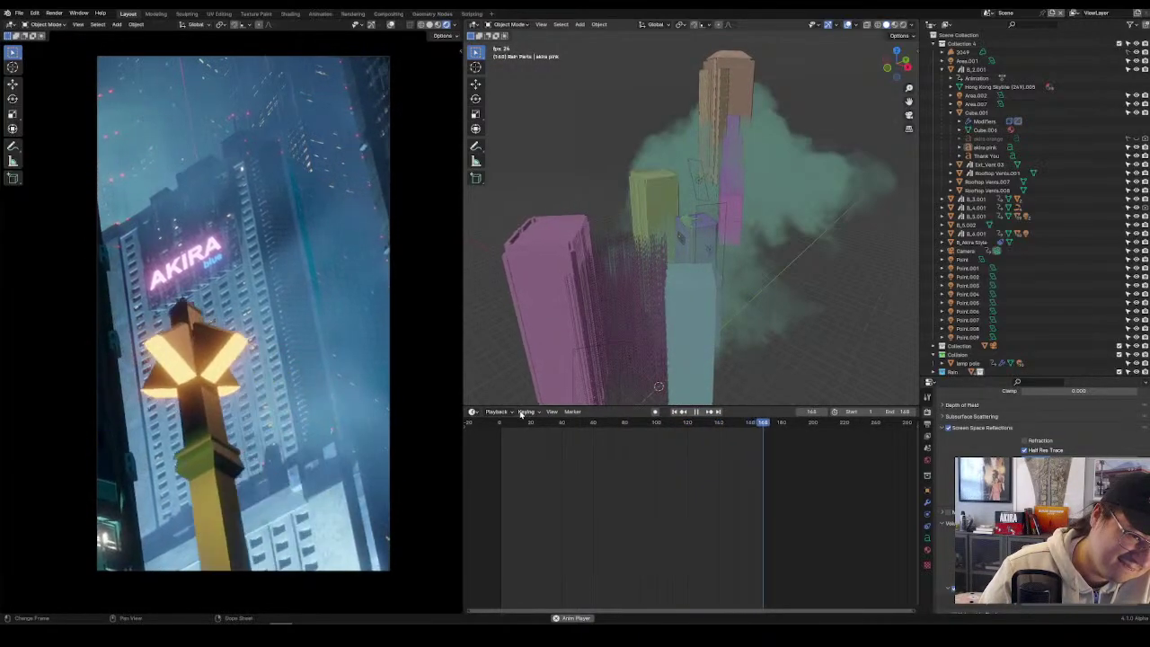
key(space)
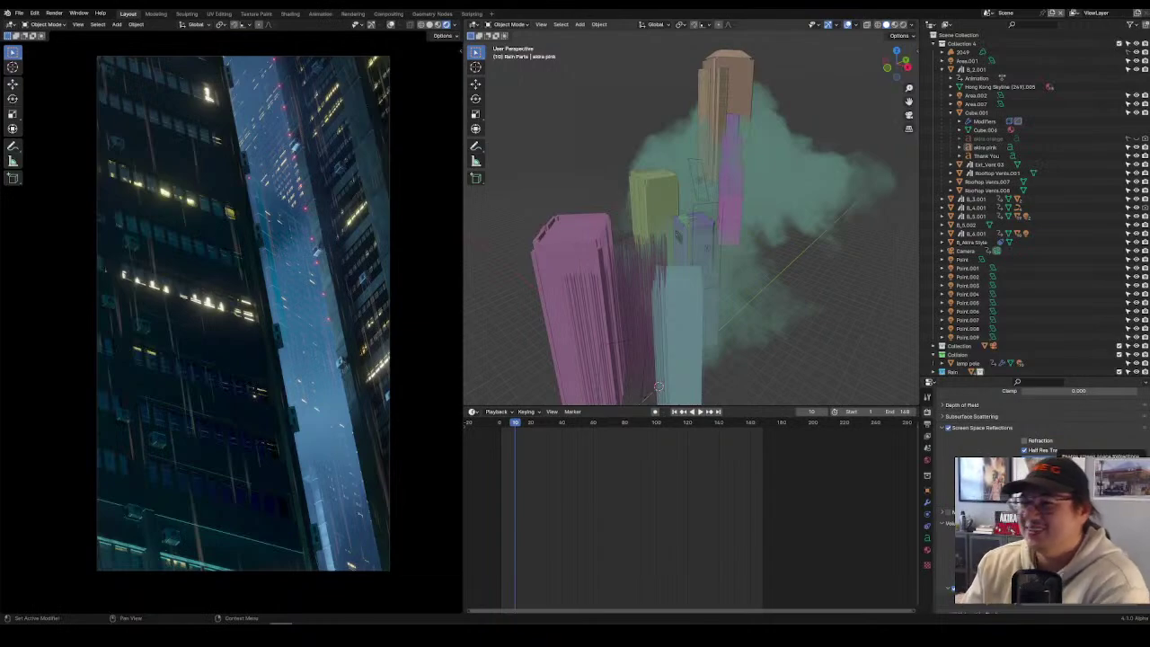